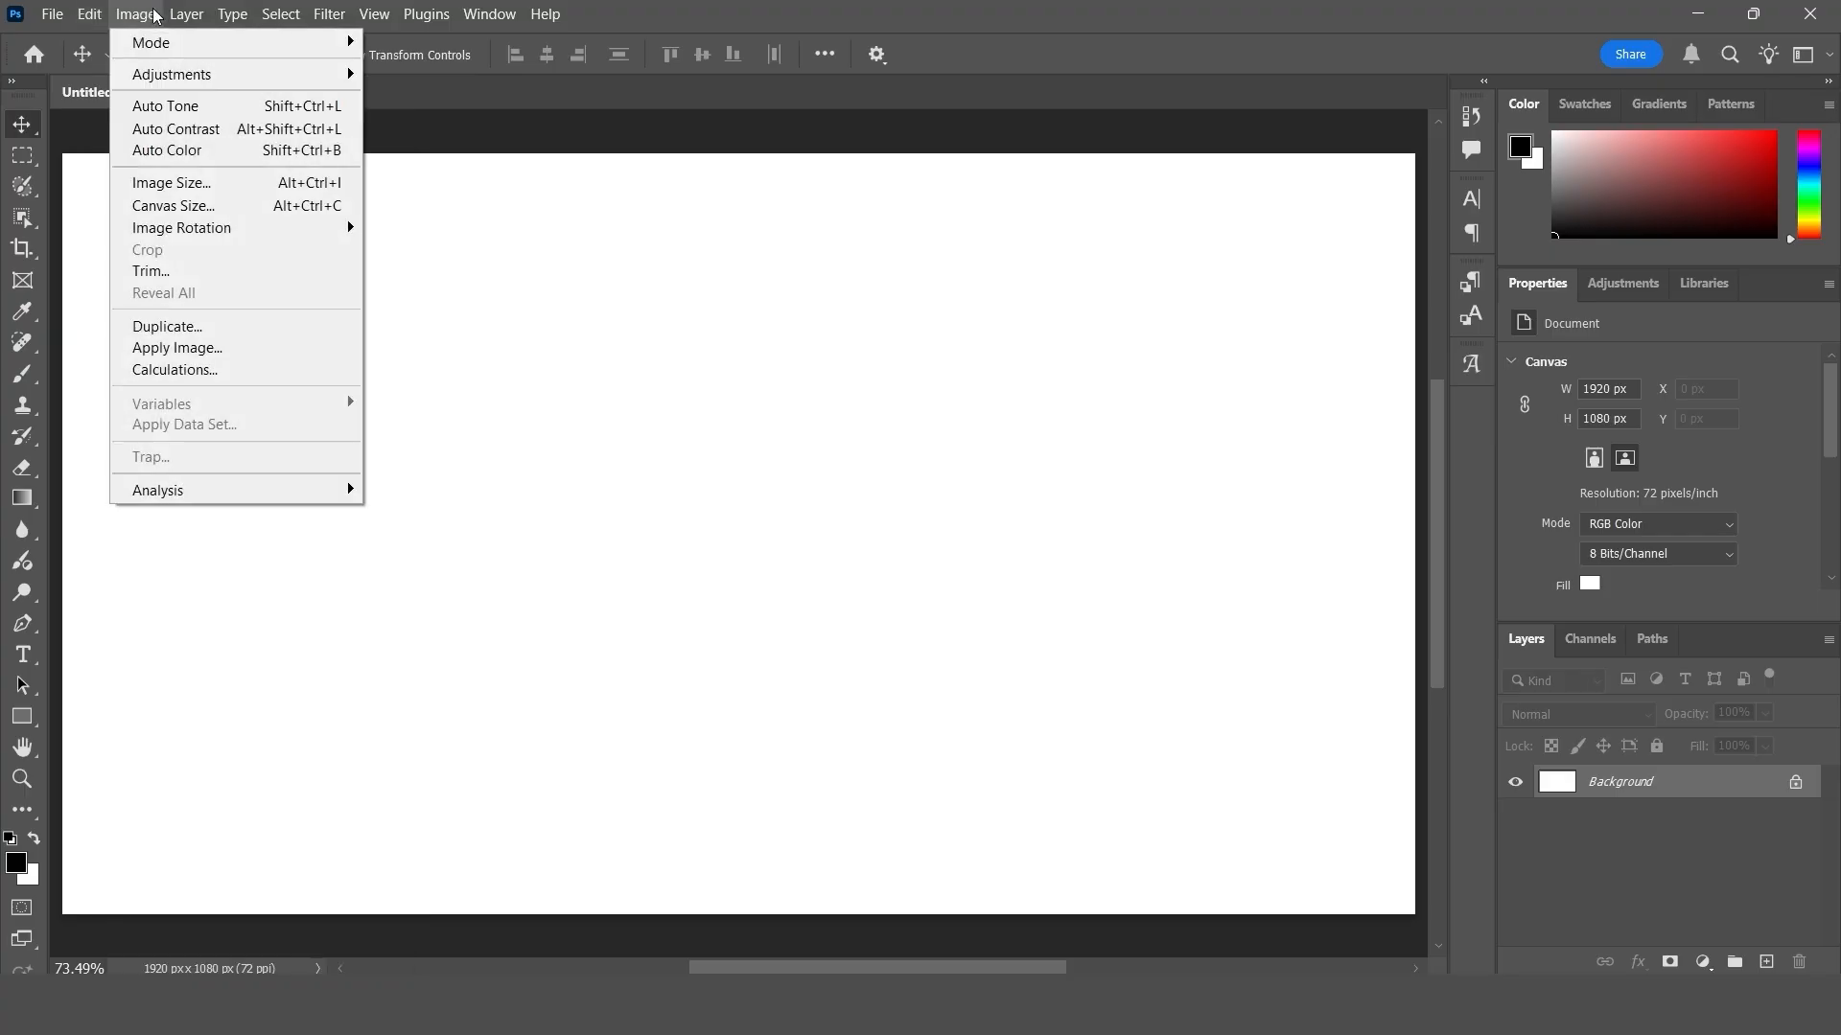
- Draw a rectangular marquee selection in the canvas's upper-left area and fill it with the black foreground colour
click(624, 395)
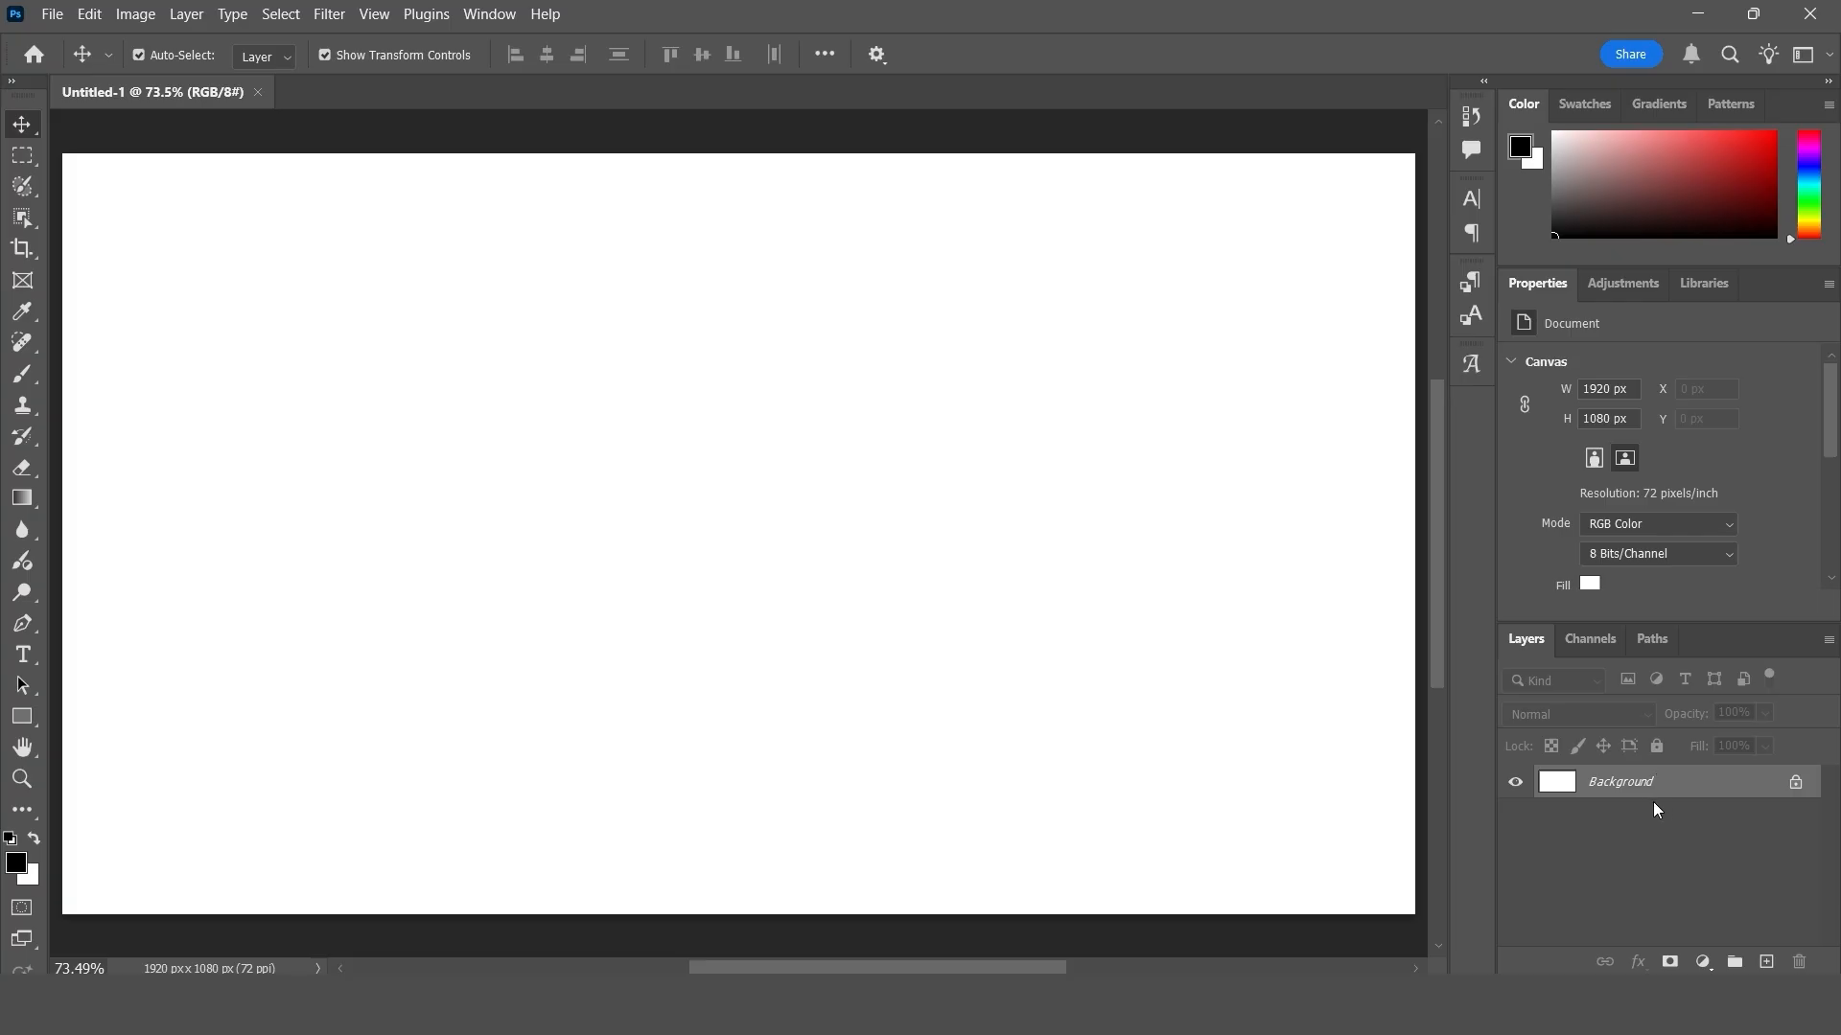
click(23, 156)
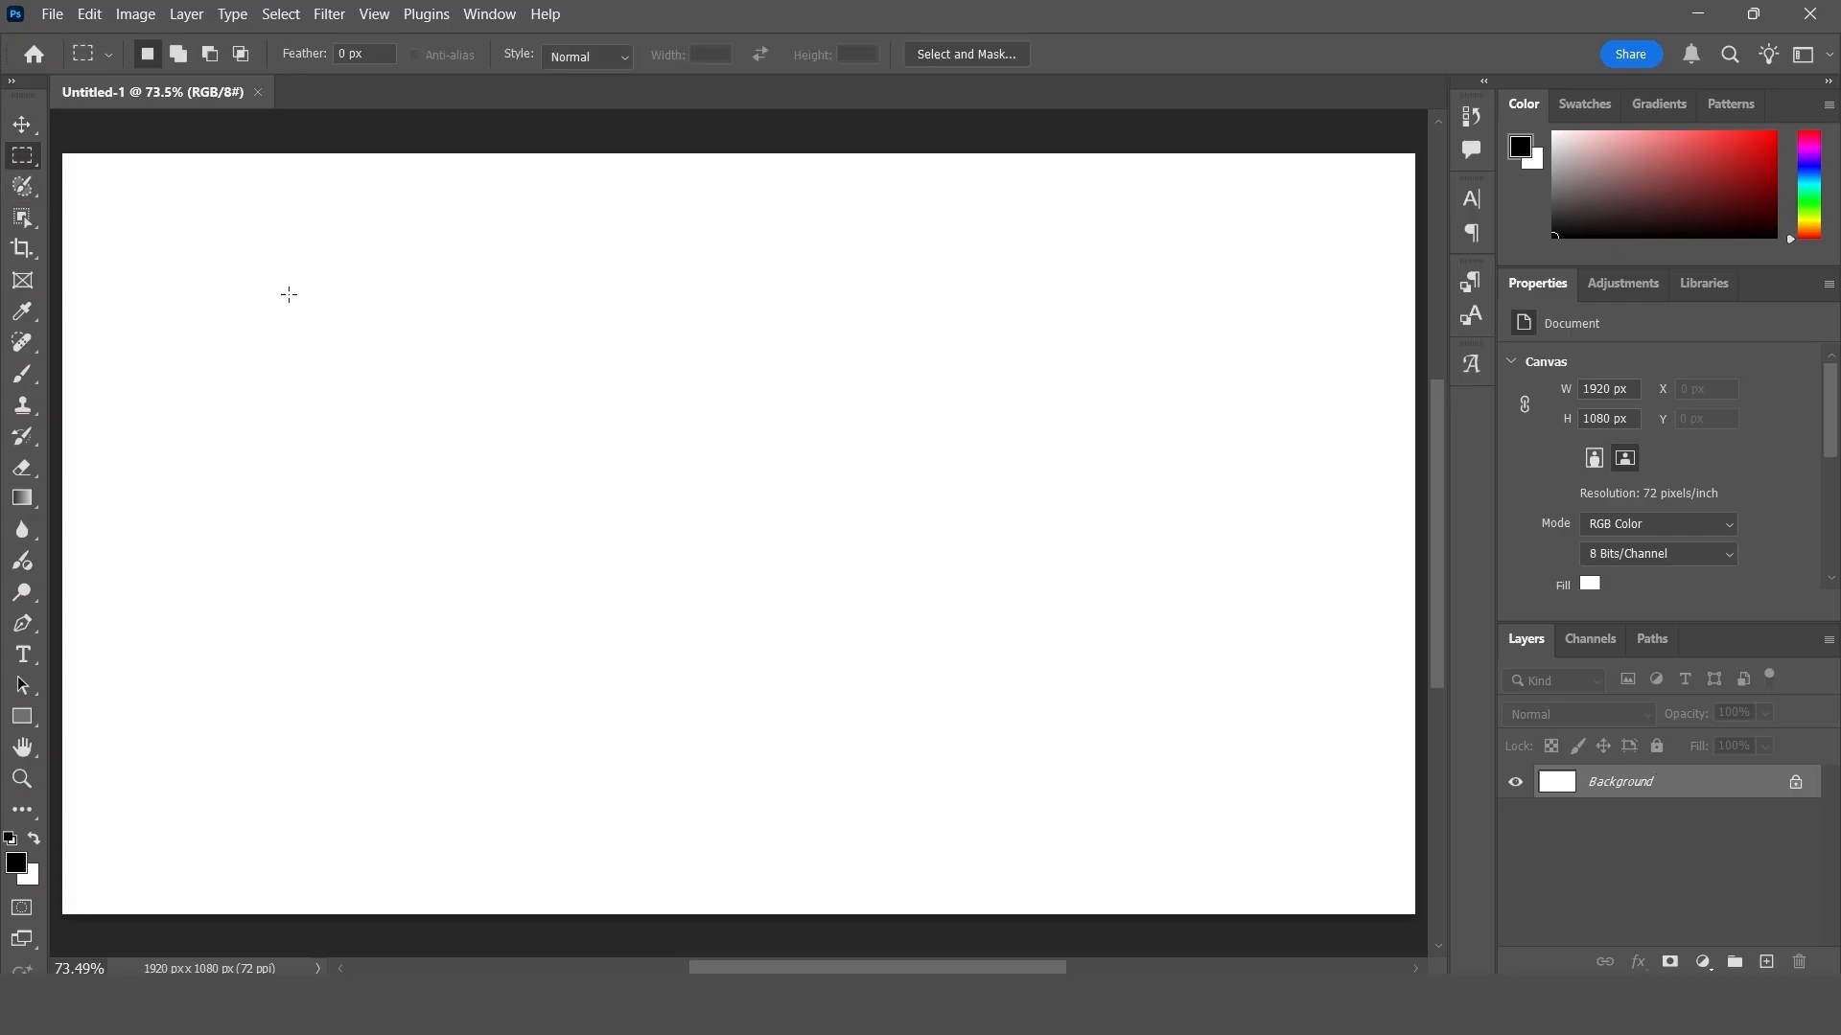
drag(282, 285, 764, 603)
key(alt)
key(alt+BackSpace)
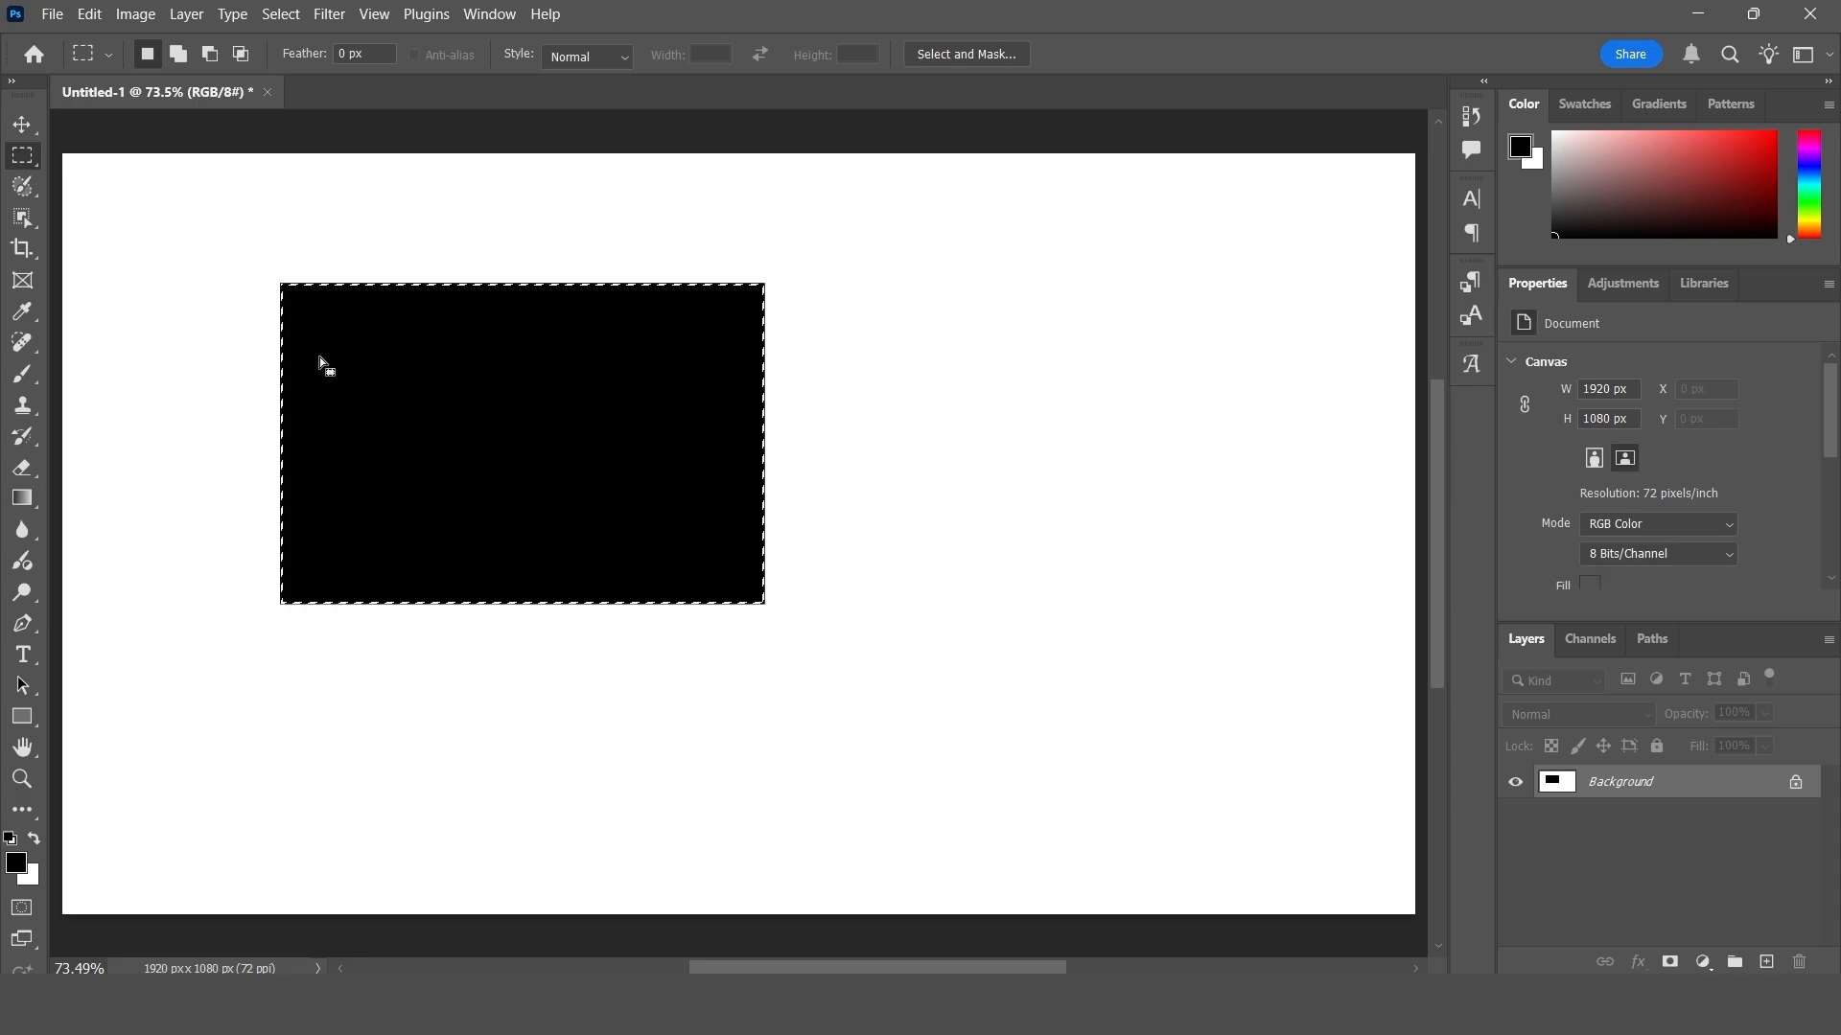
- Undo the black fill of the rectangular selection and redo it
click(18, 126)
click(89, 13)
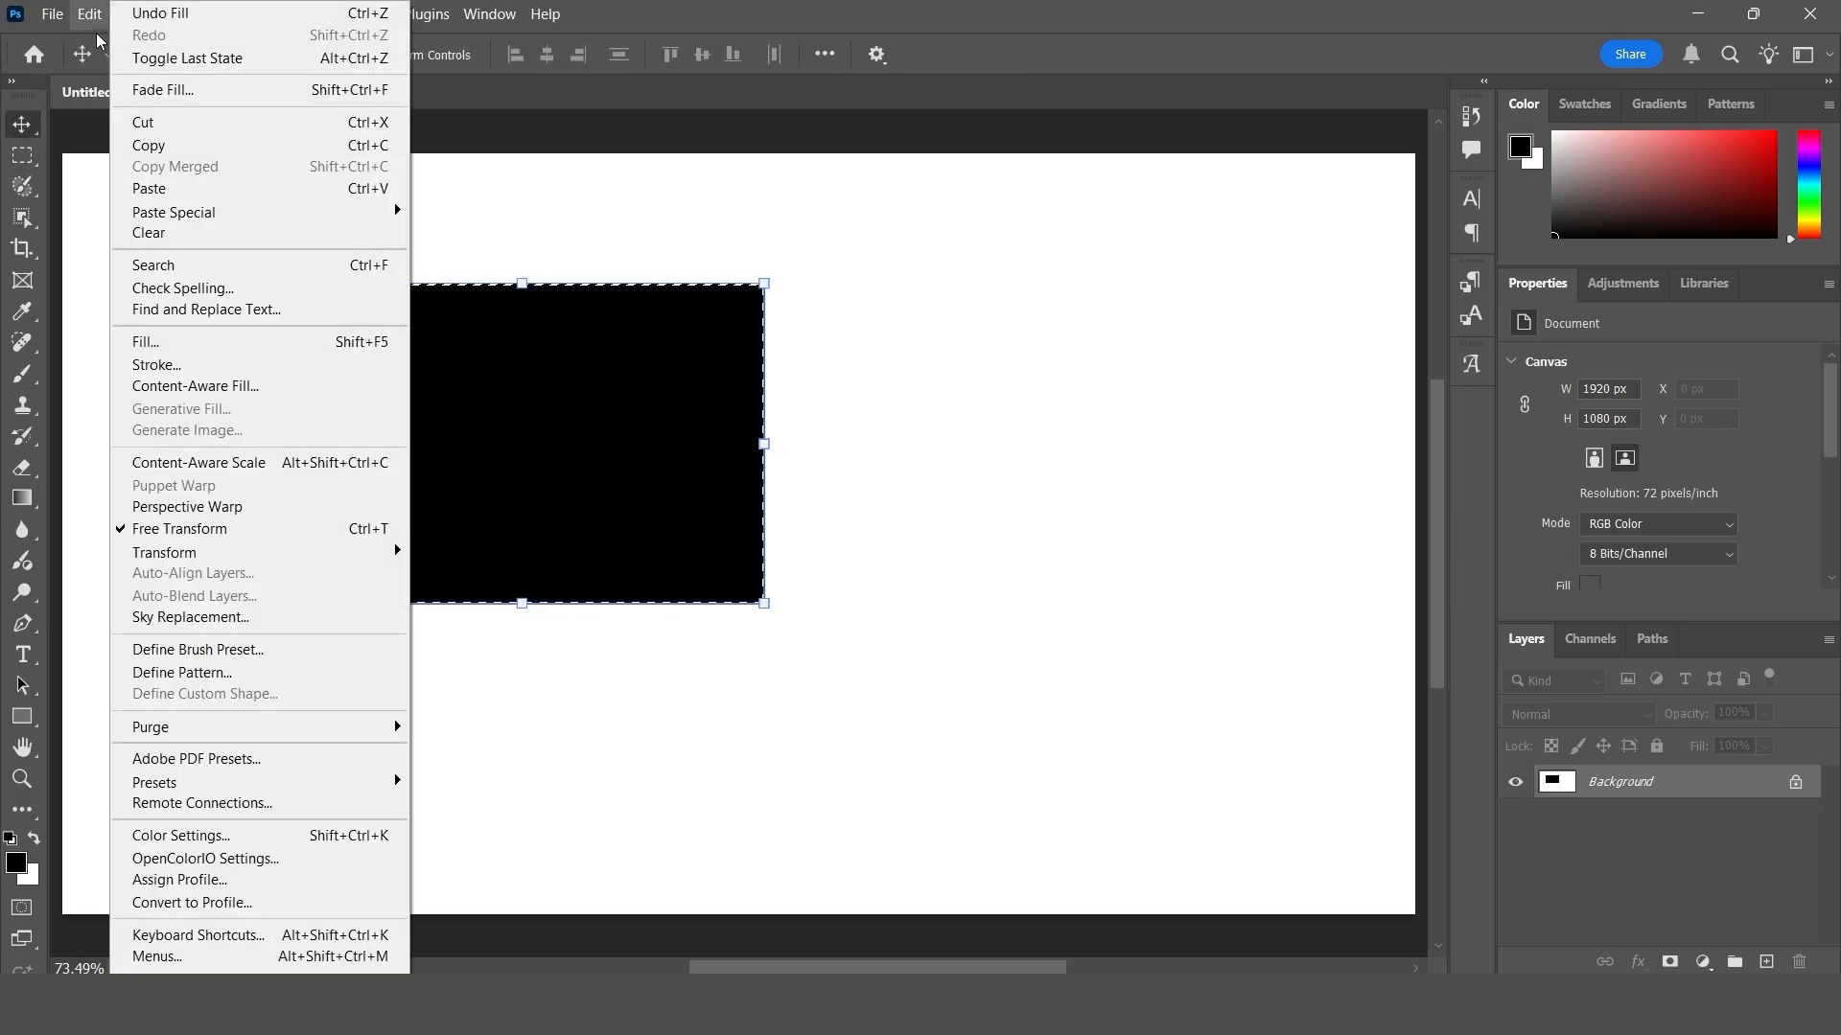
click(234, 23)
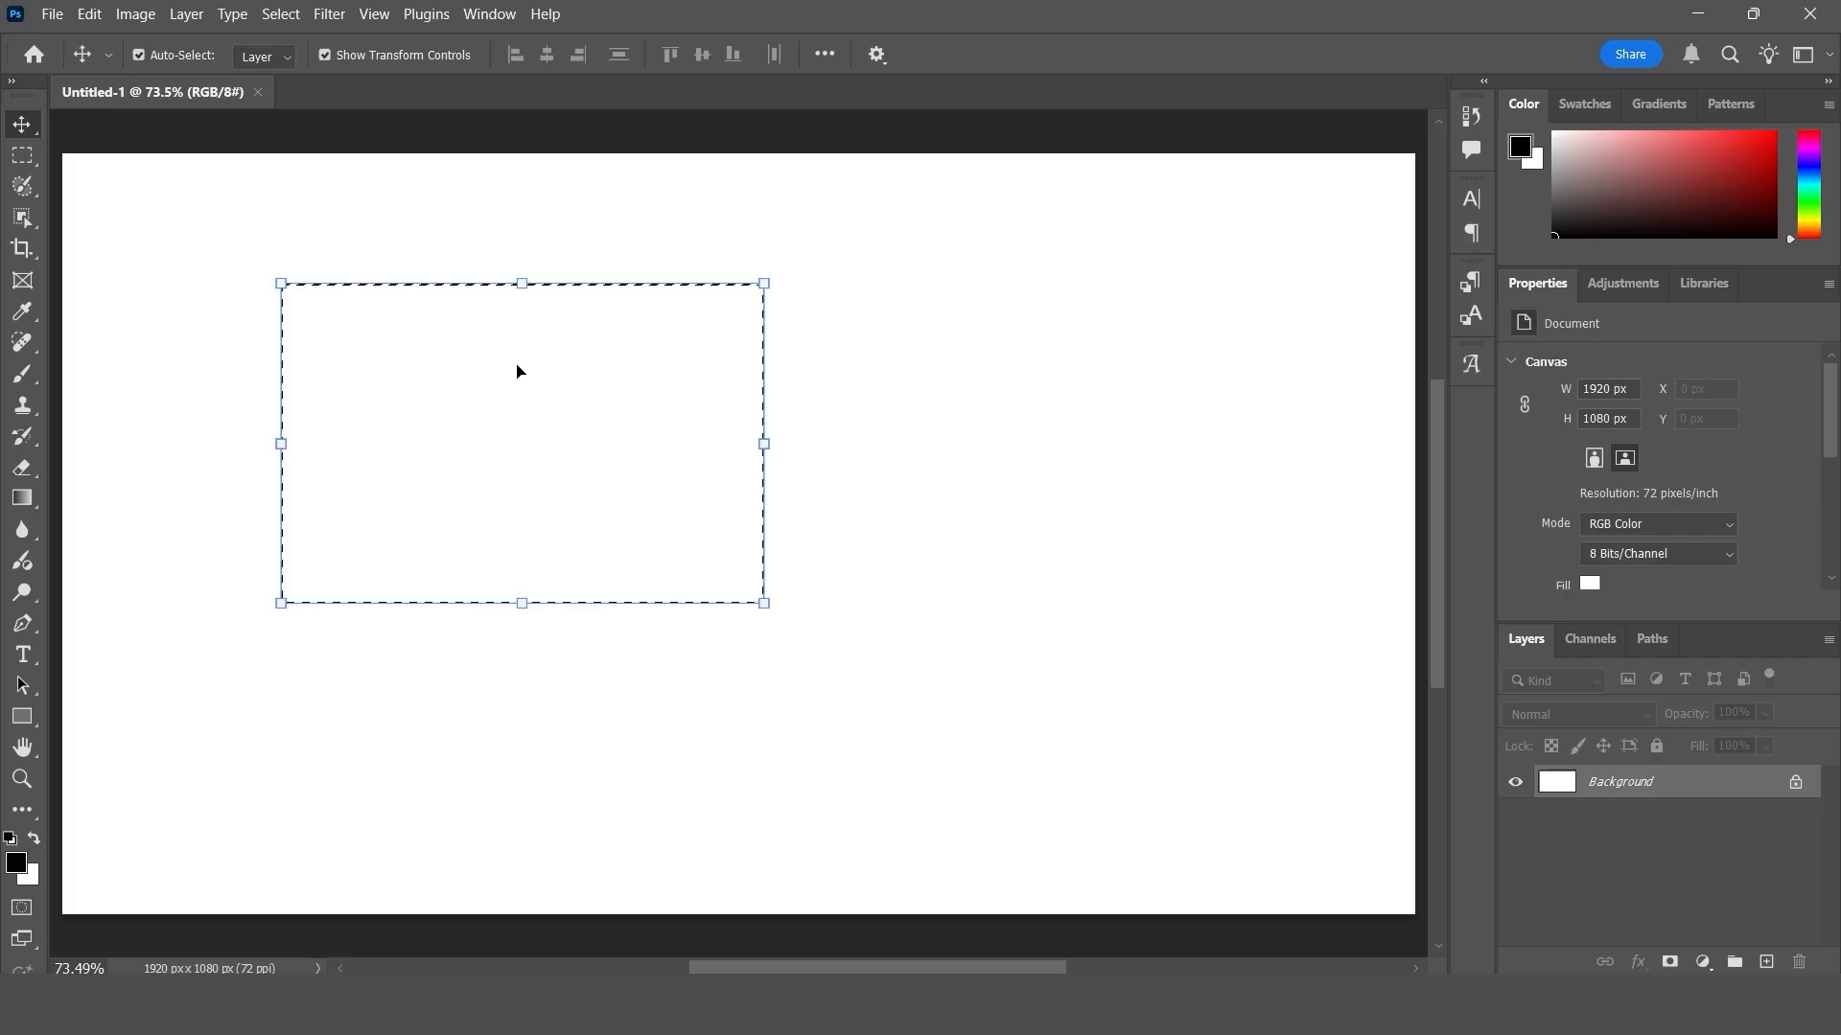
click(89, 14)
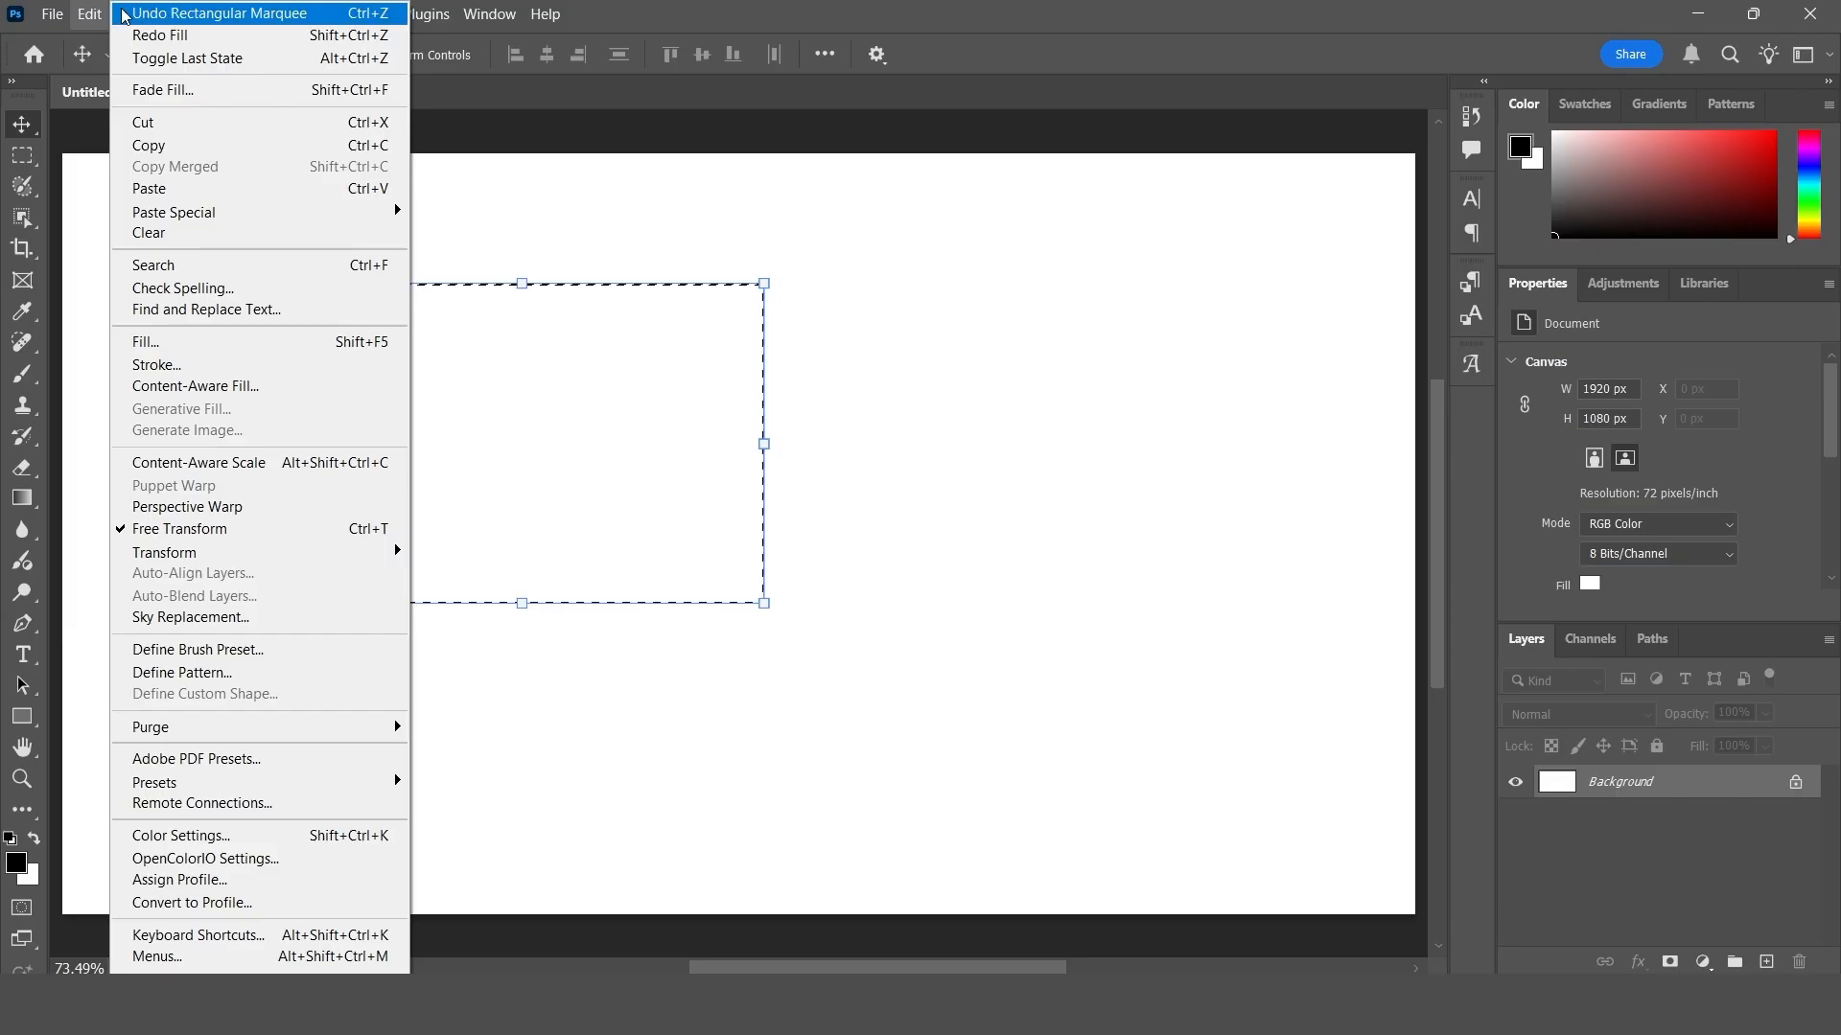
click(180, 37)
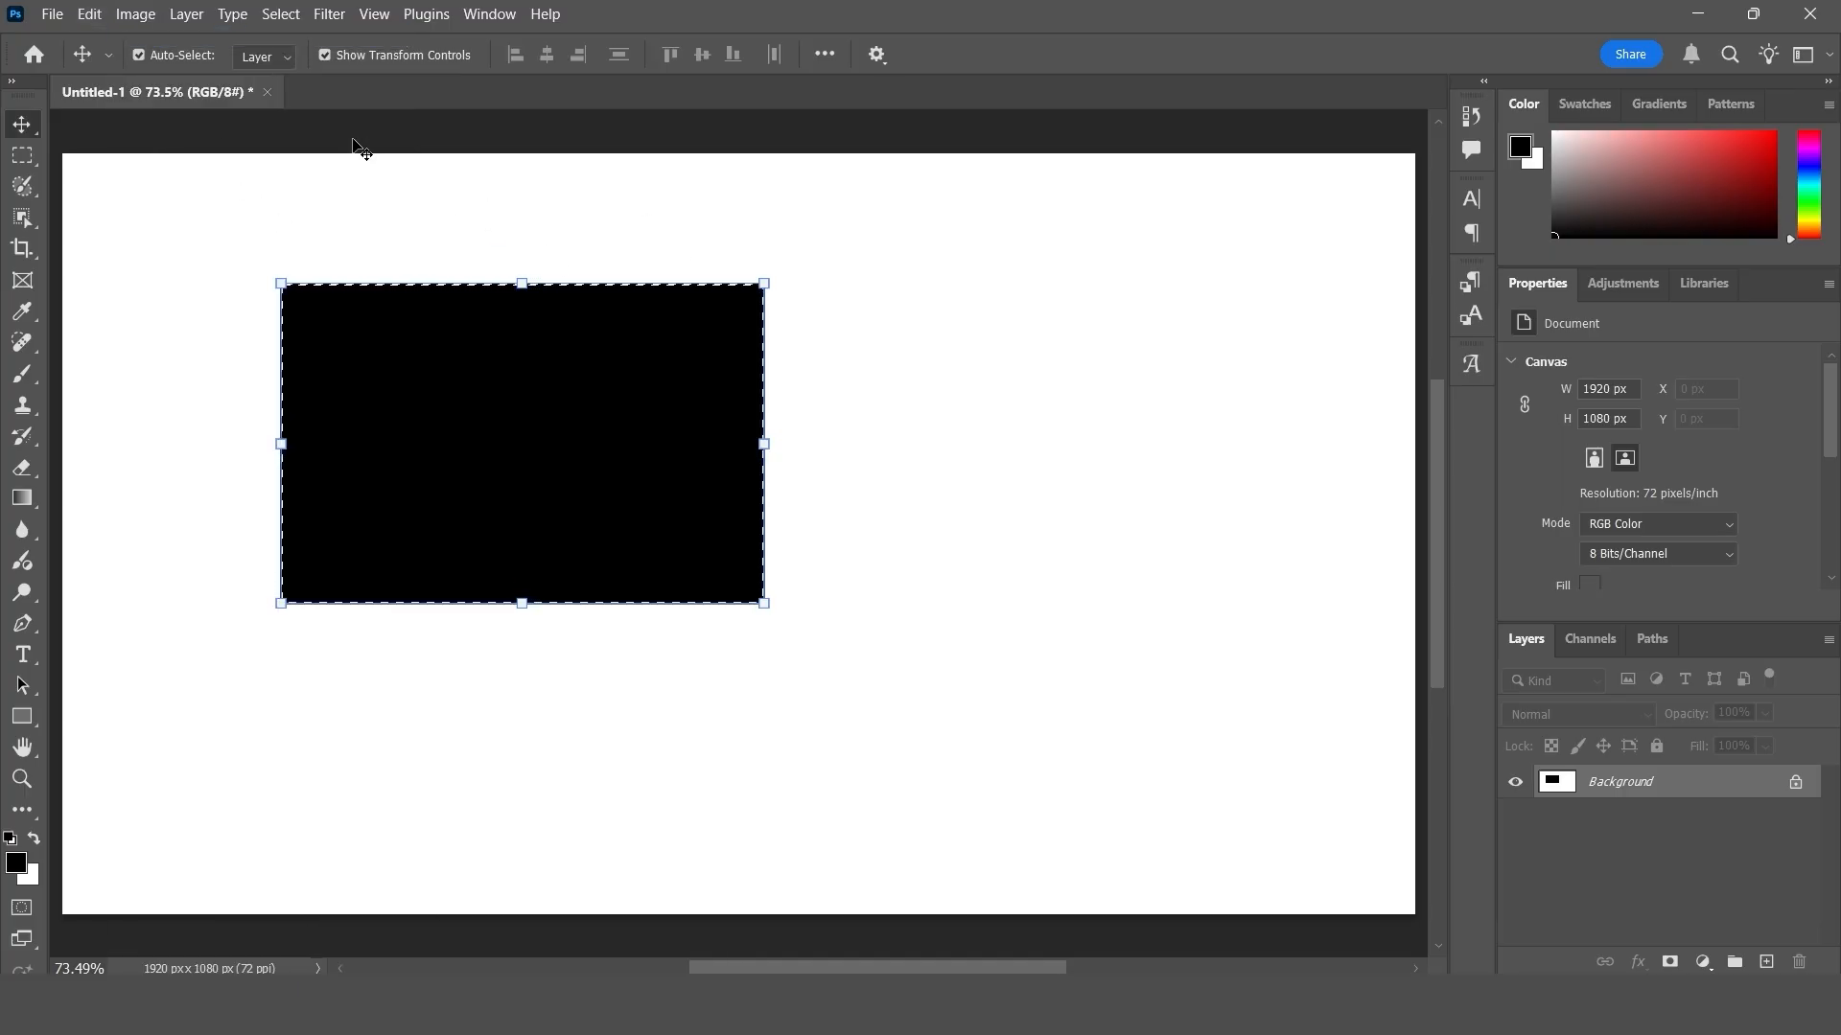
- Toggle the last state several times to compare the canvas with and without the black fill, ending with the fill redone
click(91, 14)
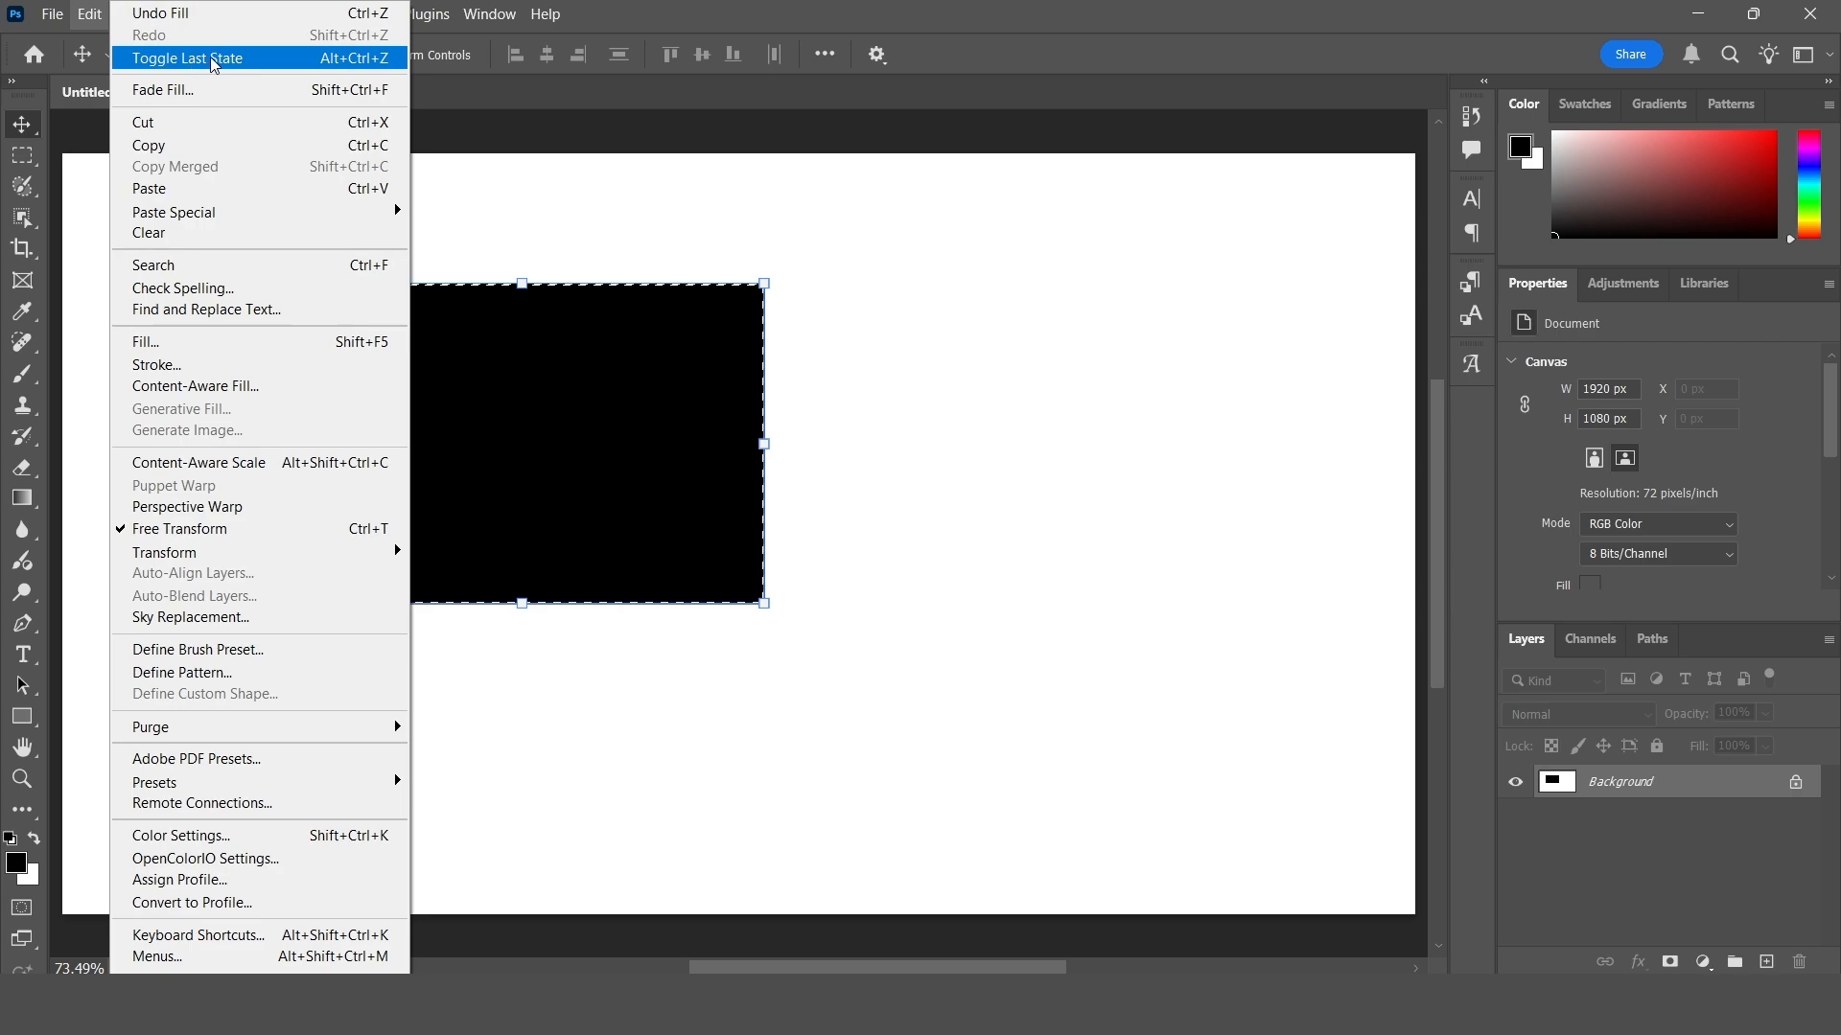
click(279, 68)
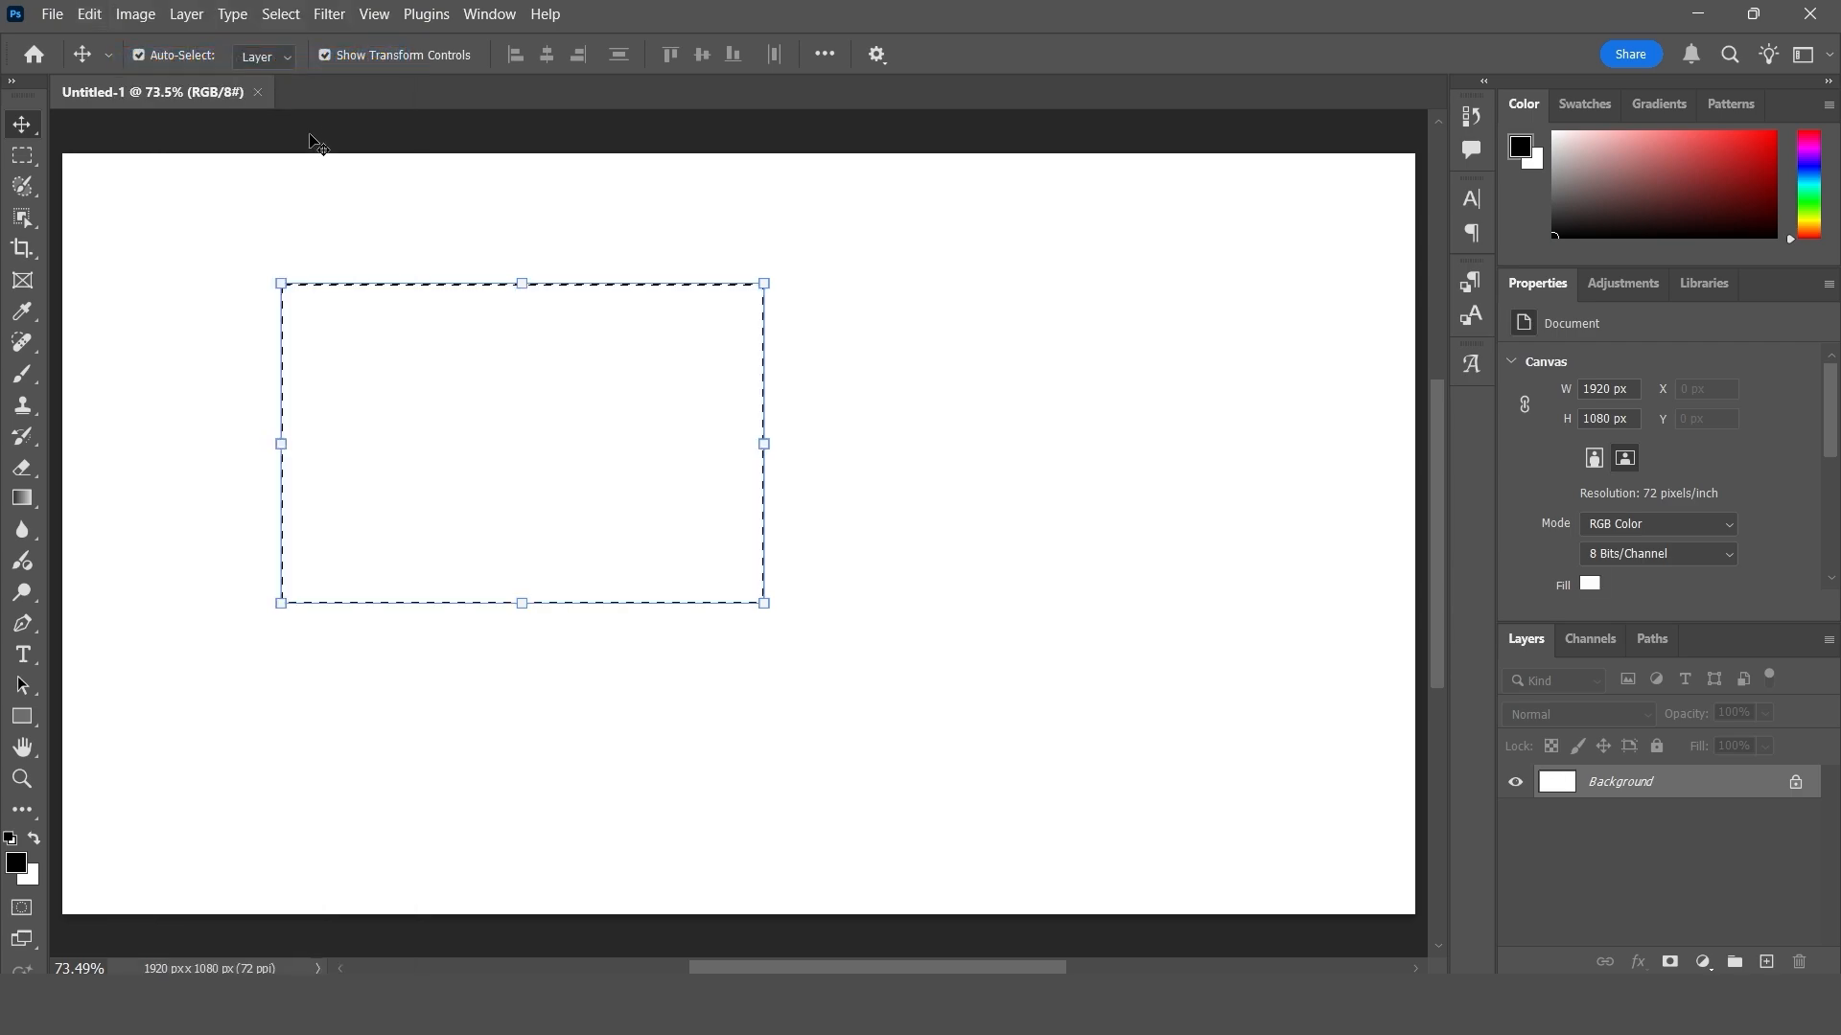
click(93, 16)
click(115, 63)
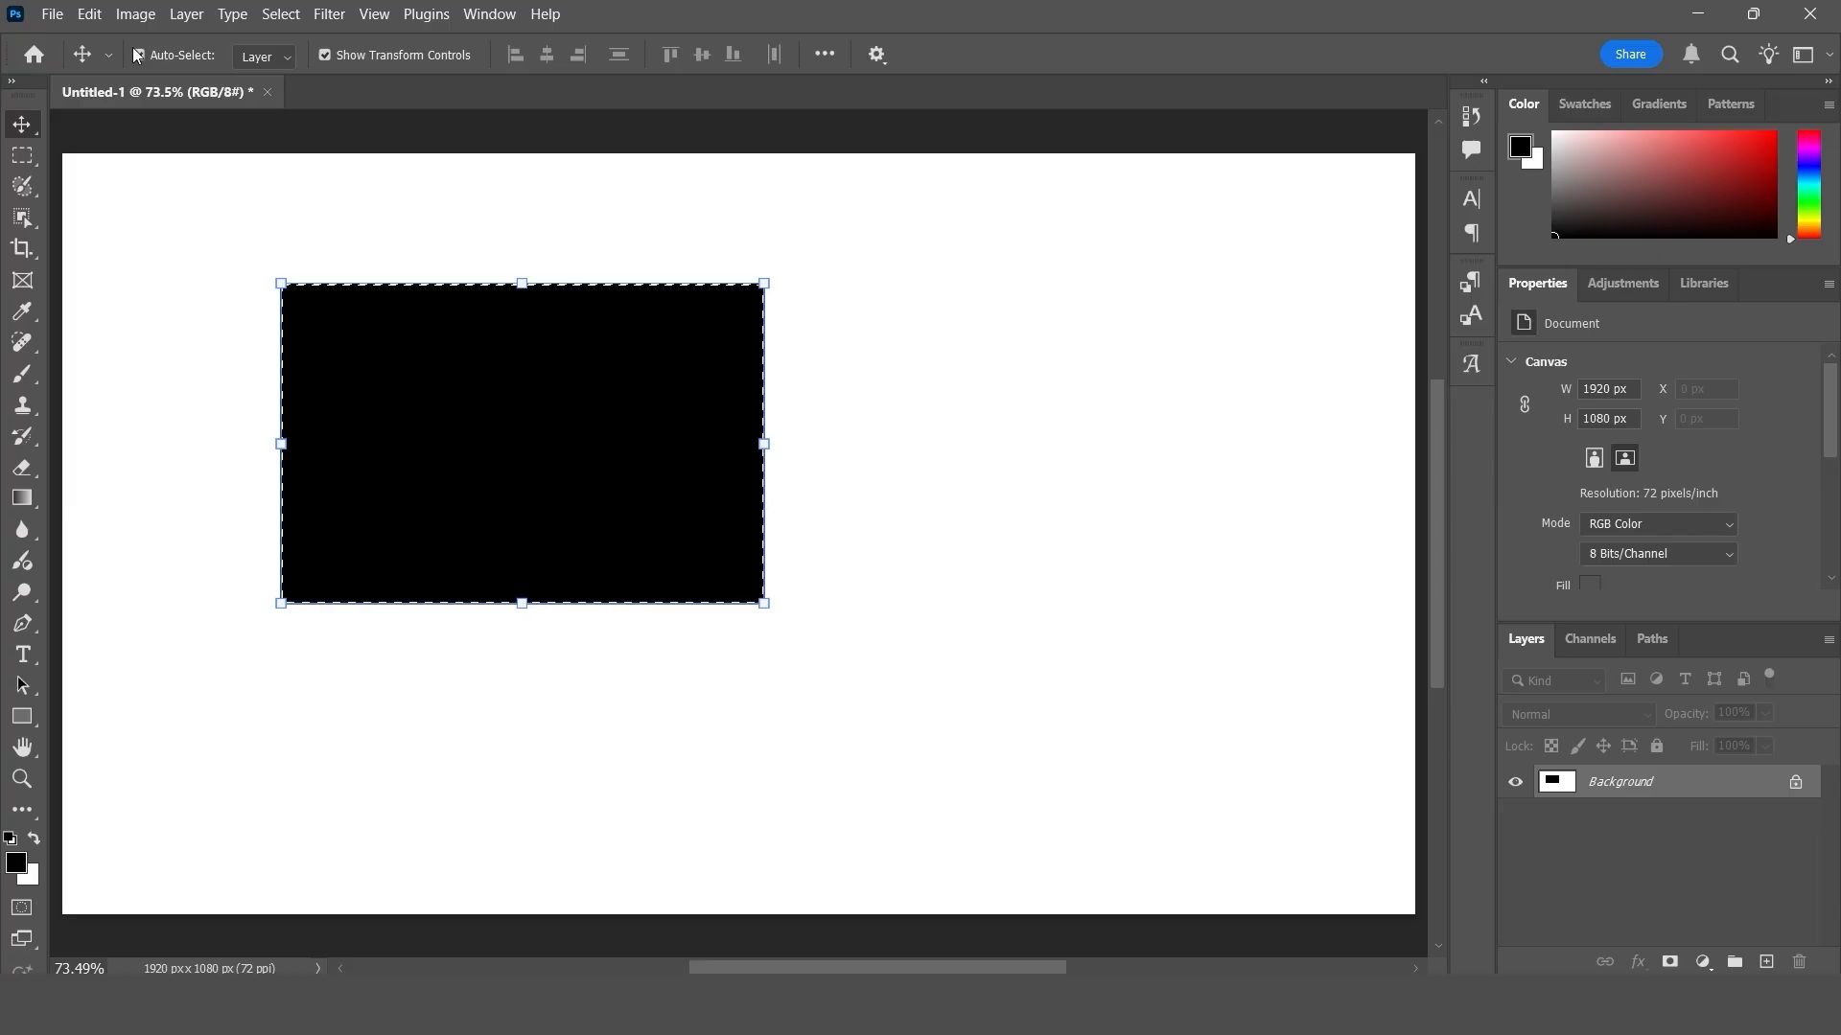
click(89, 14)
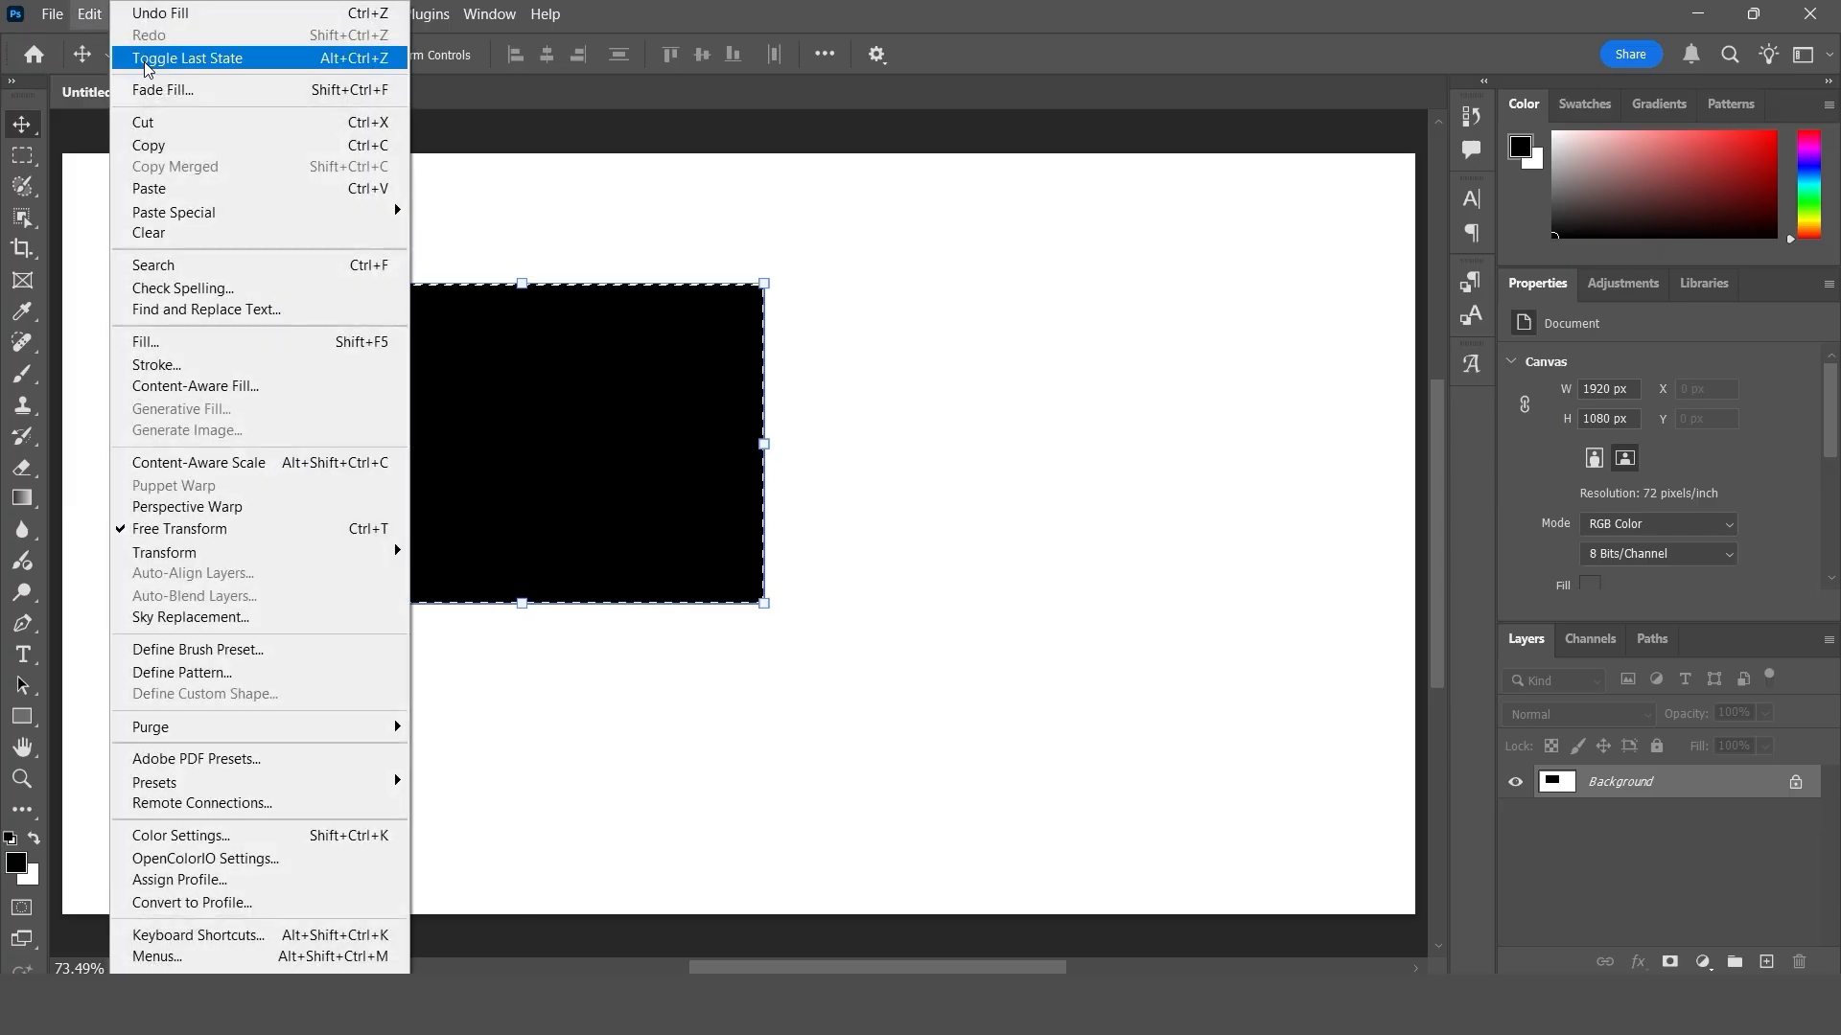
click(192, 54)
click(89, 15)
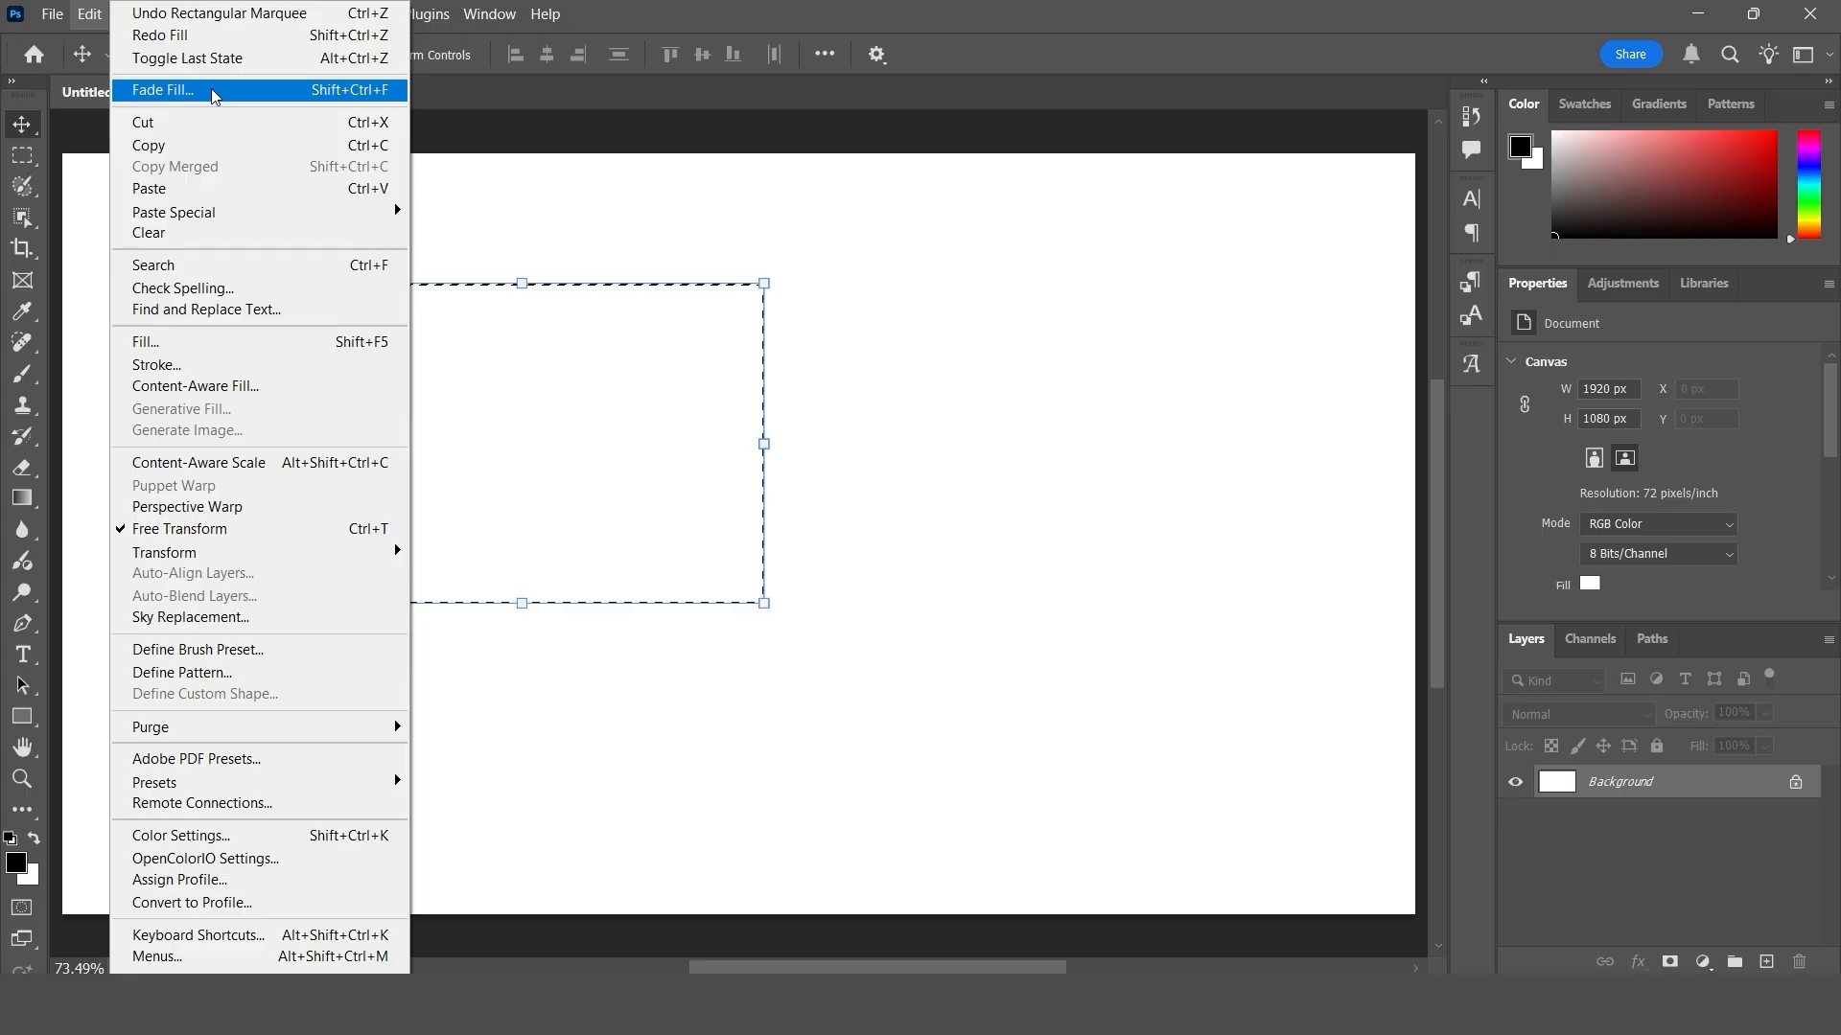
click(210, 39)
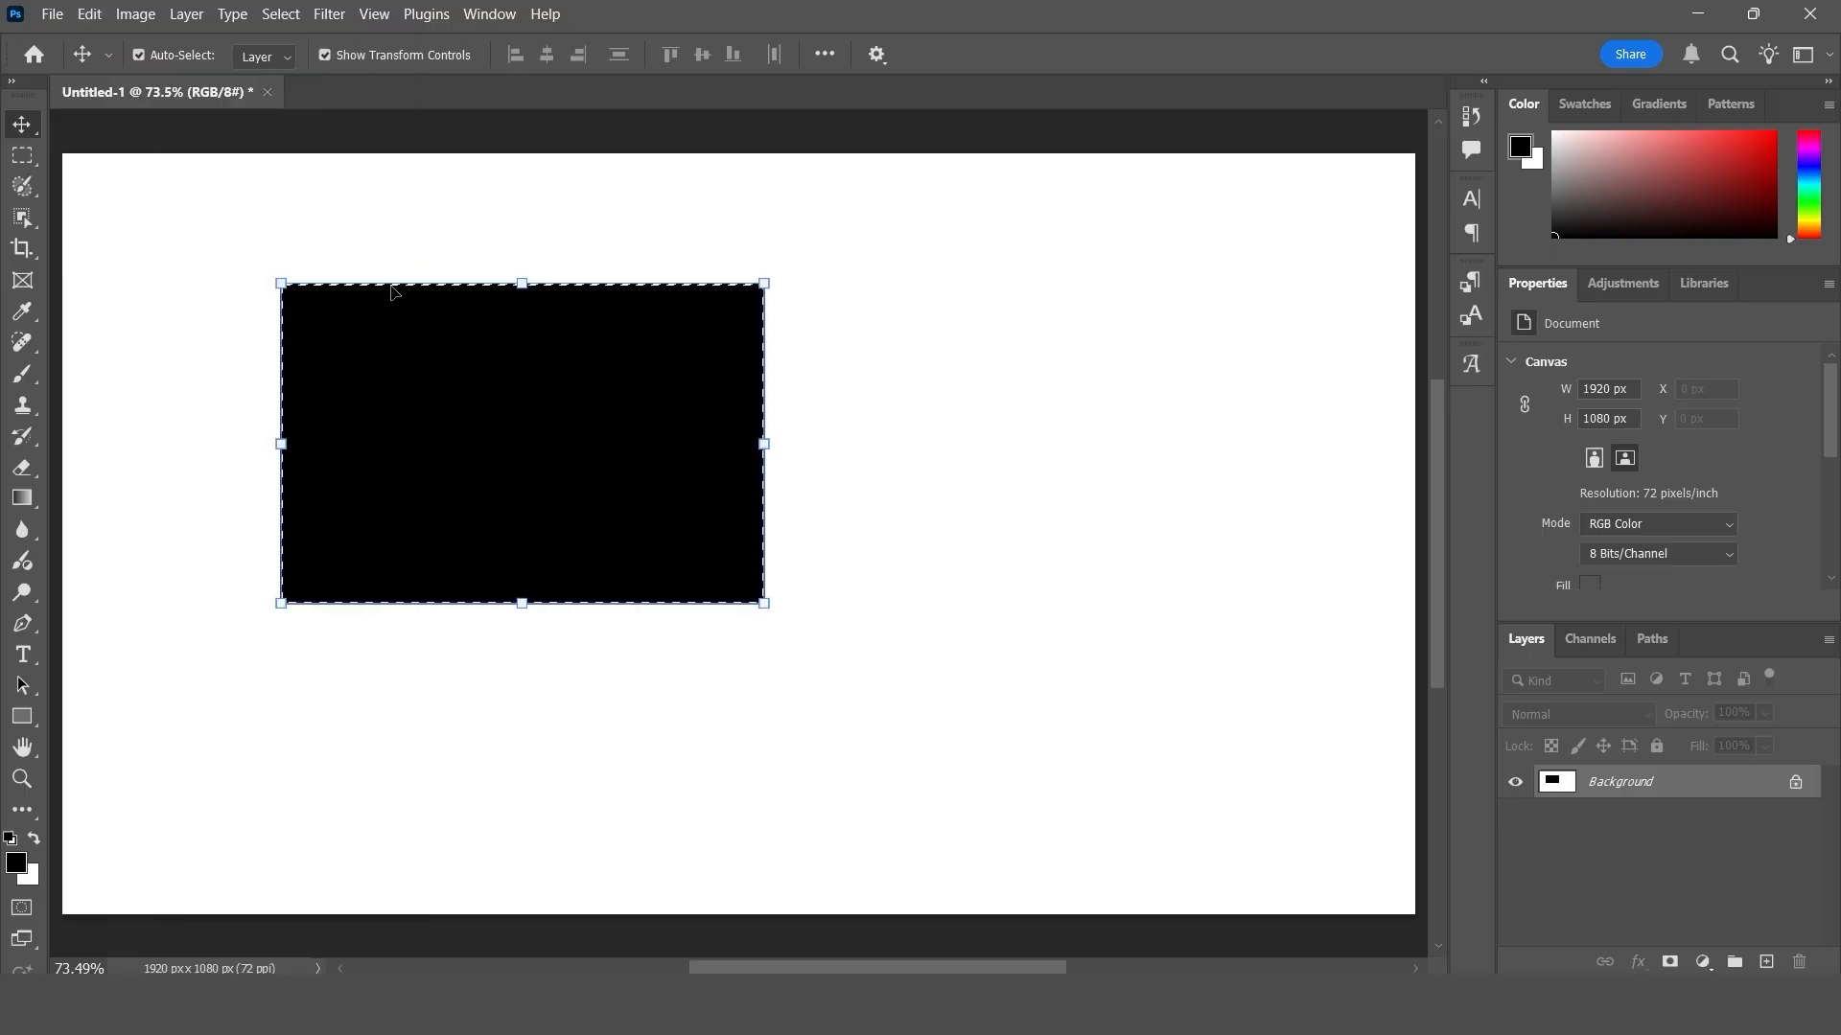
- Open the Fade settings for the black fill and try out the opacity
click(90, 13)
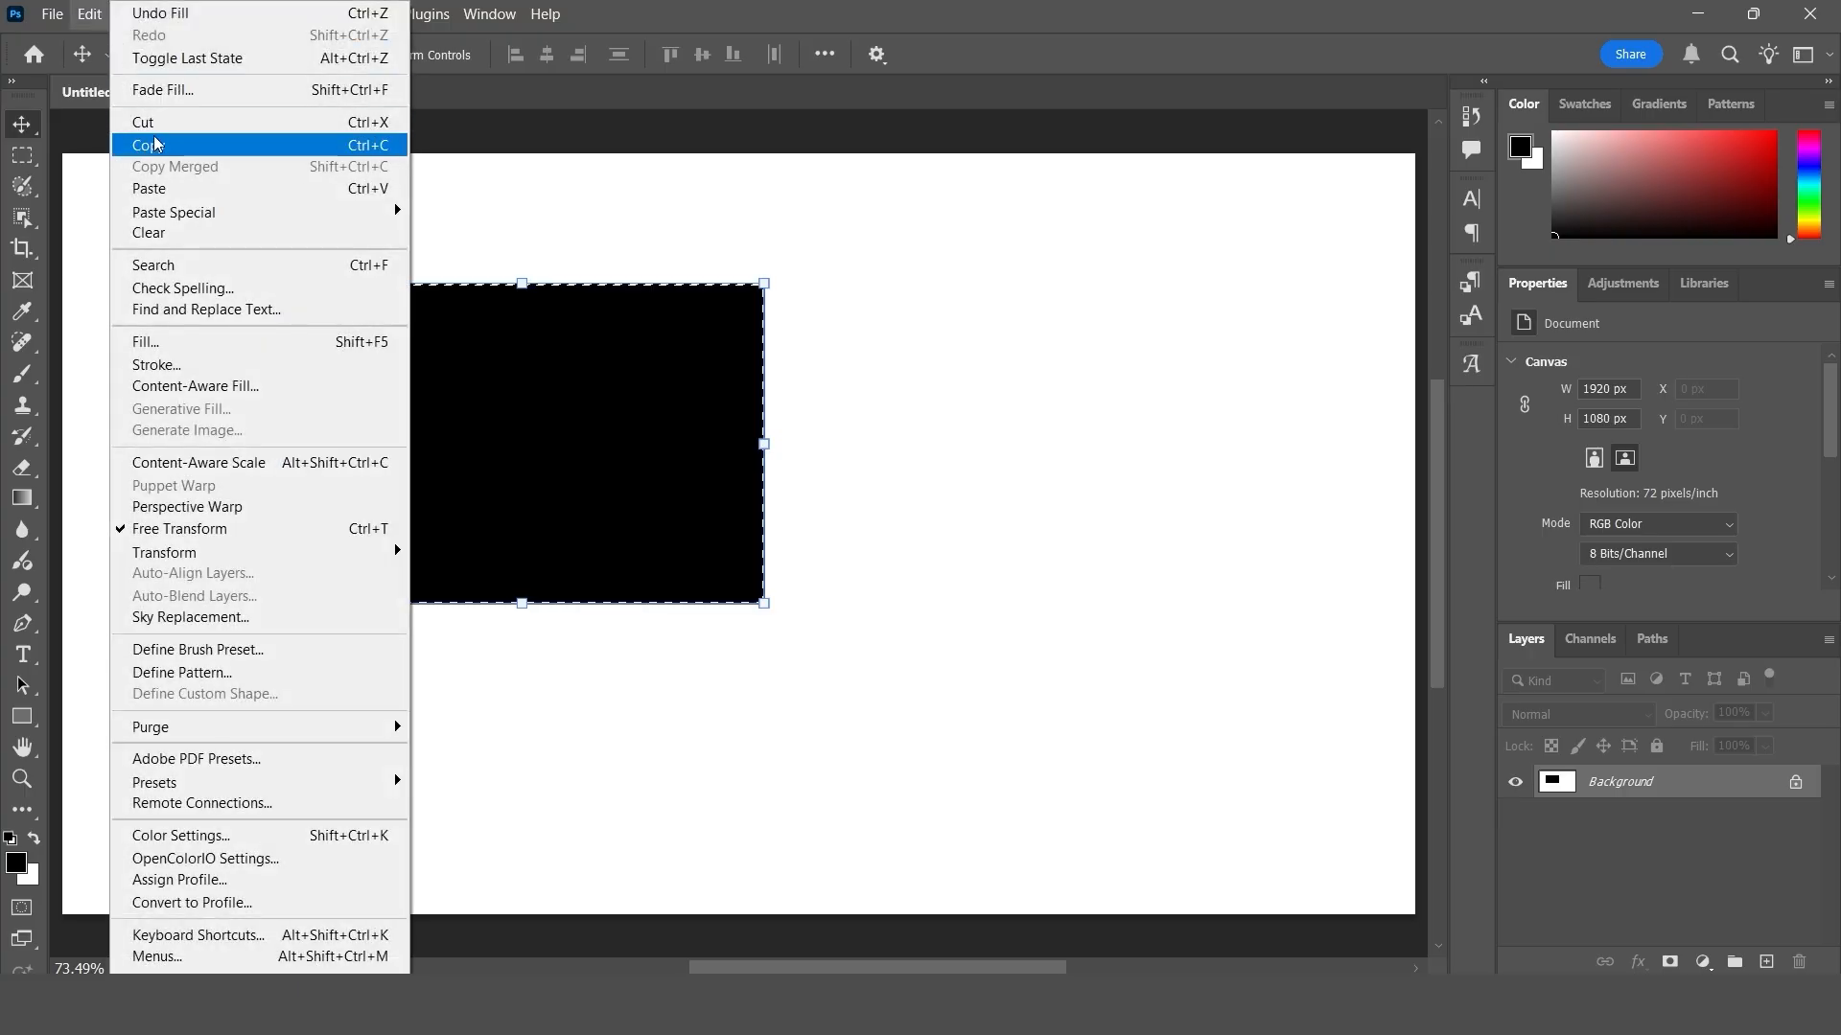
click(204, 90)
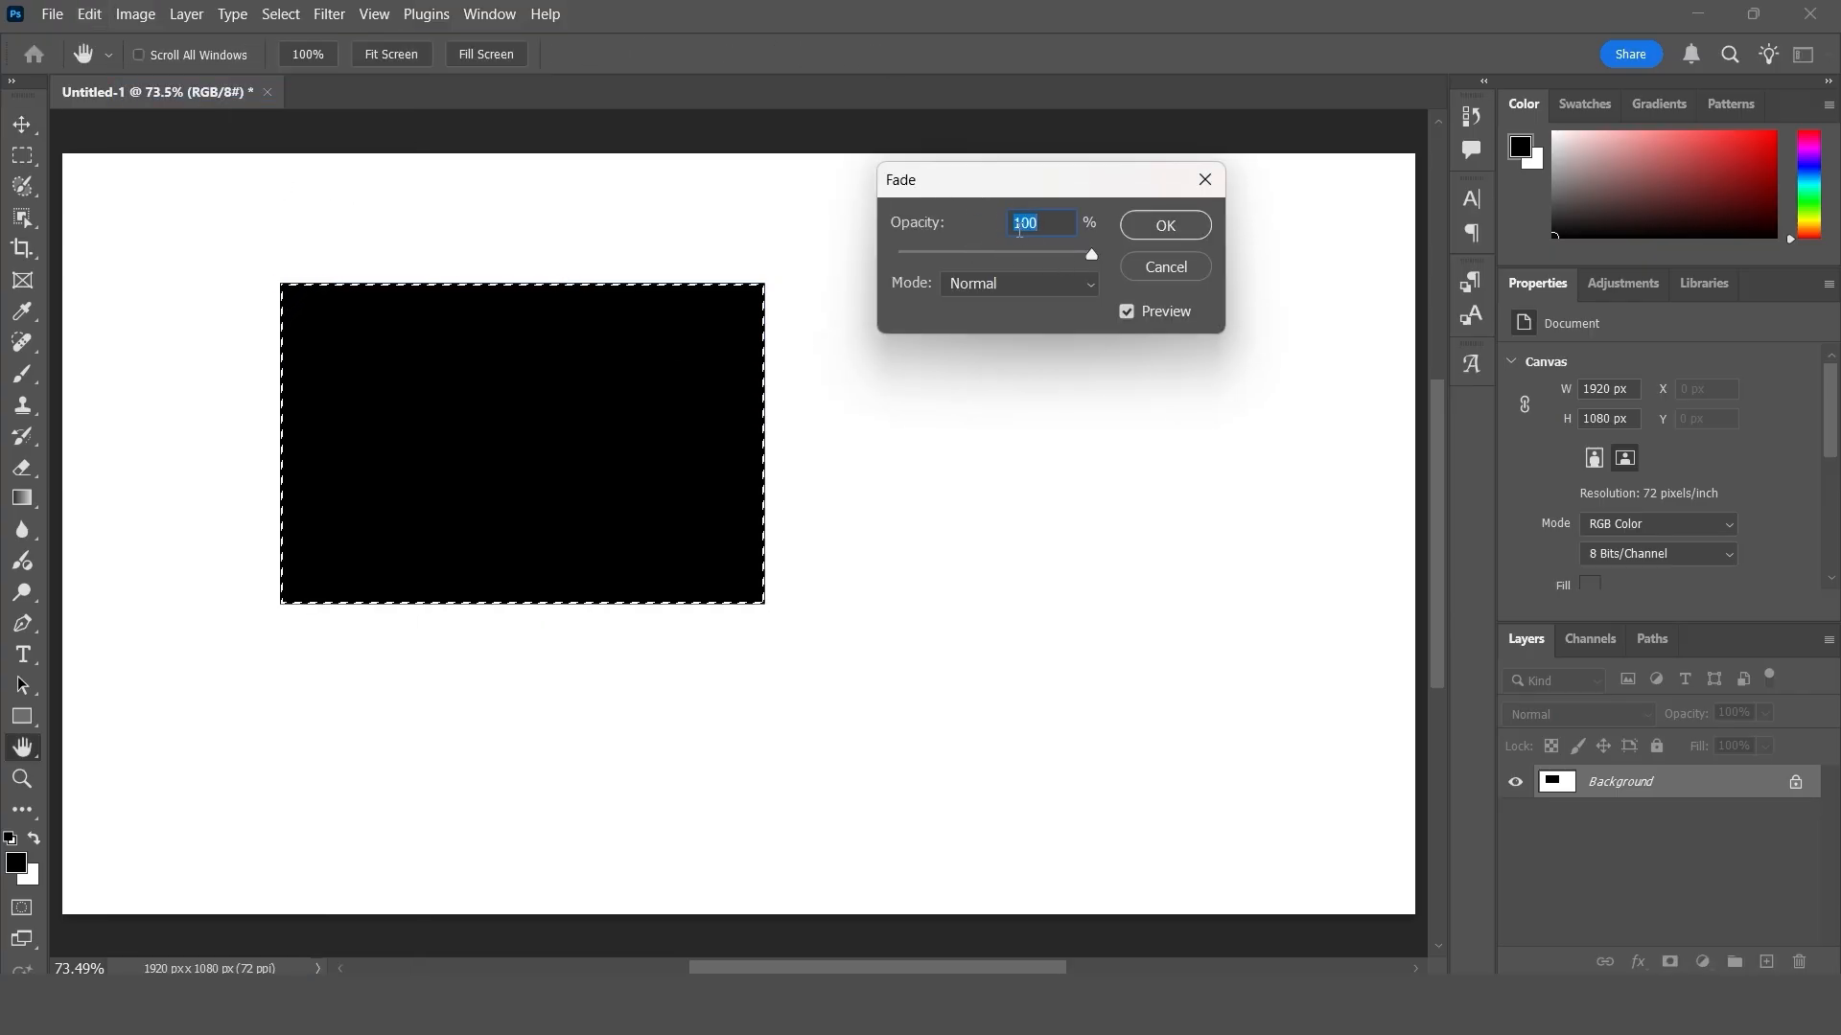
mouse_move(1095, 255)
mouse_down()
mouse_move(969, 256)
mouse_move(1093, 253)
mouse_up()
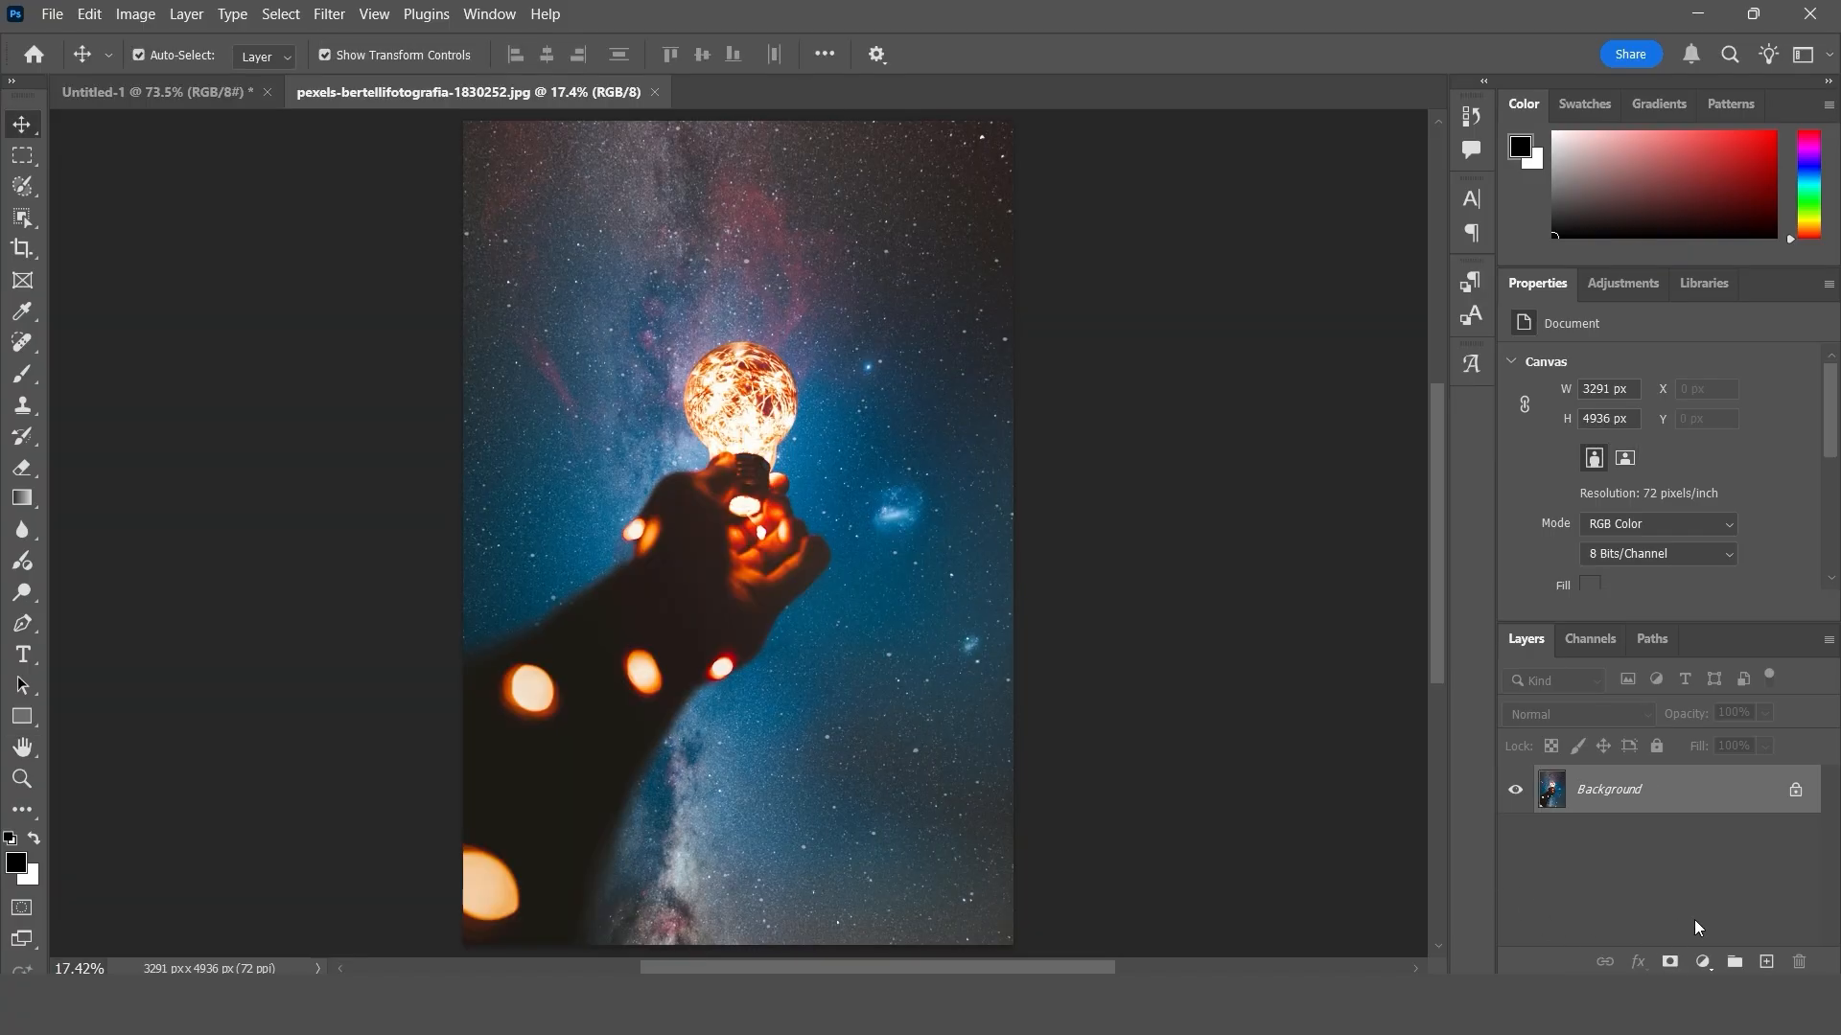
- Set the foreground colour to a blue sampled from the starry sky left of the light bulb in the photo
click(17, 866)
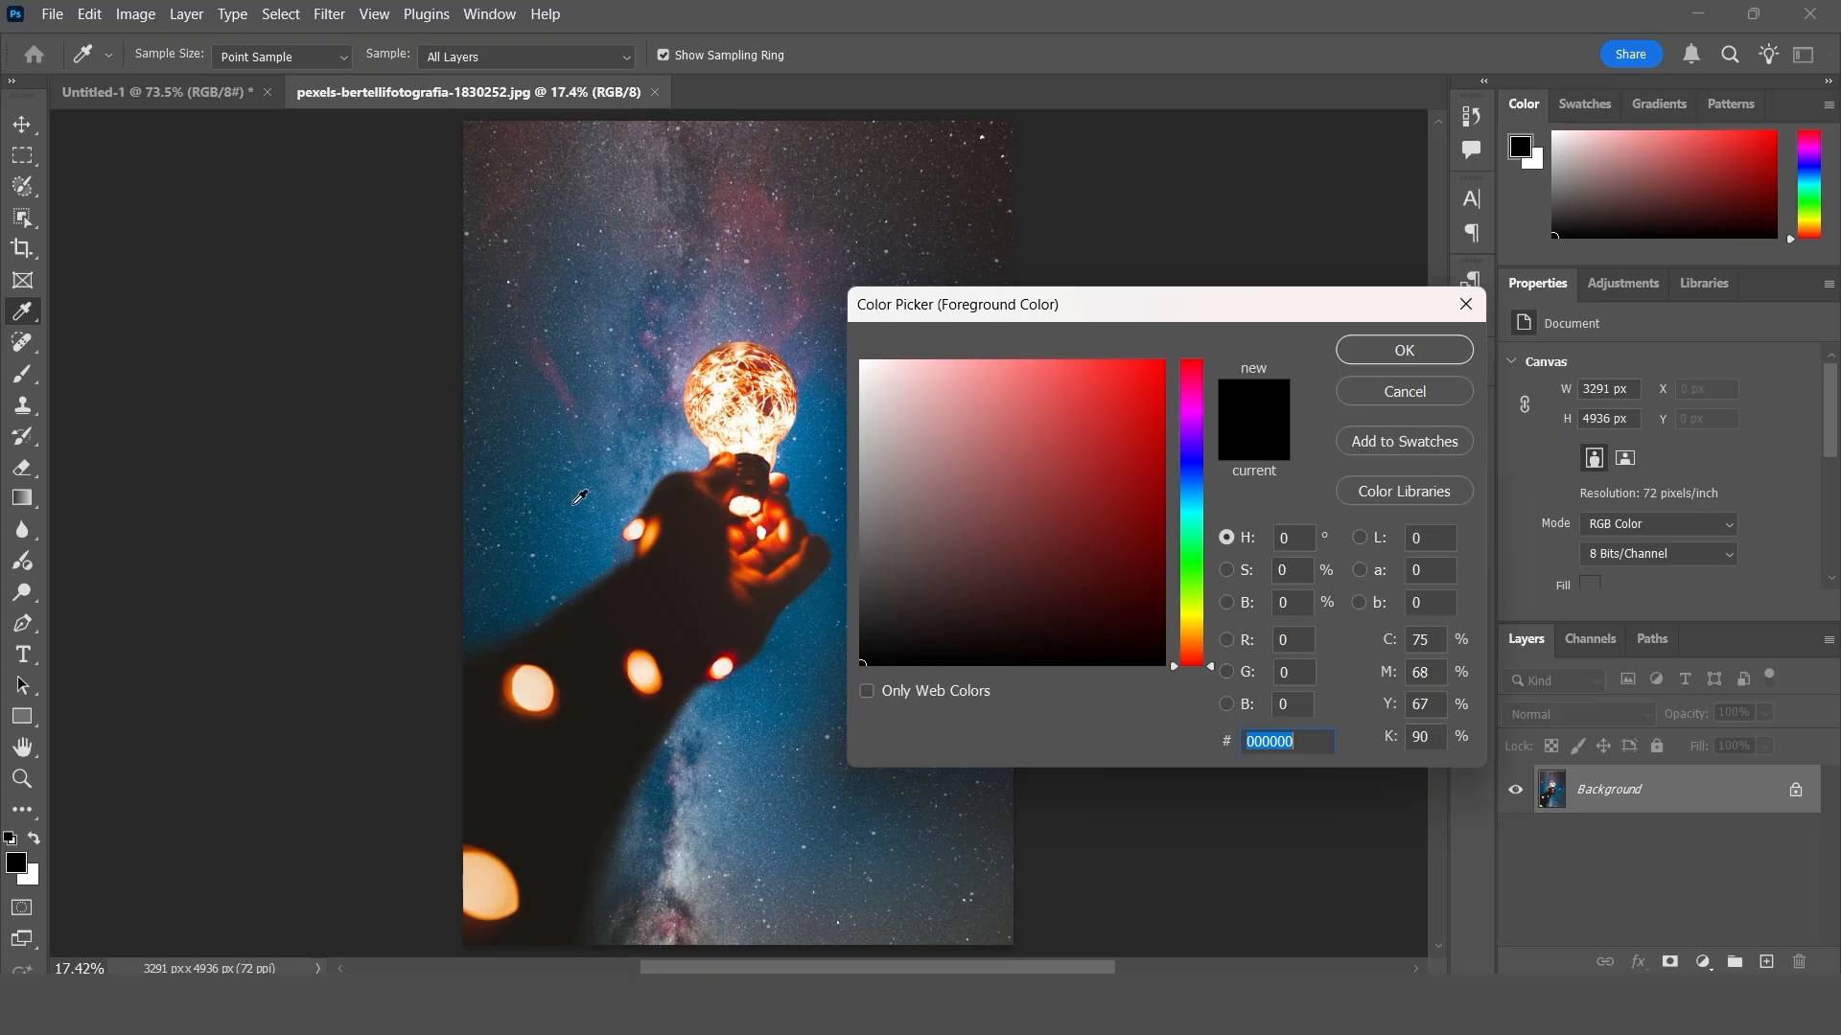
click(575, 502)
click(1414, 347)
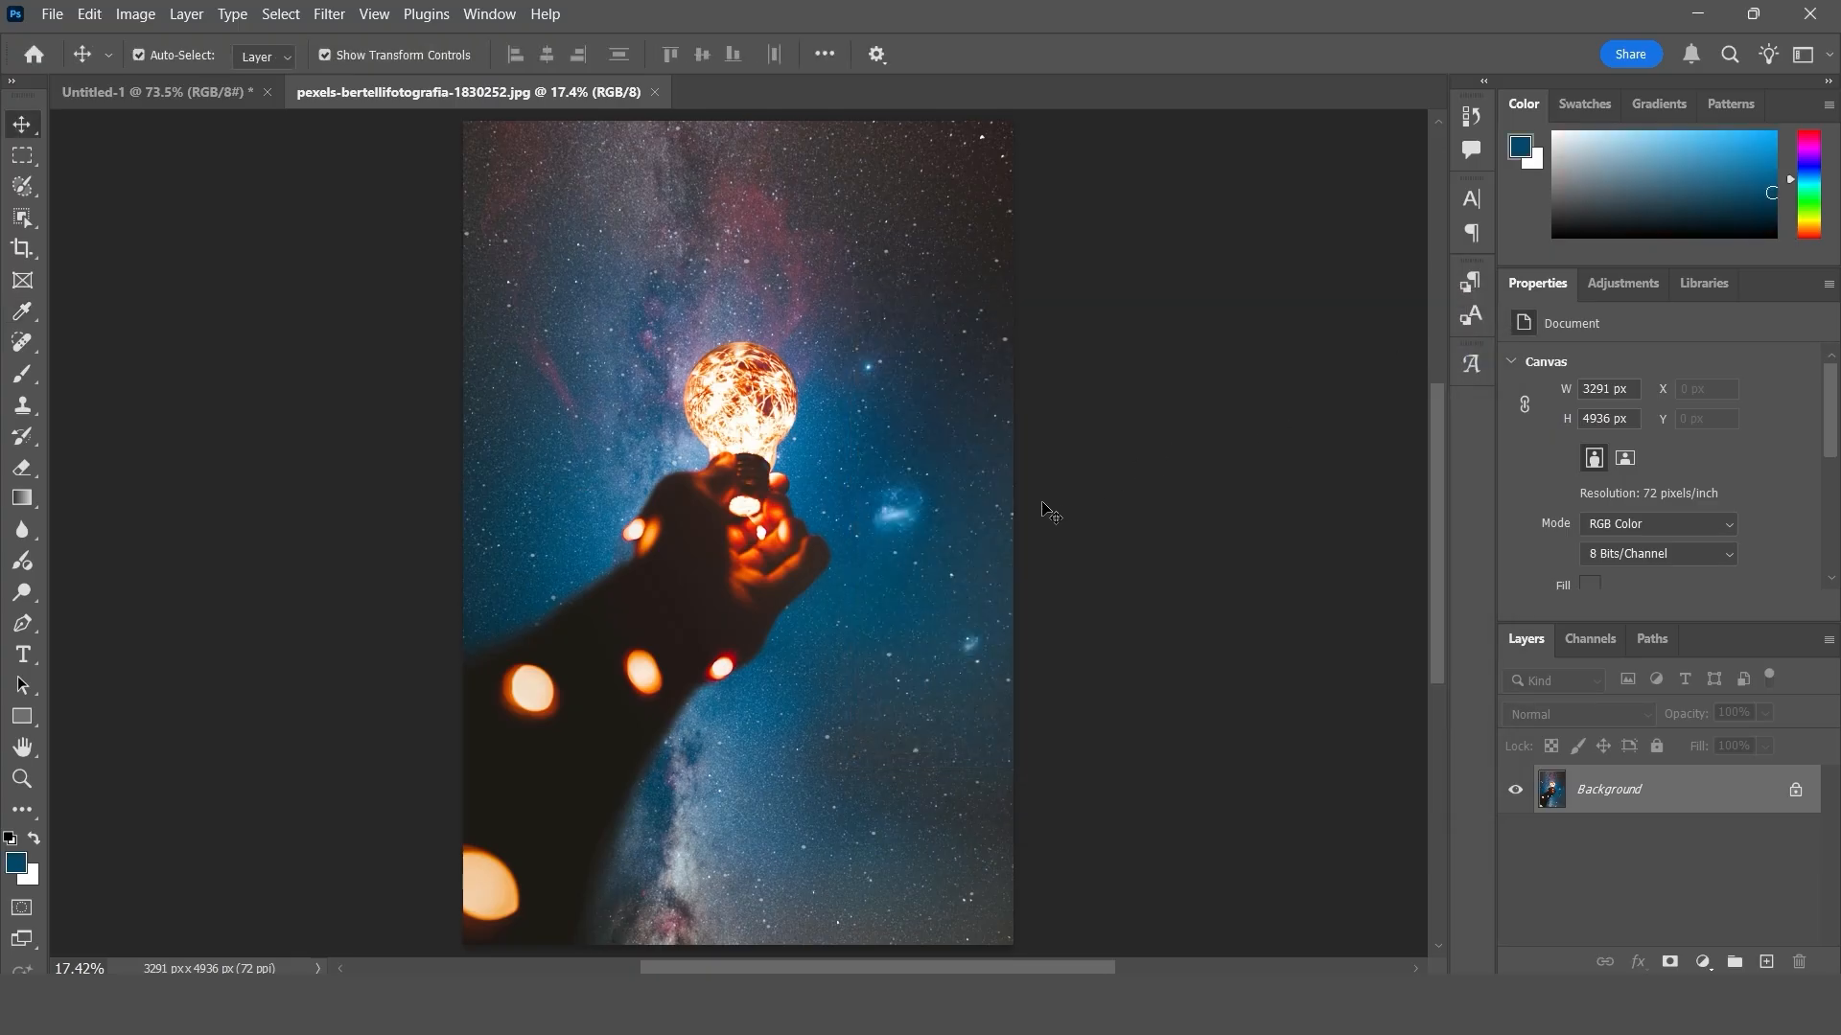
- Fill the photo's Background layer with the blue foreground colour and set the fill's fade to Multiply mode at 56% opacity
key(alt+BackSpace)
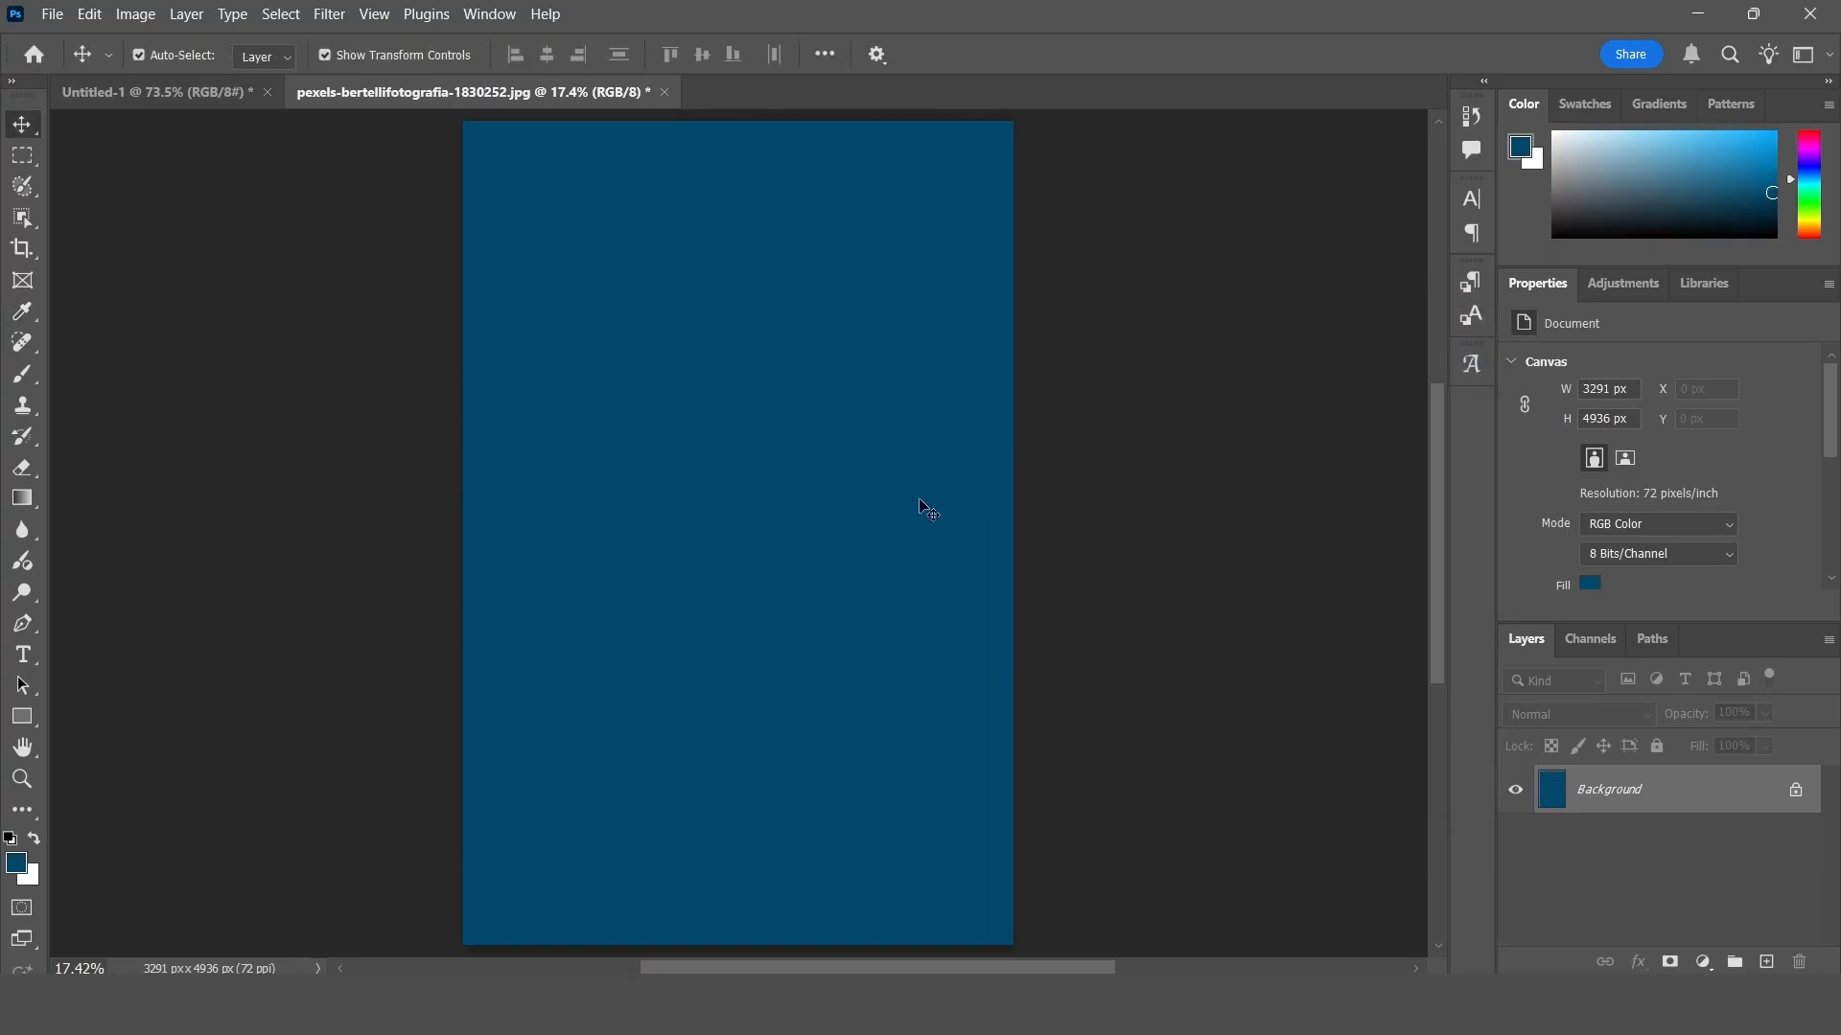
click(90, 16)
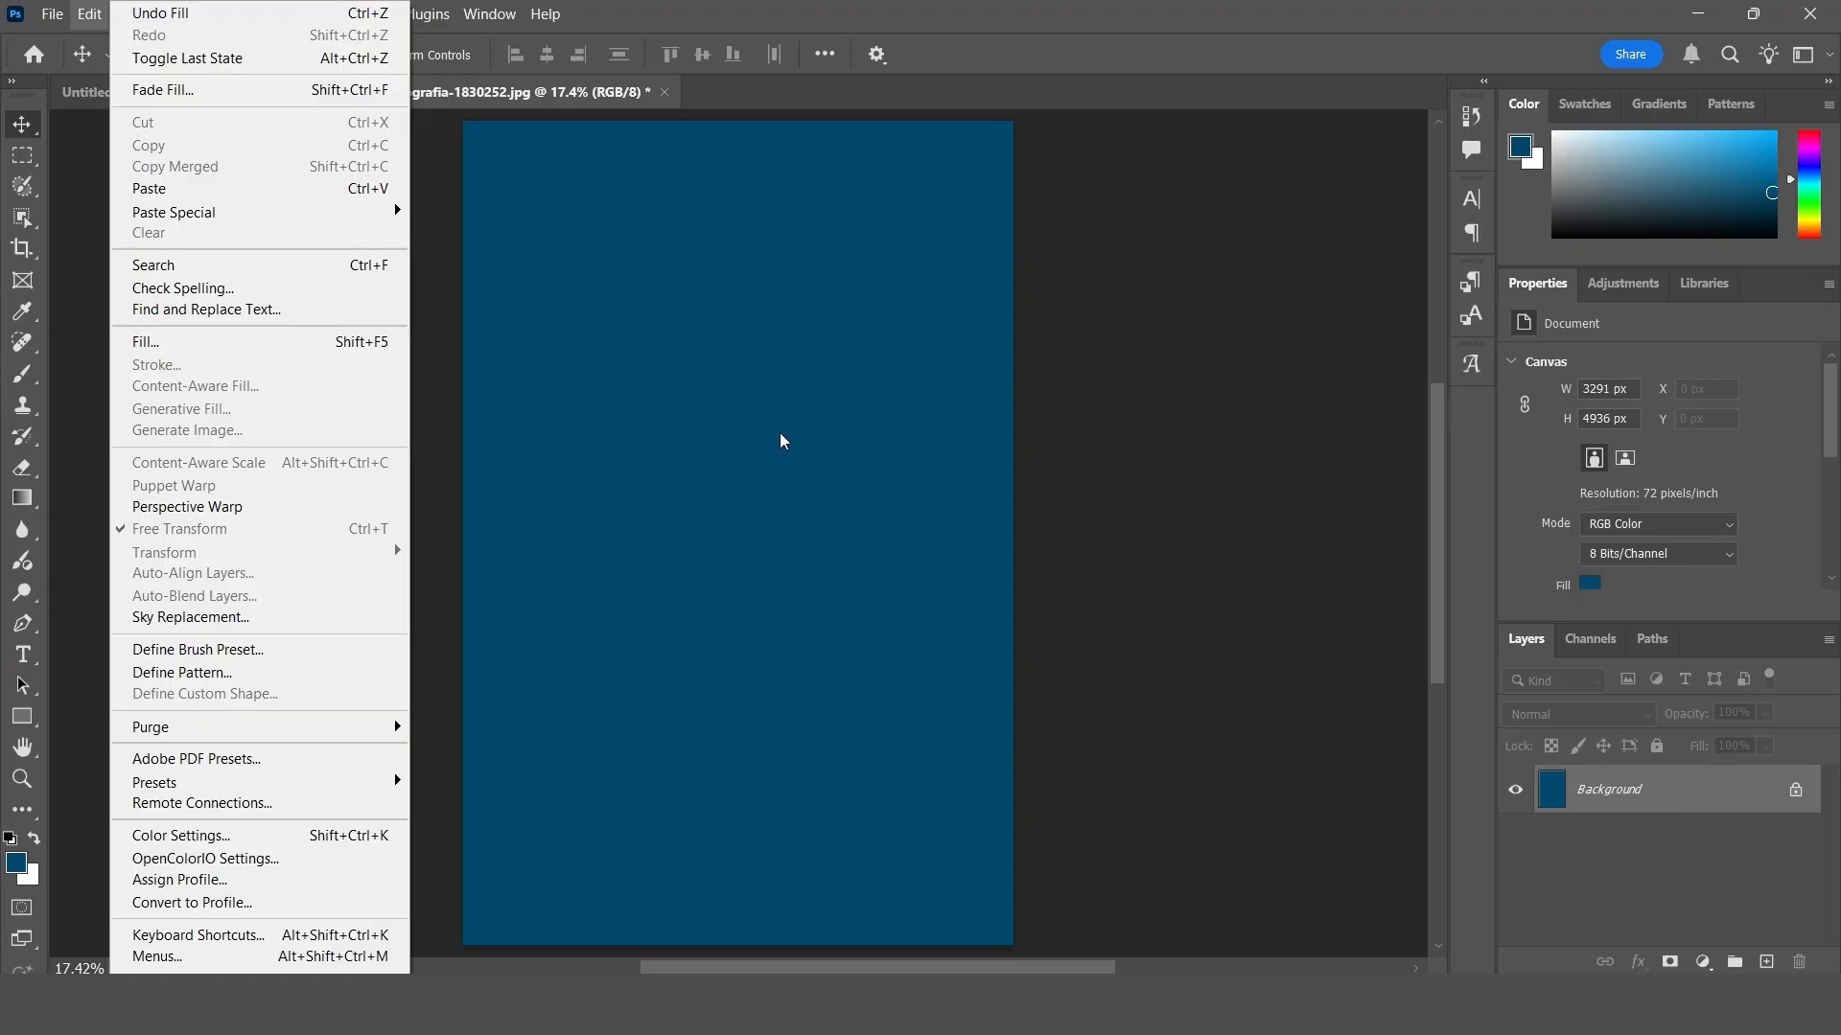
click(163, 89)
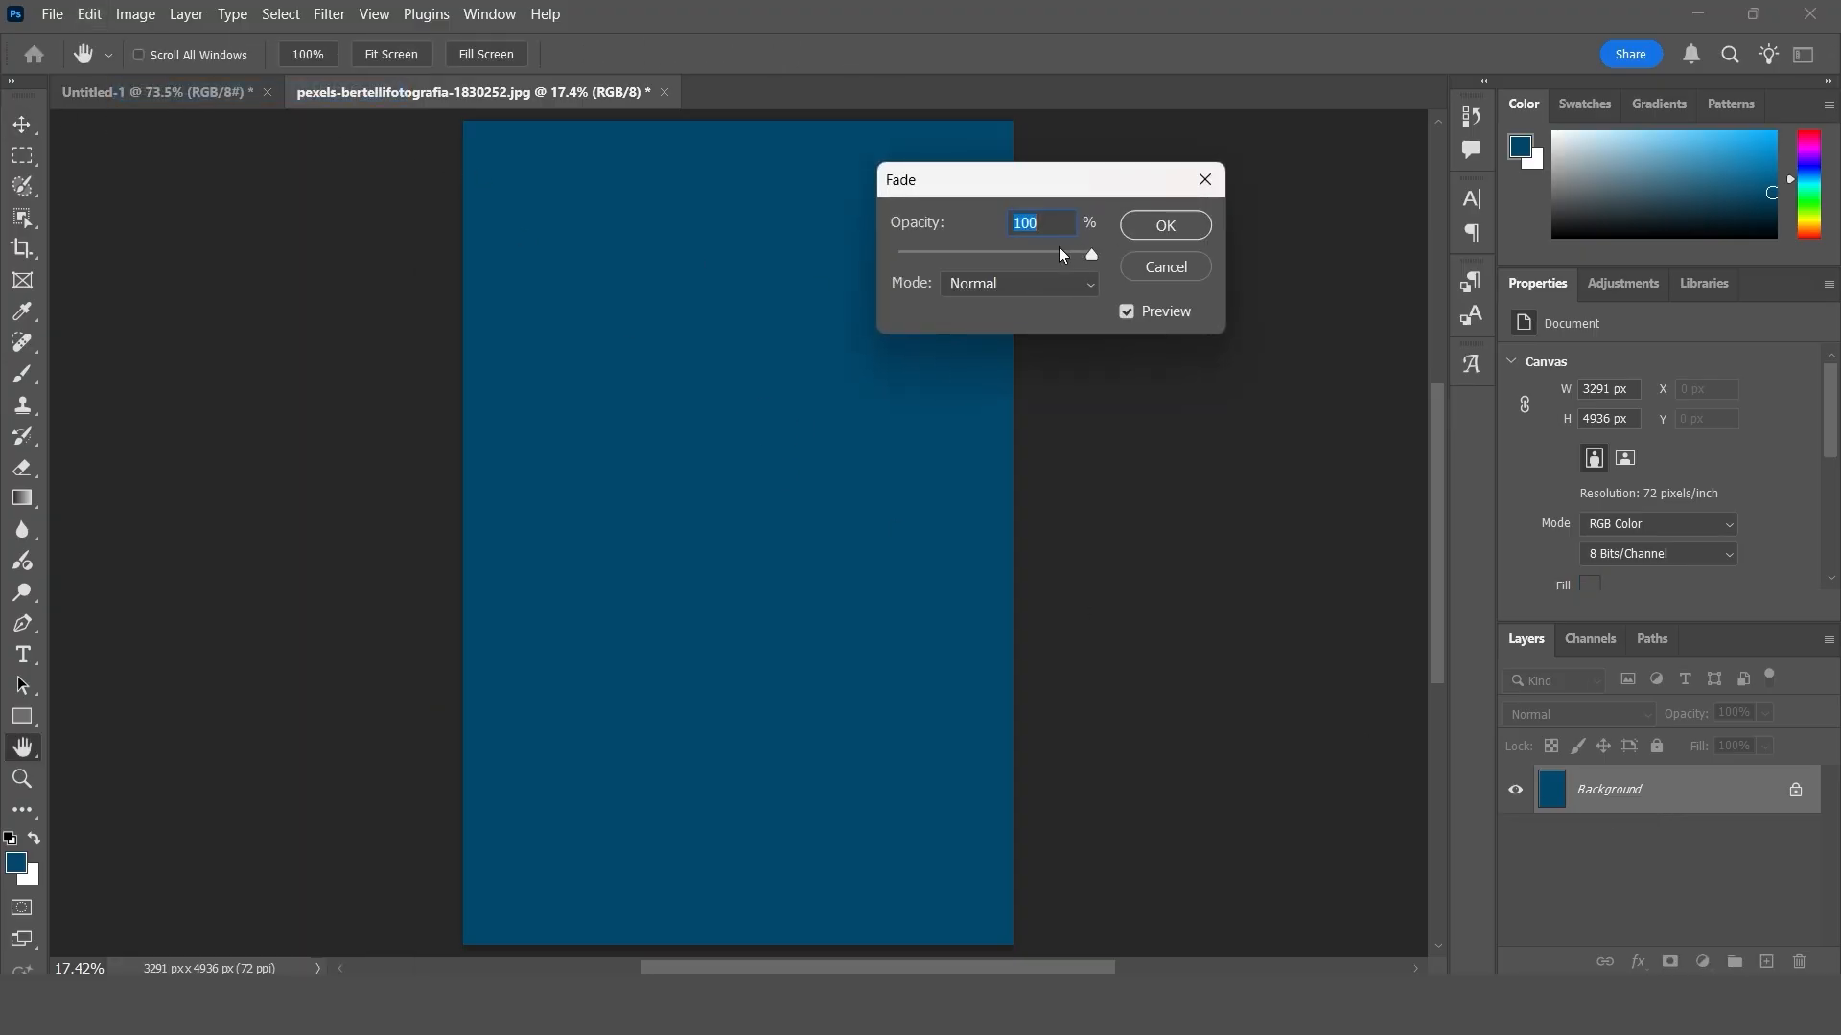
drag(1093, 257, 1039, 264)
click(1013, 289)
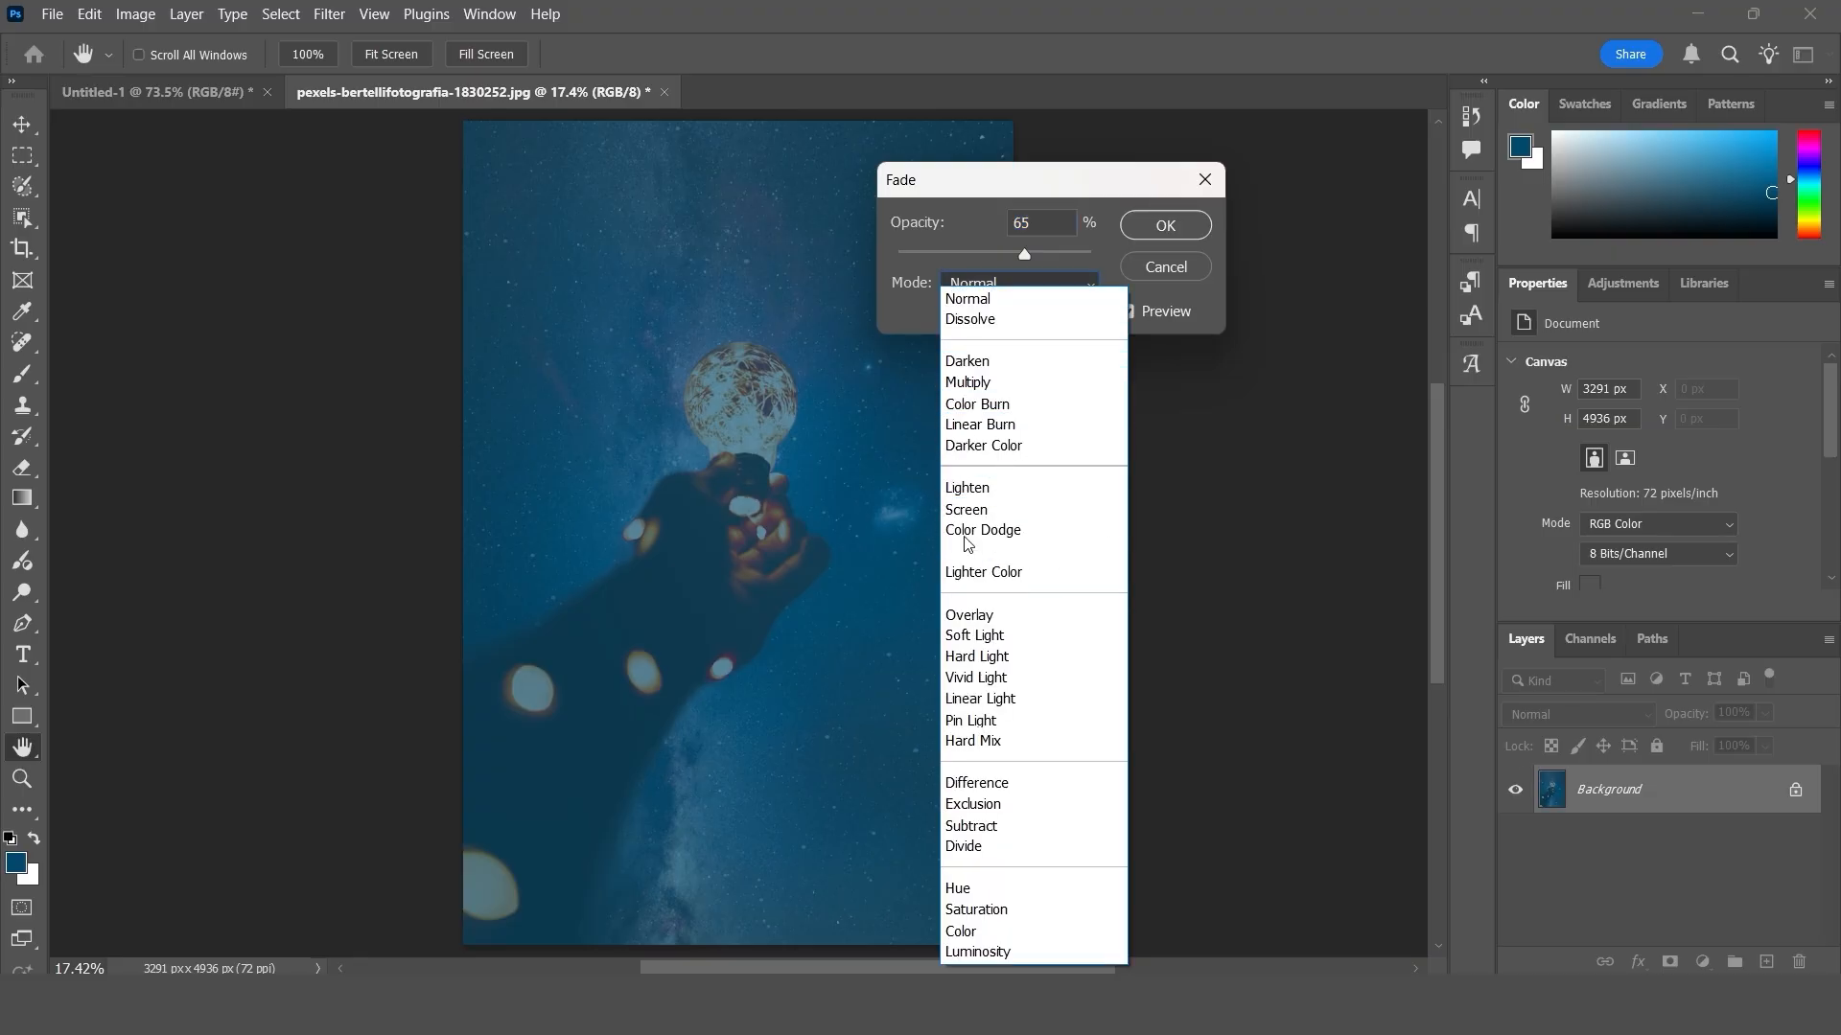
click(992, 384)
drag(968, 180, 1149, 182)
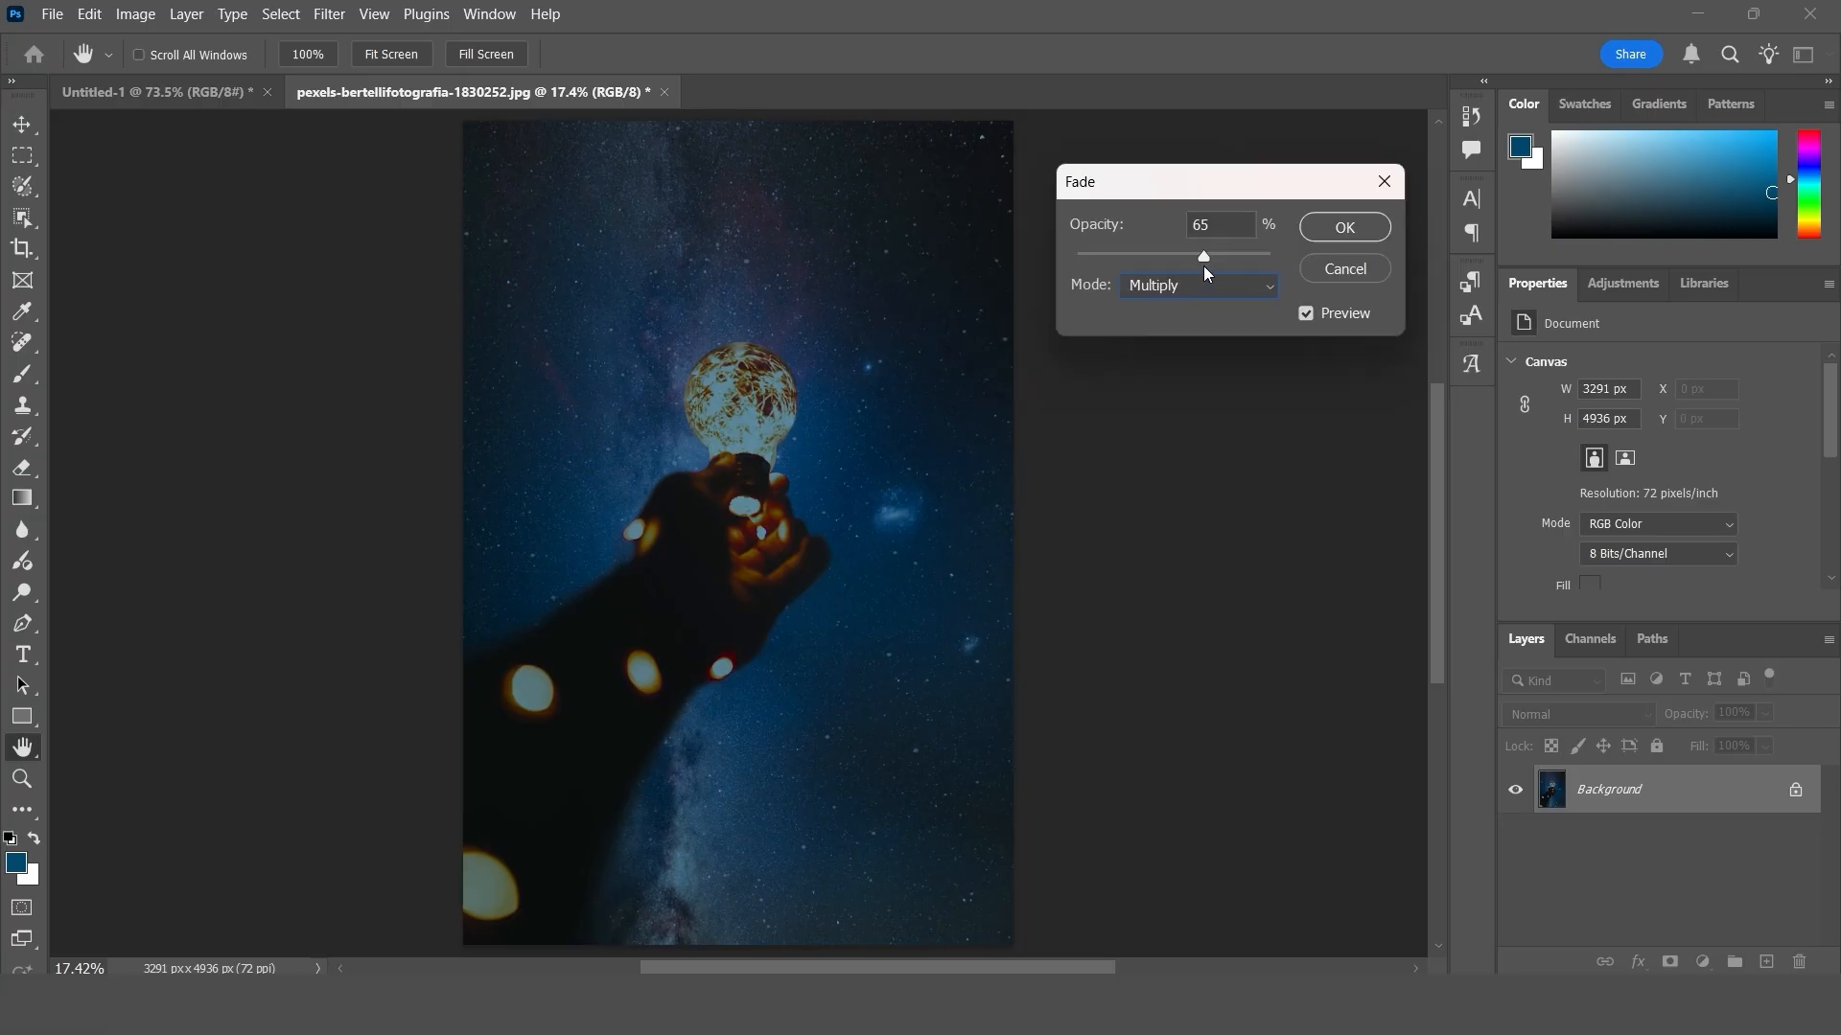
mouse_move(1205, 256)
mouse_down()
mouse_move(1235, 257)
mouse_move(1160, 261)
mouse_move(1186, 257)
mouse_up()
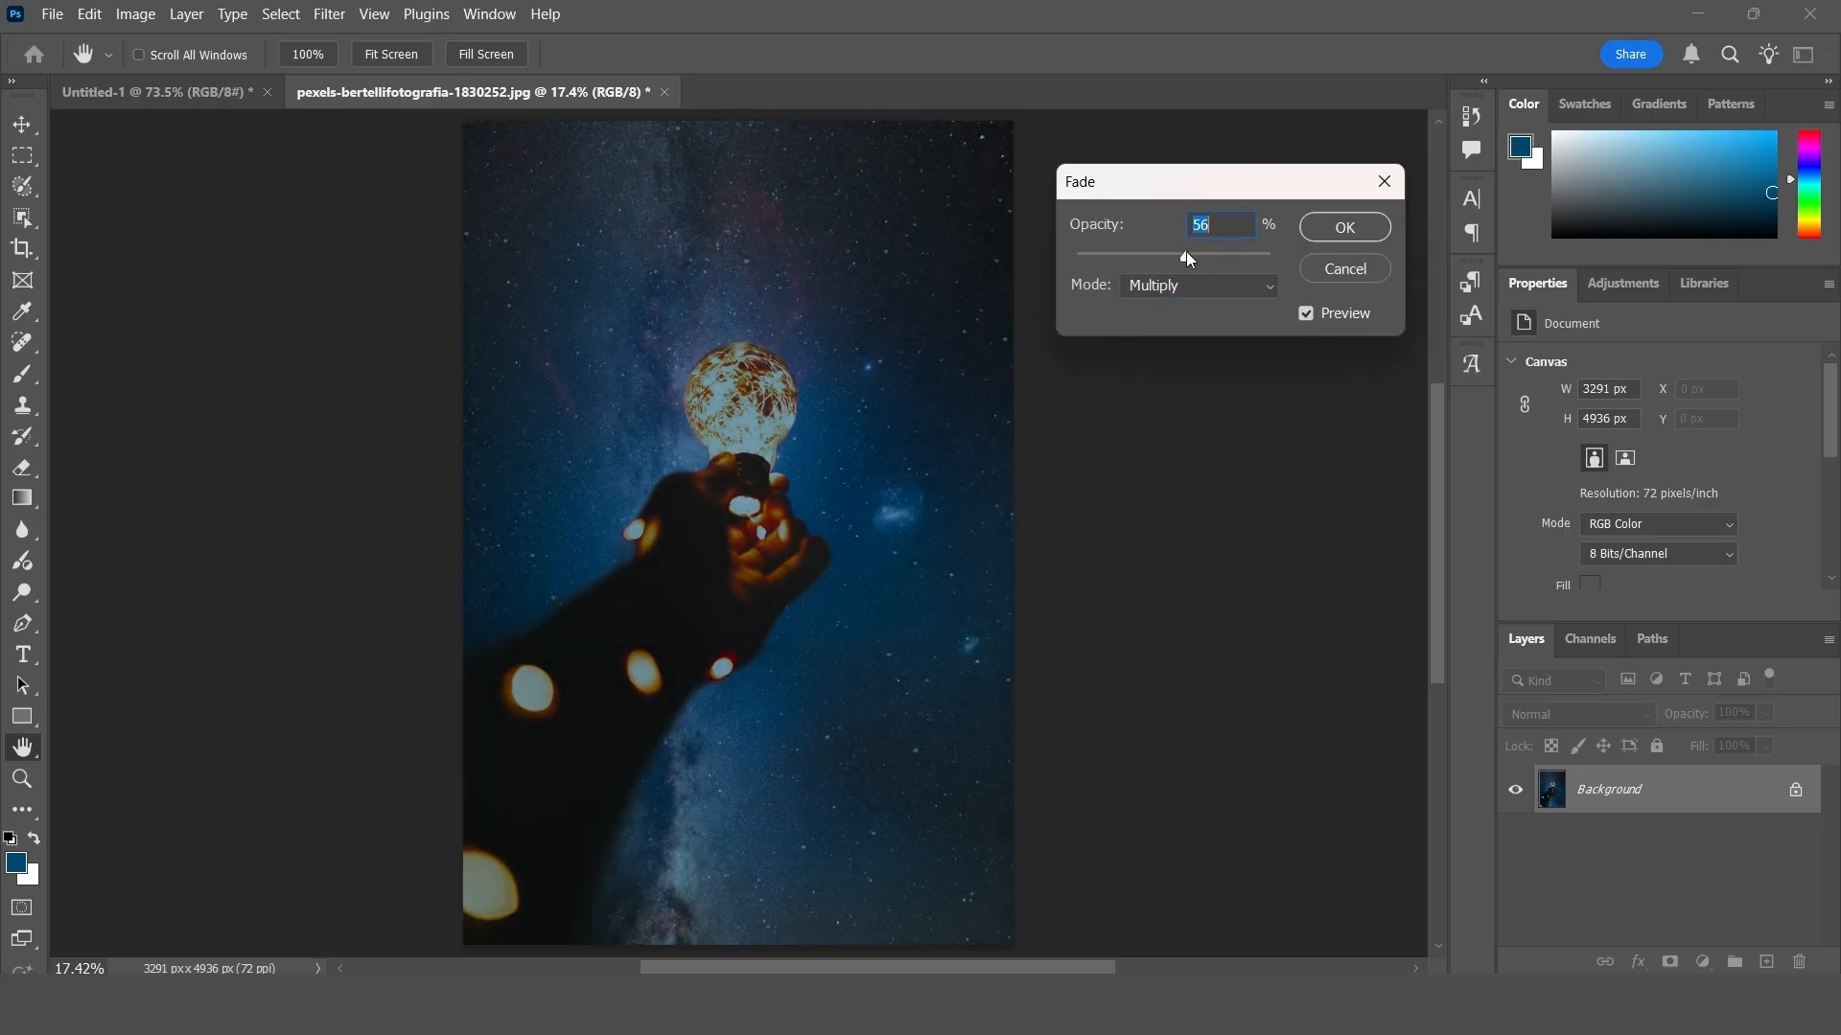
- Set the blue fill's fade to Overlay mode at 83% opacity, compare with the preview off and on, and apply it
click(1189, 288)
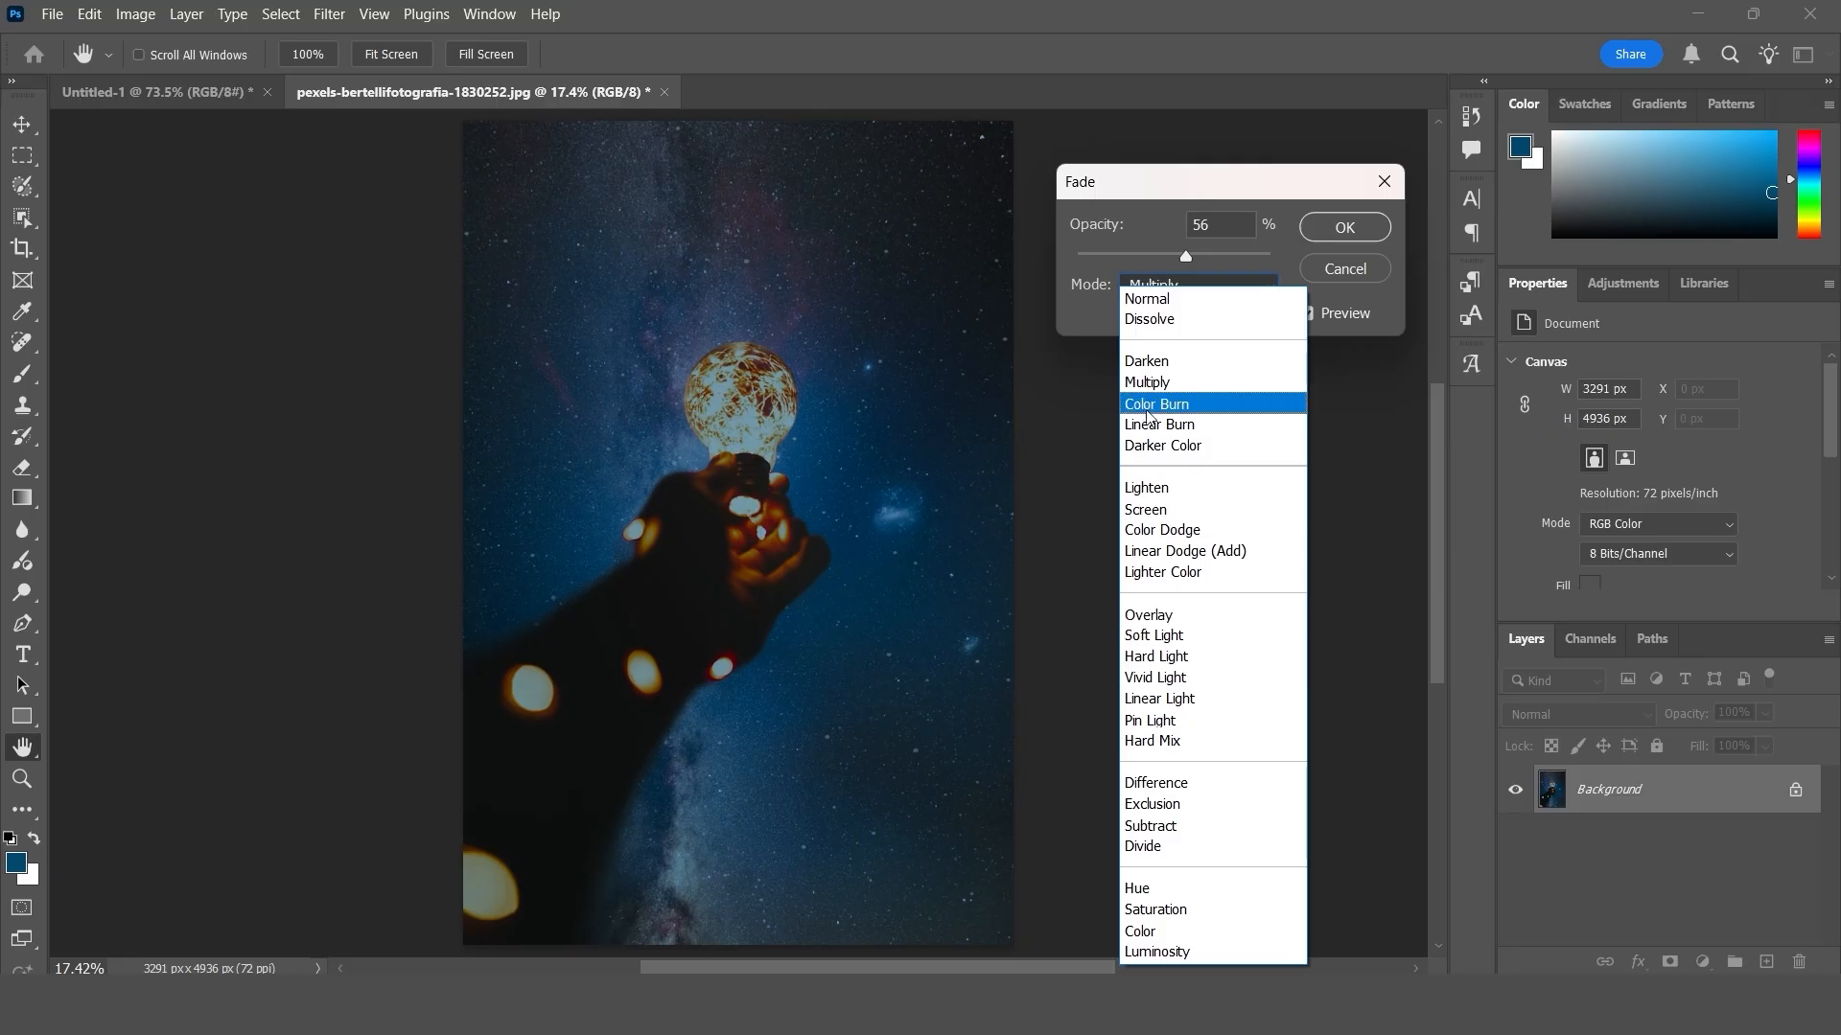
click(1155, 615)
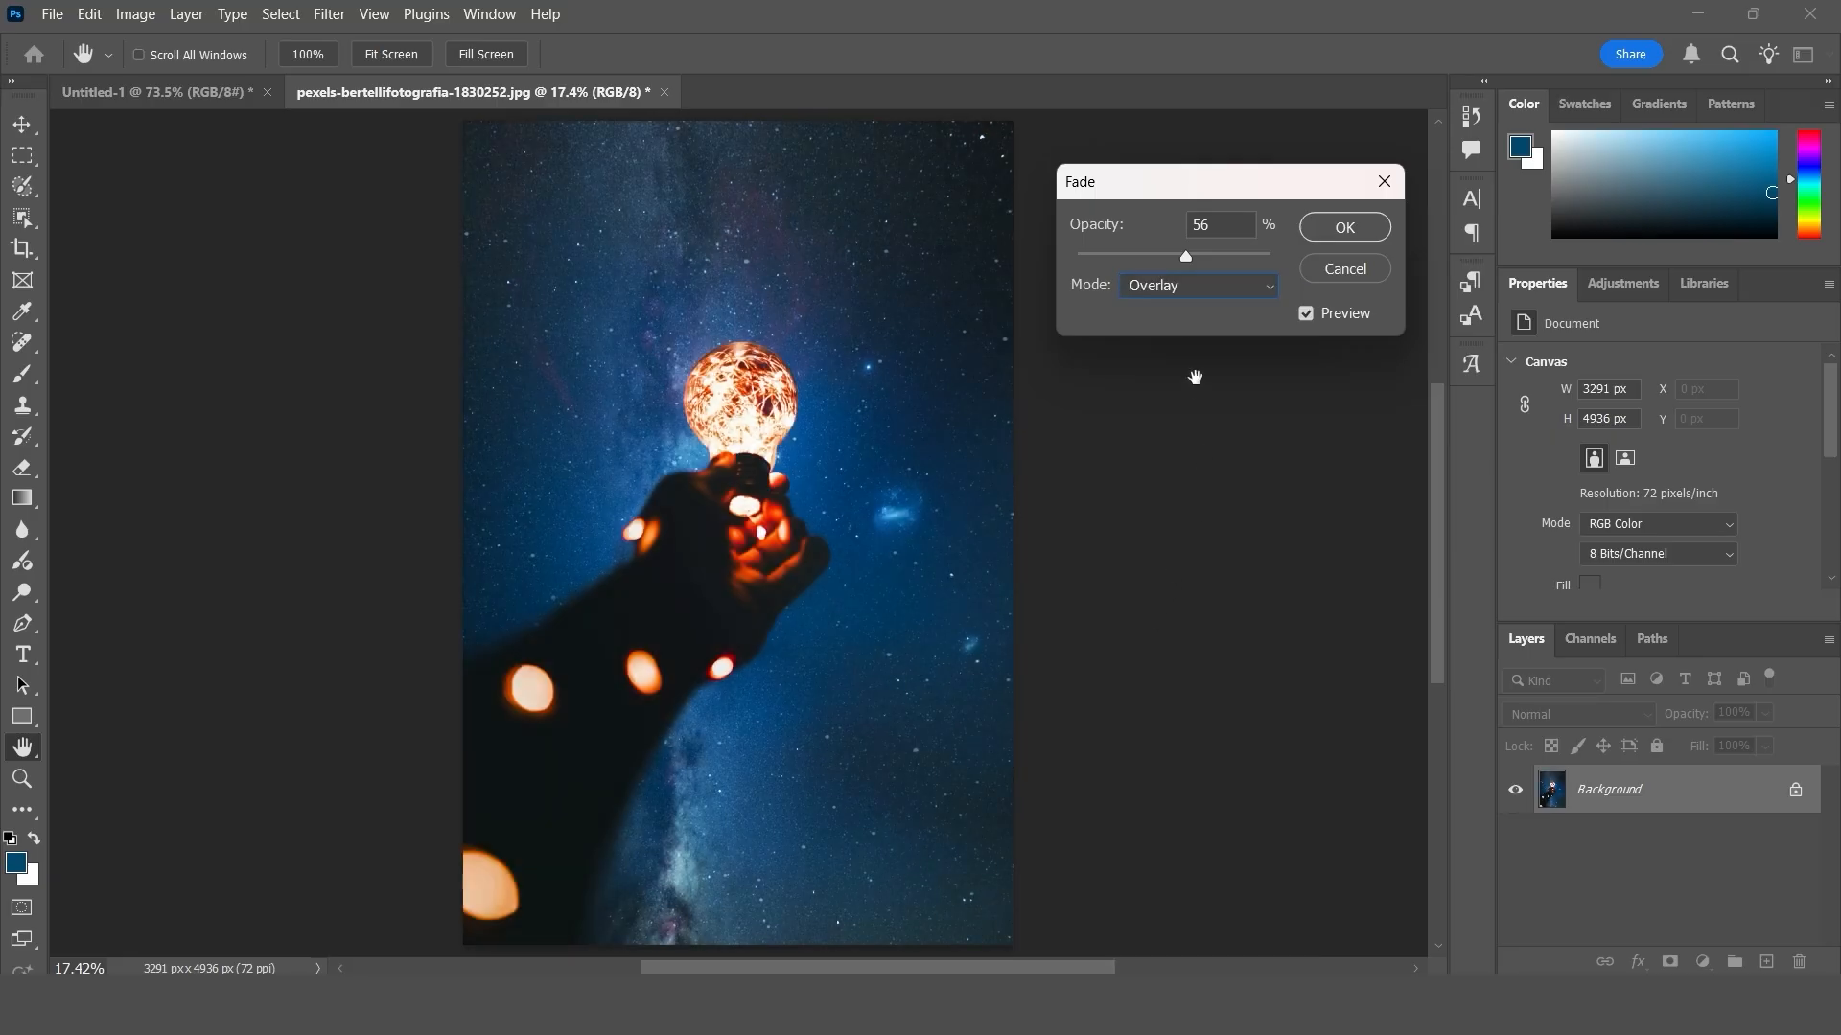
drag(1187, 259, 1237, 258)
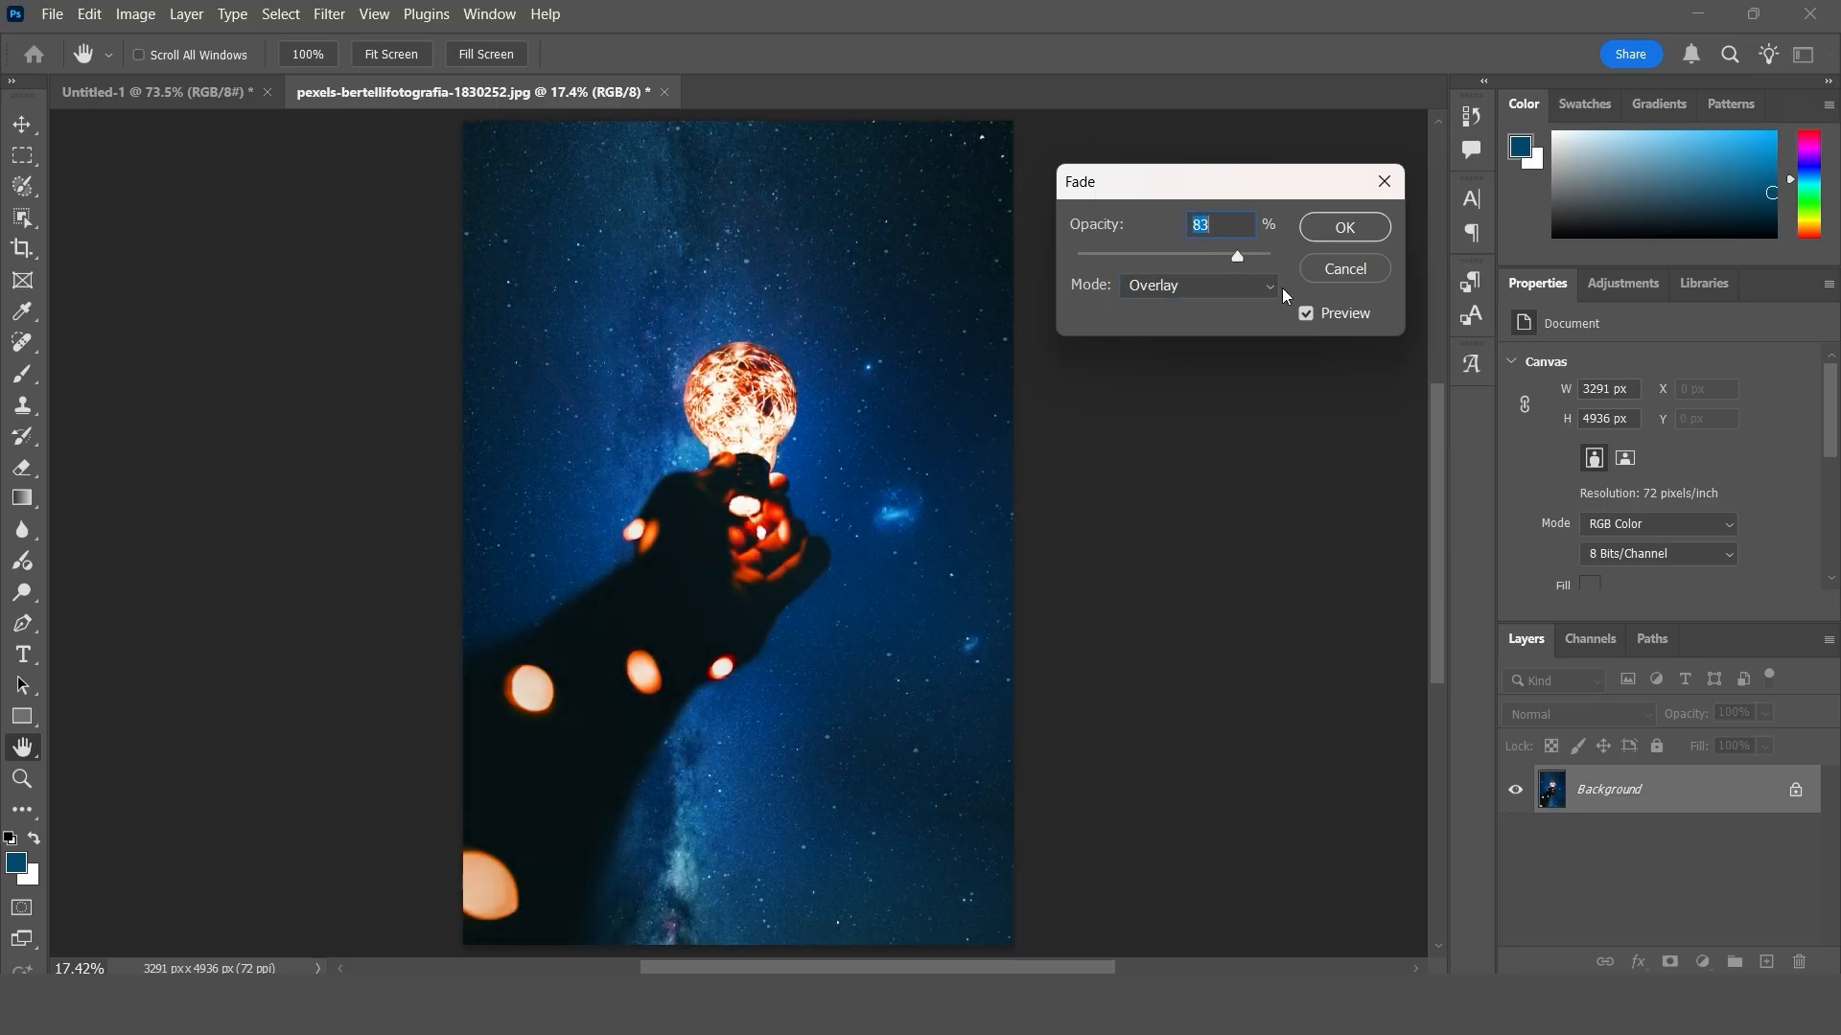
click(1306, 314)
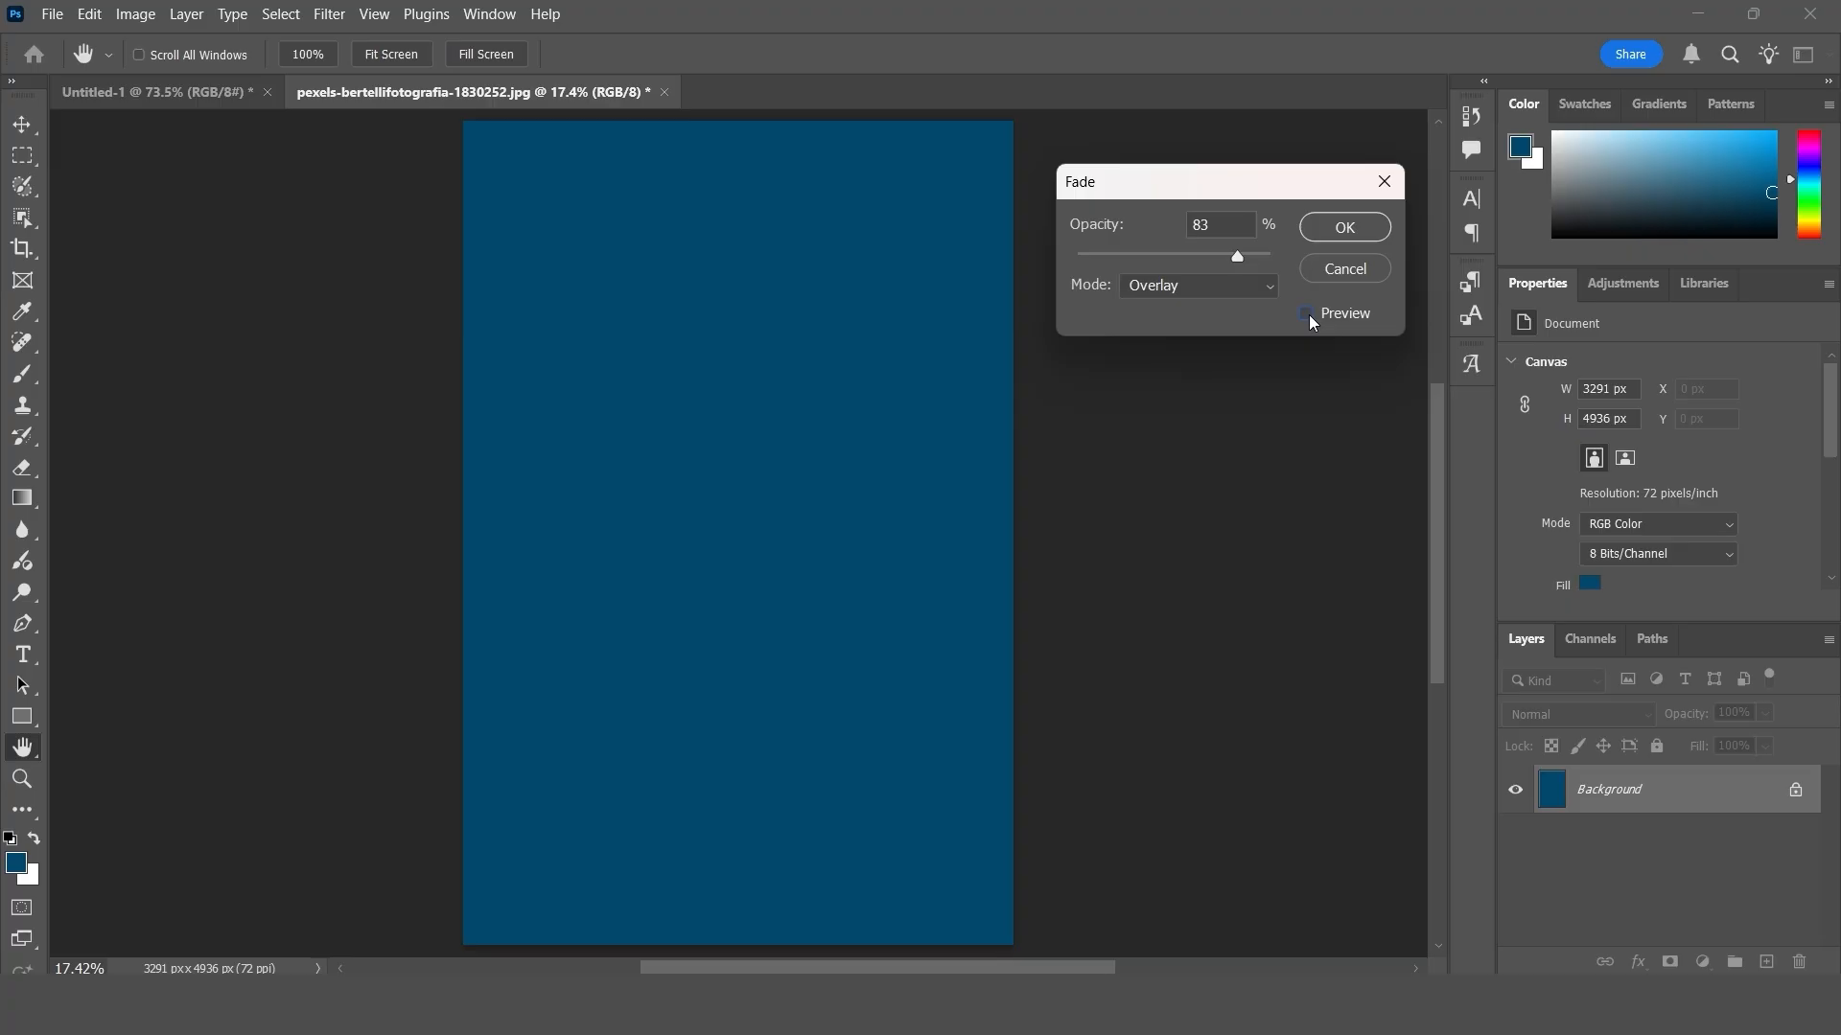
click(1306, 314)
click(1306, 315)
click(1306, 314)
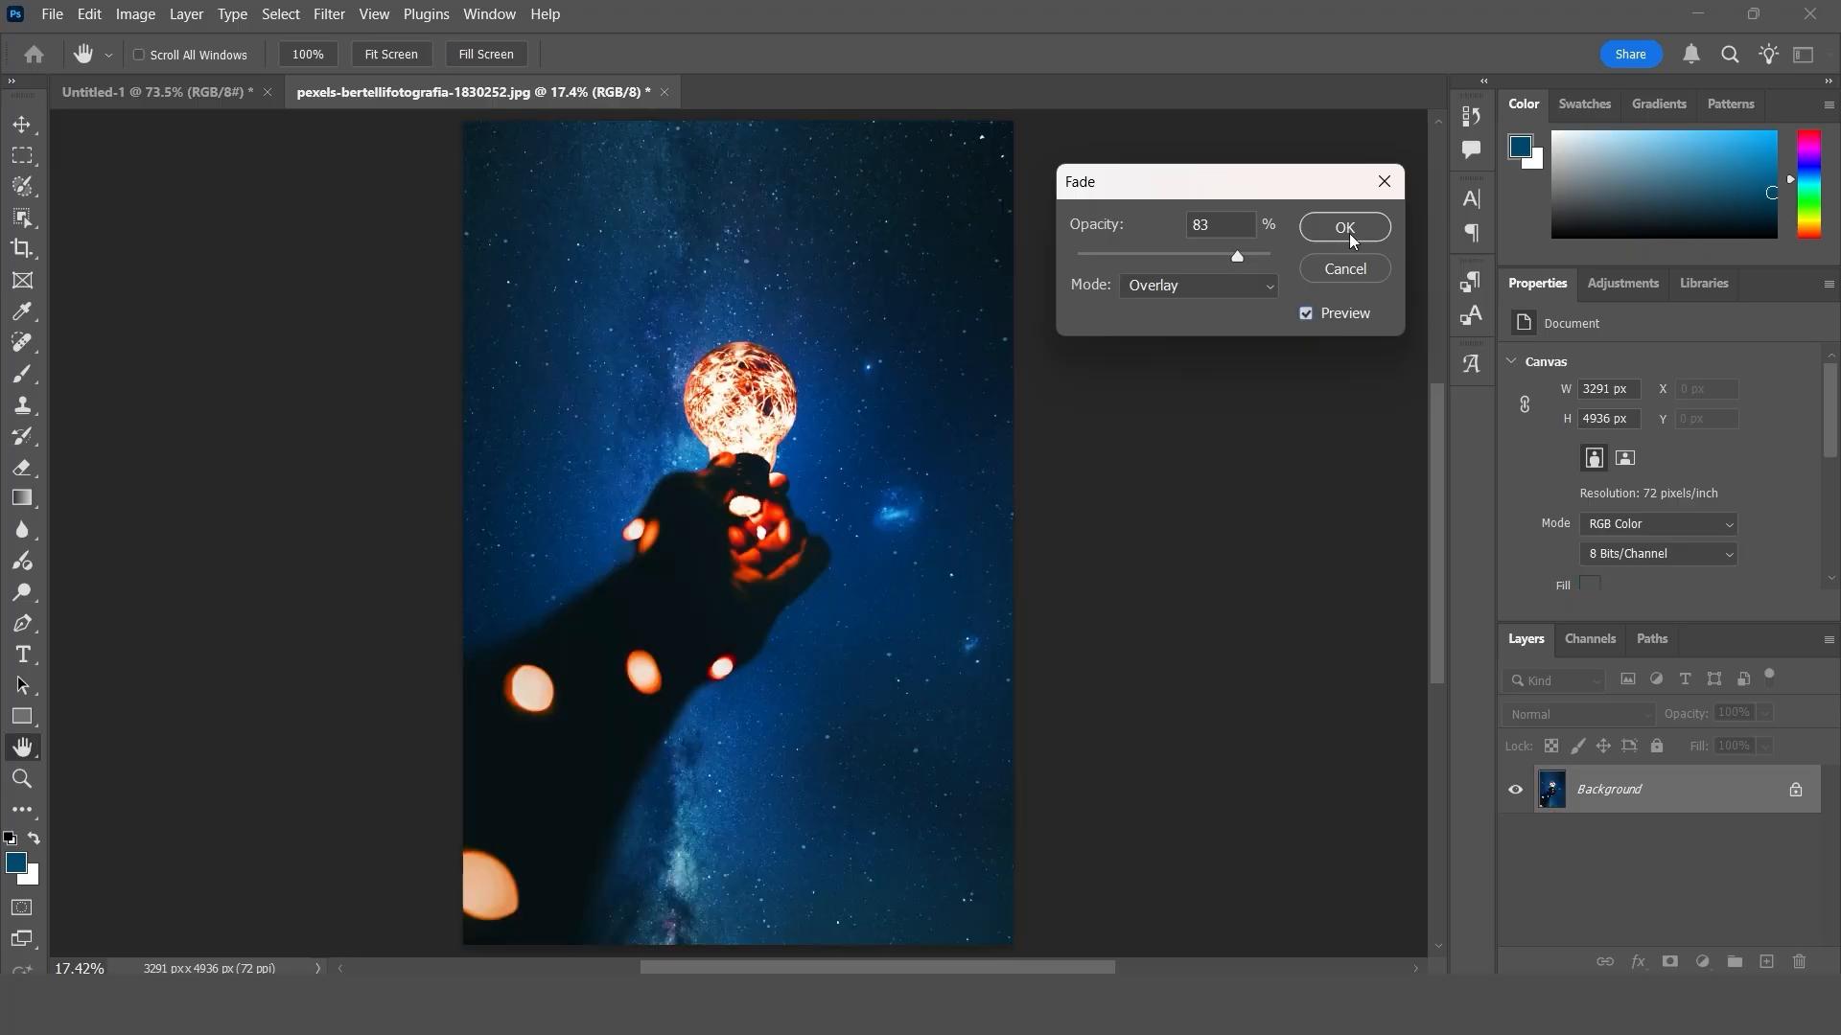
click(1345, 227)
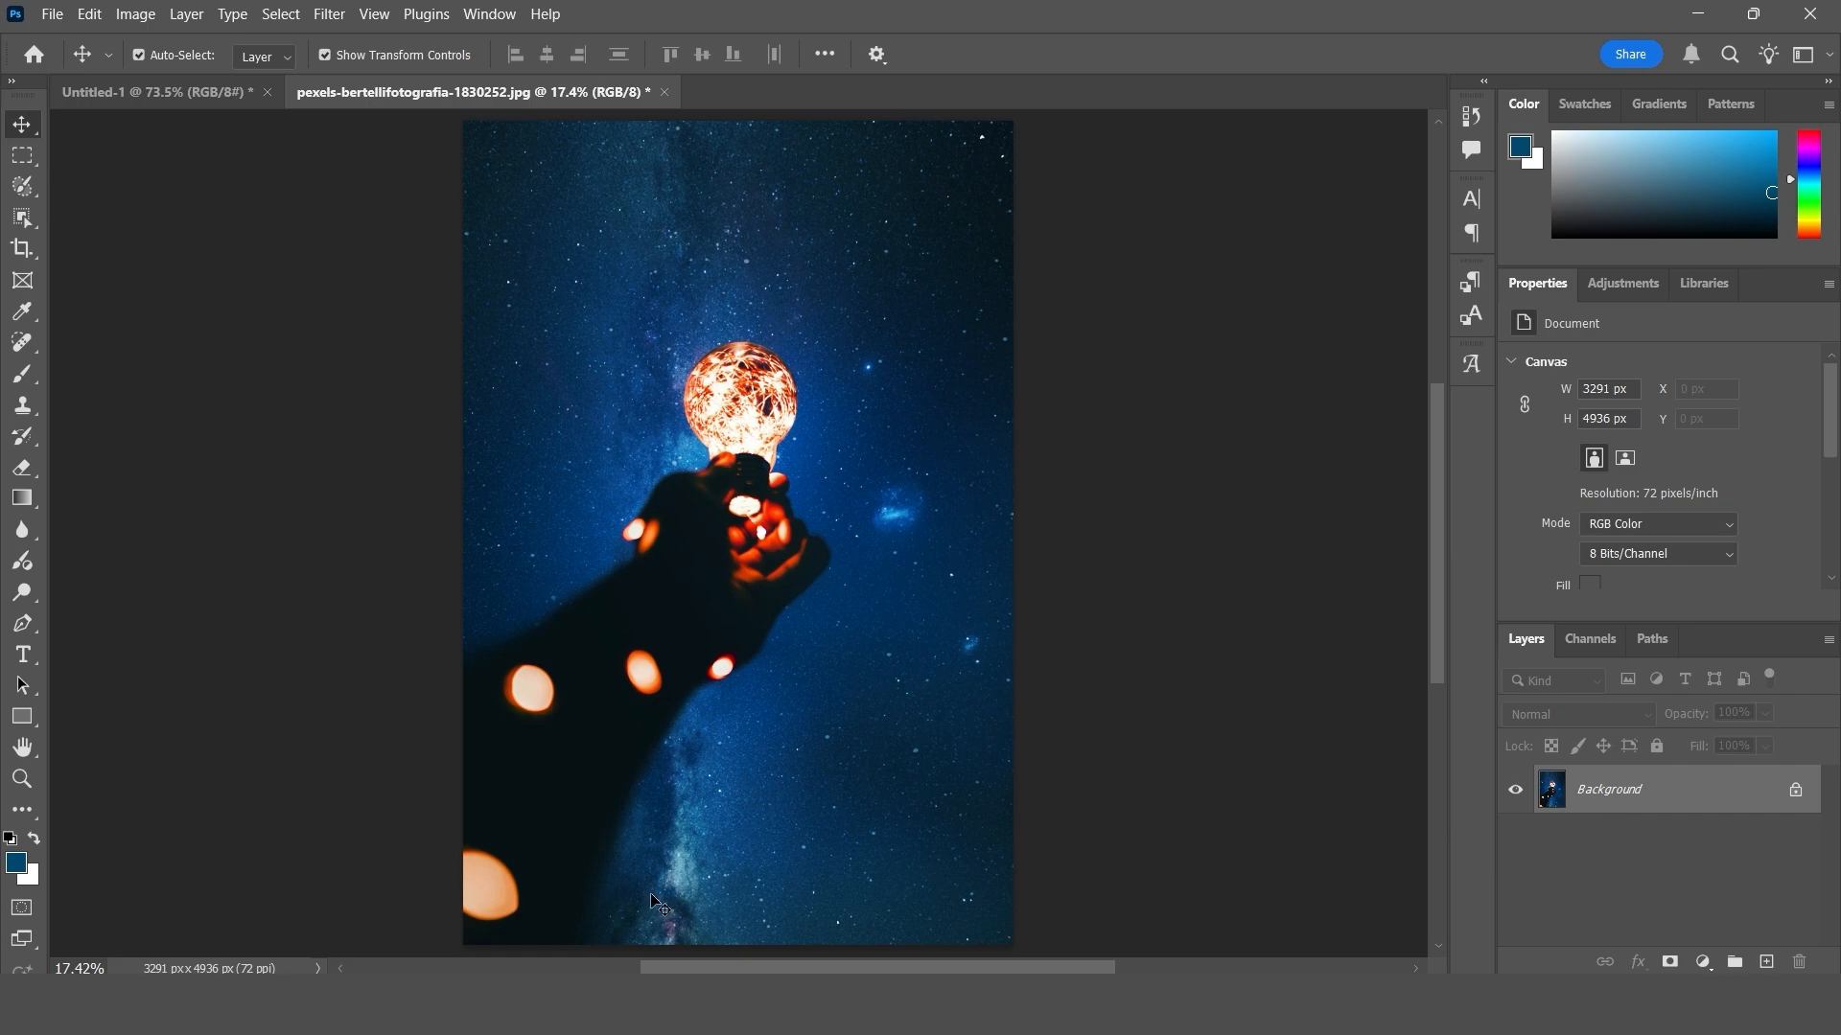
- Fill the photo with the blue foreground colour again and undo back to the original, unfilled photo
key(alt+BackSpace)
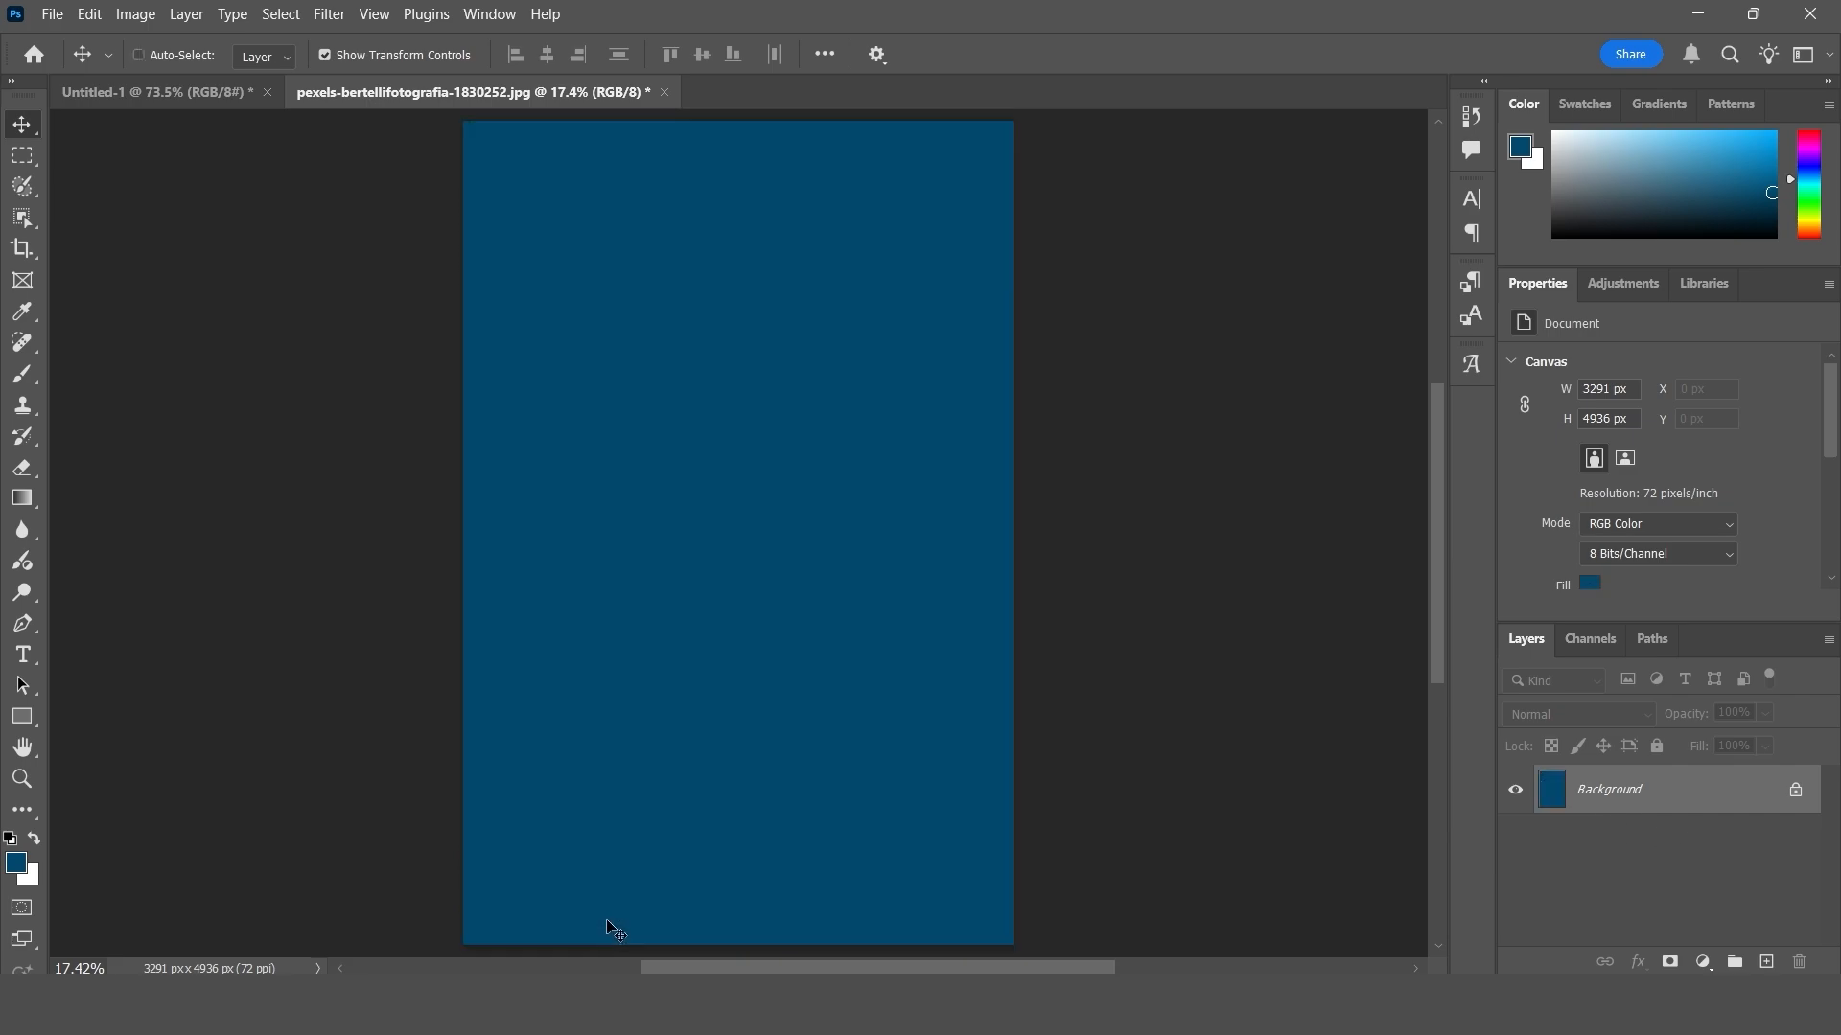
key(ctrl+z)
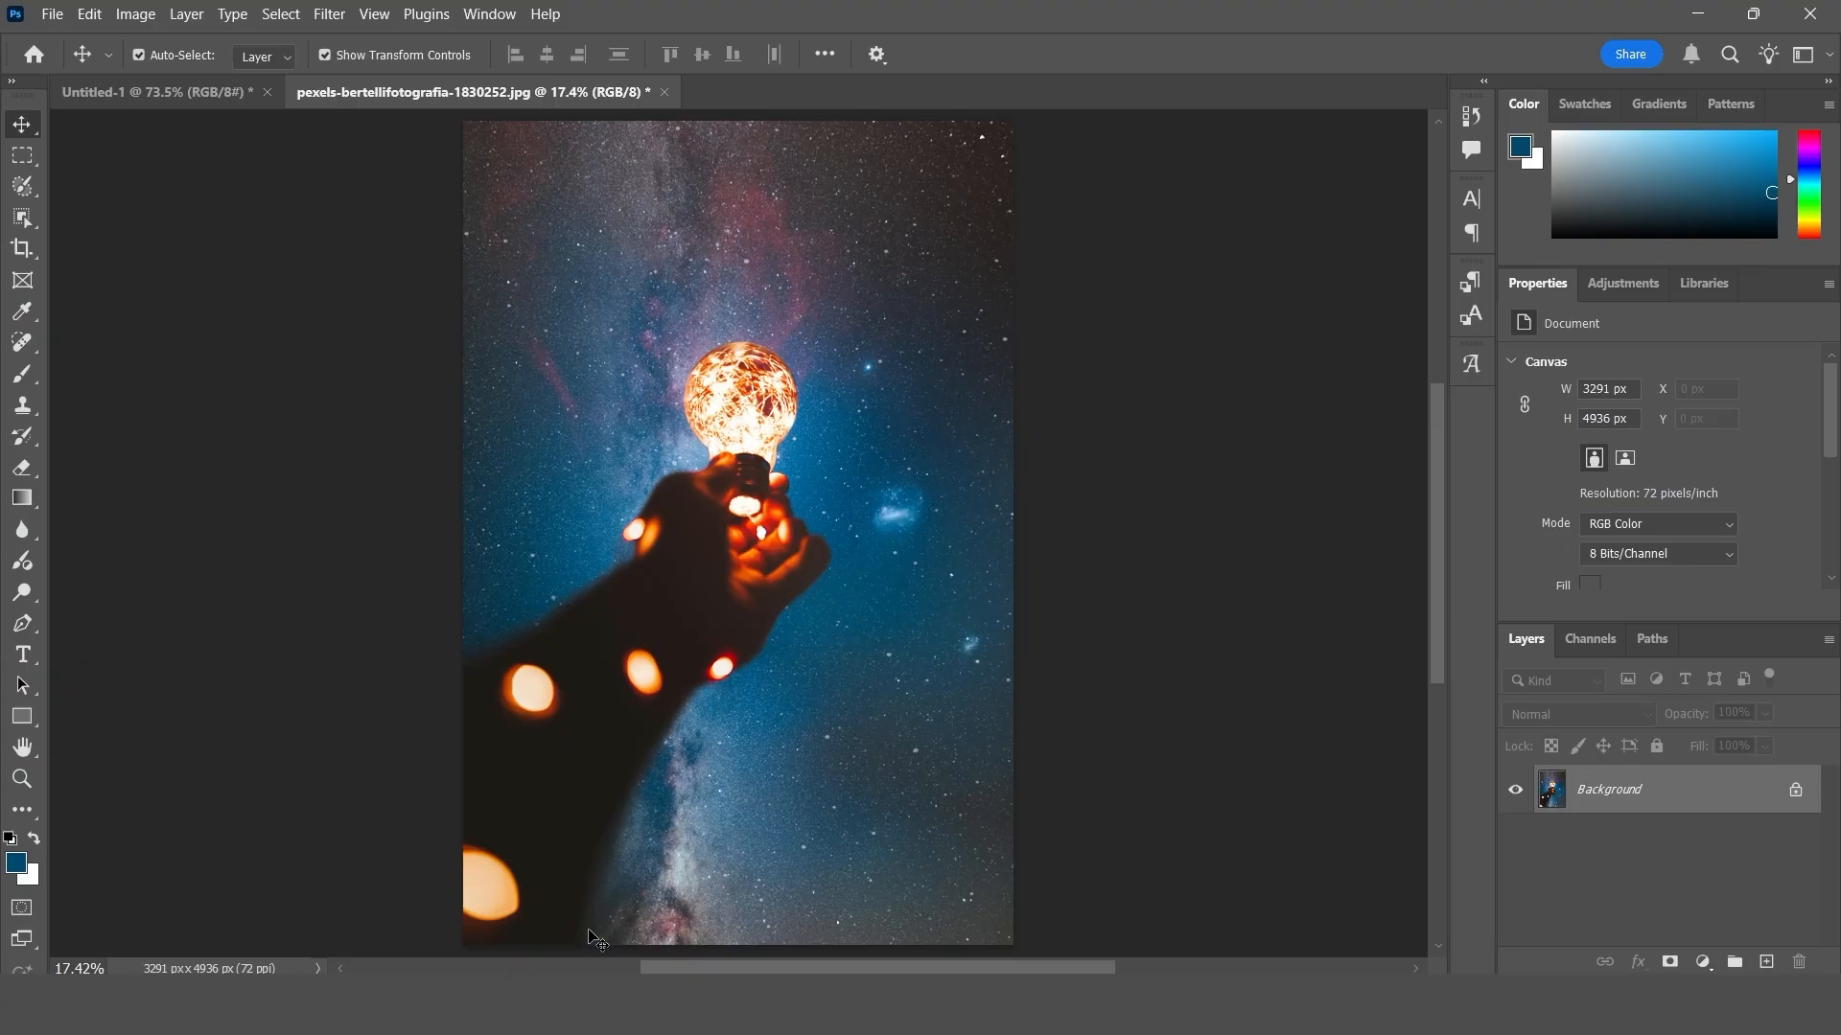
- Apply a Gaussian Blur with a radius of 37.4 pixels to the night-sky photo's Background layer
click(327, 18)
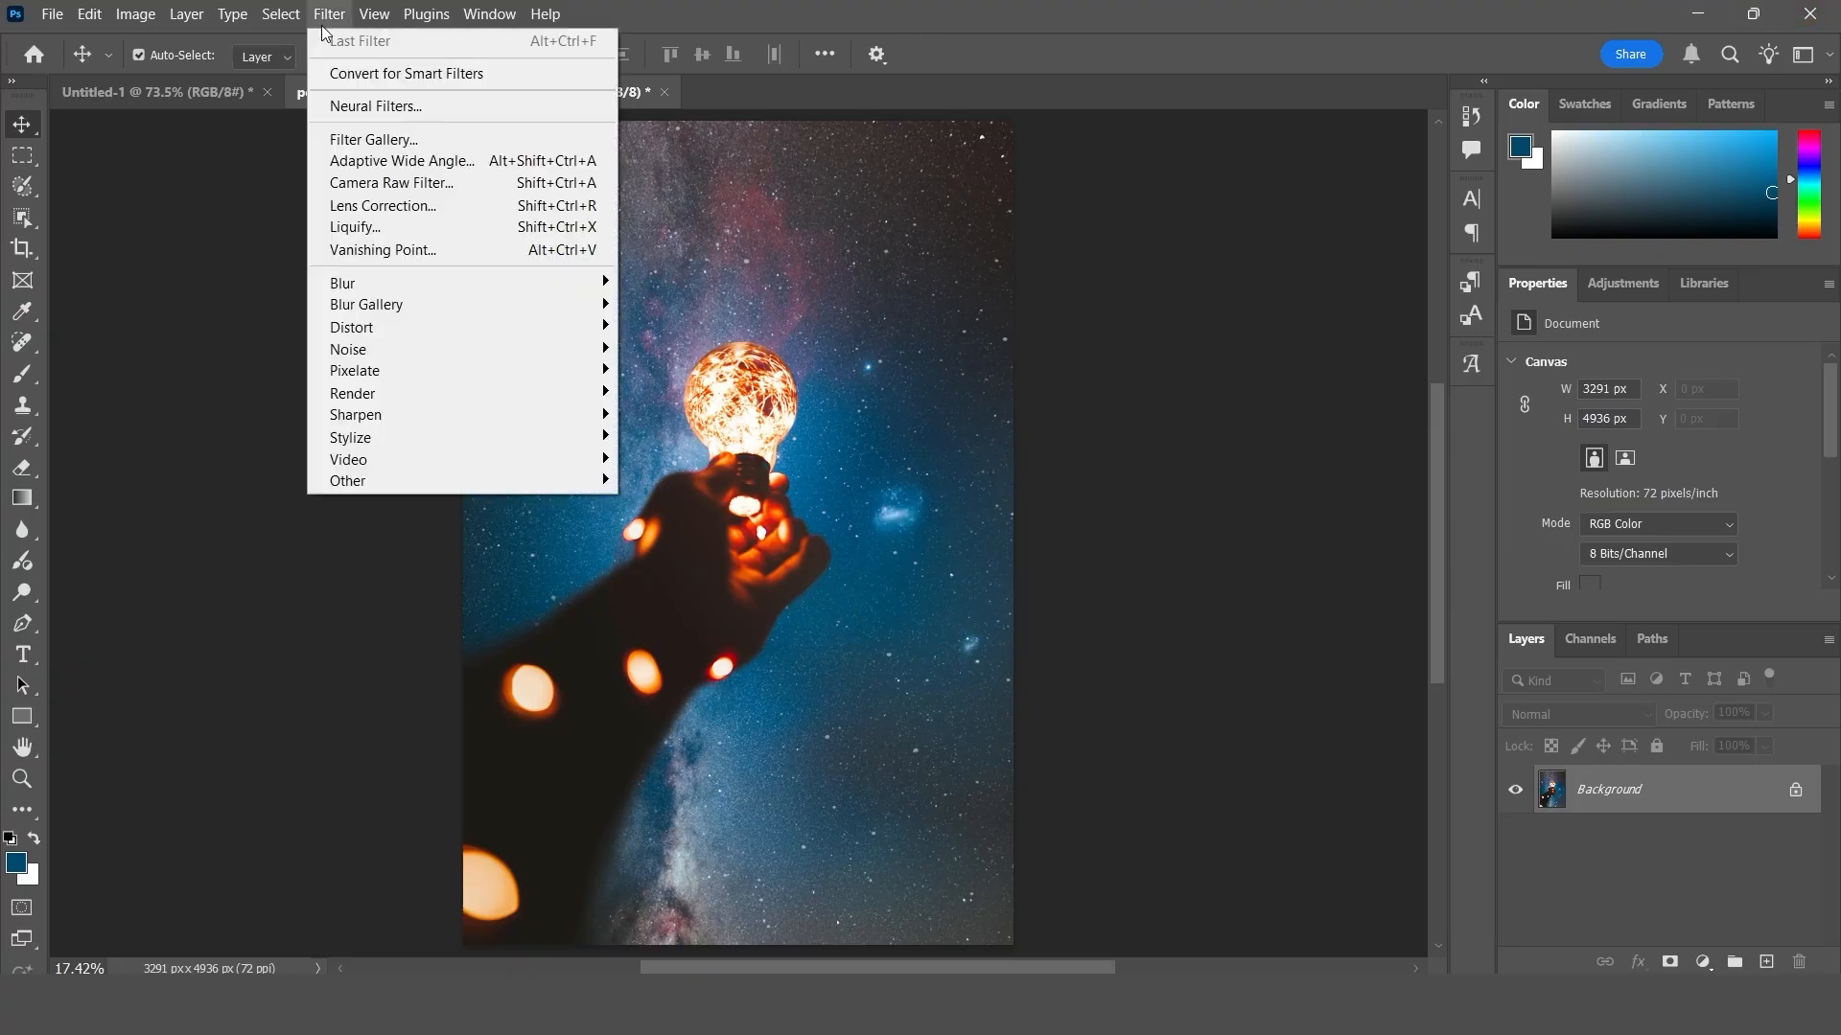
mouse_move(575, 288)
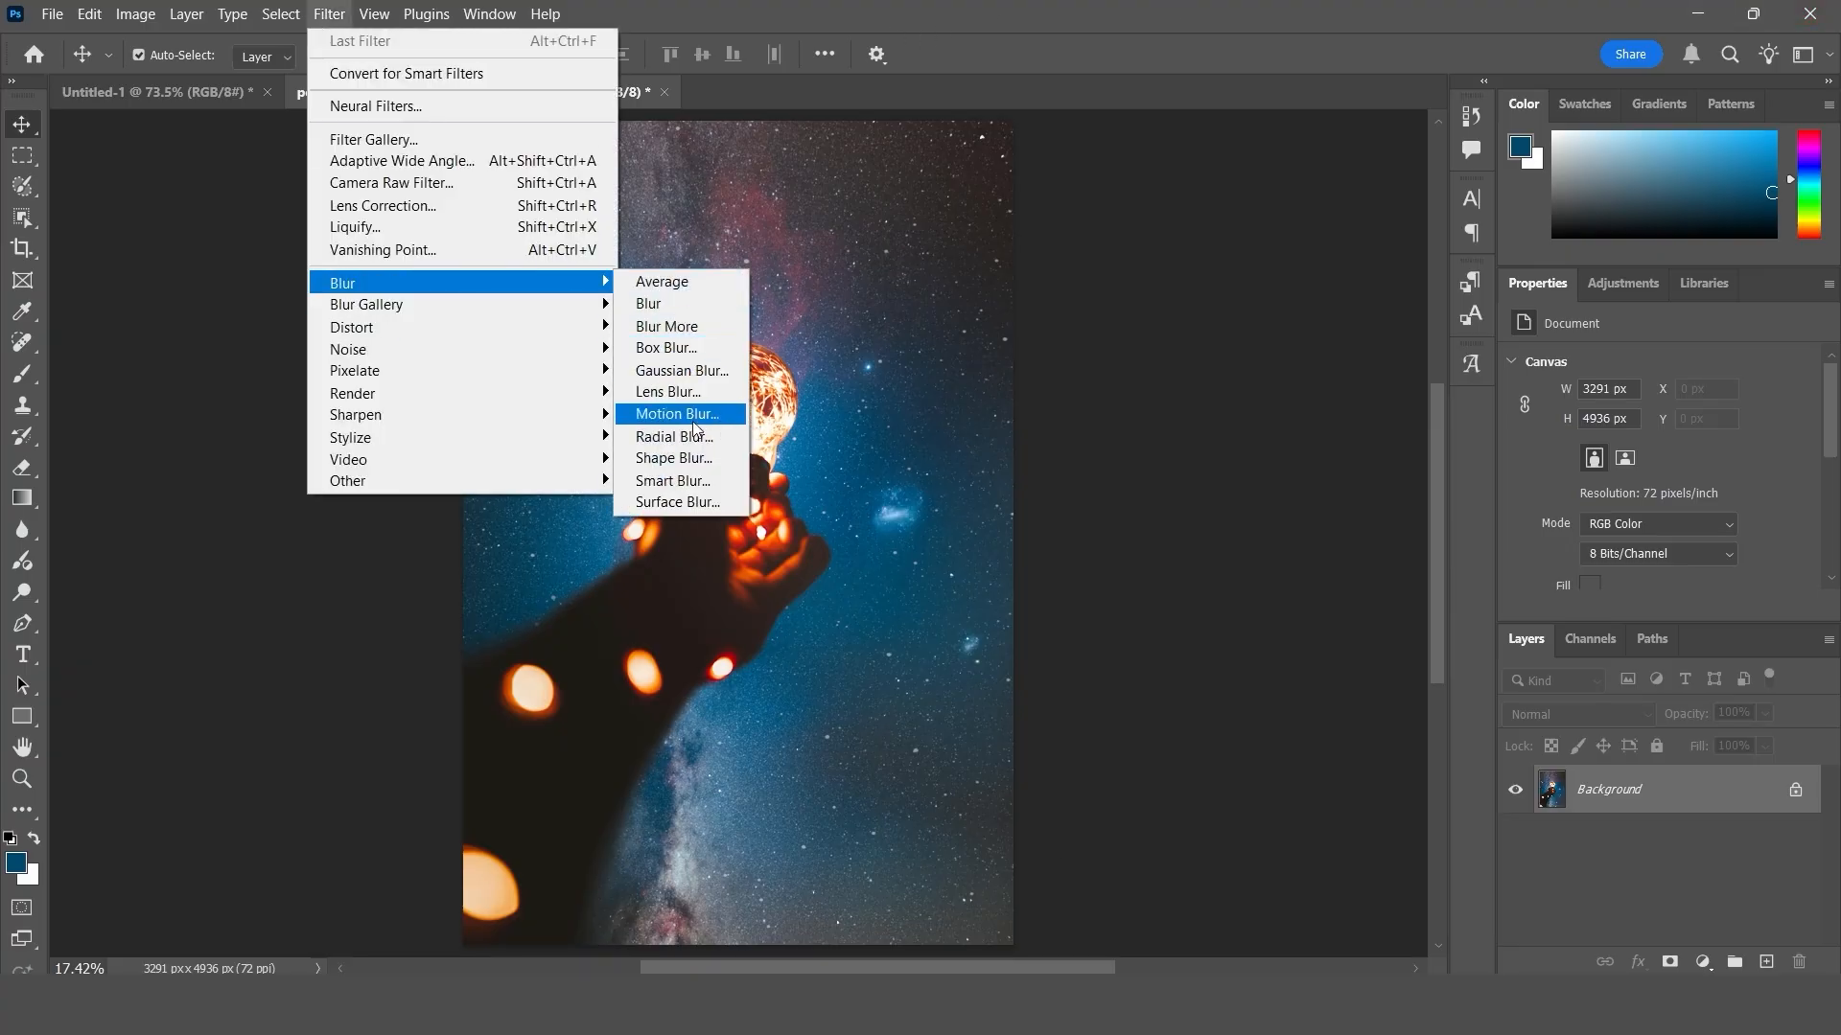
click(680, 372)
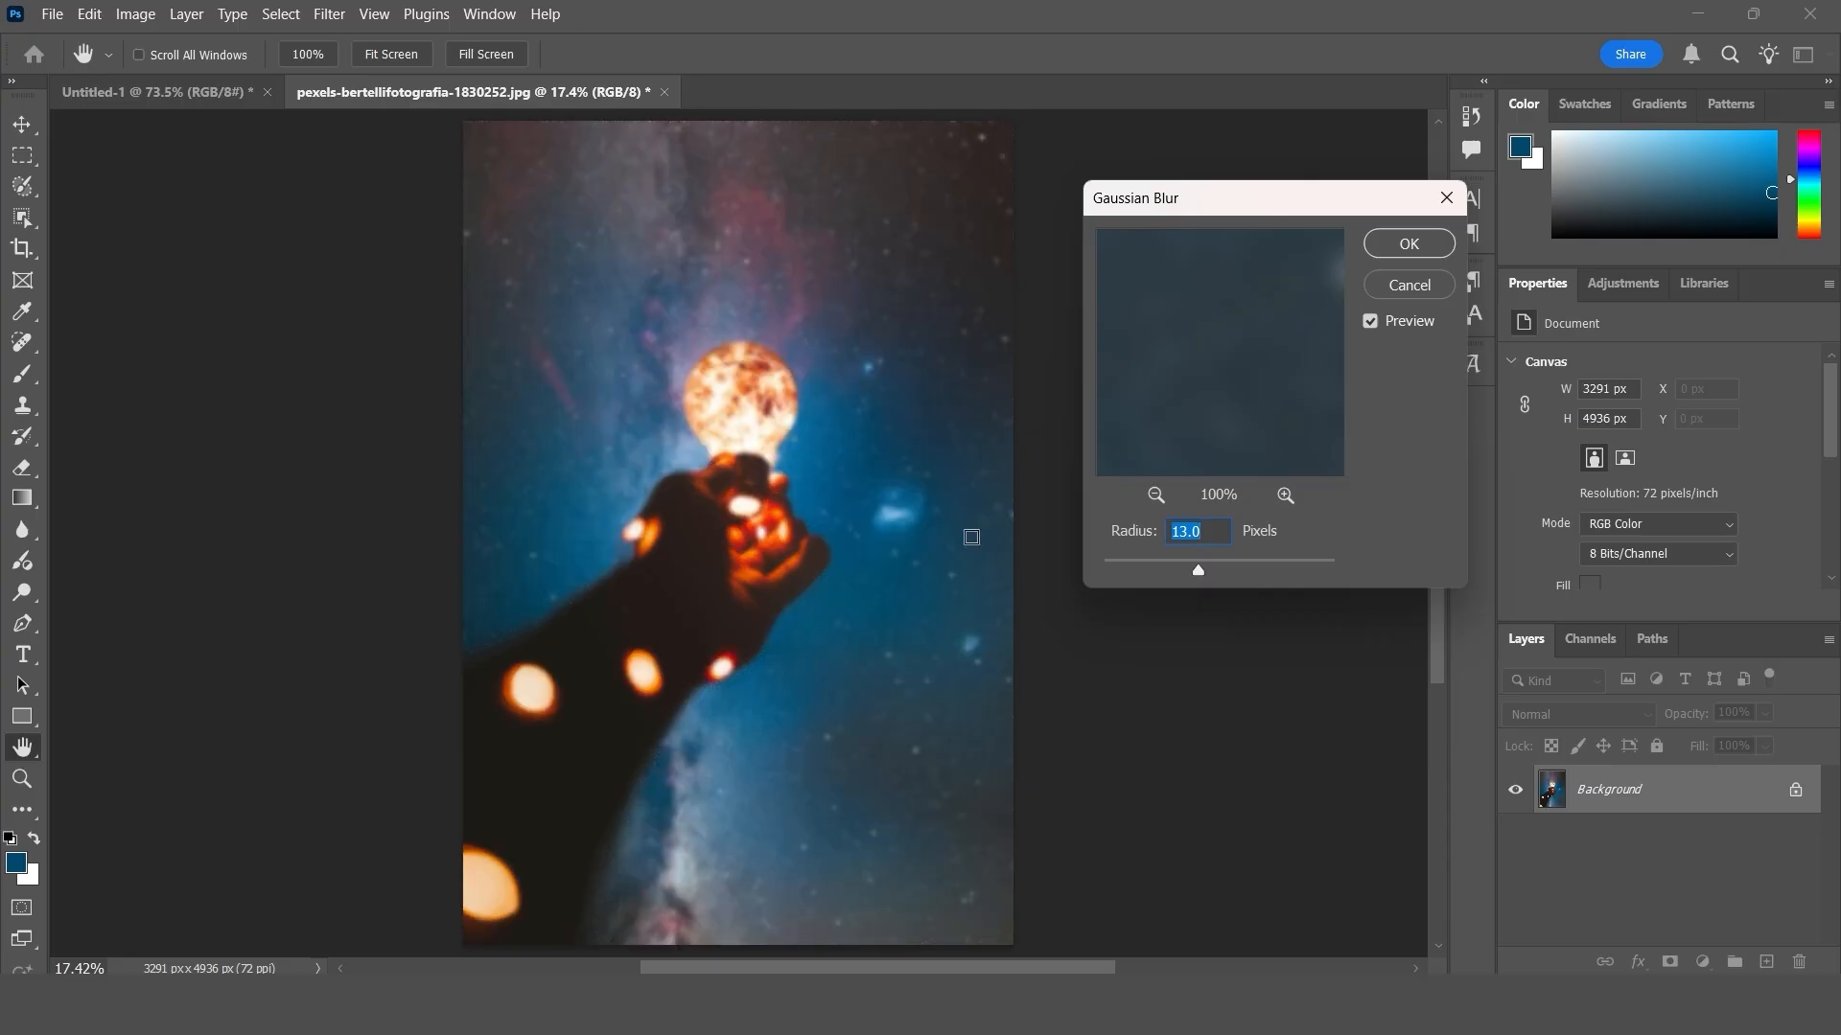
drag(1197, 571, 1220, 570)
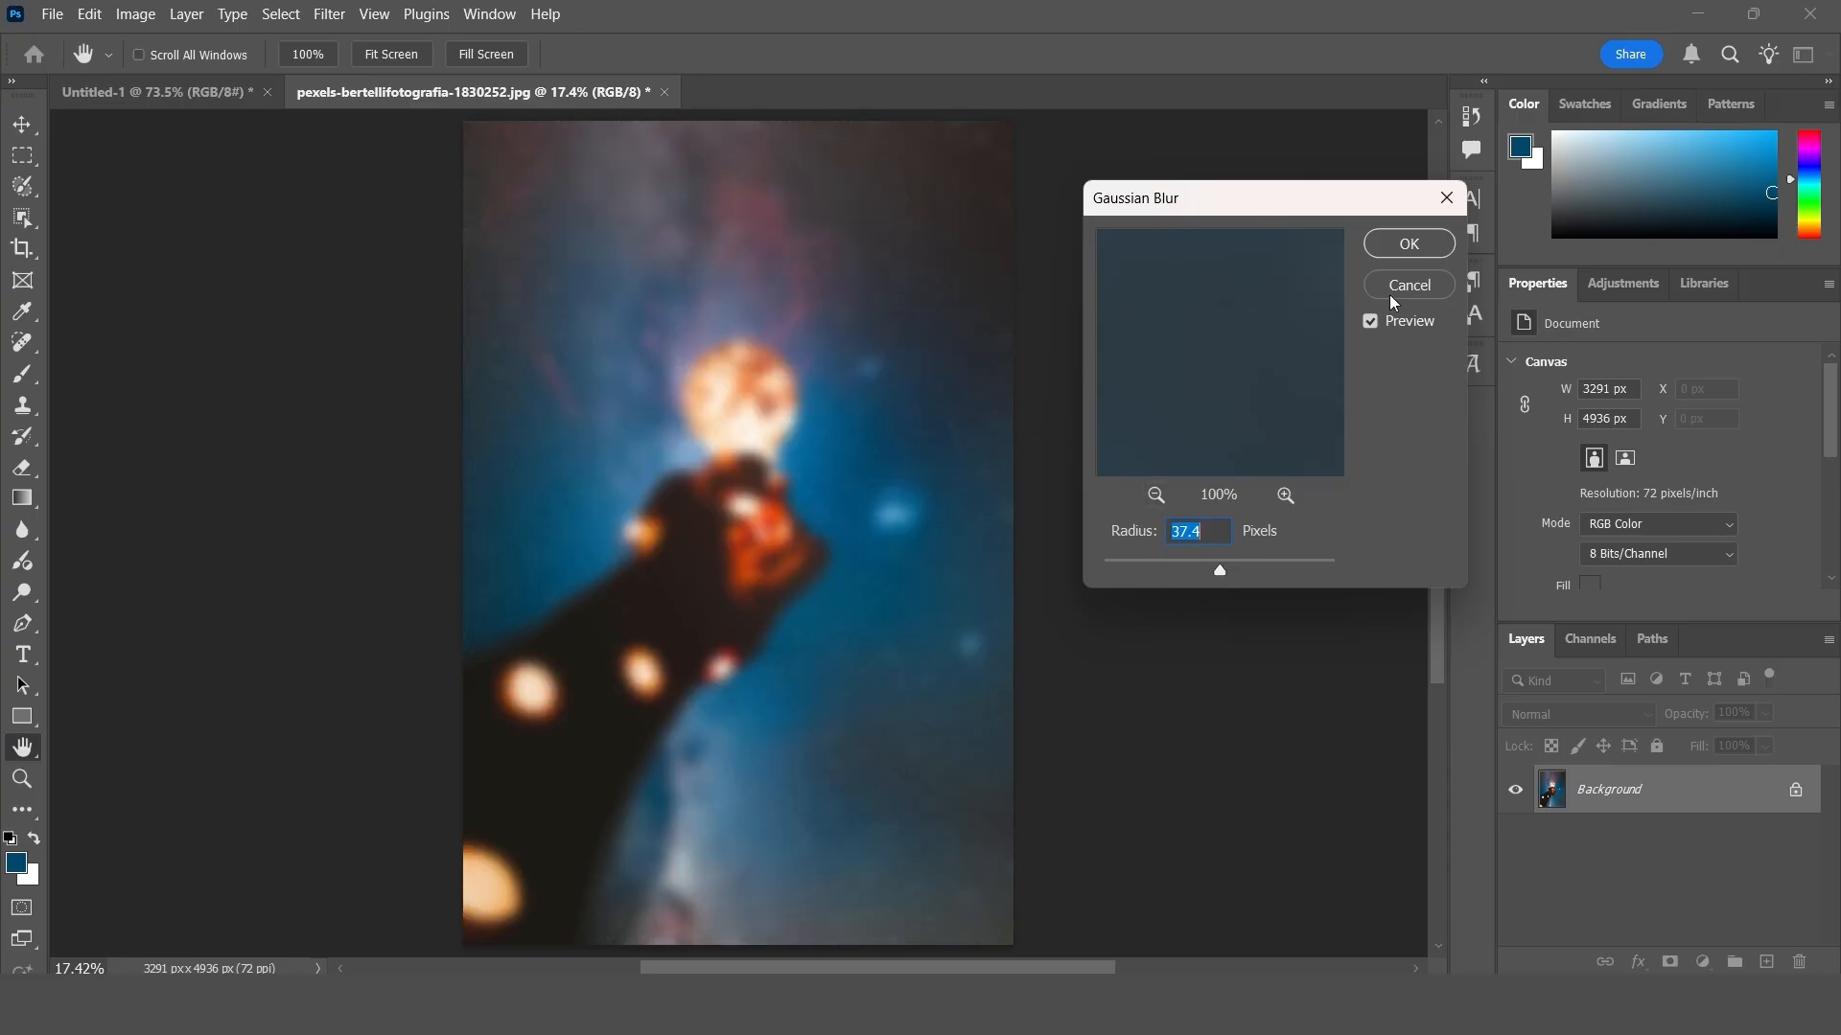
click(1413, 251)
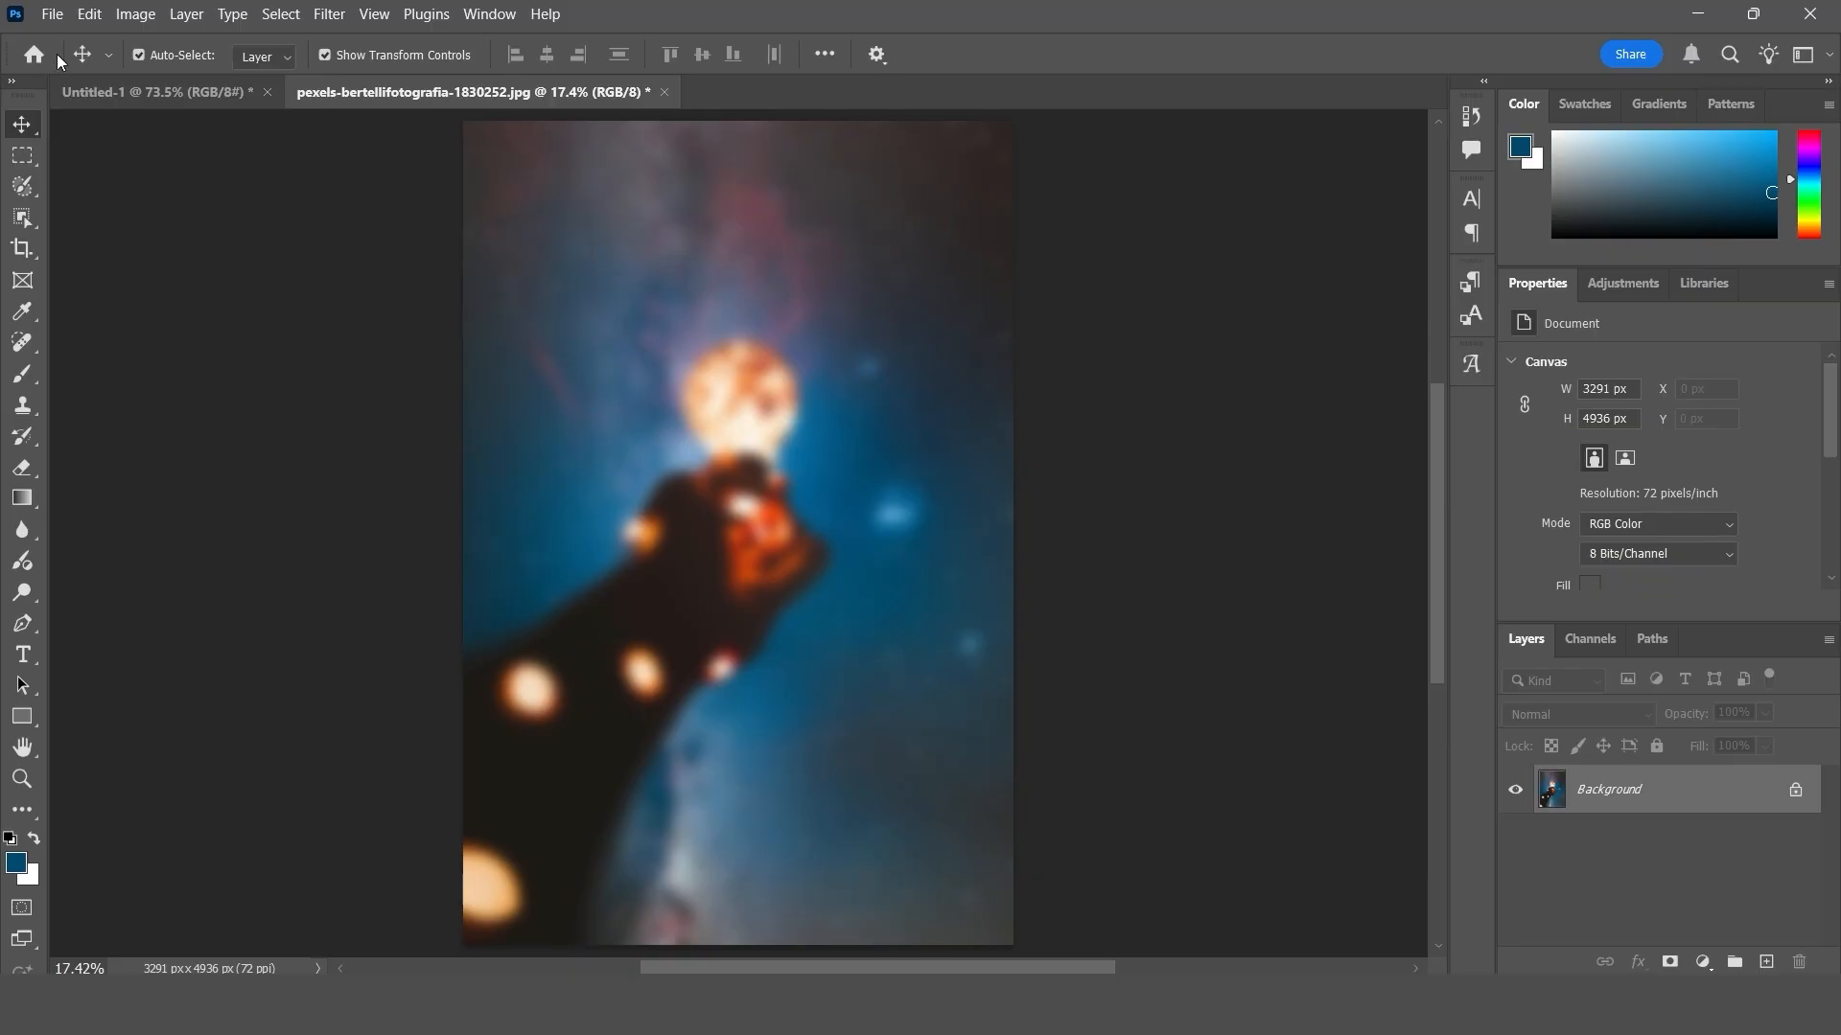
- Start fading the Gaussian Blur and try Multiply mode at 83% opacity
click(88, 14)
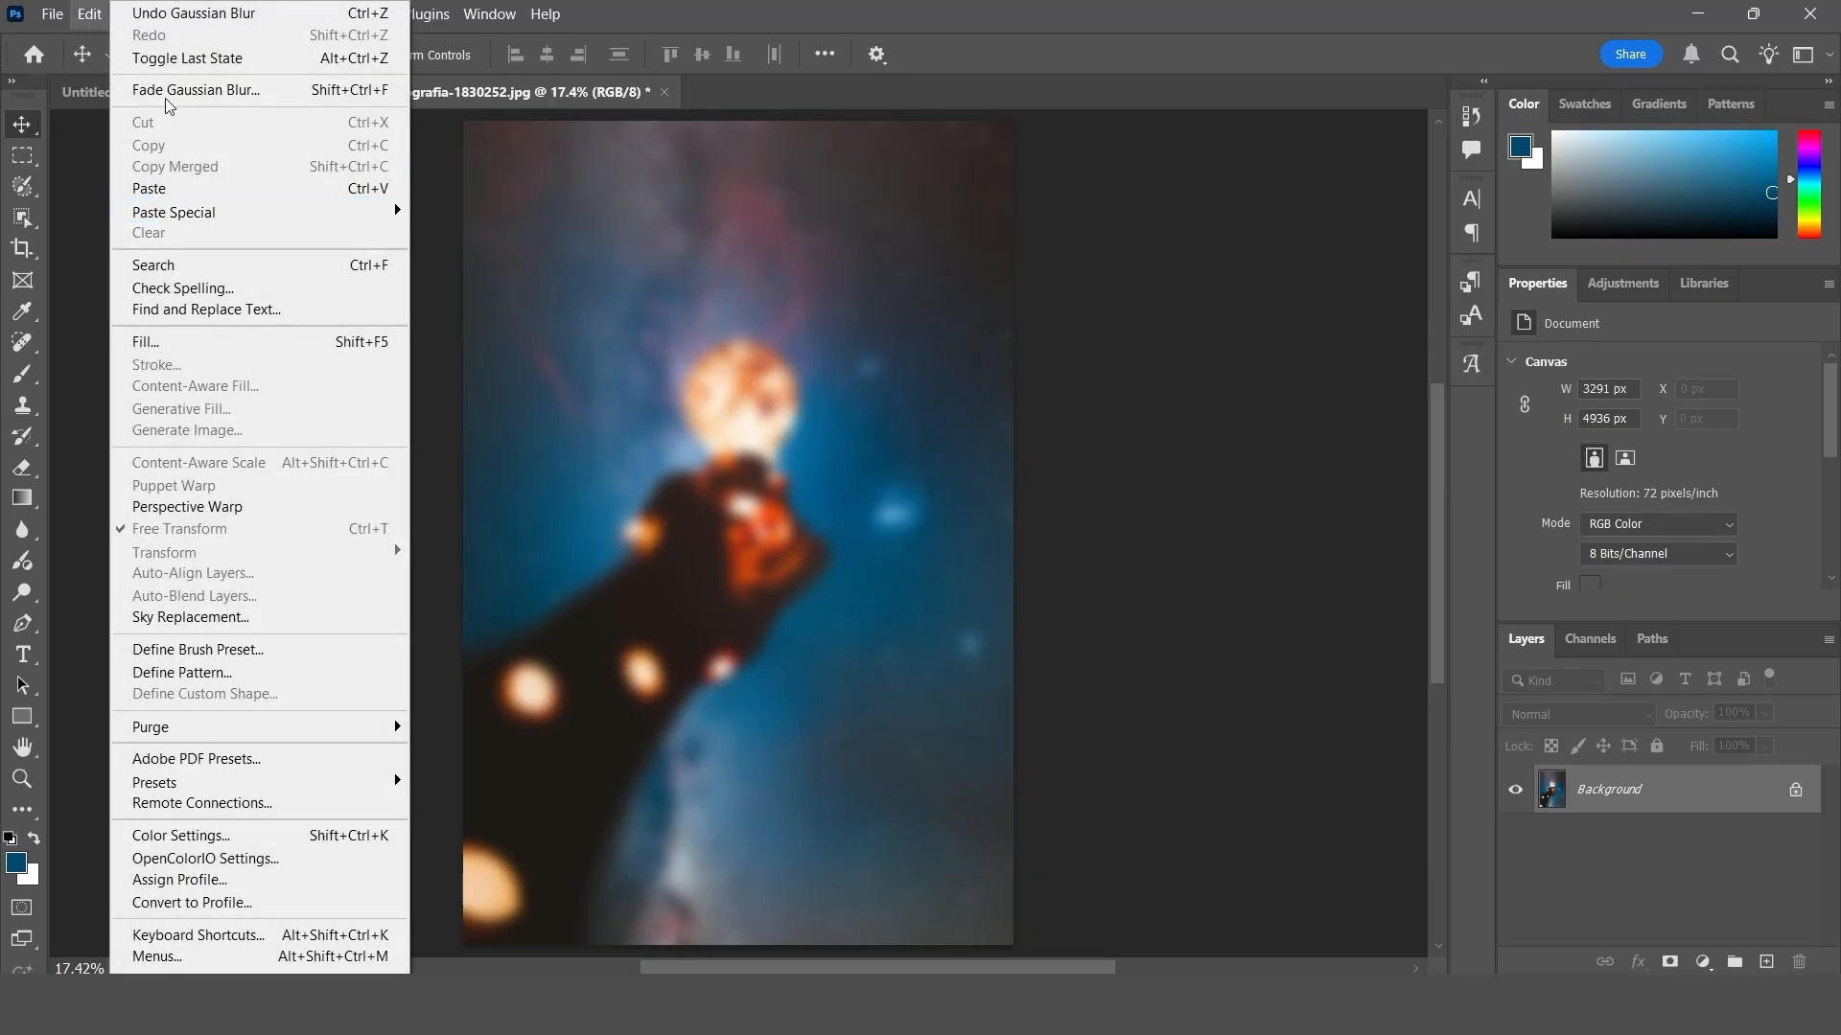
click(262, 97)
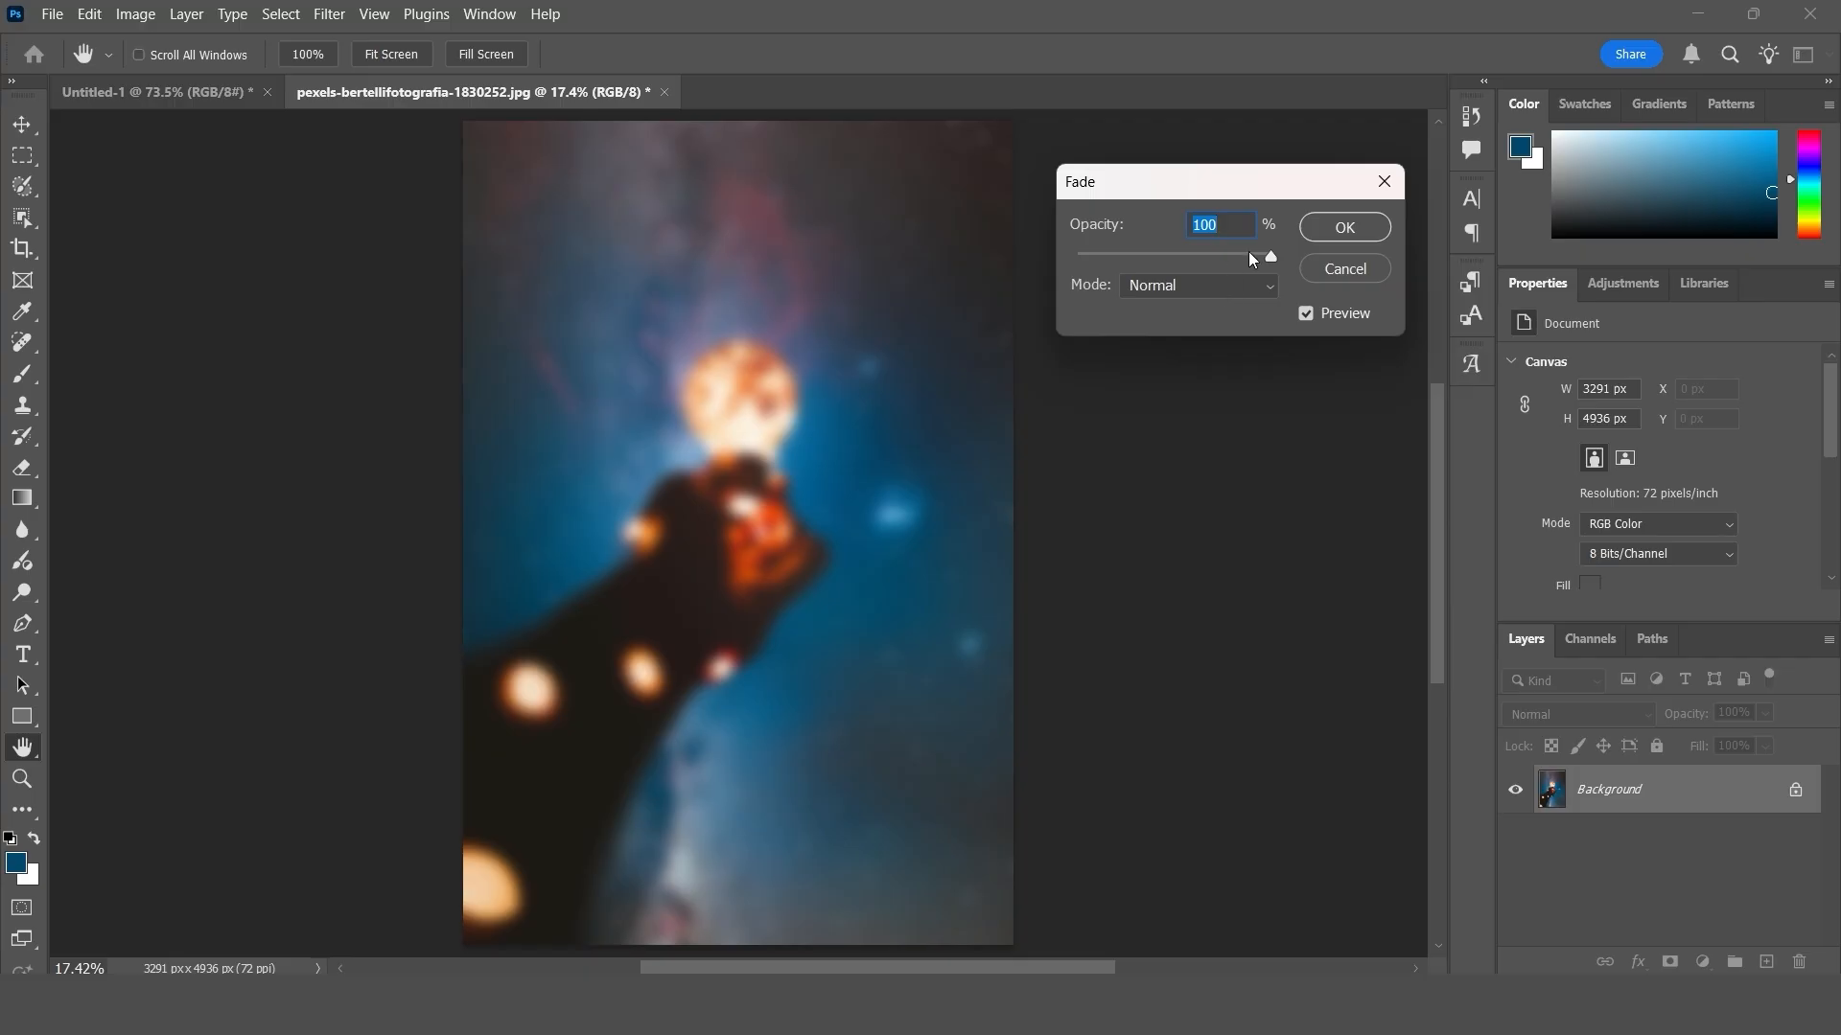
drag(1253, 260, 1190, 266)
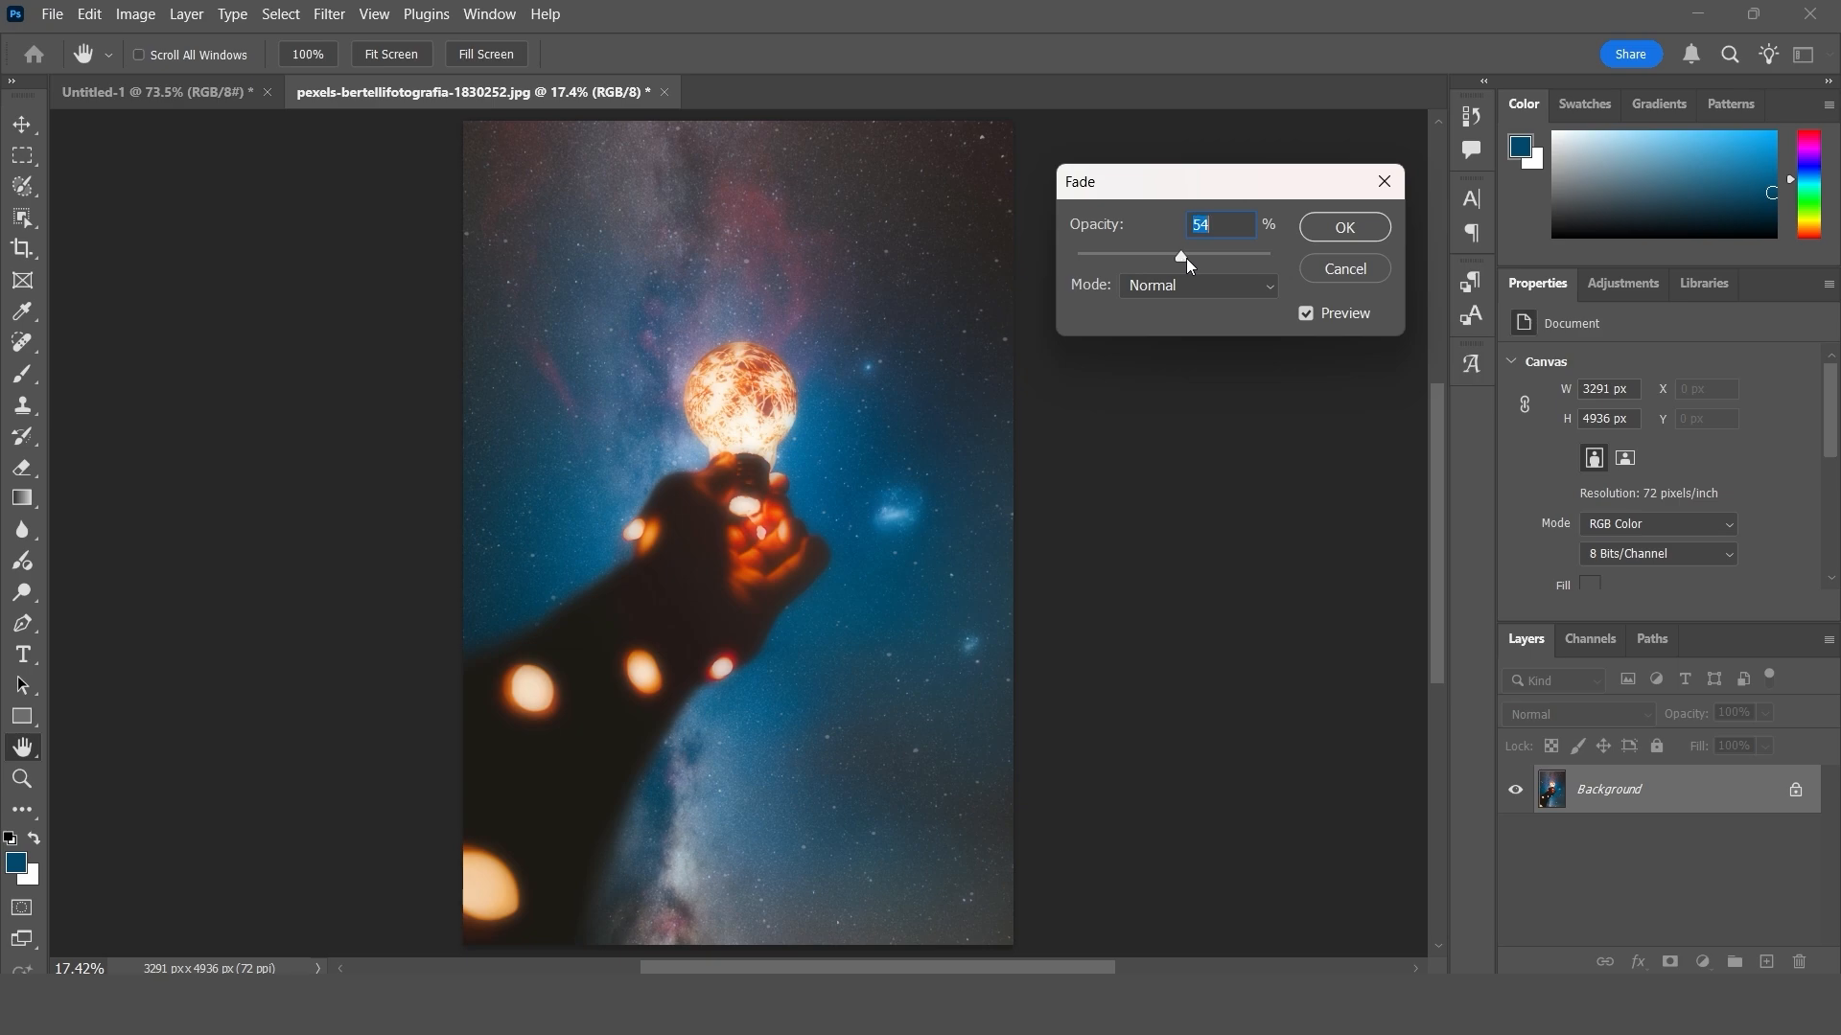
click(1179, 287)
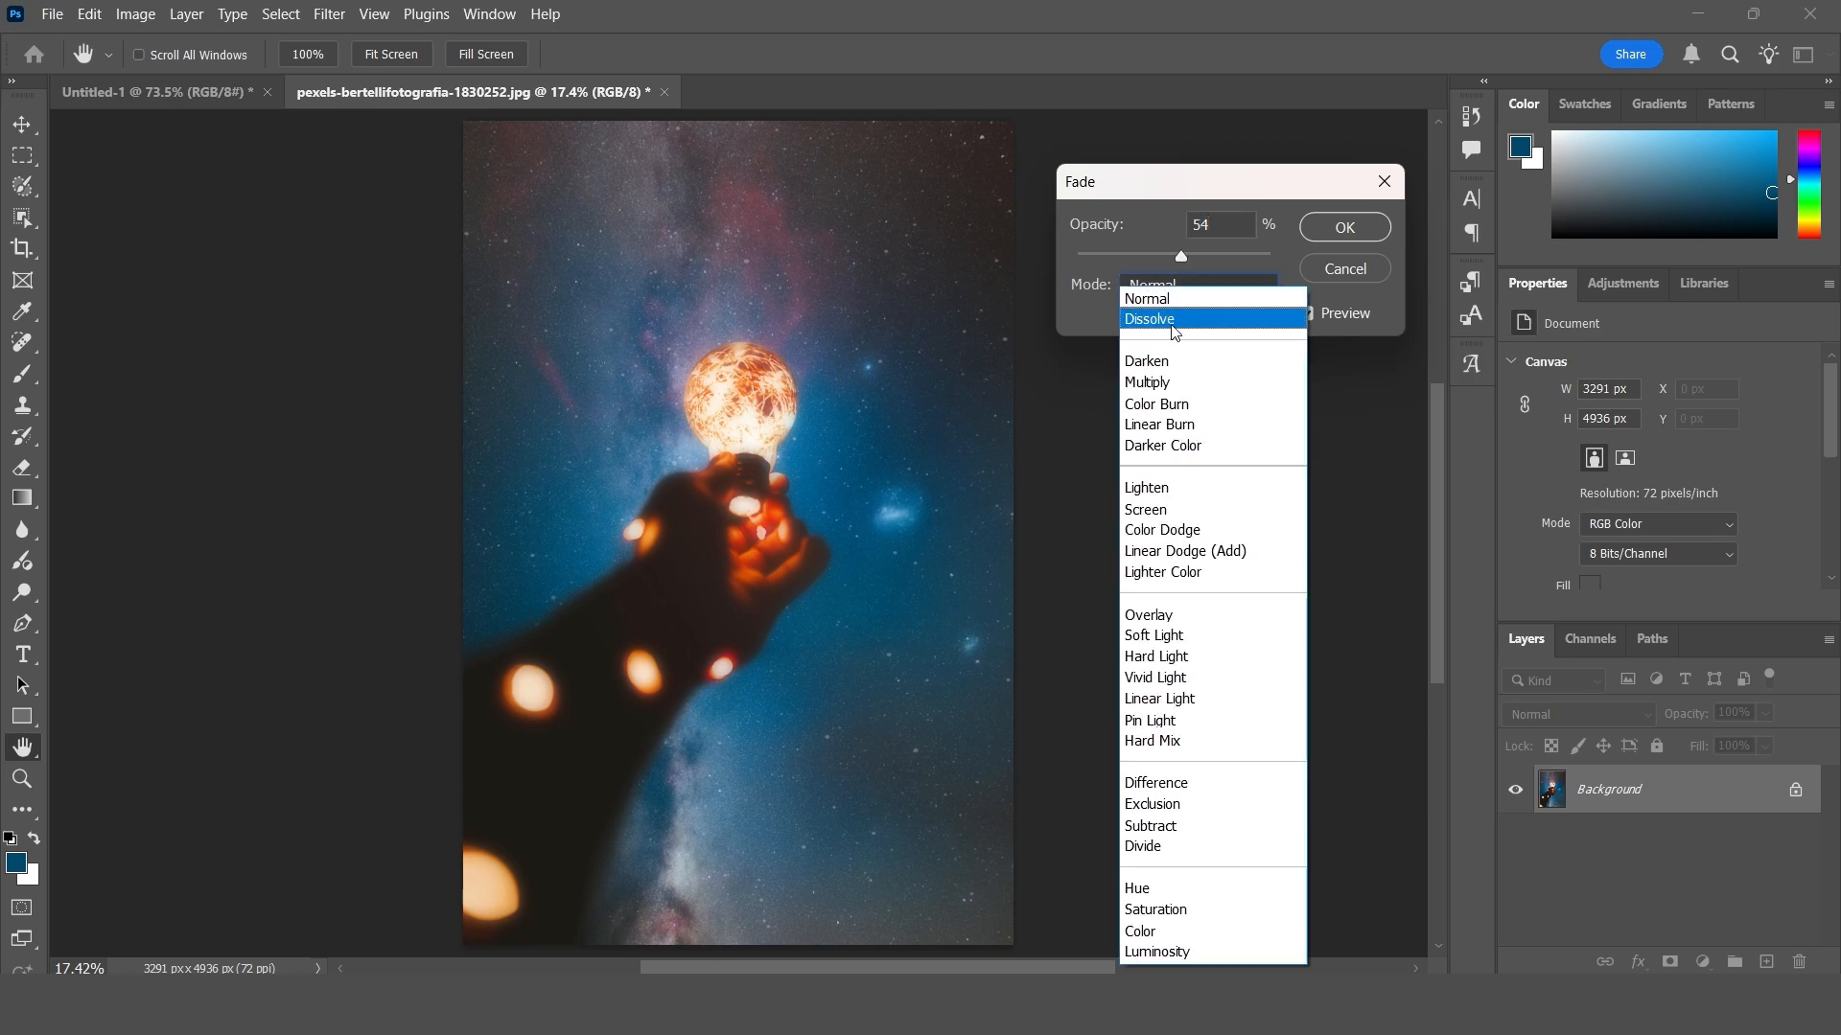
click(1196, 385)
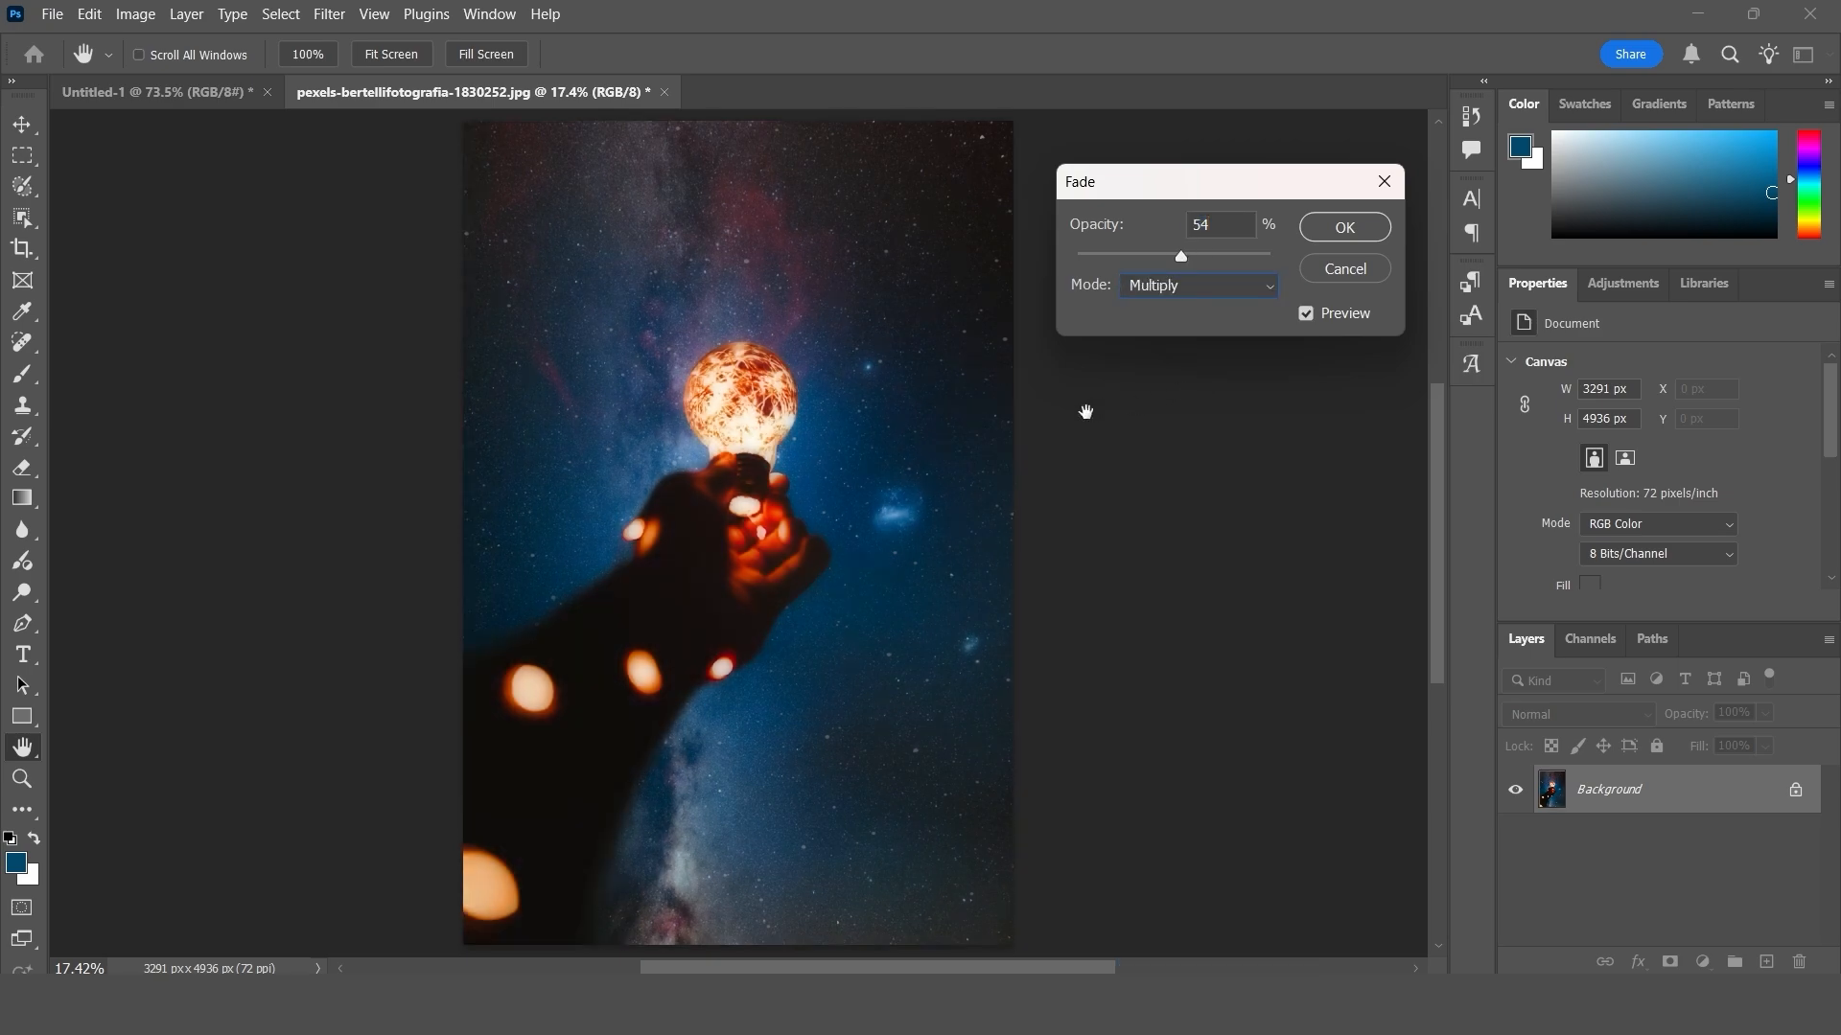
click(1237, 256)
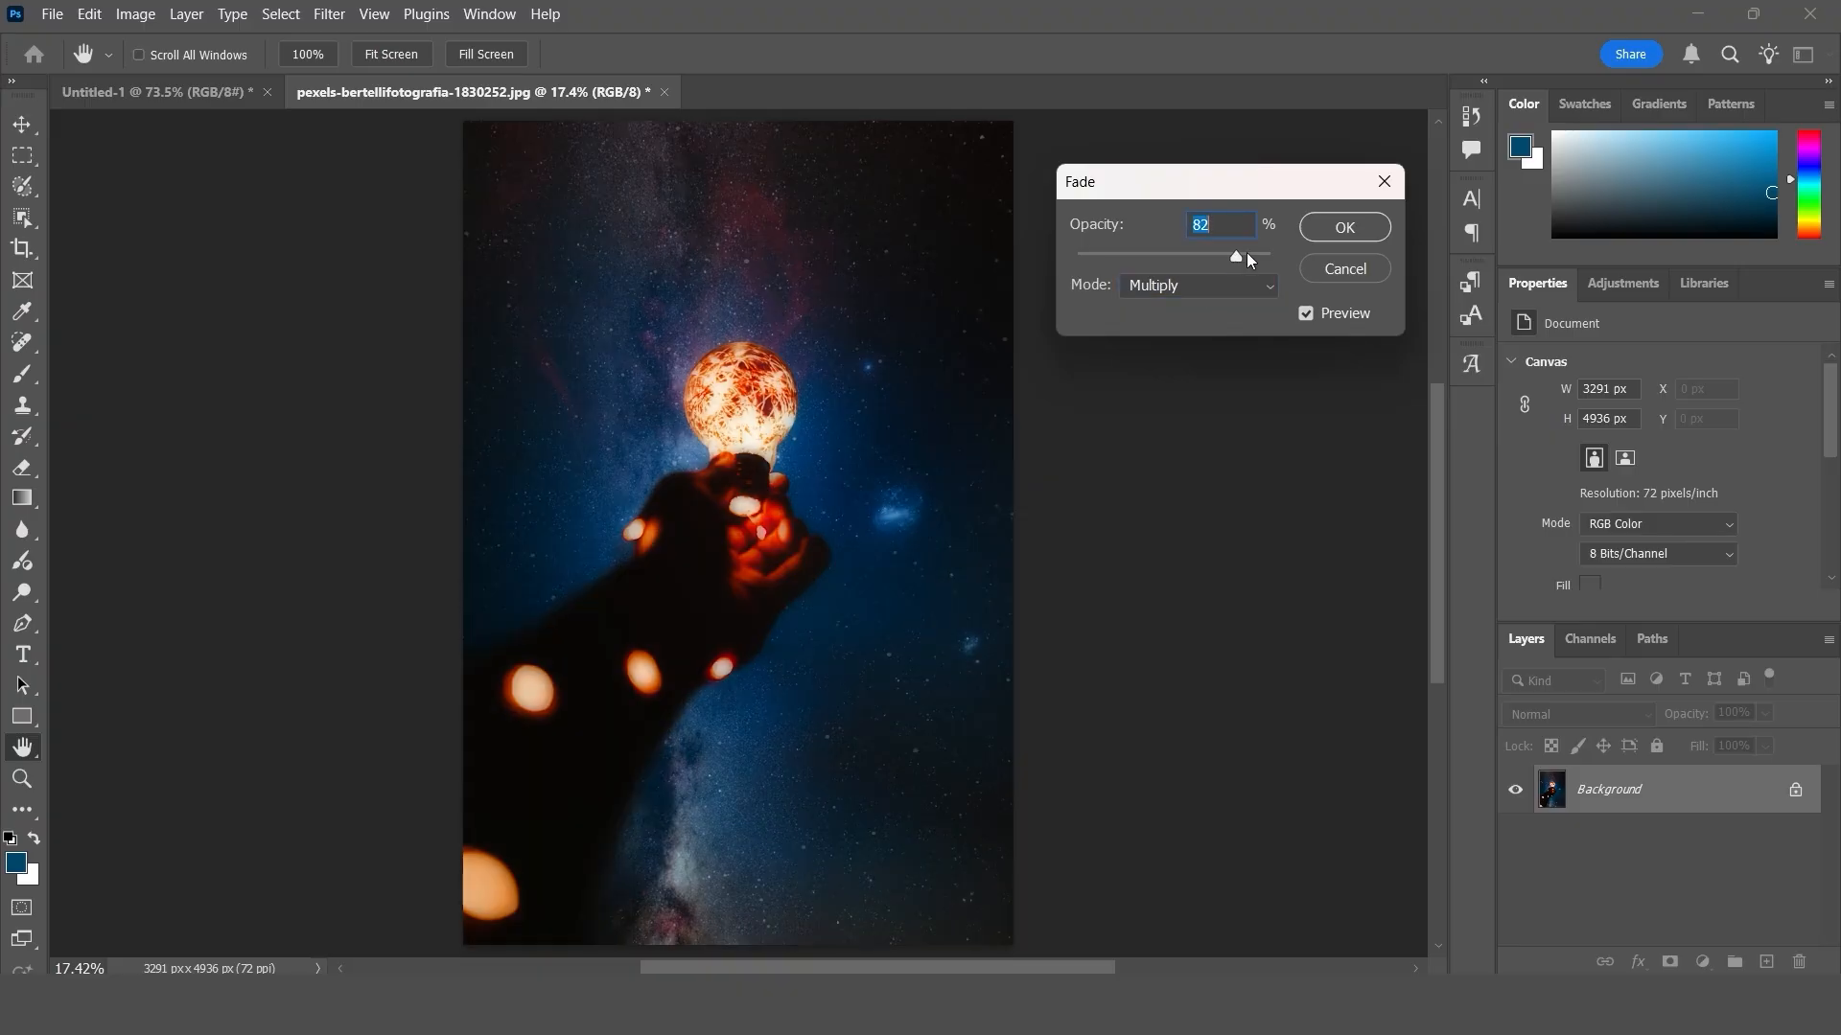
drag(1243, 261, 1237, 257)
- Try the Gaussian Blur fade in Screen mode at 87% opacity
click(1184, 287)
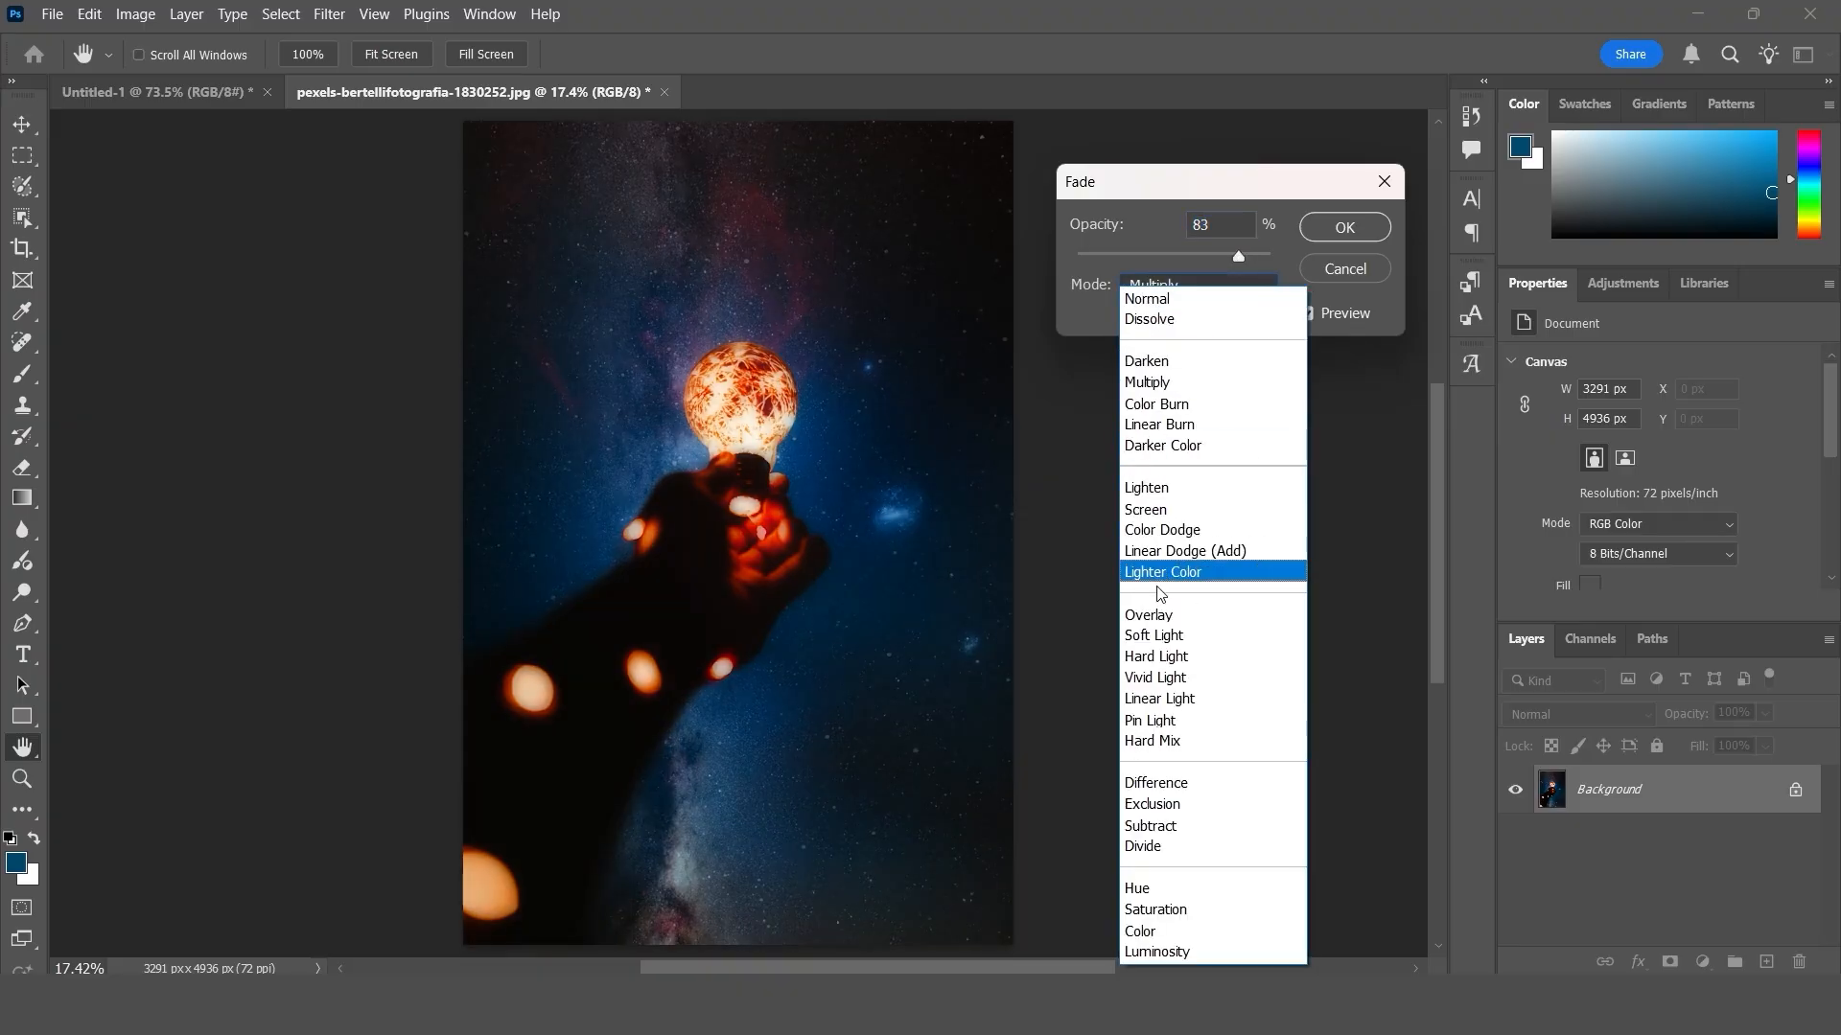
click(1162, 508)
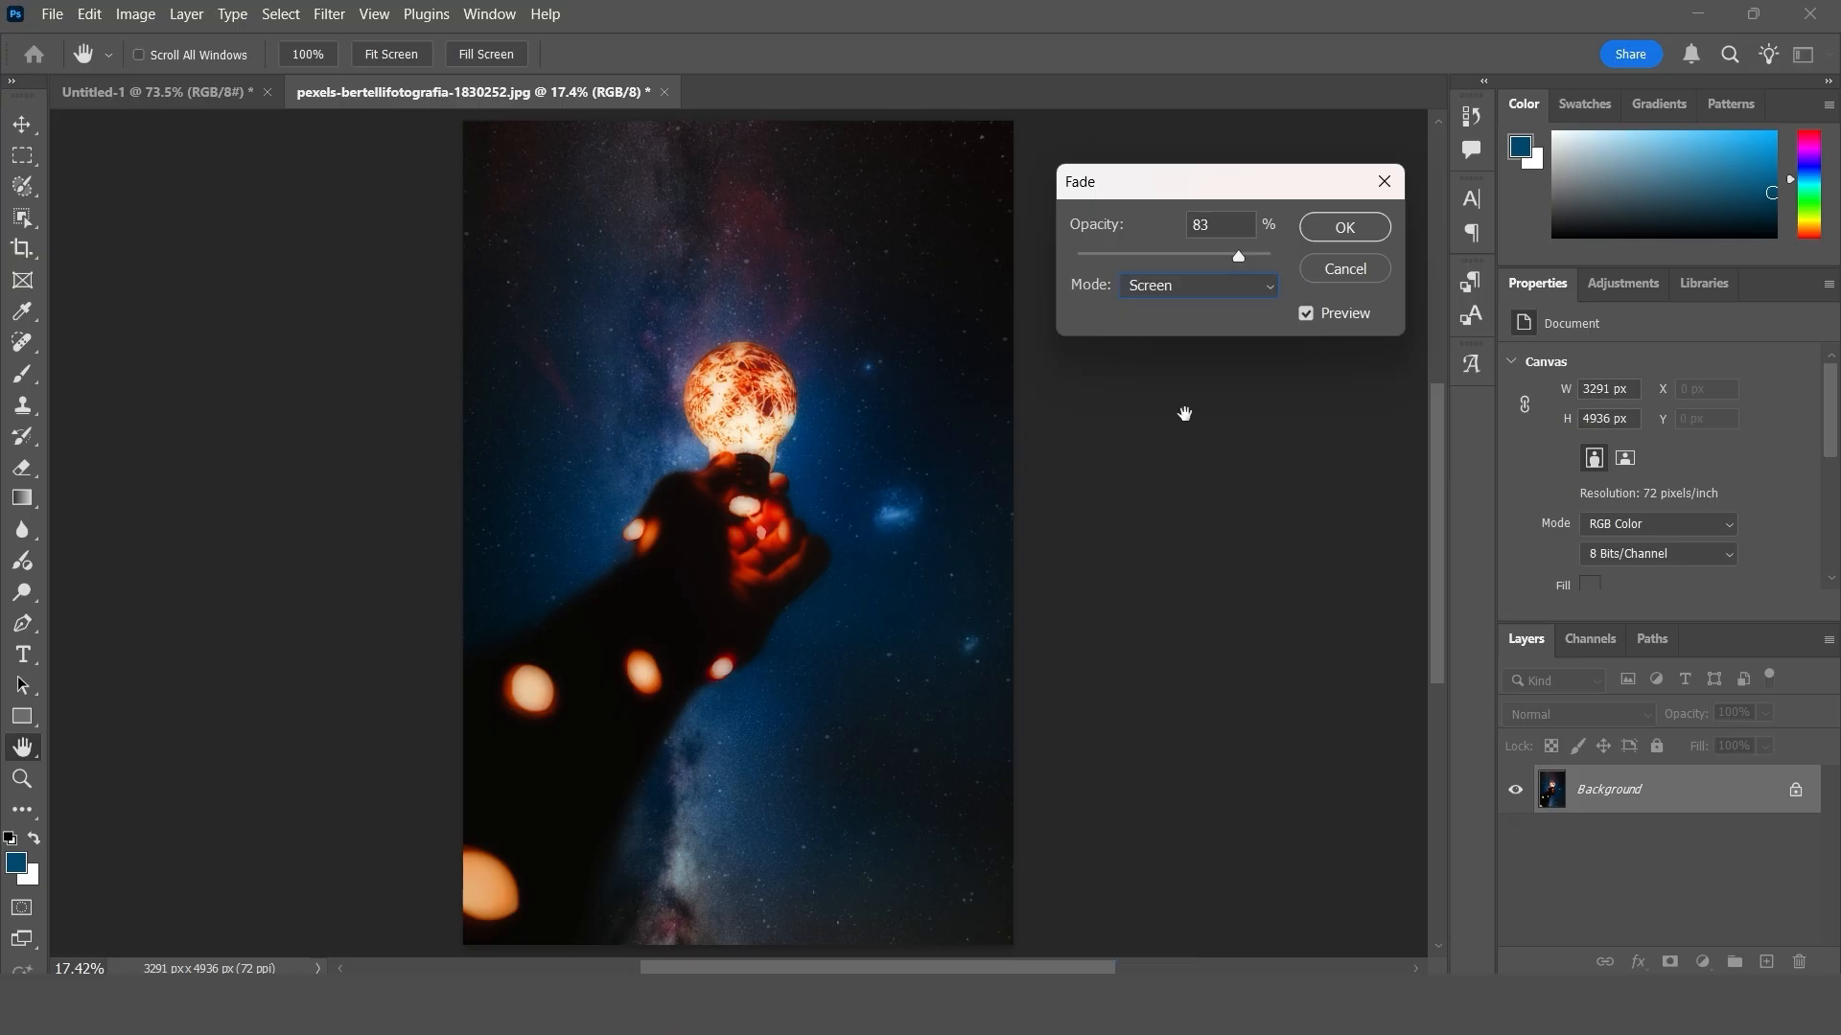
click(1266, 257)
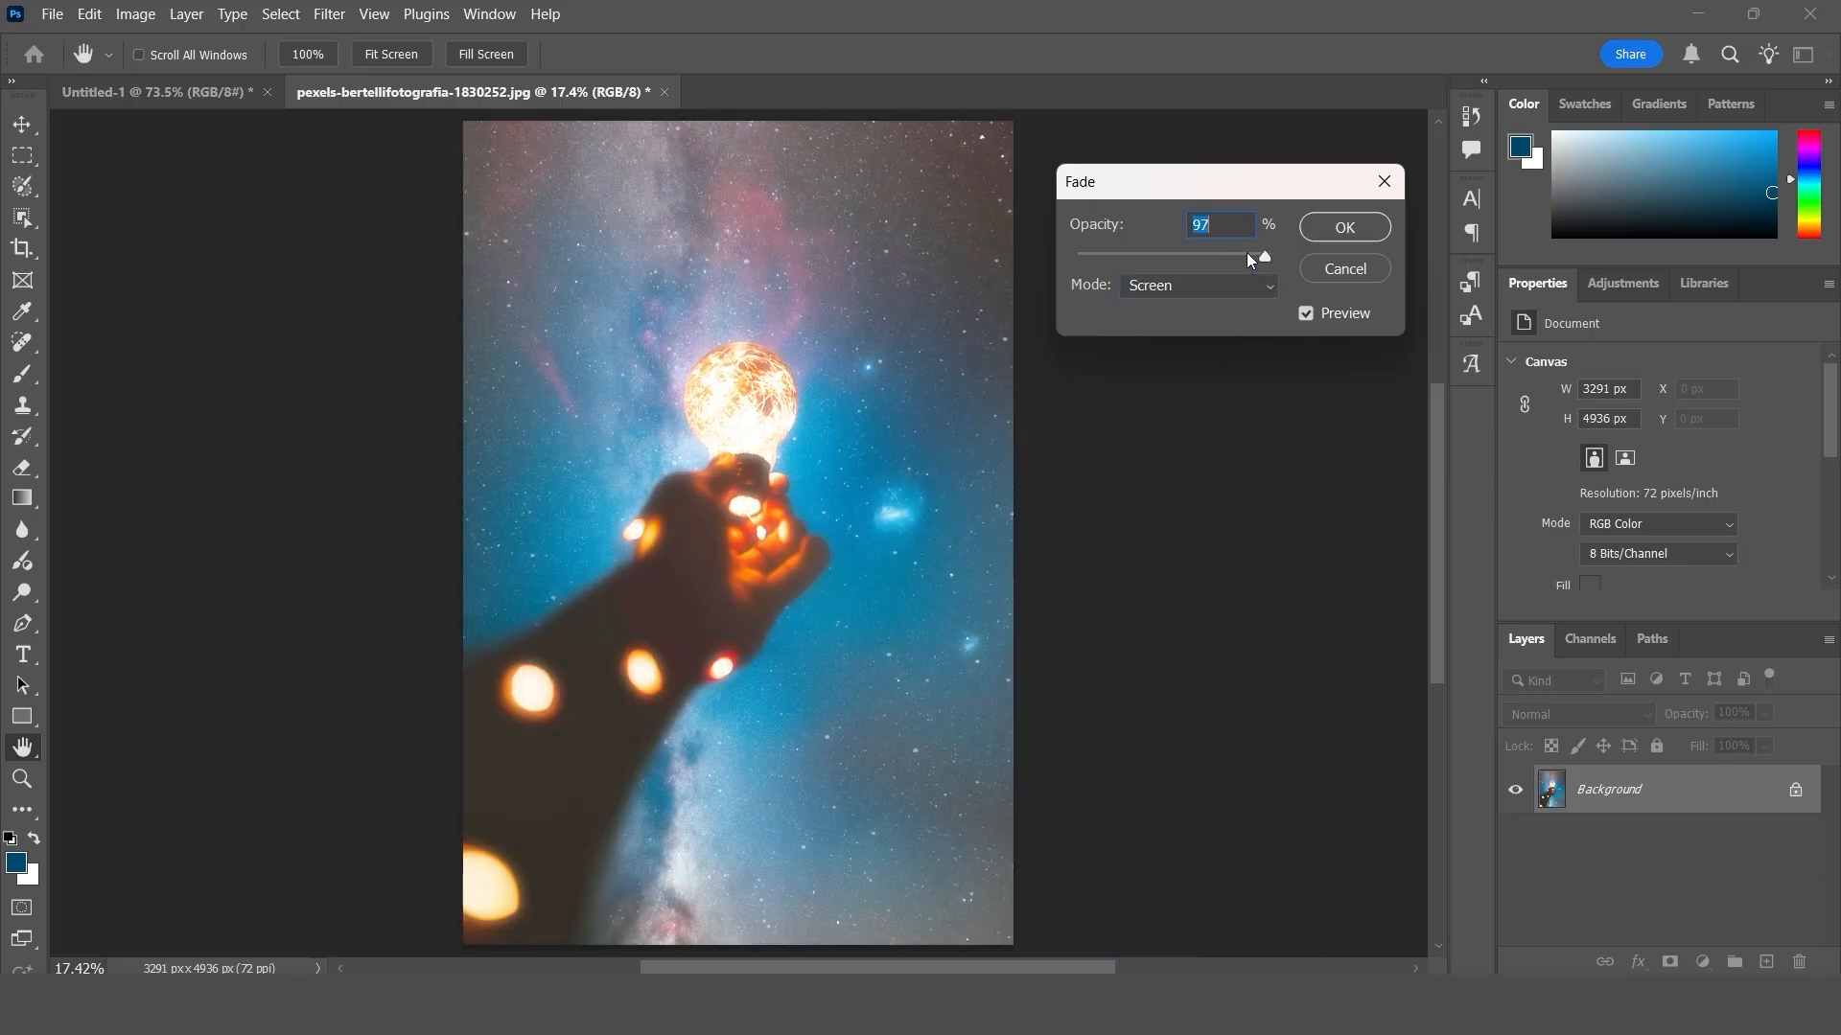
click(1224, 226)
- Set the Gaussian Blur's fade to Overlay mode at 98% opacity, compare with the preview off and on, and apply it
click(1194, 287)
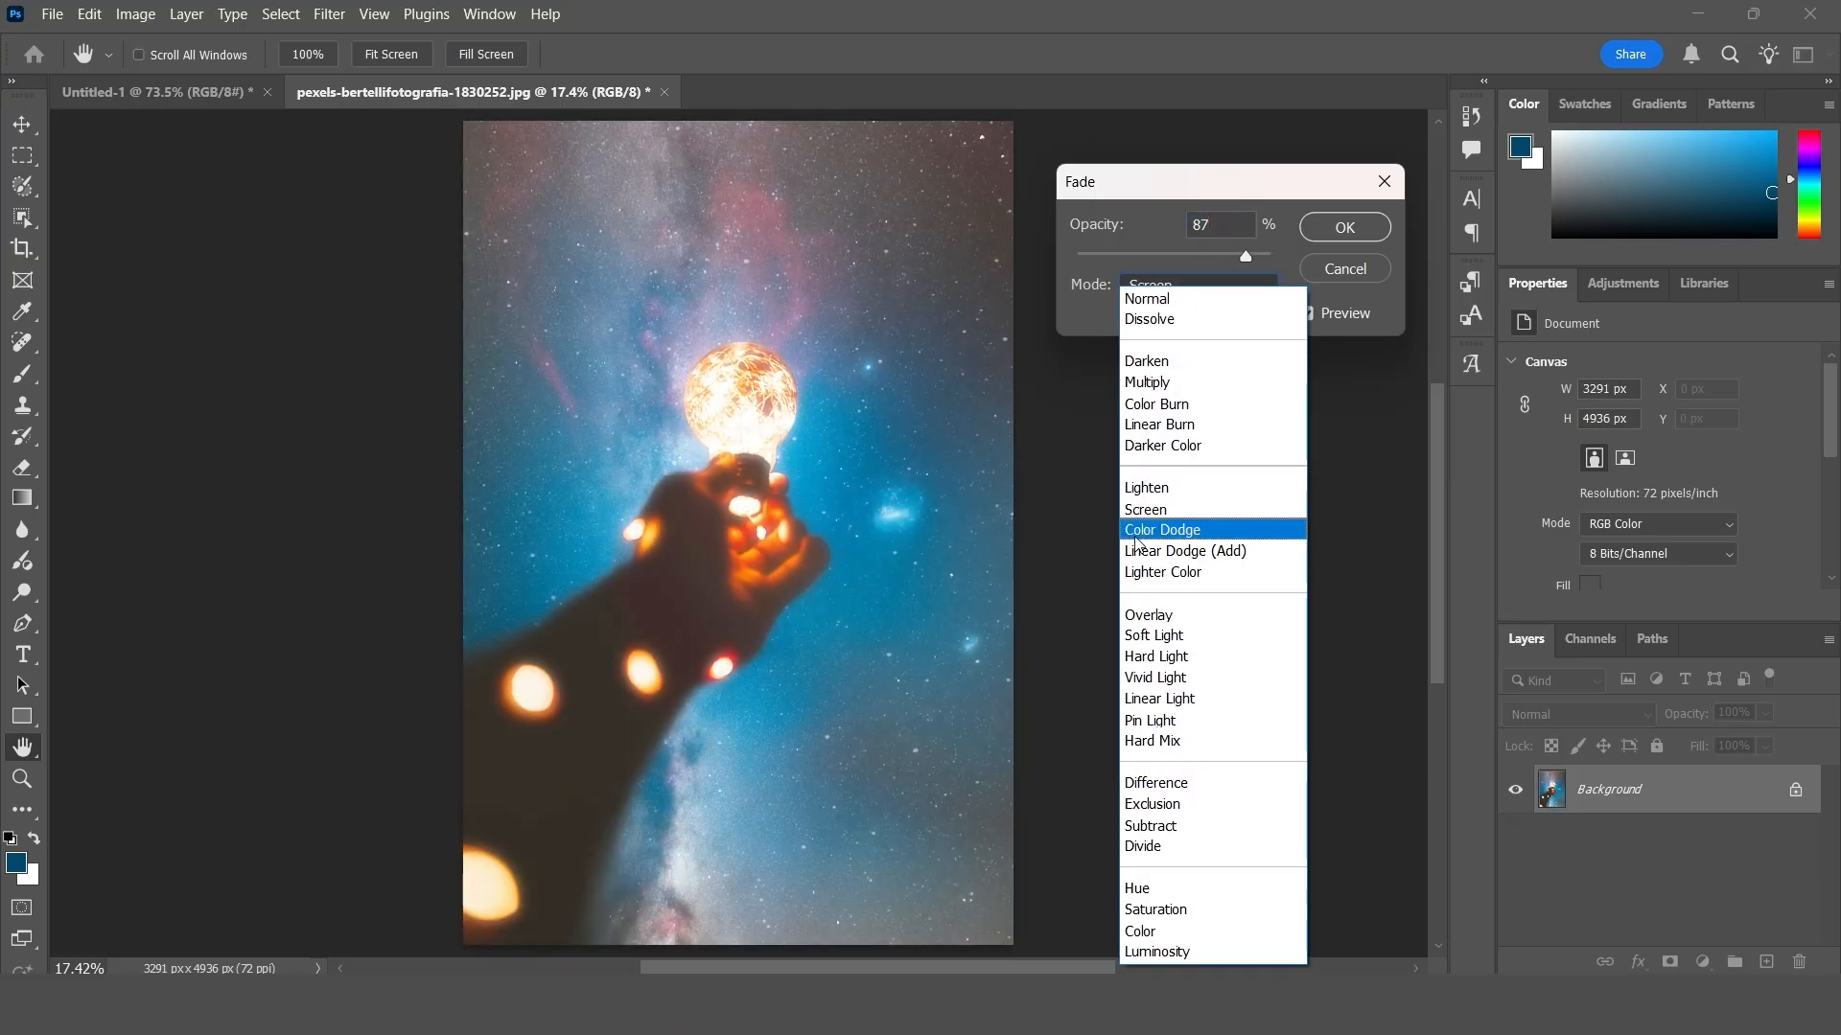
click(1193, 617)
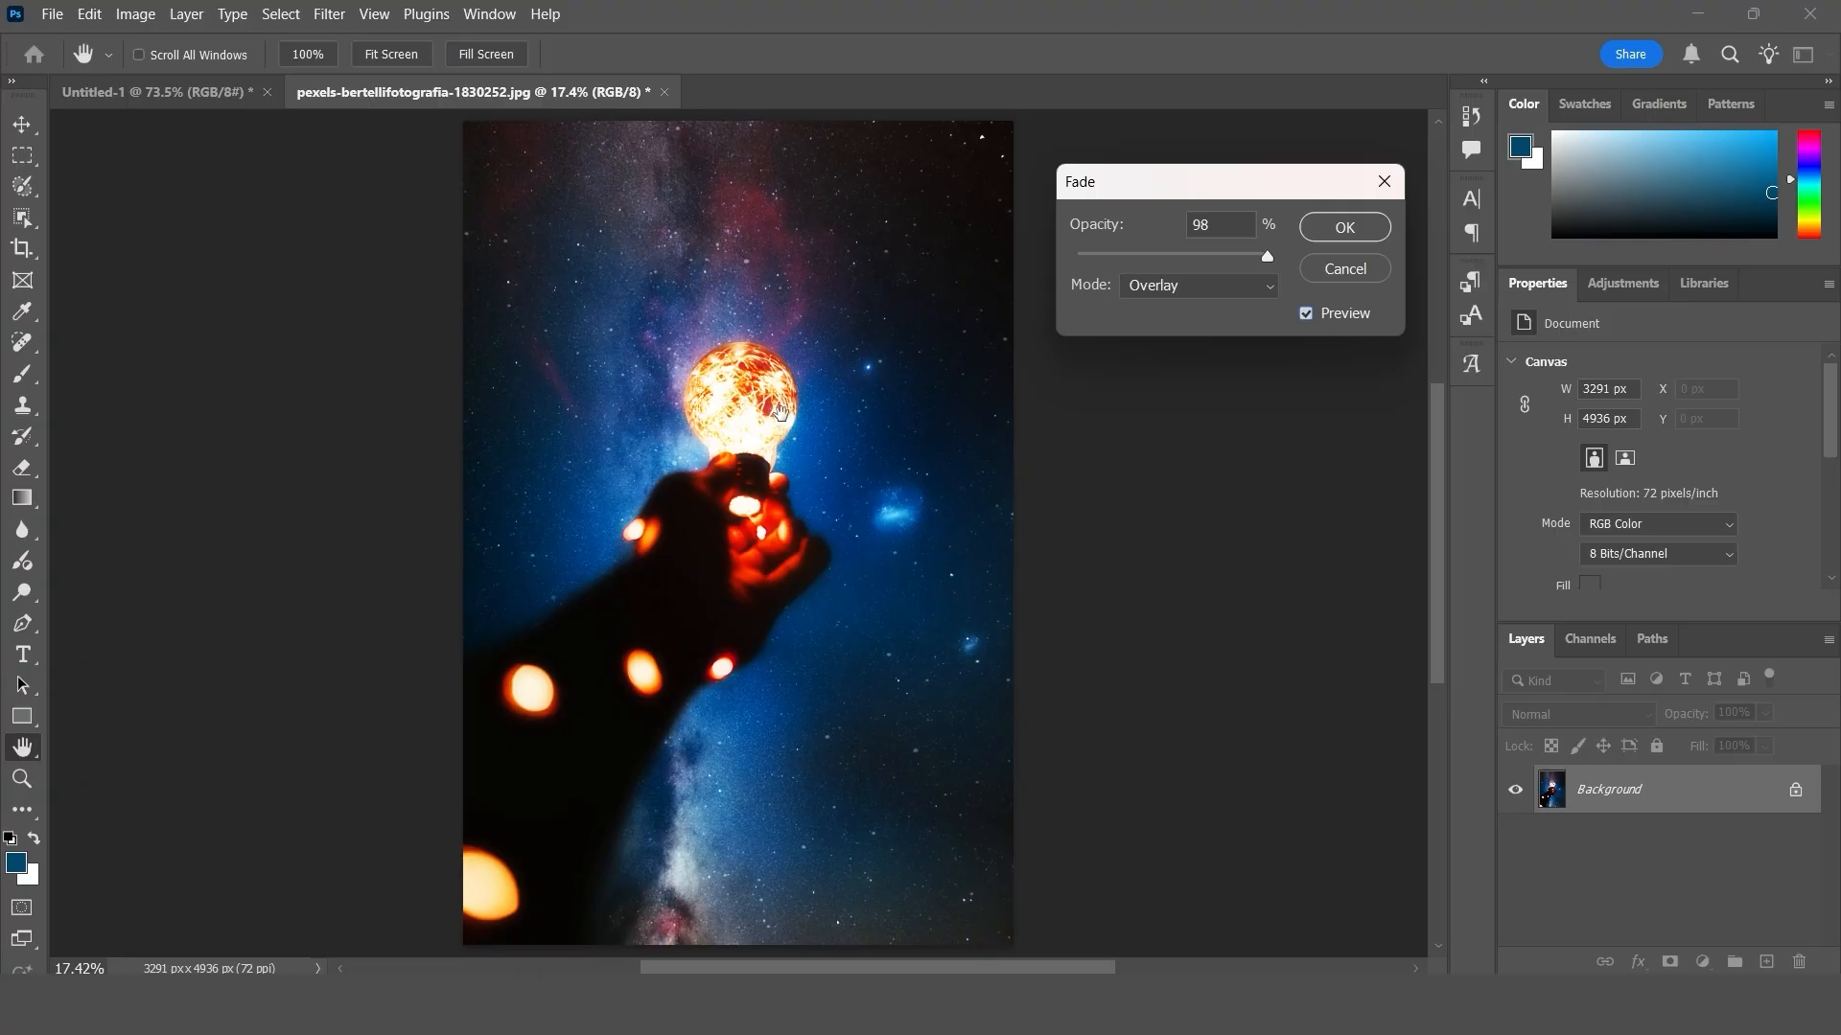
click(1309, 319)
click(1309, 319)
click(1346, 229)
key(v)
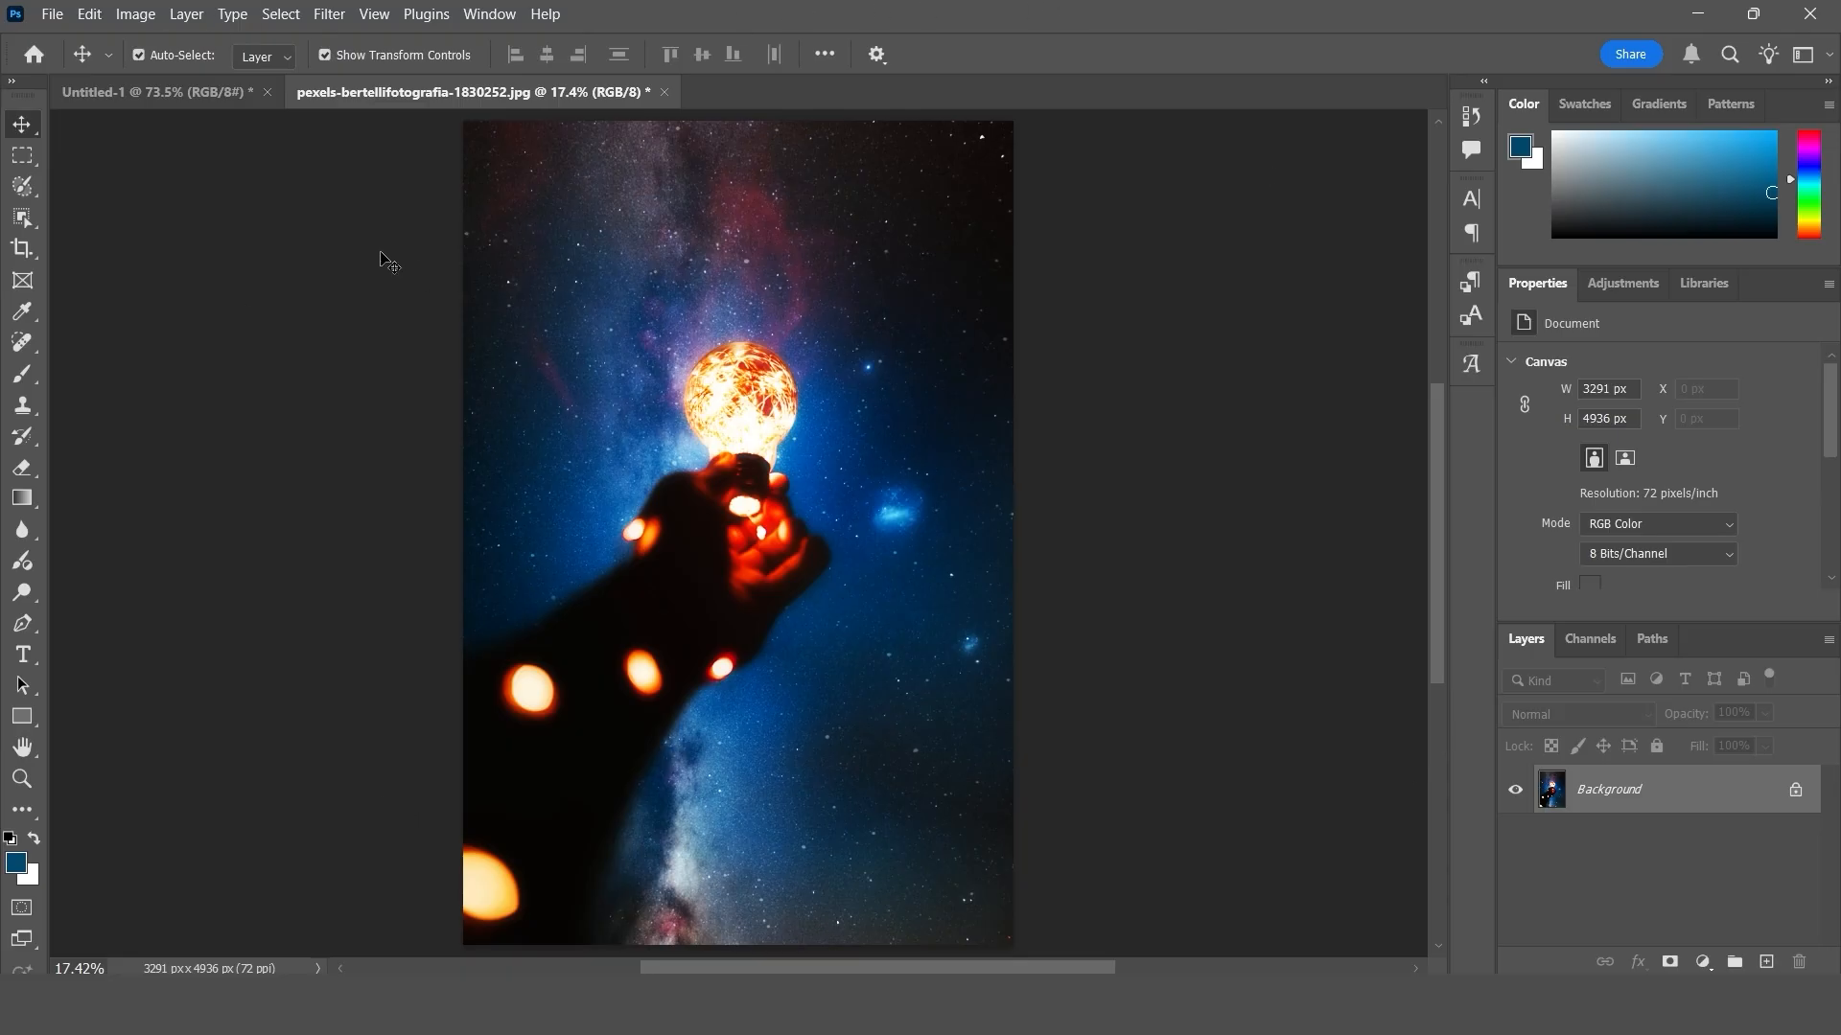
click(91, 15)
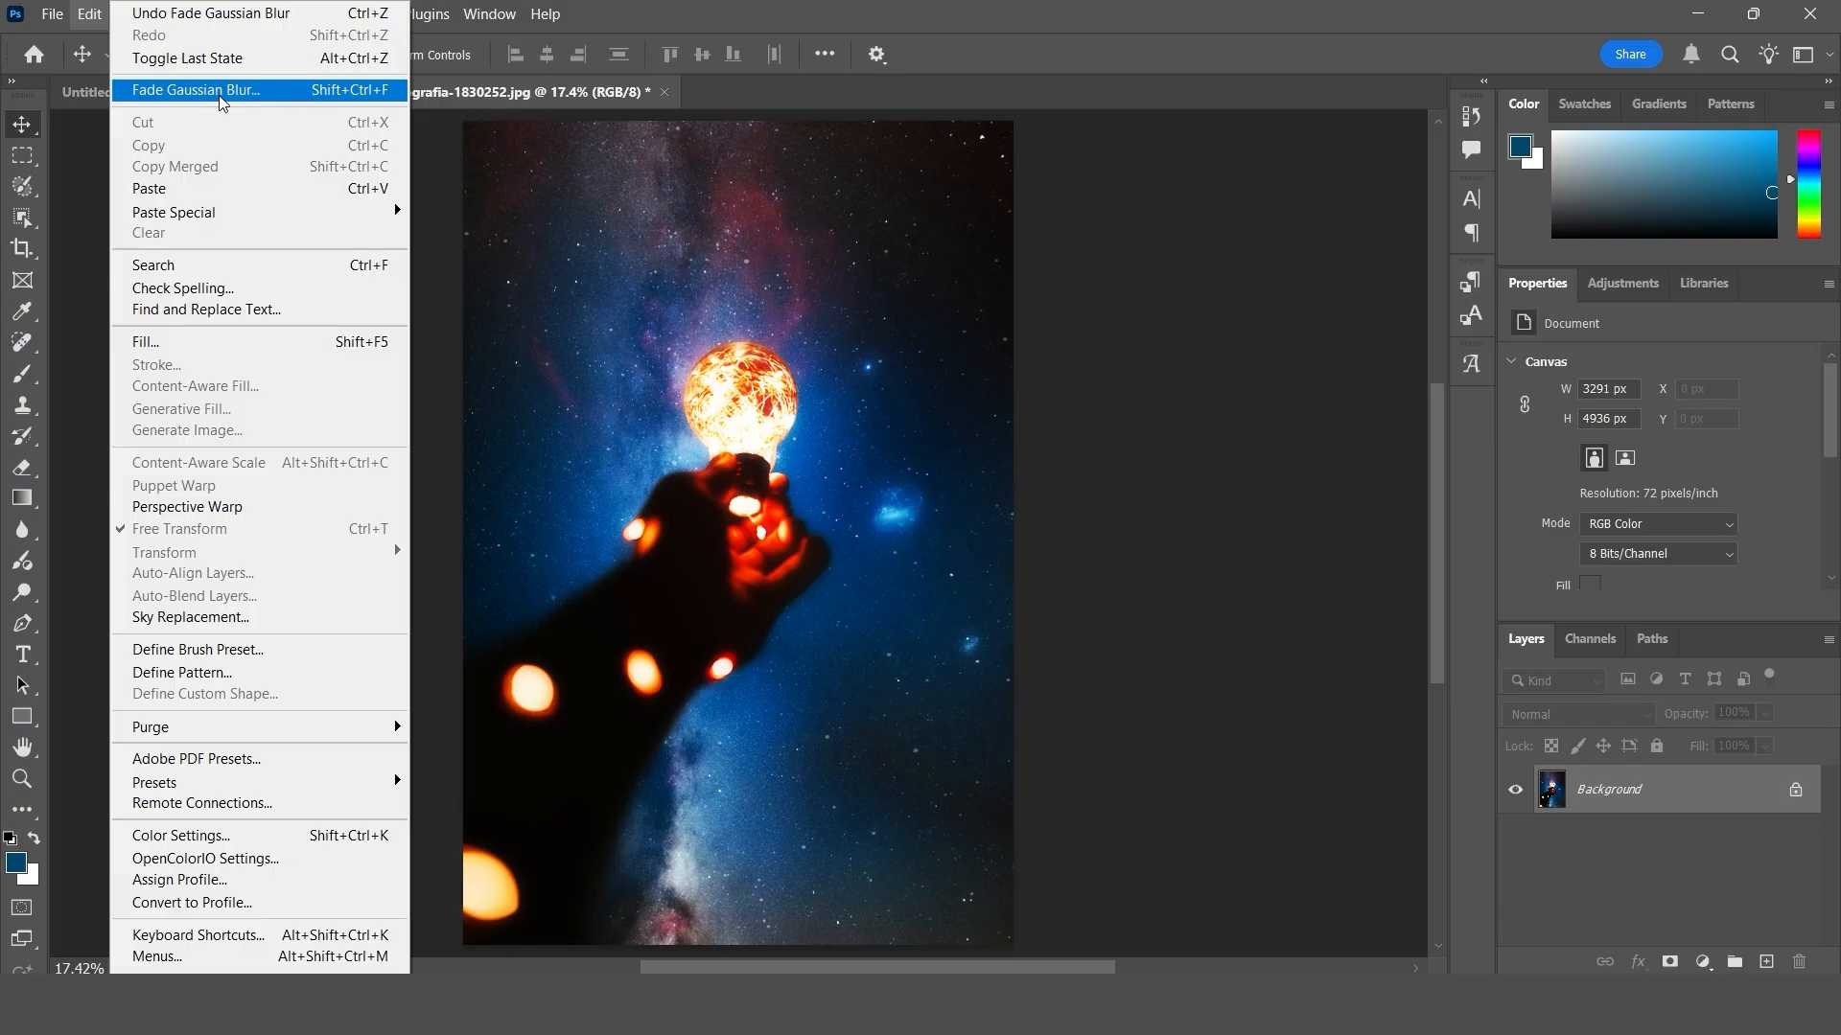
click(635, 247)
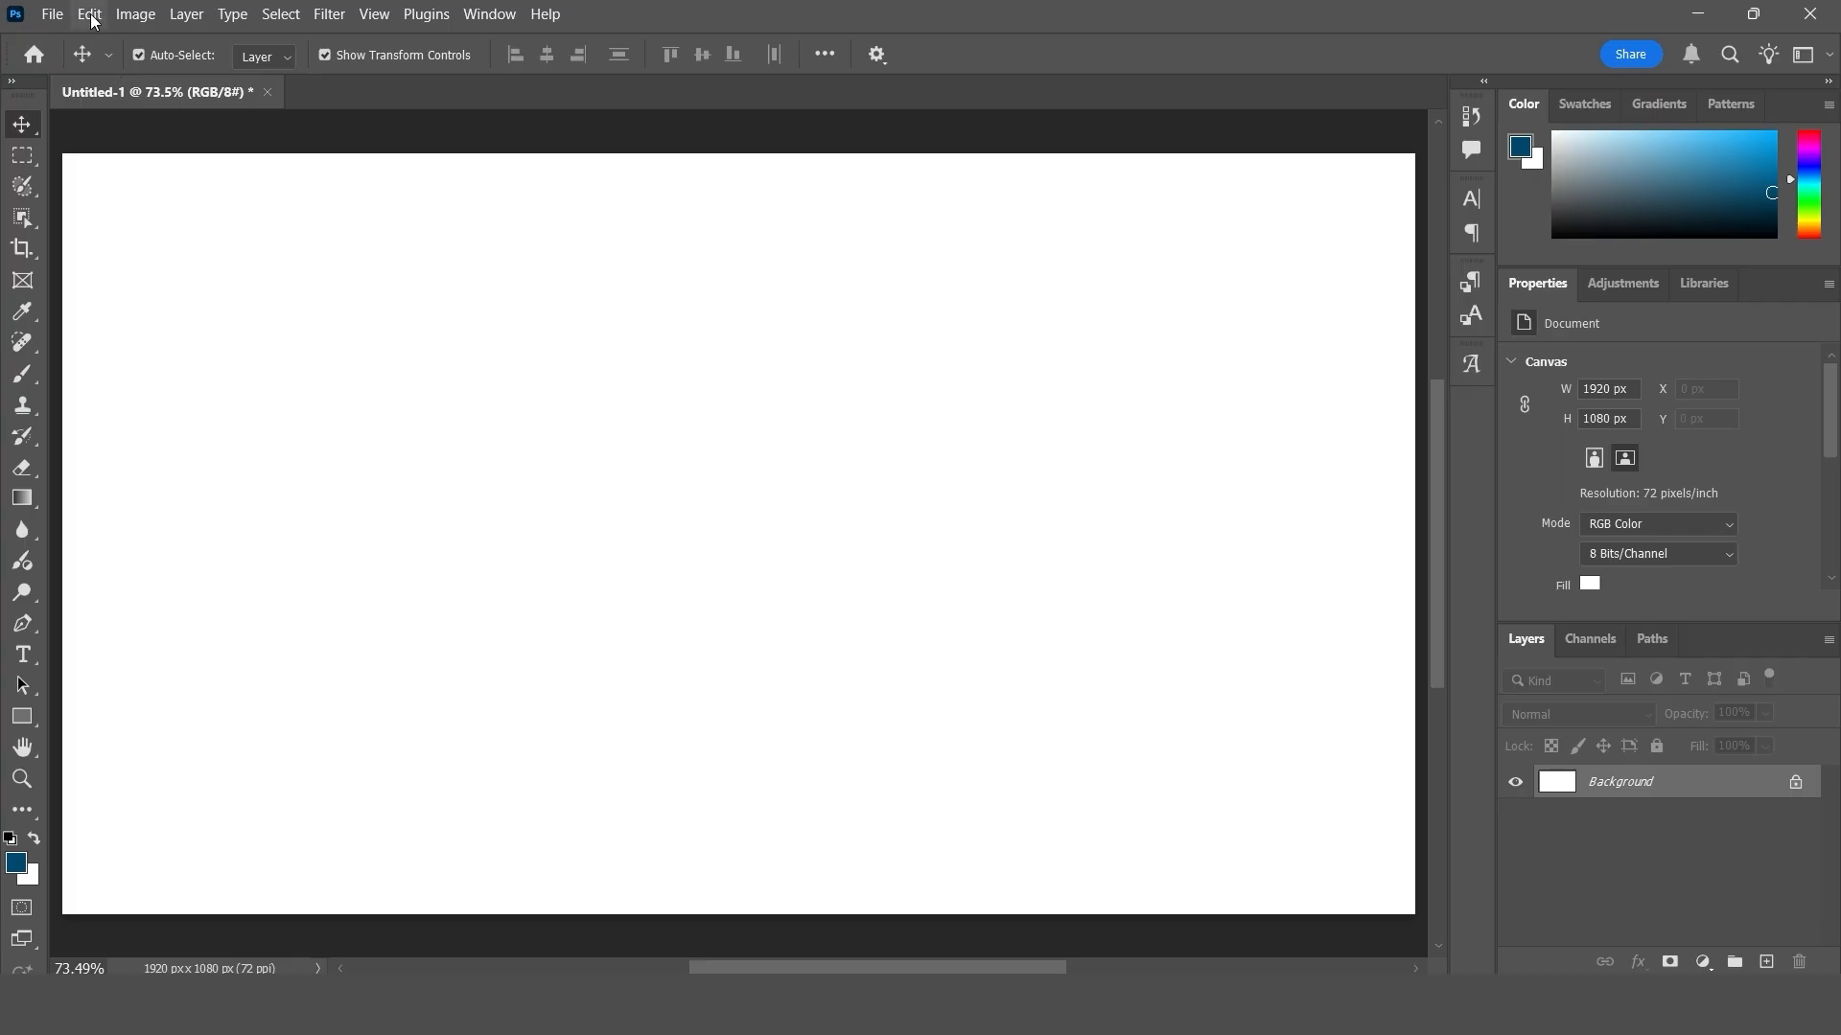
click(90, 14)
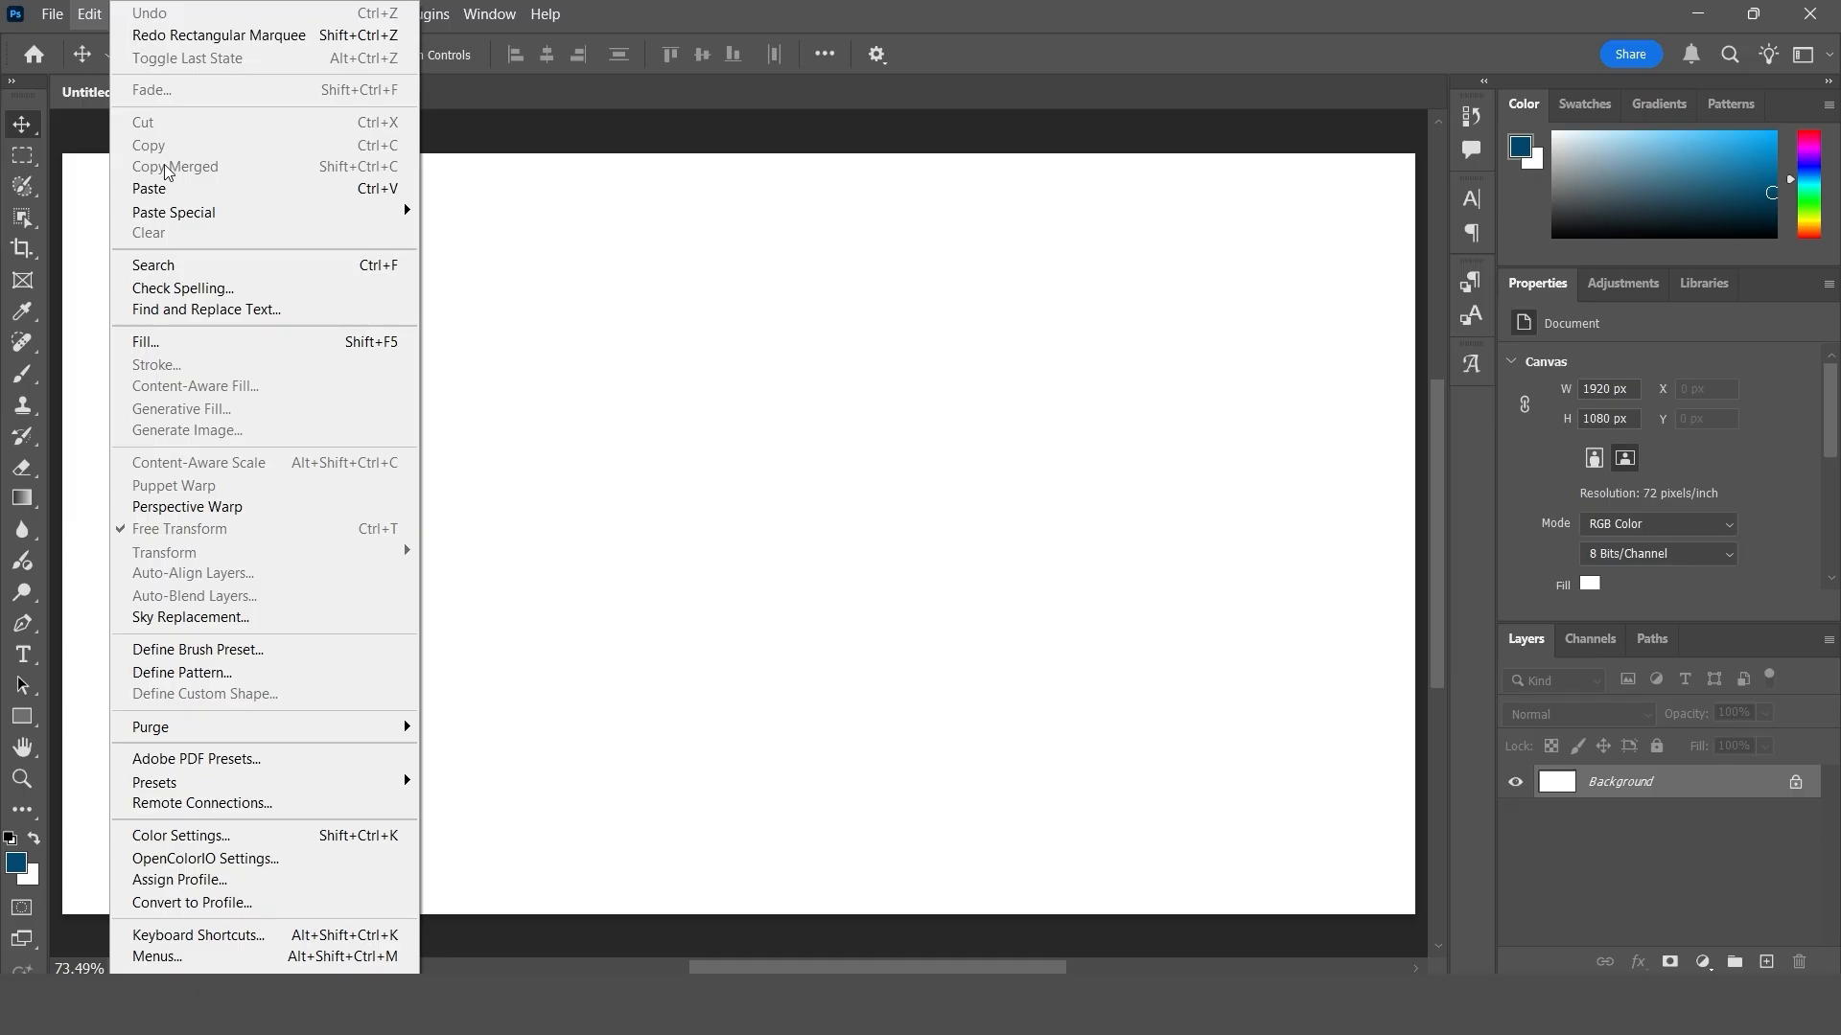
click(675, 292)
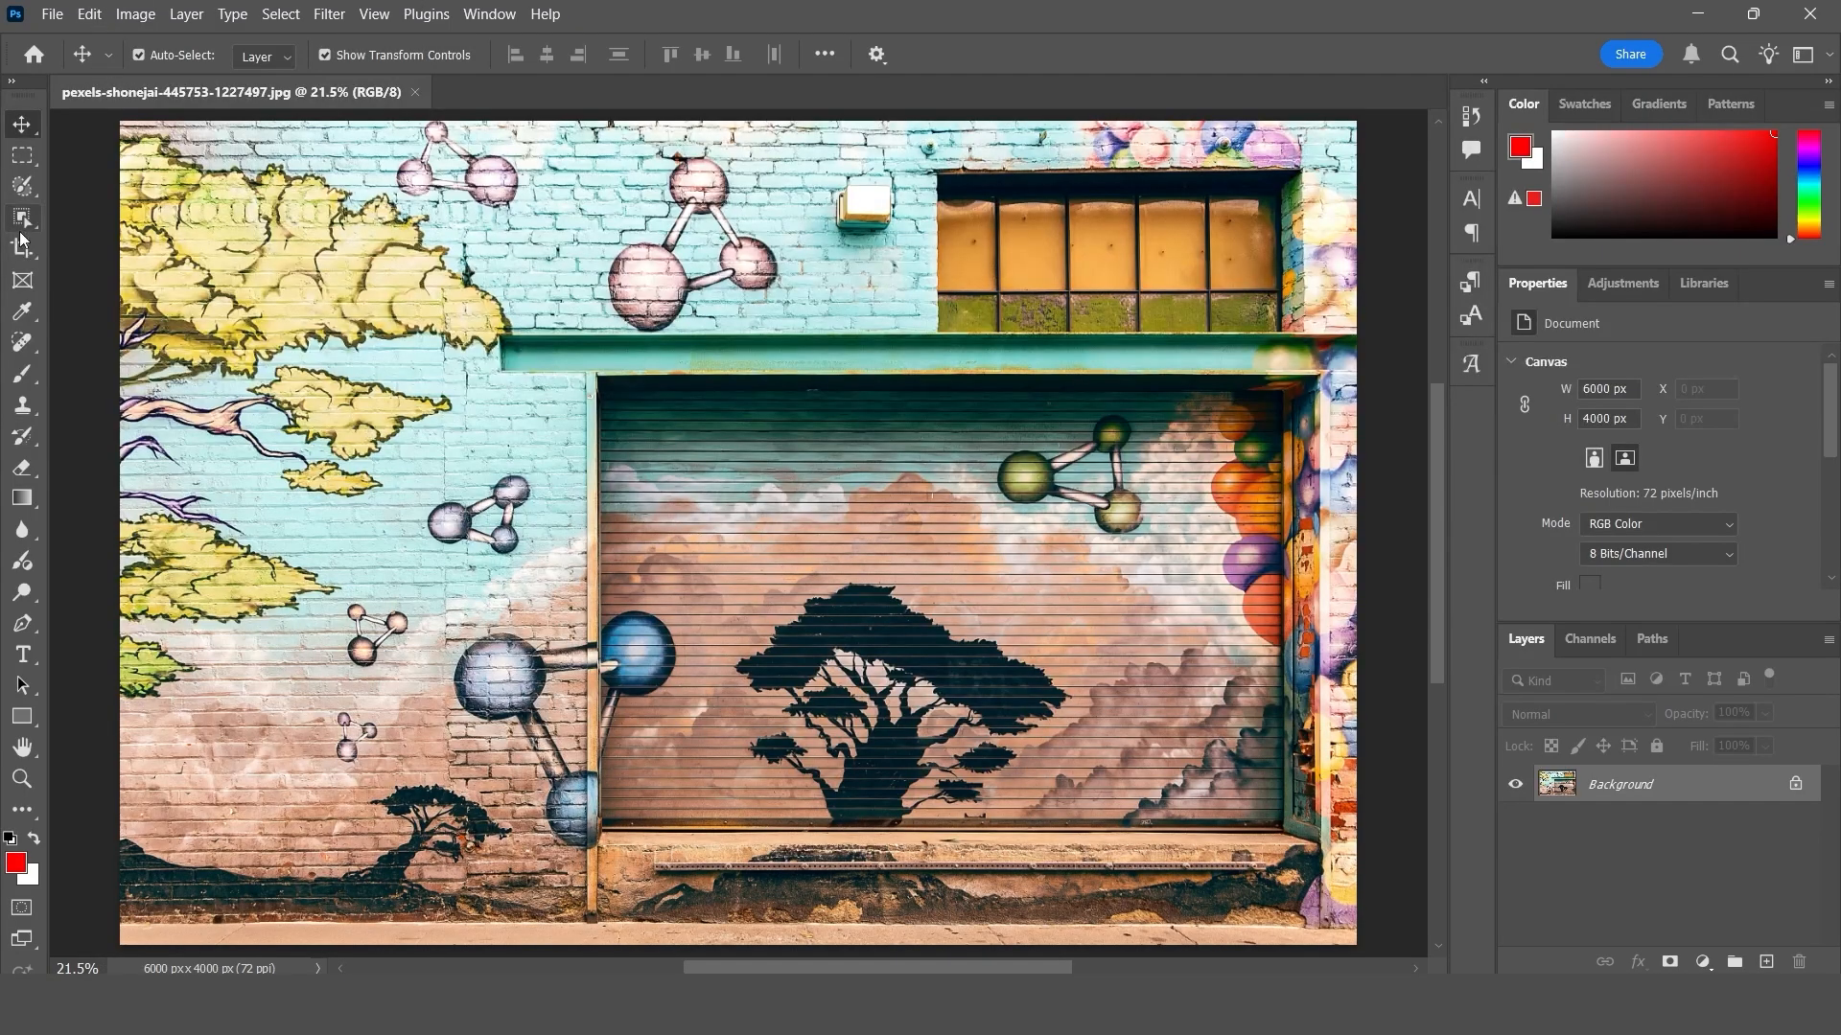
- Select a rectangle about 657 × 536 px around the small molecule on the wall beside the shutter and cut it out
click(23, 155)
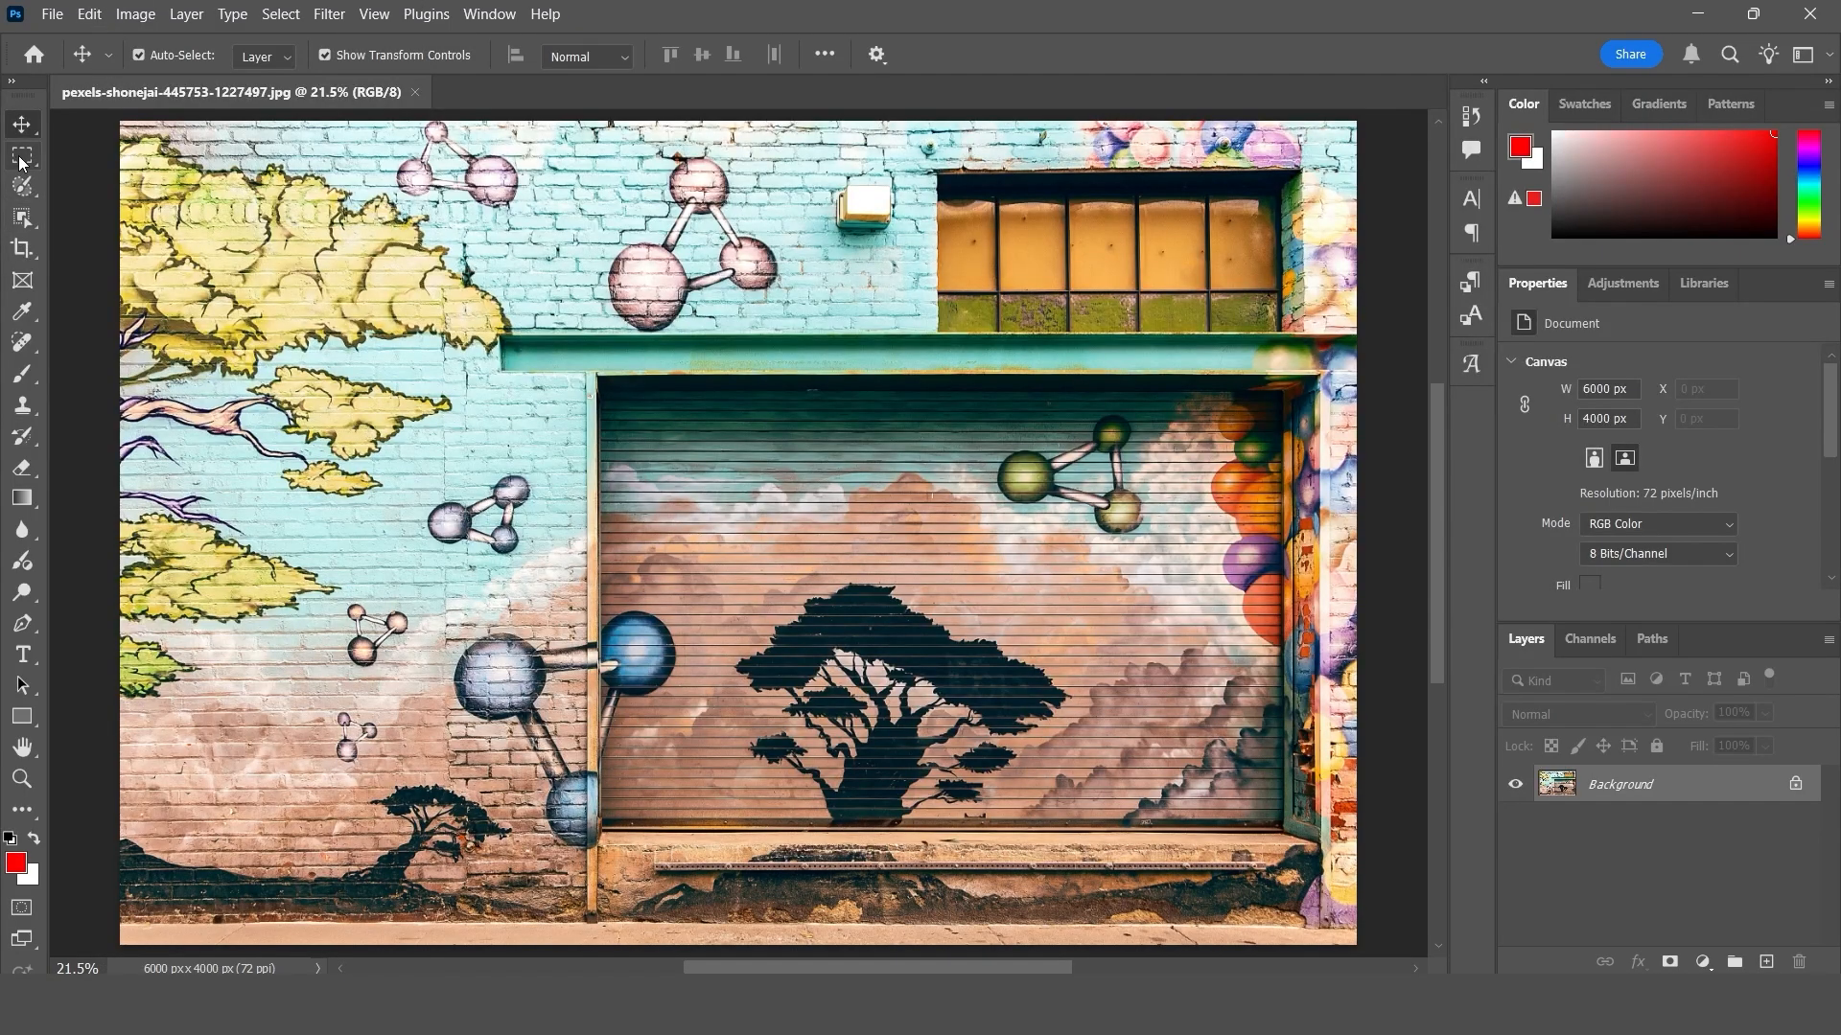
drag(419, 459, 554, 567)
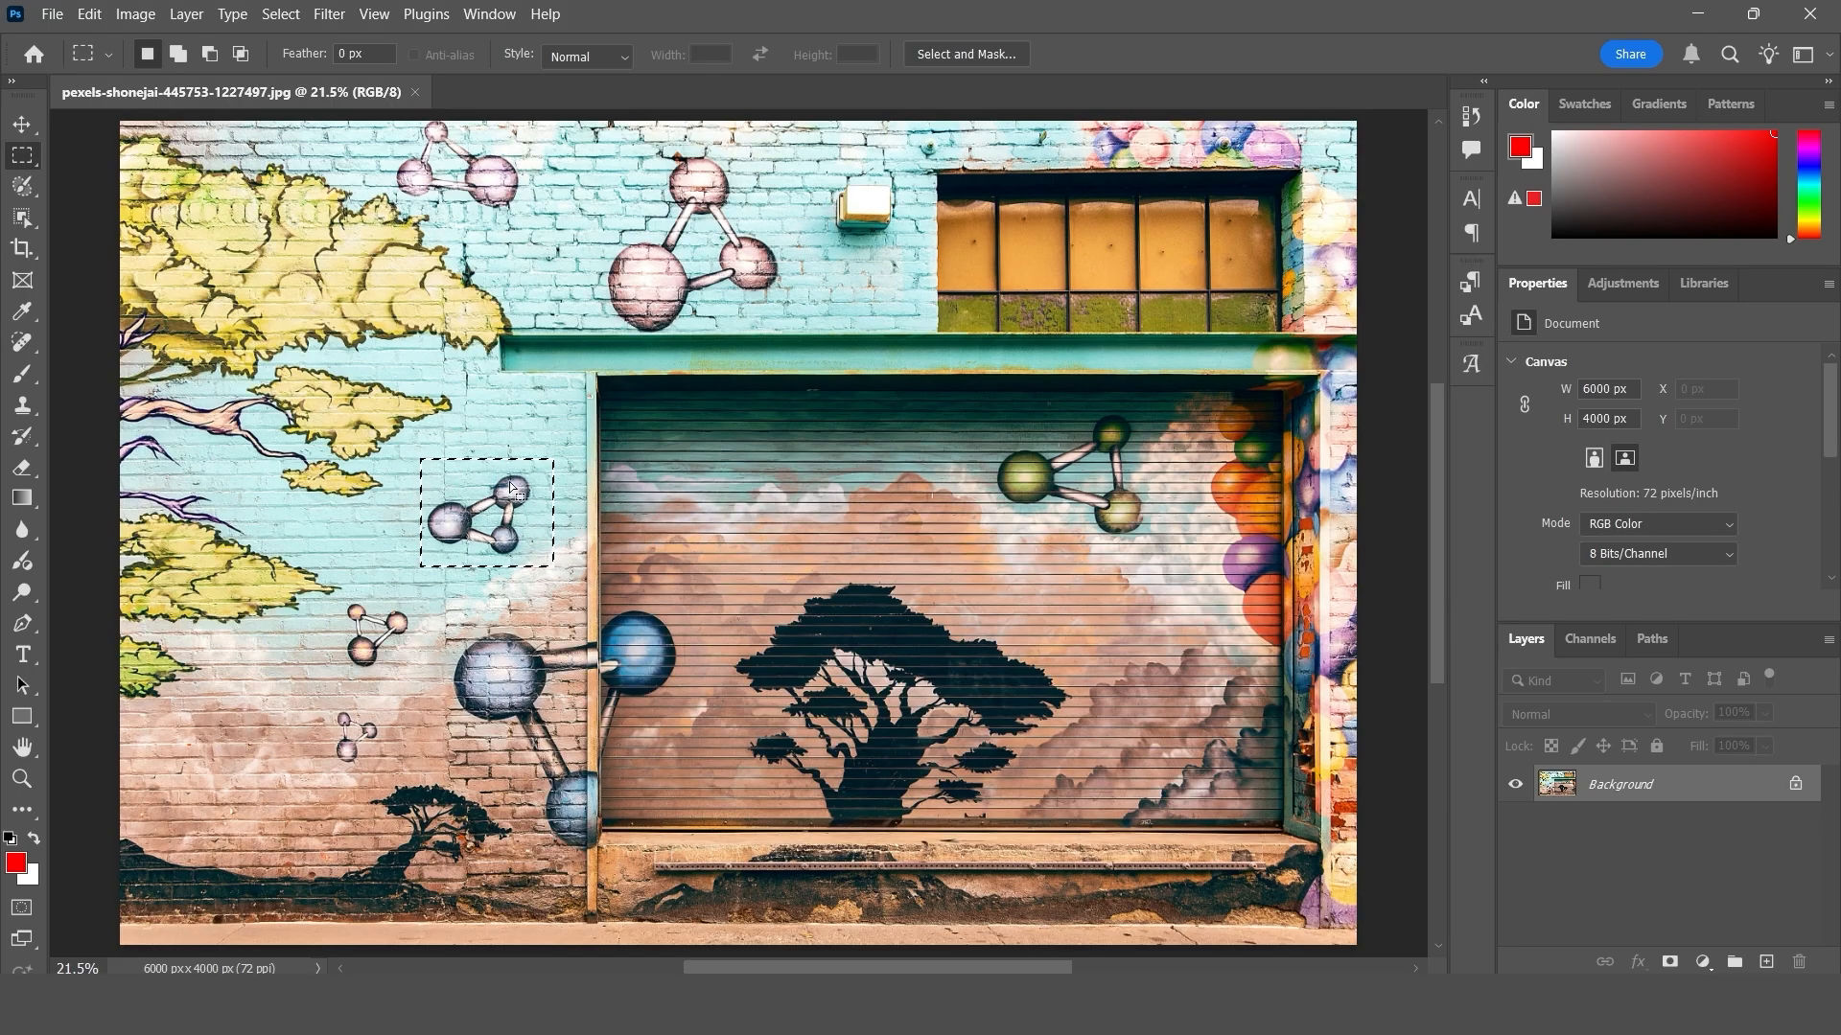
click(88, 13)
click(174, 123)
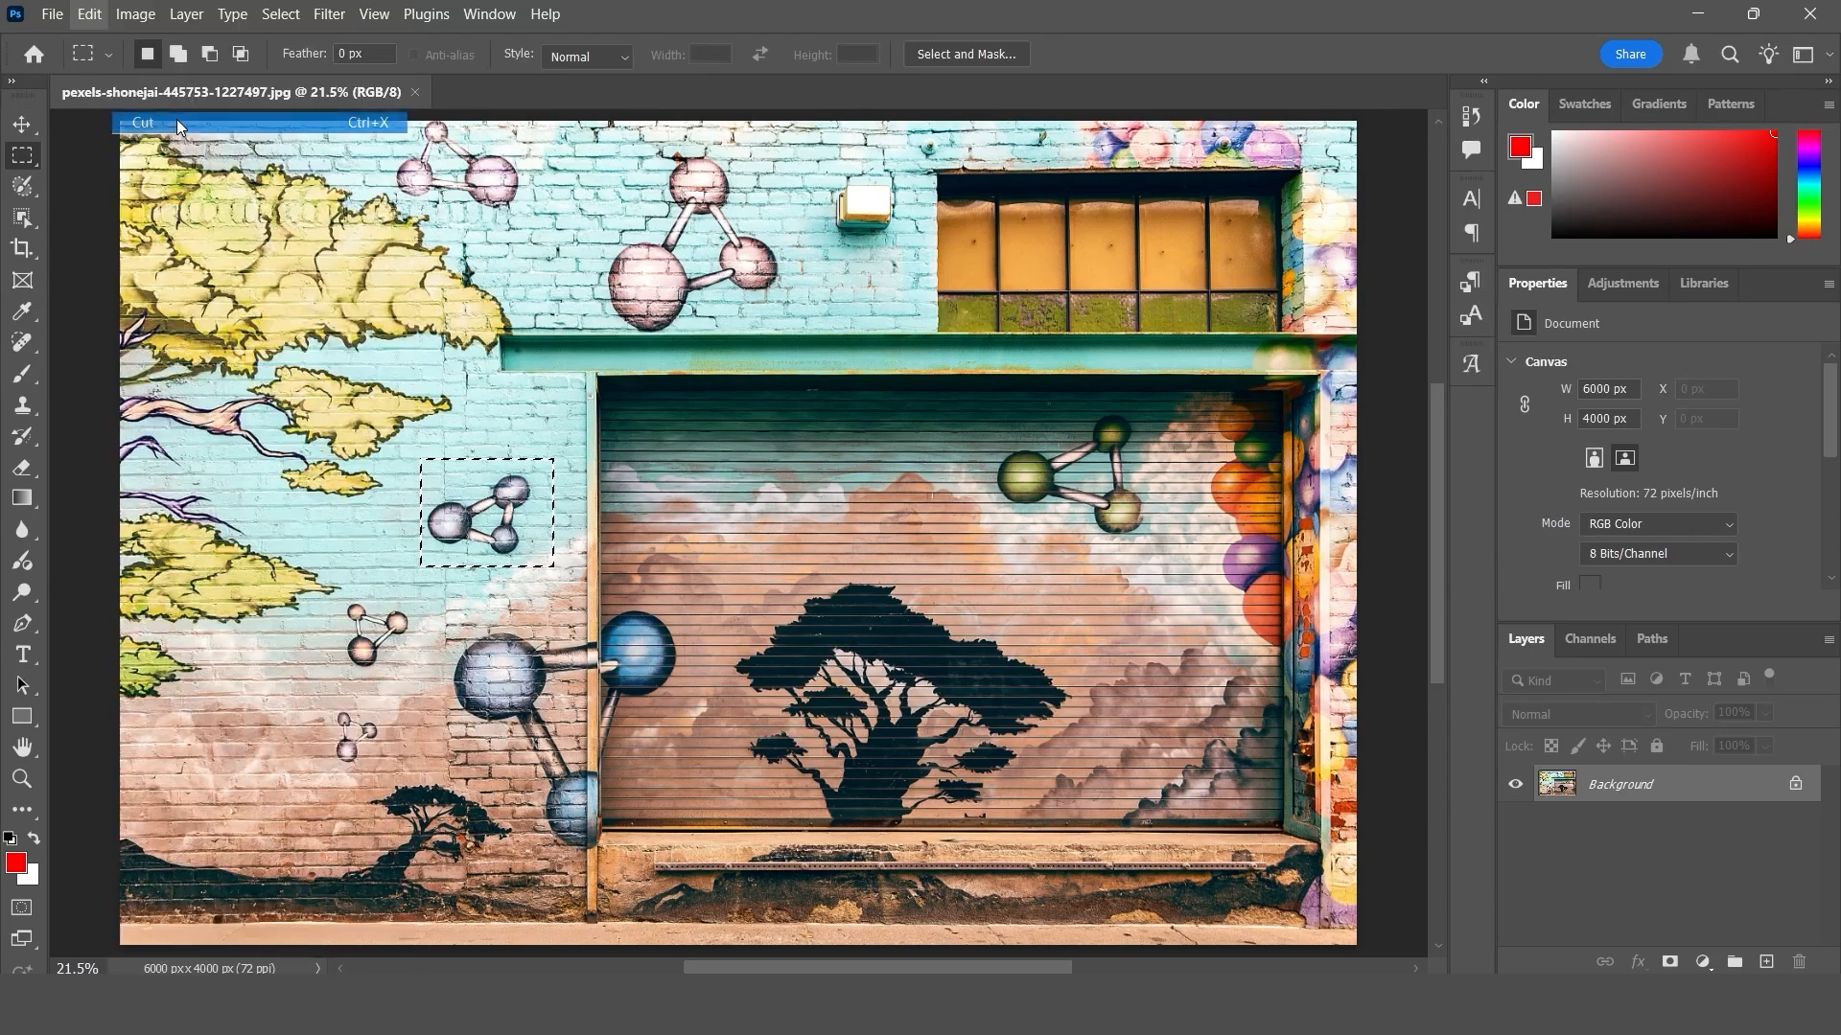
- Paste the cut molecule onto a new layer and move it up onto the green beam above the shutter
click(19, 130)
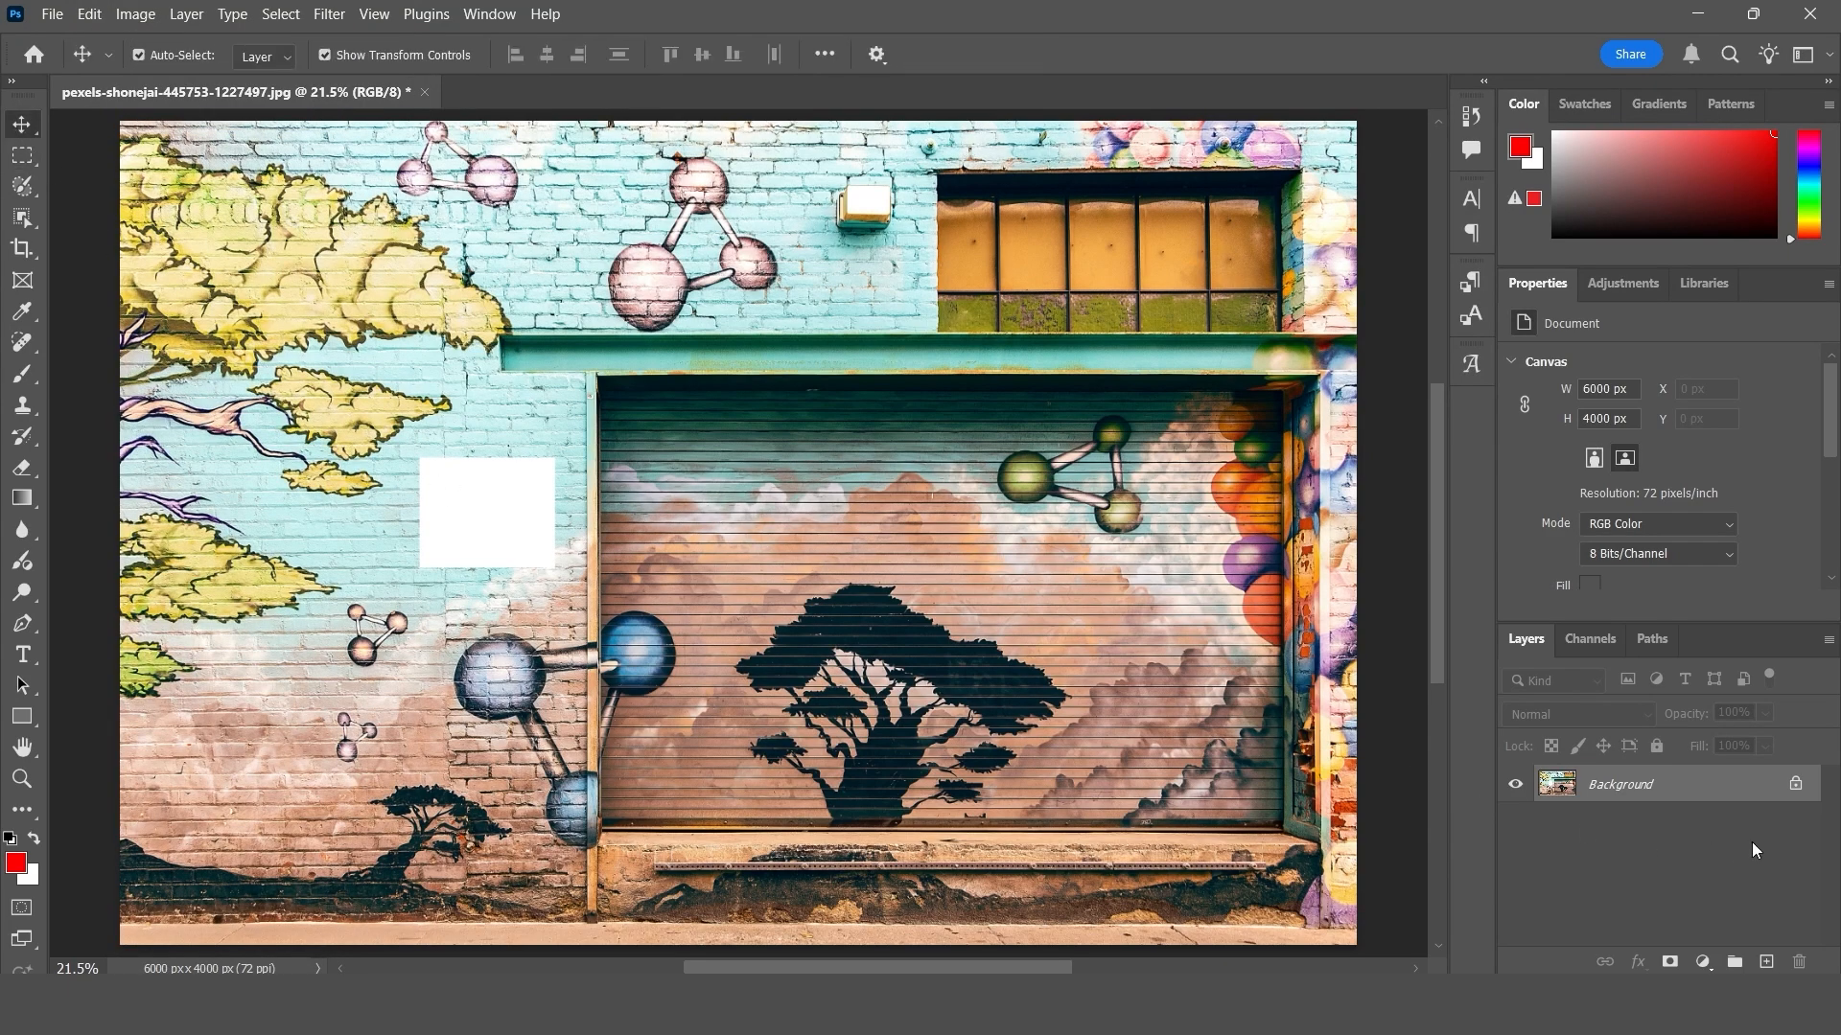
click(1775, 960)
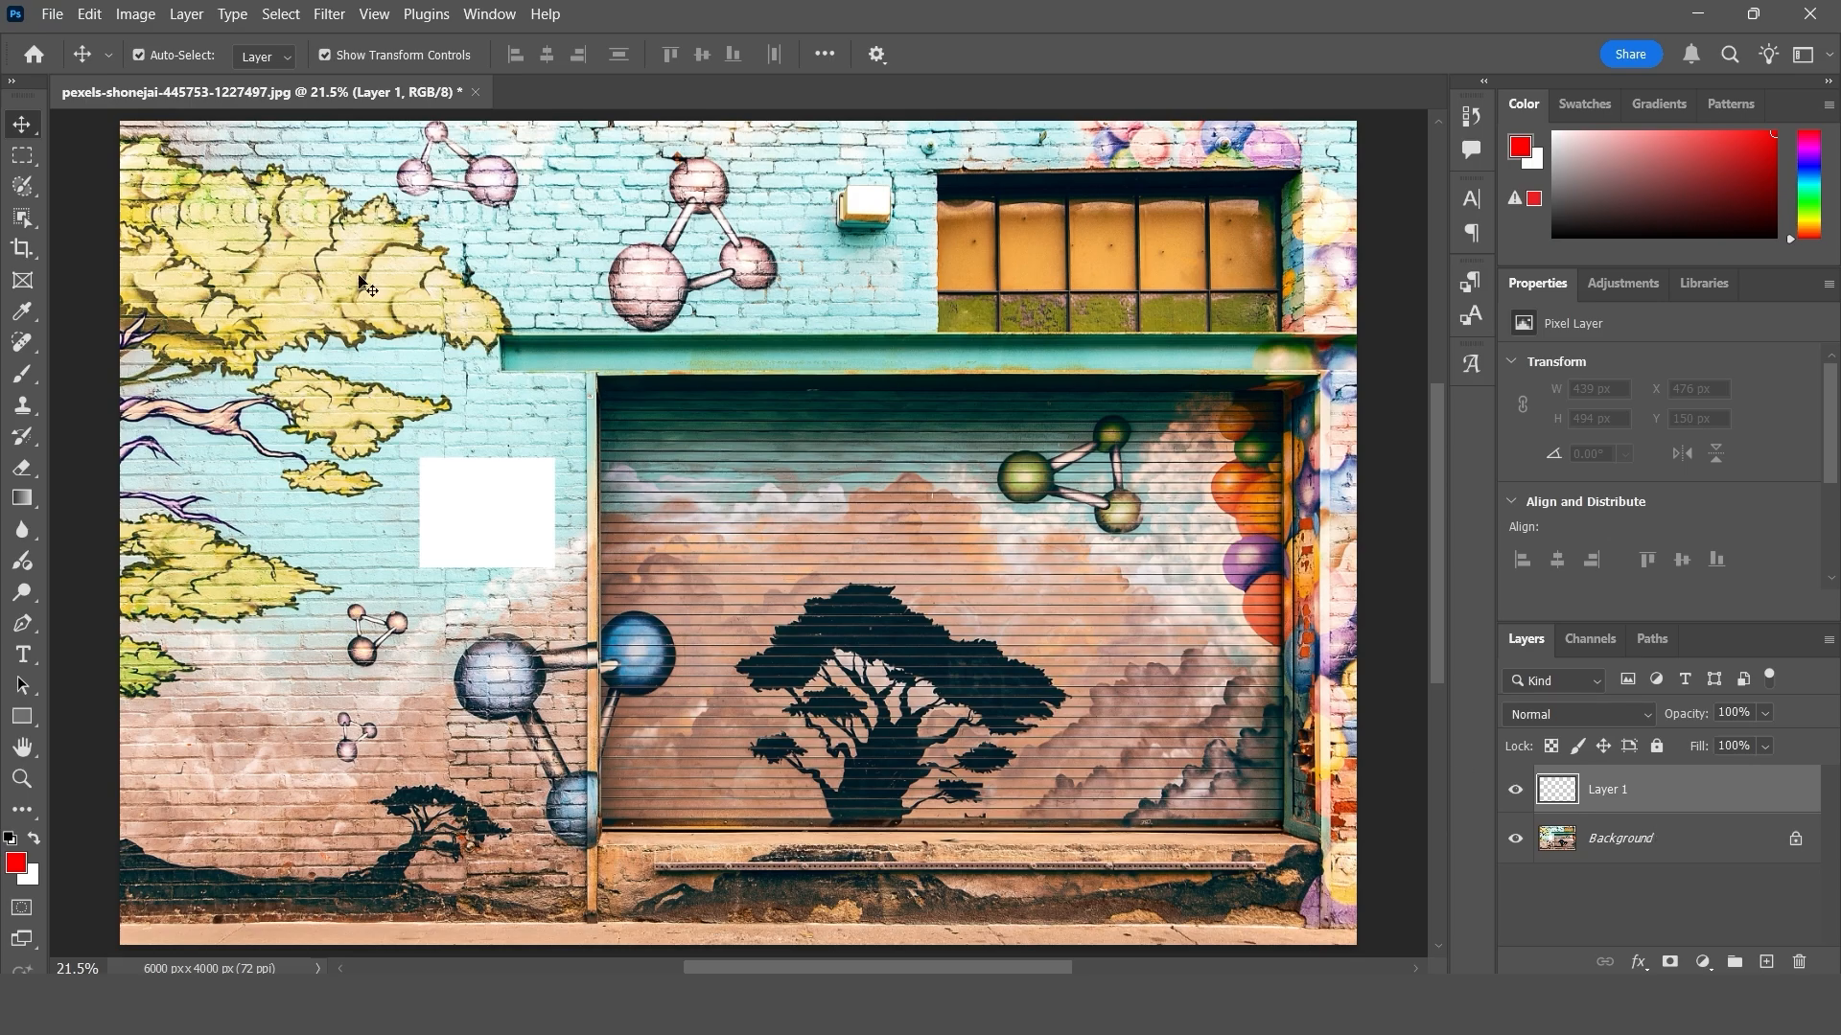
click(89, 14)
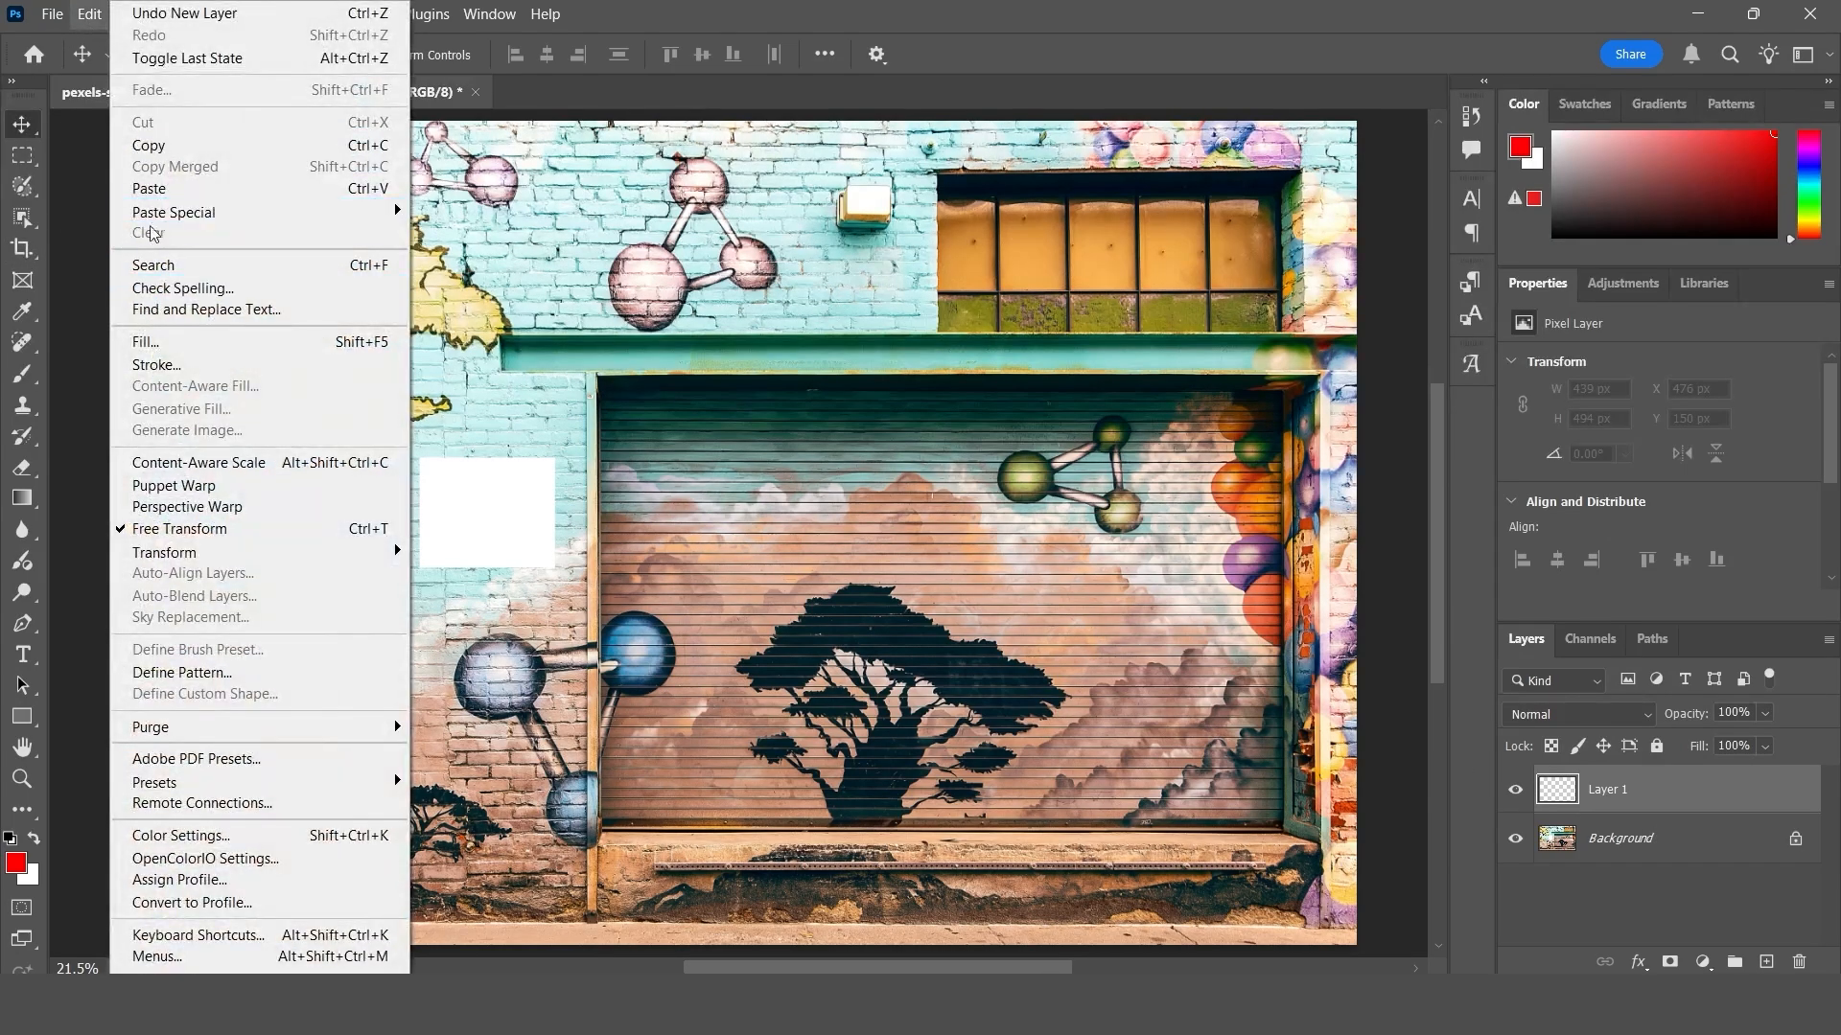
click(148, 189)
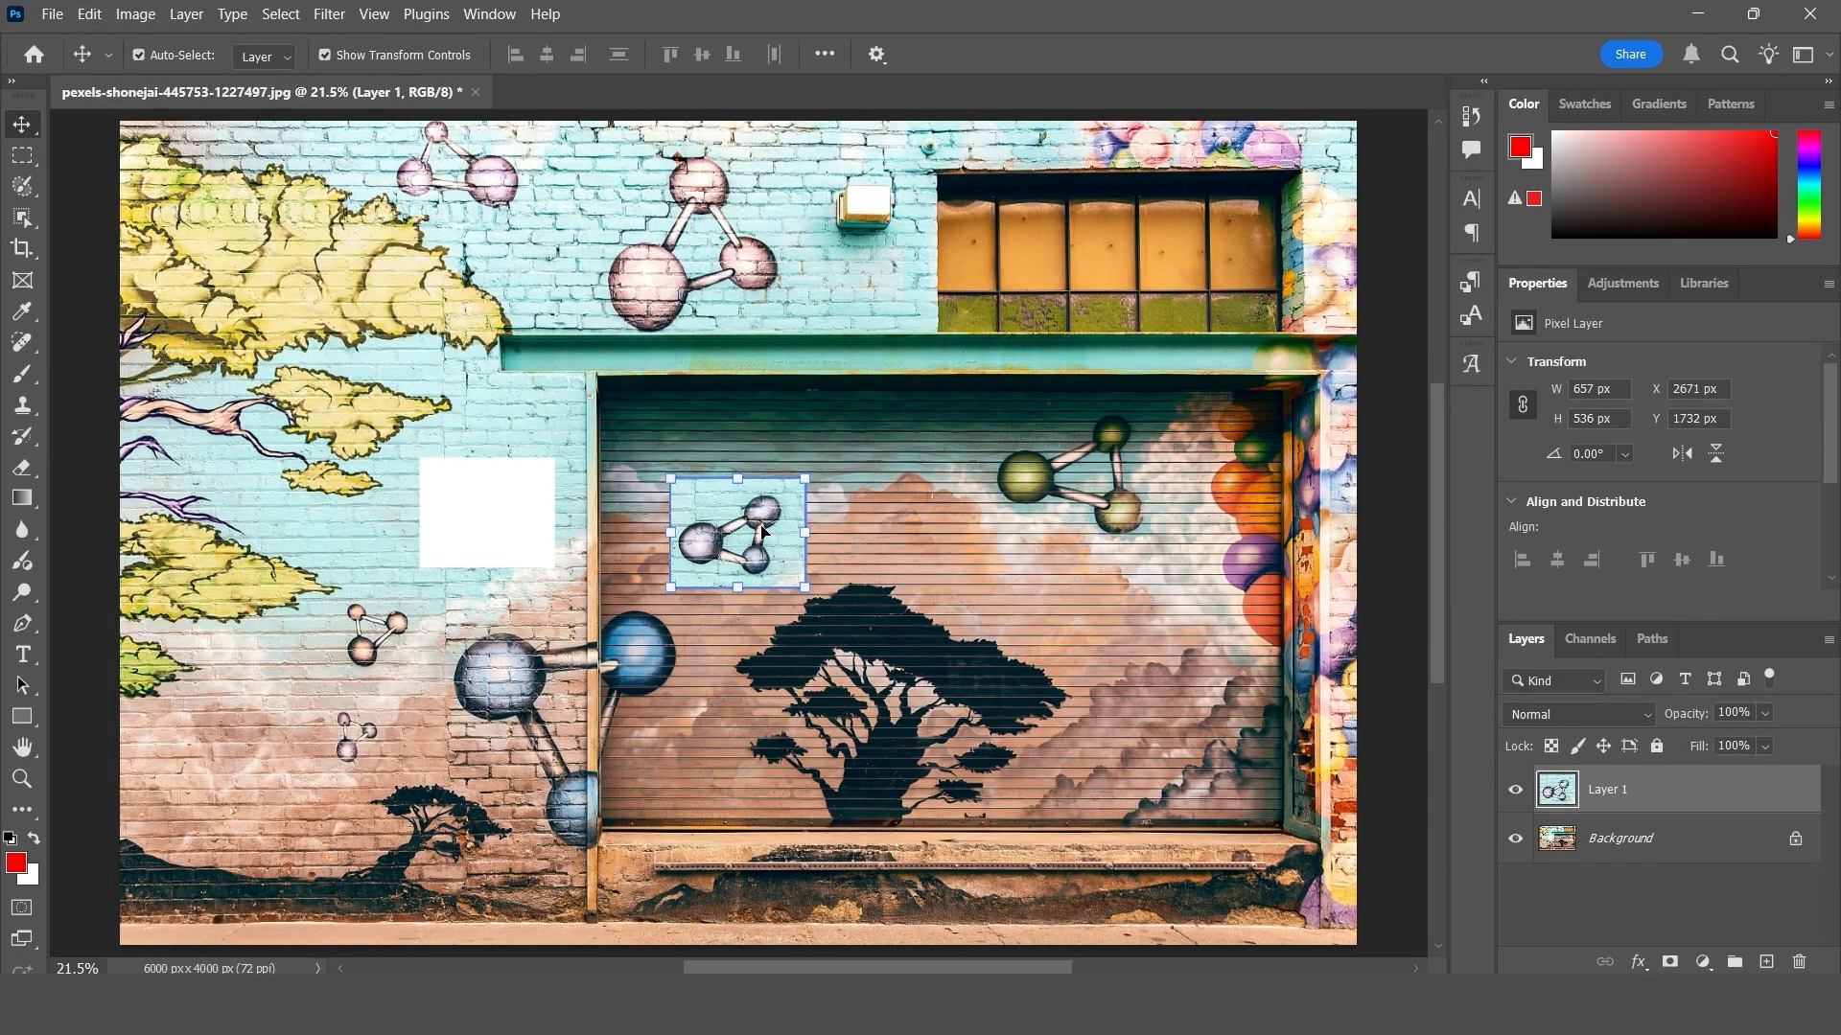
drag(762, 530, 743, 373)
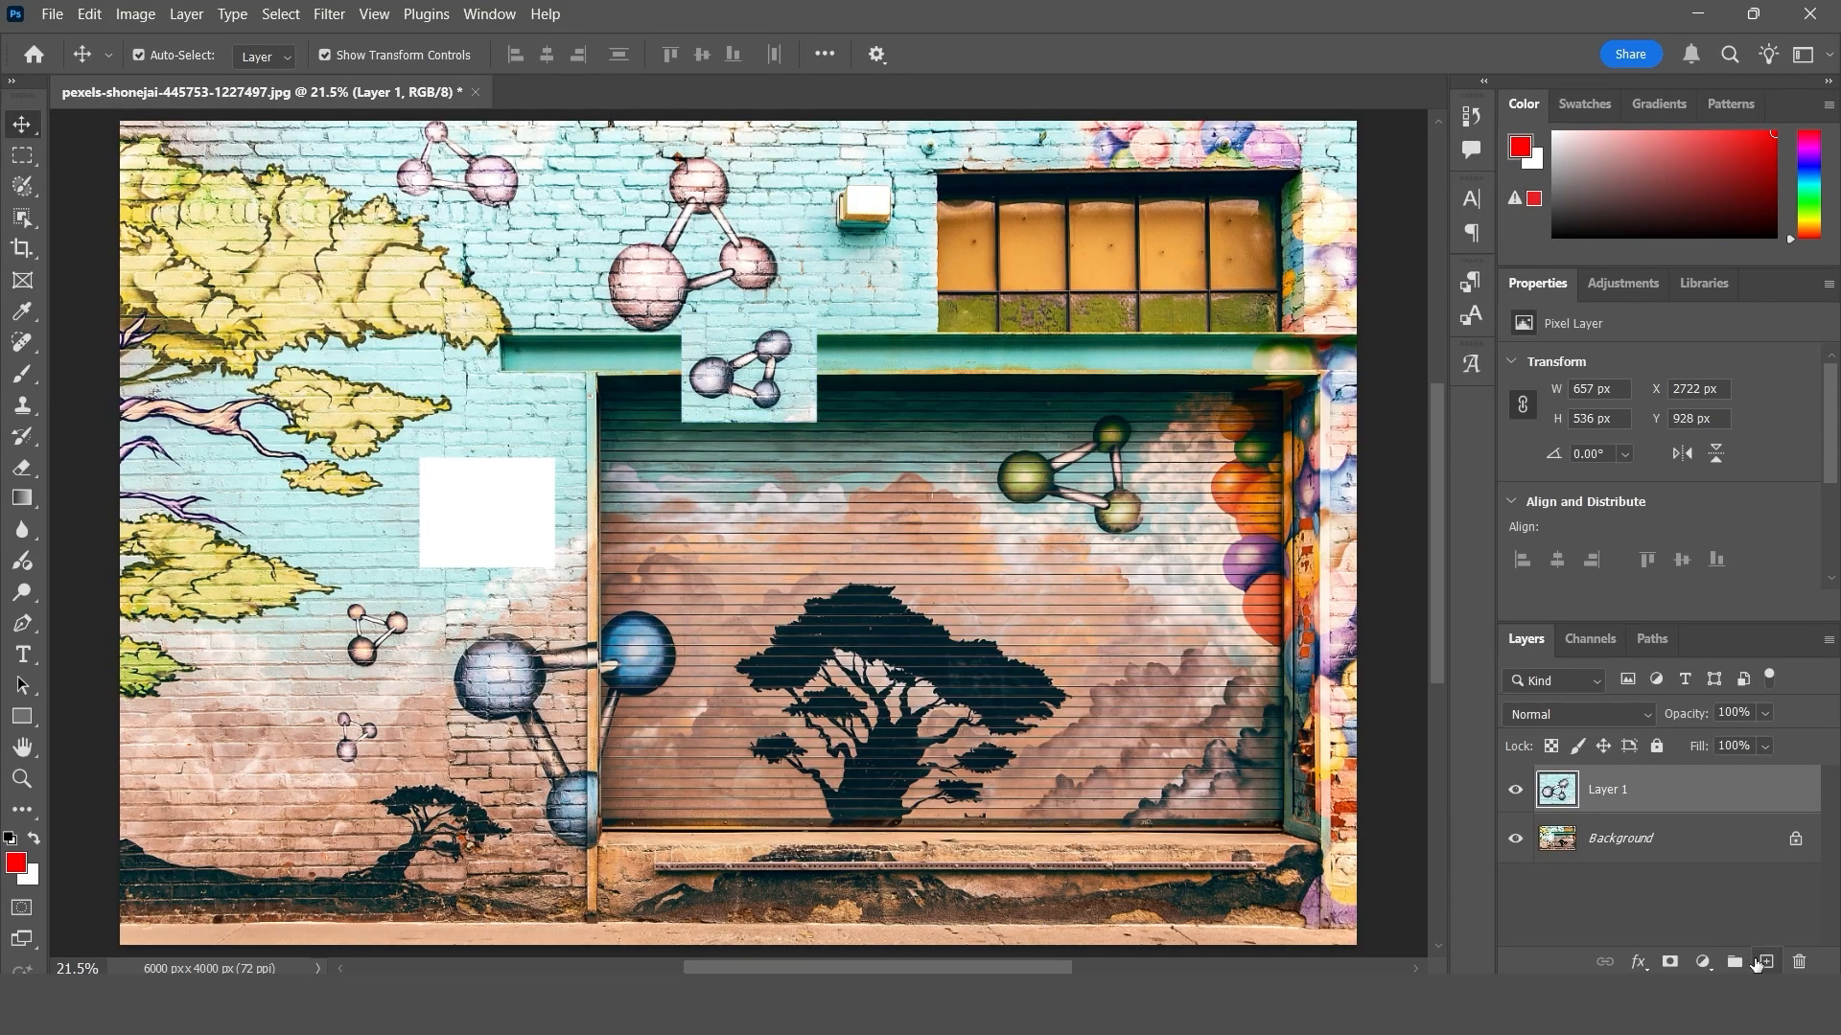
- Paste a second molecule copy on a new layer, placing it above the shutter's black tree and the first copy at the shutter's upper-left corner
click(1758, 962)
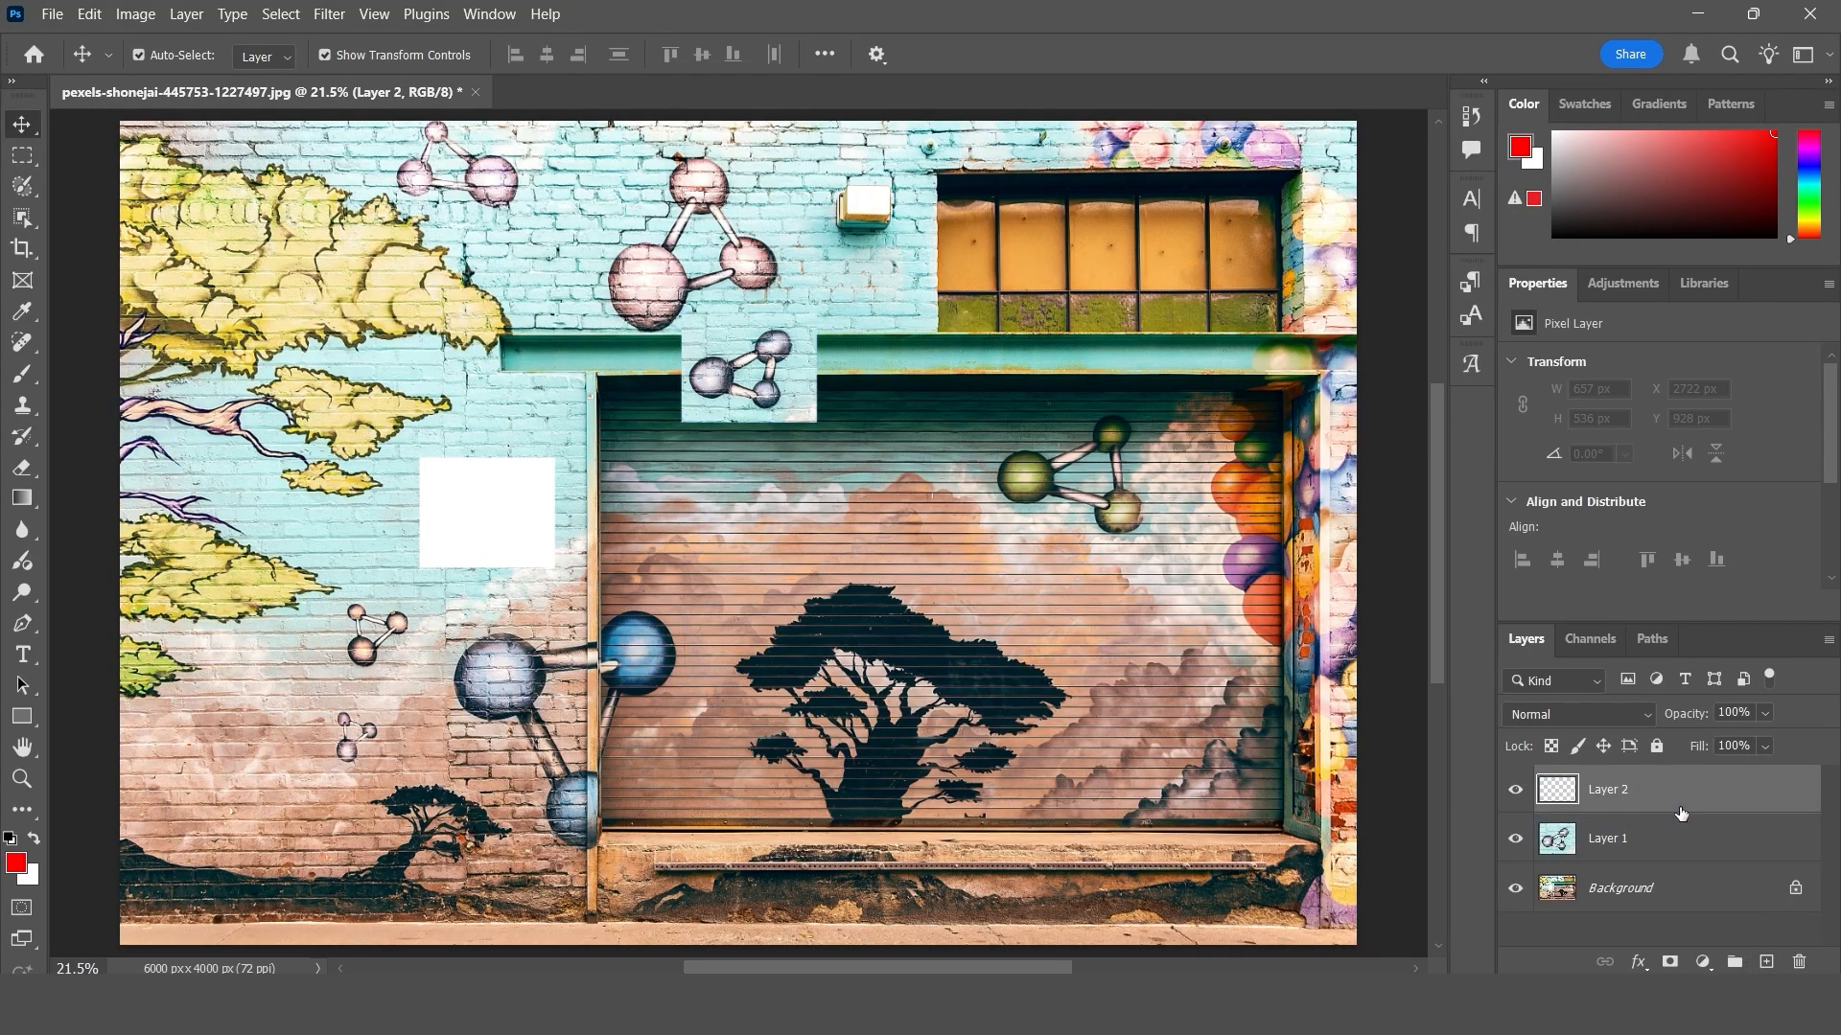
click(91, 15)
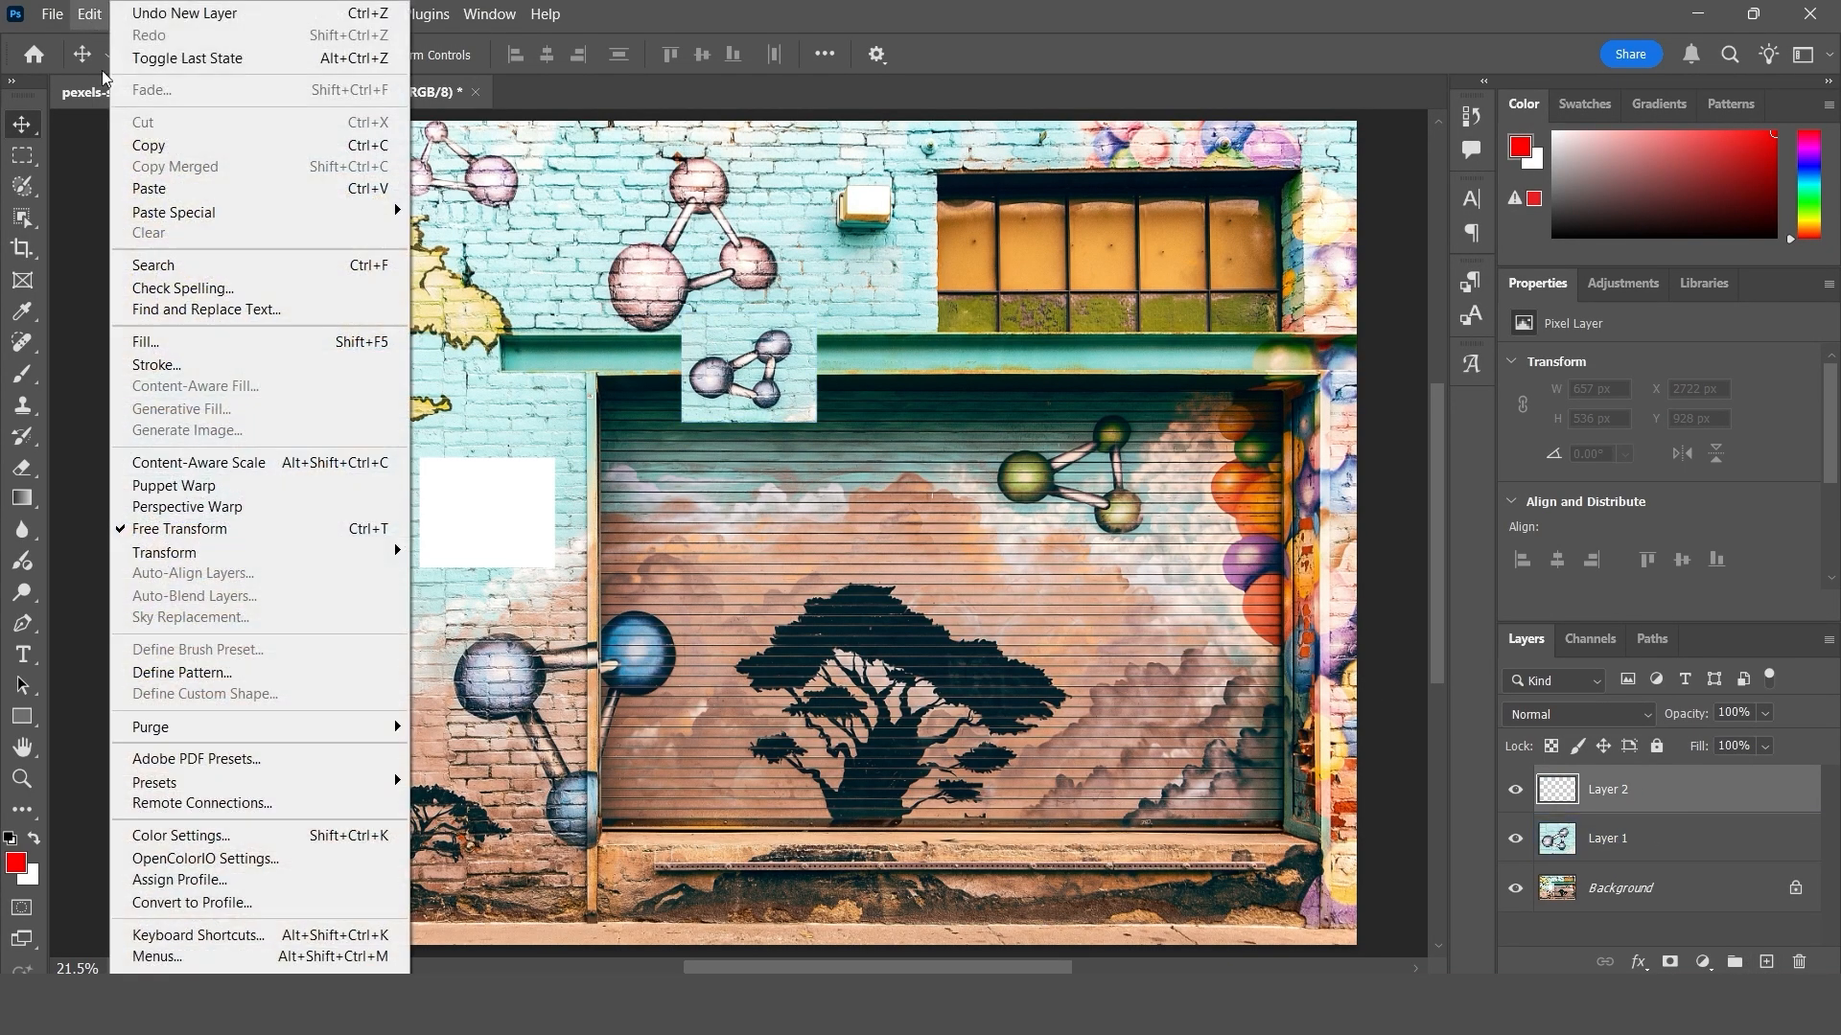
click(171, 197)
drag(799, 524, 896, 515)
drag(763, 413, 710, 553)
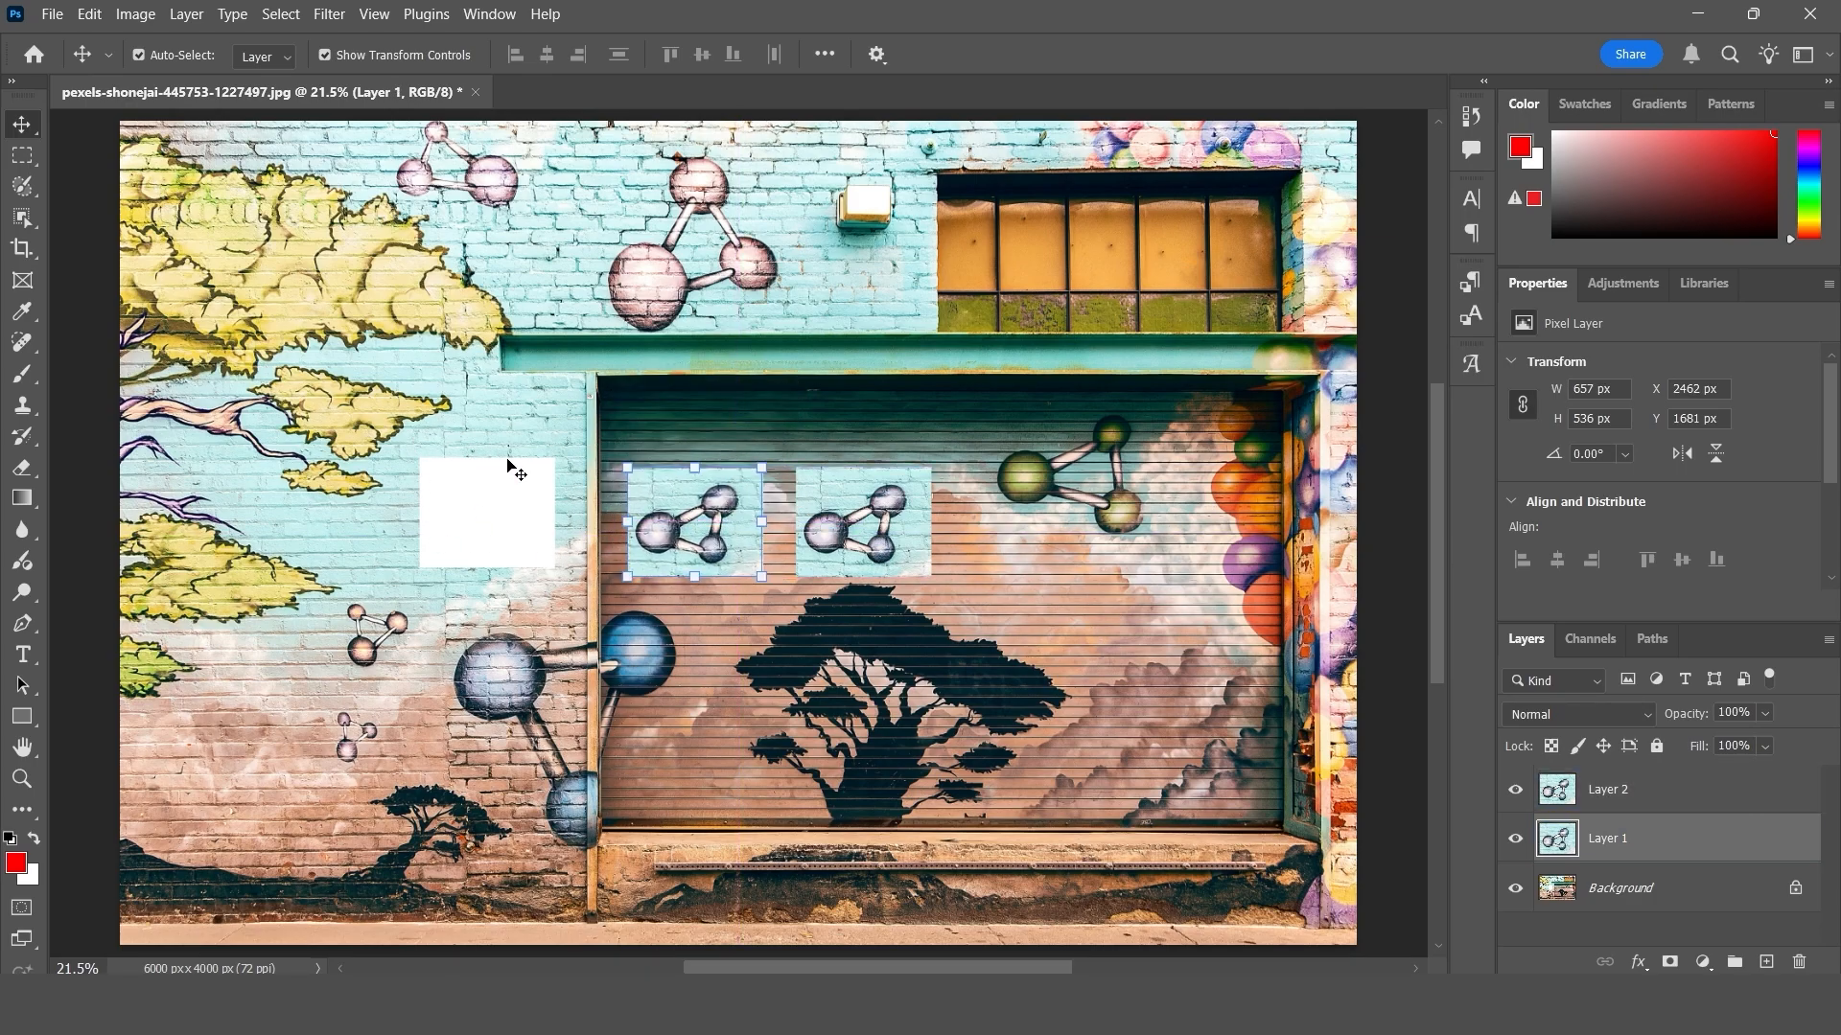
drag(657, 526, 619, 415)
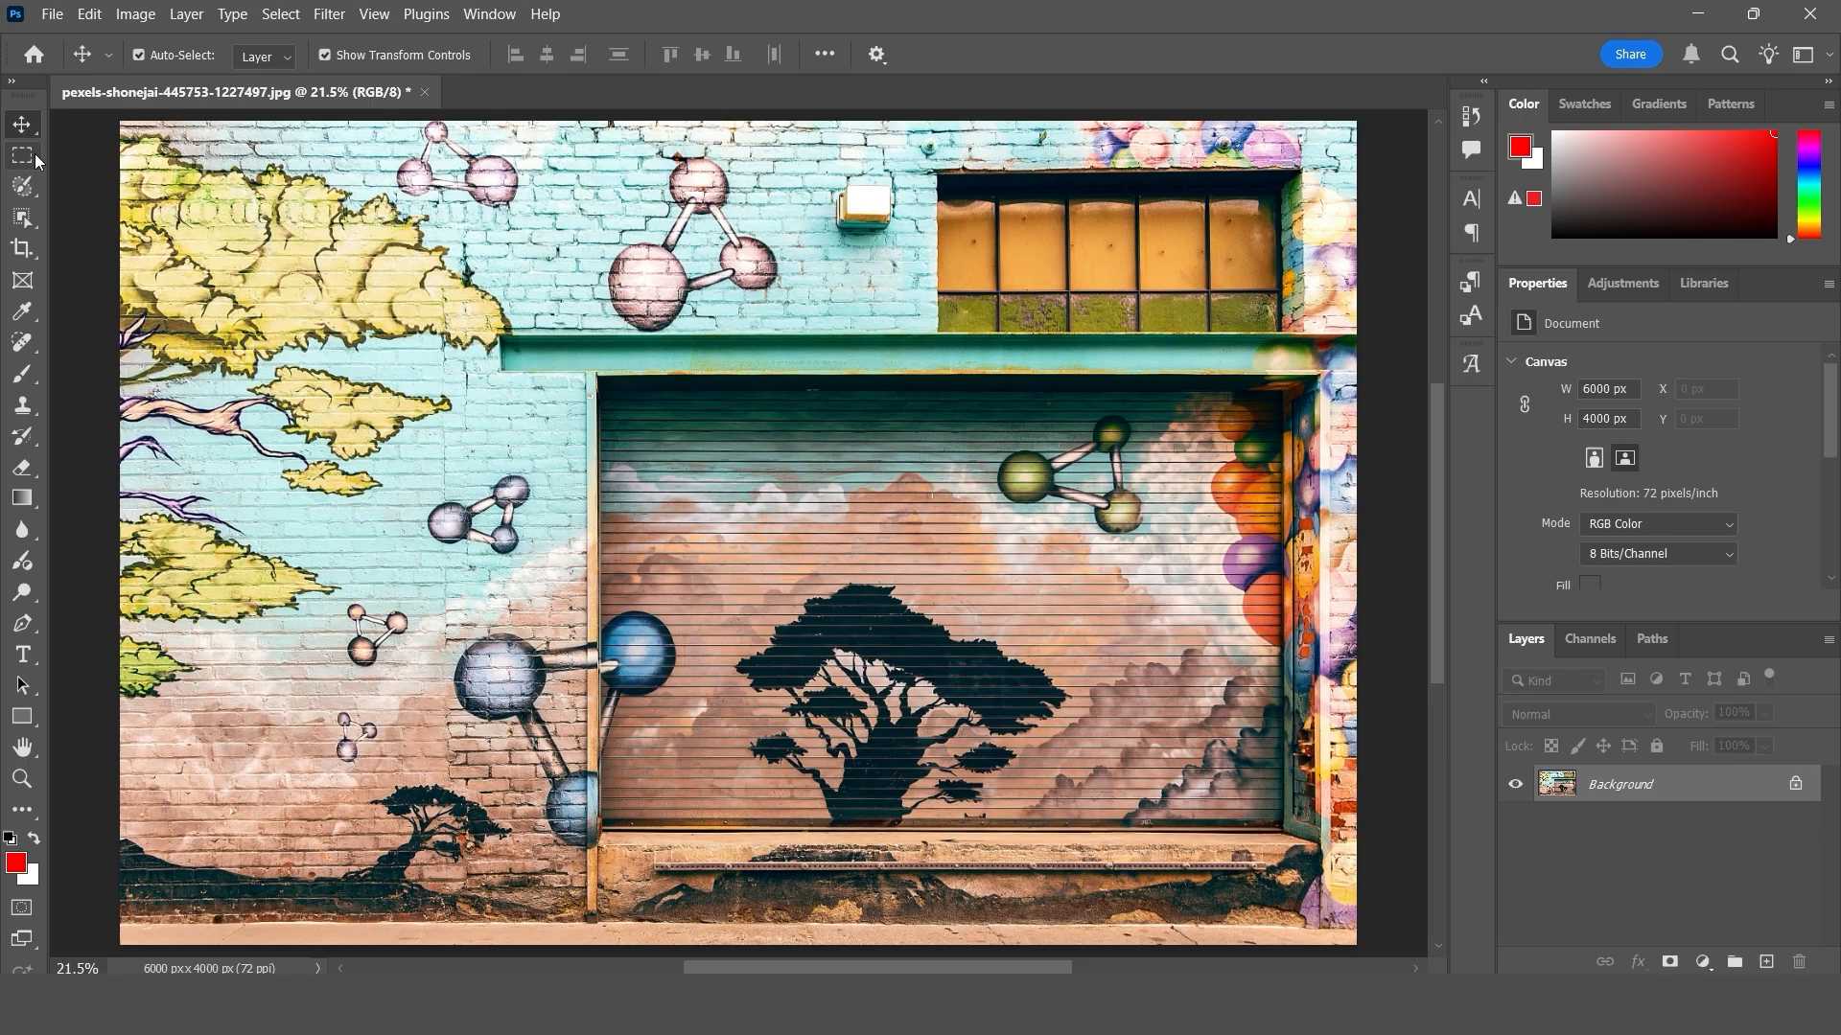
- Select a rectangle about 741 × 736 px around the small molecule on the wall beside the shutter and copy it
click(23, 156)
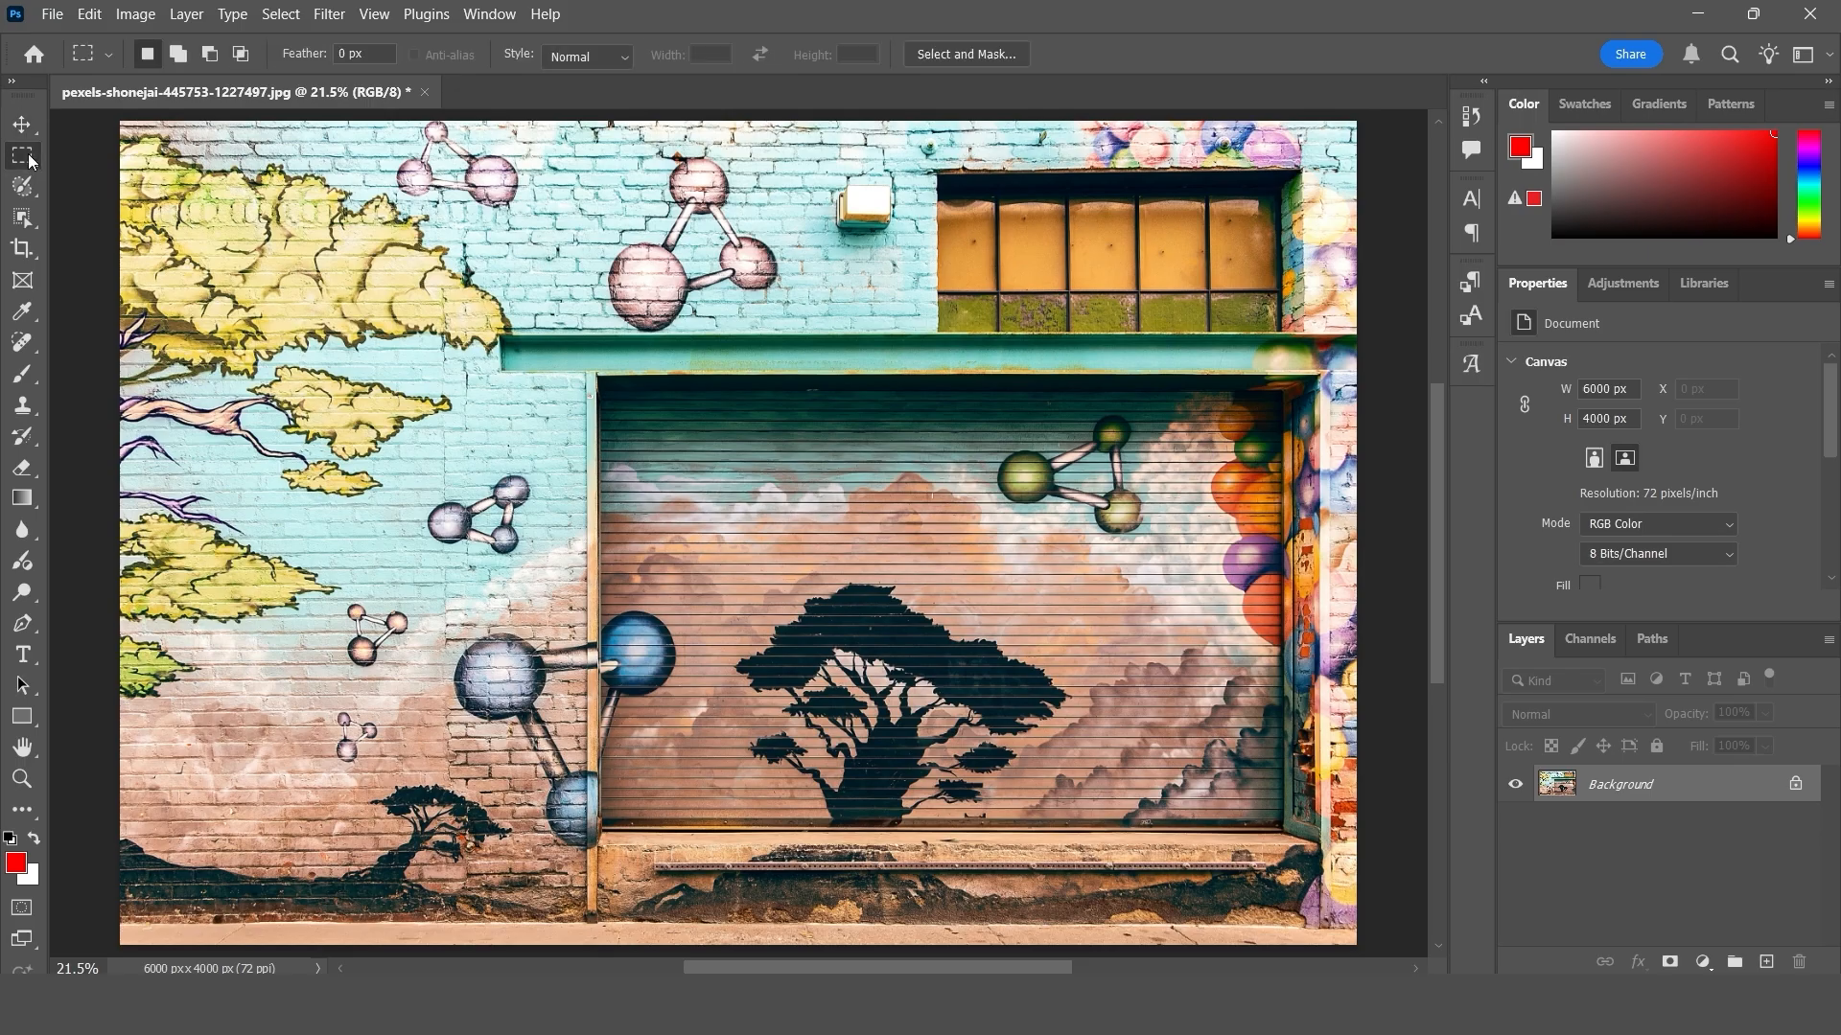
drag(404, 442, 554, 592)
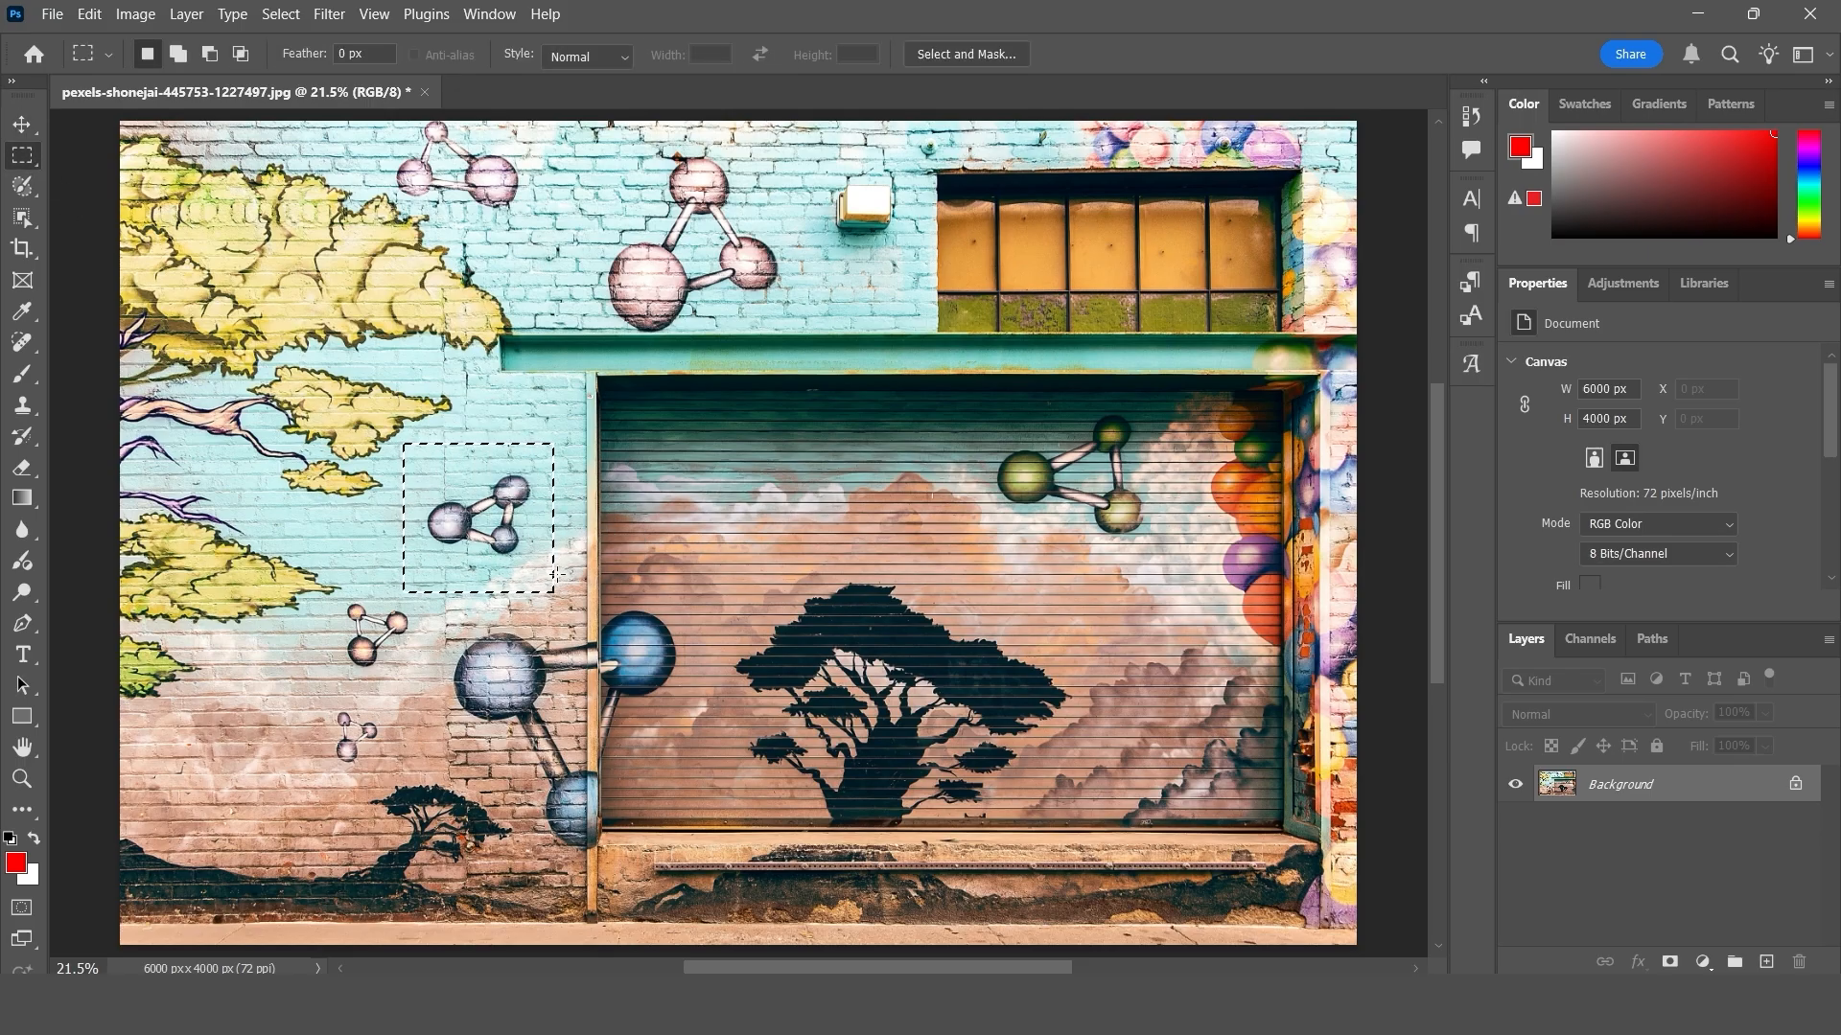
click(23, 124)
click(89, 13)
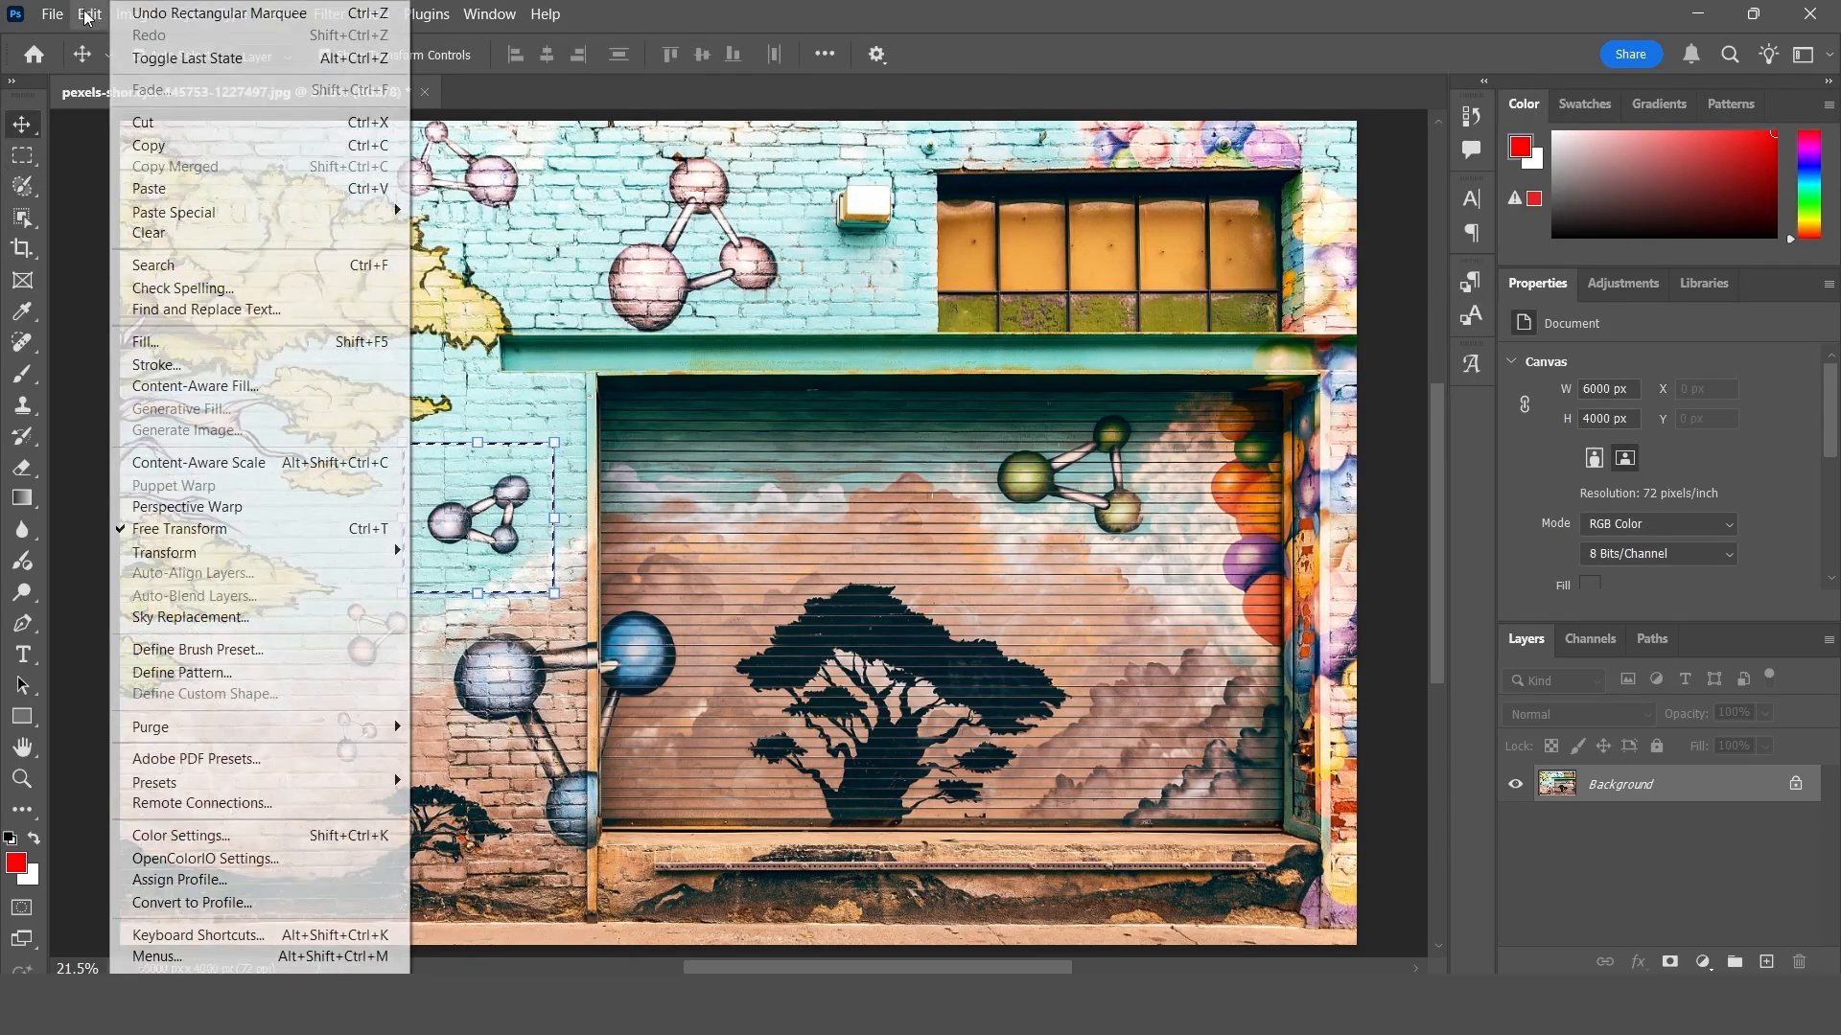
click(158, 146)
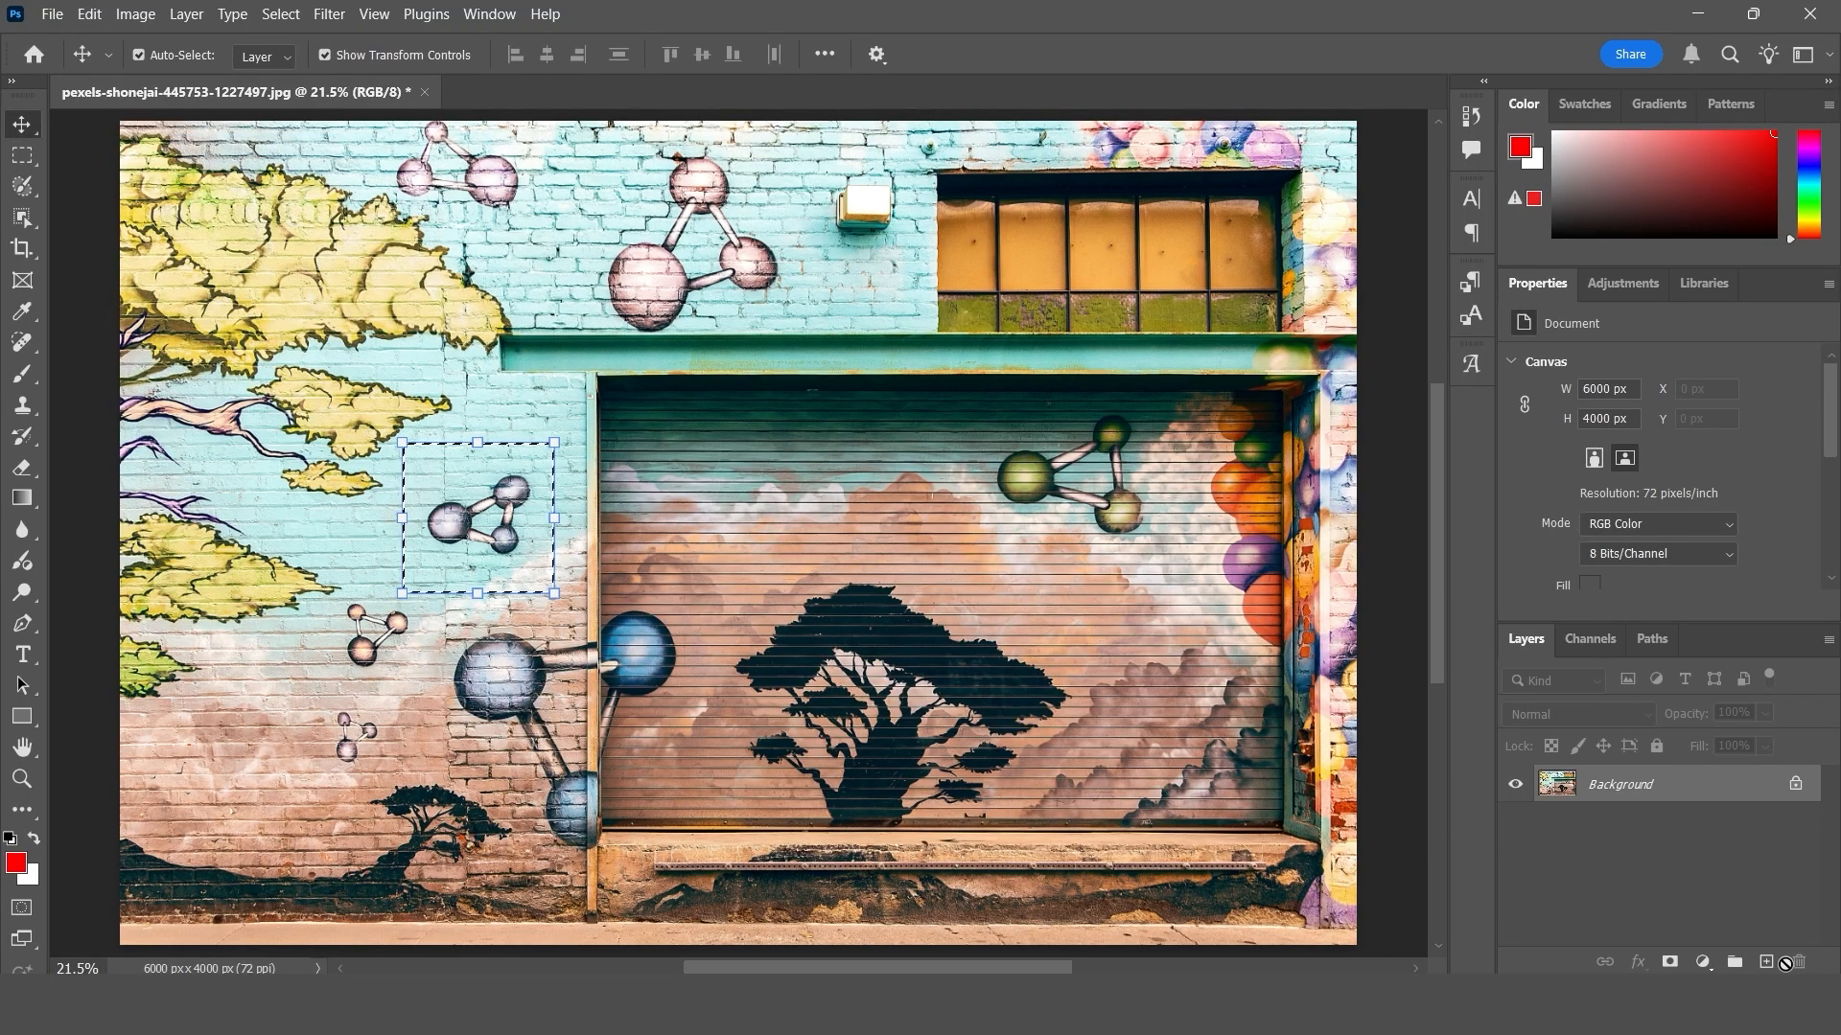
- Add a new layer, clear the selection, and paste the copied molecule, placing it over the green beam below the window
key(ctrl+v)
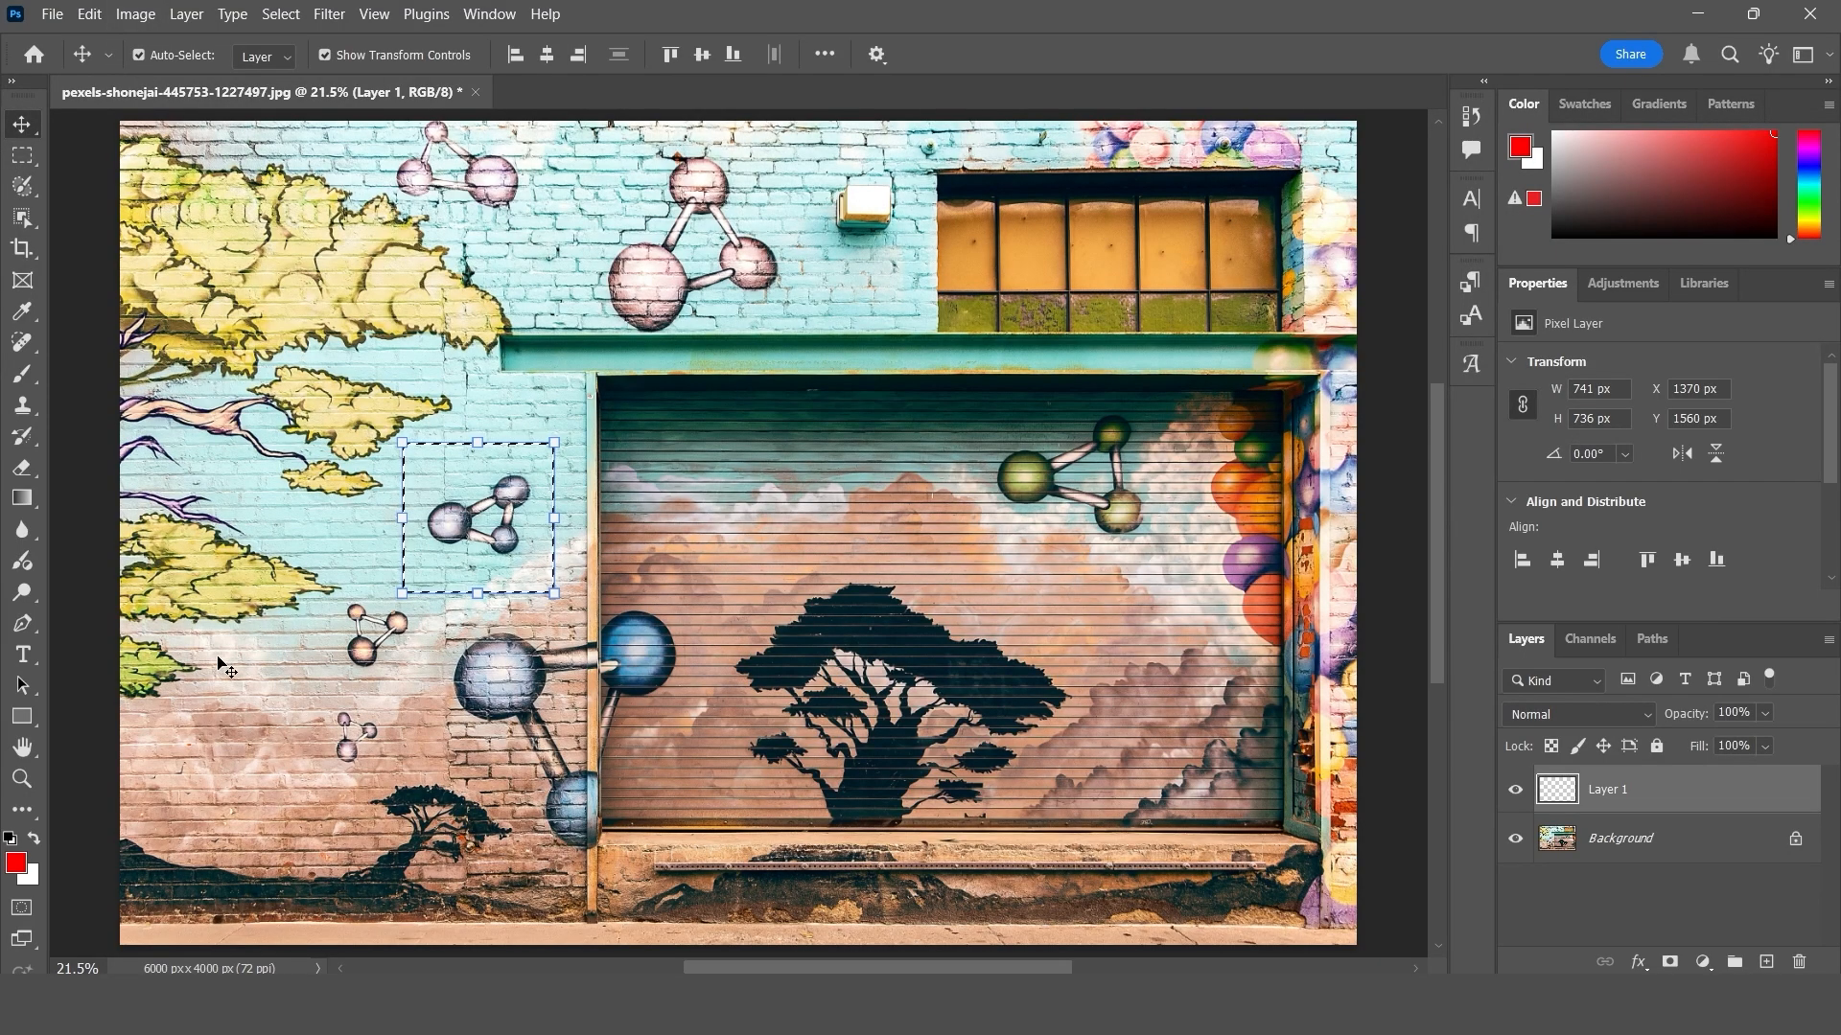
key(ctrl+d)
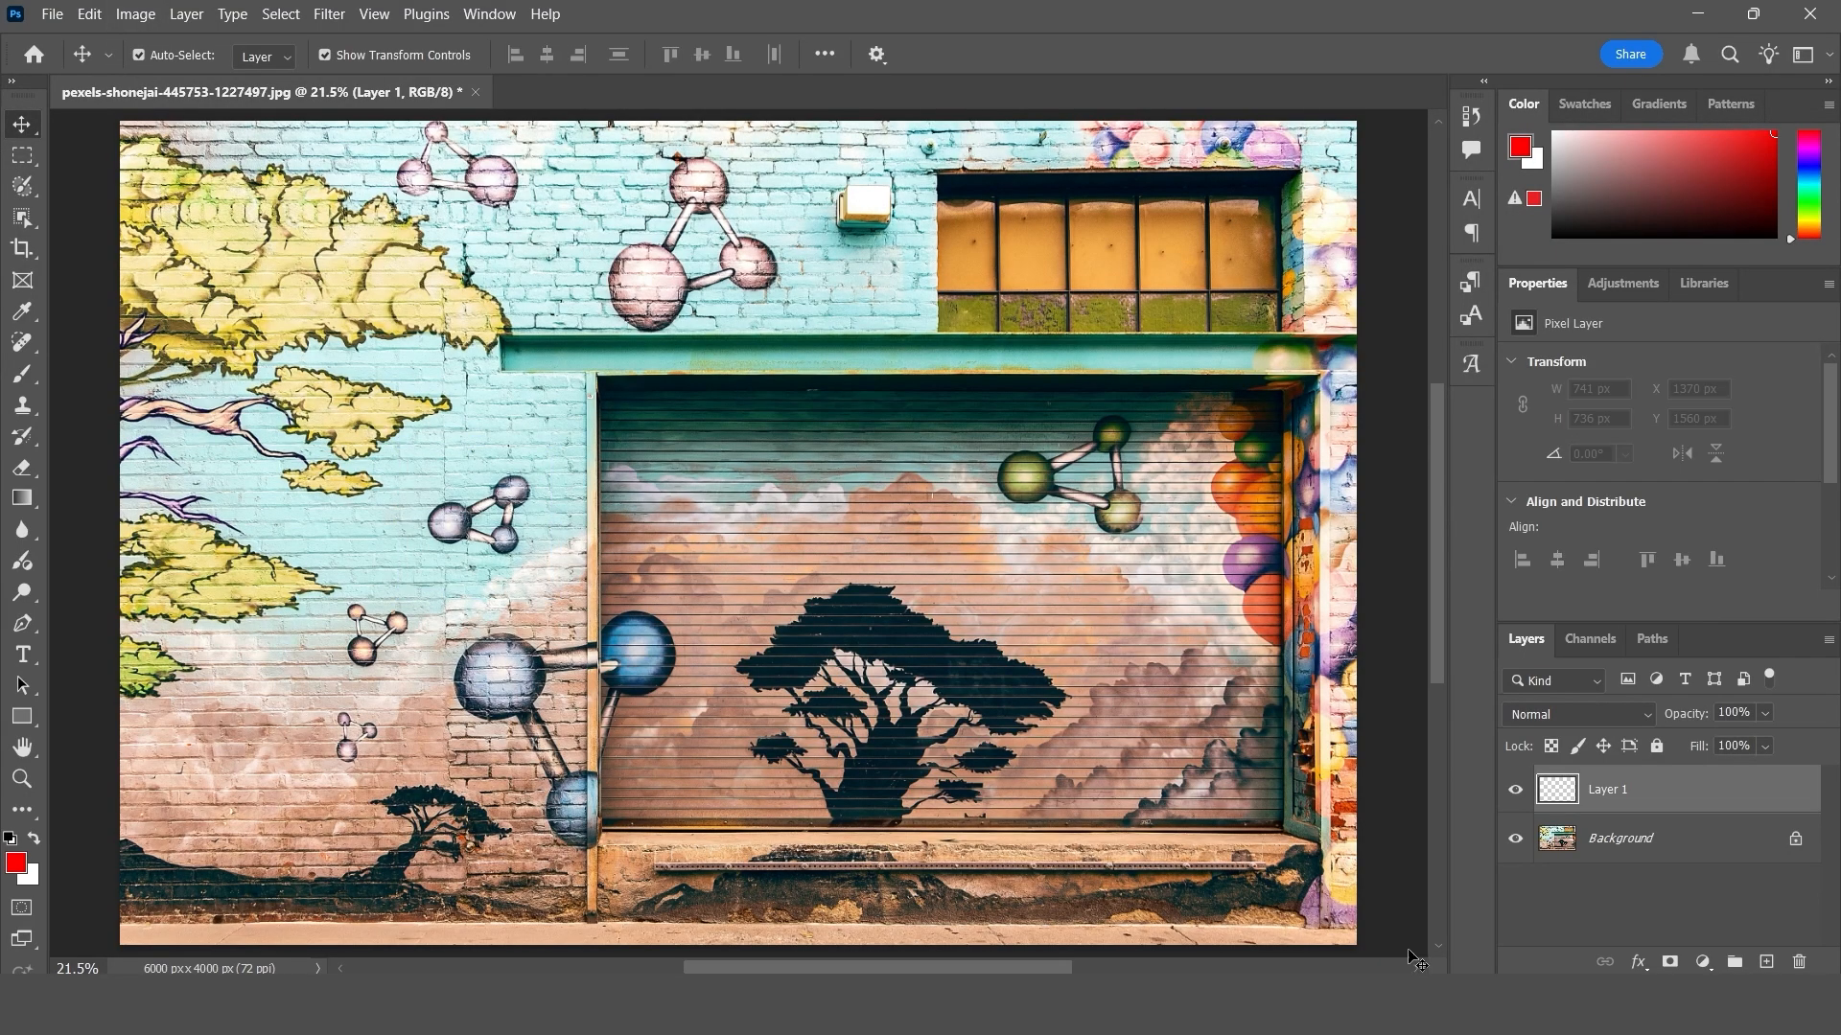
click(87, 15)
click(180, 198)
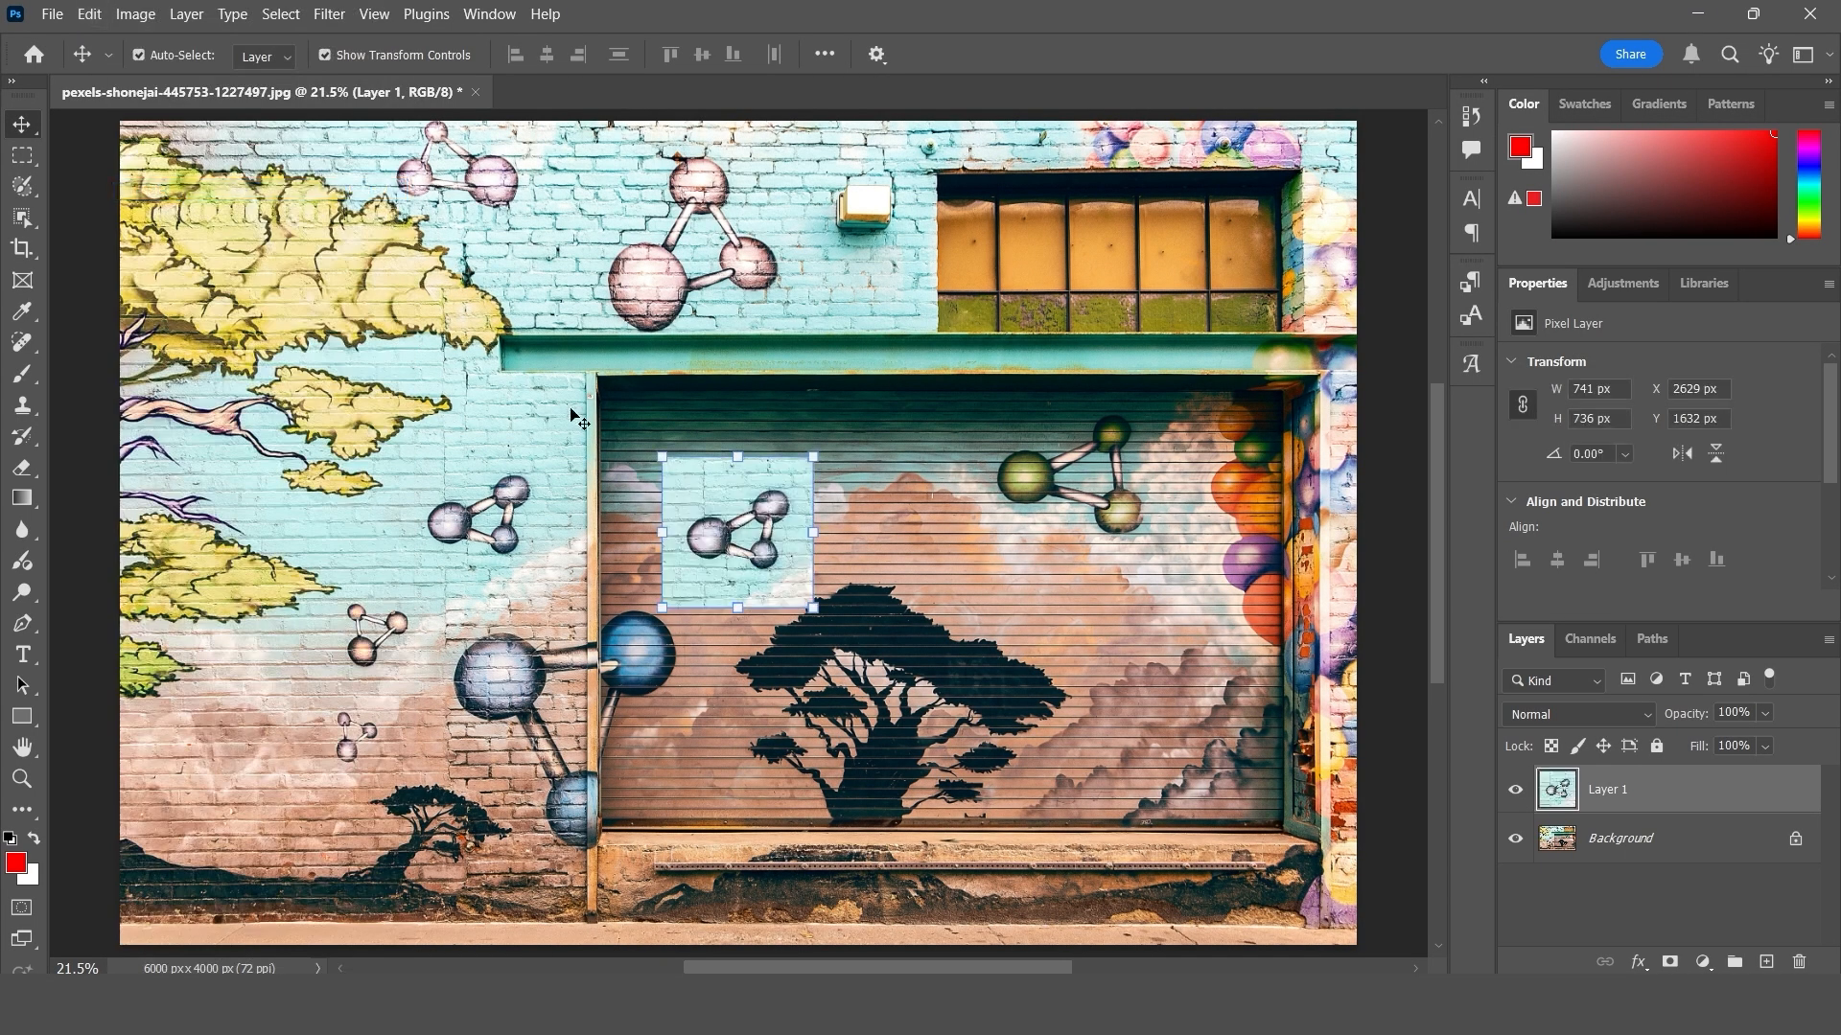
drag(710, 540, 999, 387)
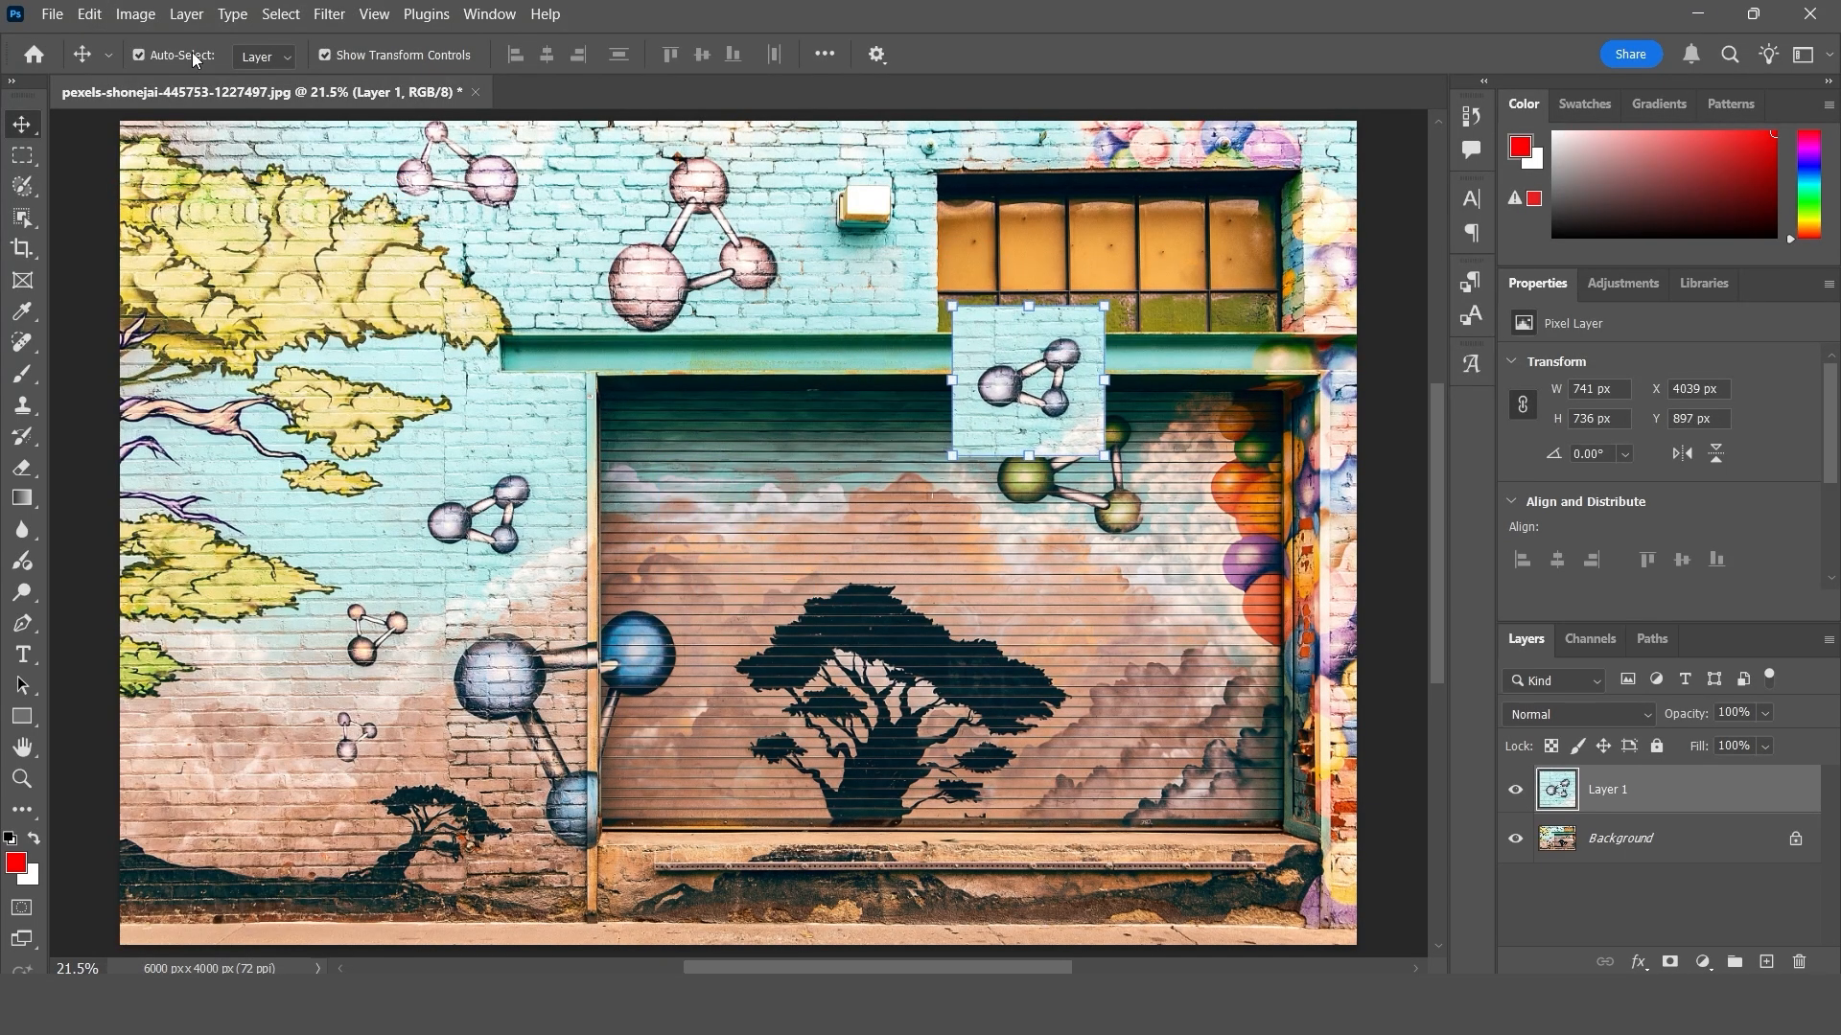
- Paste a second copy of the molecule on its own layer and move it onto the shutter below the green molecule
click(90, 15)
click(163, 196)
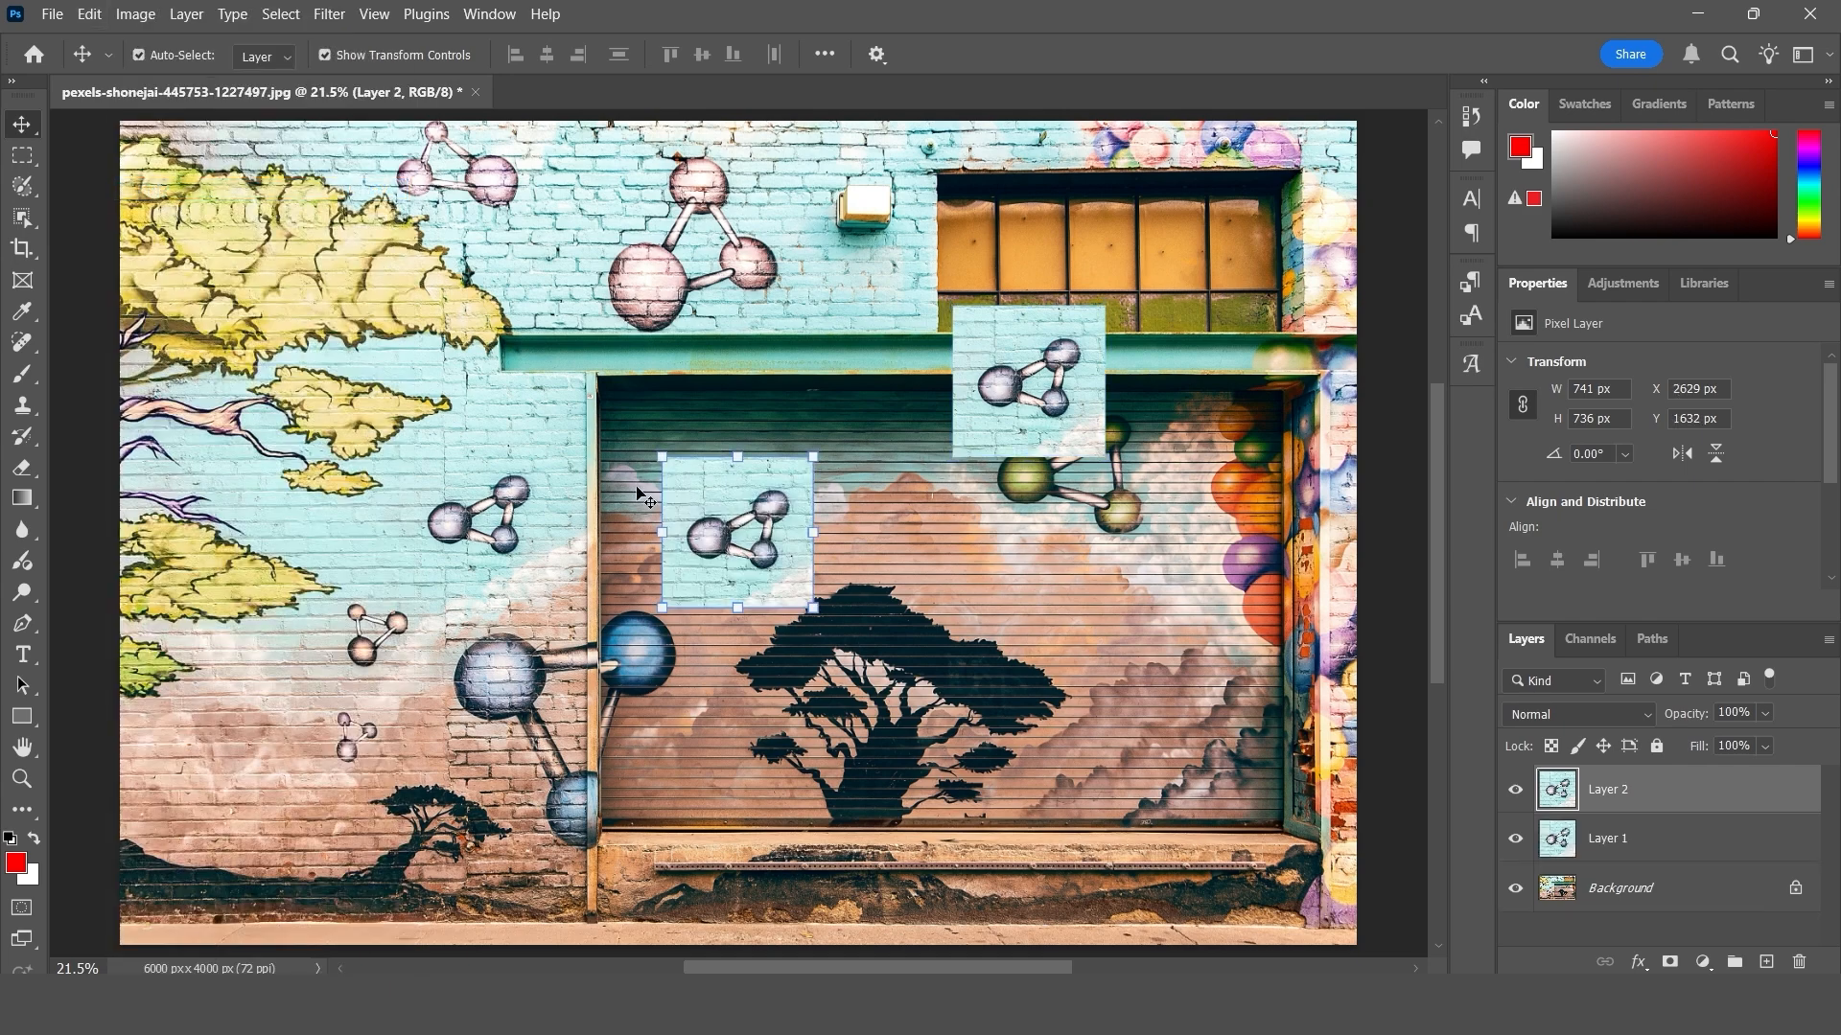
drag(767, 531, 1092, 594)
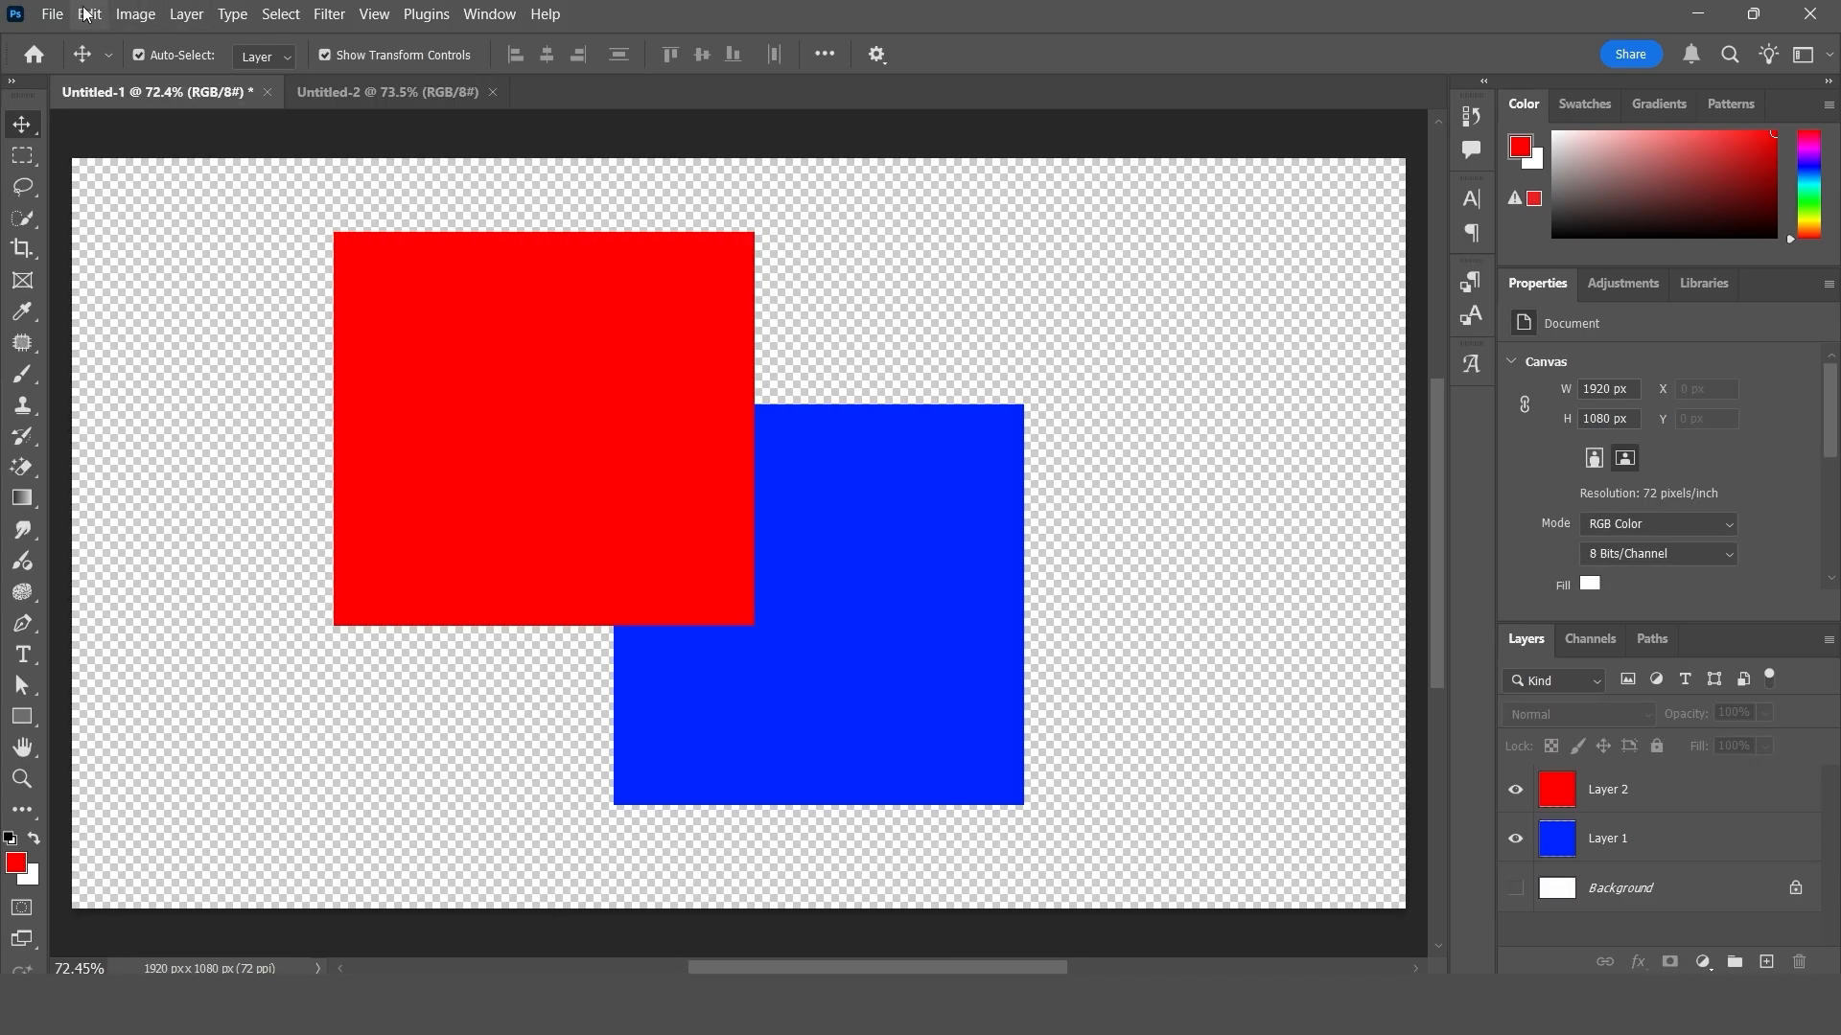
- On the red square's layer, select an area about 512 × 542 px across the red and blue squares' overlap and copy it
click(89, 14)
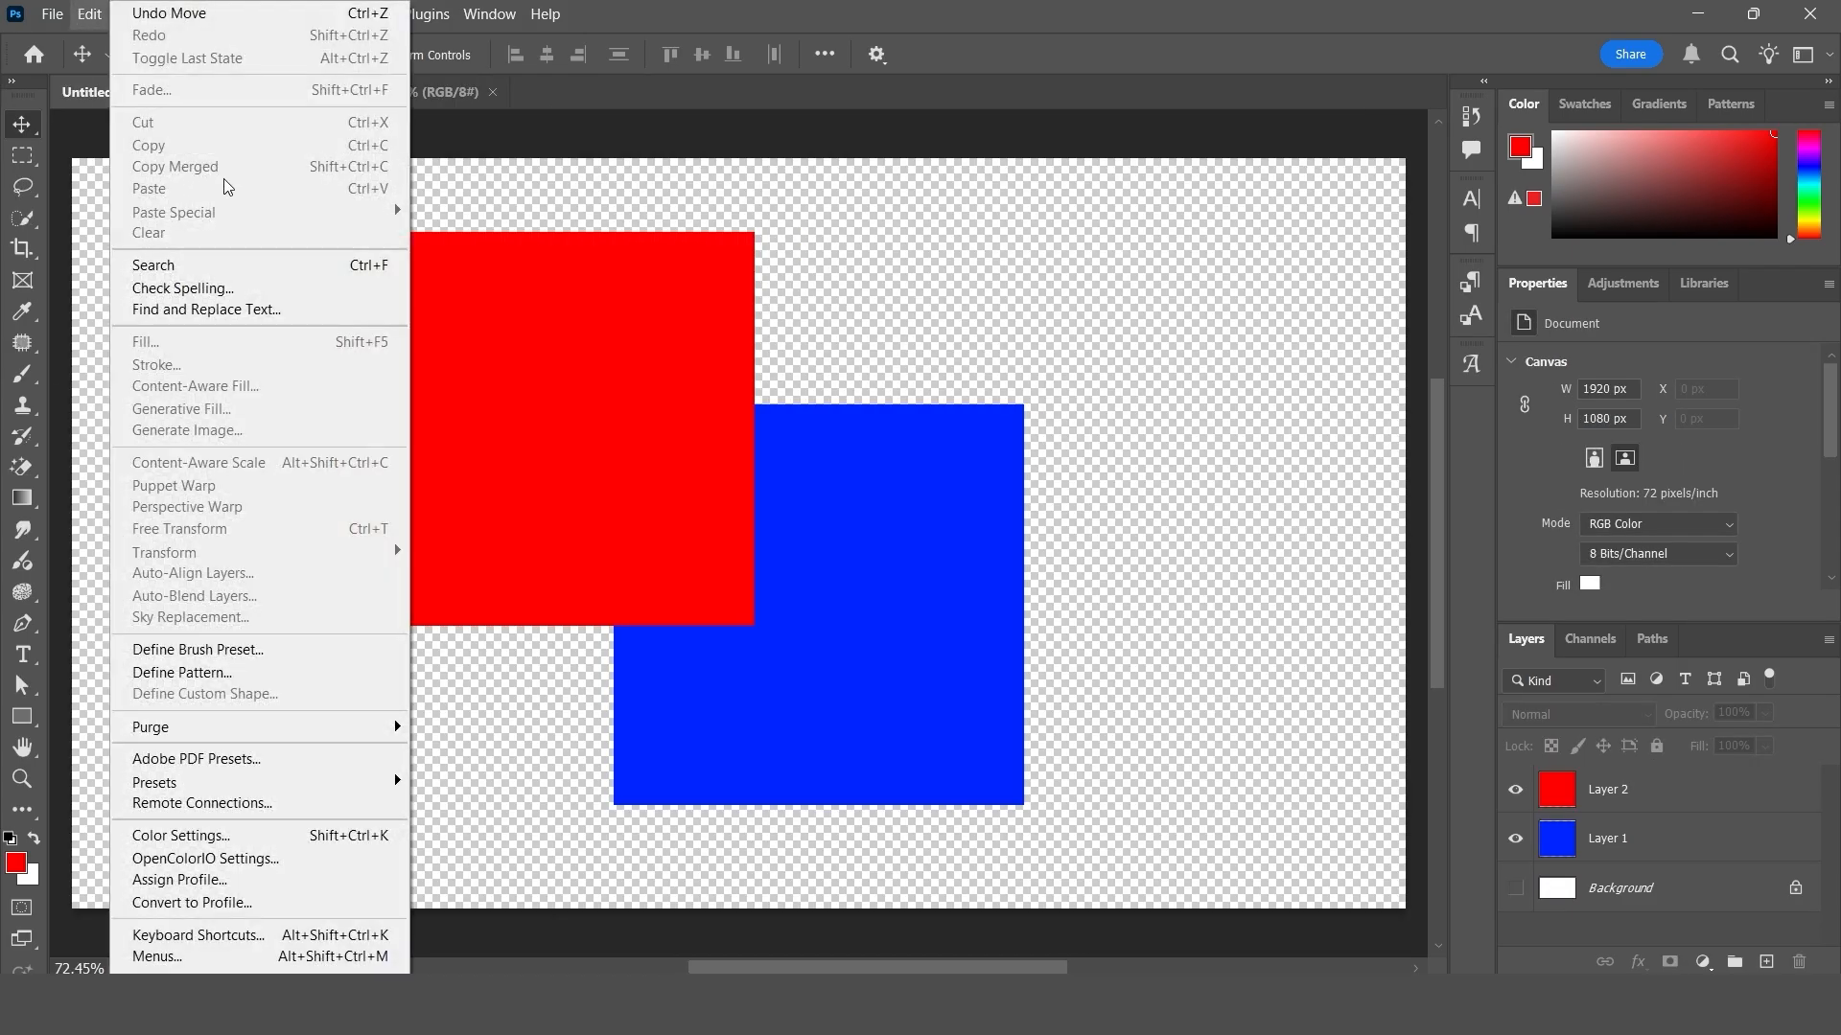
click(982, 357)
click(1620, 792)
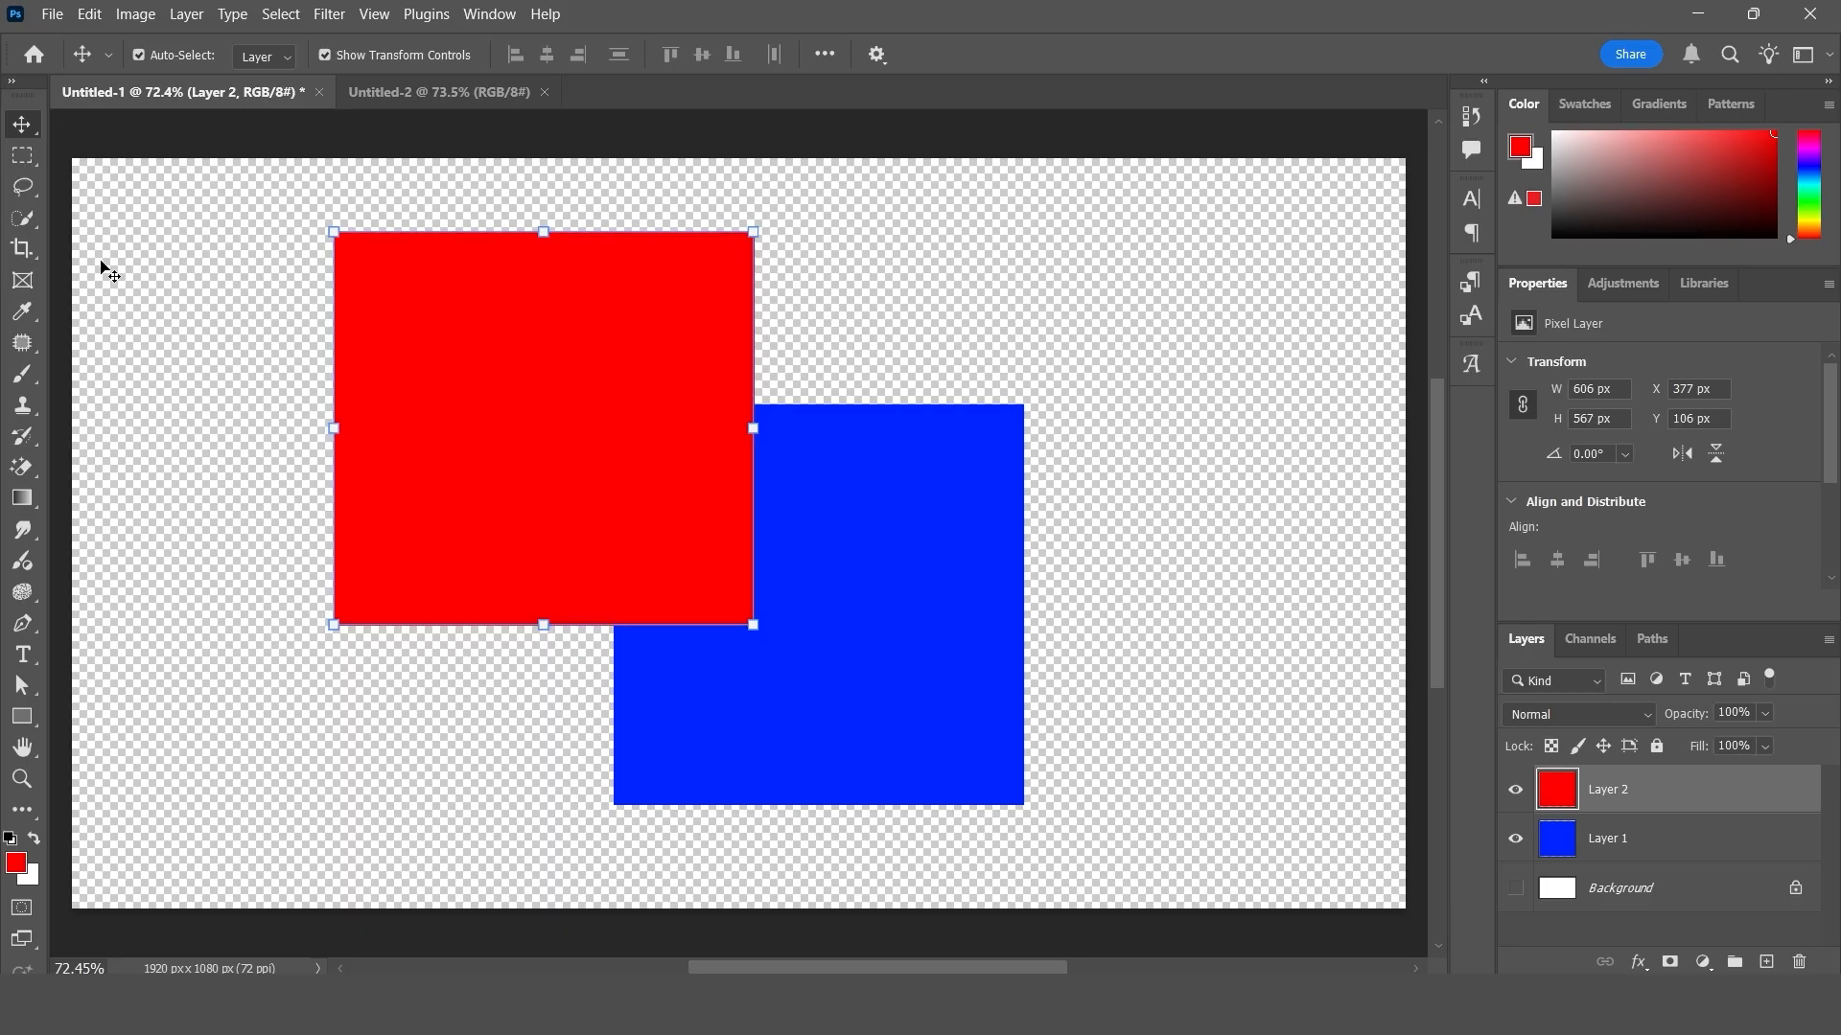
click(22, 155)
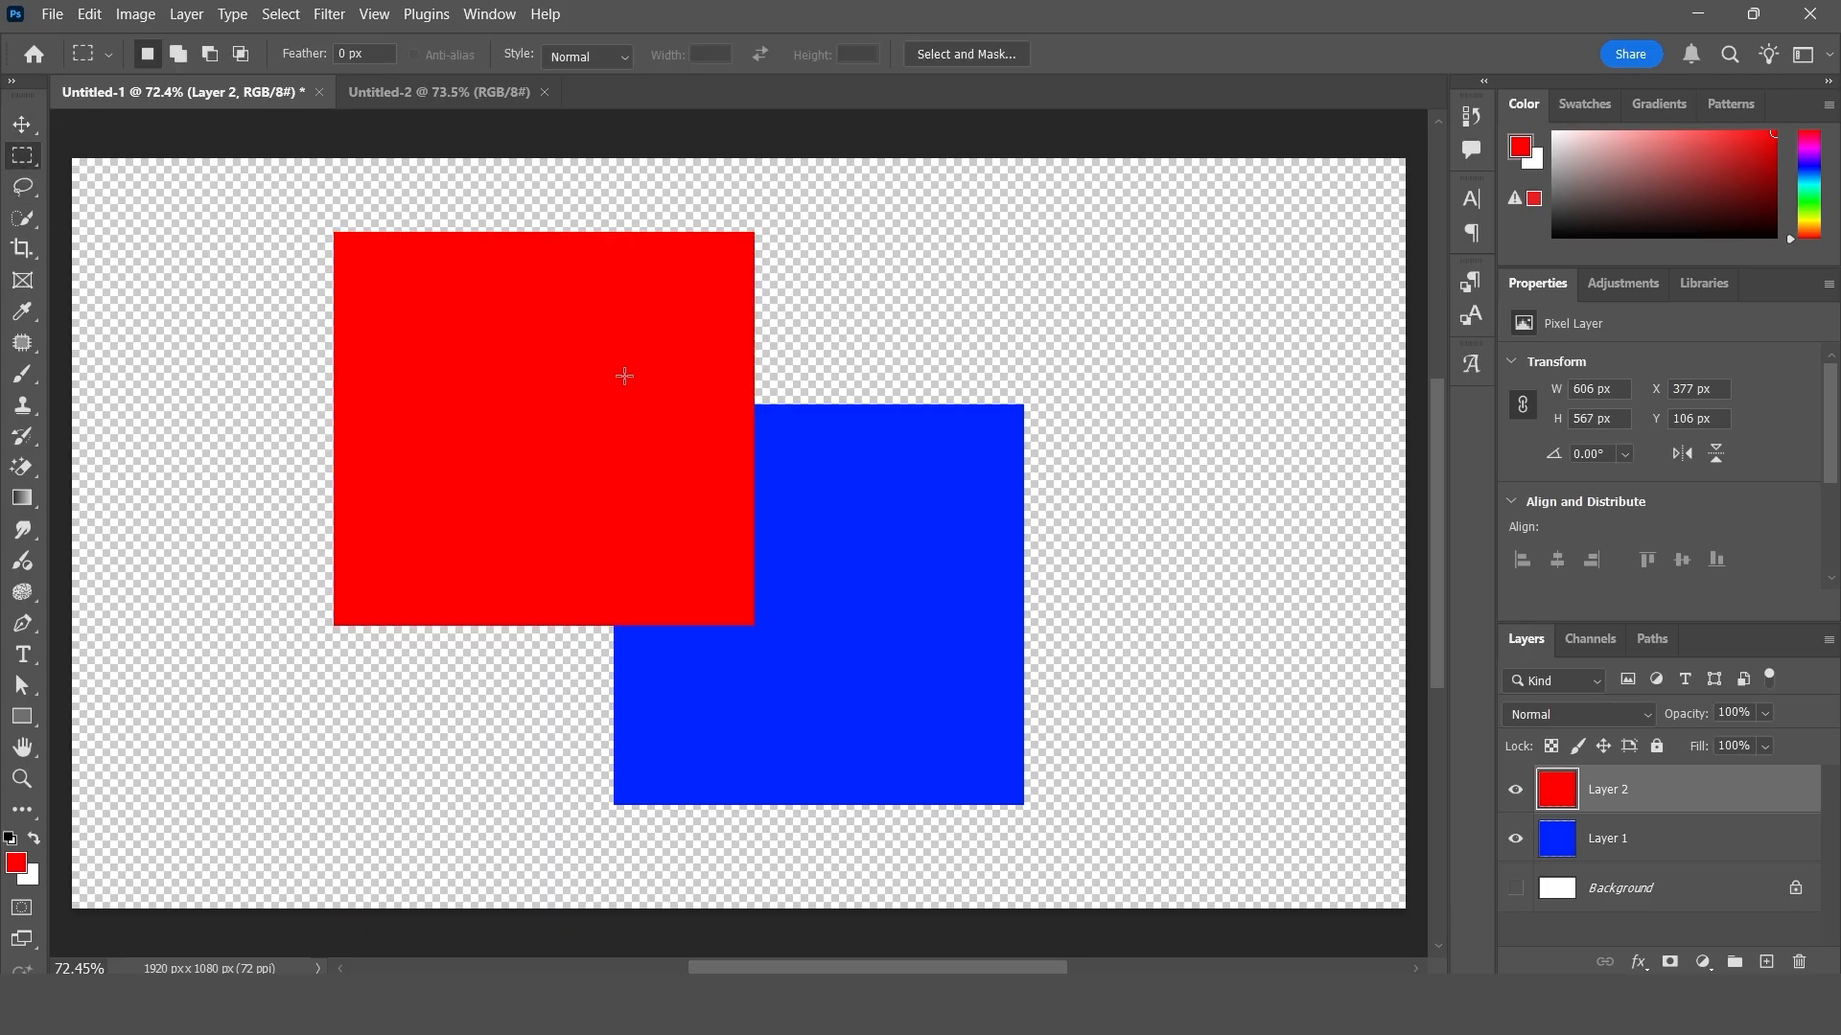
drag(500, 338, 856, 715)
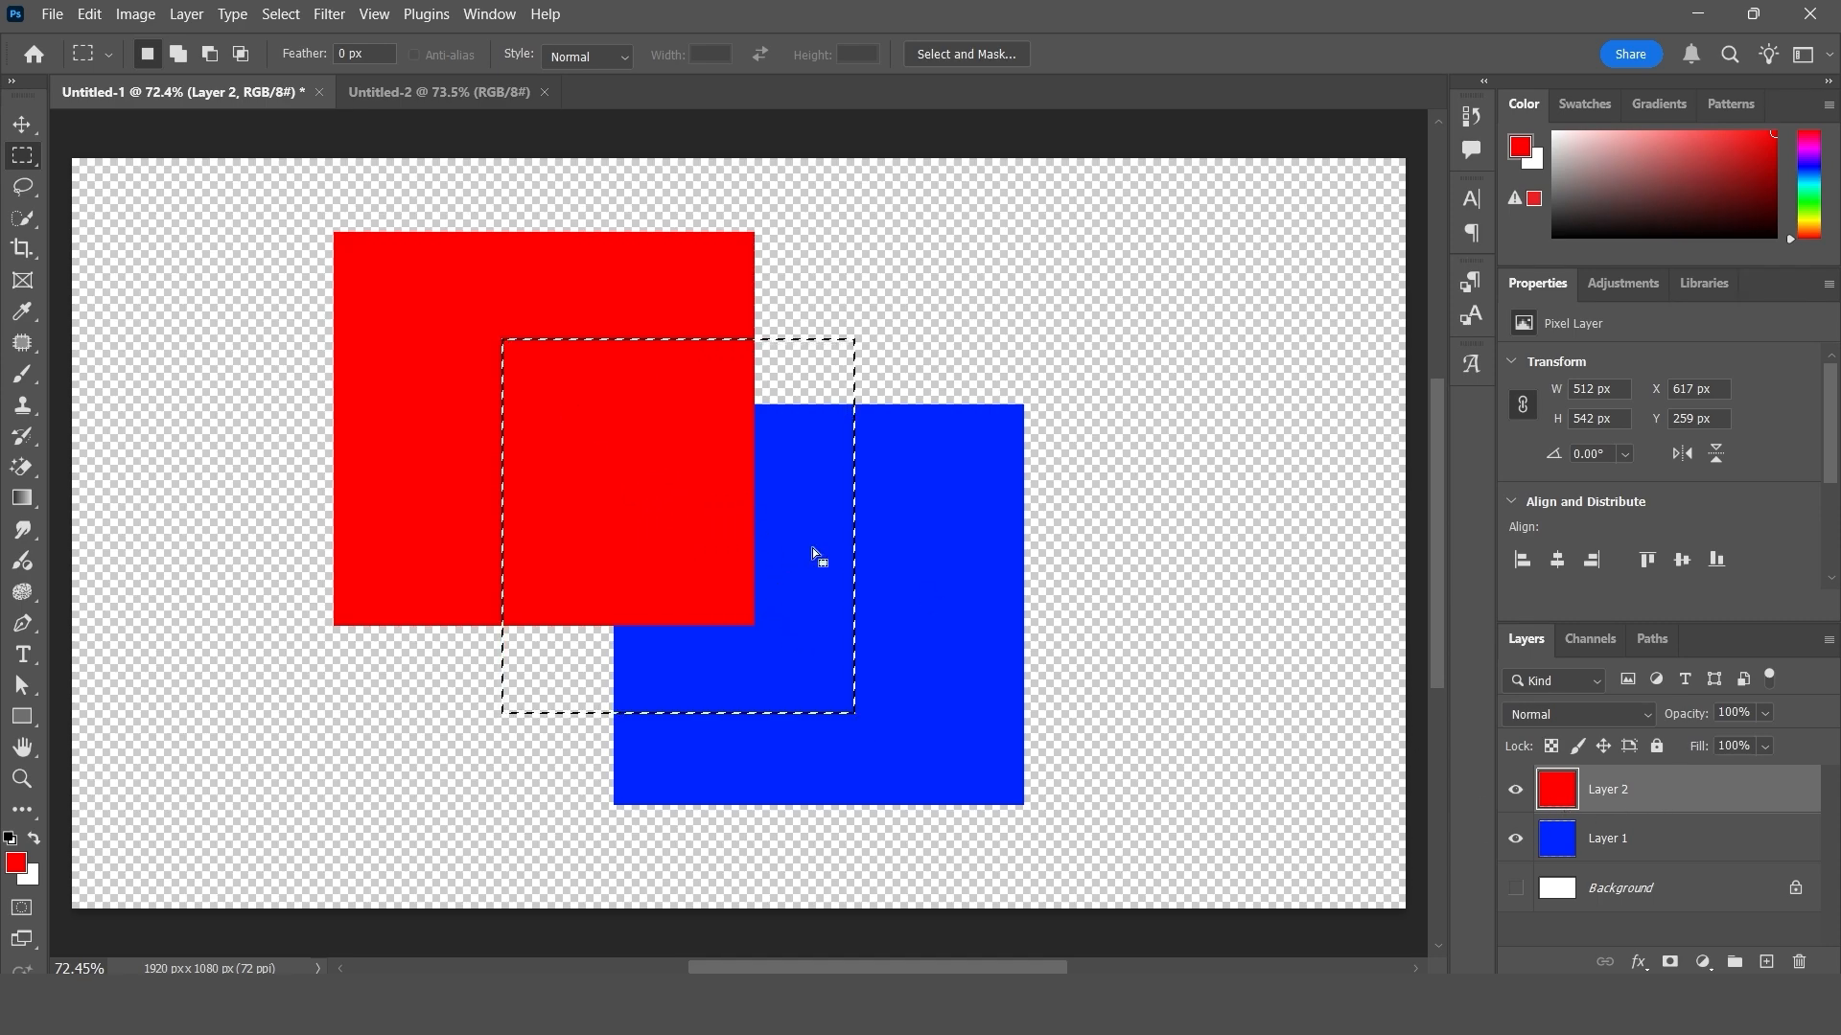
click(90, 14)
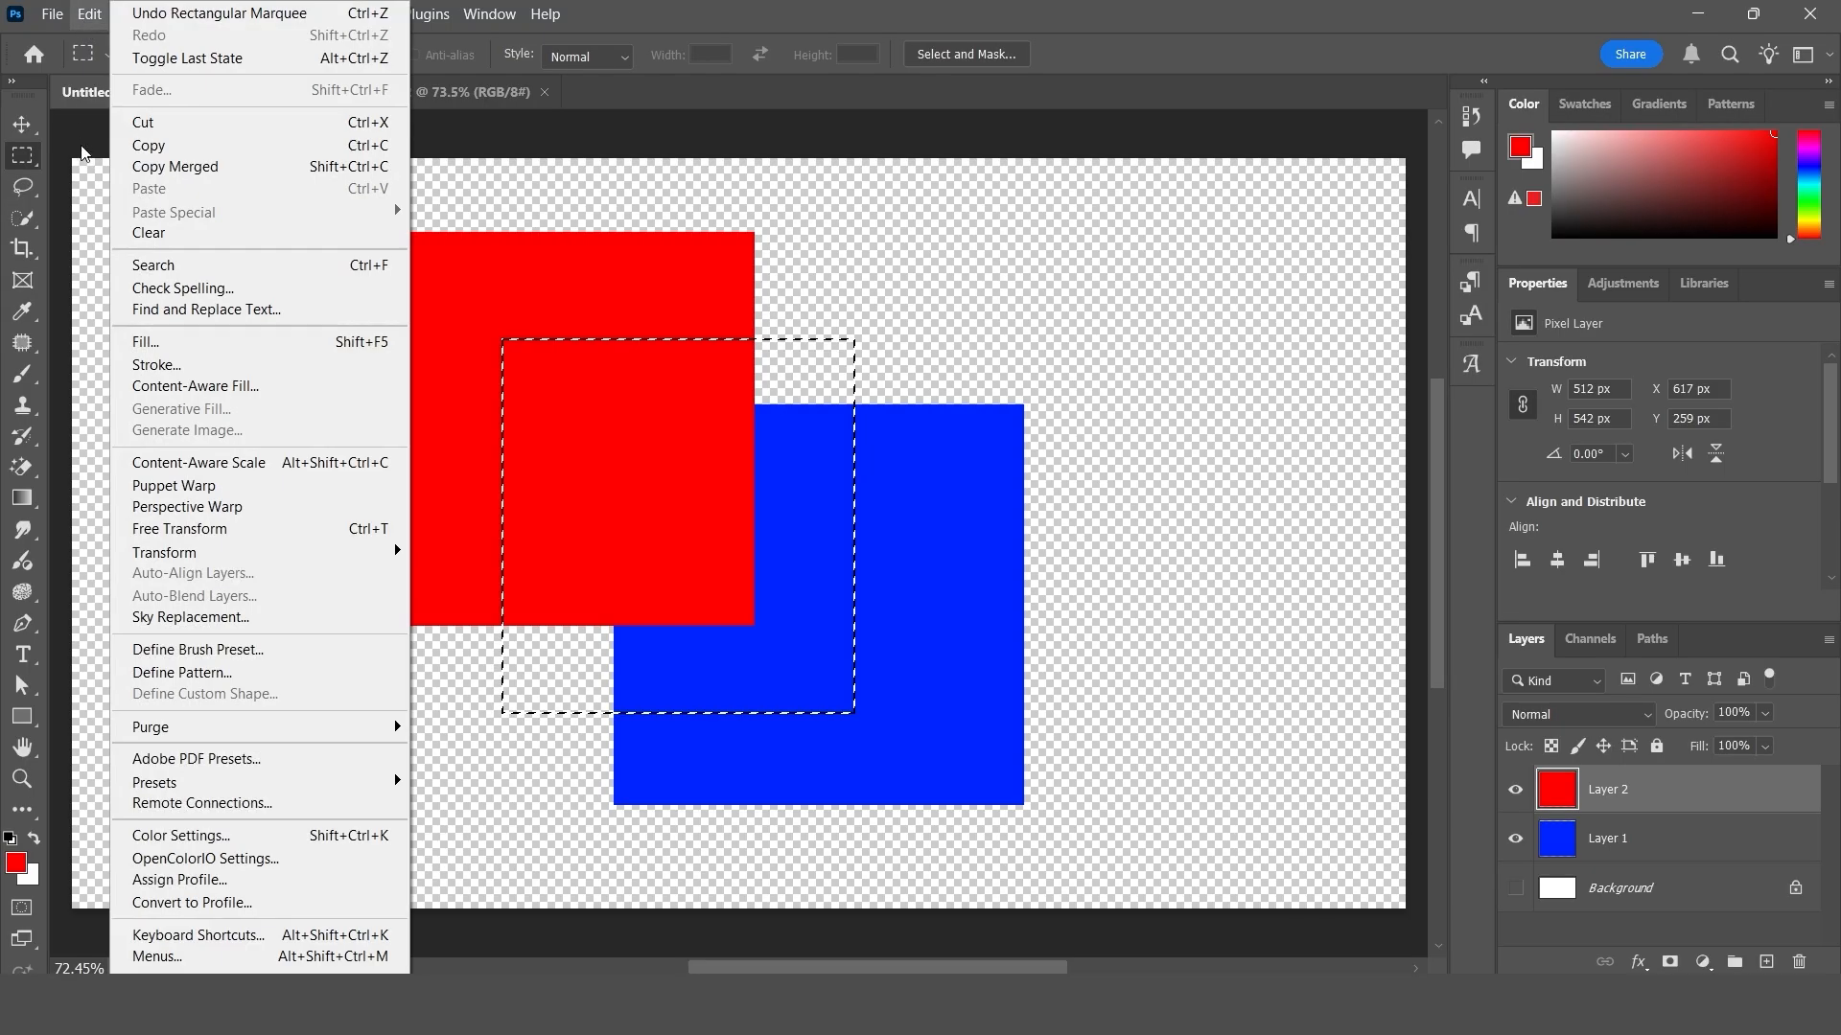
click(181, 146)
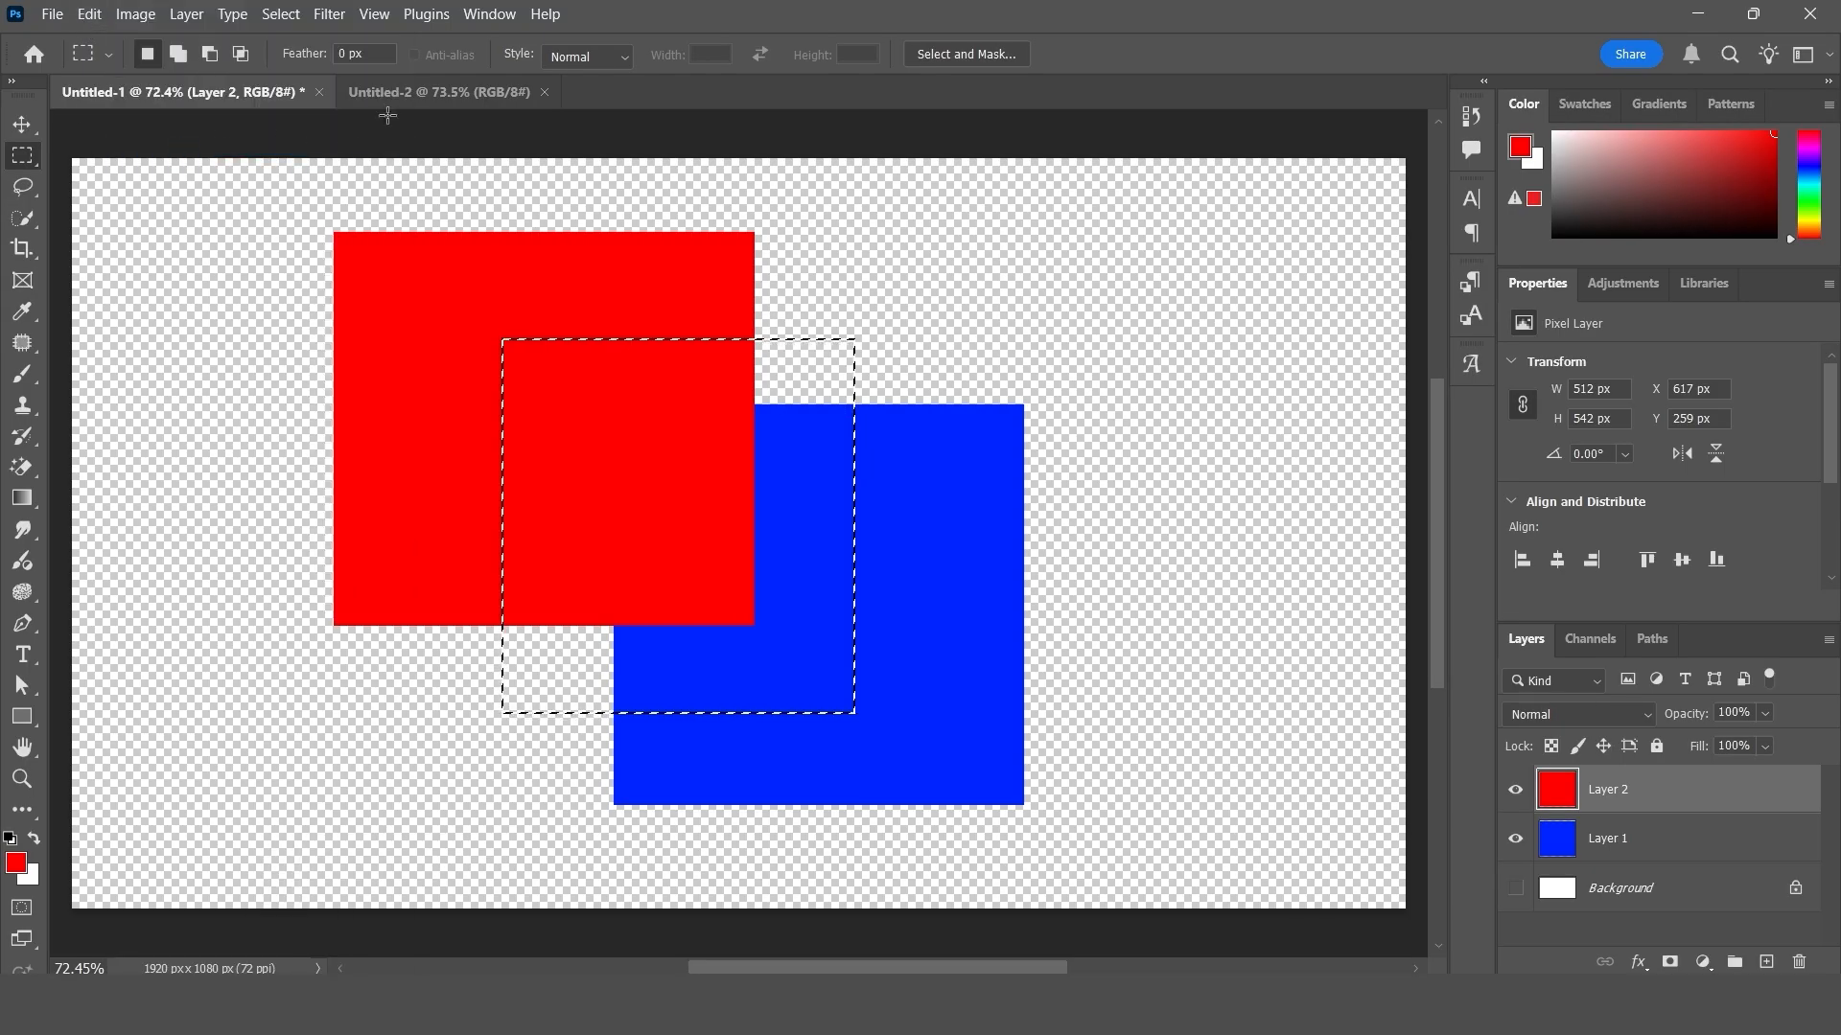
- Paste the copied single-layer selection into the blank Untitled-2 document
click(407, 93)
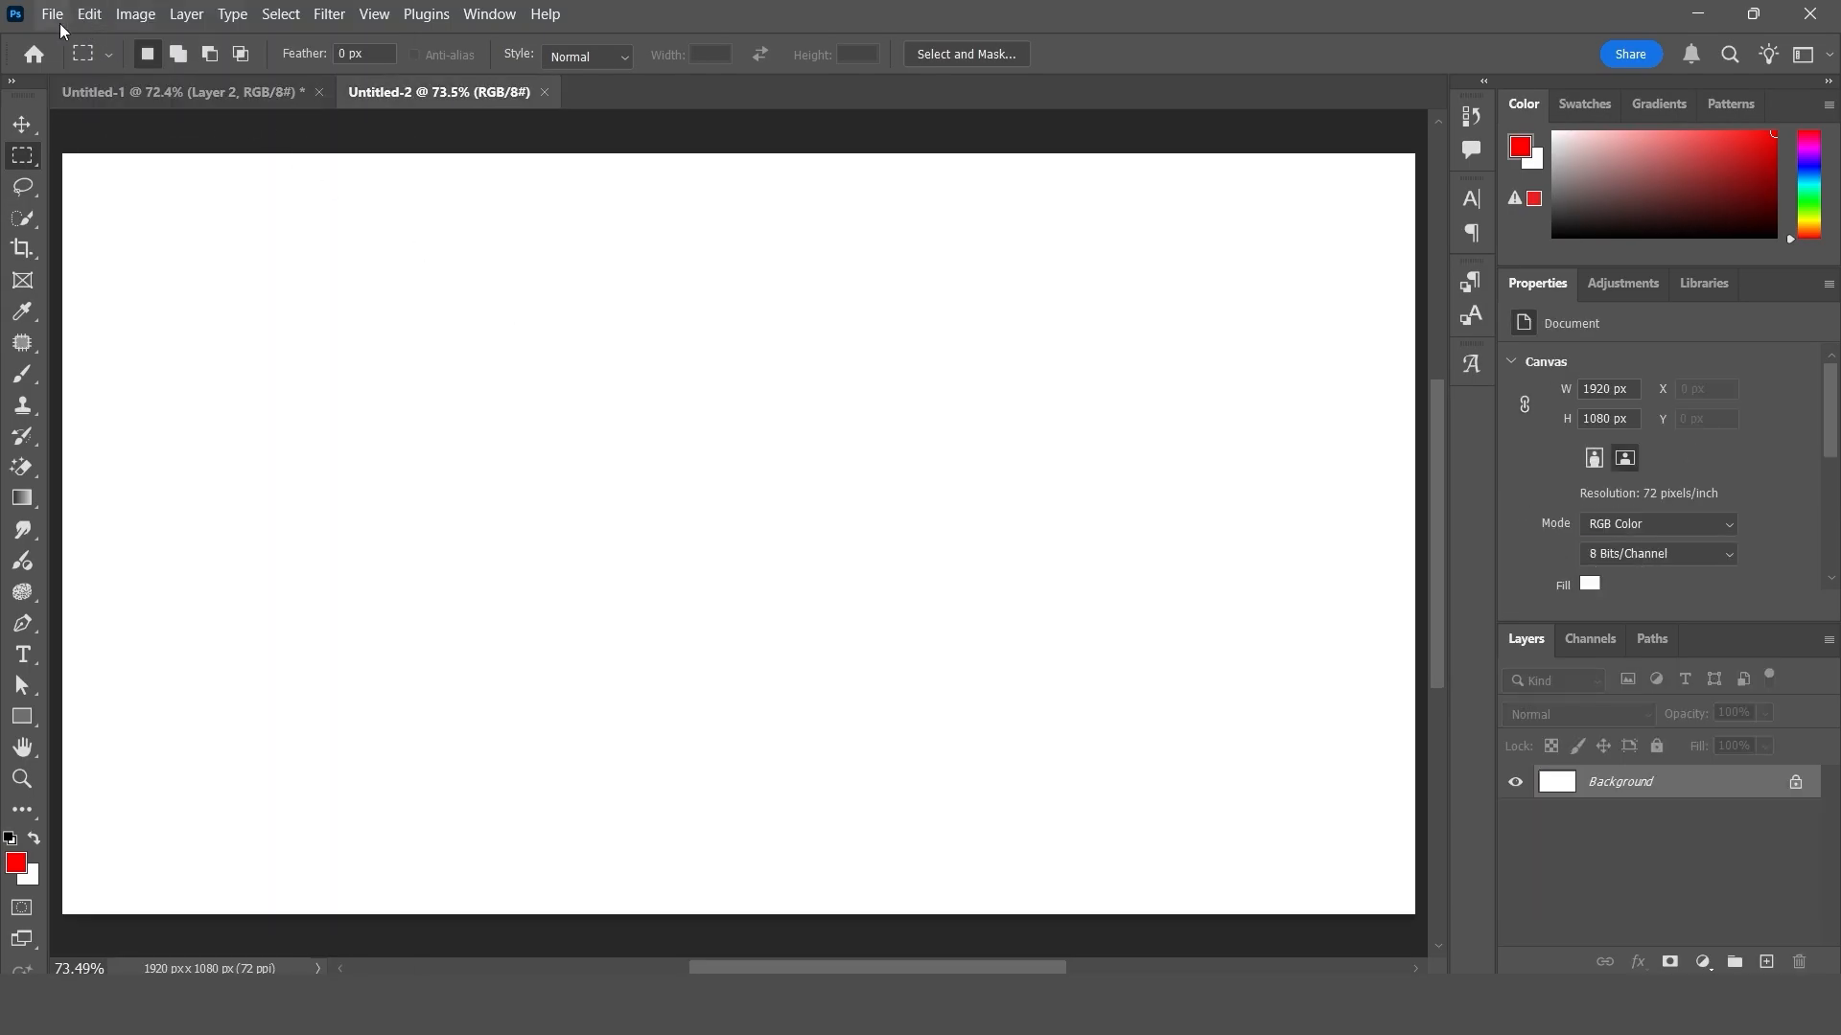
click(90, 15)
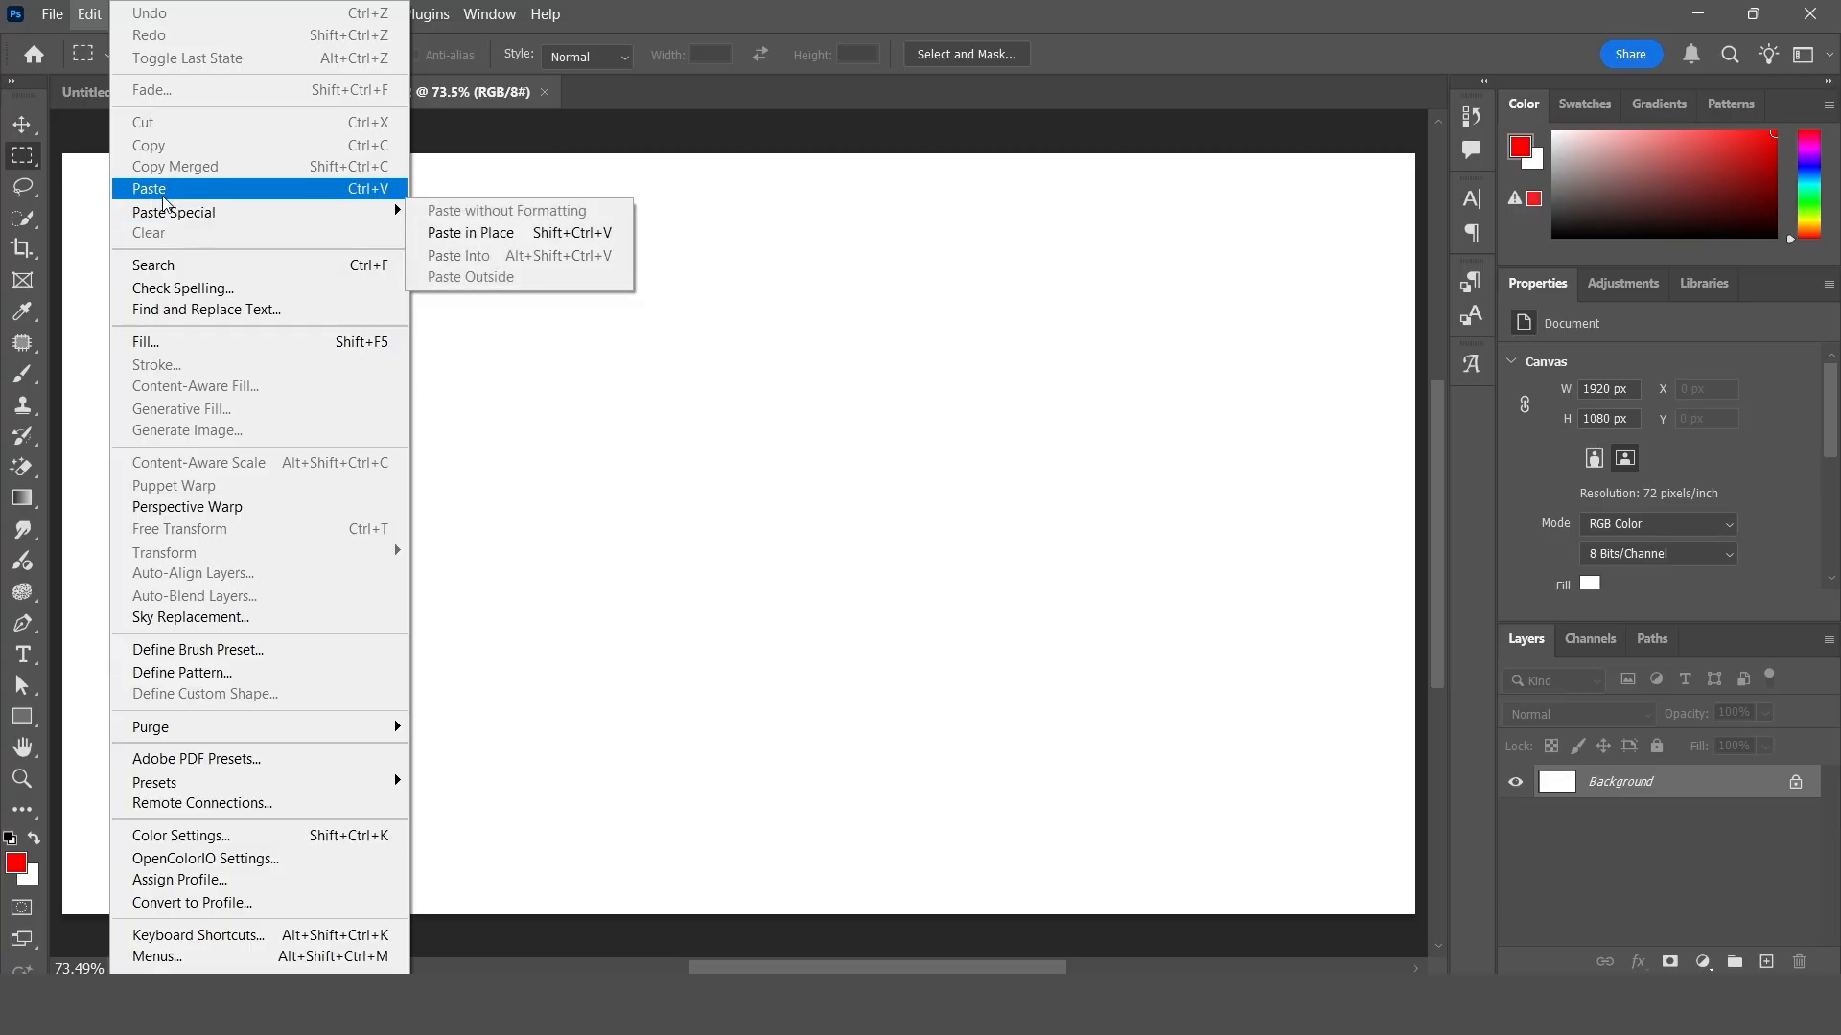
click(164, 189)
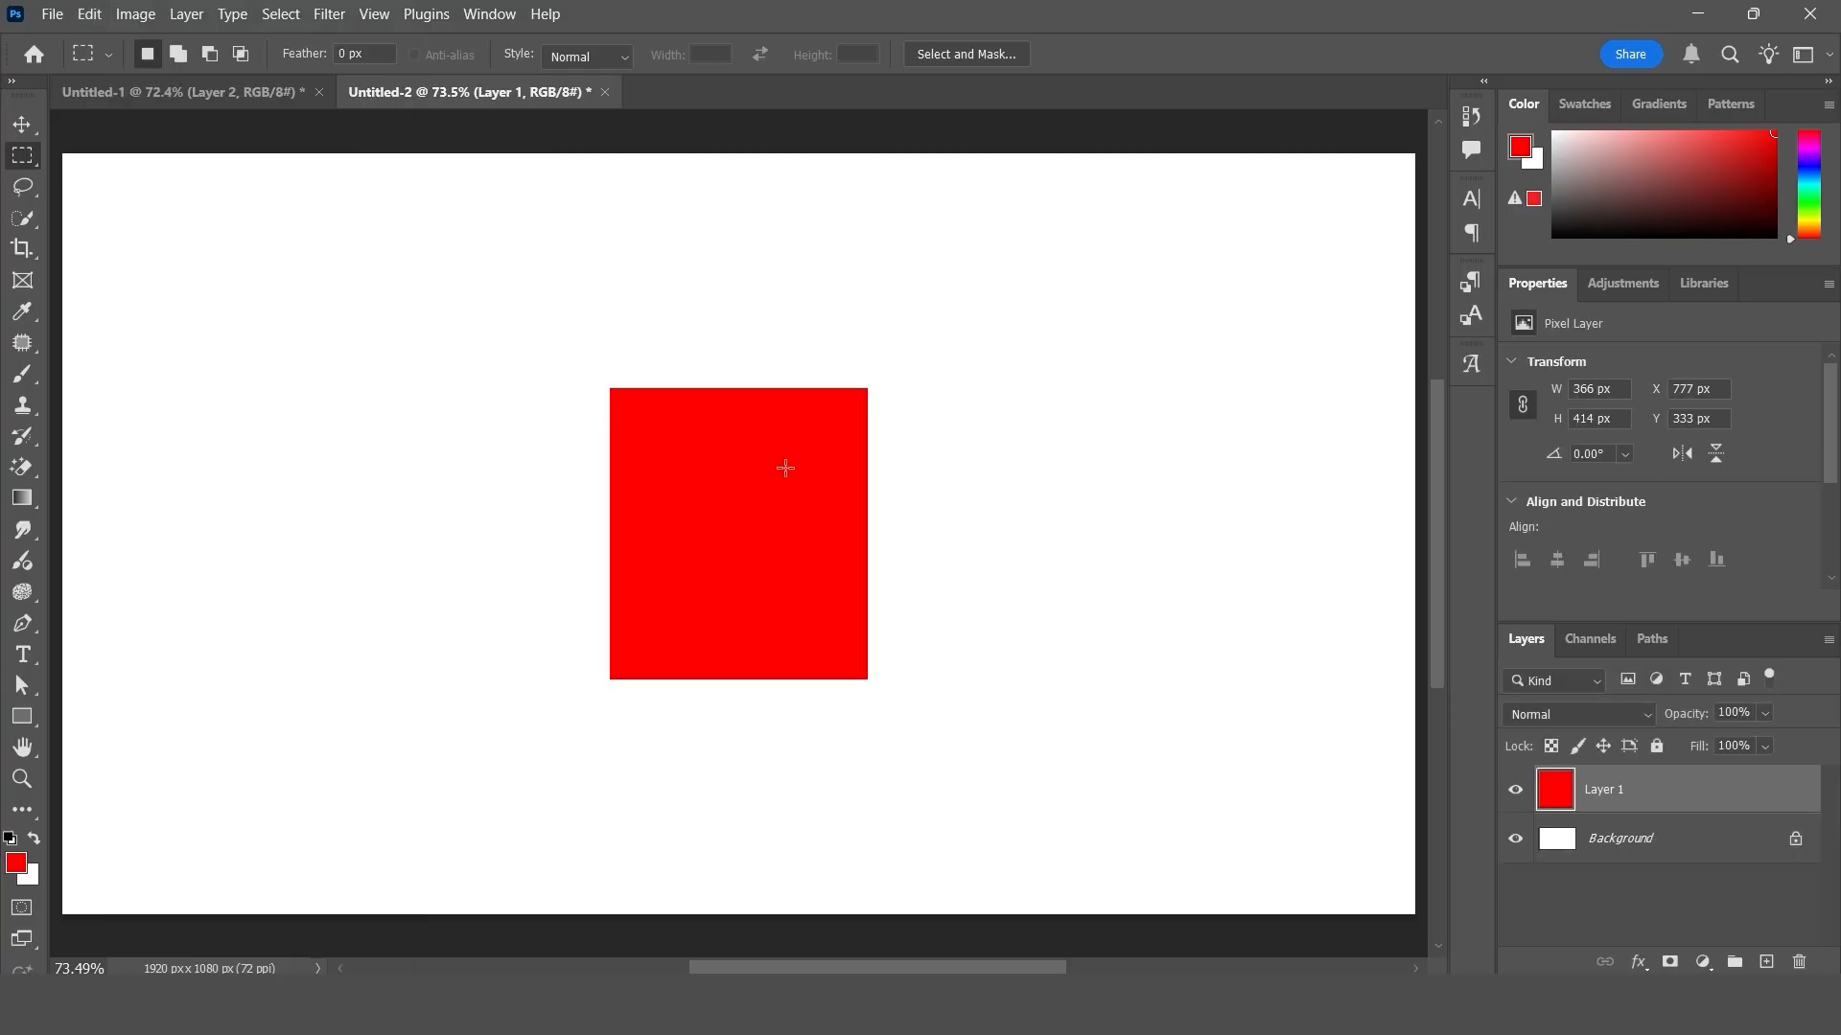
- Back in Untitled-1, select an area about 465 × 558 px across both squares and copy it with Copy Merged
click(184, 93)
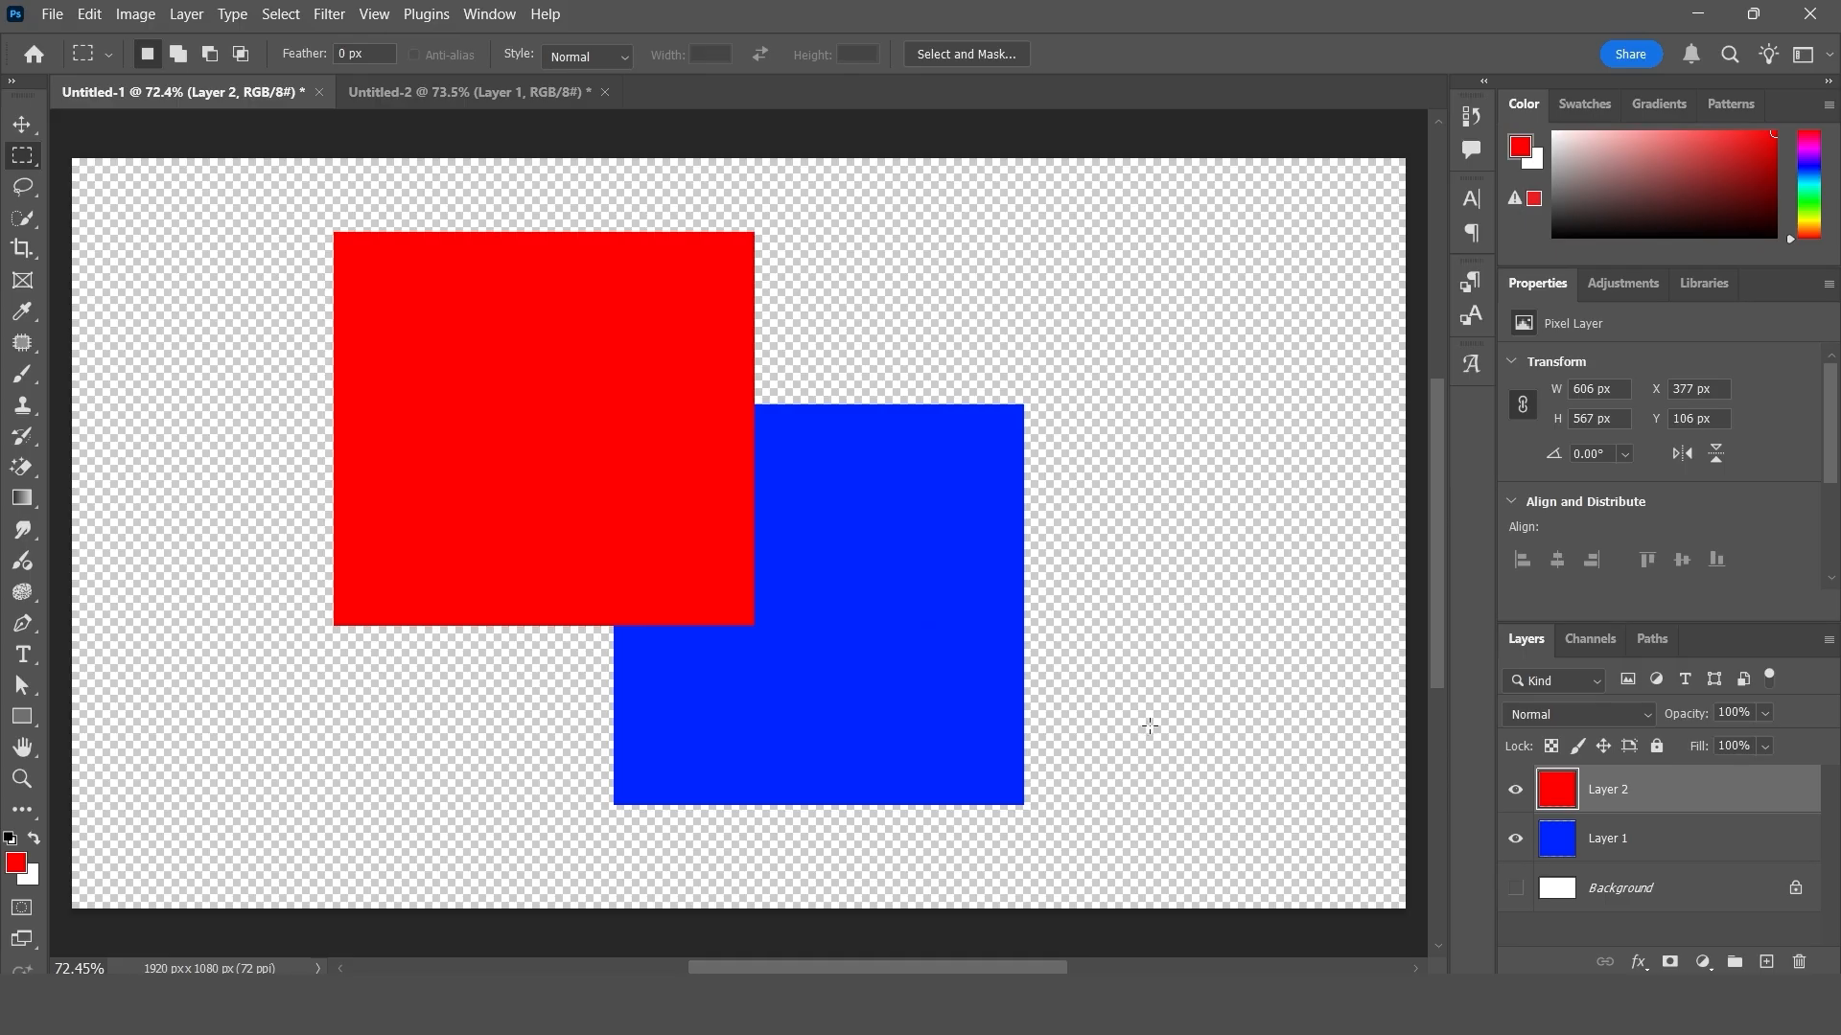
drag(533, 324, 852, 709)
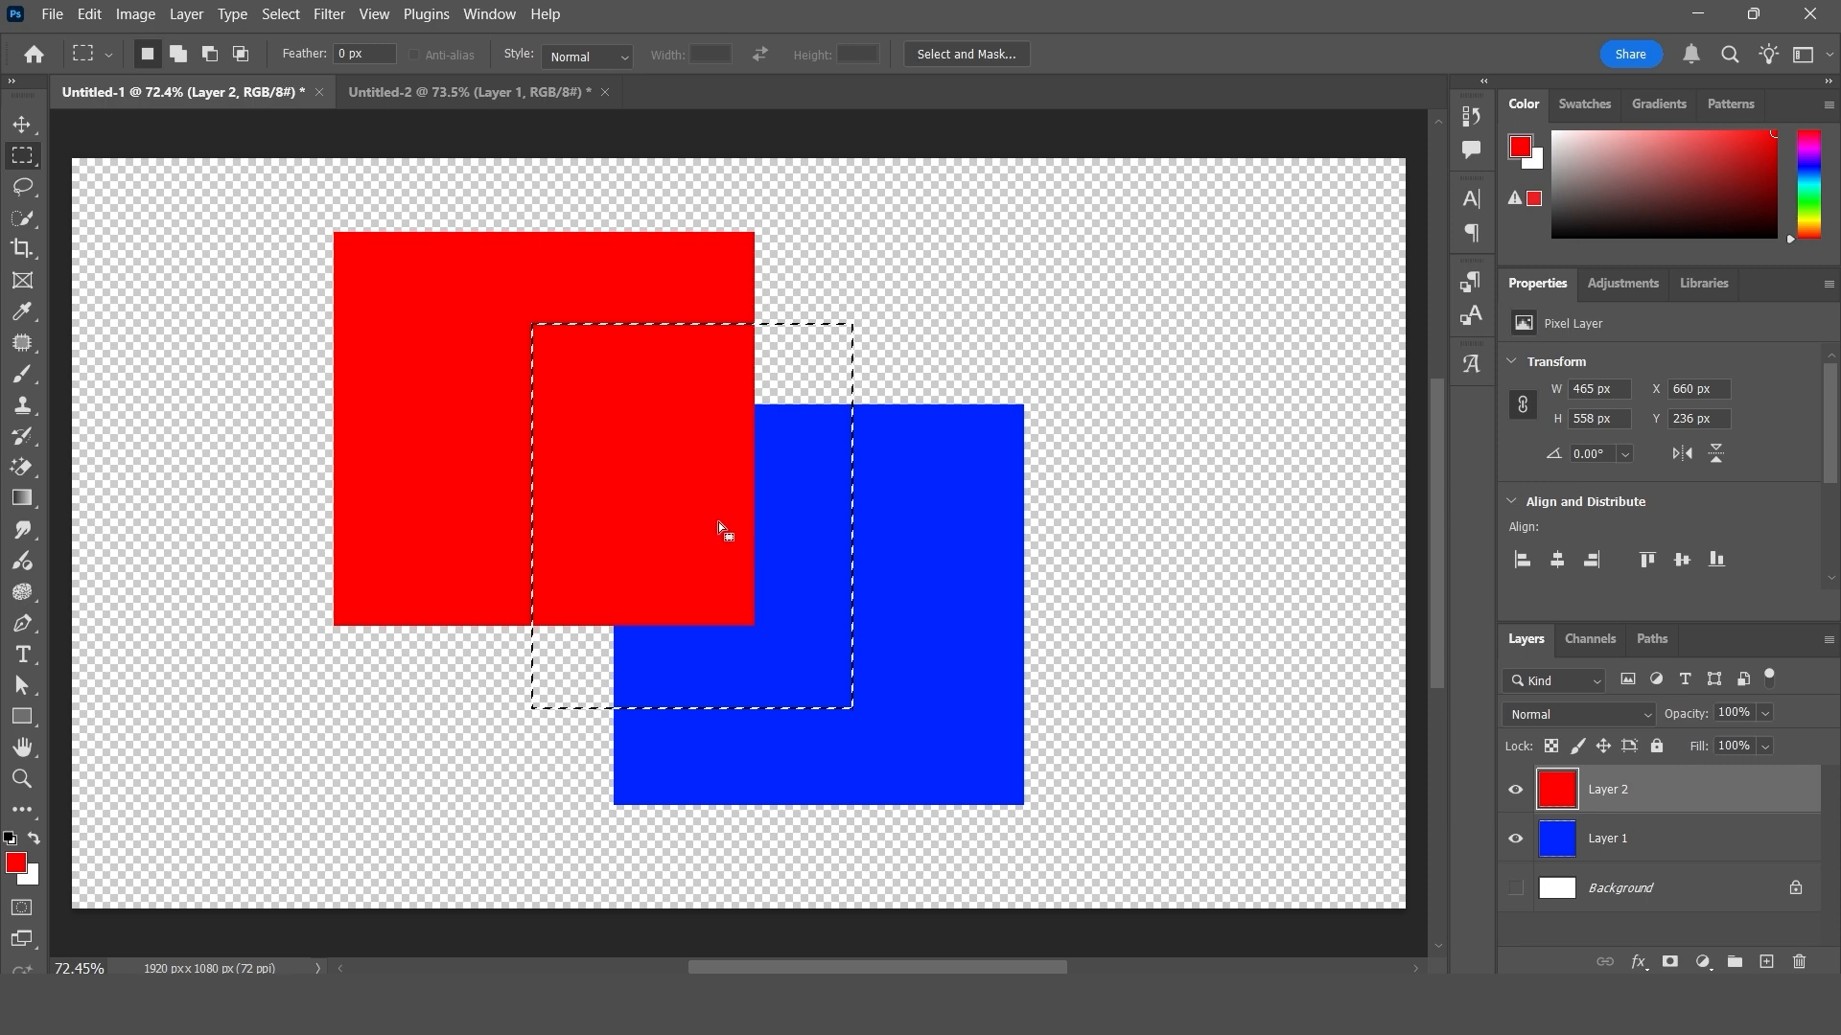
click(86, 15)
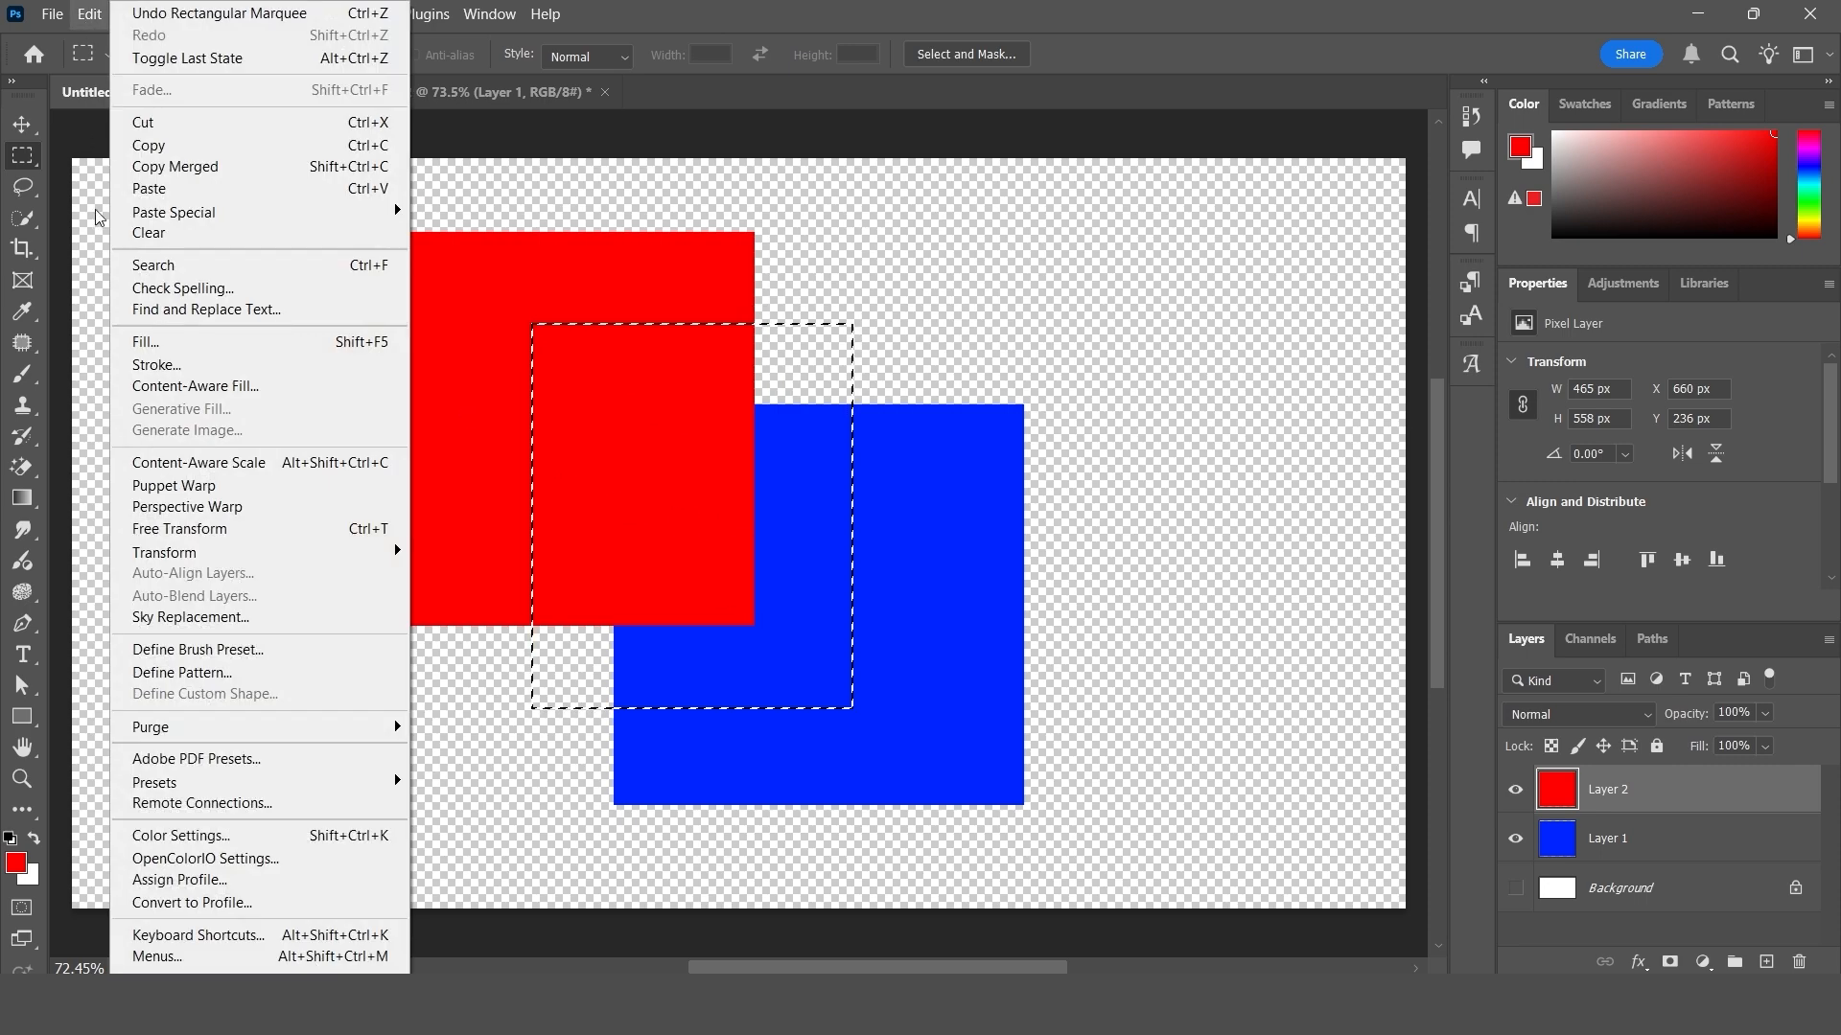
click(219, 173)
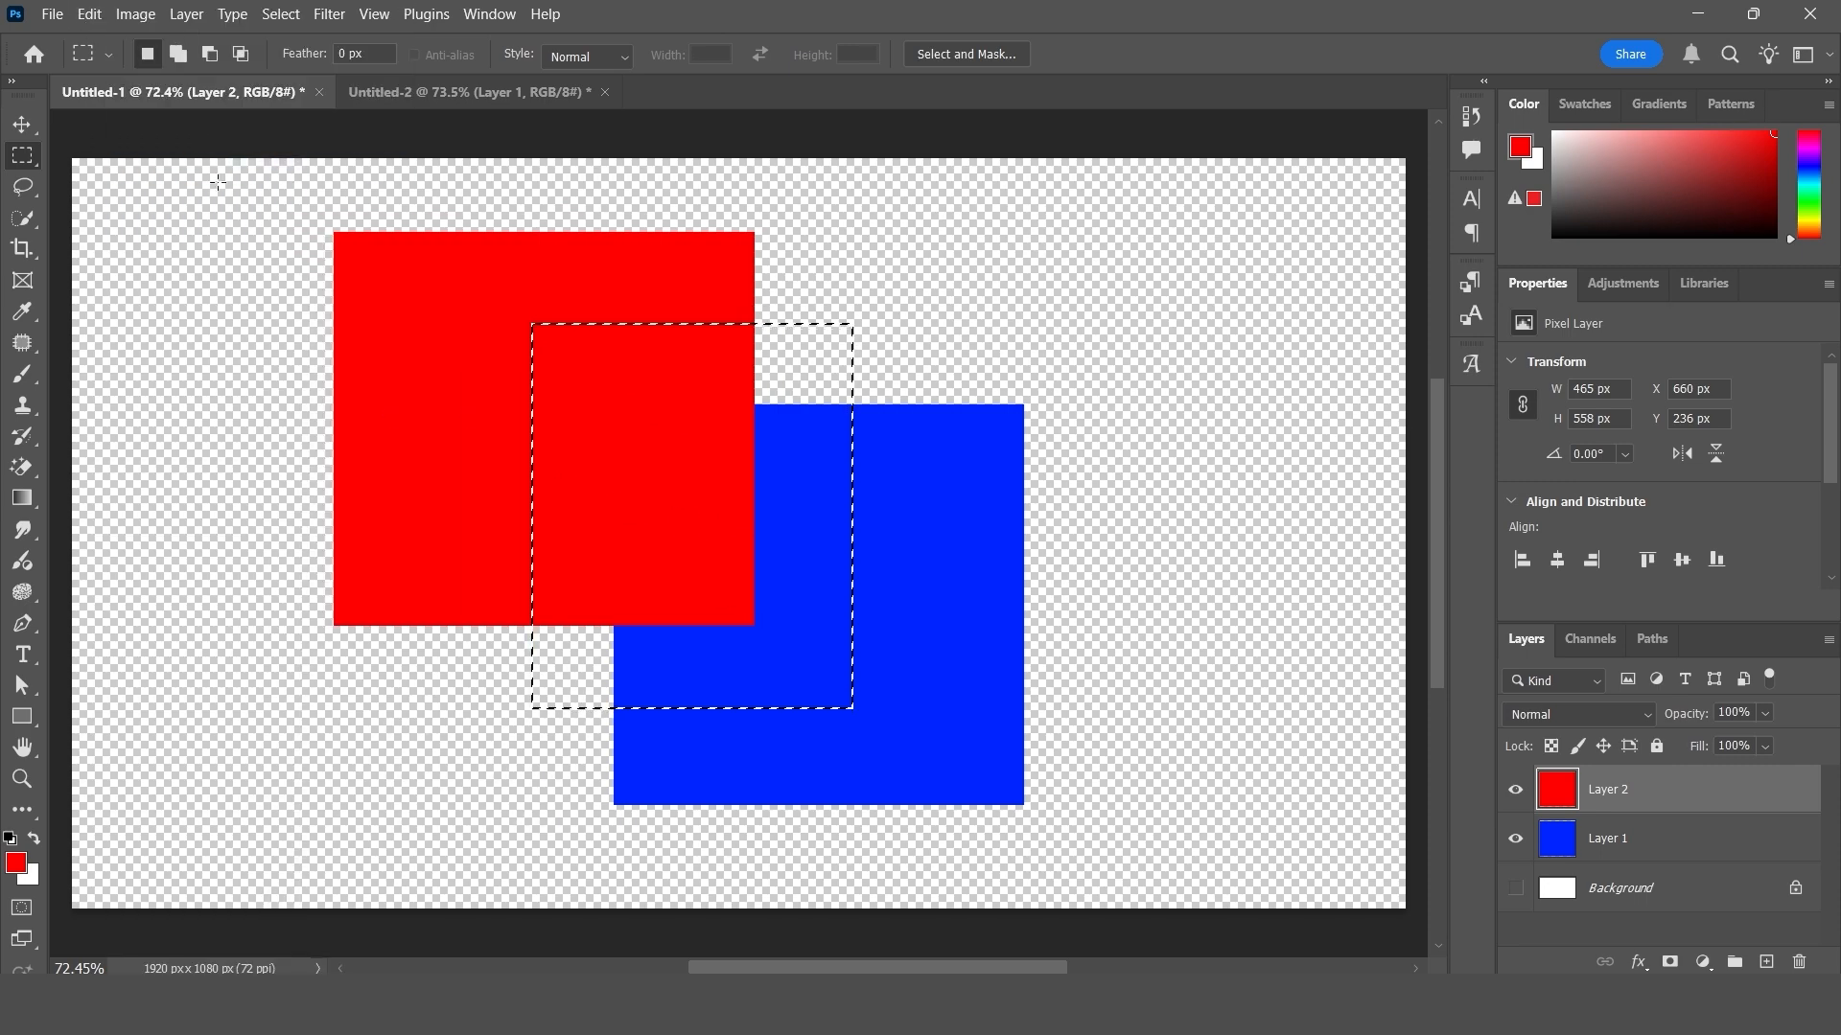
- Paste the merged copy into Untitled-2 and move it beside the red rectangle, up and to its right
click(523, 100)
click(89, 16)
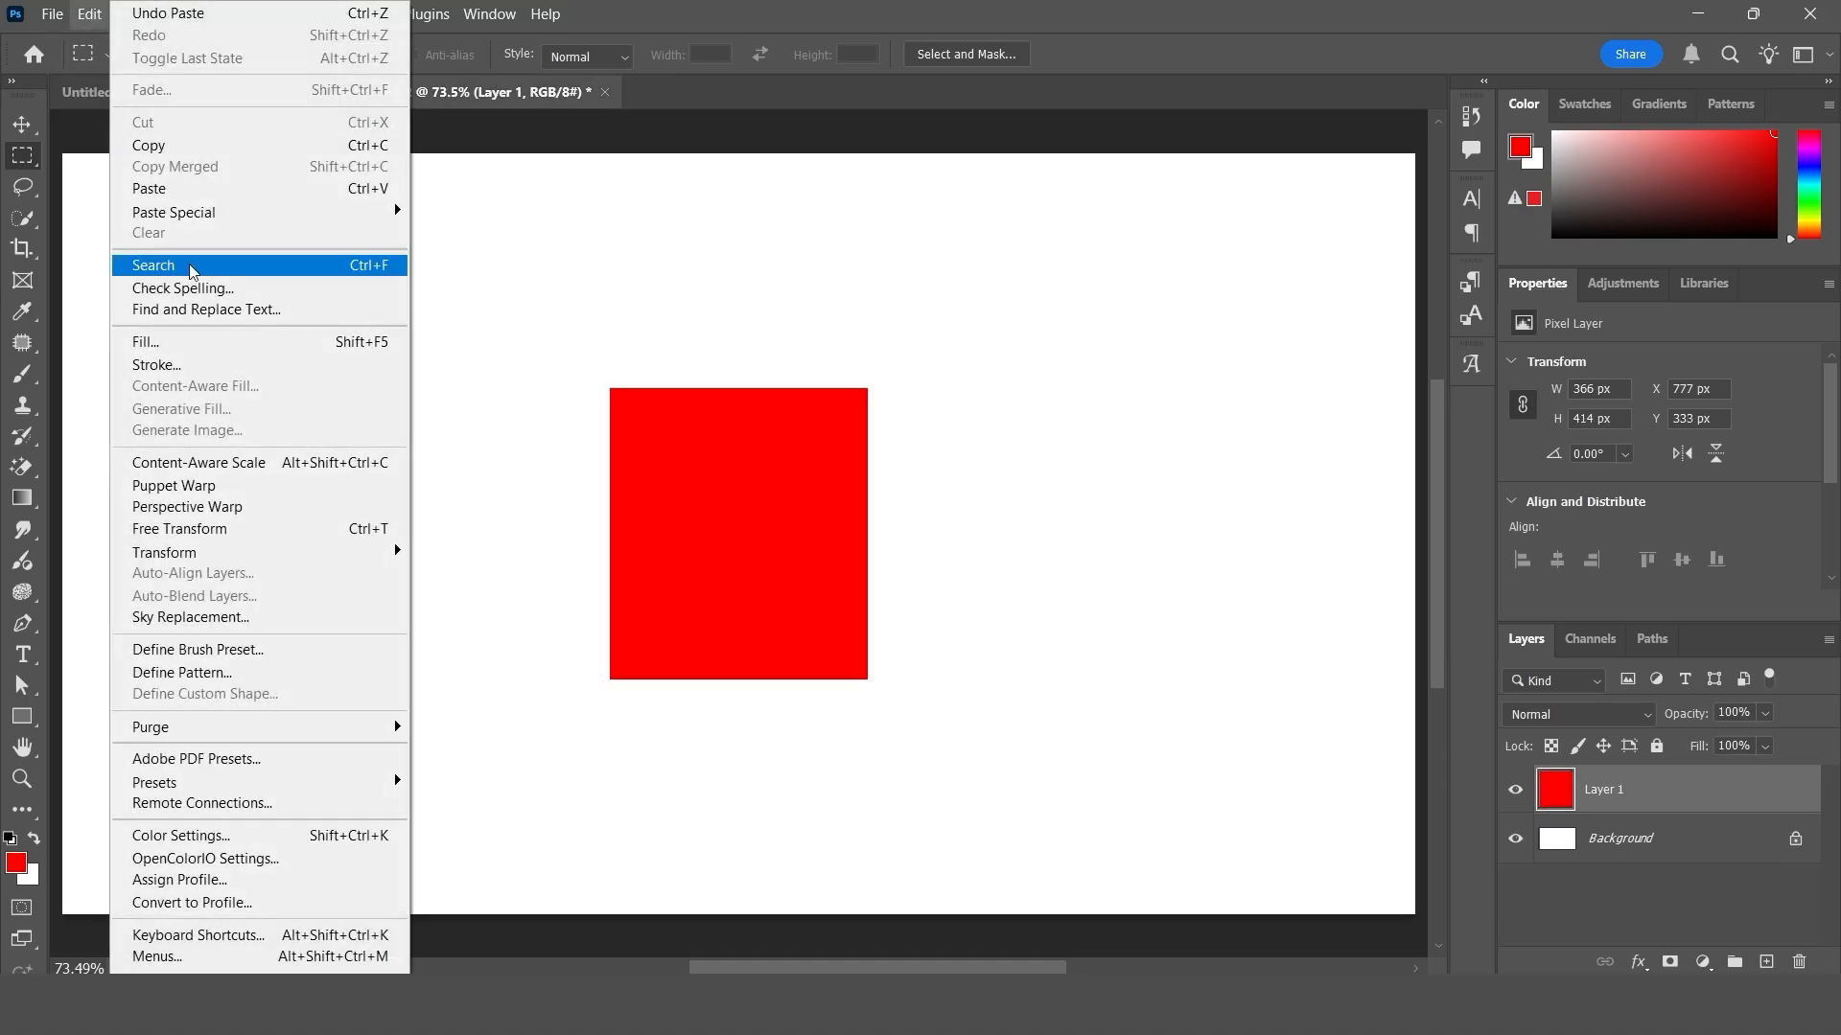
click(148, 188)
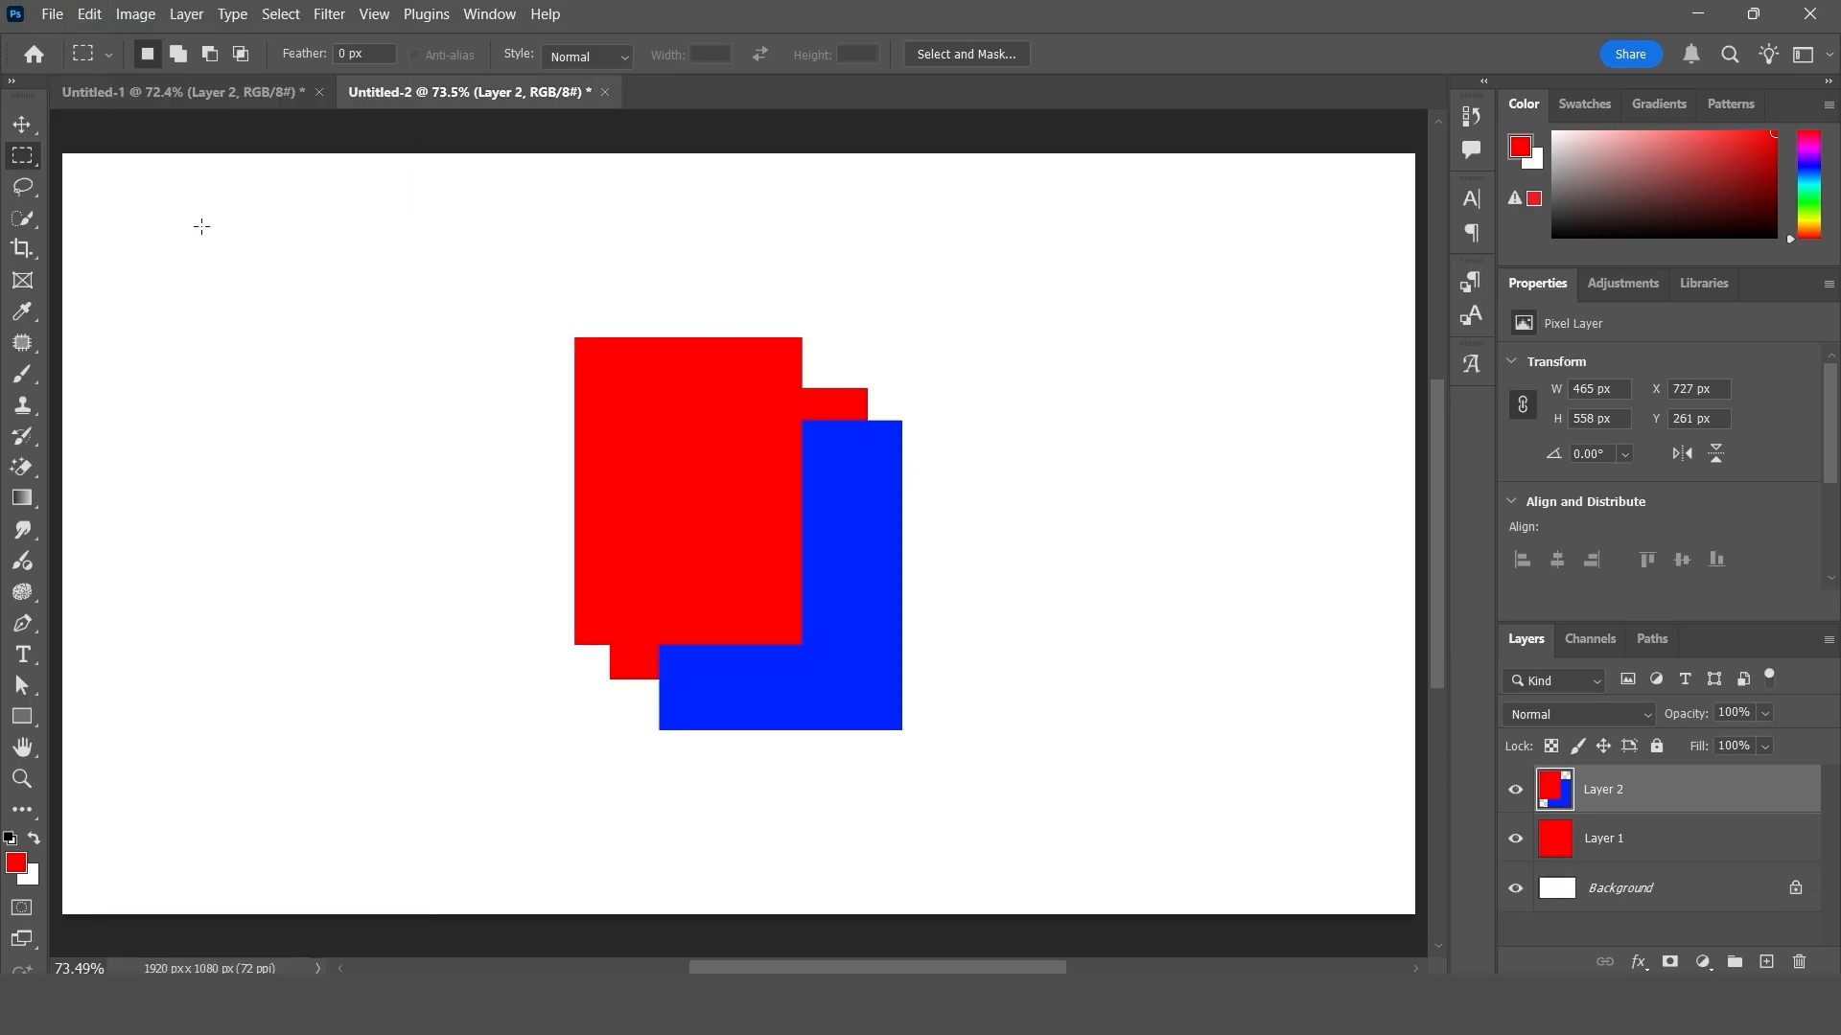
key(v)
drag(738, 474, 1107, 427)
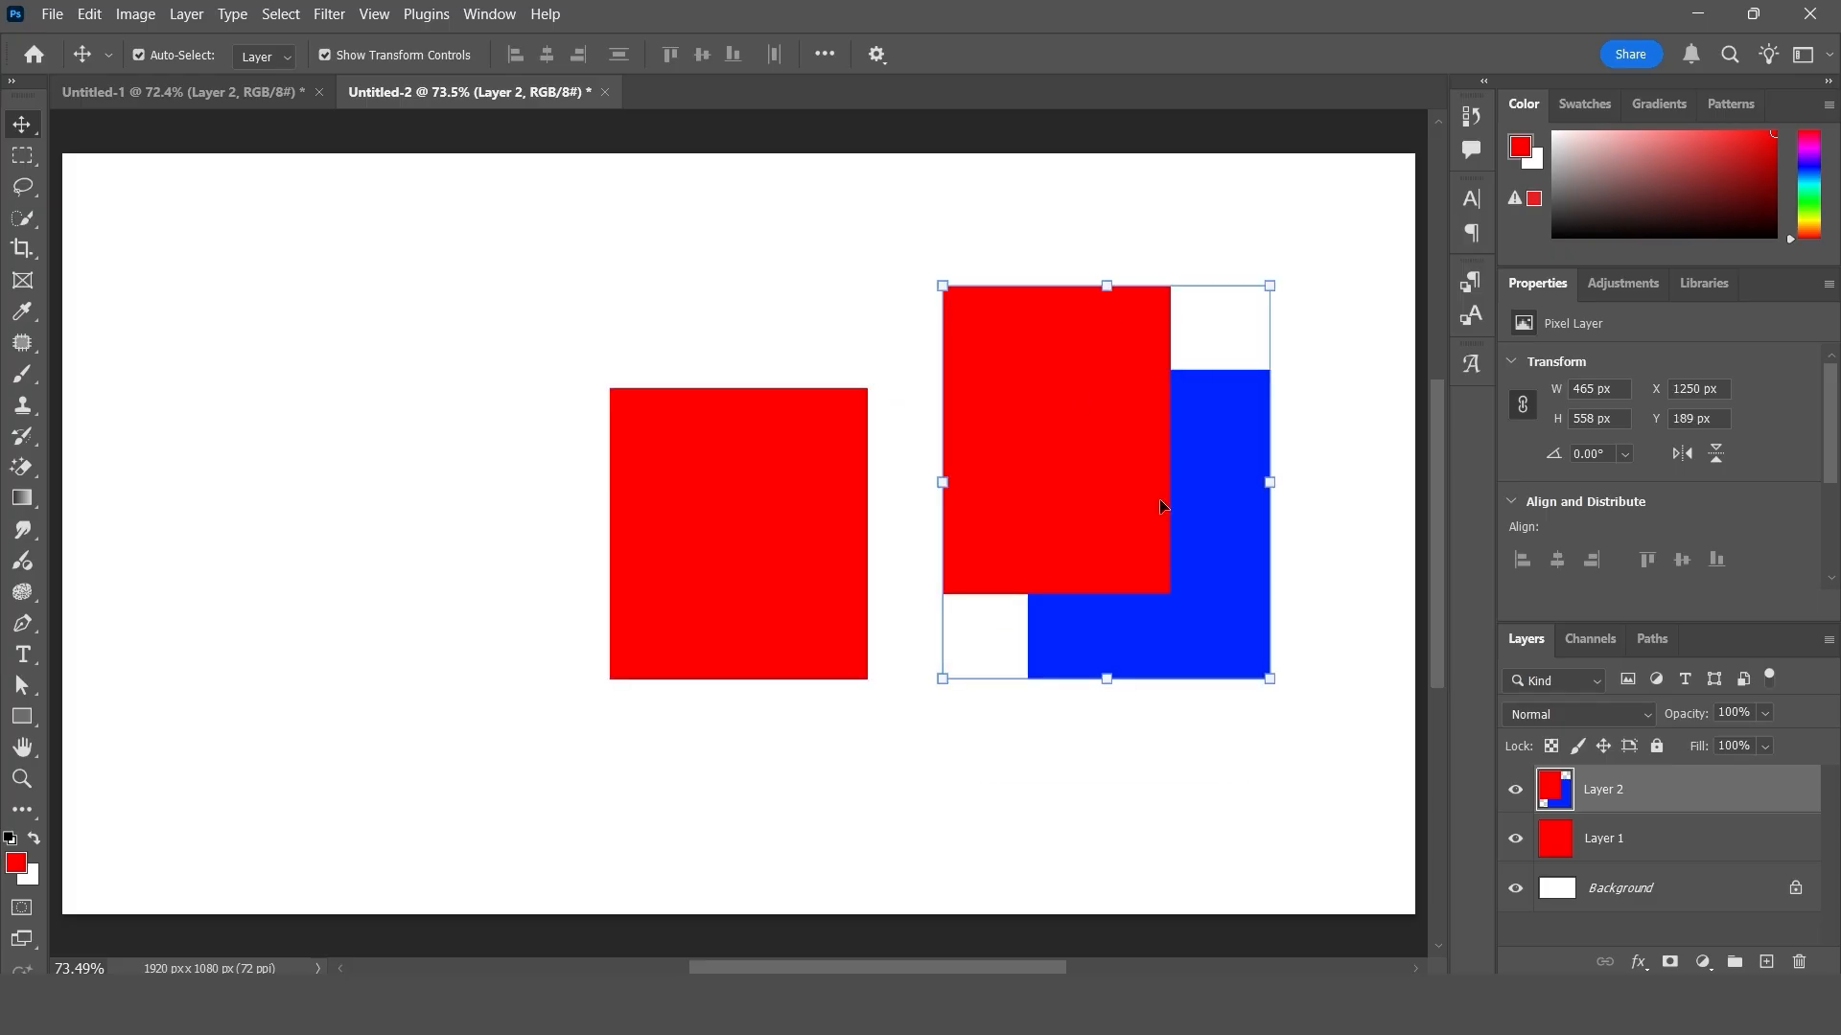
- Nudge the multi-font text block slightly to the left in Untitled-1
click(204, 92)
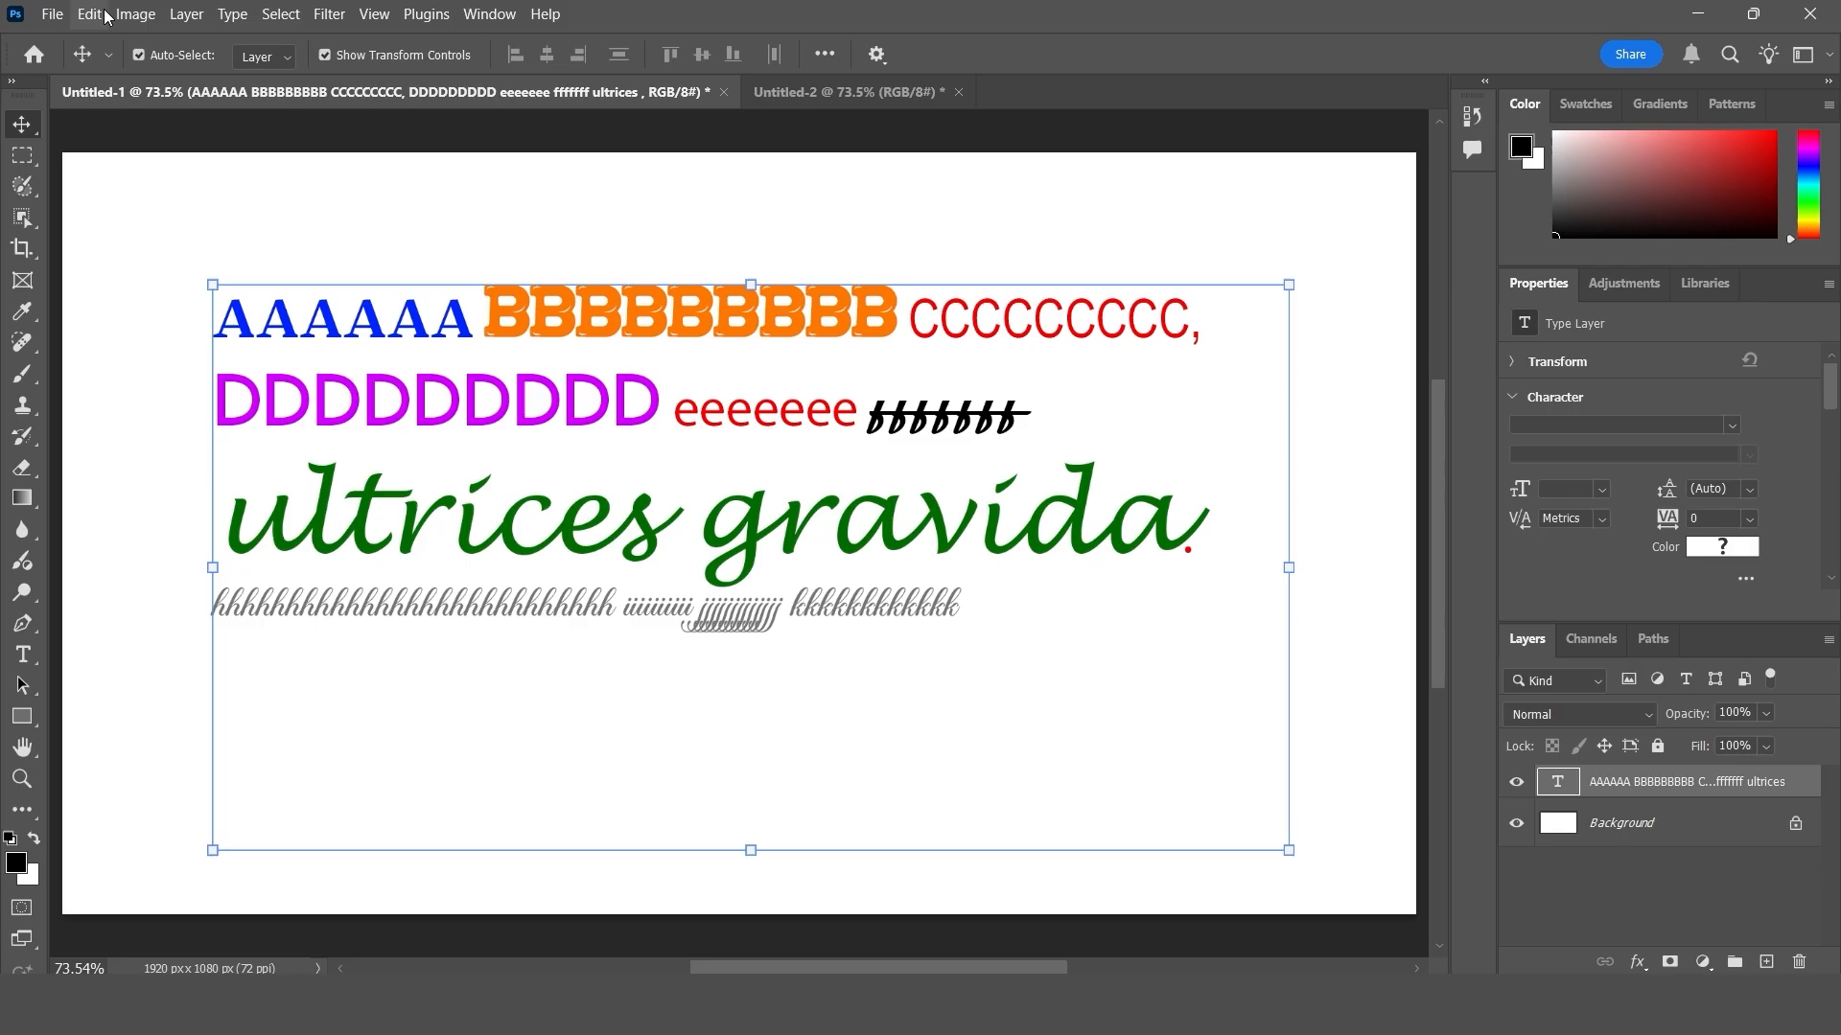
click(90, 15)
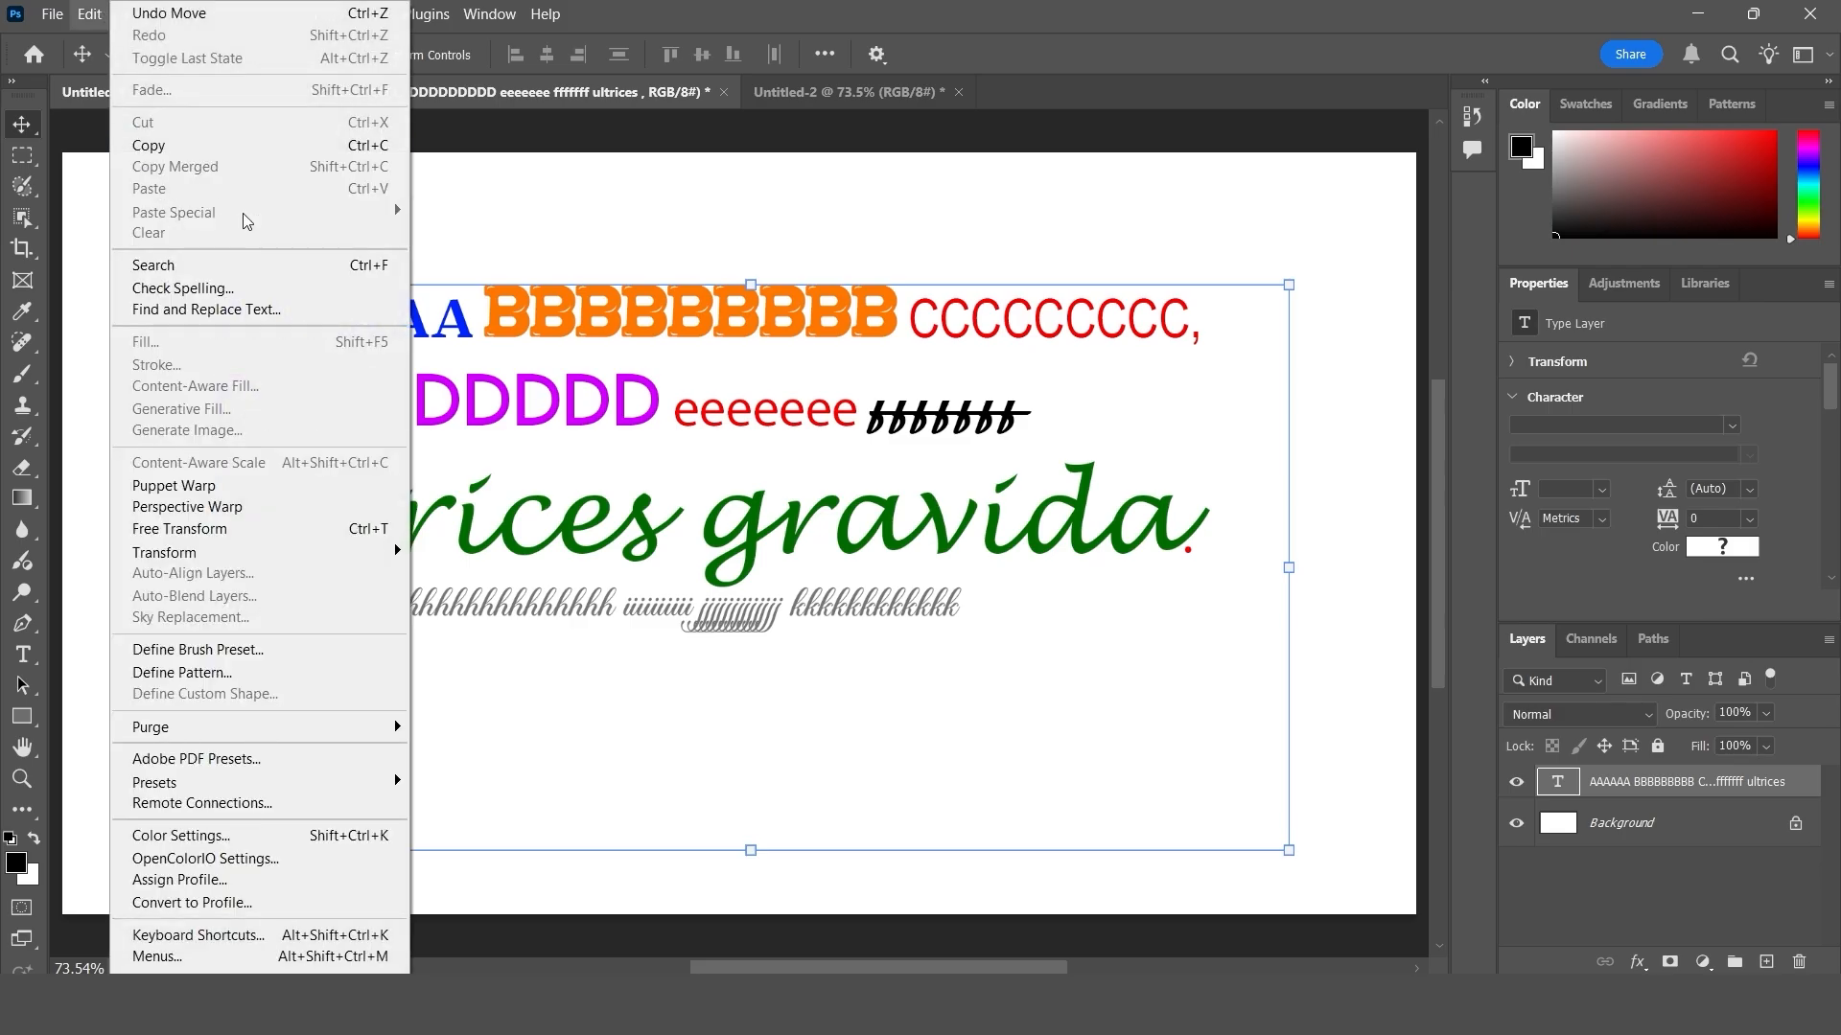
click(601, 379)
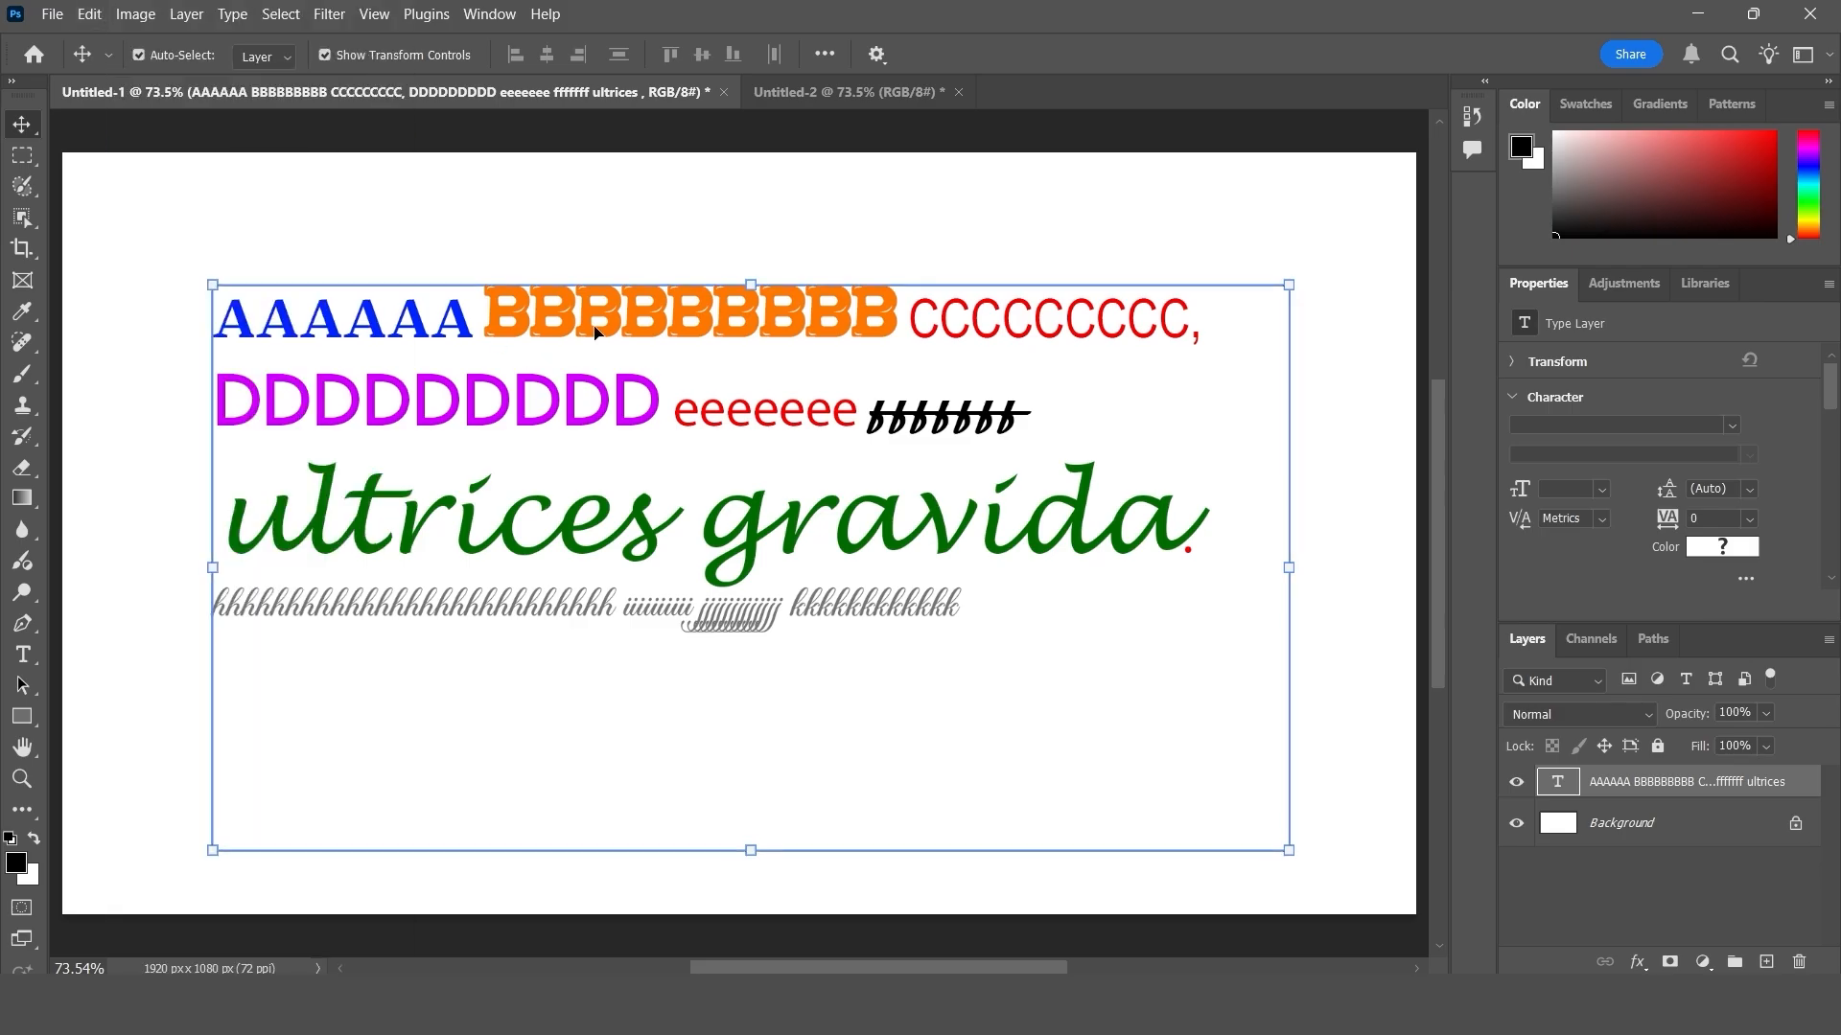
mouse_move(599, 330)
mouse_down()
mouse_move(580, 327)
mouse_move(587, 341)
mouse_up()
key(ctrl+z)
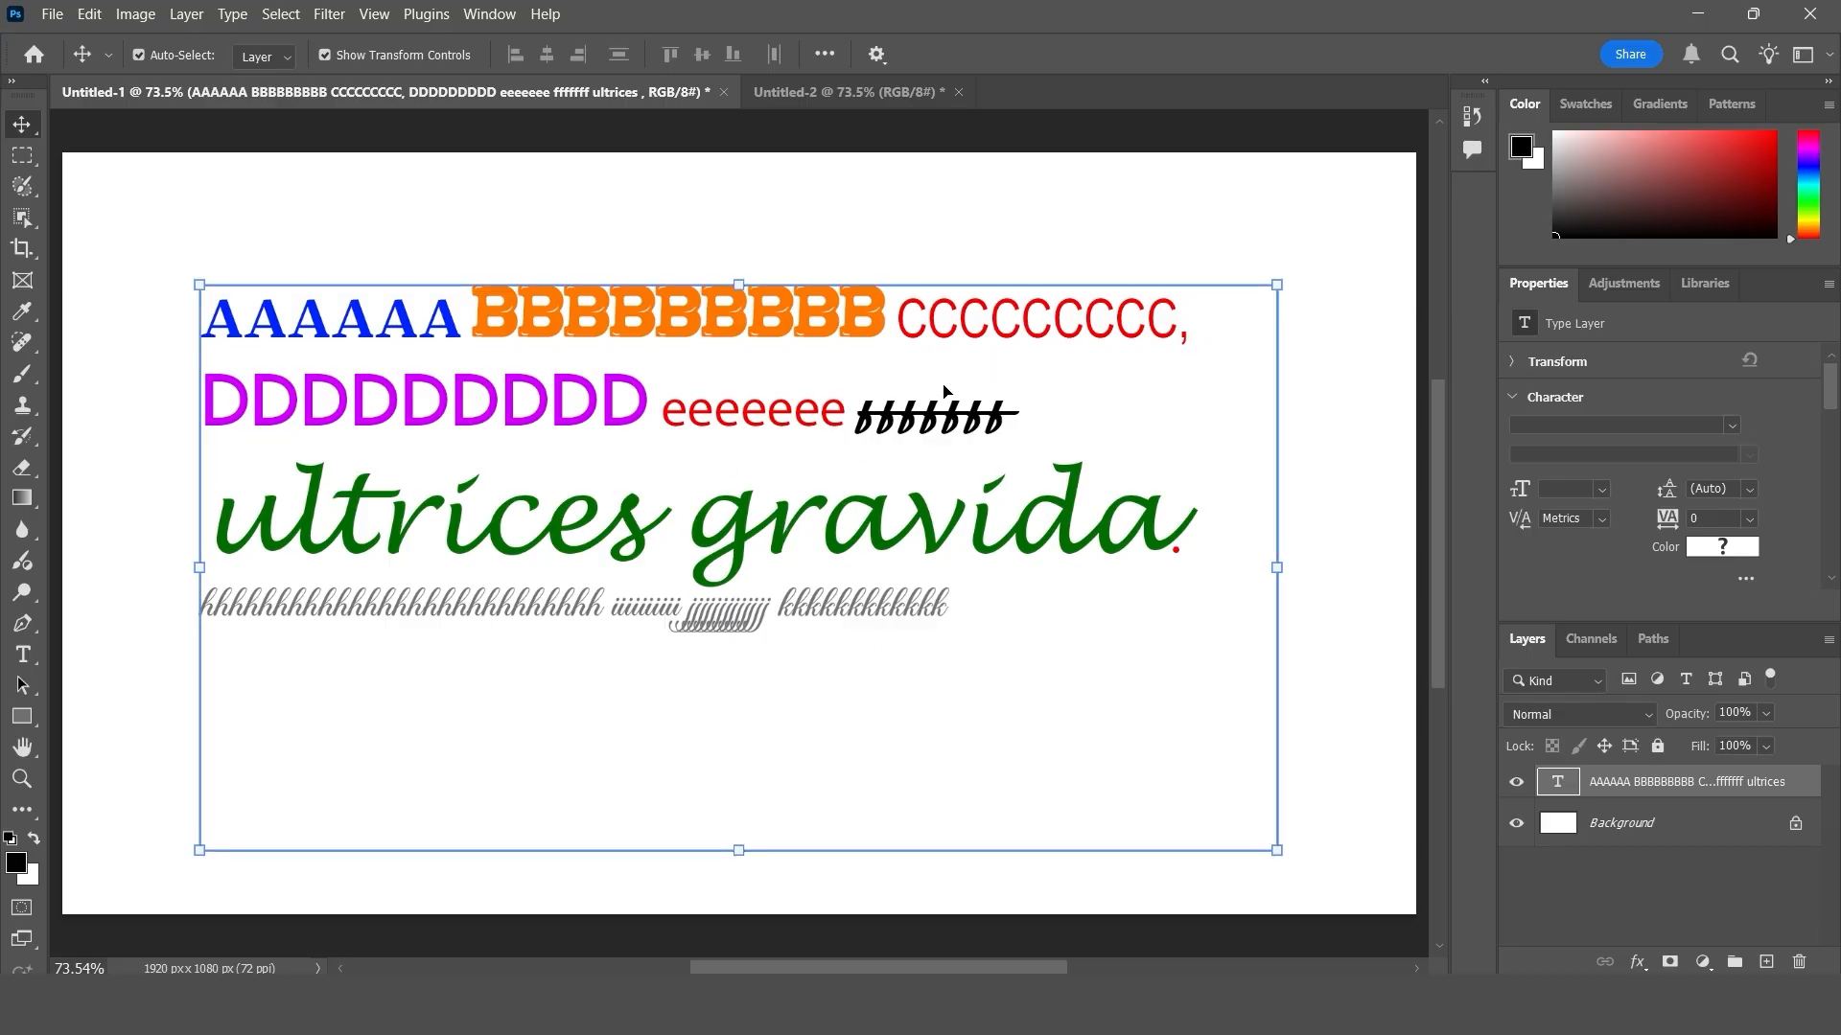
- Copy all of the text in the multi-font text block and switch to the blank Untitled-2 document
click(29, 656)
click(580, 594)
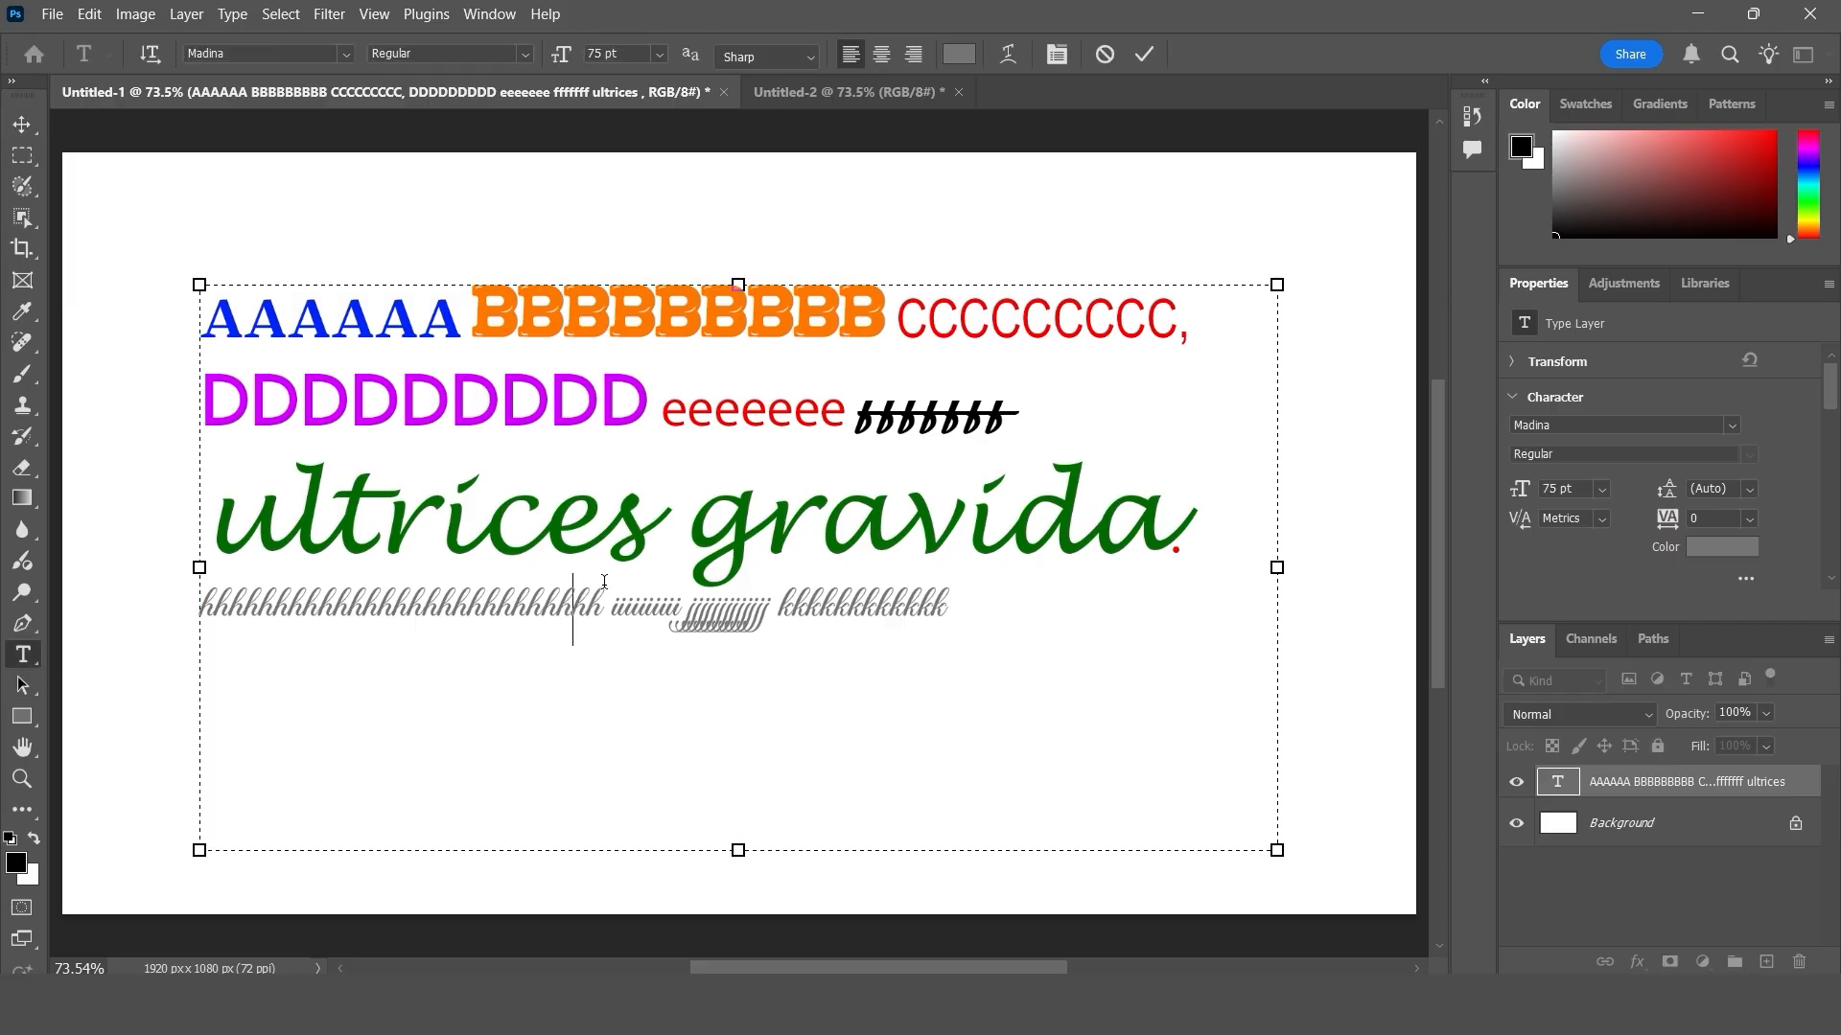
key(ctrl+a)
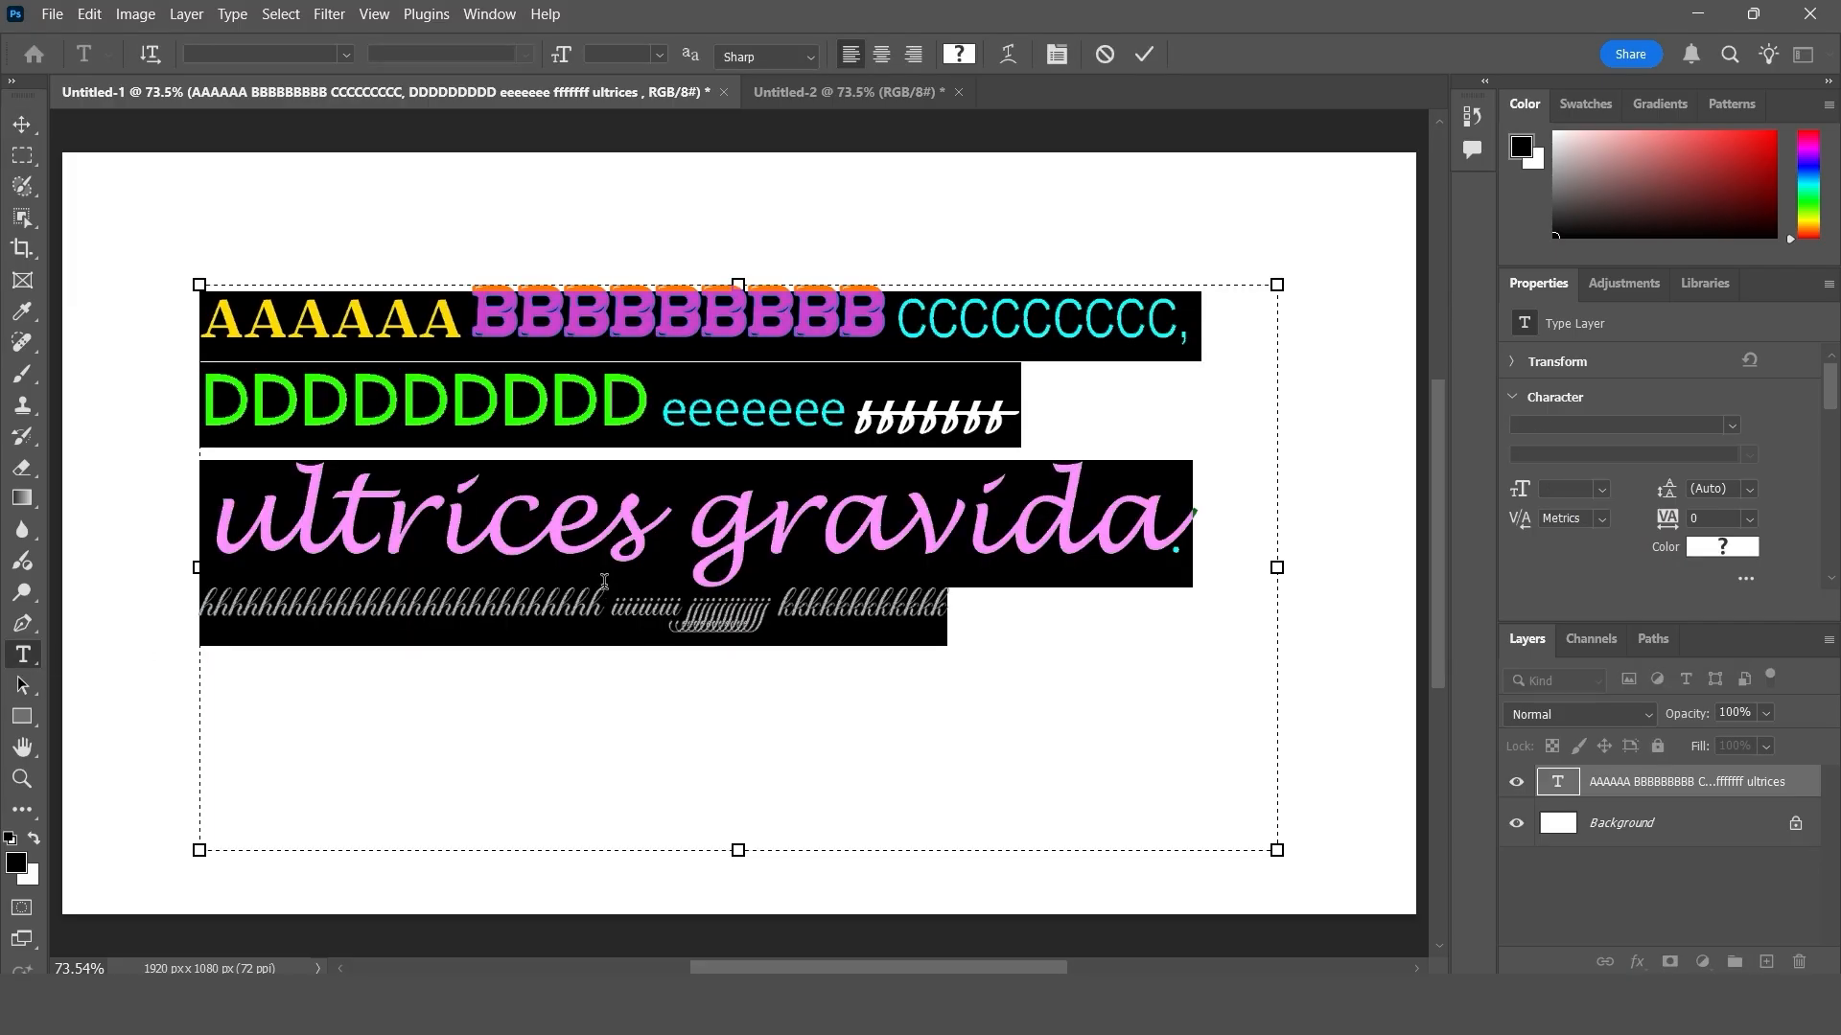
click(89, 15)
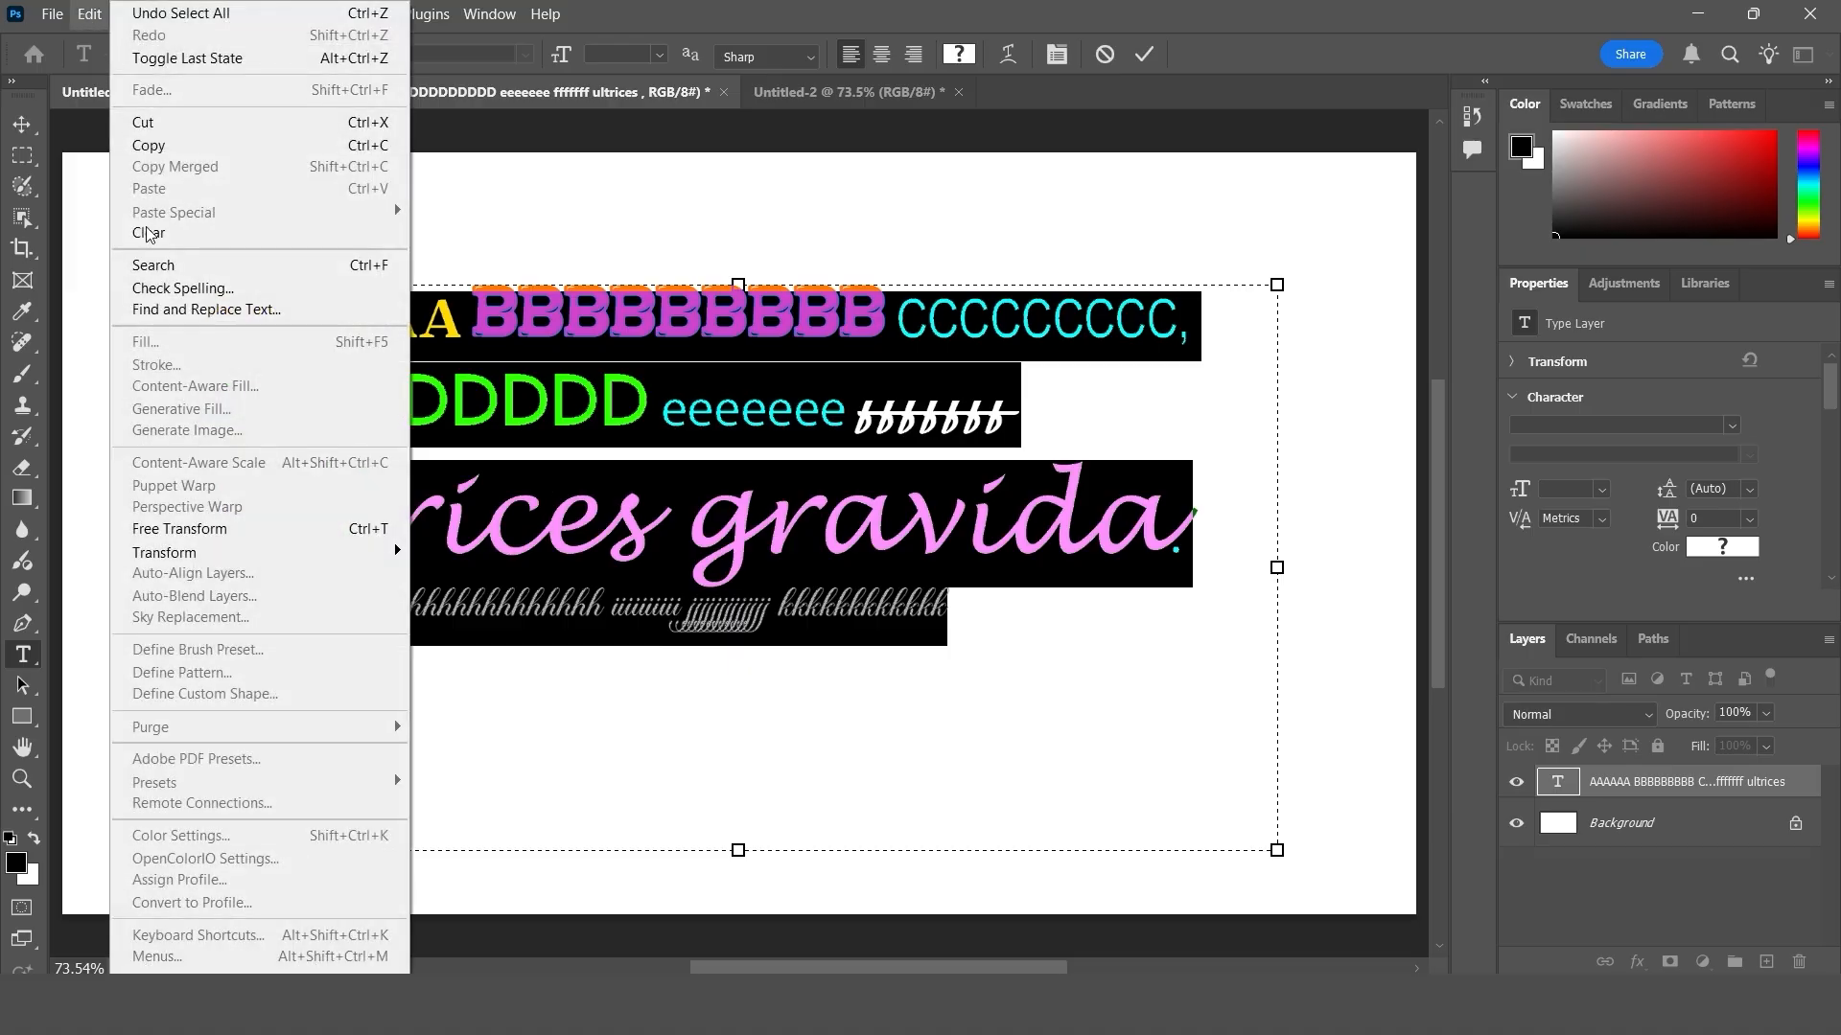
click(185, 156)
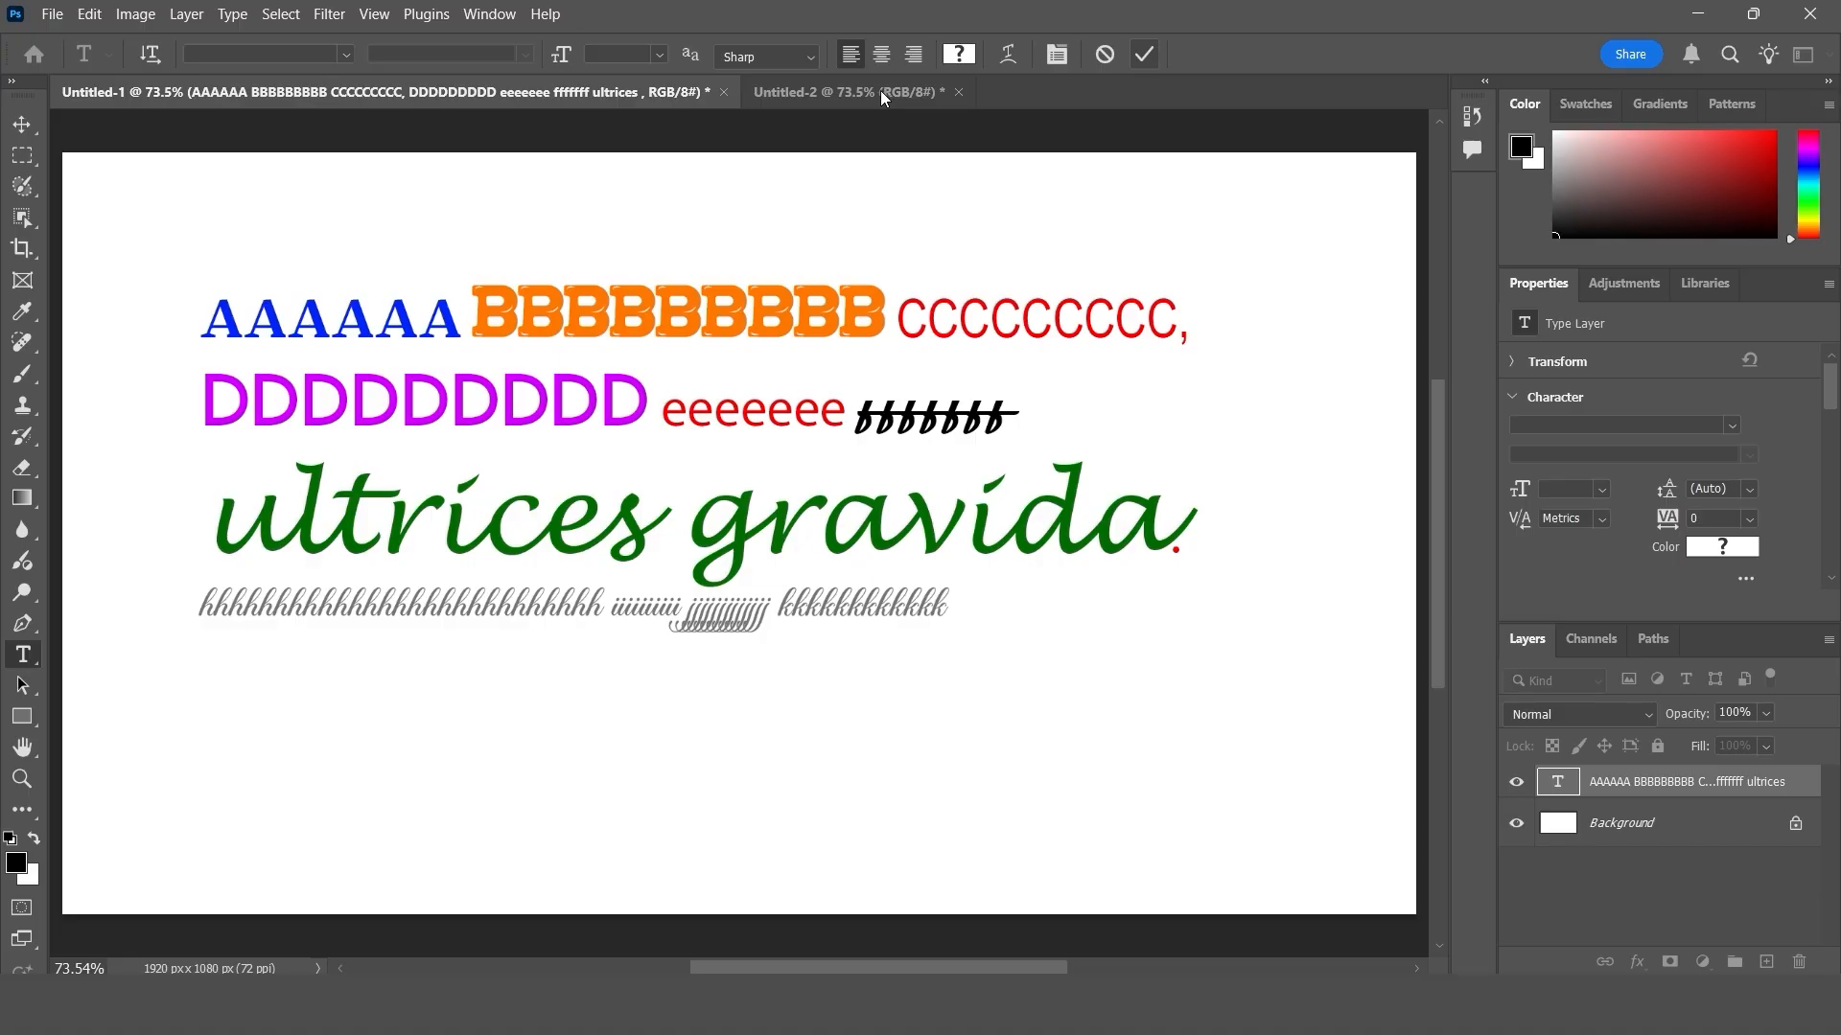
click(888, 92)
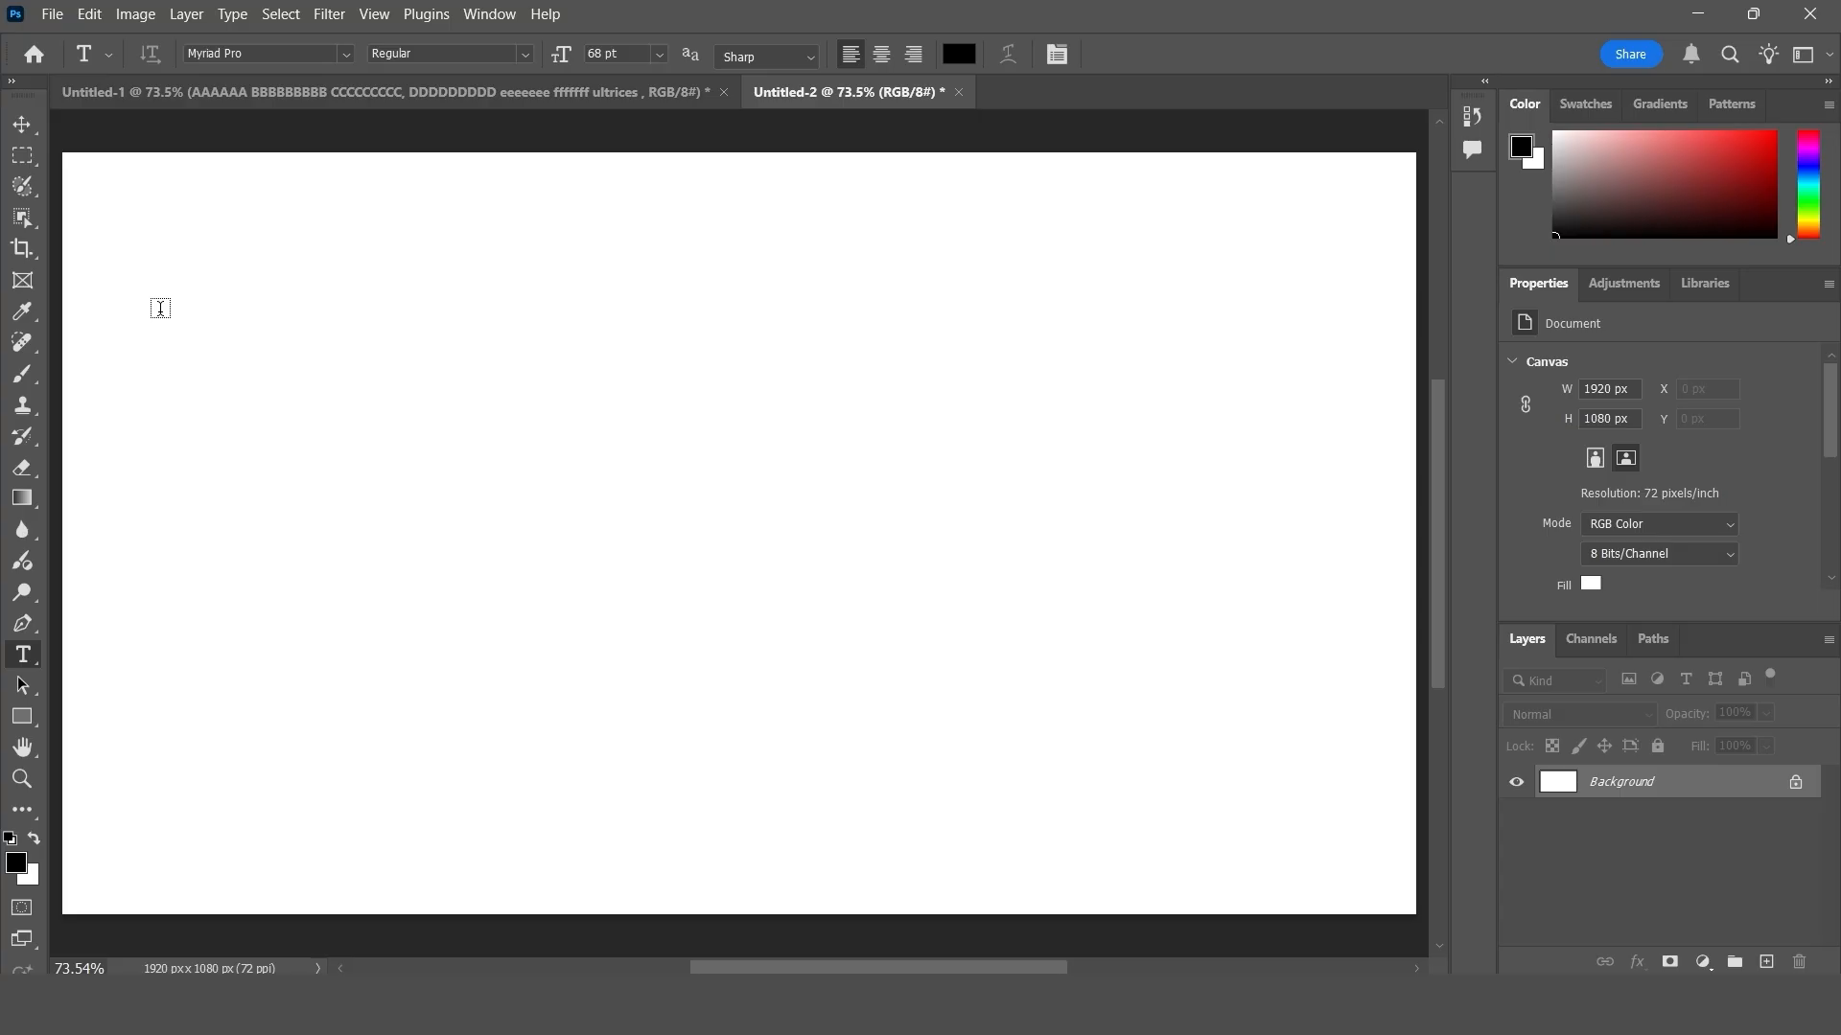
- Draw a paragraph text box in Untitled-2 and replace its placeholder with the copied text using the regular Paste
drag(161, 308, 1114, 684)
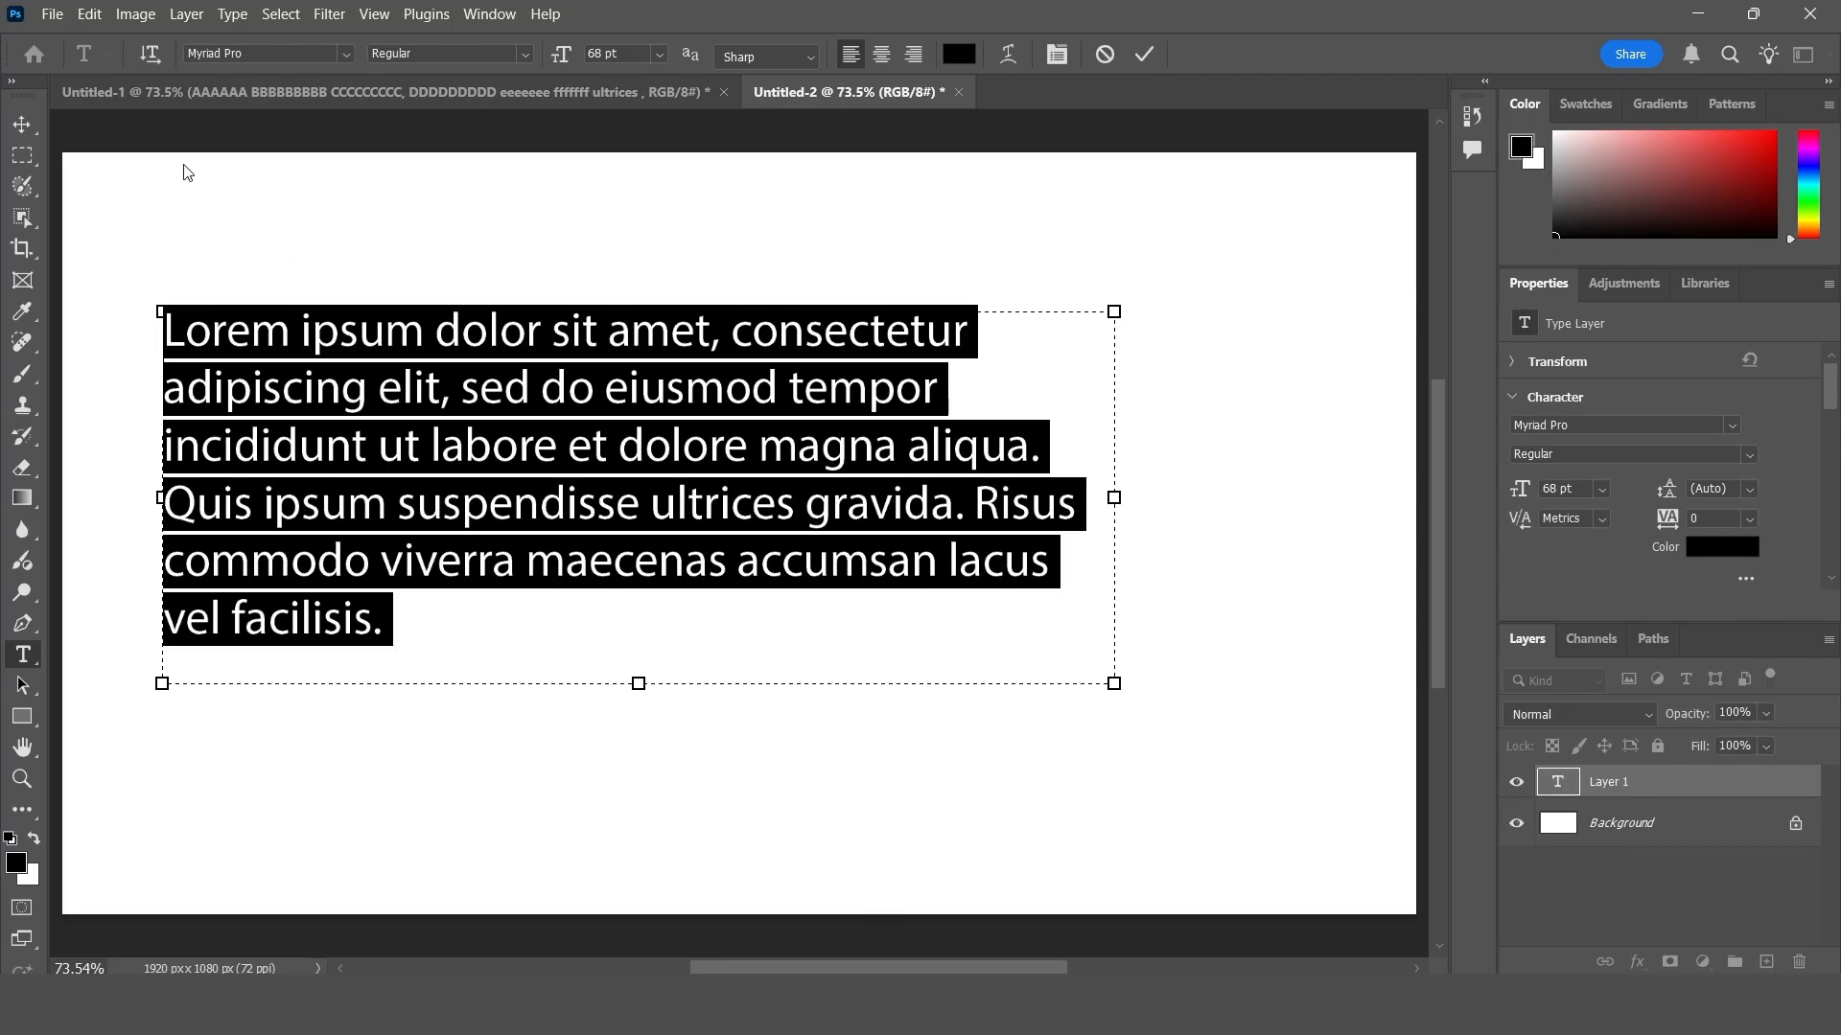
click(89, 13)
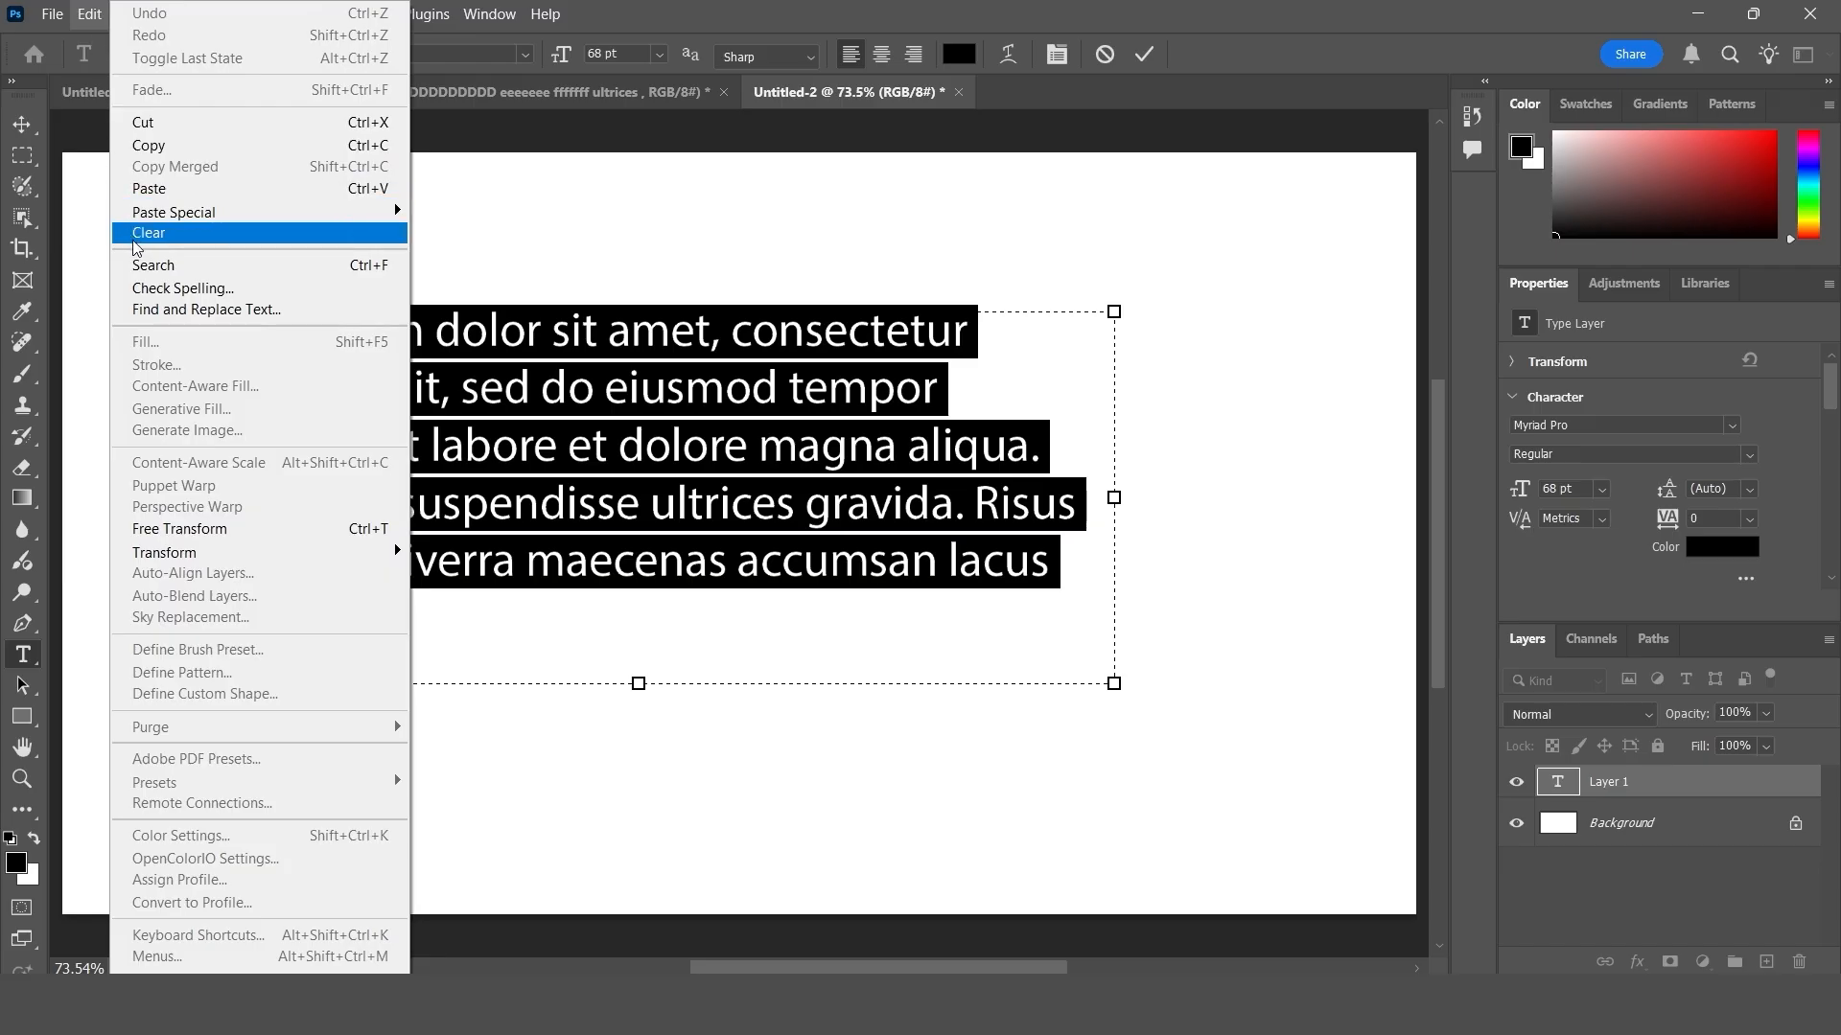
click(175, 192)
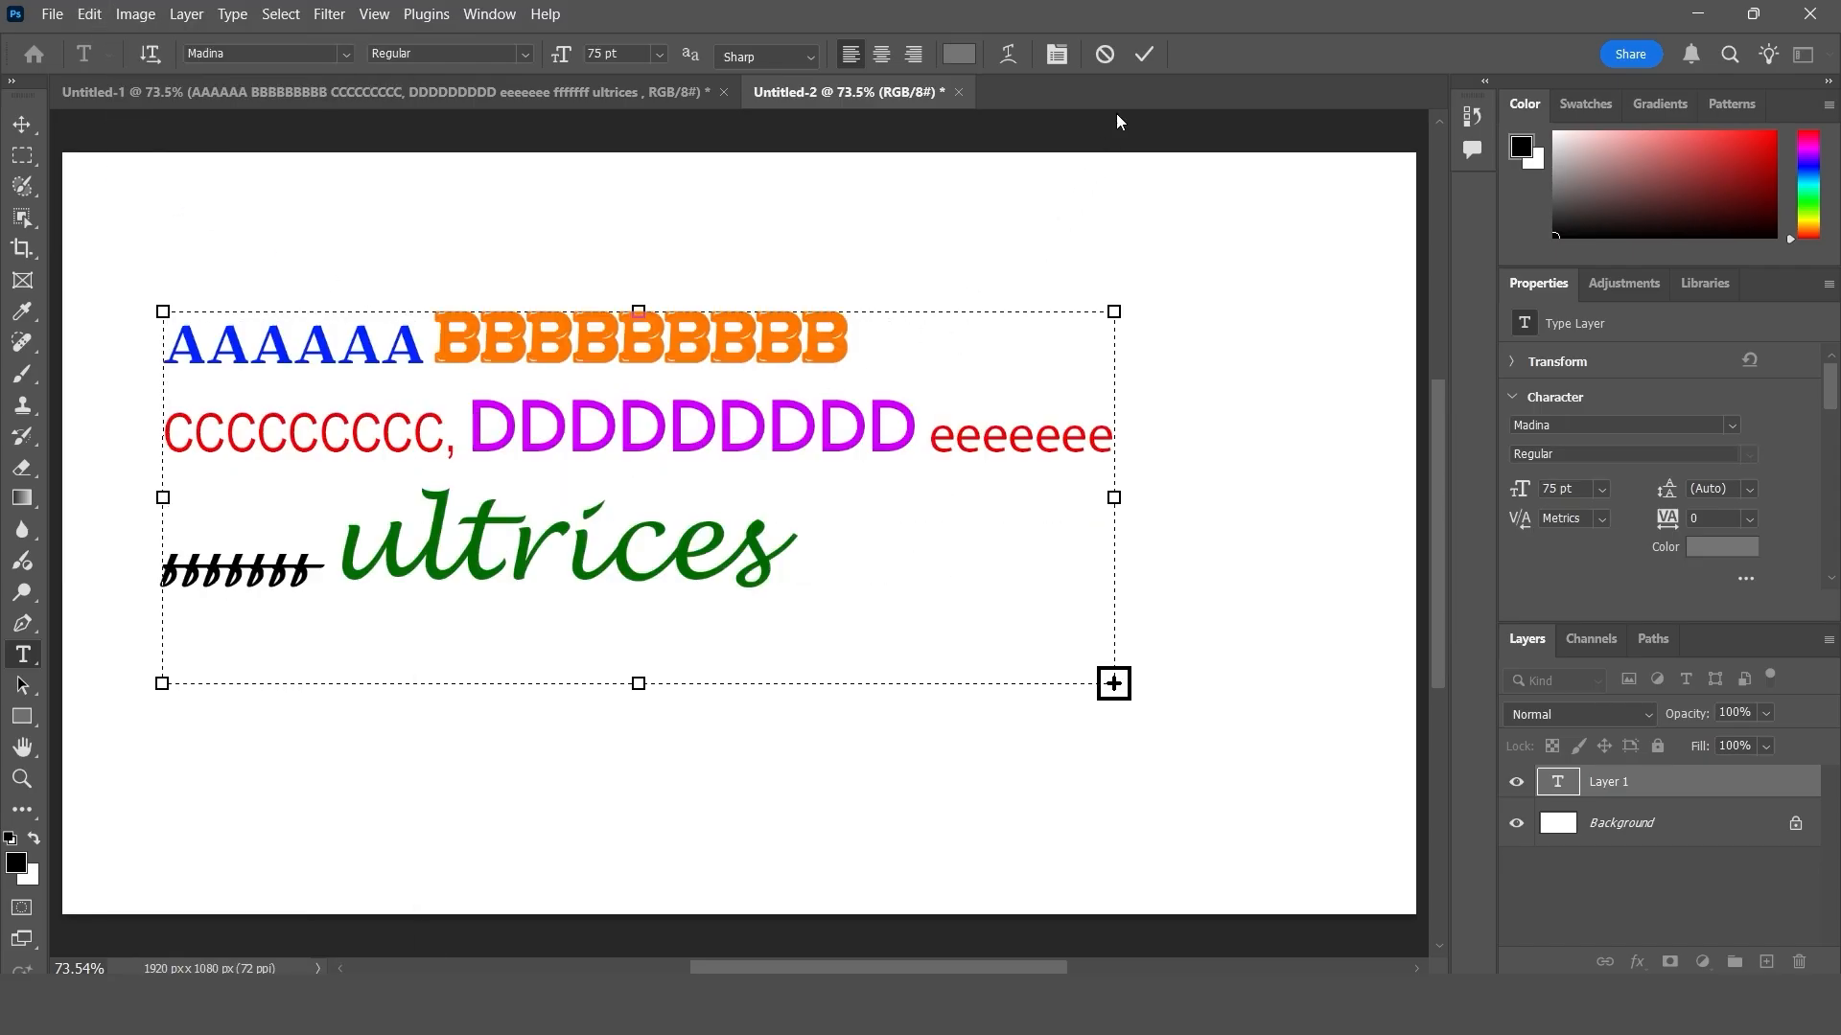
click(1143, 53)
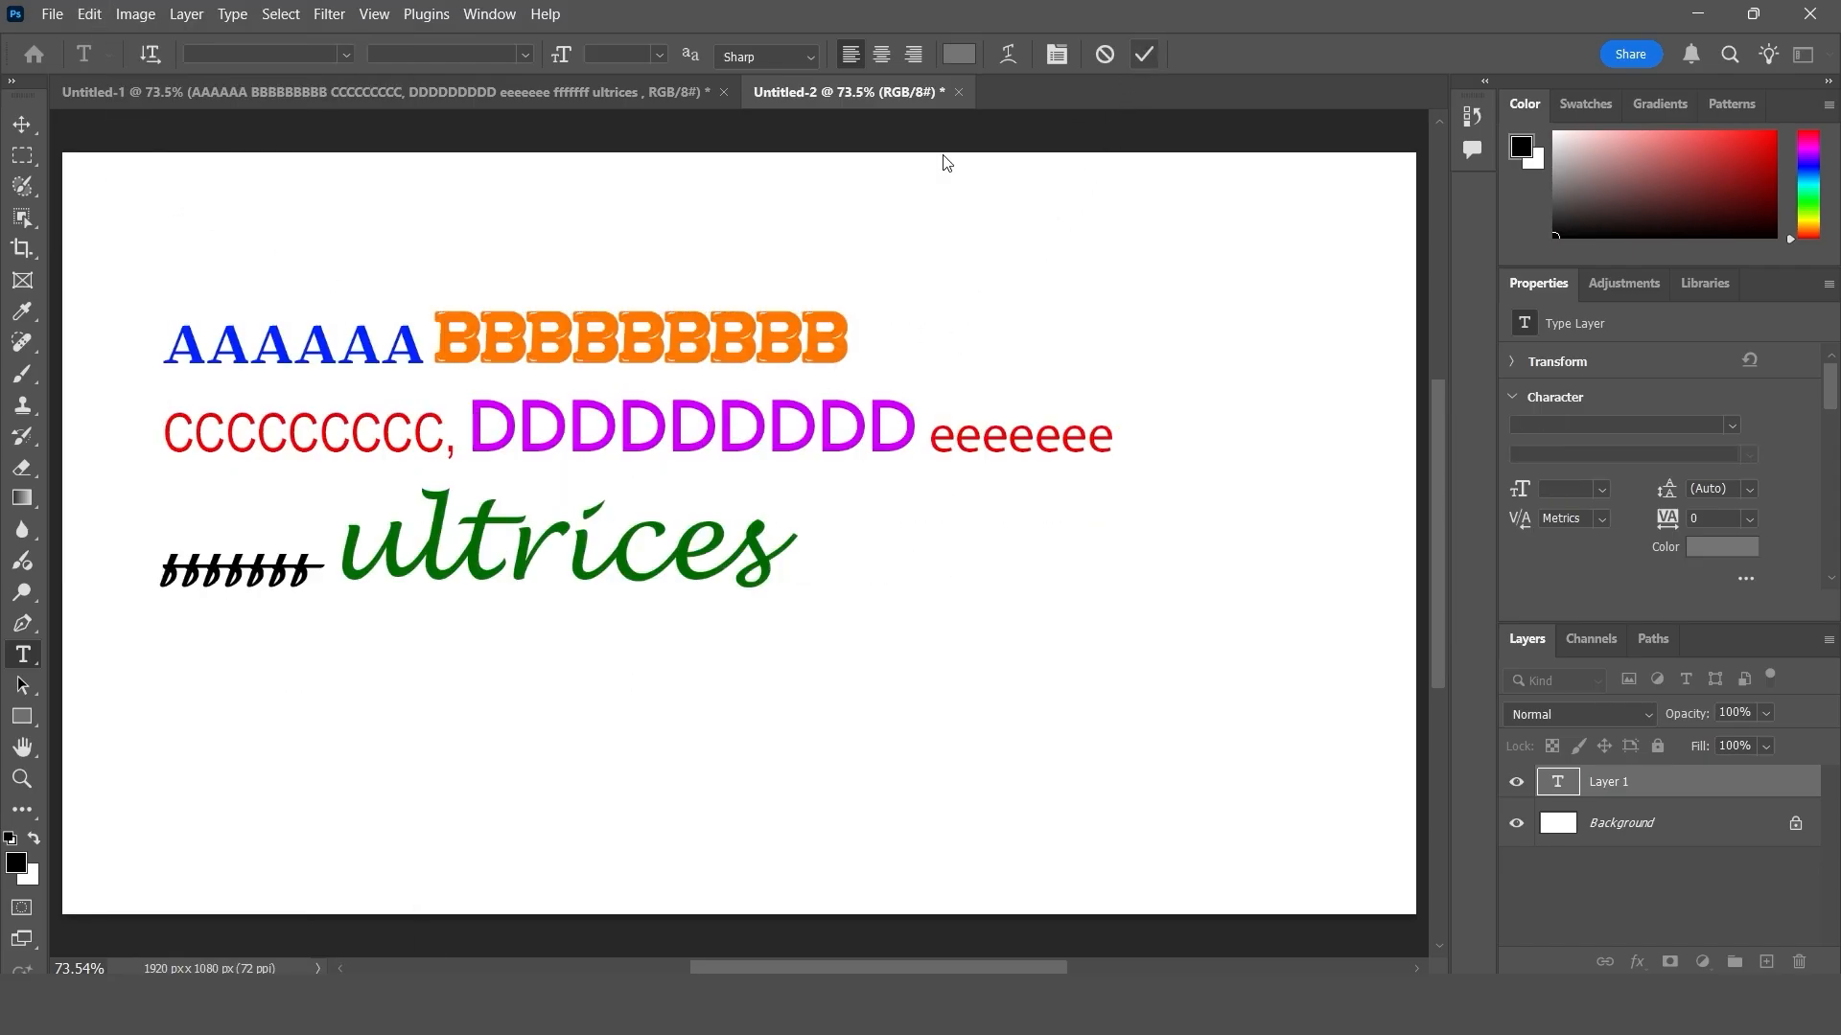
- Compare the pasted text with the original, delete the pasted text layer from Untitled-2 and return to Untitled-1
click(428, 104)
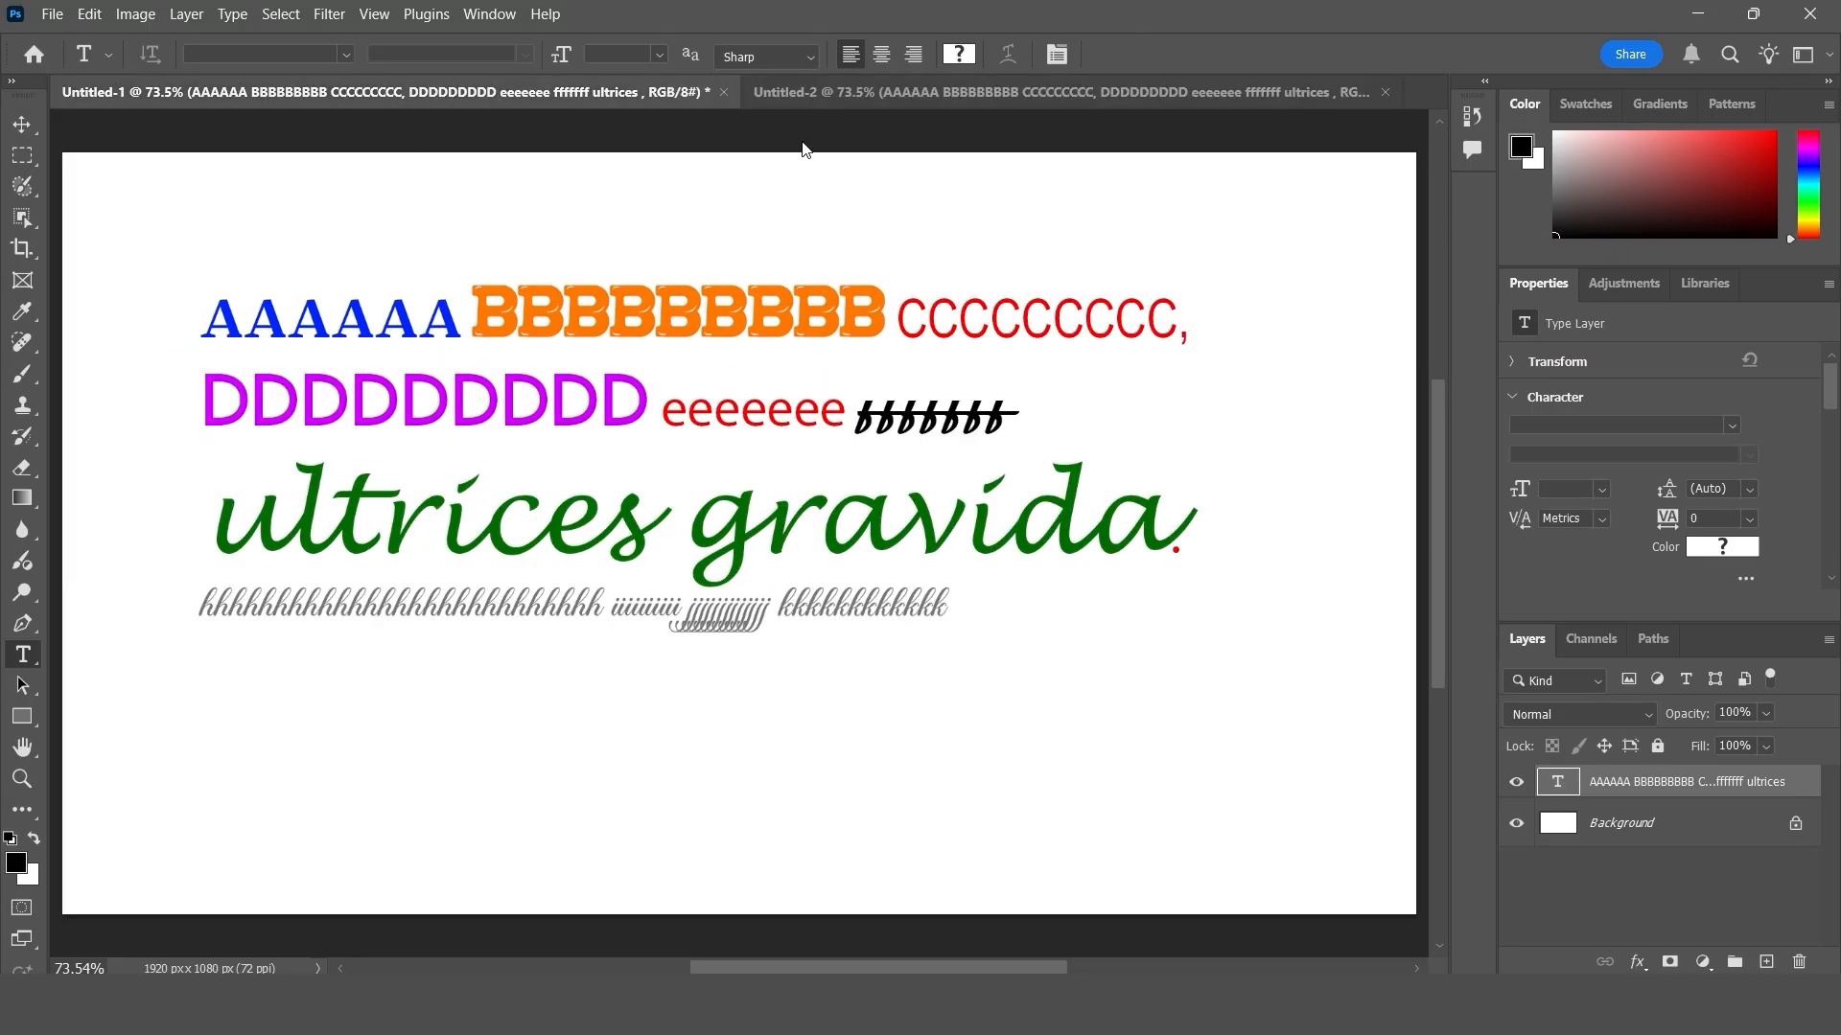
click(843, 96)
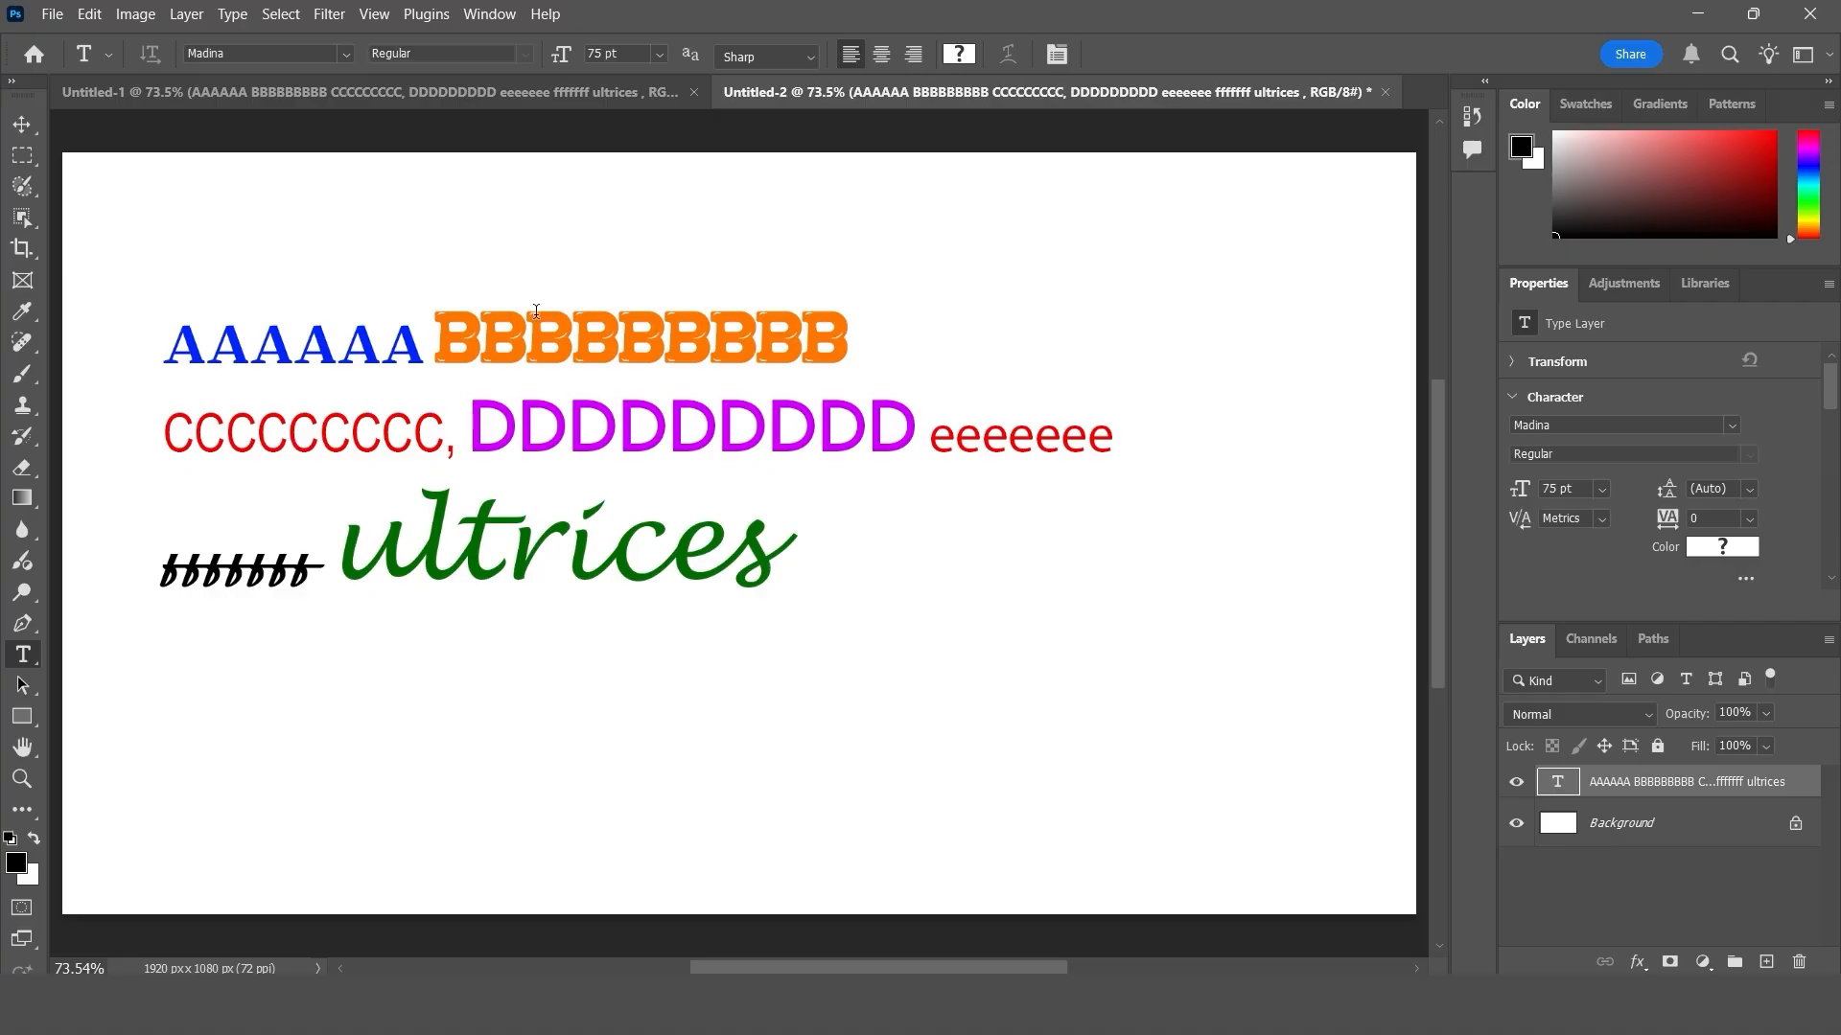
key(Delete)
click(392, 96)
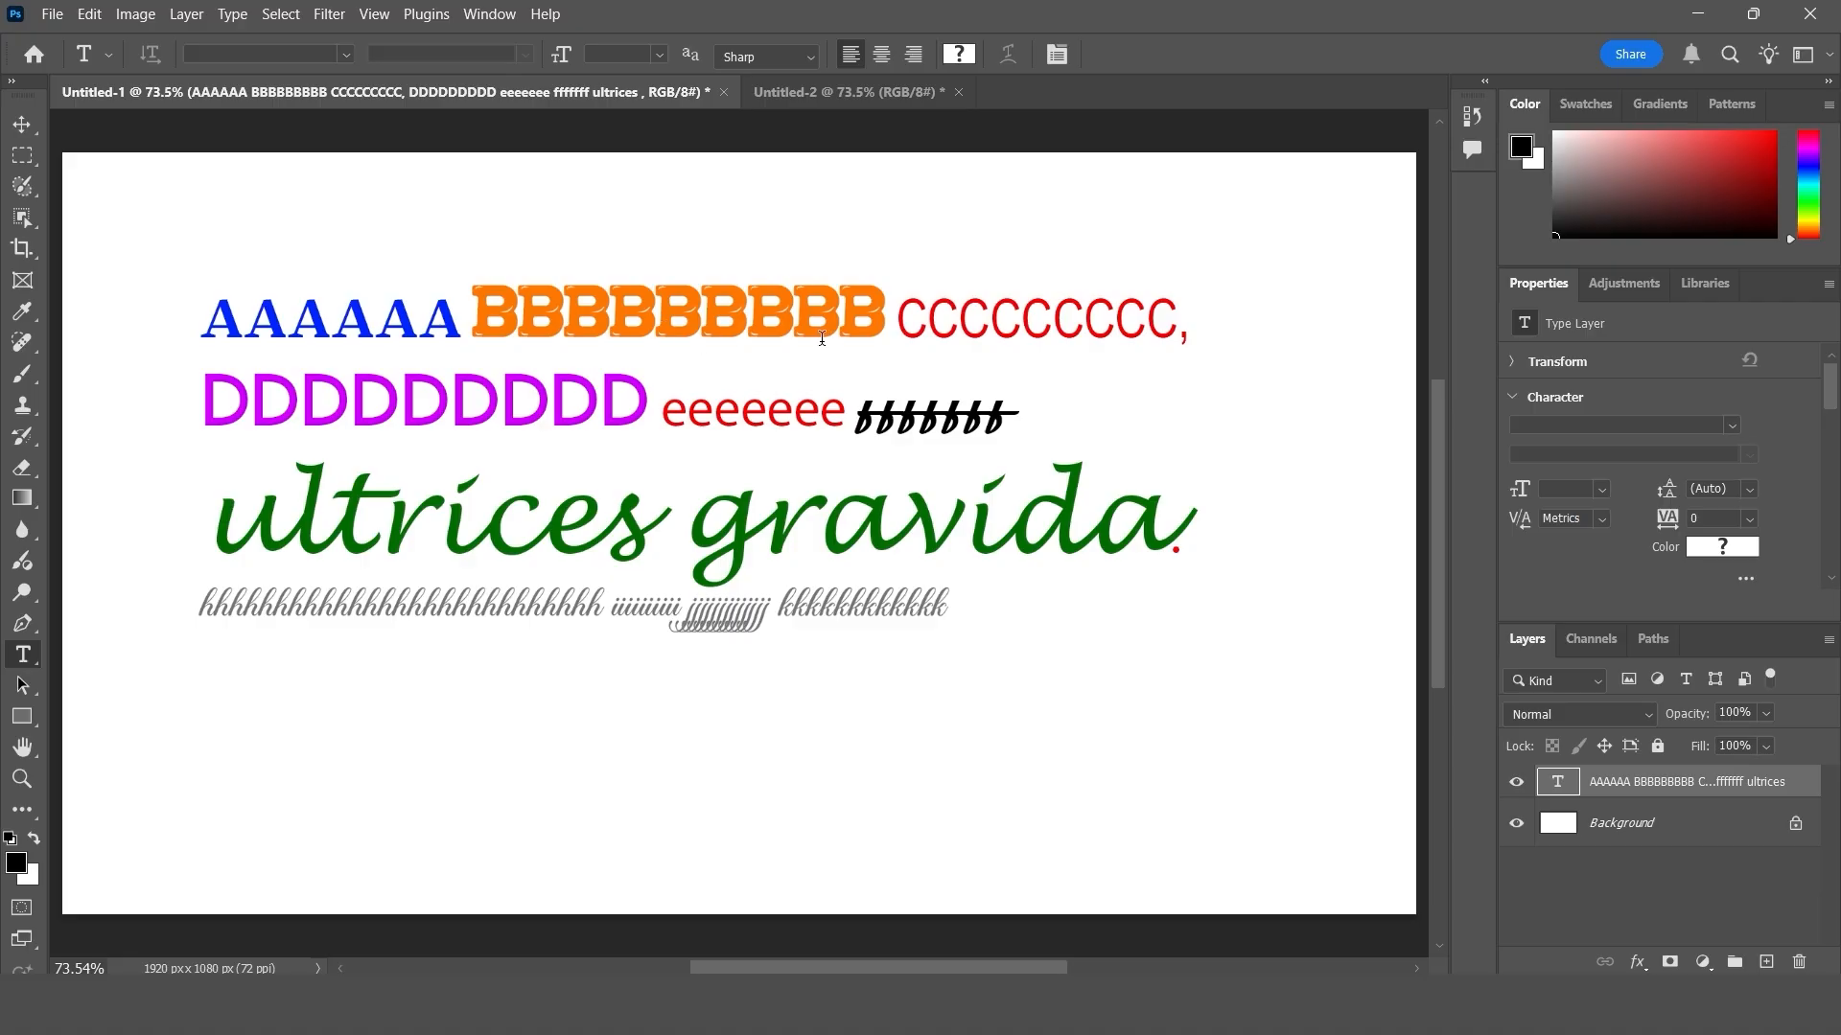
click(526, 312)
drag(472, 311, 896, 299)
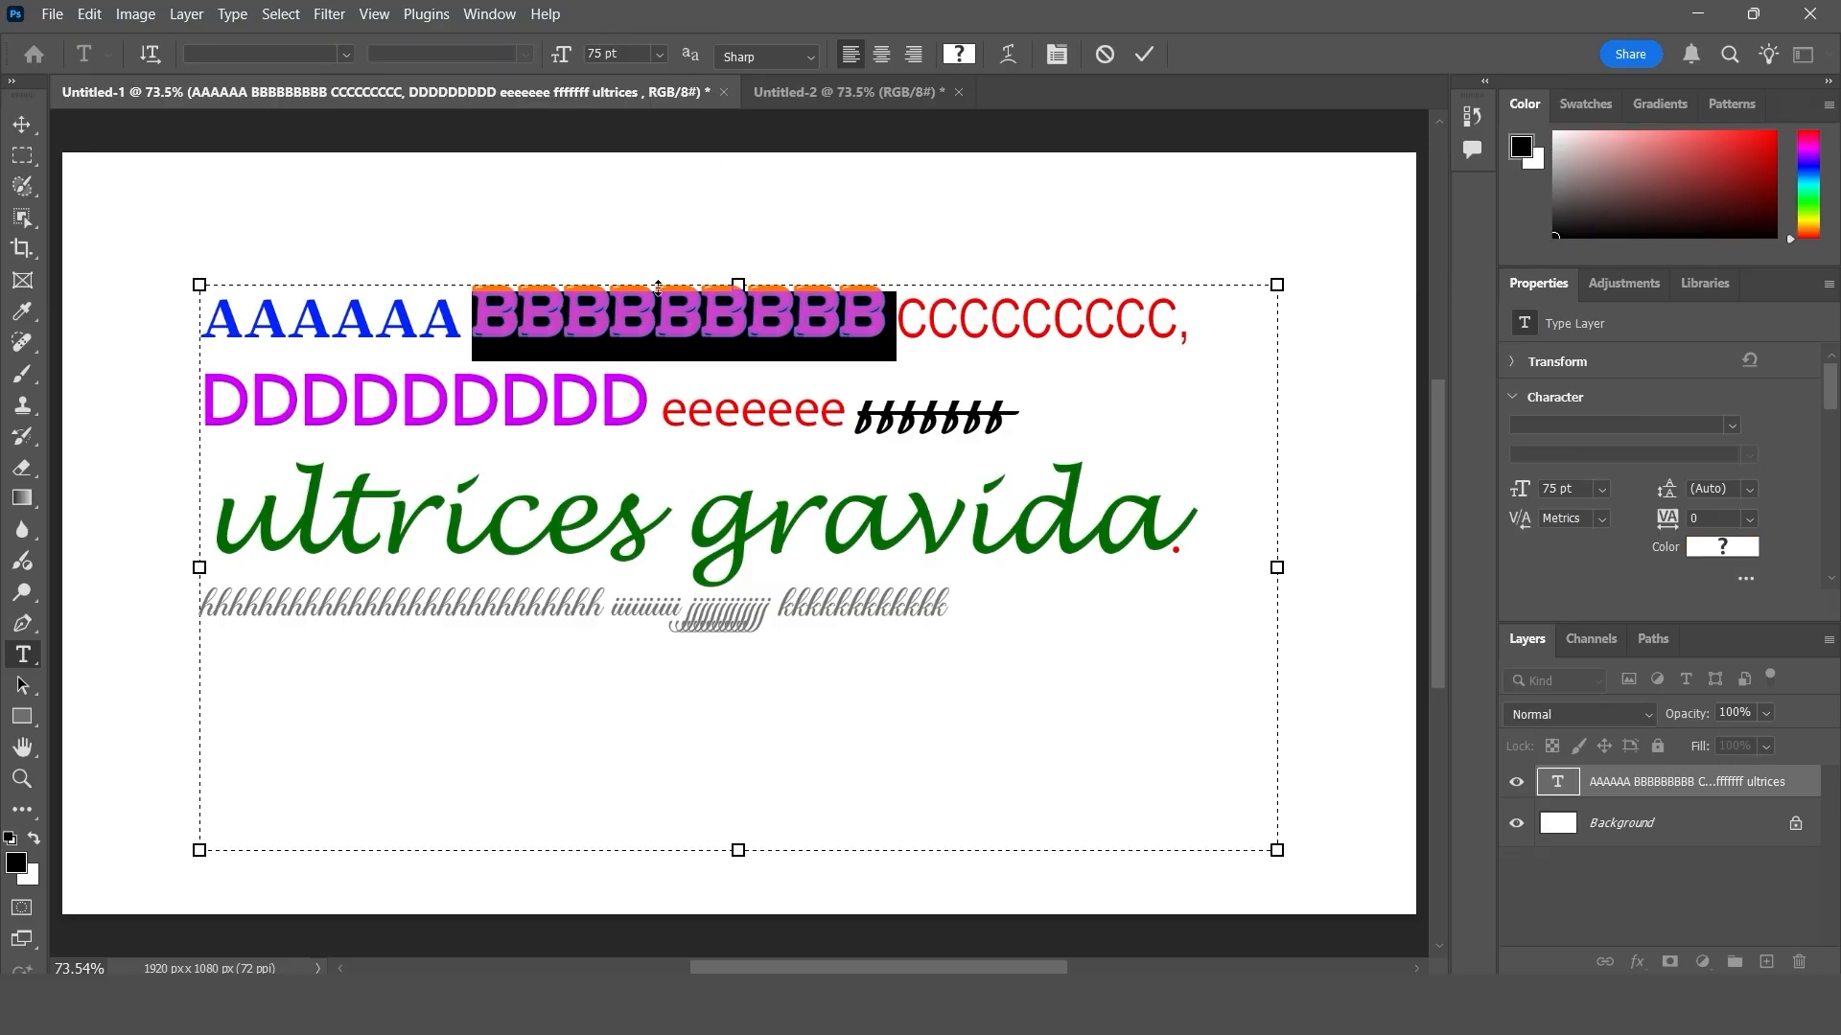
click(1103, 55)
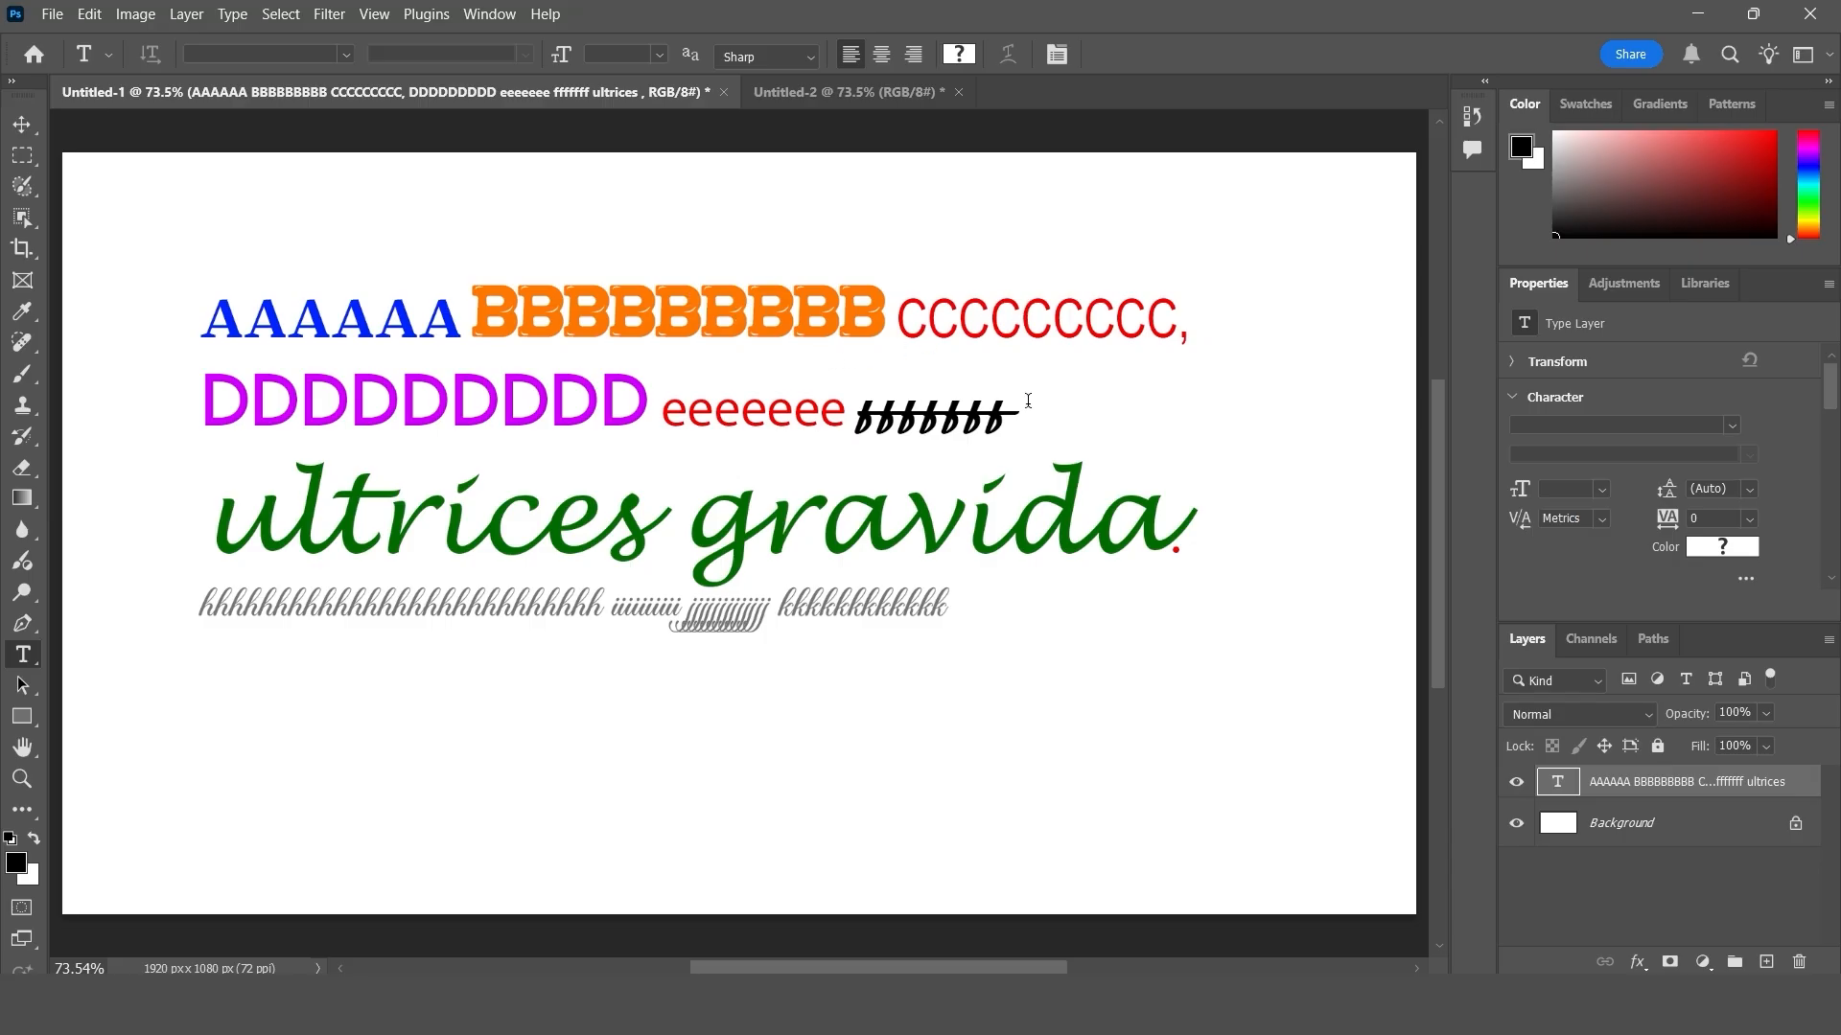
- In Untitled-1, copy all of the multi-font text block's text and switch to the blank Untitled-2
click(821, 414)
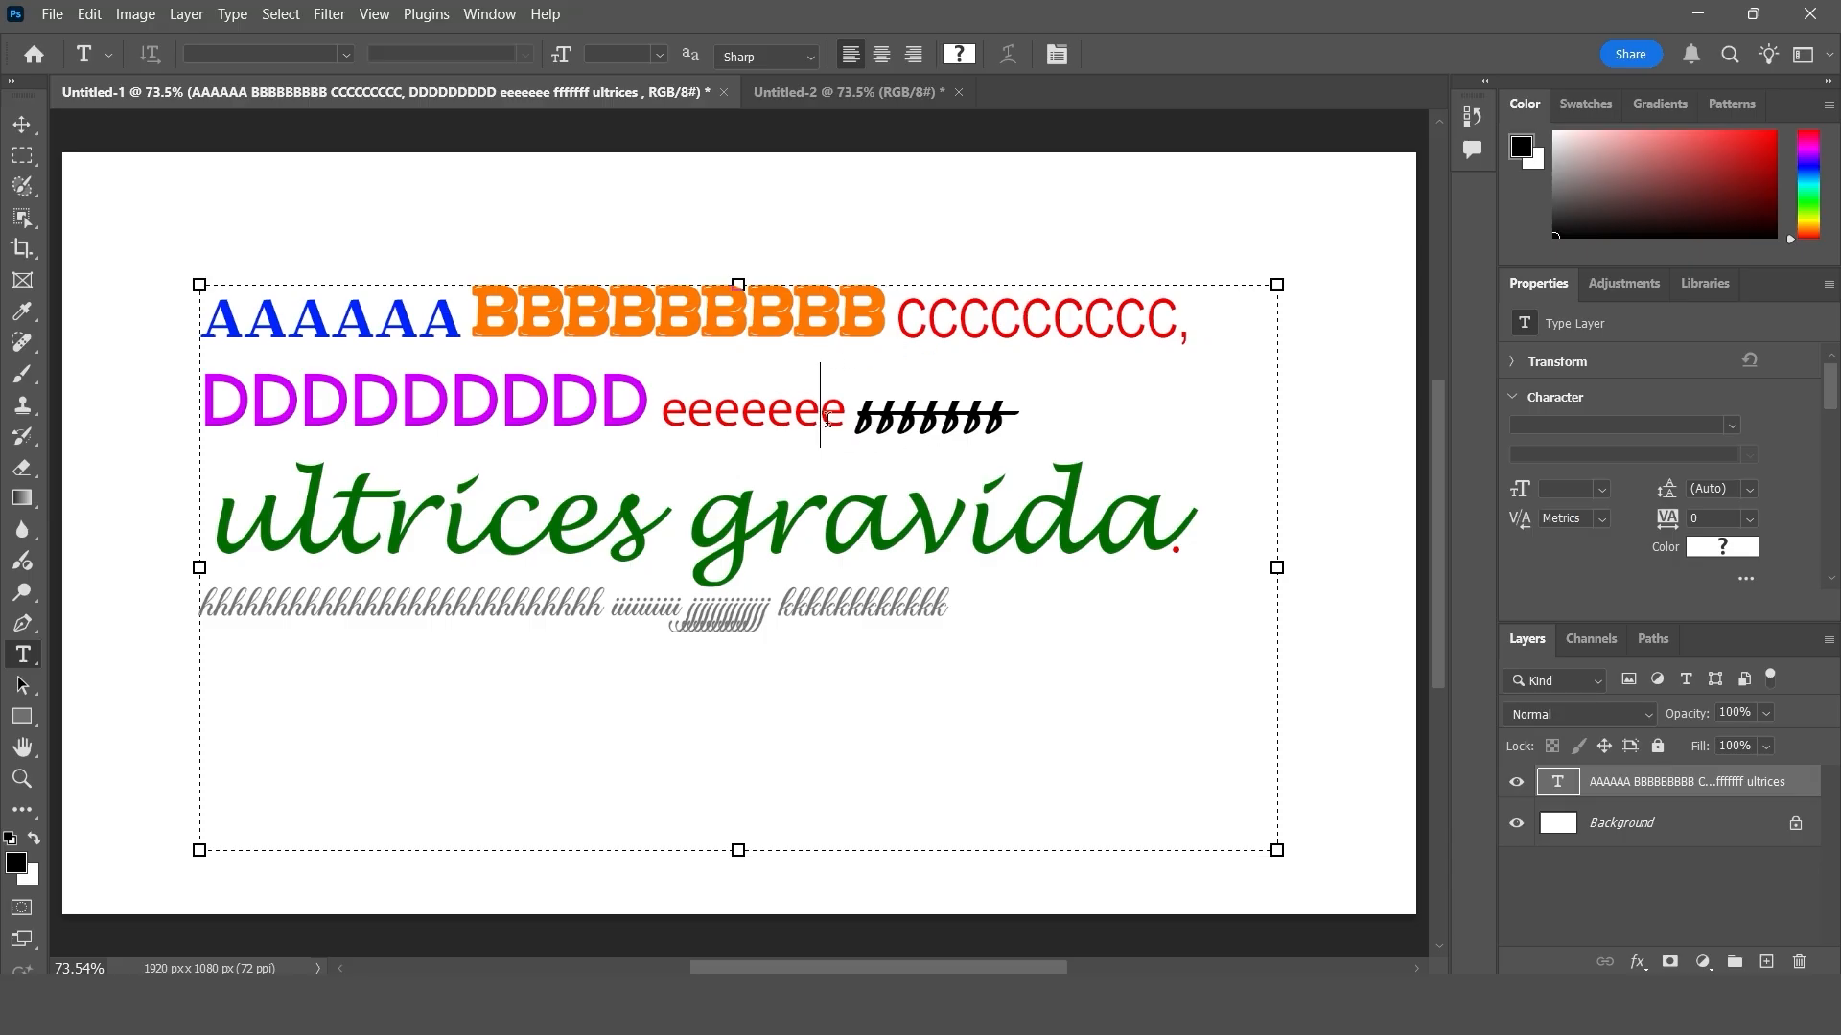
drag(963, 614, 157, 280)
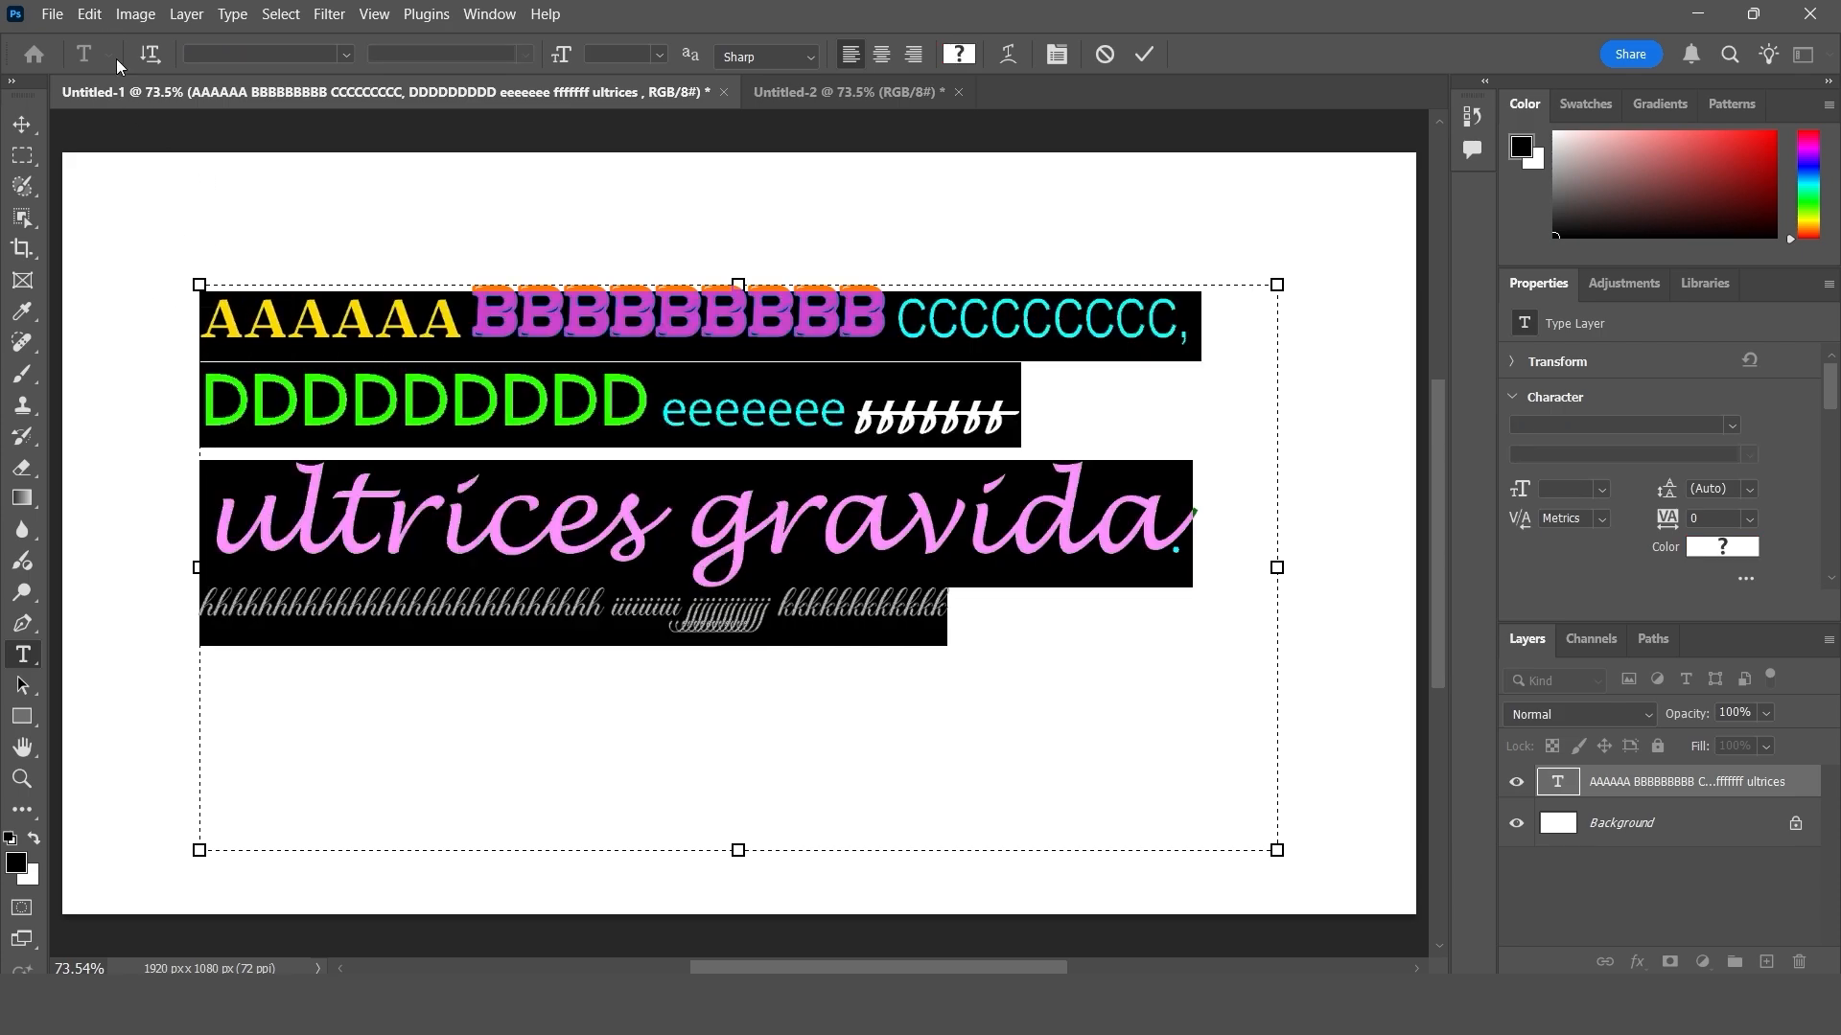
click(90, 15)
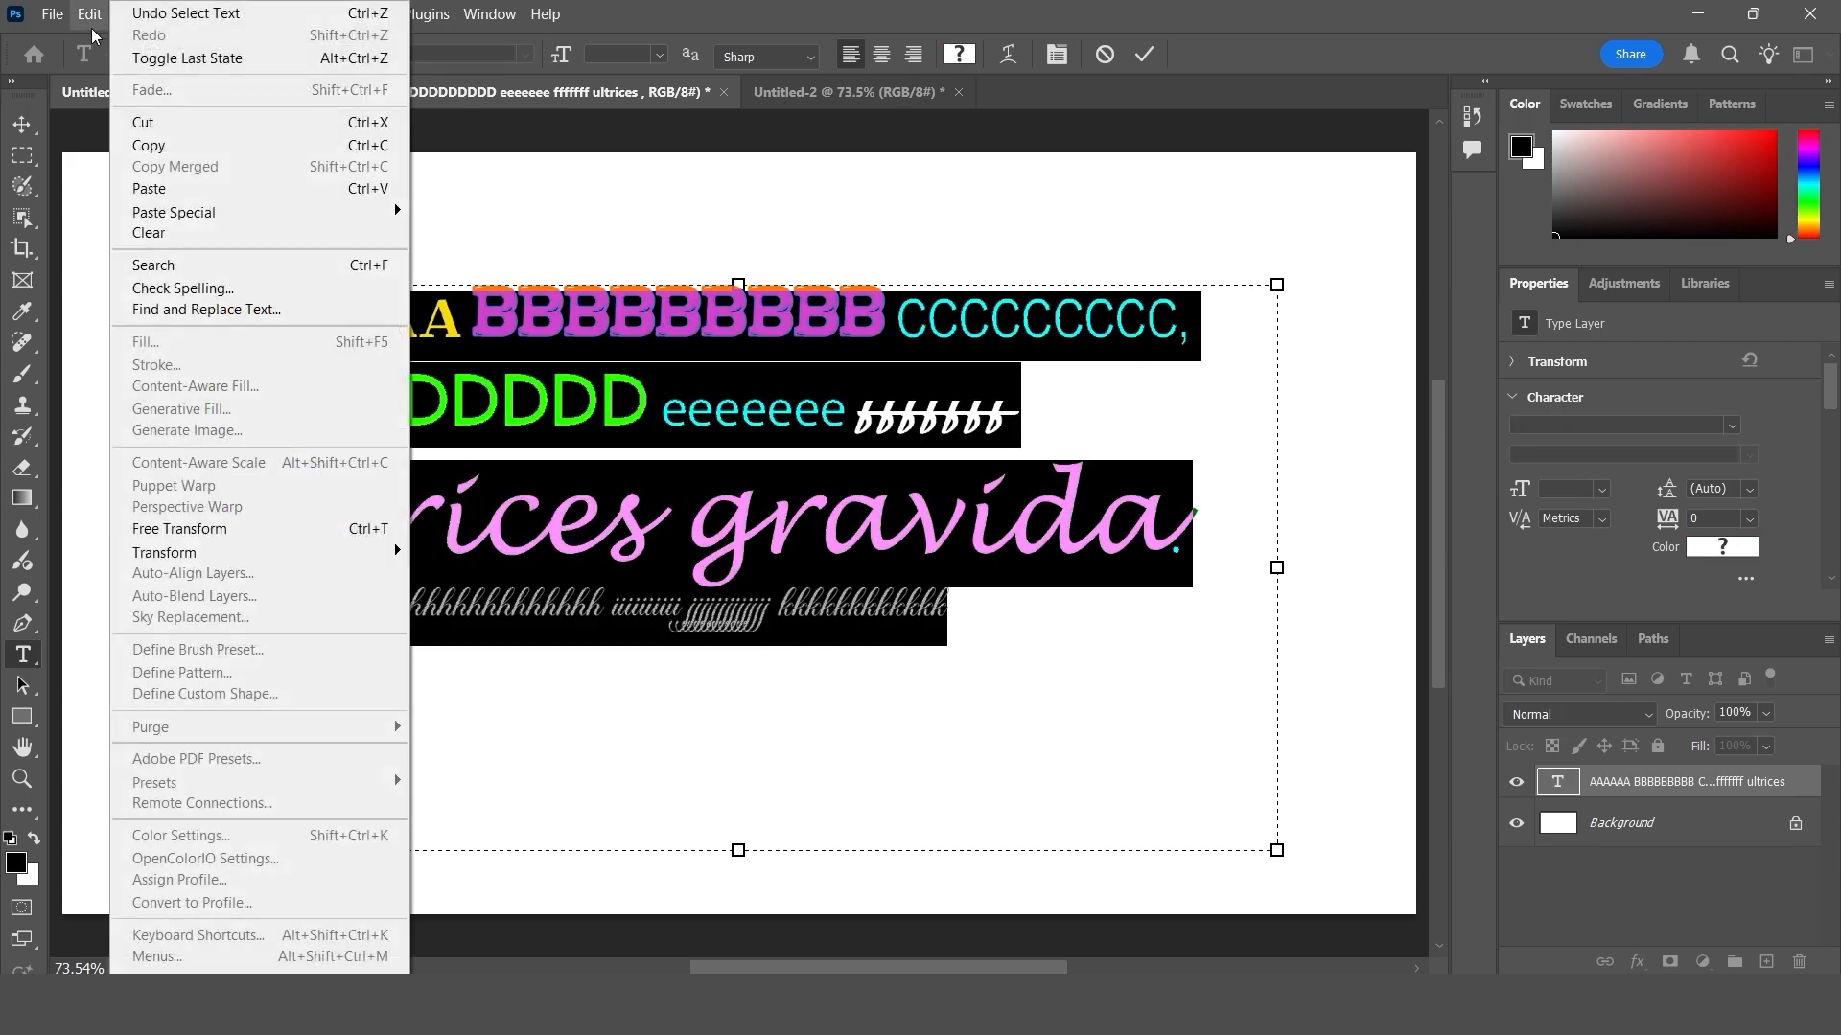
click(161, 149)
click(1143, 54)
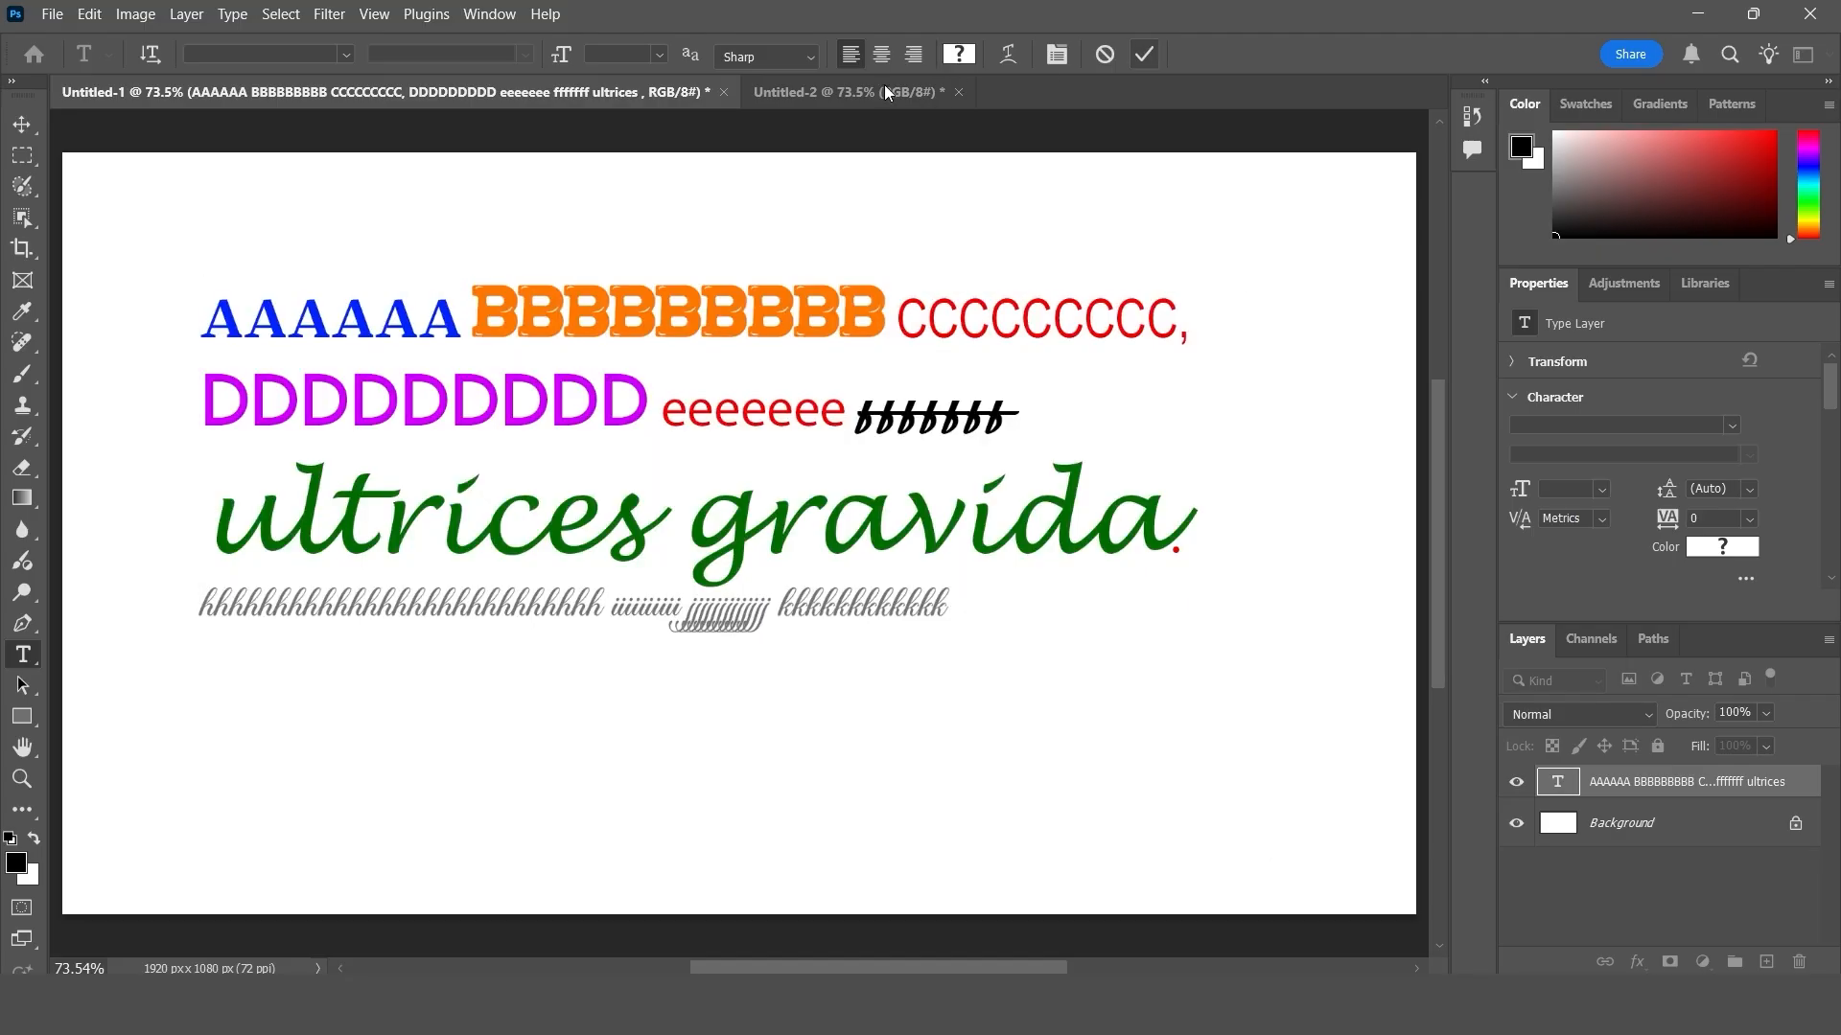
click(871, 90)
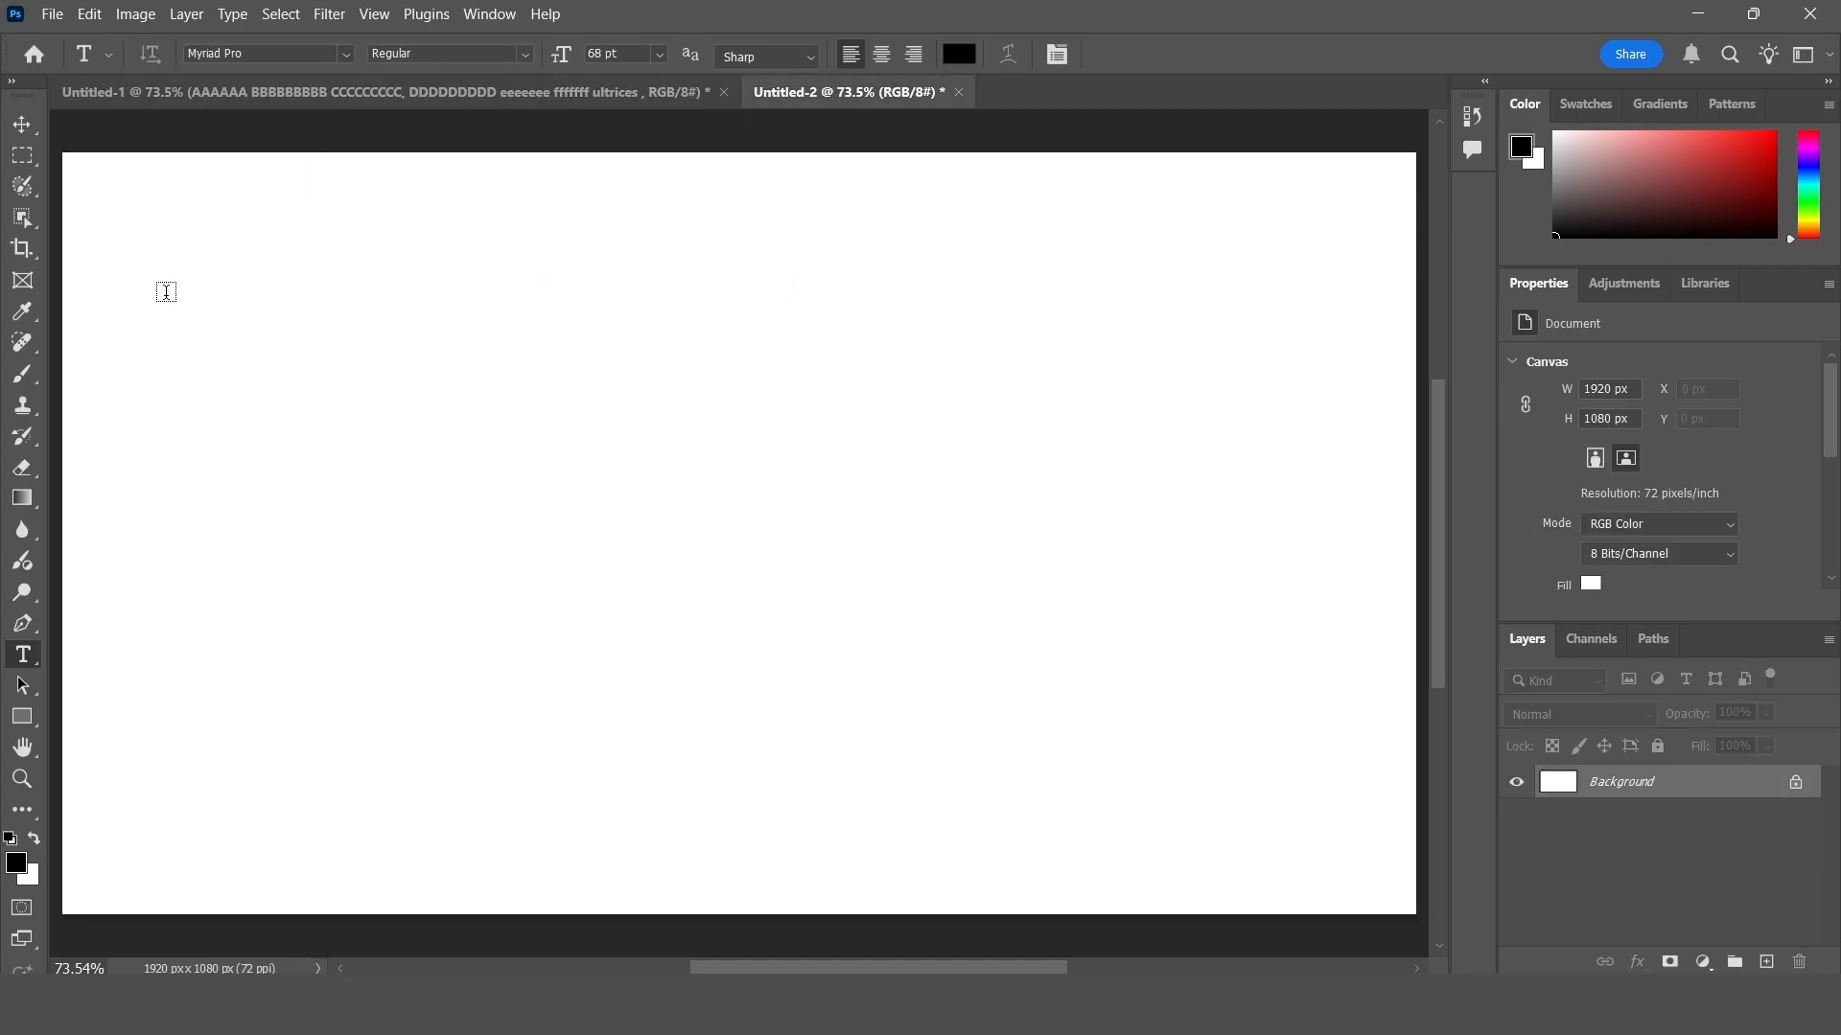
- Paste the copied text into a new paragraph text box with Paste without Formatting and move the block slightly down
mouse_move(167, 296)
mouse_down()
mouse_move(518, 497)
mouse_move(1197, 715)
mouse_up()
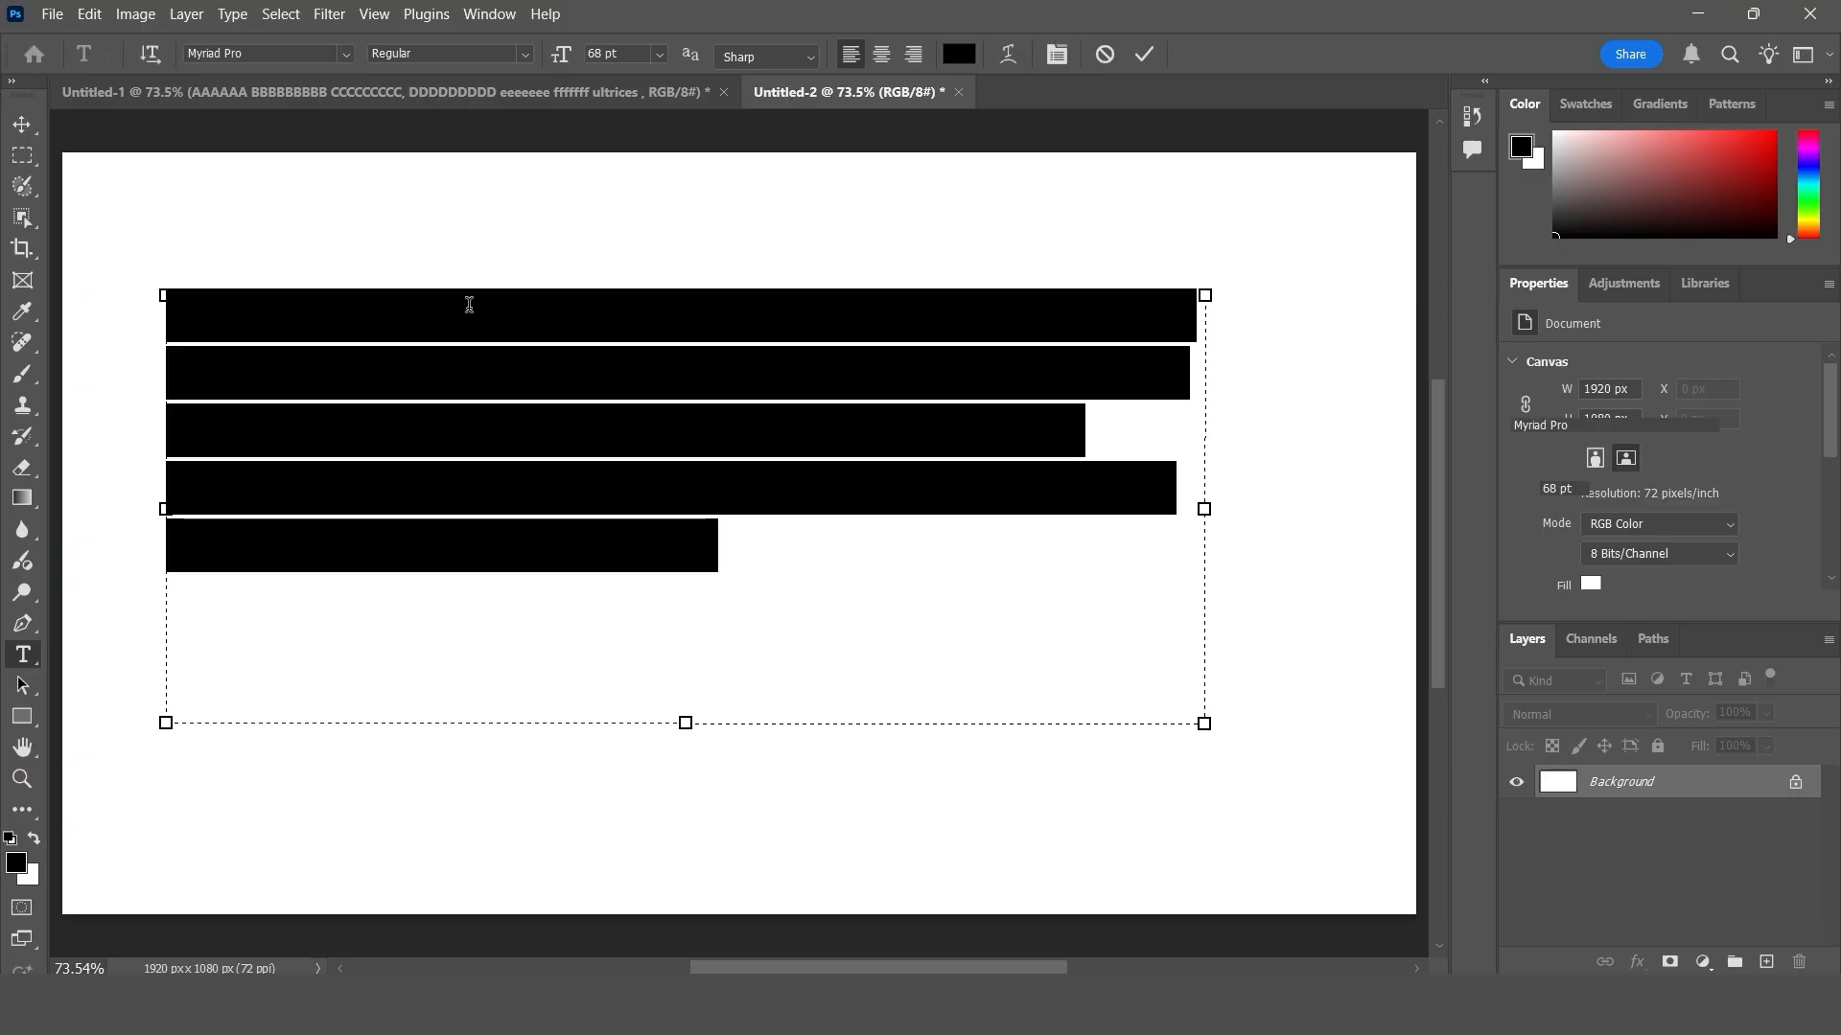
click(89, 14)
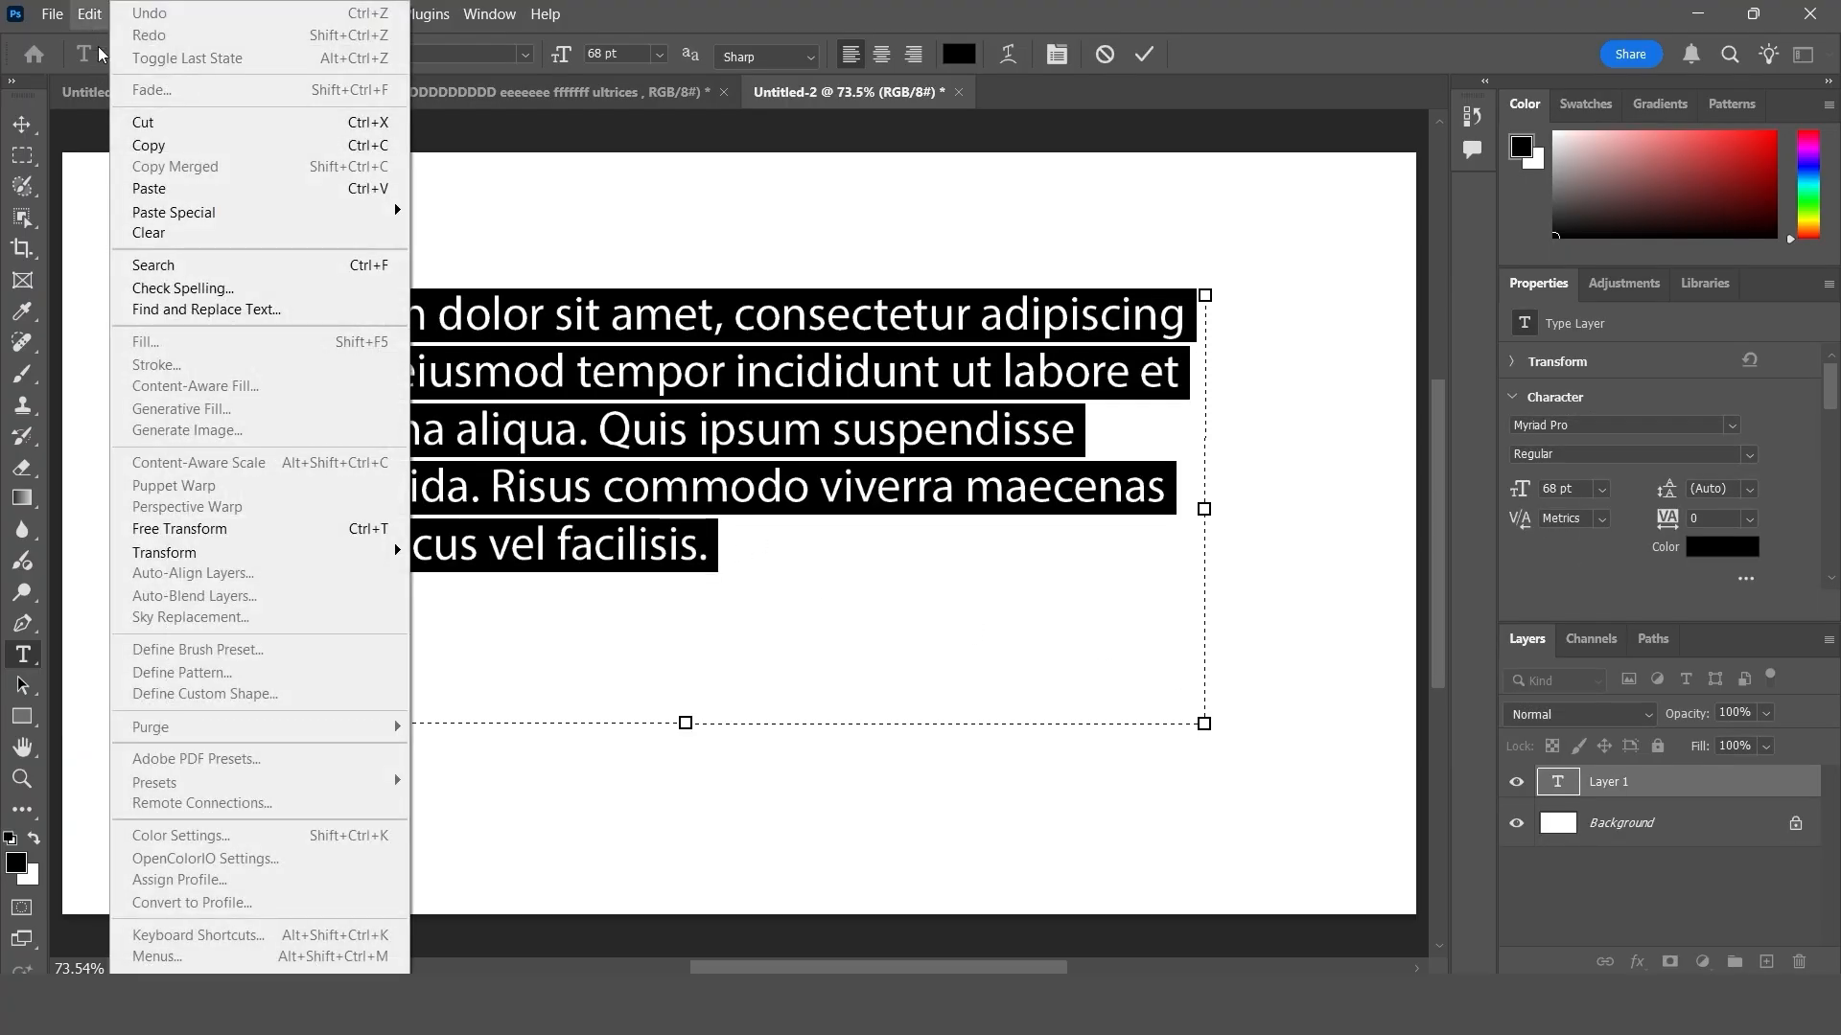
mouse_move(278, 213)
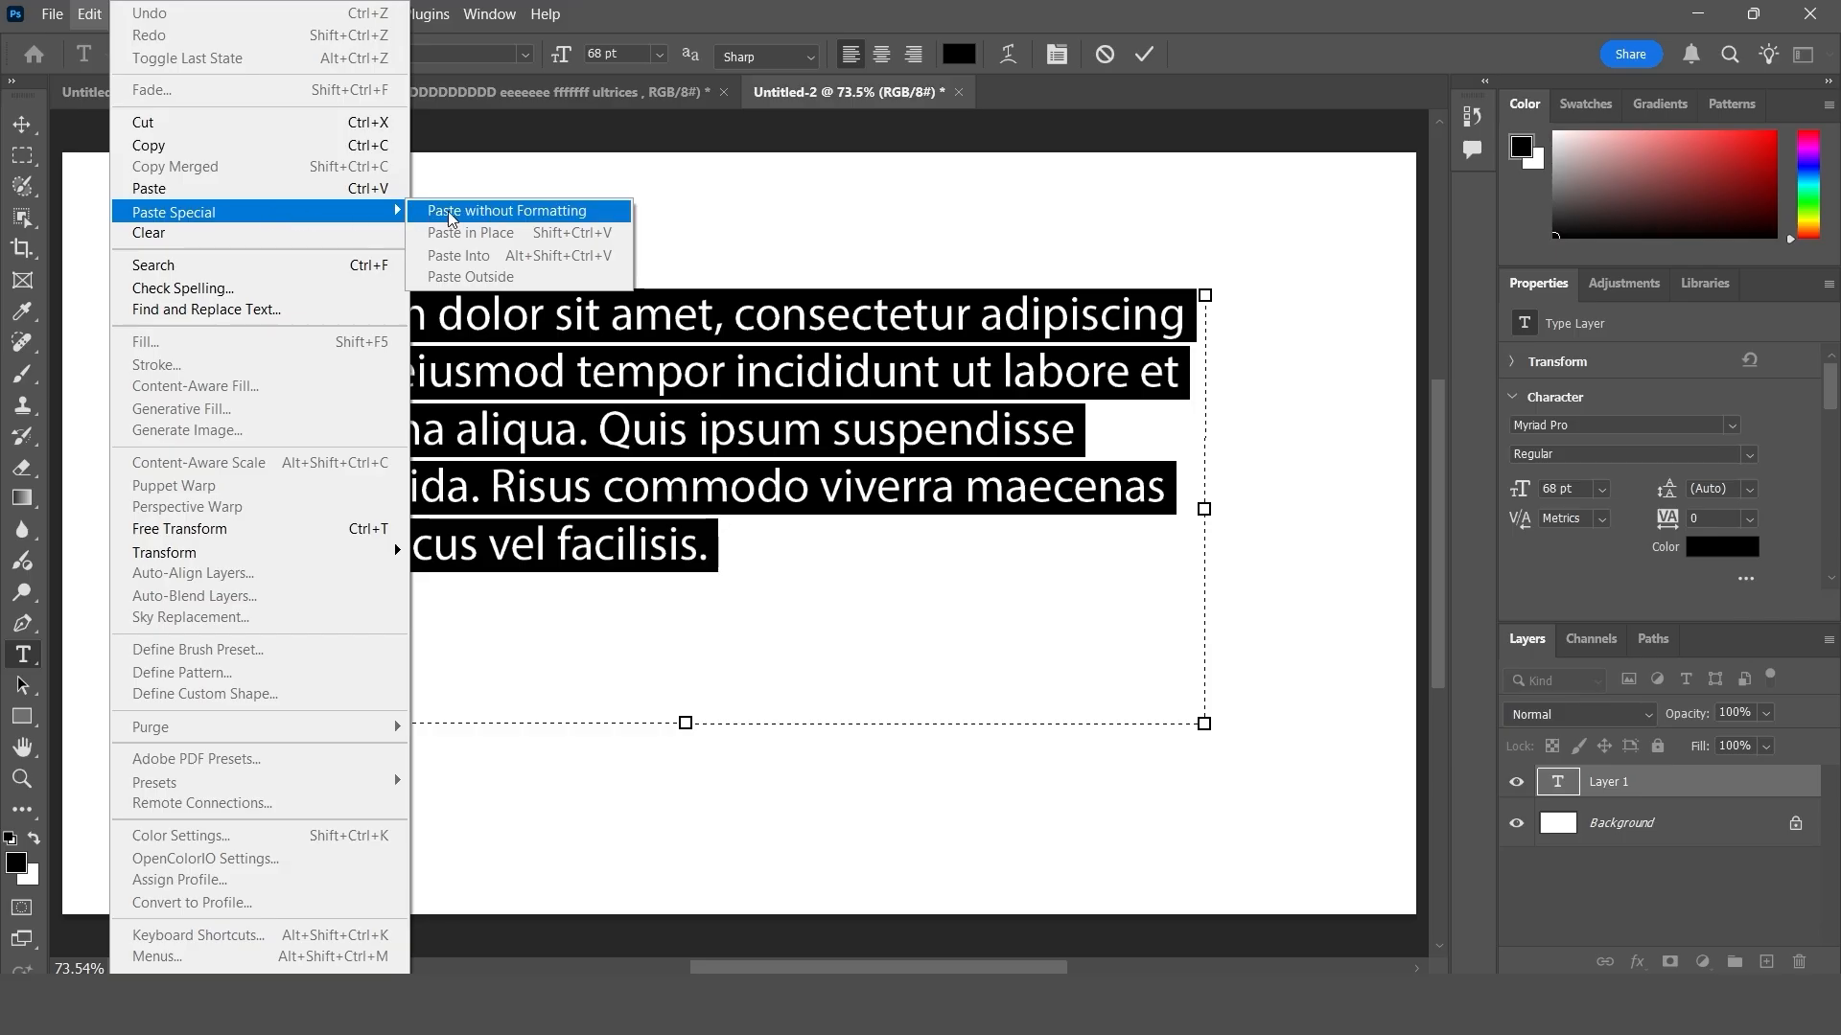
click(583, 211)
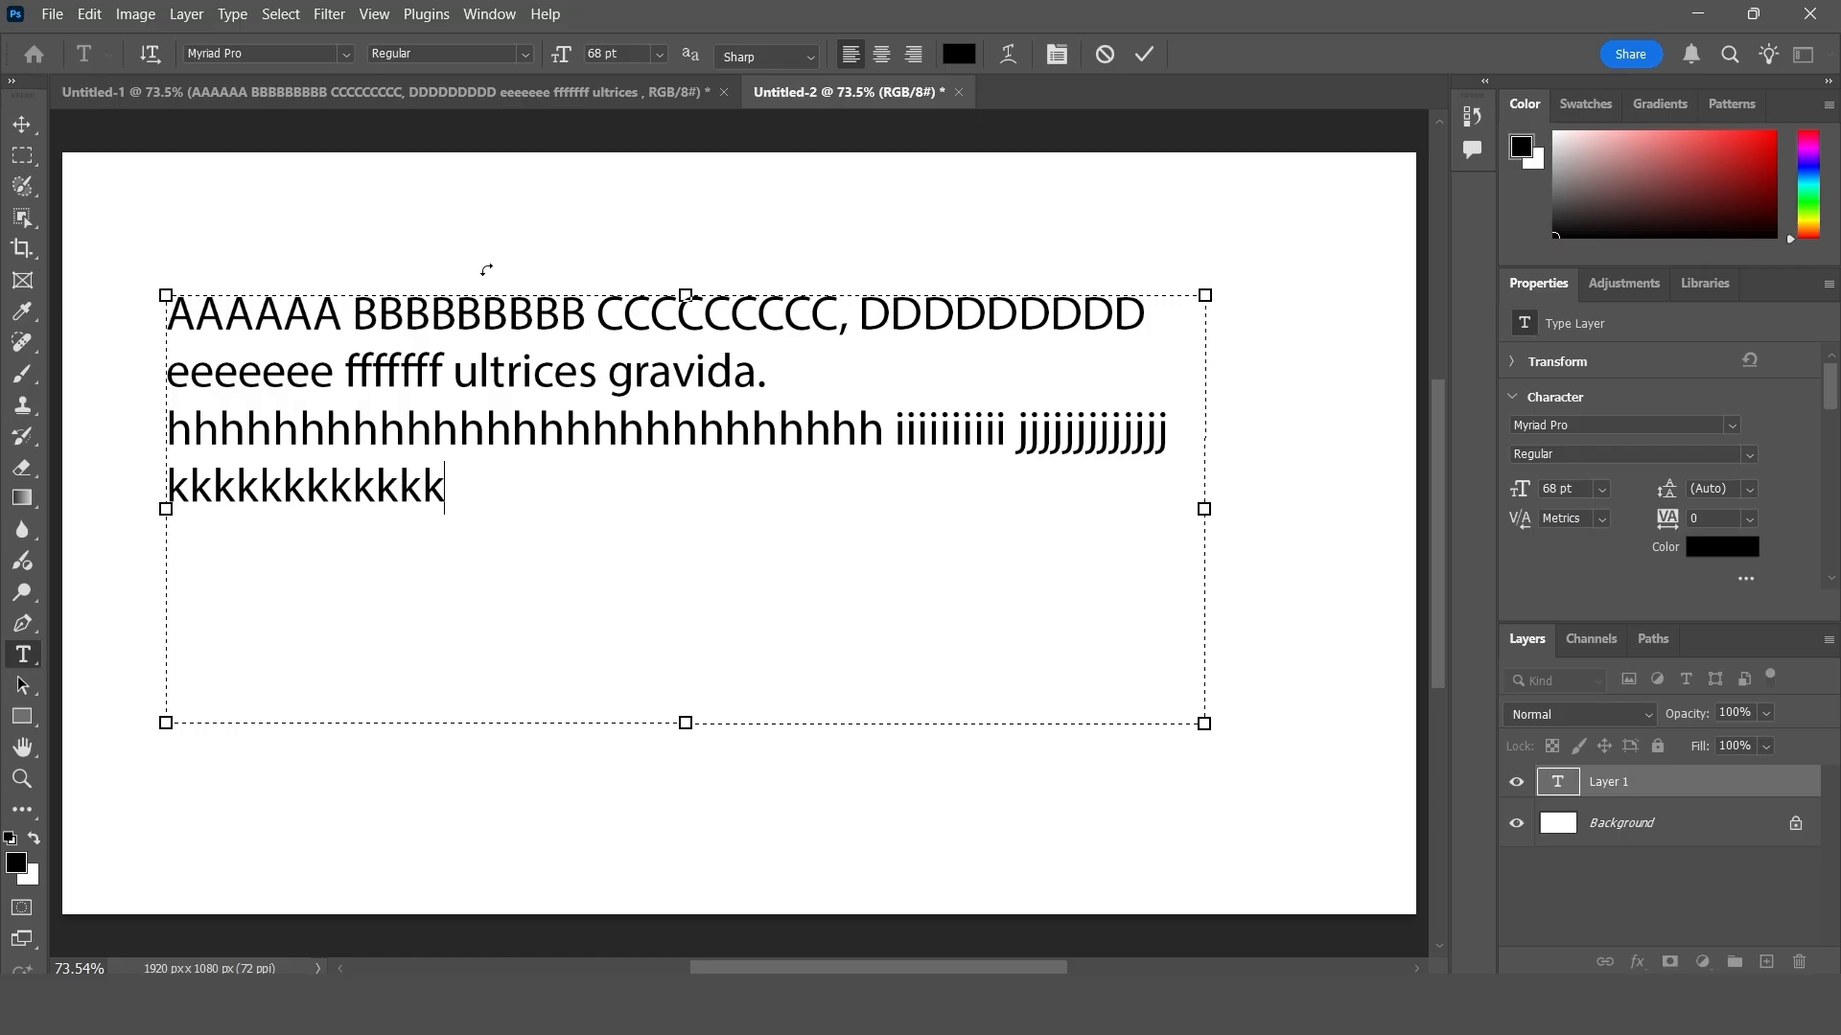
click(1144, 55)
click(22, 124)
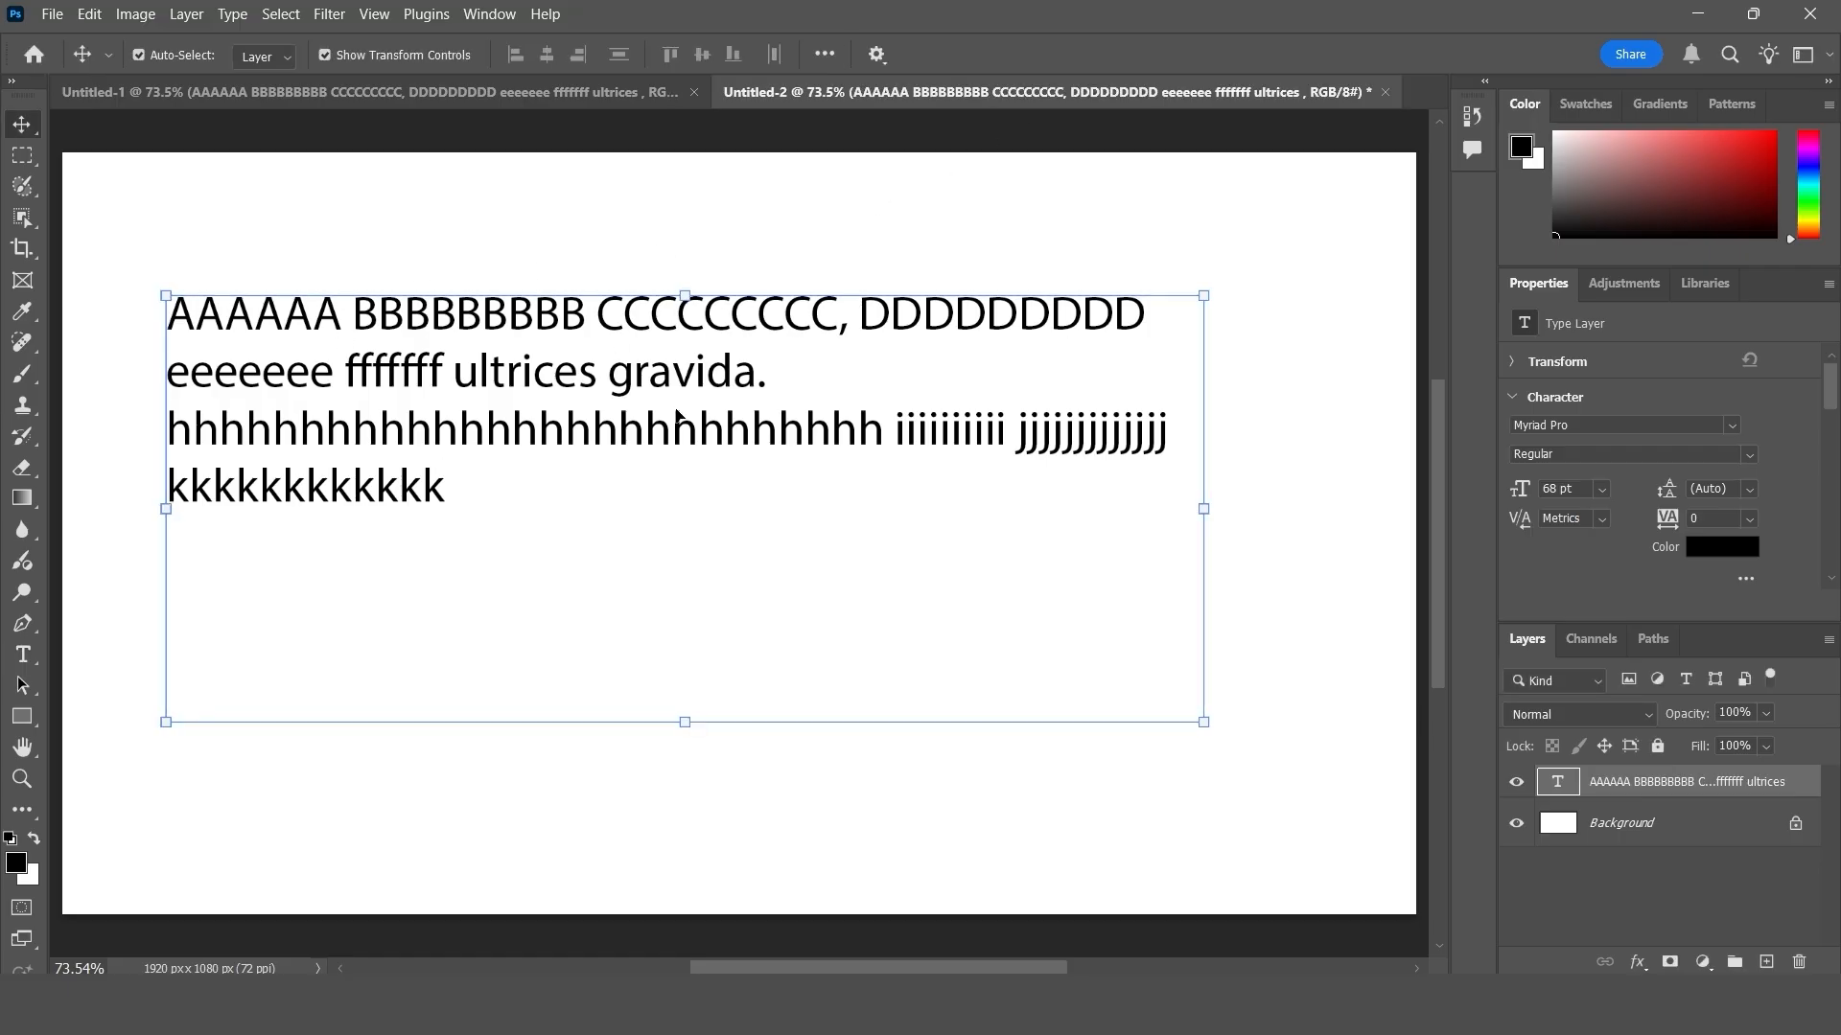
drag(543, 365, 548, 388)
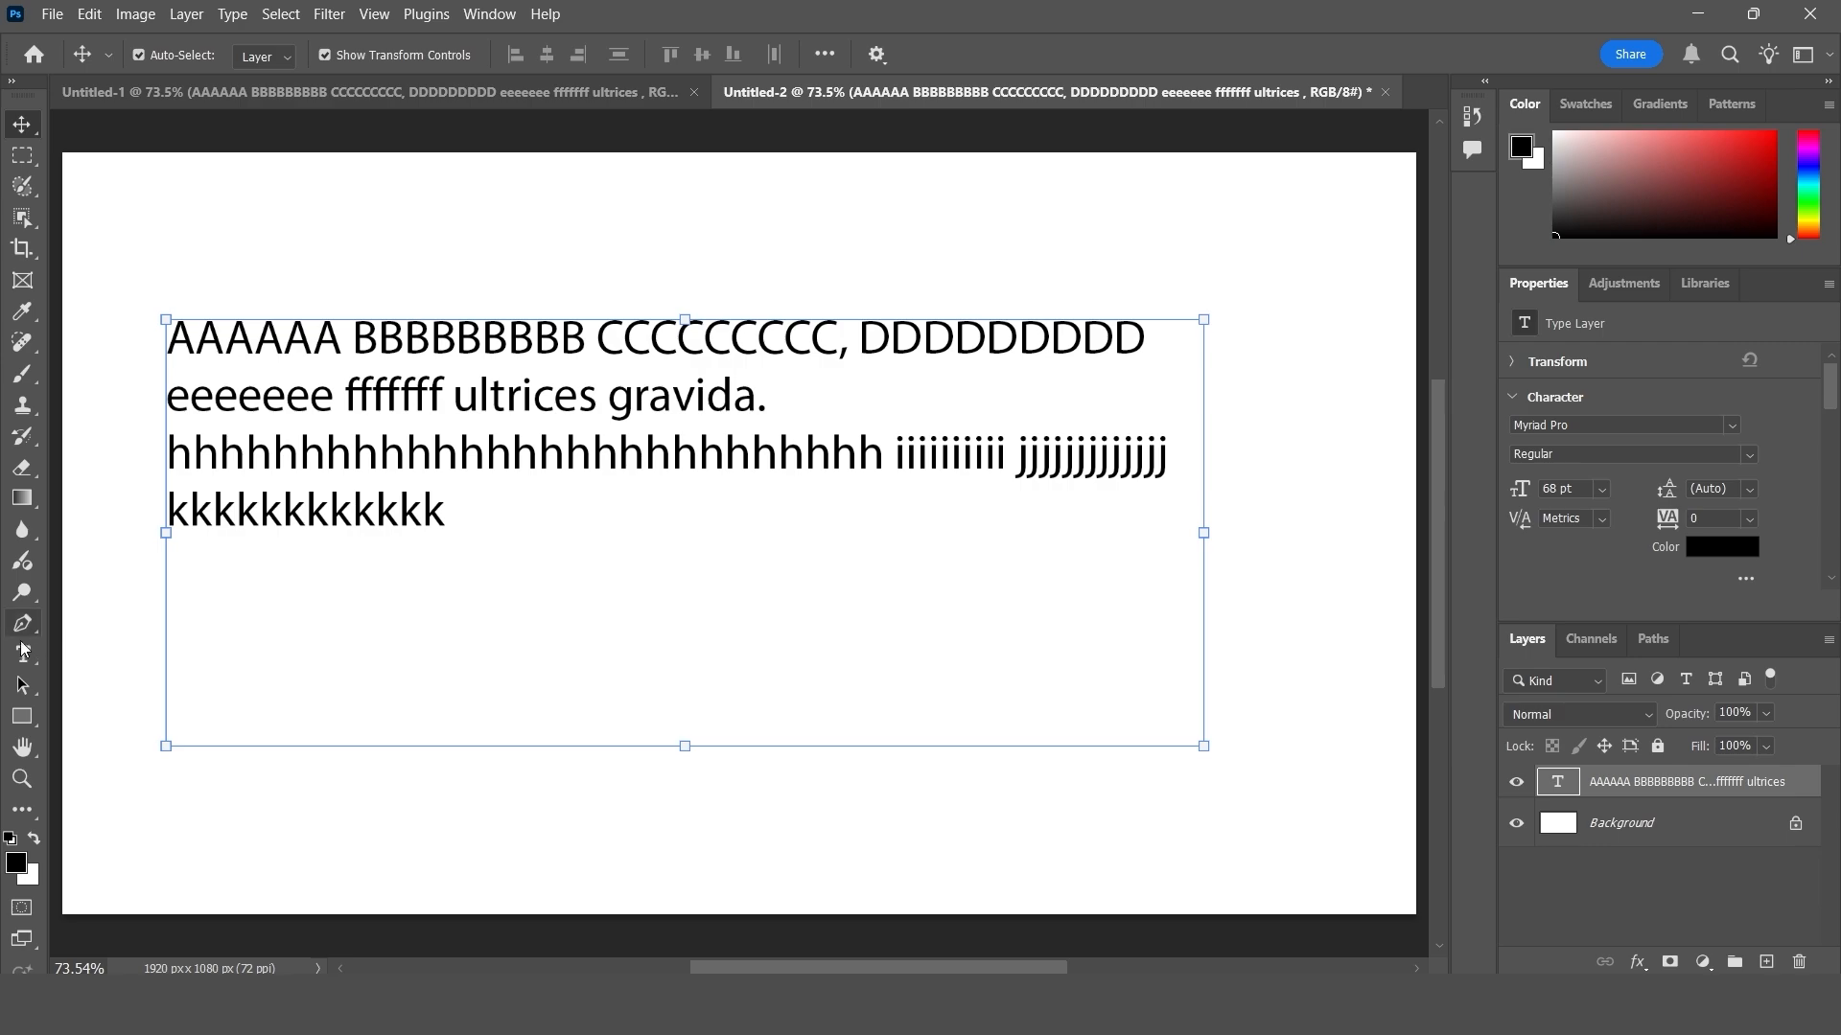
- Color the word CCCCCCCCC in the plain pasted text red
click(23, 655)
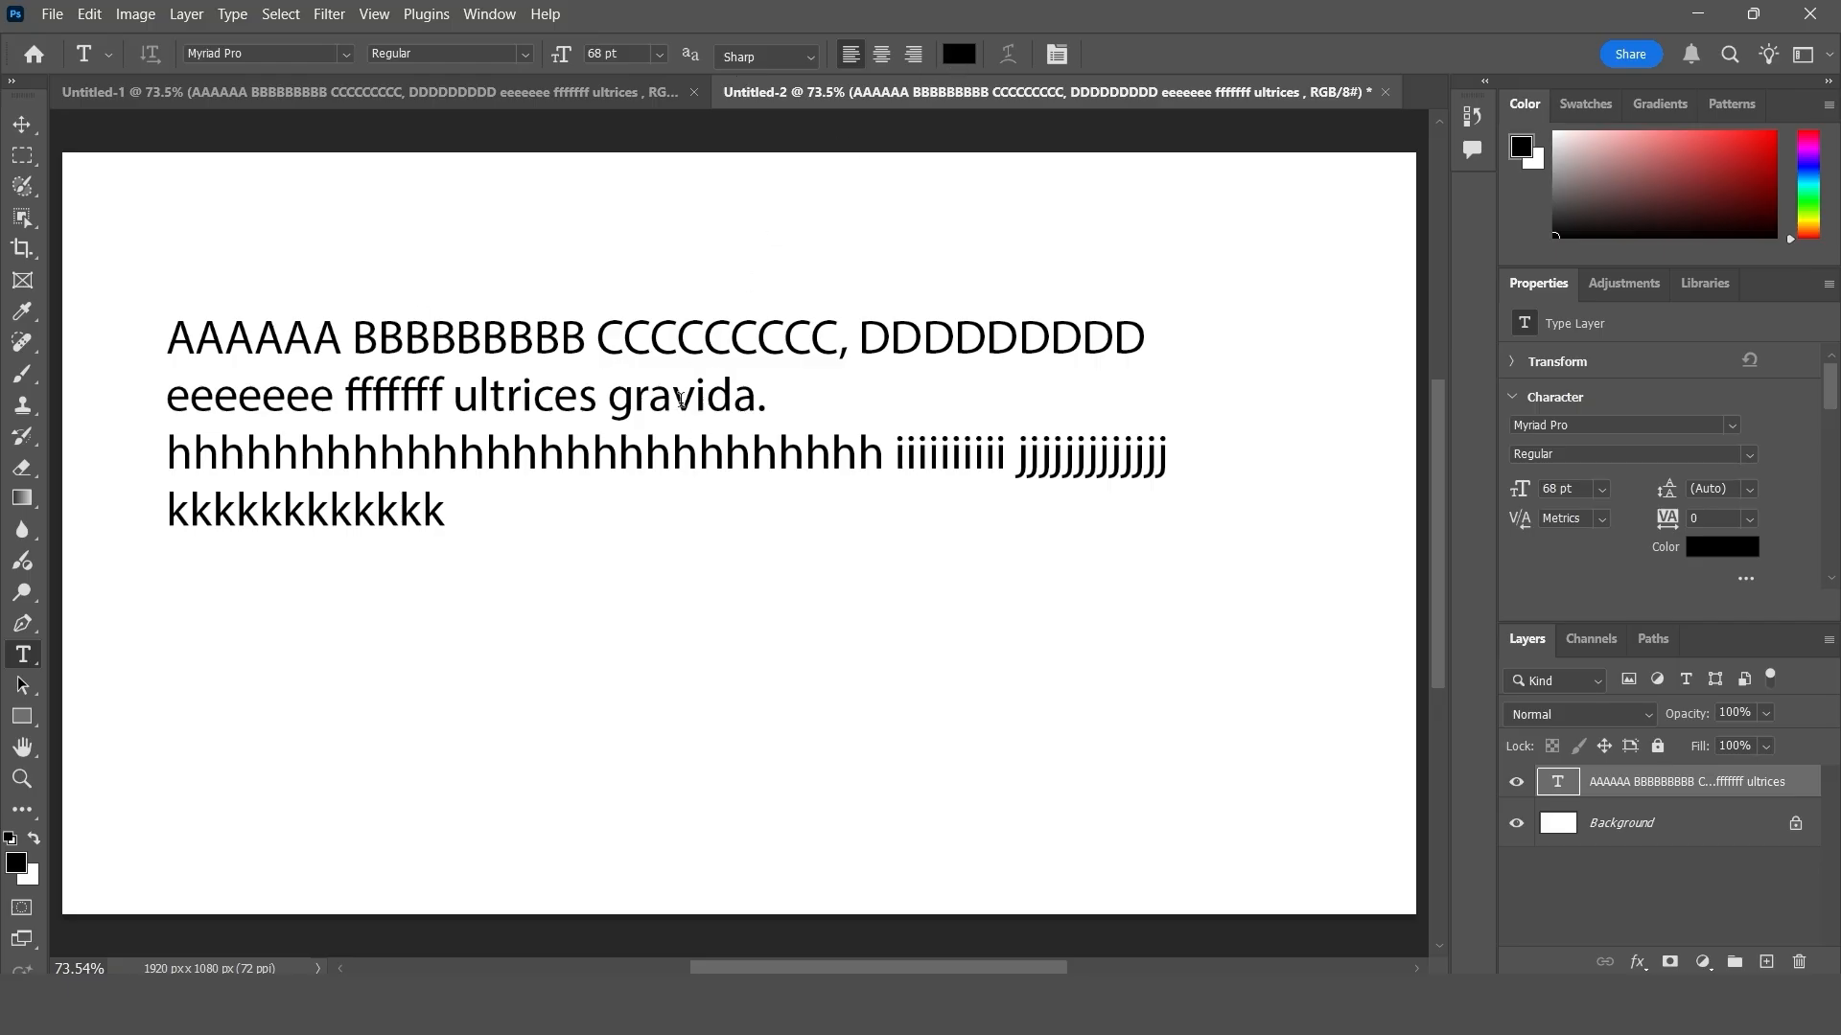
click(656, 327)
drag(596, 337, 840, 337)
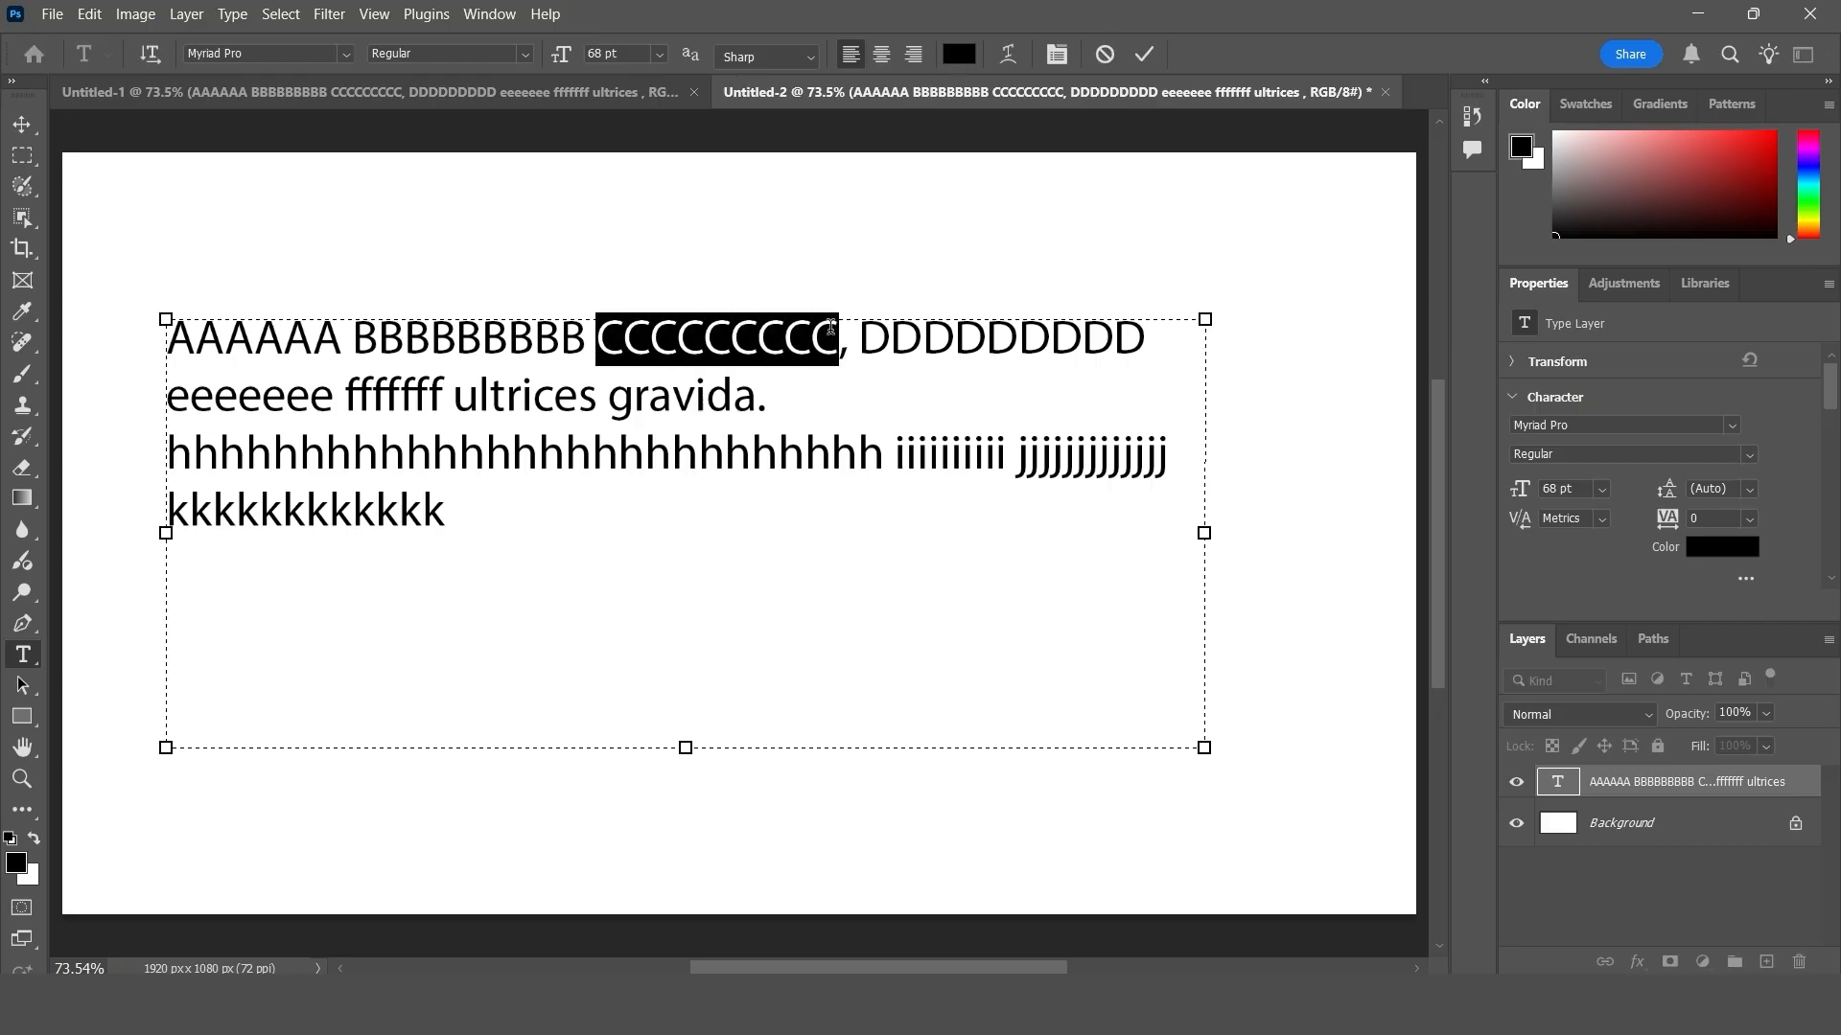
click(969, 62)
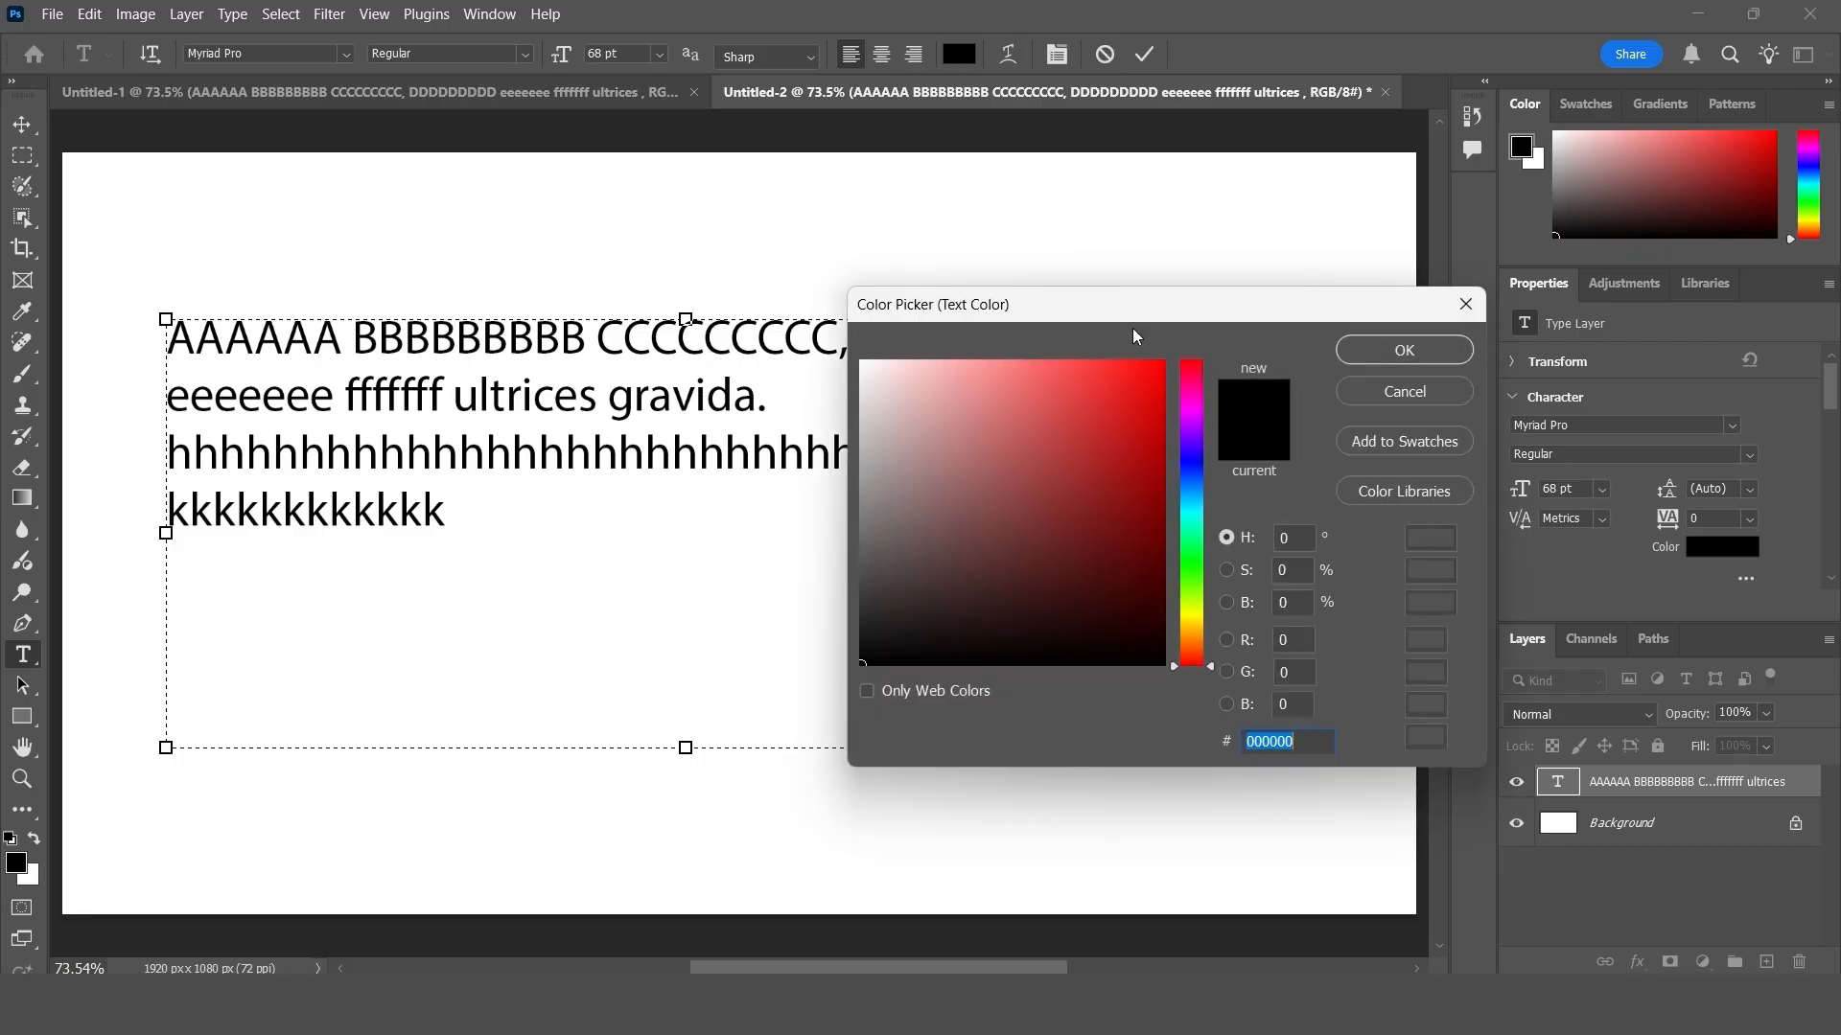
drag(1095, 431, 1192, 334)
key(Return)
click(1144, 54)
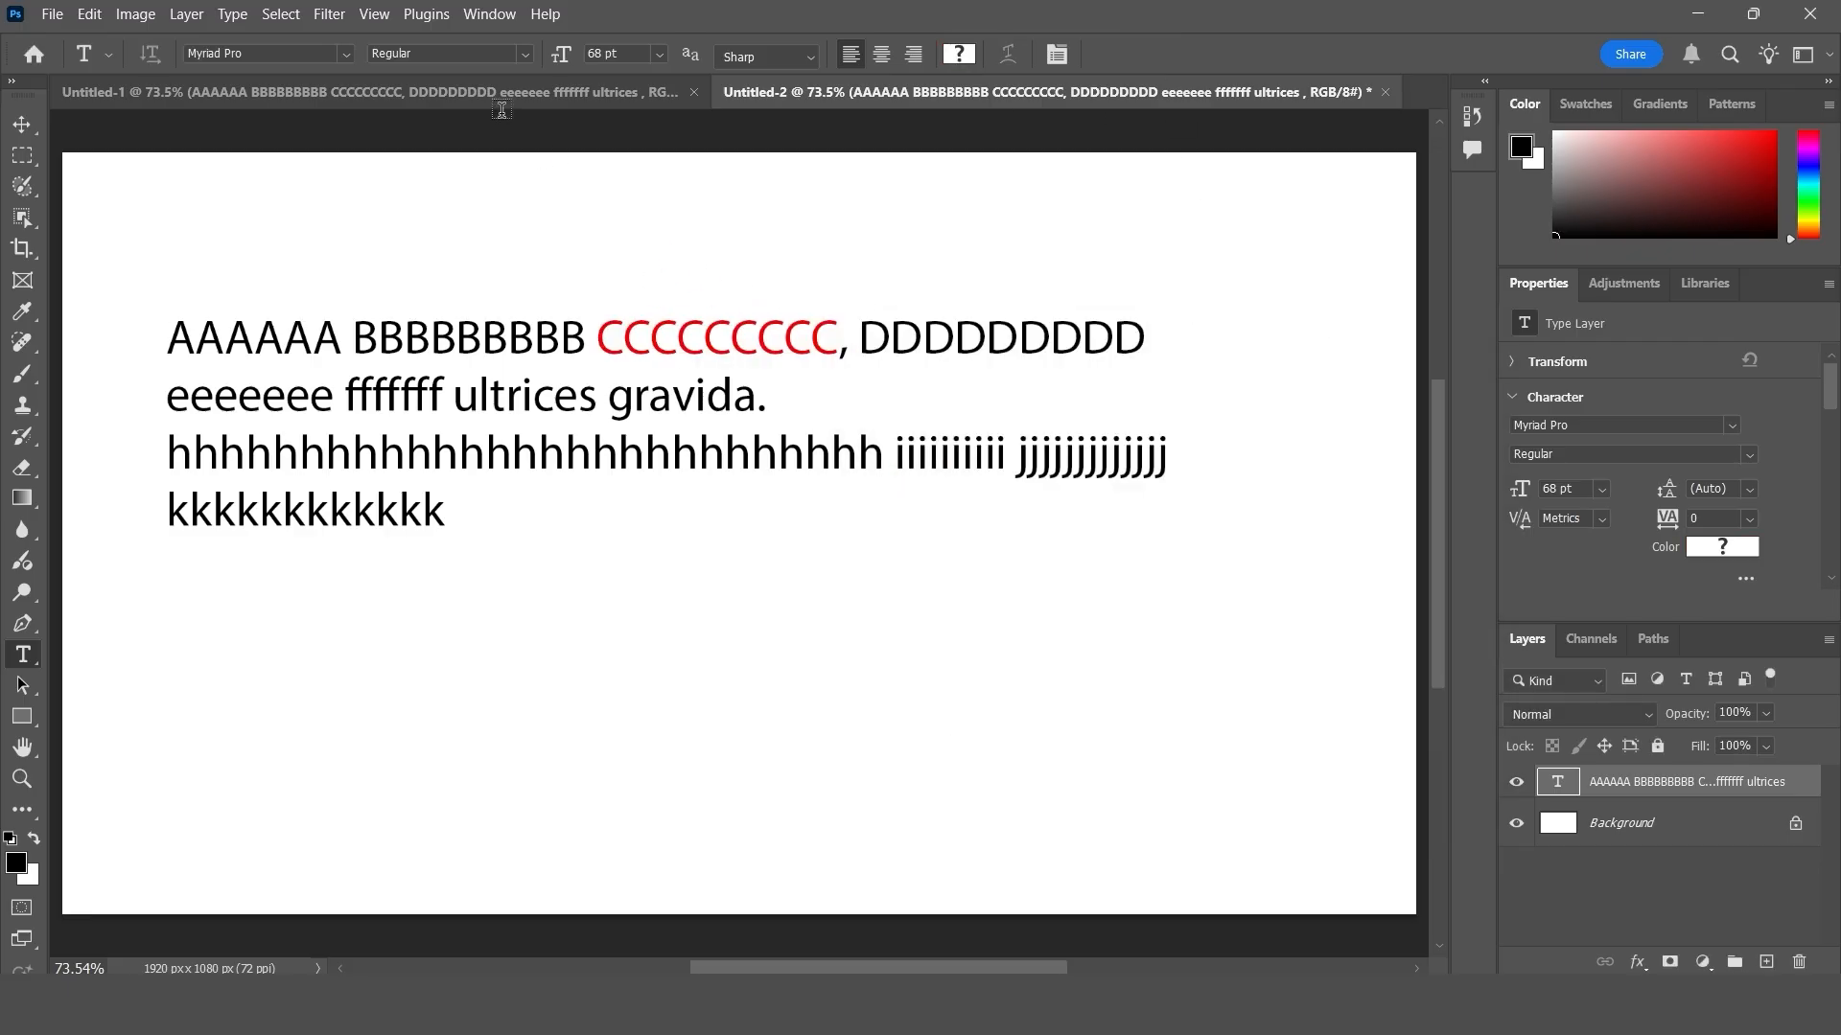
- Compare the original formatted text in Untitled-1 with the unformatted copy in Untitled-2
click(25, 123)
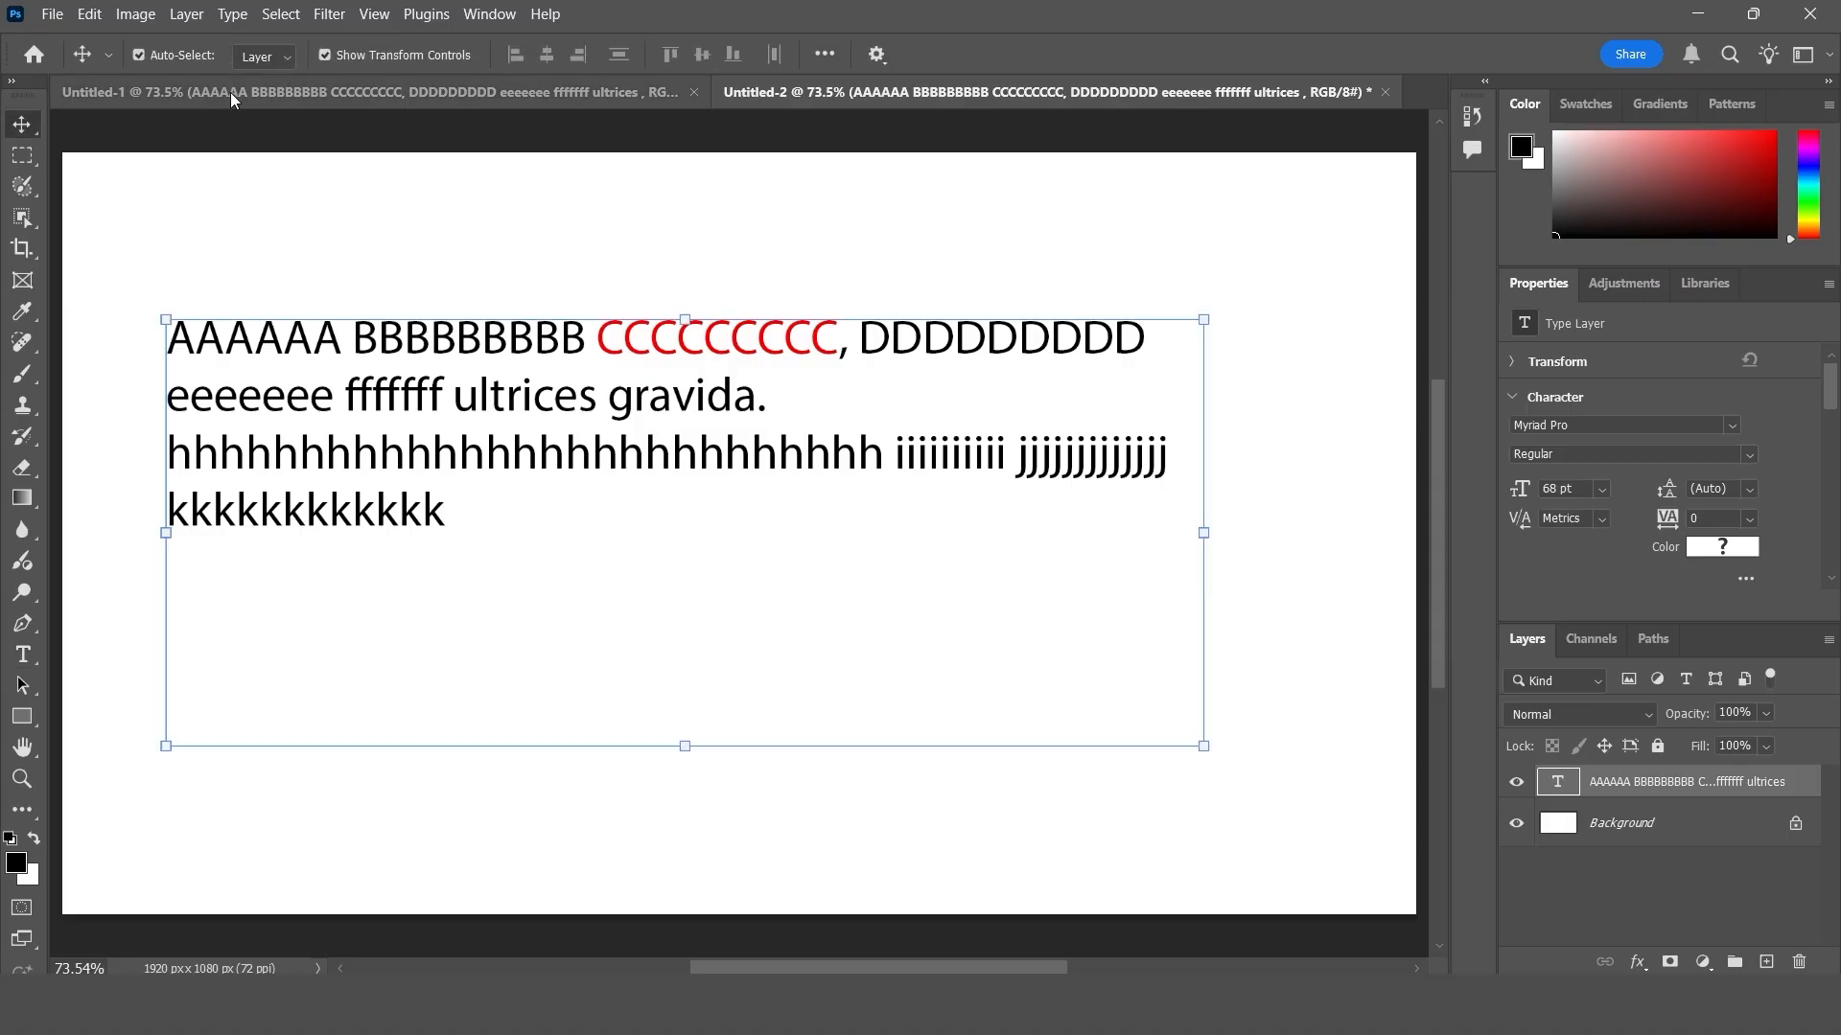
key(ctrl+Tab)
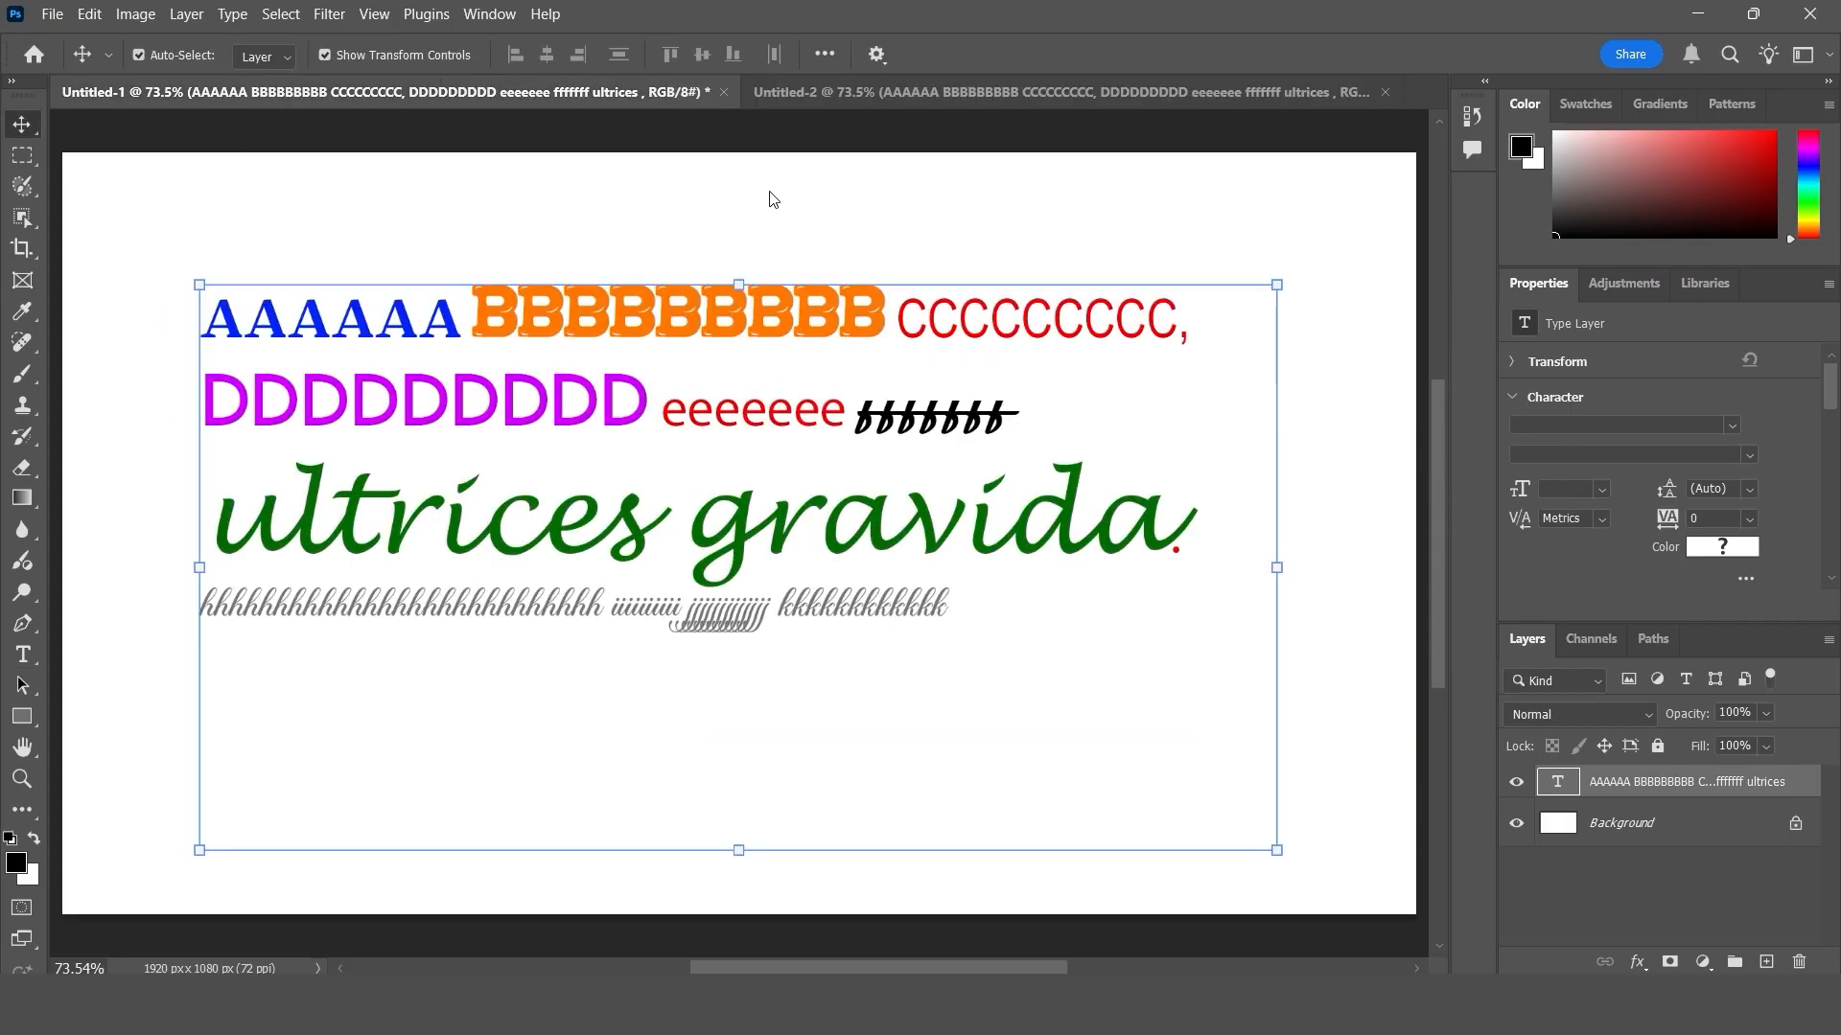
click(819, 92)
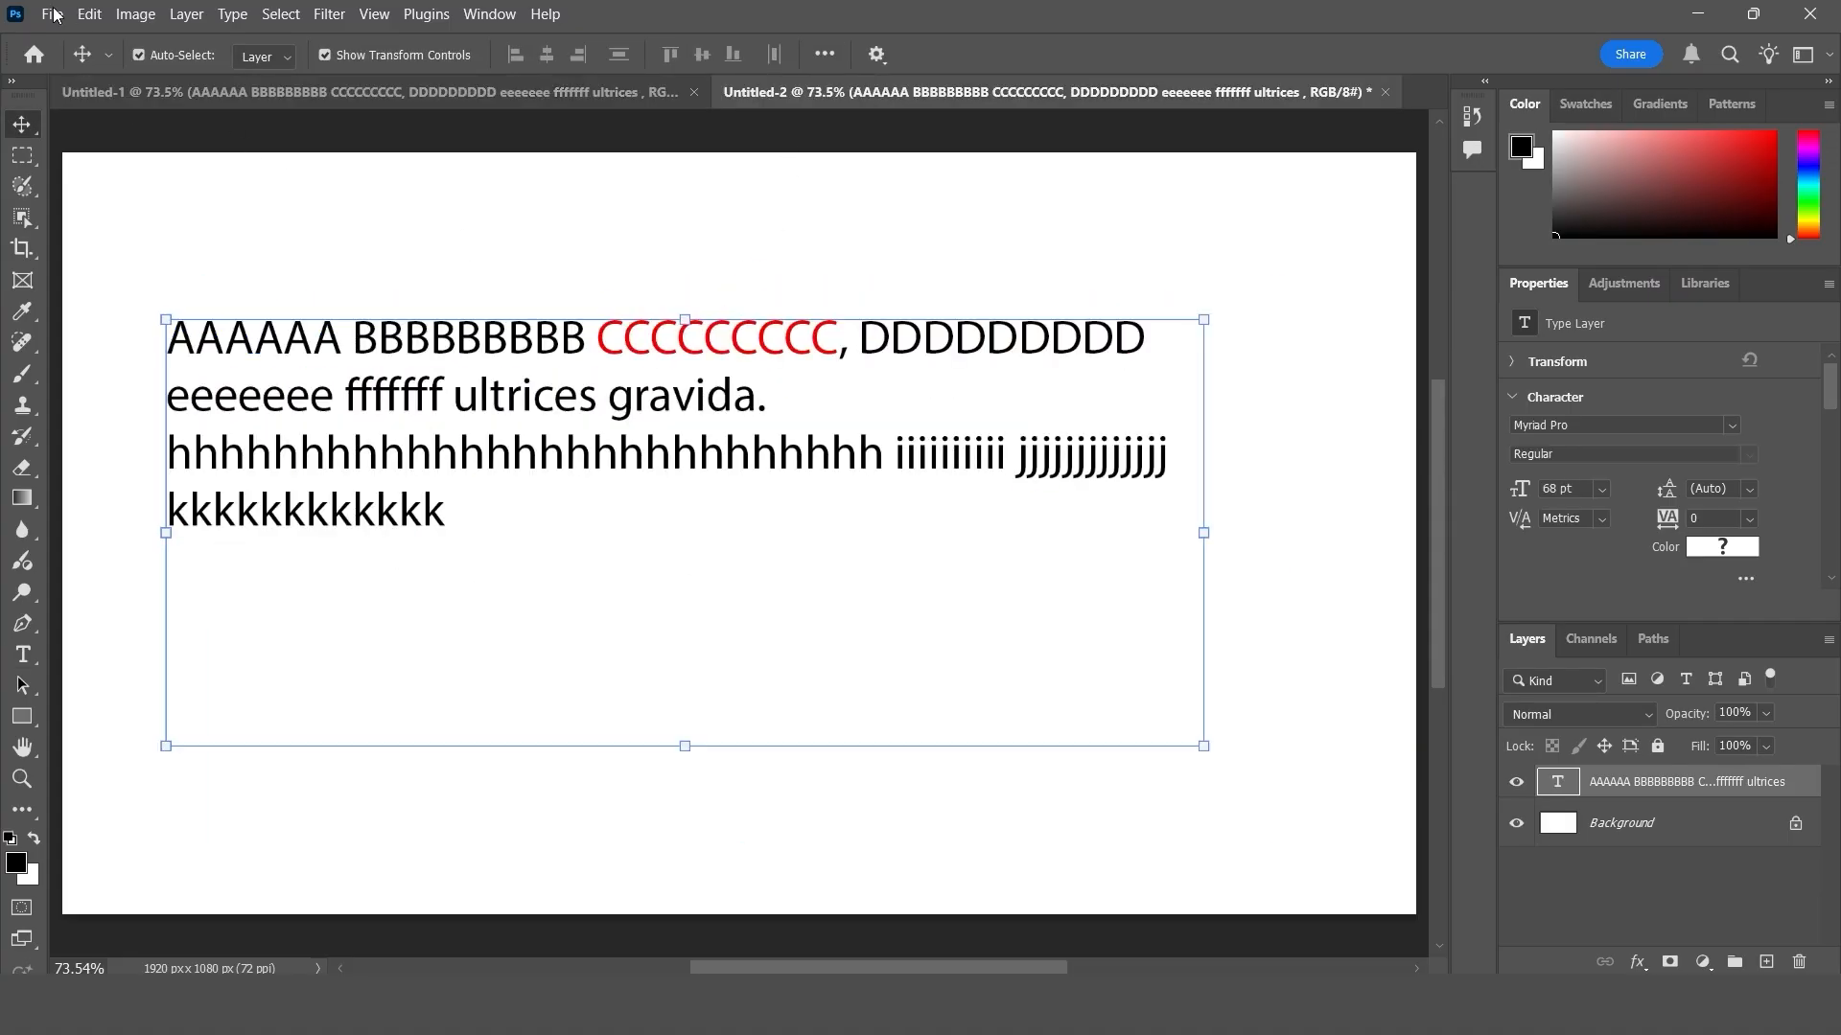
drag(604, 356, 602, 384)
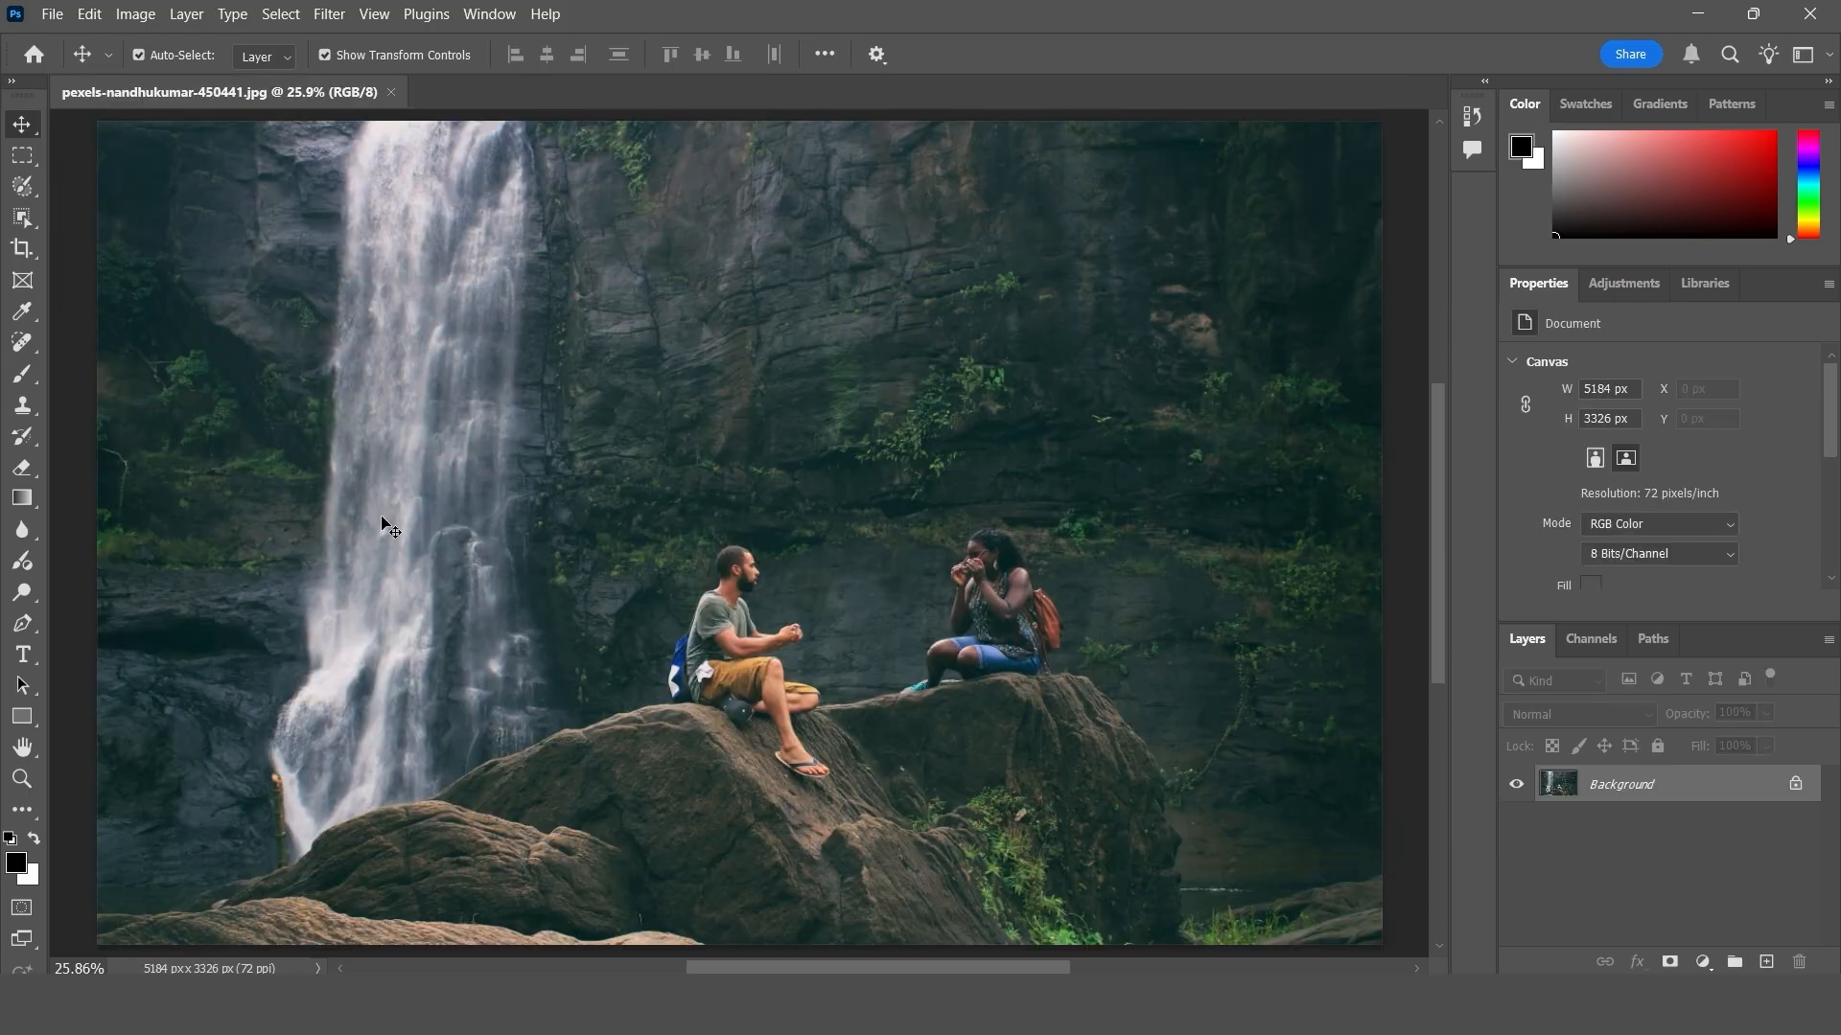
click(88, 14)
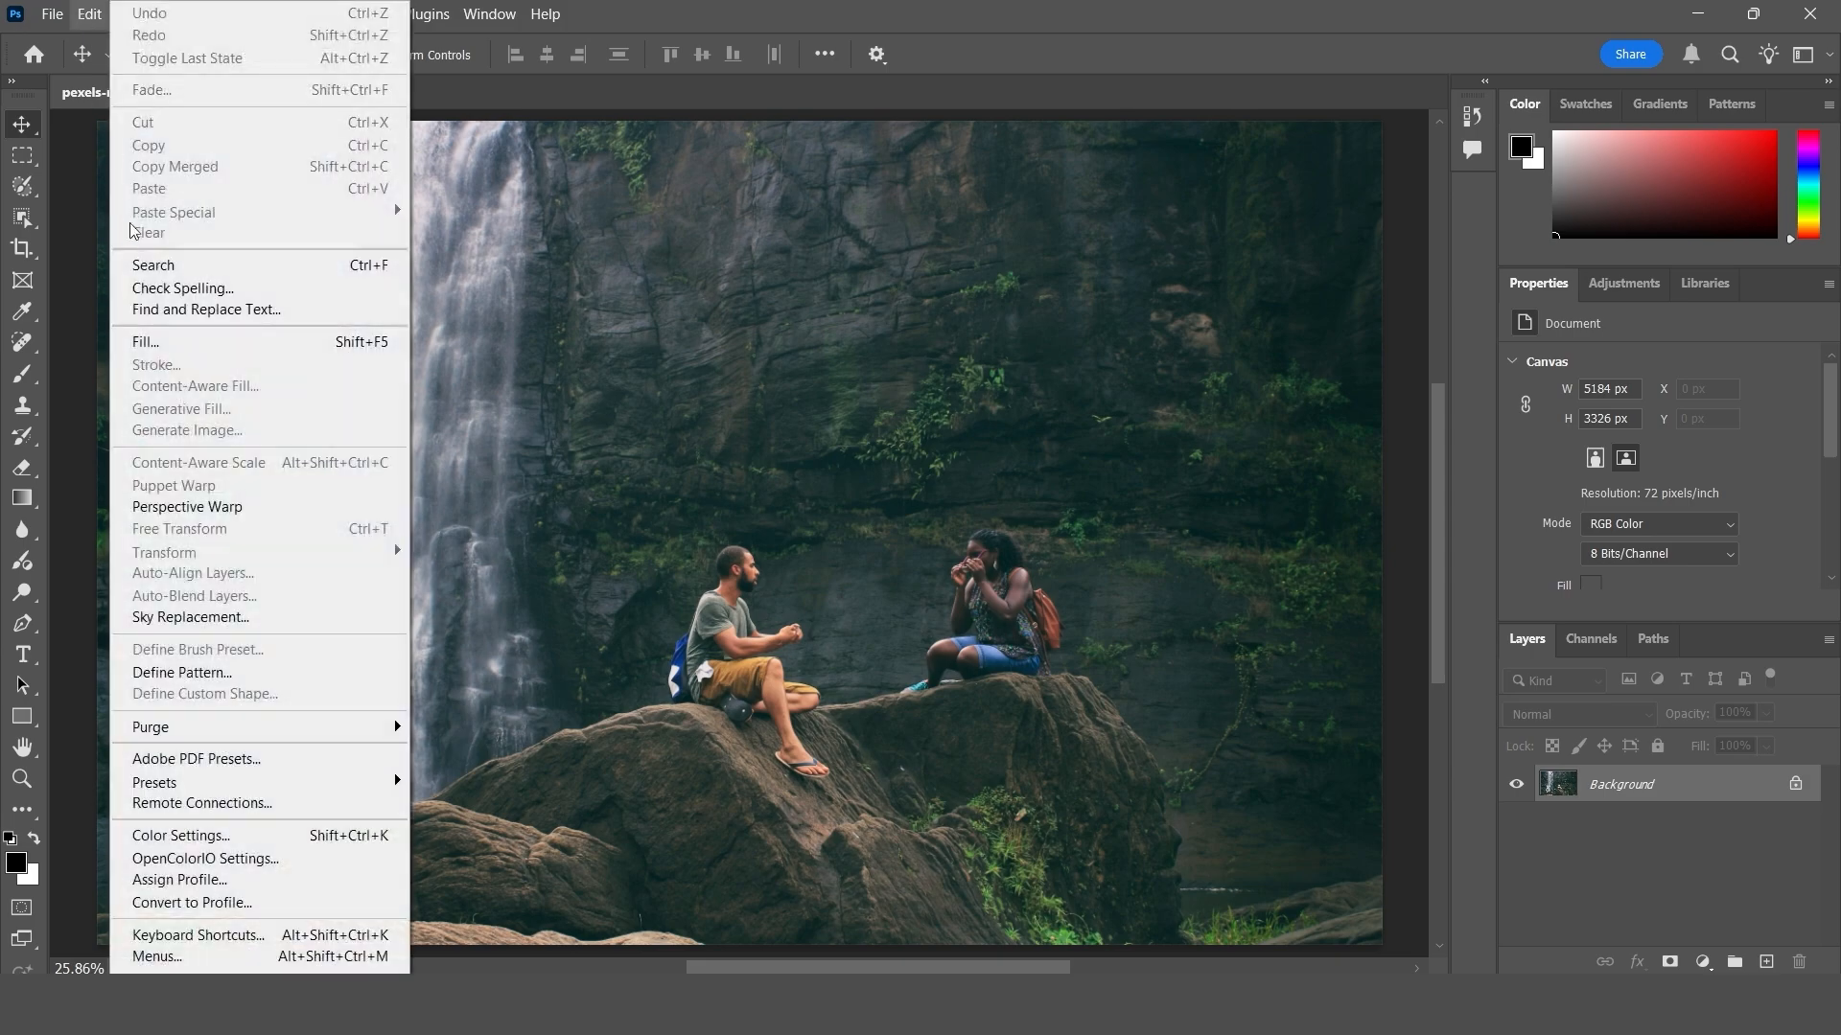
click(497, 227)
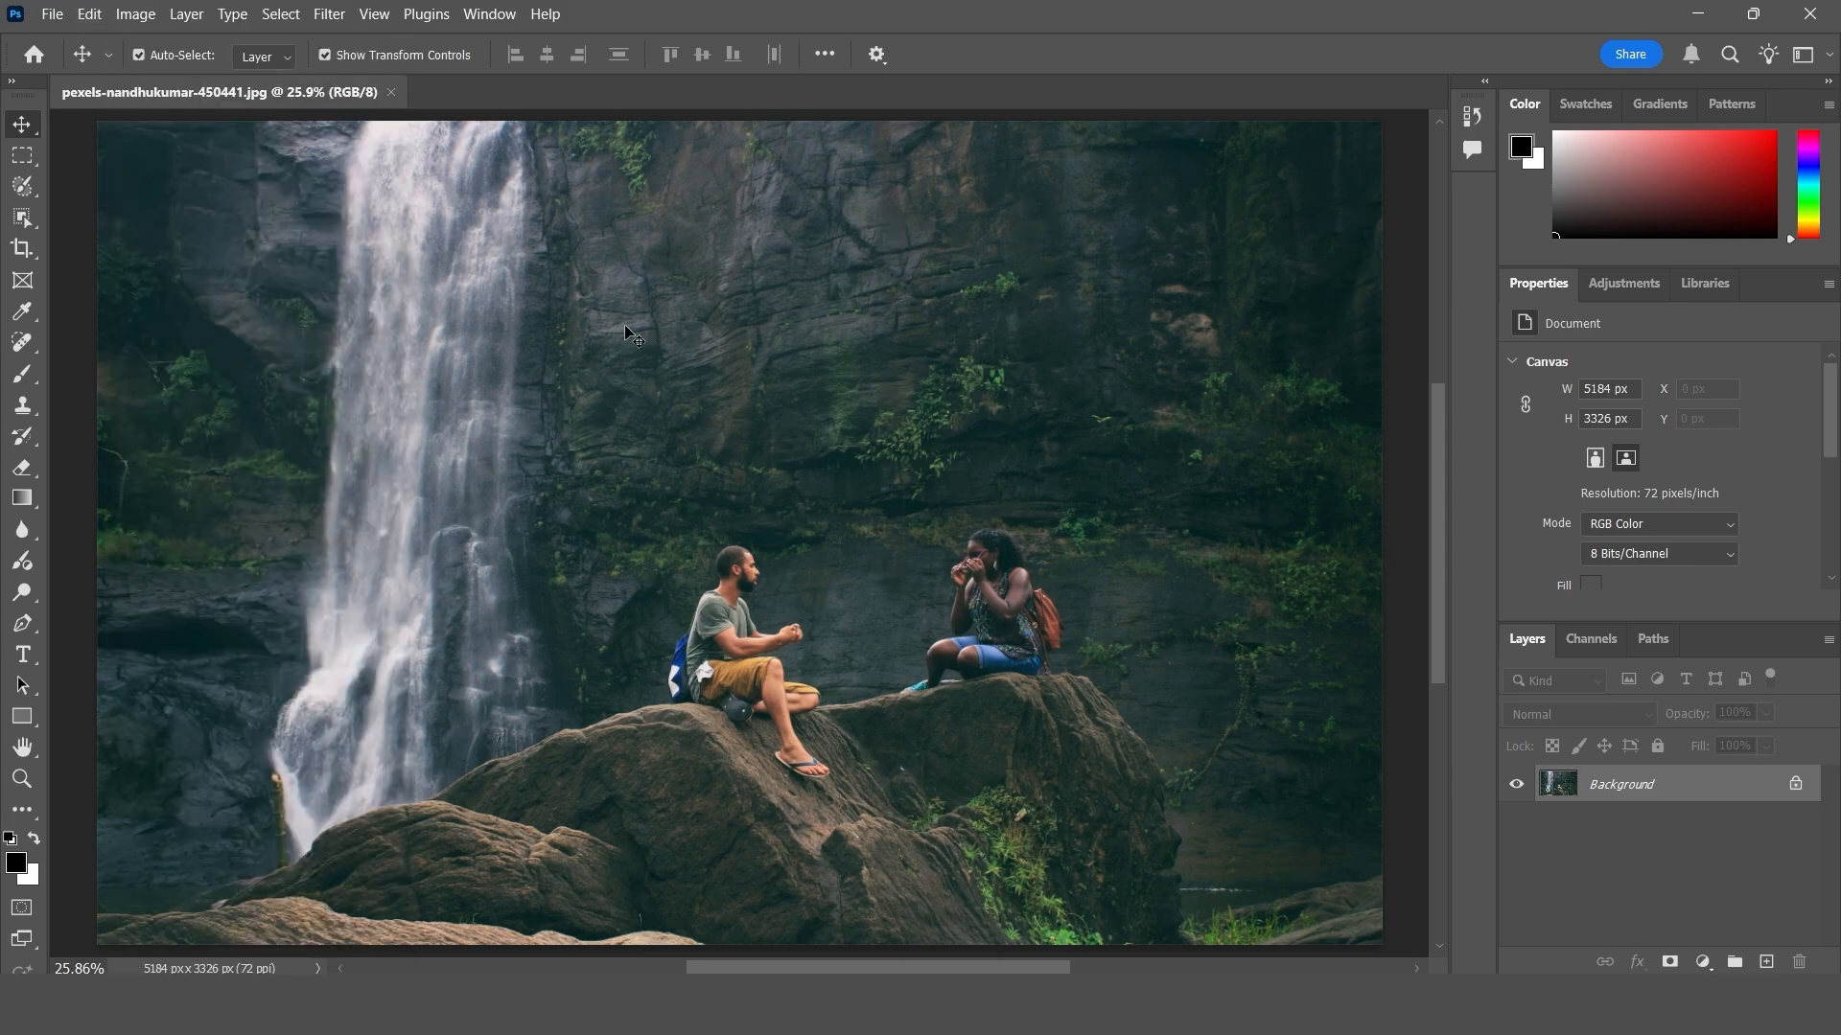
- Check the waterfall photo's pixel dimensions and resolution in Image Size, leaving the dialog without resizing
click(144, 17)
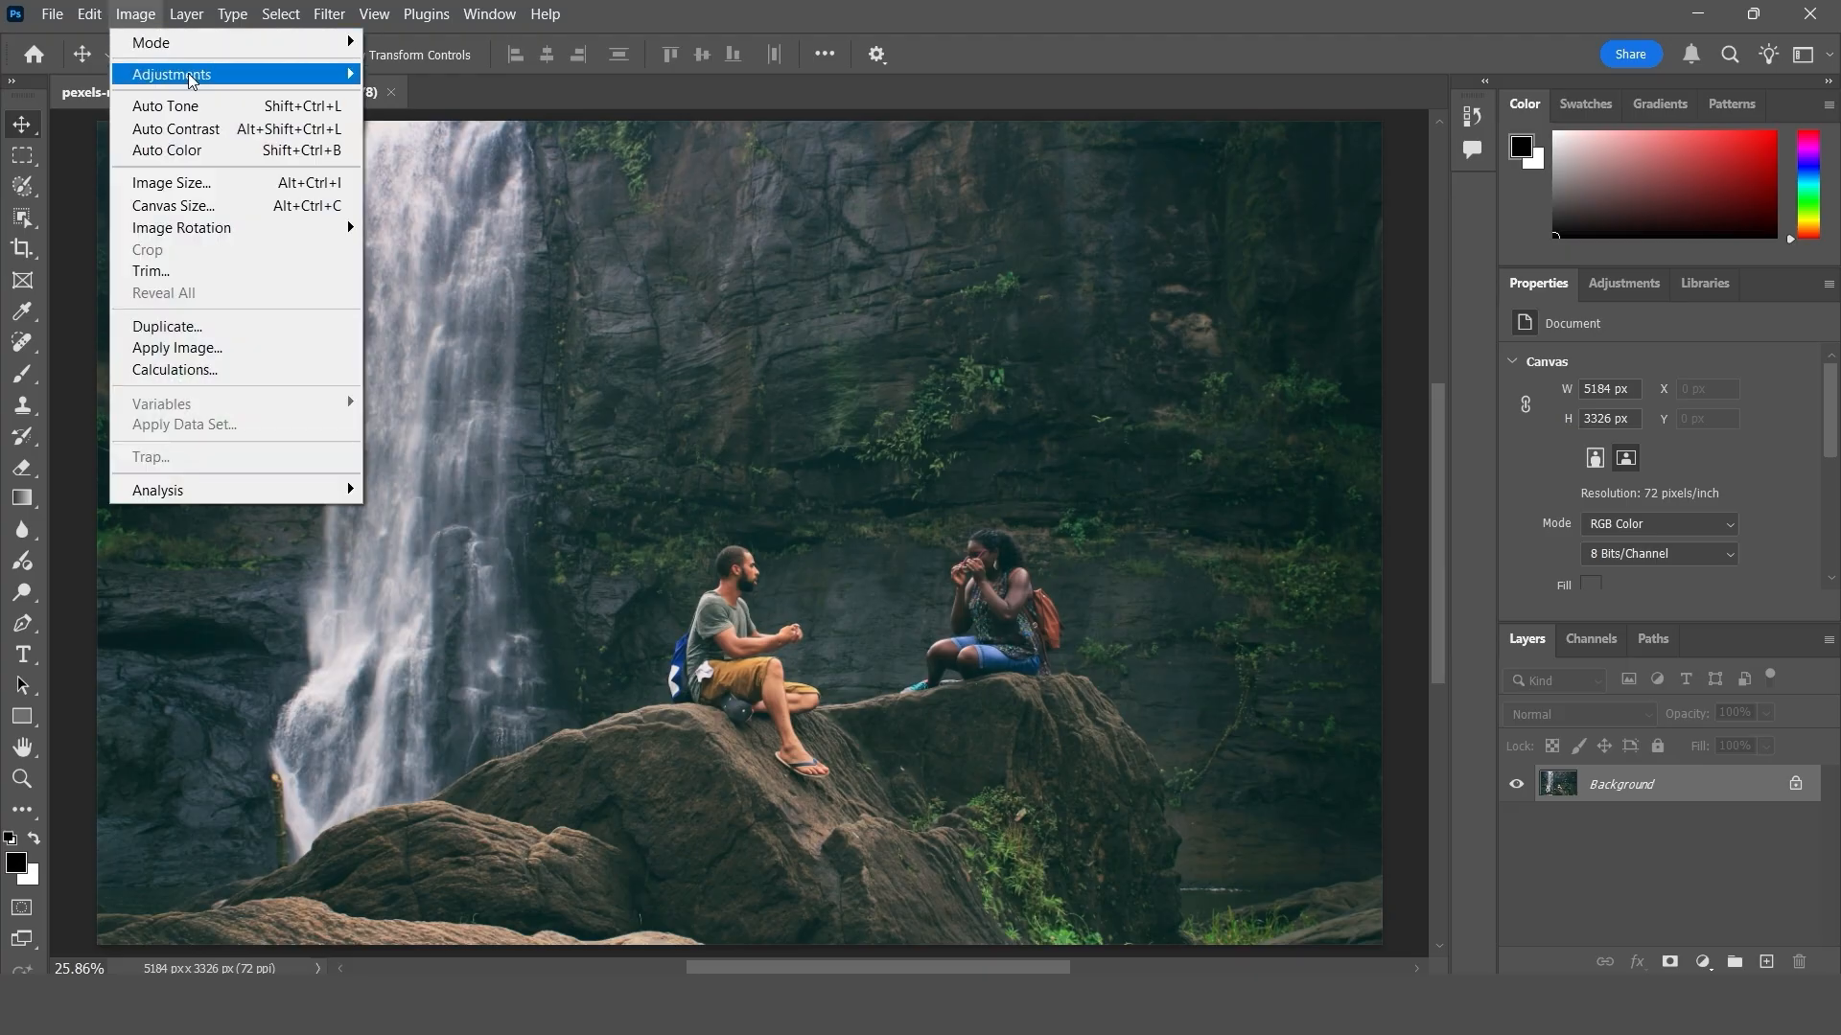
click(349, 183)
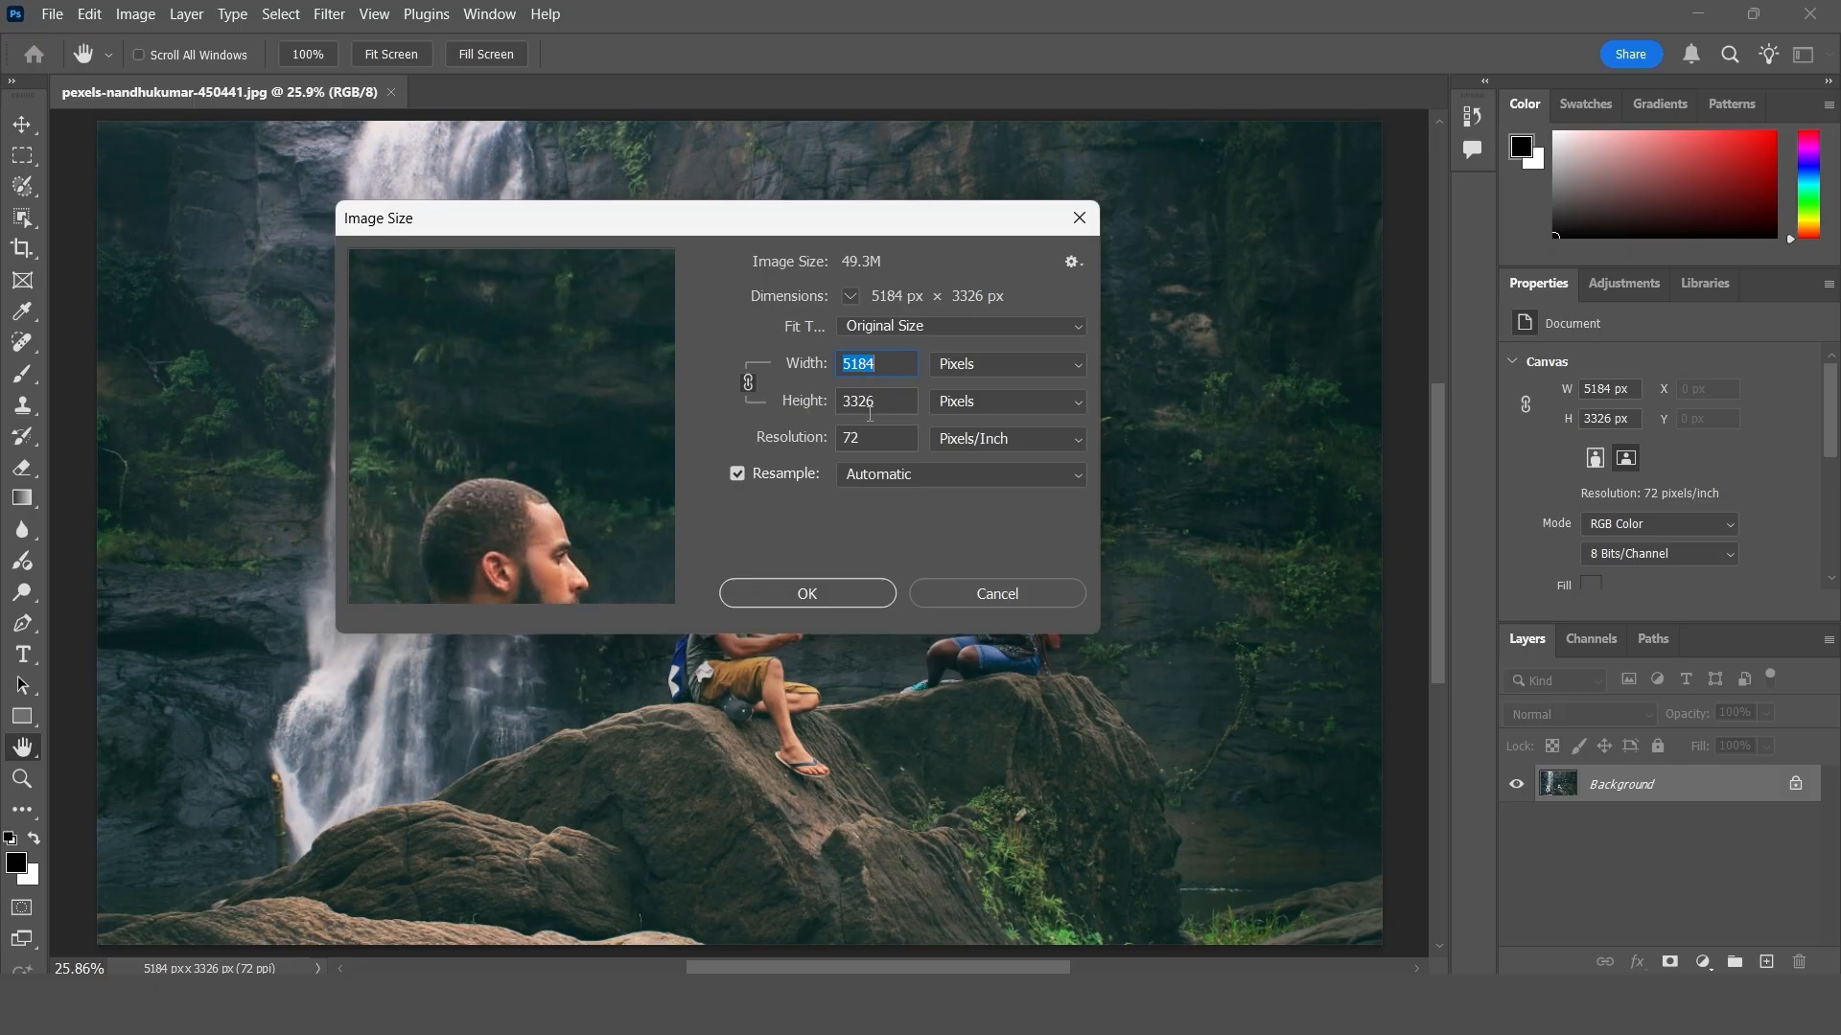
click(1079, 219)
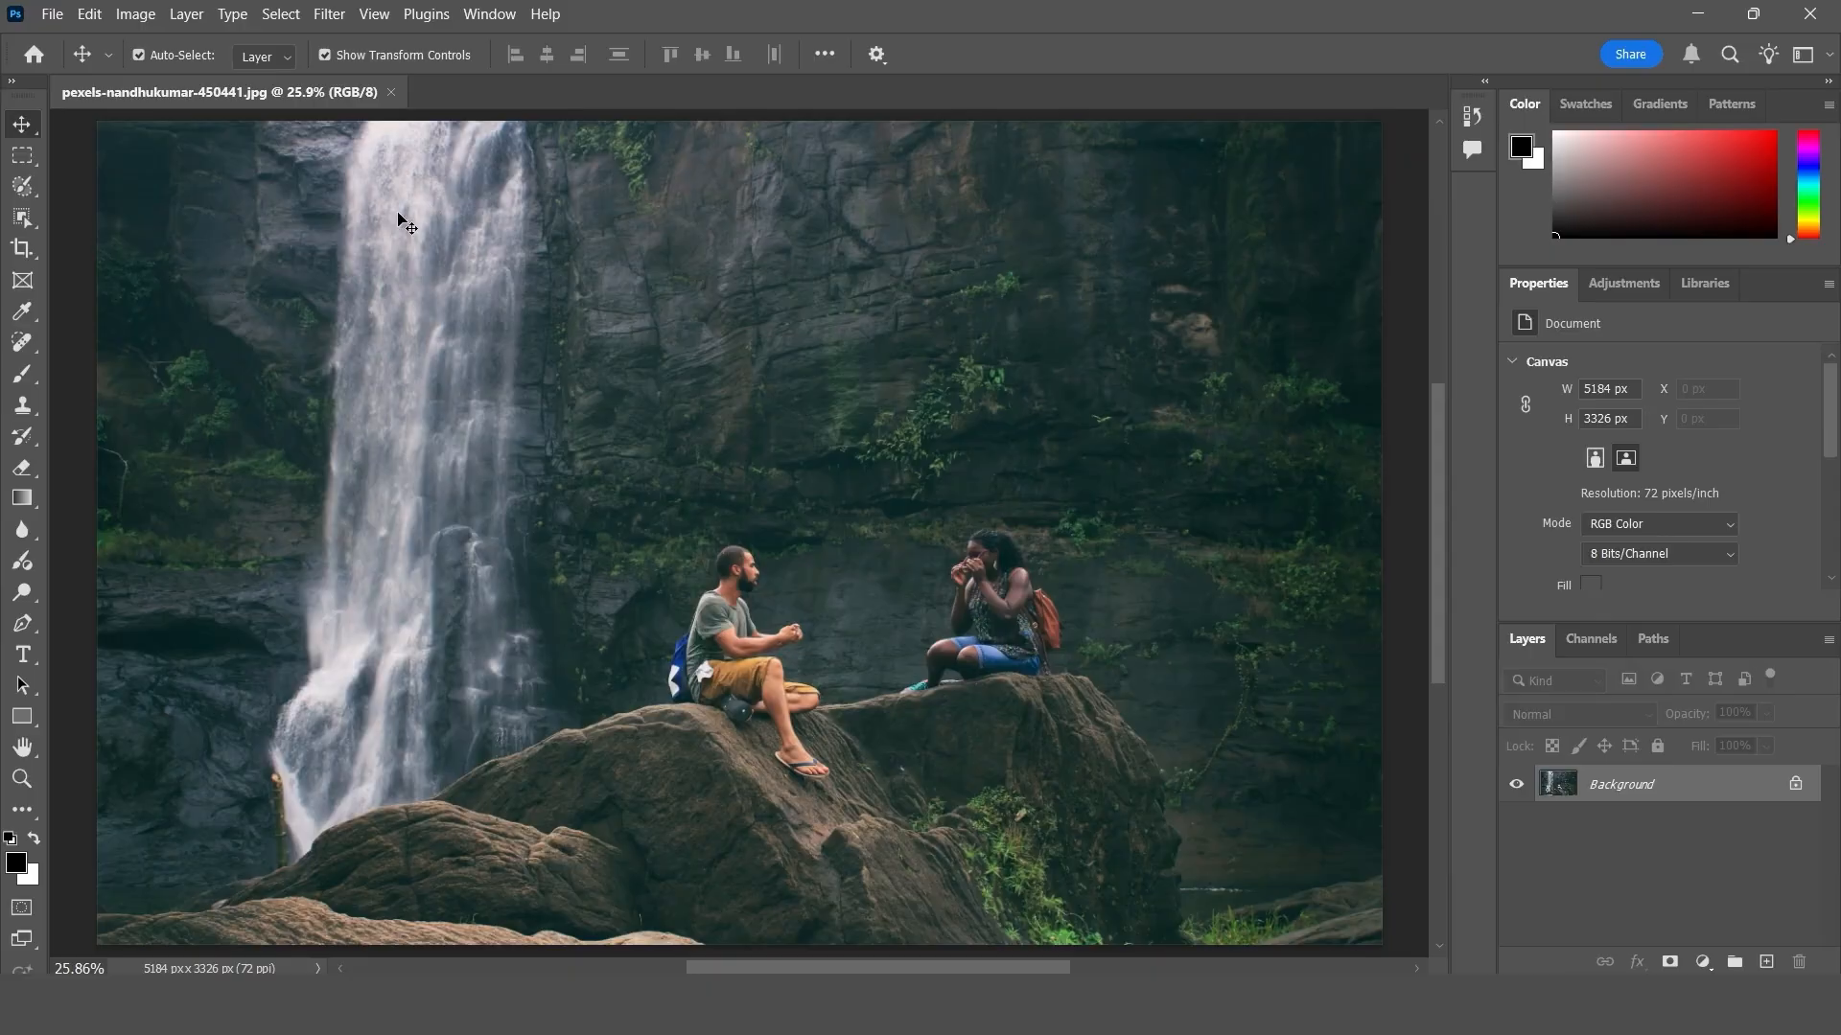
click(52, 15)
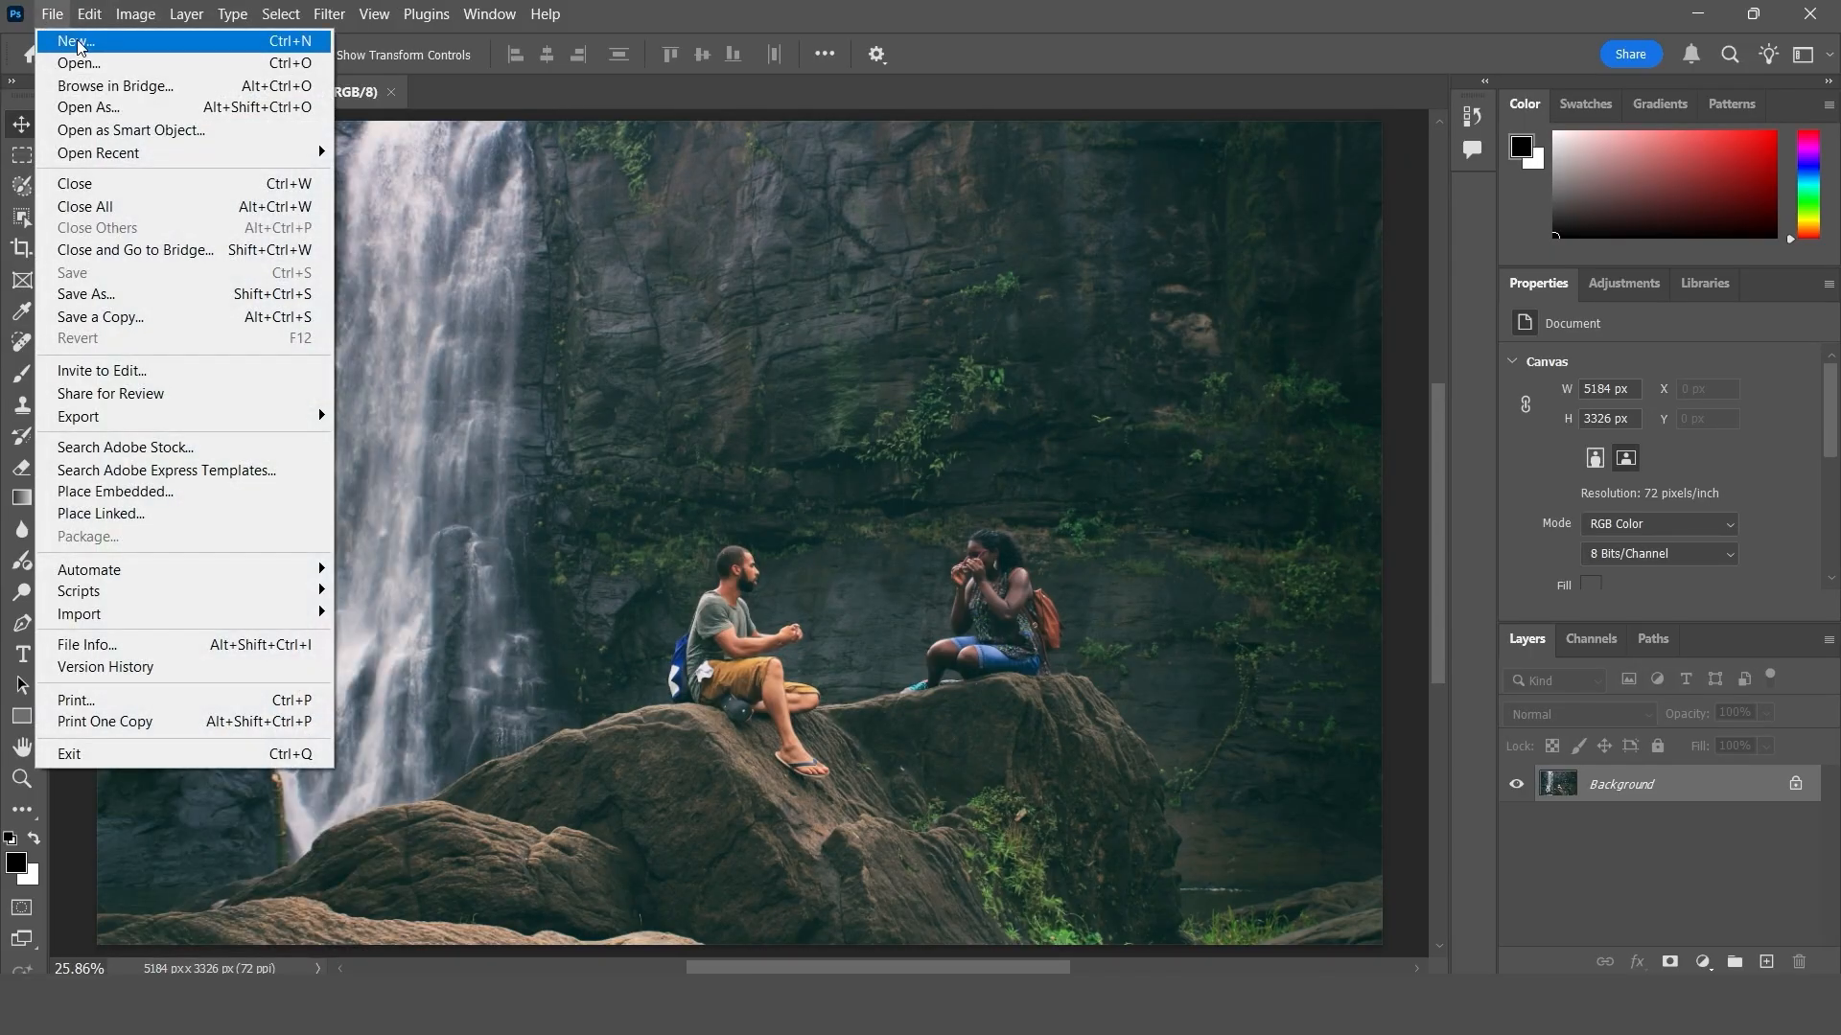
click(540, 197)
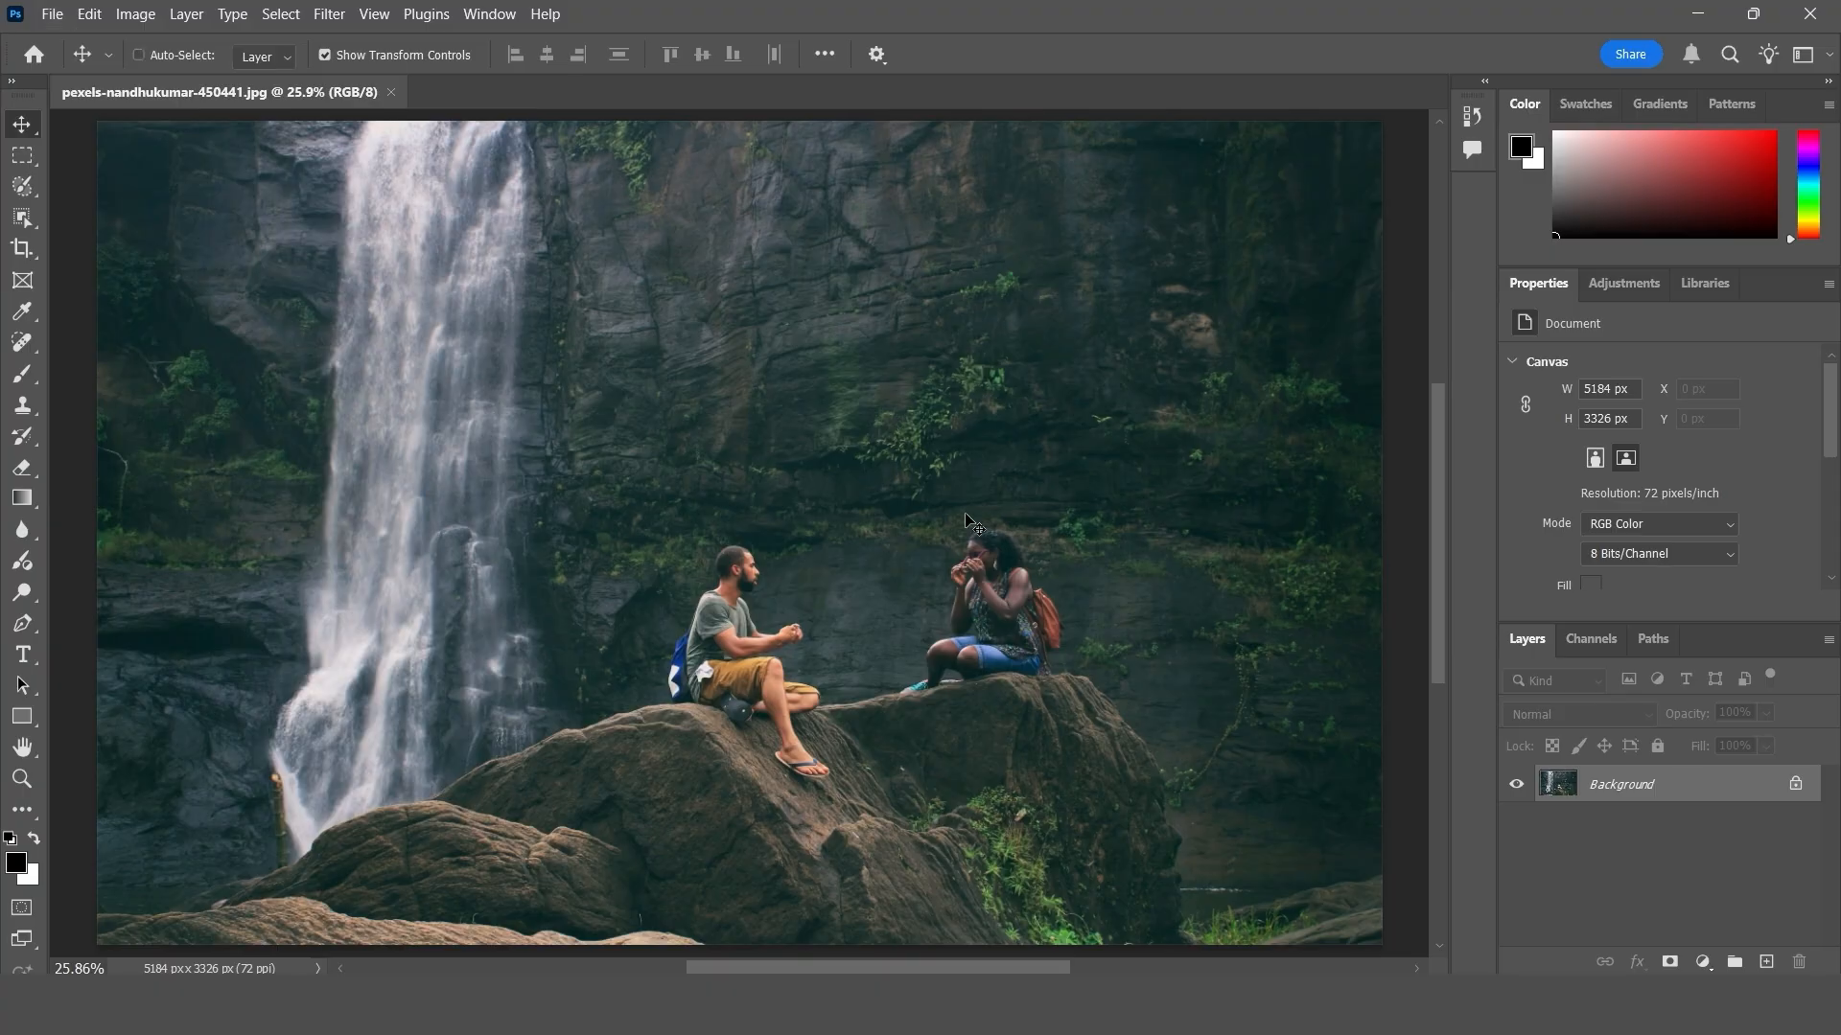
- Select the whole waterfall photo and create a new white document at the clipboard size, 5184 x 3326 px, 72 ppi
key(ctrl+a)
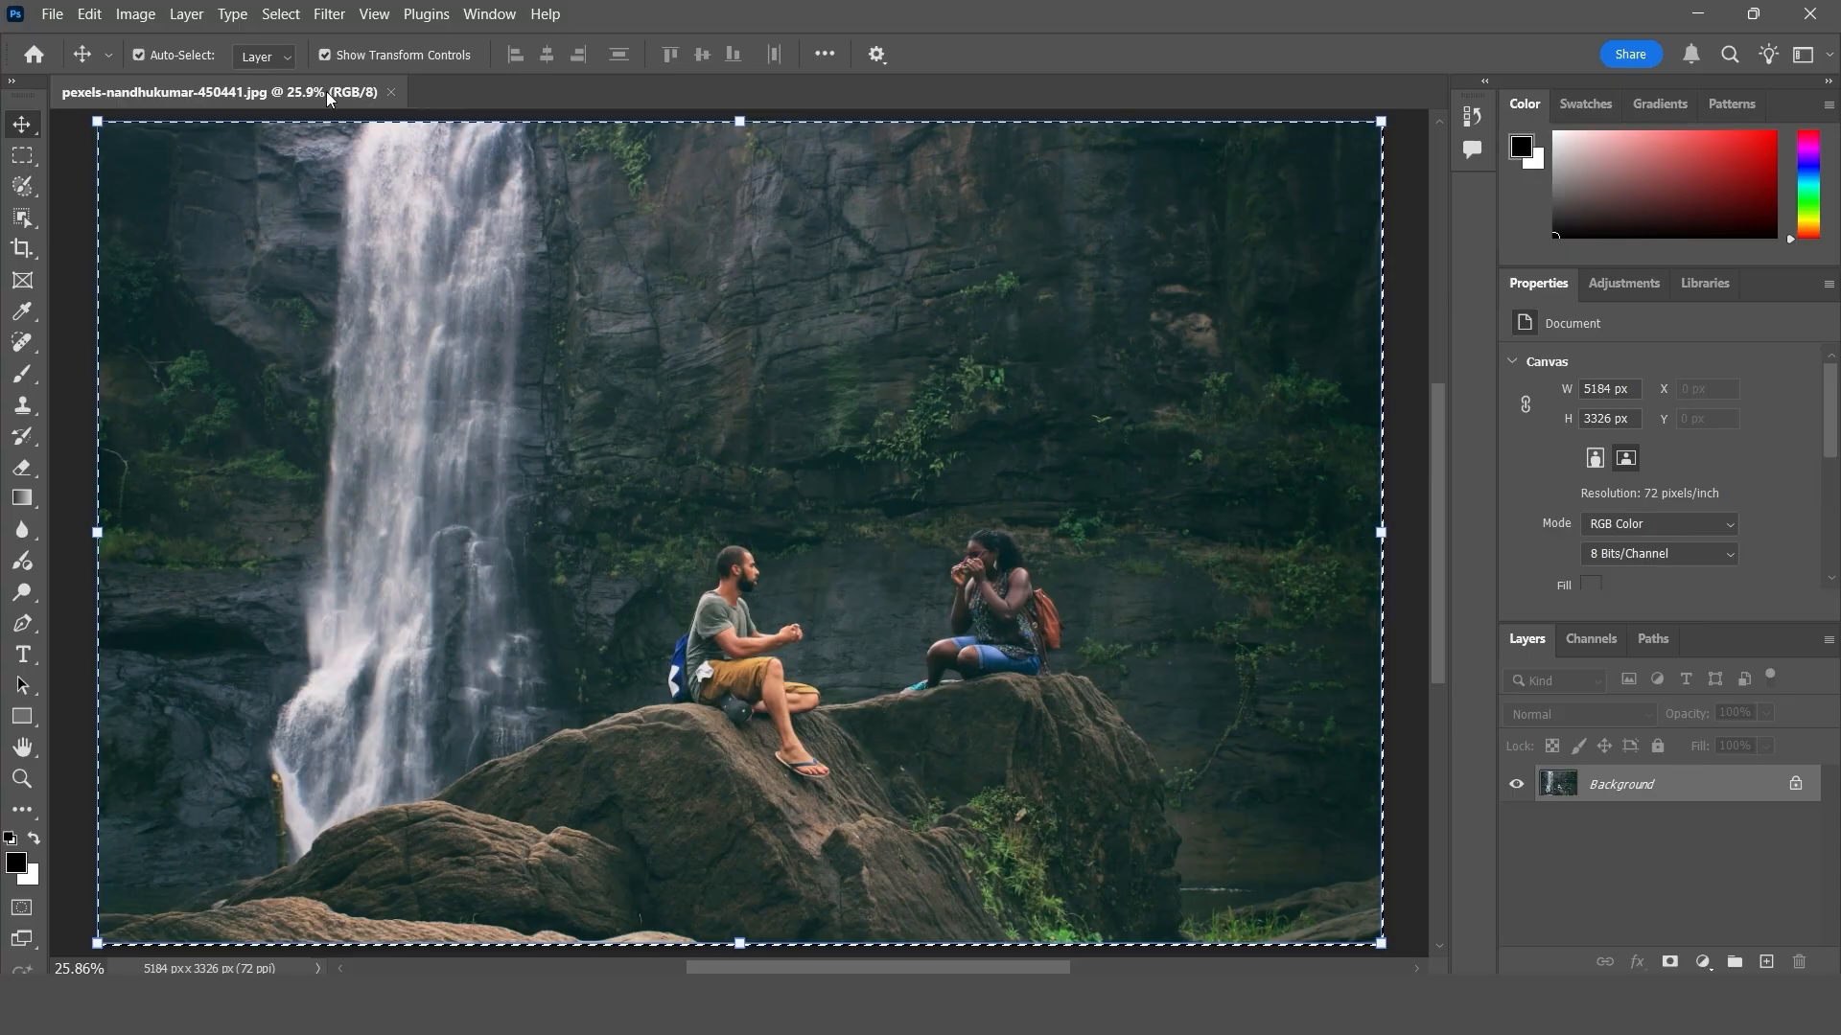
click(48, 17)
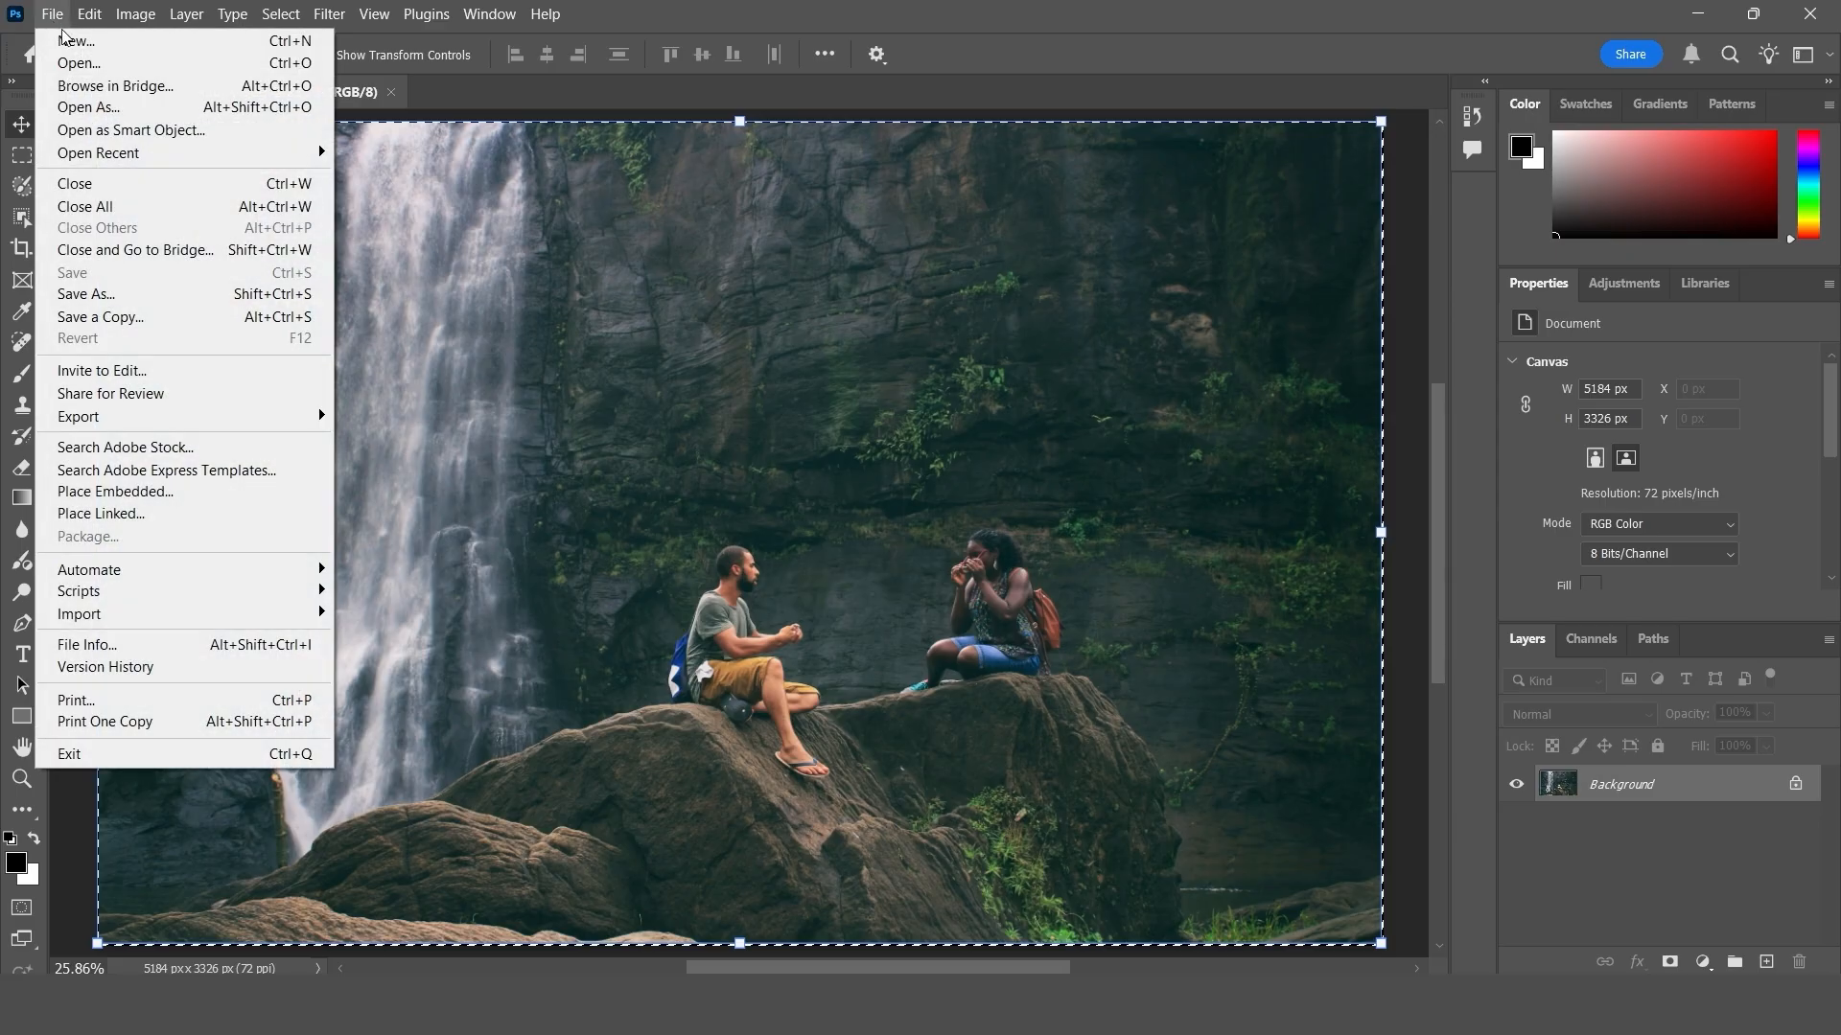
click(276, 44)
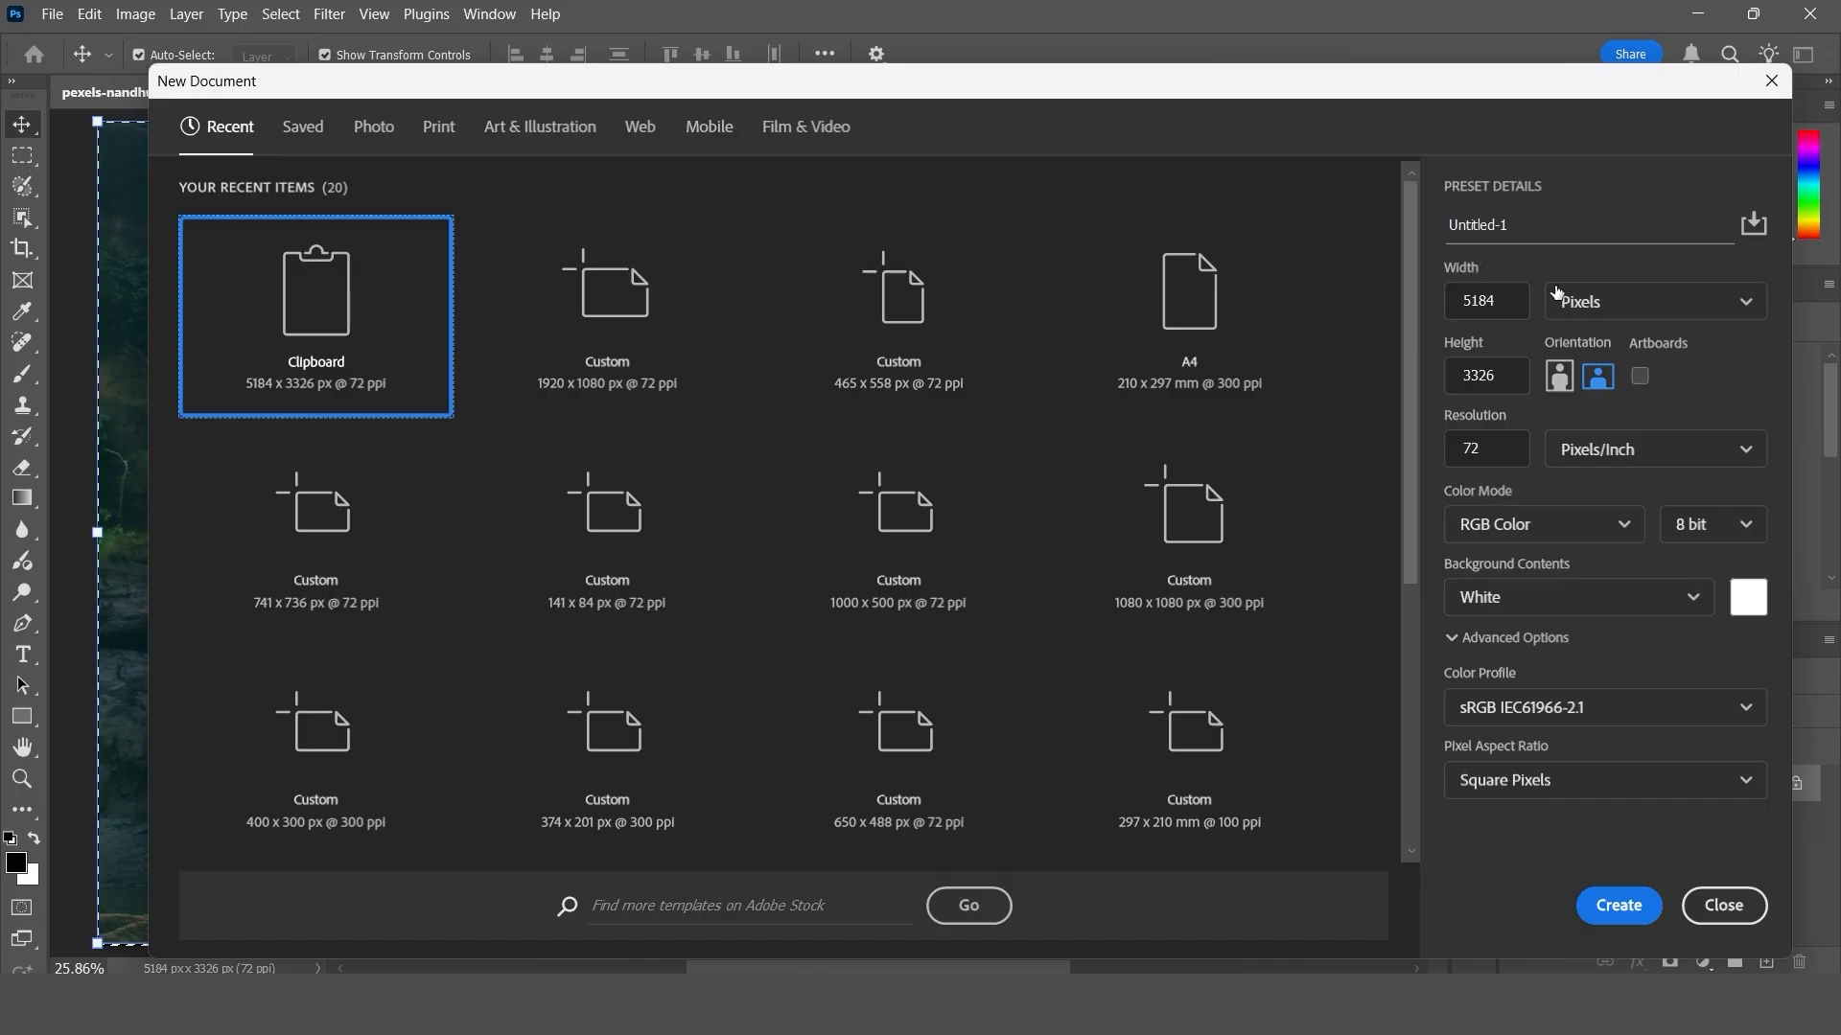
click(1617, 908)
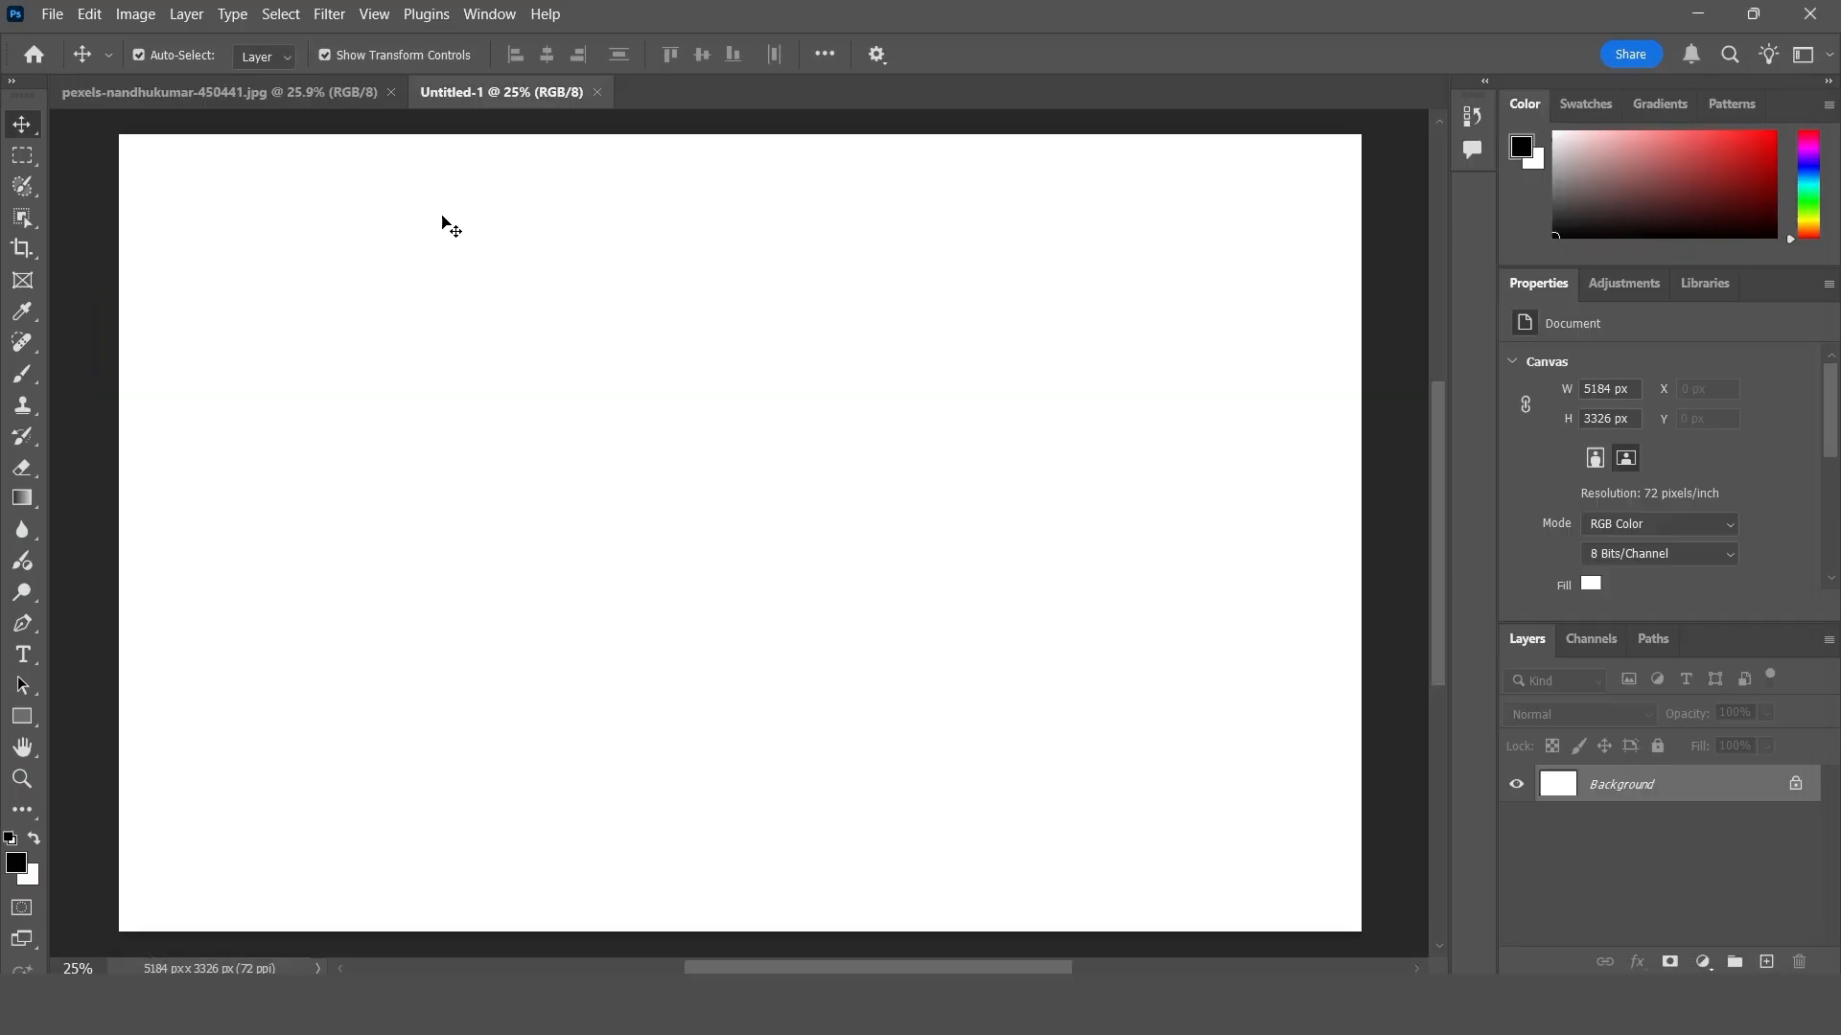
- Deselect the waterfall photo, marquee a rectangle about 1190 x 1470 px over the lower waterfall, and copy it
click(313, 98)
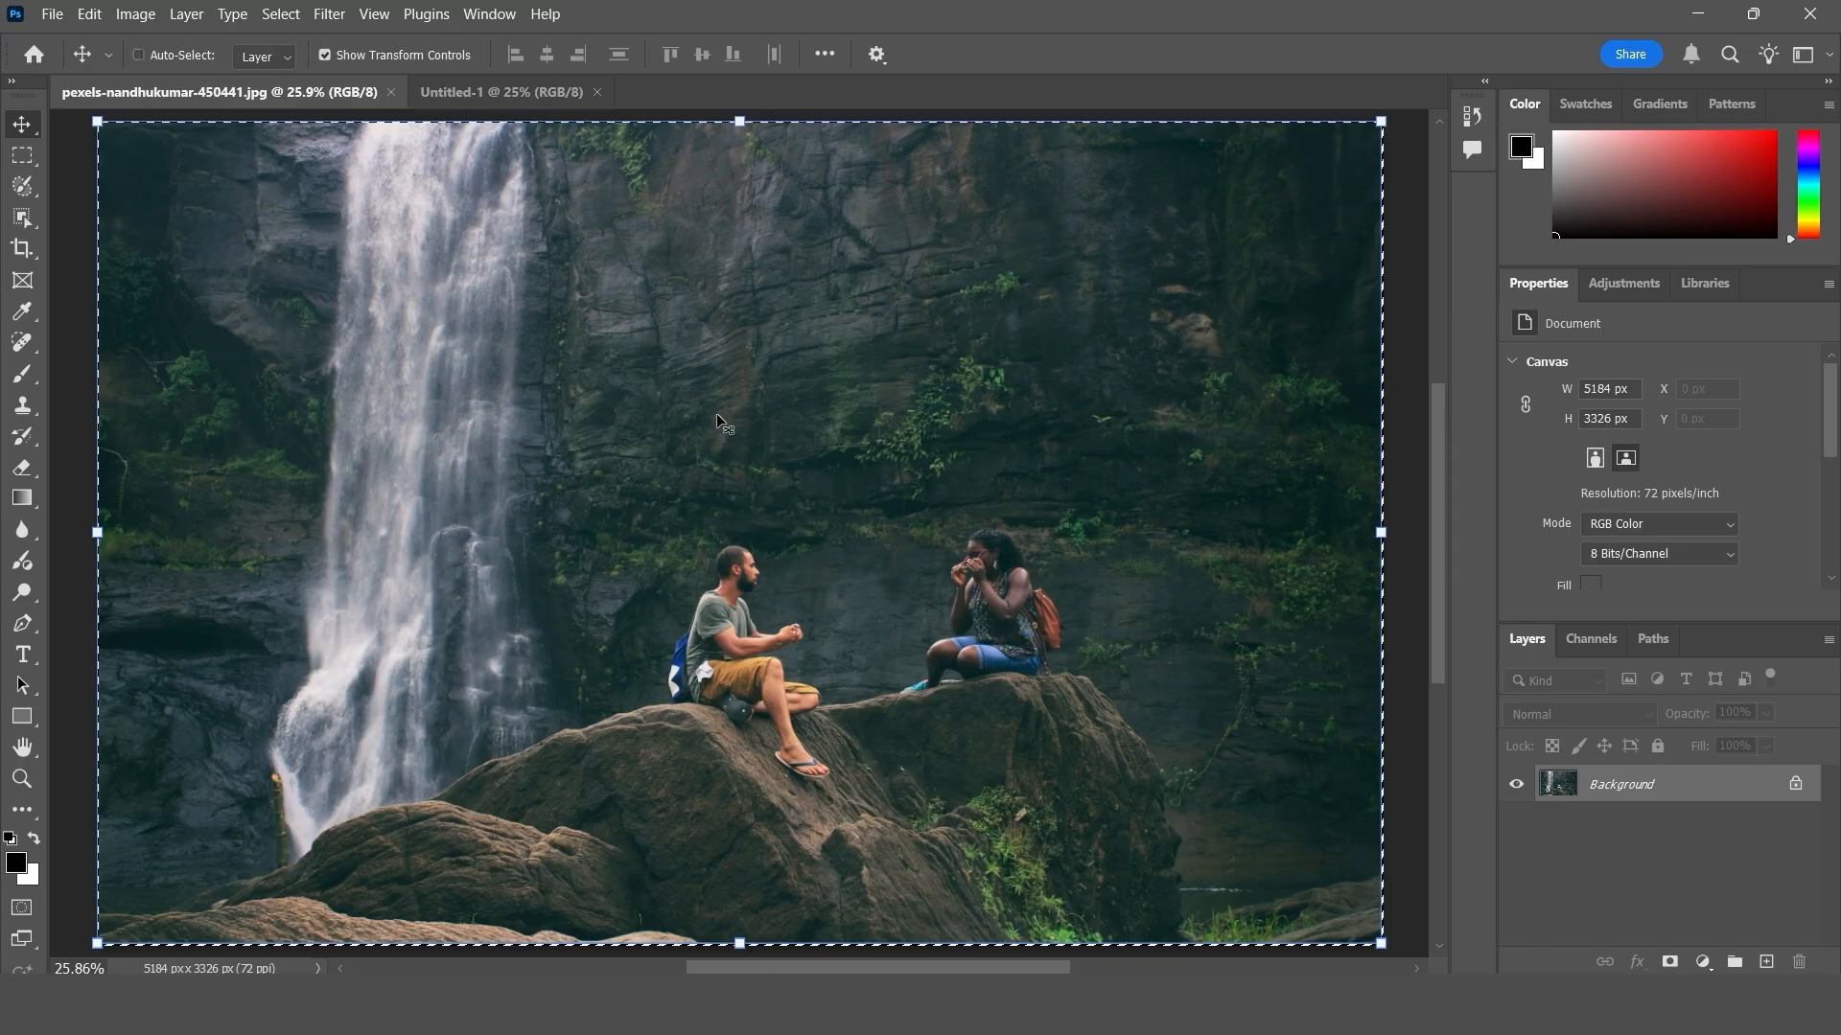
key(ctrl+d)
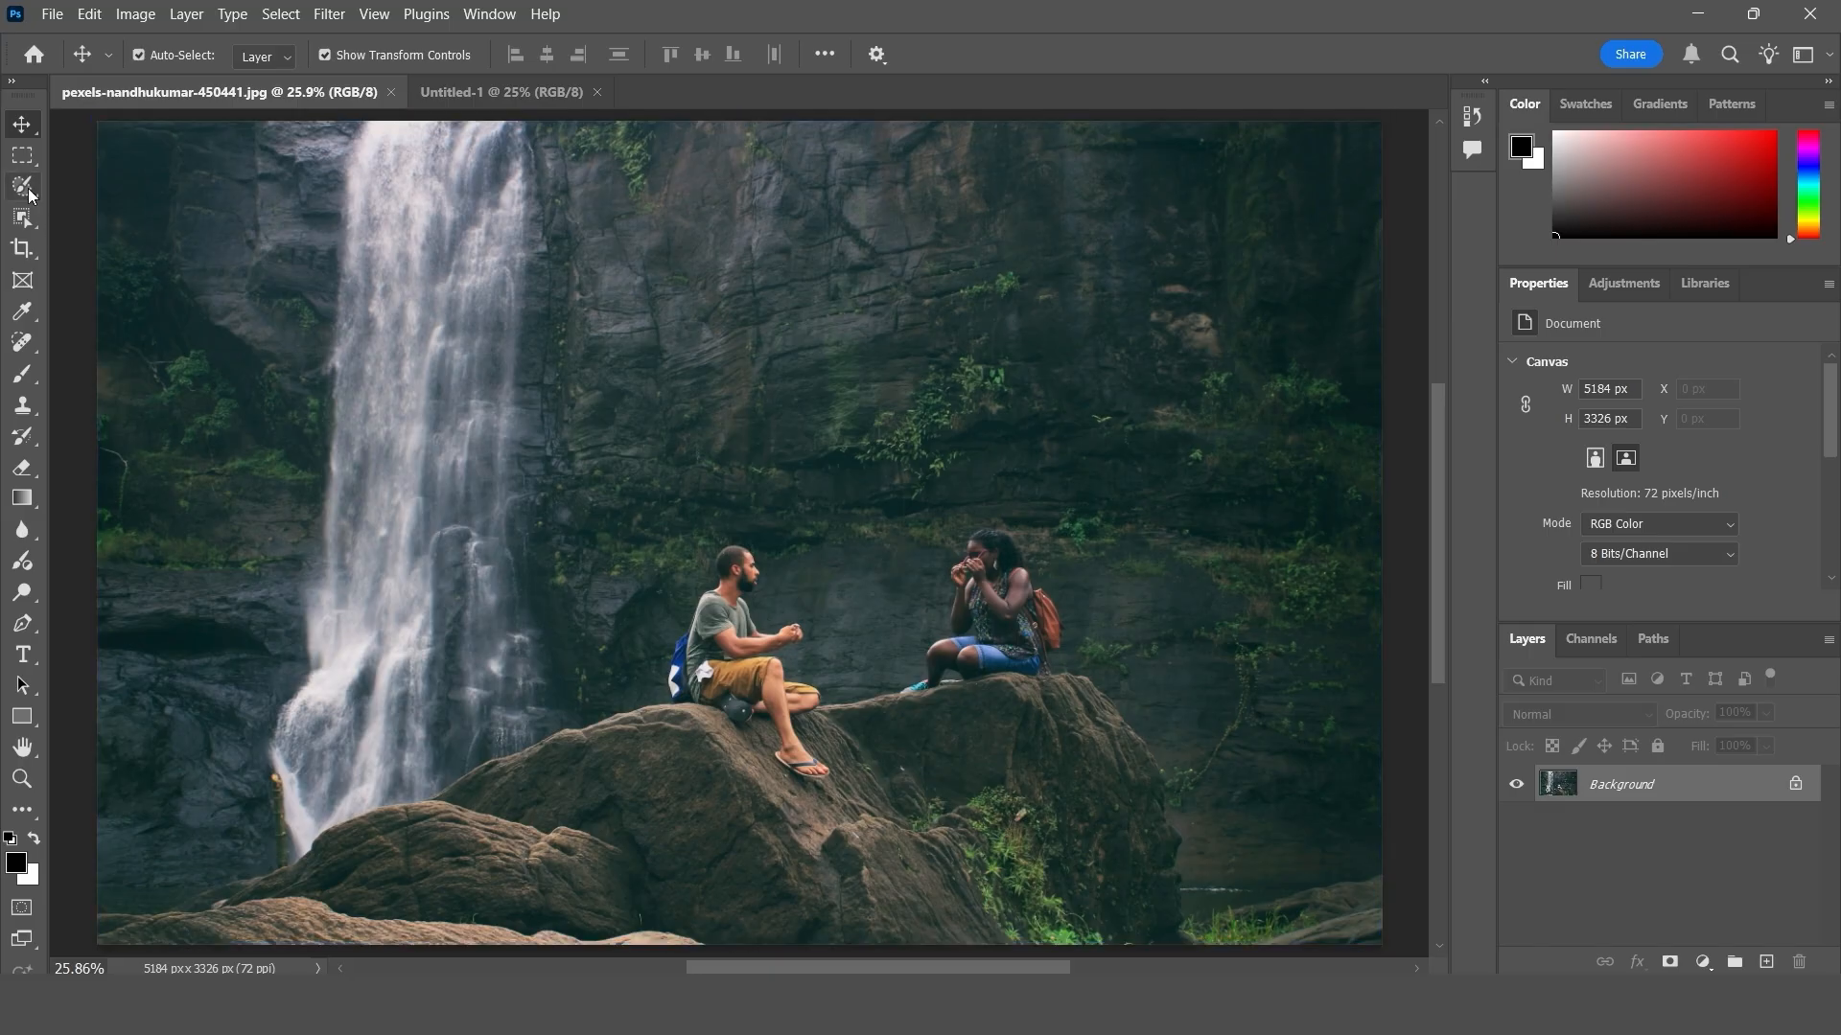
click(23, 156)
drag(259, 343, 566, 717)
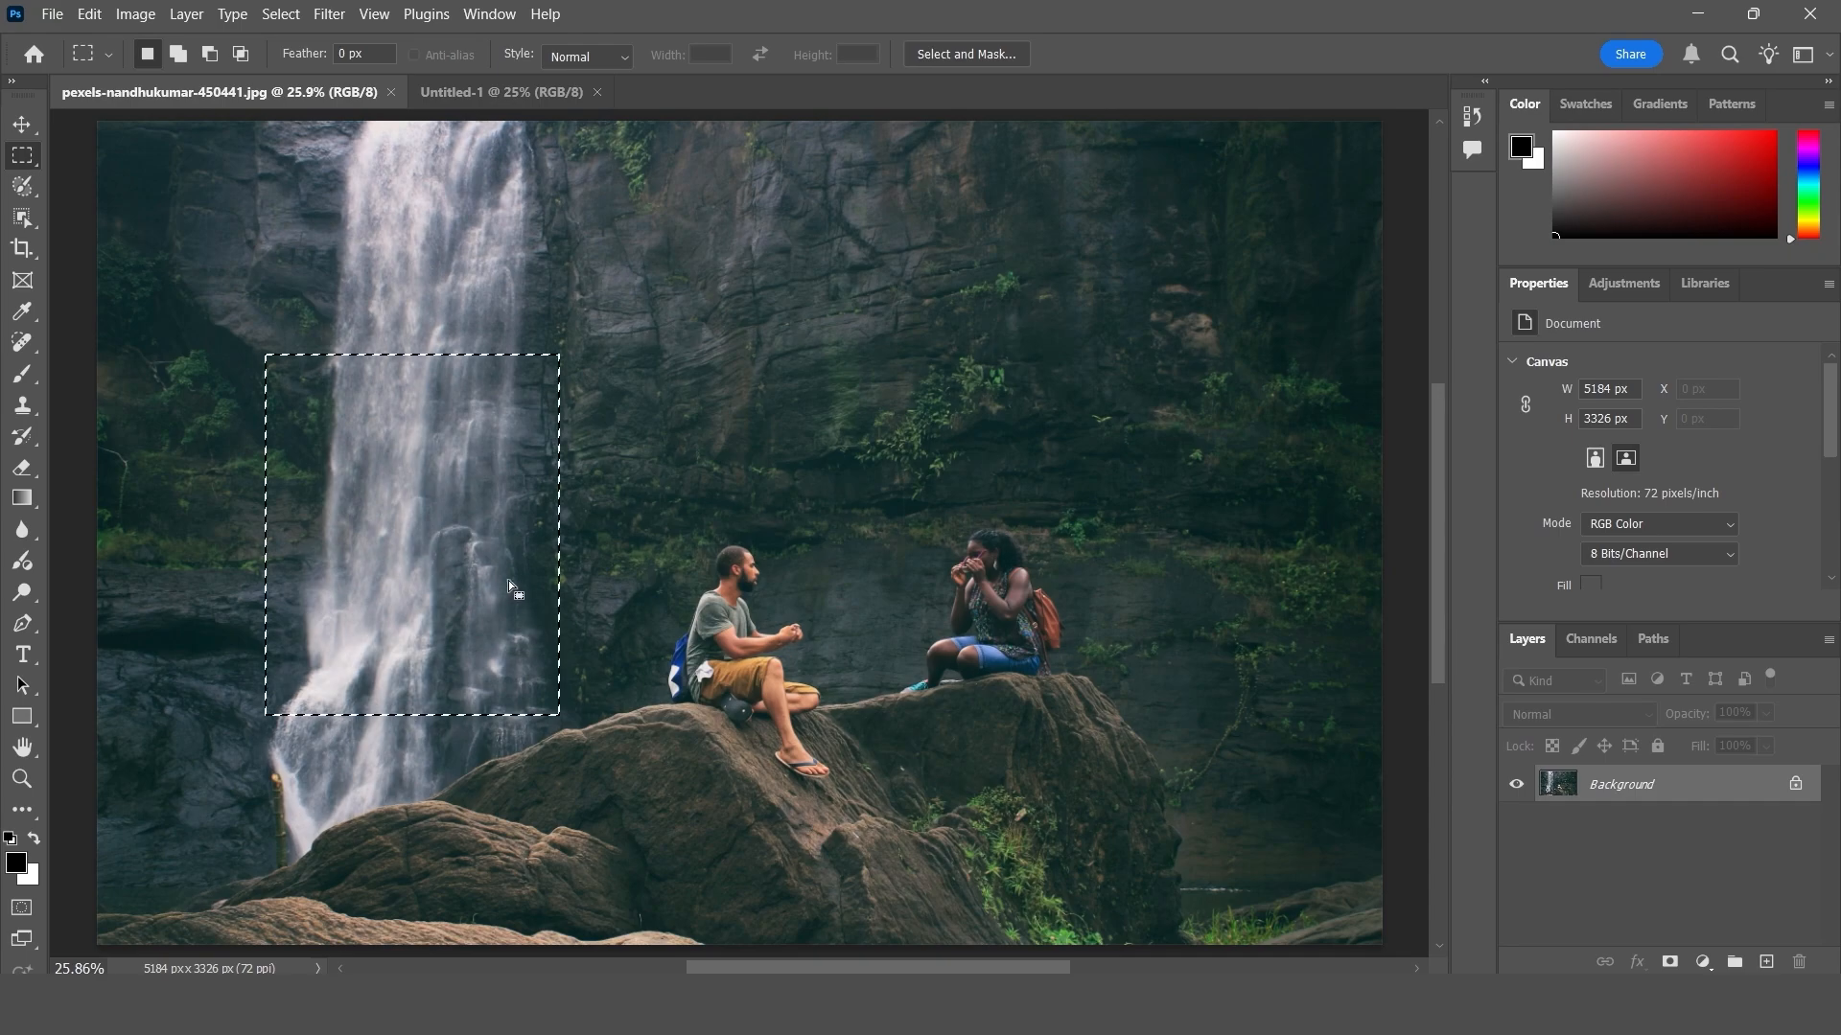
click(88, 12)
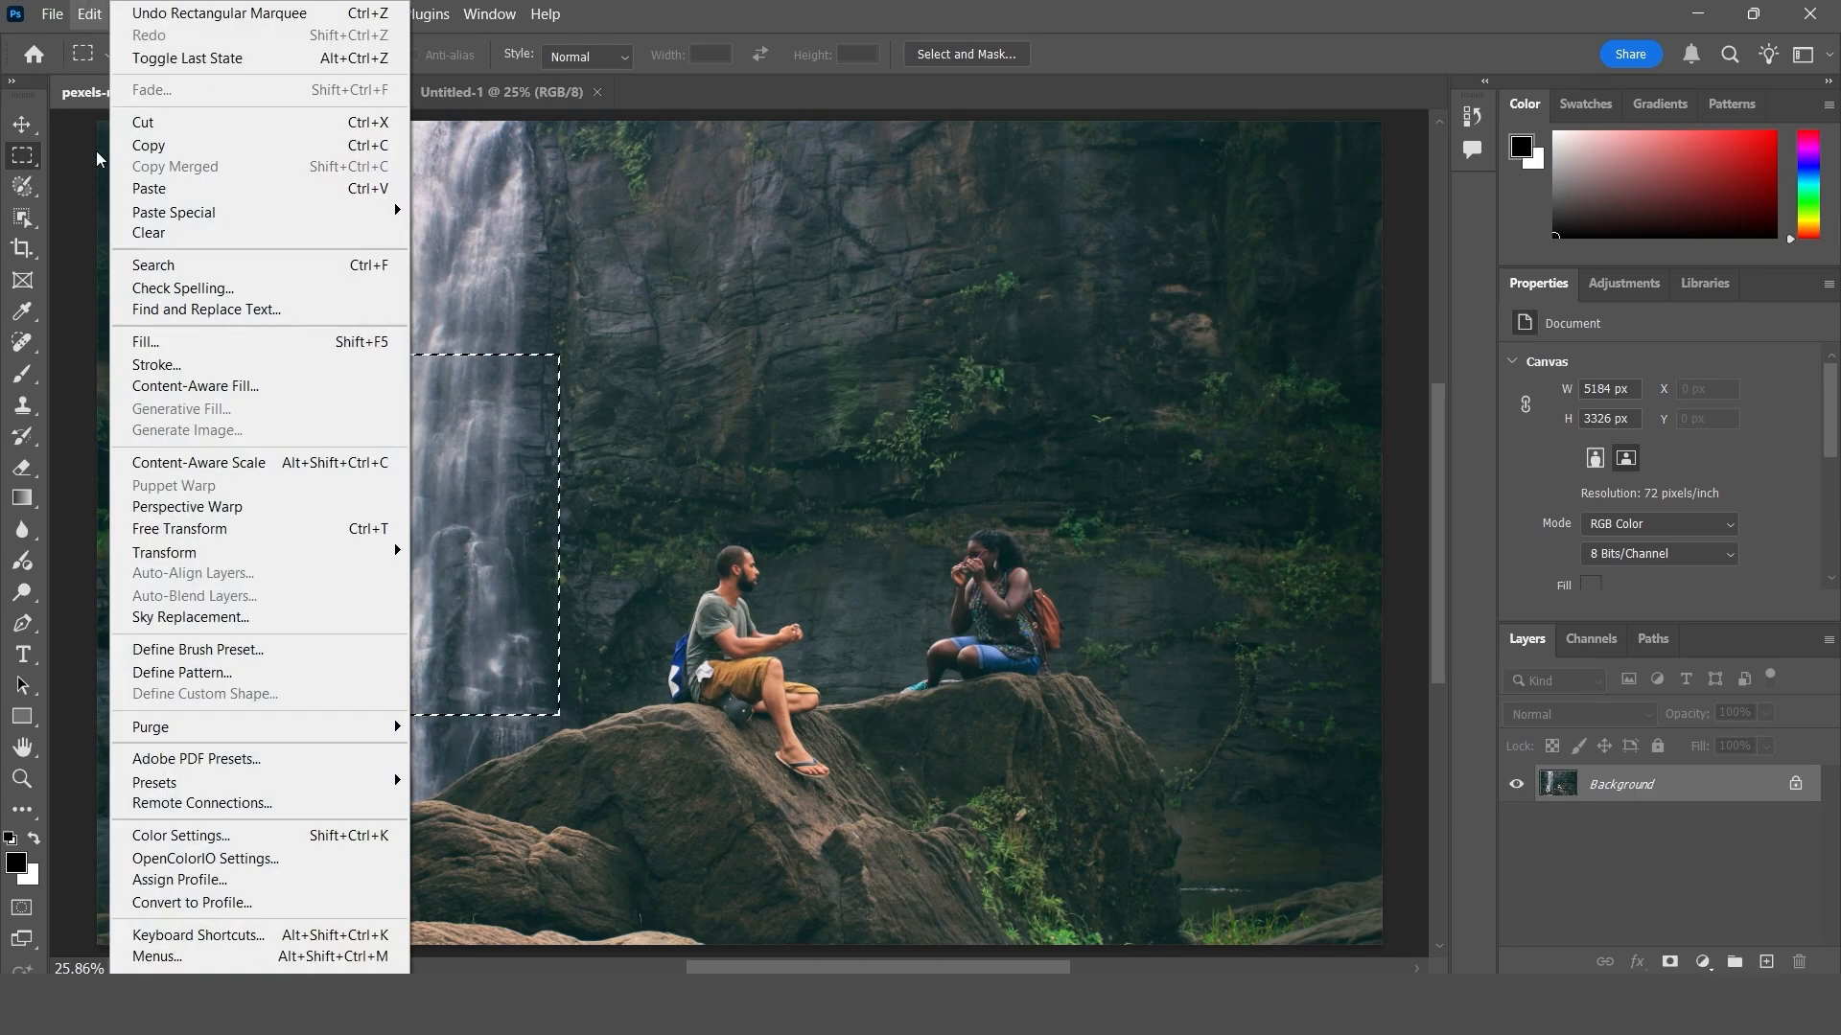
click(115, 147)
- Paste the copied waterfall area into Untitled-1 with the regular Paste command and nudge it slightly
click(25, 127)
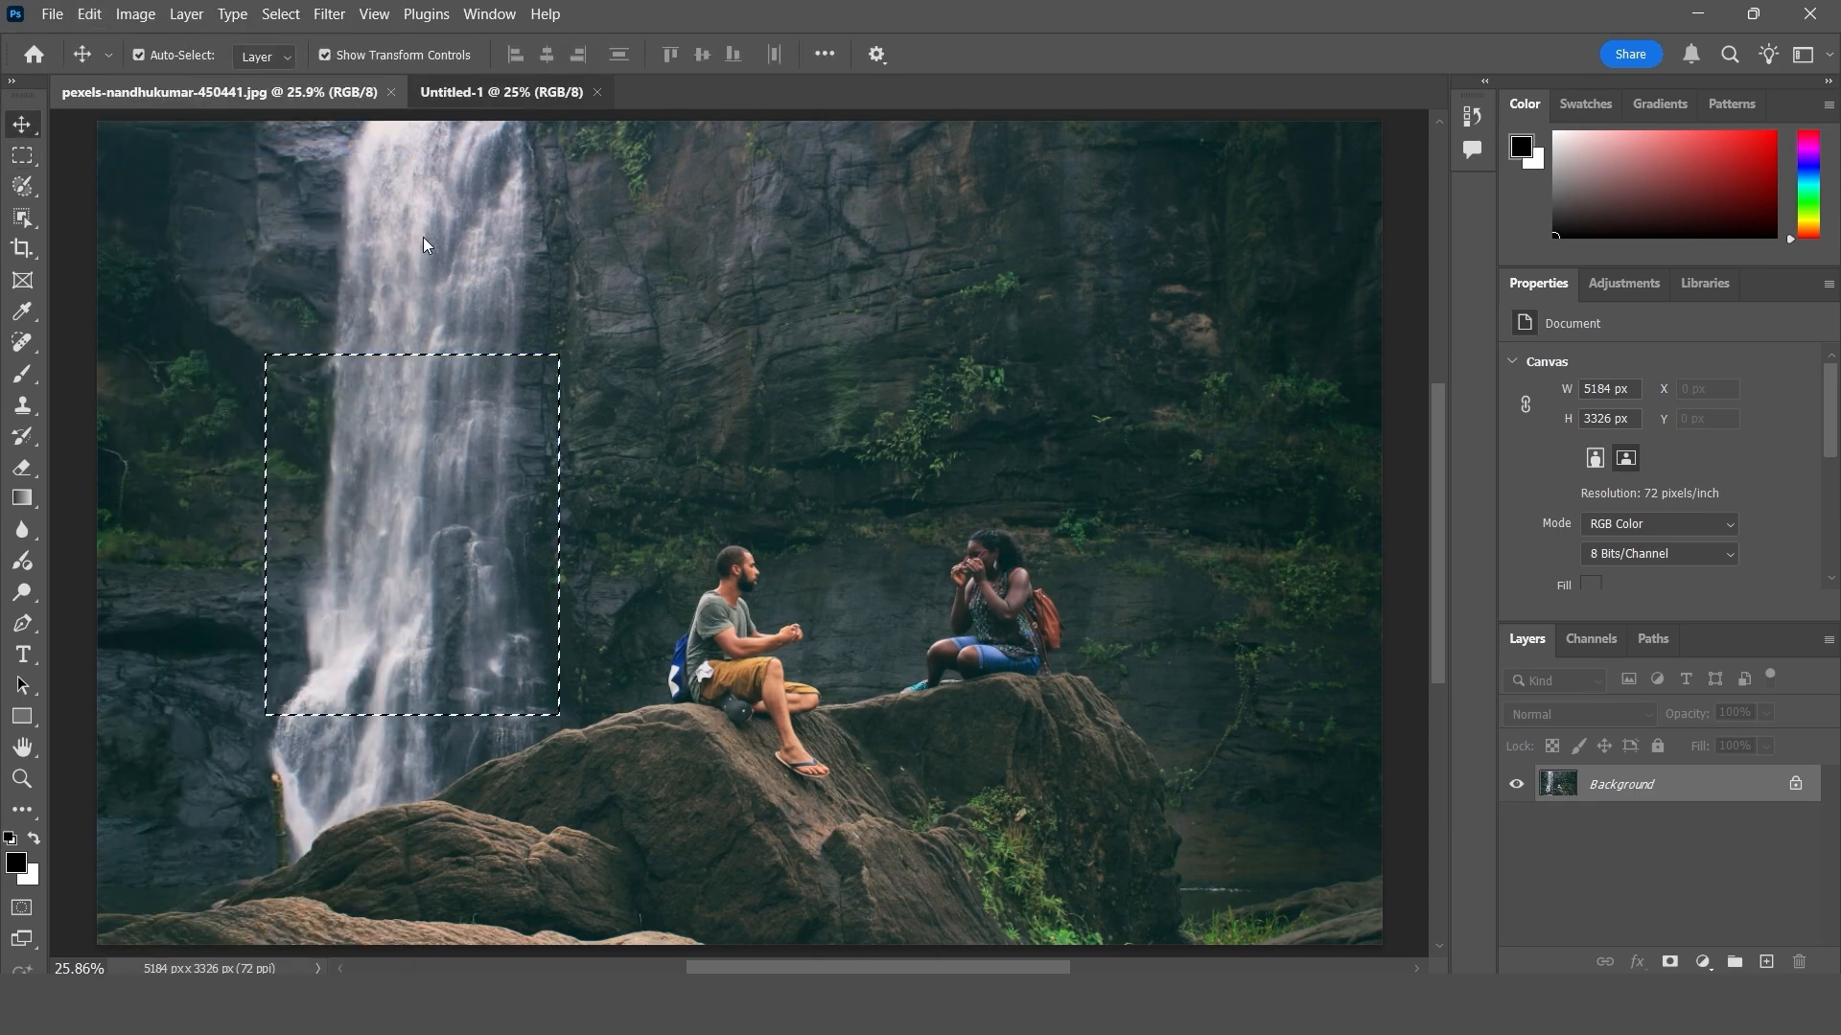
click(501, 92)
click(89, 14)
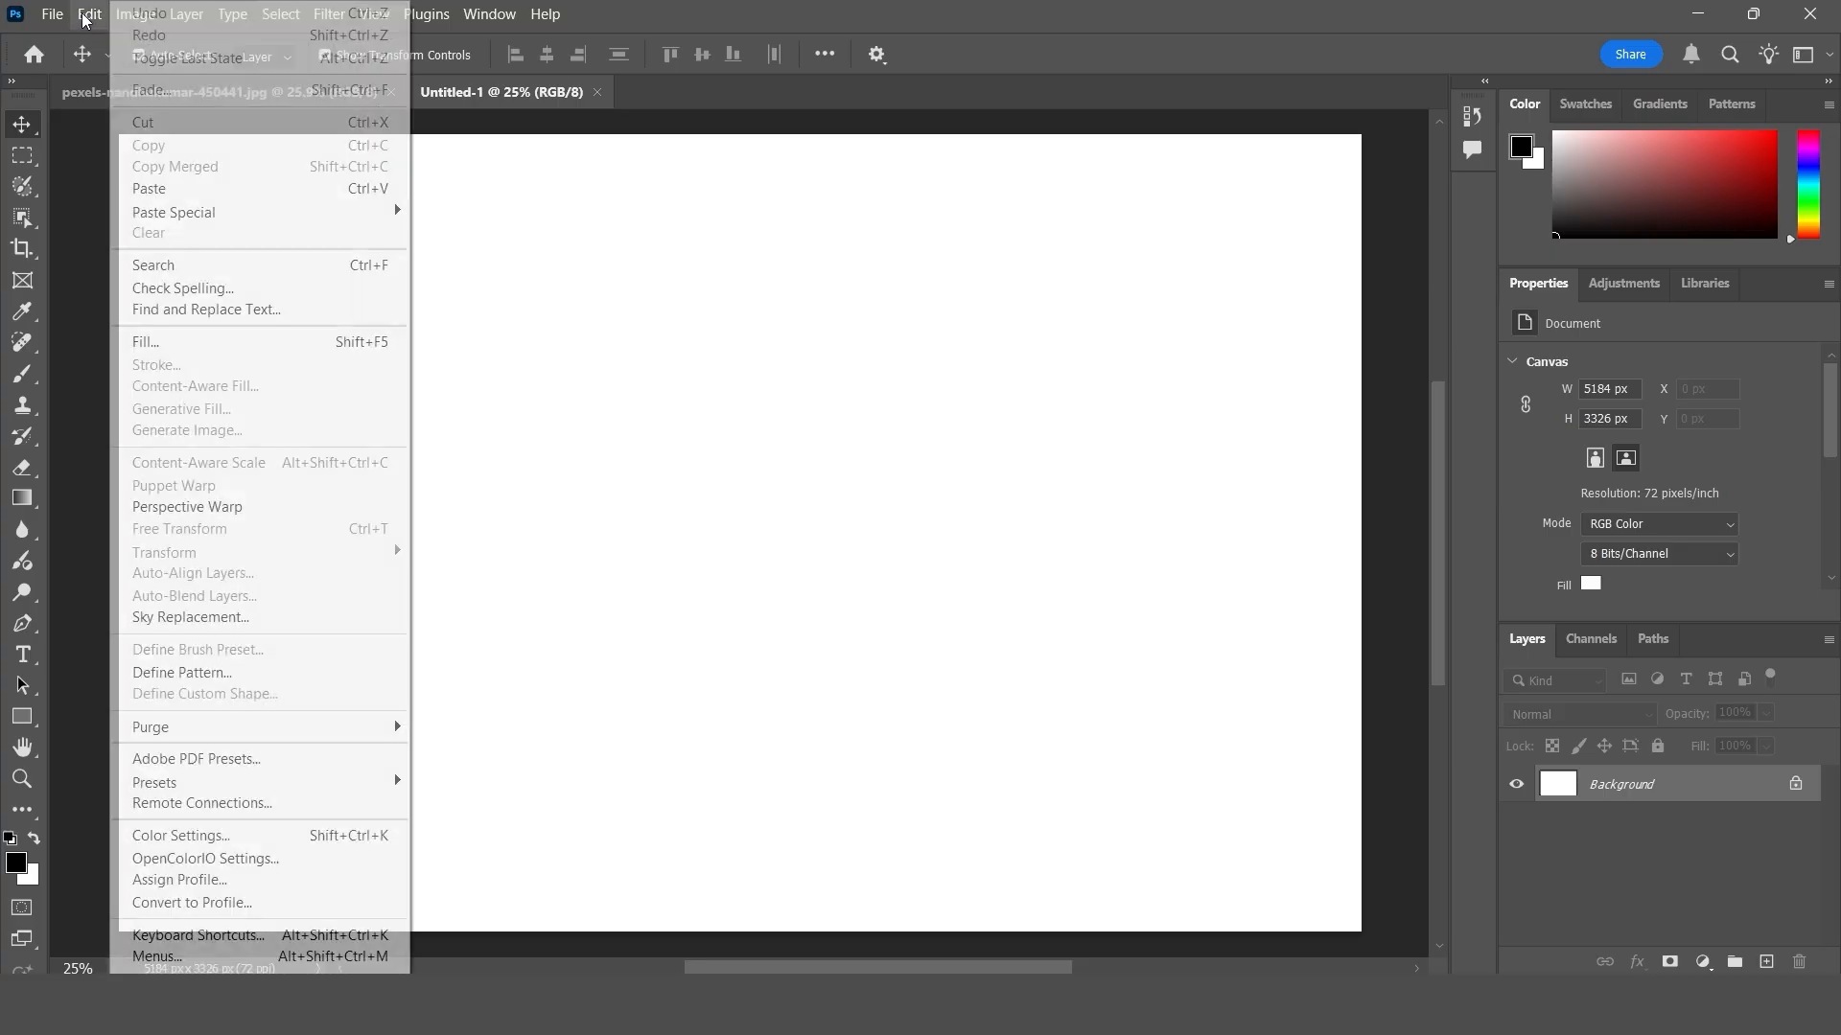
click(169, 192)
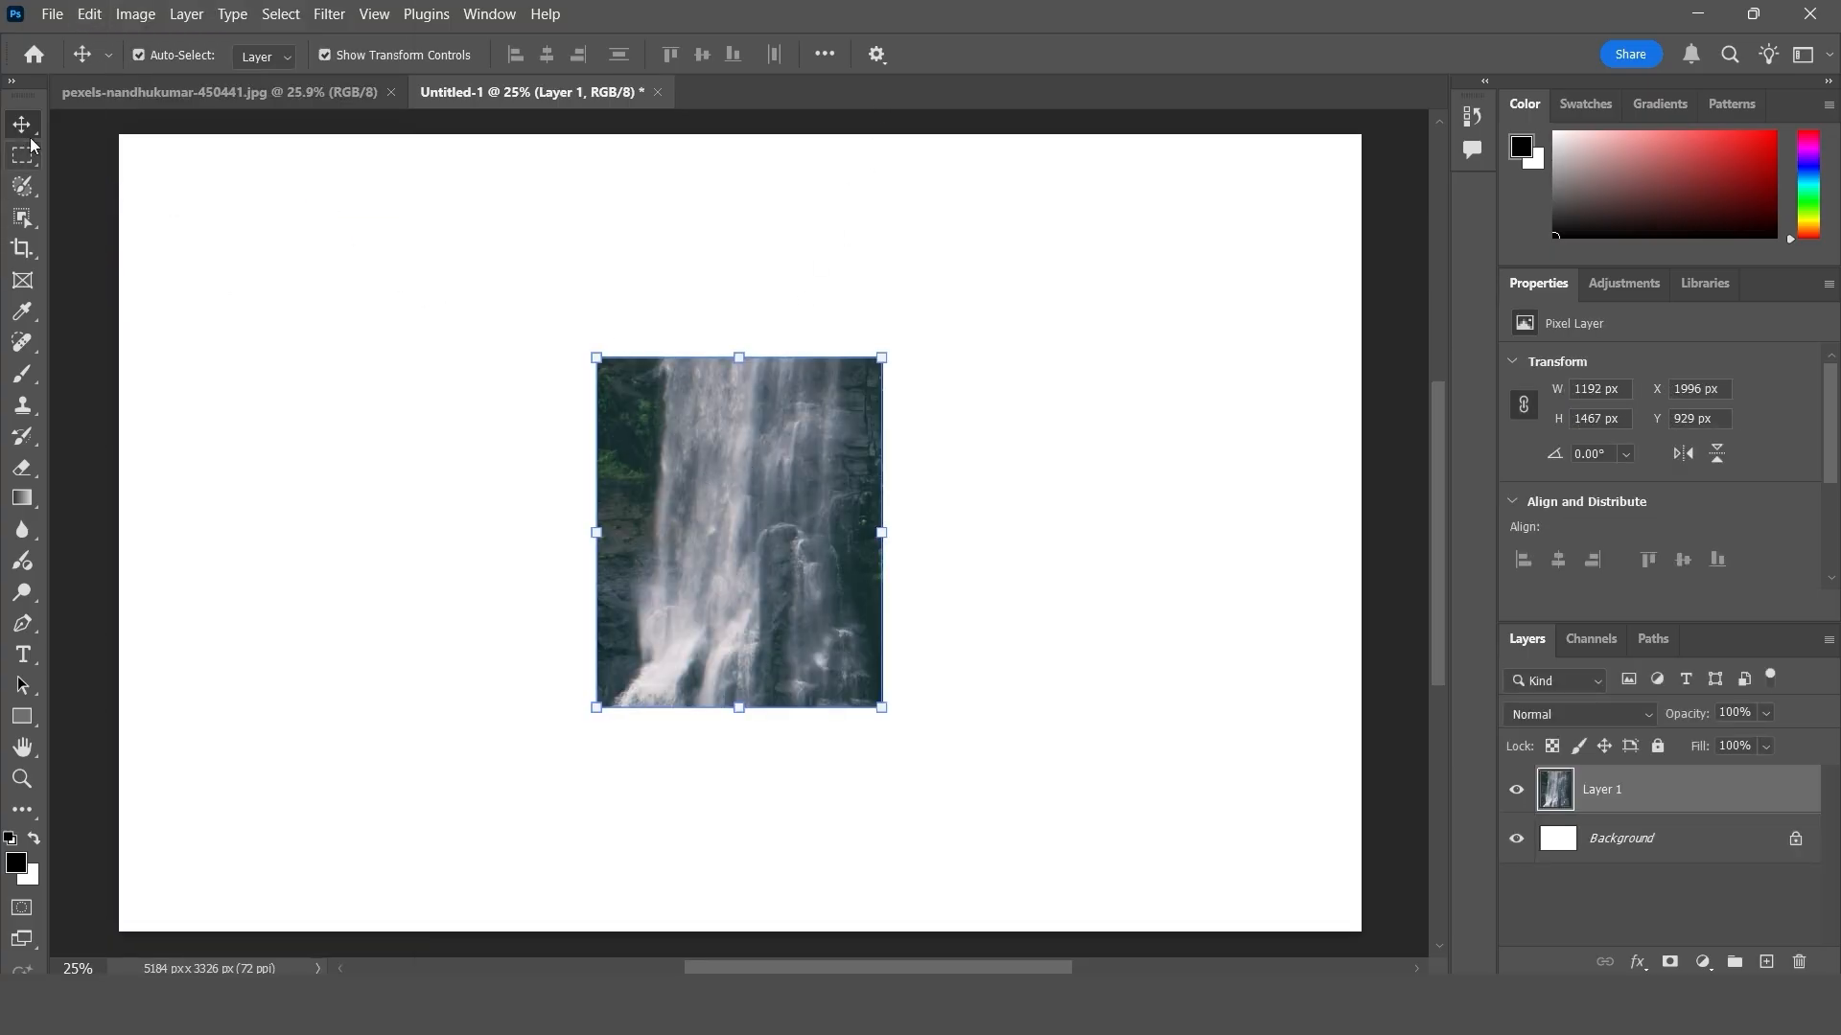
drag(734, 452, 745, 485)
drag(736, 461, 746, 464)
- Compare the regular paste's position with the selection in the photo and delete the pasted layer from Untitled-1
click(266, 104)
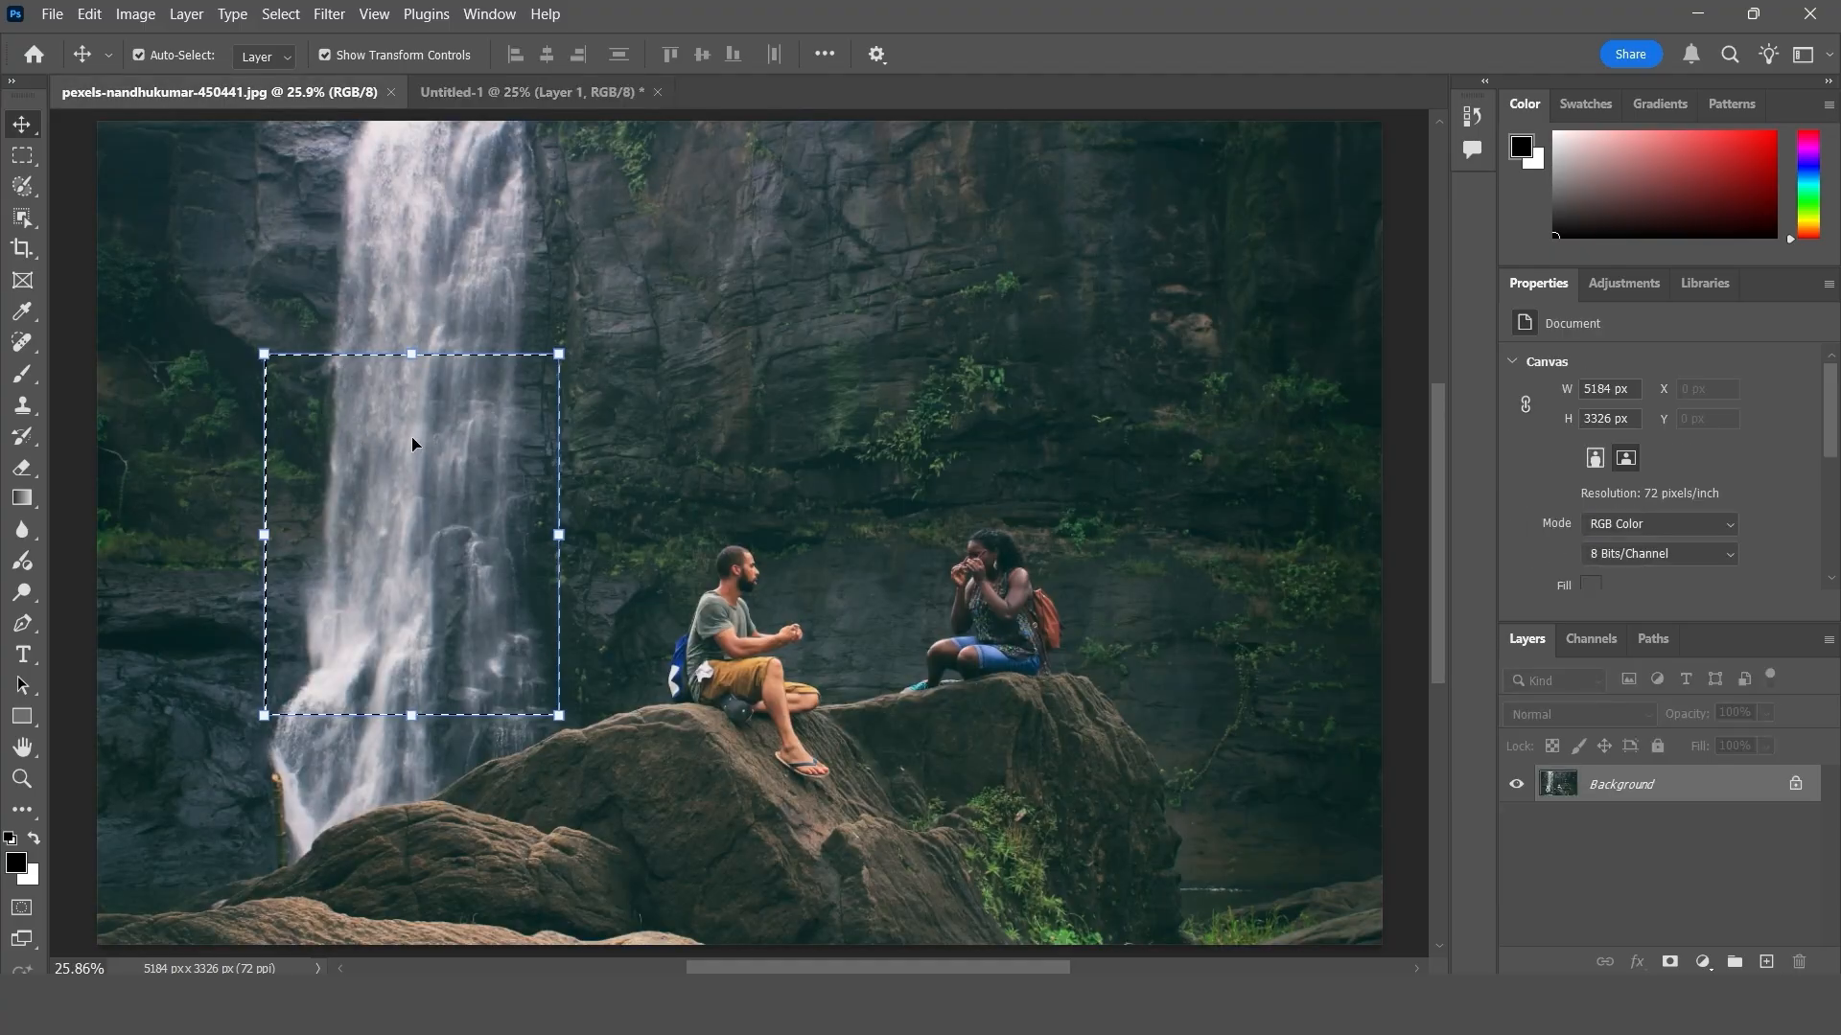
click(470, 95)
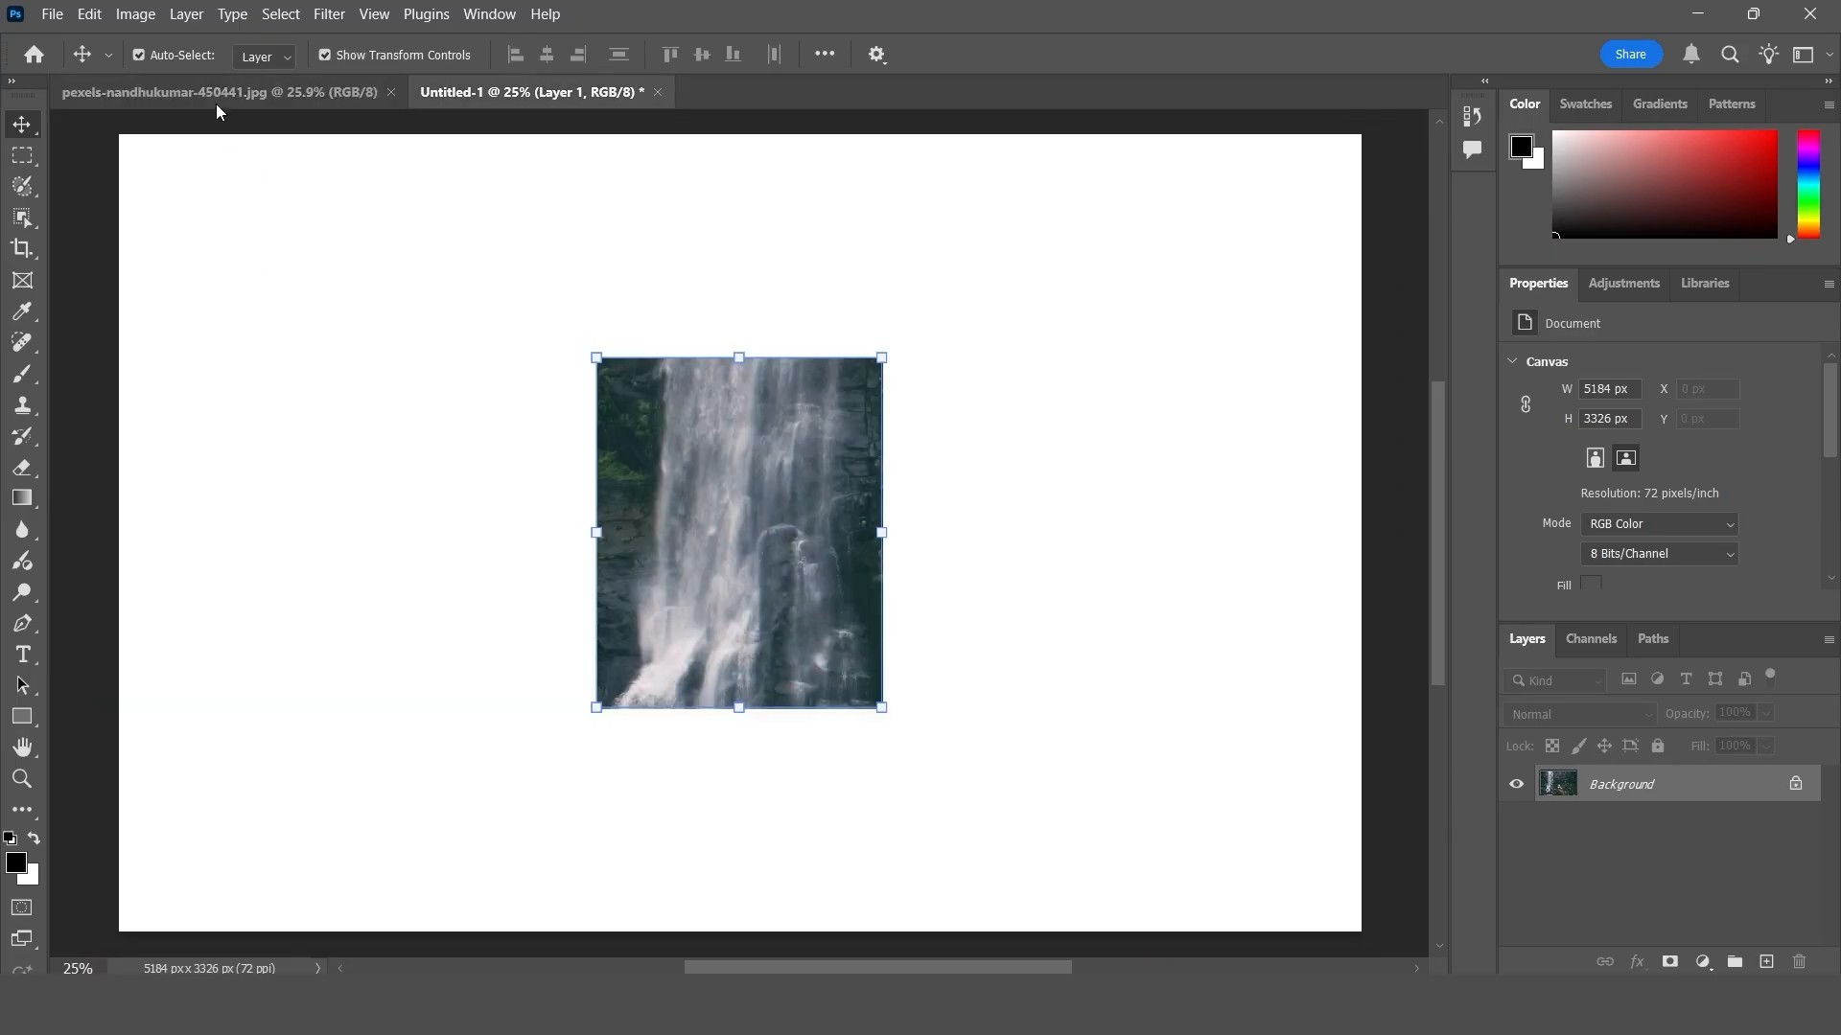
click(250, 95)
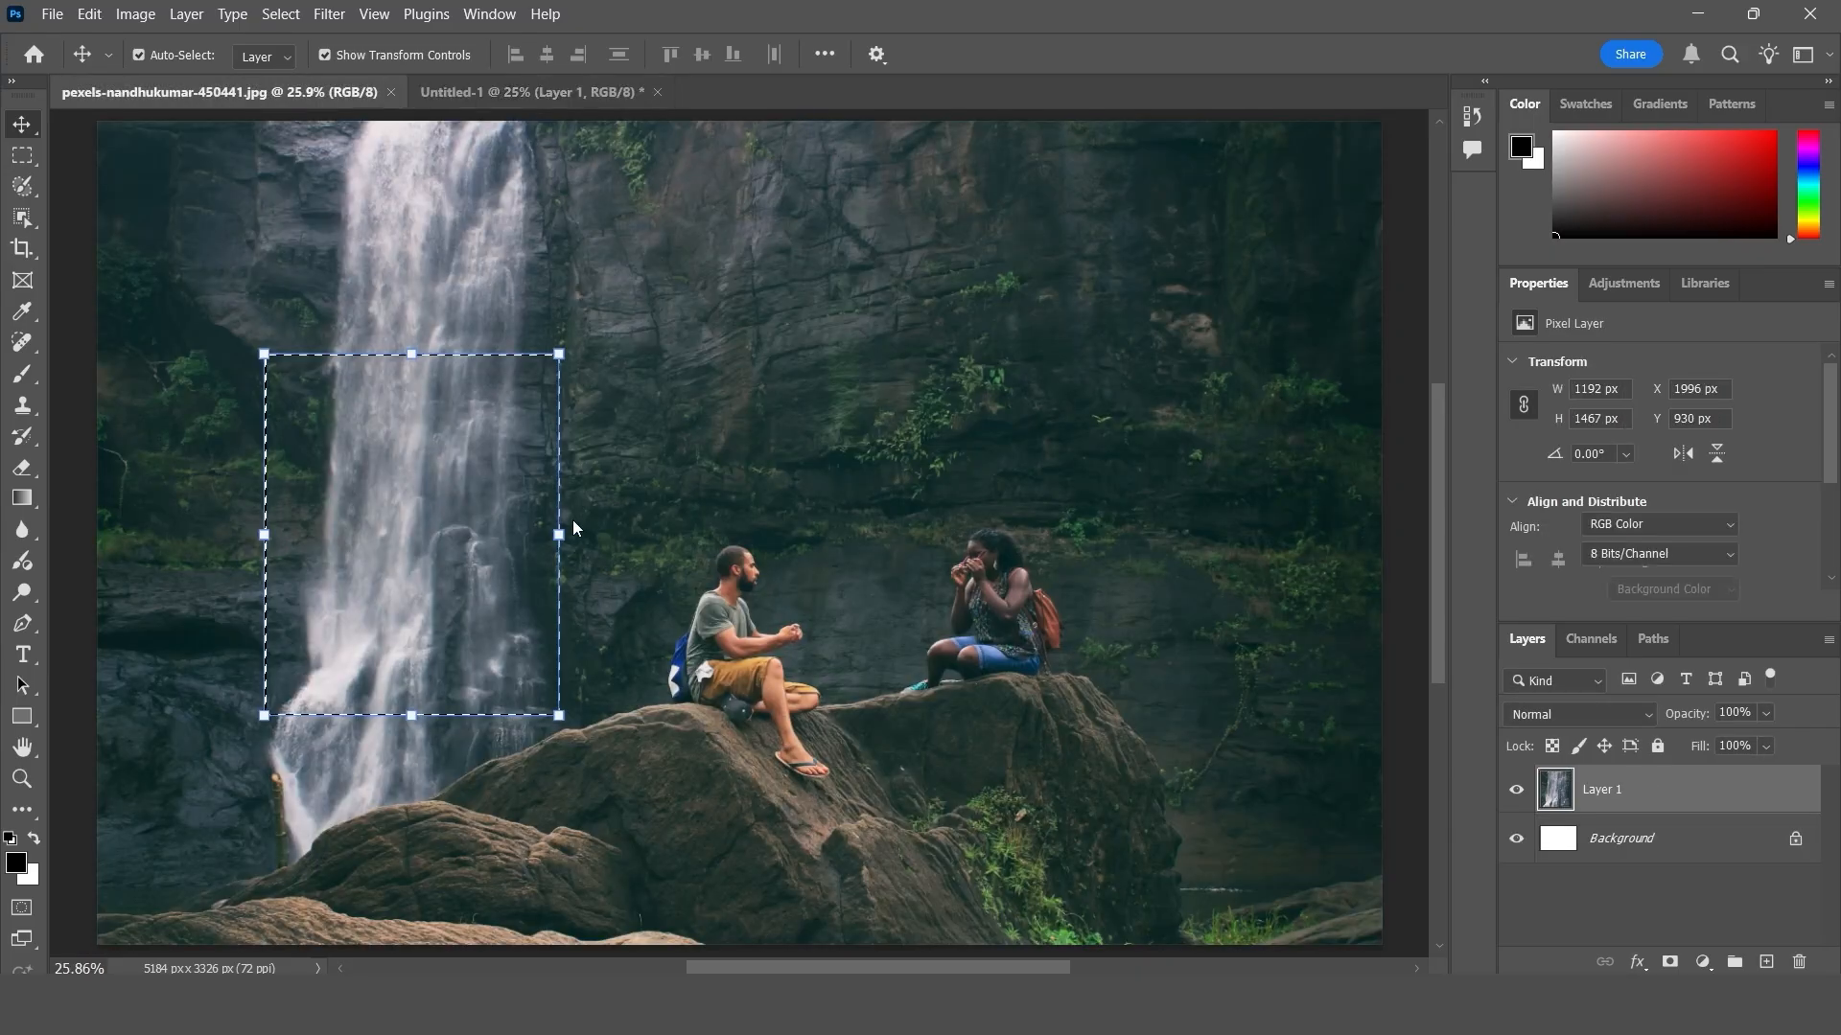
click(533, 100)
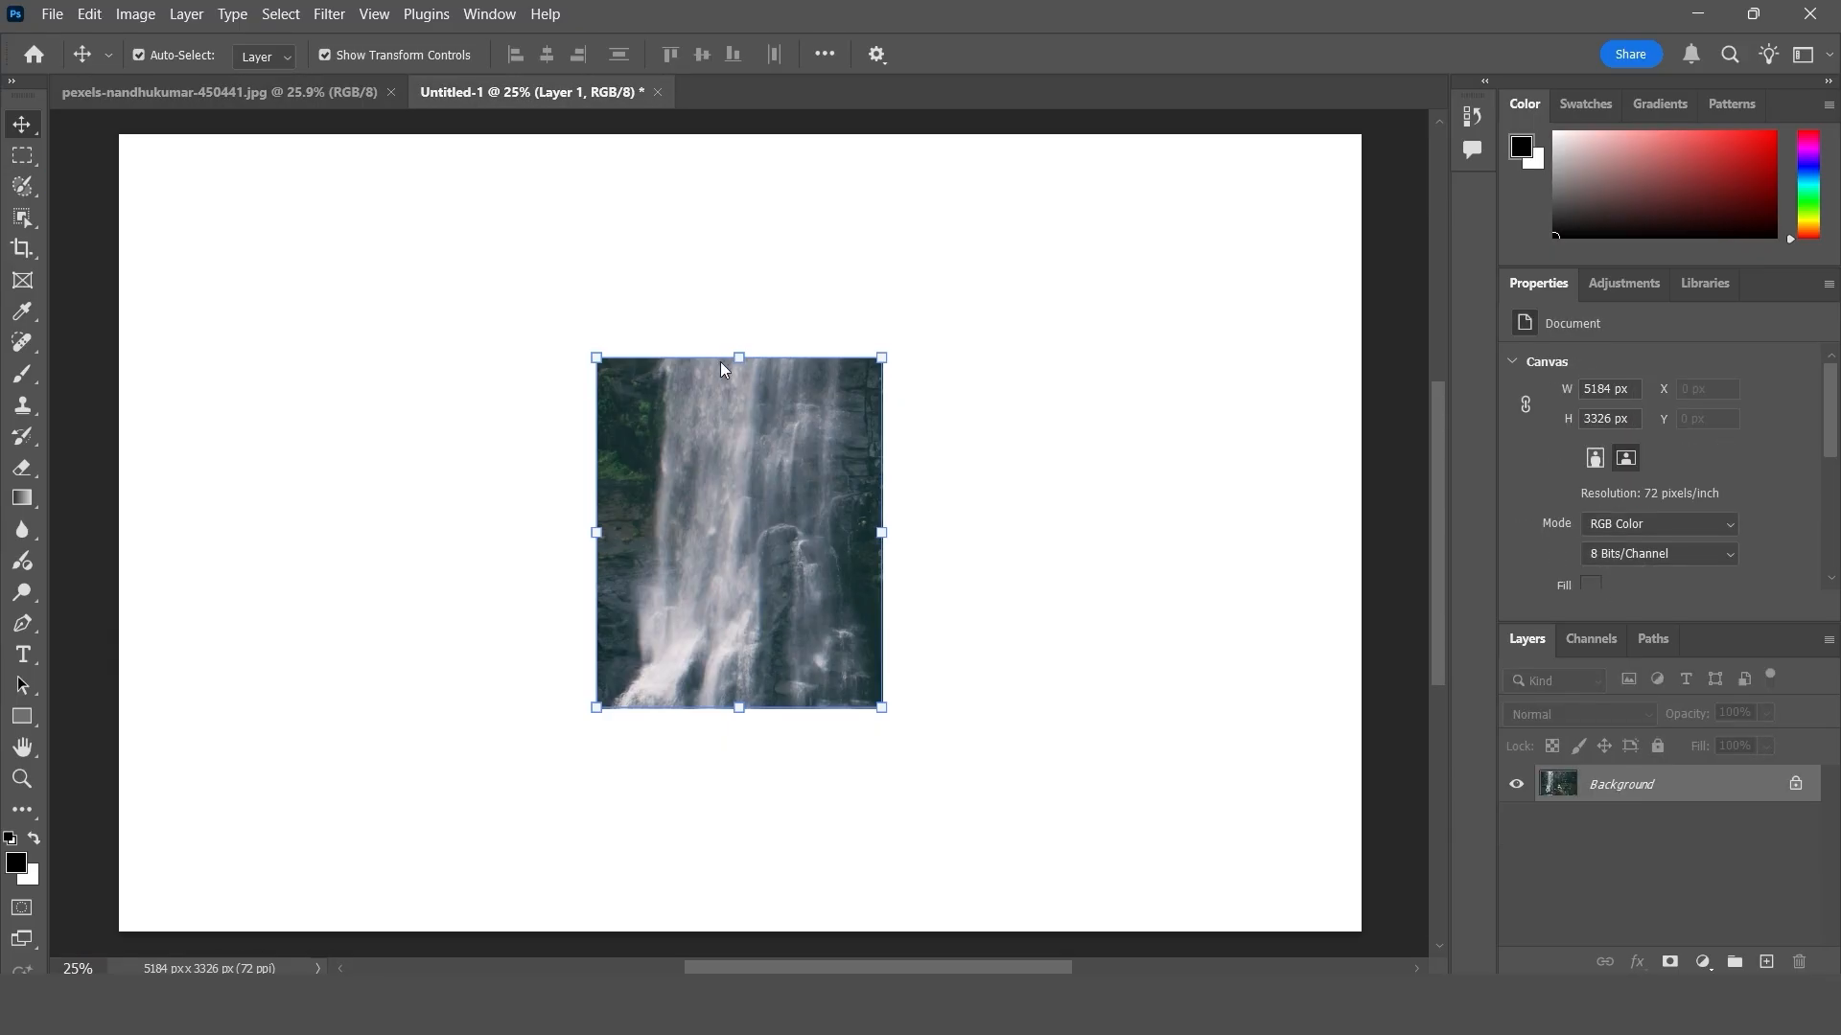
key(Delete)
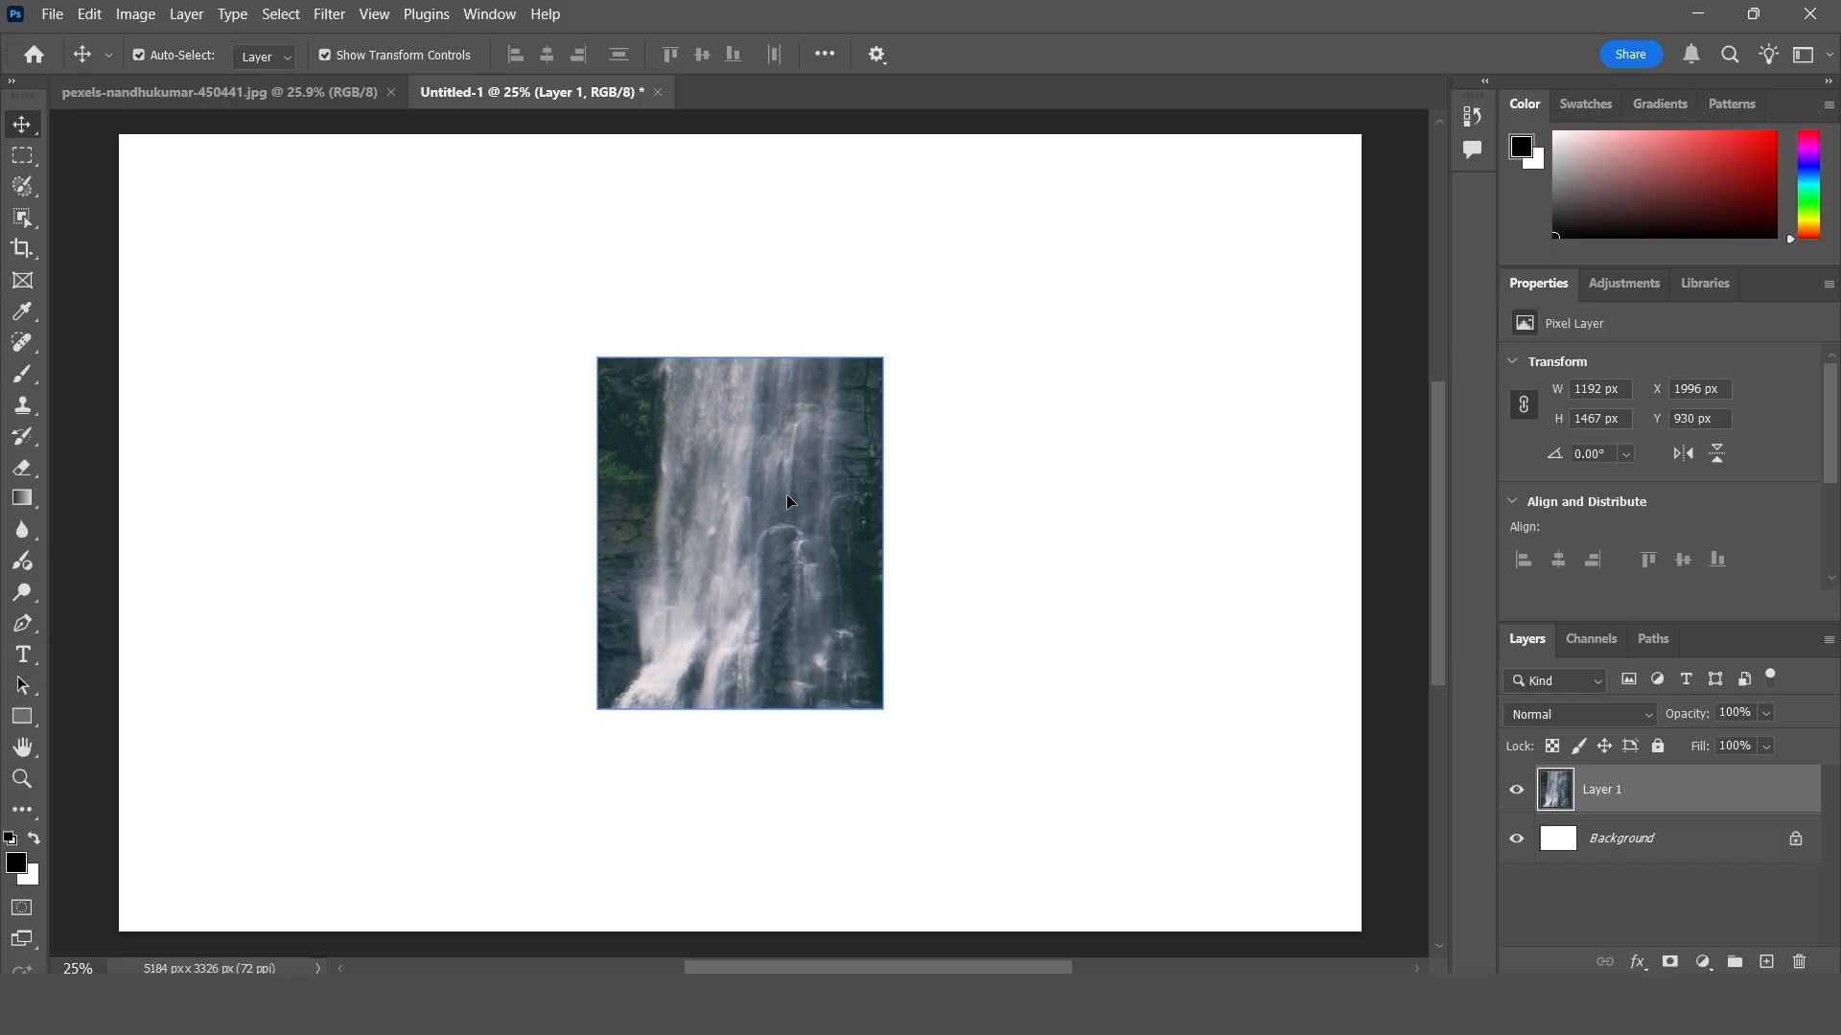
- Copy the still-selected rectangular waterfall area of the photo again
click(260, 89)
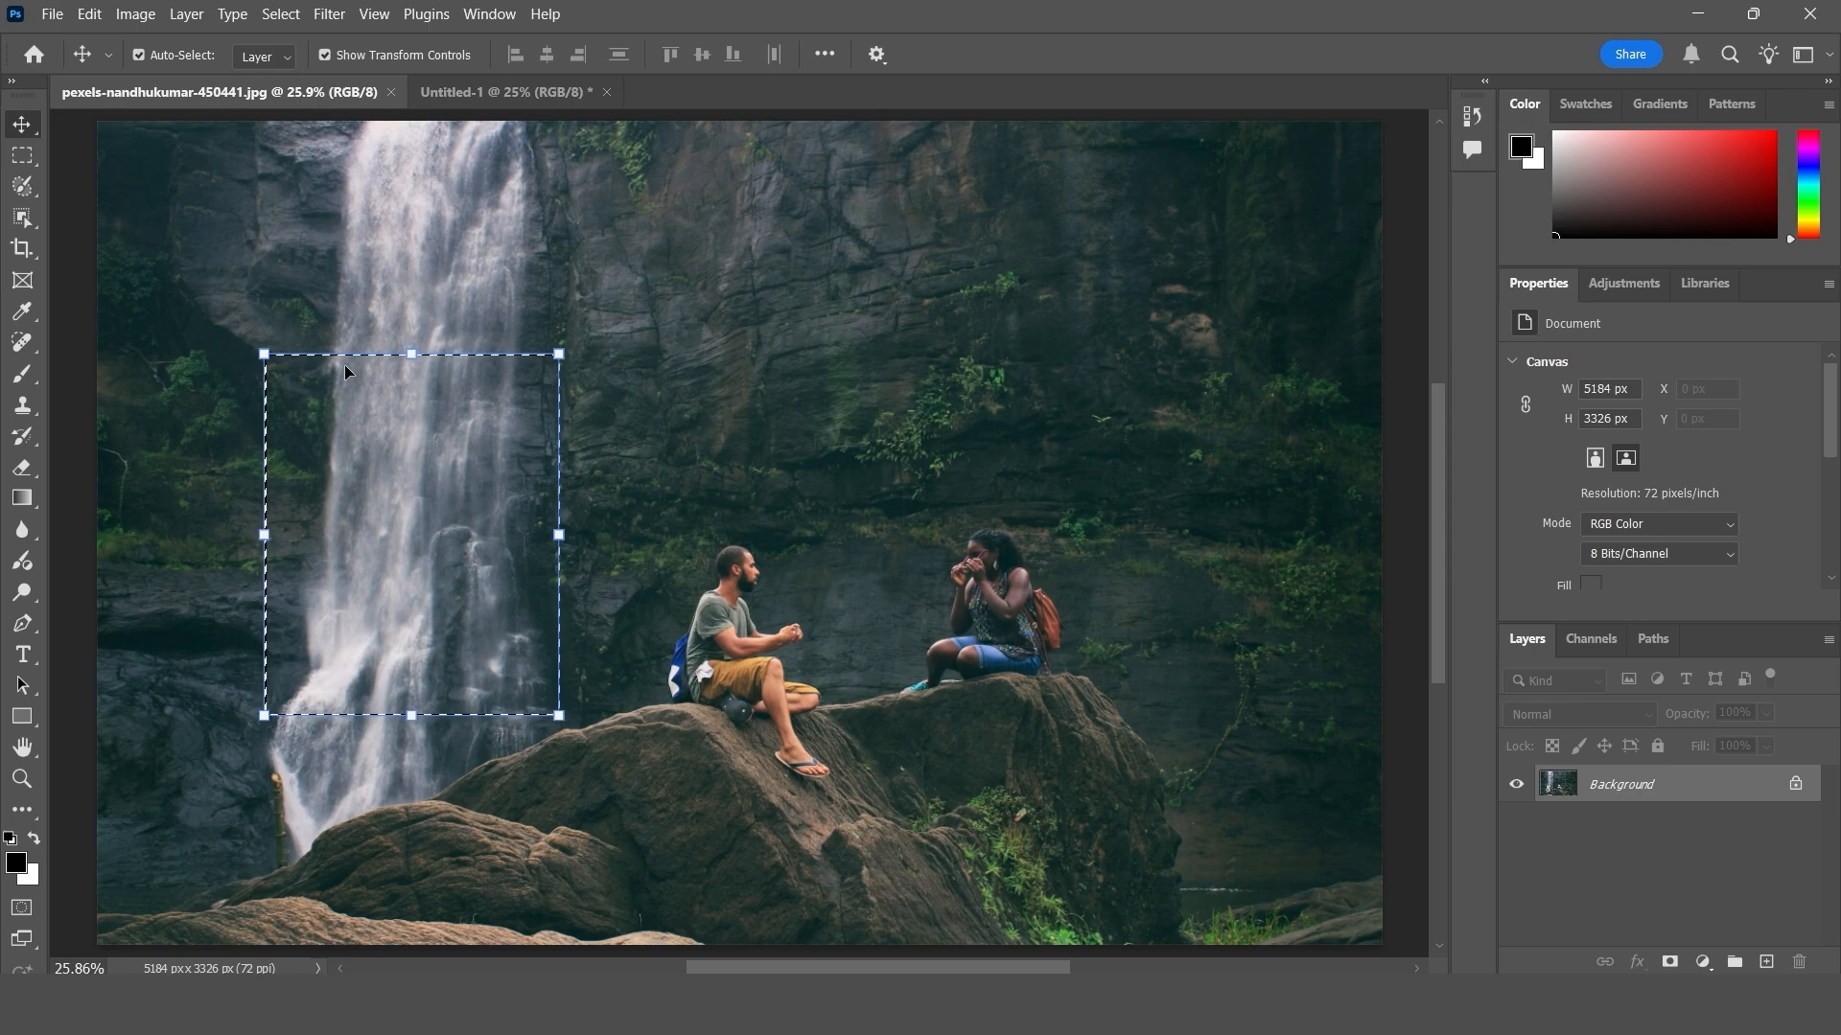
click(89, 14)
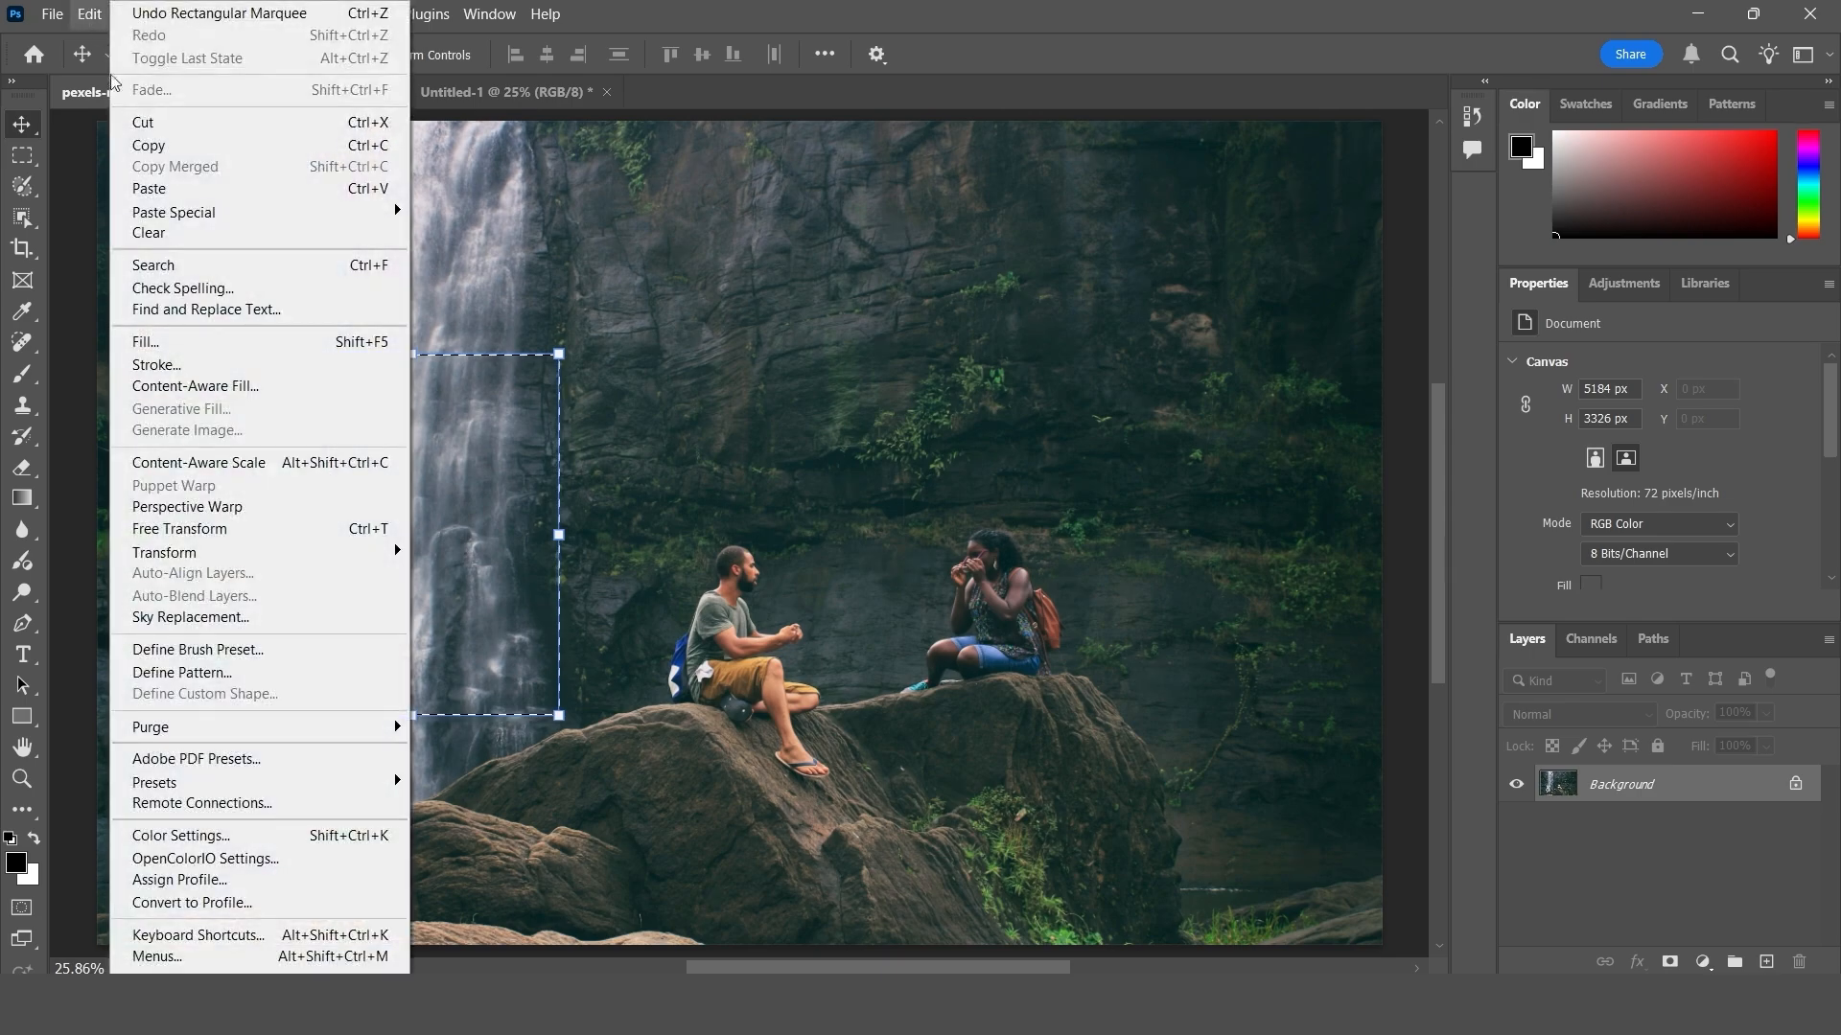
click(152, 146)
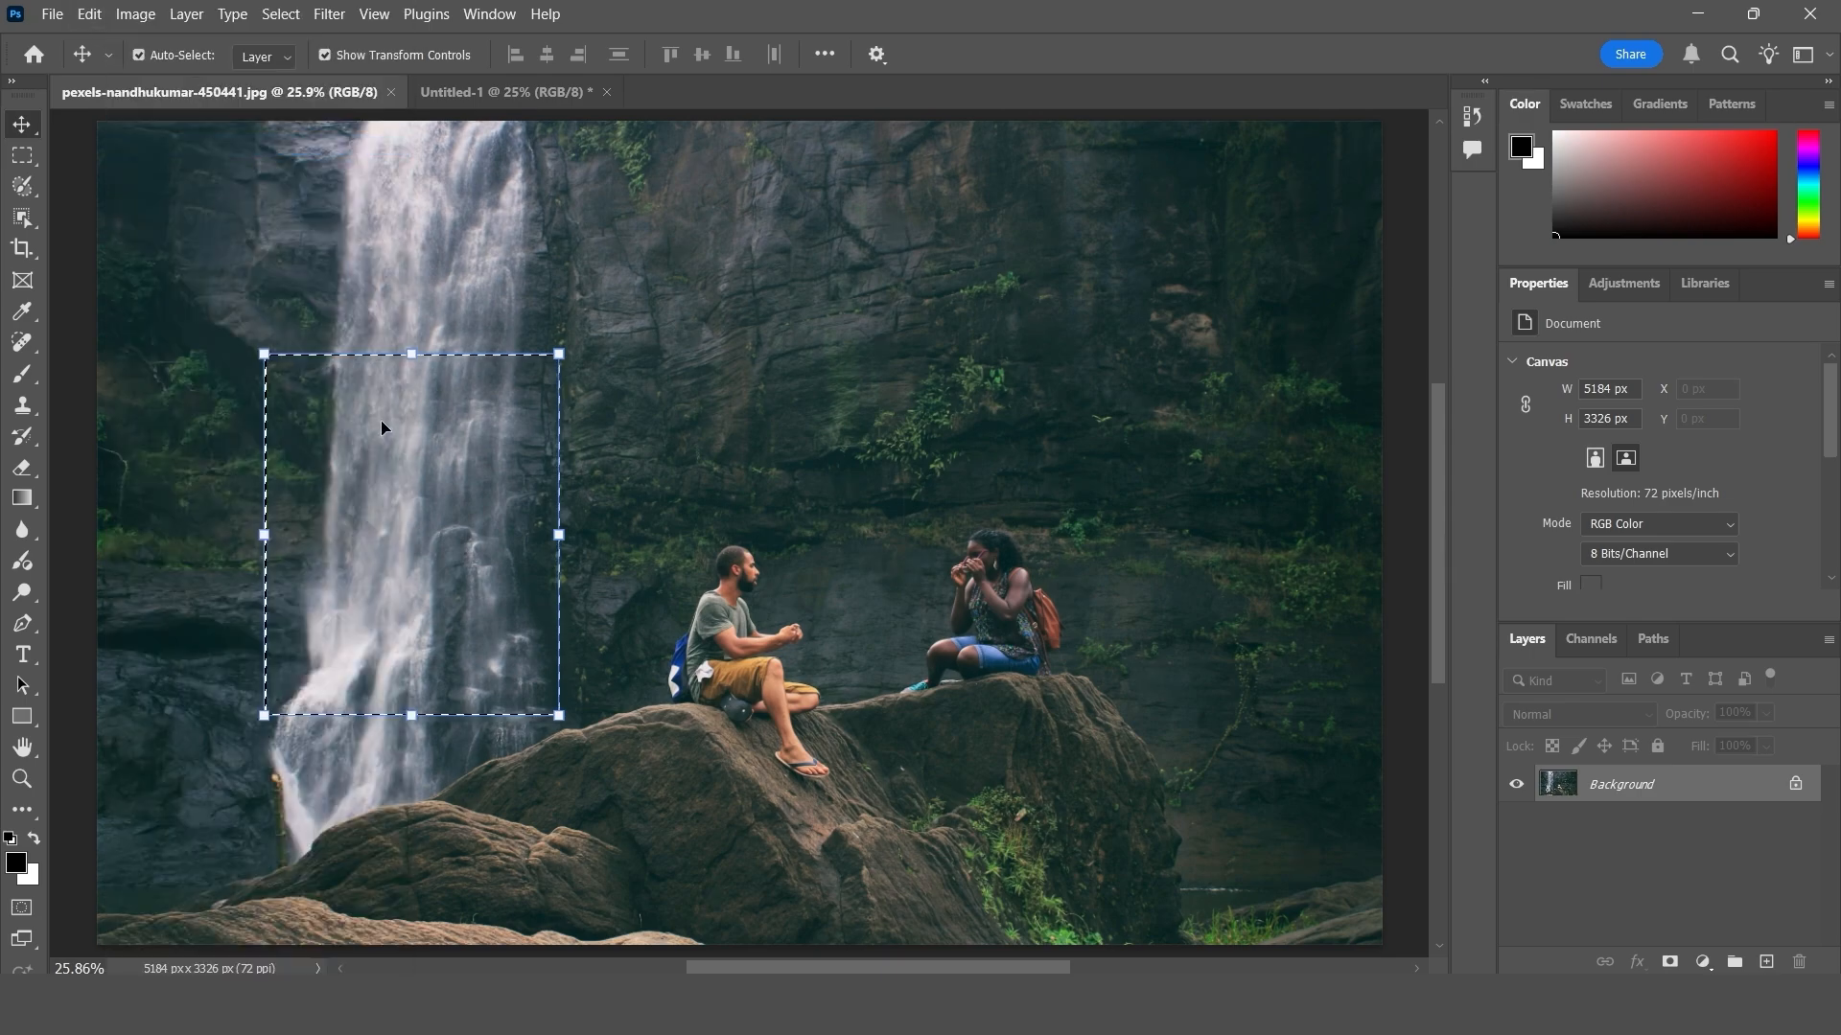
- Paste the waterfall area into Untitled-1 with Paste in Place and compare its position with the selection in the photo
click(483, 95)
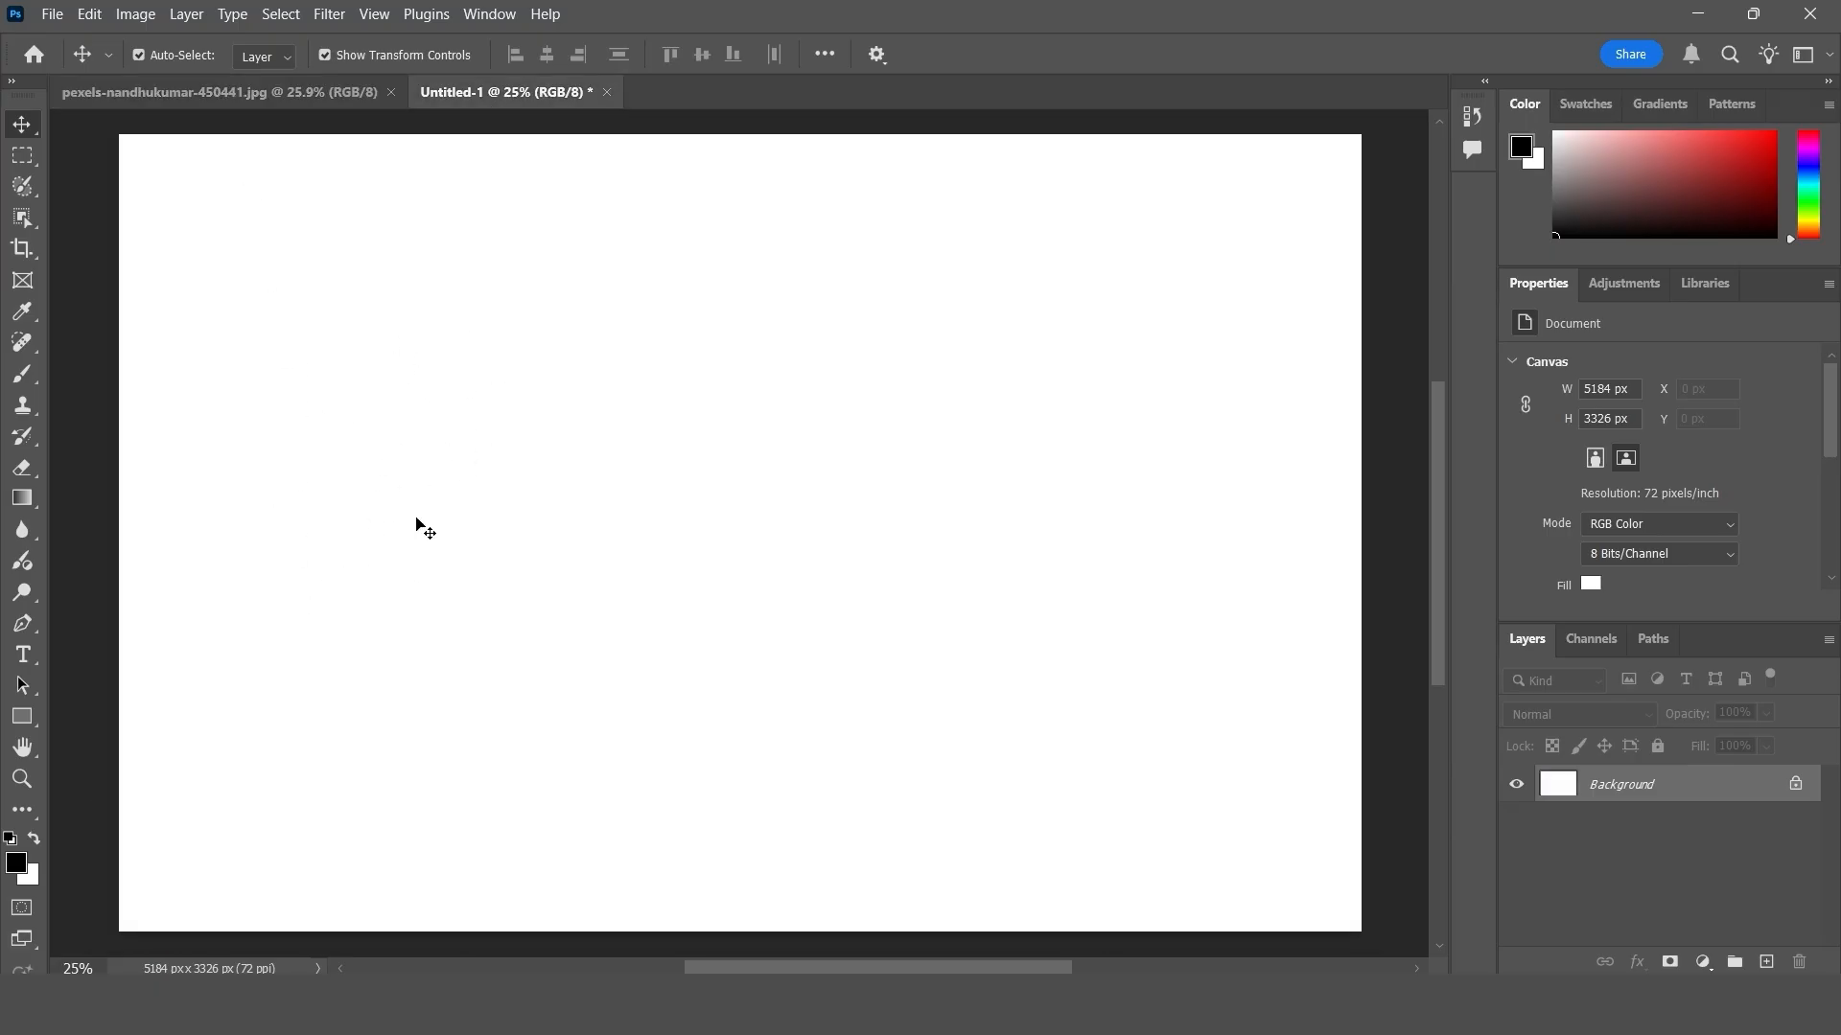
click(95, 17)
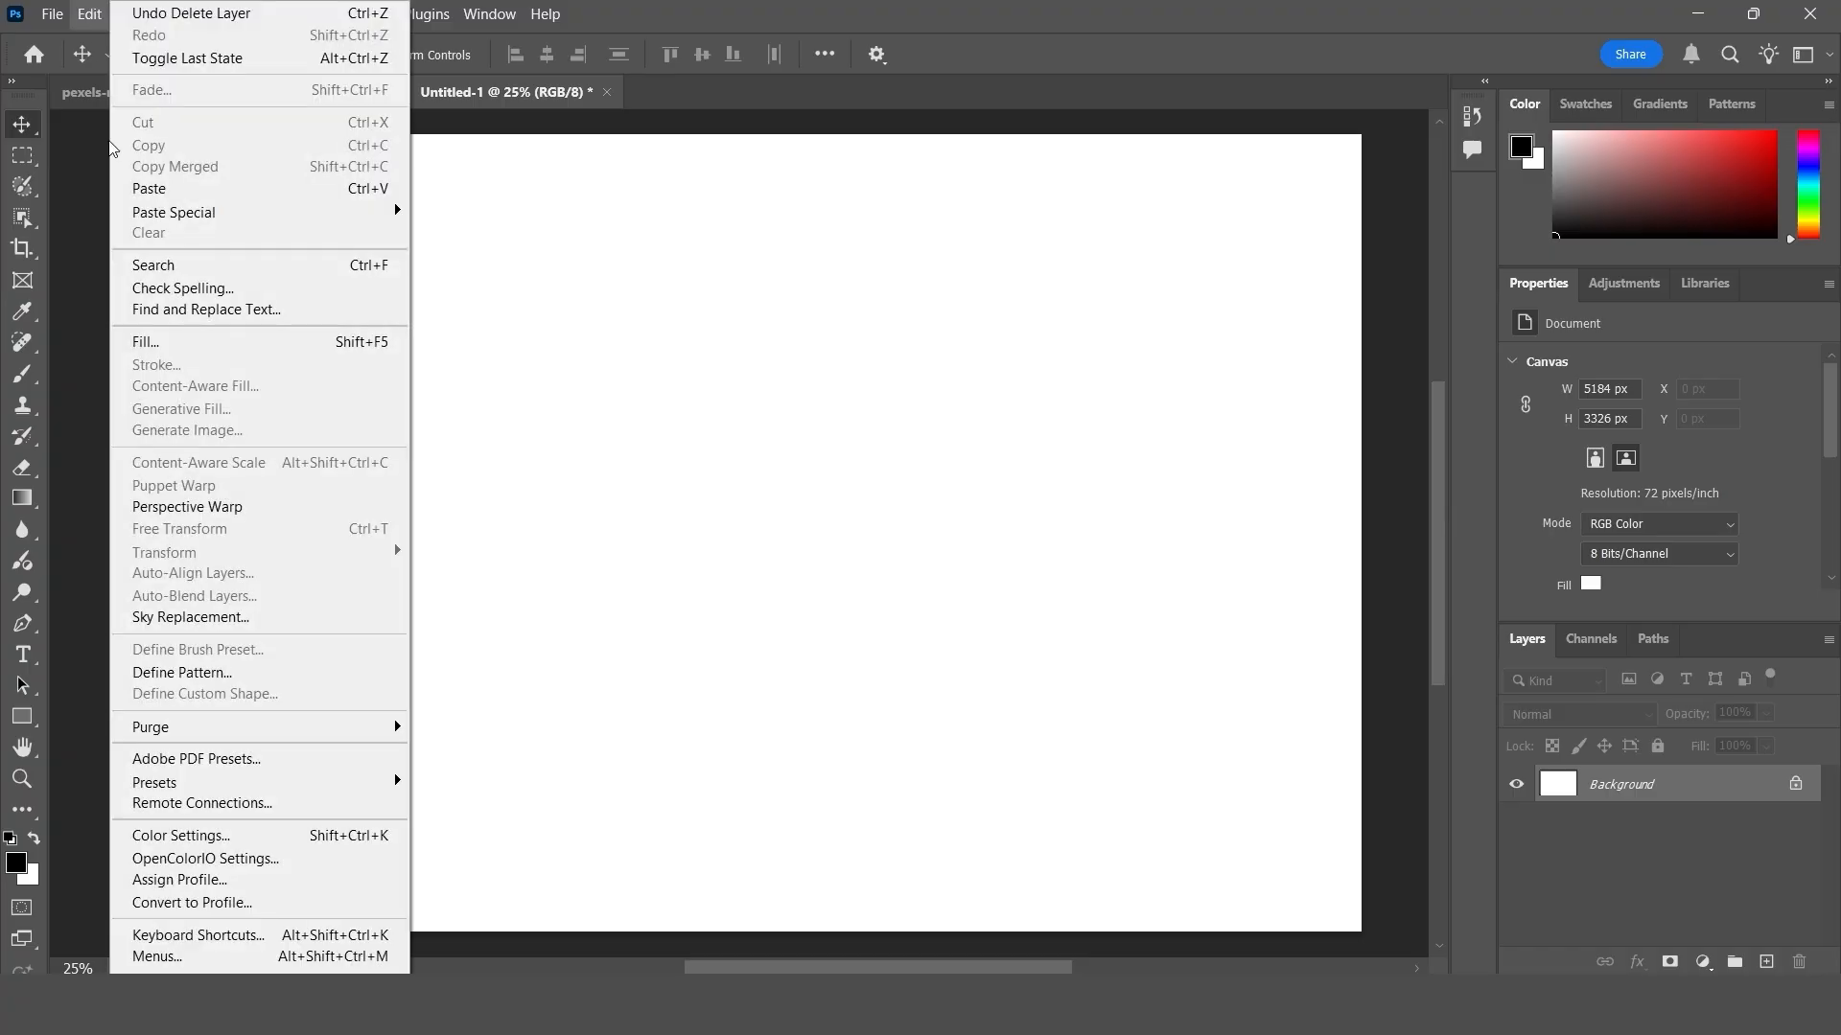
mouse_move(181, 211)
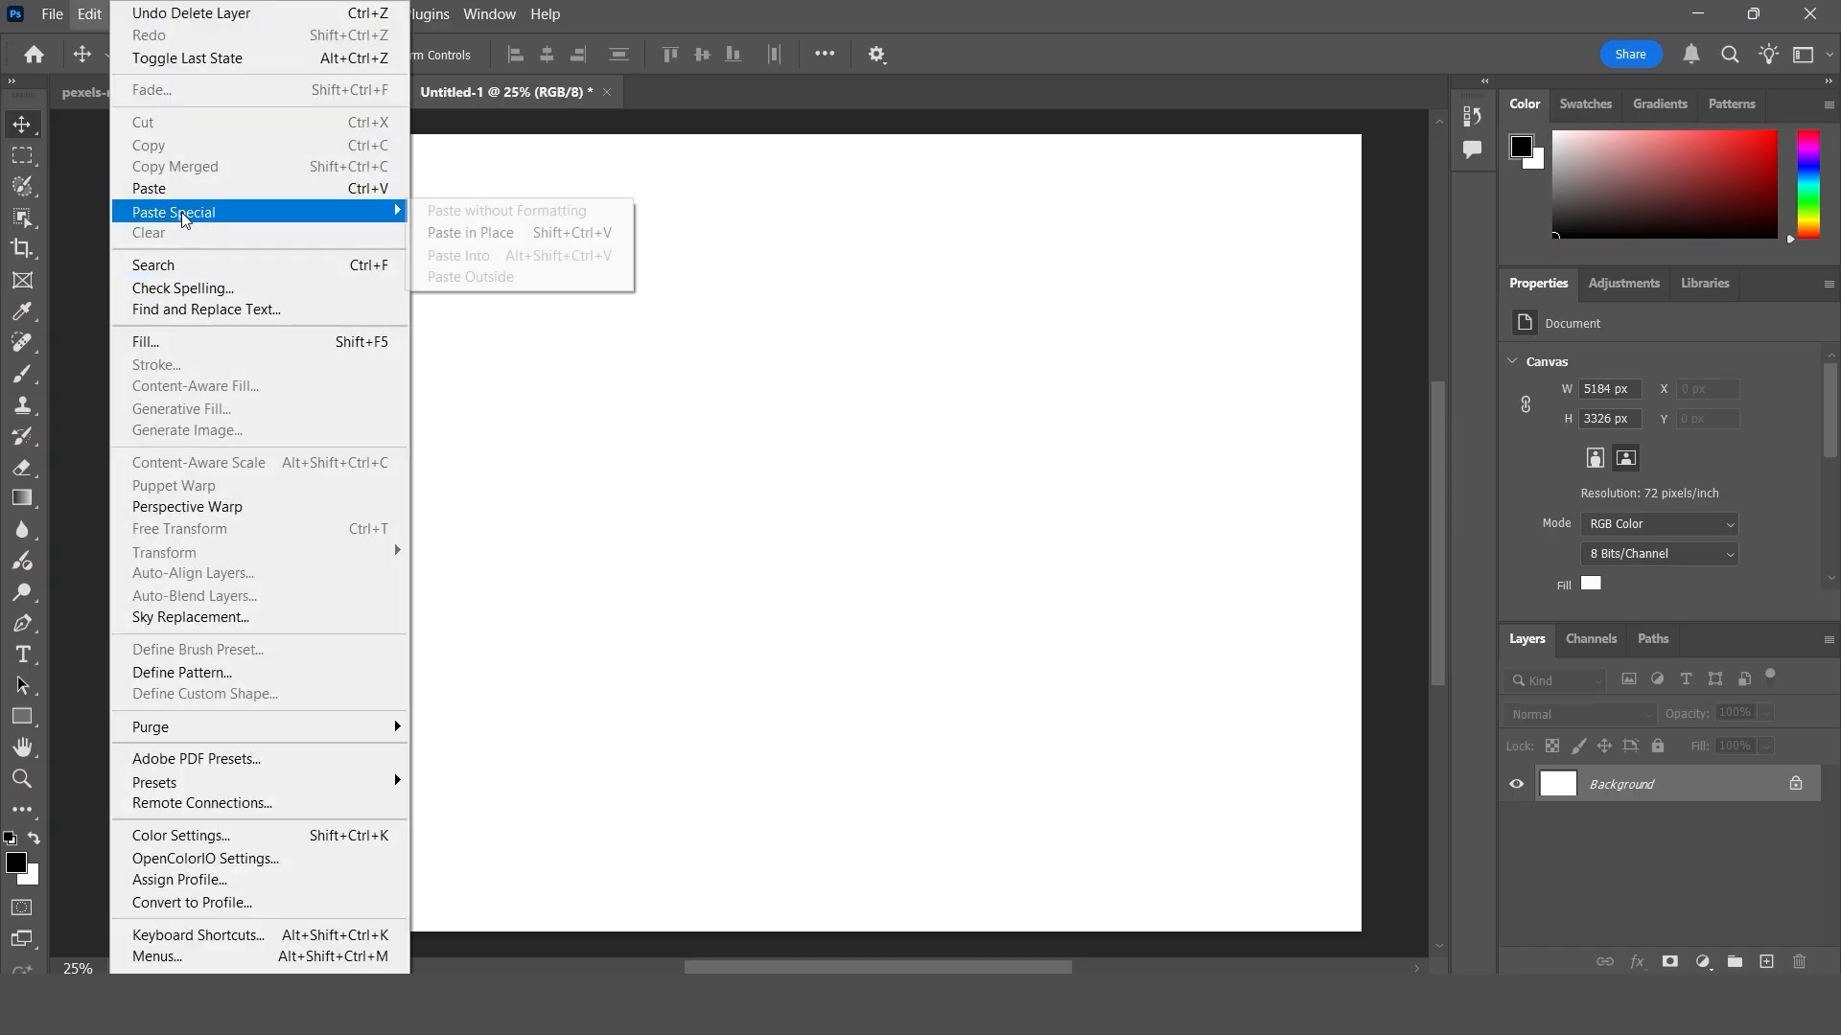
click(523, 233)
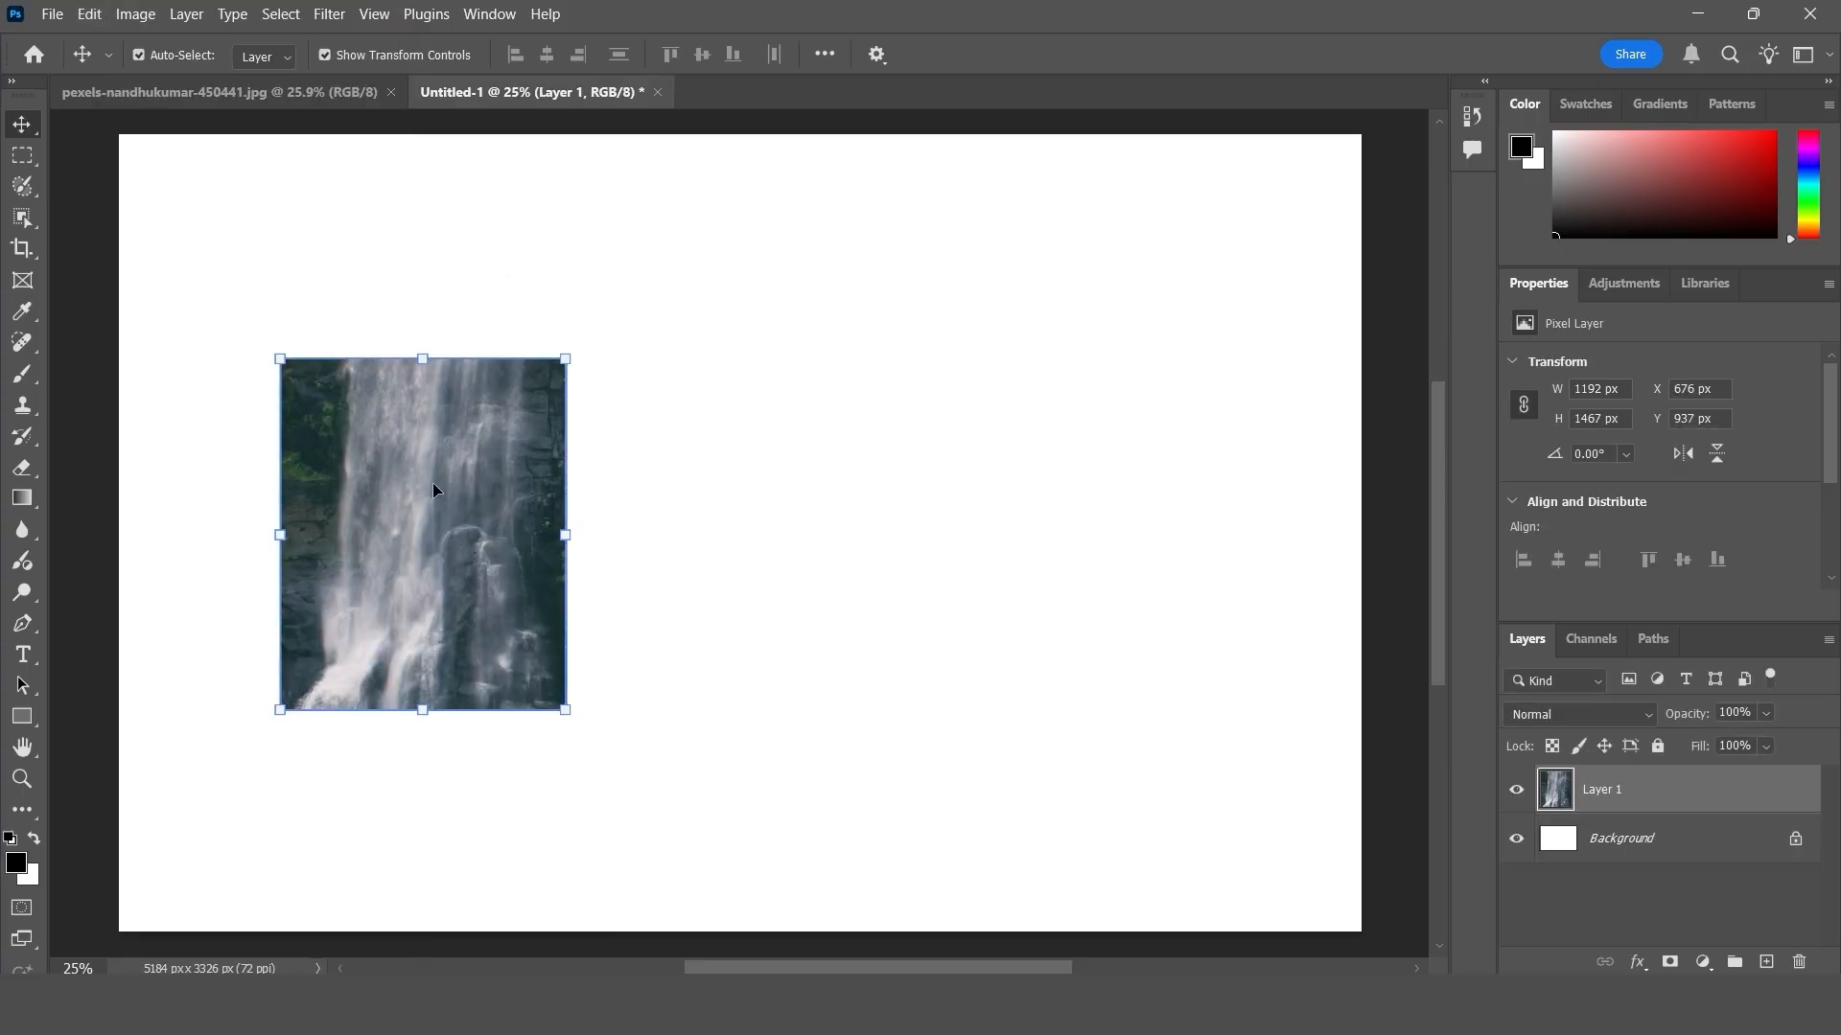
click(280, 96)
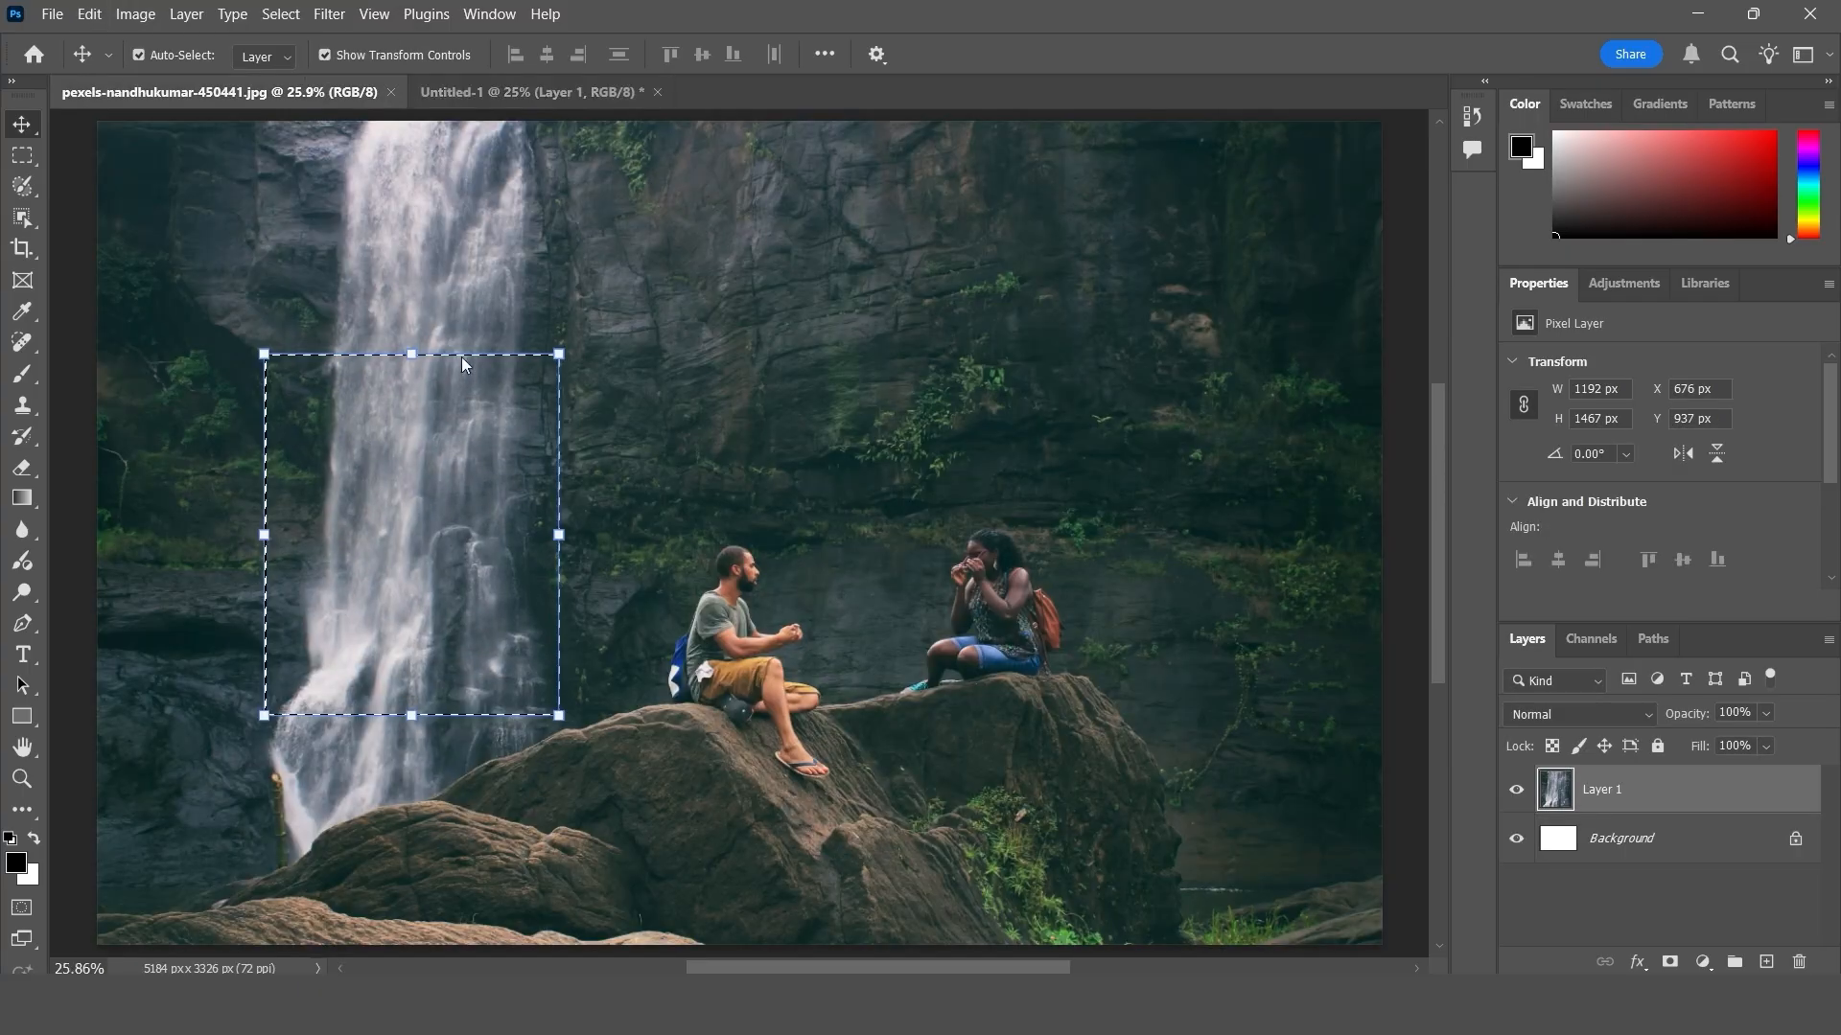
click(475, 96)
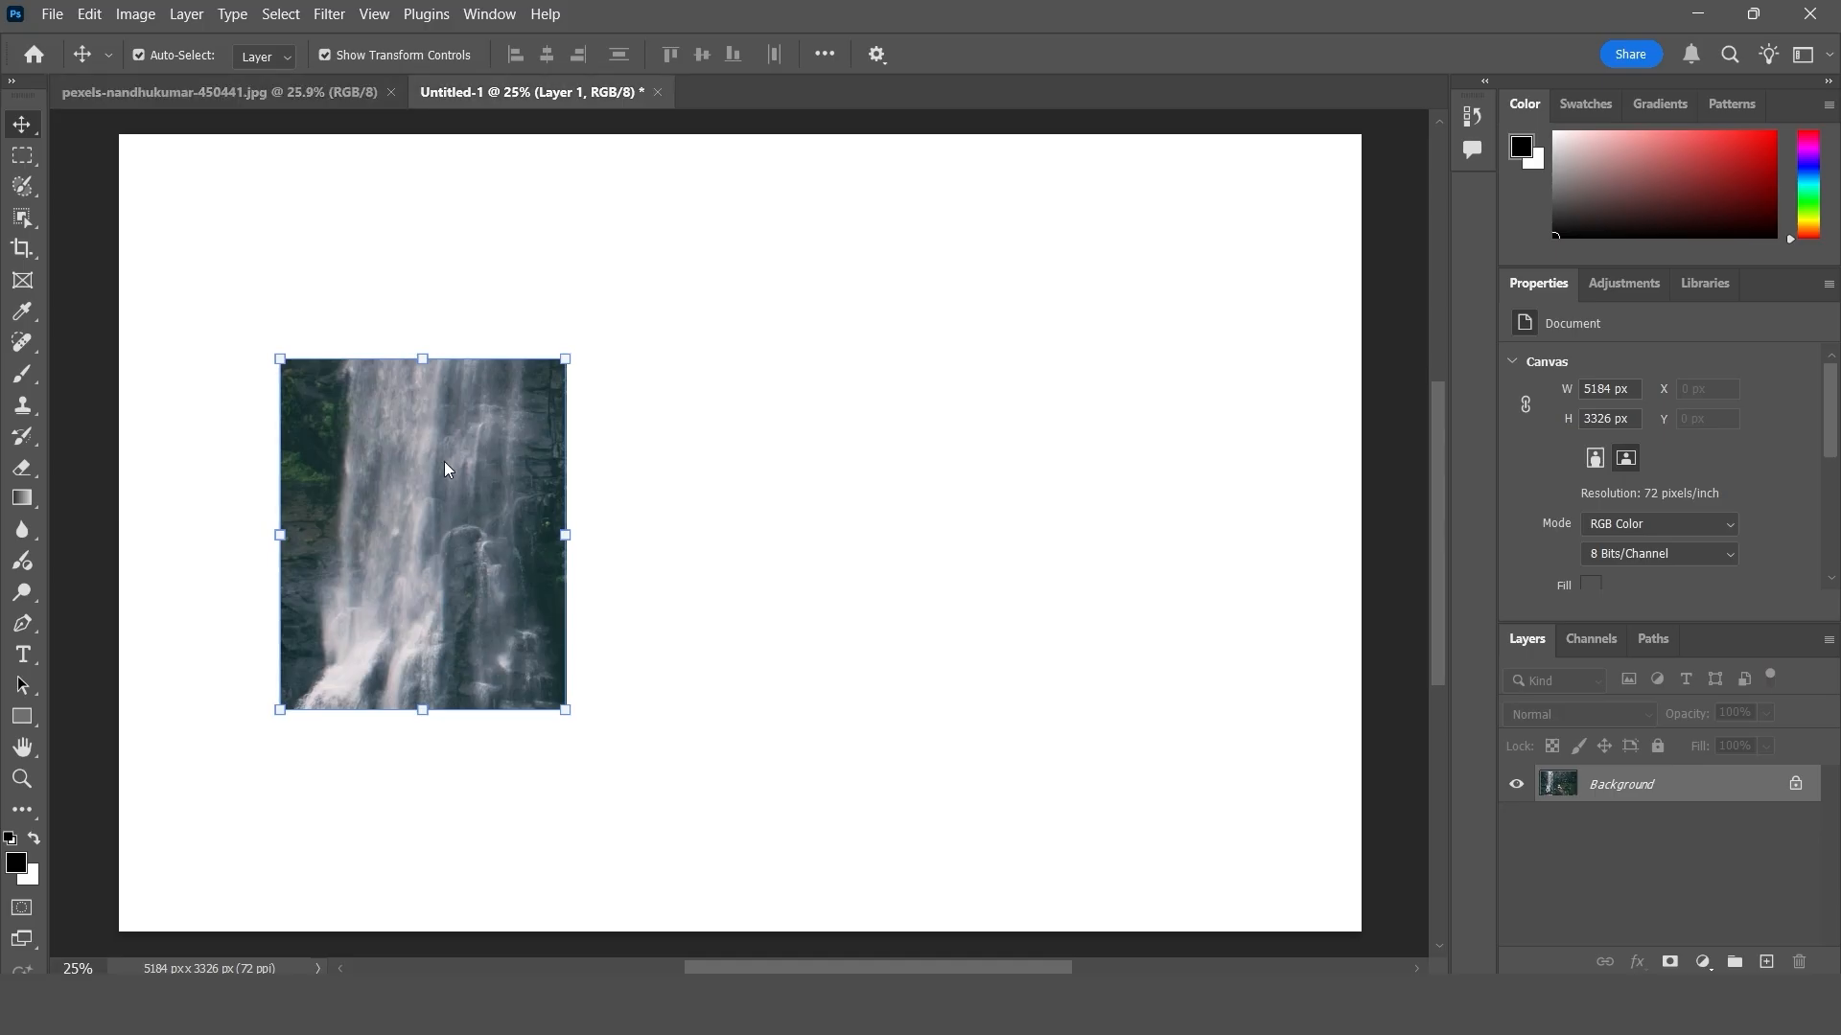
click(91, 14)
mouse_move(374, 213)
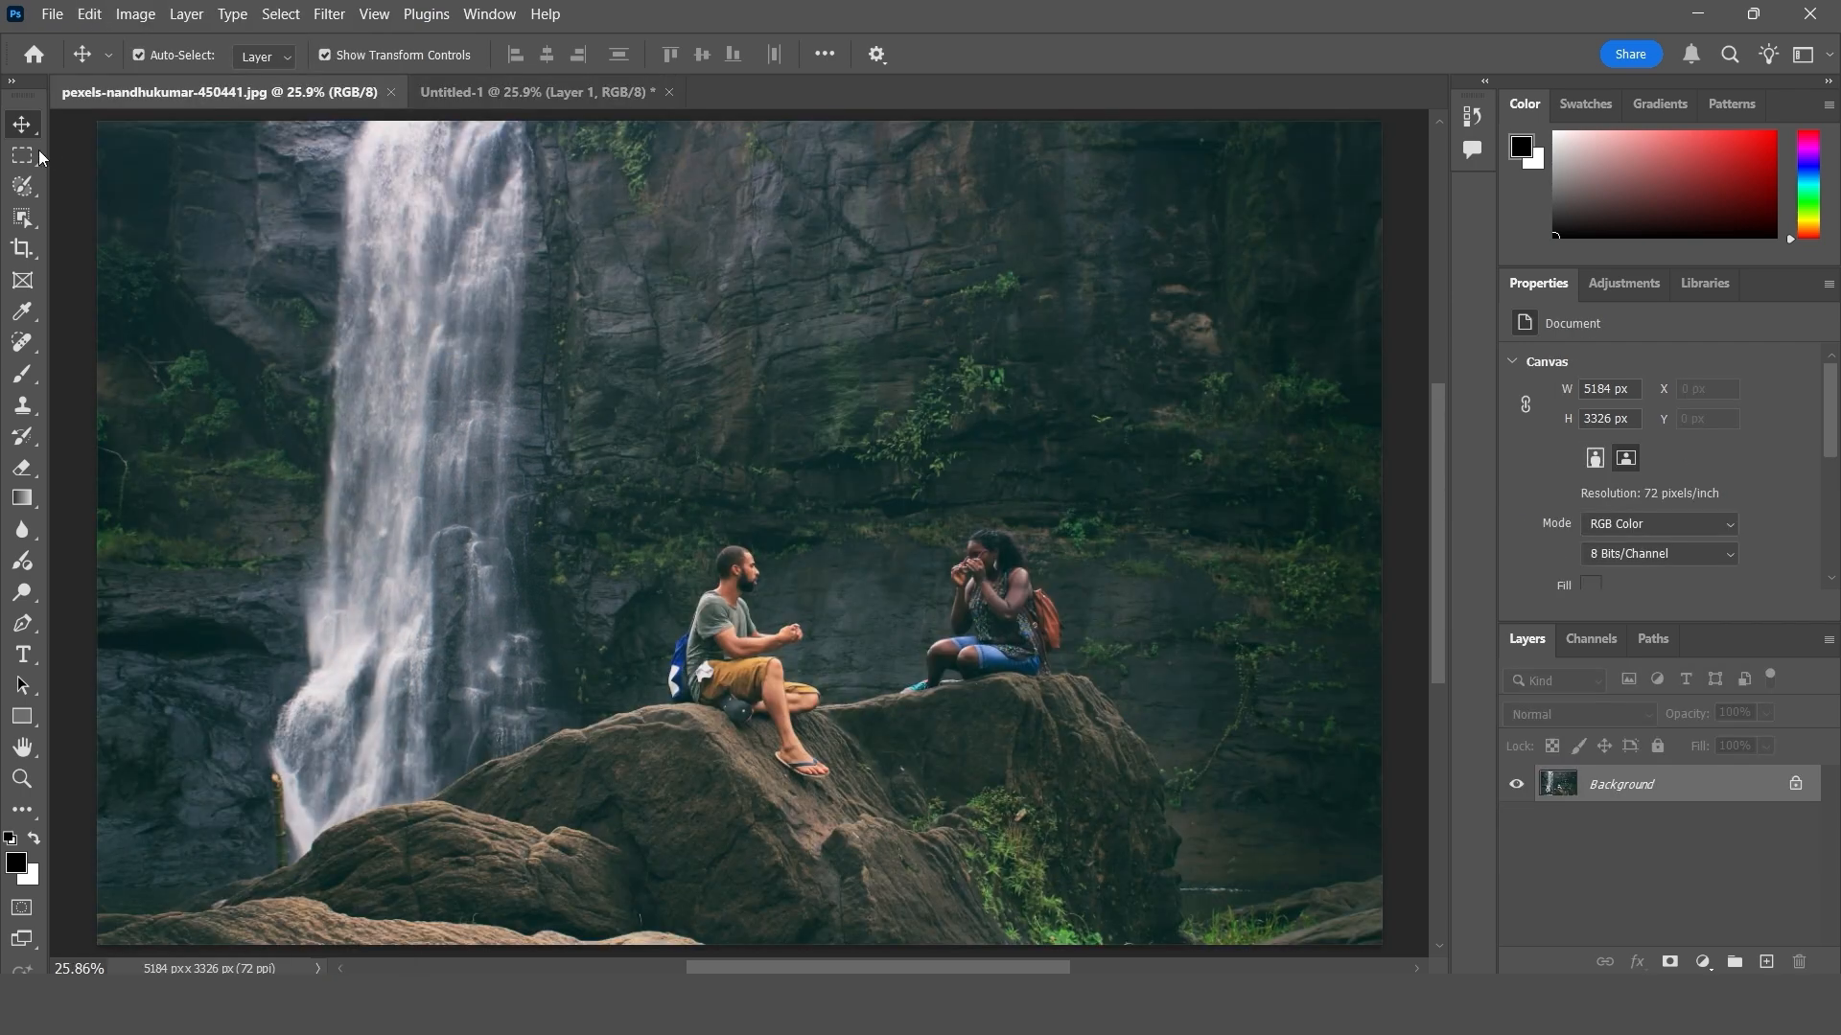
- Marquee a rectangle about 2050 x 1410 px around the two people on the rocks in the photo and copy it
drag(23, 155, 124, 156)
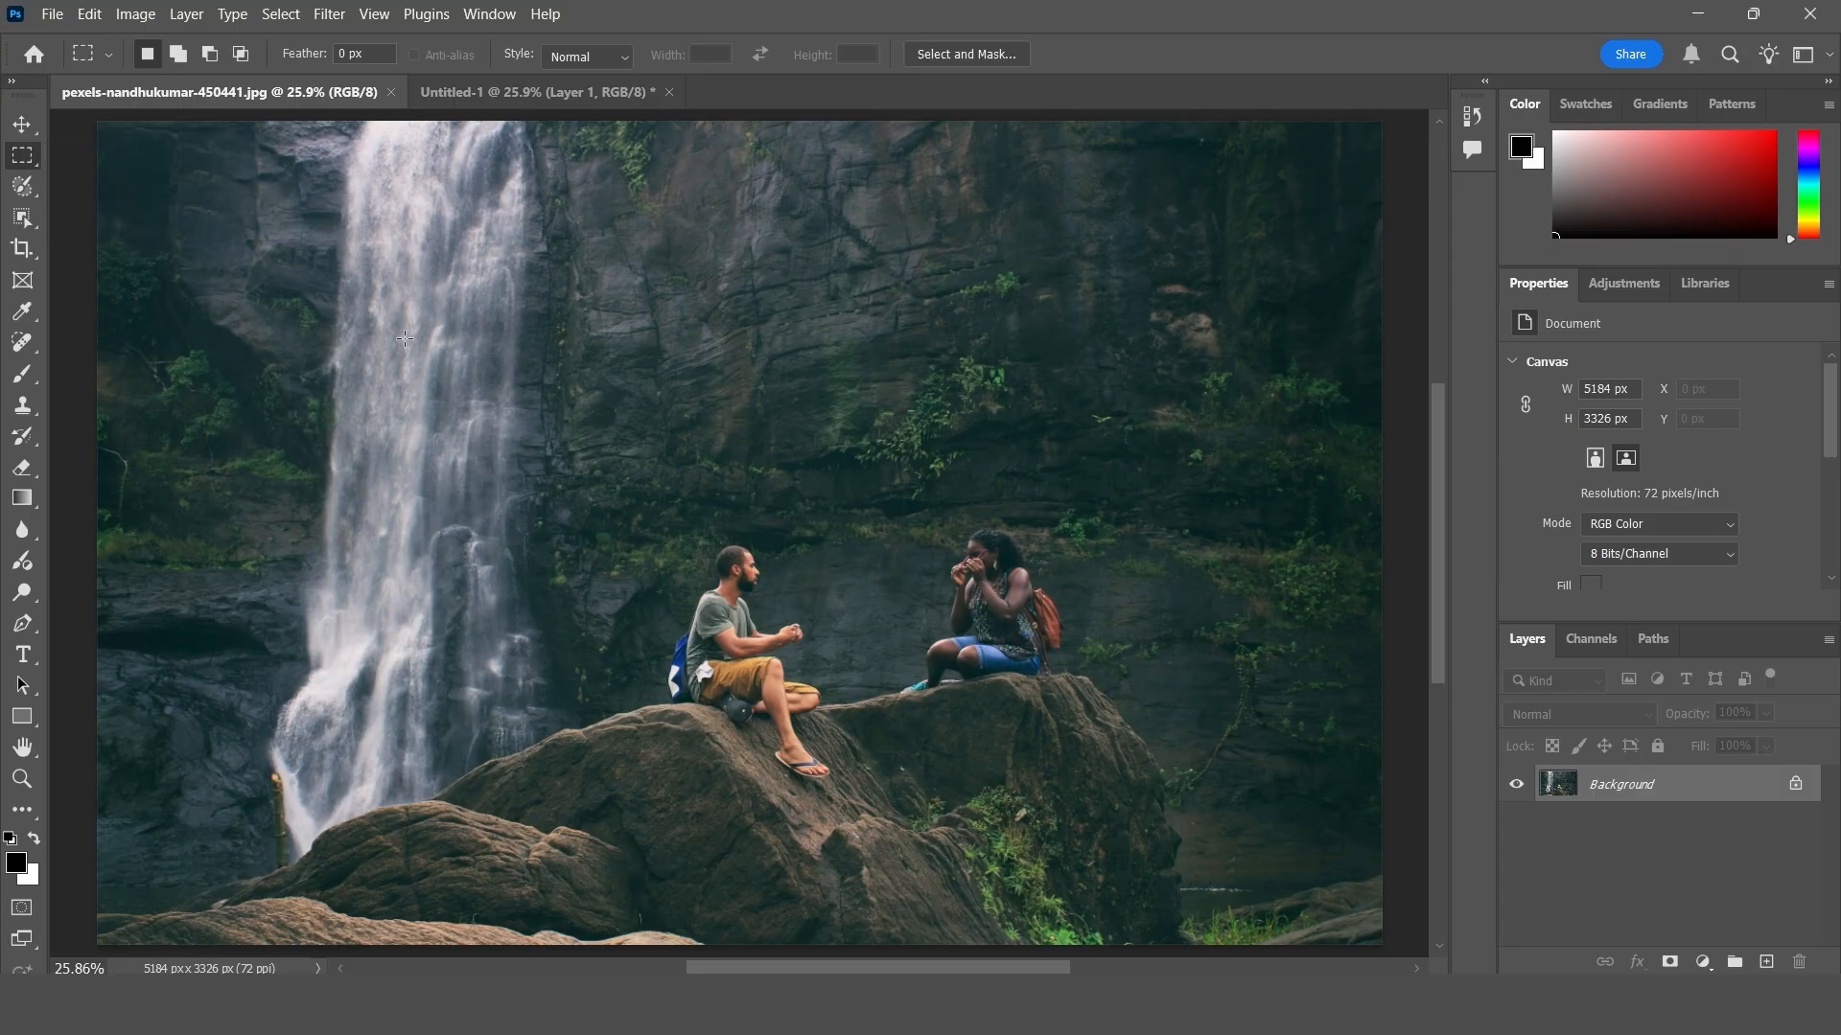
drag(598, 461, 1103, 809)
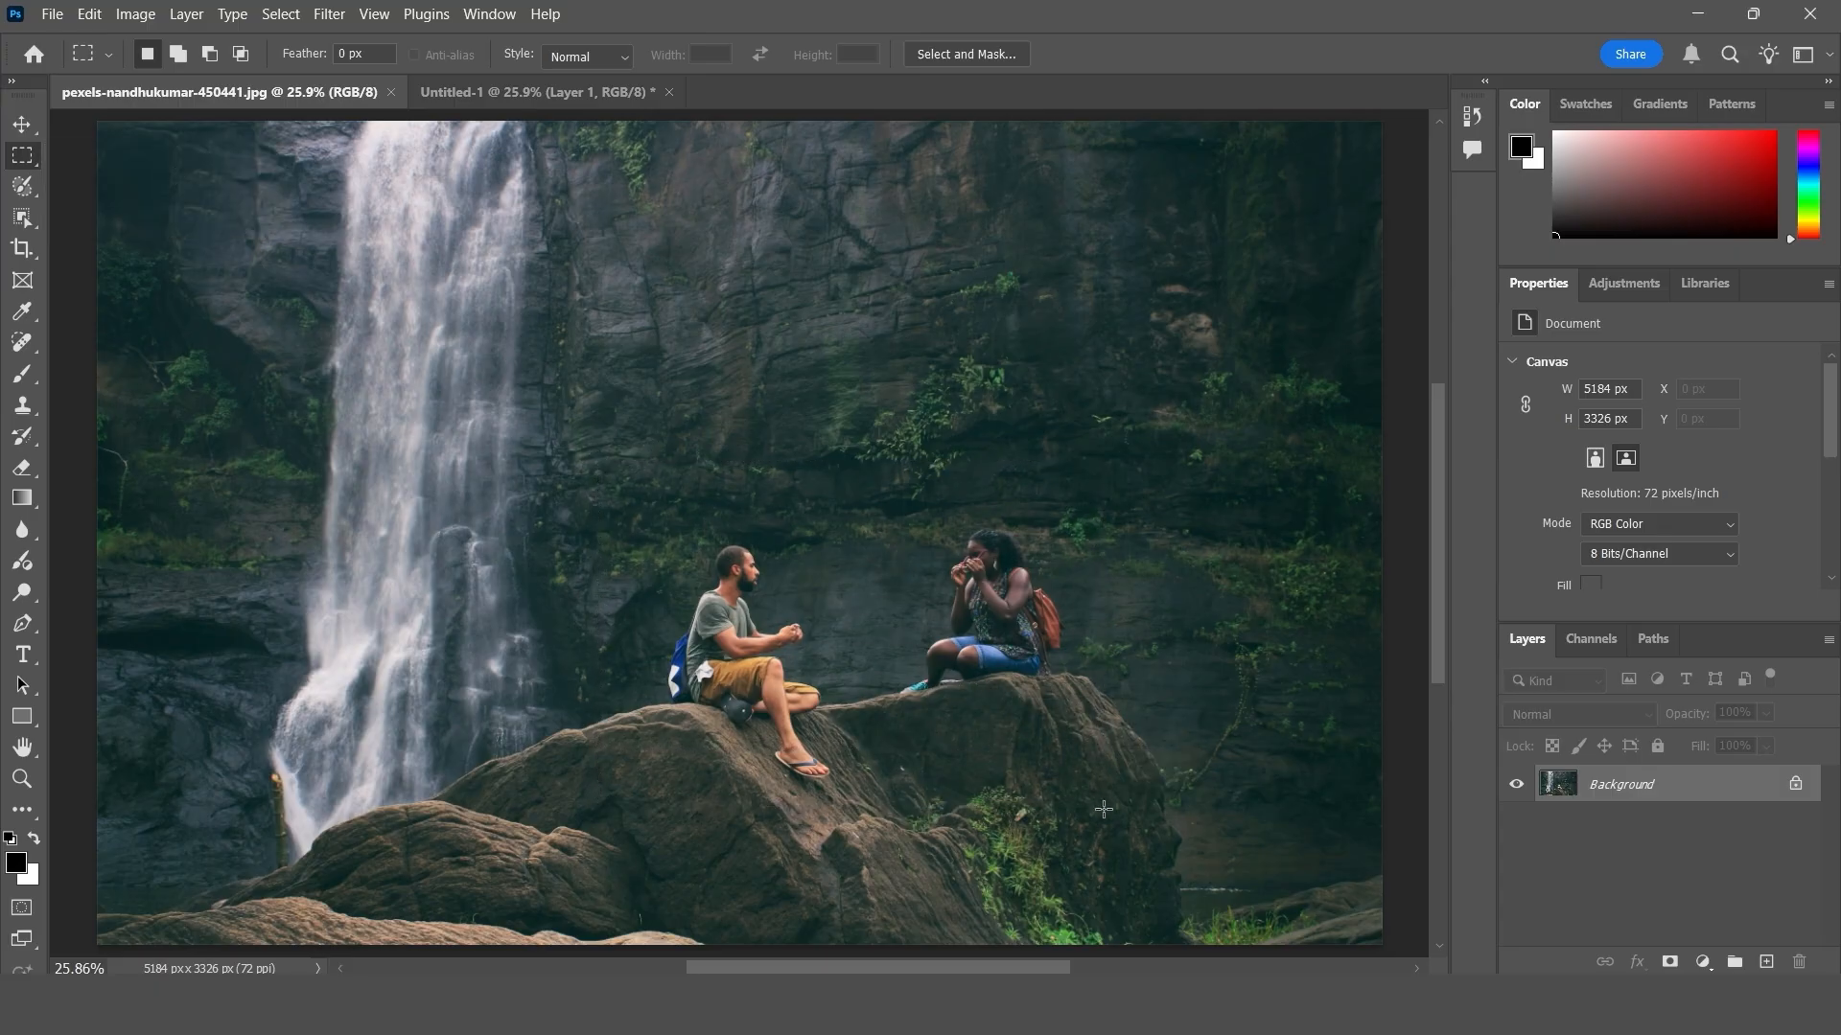
click(89, 15)
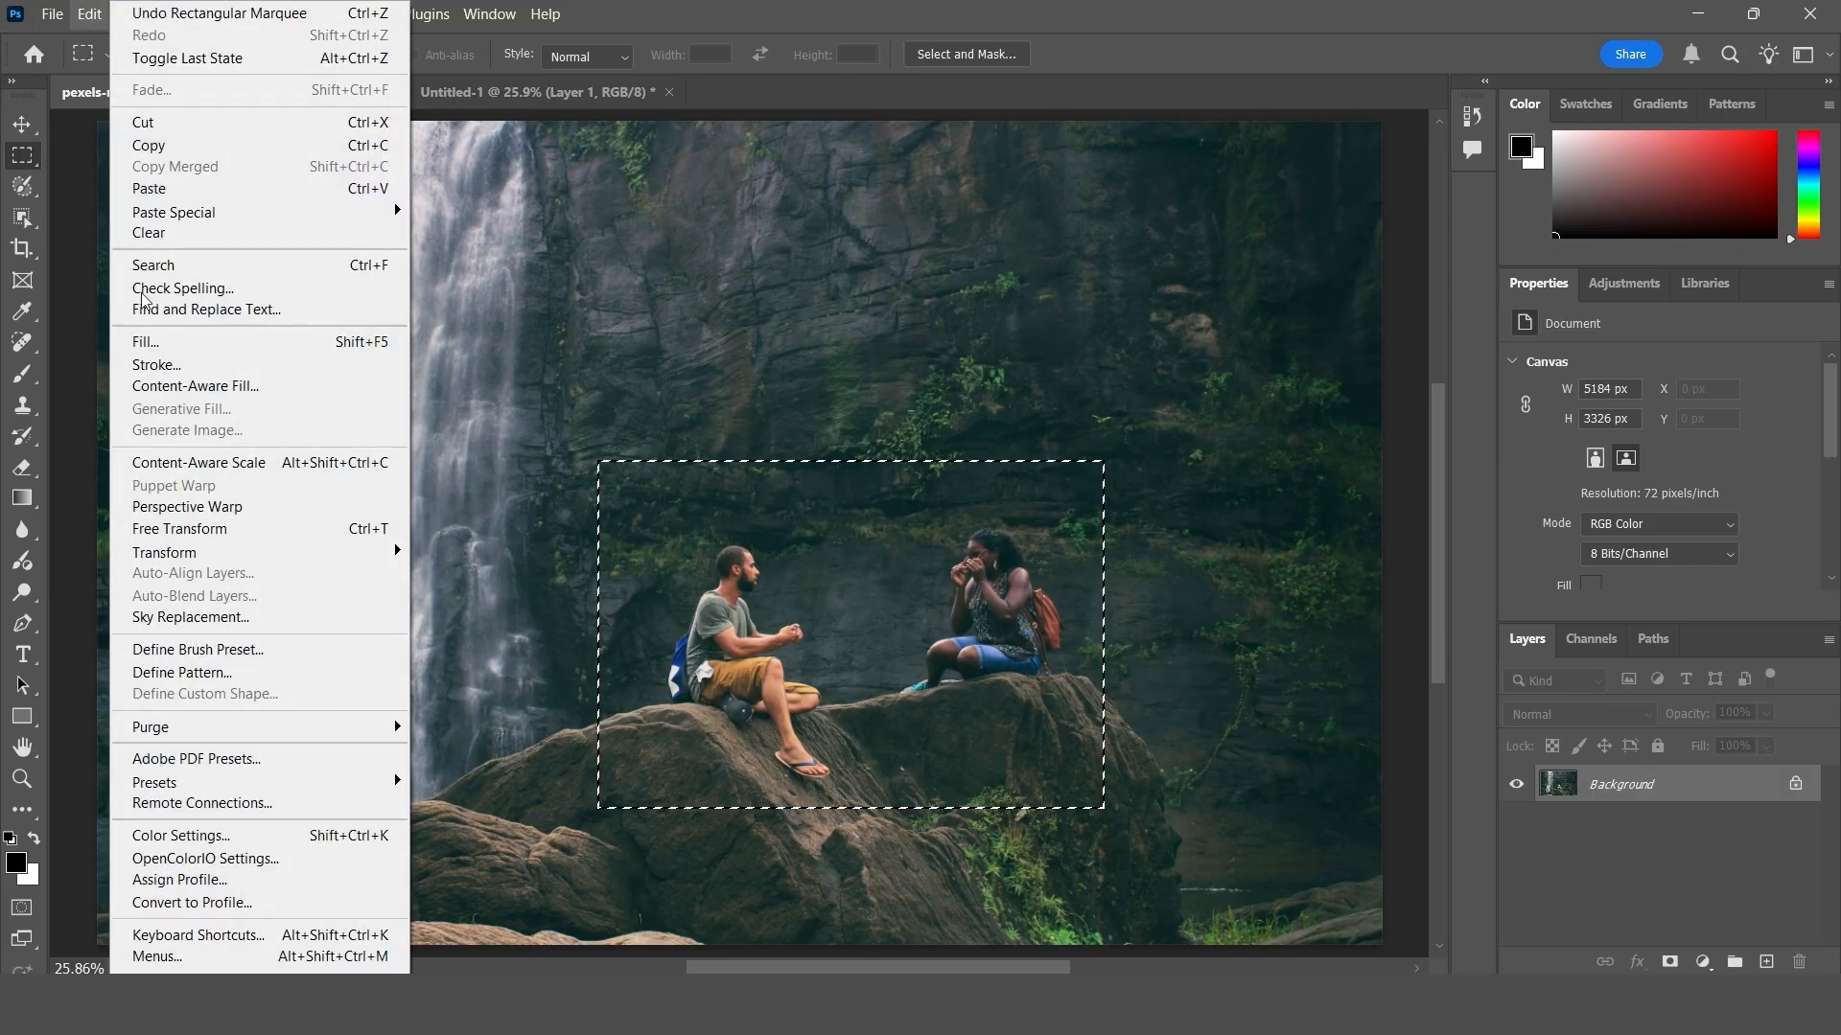
click(174, 145)
- Add a new empty layer above the white background in Untitled-1
key(v)
click(521, 90)
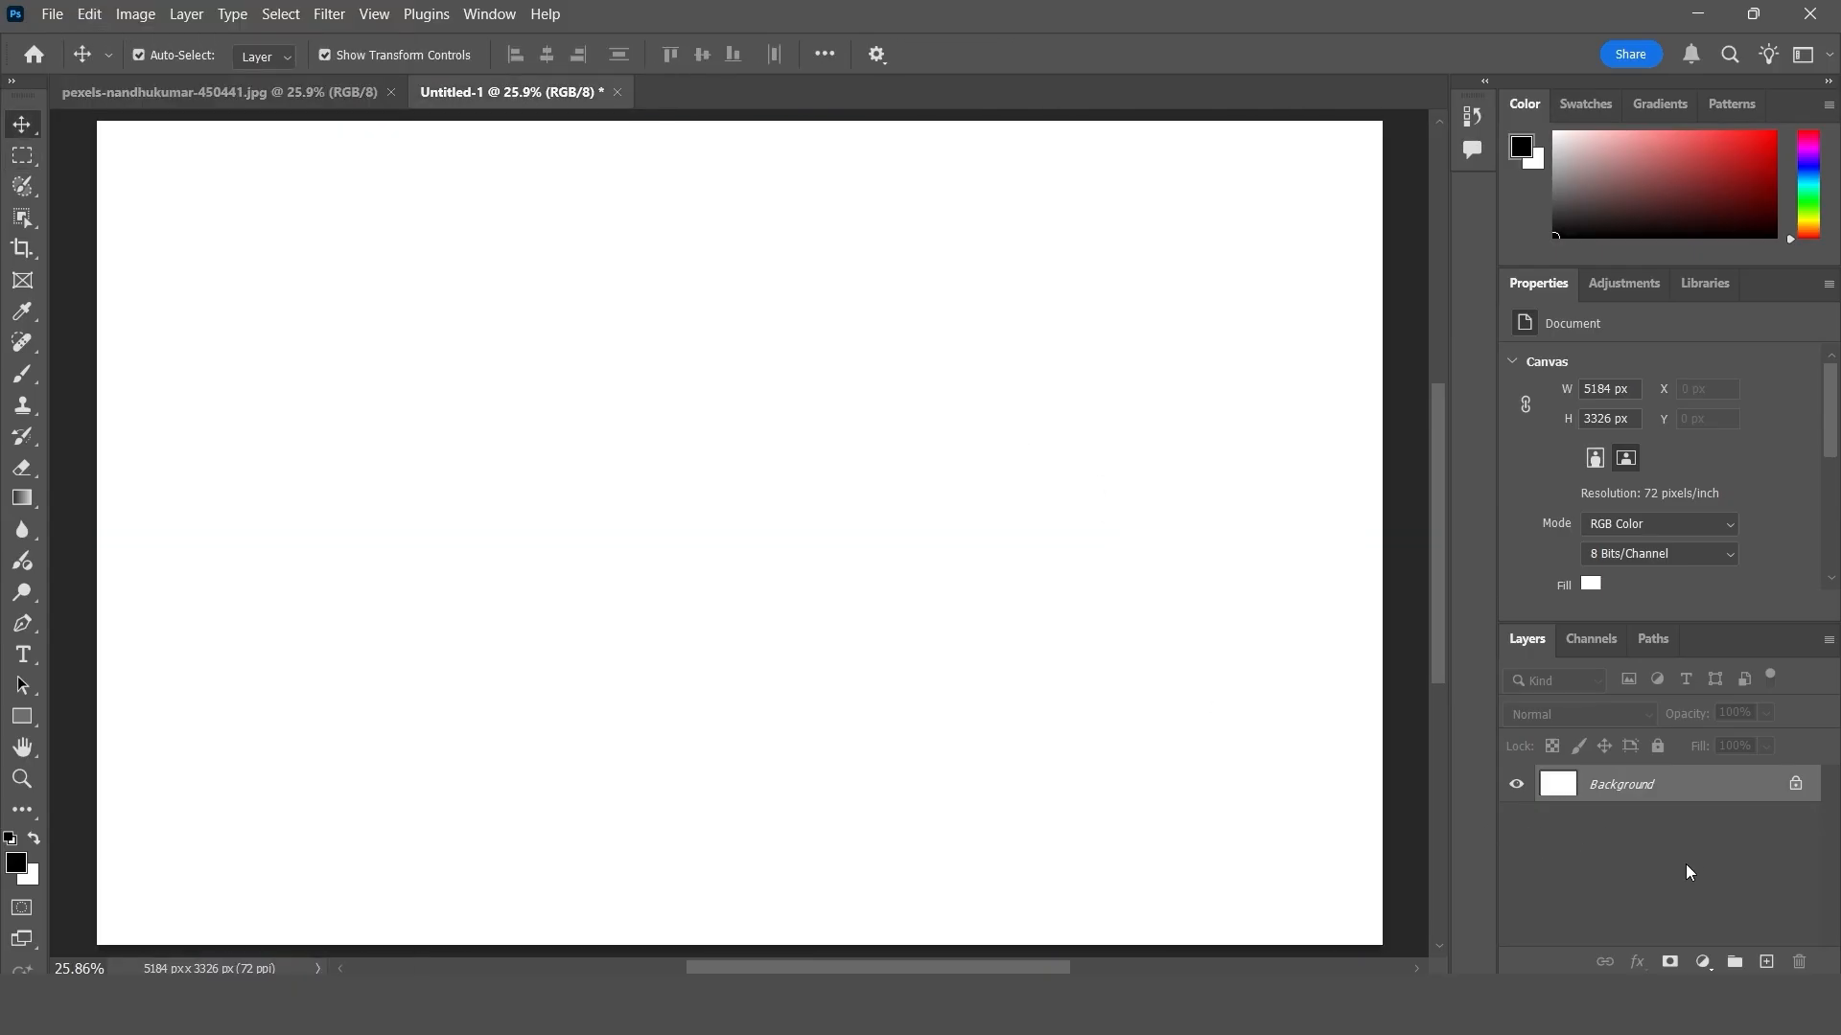
click(1764, 962)
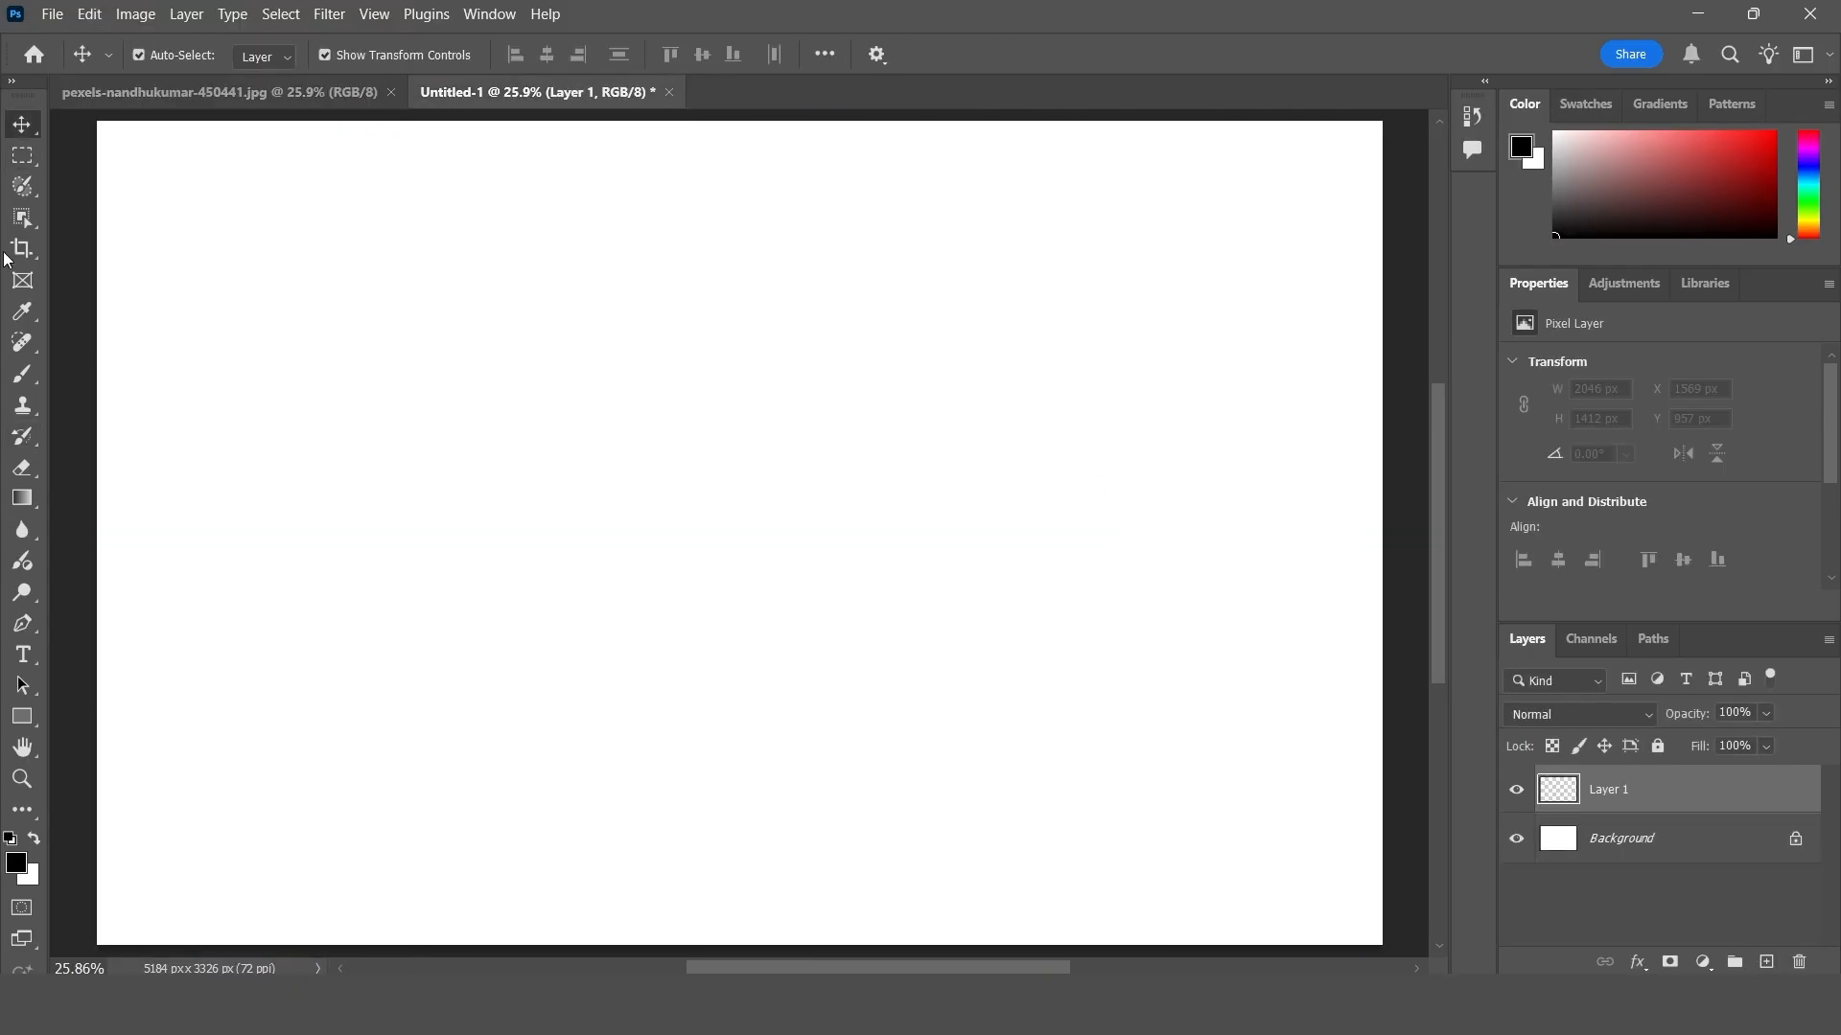
- Draw a nearly circular selection about 2110 x 2020 px near the canvas center with the Elliptical Marquee tool
click(23, 157)
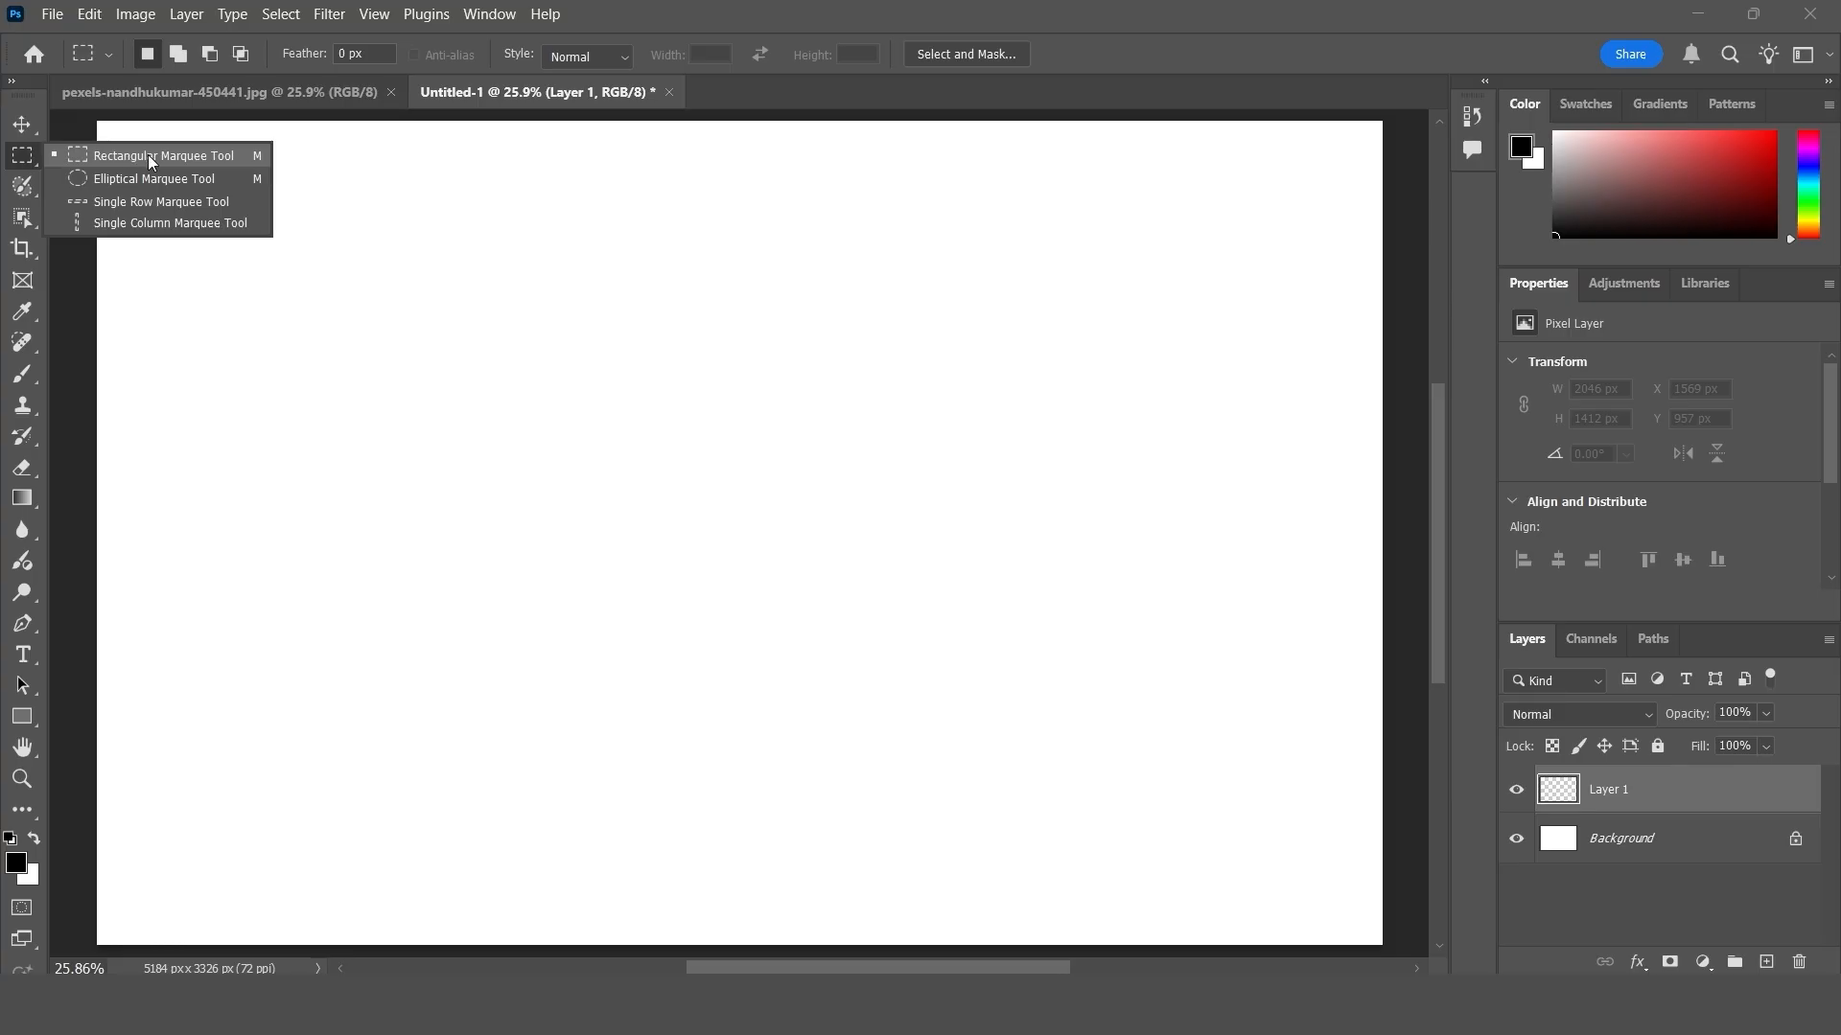
click(141, 179)
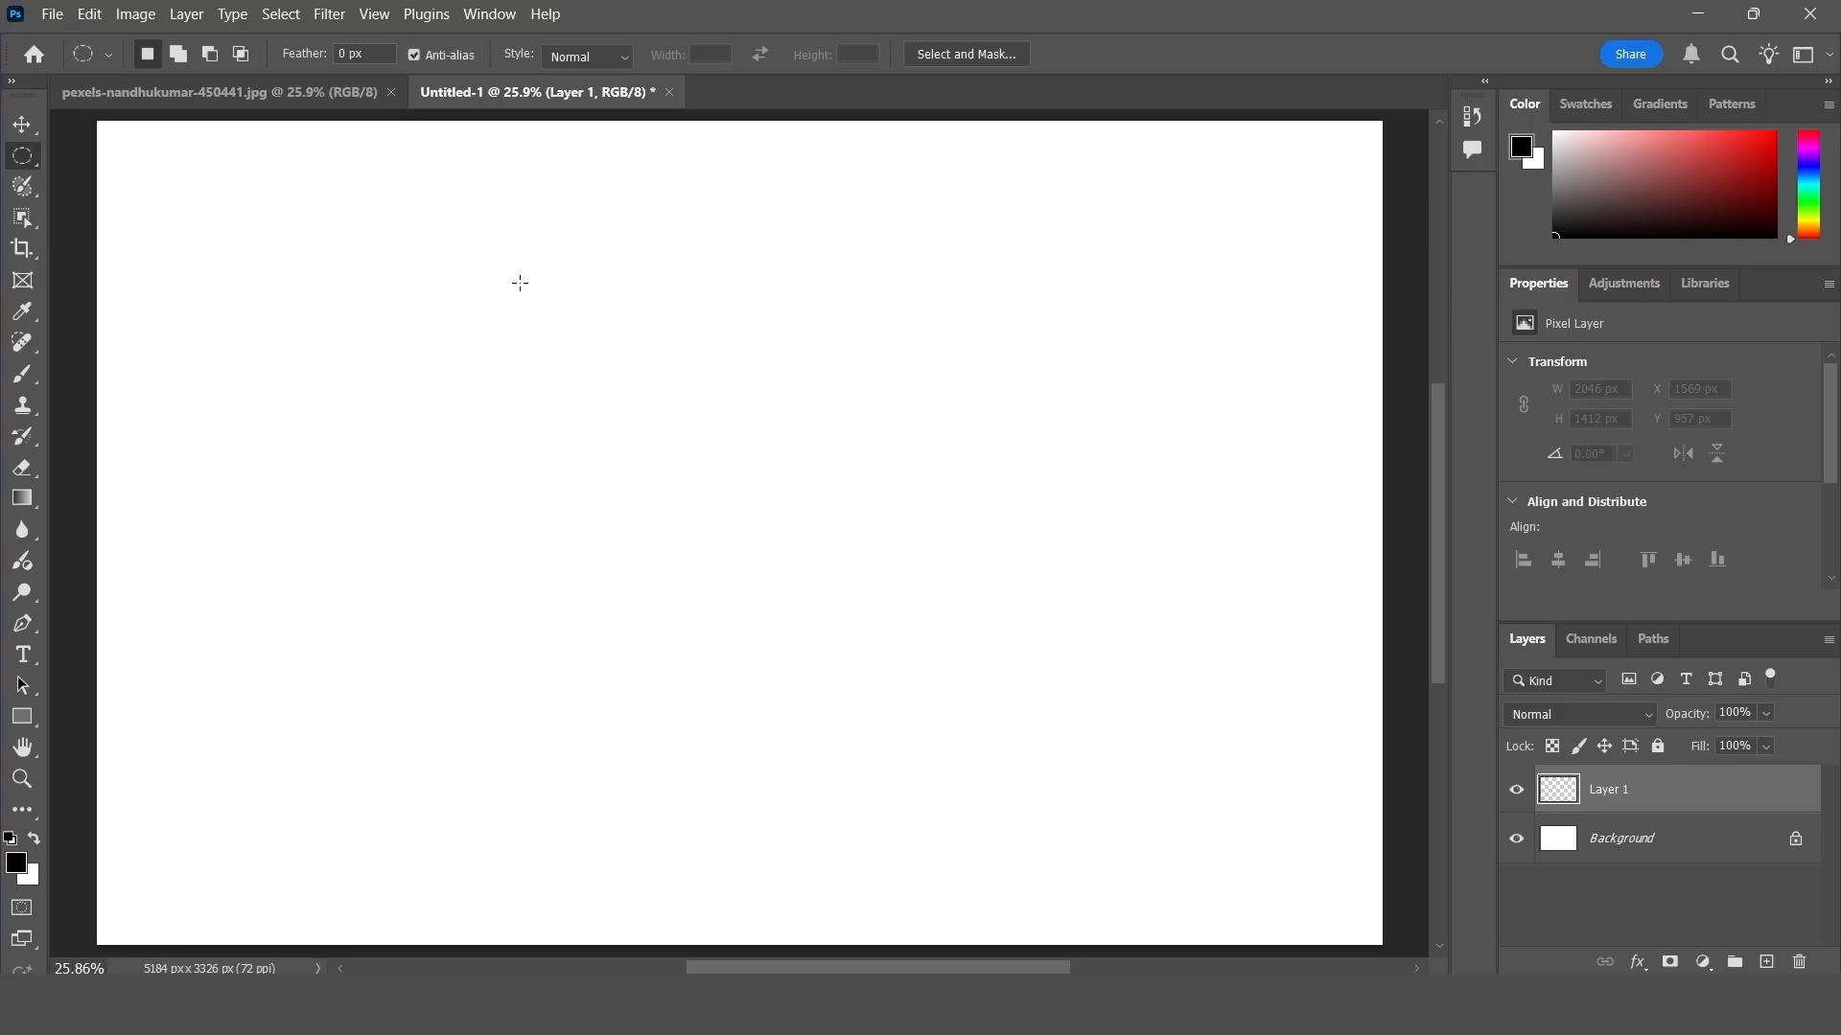
drag(468, 258, 991, 758)
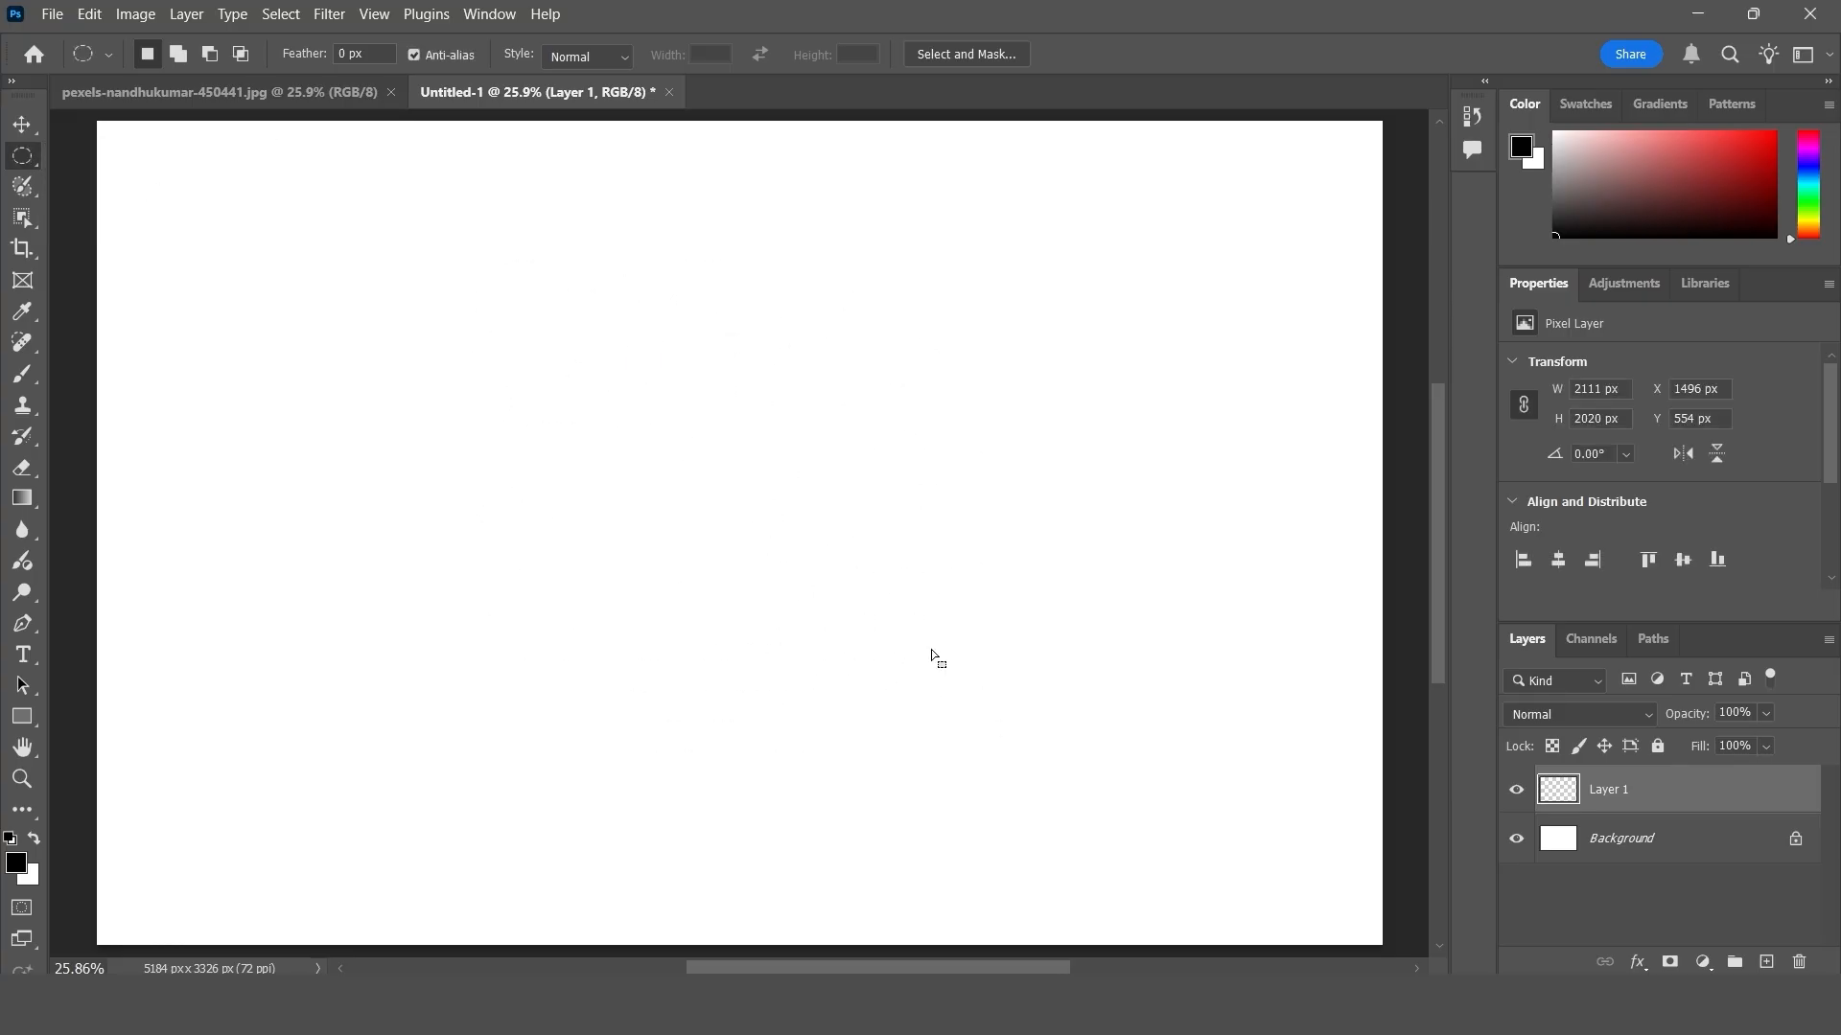
- Paste the copied people area into Untitled-1 with the regular Paste command, compare with the photo document and undo the paste
click(92, 16)
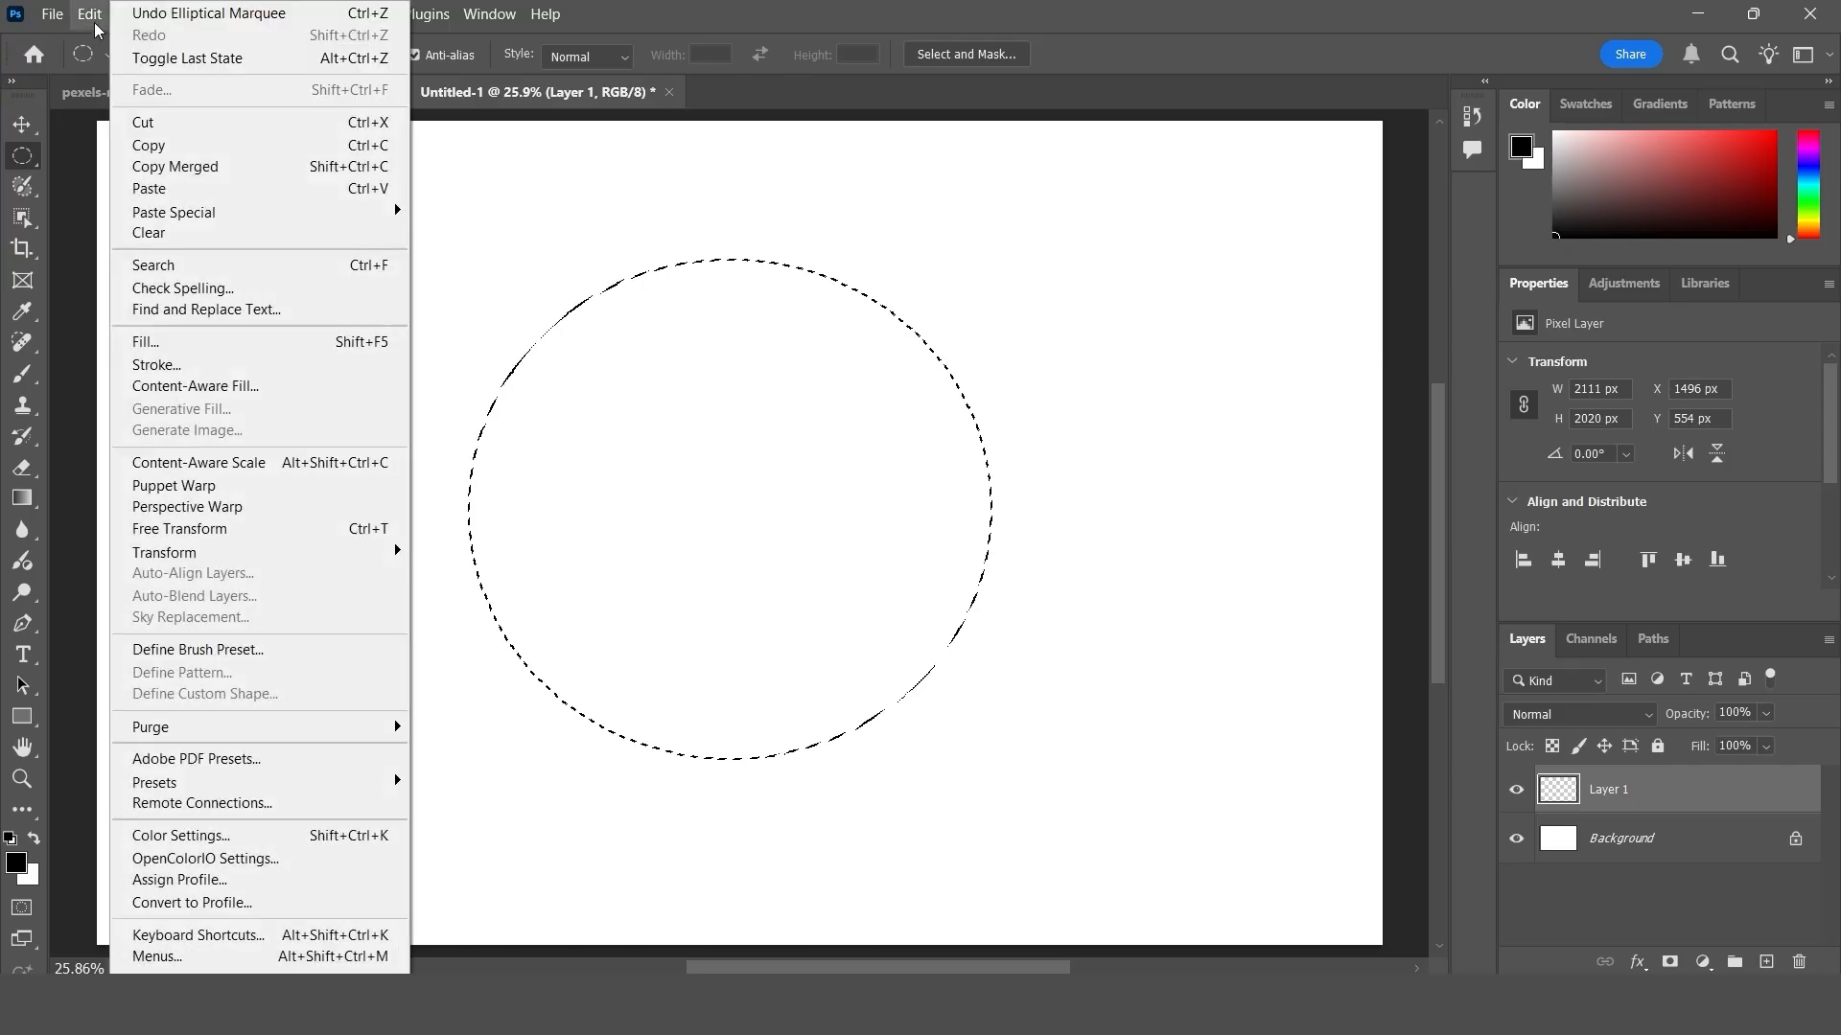
click(170, 192)
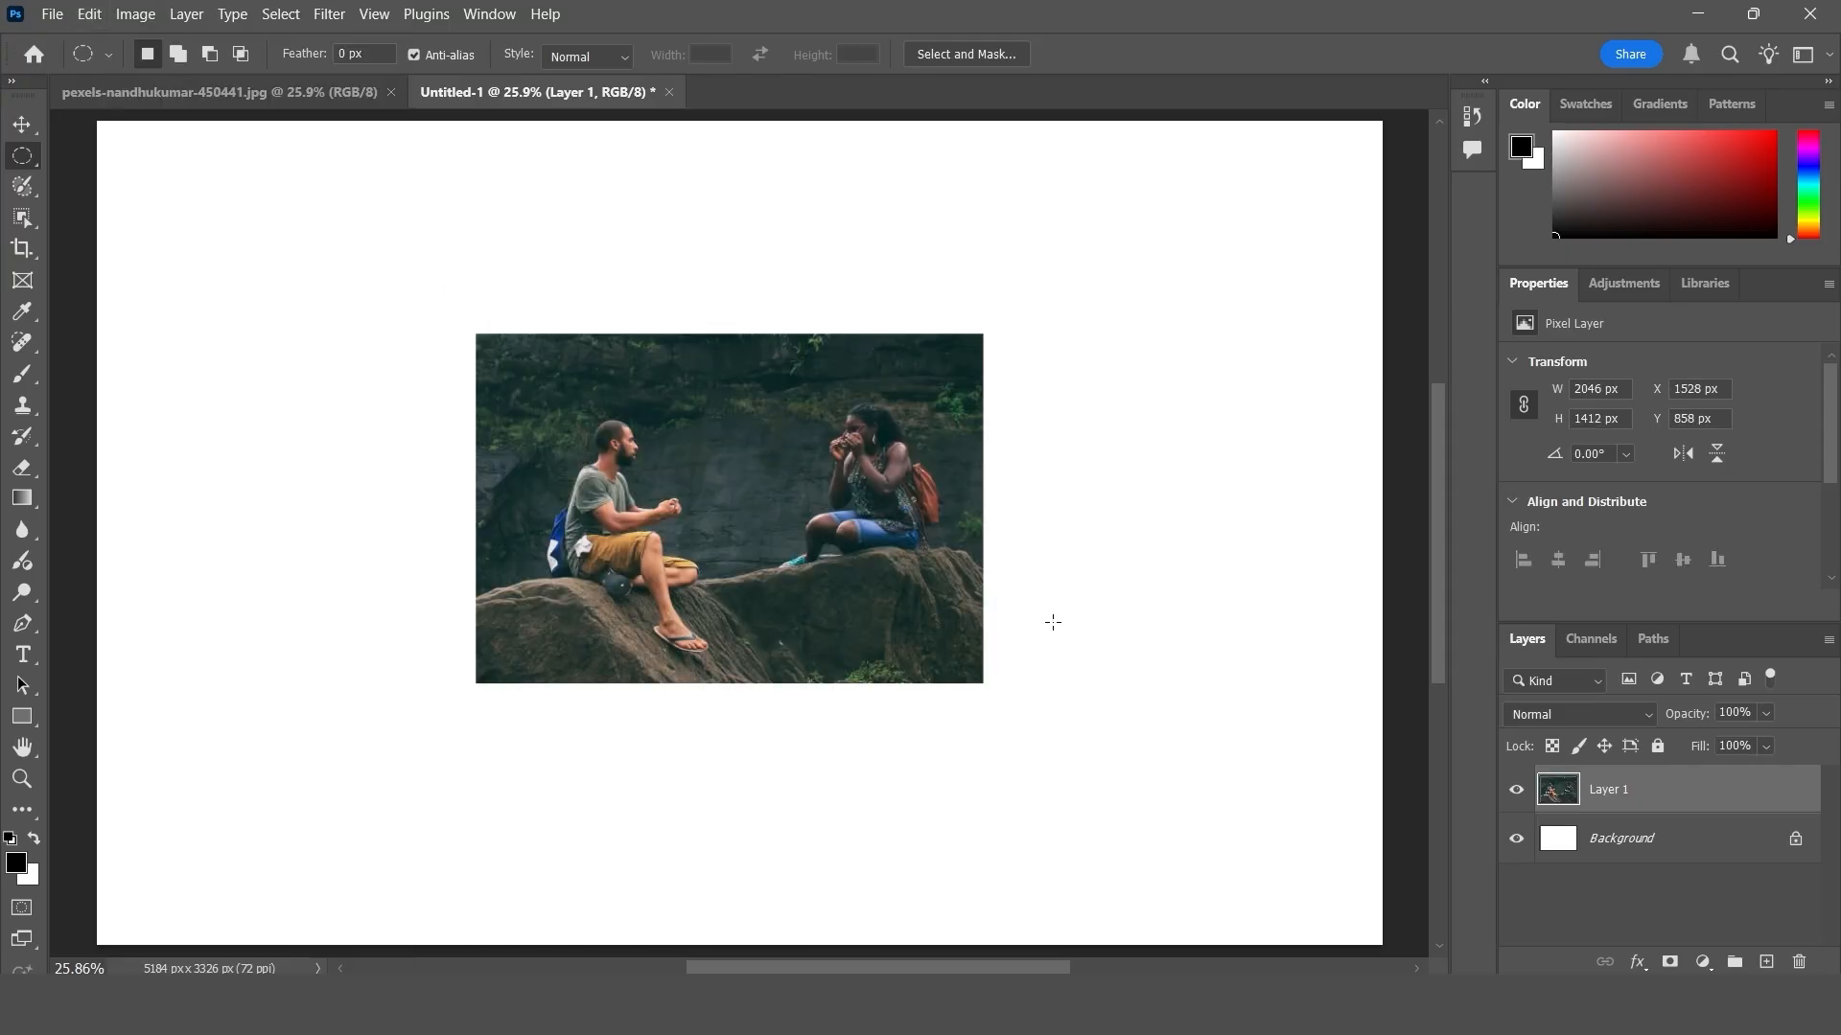
click(247, 88)
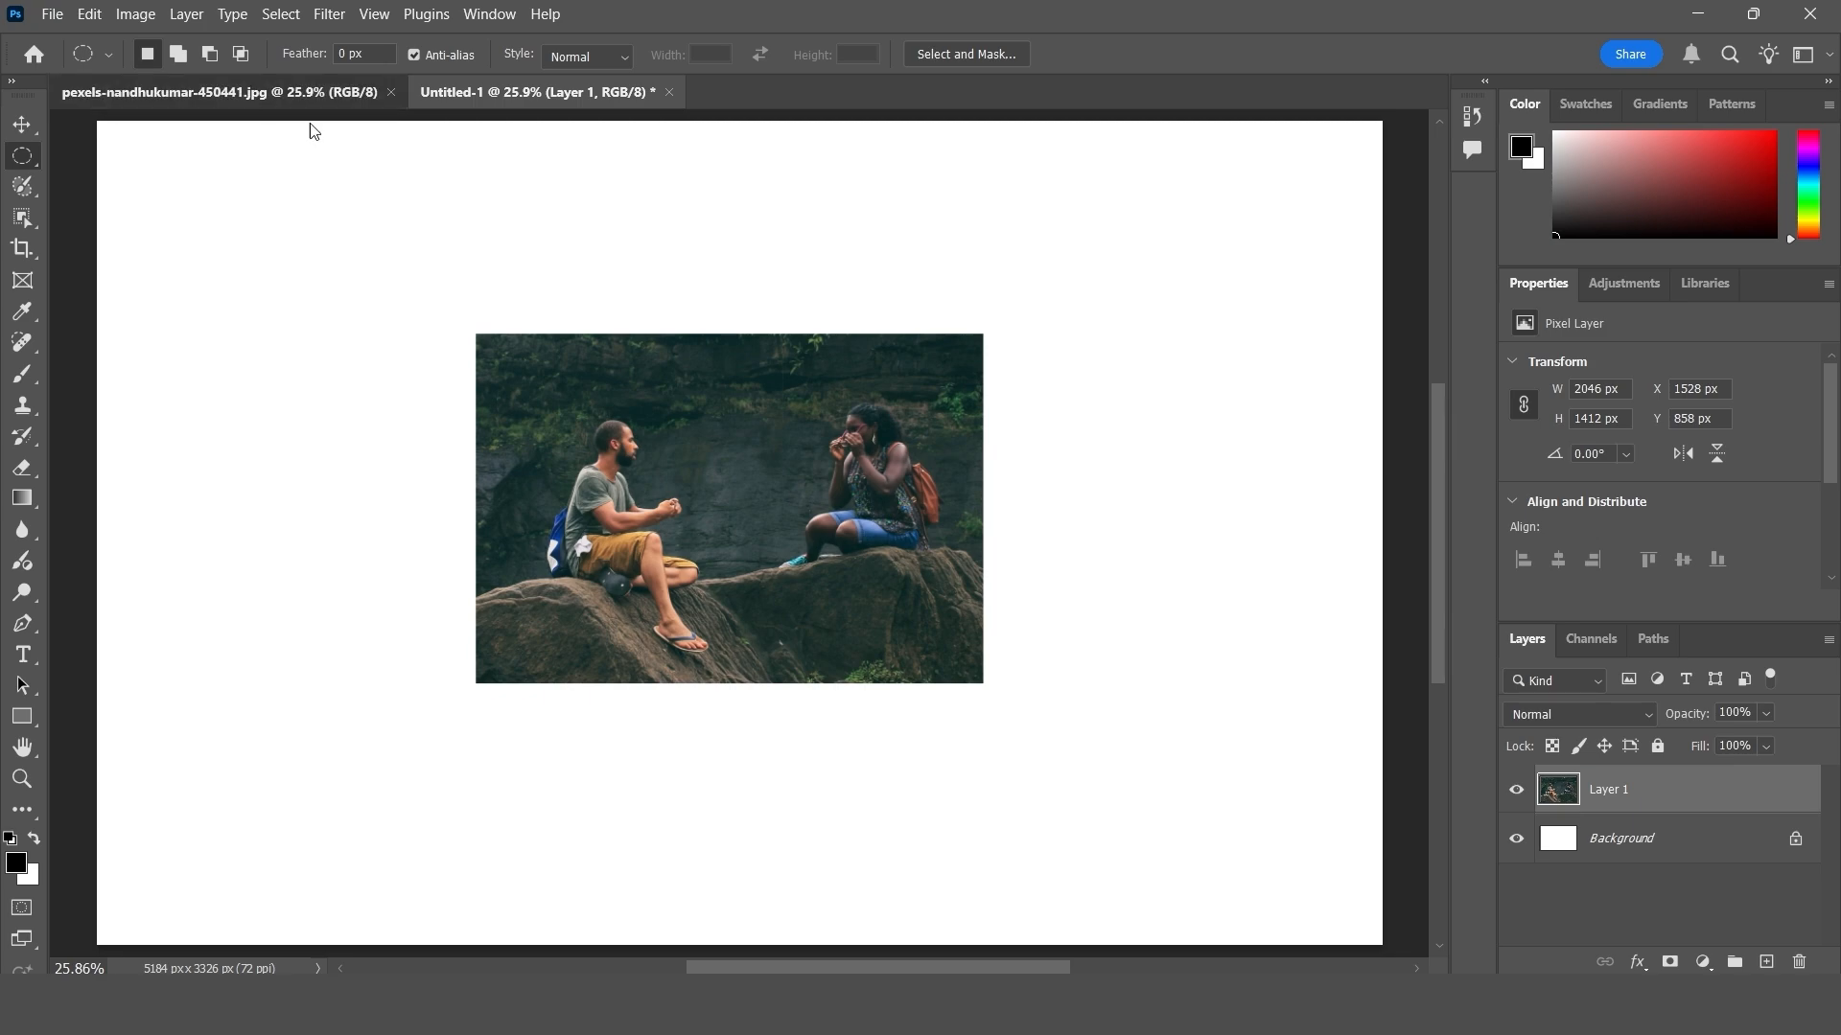
click(504, 89)
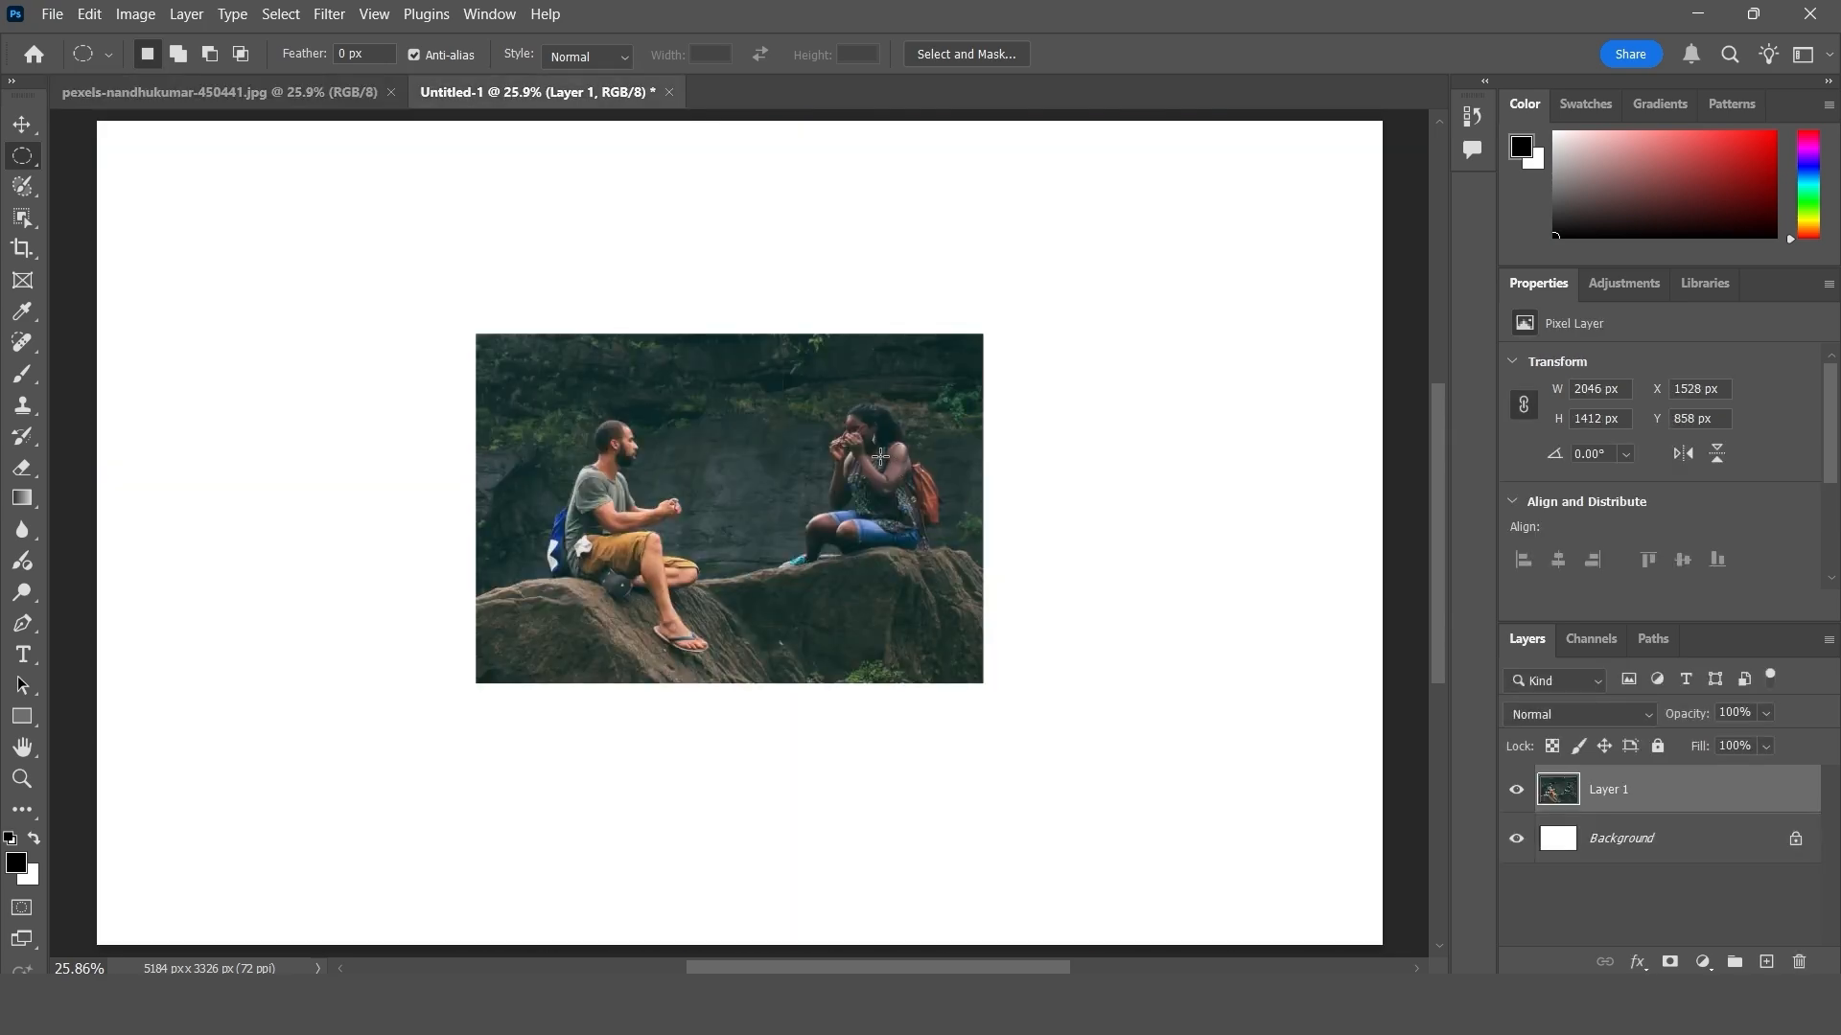
key(ctrl+z)
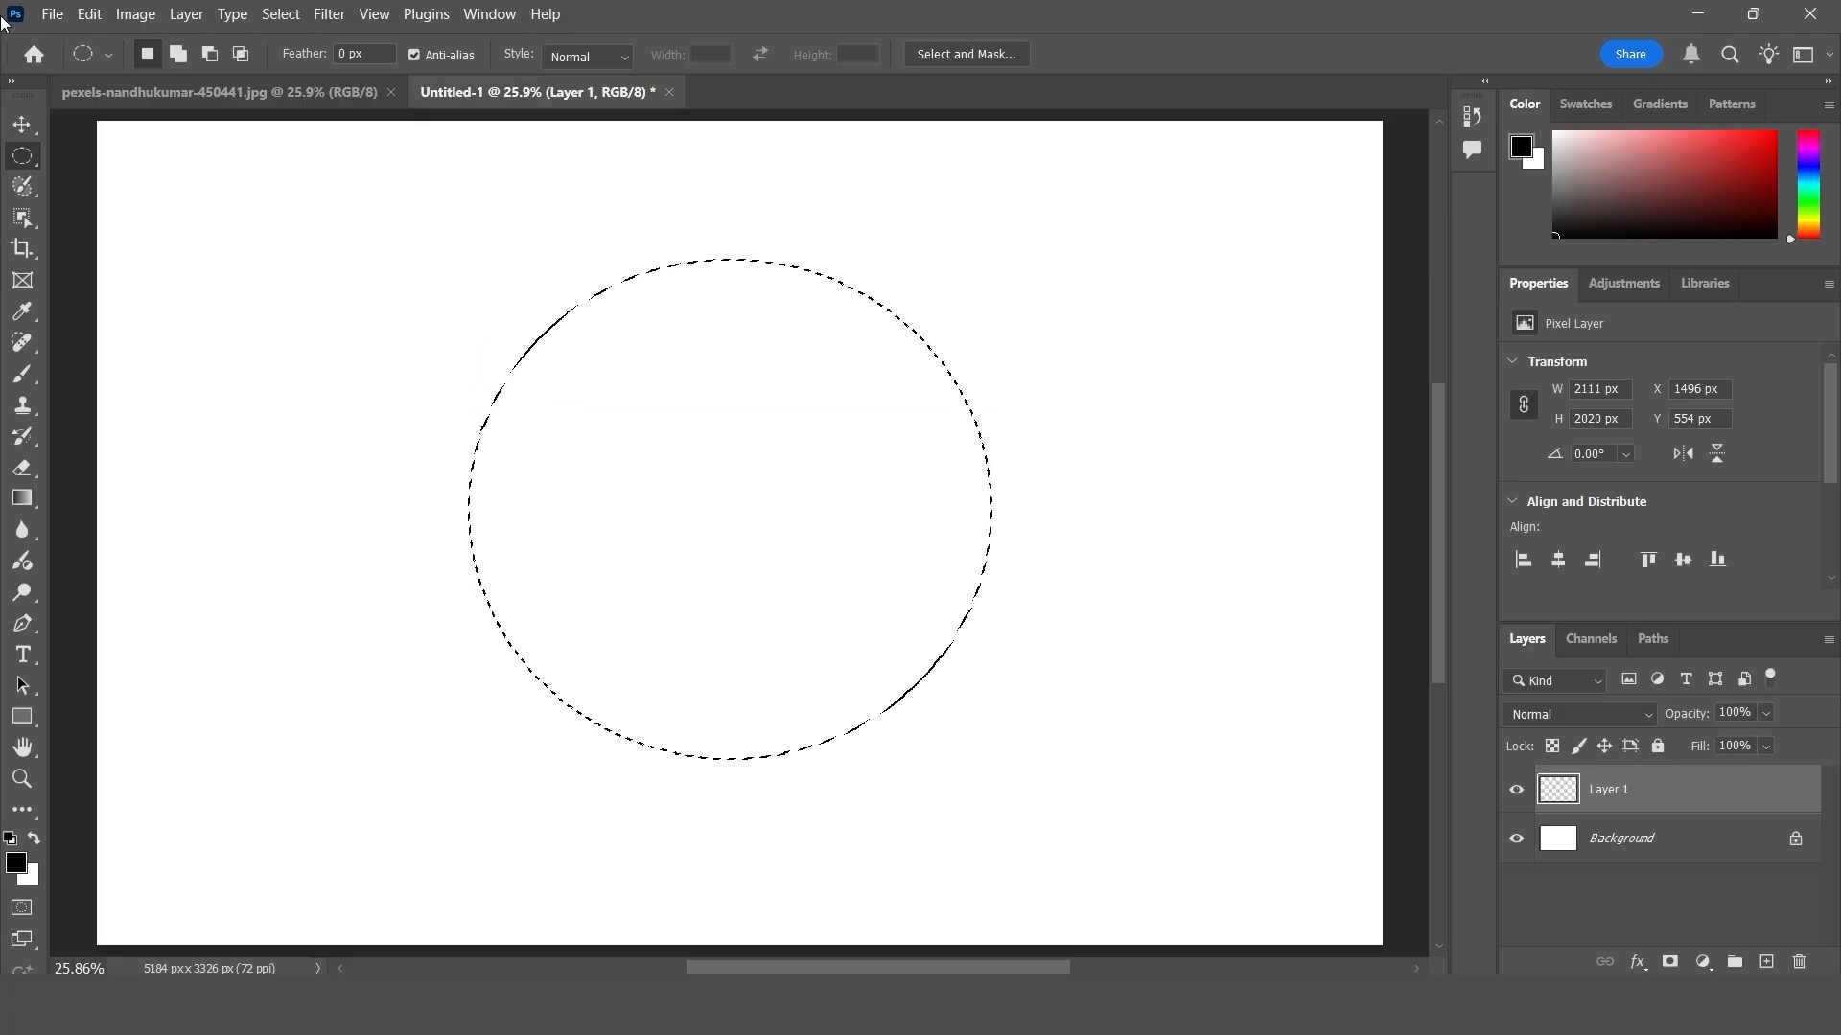
- Paste the copied people area inside the circular selection with Paste Into, and undo it
click(86, 14)
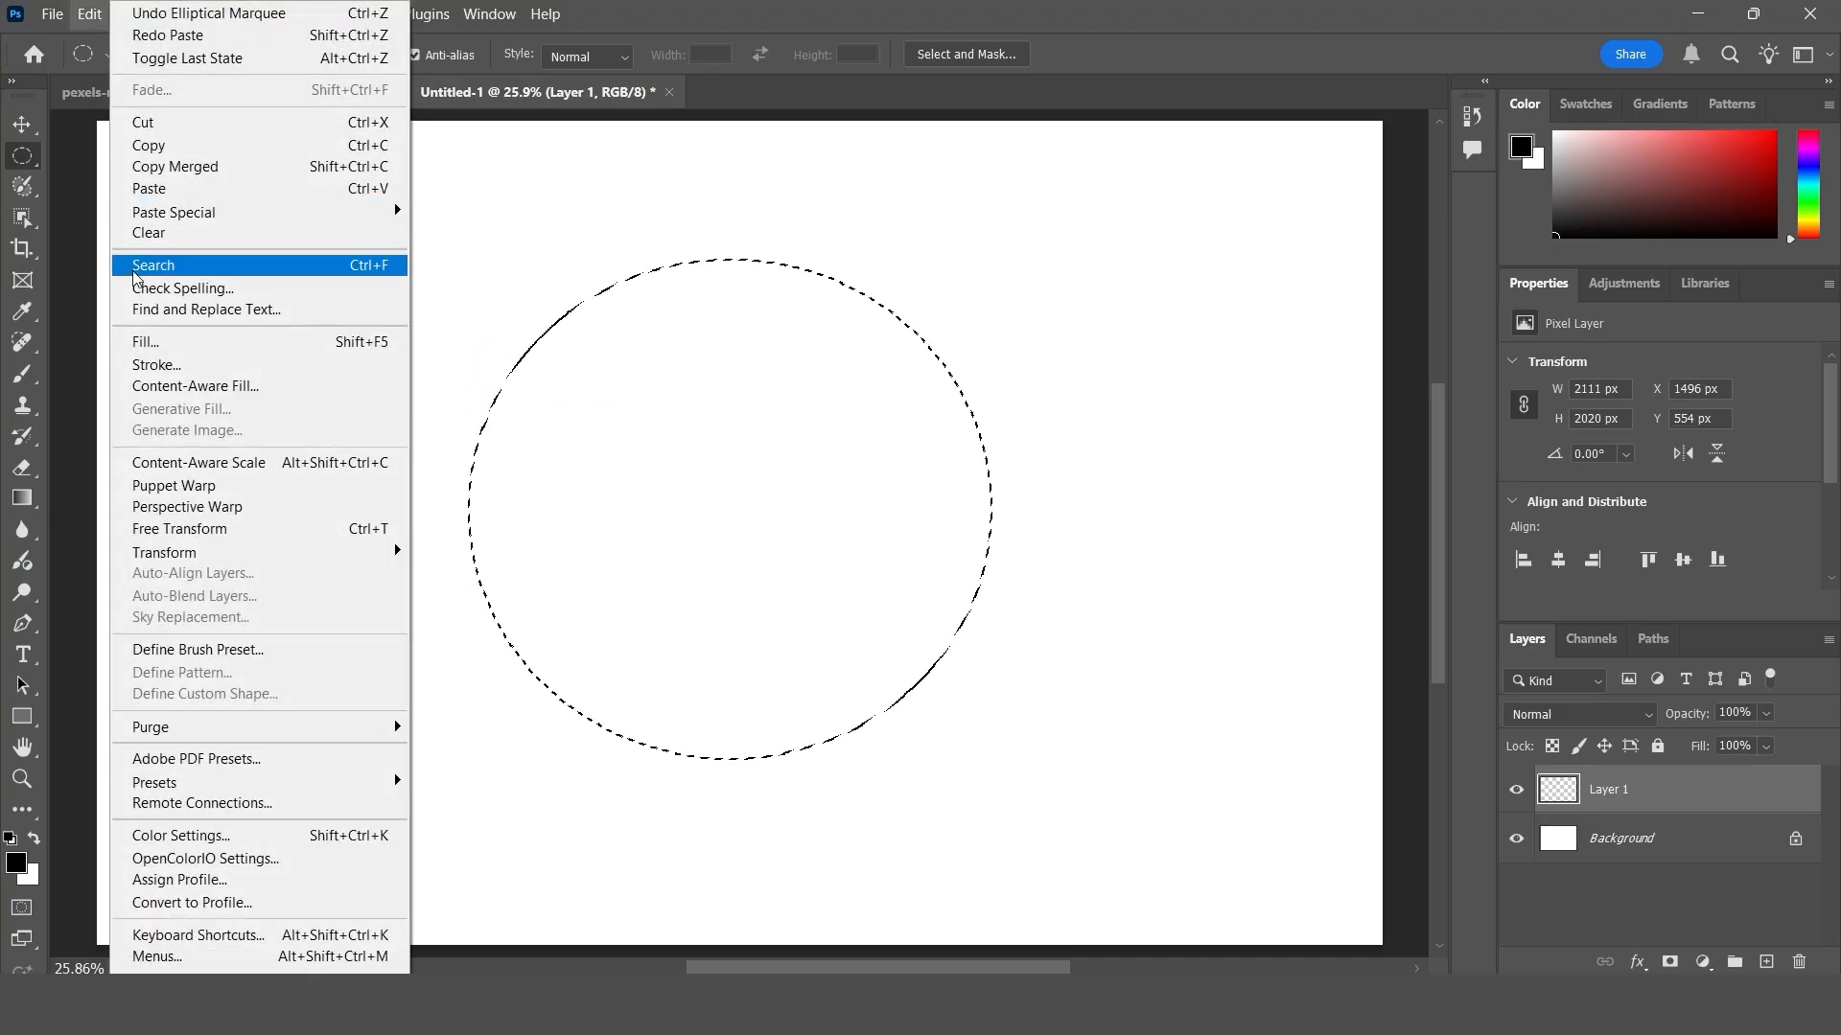
mouse_move(392, 218)
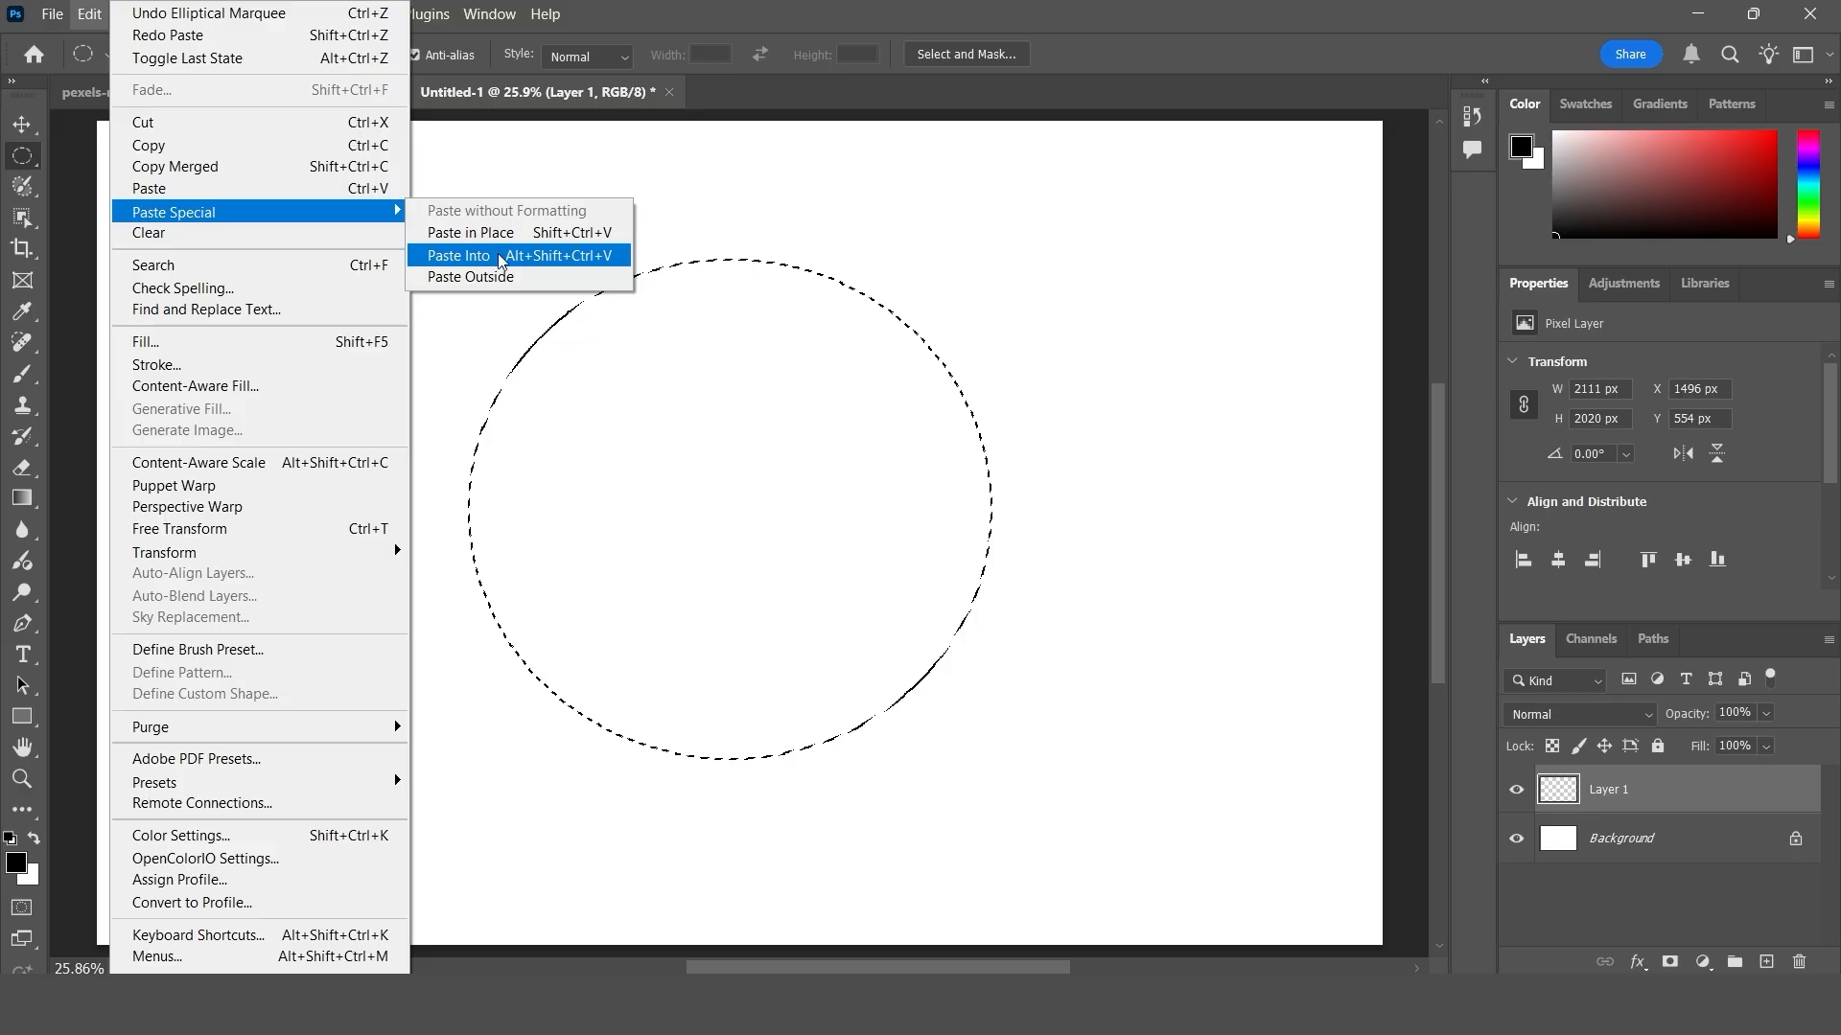
click(525, 260)
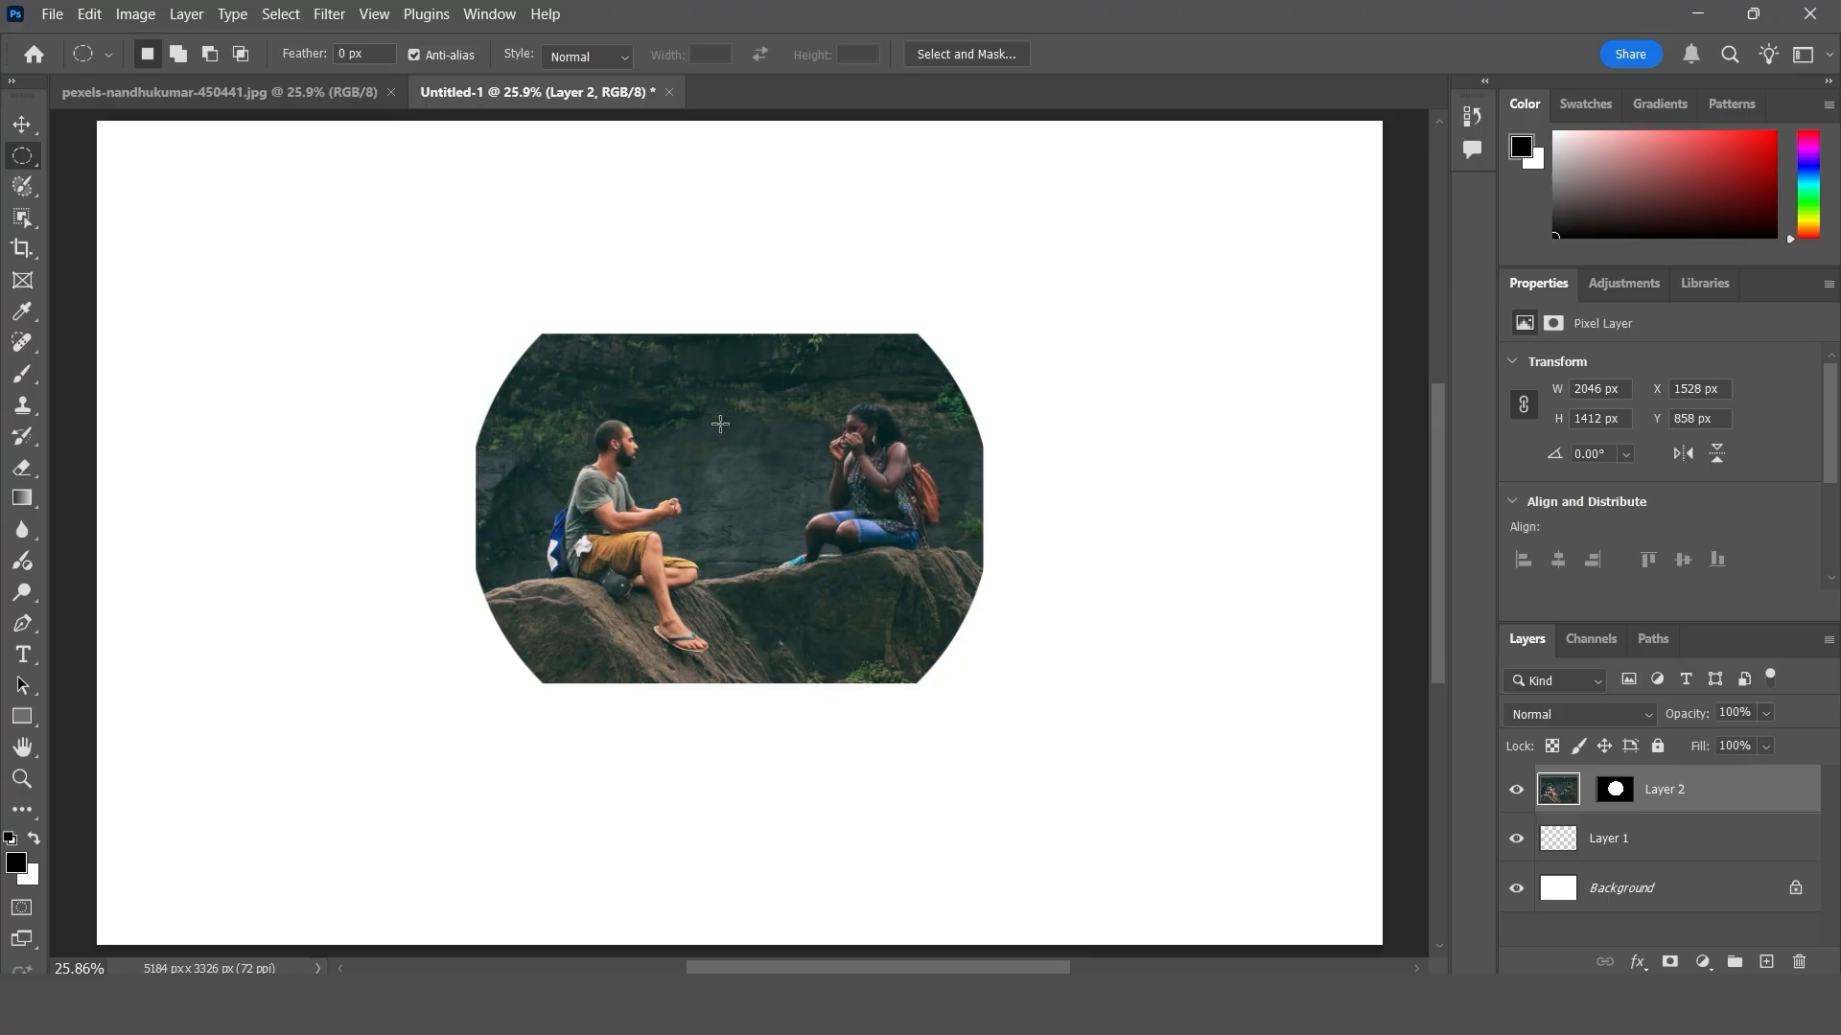
key(ctrl+z)
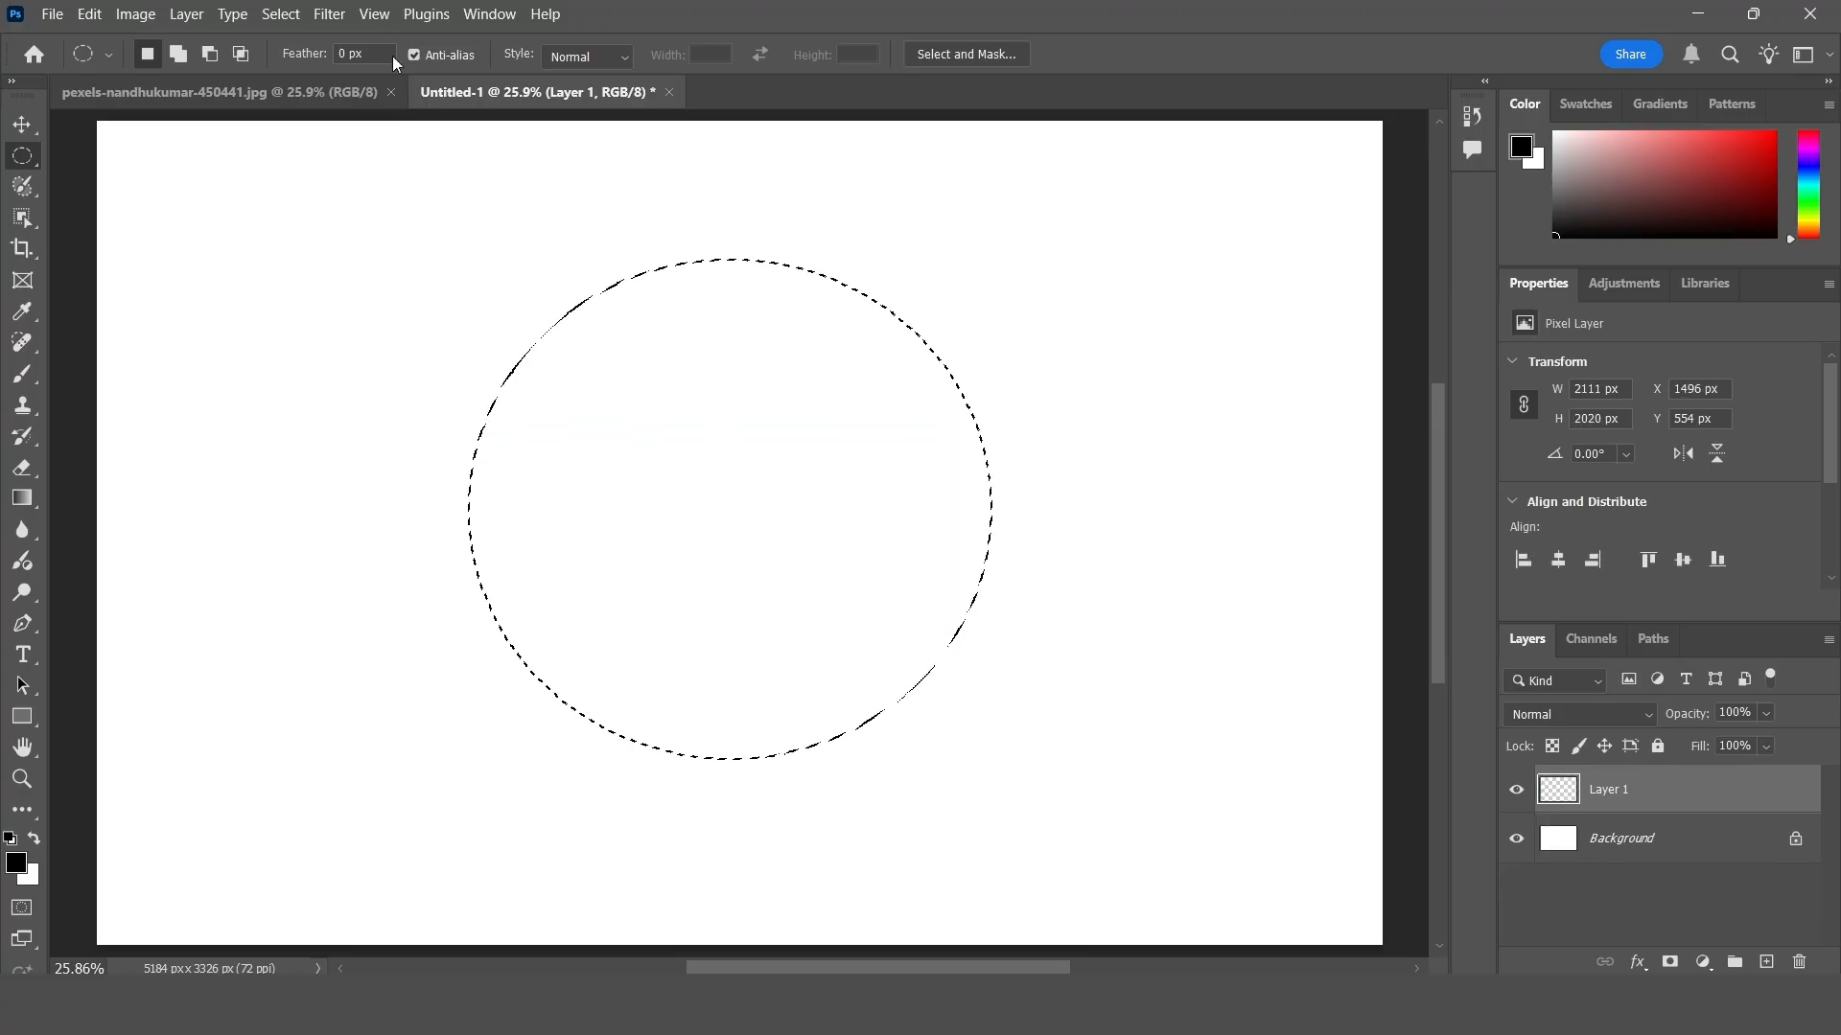
- Paste the copied people area around the circular selection with Paste Outside
click(89, 14)
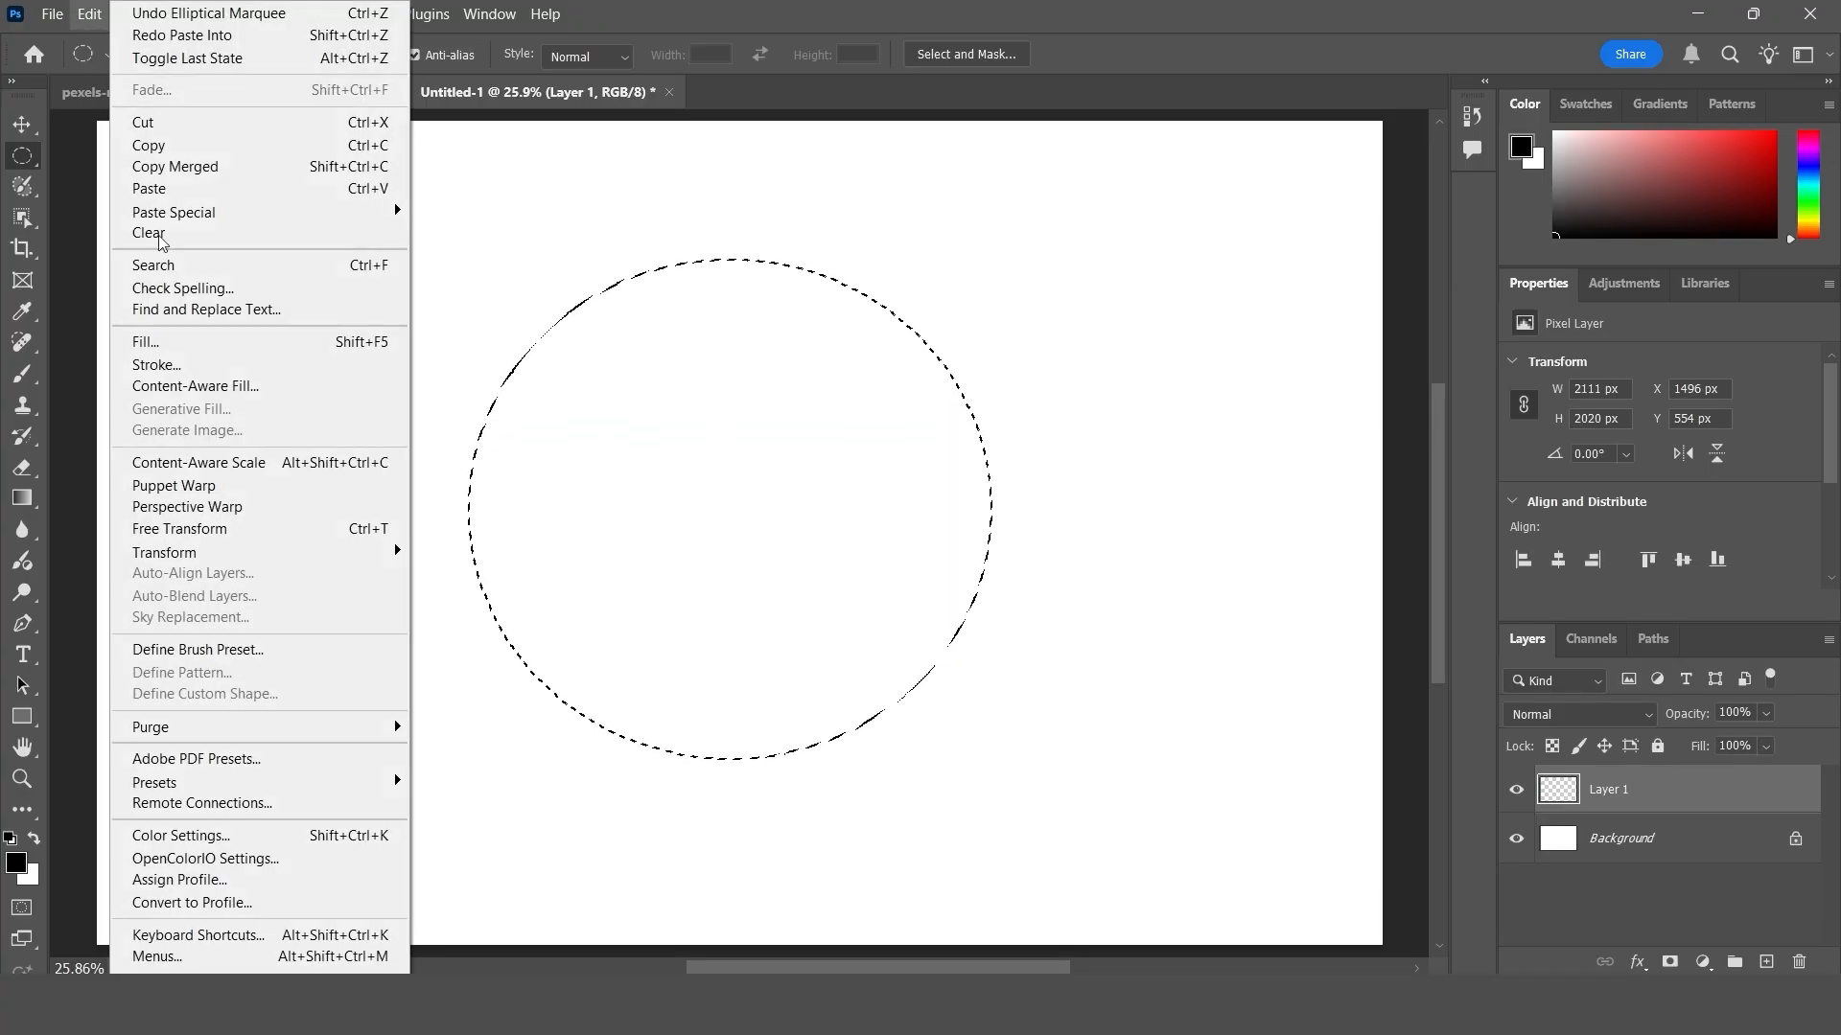
mouse_move(256, 205)
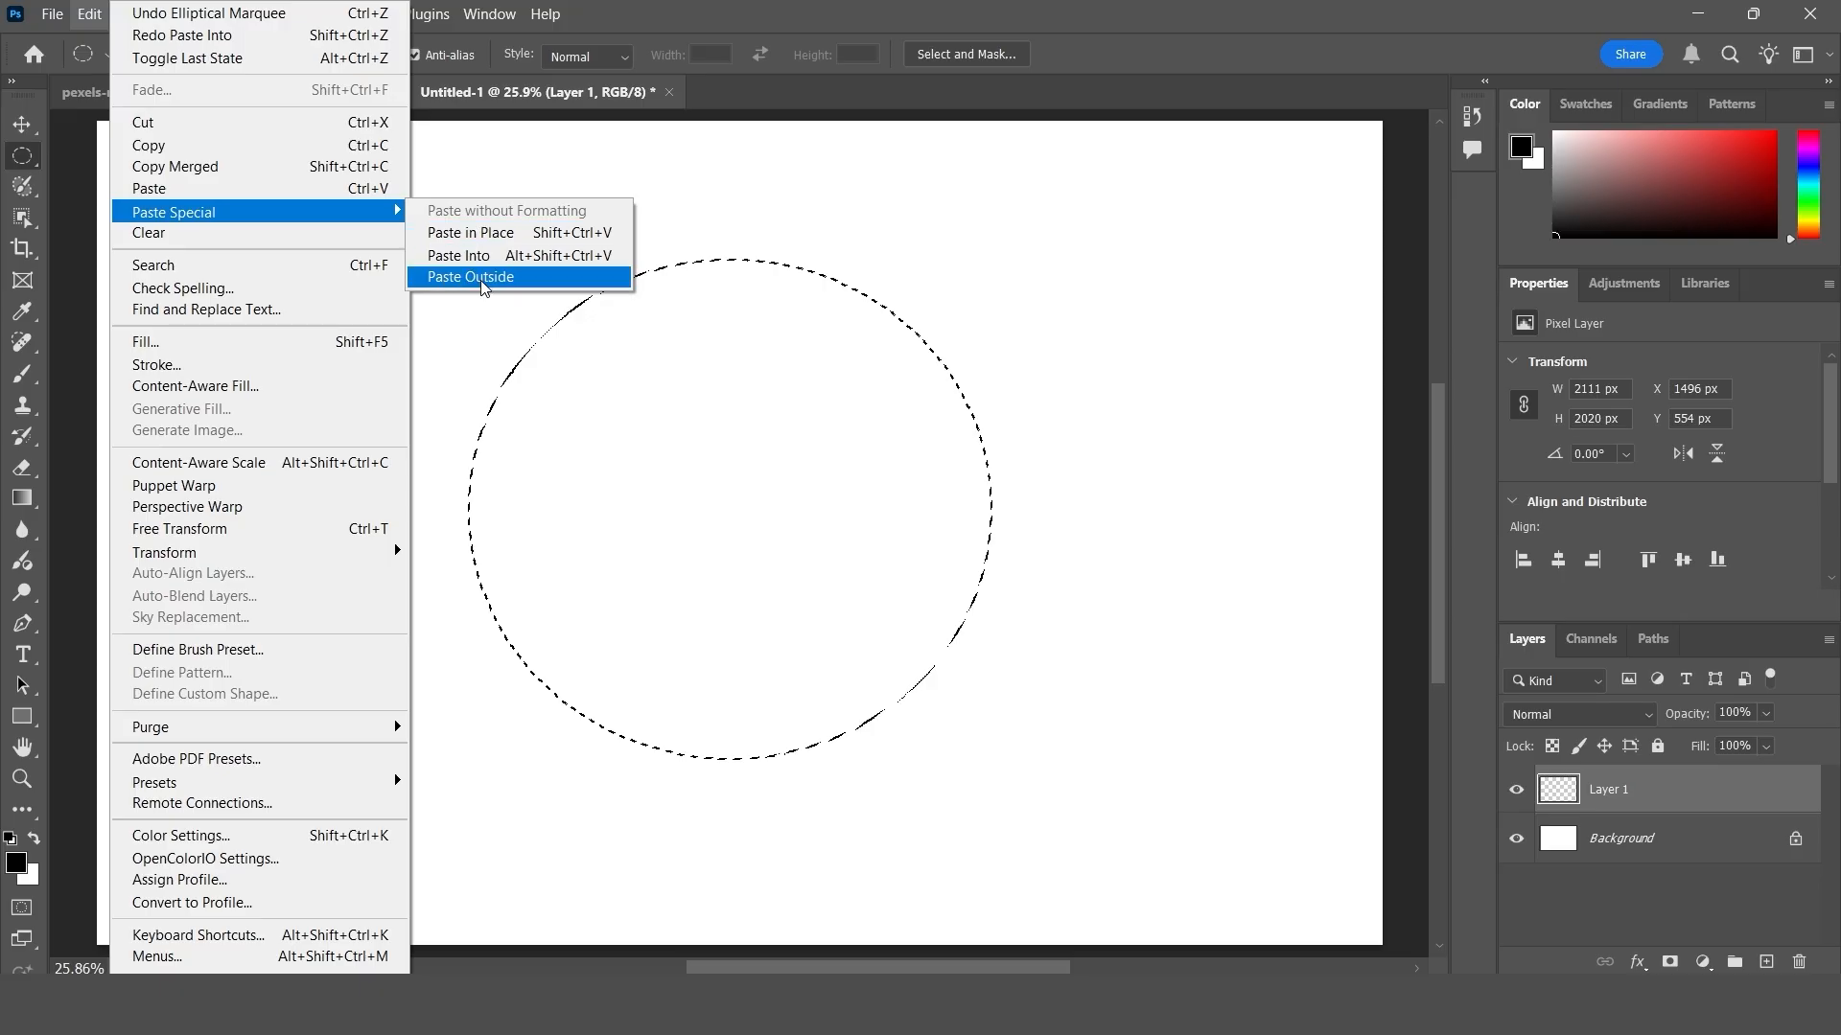
click(512, 280)
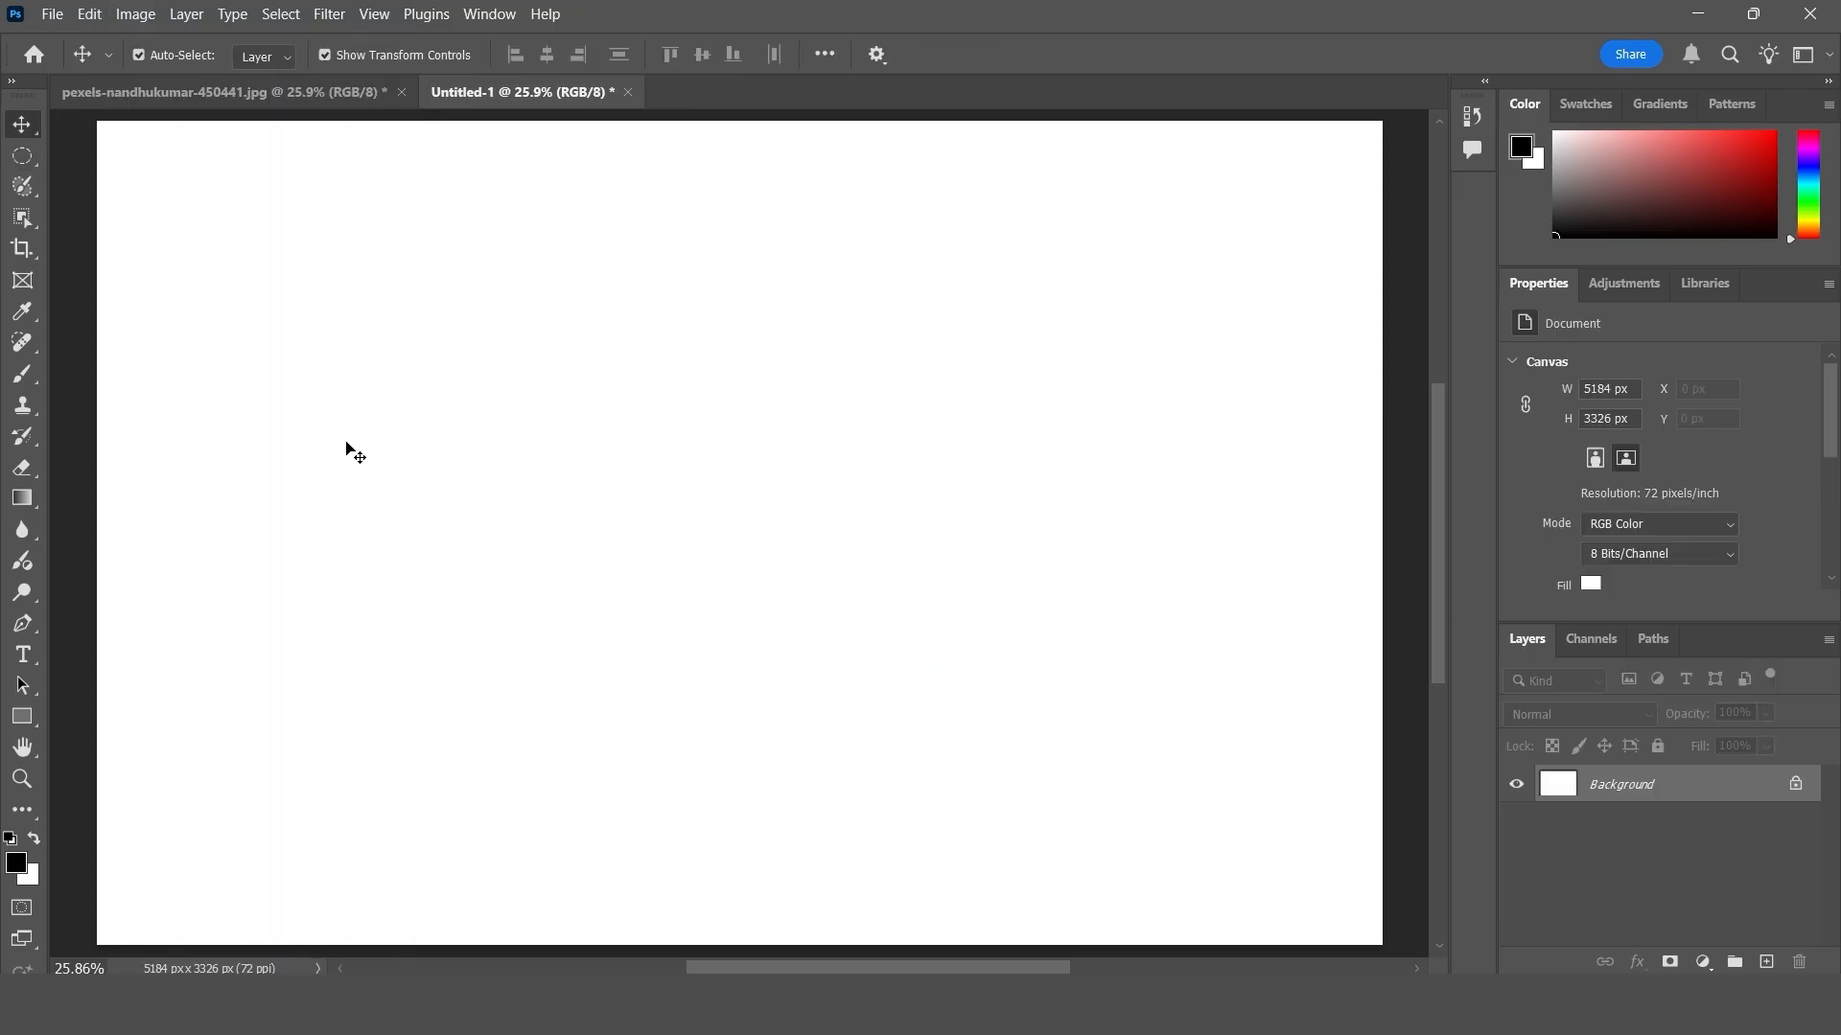
- Place Lorem Ipsum placeholder text near the canvas center in Untitled-1 and set its size to 261 pt
click(89, 14)
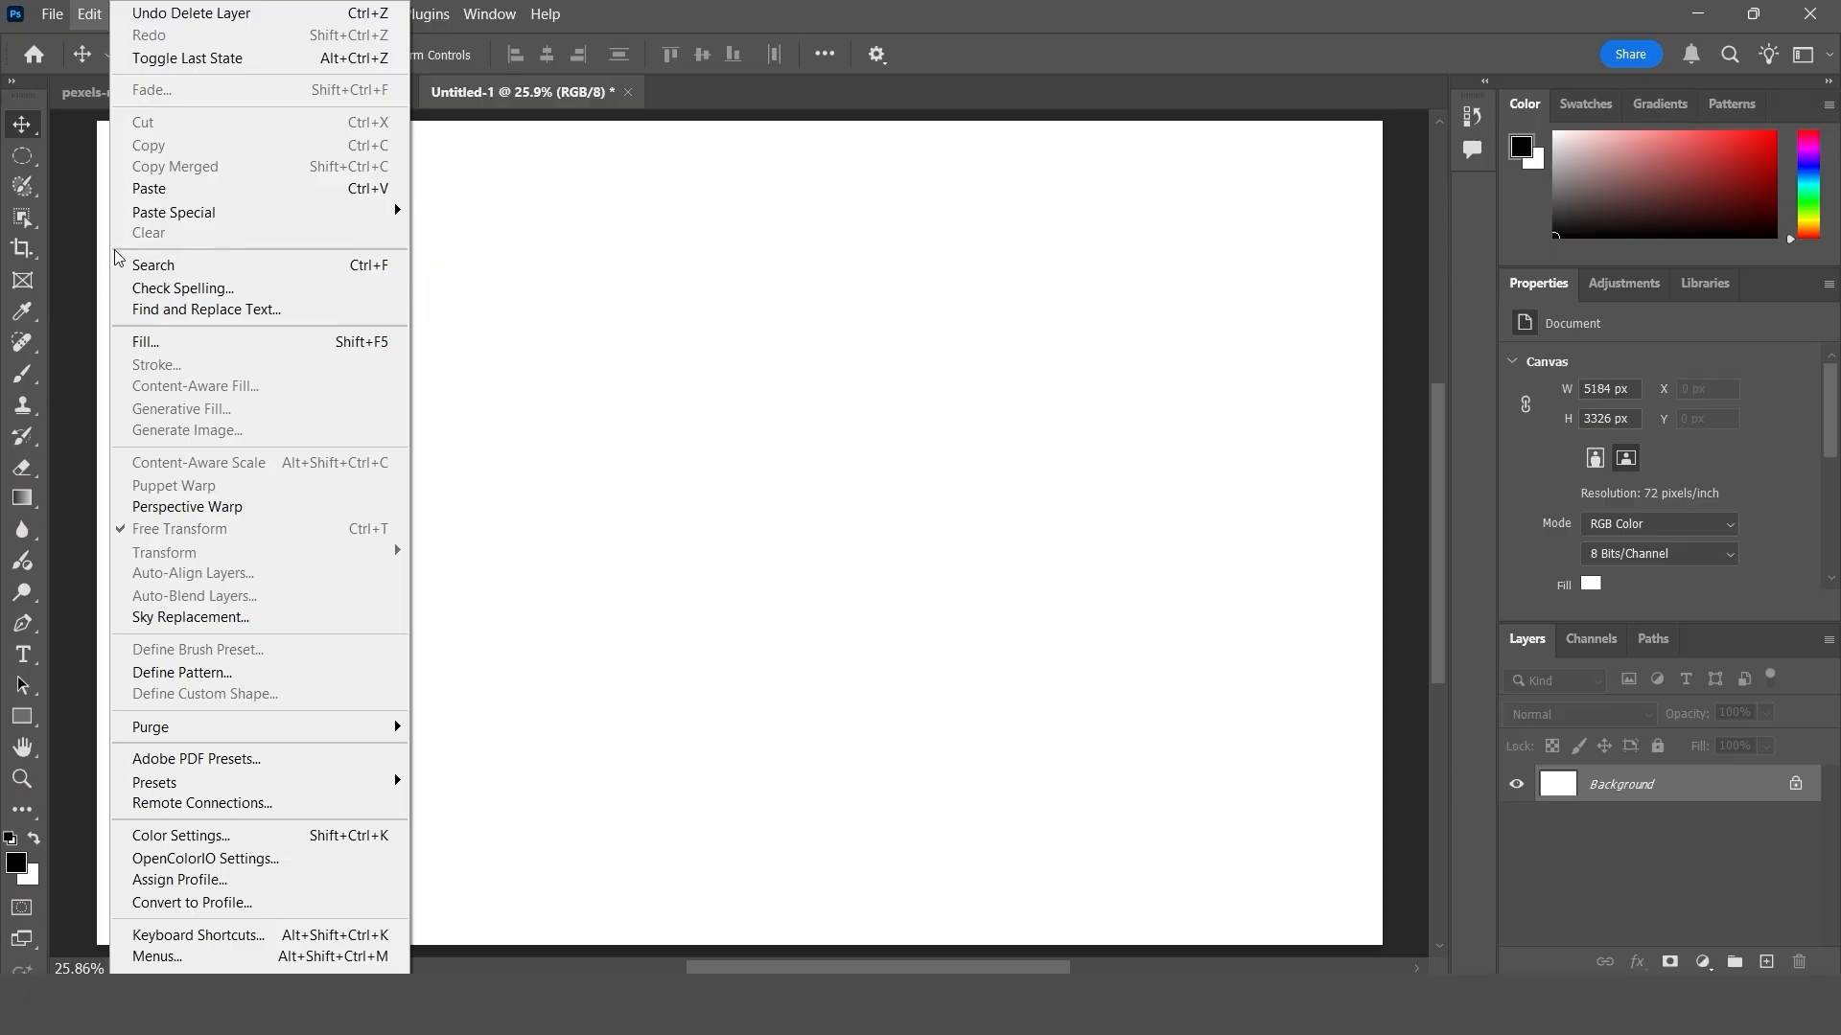
click(724, 485)
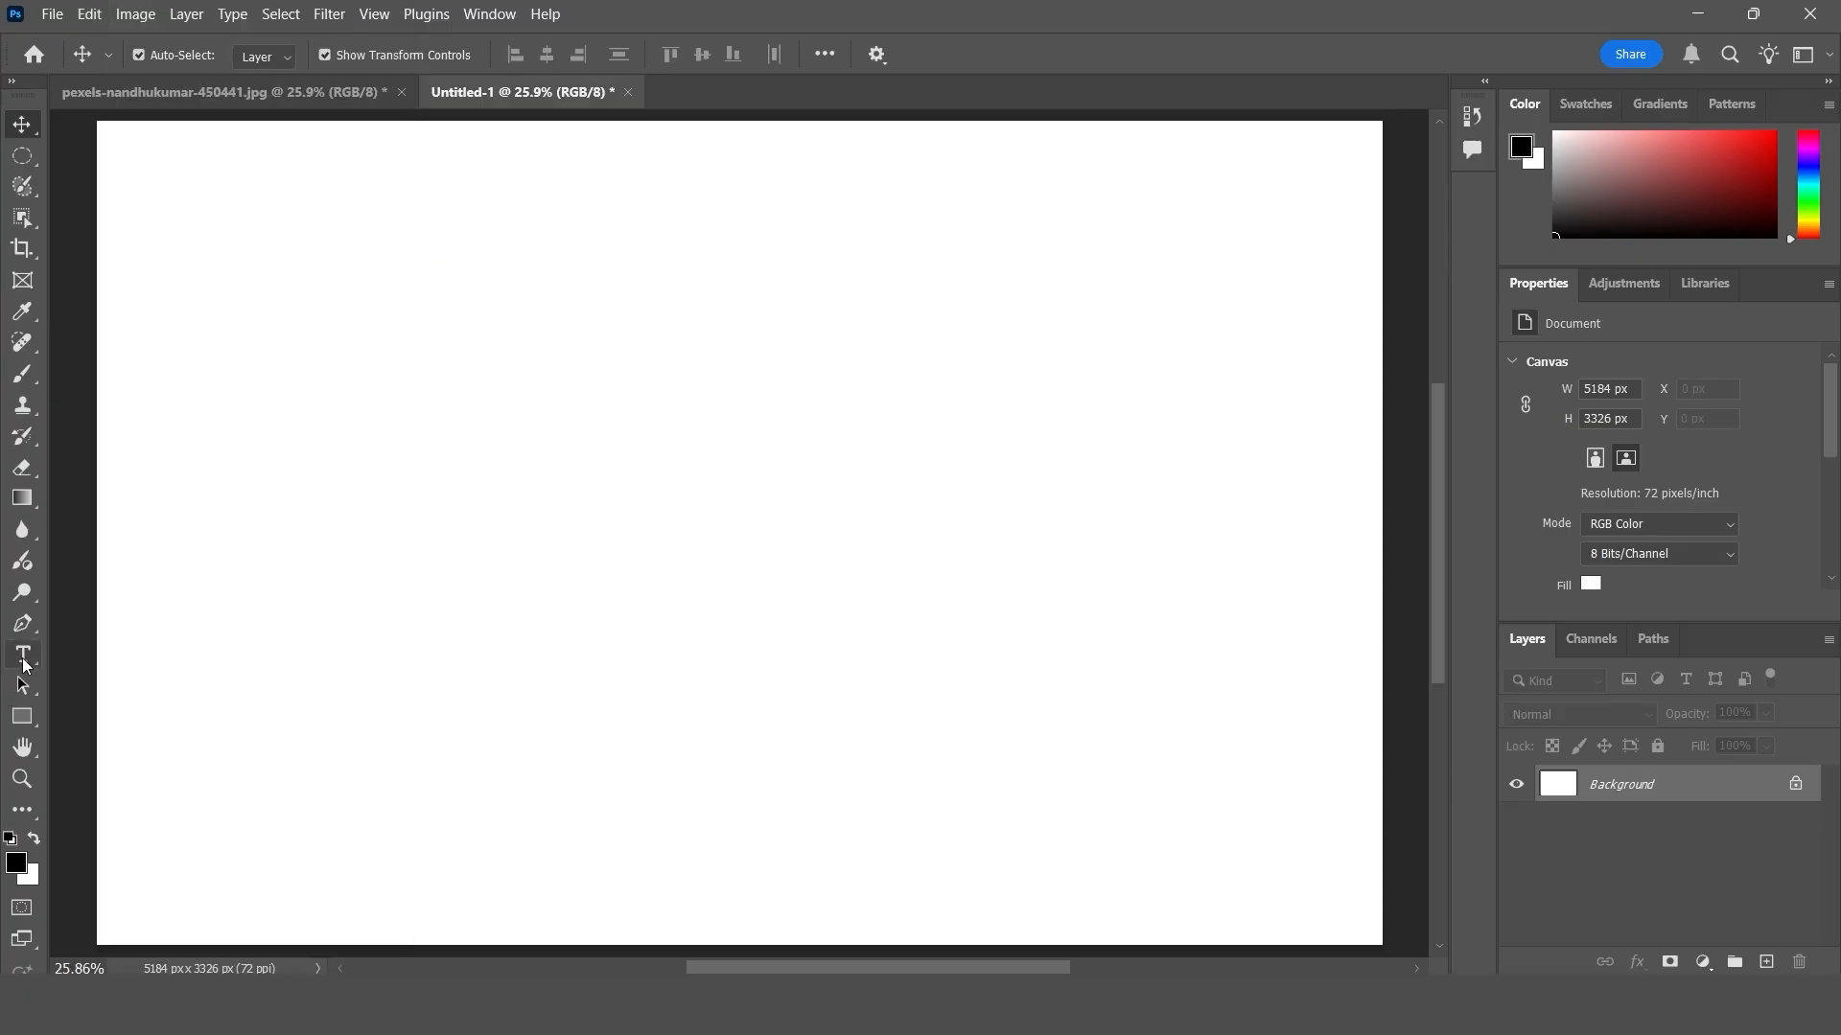
click(23, 656)
click(612, 475)
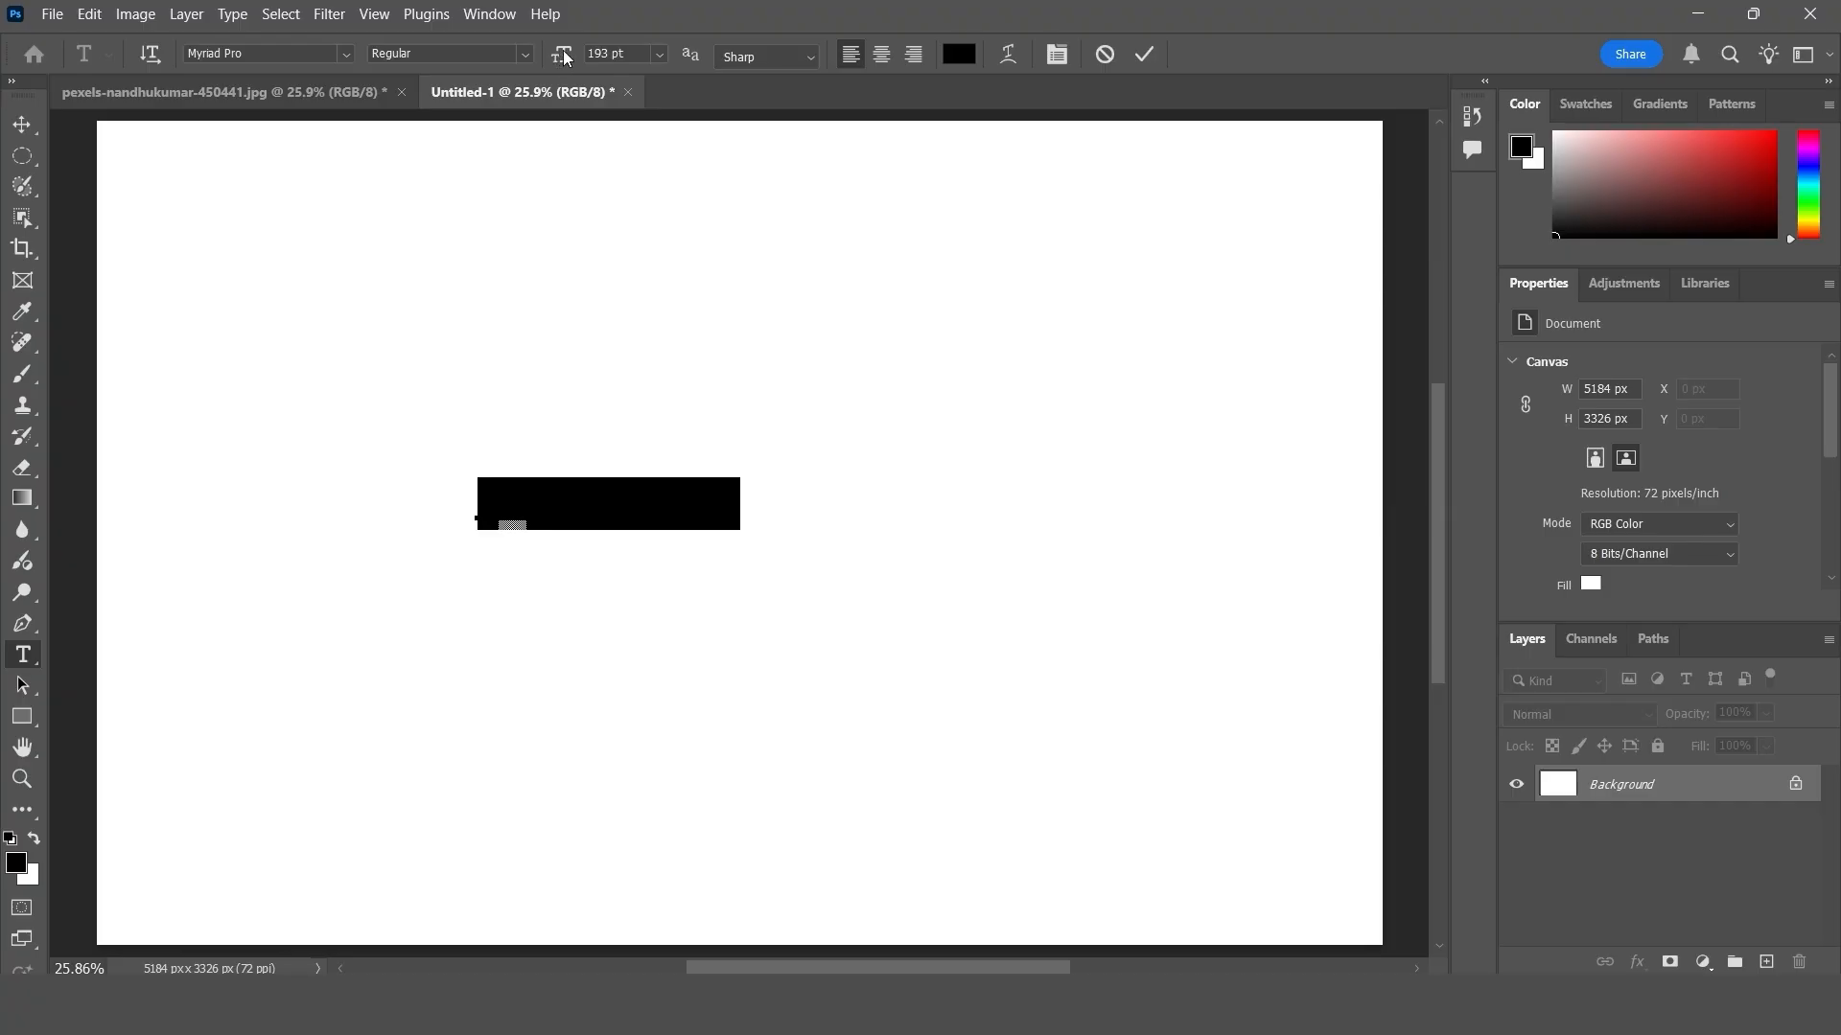
drag(566, 56, 647, 61)
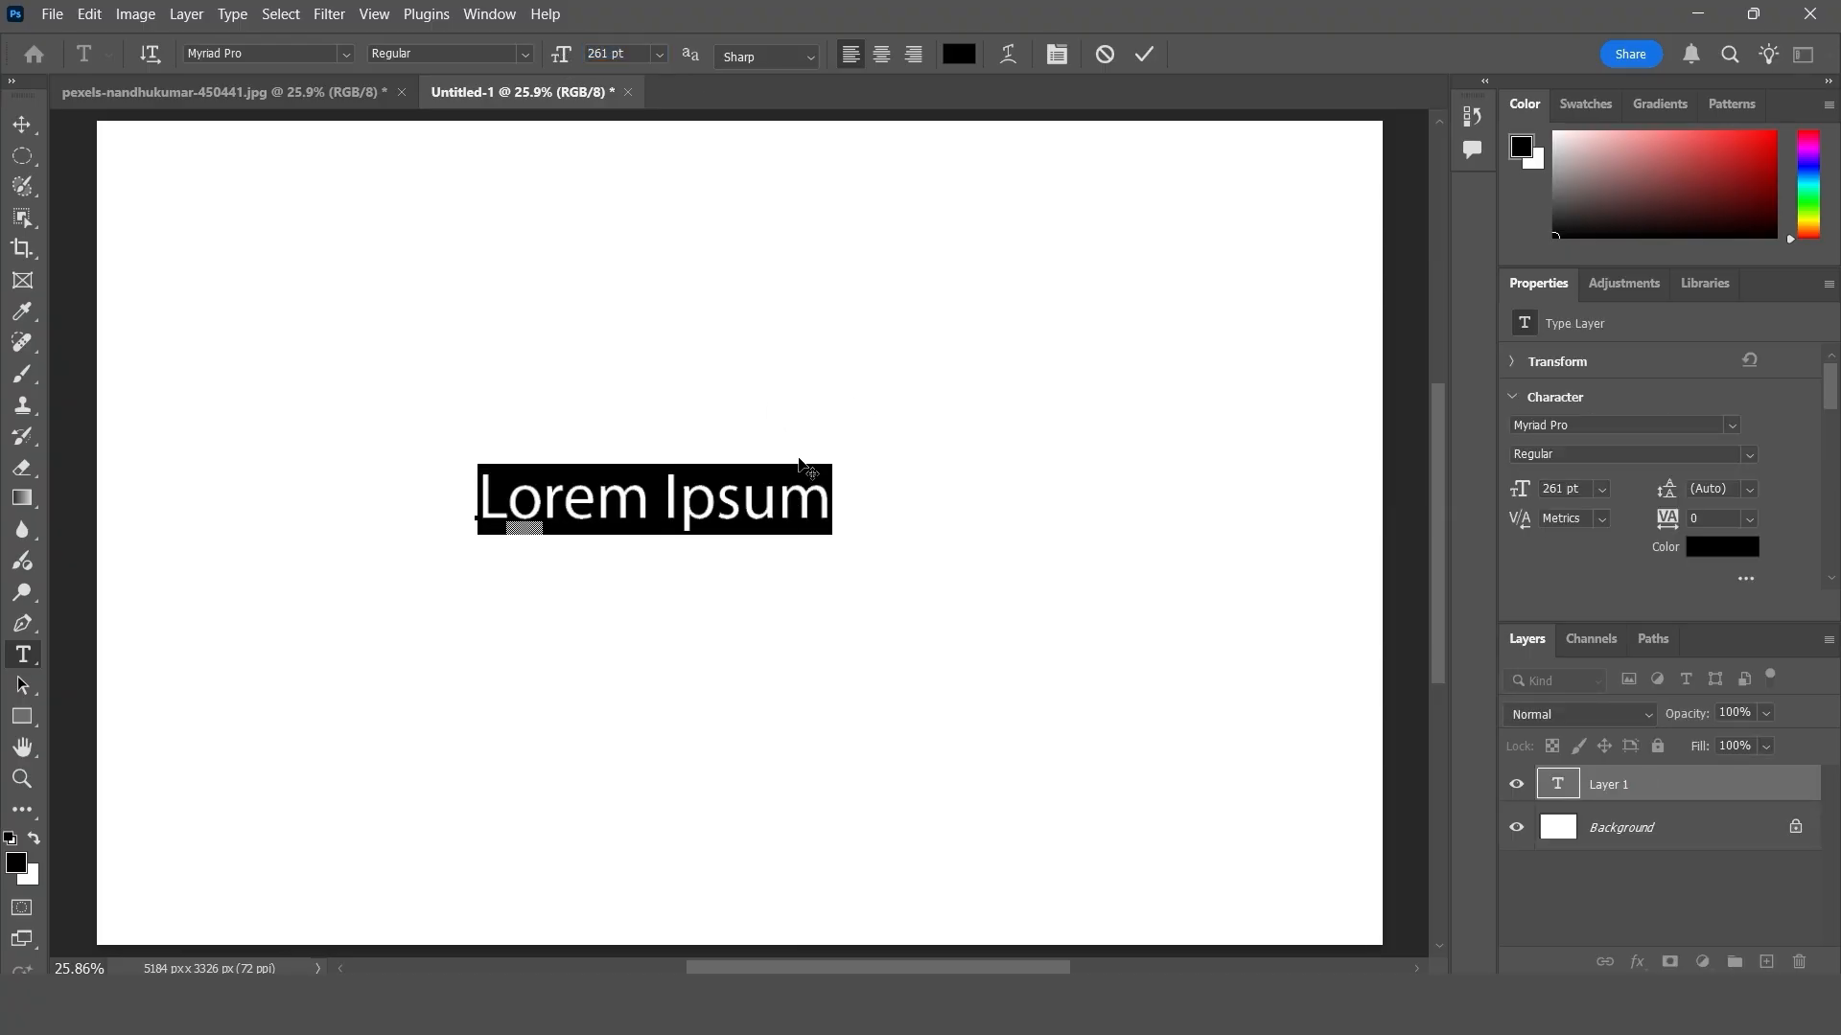
- Clear the selected Lorem Ipsum text with the Clear command and finish the text edit
click(90, 14)
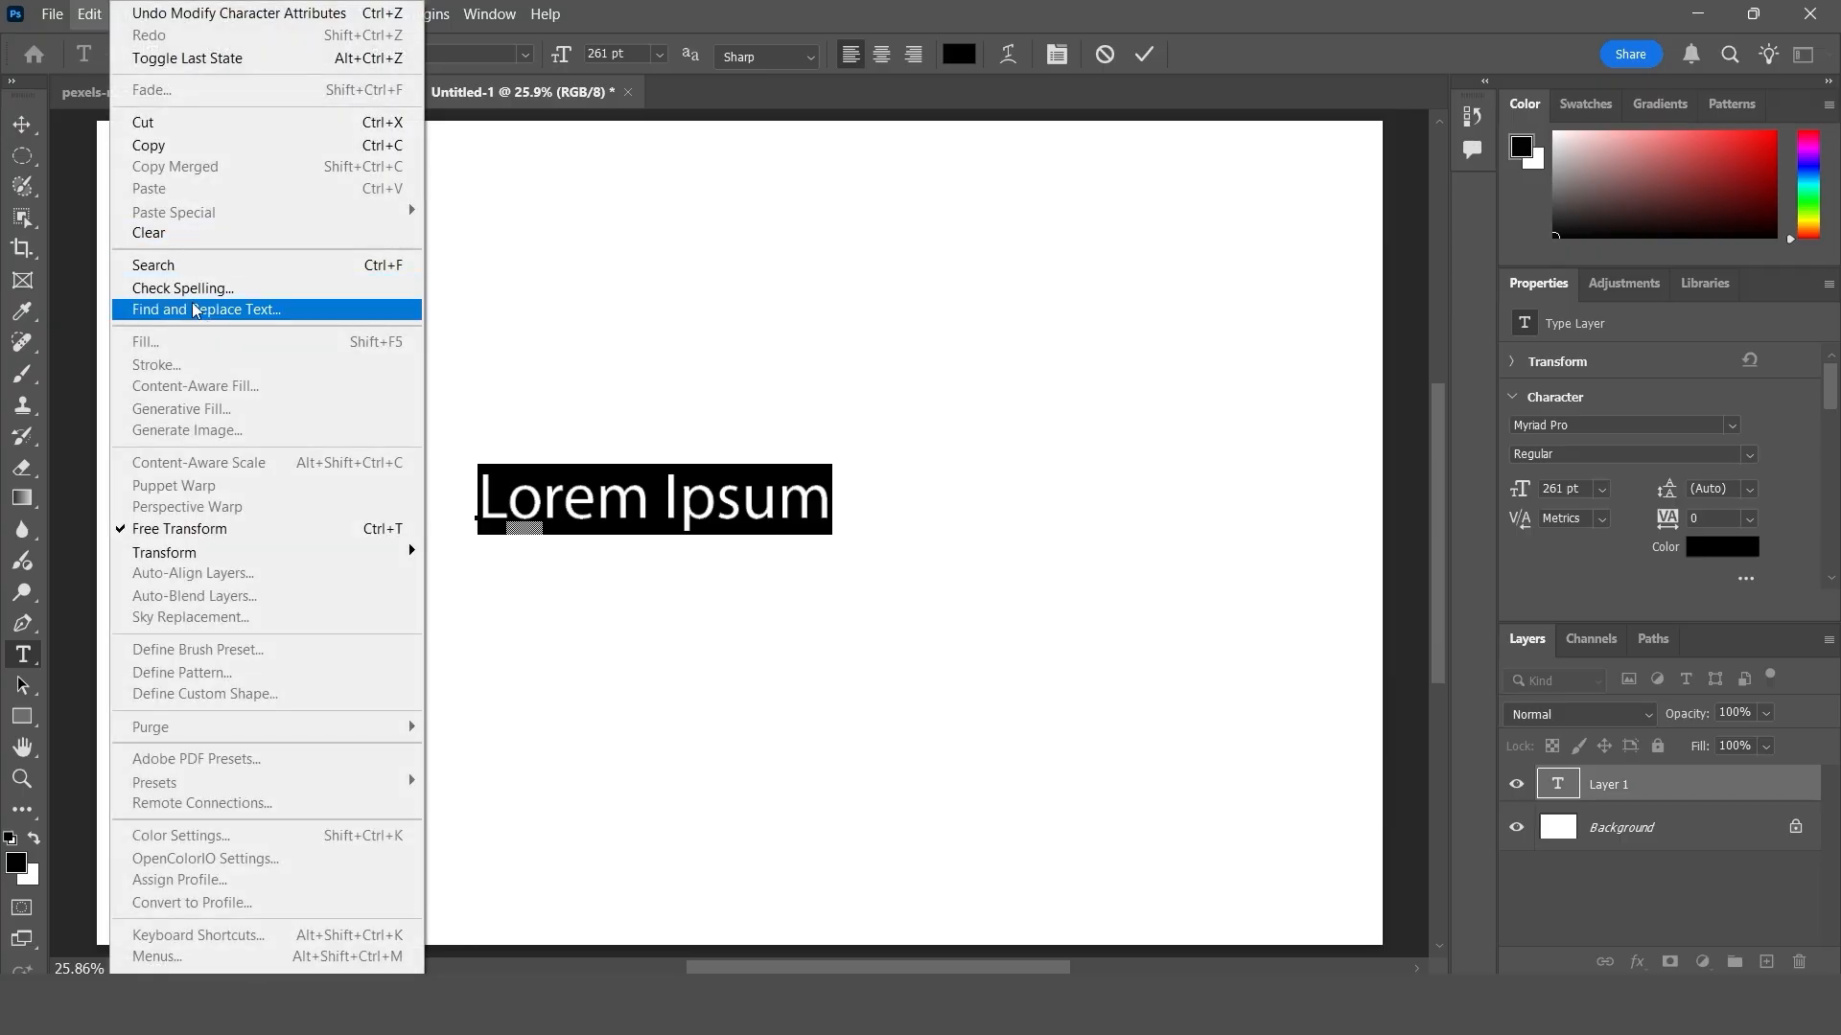
click(190, 238)
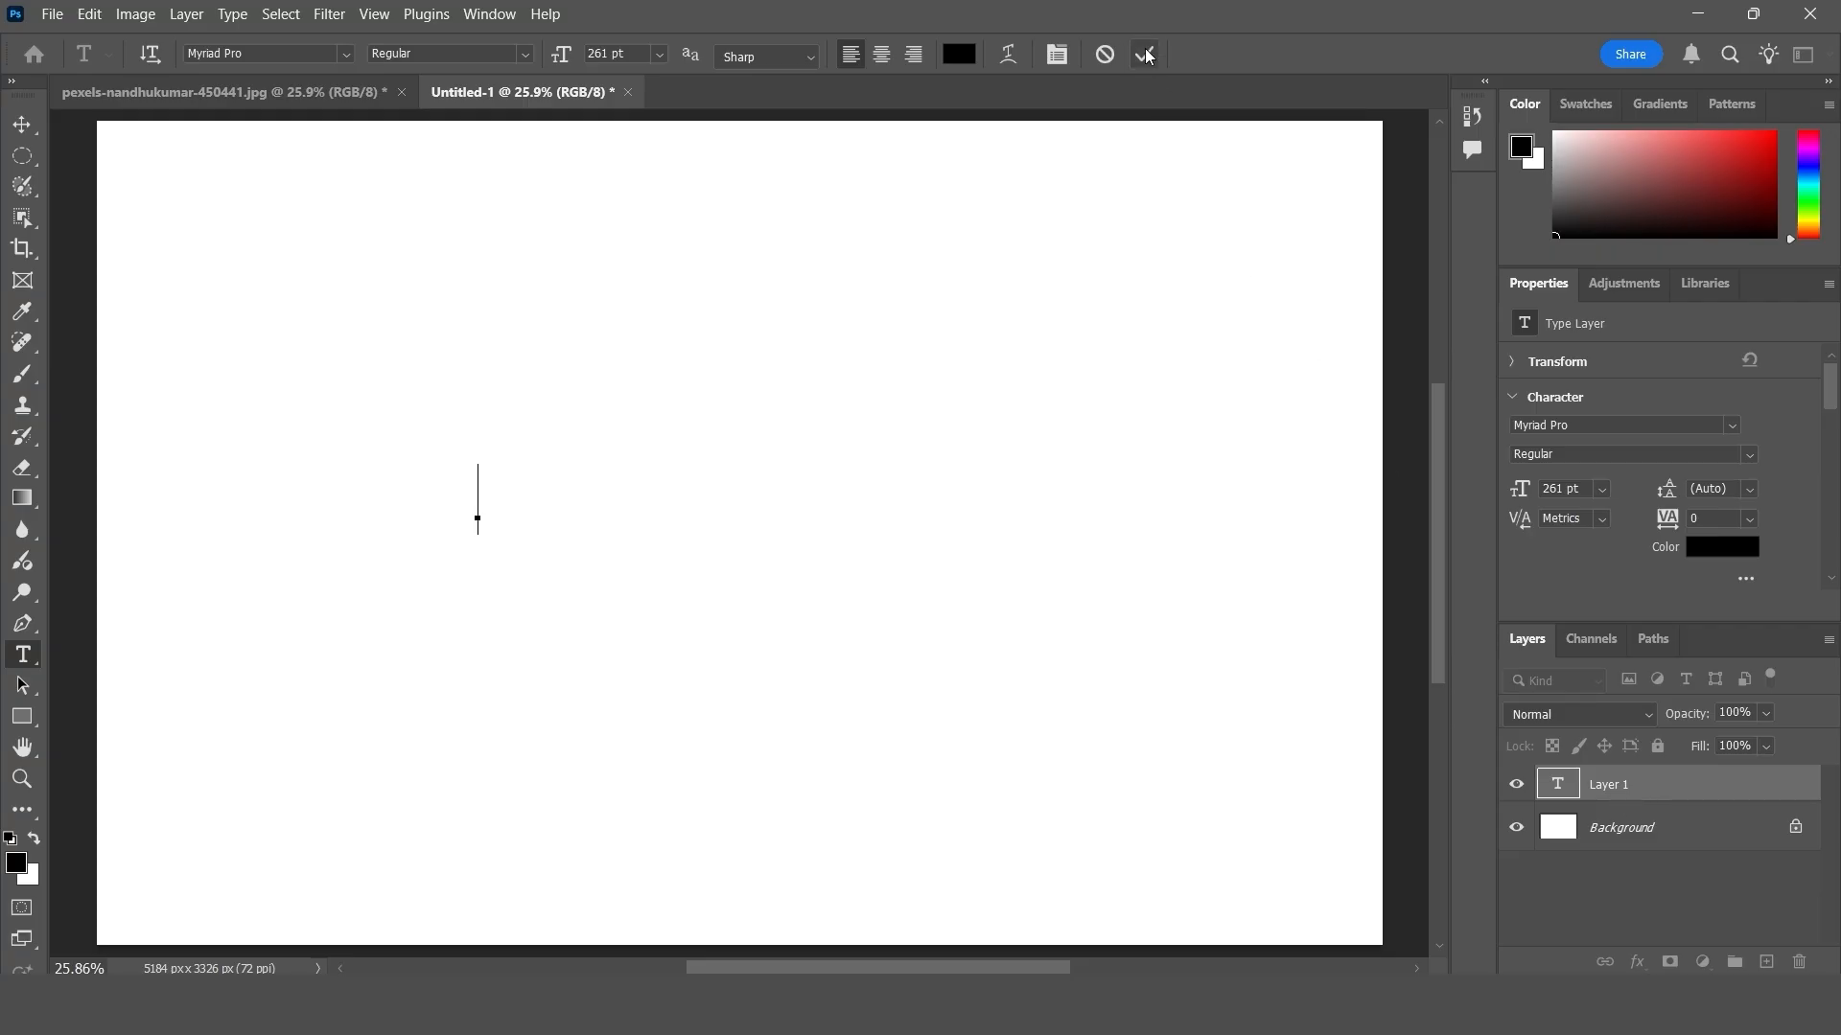
click(1622, 799)
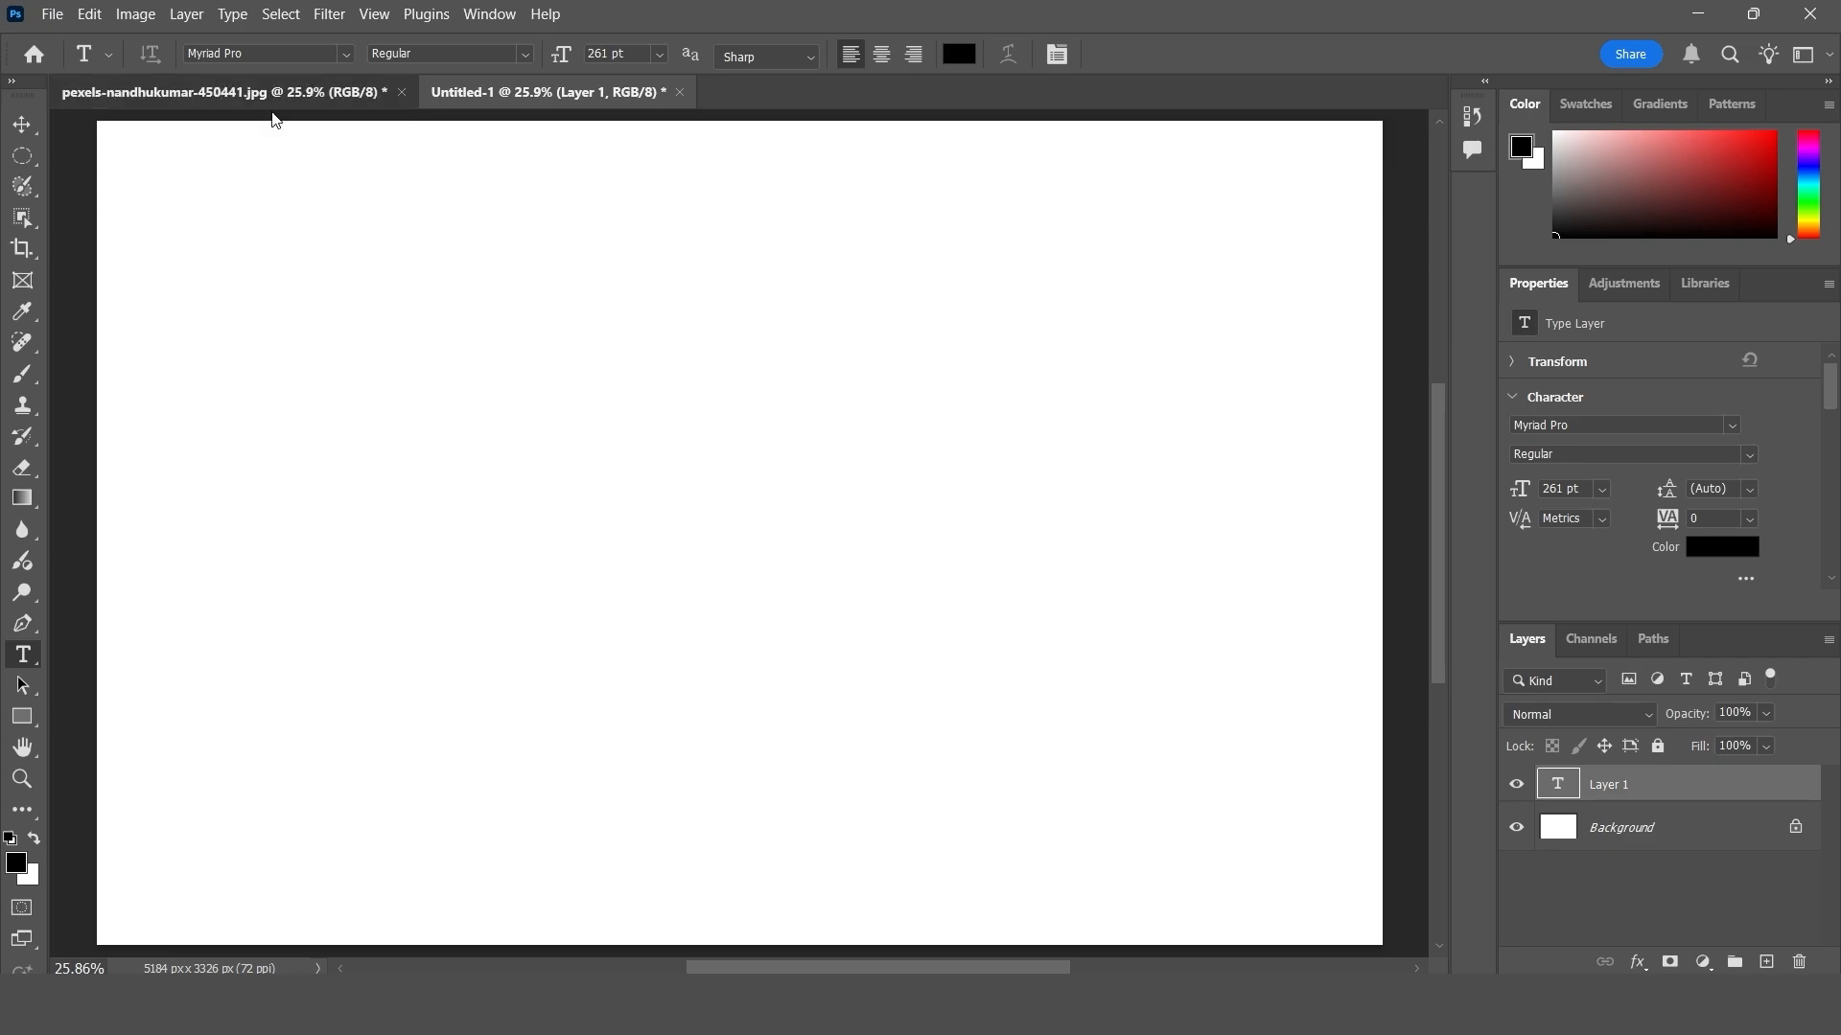
- Draw an elliptical selection around the two people in the photo and try to clear it on the locked background
click(273, 111)
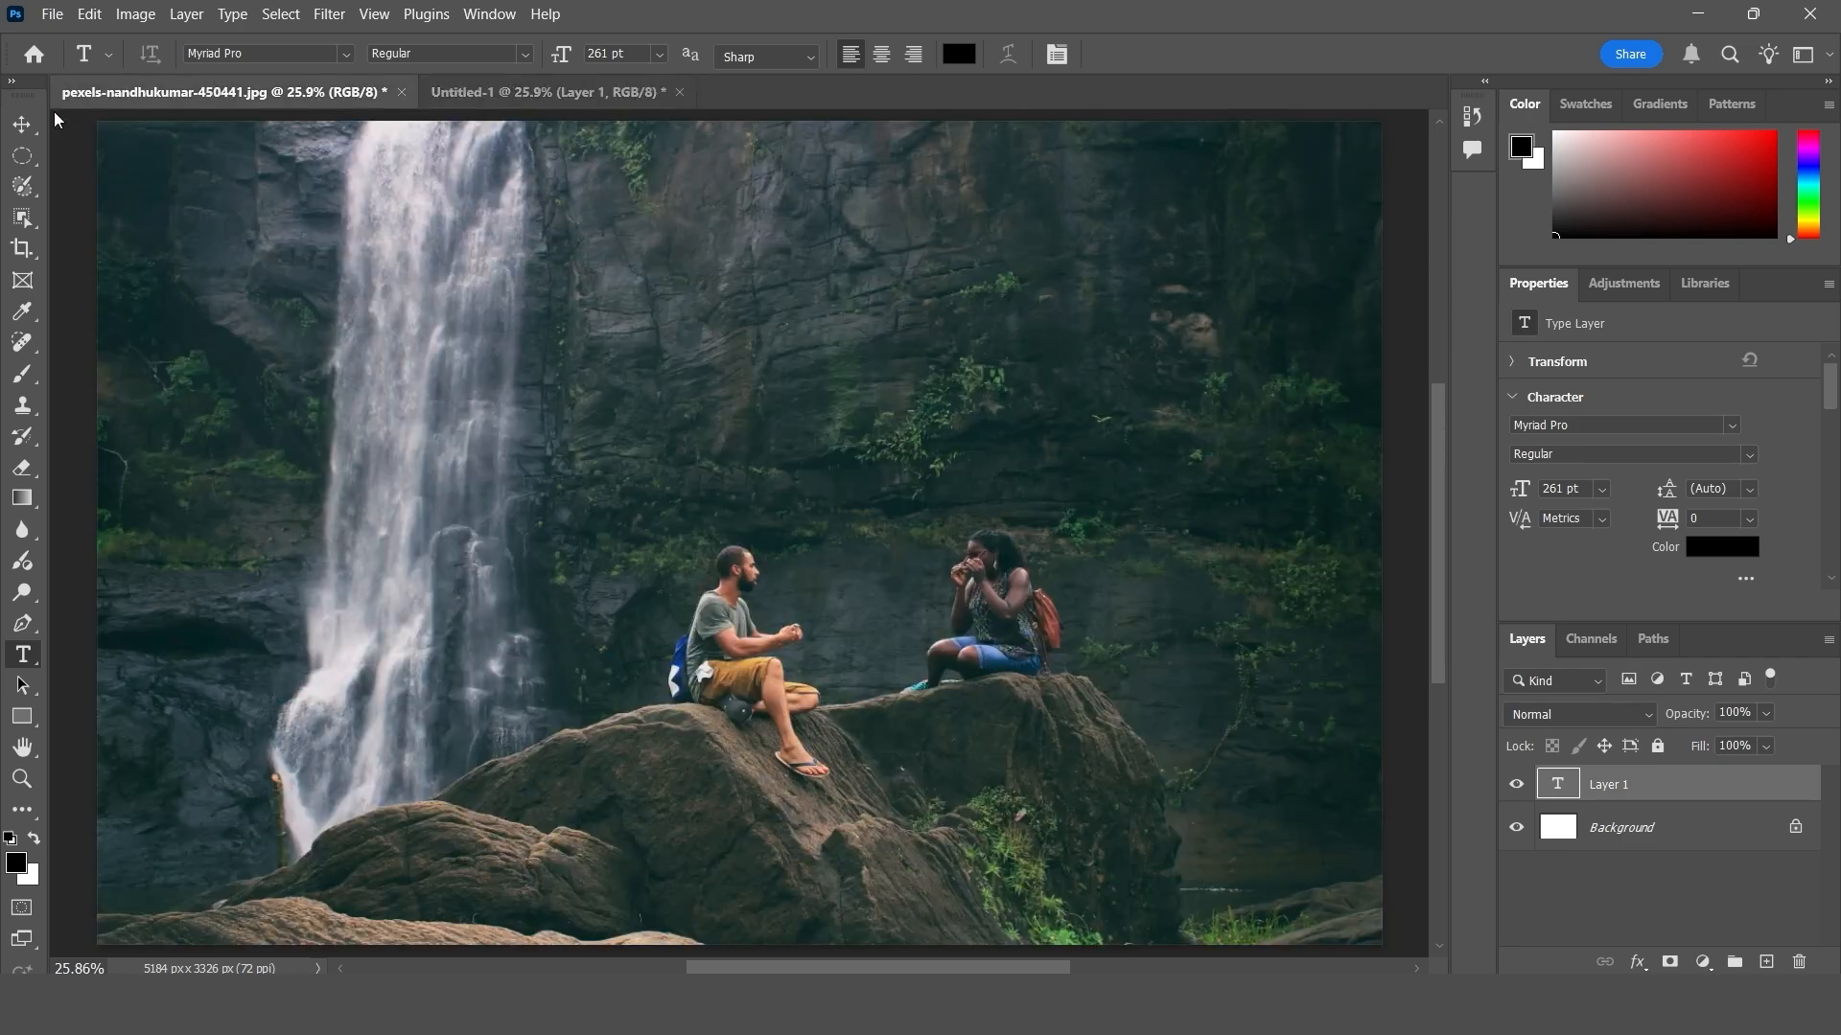
click(24, 159)
drag(560, 481, 1146, 824)
key(ctrl+d)
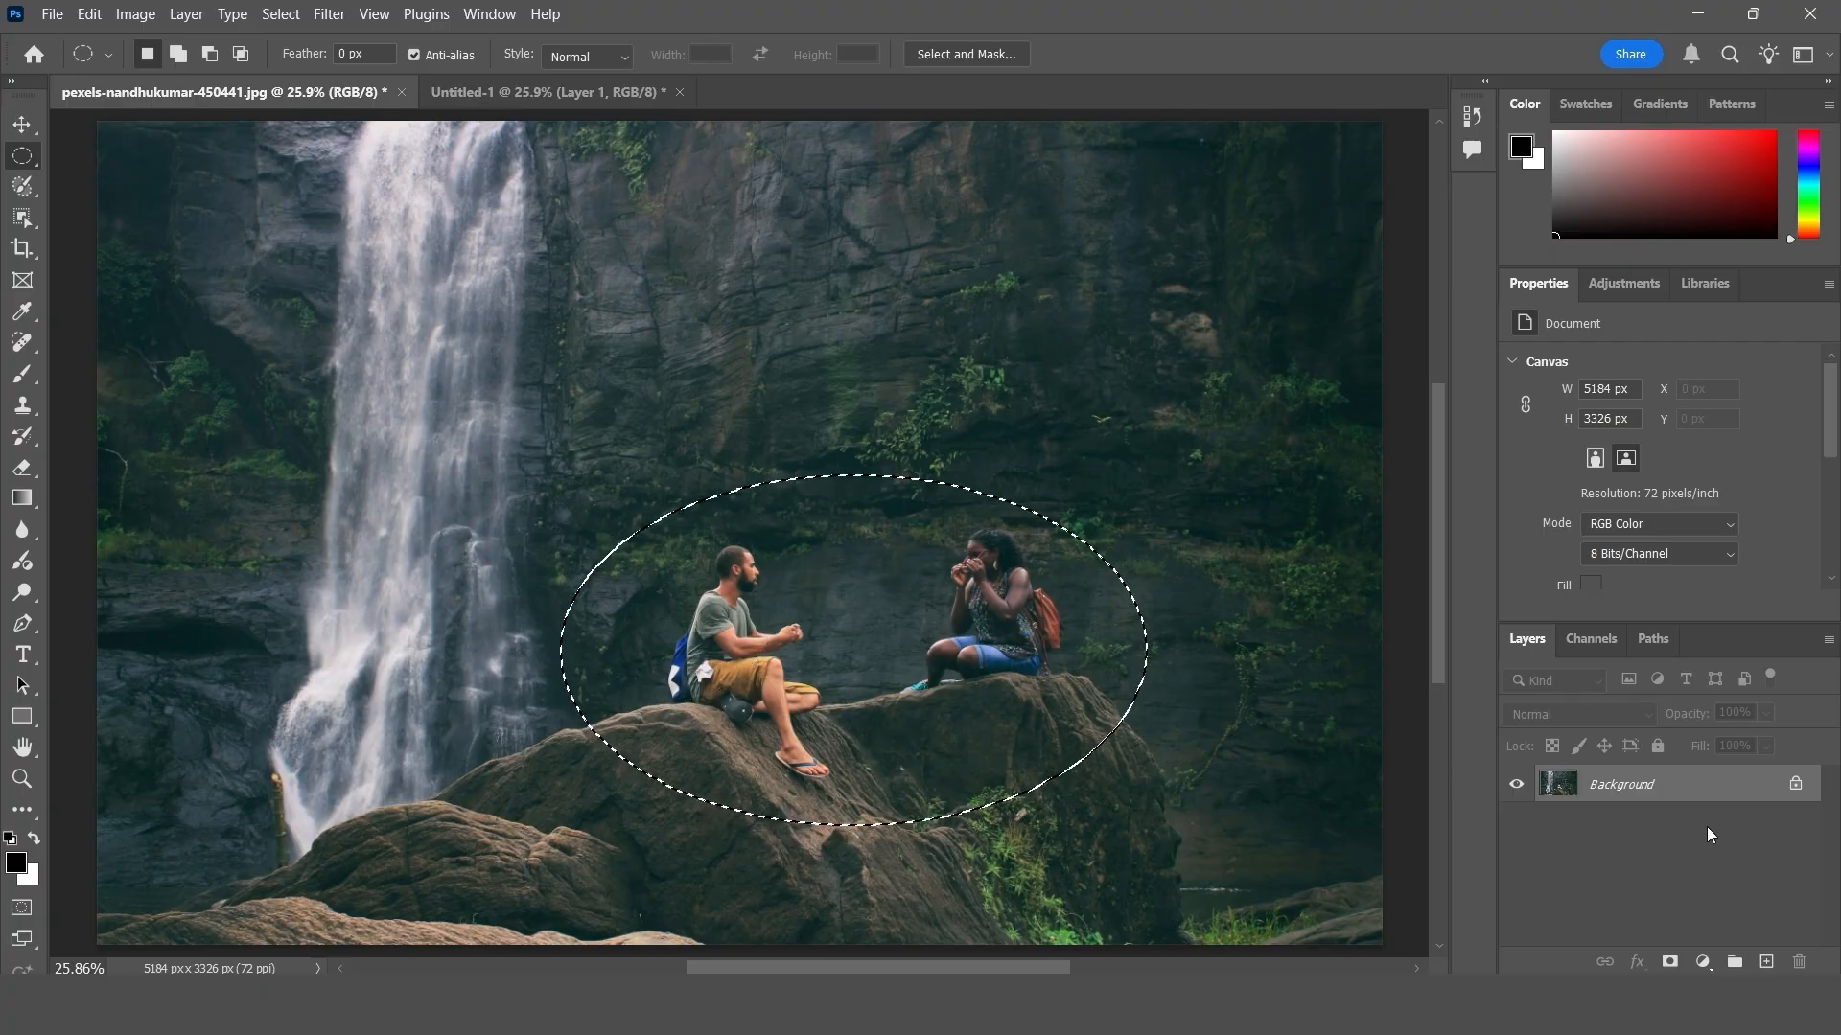
click(89, 15)
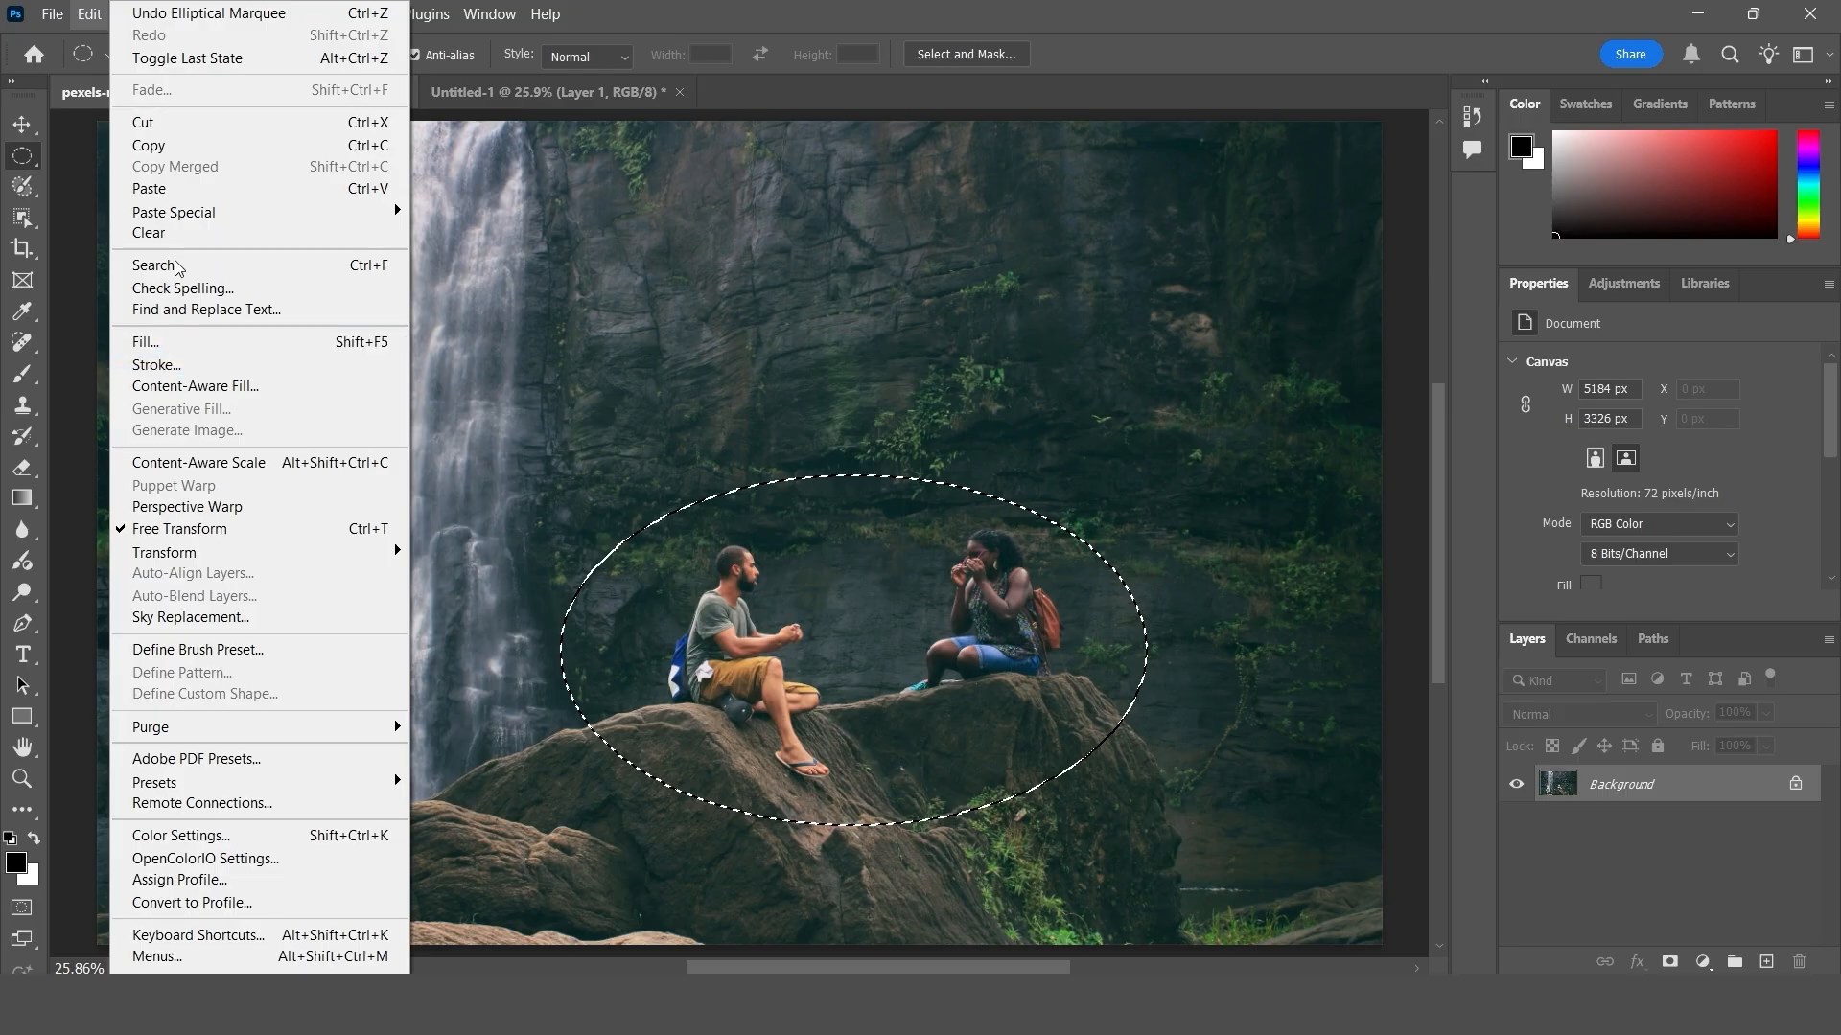
click(153, 233)
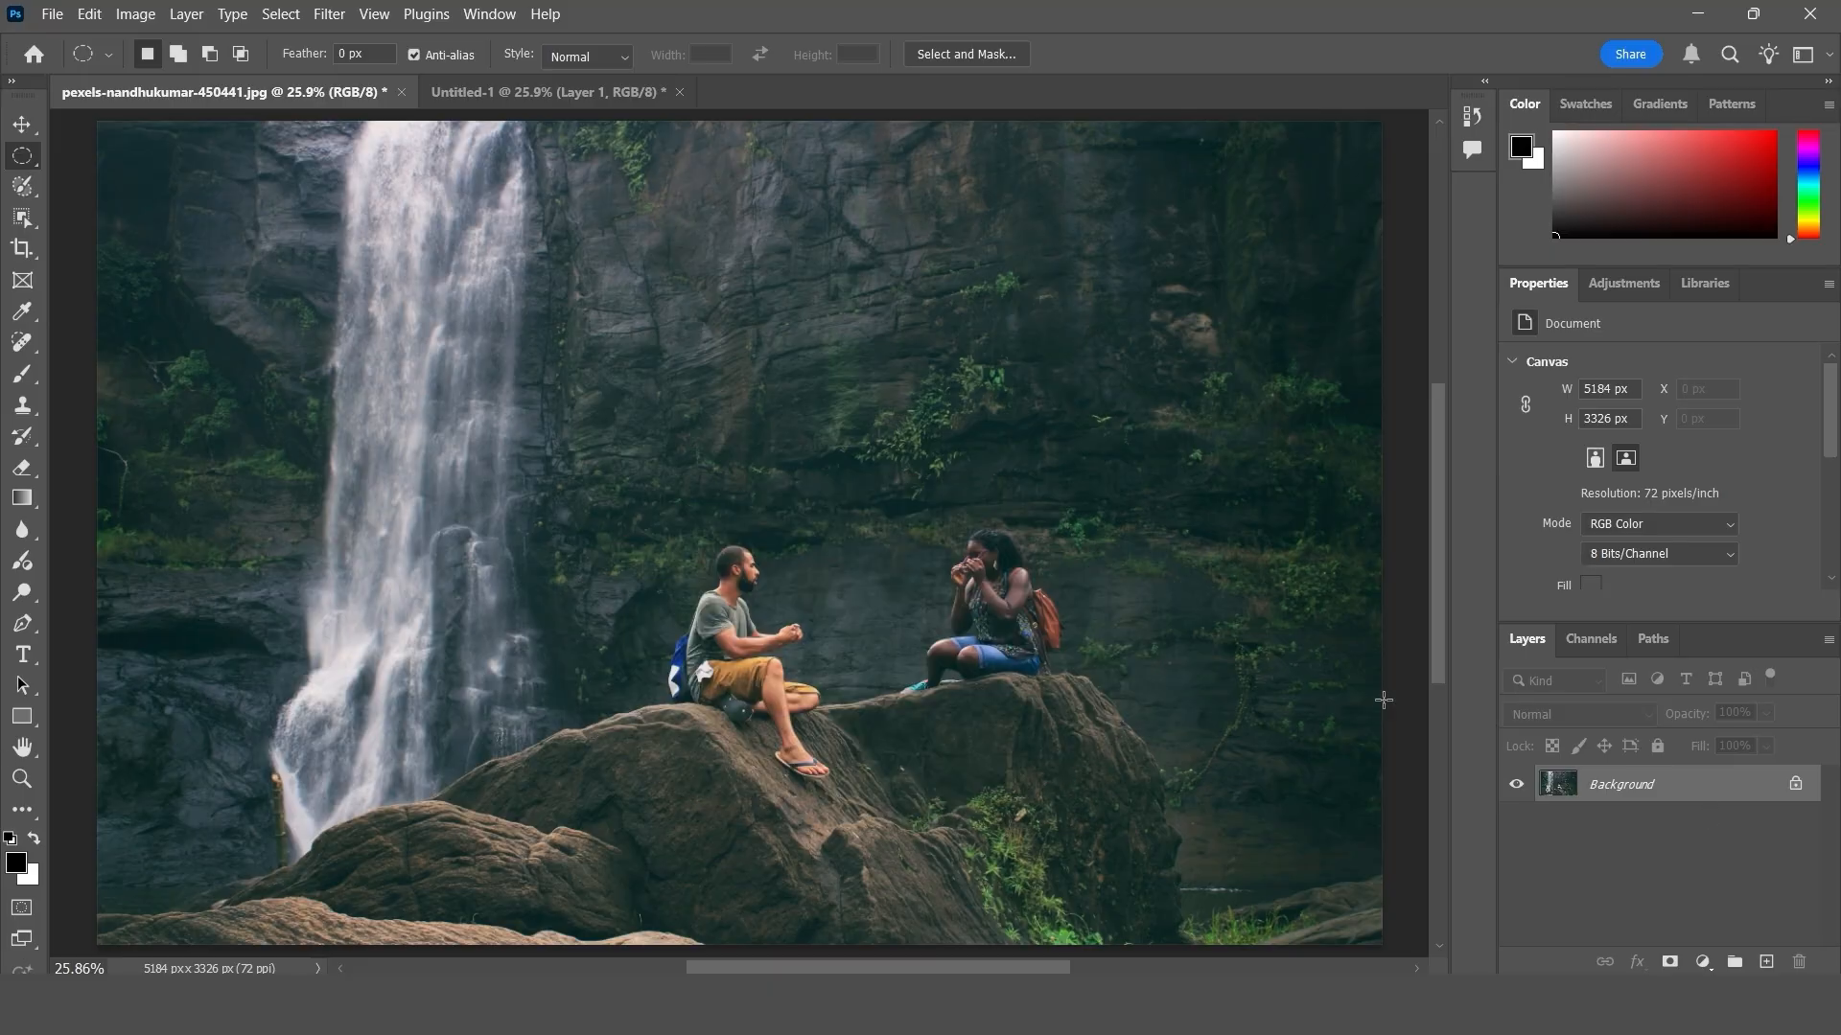
- Unlock the photo's background layer and clear an elliptical area about 2230 x 1320 px around the two people
click(1795, 786)
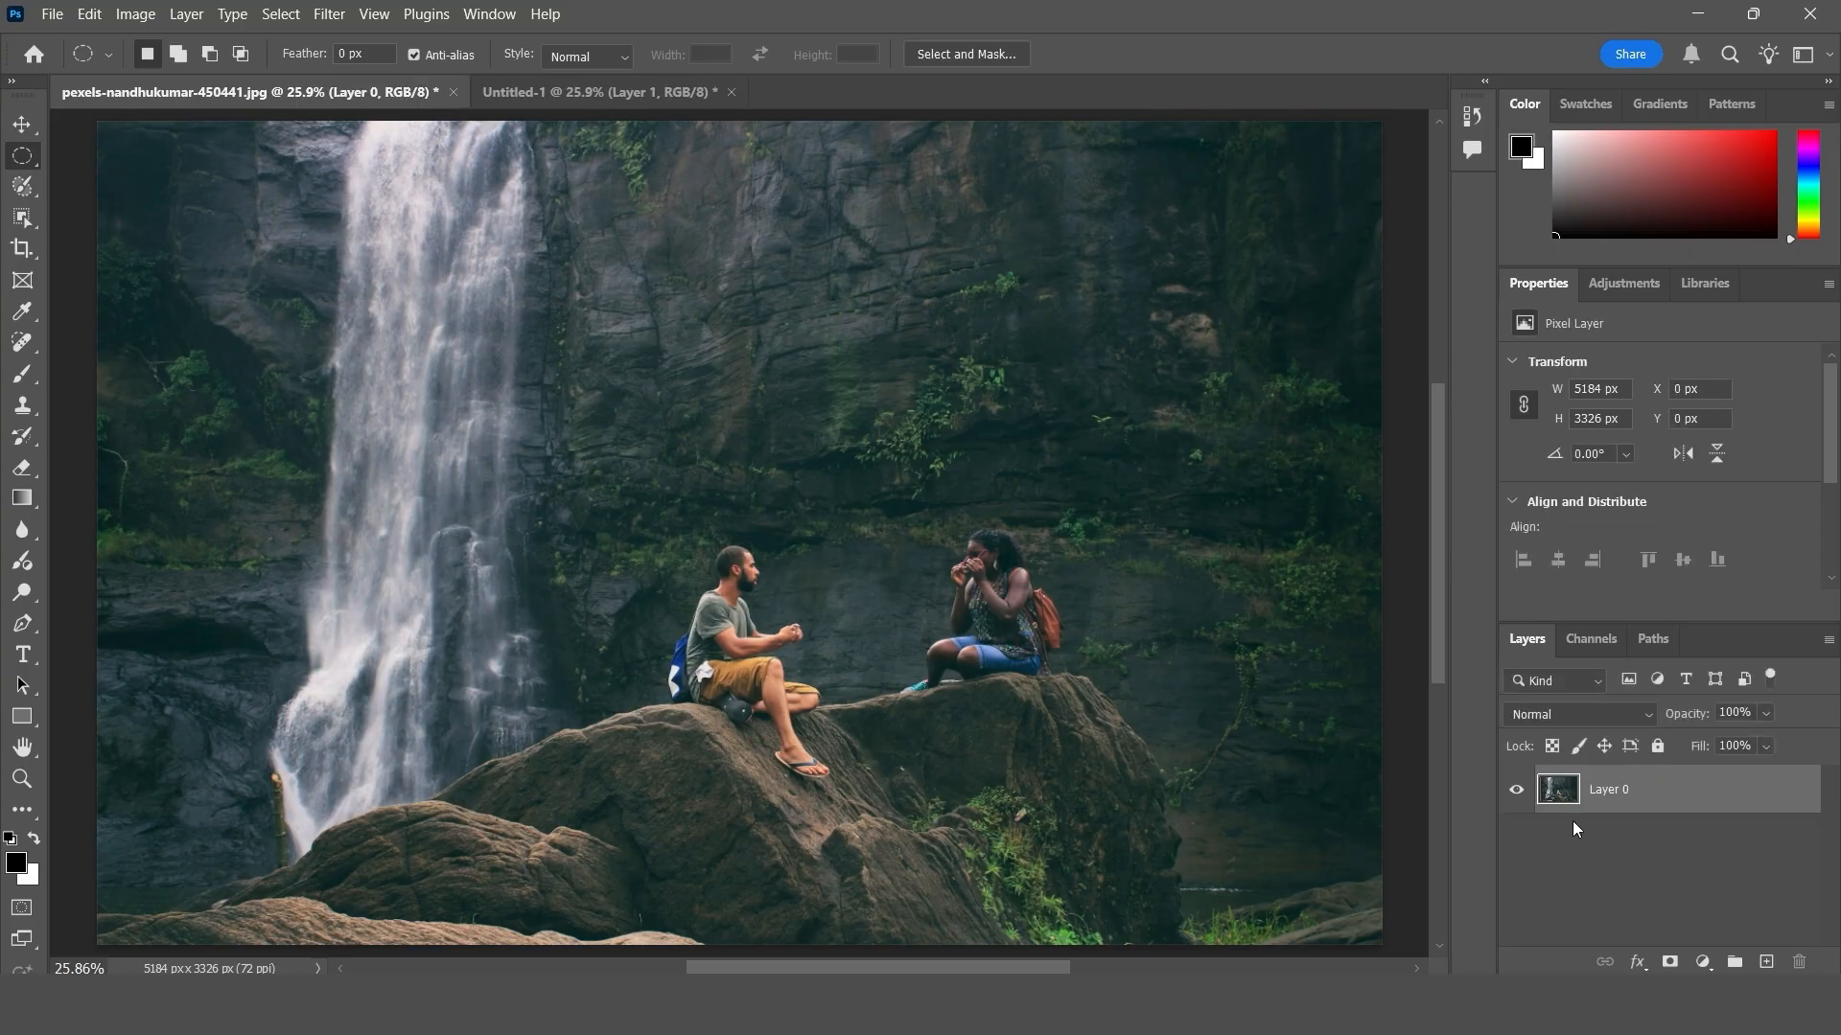
drag(586, 474, 1138, 801)
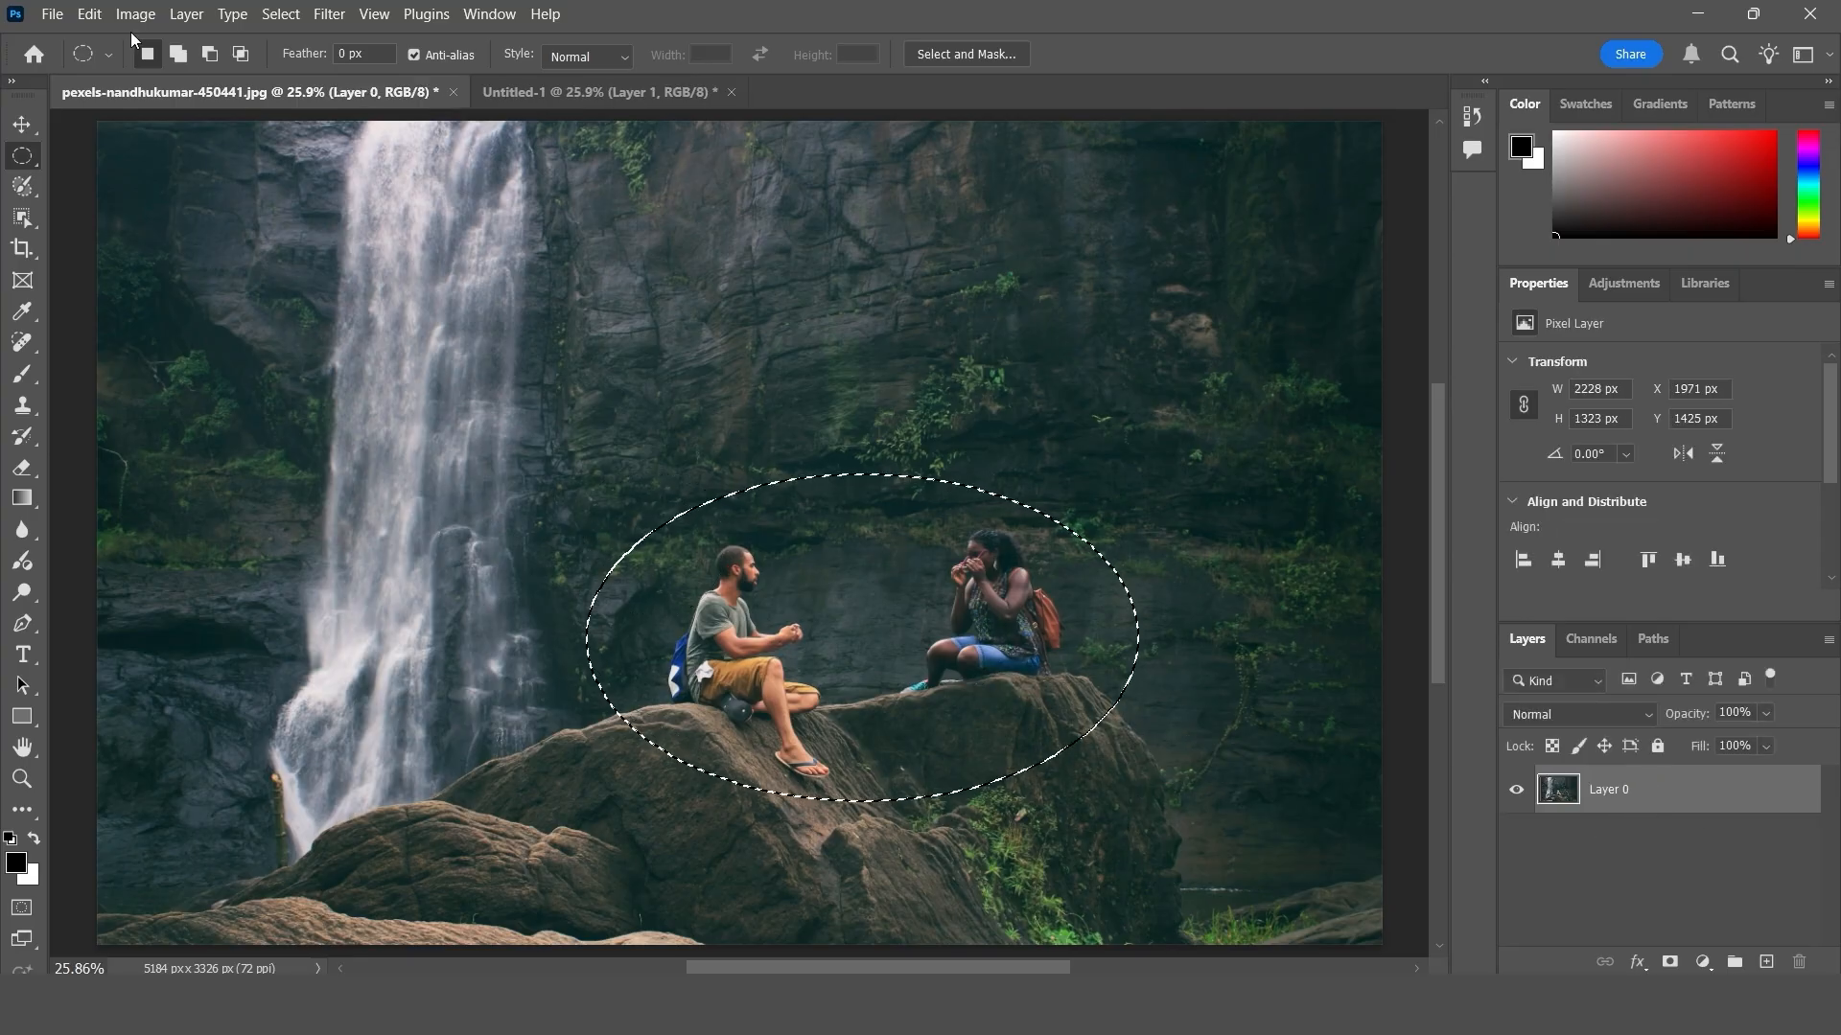
click(90, 13)
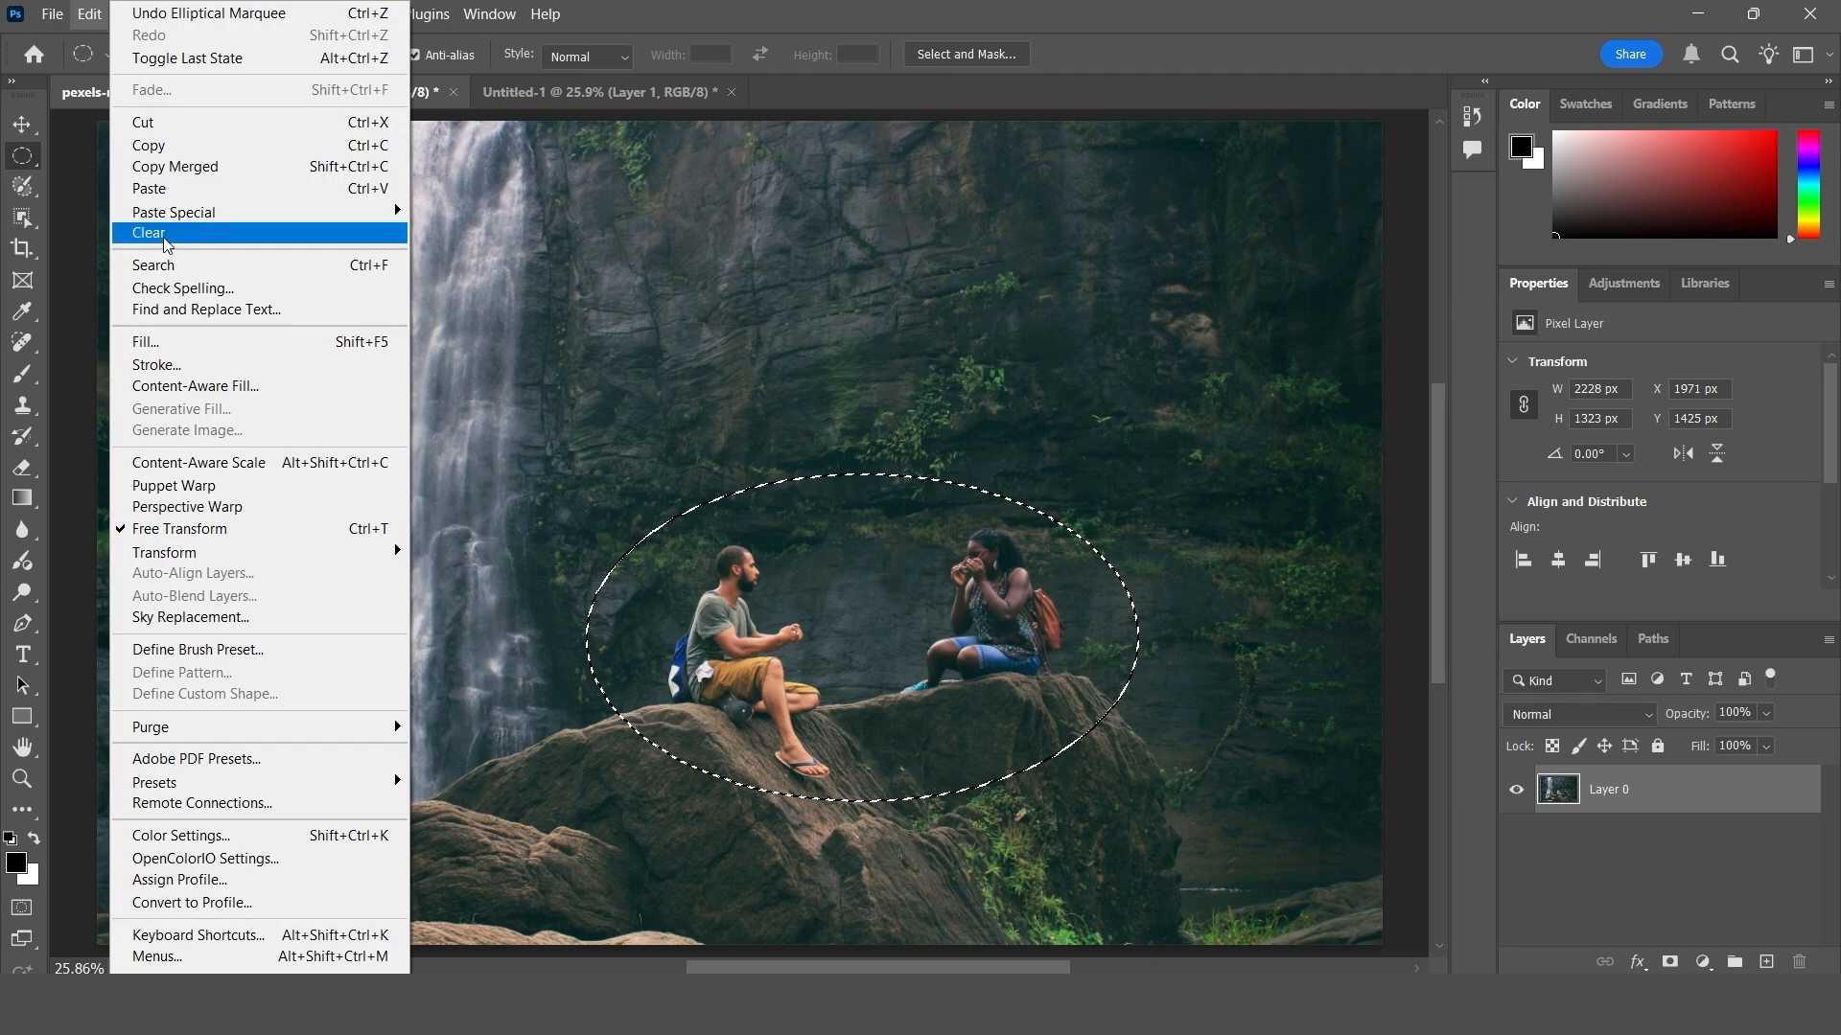
click(154, 233)
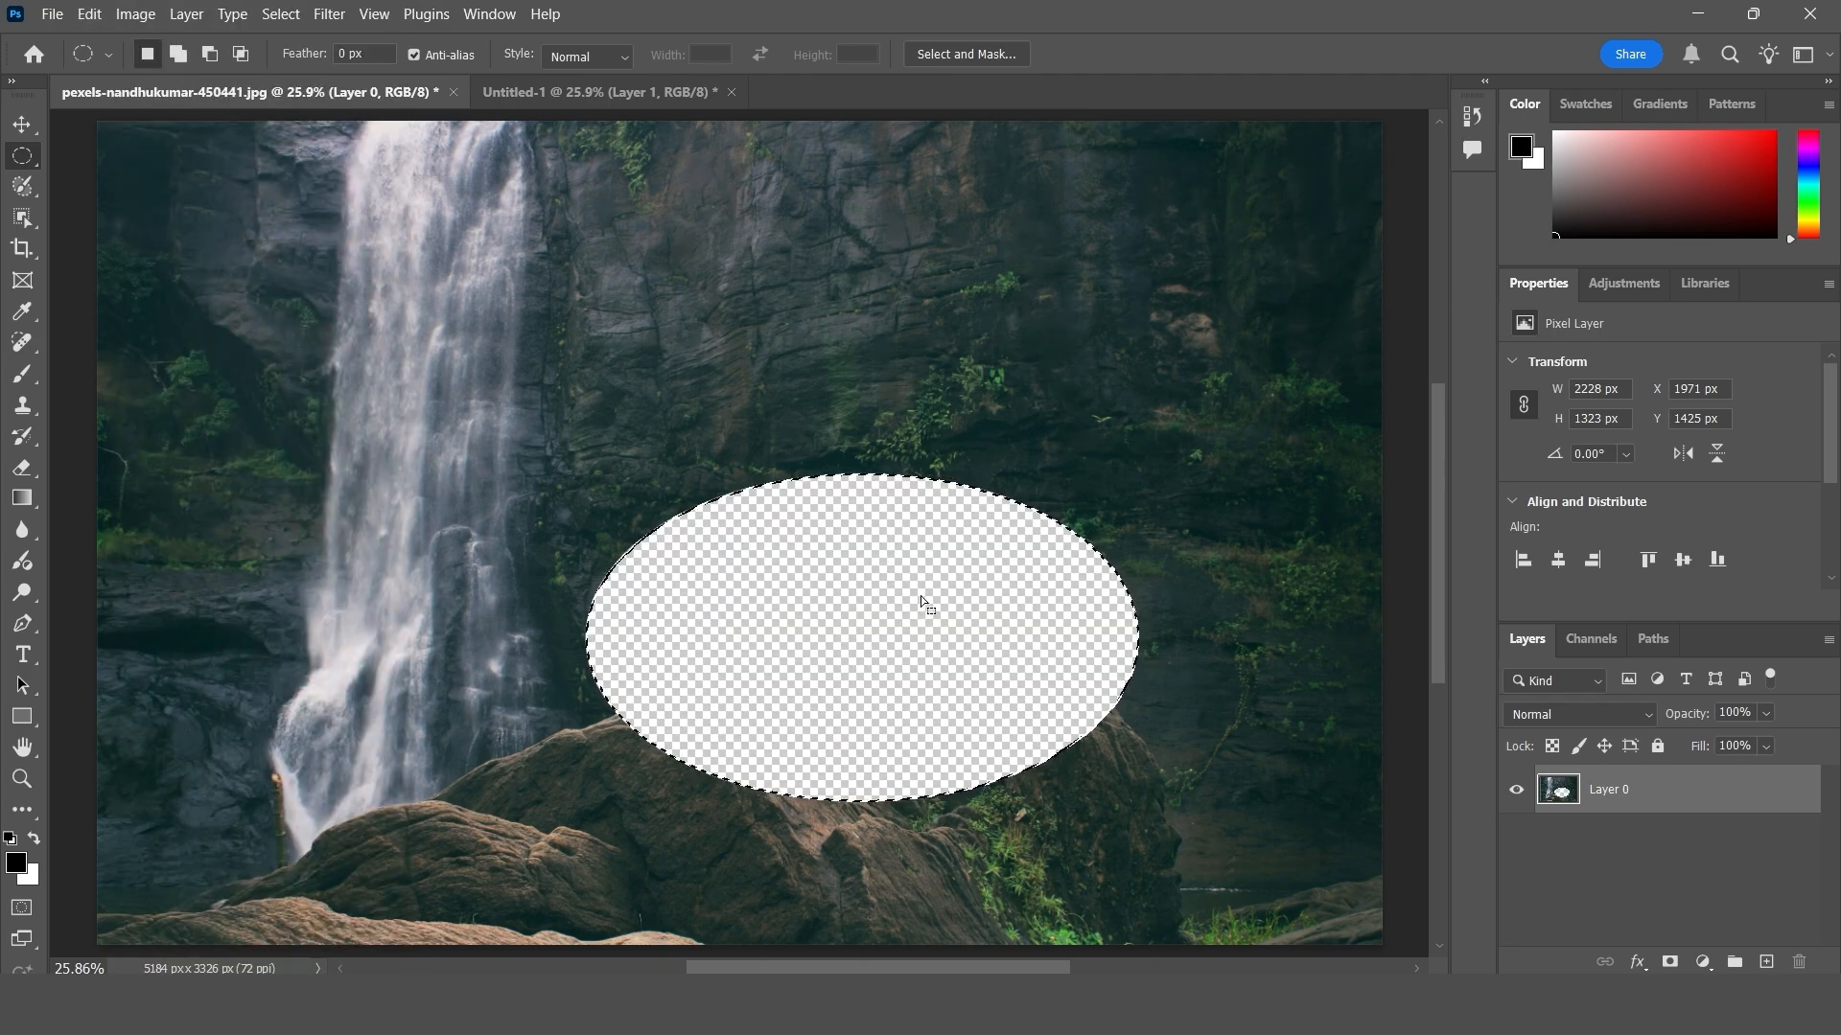
click(23, 125)
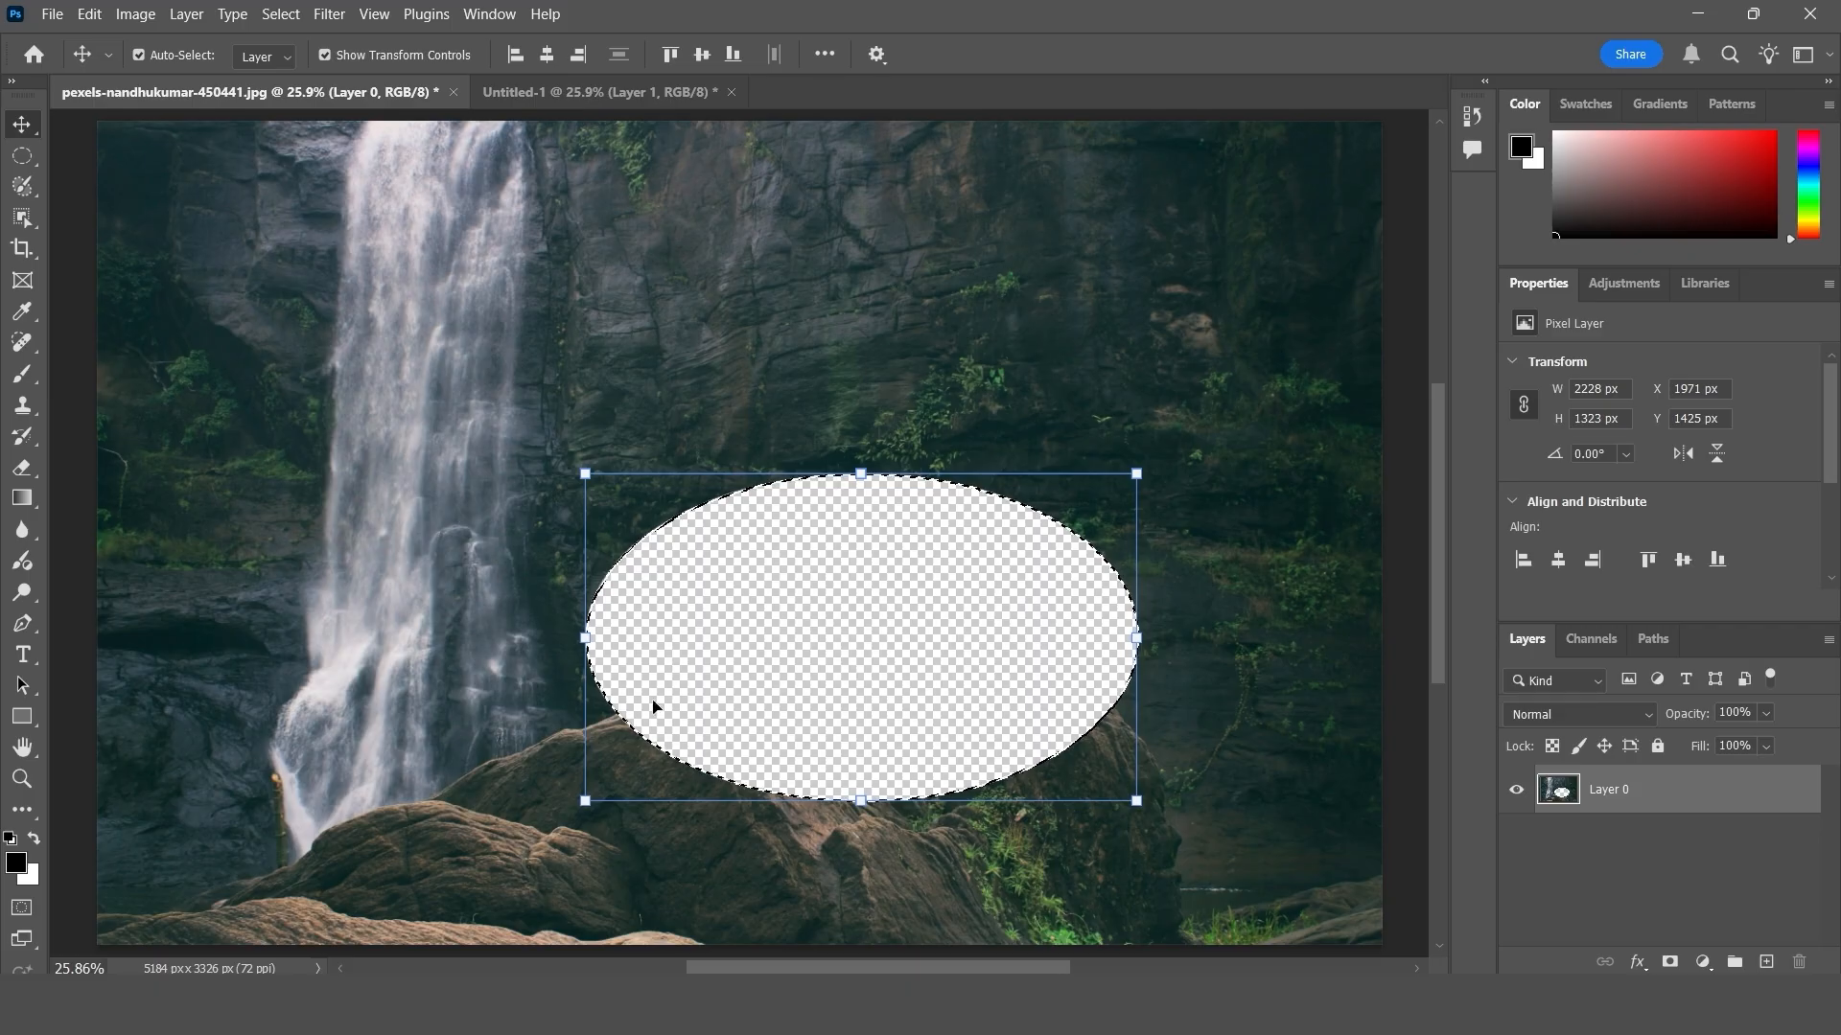
click(577, 89)
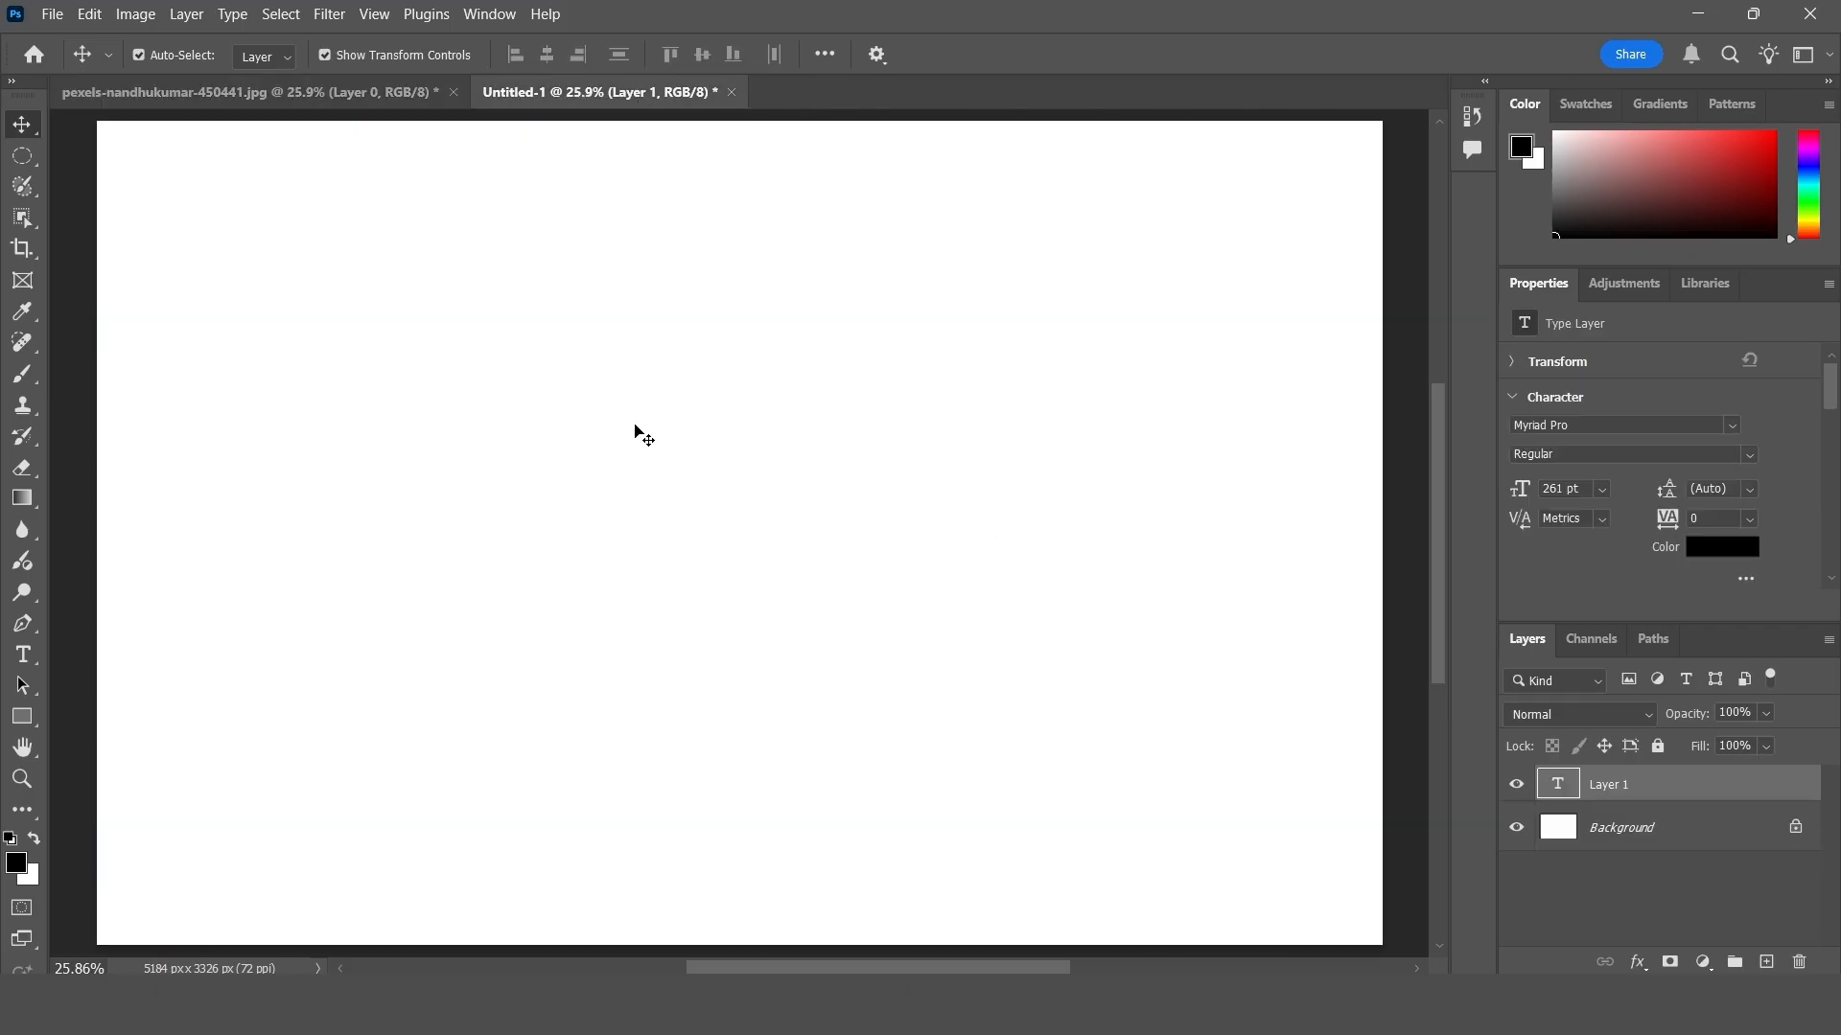
click(182, 91)
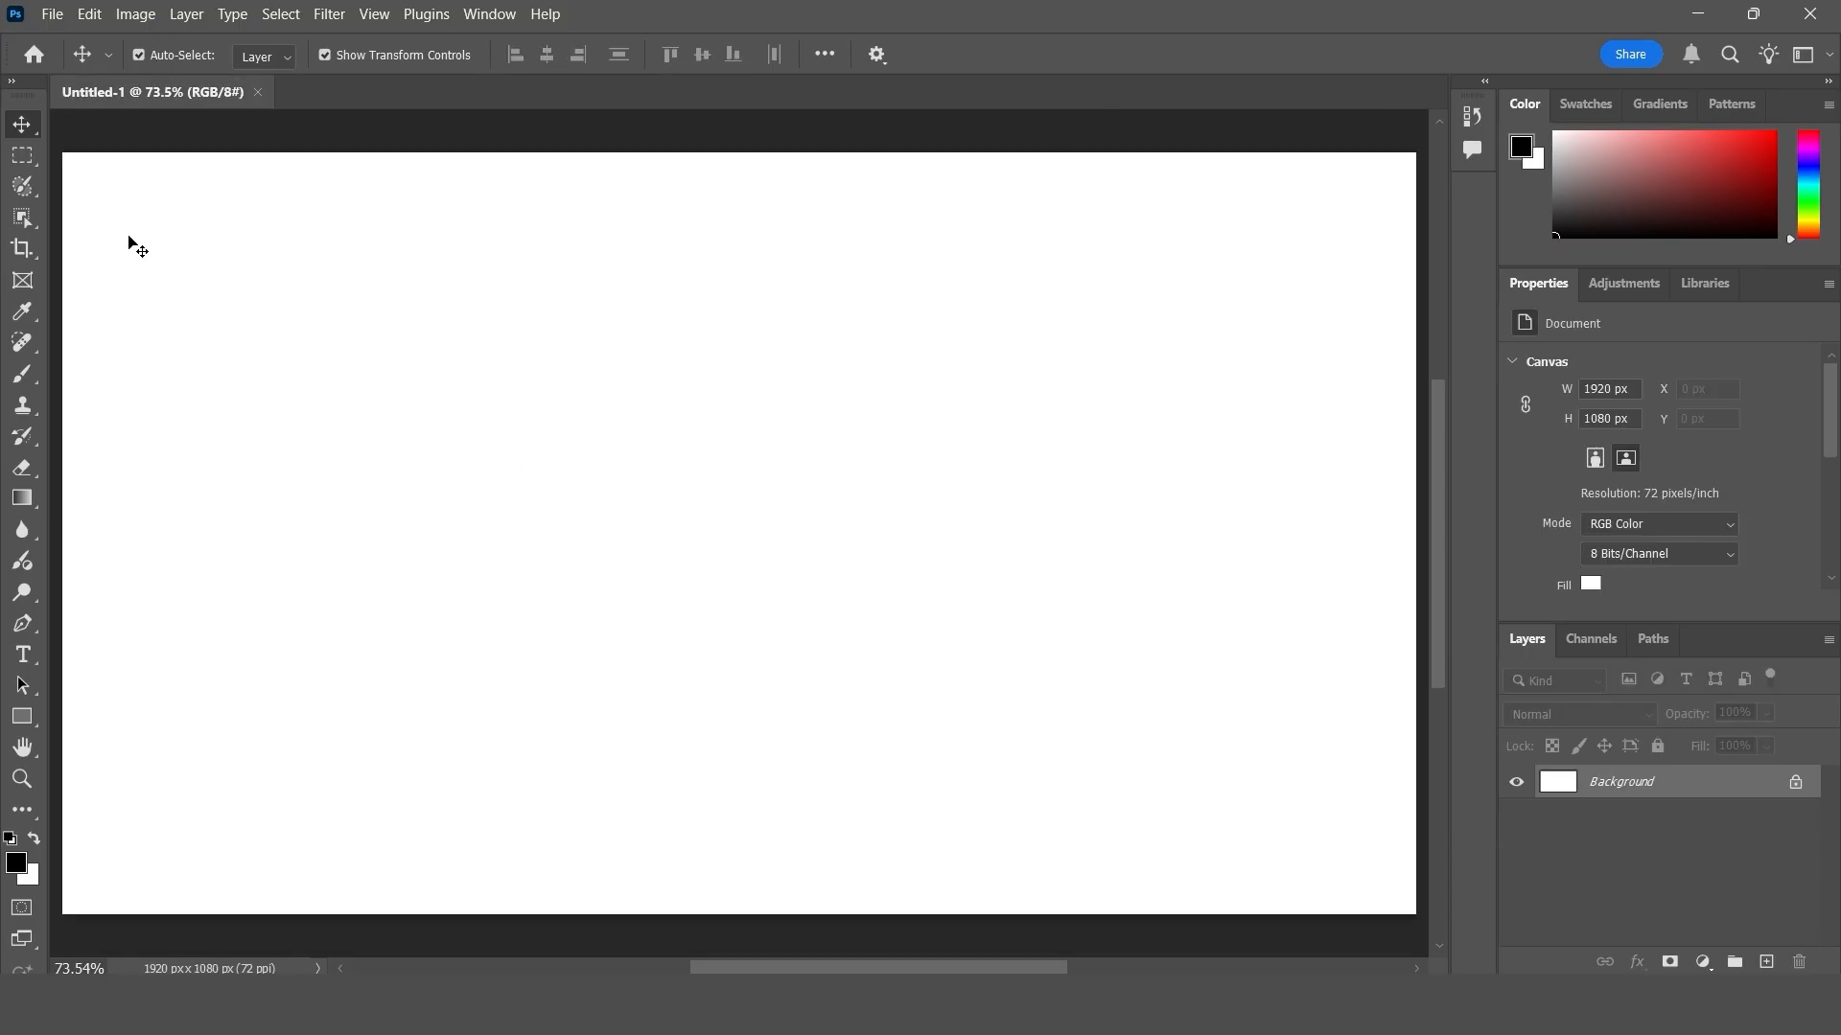
click(88, 18)
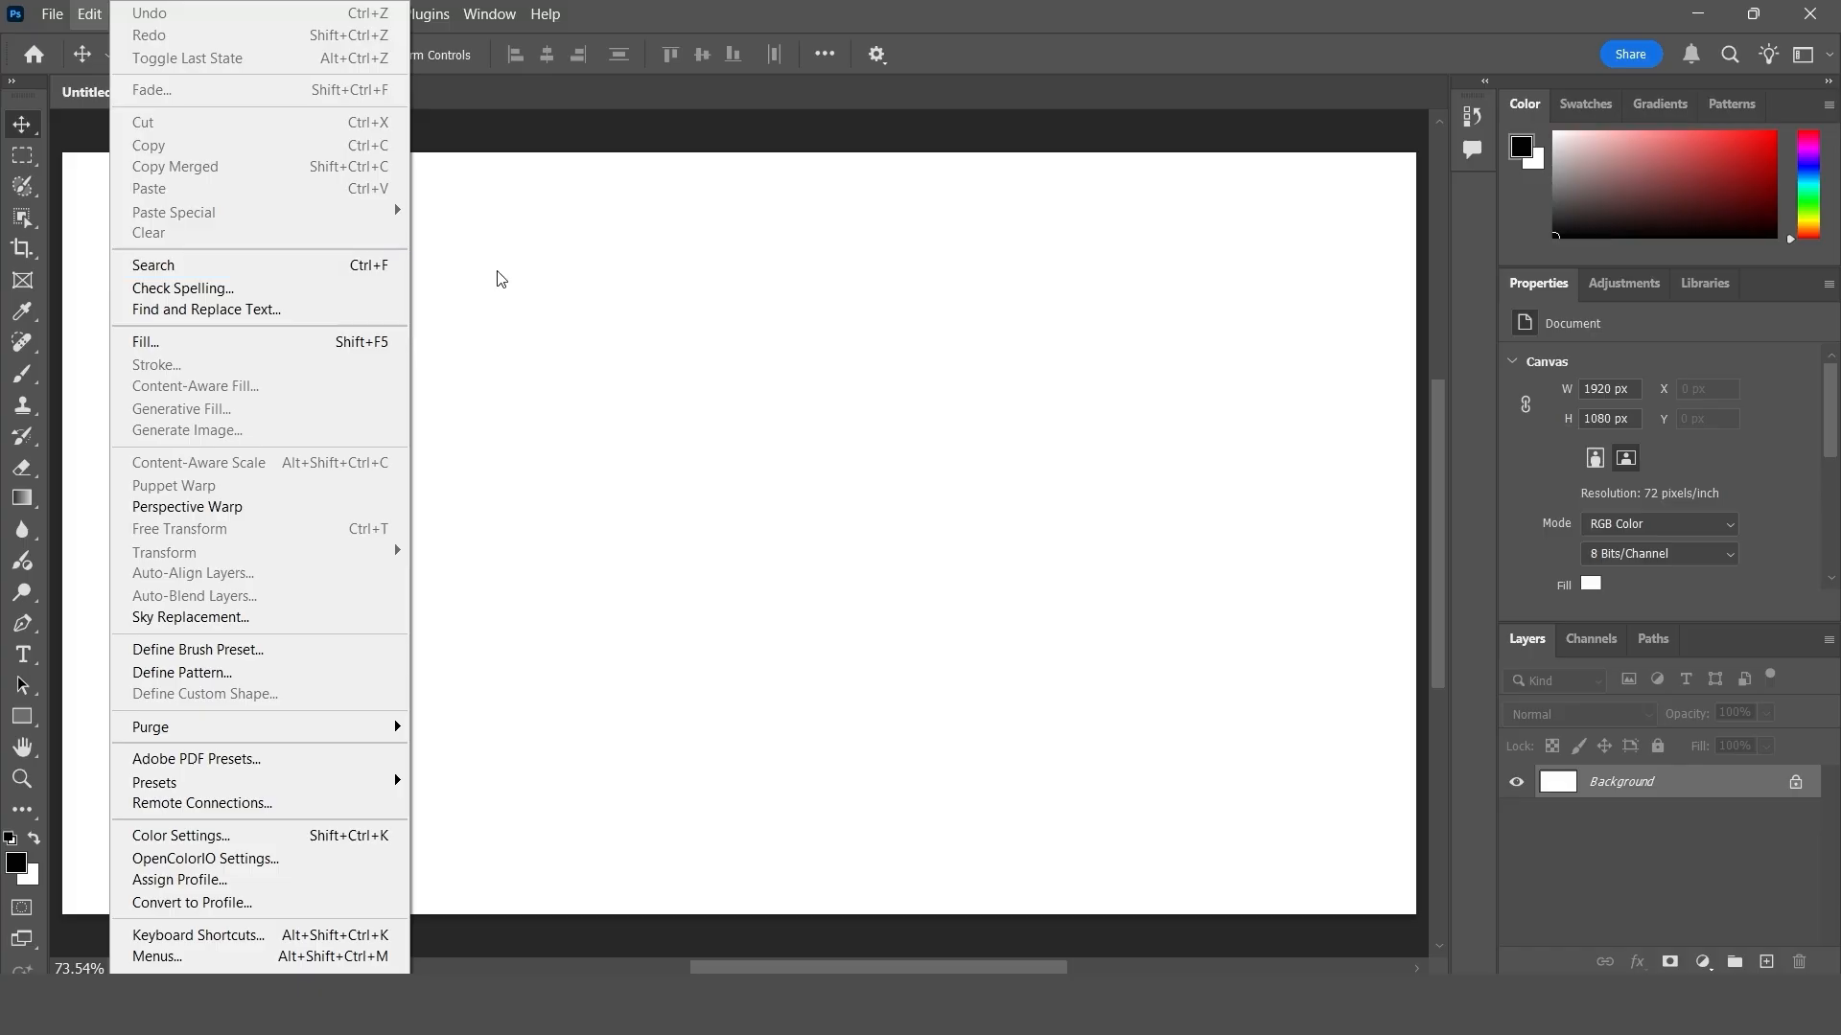
click(600, 284)
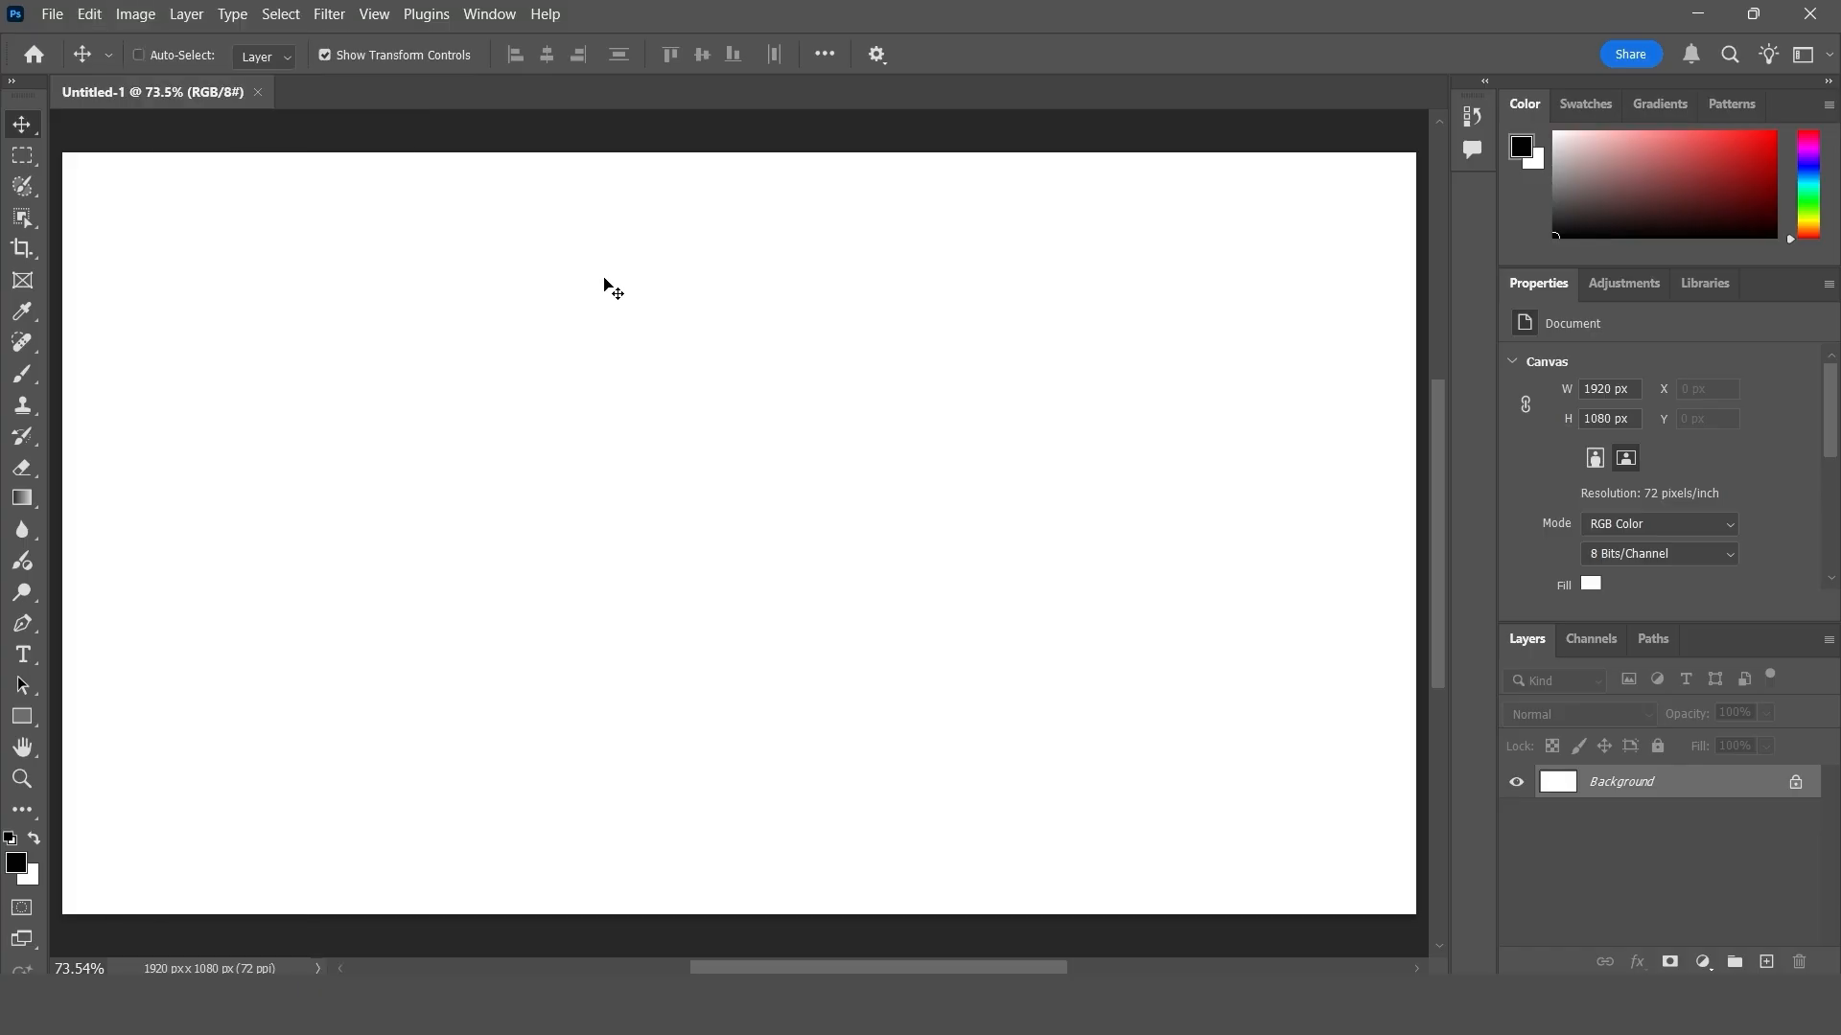
- Open the Discover search, move its window nearer the canvas center and search for "crop"
key(ctrl+f)
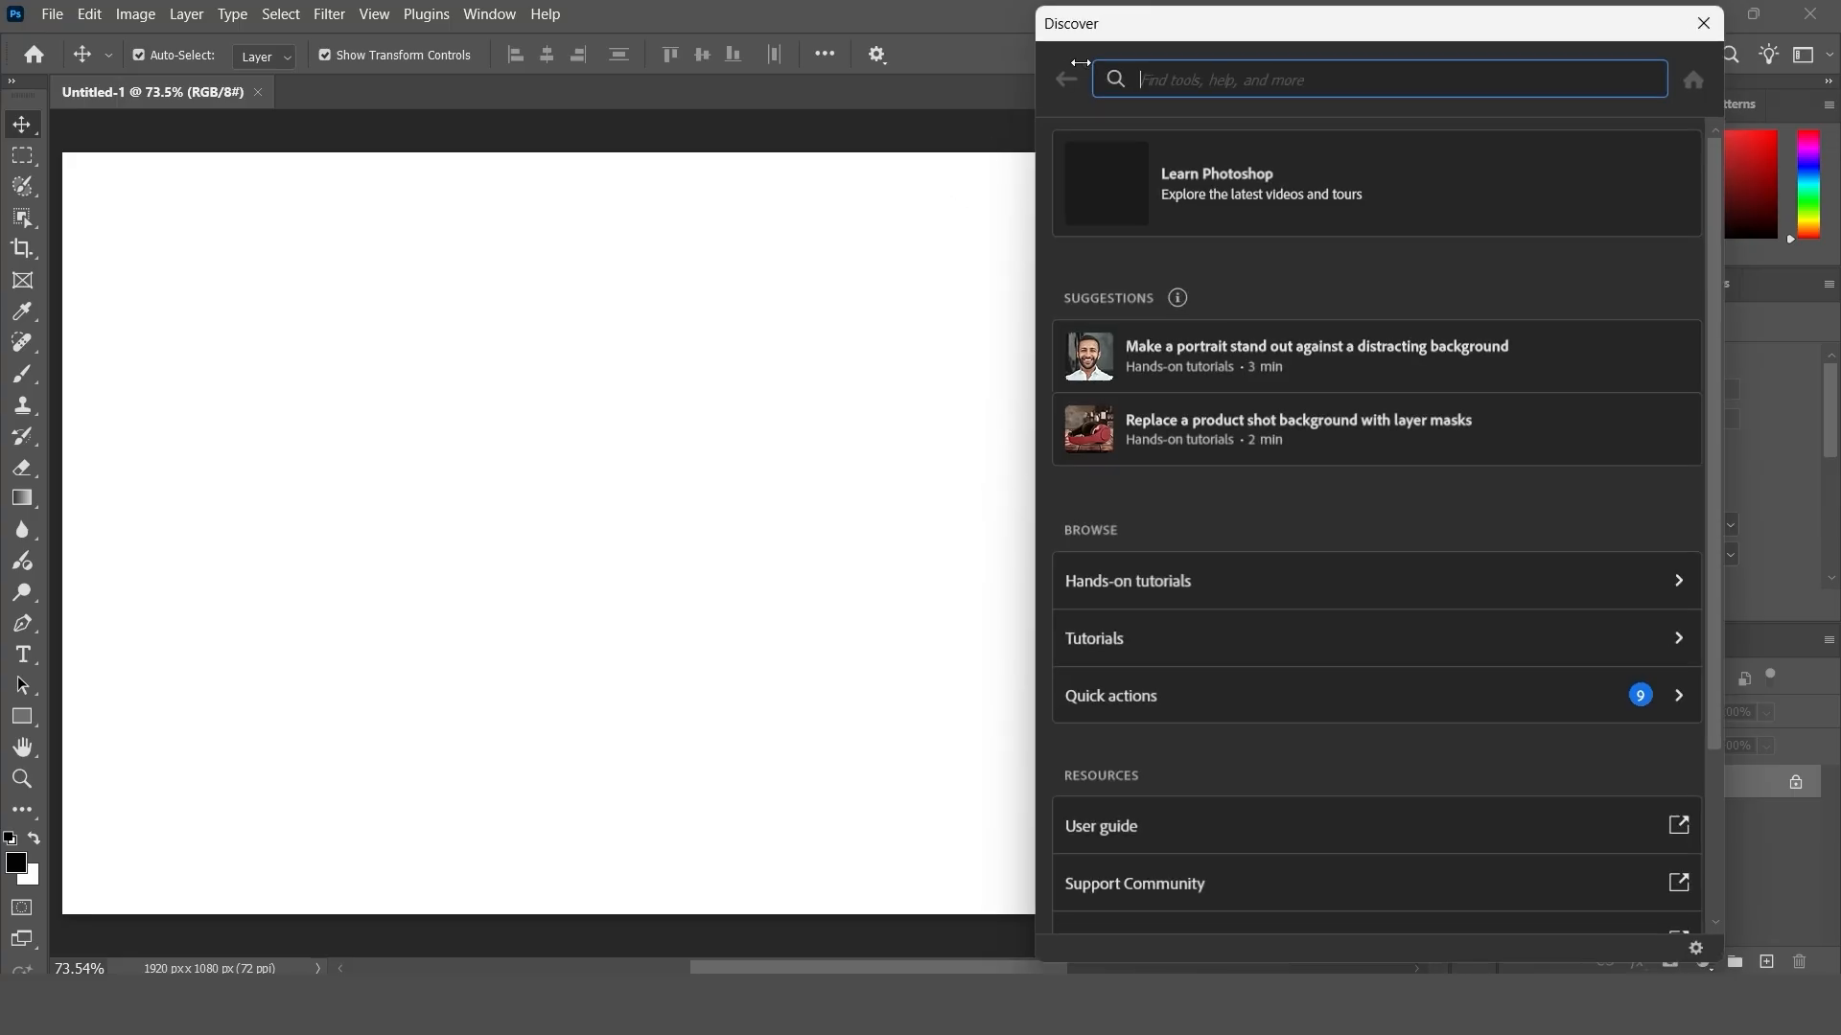
drag(1124, 36, 943, 158)
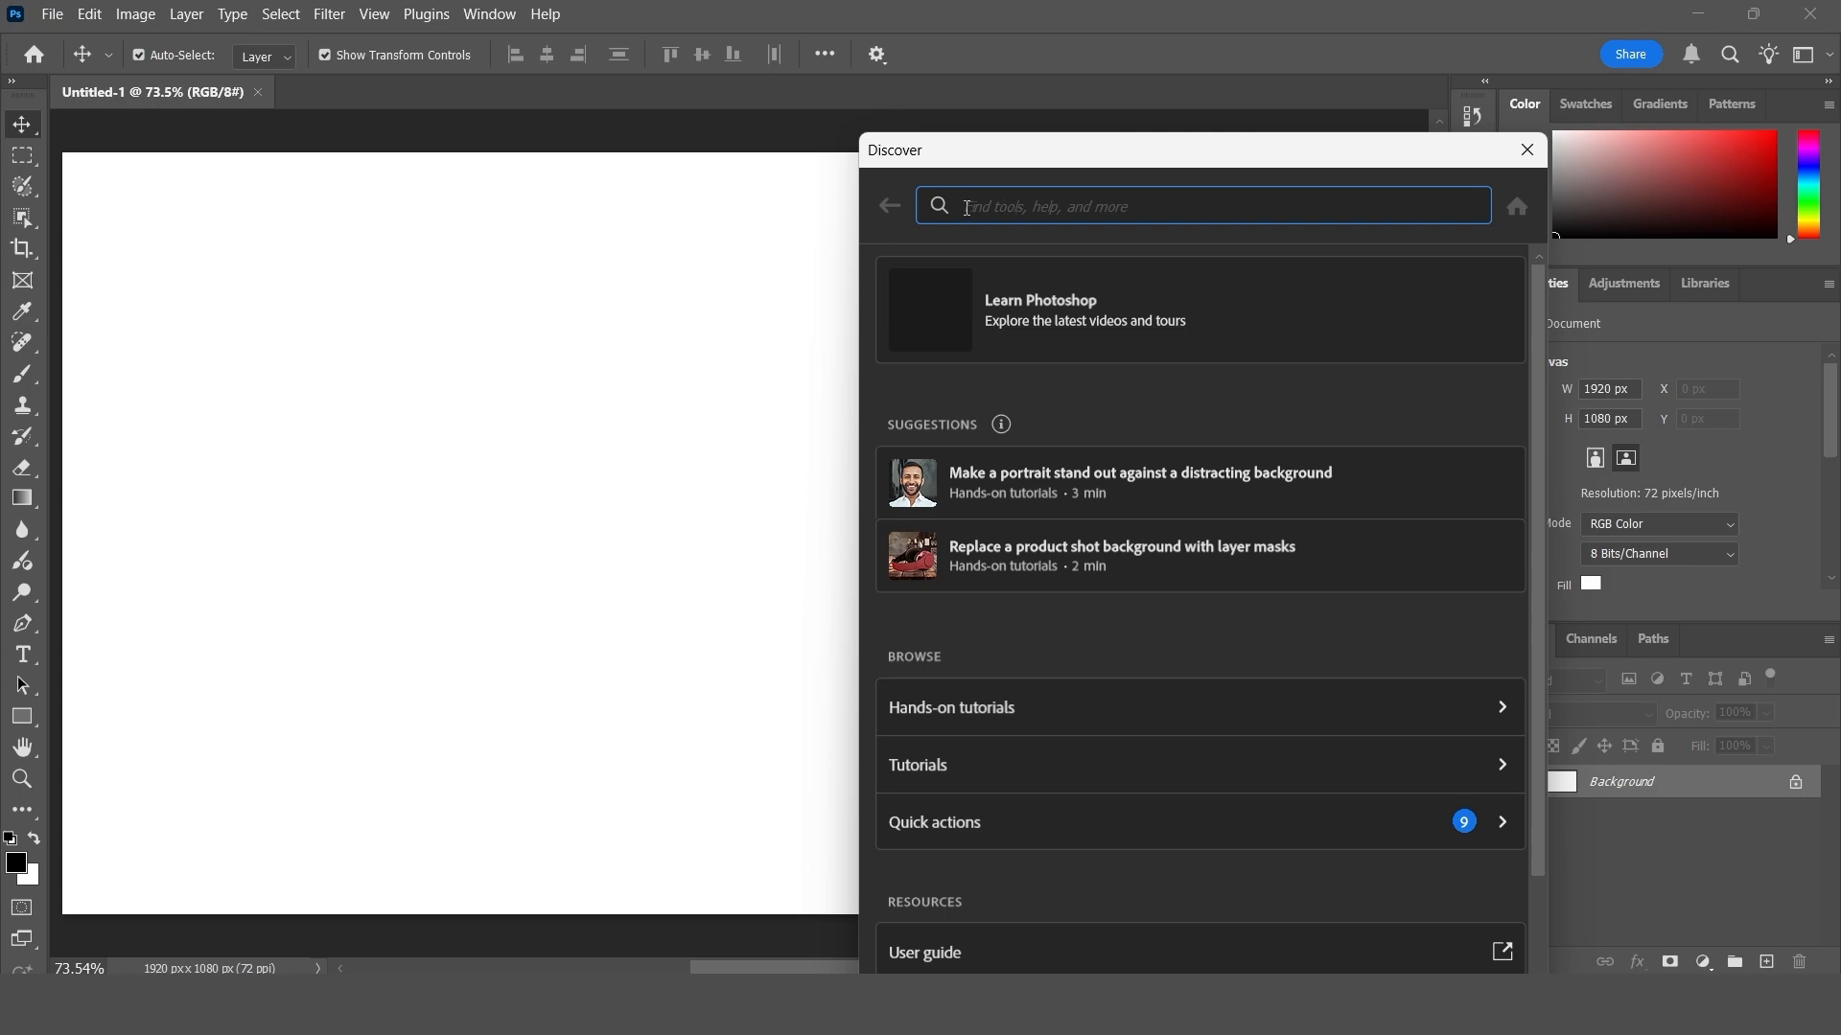
text(crop)
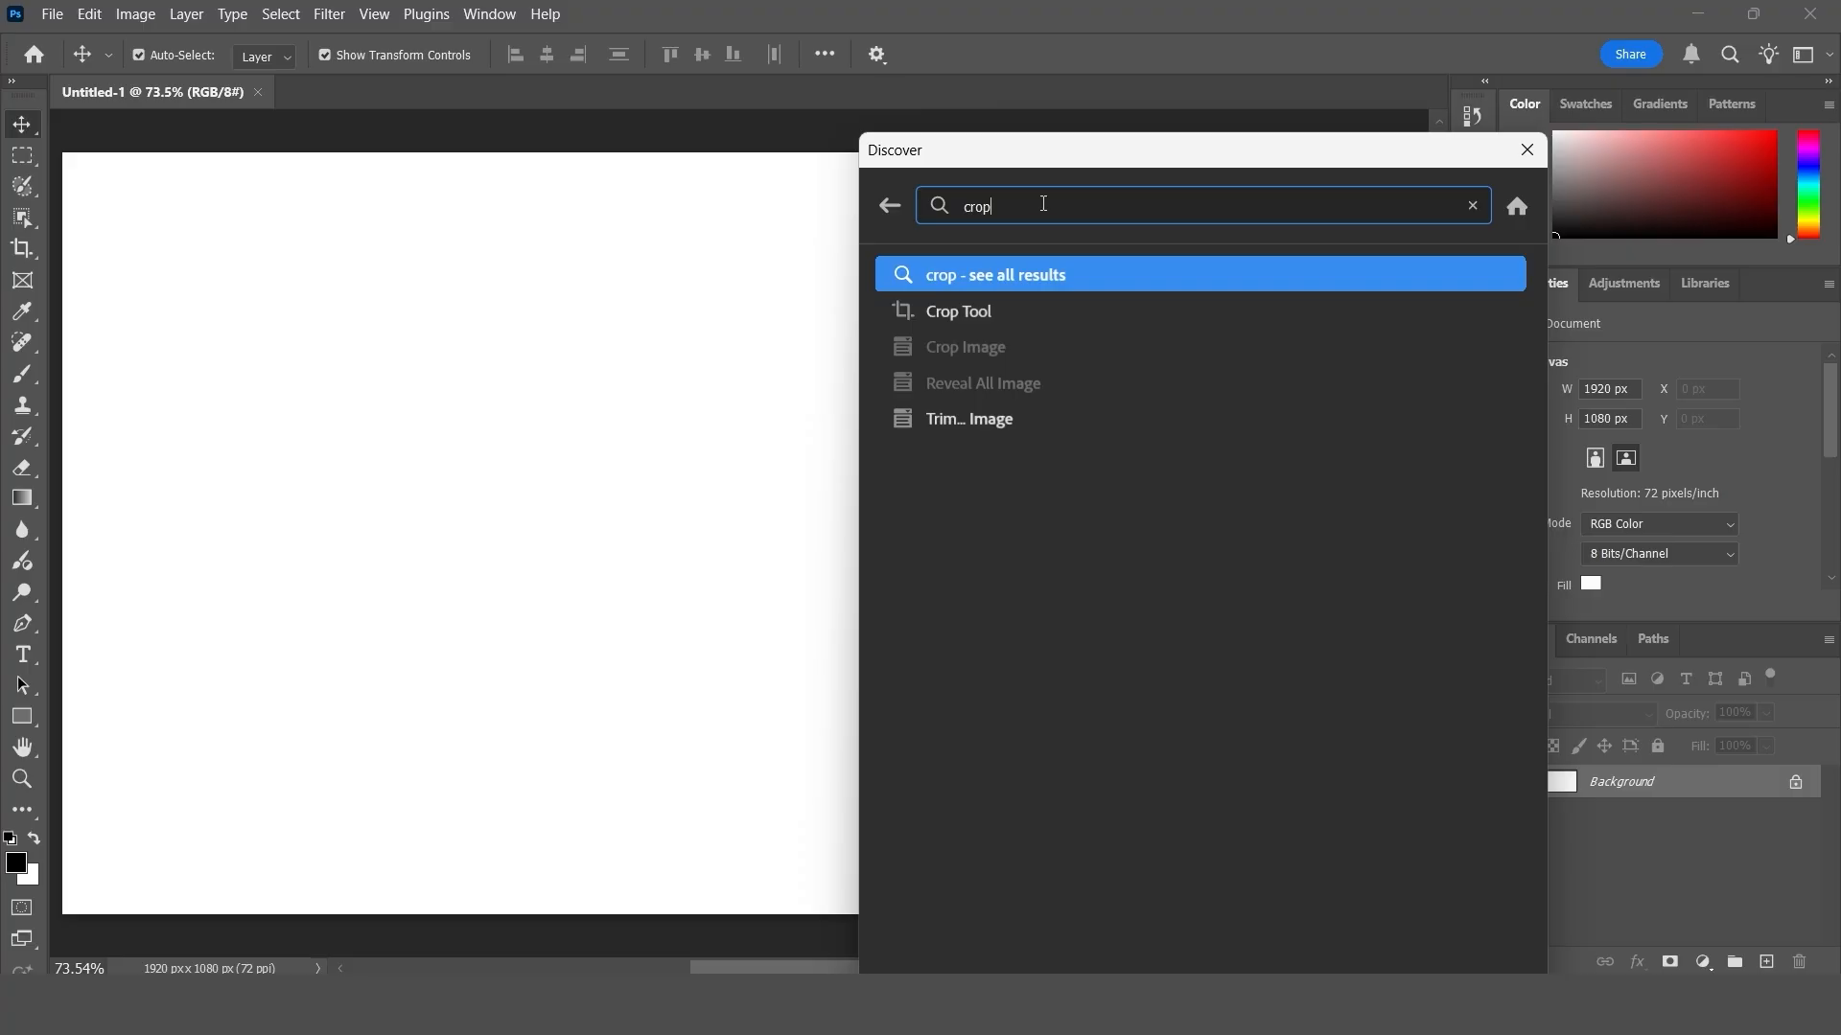
- Search Discover for "blur" and preview where the Blur Tool and Gaussian Blur results are located
key(BackSpace)
key(BackSpace)
key(BackSpace)
key(BackSpace)
text(b)
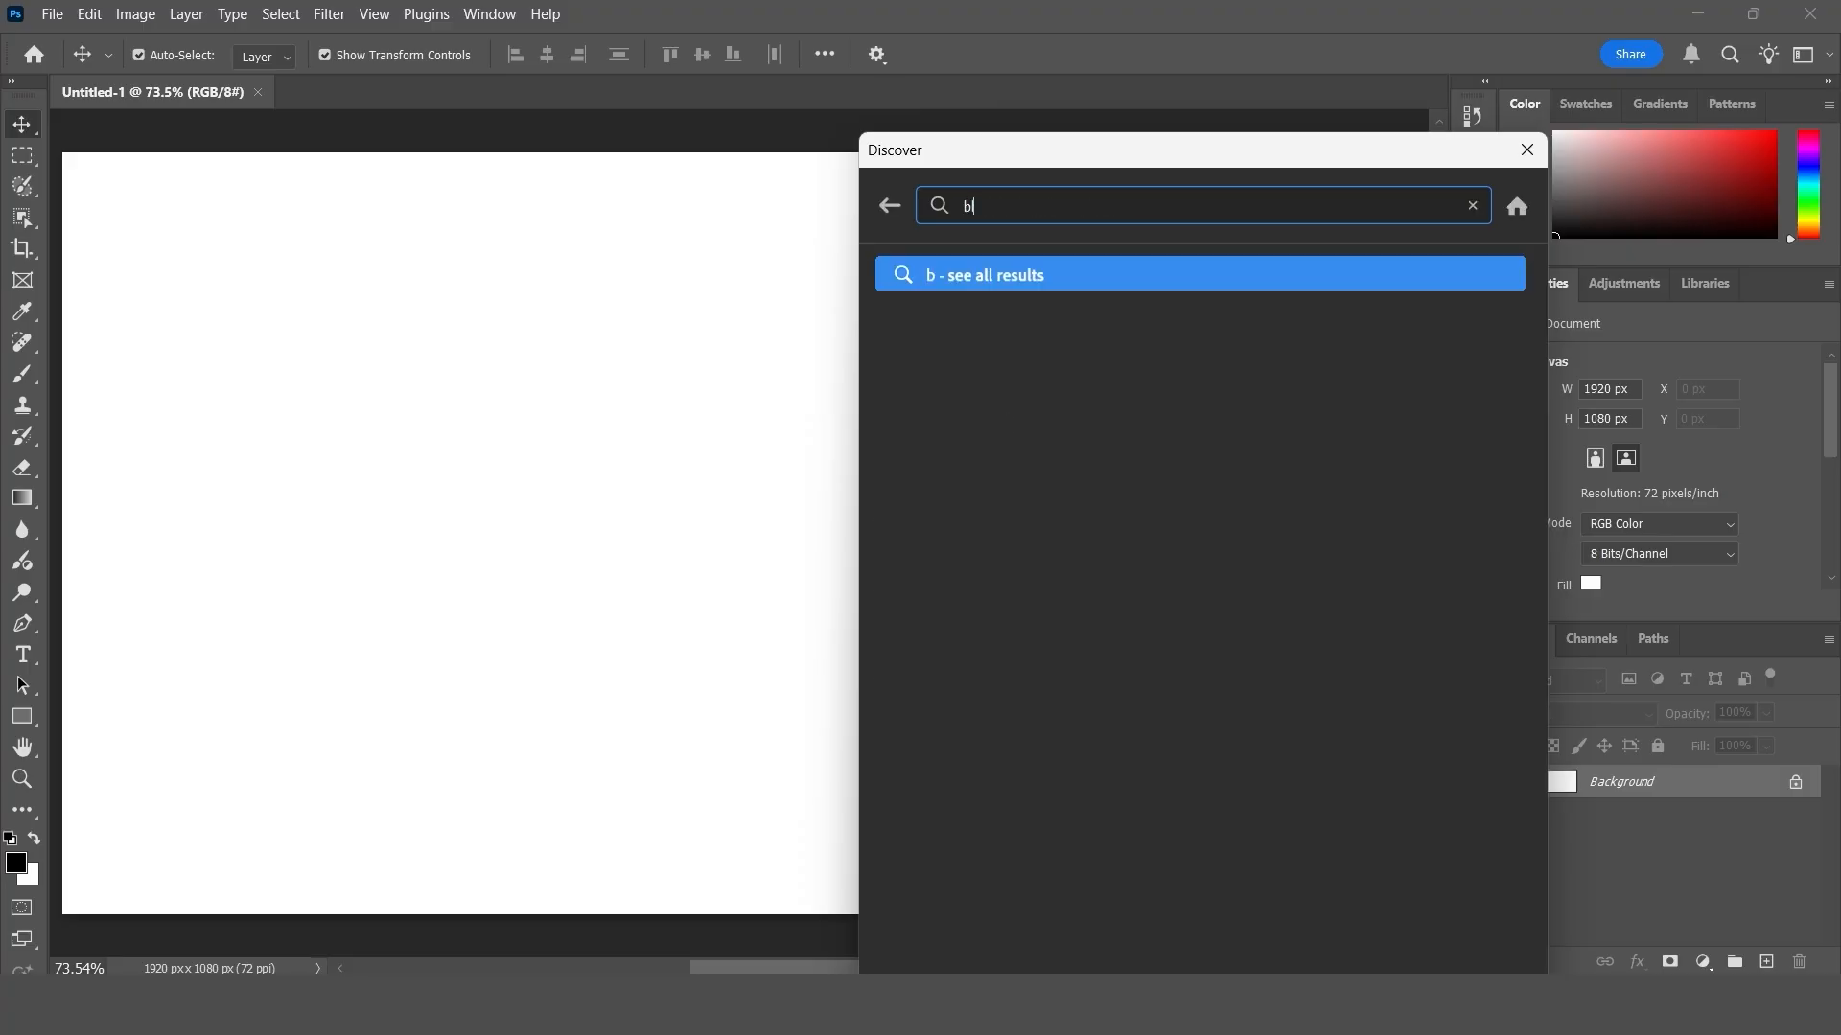
text(lur)
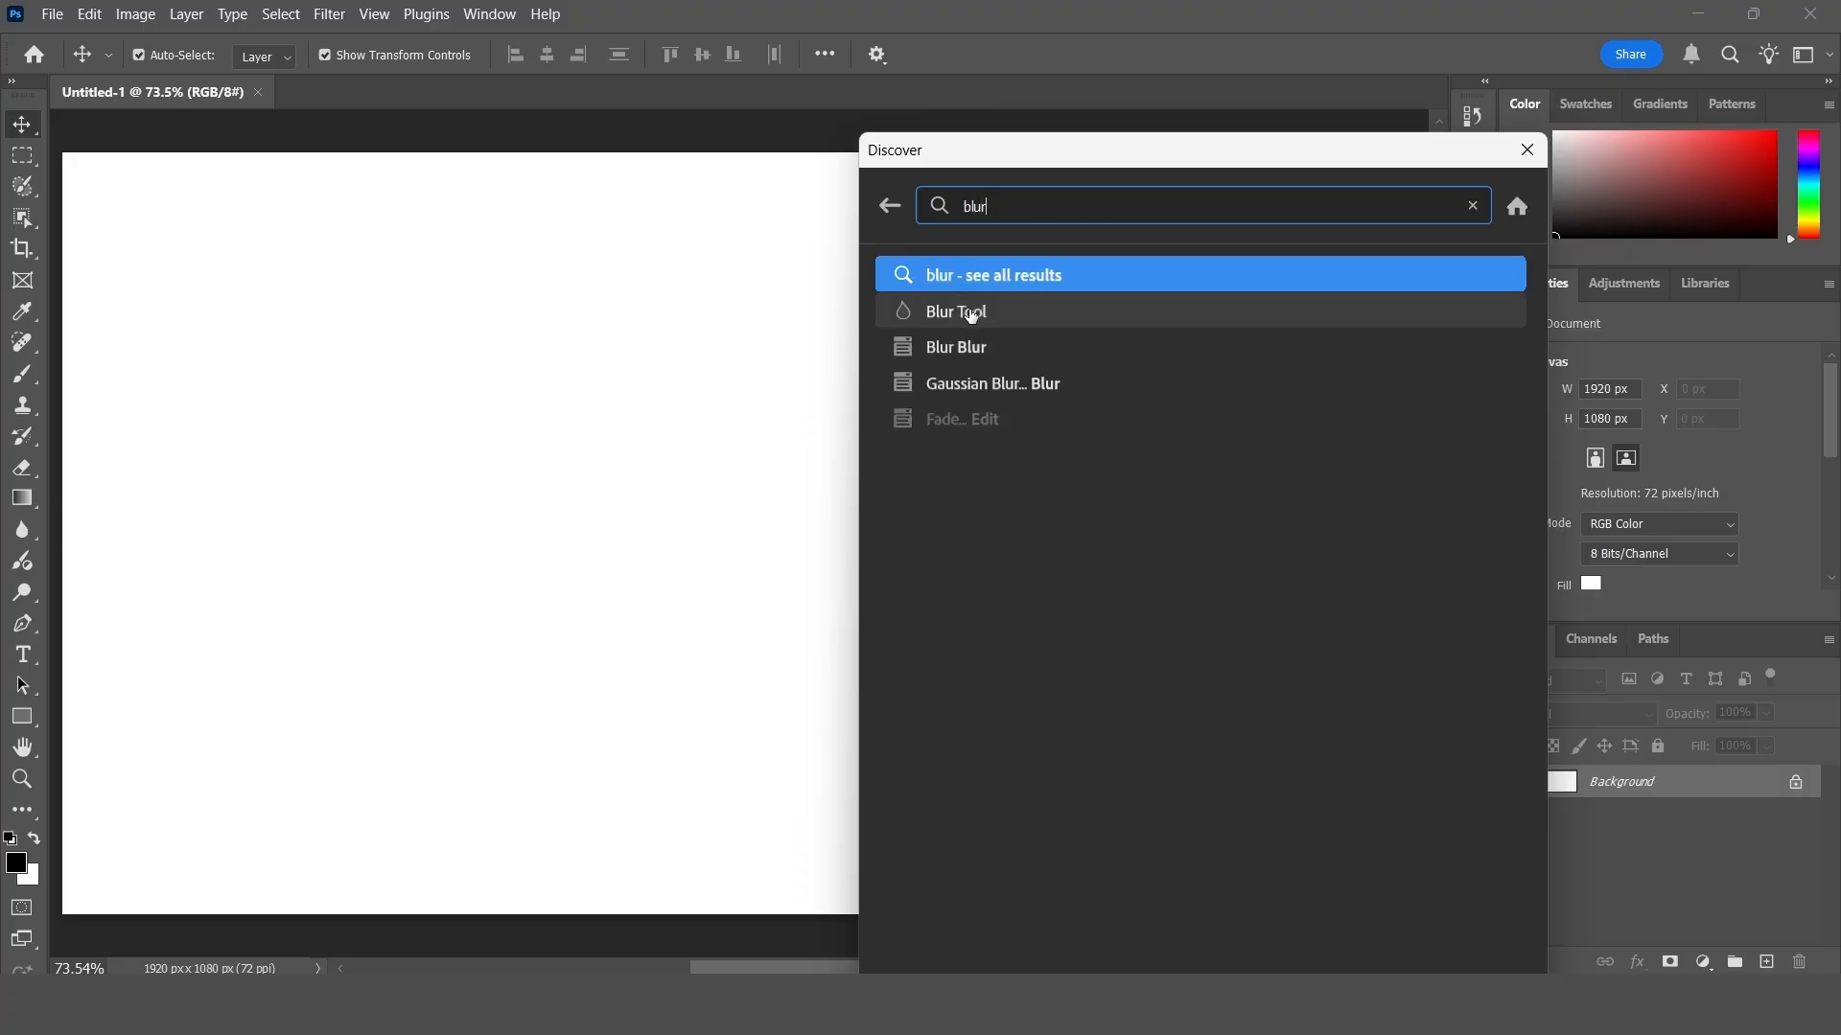
mouse_move(971, 317)
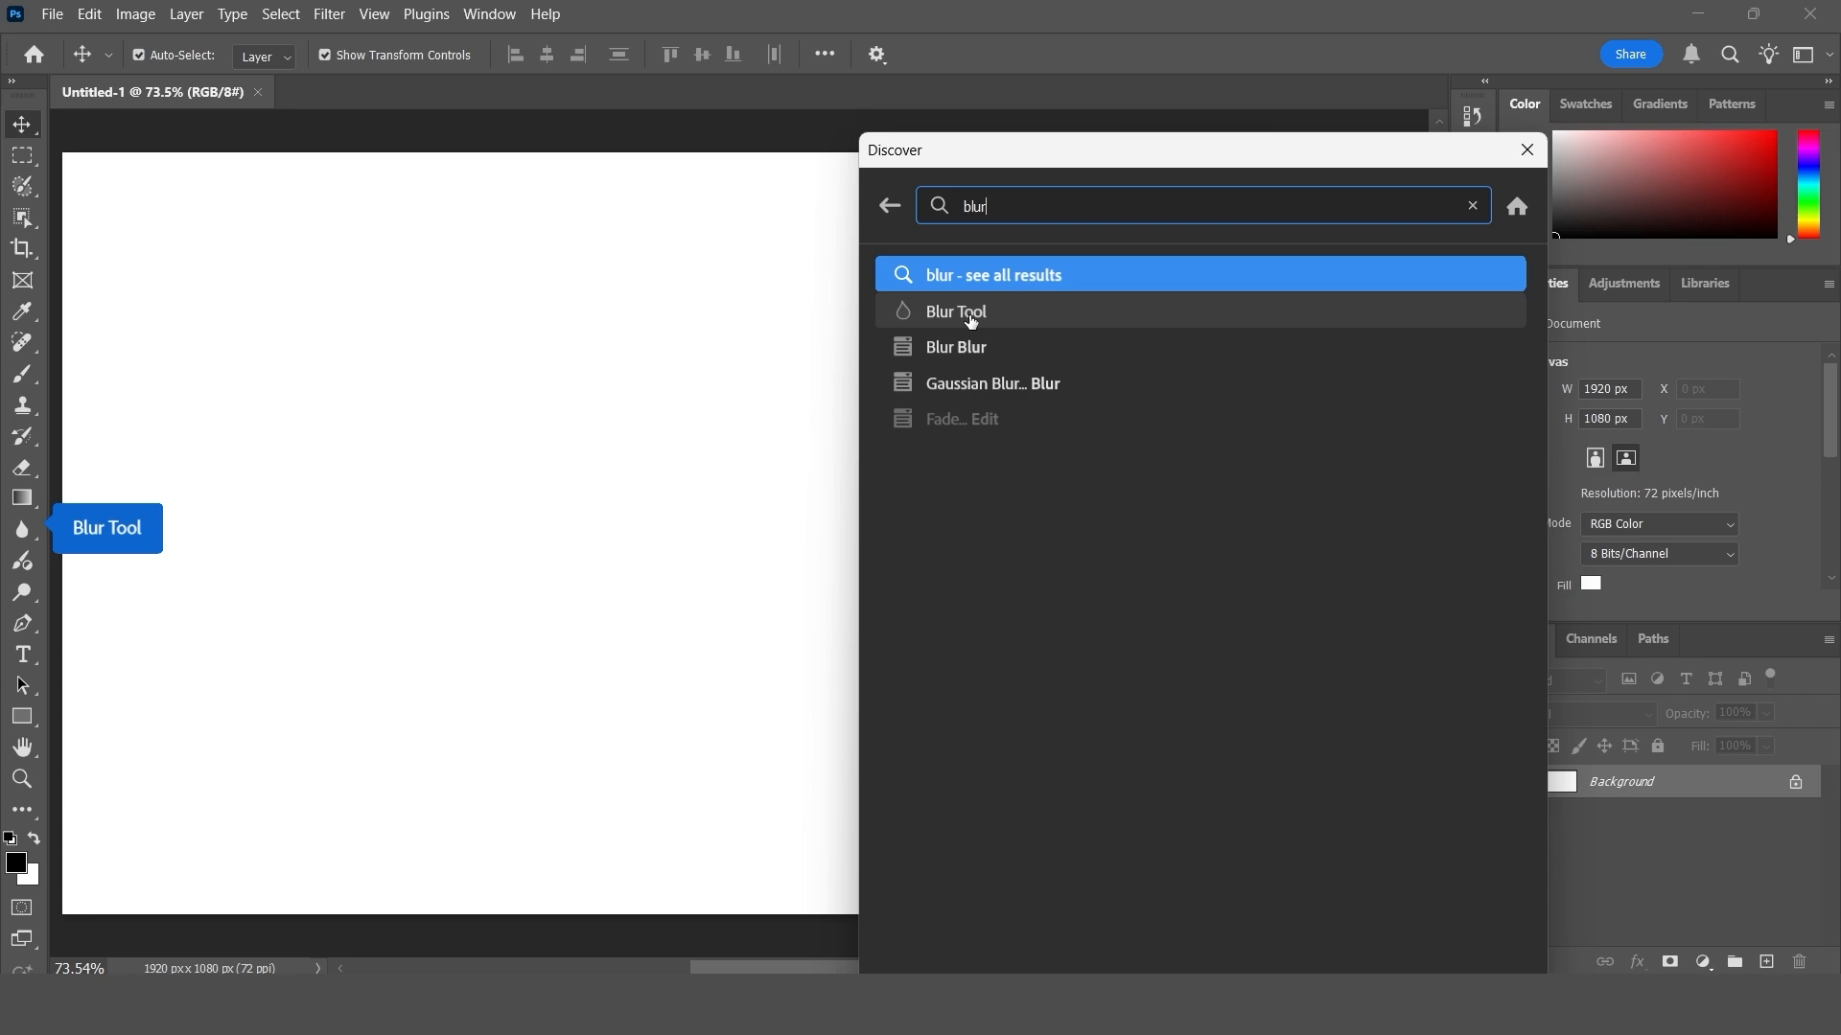
mouse_move(1006, 391)
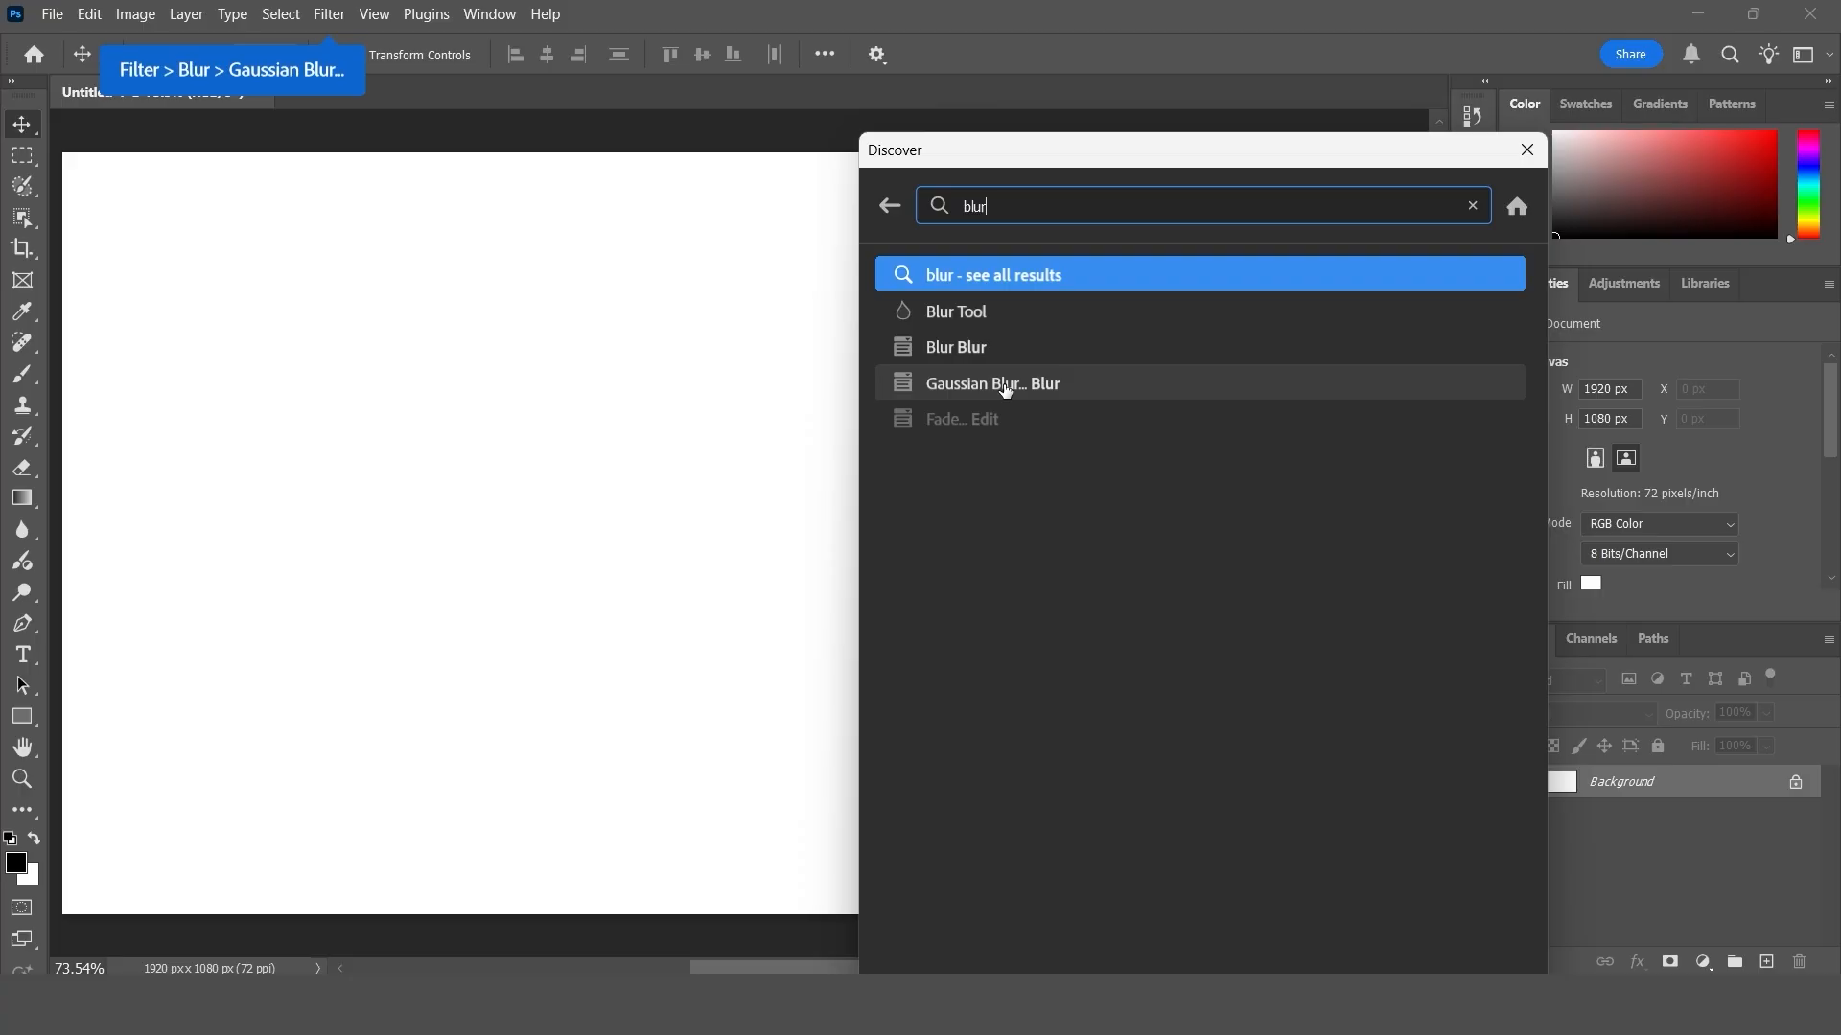
- Search Discover for "paste" and clear the search query
double_click(1007, 205)
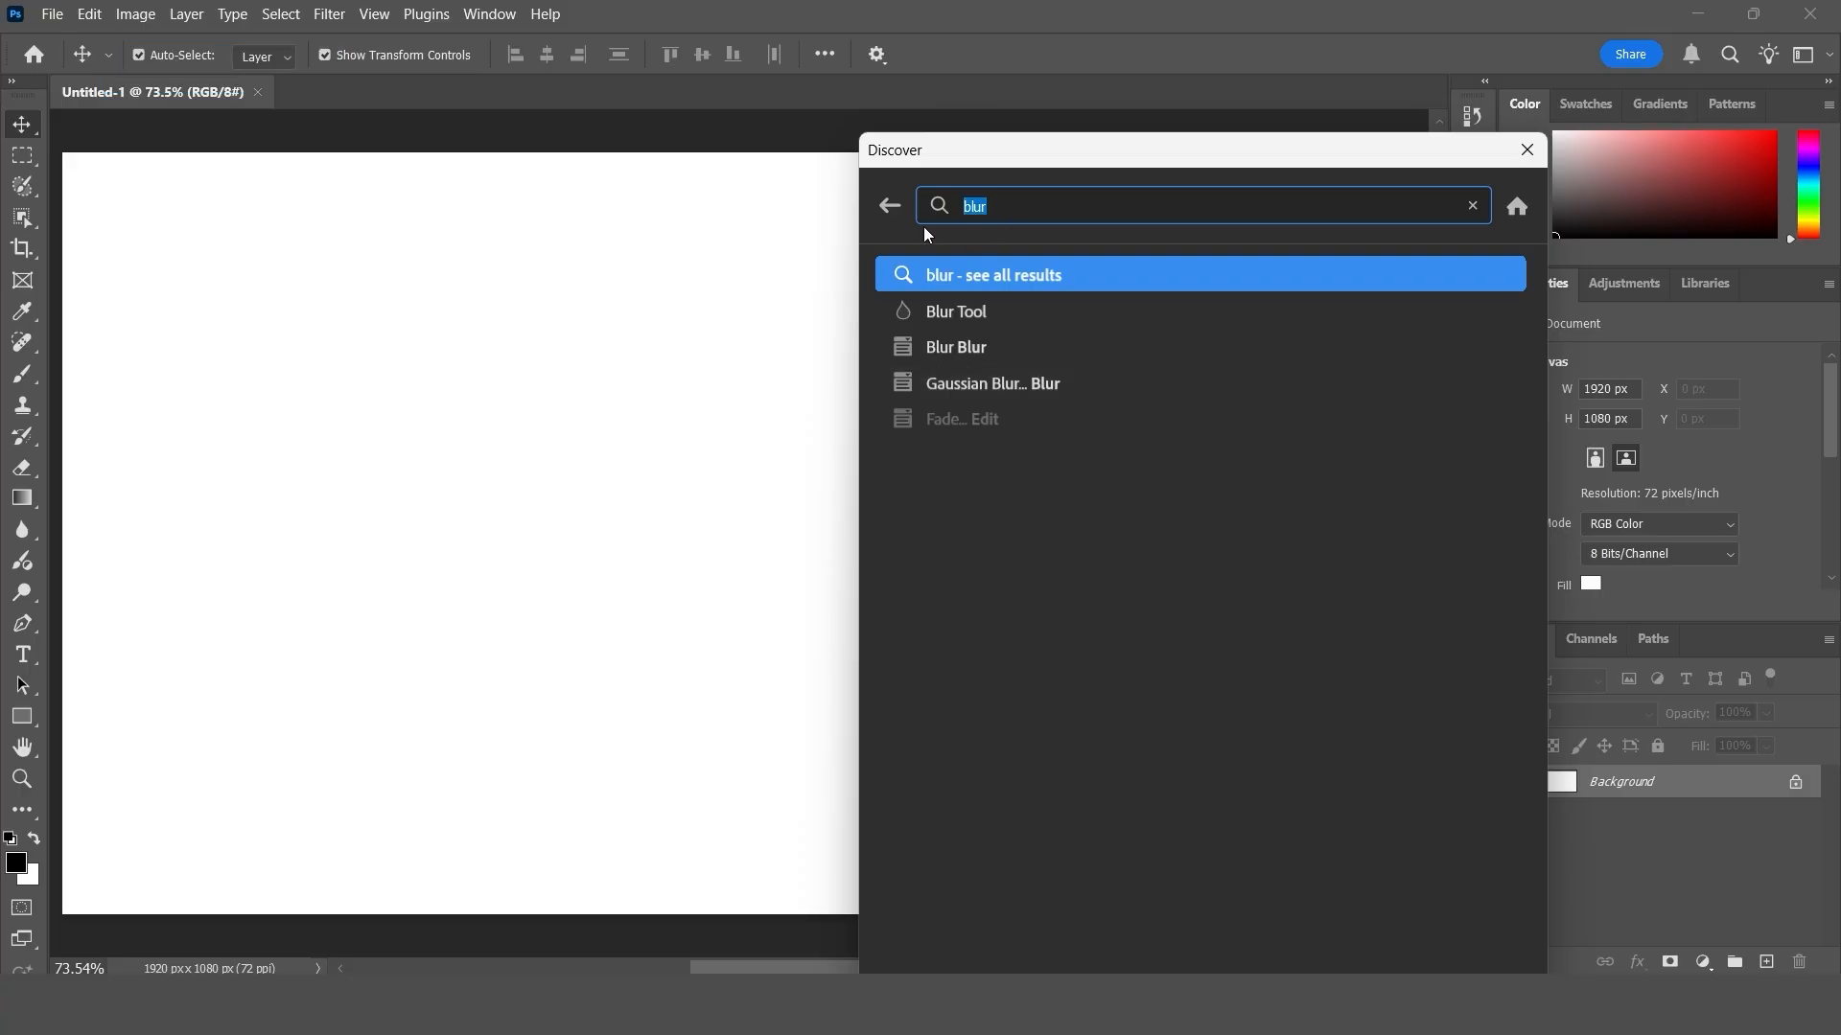
text(pa)
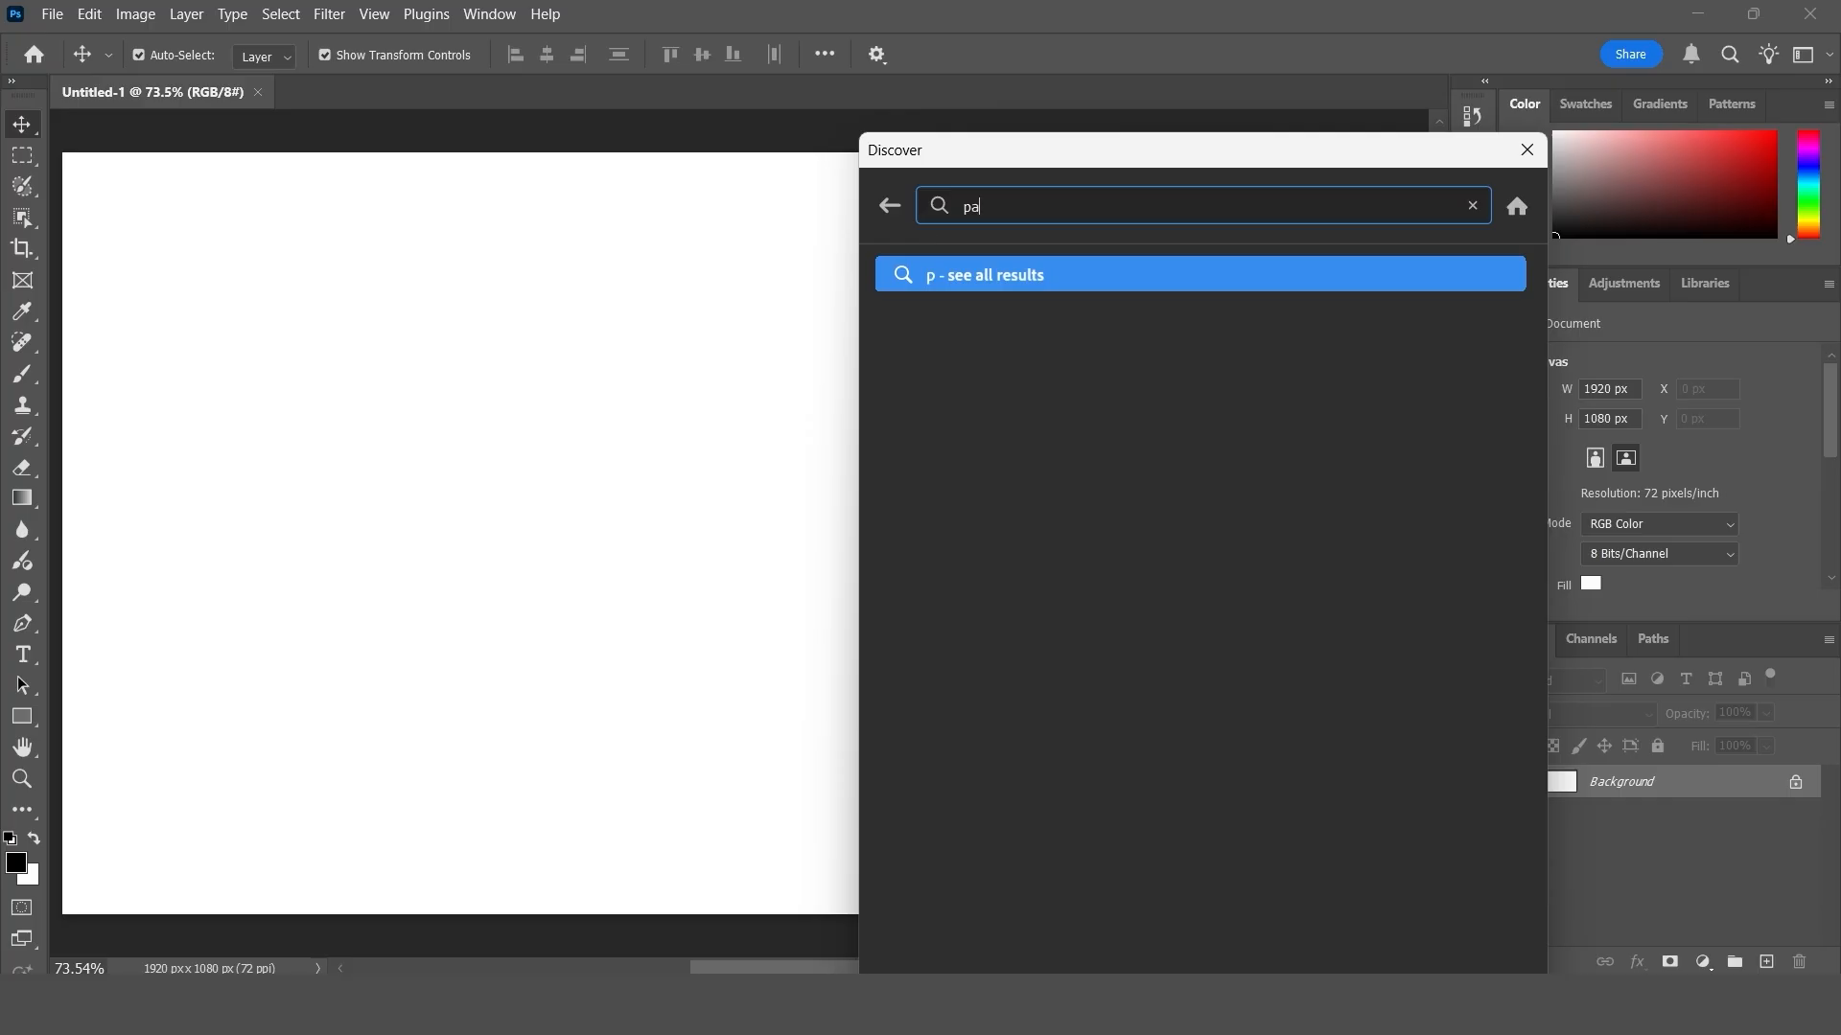
text(ste)
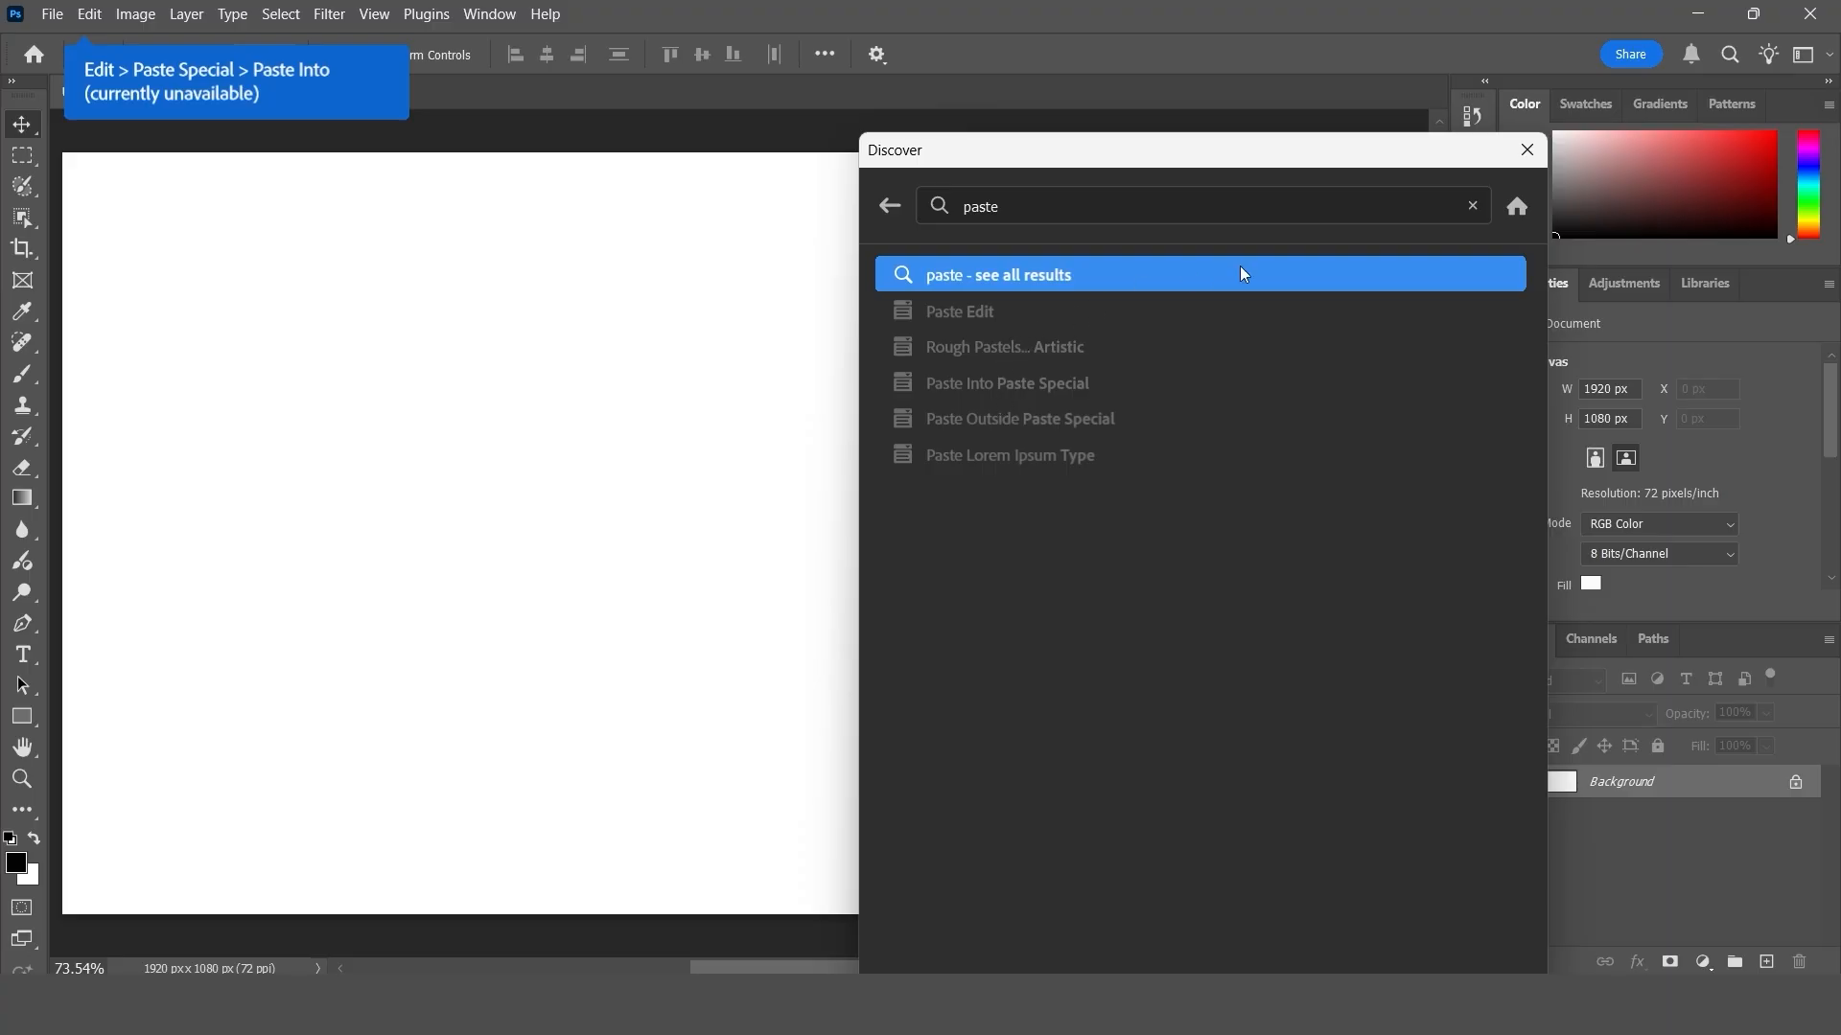
click(1473, 205)
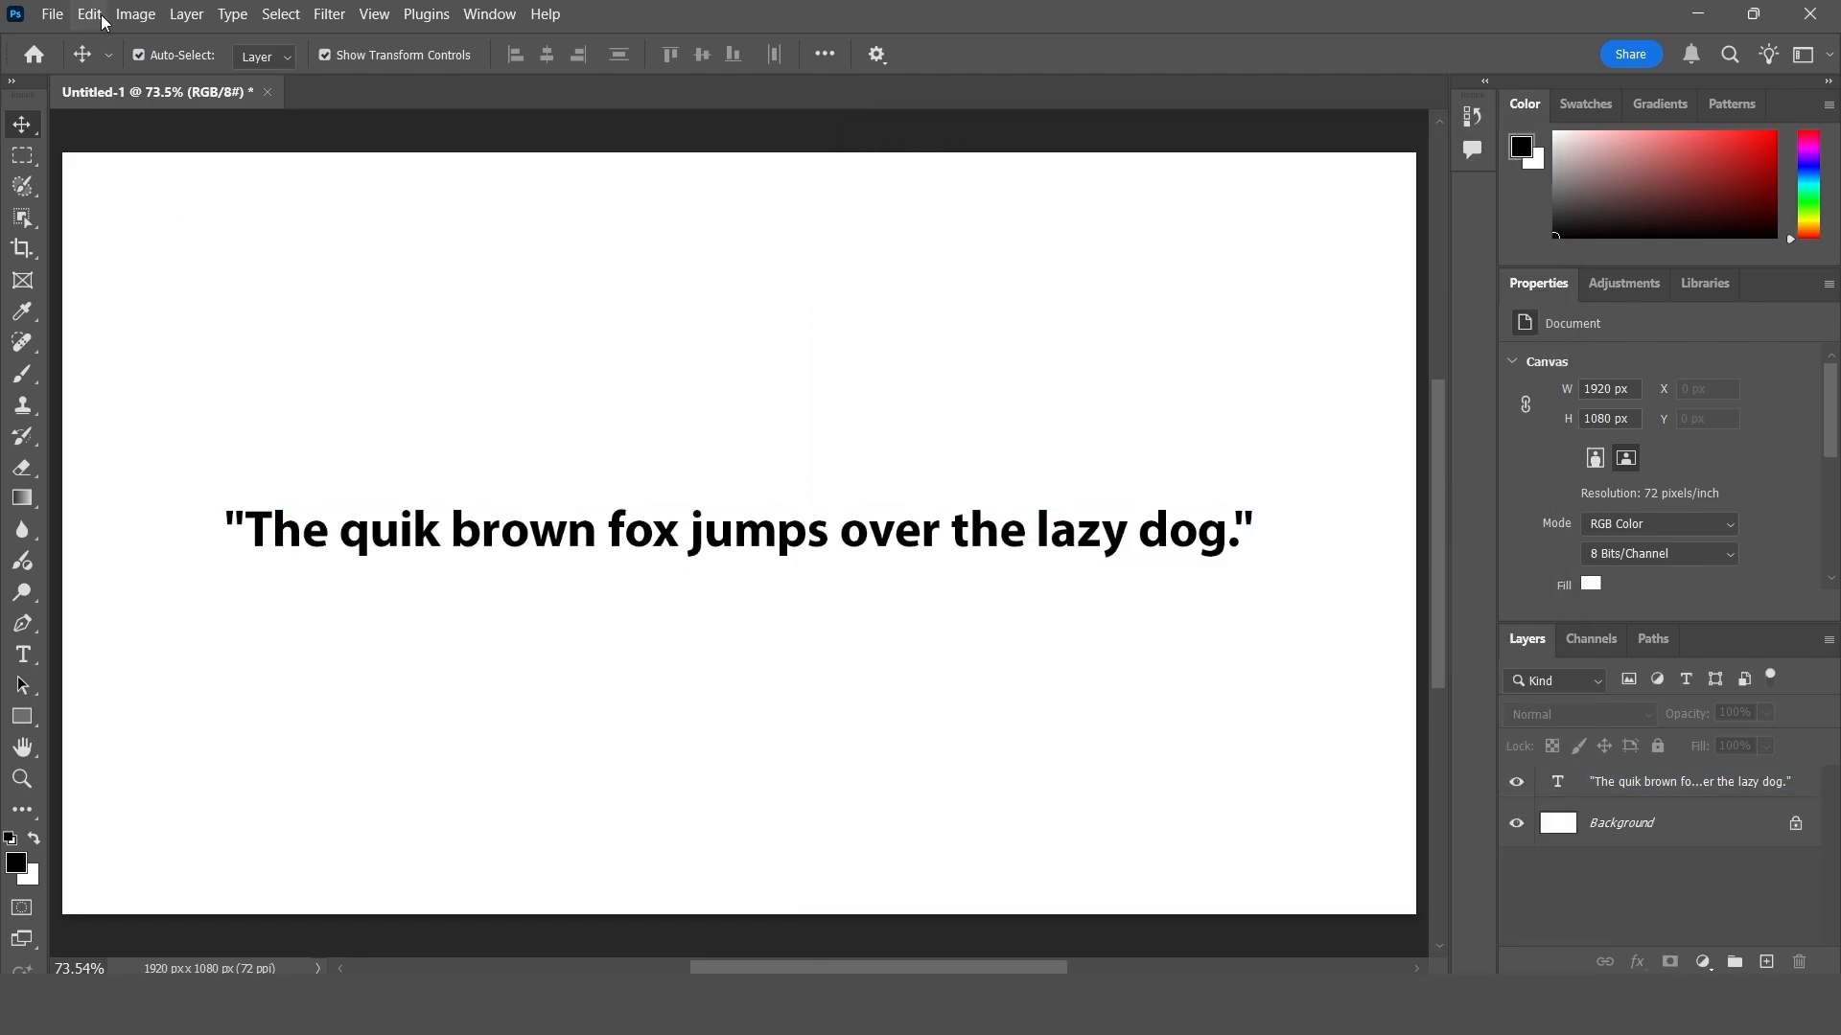
- Start Check Spelling on the brown fox text layer and move its dialog clear of the sentence
click(90, 13)
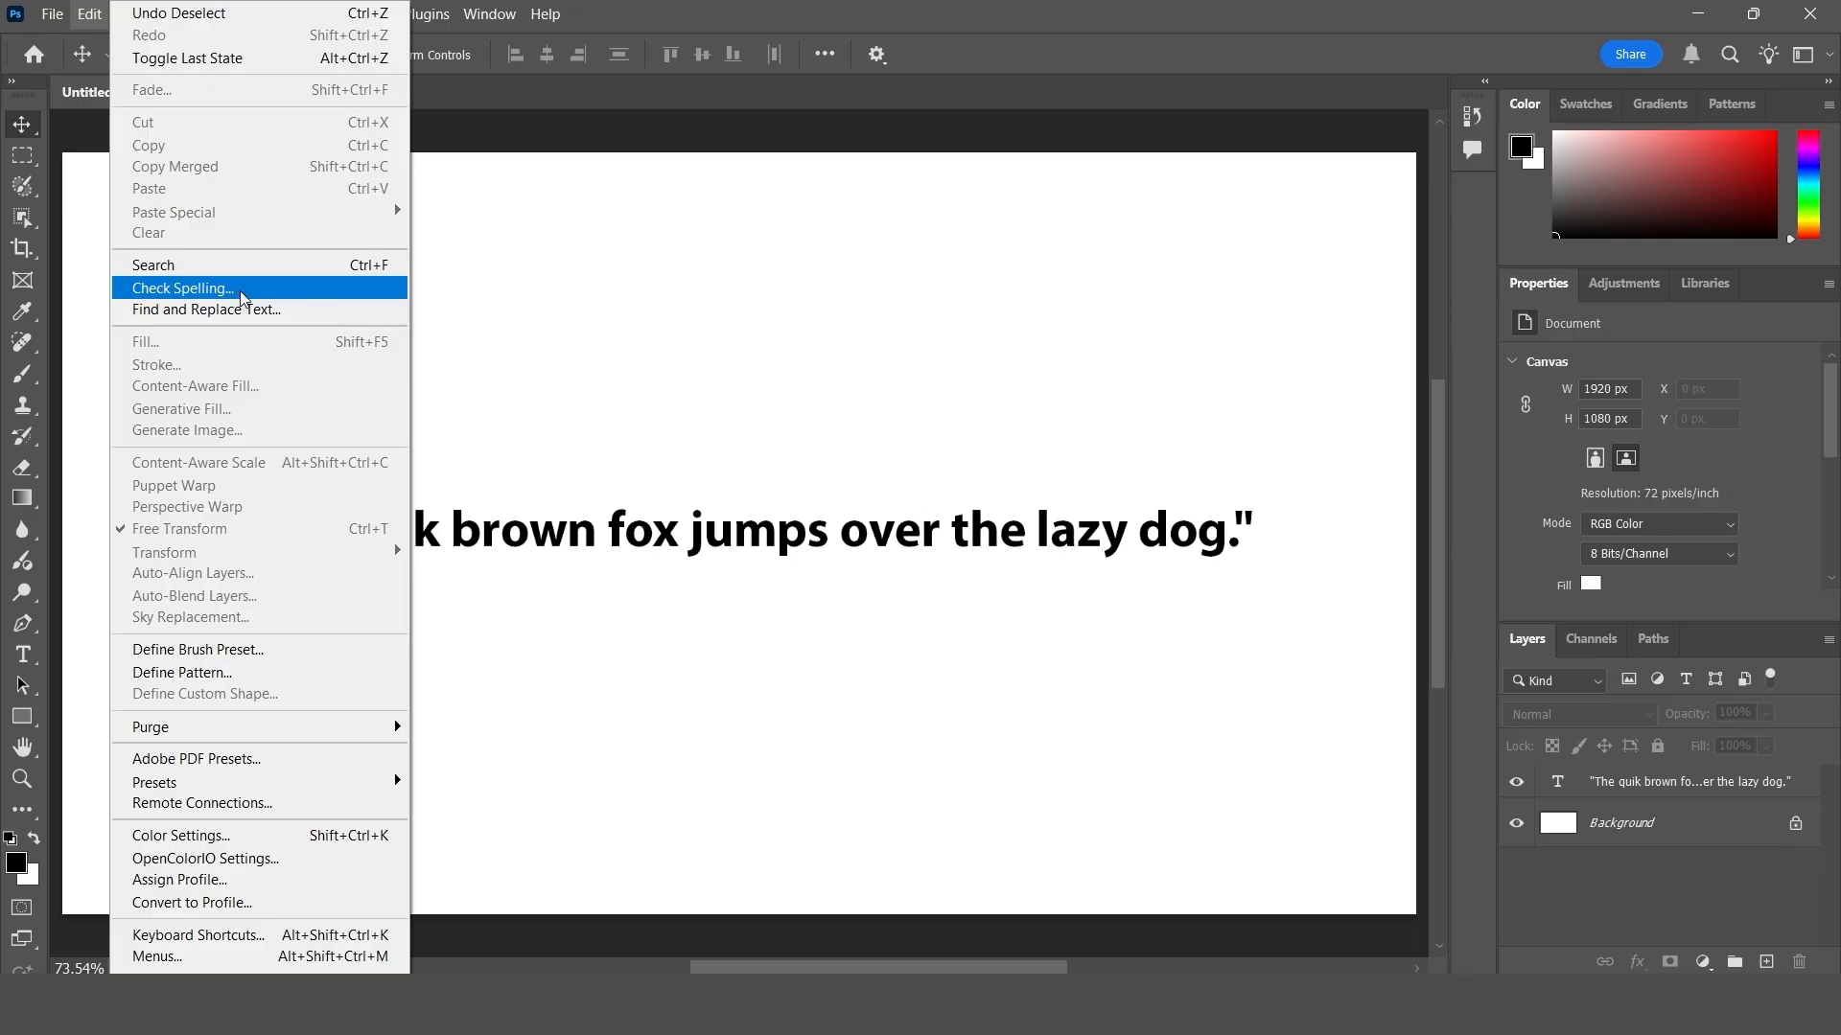
click(539, 295)
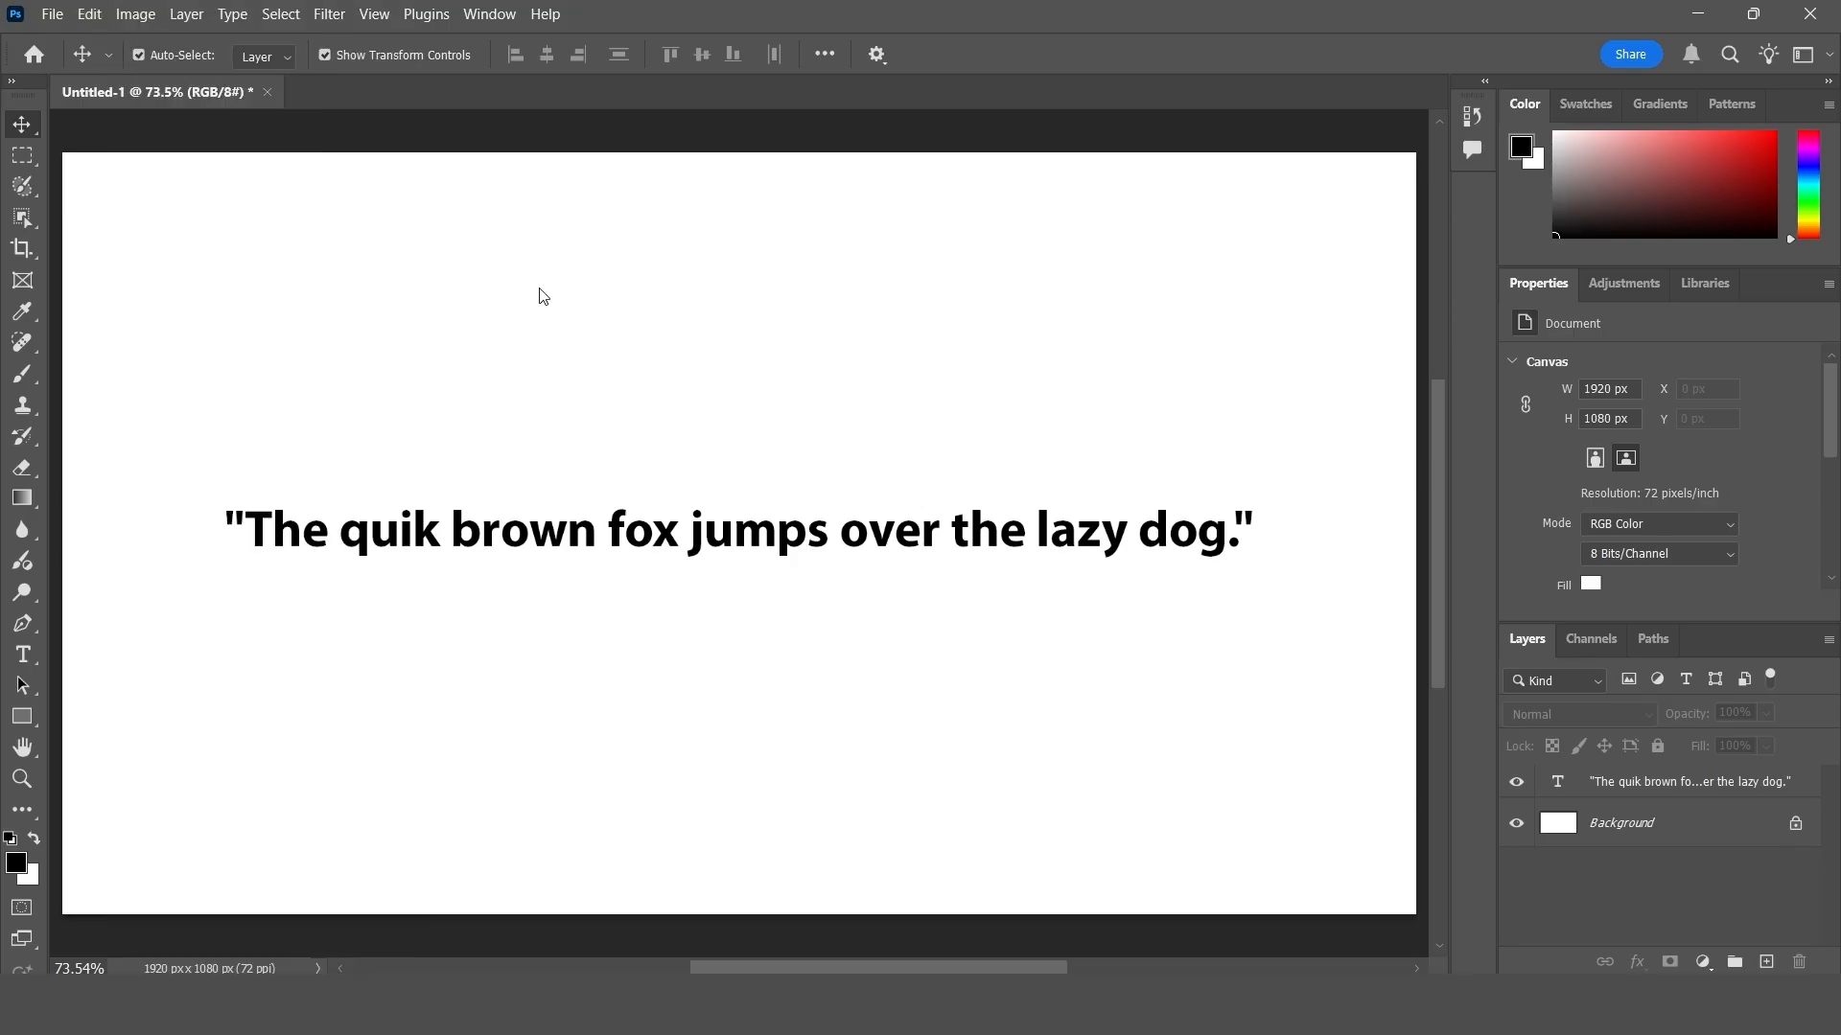
click(1631, 794)
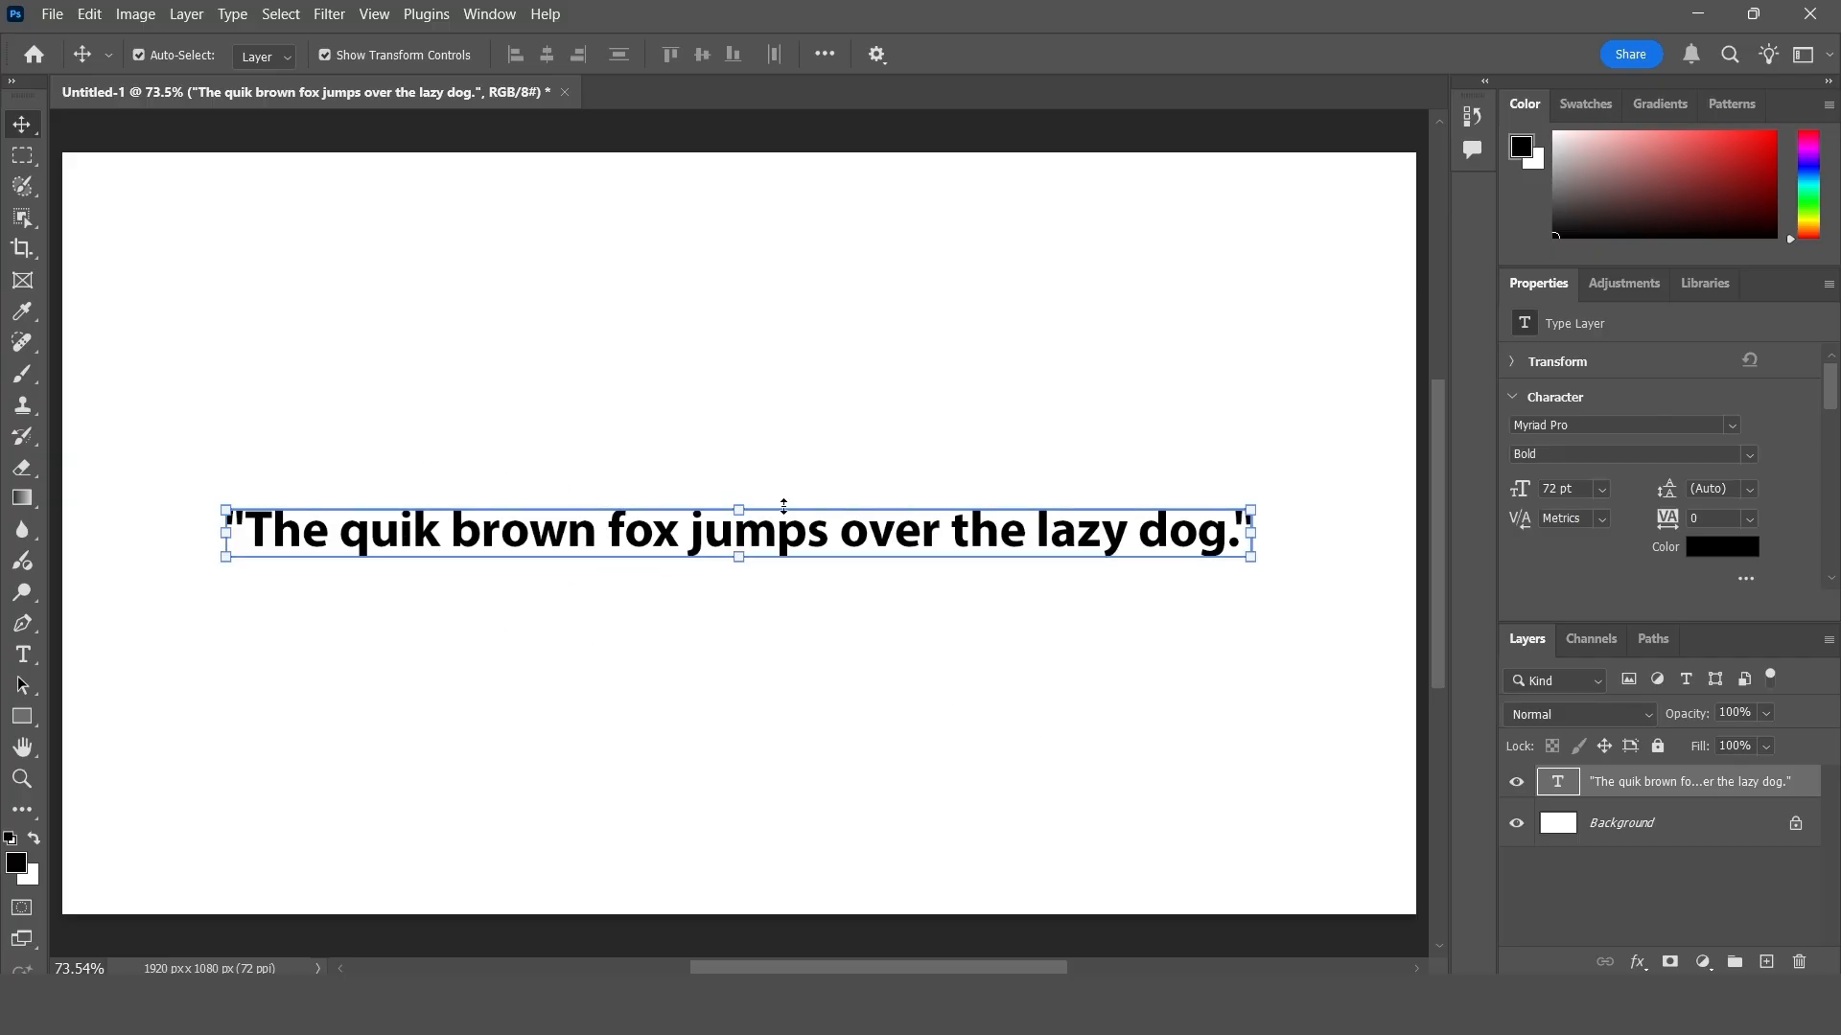
click(89, 14)
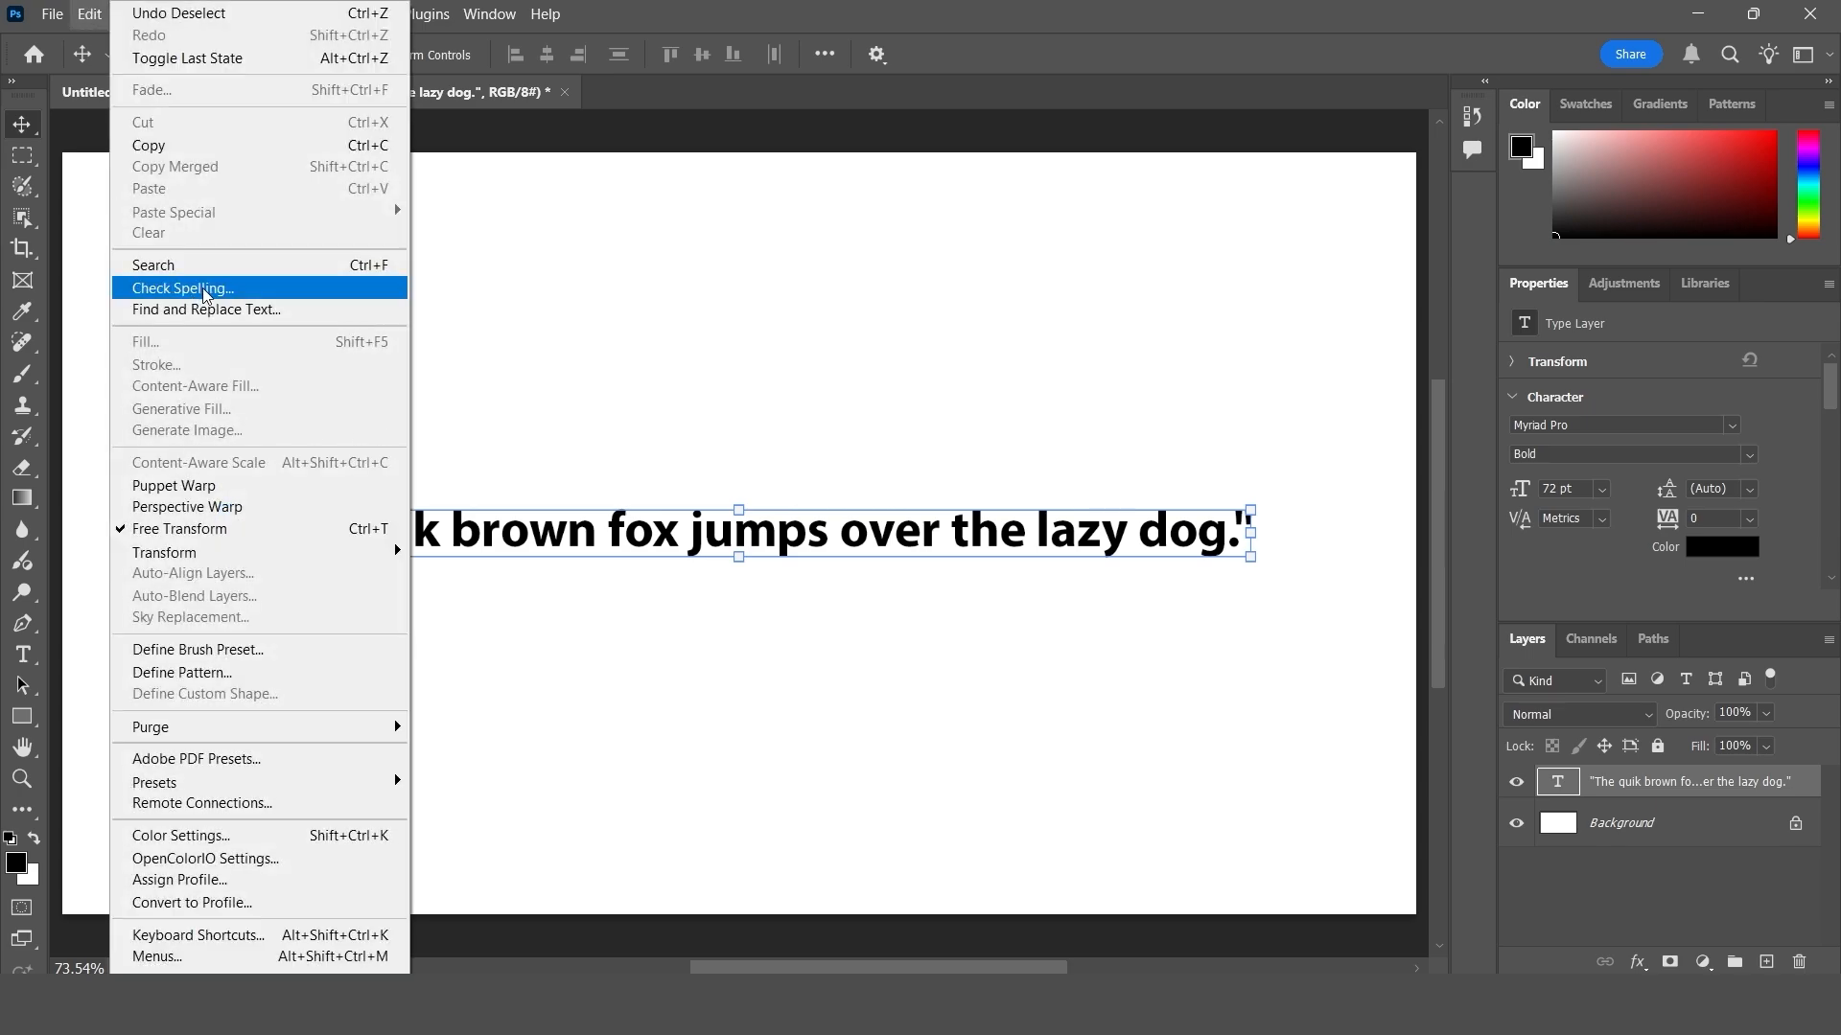
click(238, 288)
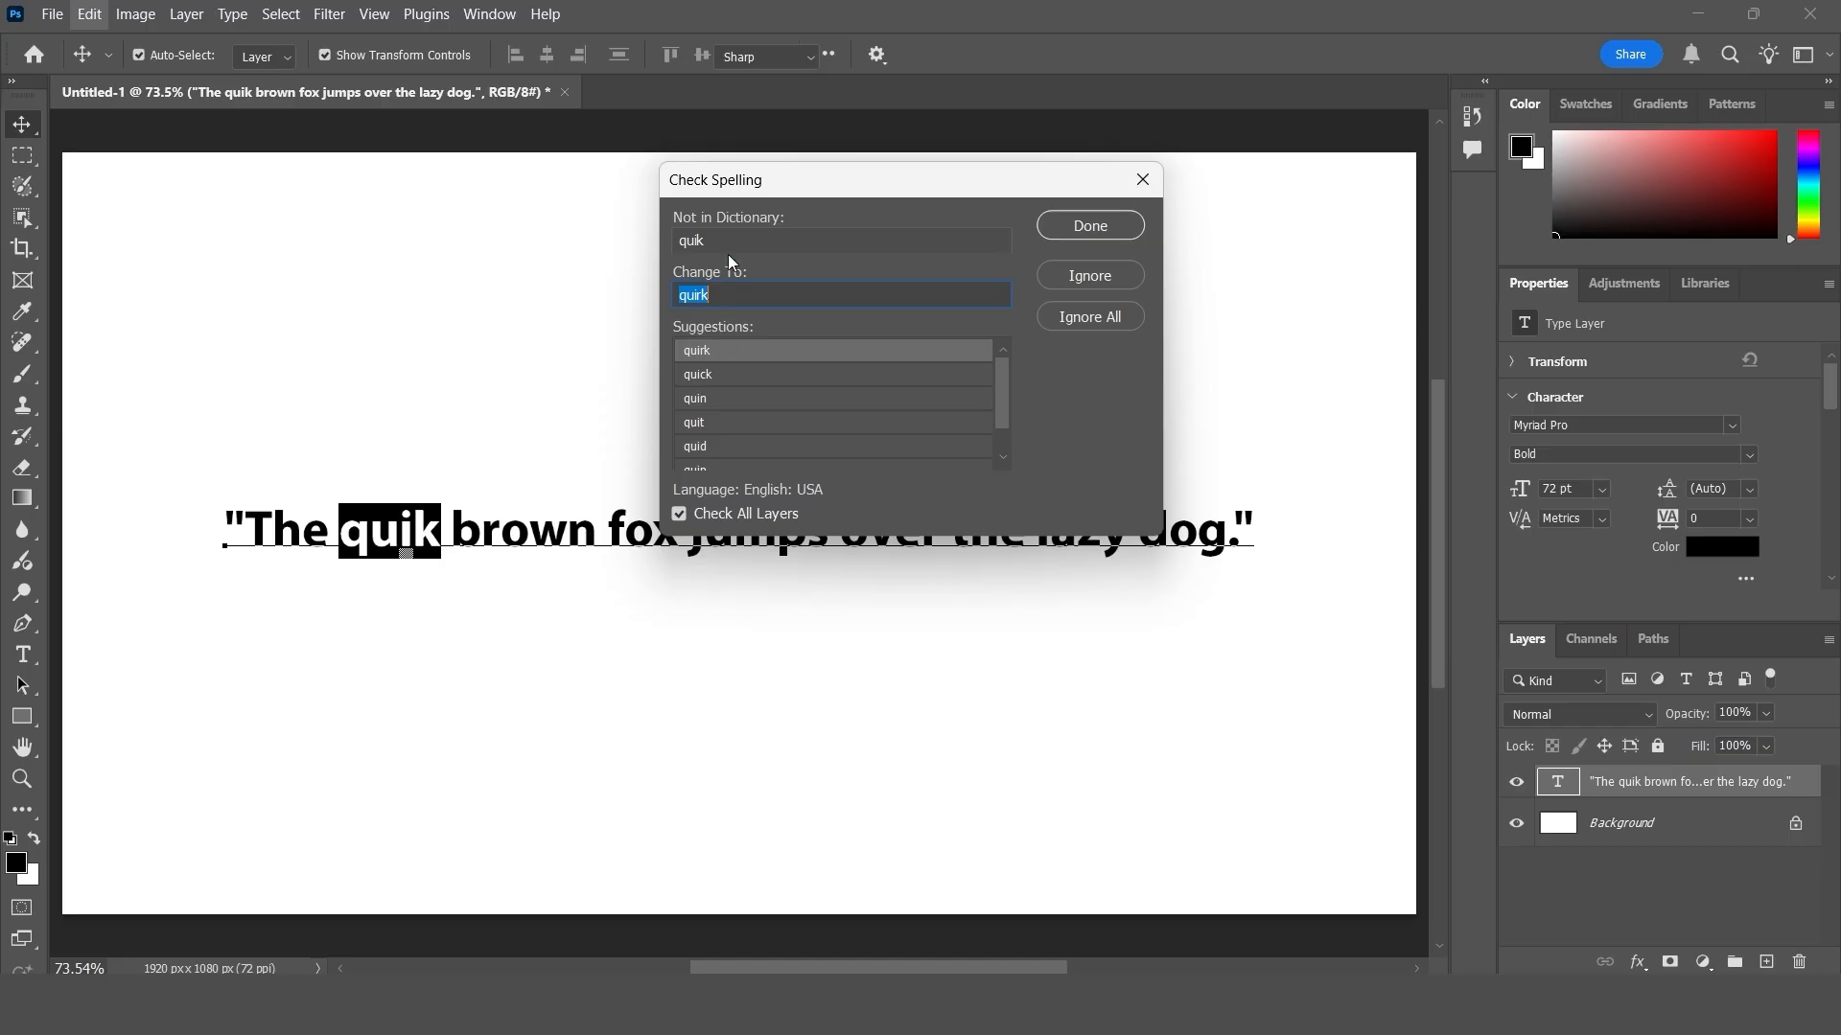
drag(743, 185, 1002, 177)
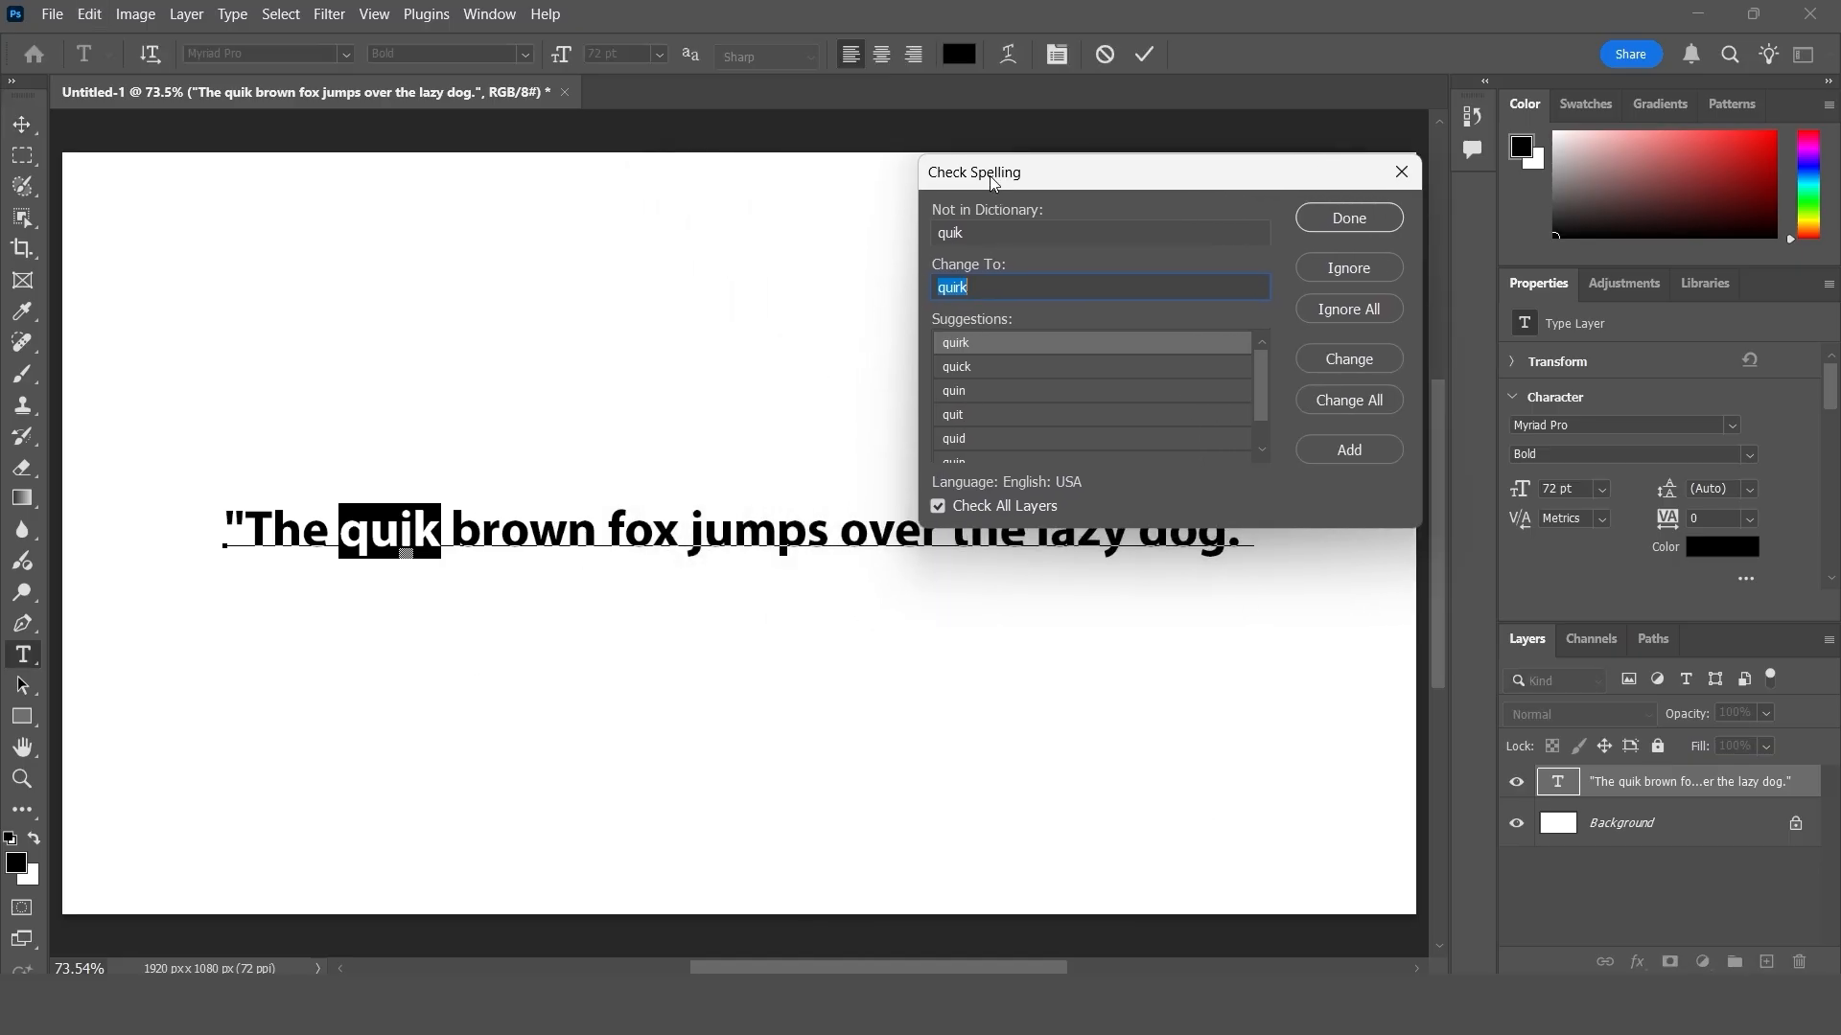
drag(991, 180, 930, 149)
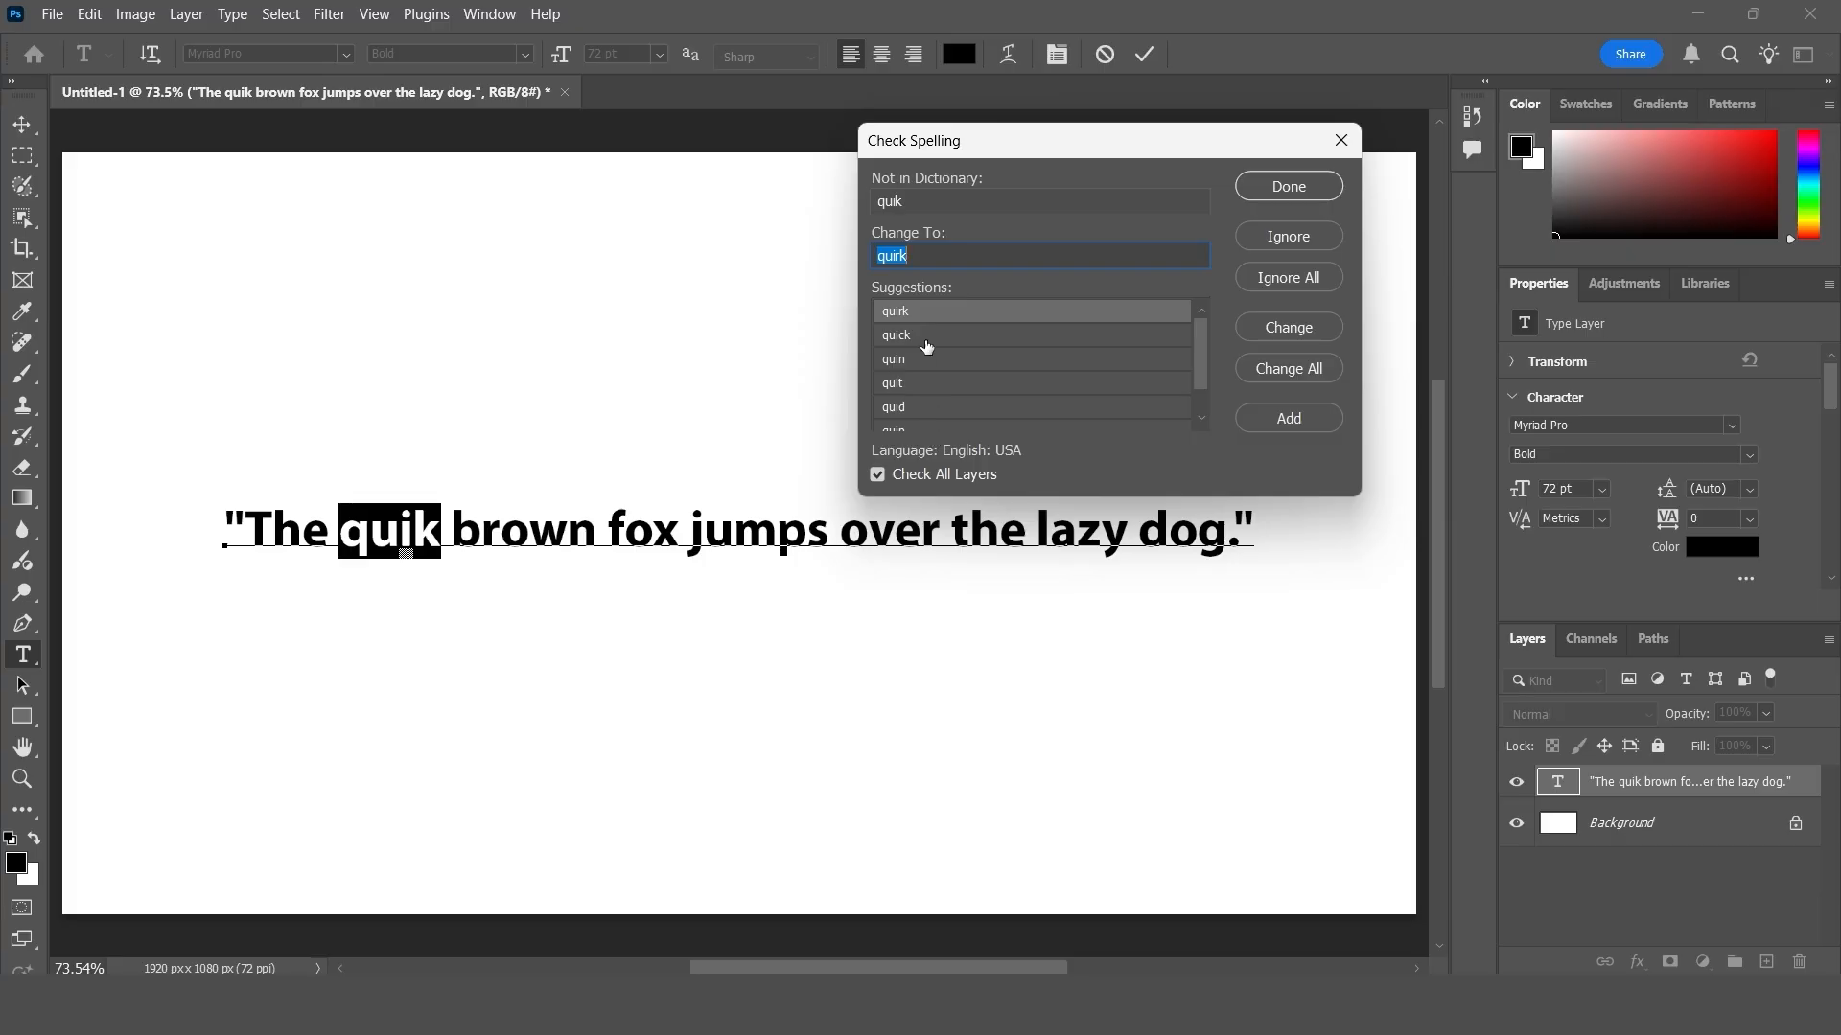
- Browse the spelling suggestions, replace "quik" with "quick" and finish the spell check
scroll(929, 374, down, 1)
scroll(928, 377, up, 2)
scroll(929, 377, down, 2)
scroll(929, 377, up, 2)
click(909, 338)
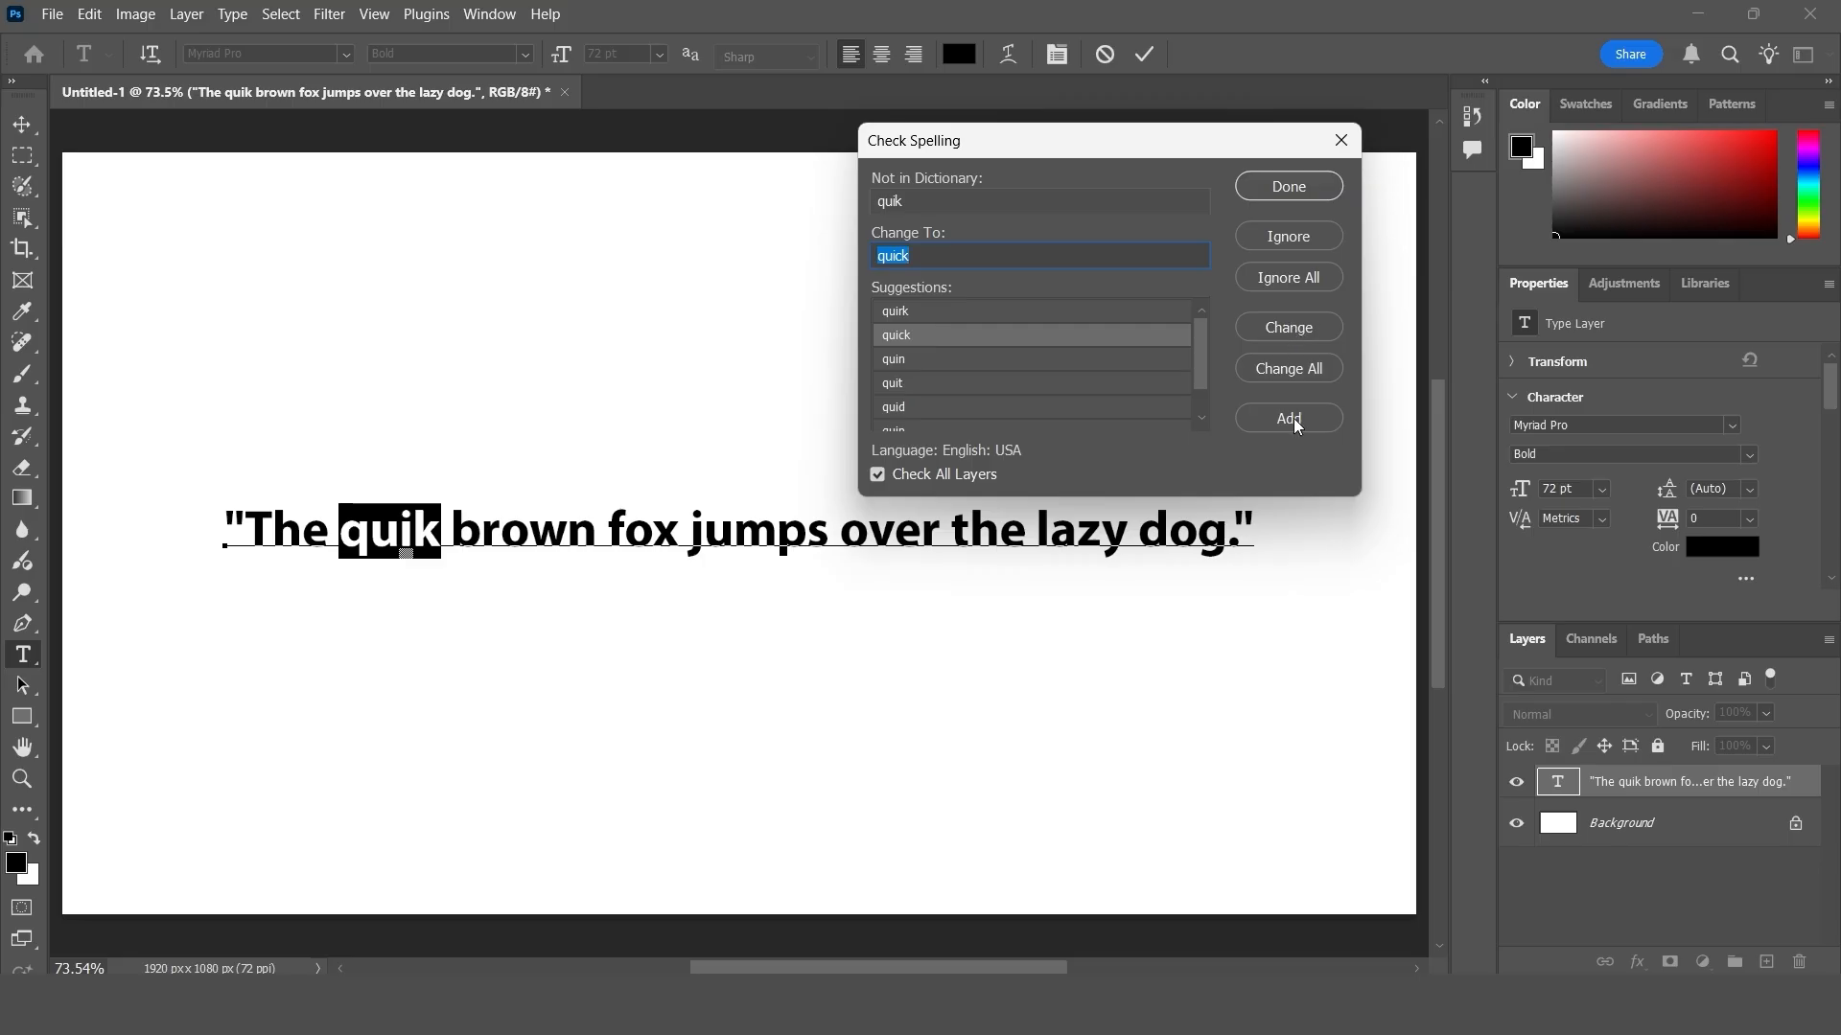
click(1289, 330)
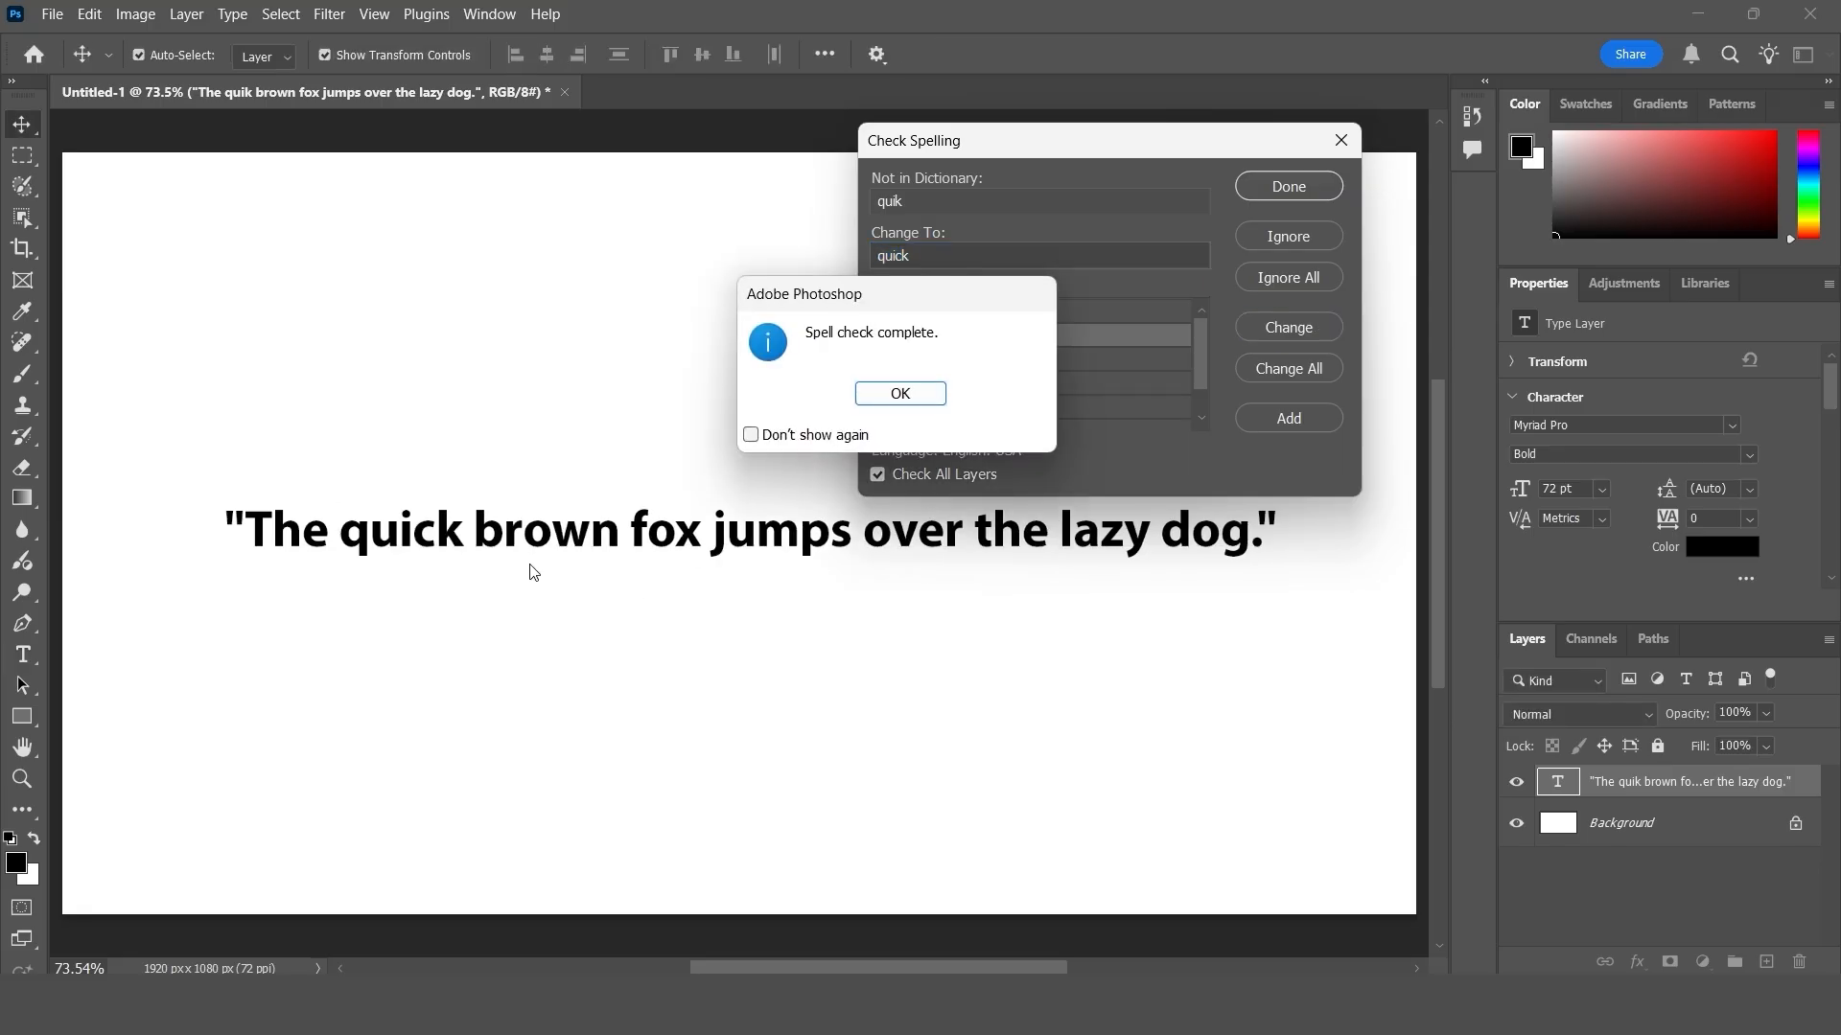
click(900, 393)
- Run Check Spelling again on the brown fox sentence and dismiss the completion notice
click(89, 13)
click(682, 434)
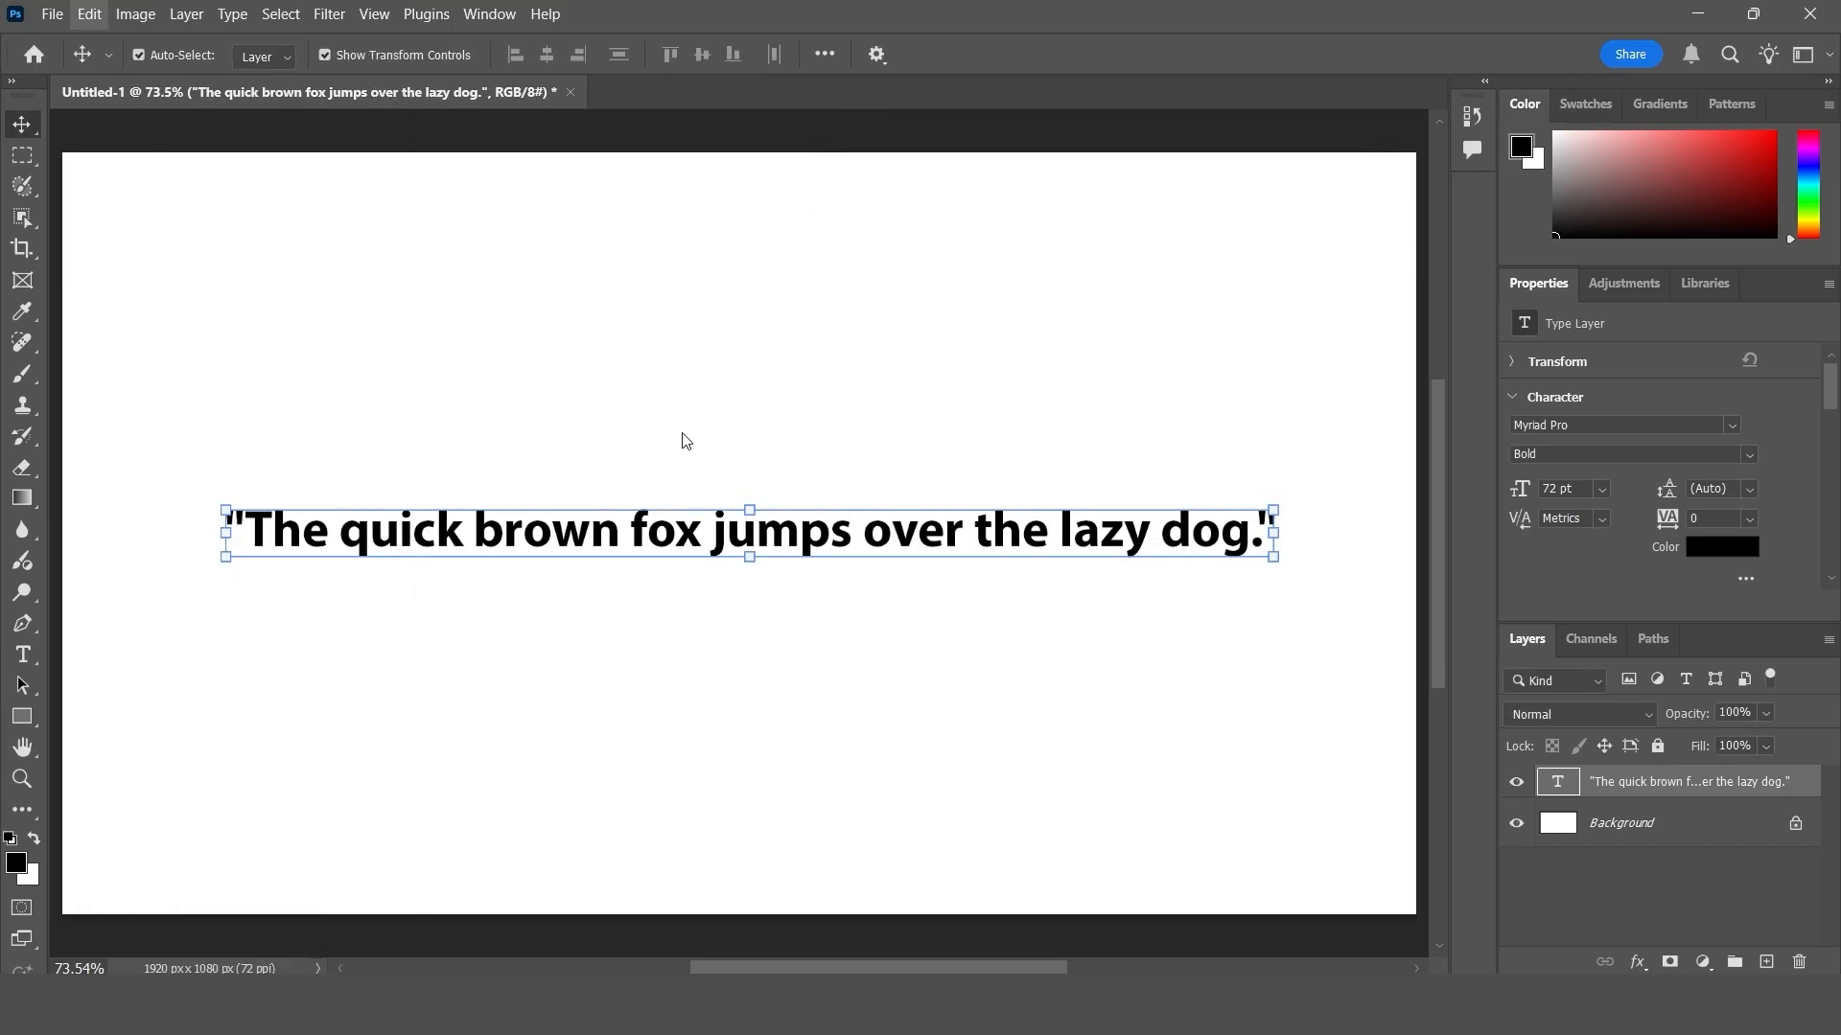
click(89, 14)
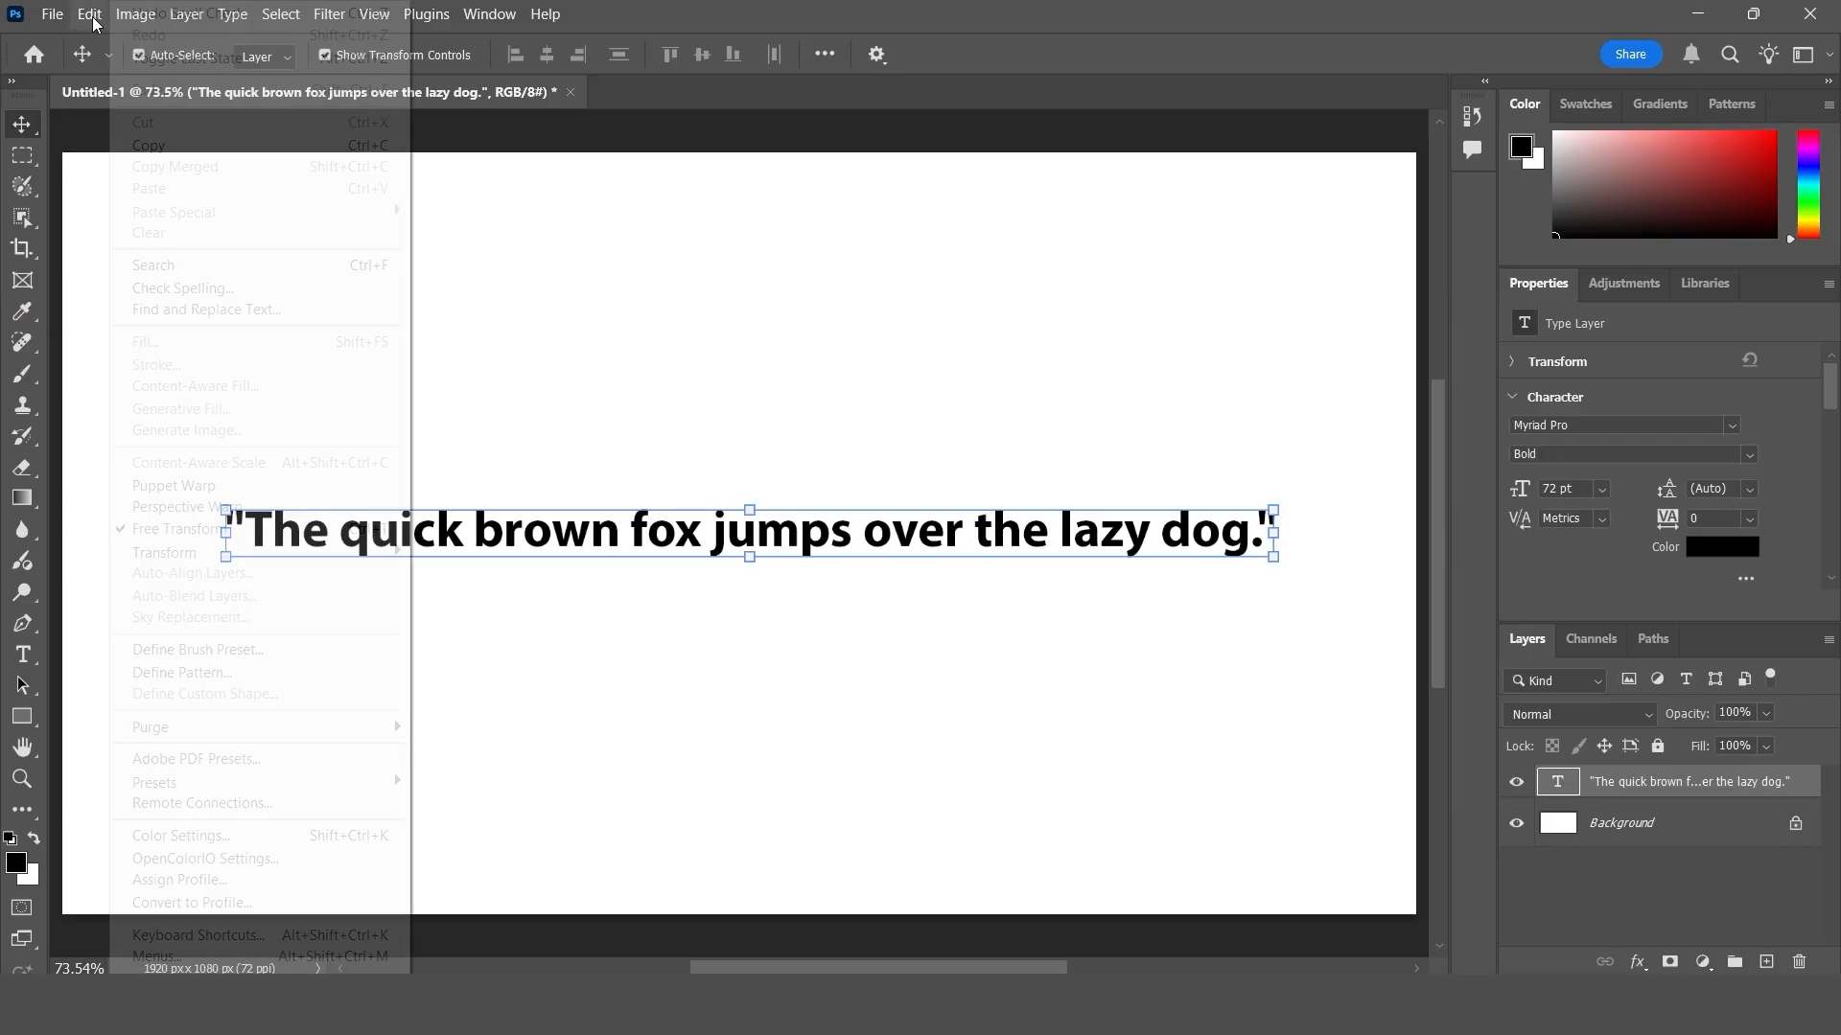
click(184, 288)
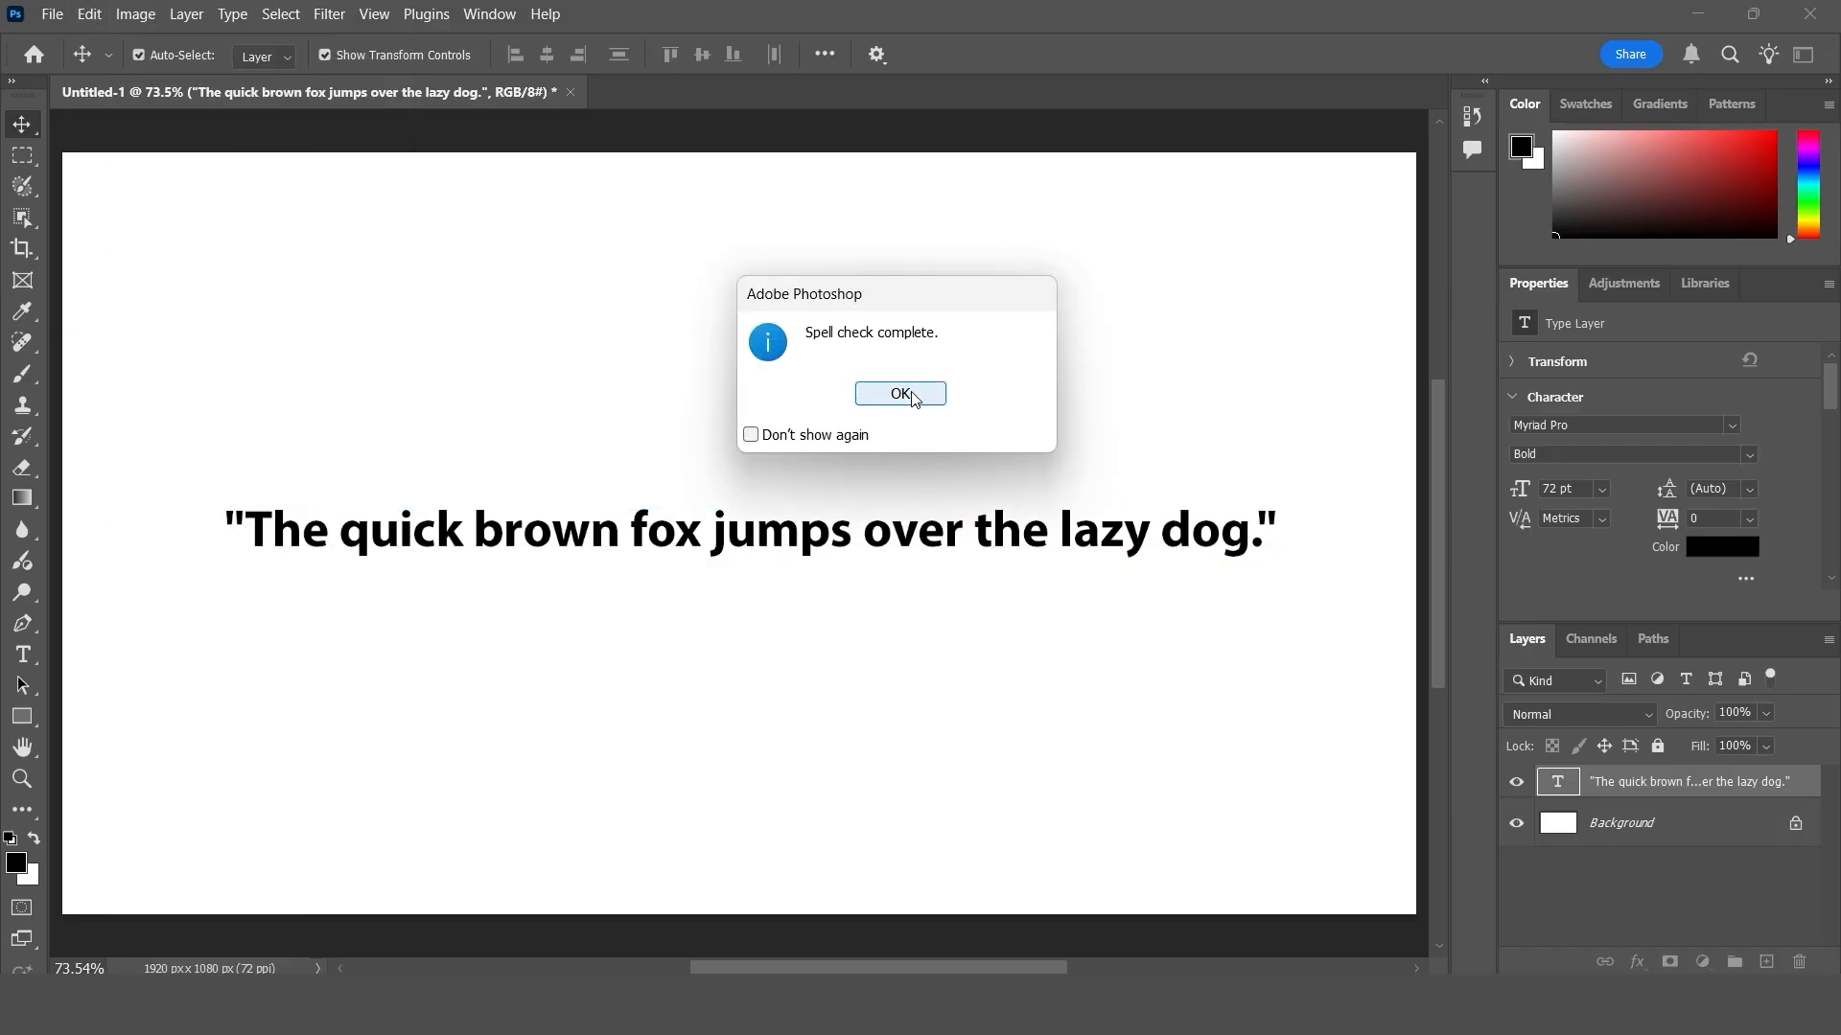
click(911, 394)
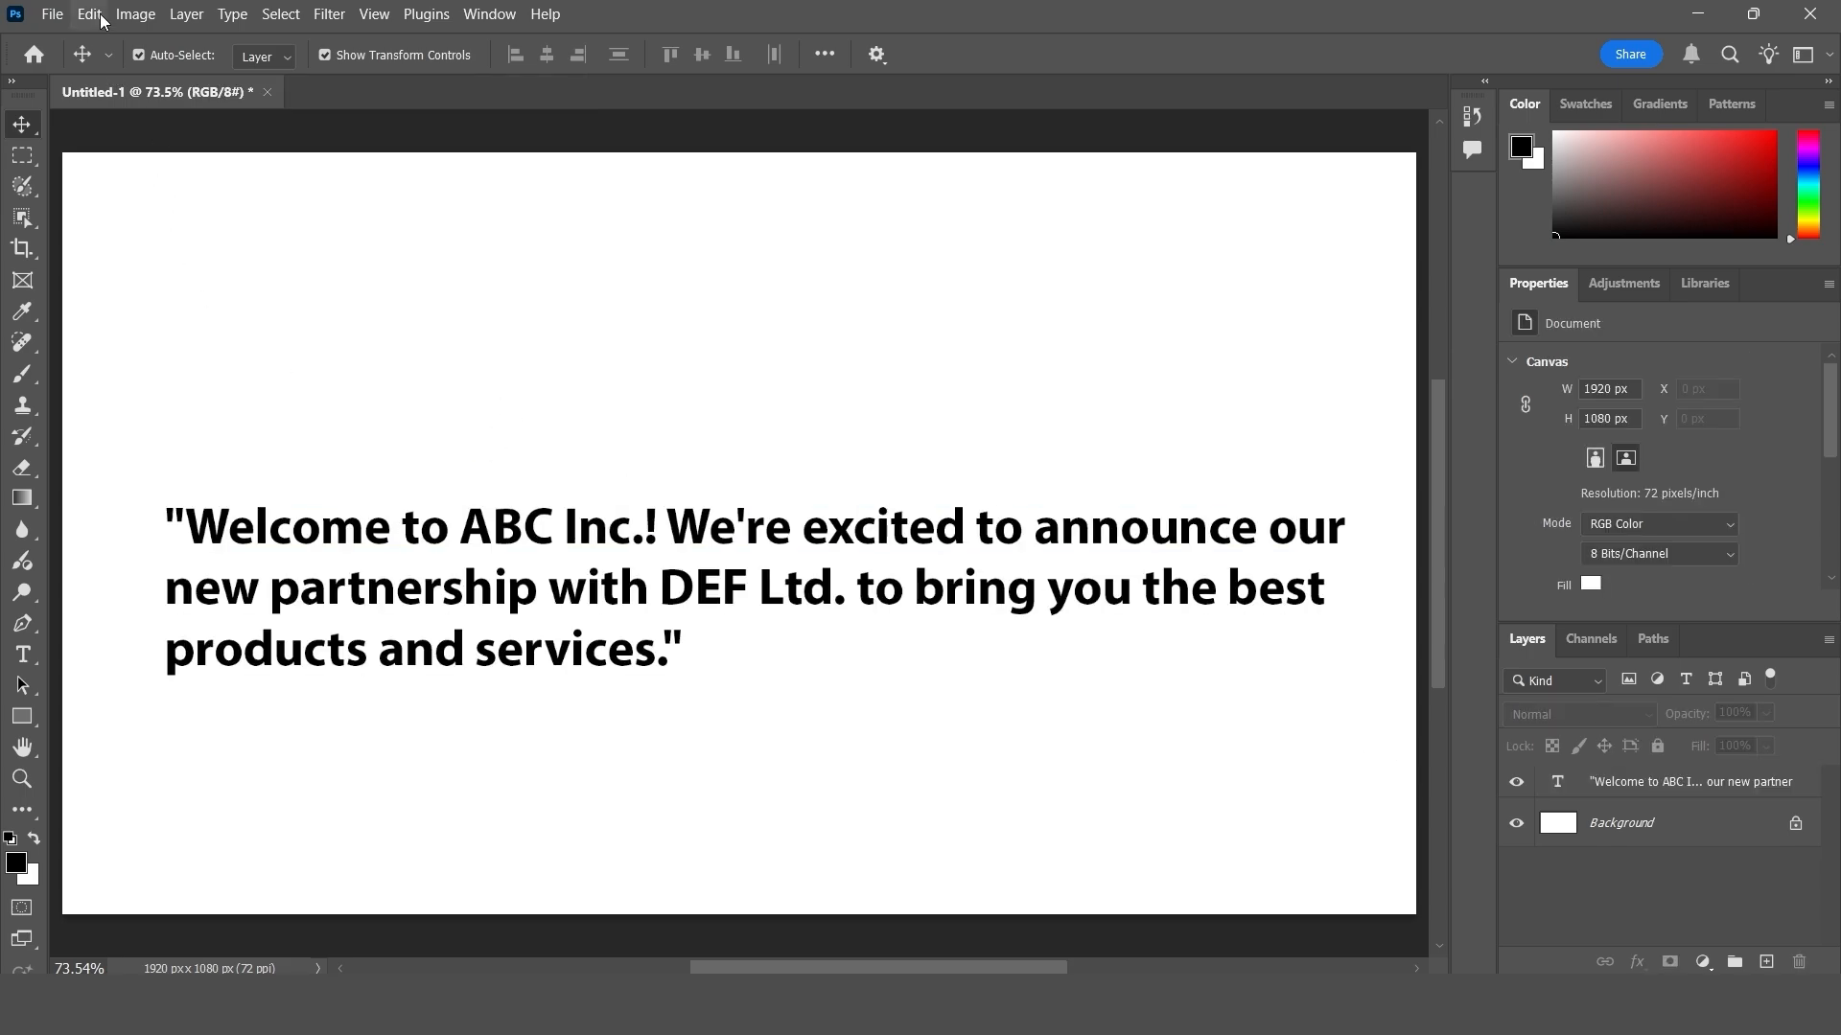
- Move the "Welcome to ABC Inc.!" text block slightly down the canvas
click(102, 17)
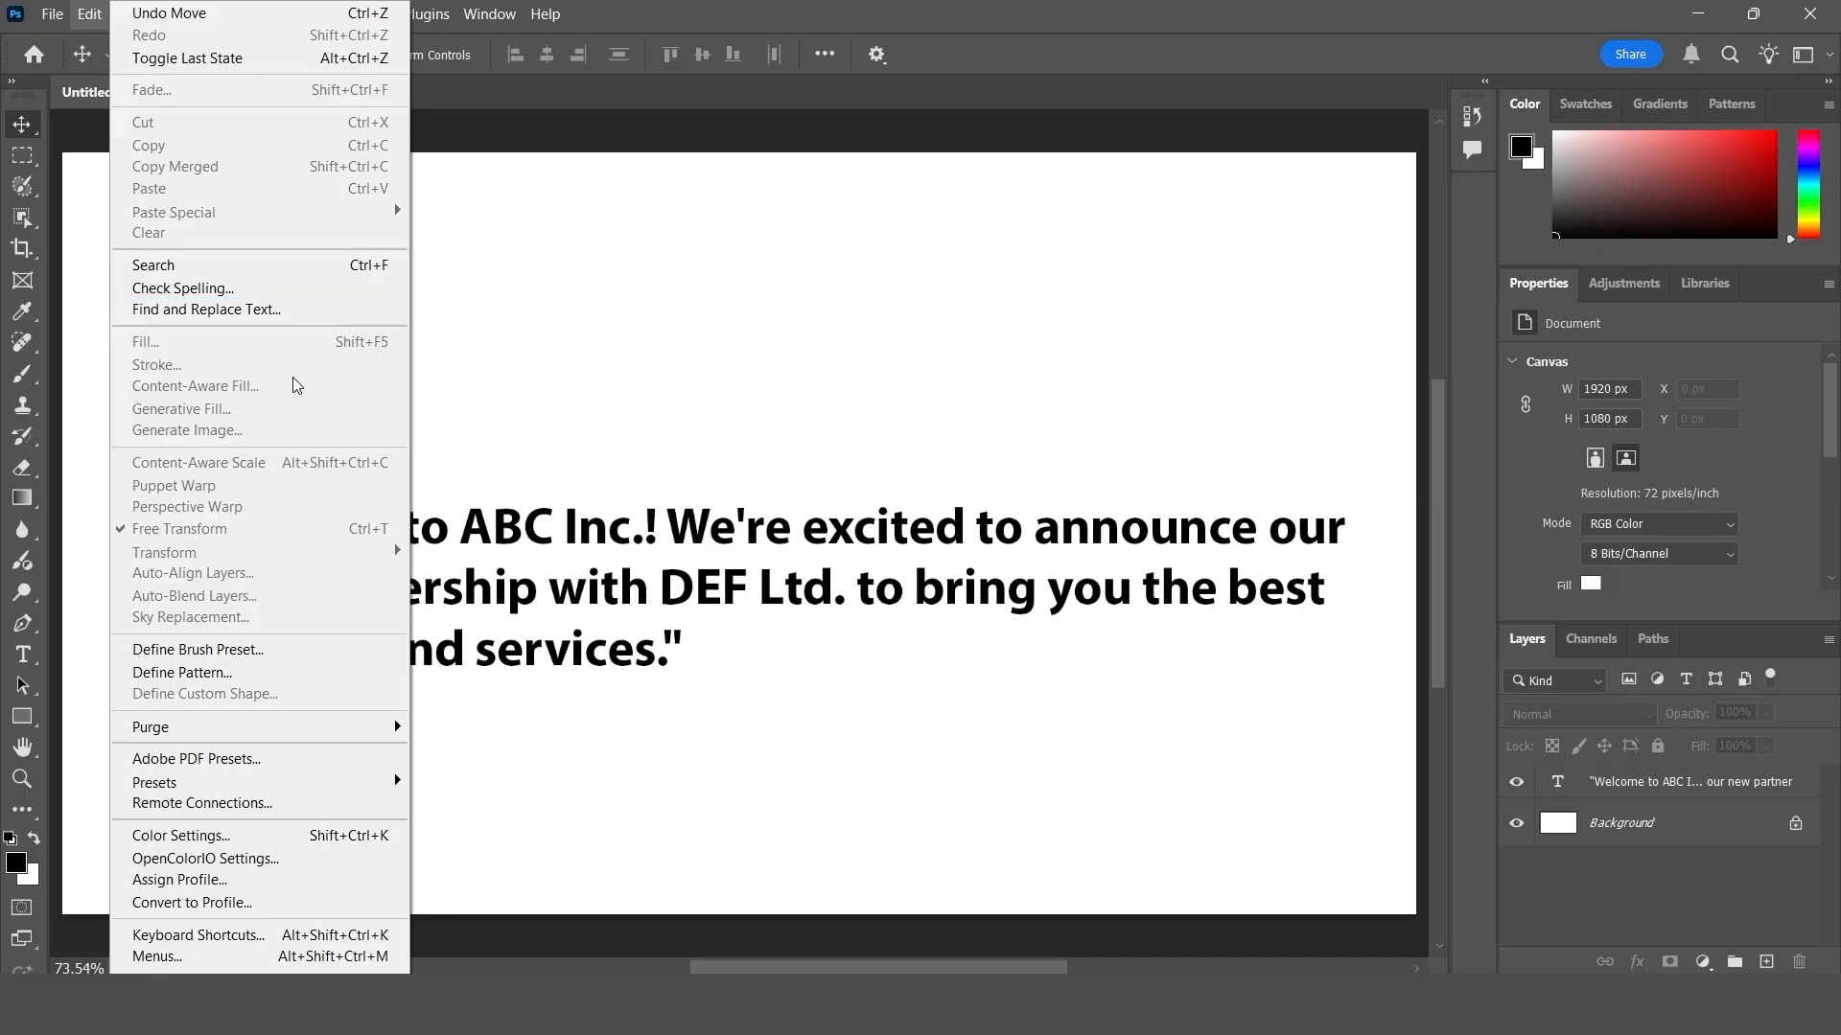
click(573, 552)
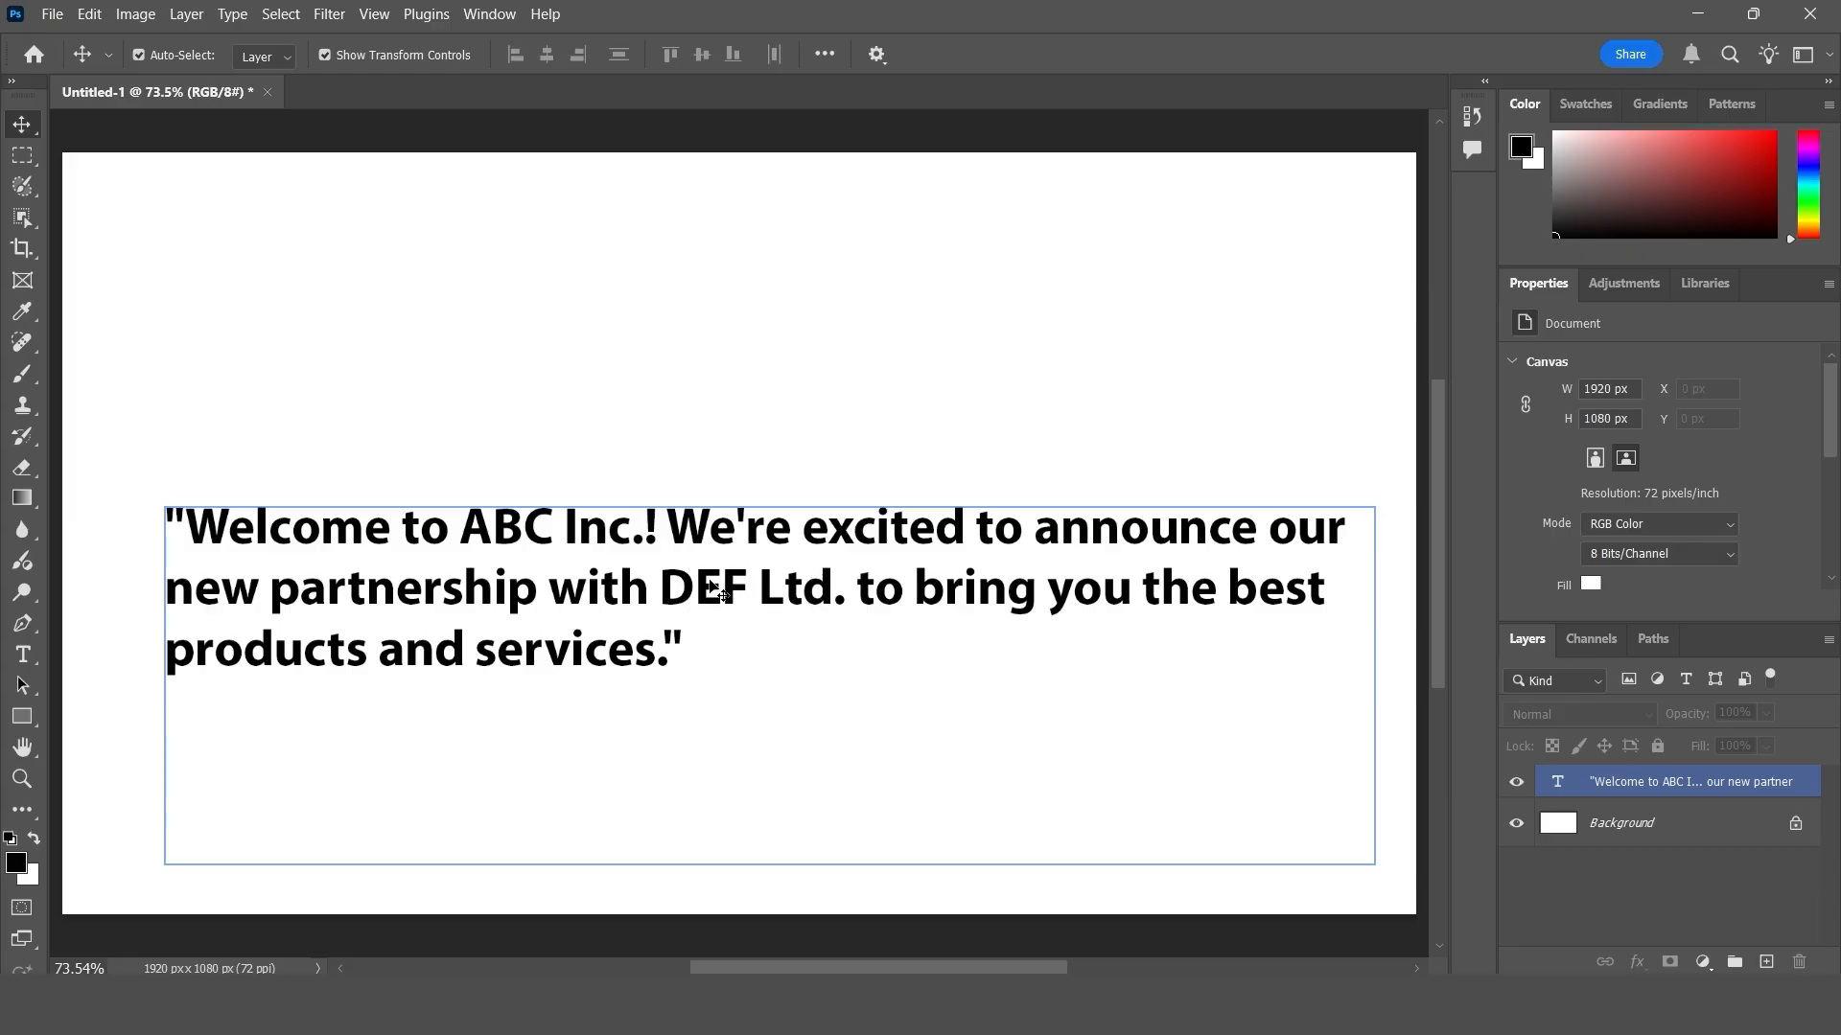
click(546, 403)
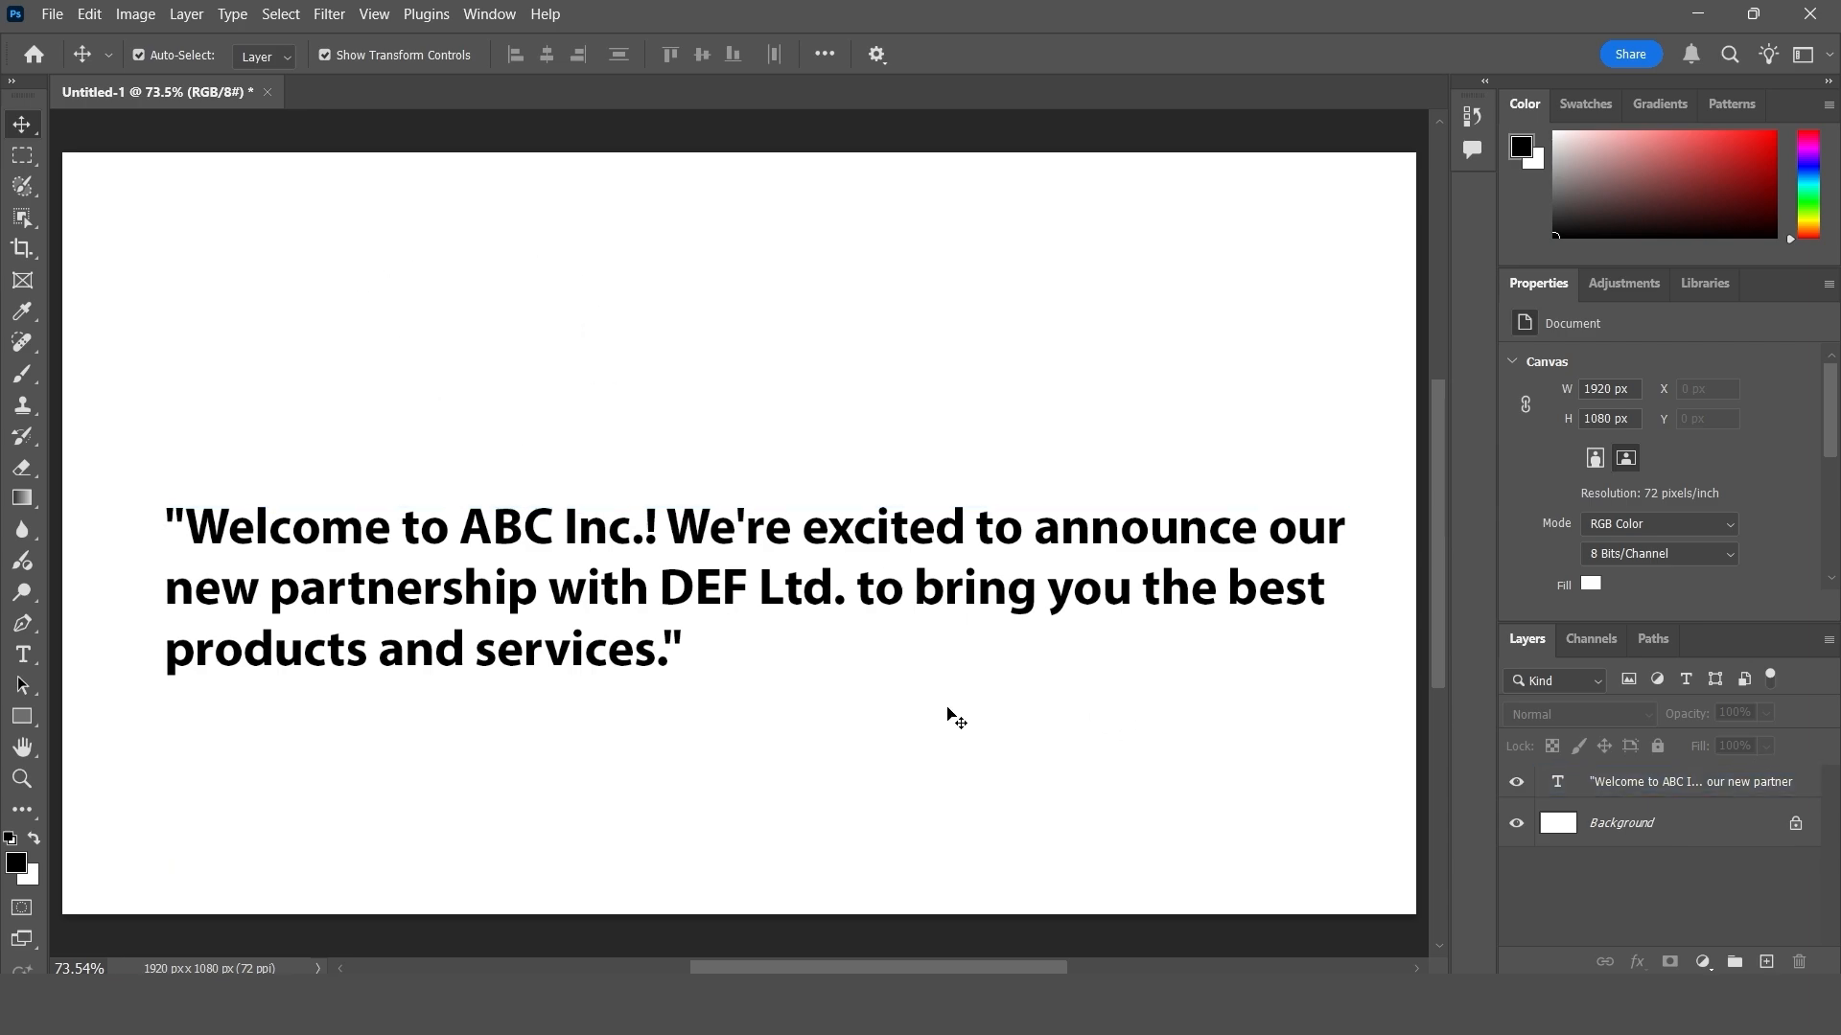
click(673, 552)
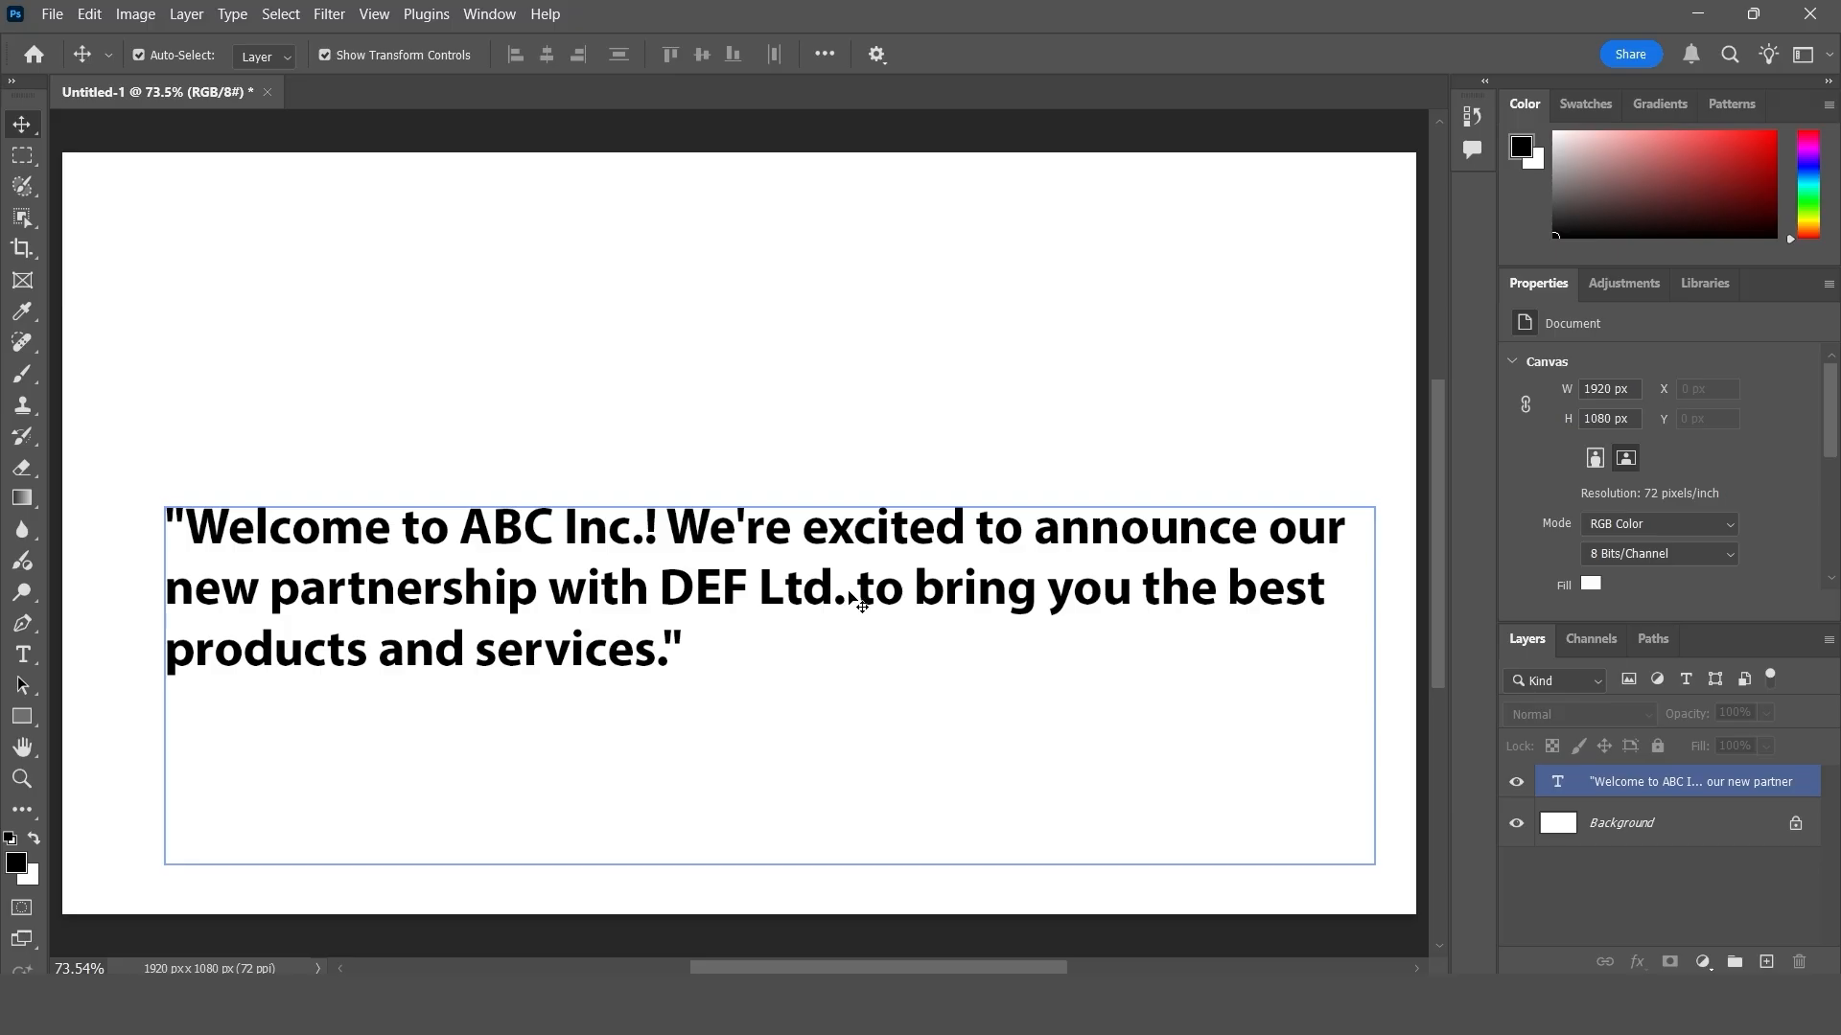
drag(849, 594, 856, 639)
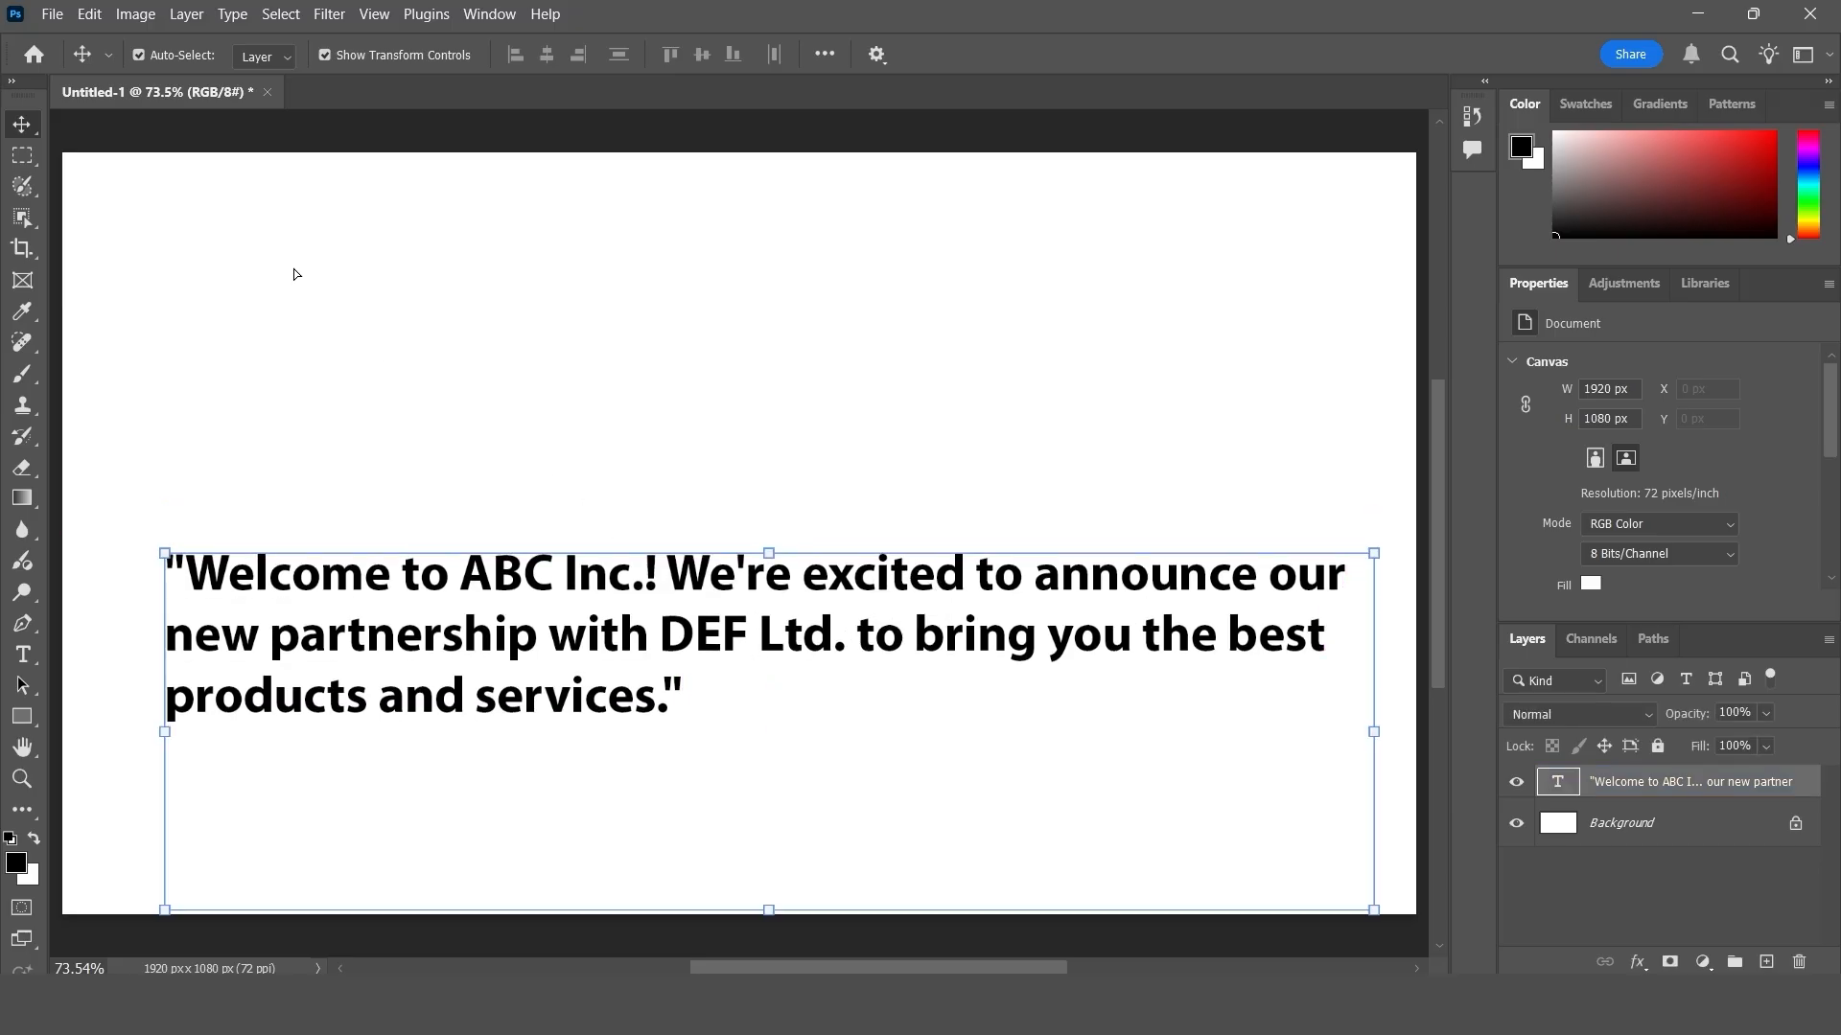
- Find "DEF Ltd" in the welcome text and replace it with "XYZ Corporation" using Find and Replace Text
click(95, 17)
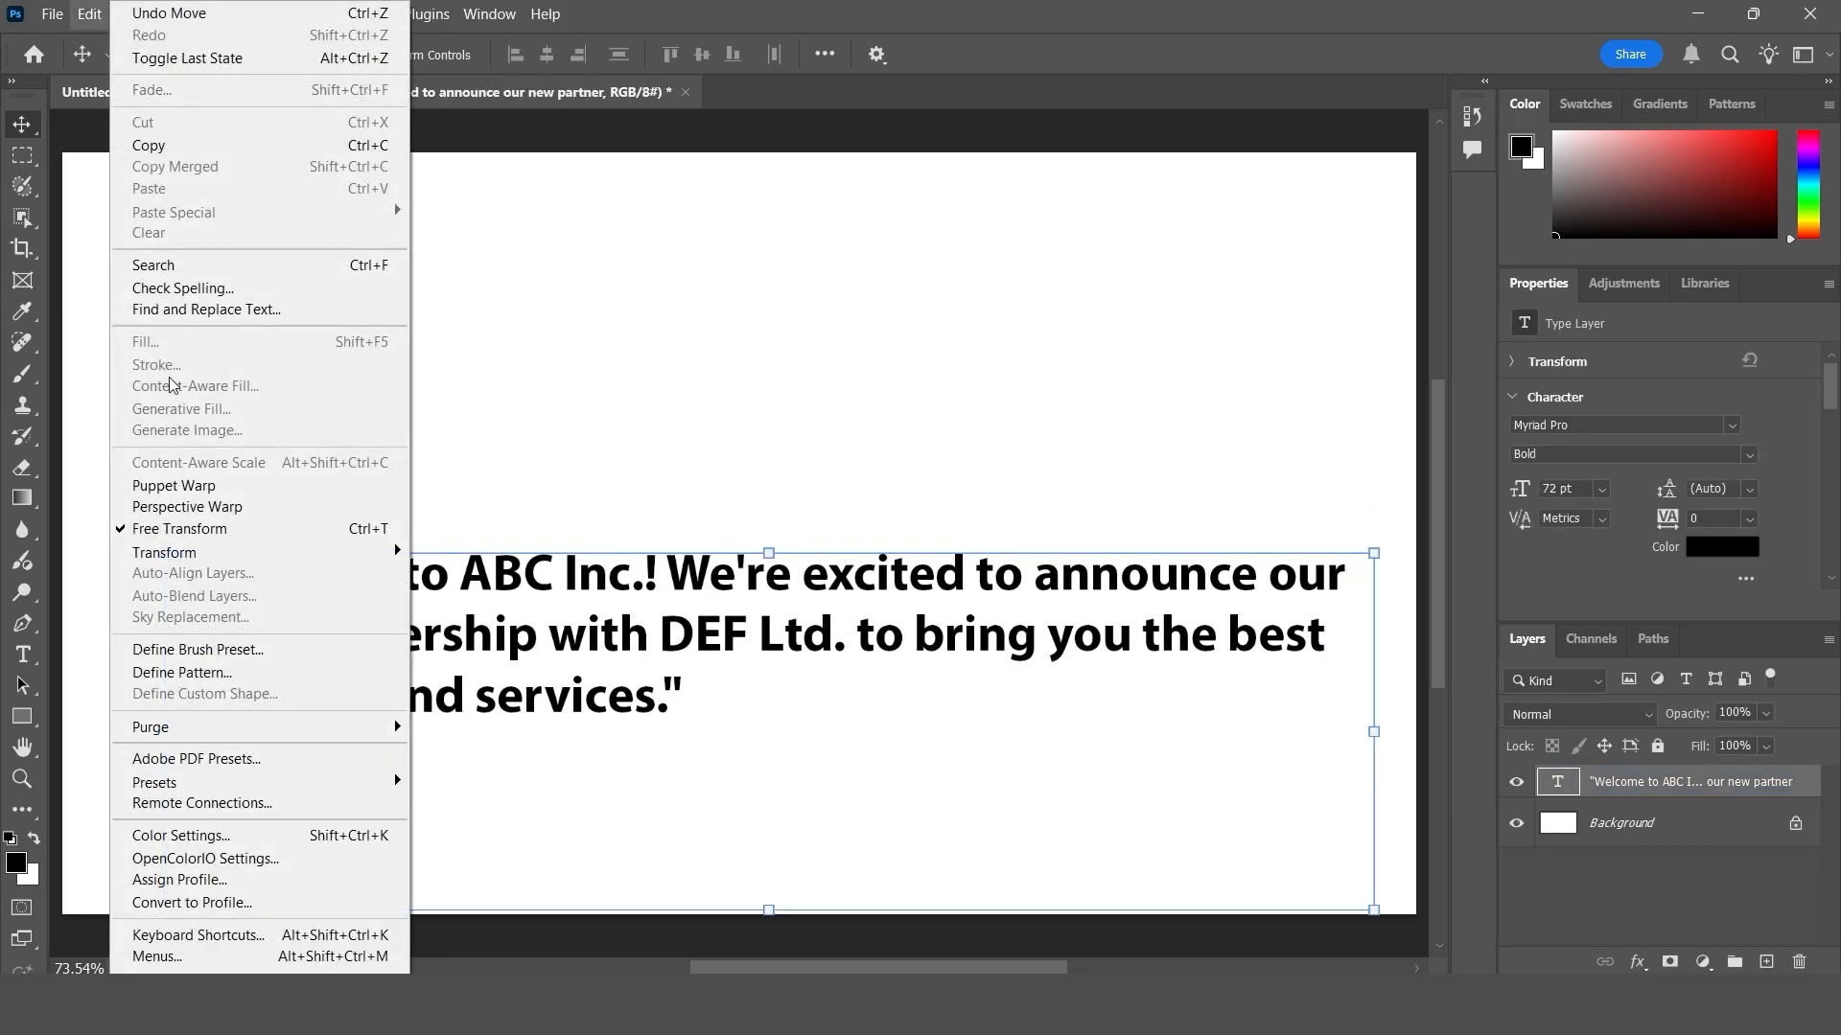
click(223, 309)
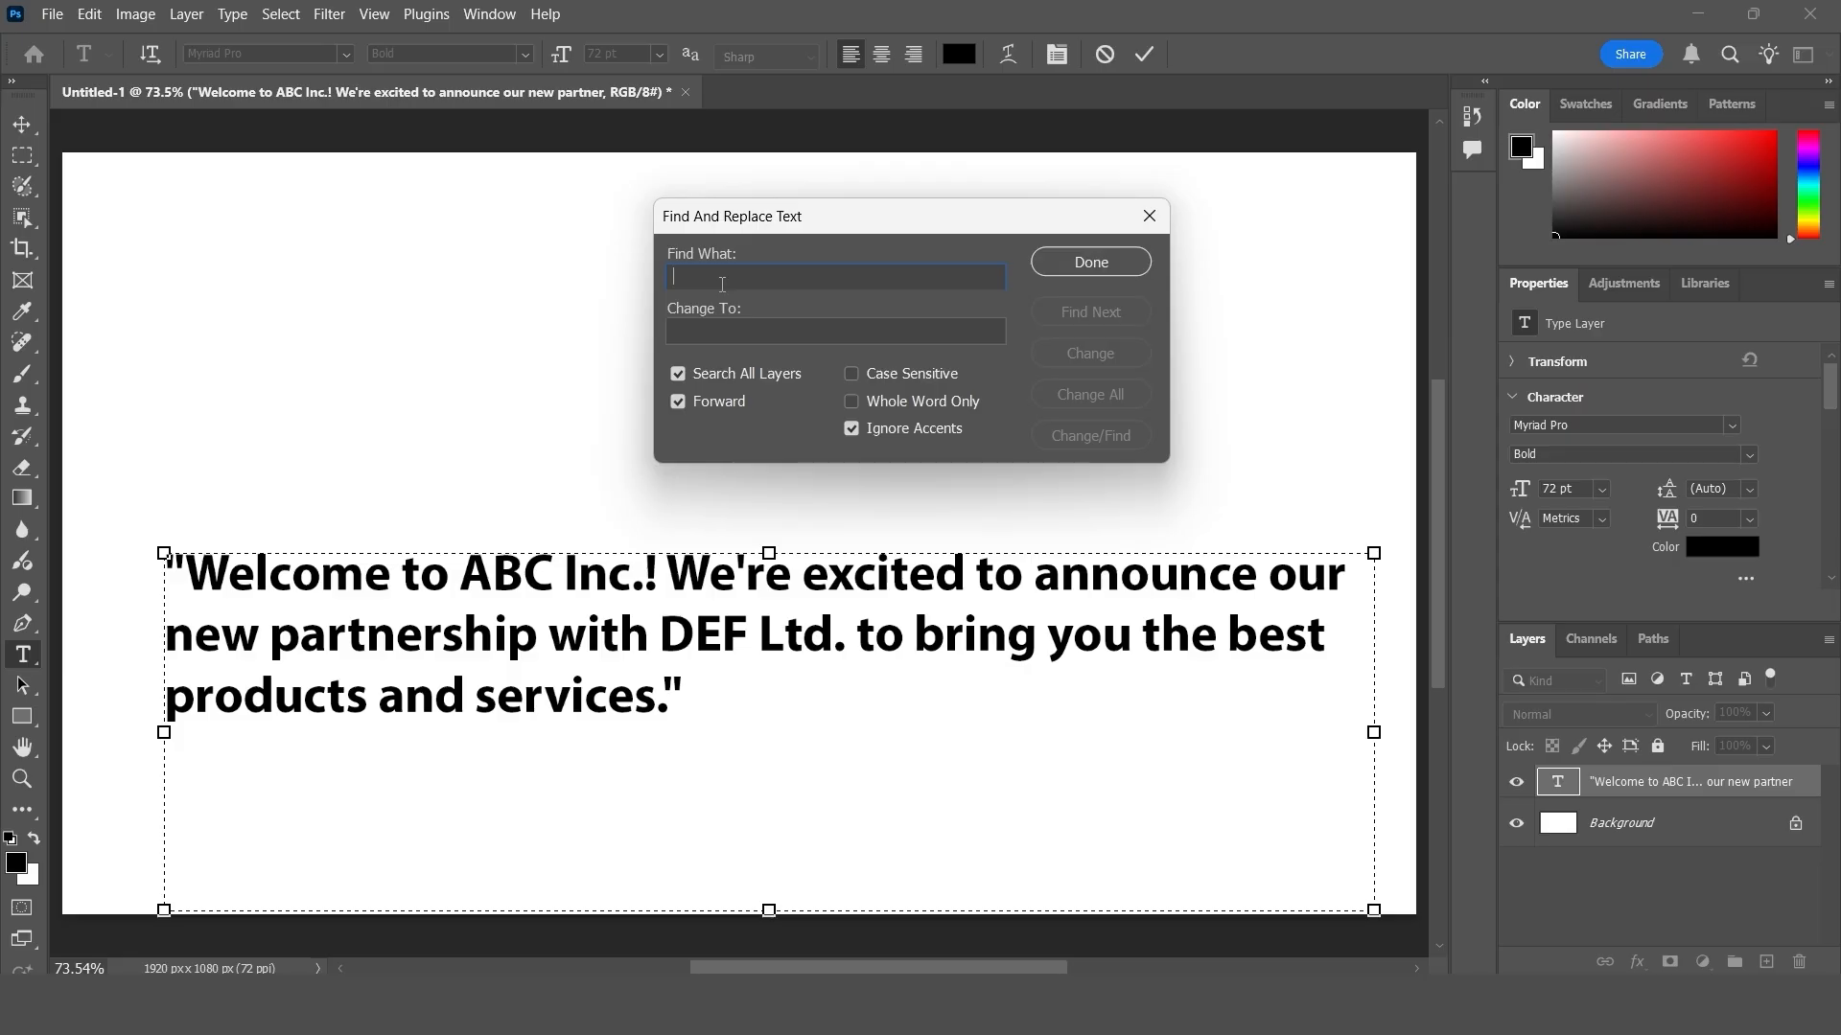
text(DEF Ltd)
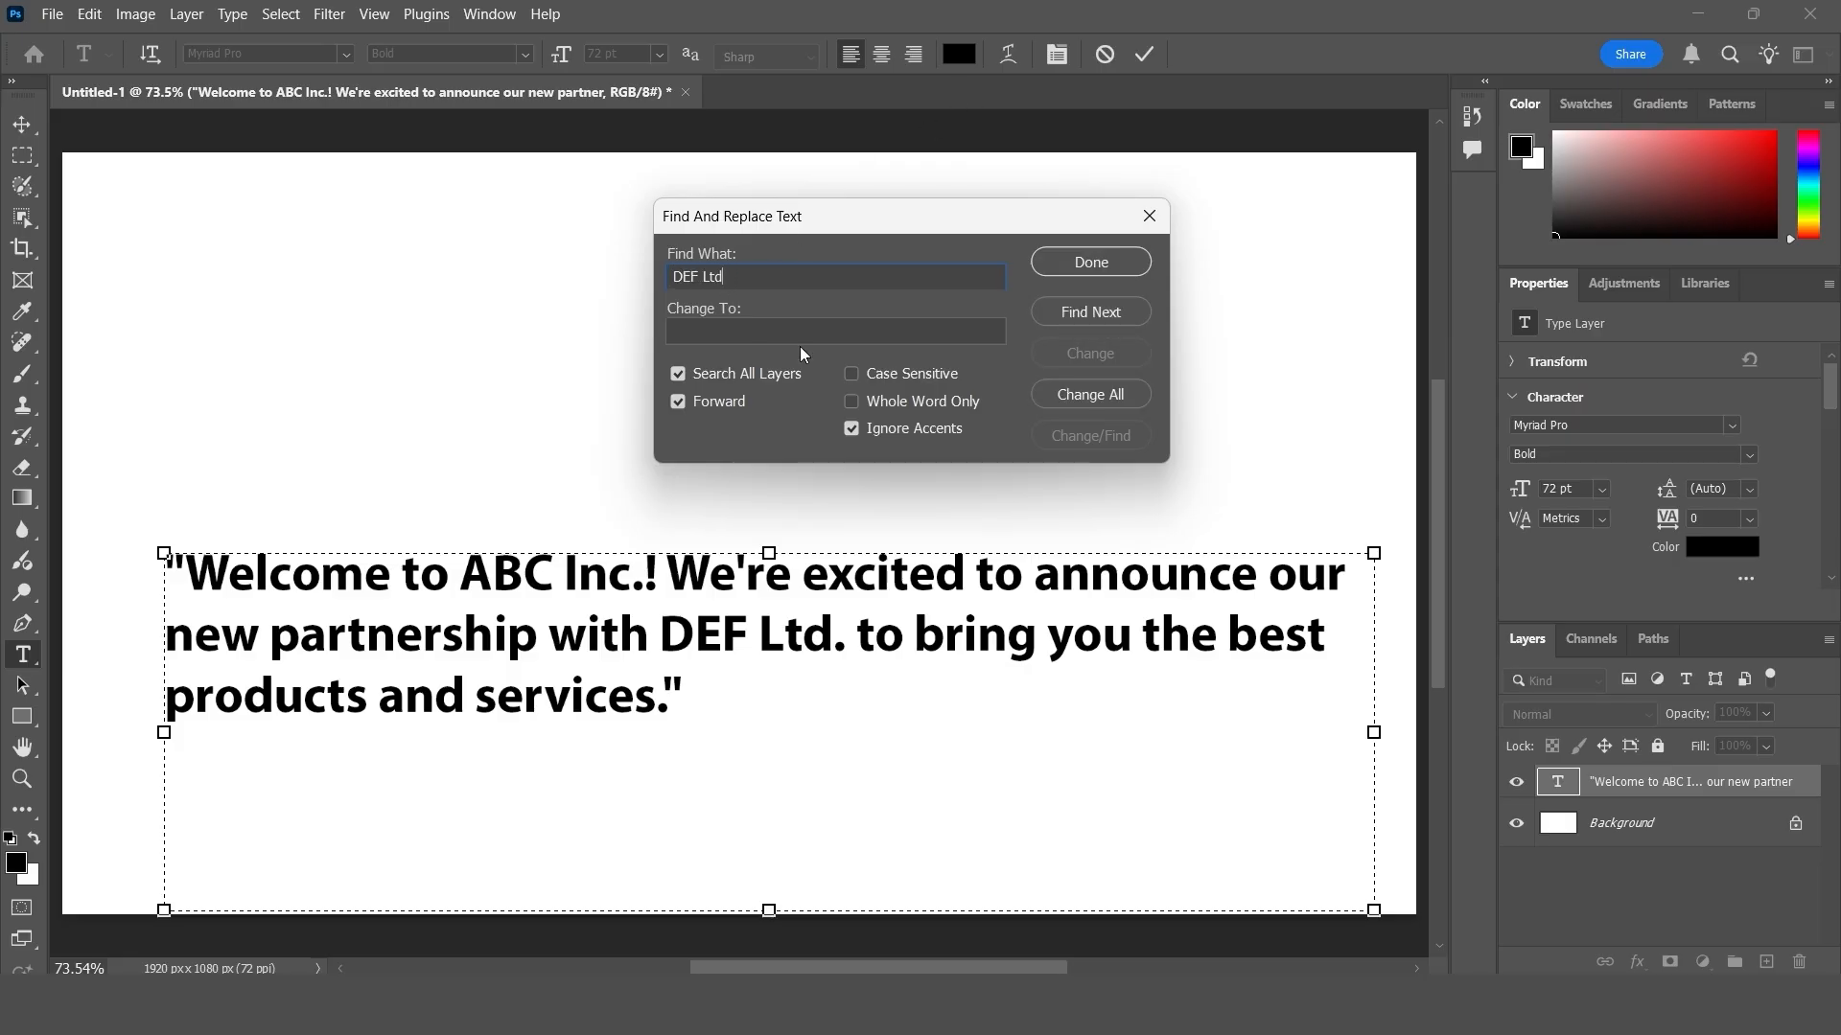
click(1091, 319)
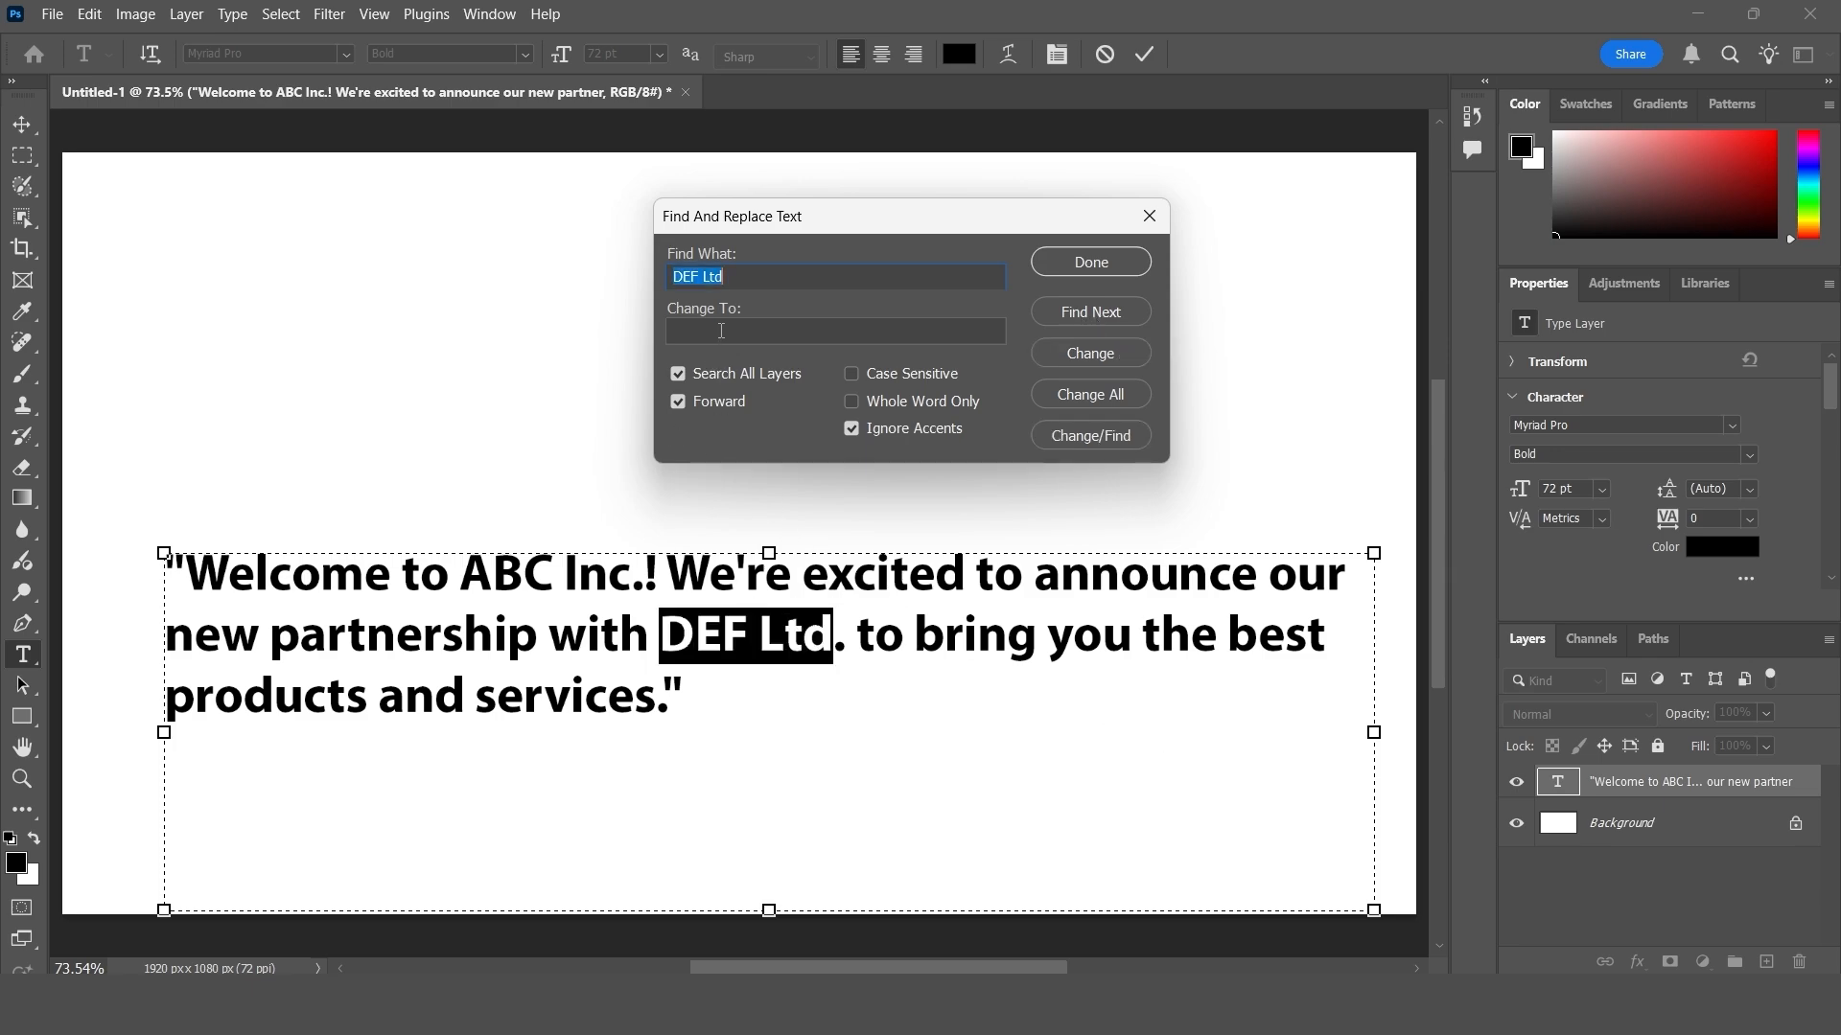
click(721, 330)
text(XYZ Corporation)
click(1093, 353)
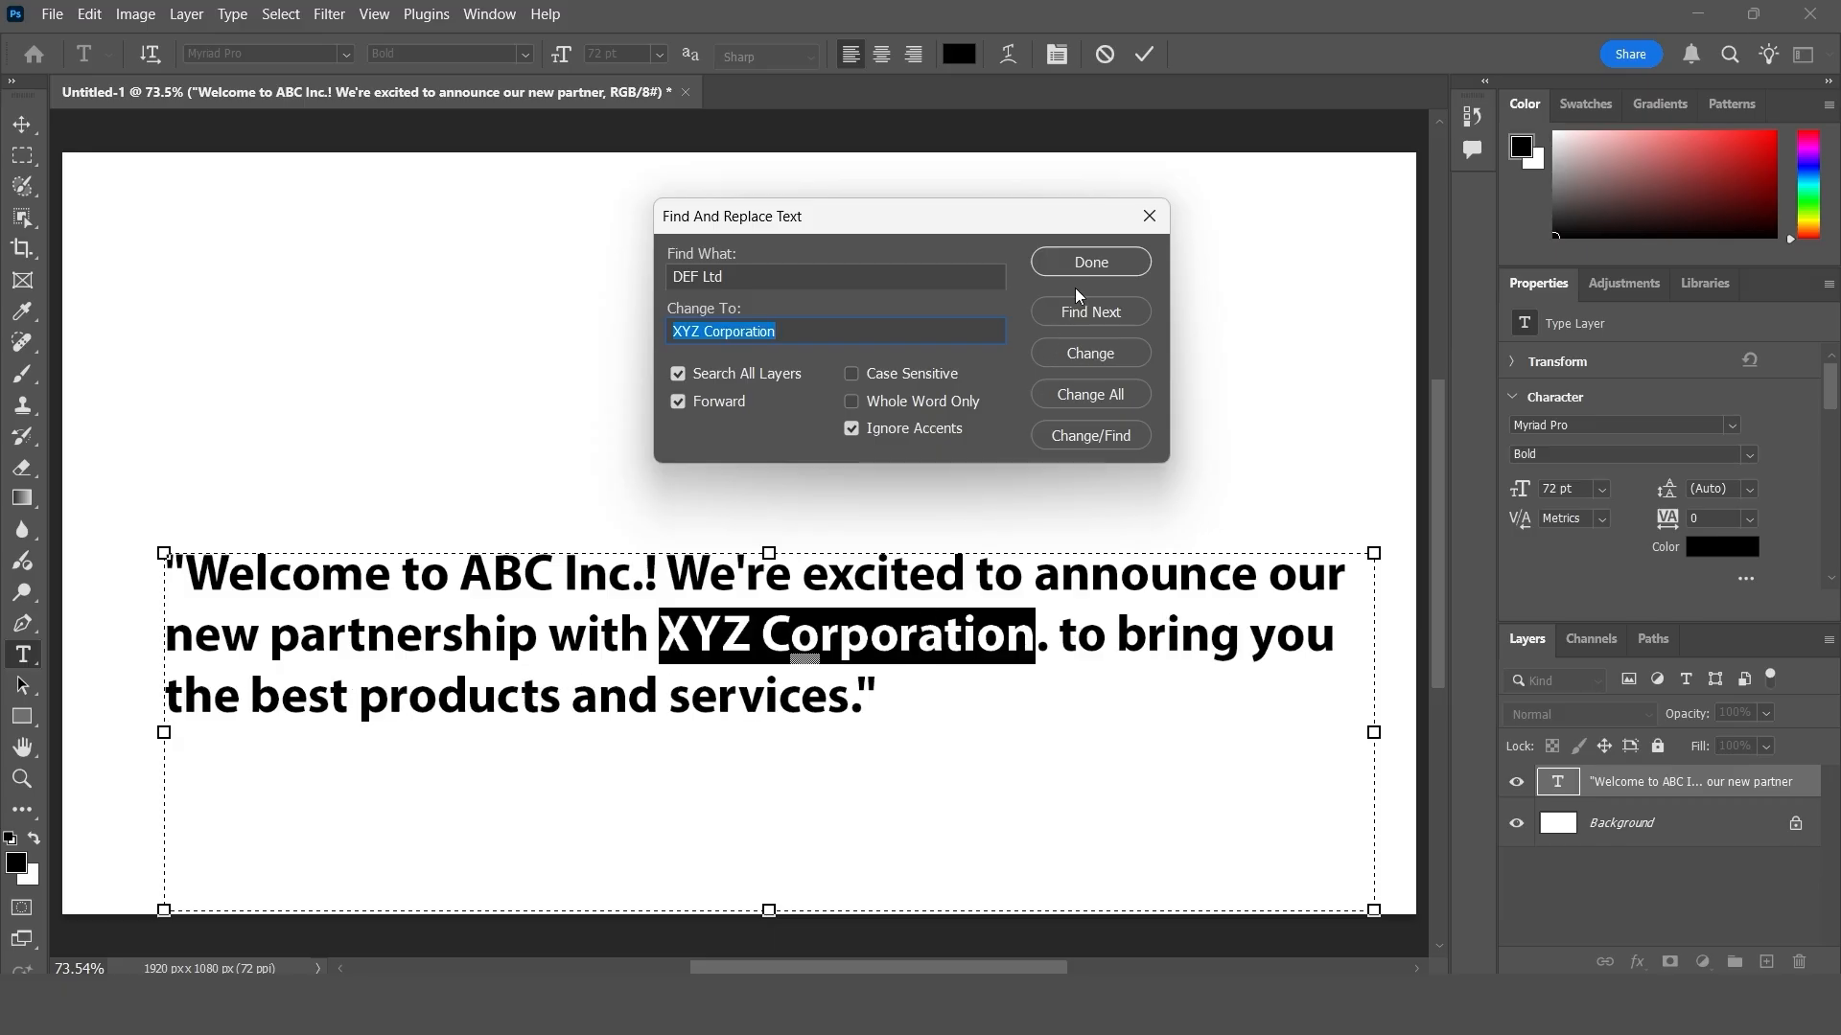
click(1089, 264)
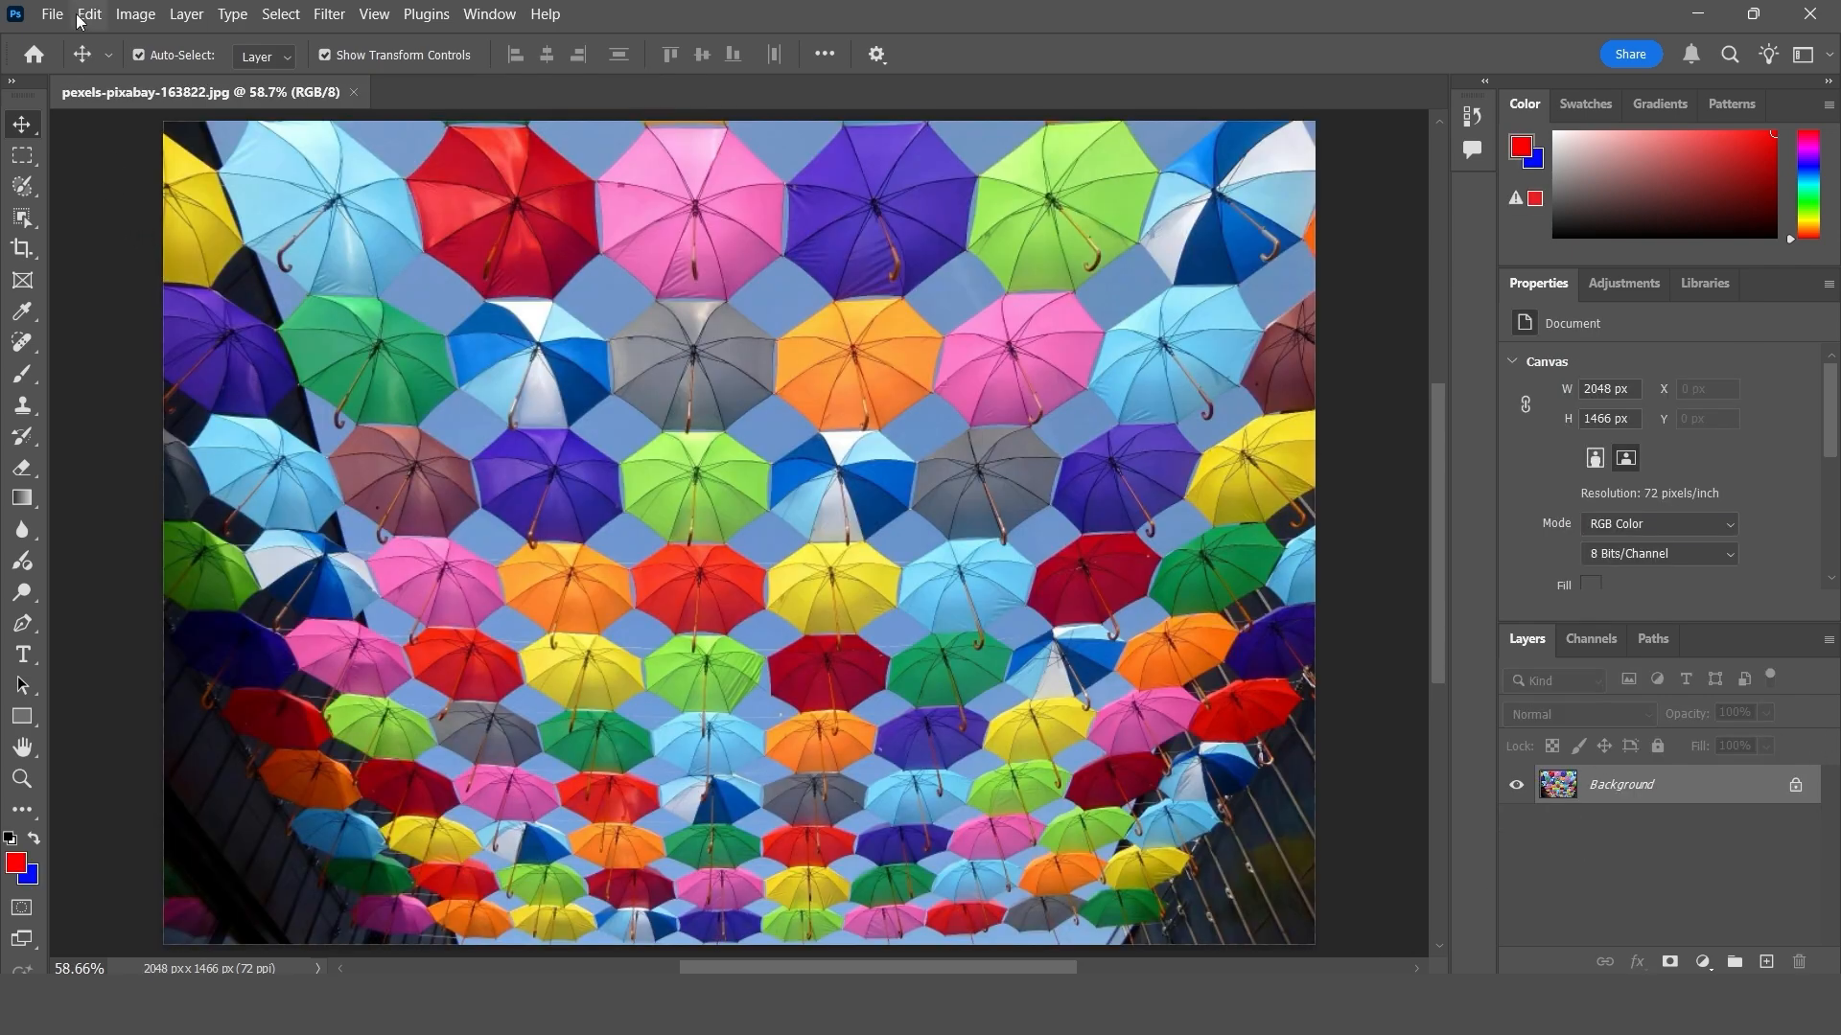
- Open the Fill dialog for the umbrella photo, reposition it over the image and show the available fill contents
click(89, 14)
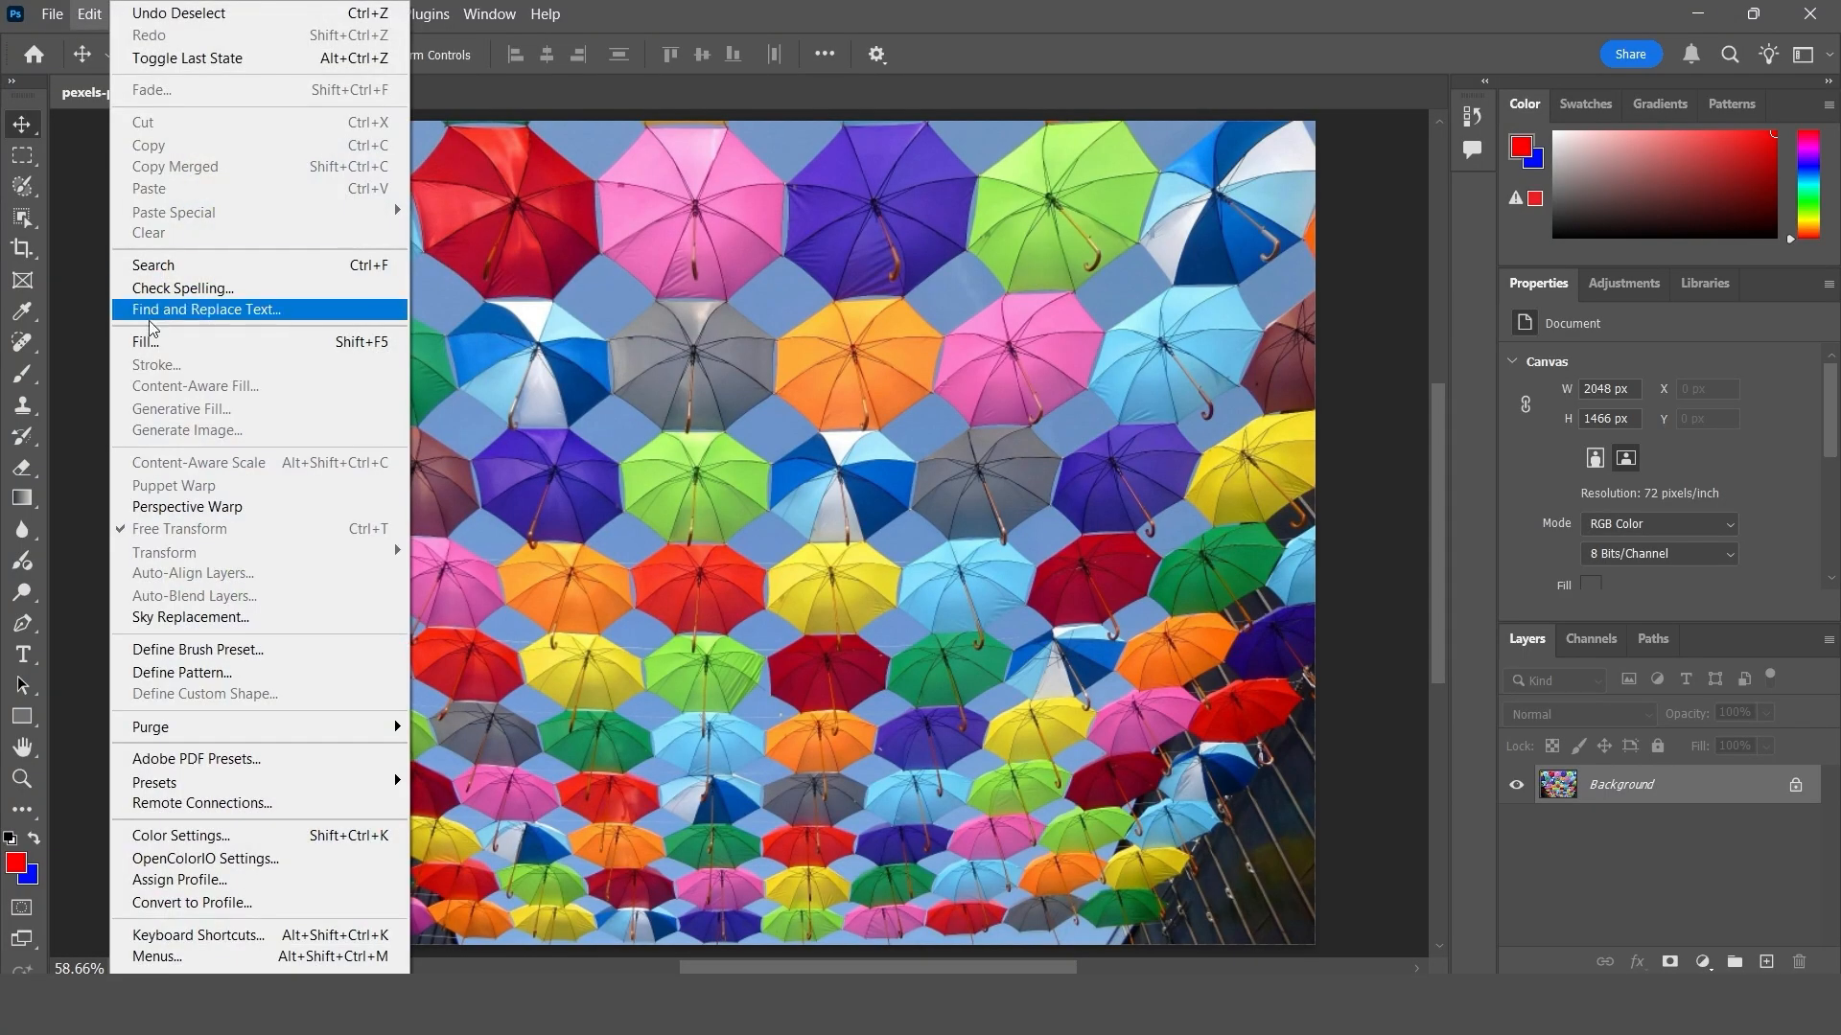
click(377, 350)
drag(761, 186, 842, 284)
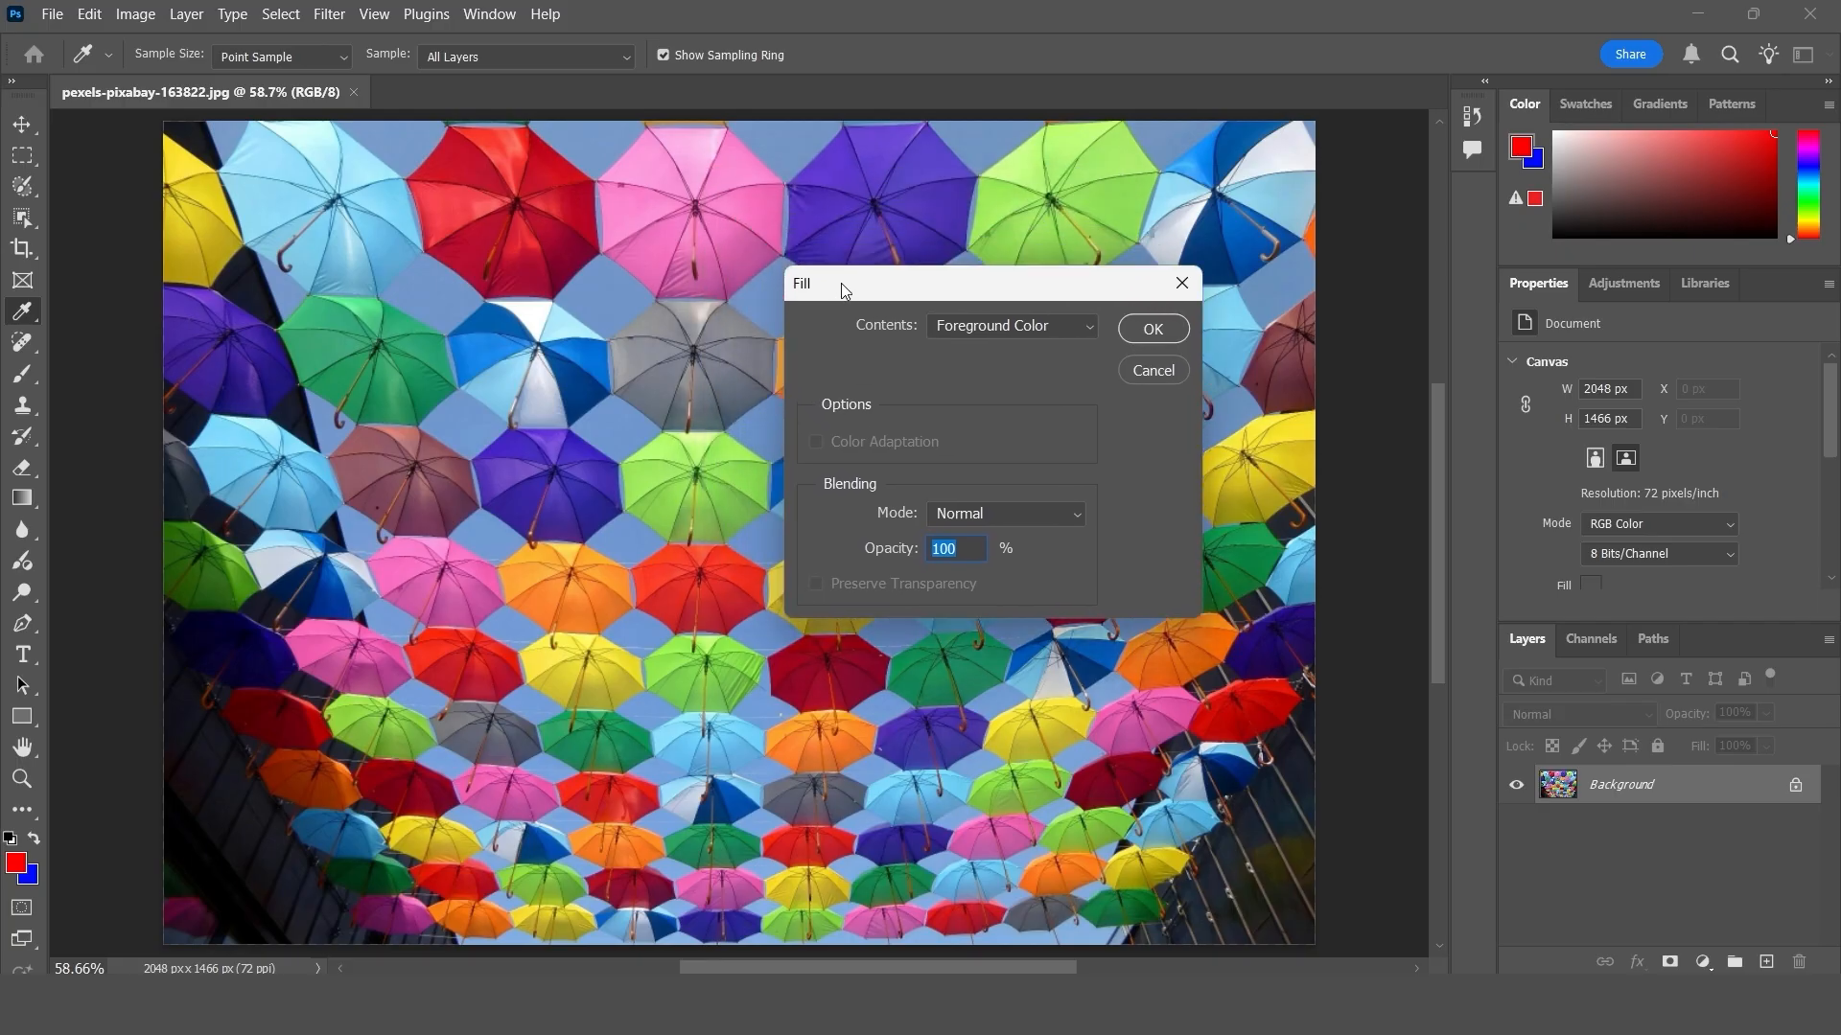
click(1055, 330)
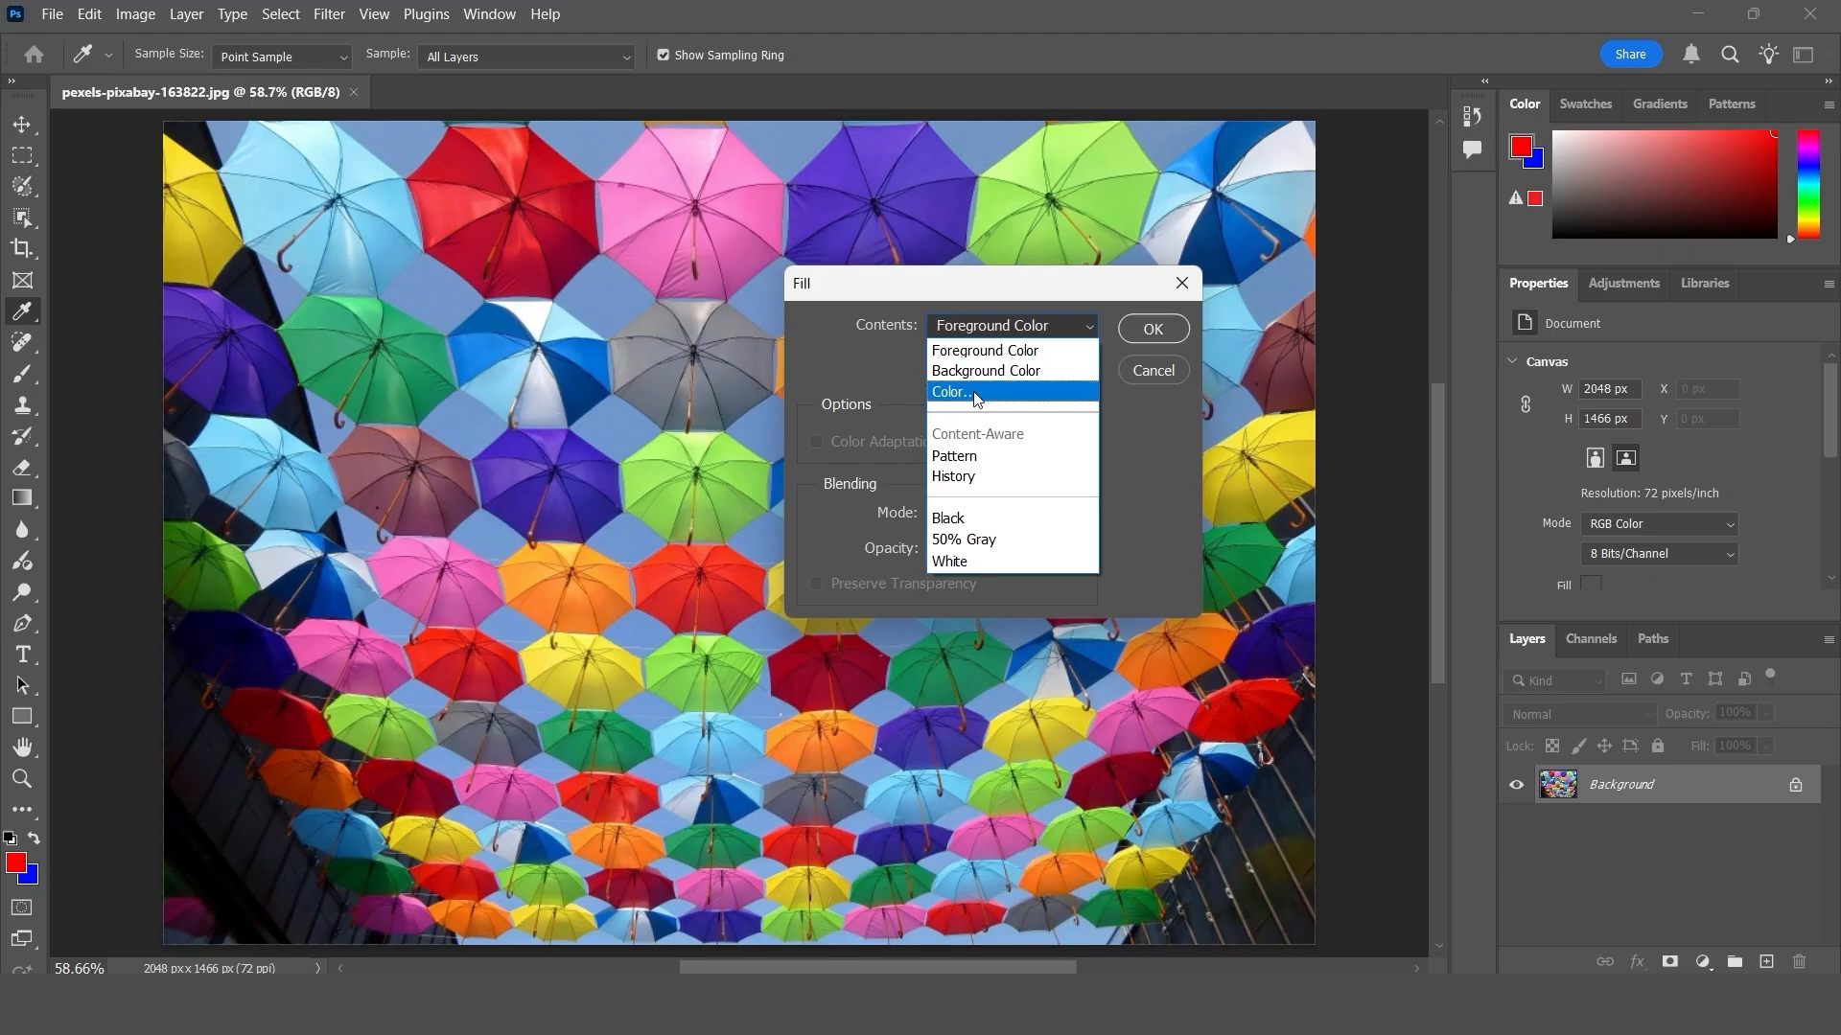
- Fill the whole umbrella photo with the foreground color in Normal mode at 100% opacity, and undo the fill
click(964, 351)
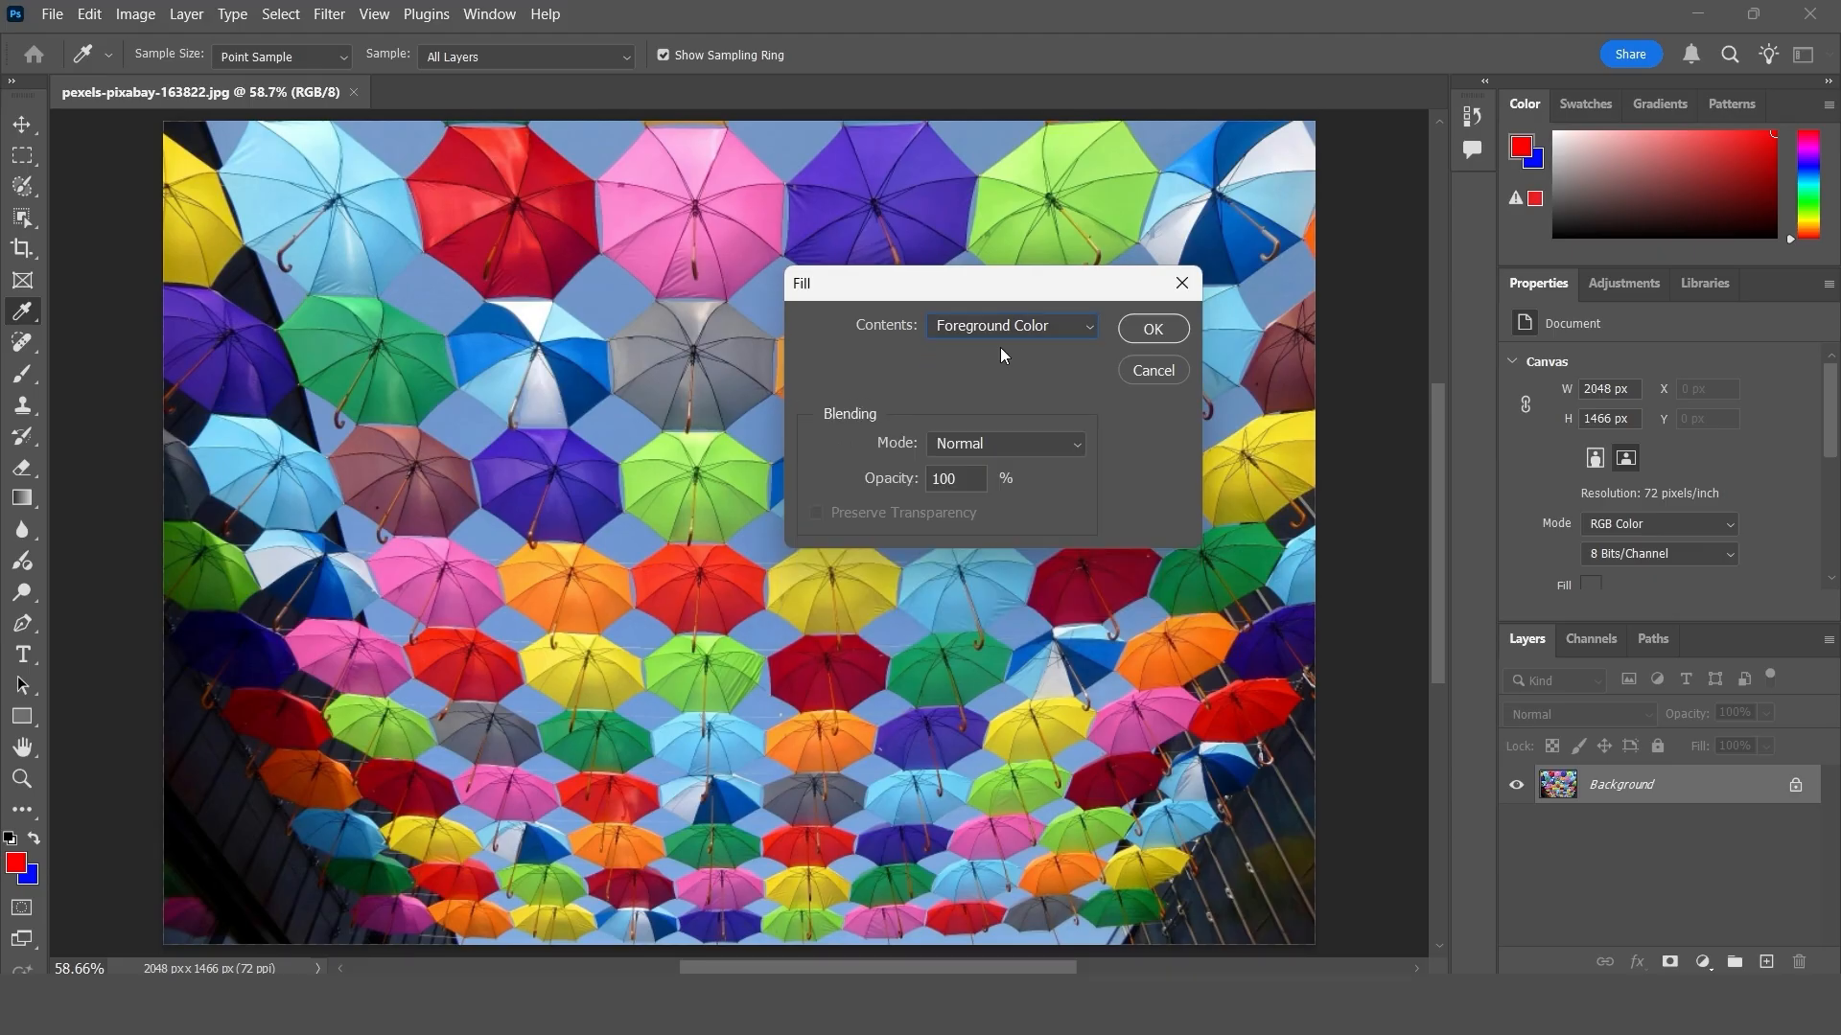
click(1153, 328)
key(v)
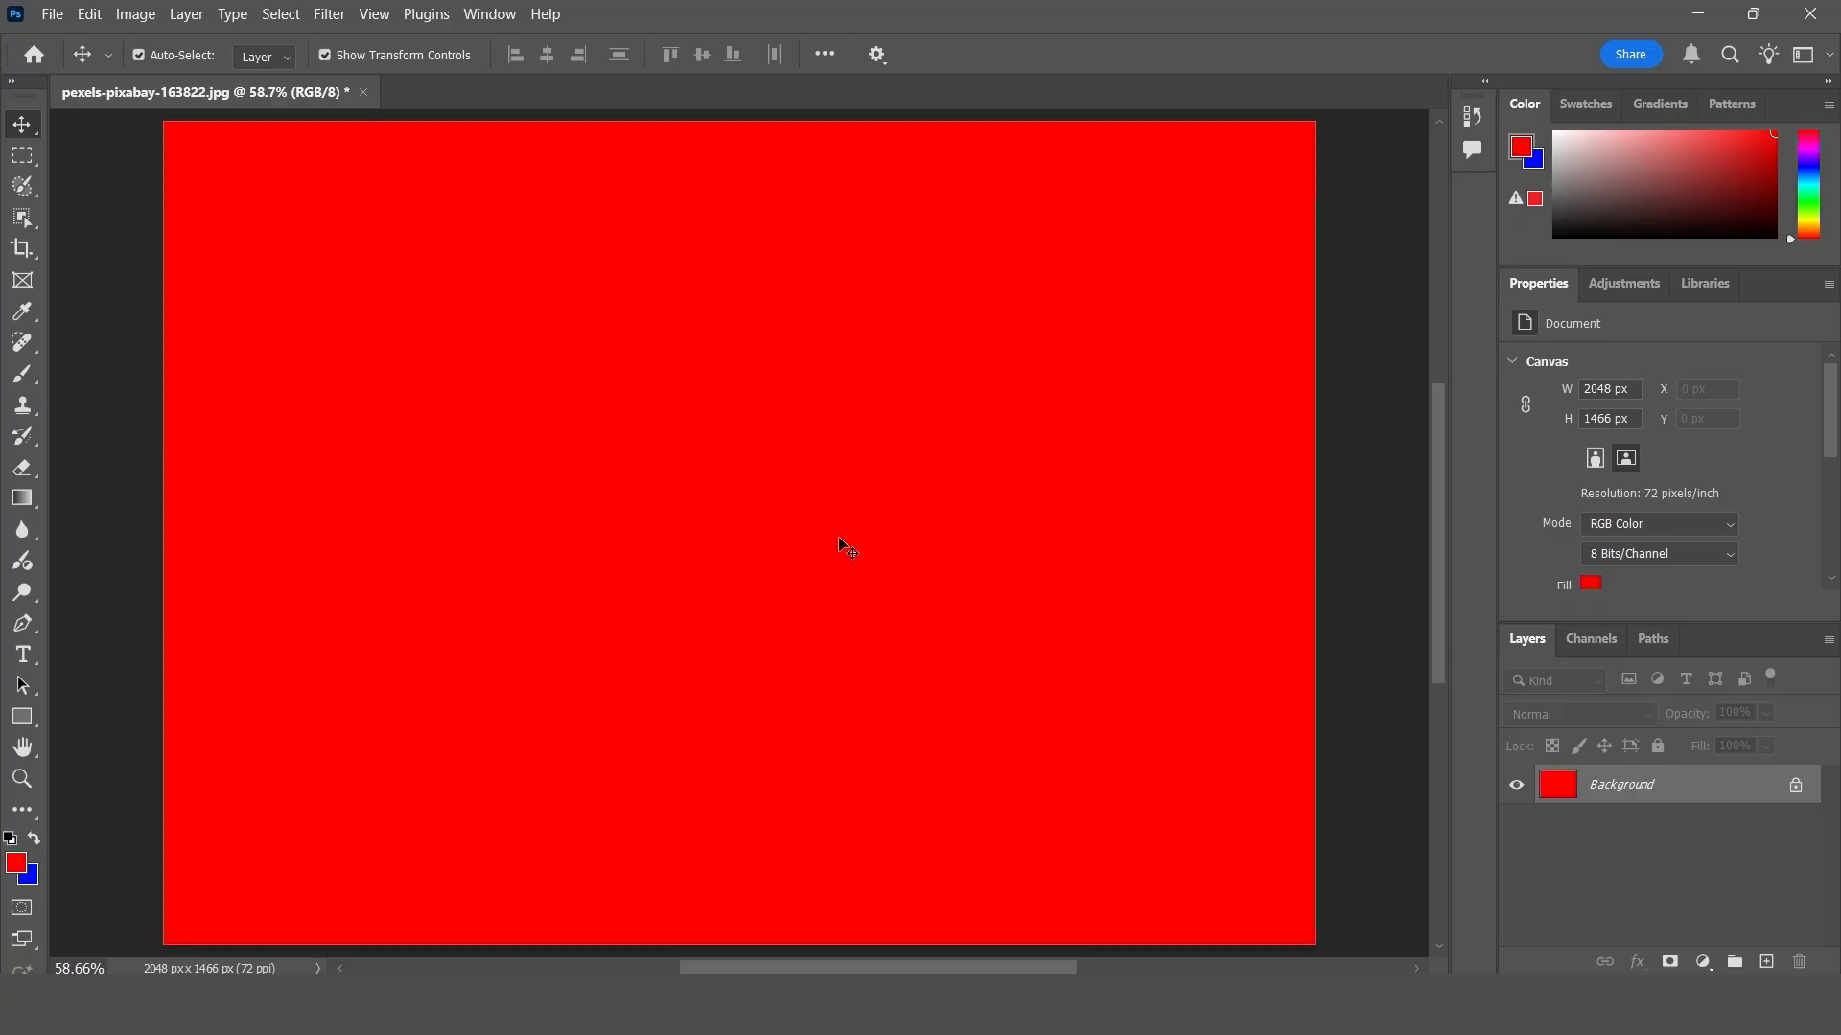
key(ctrl+z)
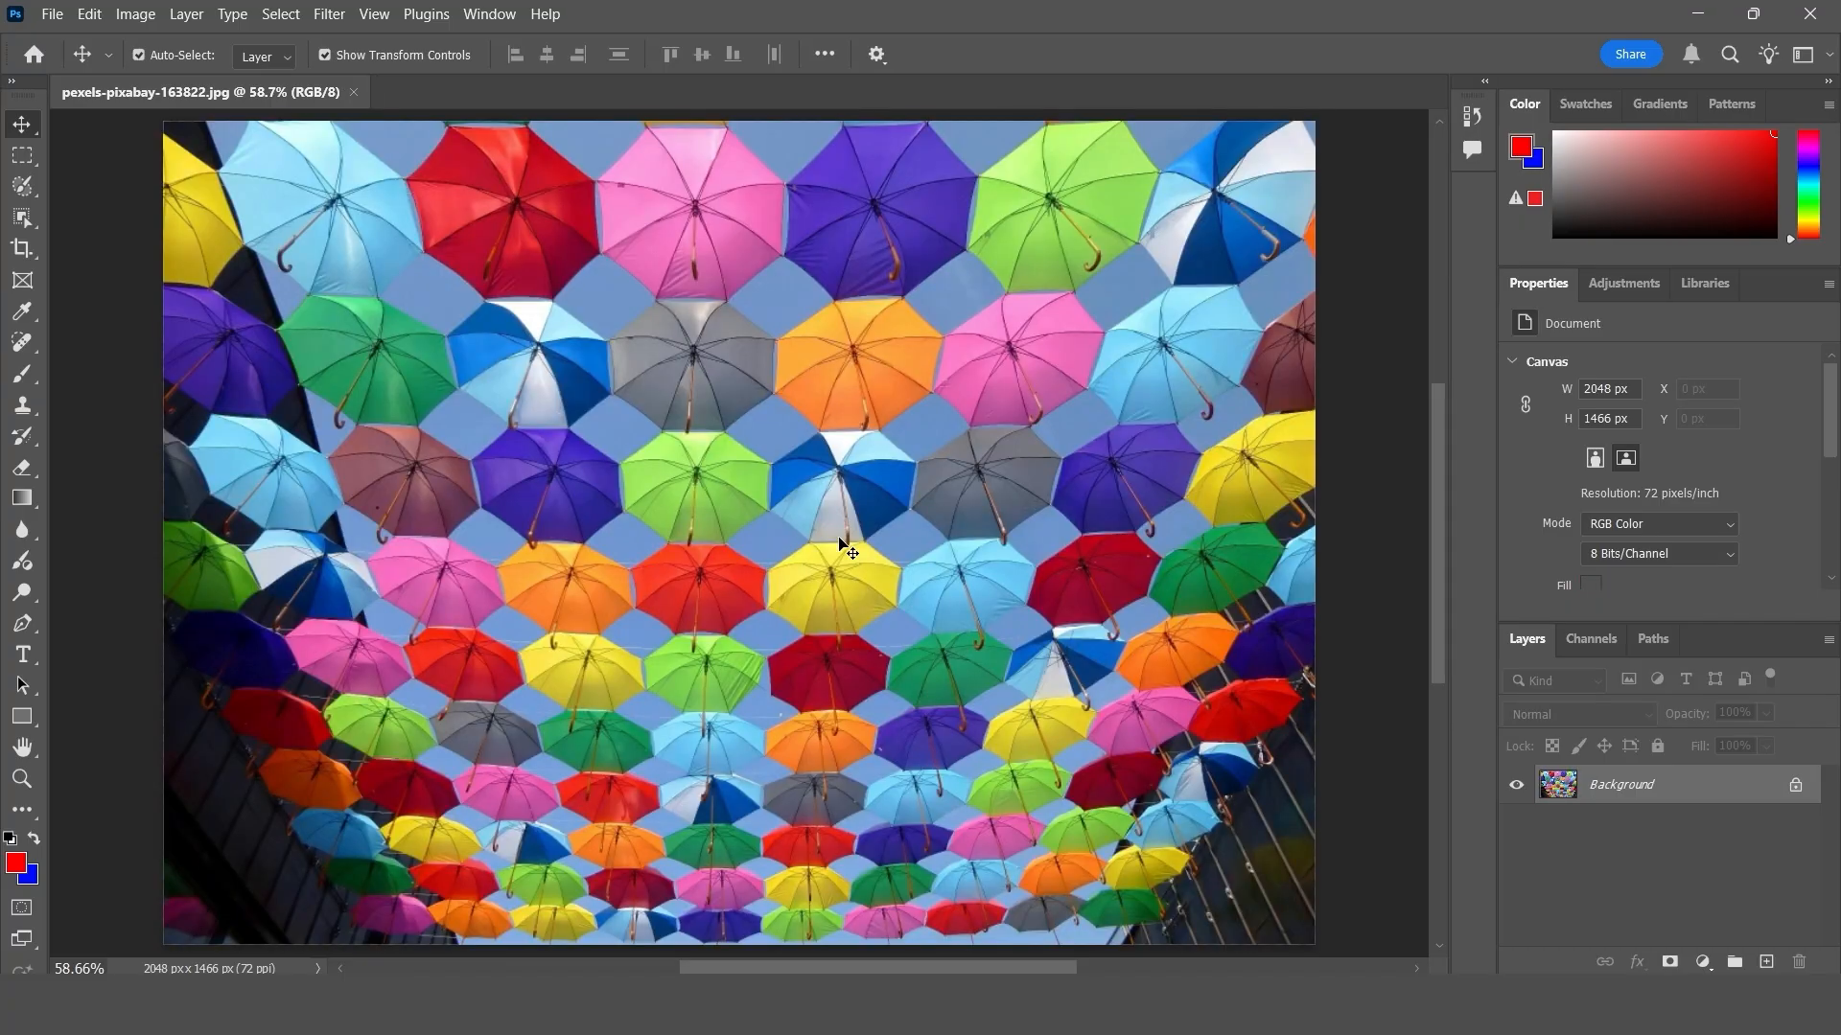
- Fill the whole photo with the custom green color 00f556 using the Fill command's Color option, and undo it
click(87, 19)
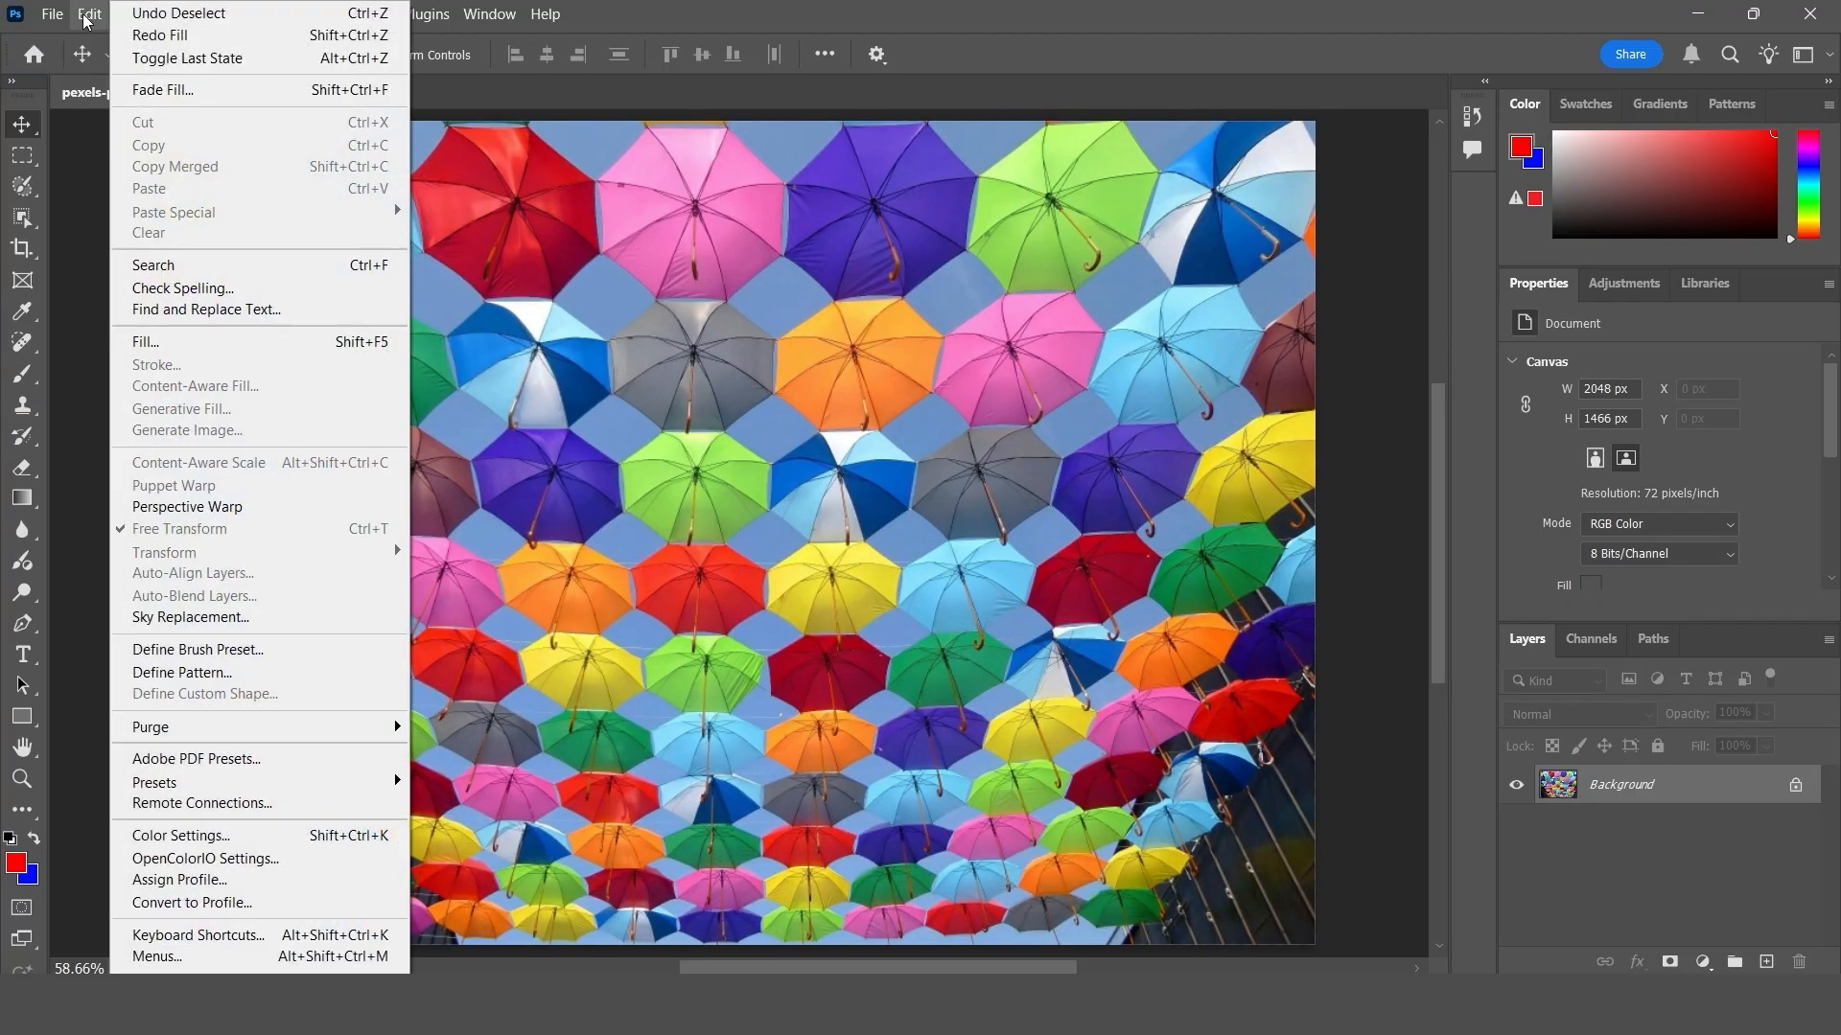
click(218, 345)
click(968, 330)
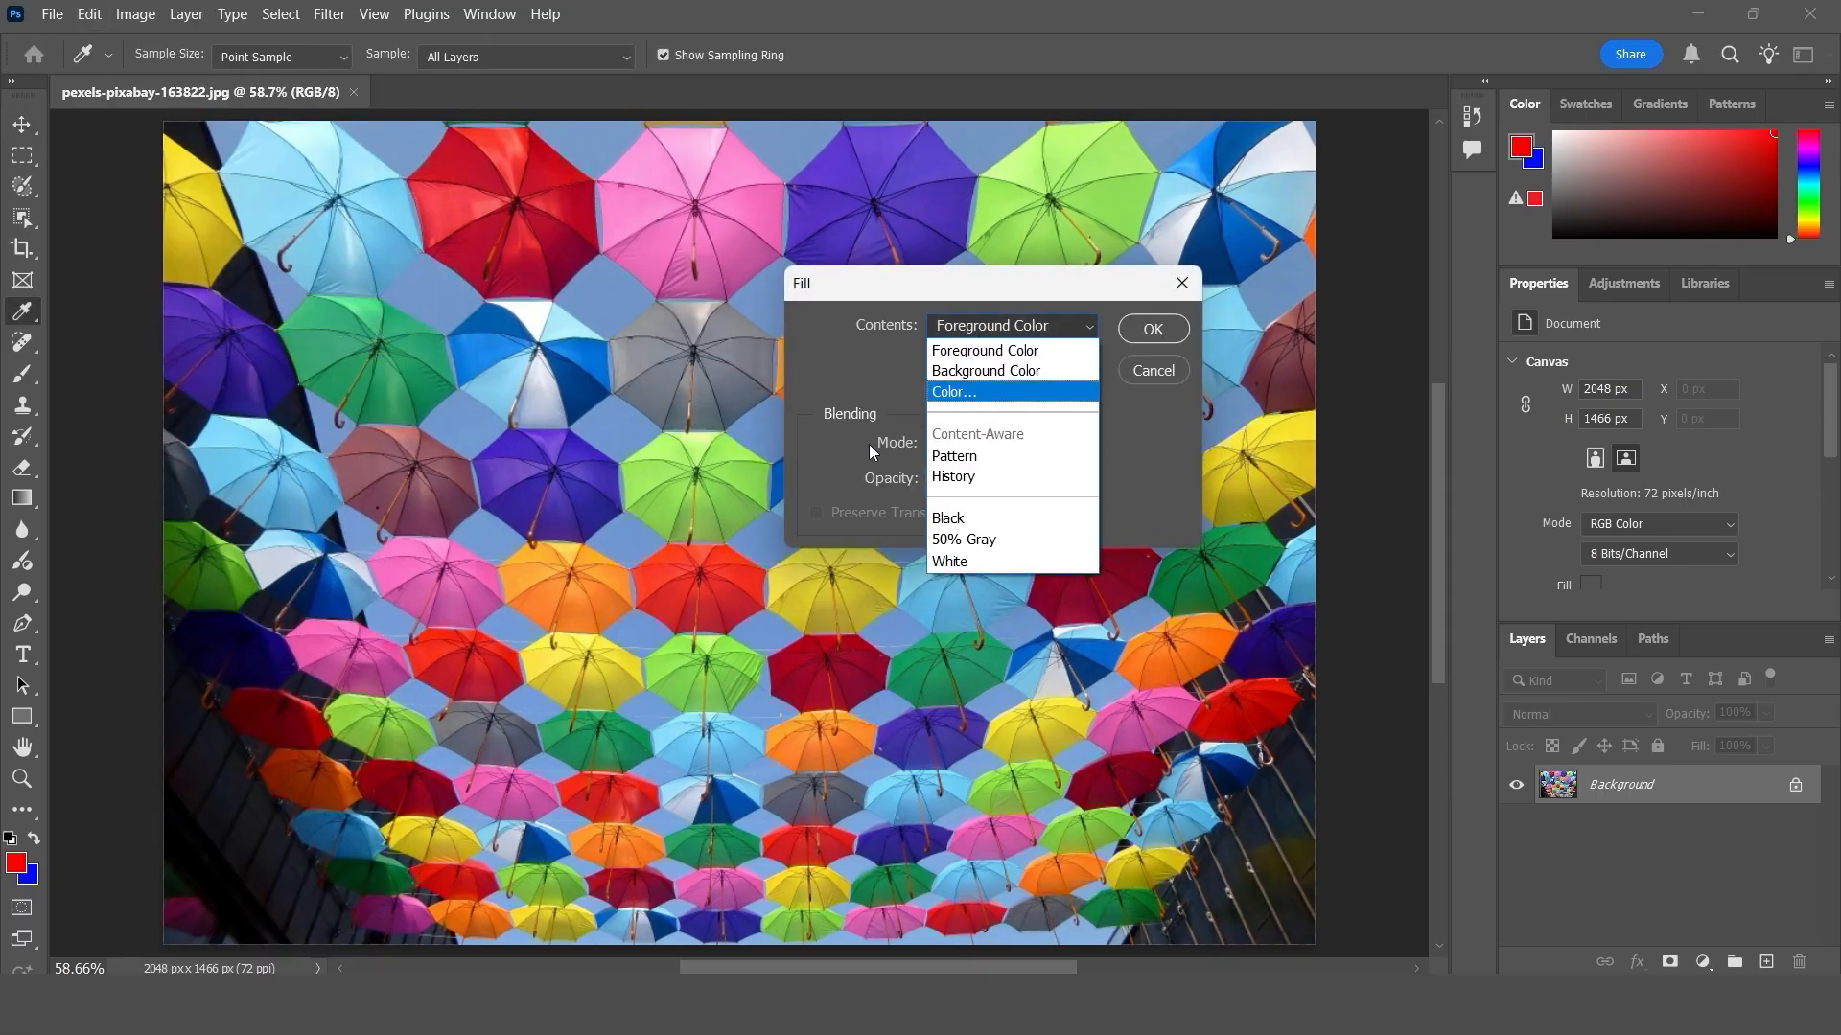
click(964, 398)
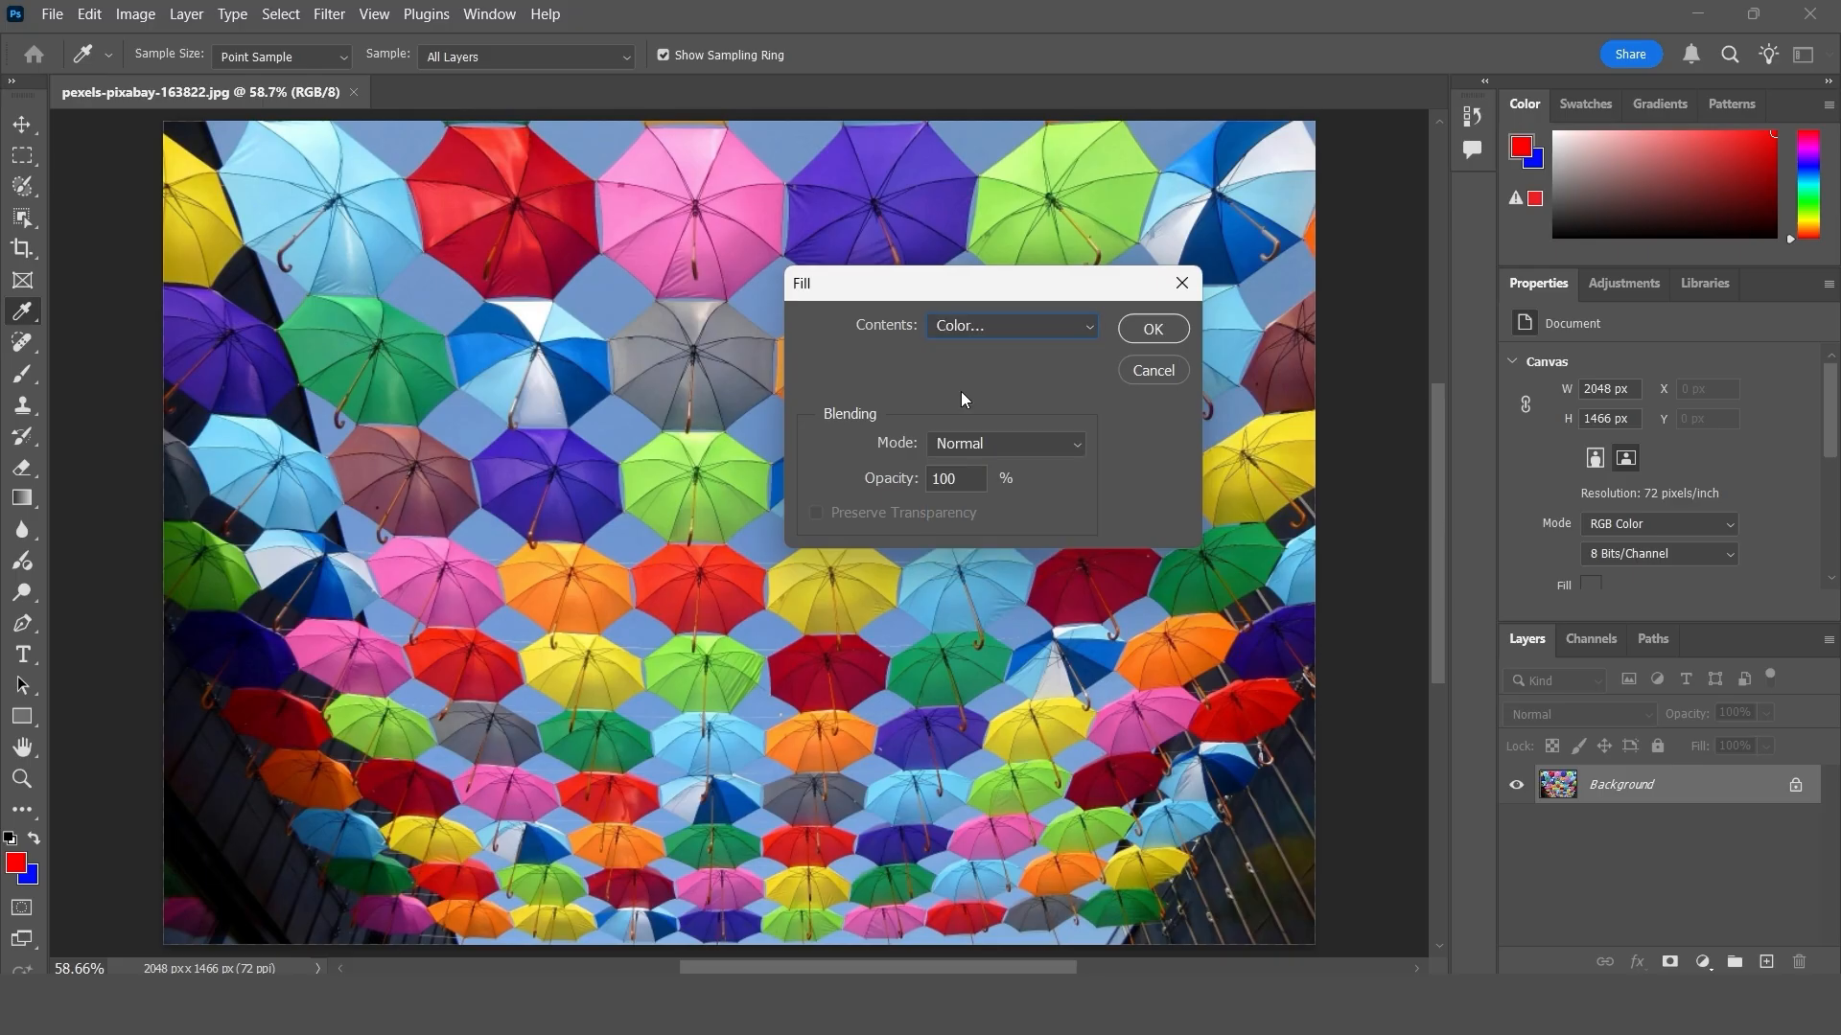
click(1184, 546)
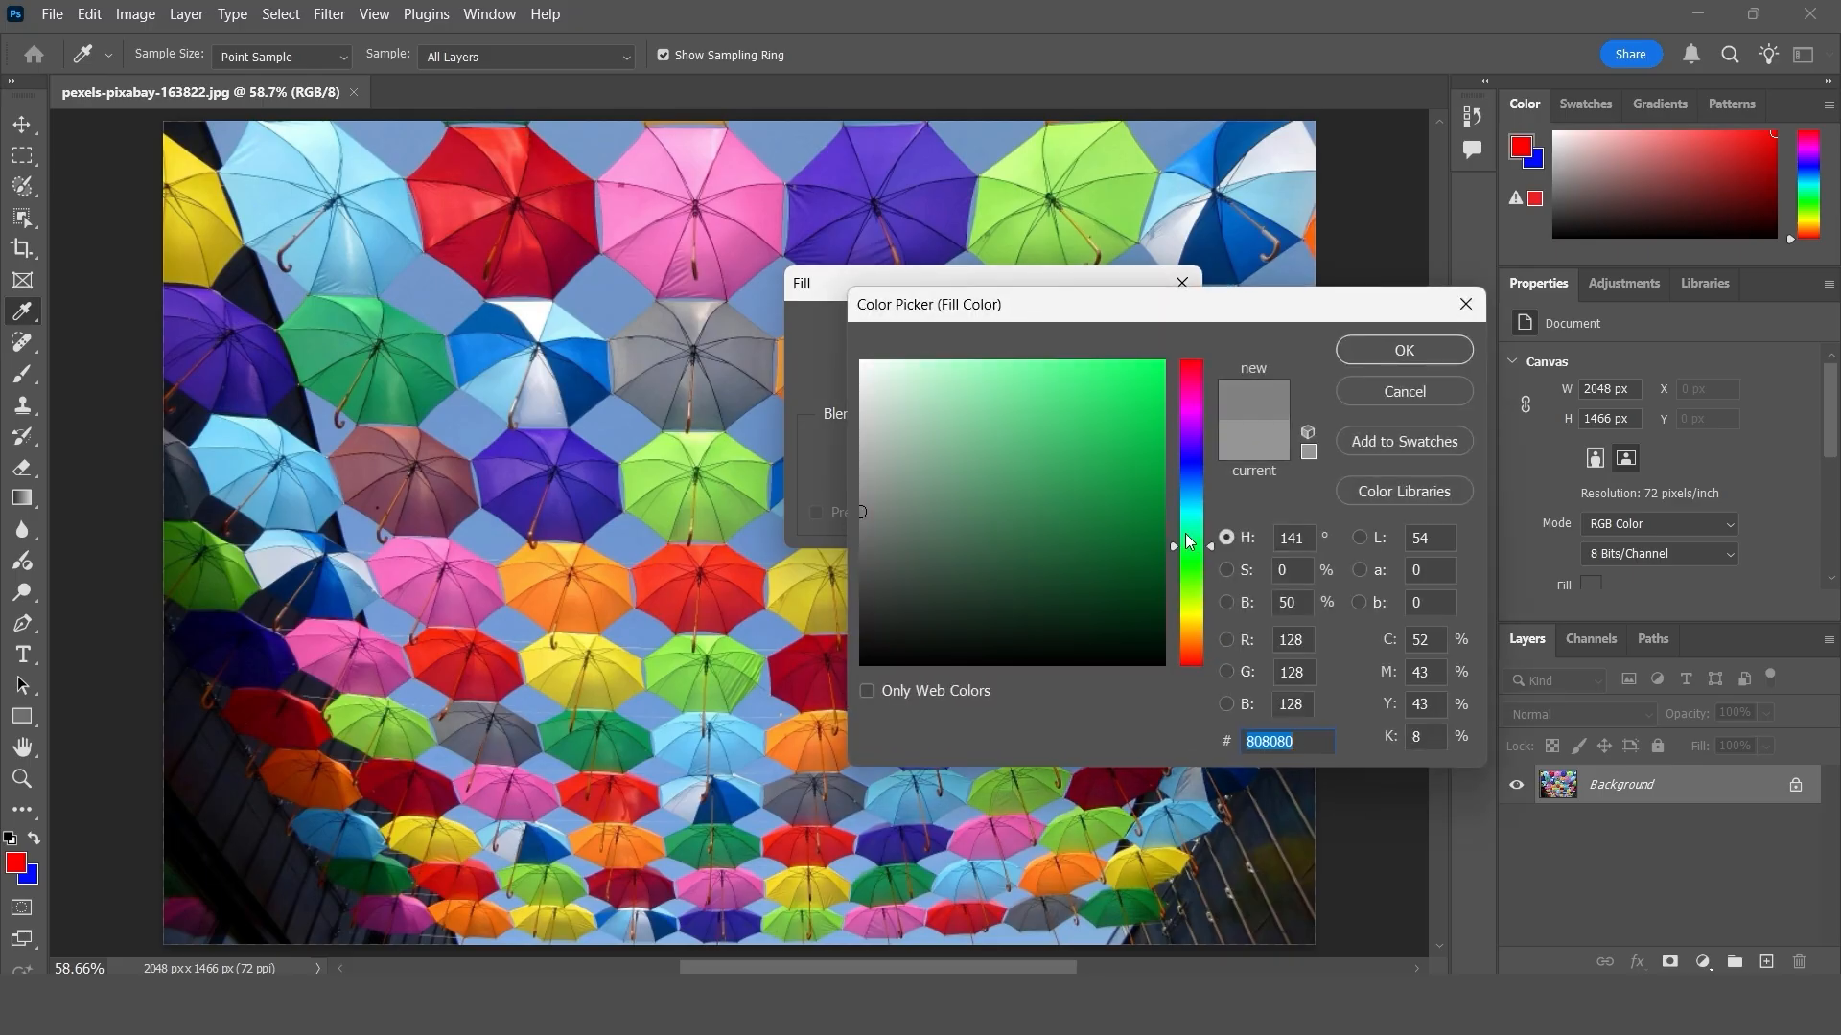
click(1163, 372)
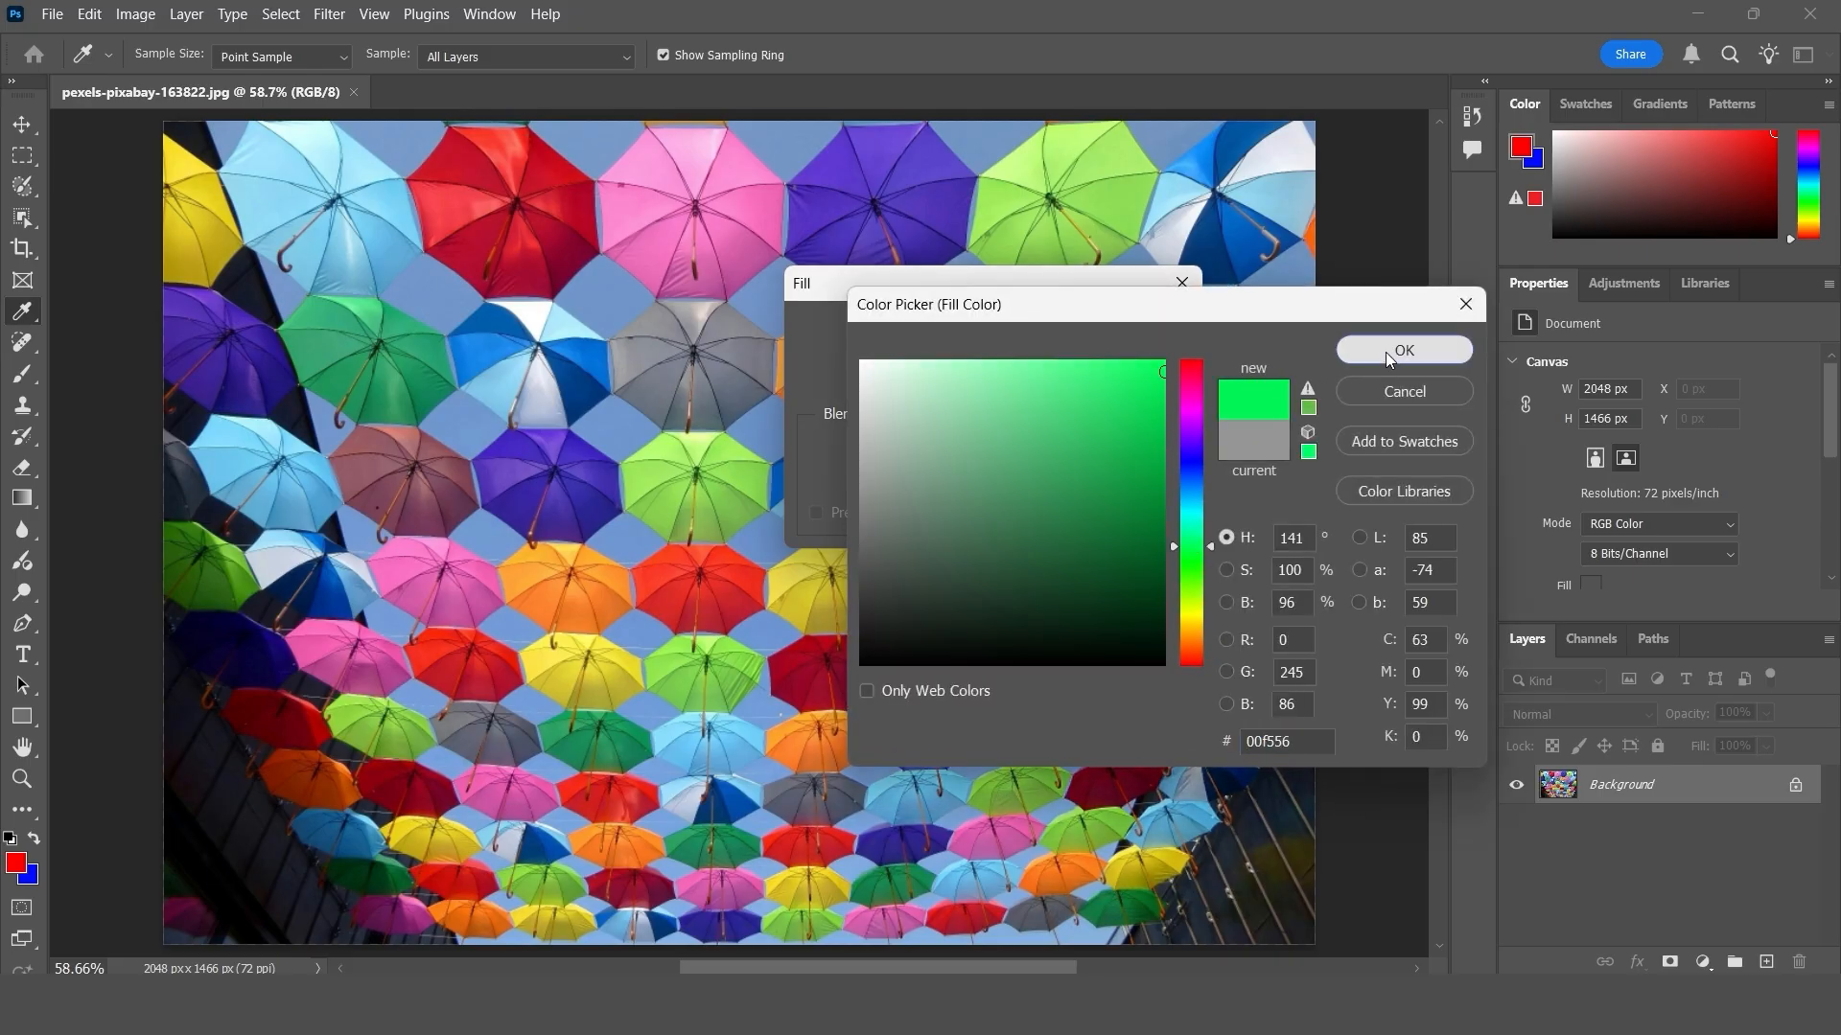
click(1384, 353)
click(1154, 336)
key(v)
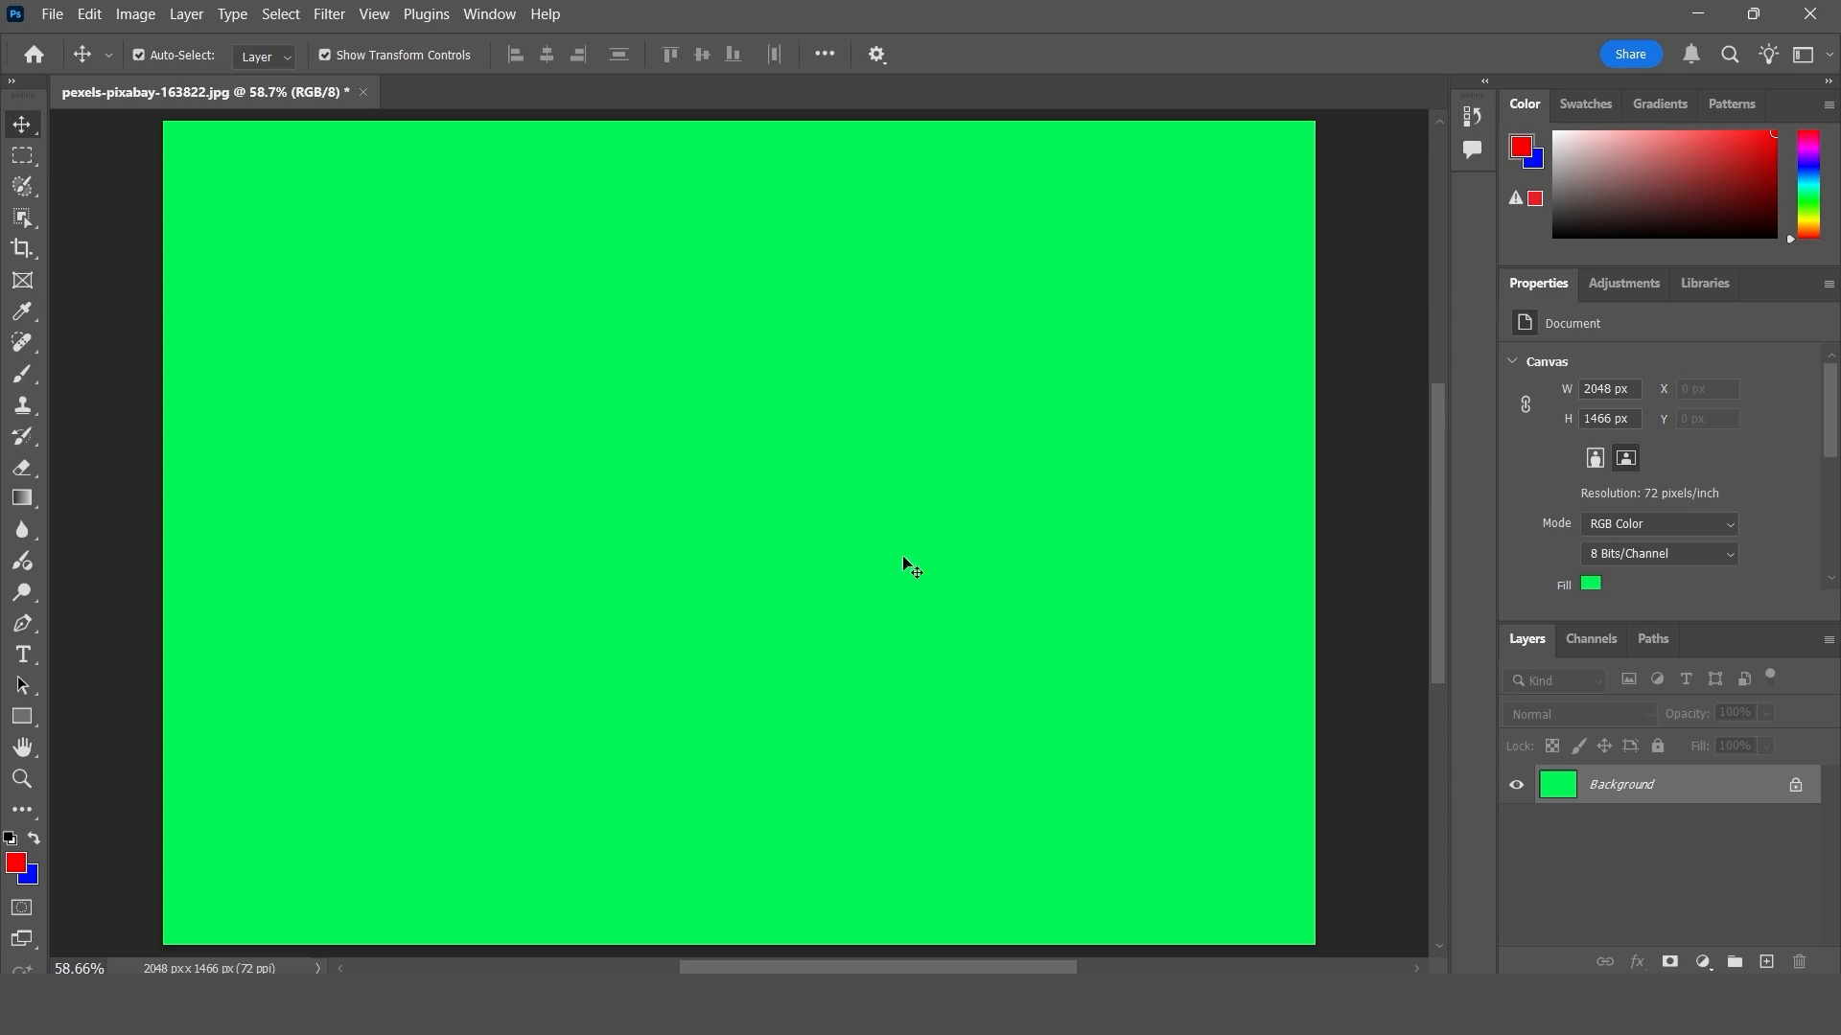
key(ctrl+z)
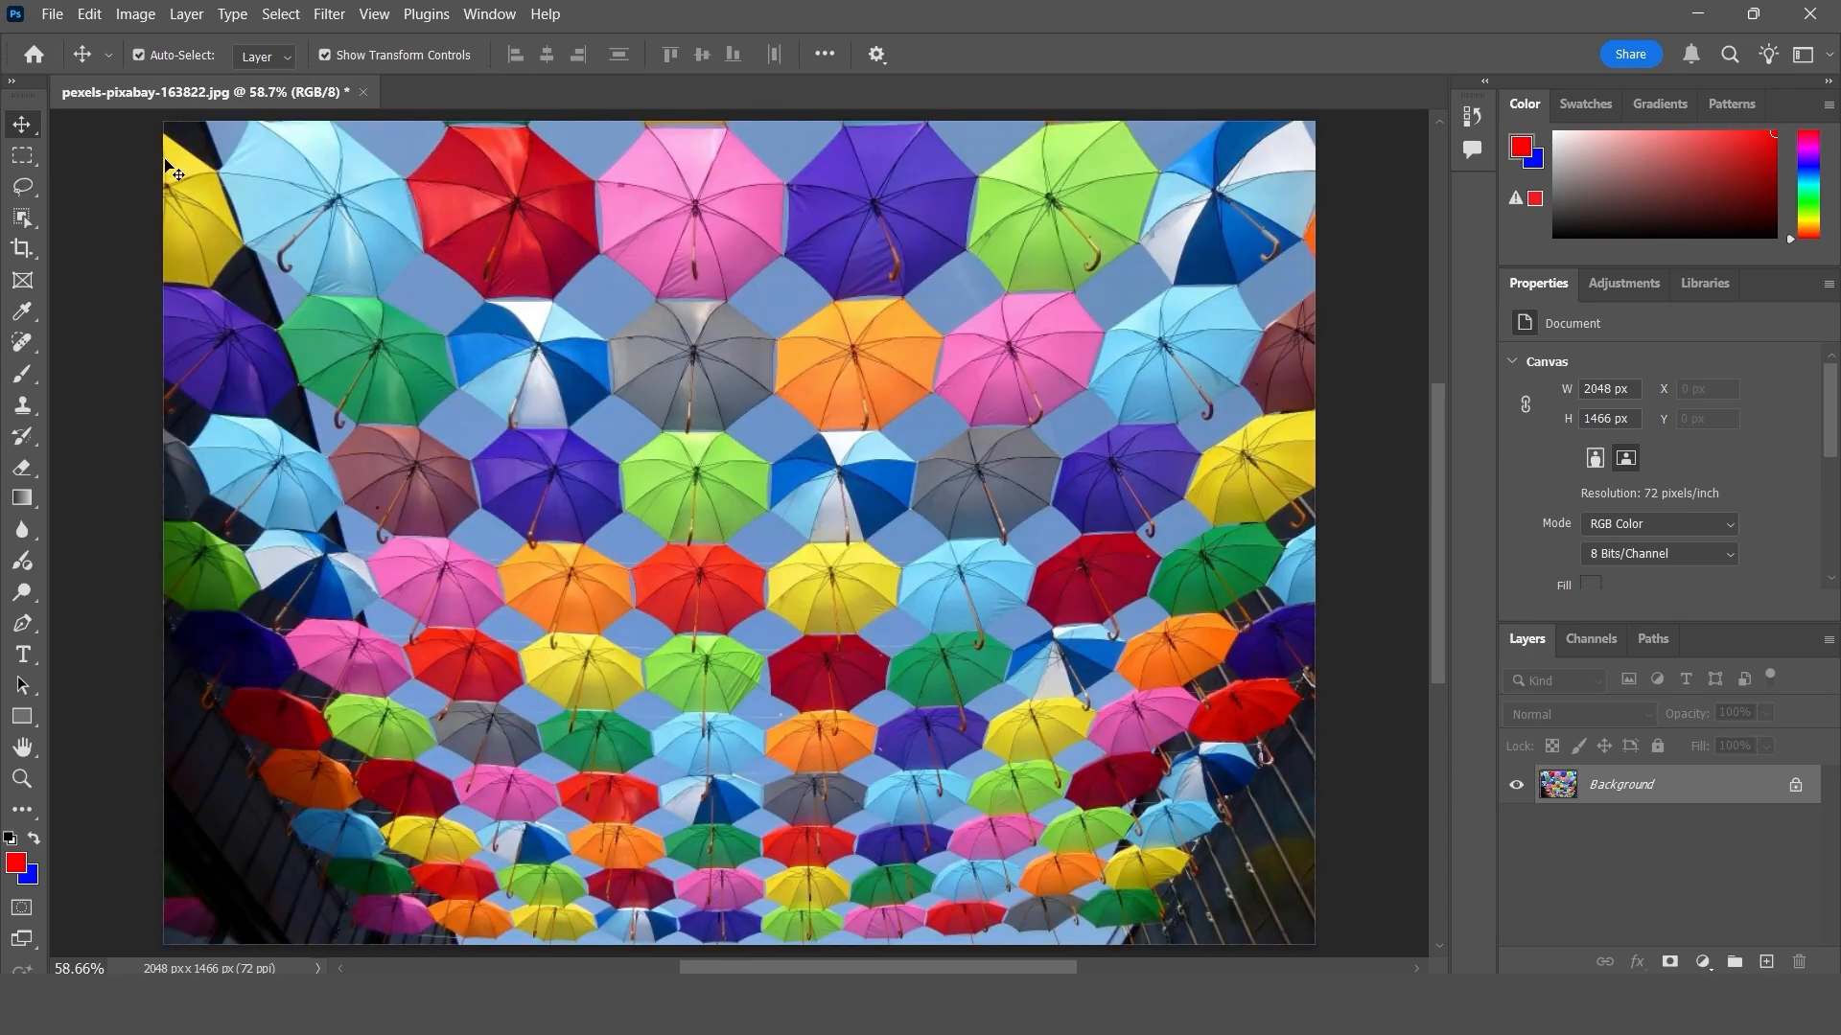
- Marquee-select the dark corner around the pink umbrella at the photo's lower left, fill it with Content-Aware using Color Adaptation, and deselect
click(23, 156)
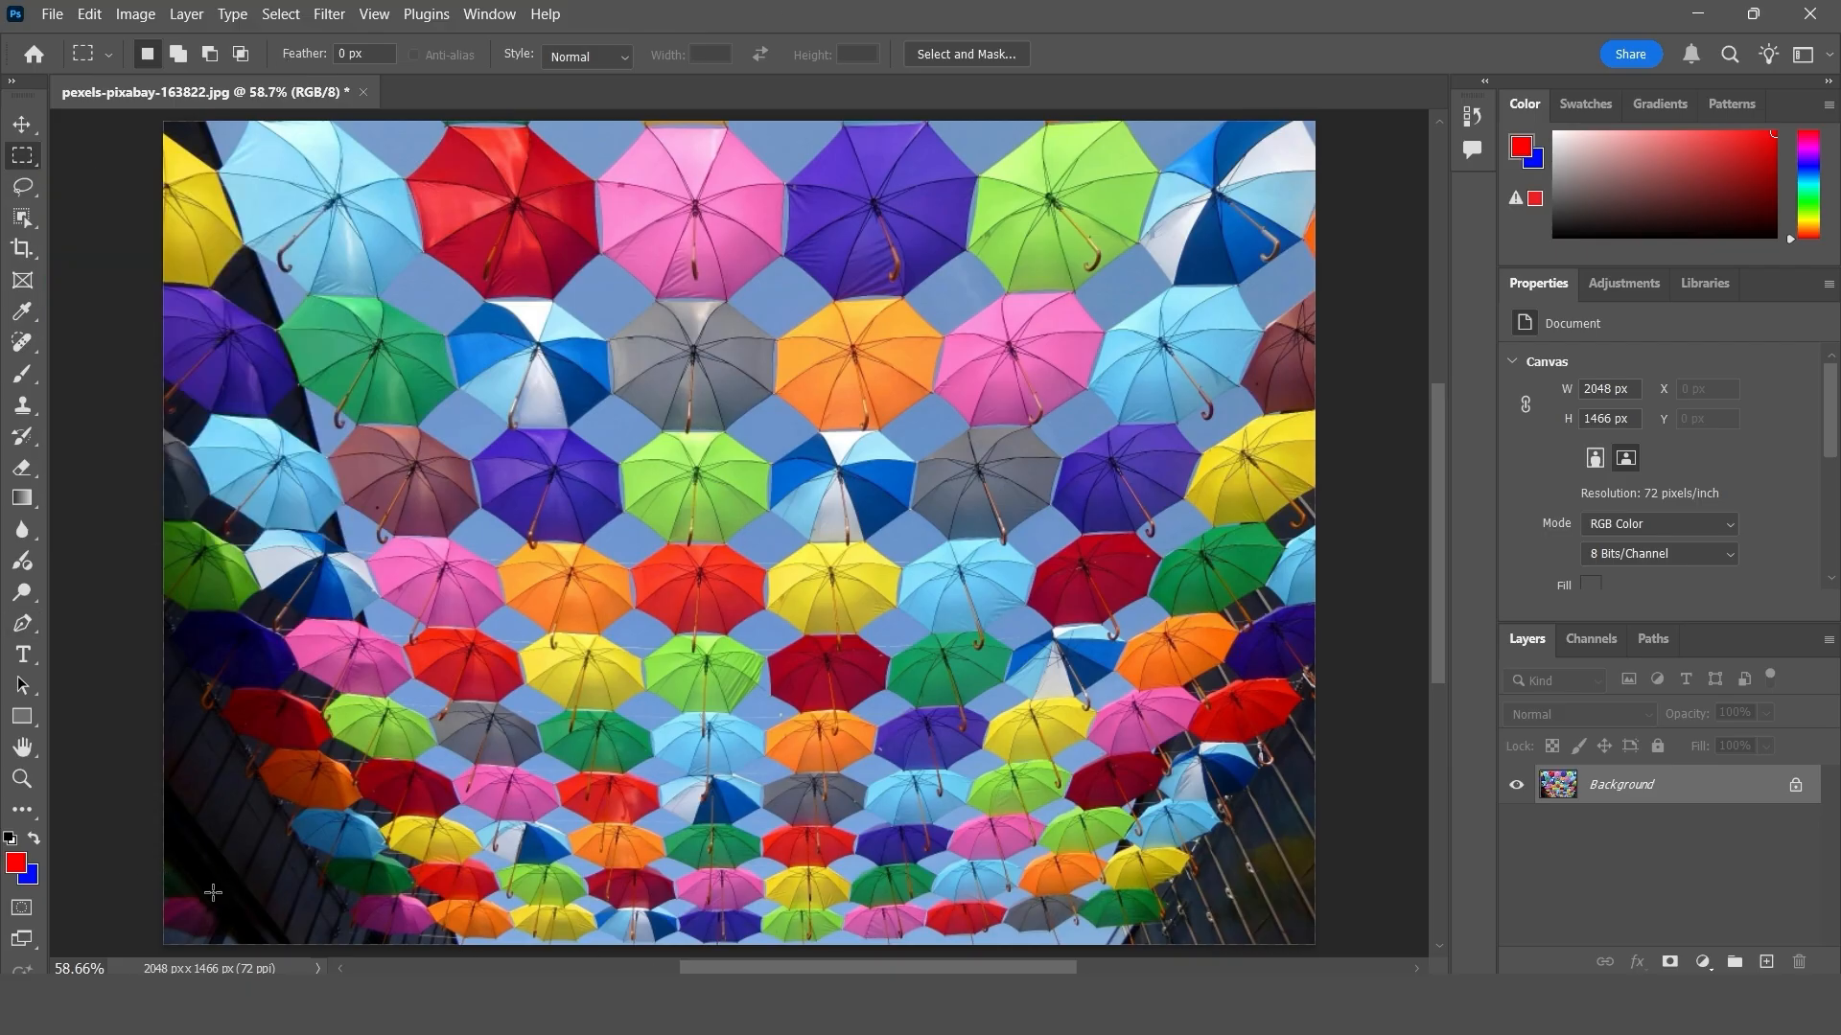
drag(154, 833, 244, 943)
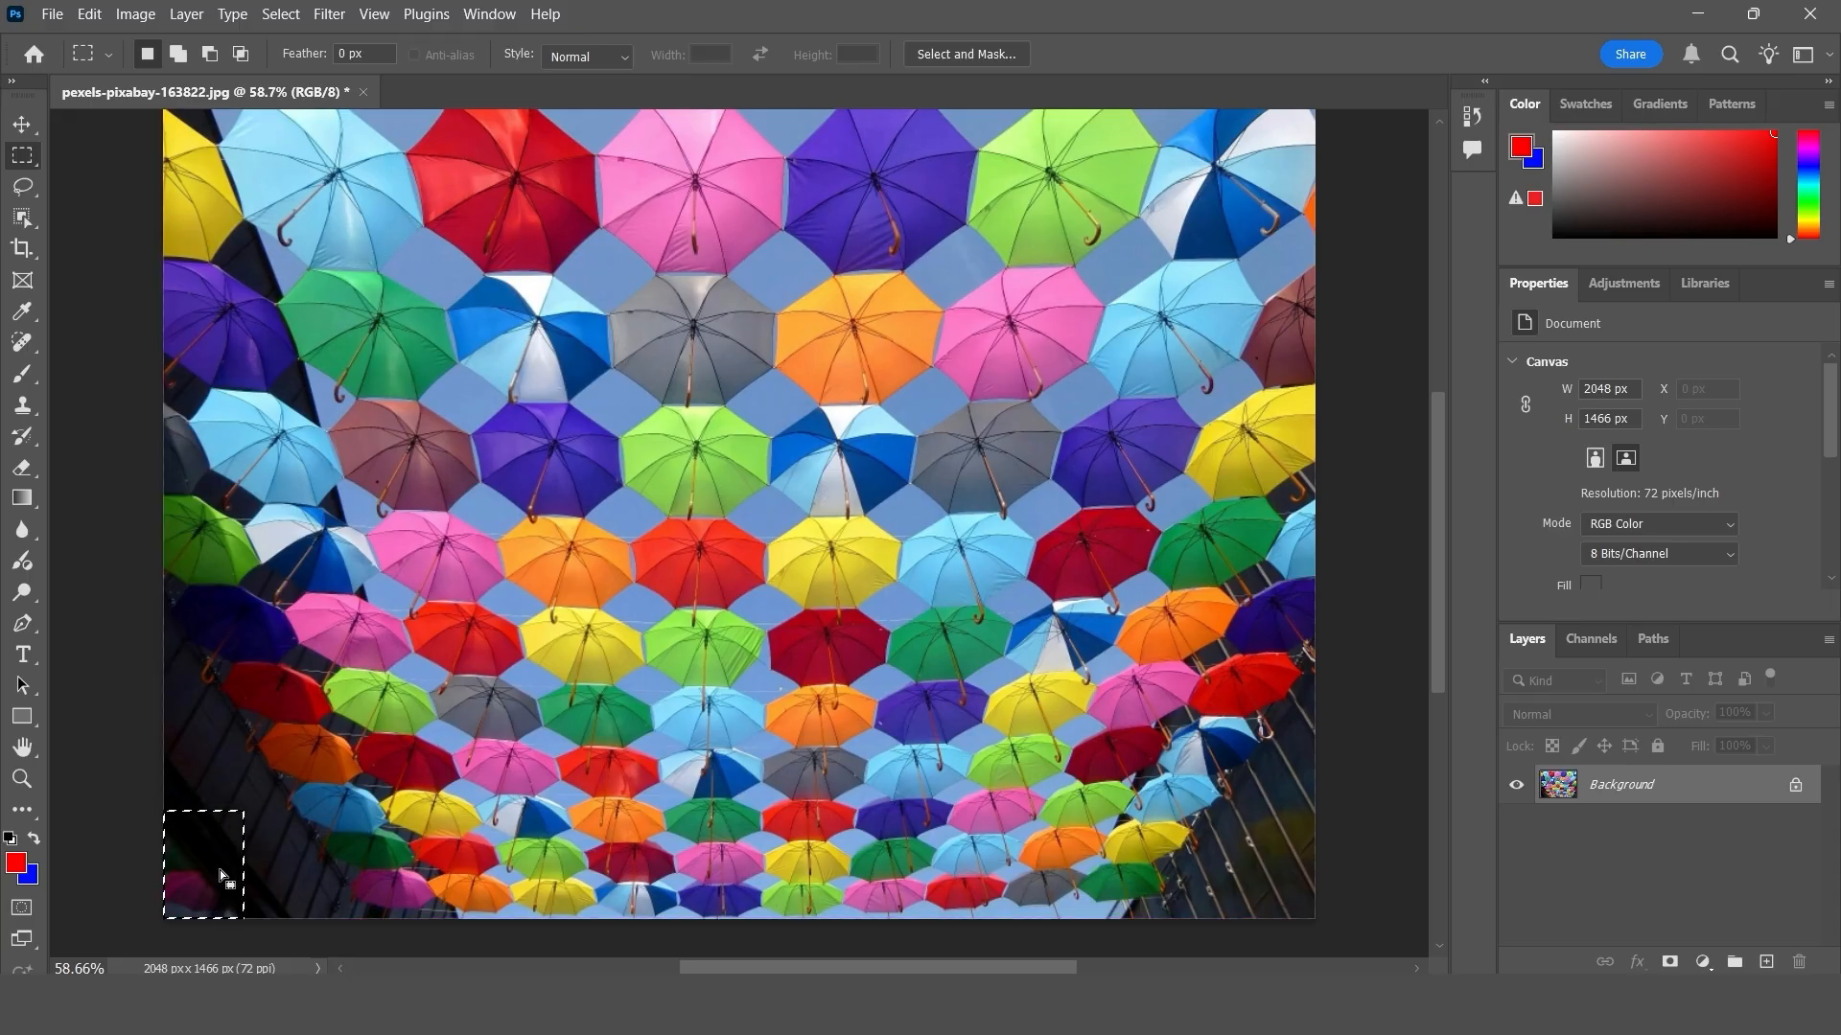
click(89, 14)
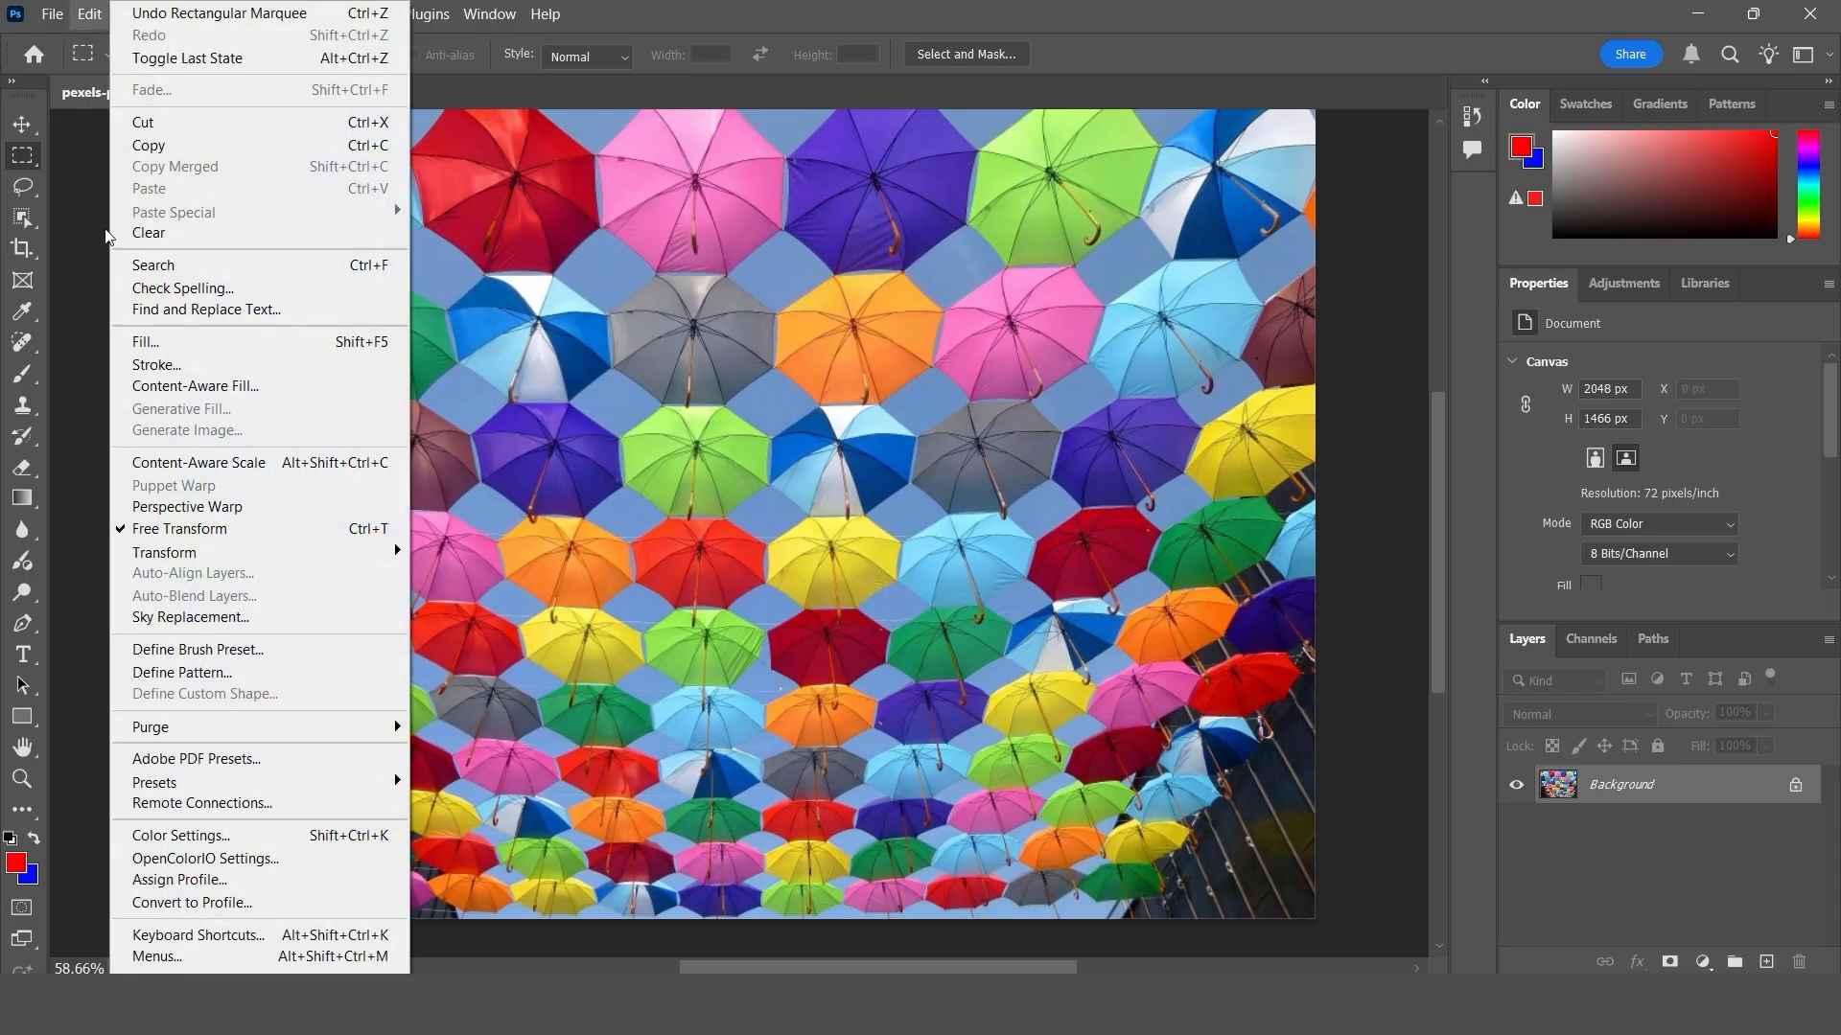
click(157, 341)
click(1224, 634)
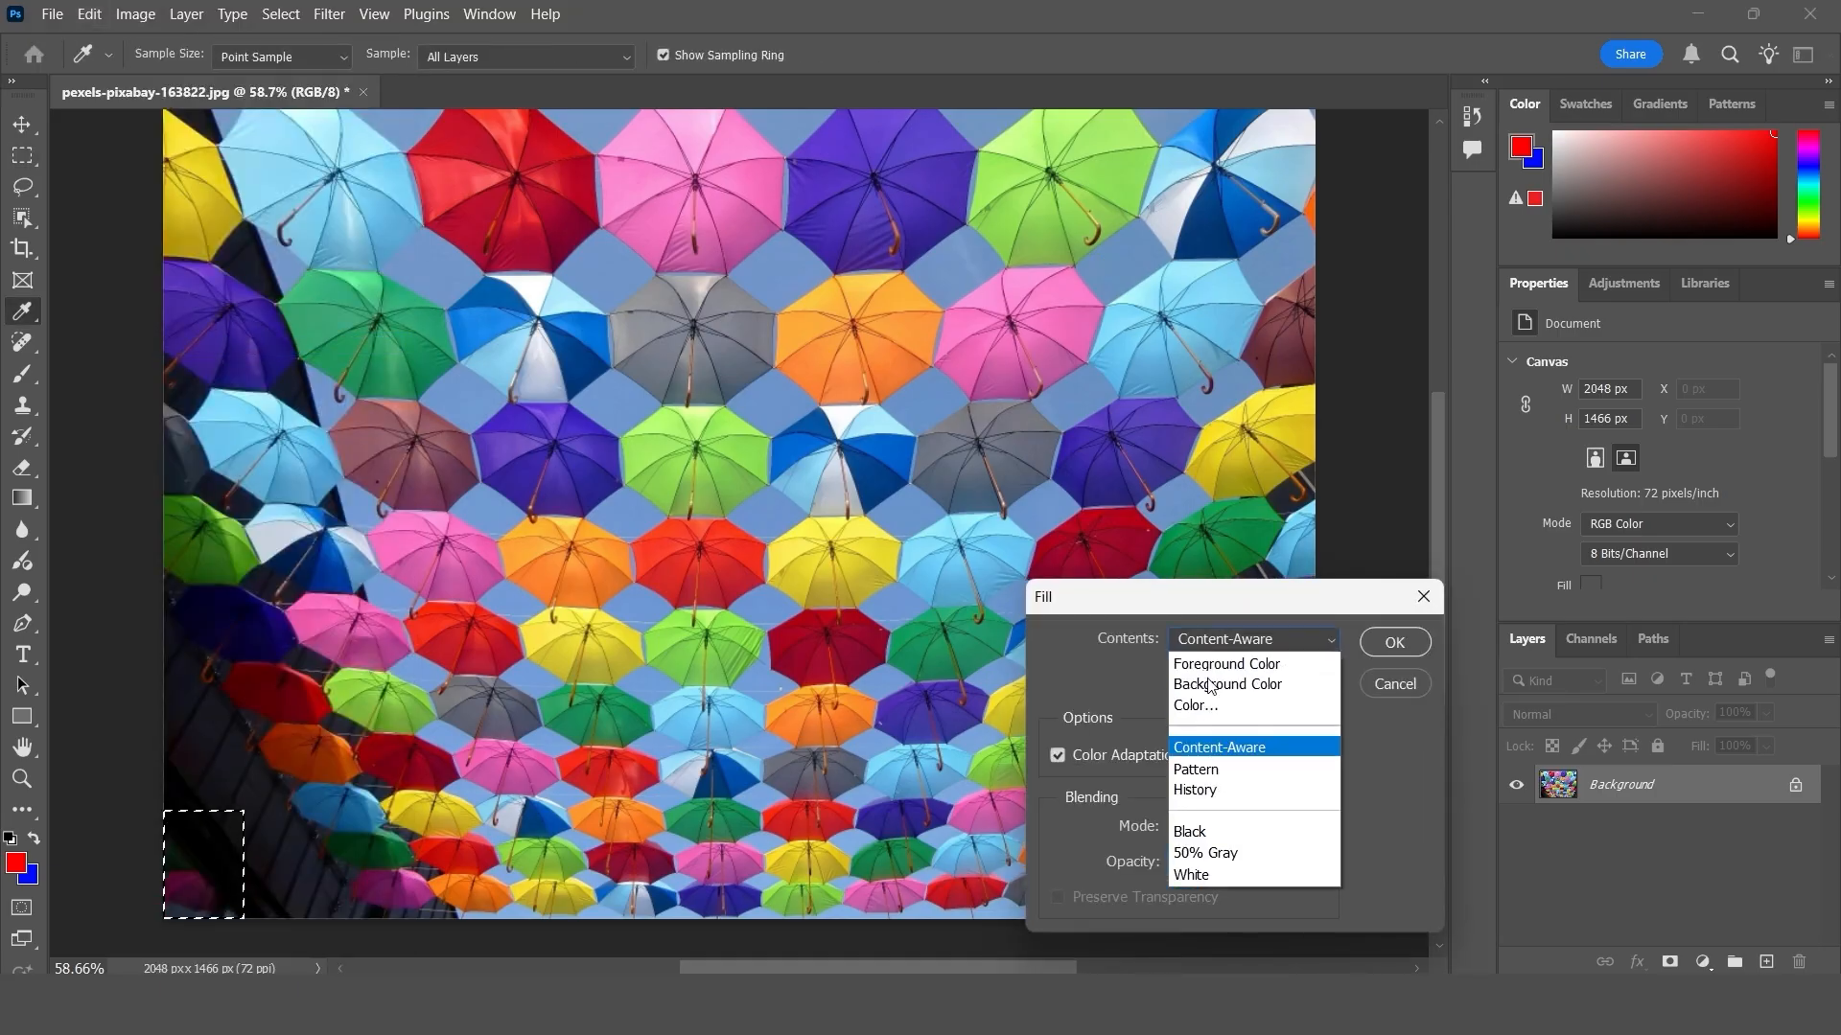
click(1217, 748)
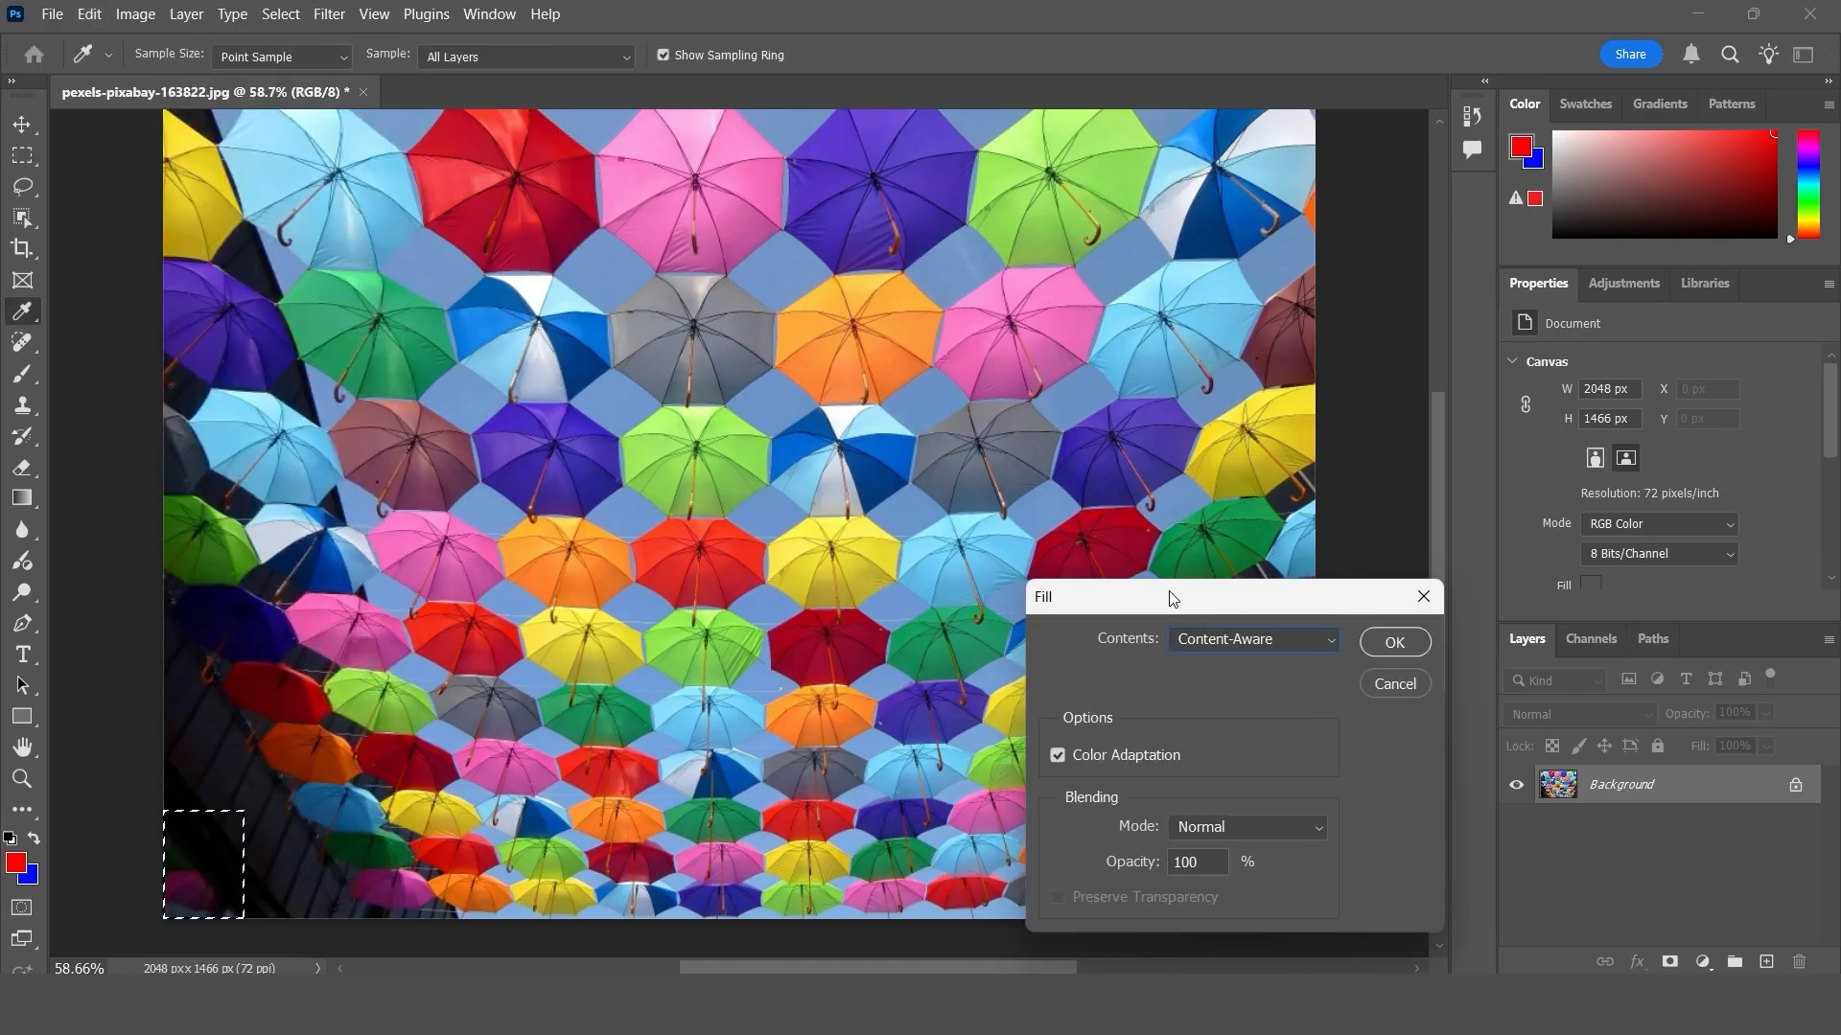
drag(1169, 599, 1038, 259)
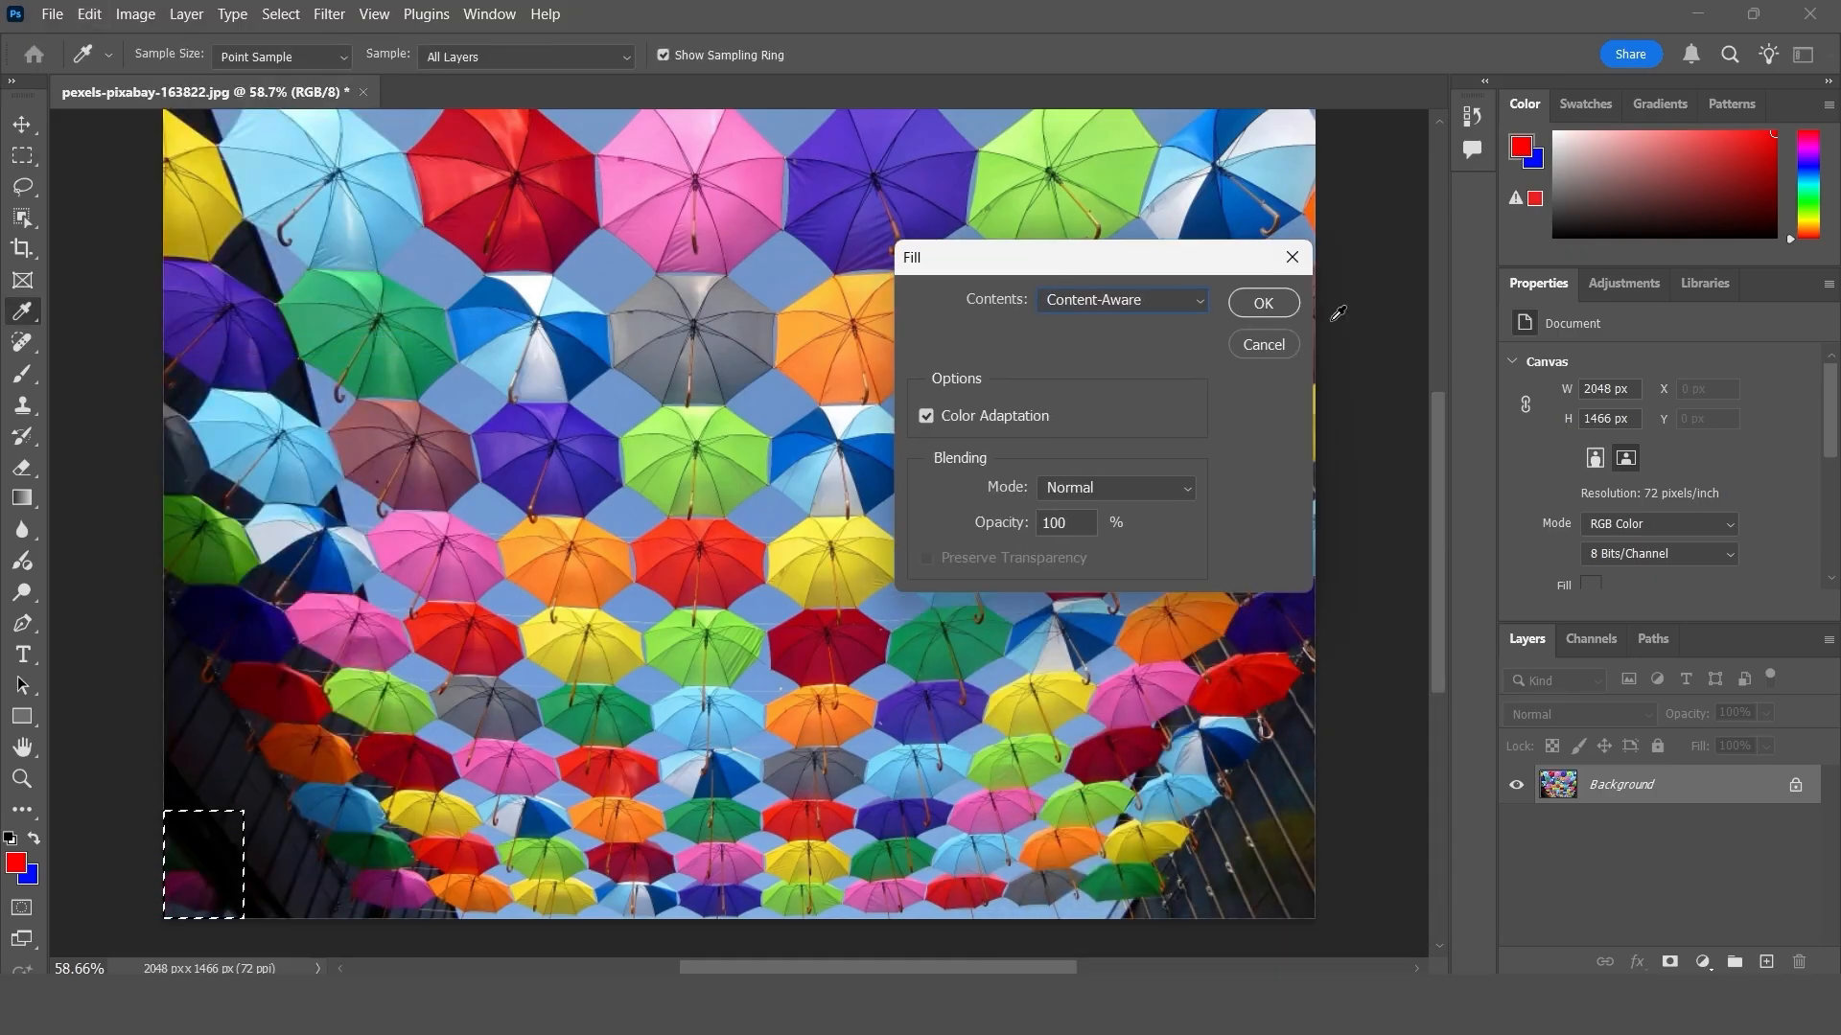
click(1264, 303)
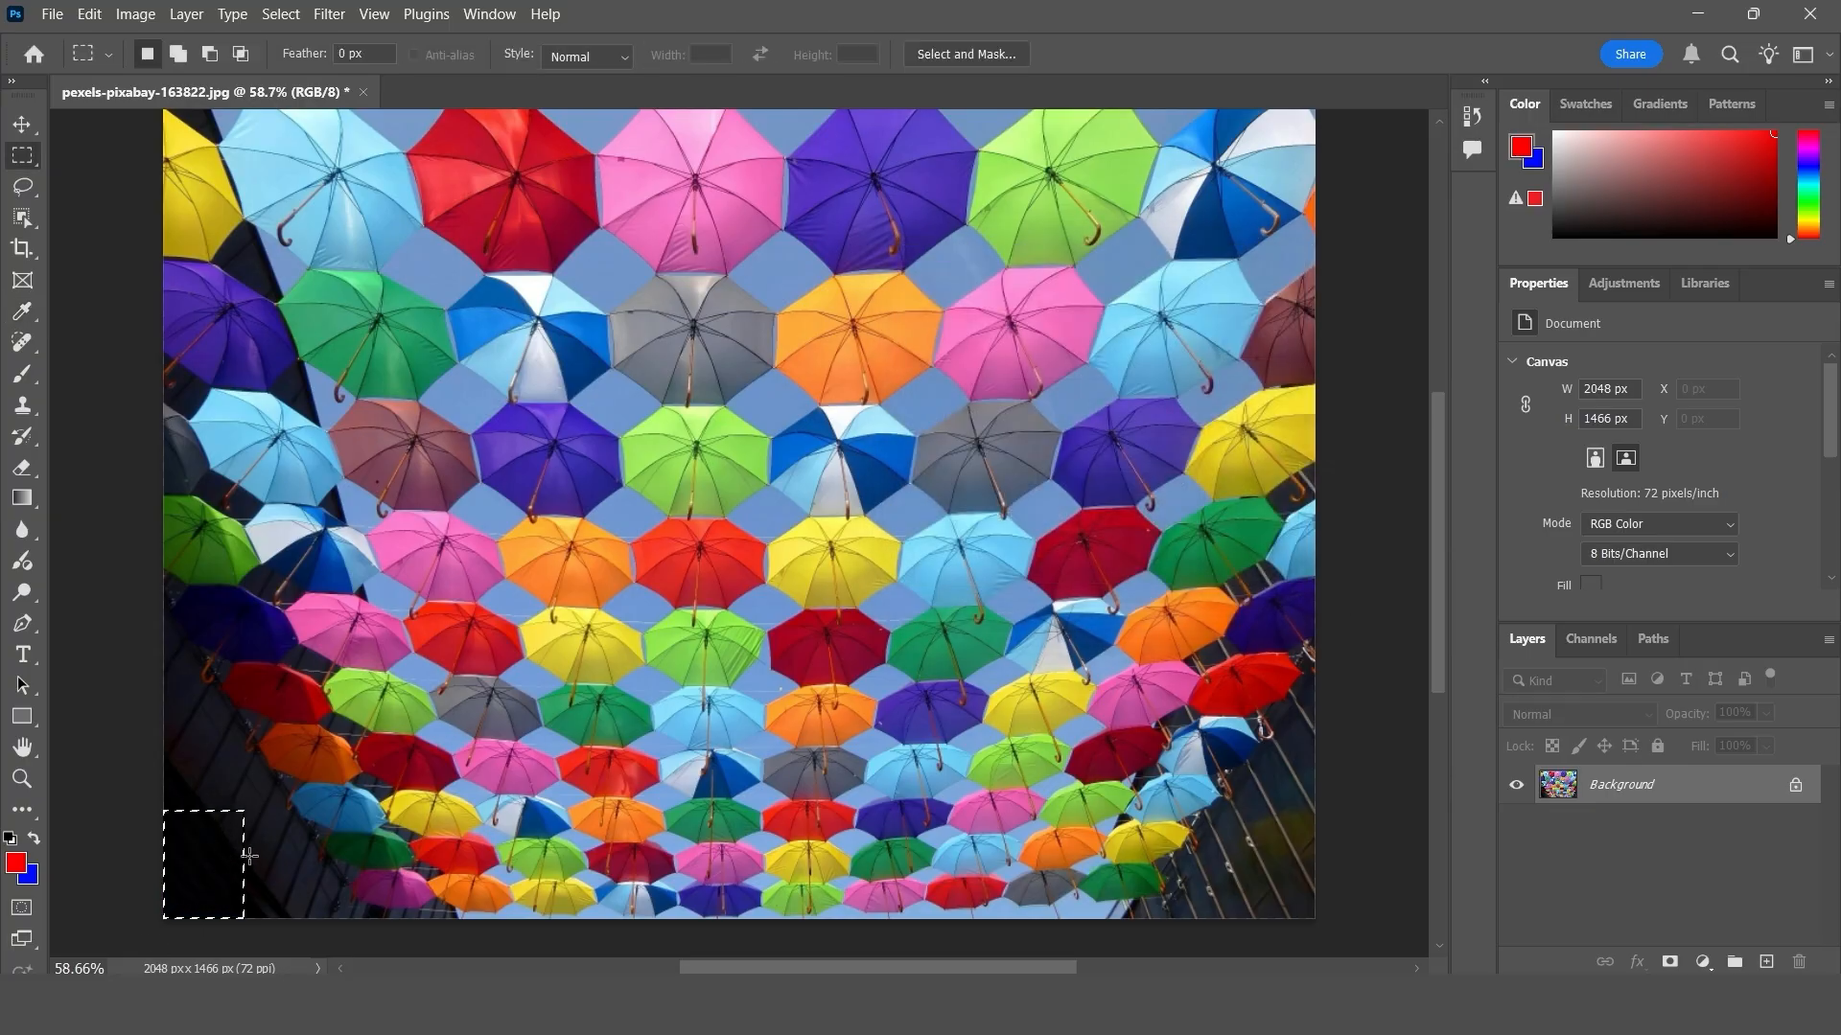
key(ctrl+d)
- Fill the whole photo with the third pattern of the Trees group, the yellow trees, in Normal mode at 100% opacity
click(99, 12)
click(168, 343)
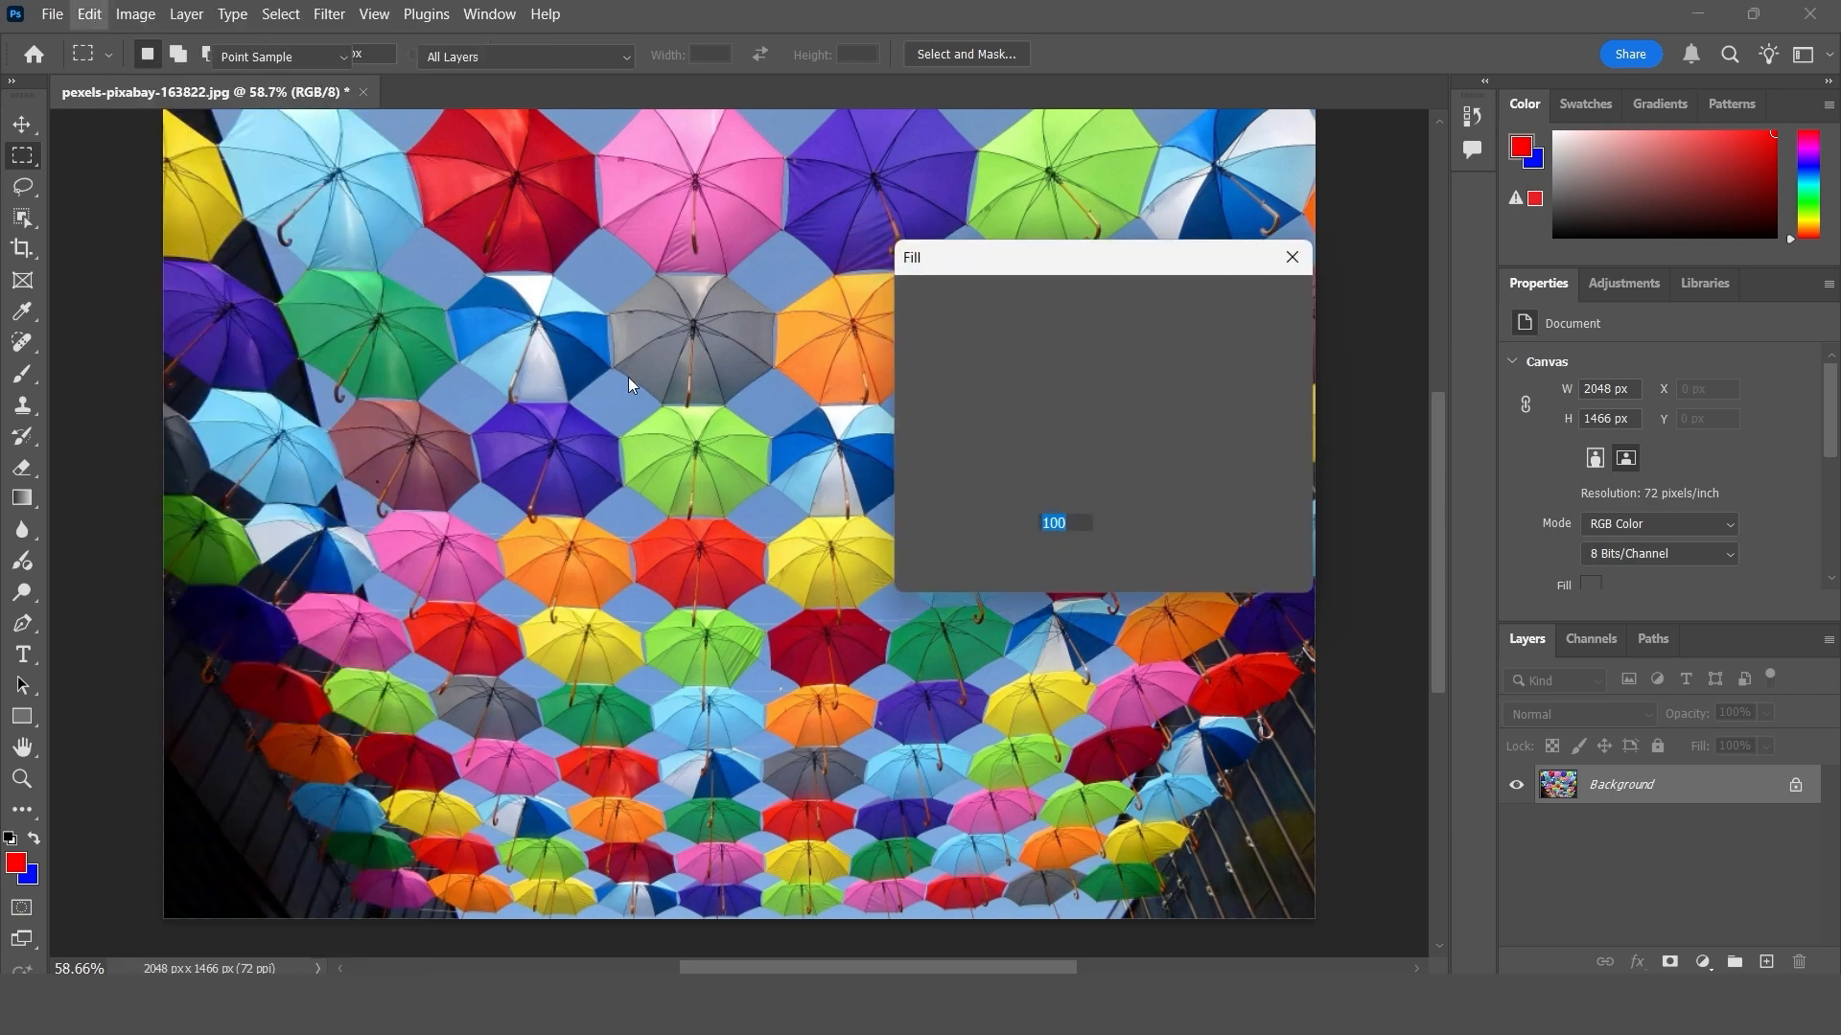
drag(1091, 267, 978, 280)
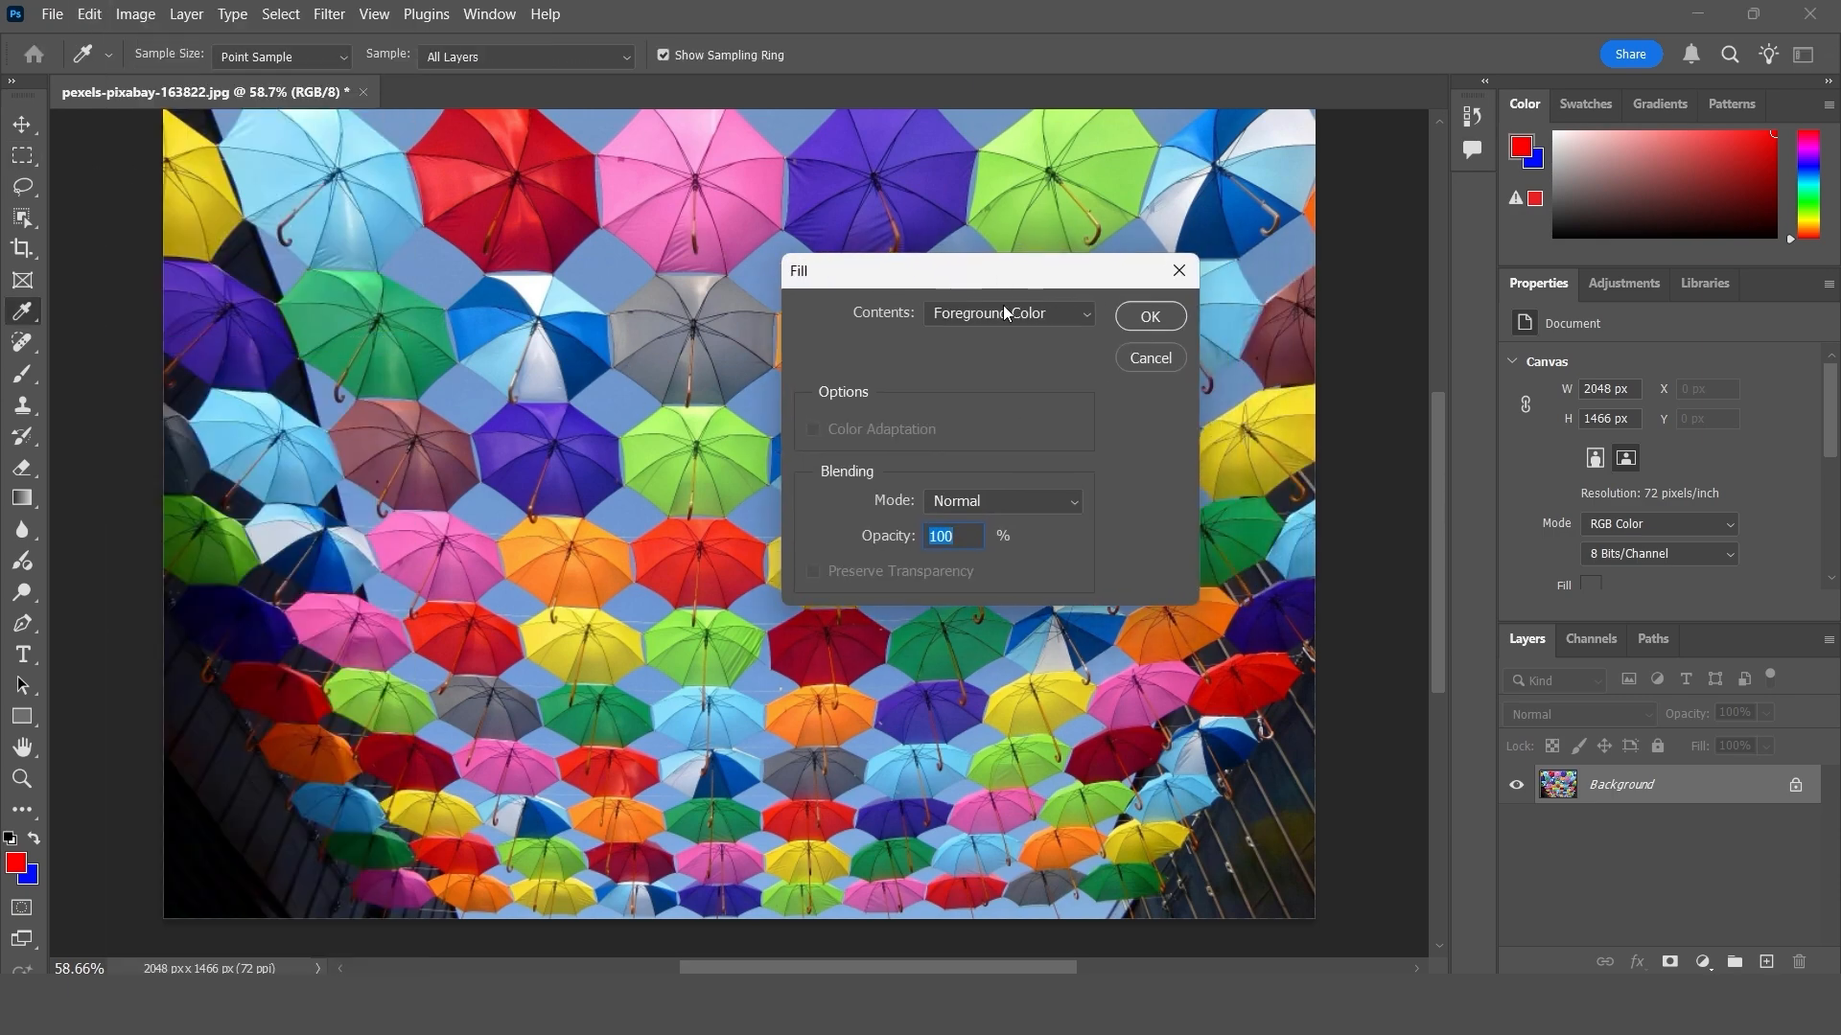
click(1003, 309)
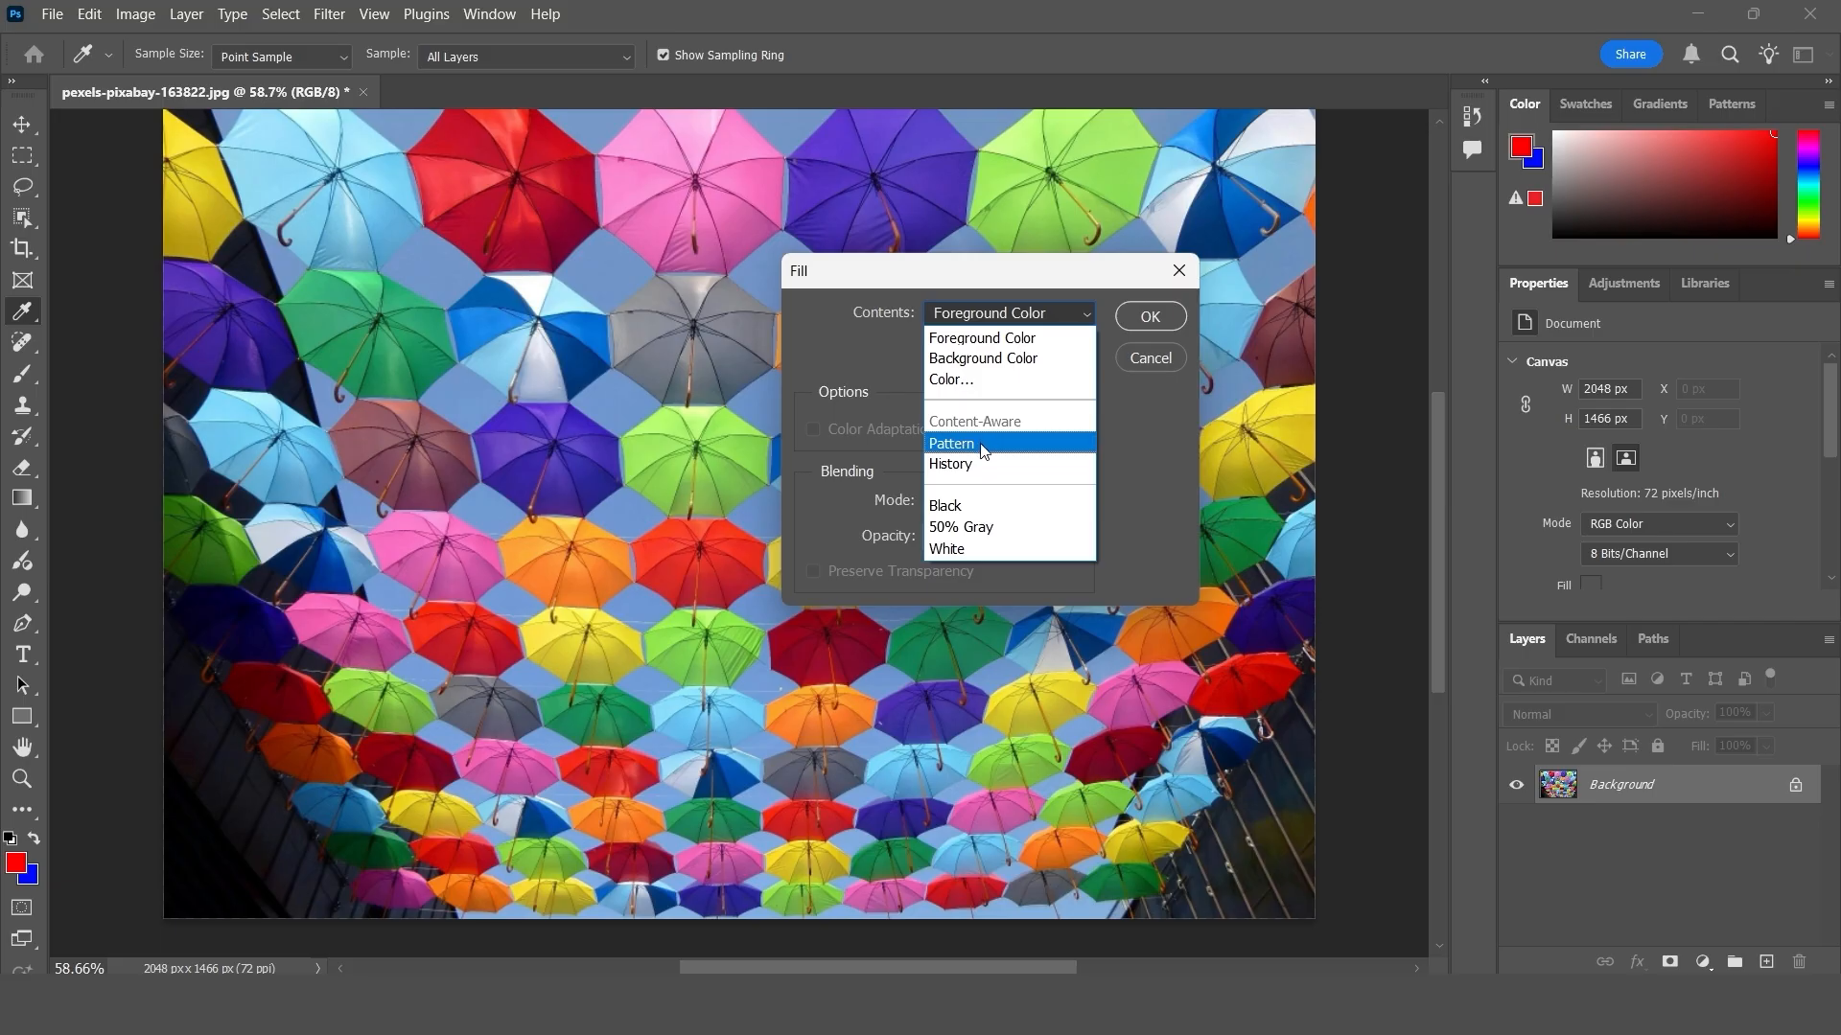
click(981, 446)
click(970, 426)
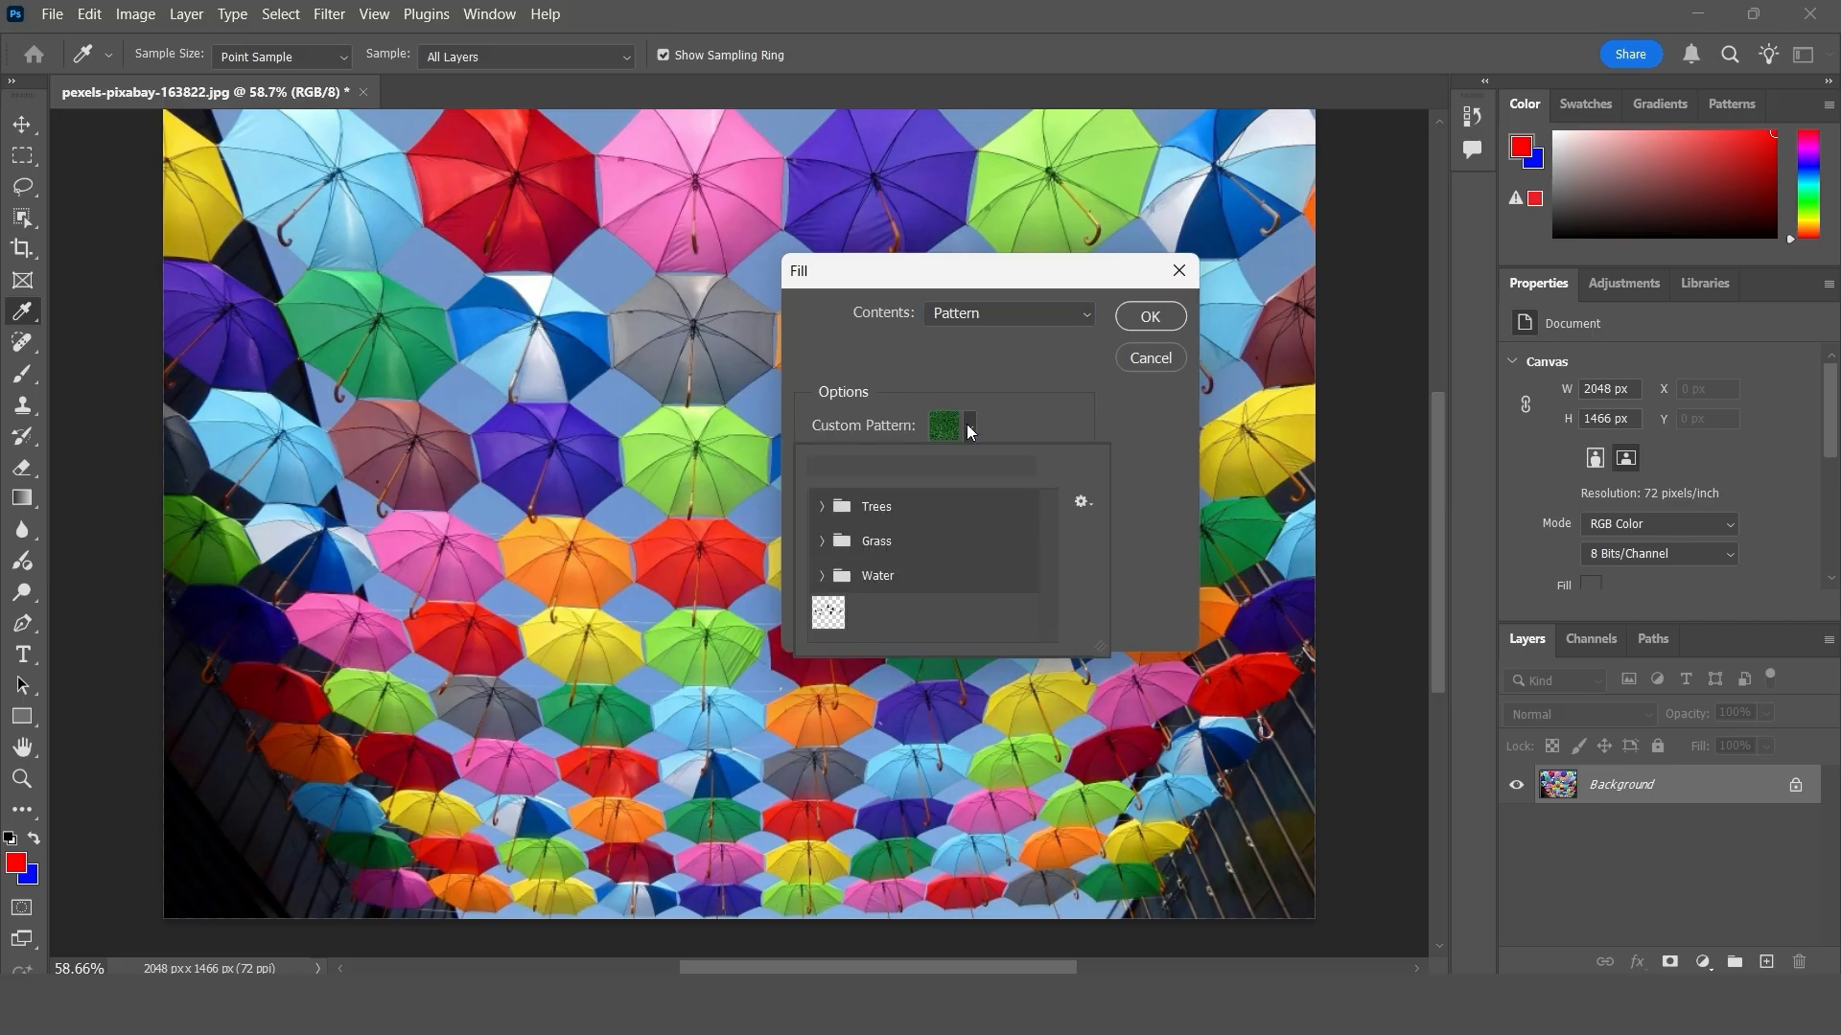
click(866, 514)
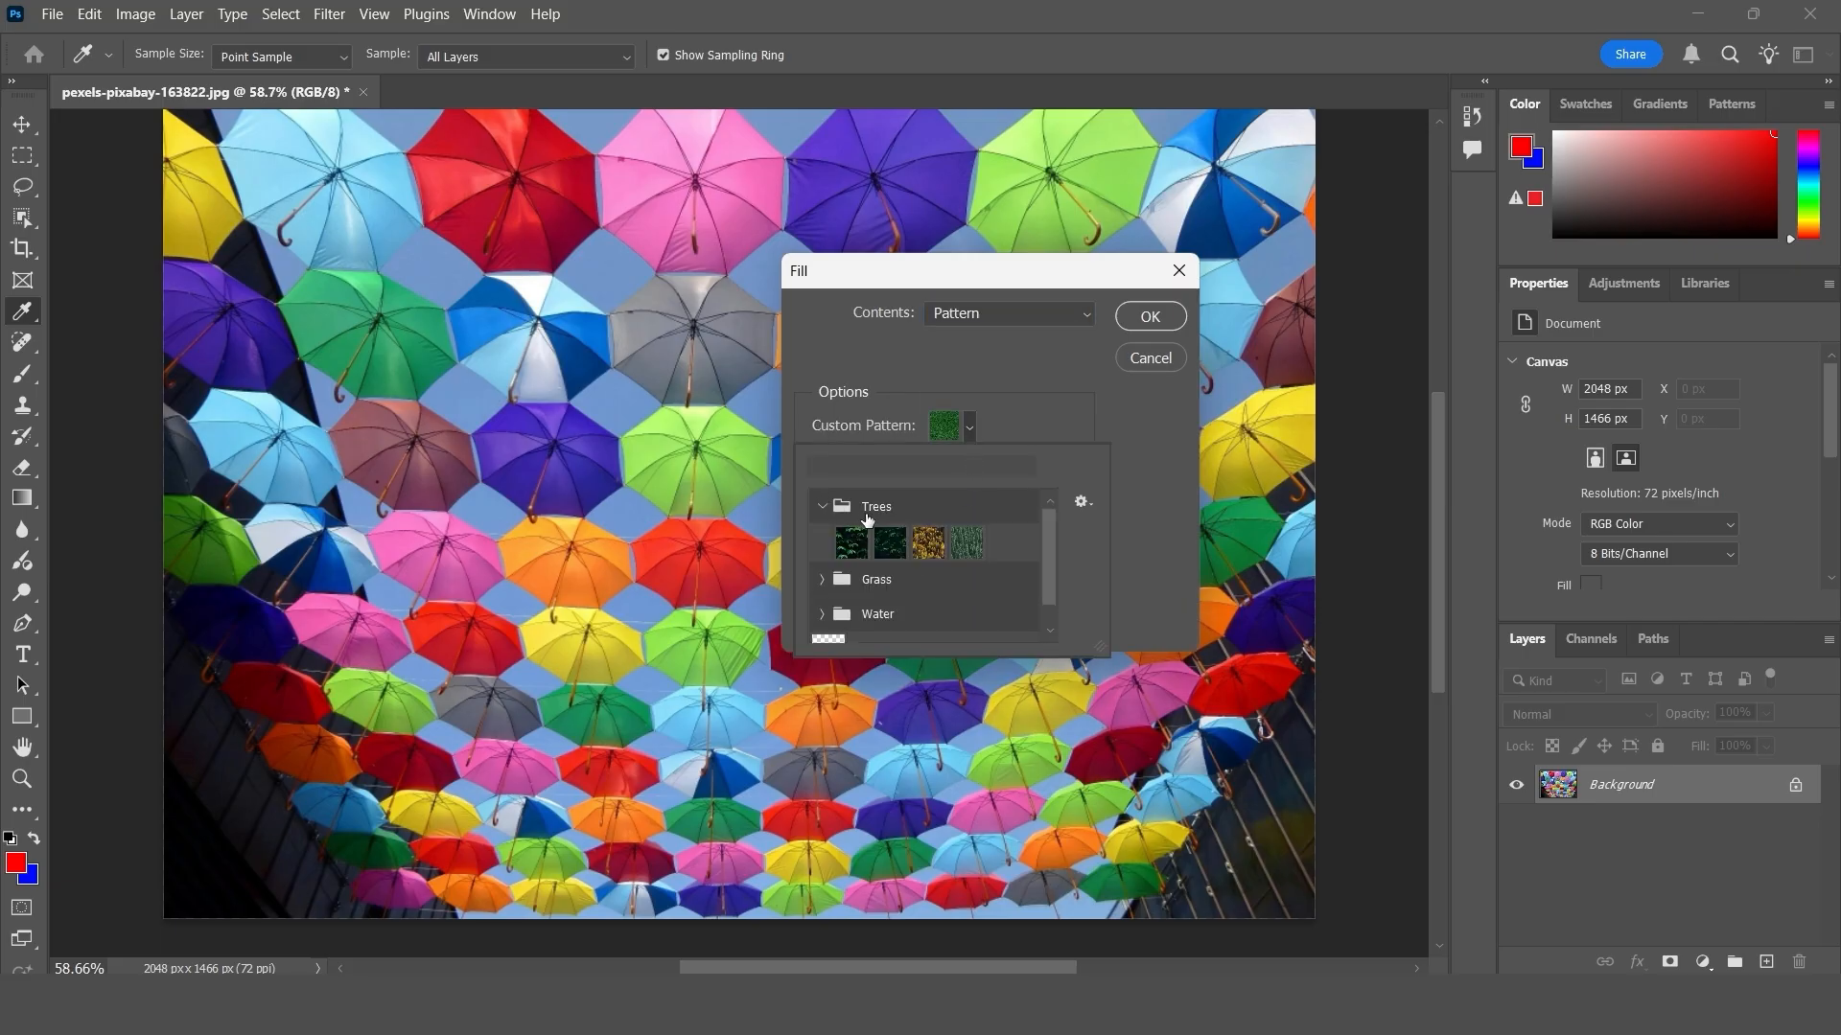
click(928, 542)
click(1151, 319)
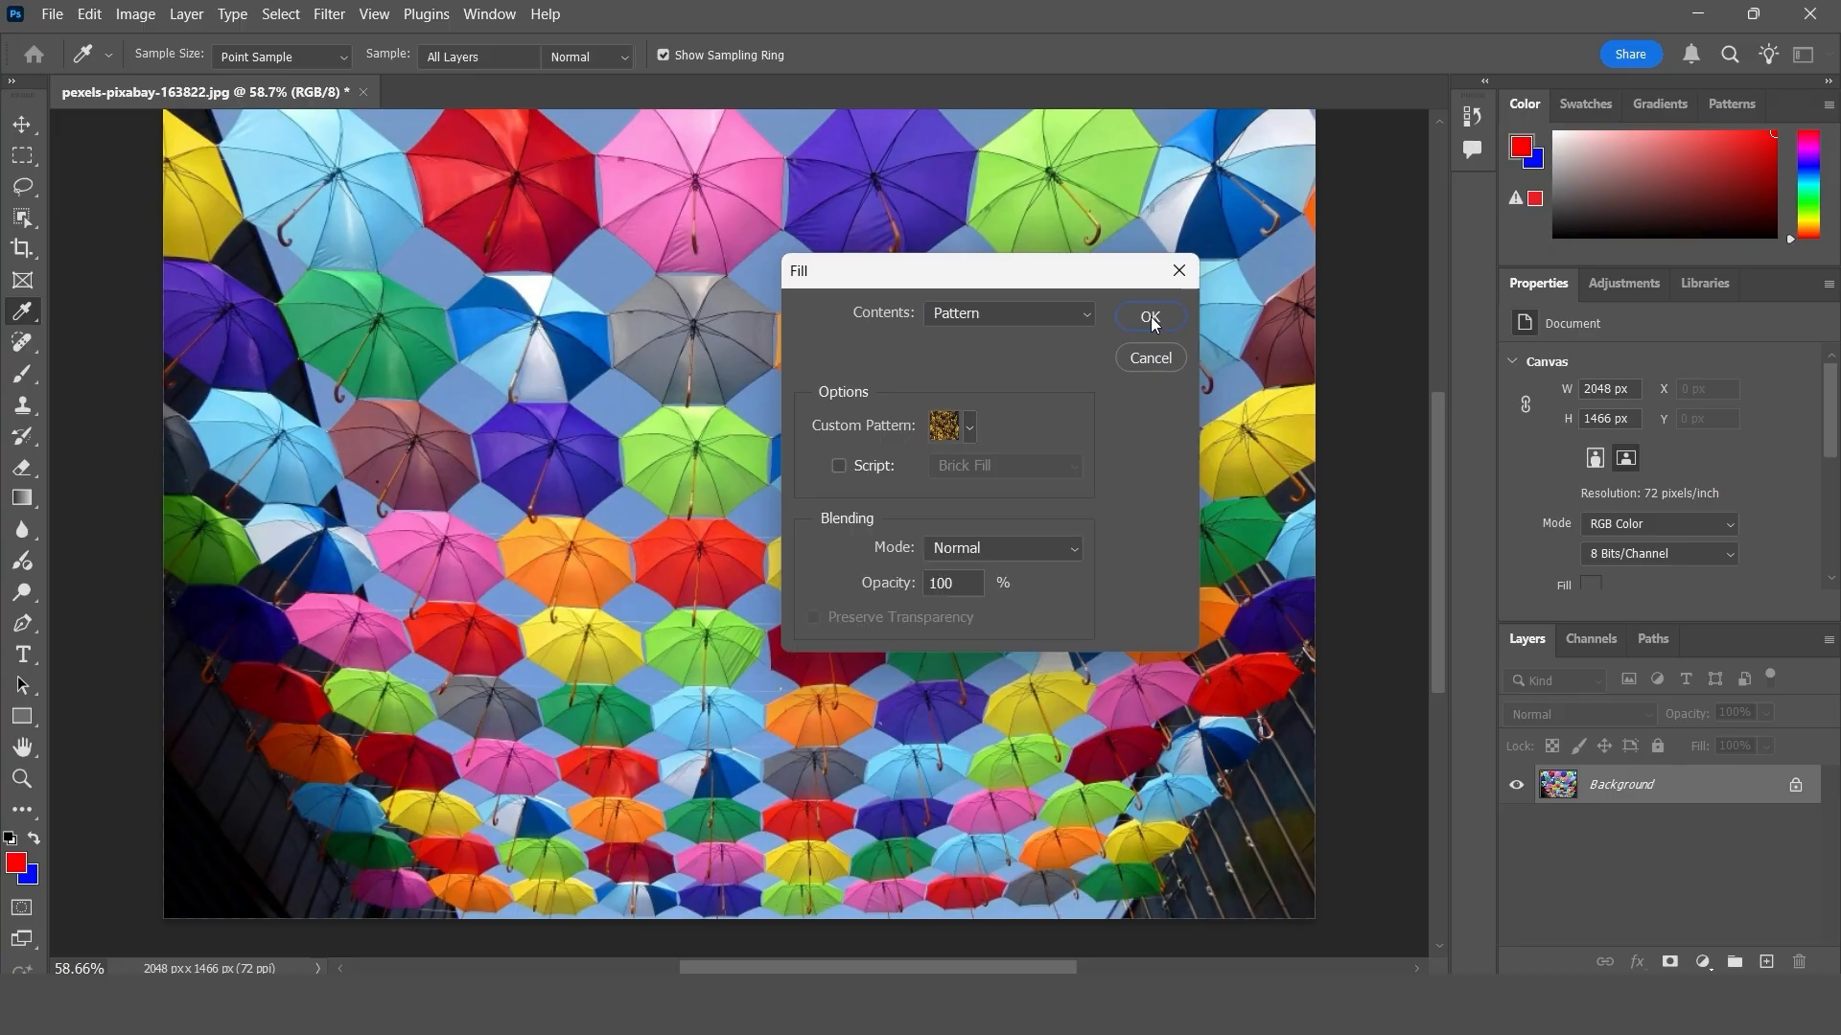
click(1150, 317)
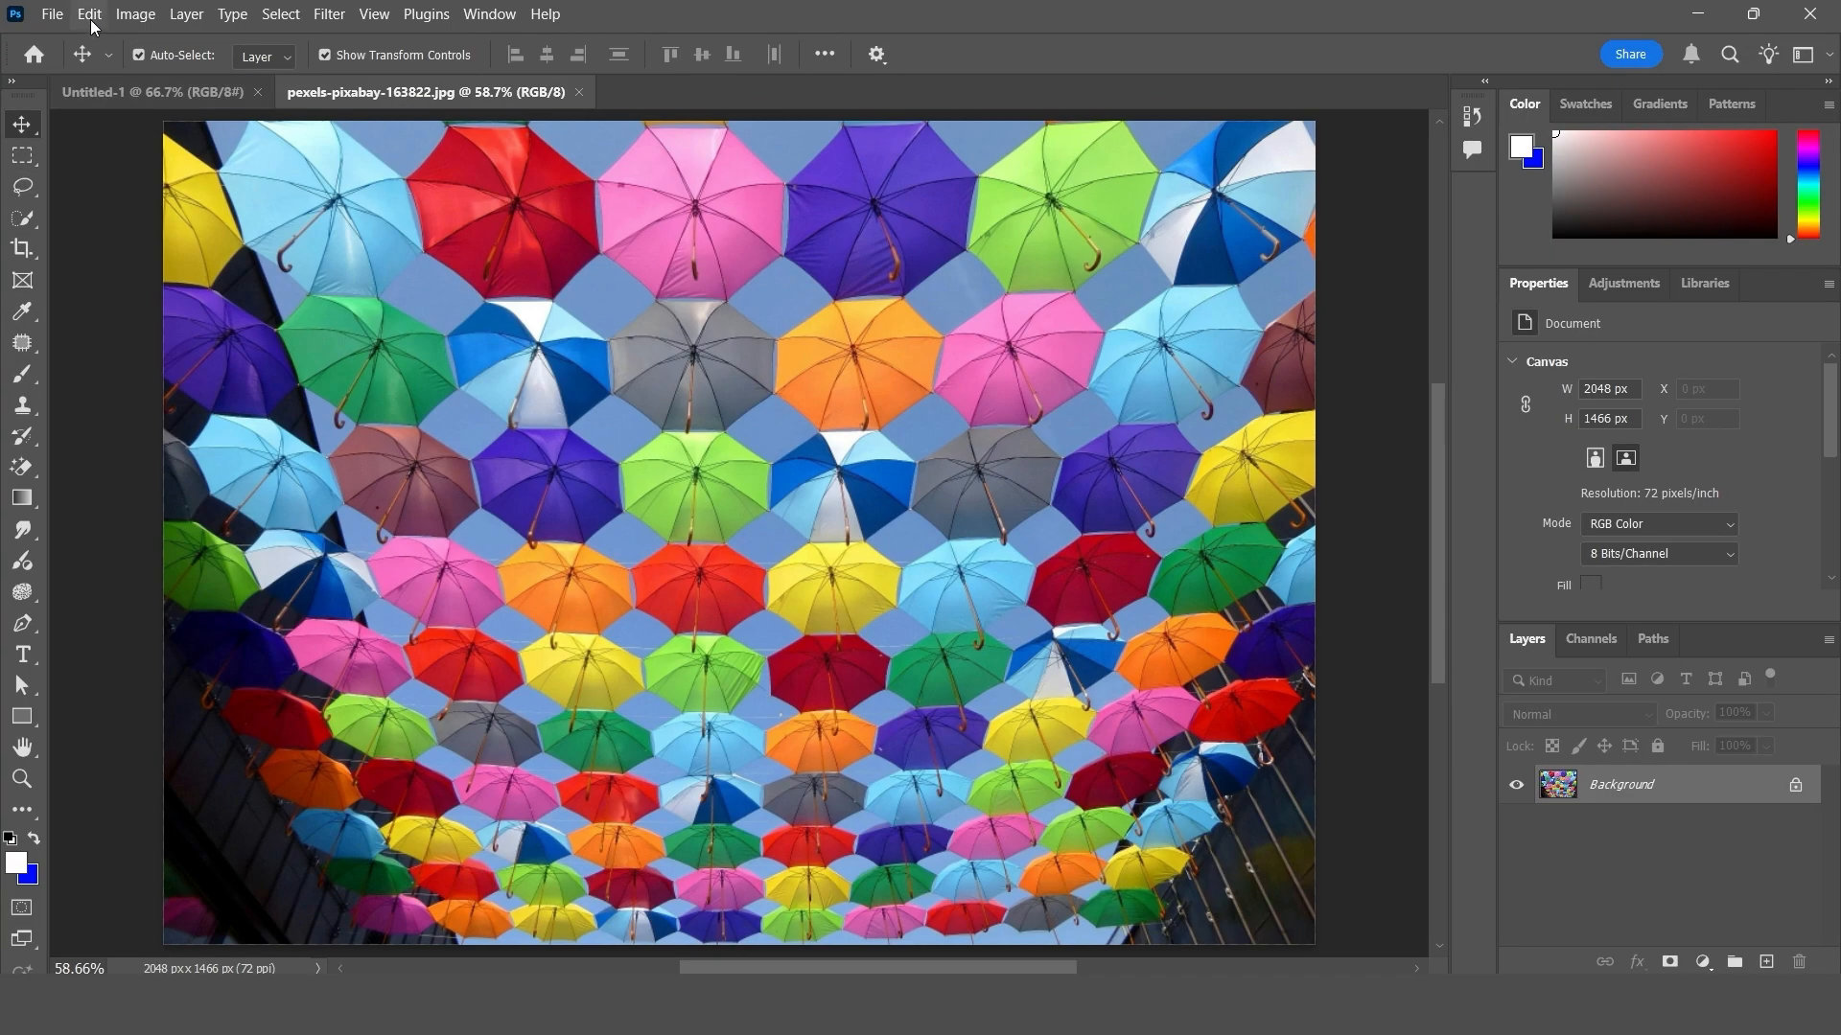
- Fill the restored umbrella photo's background layer with History contents in Normal mode at 100% opacity, and undo the fill
click(89, 13)
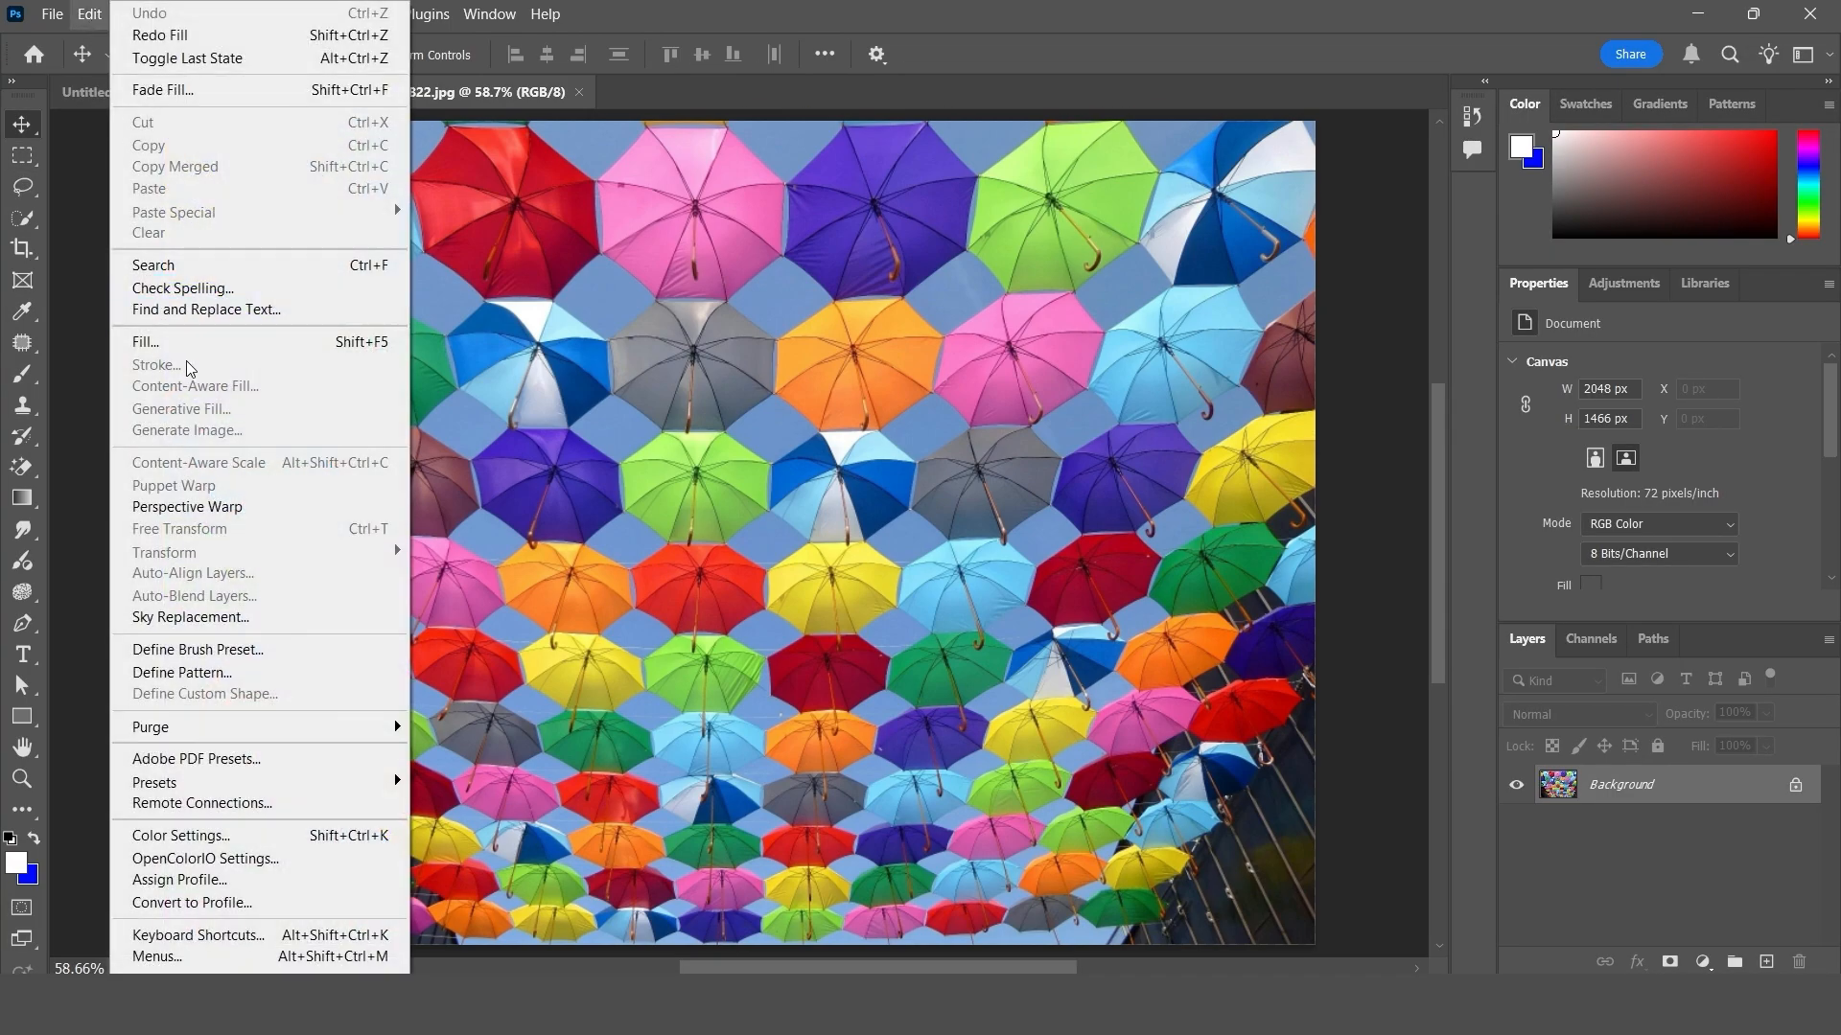
click(154, 343)
click(983, 314)
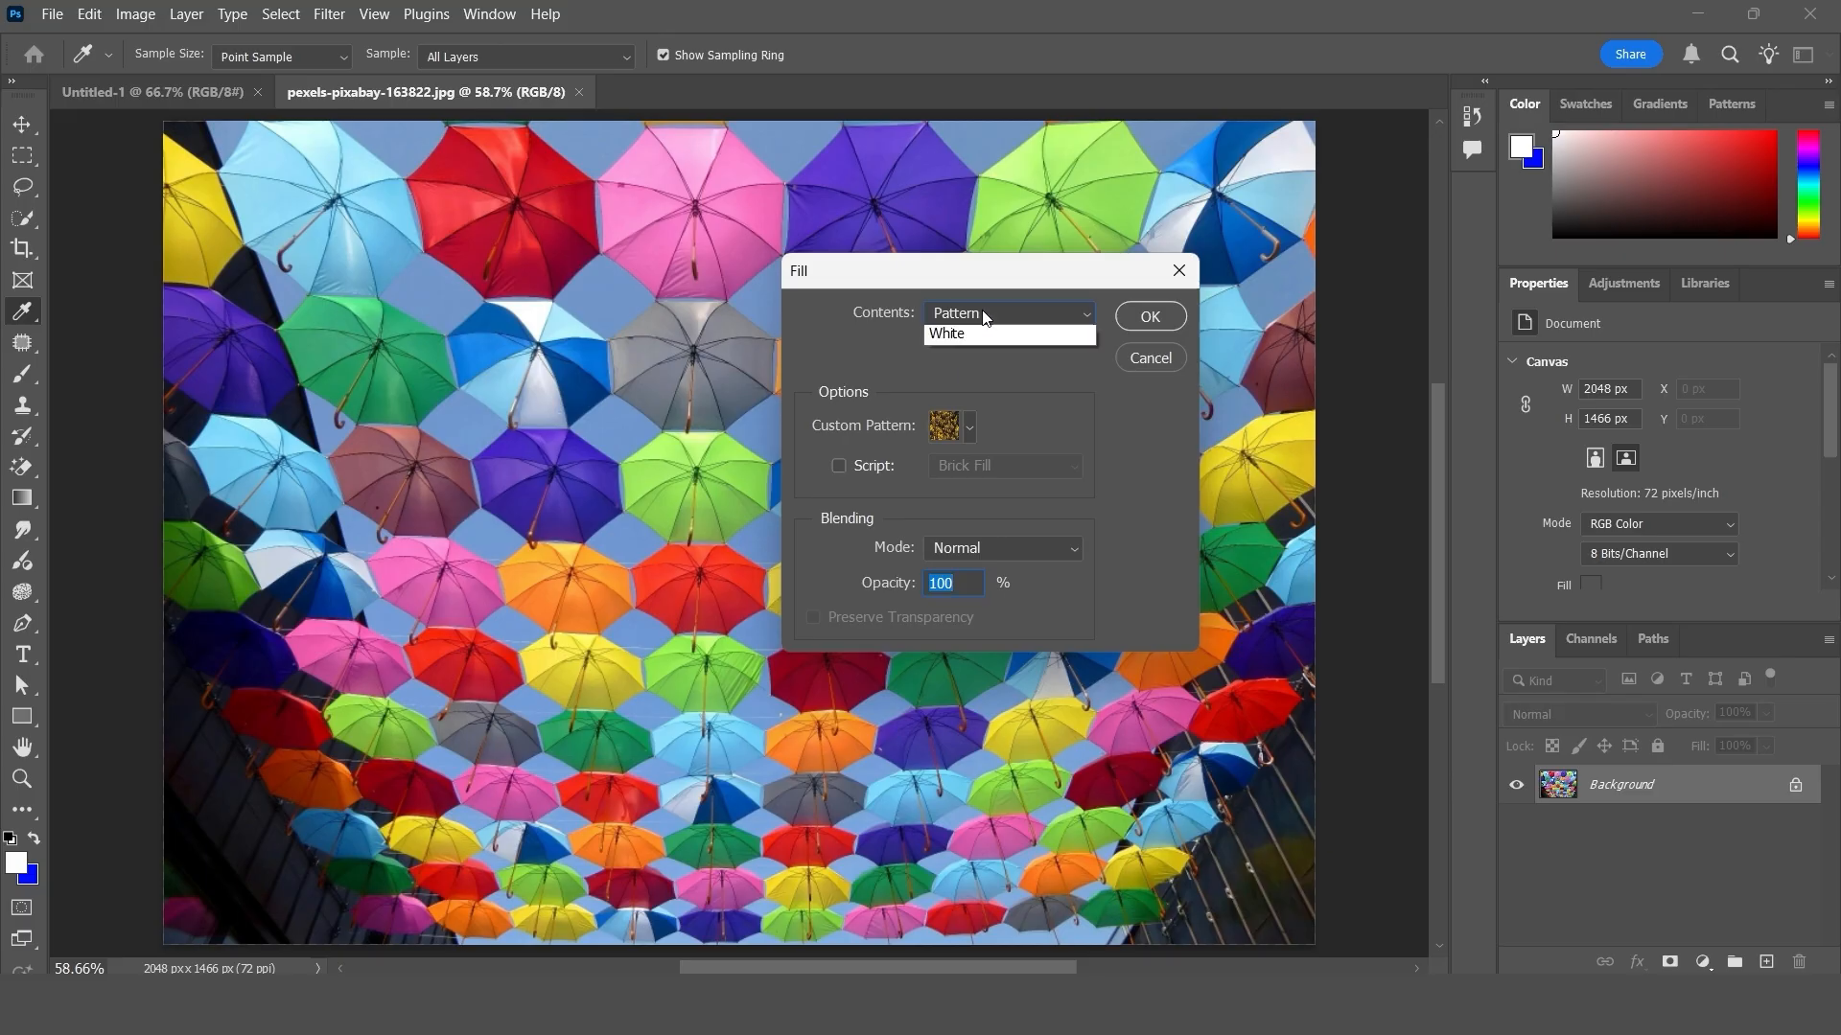
click(1027, 456)
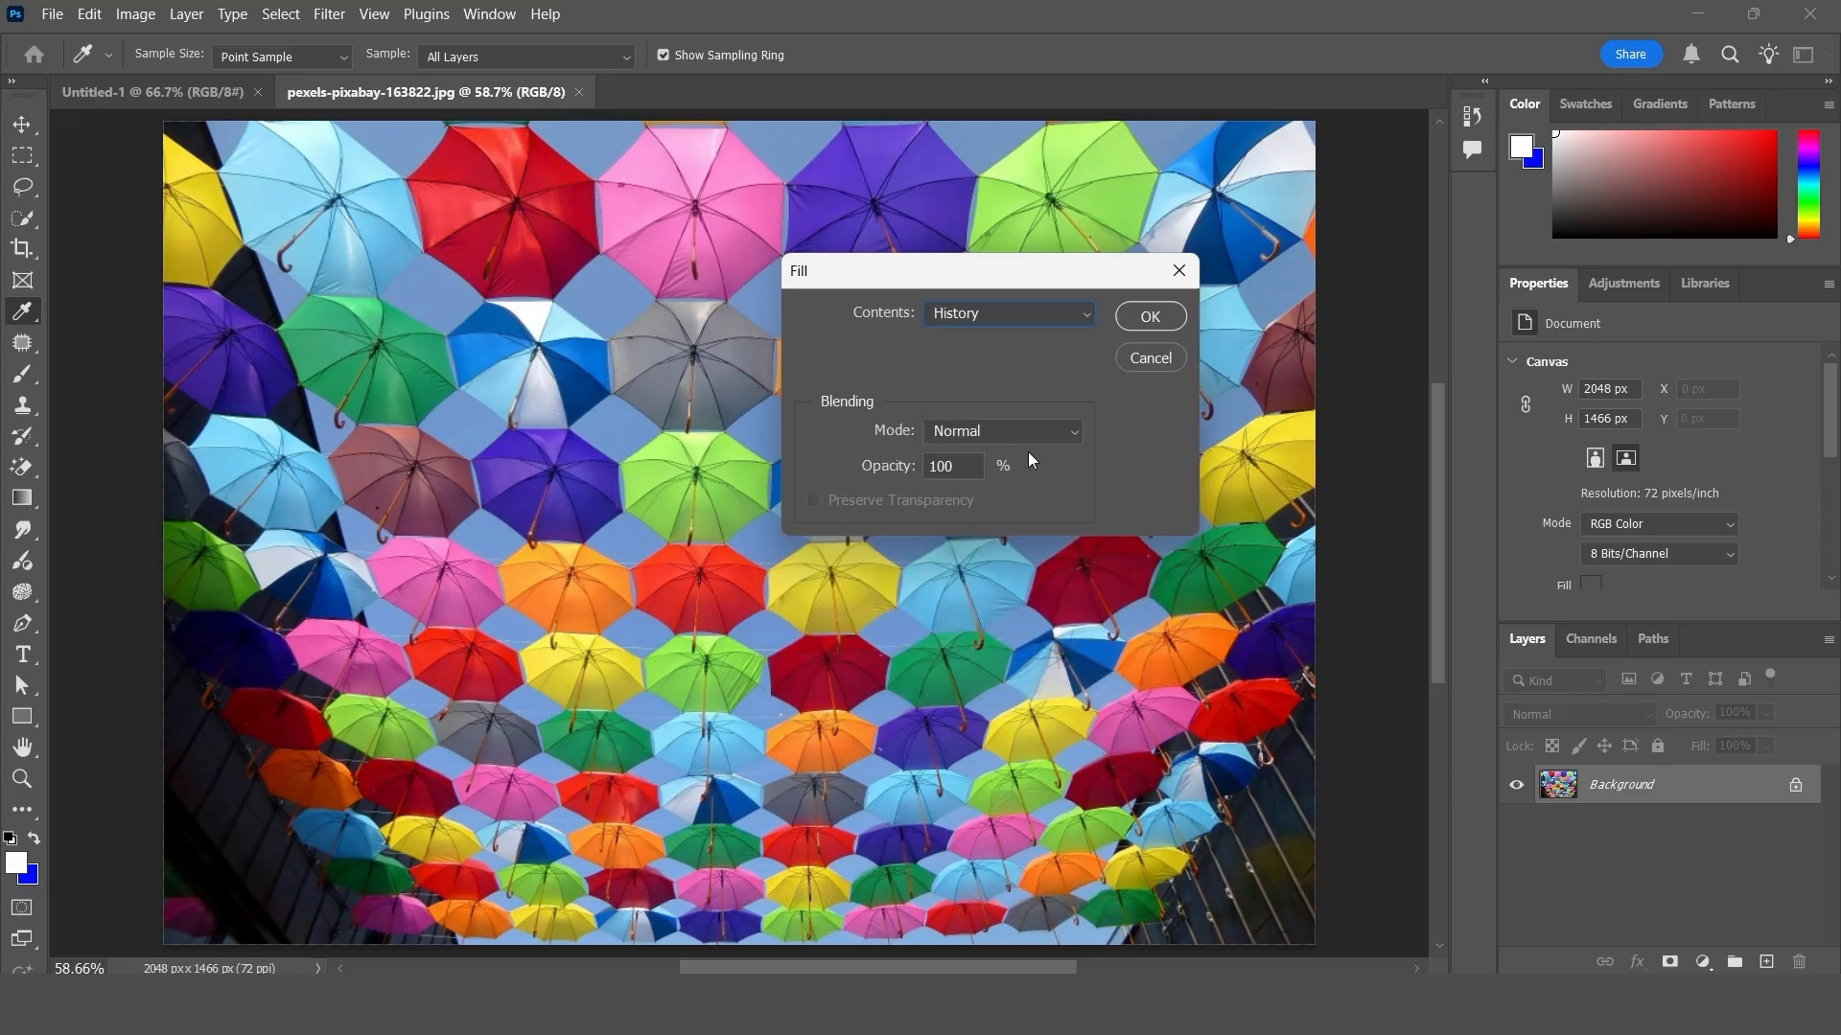
click(1151, 317)
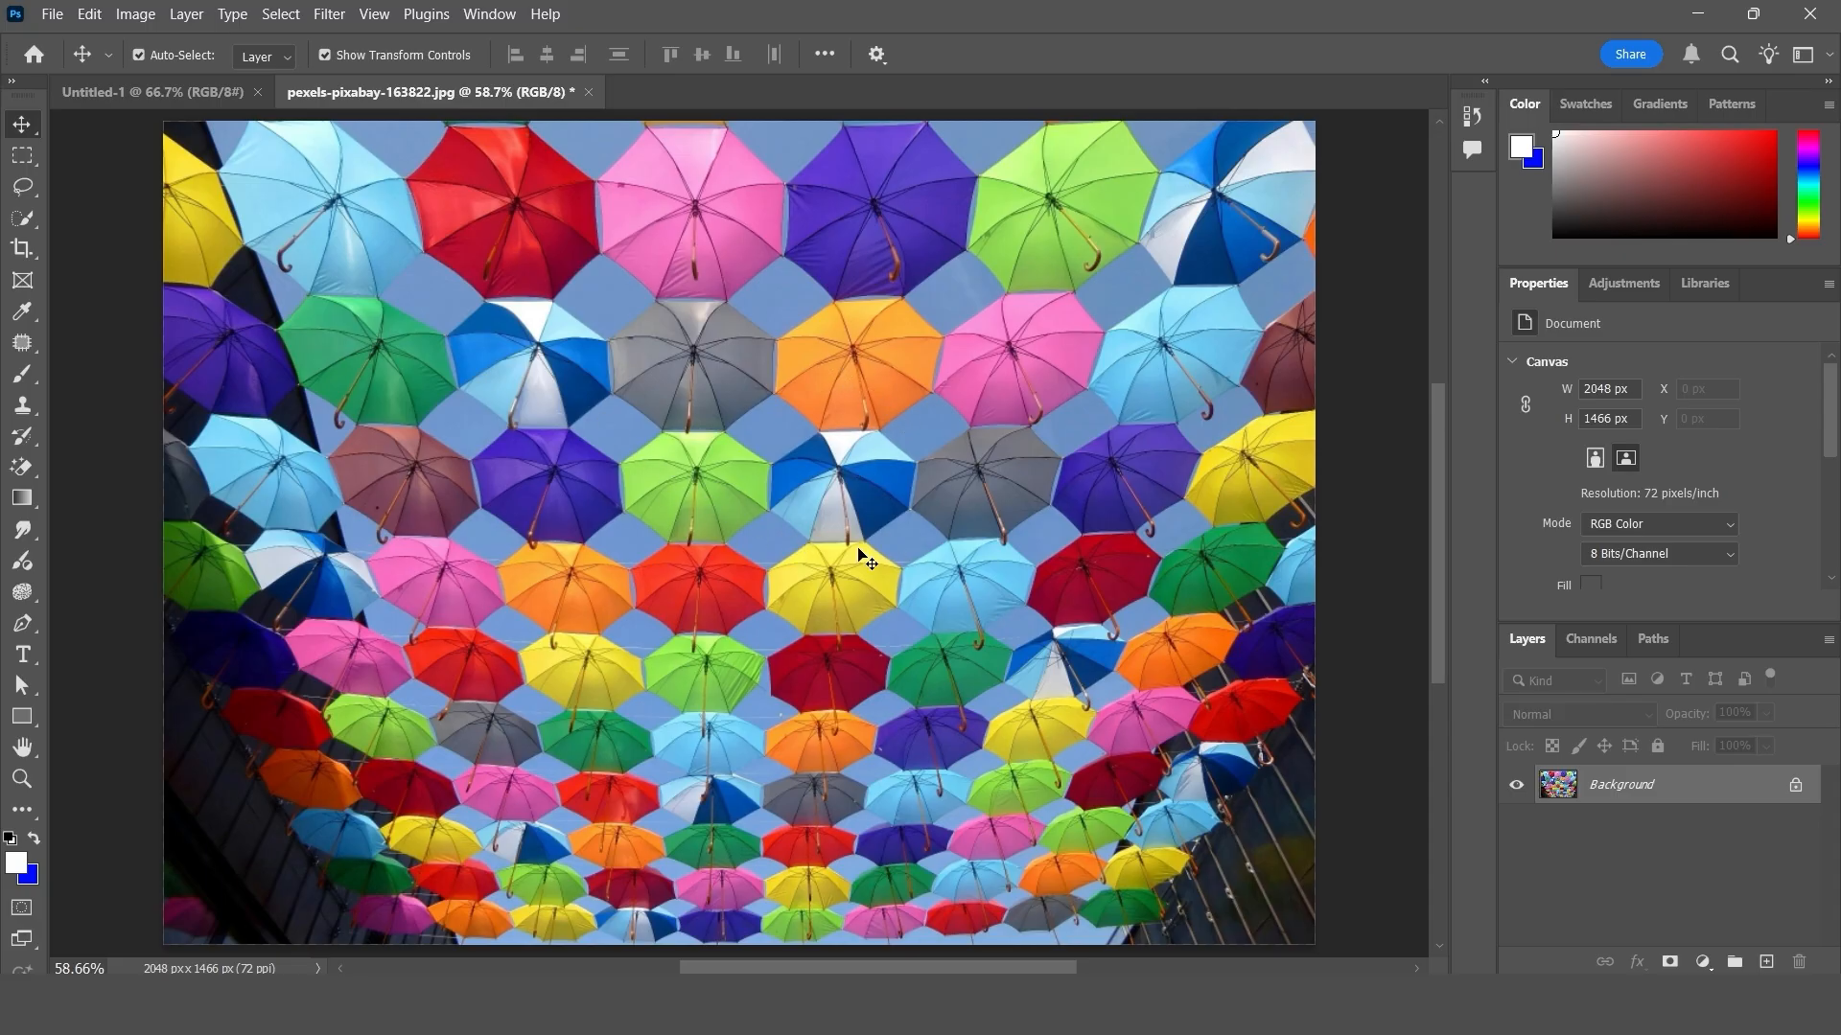
key(ctrl+z)
- Add a new empty layer above the background and marquee-select a central rectangle about 1156 × 921 px
click(1766, 964)
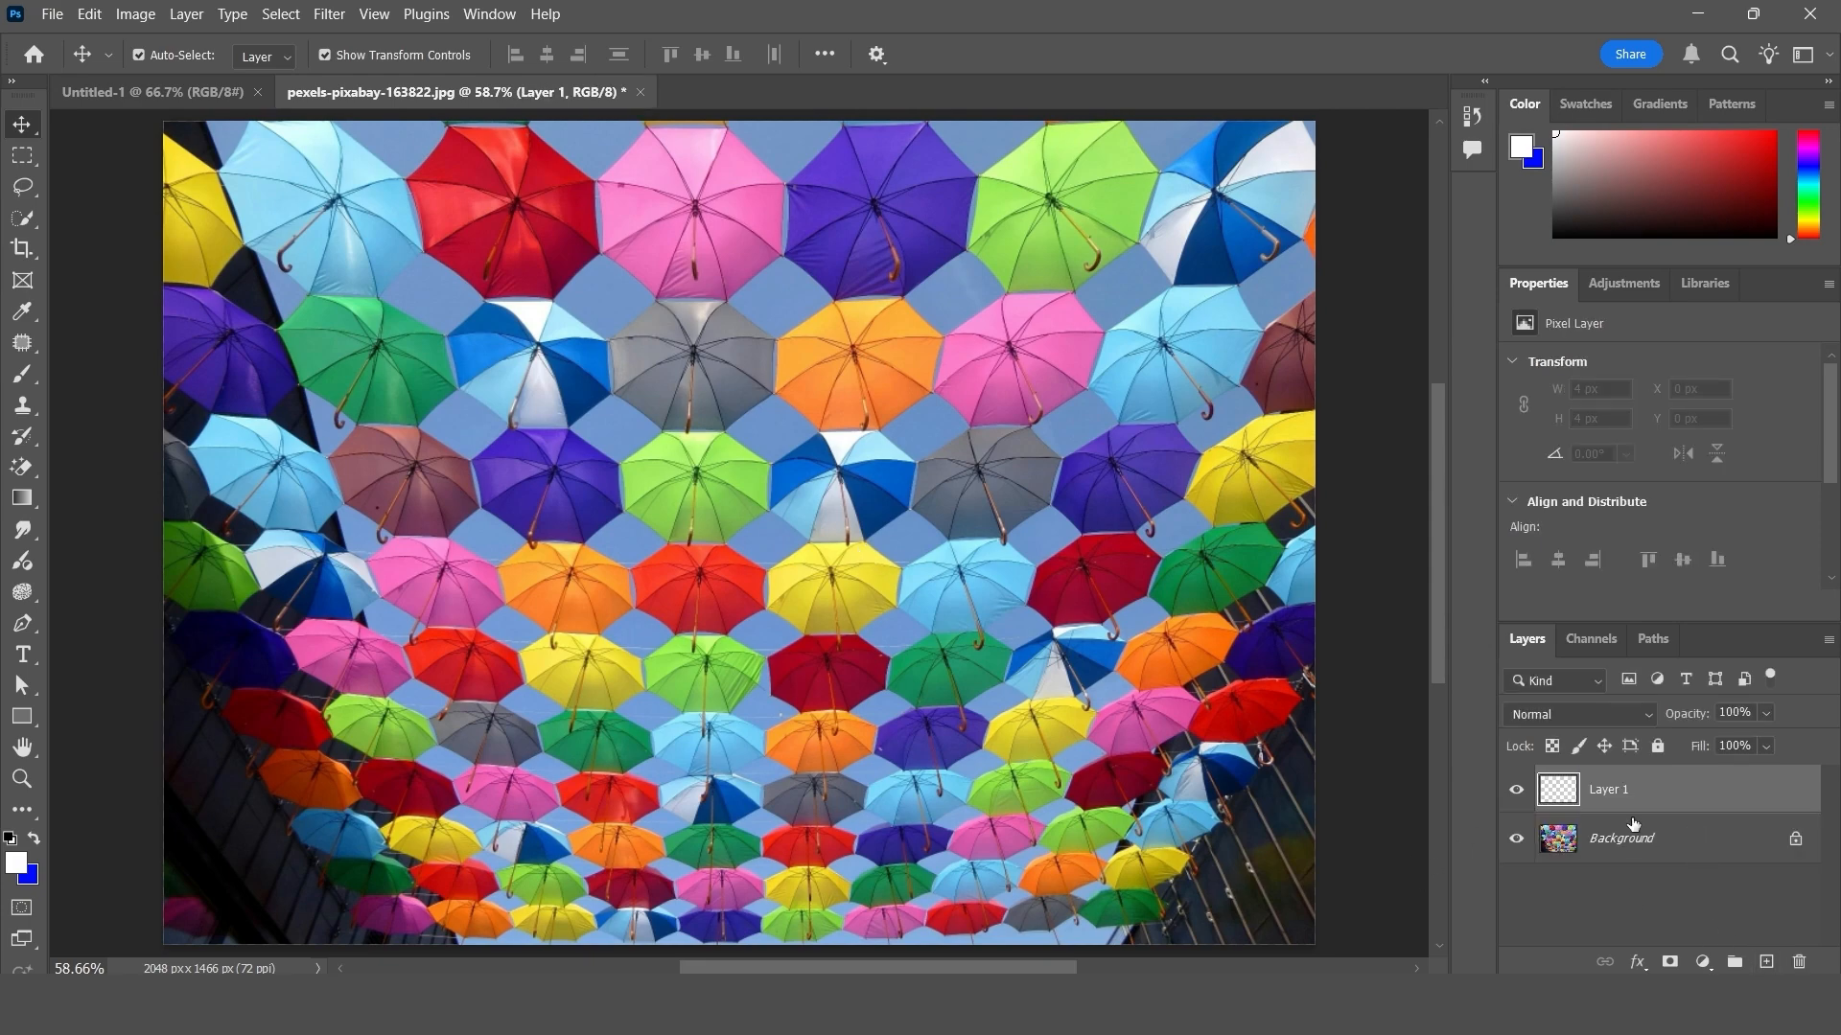
click(28, 160)
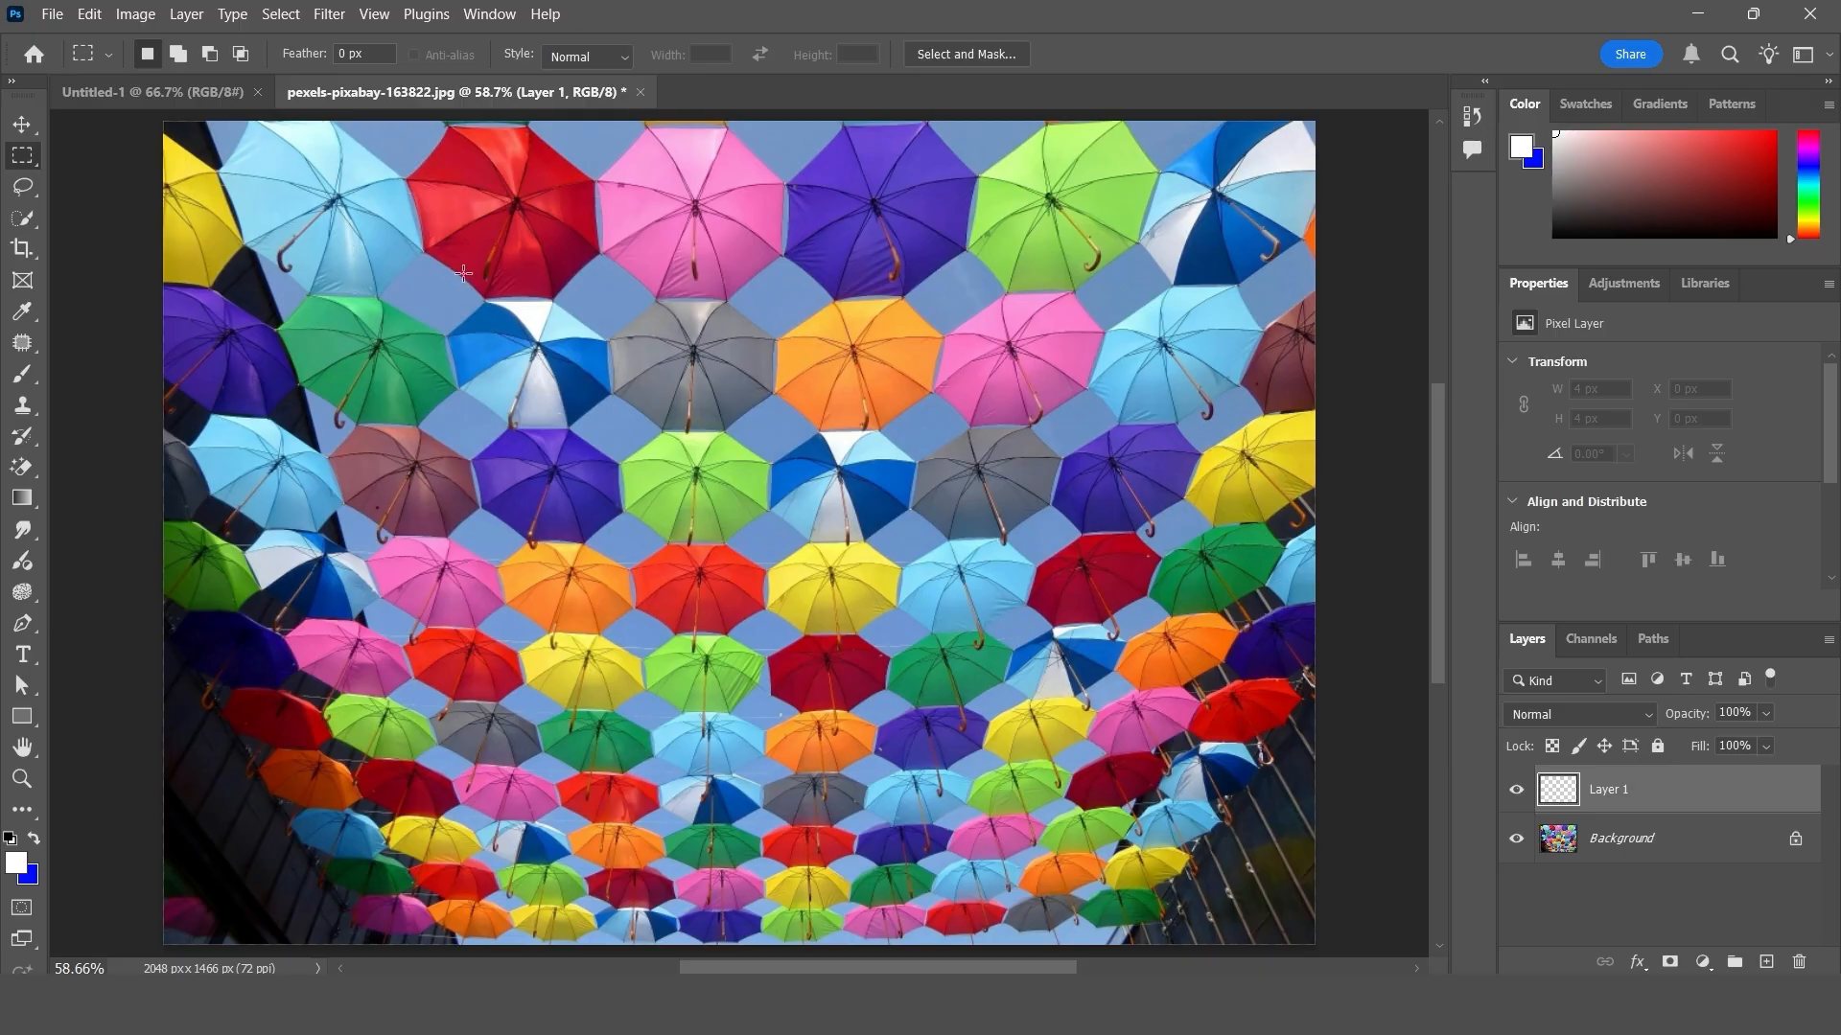
drag(466, 277, 1115, 792)
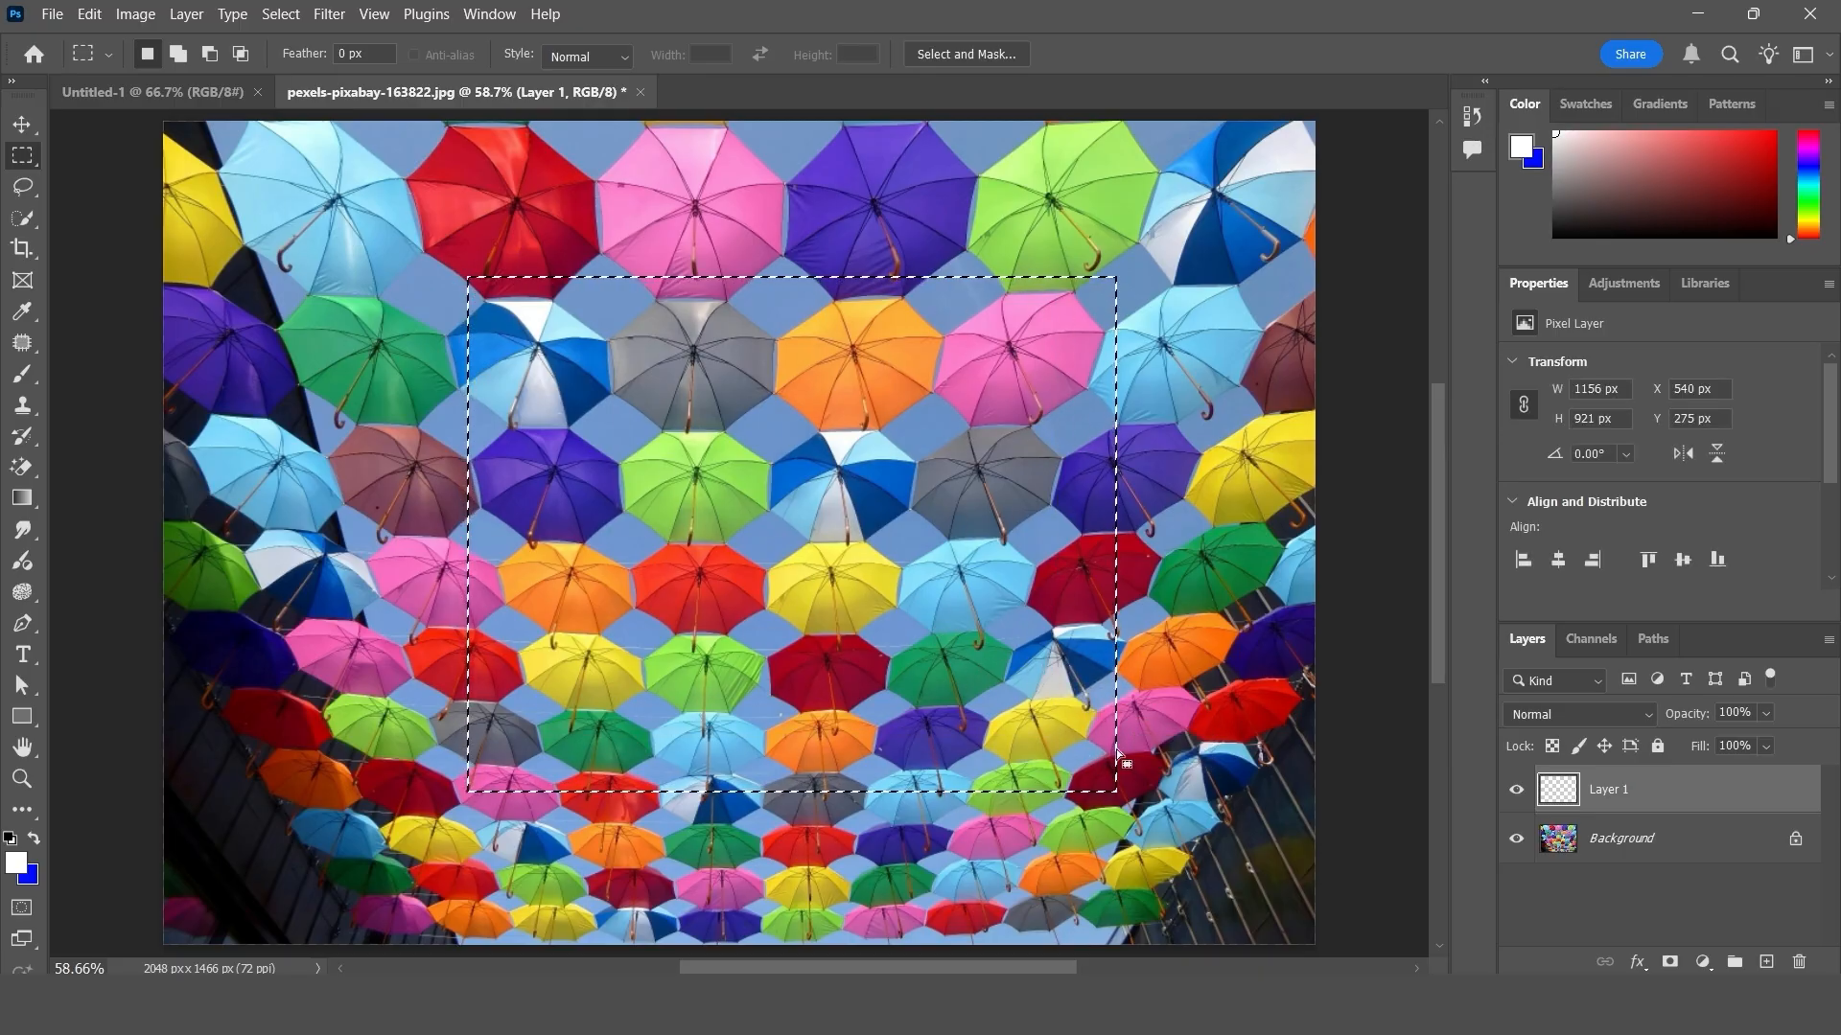
- Fill the selected rectangle on the new layer with History contents at 100% opacity and activate the Move tool
click(89, 14)
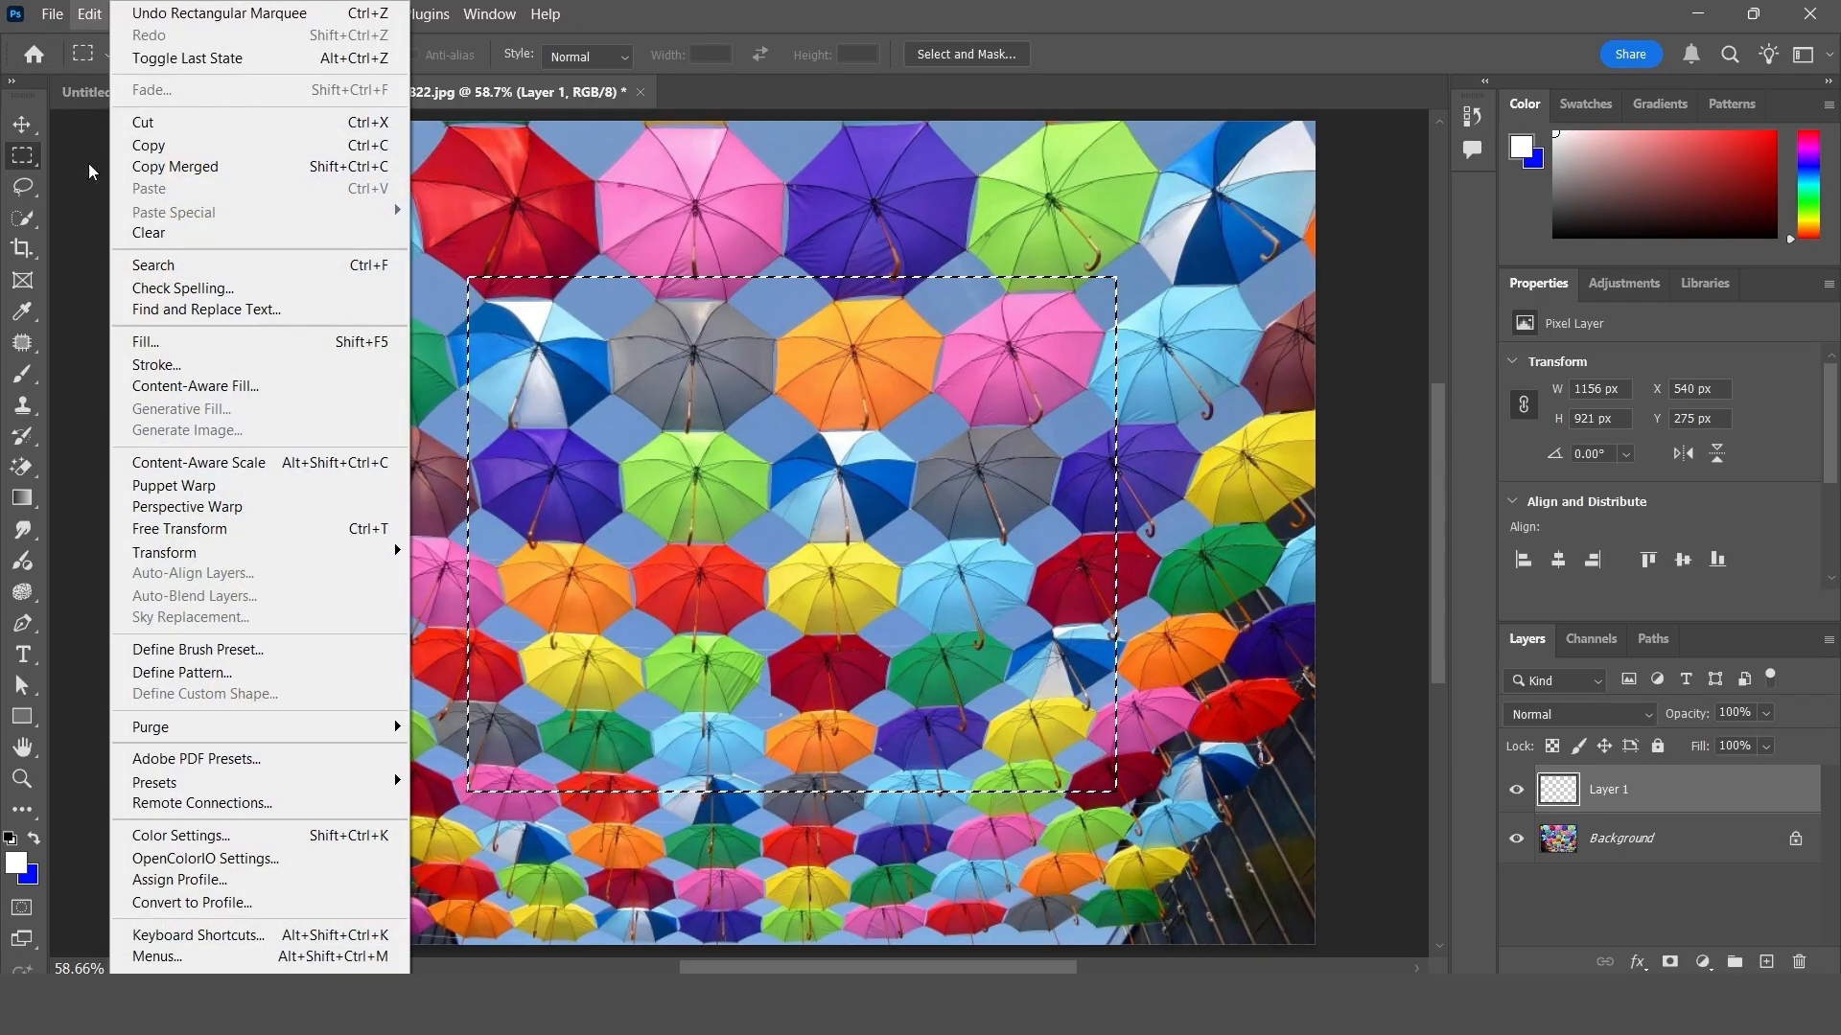
click(188, 345)
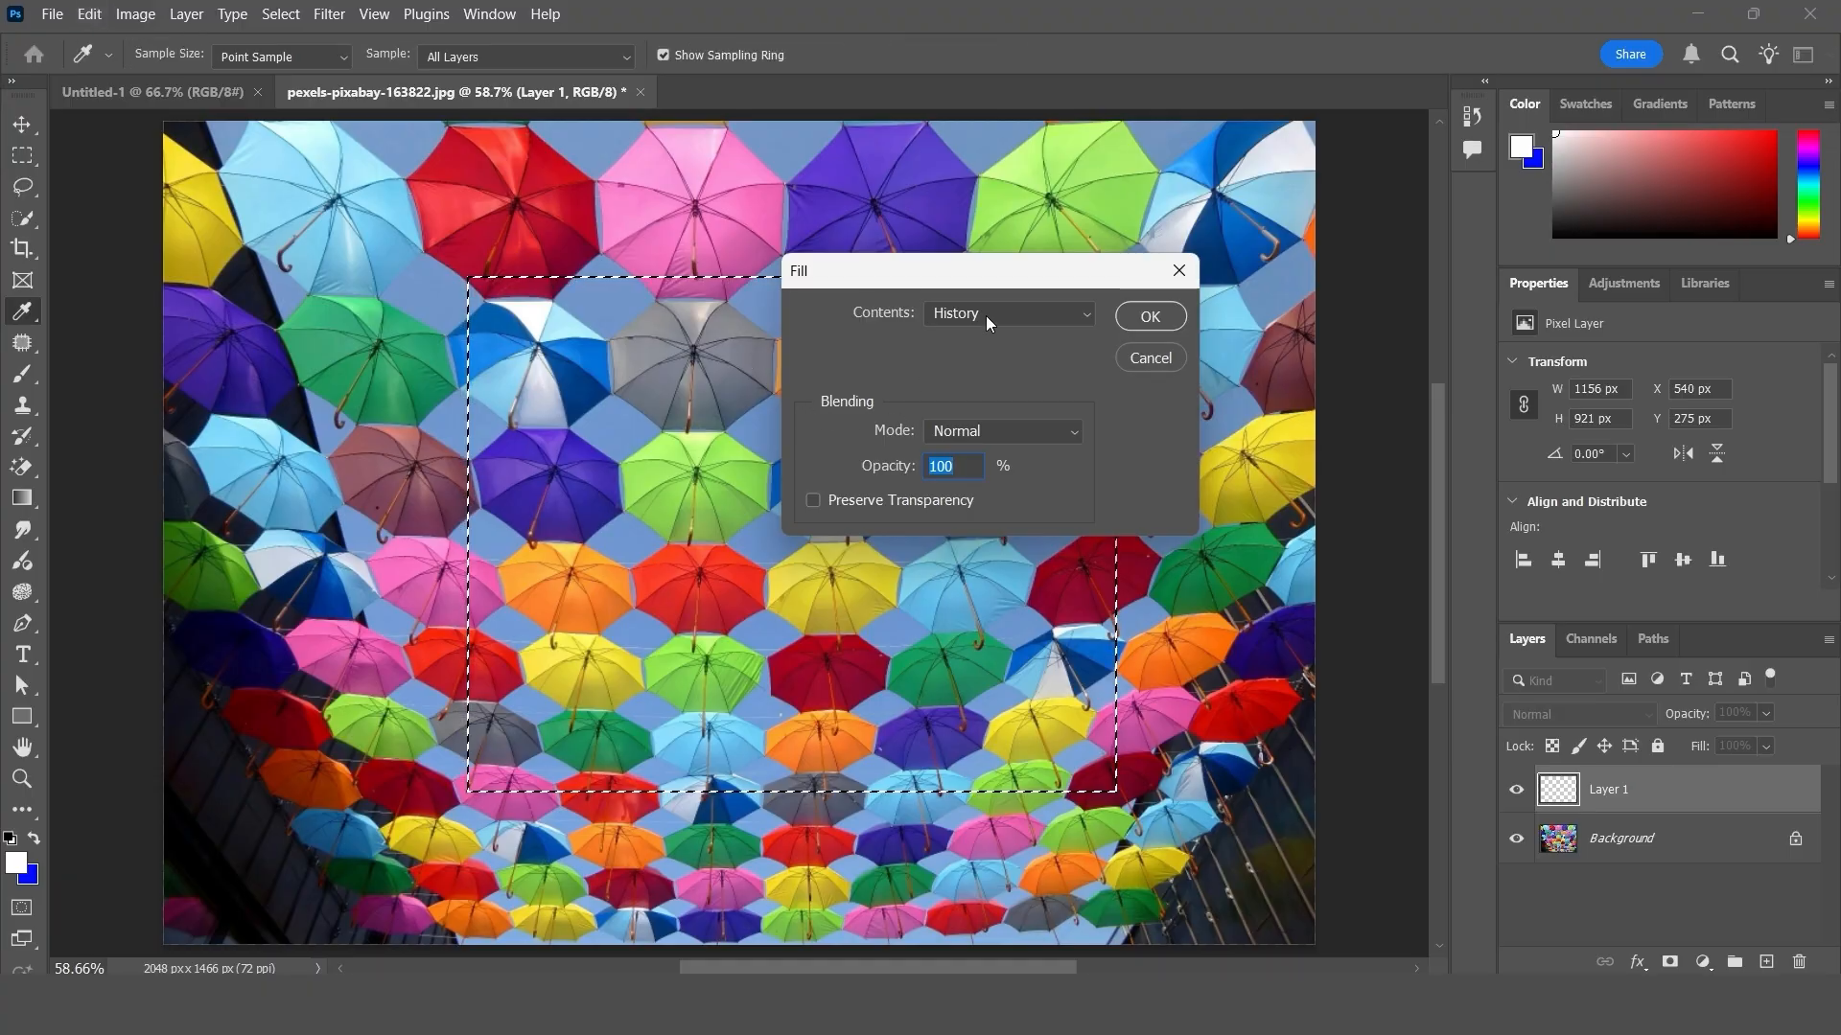
click(1150, 317)
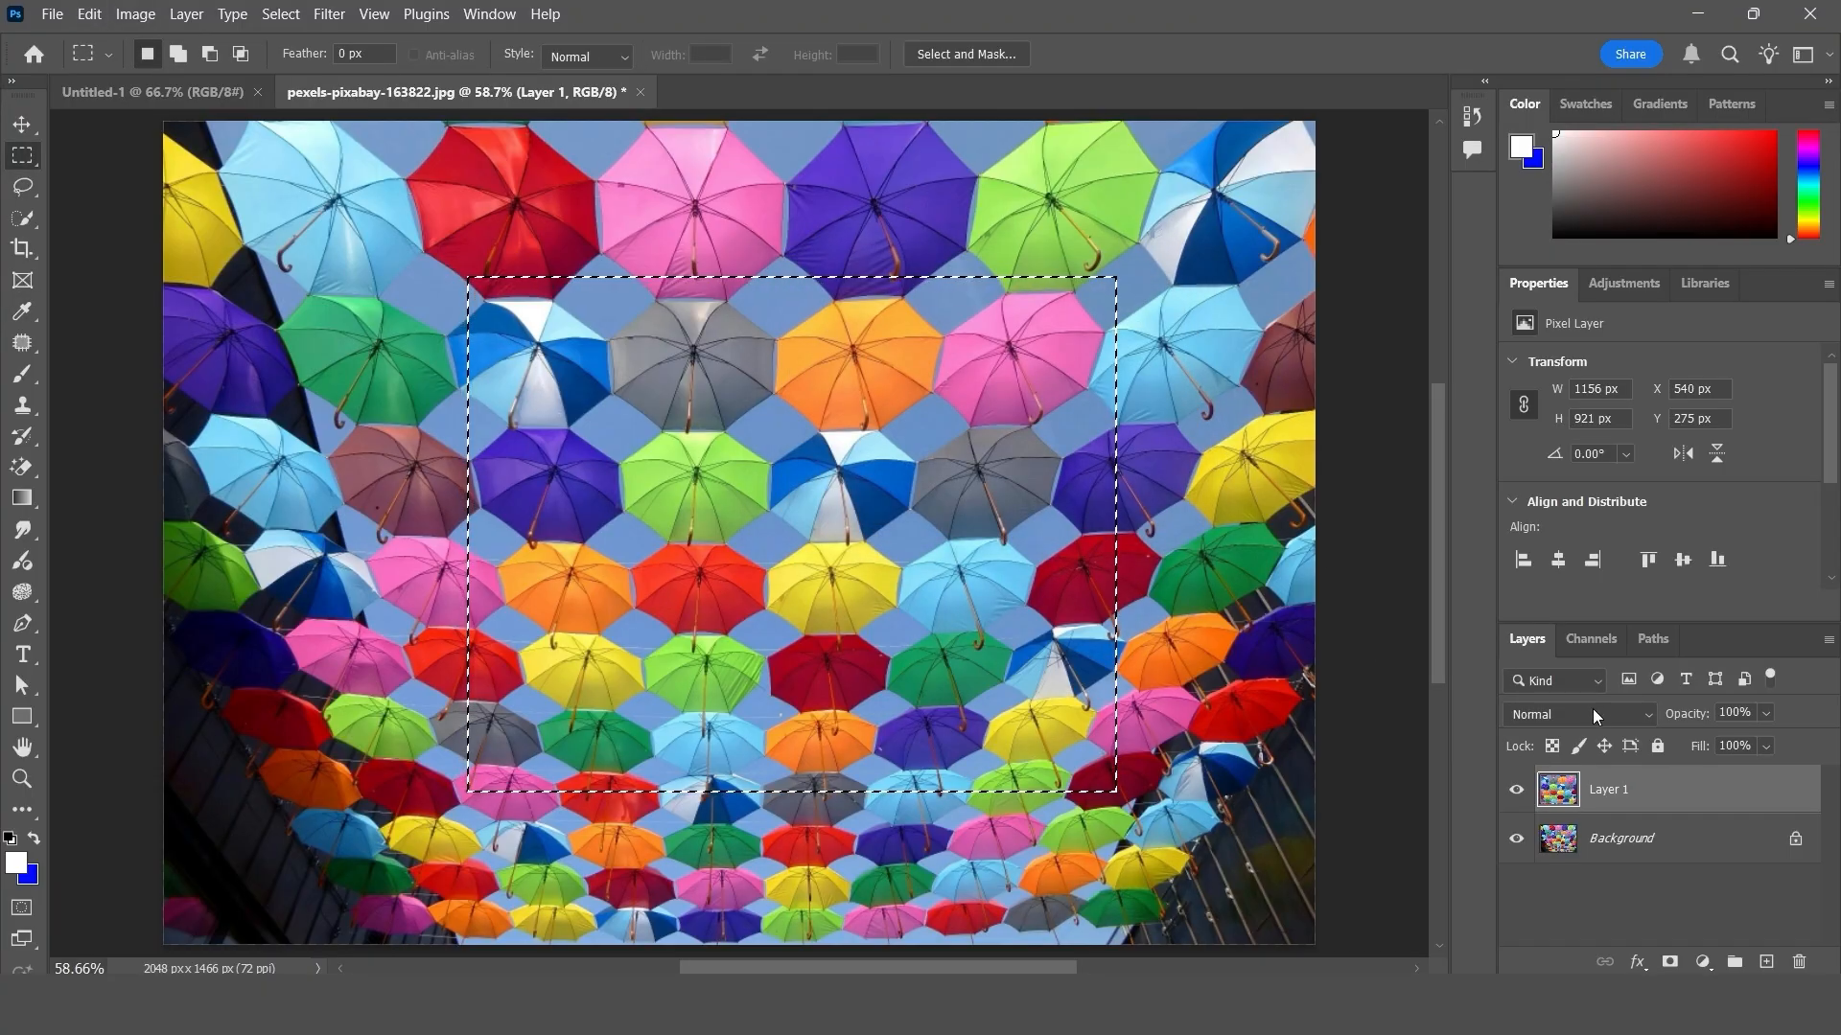
click(22, 125)
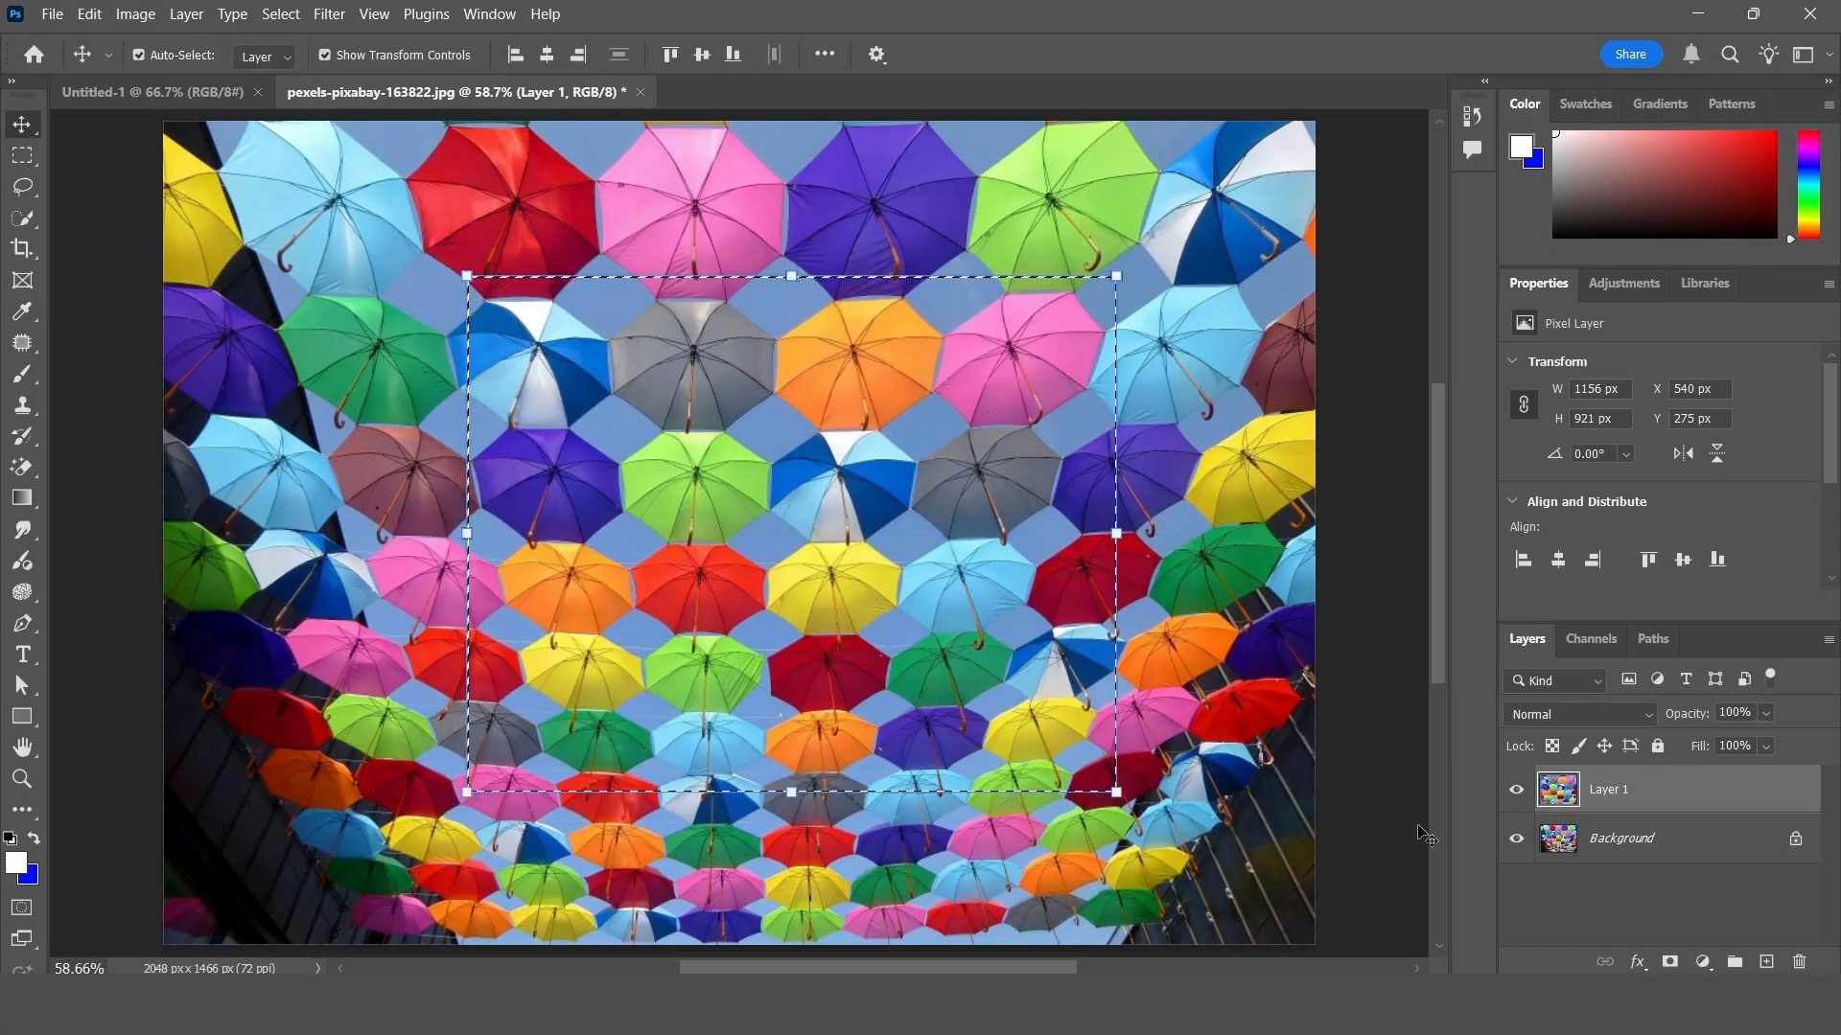
- Hide the Background layer so only the history-filled rectangle on Layer 1 shows
click(1515, 842)
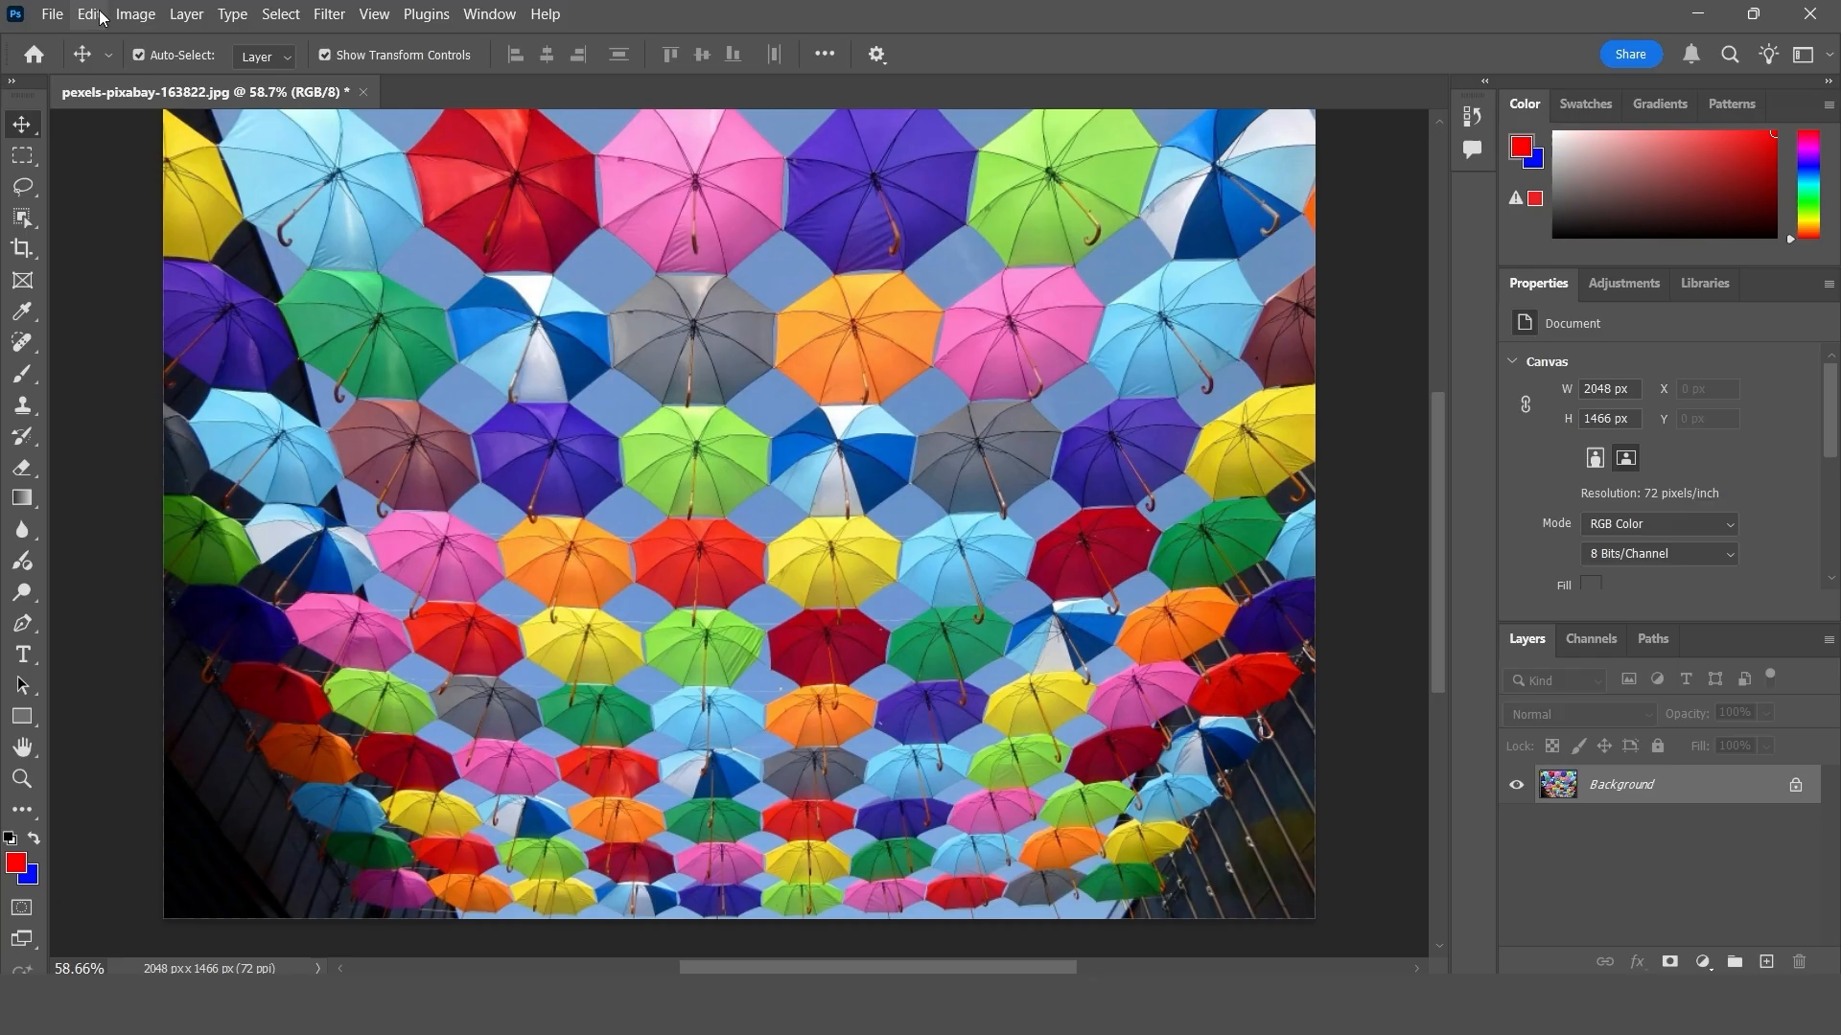
- Fill the whole umbrella photo's background layer with 50% Gray in Normal mode at 100% opacity, and undo the fill
click(89, 14)
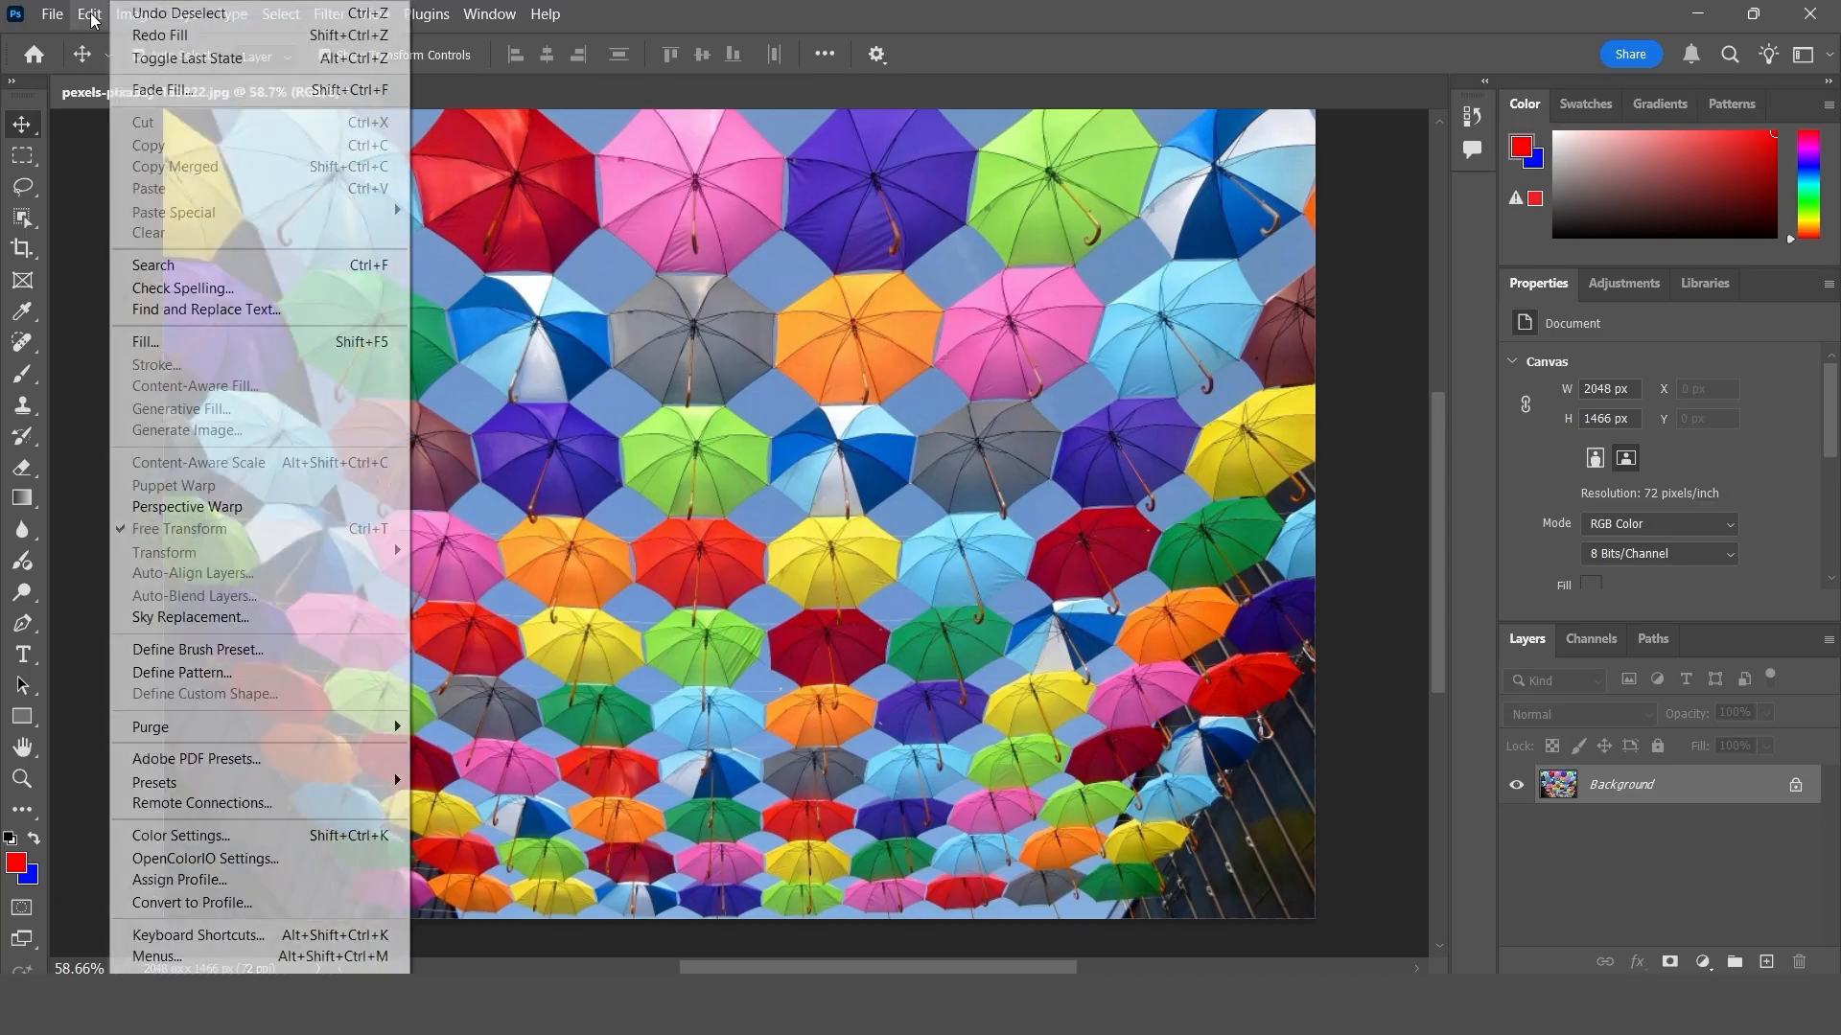
click(285, 343)
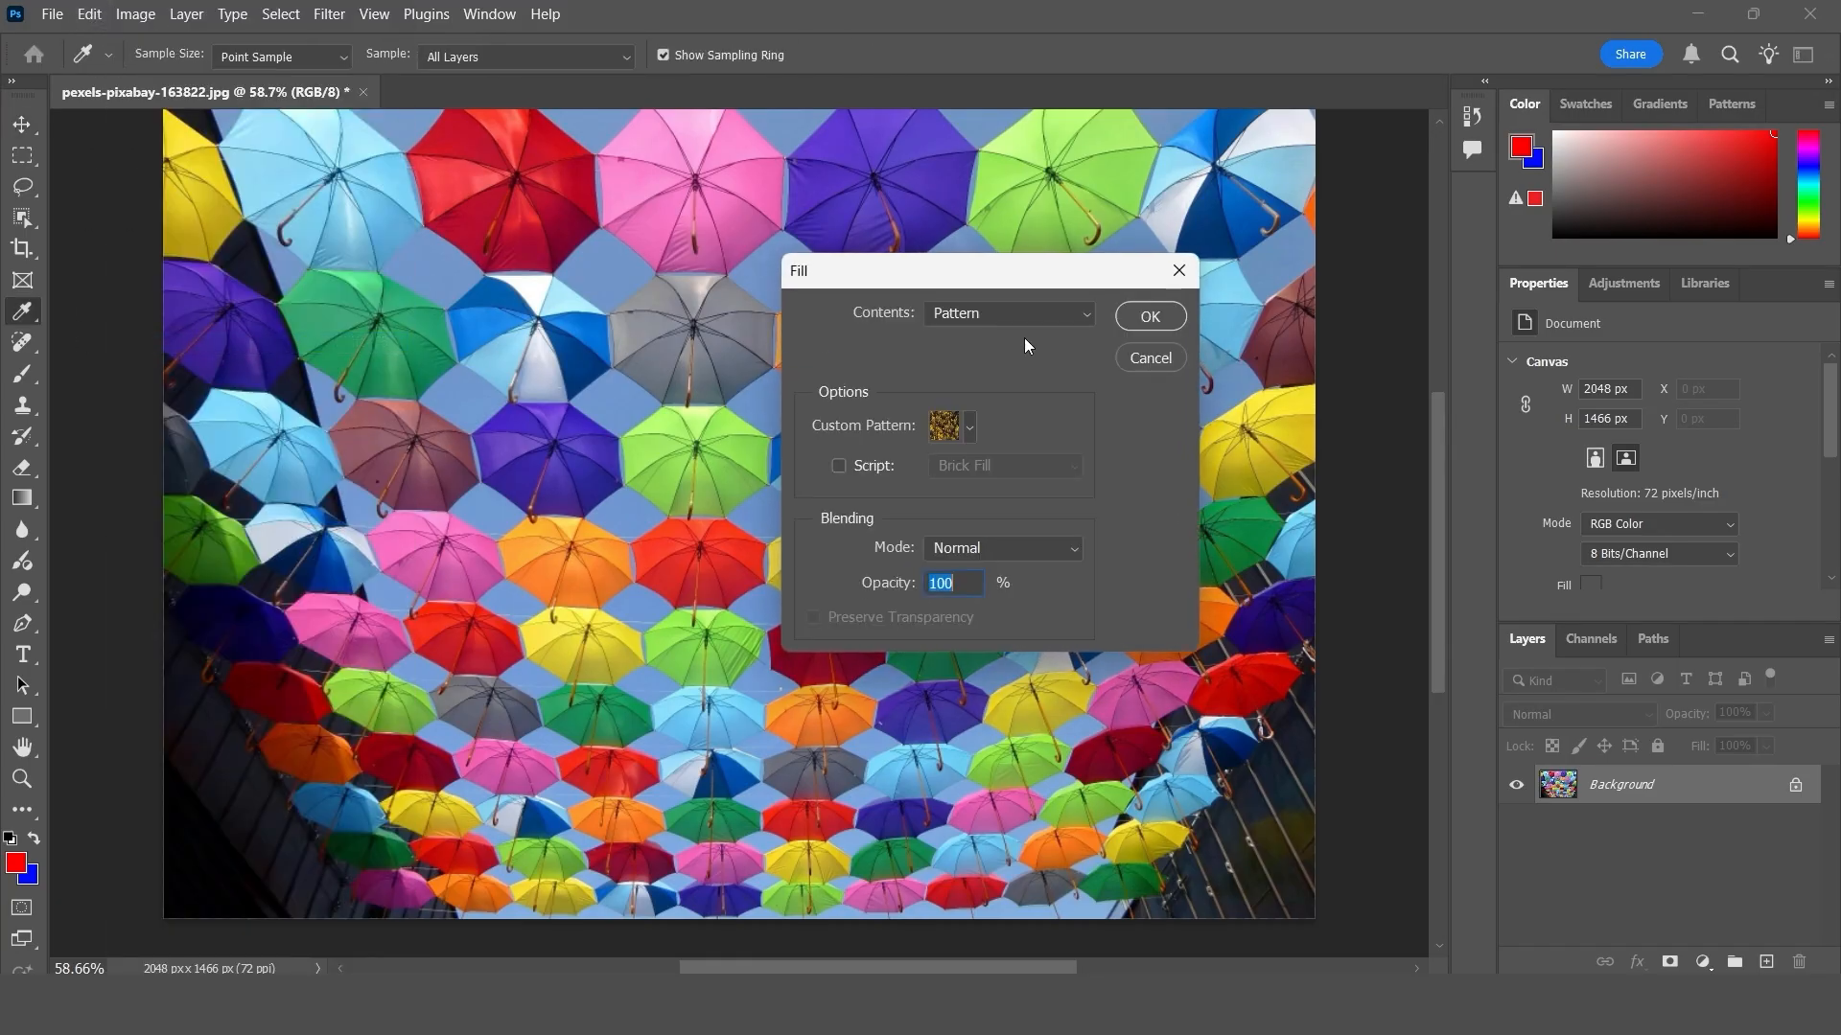
click(1007, 322)
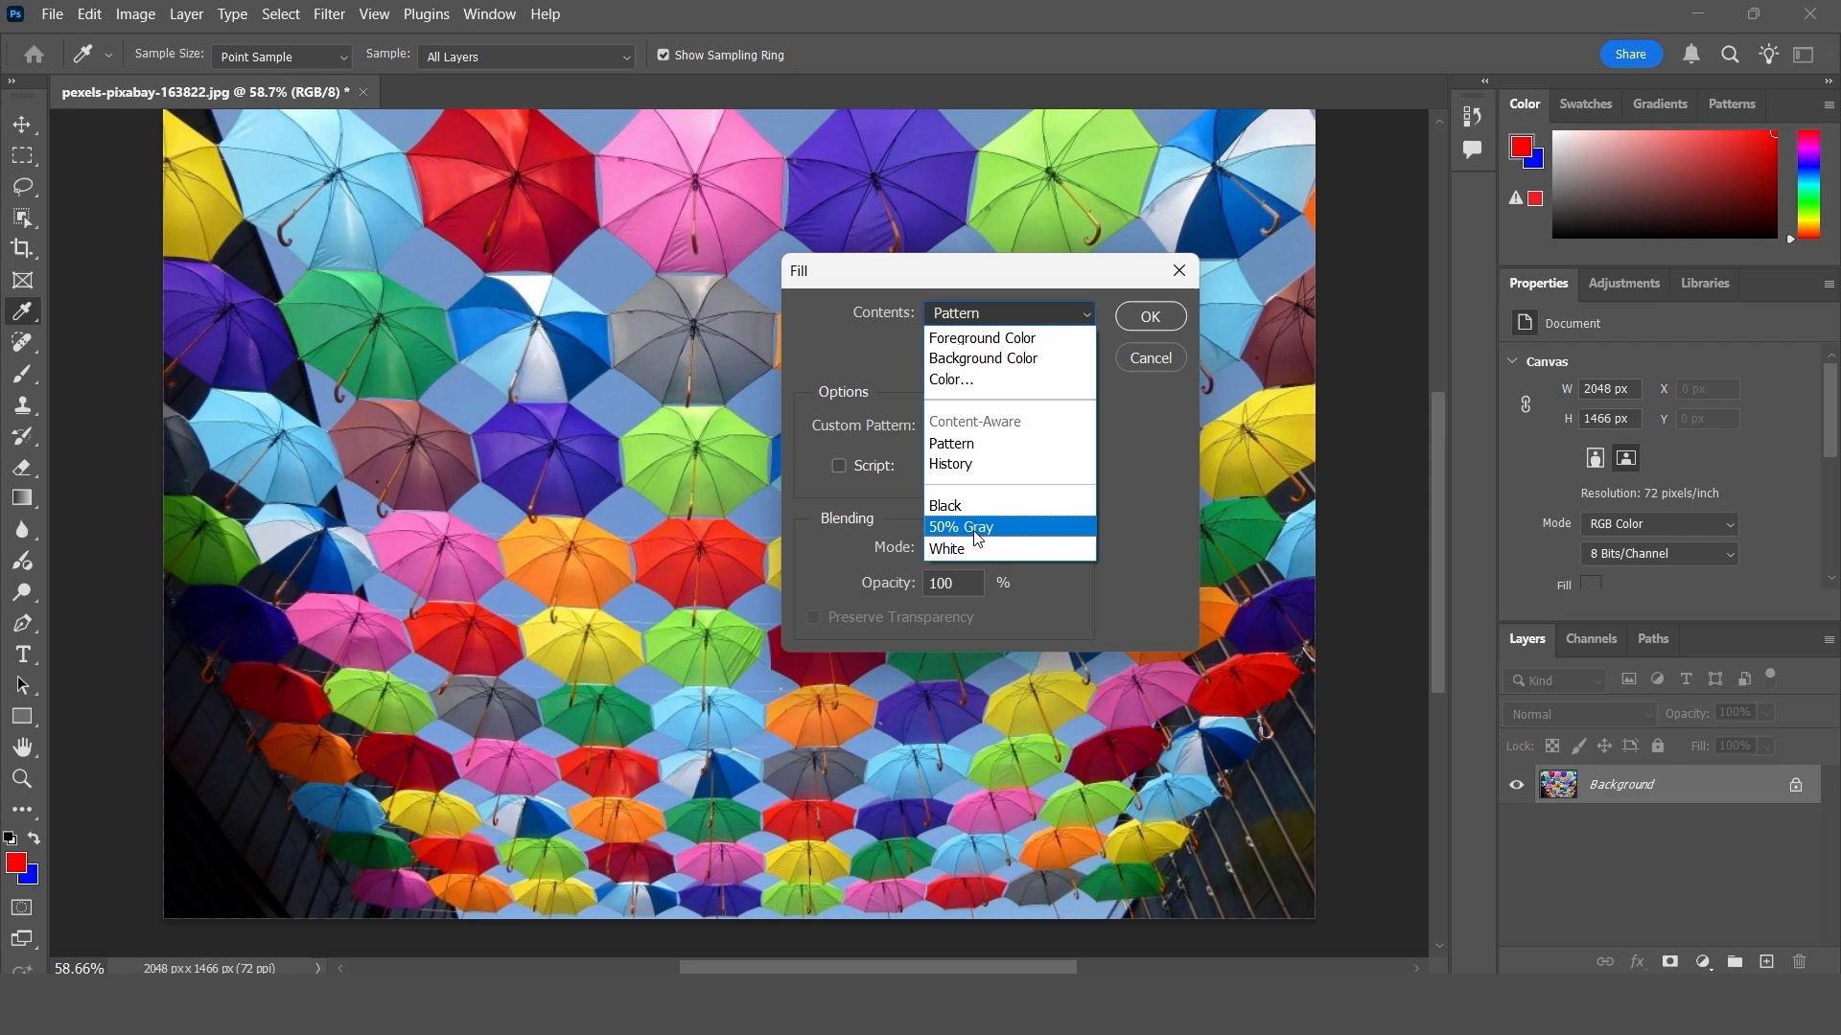
click(976, 527)
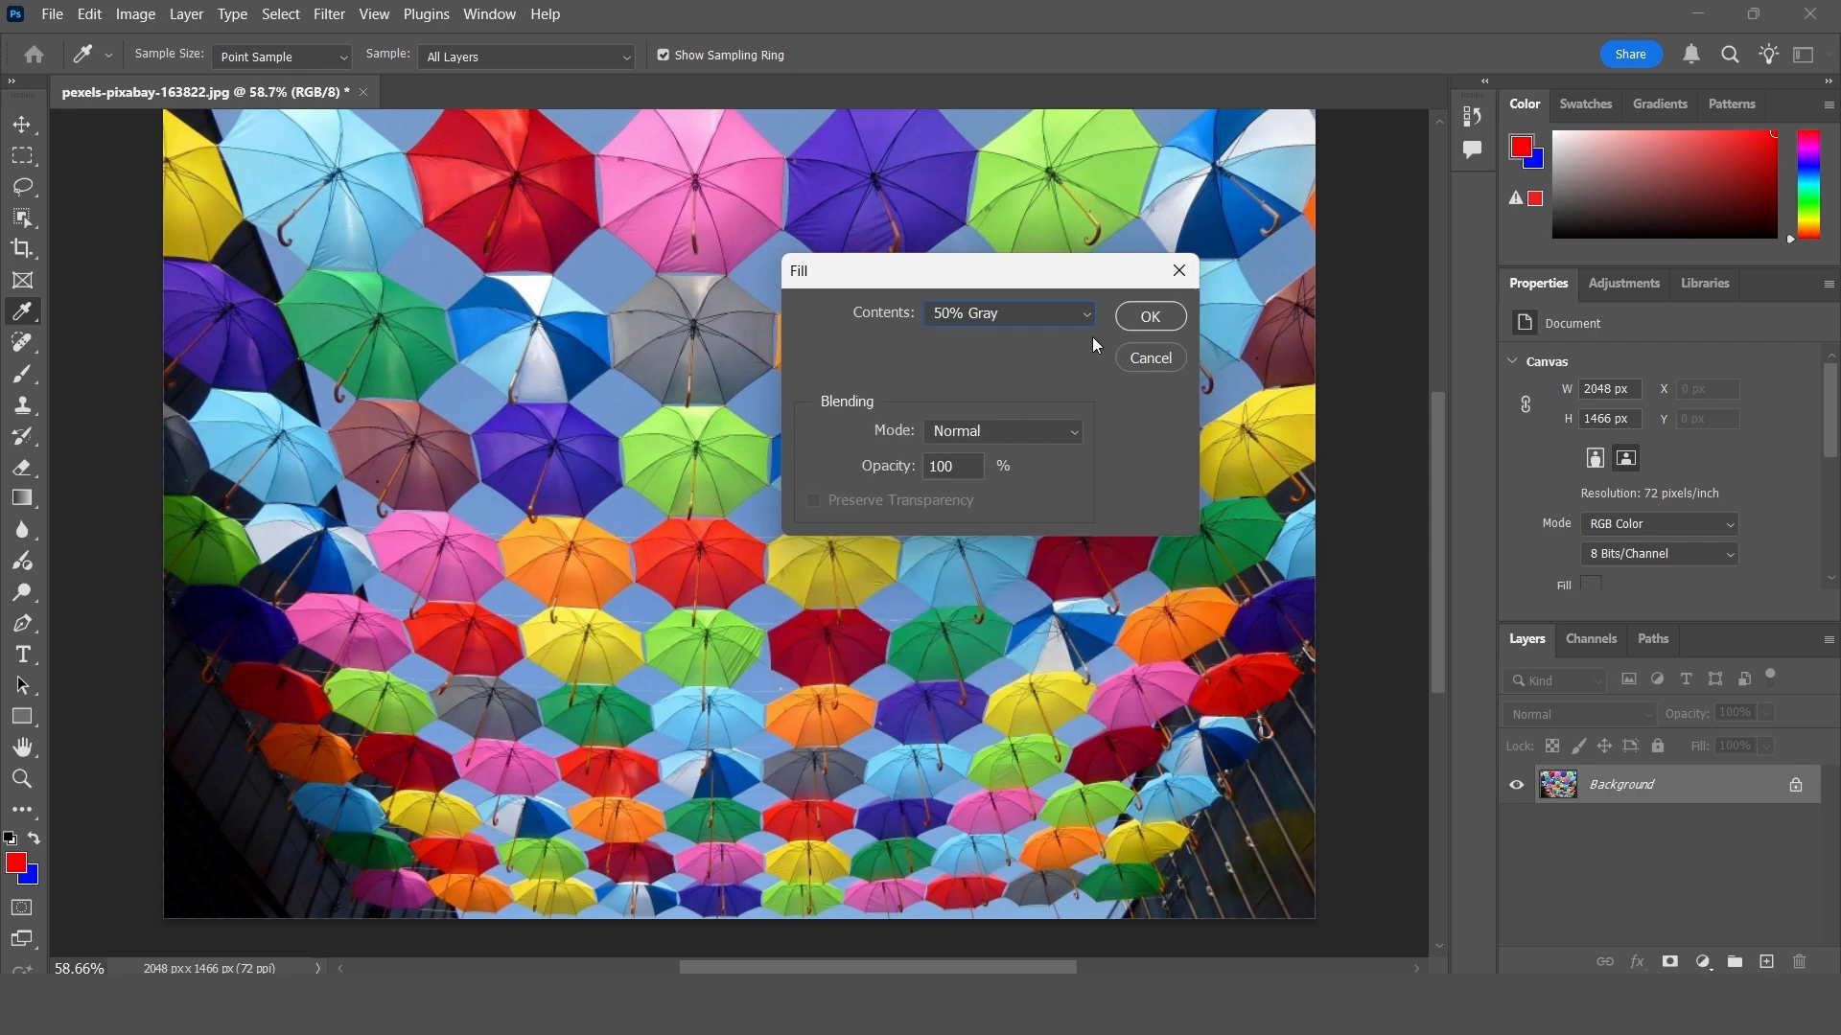
click(1149, 317)
key(v)
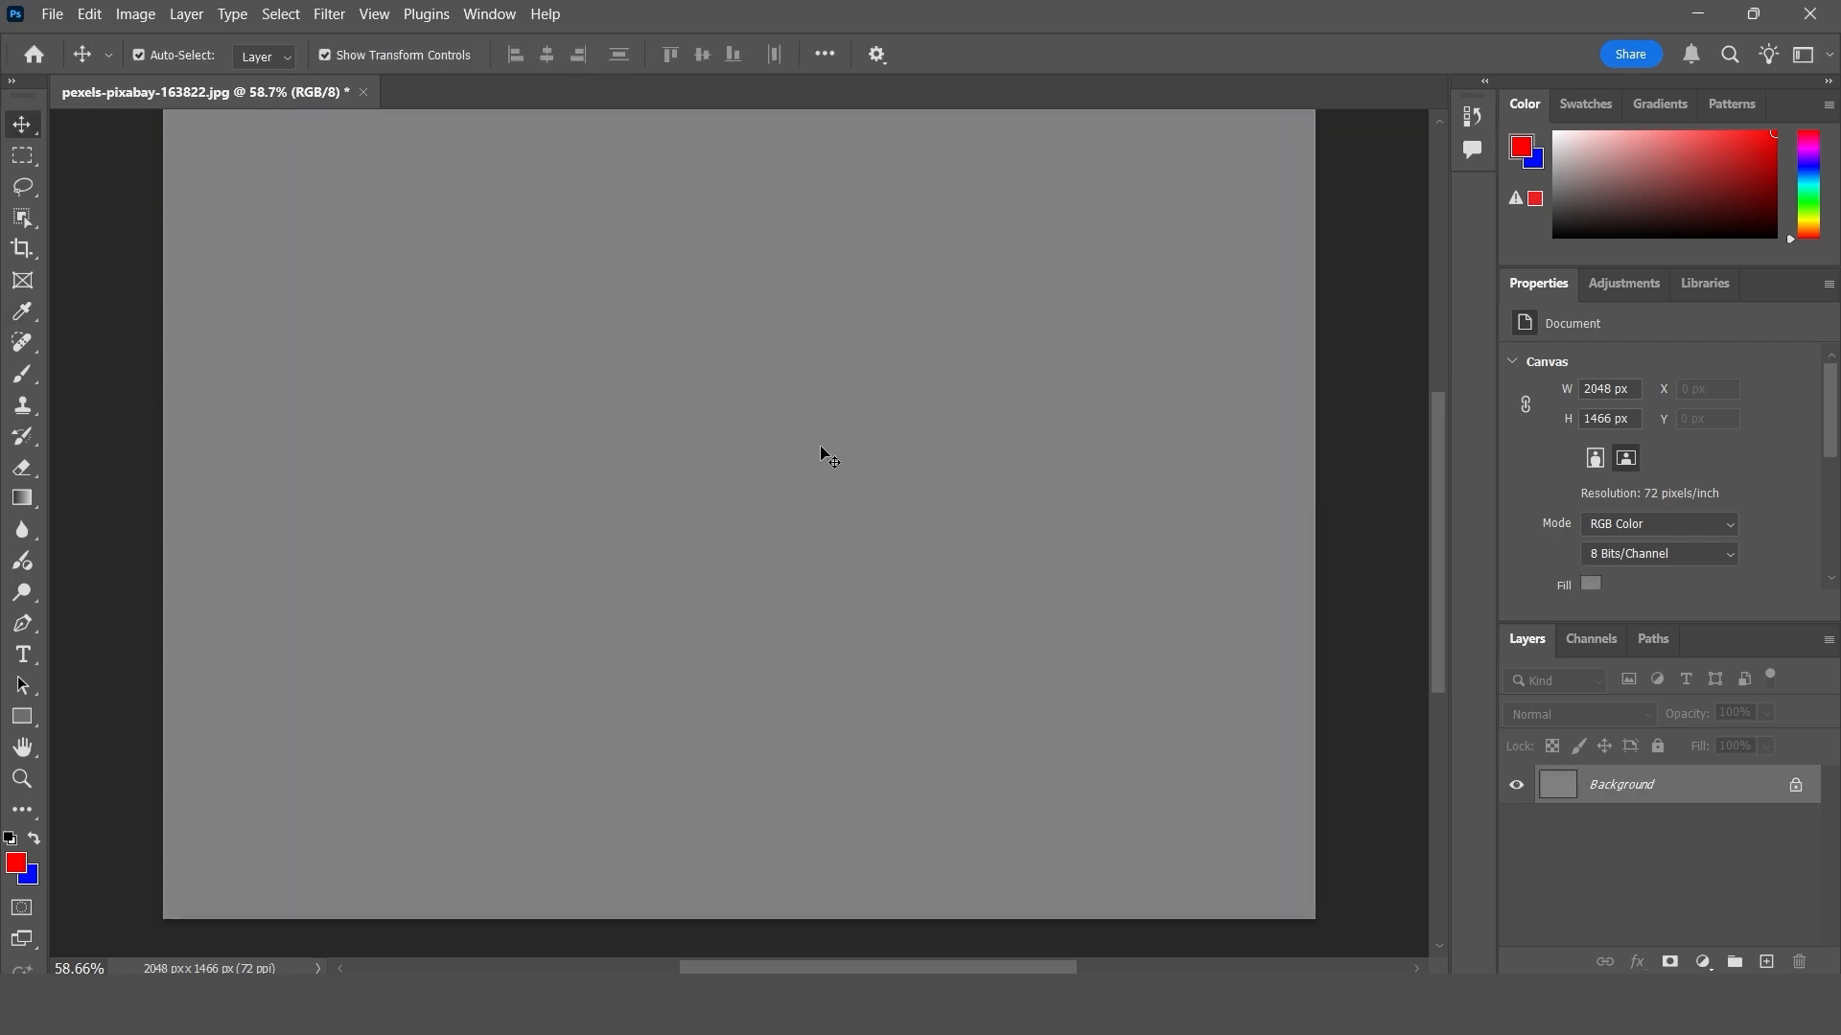
key(ctrl+z)
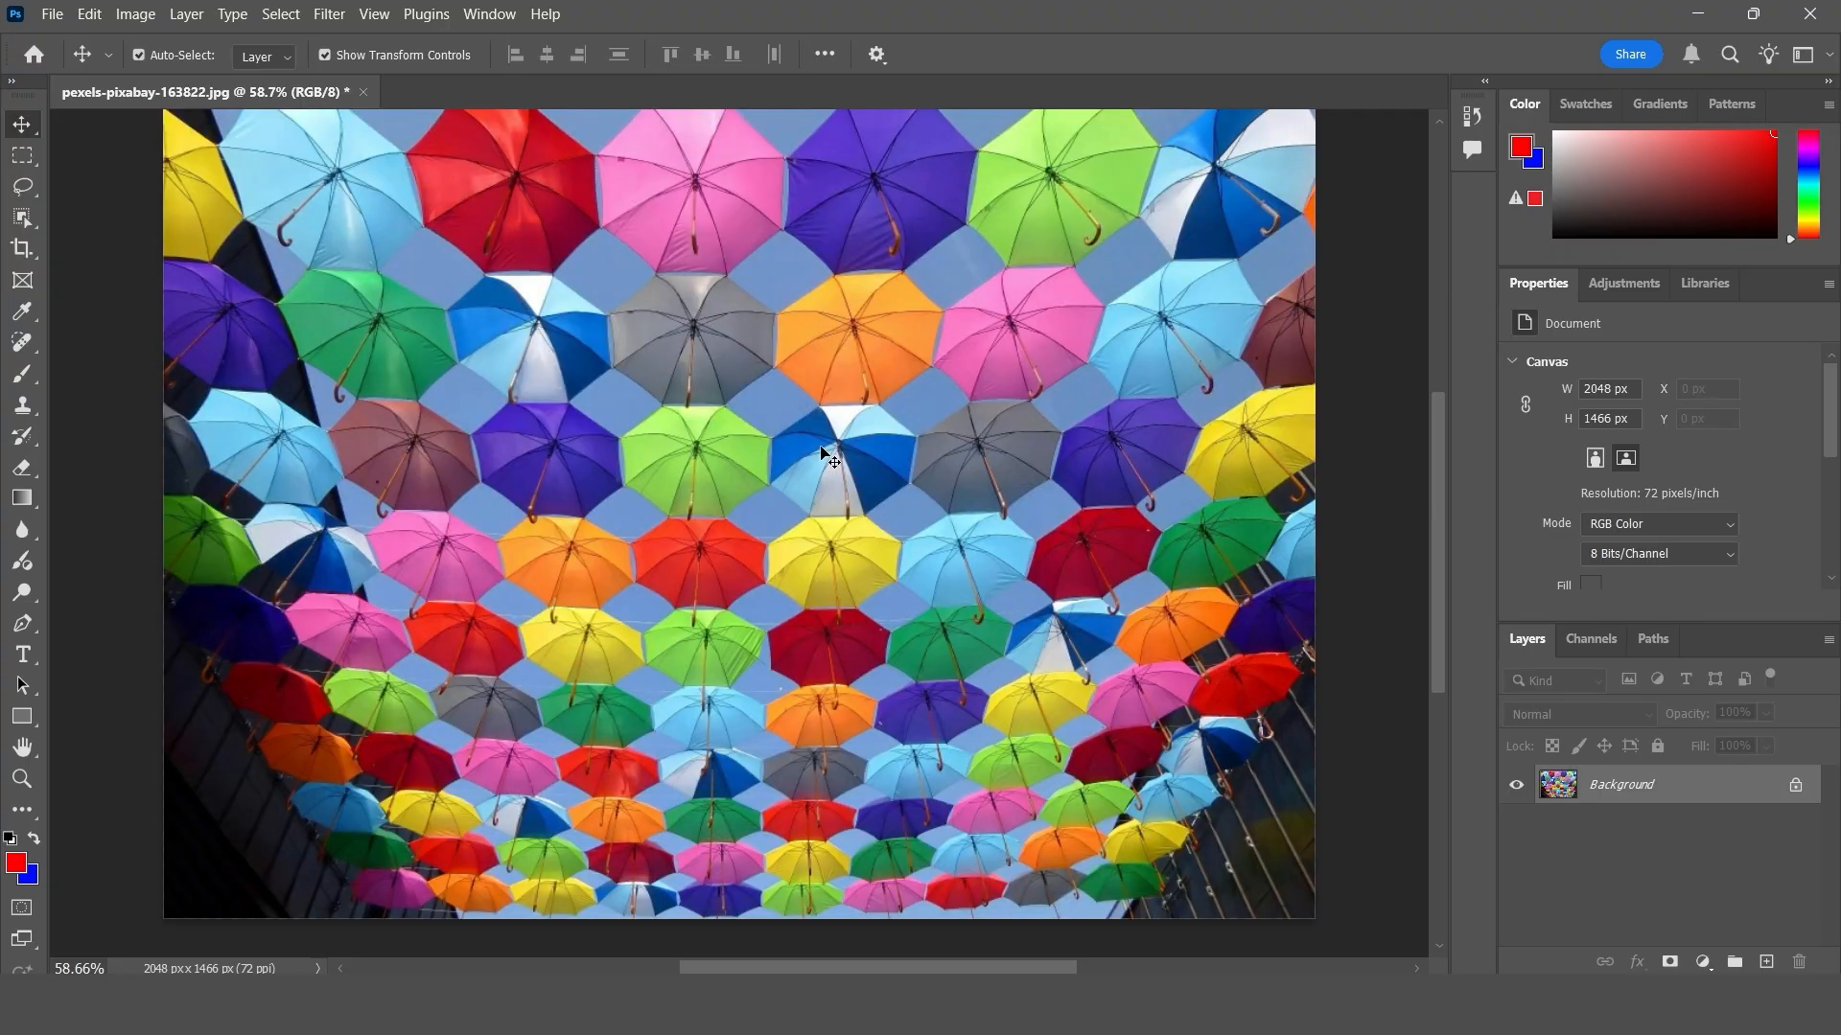
- Marquee-select a full-height vertical strip through the middle of the photo, fill it with 50% Gray at 100% opacity, and deselect
click(22, 156)
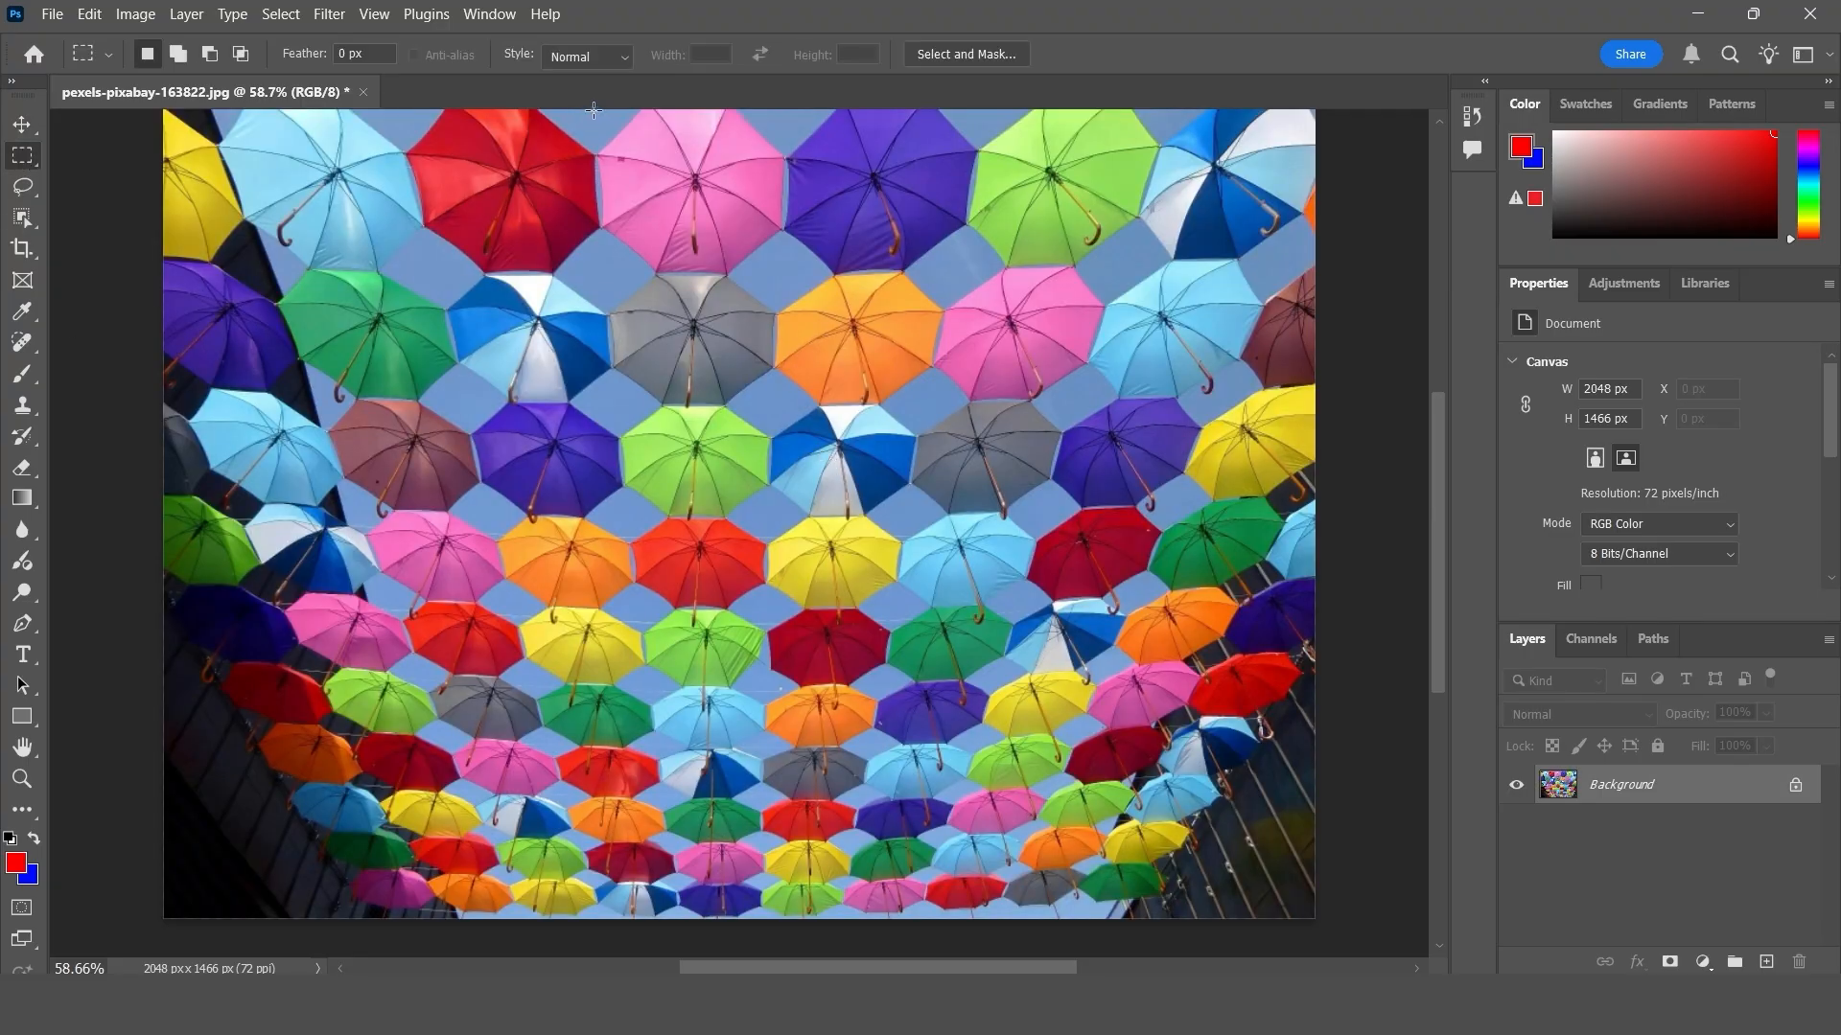
drag(593, 110, 875, 928)
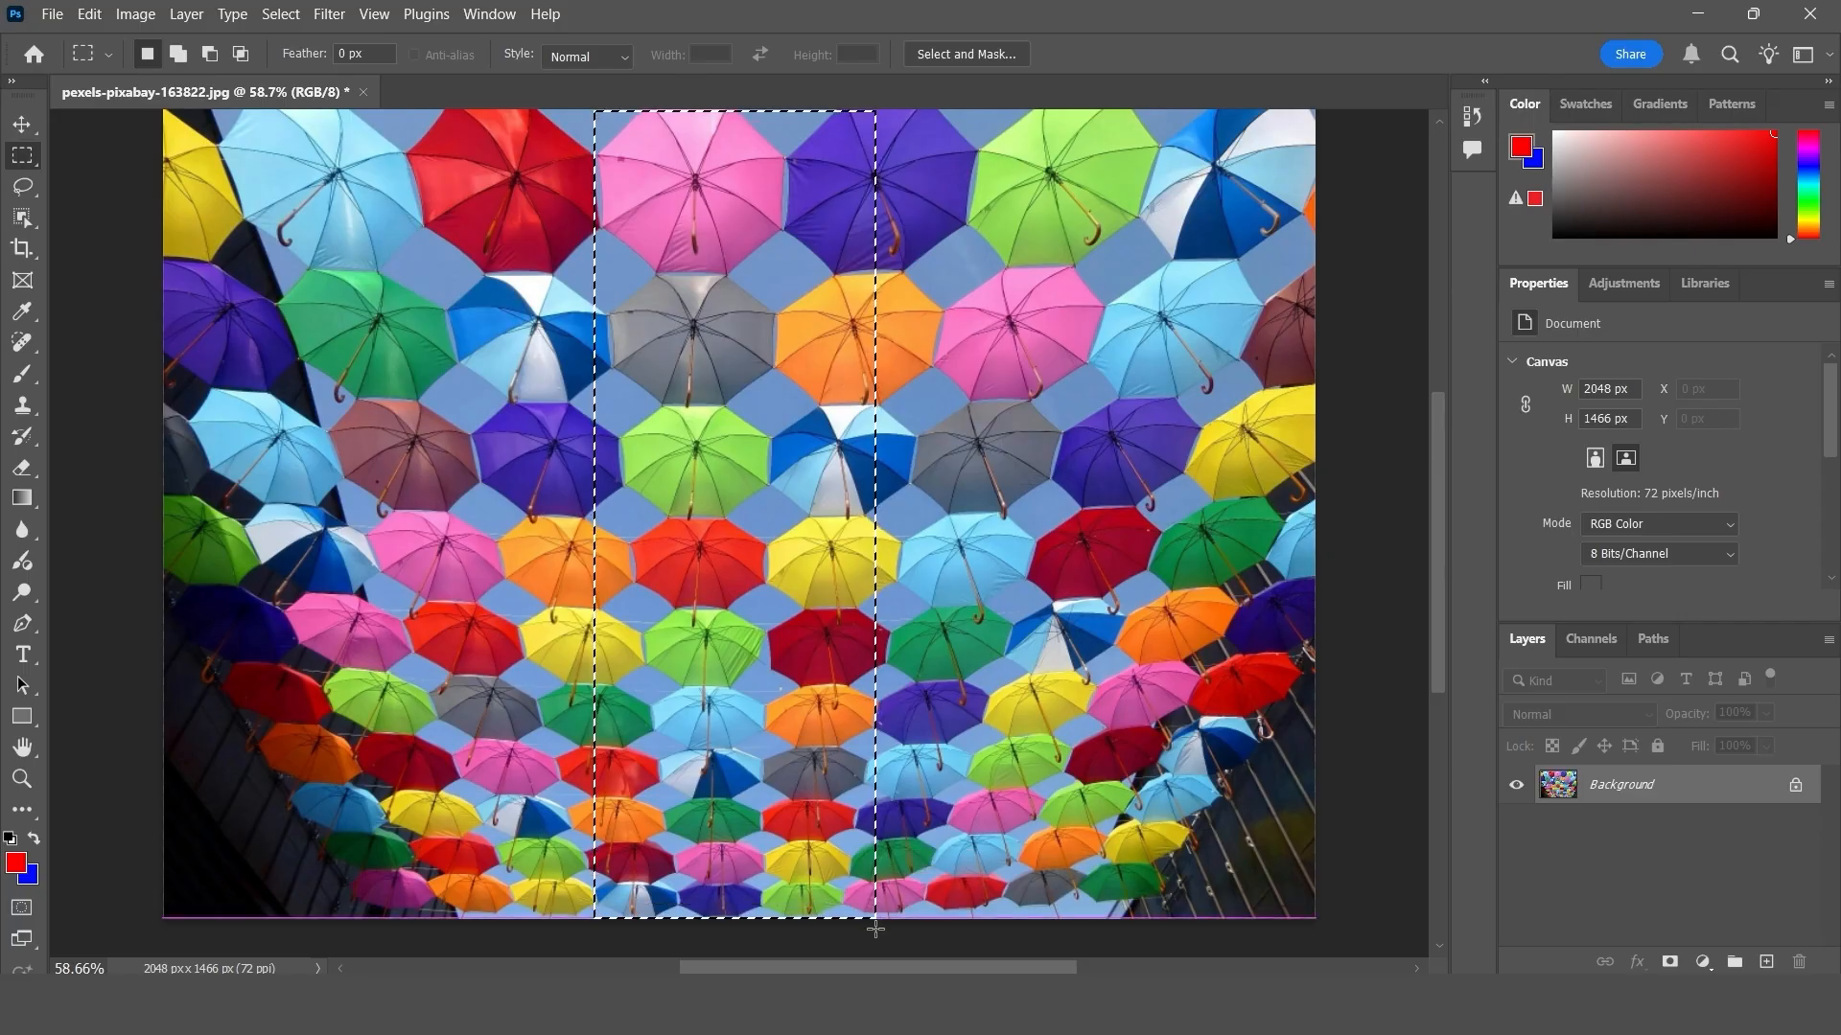
click(89, 14)
click(163, 342)
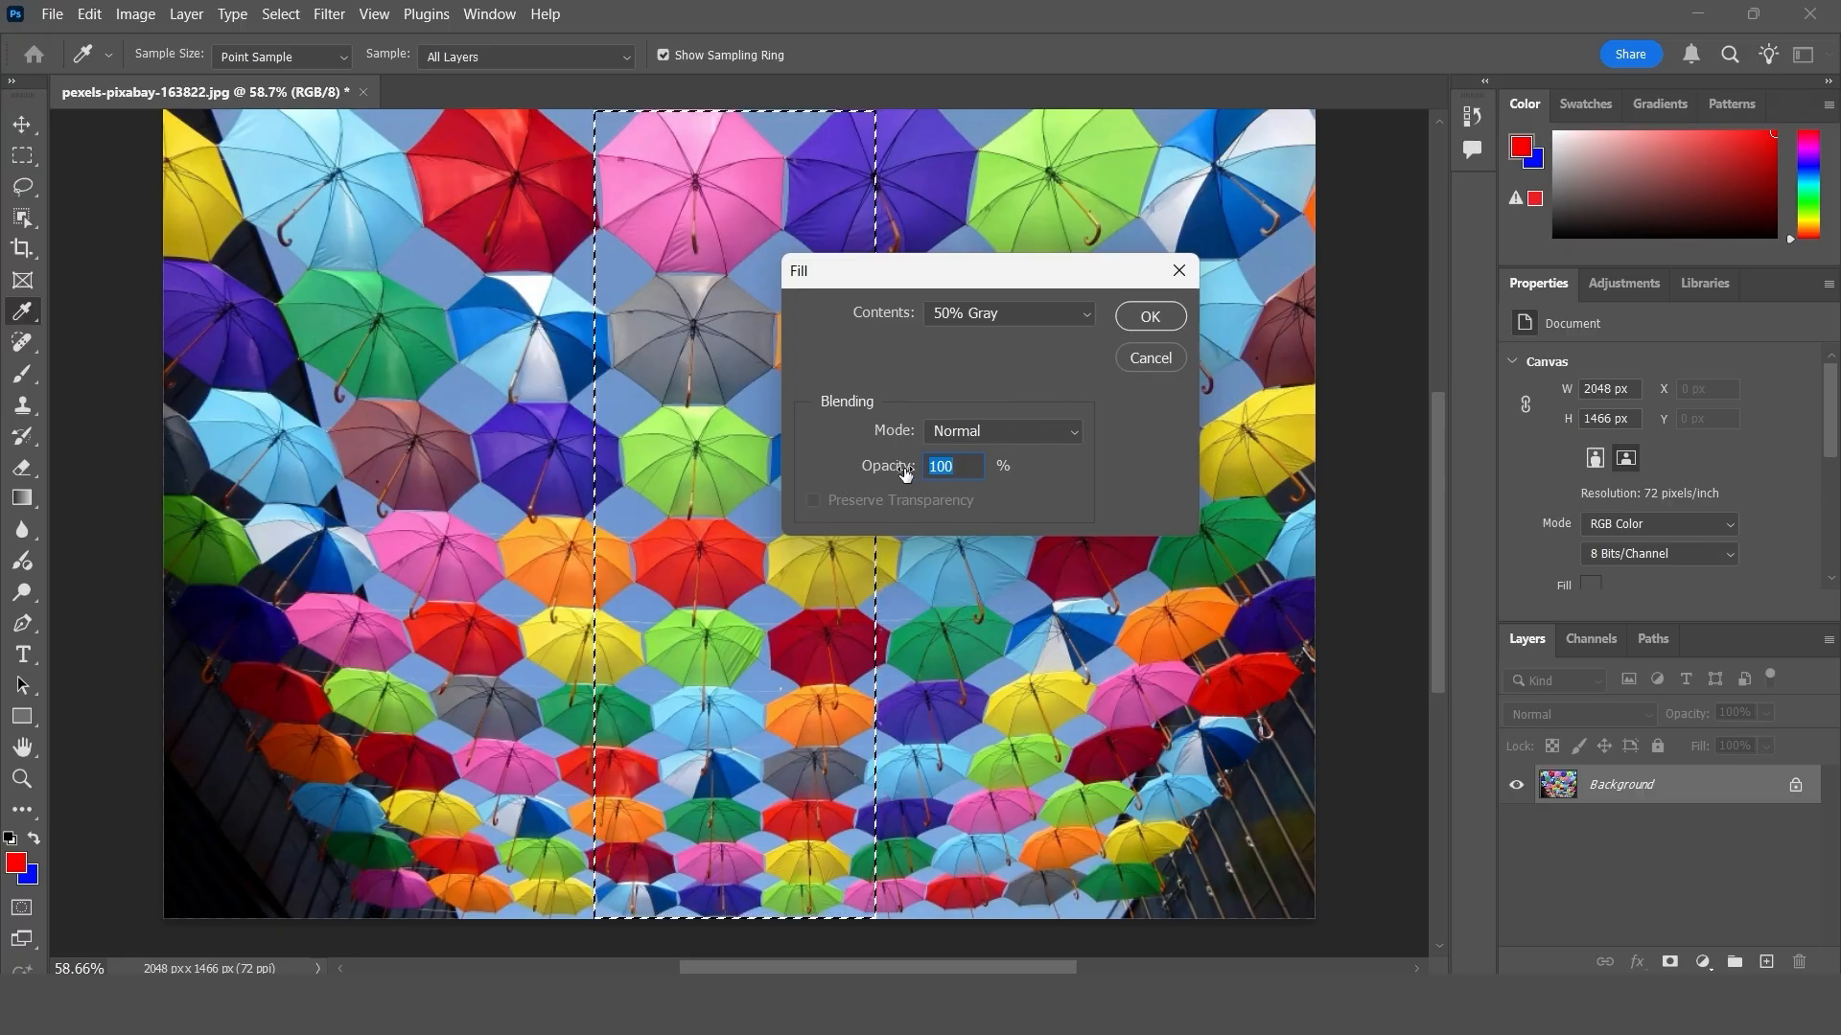
click(1007, 431)
click(1042, 331)
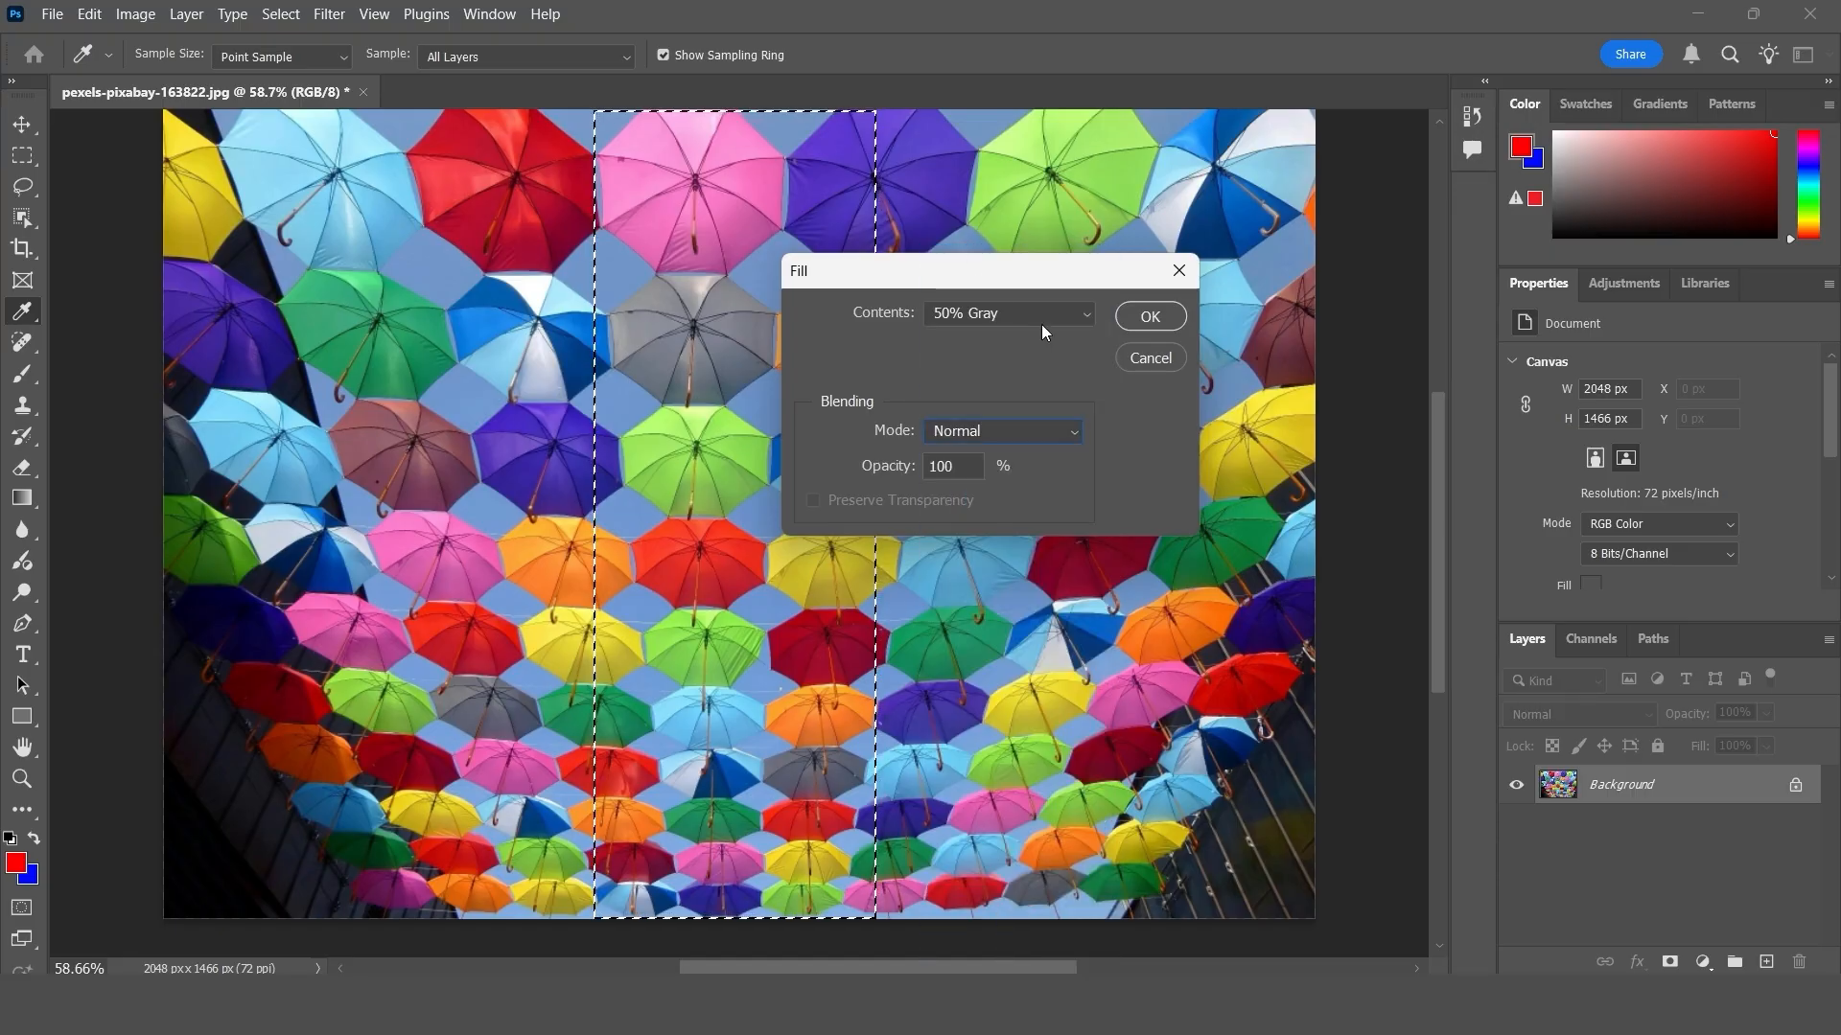
click(1150, 318)
key(m)
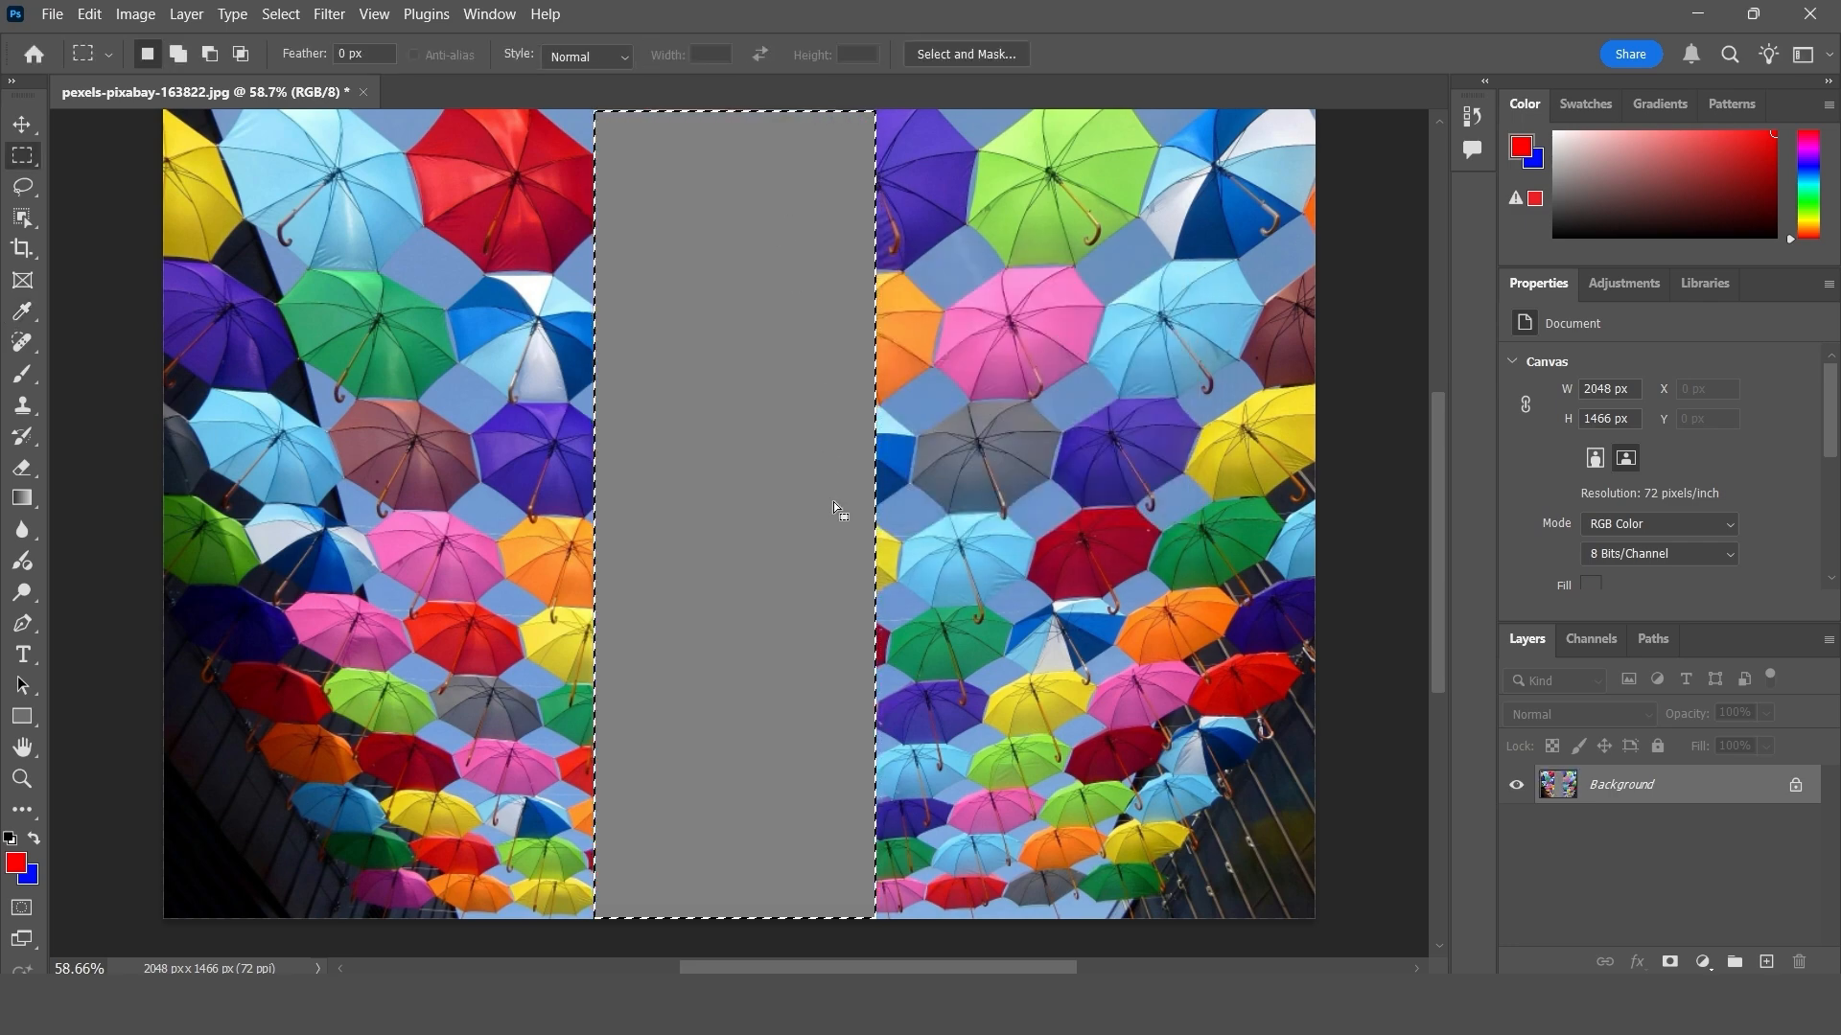
key(ctrl+d)
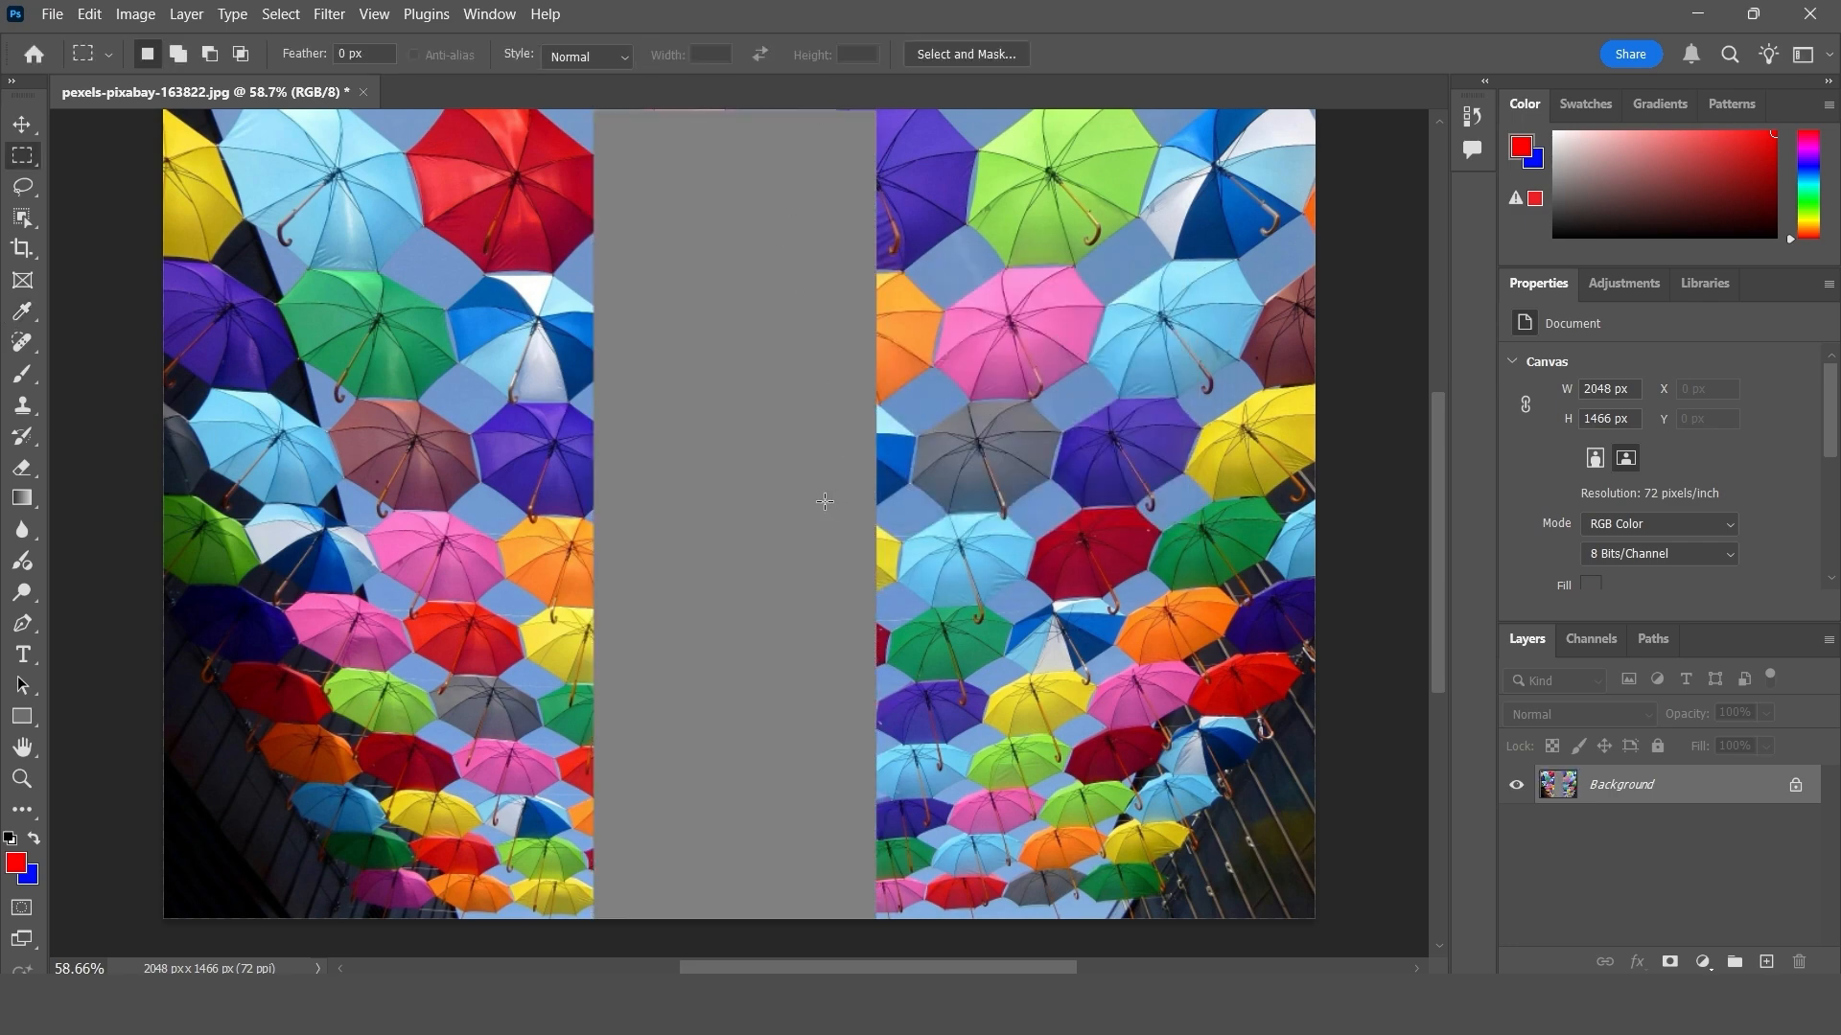
click(21, 124)
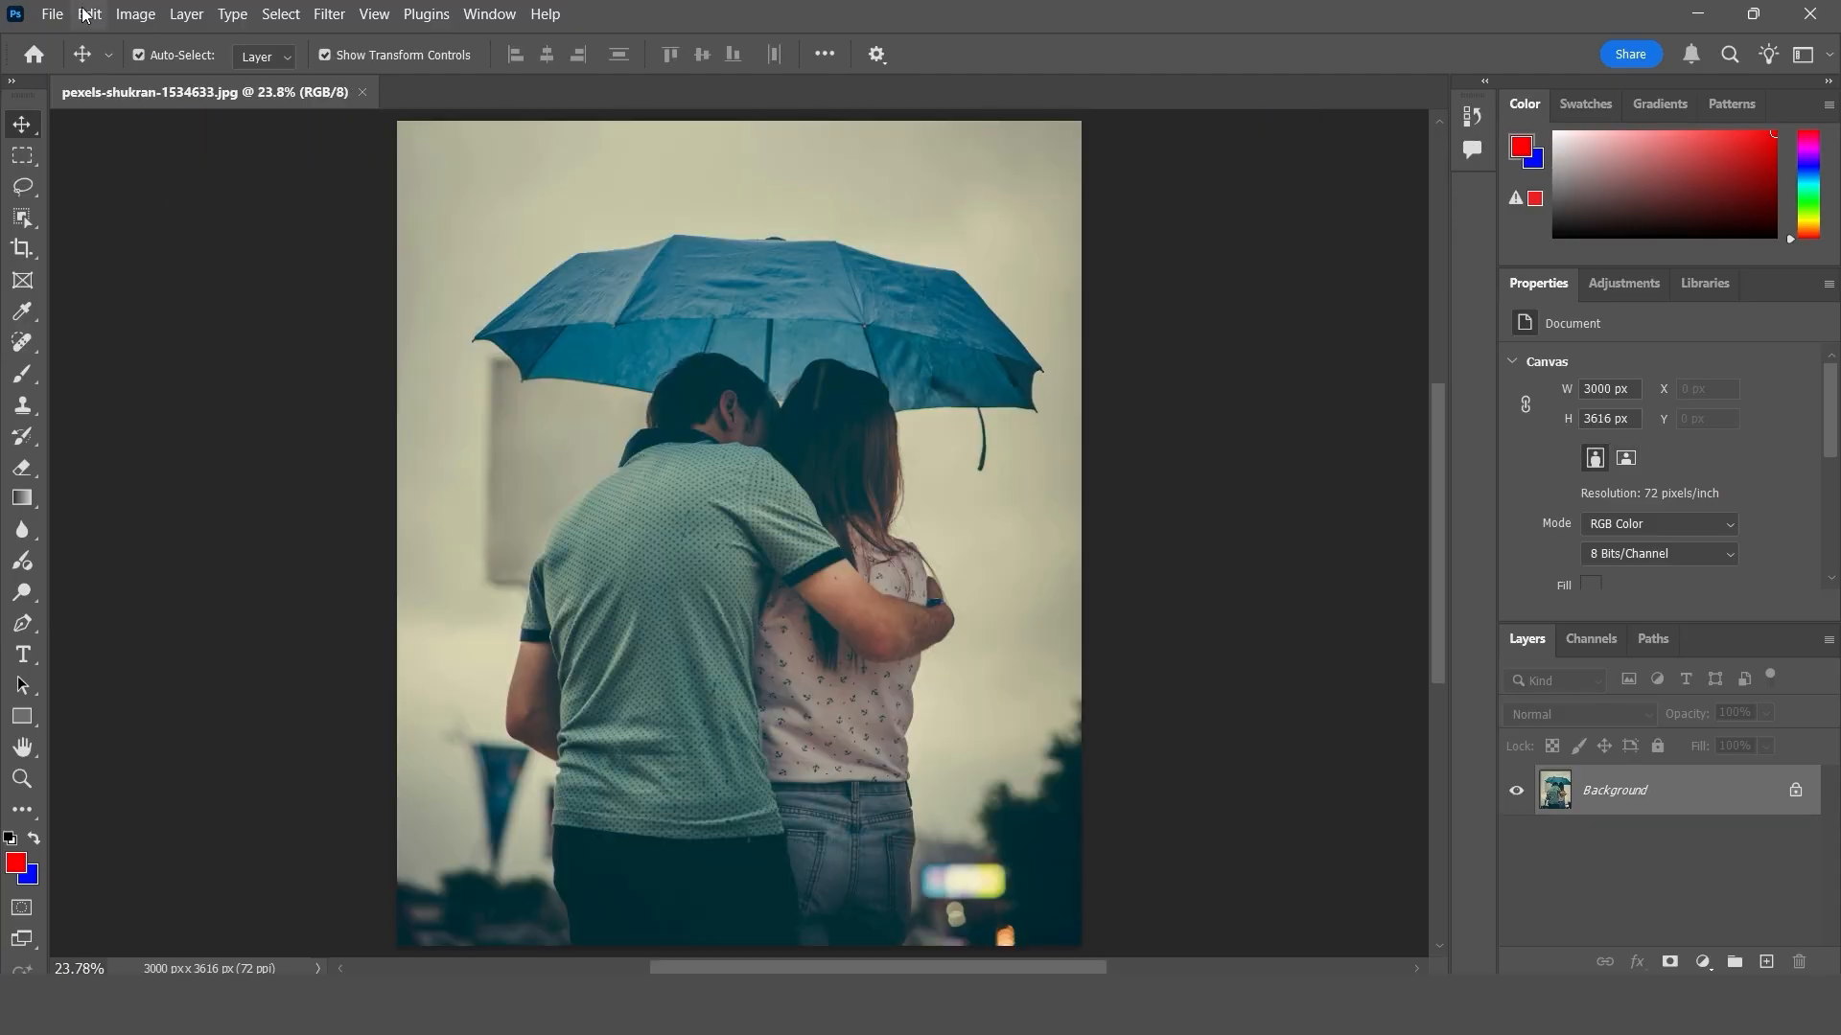
click(87, 14)
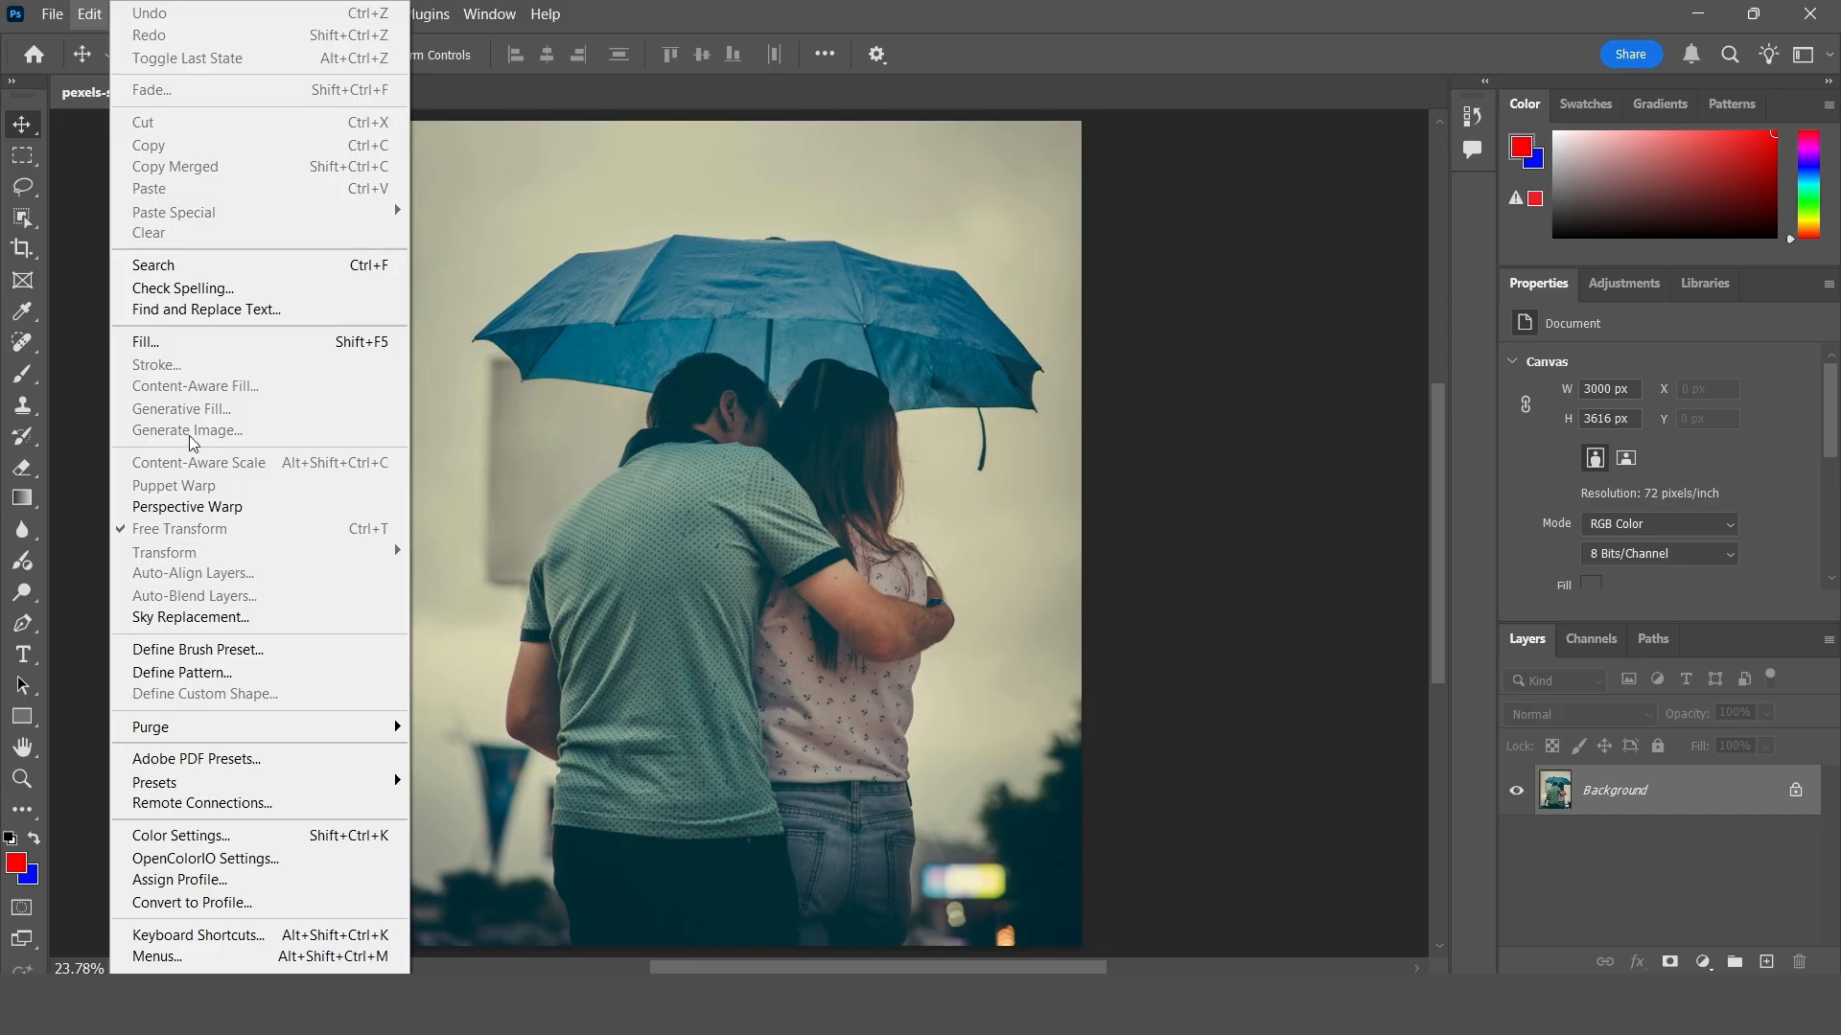
click(668, 227)
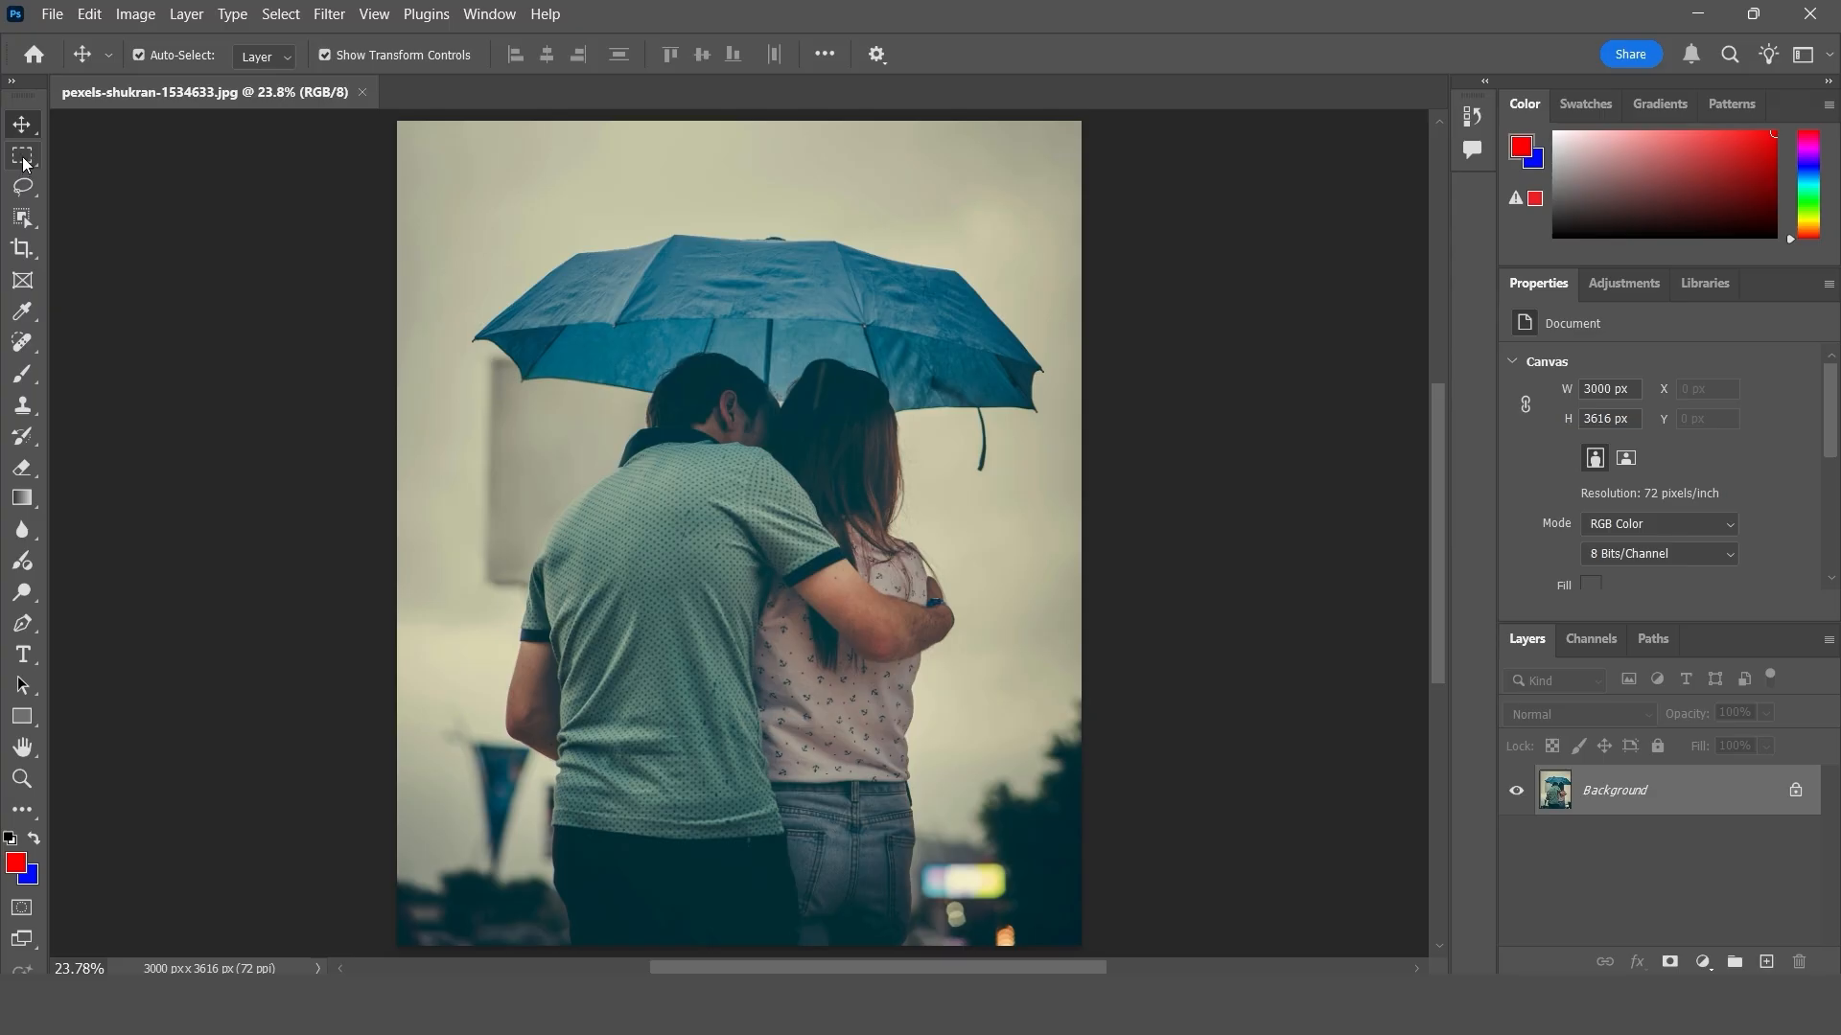
- Select the couple and umbrella with Select Subject and choose white (#ffffff) as the colour for stroking the selection
click(293, 16)
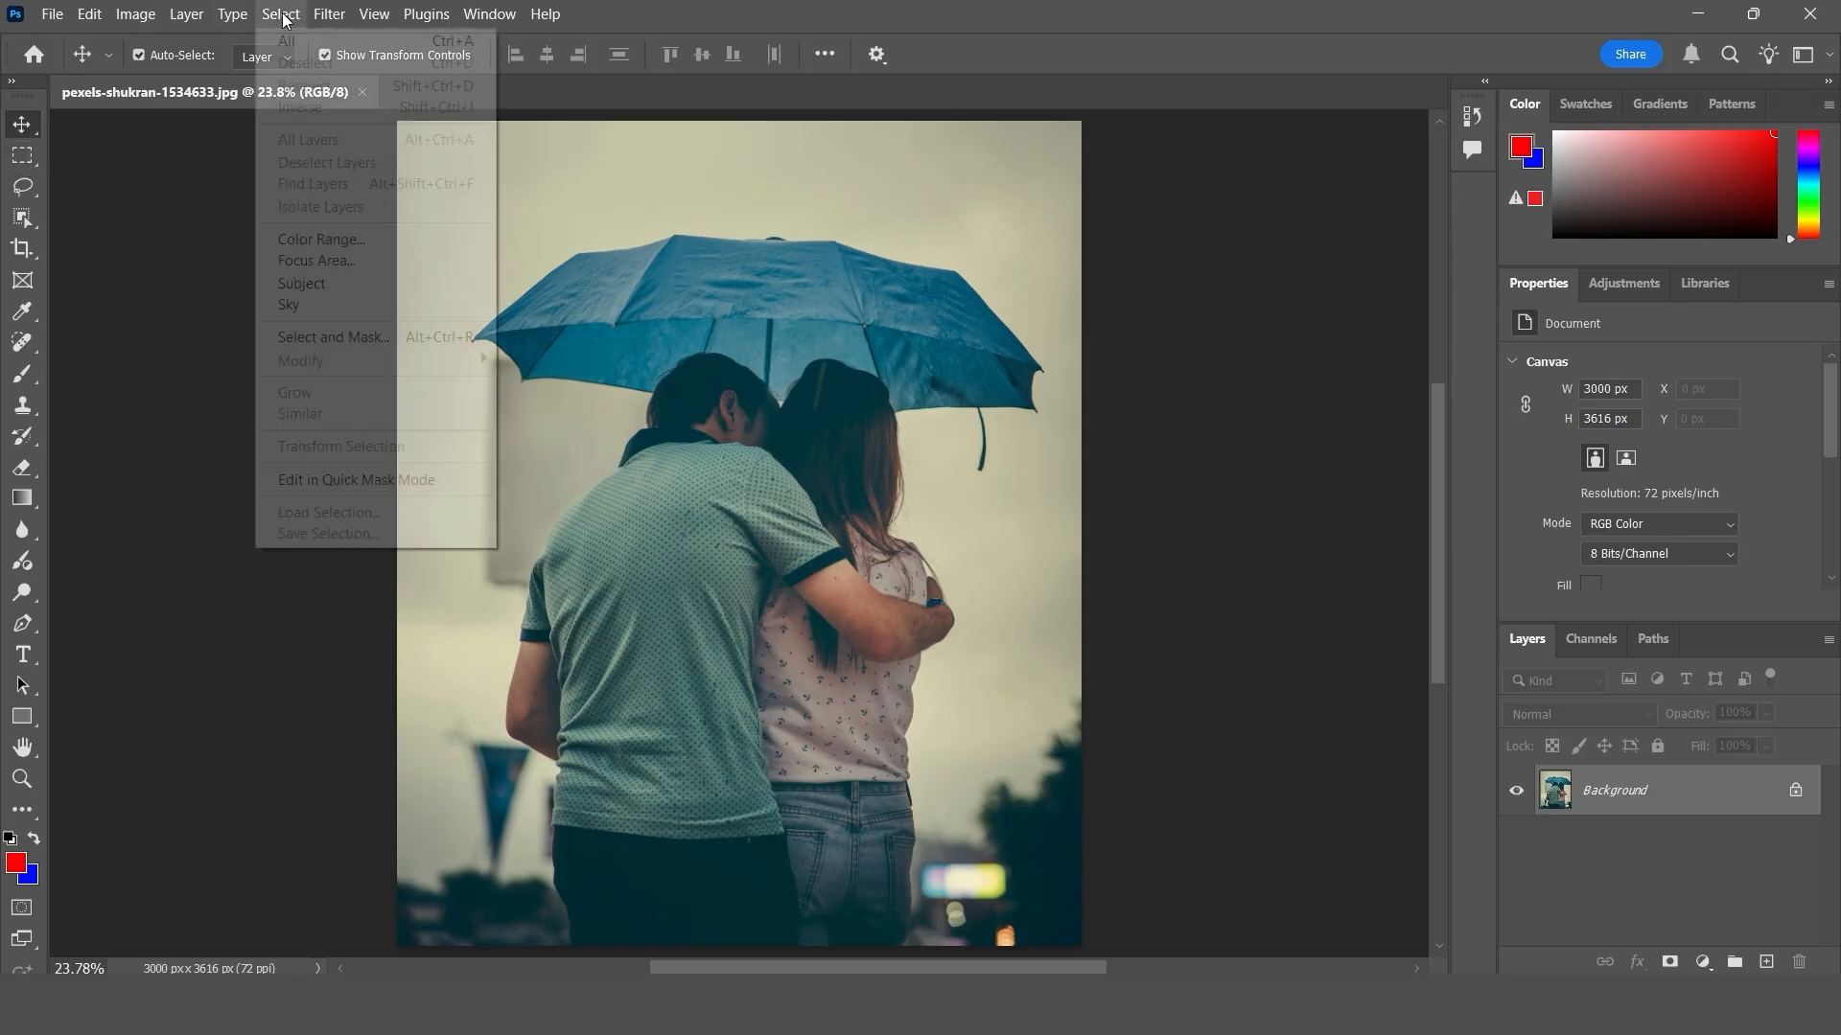
click(325, 283)
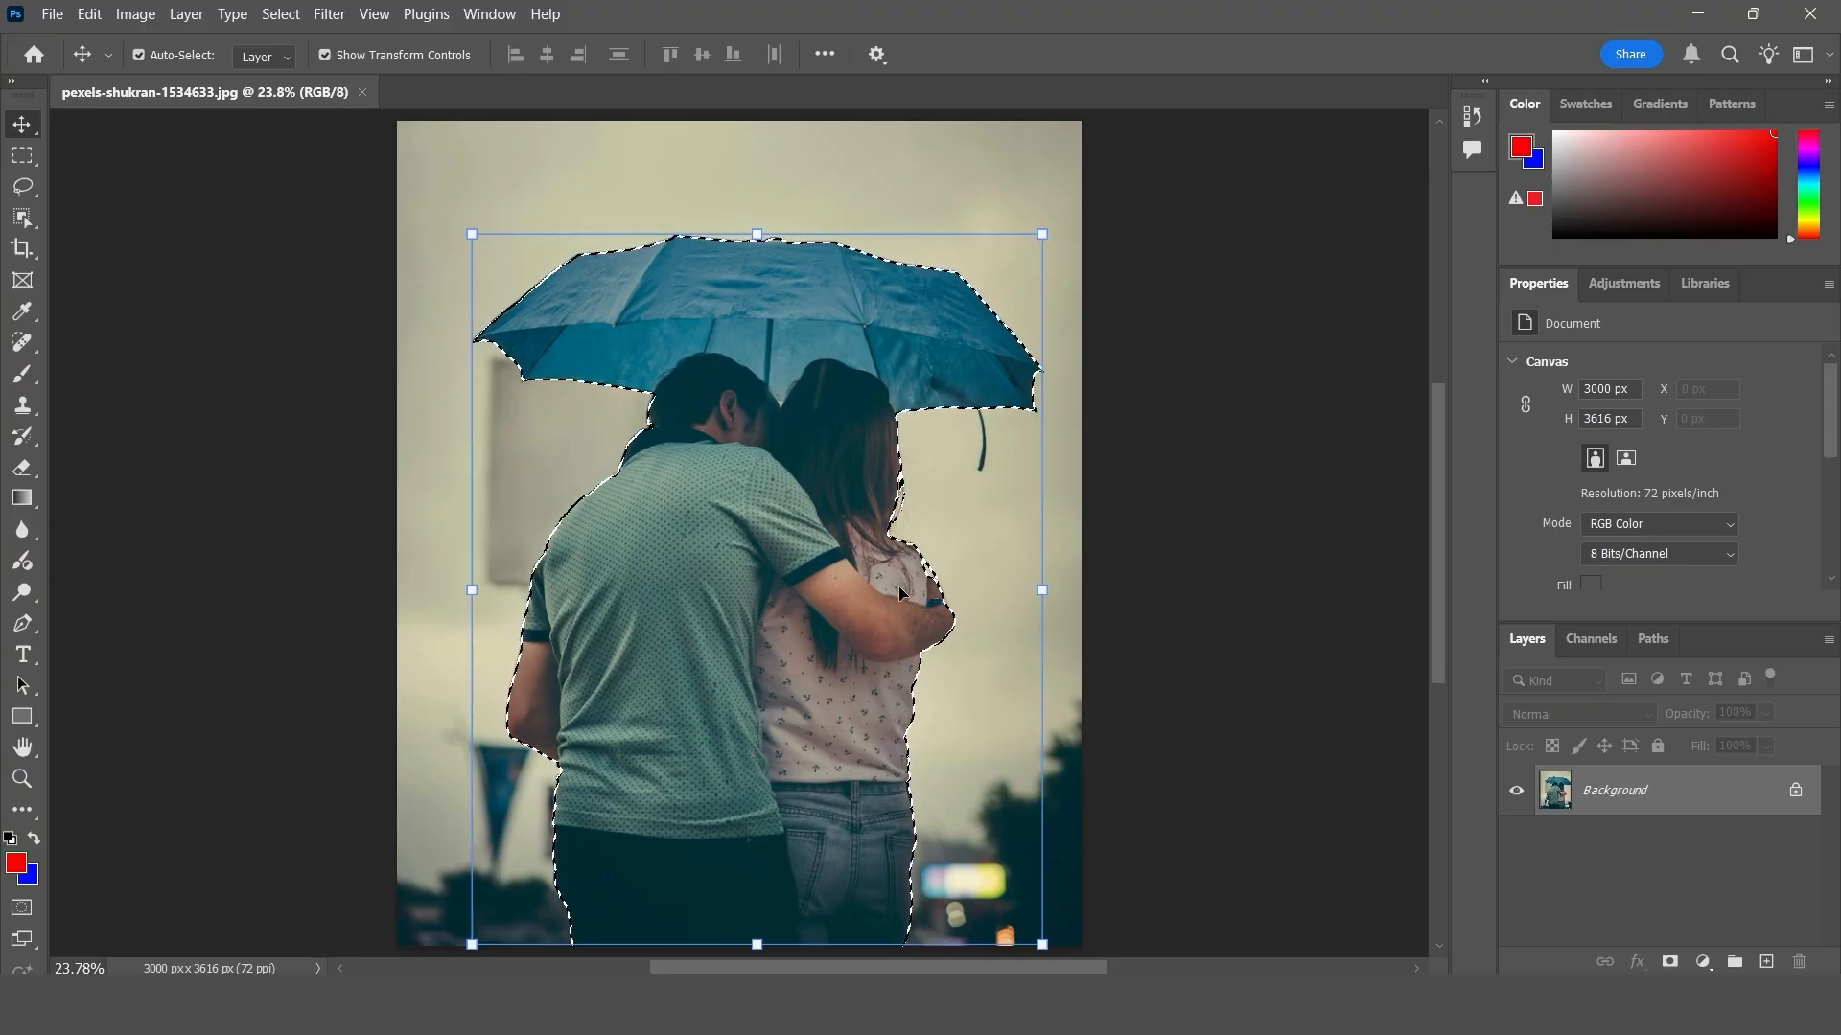
click(90, 14)
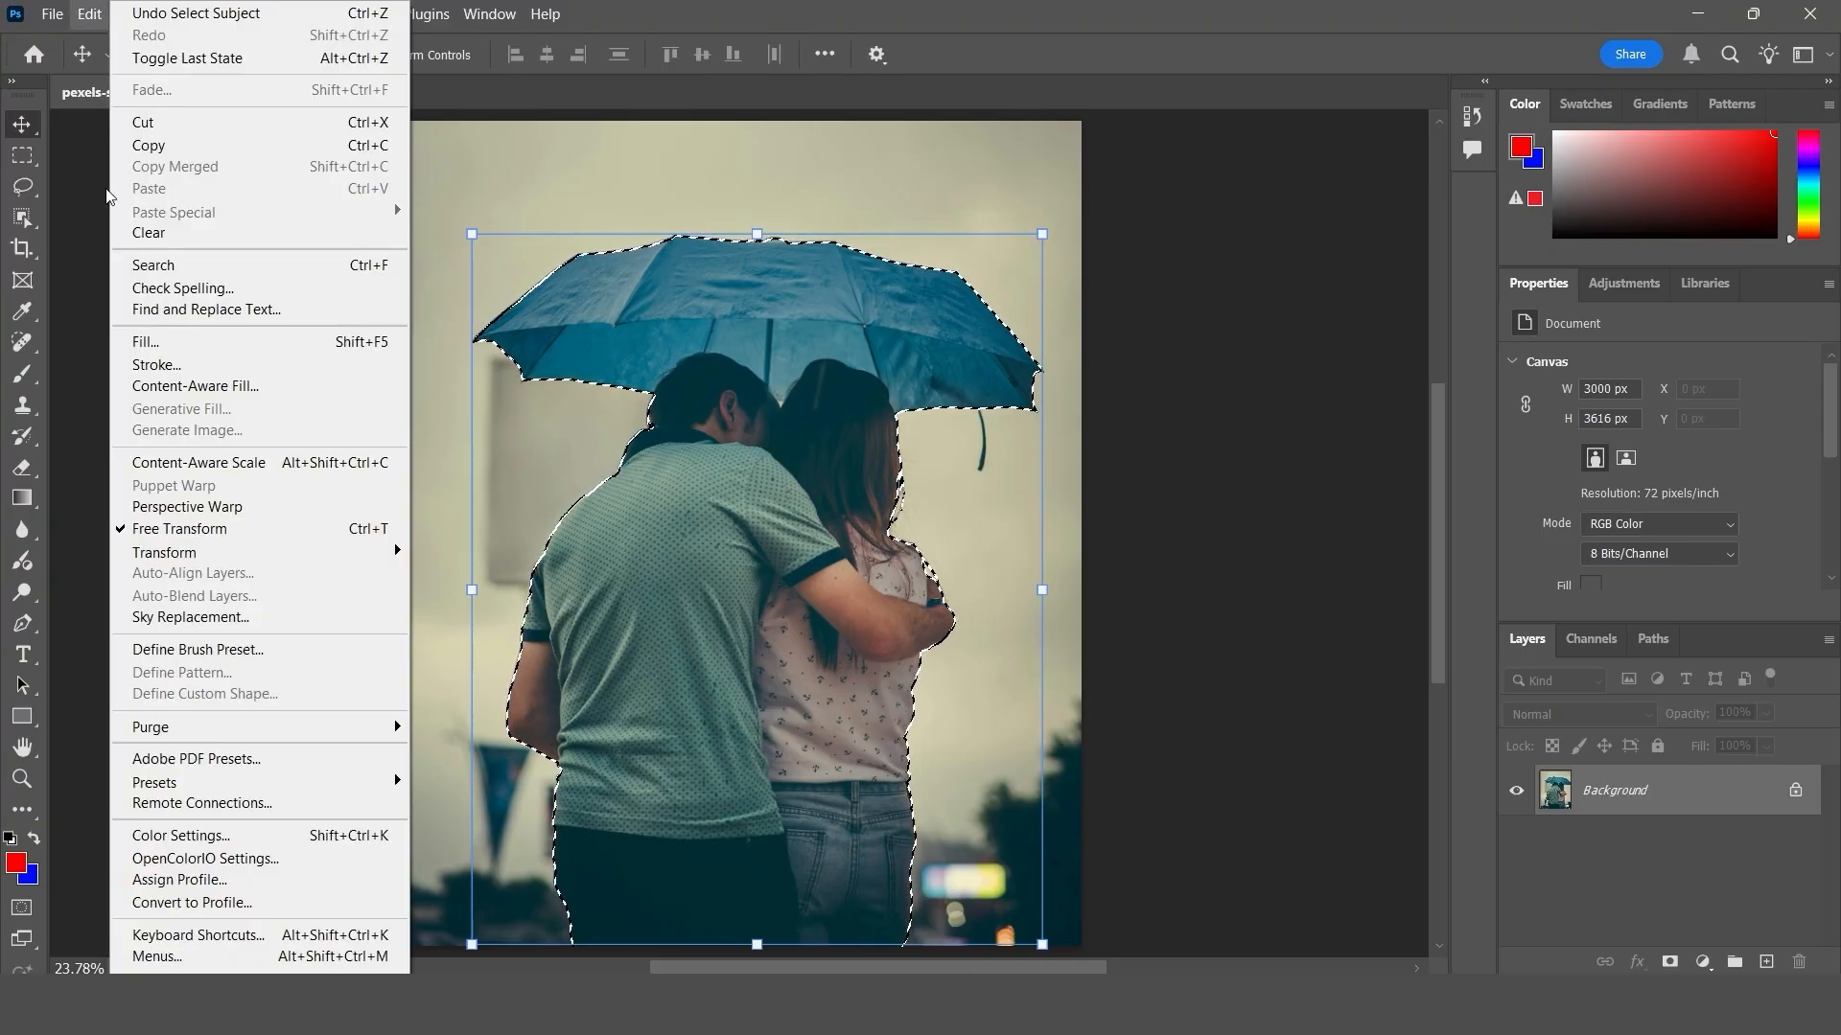
click(193, 364)
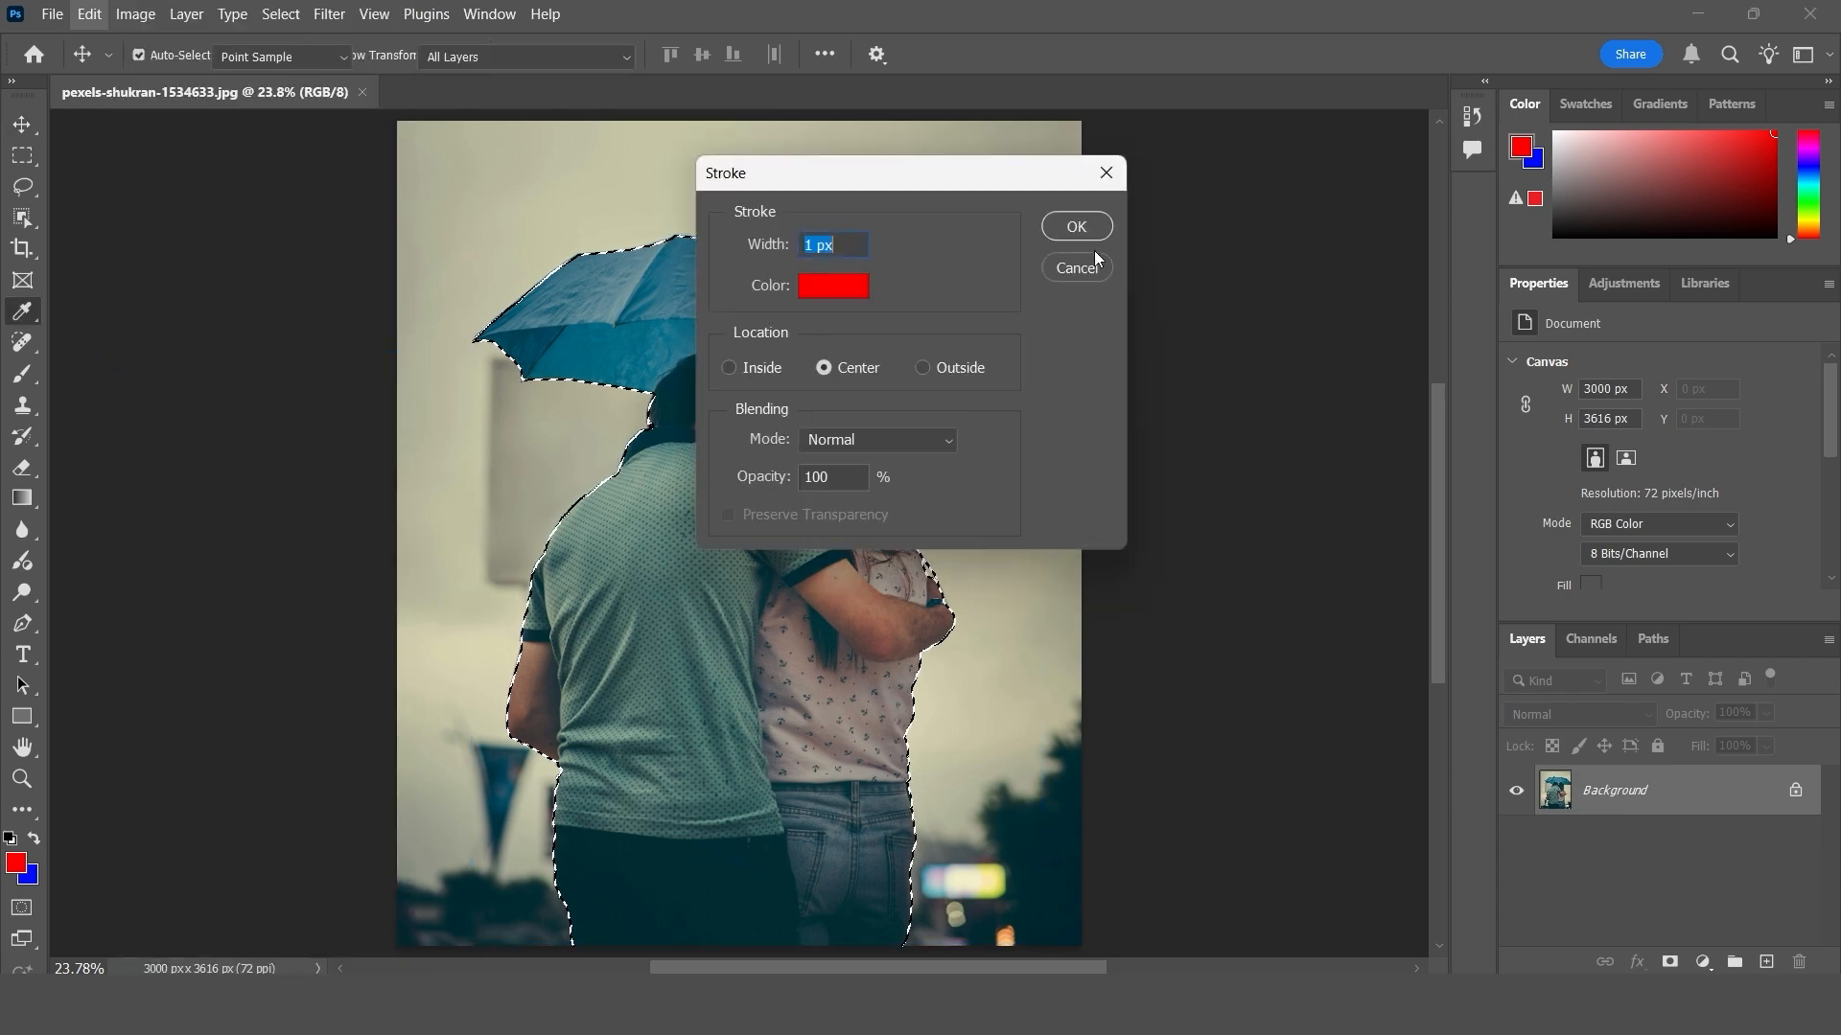
mouse_move(807, 175)
mouse_down()
mouse_move(1068, 199)
mouse_move(1166, 183)
mouse_up()
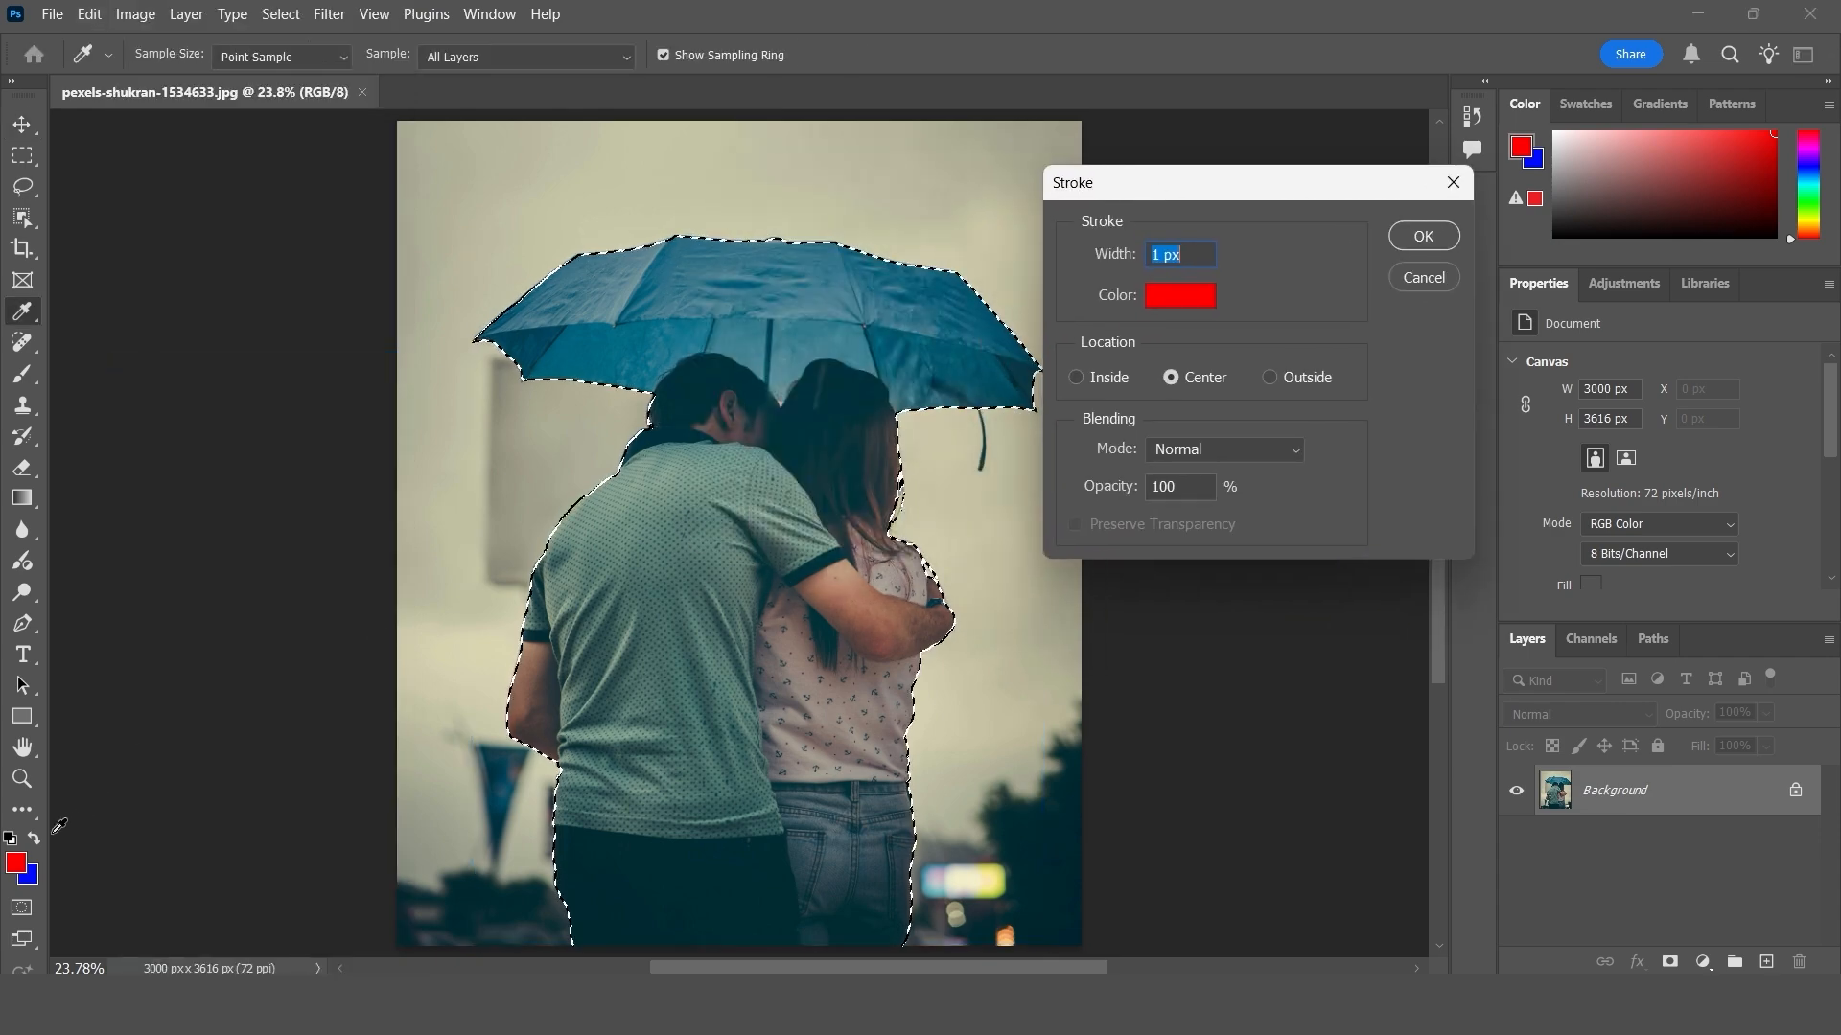
click(1187, 291)
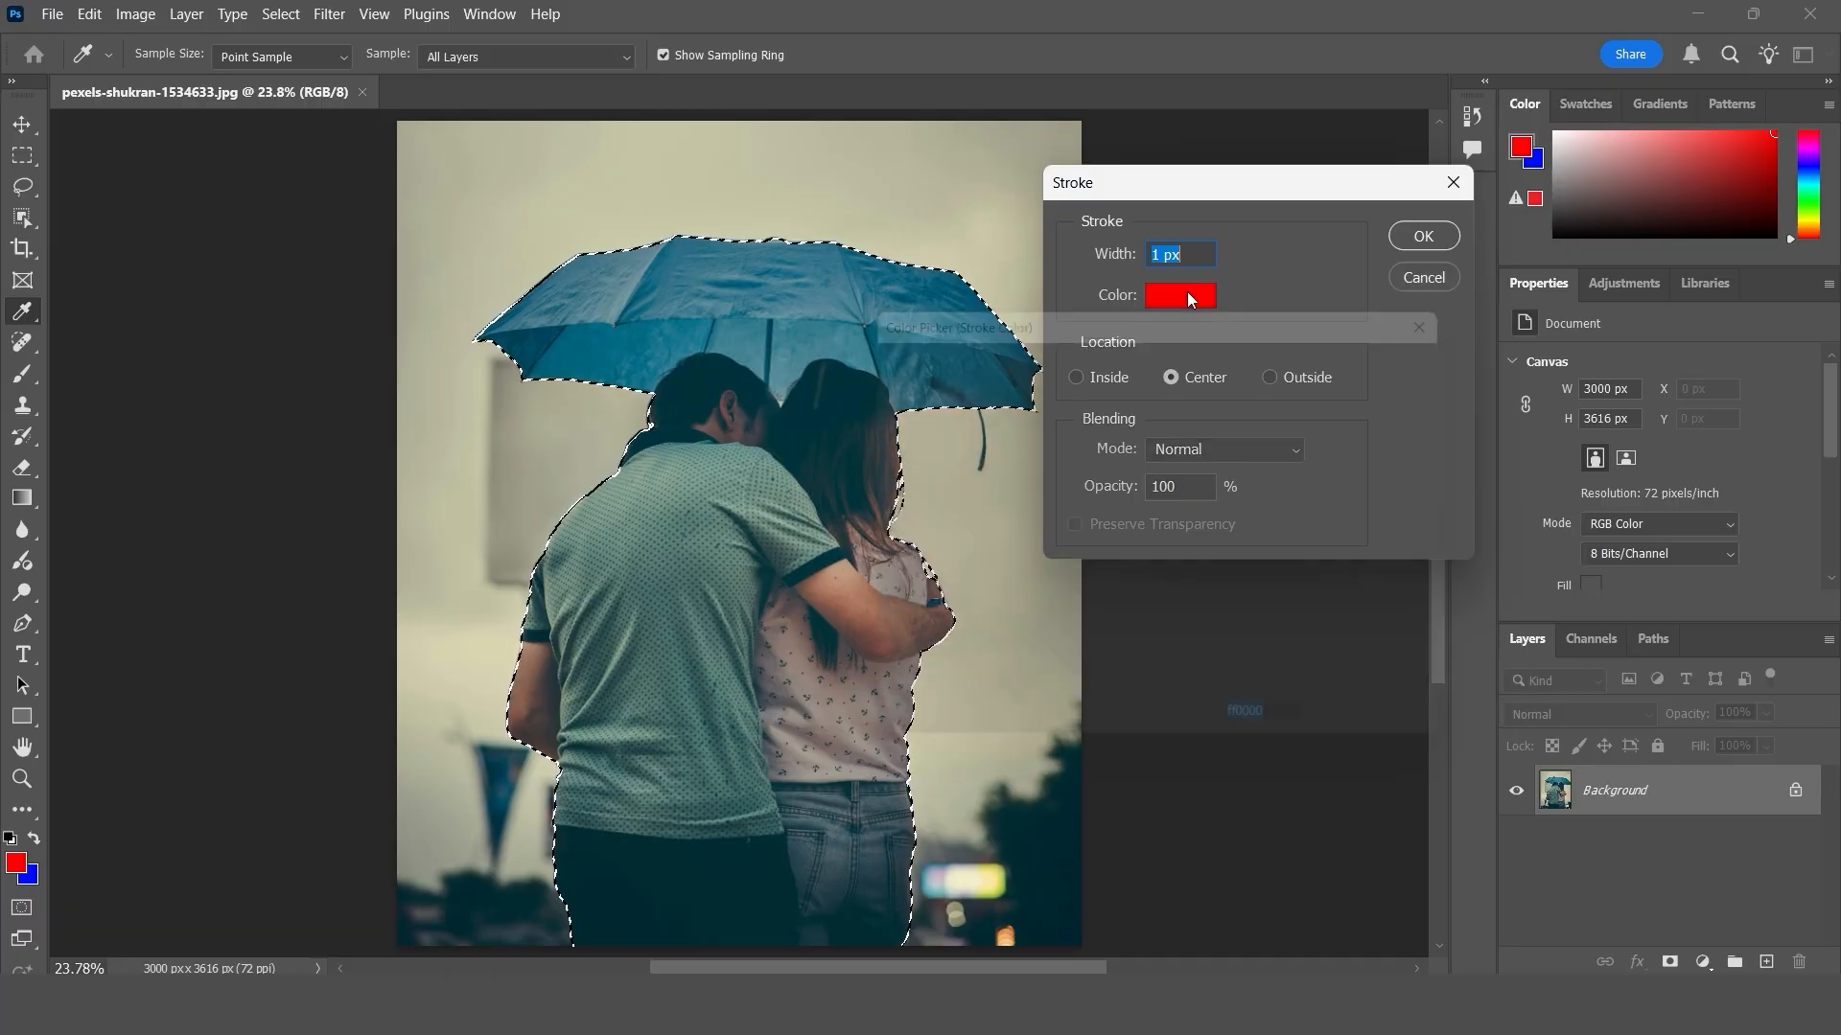
click(862, 362)
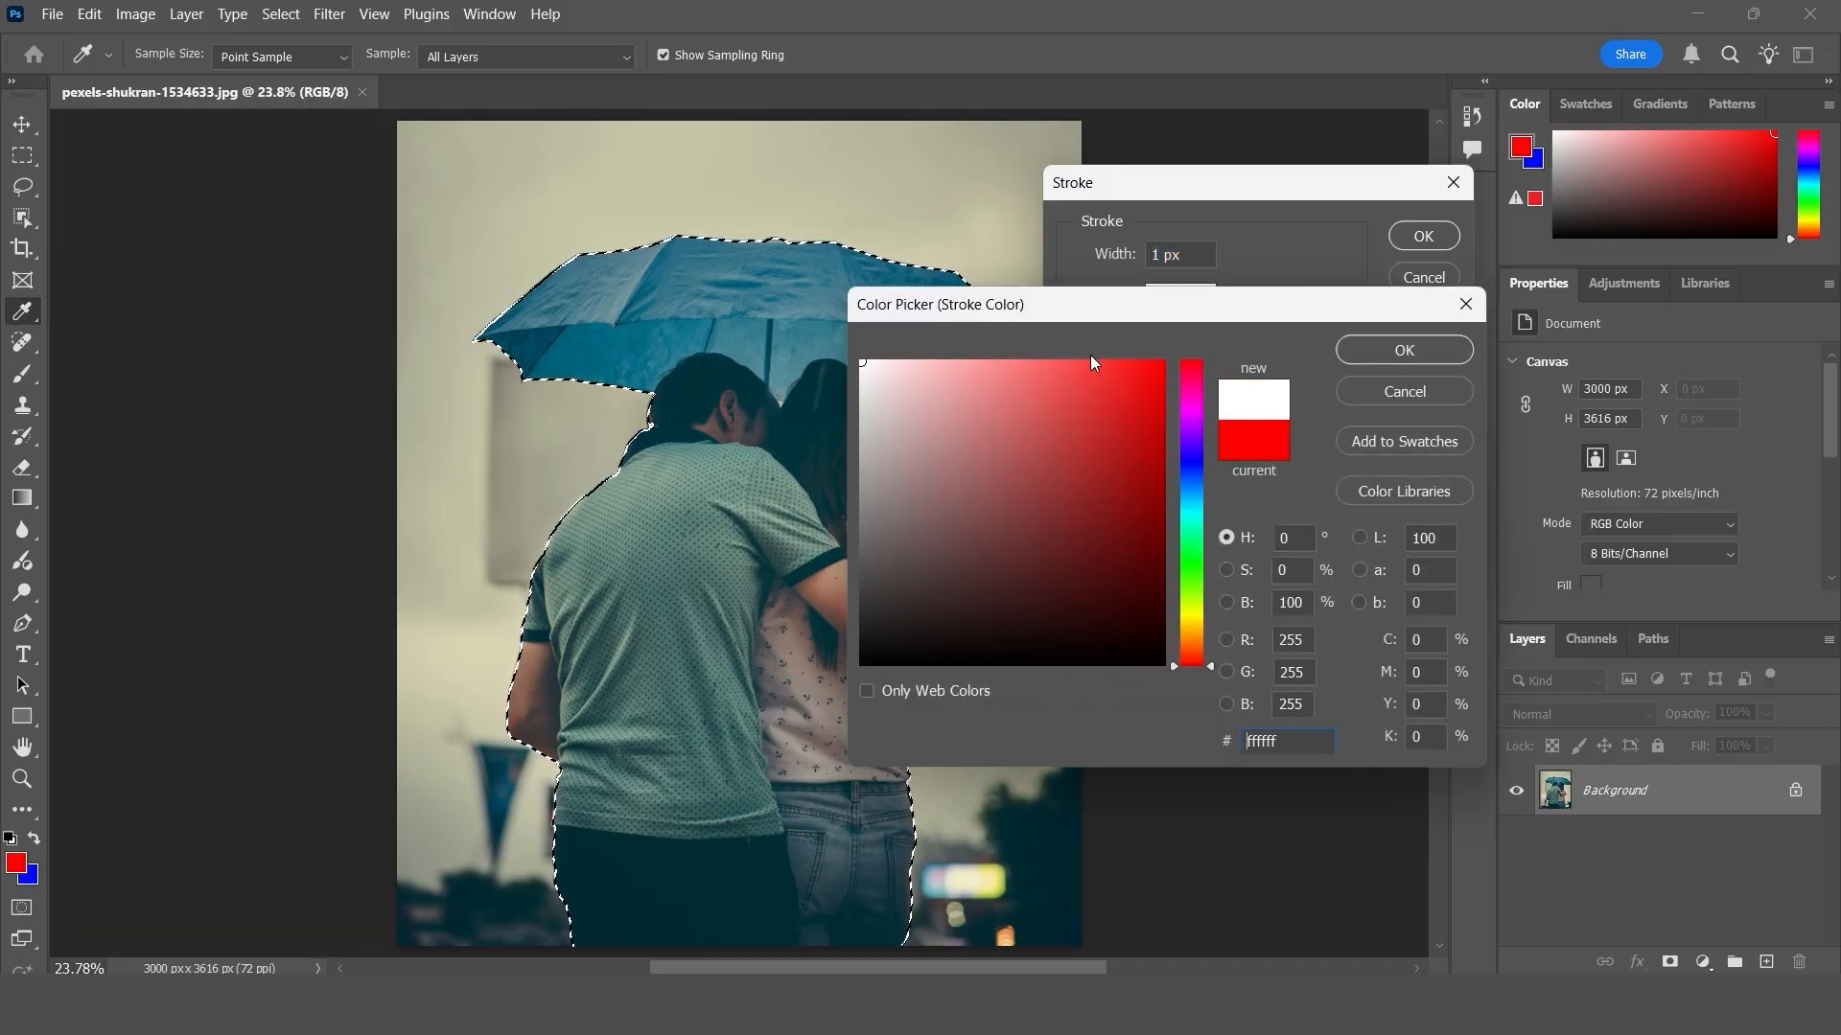
click(1381, 349)
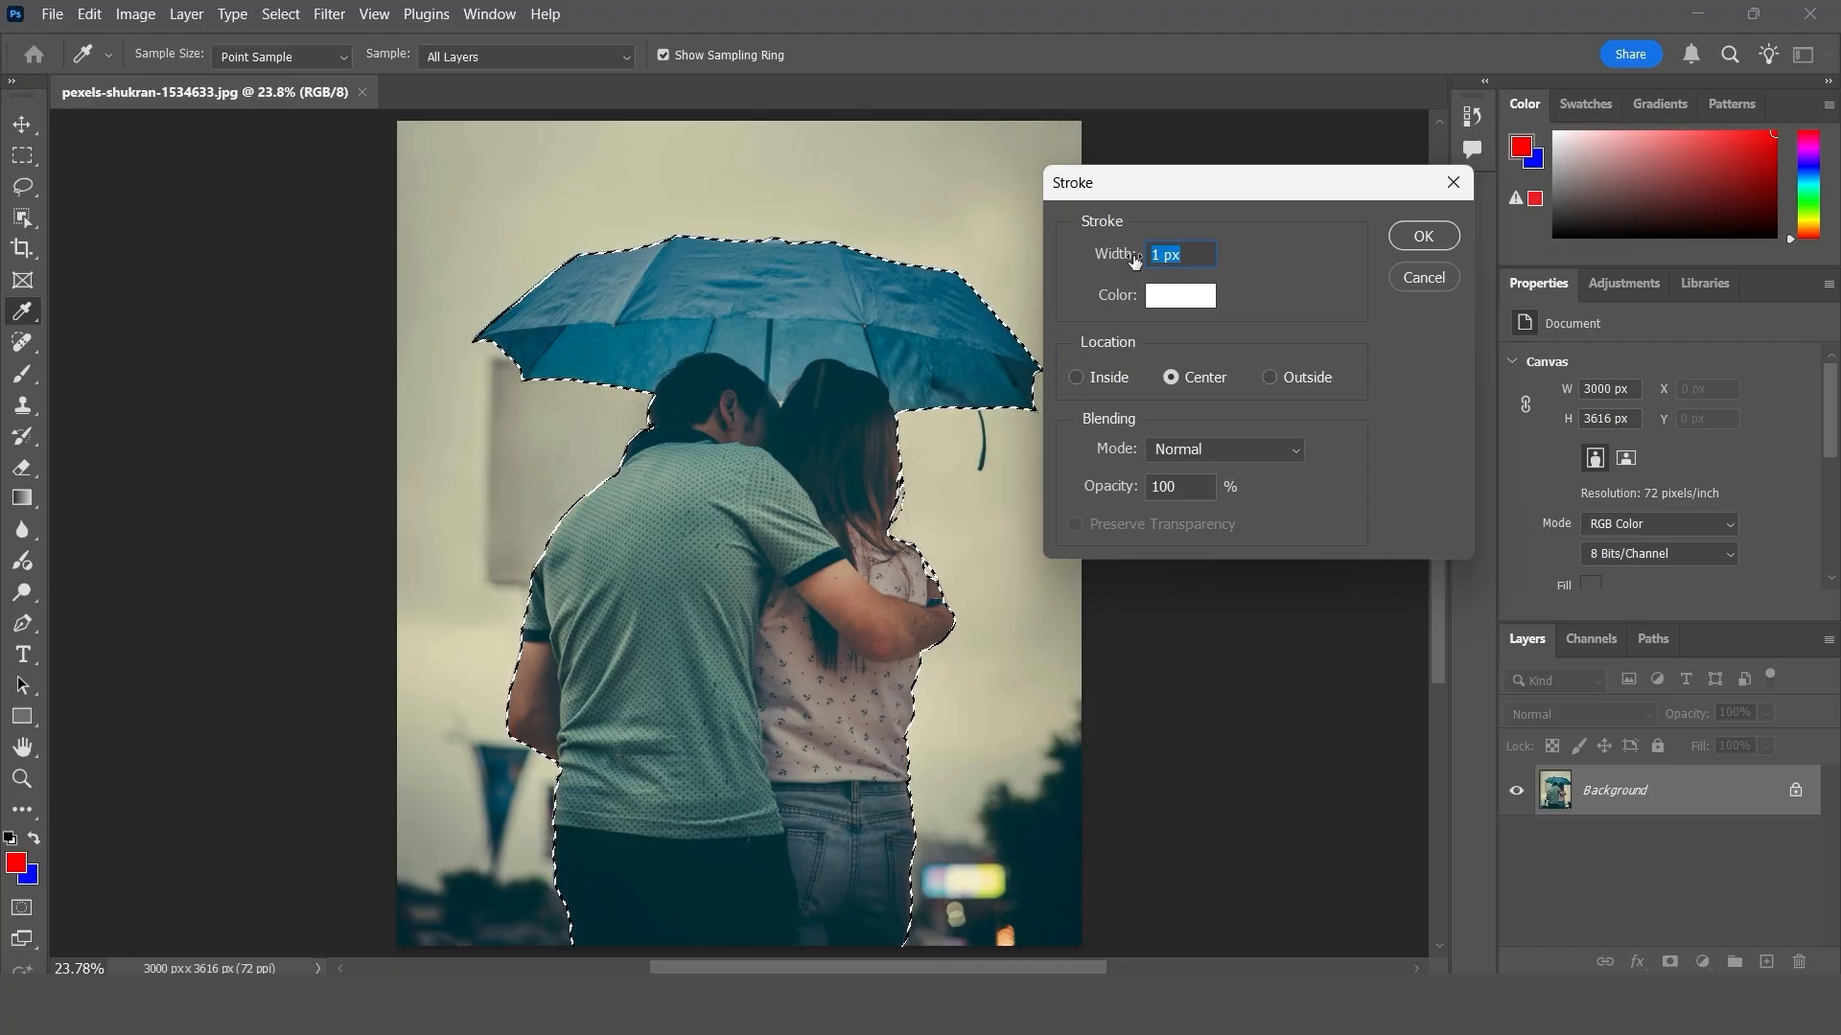
- Stroke the selection with a 10 px wide centered outline in Normal mode at 100% opacity, and deselect
text(10)
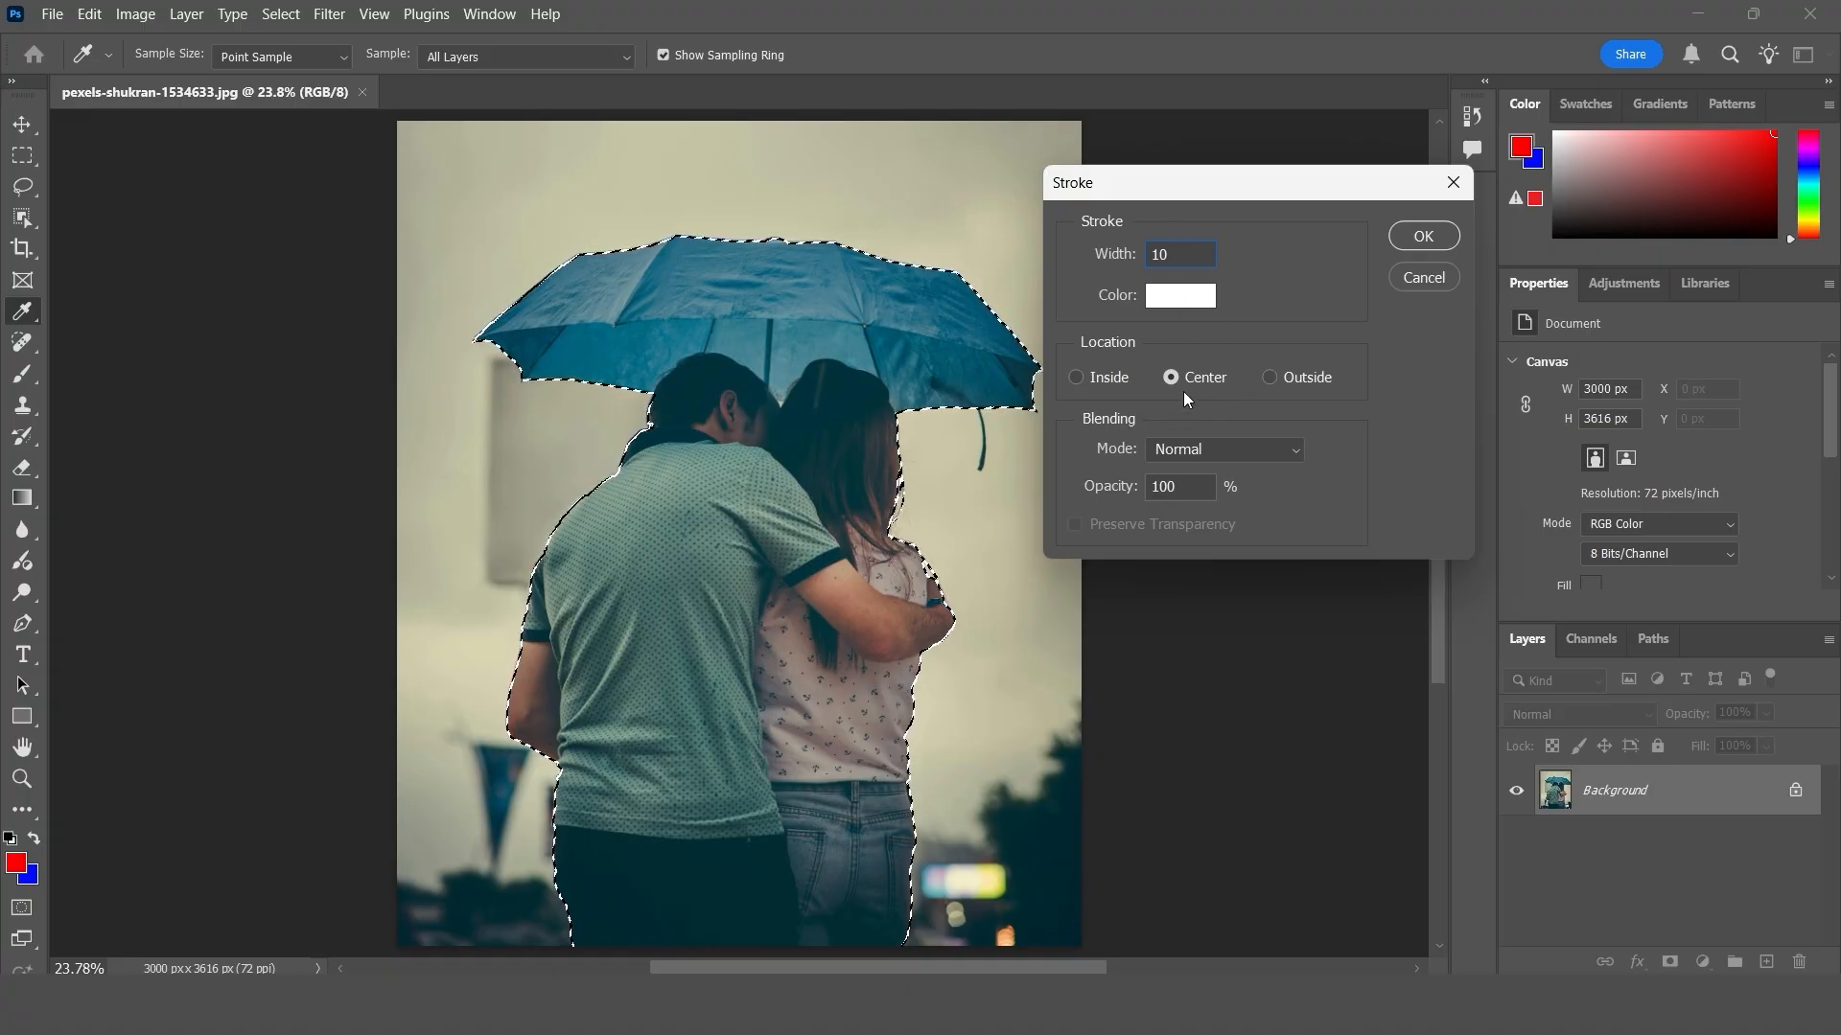
click(1418, 233)
key(v)
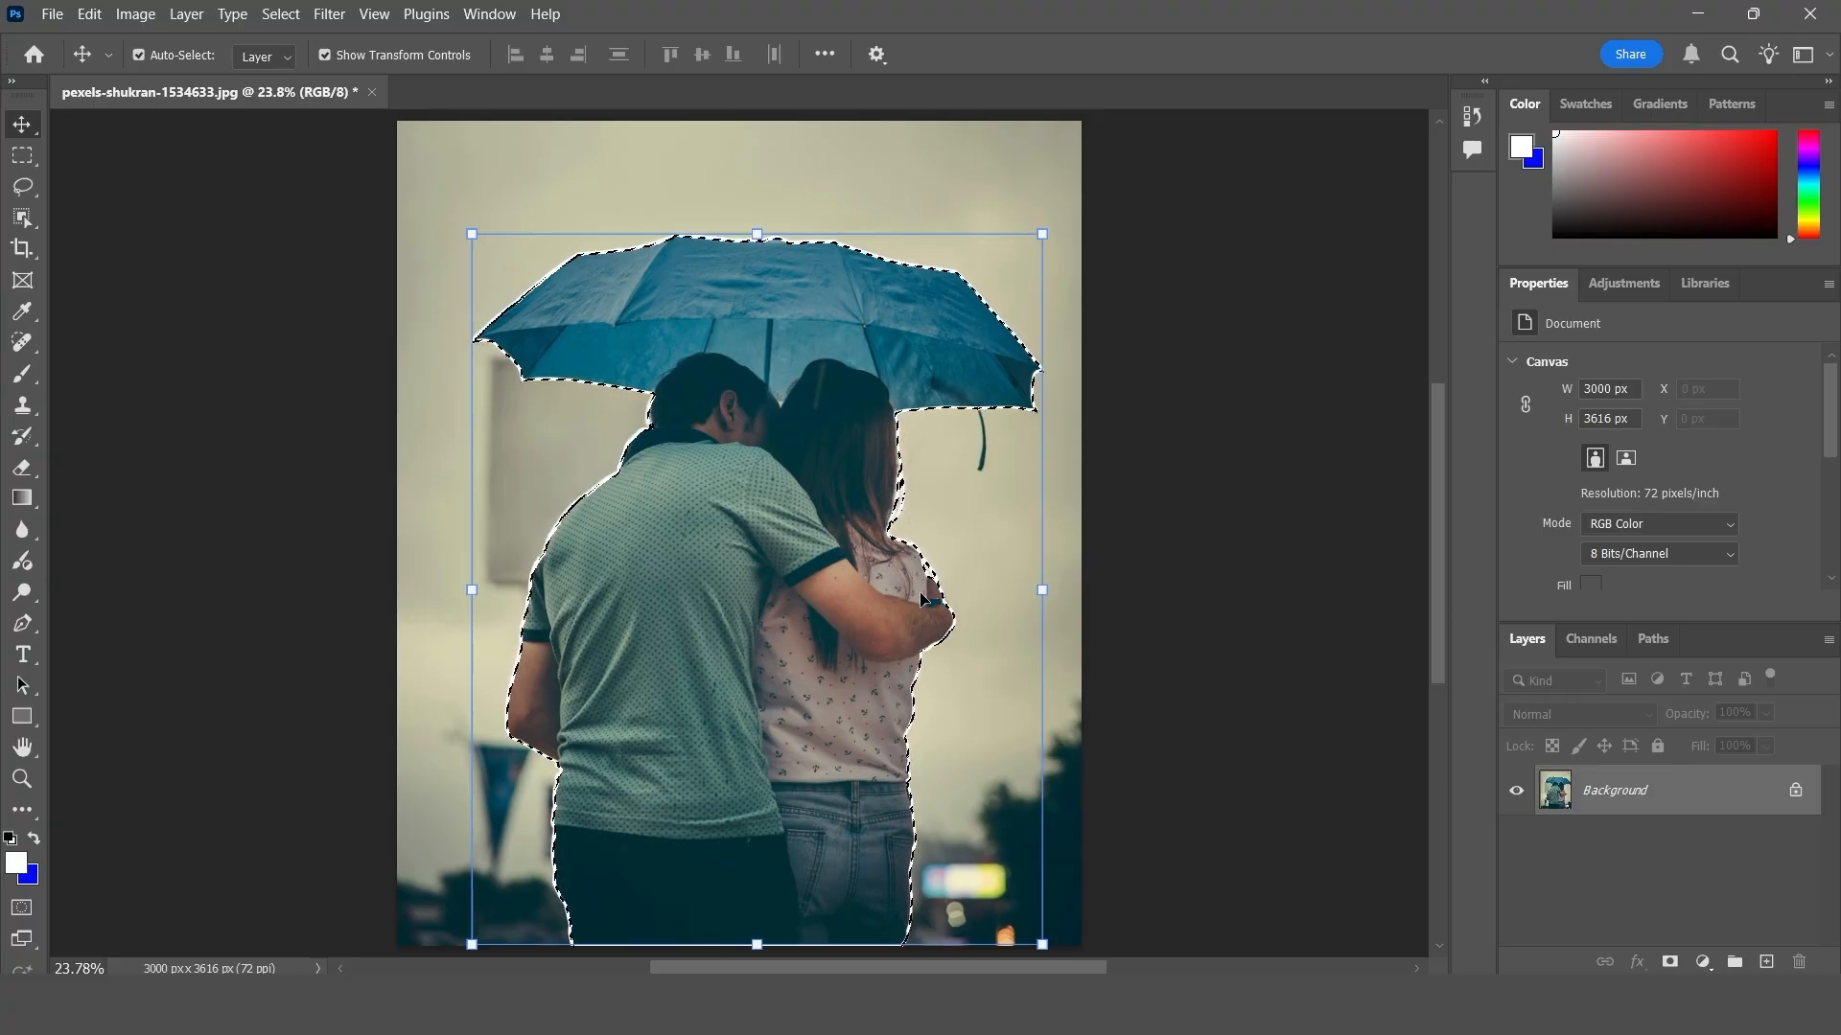
key(ctrl+d)
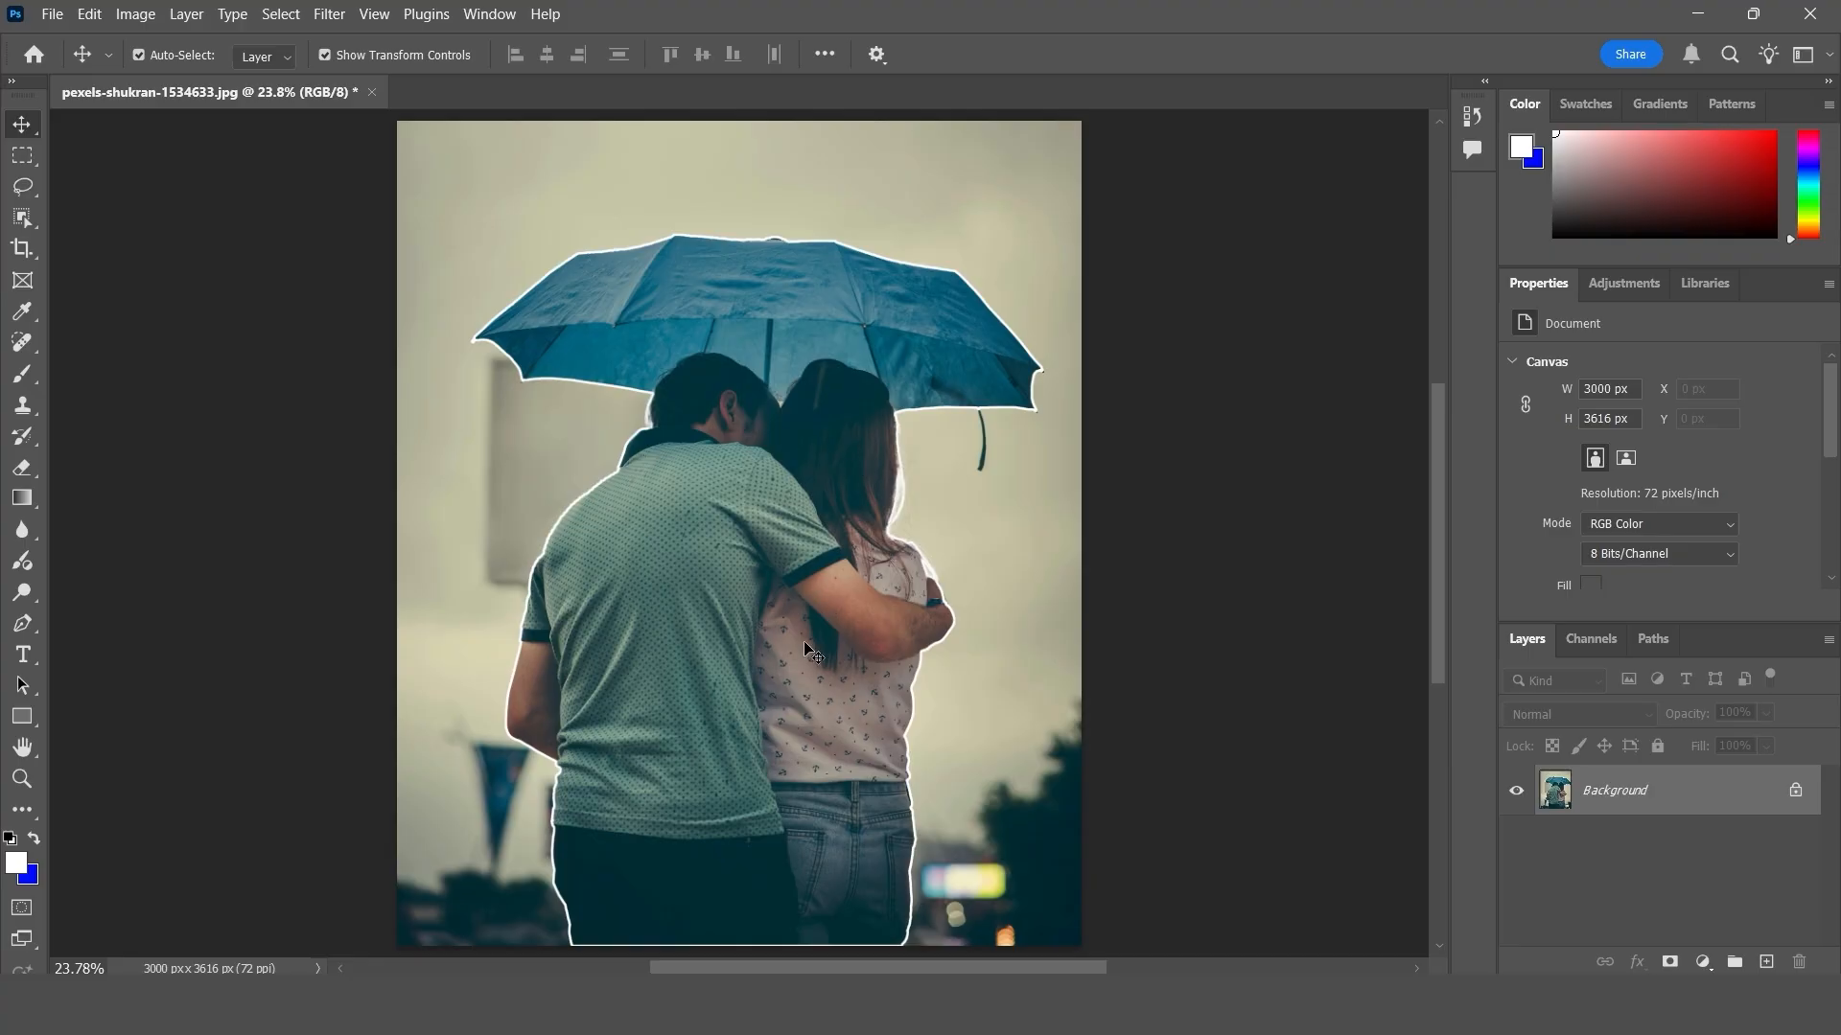
key(ctrl+d)
click(89, 15)
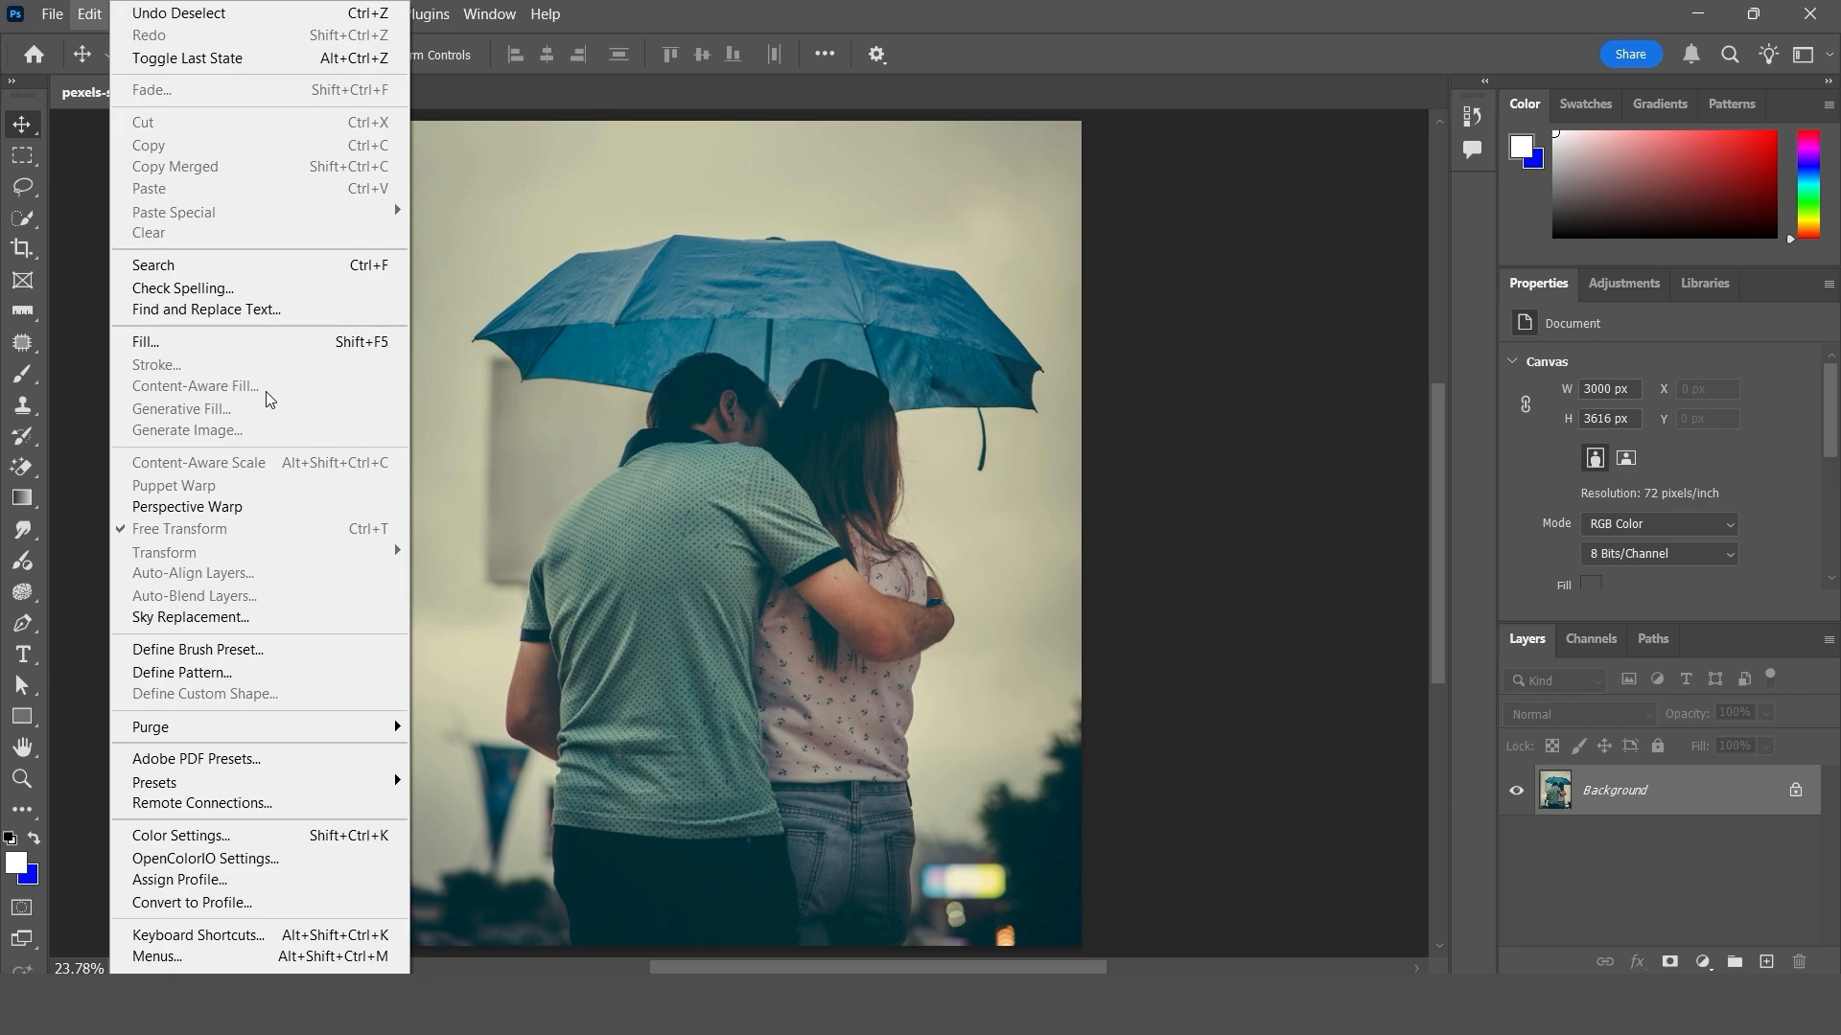
click(501, 390)
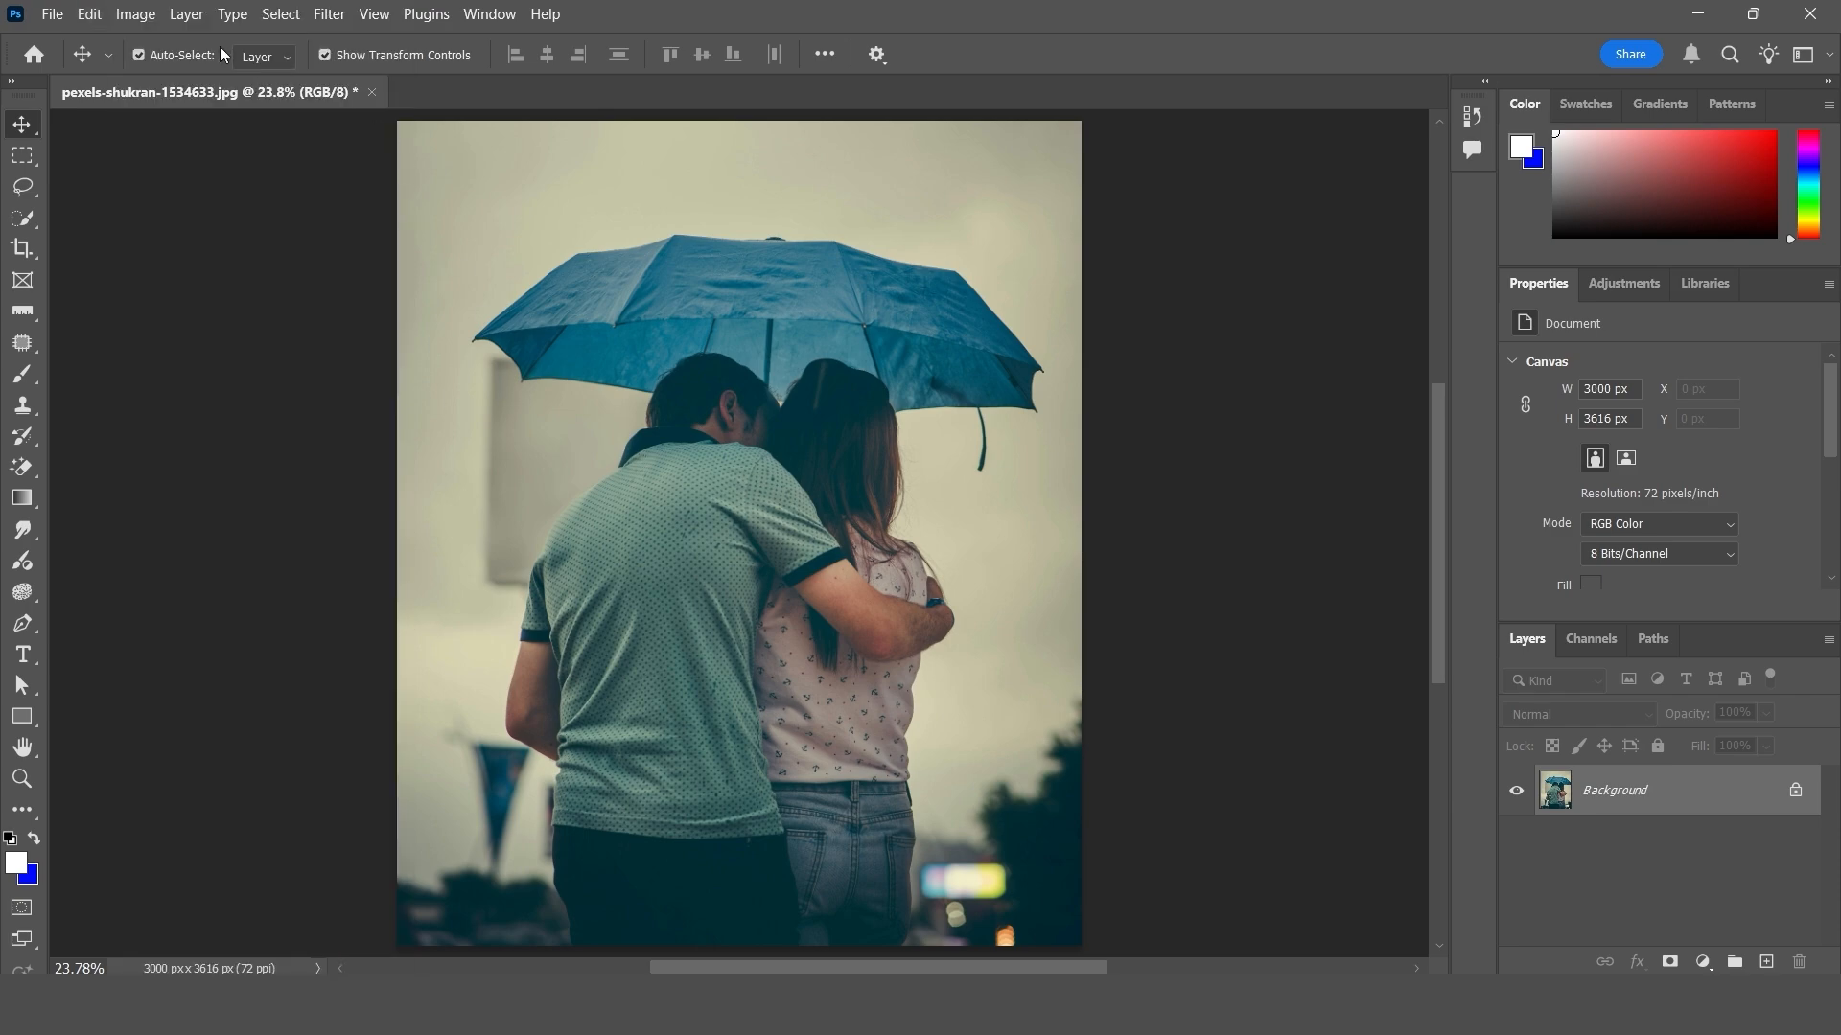
- Select the couple and umbrella as the subject again and start Content-Aware Fill for that selection
click(285, 19)
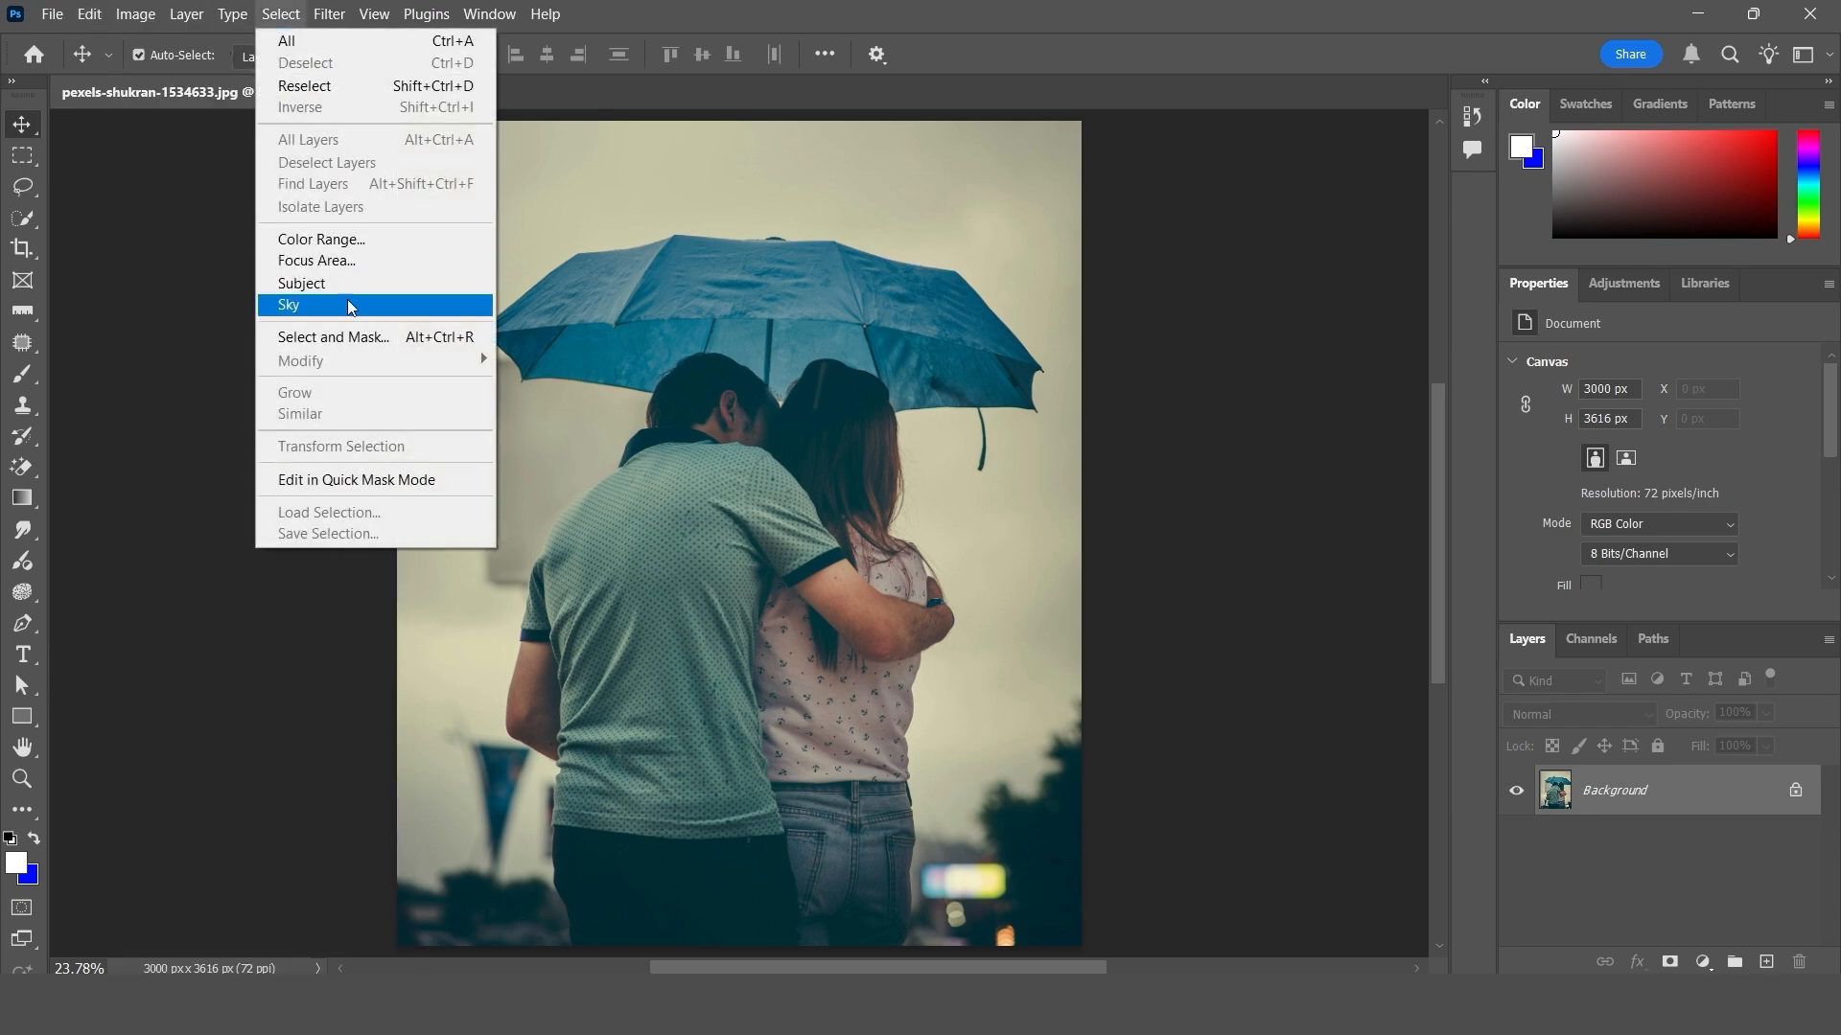
click(322, 292)
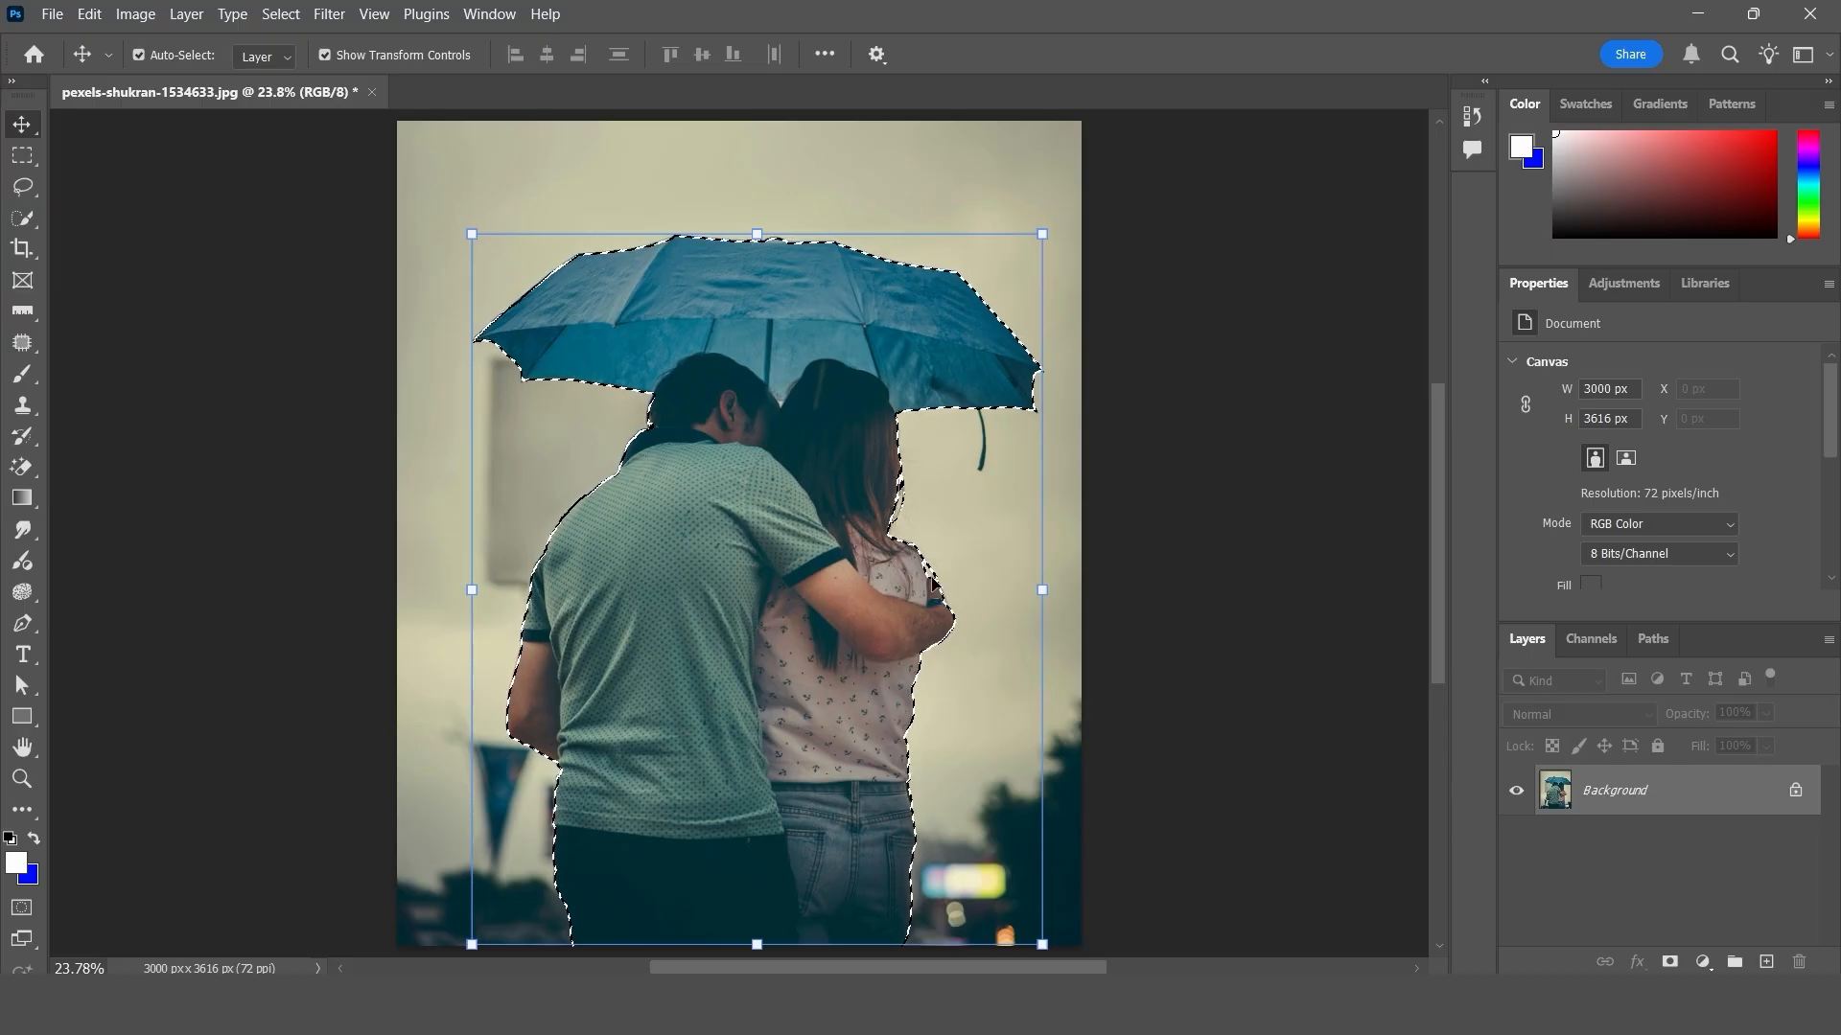
click(89, 13)
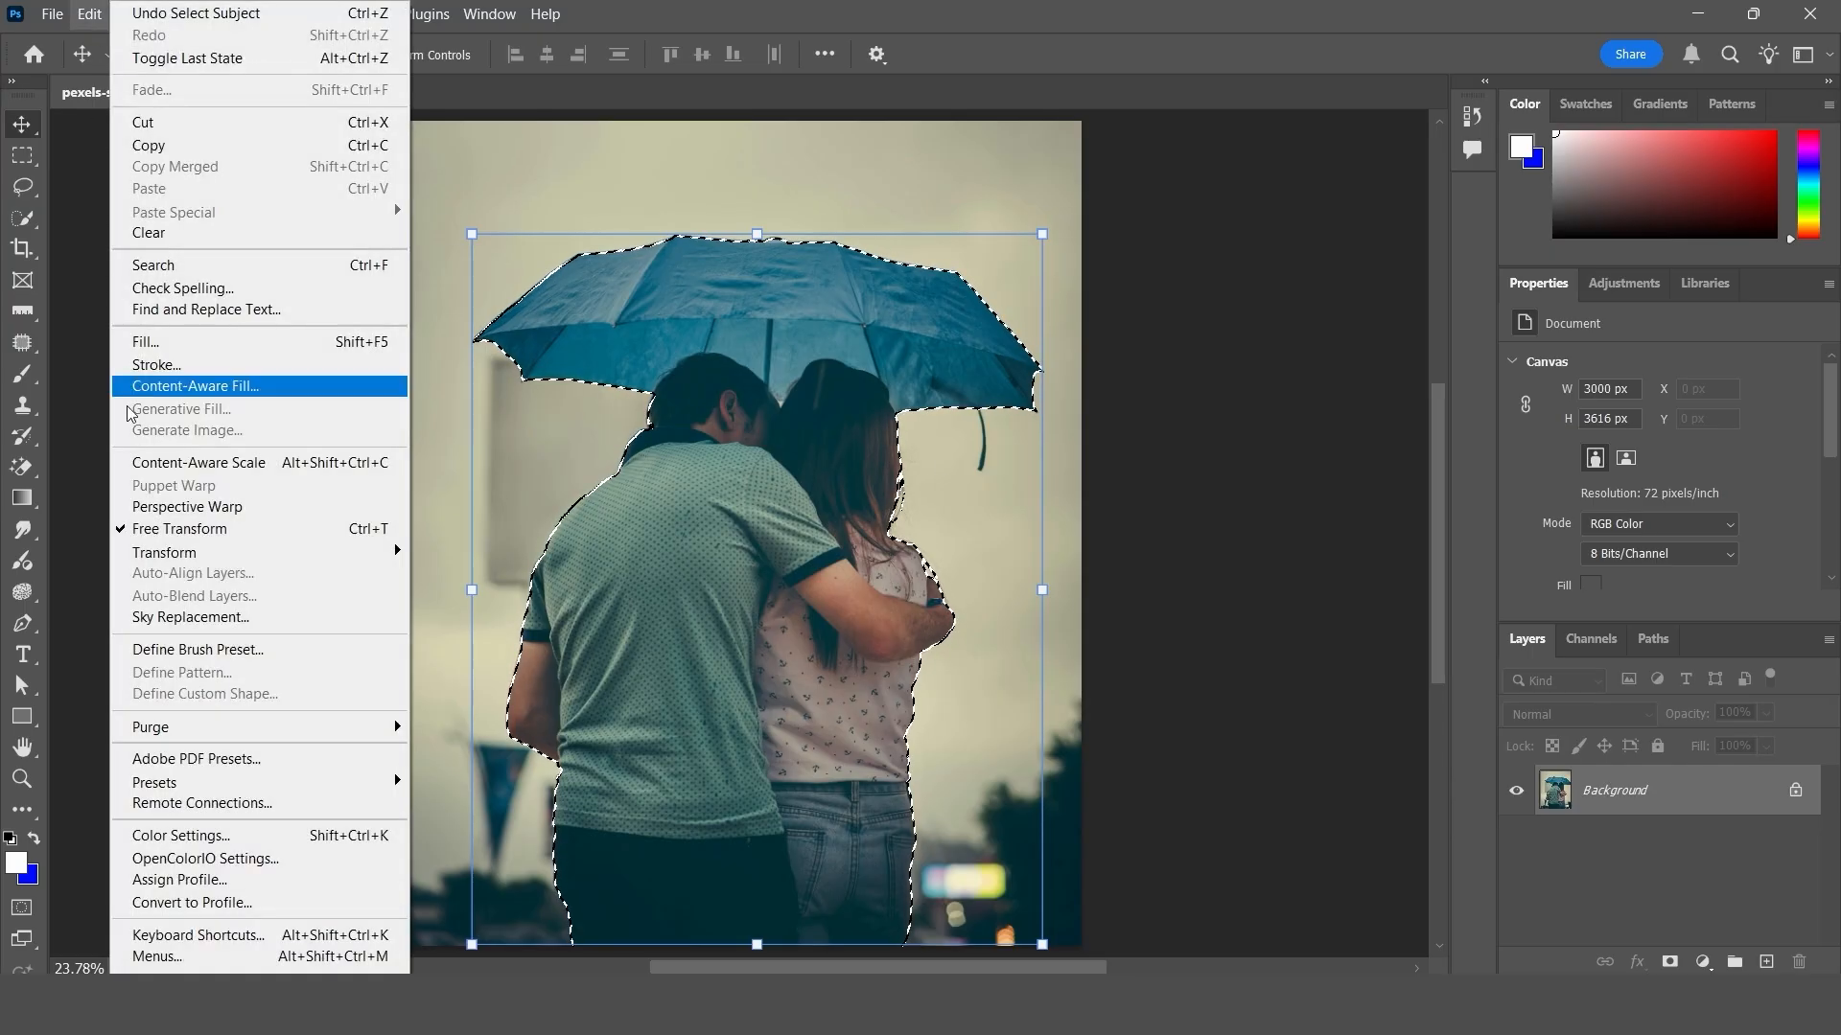
click(230, 388)
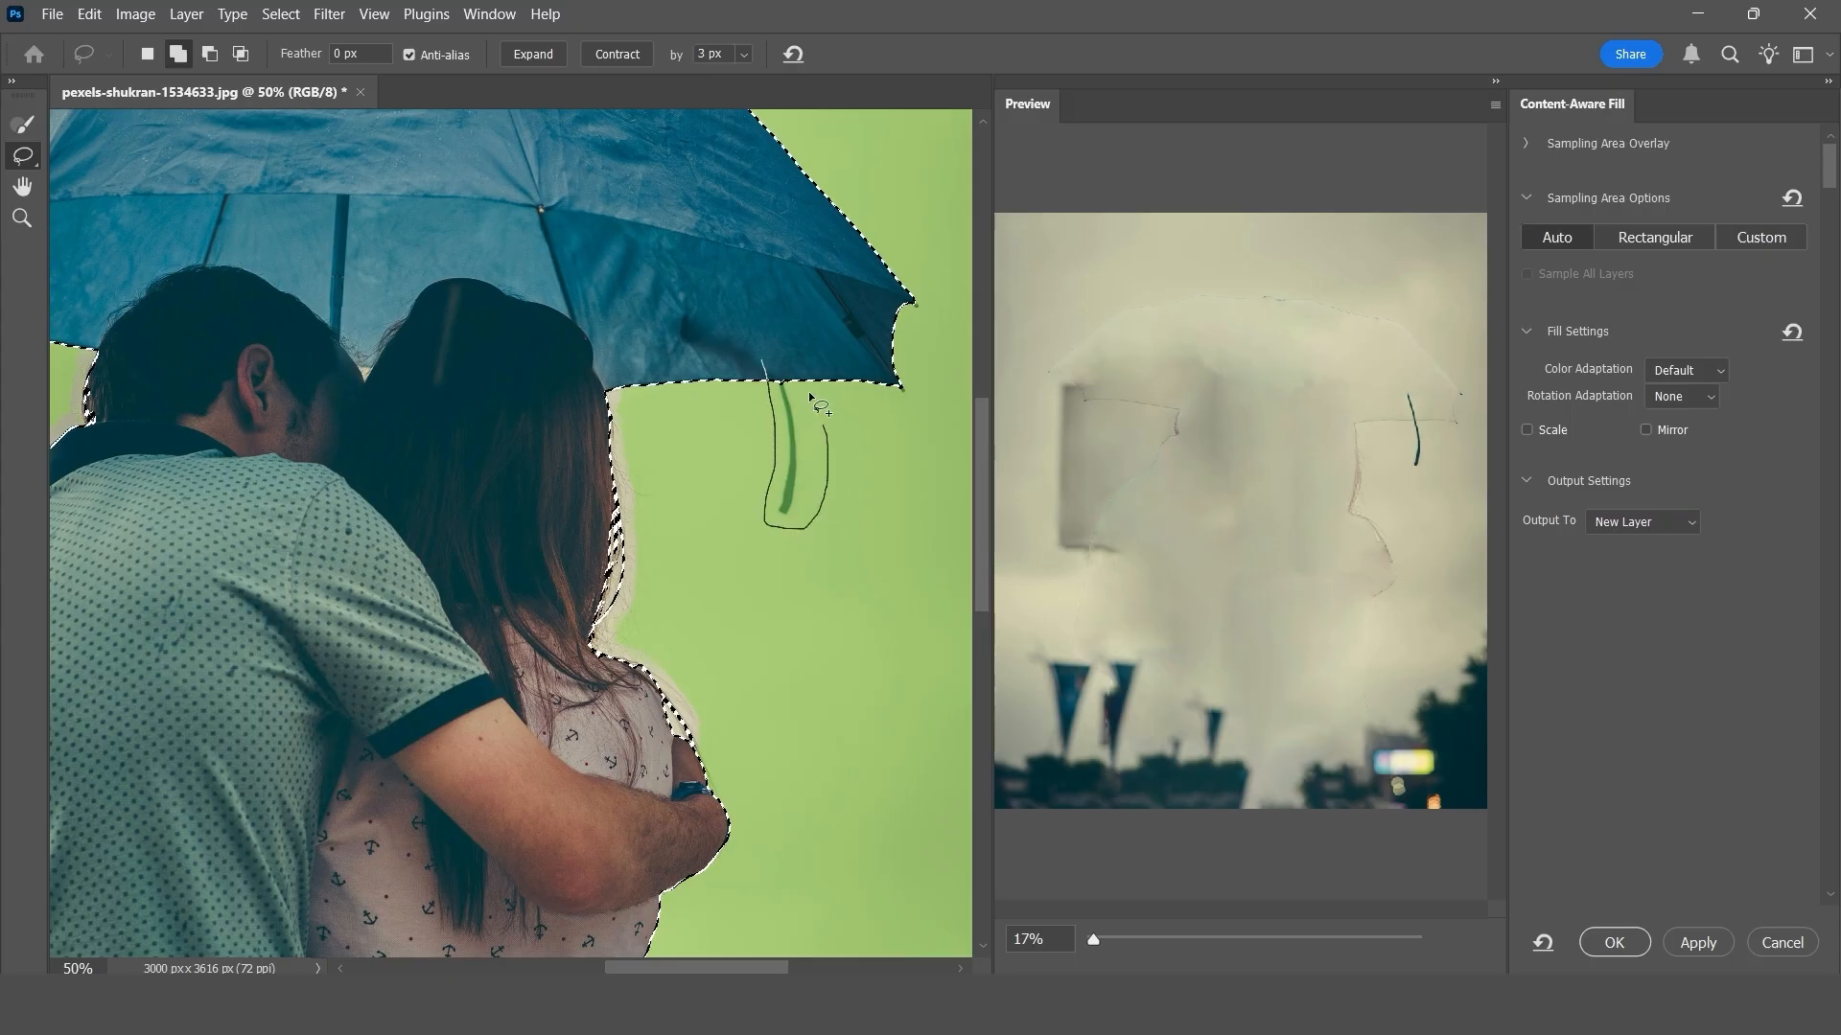
- Extend the fill selection with lasso areas around the umbrella handle, along the woman's hair and back, and beside the man's neck
drag(782, 356, 780, 353)
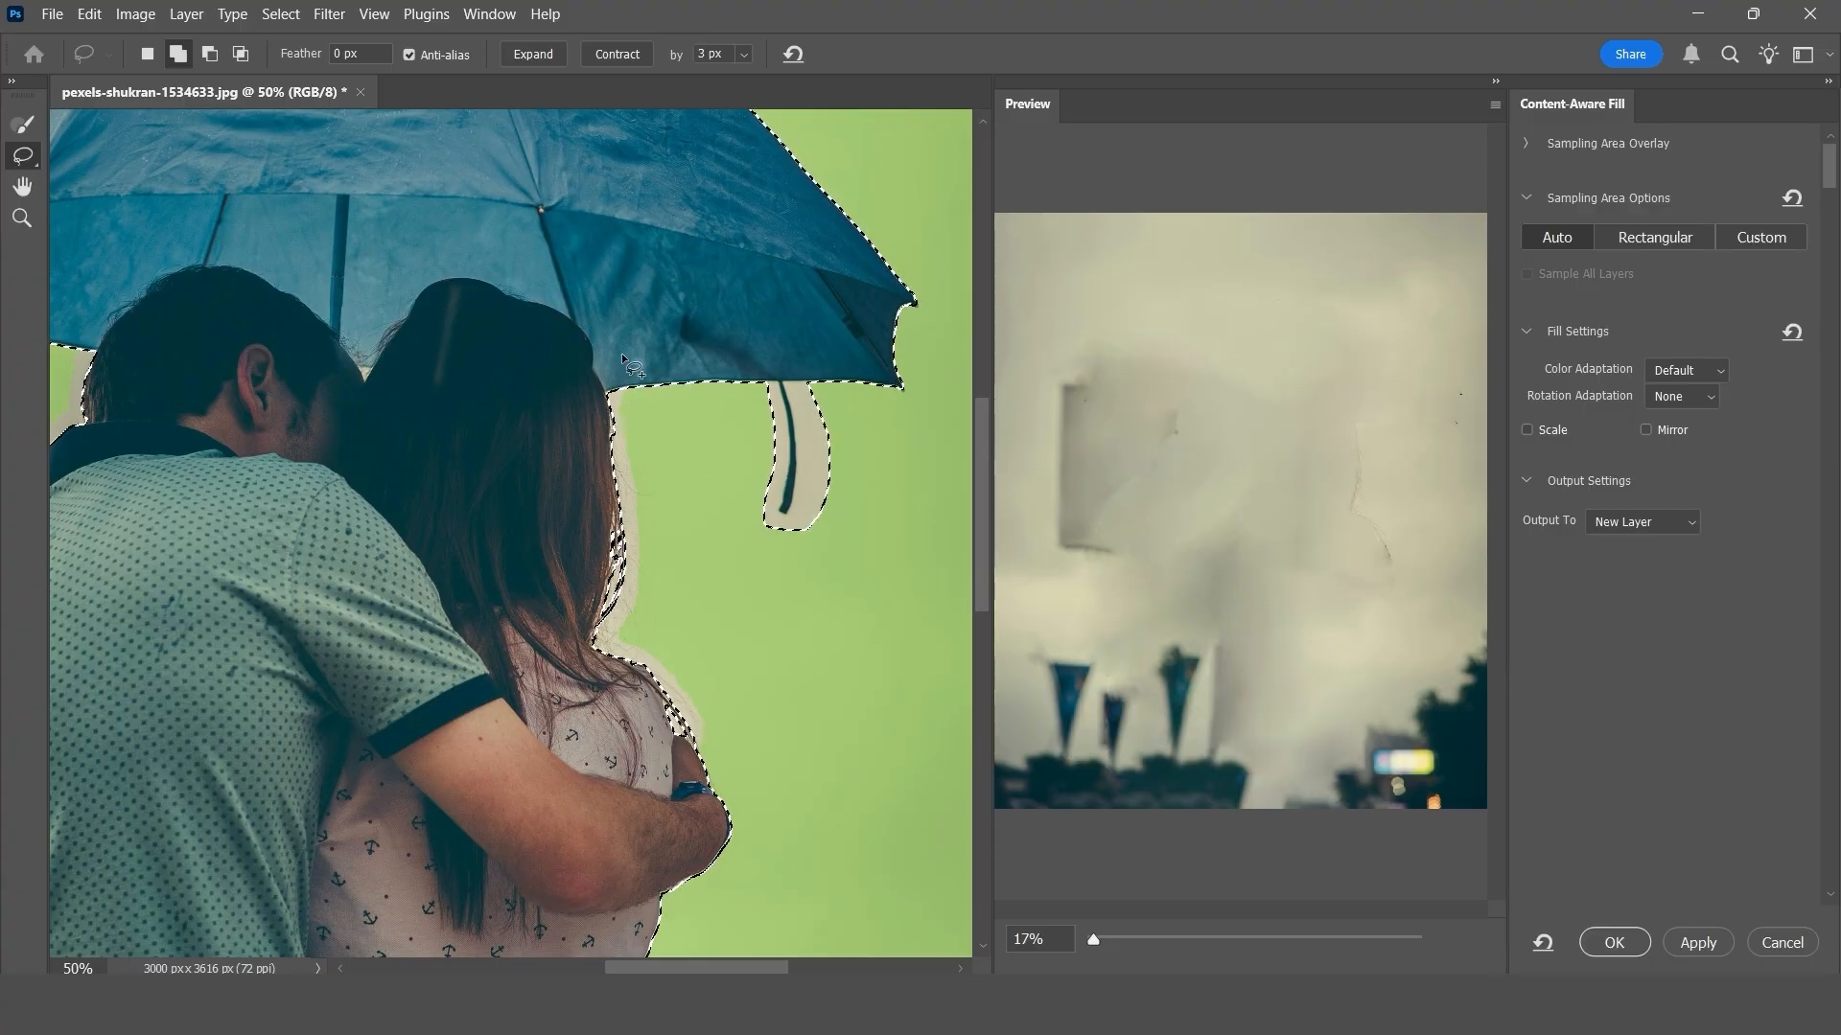
mouse_move(619, 359)
mouse_down()
mouse_move(714, 623)
mouse_move(633, 418)
mouse_up()
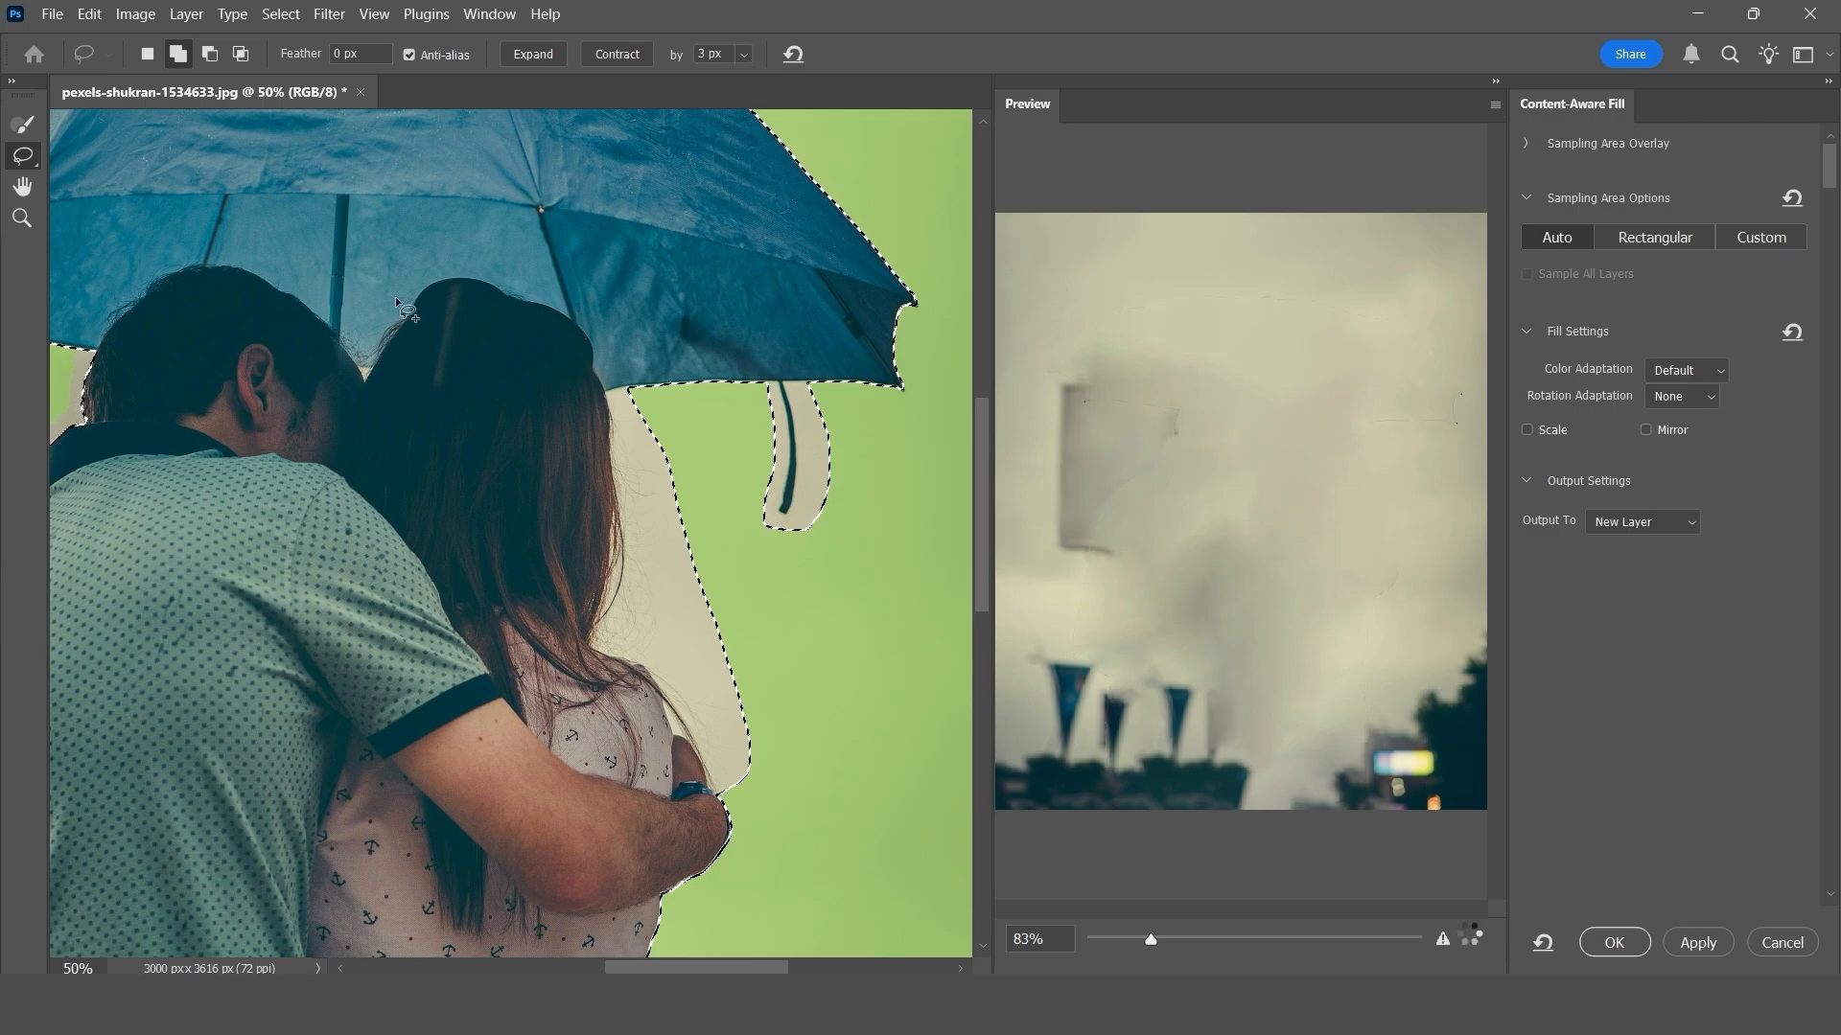
drag(673, 969, 582, 969)
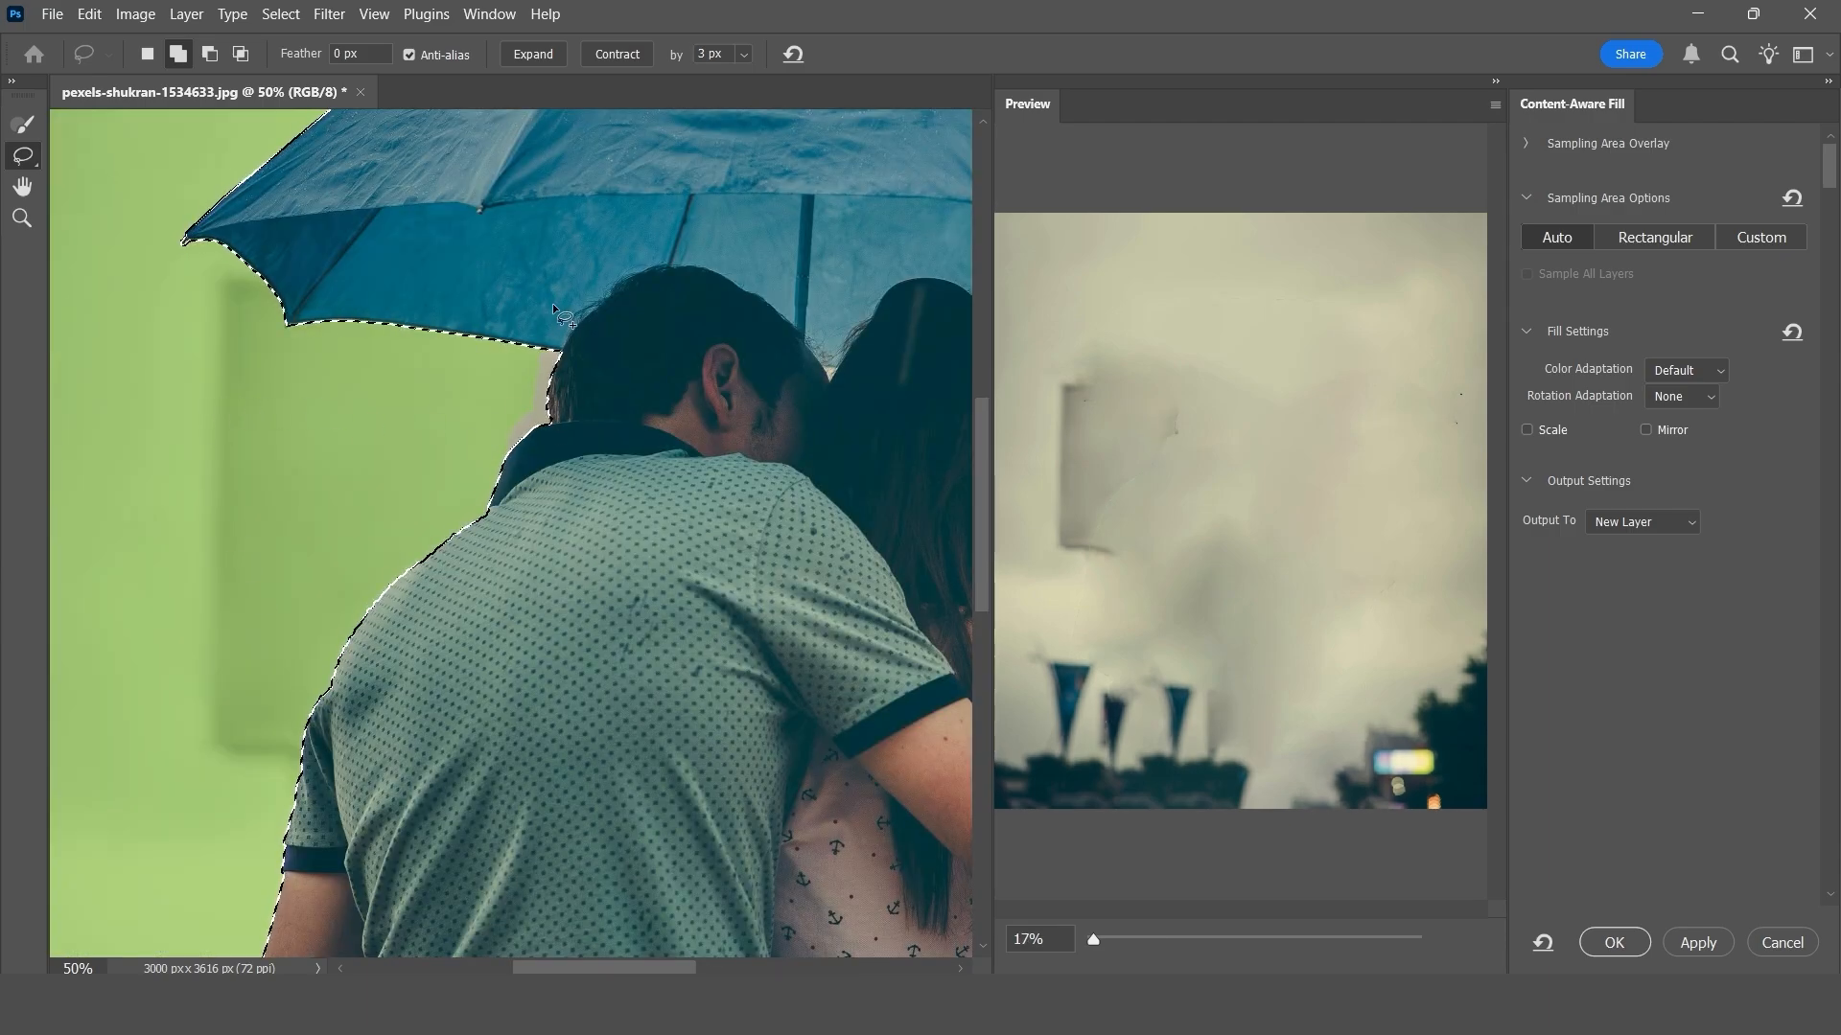
mouse_move(550, 309)
mouse_down()
mouse_move(490, 464)
mouse_move(561, 492)
mouse_move(615, 434)
mouse_move(629, 332)
mouse_move(589, 316)
mouse_up()
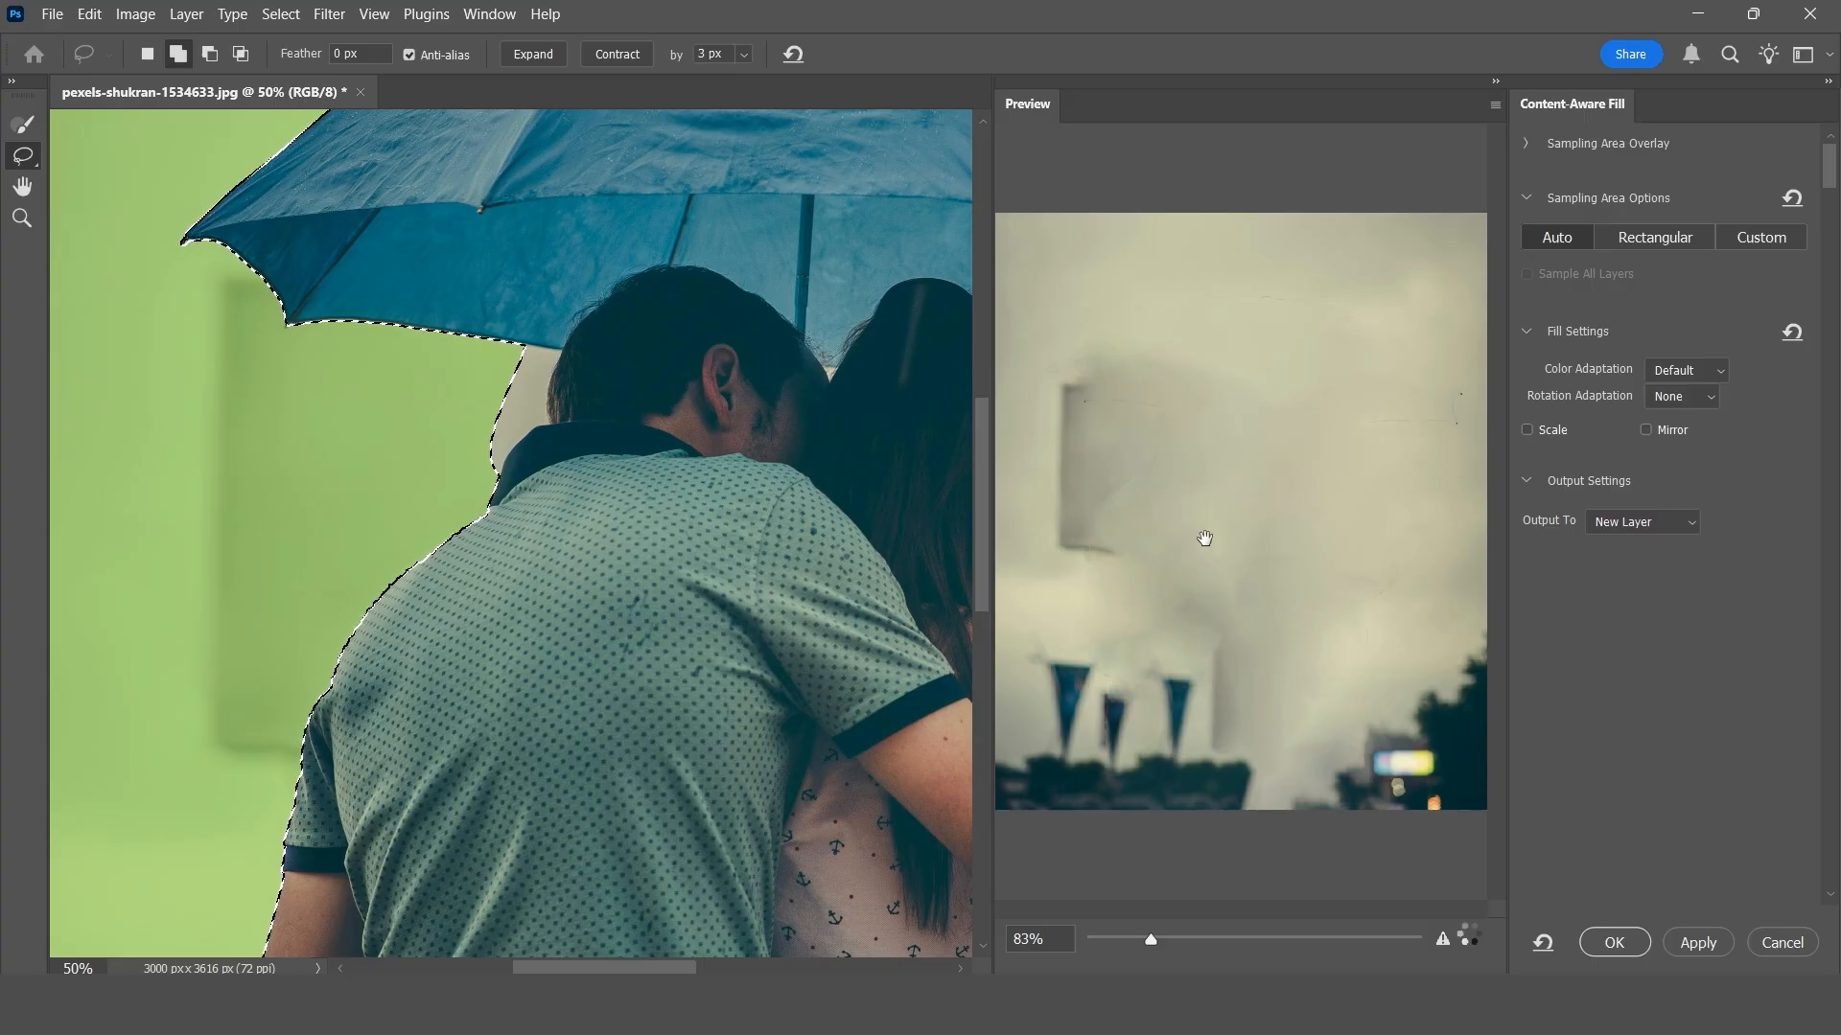
- Apply the Content-Aware Fill to a new layer and toggle that layer's visibility to compare it with the original photo
click(1687, 940)
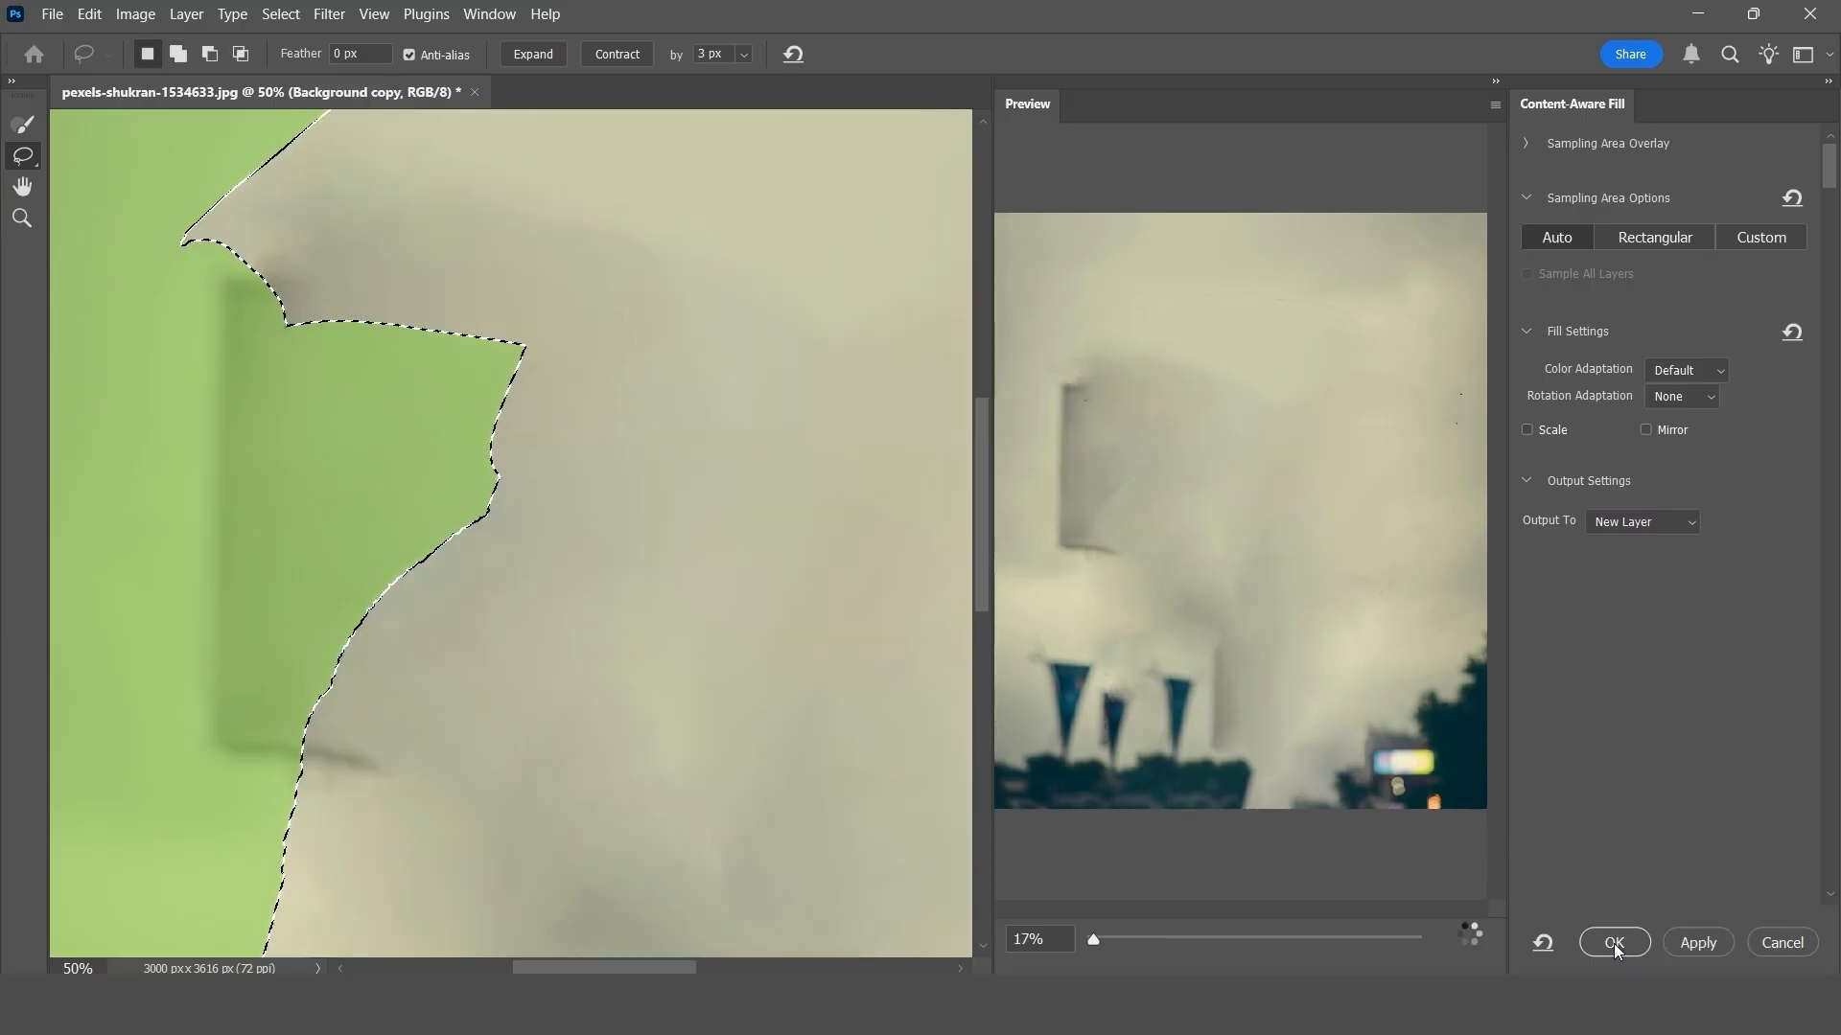
click(1614, 943)
click(1540, 806)
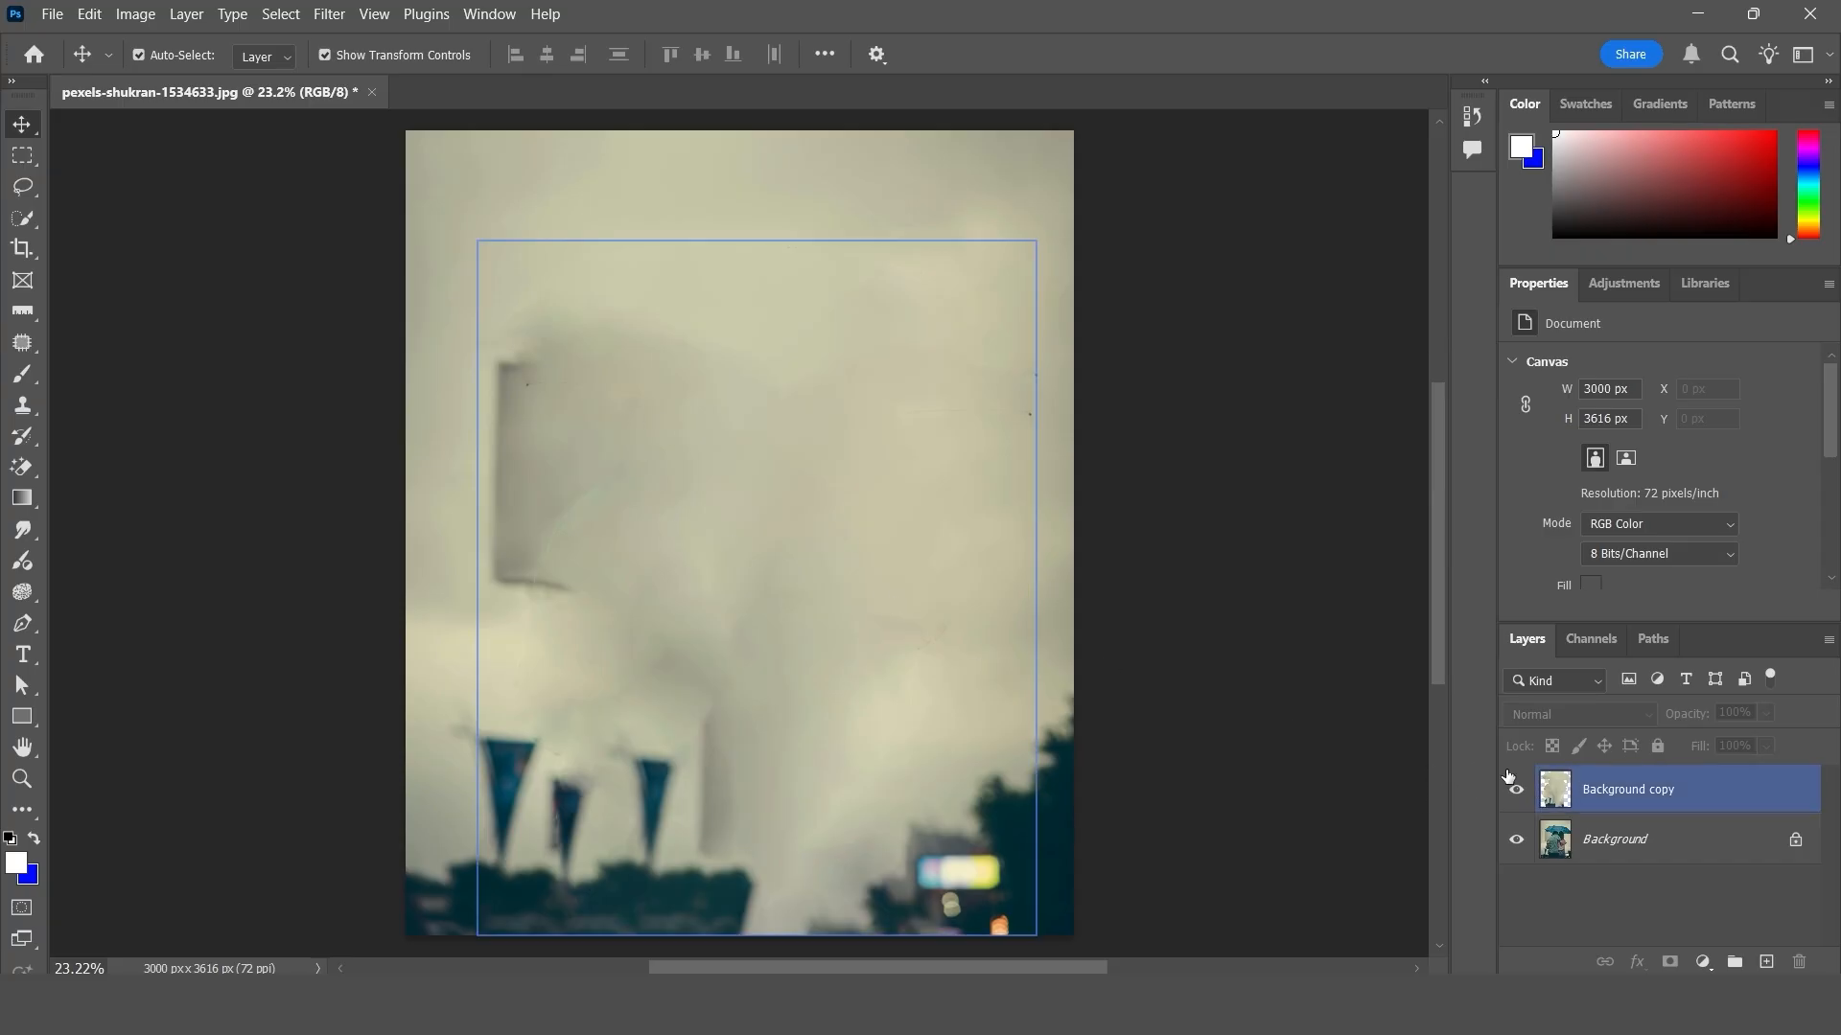
click(1516, 792)
click(1516, 792)
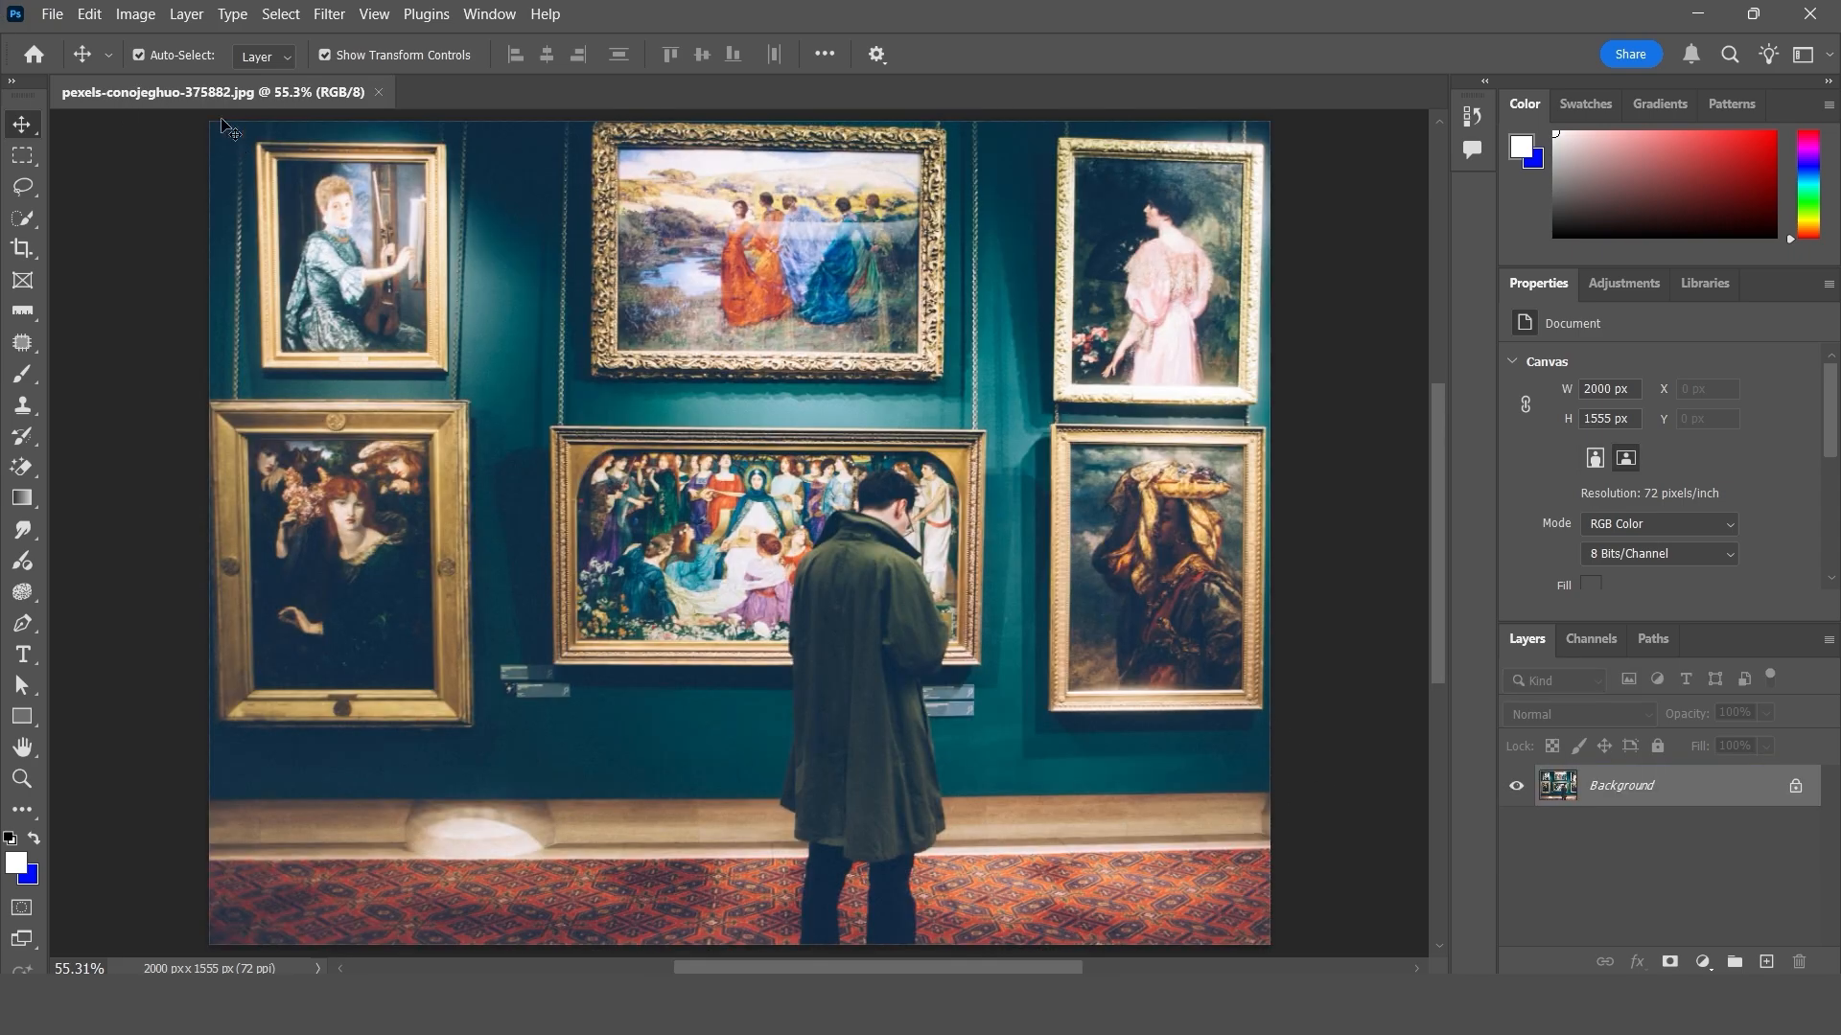
click(92, 14)
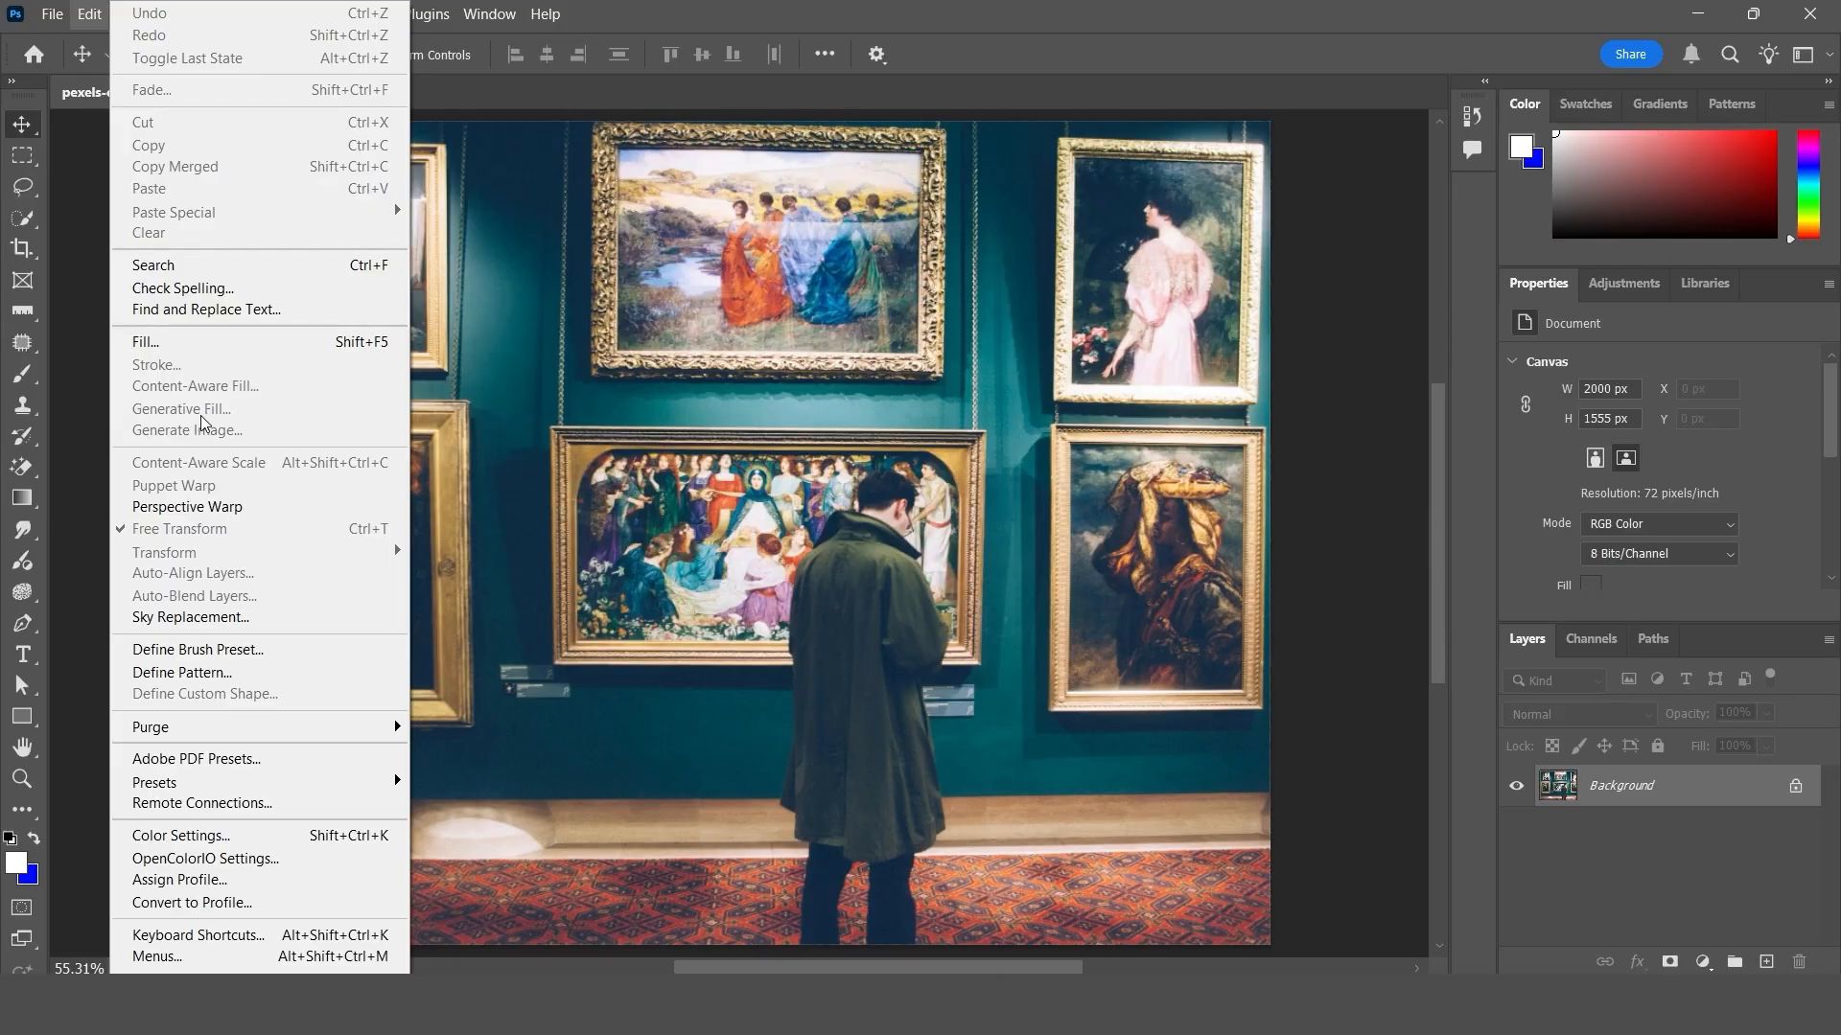
click(566, 430)
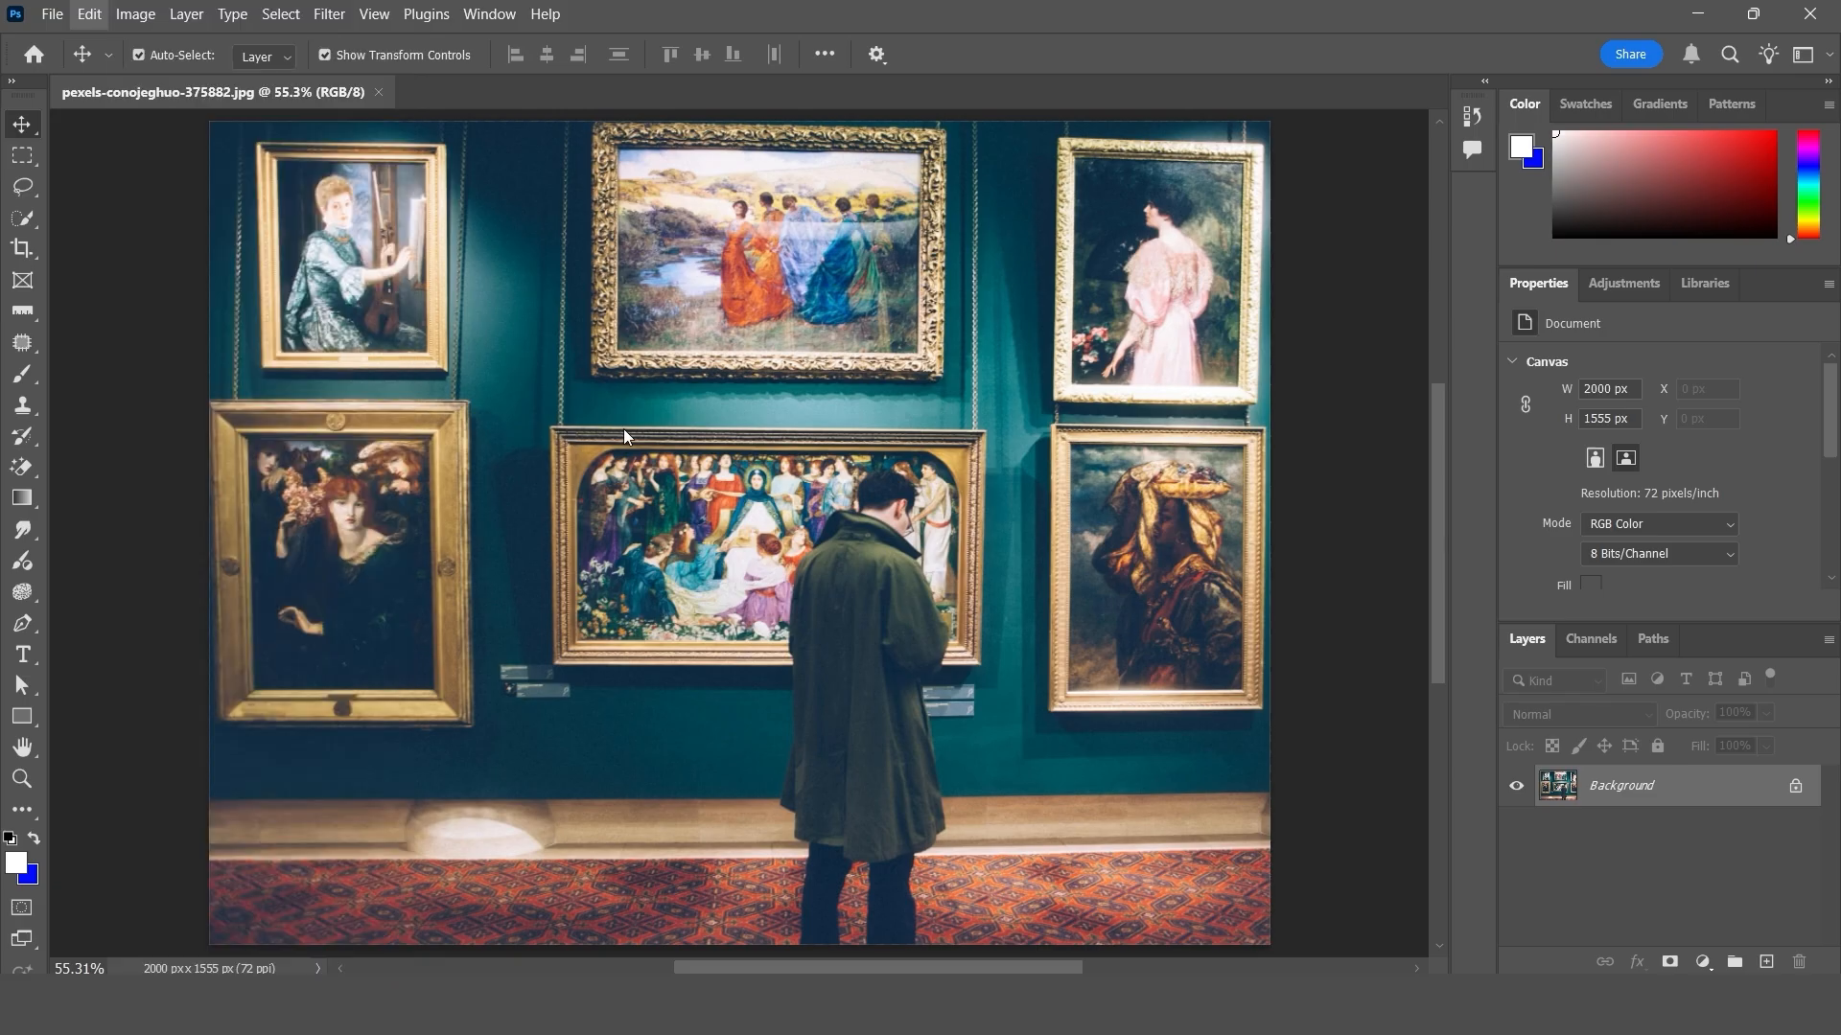
click(89, 14)
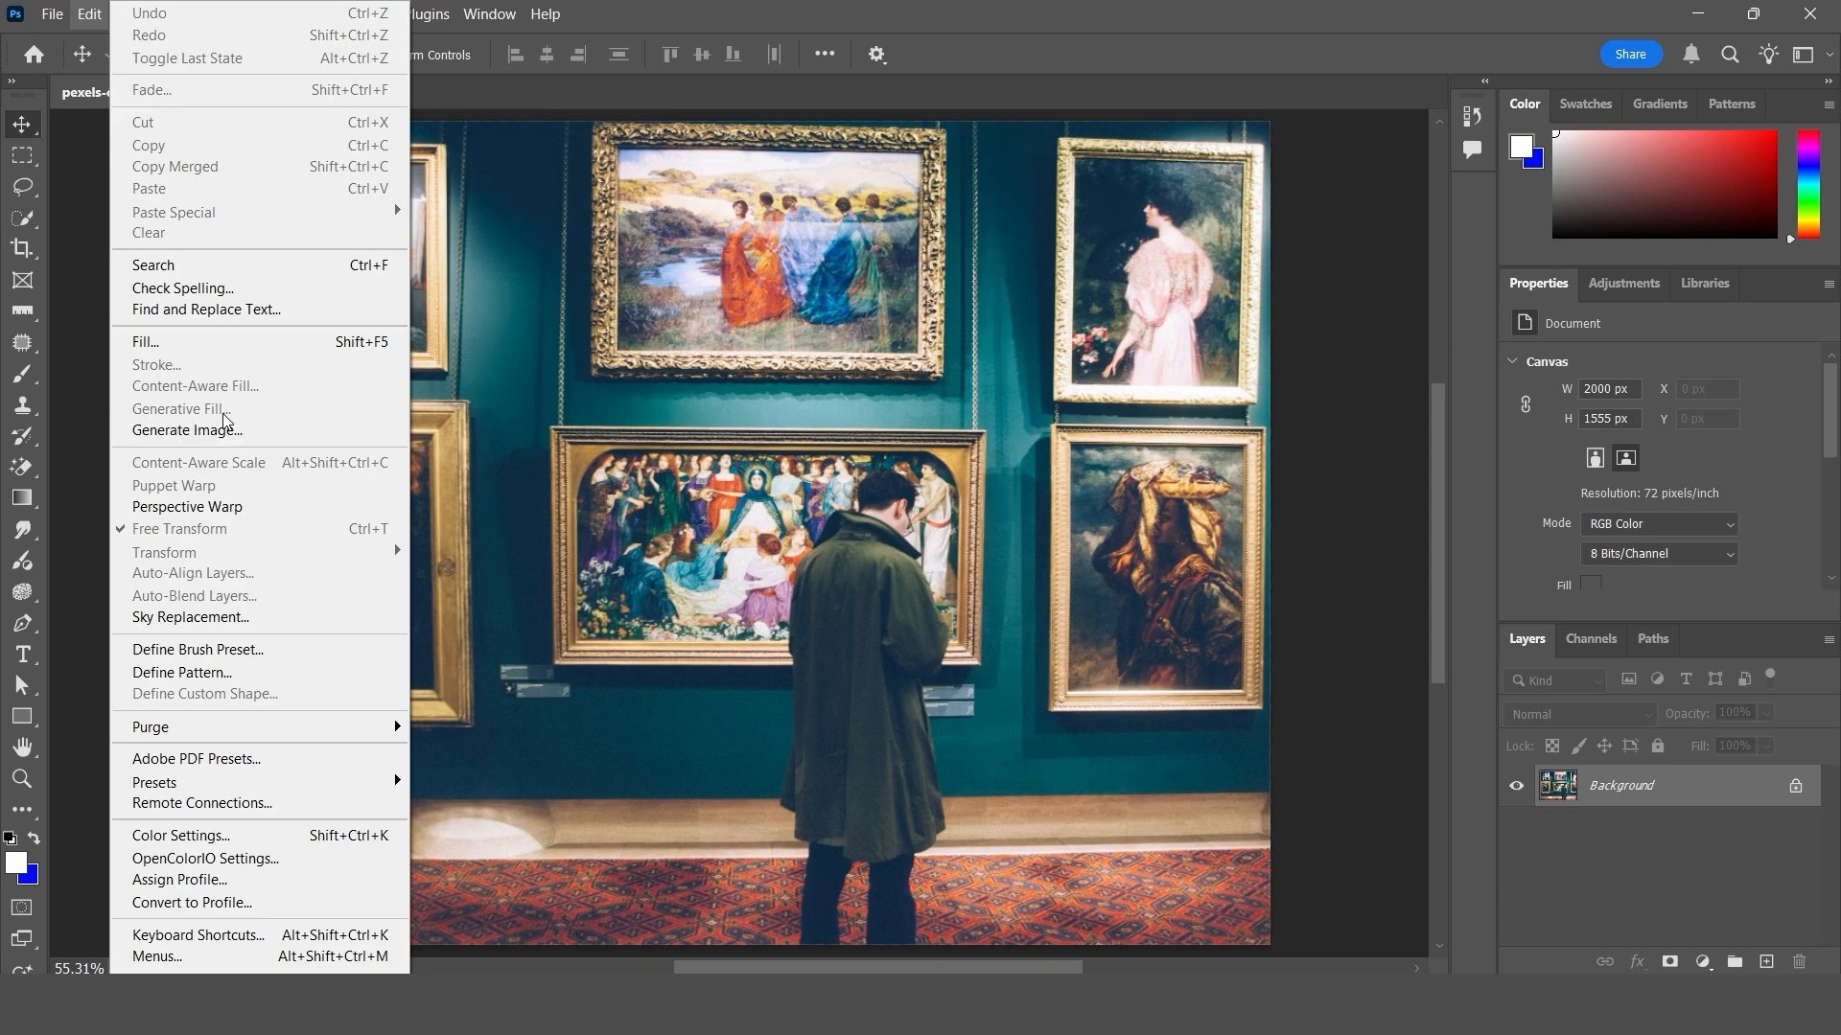
click(683, 367)
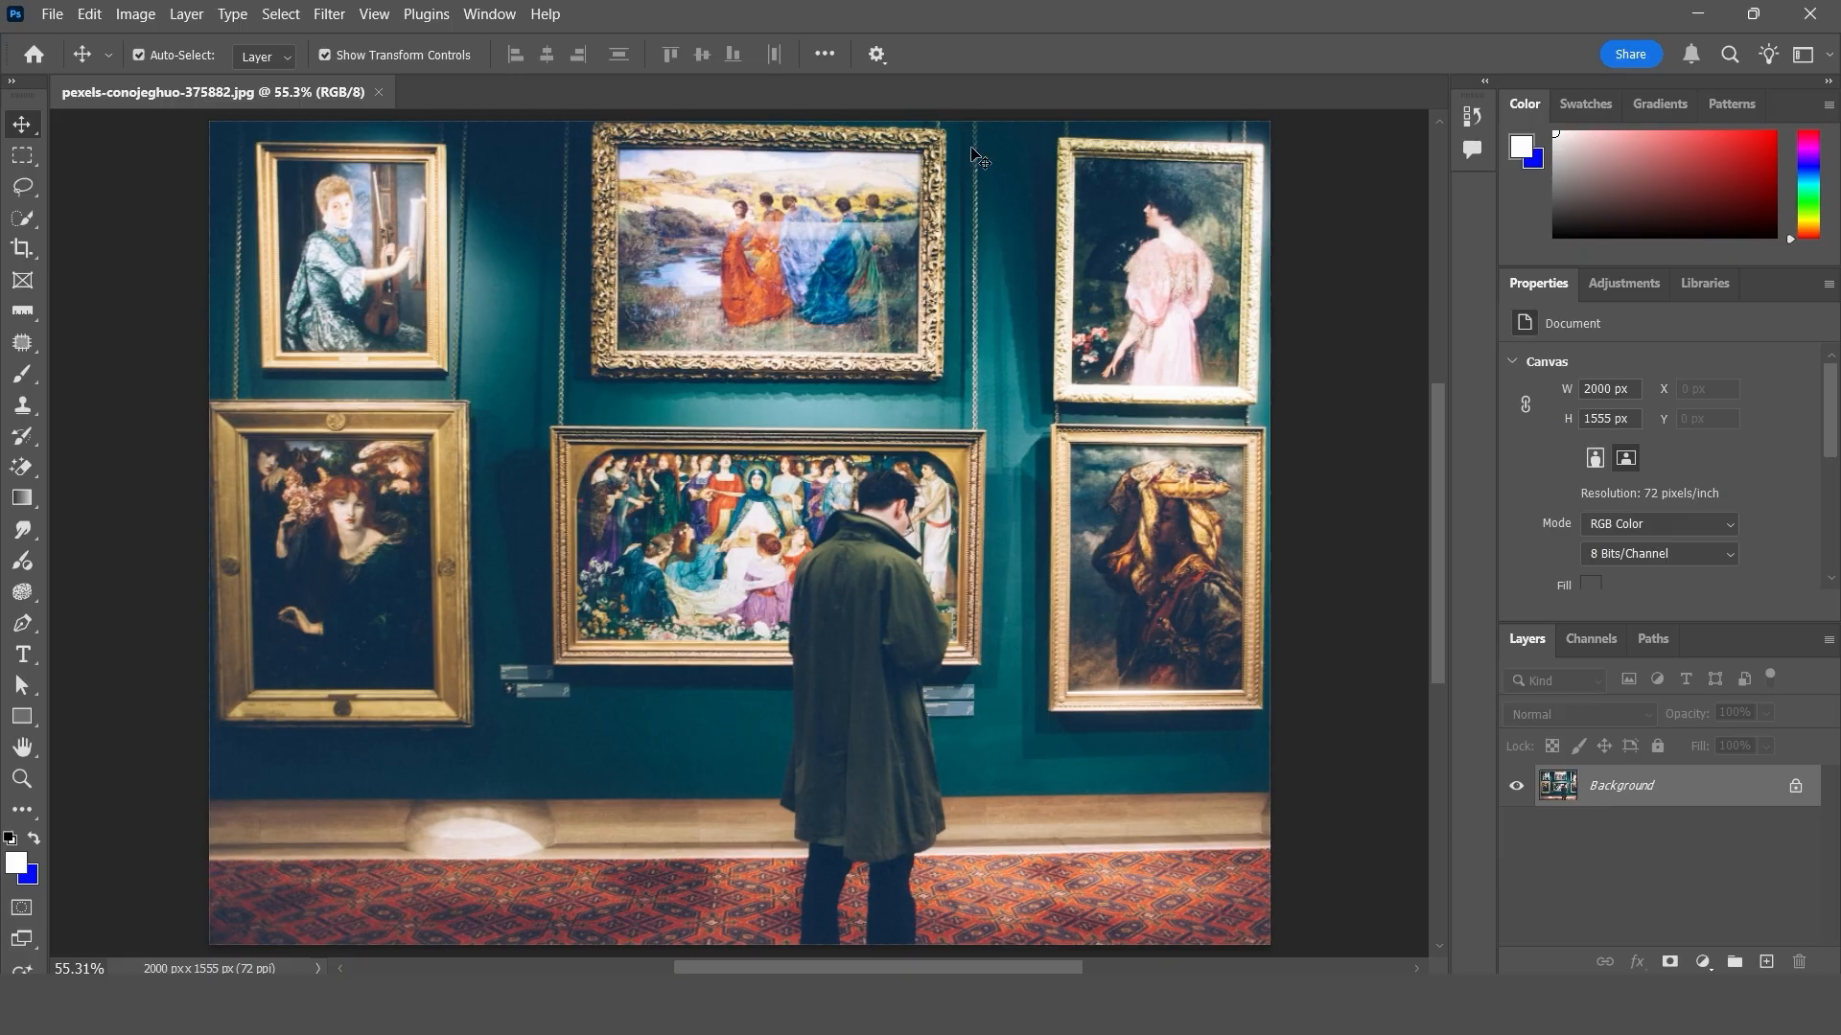
- Marquee-select the upper middle painting, replace it using Generative Fill with the prompt "change the art", and compare it with the original
click(23, 157)
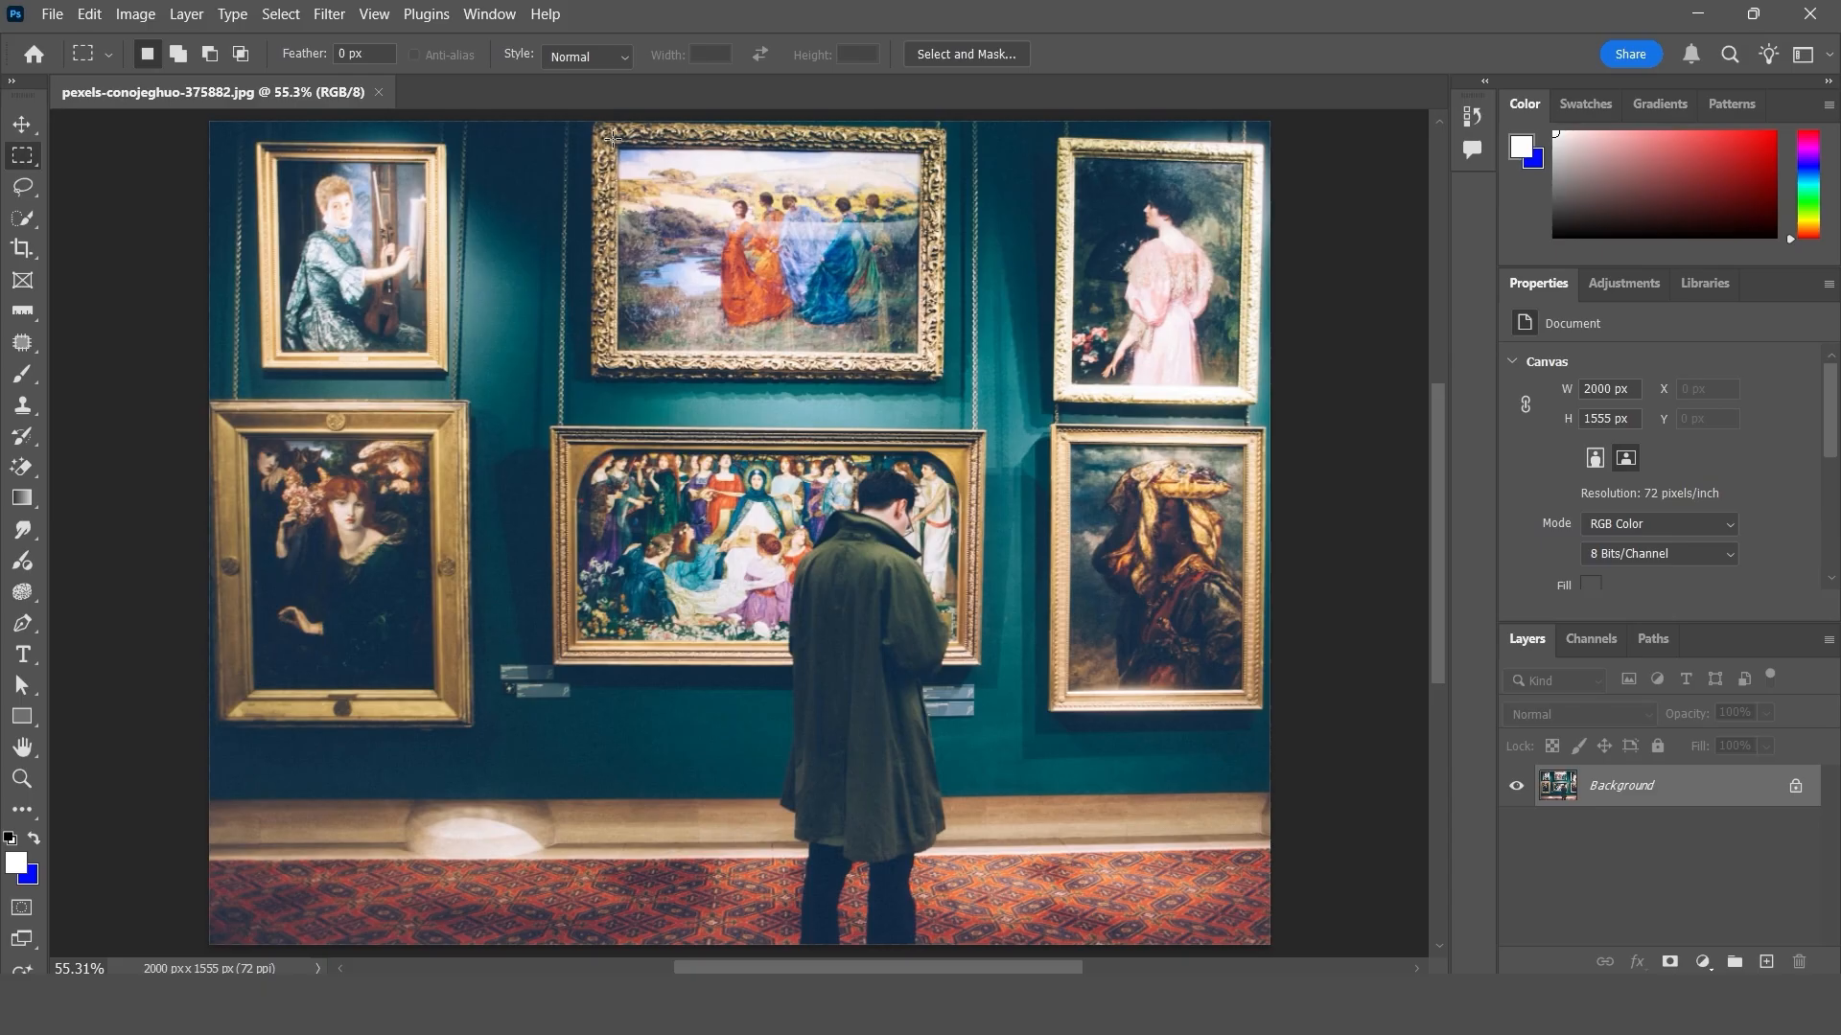
mouse_move(612, 137)
mouse_down()
mouse_move(781, 317)
mouse_move(922, 354)
mouse_up()
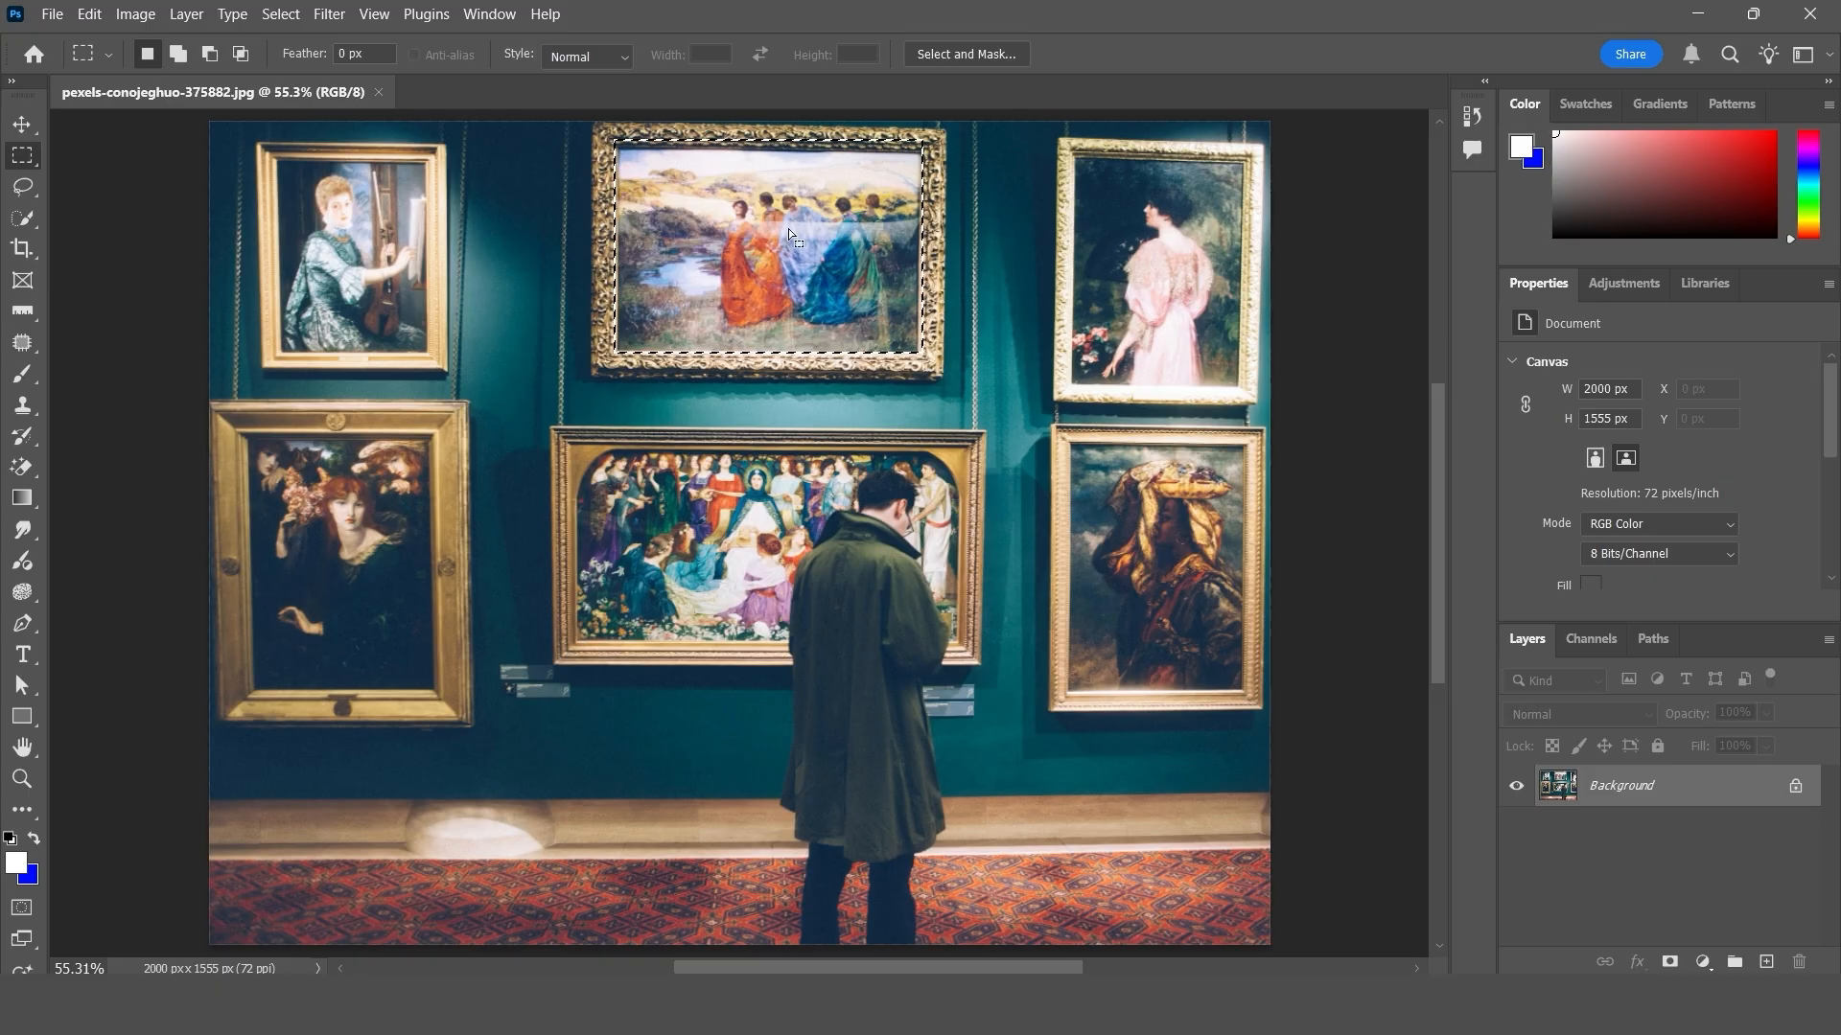
click(90, 14)
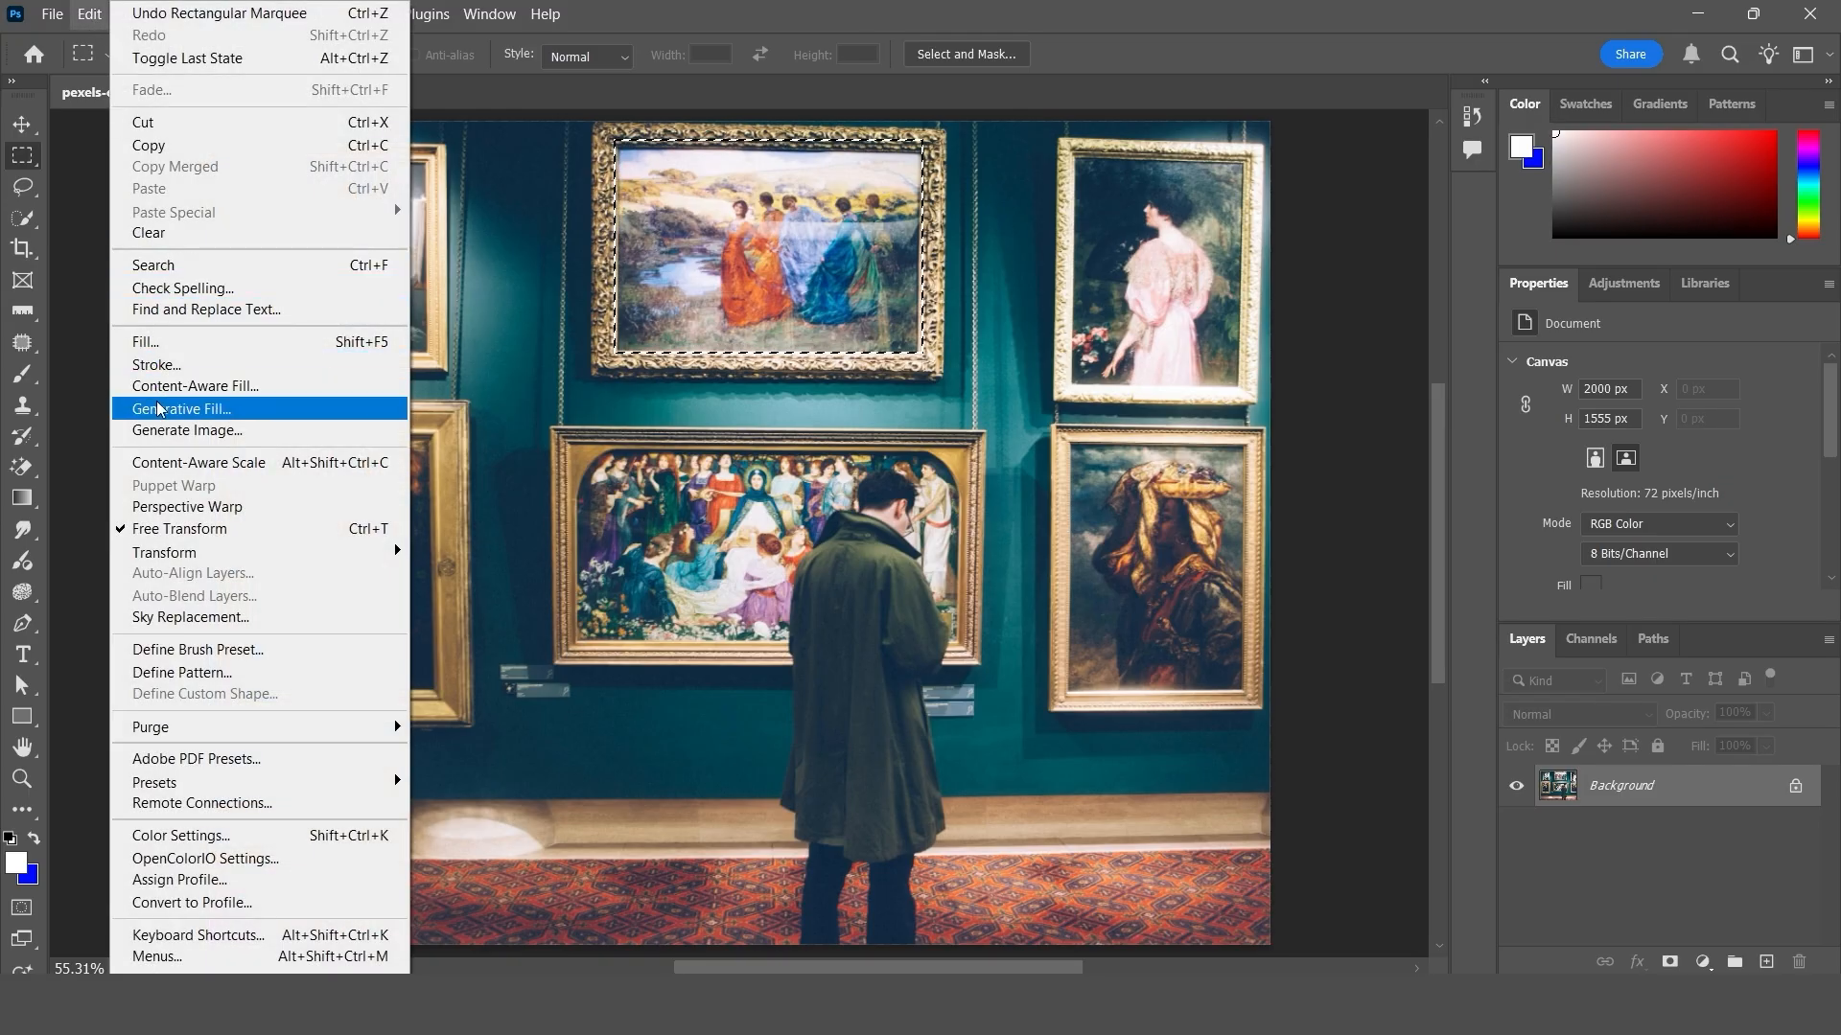
click(212, 415)
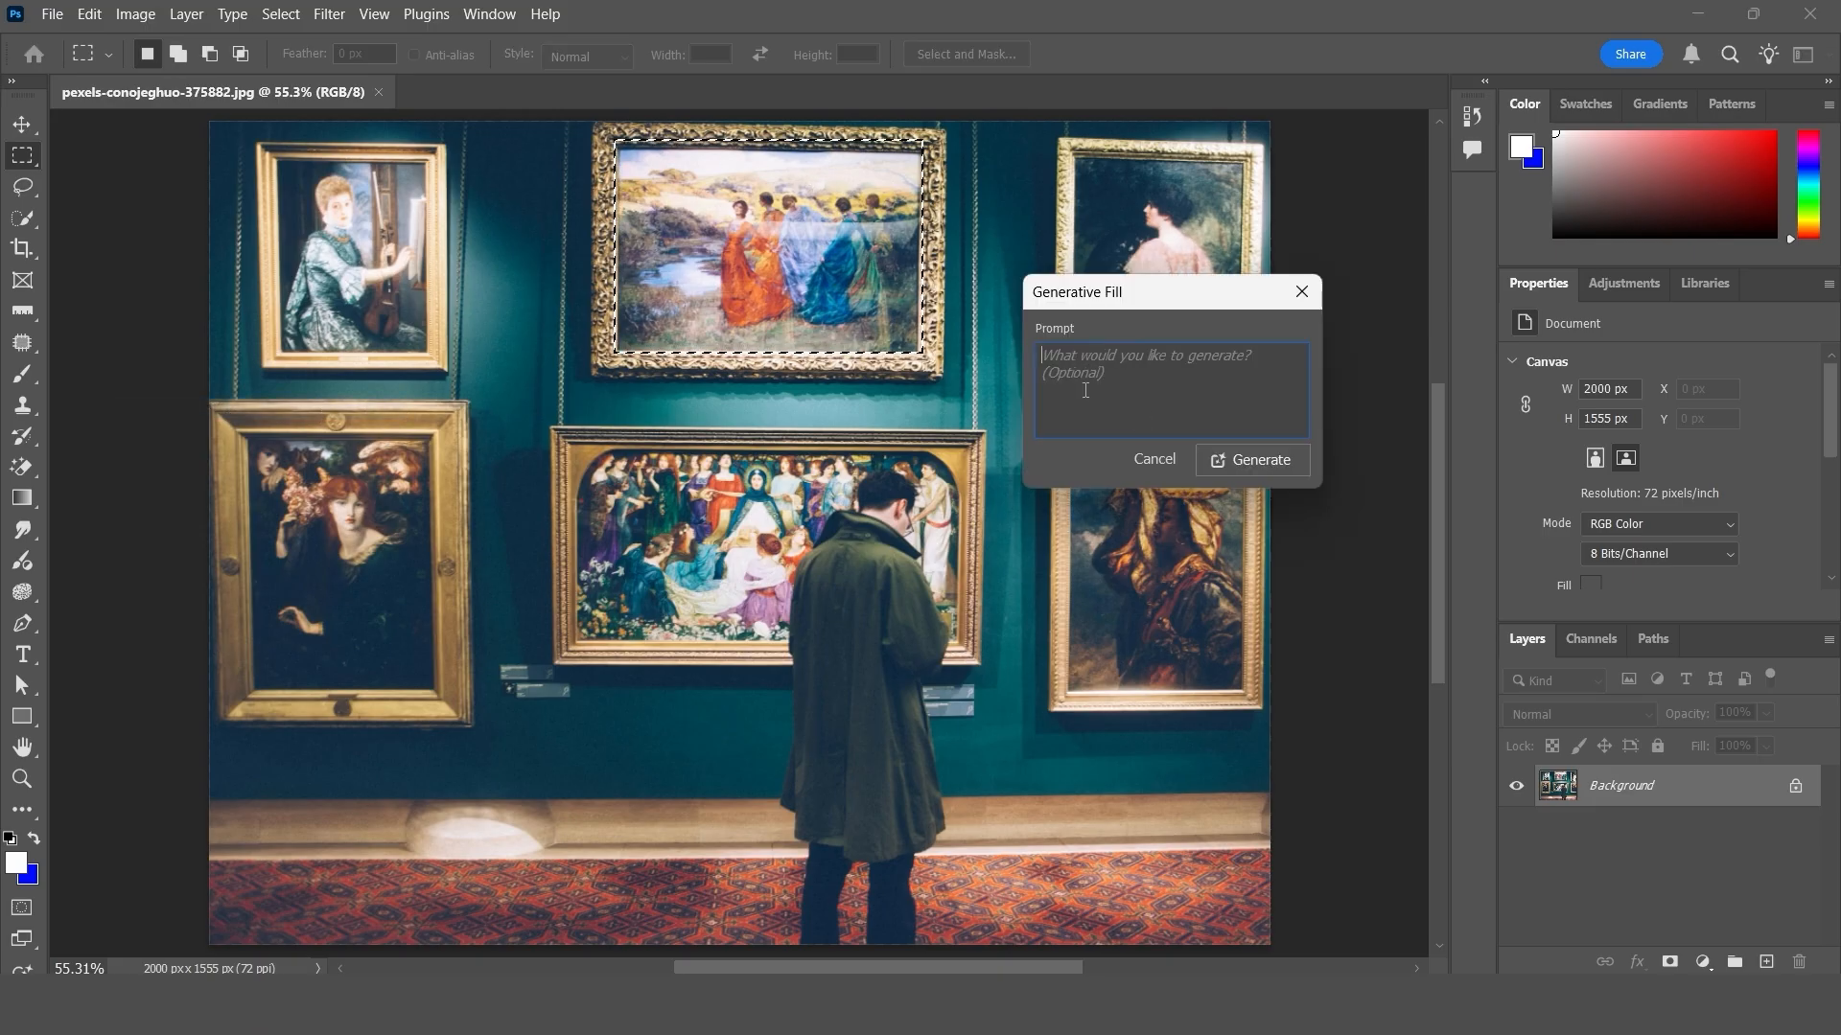
text(c)
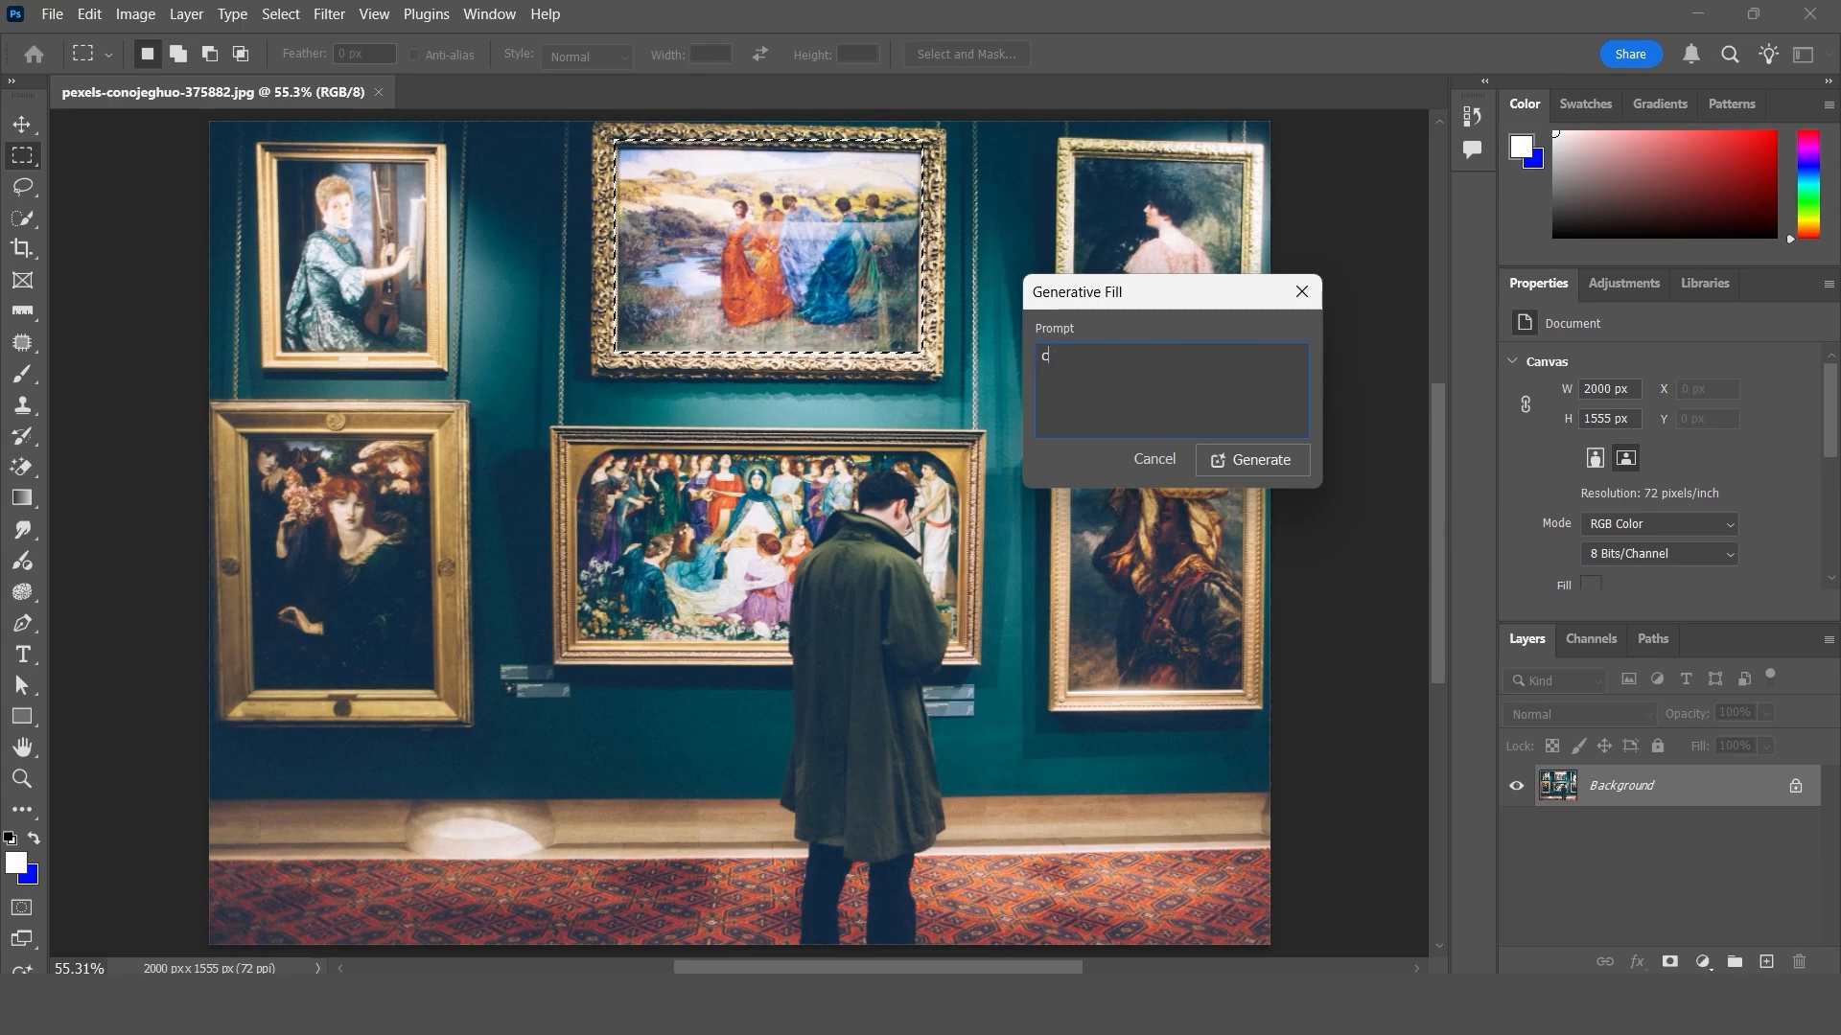
text(hange t)
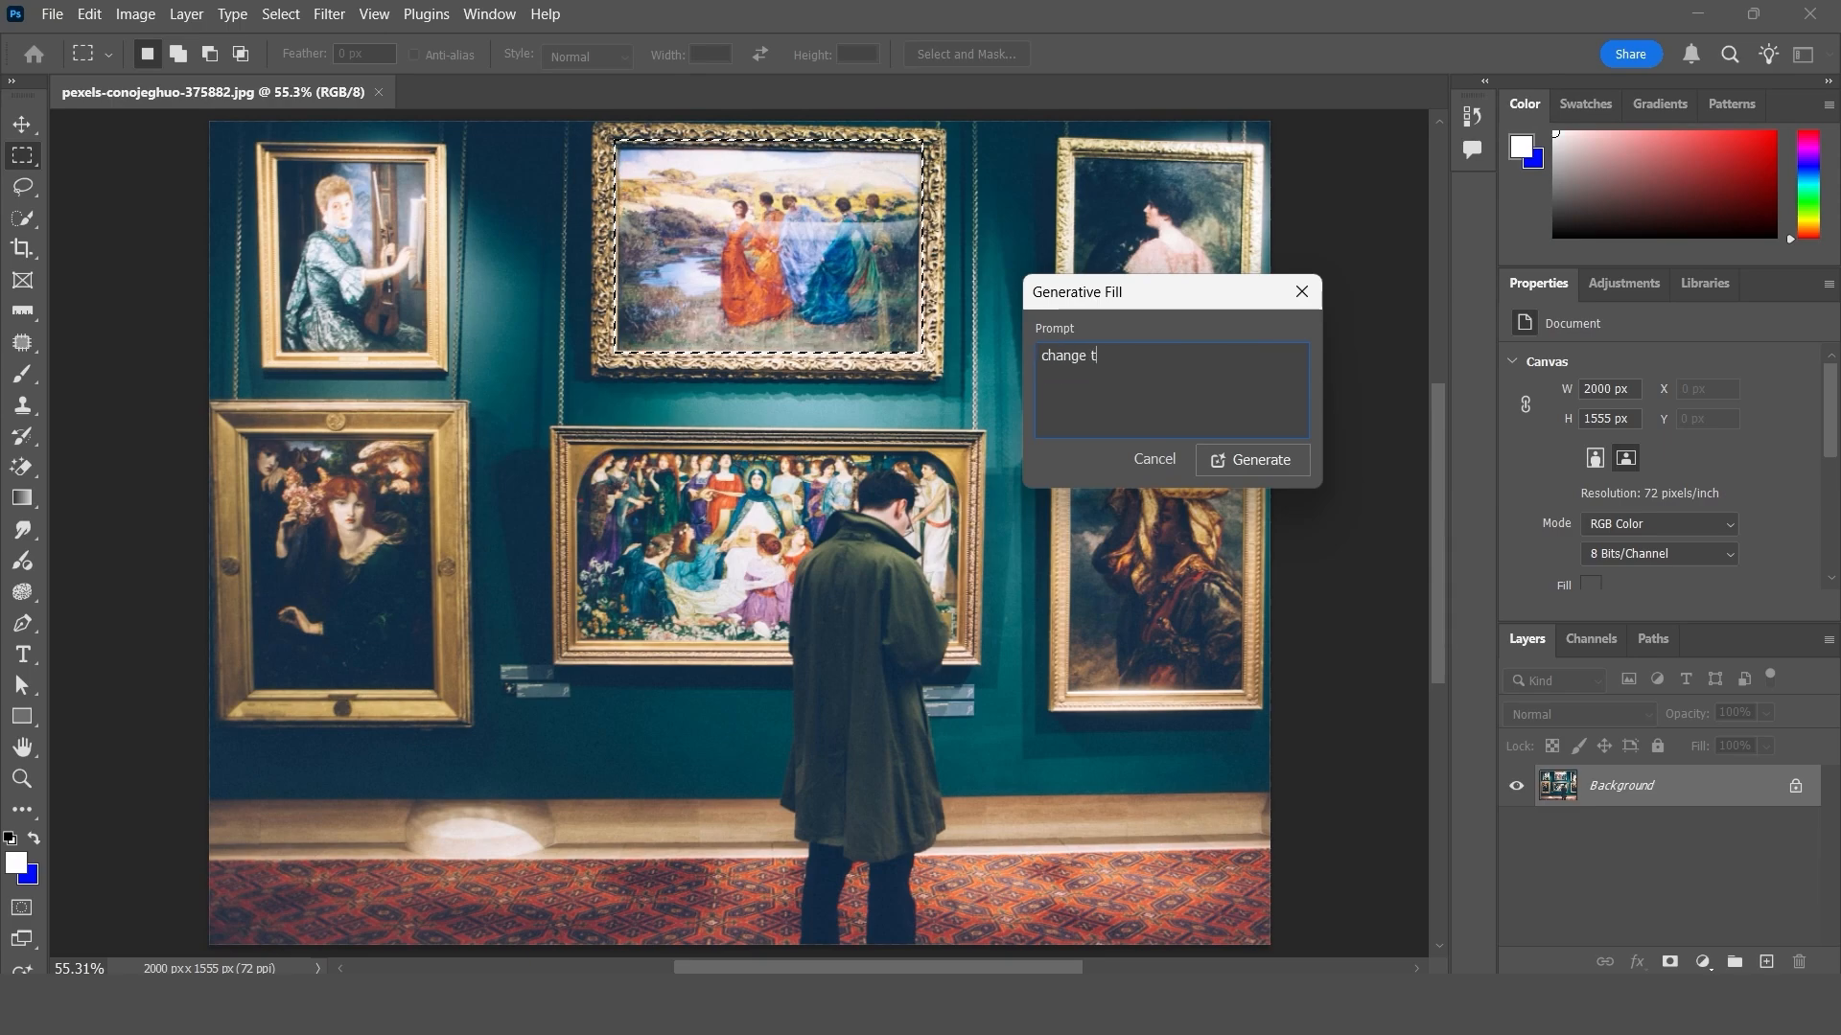
text(he art)
click(1256, 464)
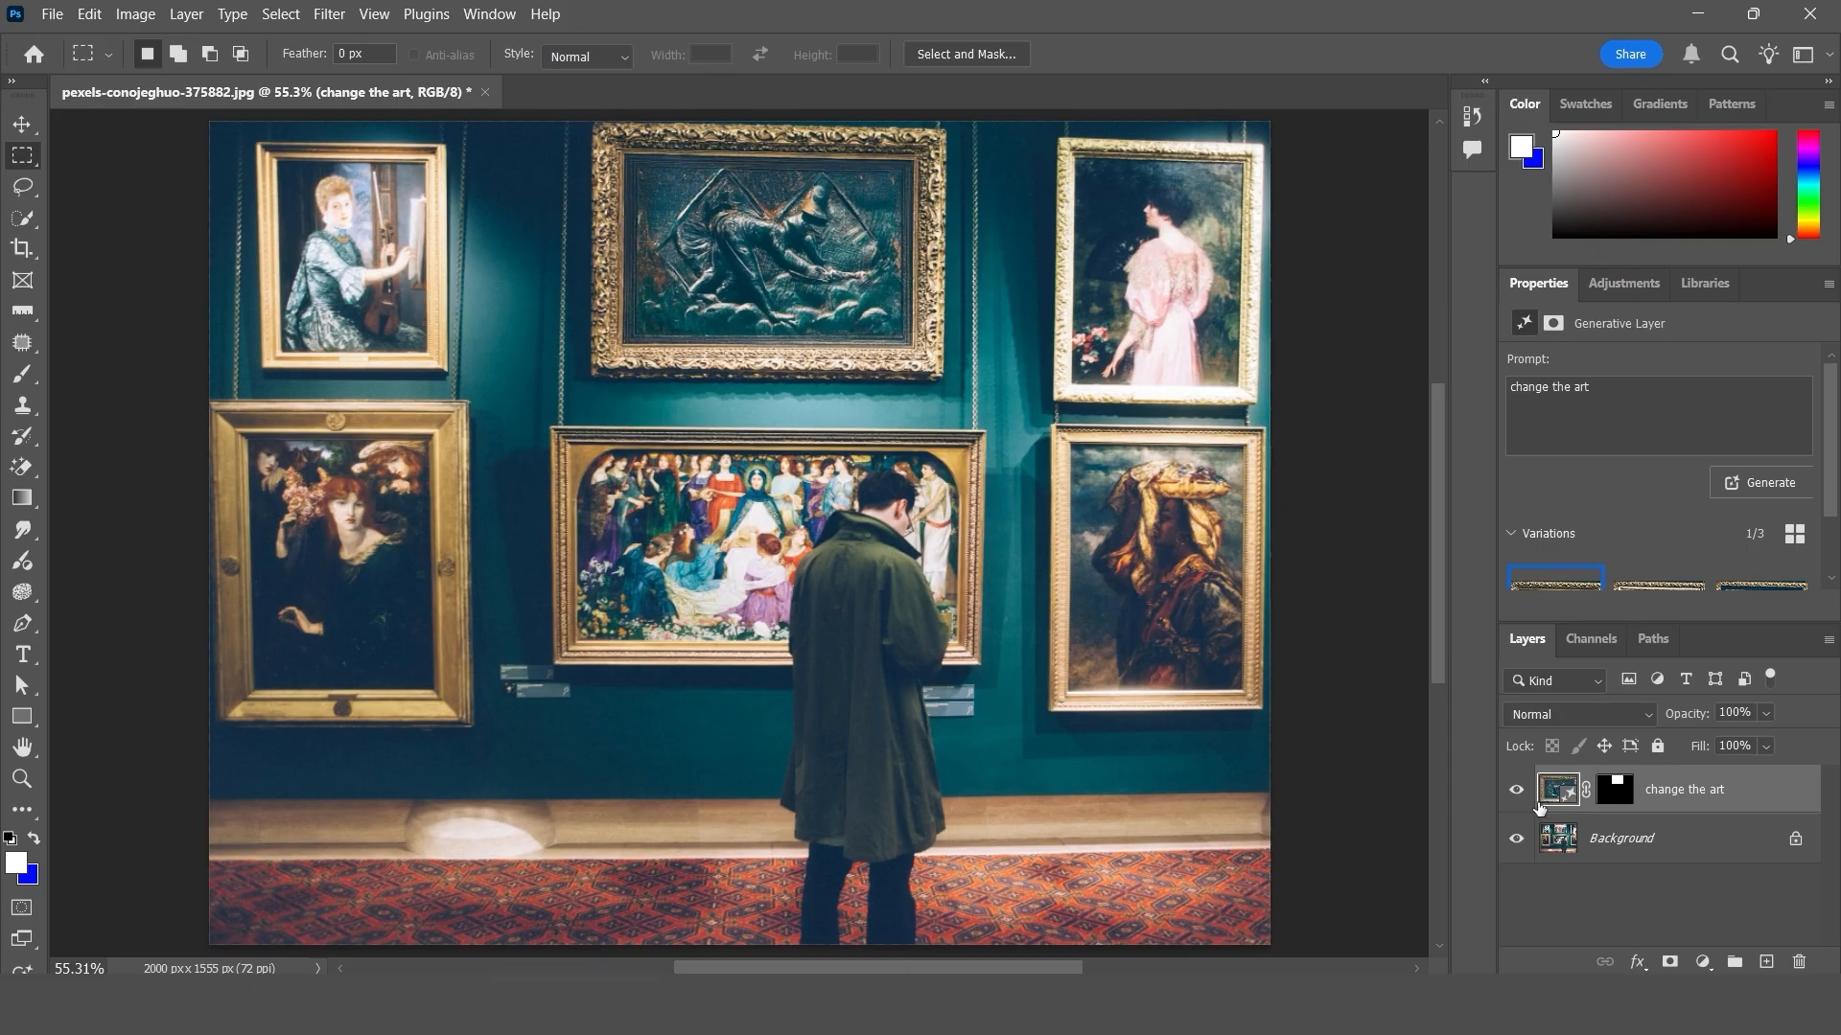
click(1518, 791)
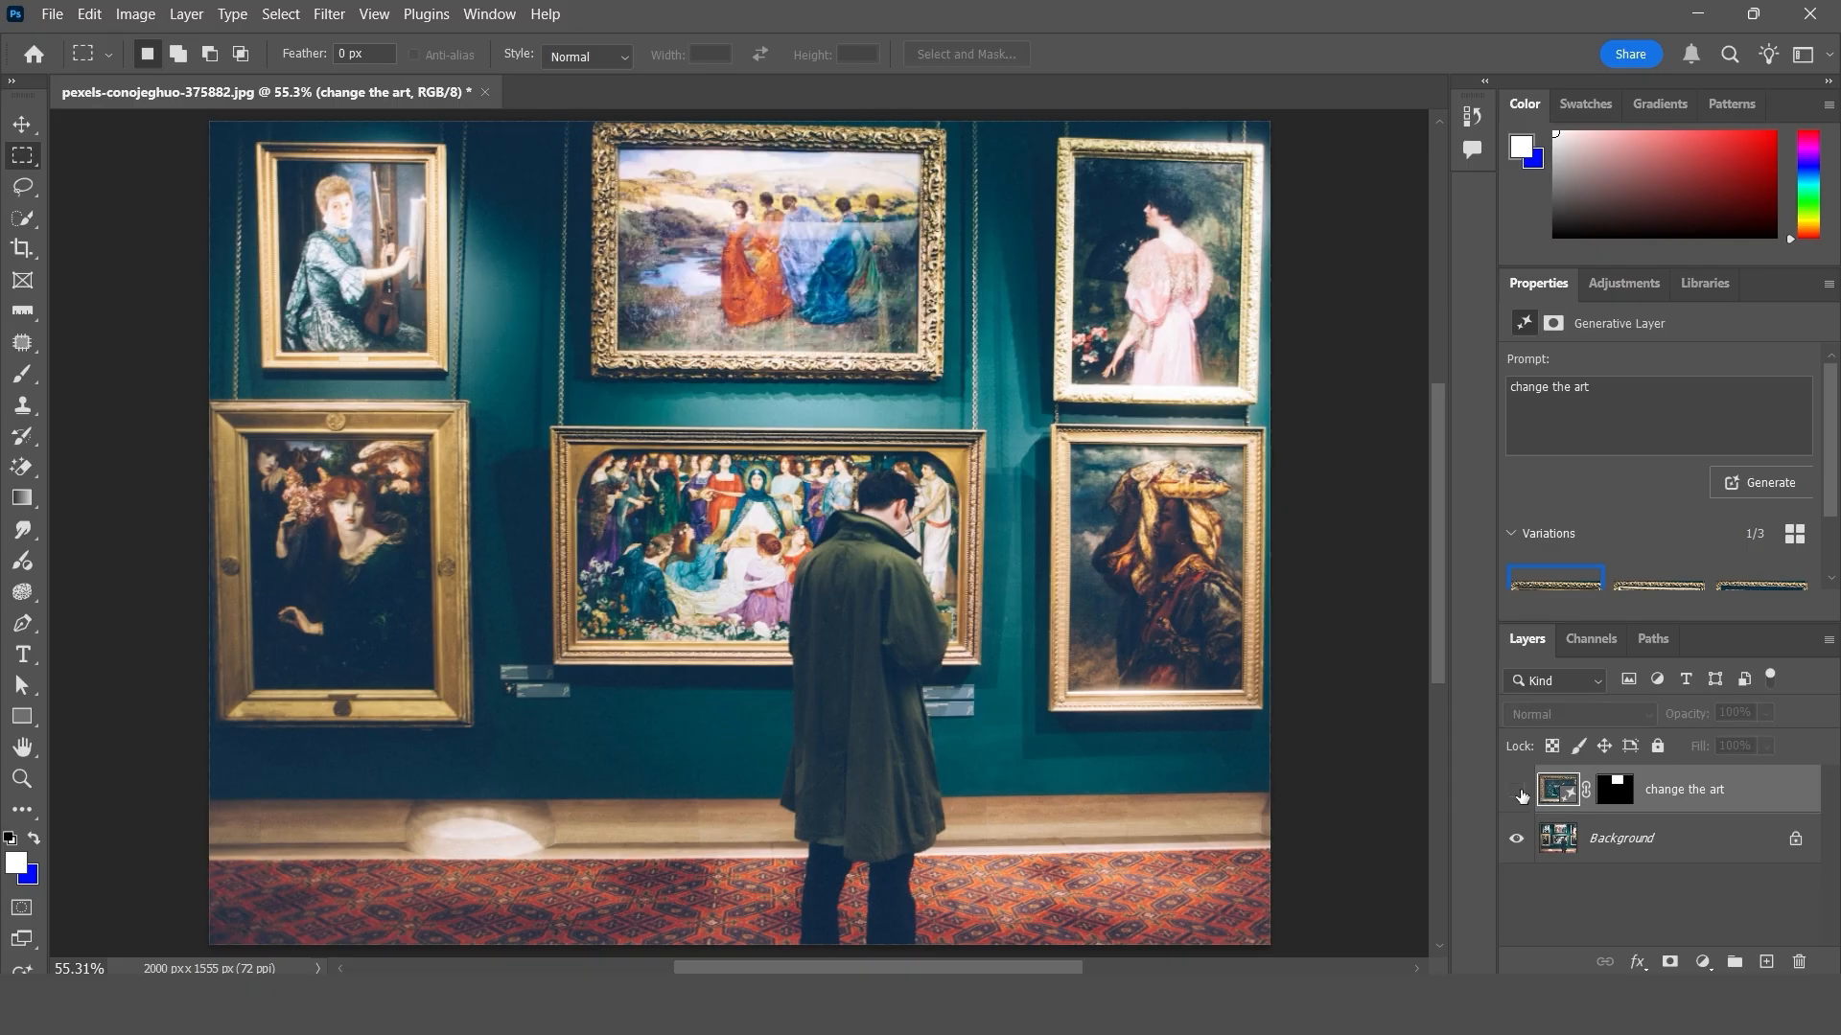
click(1518, 791)
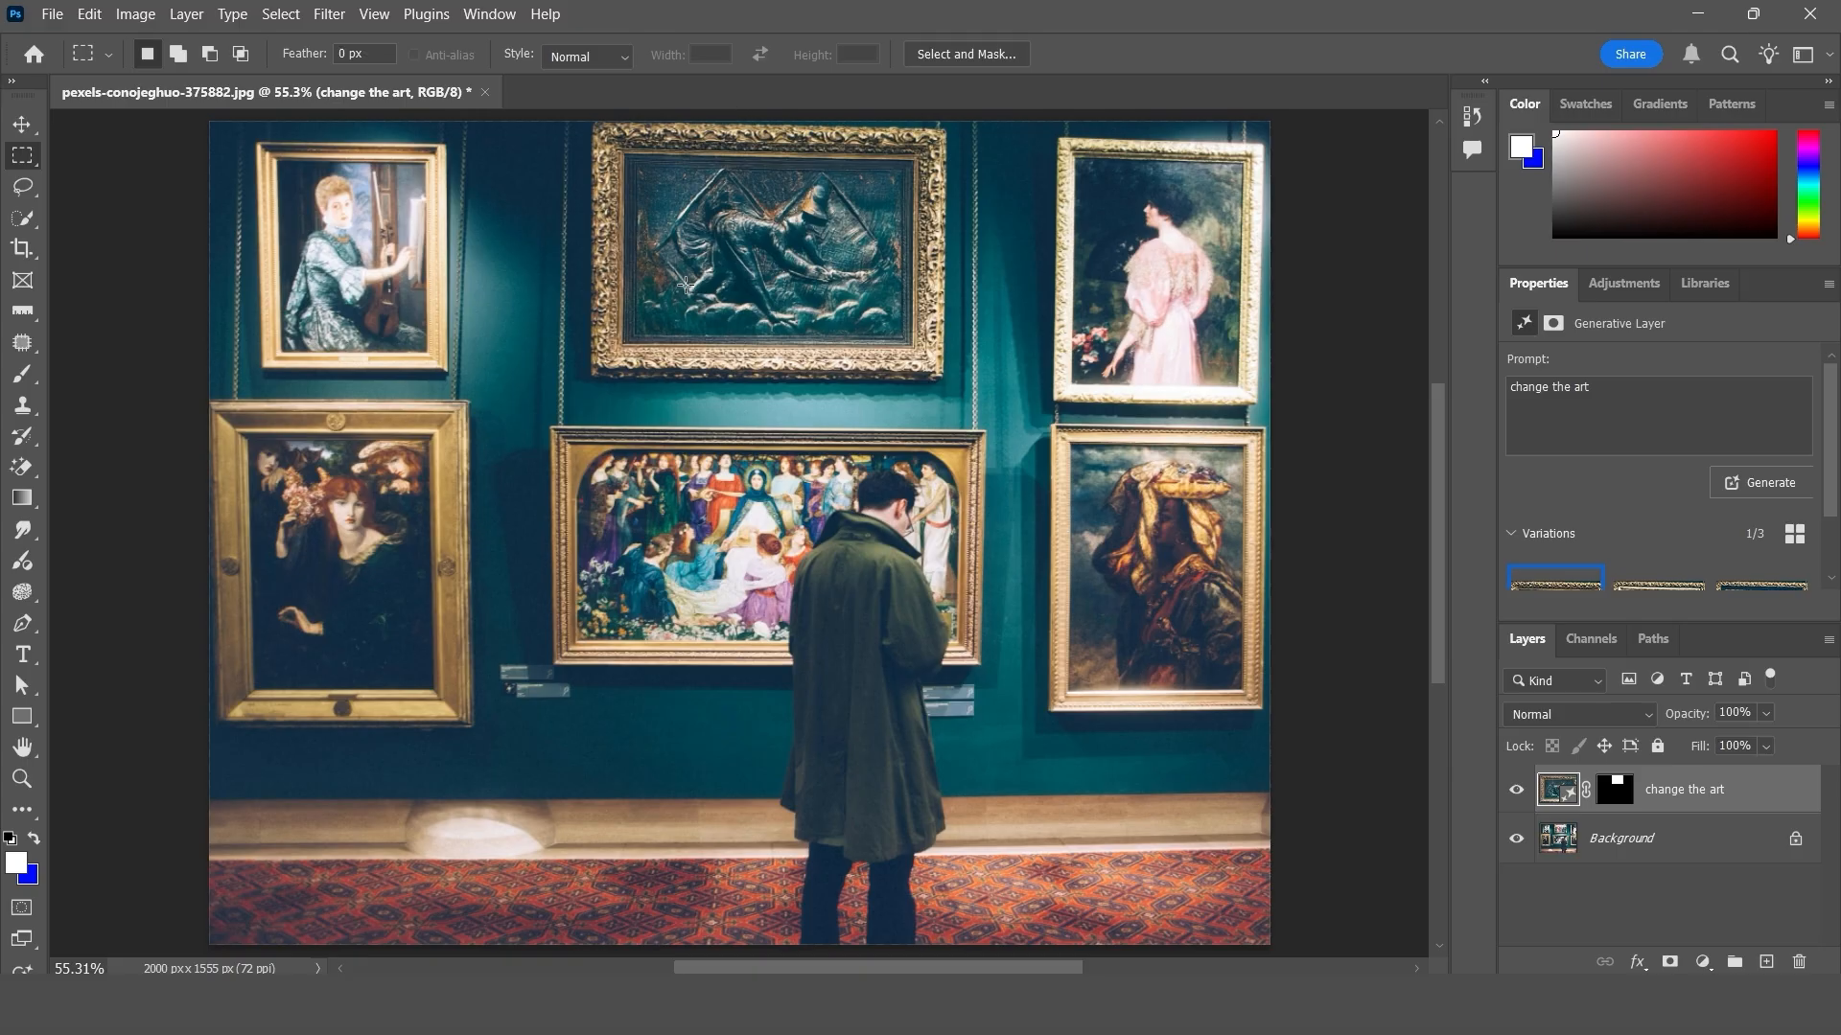
- Open Generate Image for the gallery photo and reposition its dialog so that it fits fully on screen
click(88, 15)
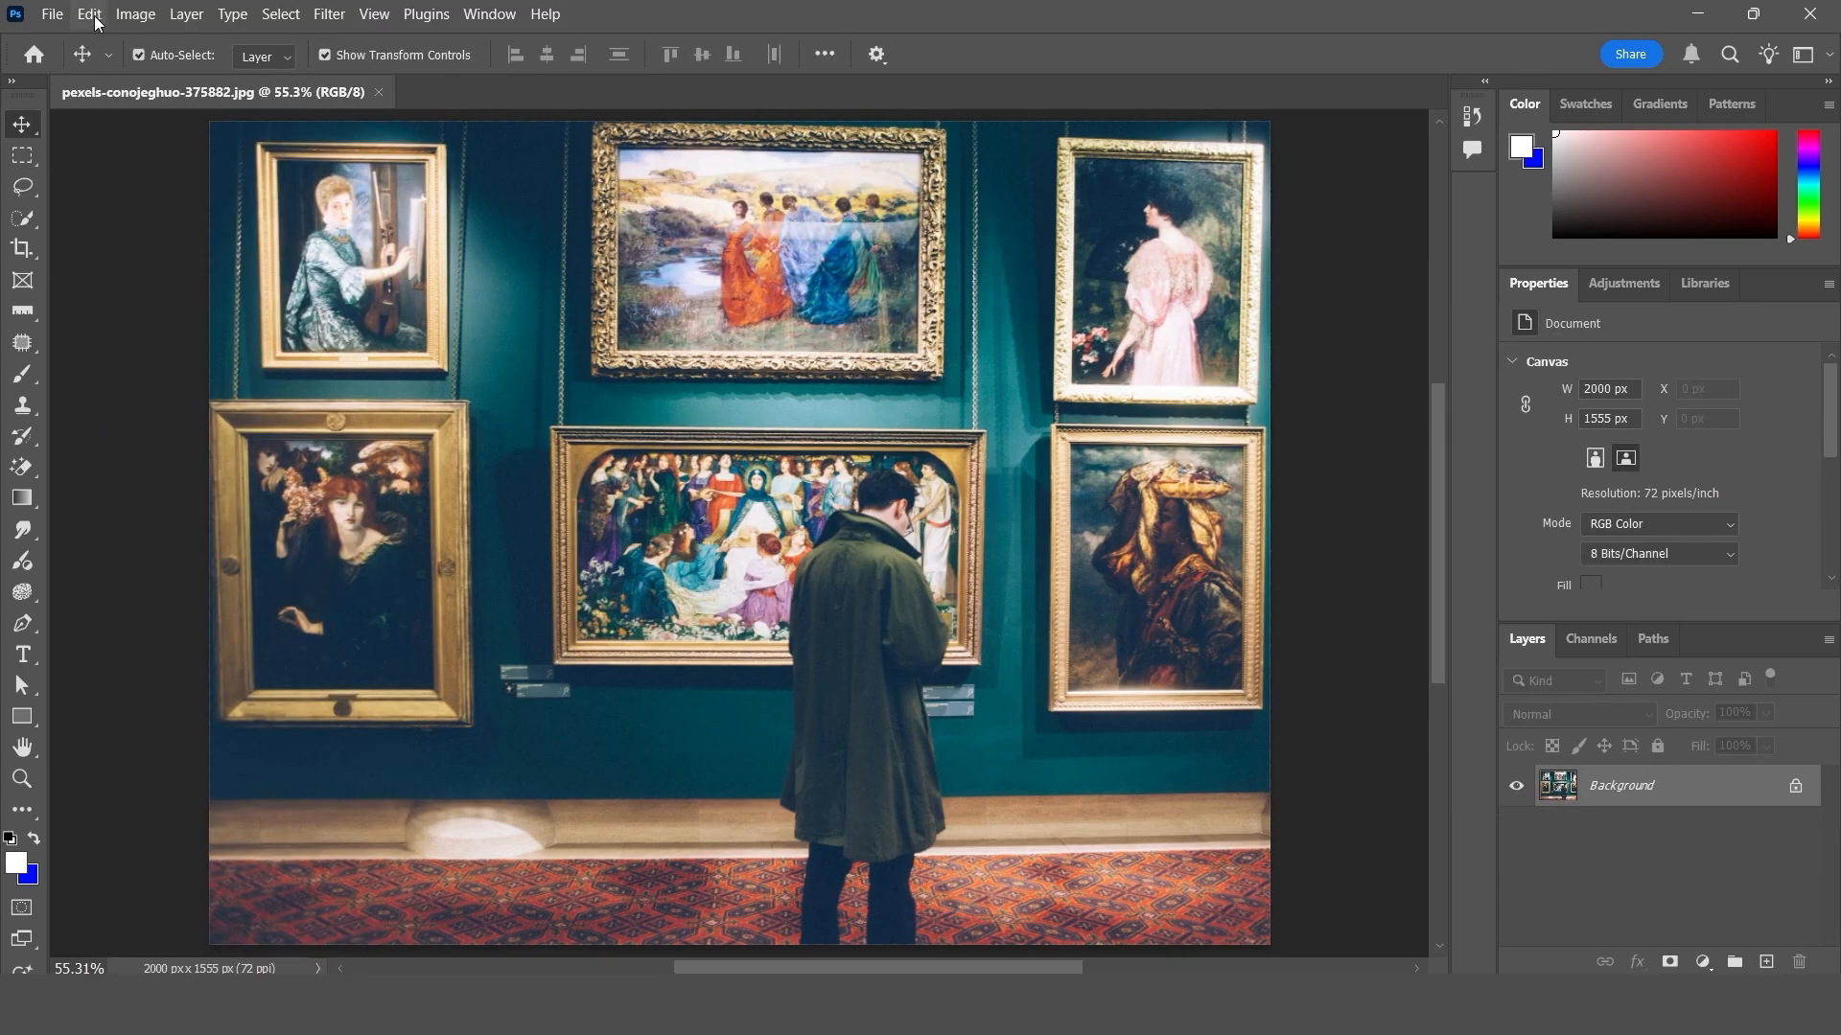
click(89, 15)
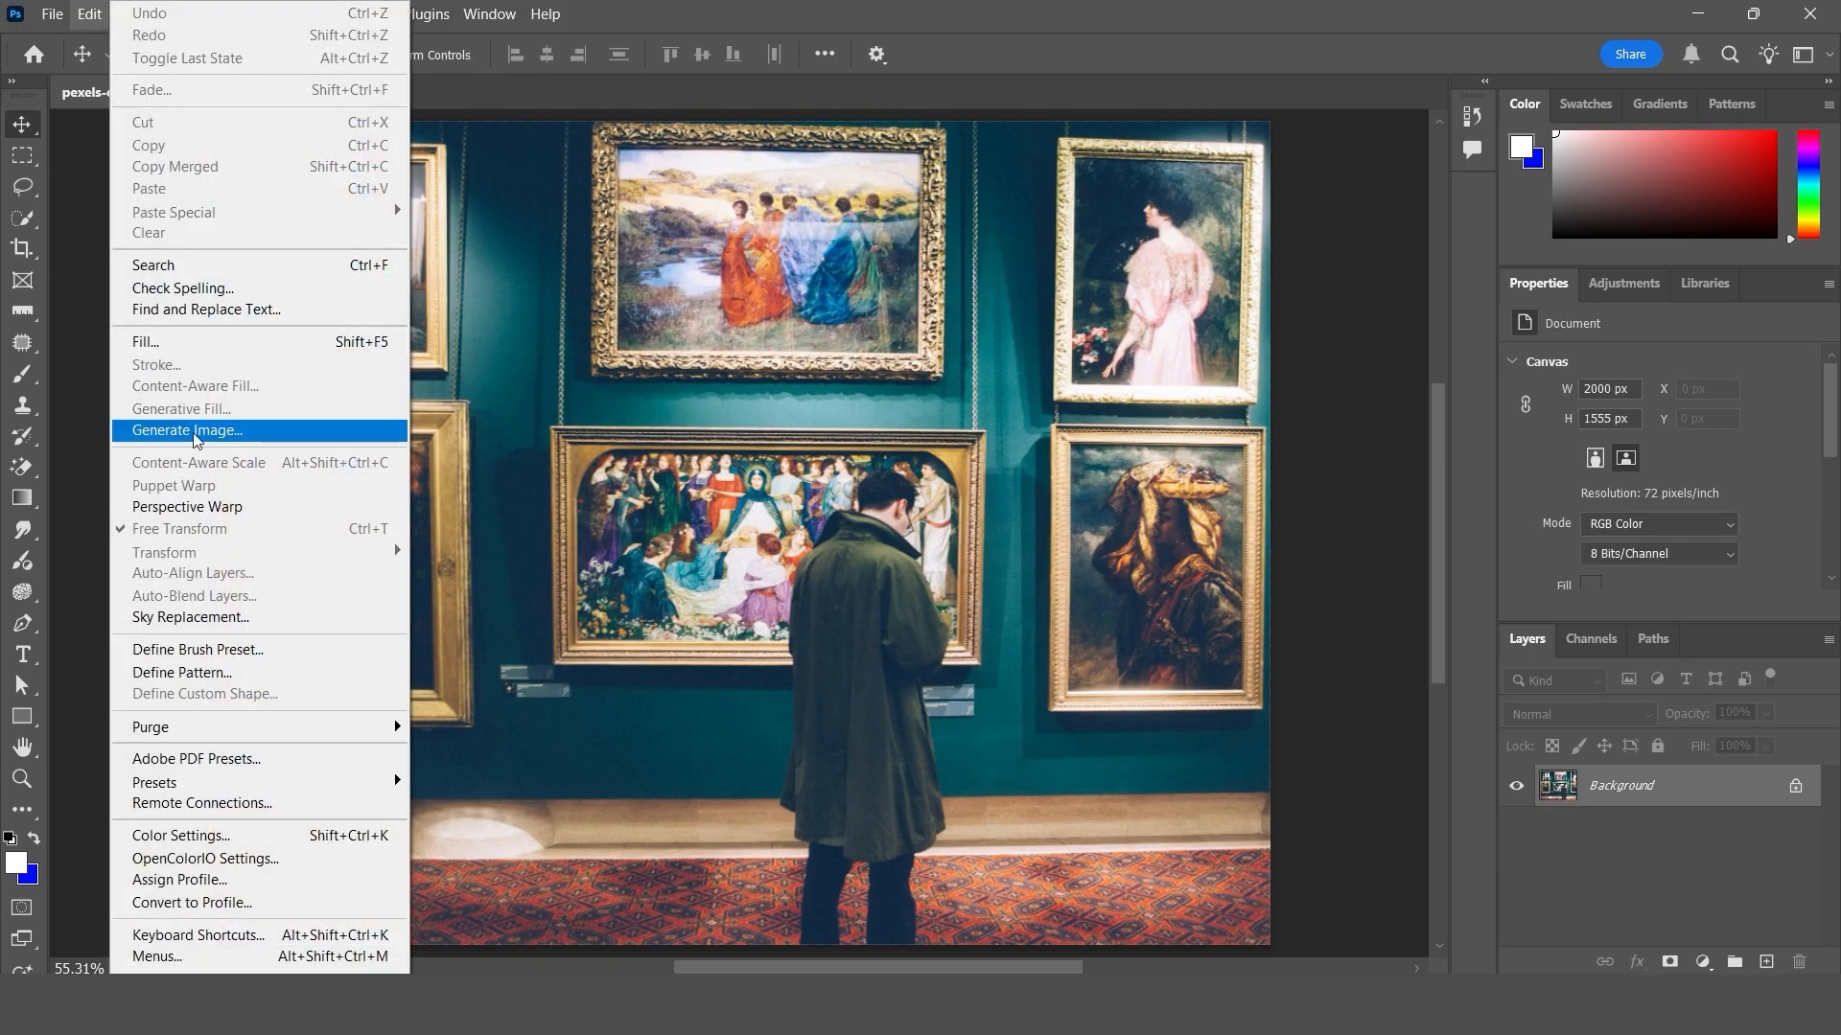
click(230, 437)
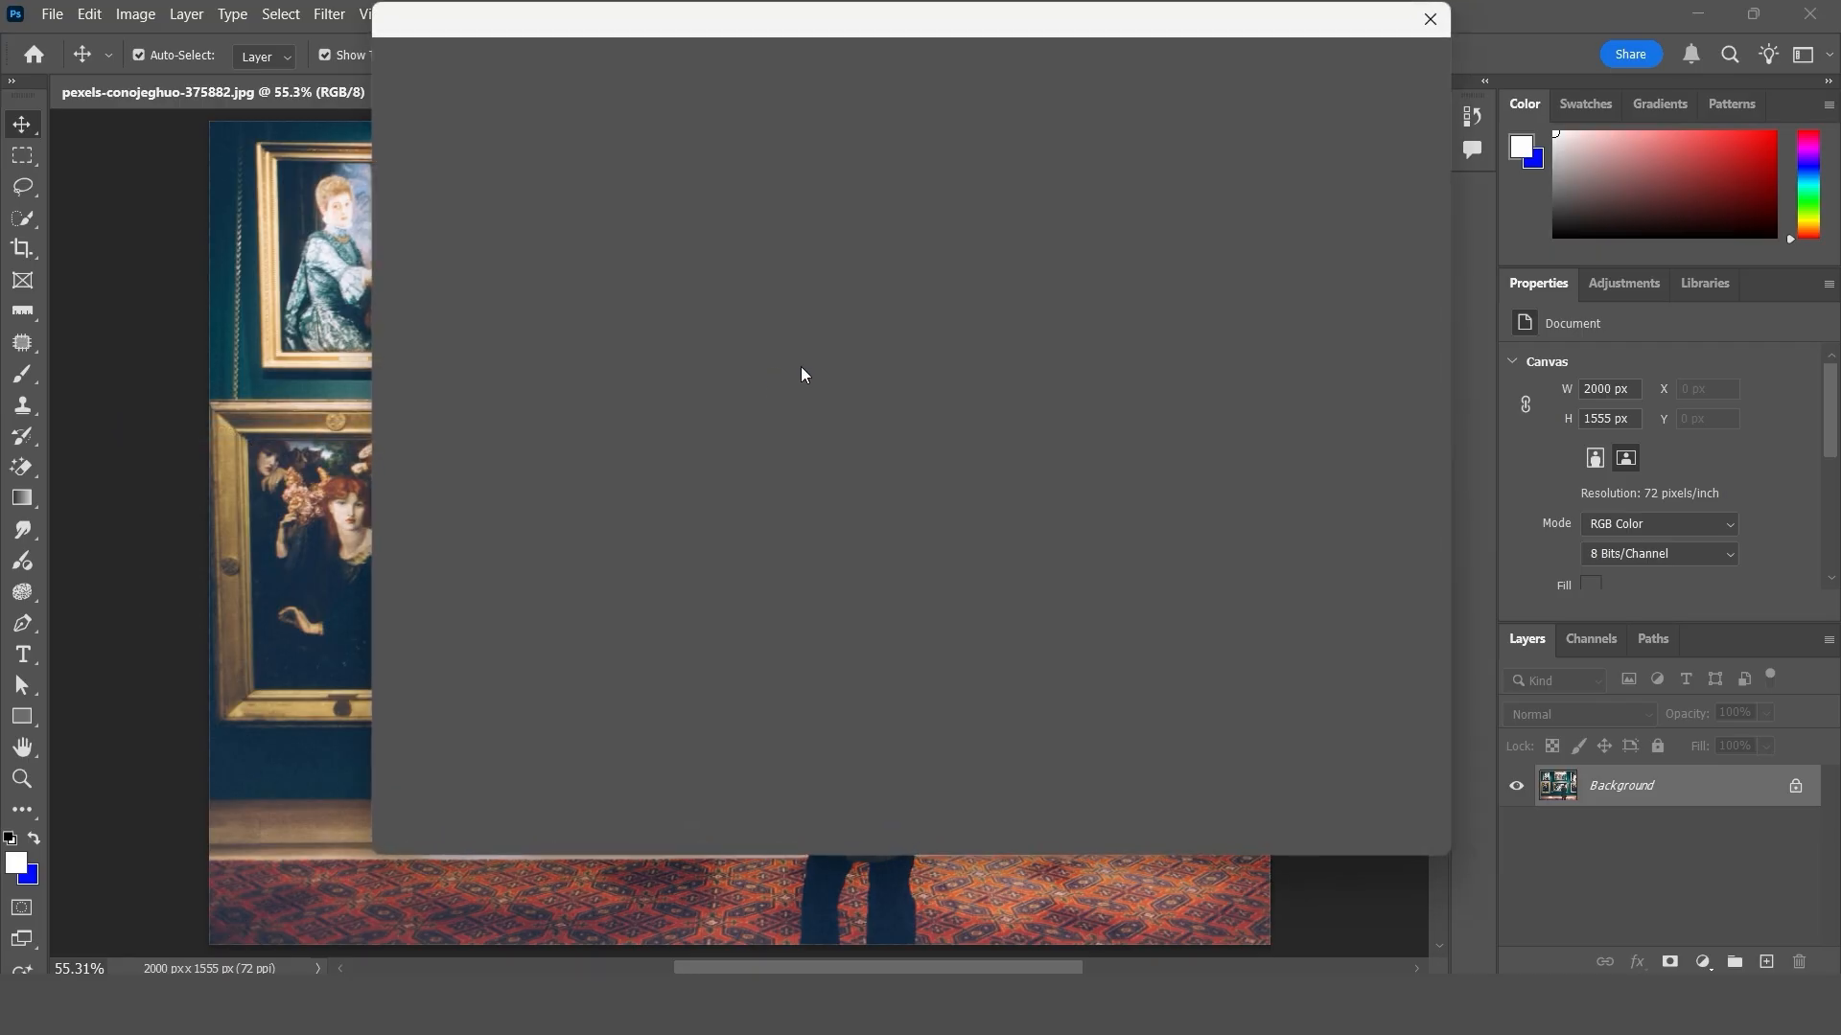
drag(655, 20, 1139, 215)
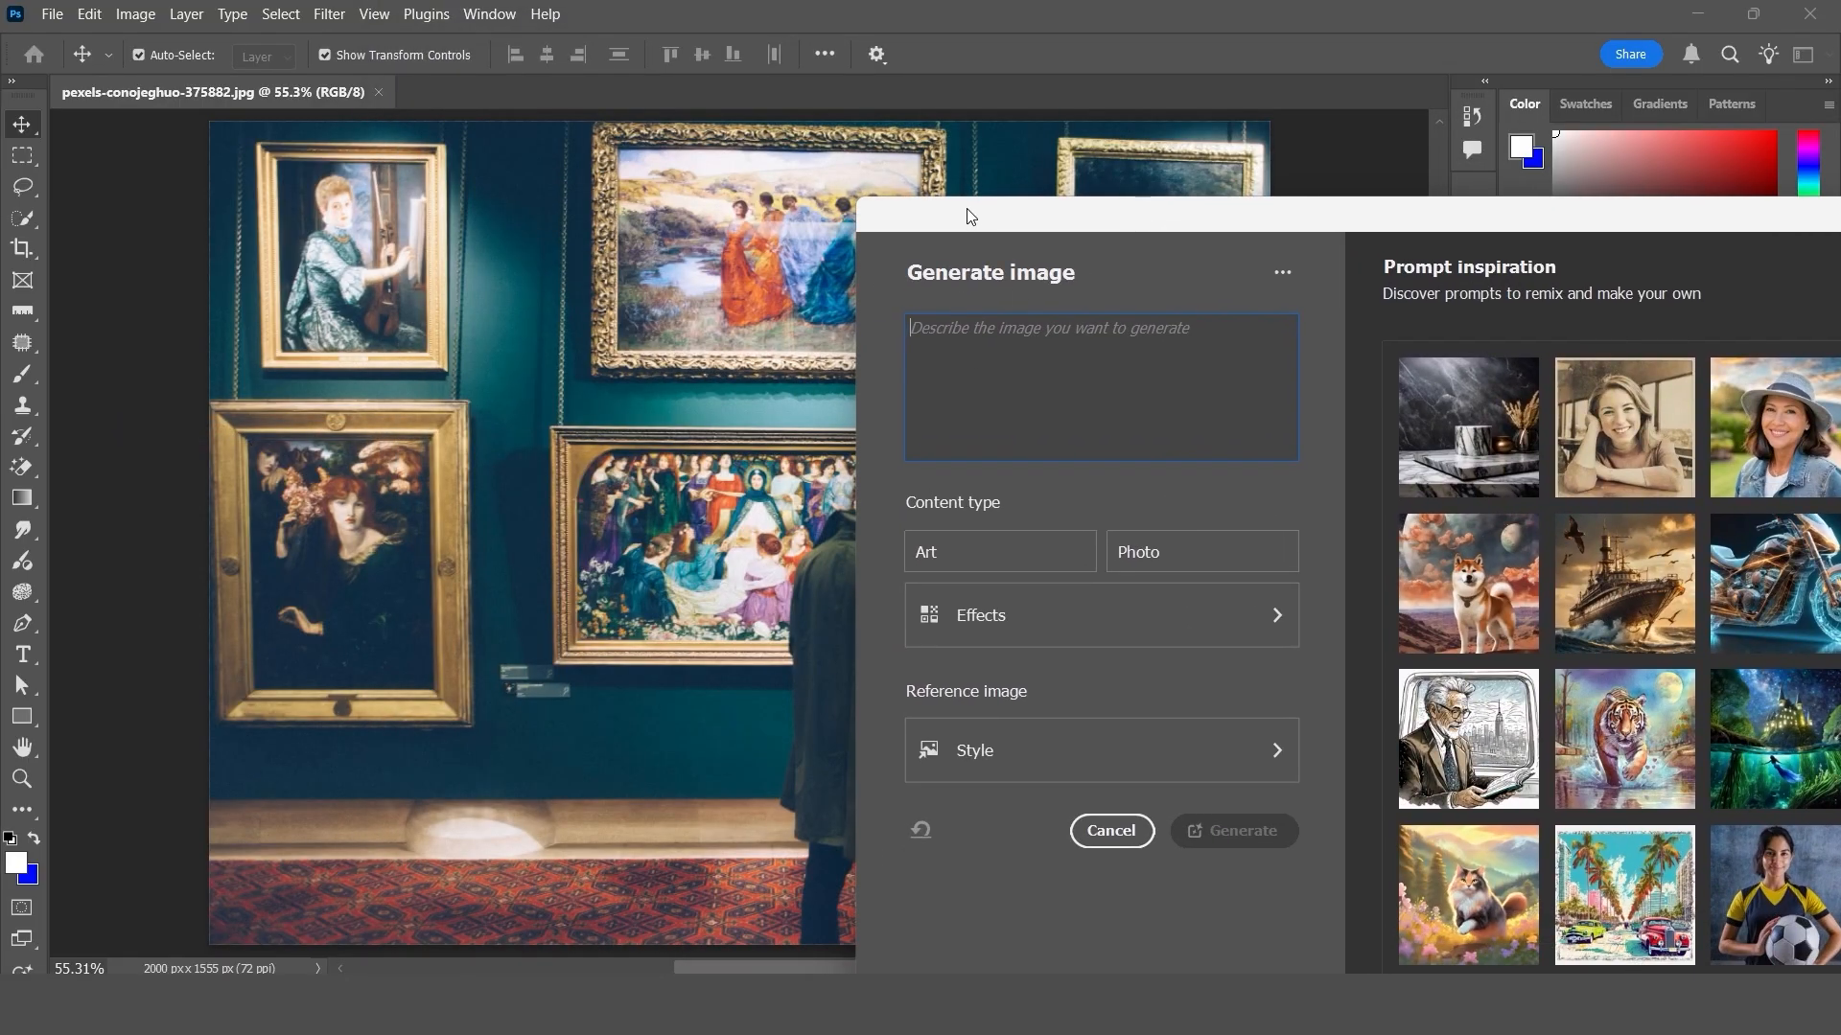
drag(967, 206, 1060, 193)
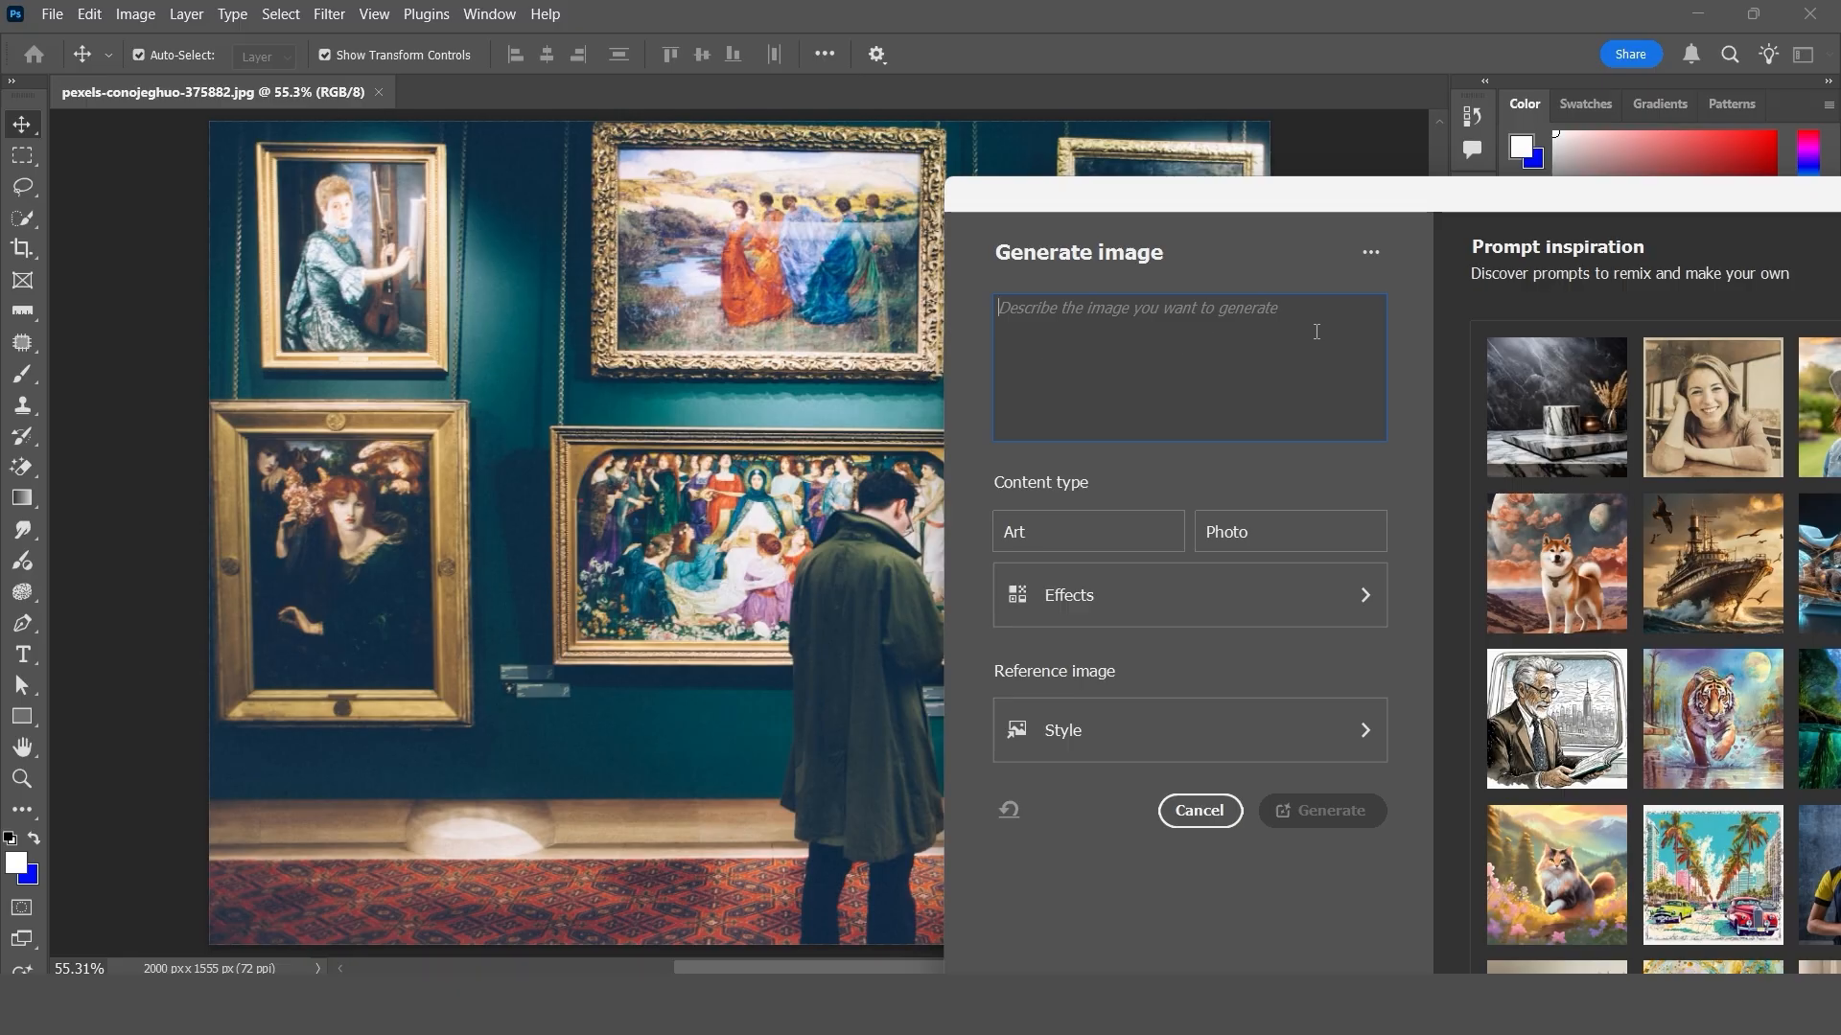
drag(1066, 218, 719, 96)
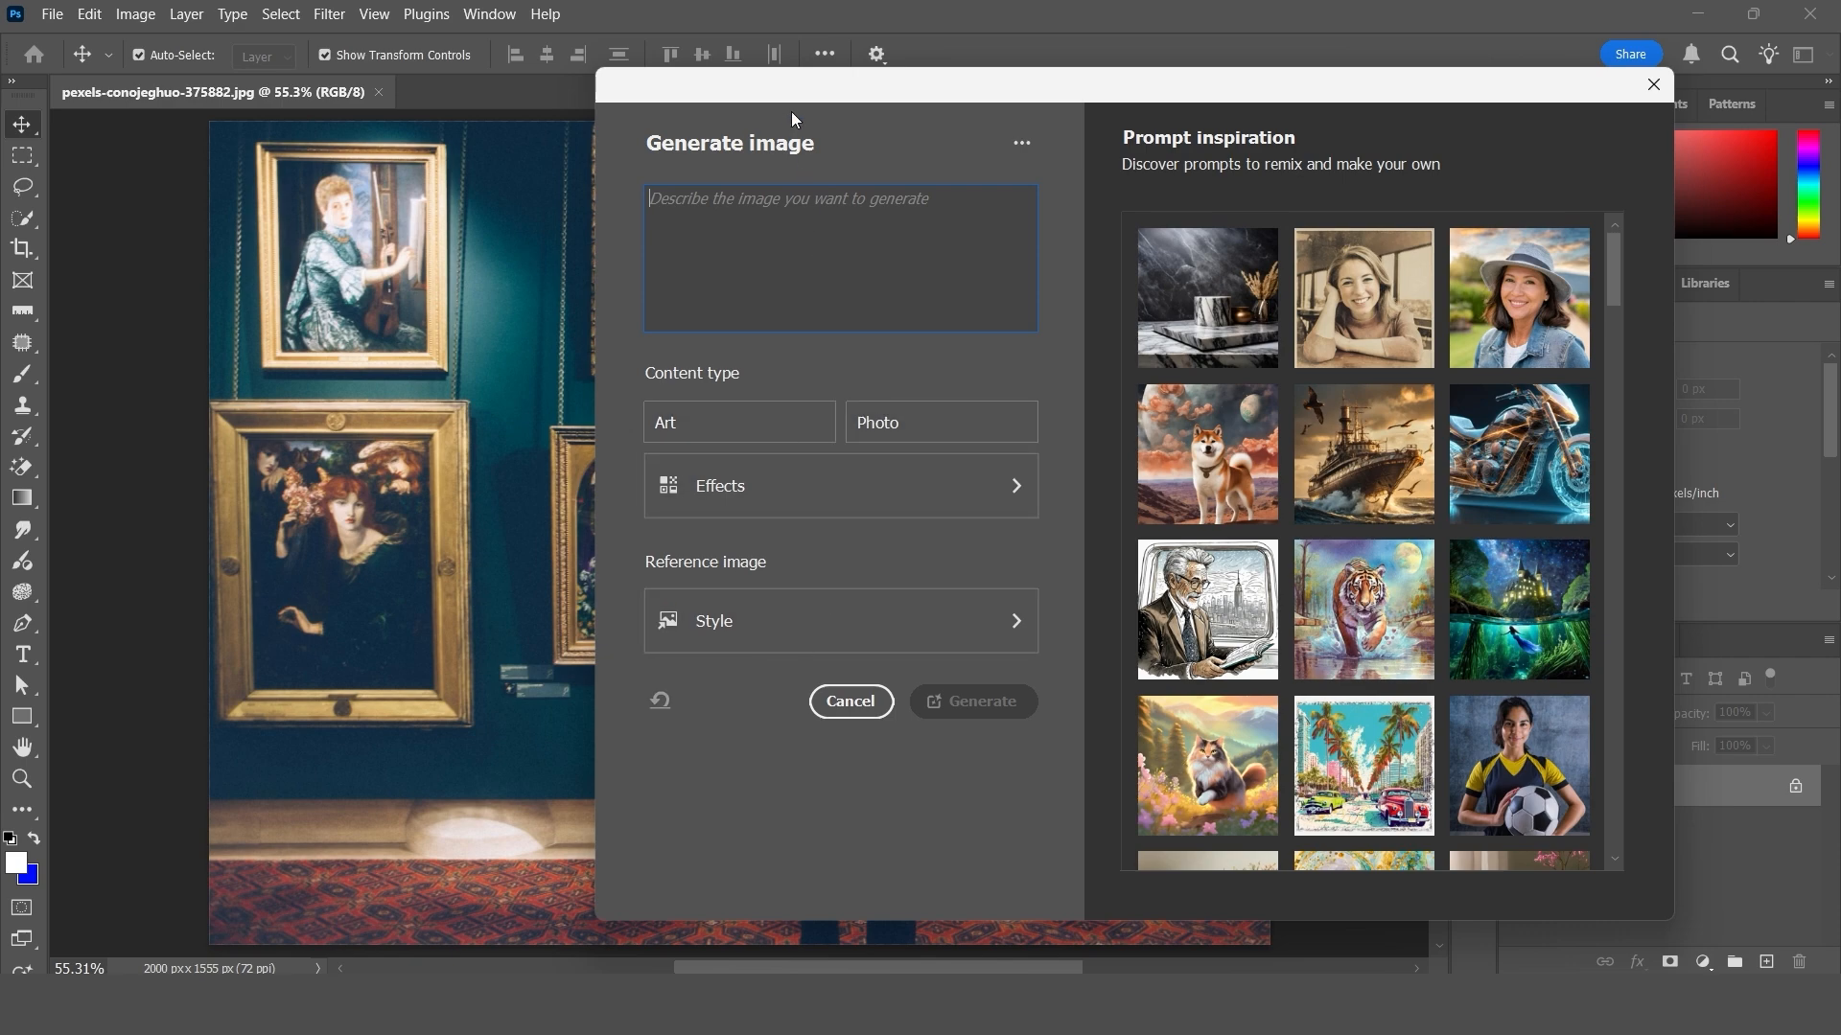
drag(792, 91, 734, 117)
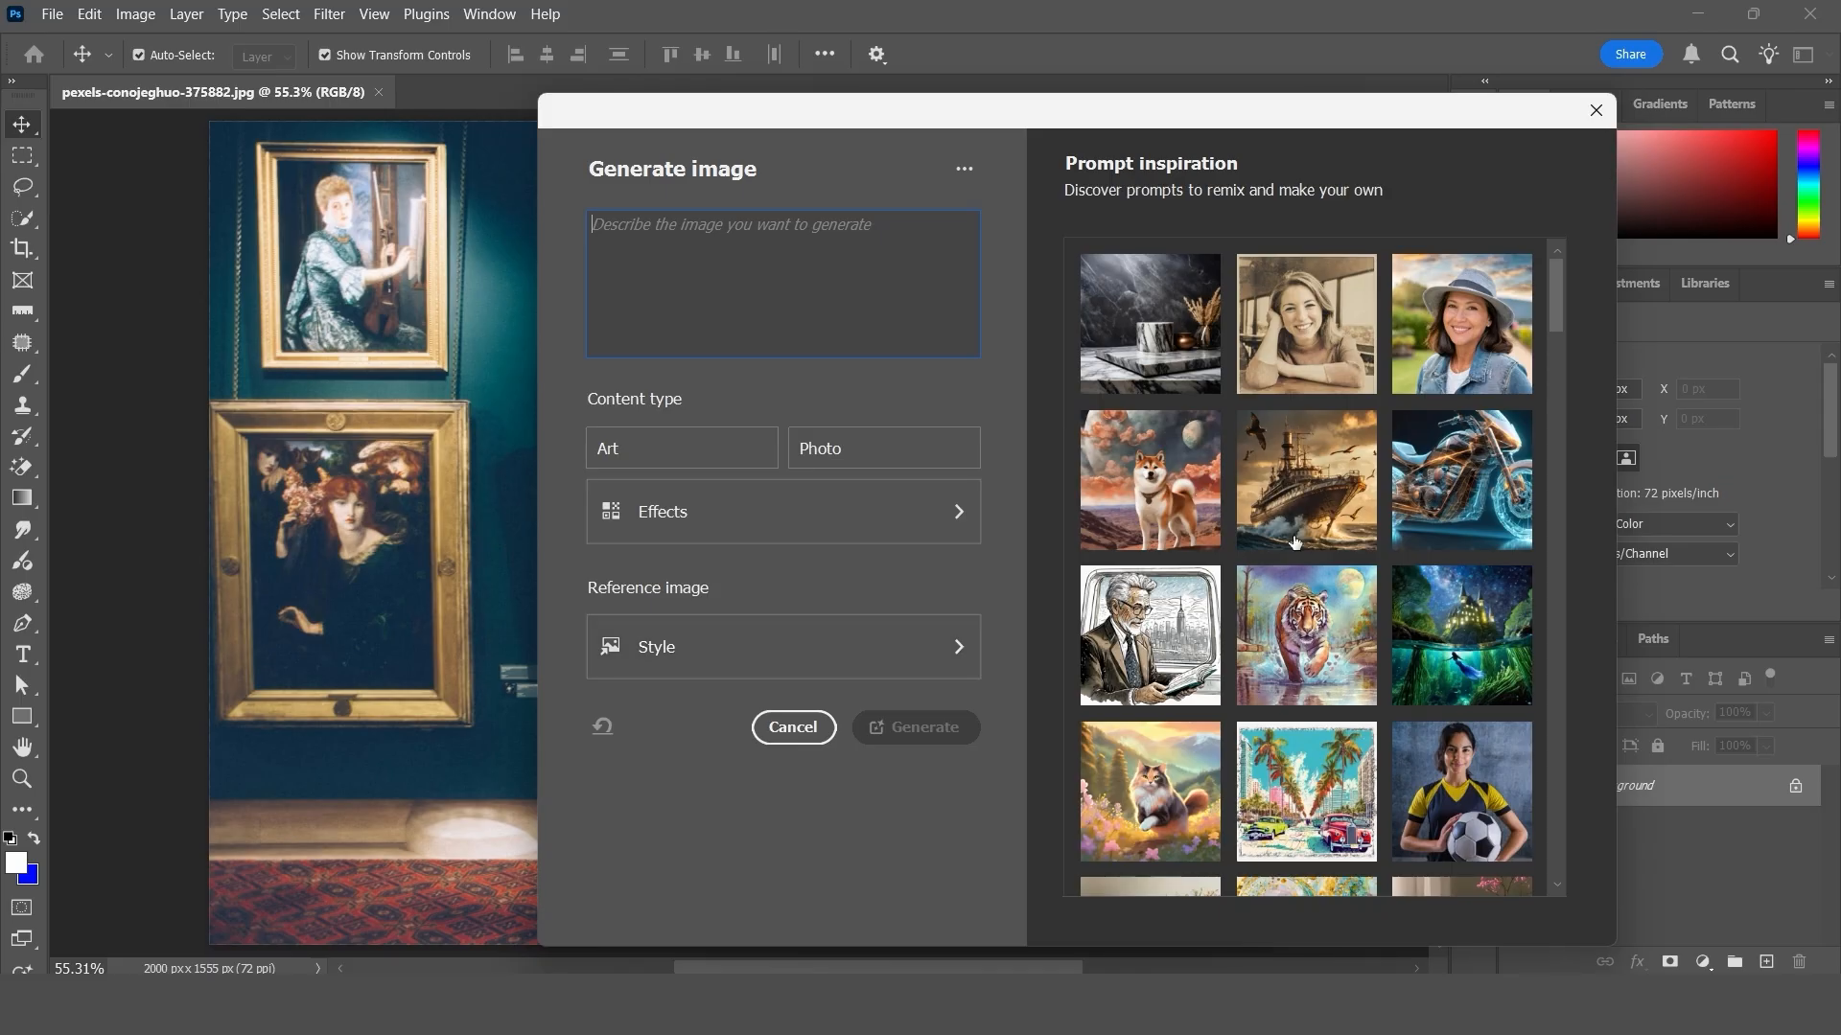
- Try the inspiration prompts for the marble table, the fluffy grey calico cat and the Royal Bengal tiger
click(1150, 326)
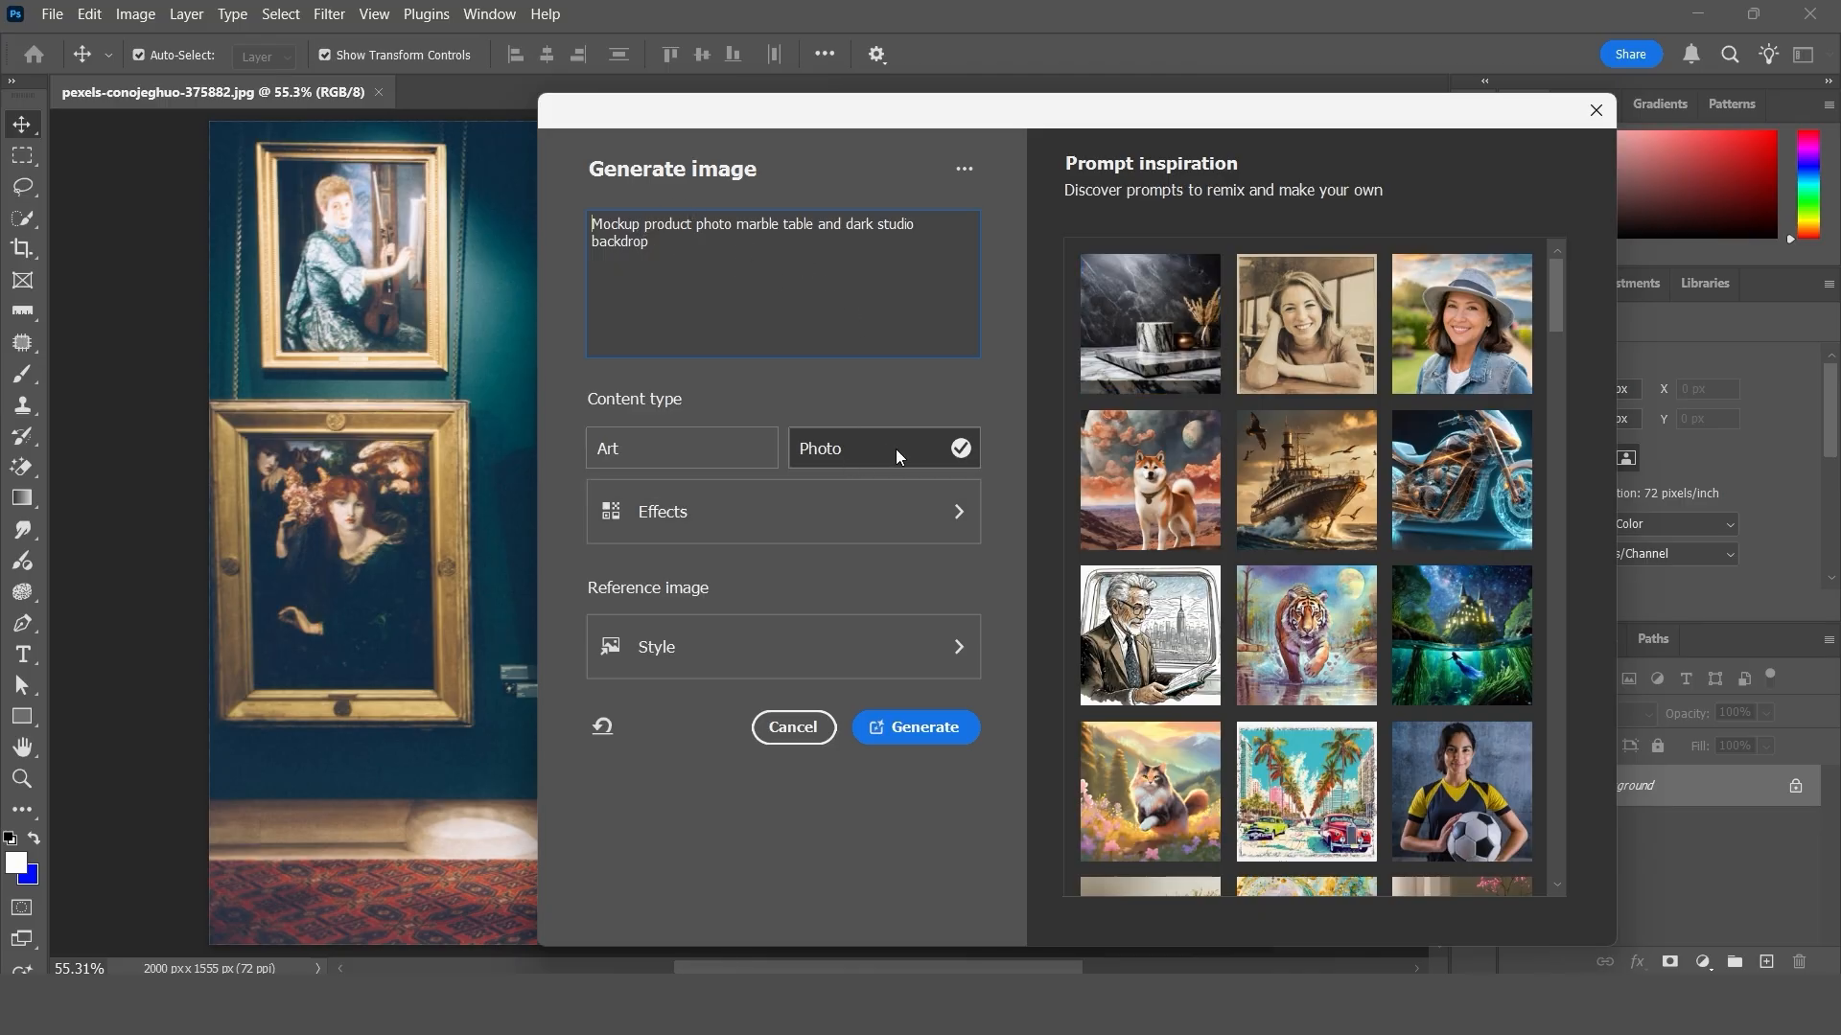
click(1158, 779)
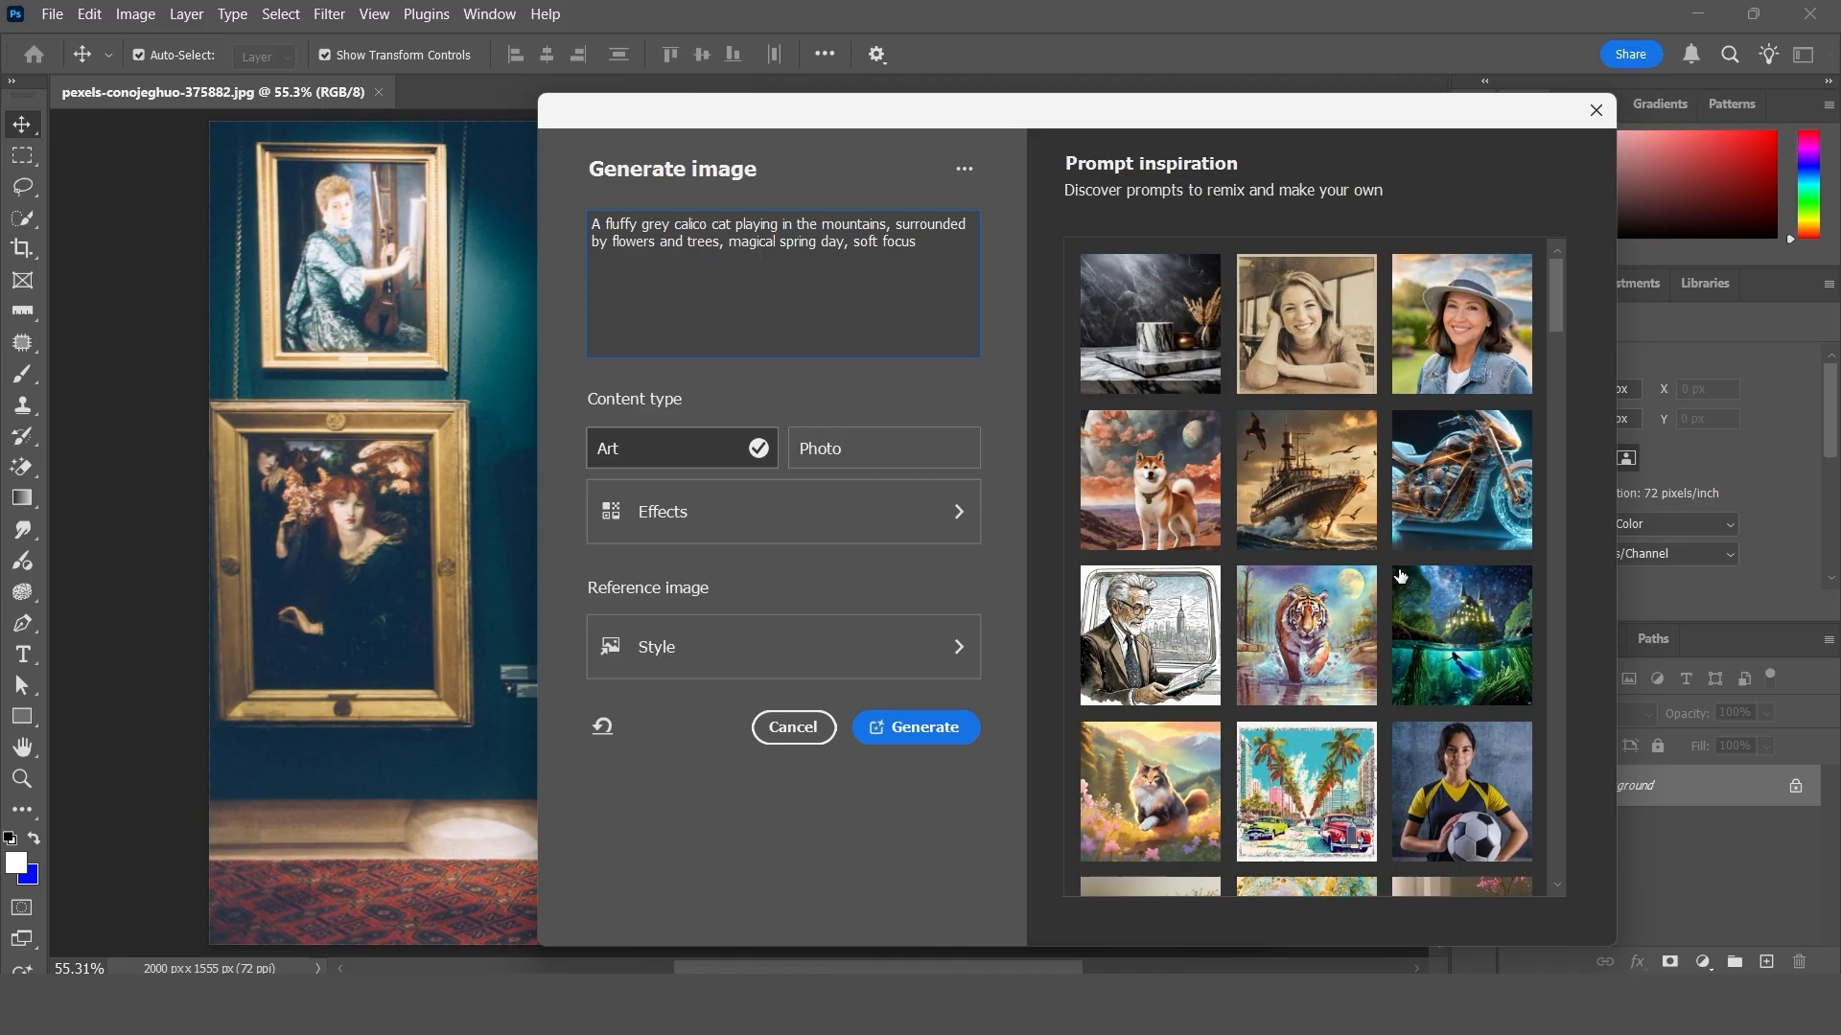
click(1309, 634)
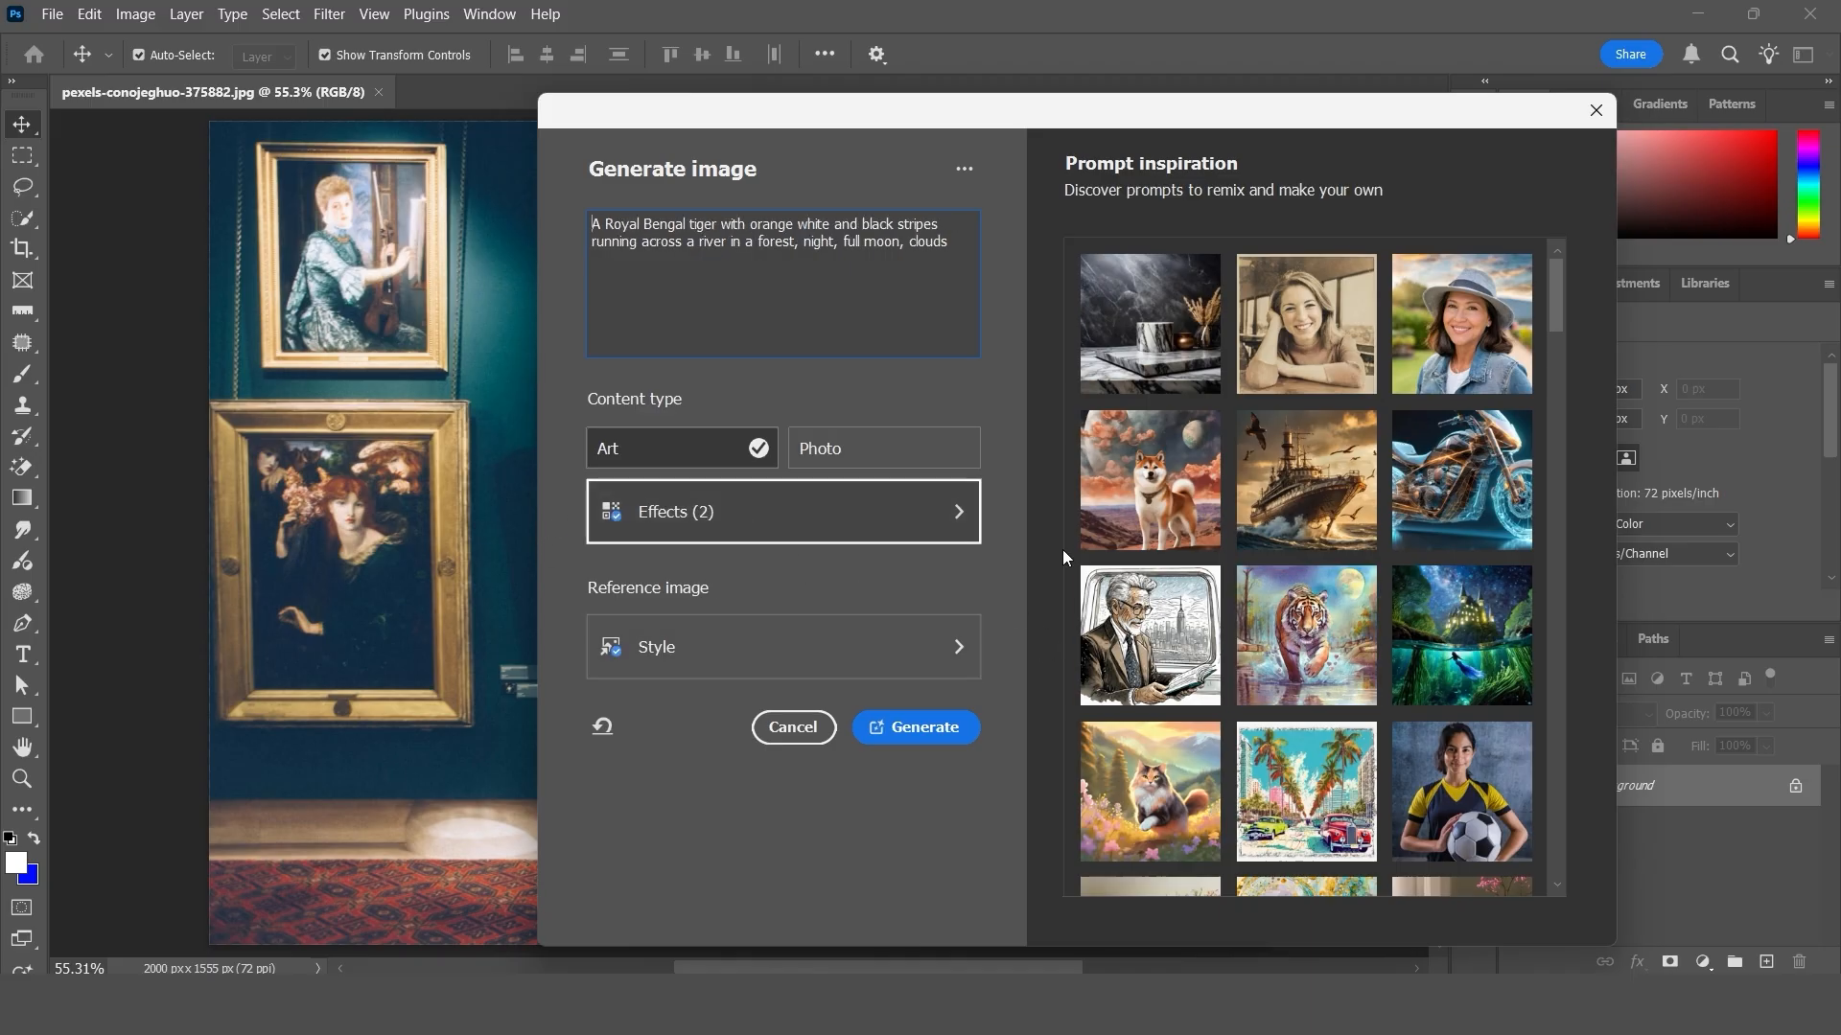
- Generate a Photo image from the sample prompt "Mockup product photo marble table and dark studio backdrop" and compare it with the gallery photo
click(1135, 324)
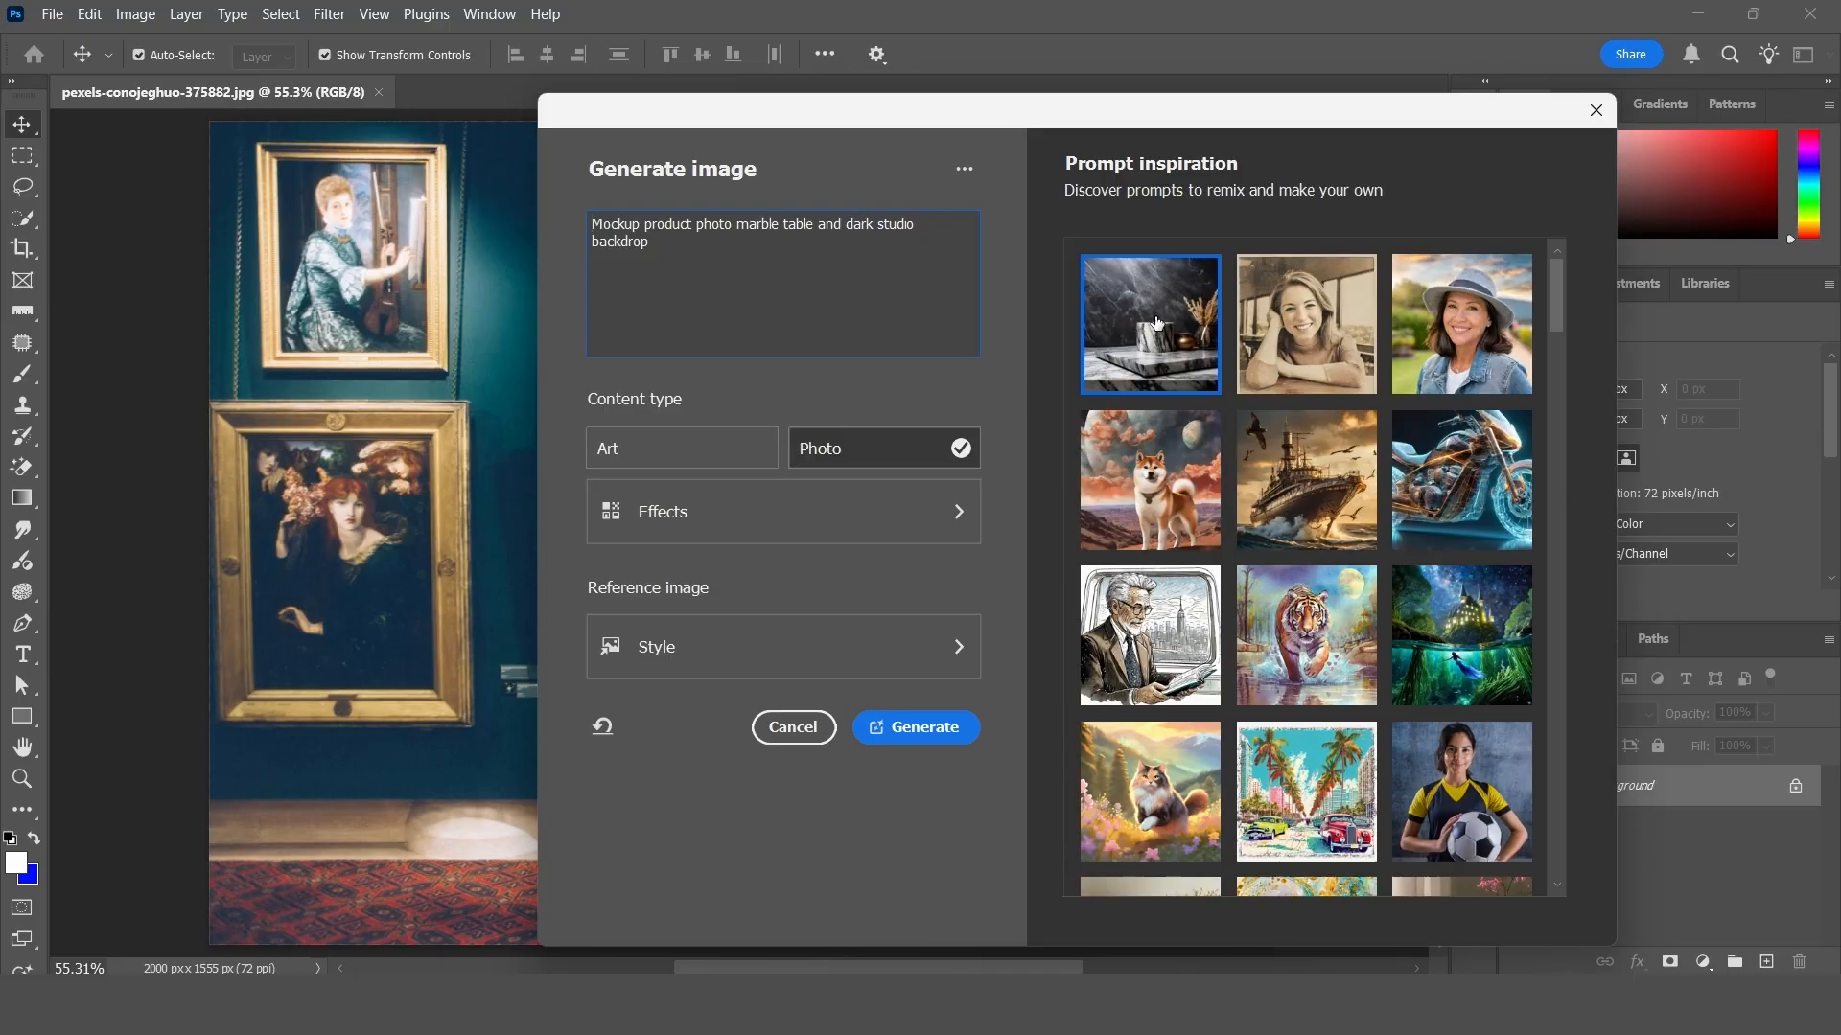
click(926, 728)
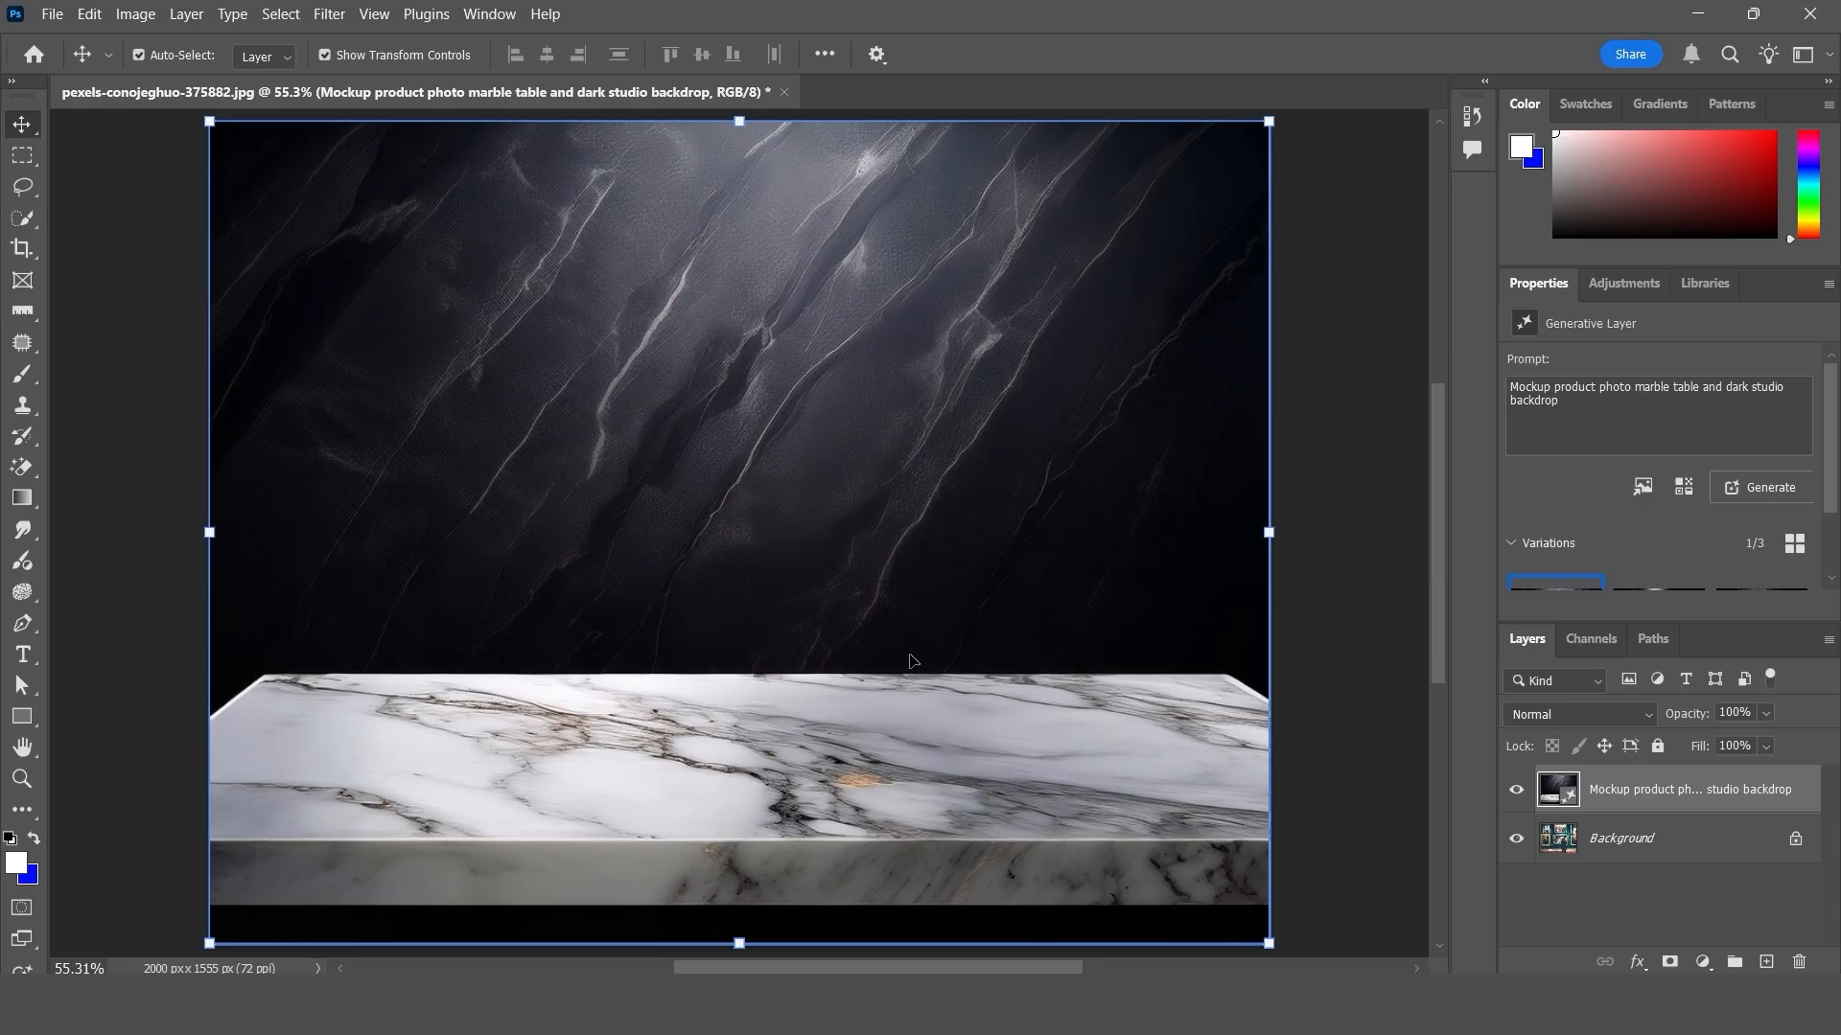
click(1517, 791)
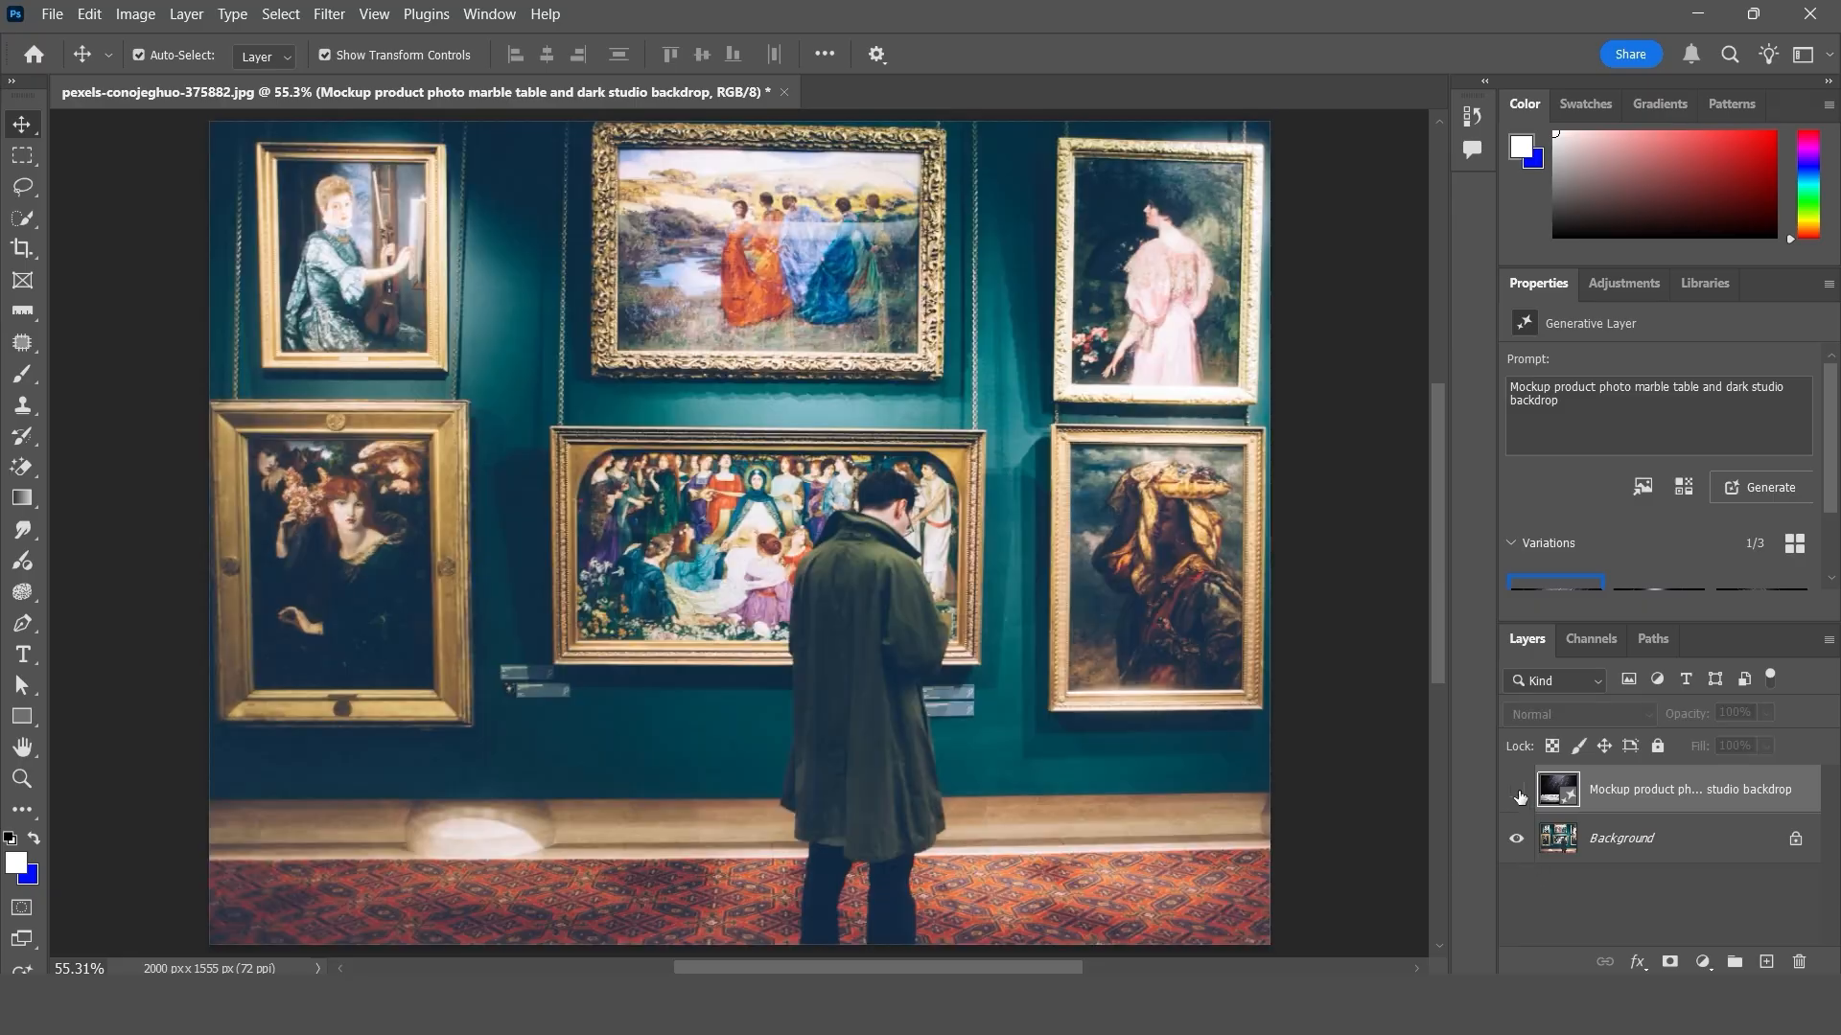
click(1517, 791)
click(1516, 791)
click(1516, 791)
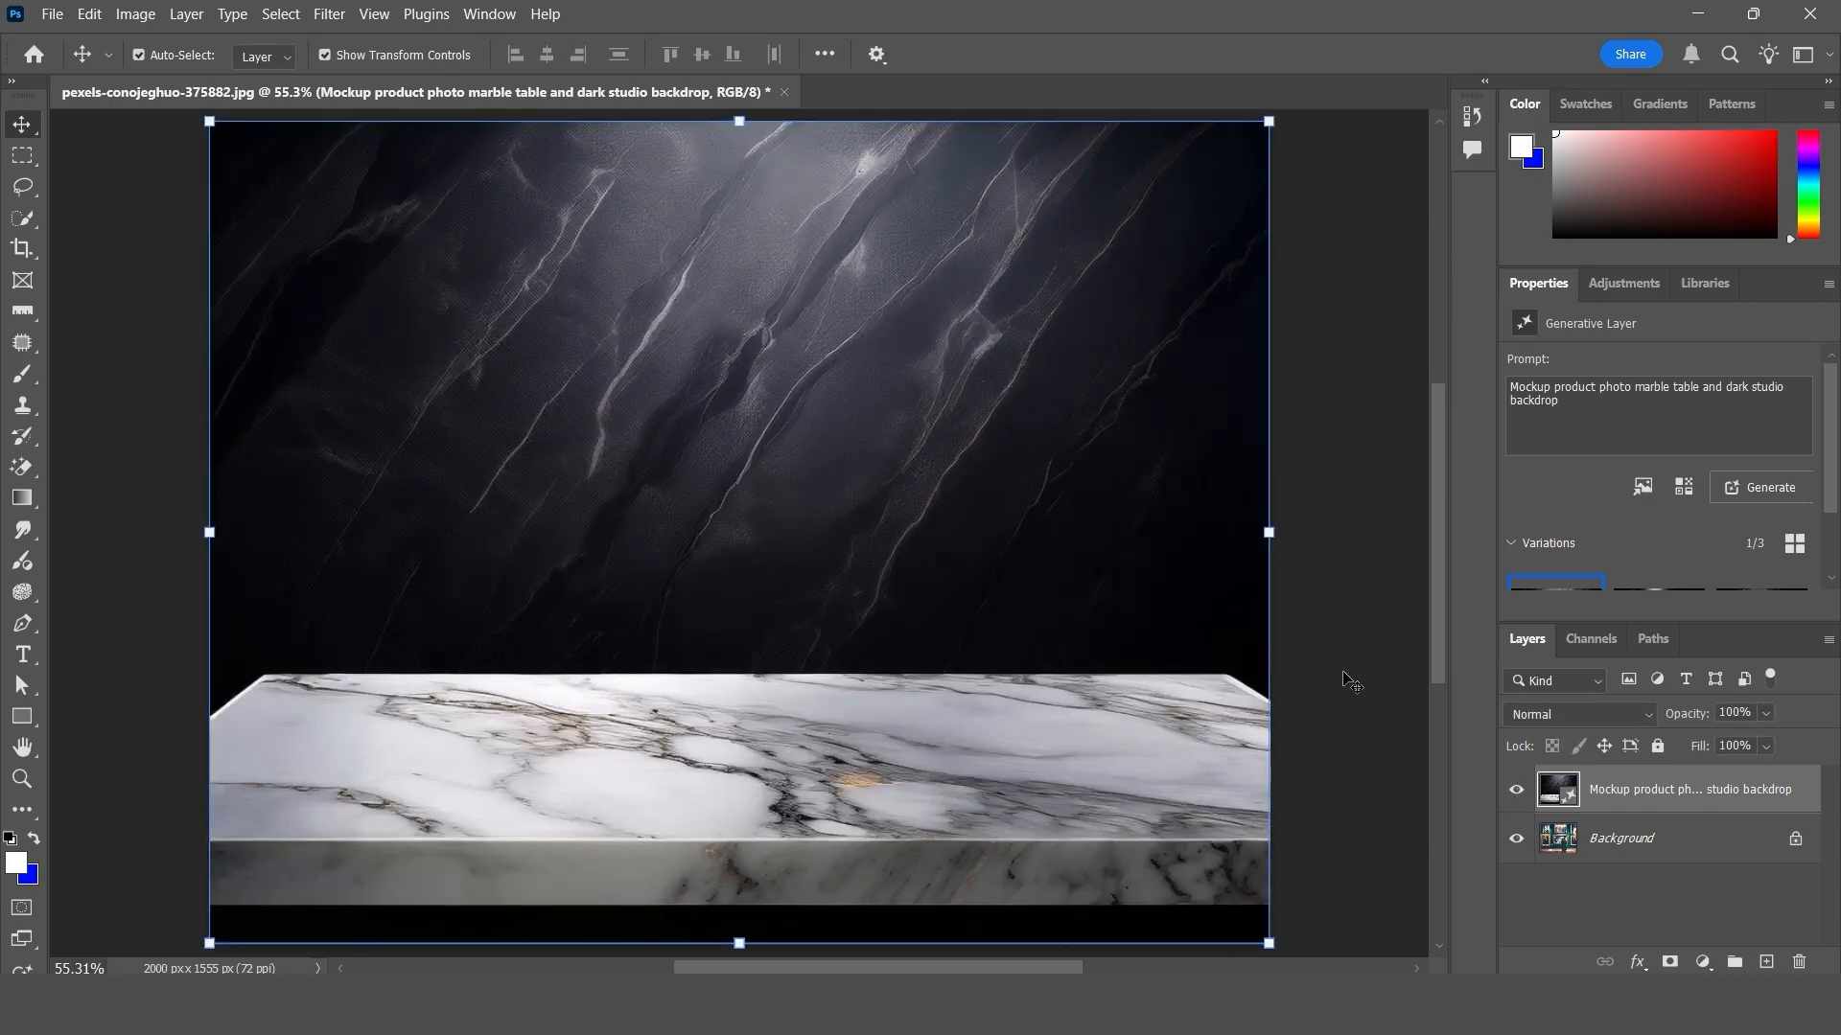
- Preview the second and third variations of the generated marble table image
scroll(1578, 403, down, 2)
scroll(1578, 403, up, 2)
scroll(1577, 406, down, 2)
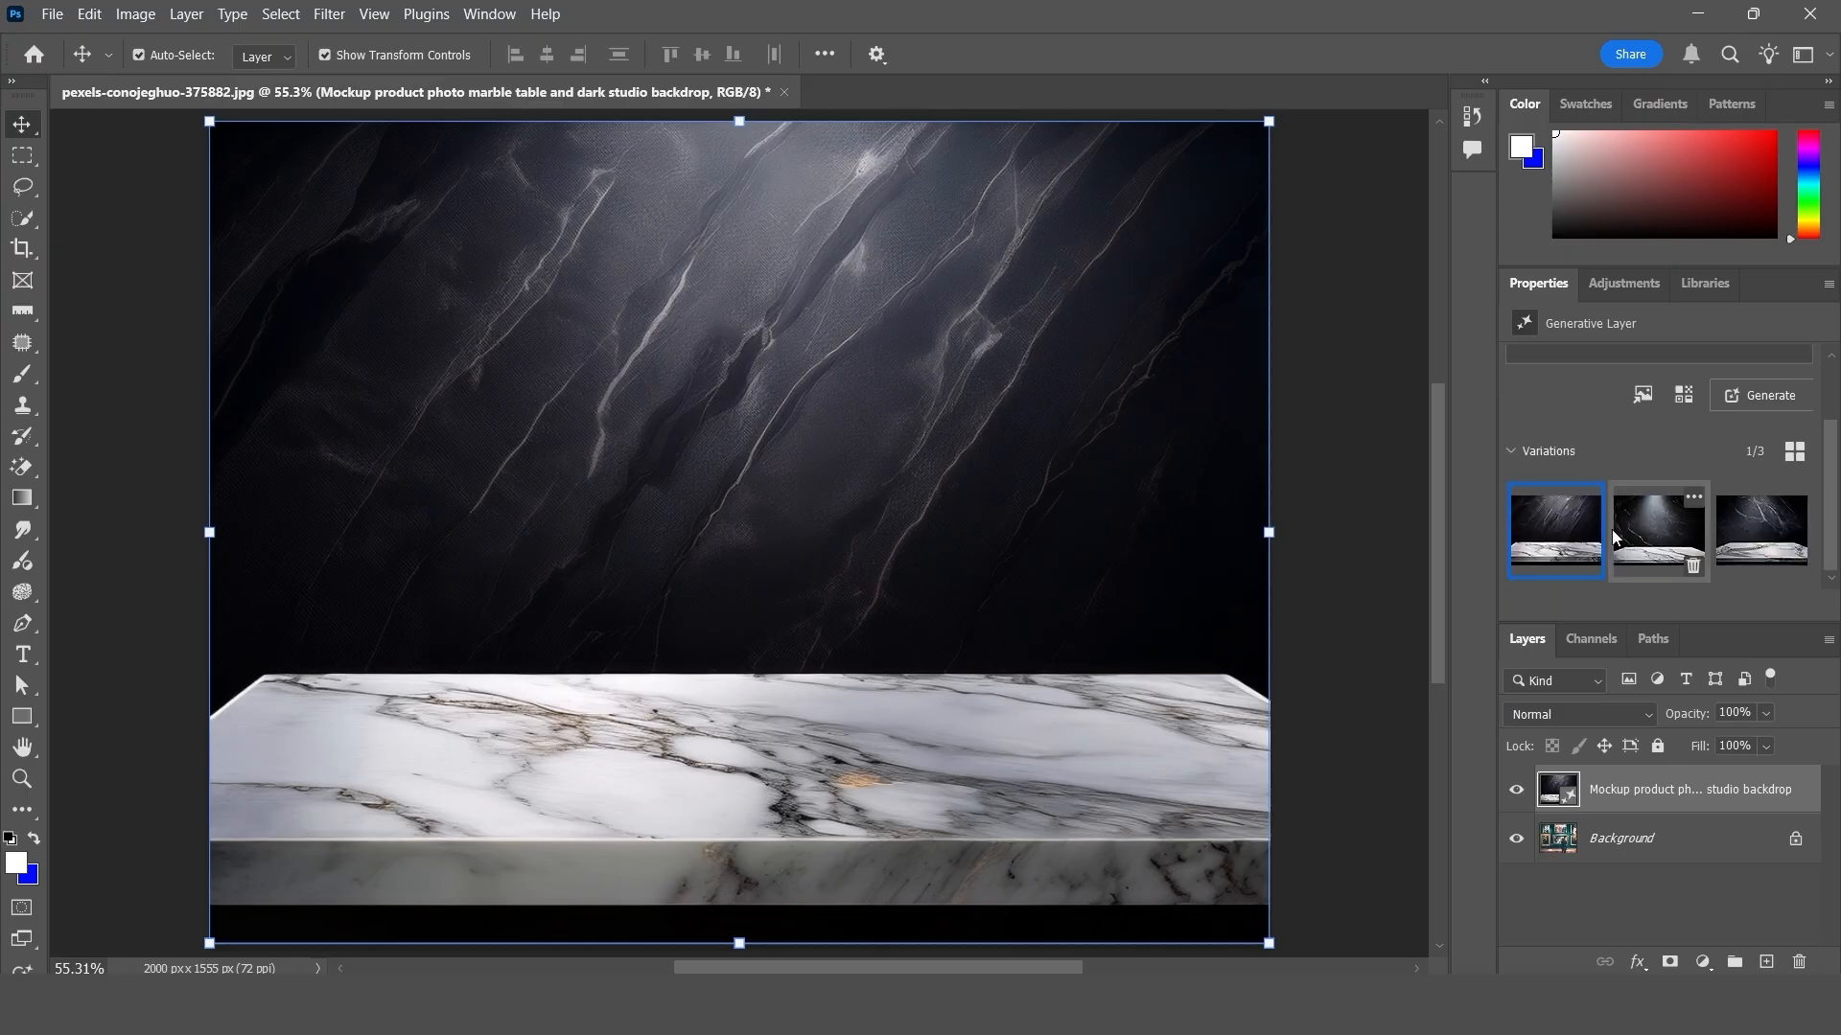
mouse_move(1573, 553)
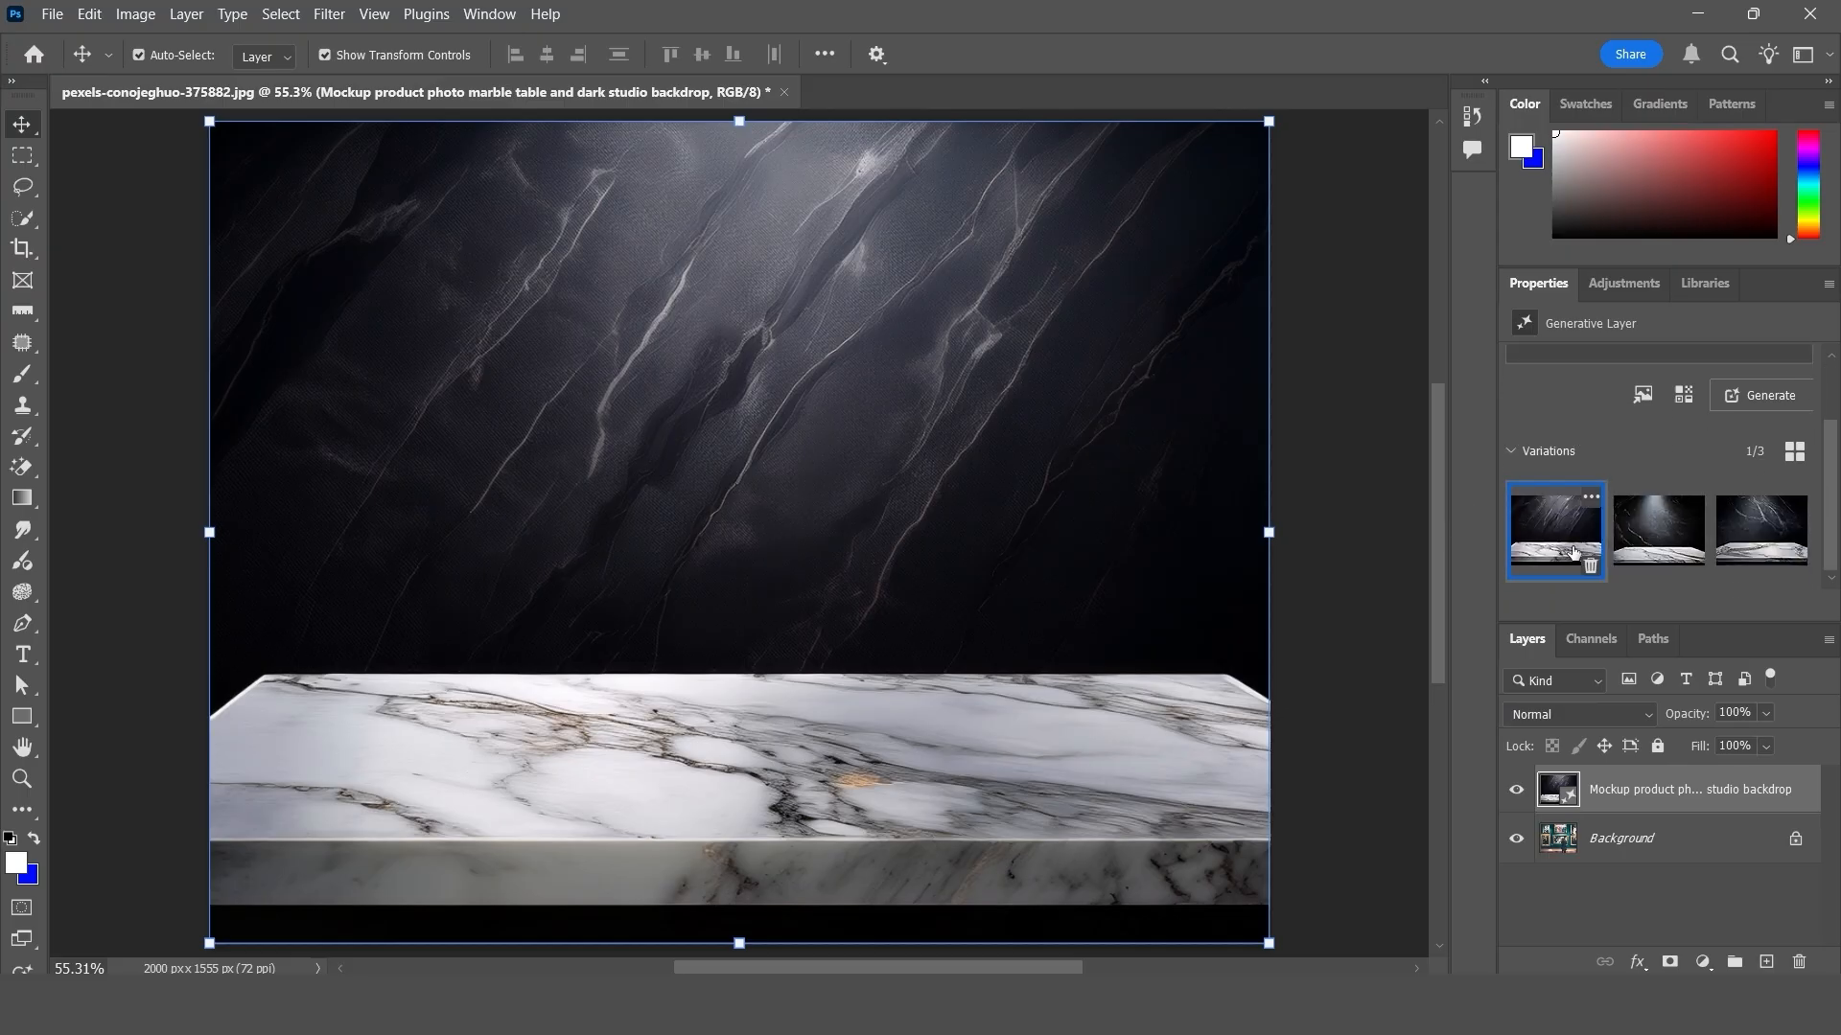
click(1642, 533)
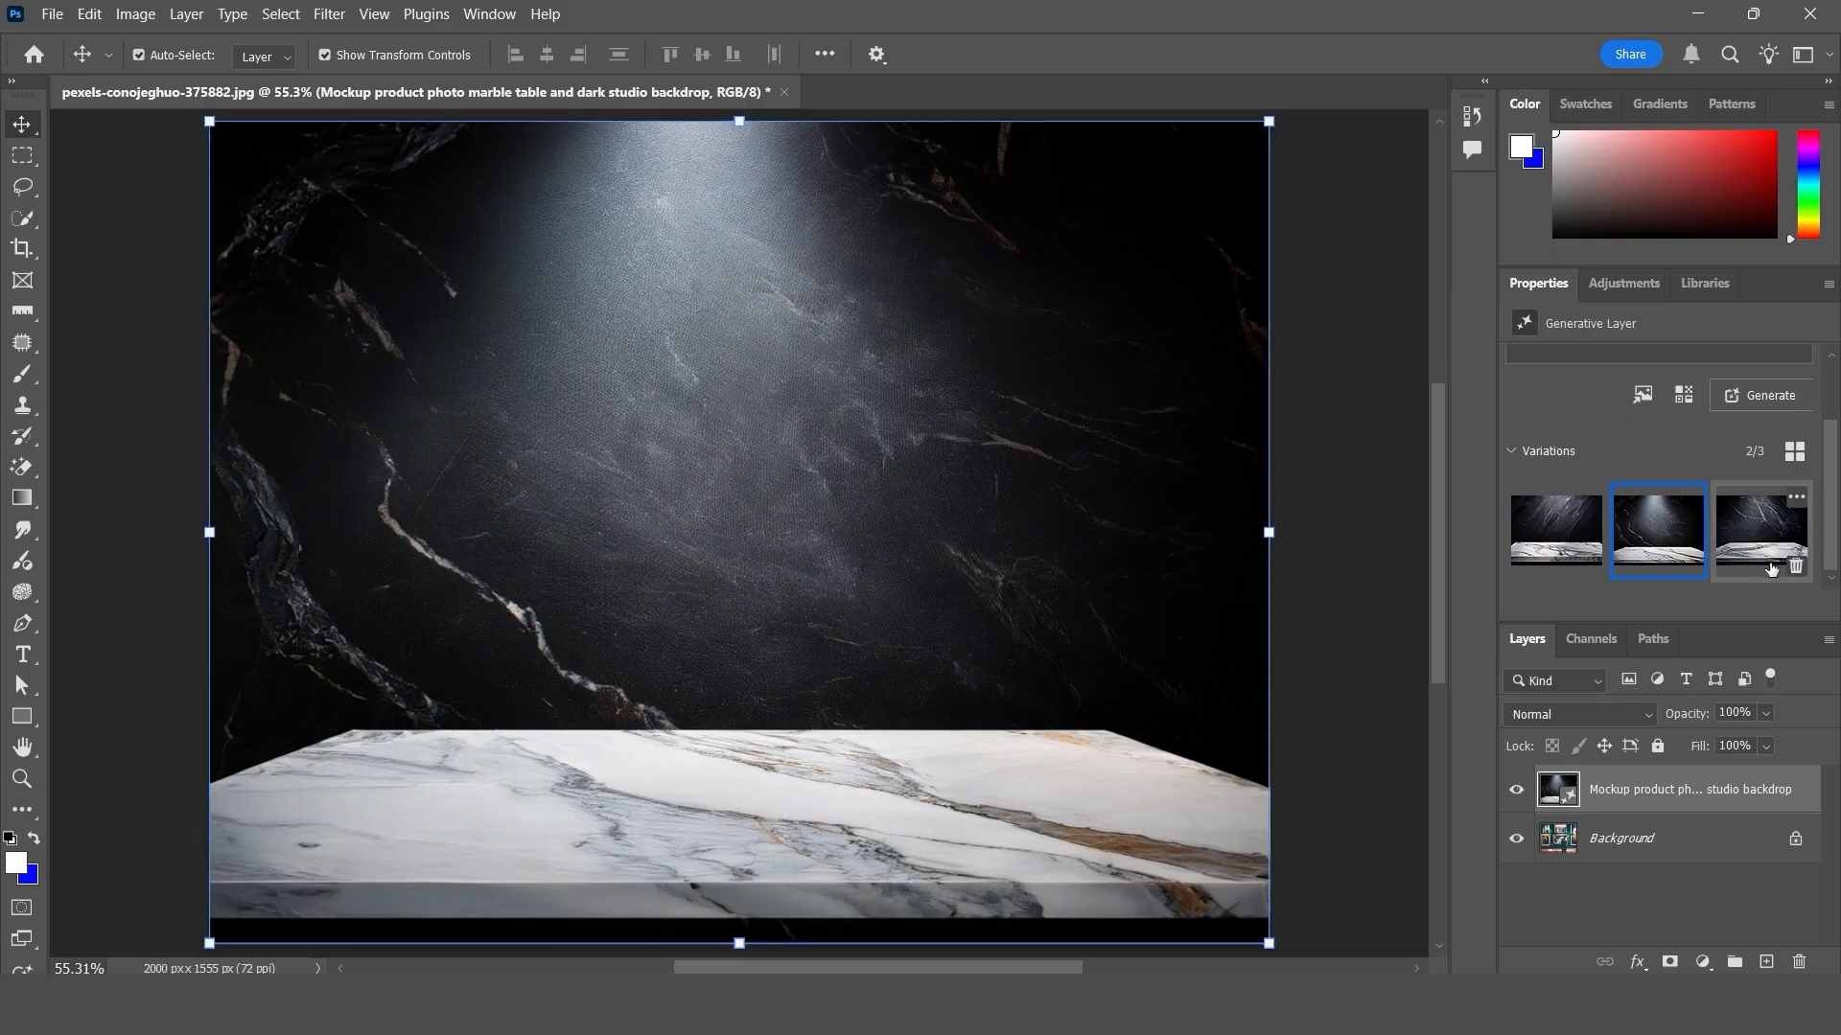
click(1760, 531)
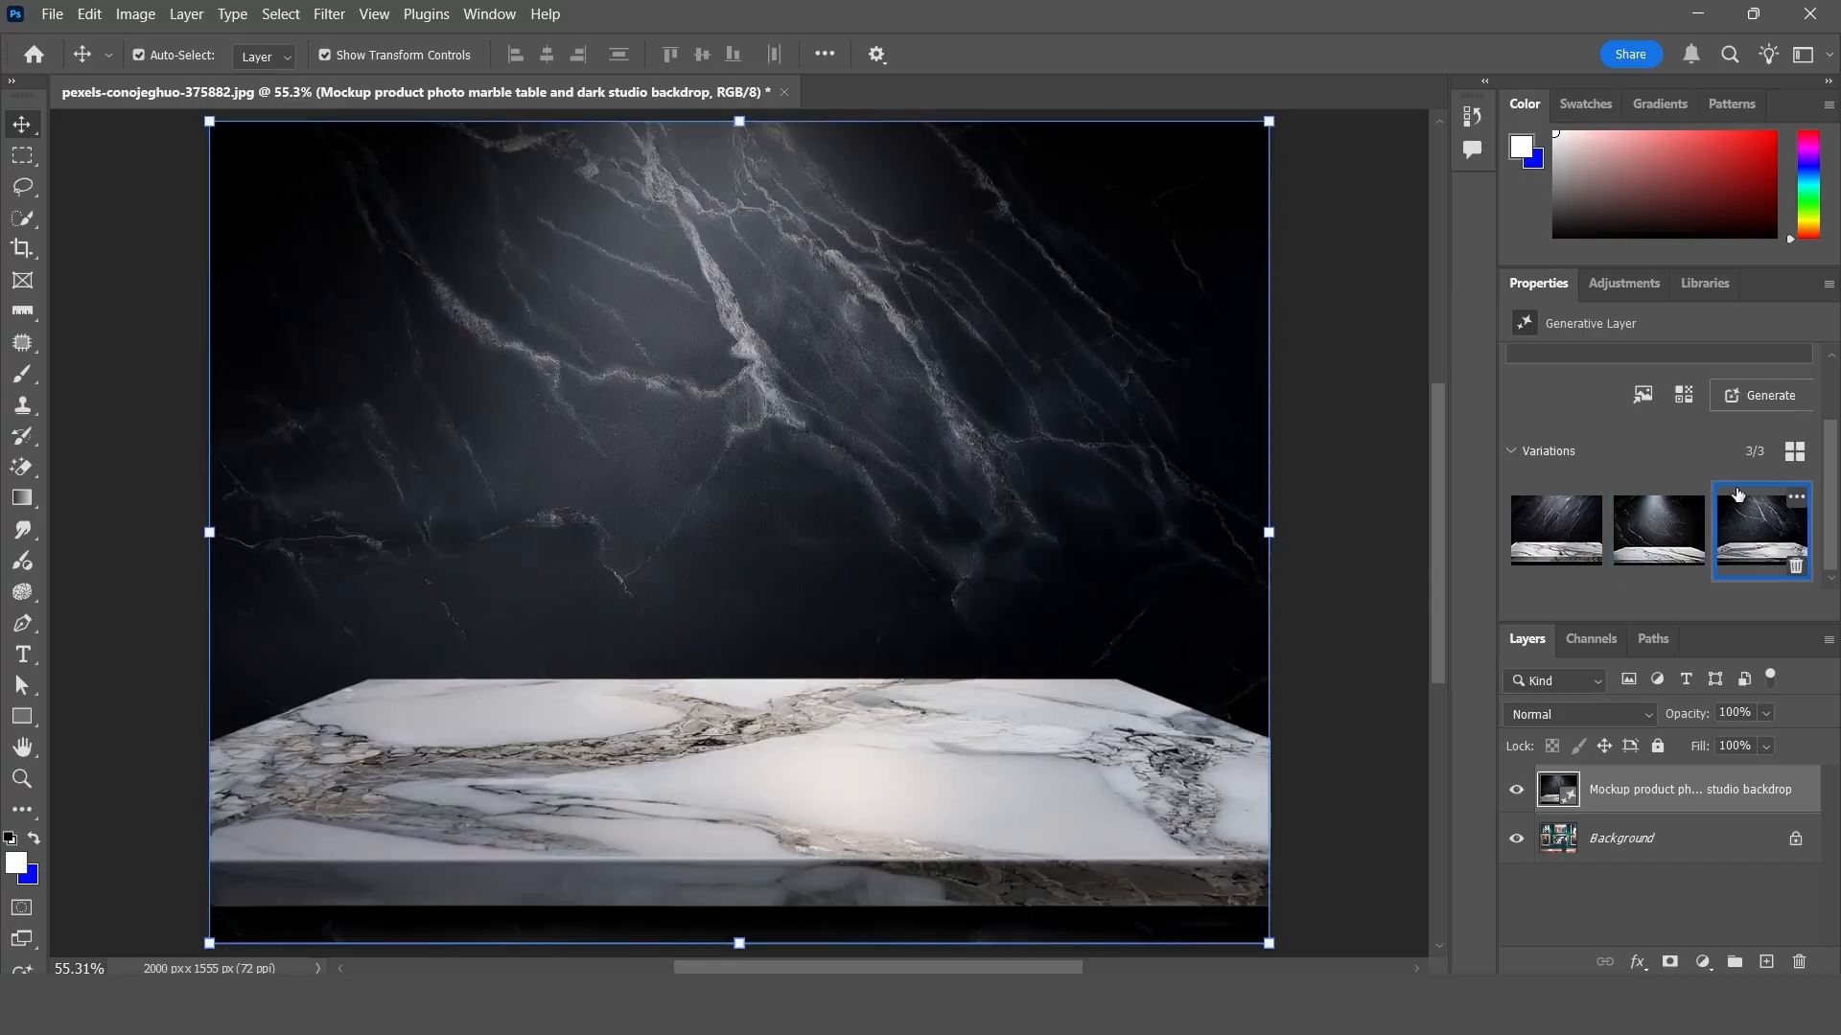
- Replace "dark" with "red" in the generative layer's prompt and generate new marble table images
scroll(1650, 515, up, 3)
scroll(1649, 515, up, 1)
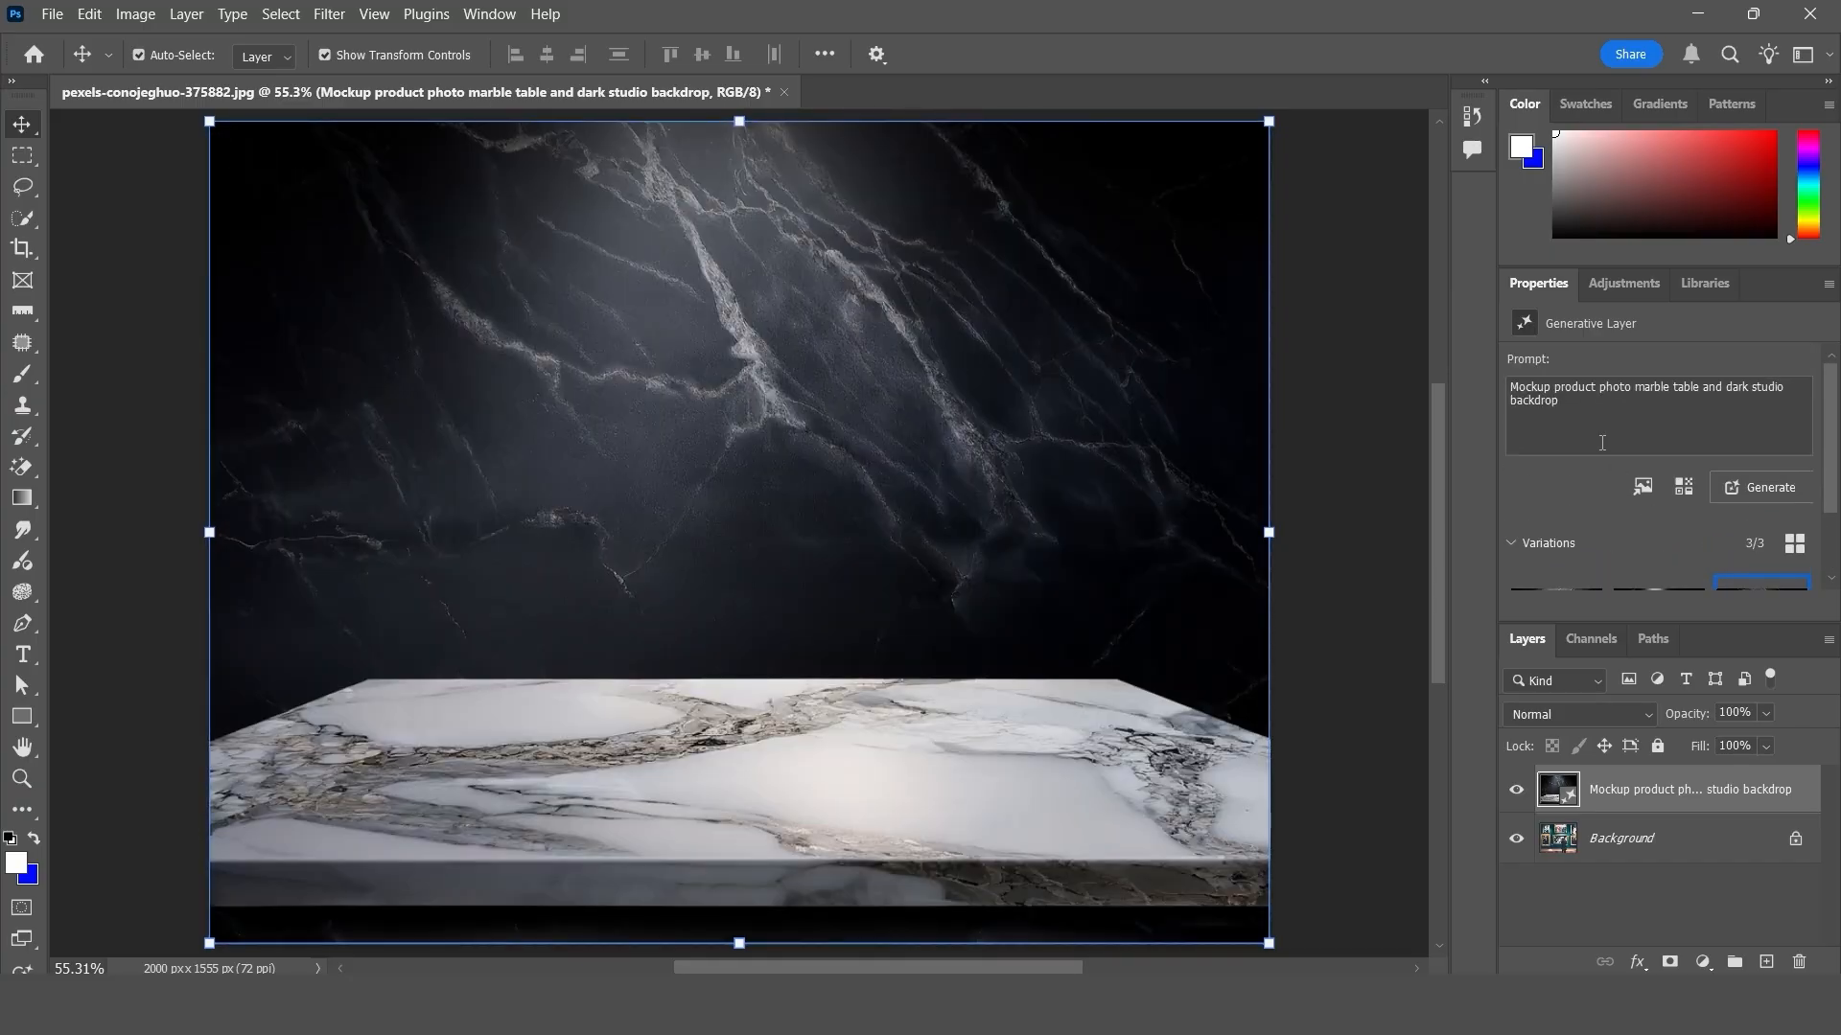
drag(1575, 396, 1504, 384)
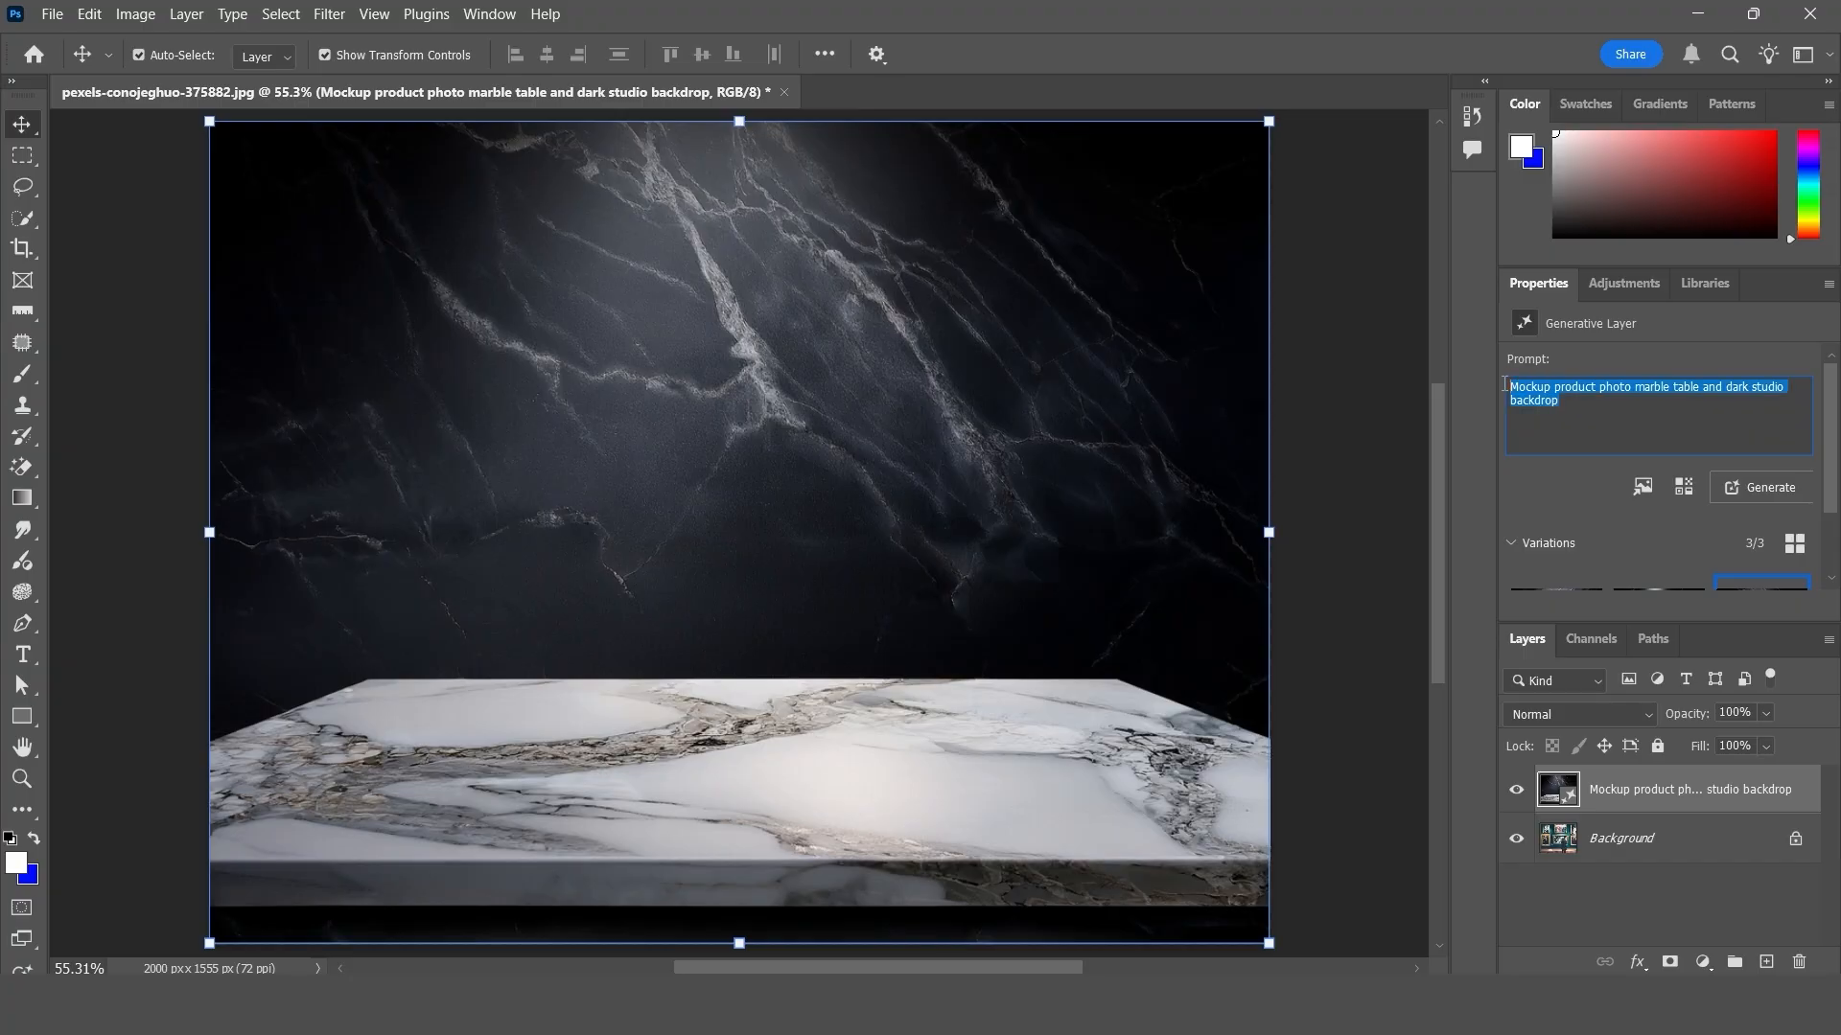
click(1708, 393)
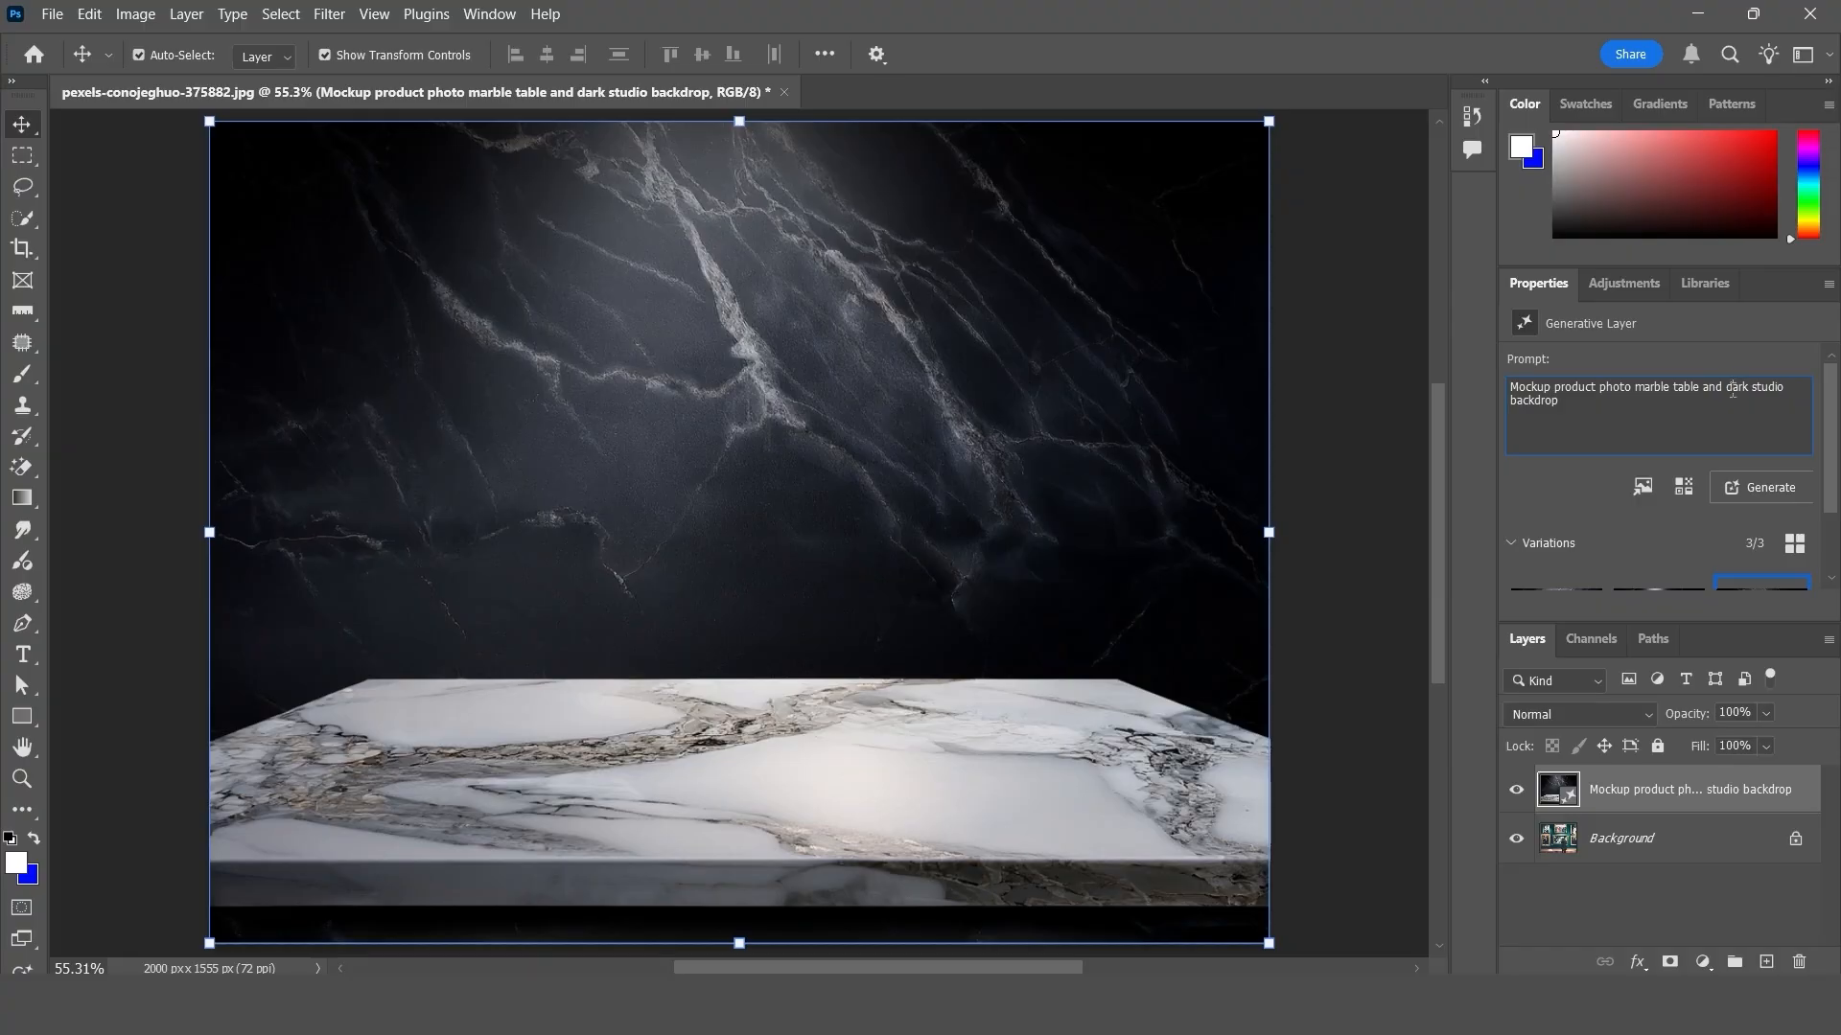
drag(1728, 395, 1735, 383)
click(1753, 386)
key(BackSpace)
key(BackSpace)
key(BackSpace)
key(BackSpace)
text(red)
click(1775, 487)
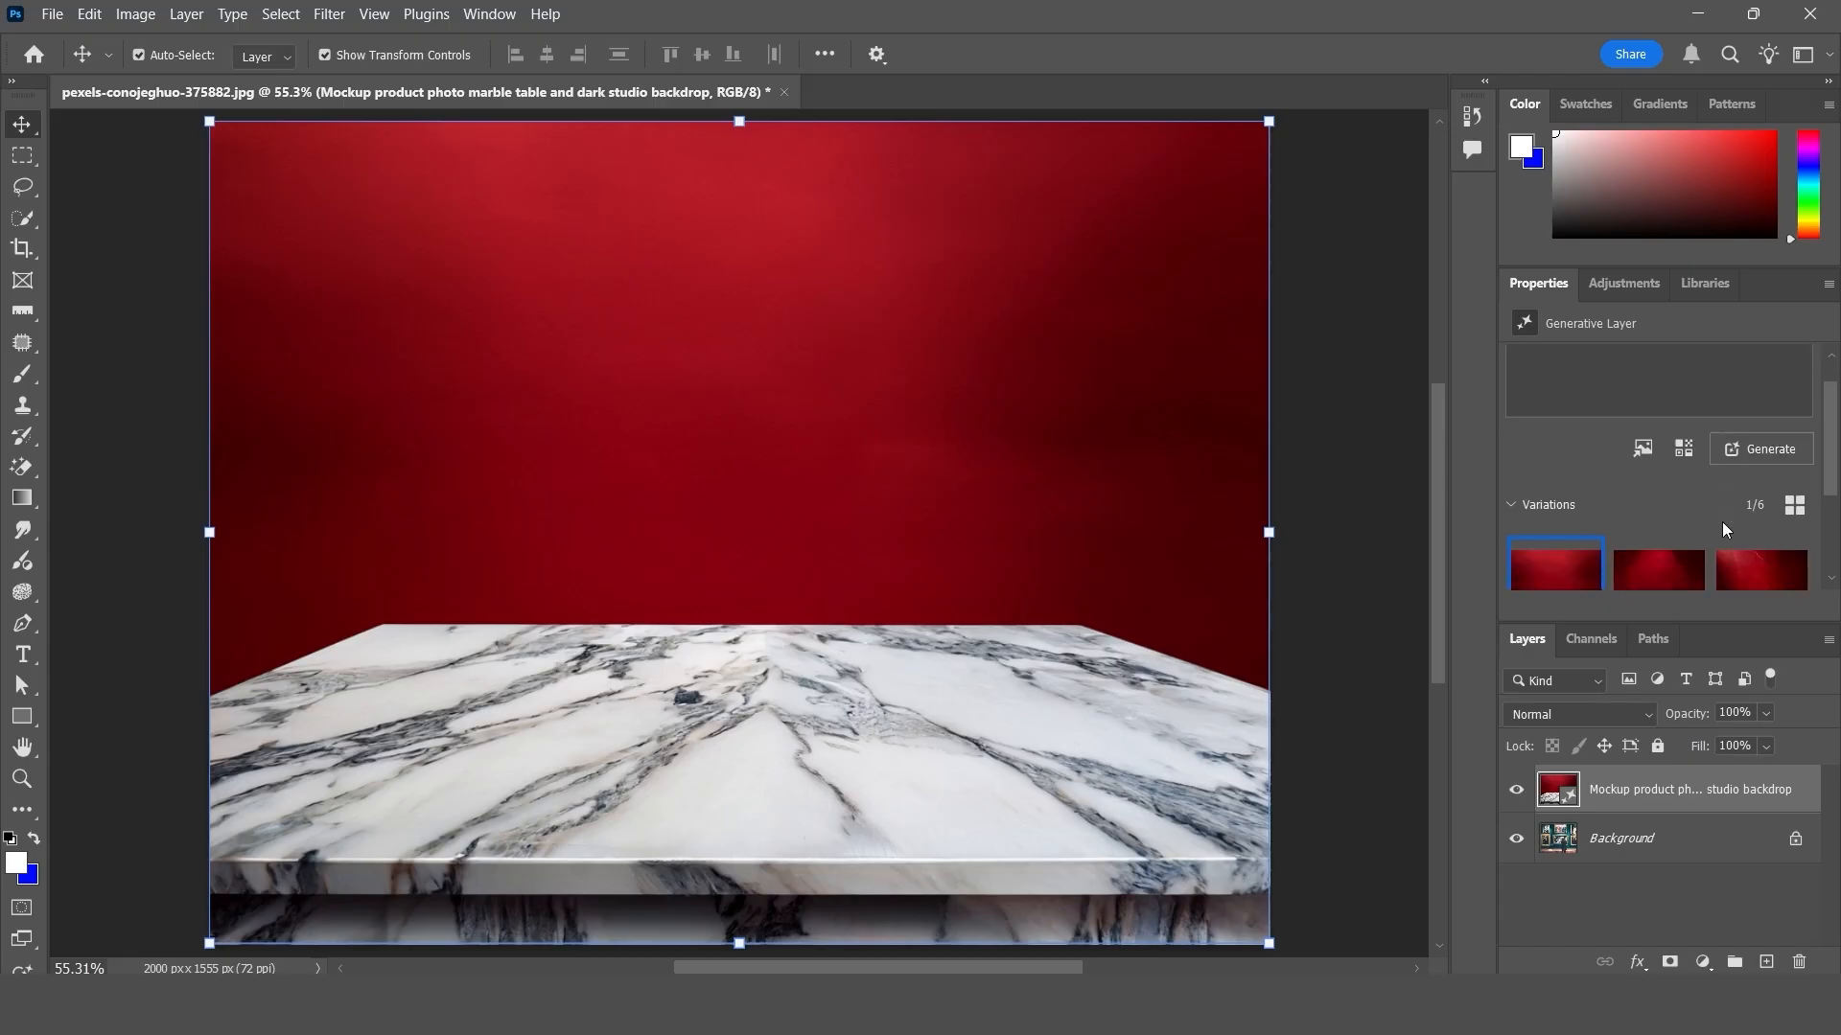
- Switch the marble table layer to its second red-backdrop variation
scroll(1721, 522, down, 2)
click(1657, 525)
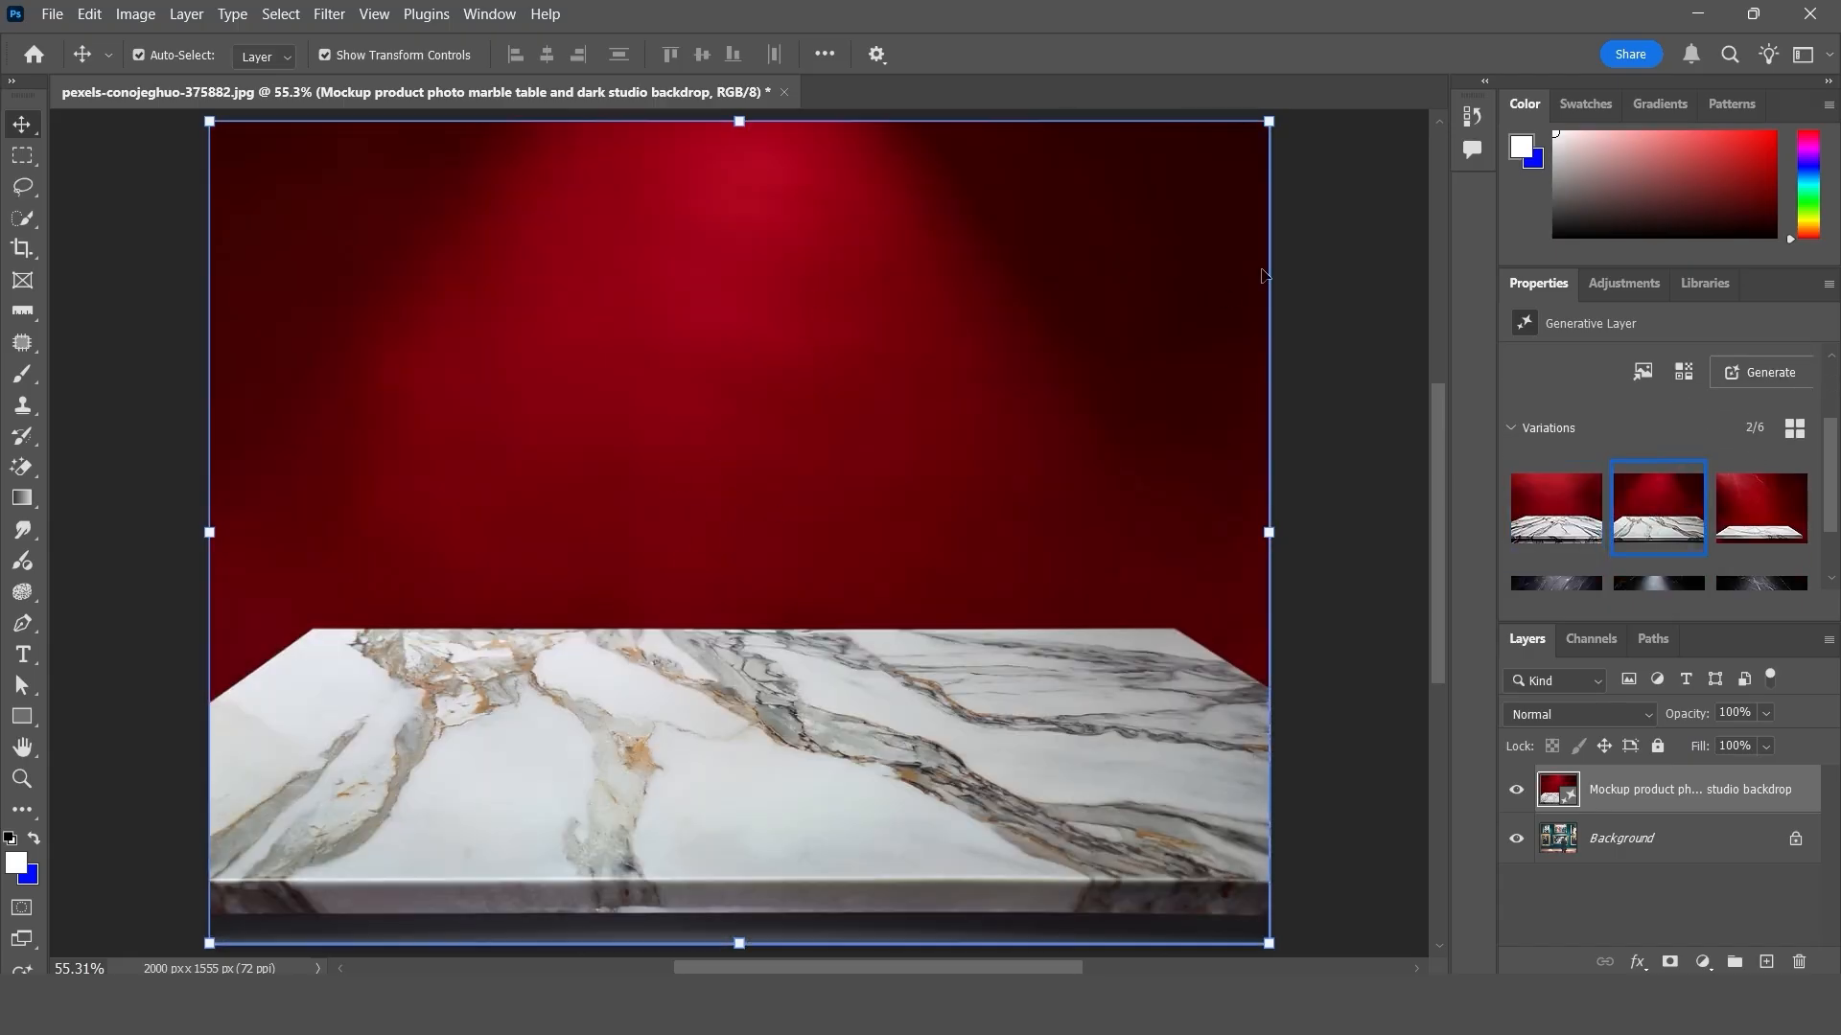
mouse_move(1591, 475)
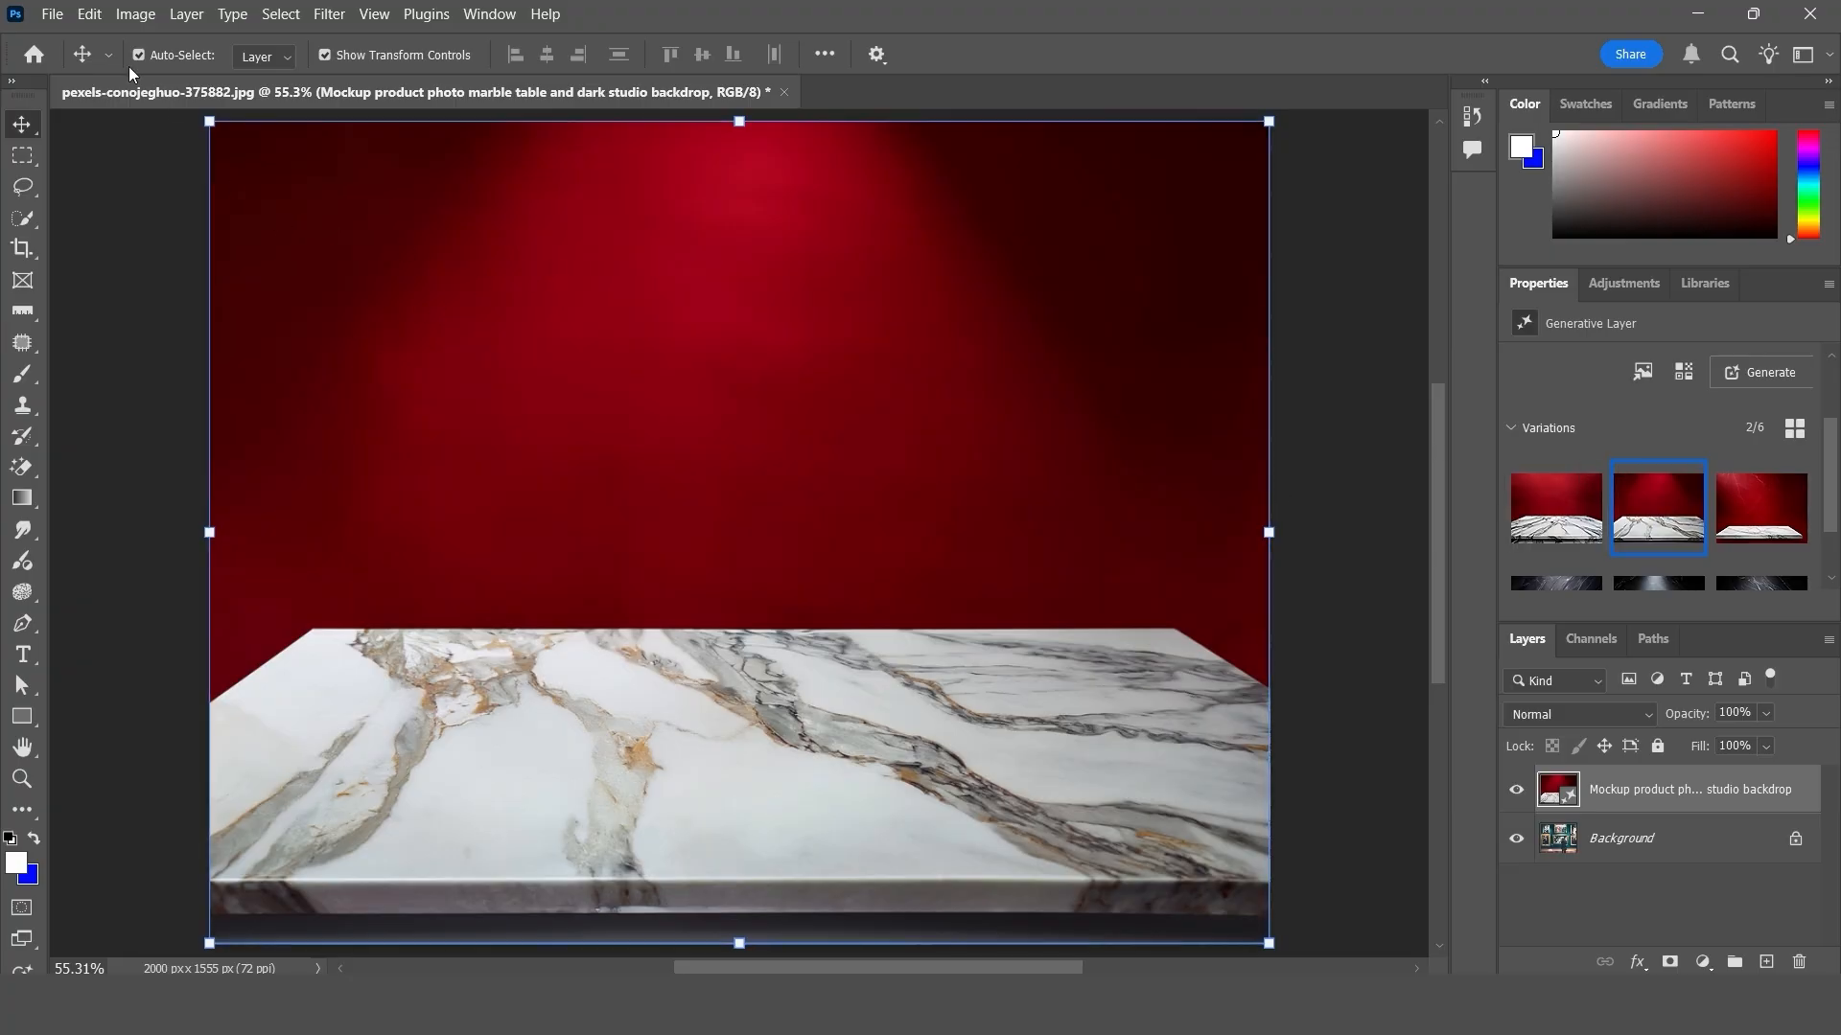
click(89, 14)
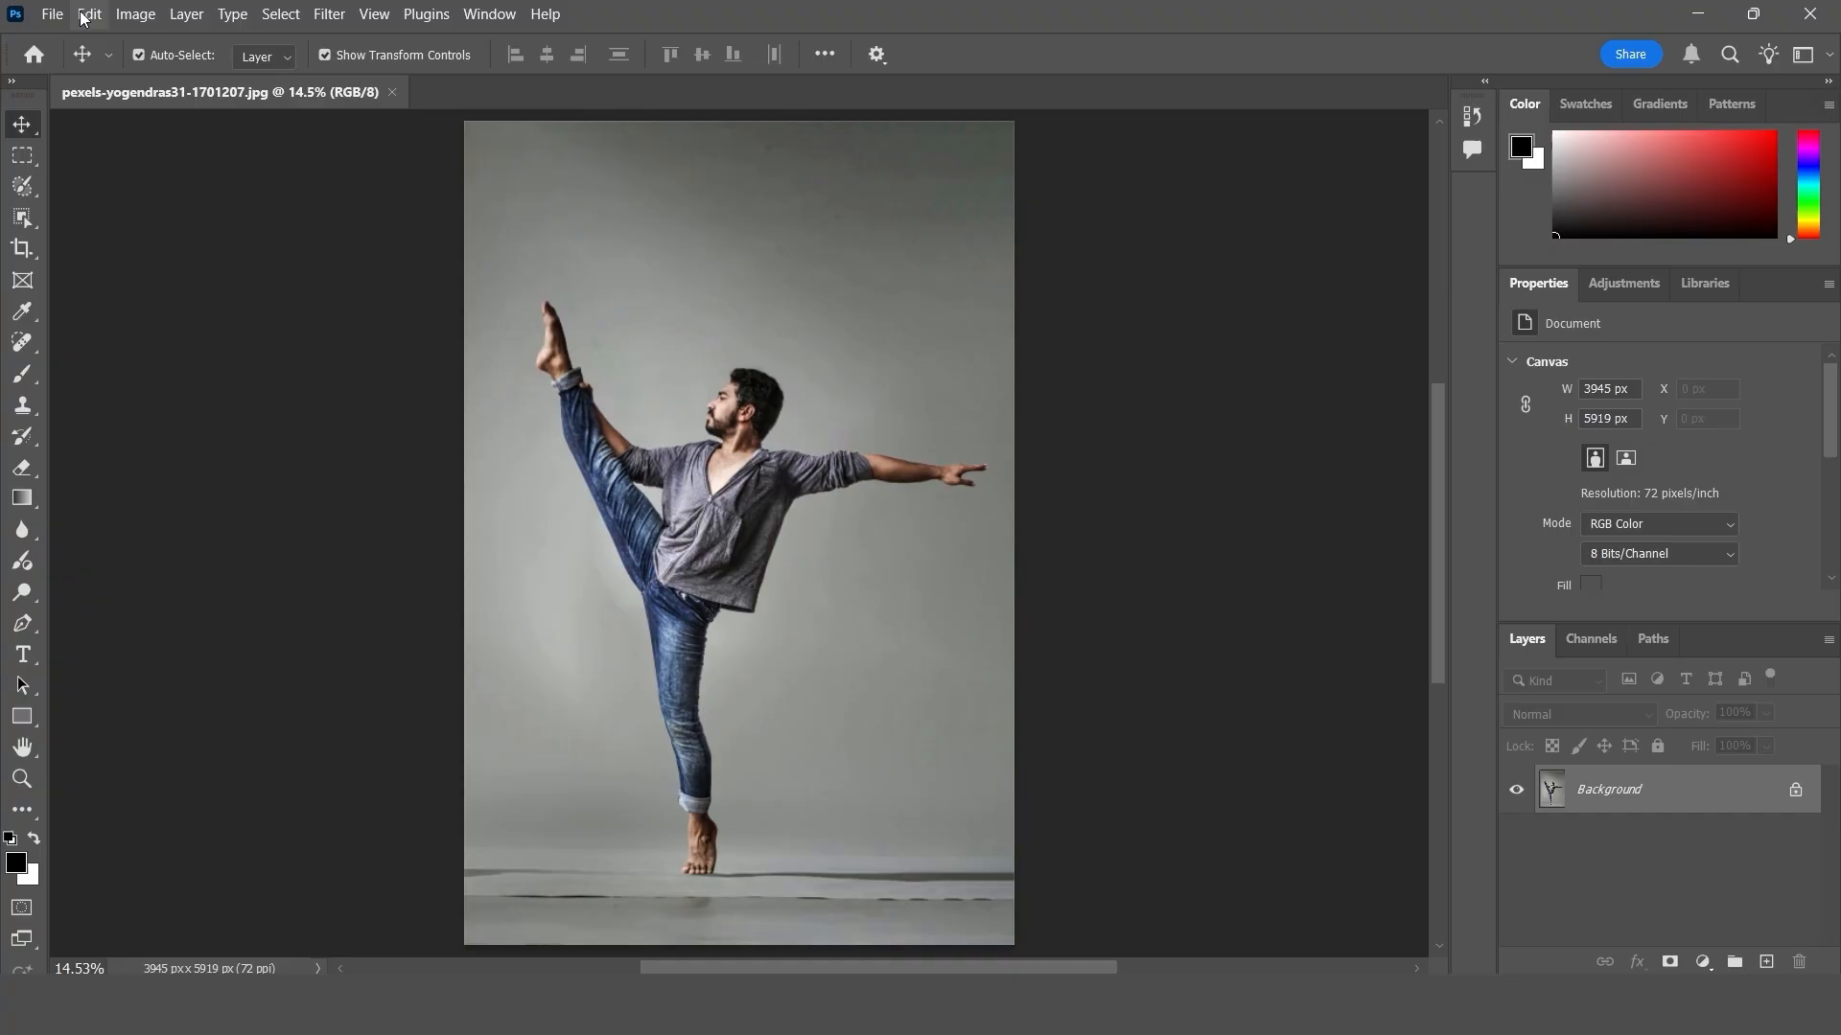
- Unlock the dancer photo's Background so that it is an ordinary editable layer
click(86, 14)
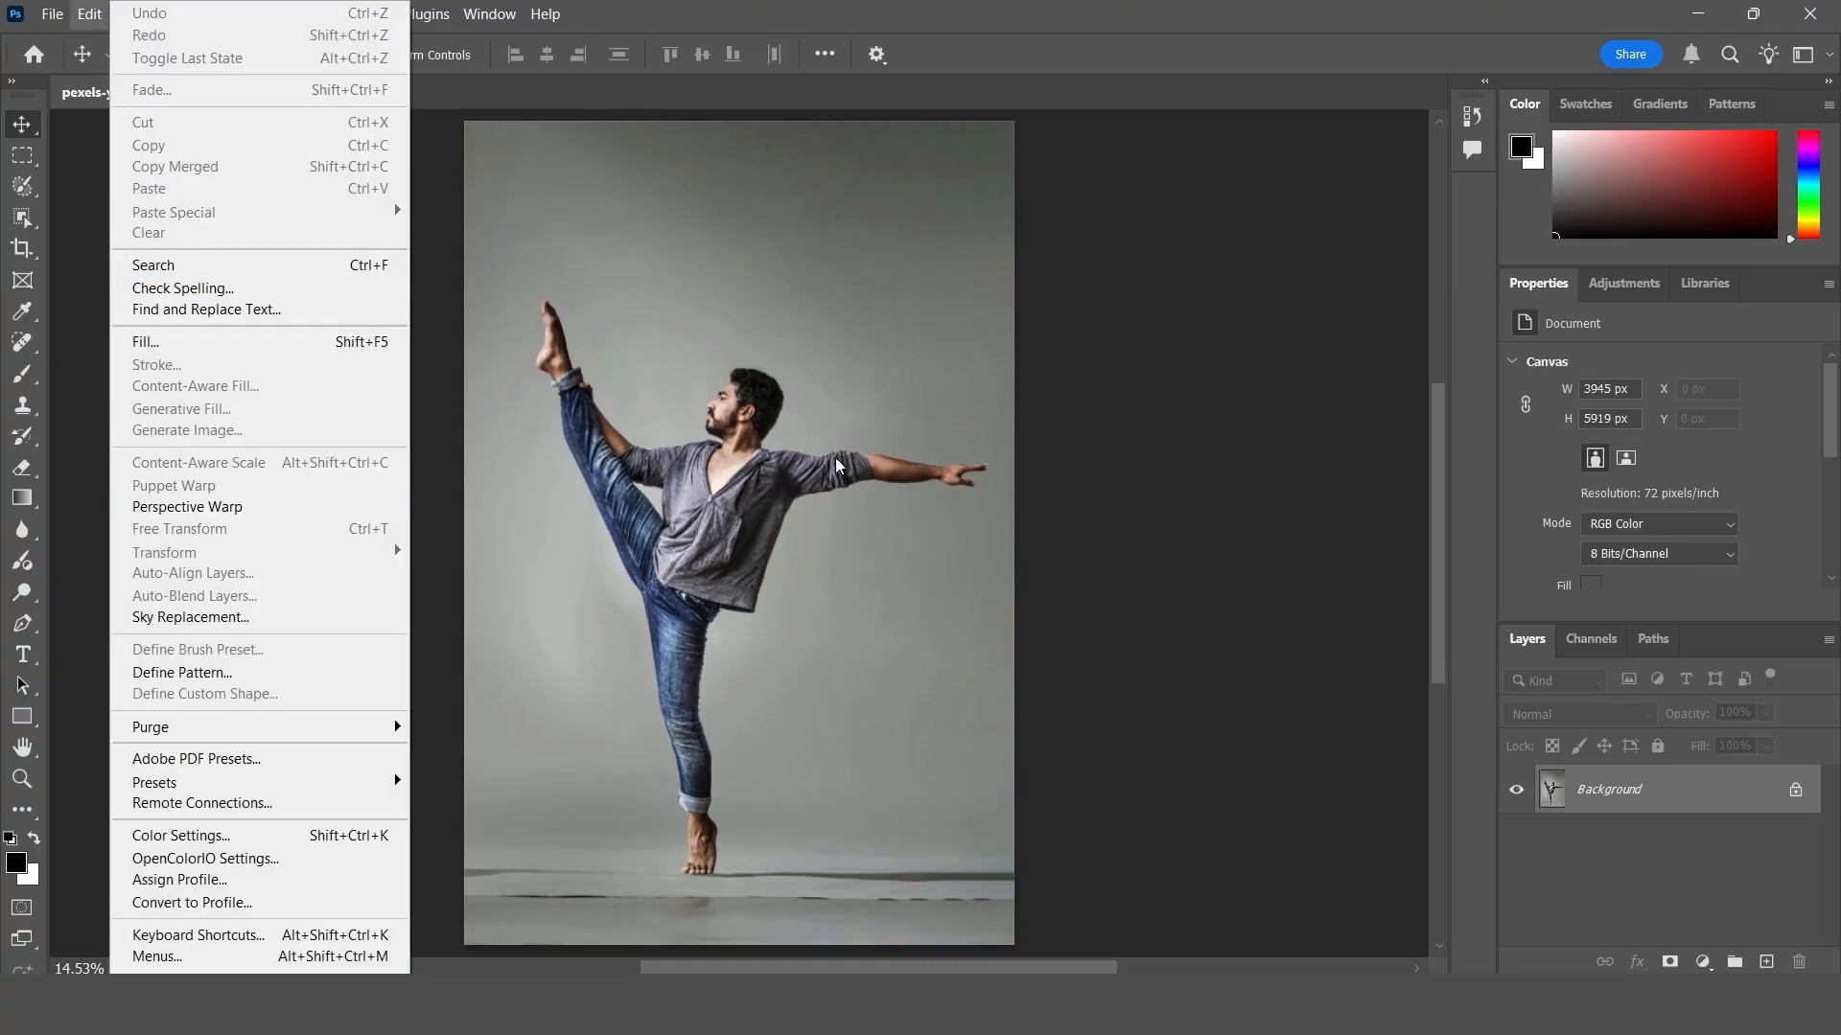
click(862, 457)
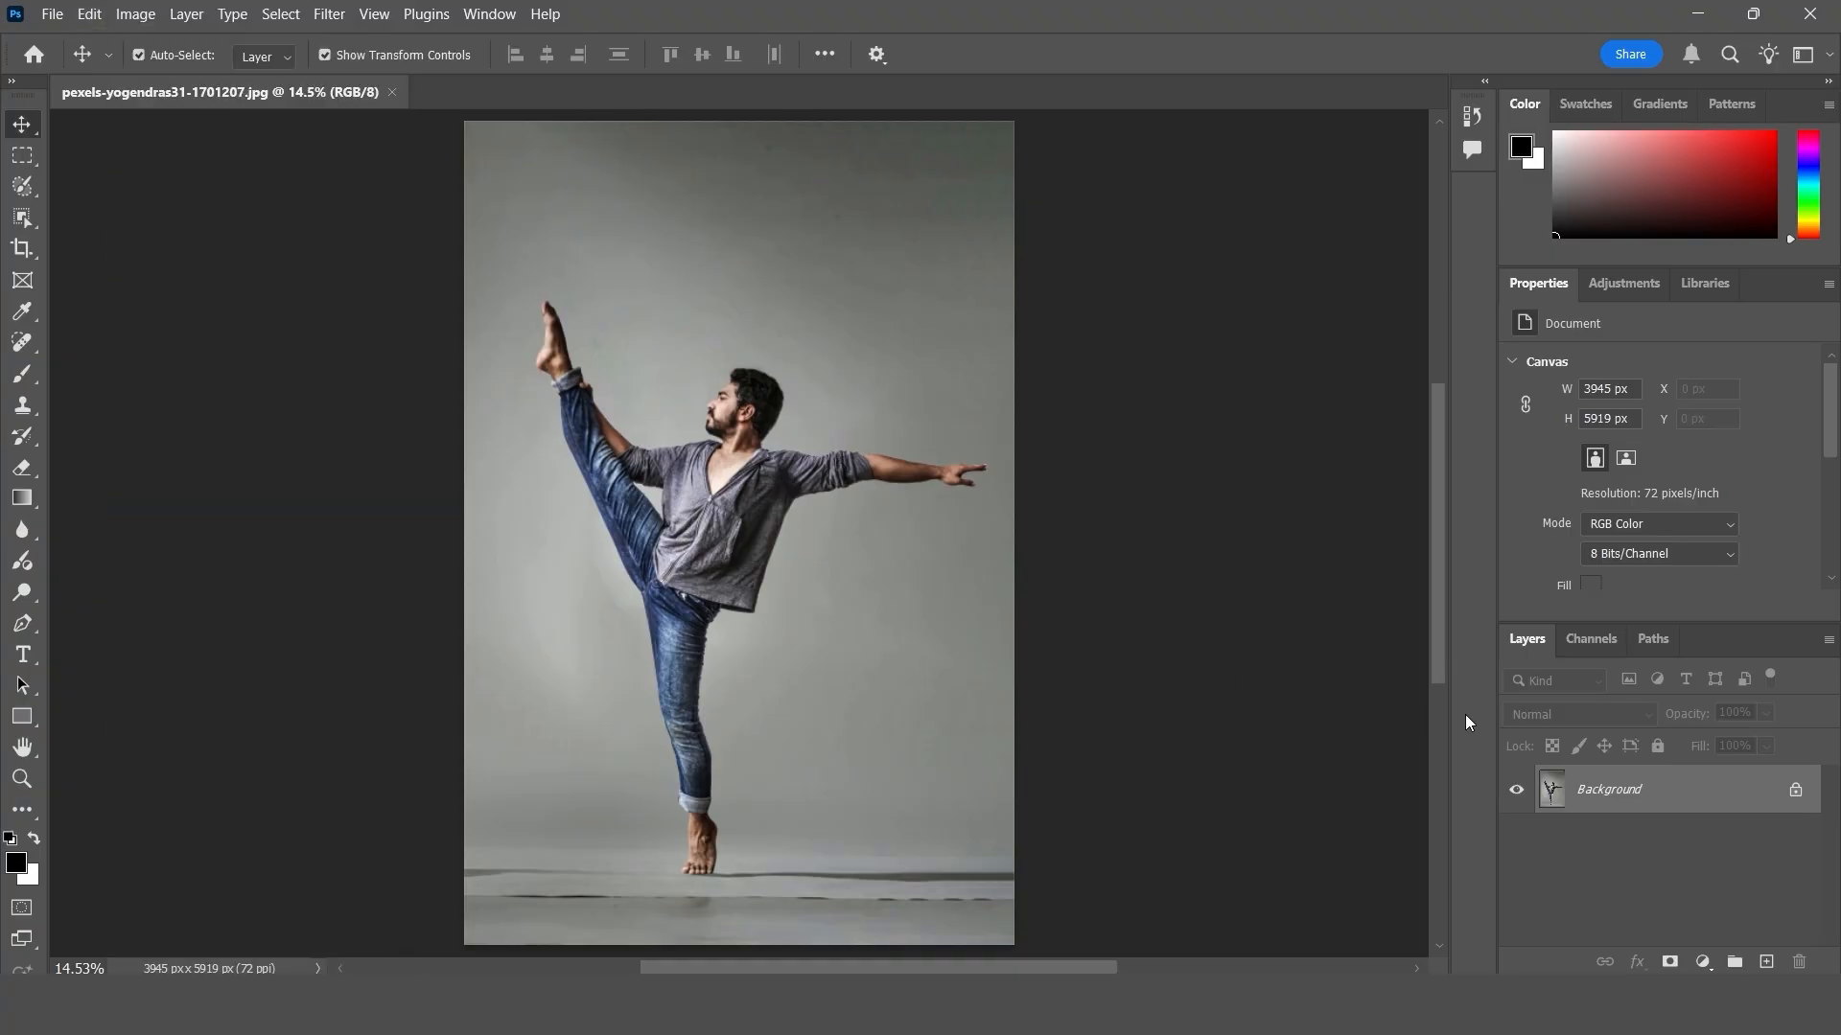
click(1795, 790)
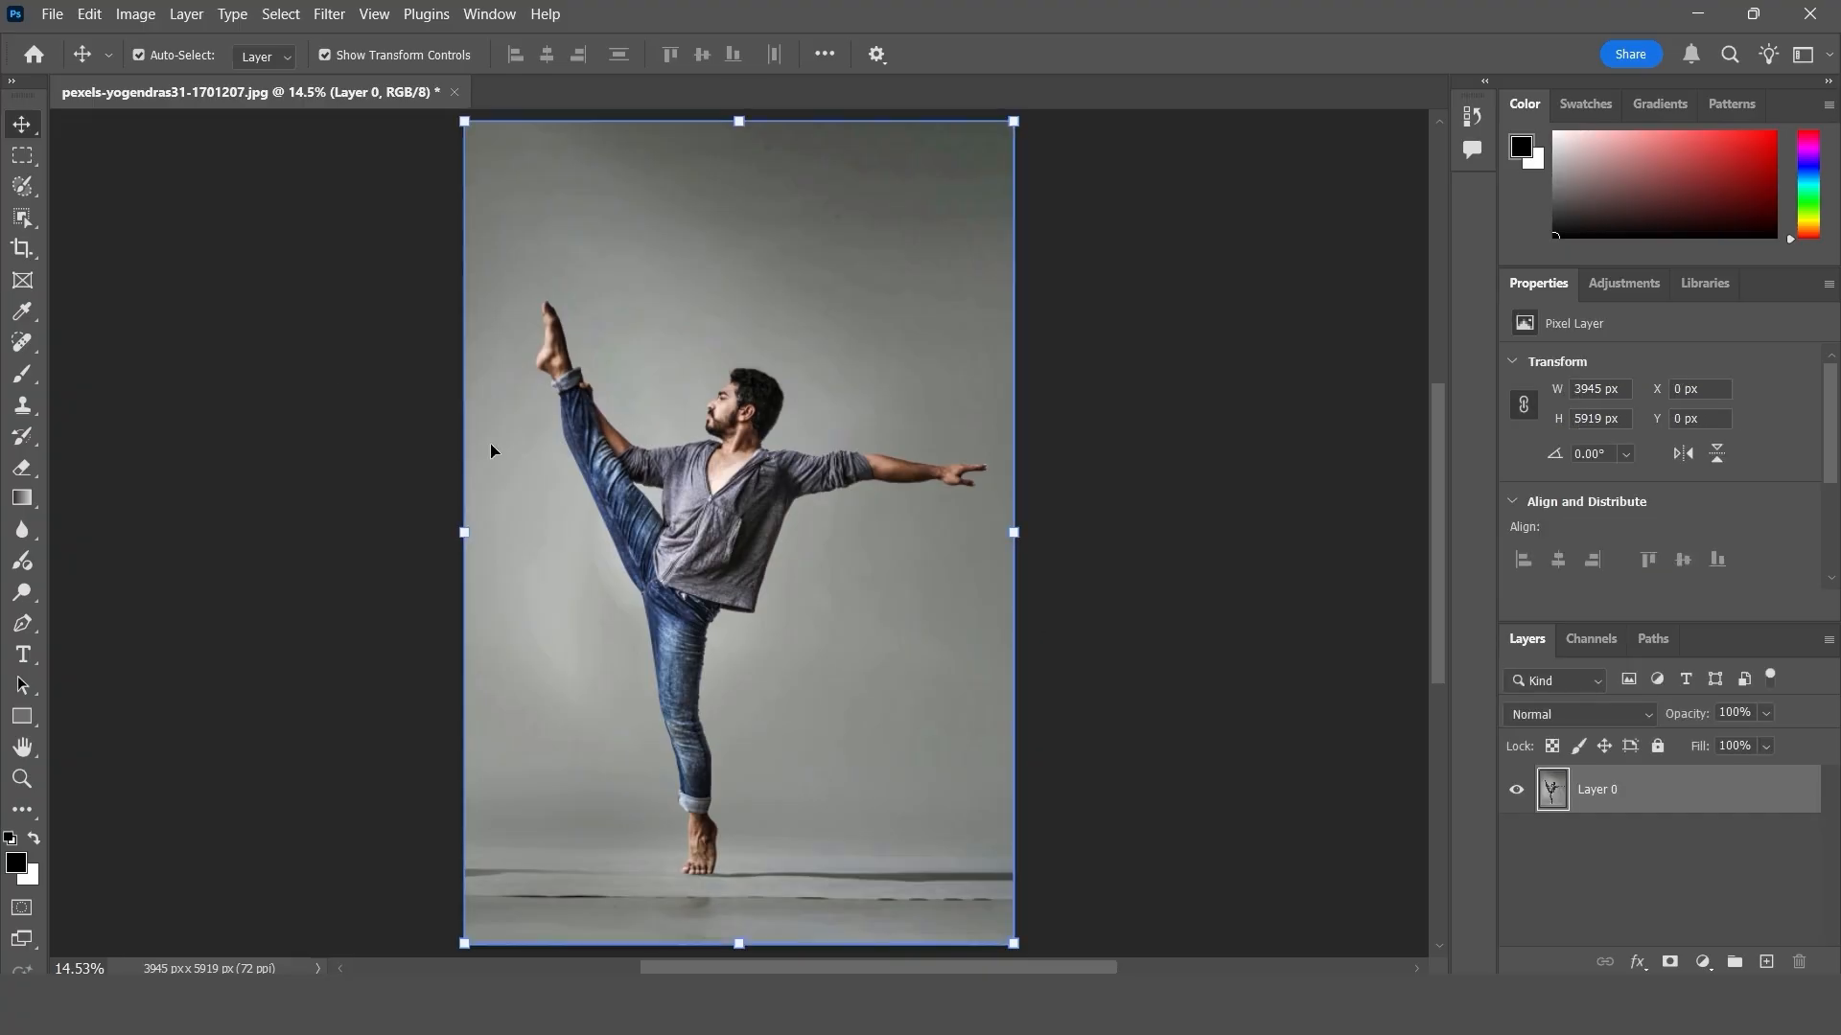
- Try Content-Aware Scale on the dancer layer without skin-tone protection, enlarging it to about 136% and shifting it sideways, then cancel
click(89, 15)
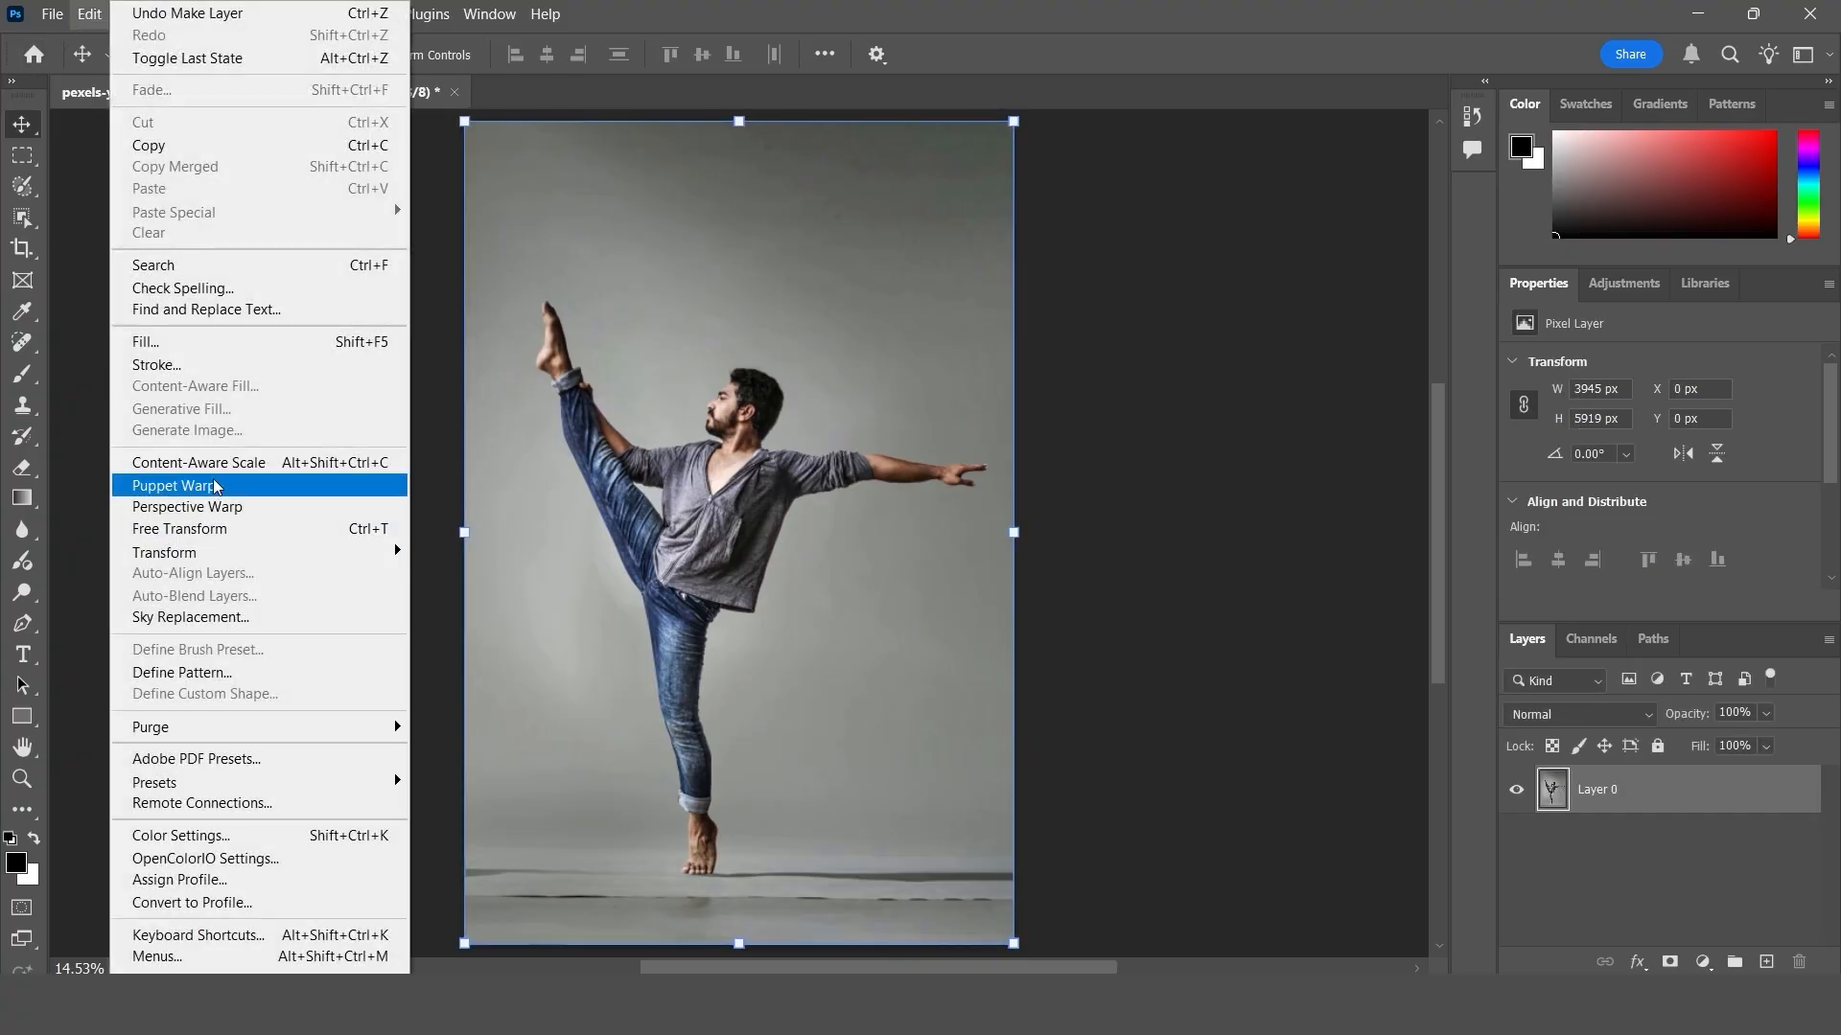
click(262, 465)
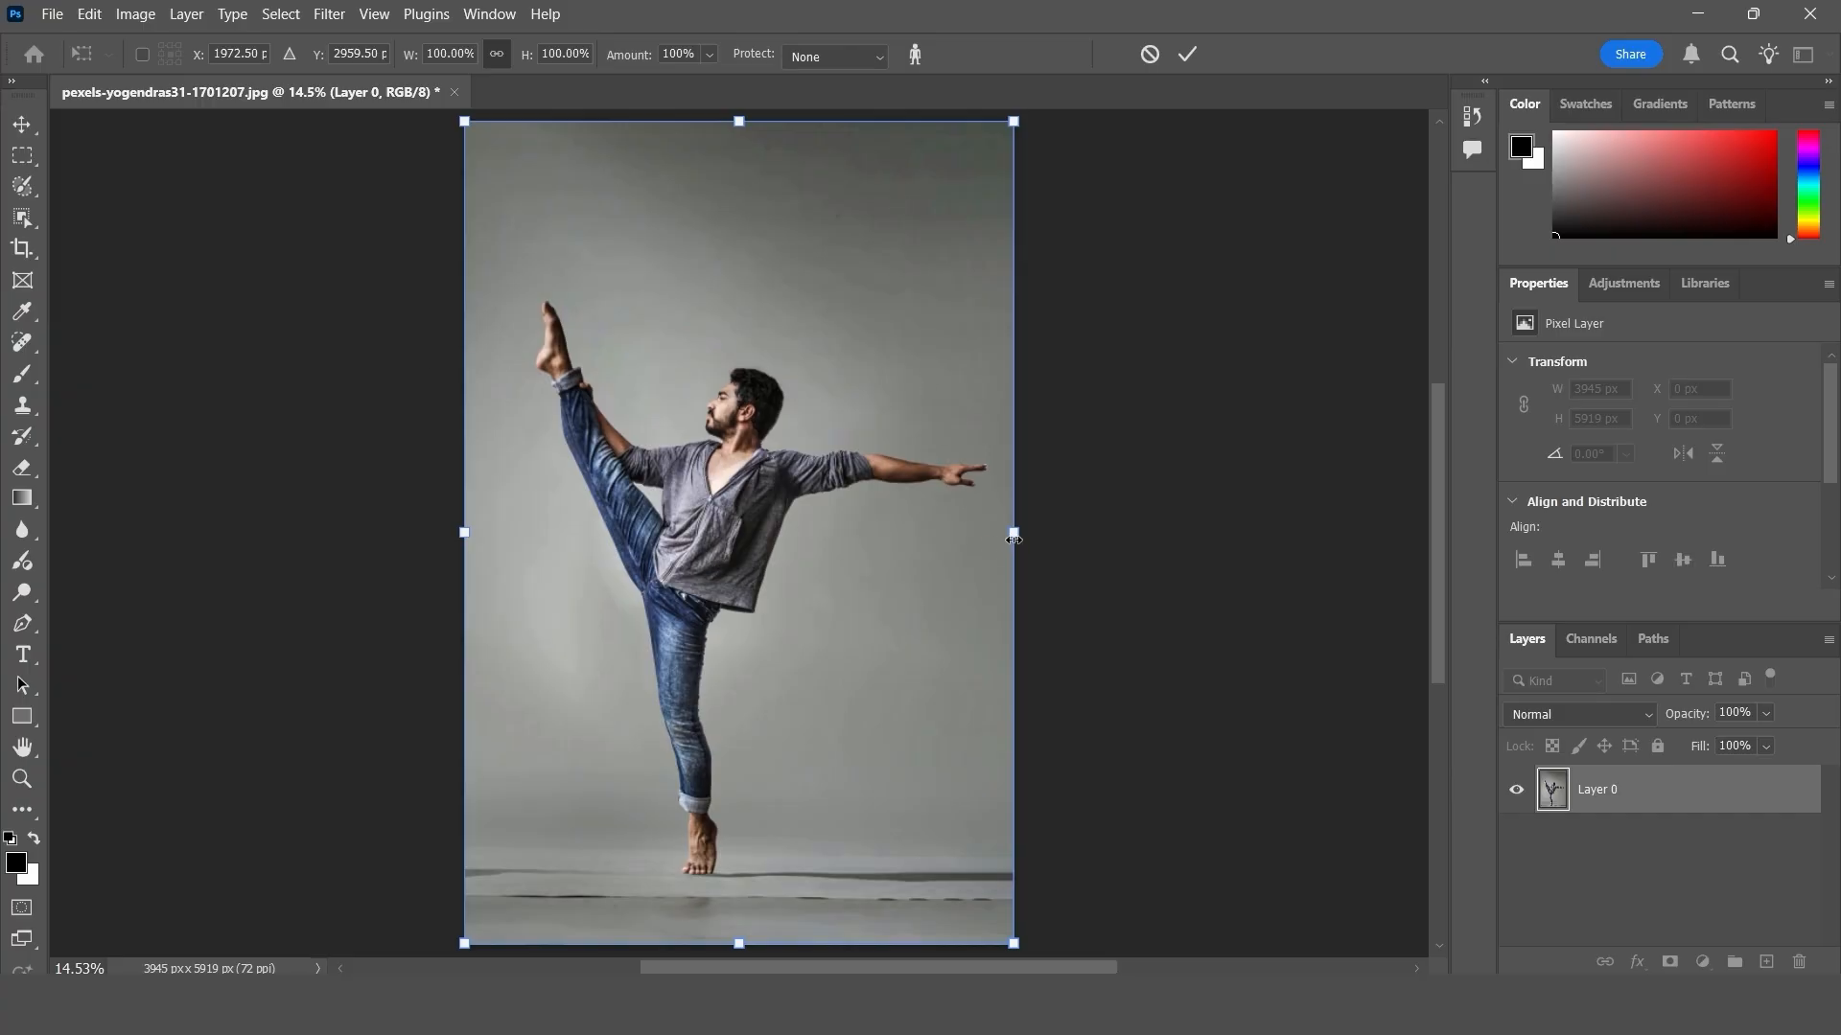
drag(1013, 540, 1153, 532)
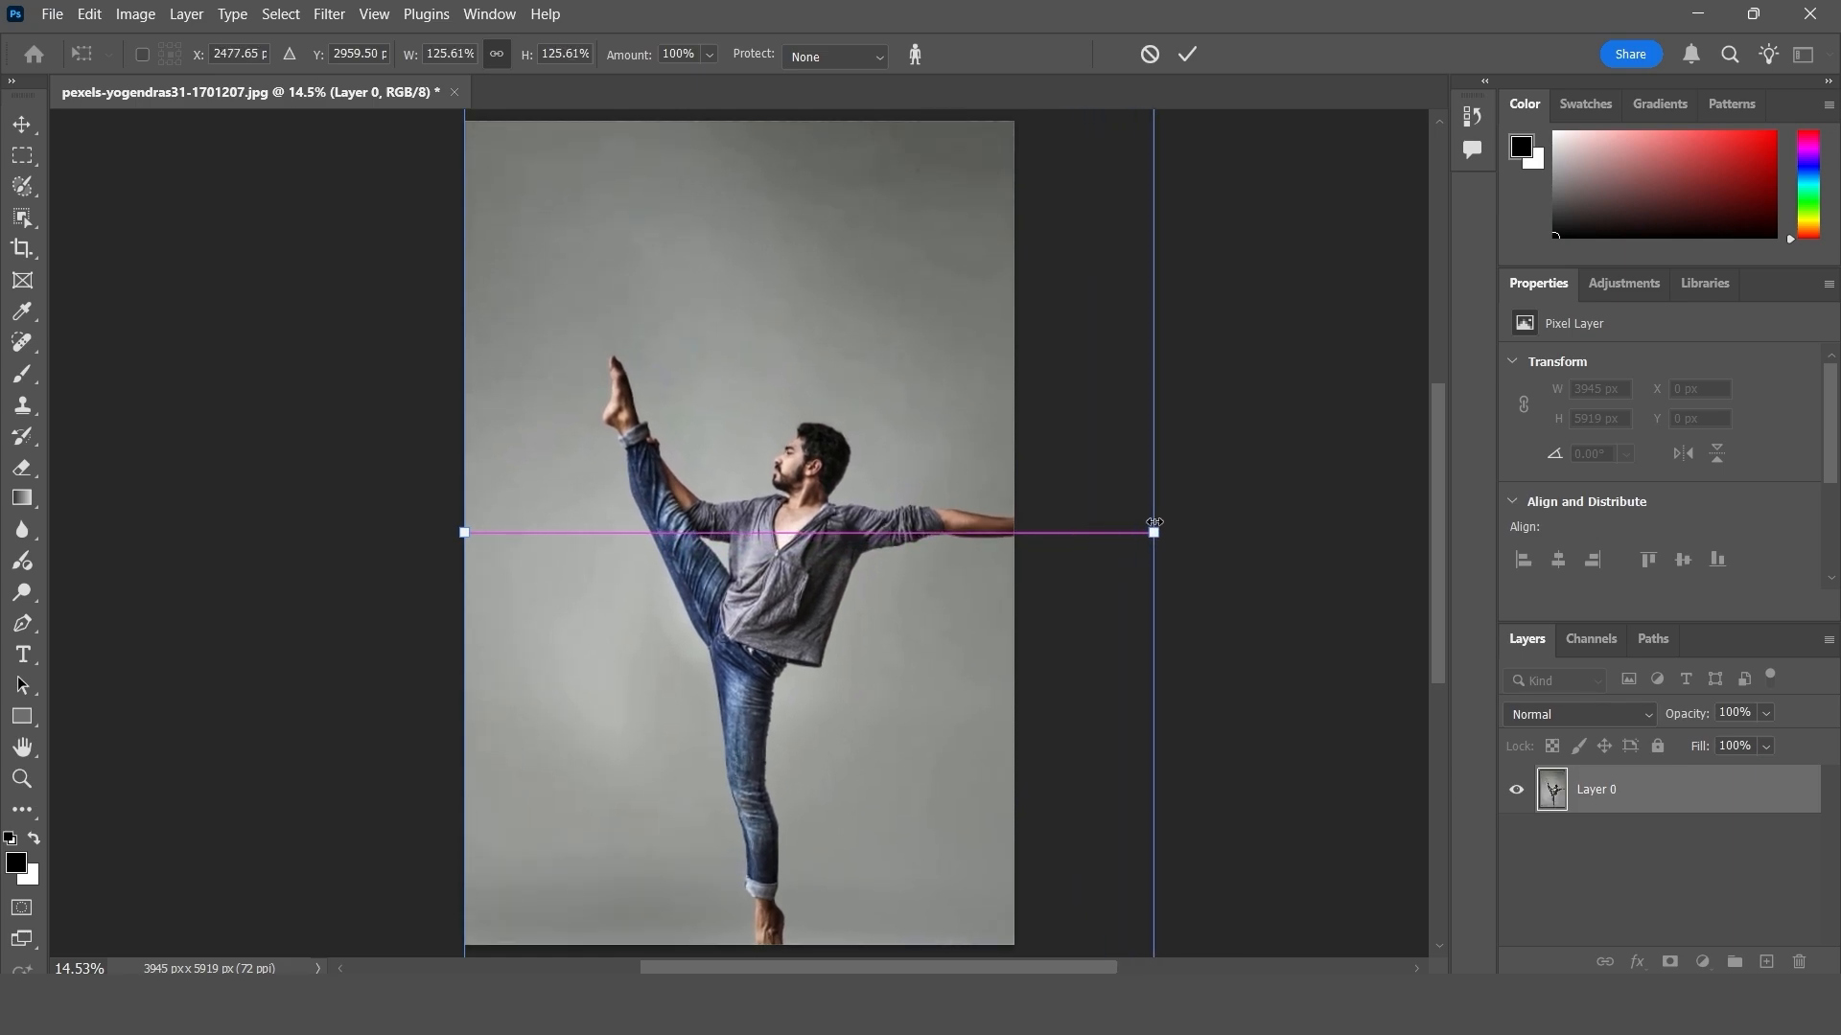
drag(815, 508, 649, 483)
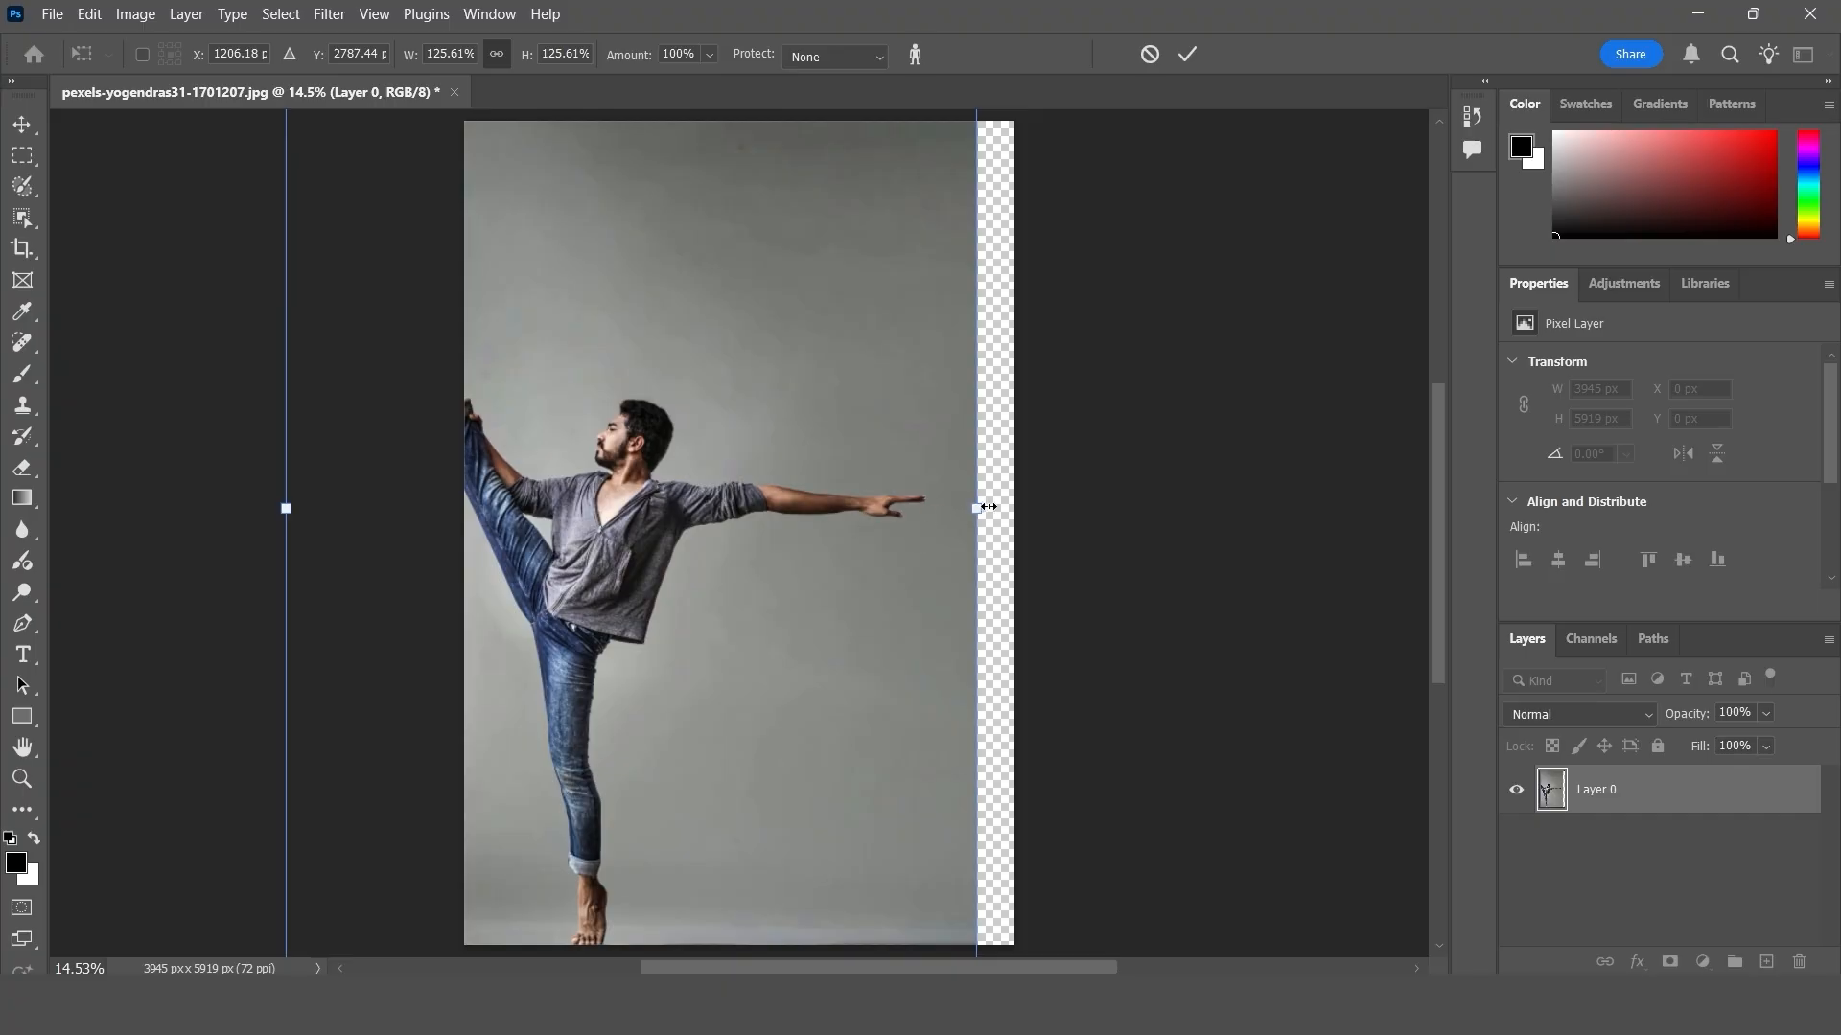
drag(987, 507, 1045, 508)
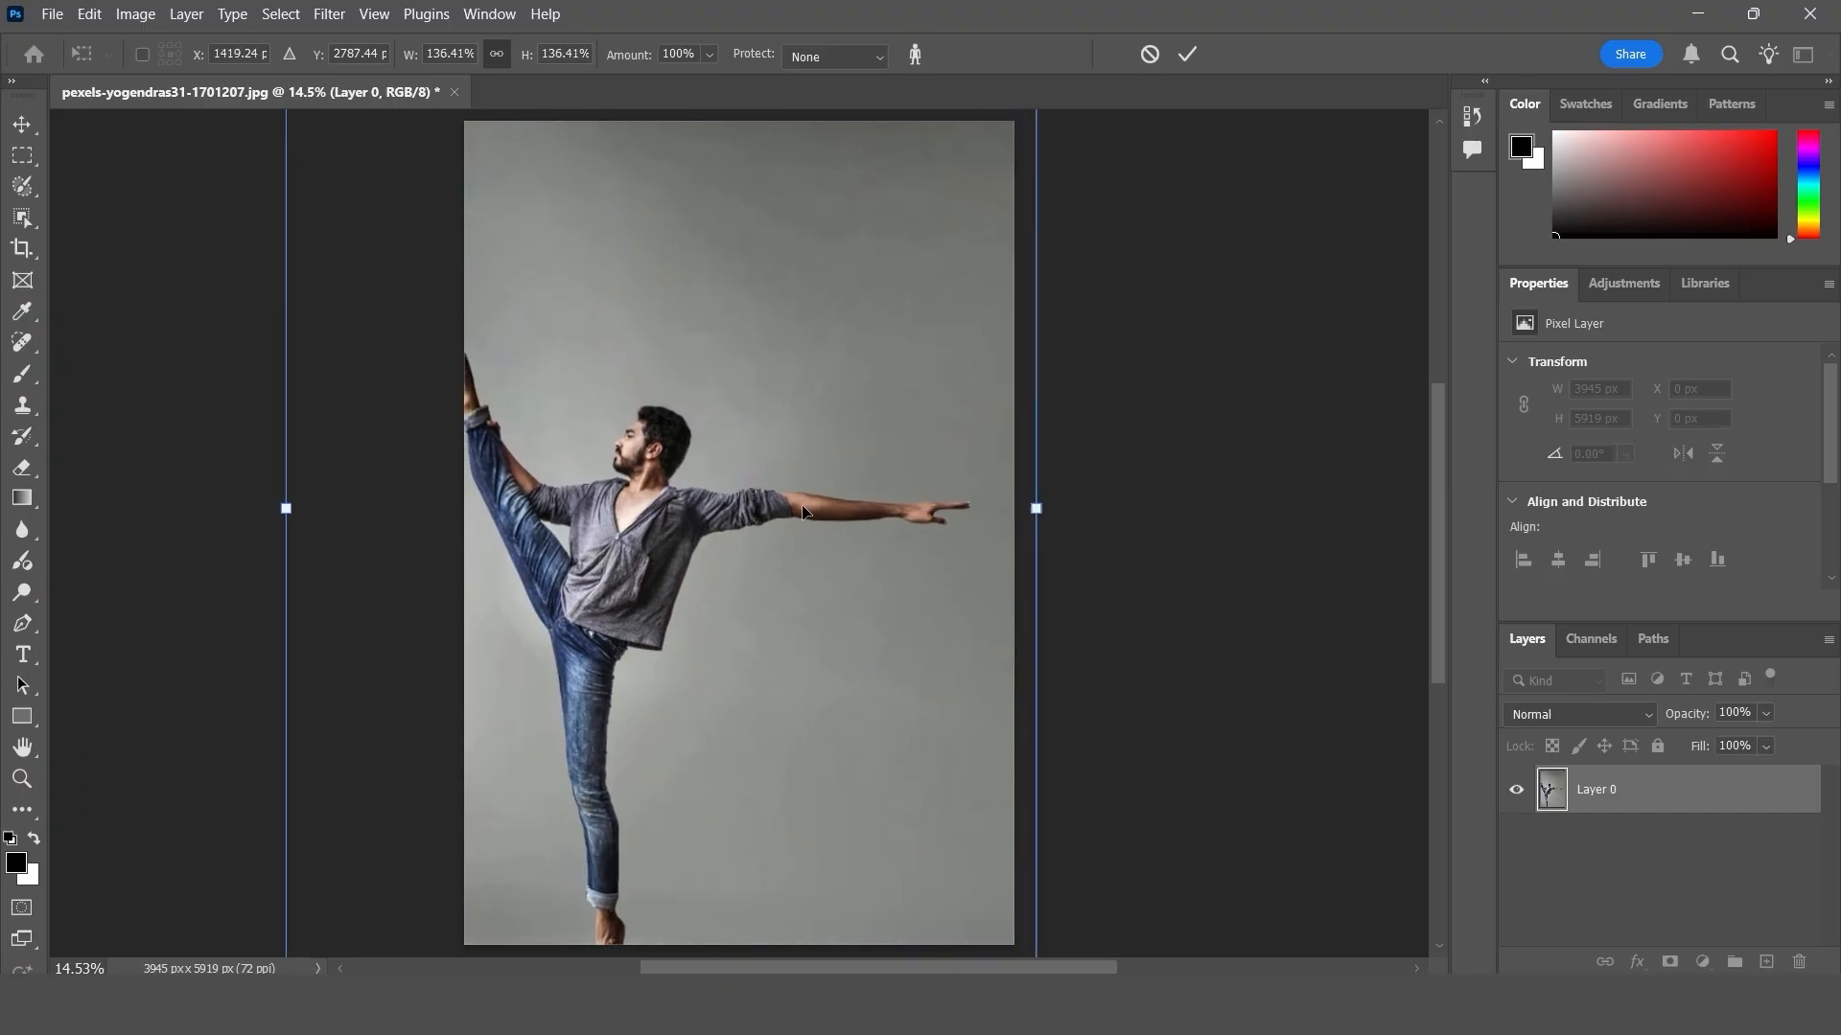
click(1149, 54)
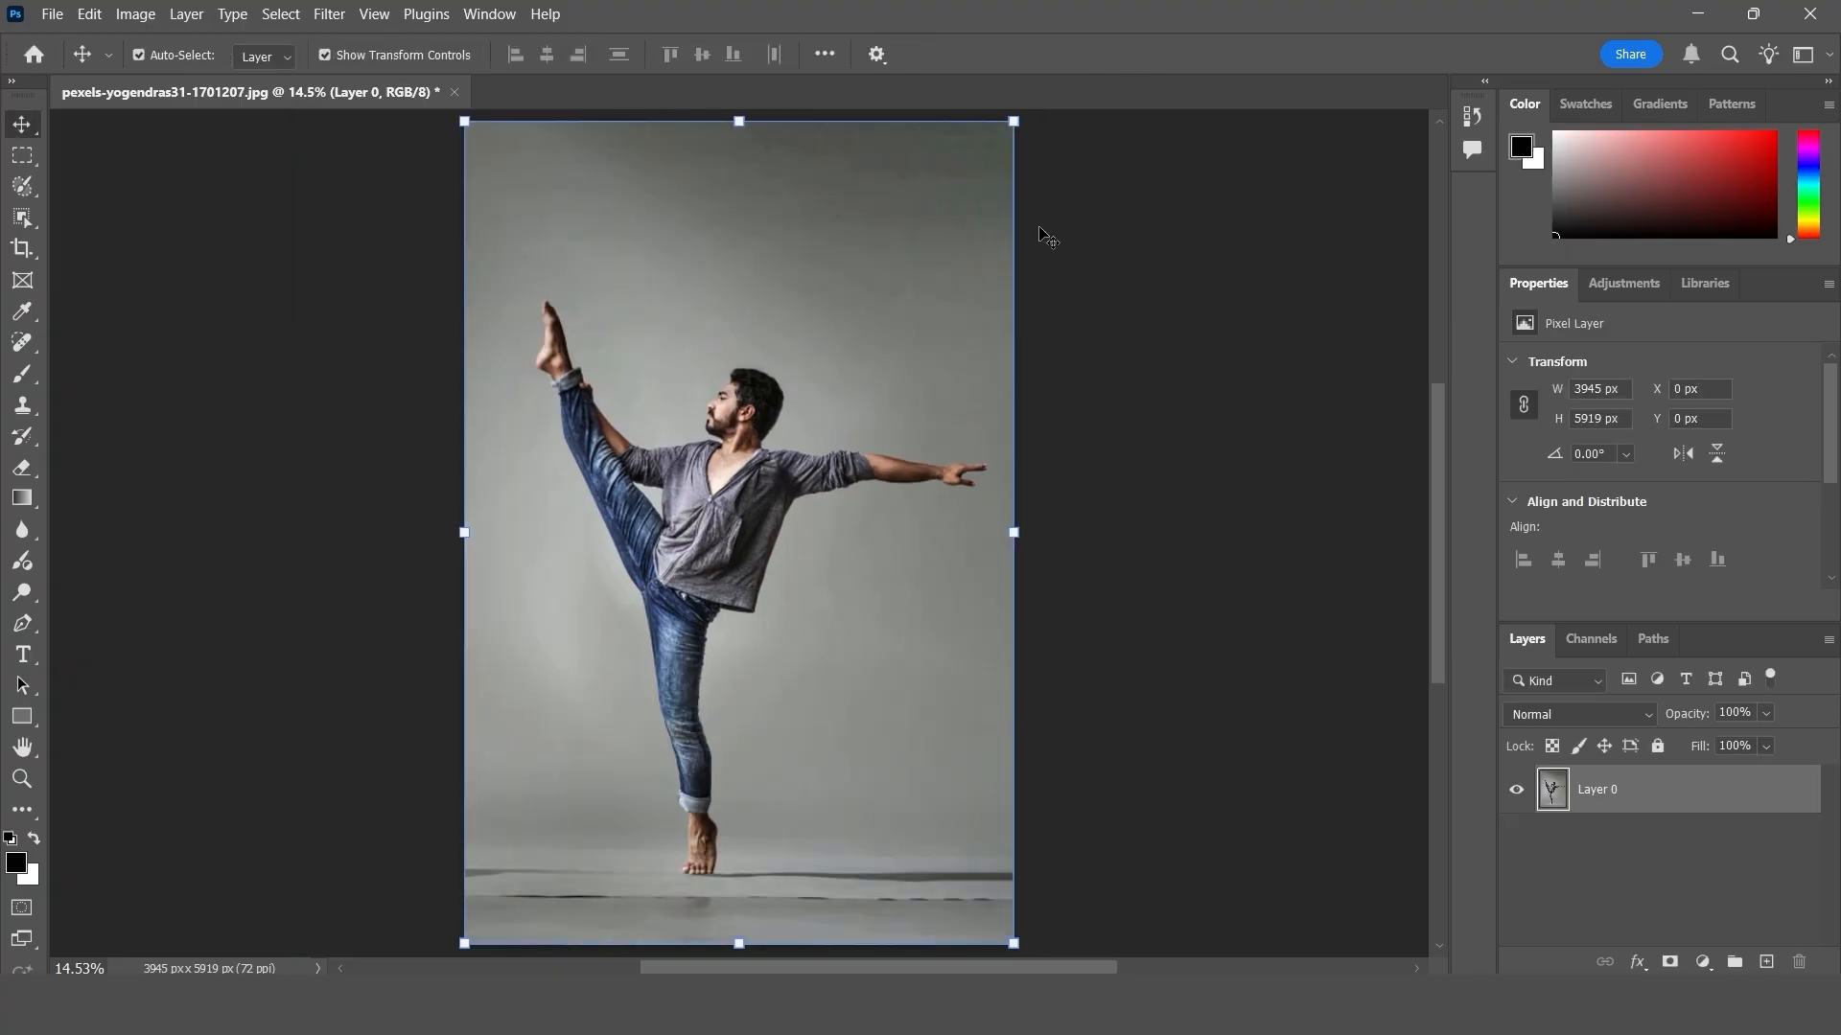
- Try Content-Aware Scale with skin-tone protection on, enlarging the dancer layer to about 129% and repositioning it, then cancel
click(84, 16)
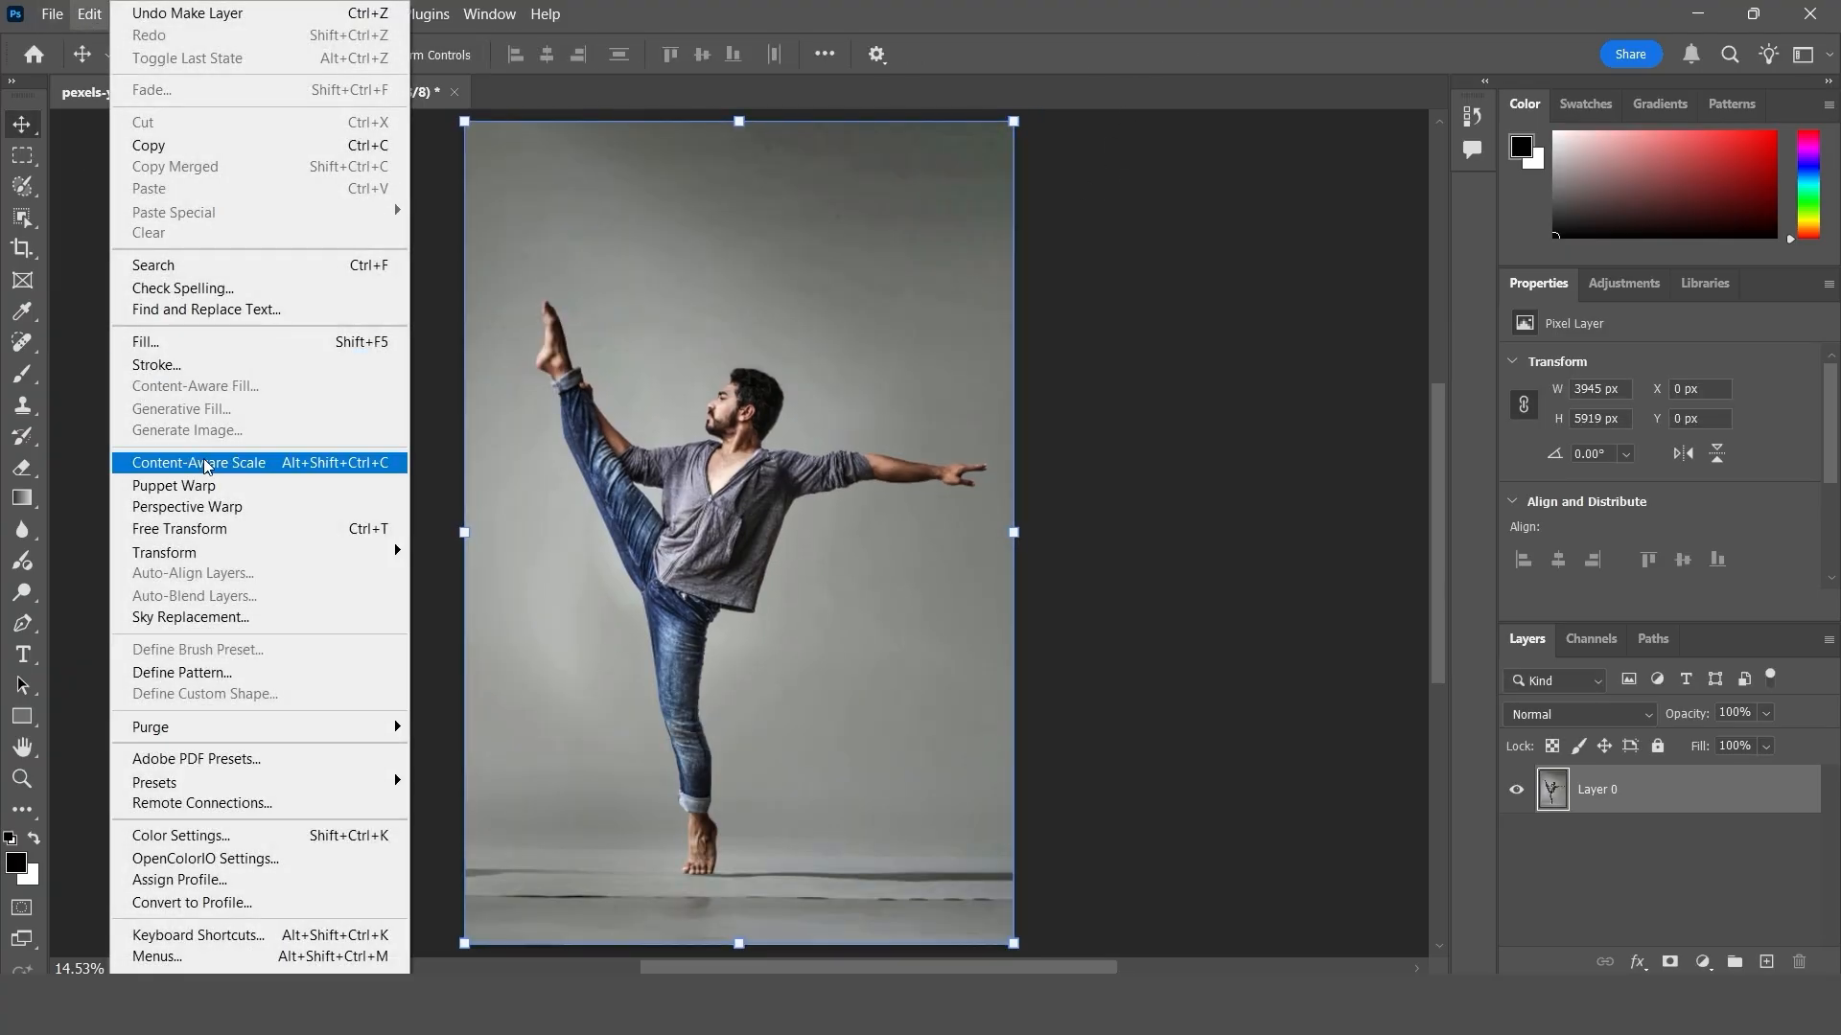
click(206, 465)
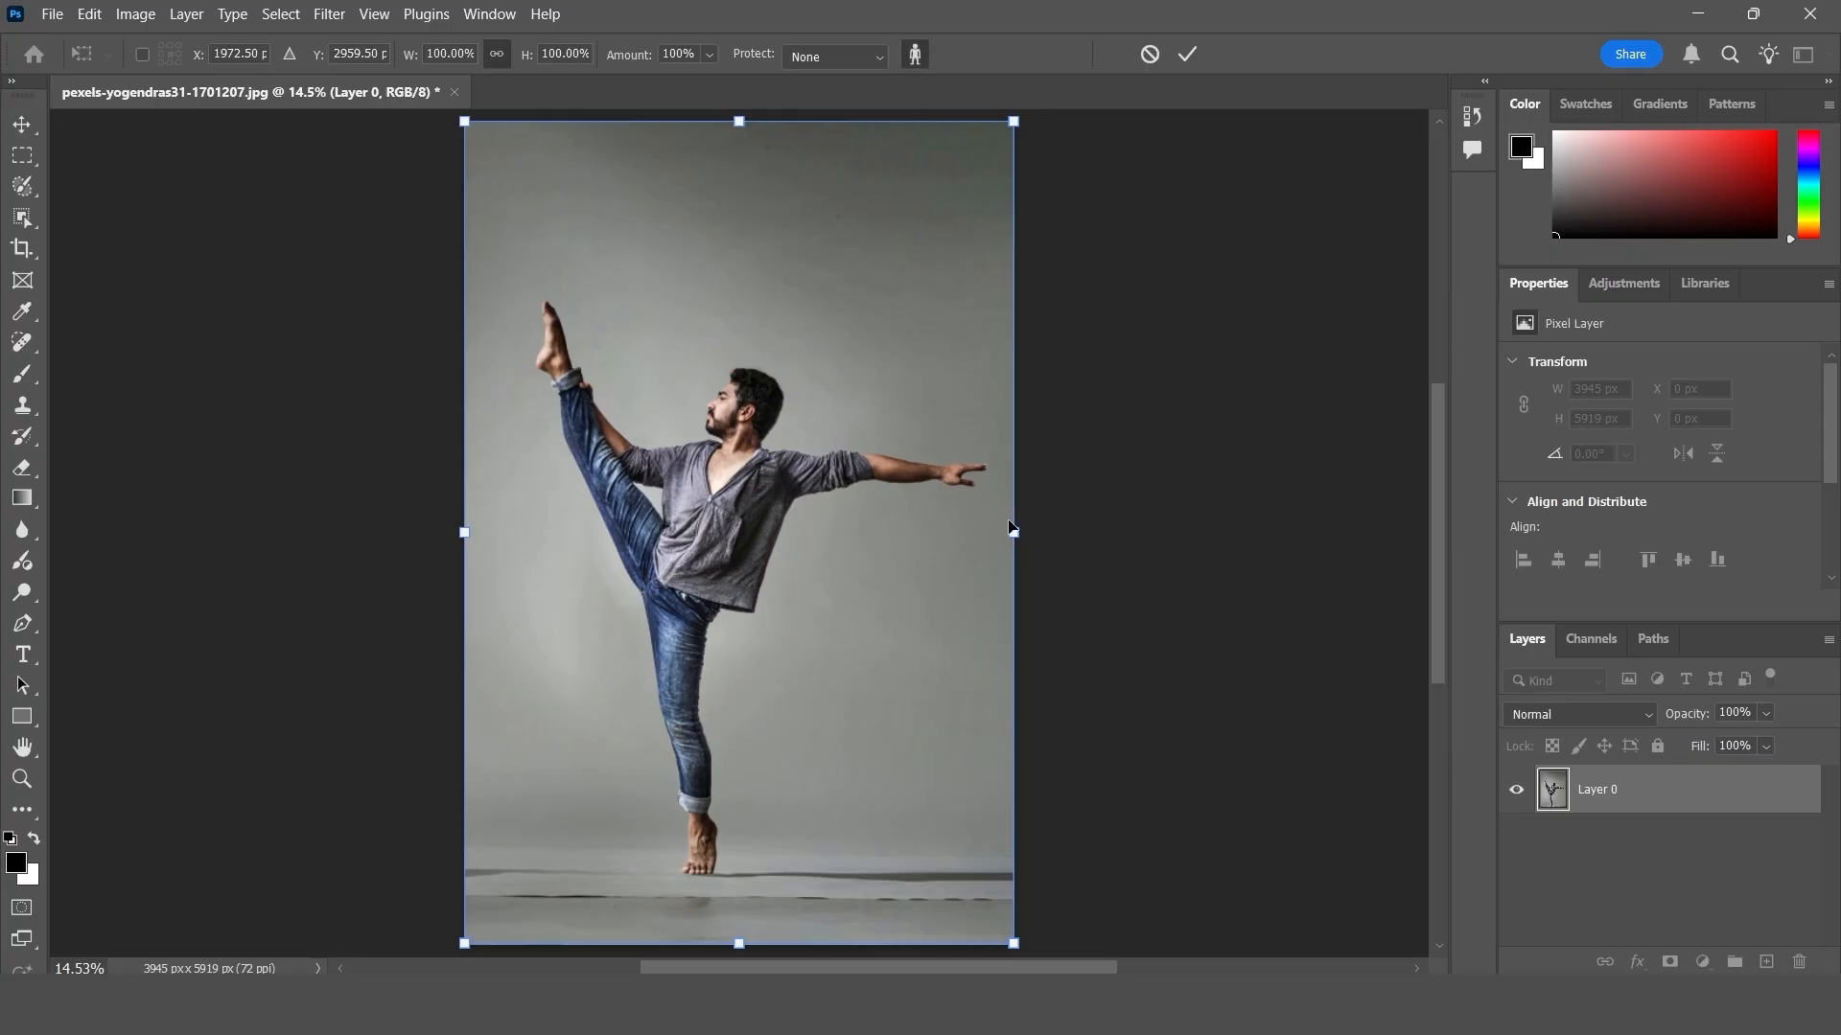
drag(1013, 539, 1121, 532)
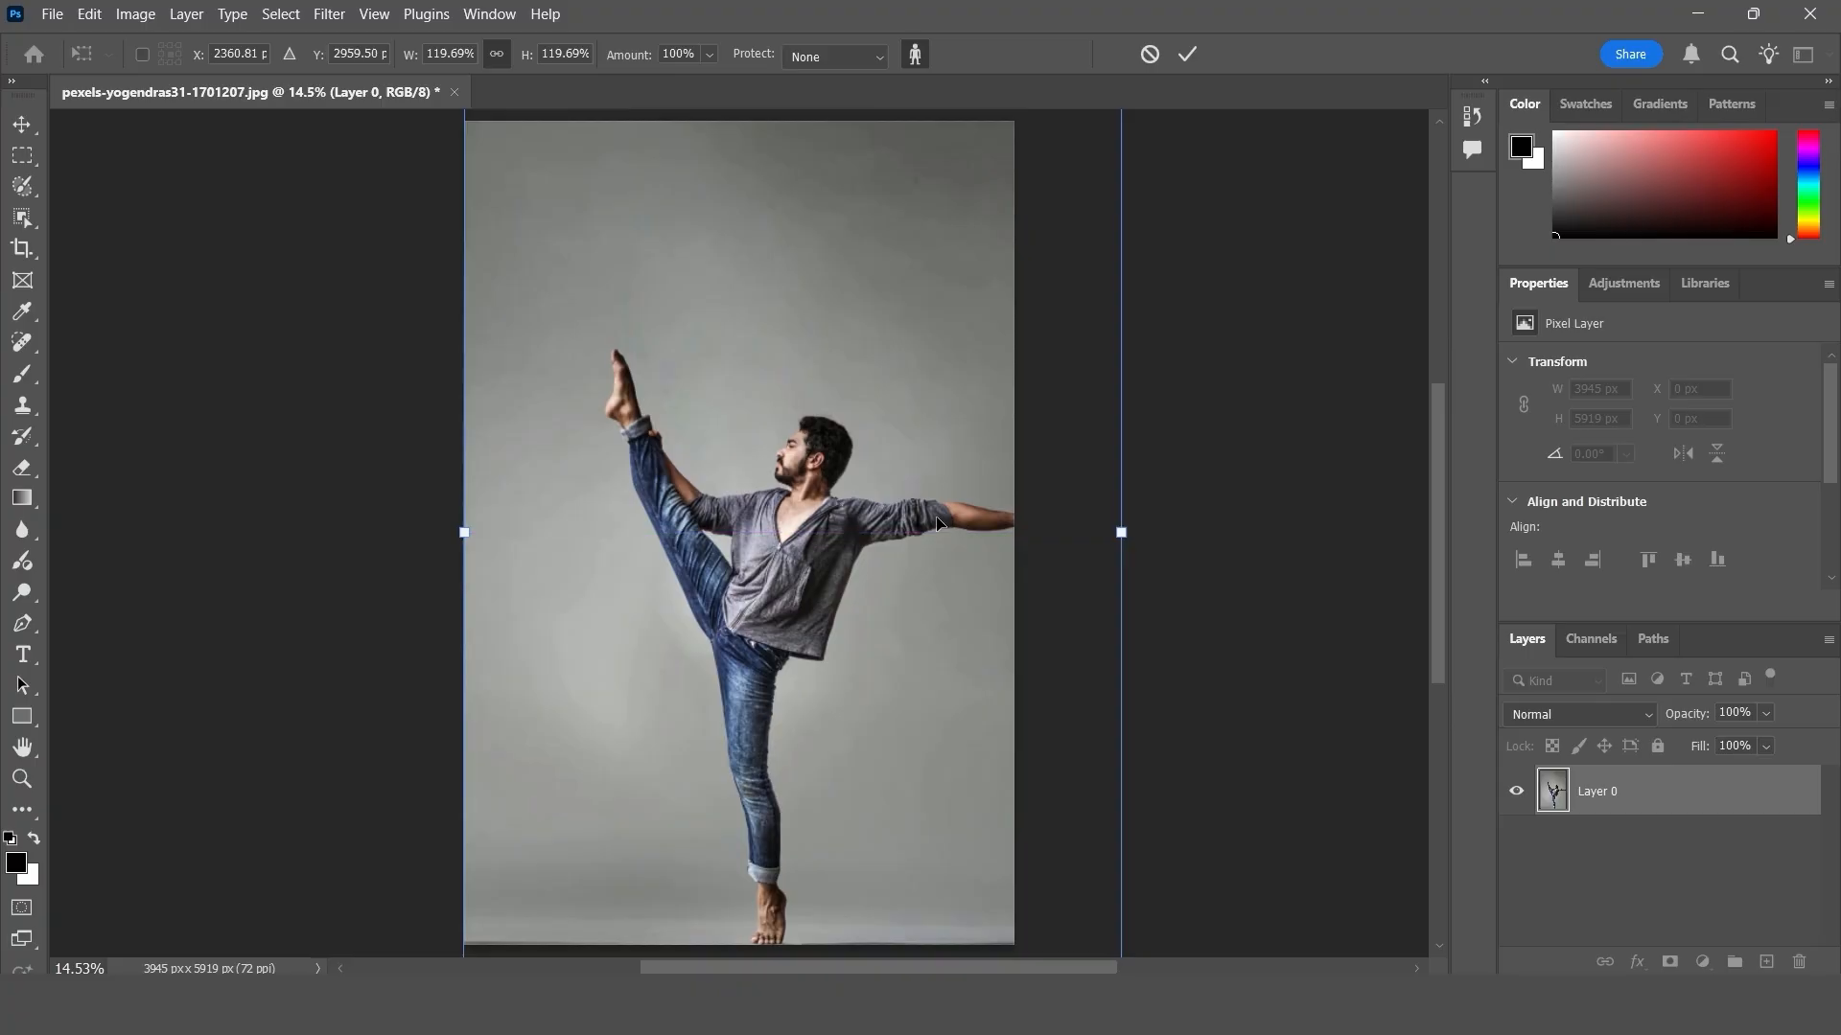
click(875, 518)
drag(875, 518, 740, 521)
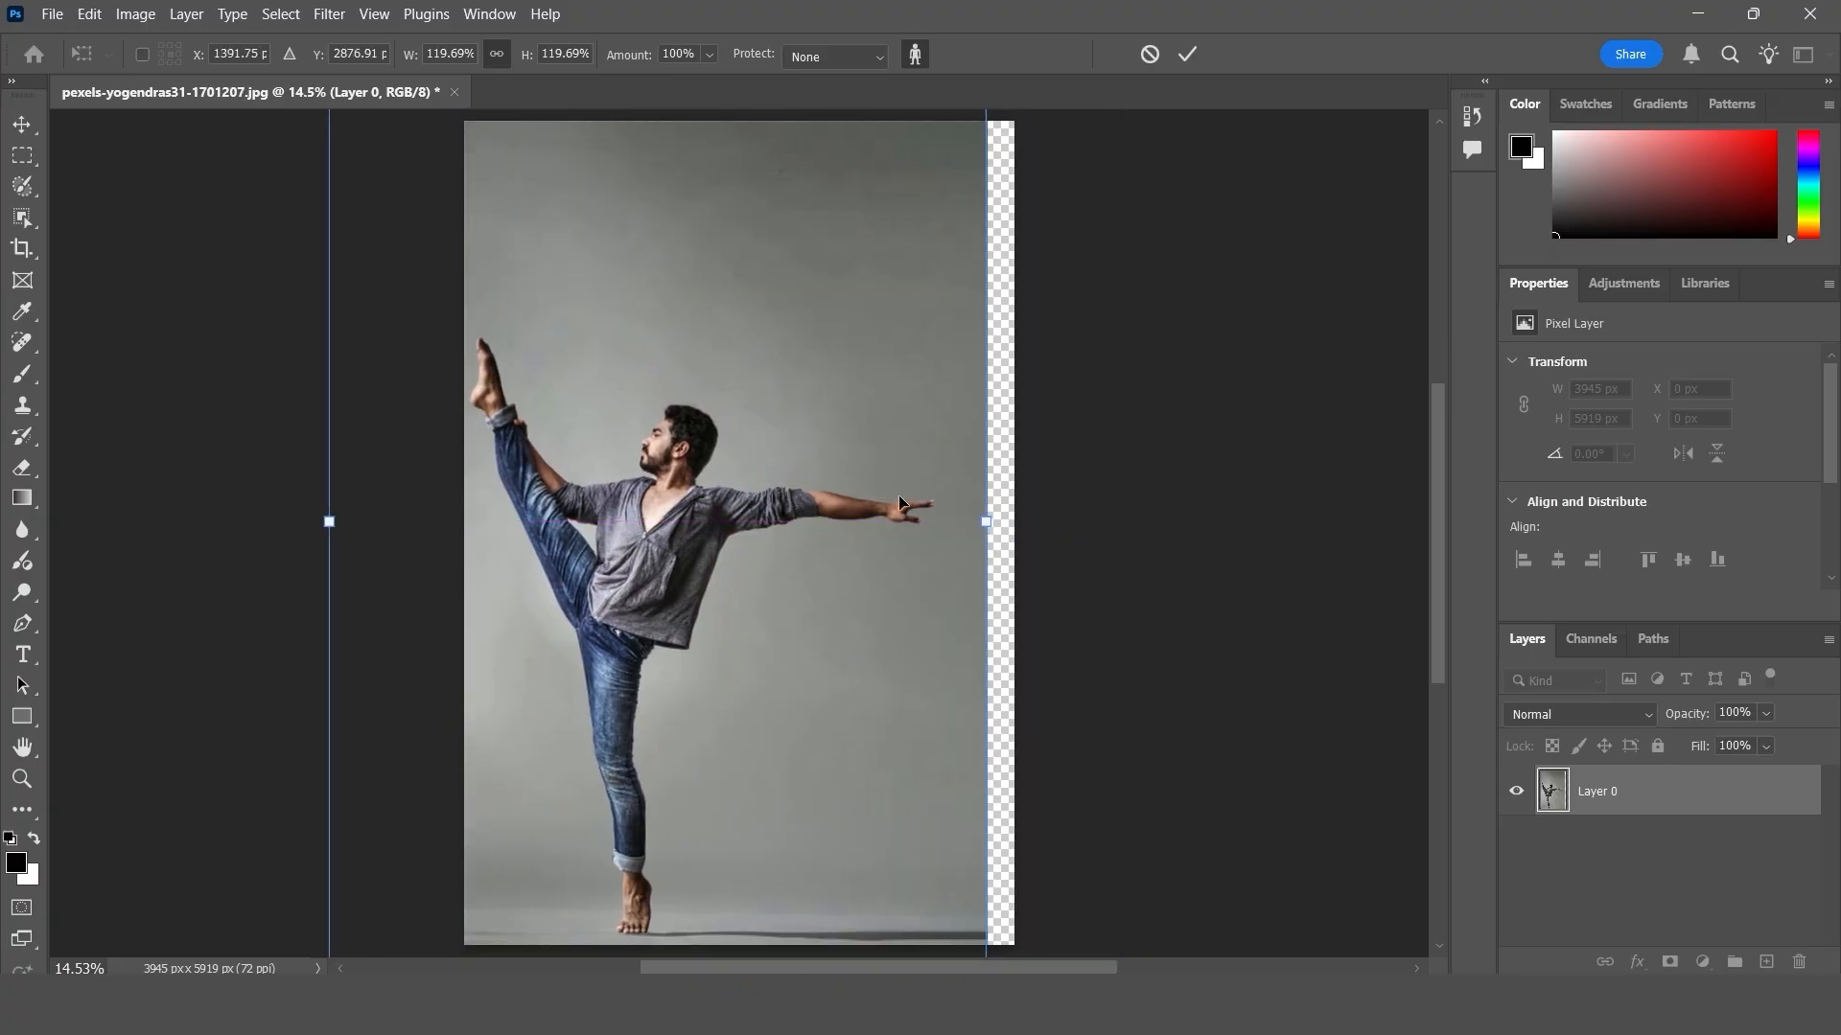
drag(983, 519, 1034, 521)
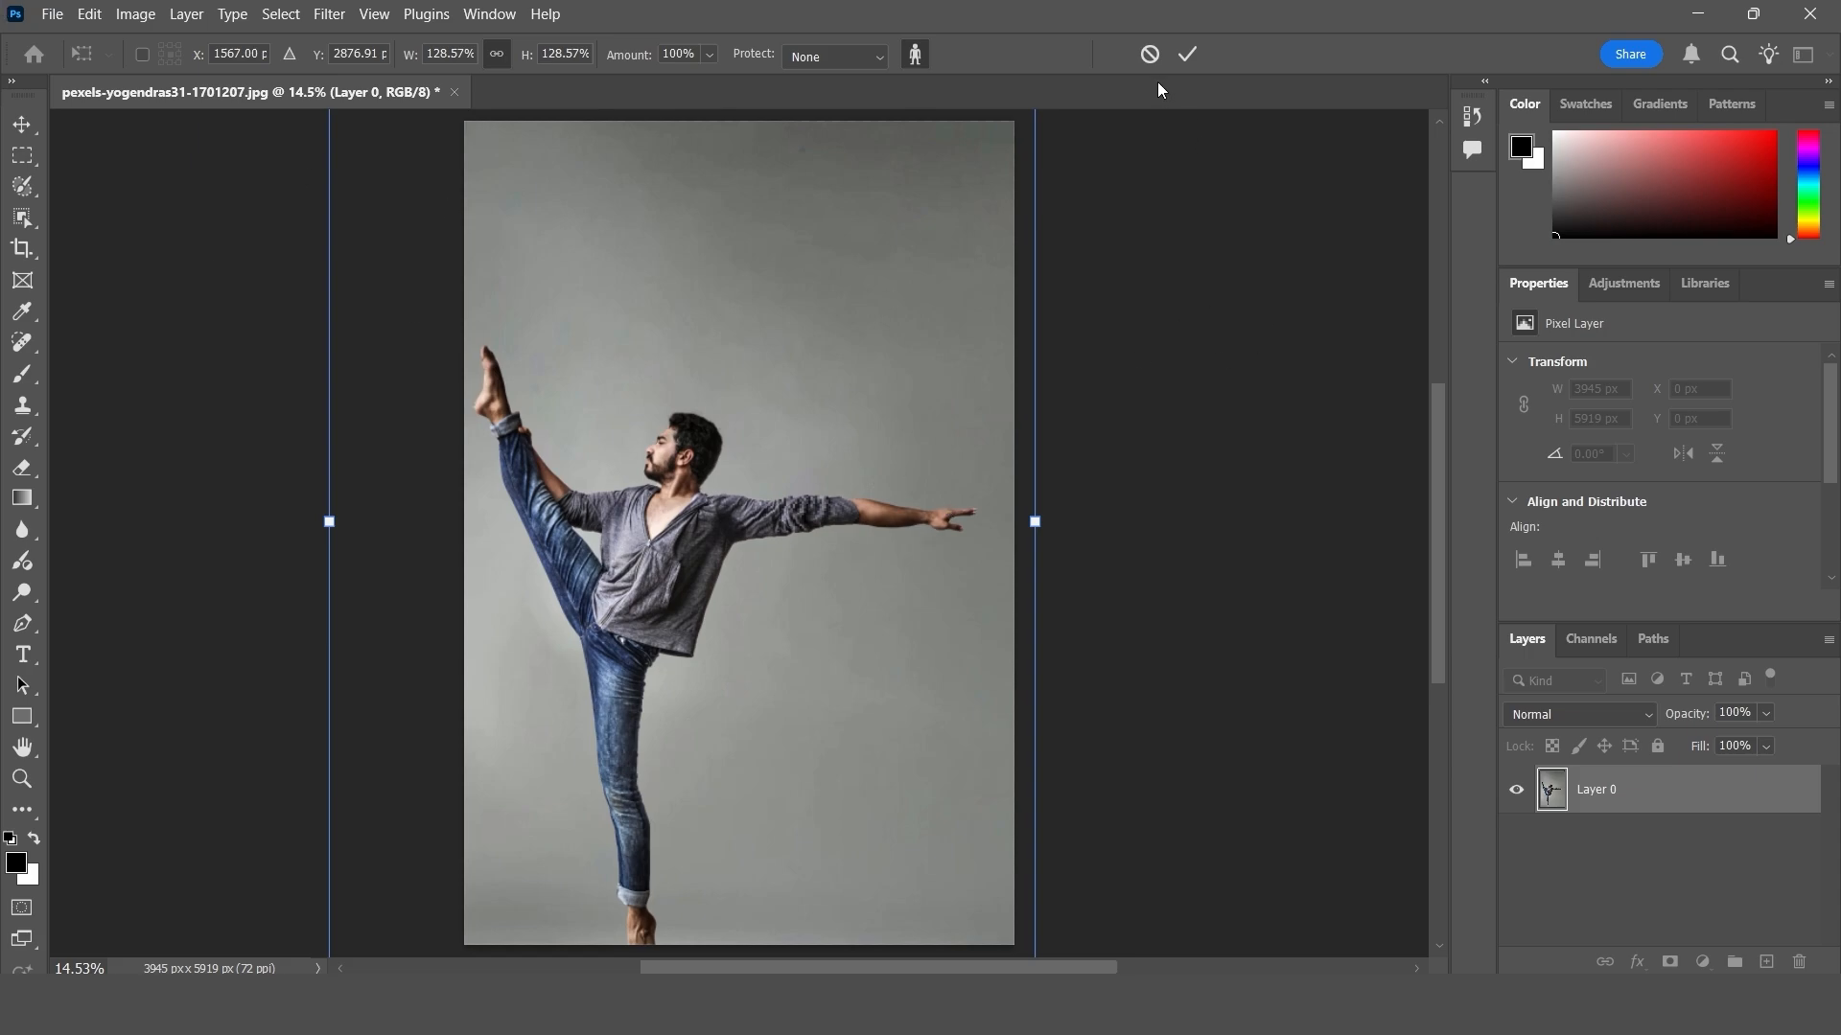
click(1150, 55)
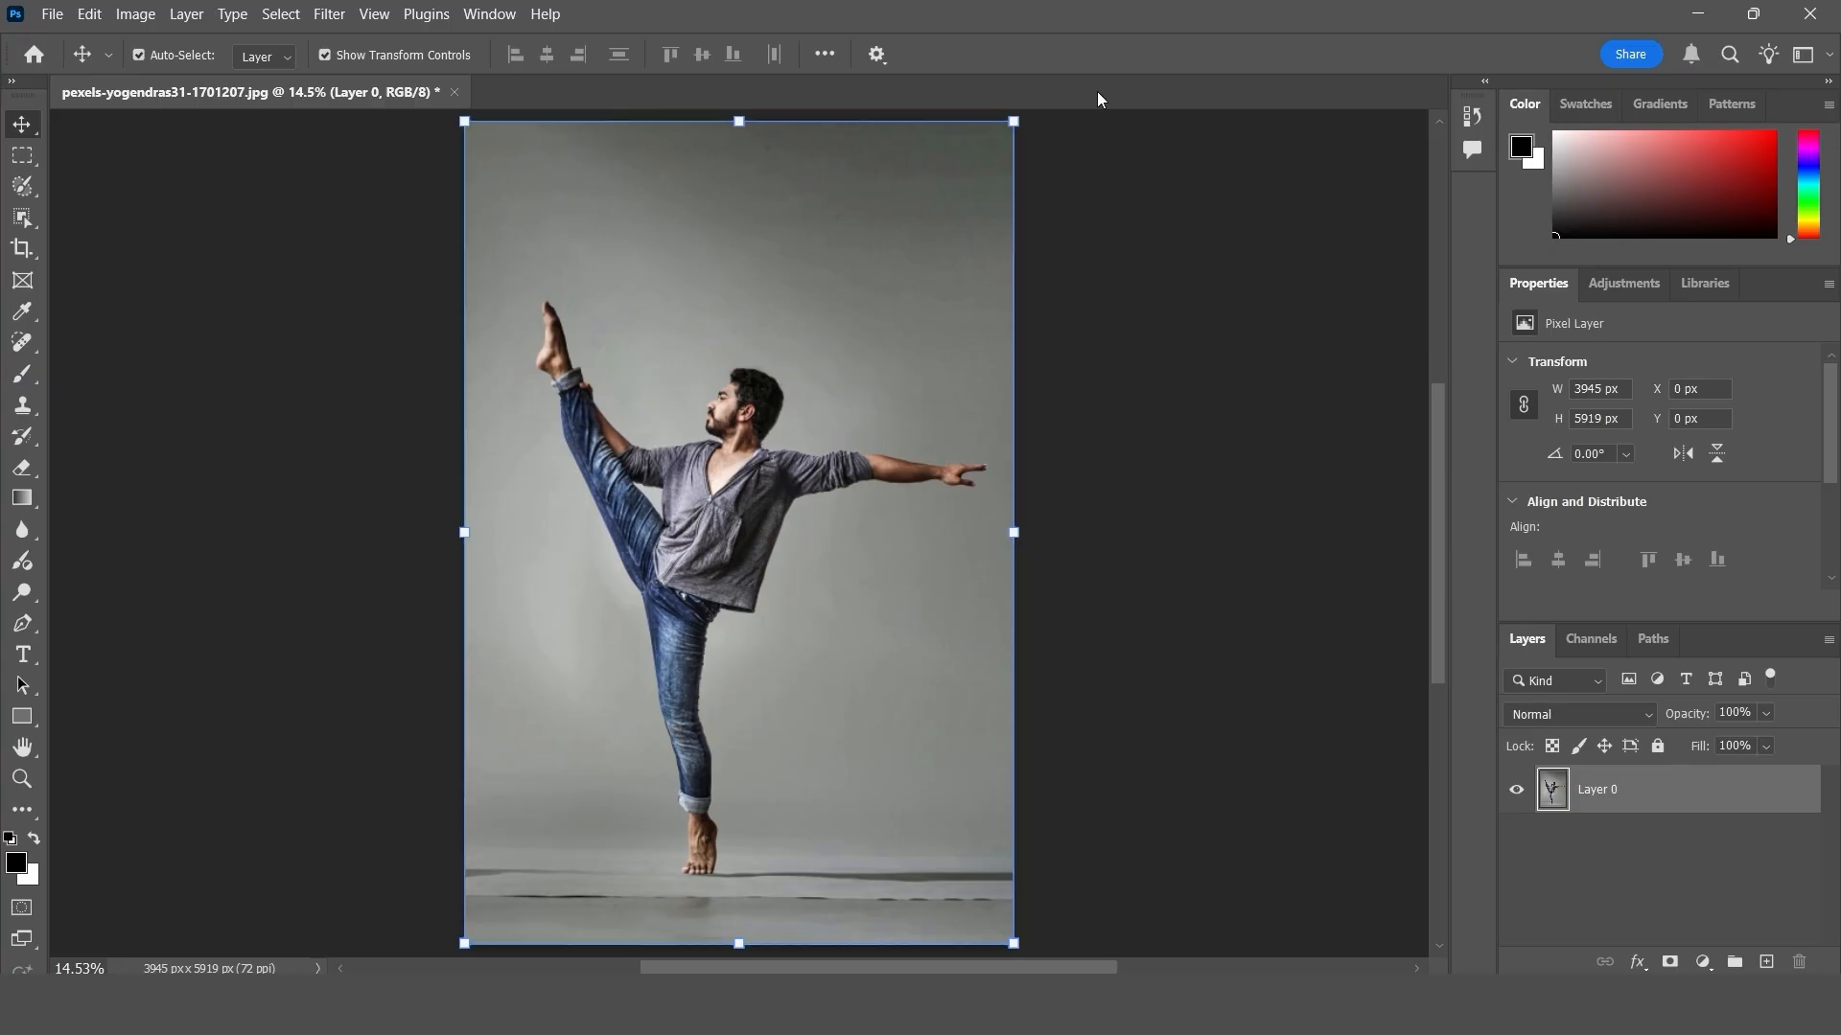
- Widen the canvas equally on both sides of the dancer photo to about 6241 px with the Crop tool
click(22, 250)
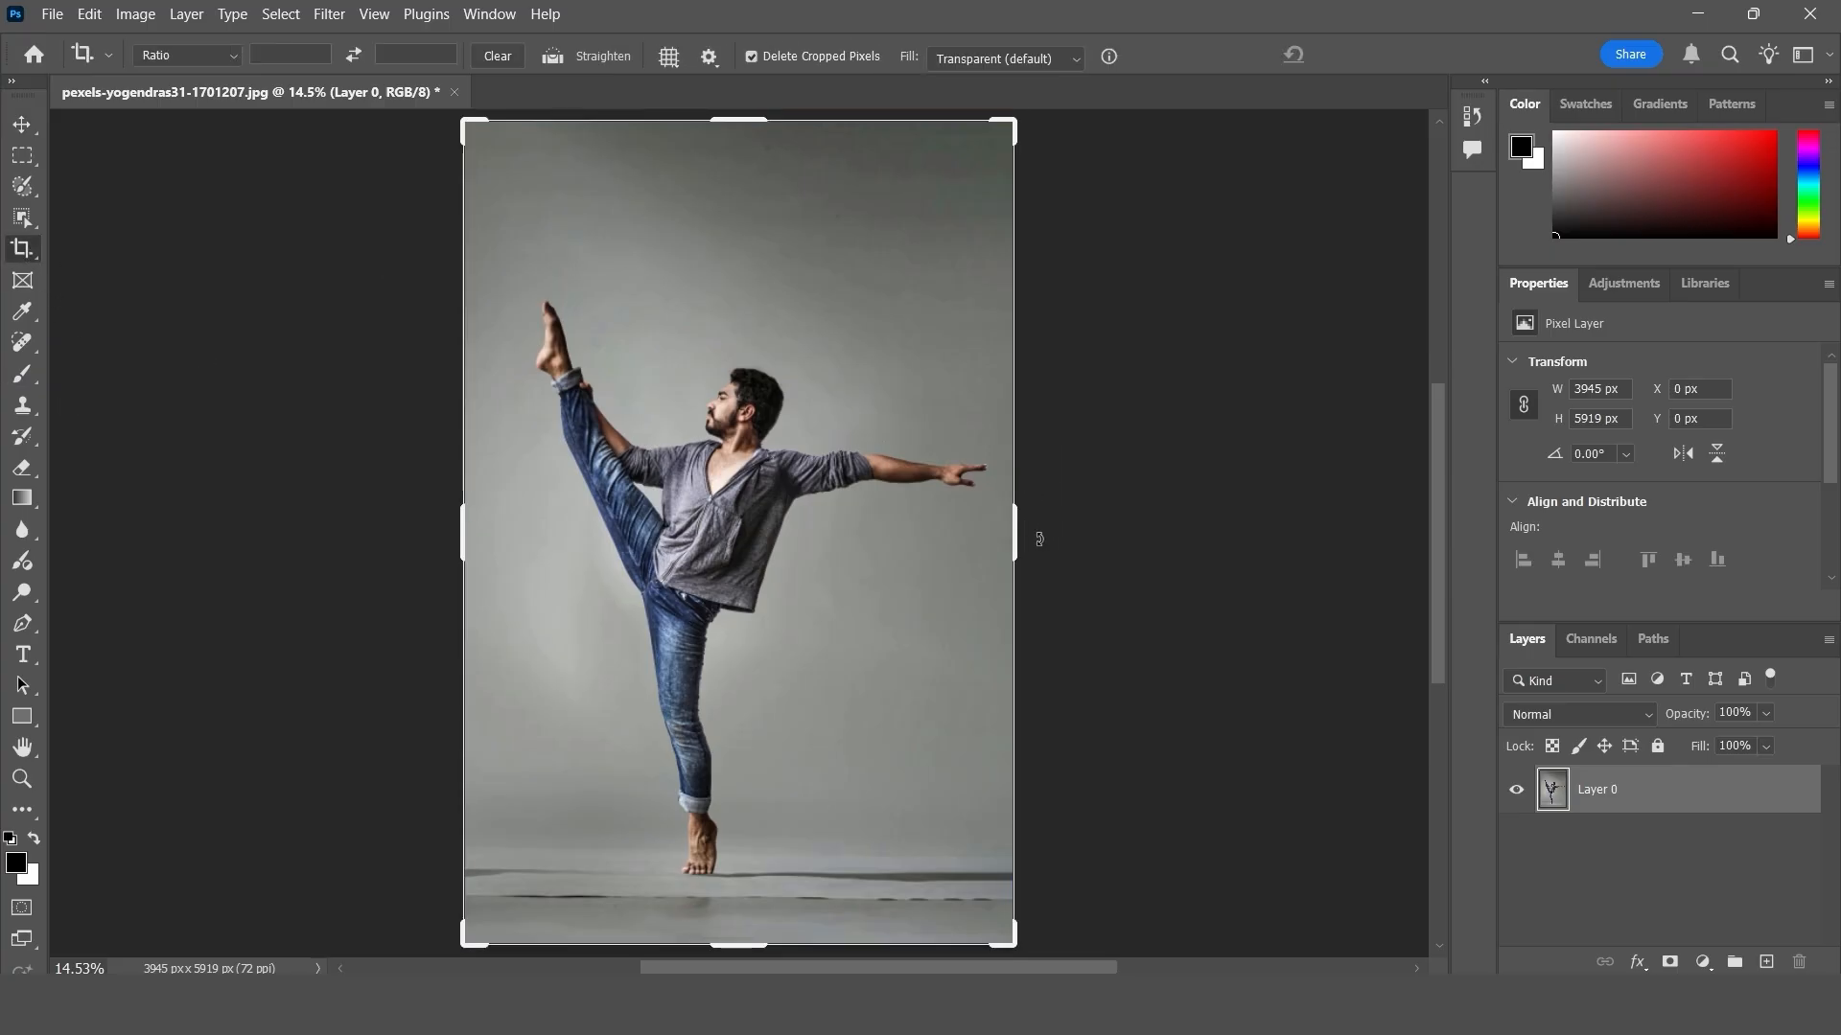
mouse_move(1018, 535)
mouse_down()
mouse_move(1074, 531)
mouse_move(1014, 529)
mouse_move(1007, 510)
mouse_up()
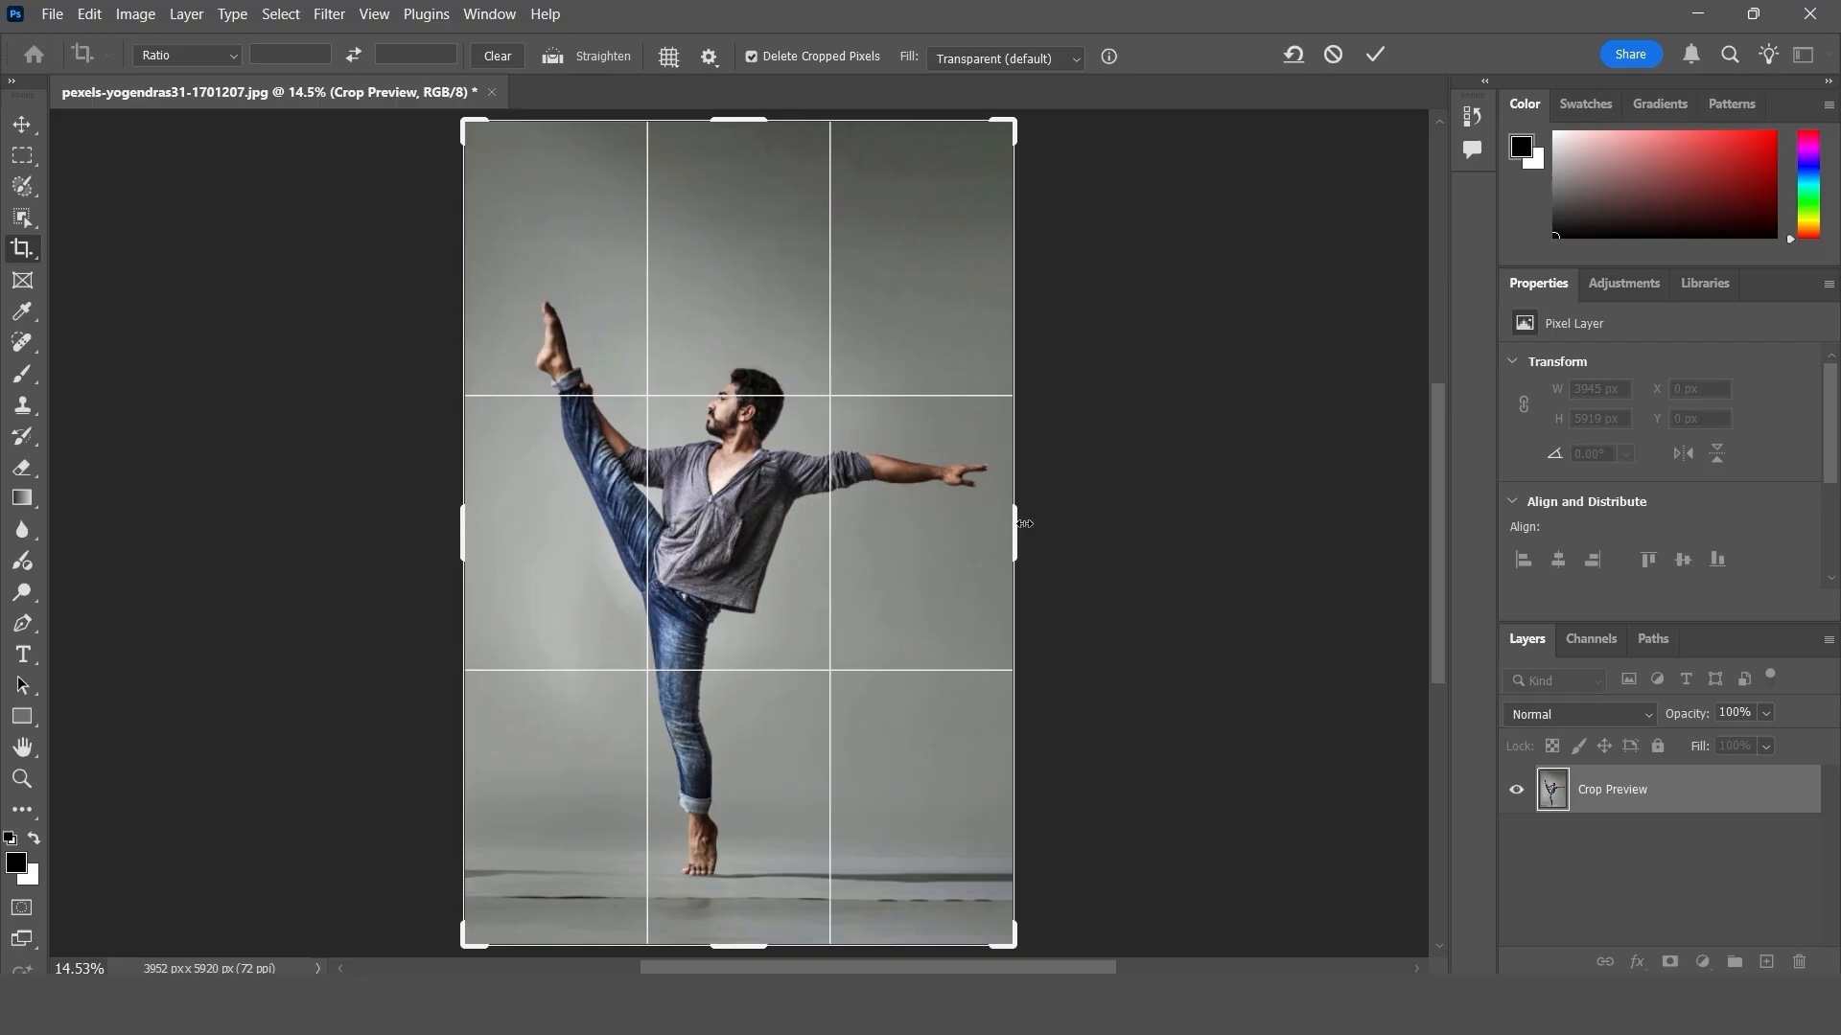
drag(1024, 523, 1204, 548)
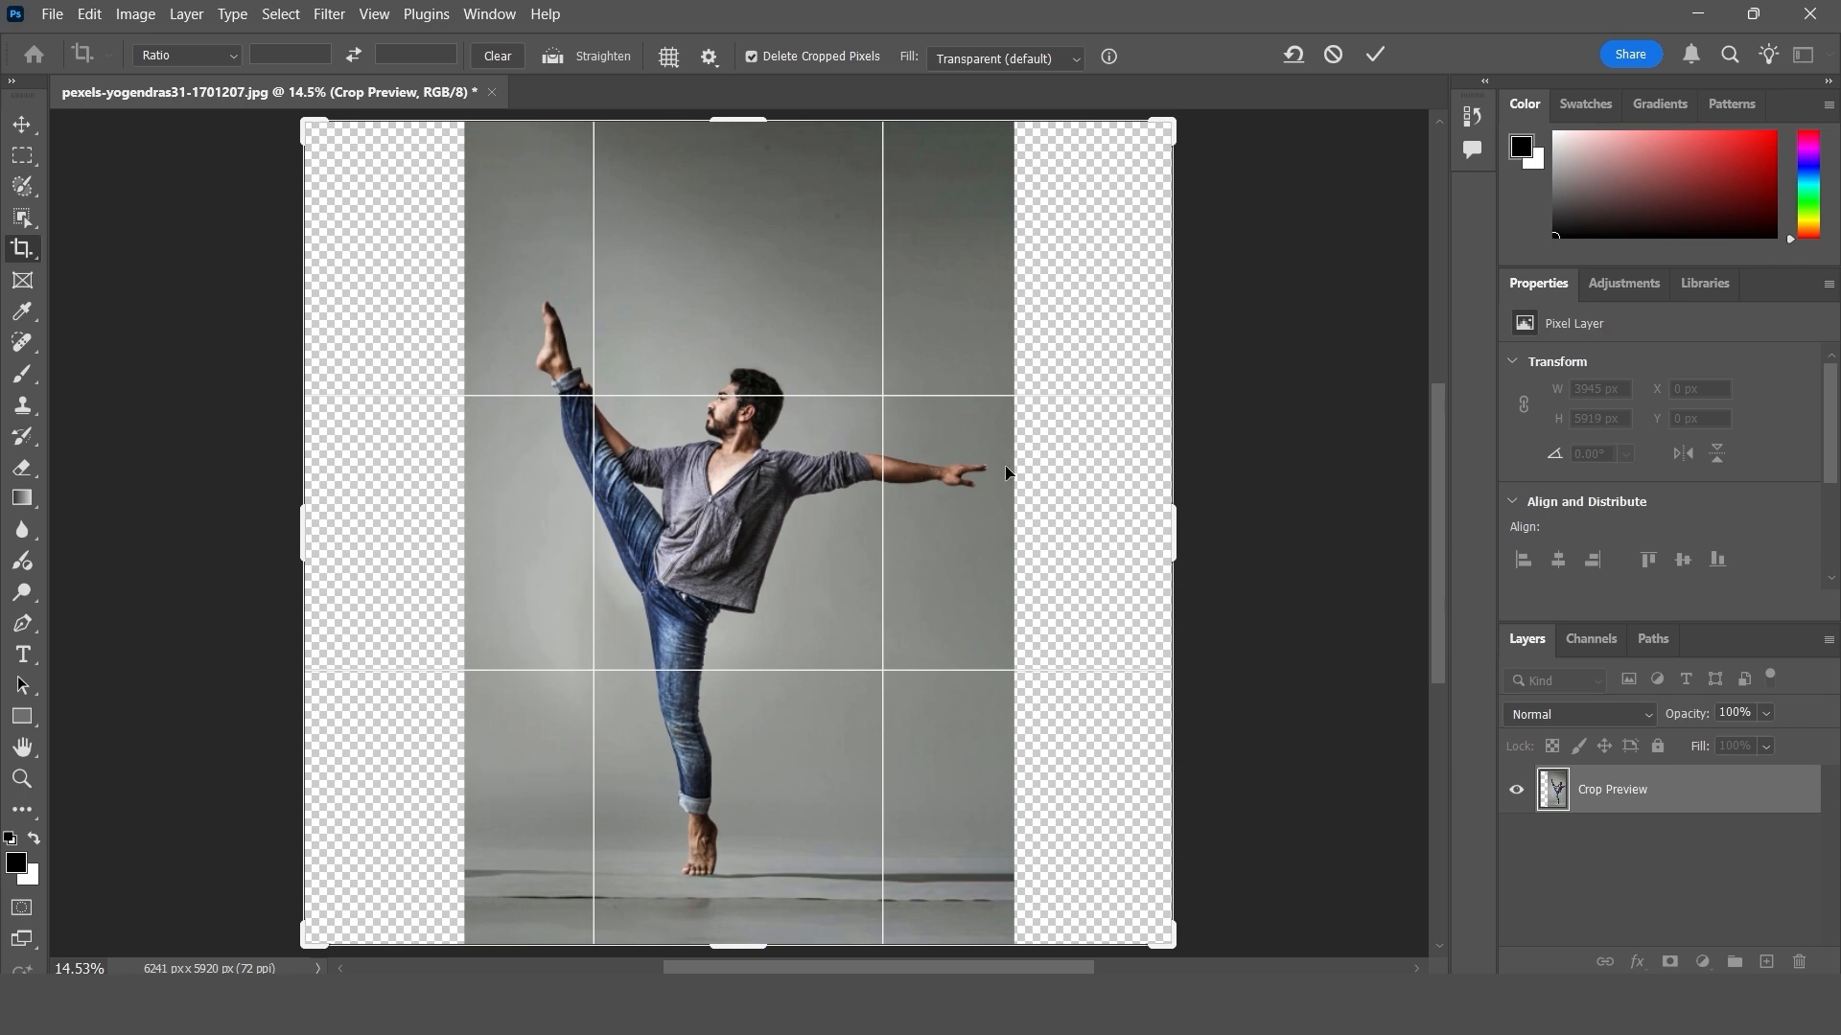
key(Return)
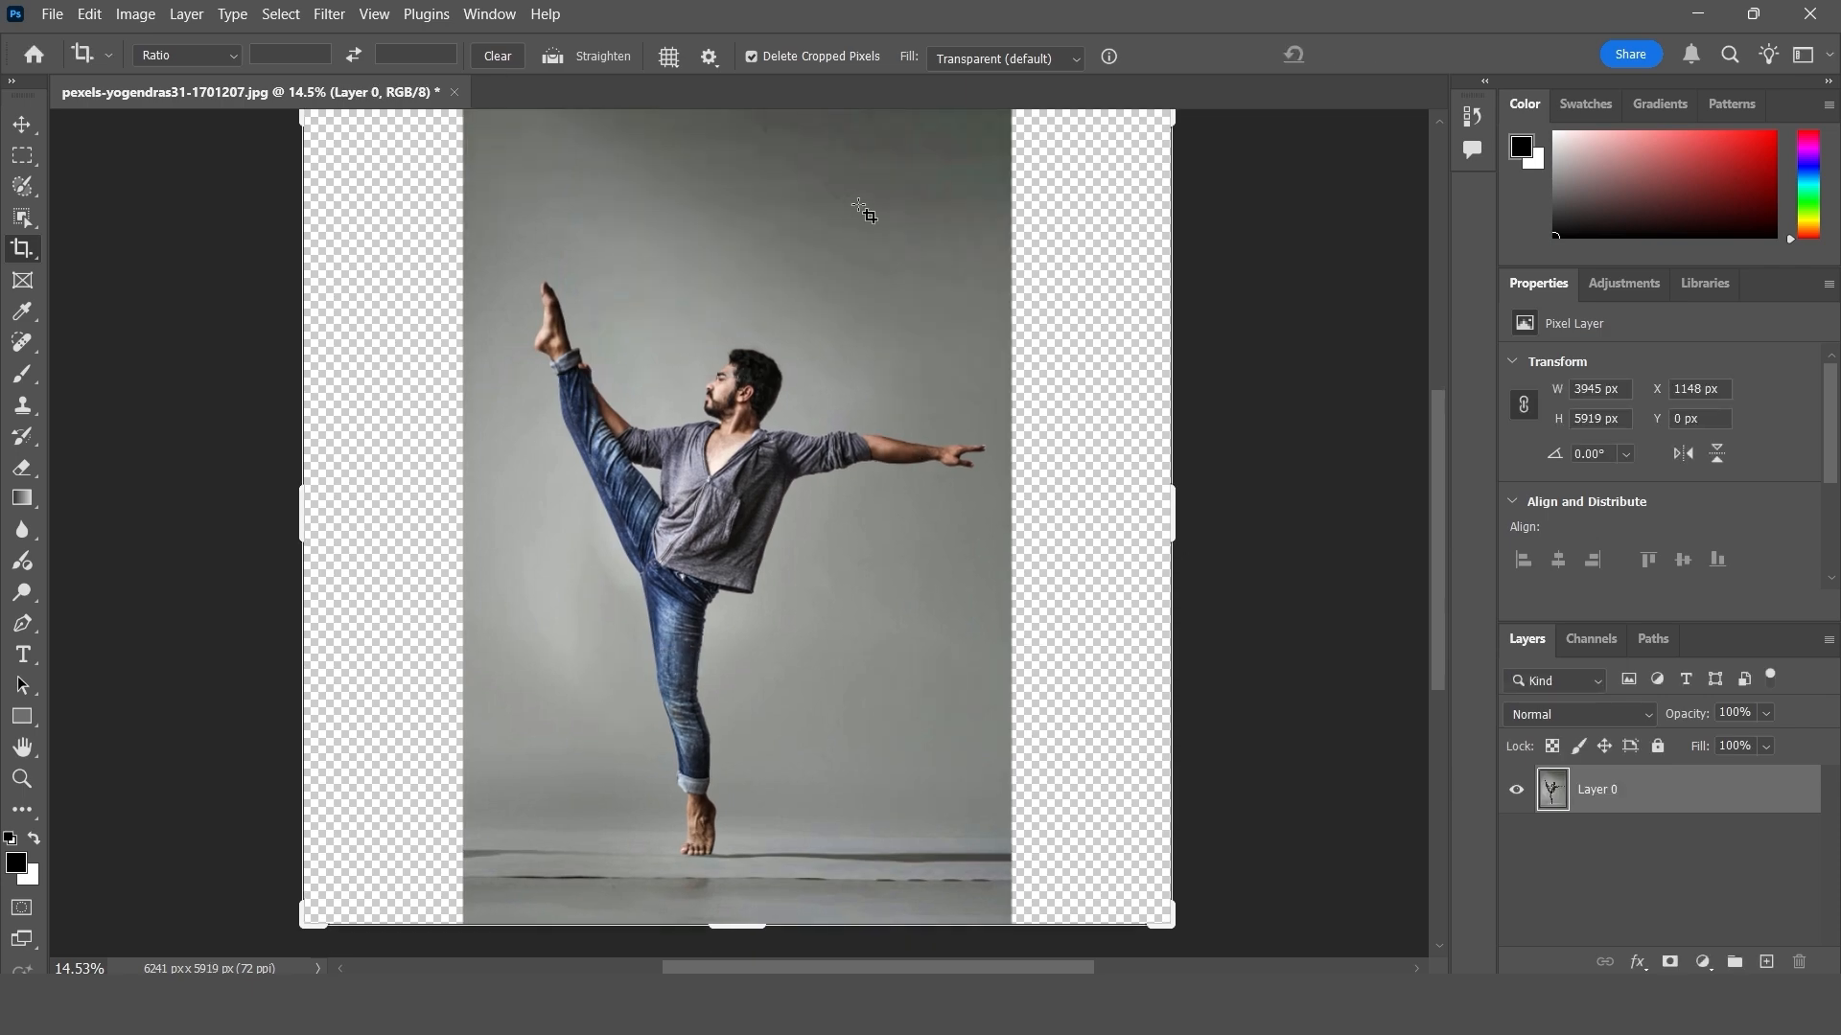
- Extend the canvas above and below the dancer photo to a height of about 7872 px and fit it on screen
scroll(962, 337, up, 1)
drag(745, 180, 751, 115)
scroll(749, 431, down, 4)
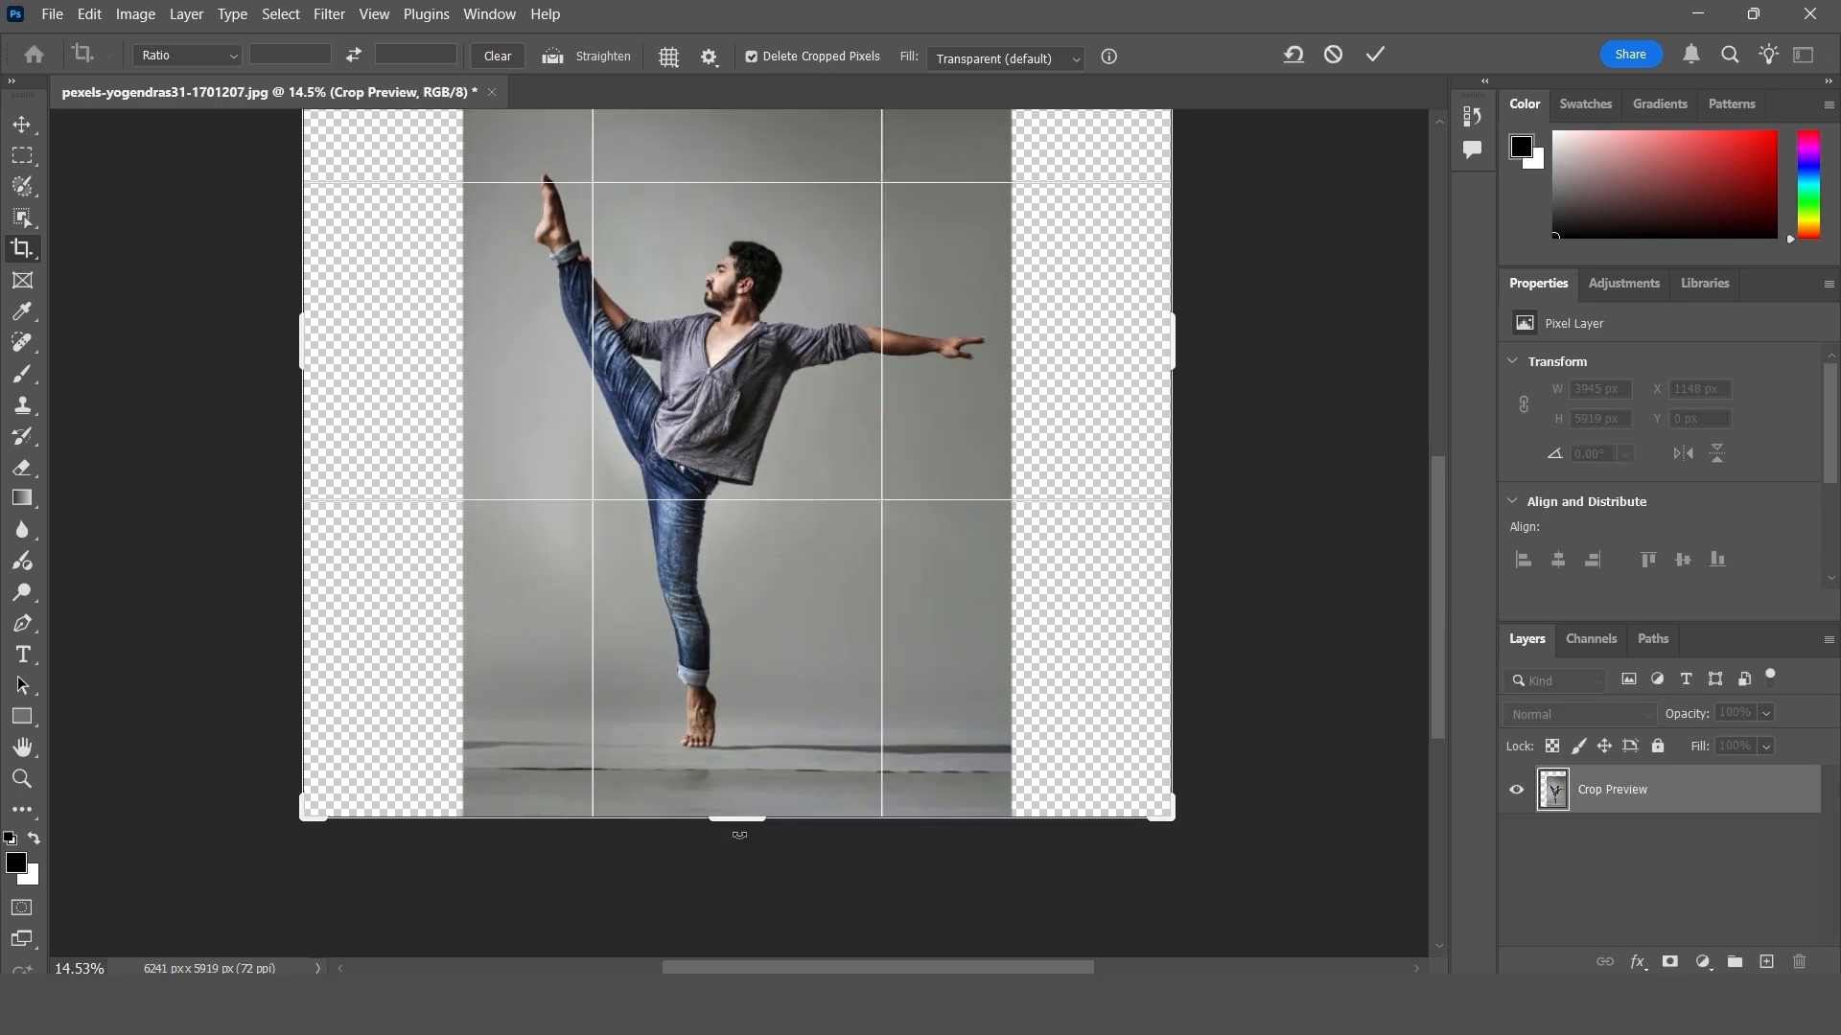
drag(742, 827, 752, 897)
key(Return)
key(v)
key(ctrl+0)
- Try Content-Aware Scale on the dancer layer with Protect set to None, enlarging it to 158.20% to span the canvas width, then cancel
click(89, 14)
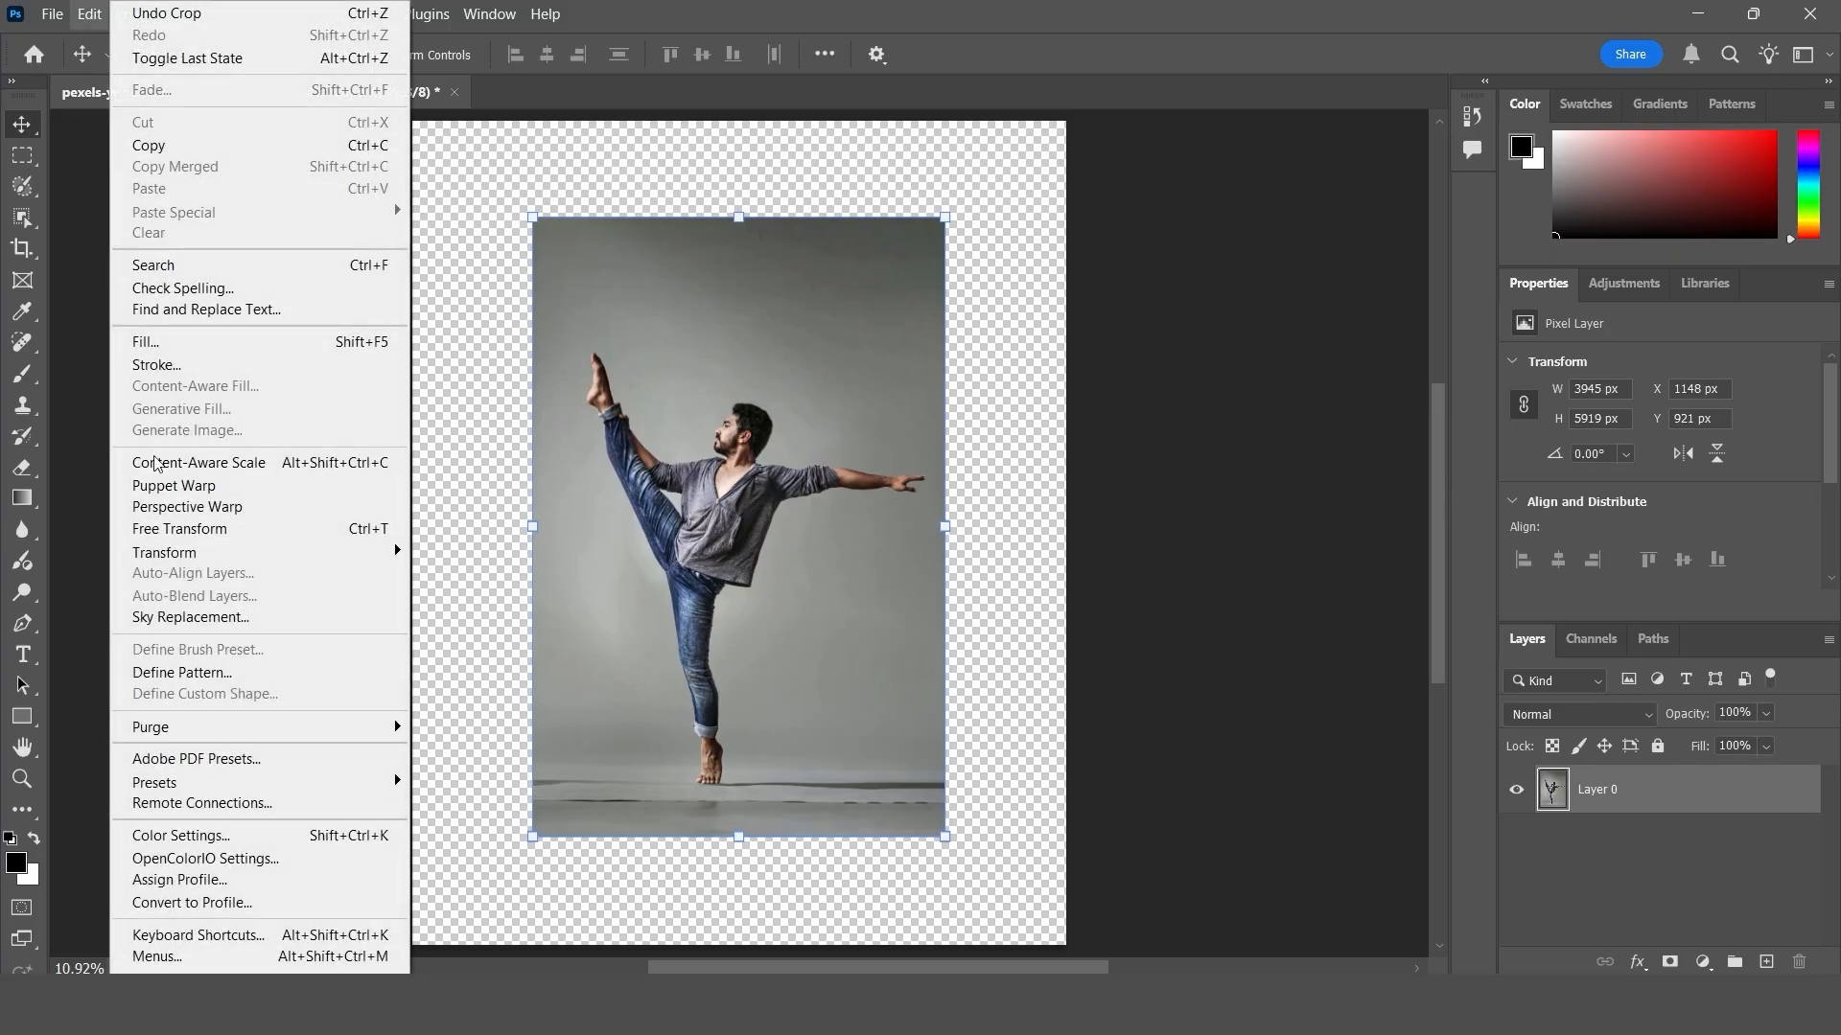
click(191, 463)
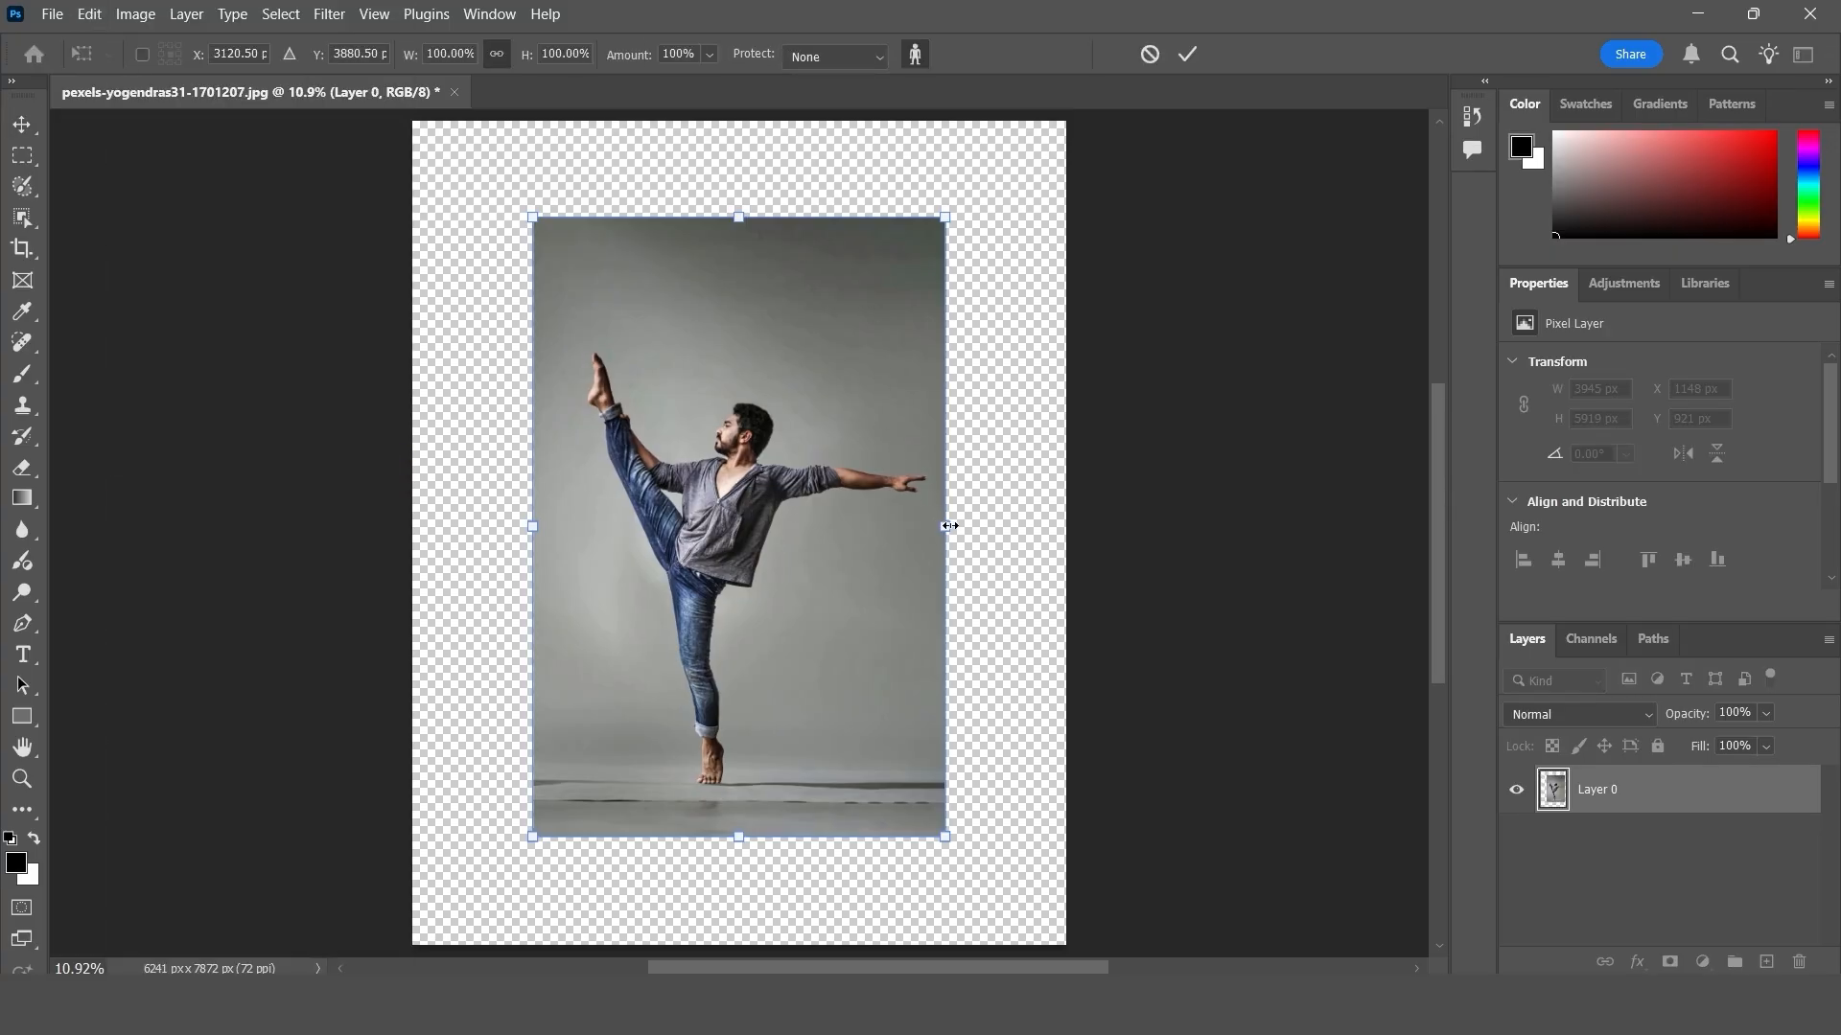
drag(949, 526, 1062, 526)
drag(533, 527, 435, 530)
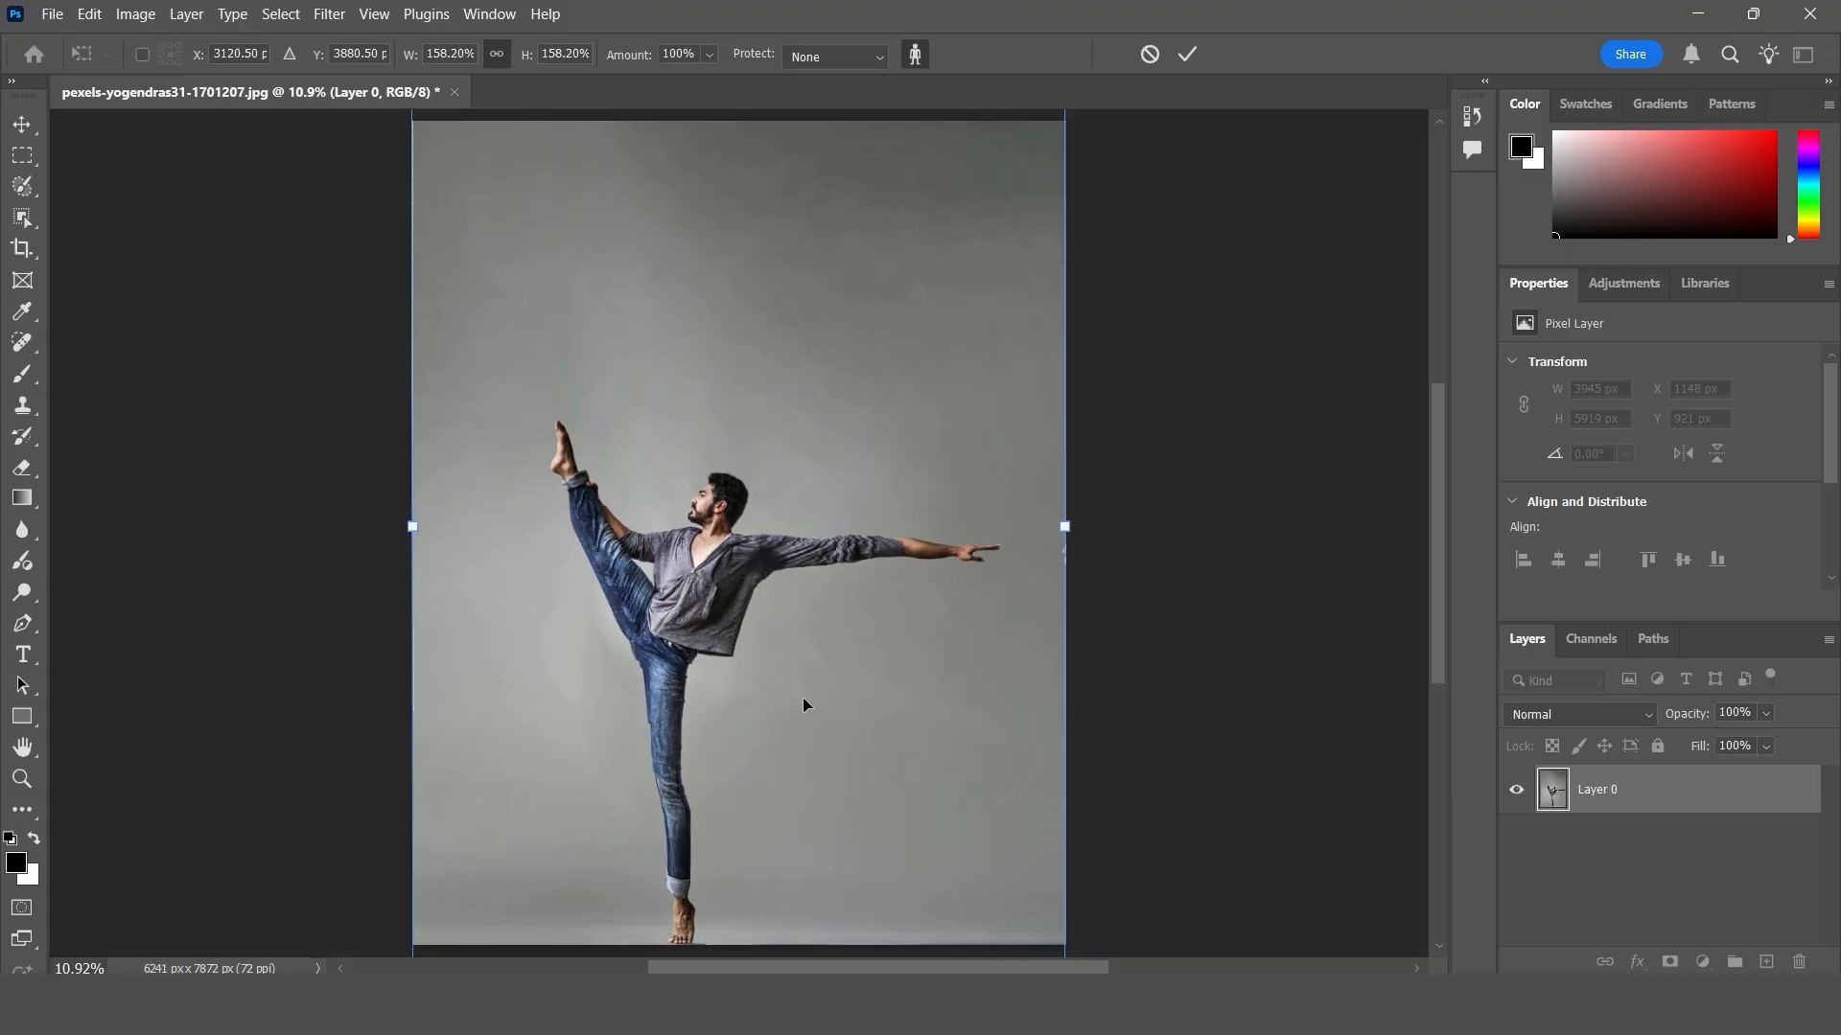
scroll(910, 636, down, 2)
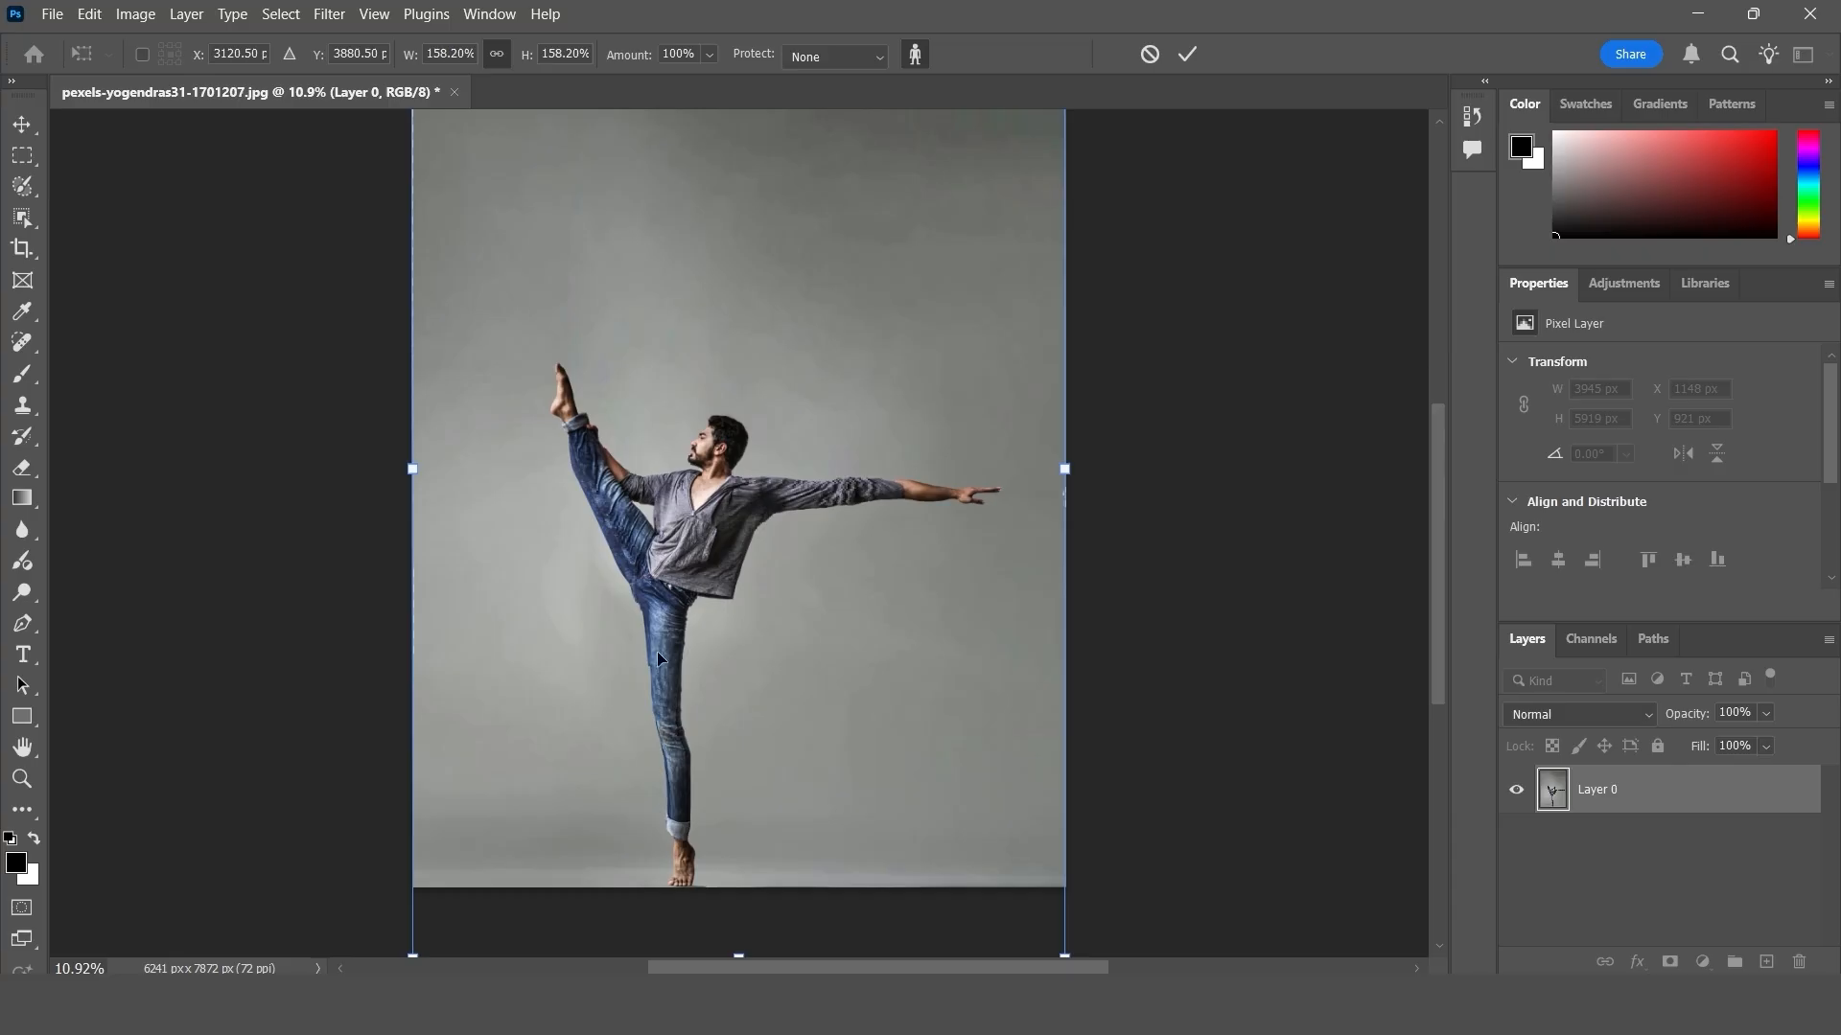
scroll(729, 520, up, 1)
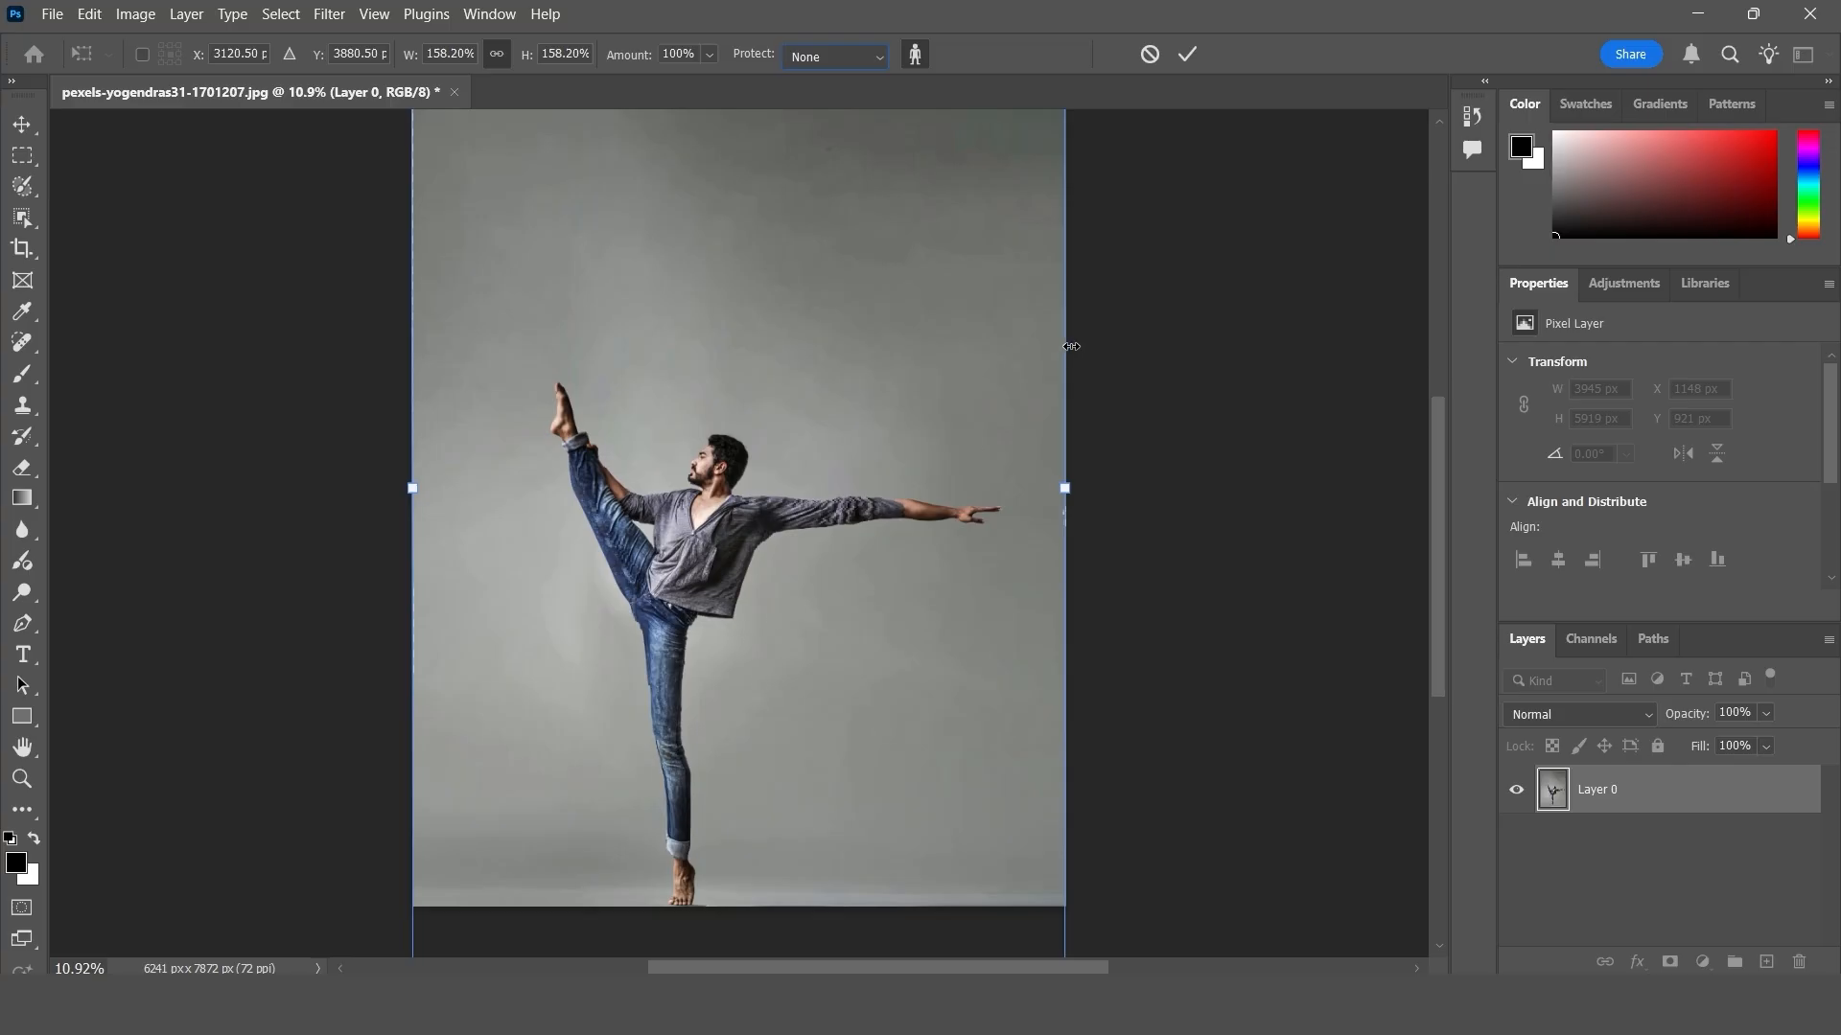
click(1149, 54)
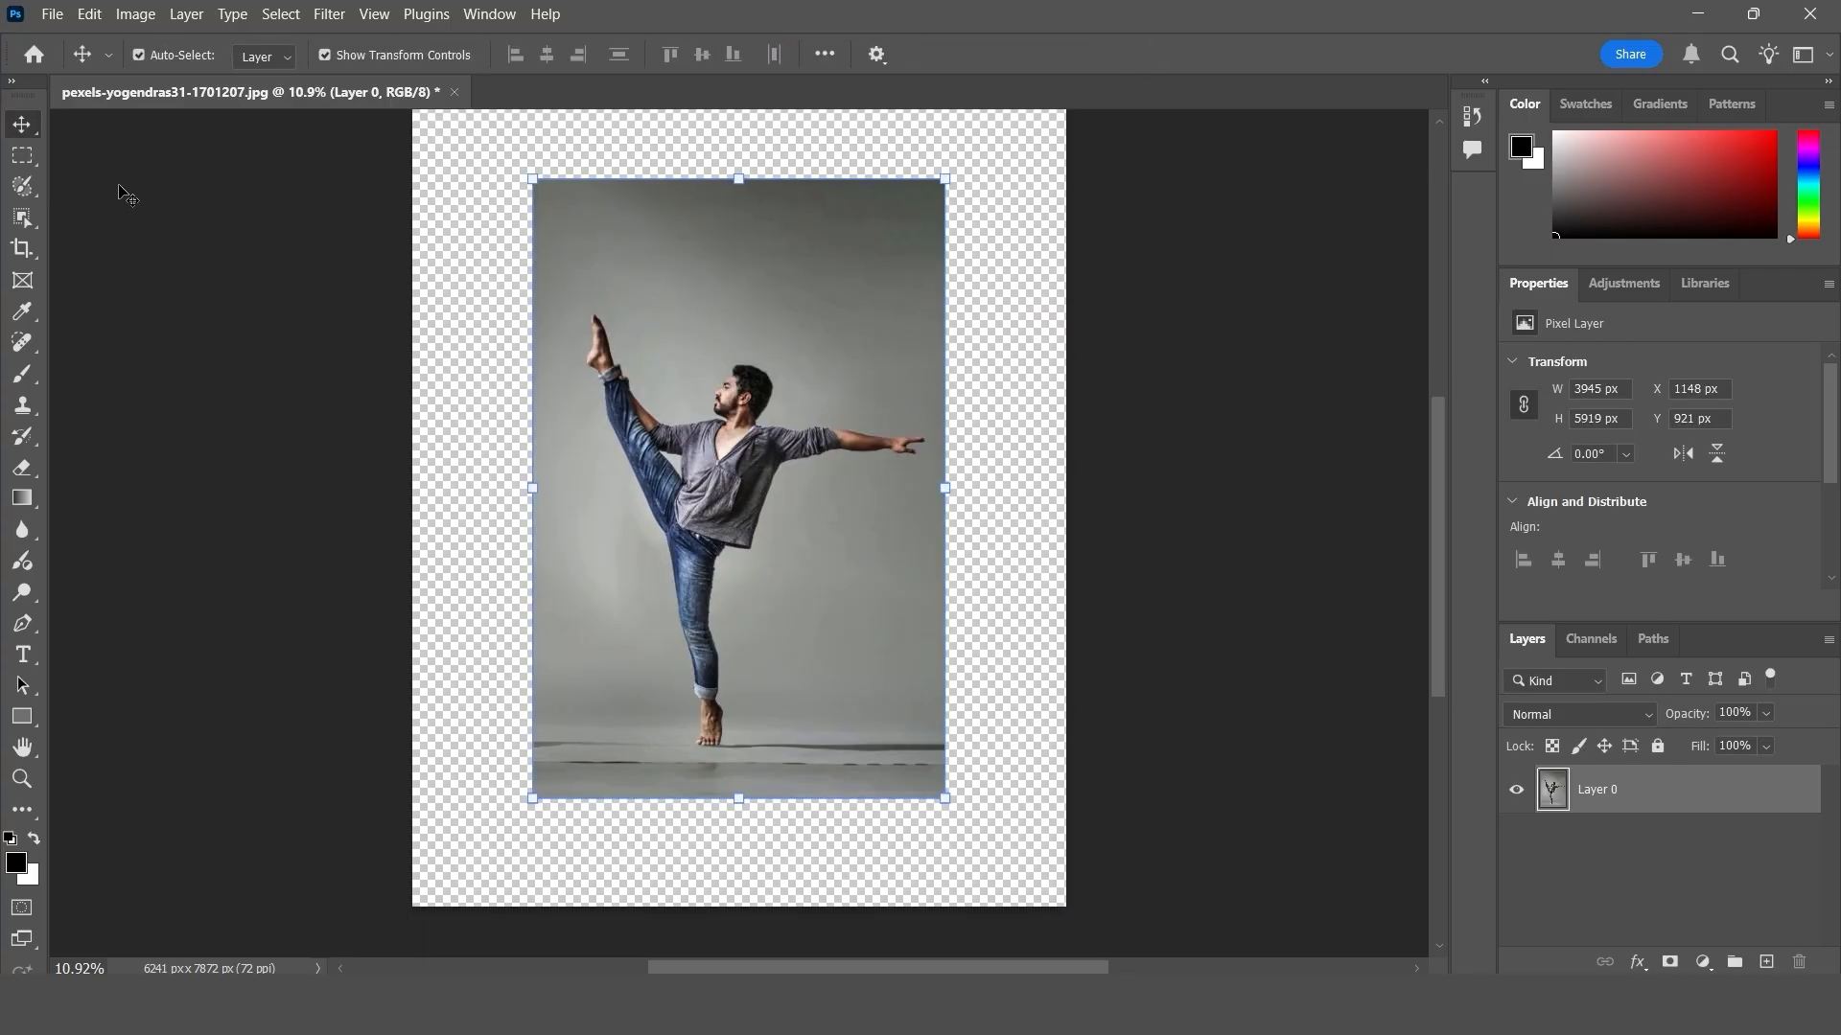
- Select the dancer as the subject, save the selection as an alpha channel, view its mask, and return to the layer without a selection
click(279, 14)
click(312, 279)
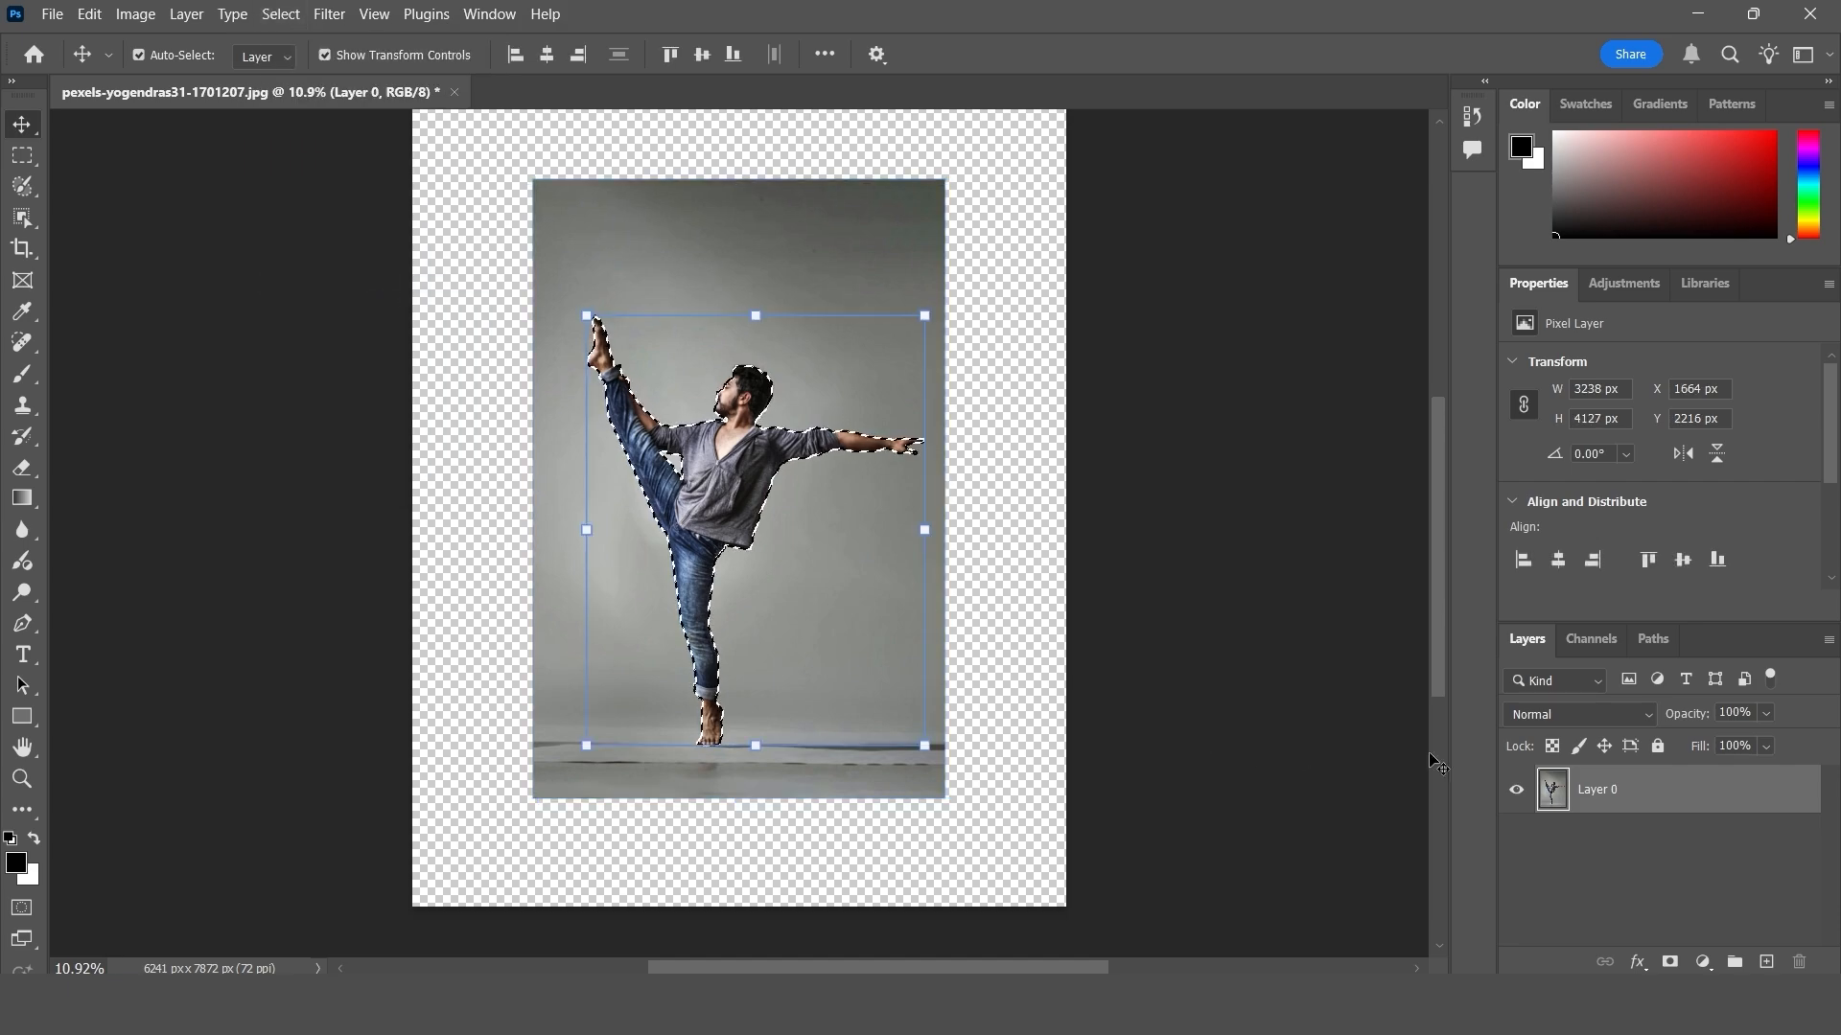
click(1607, 640)
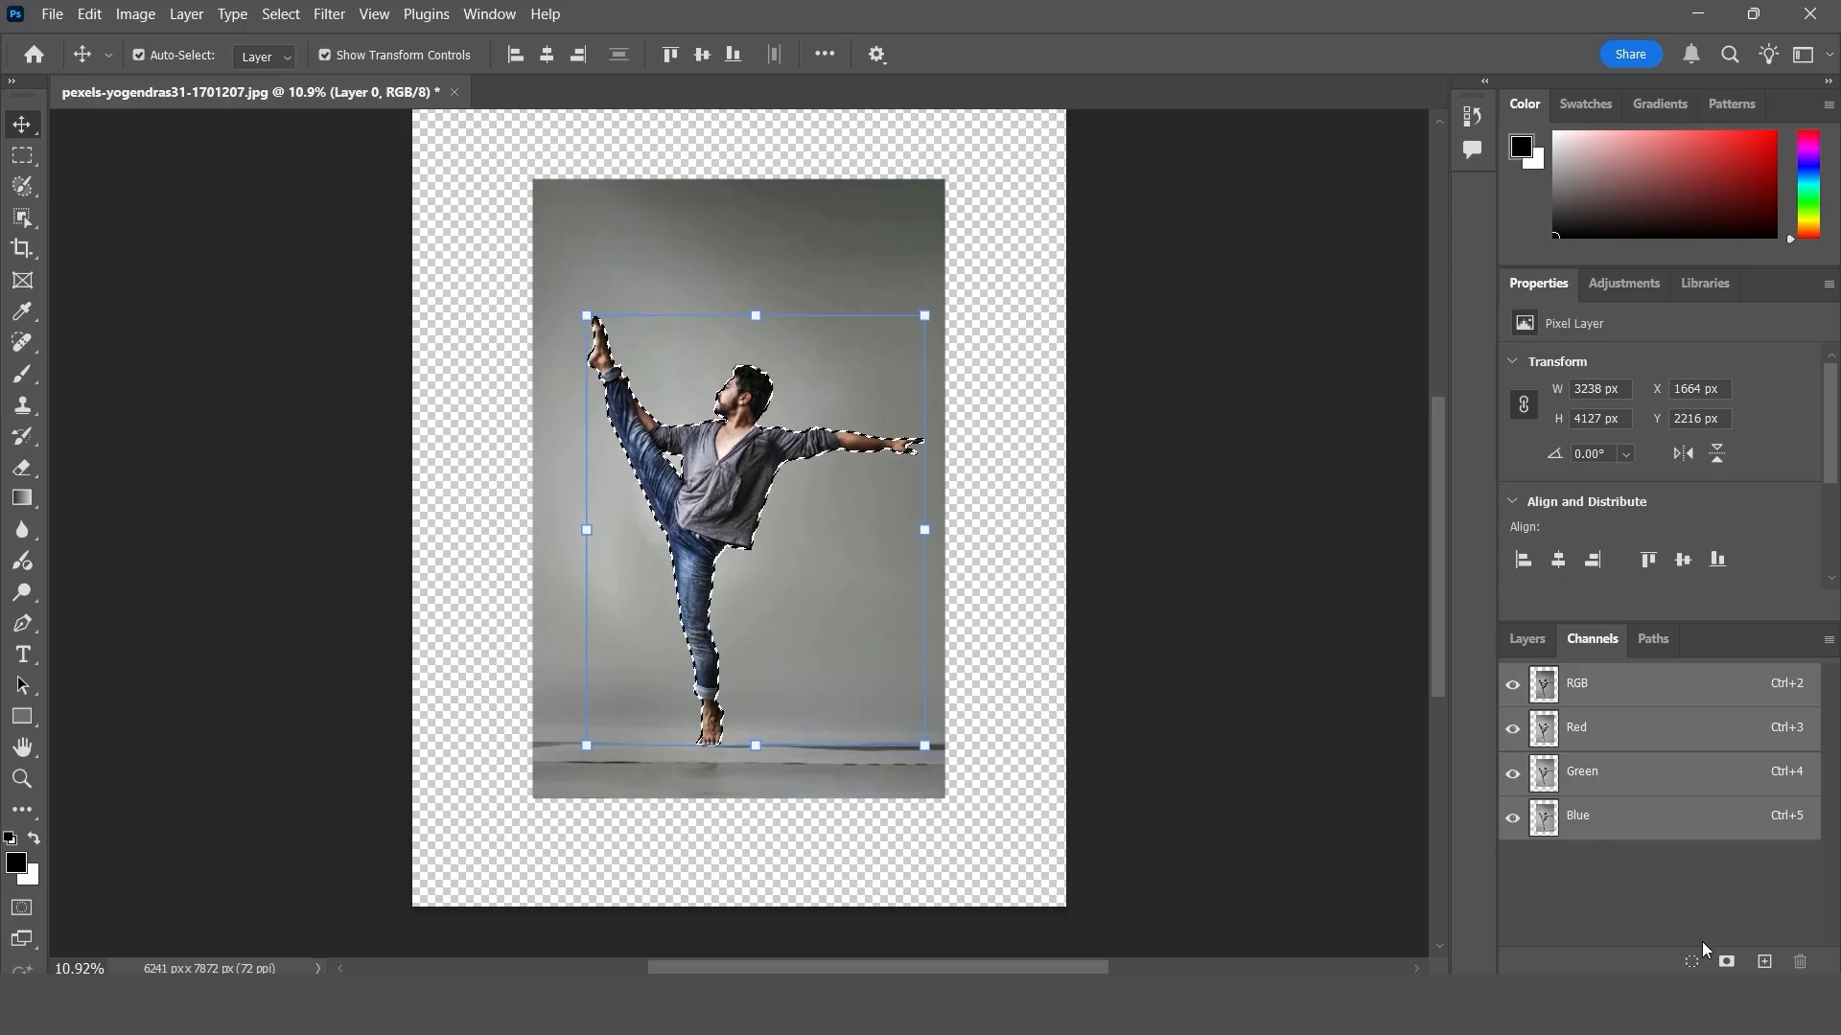
click(1727, 961)
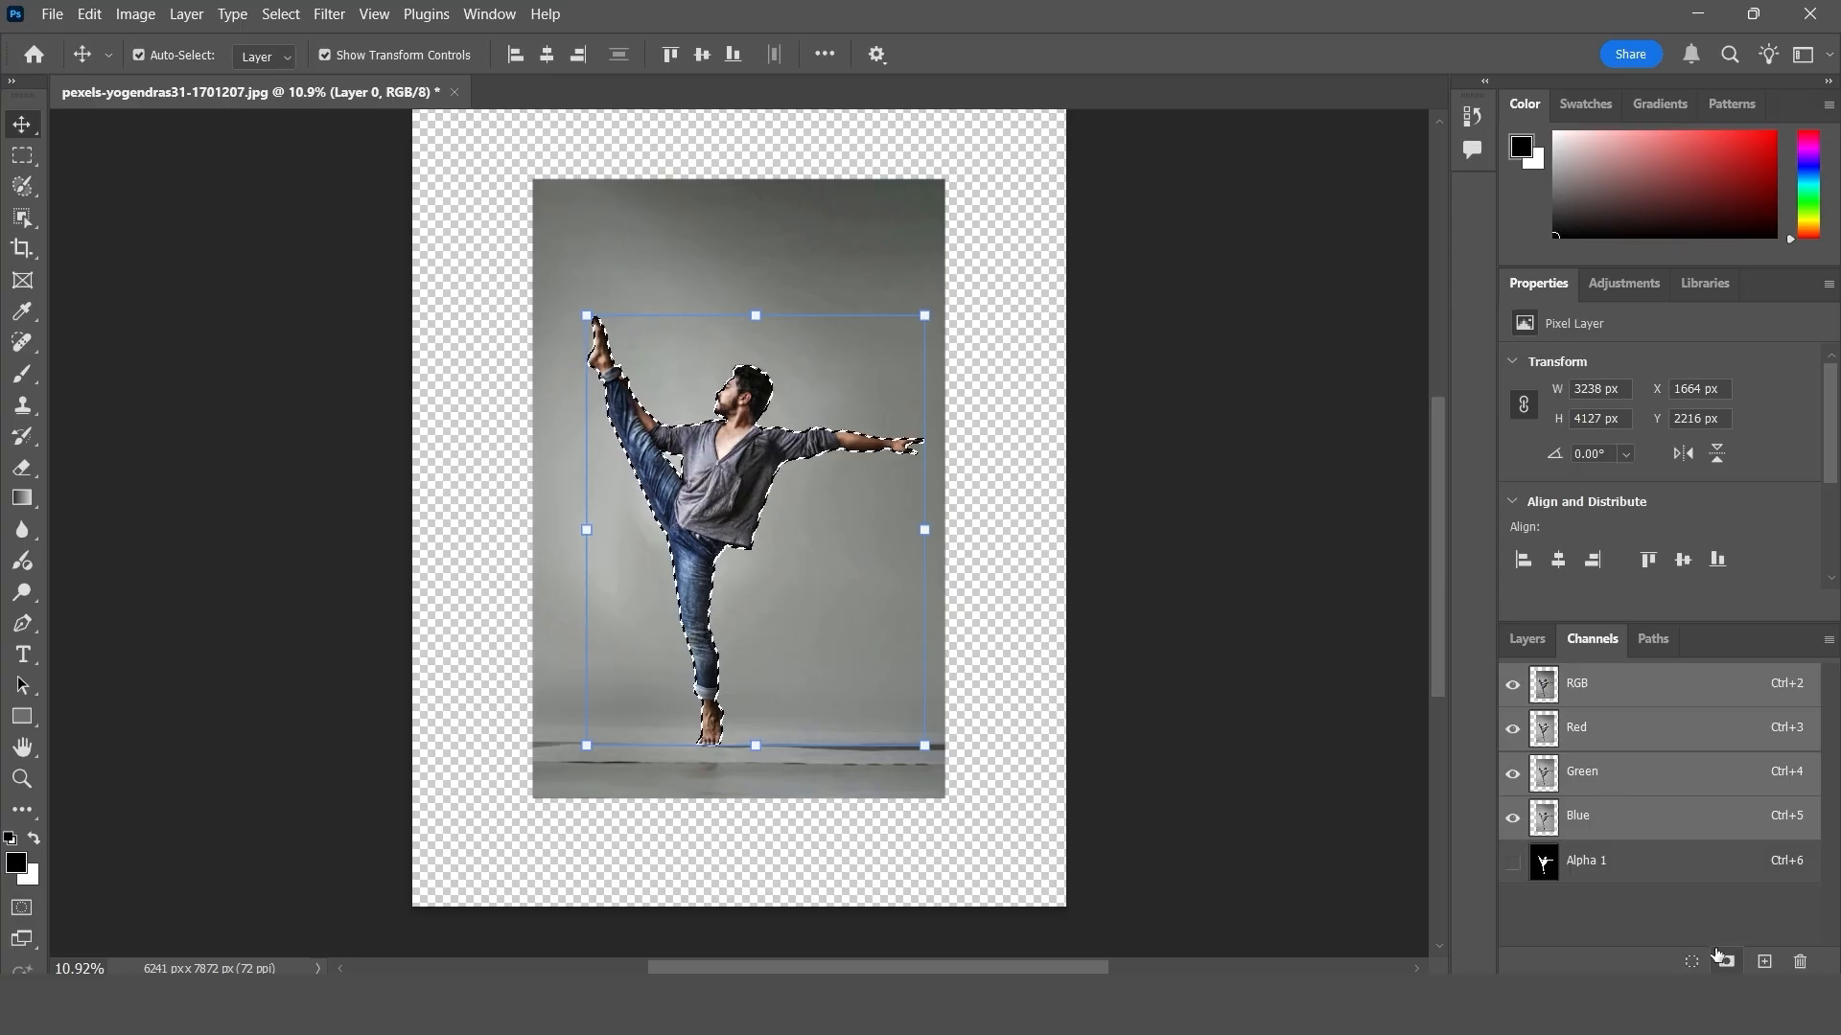
click(1591, 868)
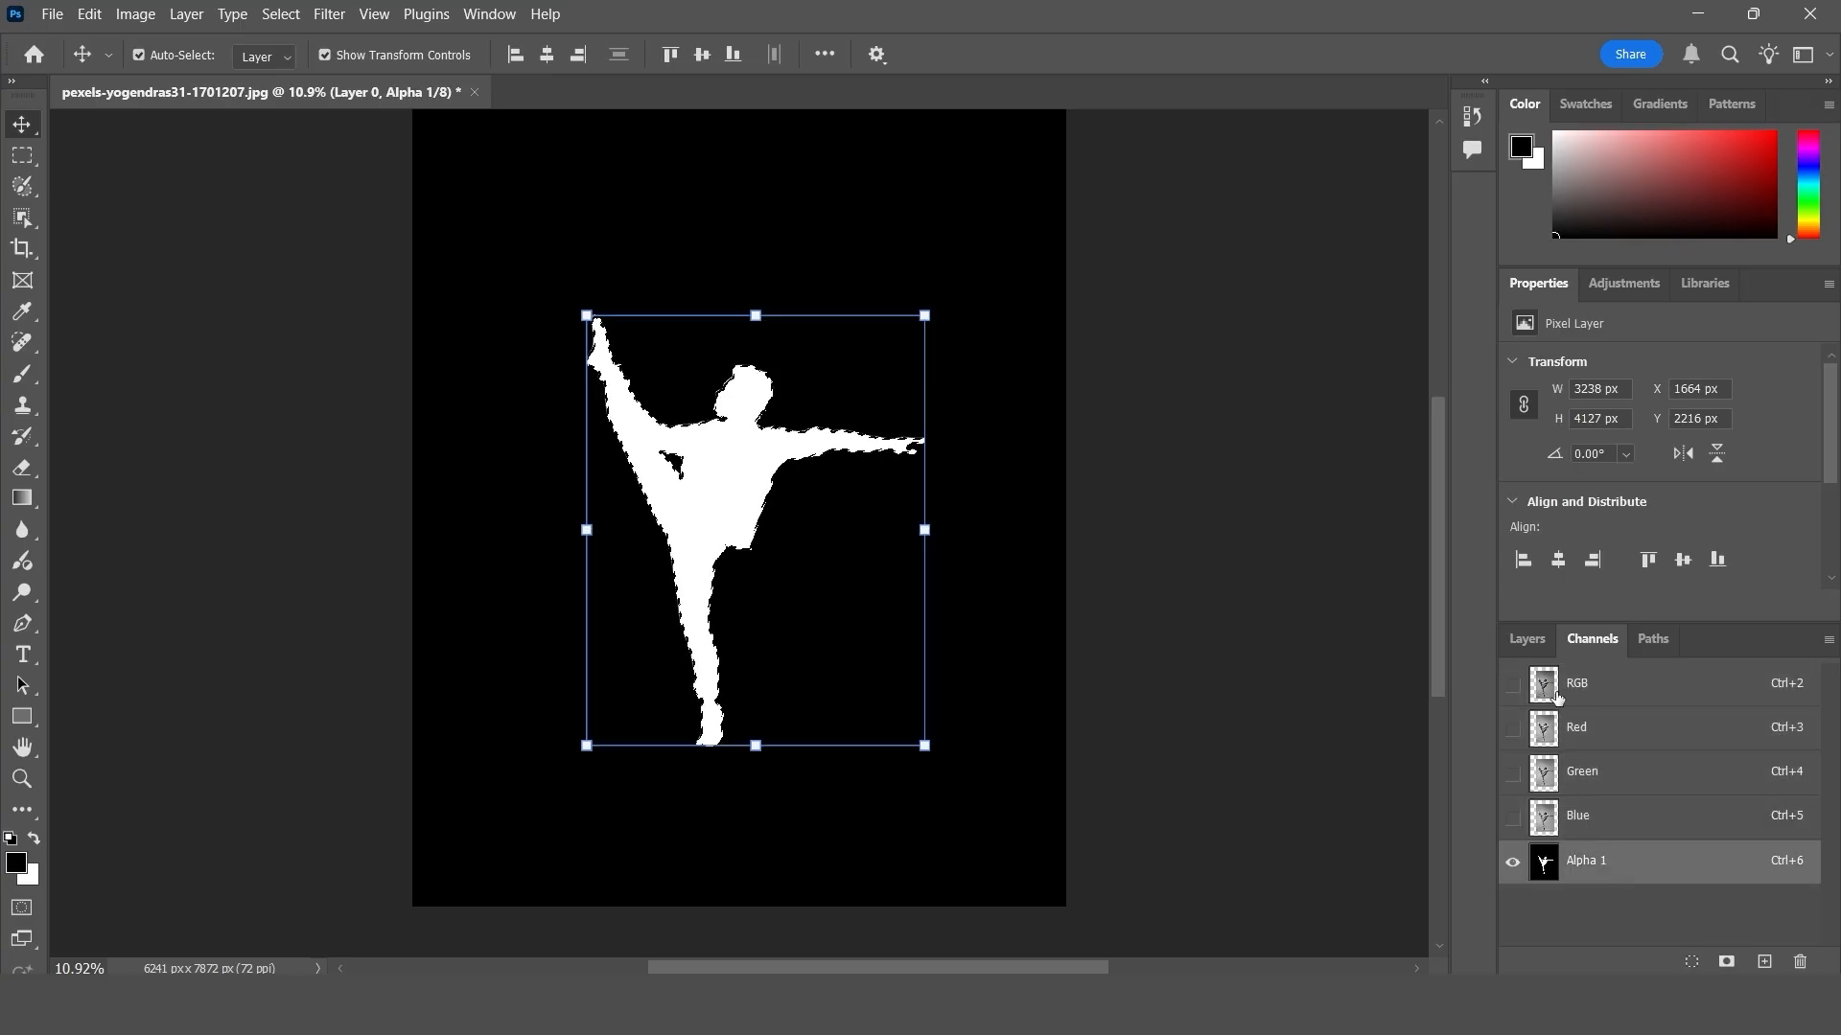
click(1555, 692)
click(1517, 646)
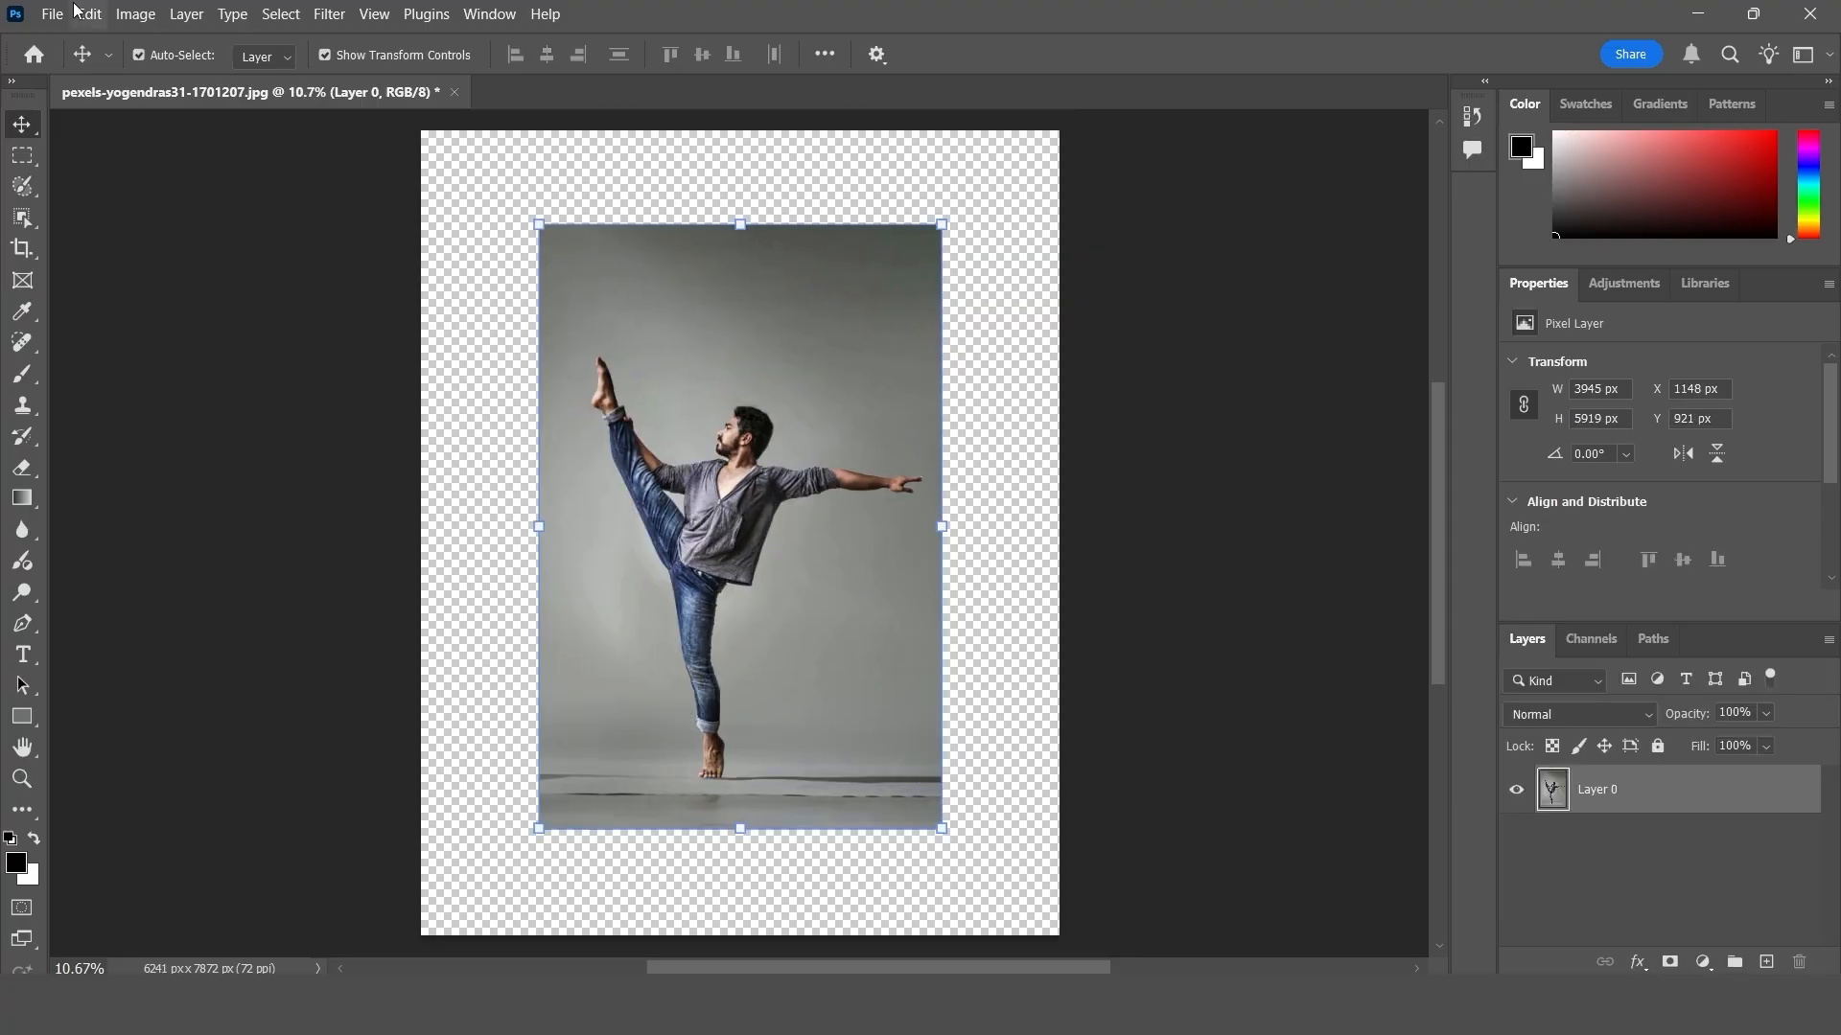
- Apply Content-Aware Scale to the dancer layer with Alpha 1 protected, enlarging it to 158.20% so it fills the canvas width
click(87, 14)
click(186, 468)
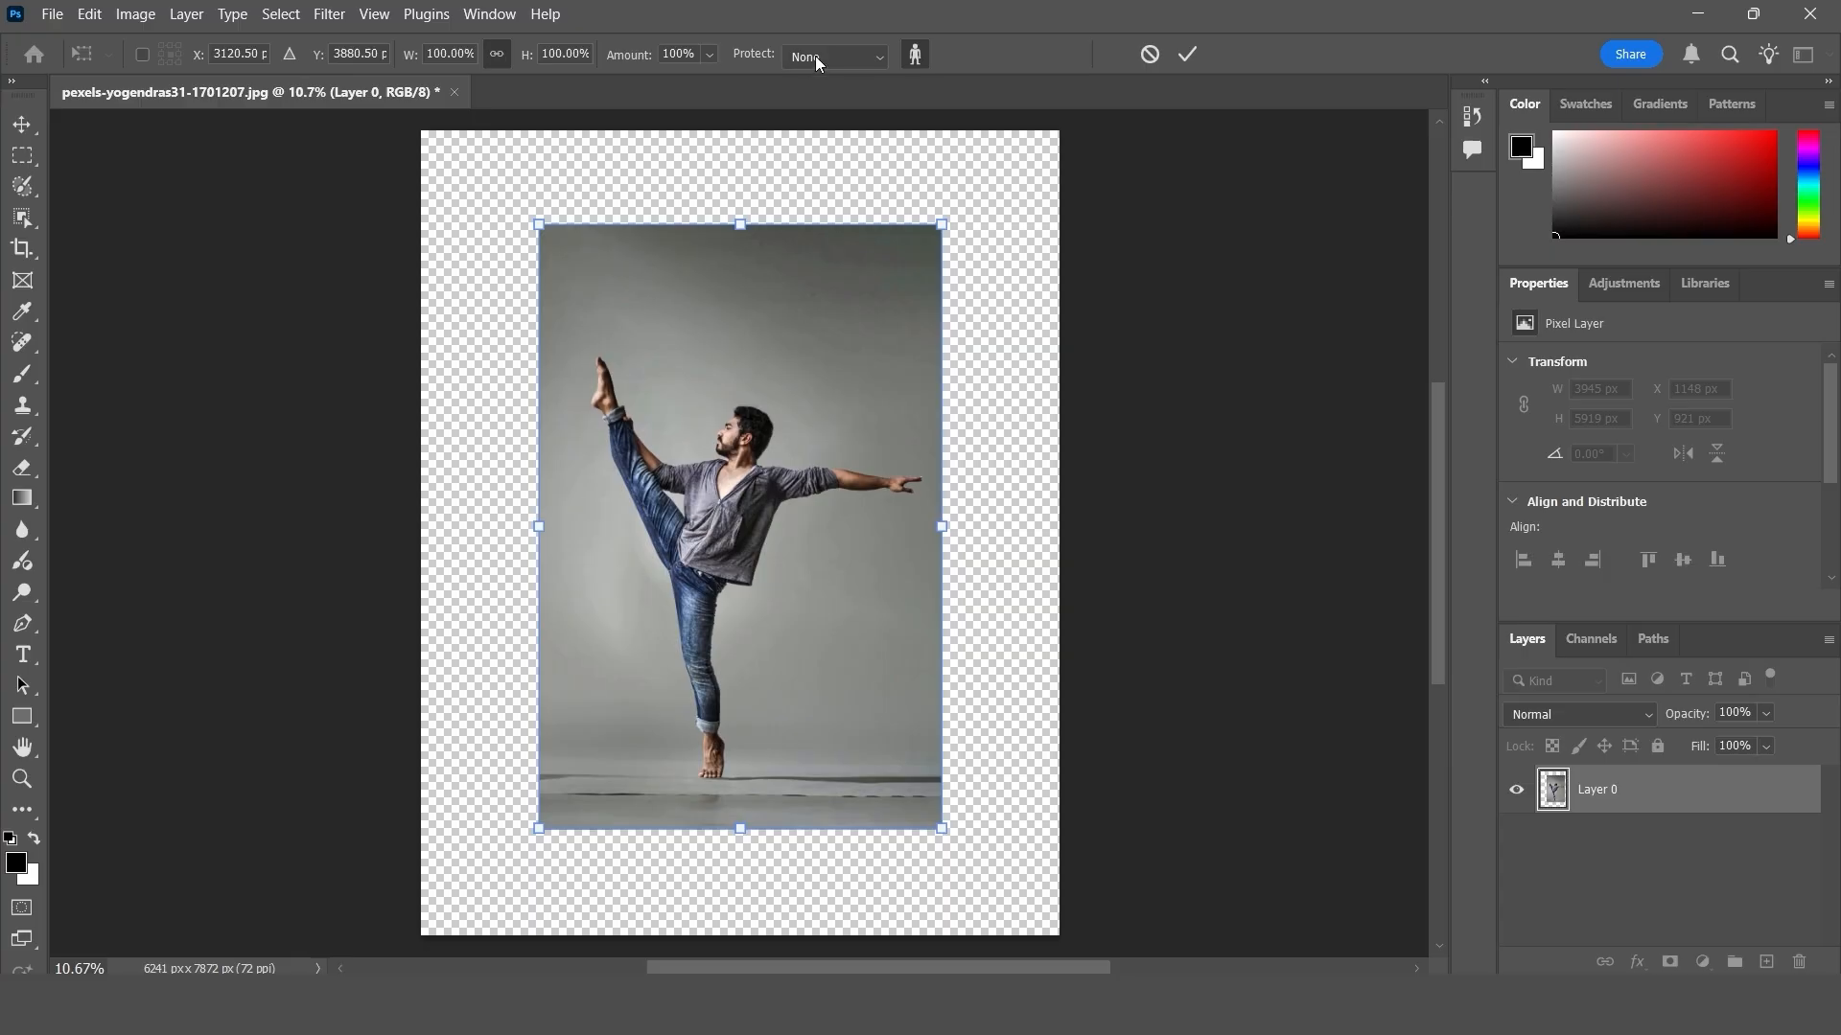
click(817, 55)
click(826, 100)
drag(536, 528, 438, 539)
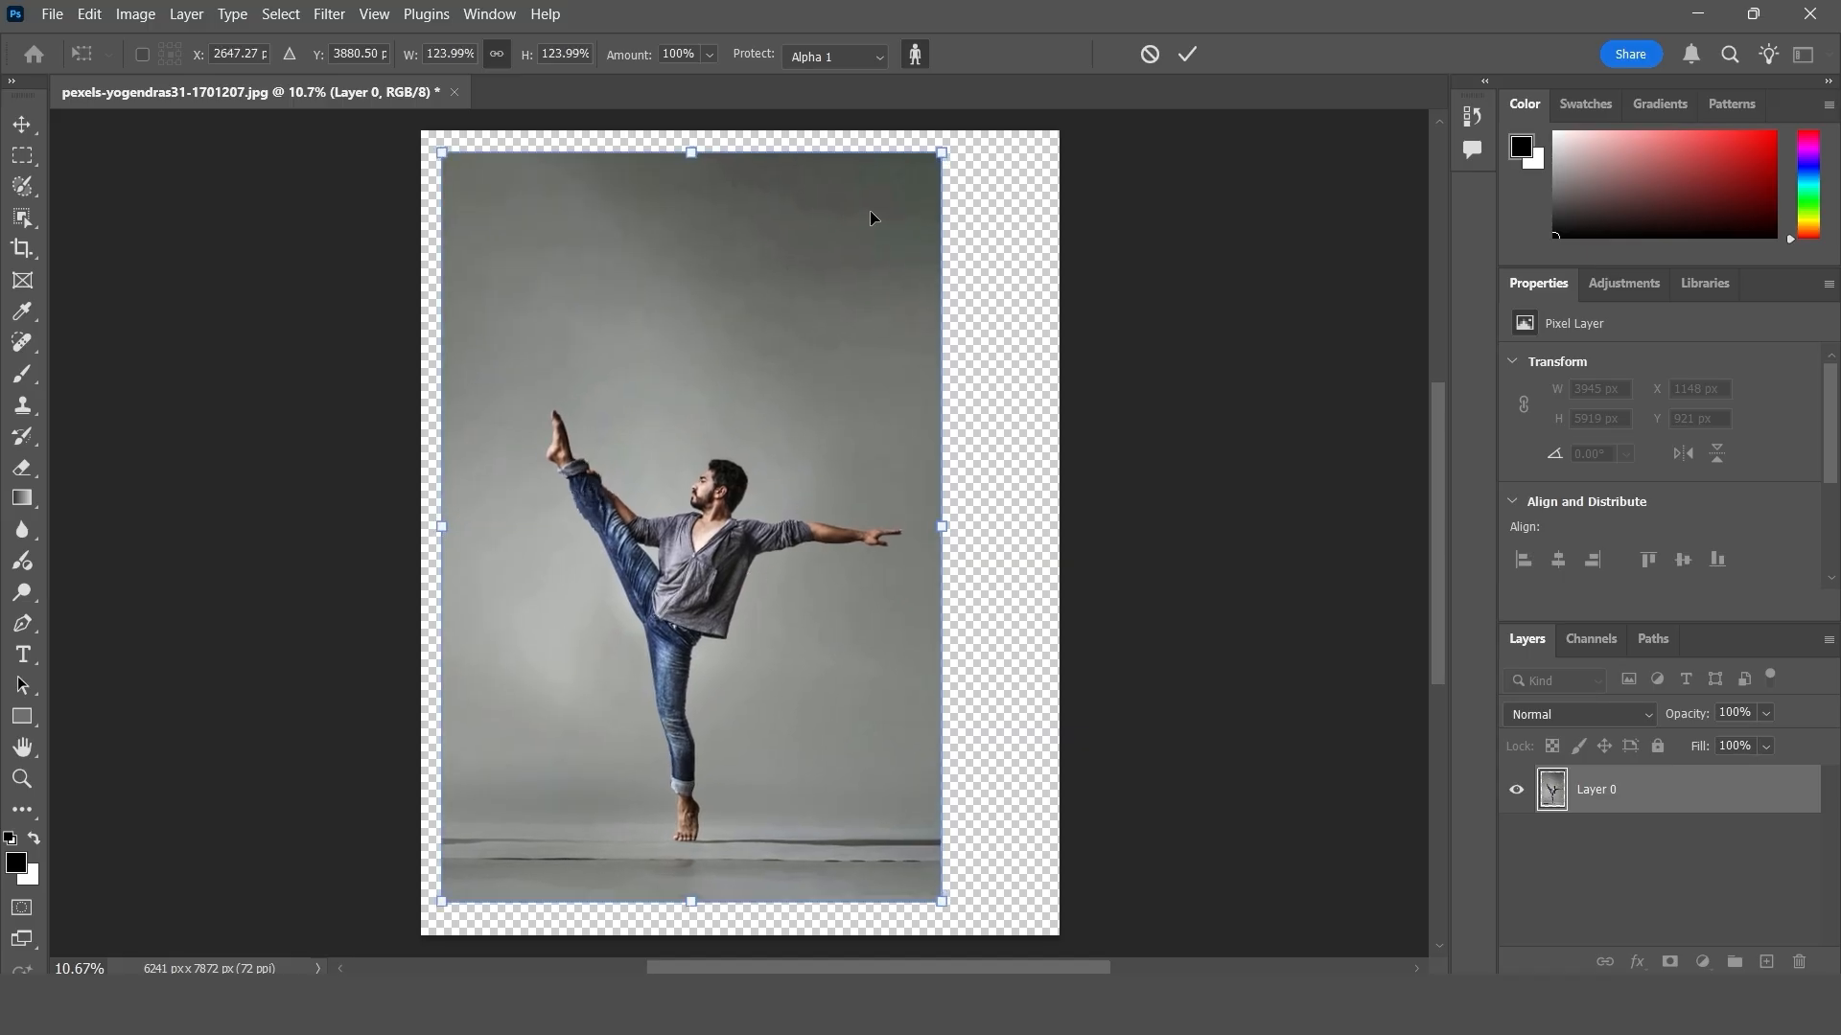
drag(980, 525, 997, 525)
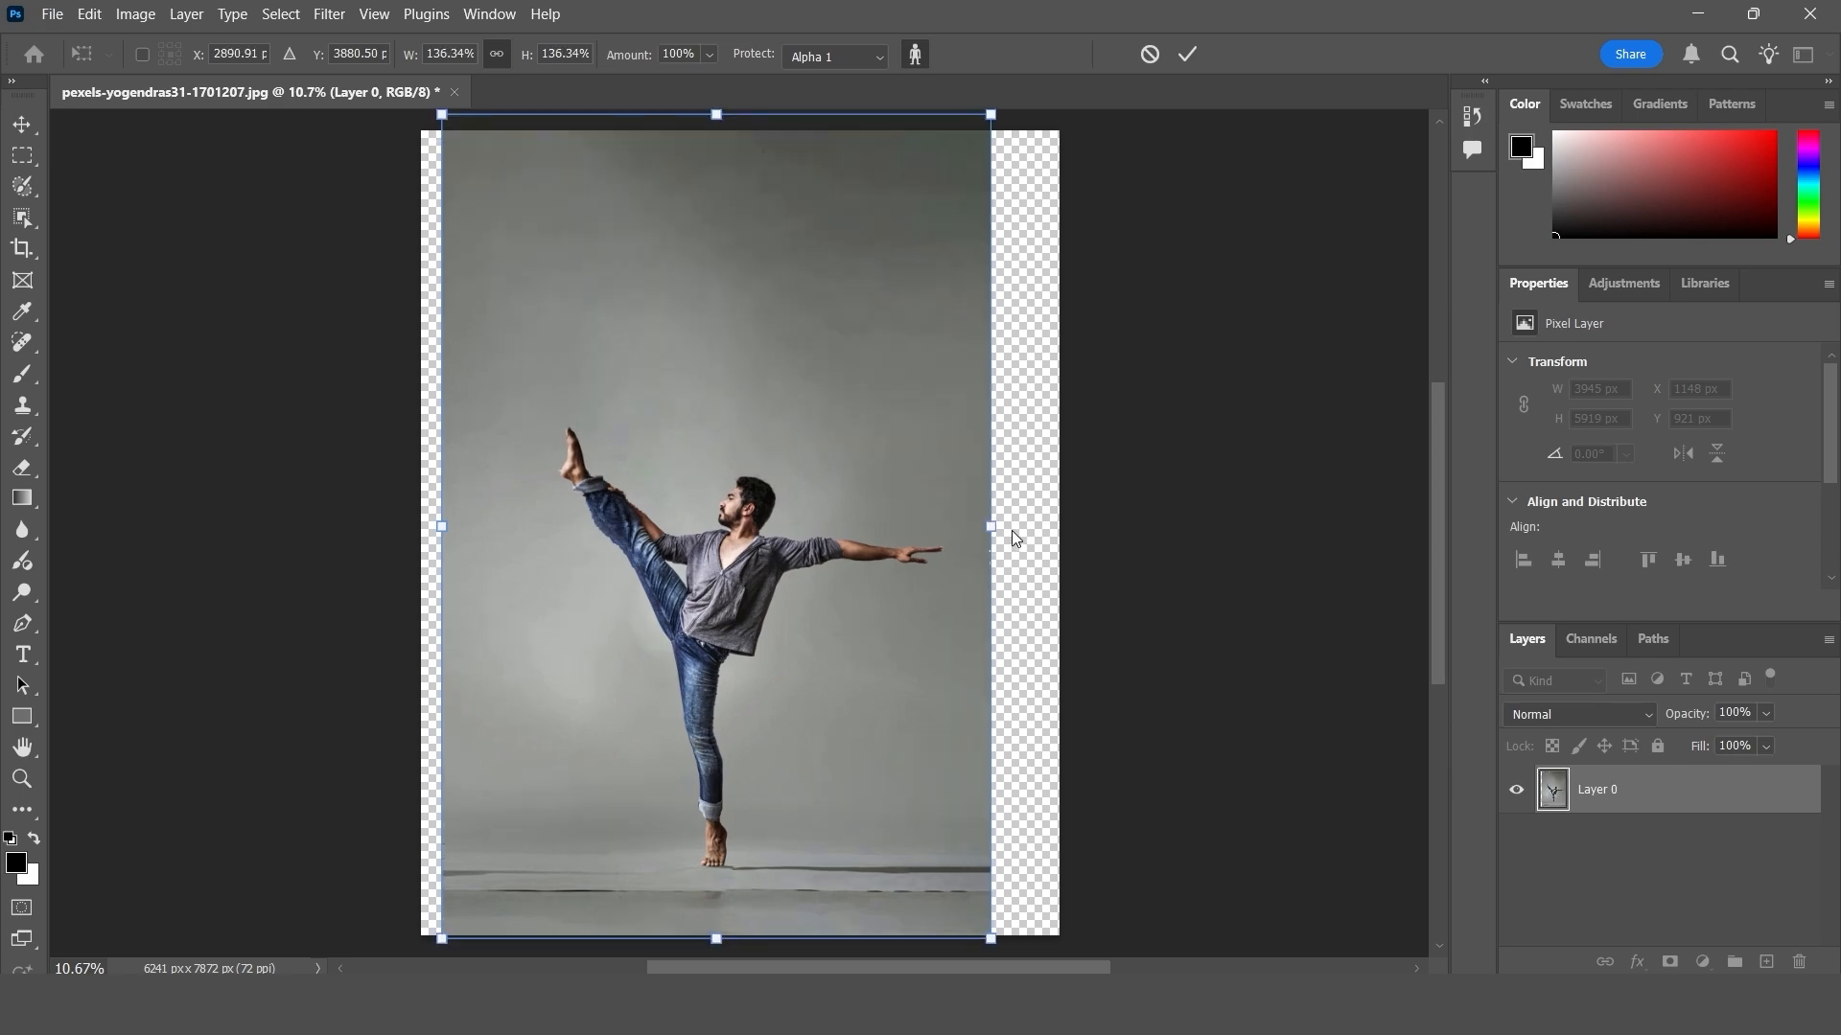
drag(991, 526, 1057, 527)
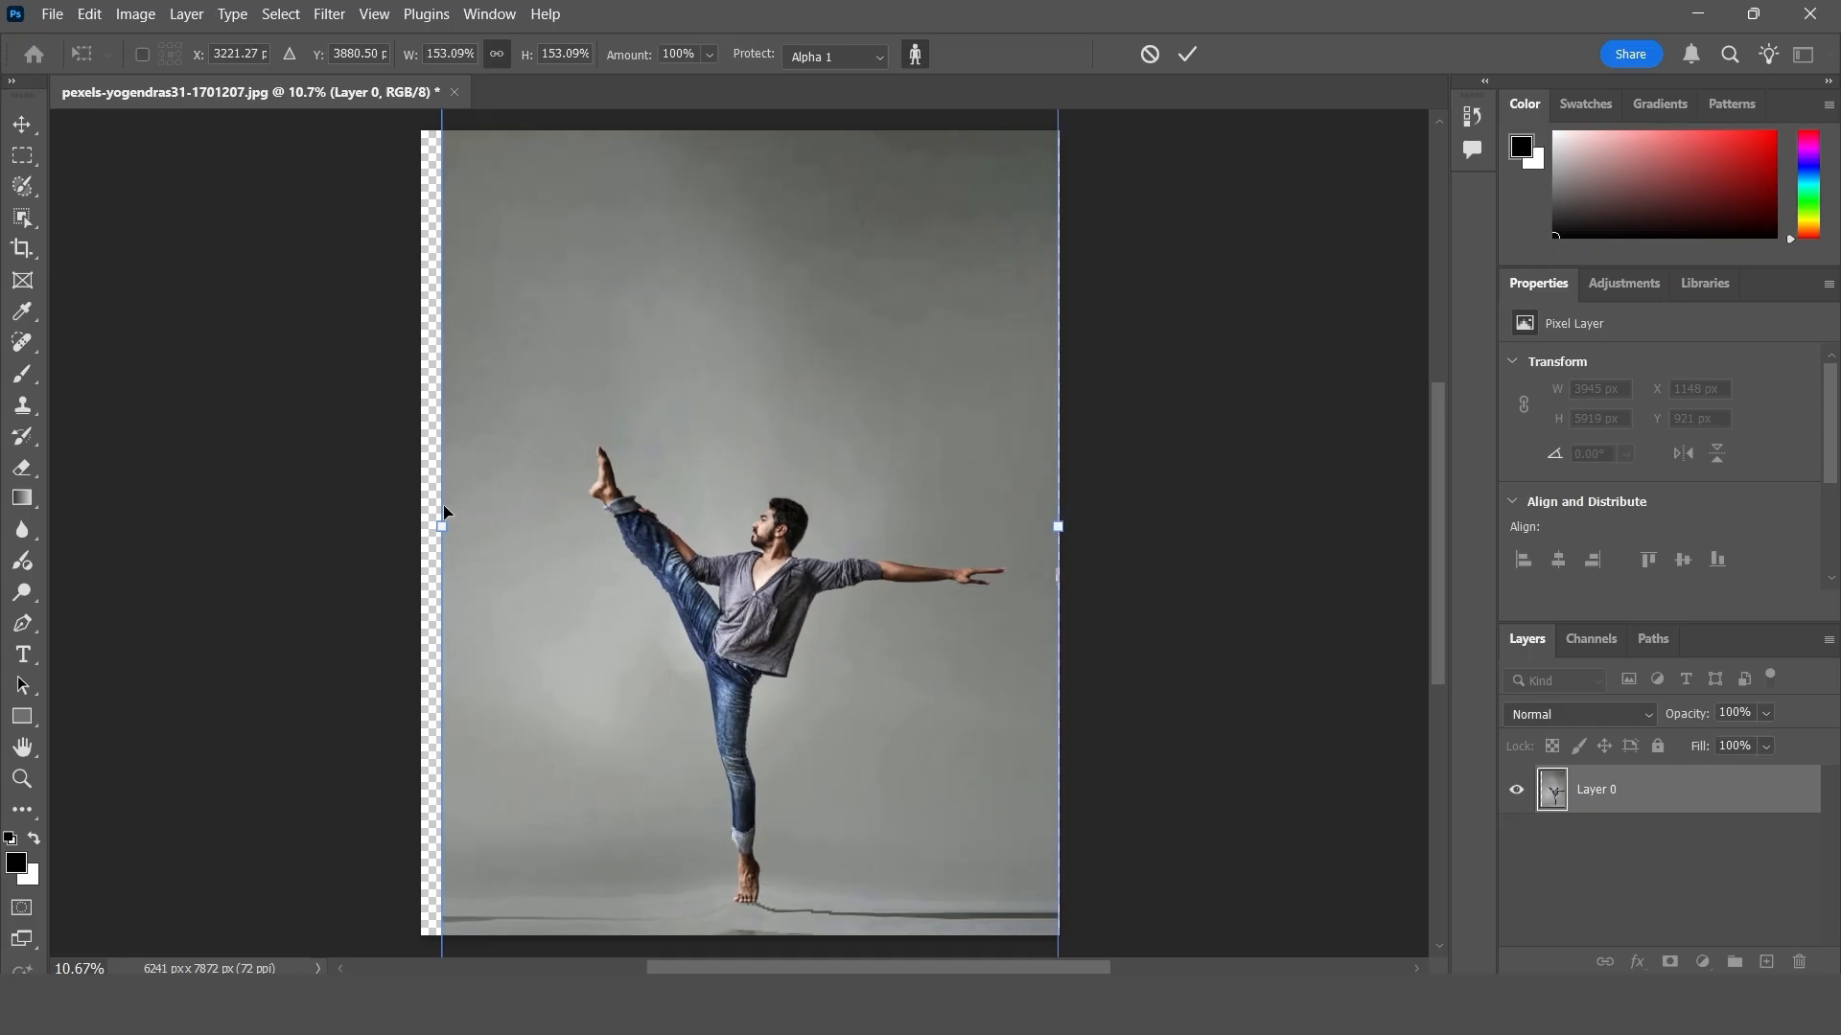
drag(433, 522, 420, 525)
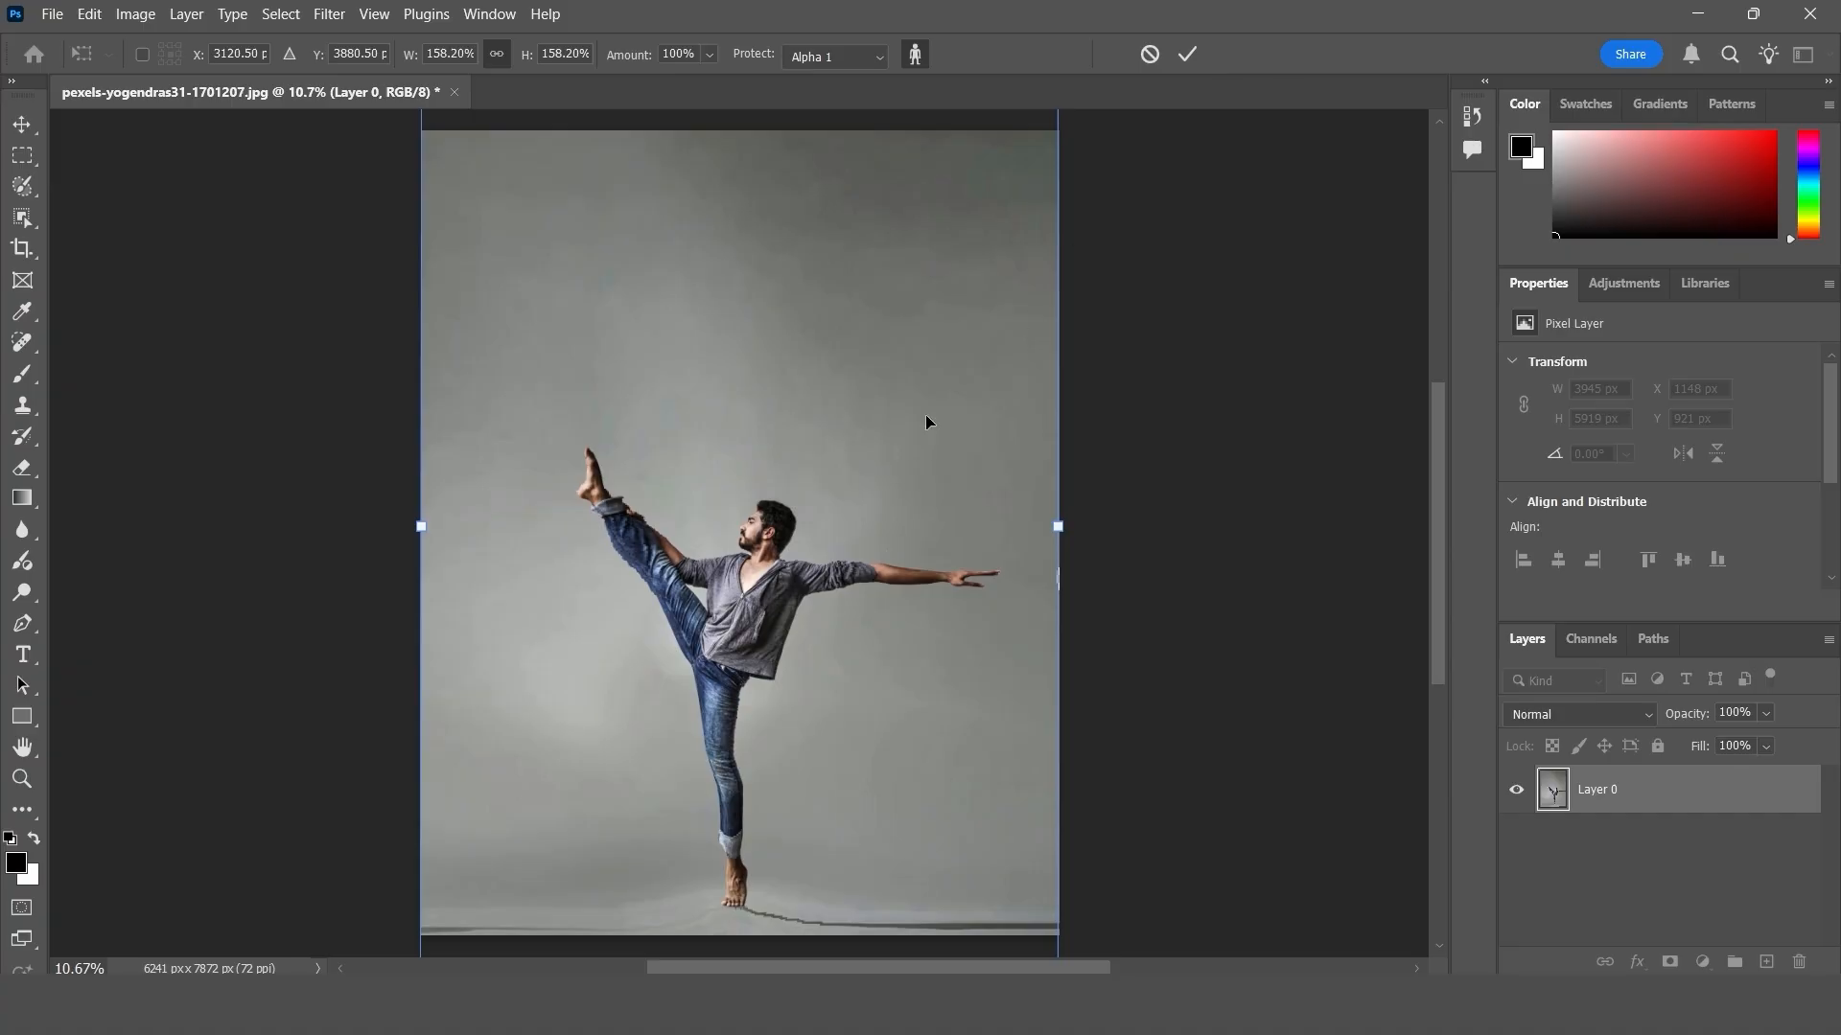
click(1187, 53)
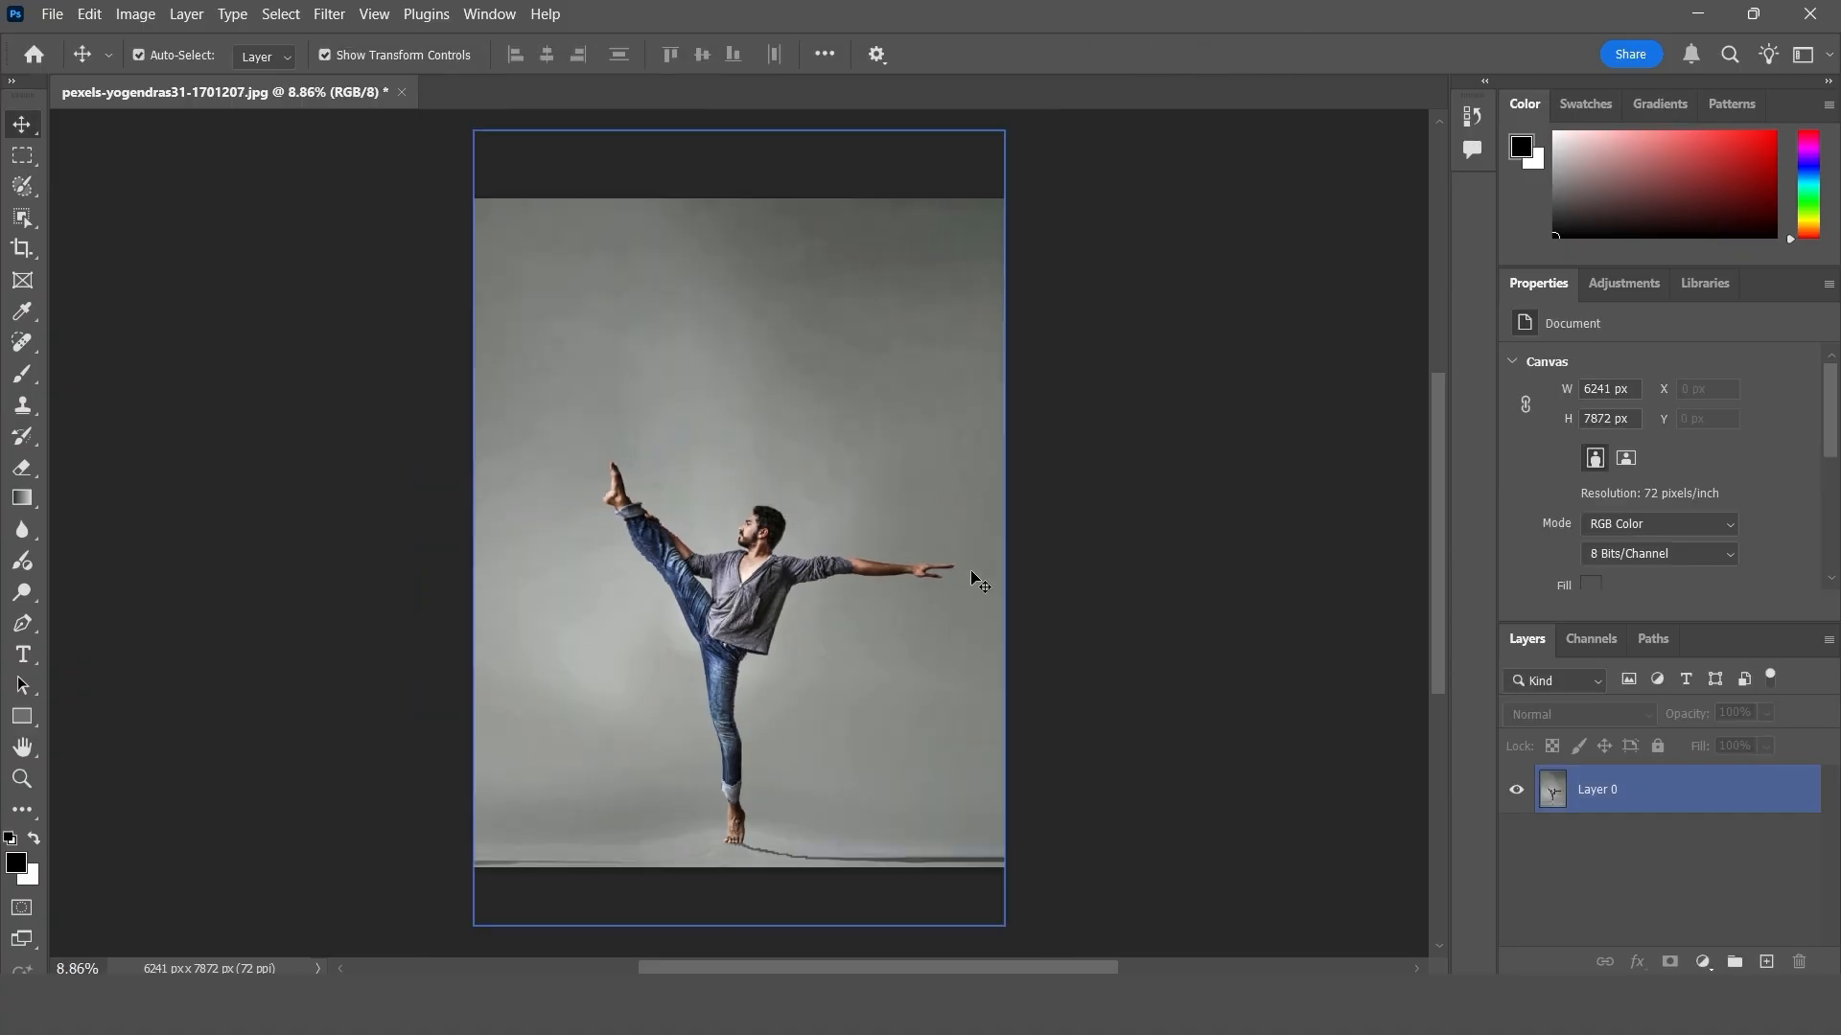
- Switch to the man hands.jpg document and start Puppet Warp on Layer 1
click(468, 266)
click(89, 14)
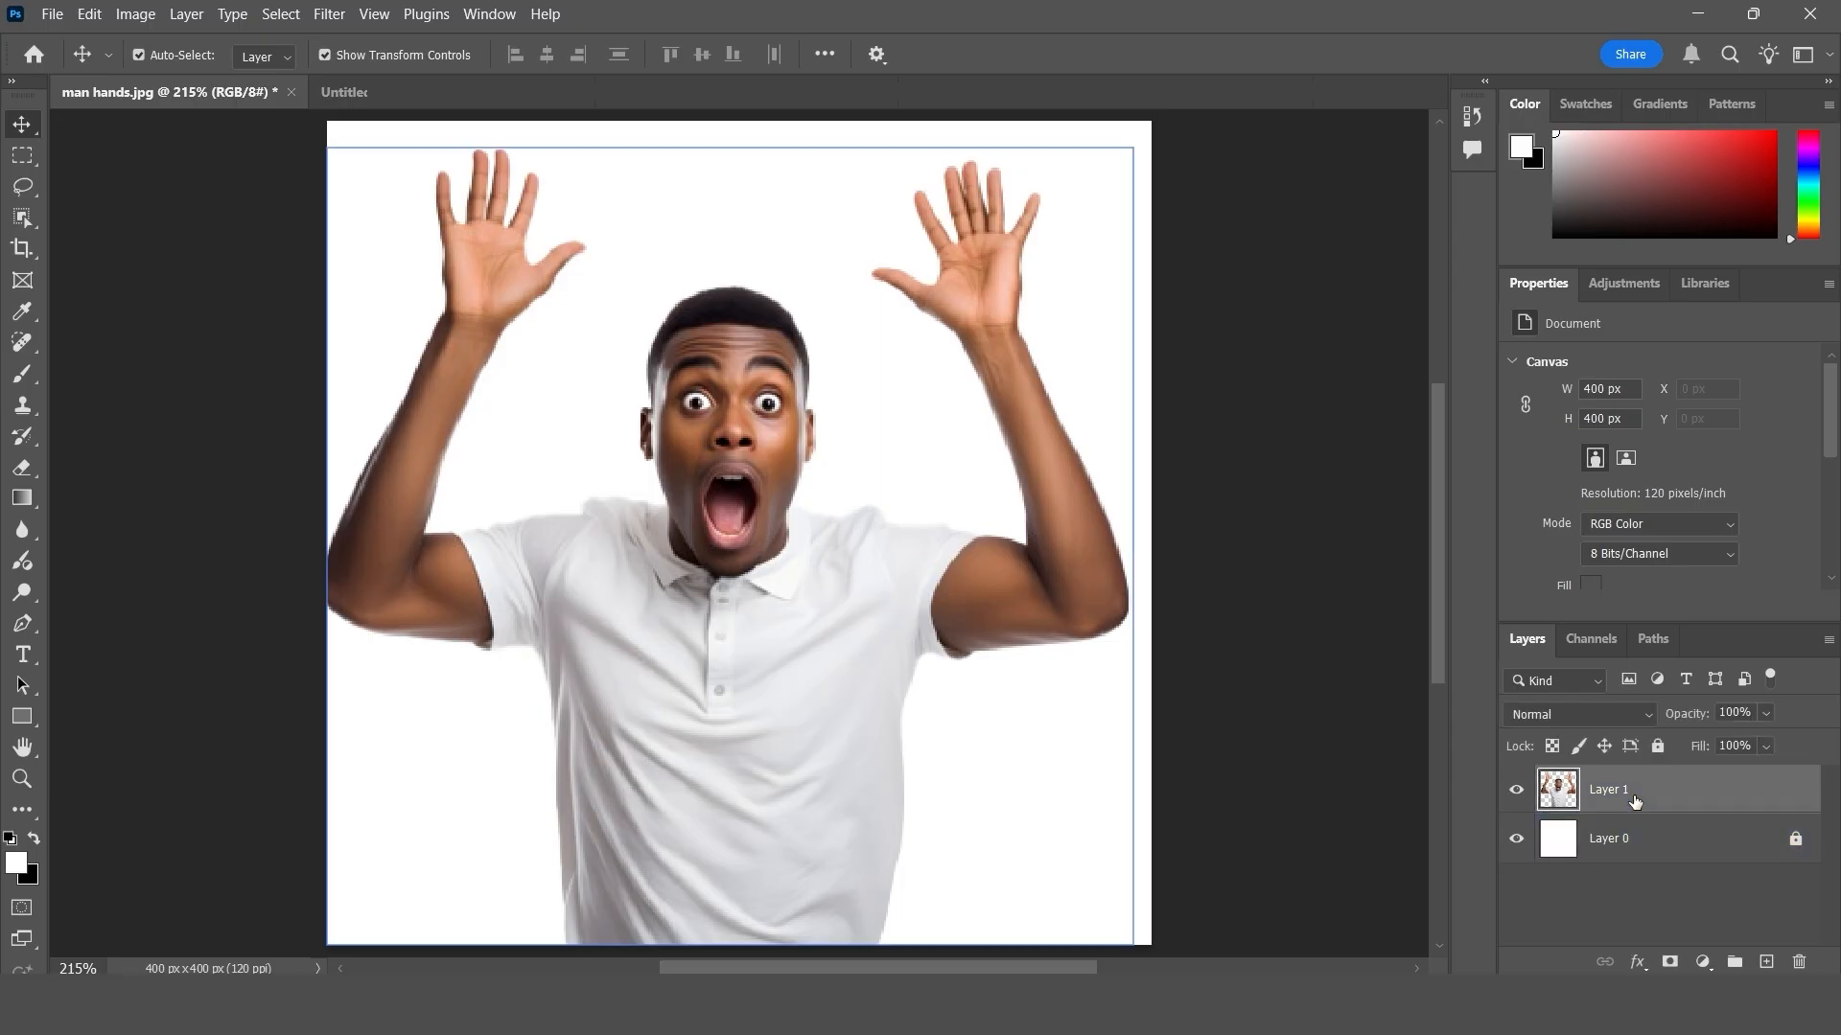
key(ctrl+t)
click(89, 14)
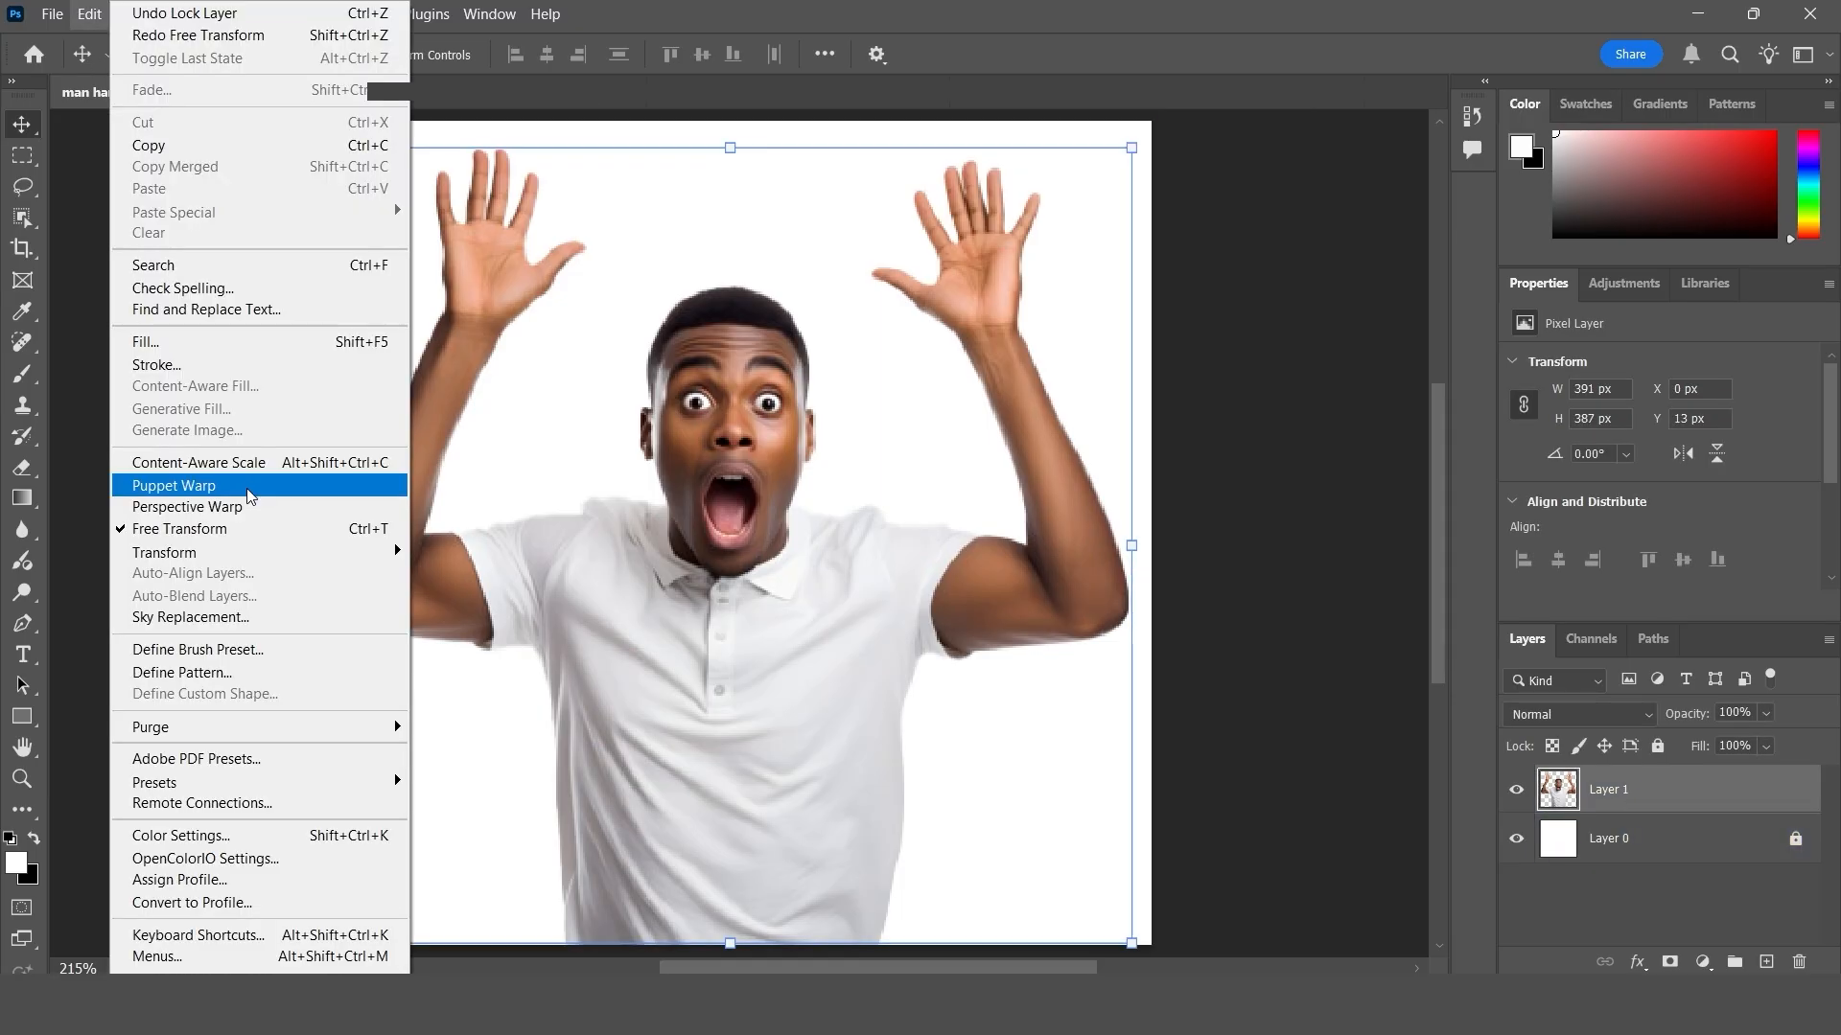
click(247, 486)
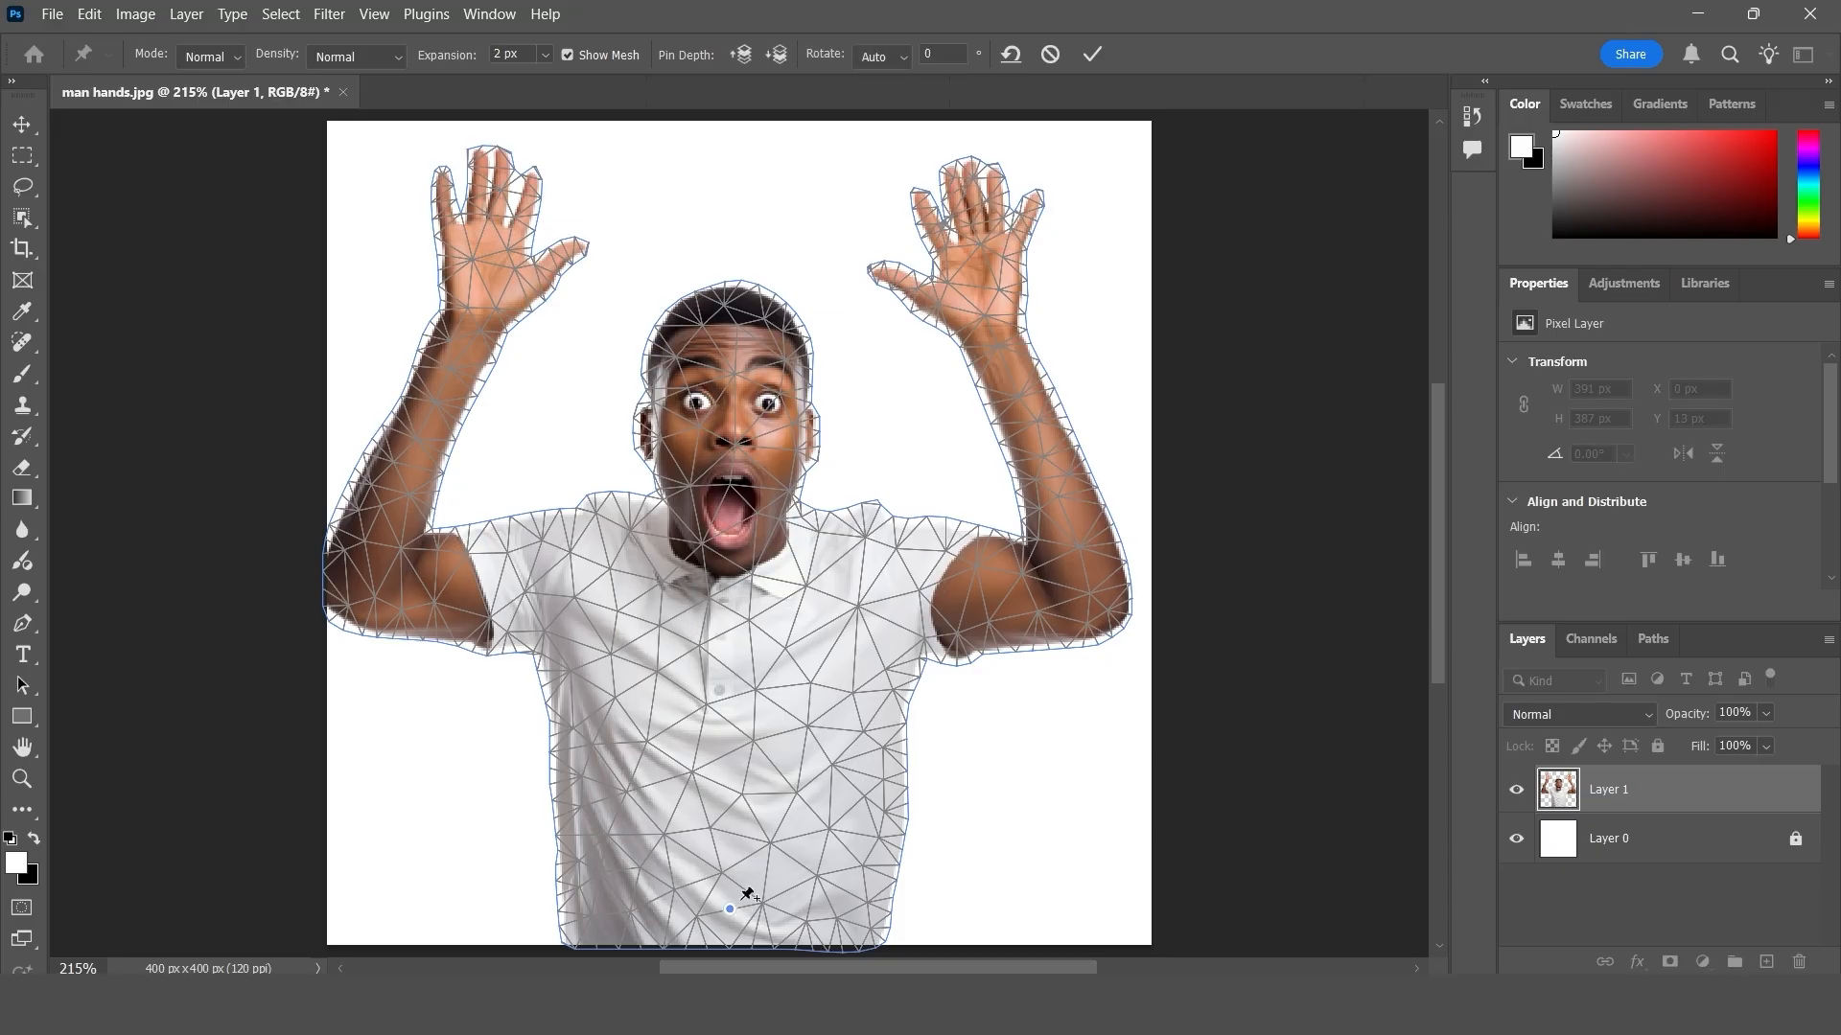
- Try three Puppet Warp pins along the shirt from hem to collar, nudging each one slightly, then remove all pins
mouse_move(725, 896)
mouse_down()
mouse_move(707, 819)
mouse_move(764, 744)
mouse_move(834, 772)
mouse_move(700, 858)
mouse_move(676, 796)
mouse_move(815, 651)
mouse_move(709, 719)
mouse_move(753, 817)
mouse_move(737, 886)
mouse_up()
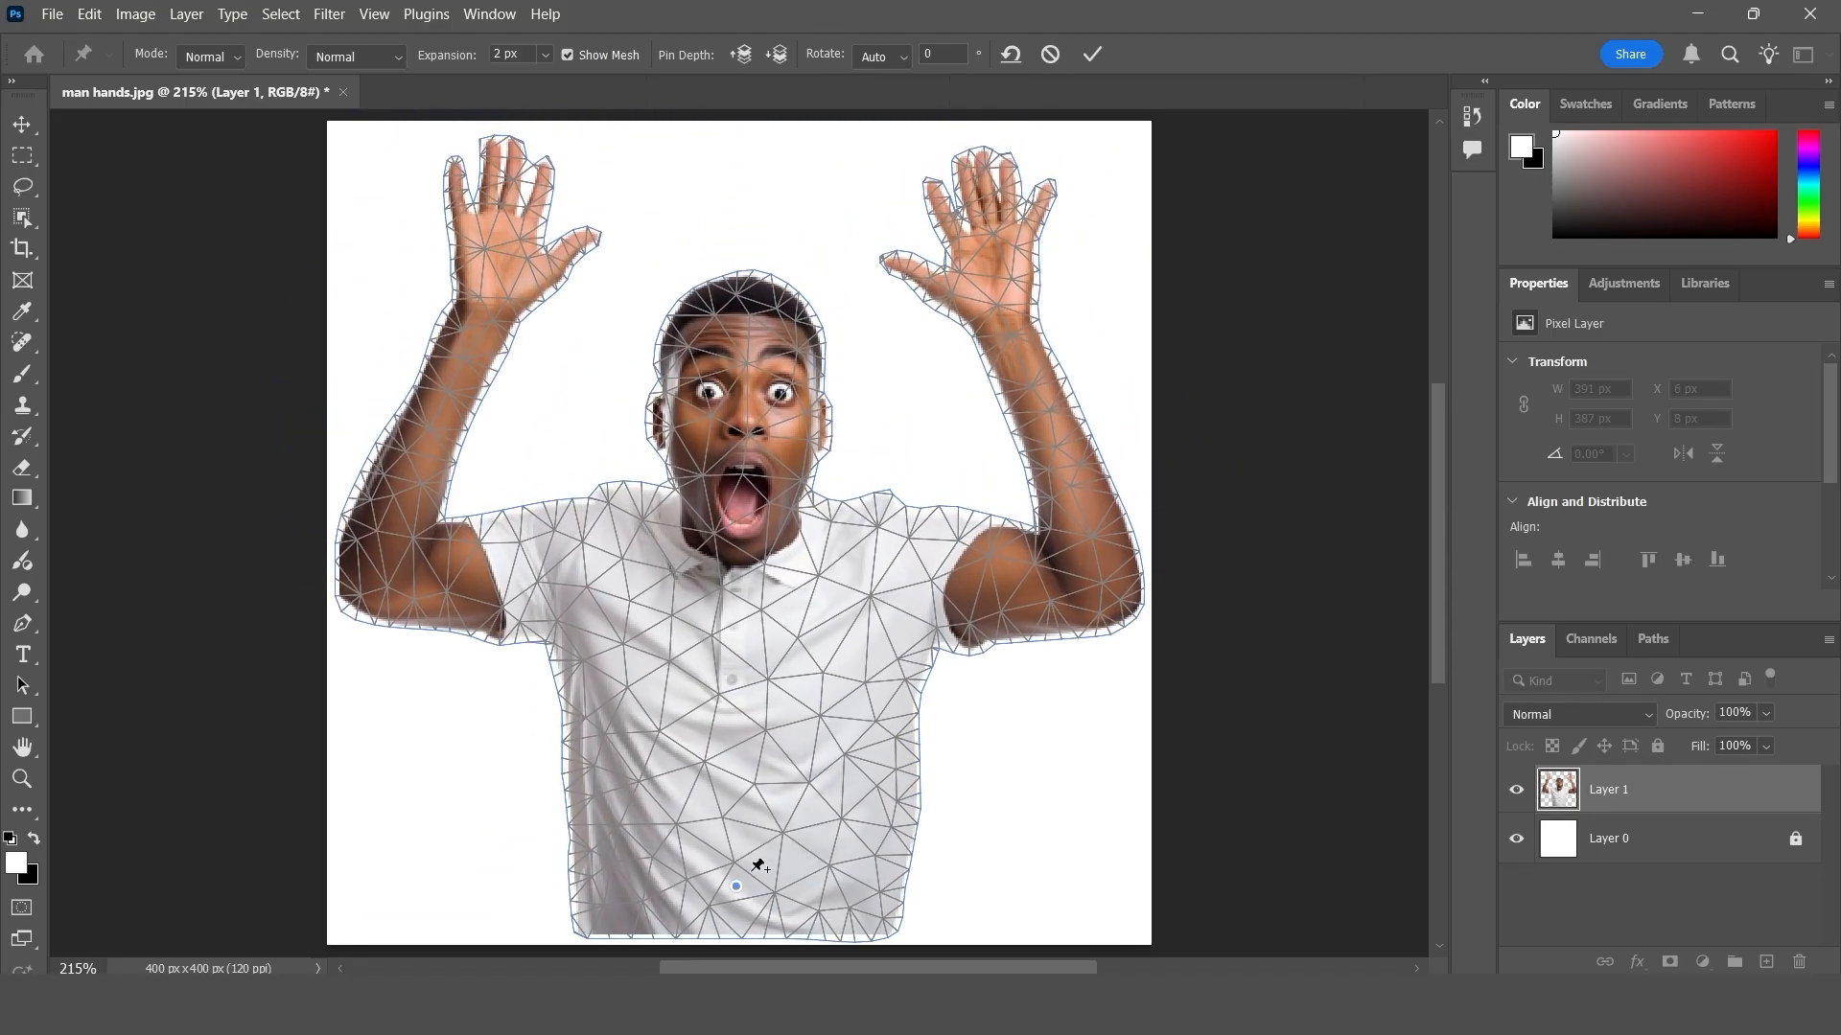
click(740, 735)
mouse_move(723, 748)
mouse_down()
mouse_move(692, 752)
mouse_move(760, 748)
mouse_move(744, 751)
mouse_up()
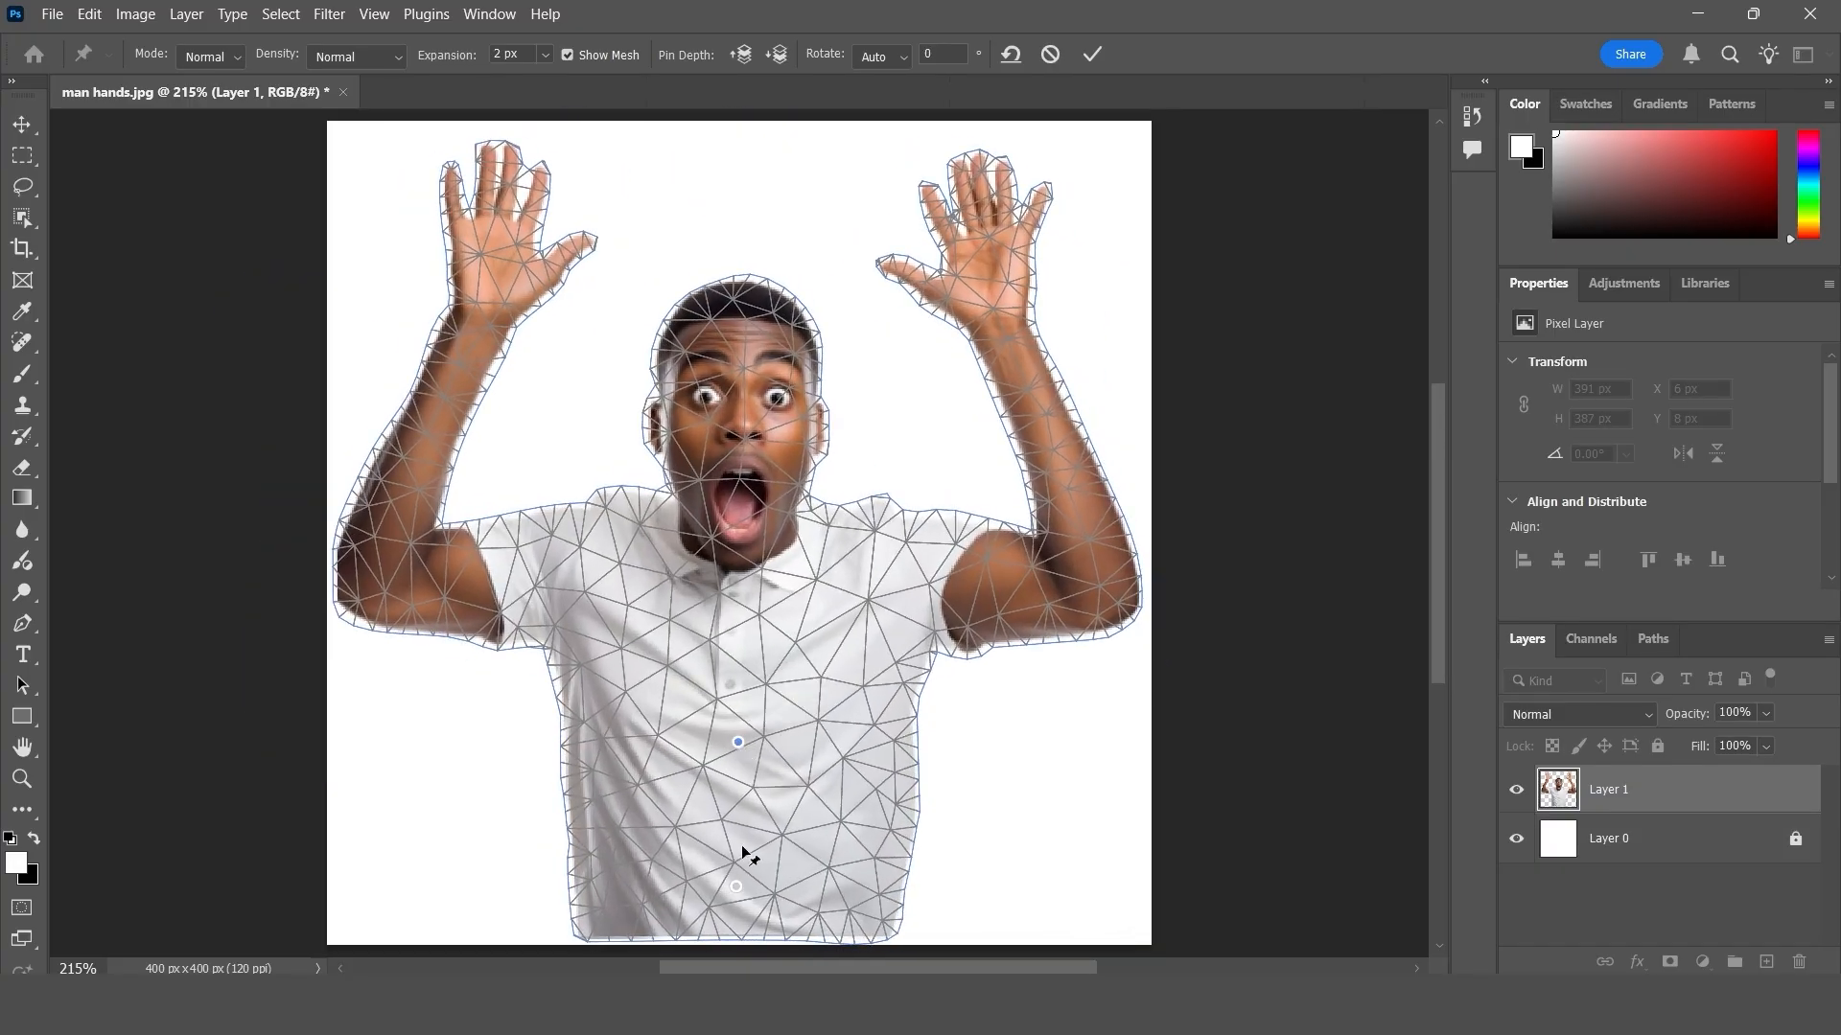
click(736, 586)
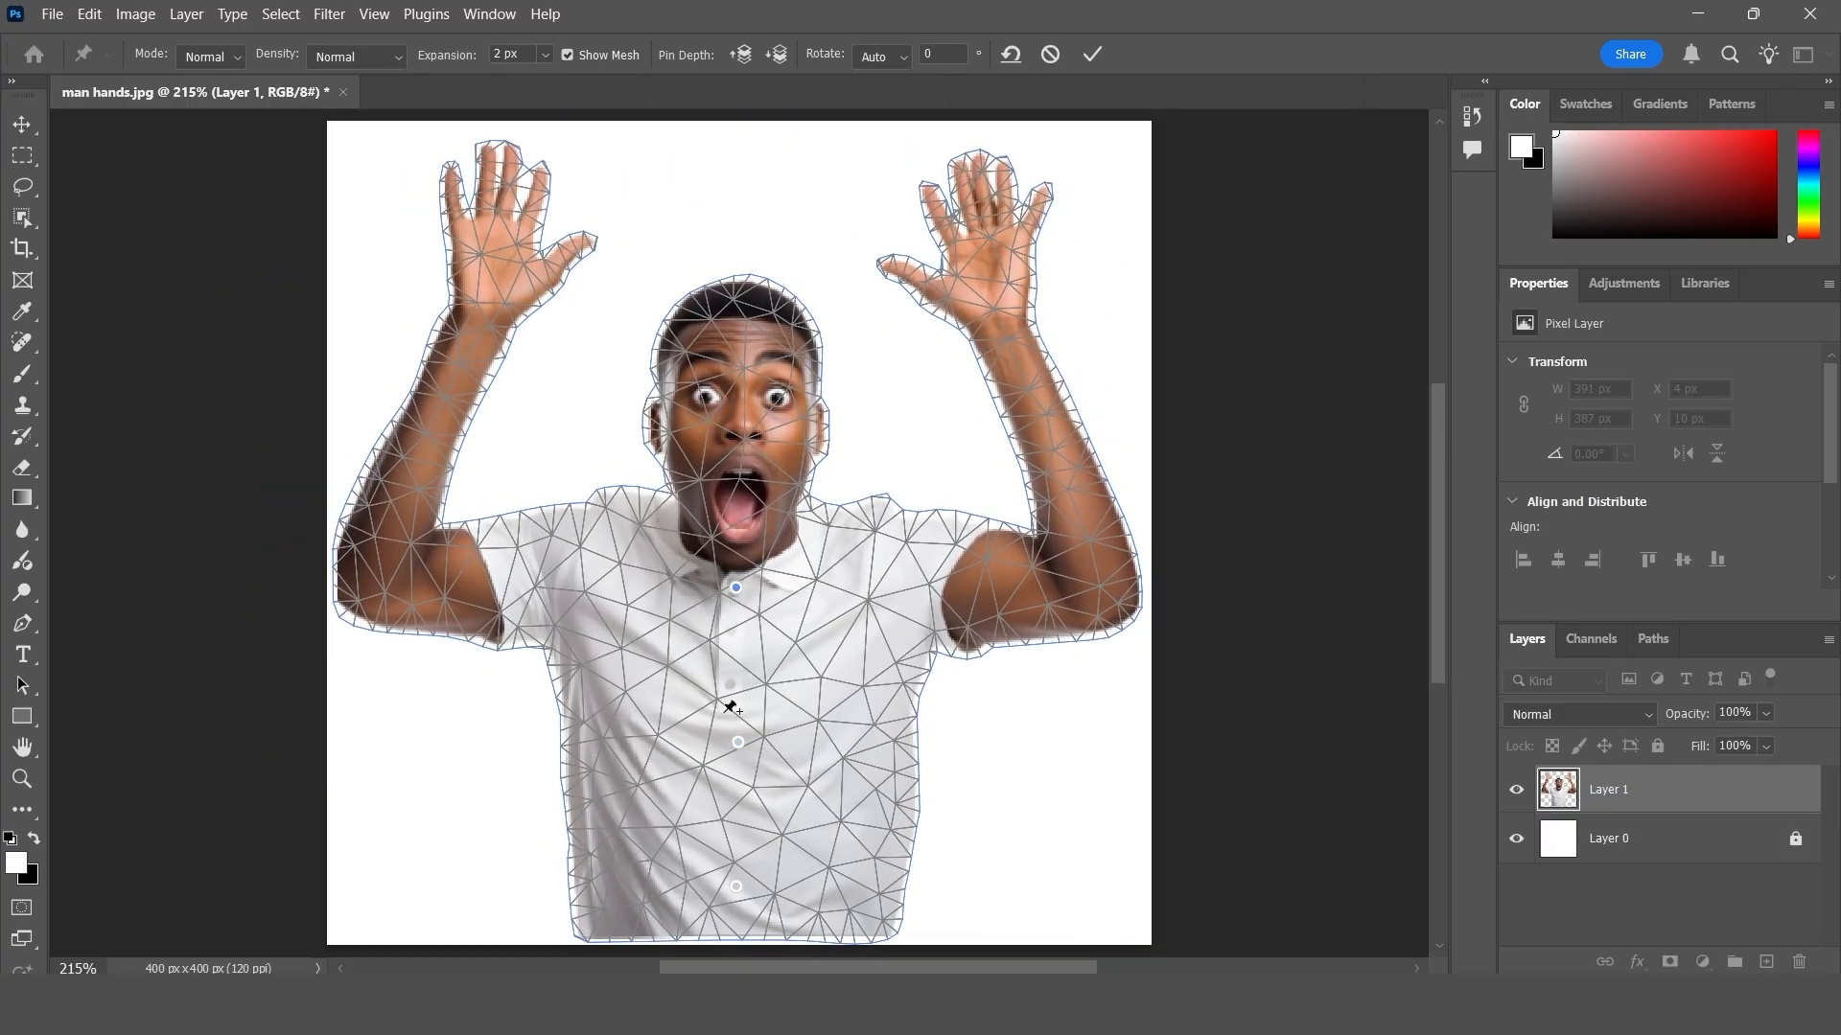
mouse_move(732, 595)
mouse_down()
mouse_move(671, 590)
mouse_move(777, 603)
mouse_move(711, 612)
mouse_move(736, 606)
mouse_up()
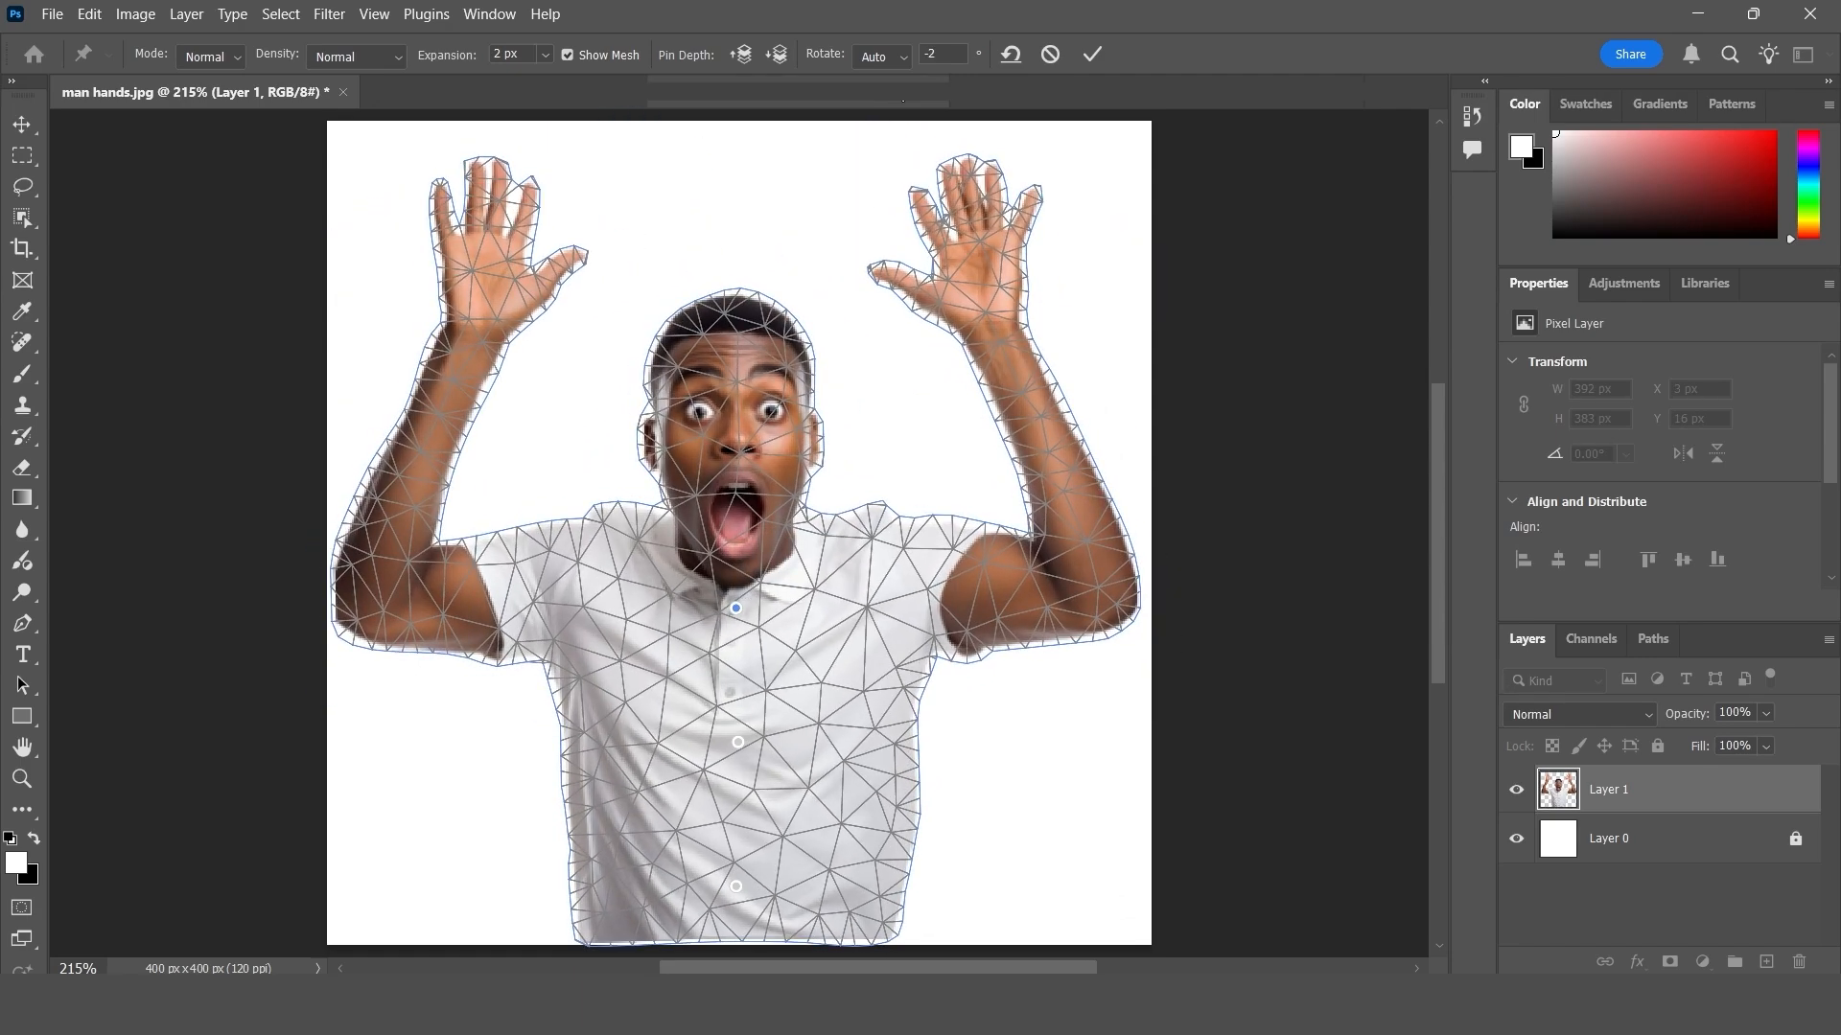
click(1012, 56)
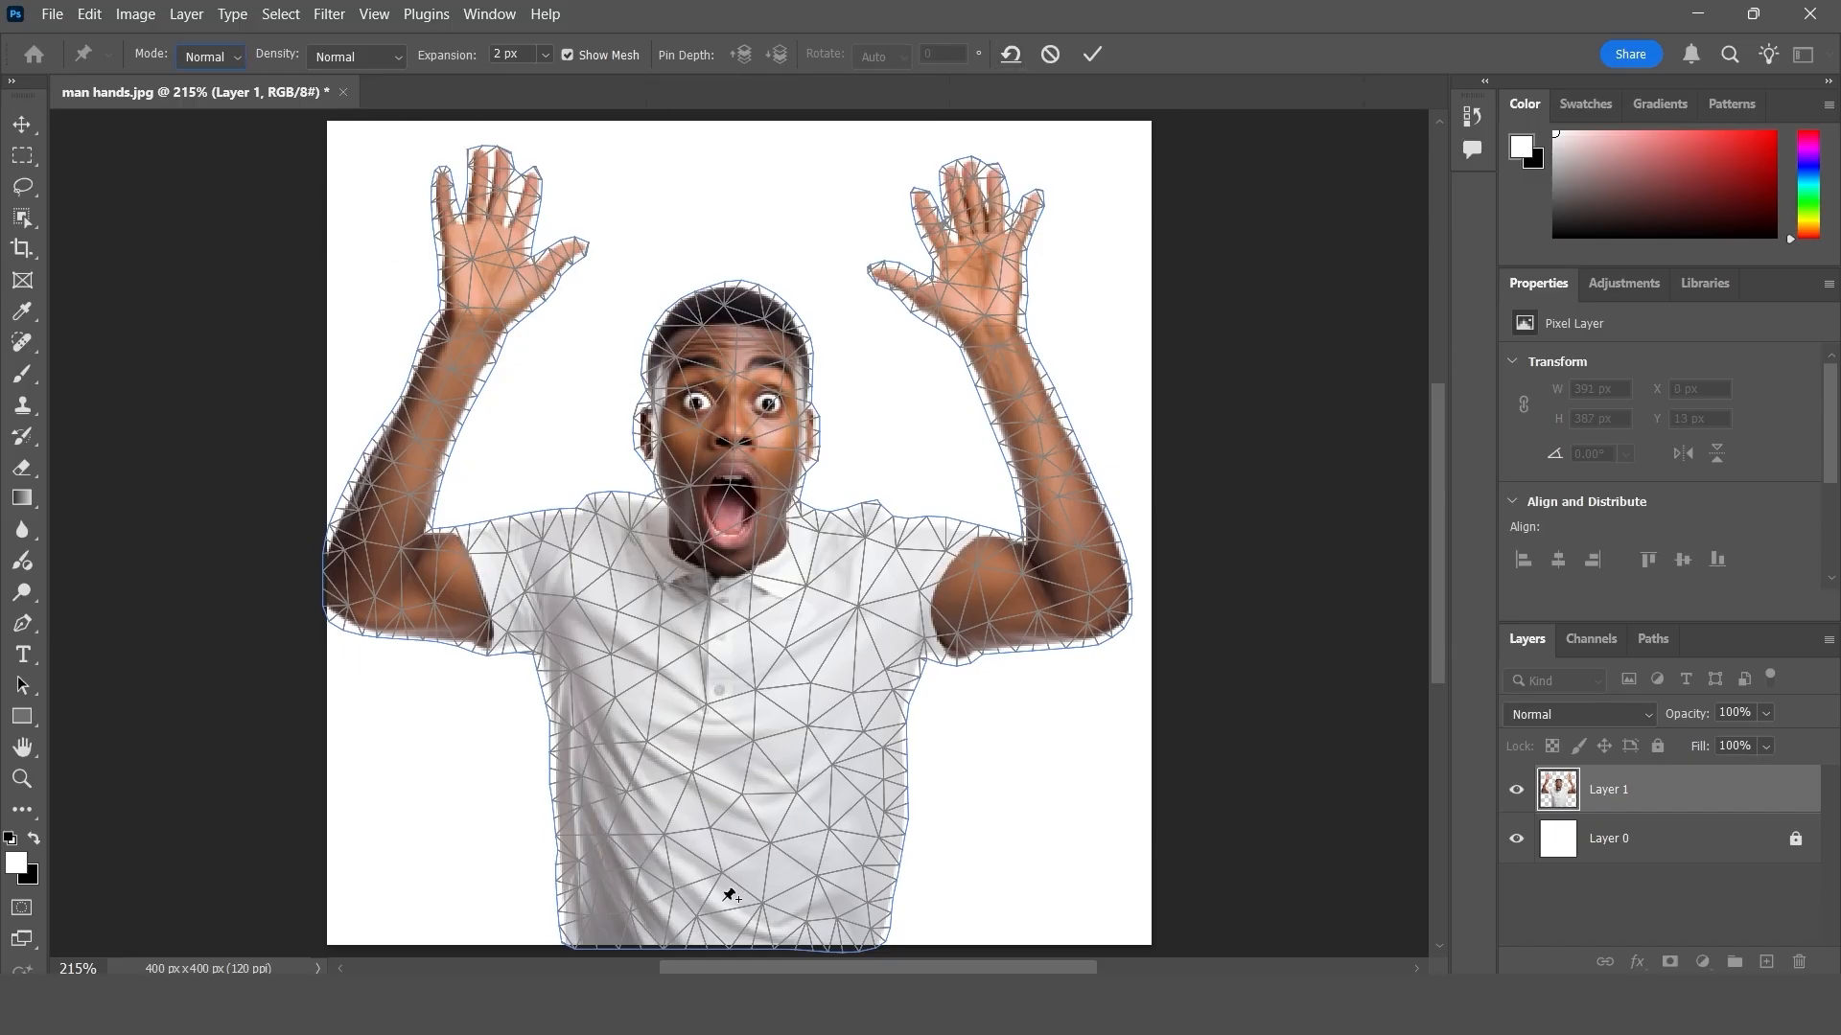
- Set Puppet Warp to Rigid, place three pins up the shirt, fix the upper pin's rotation, and pull that pin sideways and back
click(217, 62)
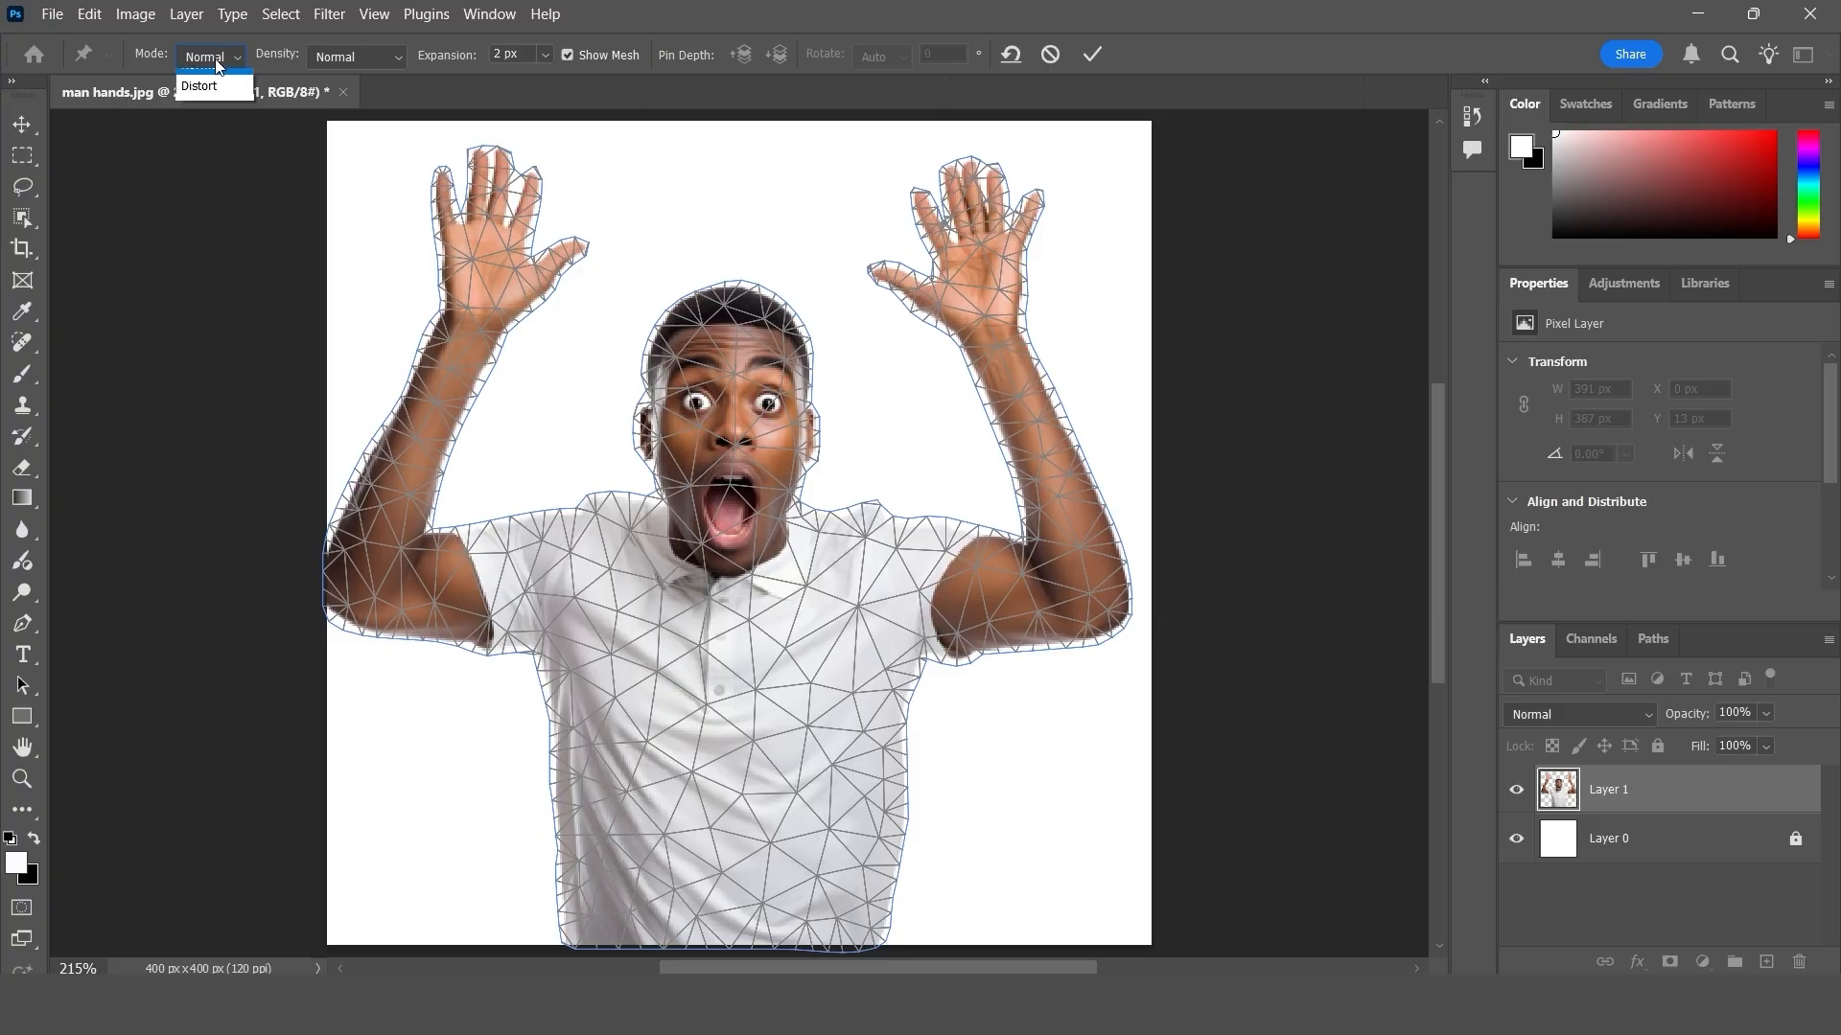
click(221, 68)
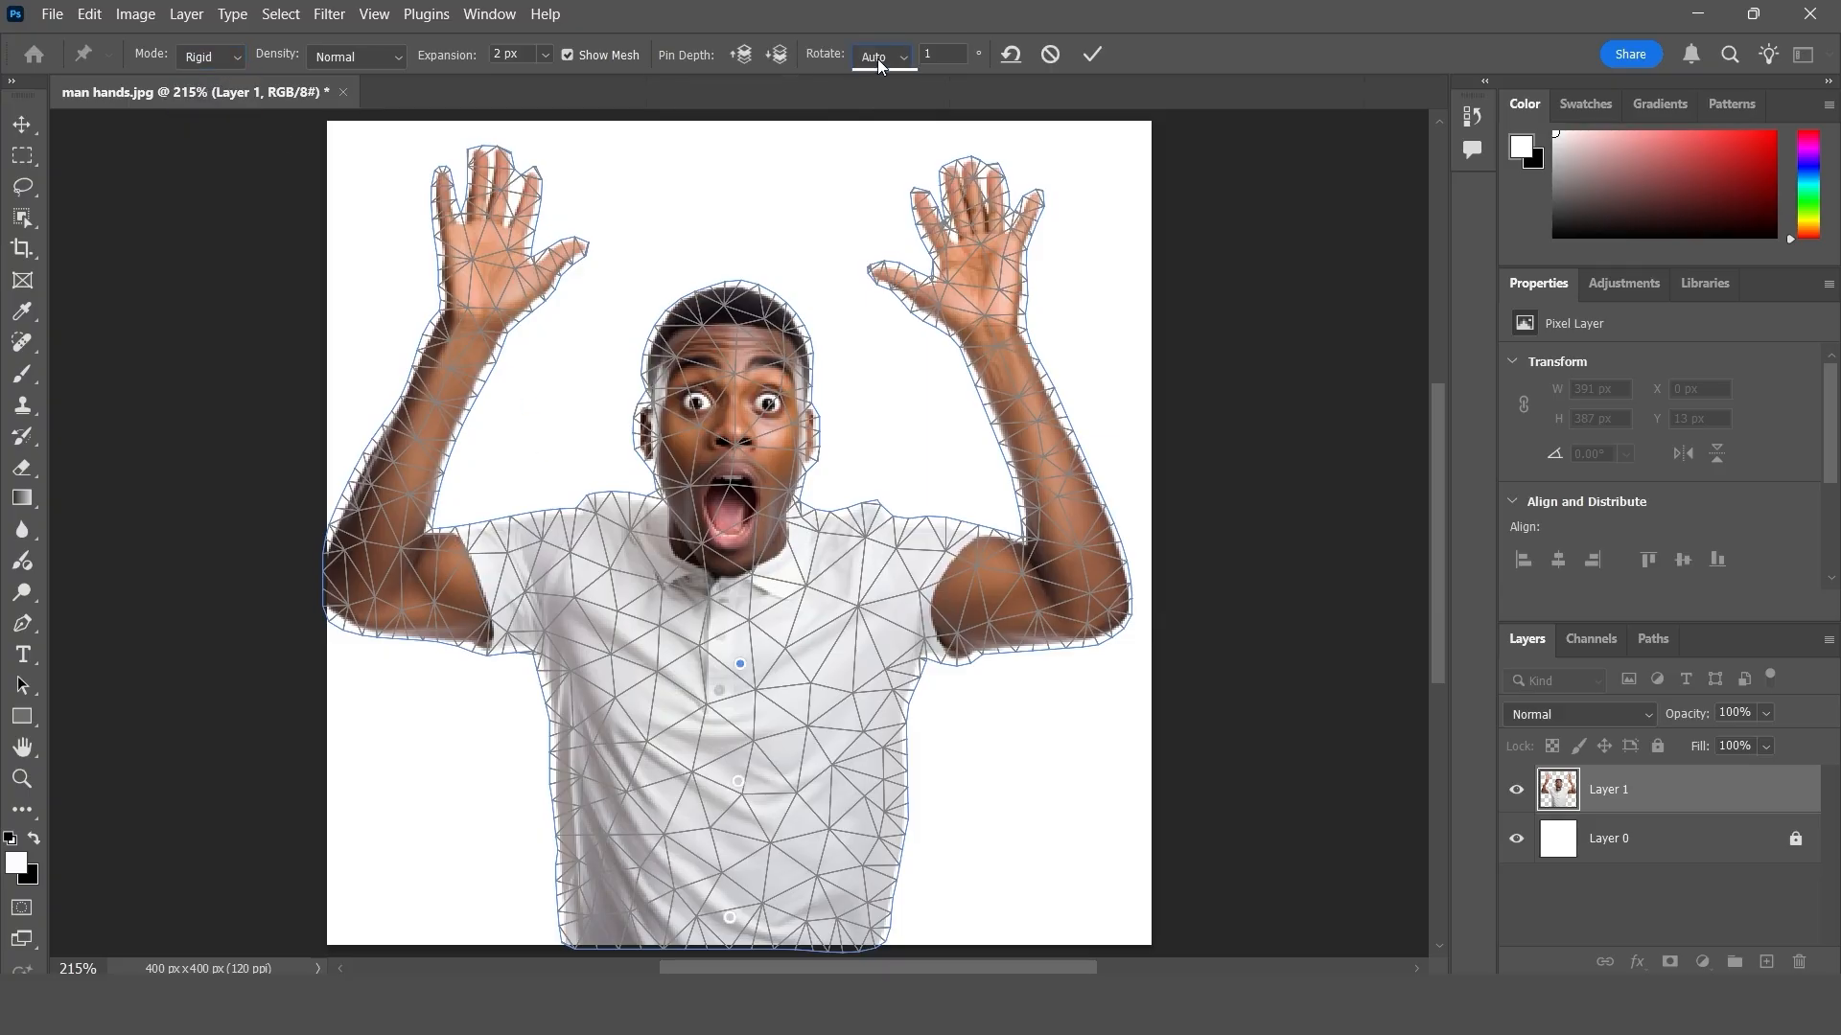
click(881, 60)
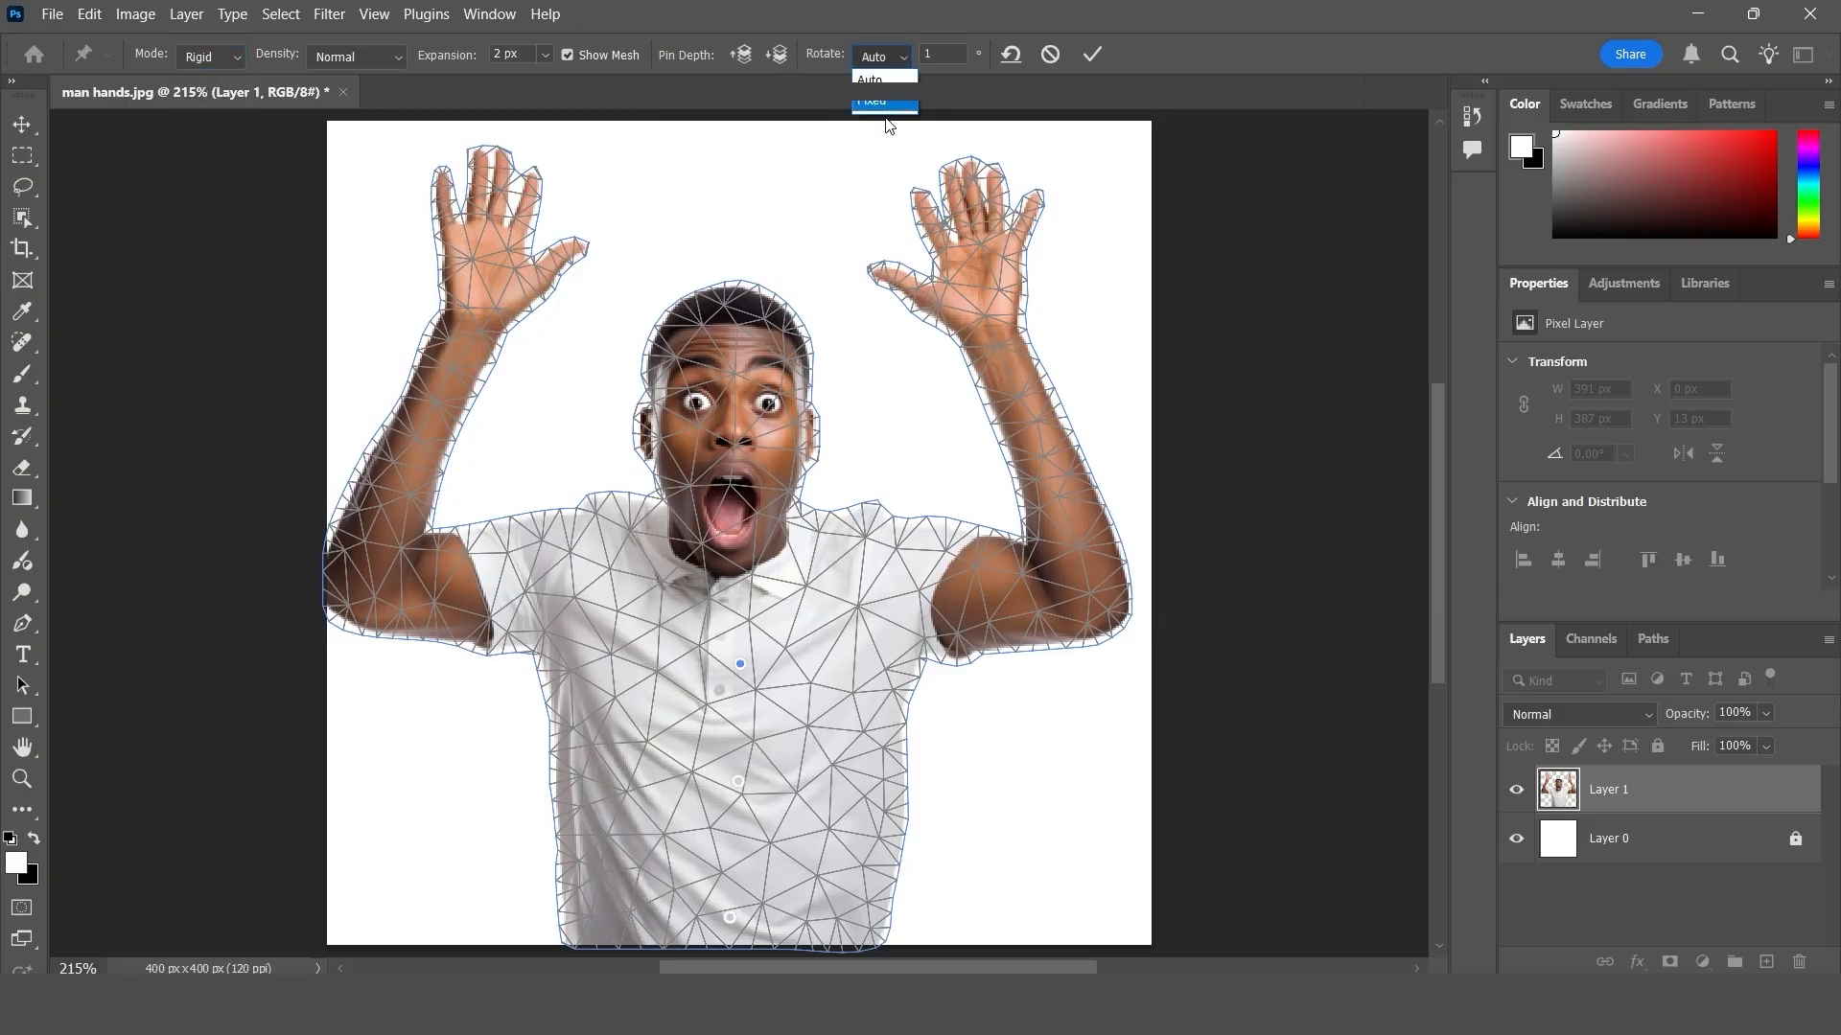
click(888, 104)
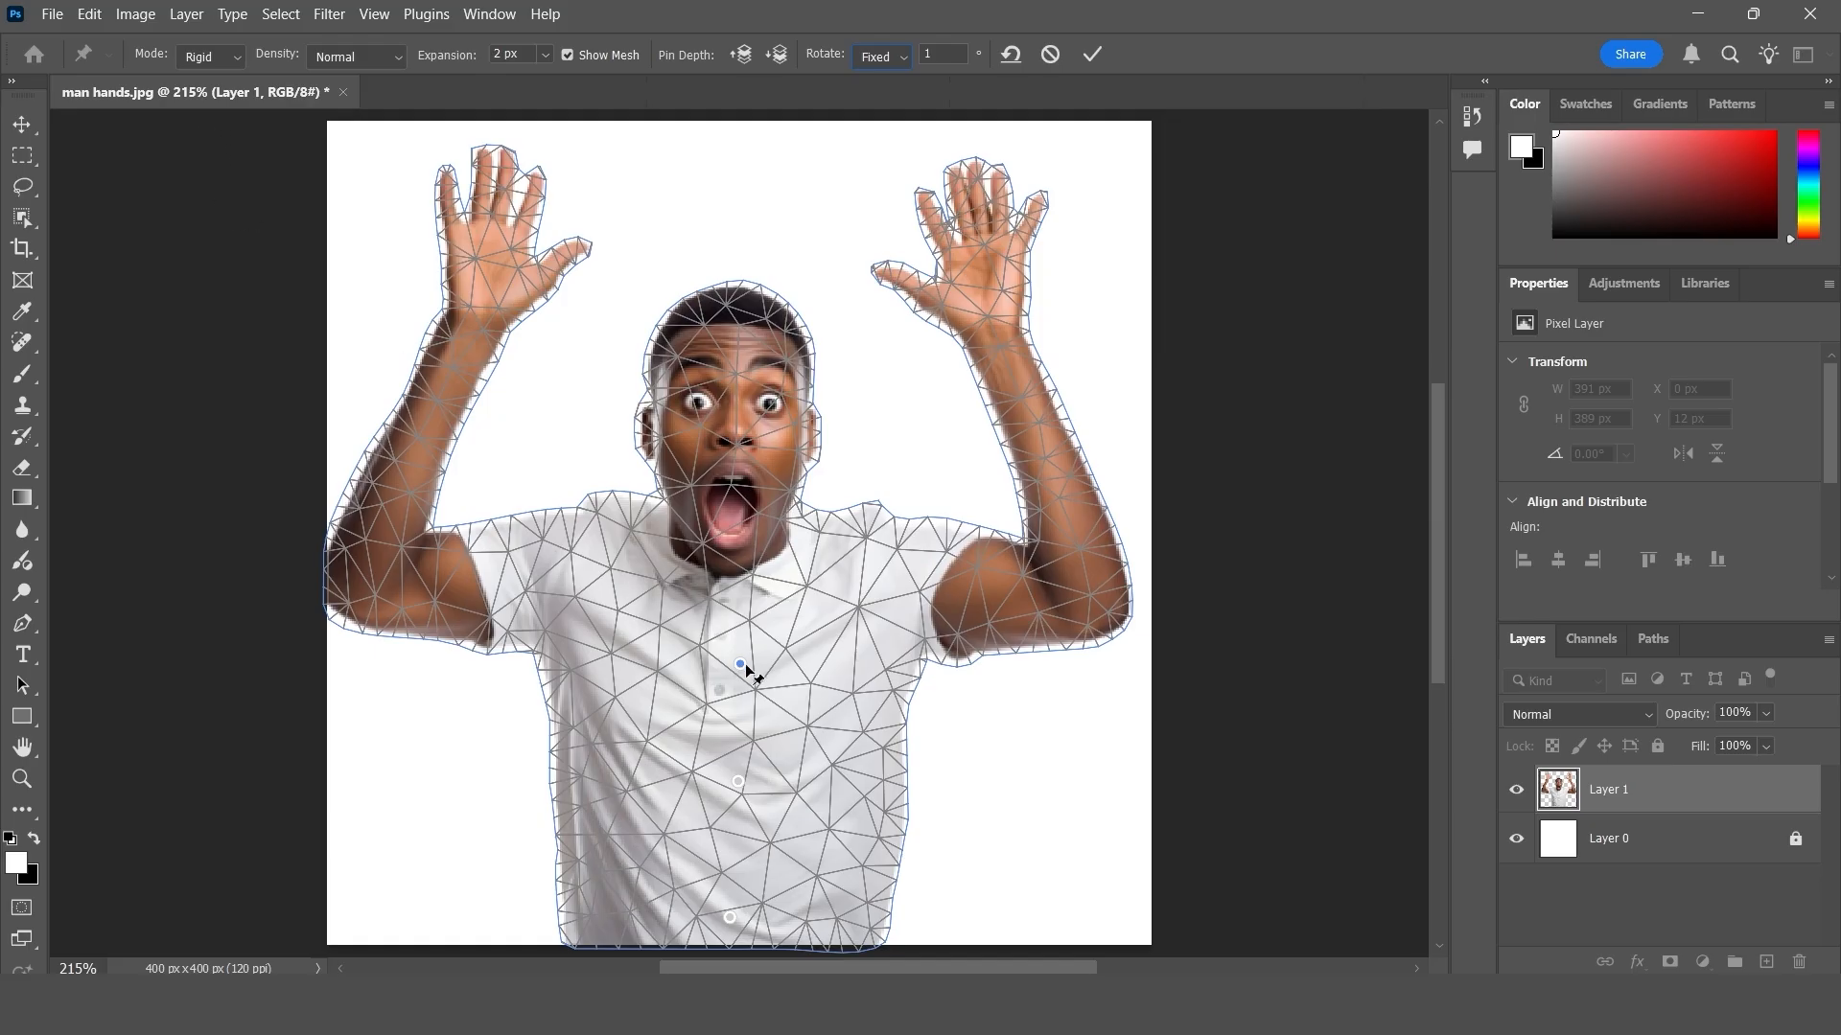
drag(741, 665, 963, 707)
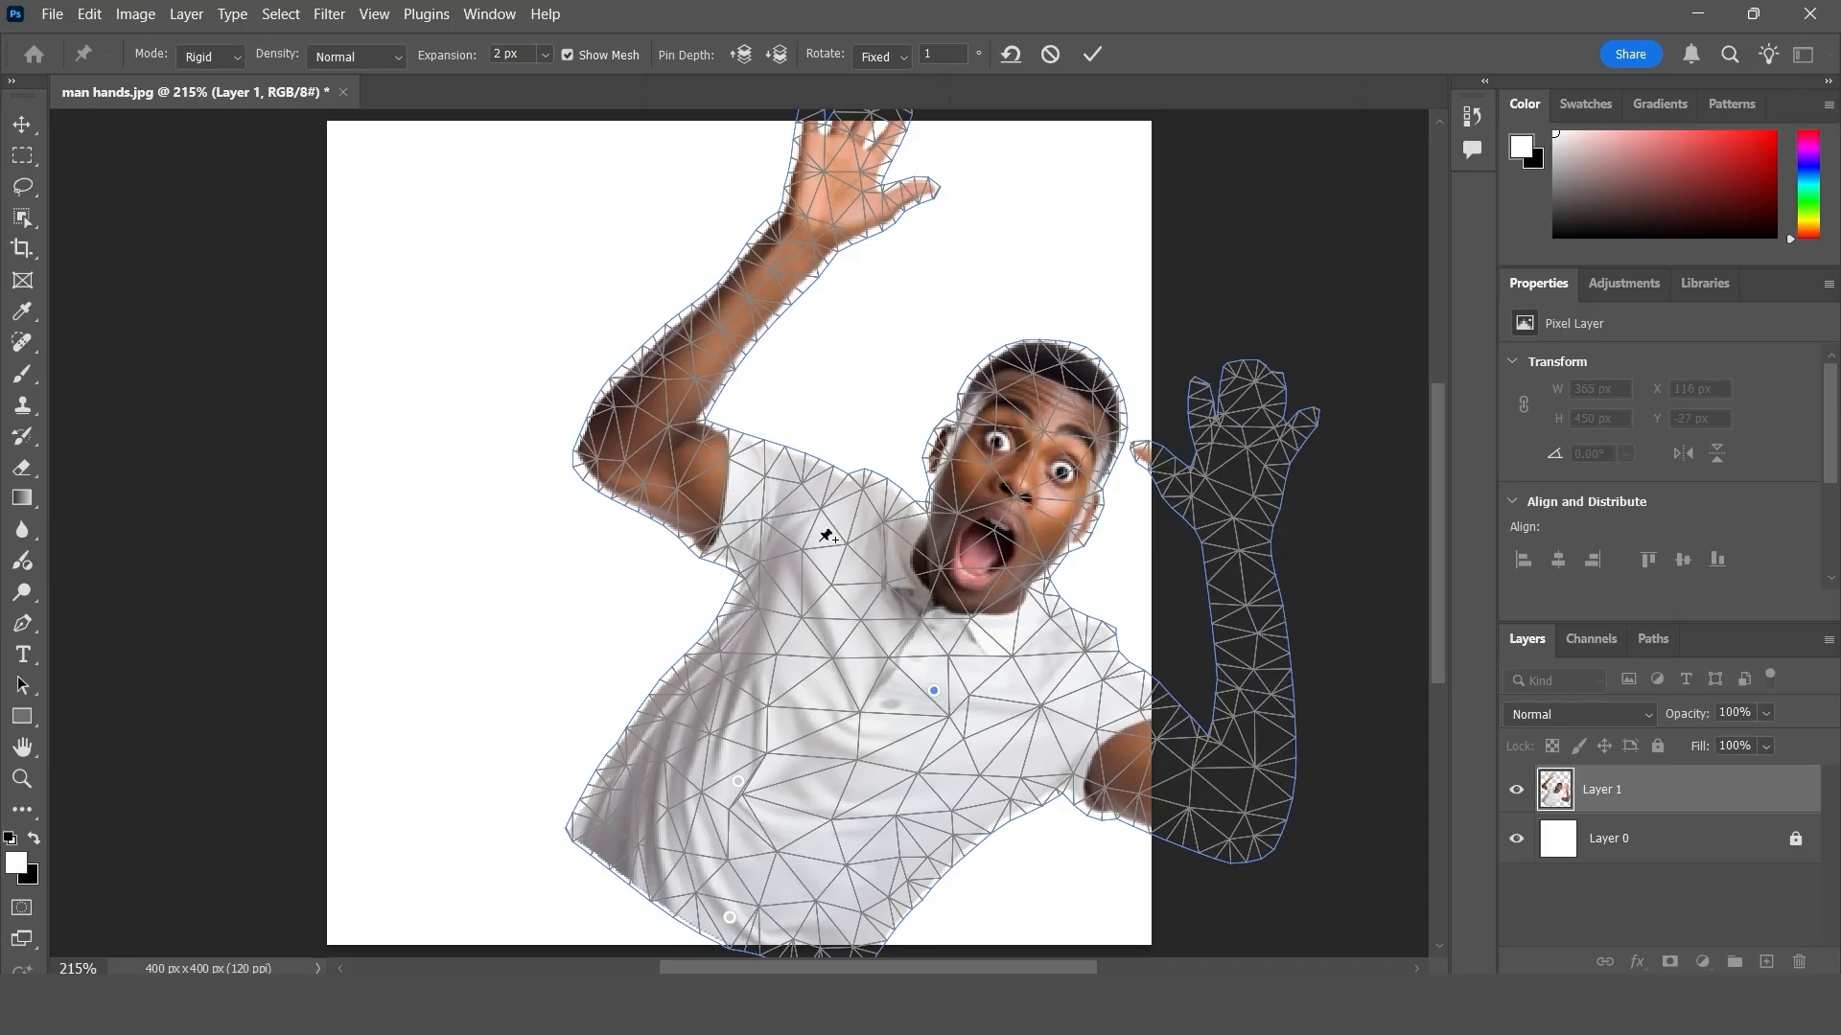
drag(934, 695, 754, 621)
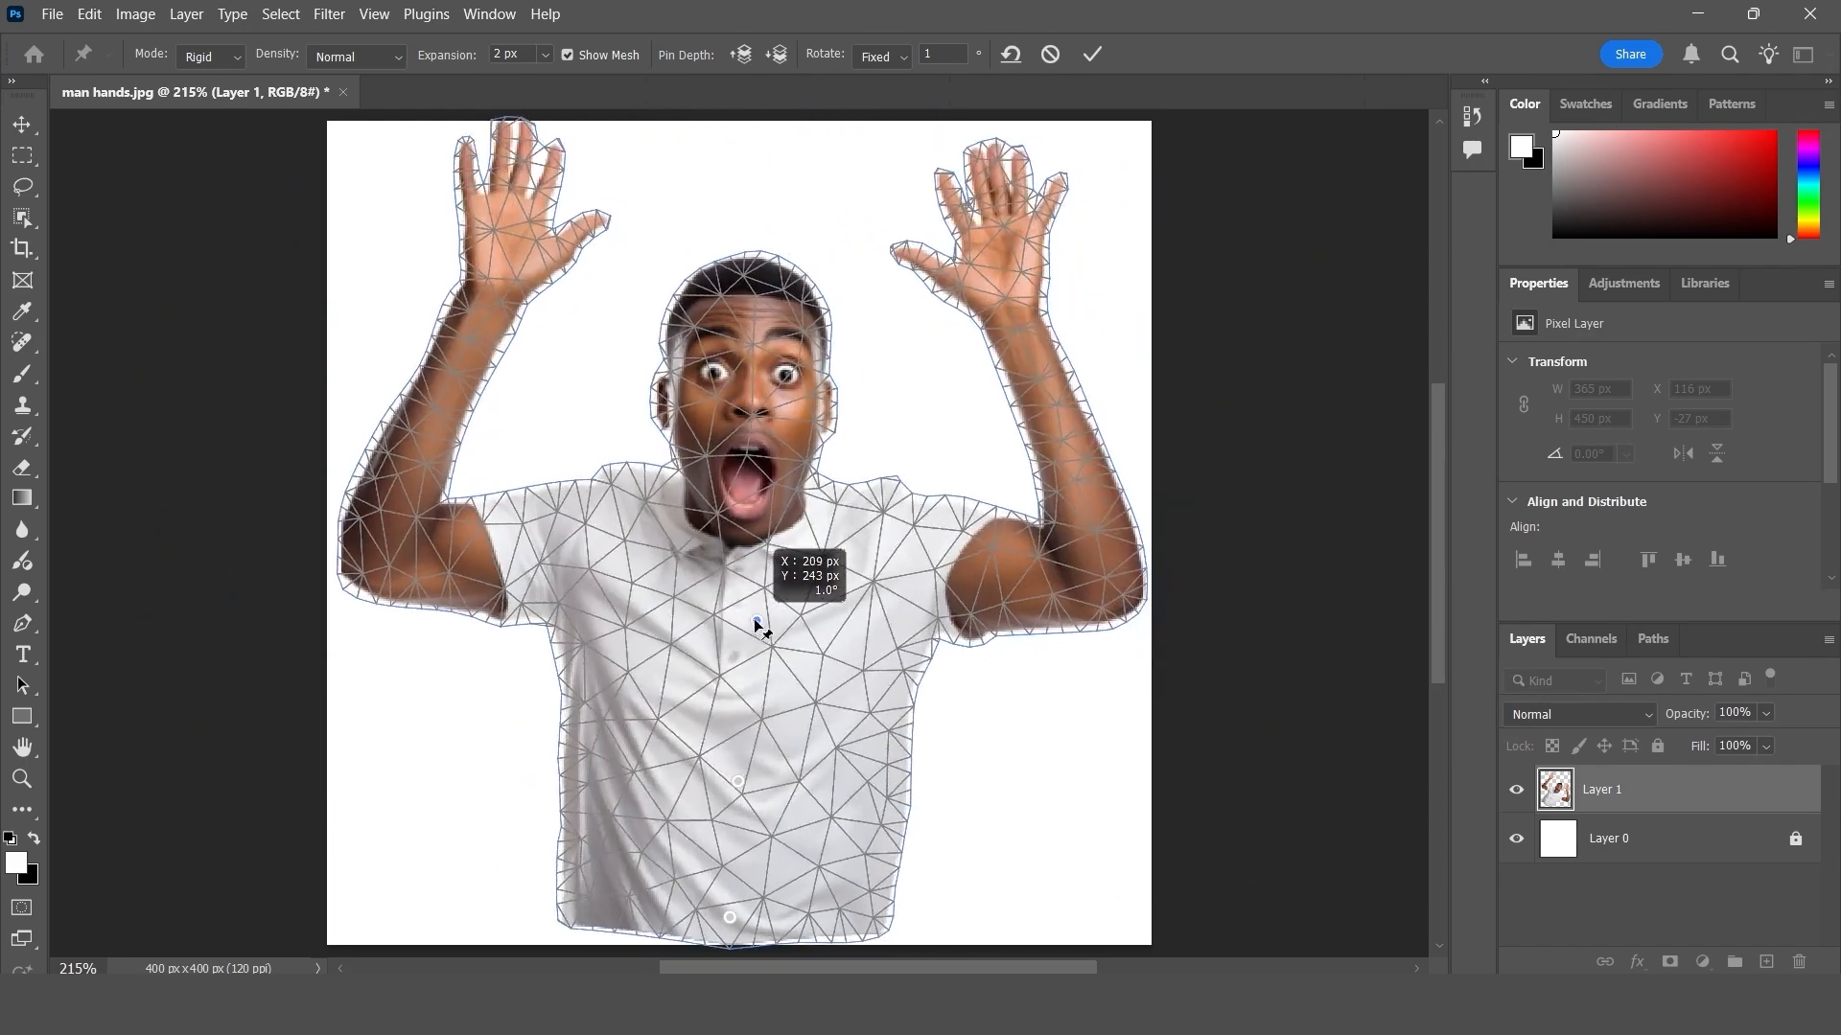
- Set the Puppet Warp mode to Normal and pull the upper shirt pin up and far to the right
click(196, 57)
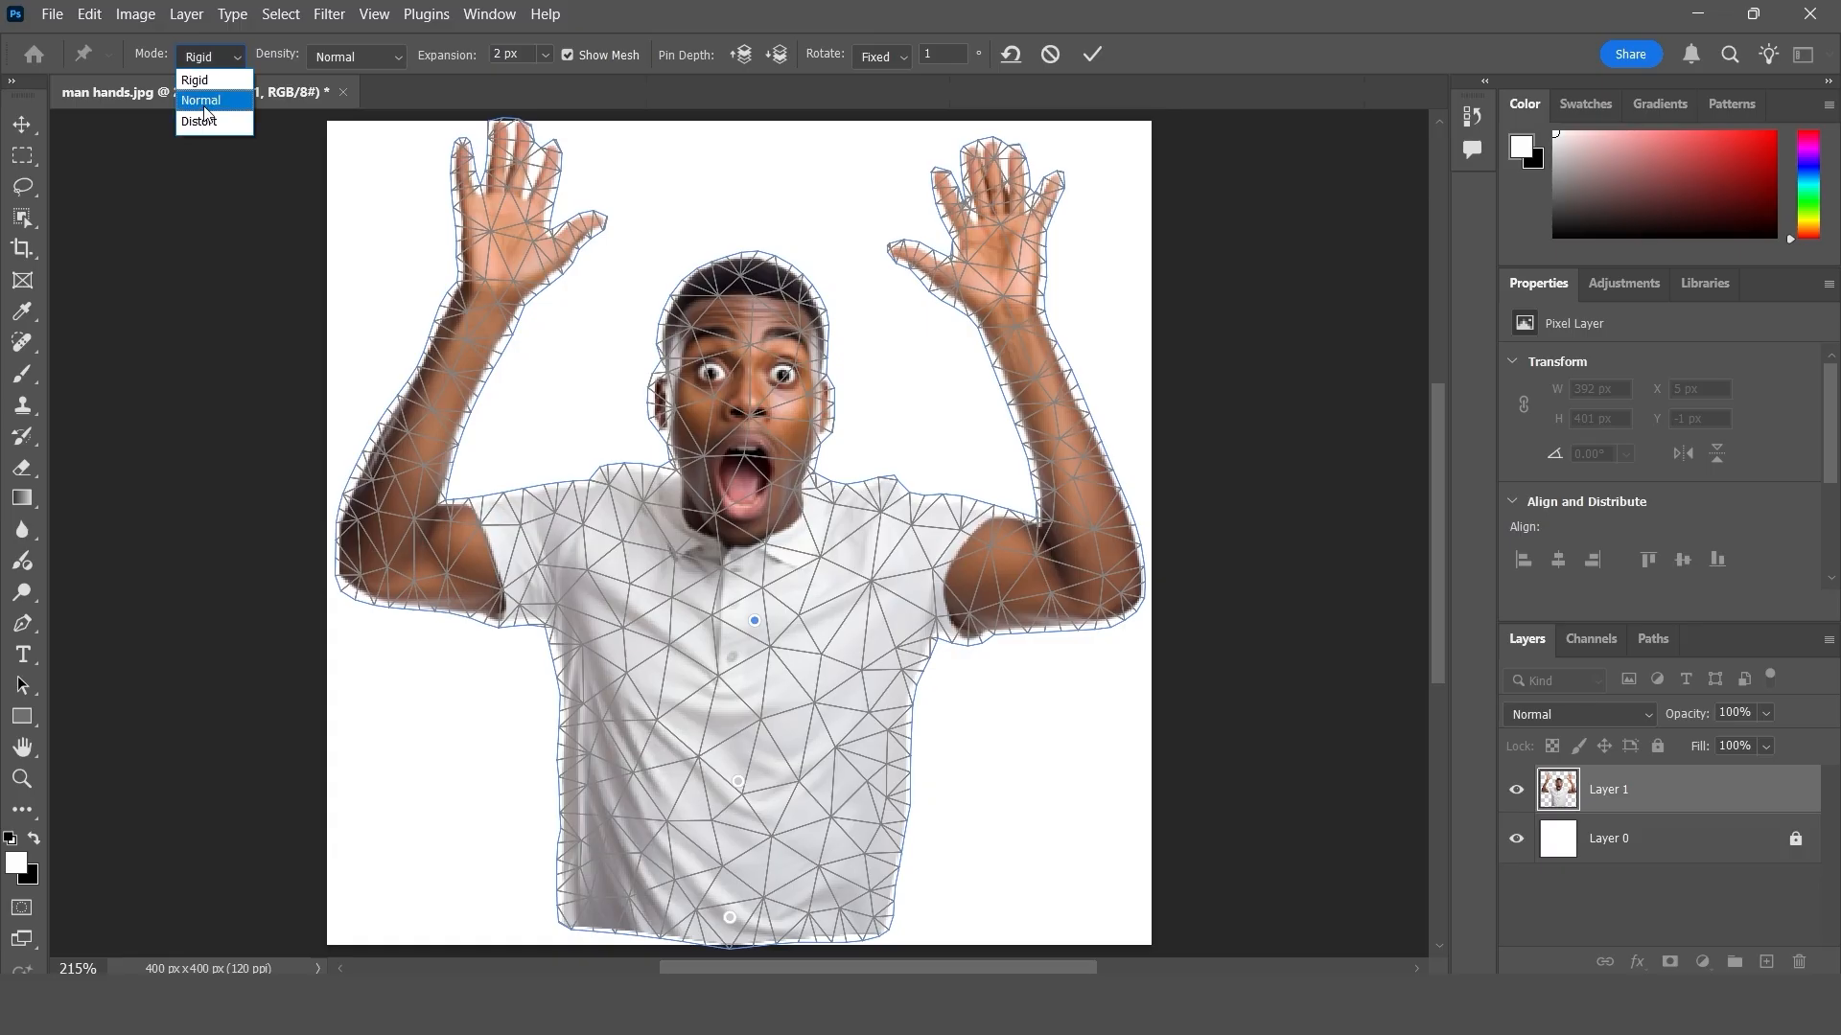
click(205, 103)
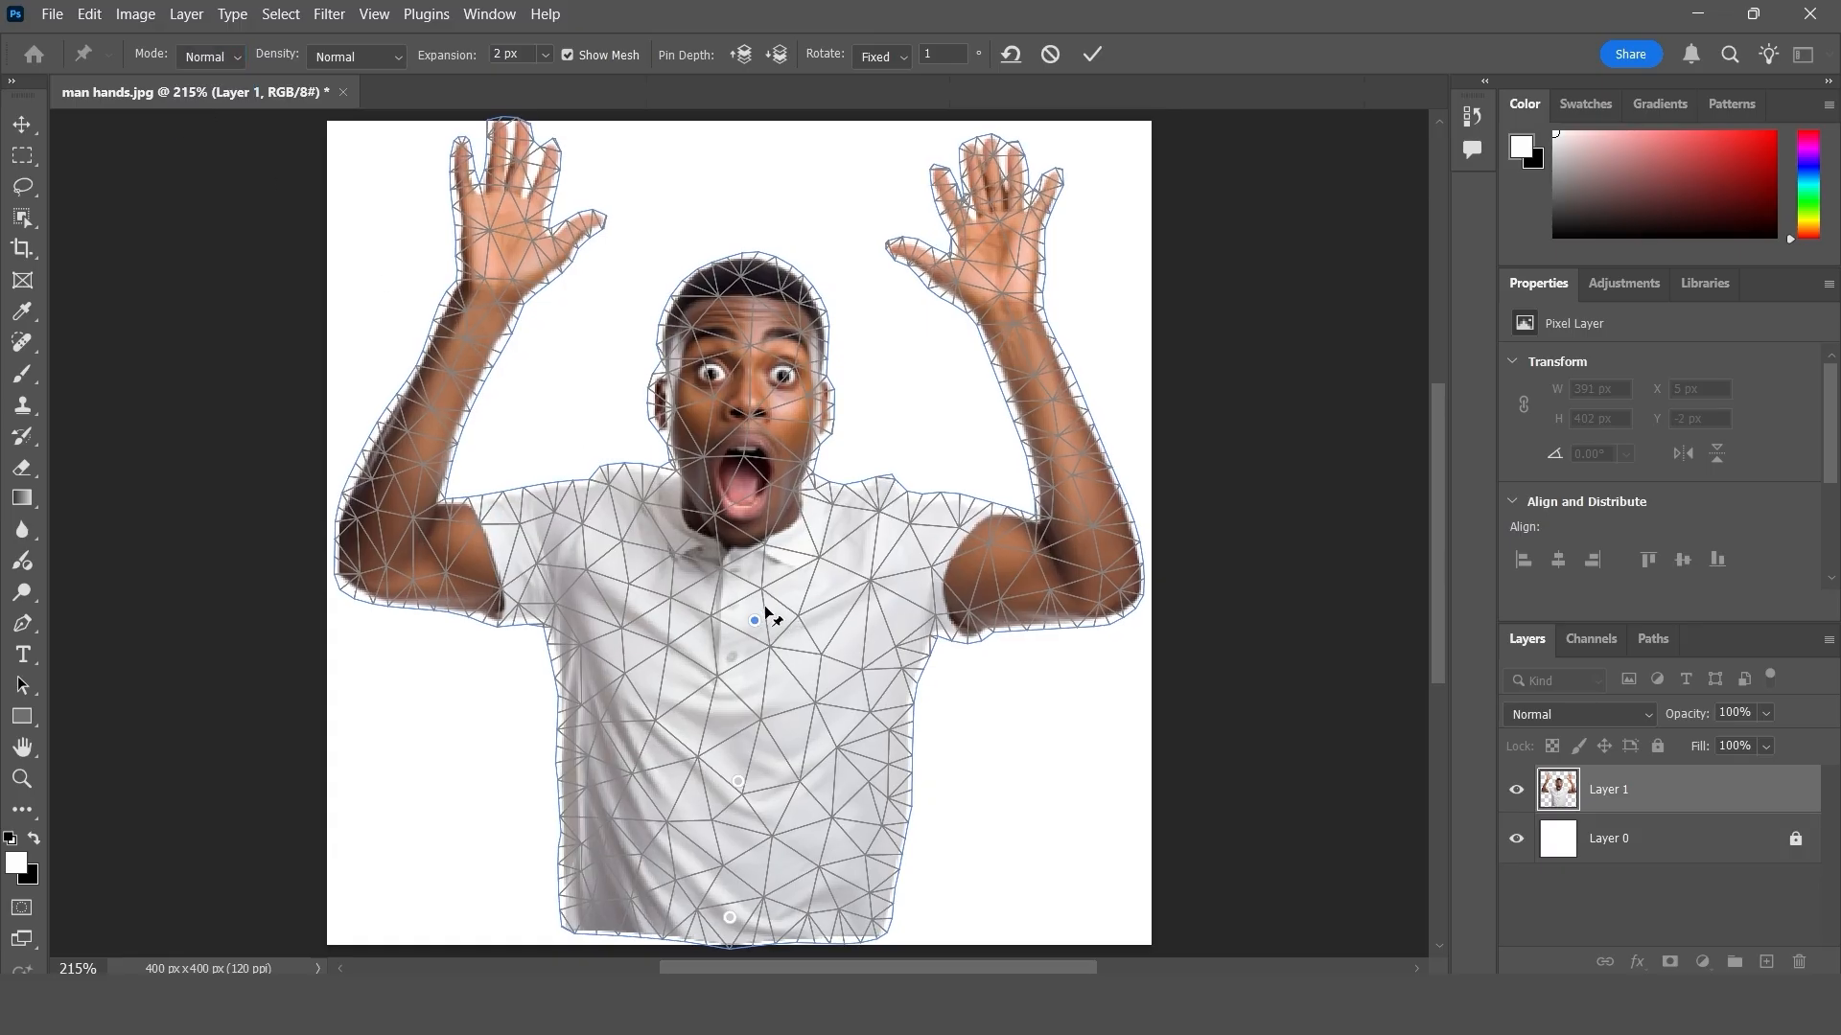
drag(765, 613, 1032, 439)
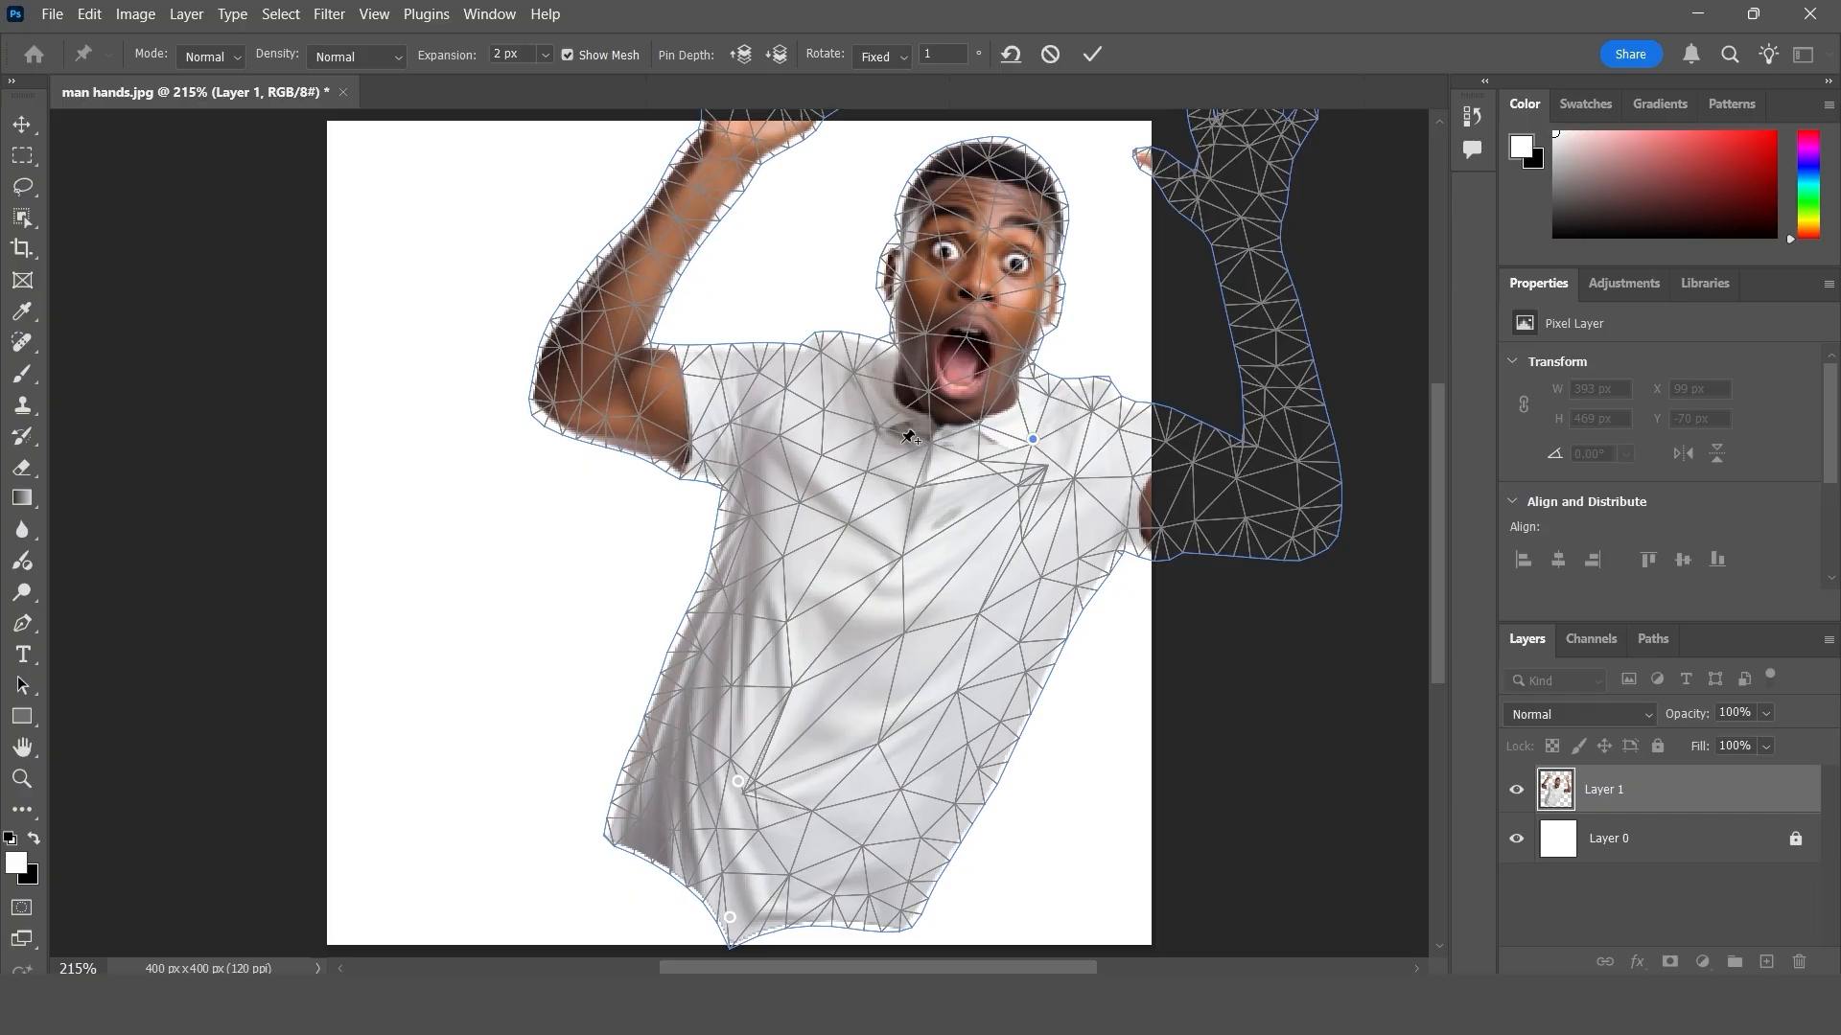
- Switch the Puppet Warp mode between Rigid and Normal to compare the distortion, then remove all pins
click(210, 57)
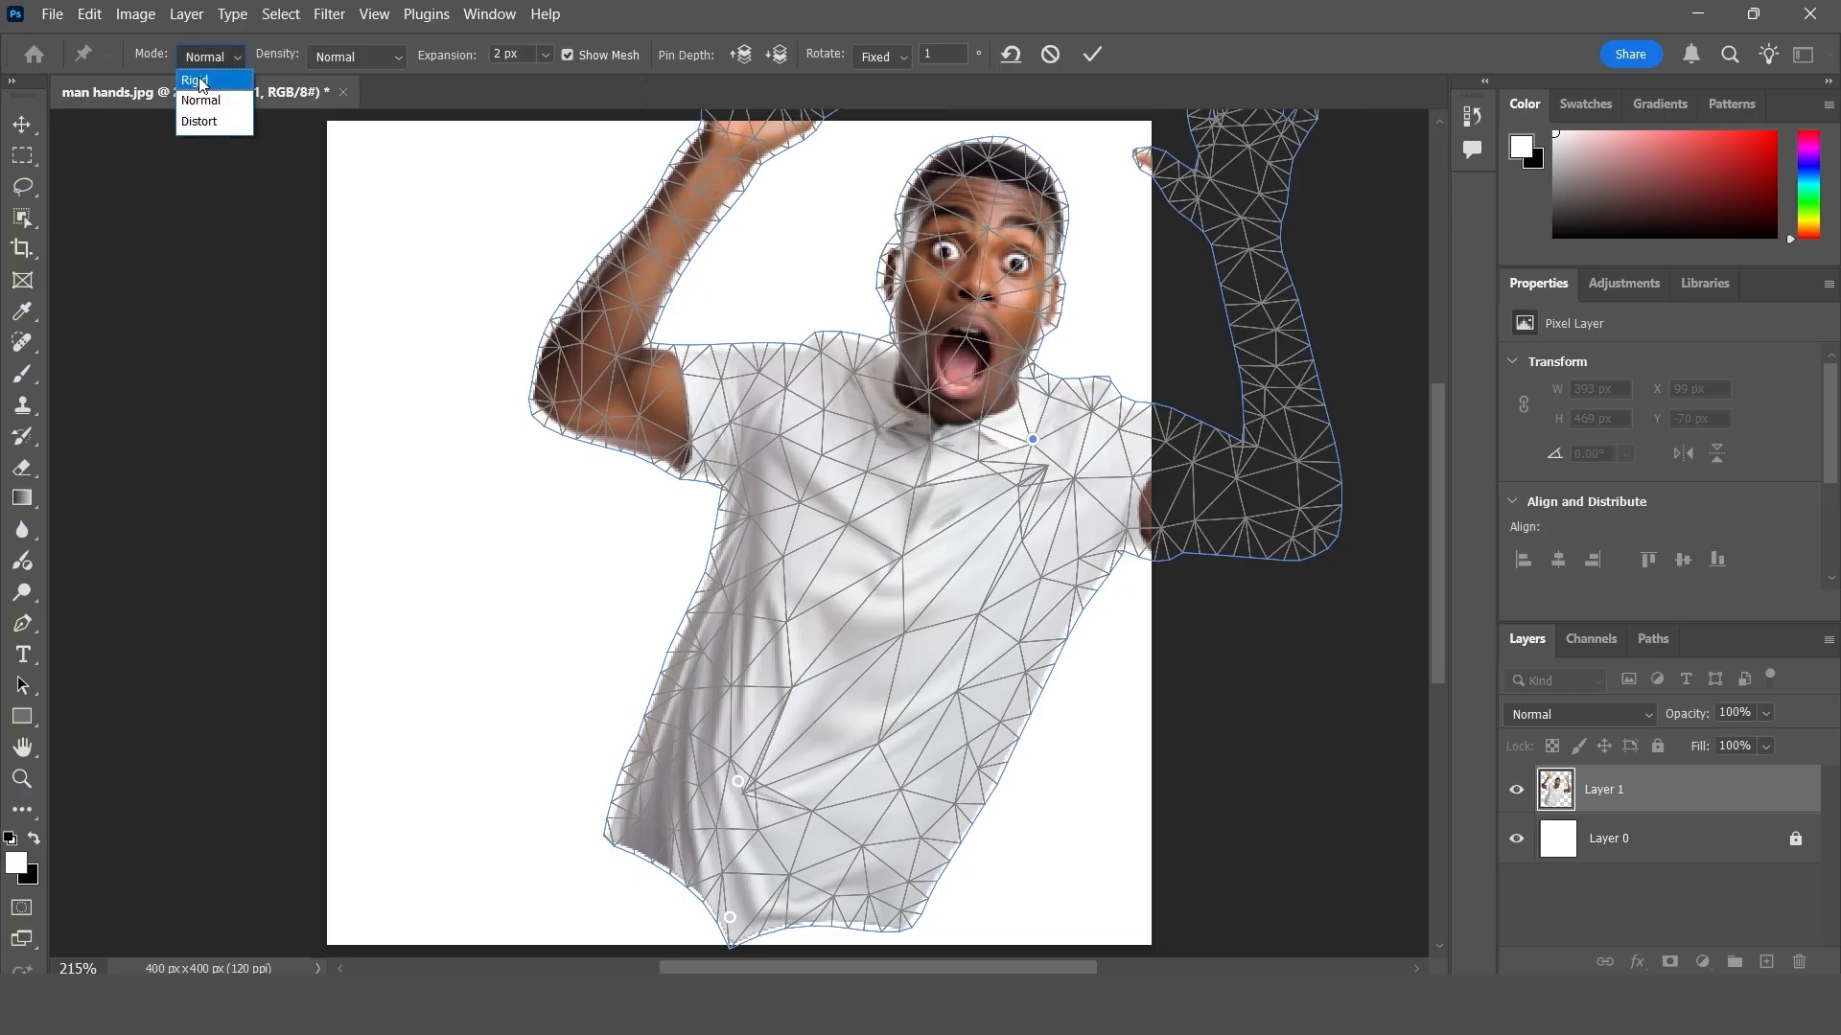
click(198, 80)
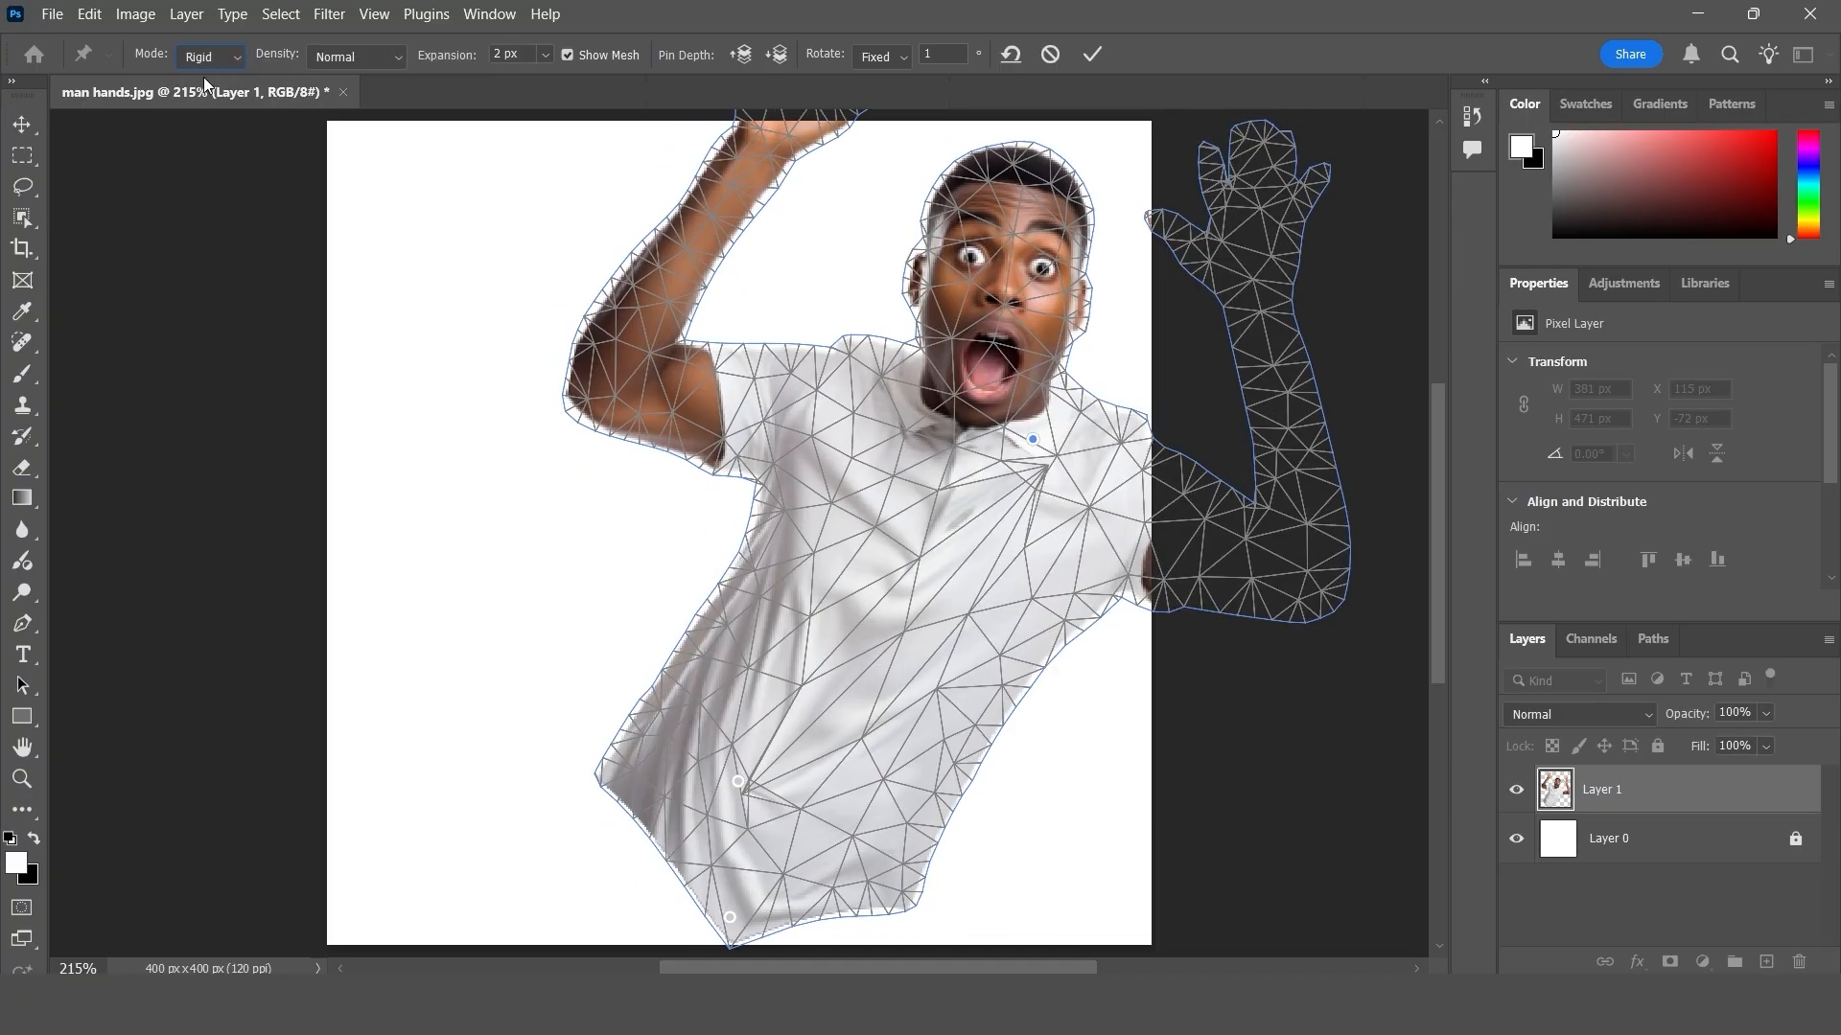
click(205, 65)
click(205, 105)
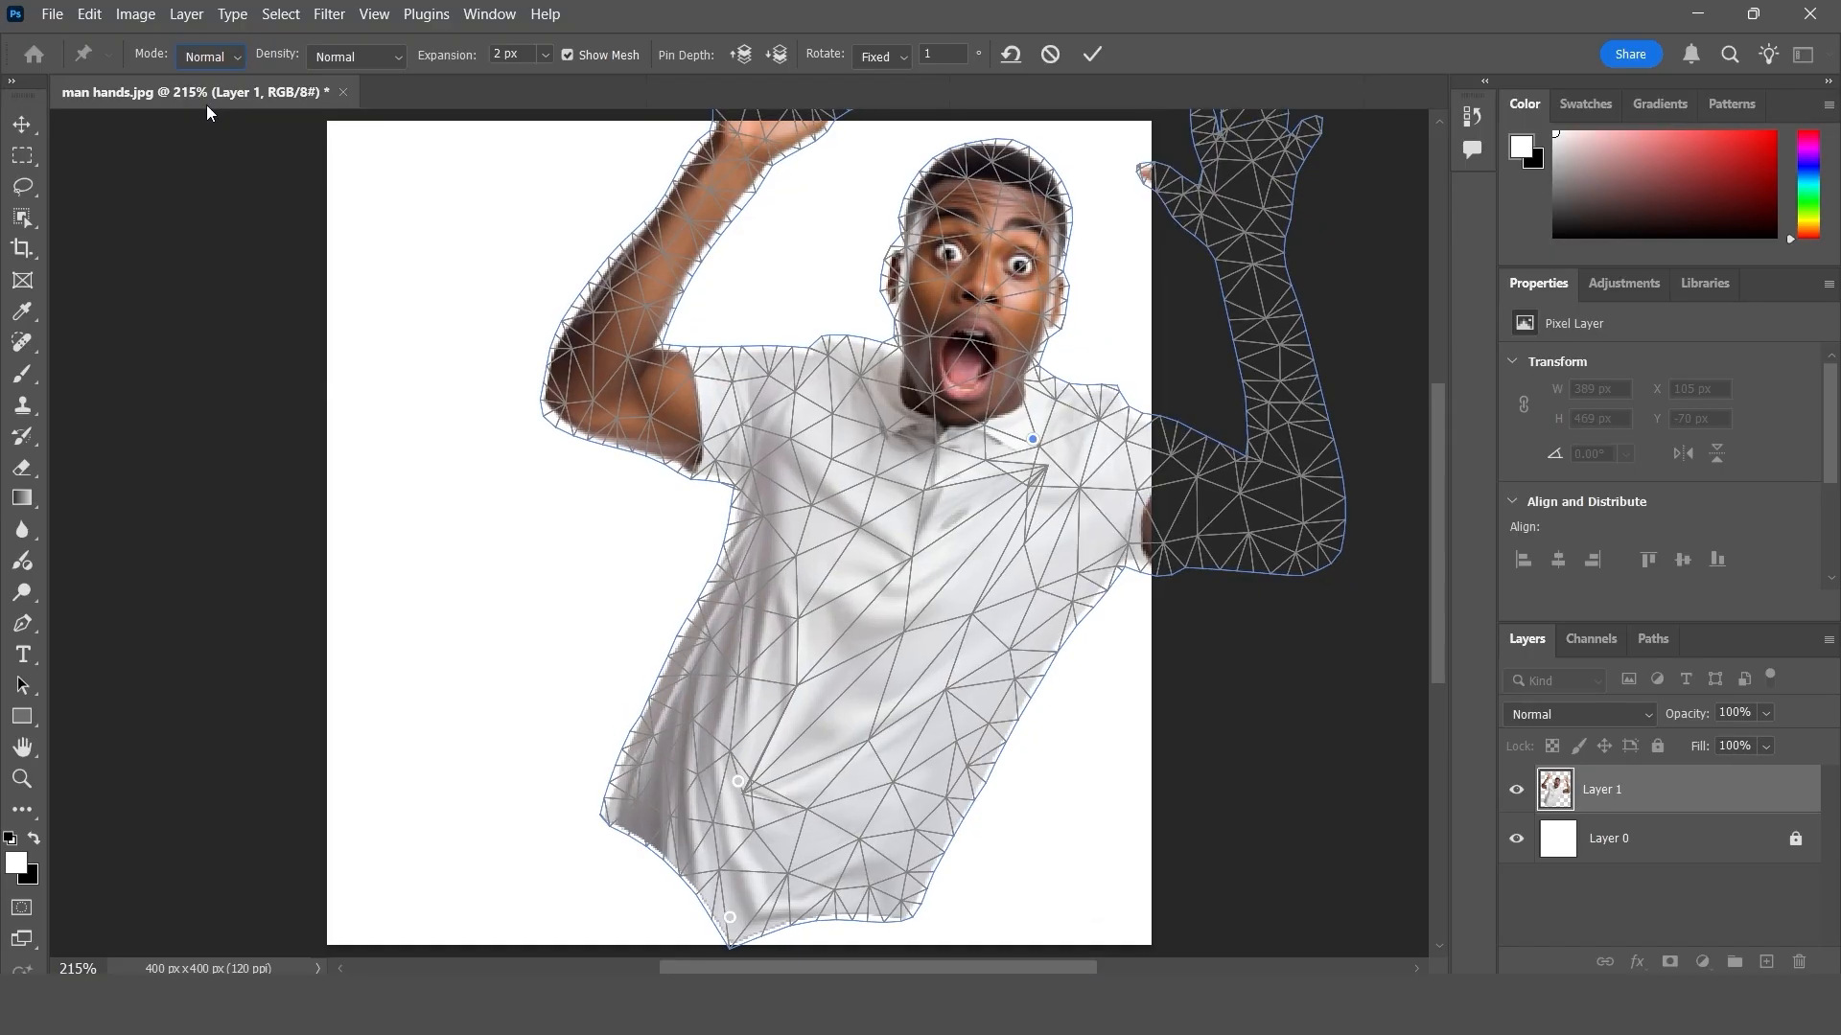
click(209, 57)
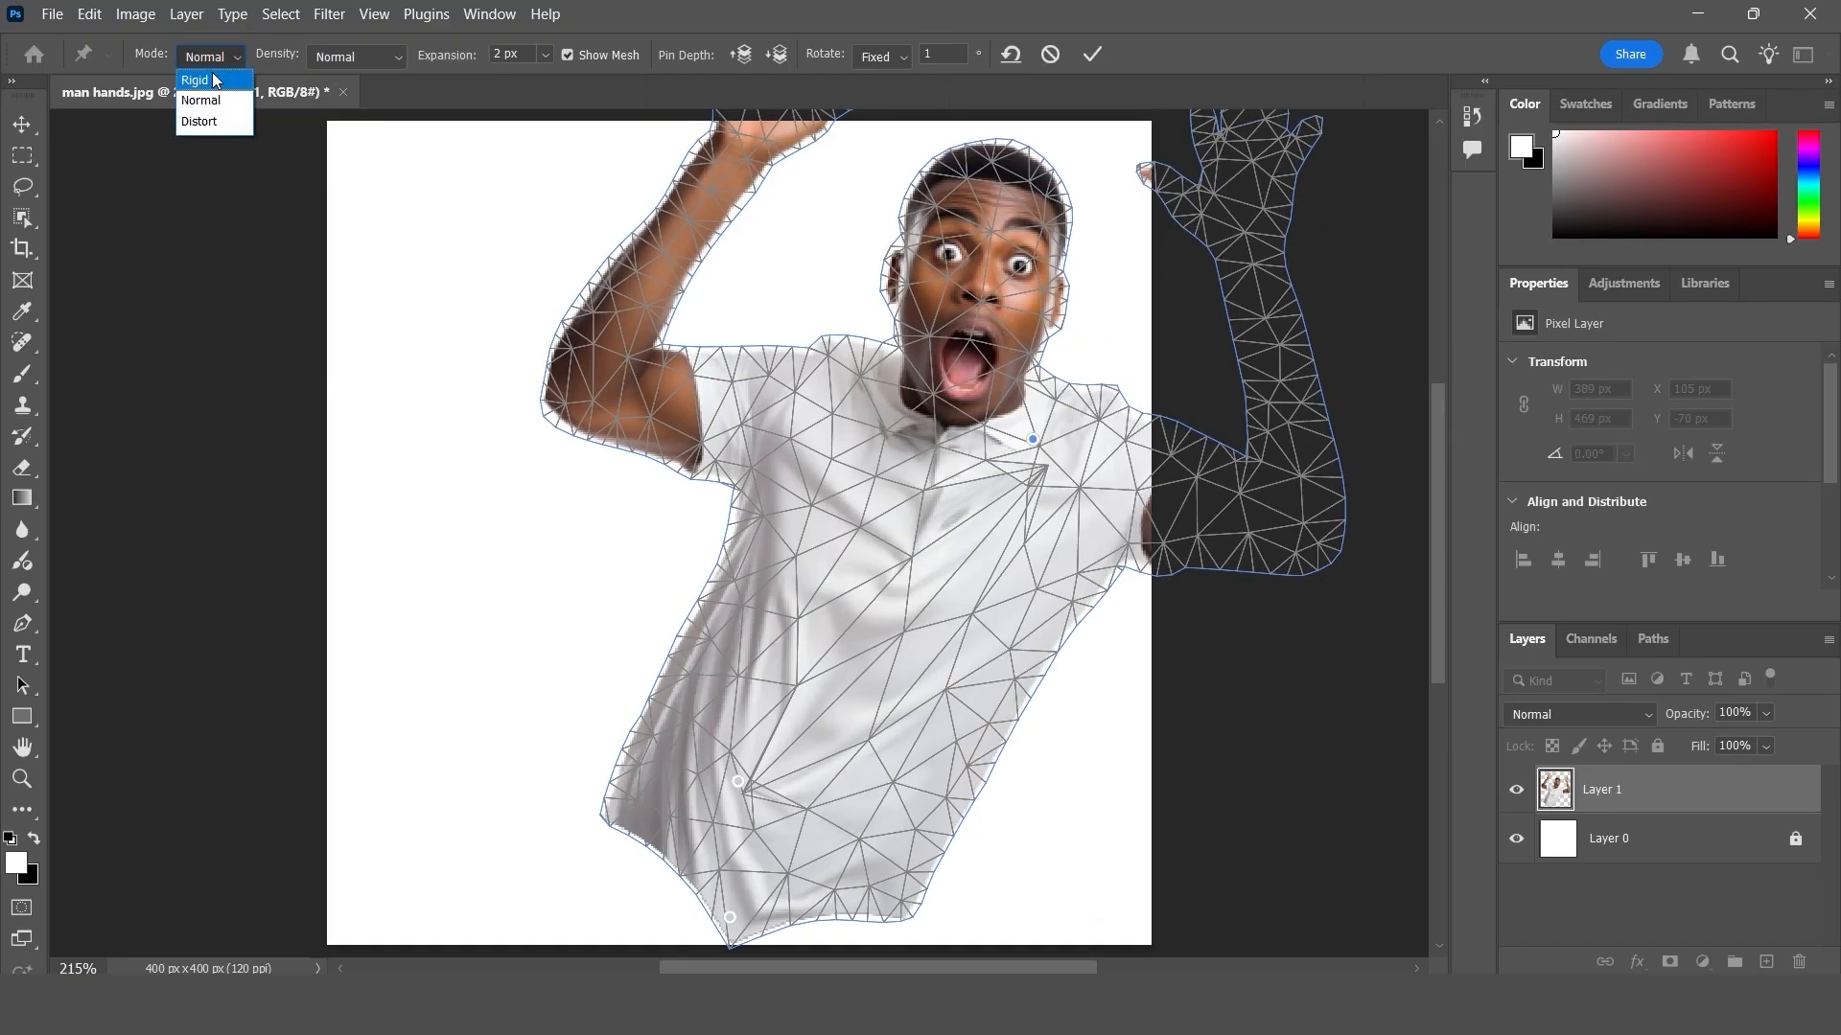
click(212, 73)
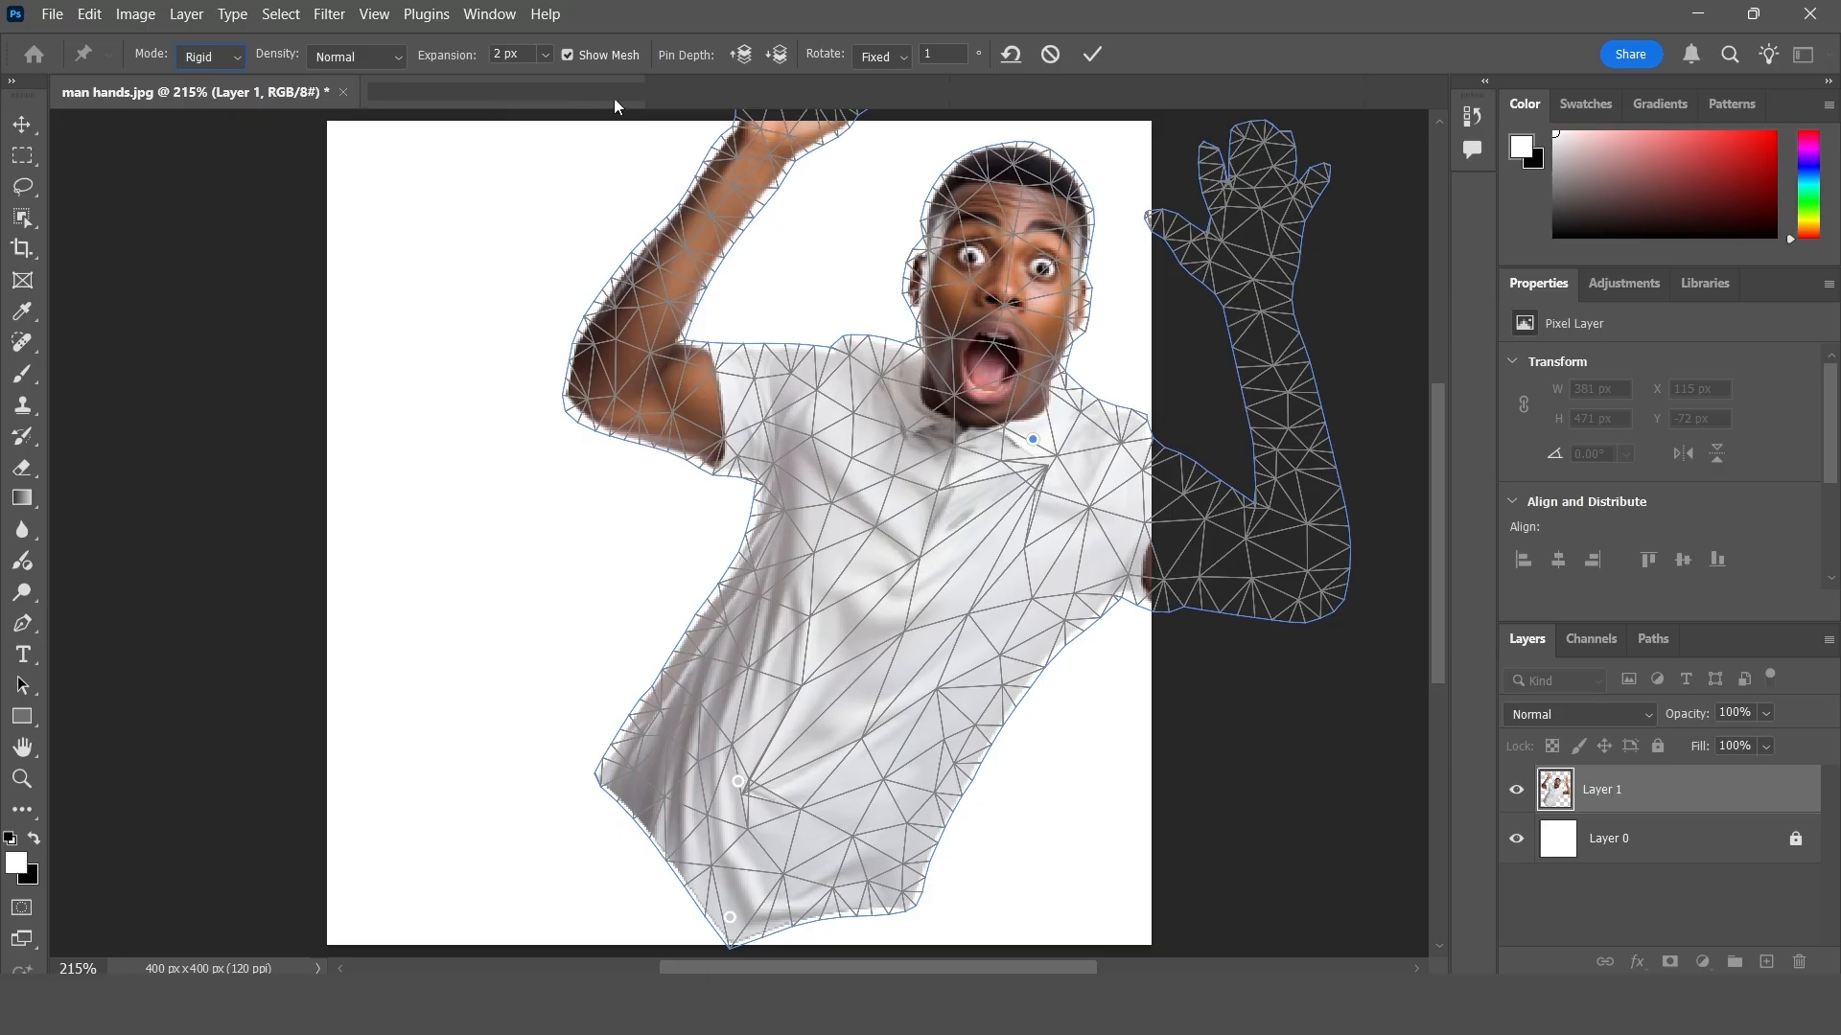
click(1013, 56)
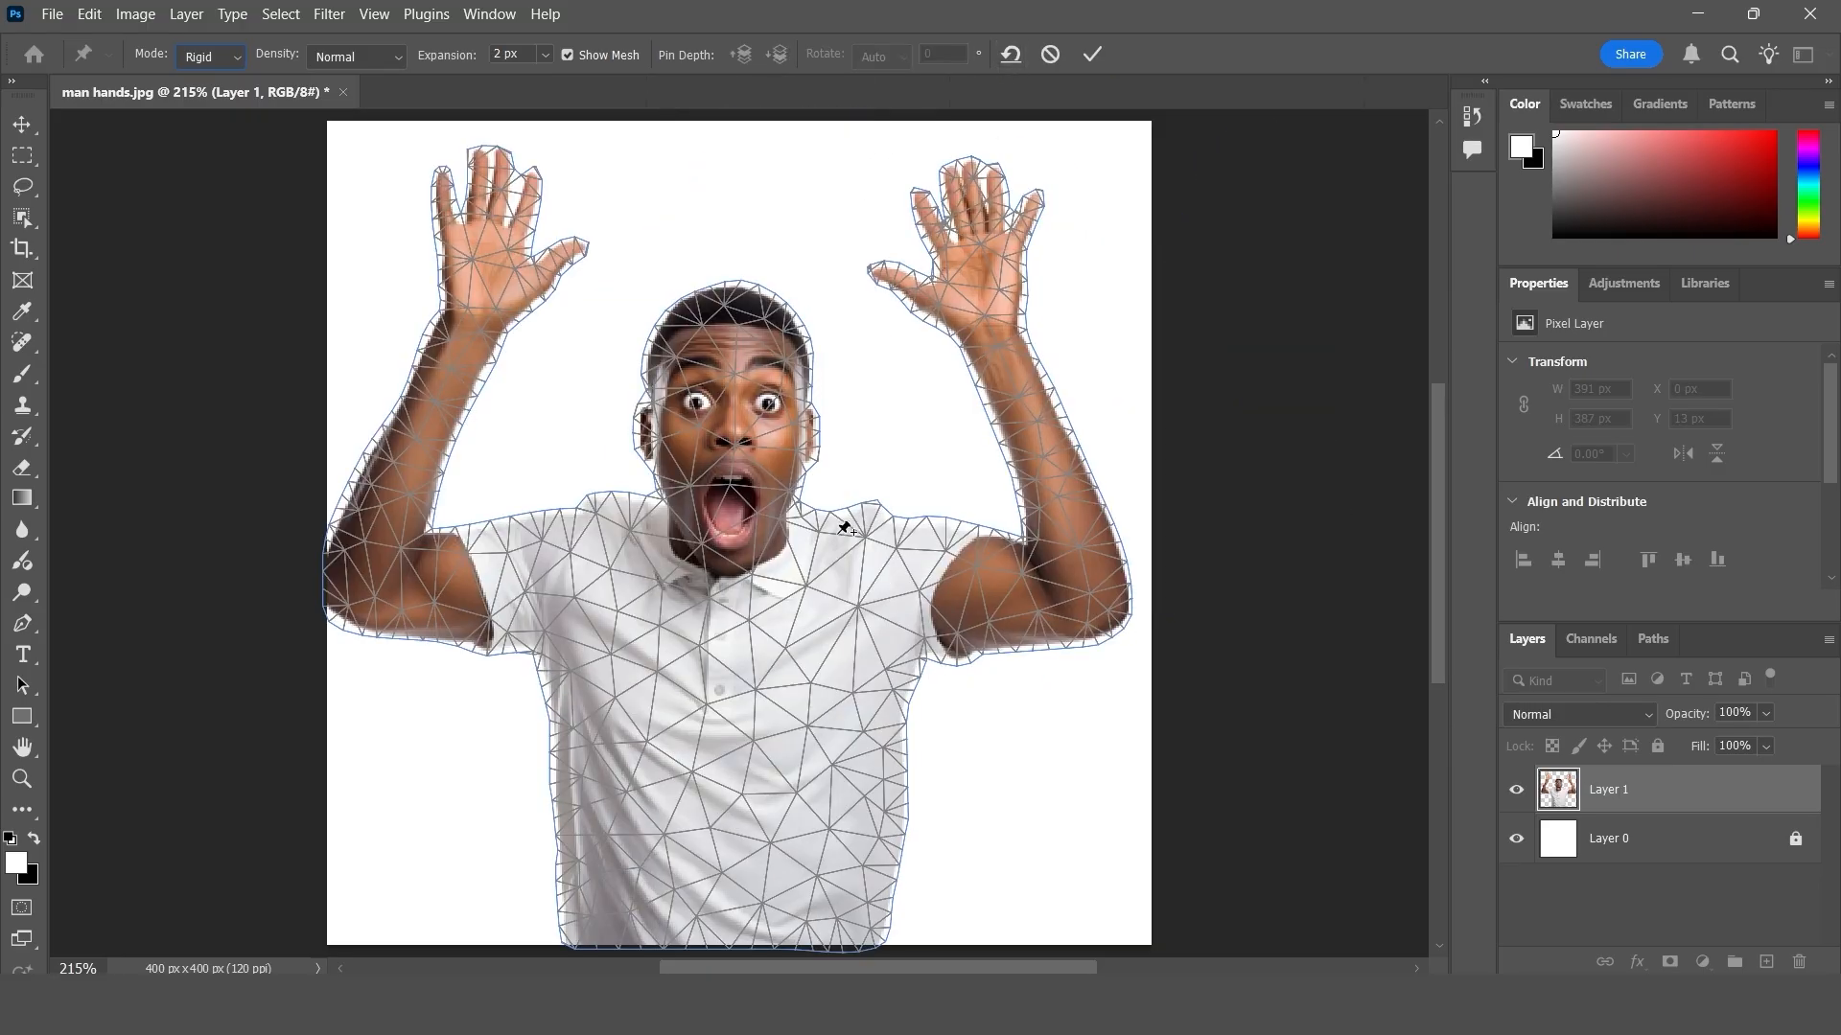
- Try Distort mode with three pins up the shirt, pulling the collar pin up and back down, then remove all pins
click(209, 57)
click(728, 911)
click(723, 758)
click(729, 600)
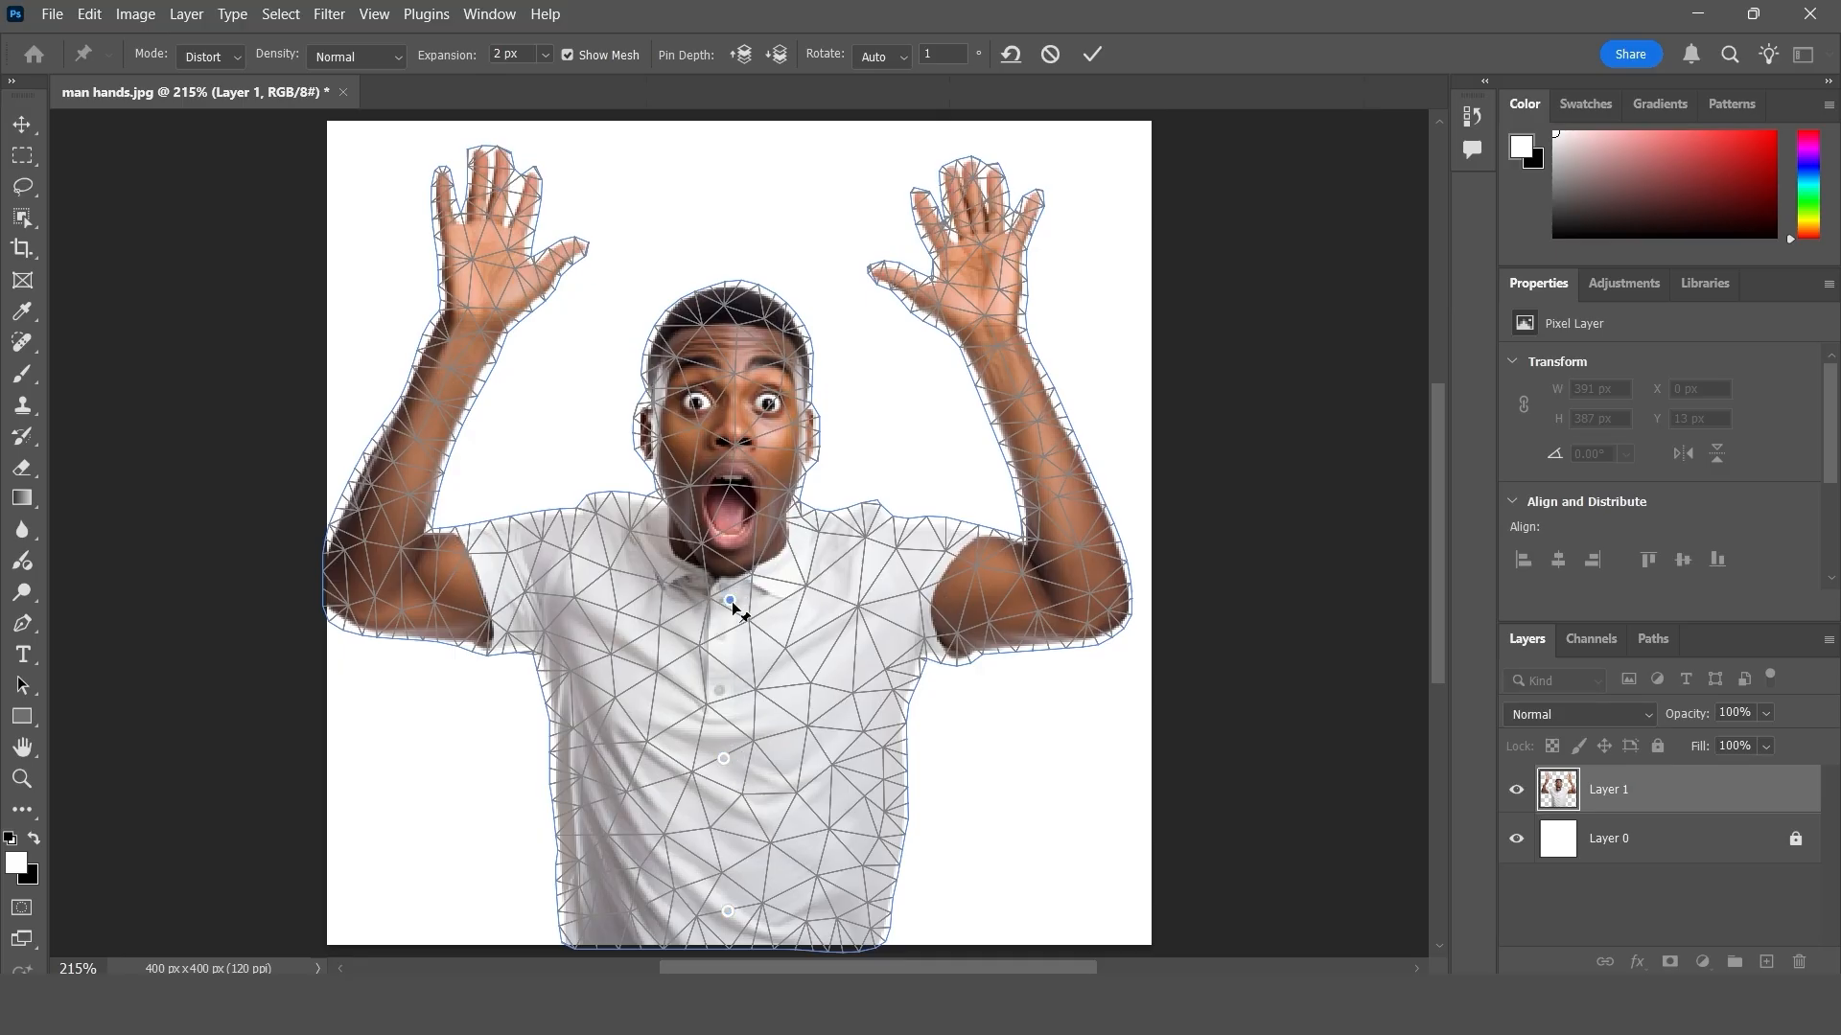
drag(732, 603, 761, 530)
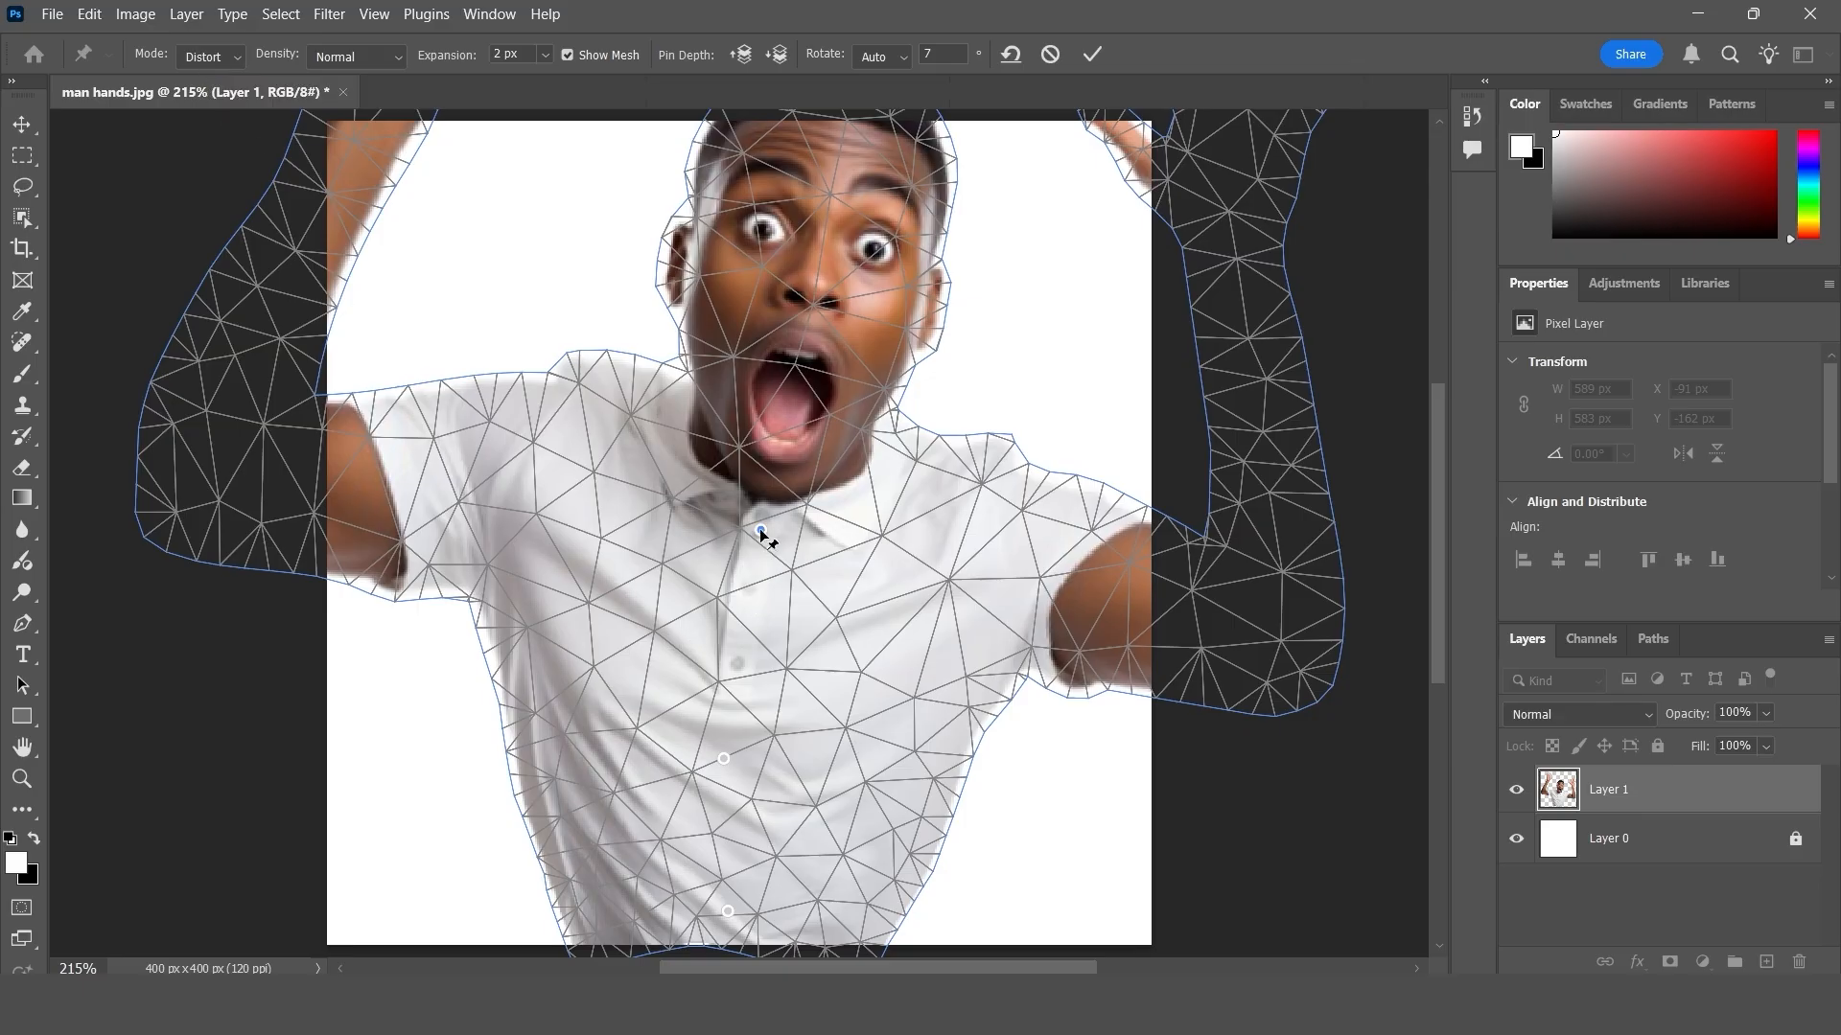
drag(761, 530, 733, 654)
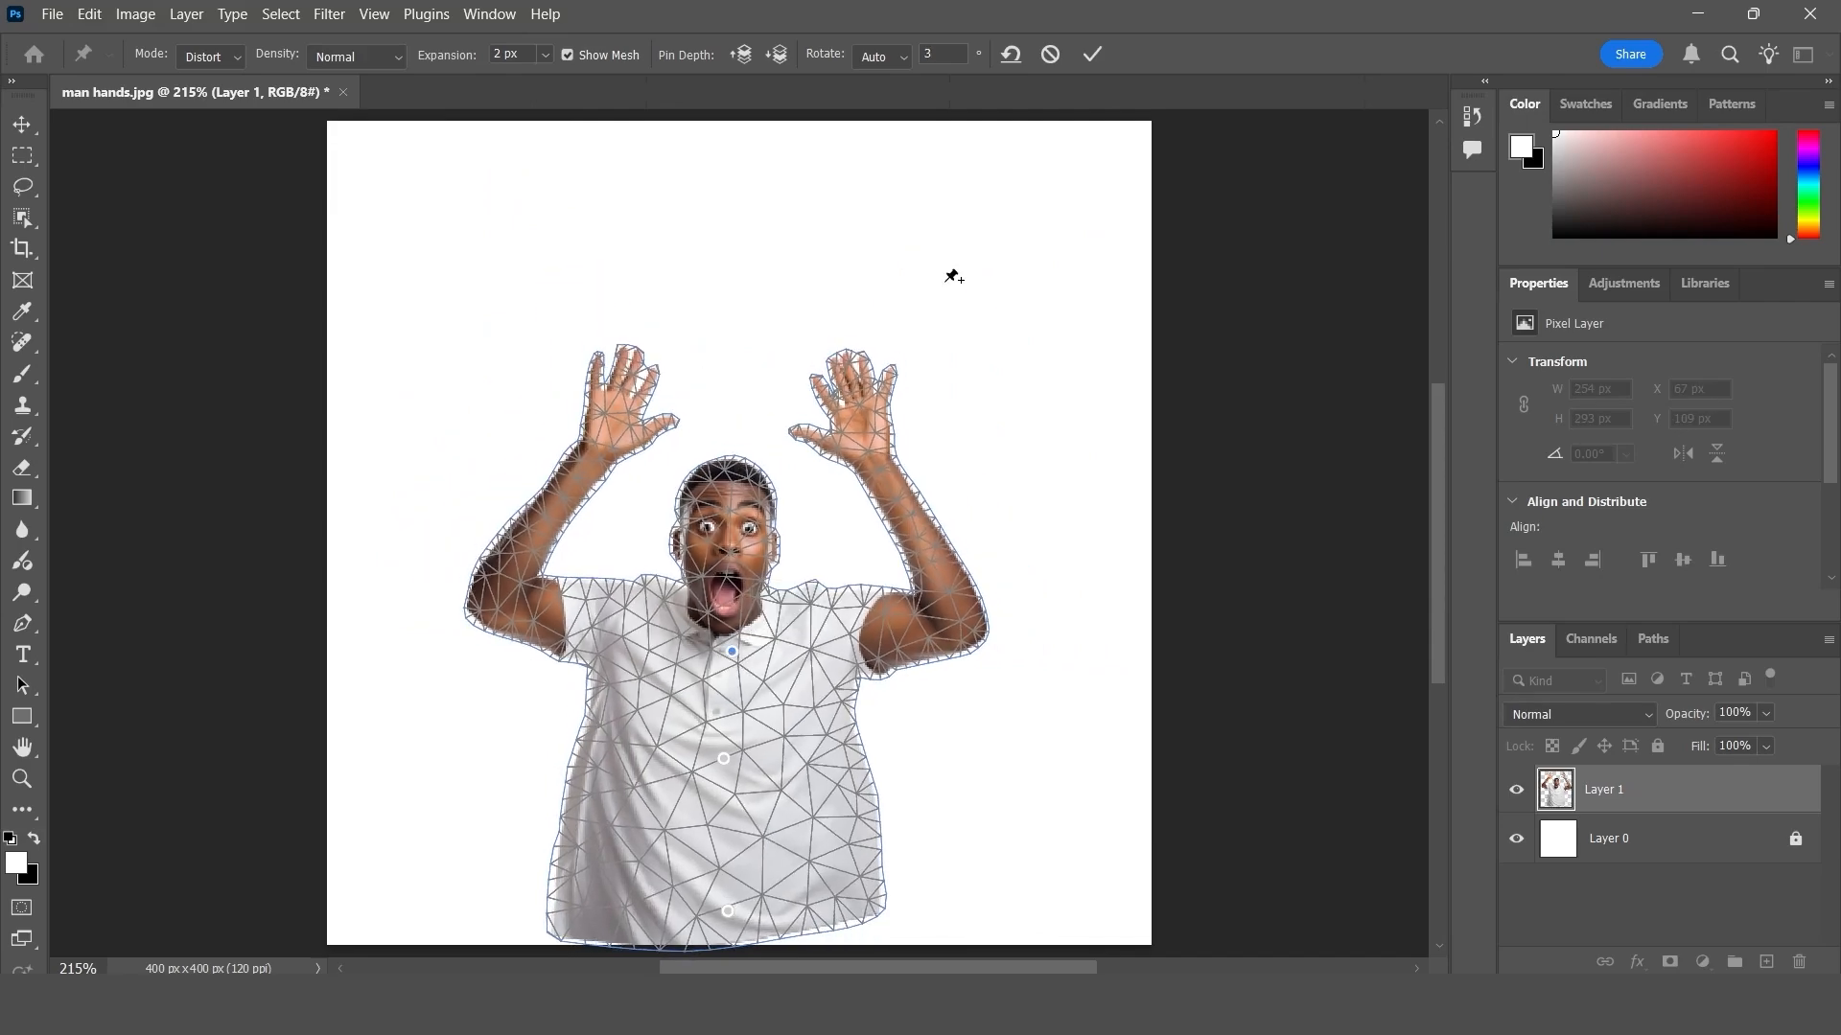
click(1012, 59)
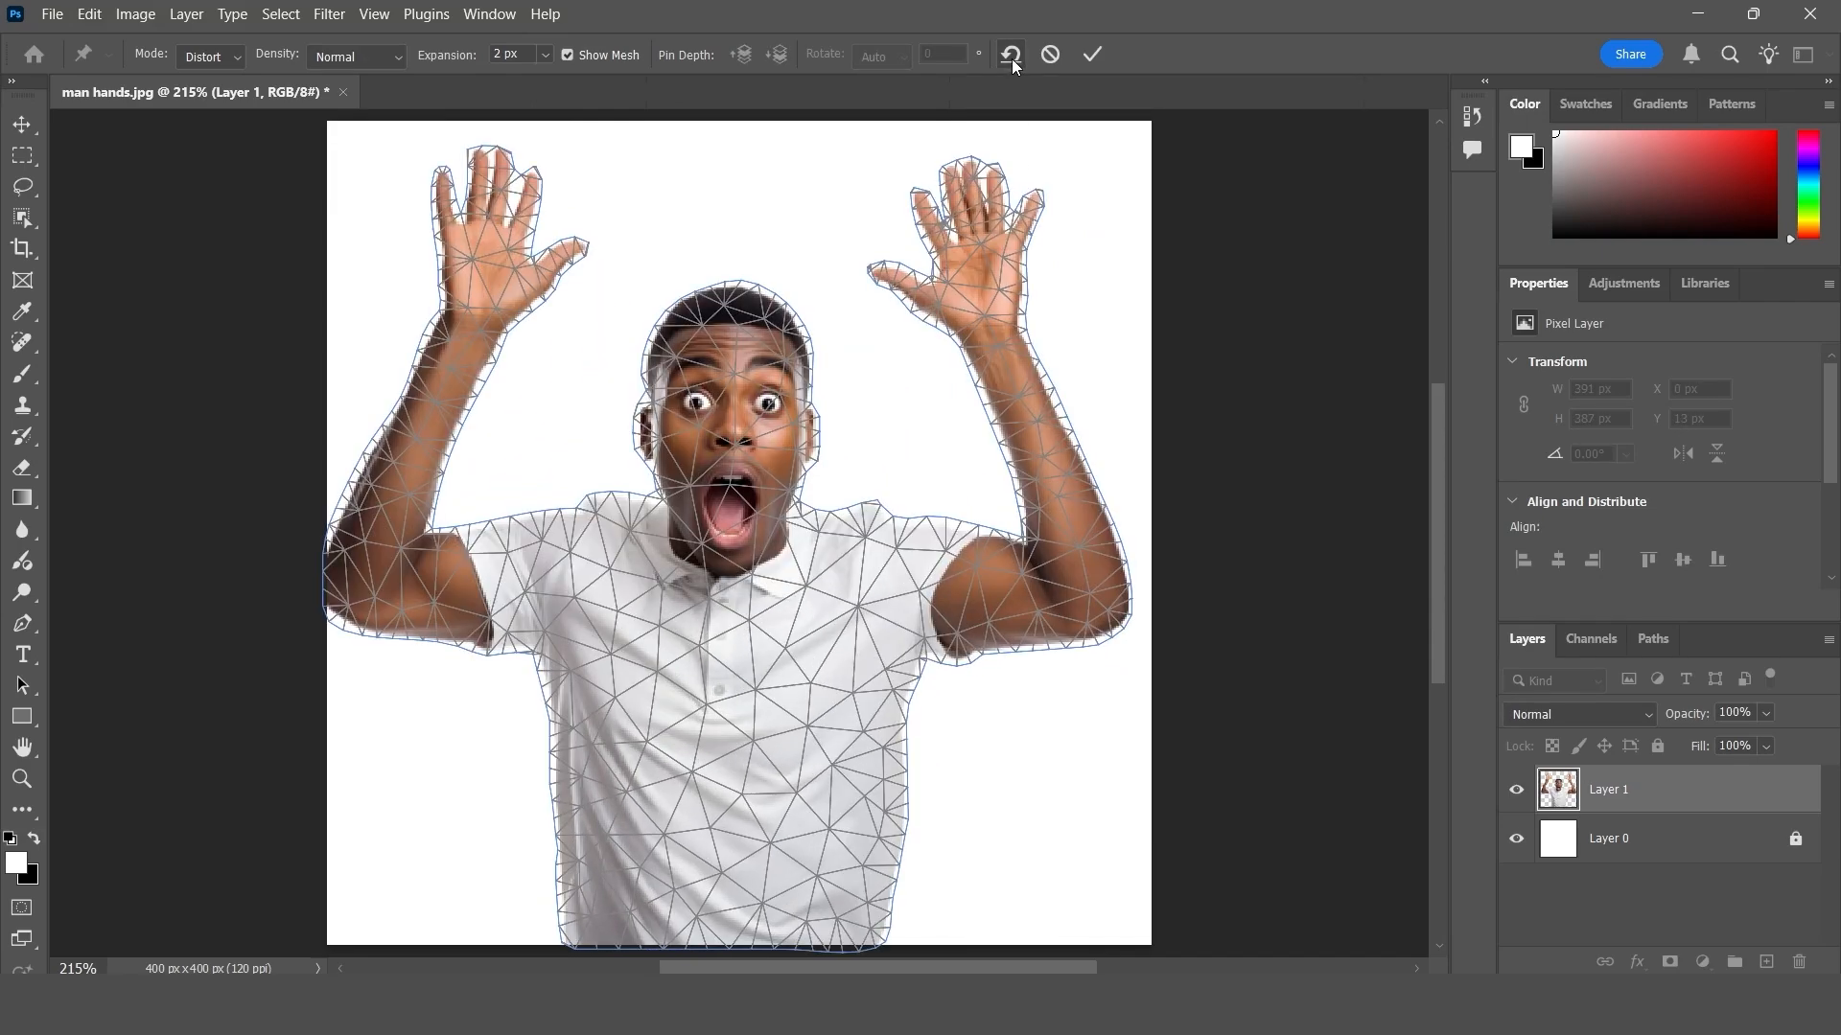
- Set the warp mode to Normal and try the mesh density at Fewer Points and More Points before returning it to Normal
click(217, 56)
click(361, 54)
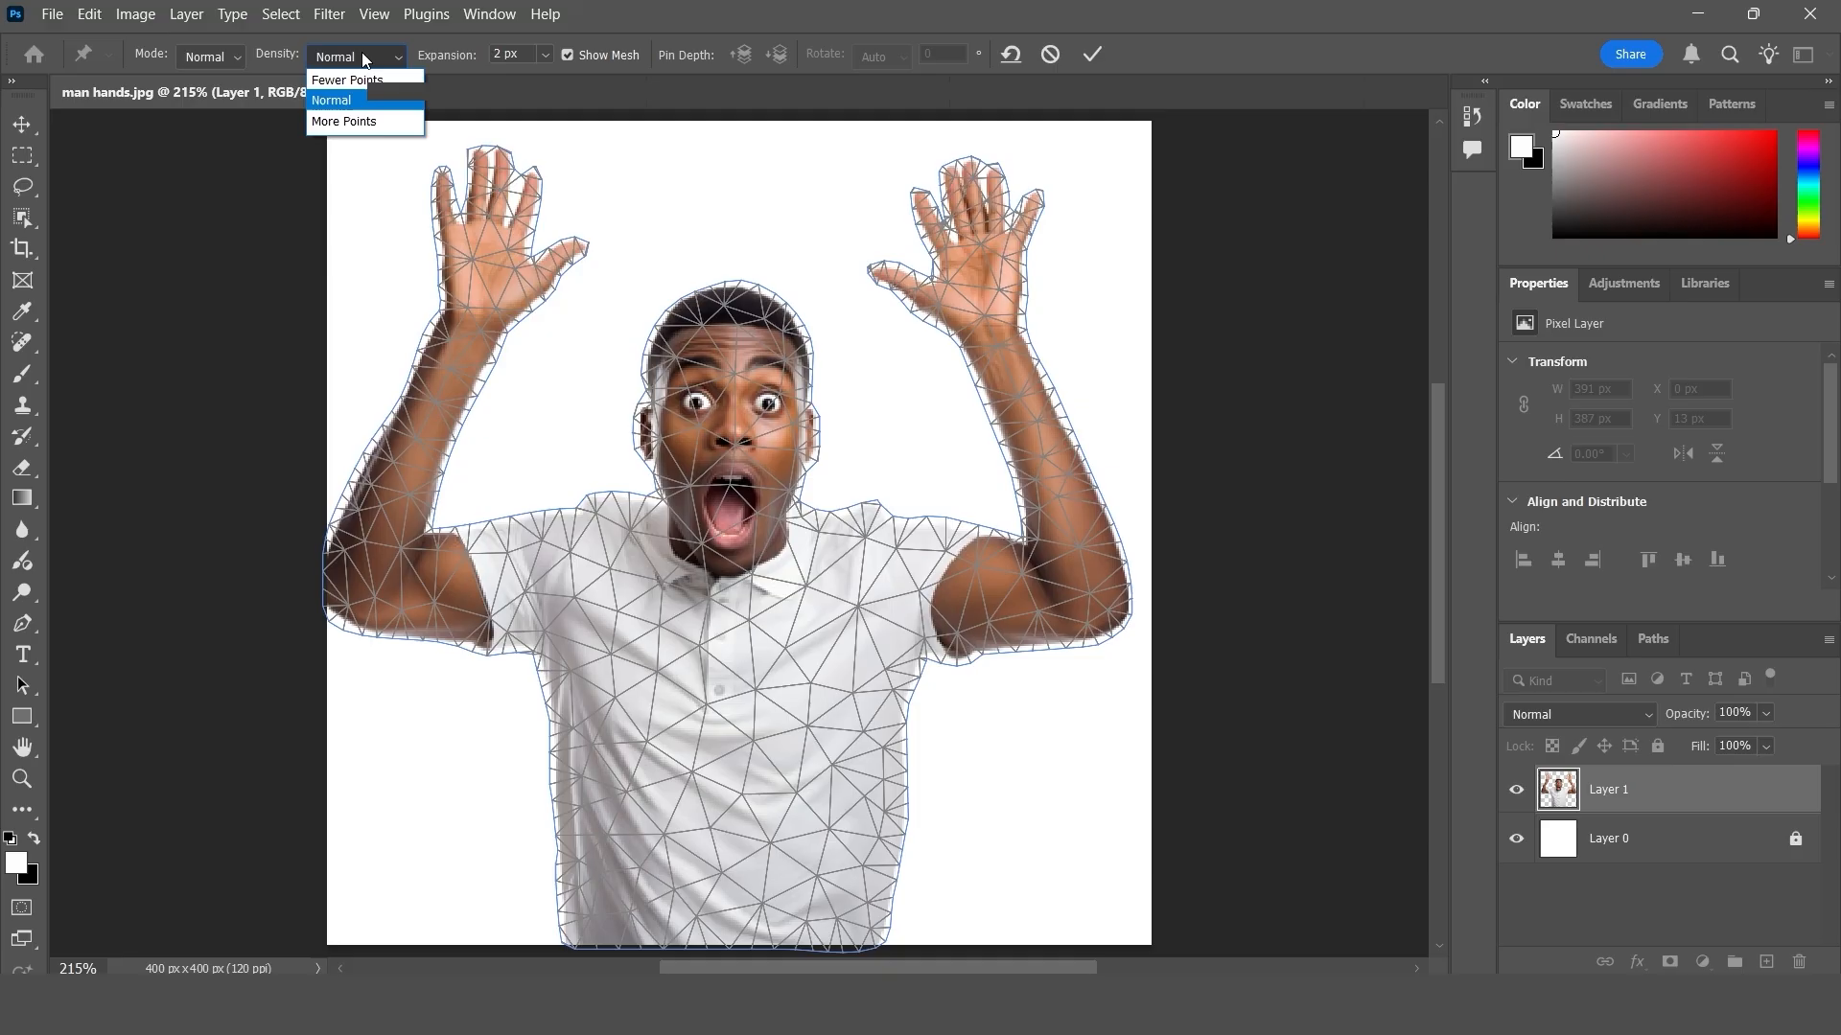
click(362, 103)
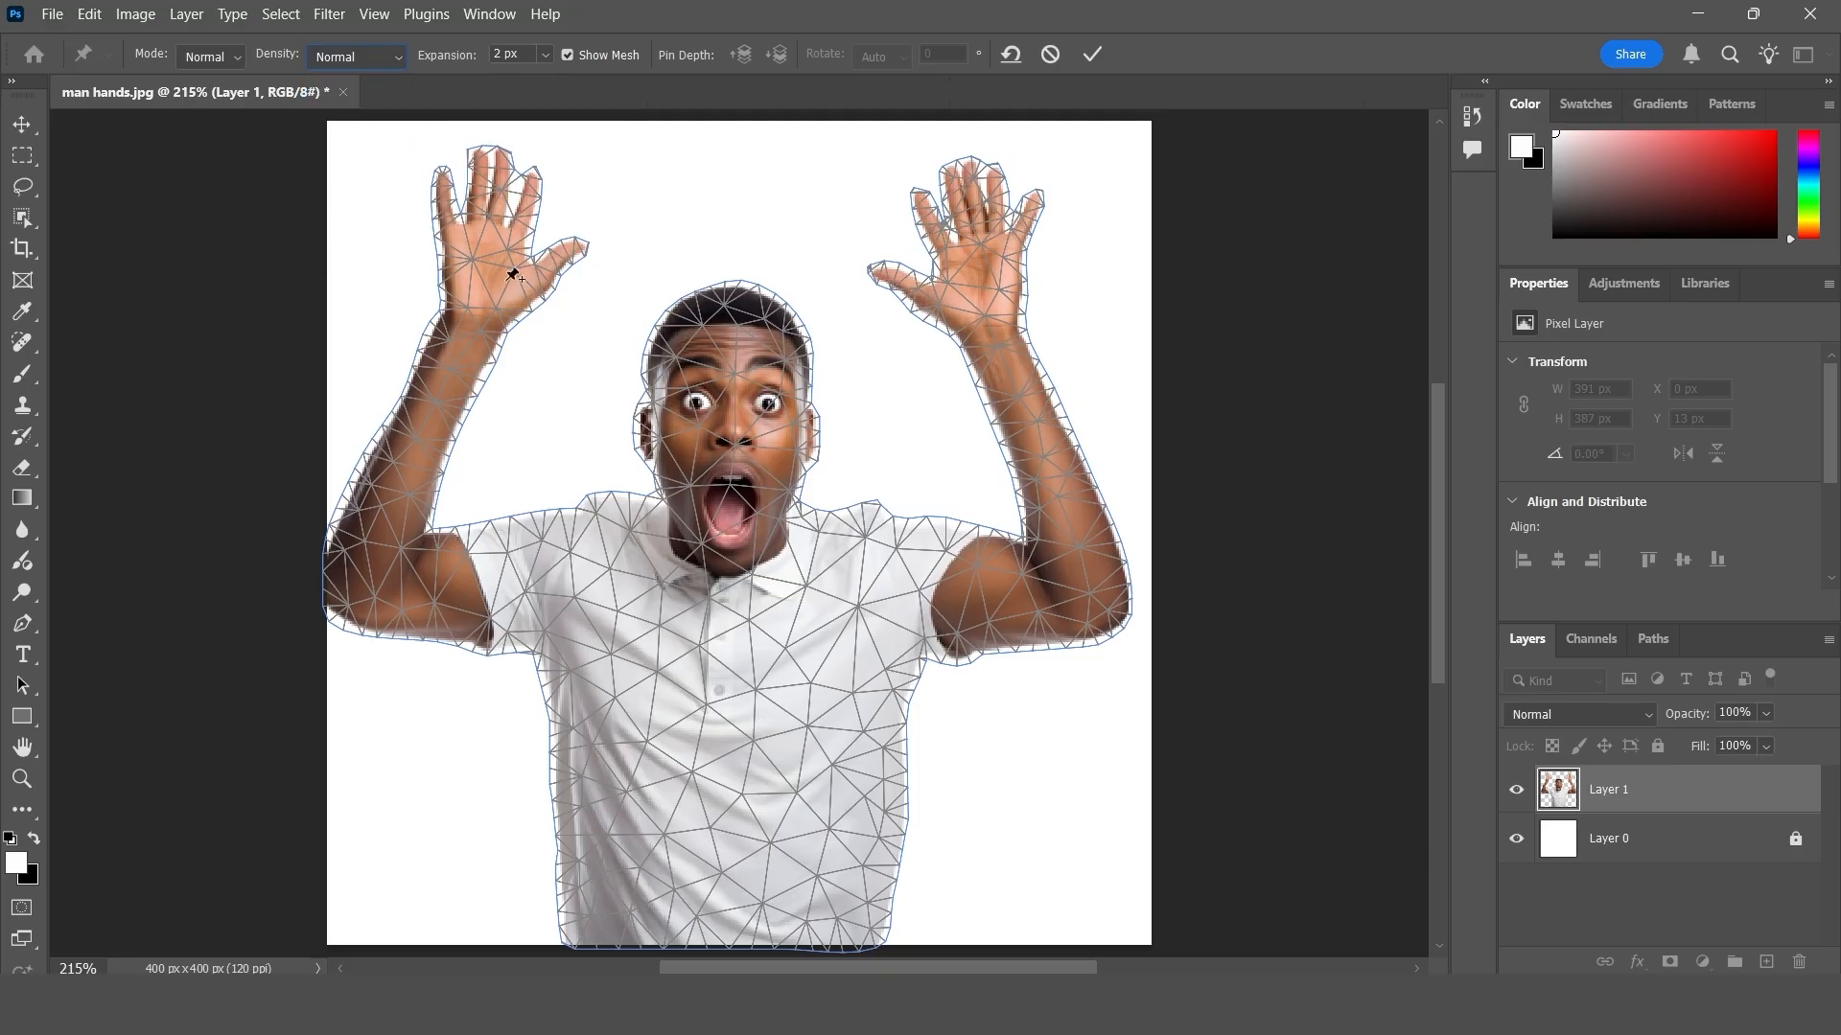
click(336, 53)
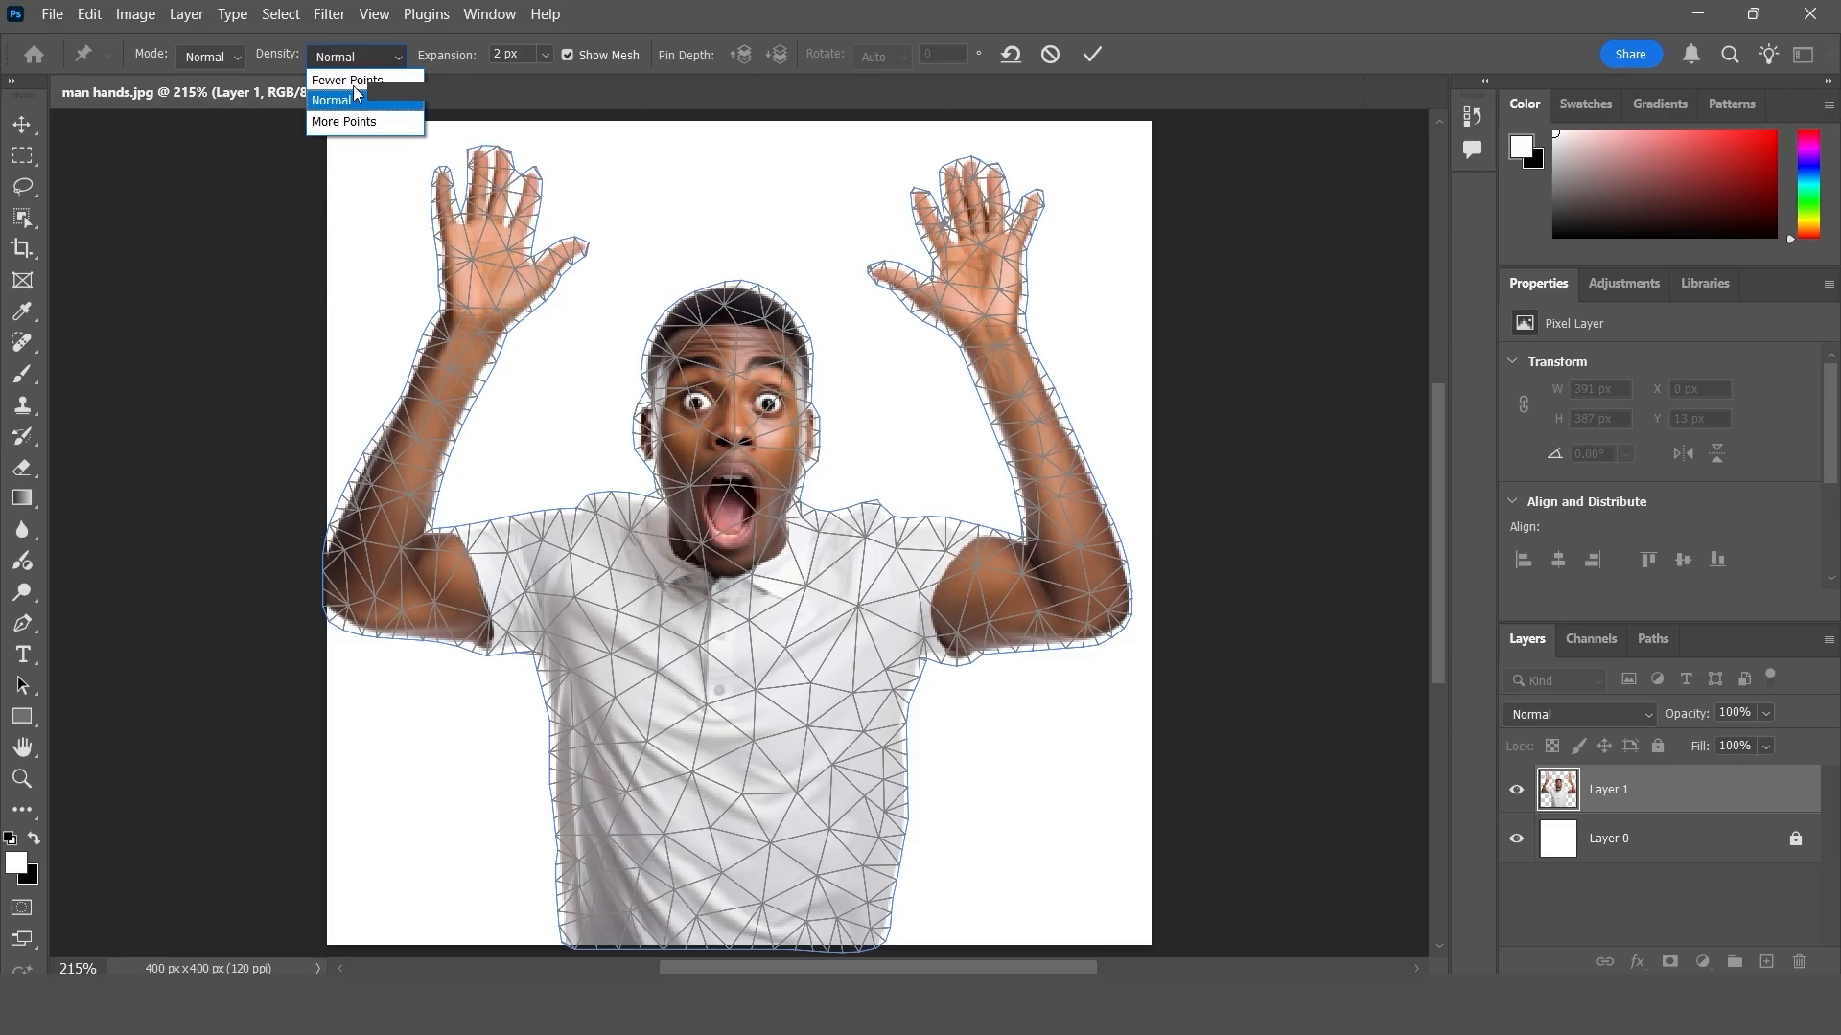
click(346, 80)
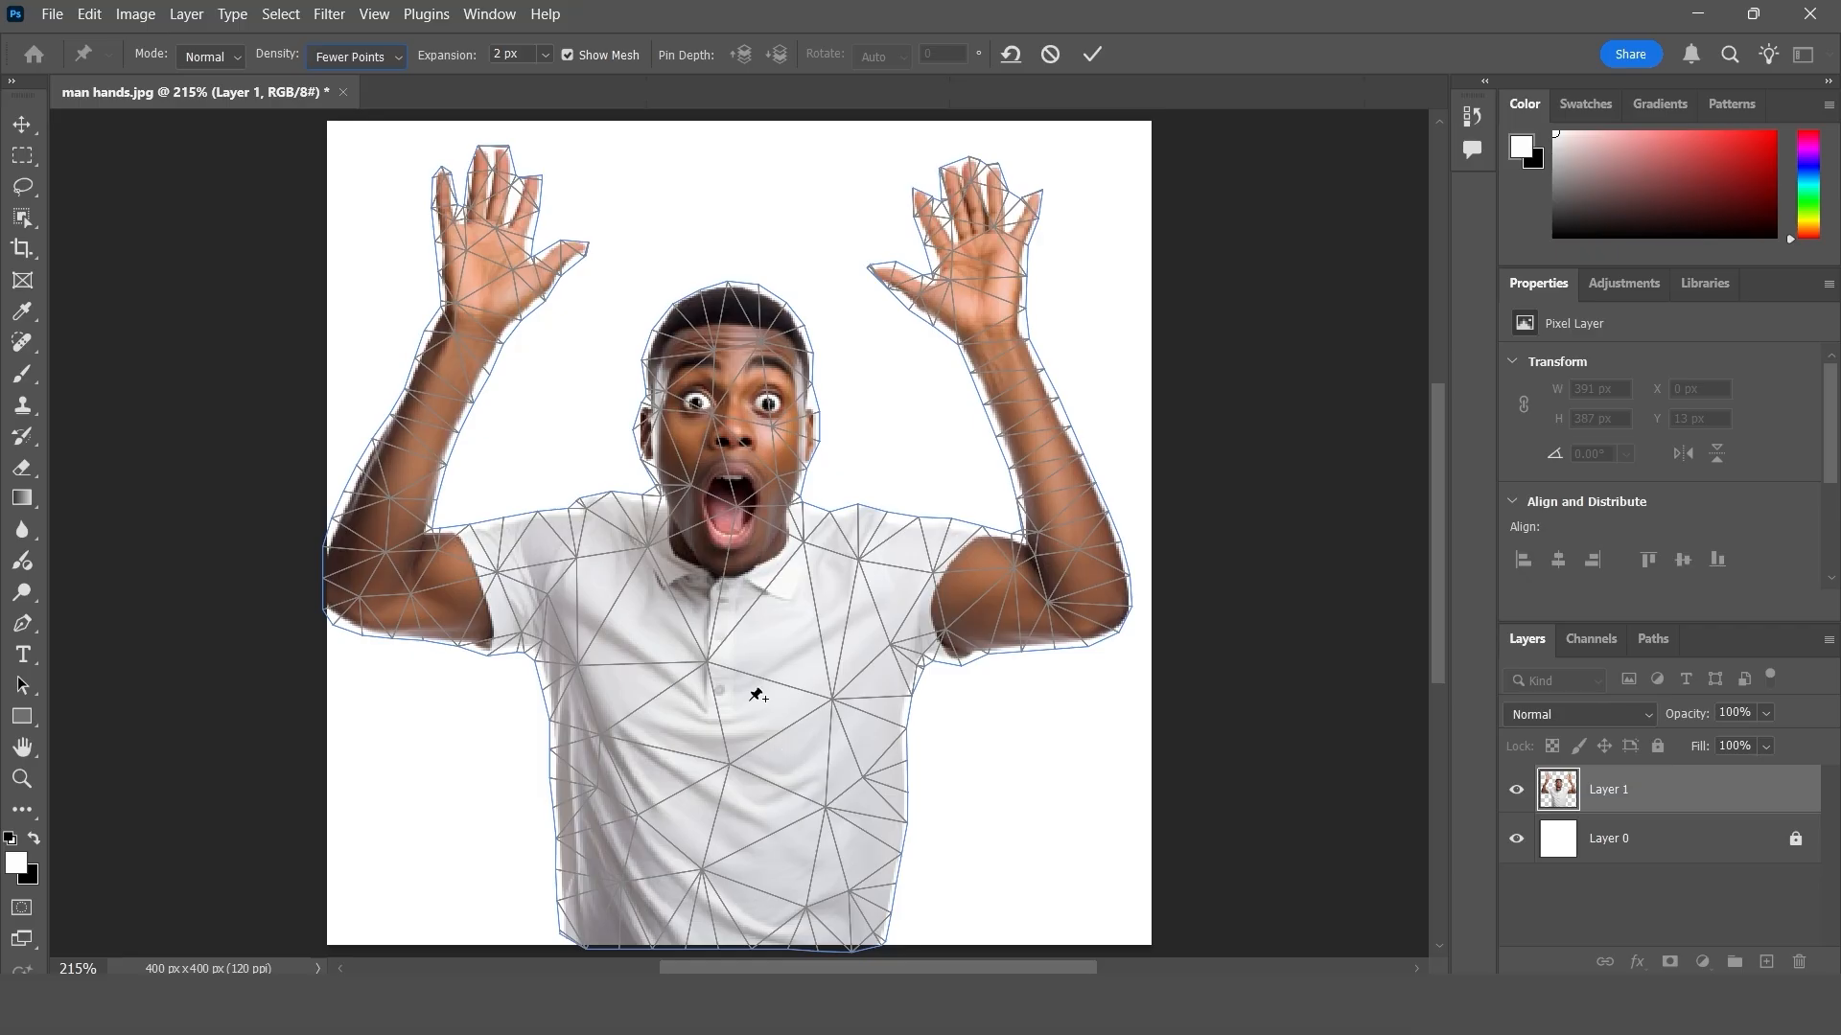
click(347, 62)
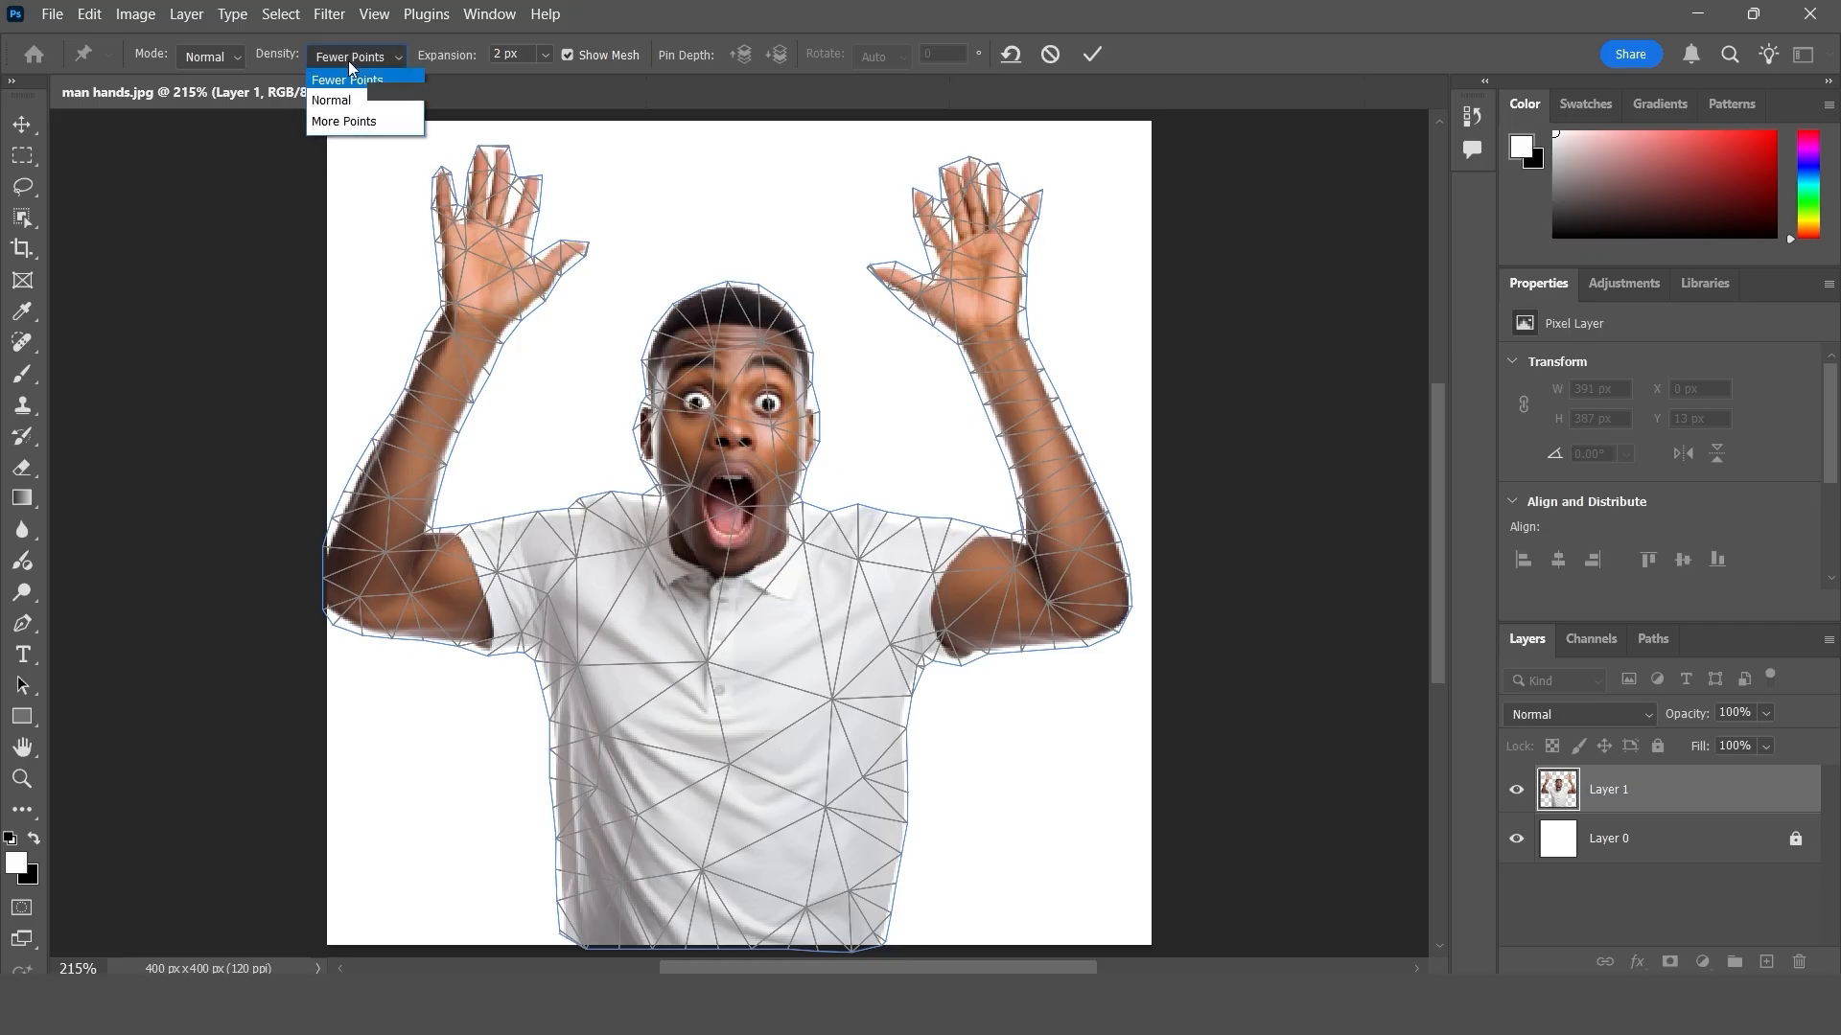
click(364, 128)
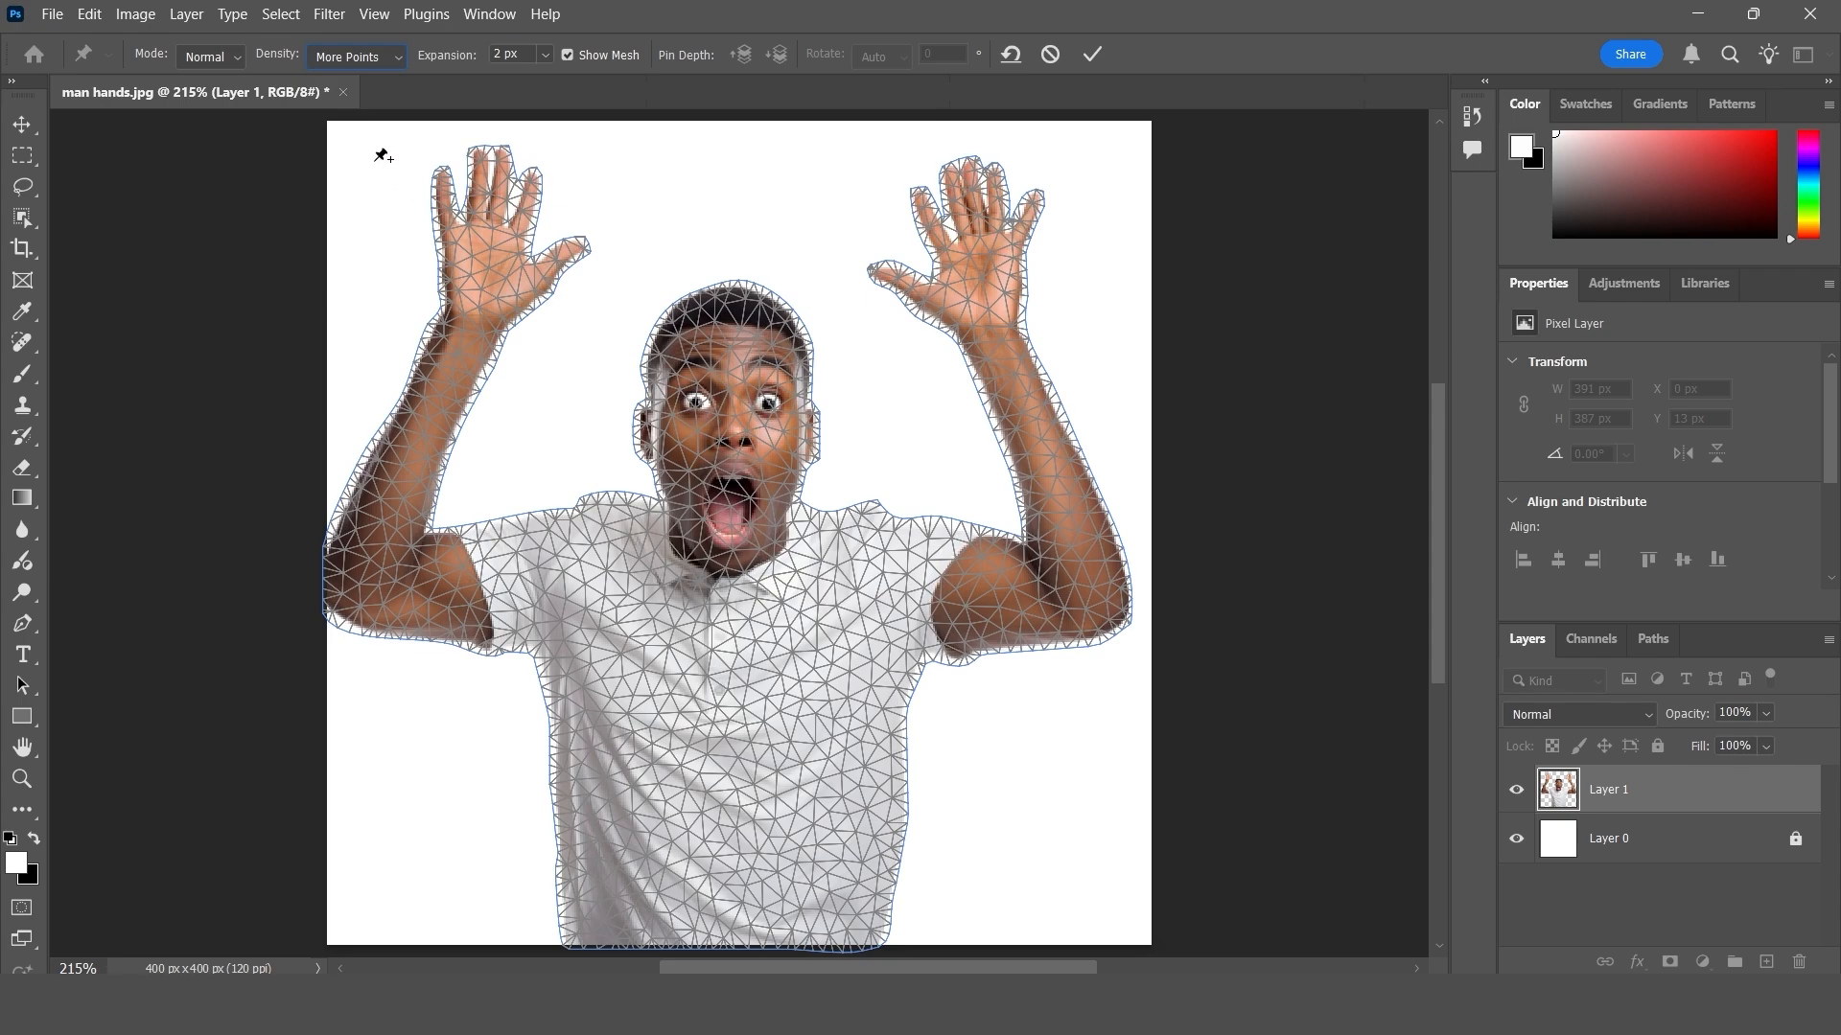
click(366, 60)
click(349, 95)
- Hide the warp mesh and show it again, then try the Expansion slider, leaving it at 2 px
click(566, 54)
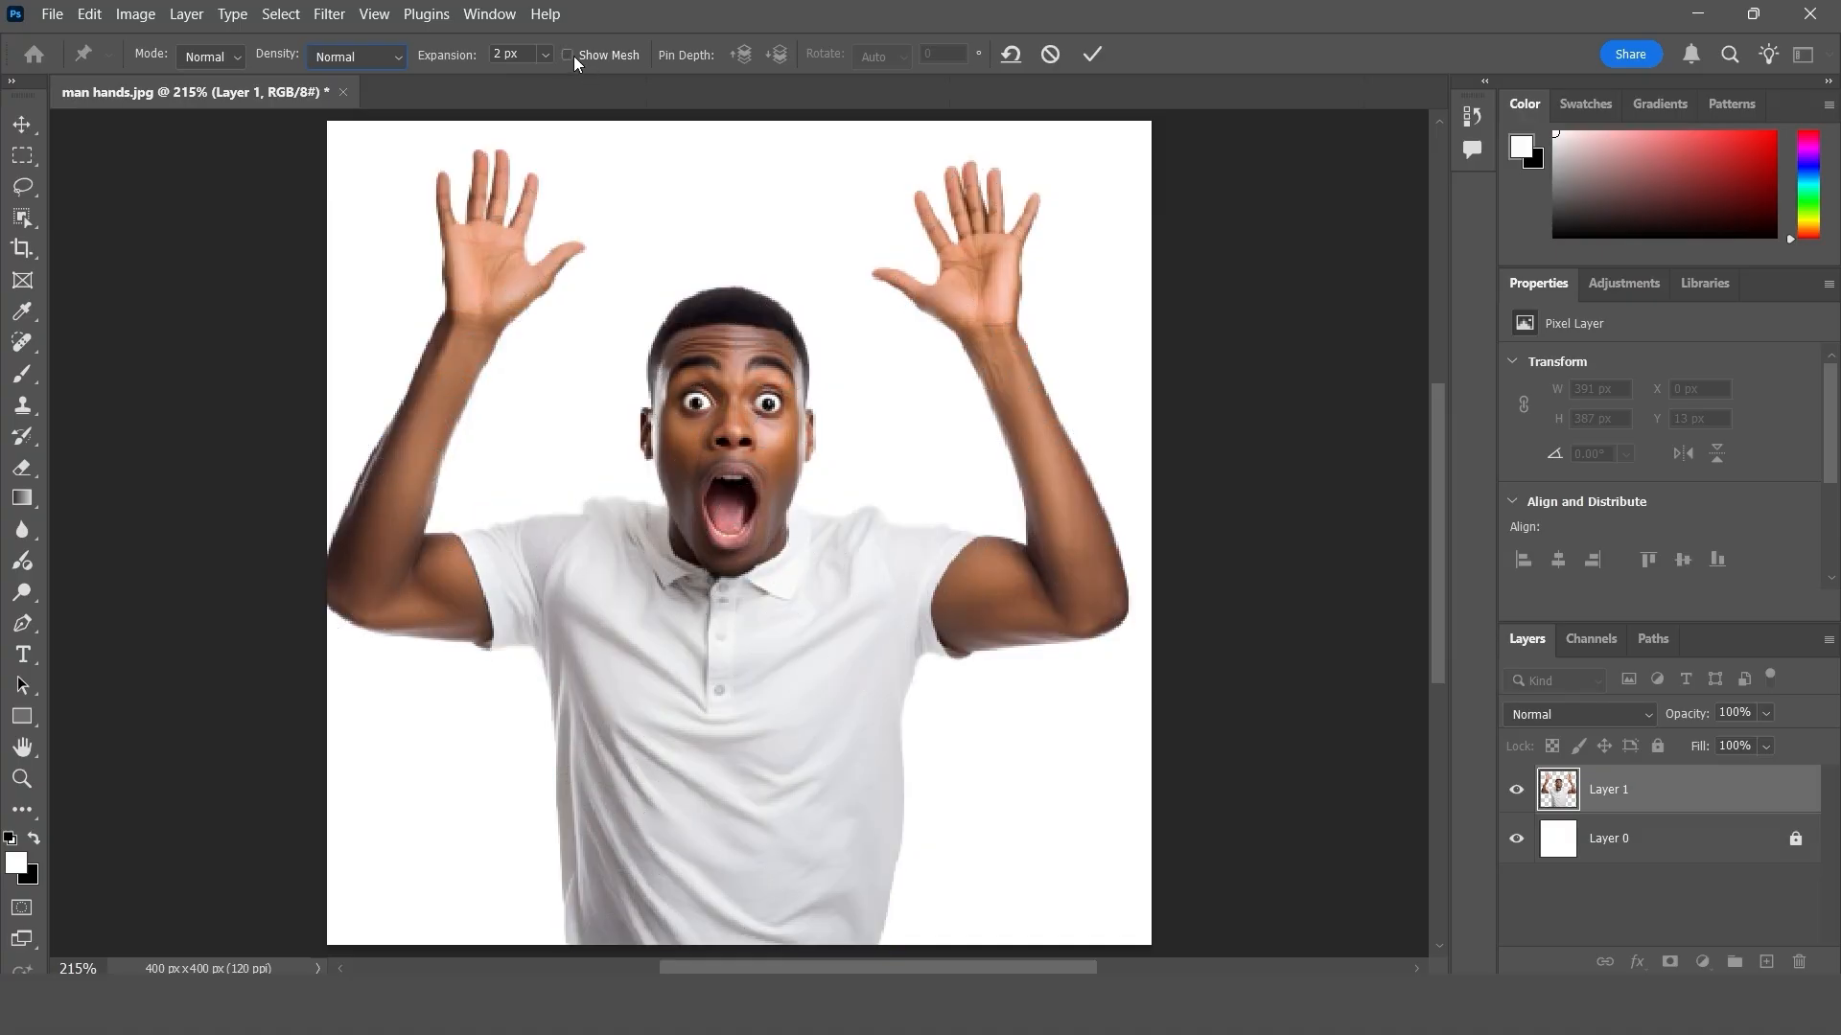
click(573, 55)
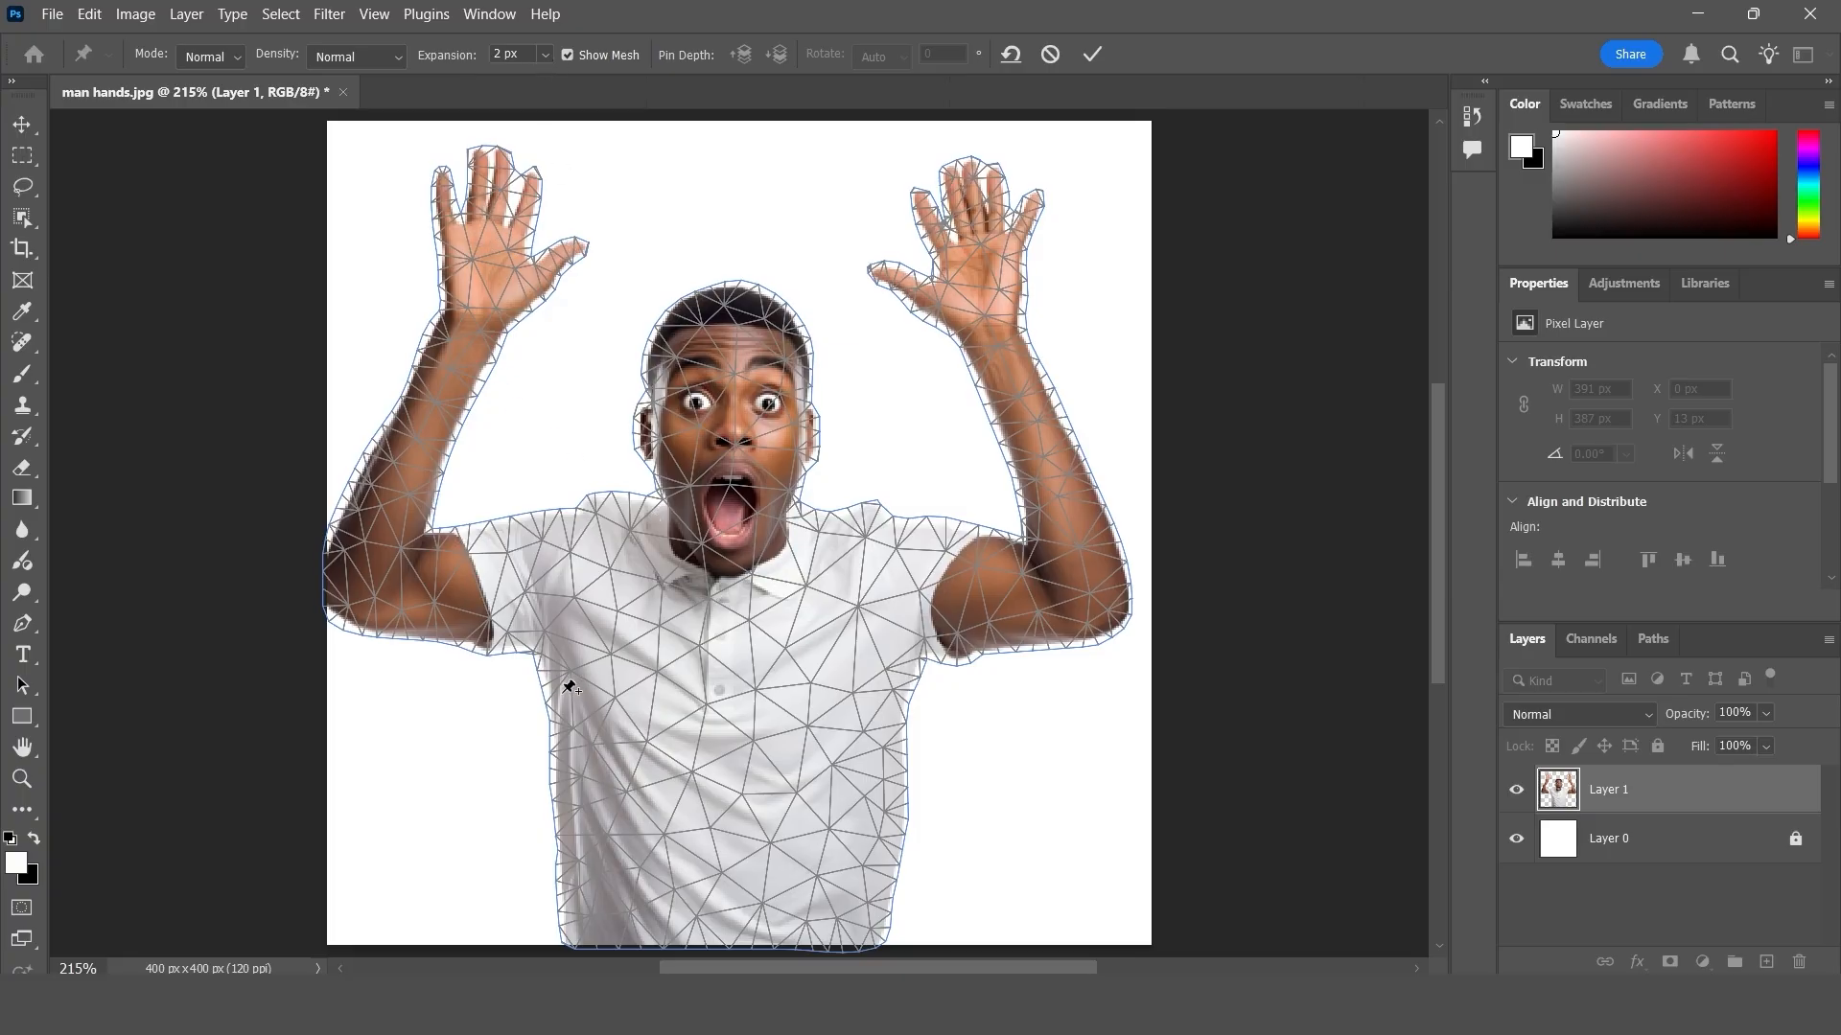
click(541, 57)
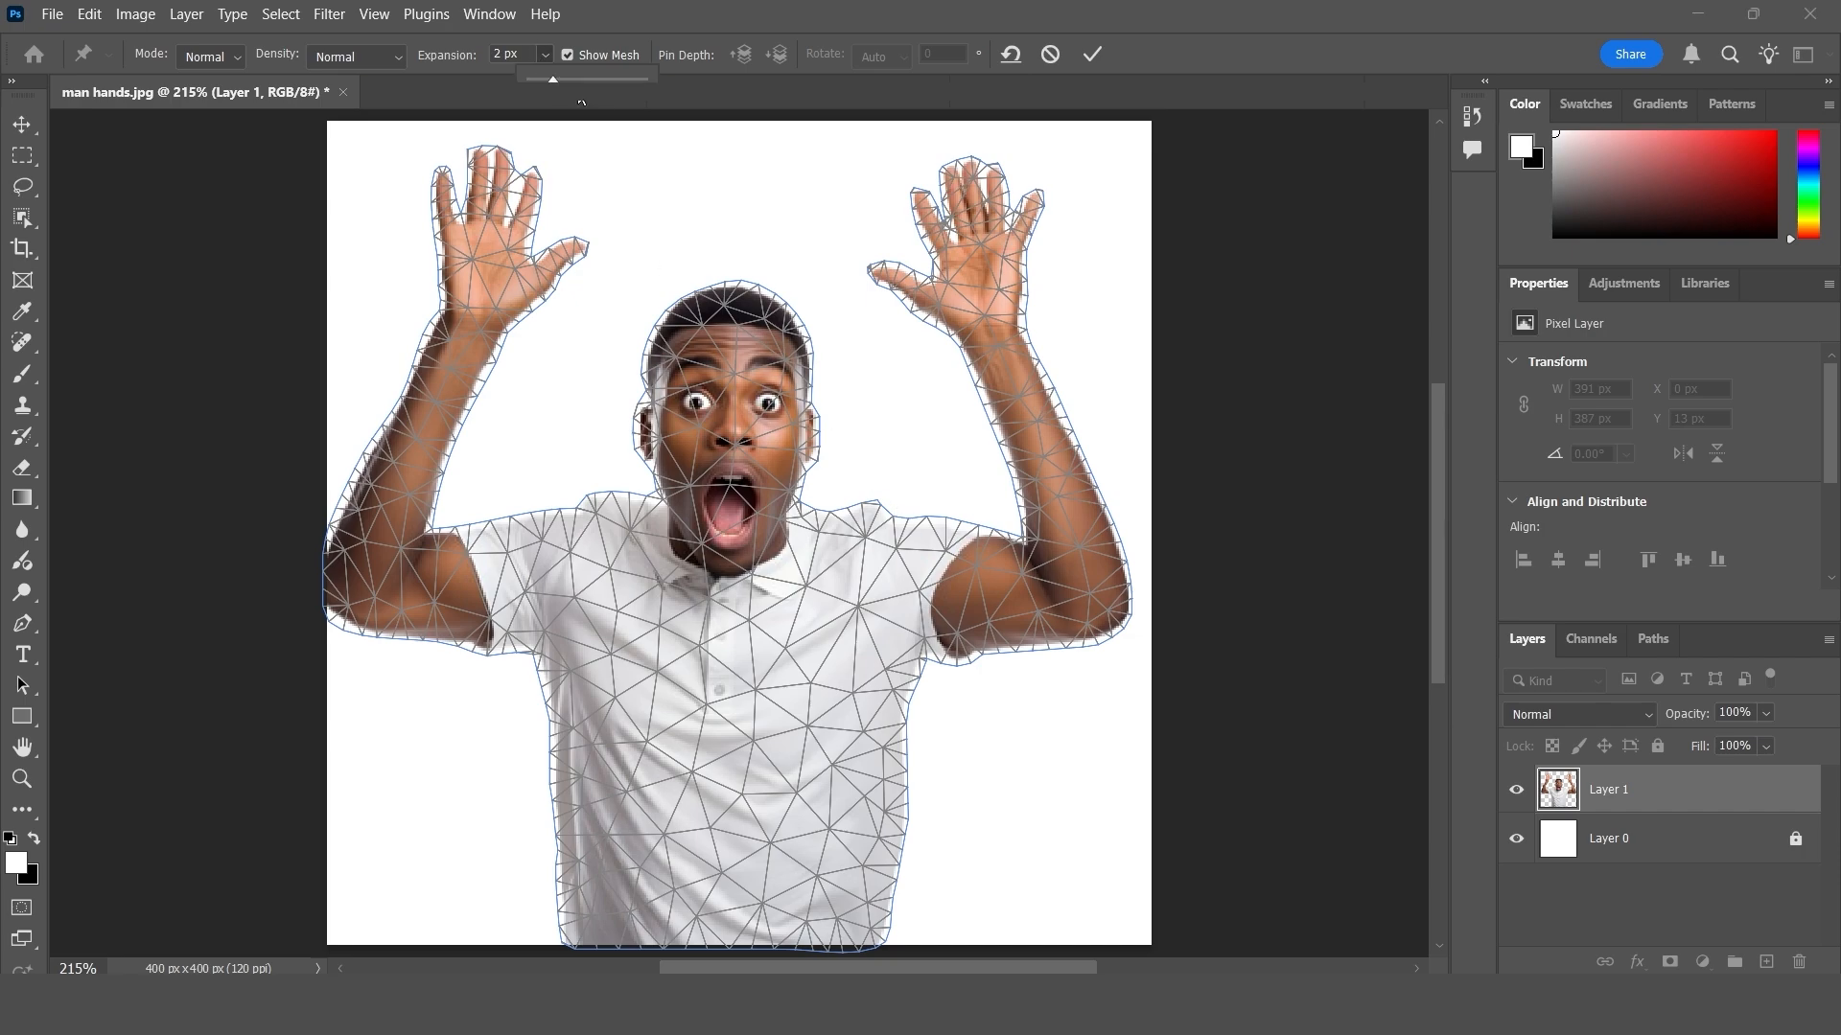
mouse_move(553, 79)
mouse_down()
mouse_move(572, 80)
mouse_move(543, 74)
mouse_up()
click(463, 65)
- Place Puppet Warp pins on the shirt hem, the collar, both elbows and both wrists
click(730, 910)
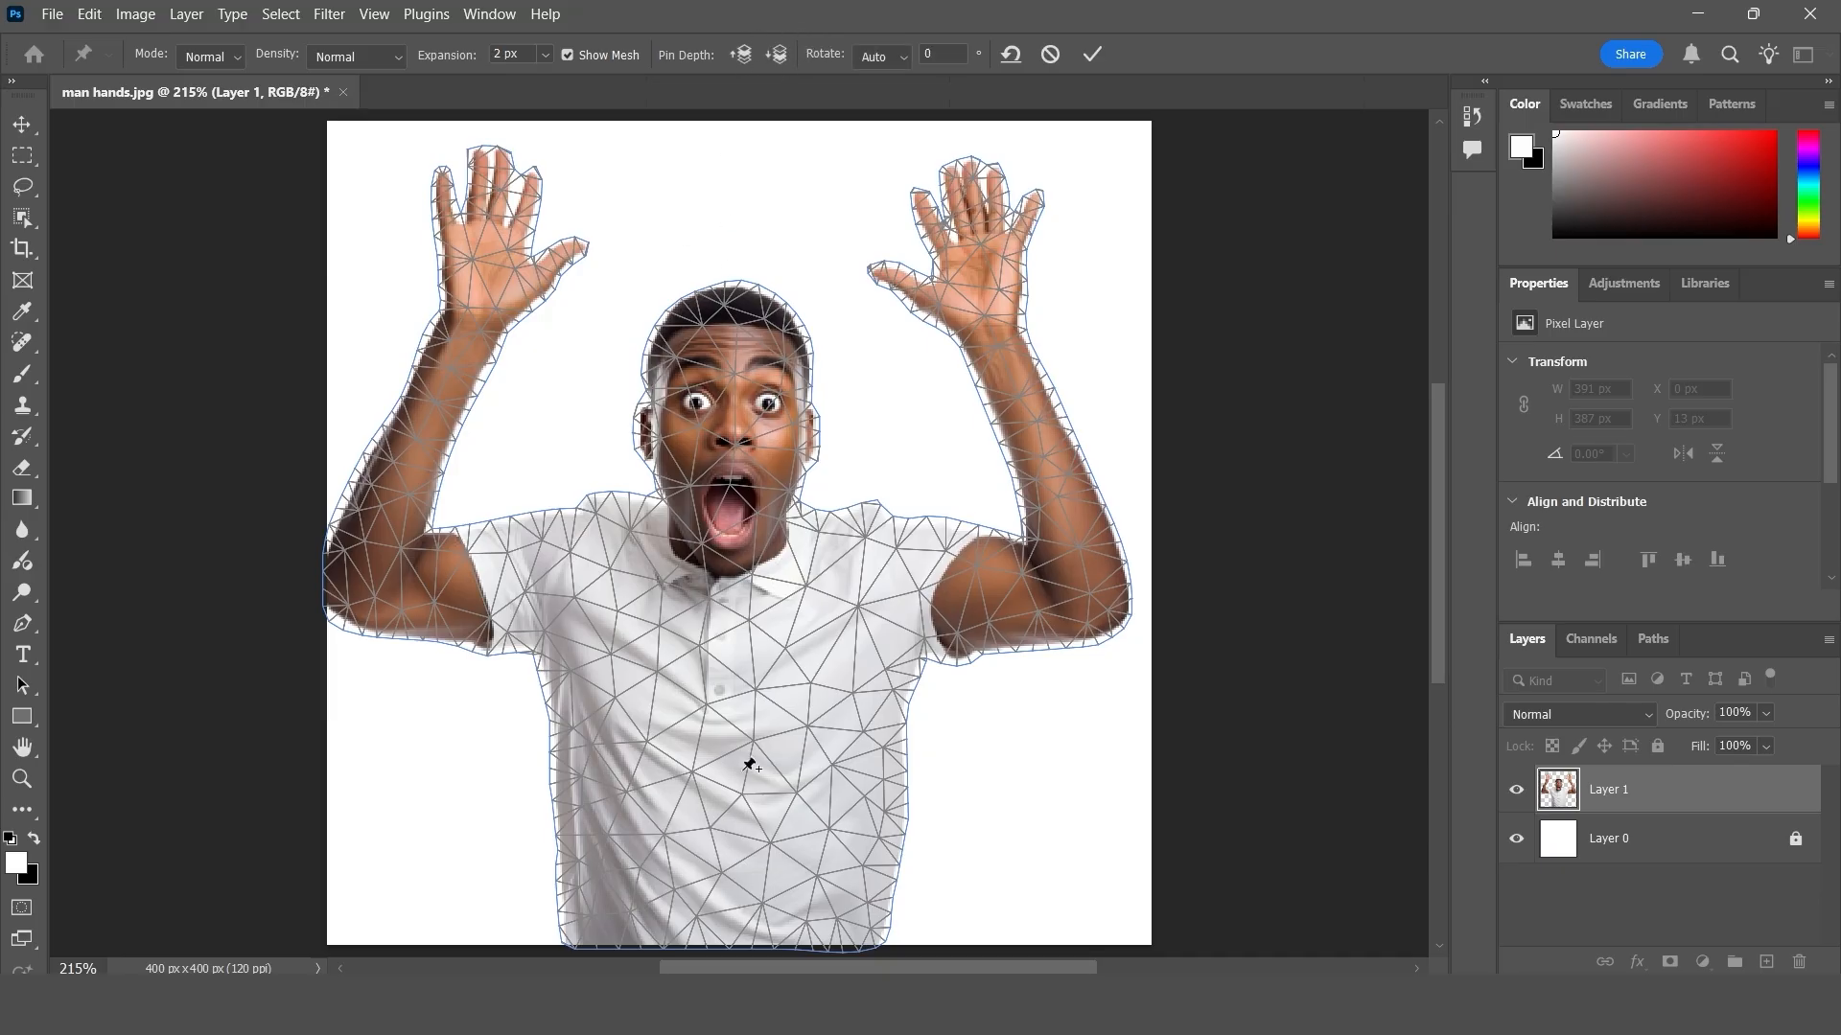
click(741, 599)
click(398, 593)
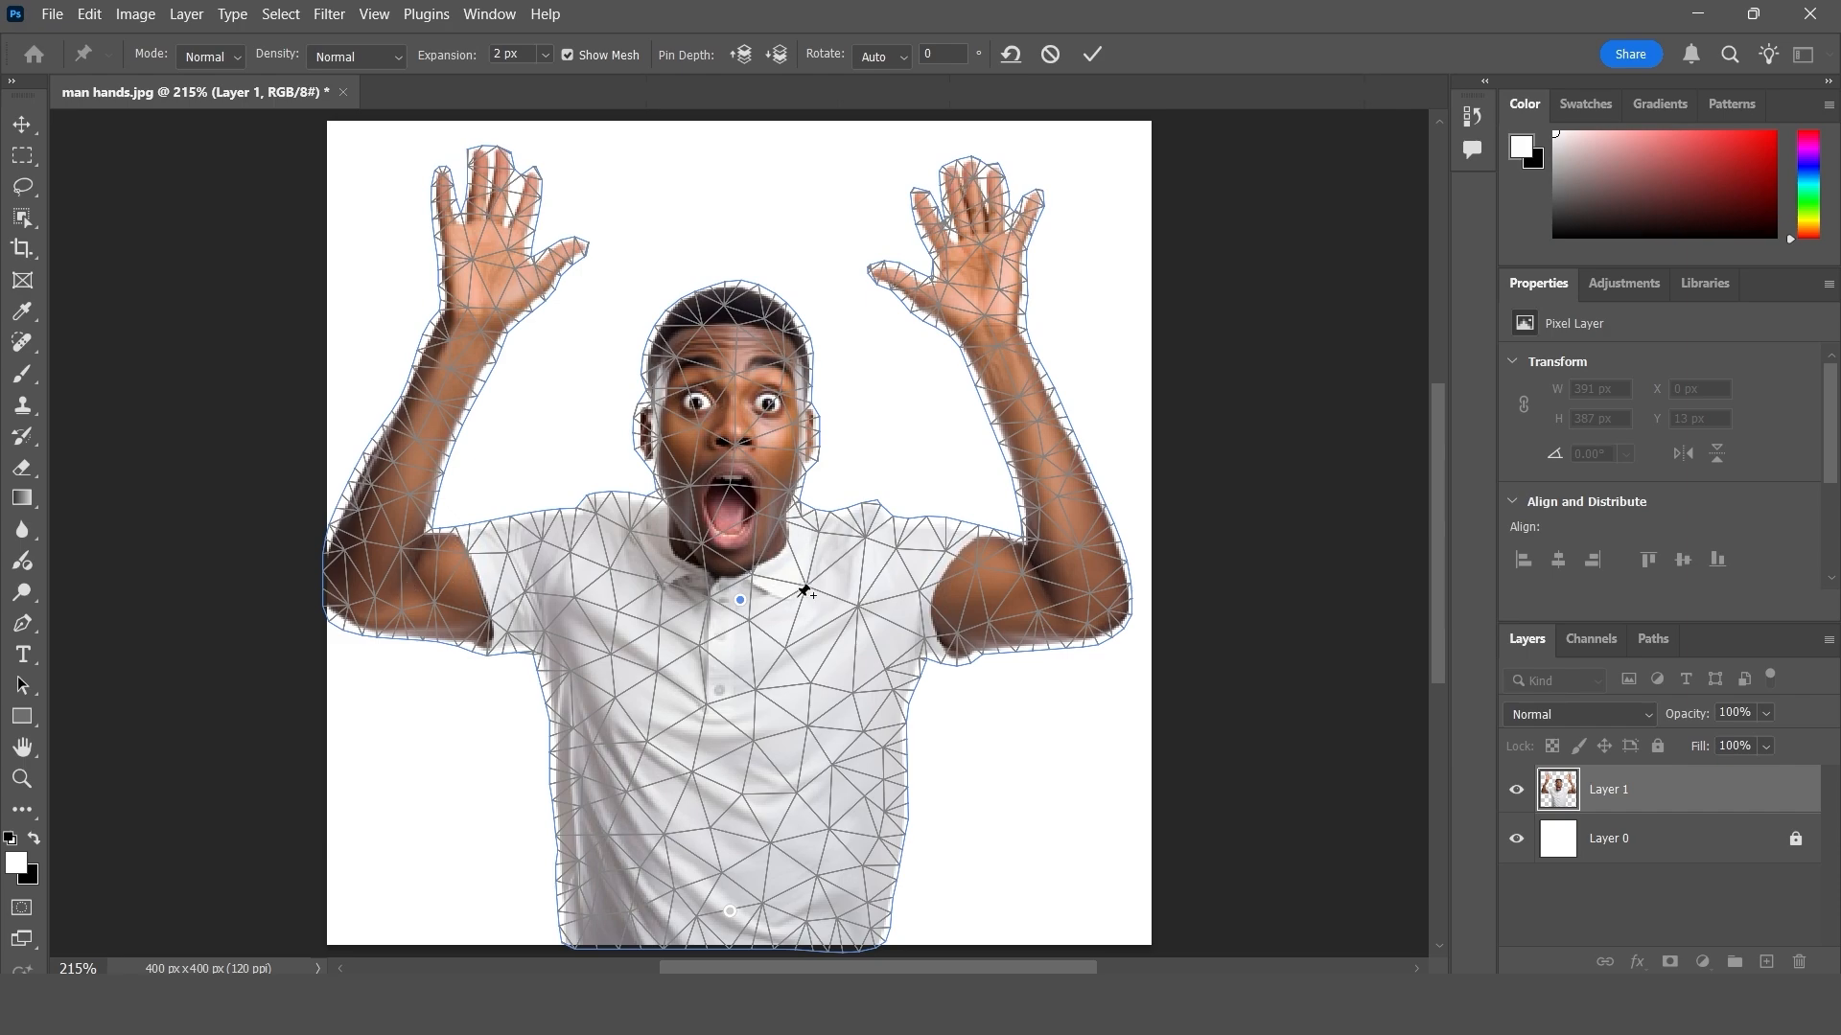
click(1051, 597)
click(977, 317)
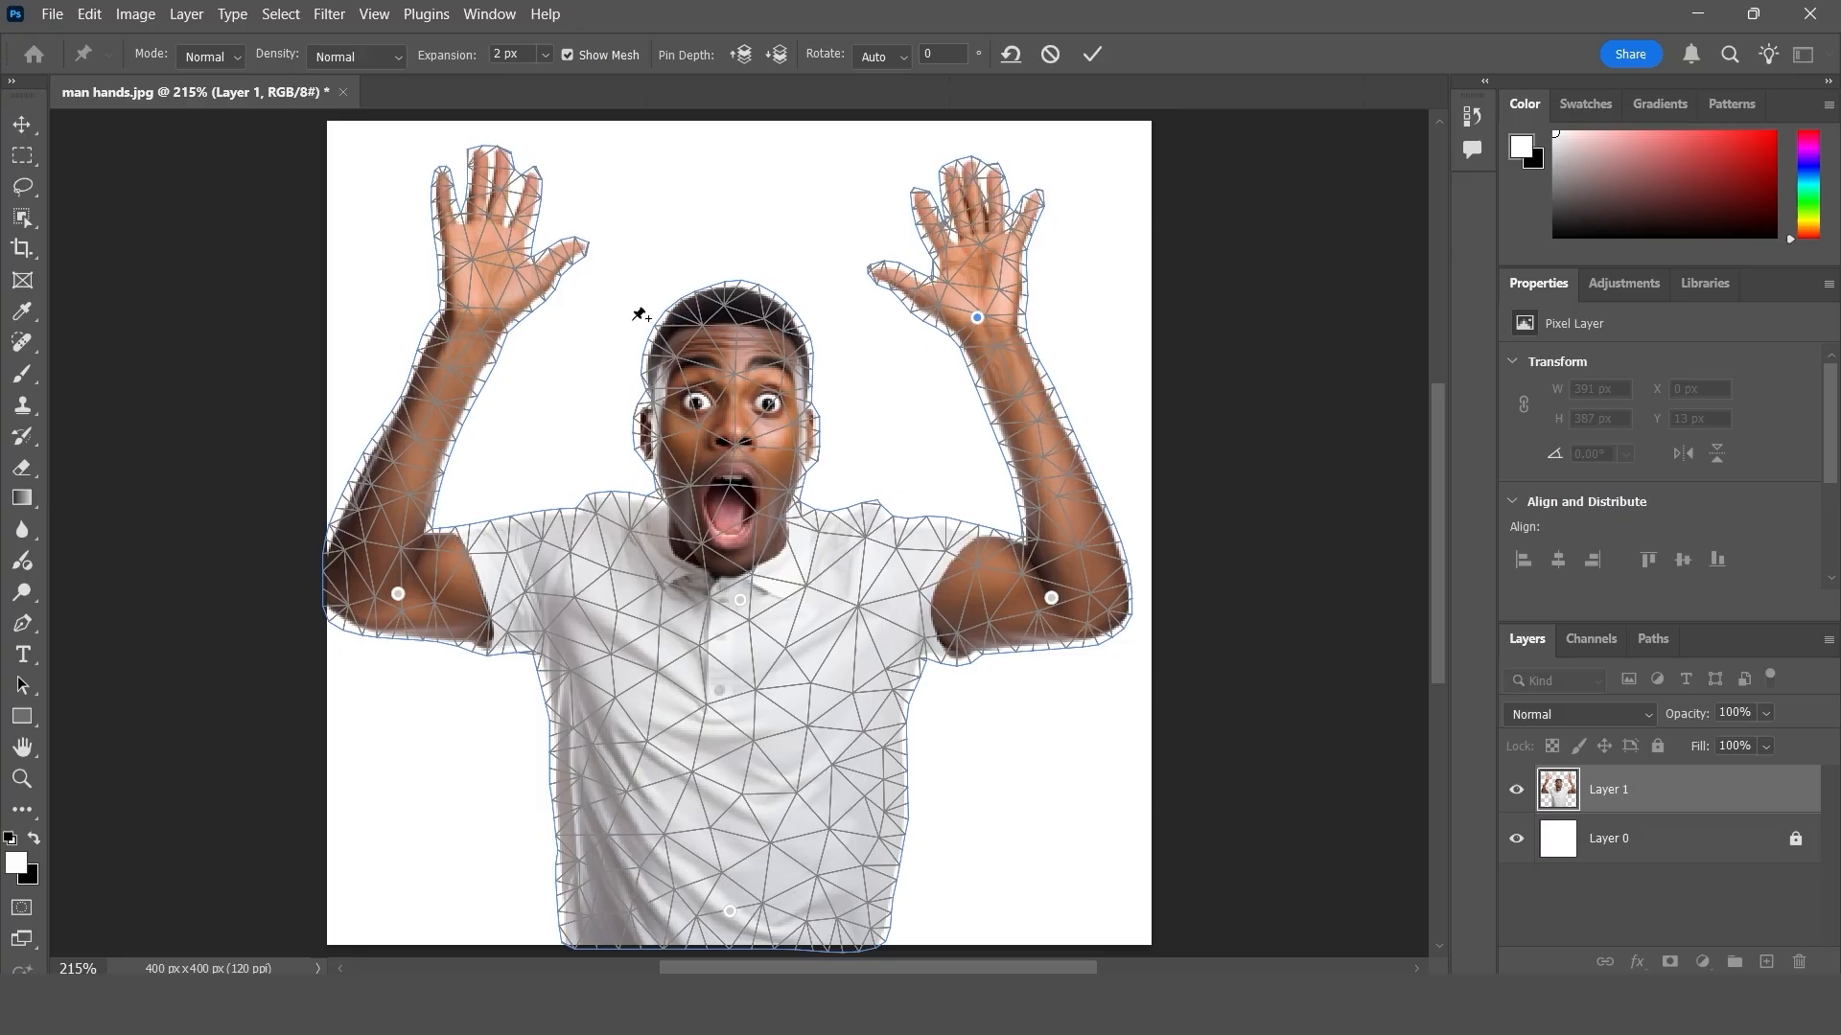
click(484, 312)
- Pull the wrist pin of the image's left arm onto the face and alternate its depth behind and in front of the head
drag(485, 314, 669, 427)
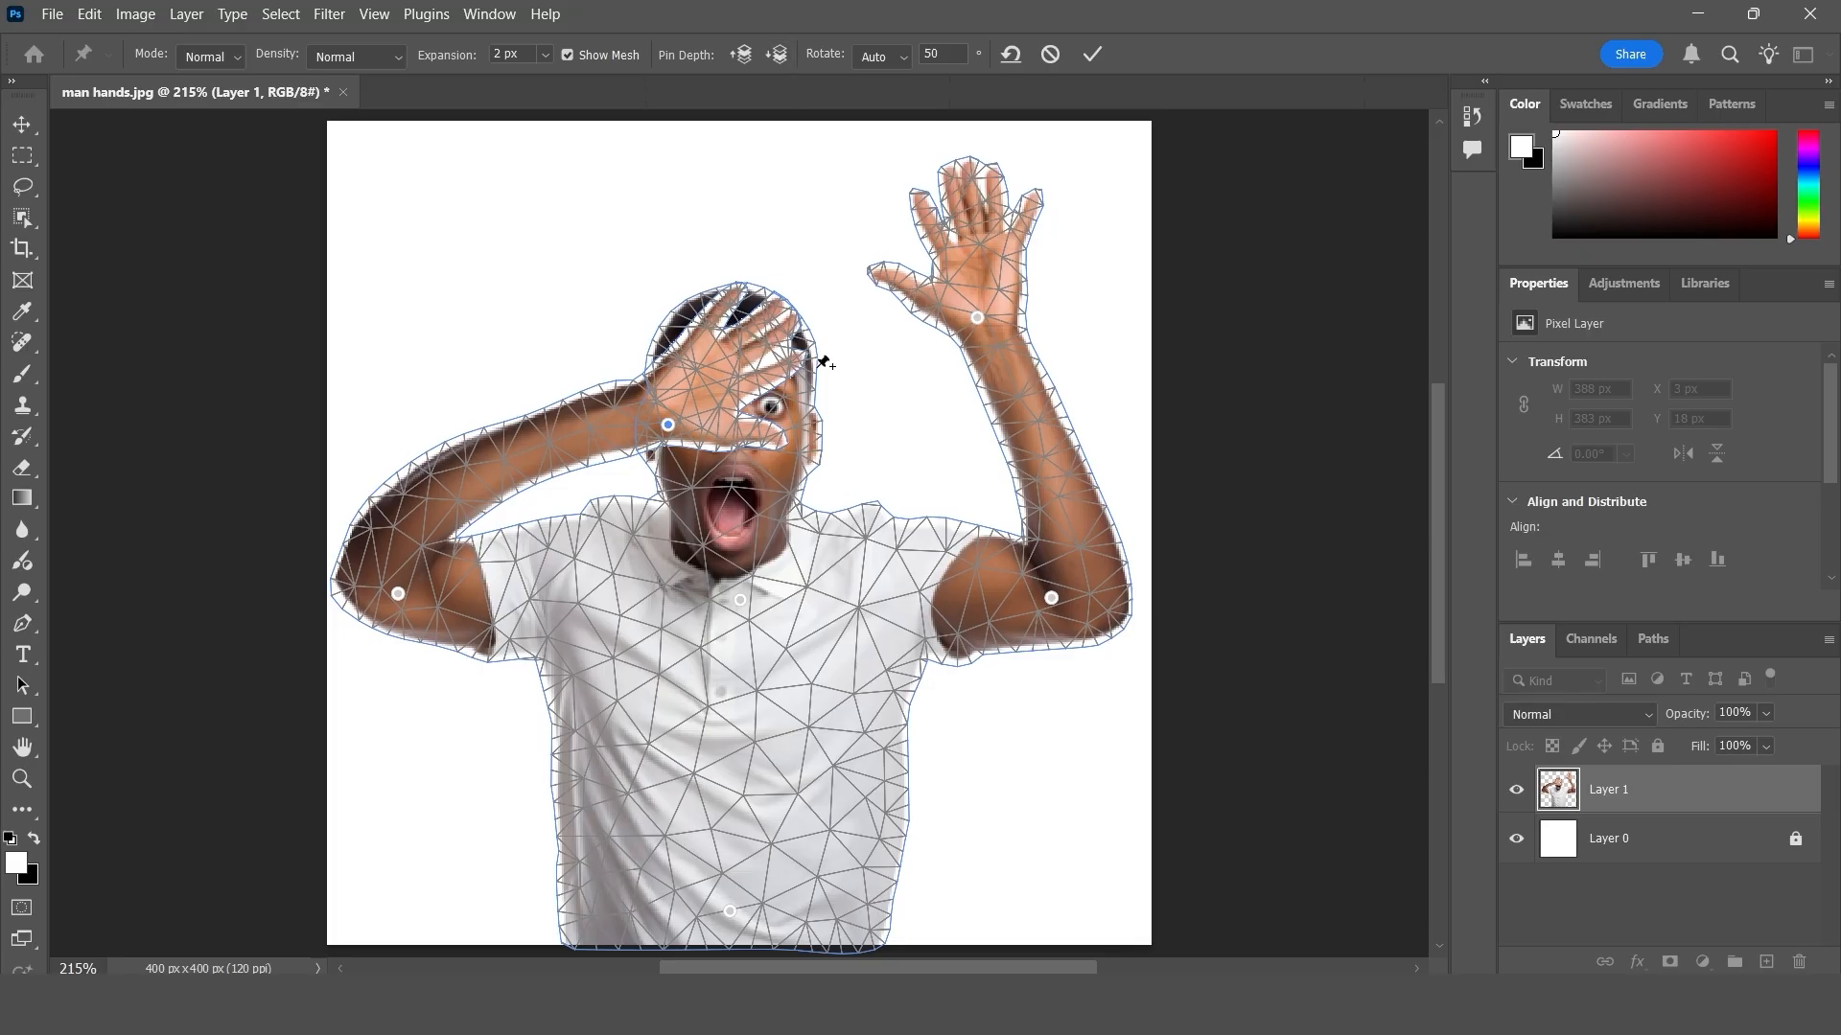
click(779, 56)
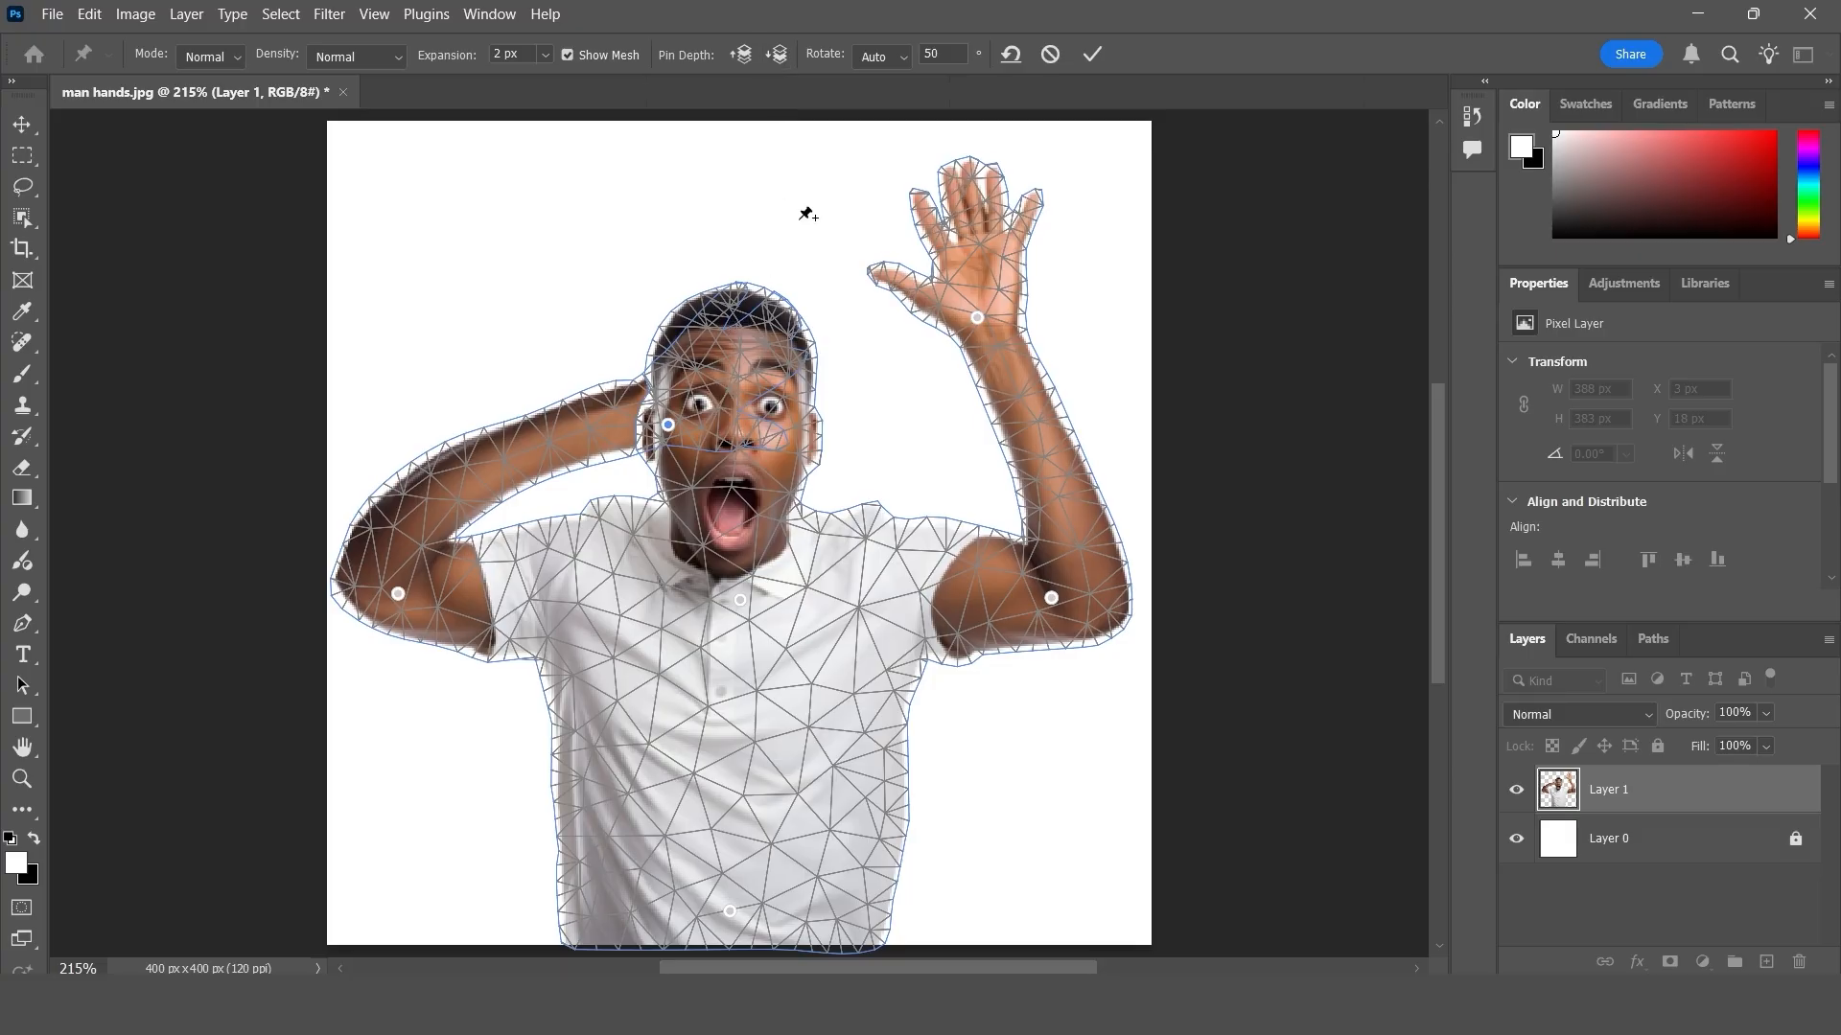
click(743, 56)
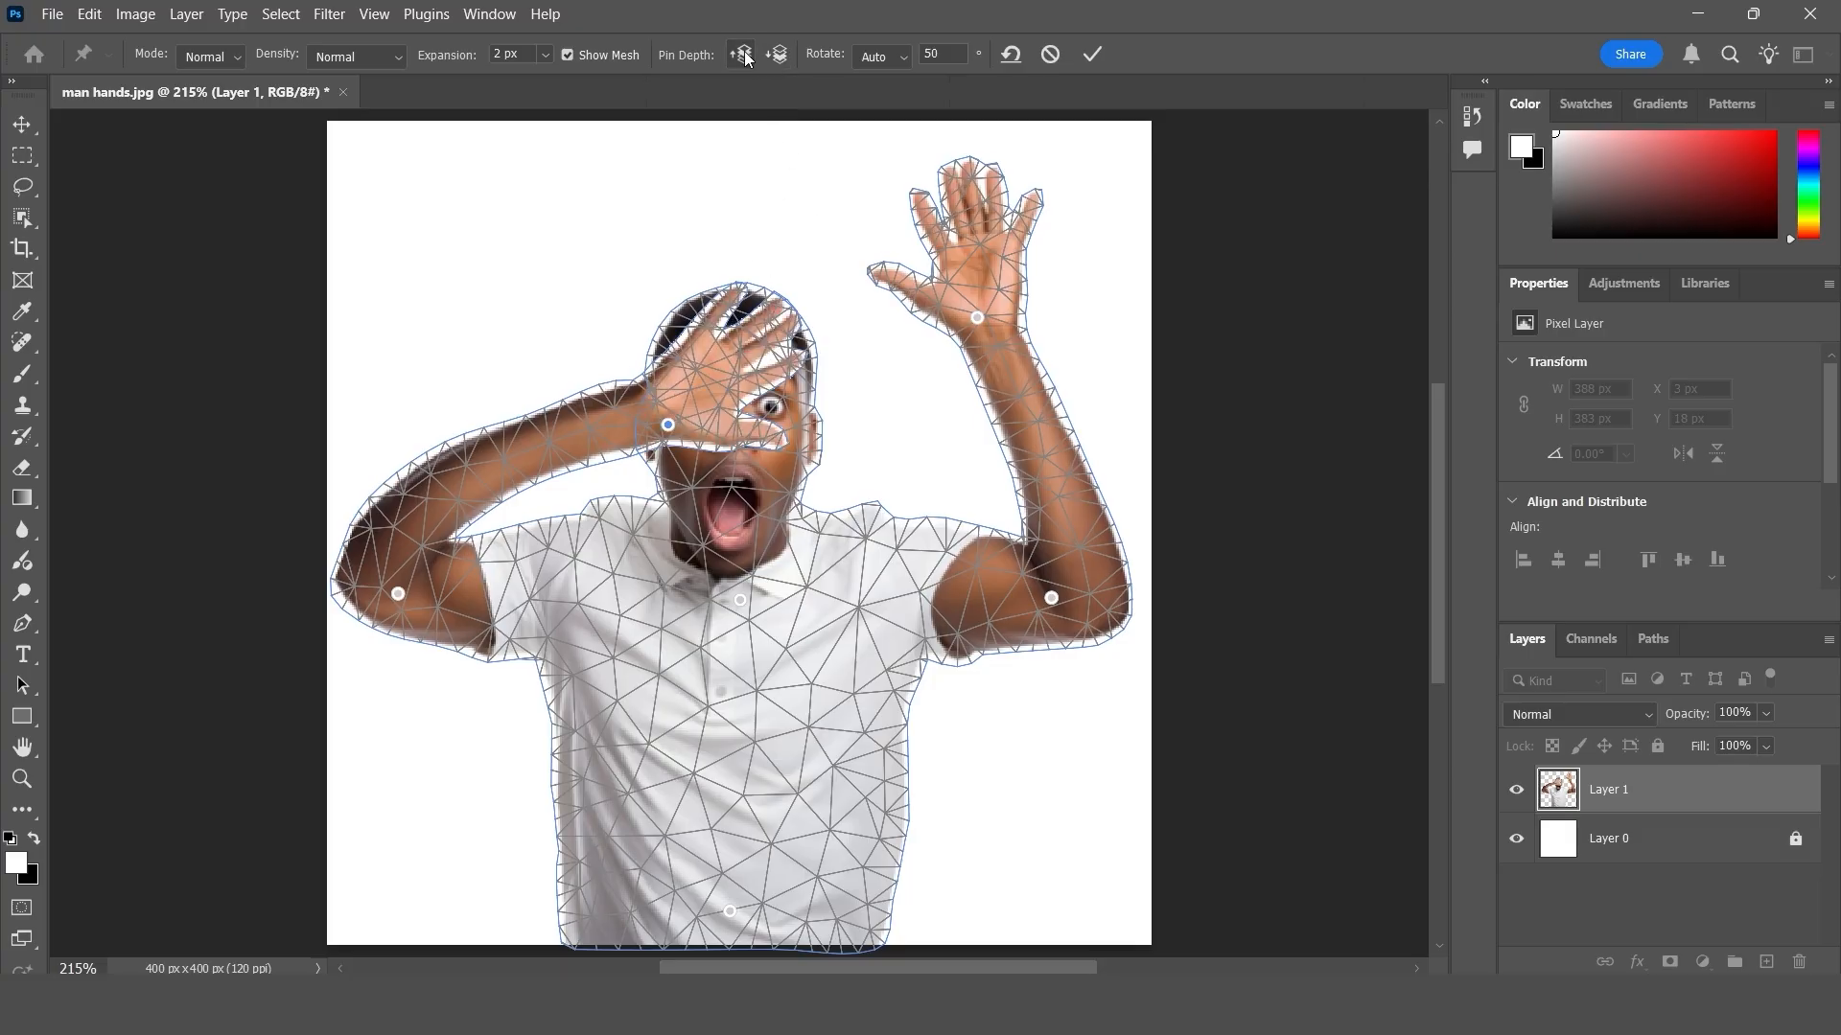
click(780, 57)
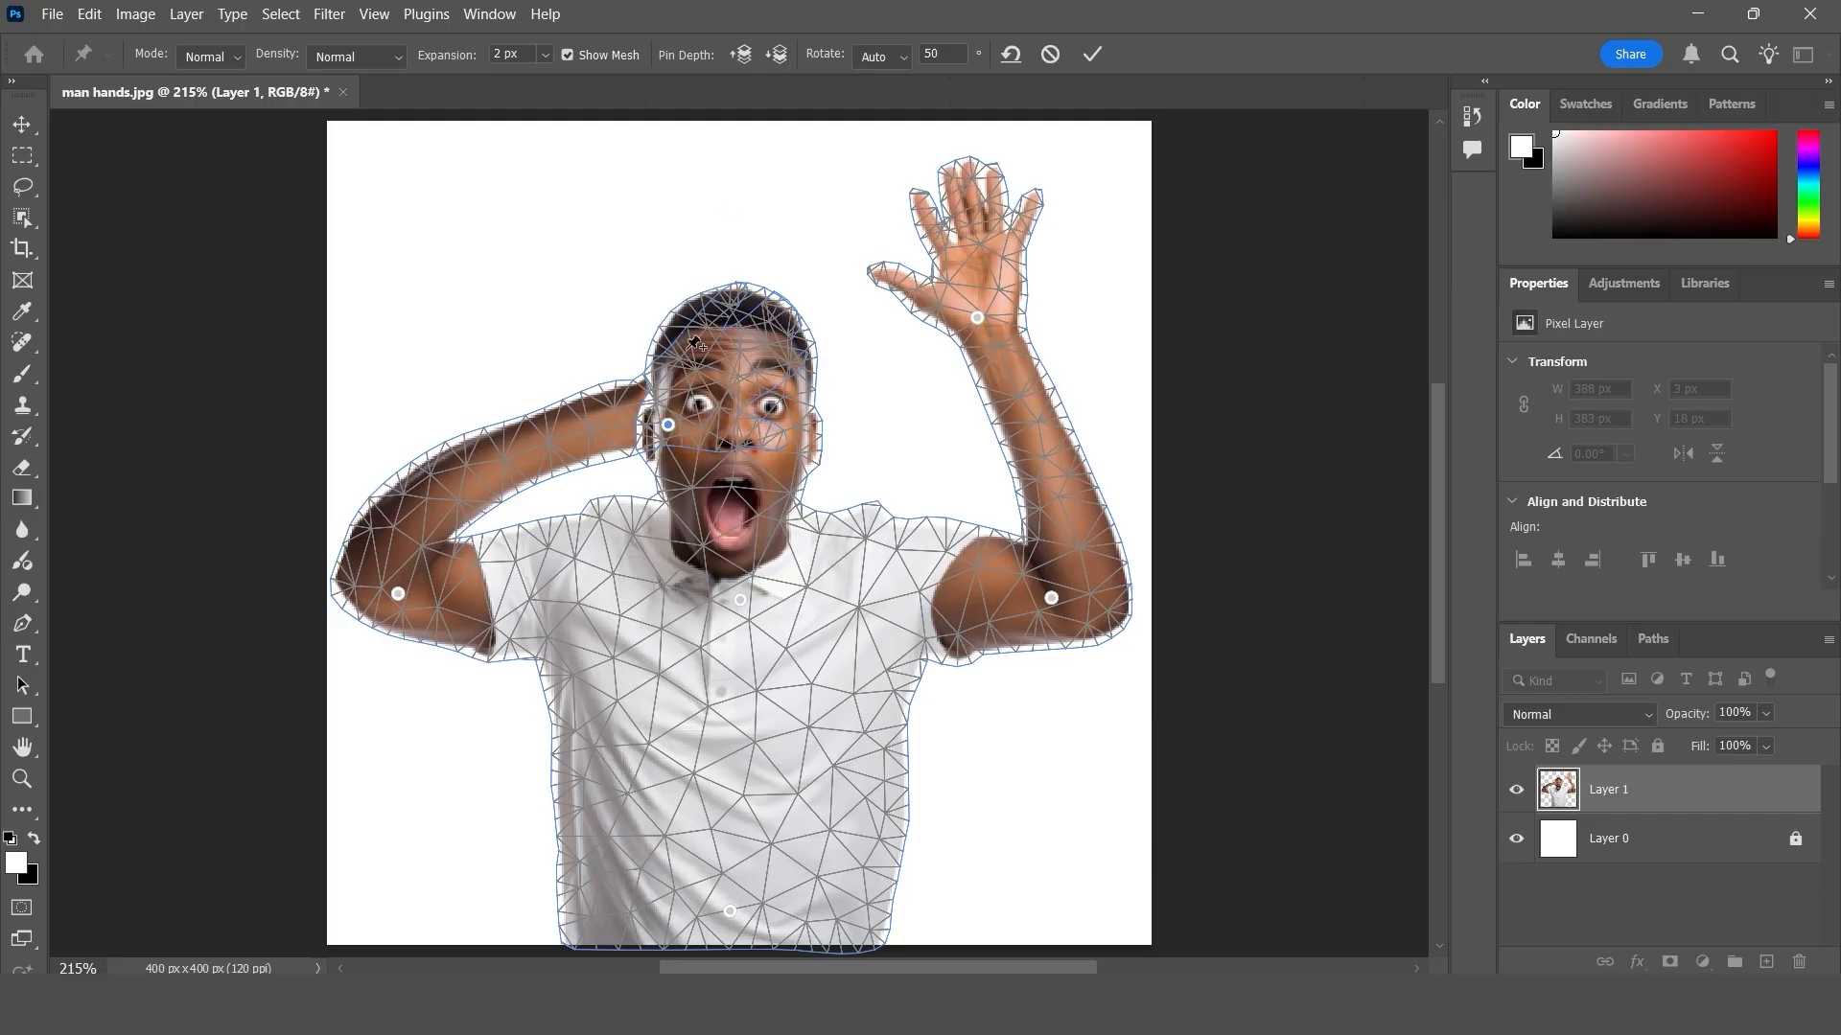
click(744, 55)
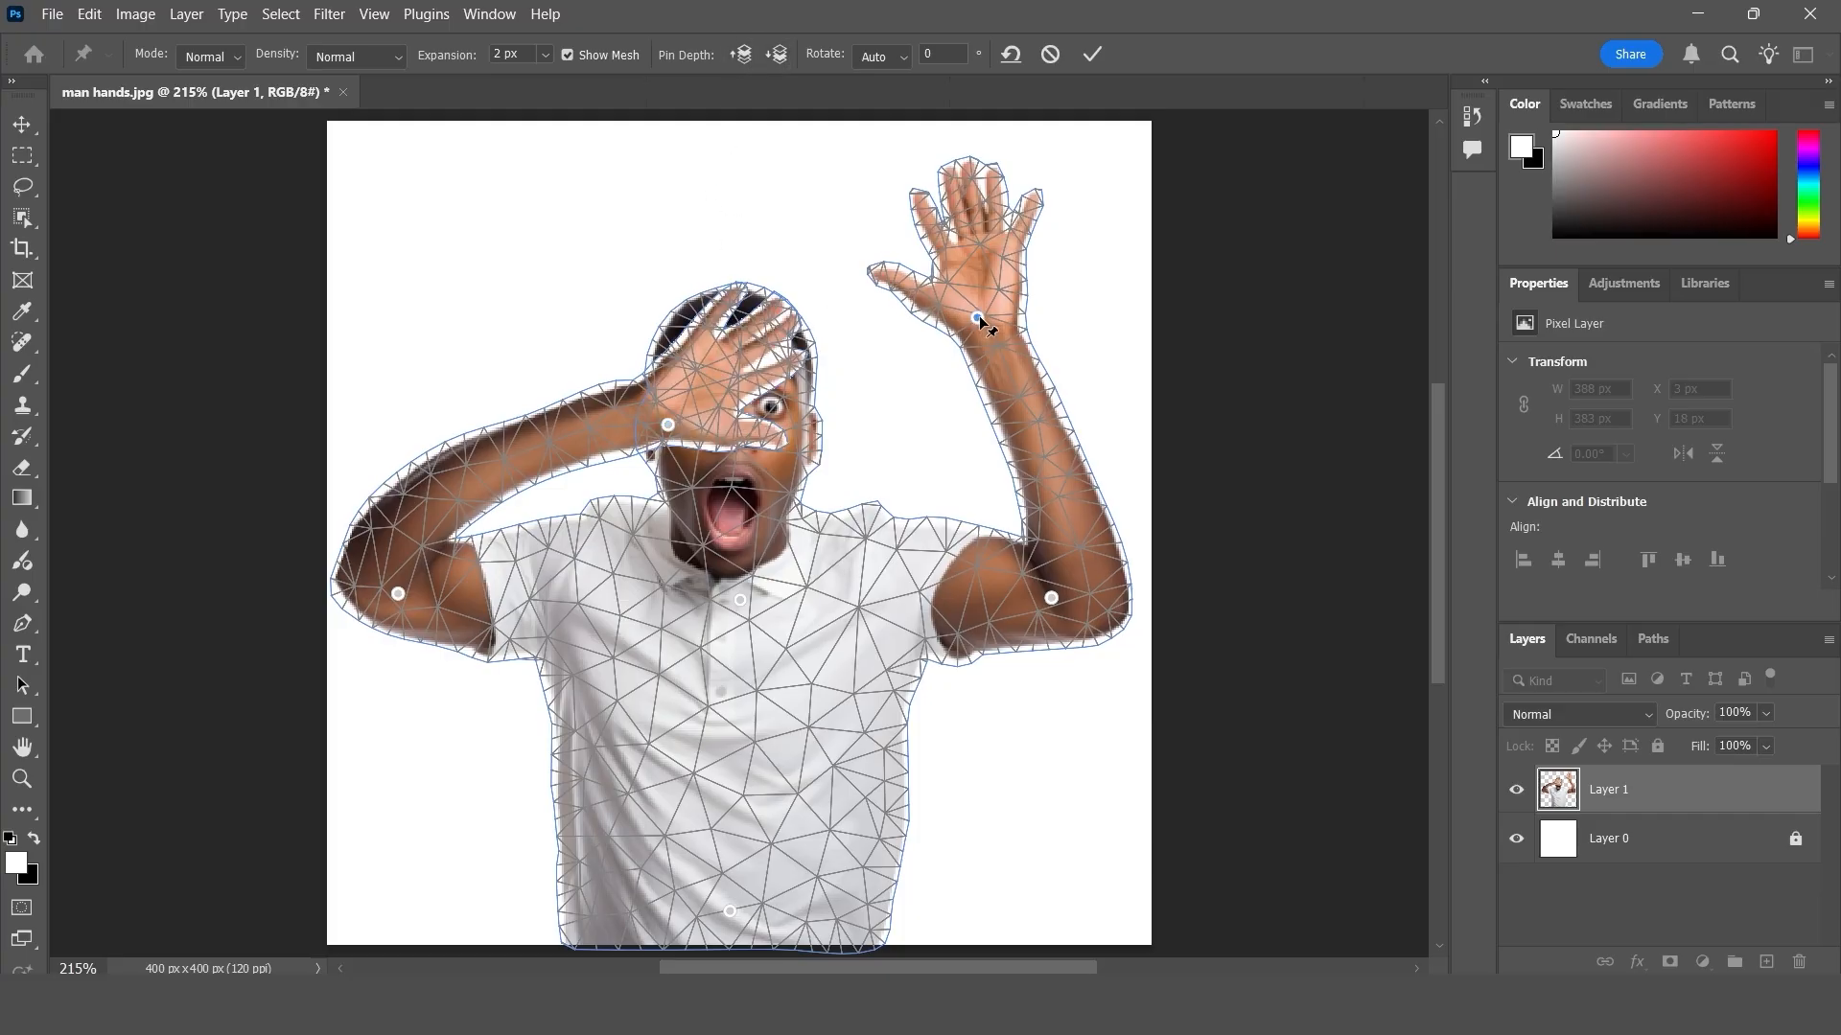
- Pull the wrist pin of the image's right arm onto the face, bring it in front of the other hand, and nudge it inward
drag(977, 317, 762, 387)
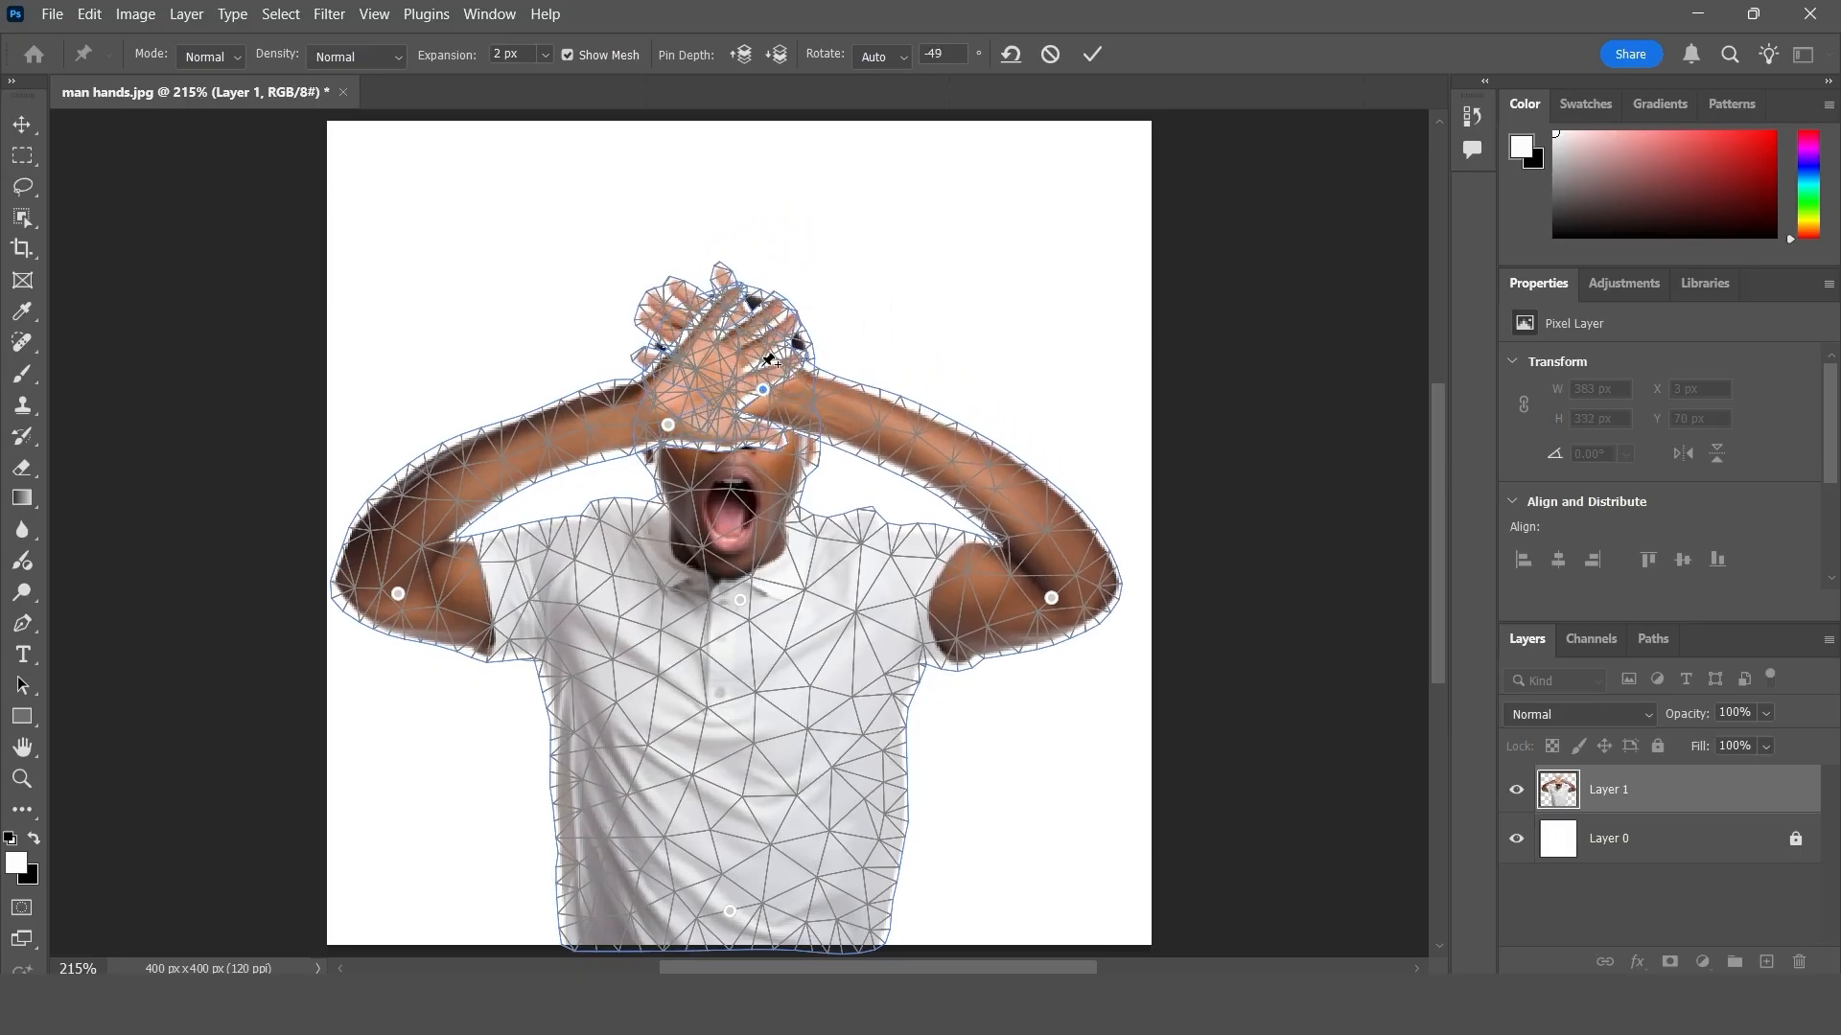
click(749, 55)
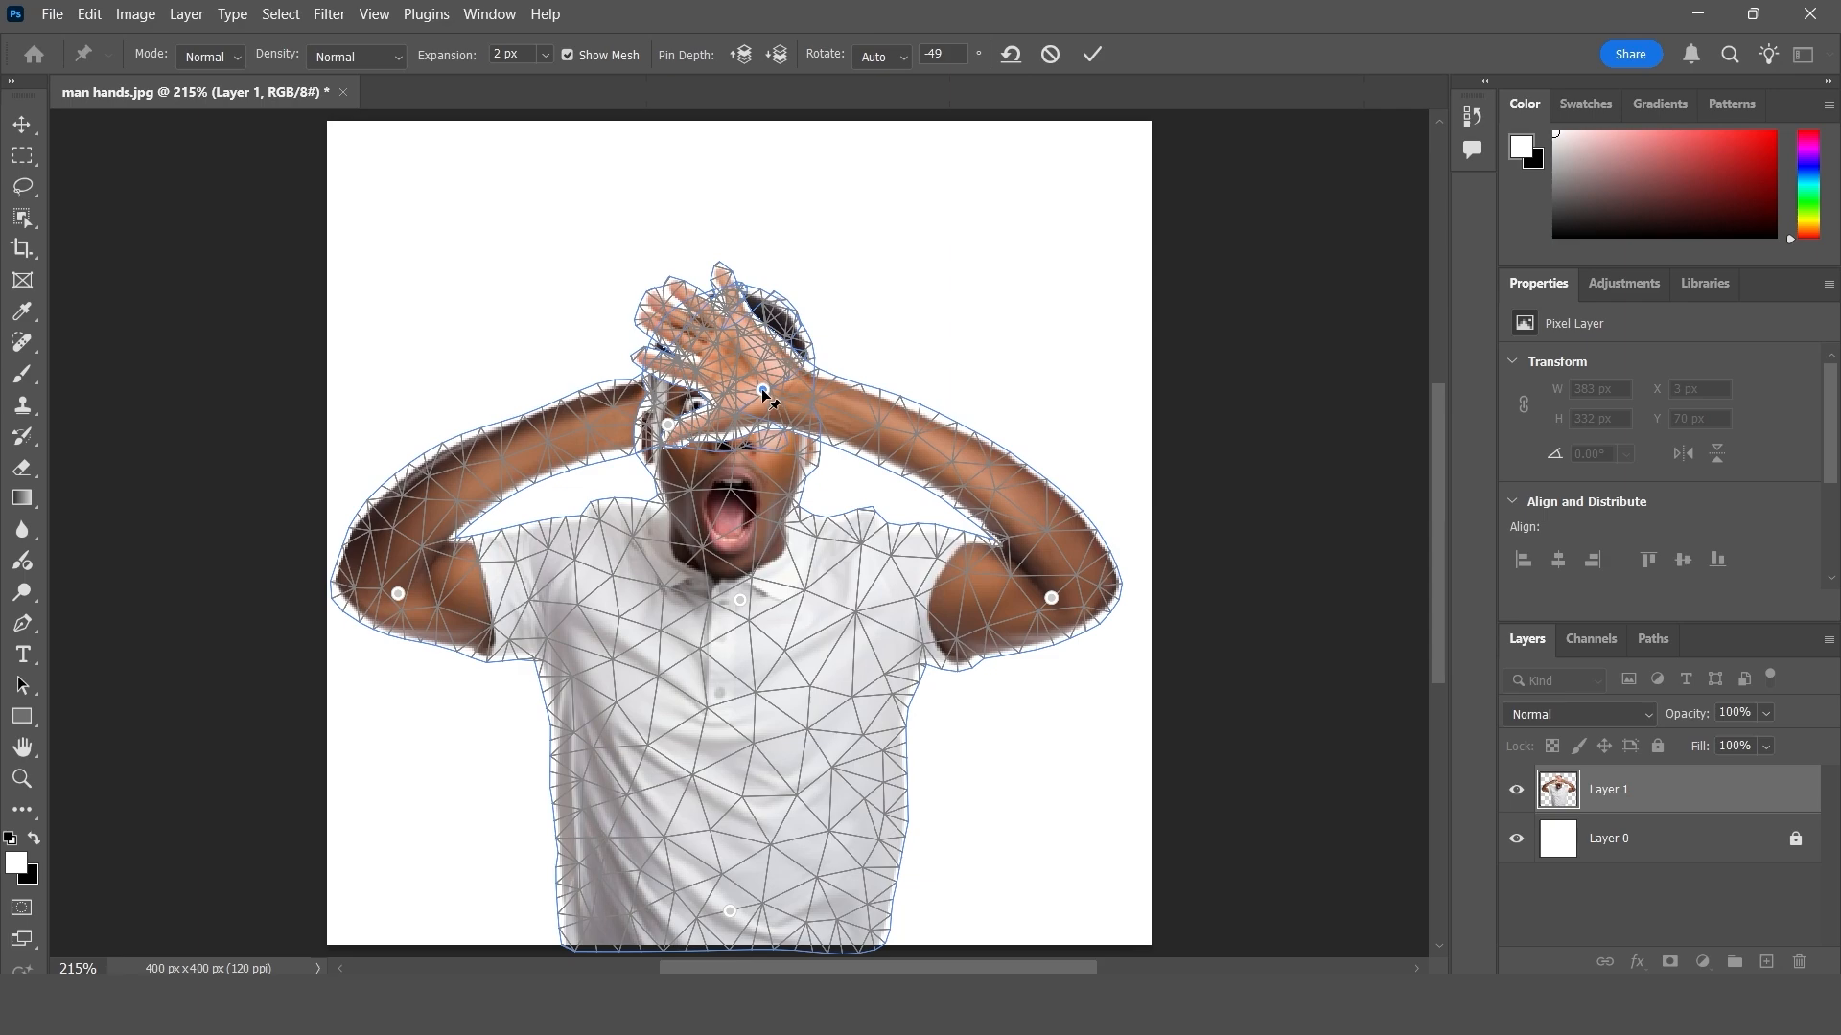
mouse_move(762, 387)
mouse_down()
mouse_move(724, 417)
mouse_move(762, 350)
mouse_move(808, 327)
mouse_move(746, 394)
mouse_up()
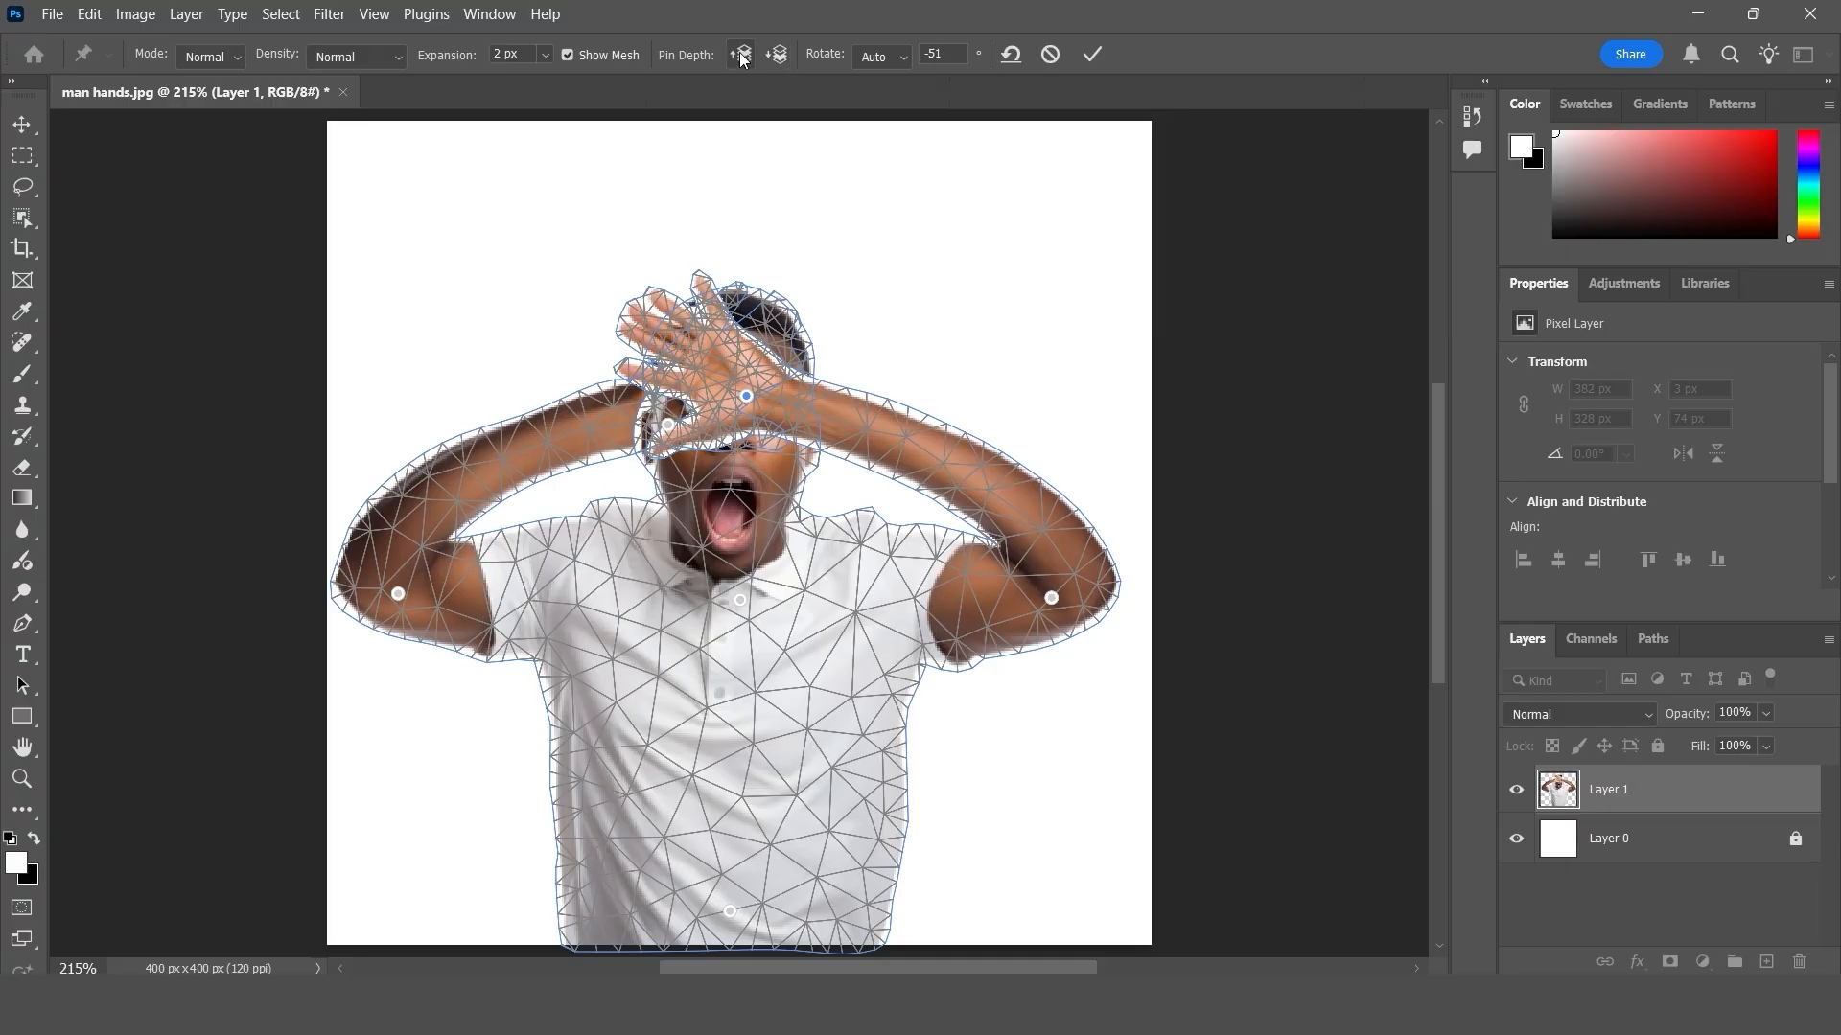
- Send both wrist pins backward until the hands lie behind the head, and apply the Puppet Warp
click(776, 54)
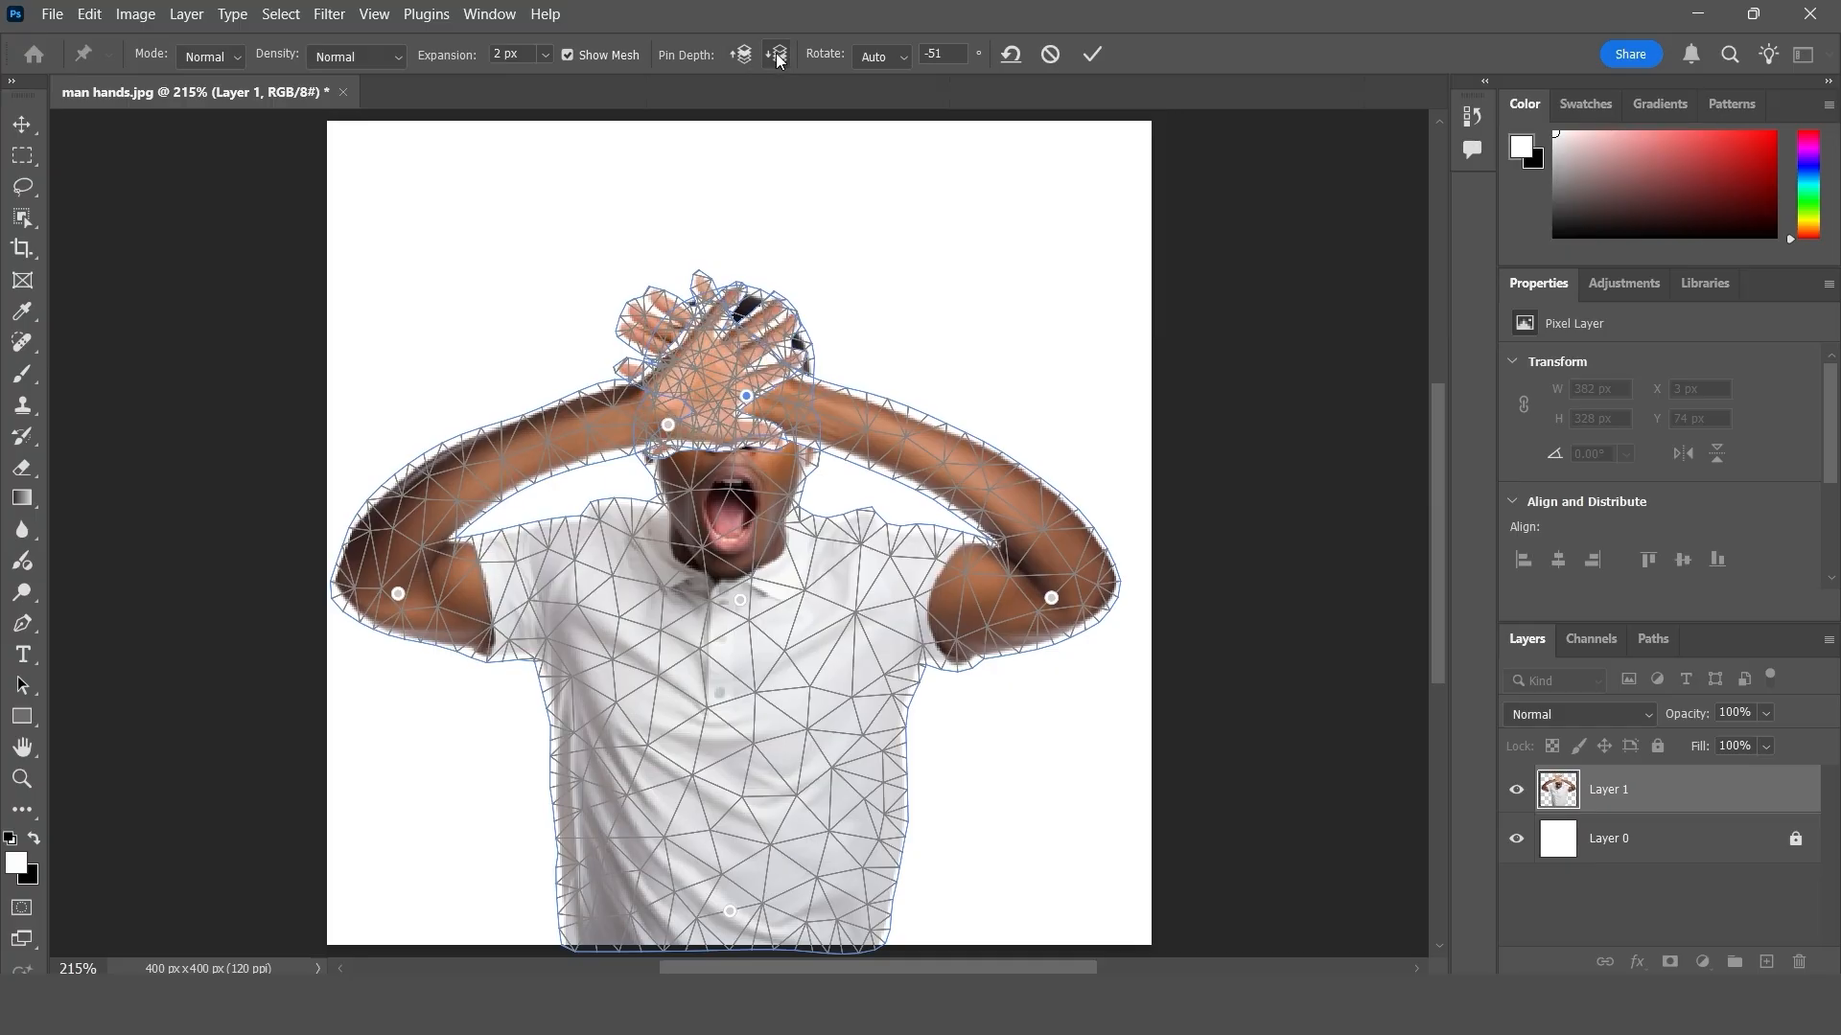
click(776, 55)
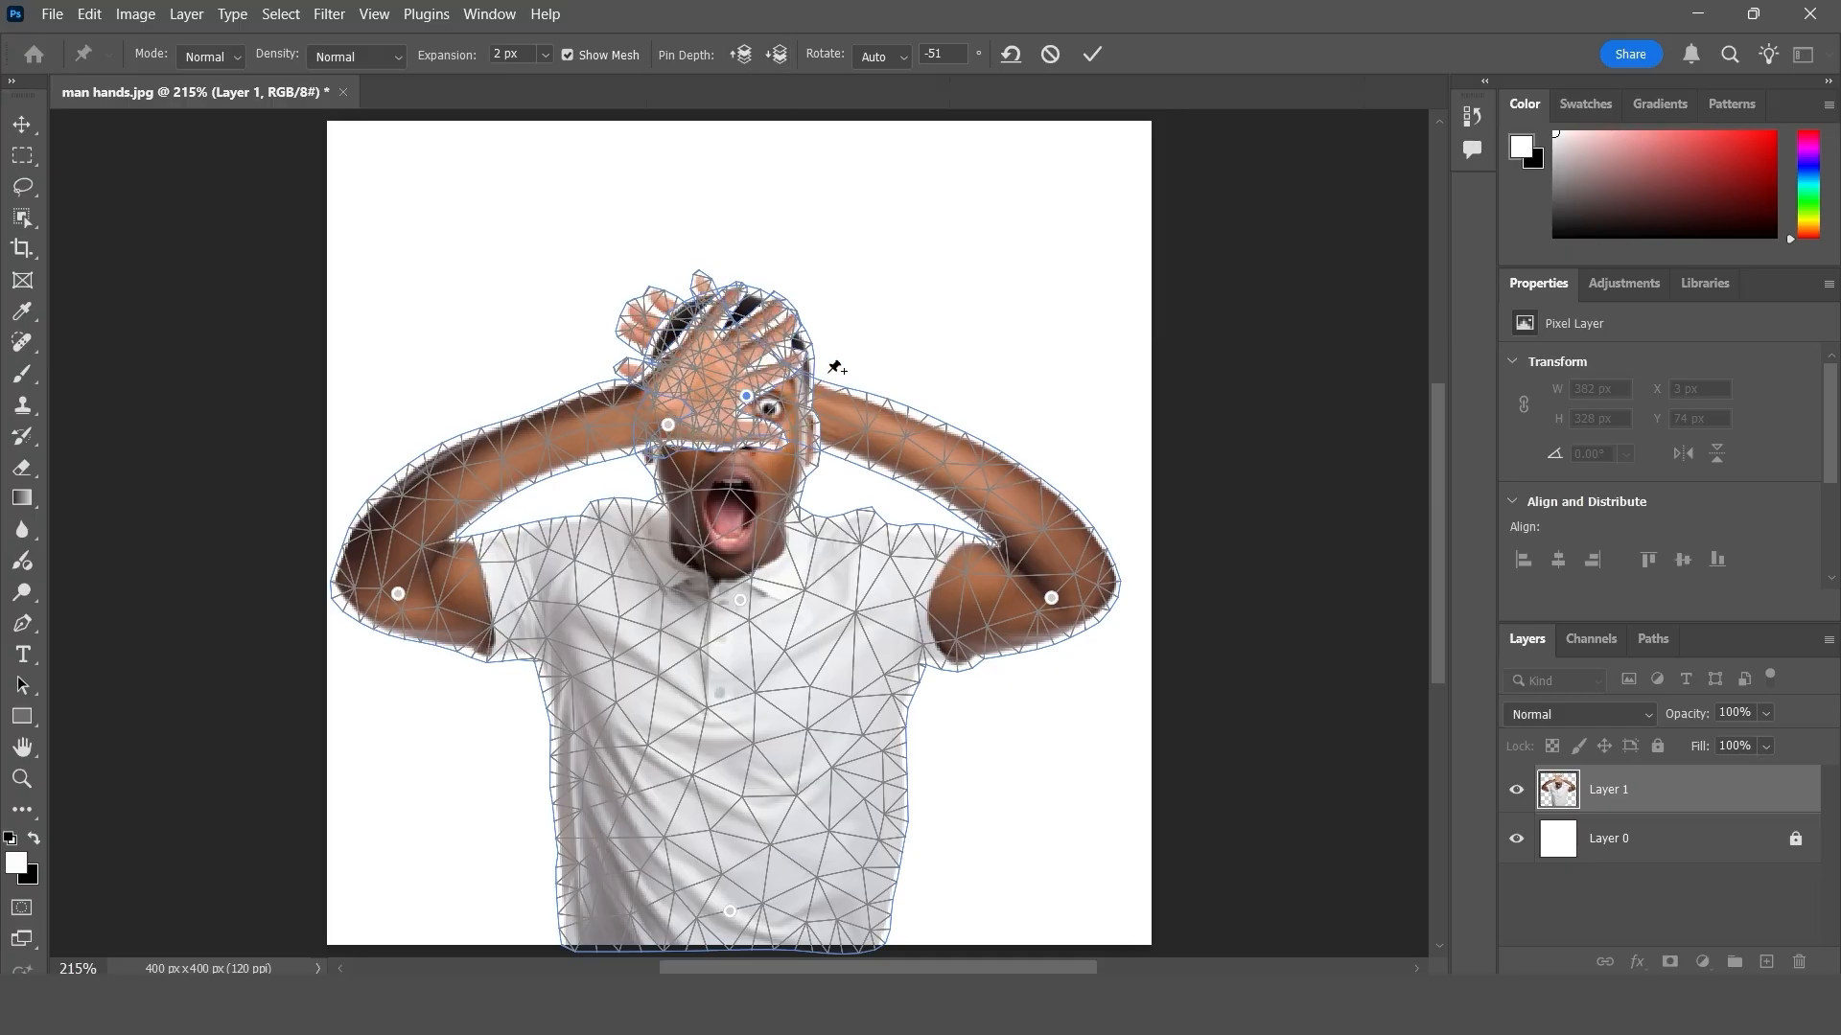
click(668, 425)
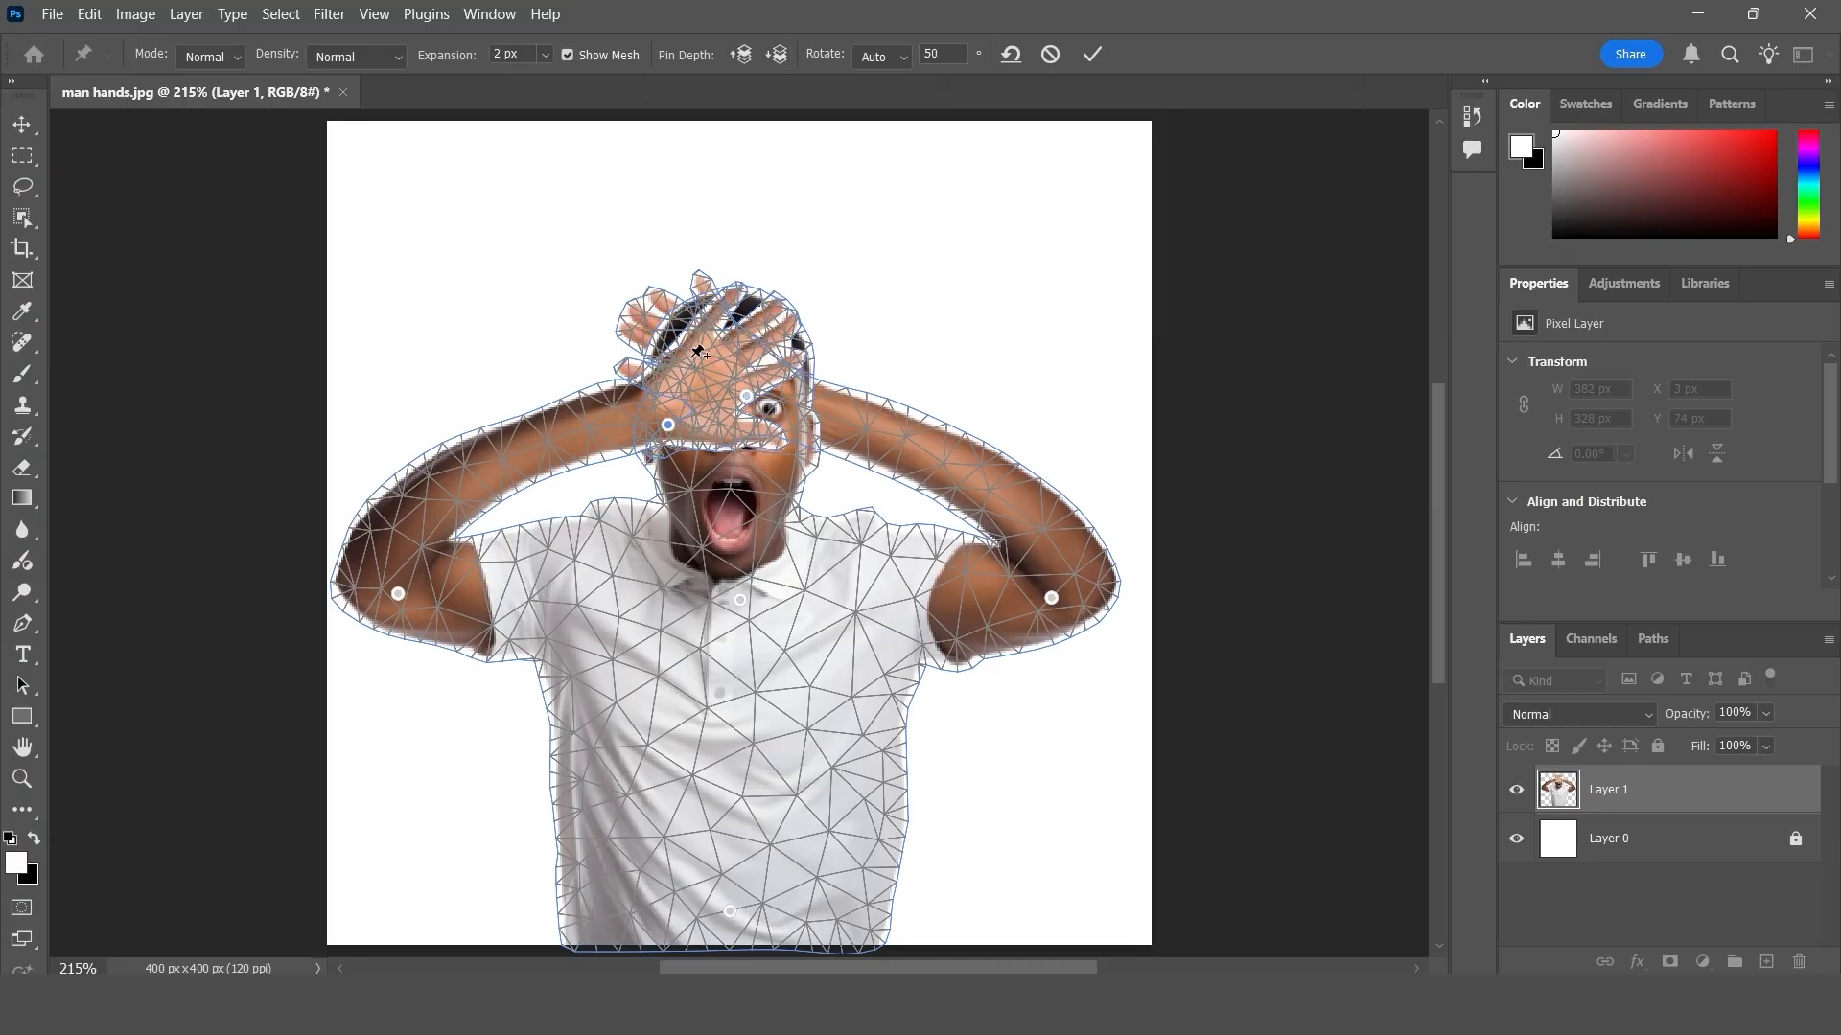
click(776, 55)
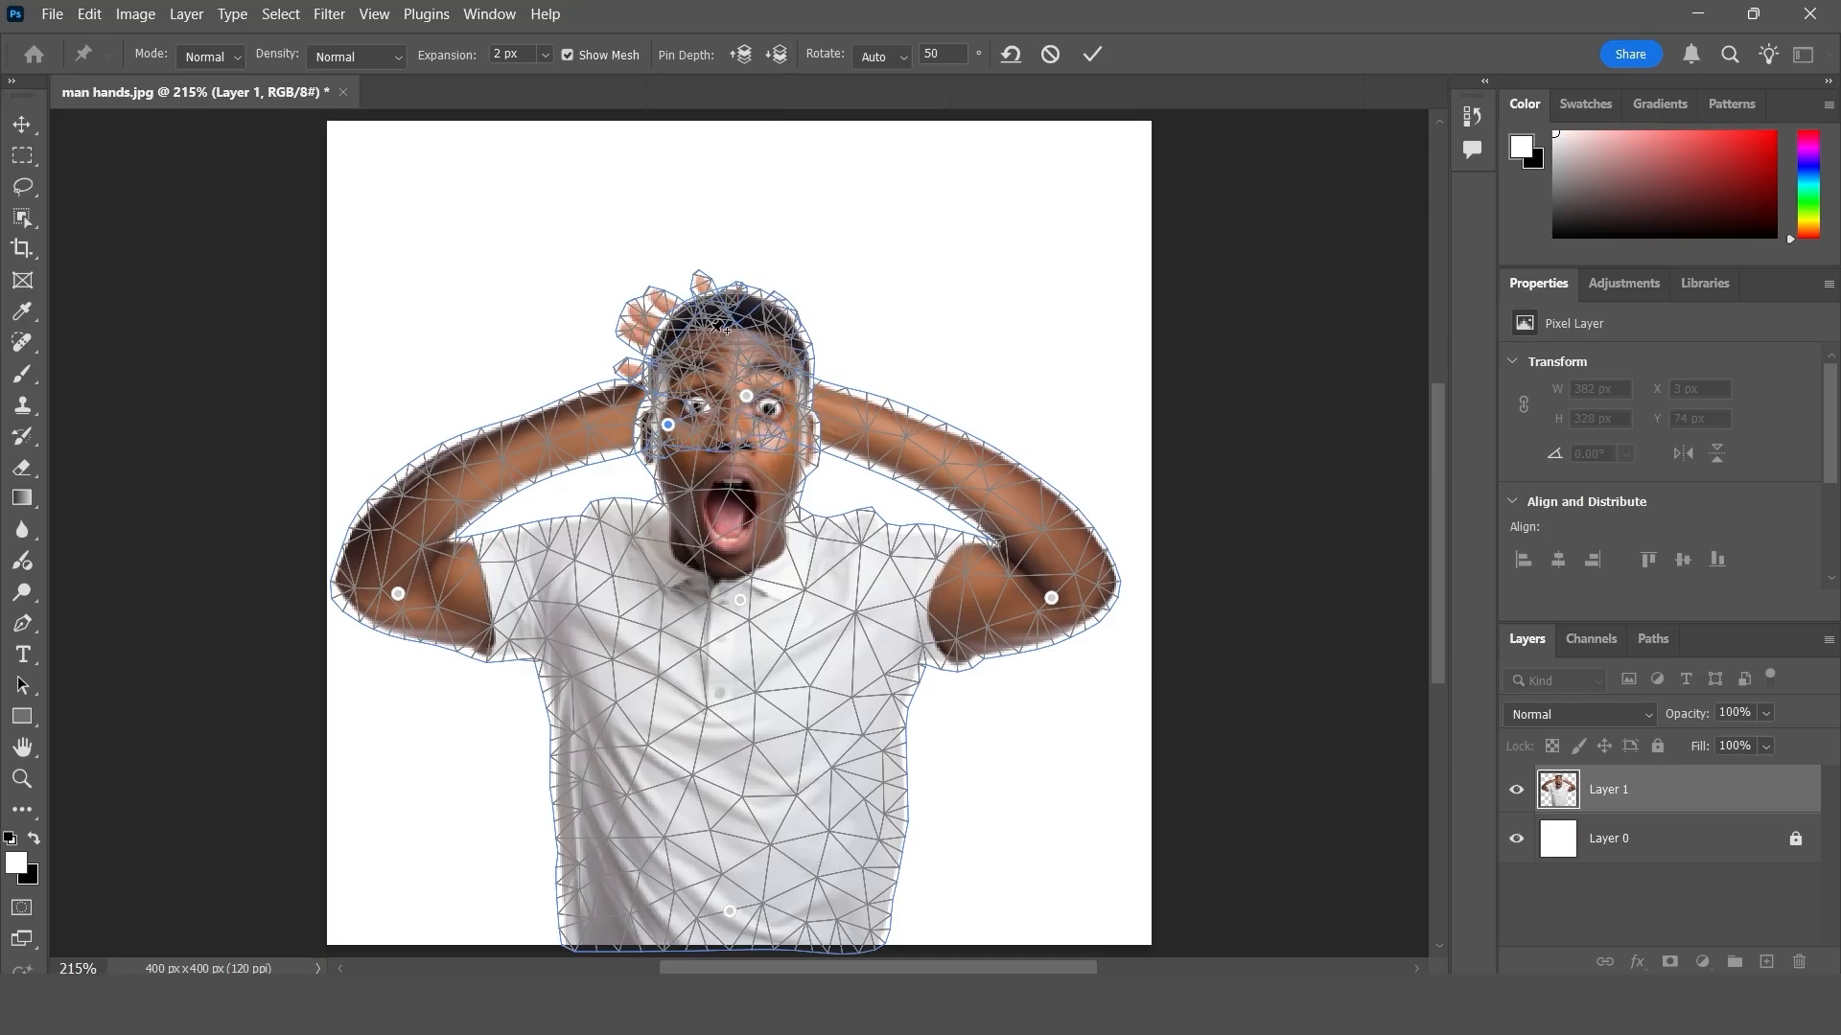
click(1092, 53)
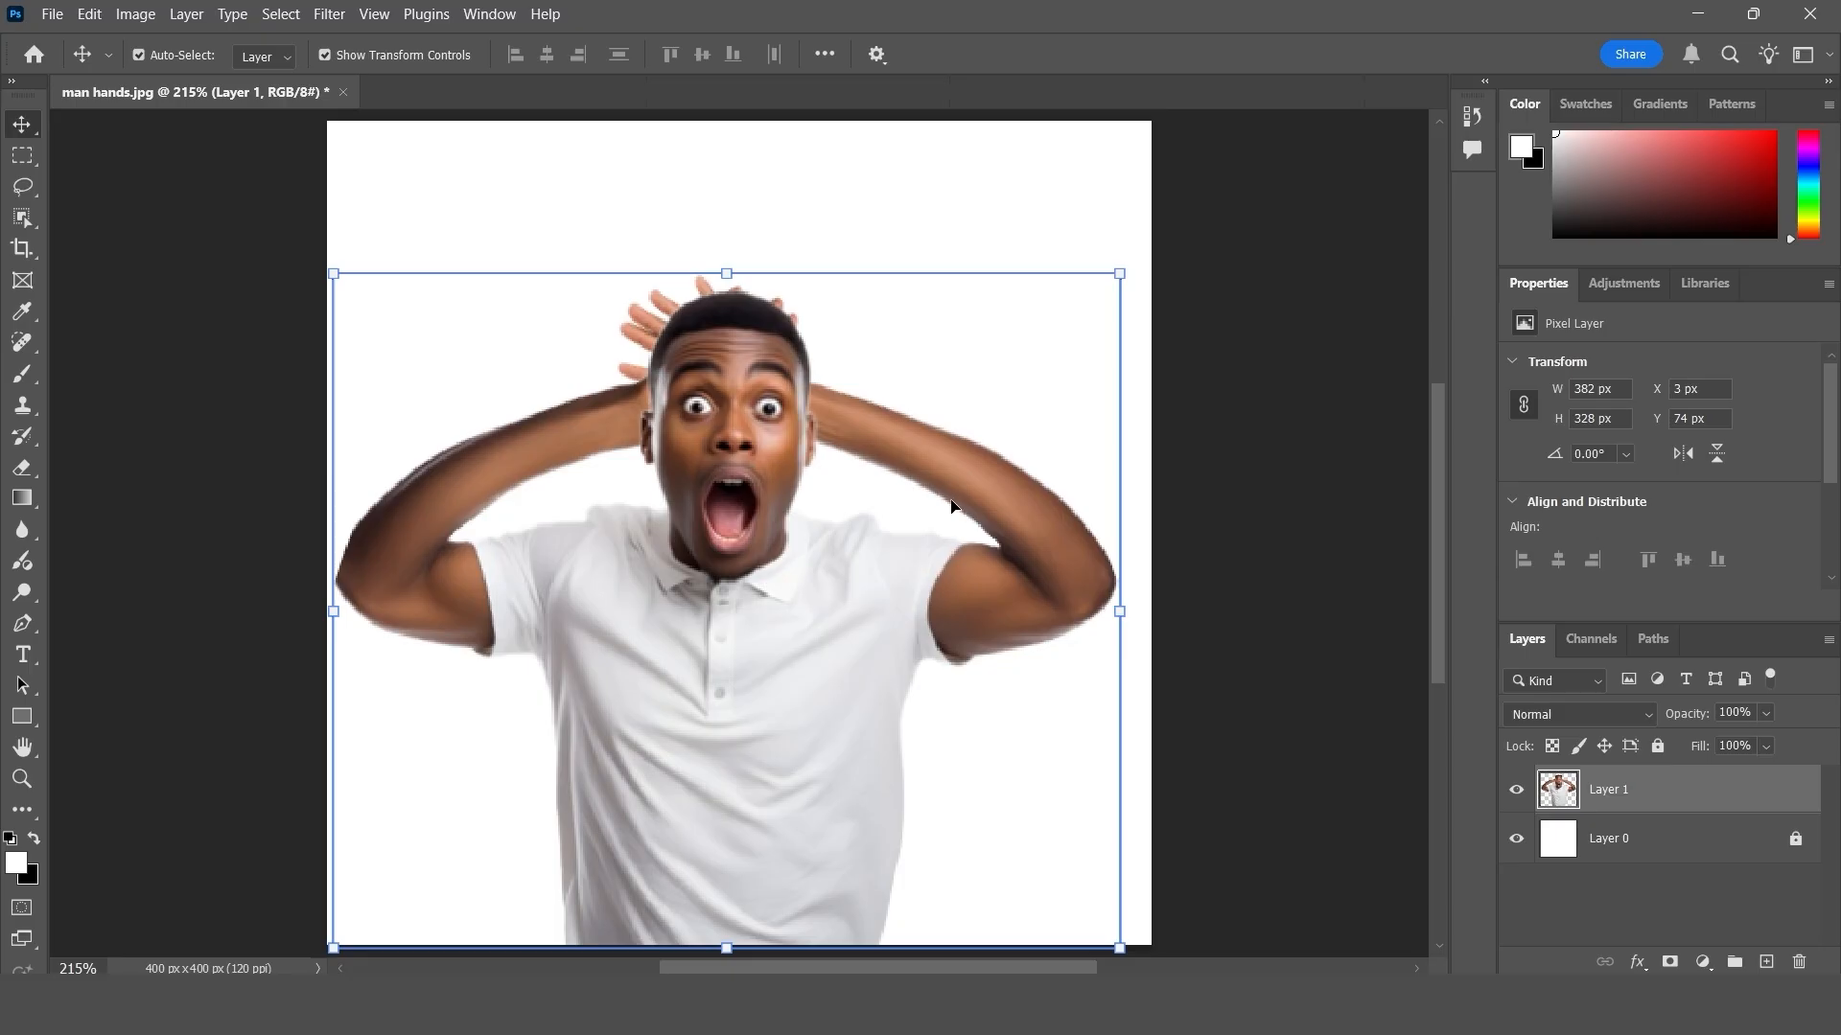
- Undo the applied warp, restart Puppet Warp with pins on the shirt hem and face, and pull the face pin around
key(ctrl+z)
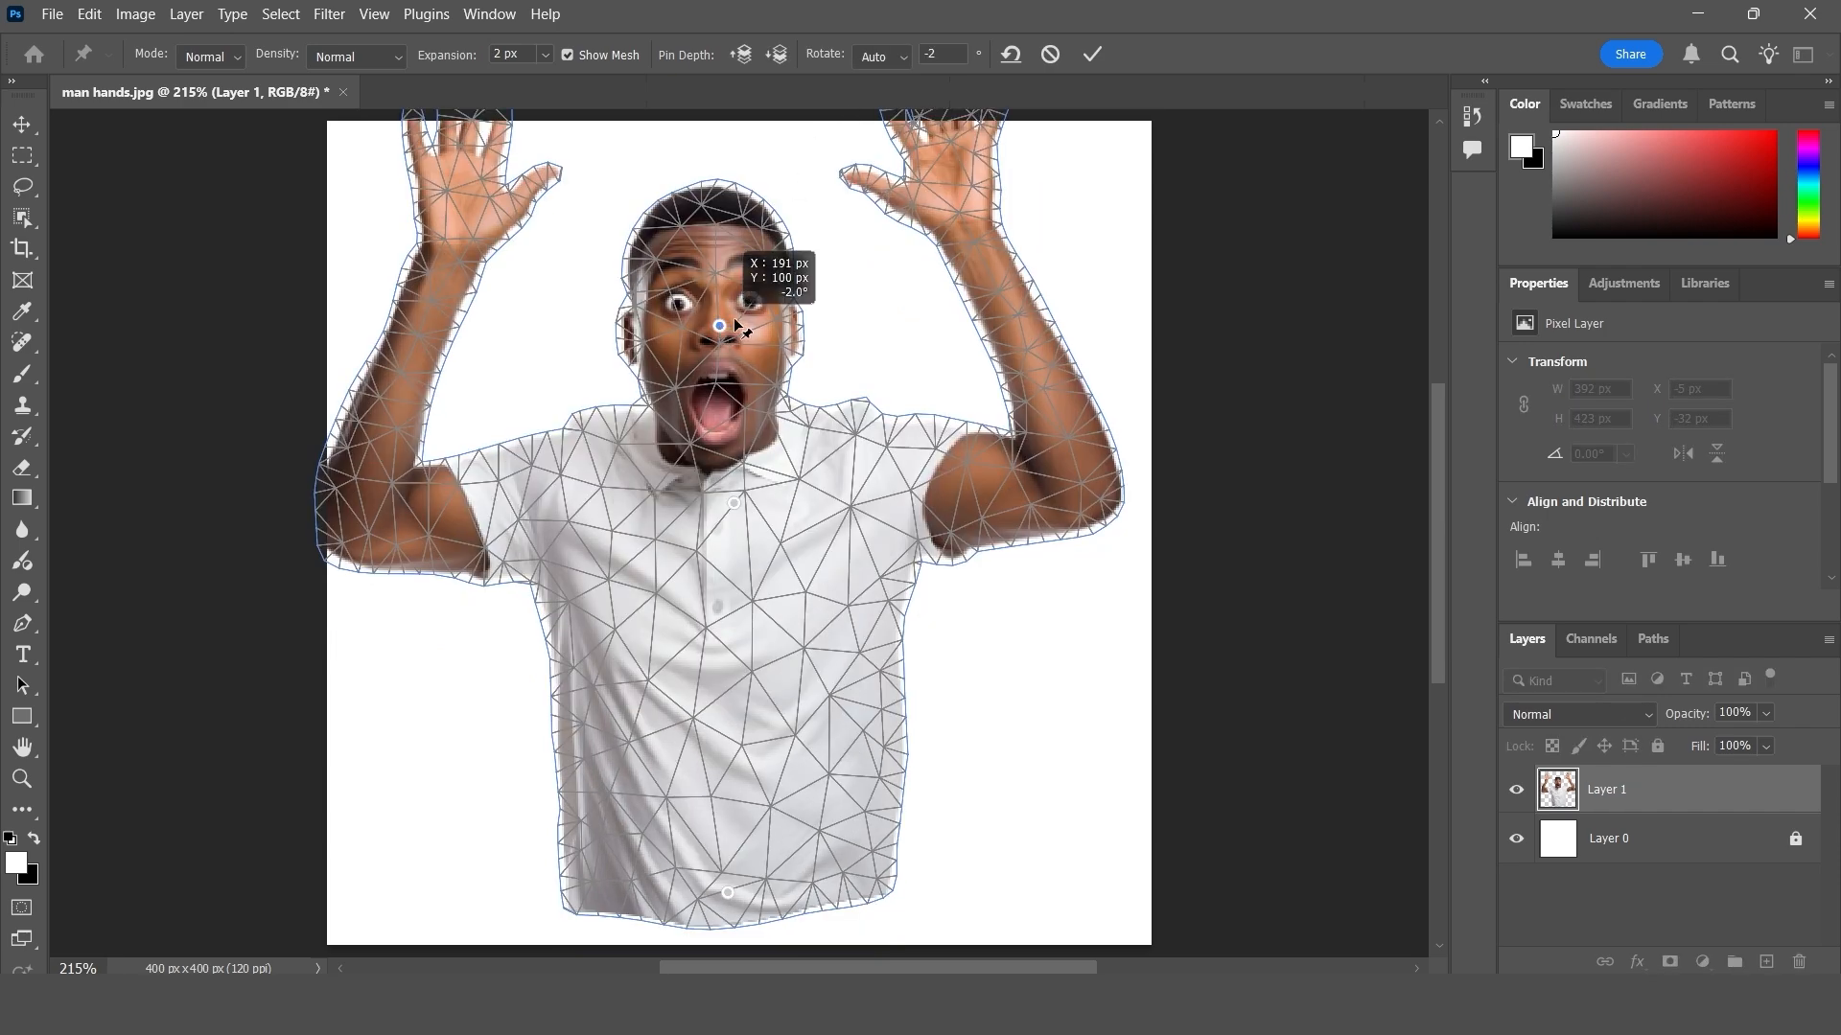
mouse_move(734, 319)
mouse_down()
mouse_move(870, 351)
mouse_move(909, 407)
mouse_move(899, 347)
mouse_move(640, 314)
mouse_move(575, 355)
mouse_move(537, 350)
mouse_move(793, 300)
mouse_move(882, 369)
mouse_move(859, 329)
mouse_move(764, 305)
mouse_up()
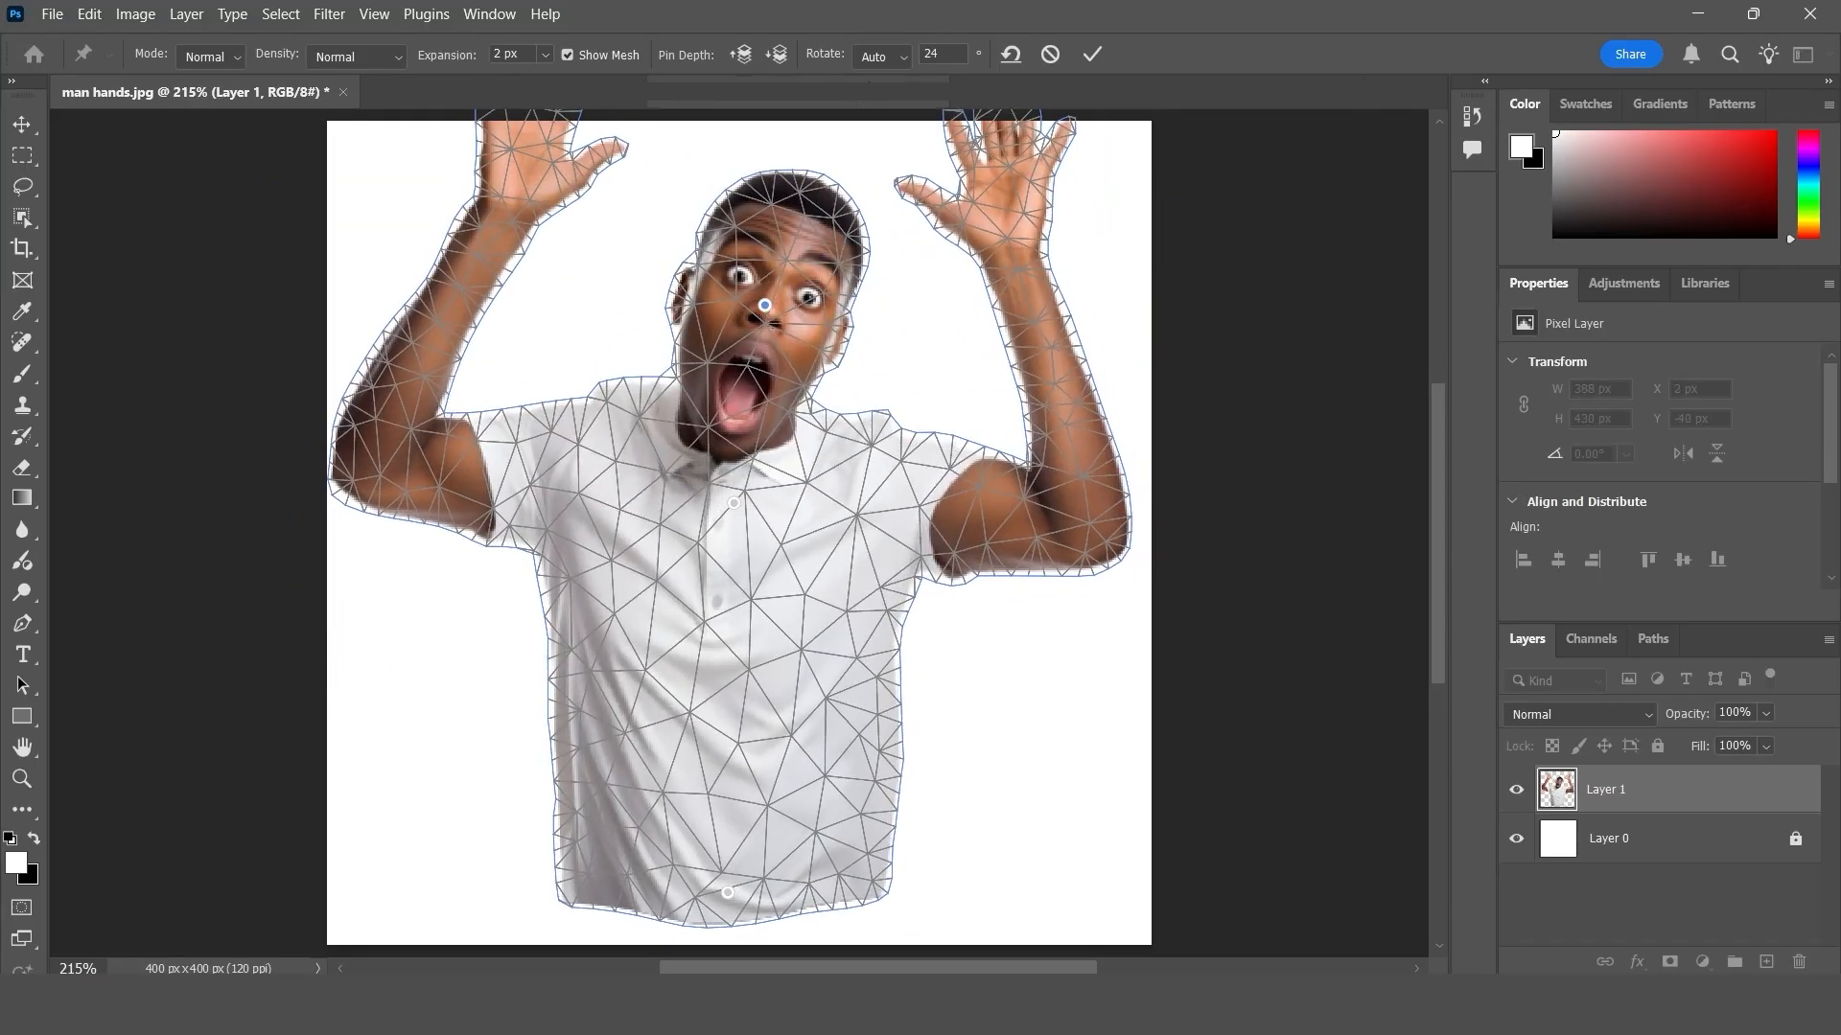
- Set the pin rotation to Fixed and pull the face pin slightly up and toward the image's left
click(880, 57)
click(877, 116)
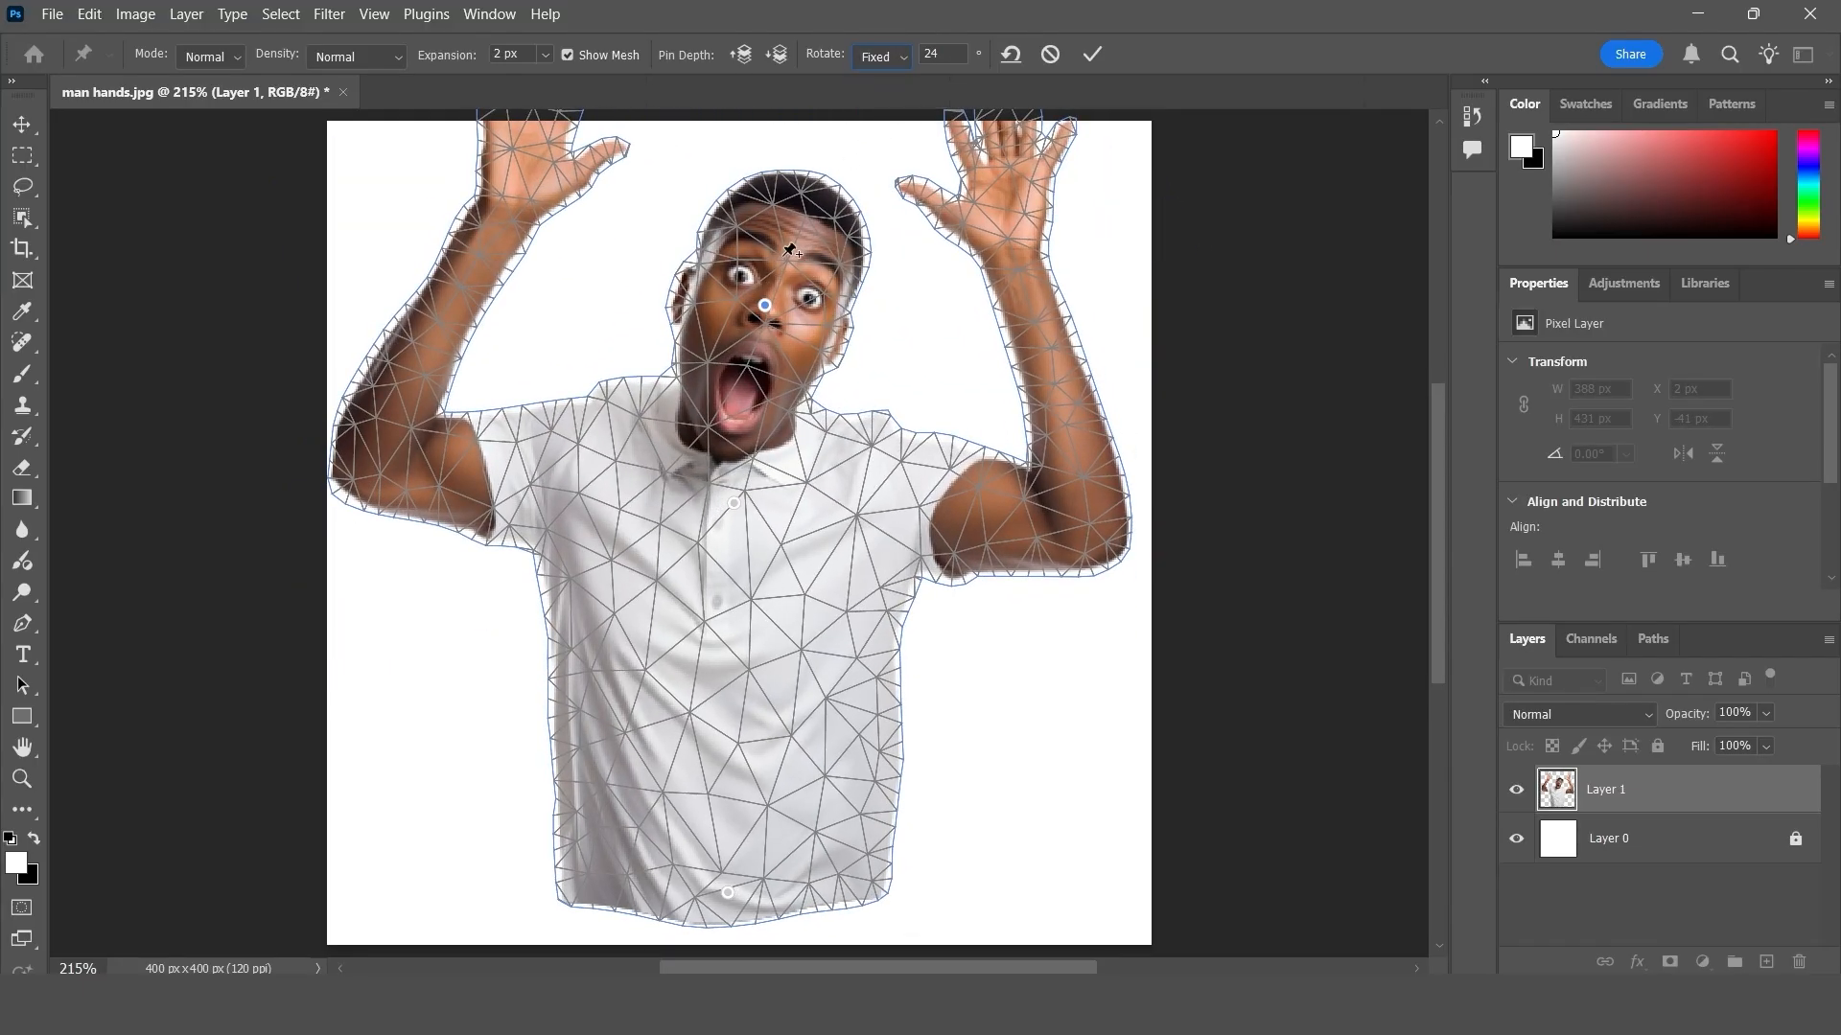
mouse_move(769, 306)
mouse_down()
mouse_move(776, 290)
mouse_move(617, 306)
mouse_move(706, 322)
mouse_move(761, 306)
mouse_move(705, 219)
mouse_move(707, 302)
mouse_move(794, 308)
mouse_move(698, 311)
mouse_move(788, 297)
mouse_move(749, 301)
mouse_up()
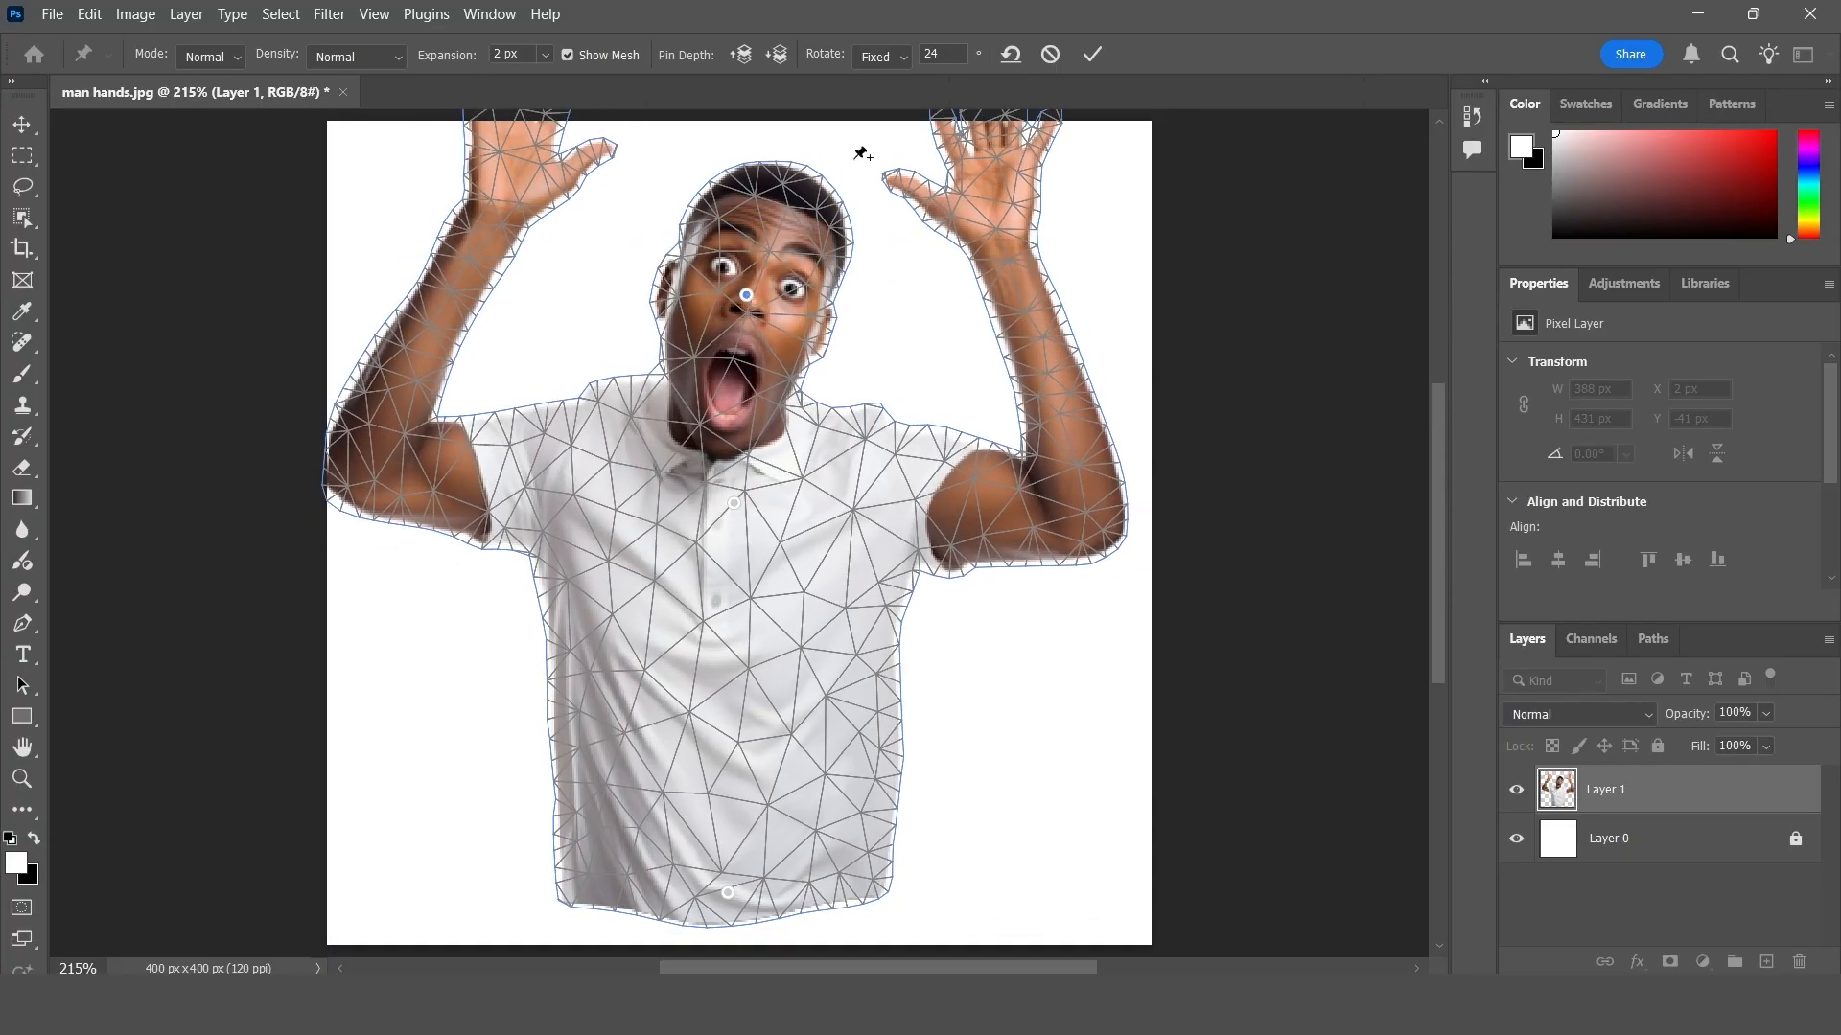
- Switch the pin rotation back to Auto, and manually turn the face pin to 90 degrees
click(881, 60)
click(873, 79)
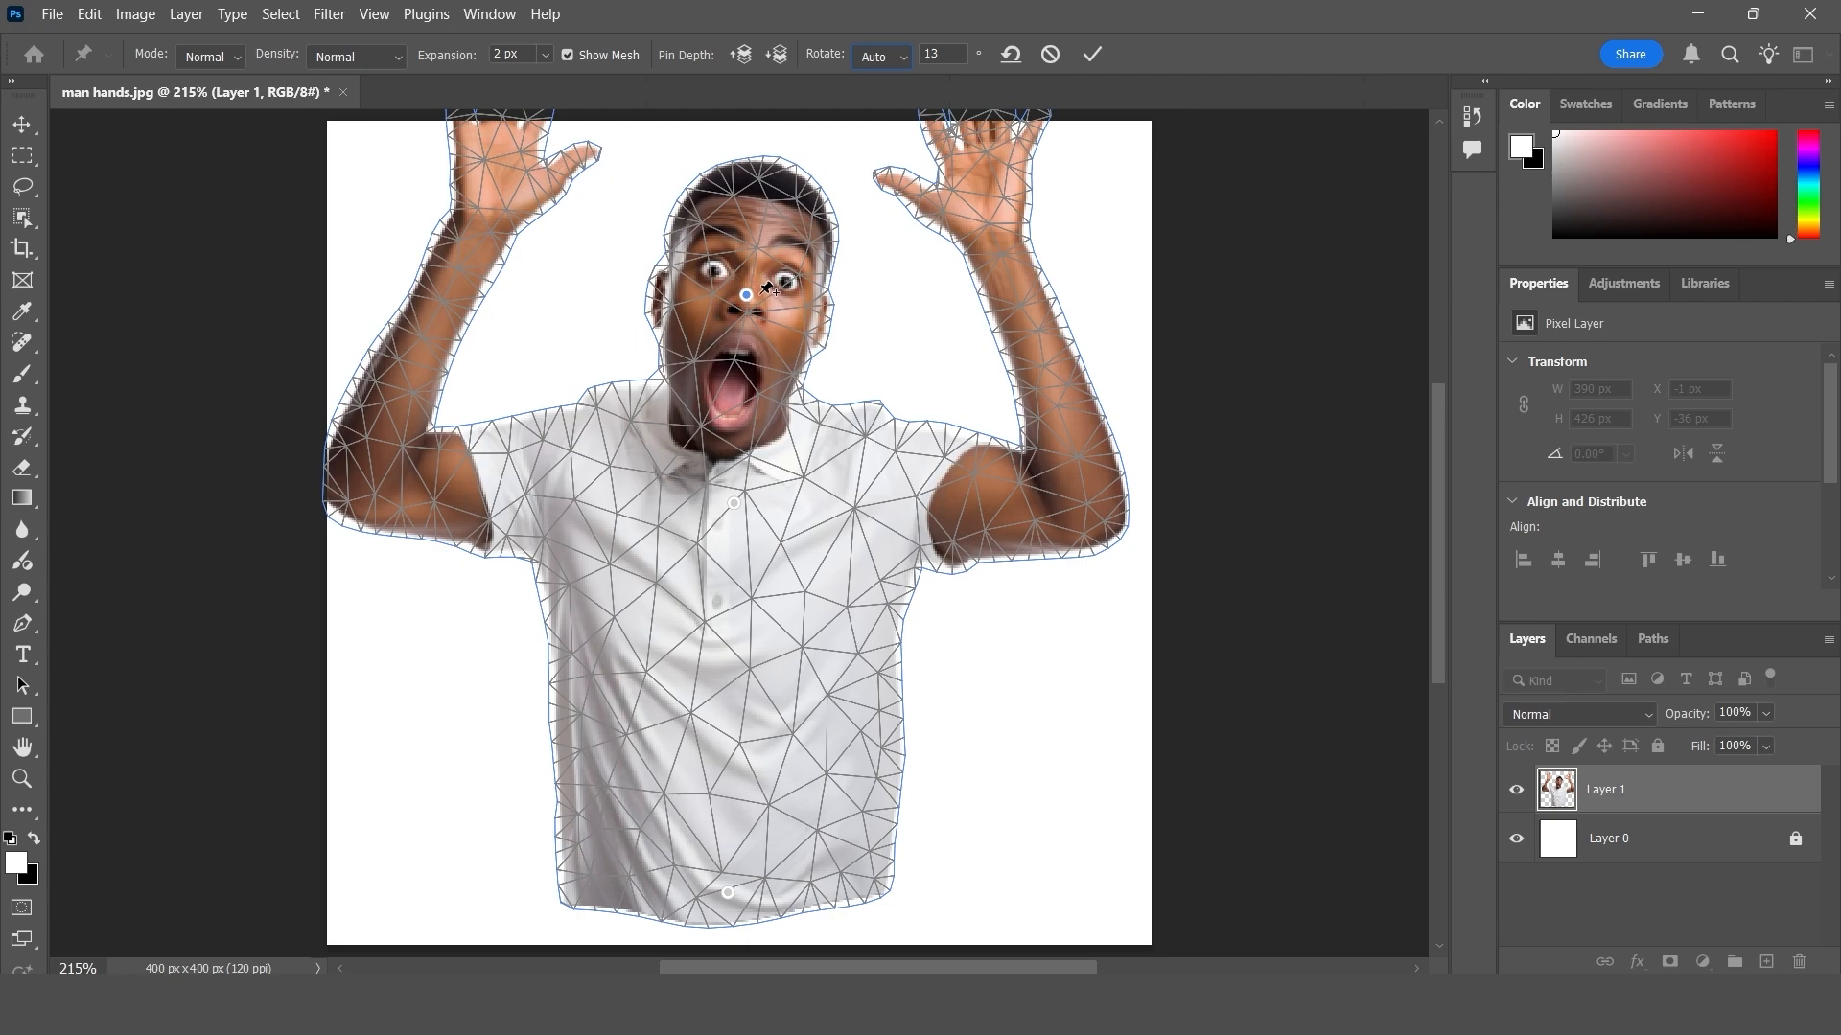
mouse_move(767, 288)
mouse_down()
mouse_move(746, 278)
mouse_move(805, 288)
mouse_move(745, 267)
mouse_move(681, 322)
mouse_move(752, 261)
mouse_move(810, 278)
mouse_move(757, 288)
mouse_move(826, 284)
mouse_move(810, 266)
mouse_move(802, 326)
mouse_move(767, 319)
mouse_up()
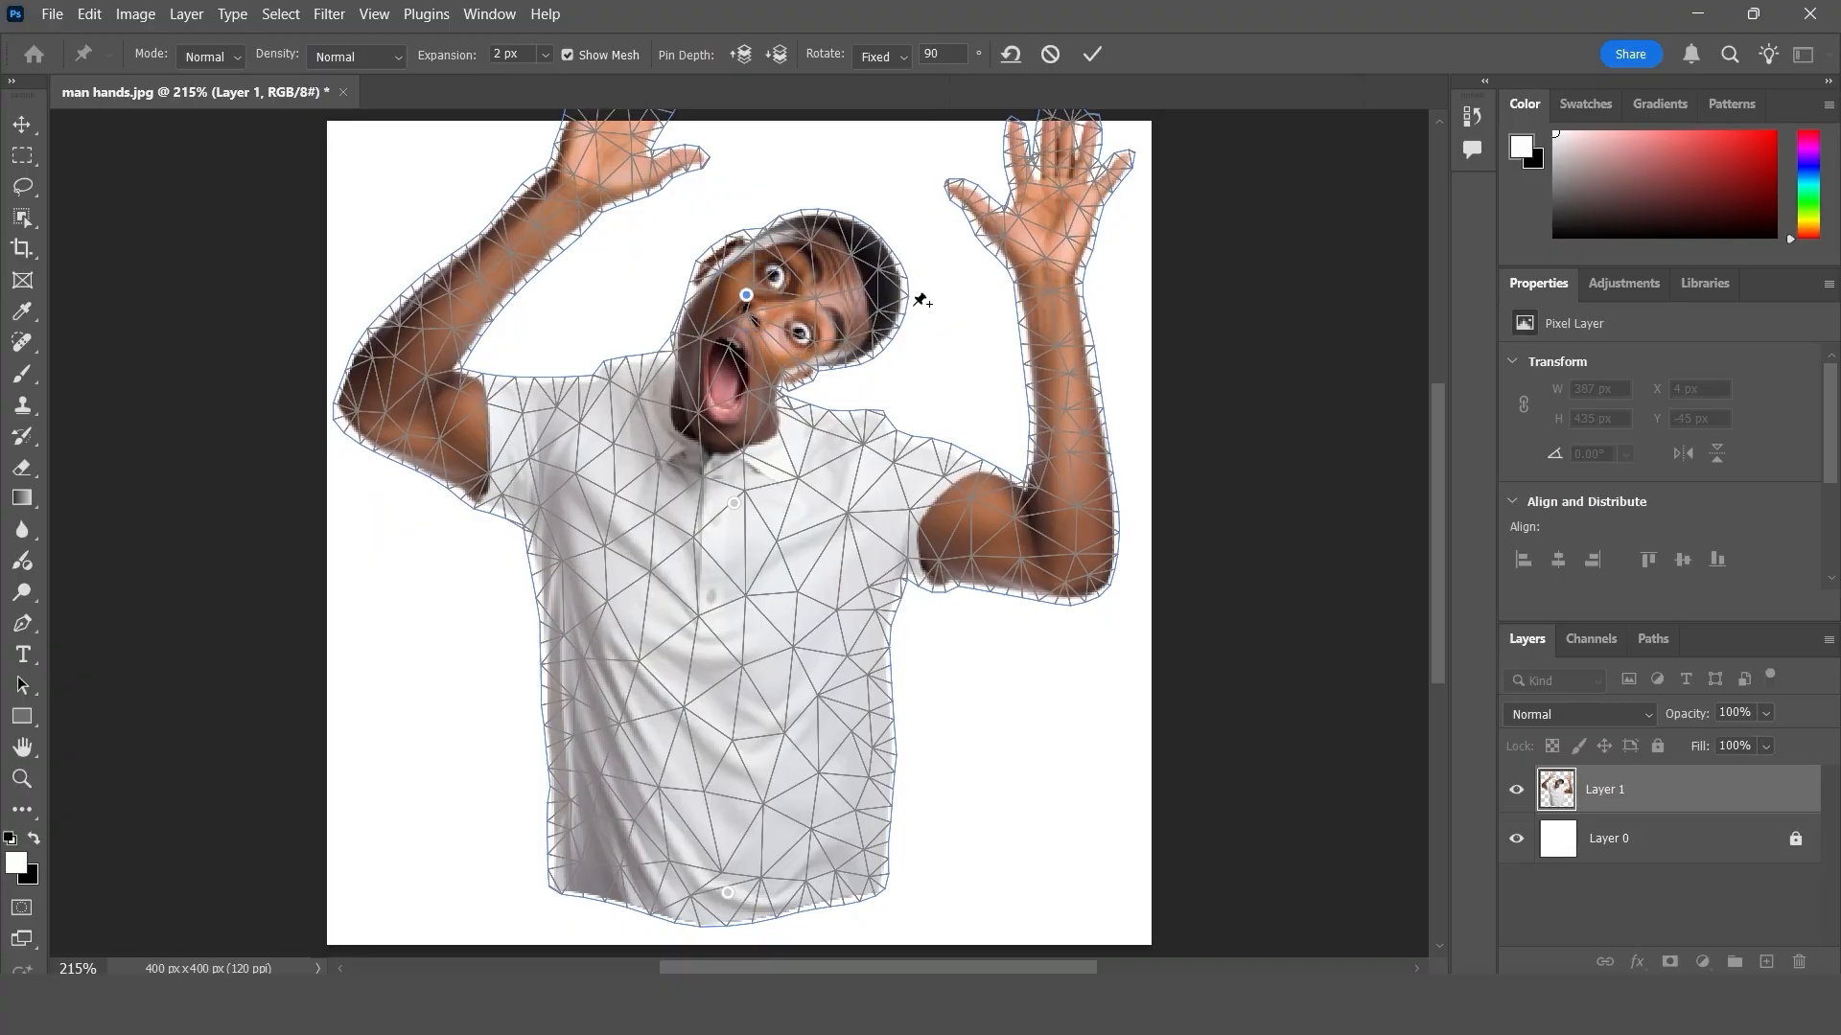
- Remove all existing pins, and place new anchor pins on the shirt hem, chest and collar
click(1011, 54)
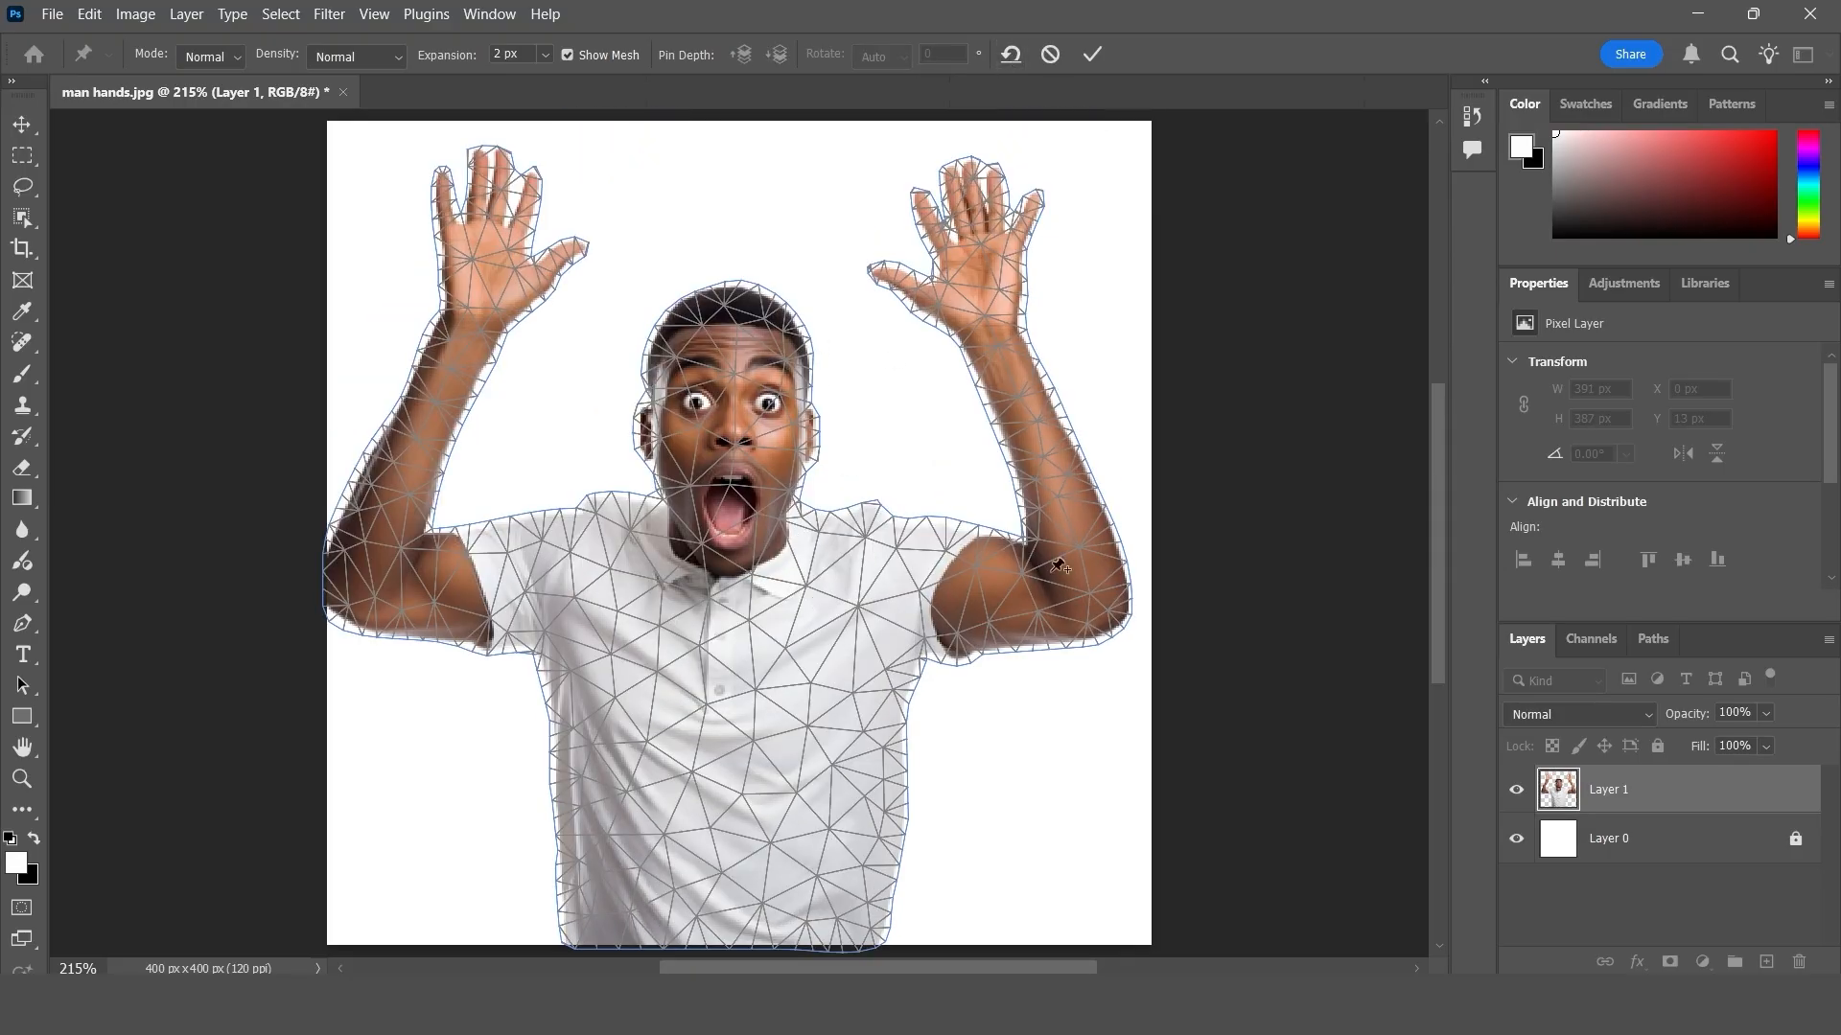
click(739, 911)
click(742, 636)
click(746, 566)
mouse_move(747, 571)
mouse_down()
mouse_move(777, 573)
mouse_move(744, 577)
mouse_up()
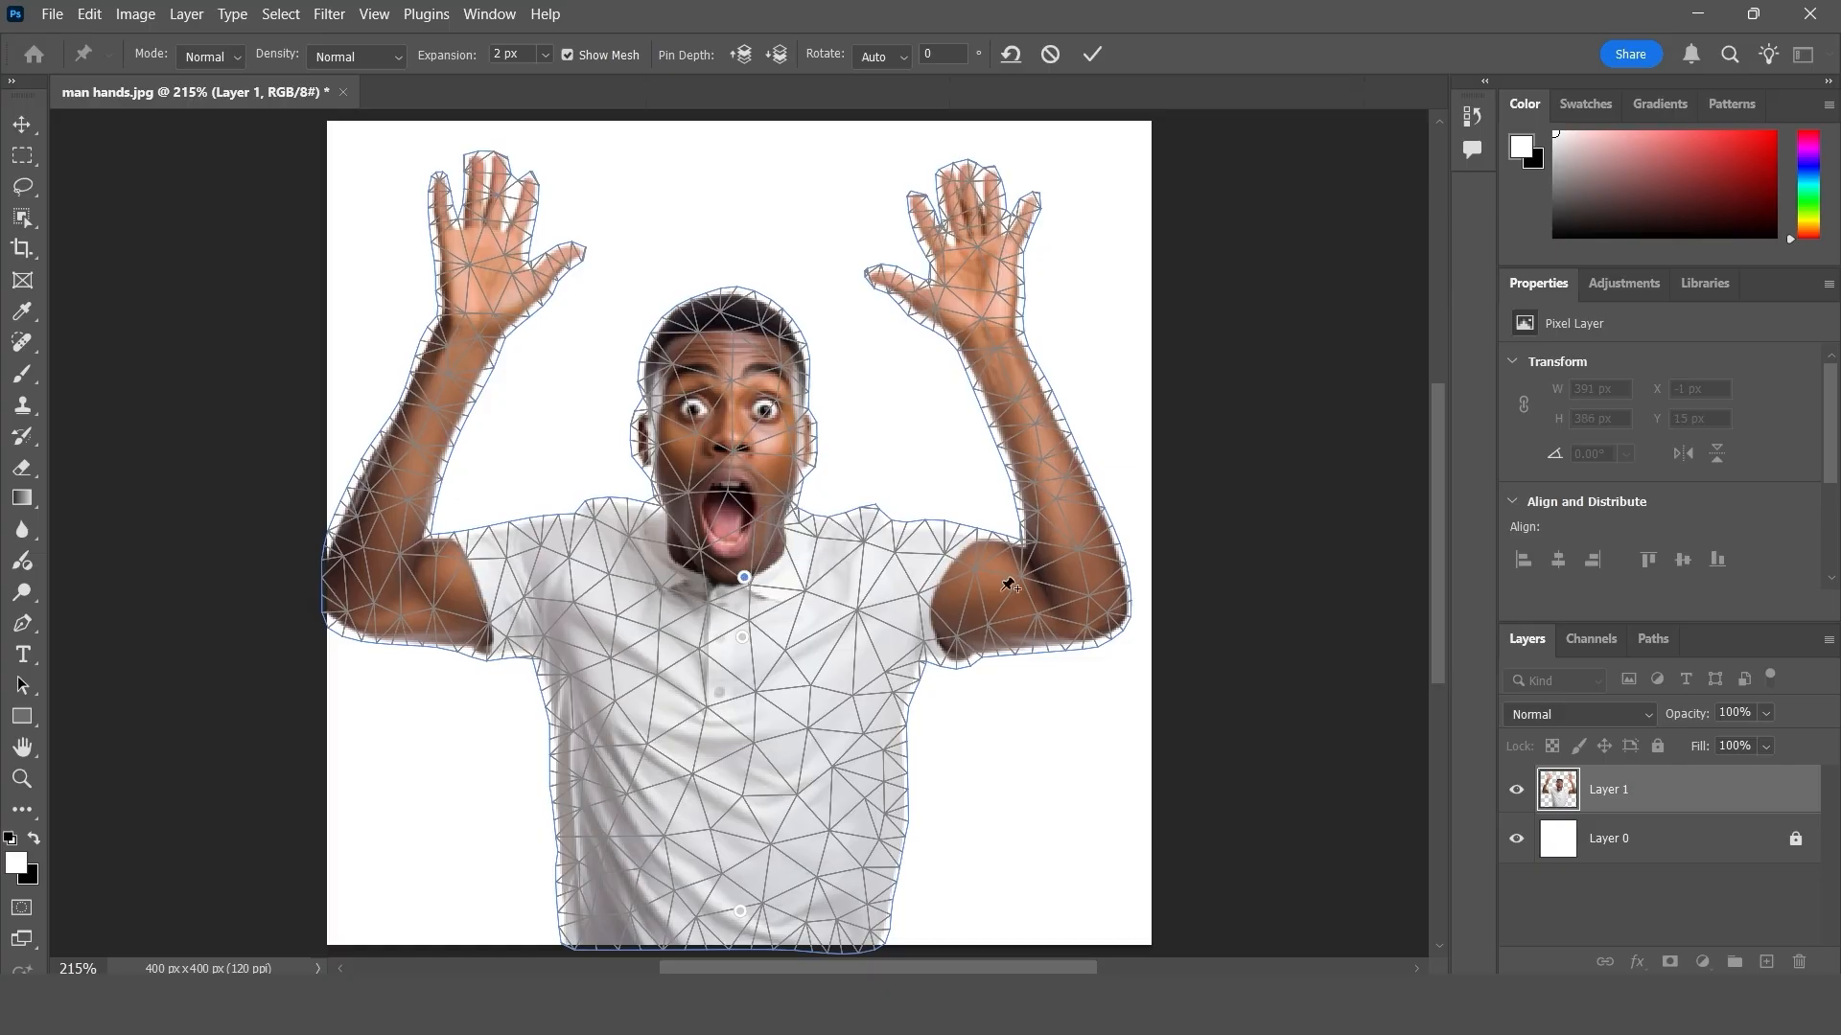
- Pin the elbow and wrist of each arm, and pull both wrists outward to straighten the forearms
drag(1047, 578, 1039, 581)
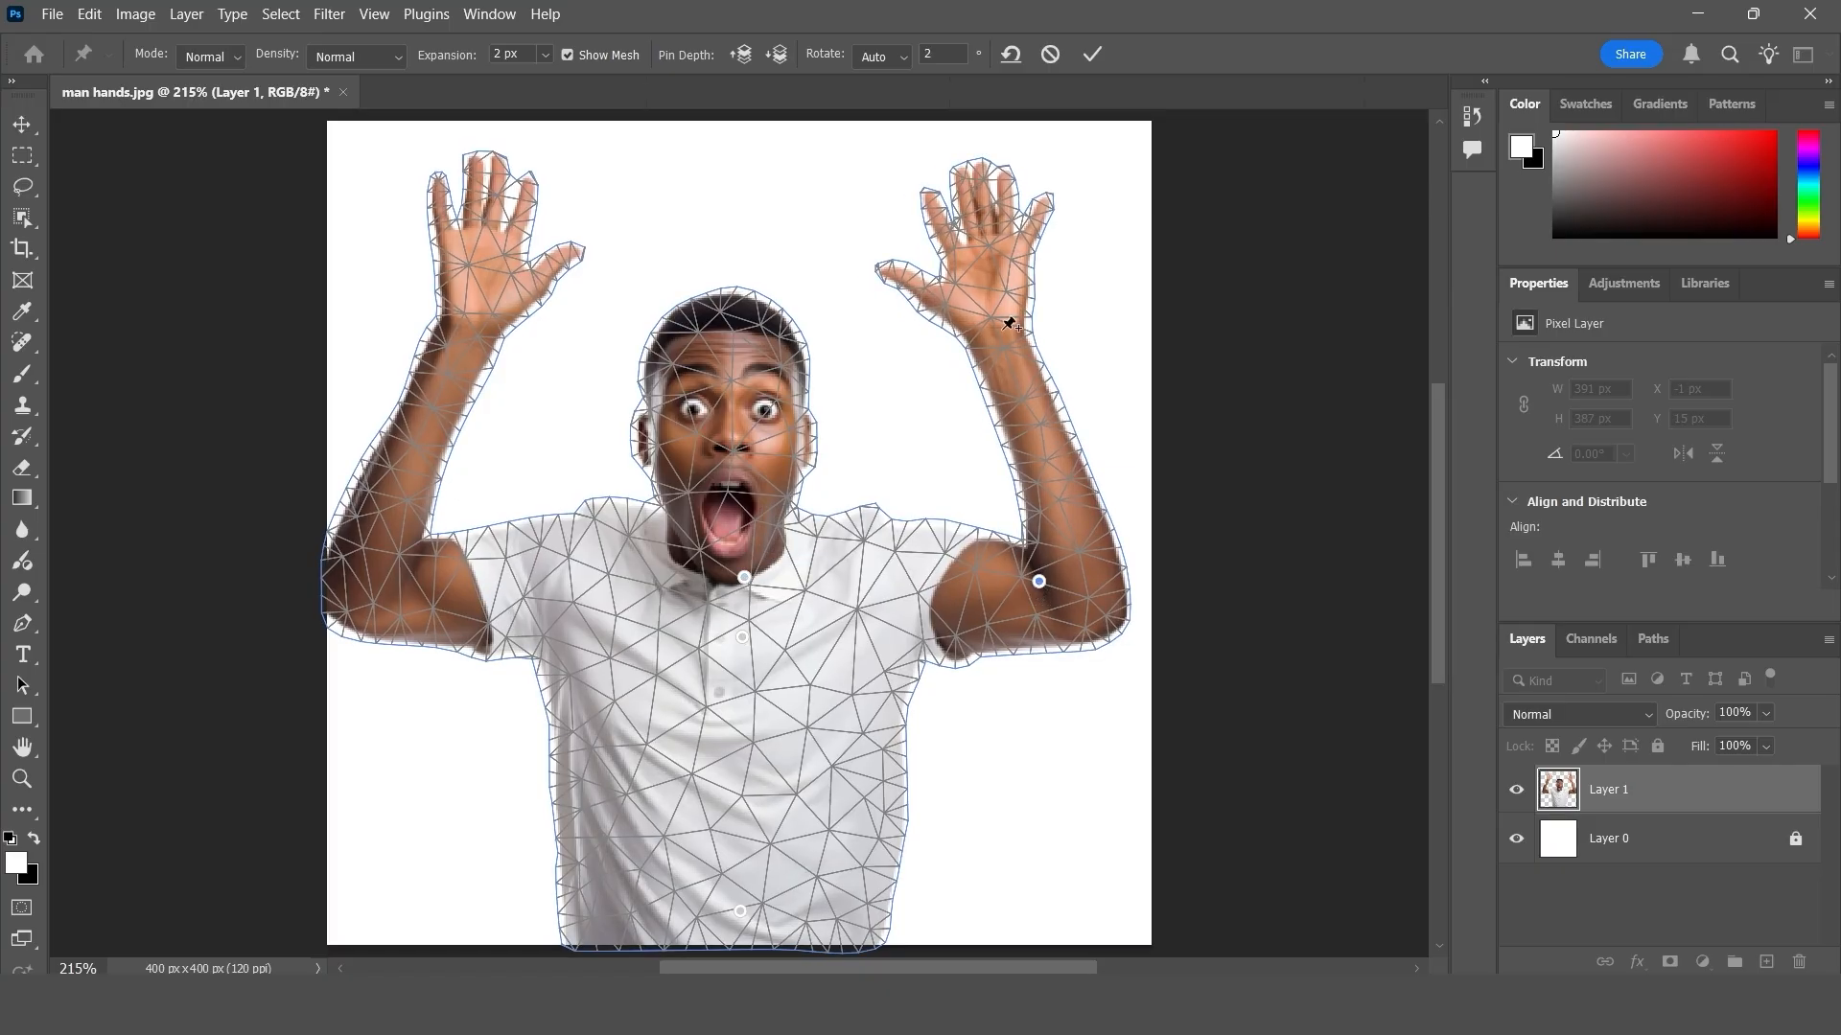
drag(1008, 325, 1053, 335)
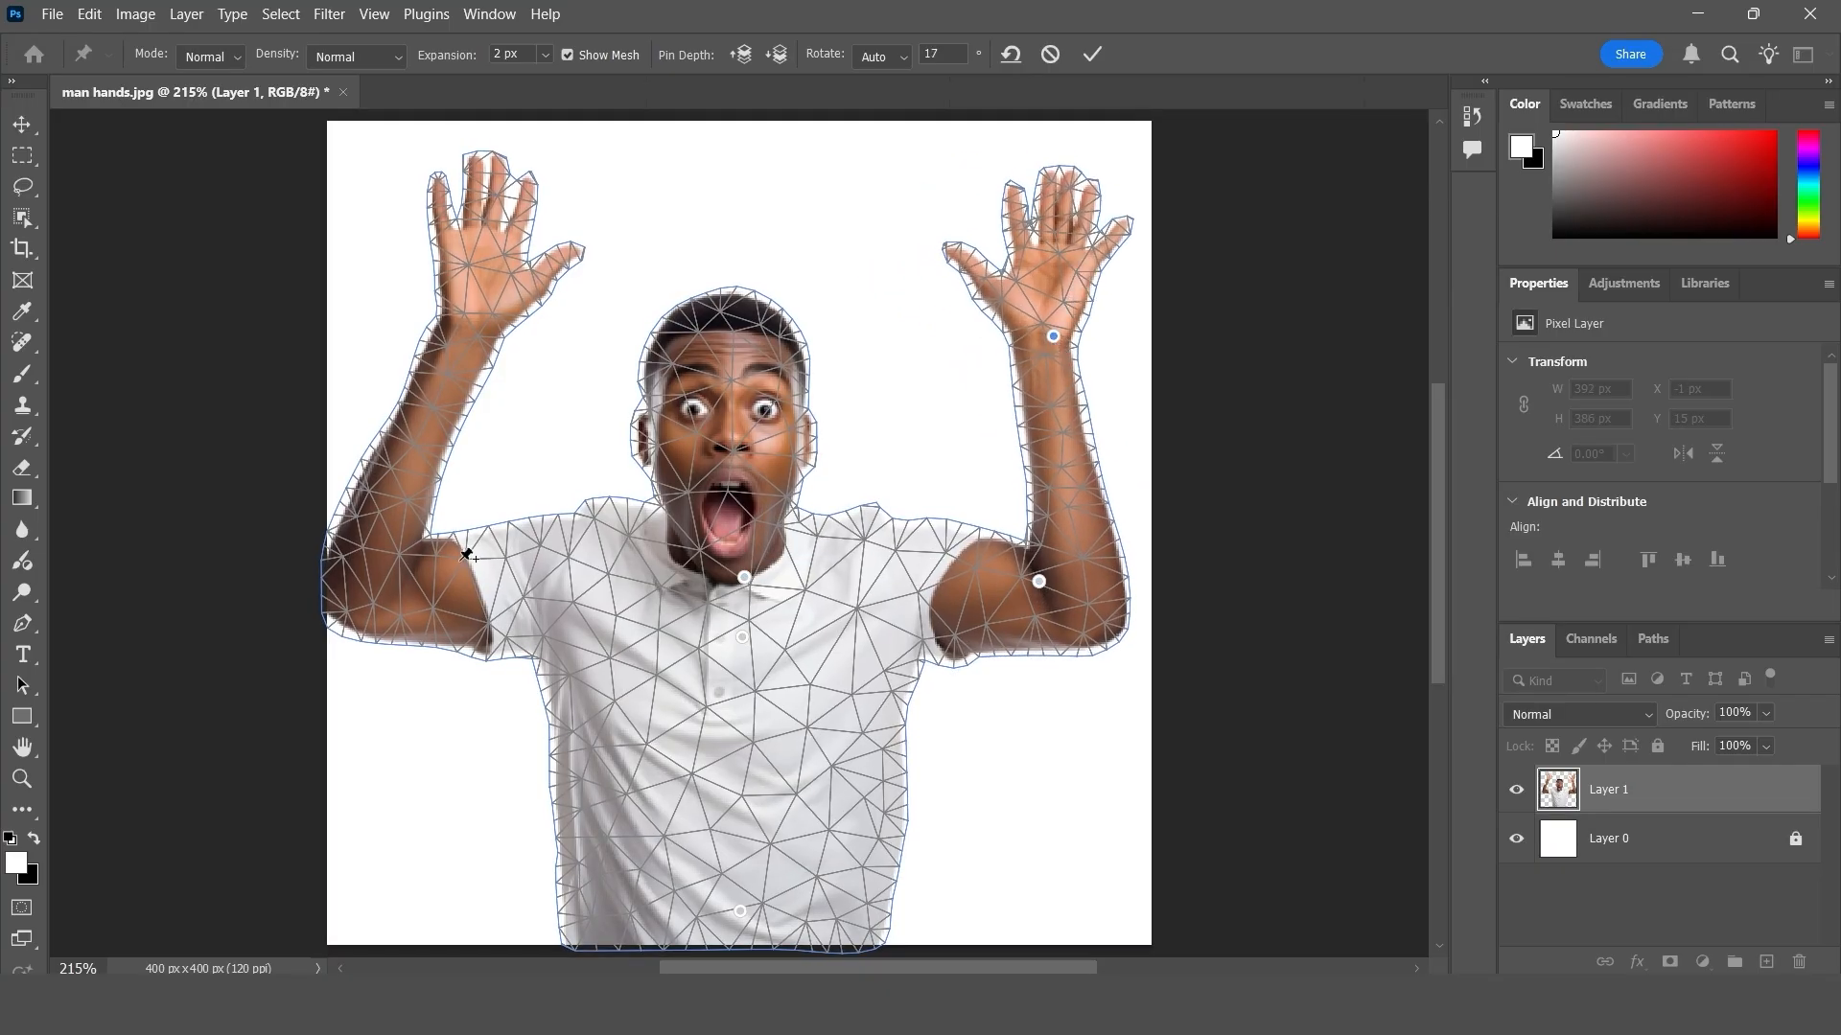
click(399, 591)
click(472, 314)
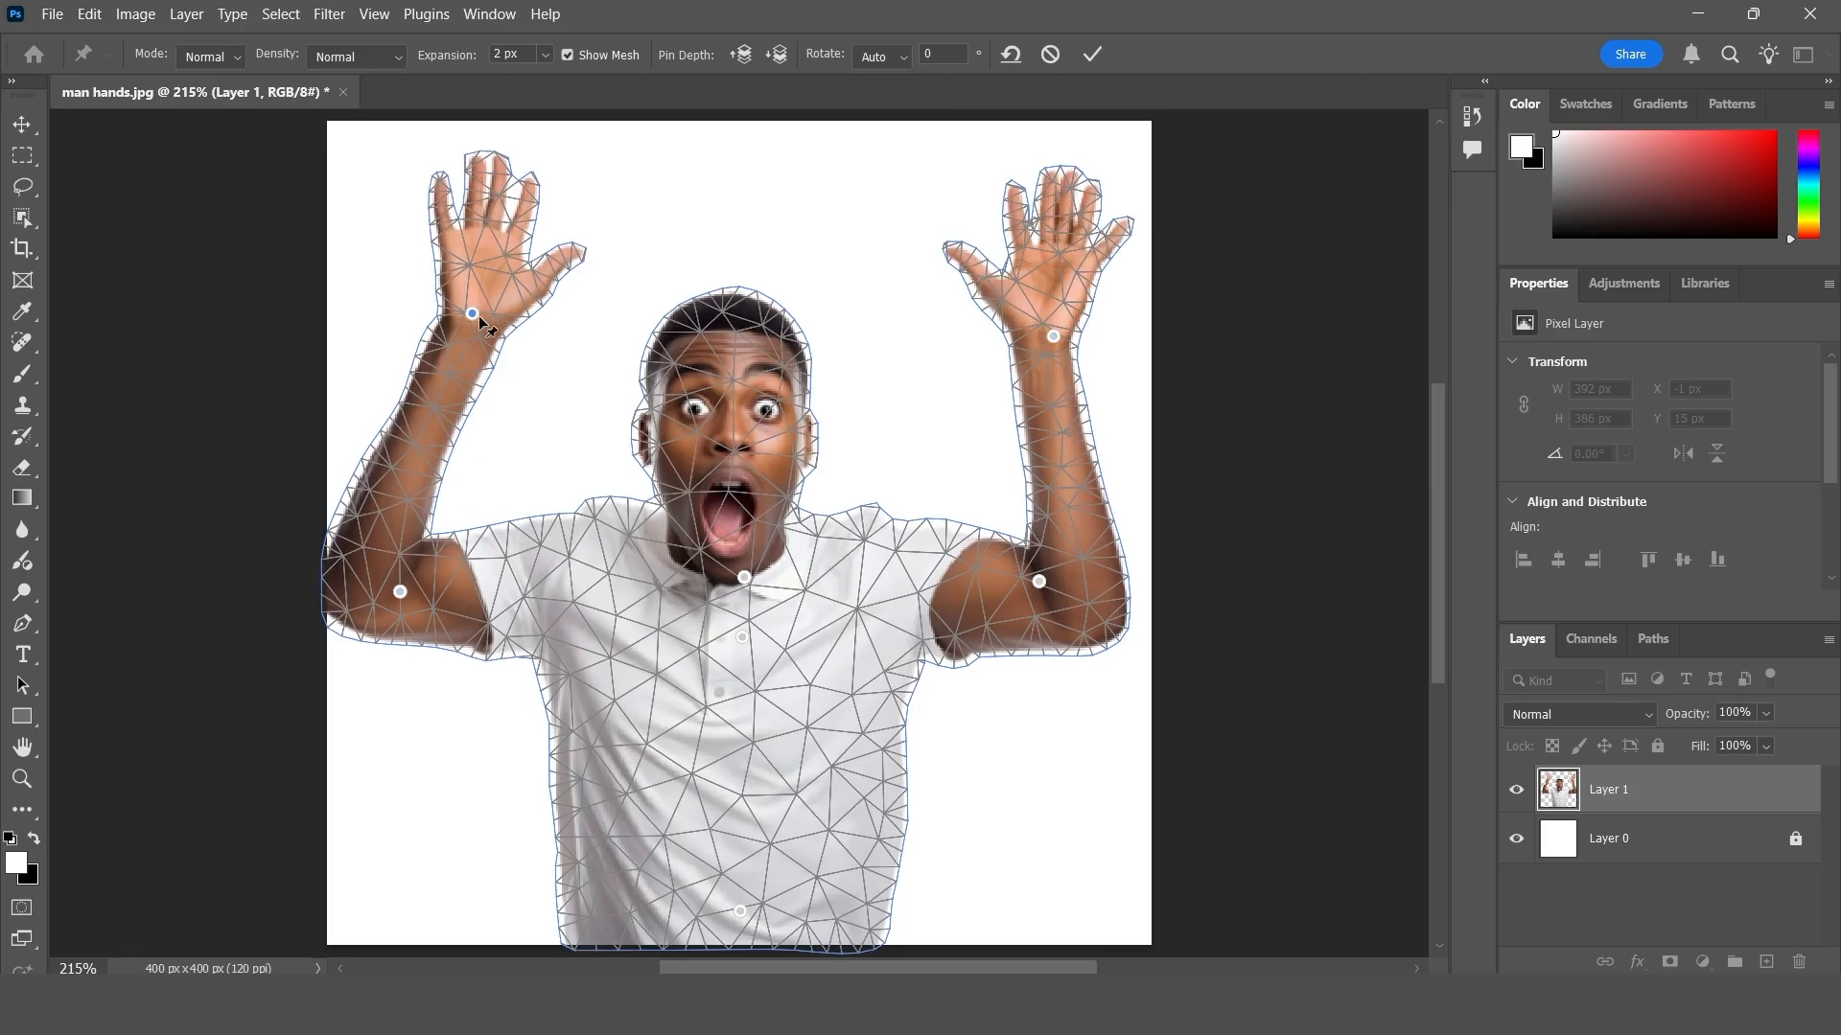
drag(474, 315, 416, 334)
- Add a fingertip pin on each hand, pull both slightly inward, and apply the Puppet Warp
drag(390, 183, 451, 190)
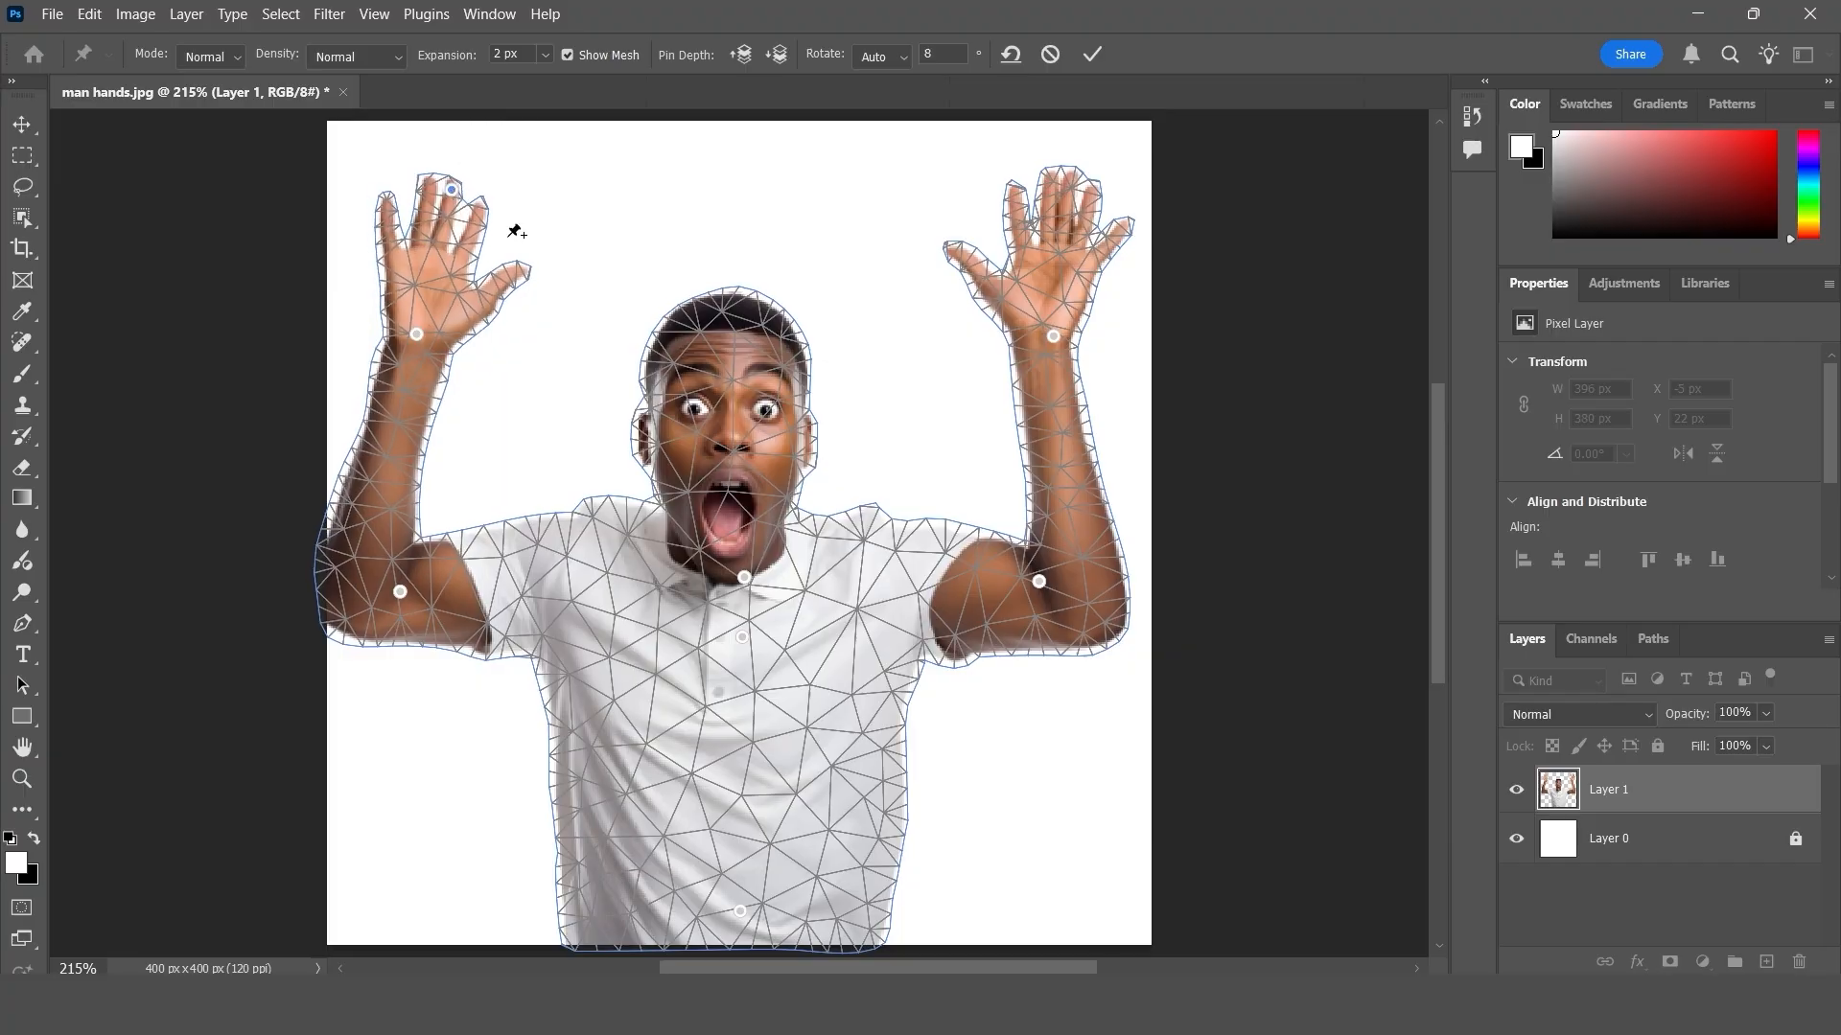
drag(1076, 178, 1045, 179)
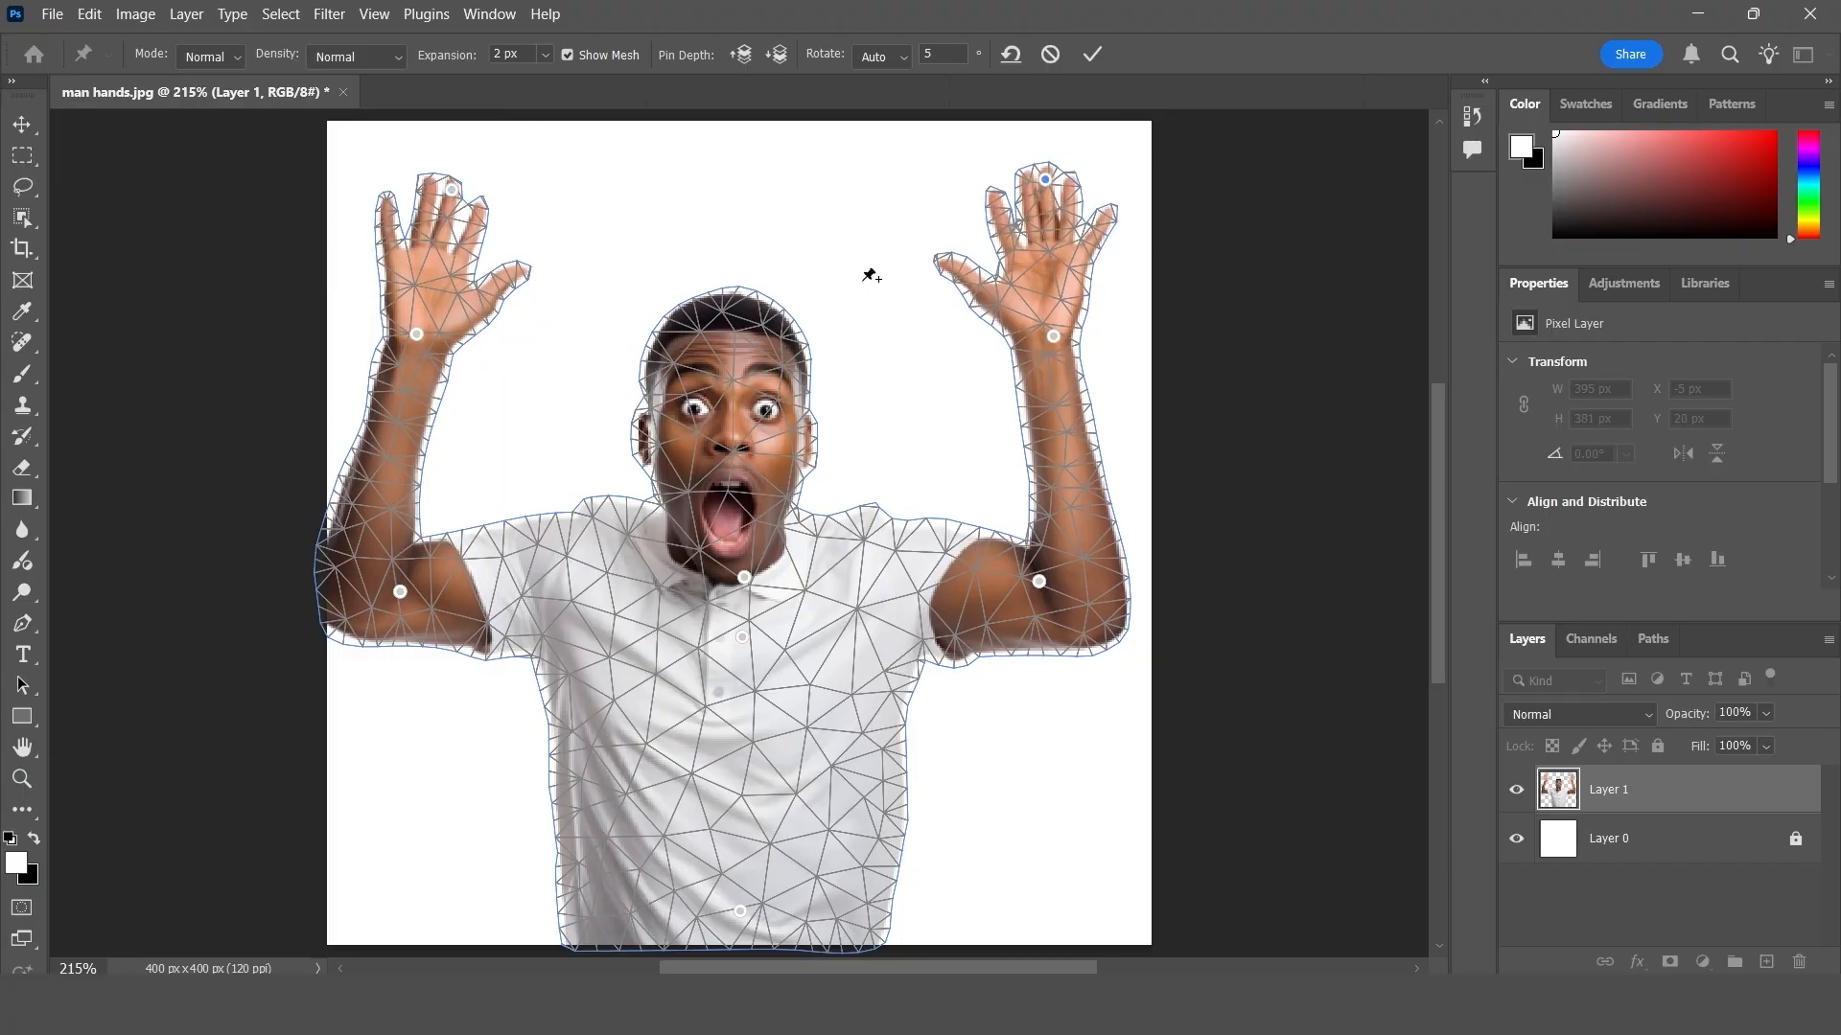
click(1092, 54)
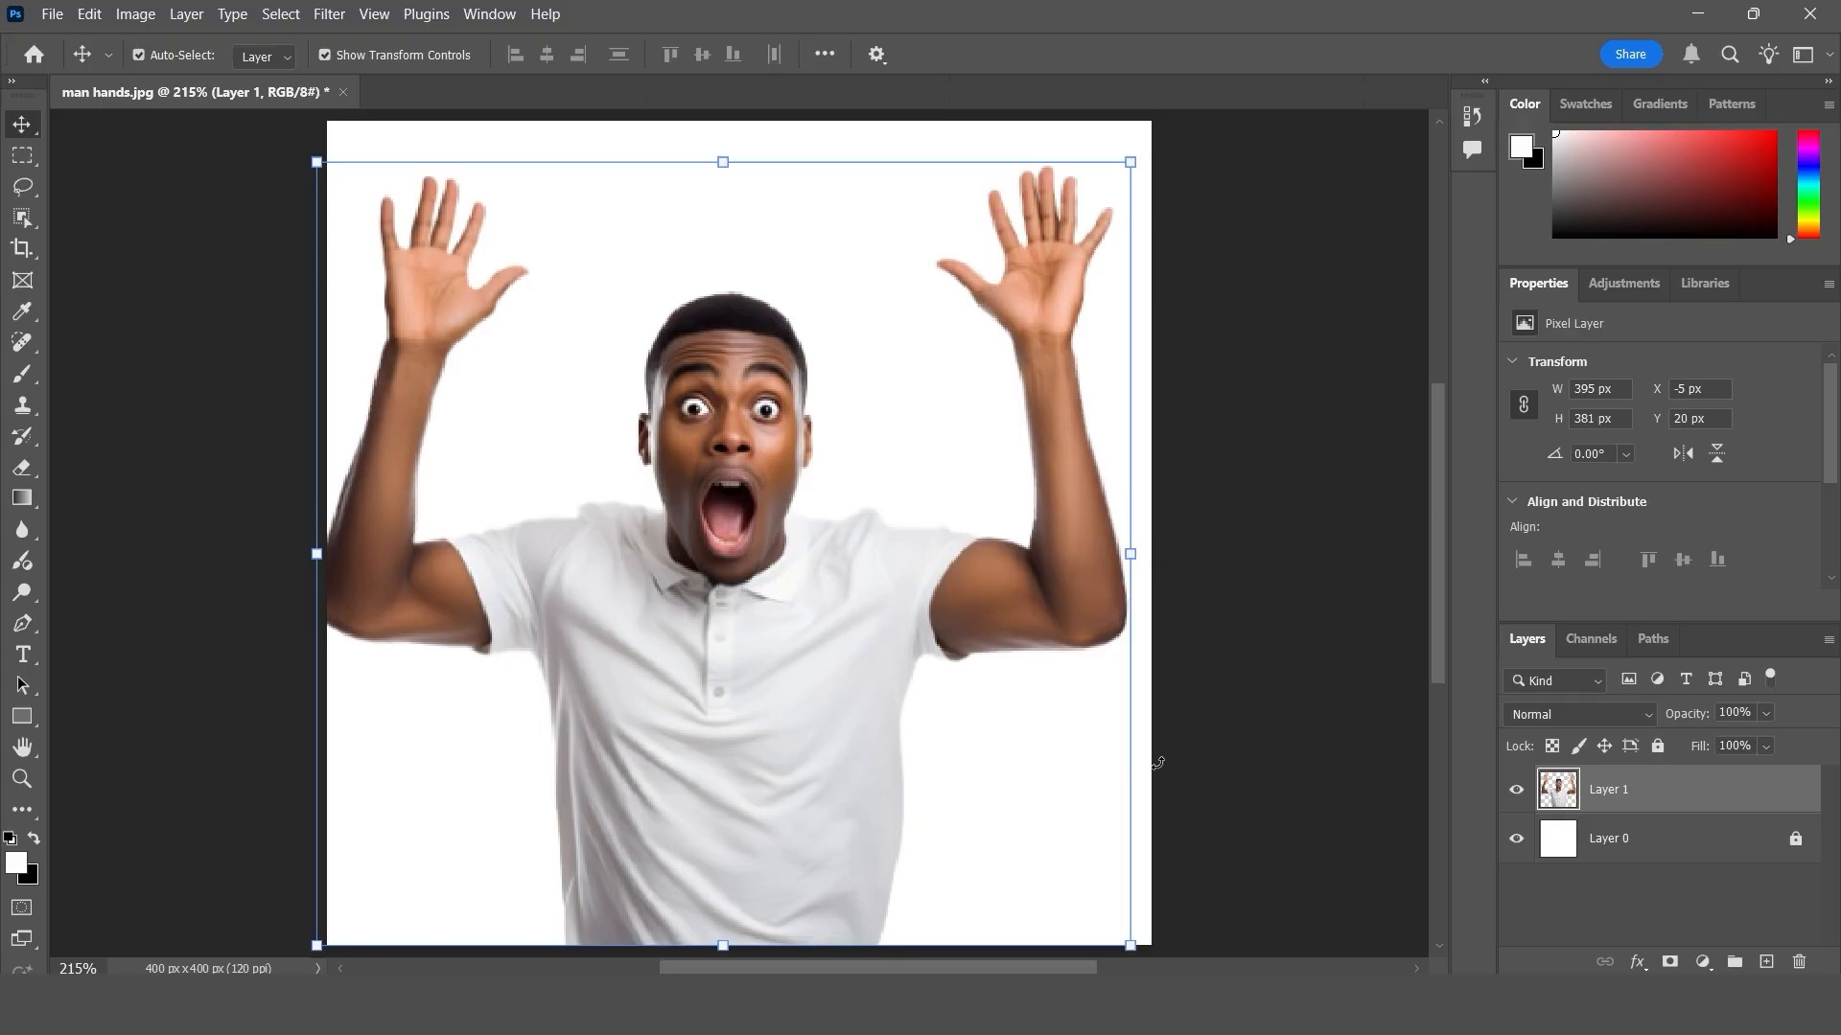
- Undo and redo the applied Puppet Warp twice to compare the arms before and after
key(ctrl+z)
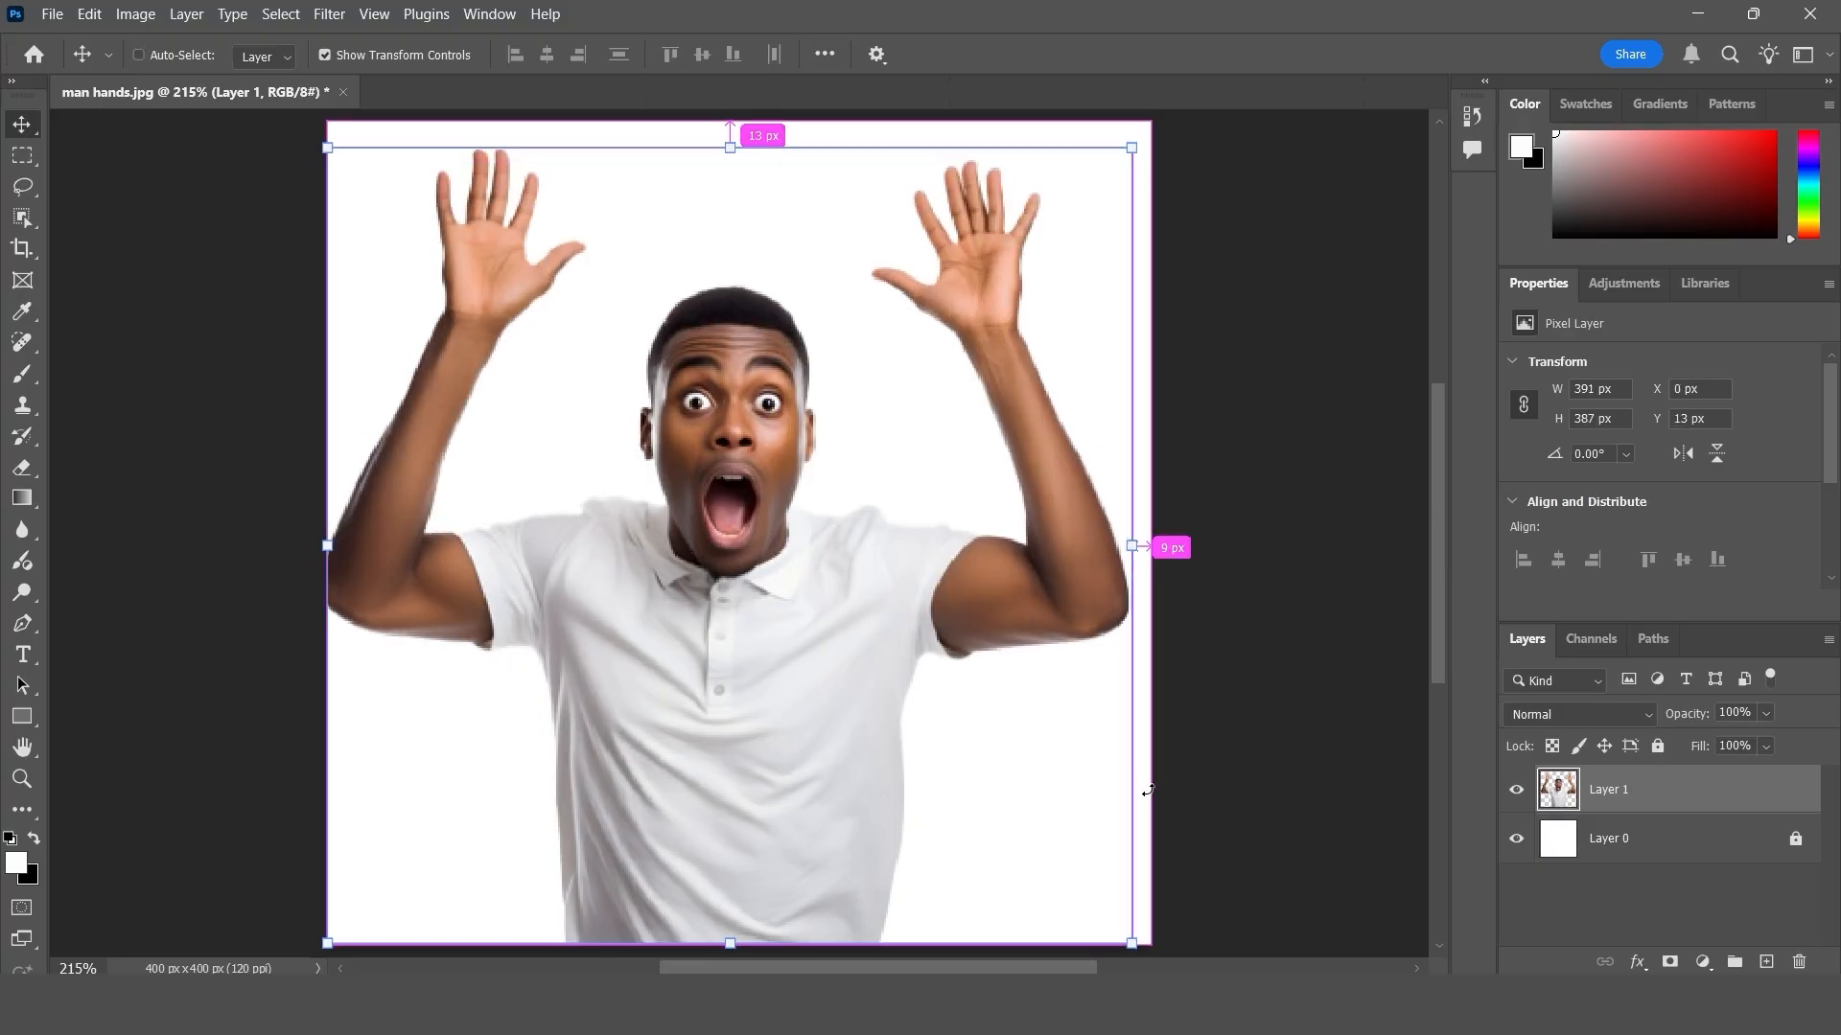
key(ctrl+shift+z)
key(ctrl+z)
key(ctrl+shift+z)
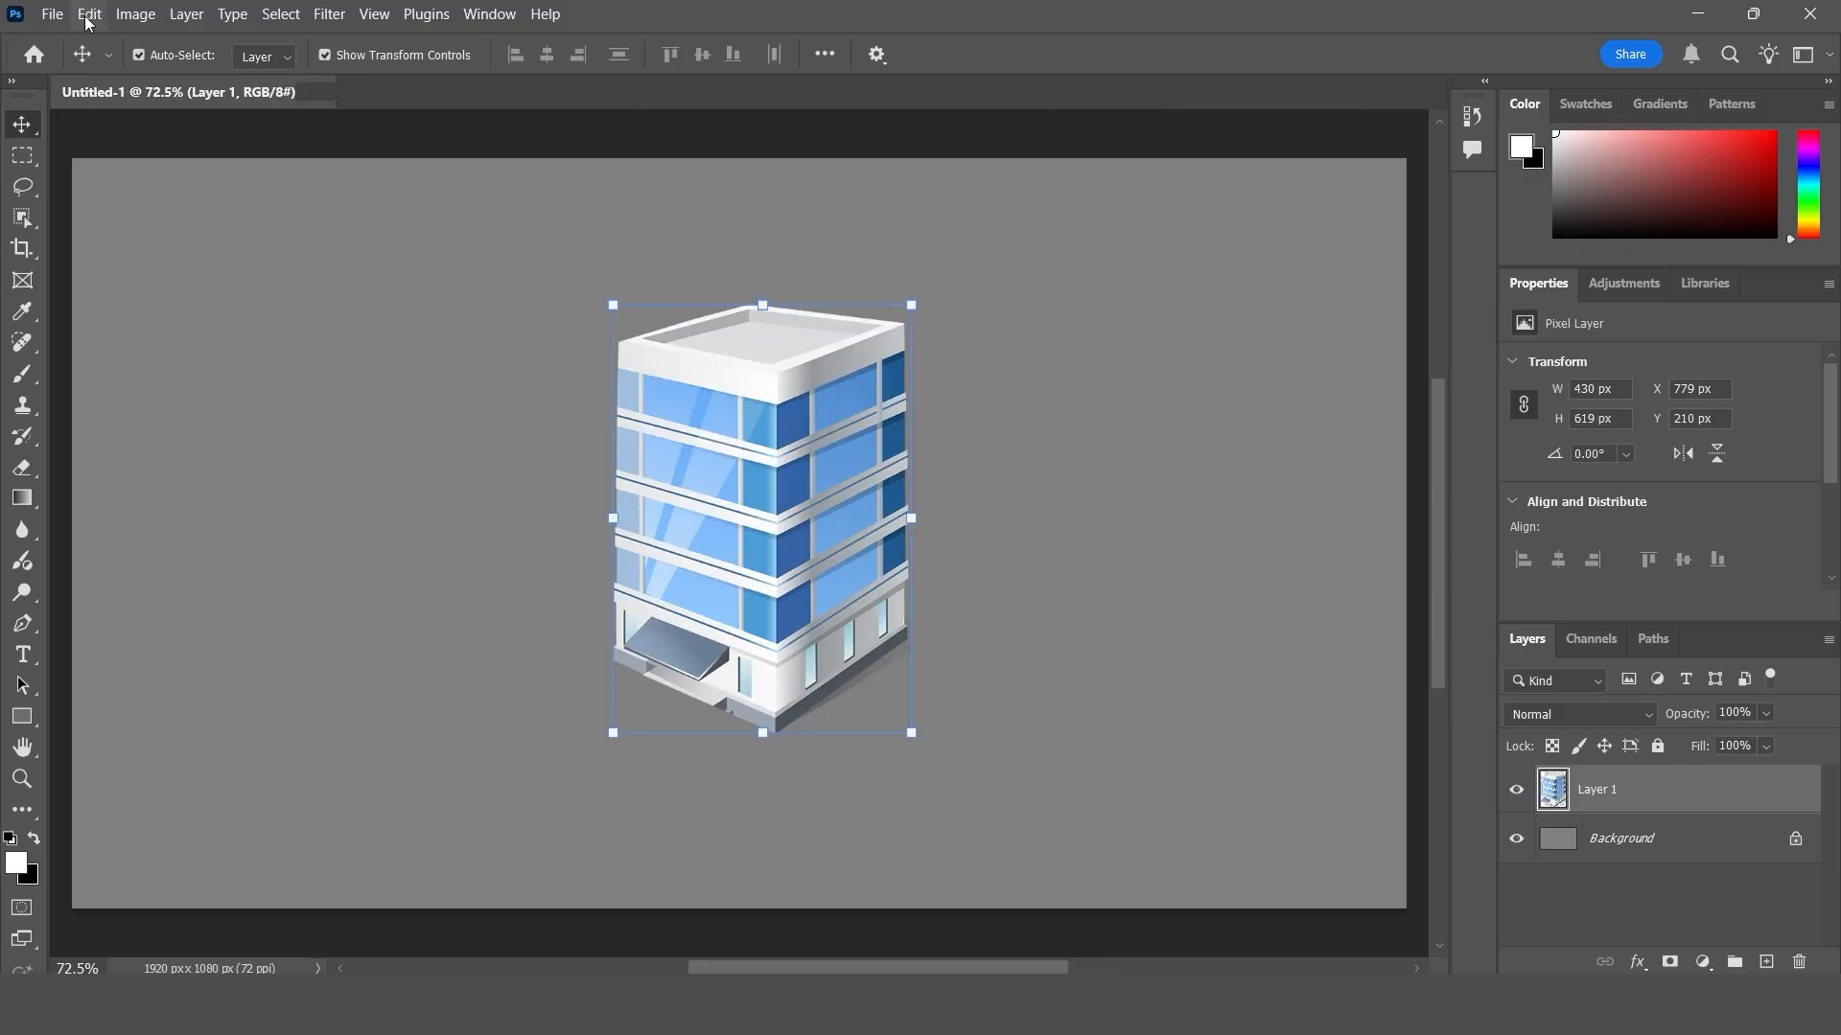
- Start Perspective Warp on the building layer in the Untitled-1 document
click(87, 15)
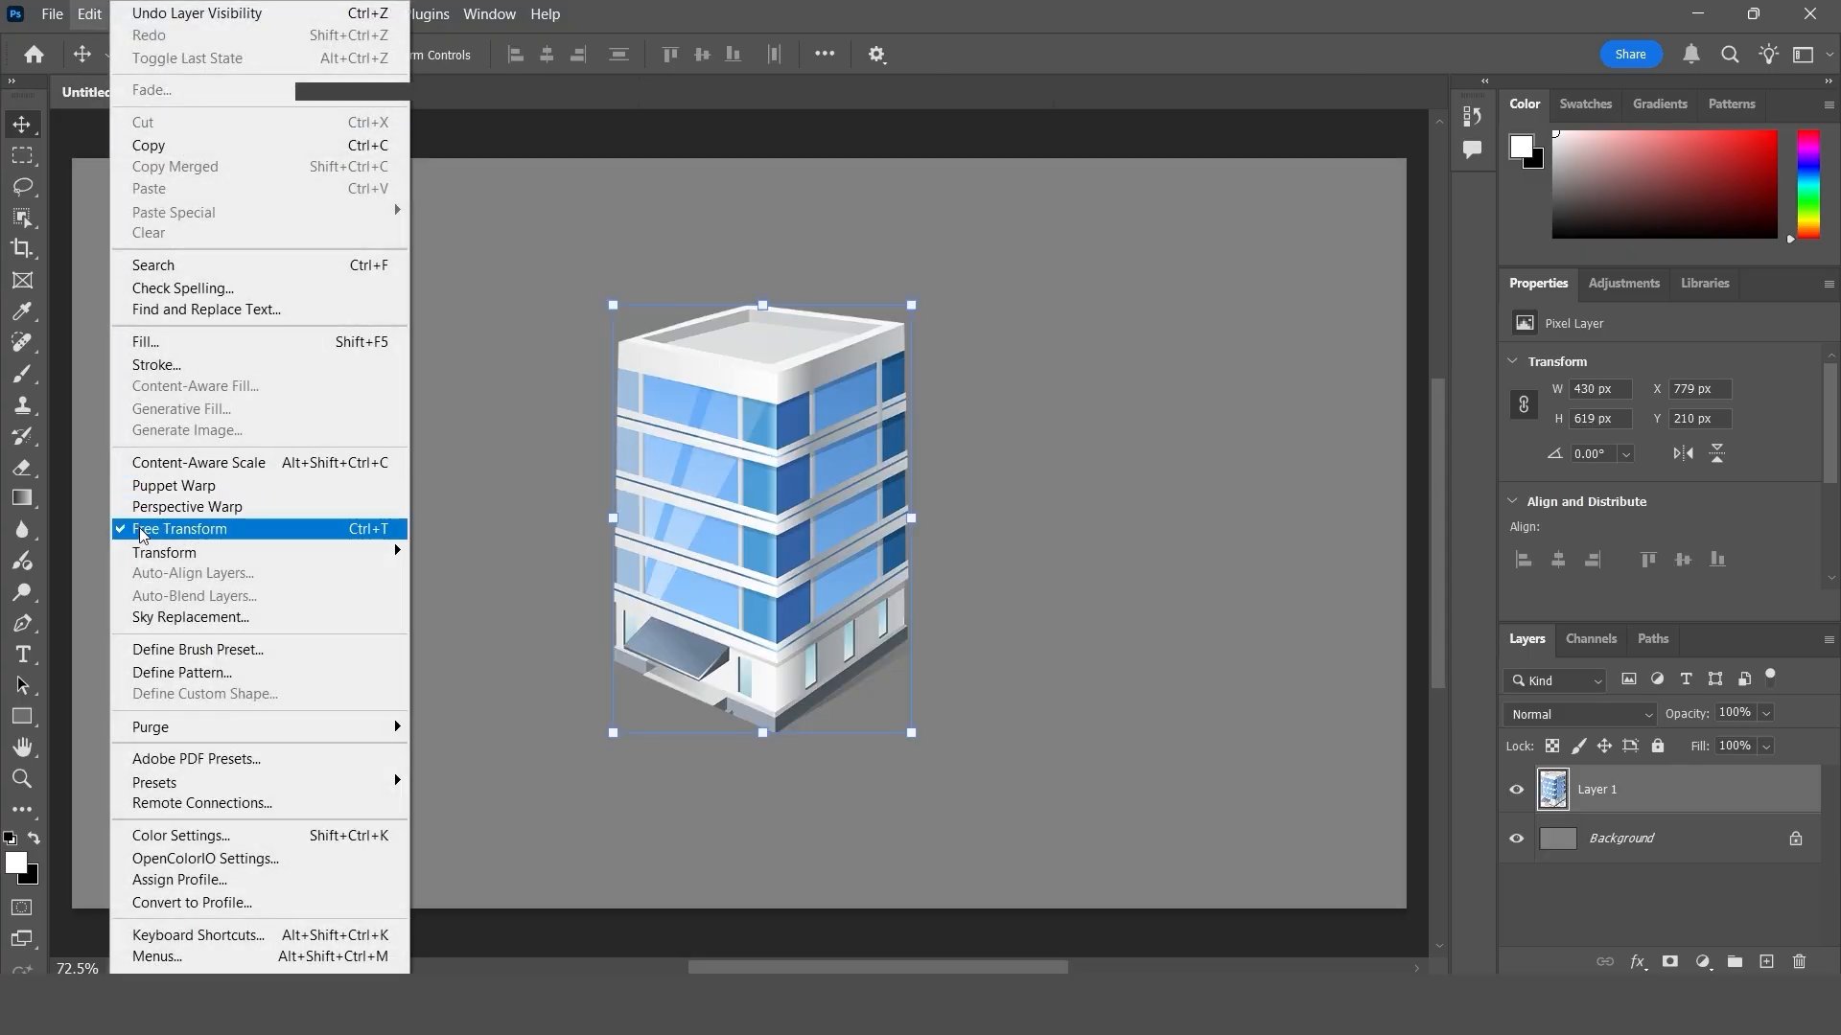
click(244, 506)
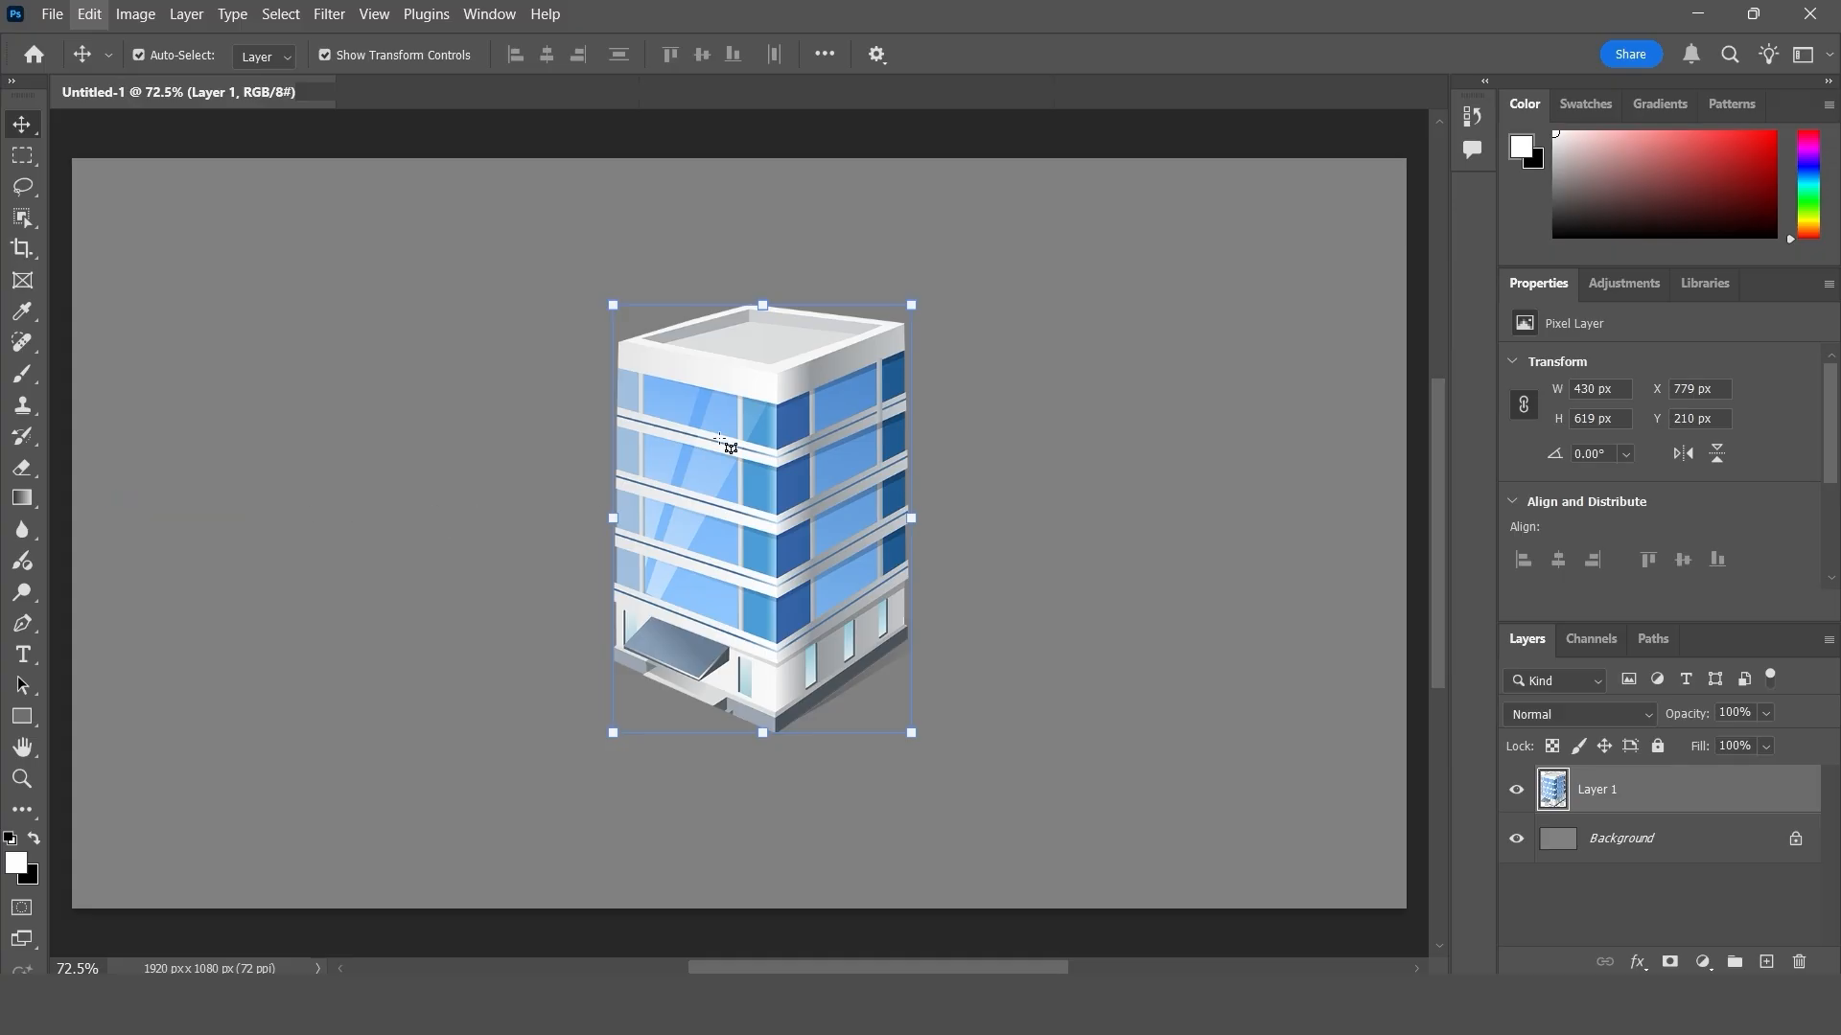
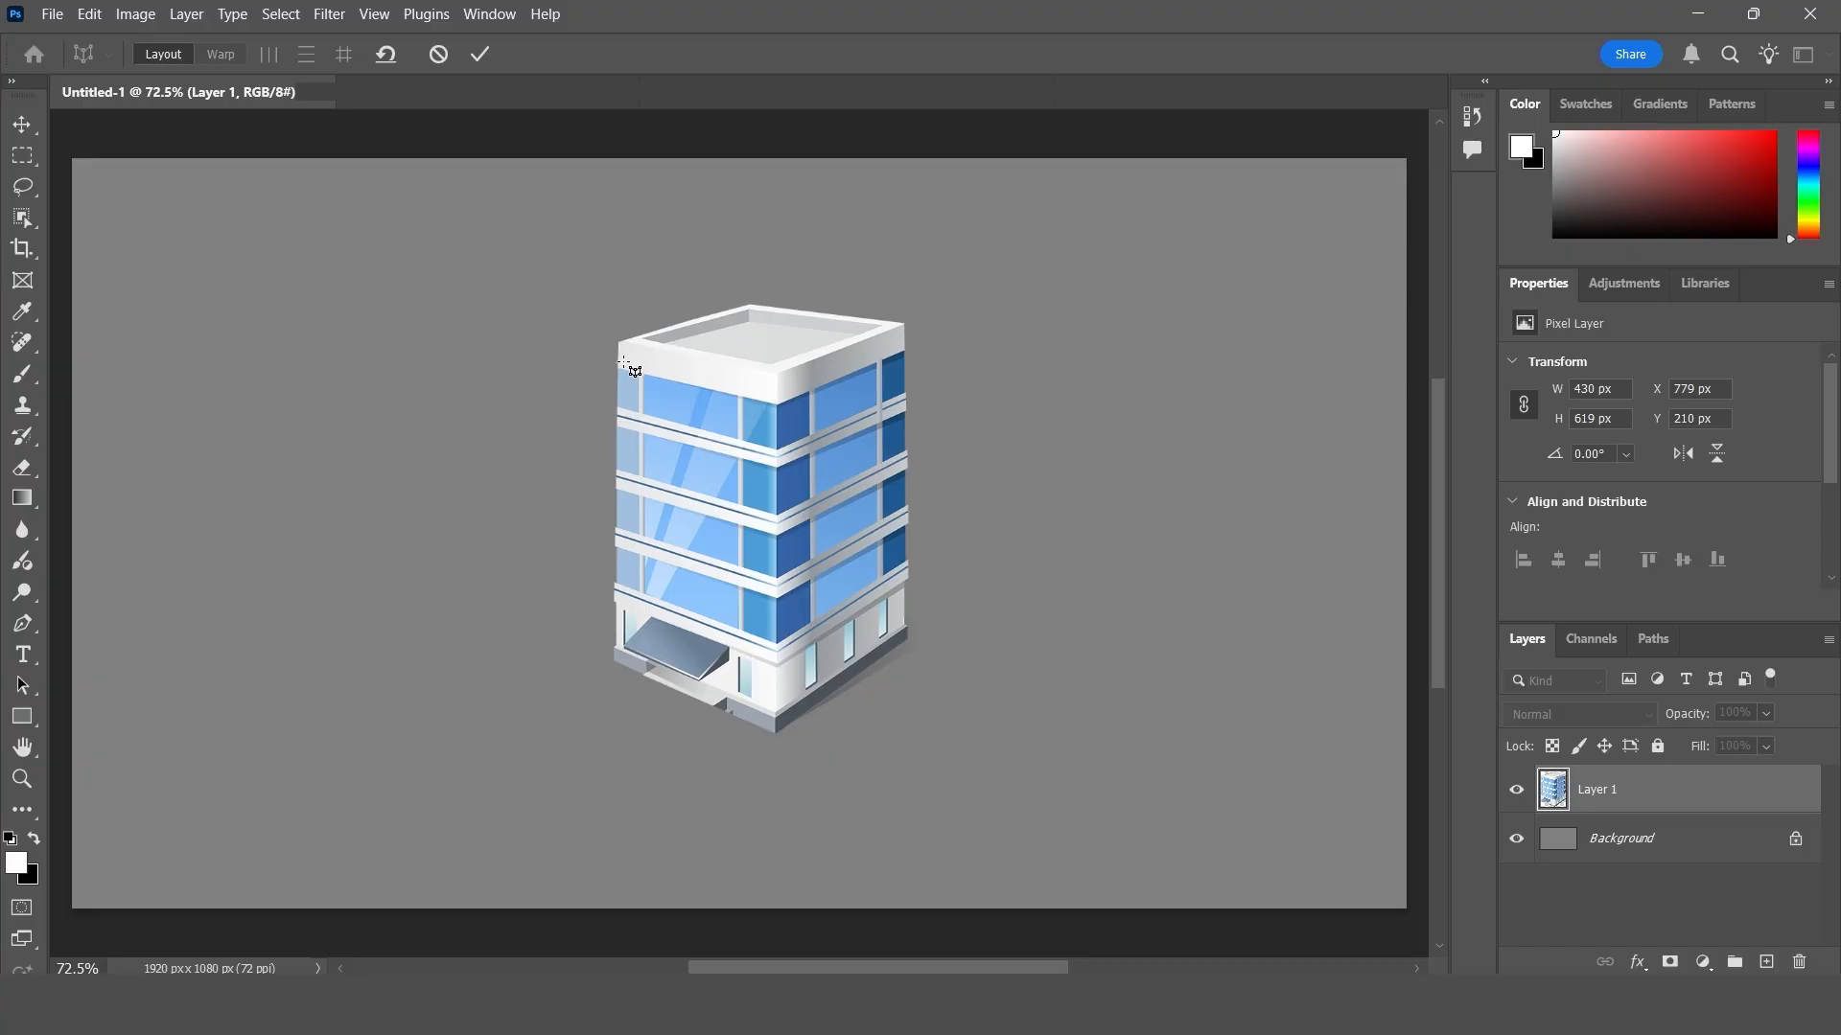
- Draw a Perspective Warp quad over the building's front-left face and fit its corners to the face's edges
drag(624, 362, 769, 726)
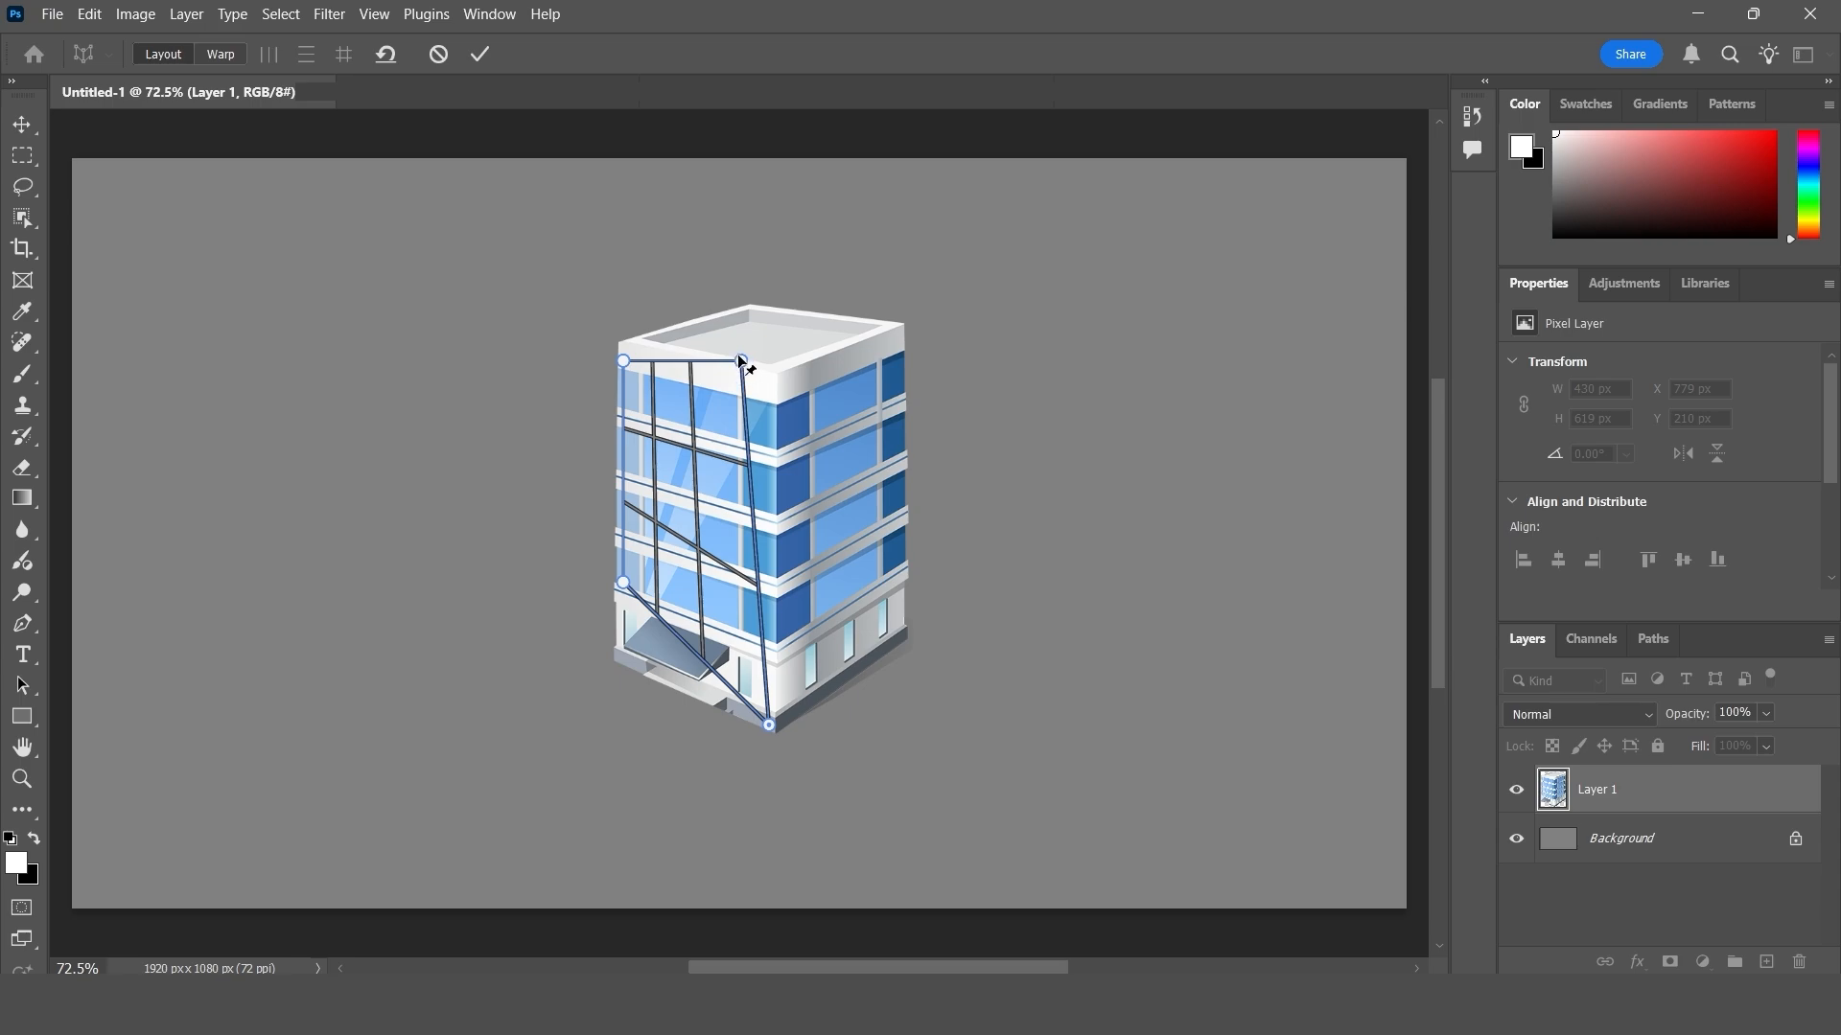
drag(741, 362, 770, 373)
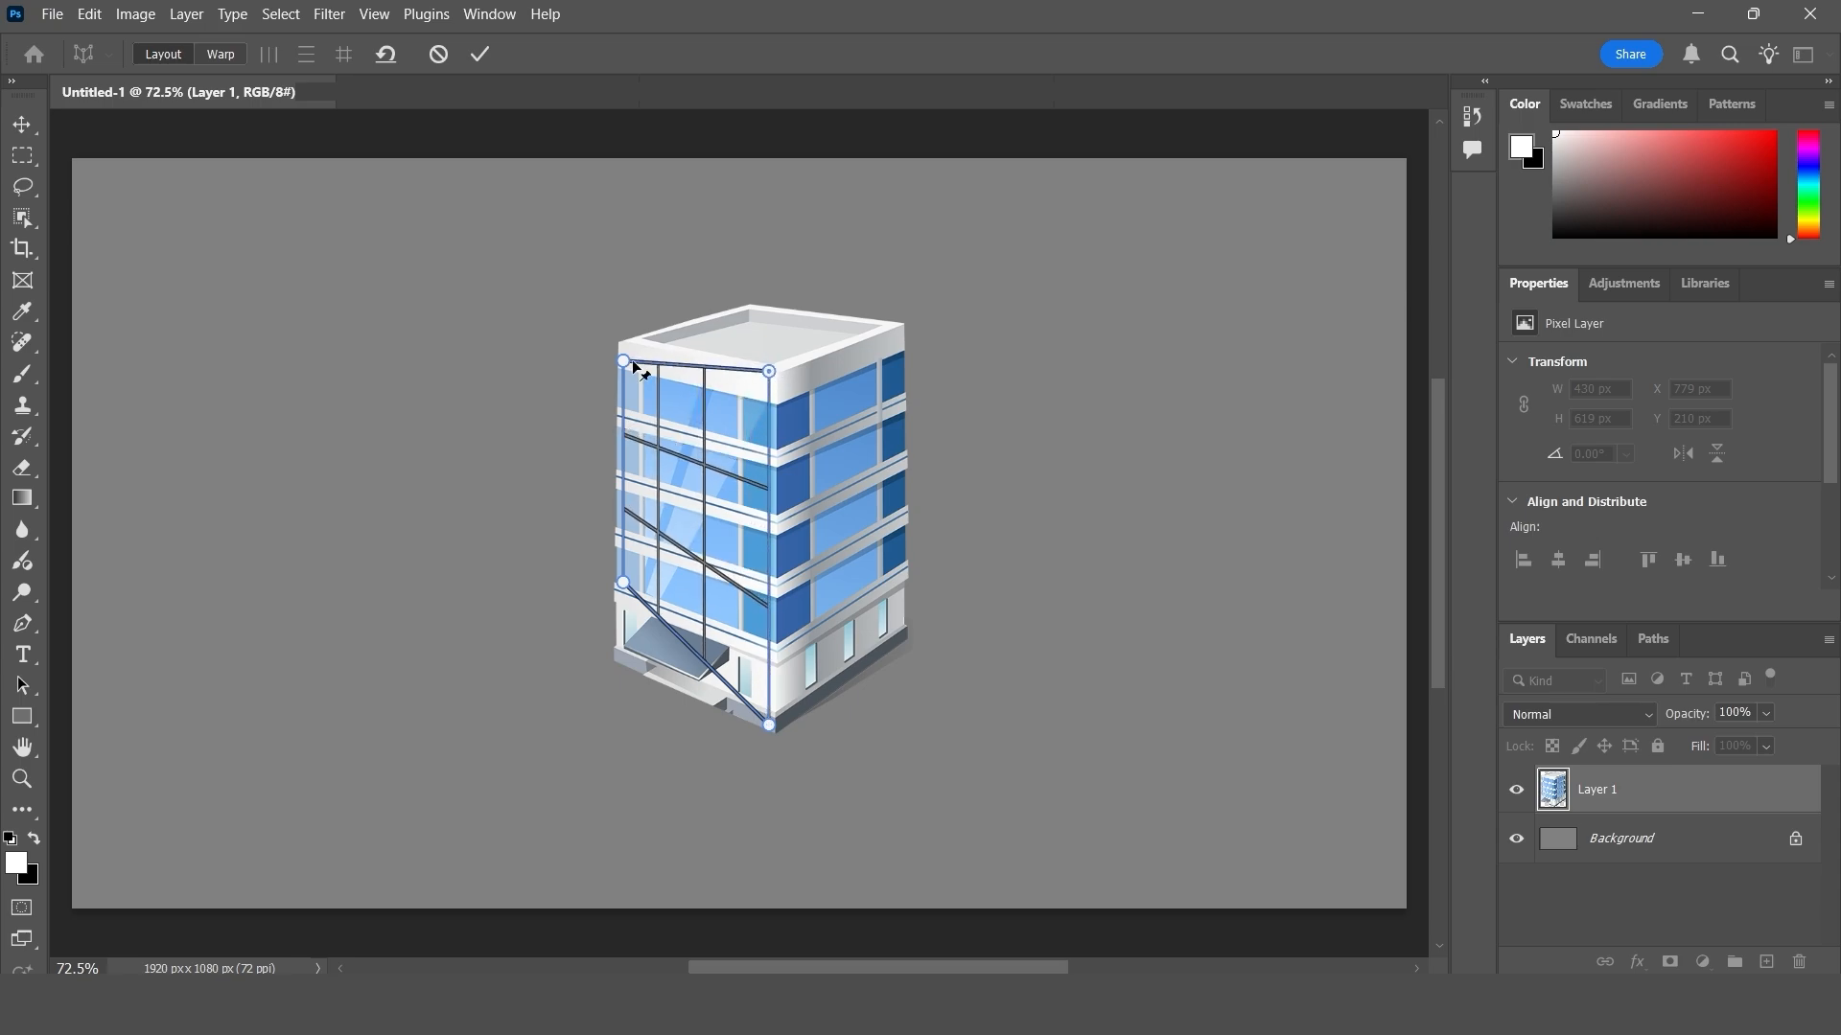
drag(623, 362, 623, 340)
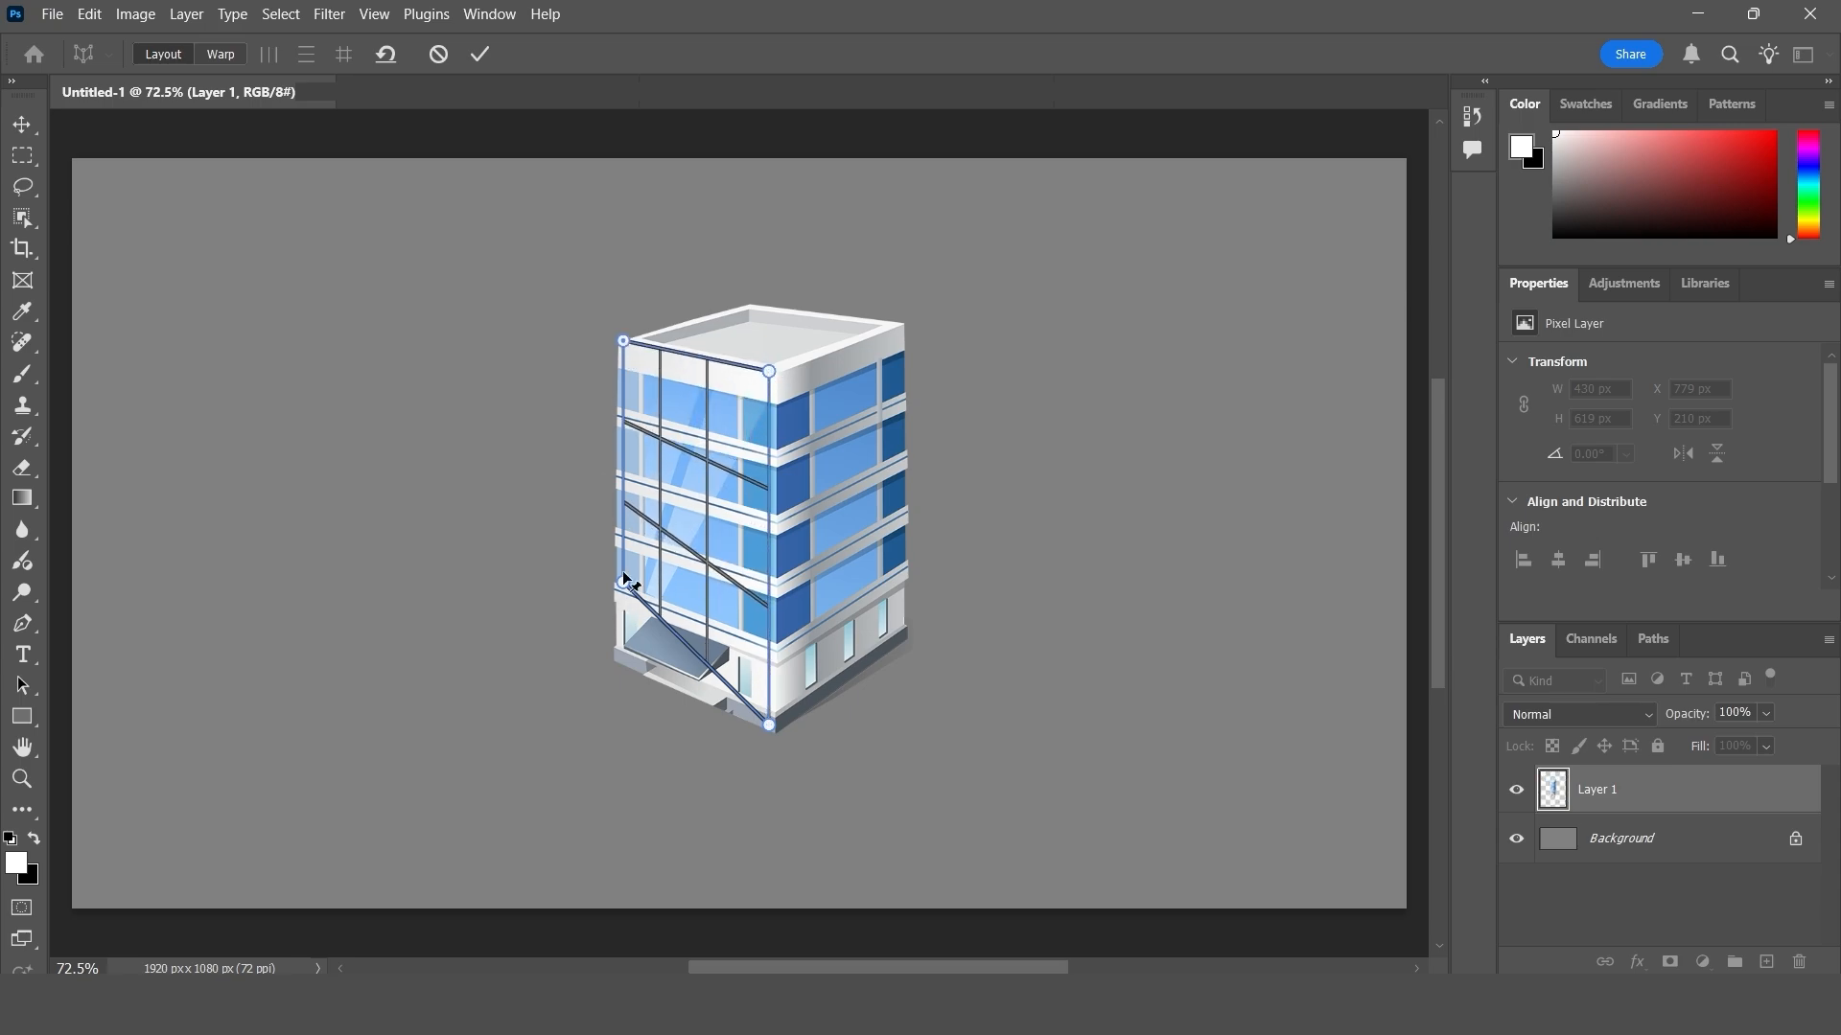
drag(624, 587, 618, 659)
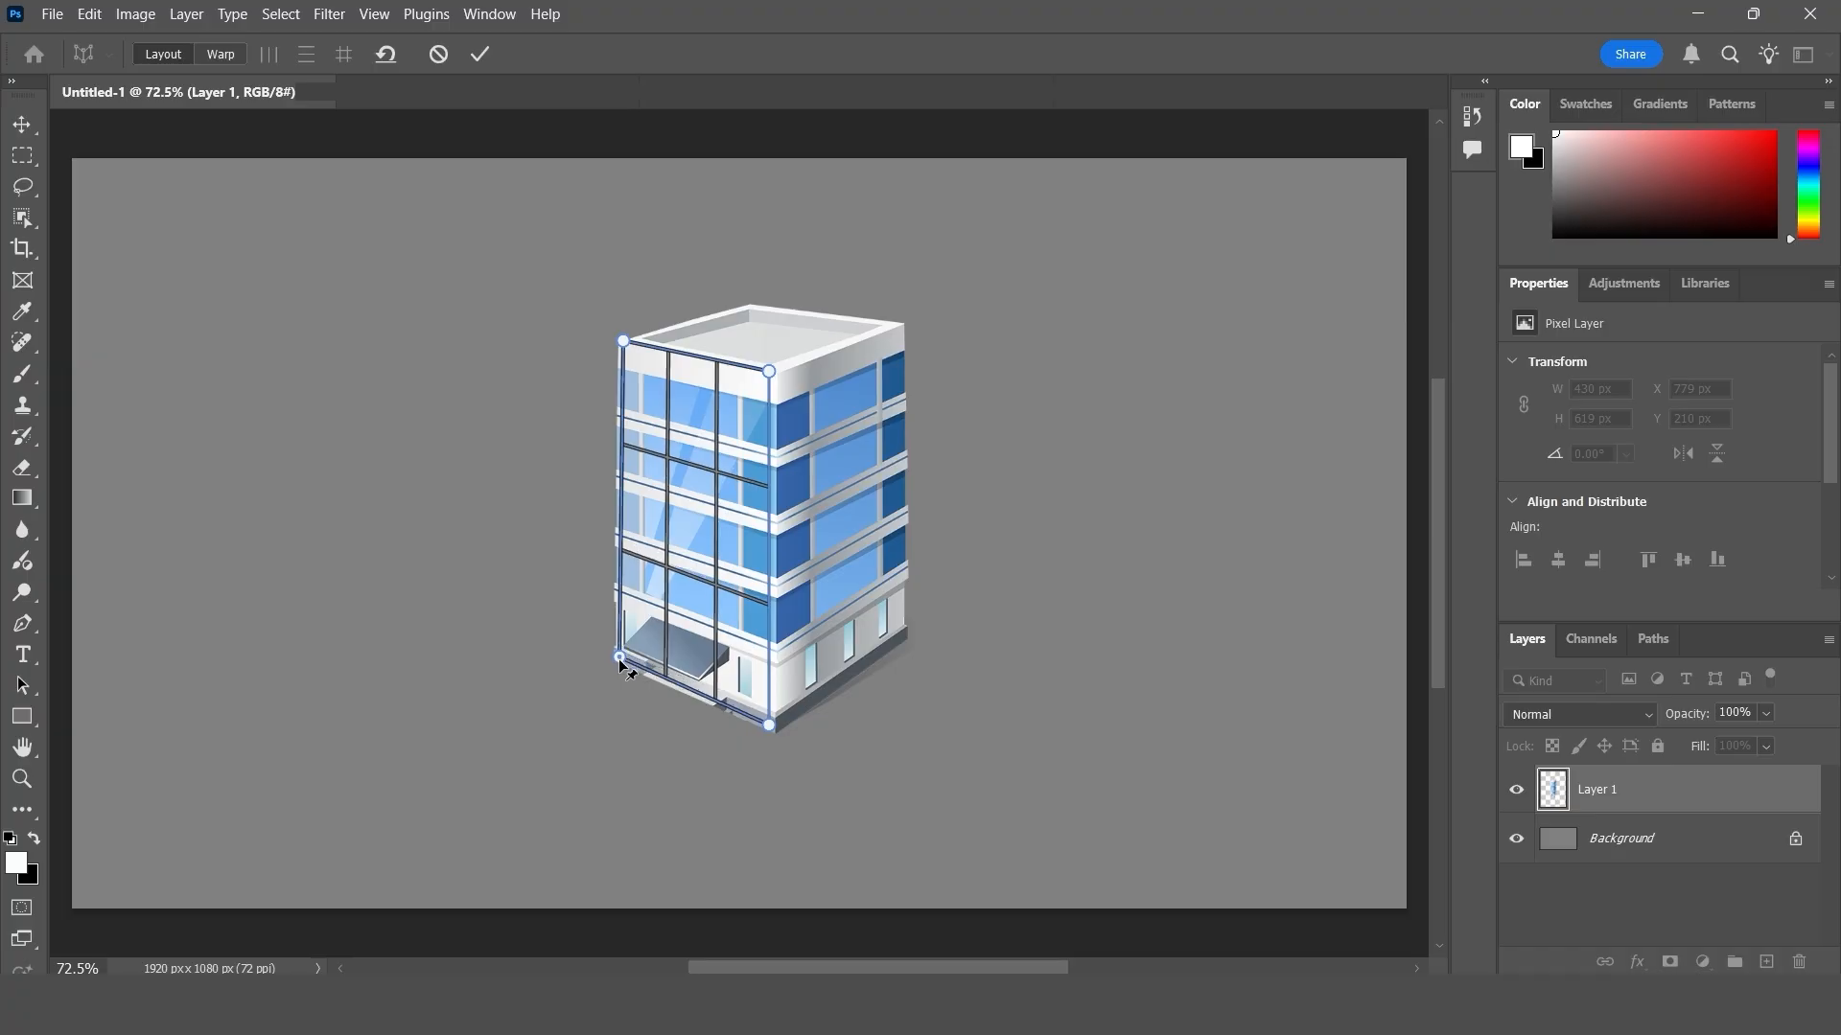
- Add a connected quad over the building's right face and fit its outer corners to the roof edge and base
drag(795, 393, 896, 607)
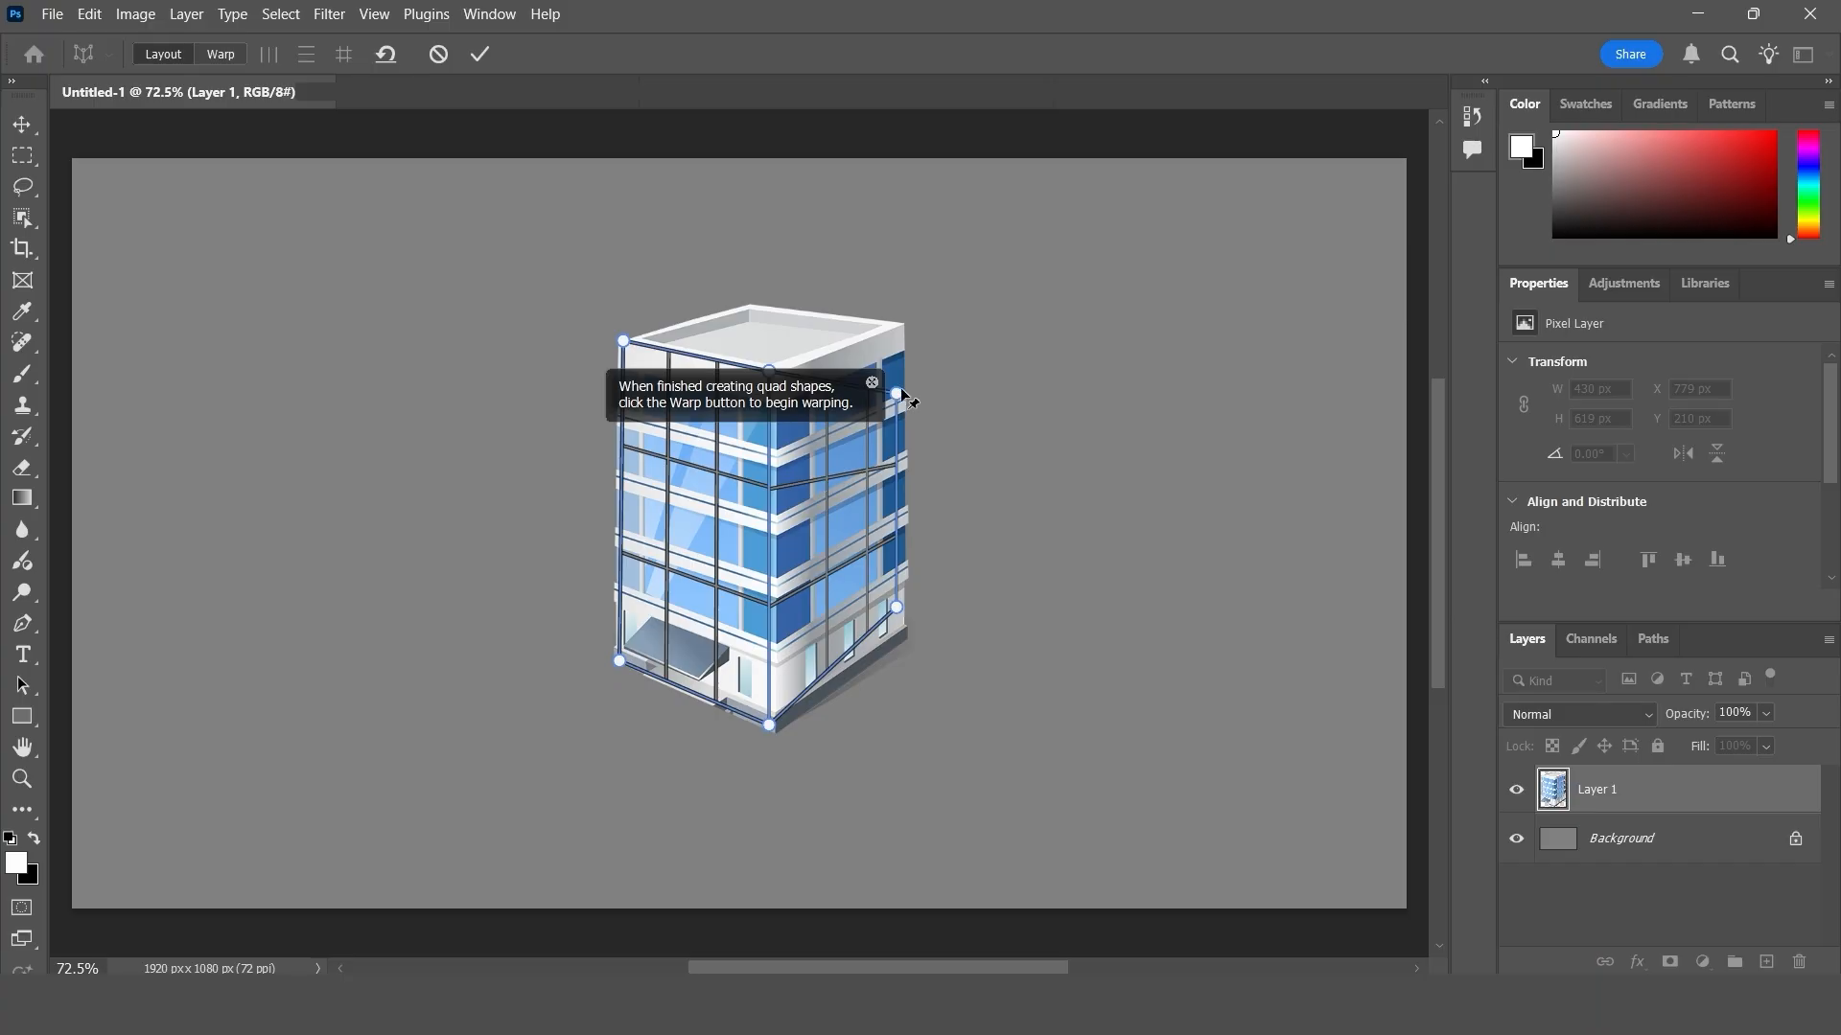
drag(898, 396, 899, 326)
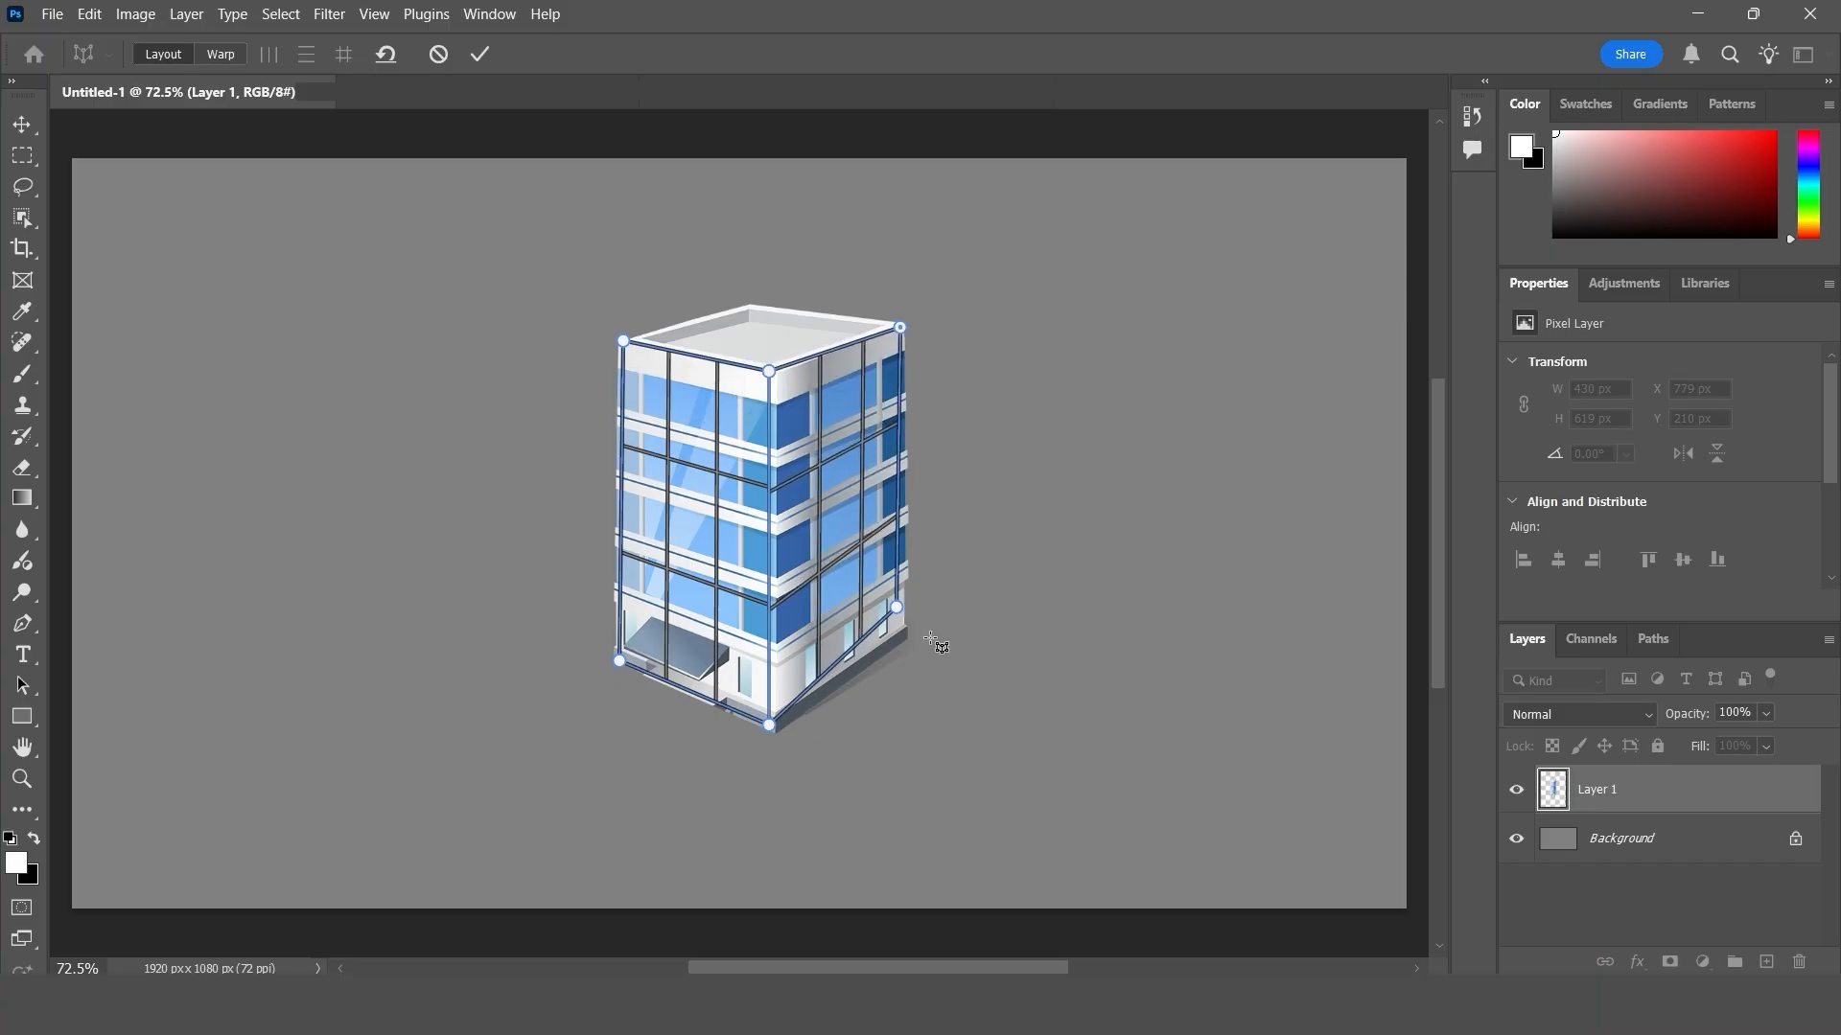
drag(903, 610, 908, 634)
- Add a third quad over the roof and adjust its two outer side corners to match the building's outline
drag(697, 291, 751, 306)
drag(900, 326, 910, 322)
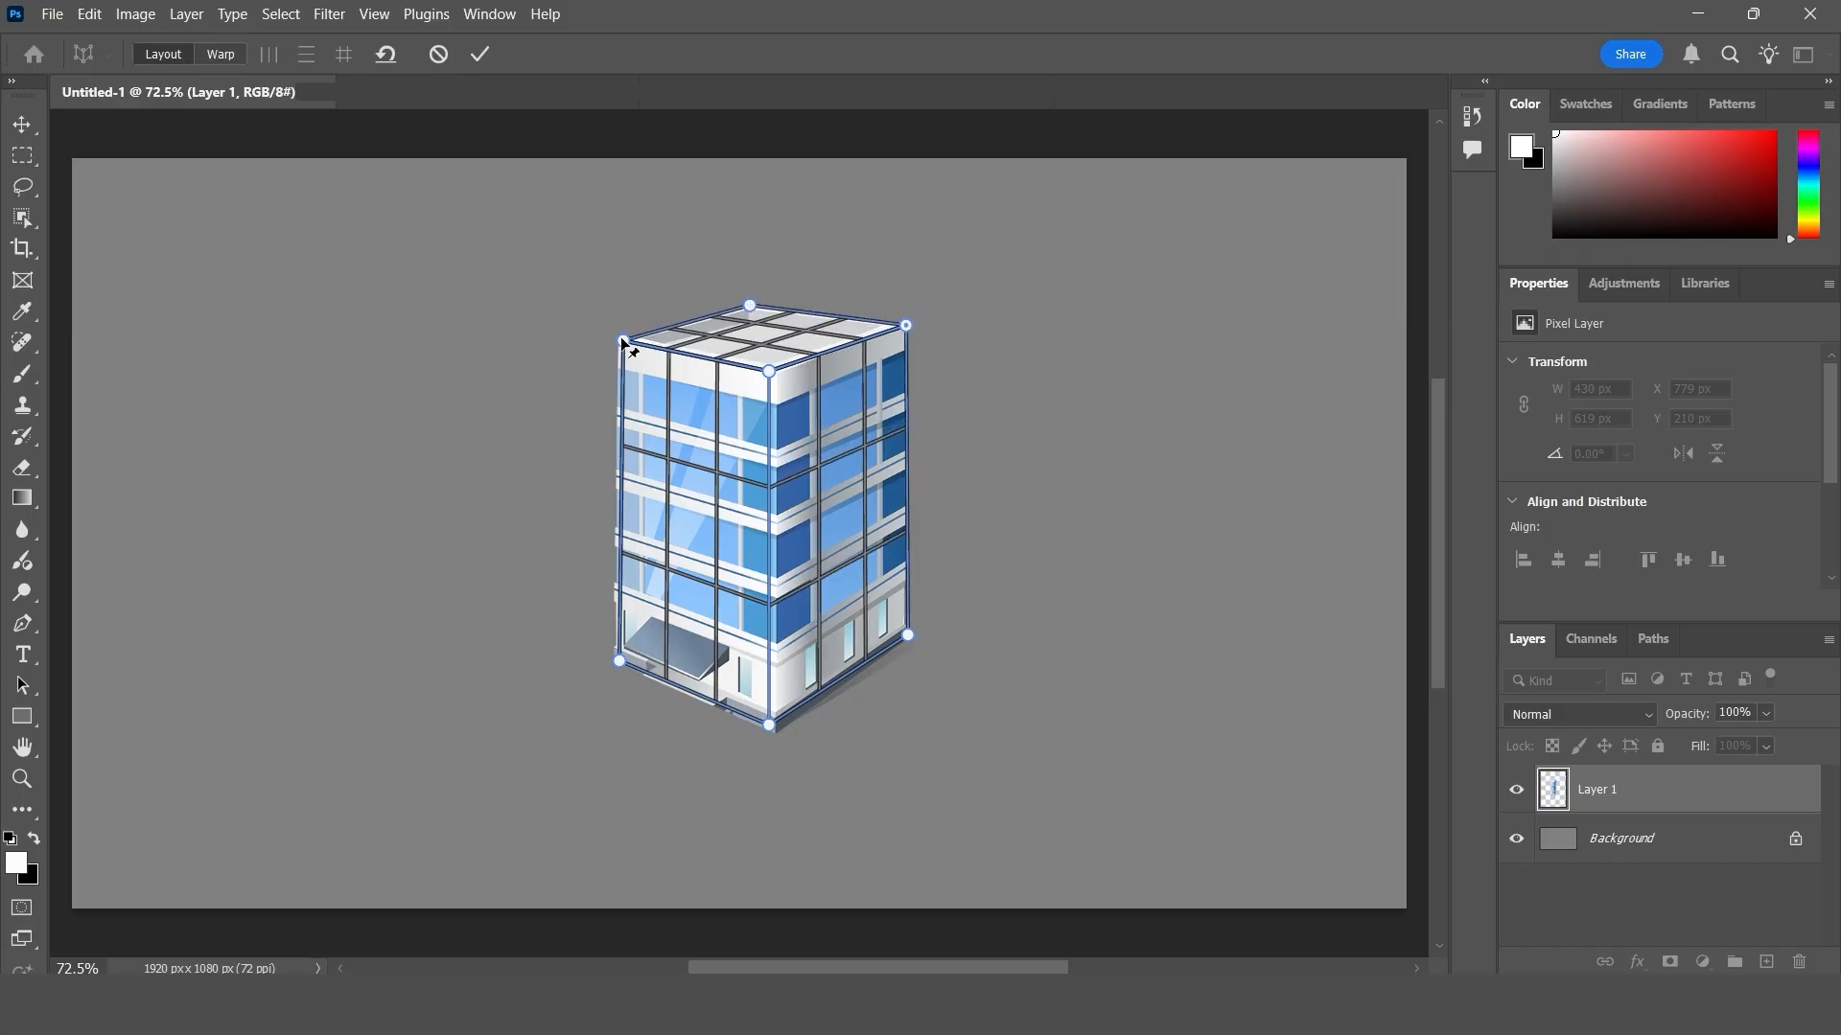
drag(624, 342, 617, 338)
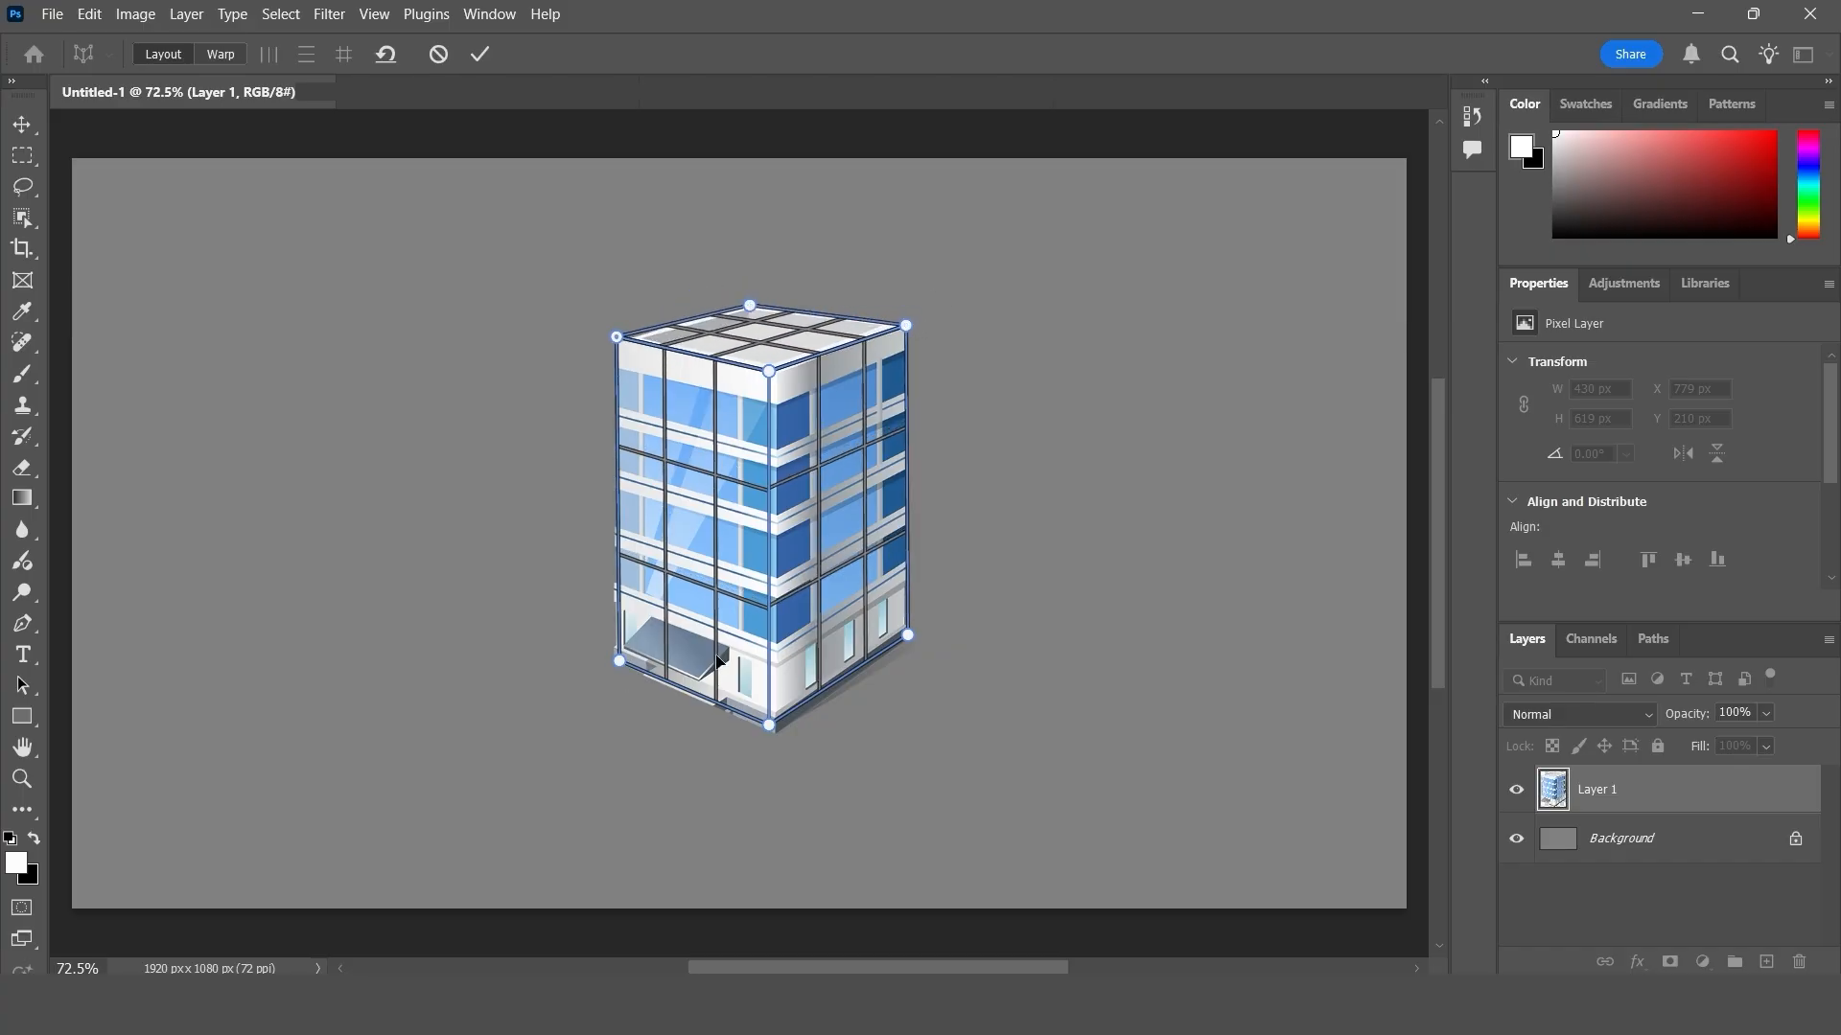
- Switch Perspective Warp to Warp mode and automatically straighten the near vertical lines and level the near horizontal lines
click(236, 50)
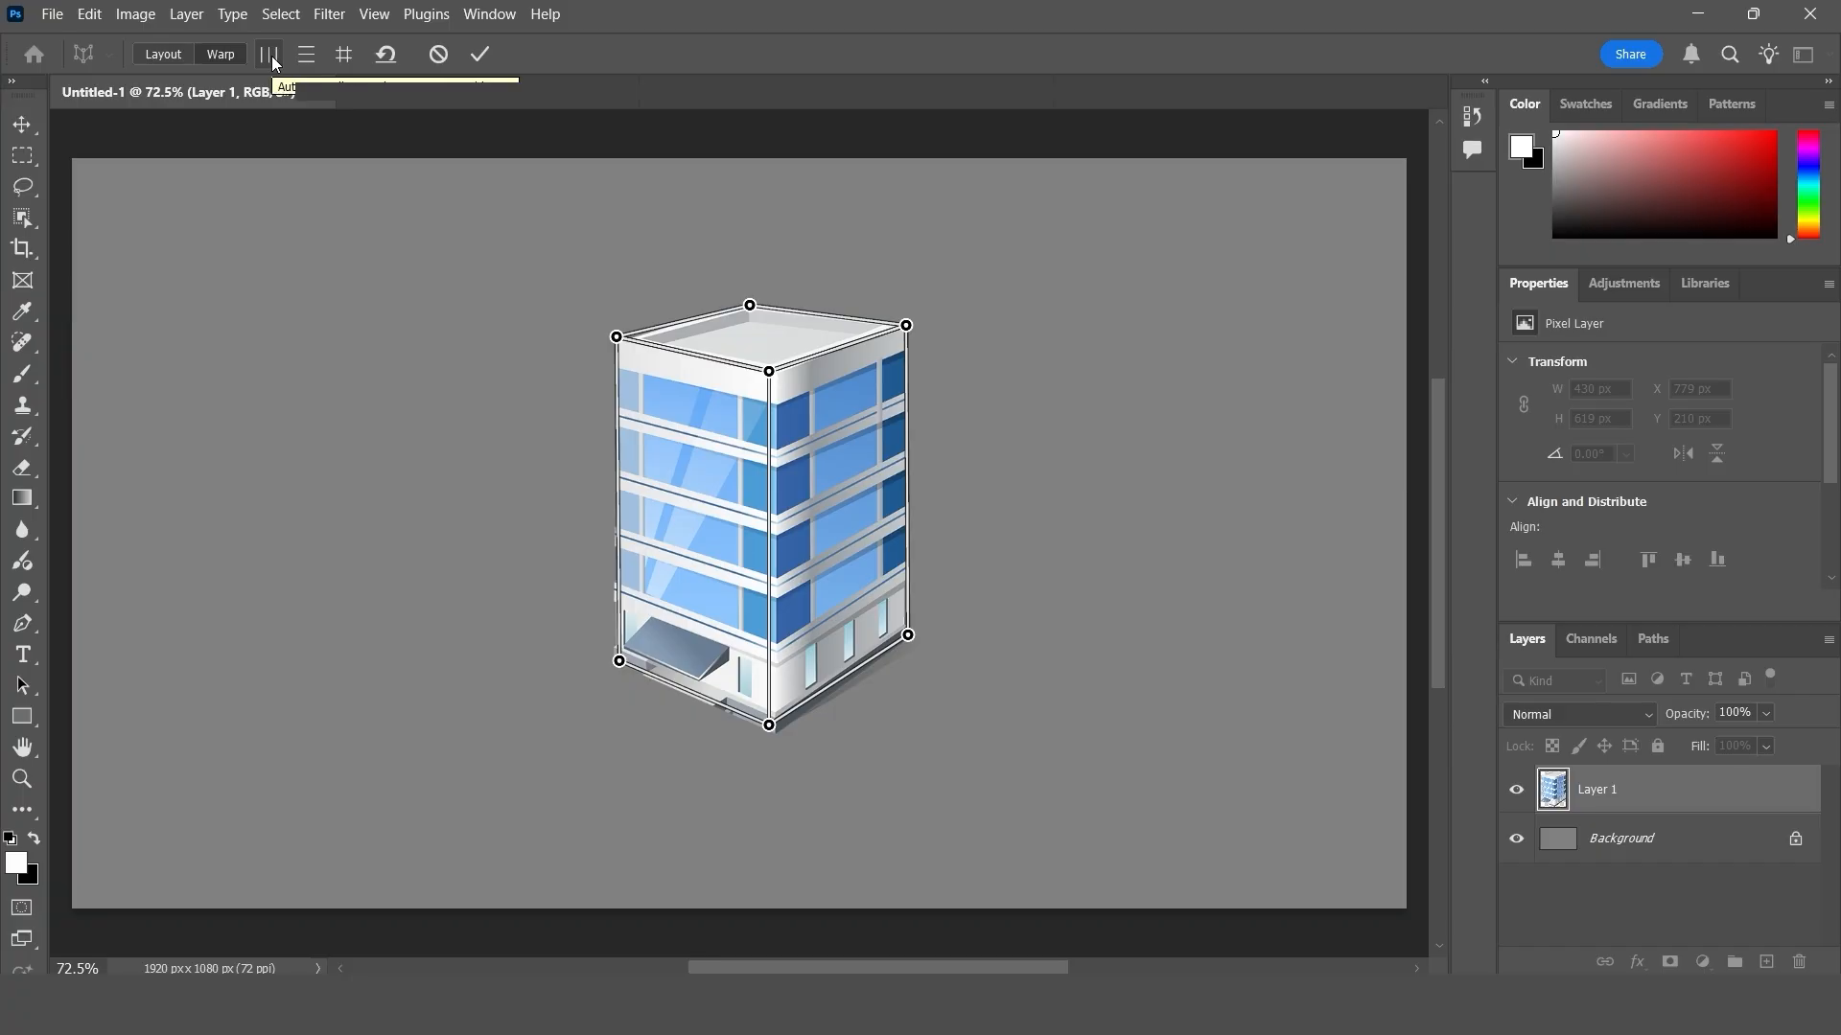
click(272, 56)
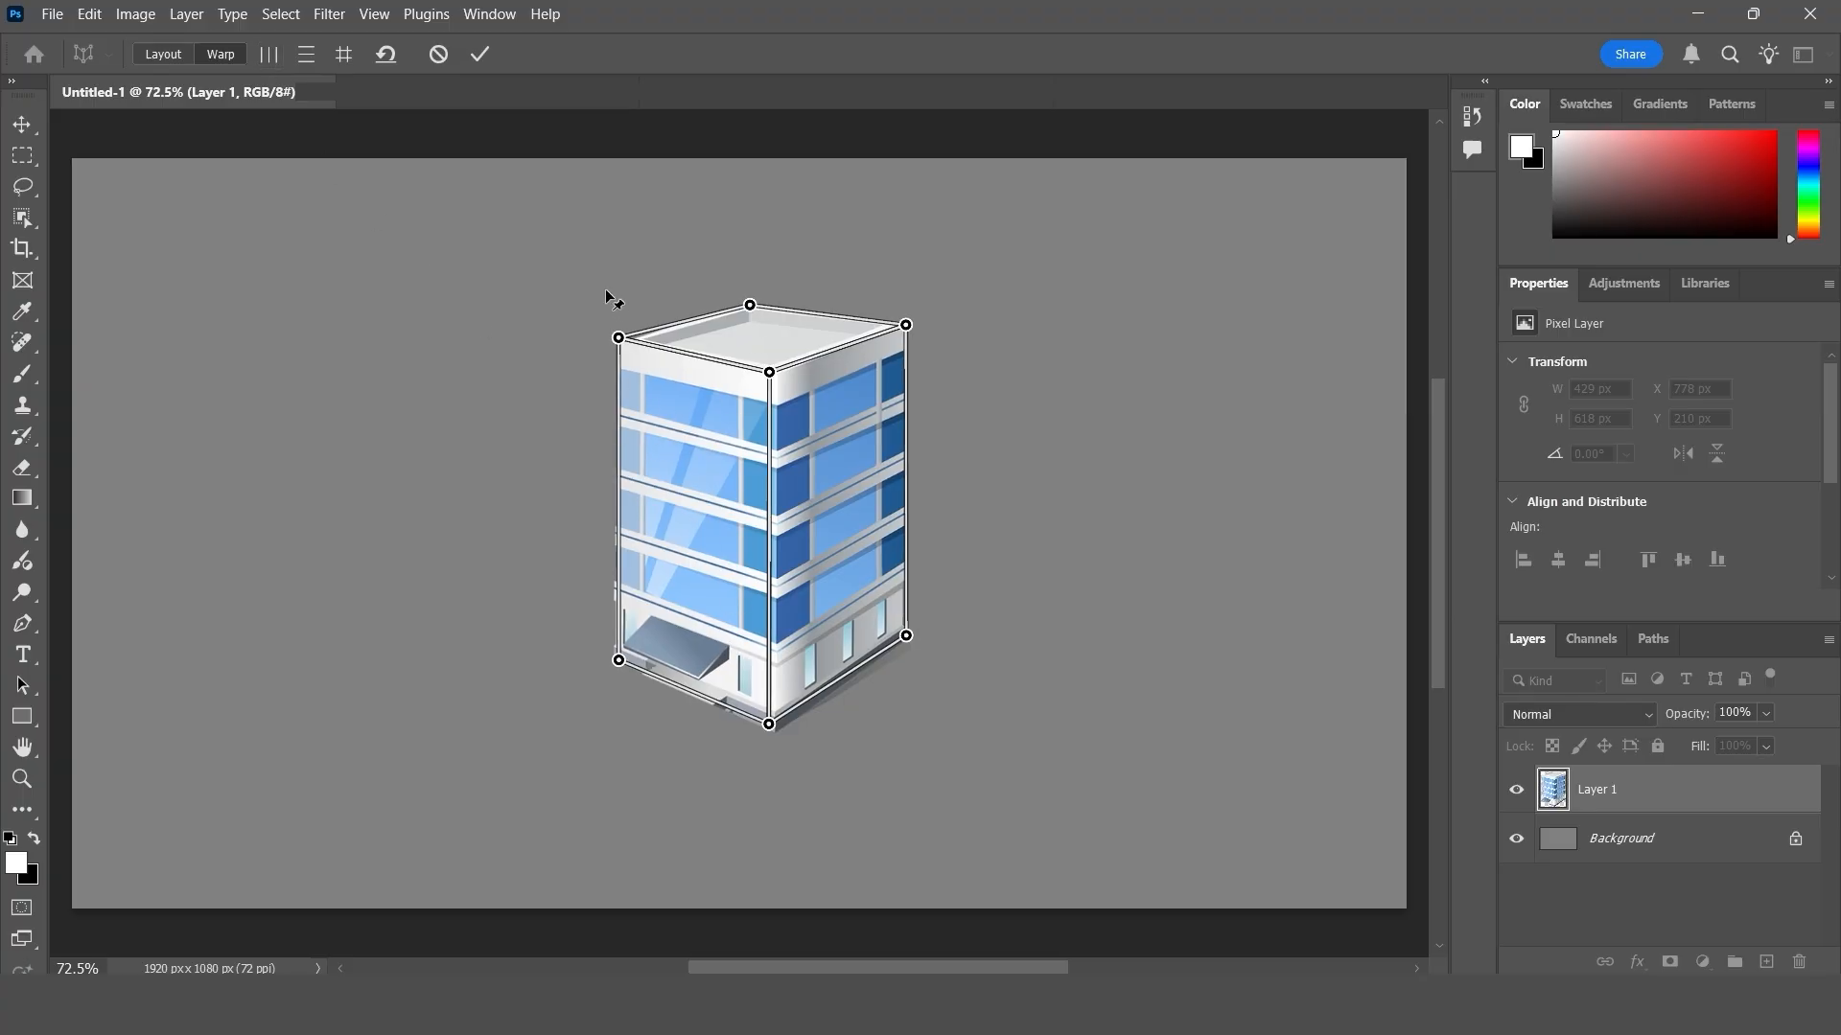
click(308, 54)
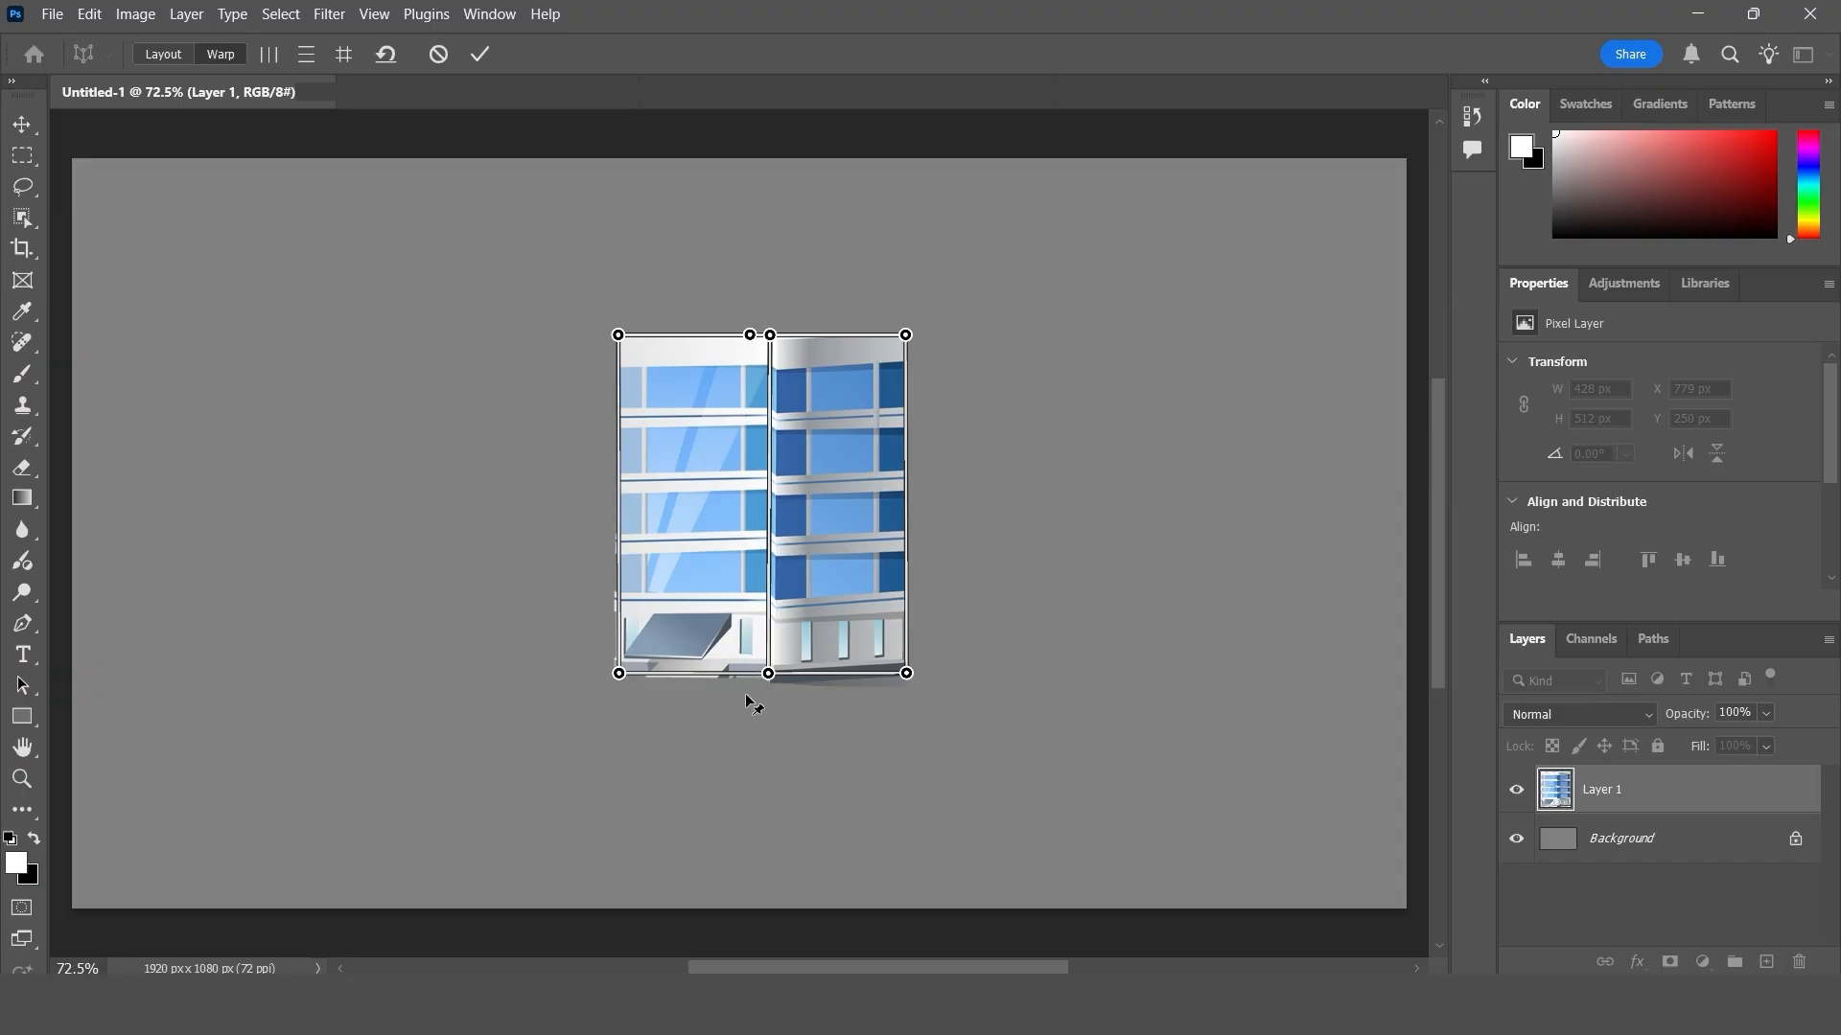
- Pull the roof and base pins freely to turn the flattened building into an angled perspective with its roof showing
drag(768, 676, 770, 676)
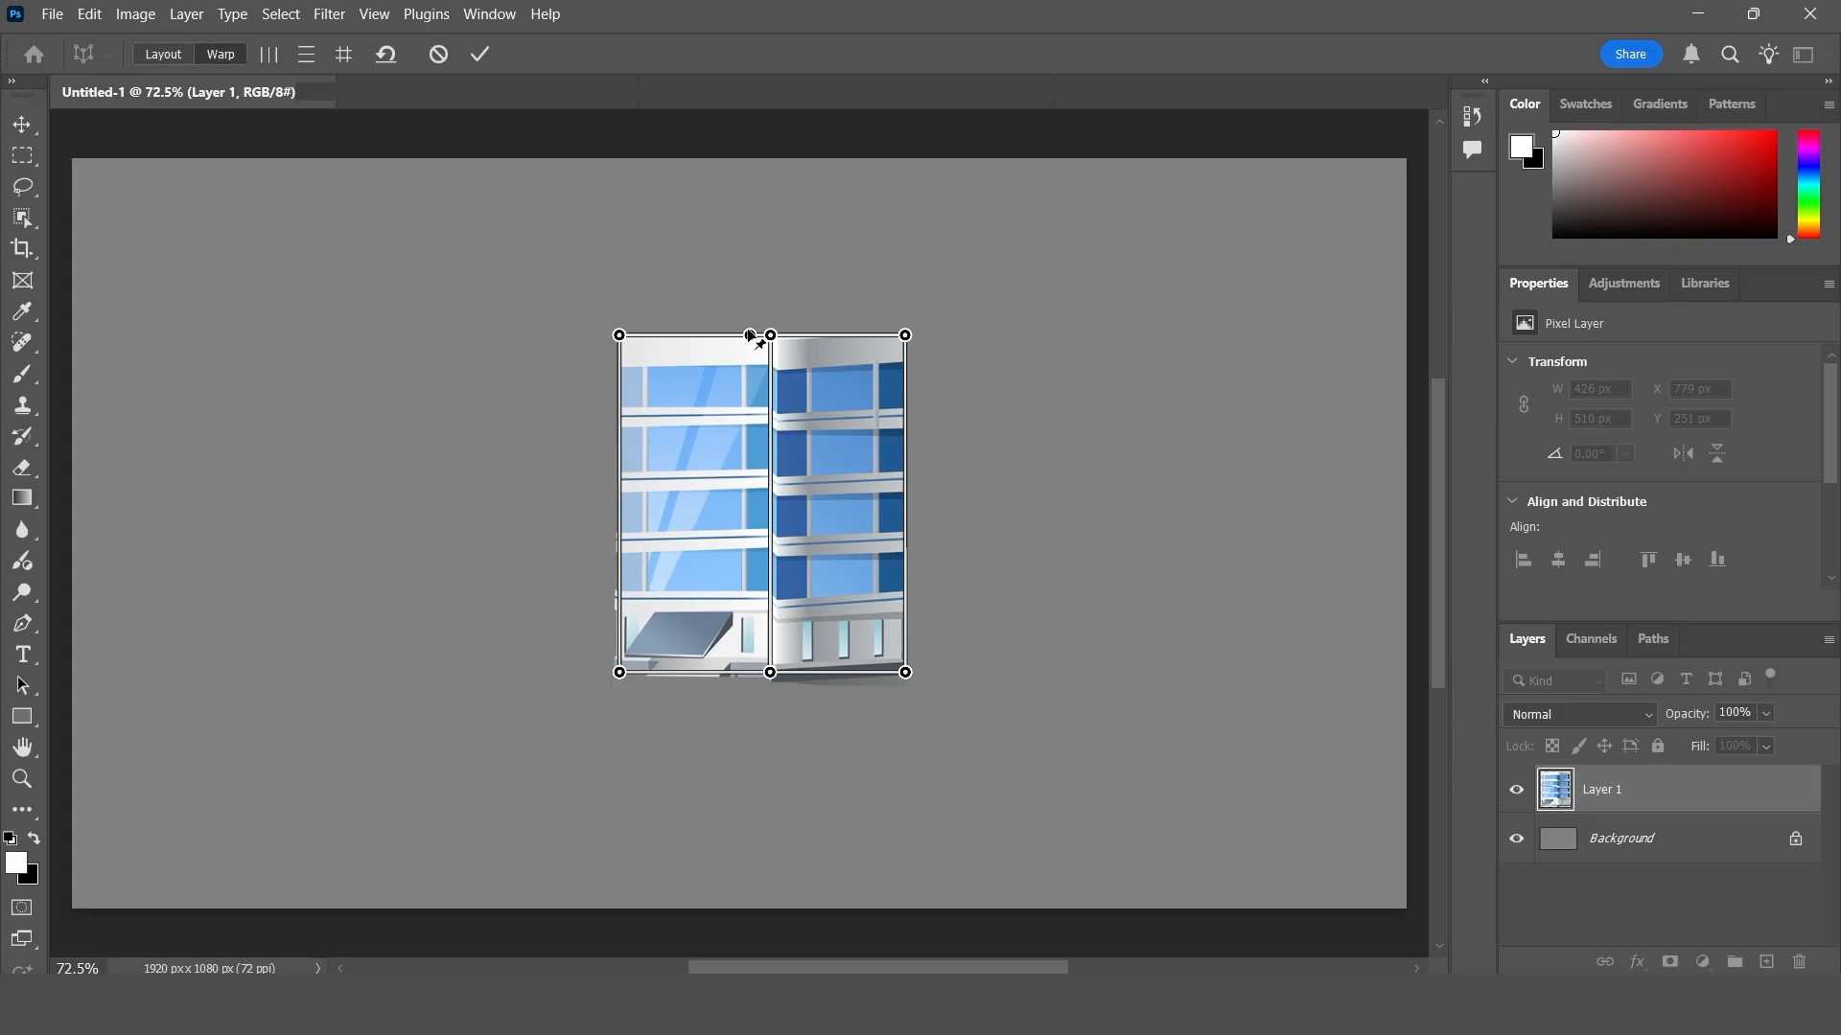
drag(751, 336, 871, 328)
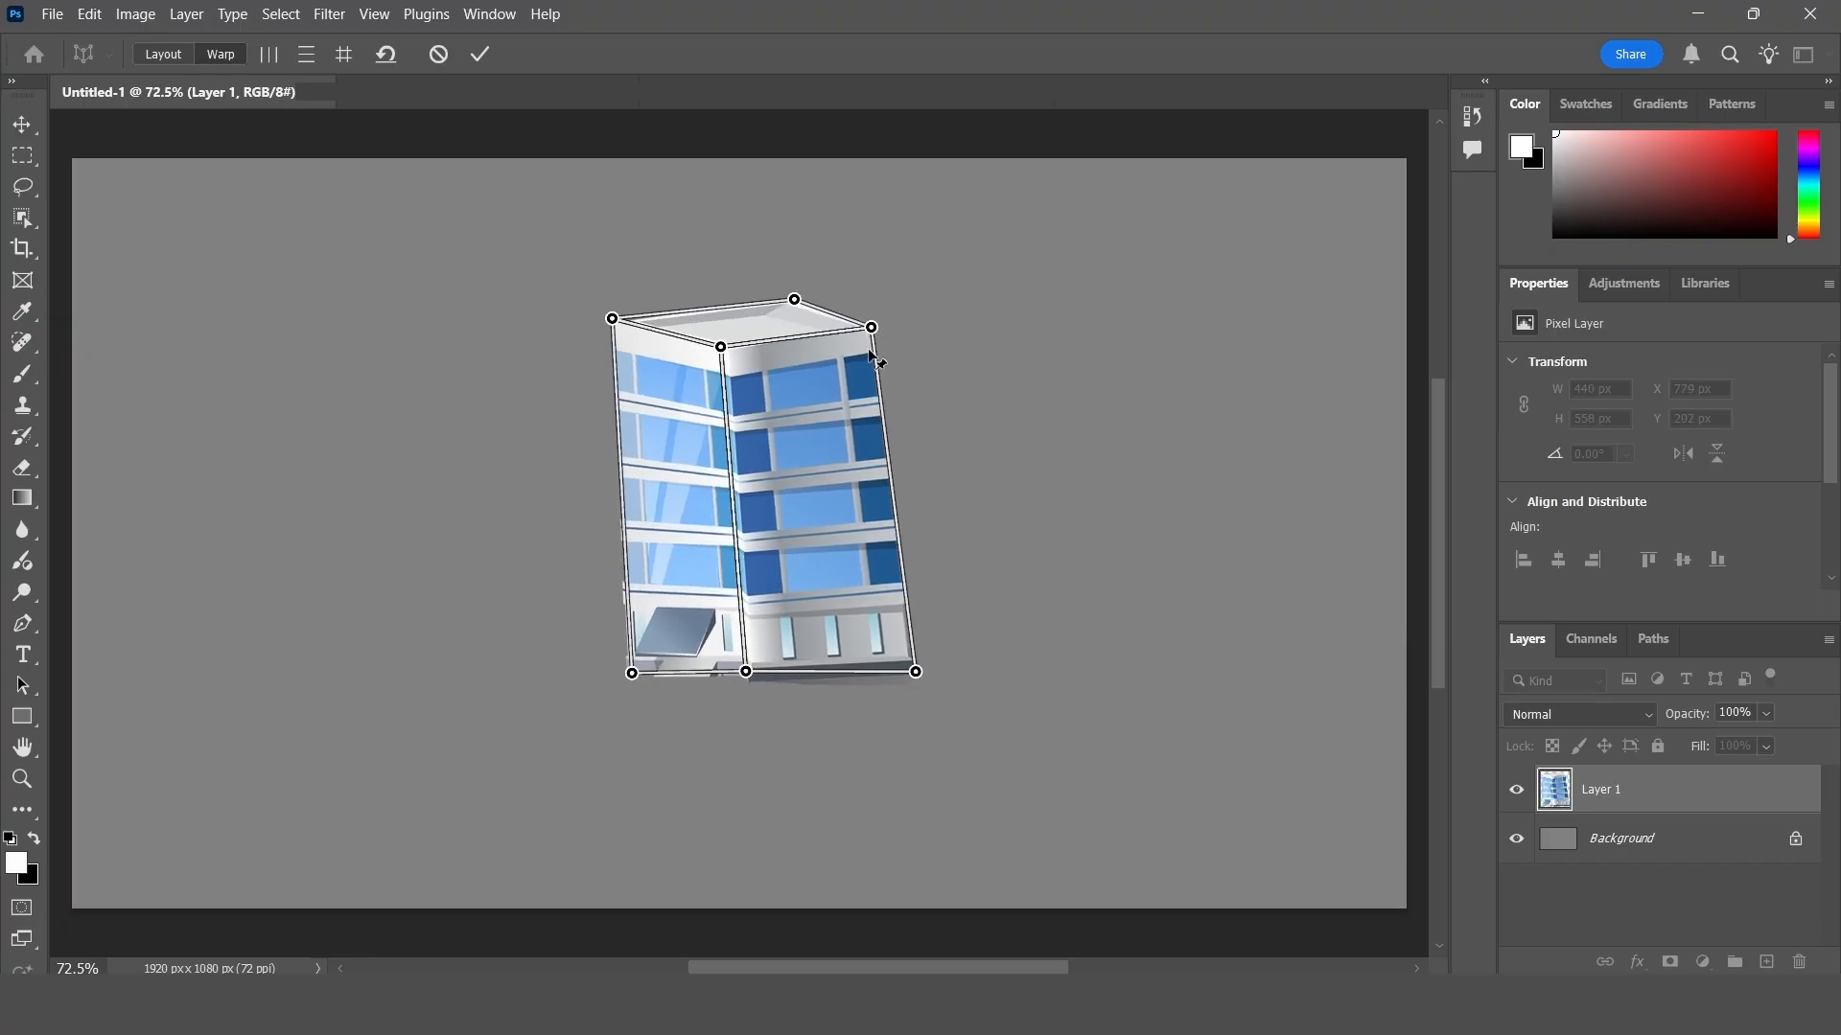
drag(915, 670, 891, 634)
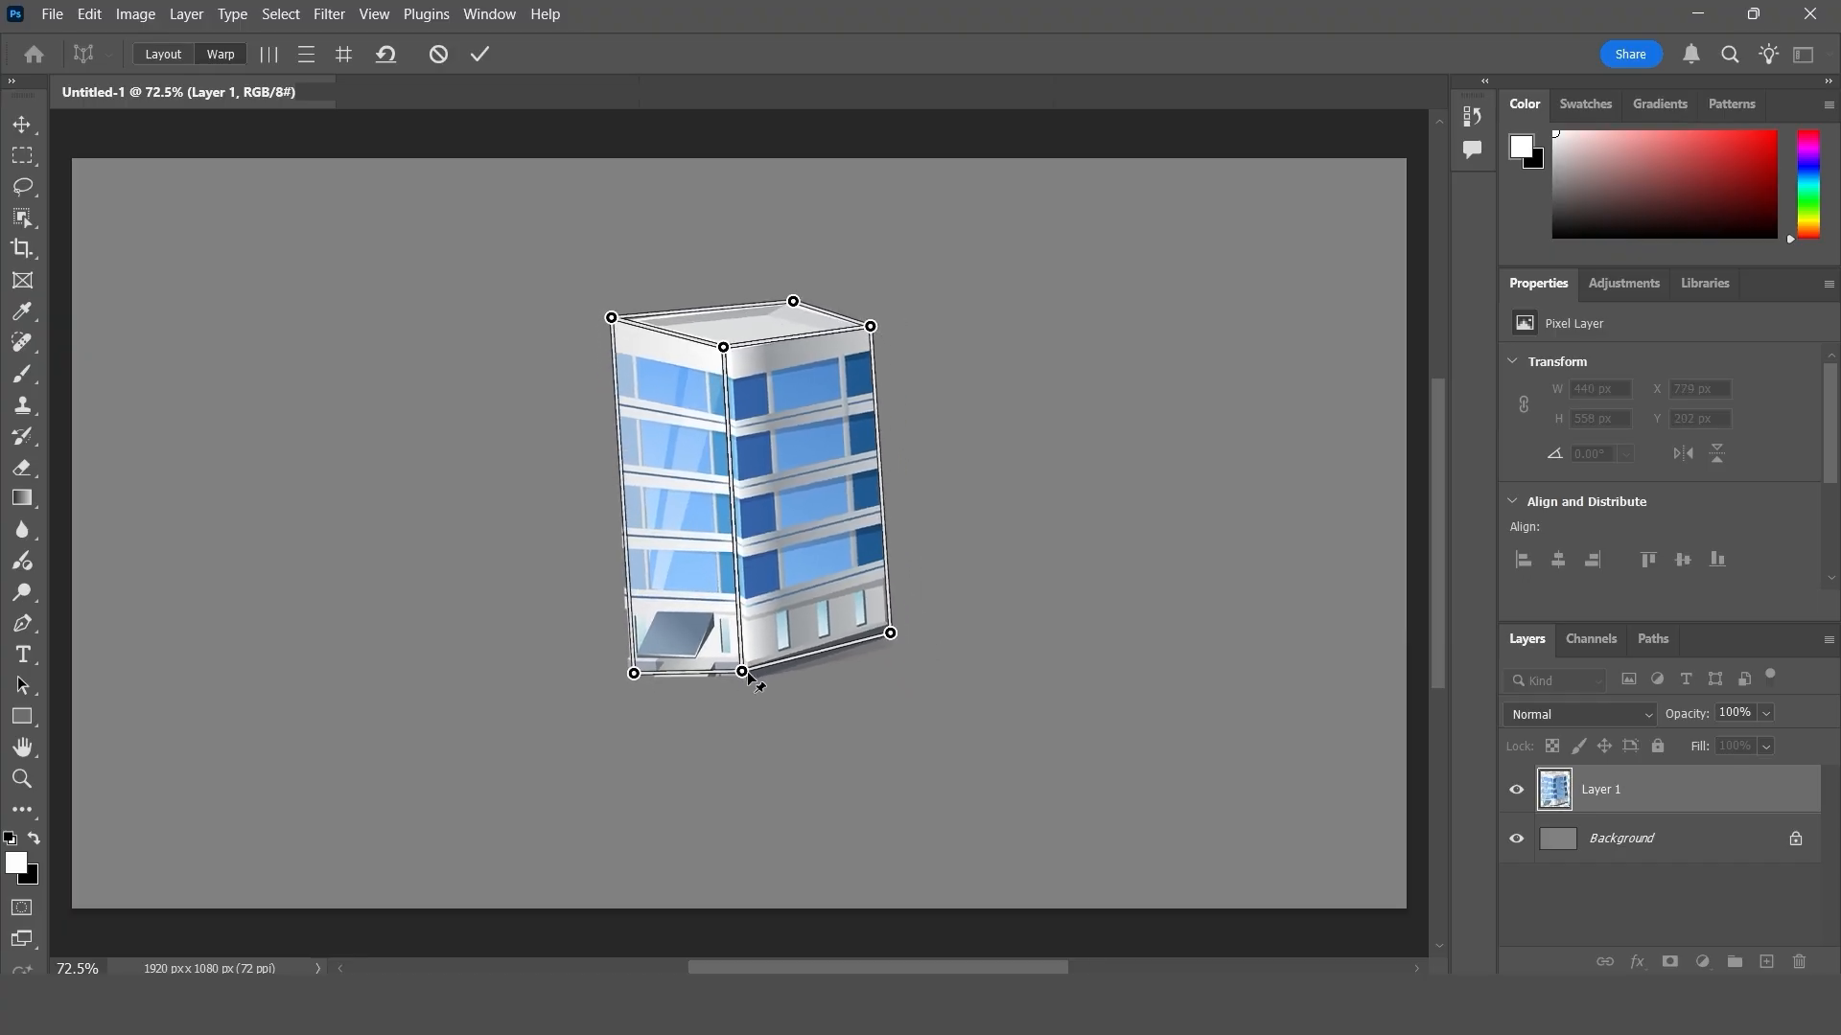
drag(744, 673, 802, 664)
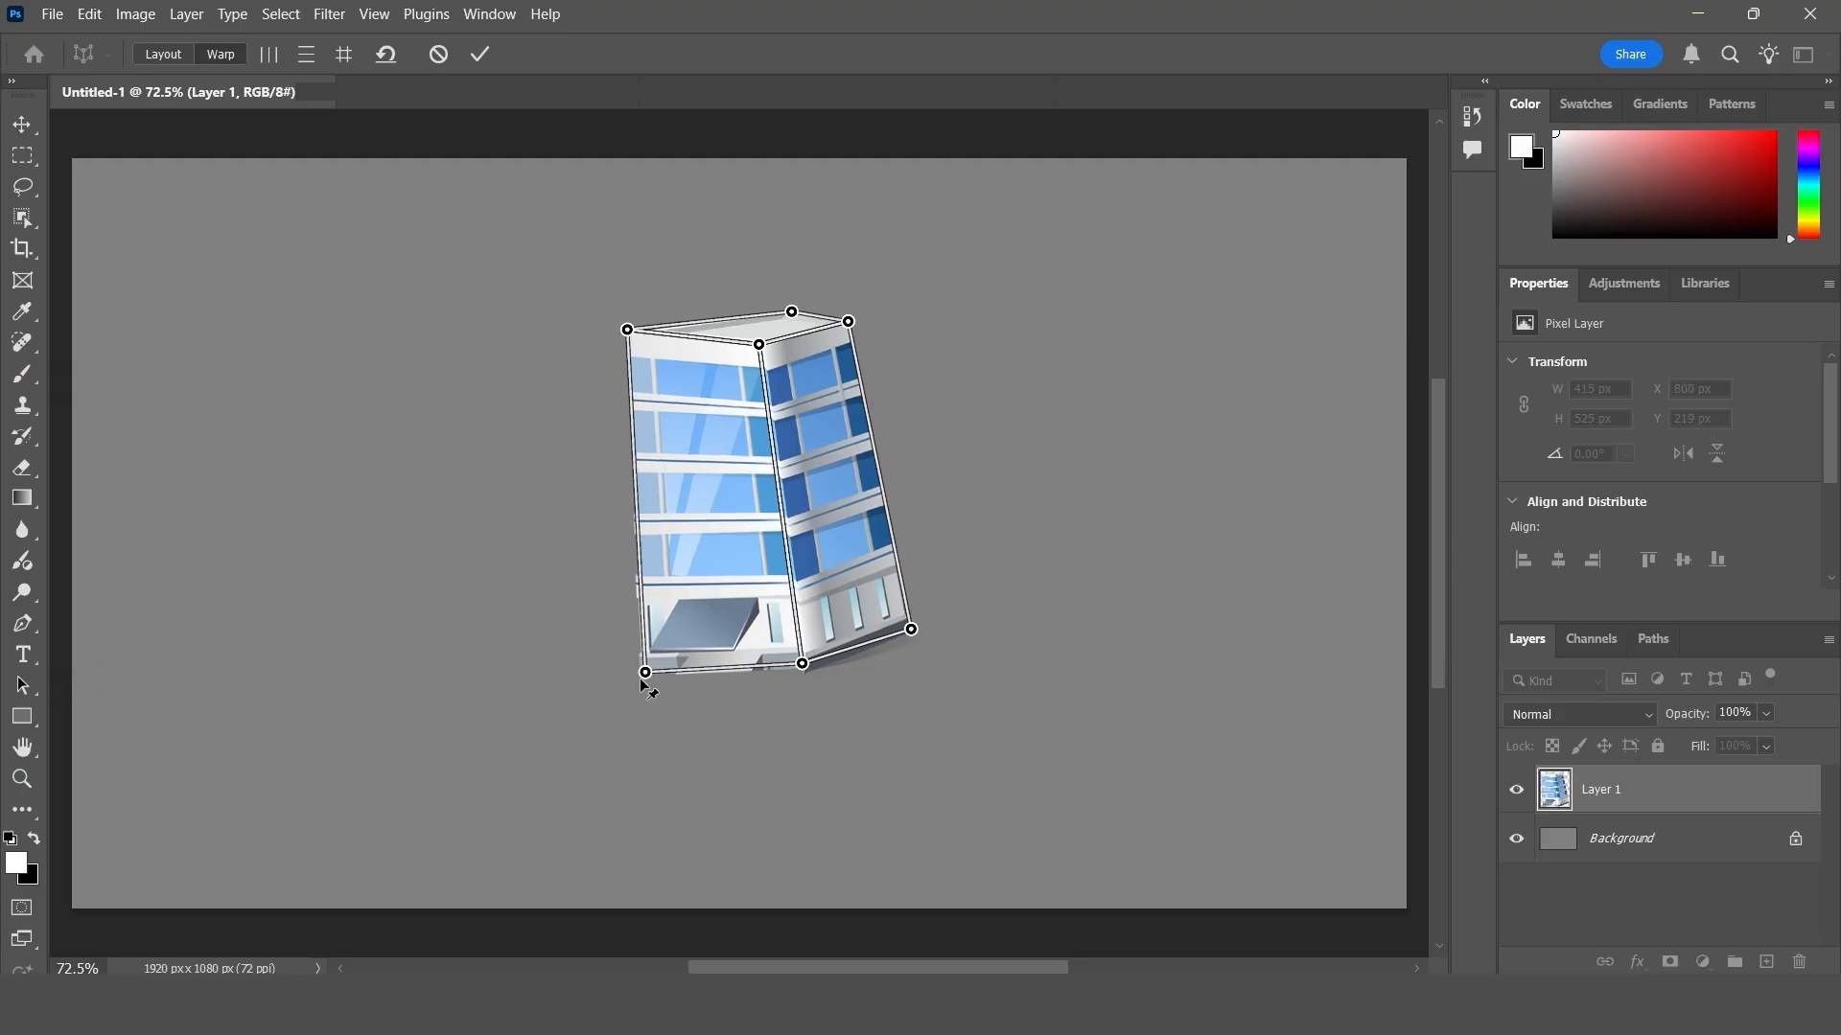
drag(646, 673, 609, 648)
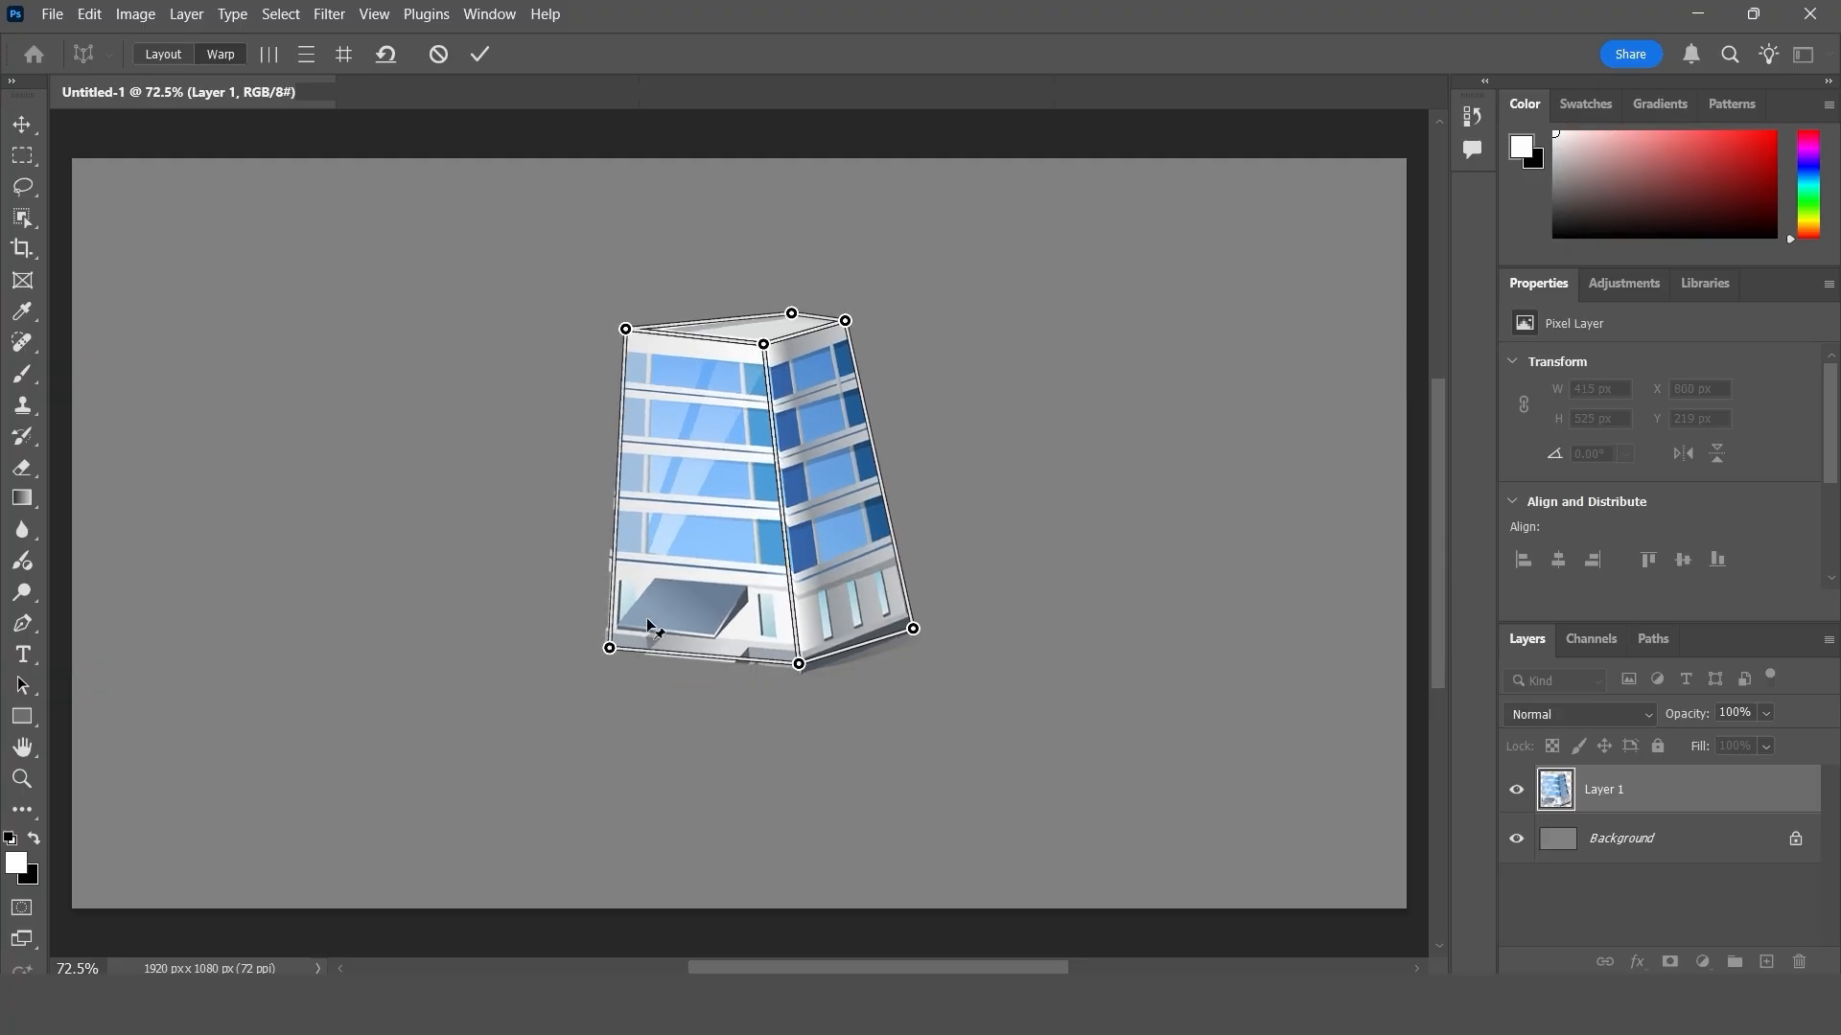
drag(791, 311, 763, 288)
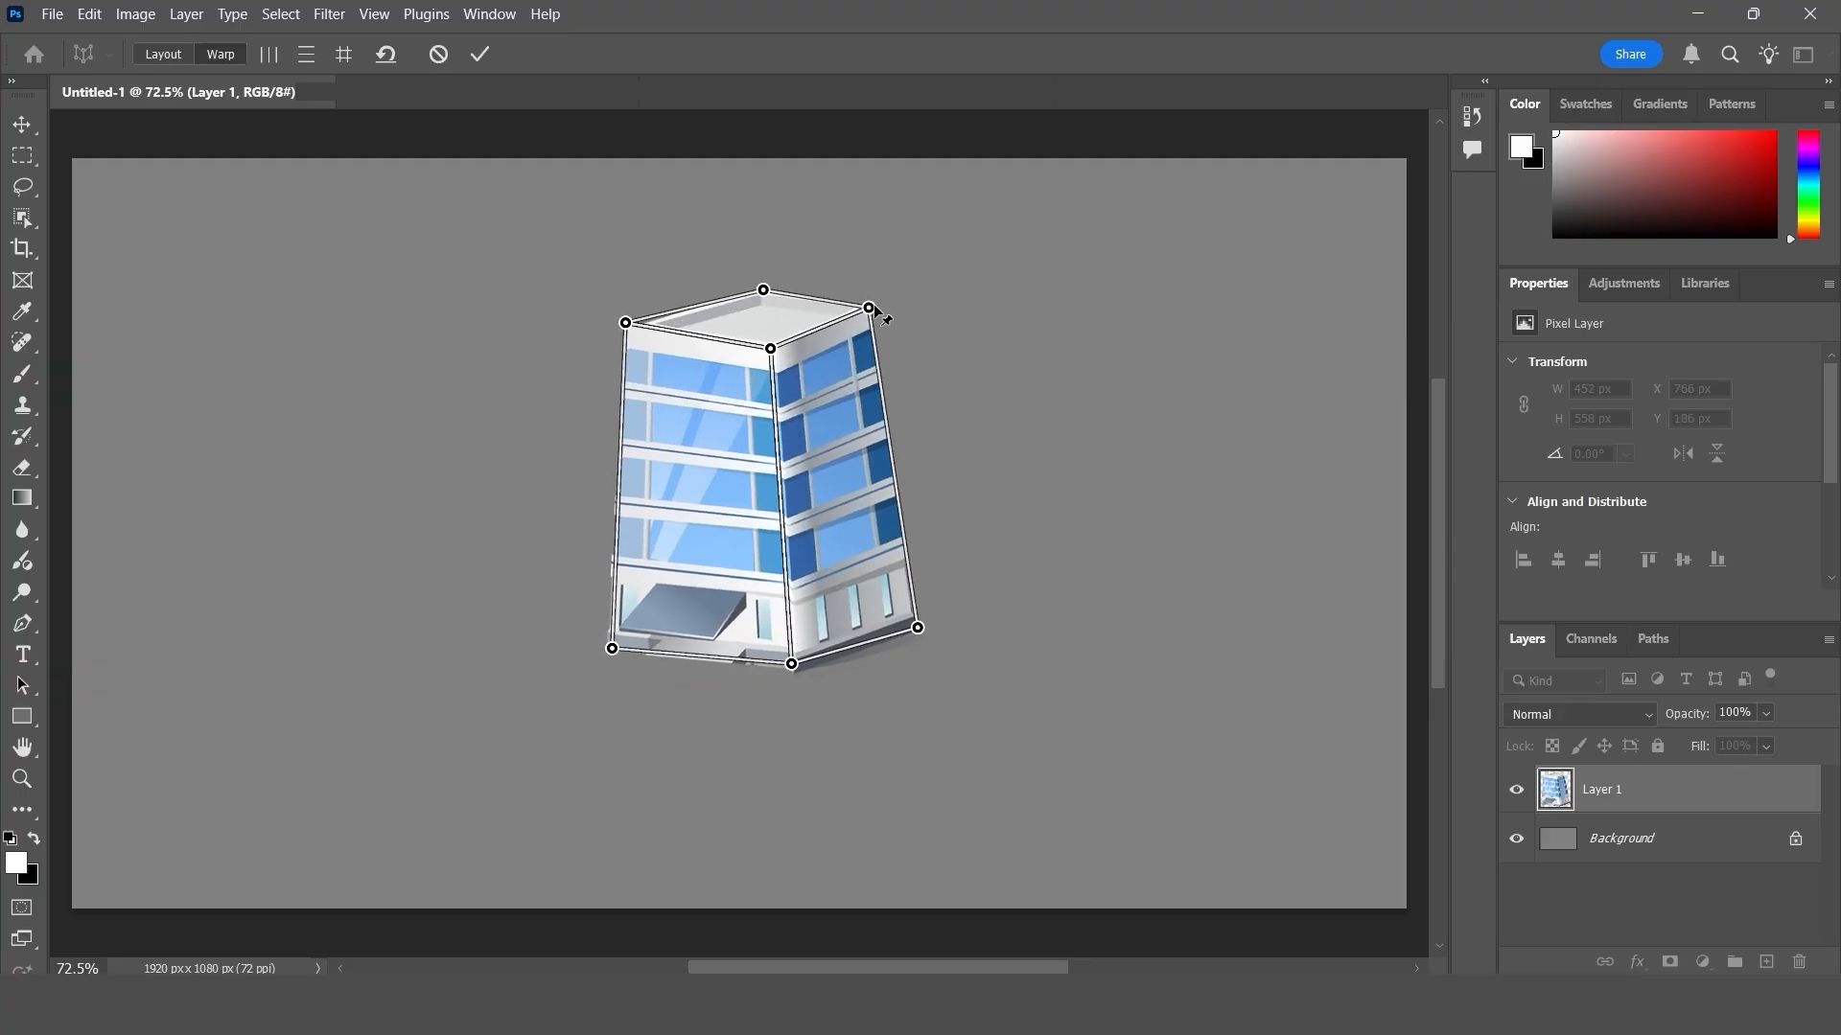
- Refine the pins to make the building's side edges nearly upright, apply the Perspective Warp and deselect the layer
key(ctrl+z)
key(ctrl+z)
key(ctrl+z)
key(ctrl+z)
key(ctrl+z)
key(ctrl+z)
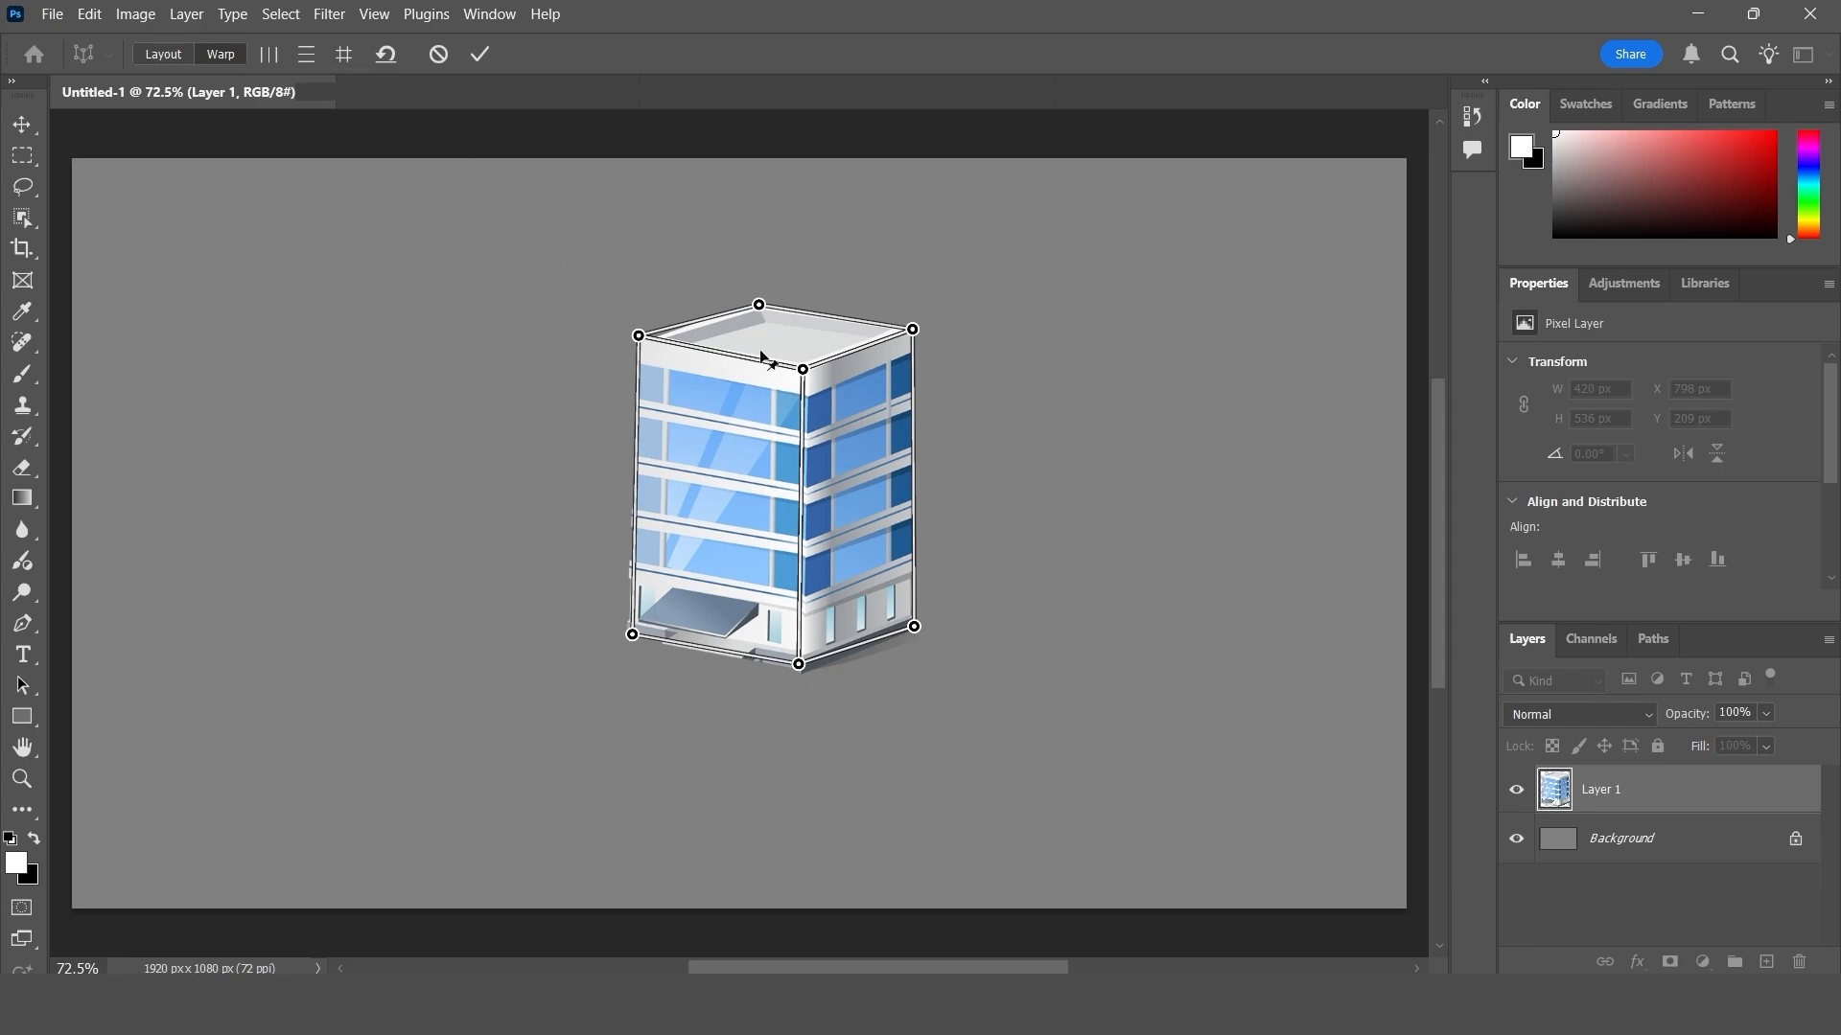
drag(638, 336, 618, 336)
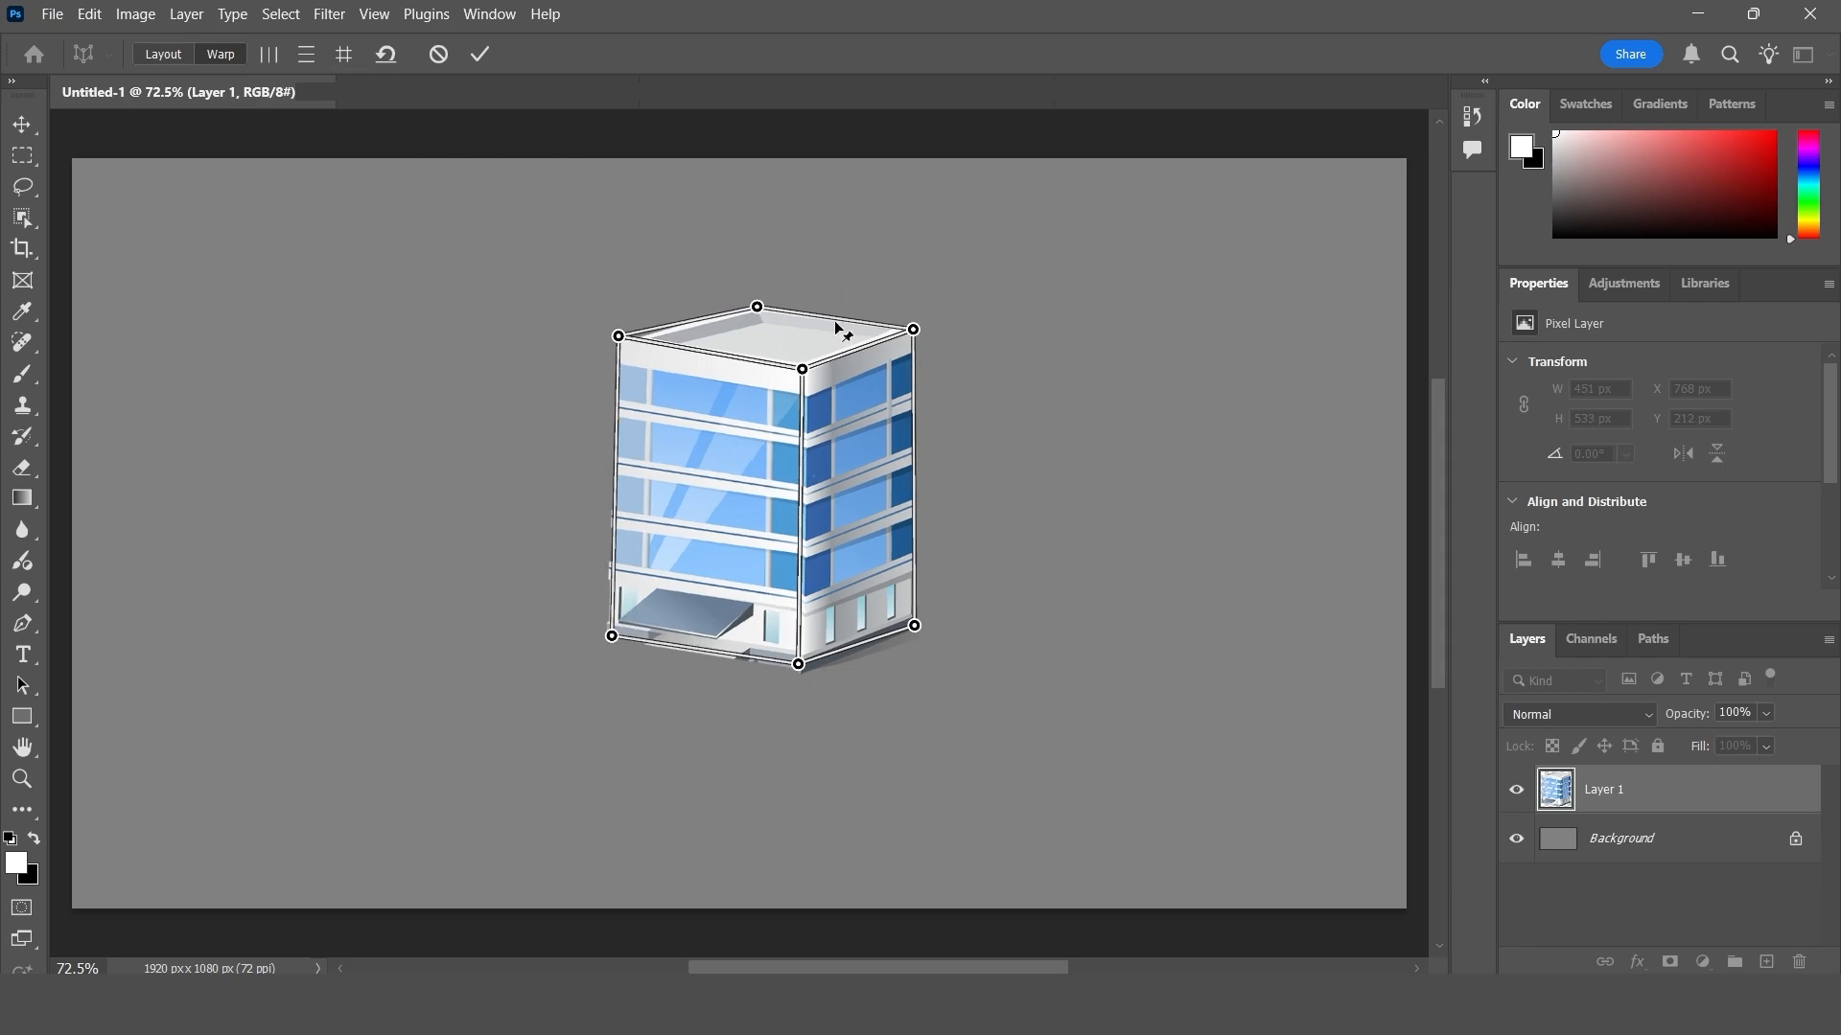
click(480, 57)
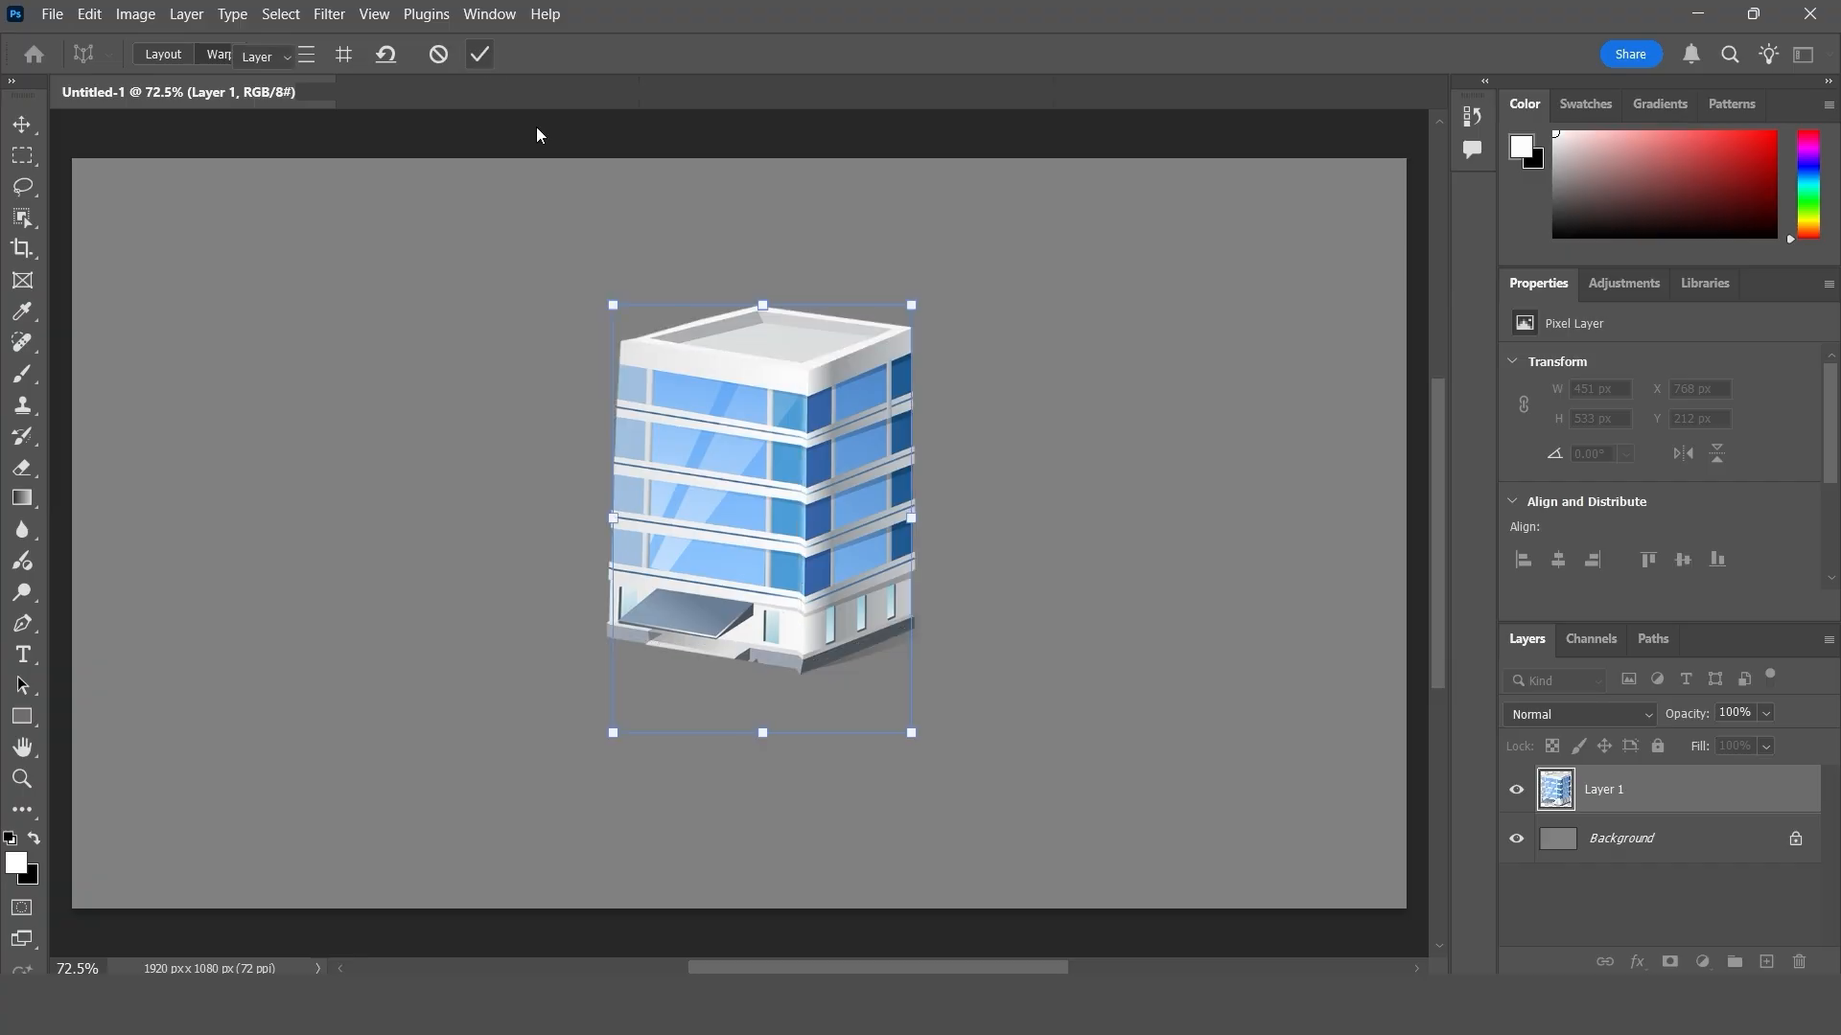
click(1202, 632)
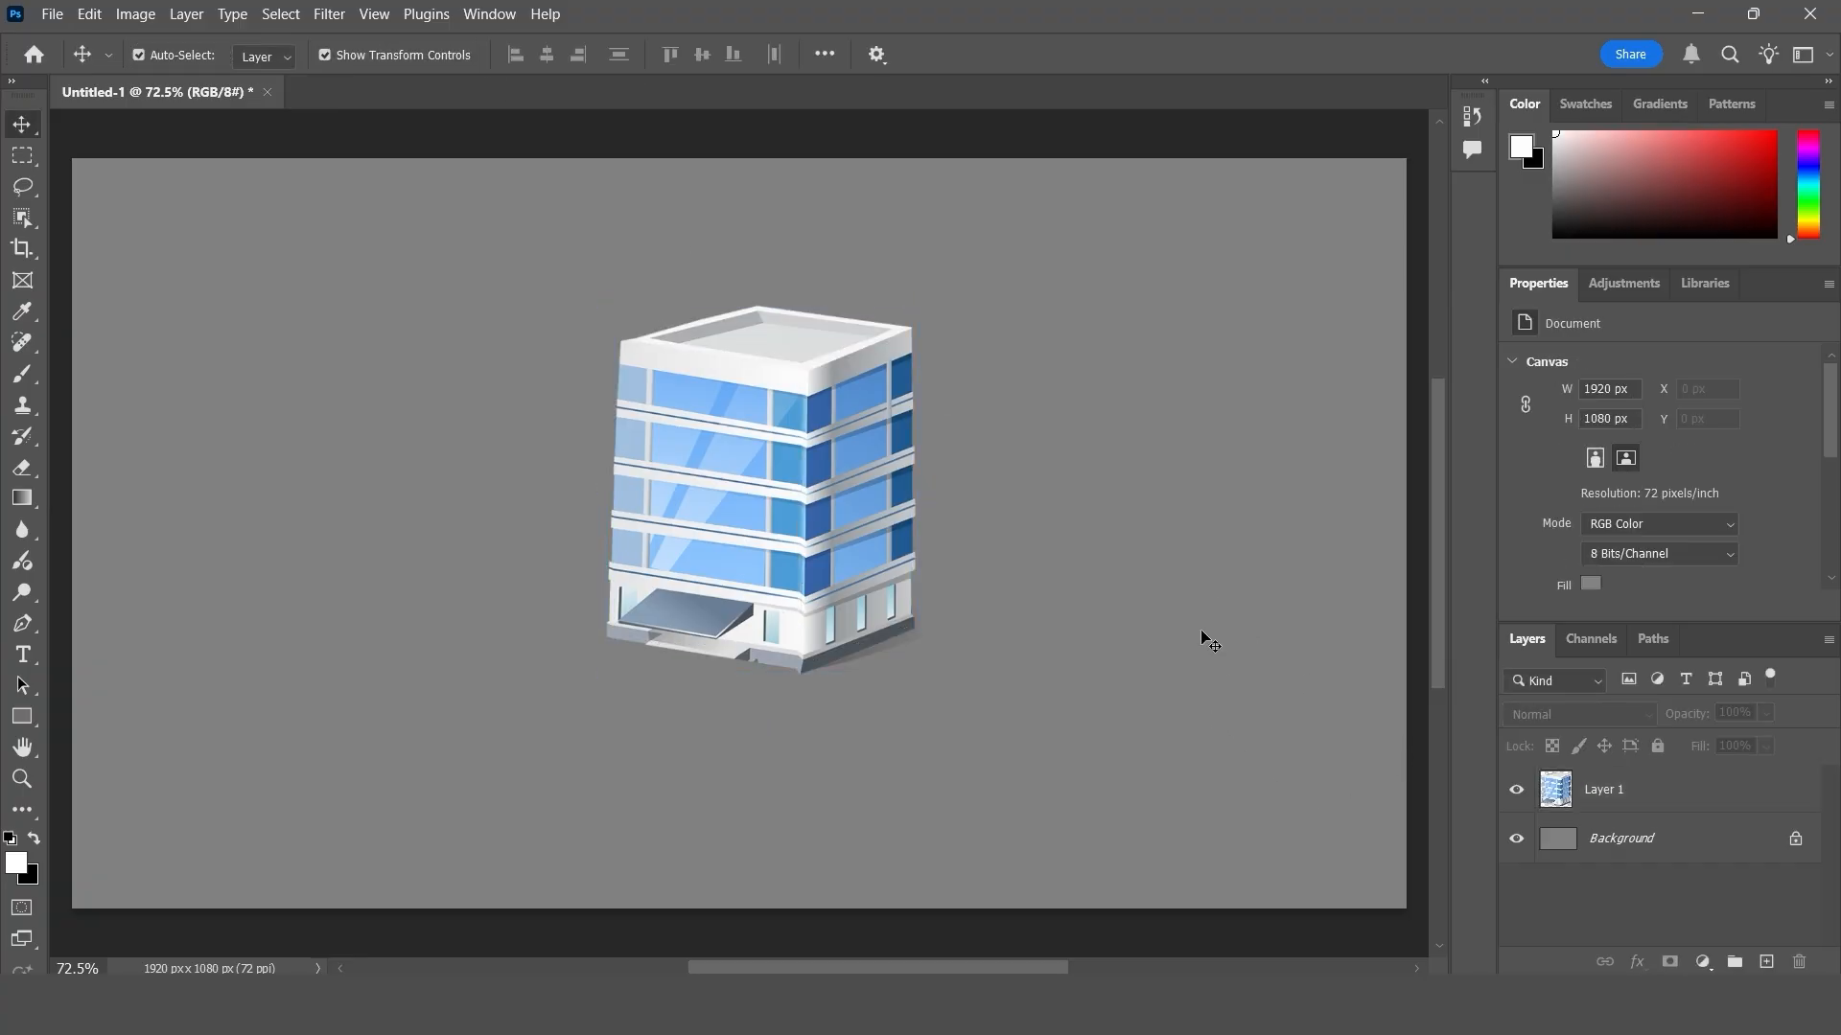
- Undo and redo the Perspective Warp twice to compare the building before and after
key(ctrl+z)
key(ctrl+shift+z)
key(ctrl+z)
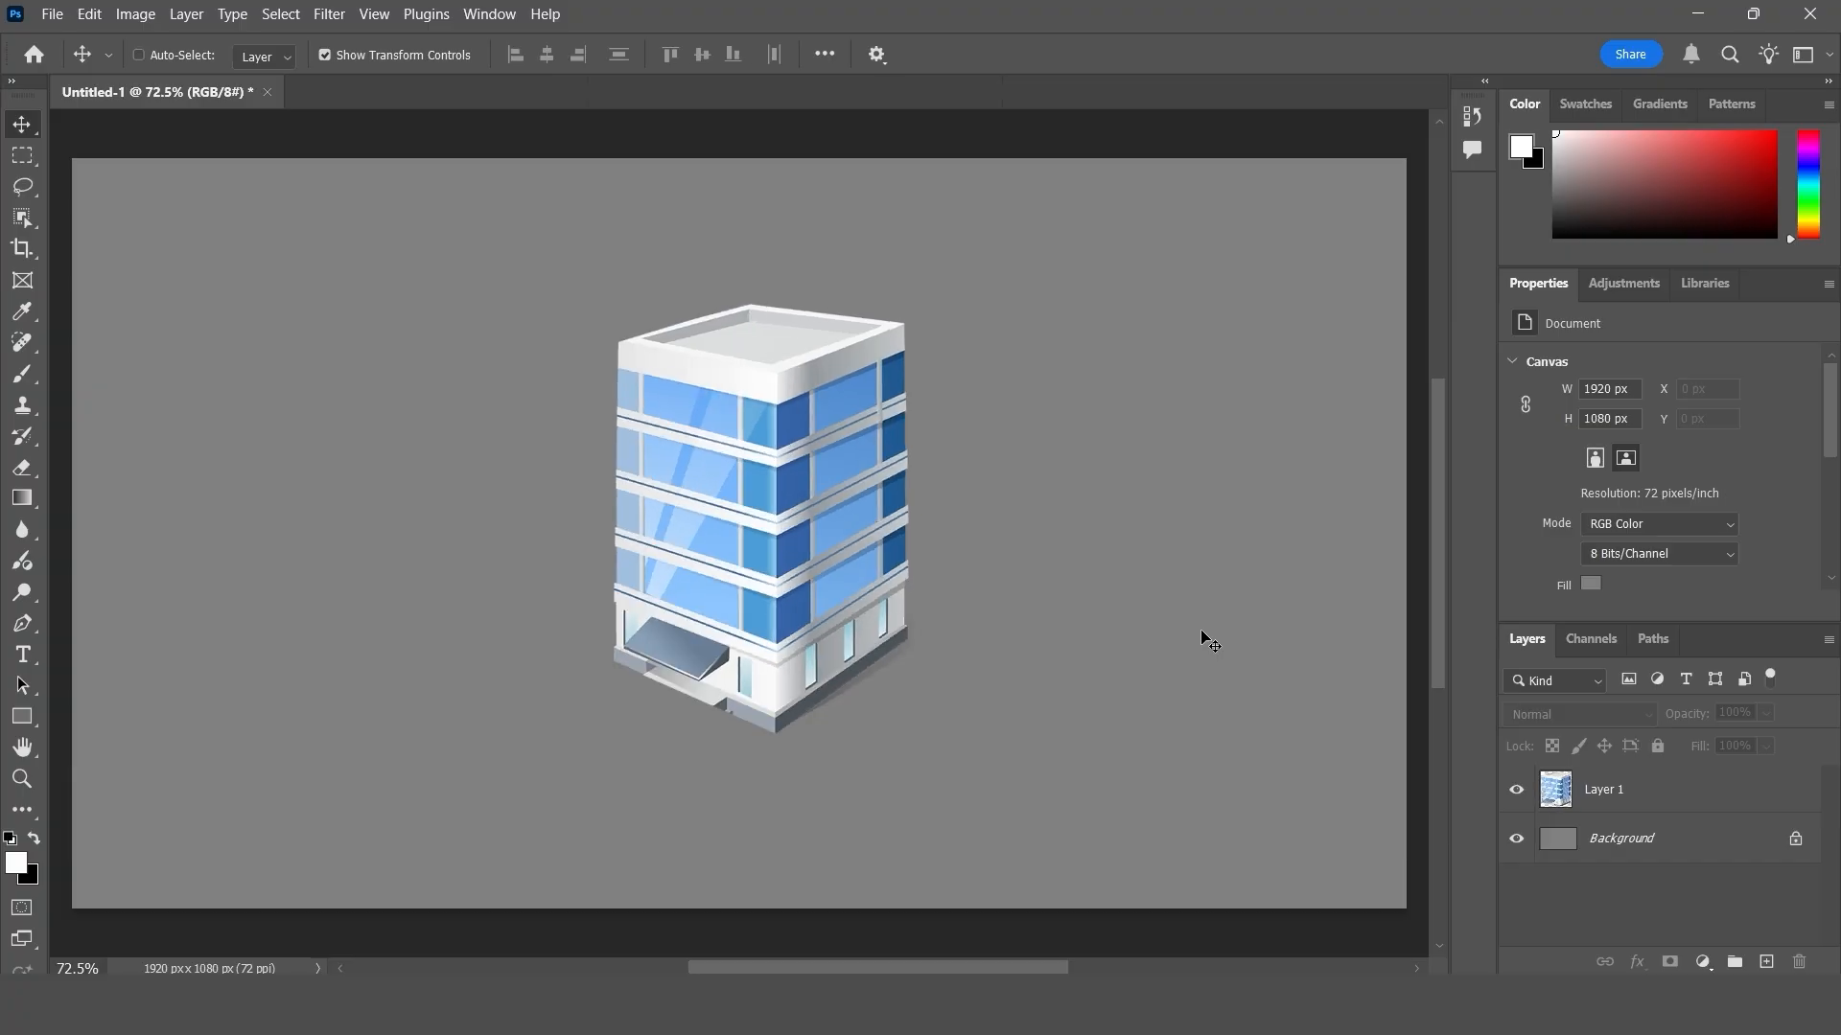
key(ctrl+shift+z)
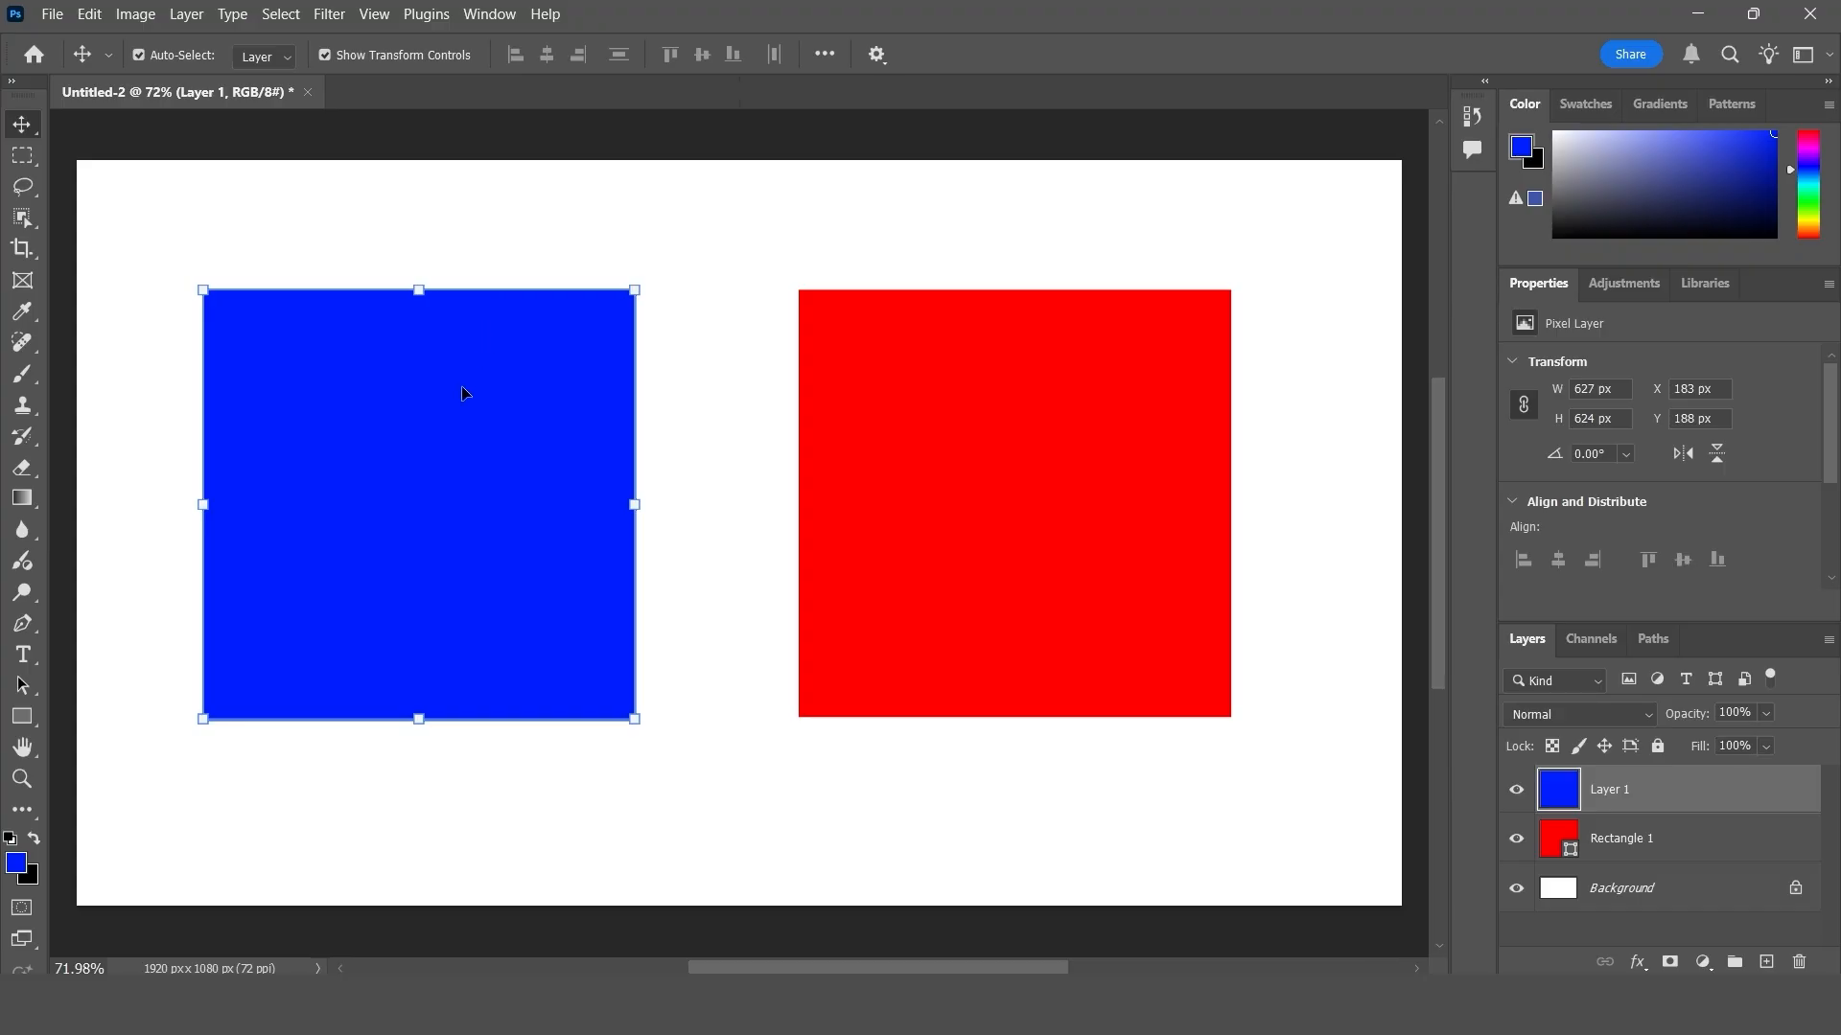
- In the Untitled-2 document, shift the blue square down to Y 203 px, try the Rectangular Marquee tool and return to the Move tool
mouse_move(464, 389)
mouse_down()
mouse_move(458, 366)
mouse_move(460, 408)
mouse_up()
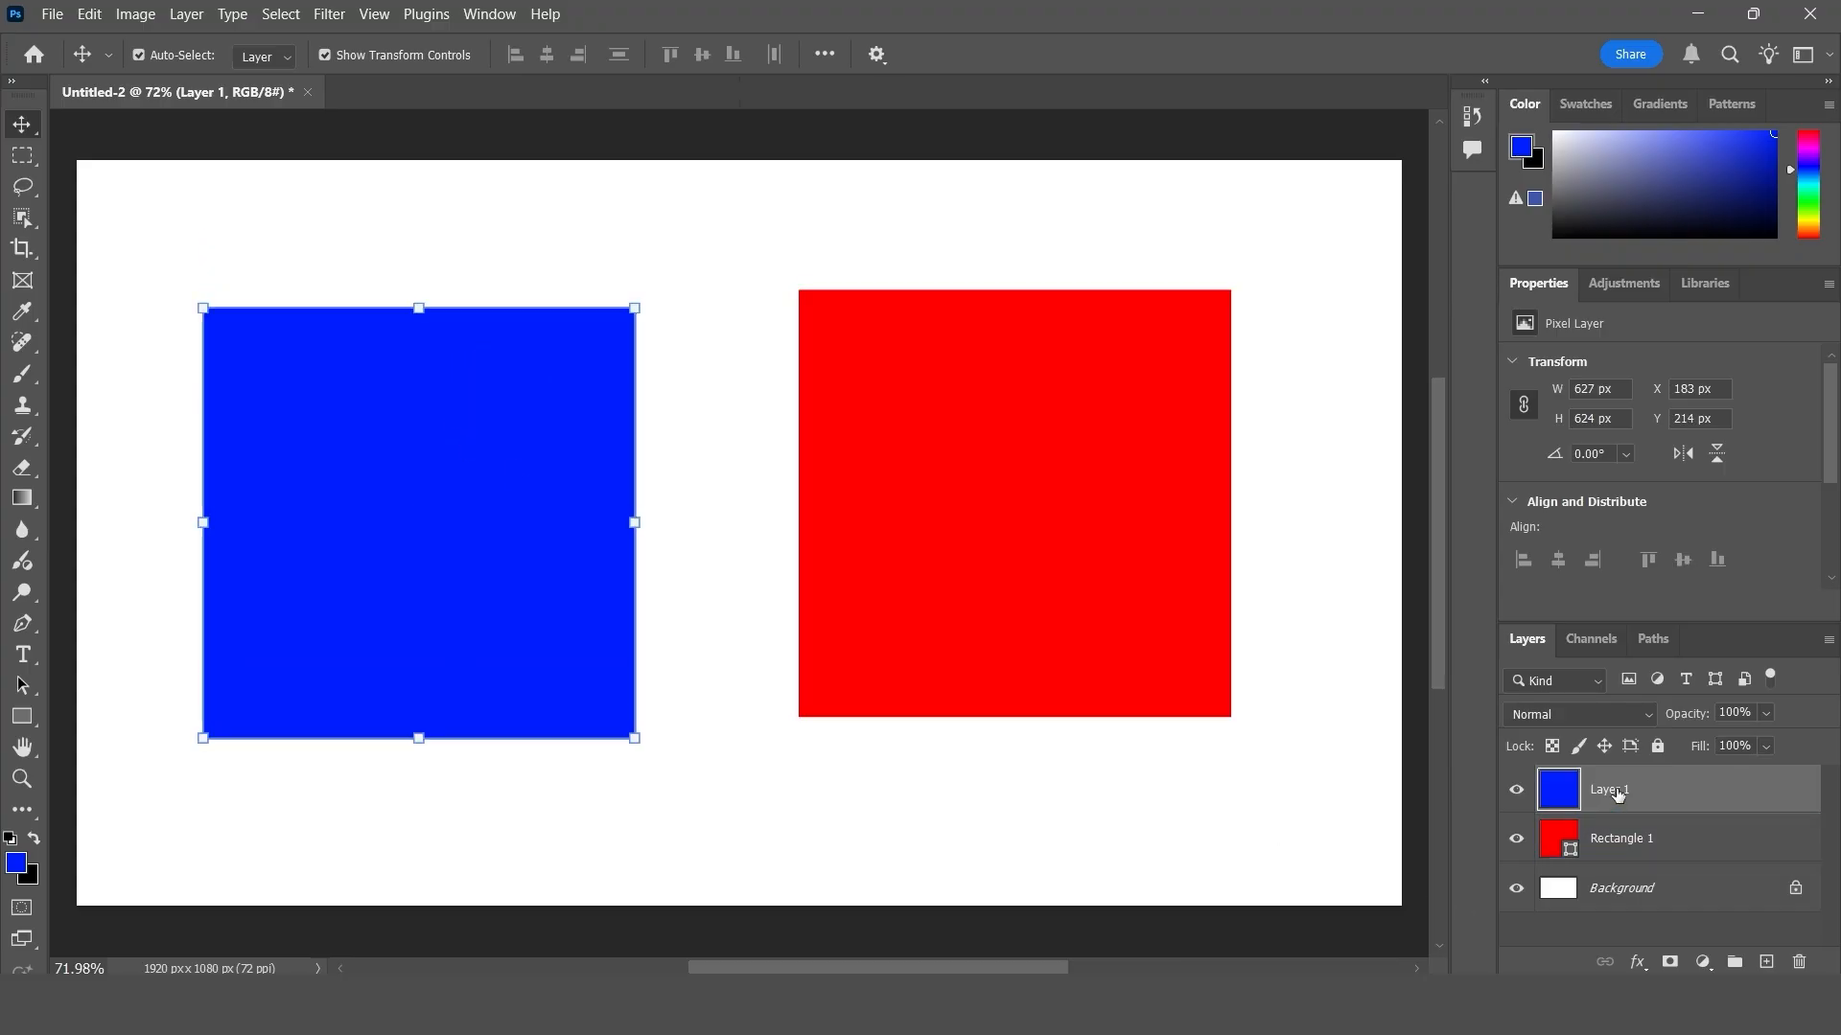
drag(456, 551, 459, 544)
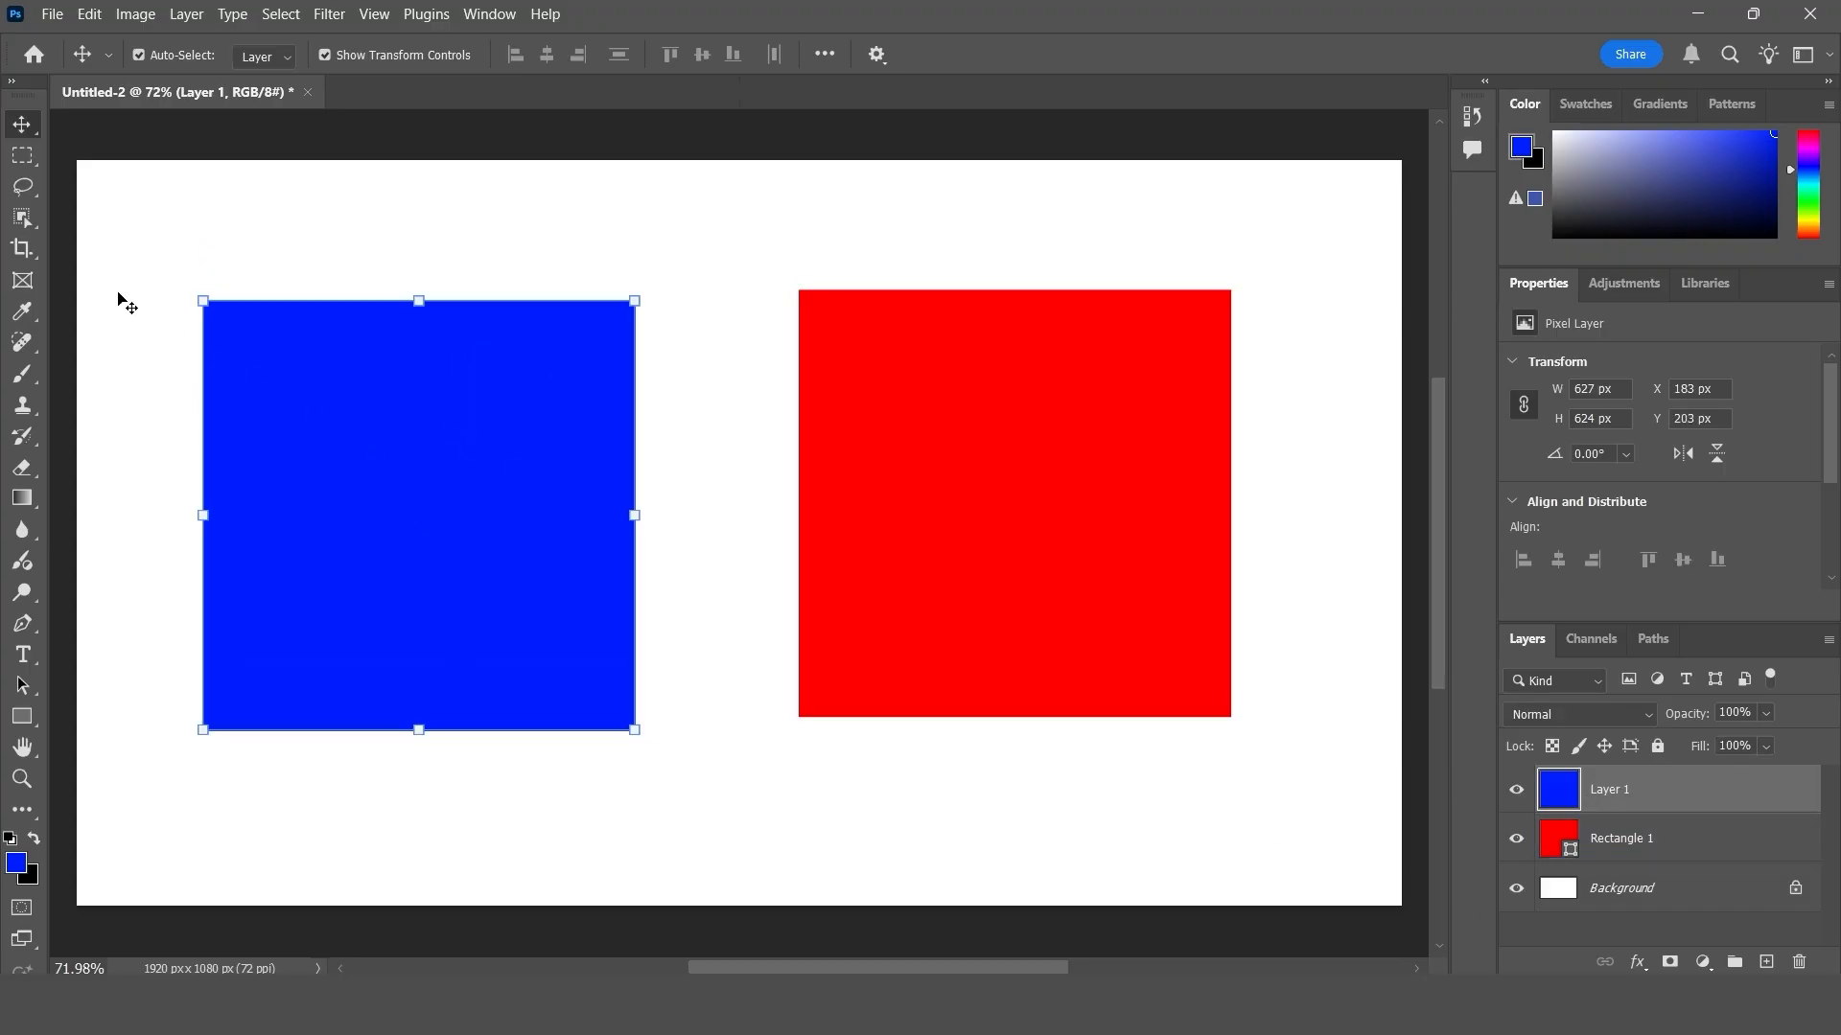
click(22, 155)
click(149, 157)
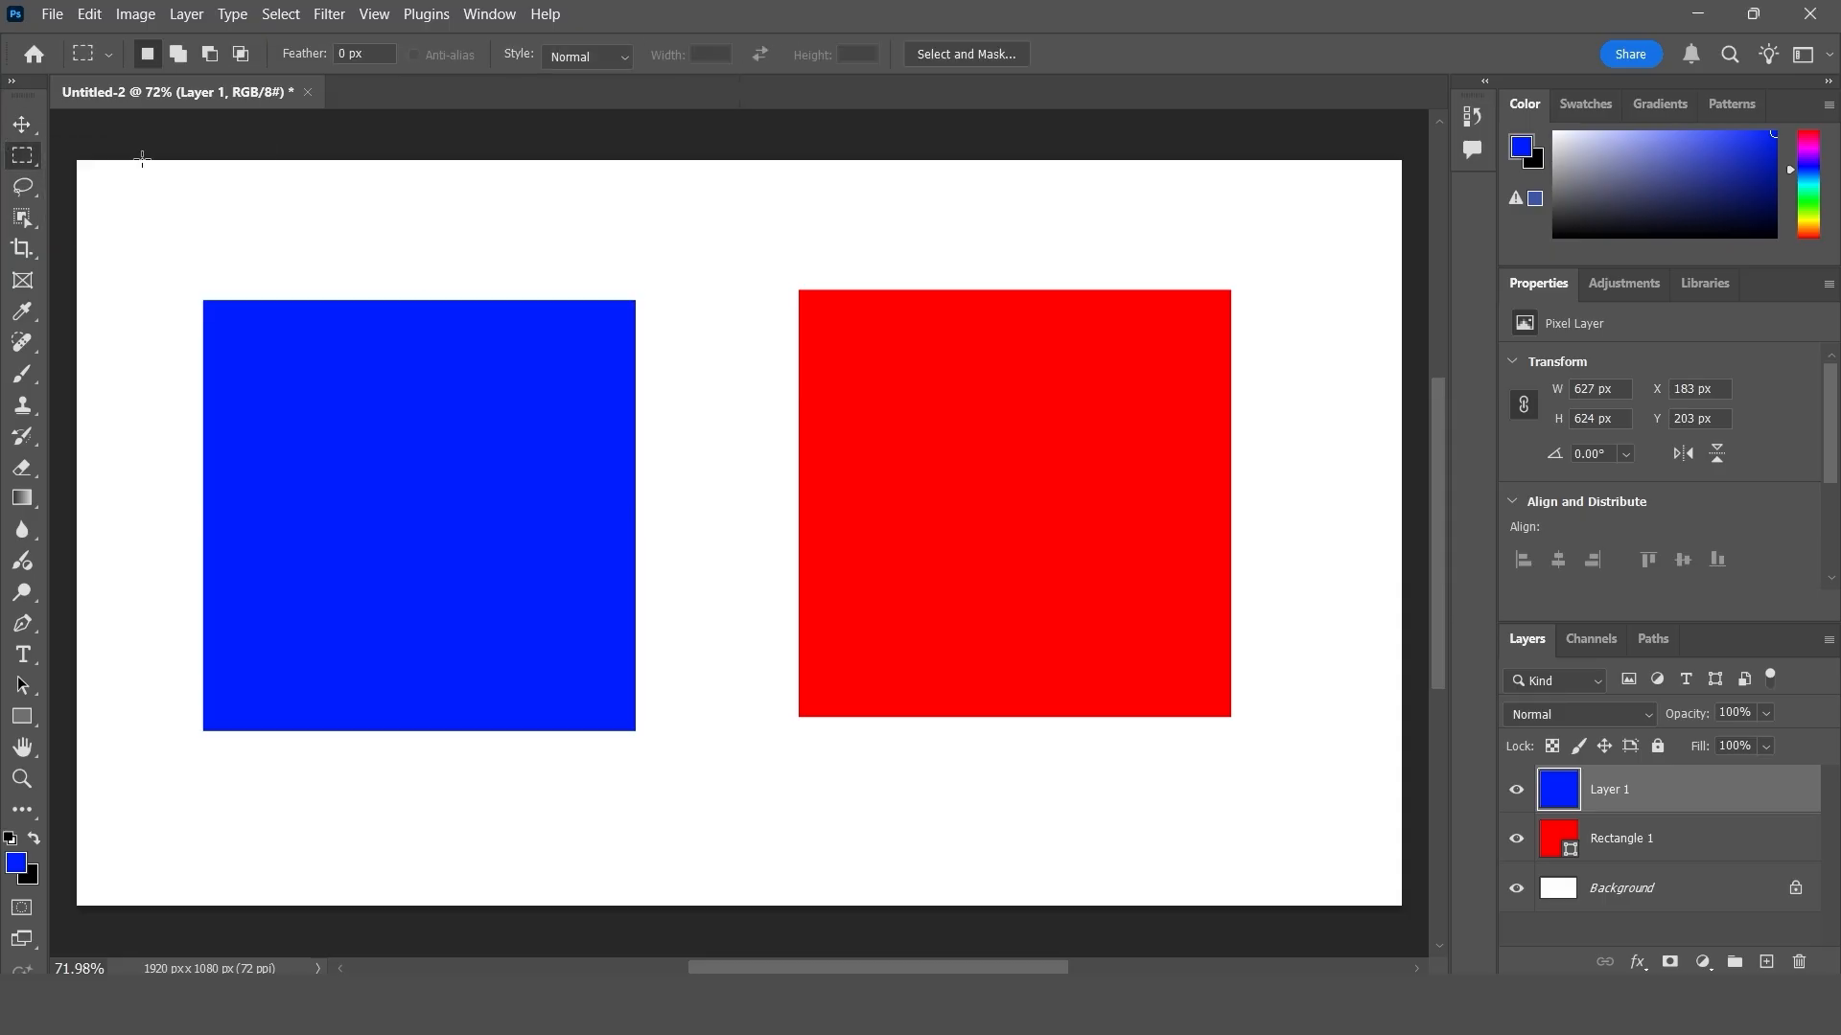
click(21, 125)
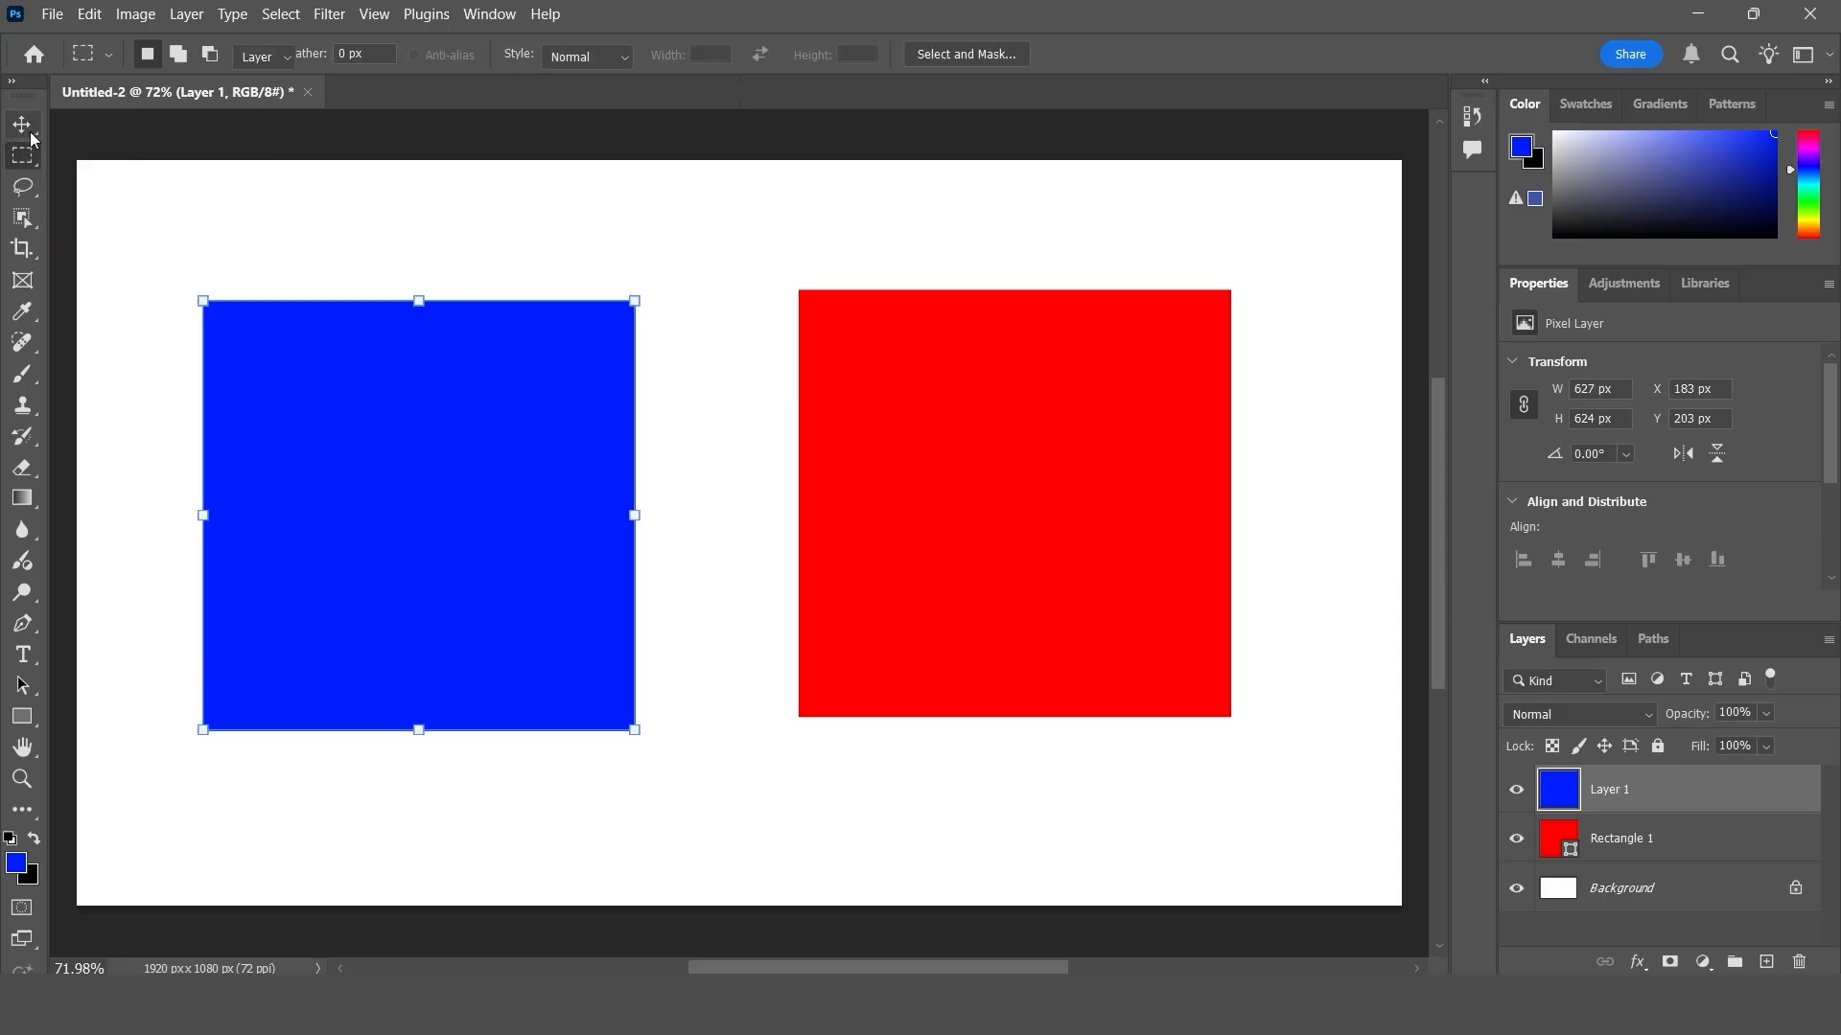
- Shift the red rectangle down to Y 216 px and the blue square to Y 211 px, briefly trying the Rectangle tool in between
drag(370, 392, 370, 399)
drag(1031, 429, 1033, 452)
drag(21, 716, 82, 716)
click(148, 714)
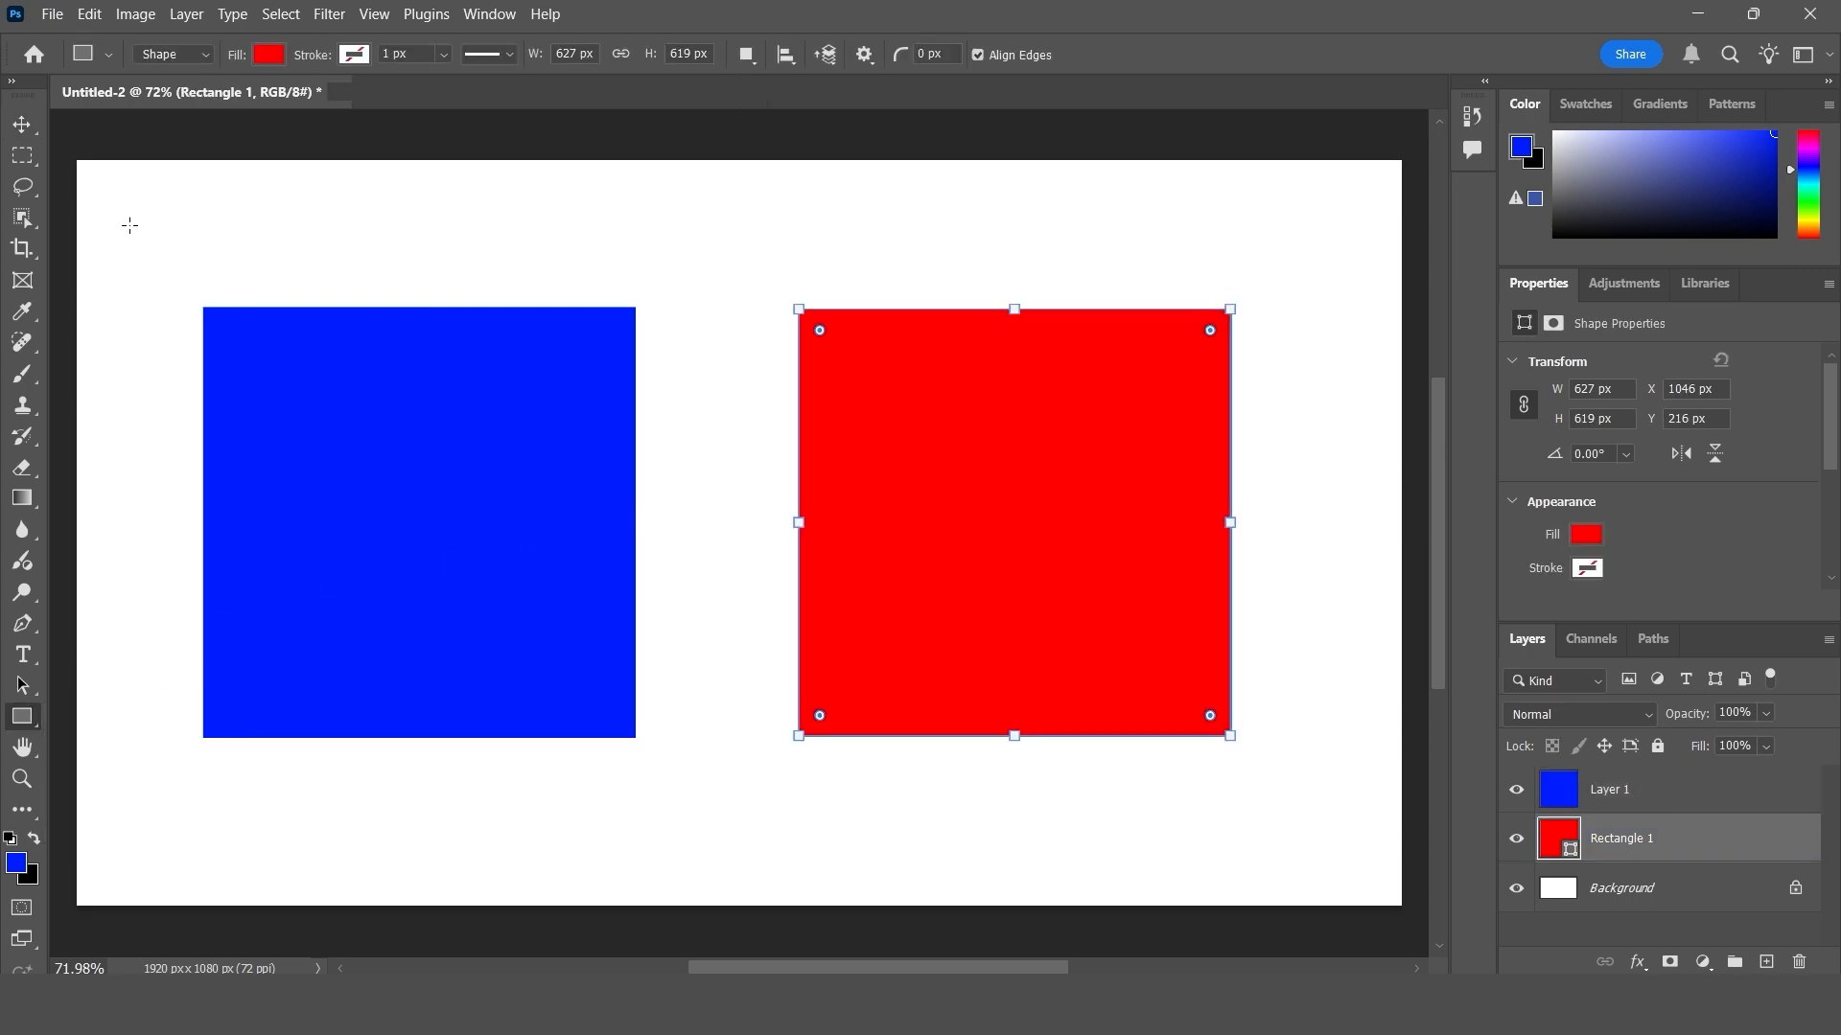
click(19, 126)
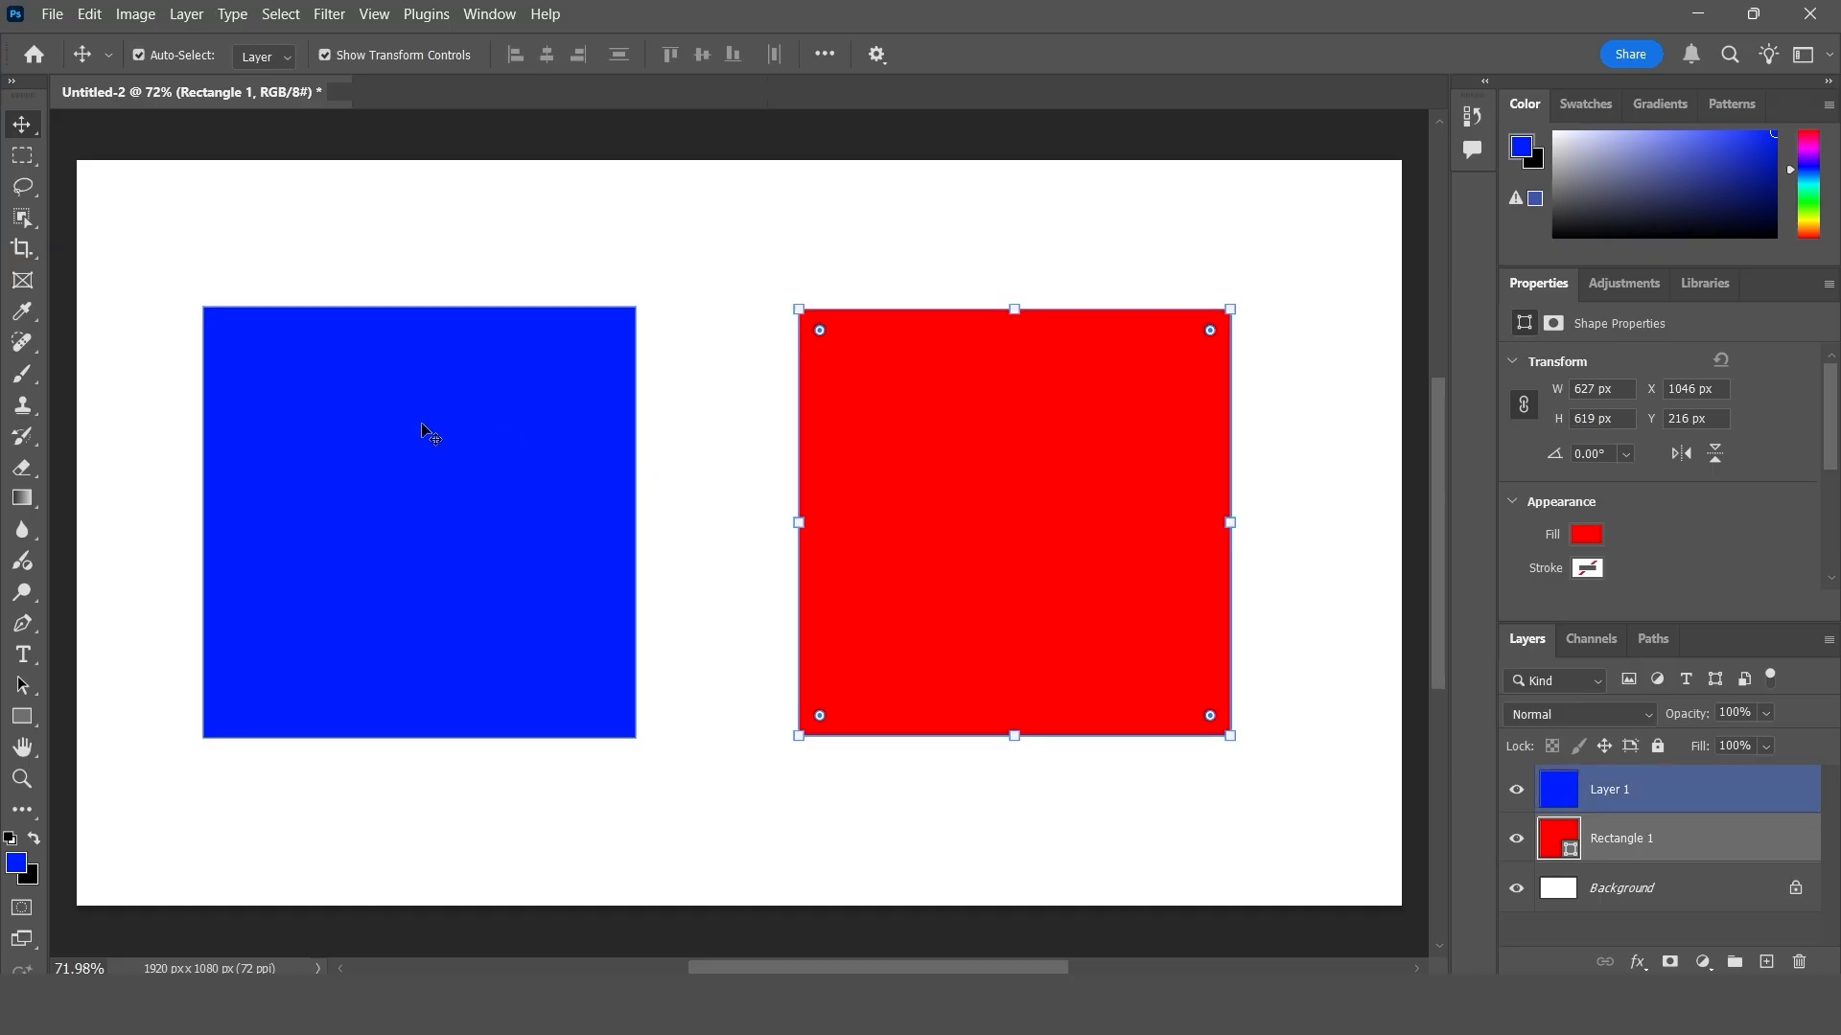
drag(422, 432, 436, 497)
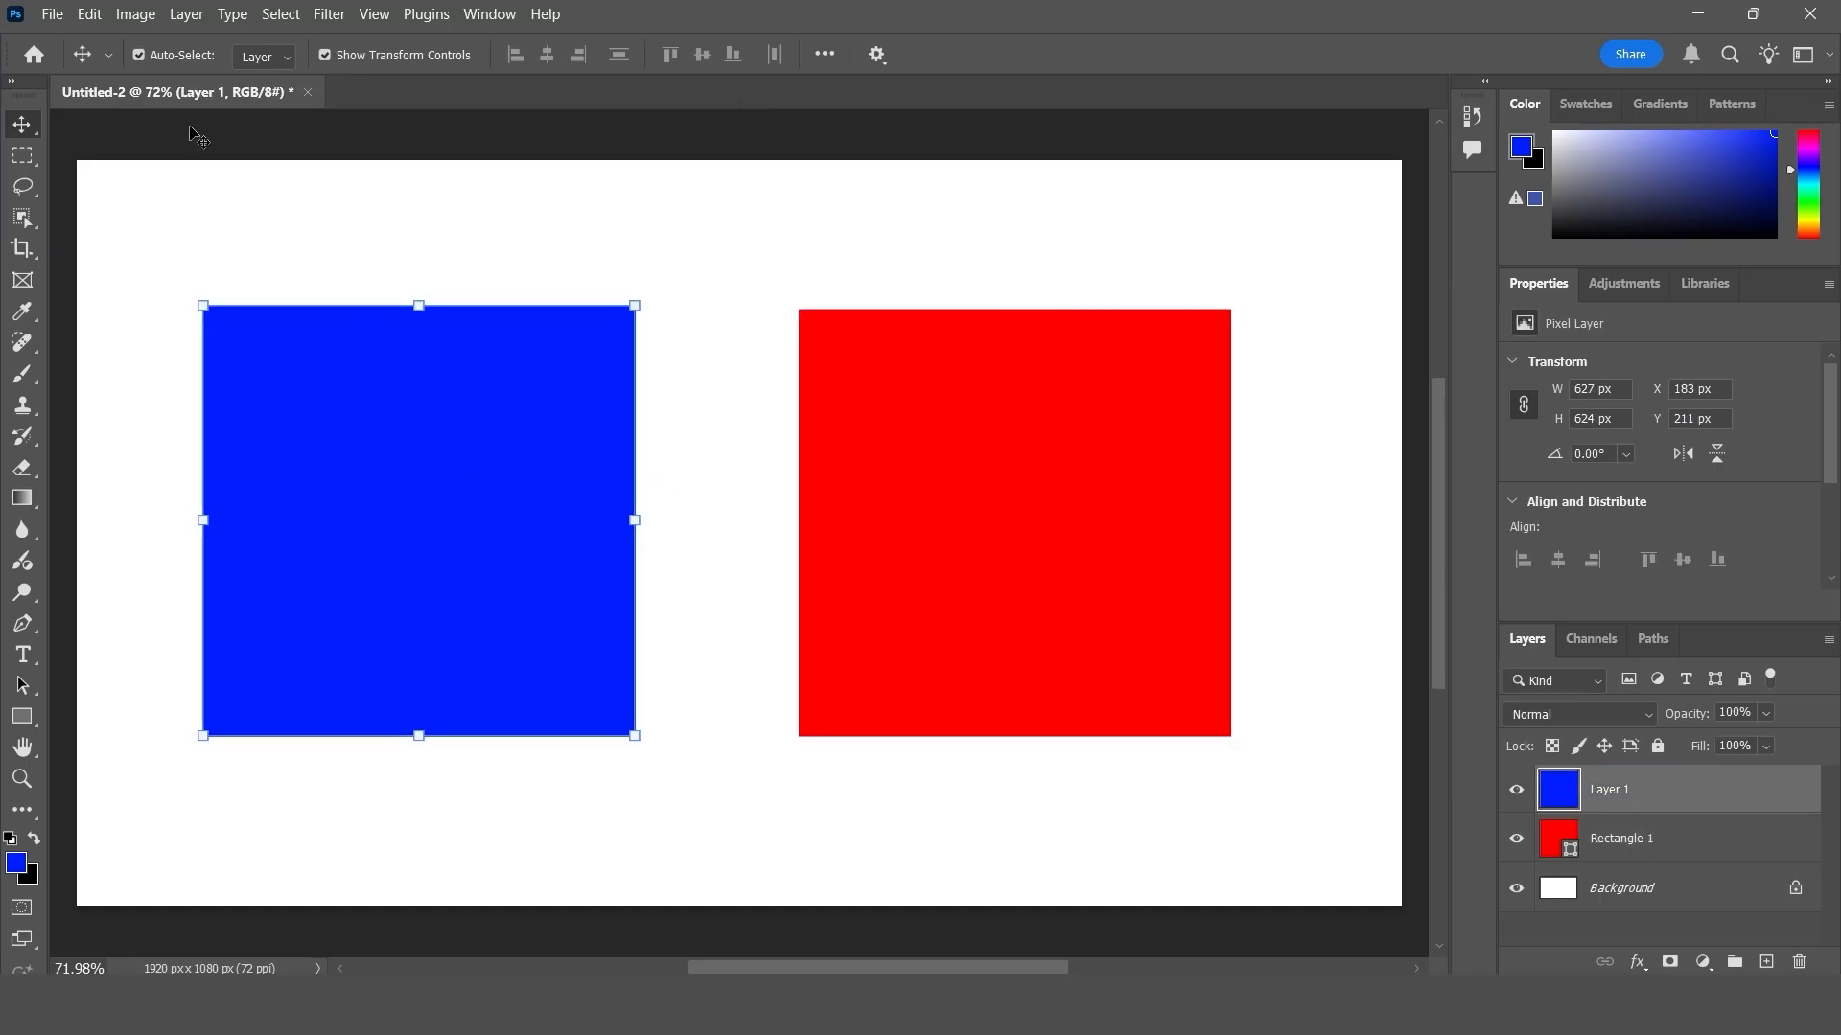
- Look up the Free Transform command, and move the red rectangle up to Y 190 px
click(93, 15)
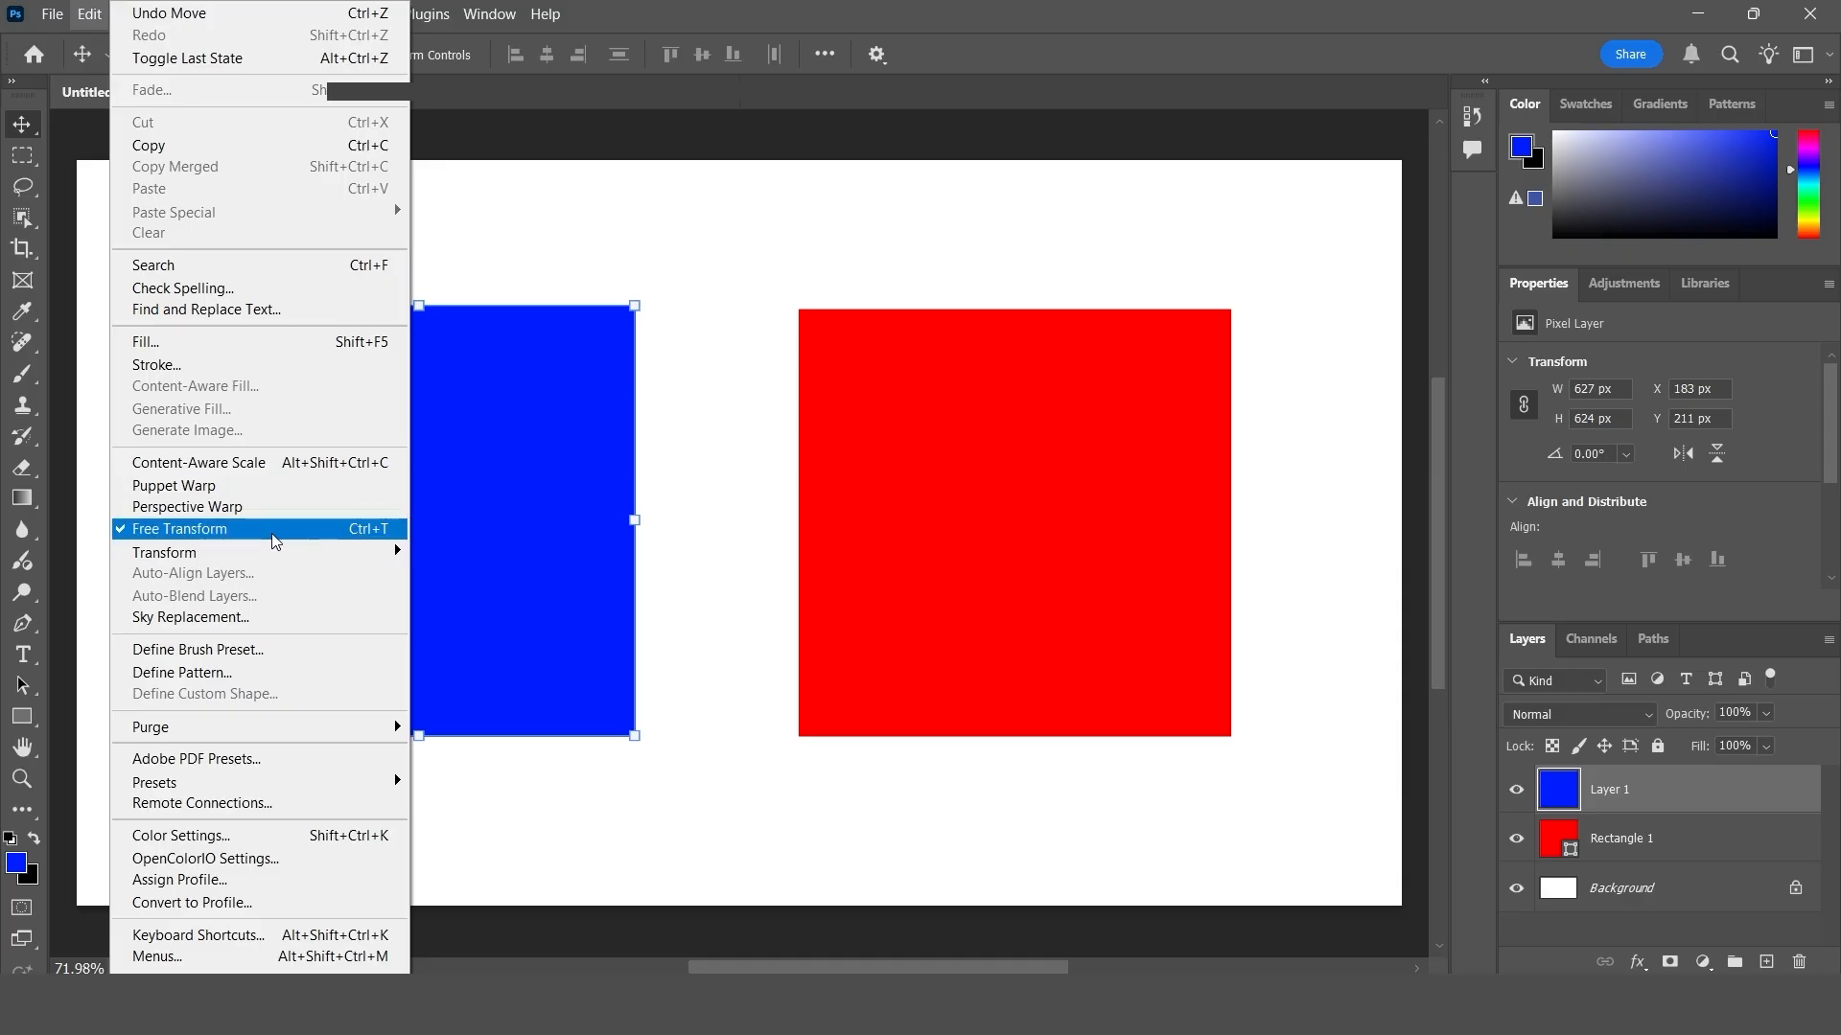
click(586, 560)
drag(1008, 503, 1005, 505)
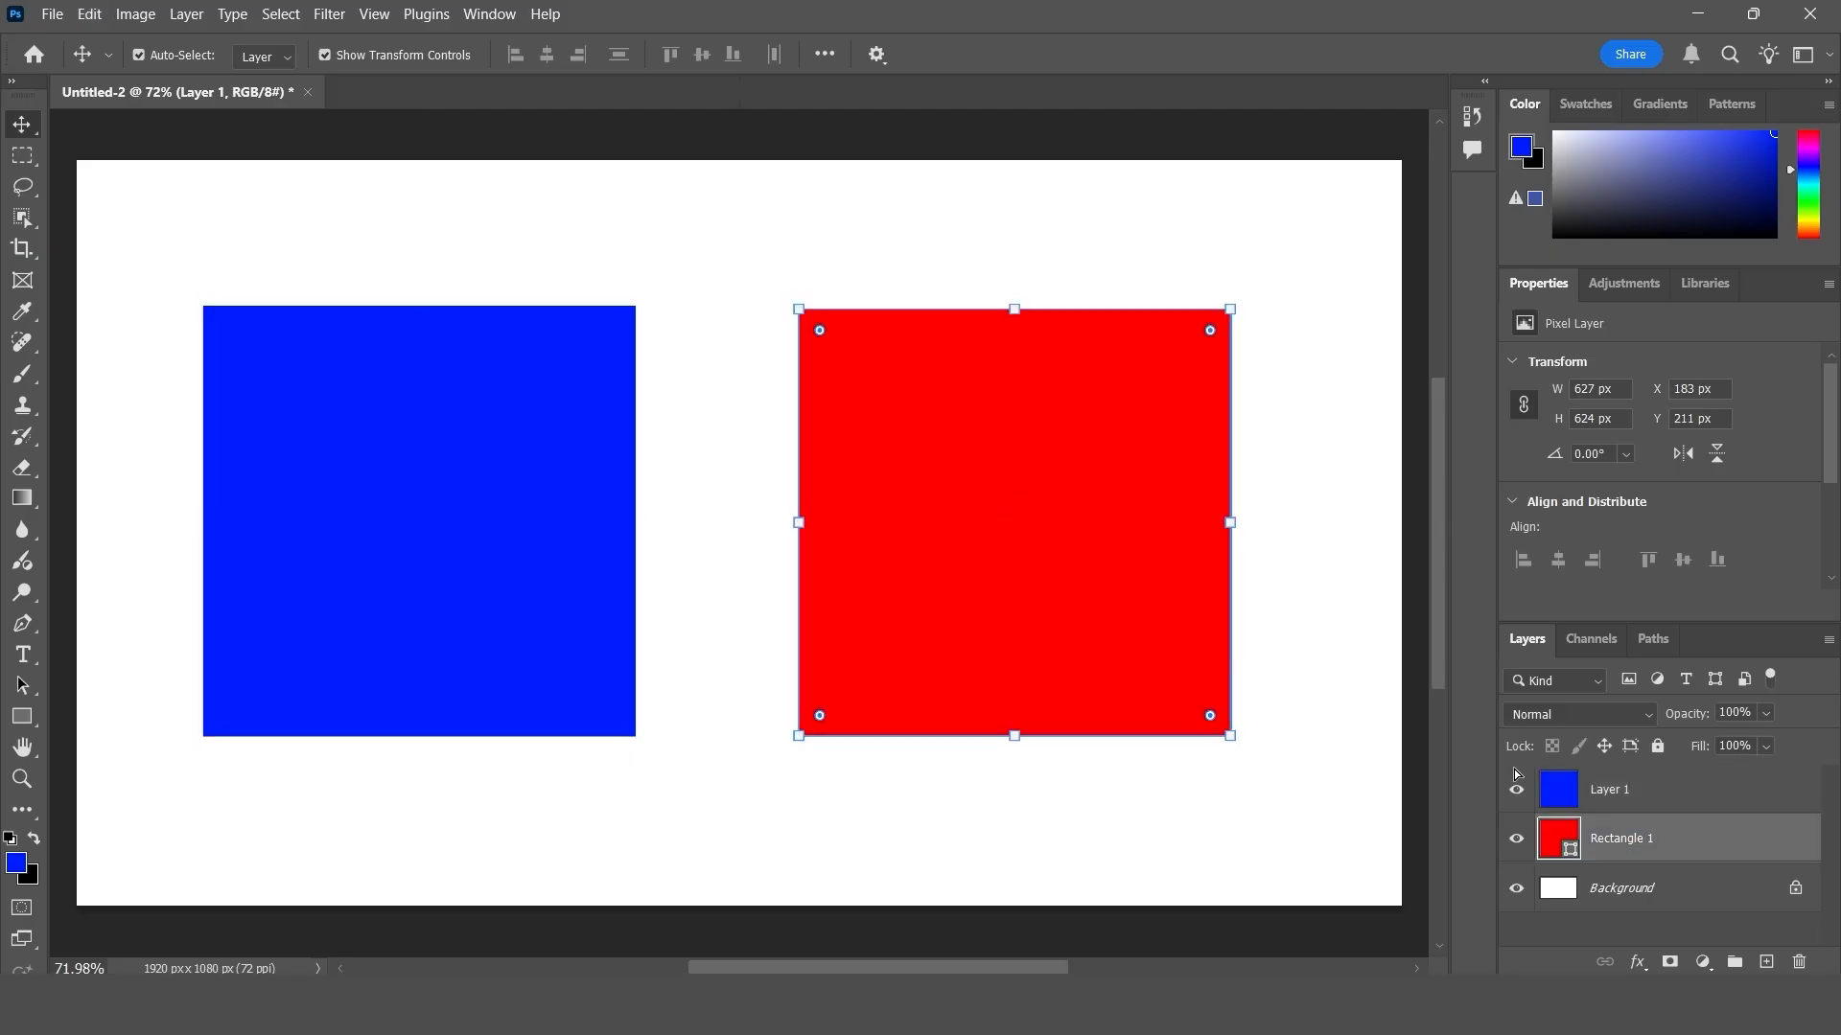
drag(1127, 587, 1117, 570)
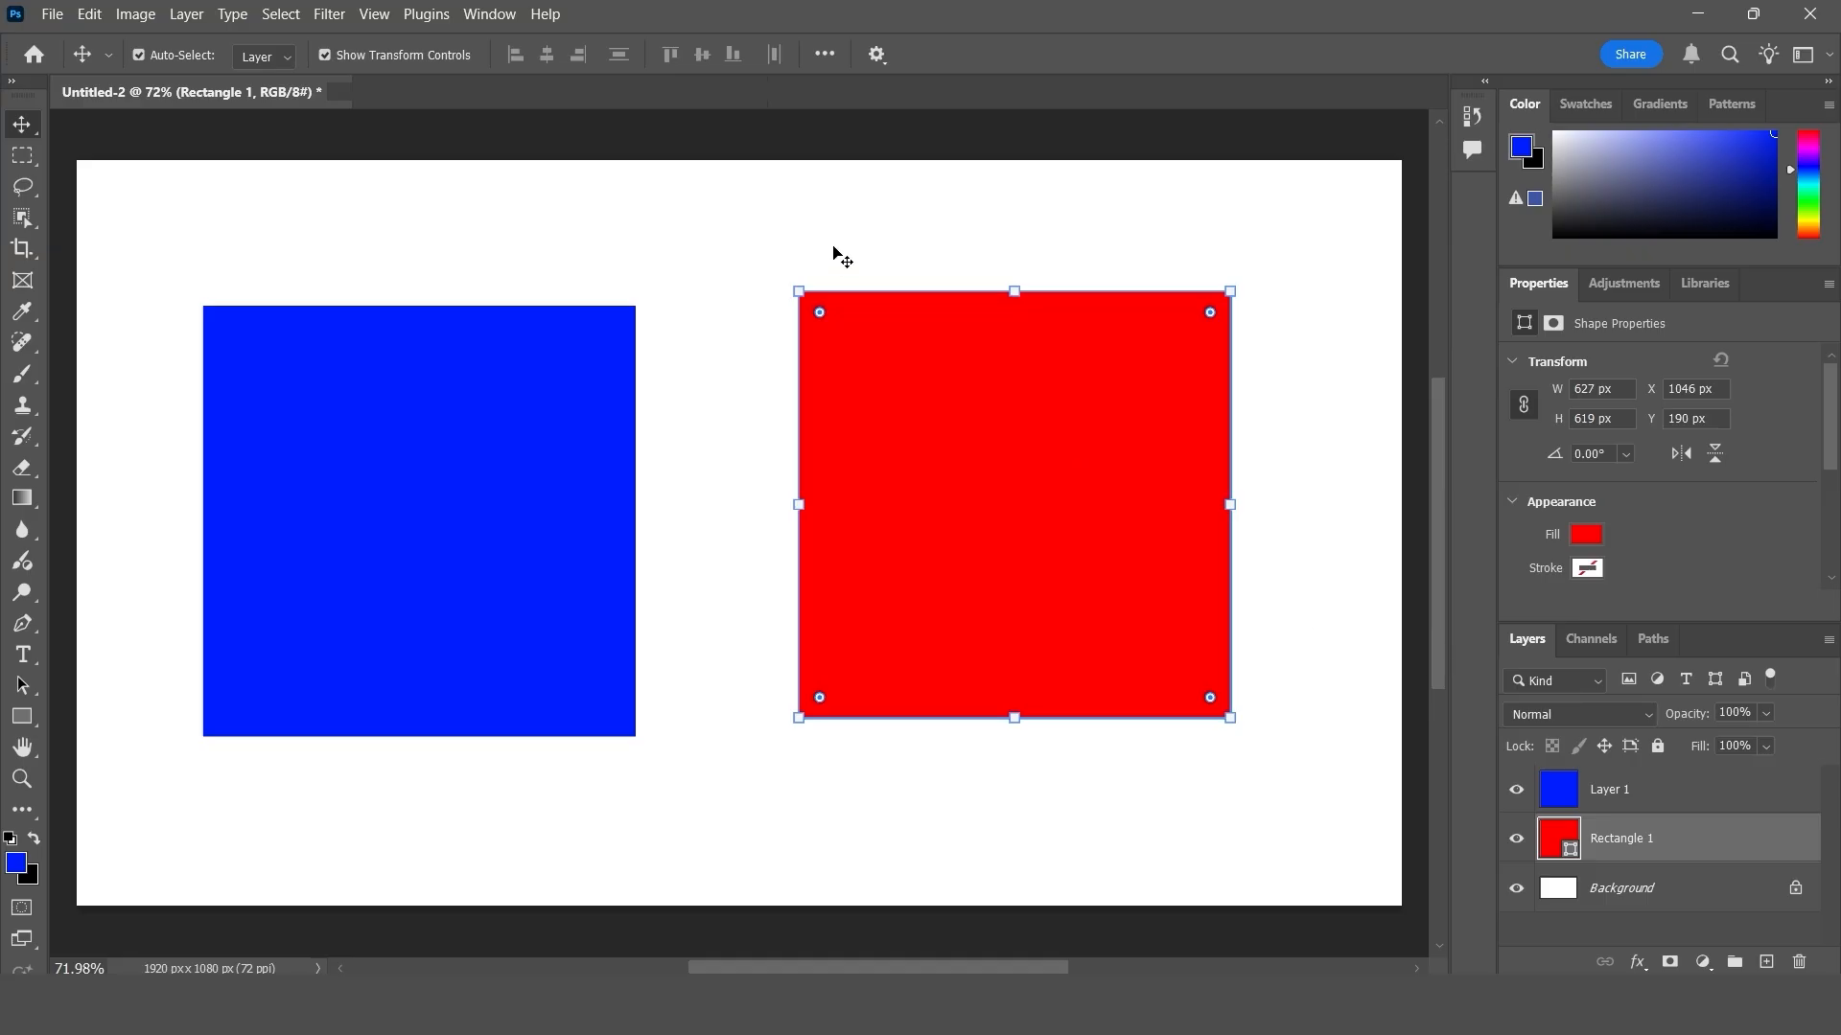
- Start Free Transform on the blue square's layer
click(89, 13)
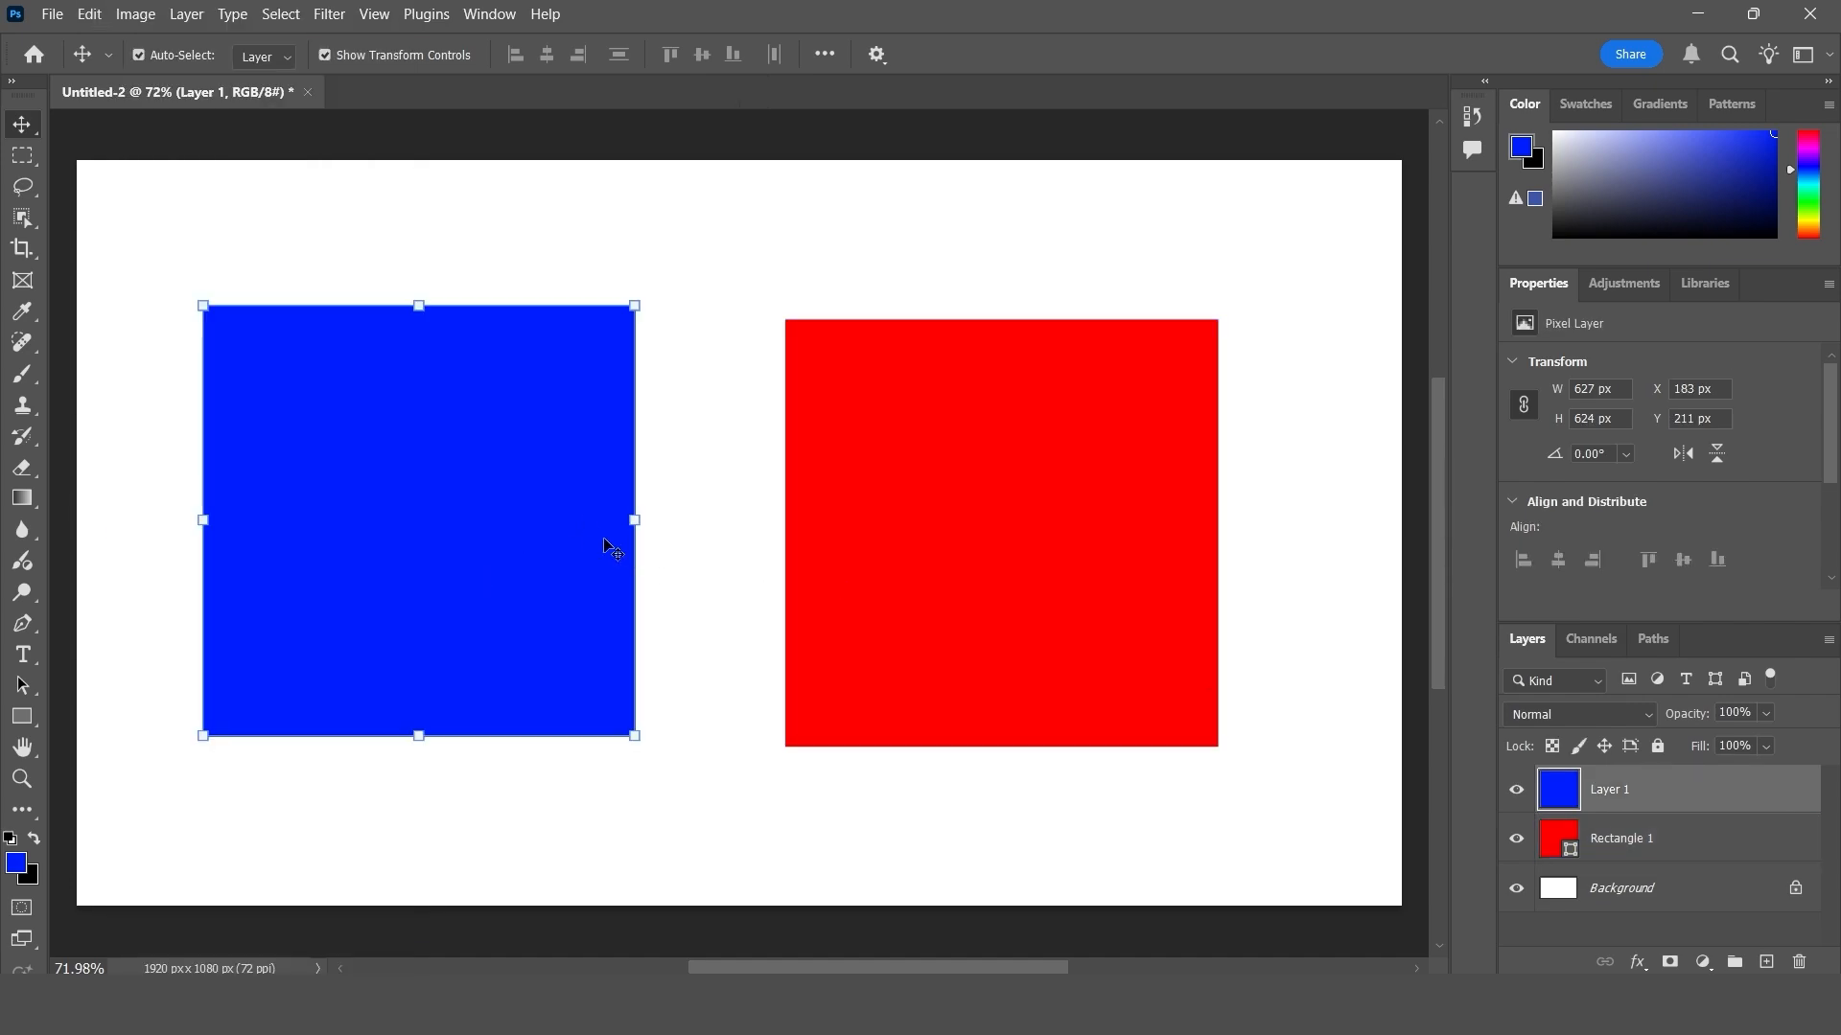
key(ctrl+t)
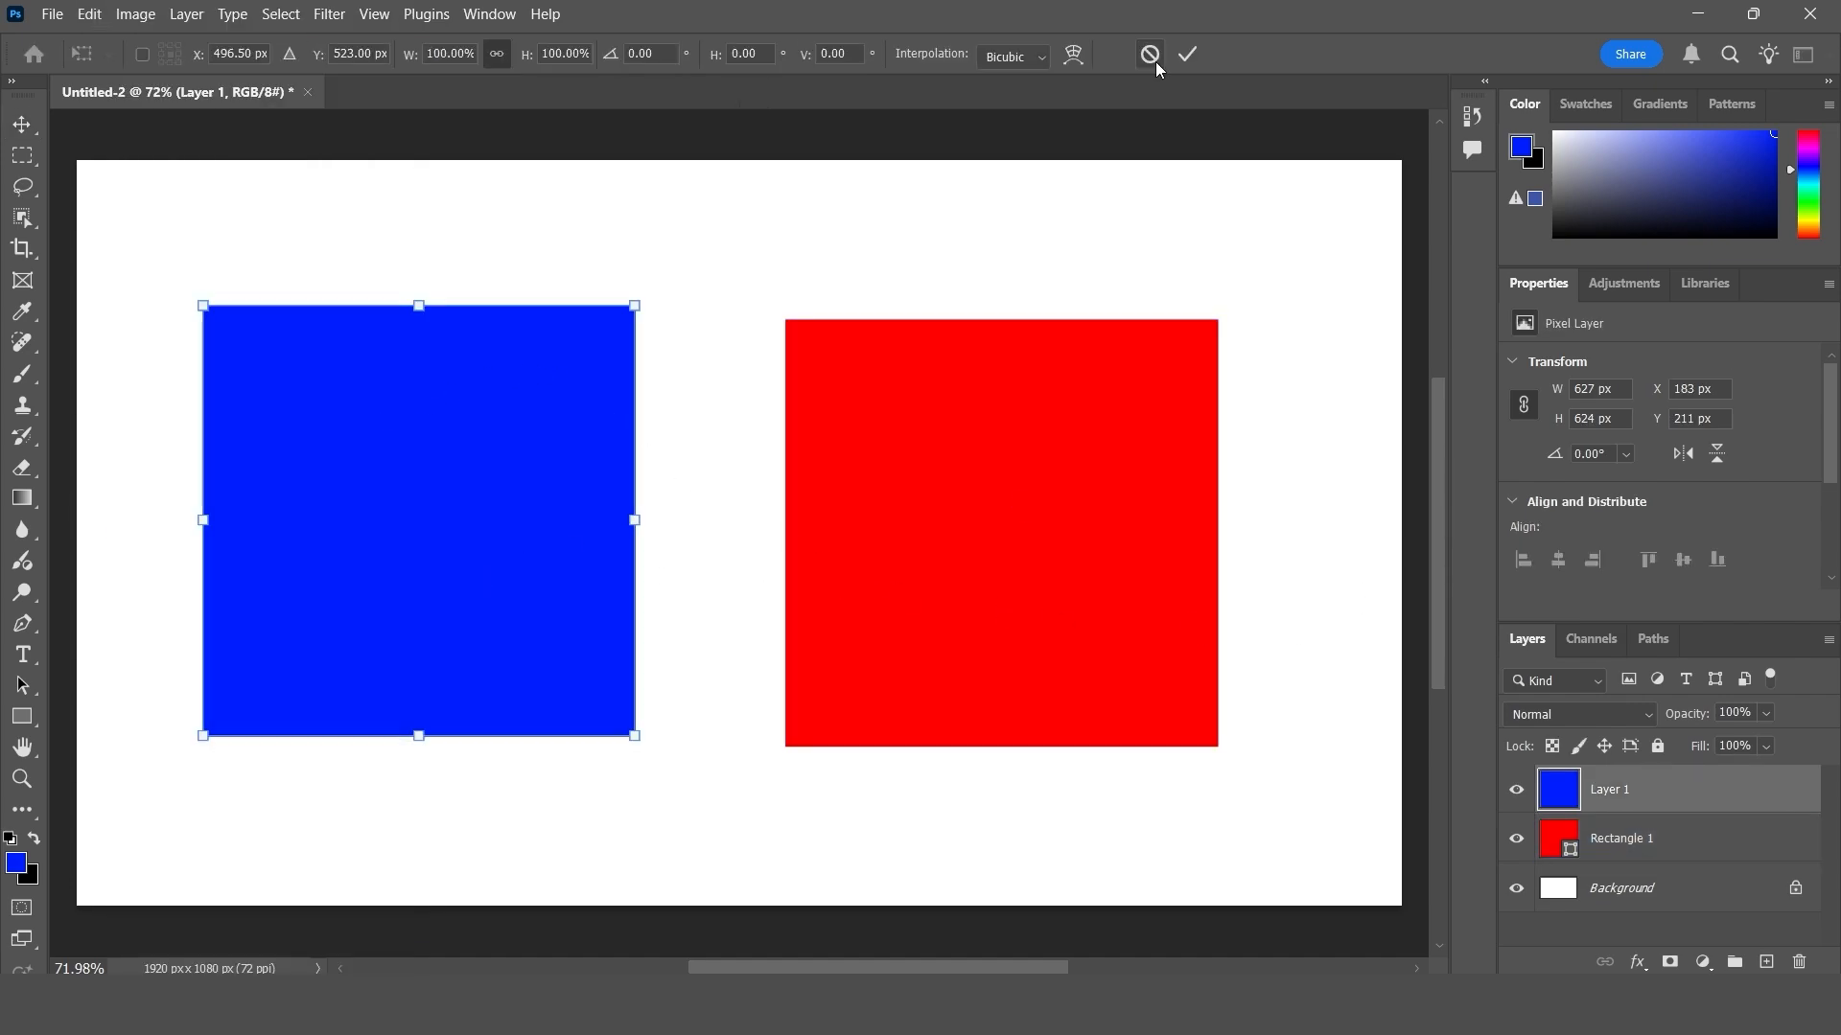
- Cancel the Free Transform on the blue square and look up the available Transform commands
click(1154, 60)
click(88, 13)
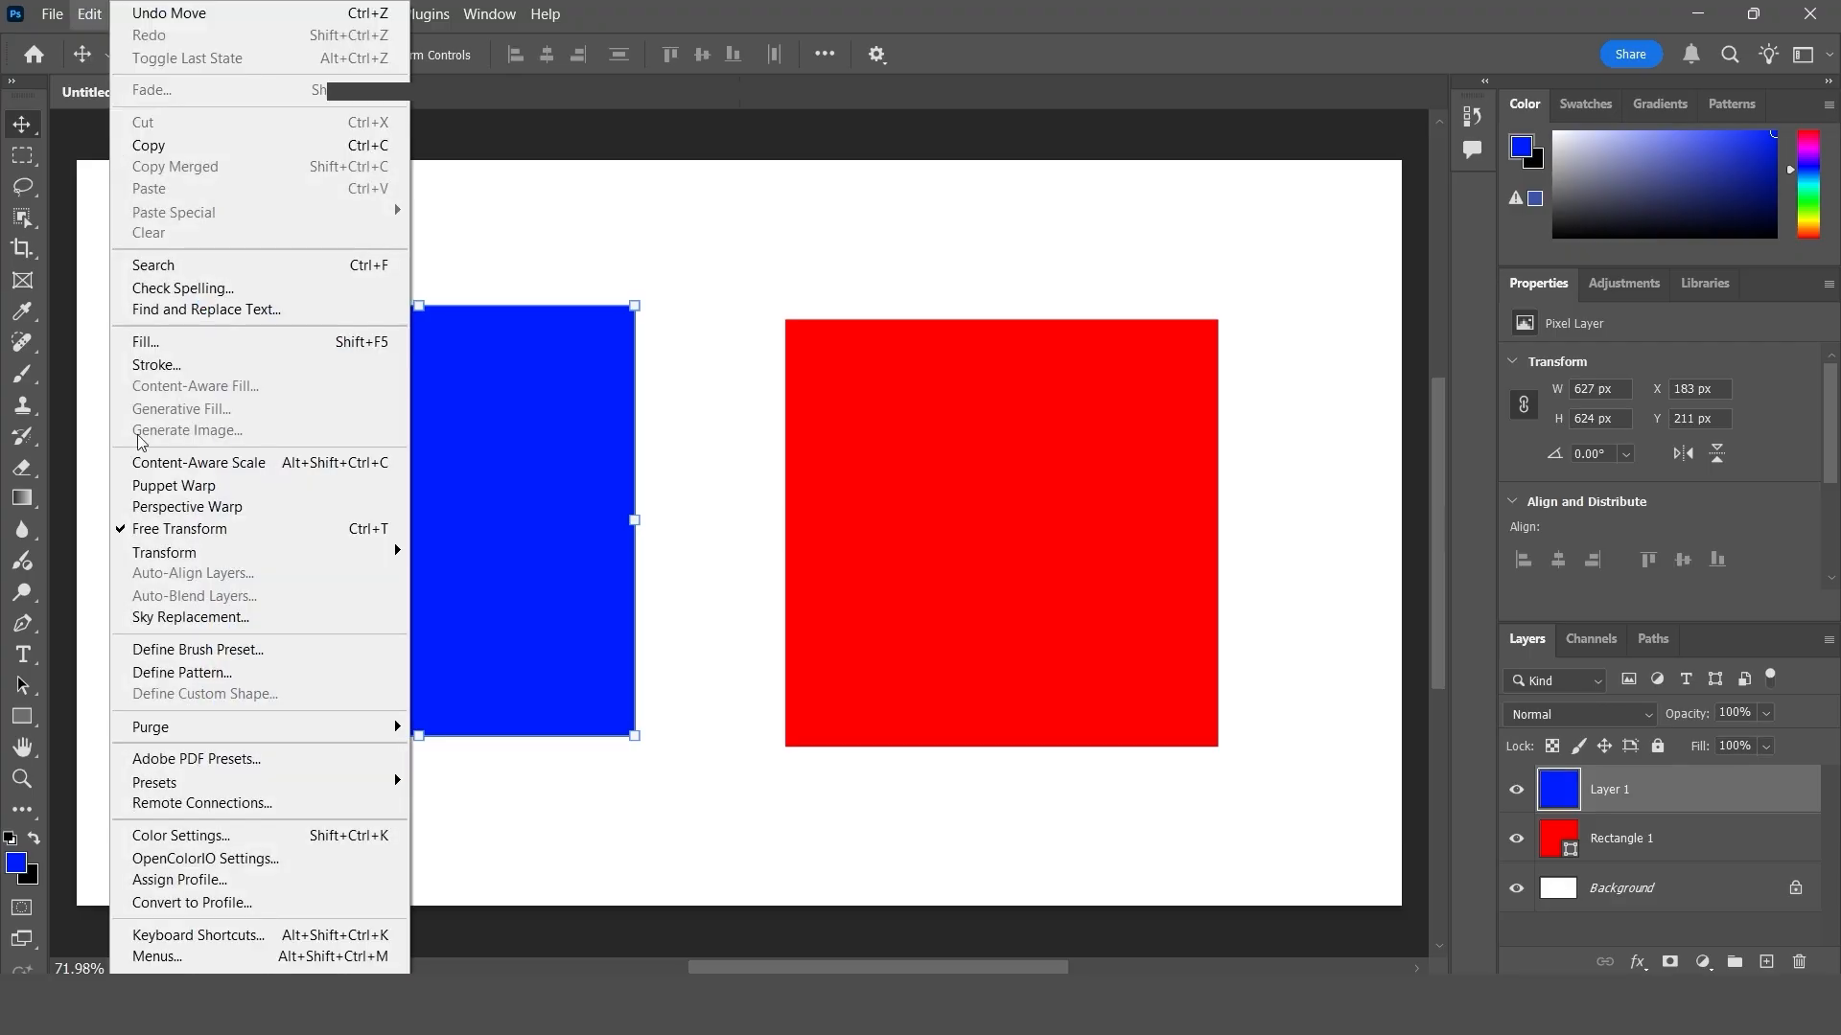
mouse_move(364, 552)
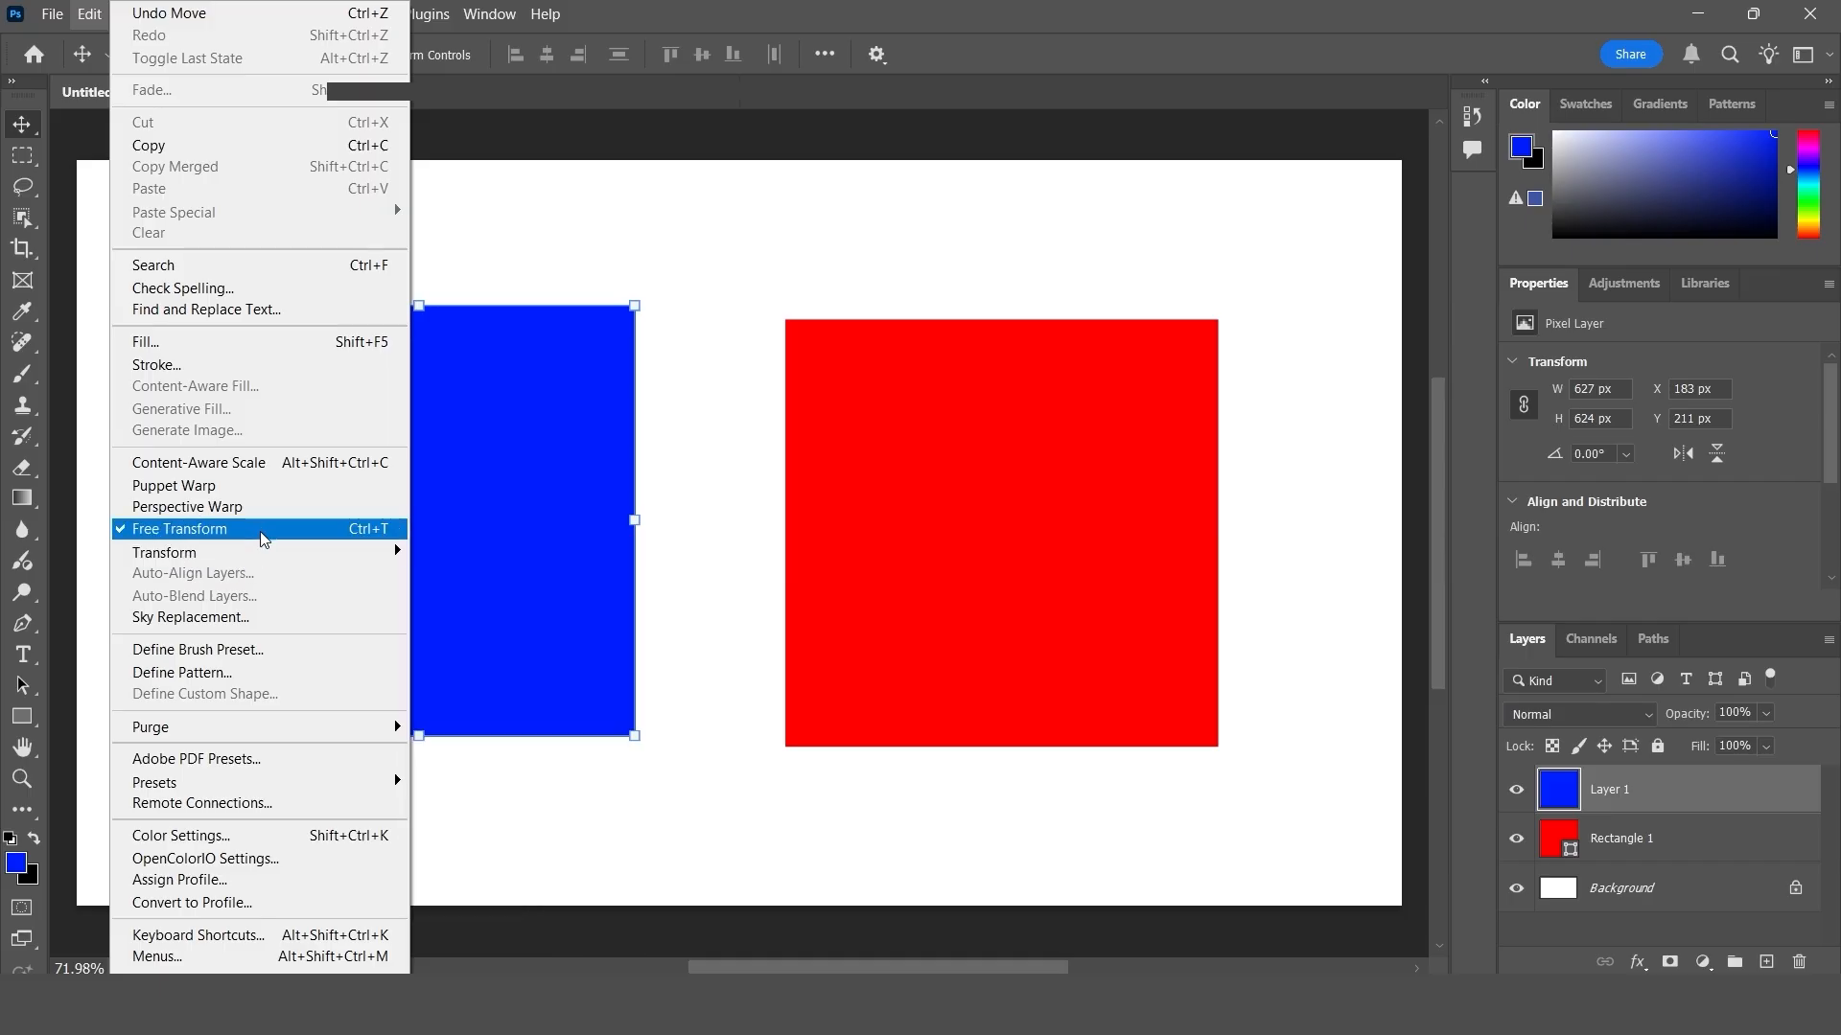
mouse_move(296, 543)
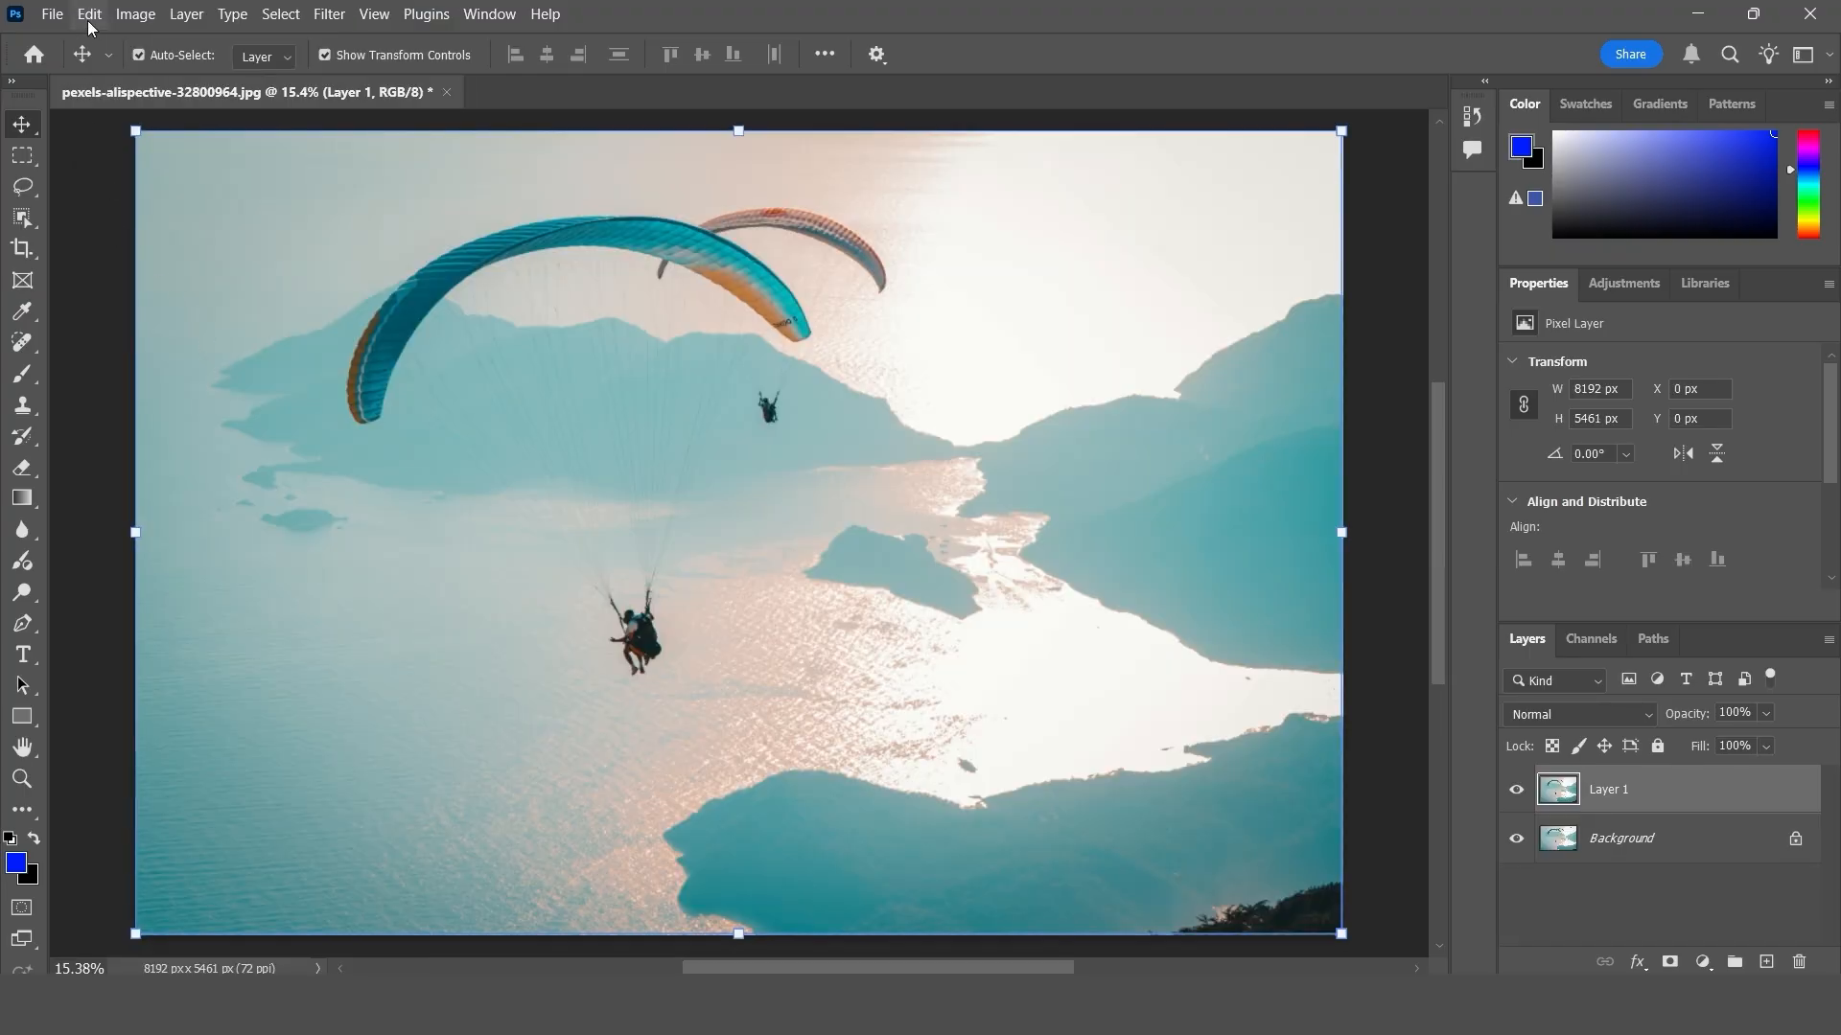
click(89, 16)
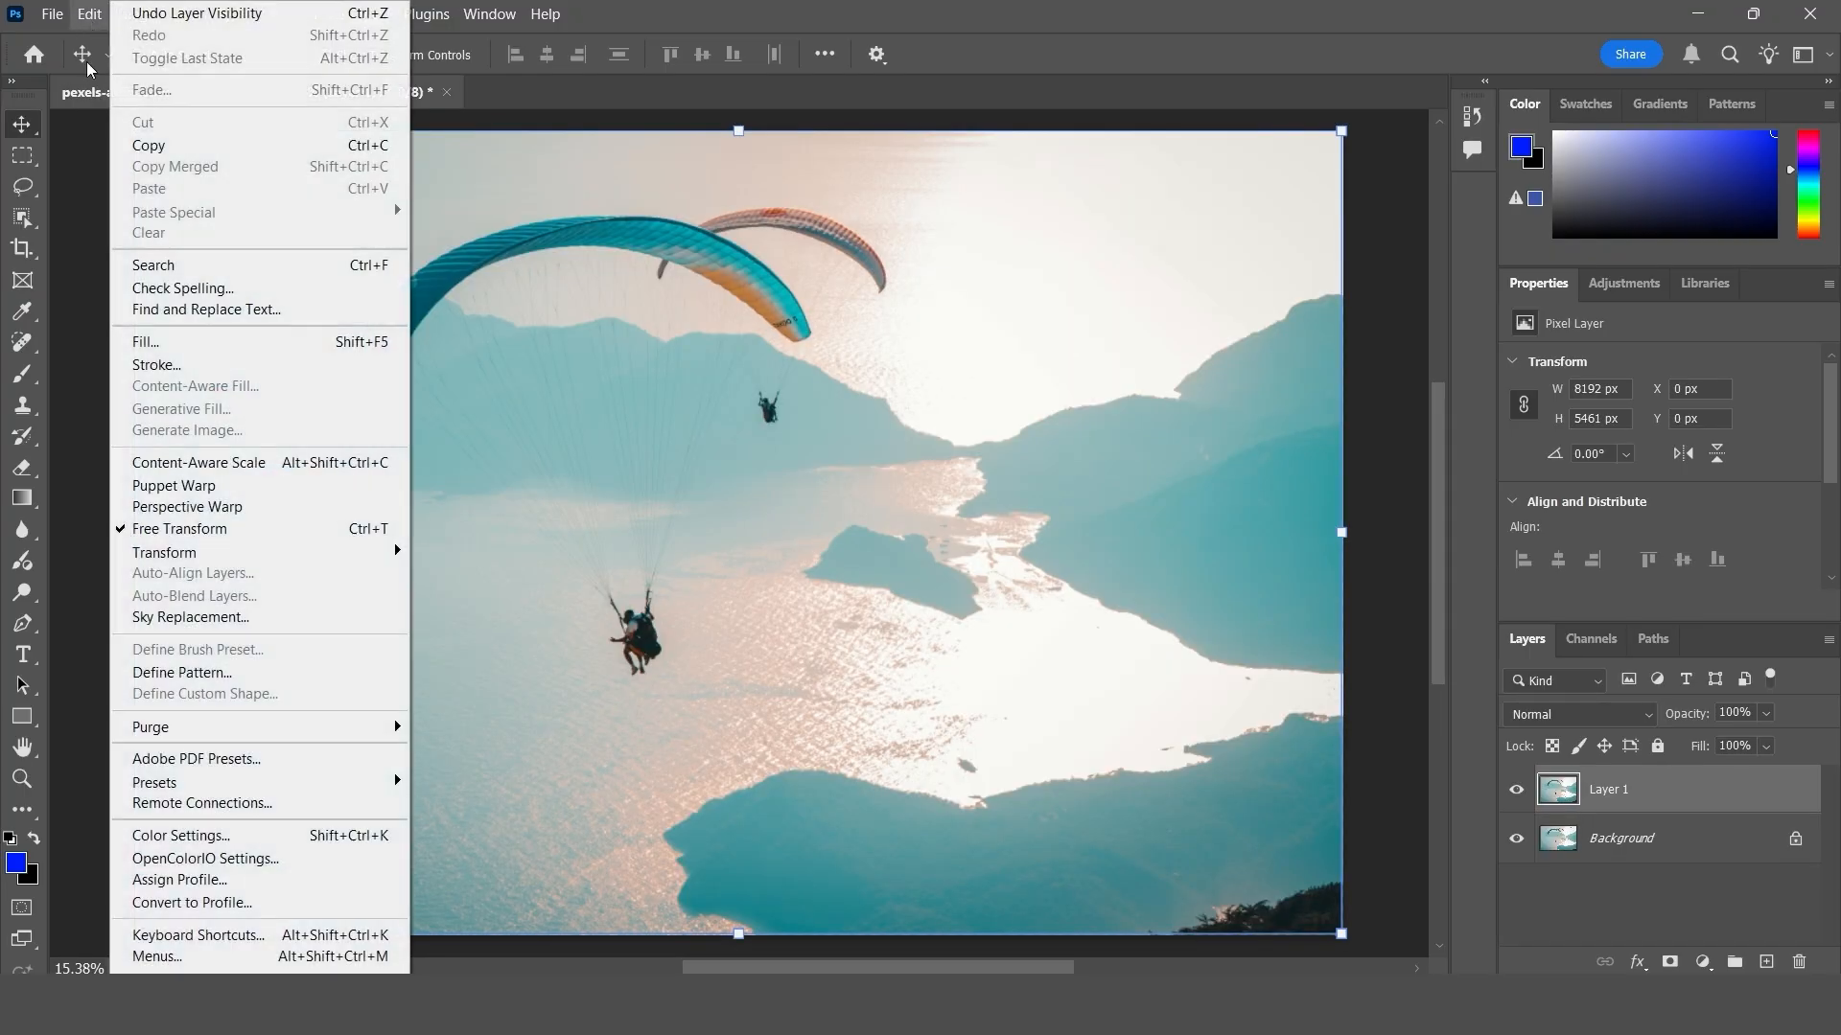
- In the paraglider photo, hide Layer 1, unlock the Background layer, and show and select Layer 1 again
click(582, 583)
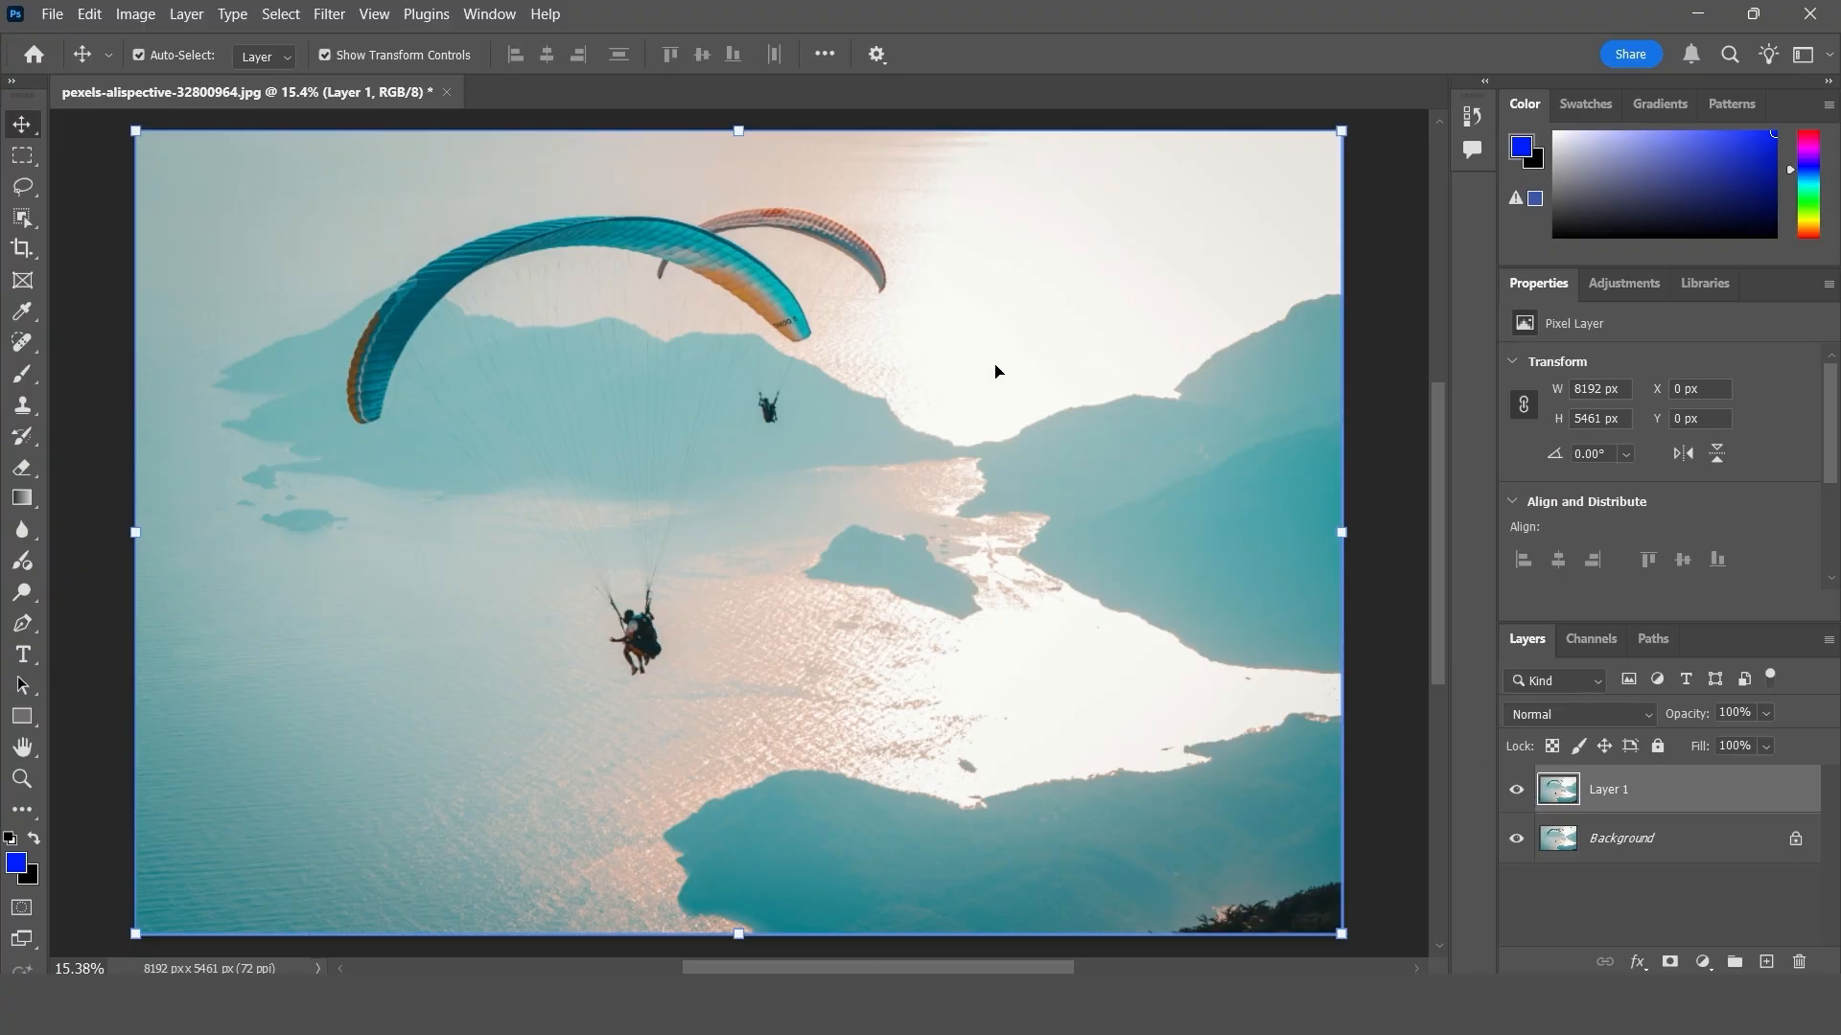
click(1515, 789)
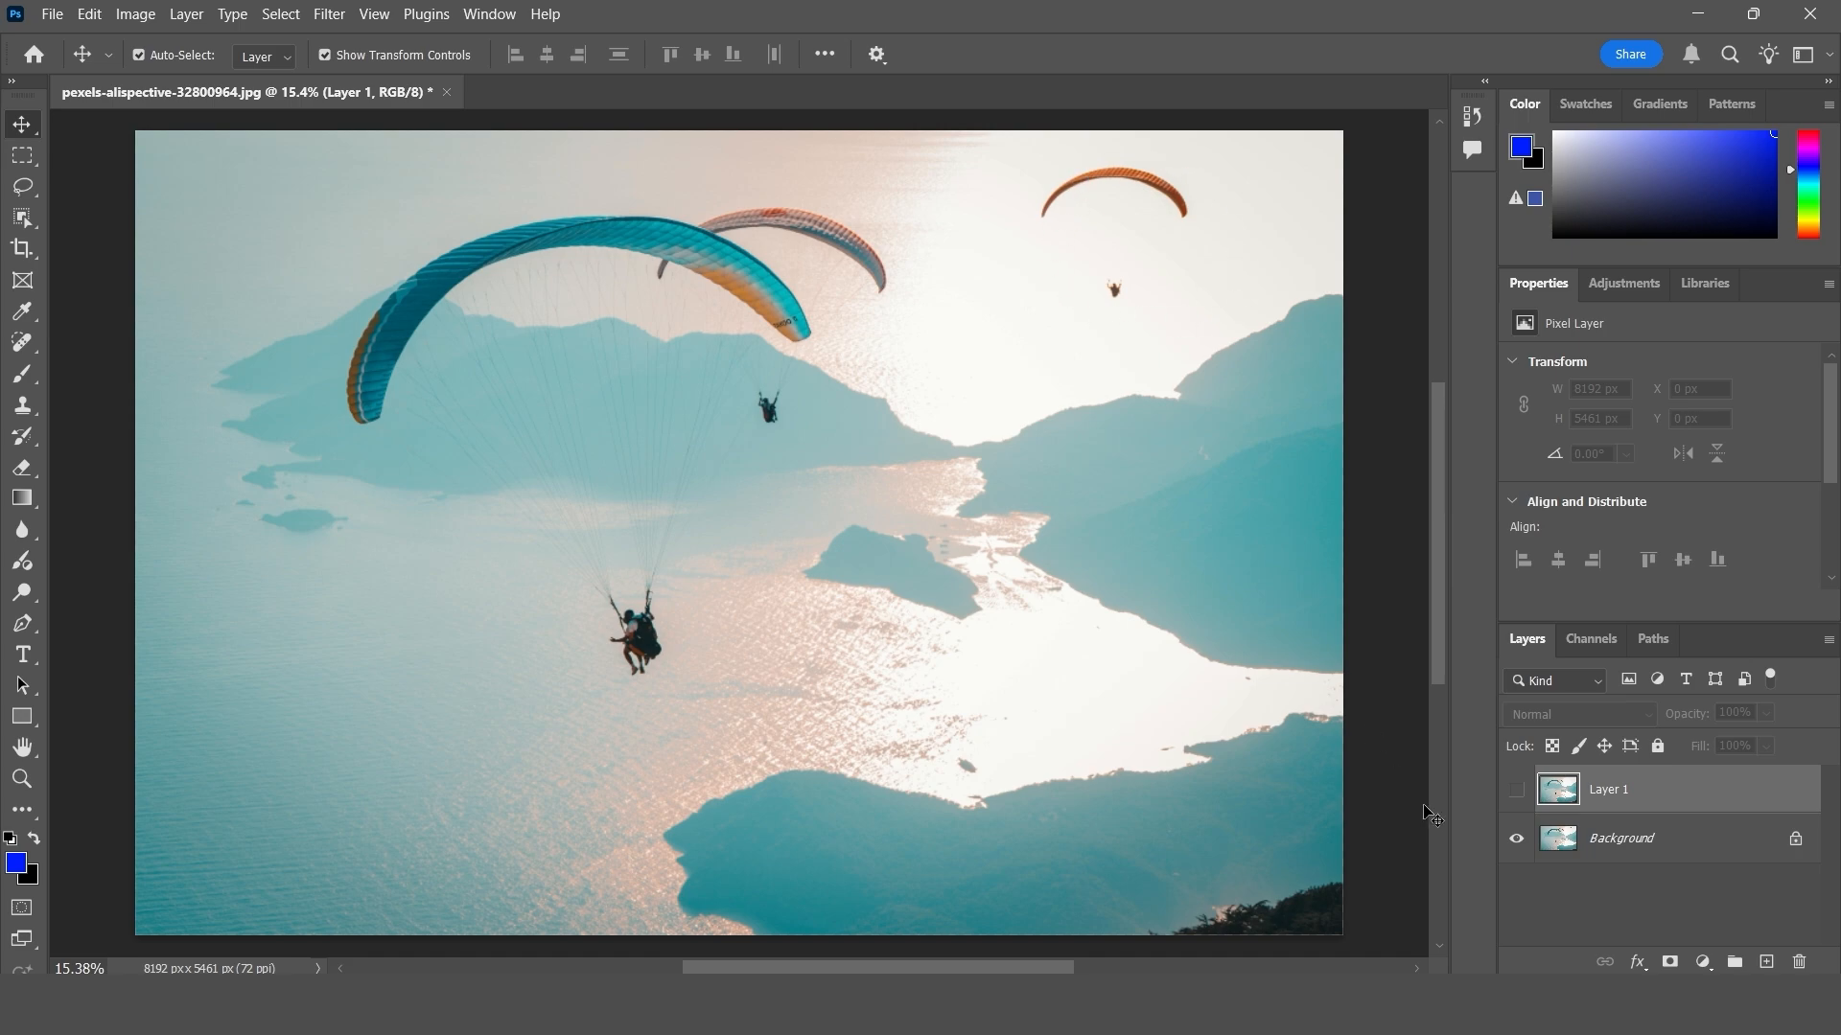
click(1795, 843)
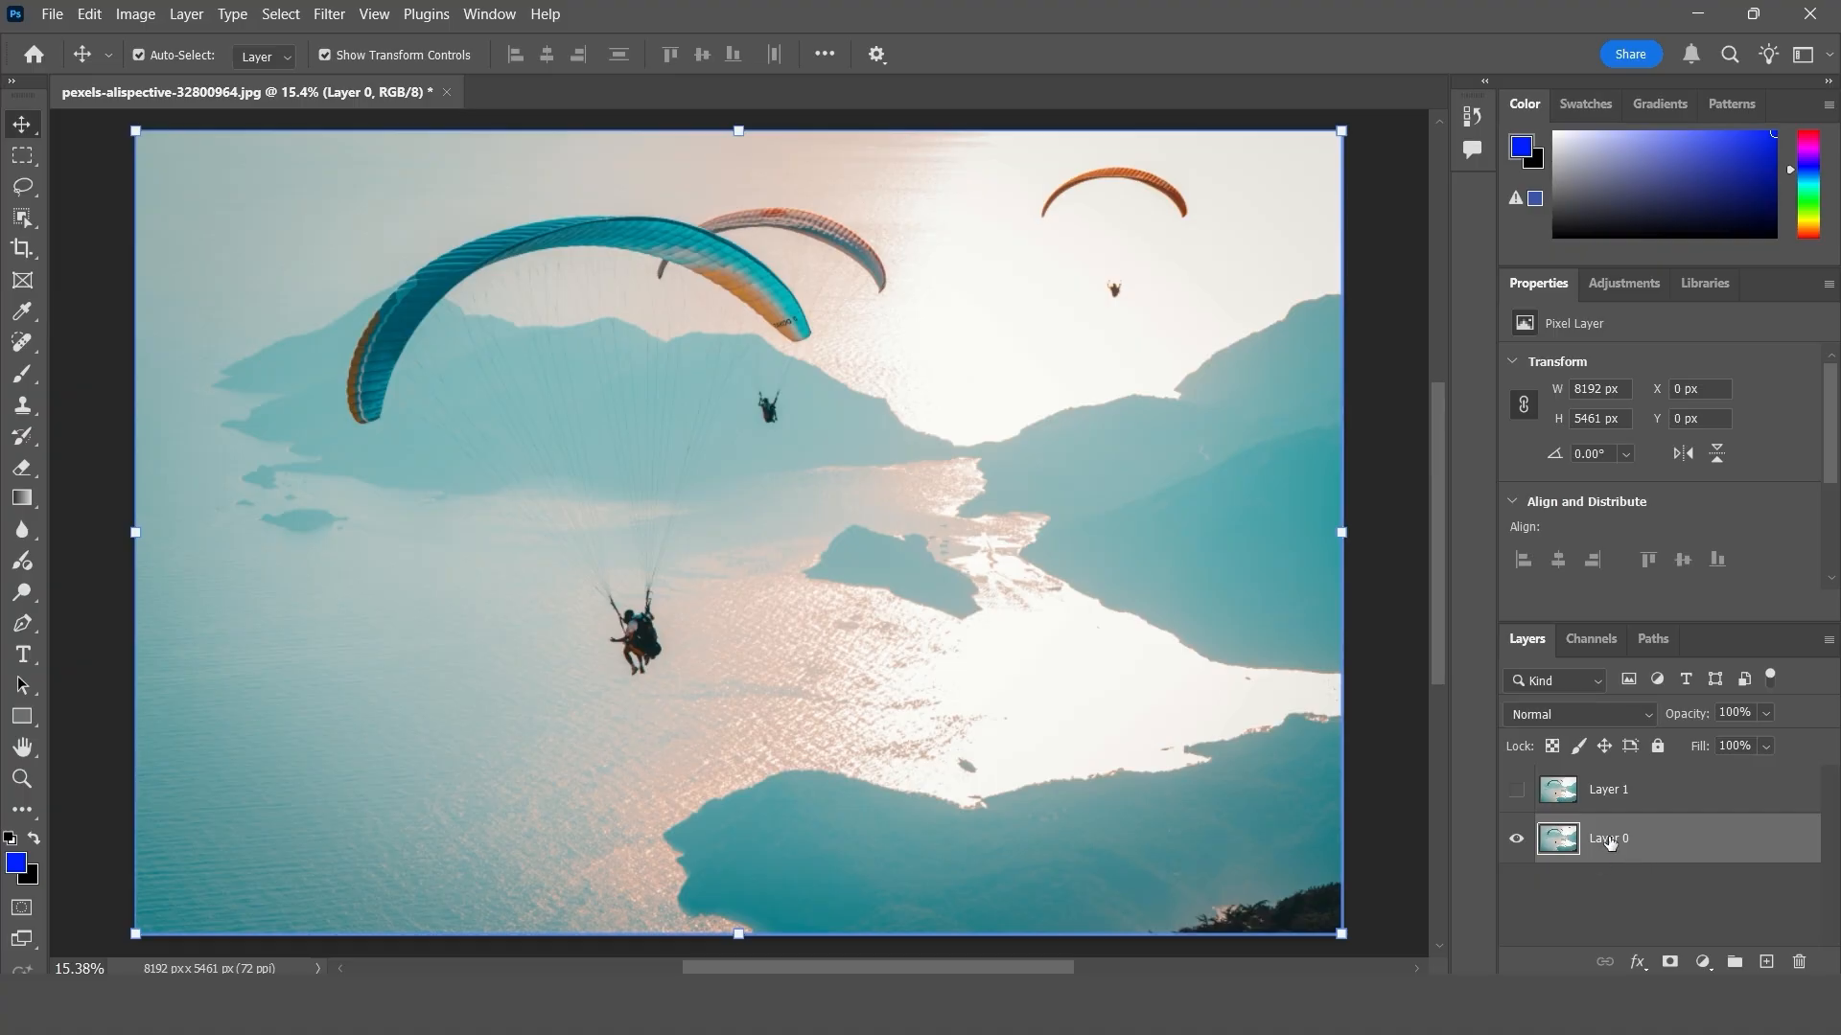
click(1515, 789)
click(1591, 789)
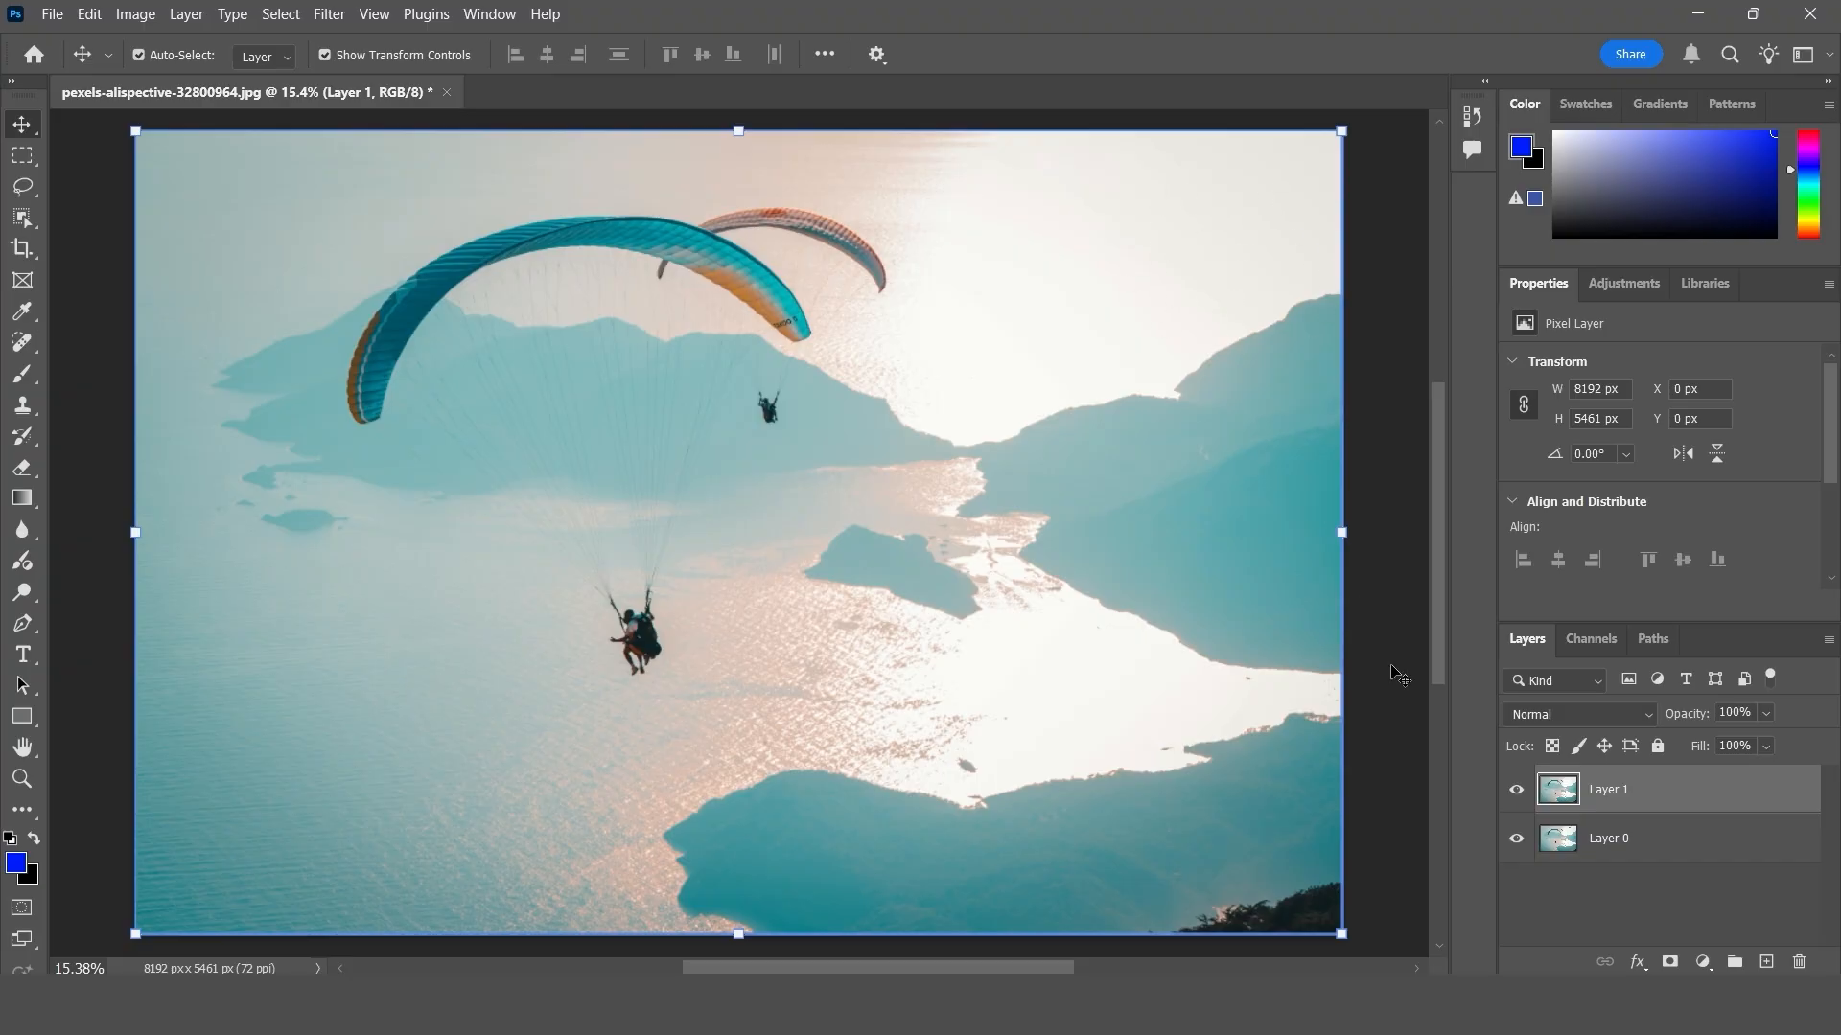
- Compare the paraglider photo with and without Layer 1 by toggling that layer's visibility
click(1516, 789)
click(1251, 400)
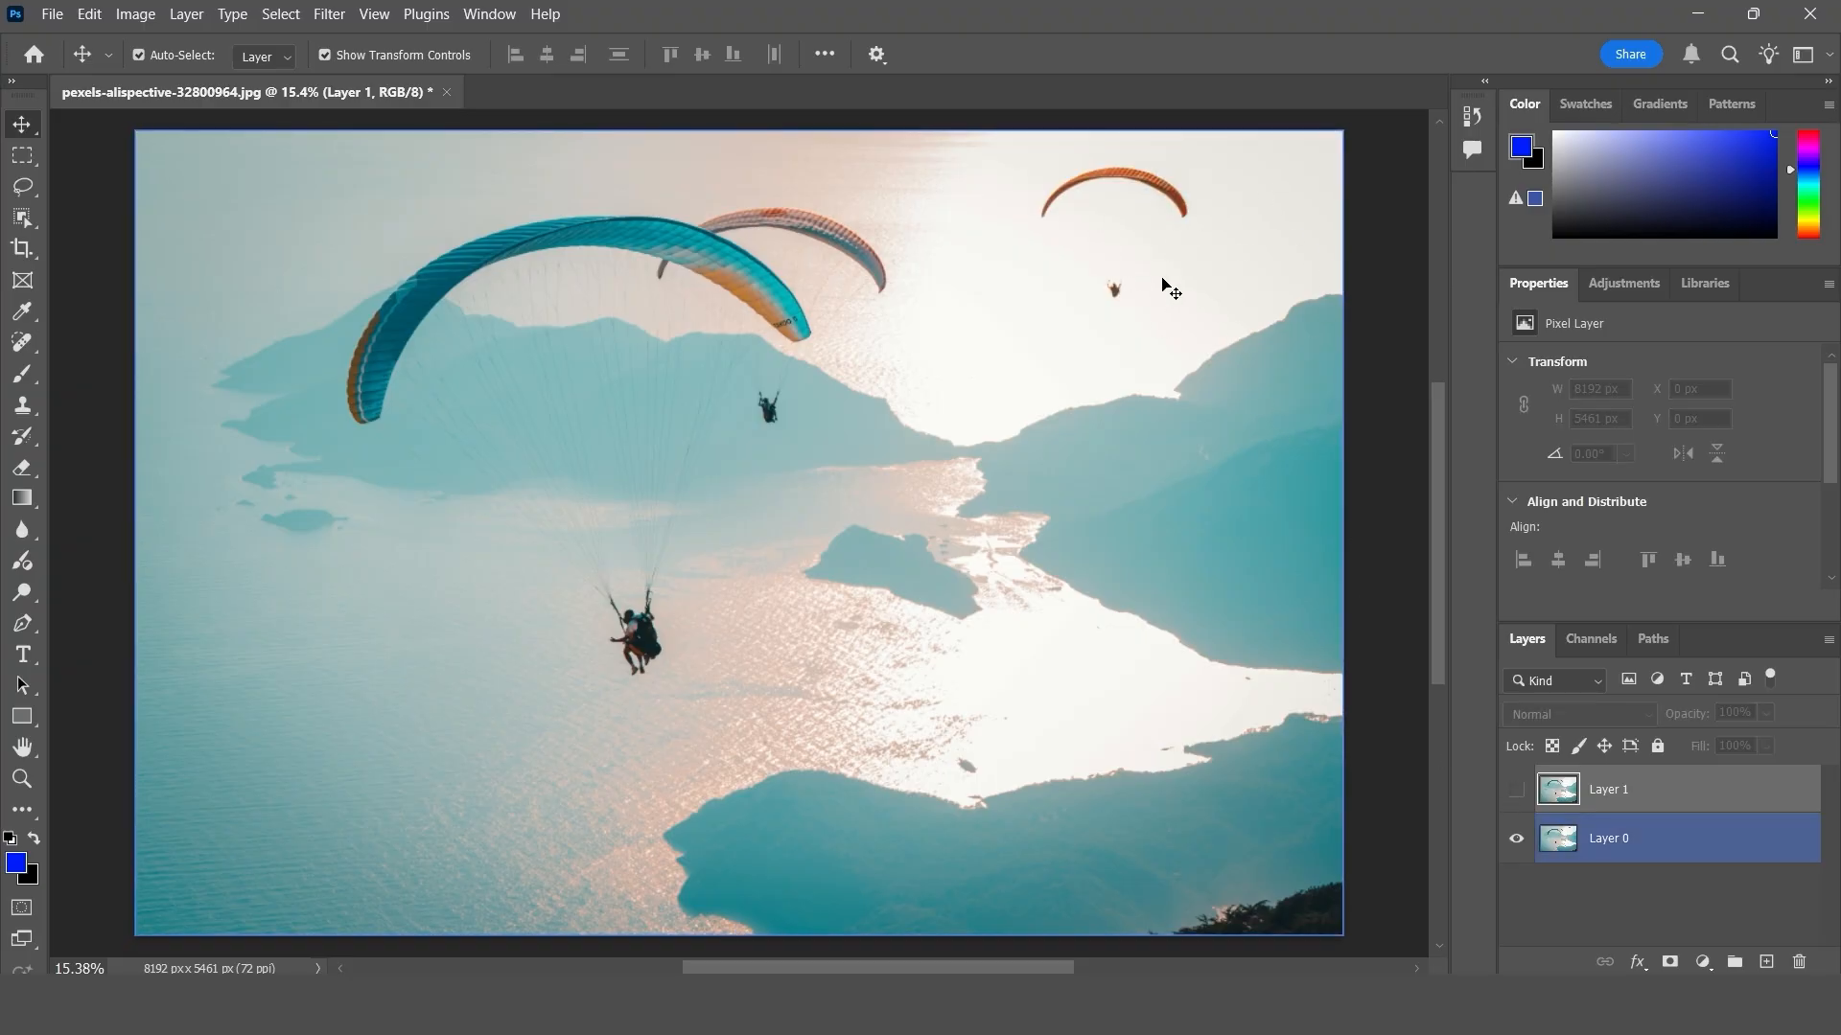
click(1516, 789)
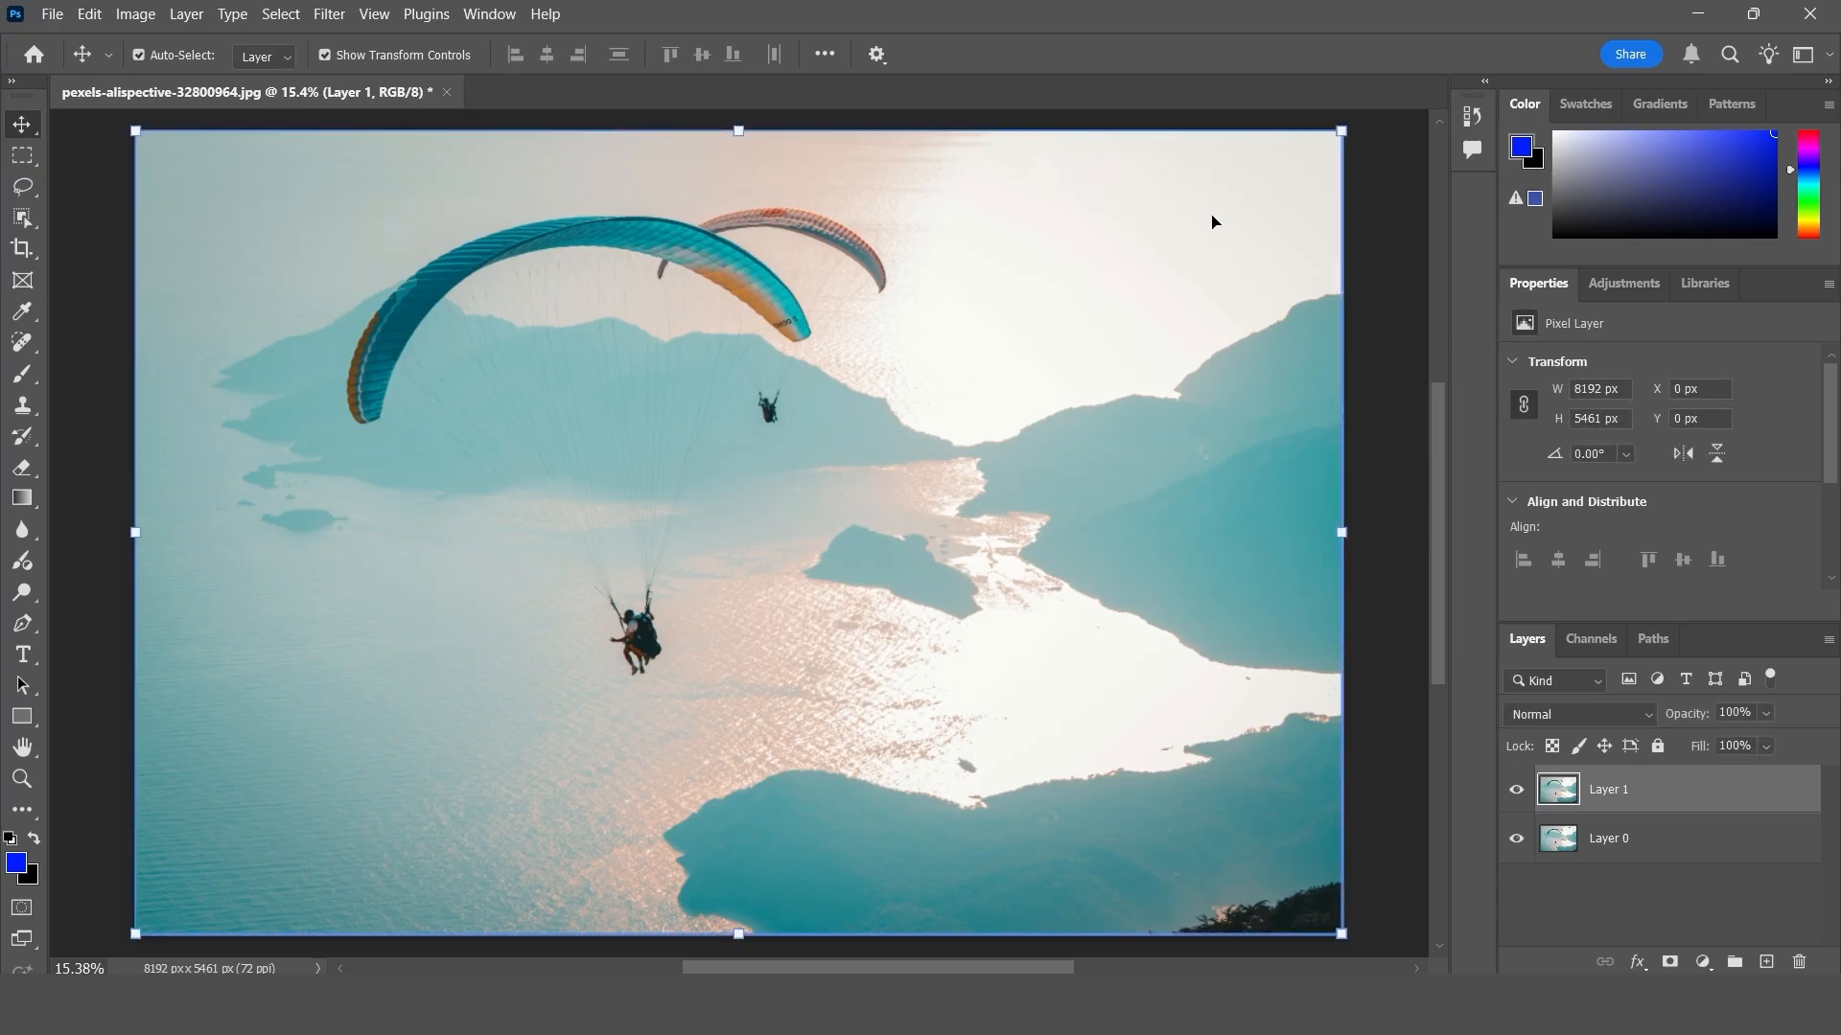
click(1515, 789)
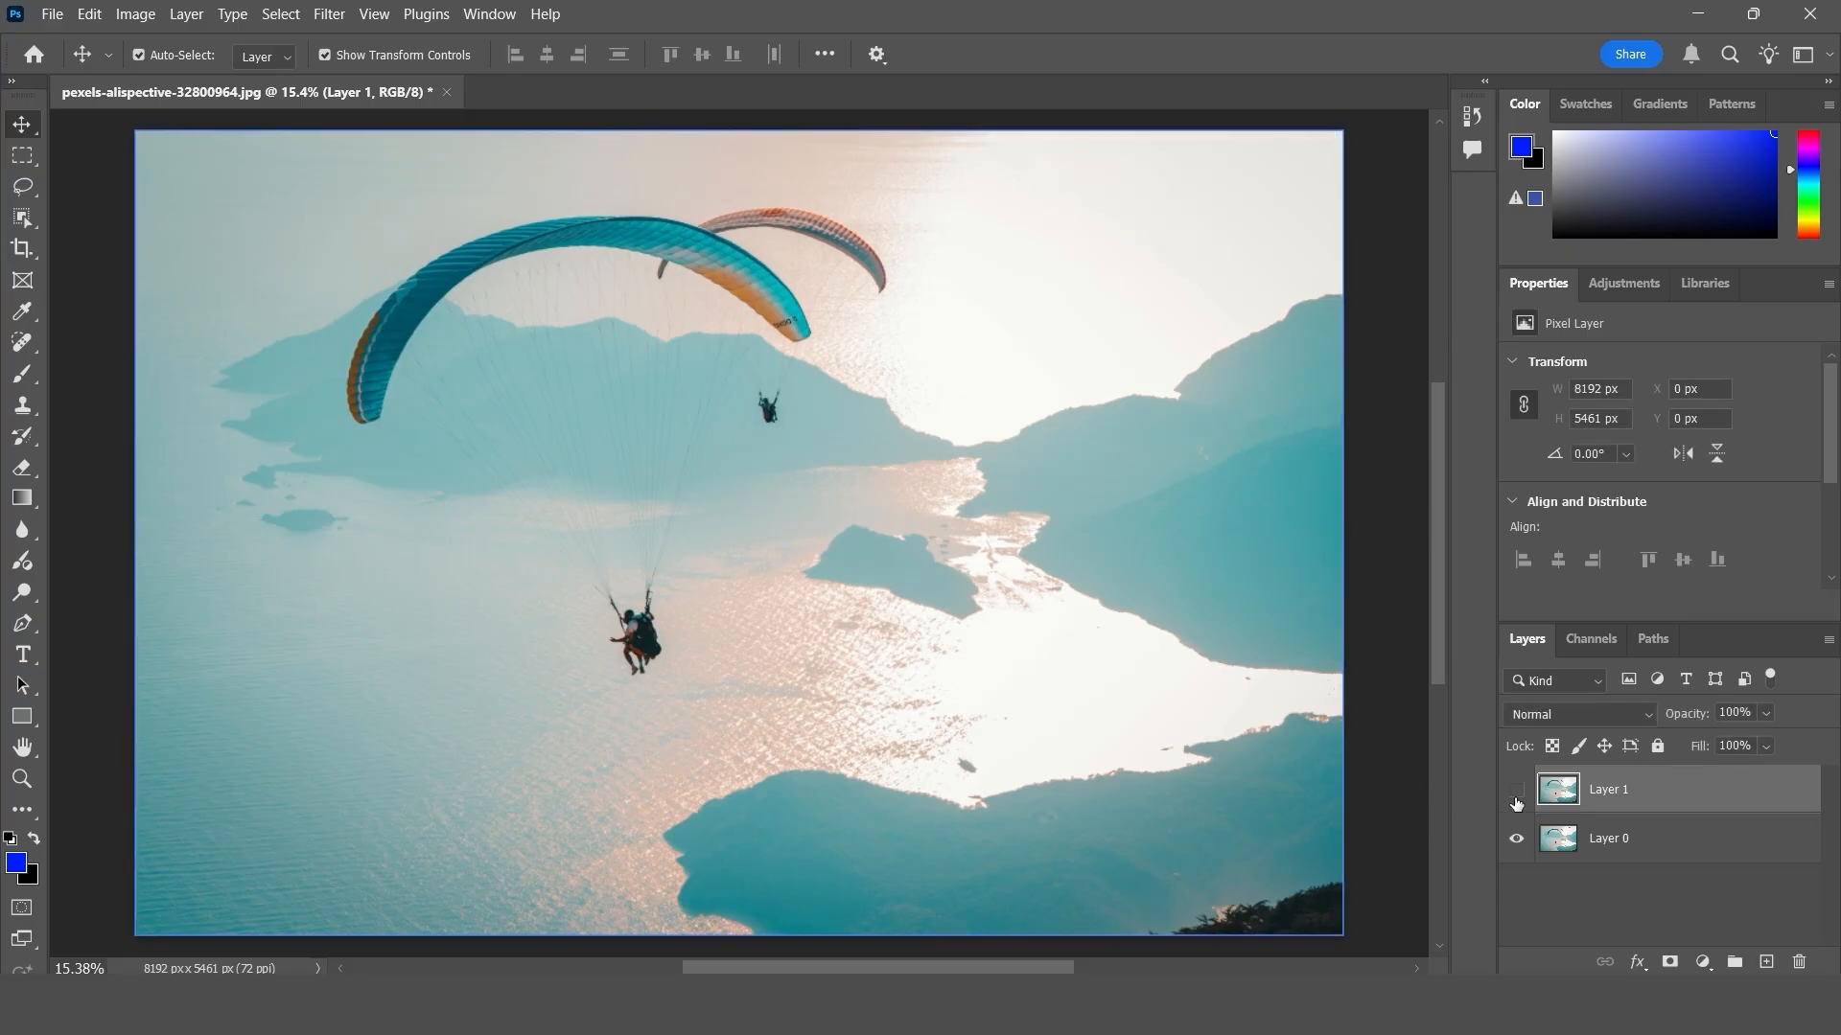
click(1045, 459)
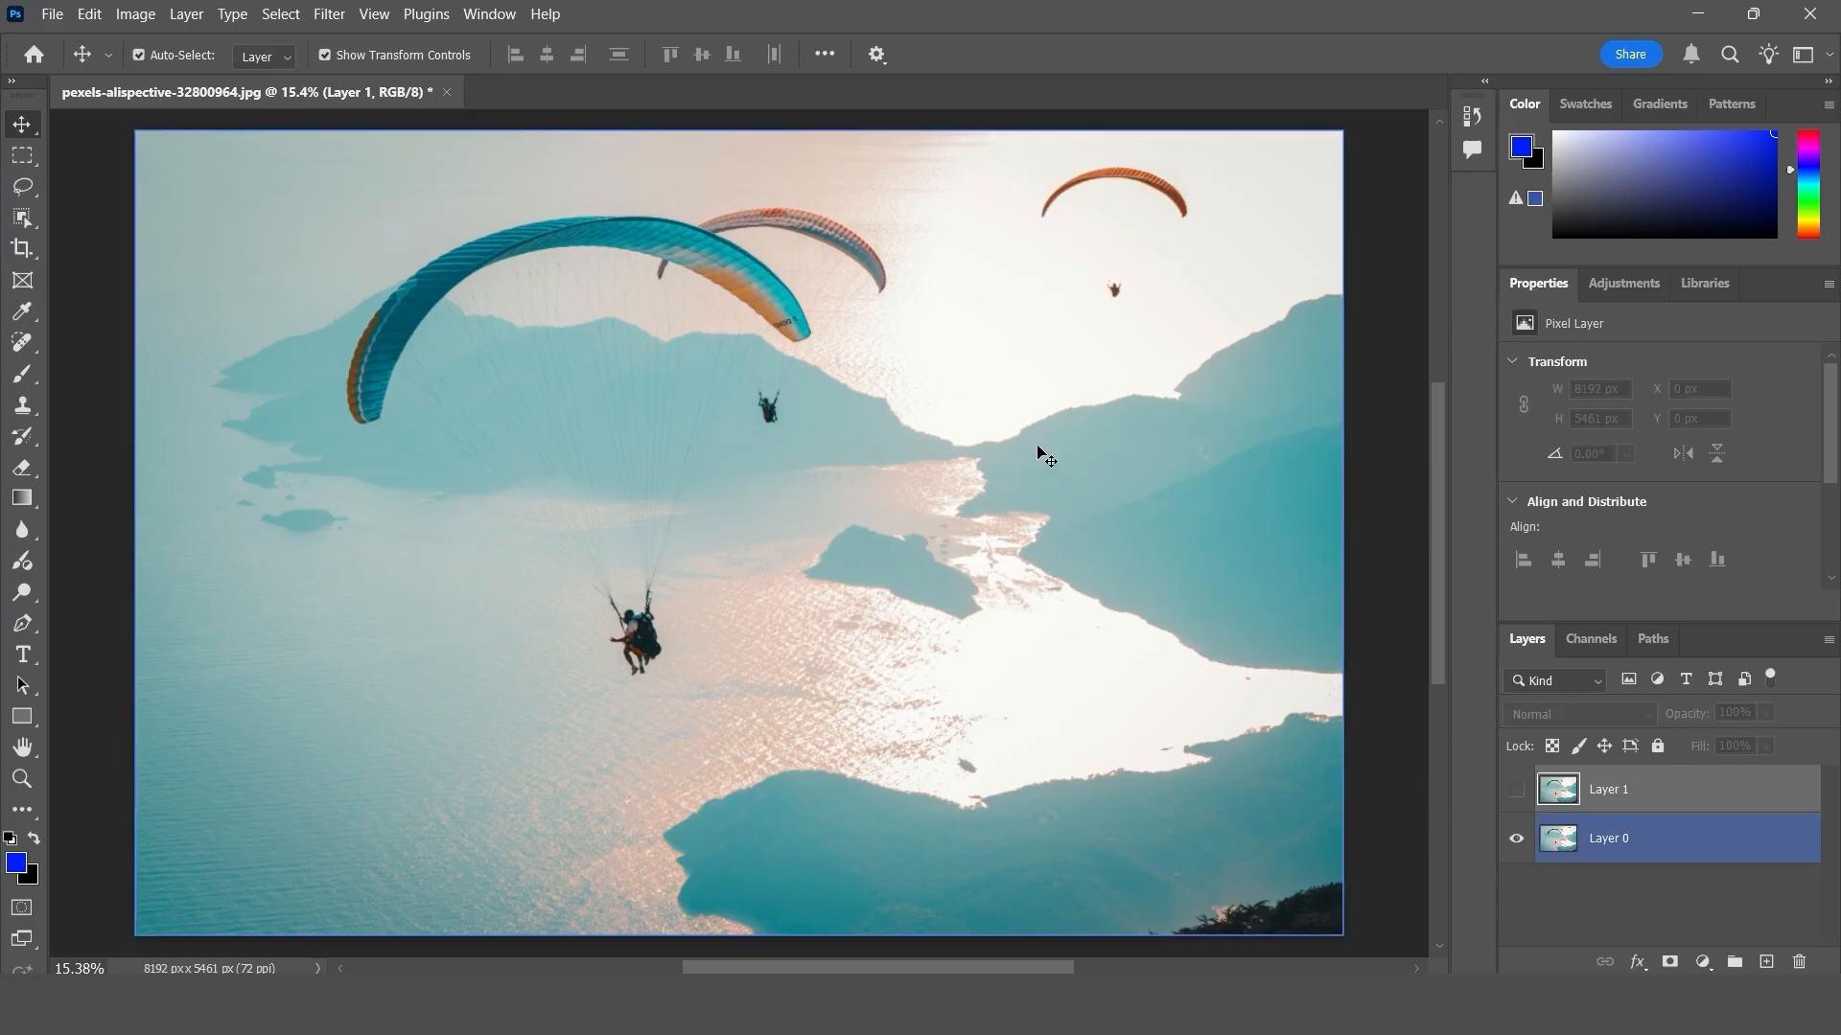
click(1516, 796)
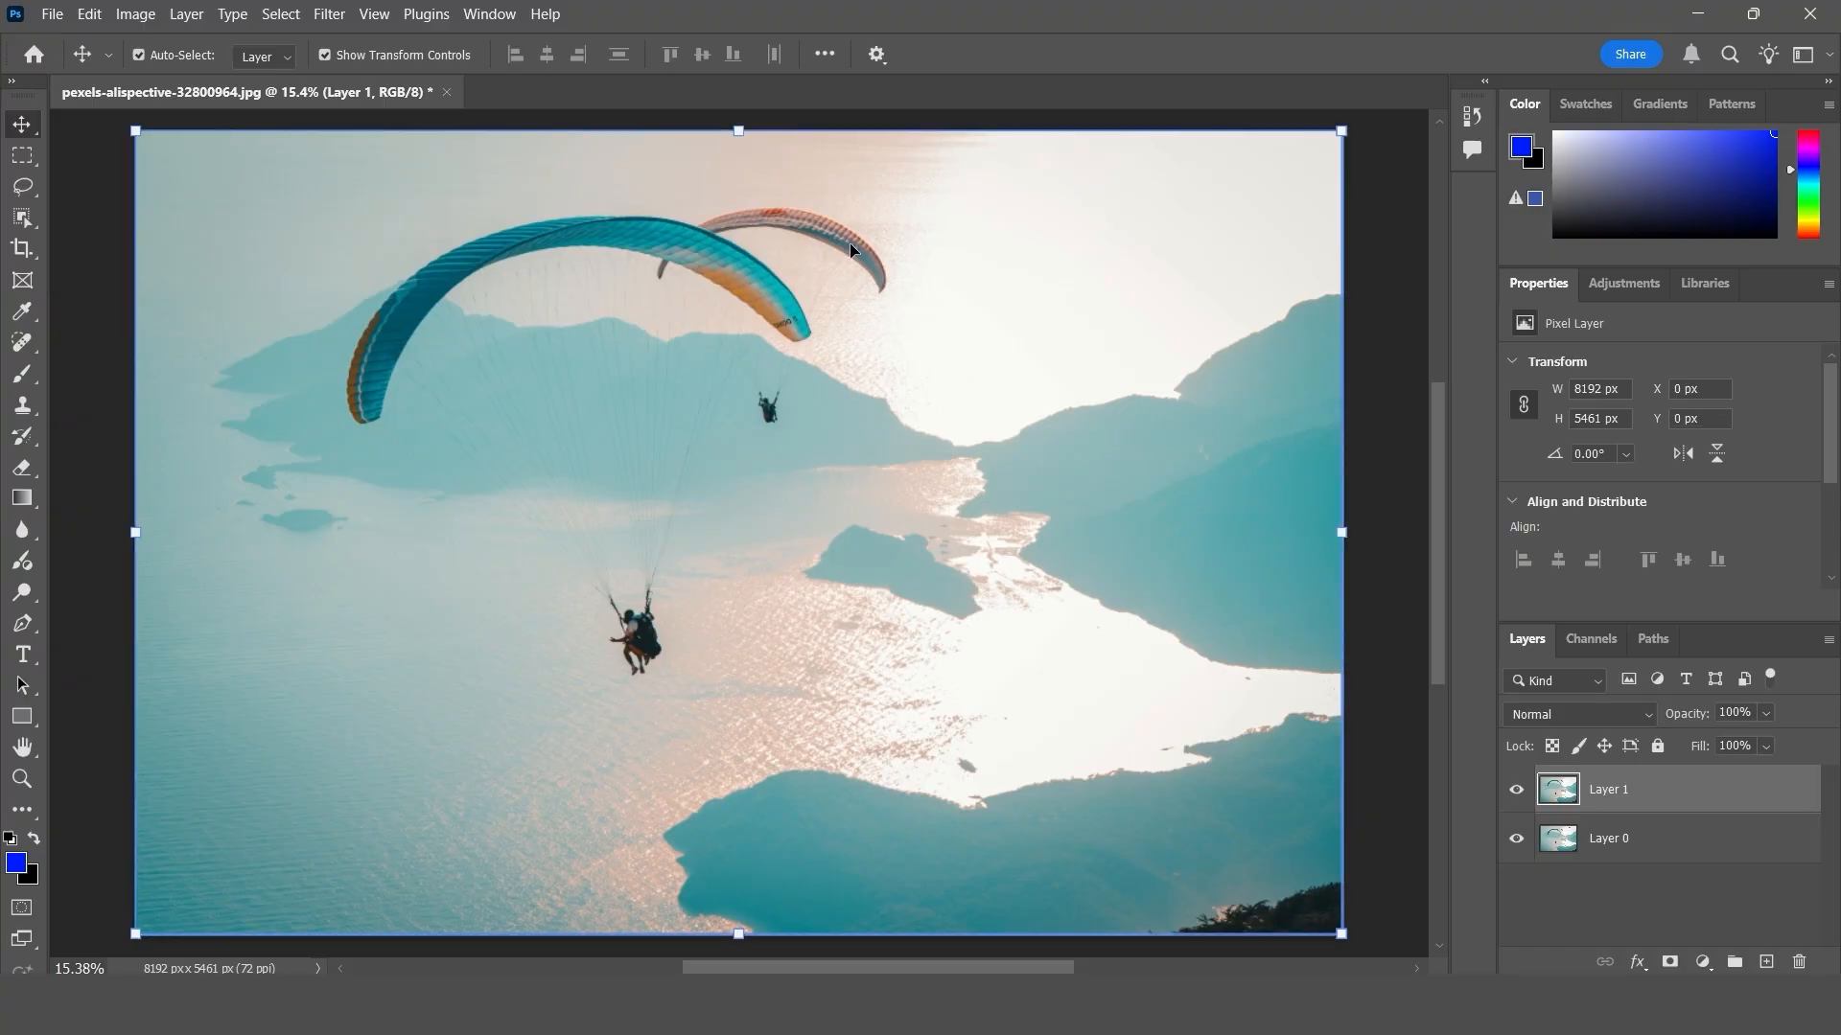
- Scale Layer 1 up to about 8750 × 5833 px and compare it with Layer 0 by toggling its visibility
drag(1344, 533, 1383, 532)
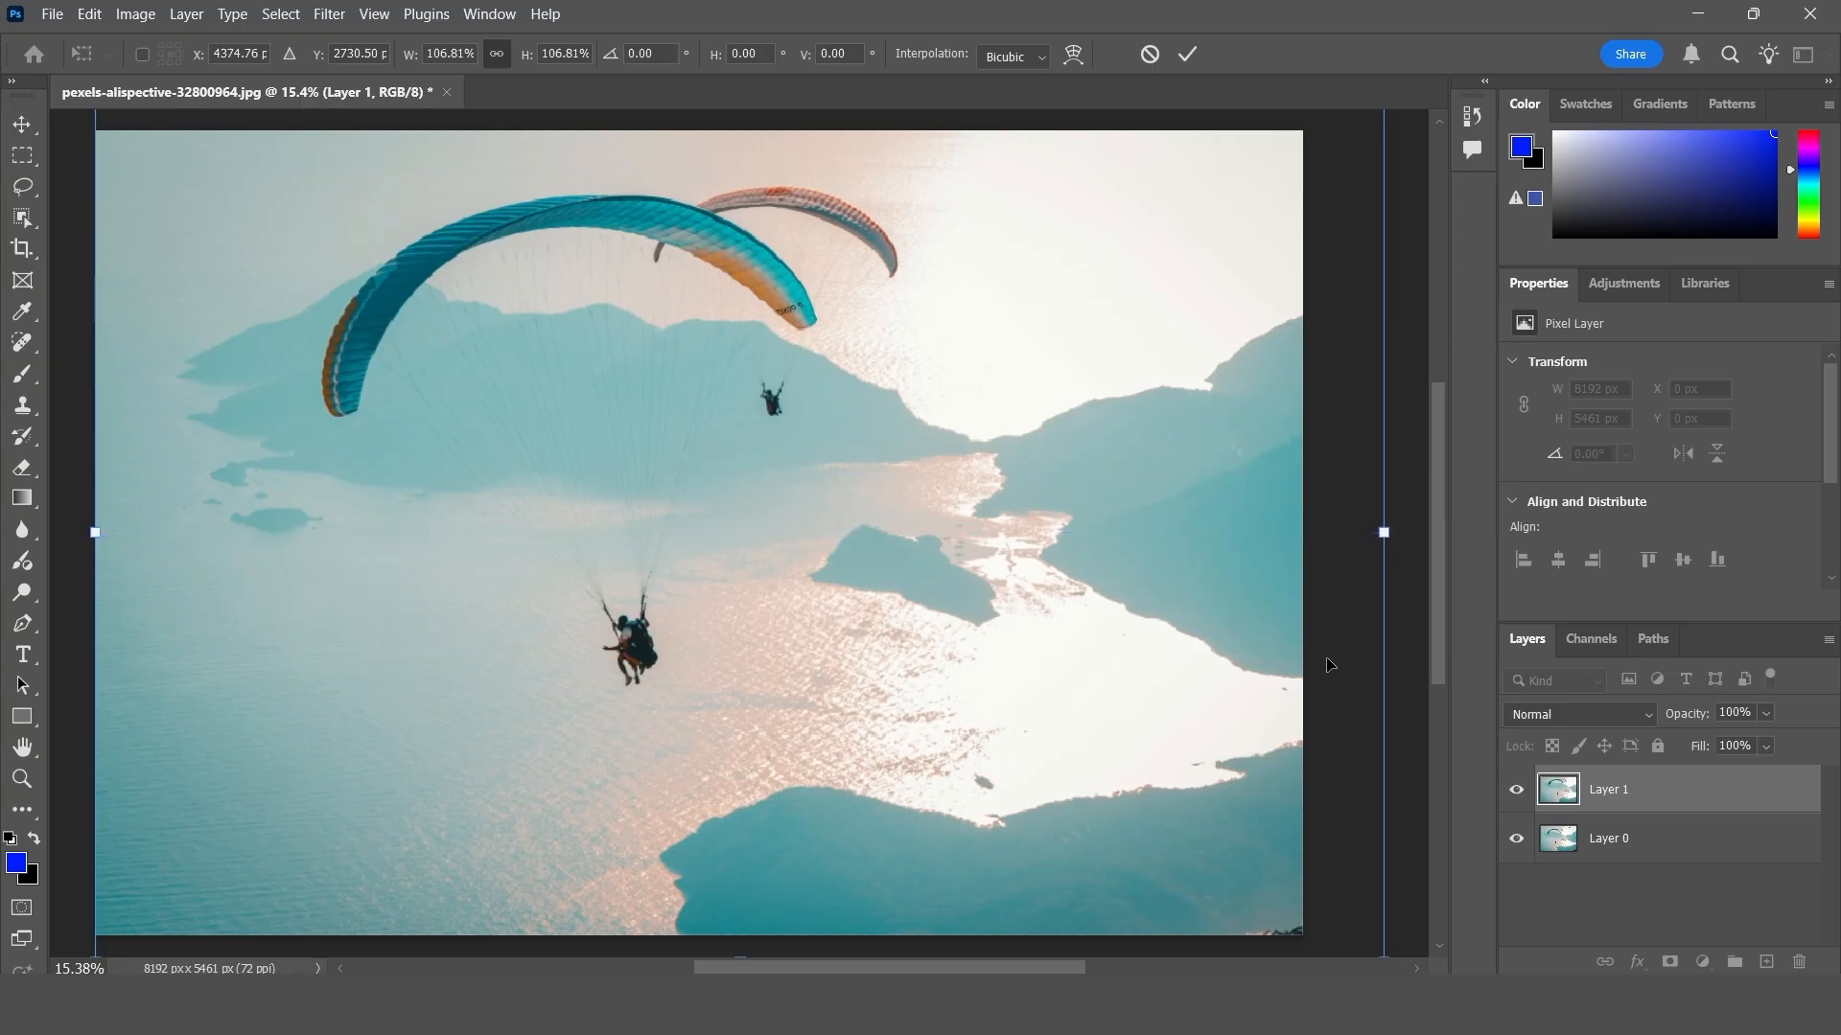
scroll(1340, 843, down, 2)
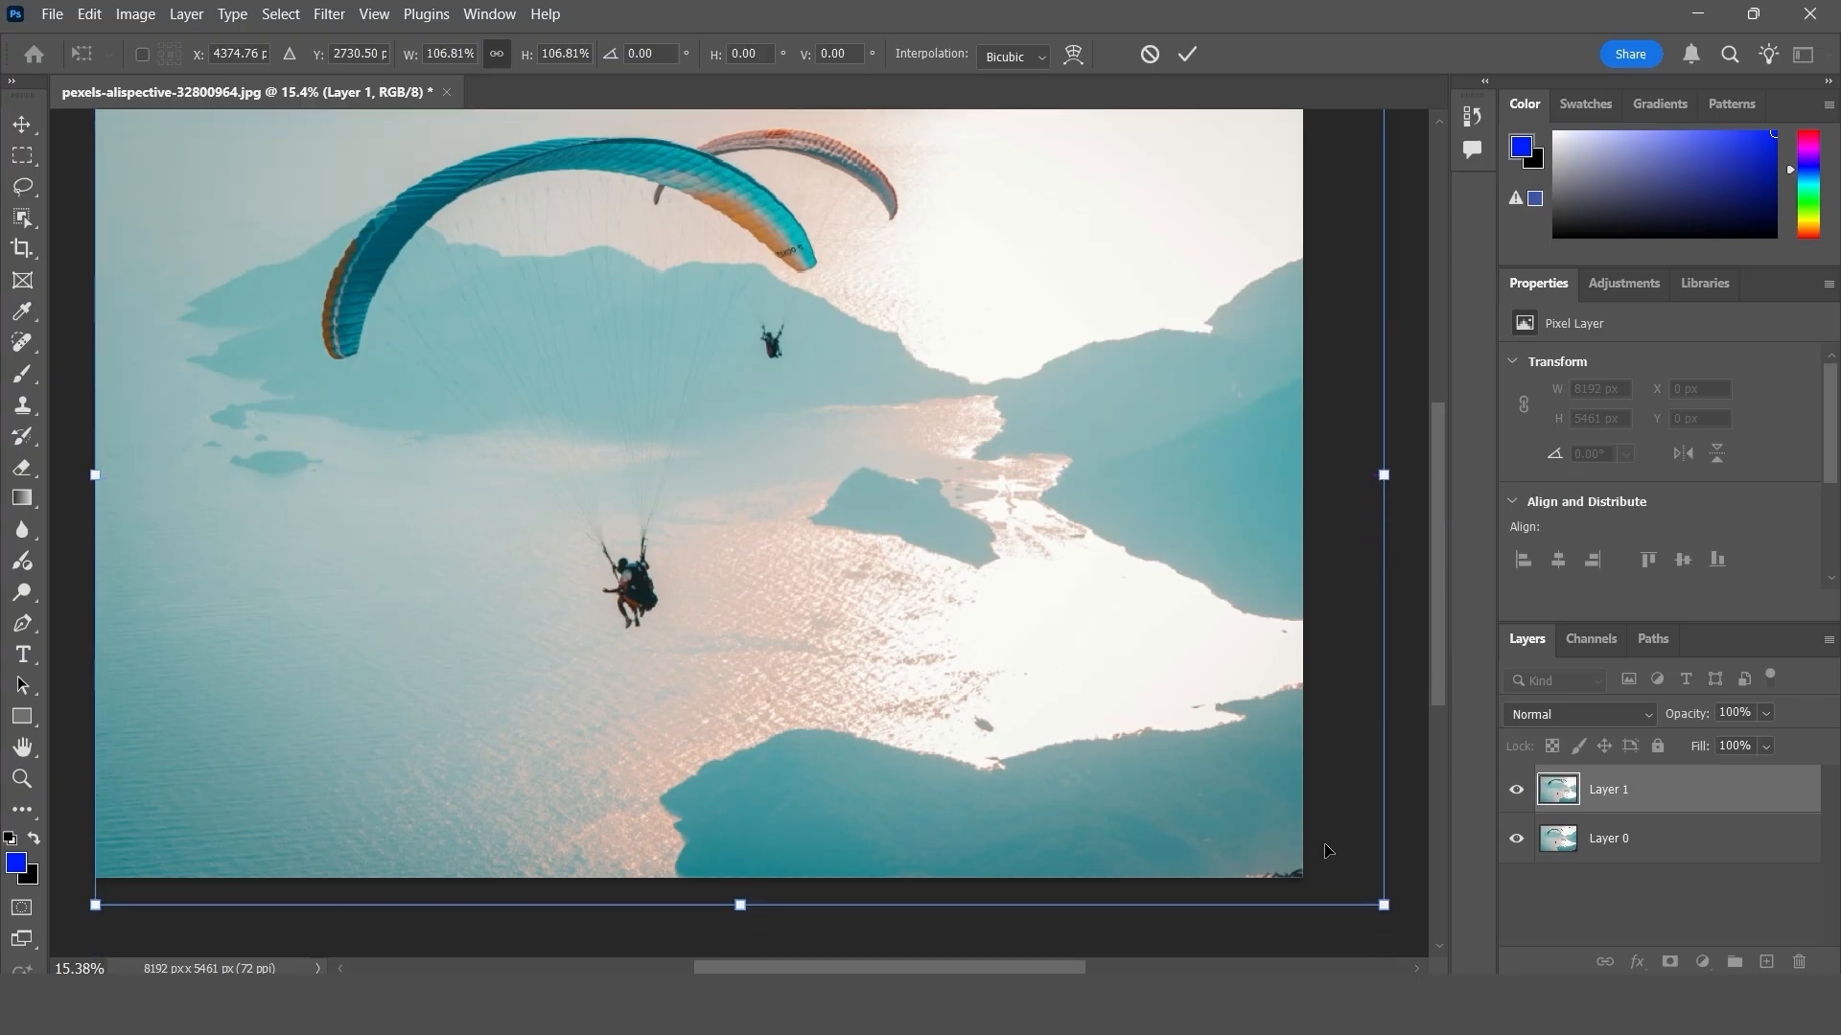
click(1516, 791)
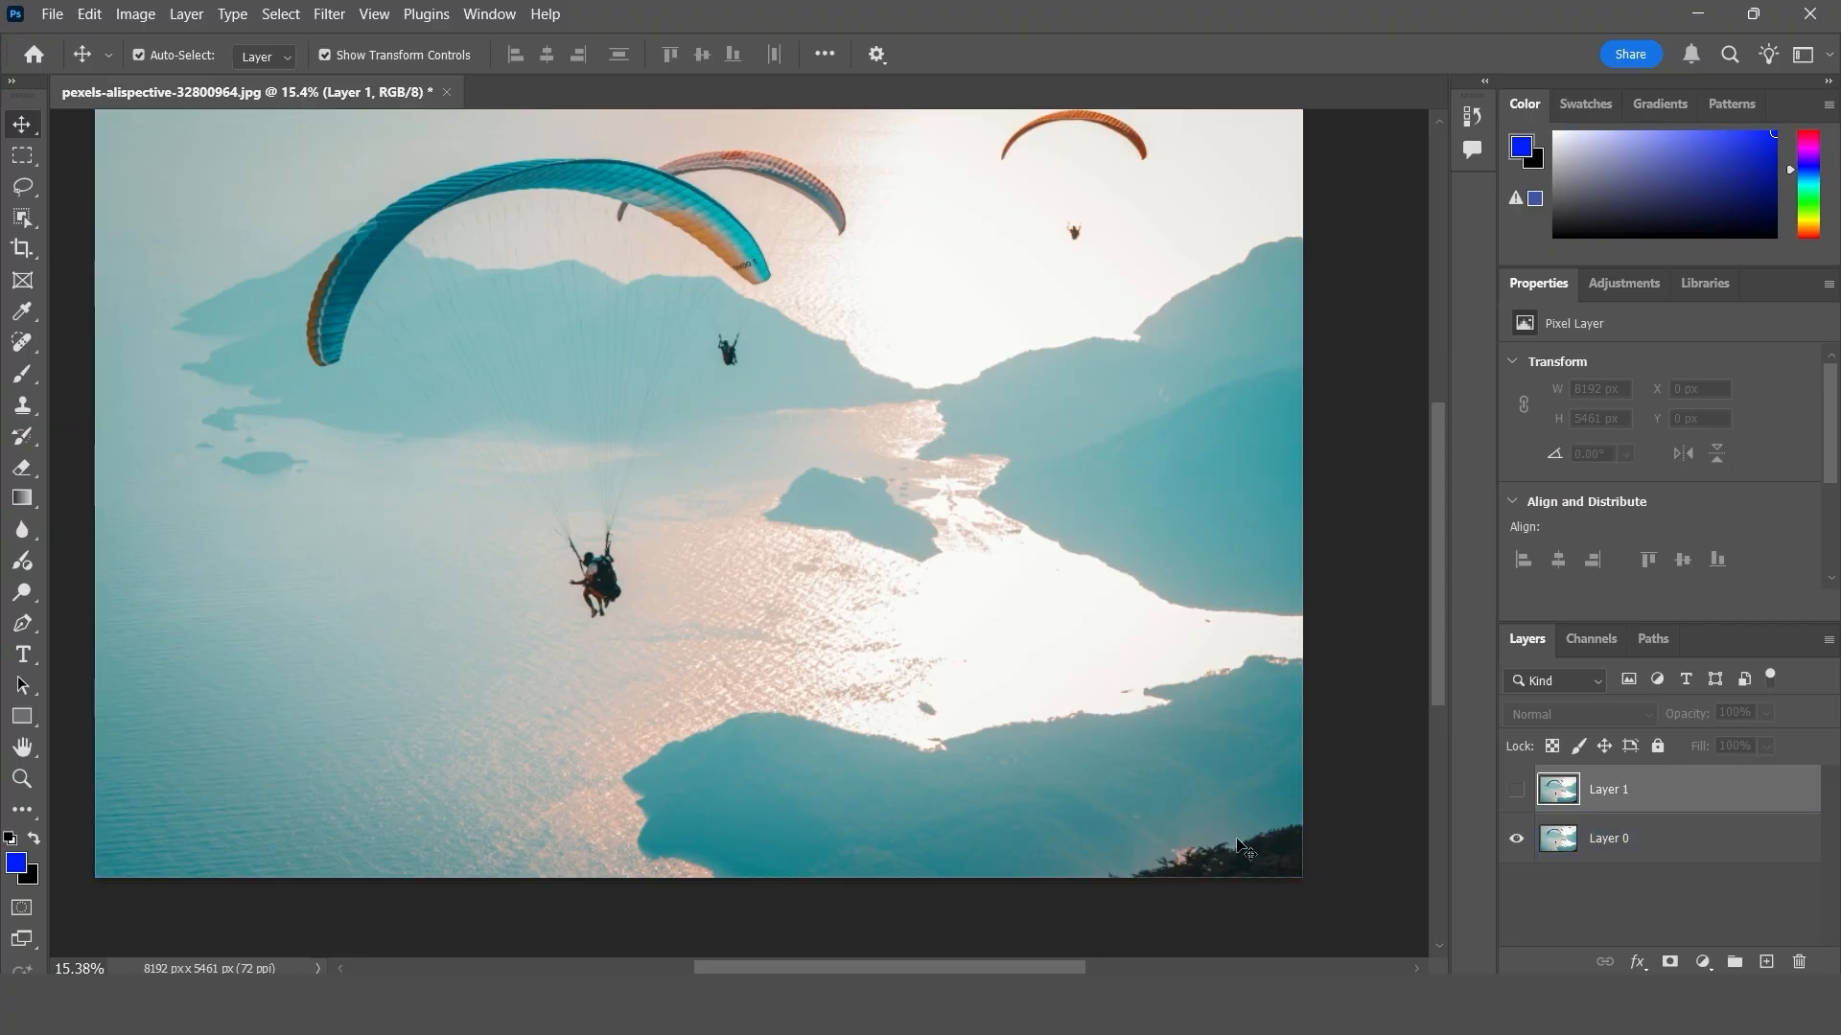
click(1515, 790)
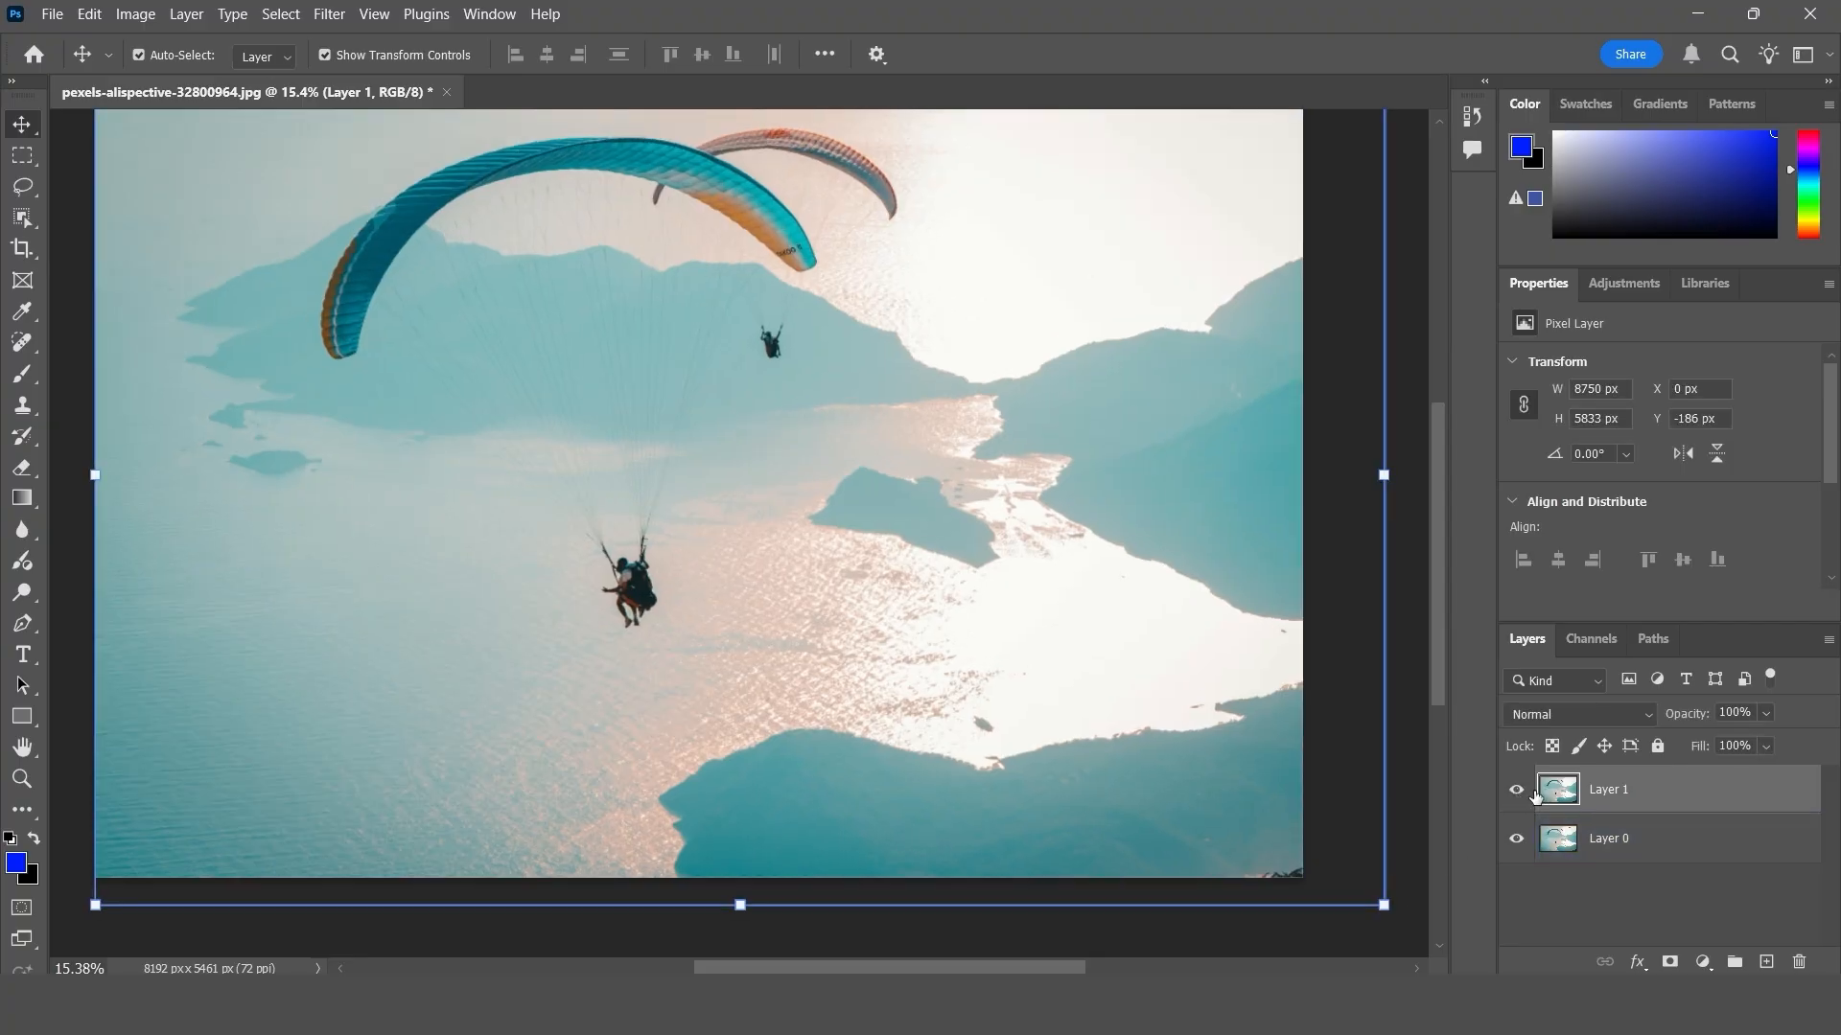
scroll(1288, 633, up, 2)
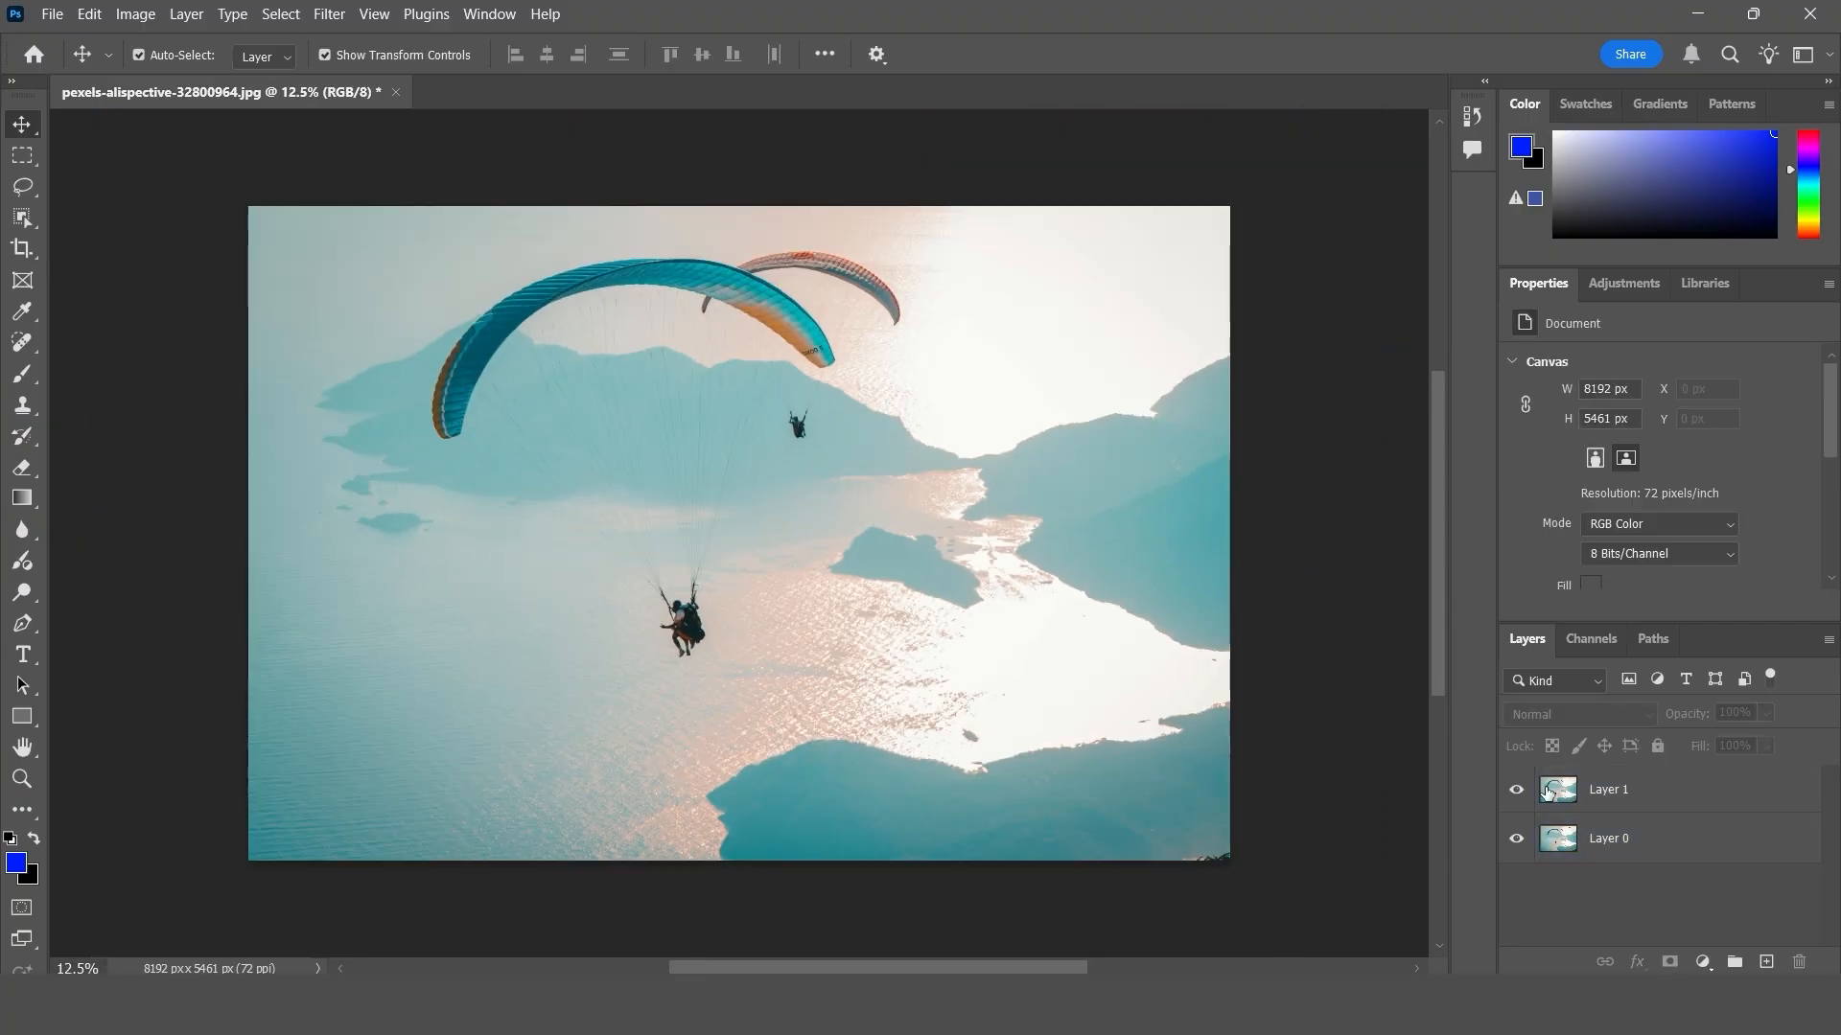
- Lower Layer 1's opacity to 34% and enlarge the layer to about 9206 × 6137 px, checking it against Layer 0
click(1548, 791)
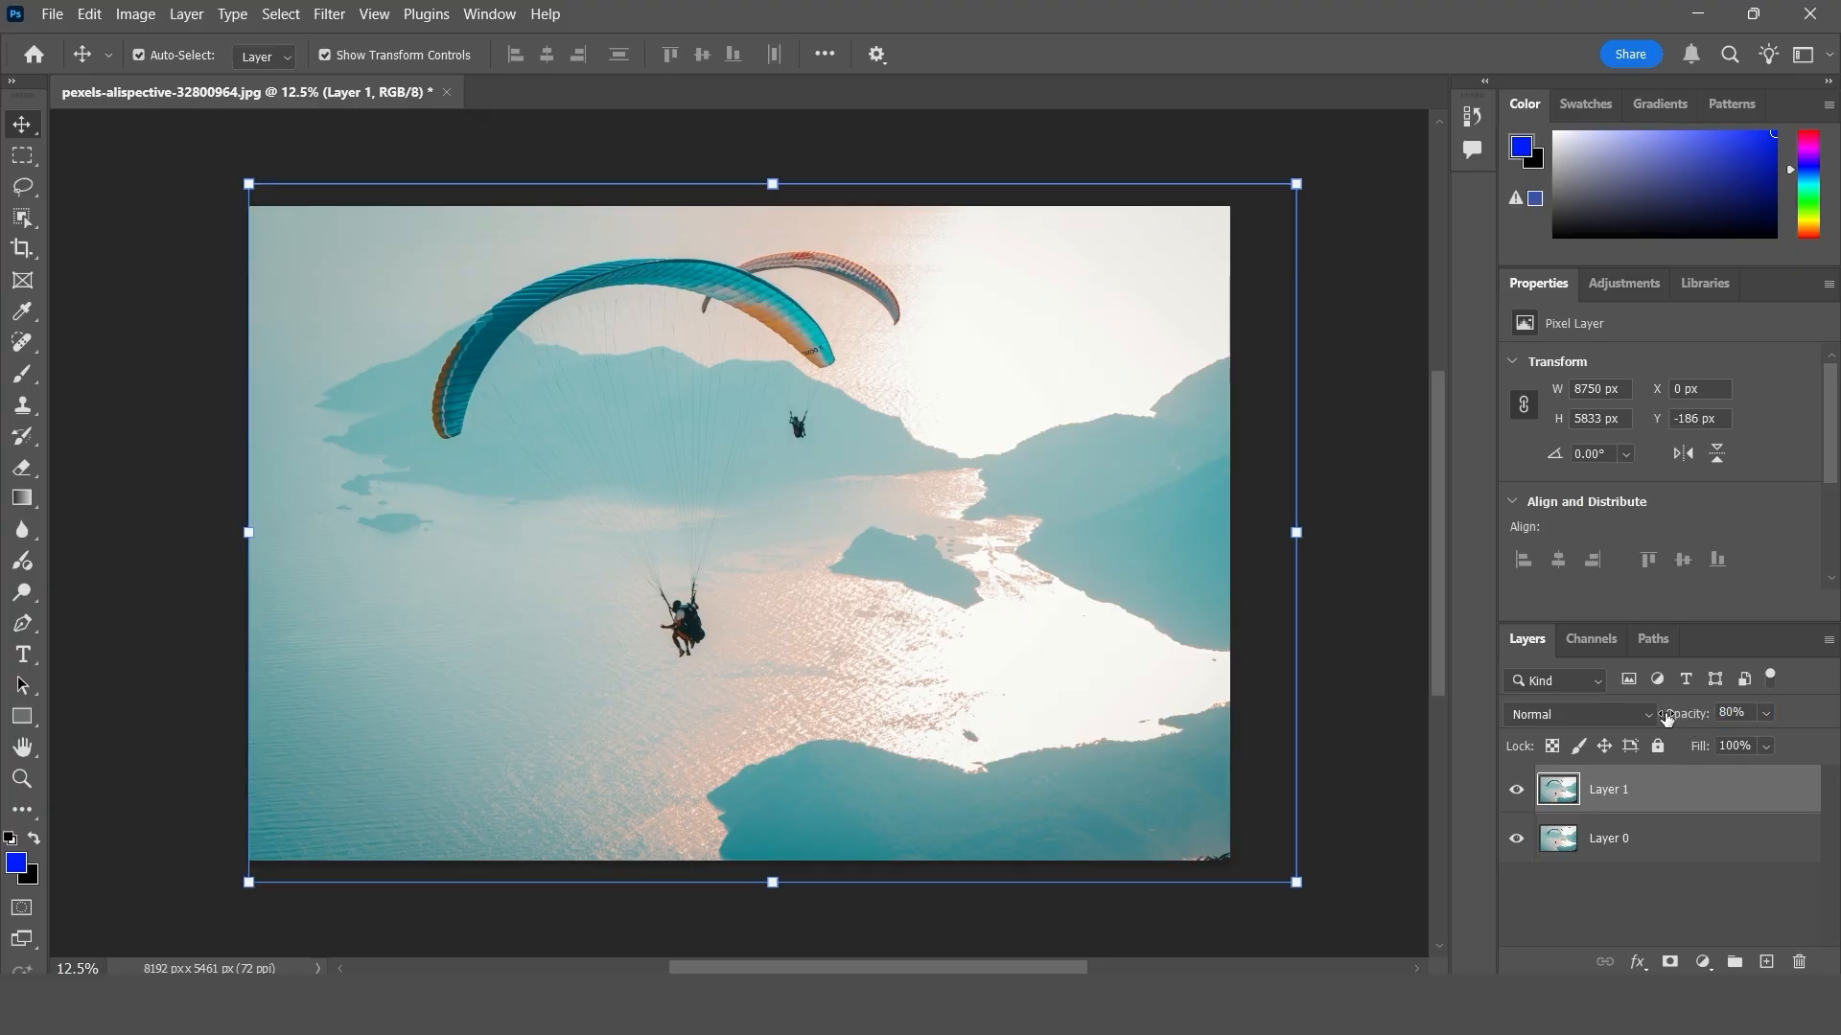
drag(1703, 714, 1683, 716)
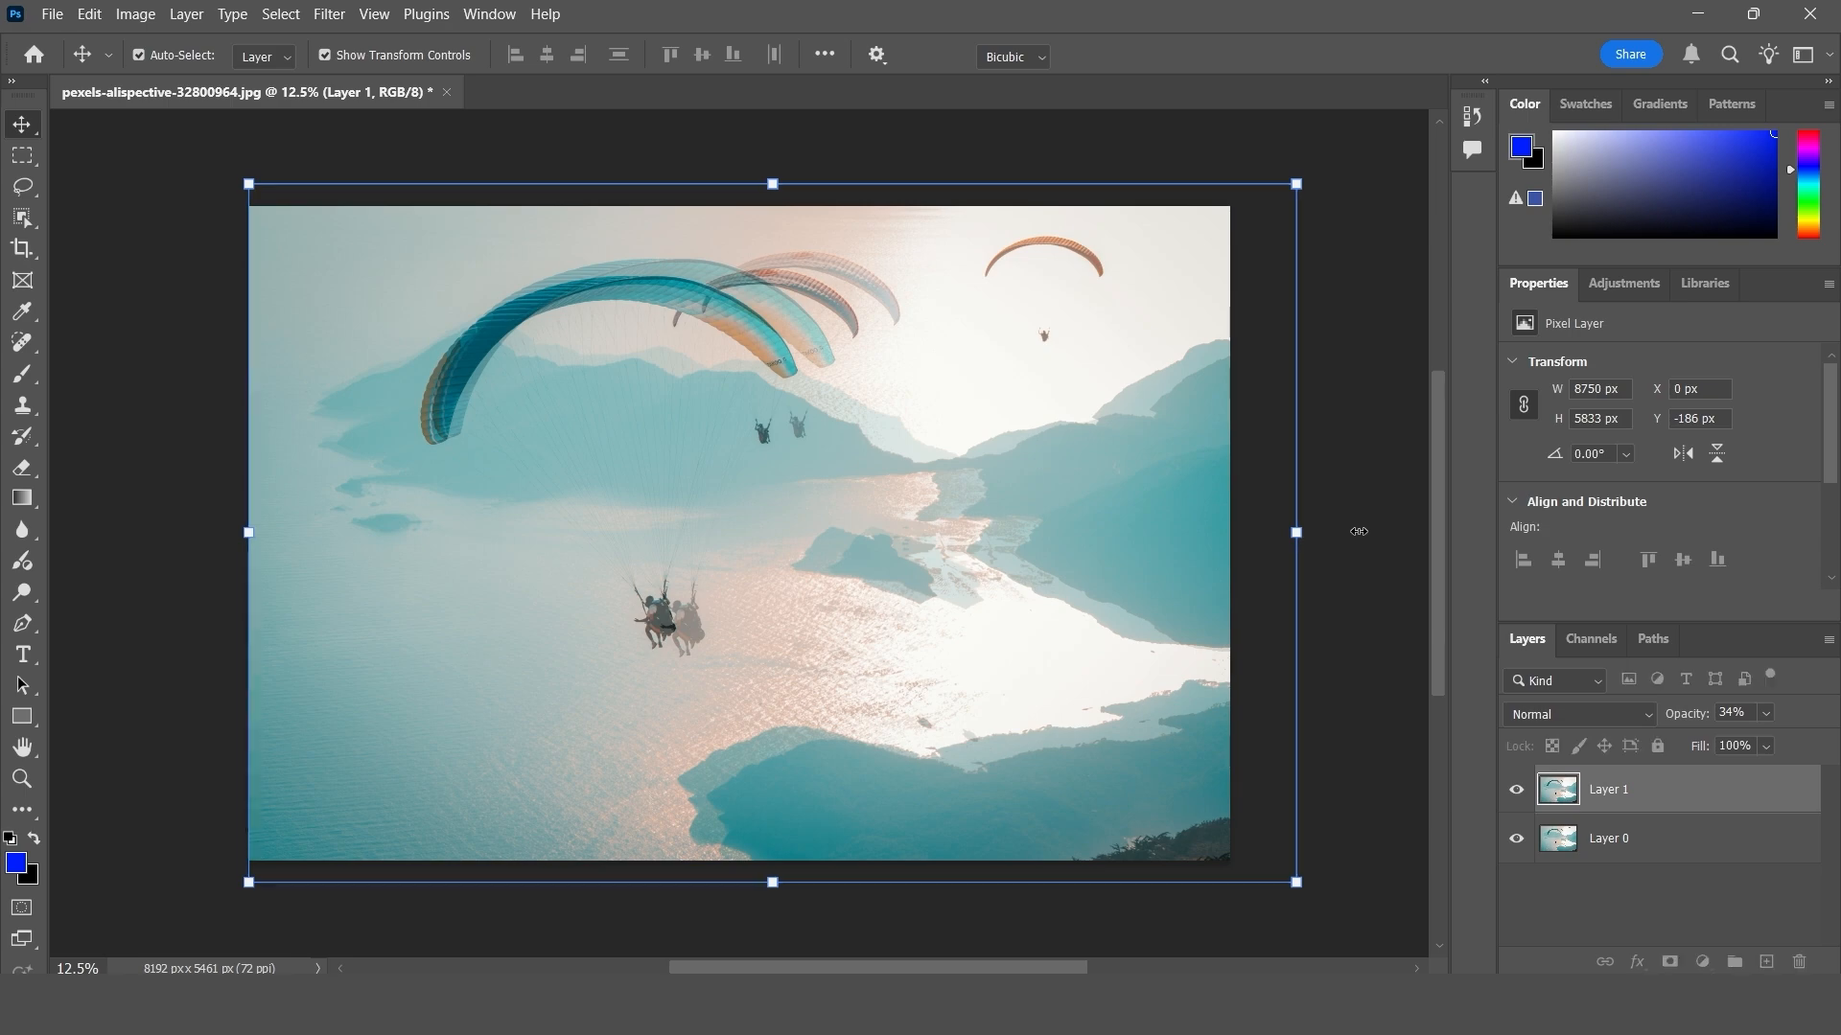
drag(1297, 533, 1360, 532)
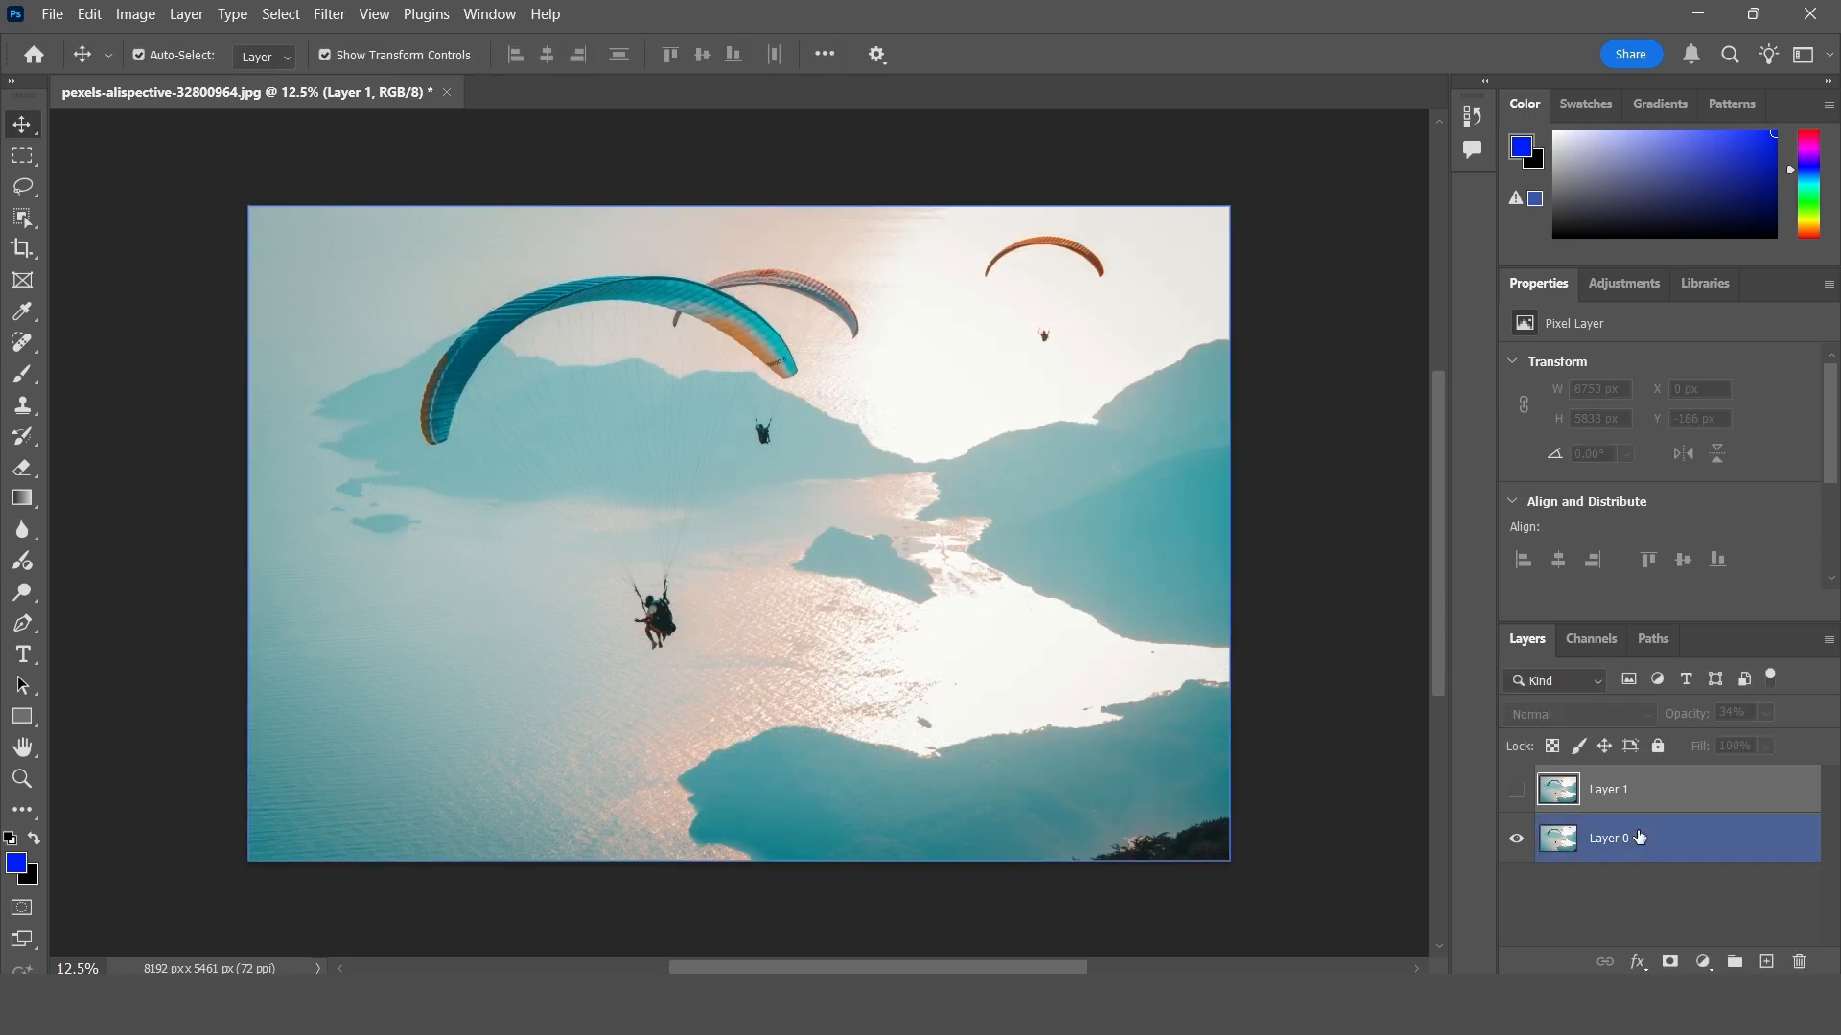
click(1584, 842)
click(1594, 791)
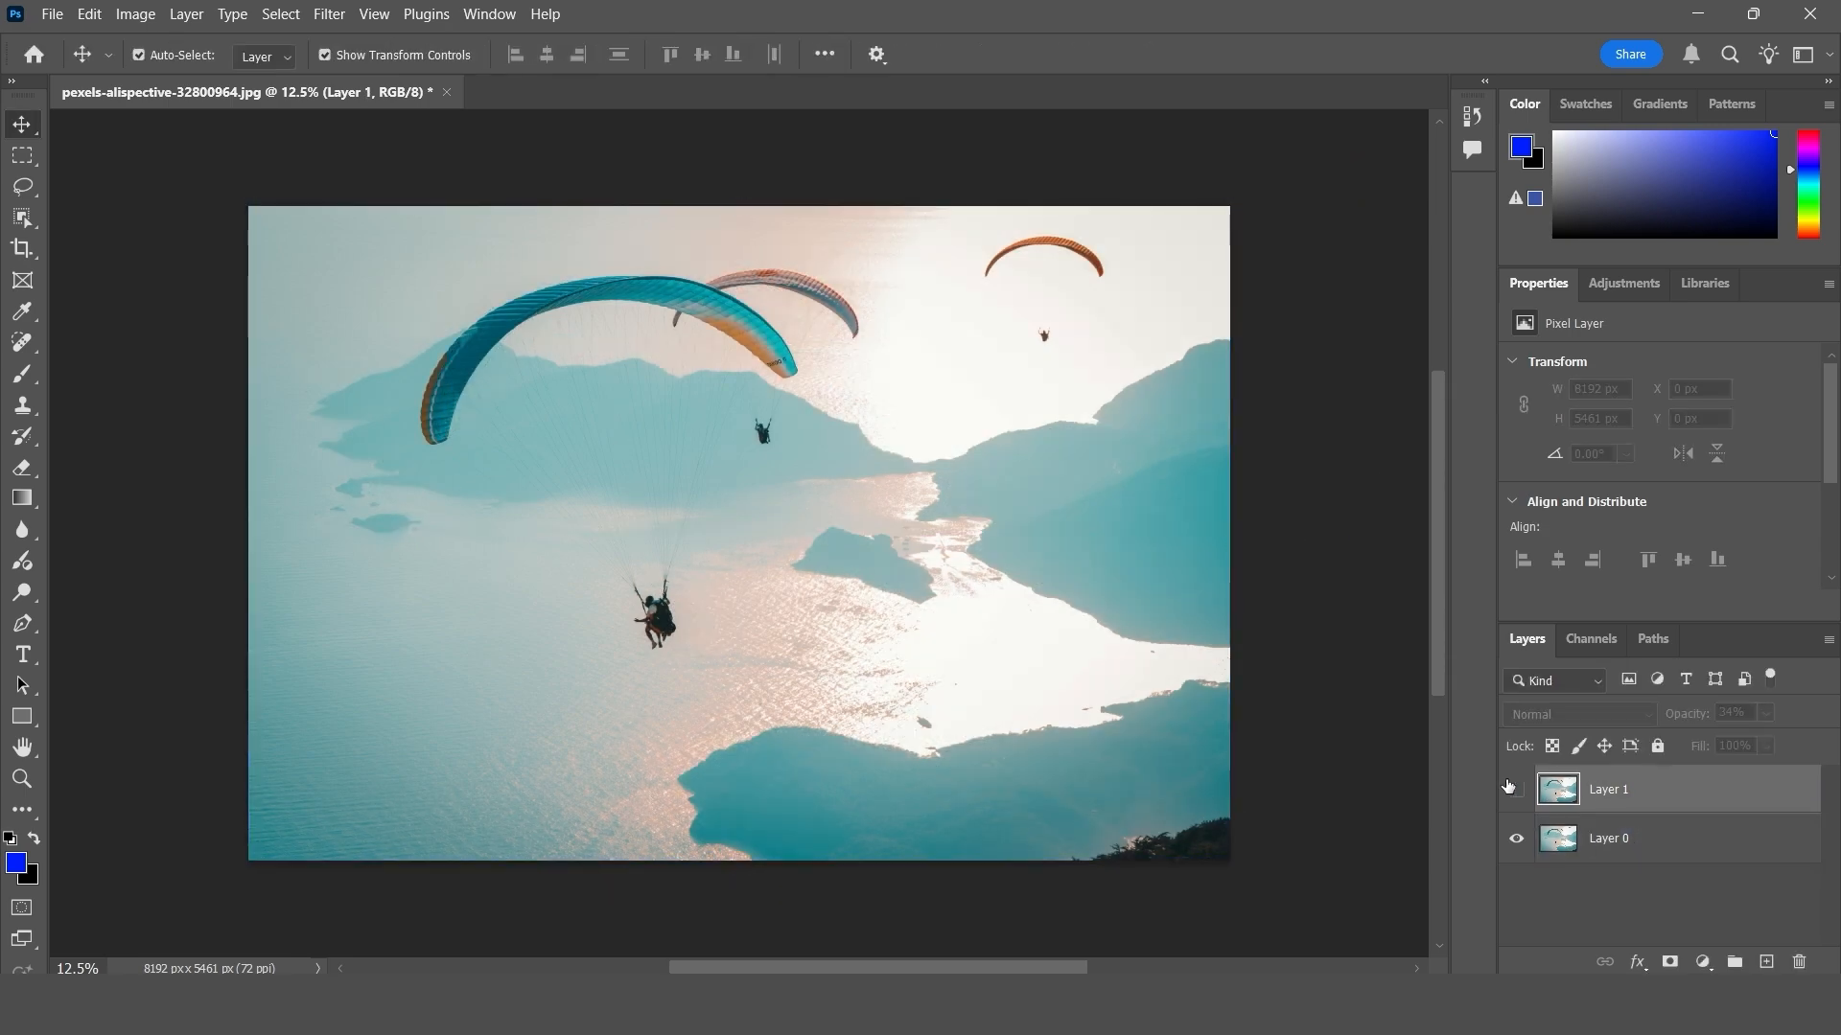
click(1516, 794)
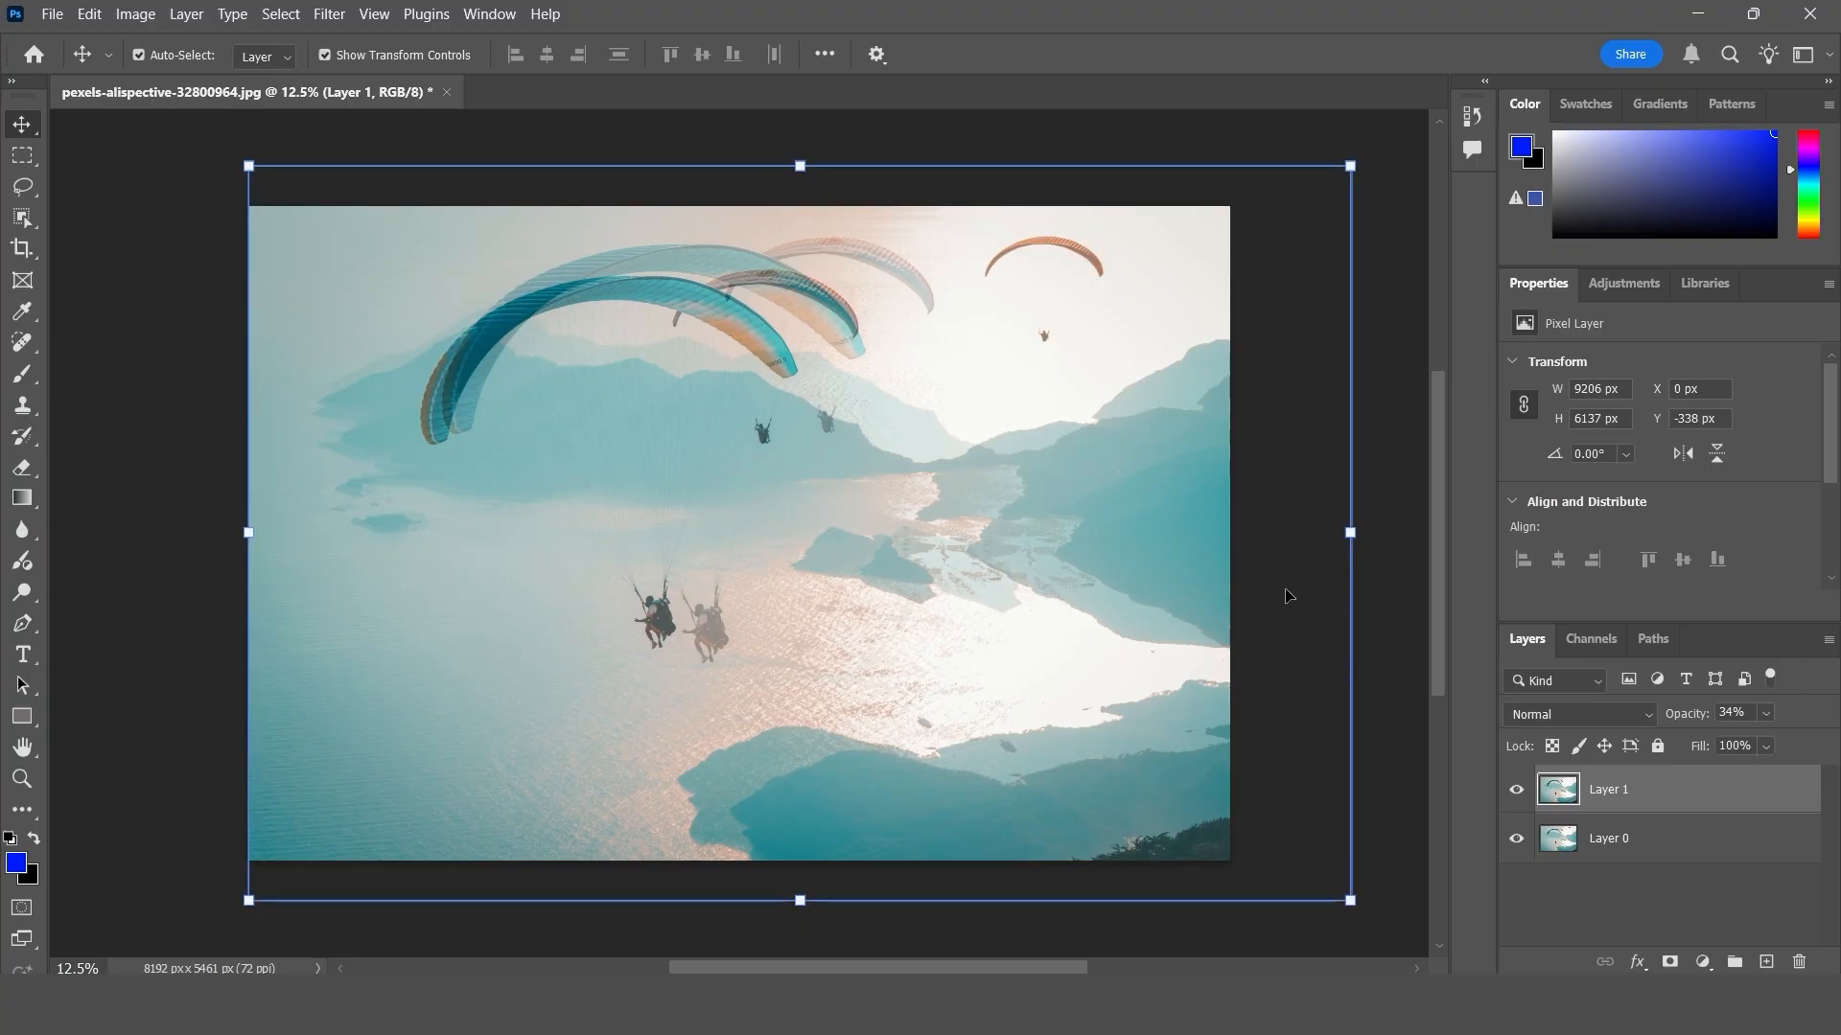
- Auto-align Layer 1 and Layer 0 using the Auto projection with Vignette Removal and Geometric Distortion enabled
shift+click(1634, 843)
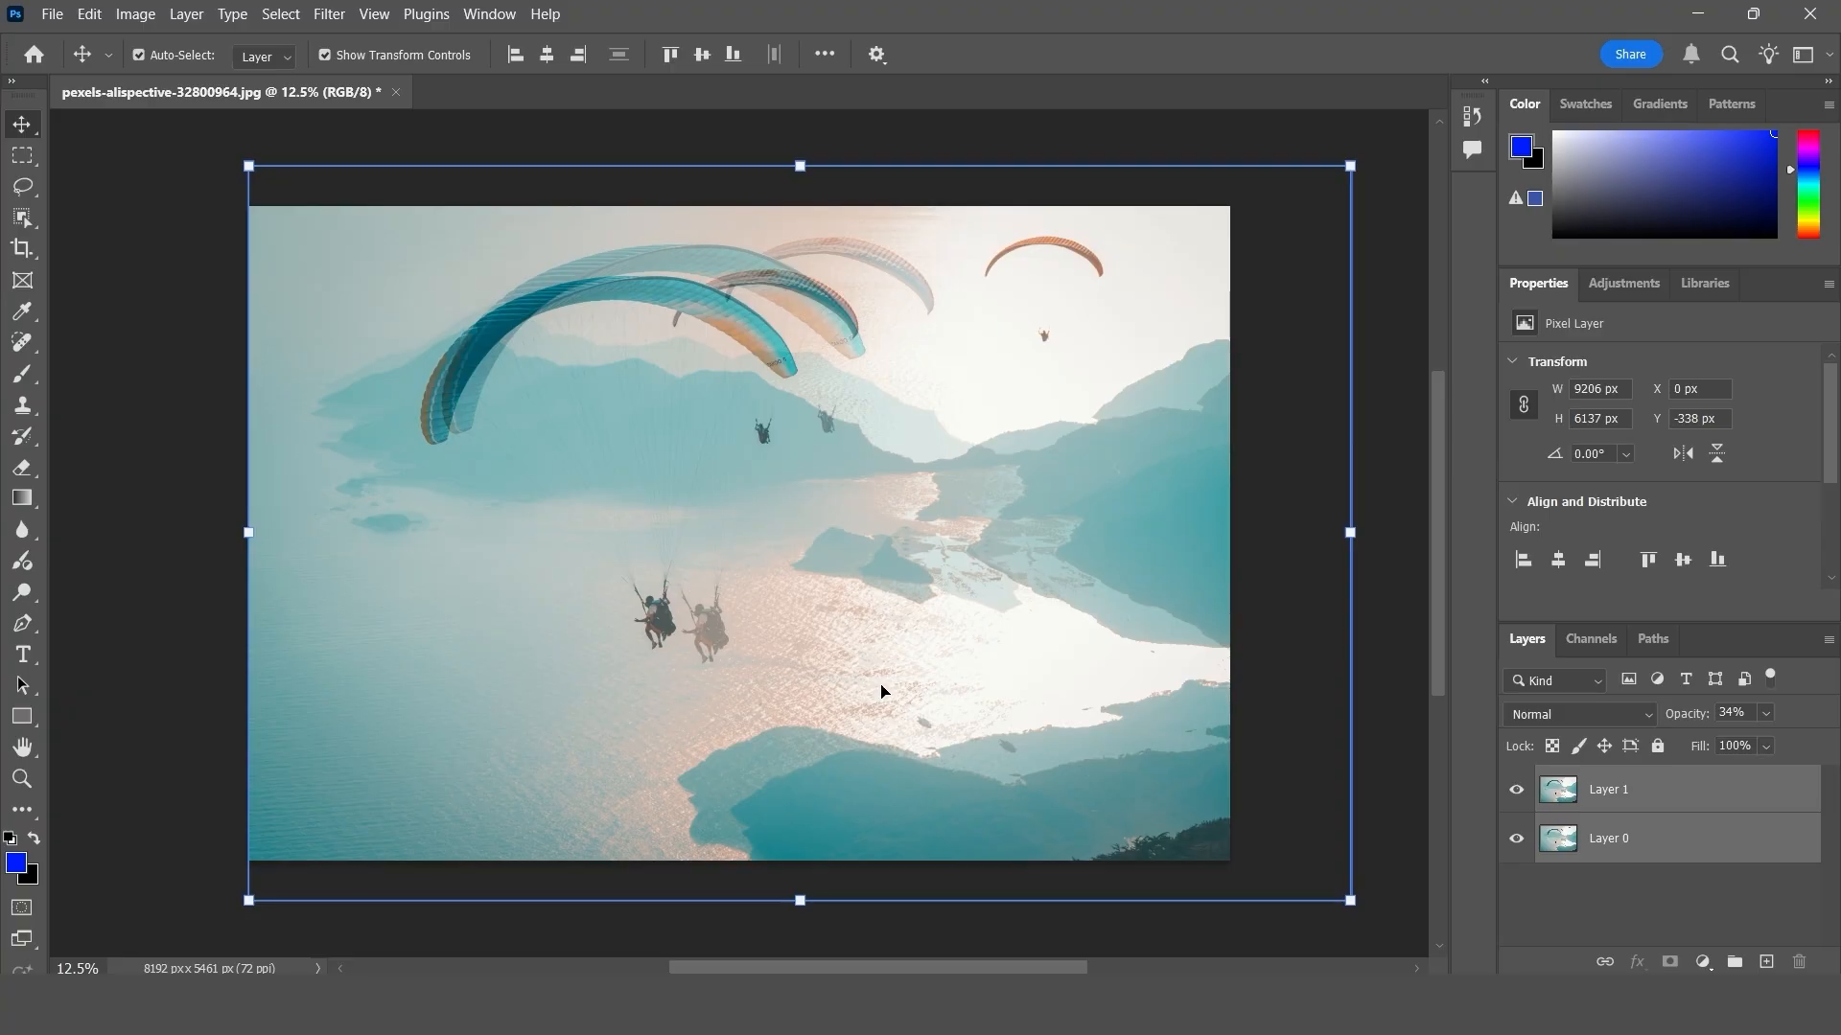
click(90, 14)
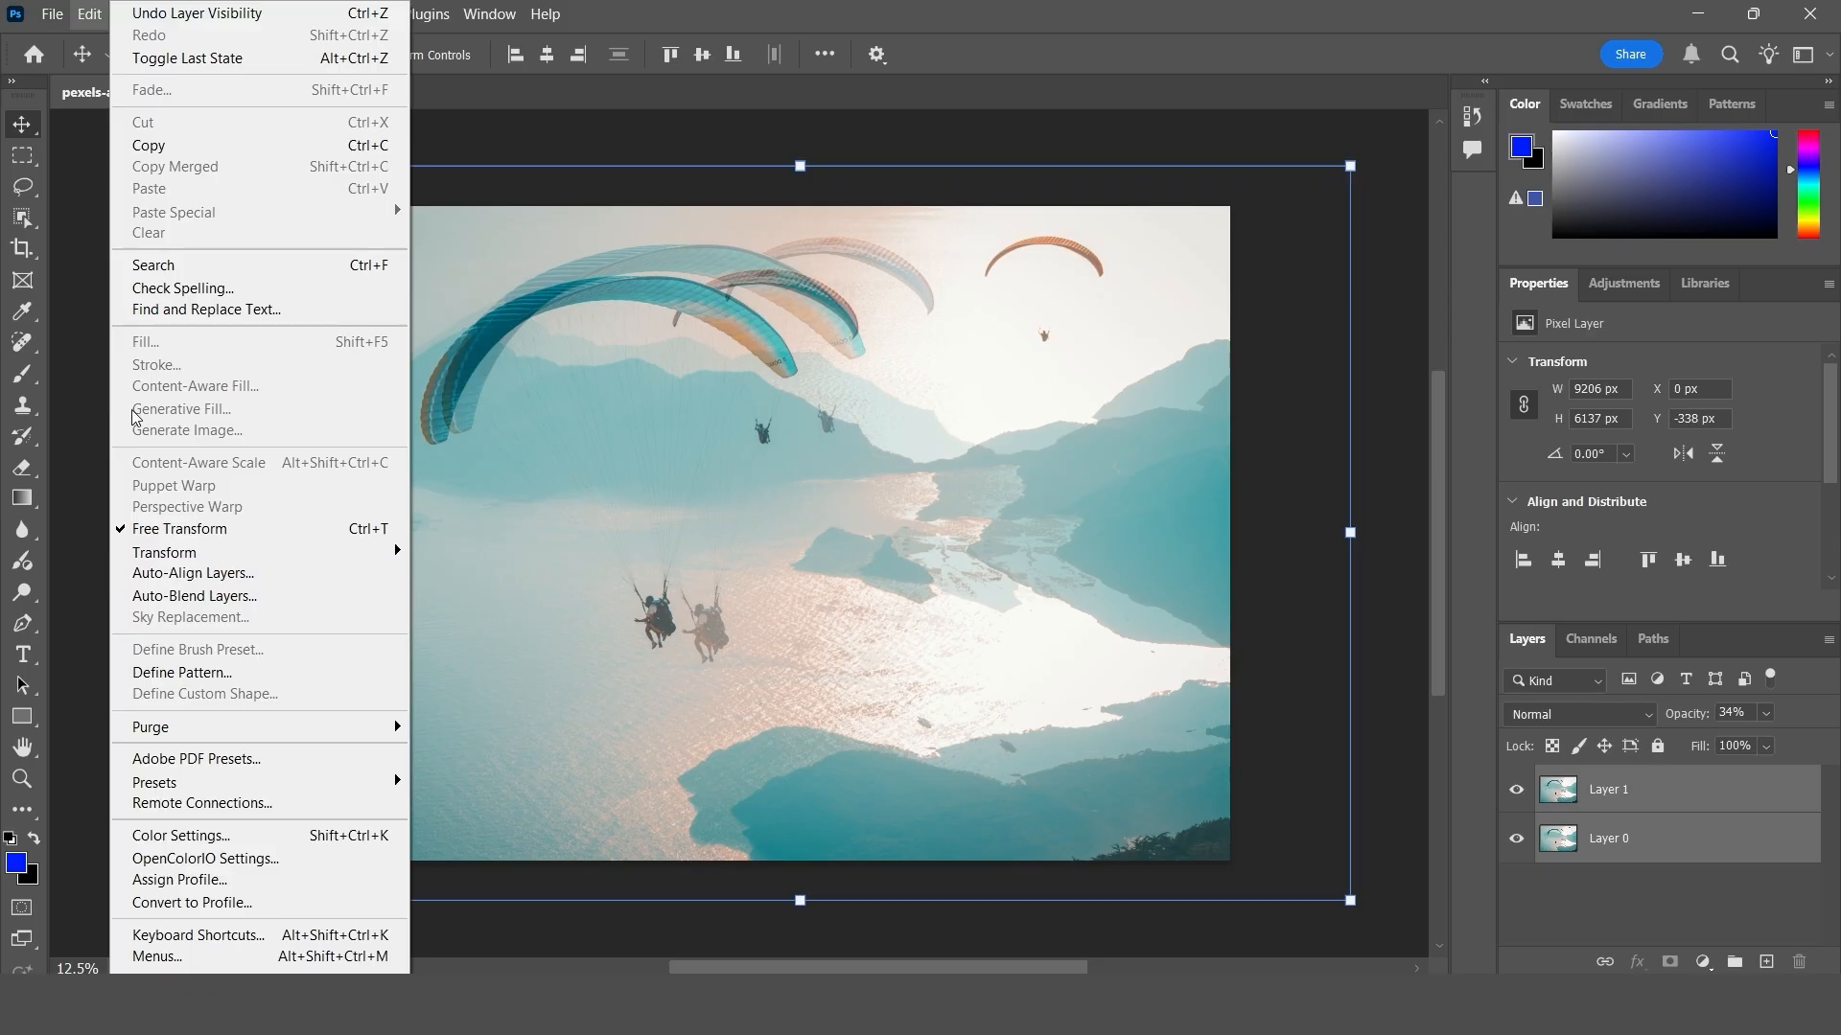
click(82, 368)
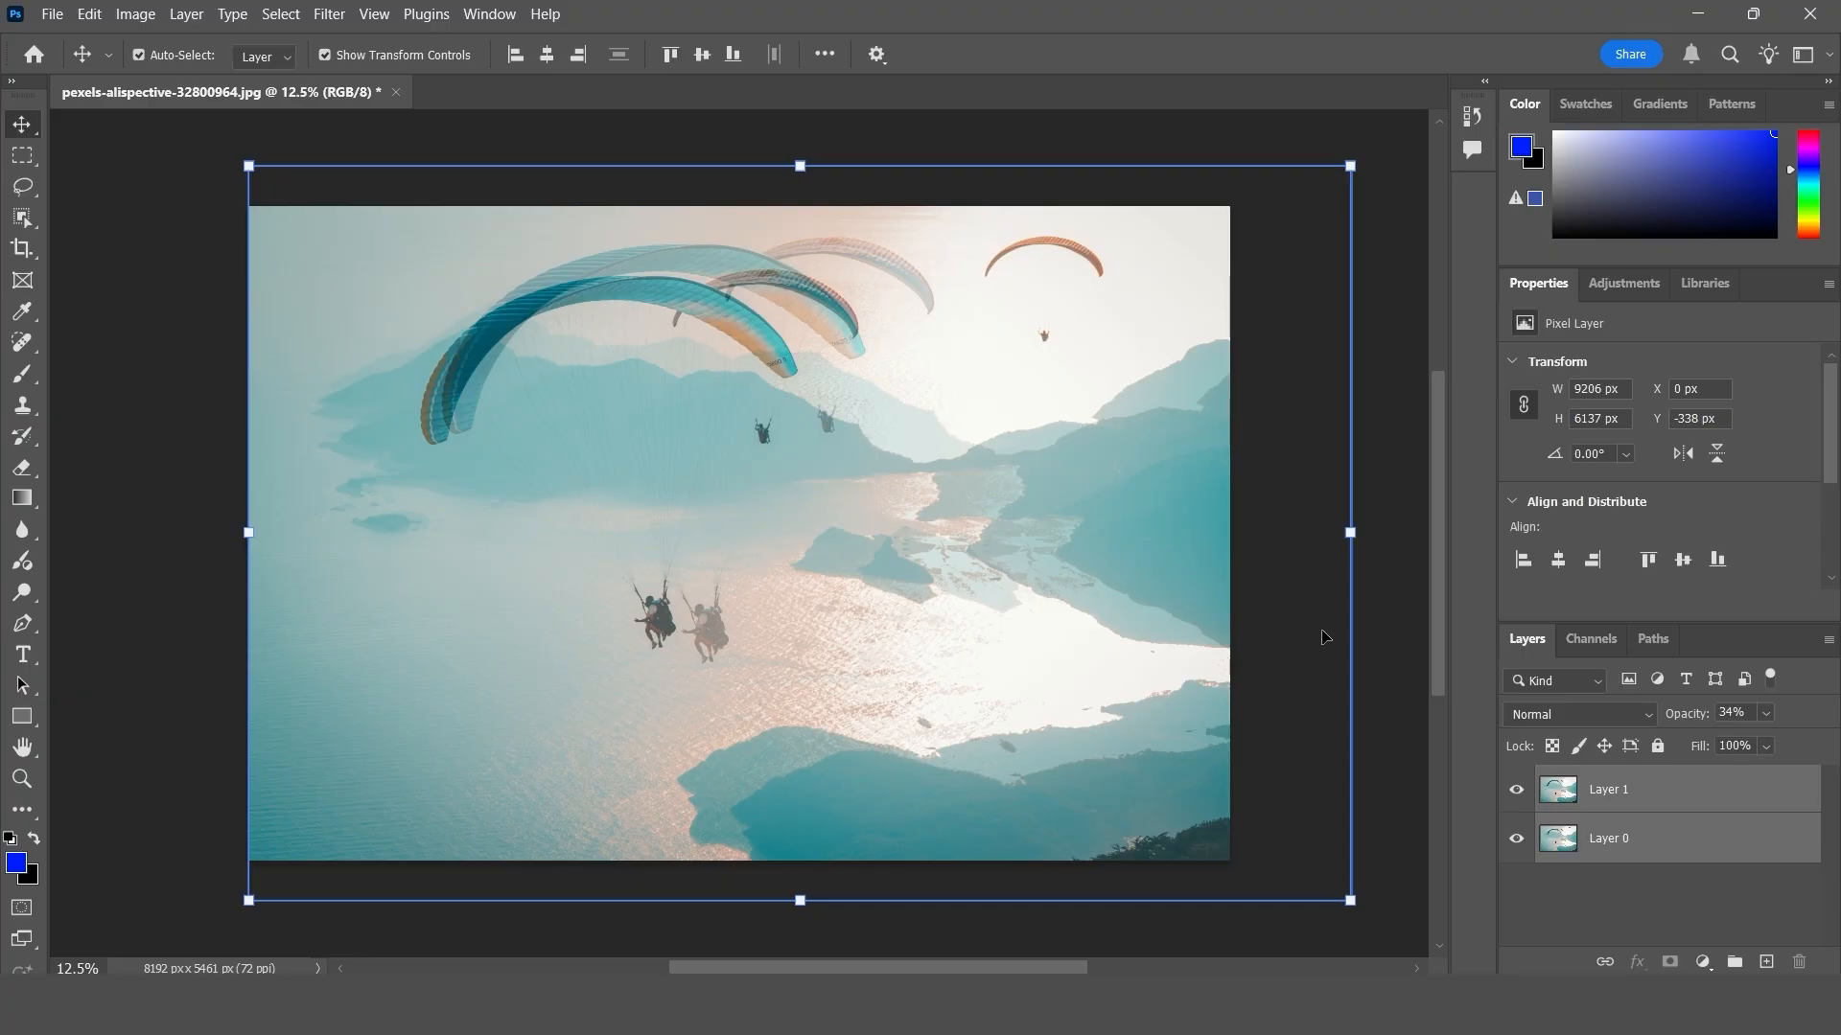
click(88, 12)
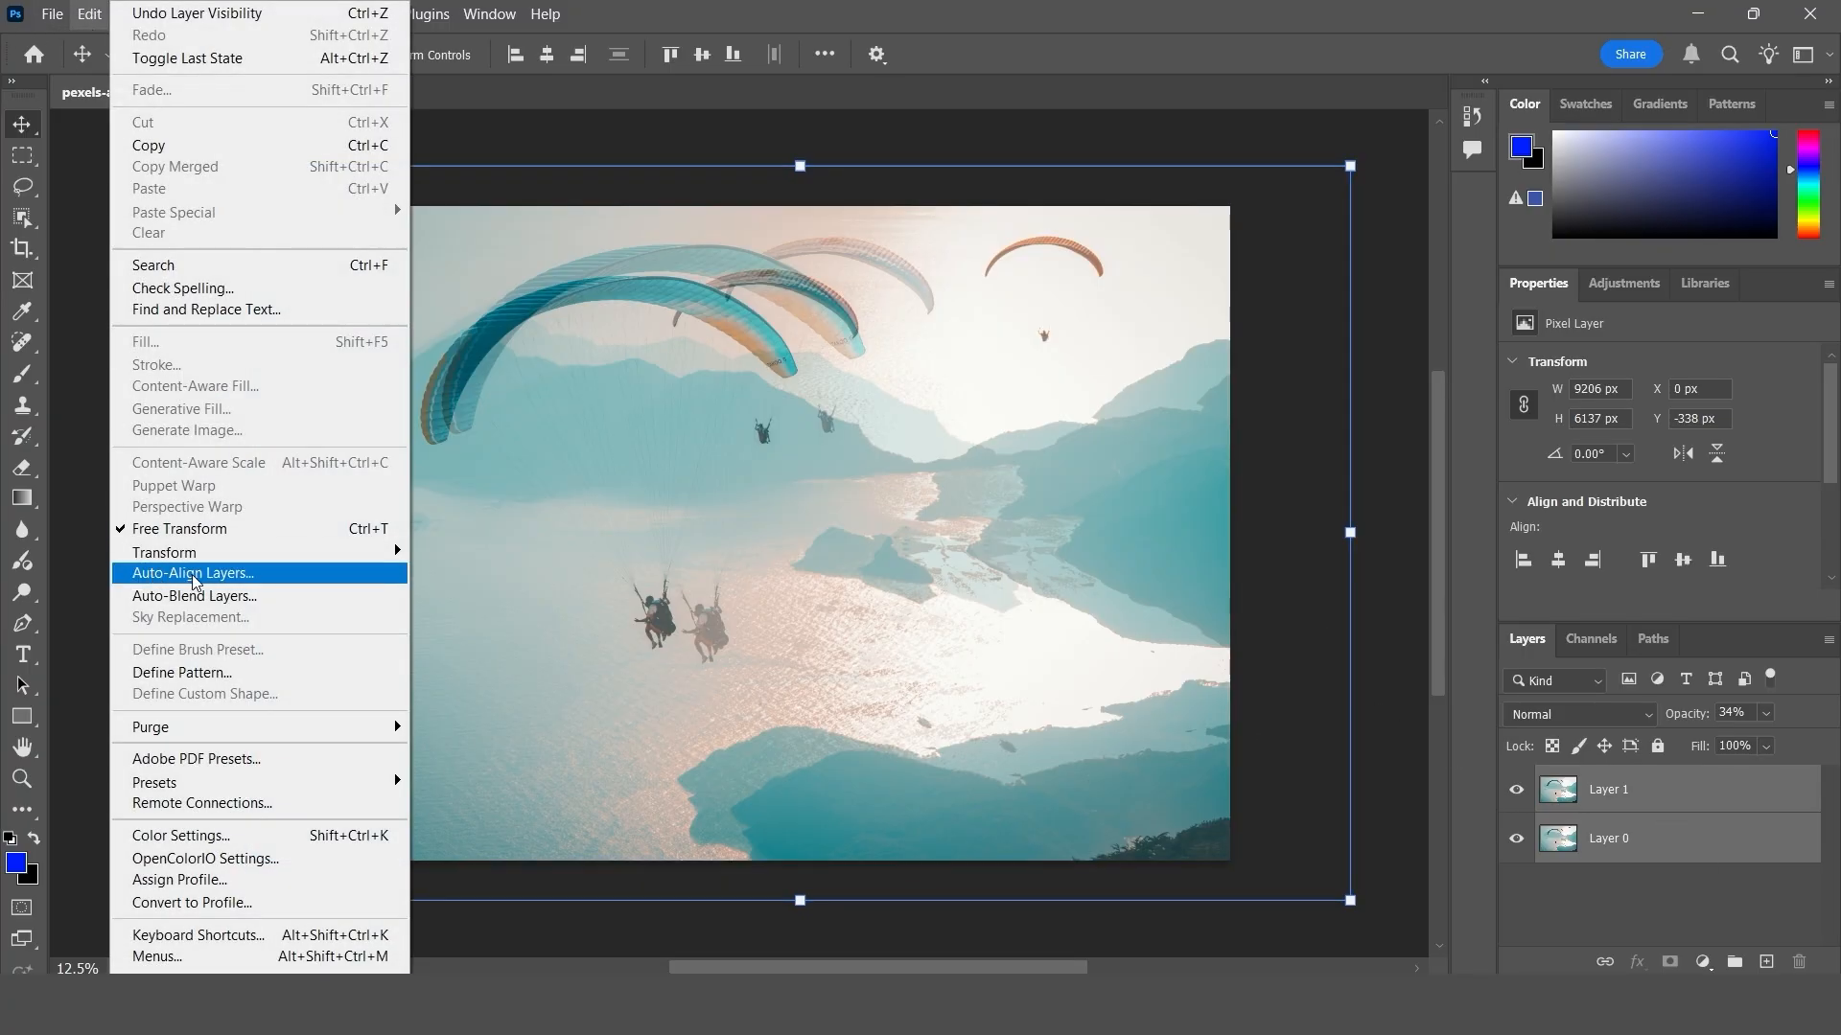
click(195, 576)
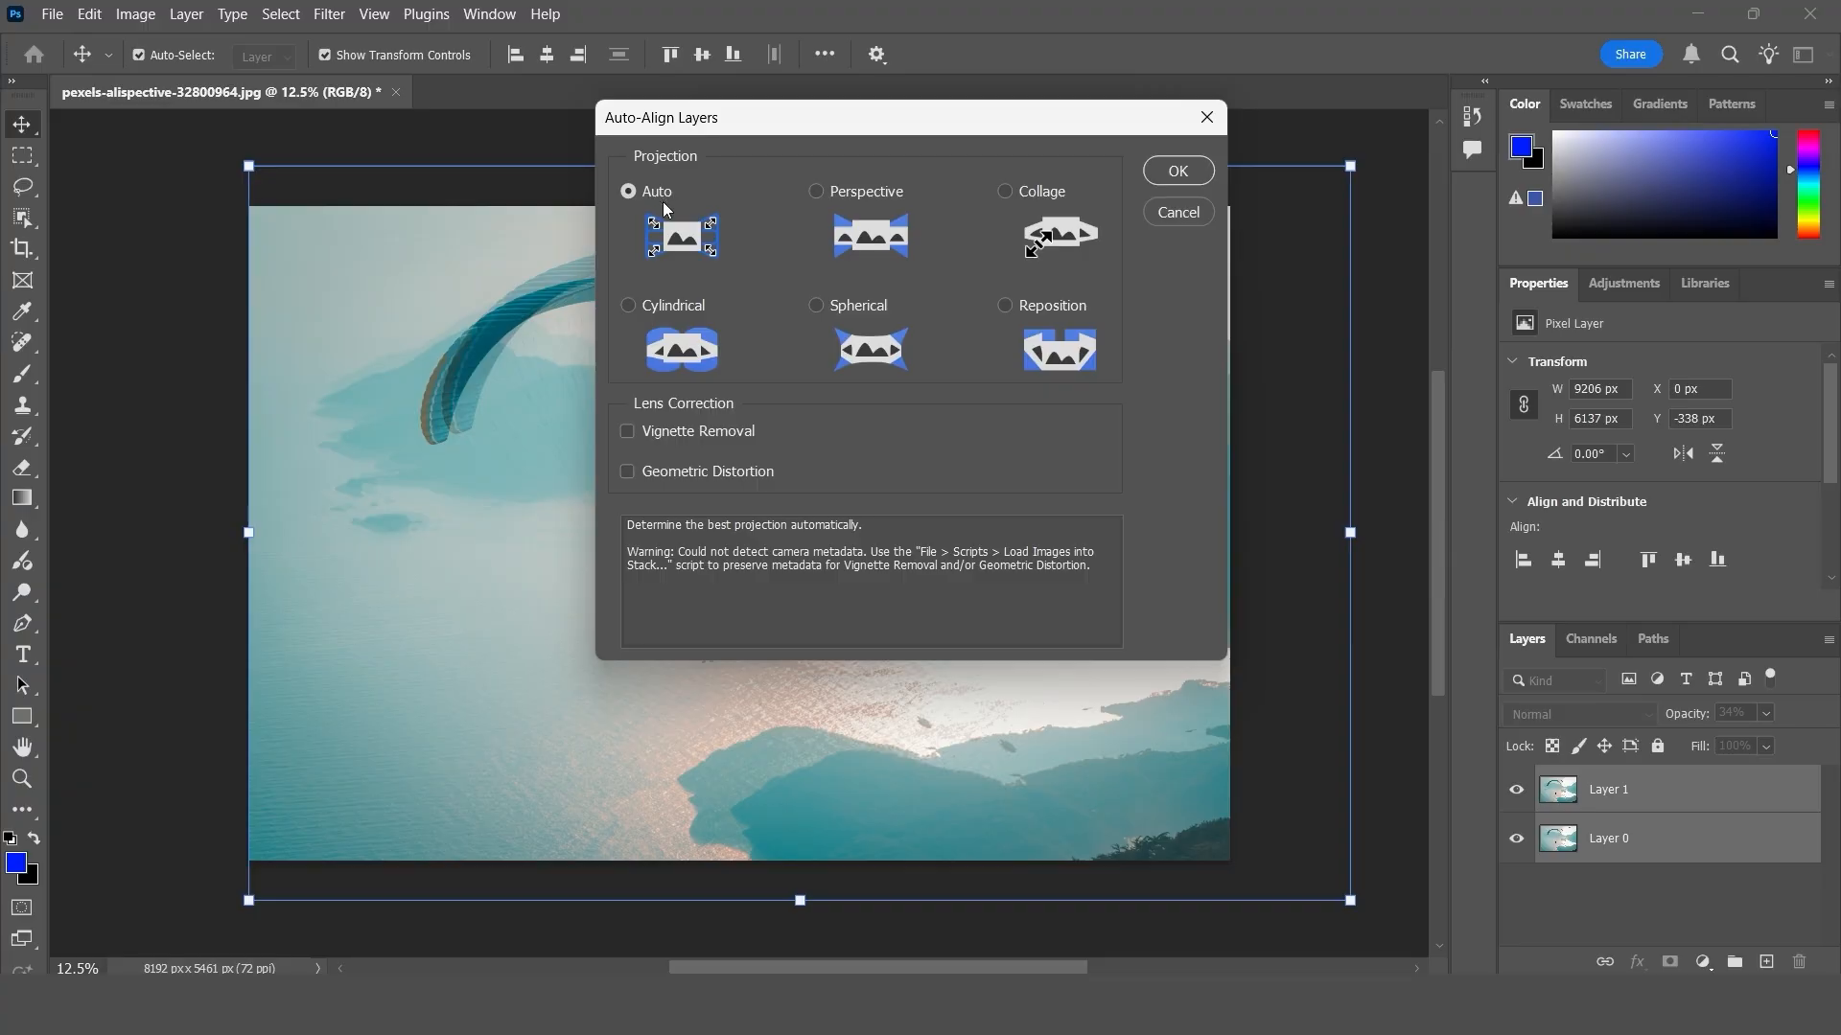
click(650, 436)
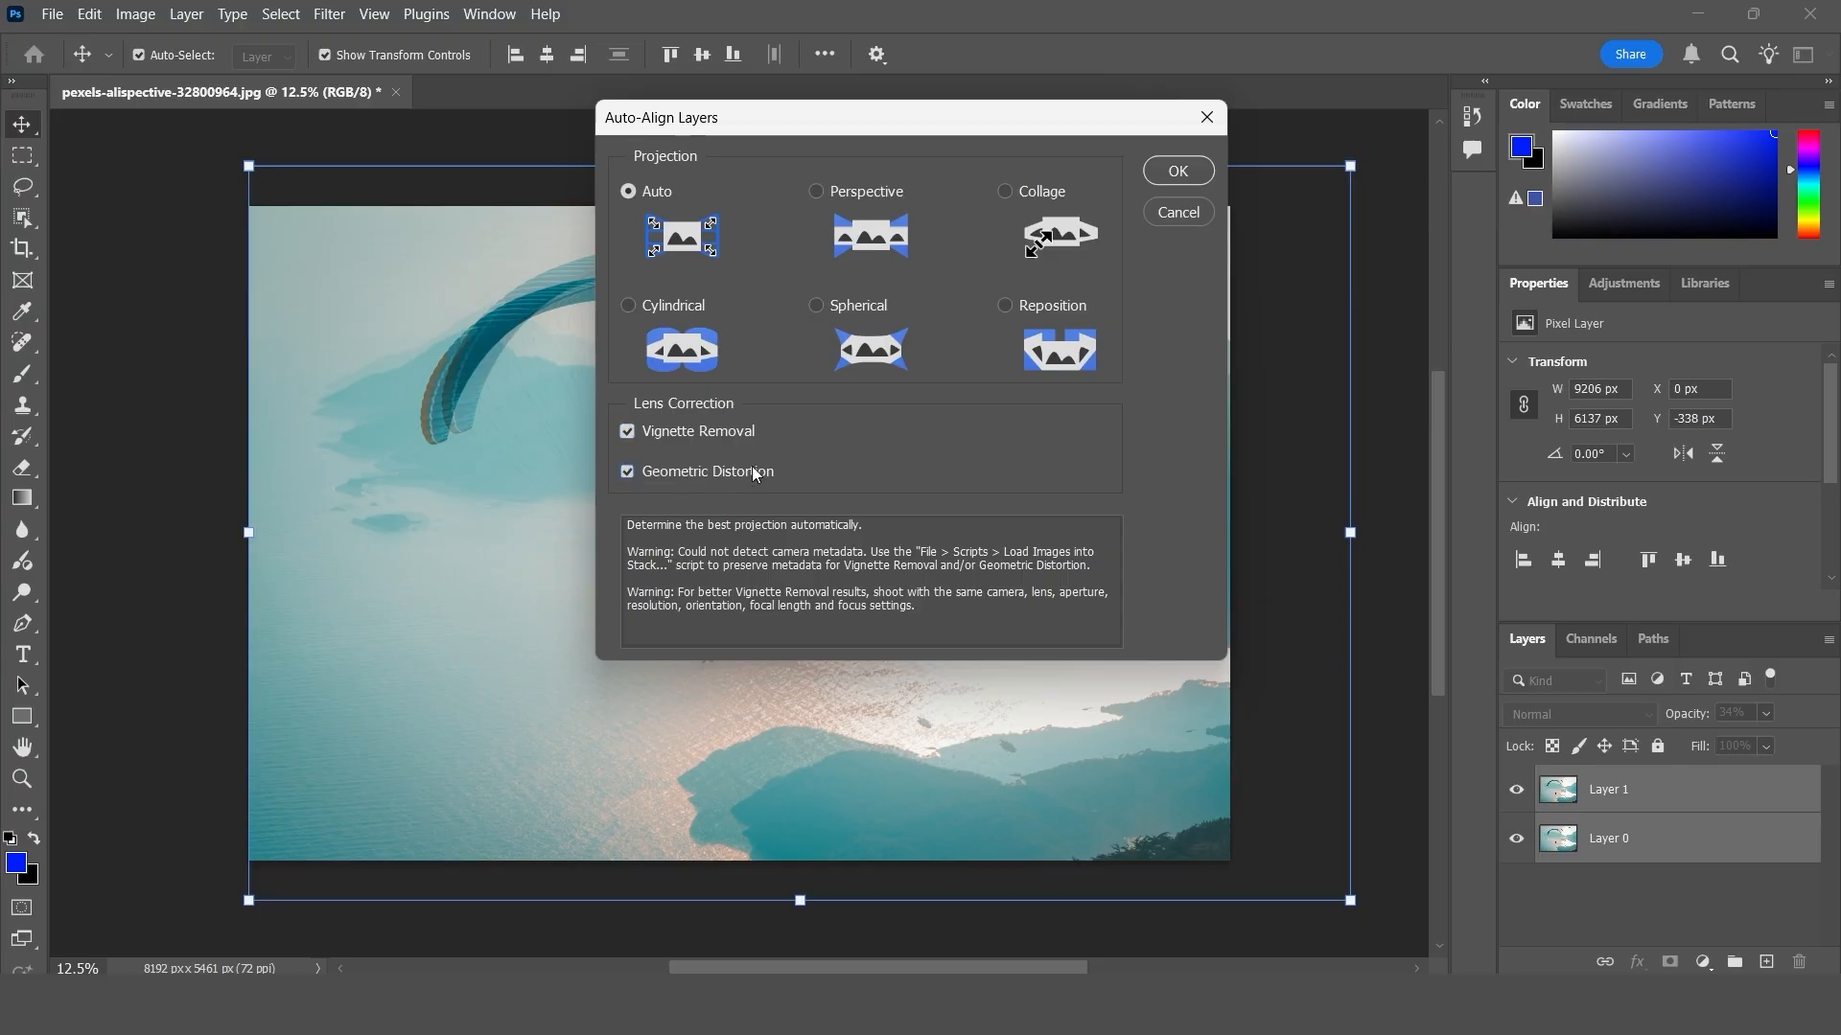
click(1198, 179)
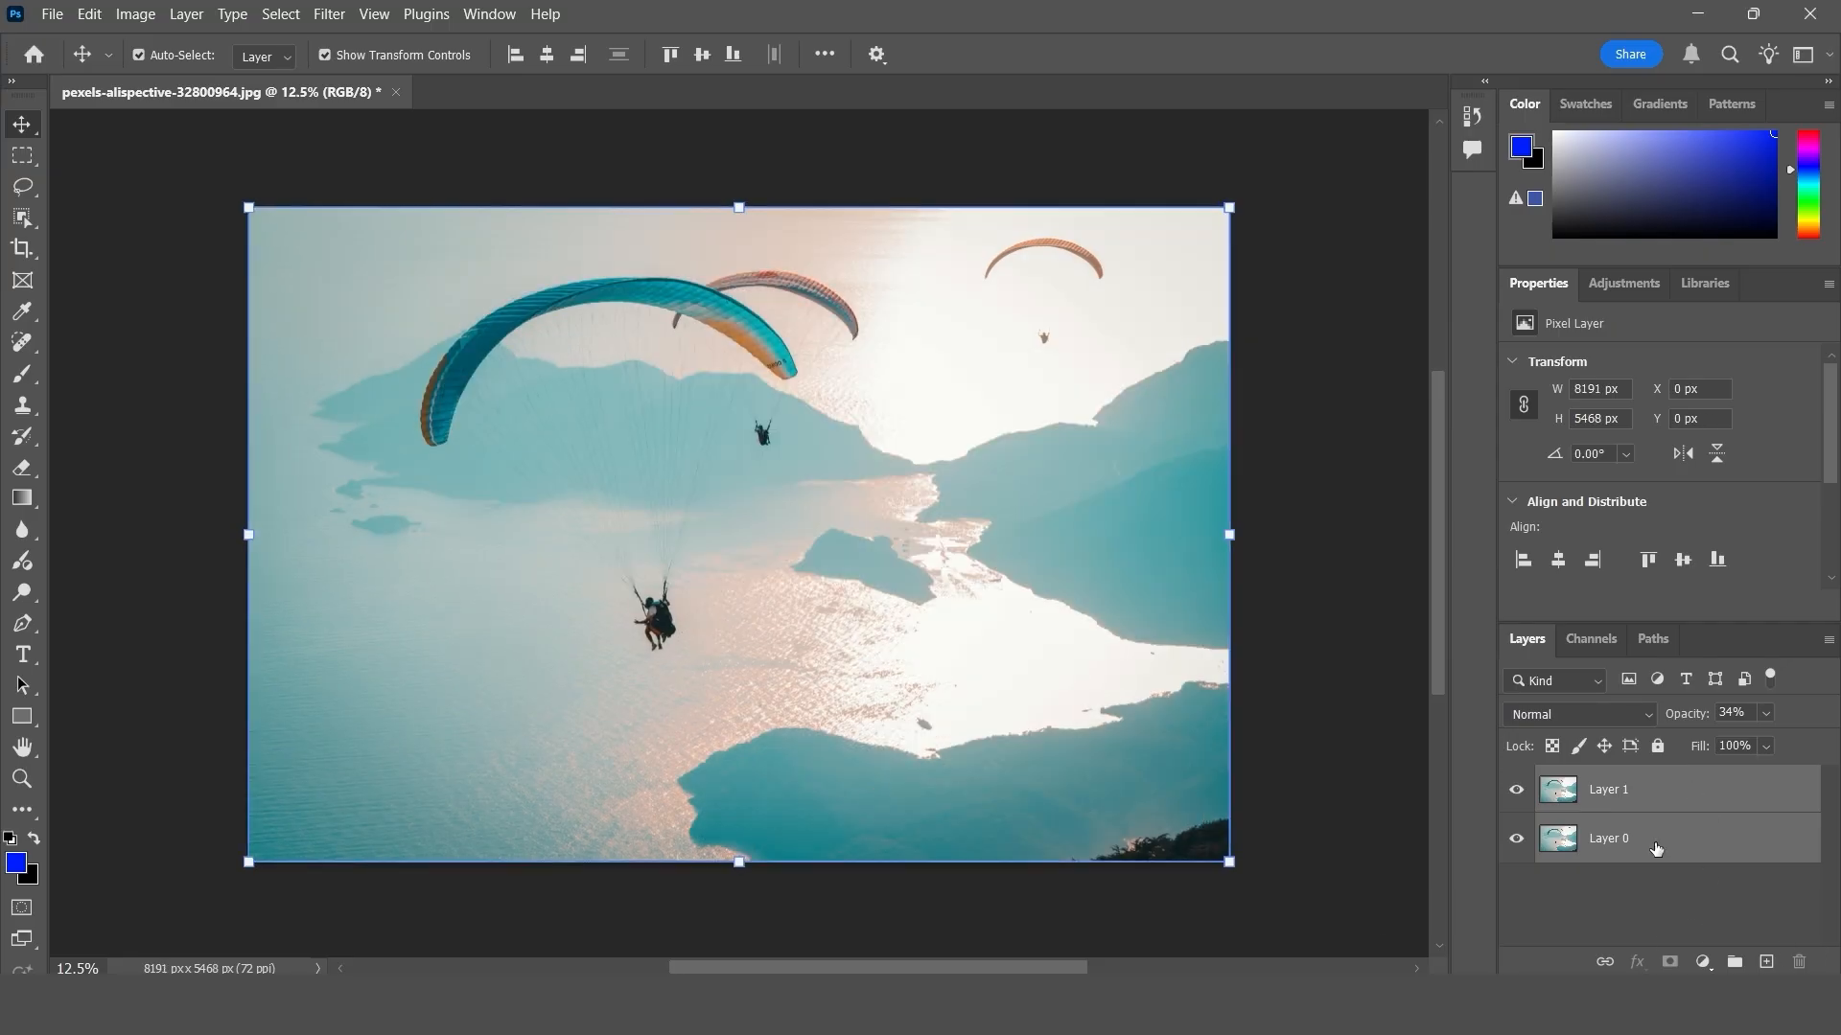
- Select only Layer 1, toggle its visibility to check the alignment, and restore its opacity to 100%
click(1618, 803)
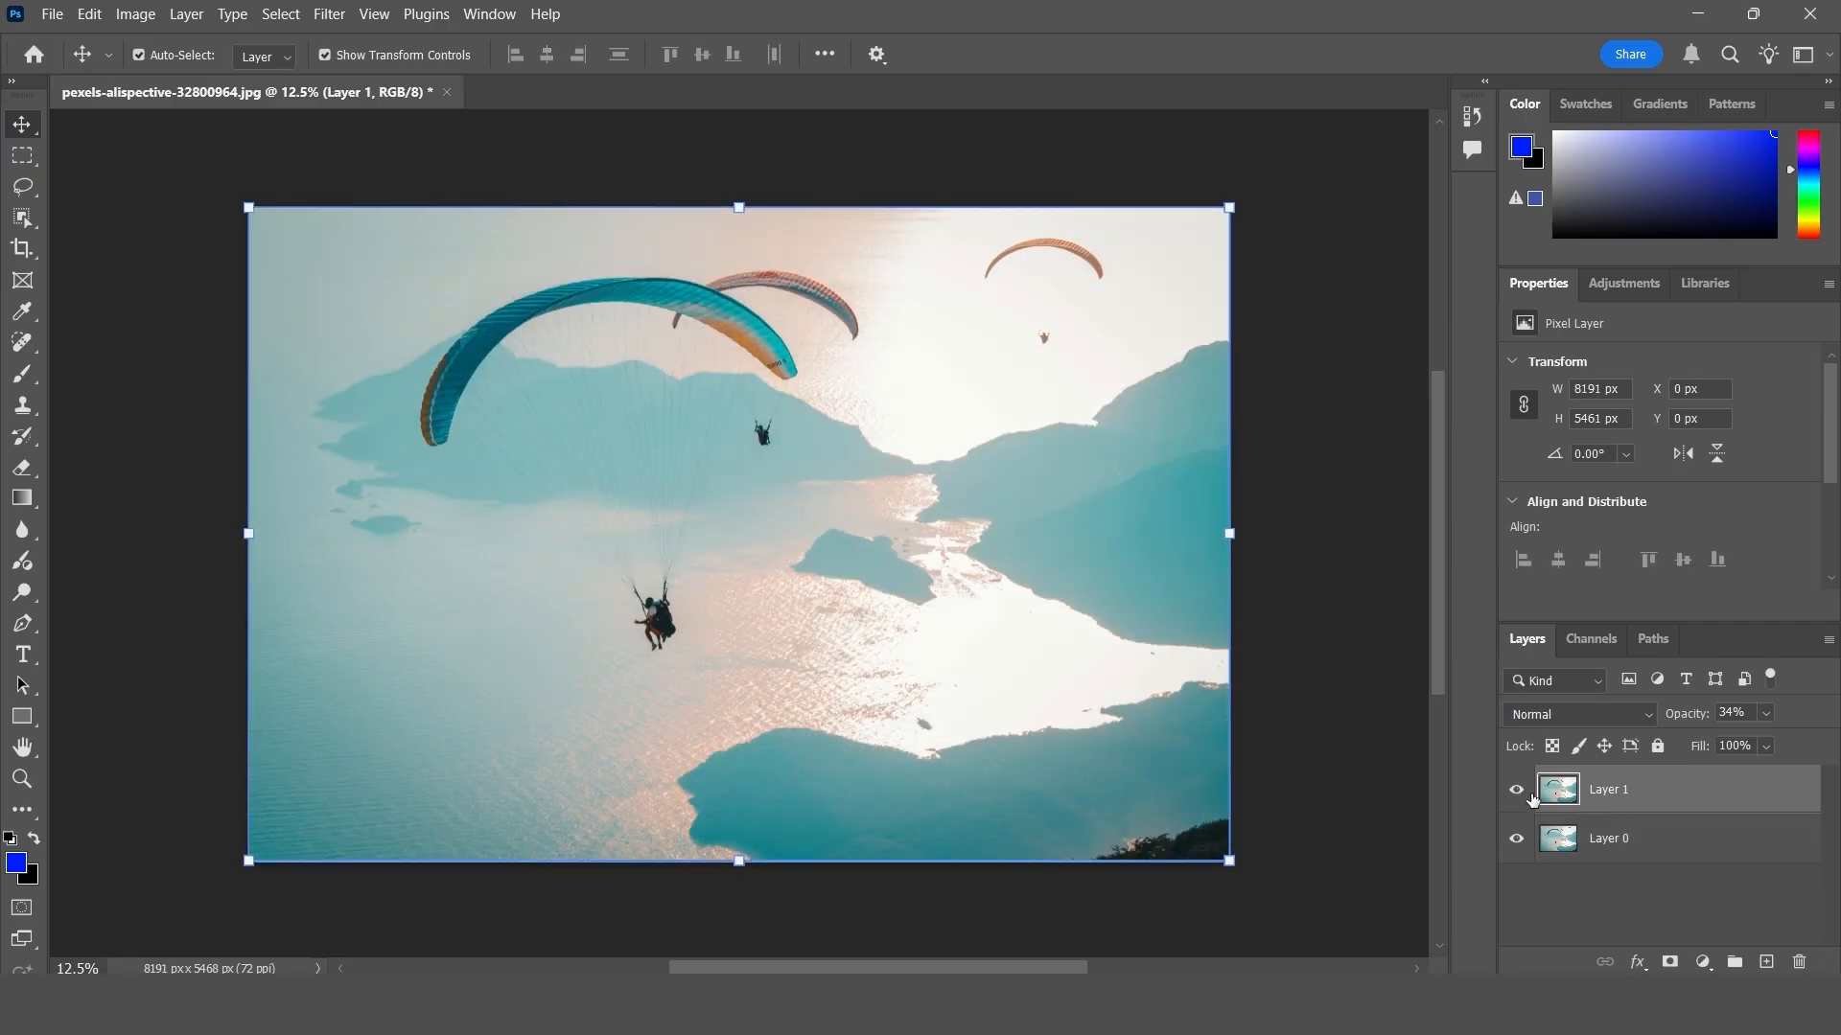
click(1524, 791)
click(1524, 791)
drag(1689, 714, 1811, 707)
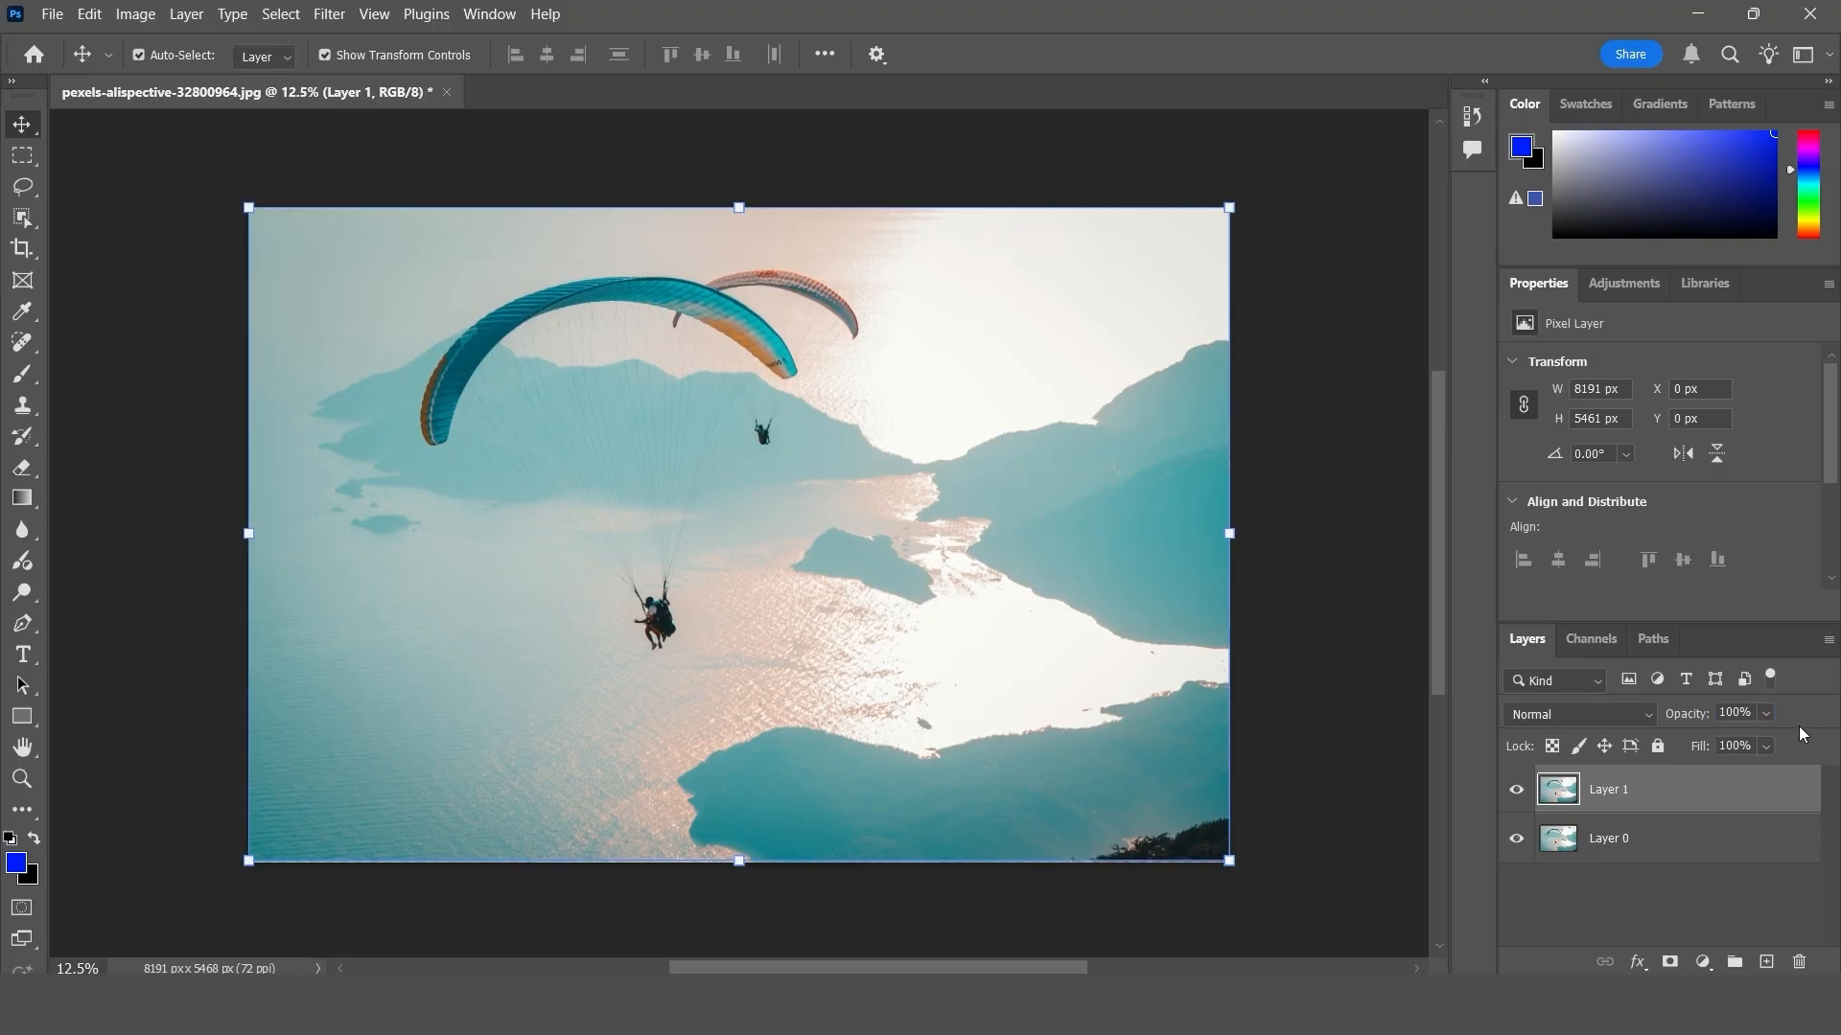
- Toggle Layer 1's visibility repeatedly to examine how the aligned layers match at full opacity
click(1518, 791)
click(1518, 792)
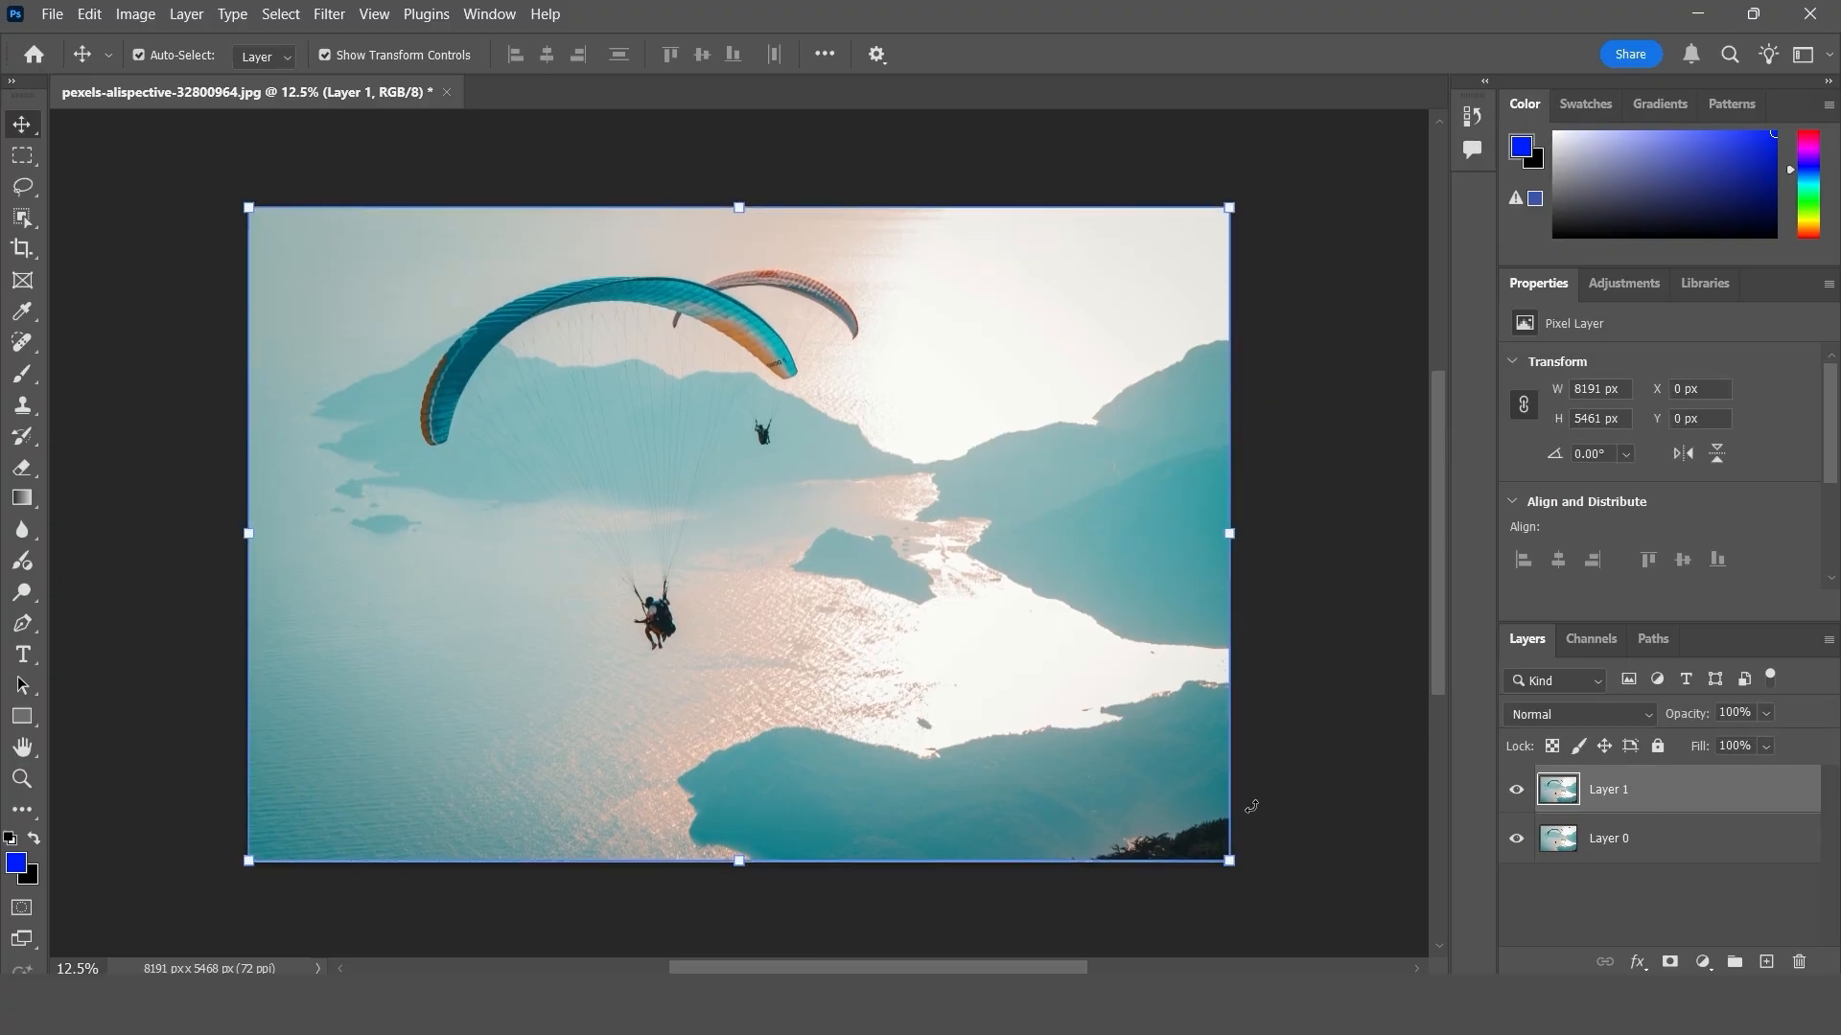
click(1519, 792)
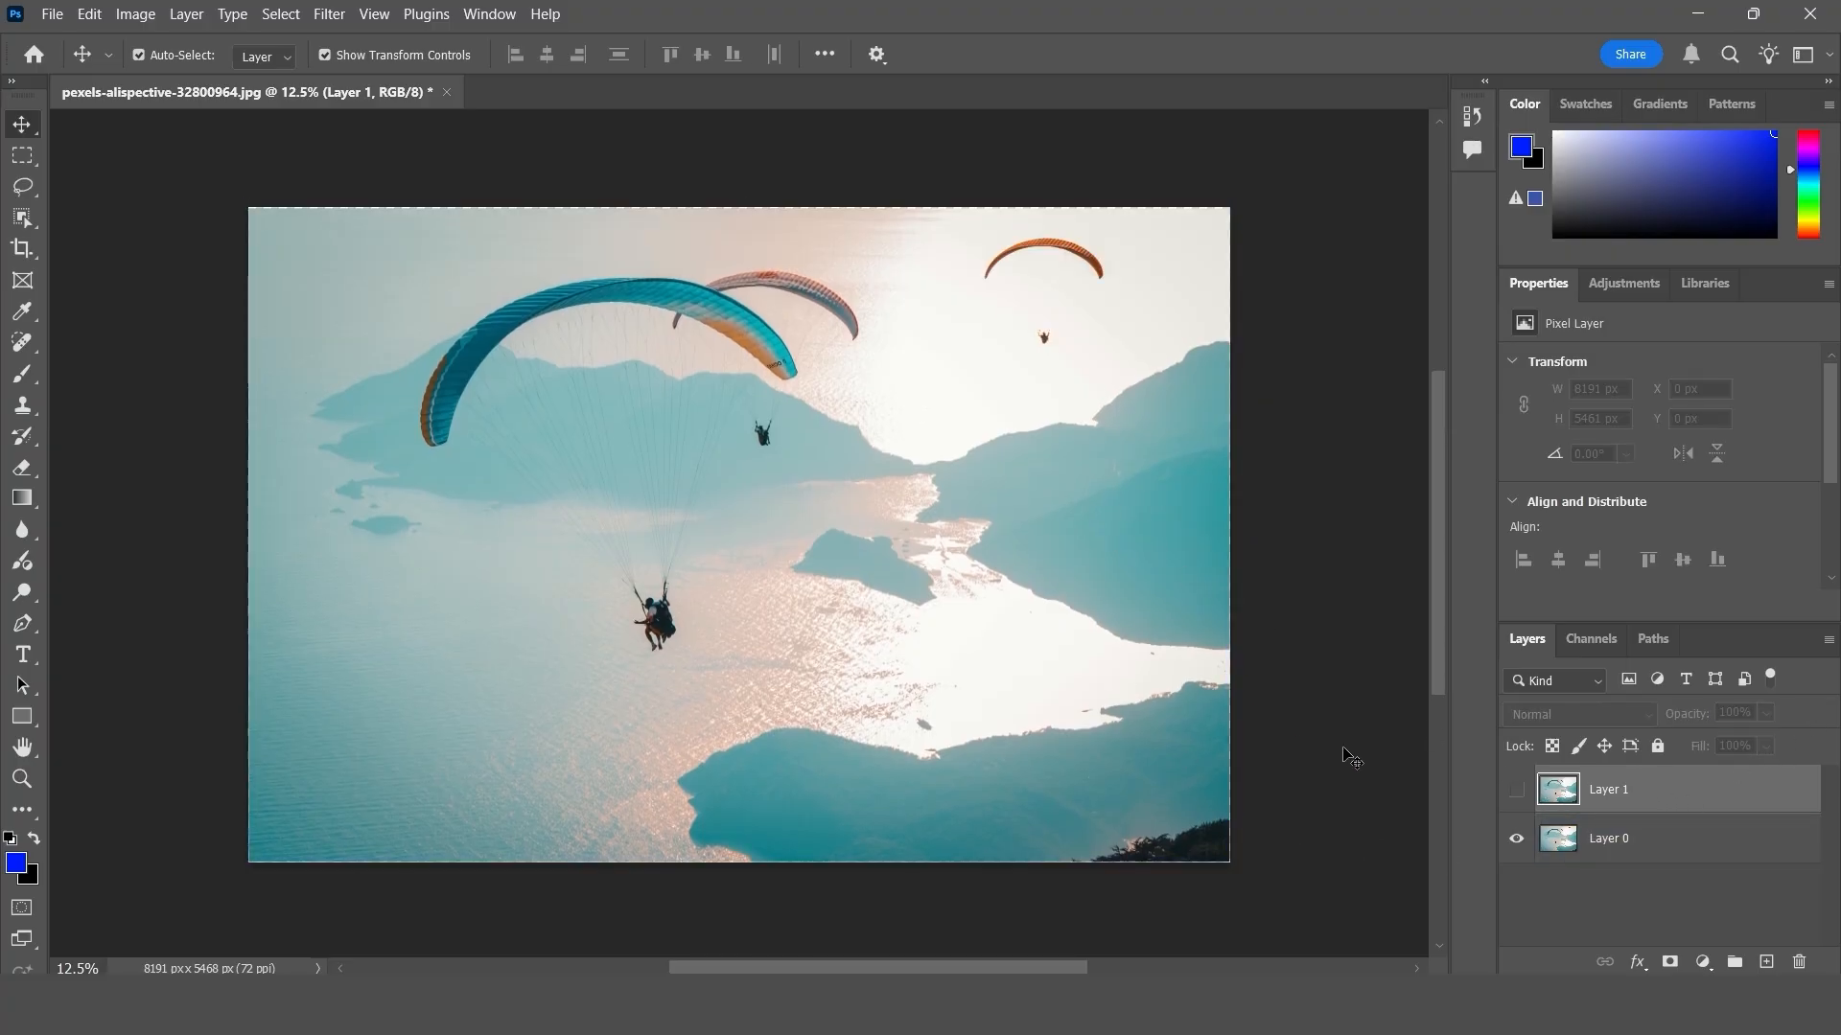
click(1511, 791)
click(1510, 792)
click(1516, 792)
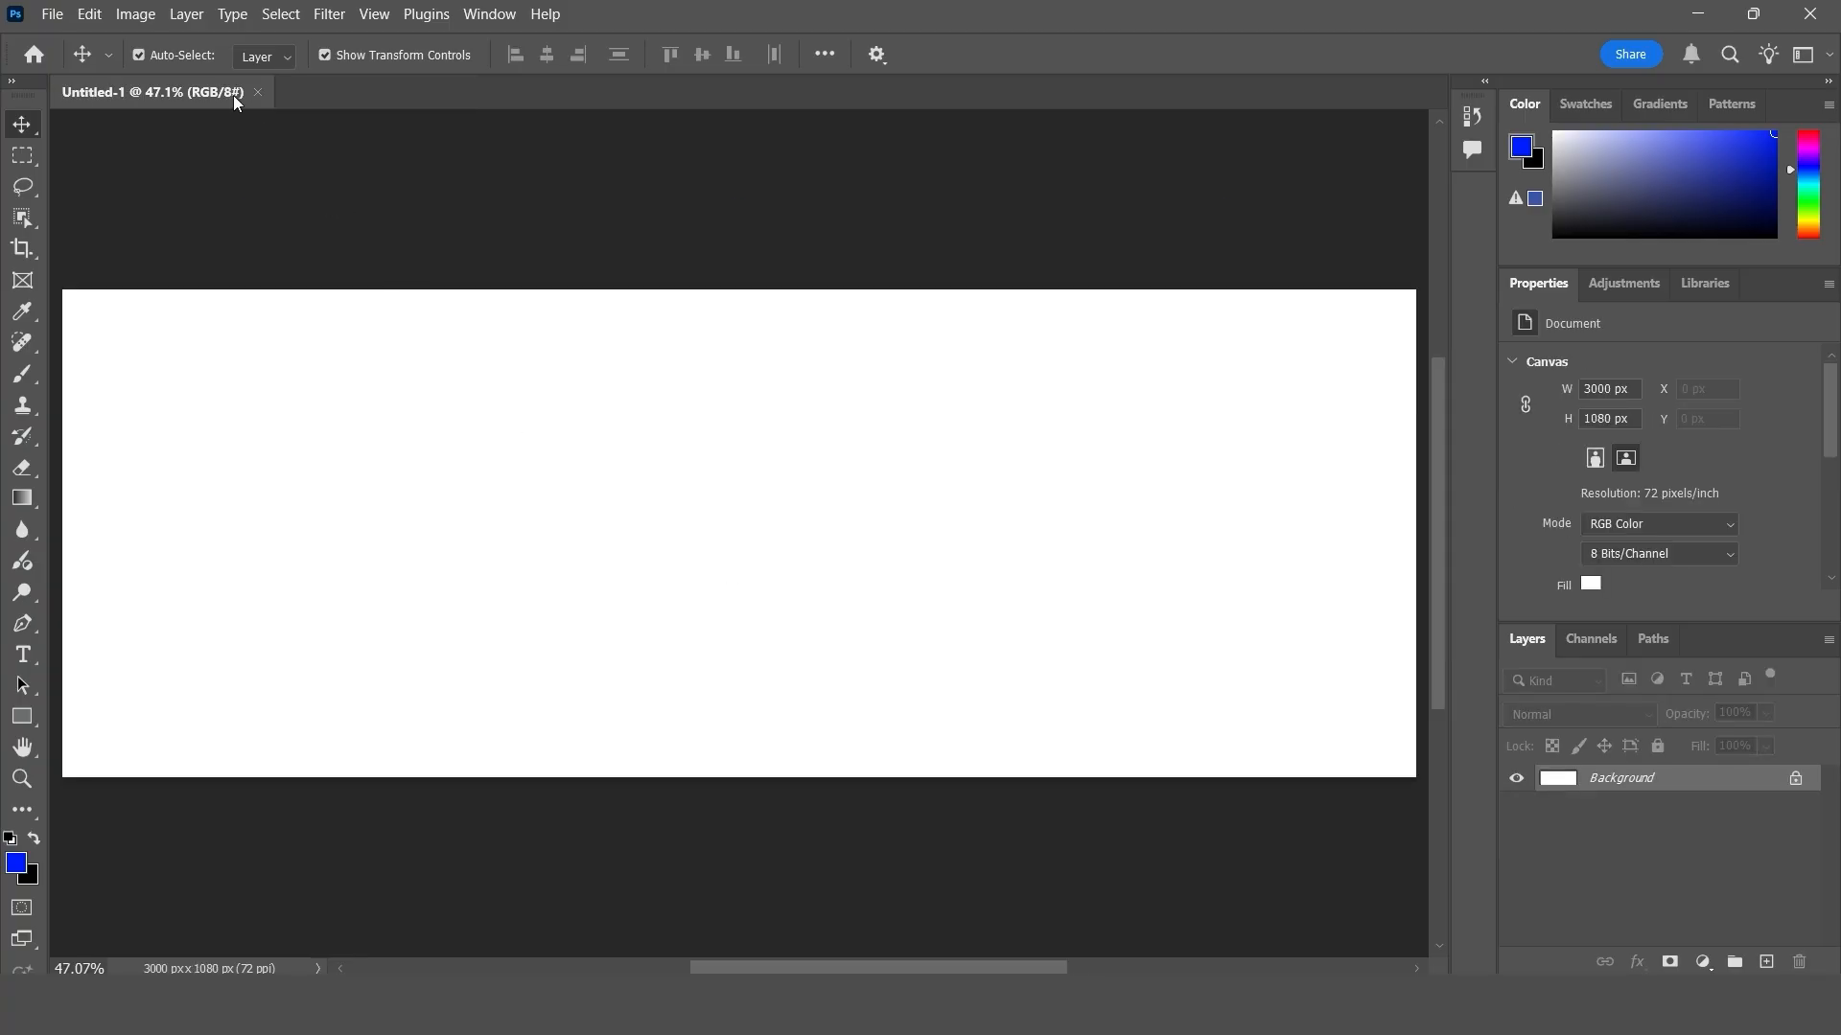
click(100, 15)
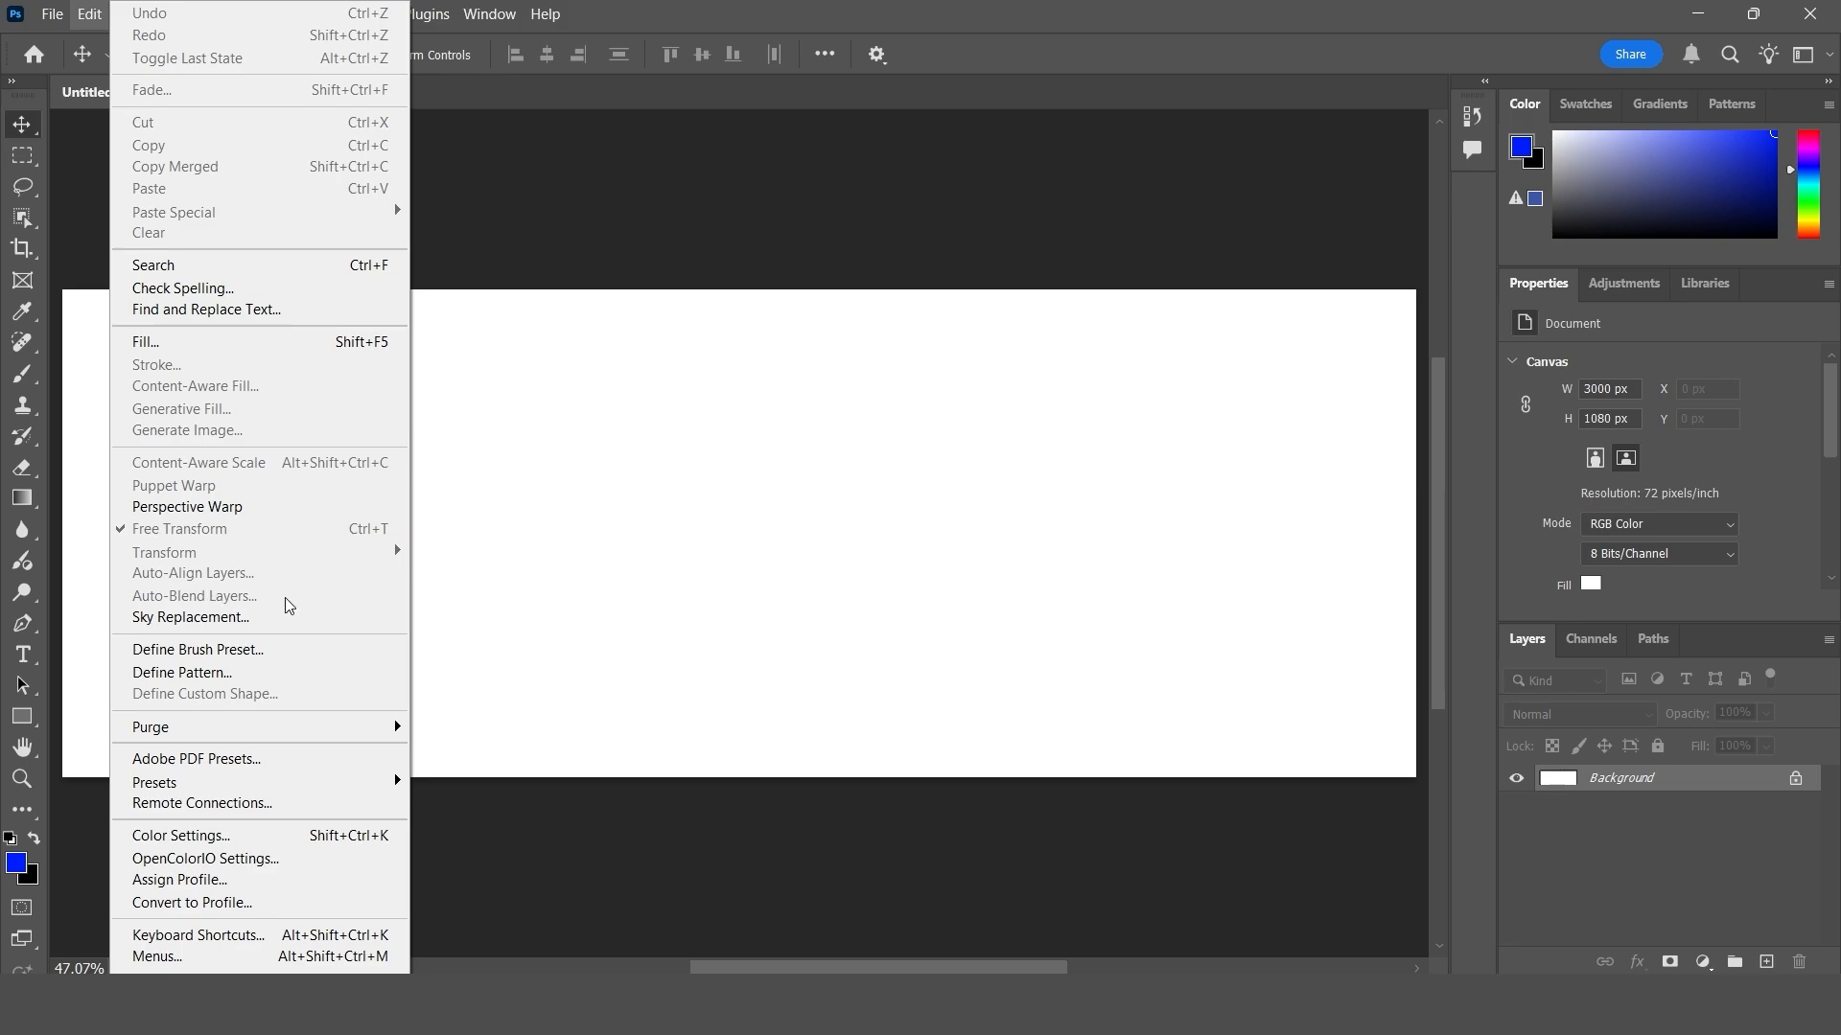
click(726, 610)
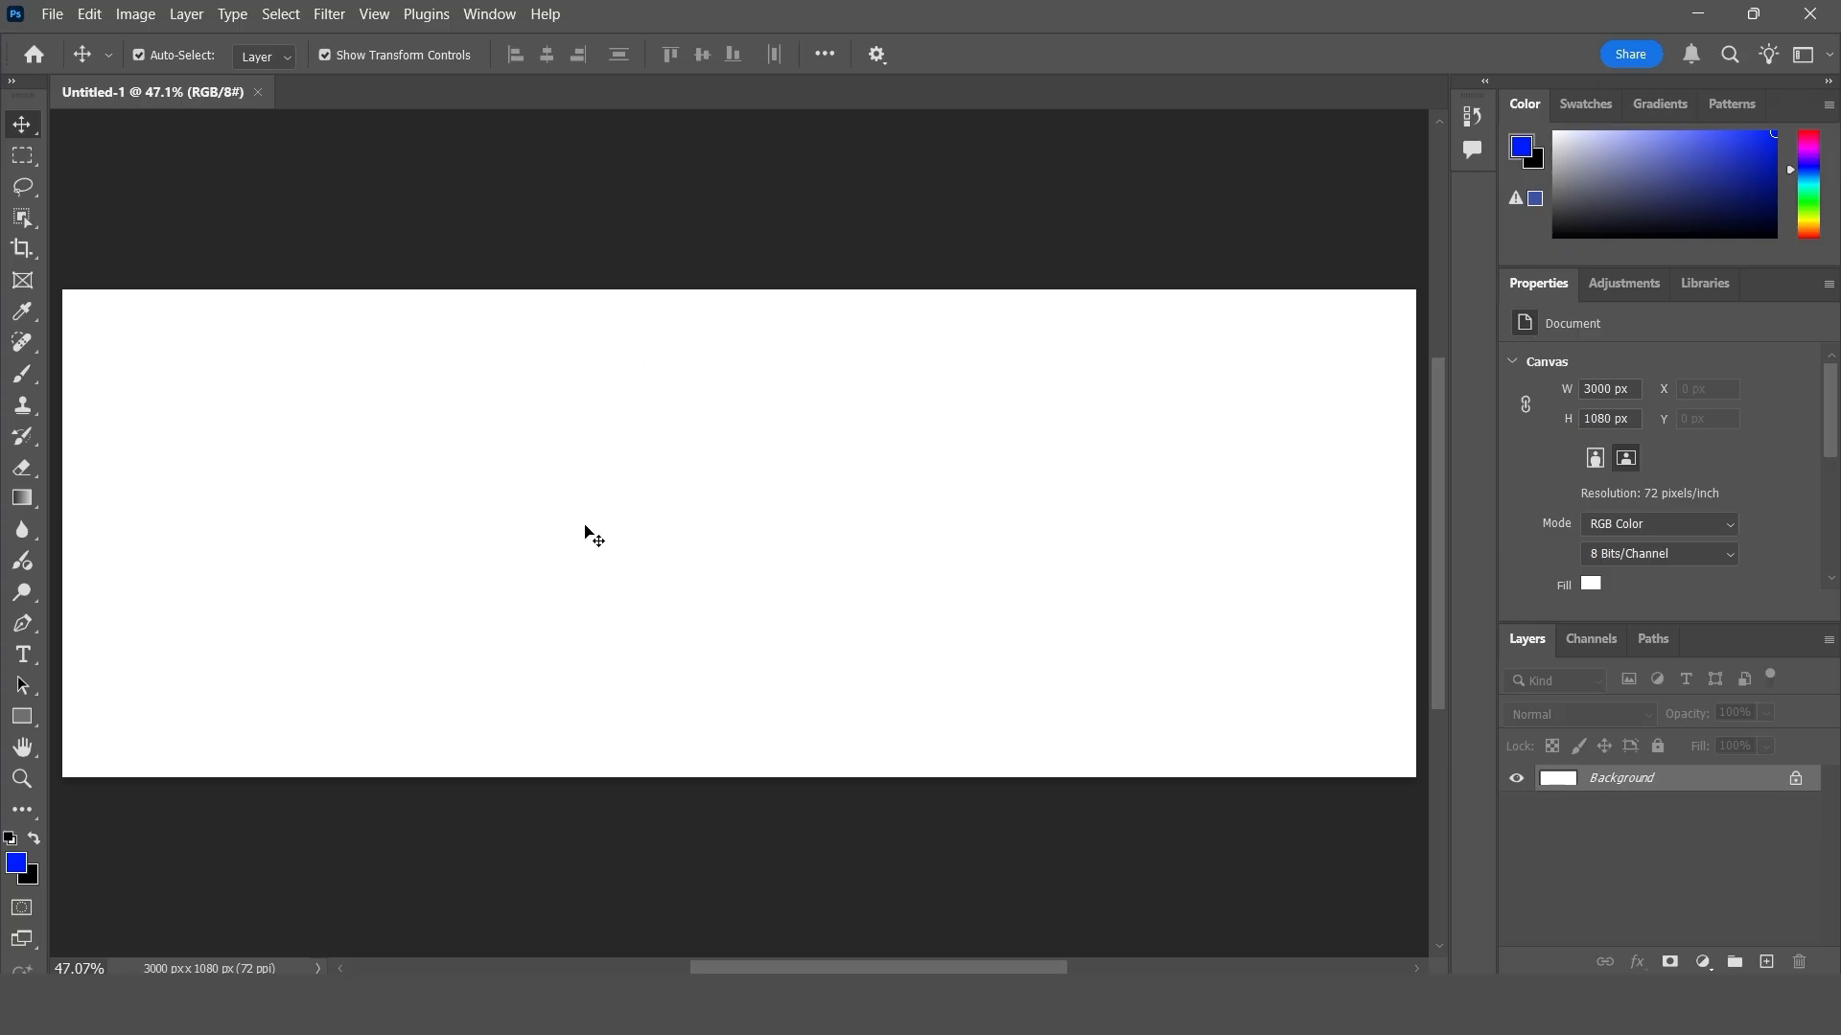
- Load the four dancer photos as layers with the Load Files into Stack script
click(54, 17)
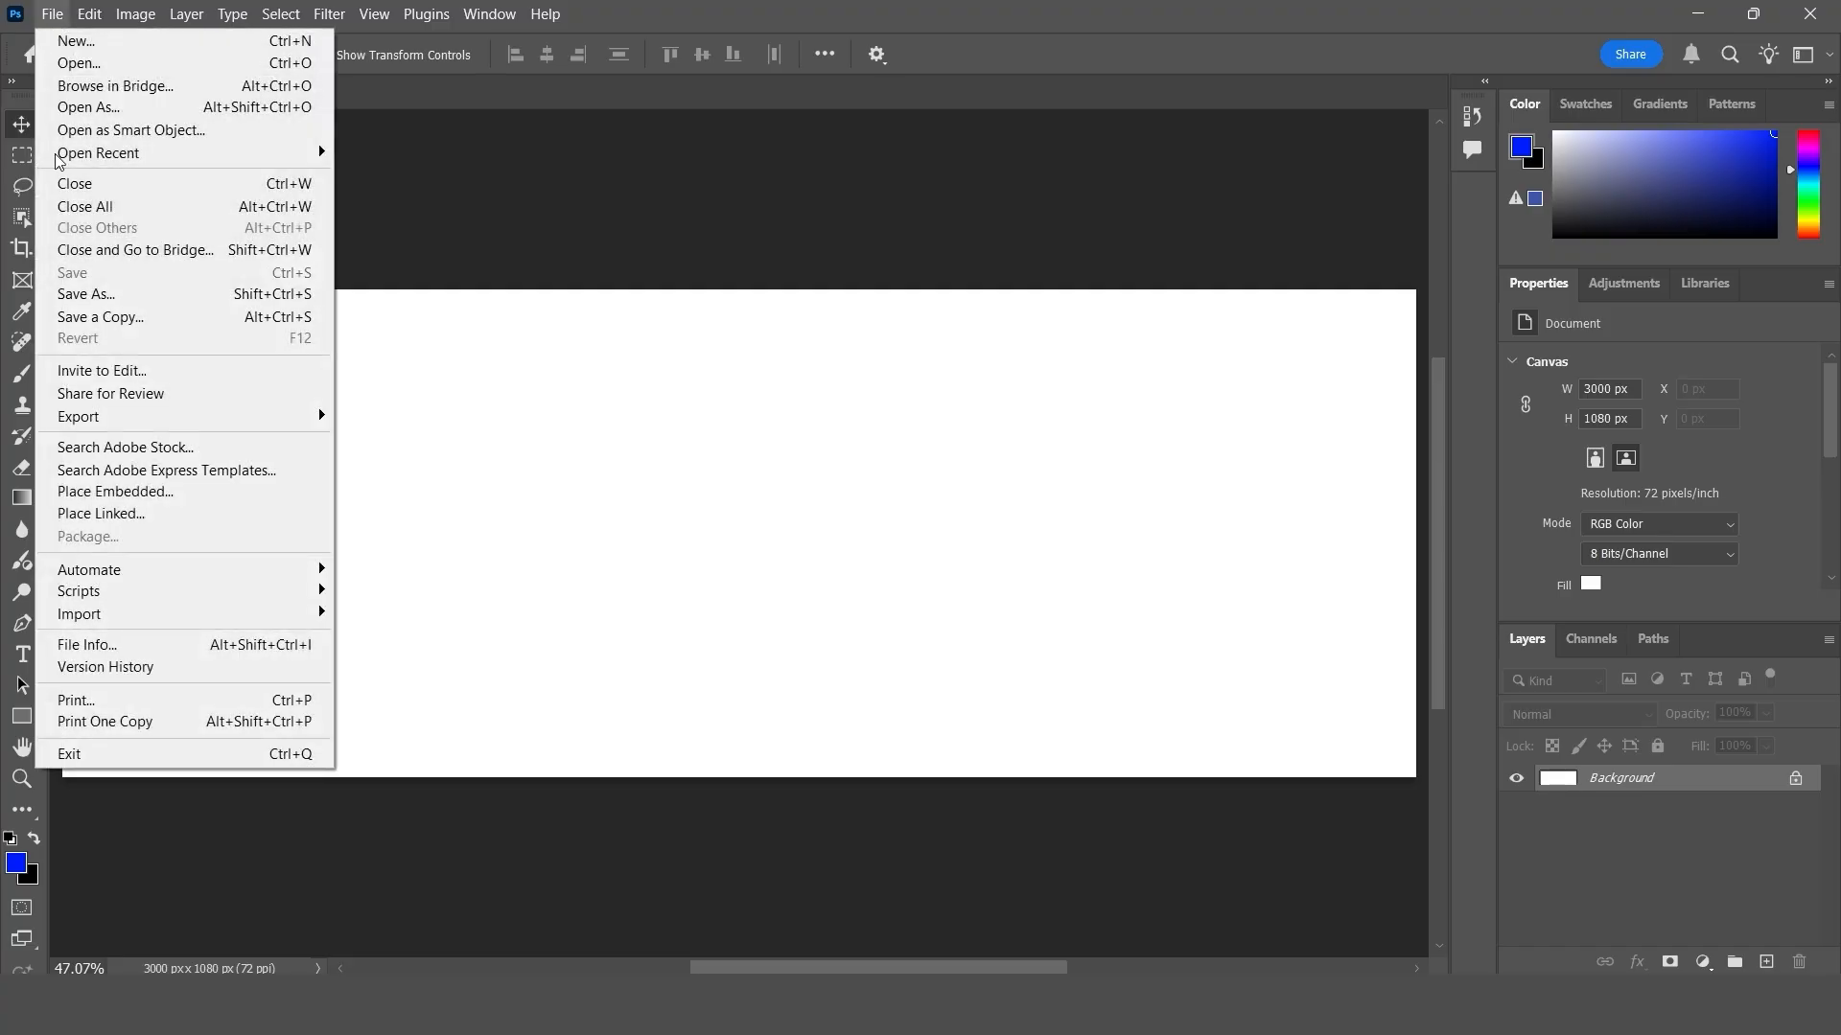
mouse_move(142, 600)
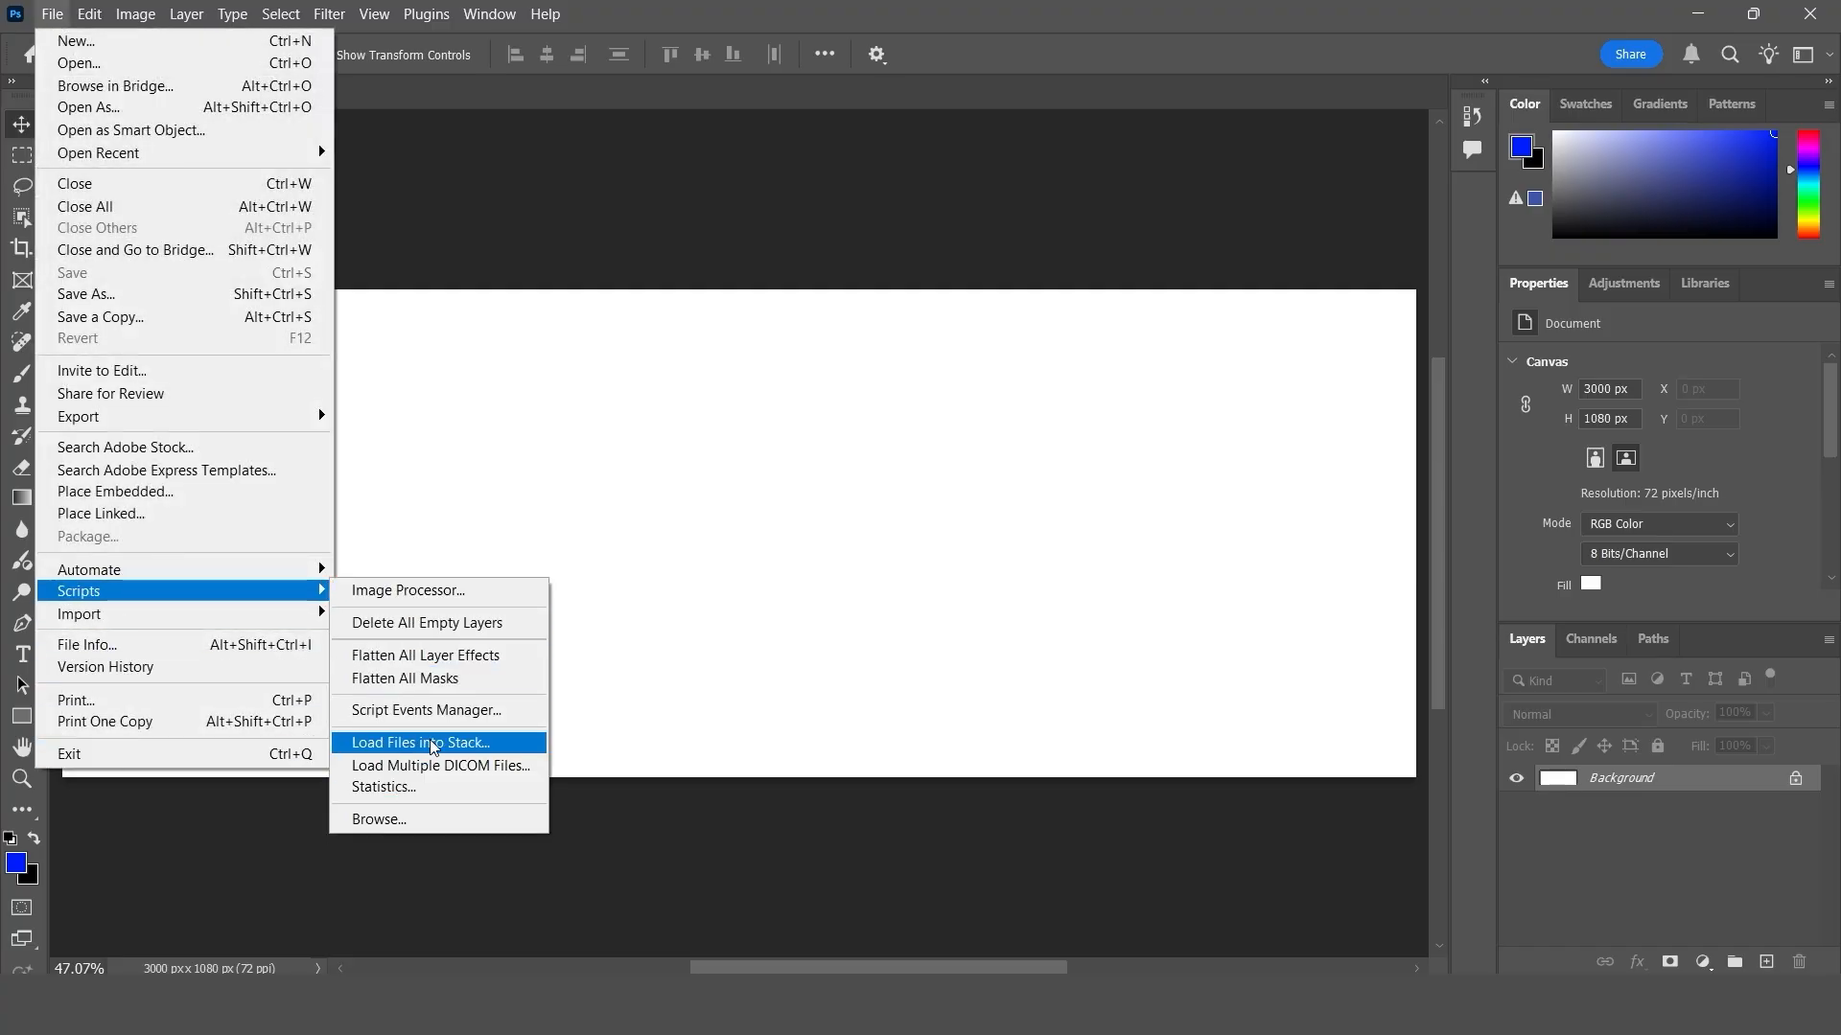
click(518, 750)
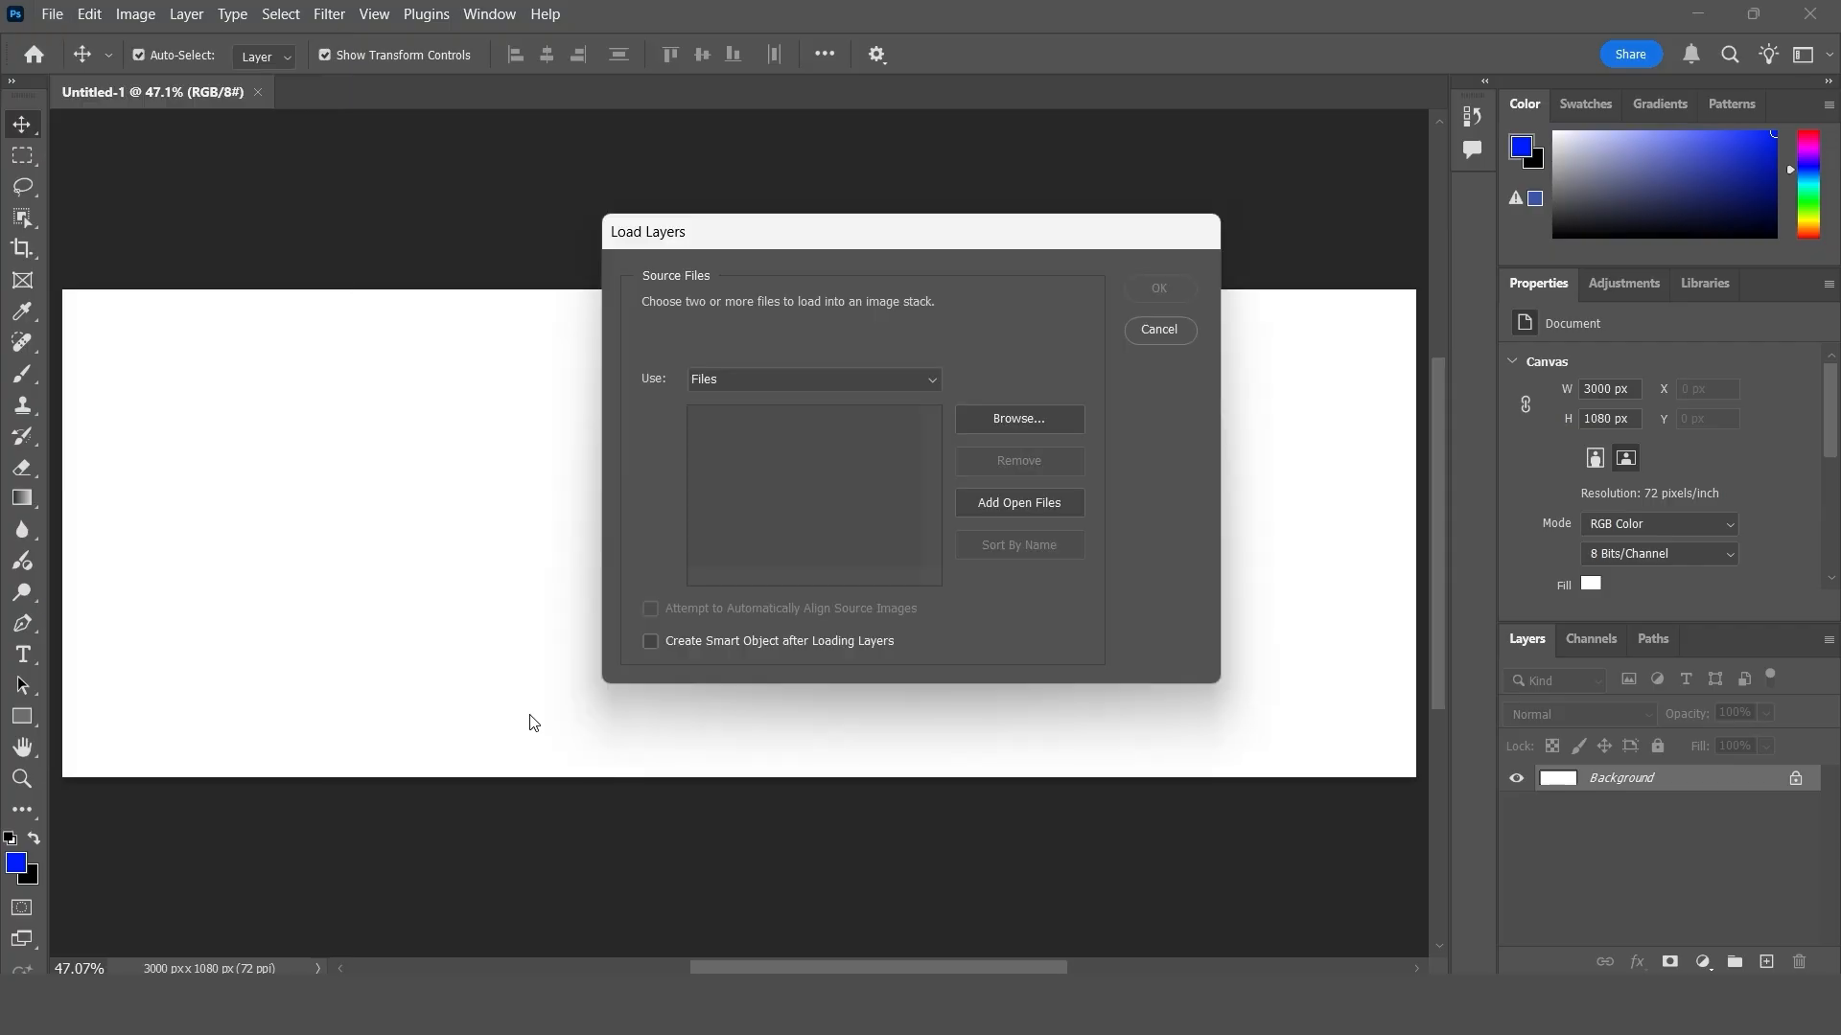
click(1038, 425)
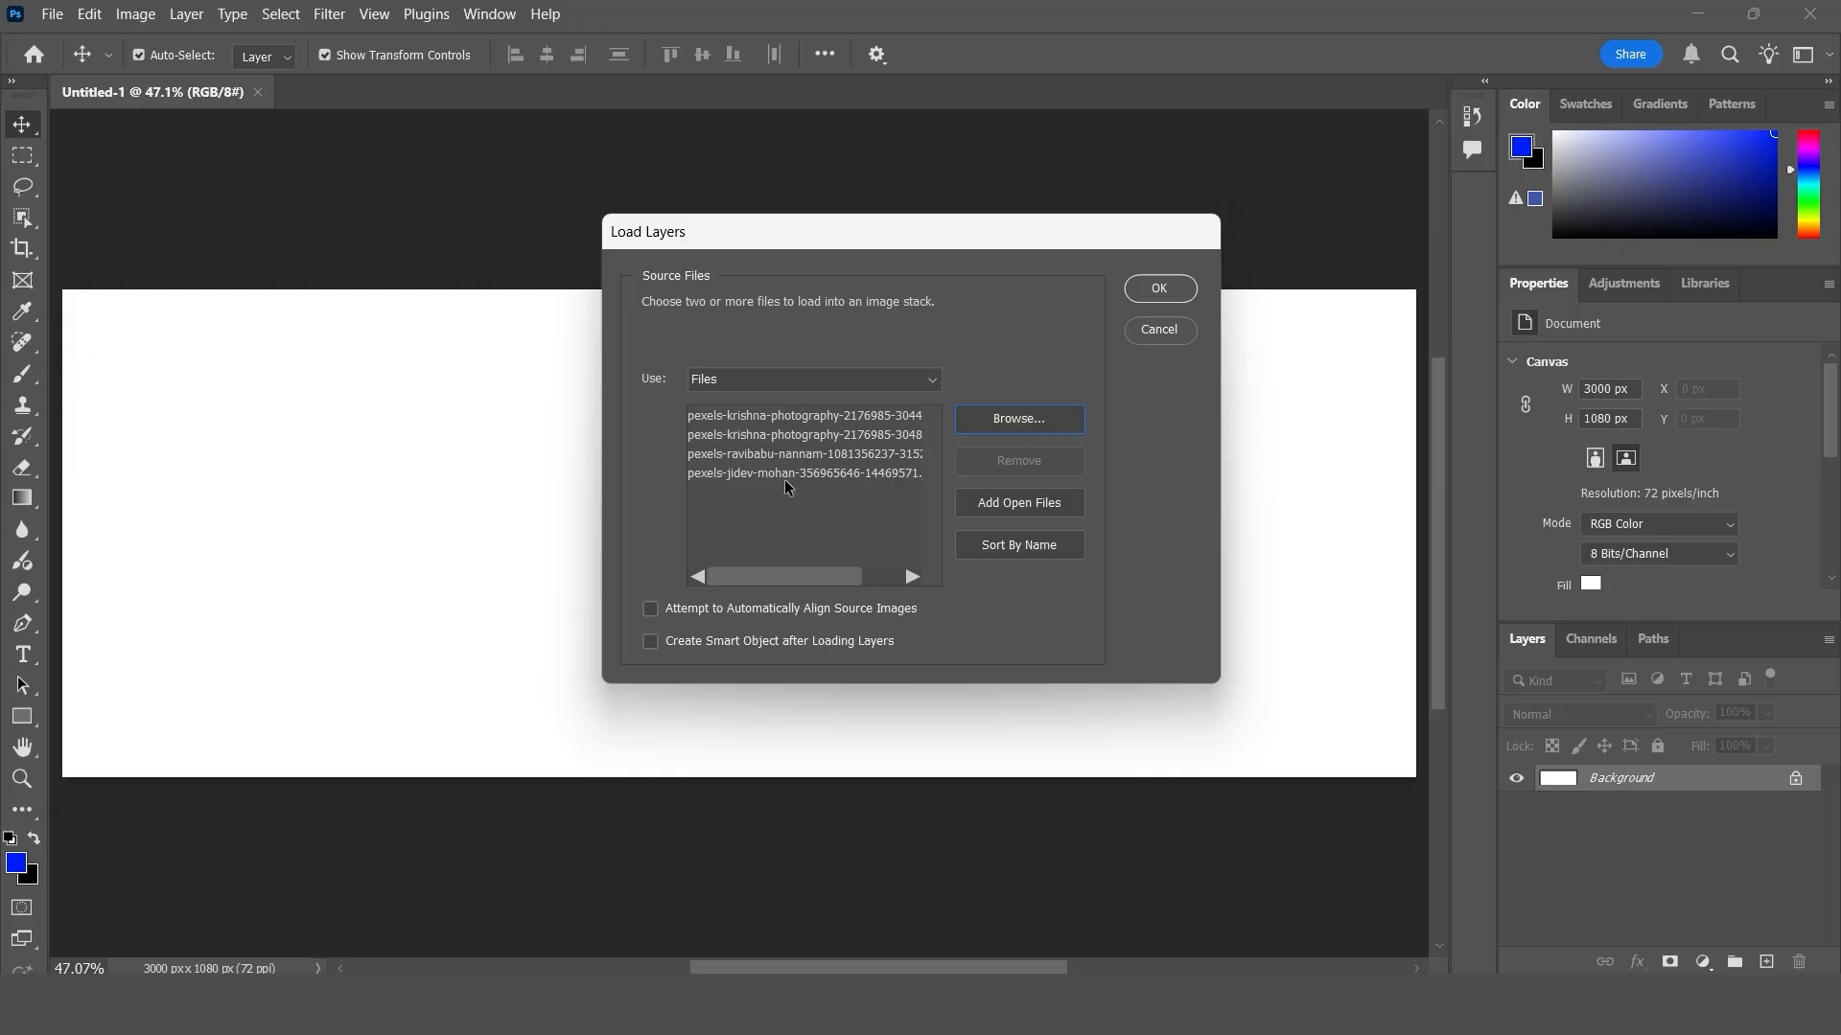
click(1159, 289)
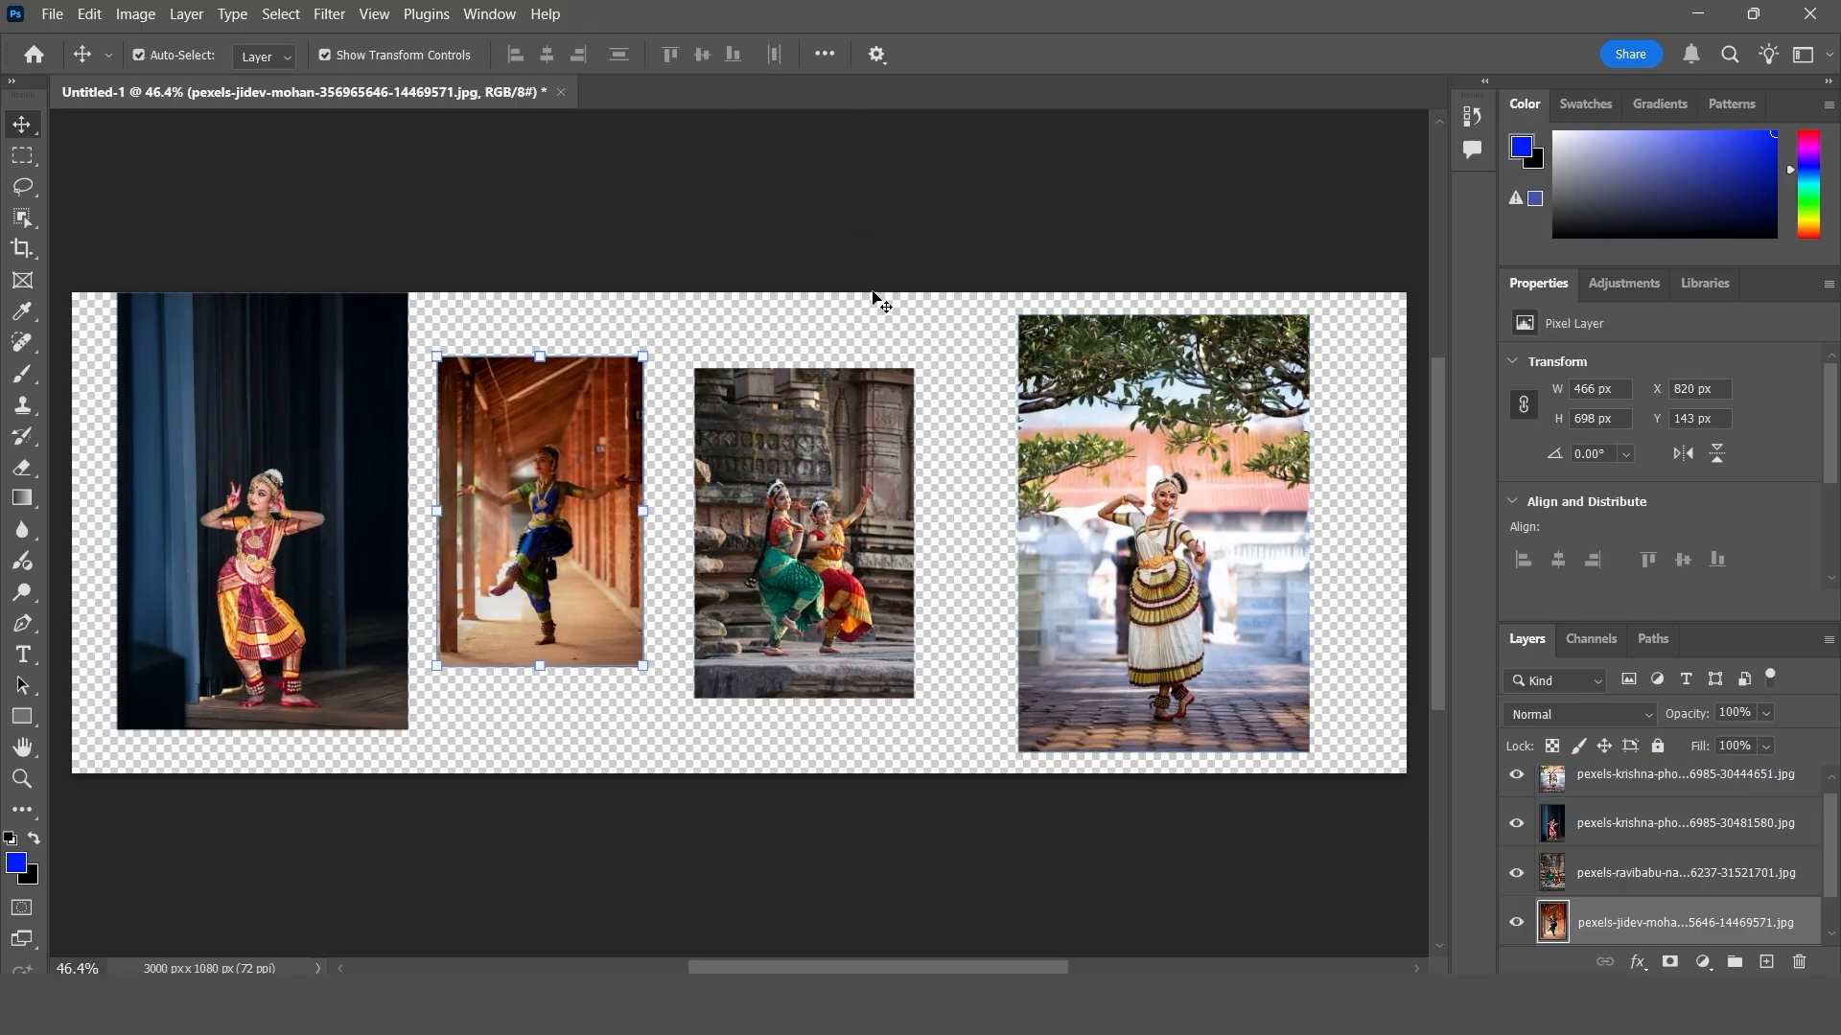
- Scale each dancer photo up to the canvas height, using 109.87% for the dark-curtain photo and 145.55% for the temple photo
click(384, 498)
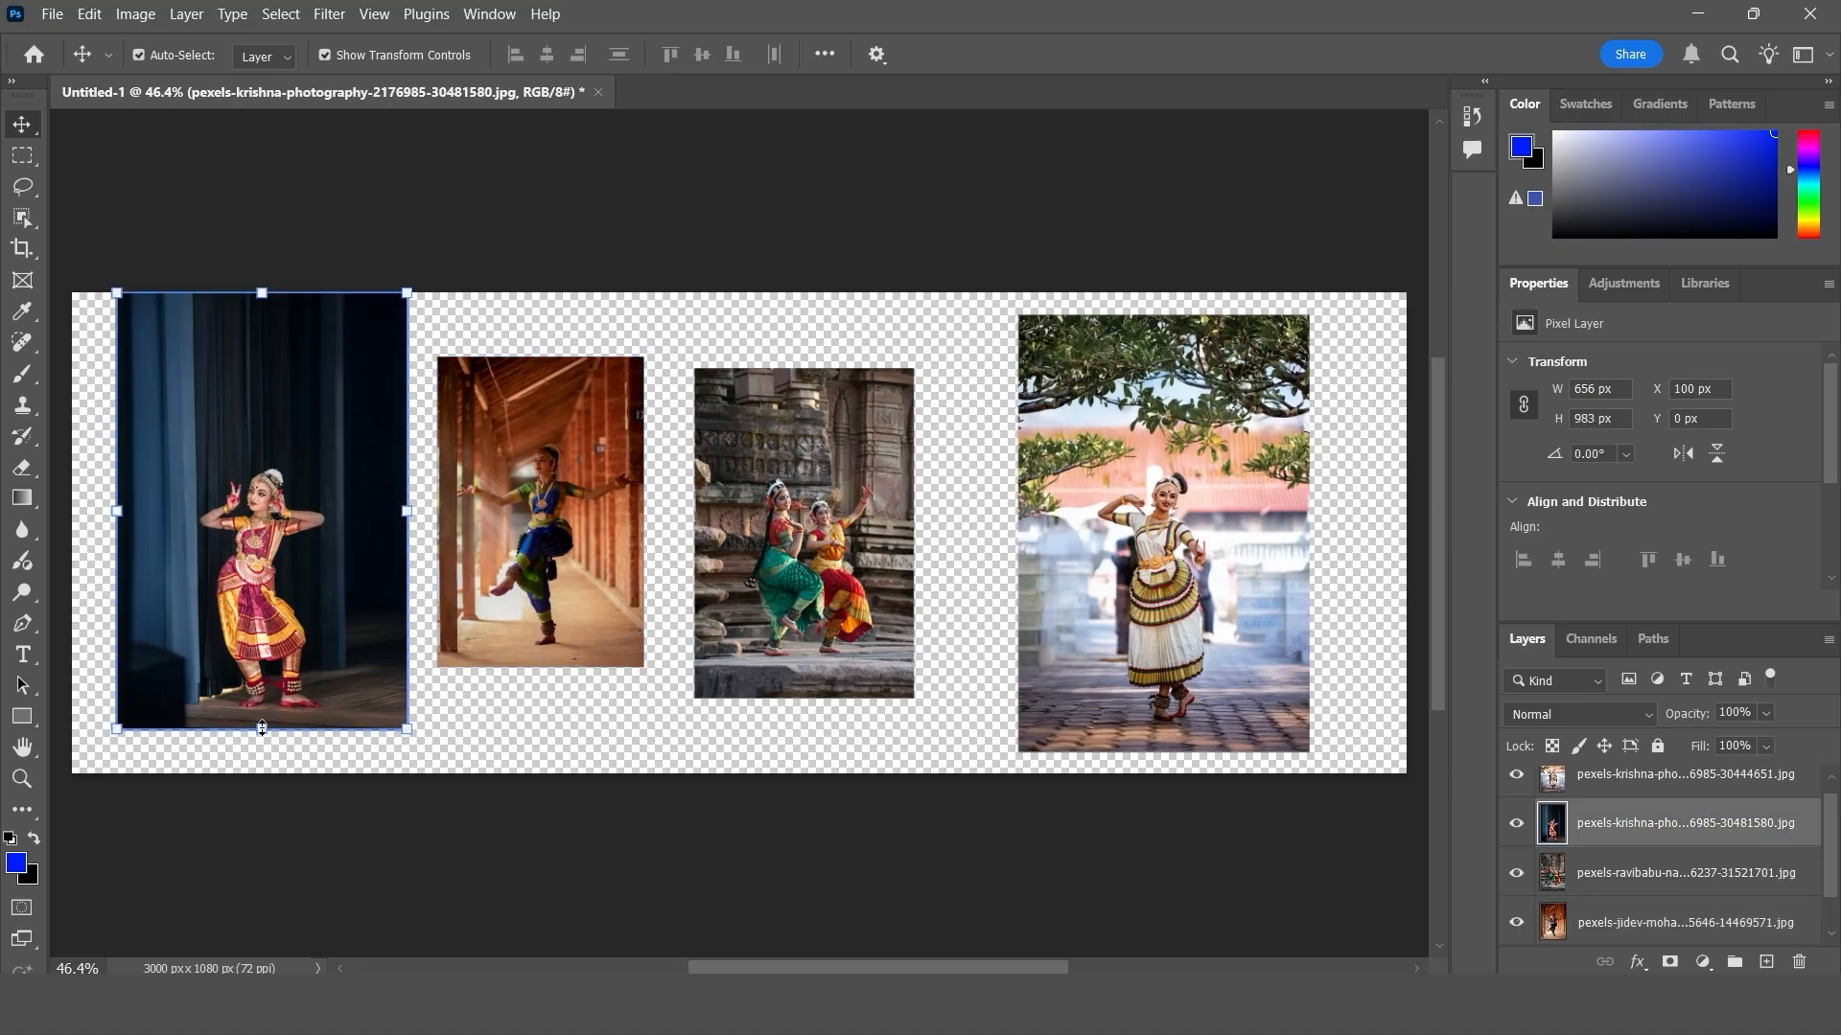
drag(261, 729, 262, 771)
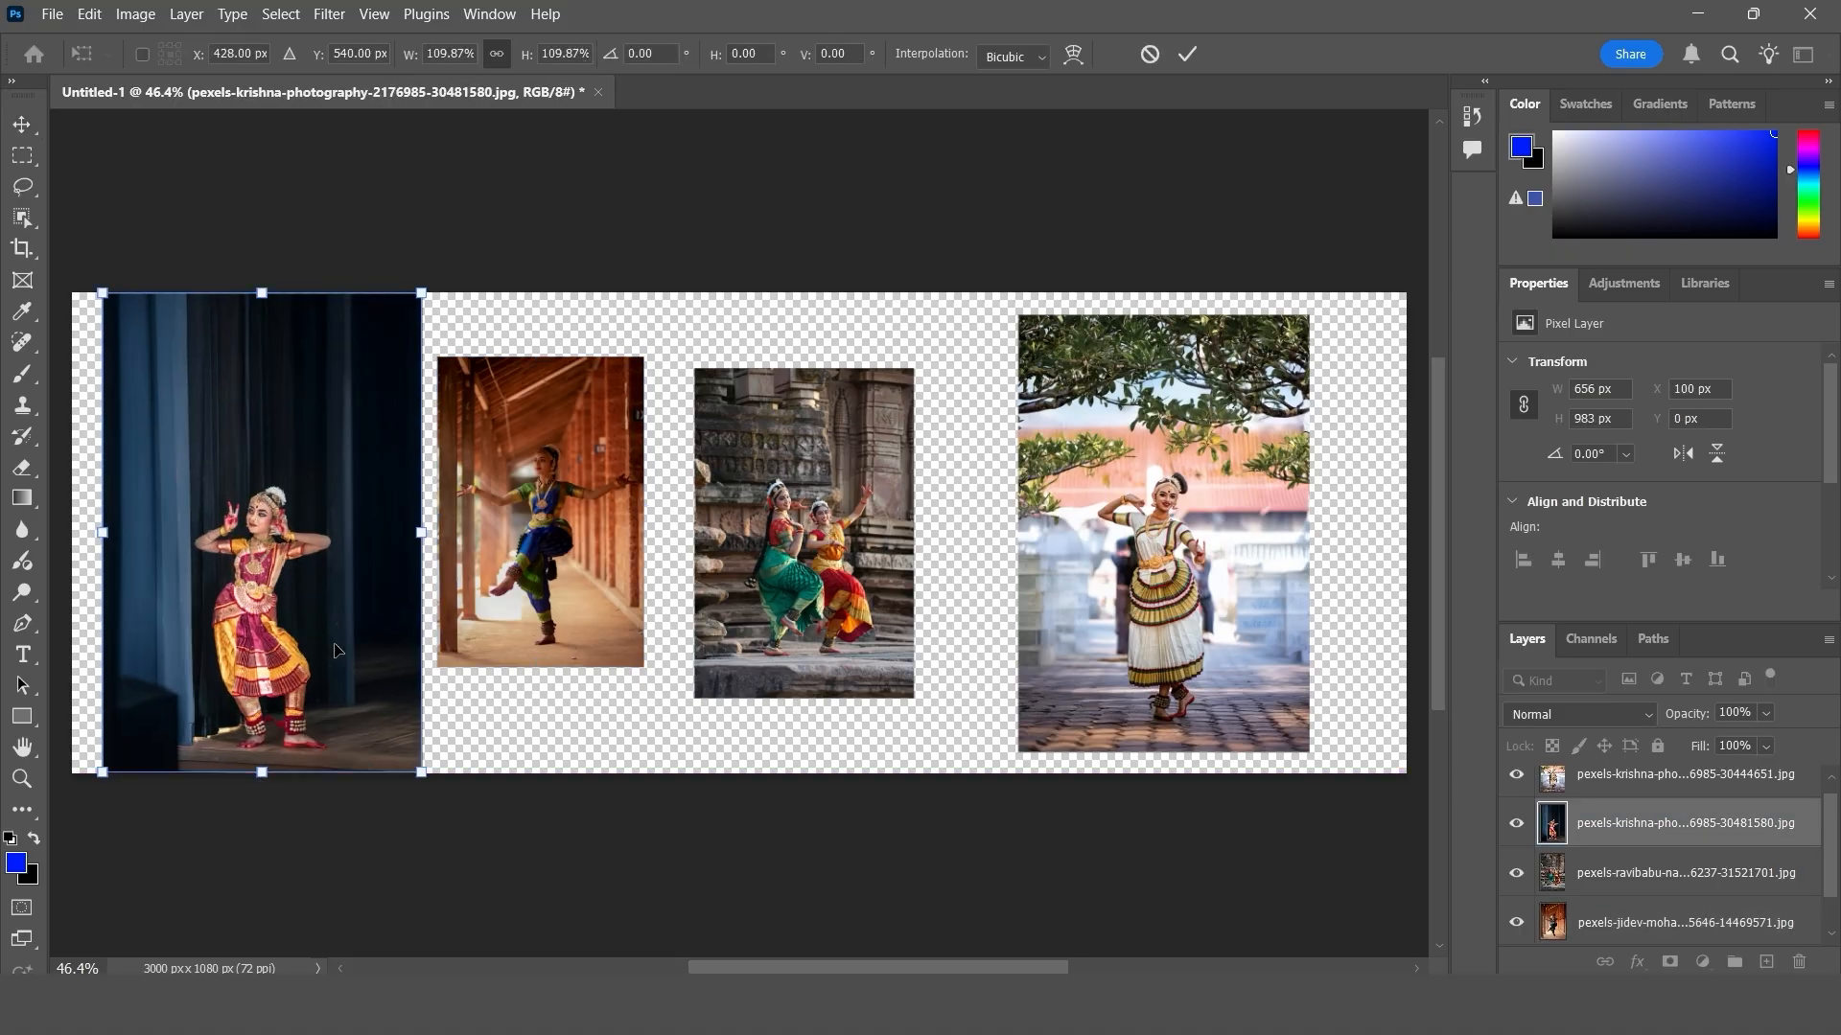
click(1186, 54)
drag(540, 667, 540, 773)
click(1187, 55)
drag(803, 698, 804, 773)
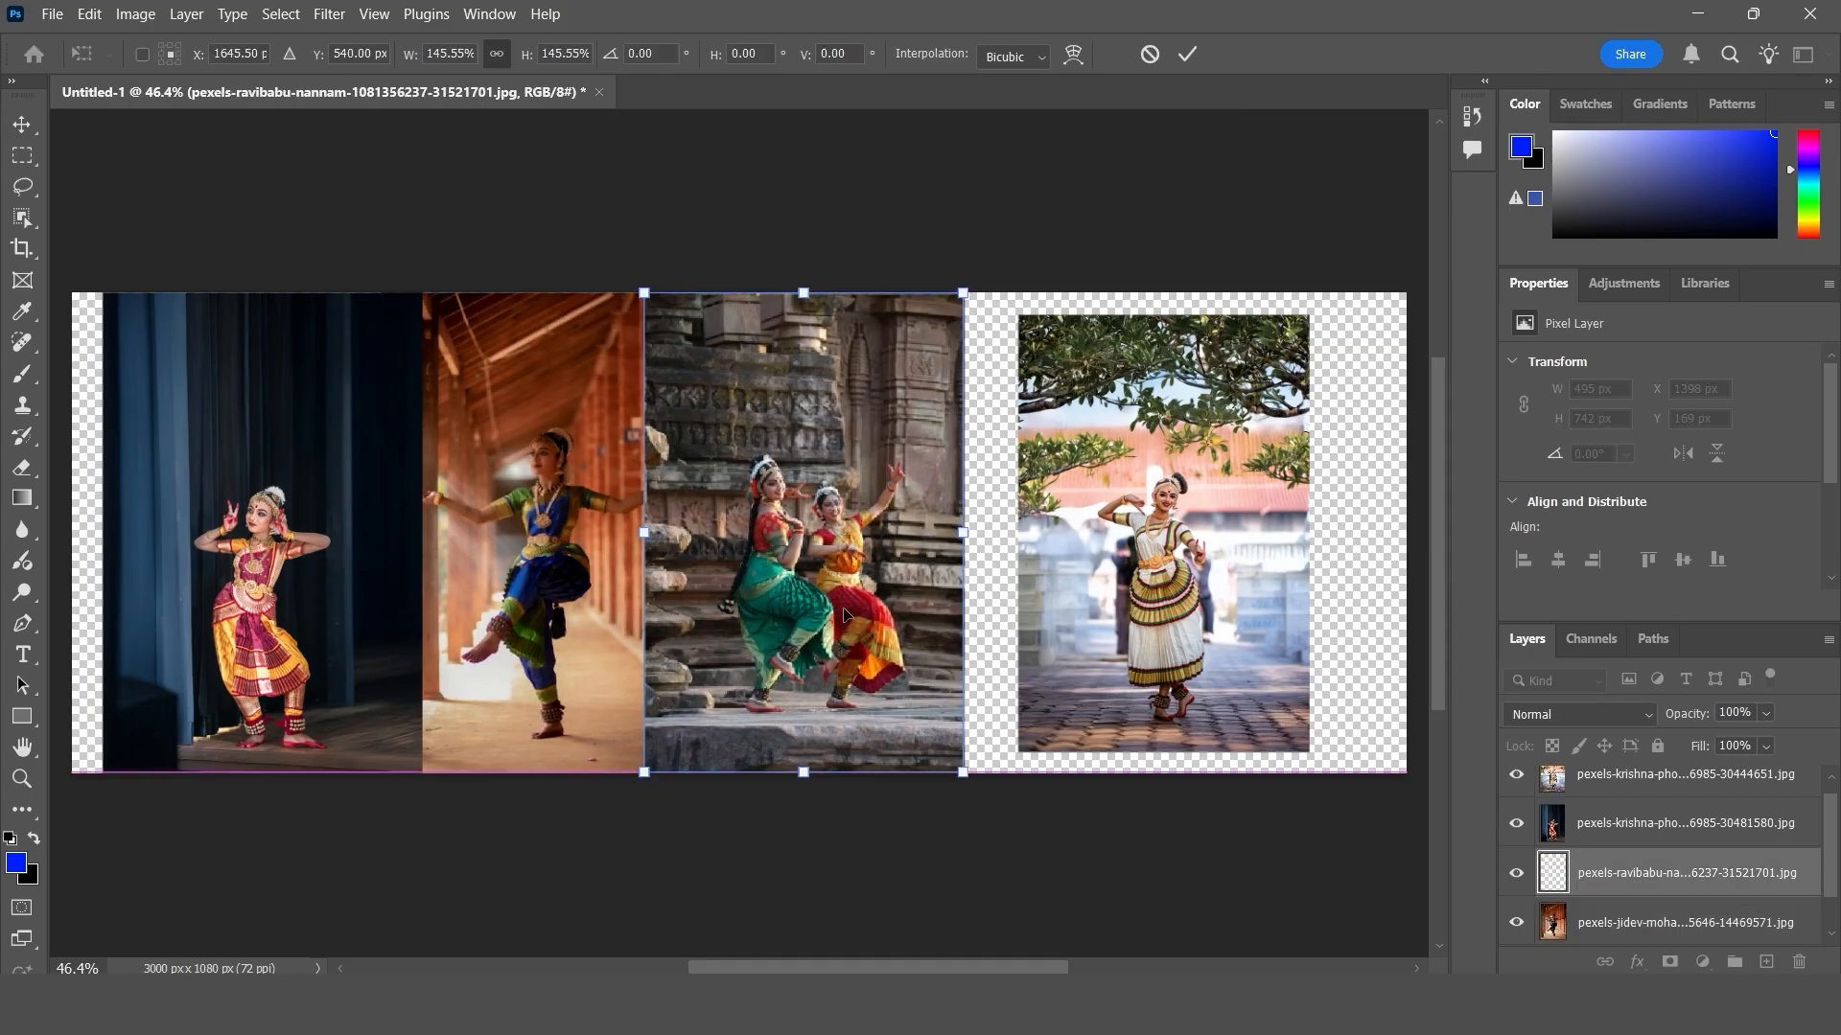
click(1187, 55)
drag(1164, 752, 1163, 772)
click(1187, 55)
- Reposition and slightly enlarge the four photos so they sit edge to edge across the whole canvas, and deselect them
drag(287, 396, 257, 396)
drag(575, 402, 553, 403)
drag(1244, 292, 1245, 271)
click(1186, 54)
mouse_move(850, 292)
mouse_down()
mouse_move(850, 711)
mouse_move(851, 280)
mouse_up()
click(1187, 55)
drag(711, 533, 733, 533)
drag(392, 533, 414, 533)
drag(247, 480, 241, 476)
click(684, 220)
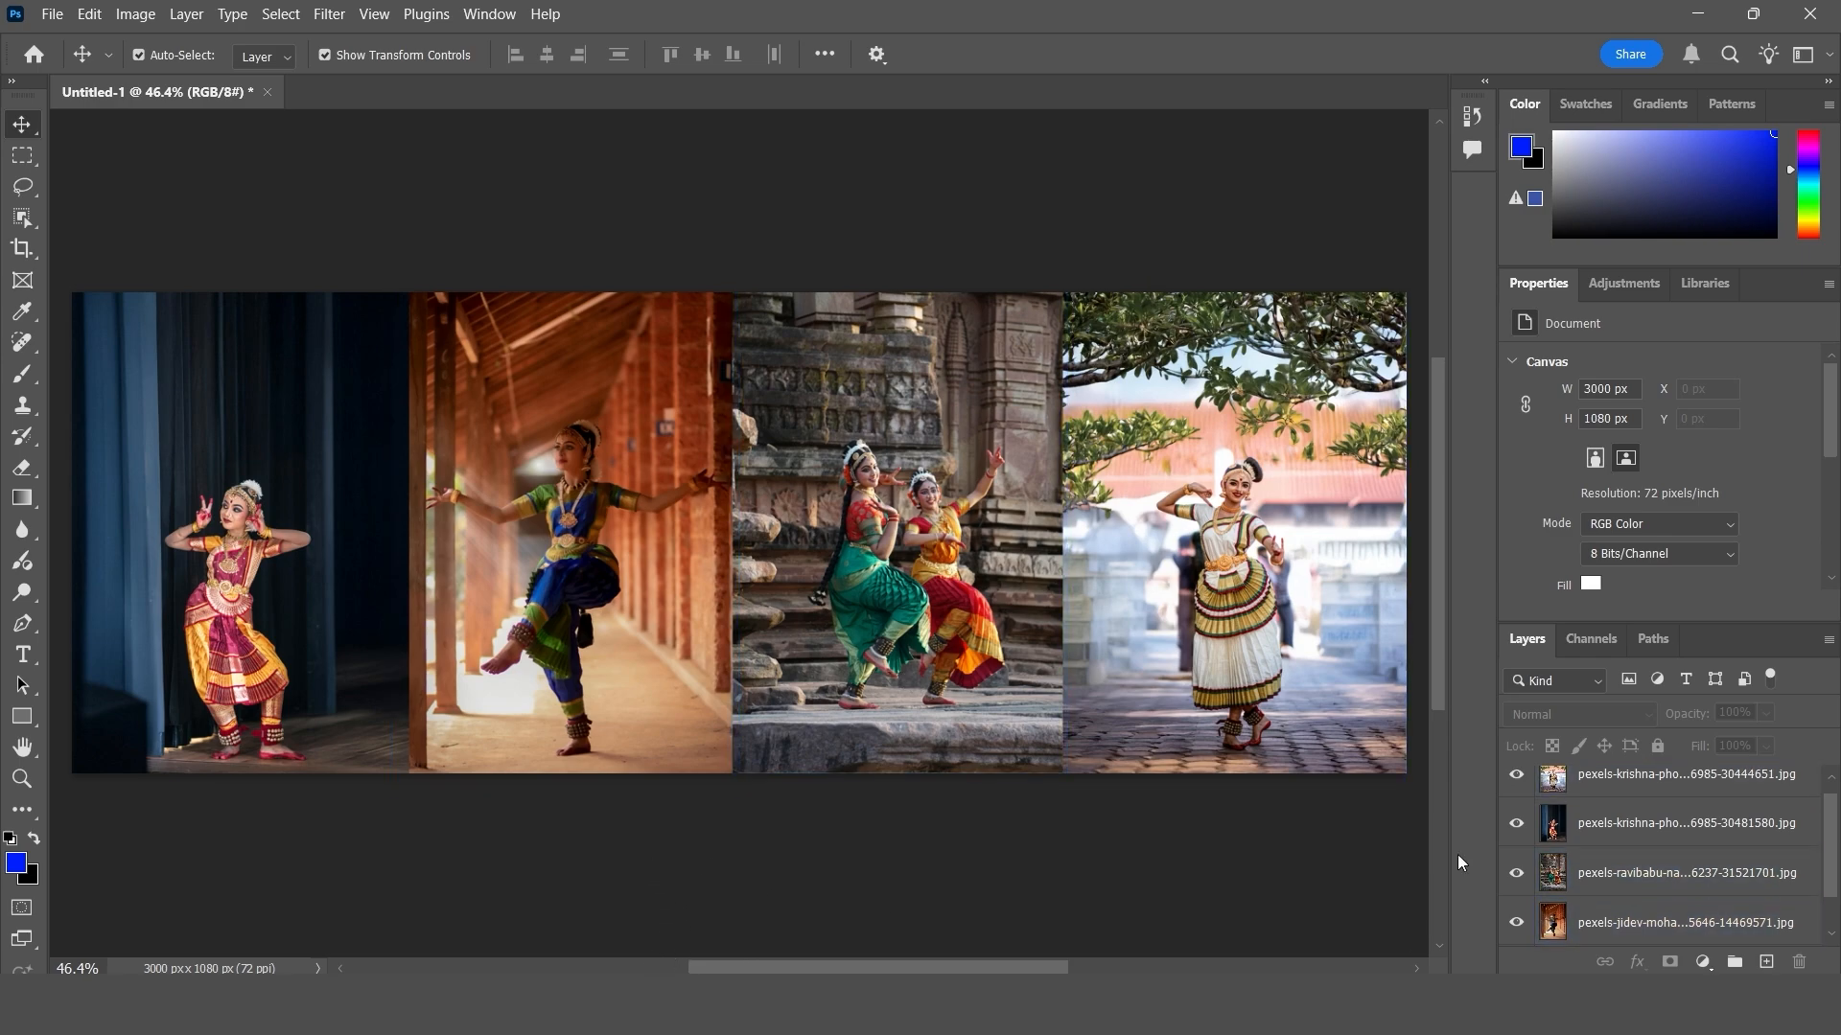
- Auto-blend the four photo layers with the Panorama method, Seamless Tones and Colors, and Content Aware Fill Transparent Areas
scroll(1586, 883, down, 3)
scroll(1591, 880, up, 4)
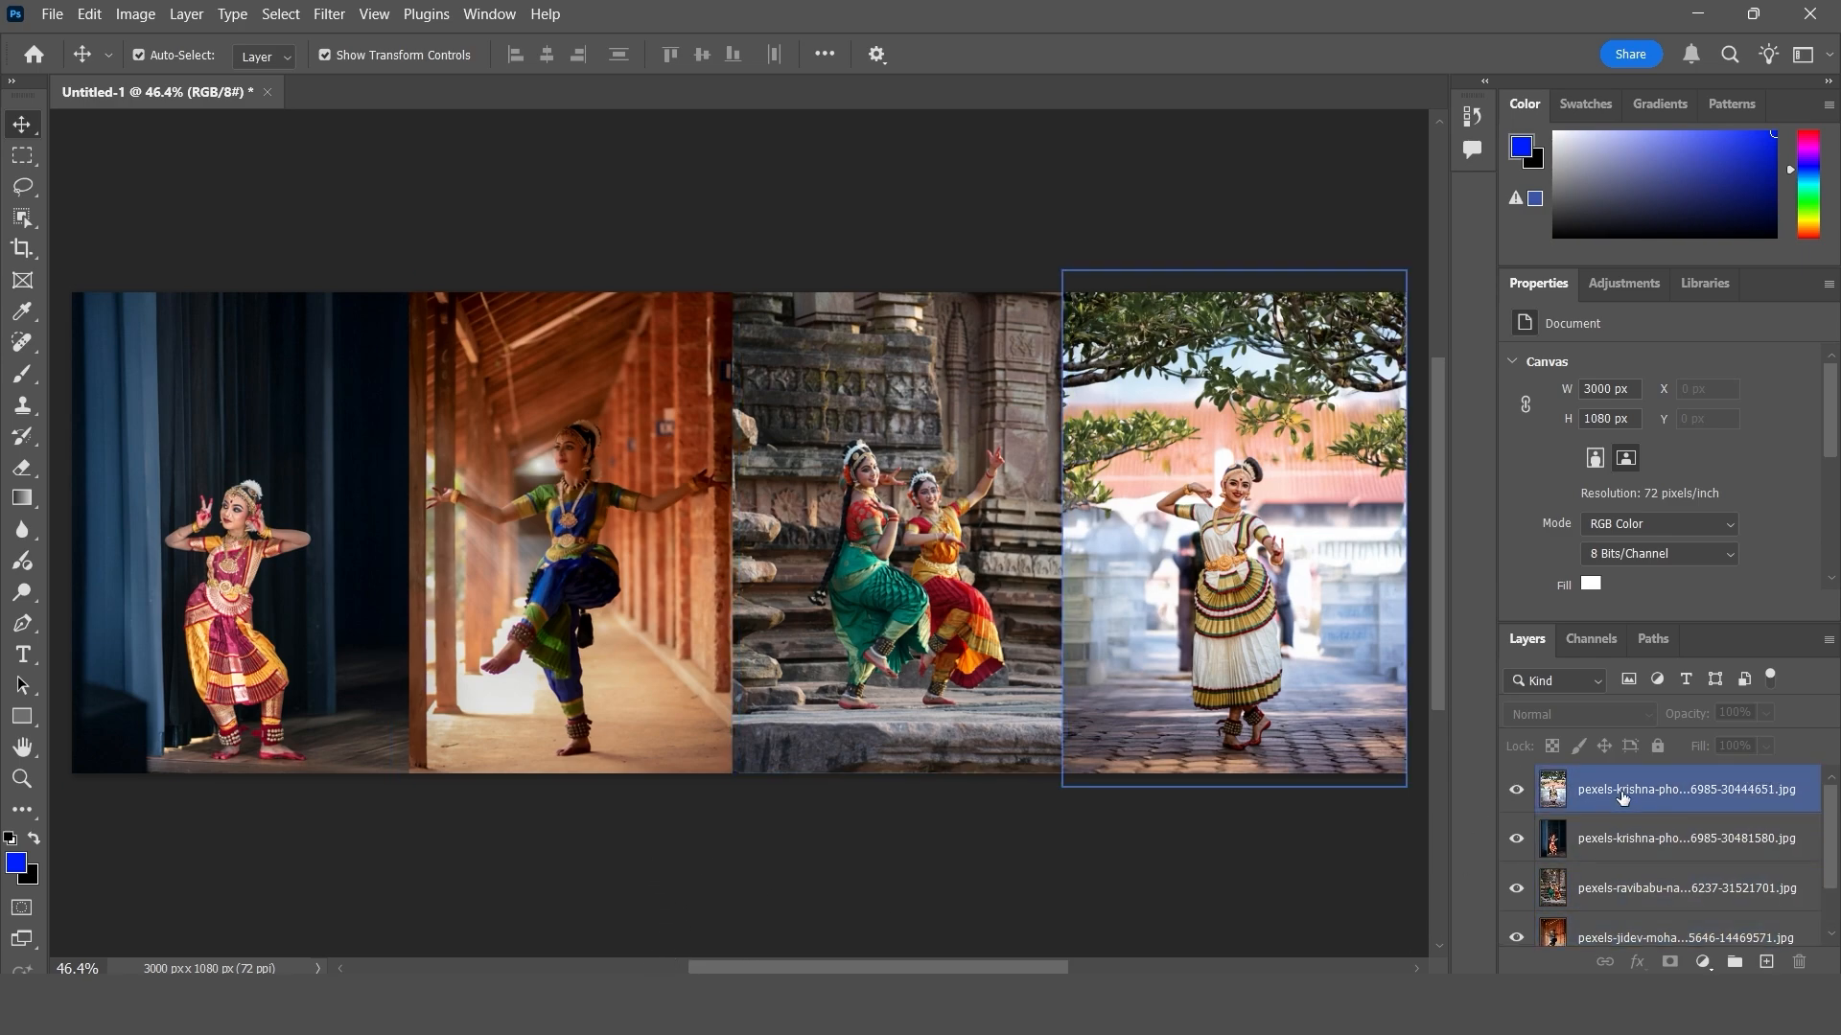
key(ctrl+alt+a)
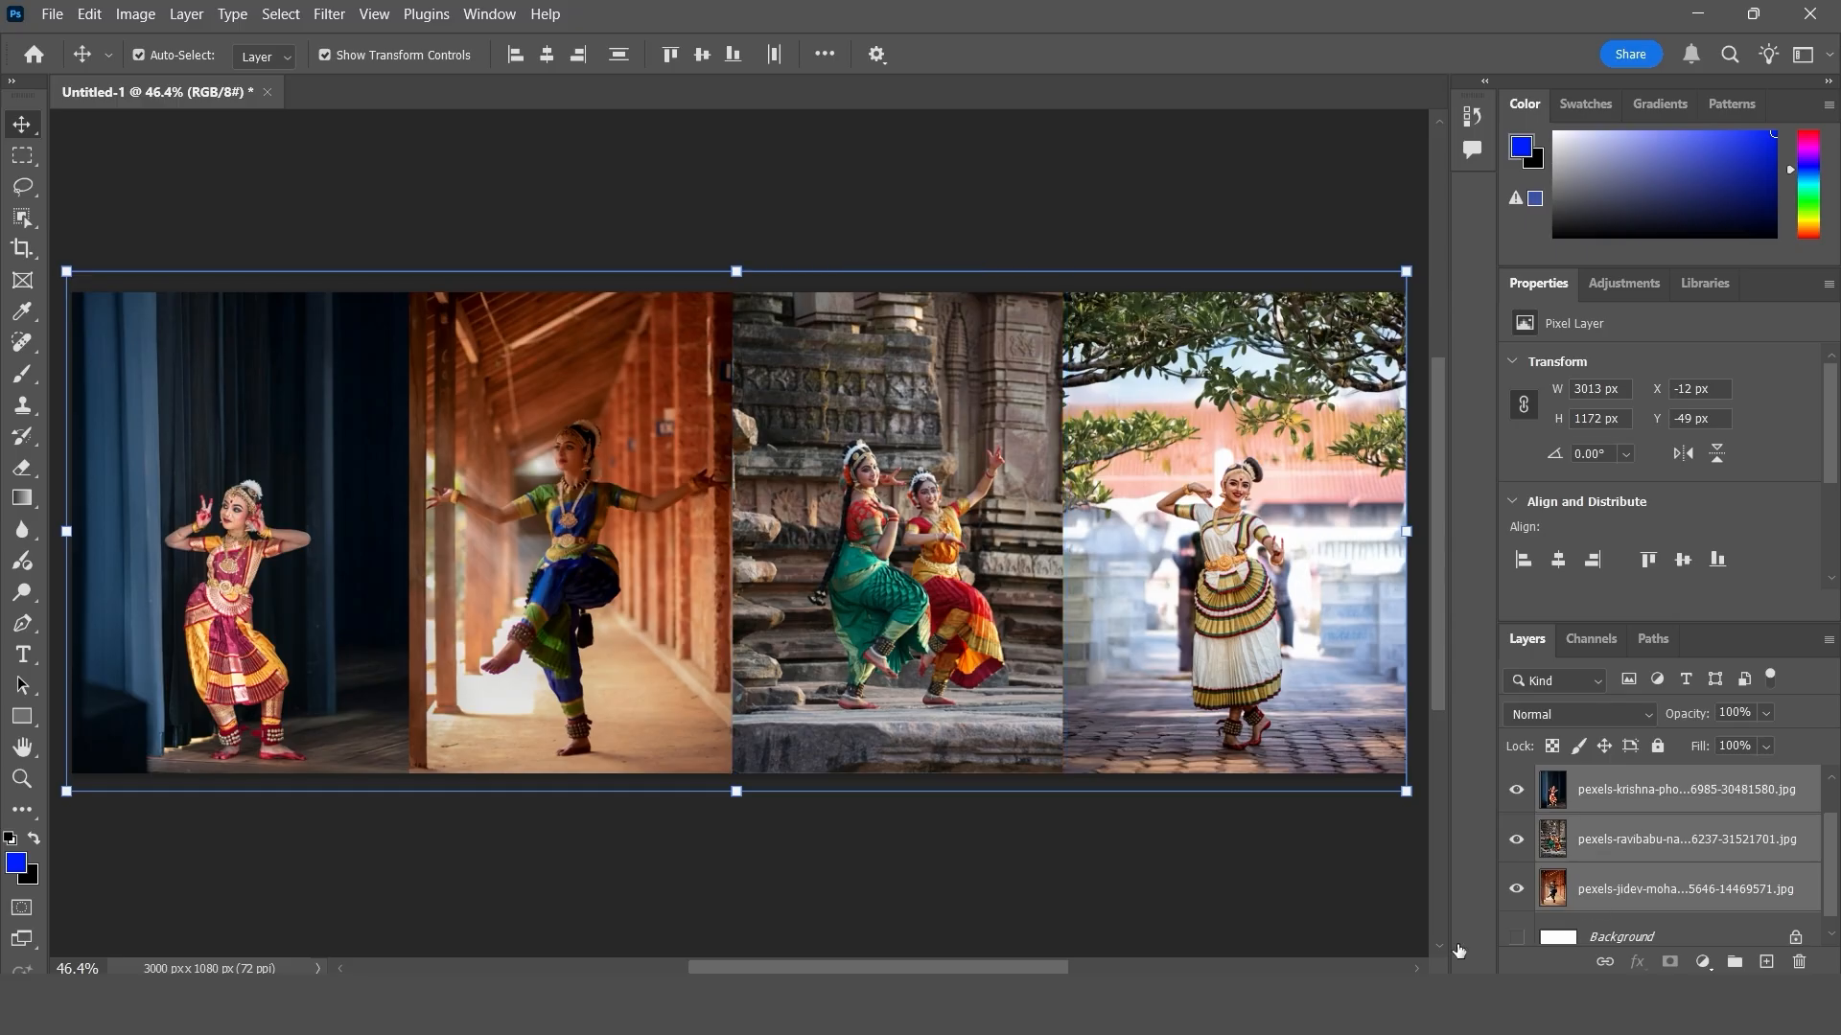
click(89, 14)
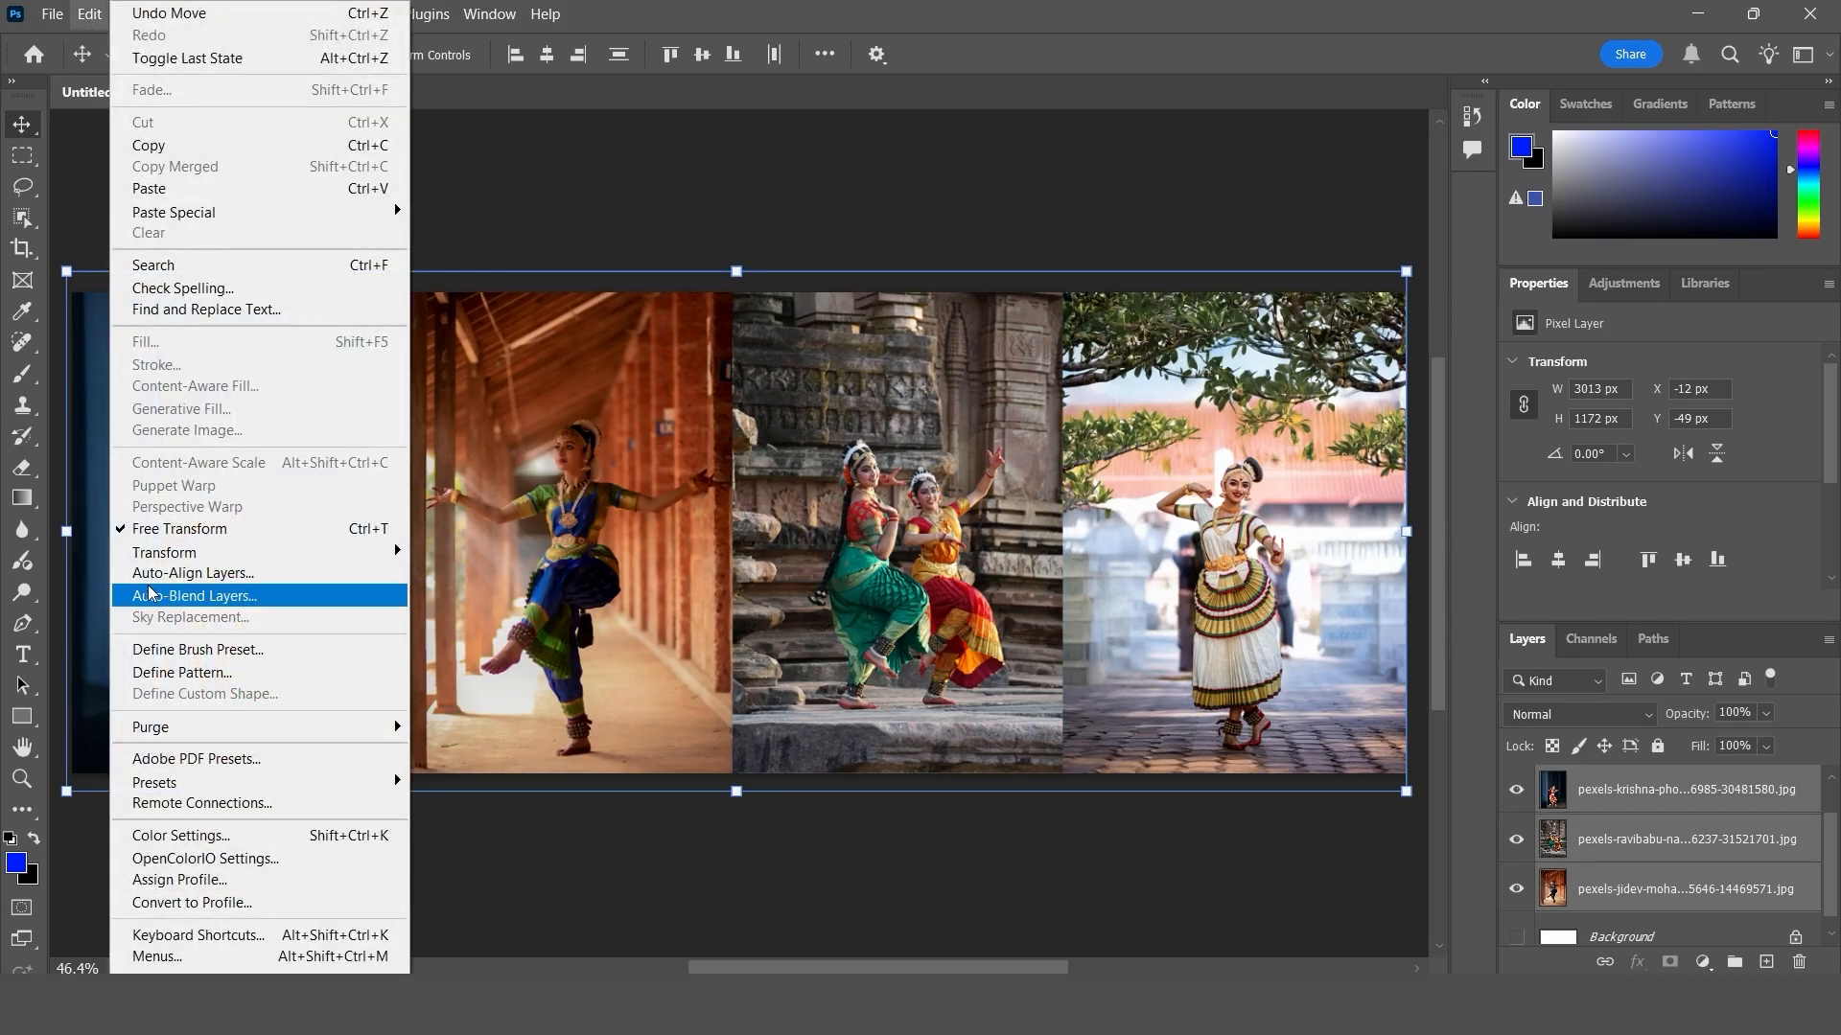
click(224, 606)
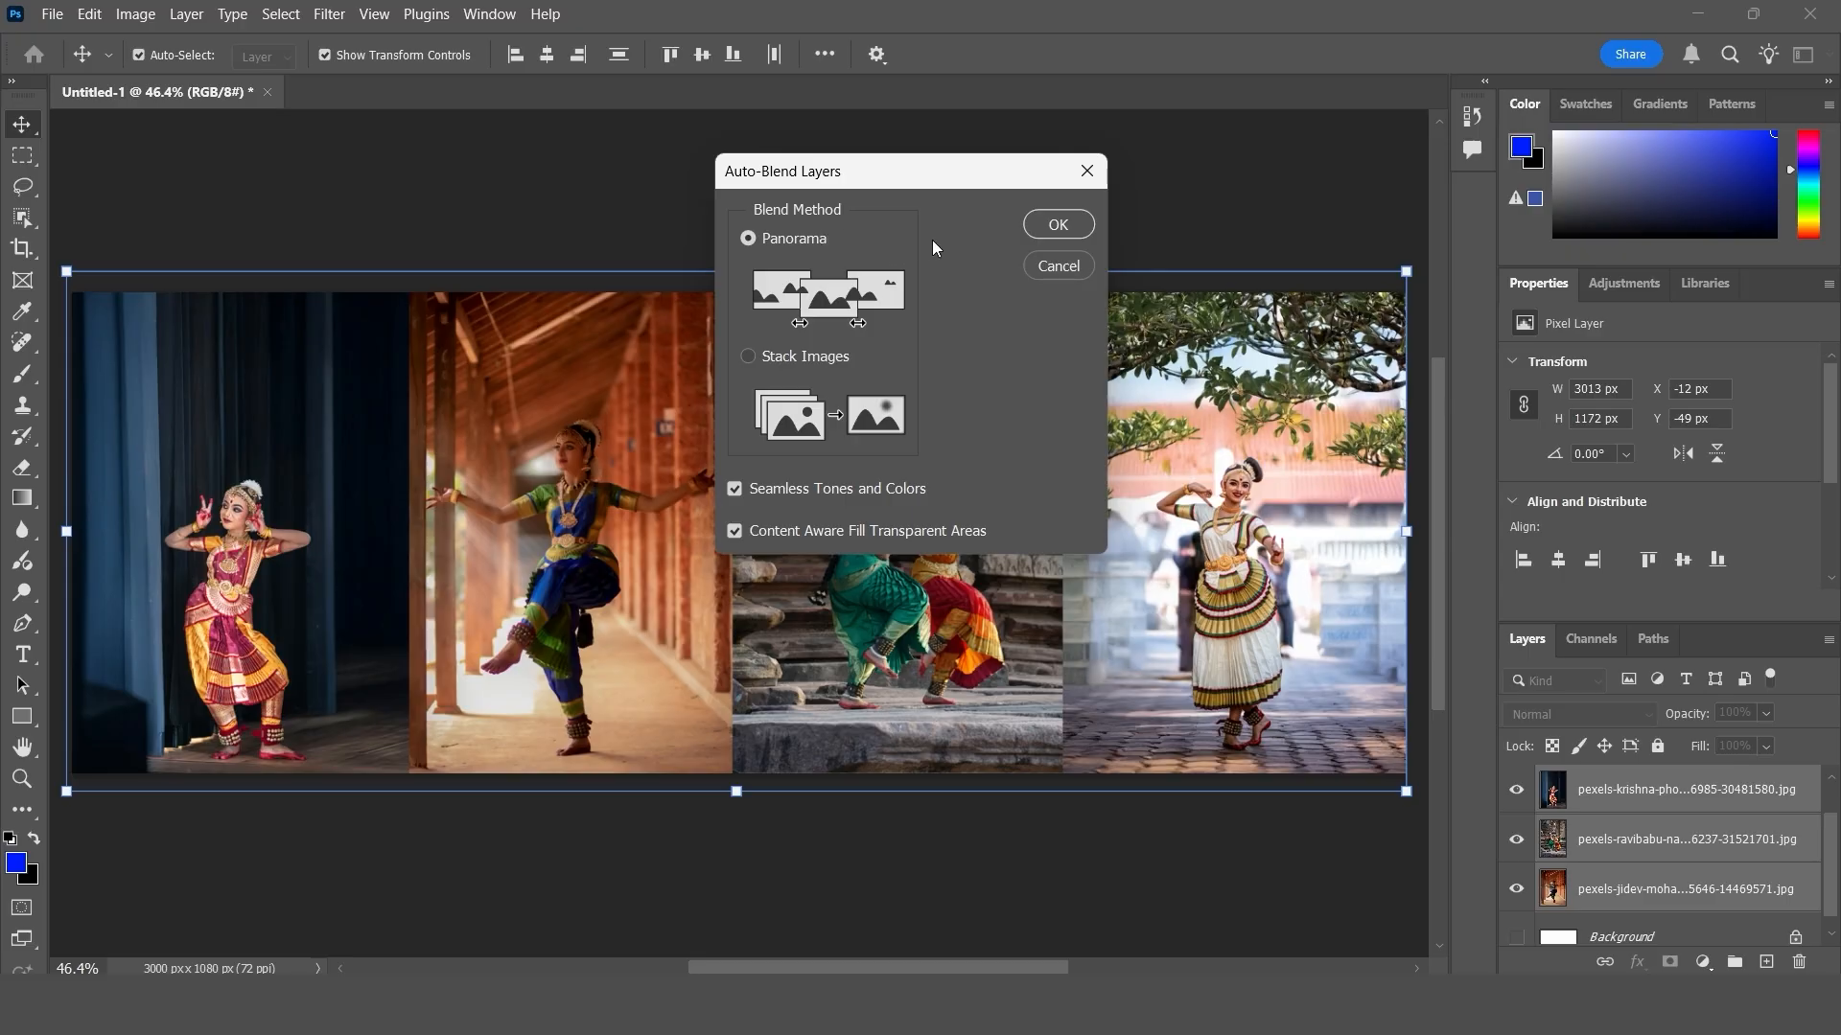
click(1058, 224)
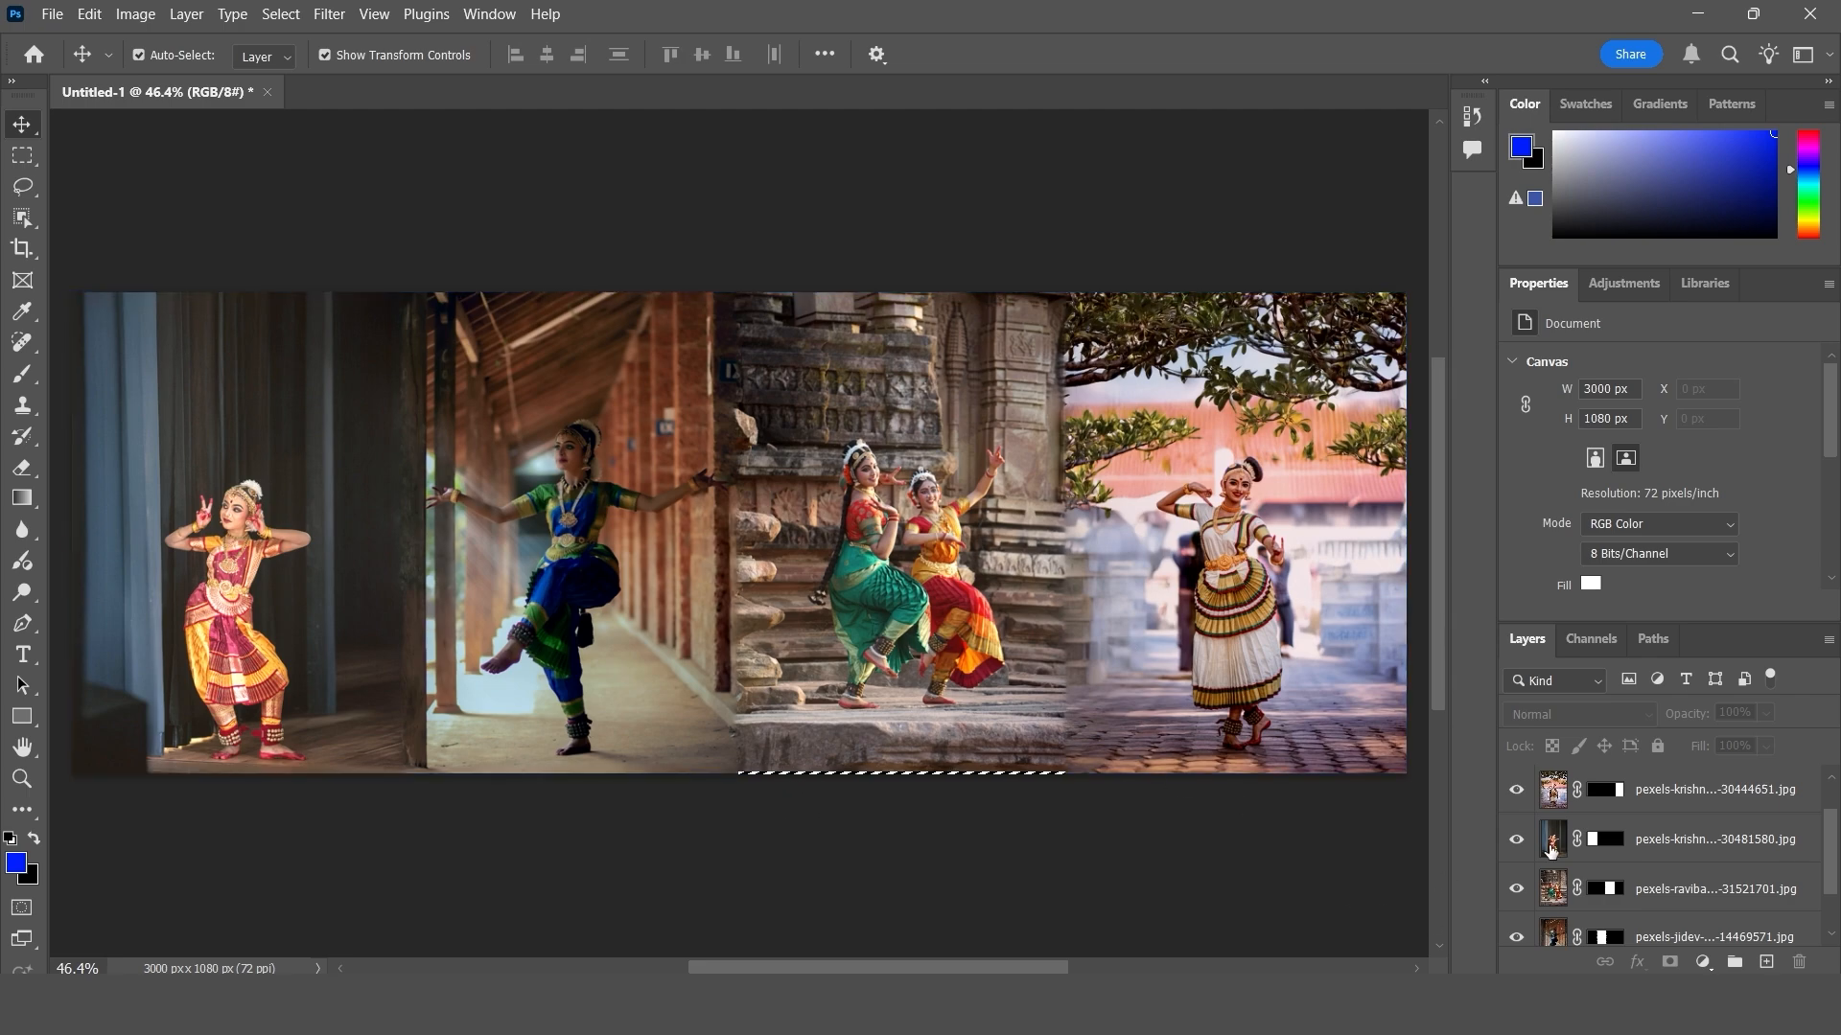
- Select the merged layer above the masked photo layers and examine the panorama blend across the canvas
scroll(1552, 825, up, 1)
click(1578, 792)
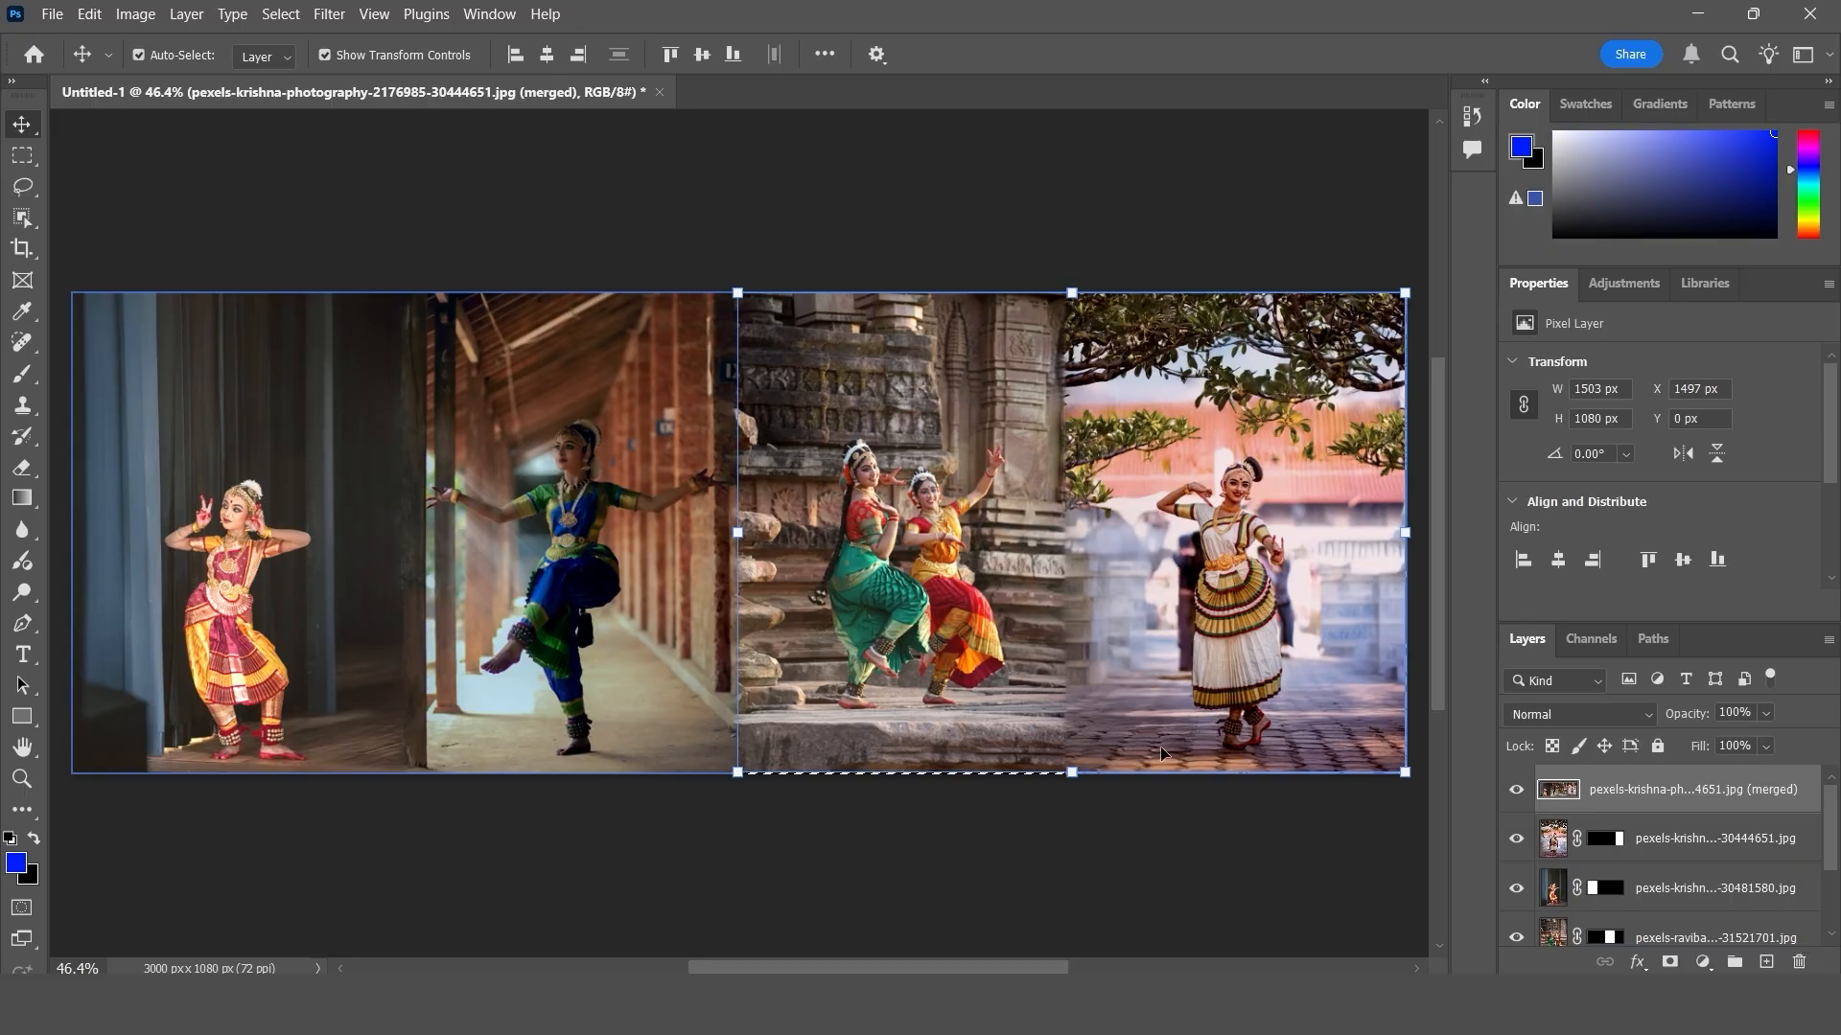
click(1054, 839)
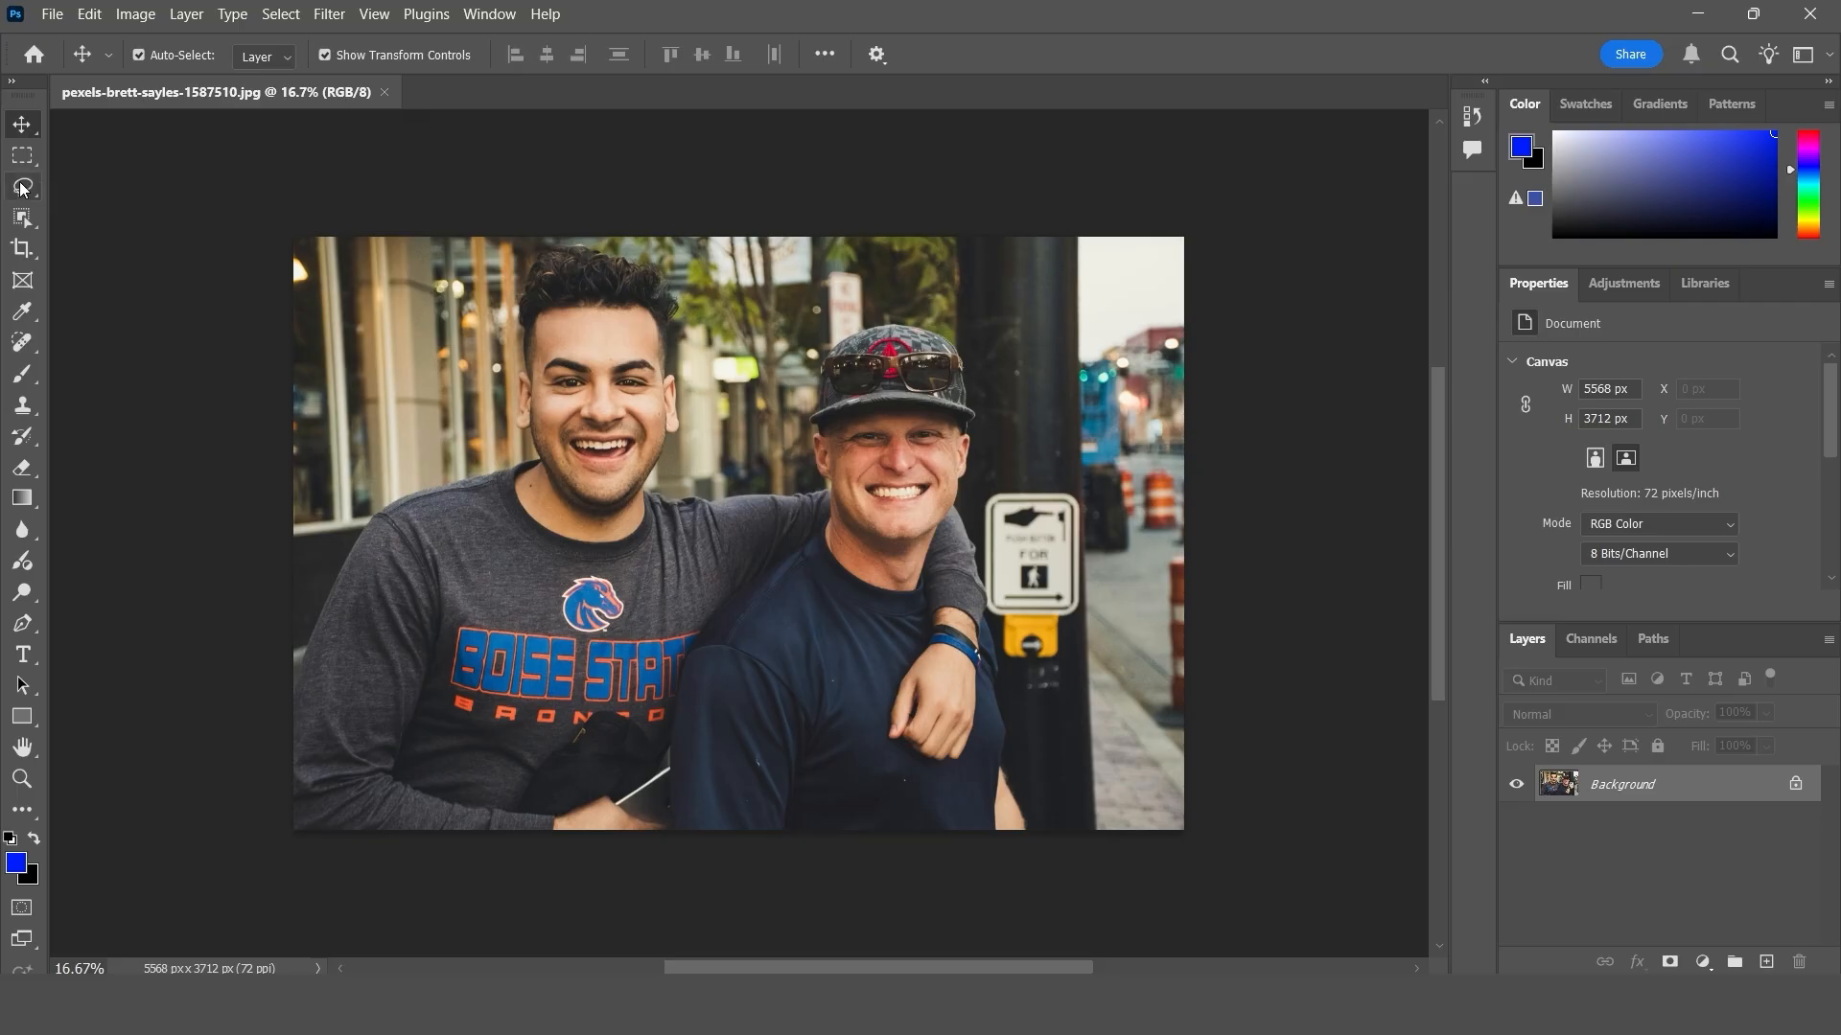
- Lasso the face of the man in the Boise State shirt and copy it to a new layer
key(l)
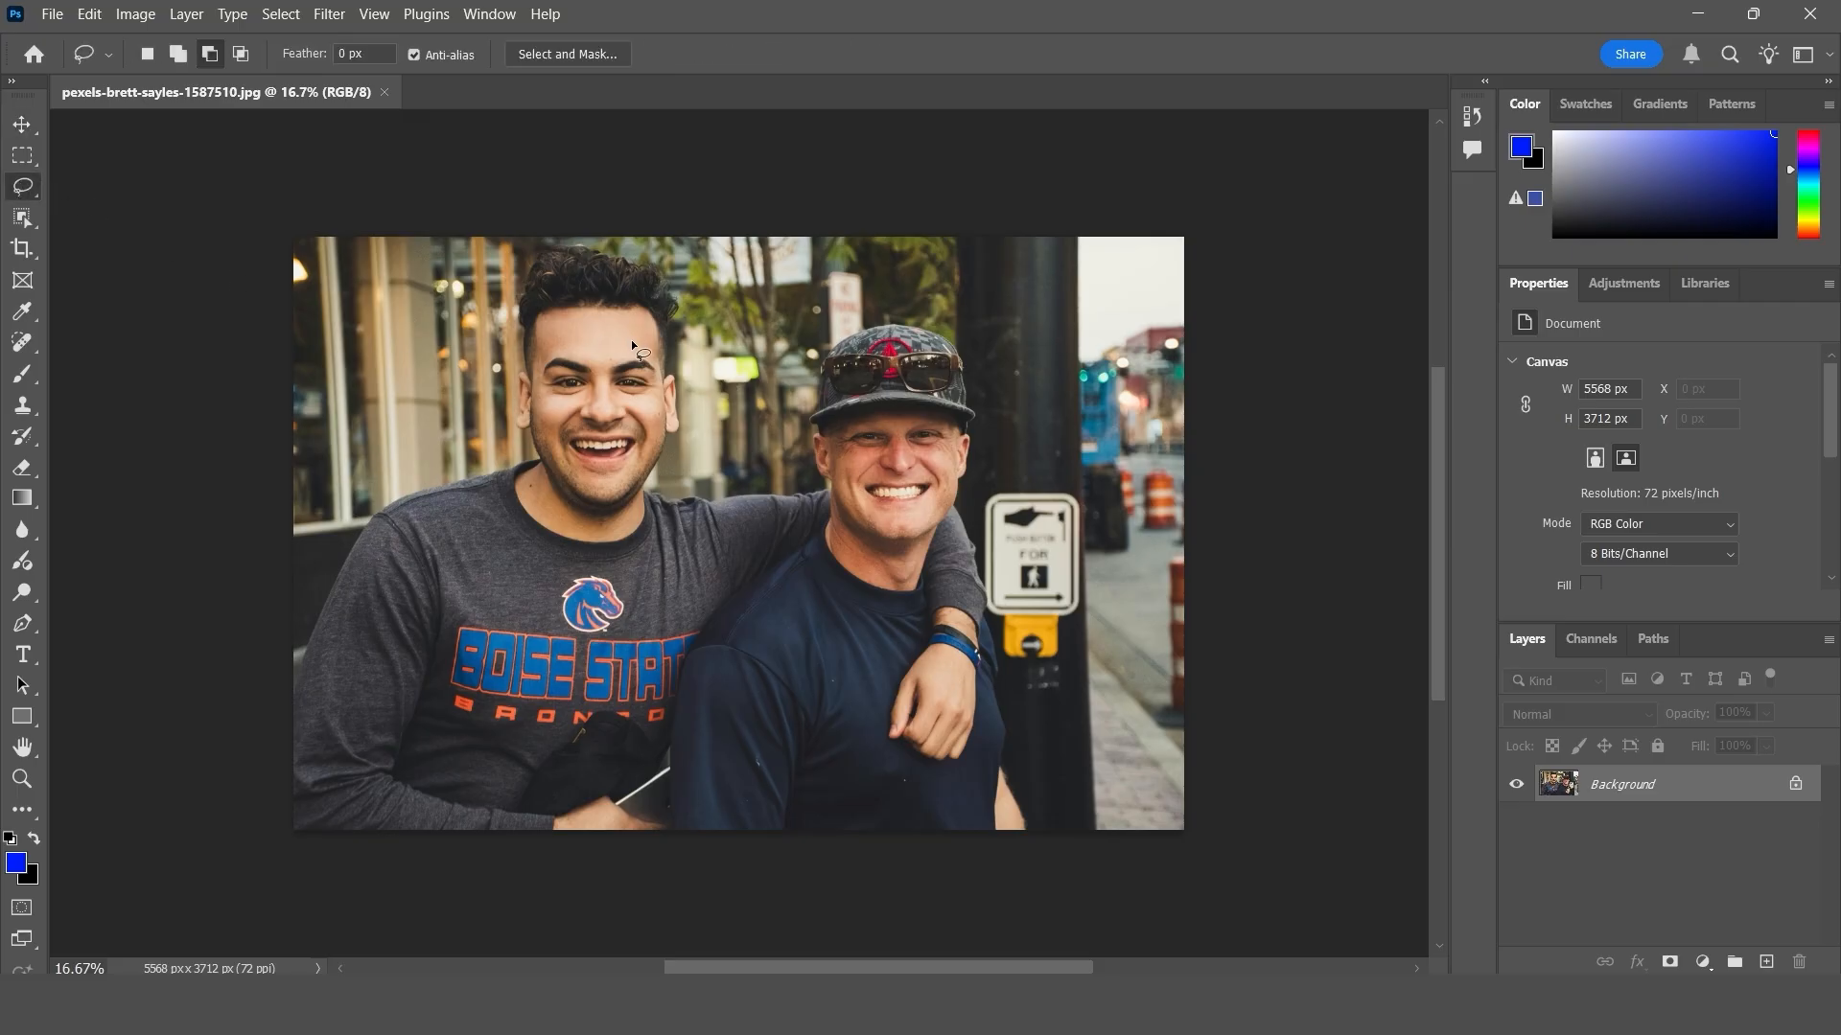
mouse_move(631, 342)
mouse_down()
mouse_move(539, 346)
mouse_move(535, 416)
mouse_move(583, 489)
mouse_move(635, 482)
mouse_move(668, 418)
mouse_move(664, 350)
mouse_move(625, 345)
mouse_up()
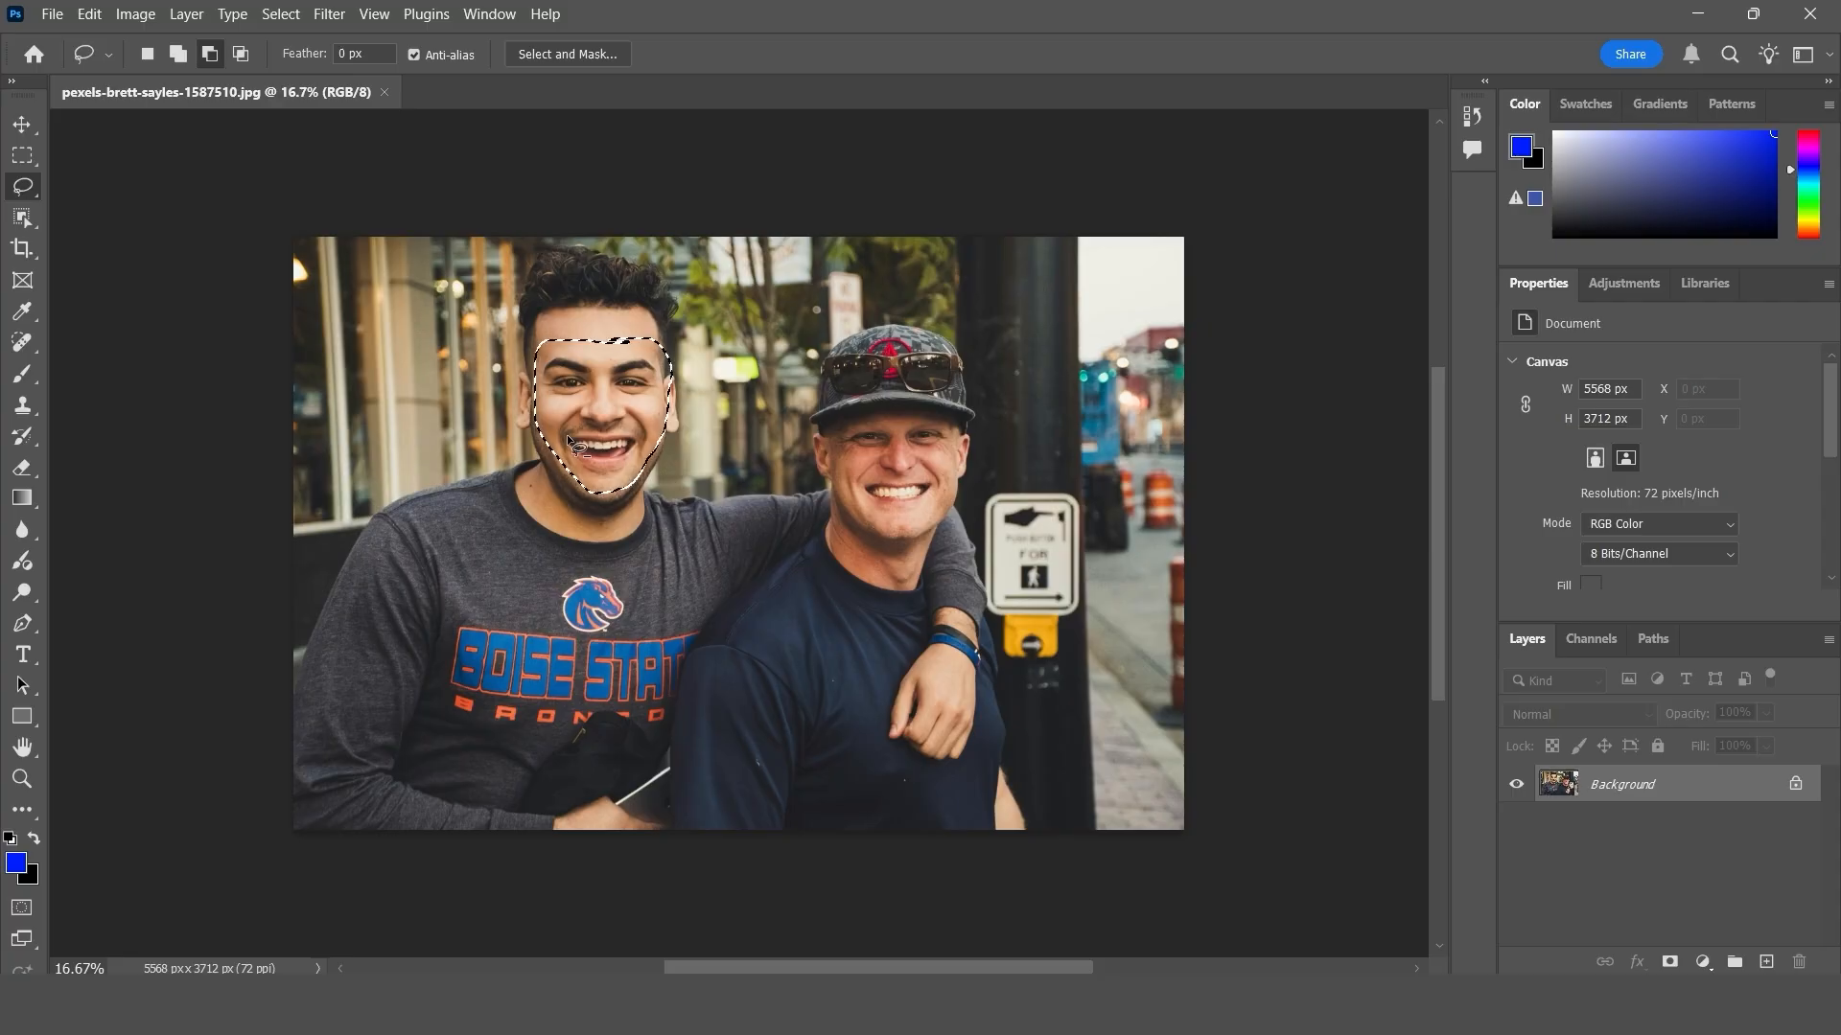
key(ctrl+j)
- Move the copied face over the face of the man in the cap and scale it to 90.19%
key(v)
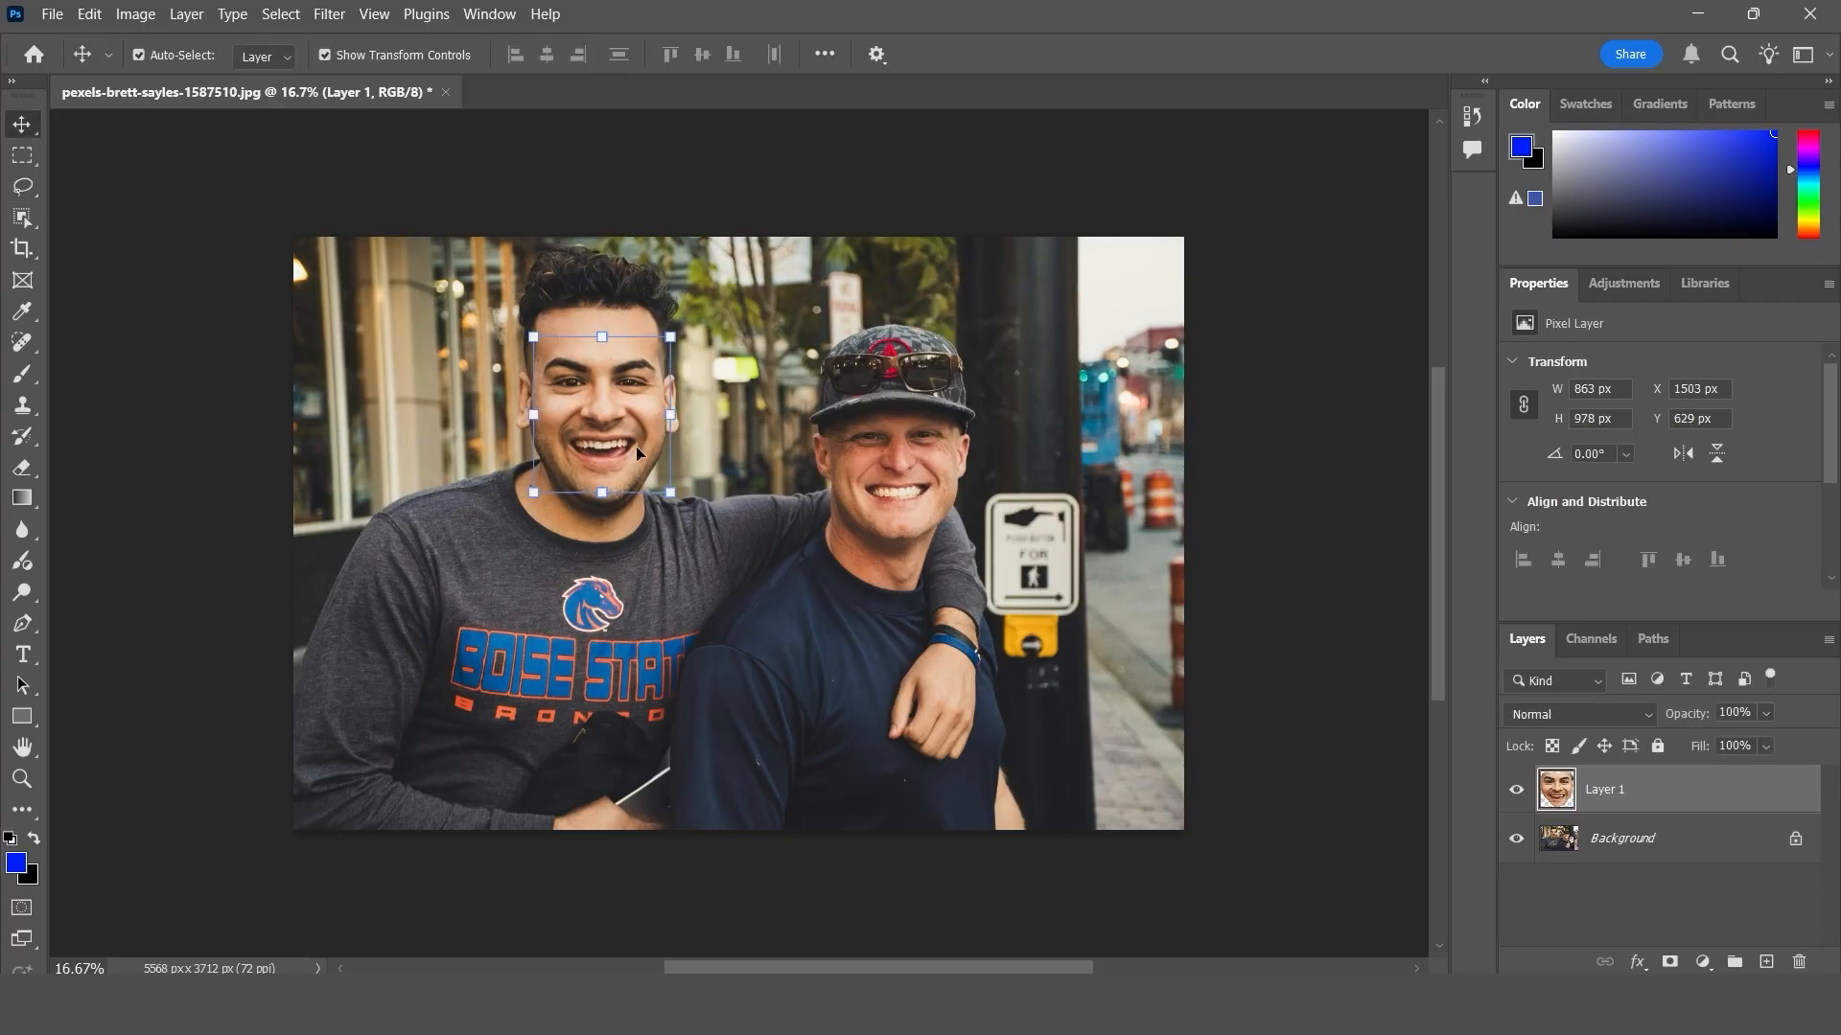
drag(639, 454, 891, 543)
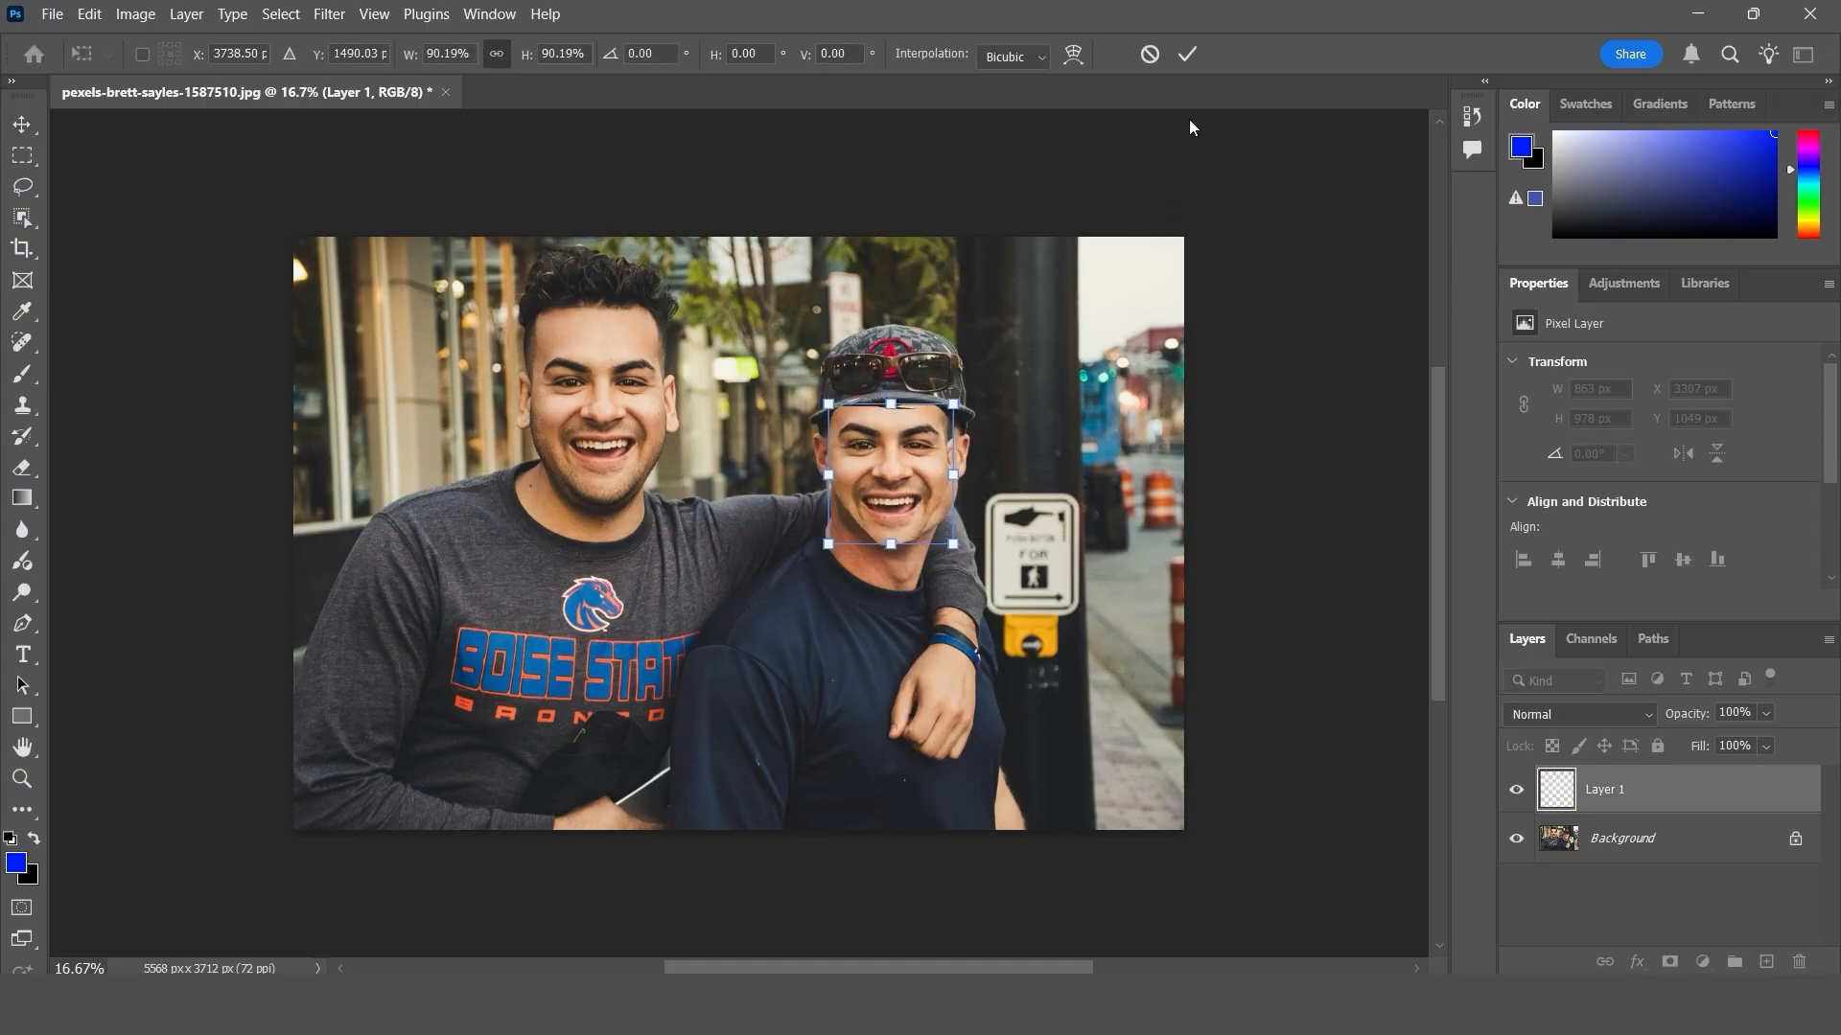
click(1189, 56)
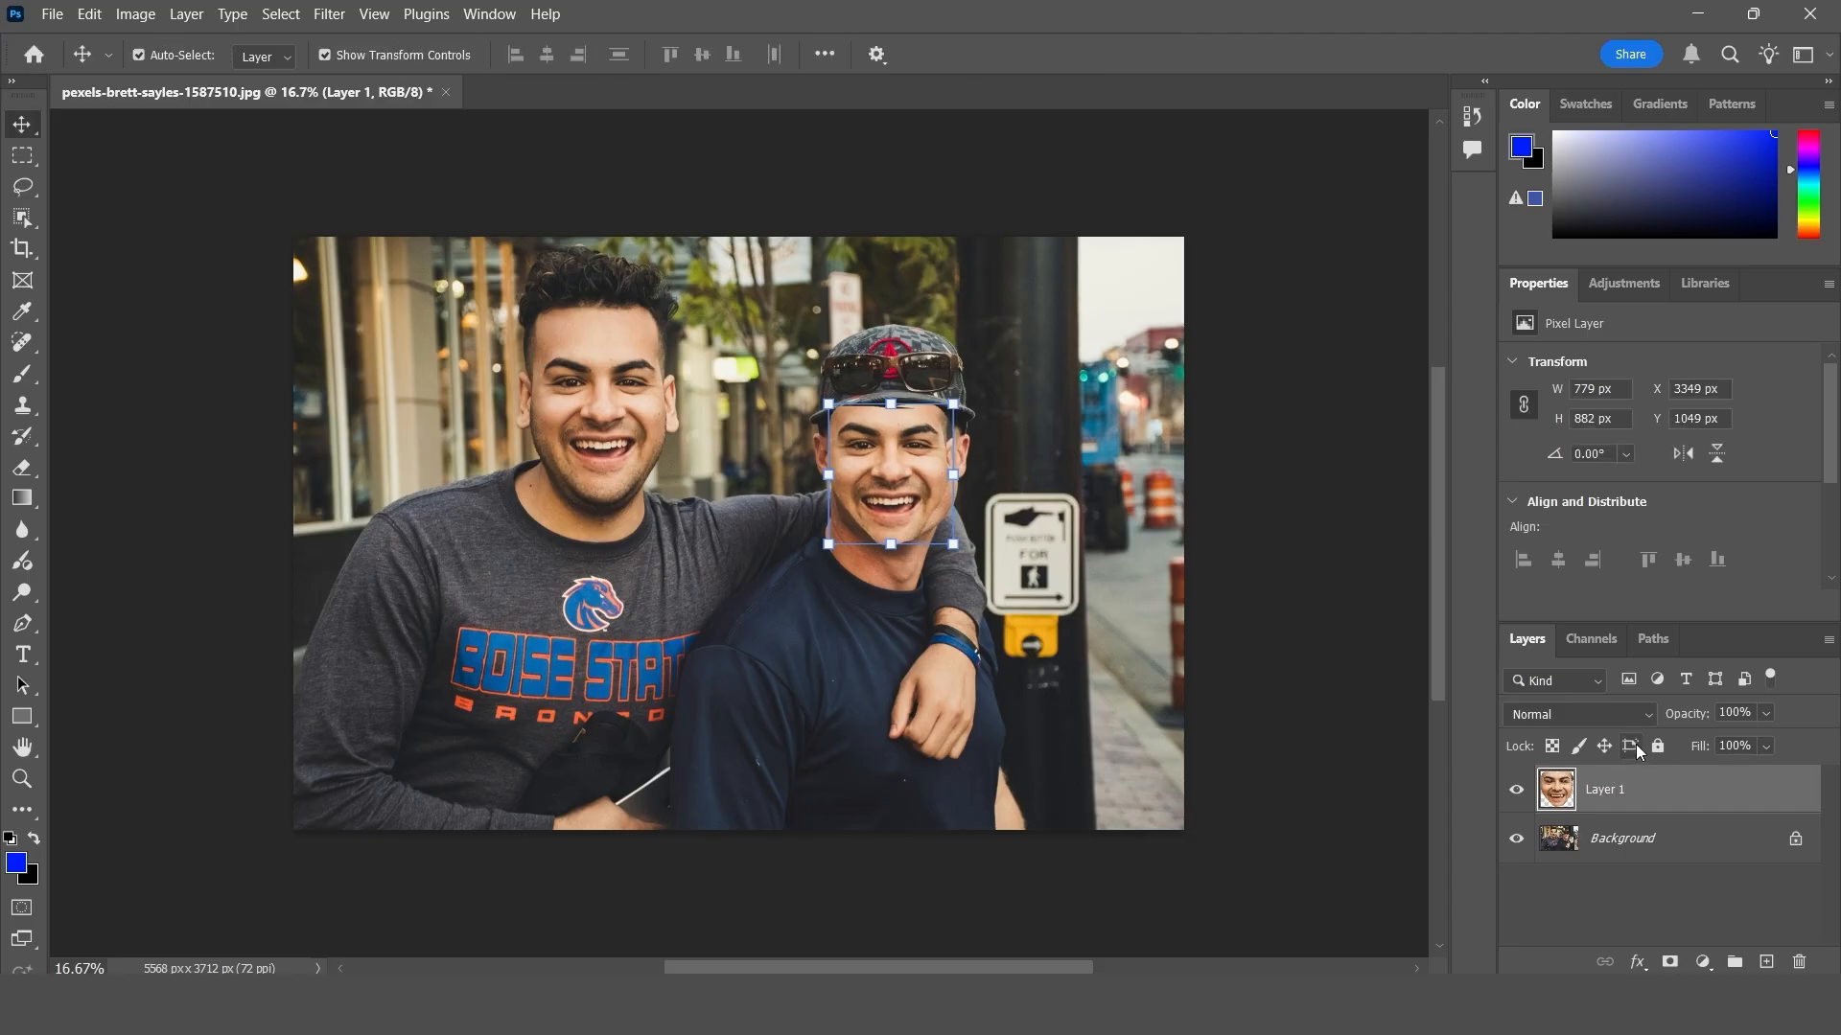
- Lower Layer 1's opacity to 43% and reposition the copied face to match the features beneath it
drag(1685, 713, 1652, 723)
key(ctrl+plus)
key(ctrl+plus)
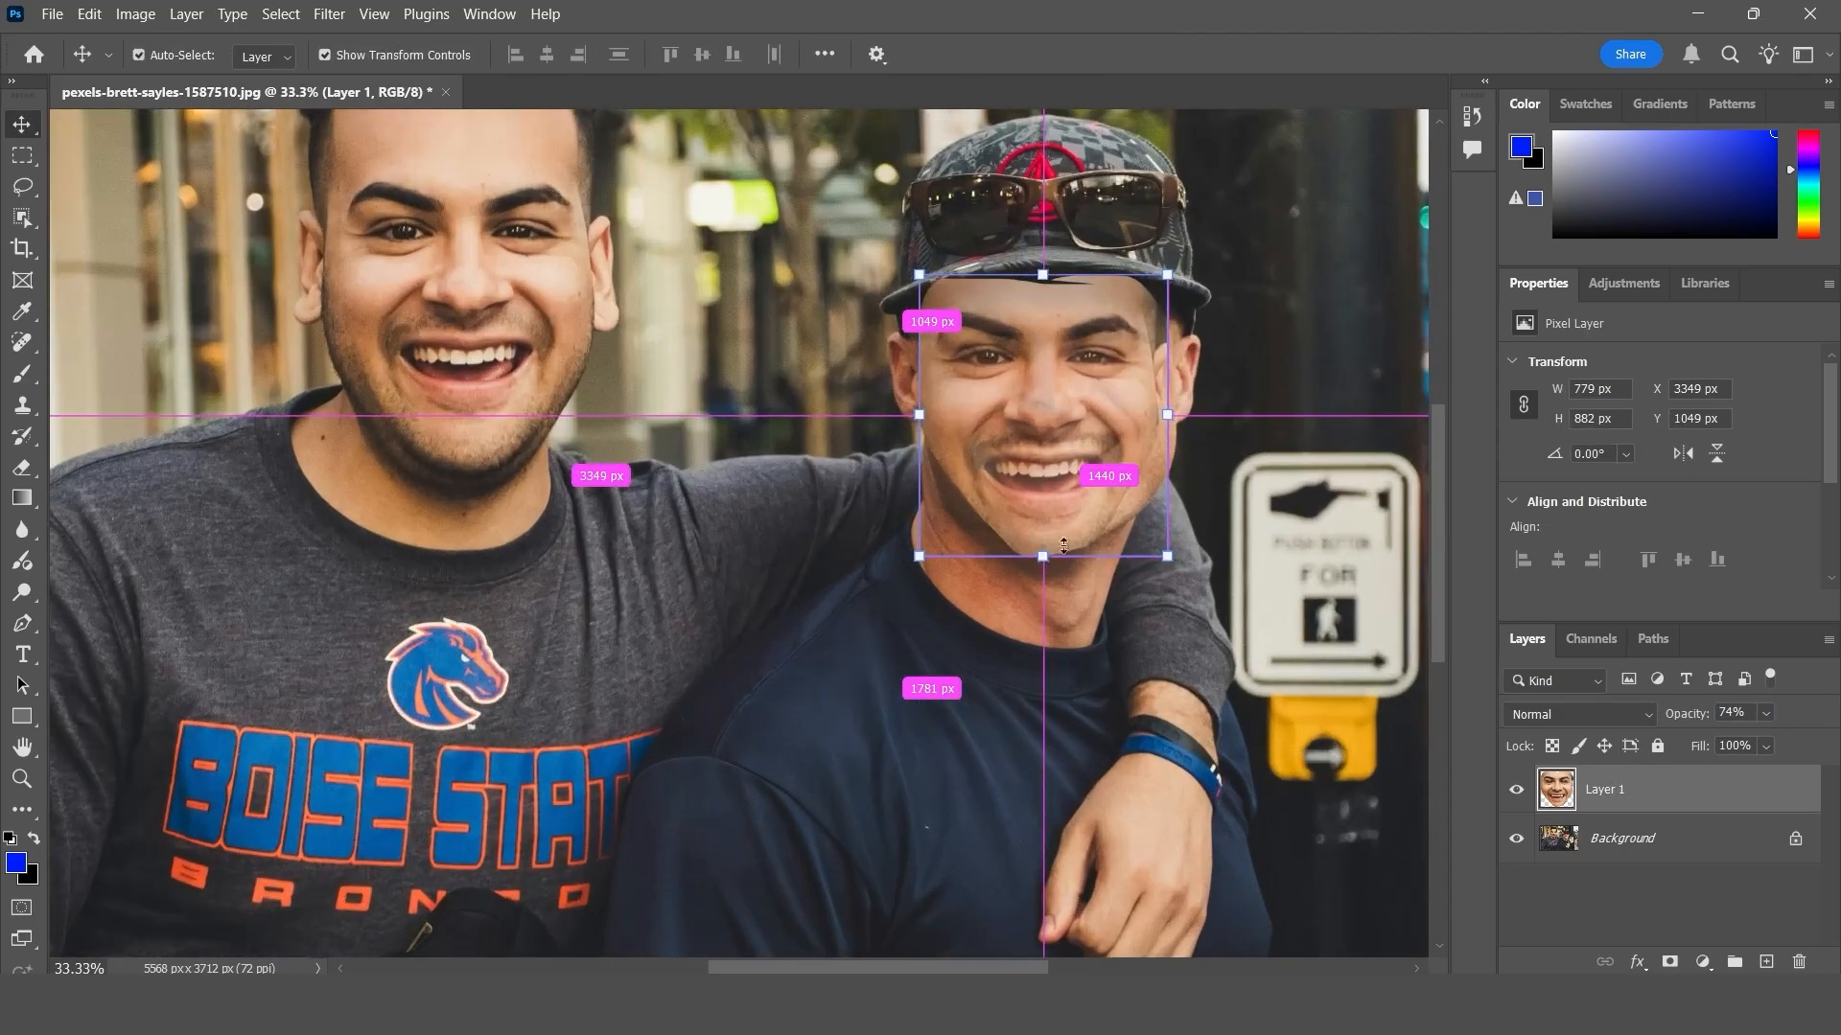
mouse_move(1058, 438)
mouse_down()
mouse_move(1061, 486)
mouse_move(1059, 431)
mouse_up()
drag(1697, 717, 1643, 726)
mouse_move(1094, 360)
mouse_down()
mouse_move(1091, 341)
mouse_move(1101, 368)
mouse_up()
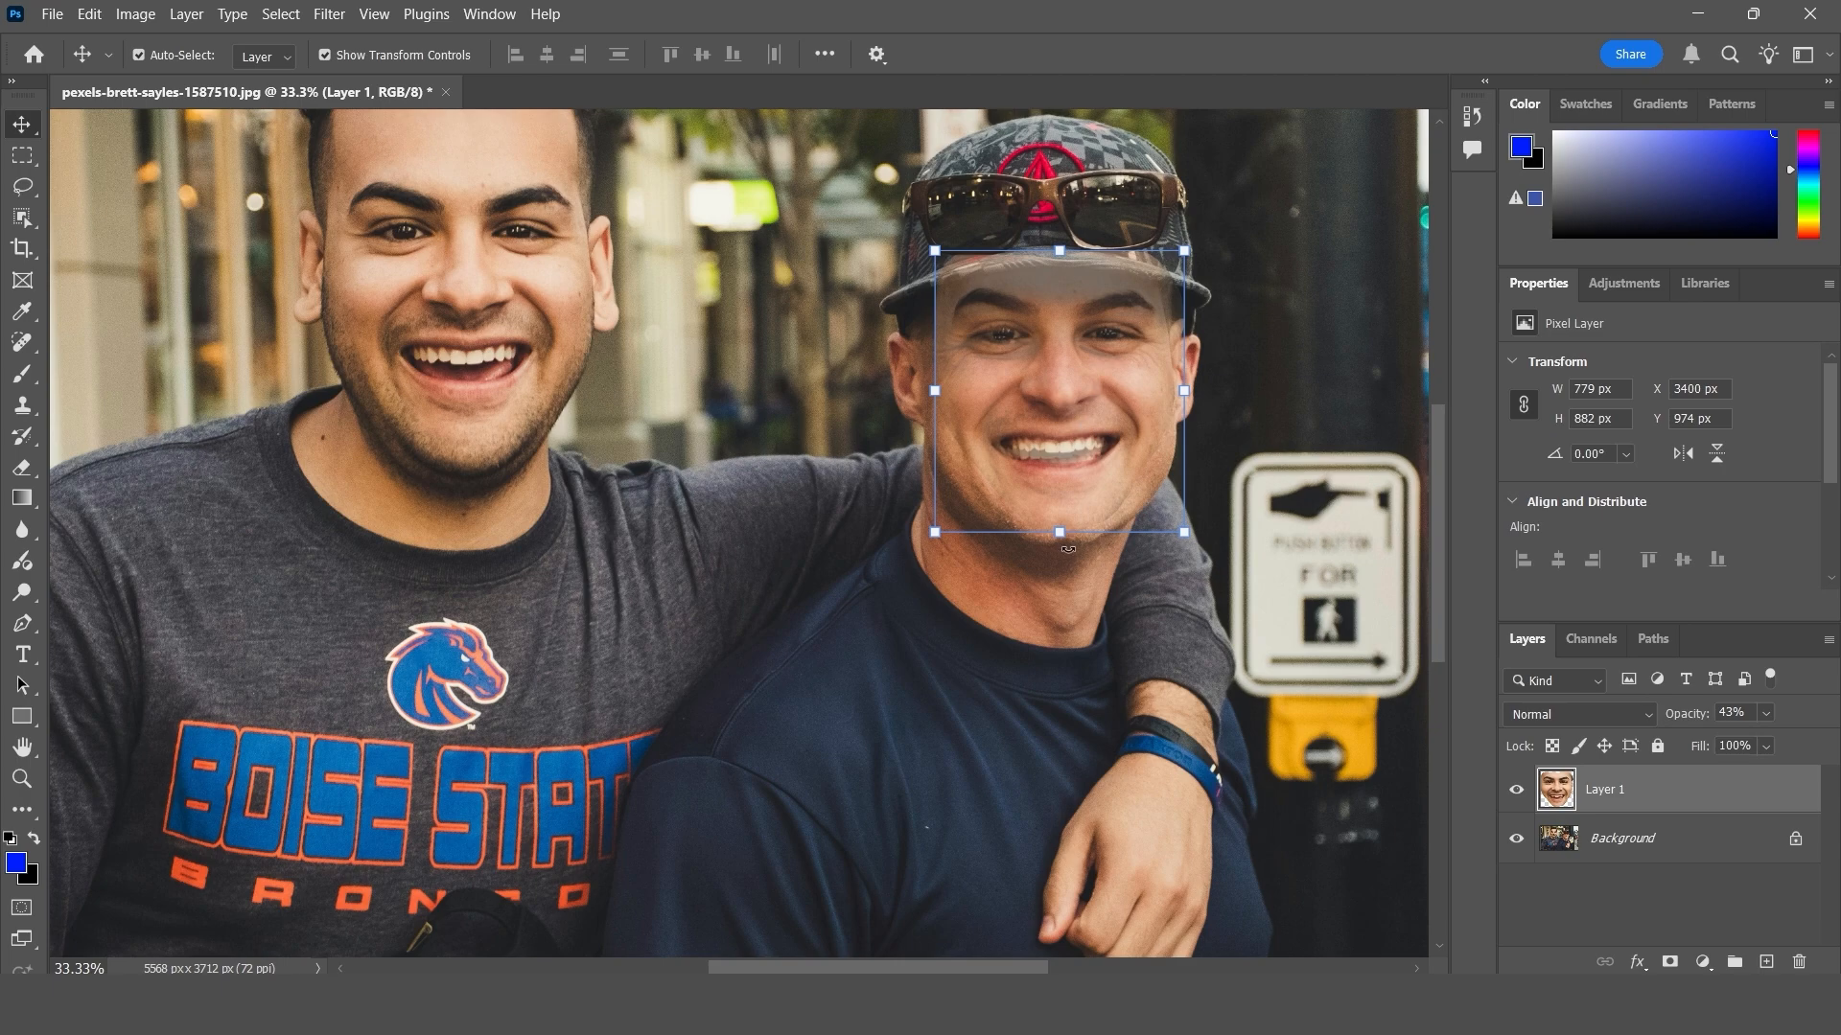
- Scale the copied face to 101.18%, restore Layer 1's opacity to 100%, and deselect the layer
drag(1063, 533, 1058, 542)
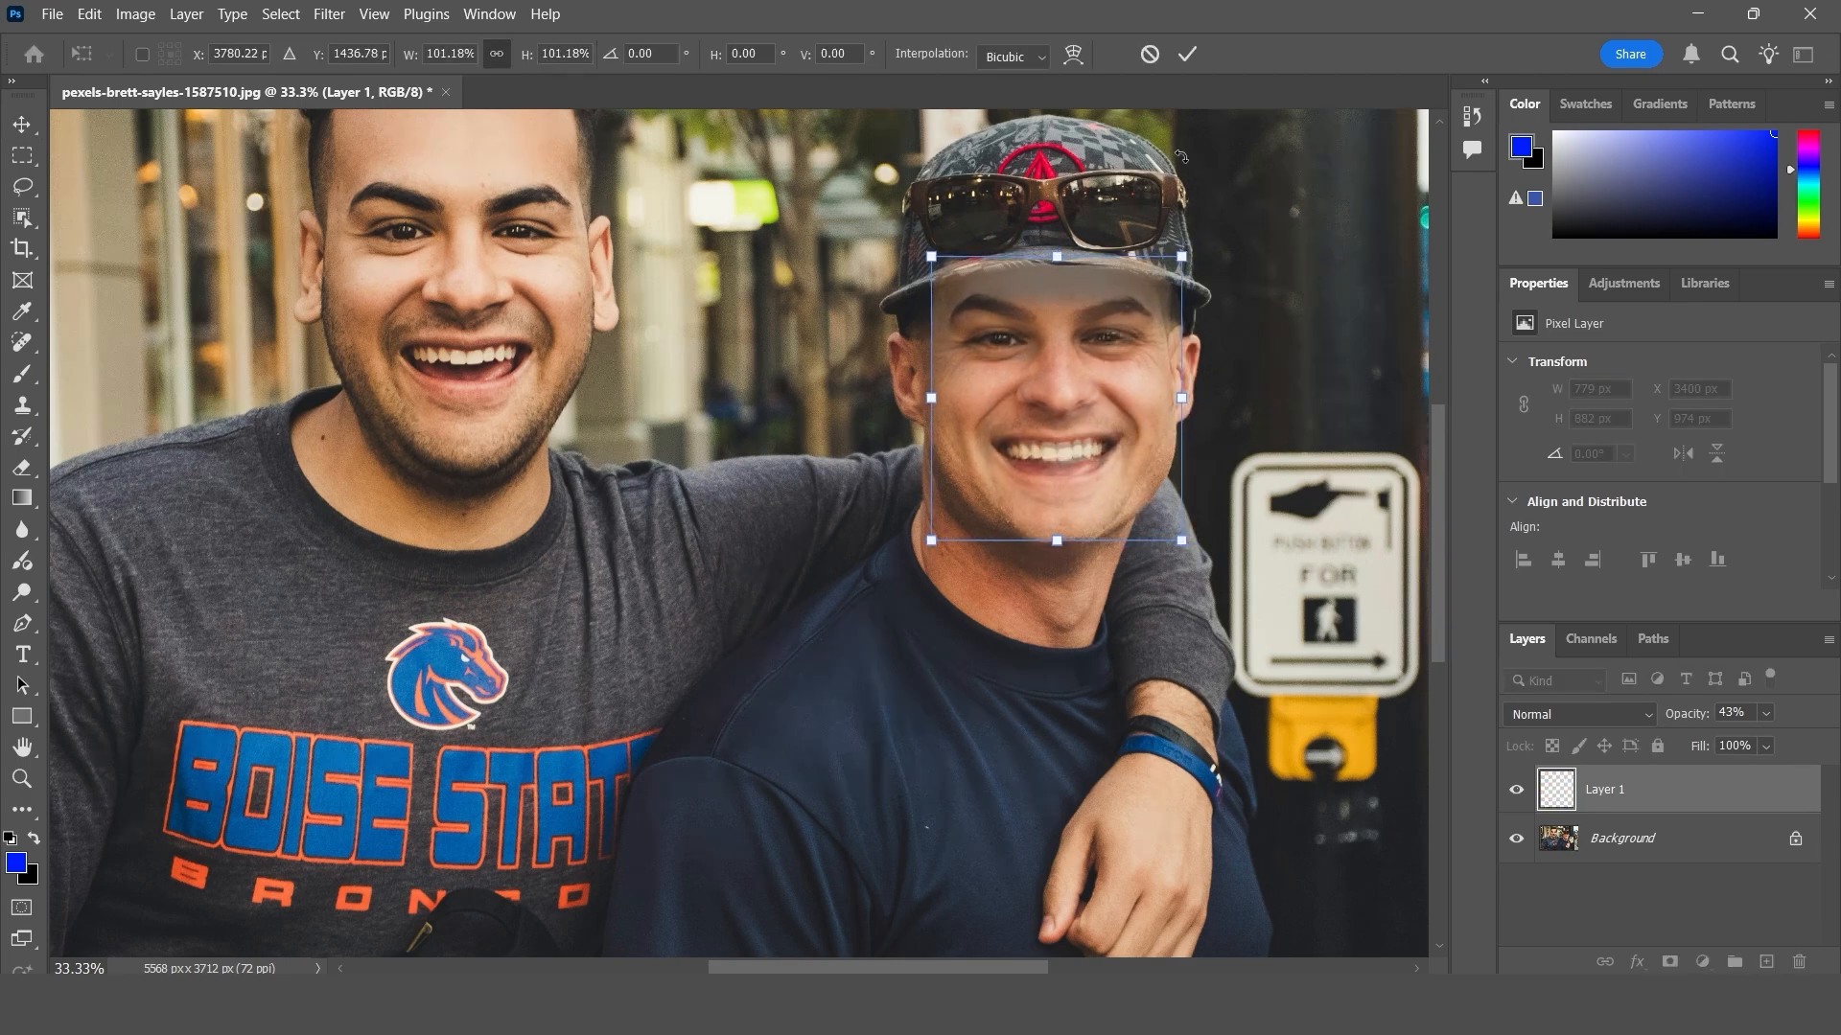
click(1195, 51)
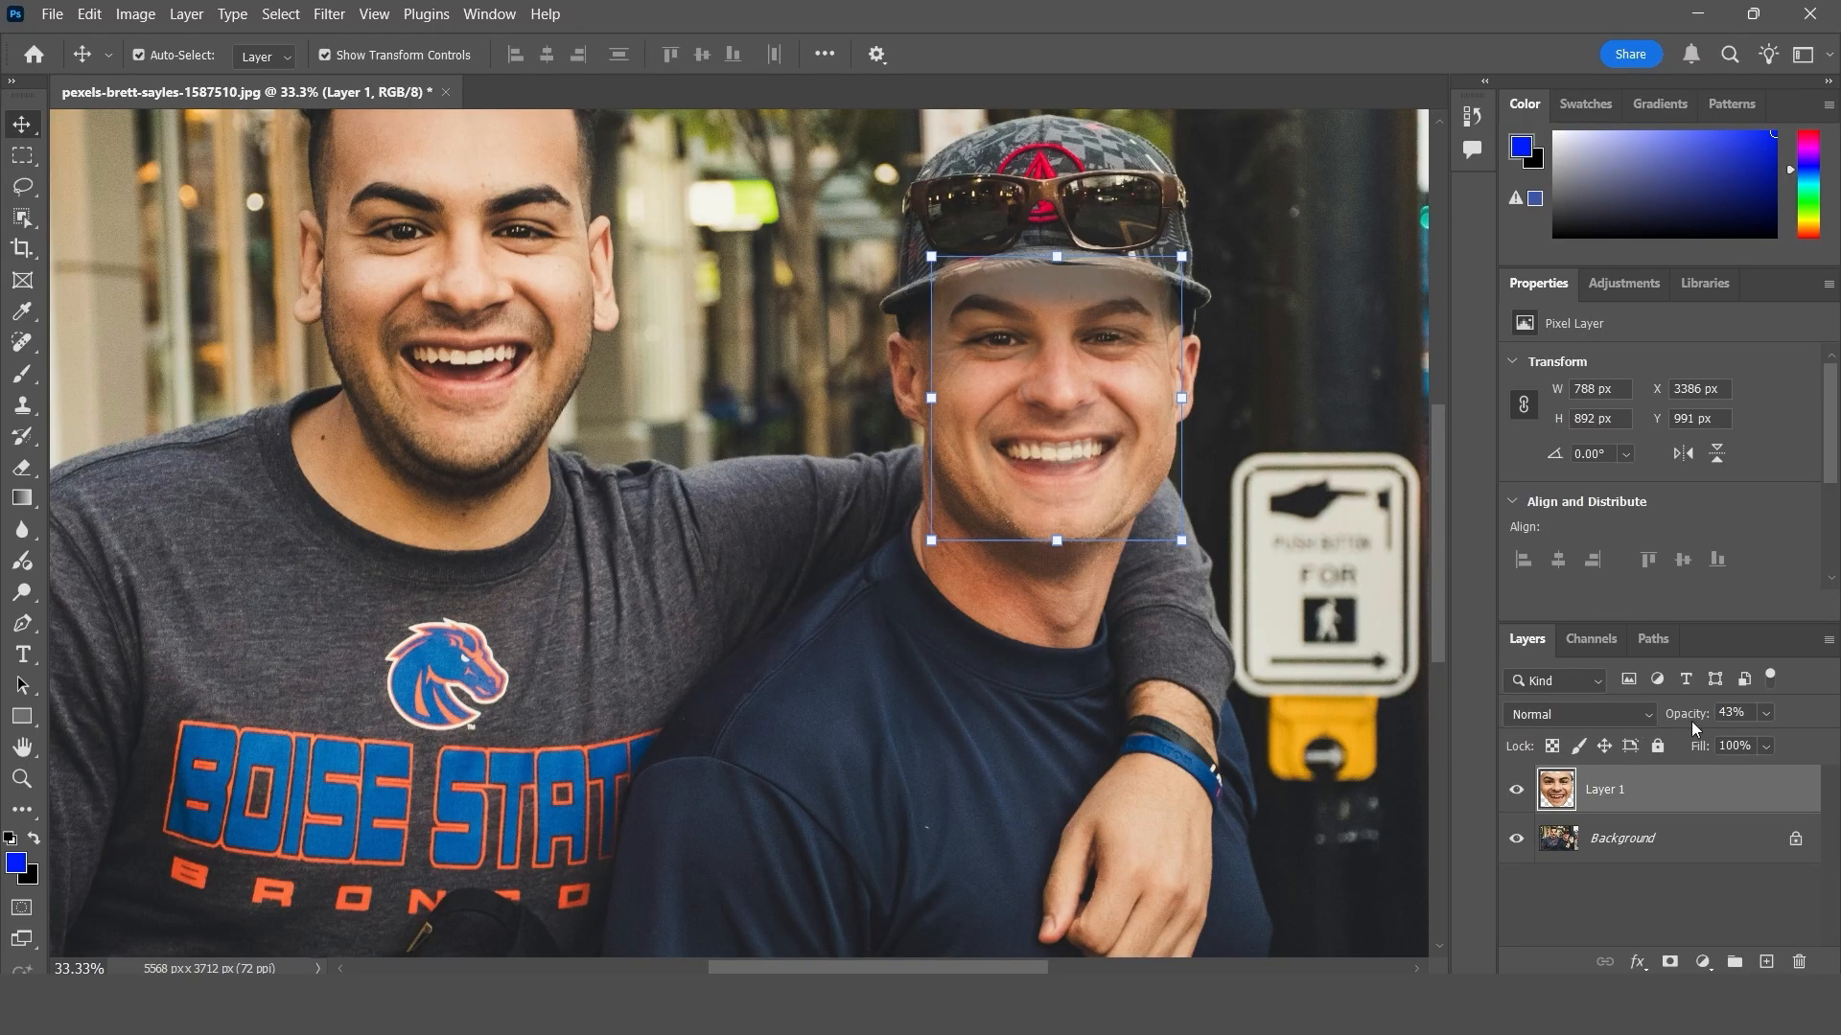
drag(1686, 714, 1785, 715)
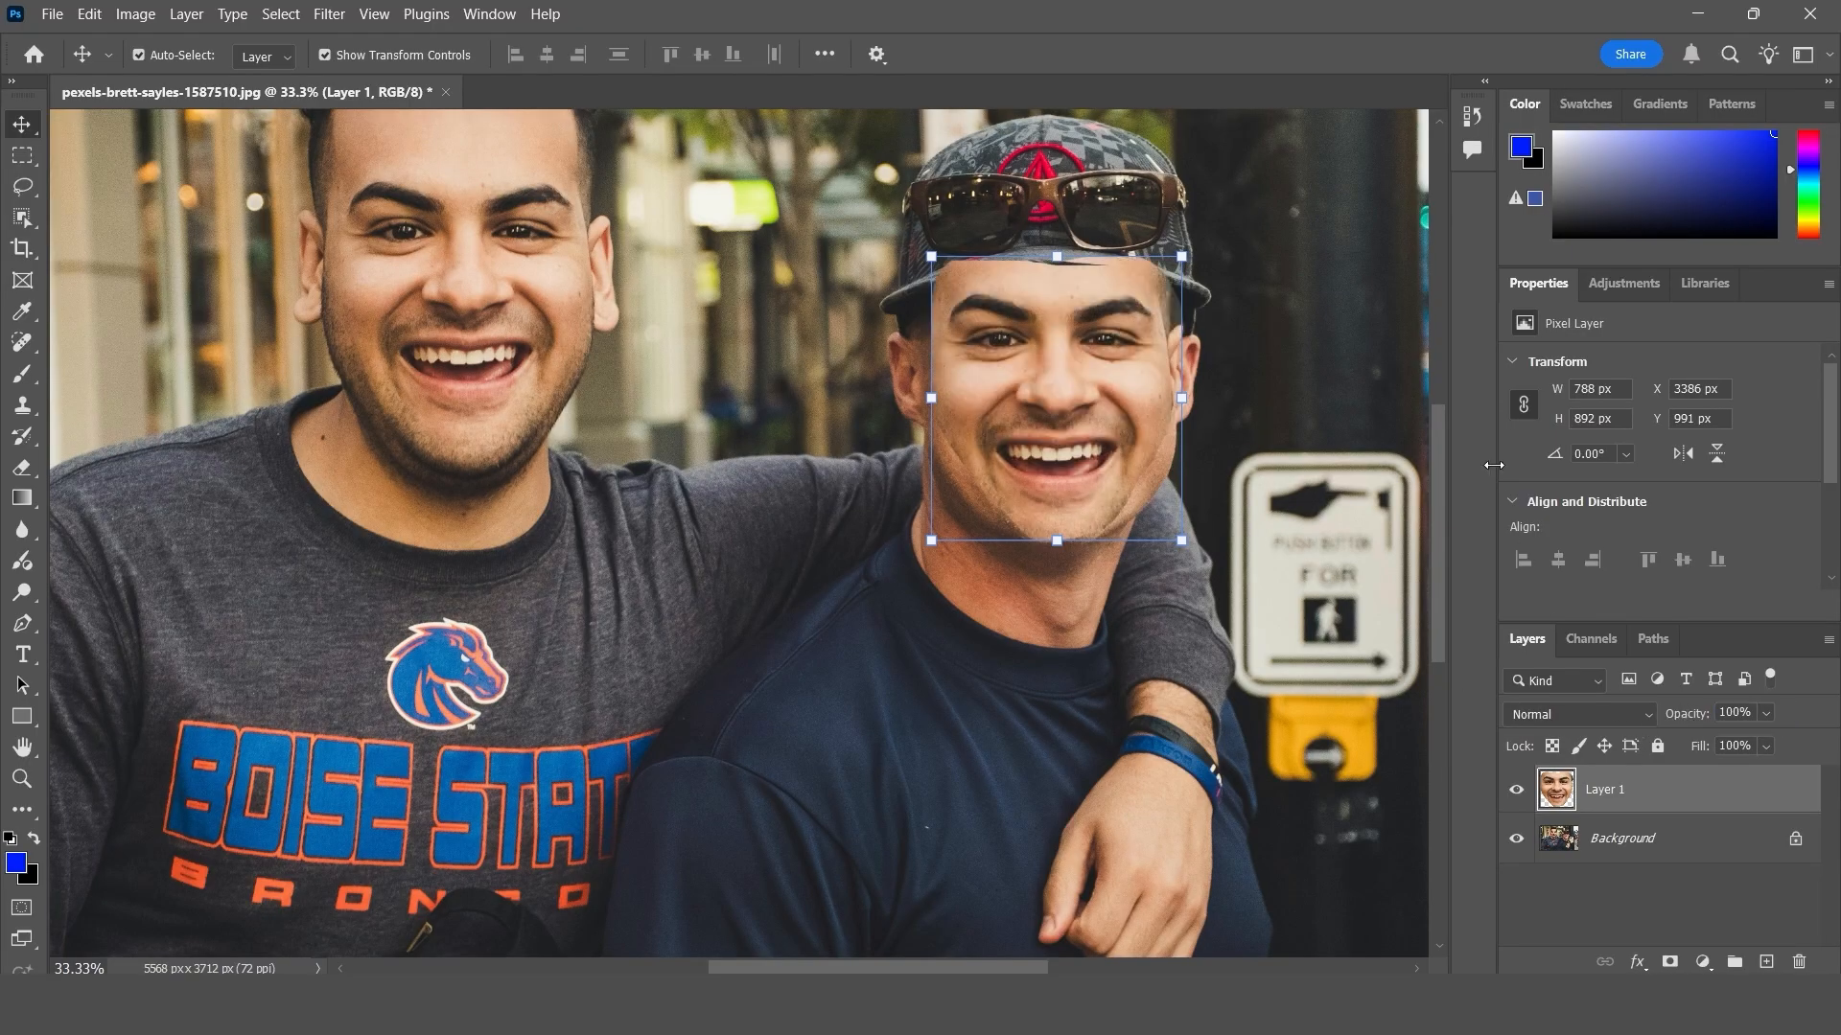
click(1062, 233)
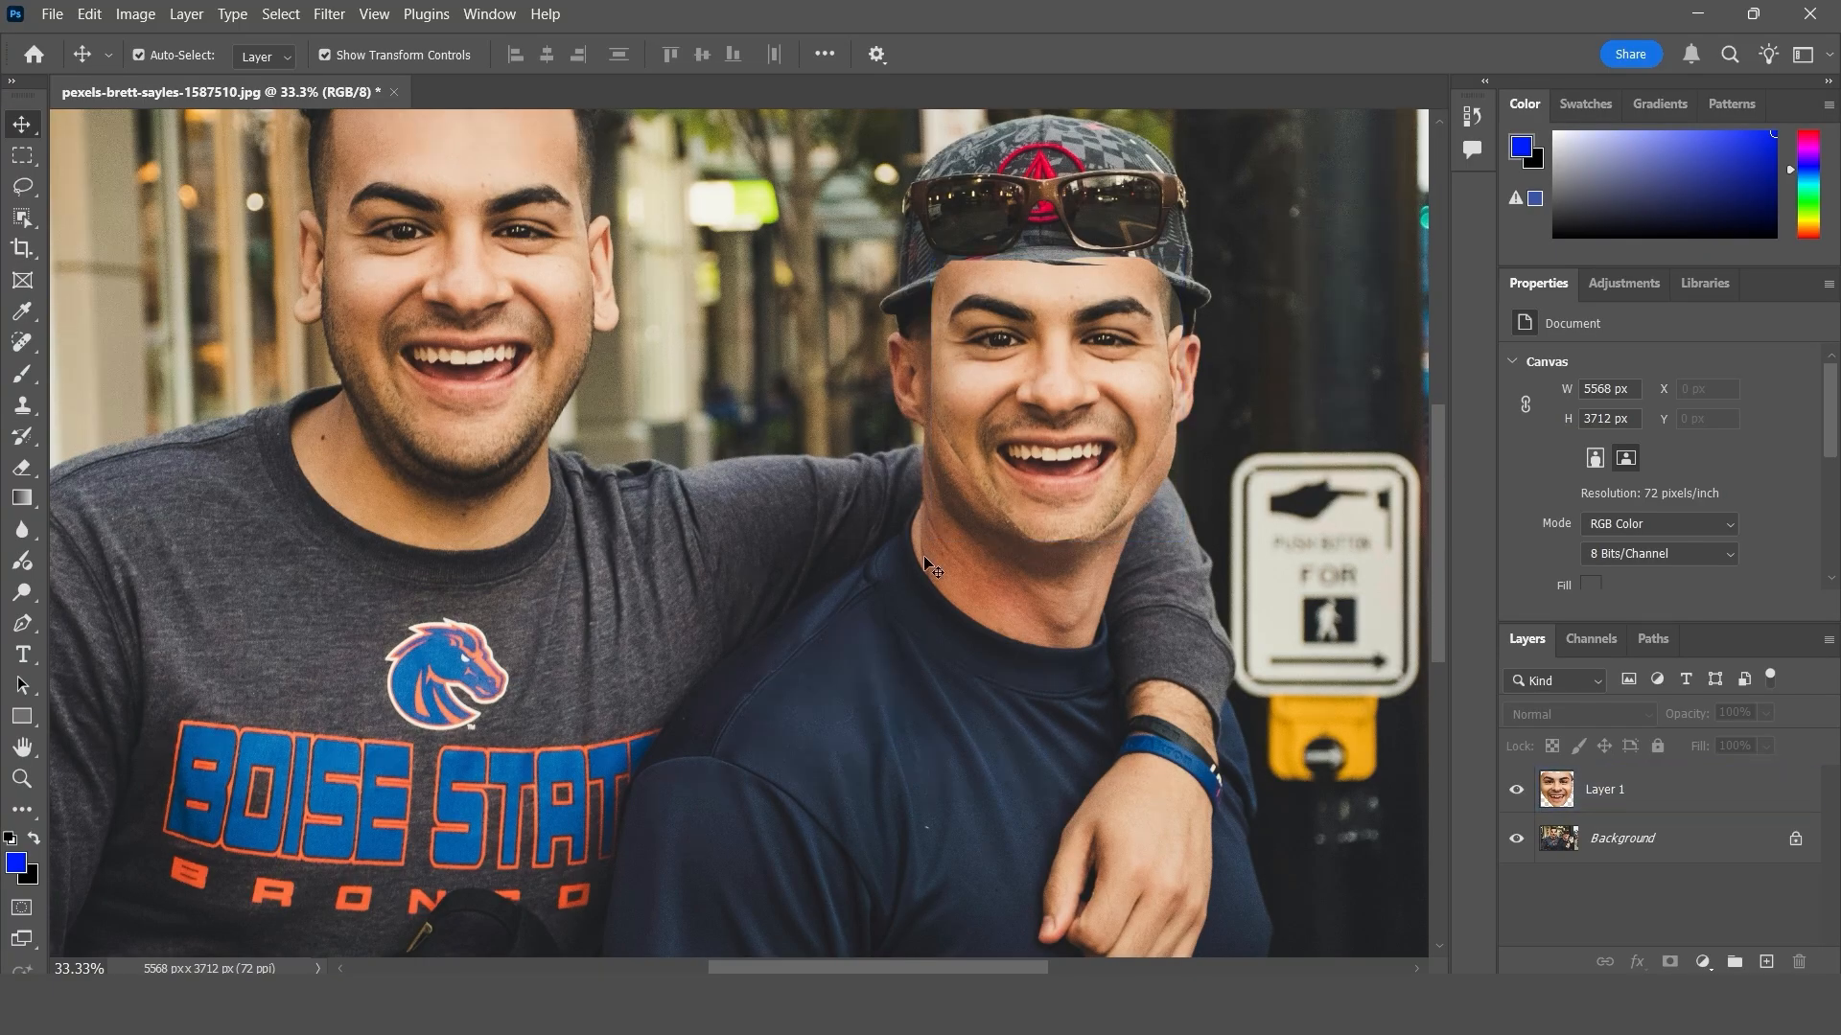
- Unlock the Background layer and auto-blend it with Layer 1 using the Stack Images method
key(ctrl+0)
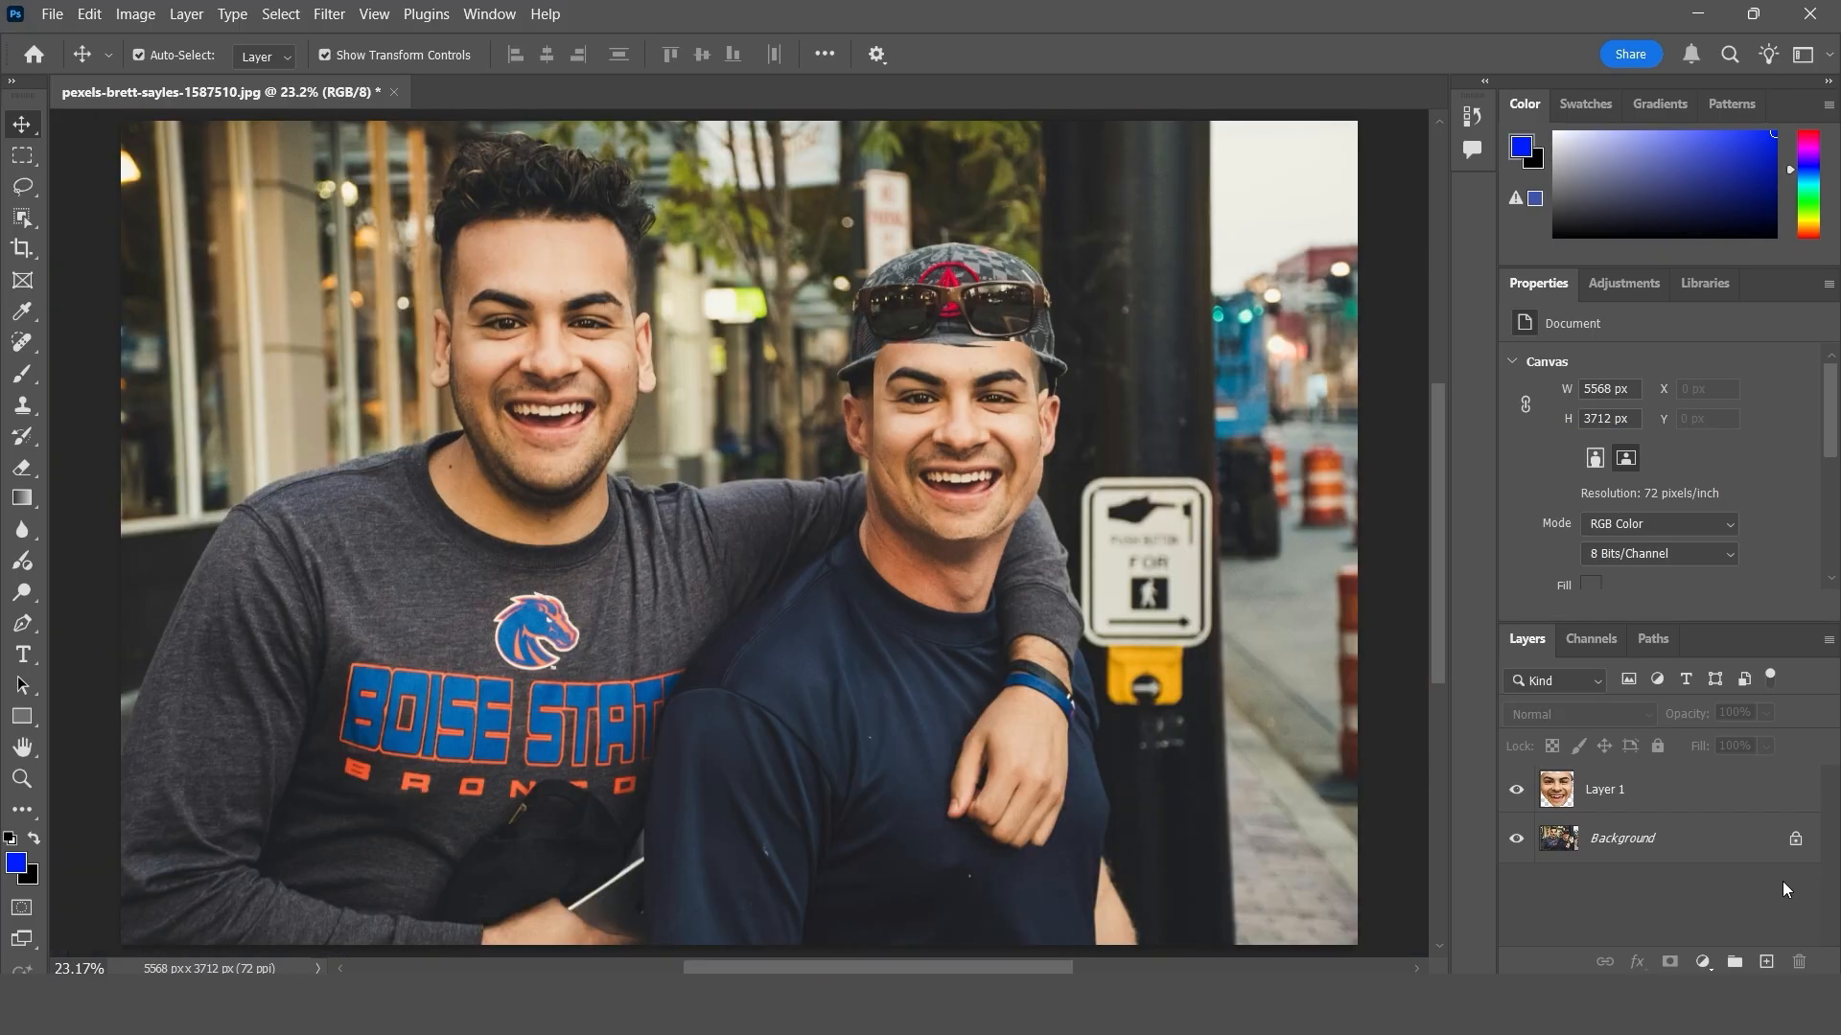
click(1795, 839)
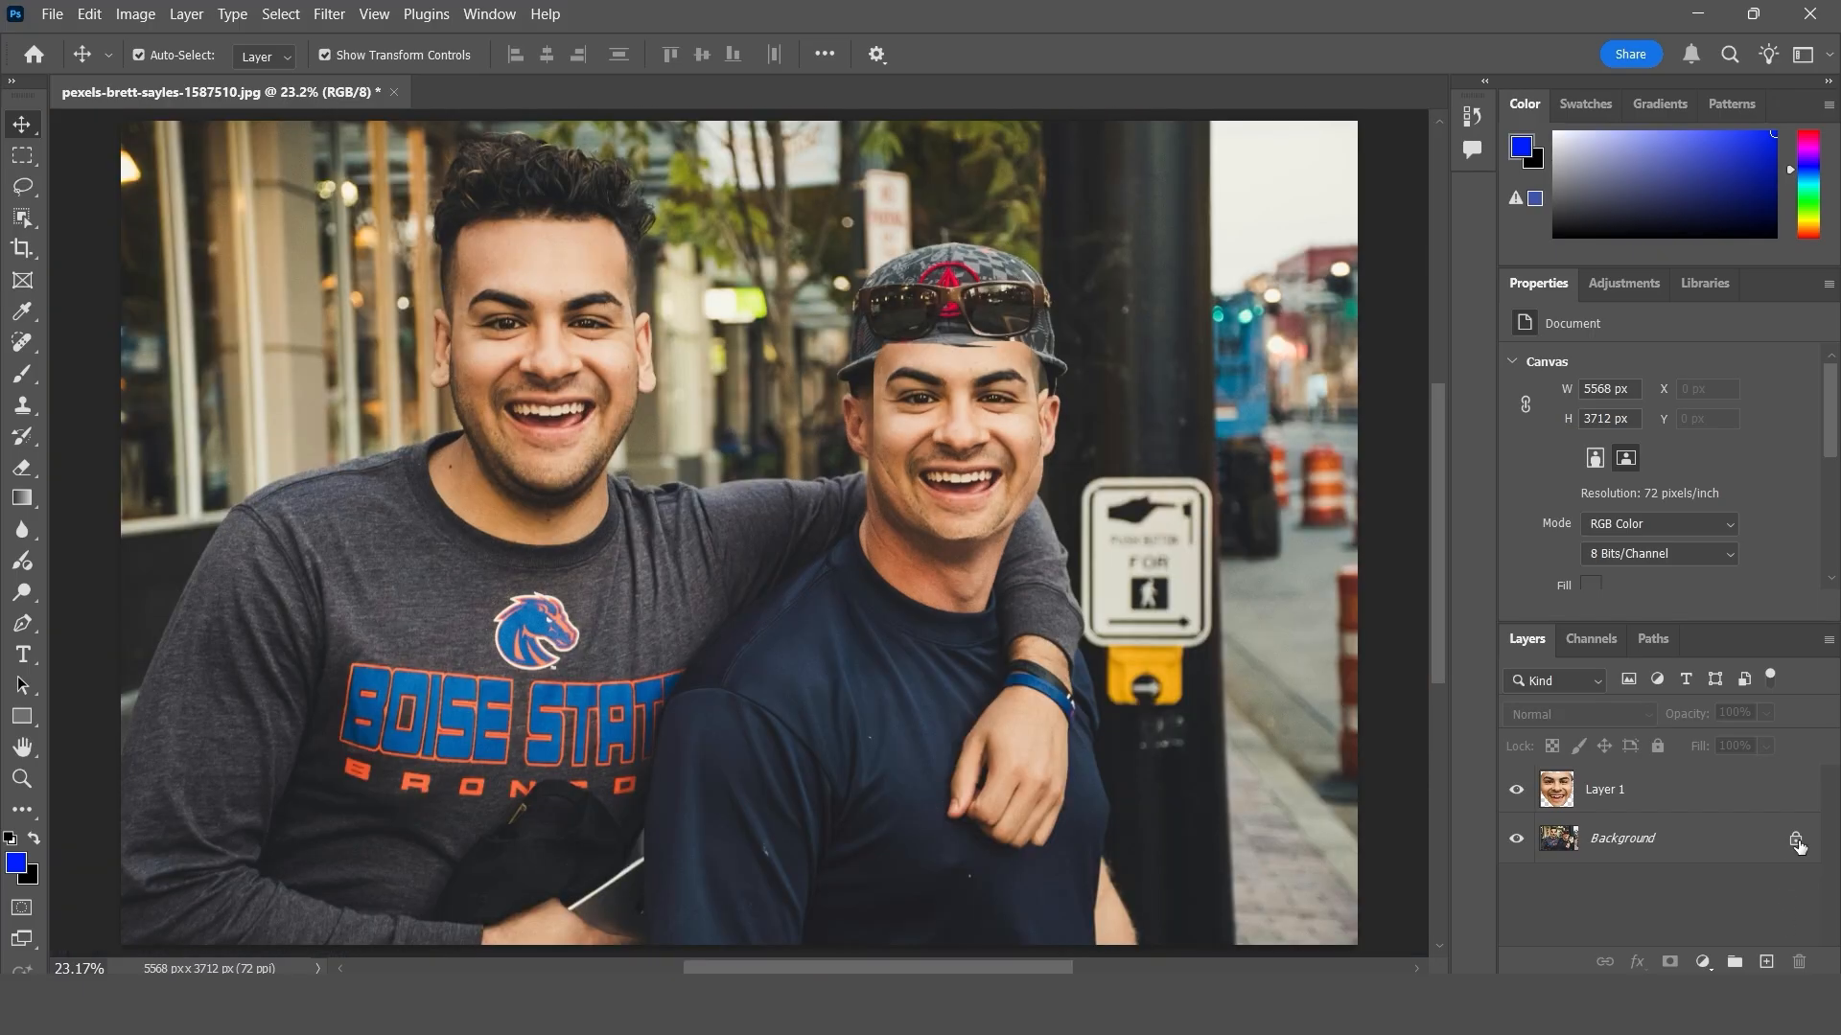
shift+click(1674, 795)
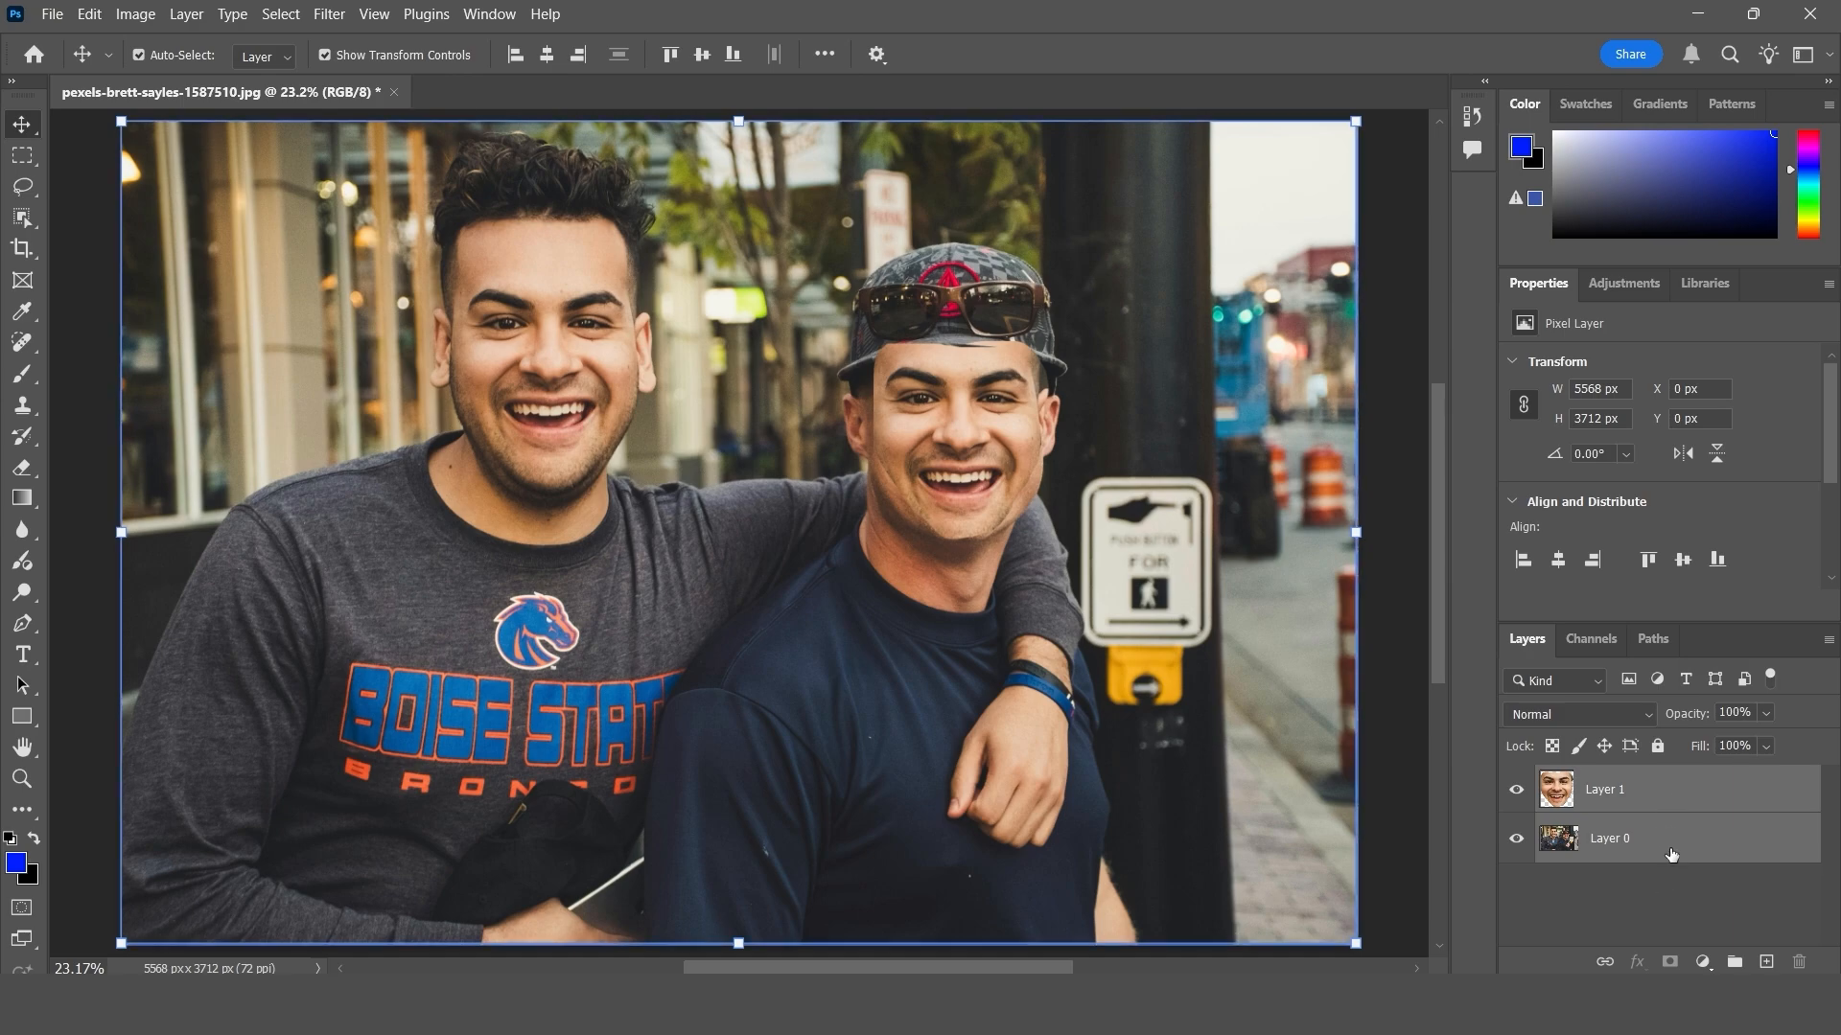
click(91, 14)
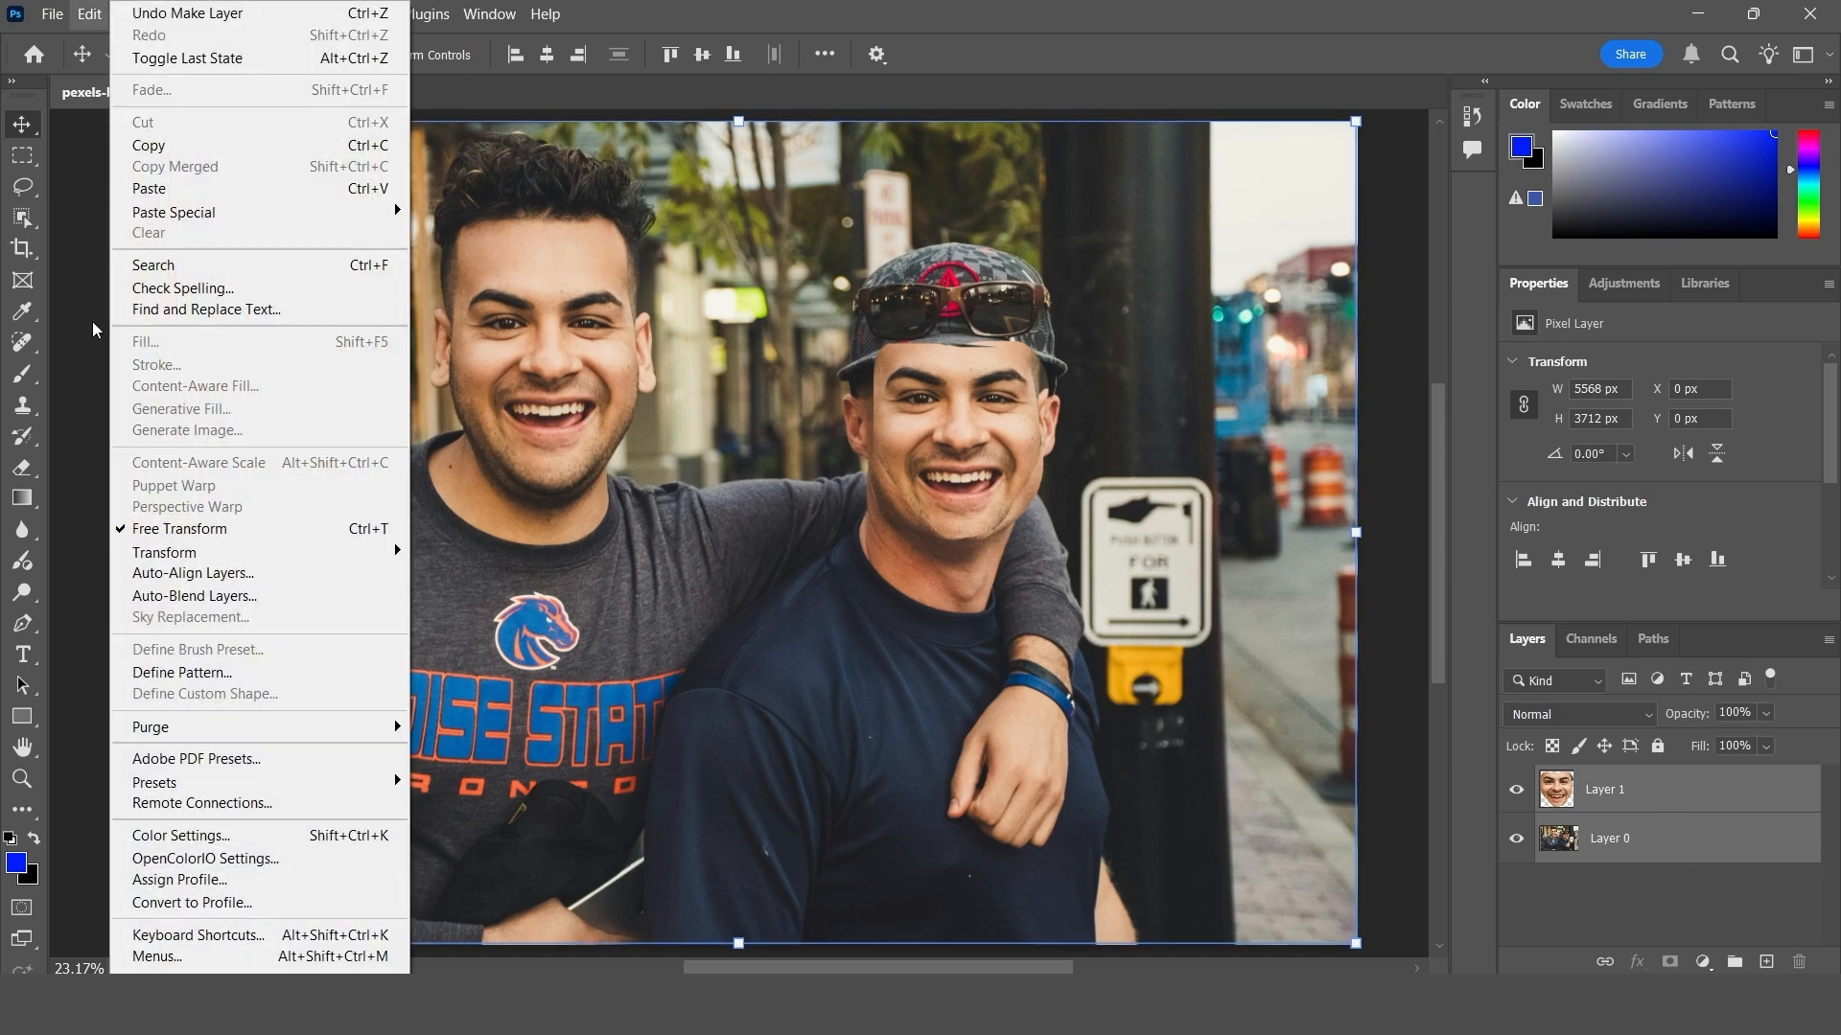
click(215, 597)
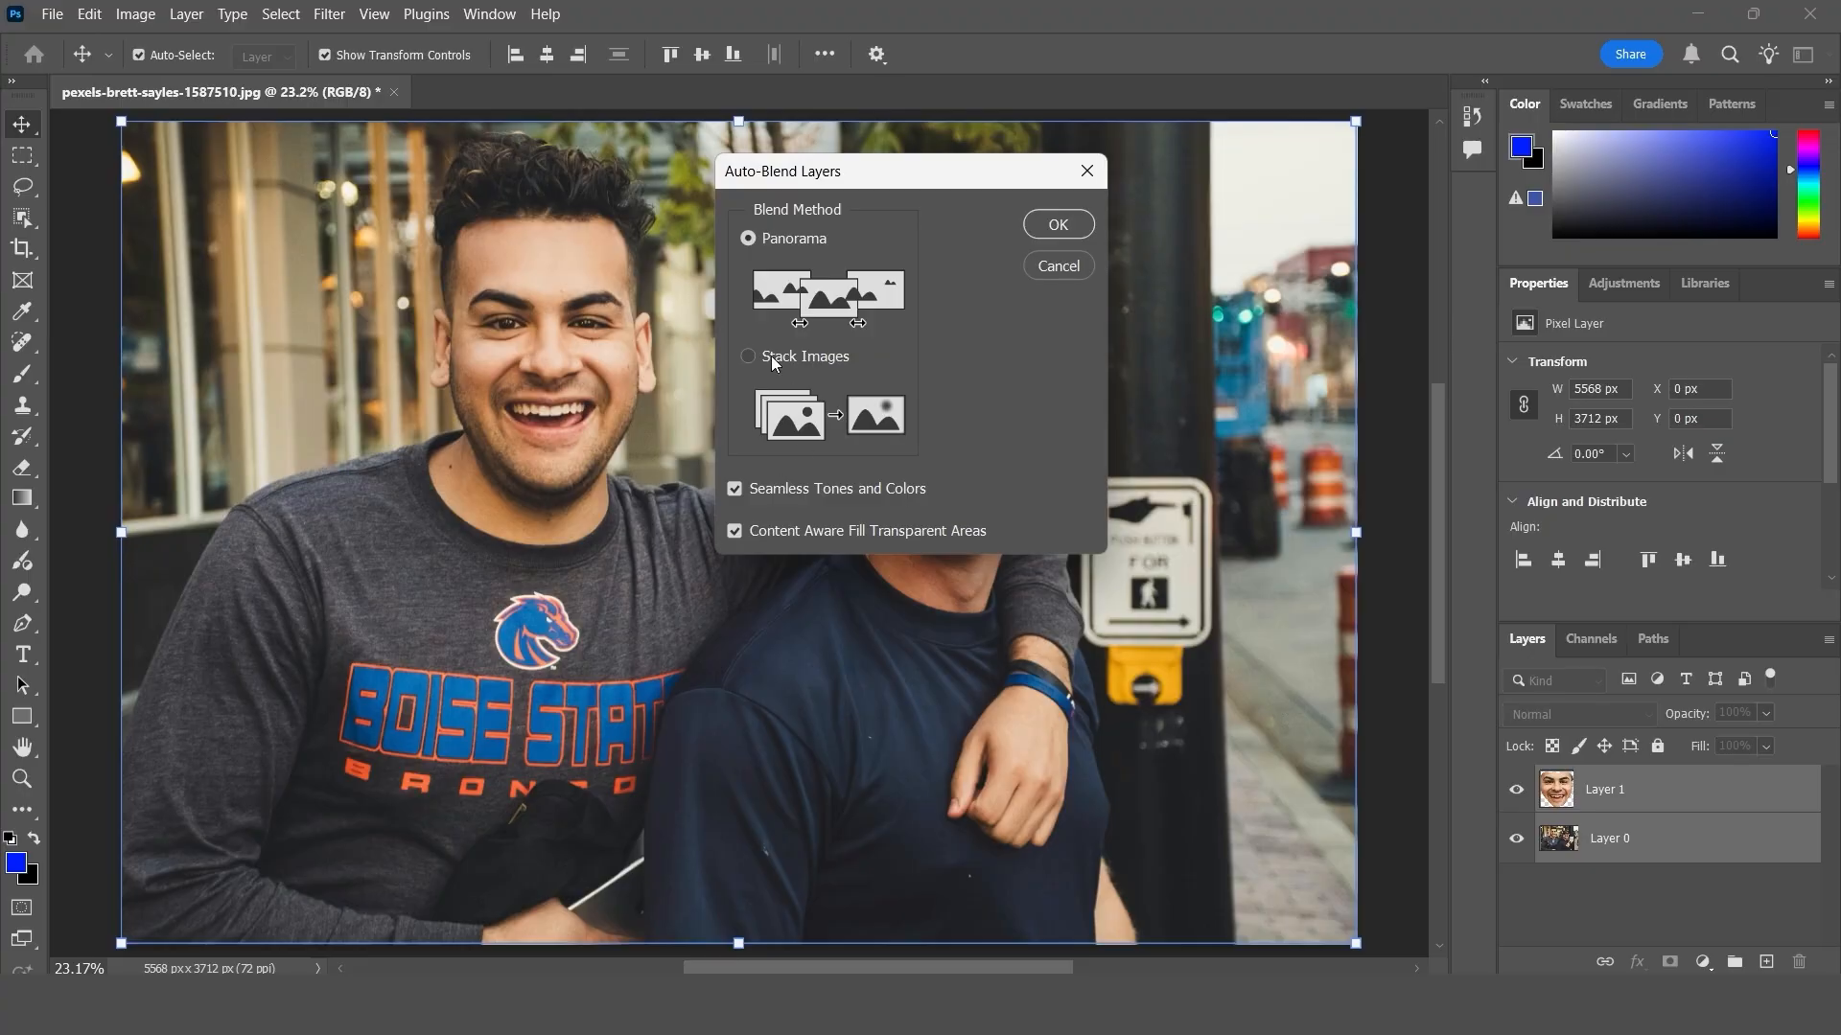
click(752, 359)
click(1059, 225)
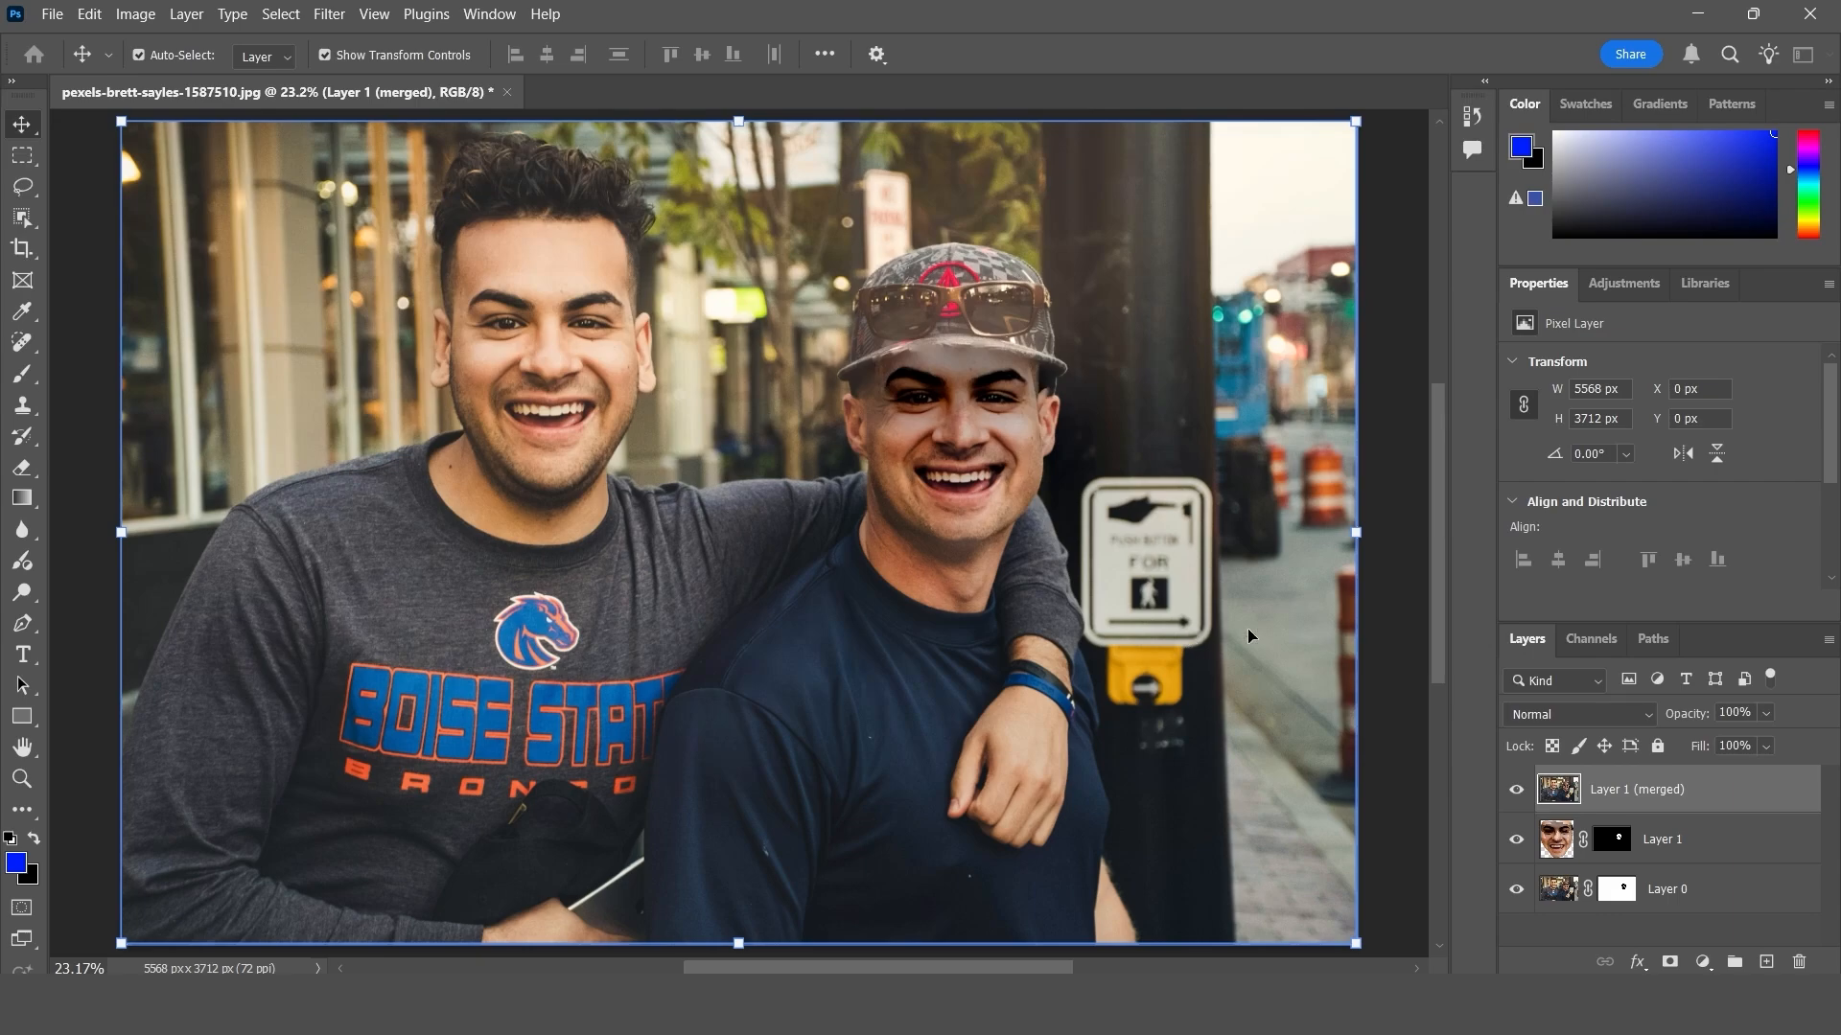
- Hide and reshow Layer 1 (merged) to compare the blended face with the layers beneath it
click(1520, 793)
click(1520, 793)
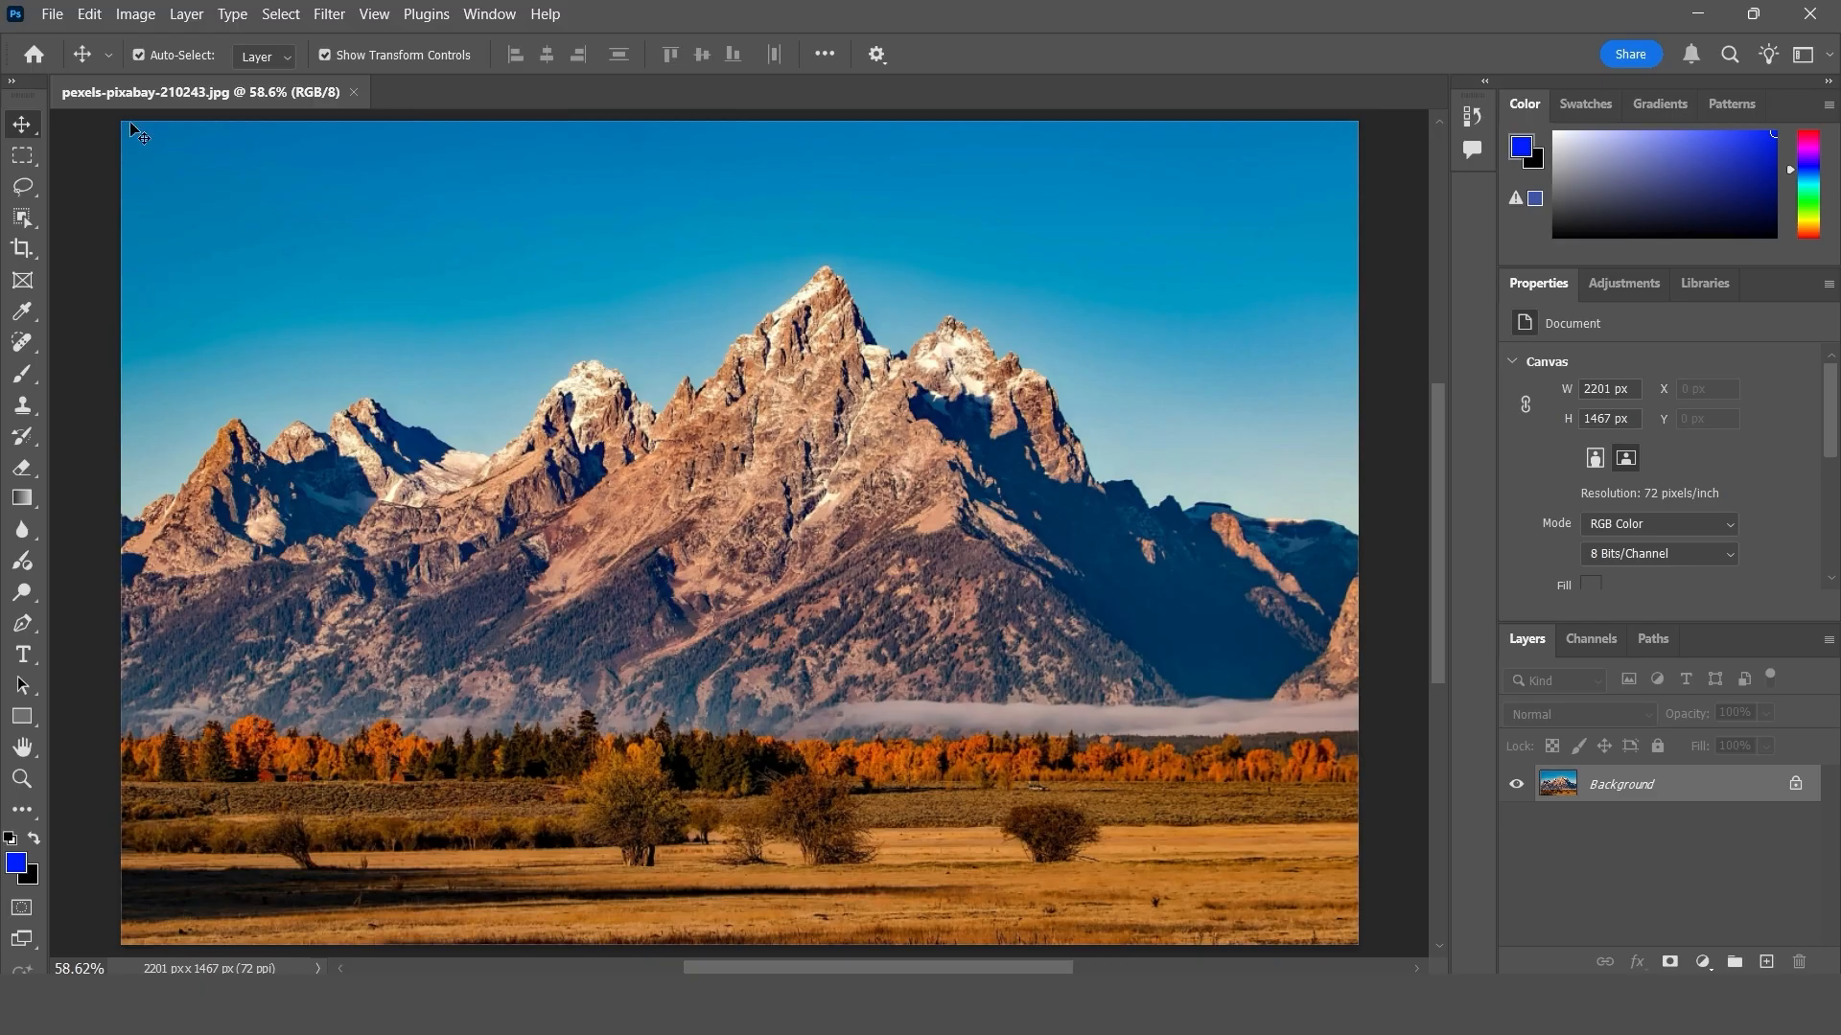
- Start Sky Replacement on the mountain photo and move its dialog clear of the main peak
click(89, 13)
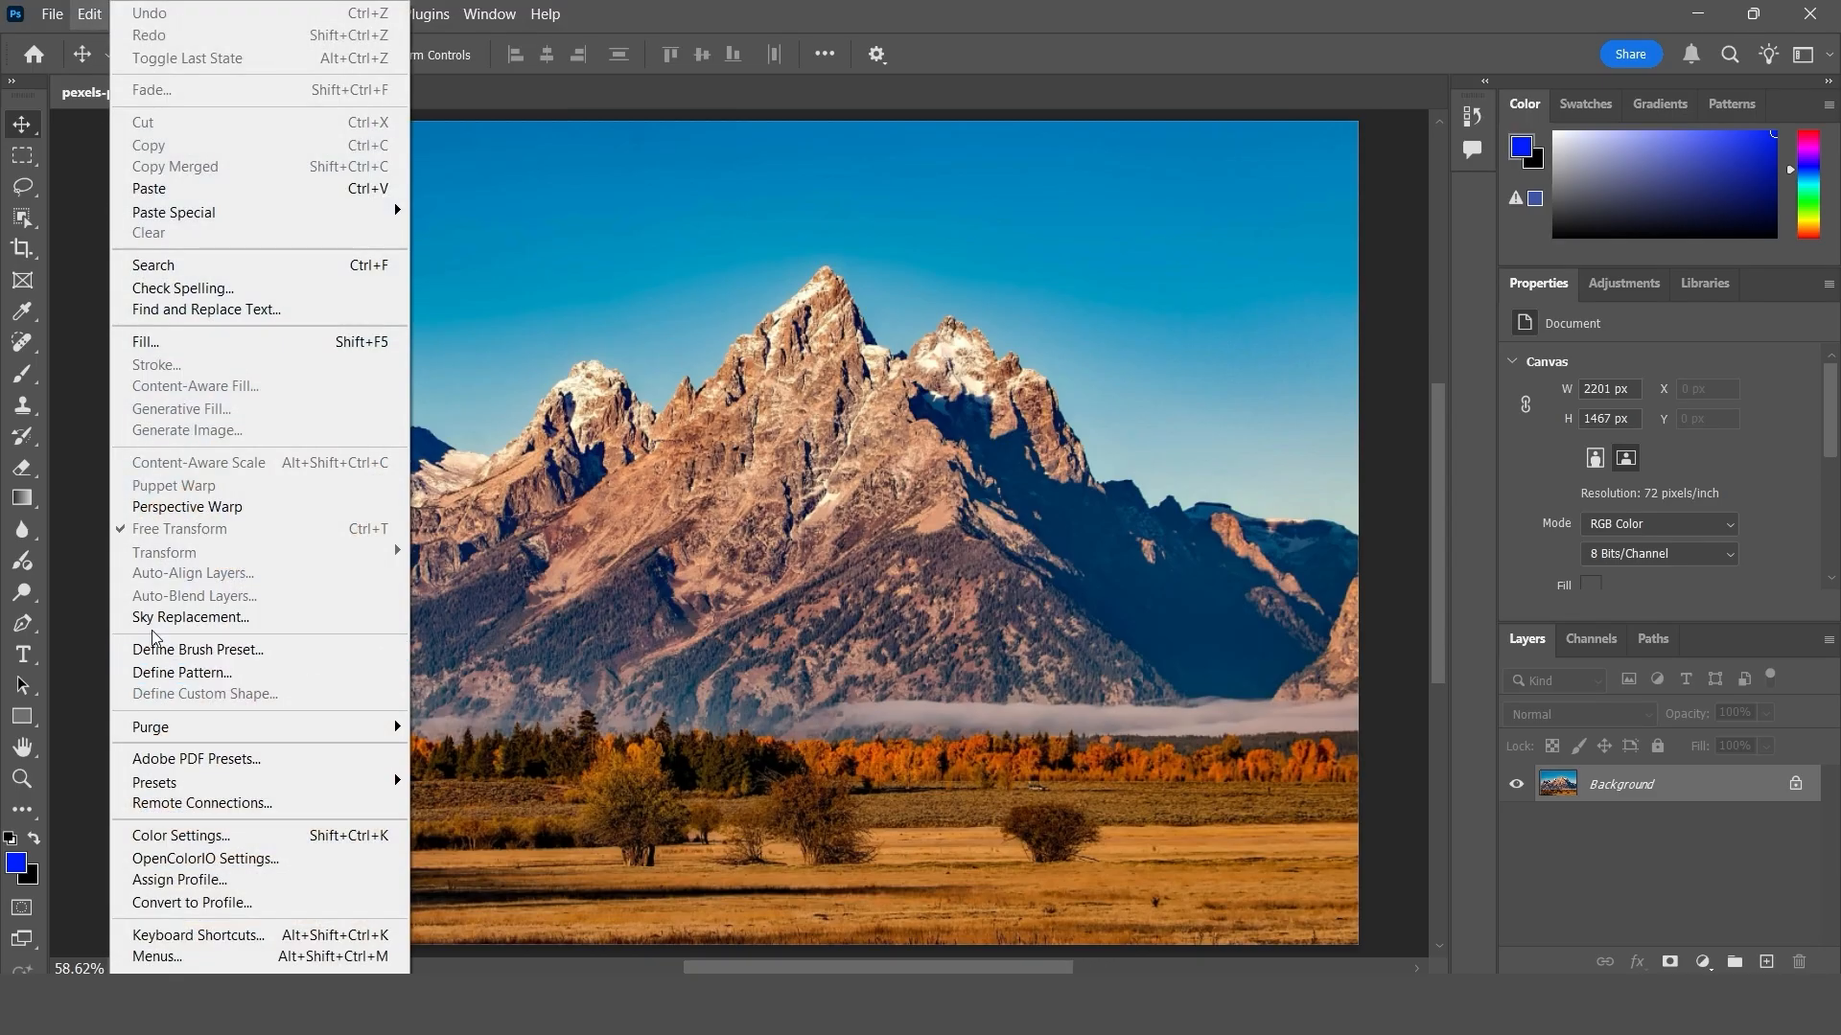
click(529, 595)
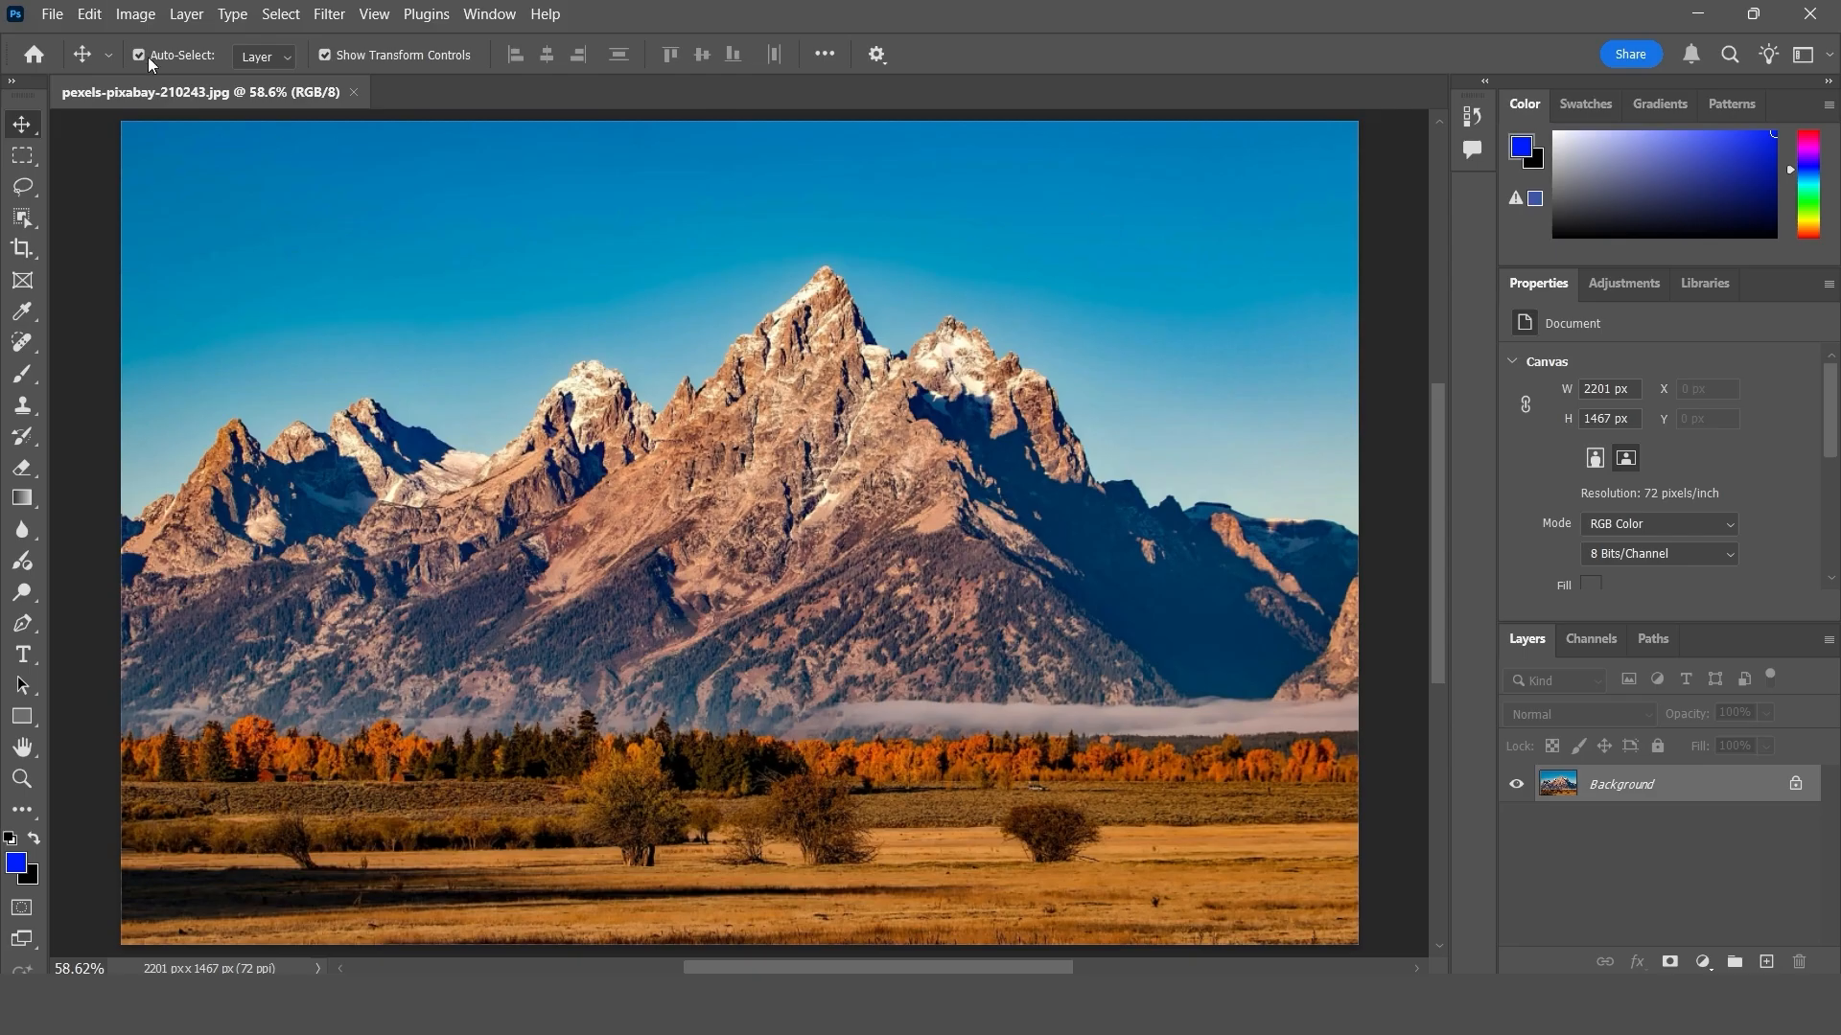
click(89, 14)
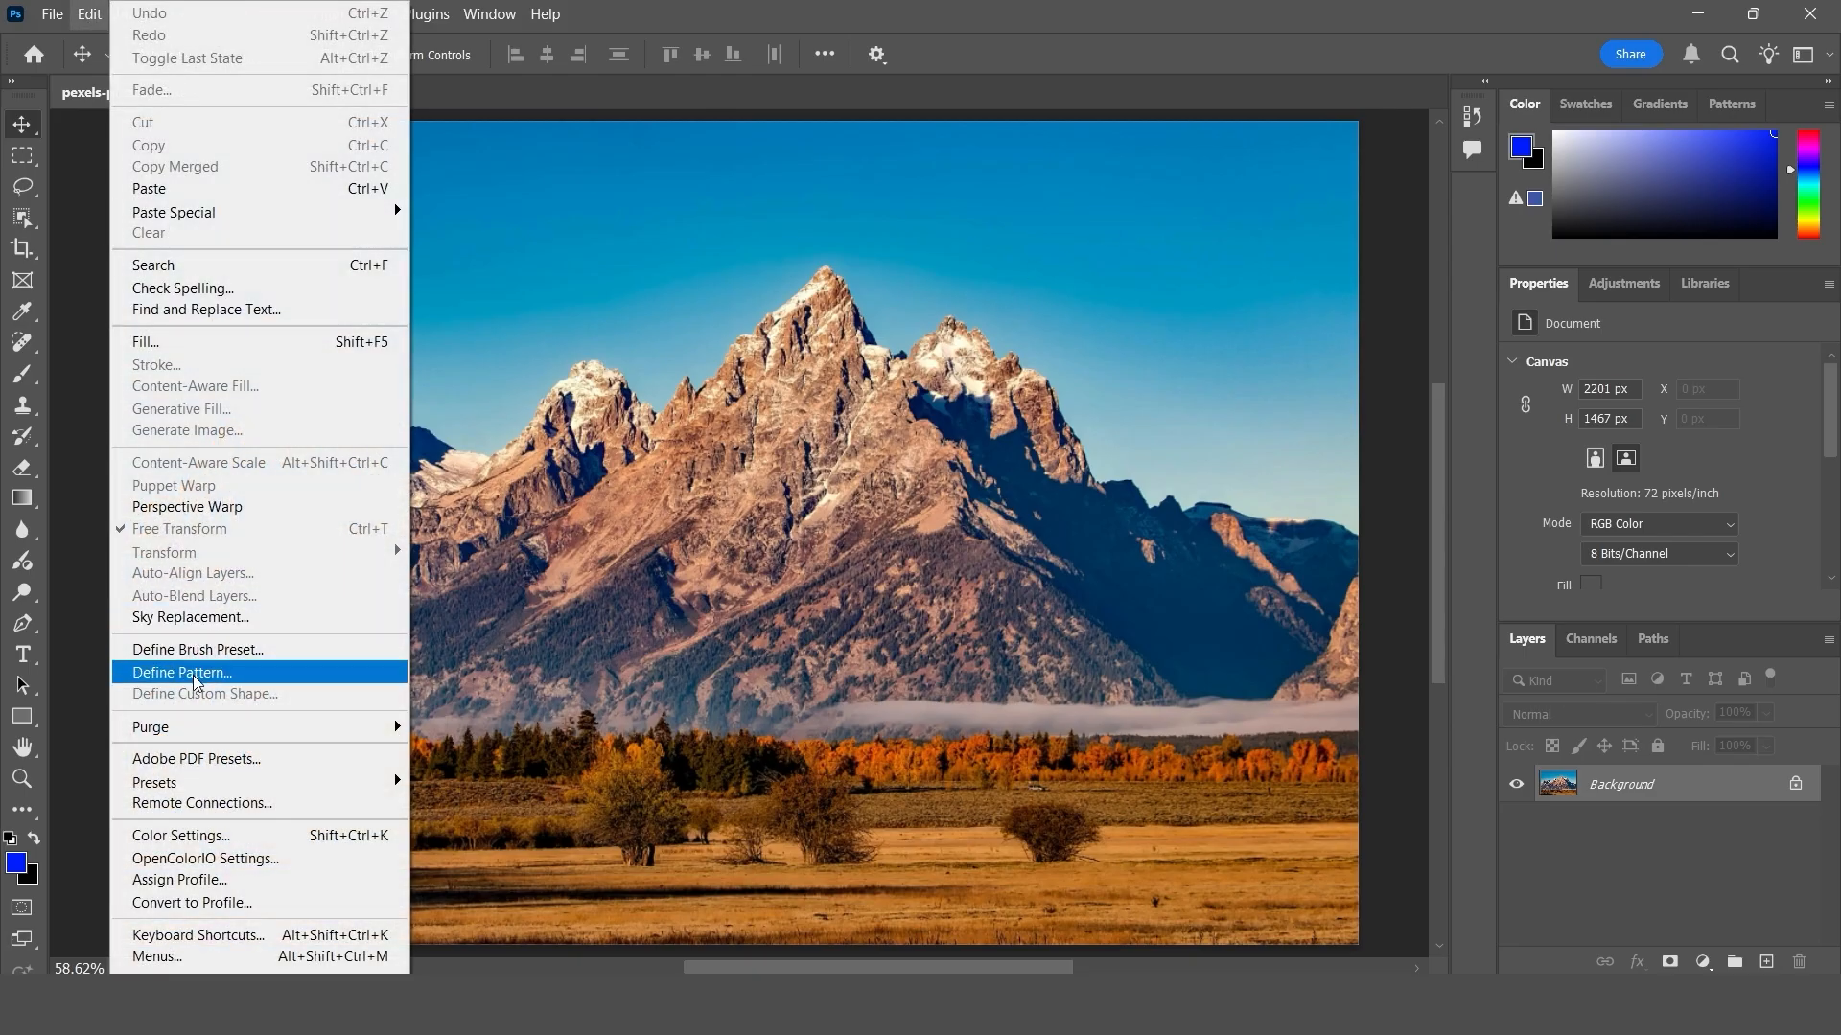
click(247, 617)
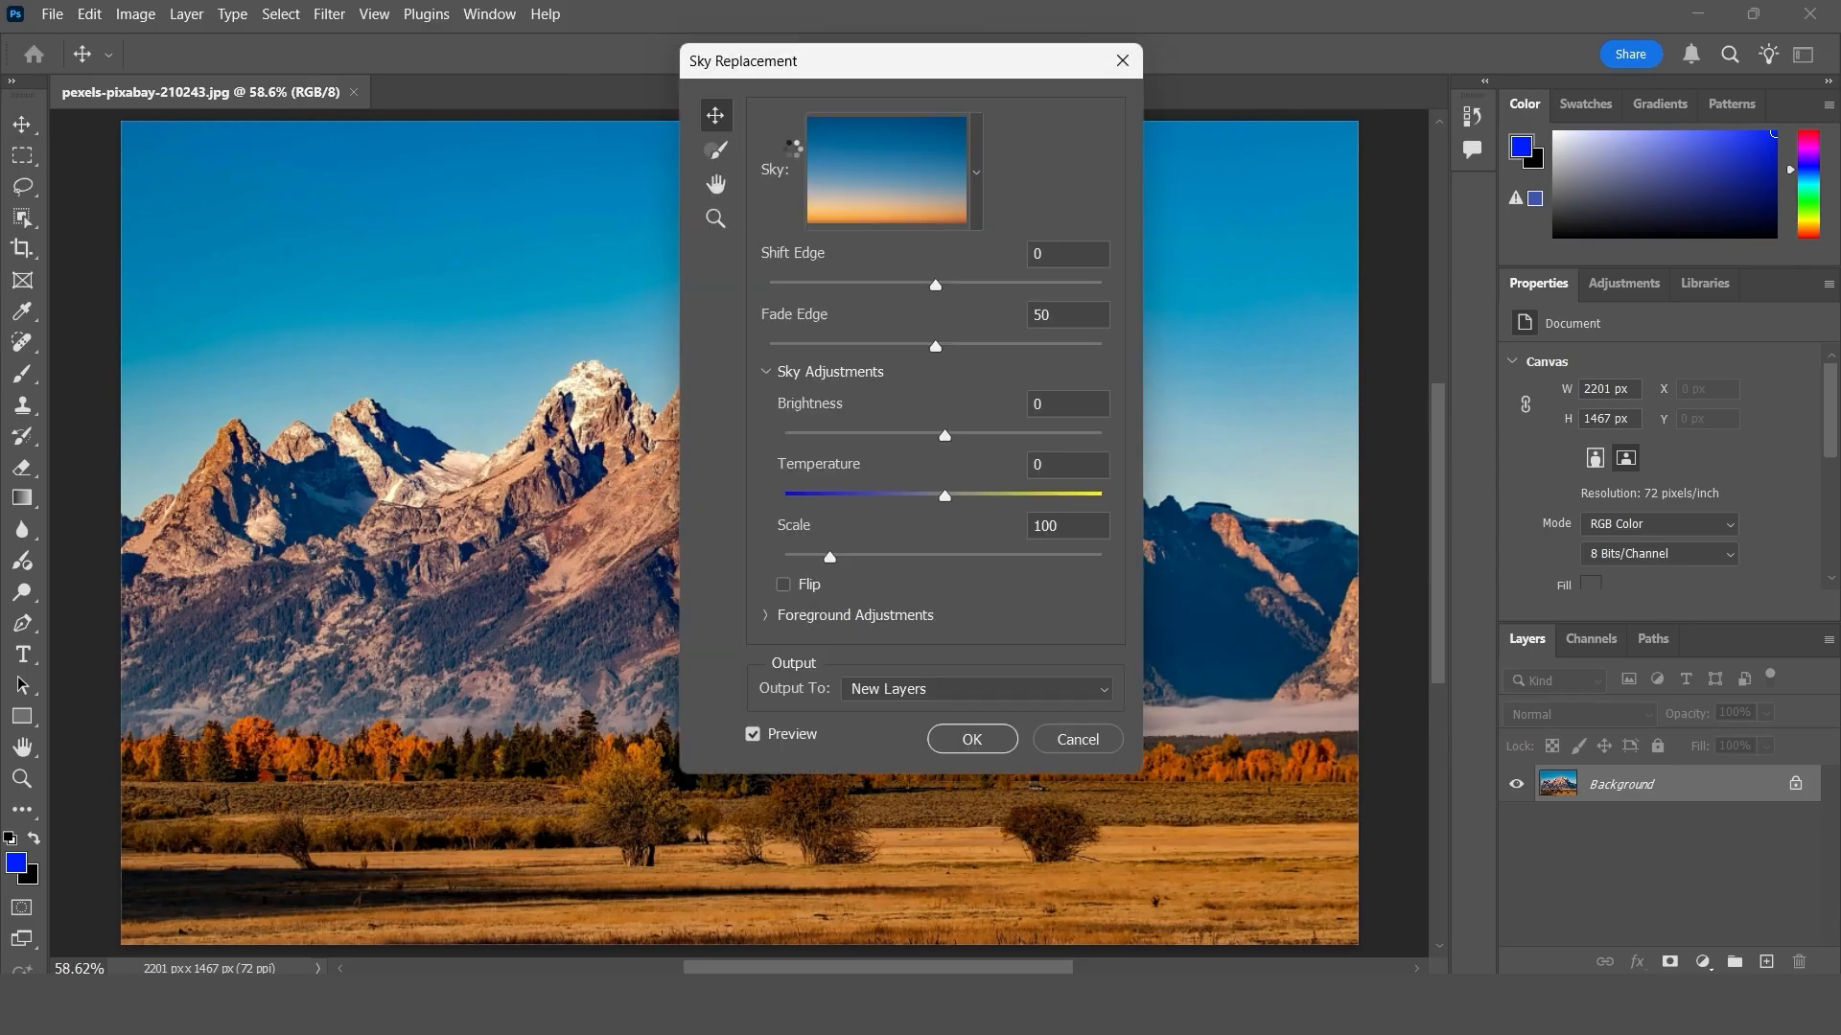
drag(808, 60, 1213, 248)
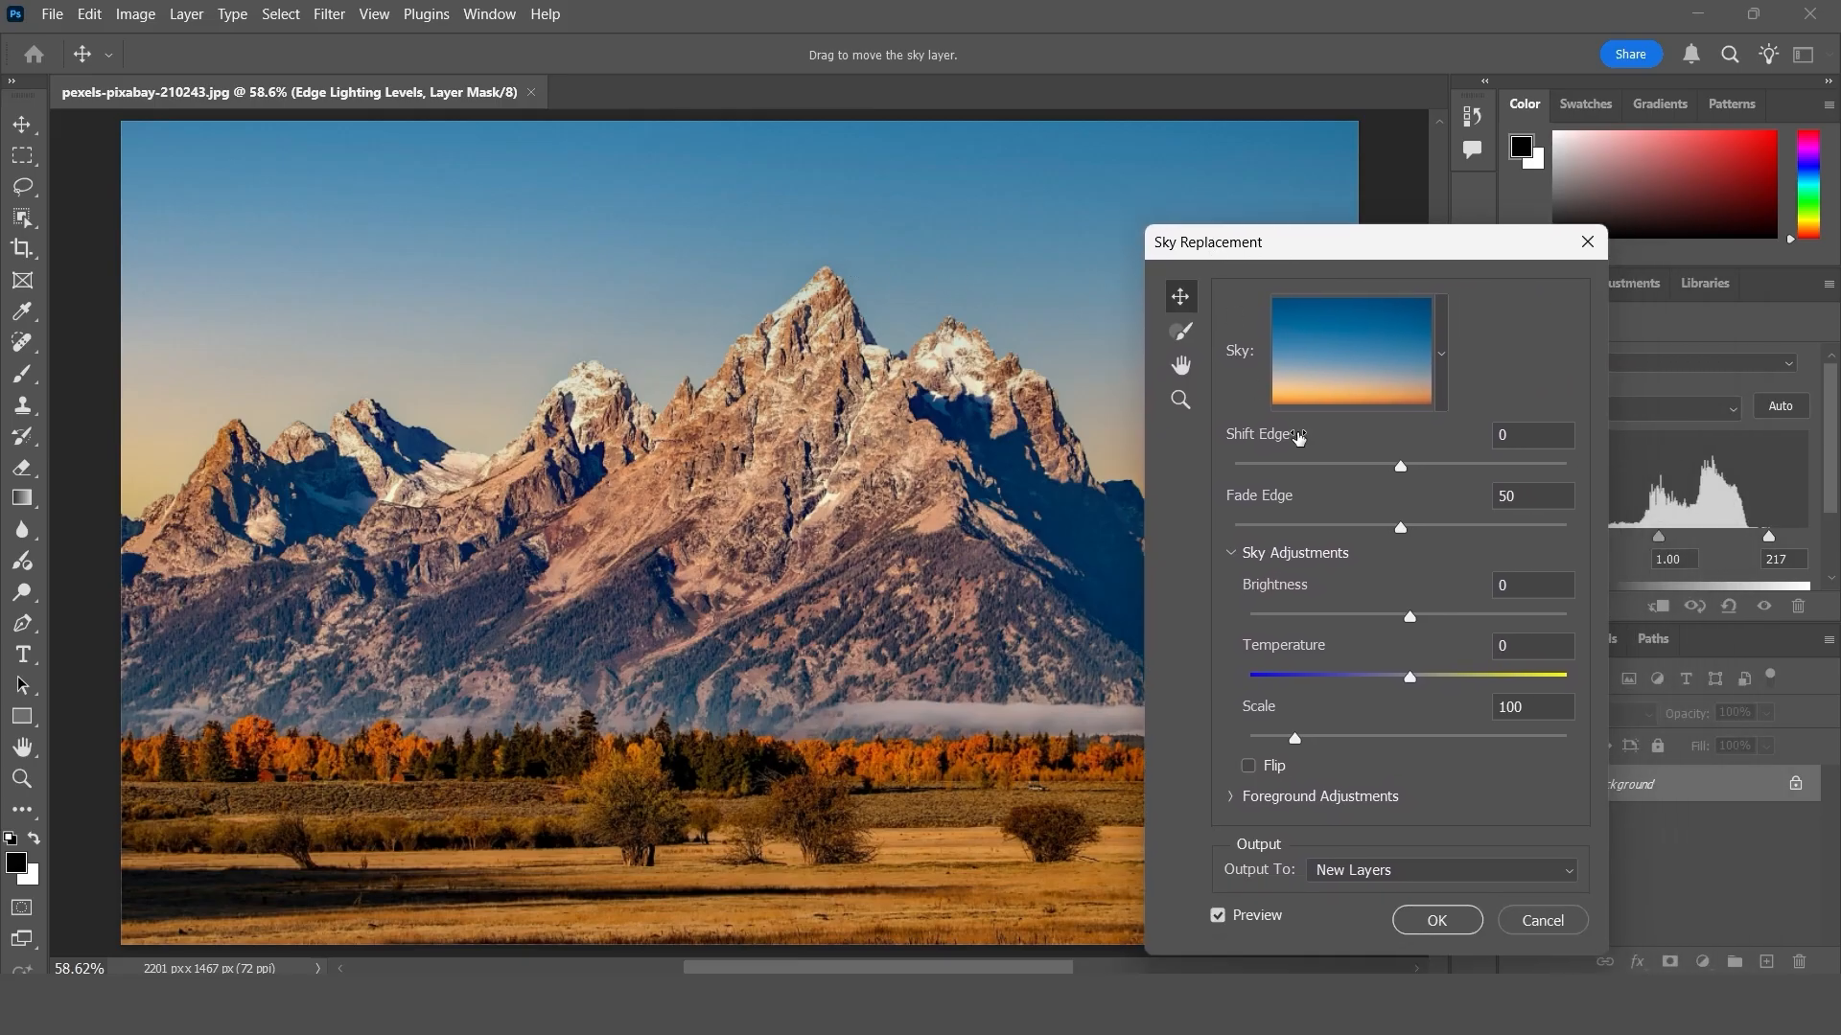
- Try the clear sky and the scattered white clouds sky from the Blue Skies presets
click(1441, 352)
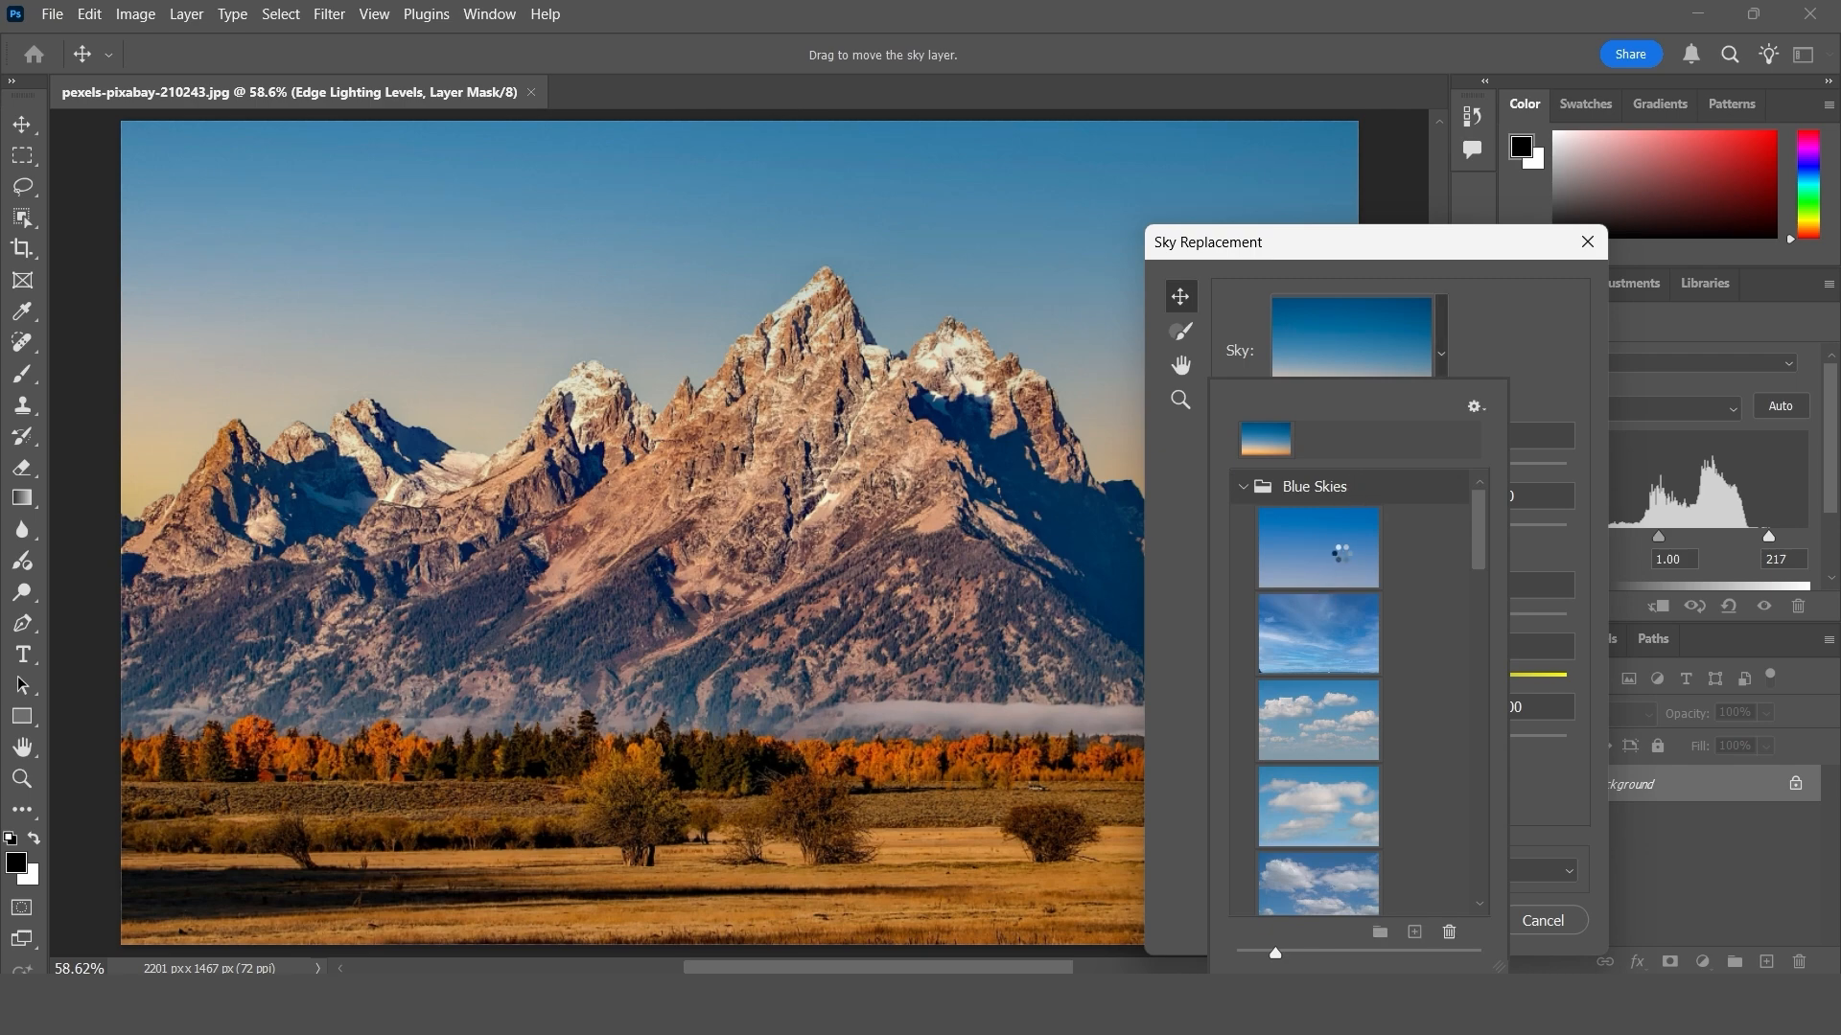
click(1318, 546)
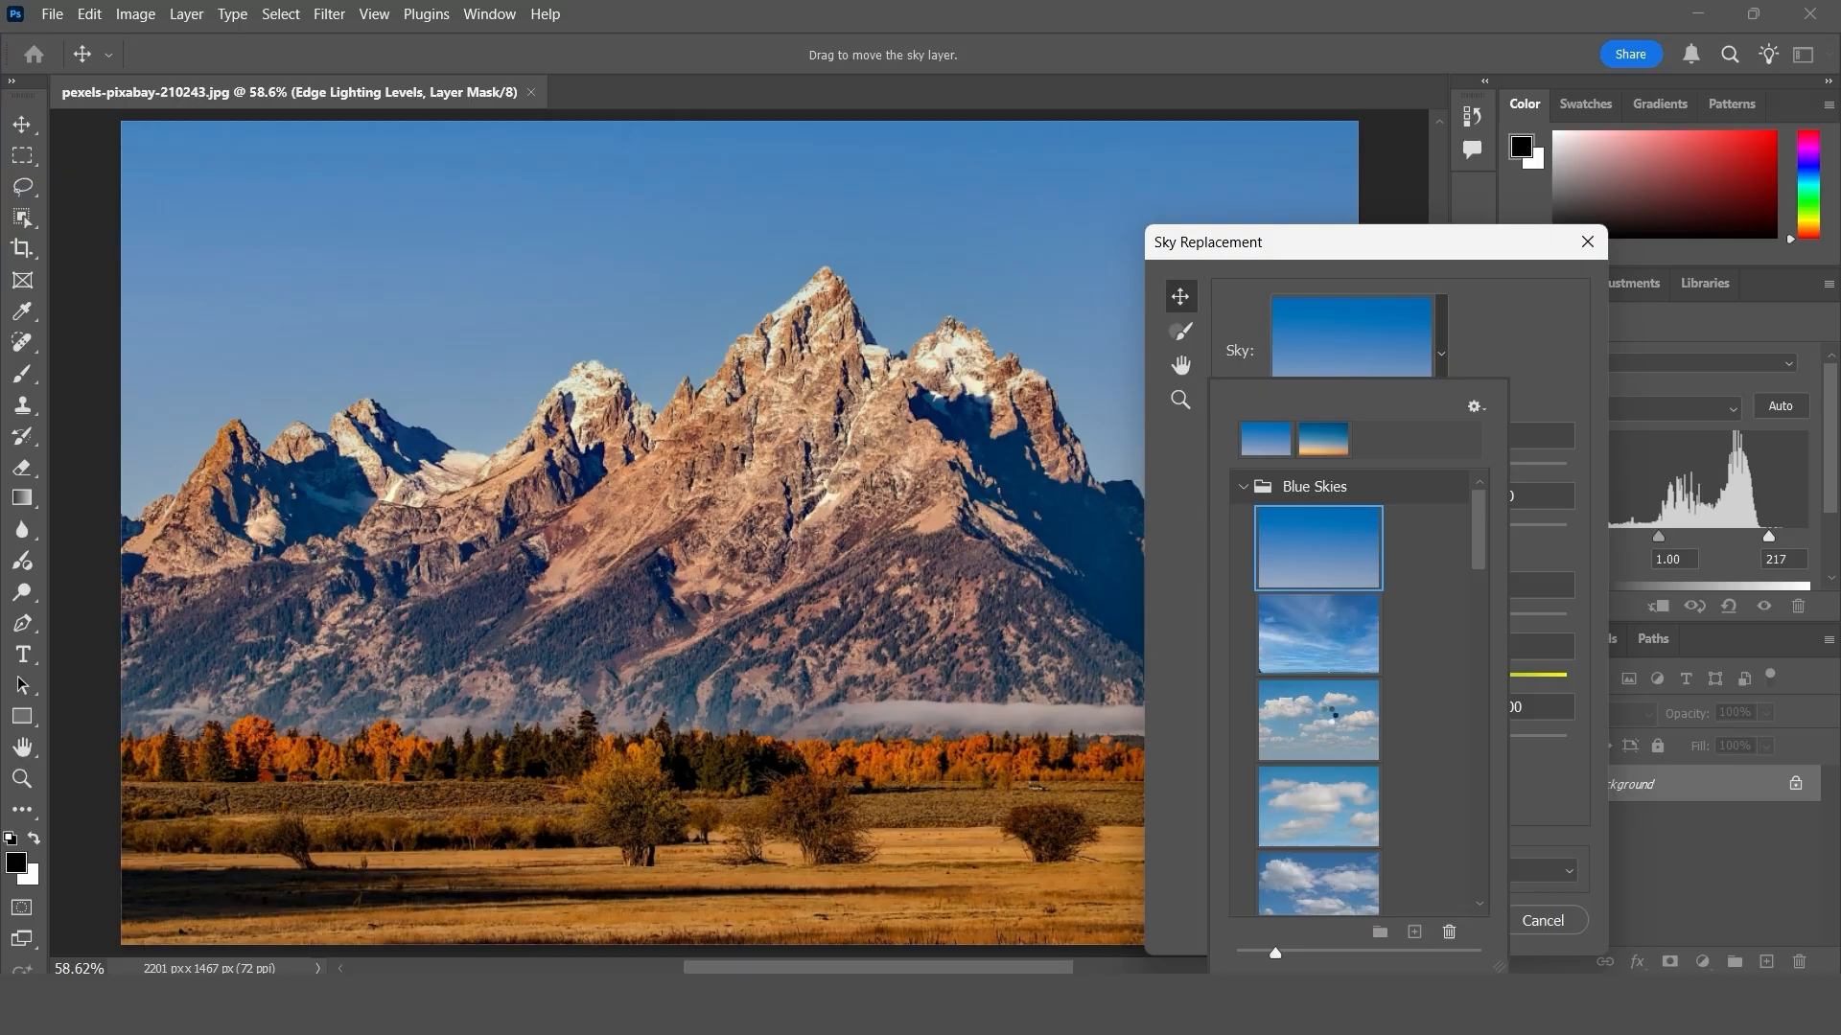
click(1323, 720)
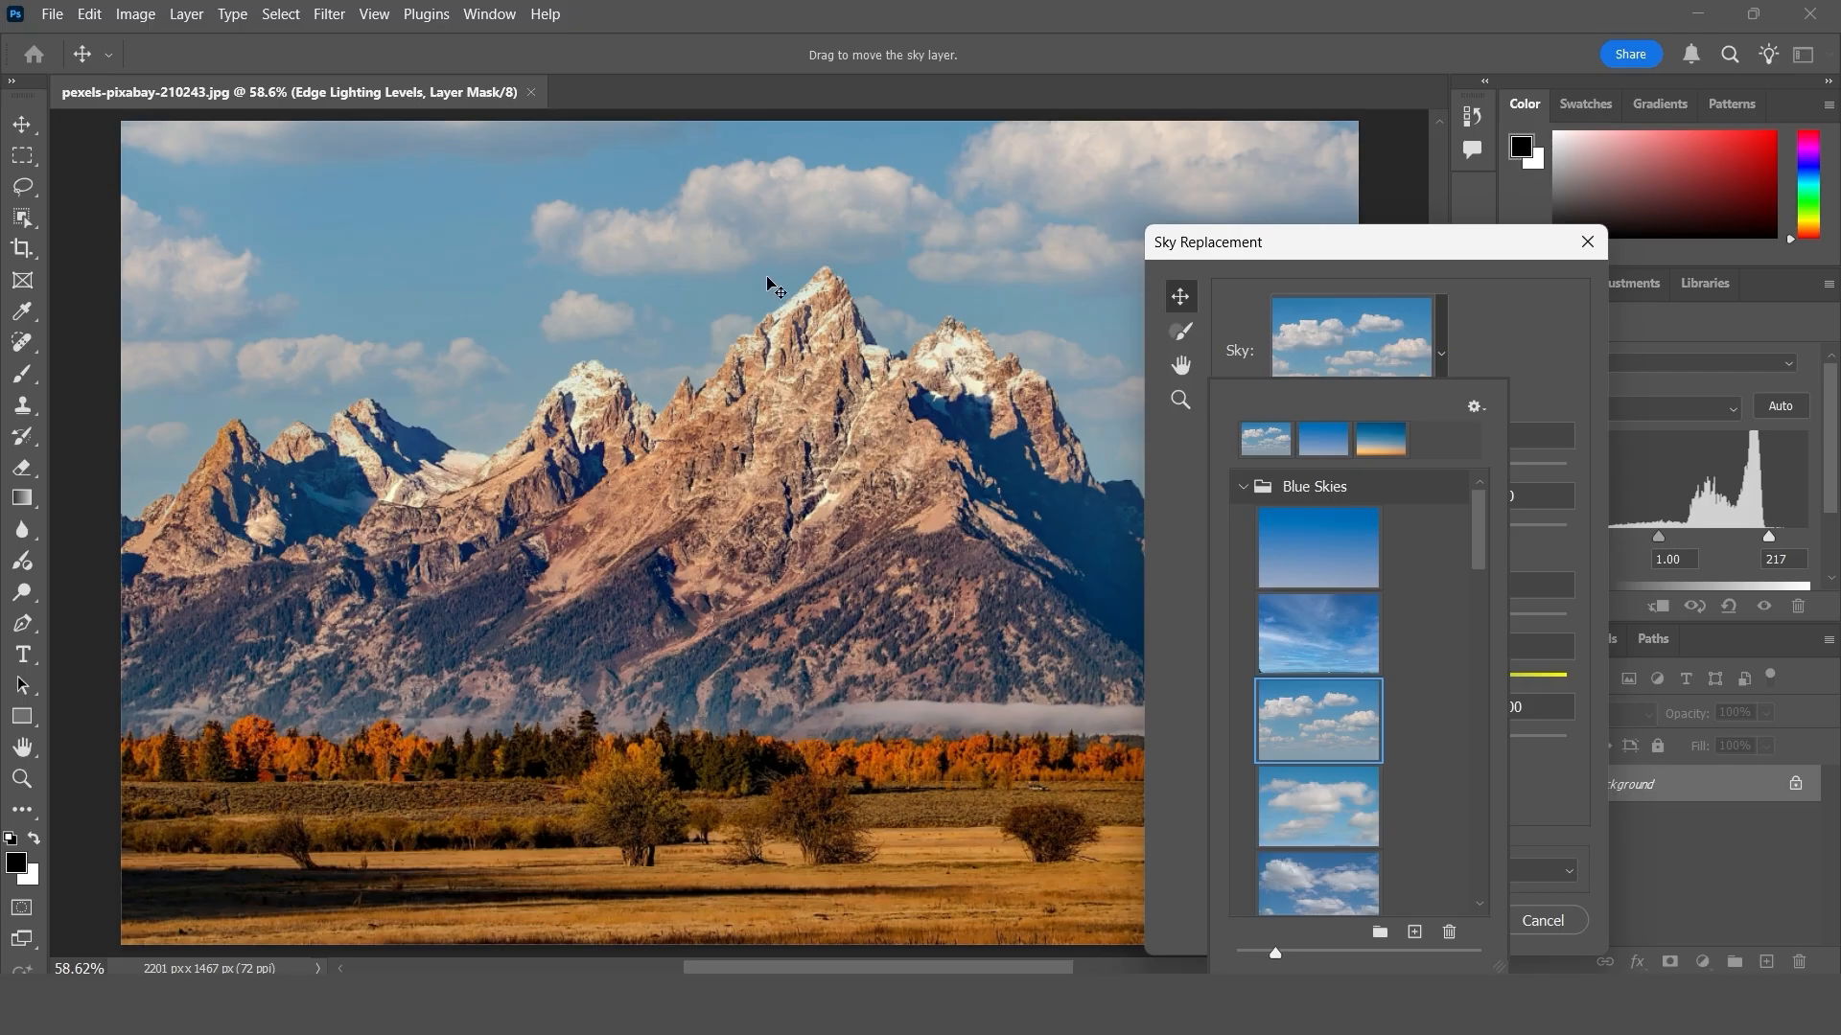
- Choose the portrait-format sky preset with scattered clouds above an orange horizon as the replacement sky
scroll(1311, 735, down, 5)
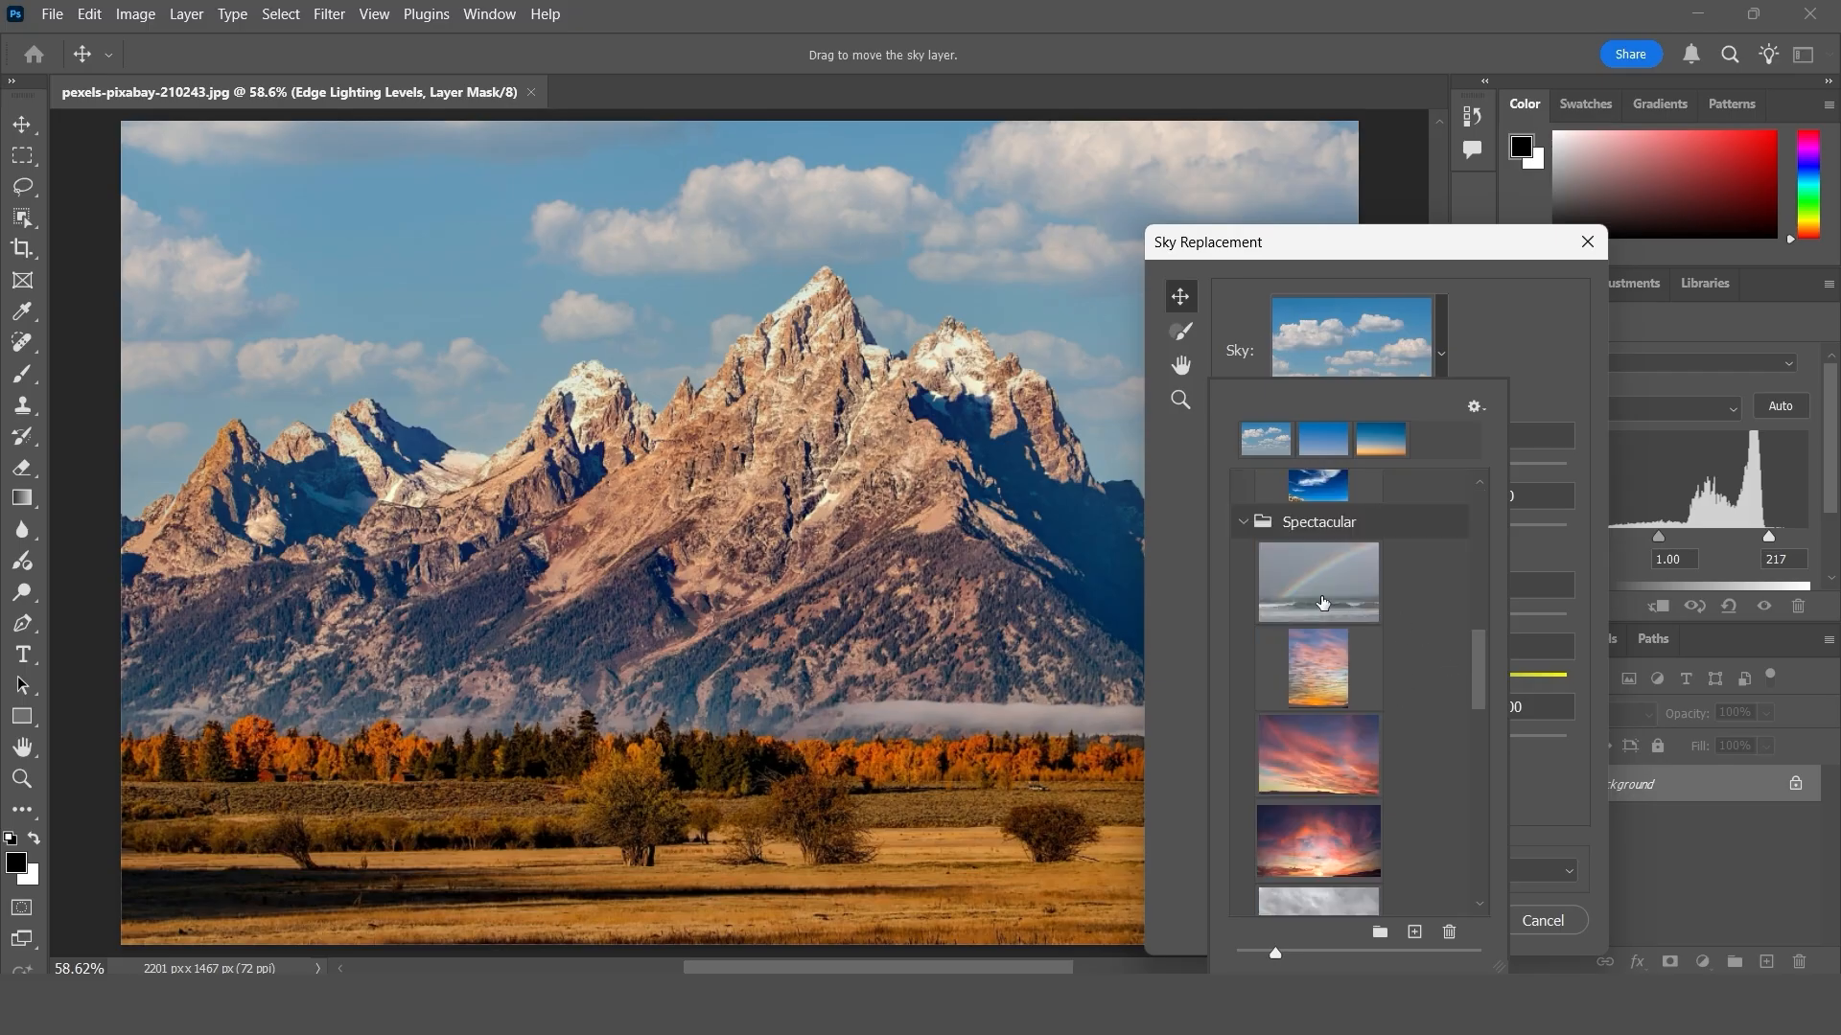
scroll(1339, 589, down, 1)
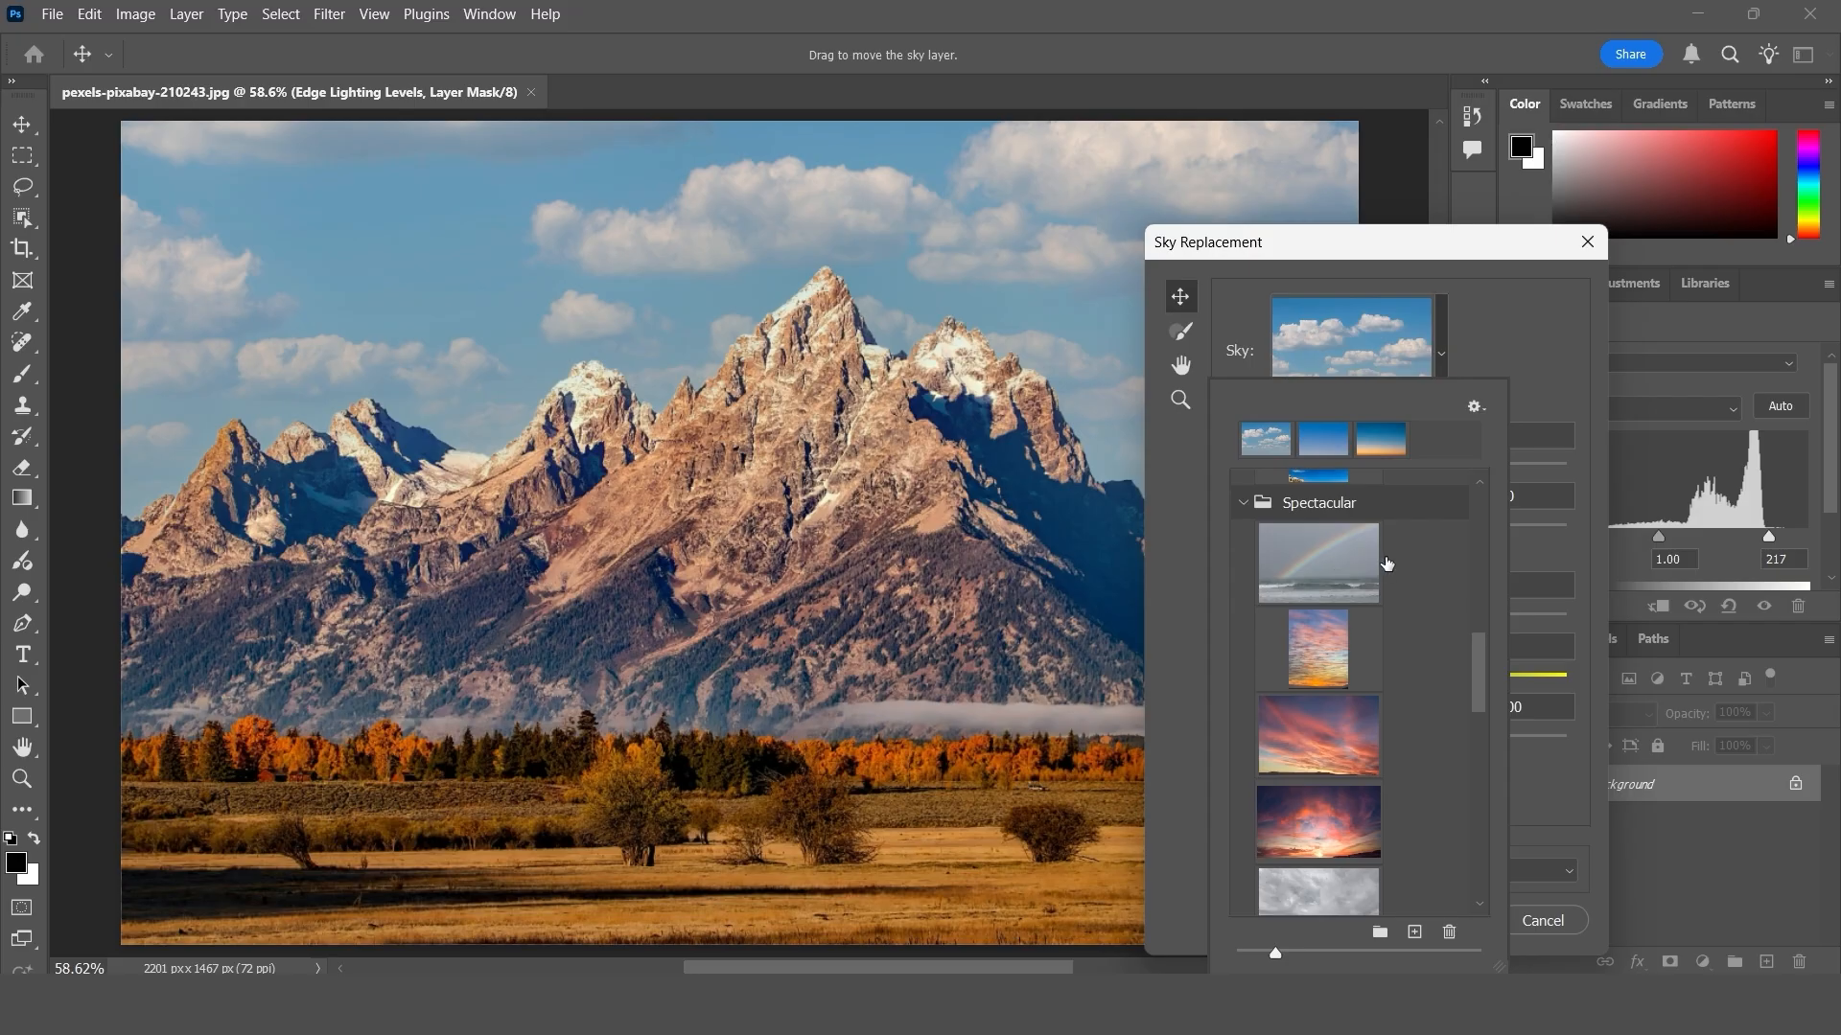
scroll(1386, 566, up, 1)
click(1514, 330)
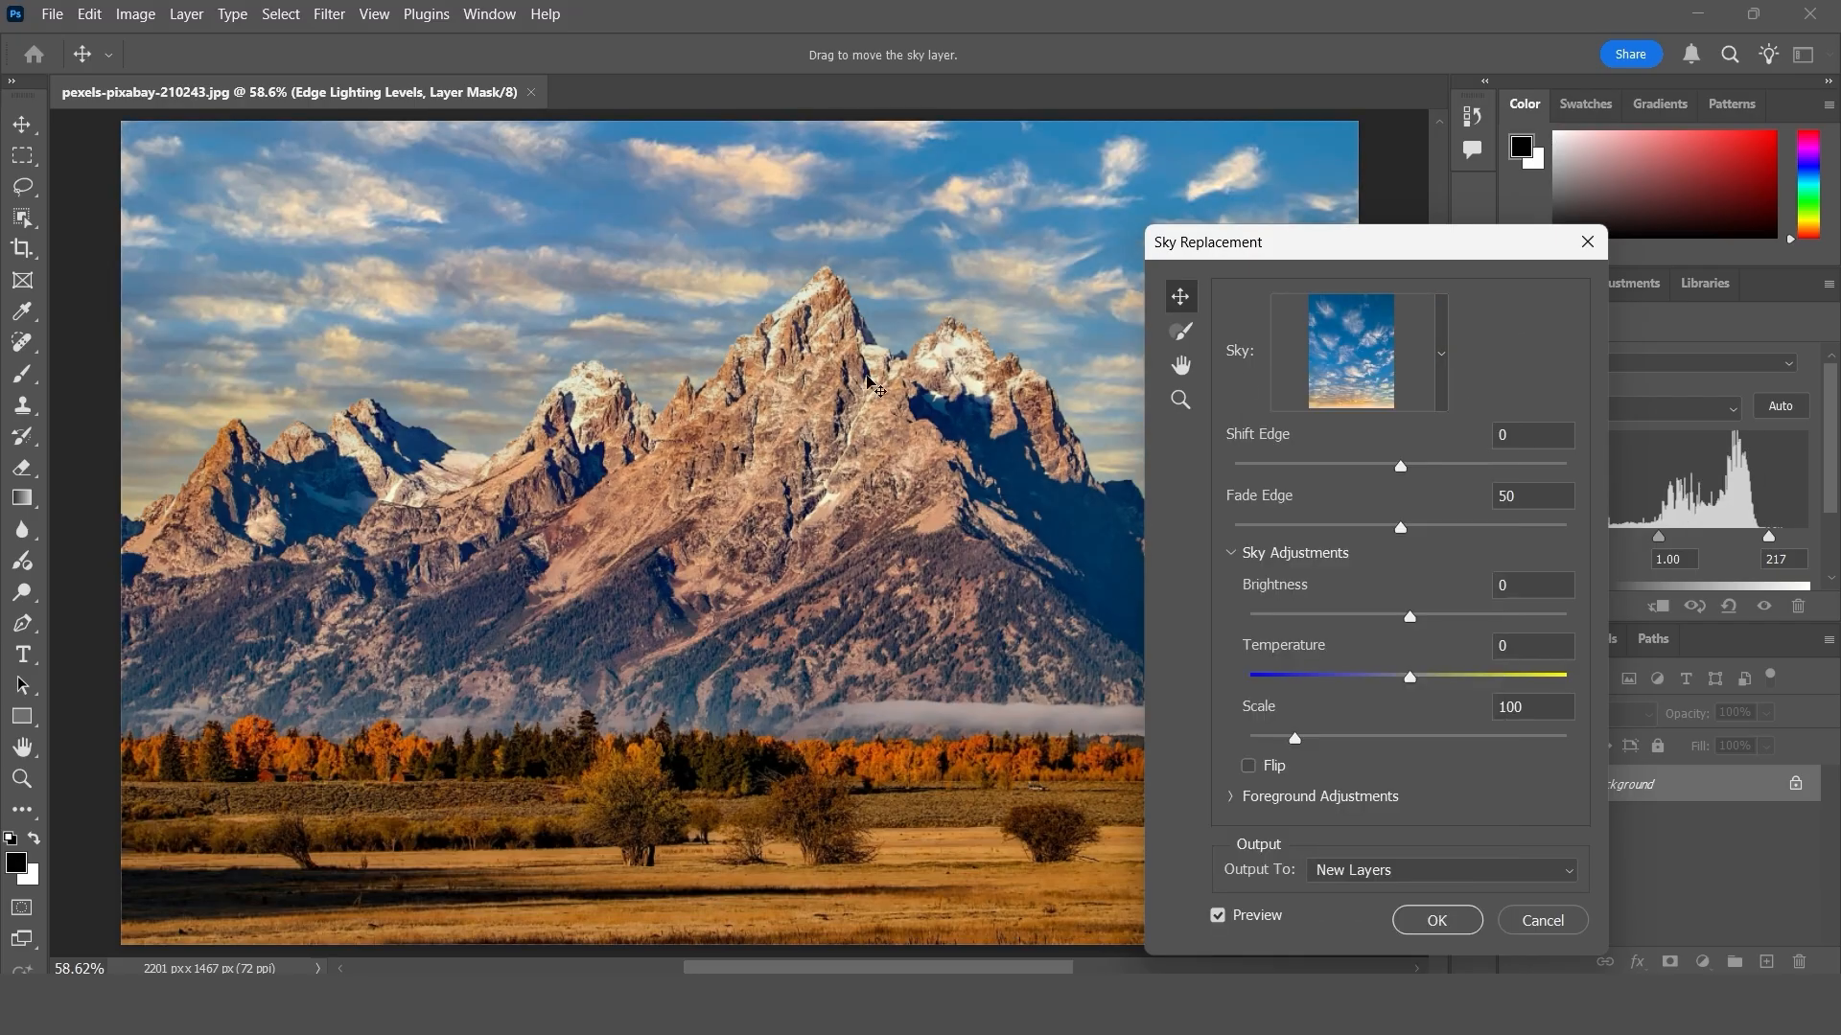
click(1441, 351)
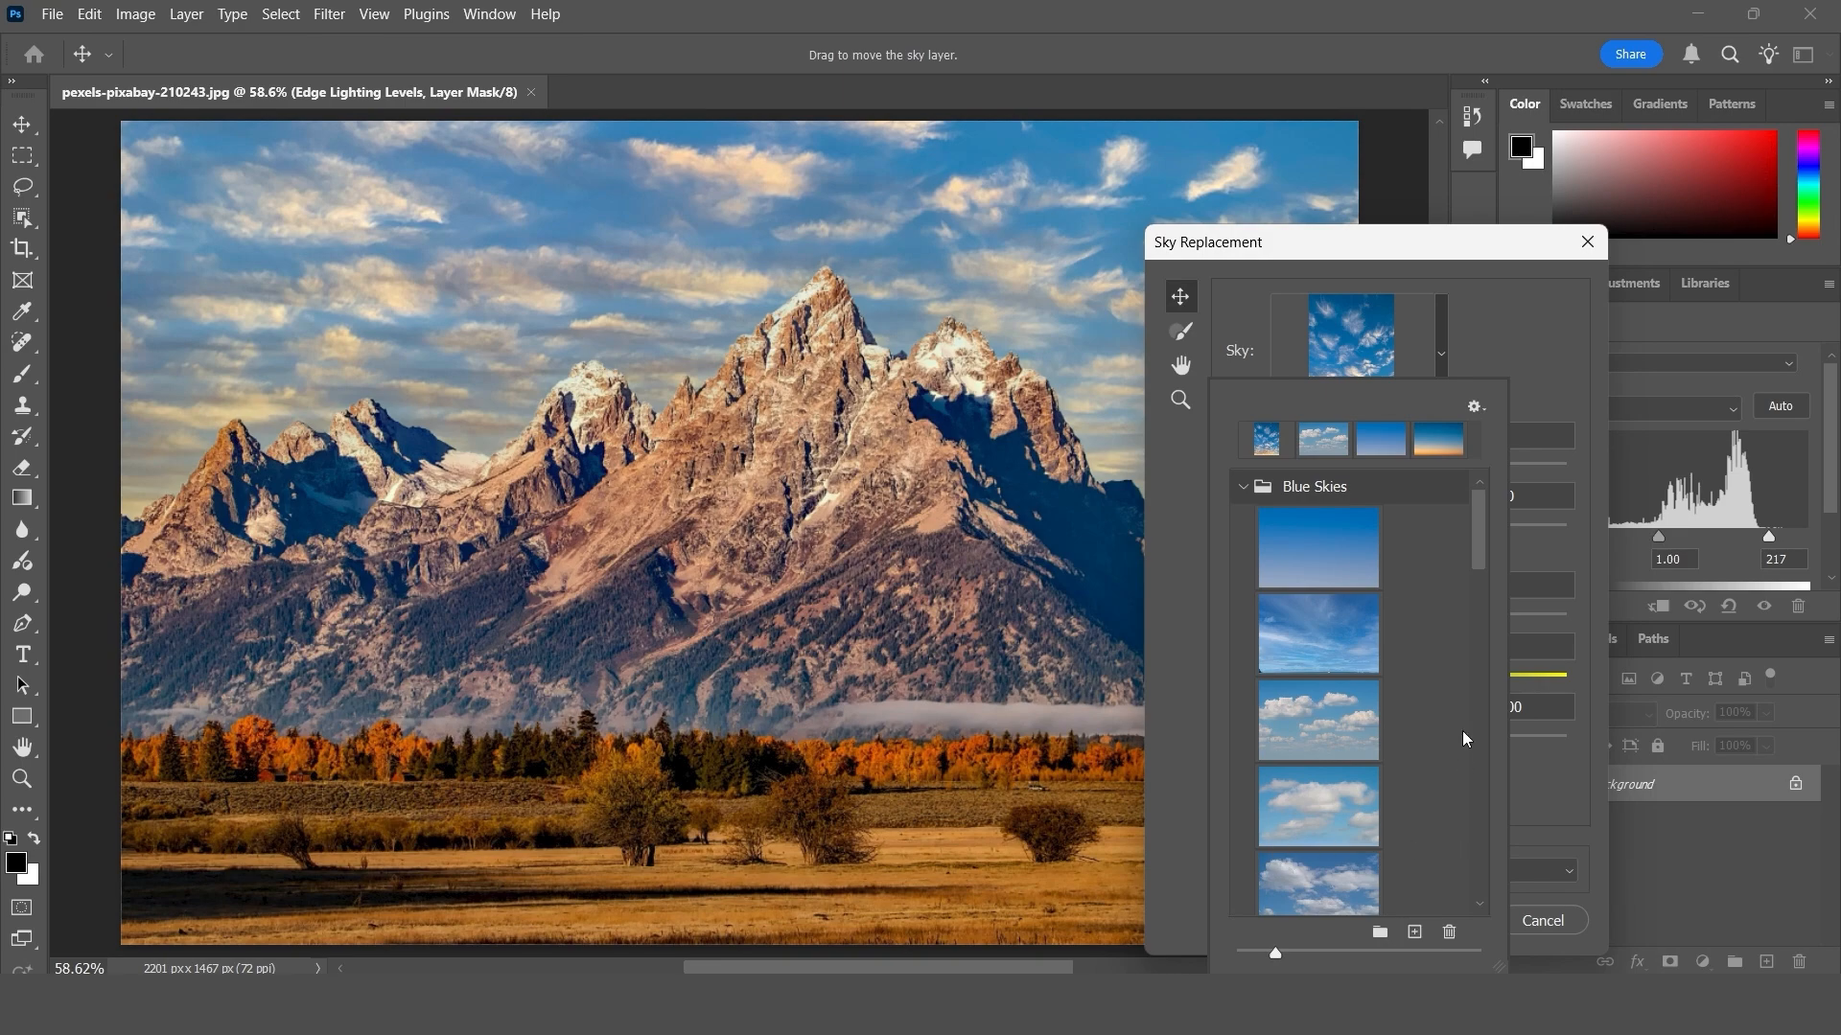
click(1530, 353)
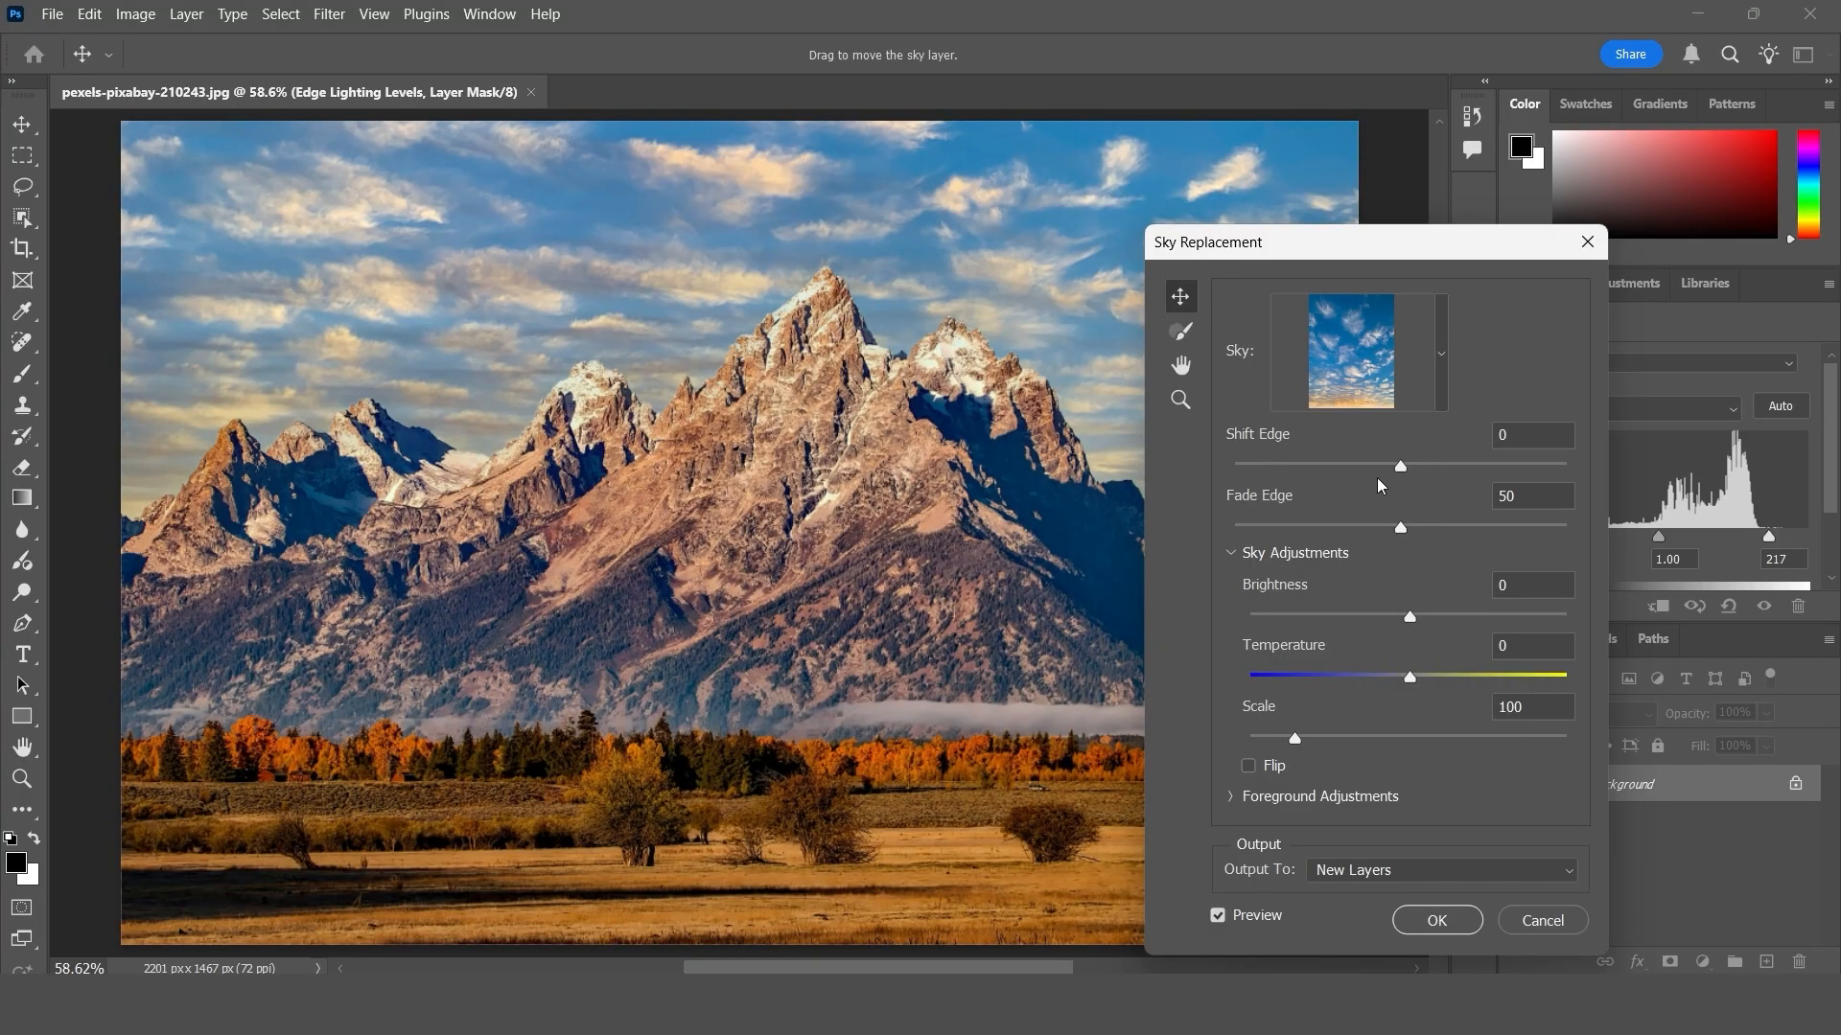
- Test the sky's Shift Edge at -65 and return it to 0
click(1294, 468)
click(1293, 468)
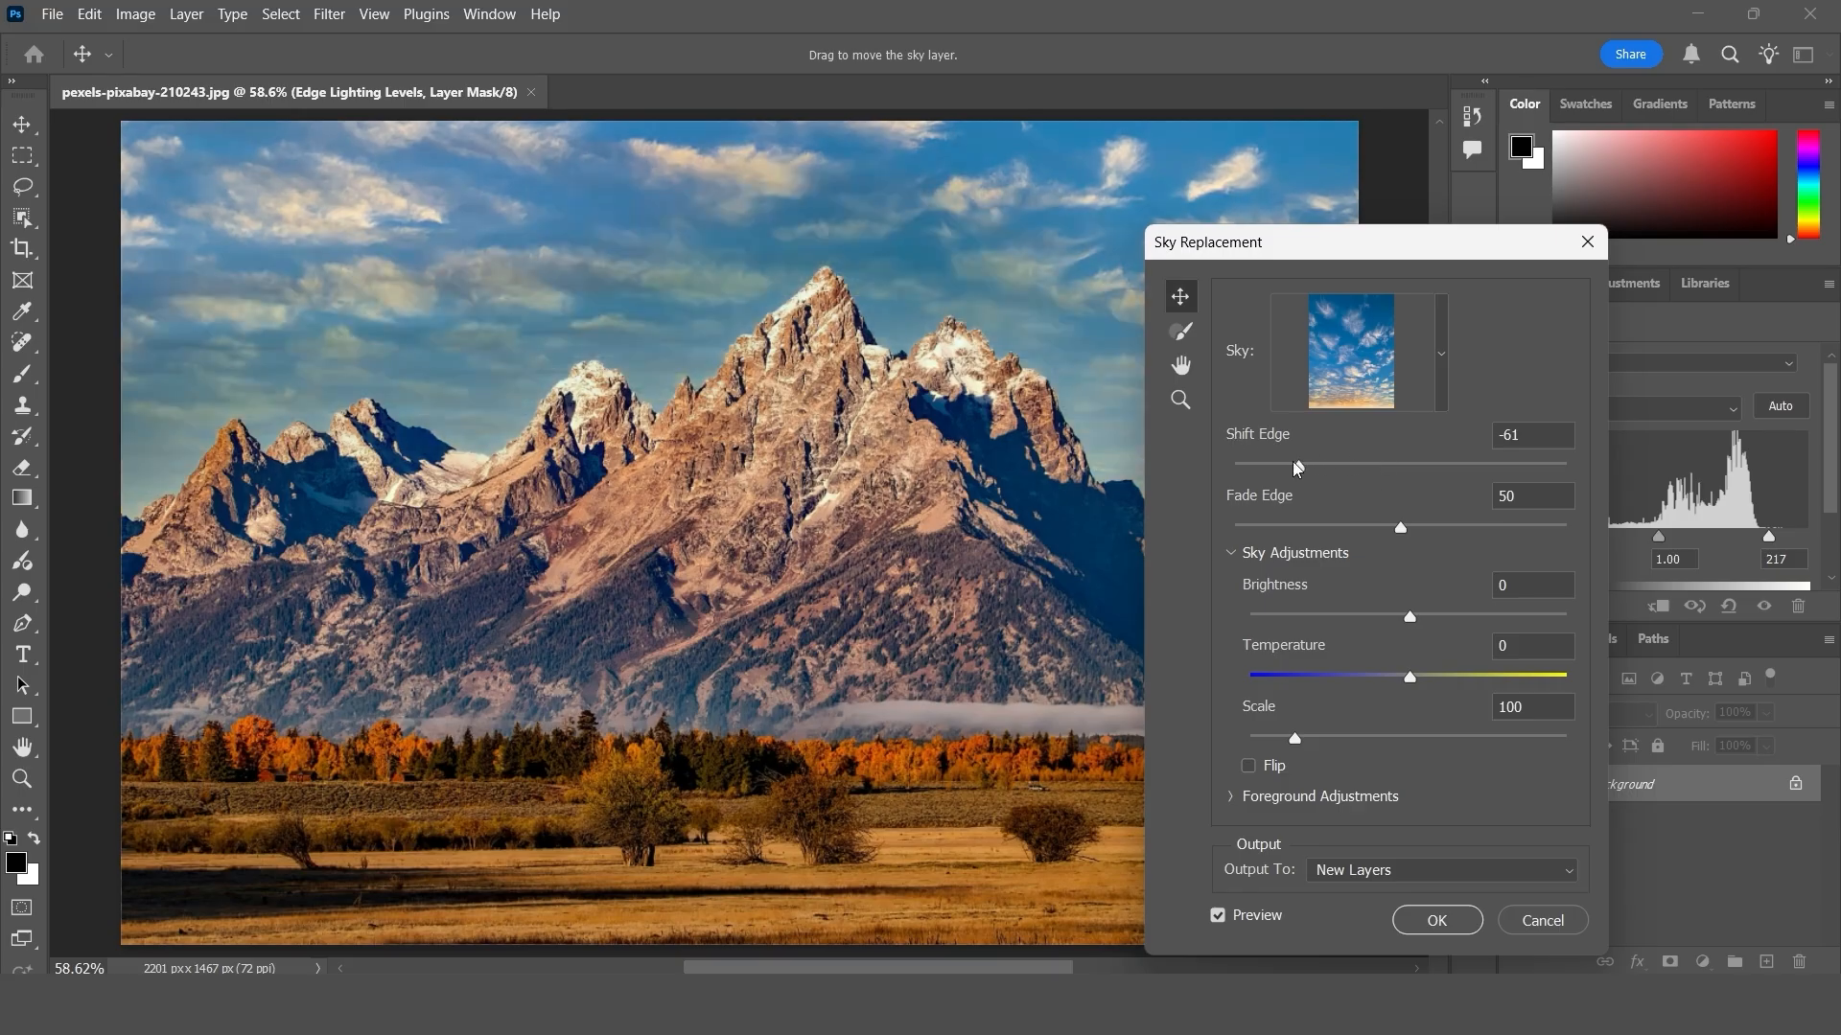
click(1397, 469)
click(1426, 468)
click(1399, 469)
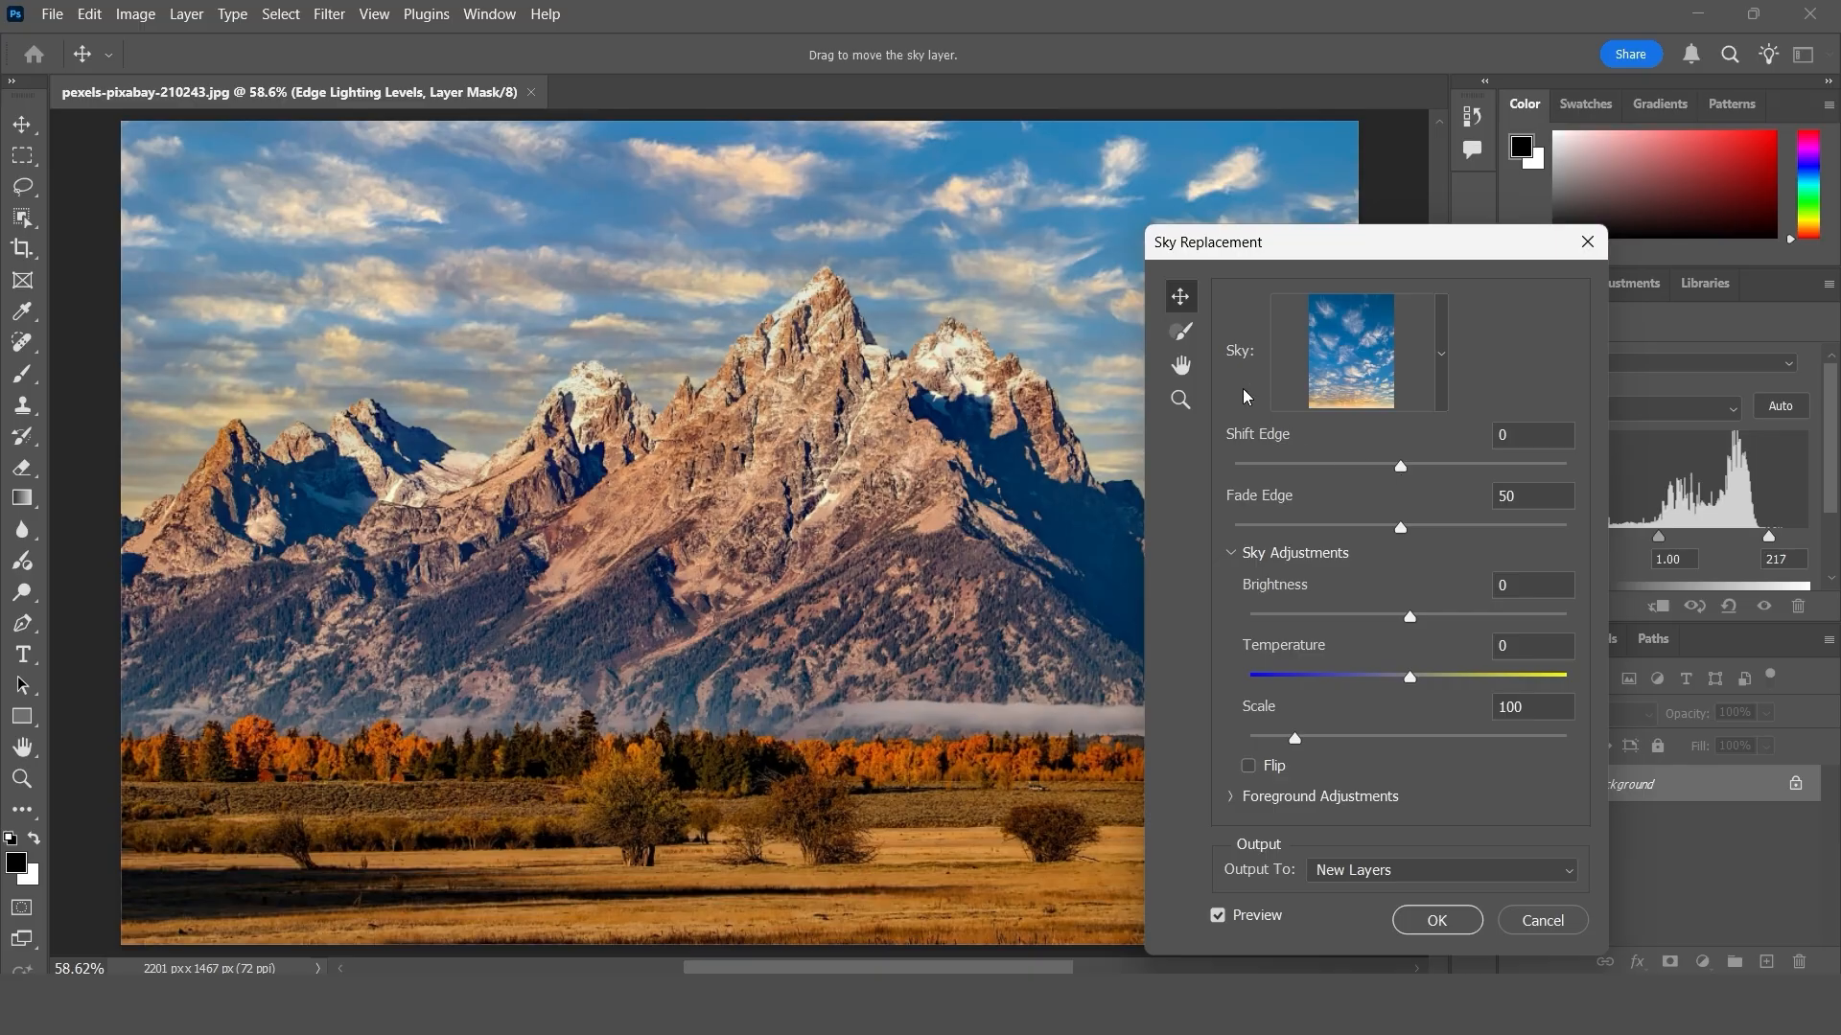
- Set the sky's Fade Edge to 51 and its Brightness to 40, trying darker and brighter values
click(1355, 528)
drag(1354, 528, 1404, 528)
drag(1454, 617, 1501, 621)
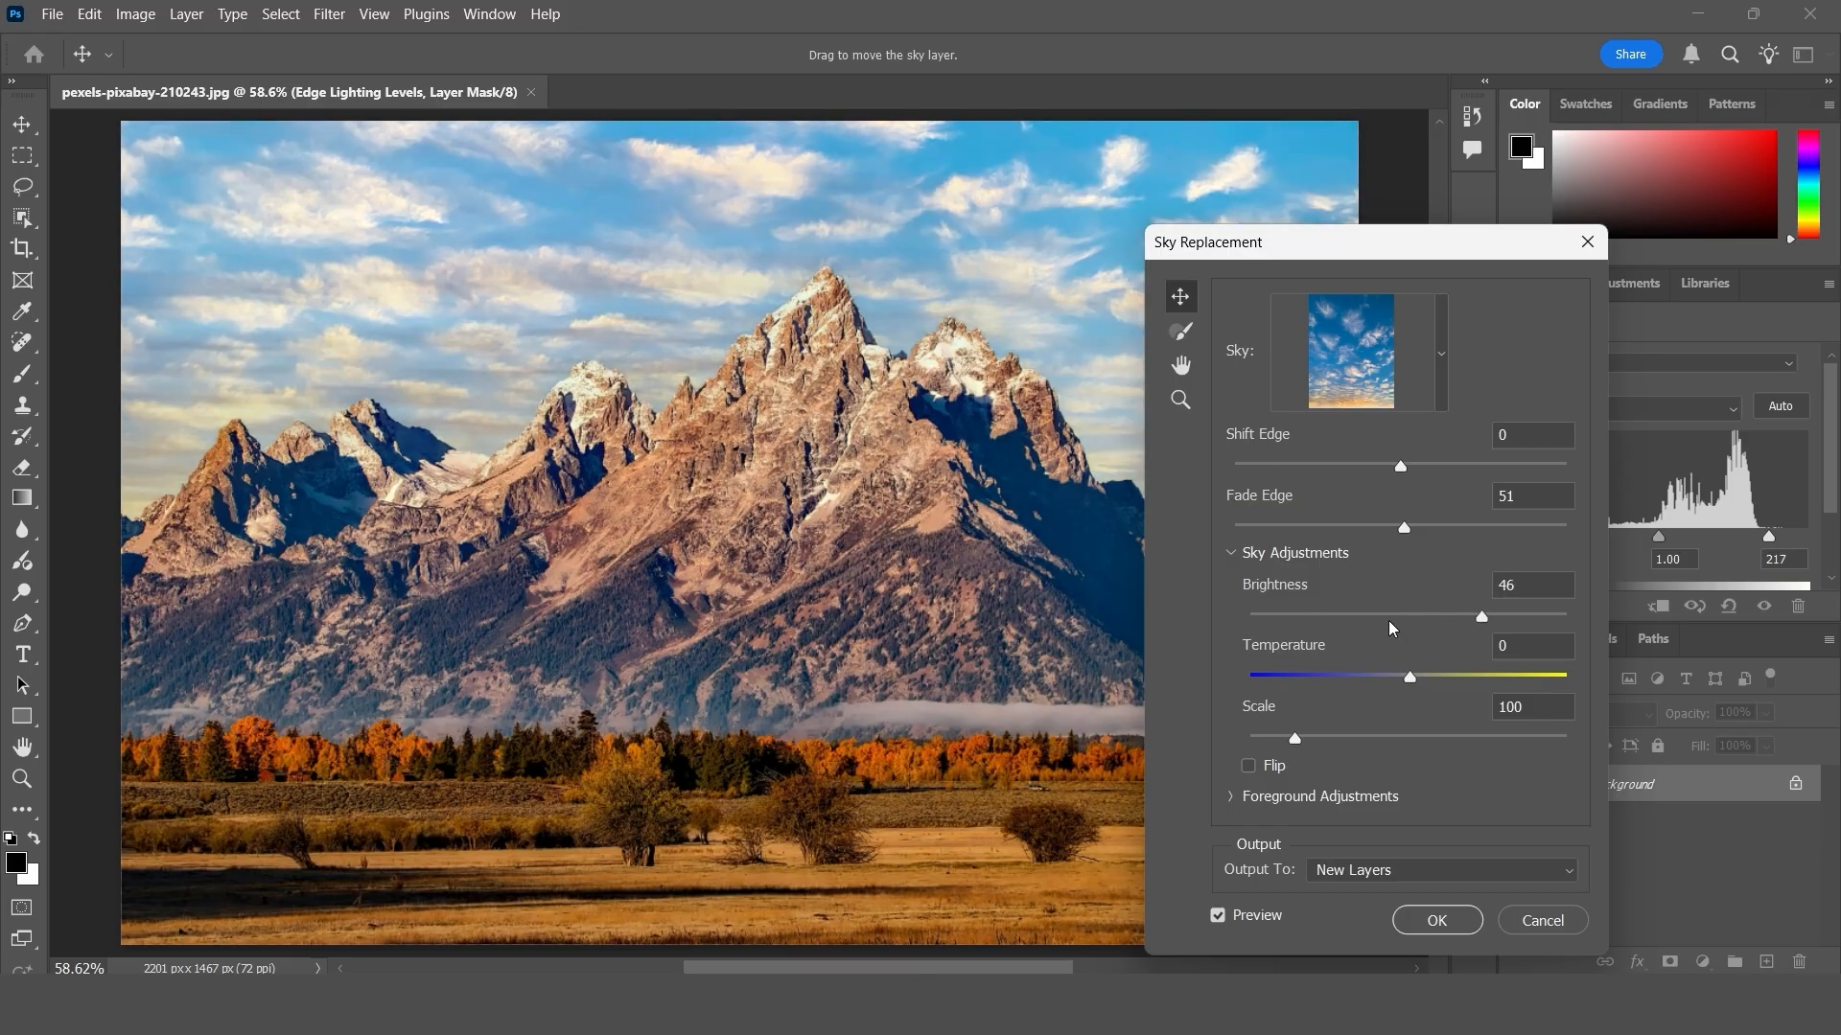
drag(1325, 617, 1297, 621)
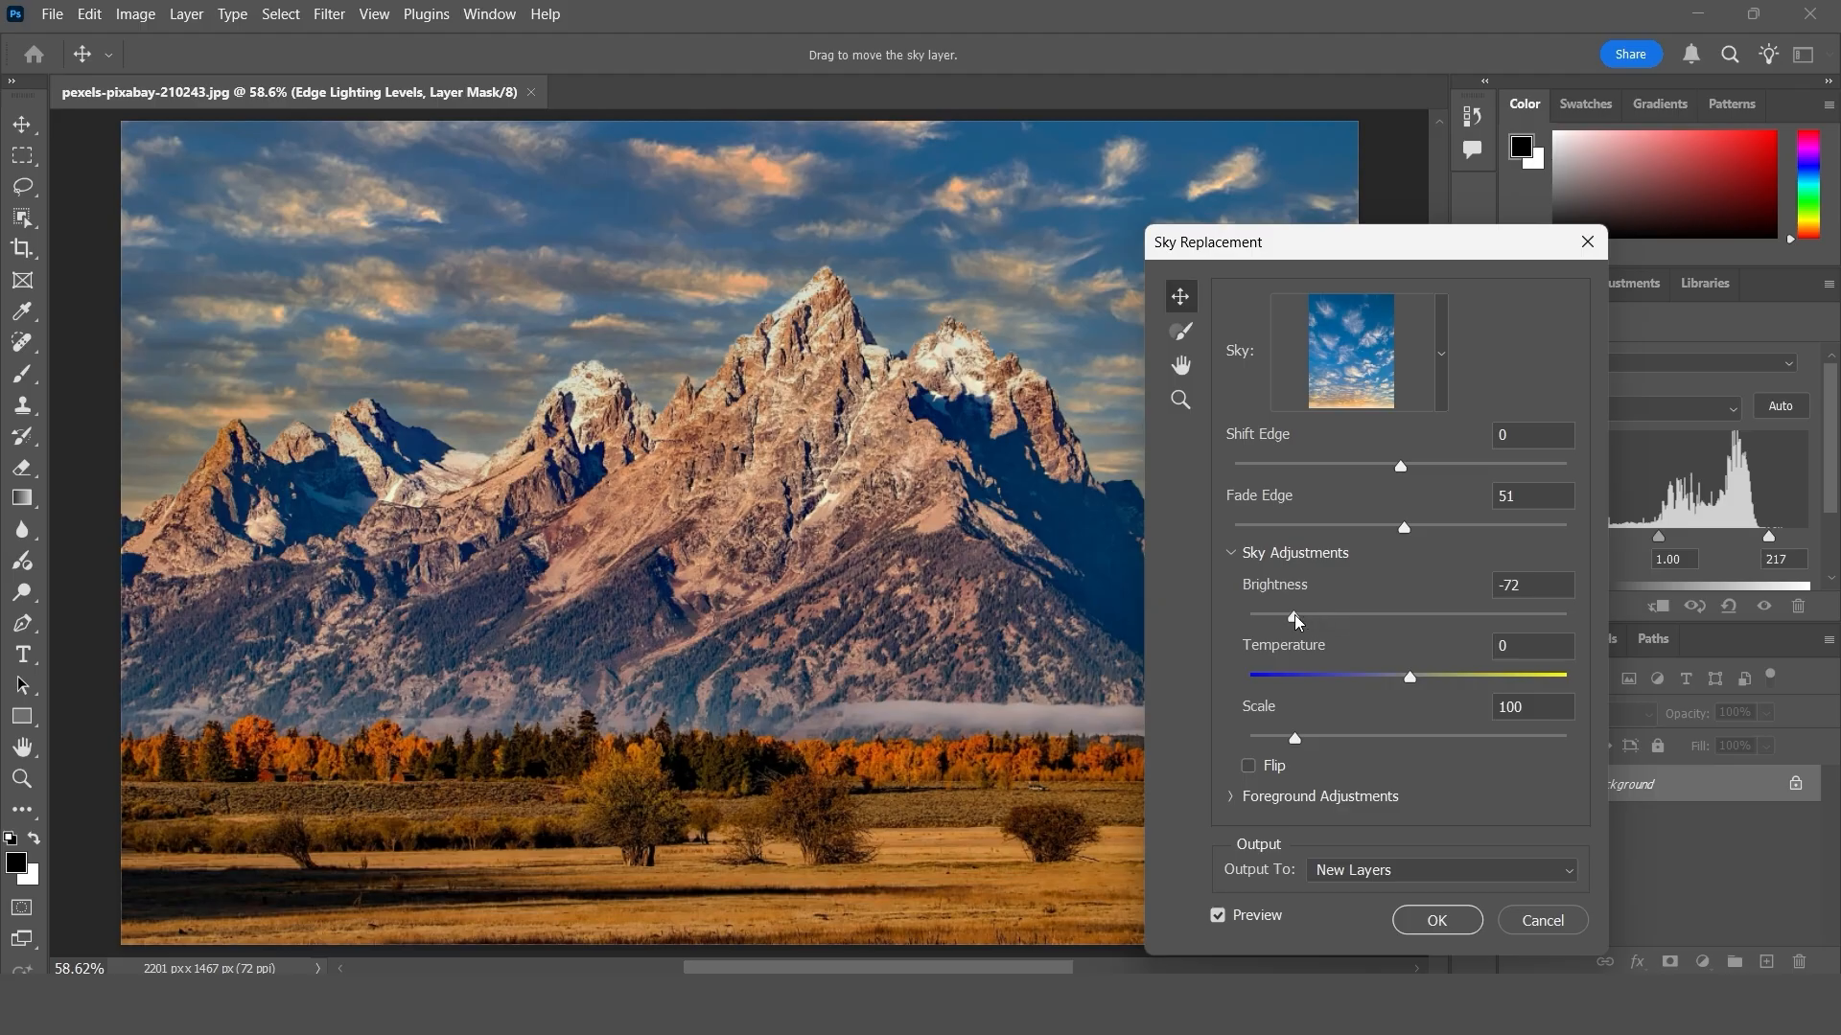
click(1454, 615)
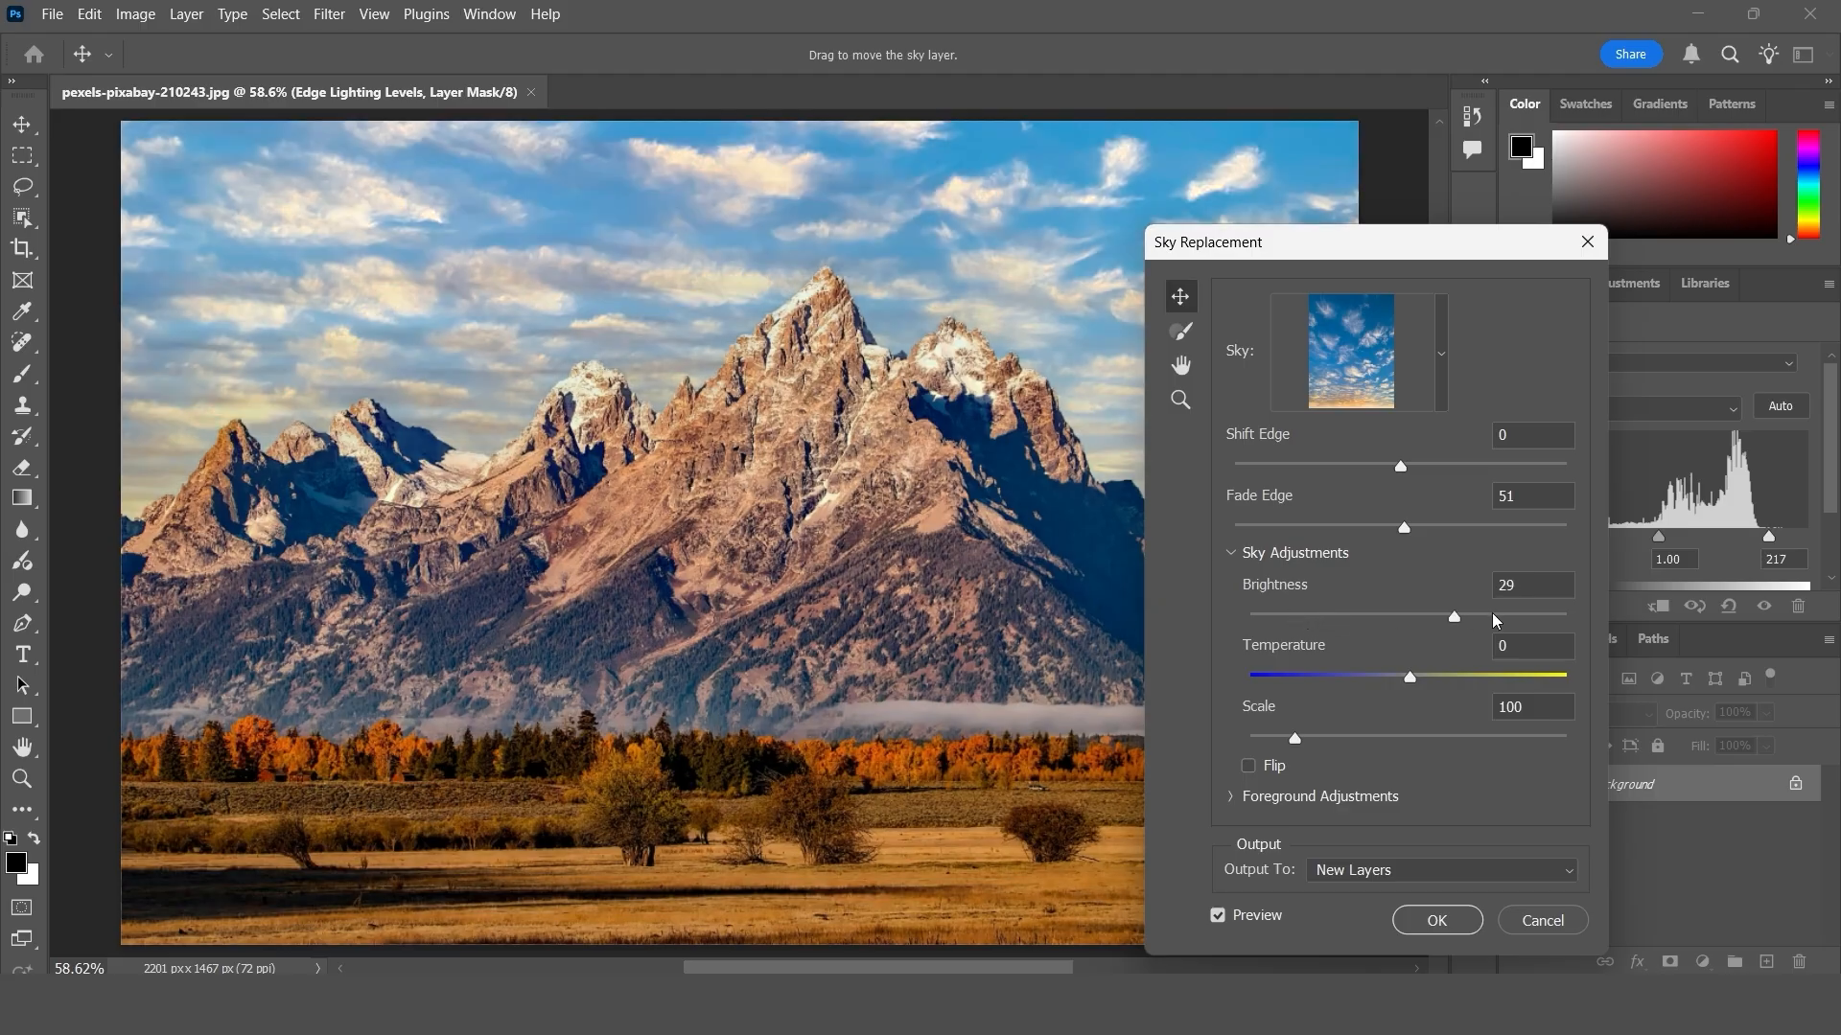
click(1470, 621)
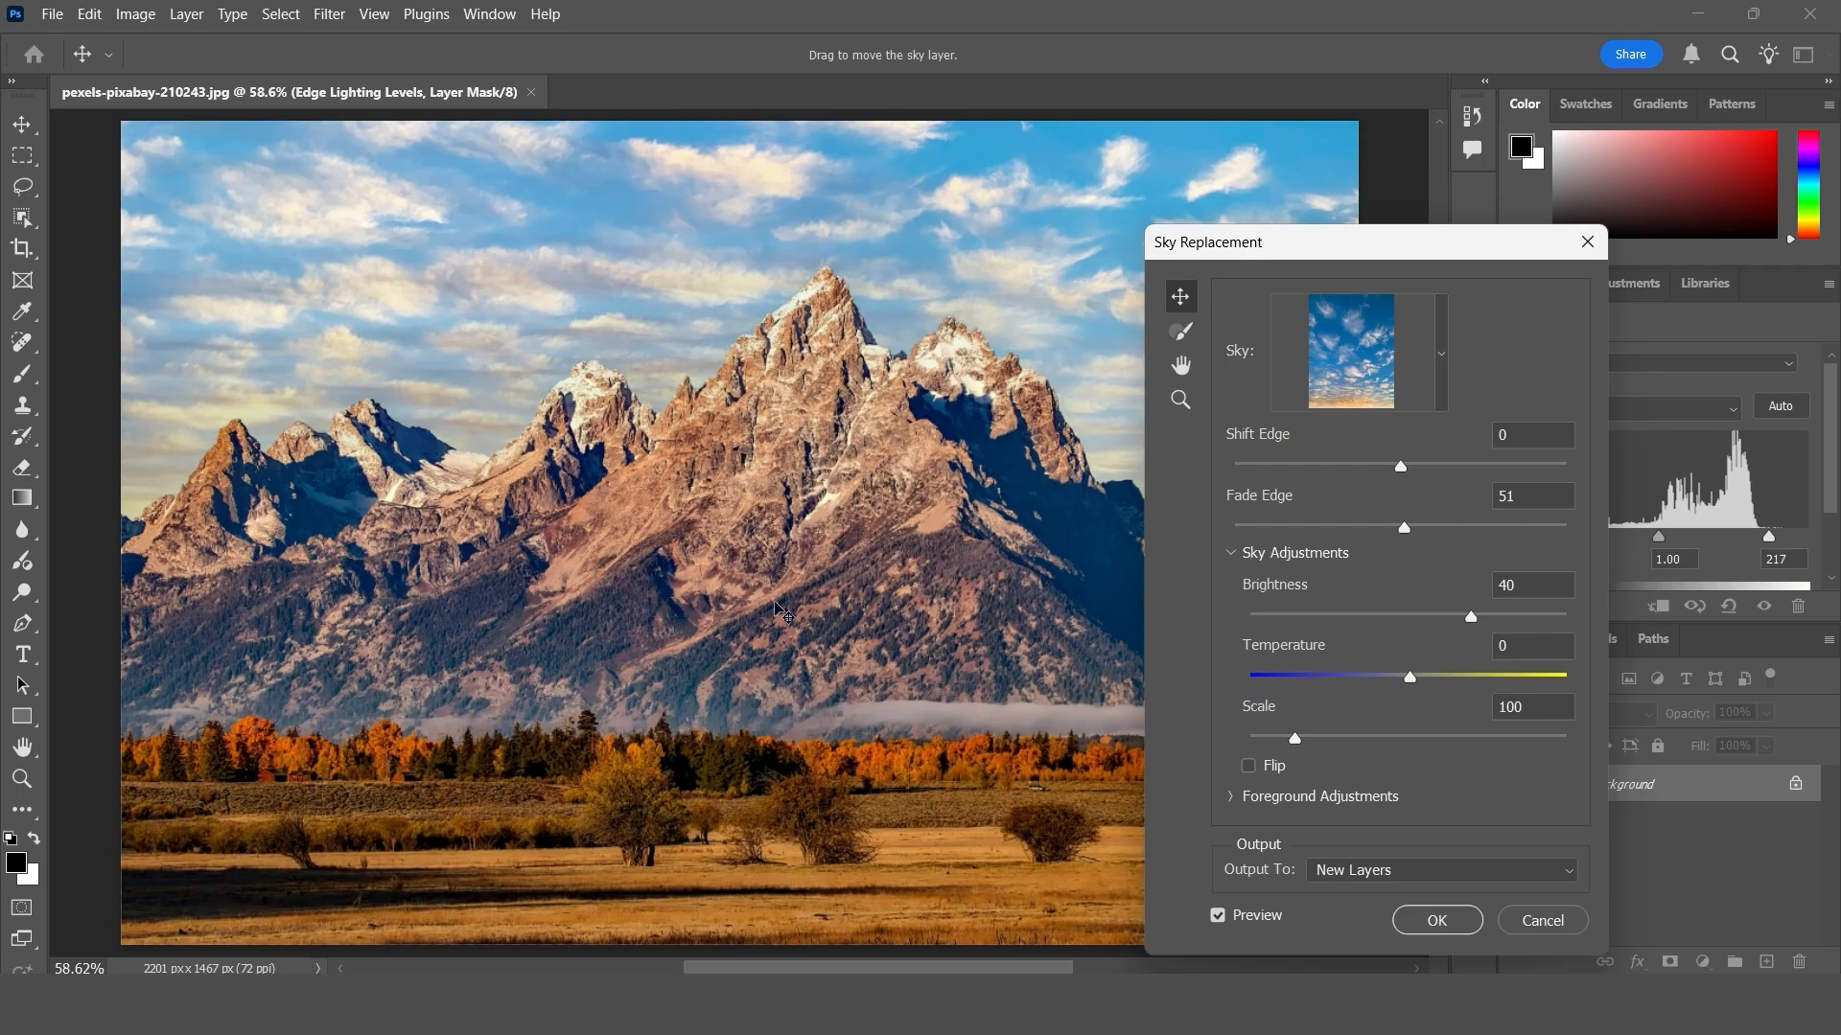
- Try a cool sky Temperature of -74, then warm it to 67
drag(1371, 675, 1293, 685)
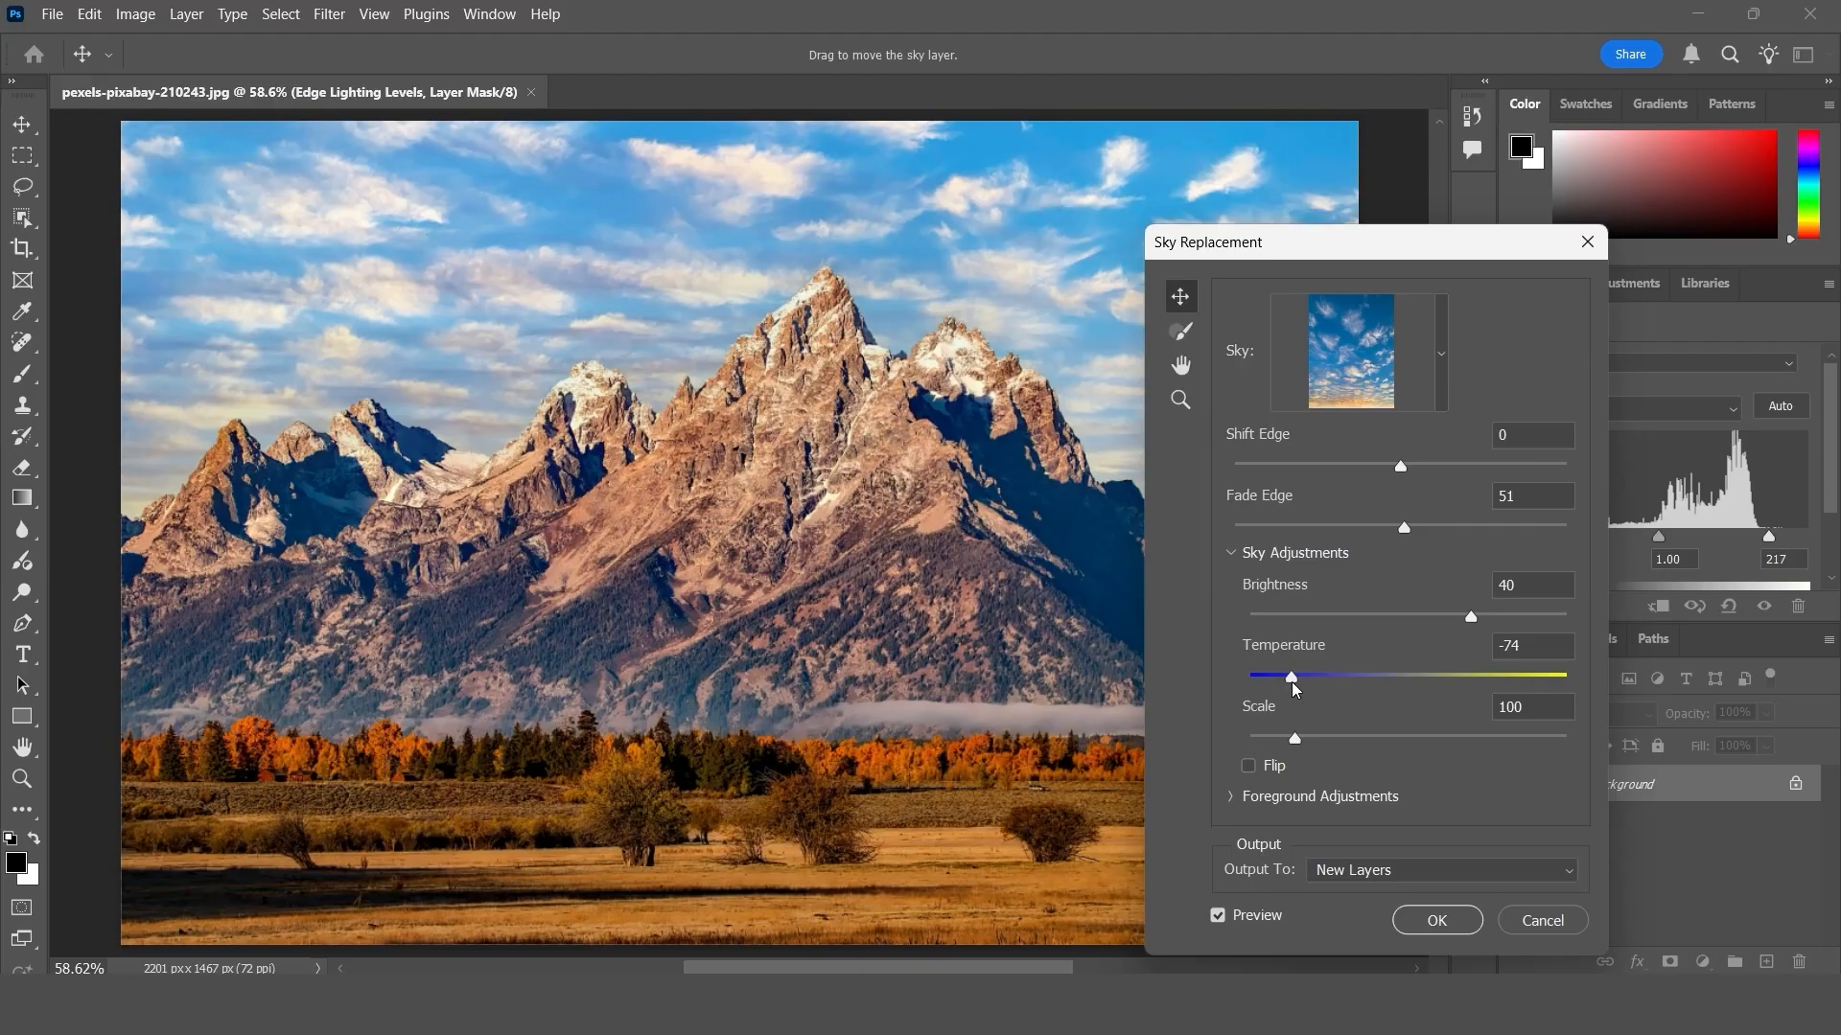
click(1503, 683)
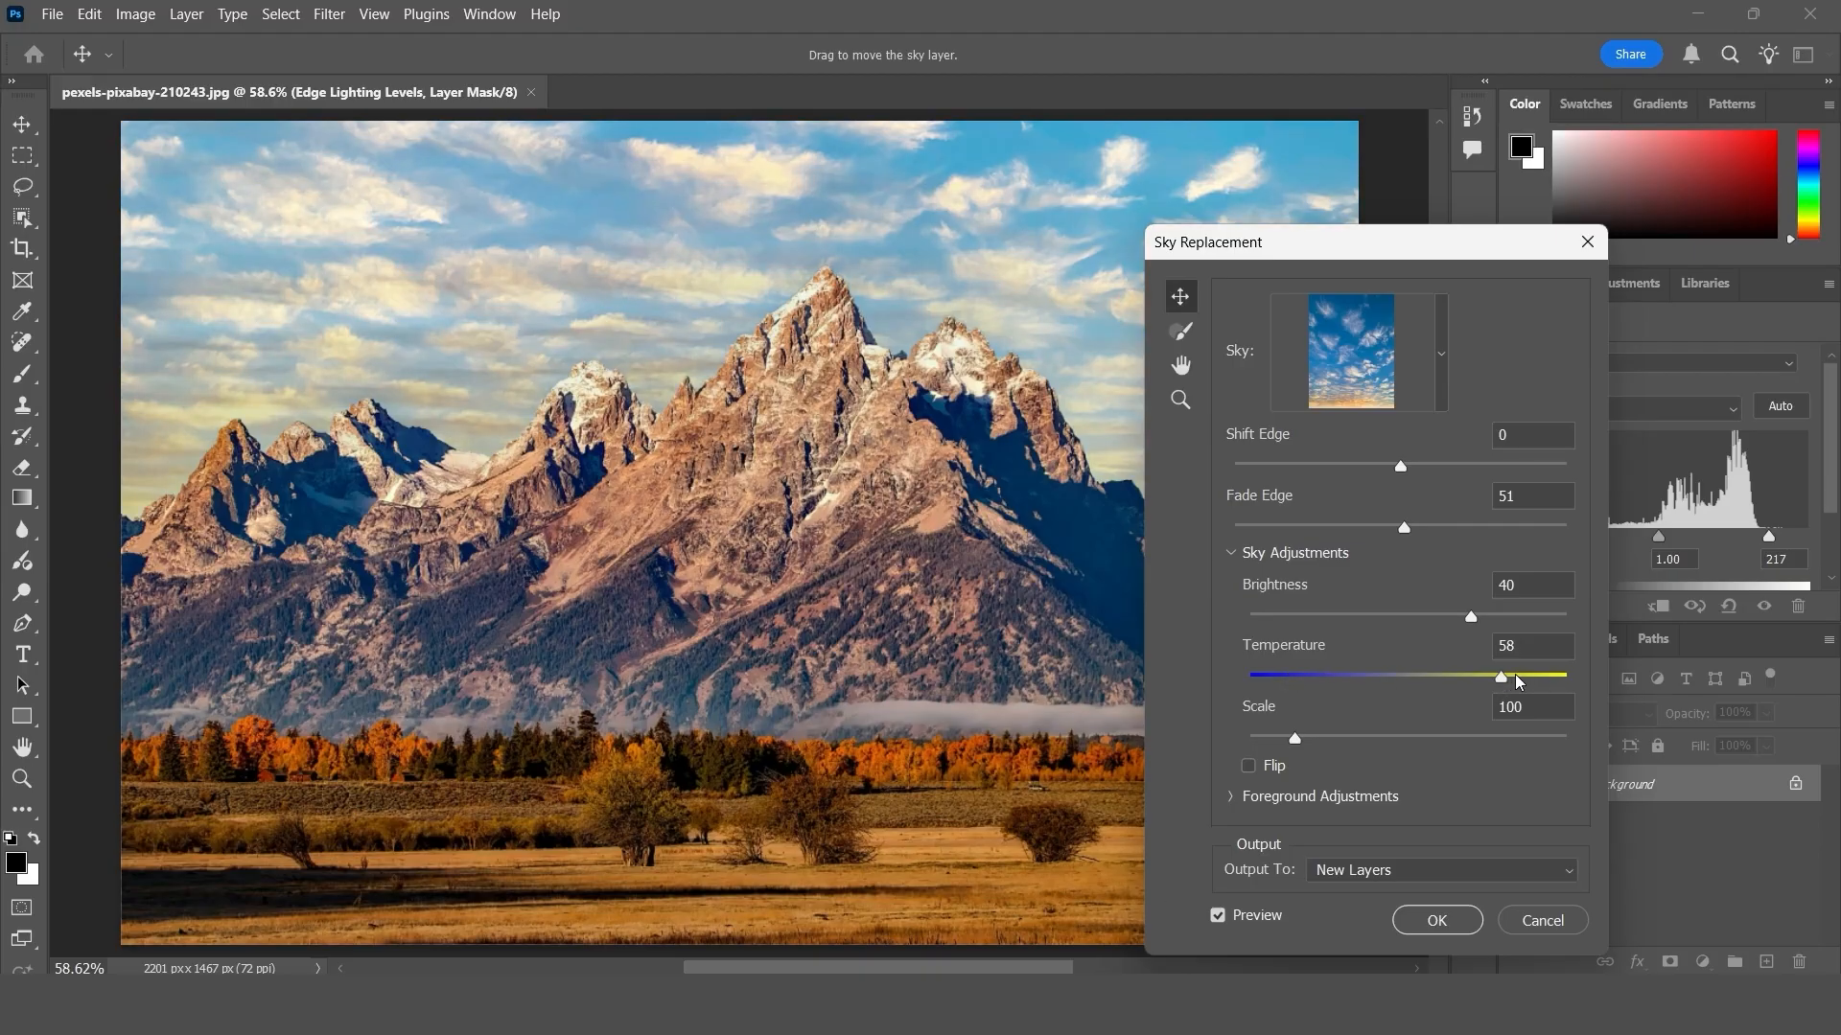
drag(1514, 676, 1513, 682)
- Try larger and smaller sky scales, including 289 and 51, and settle on a Scale of 117
click(1347, 739)
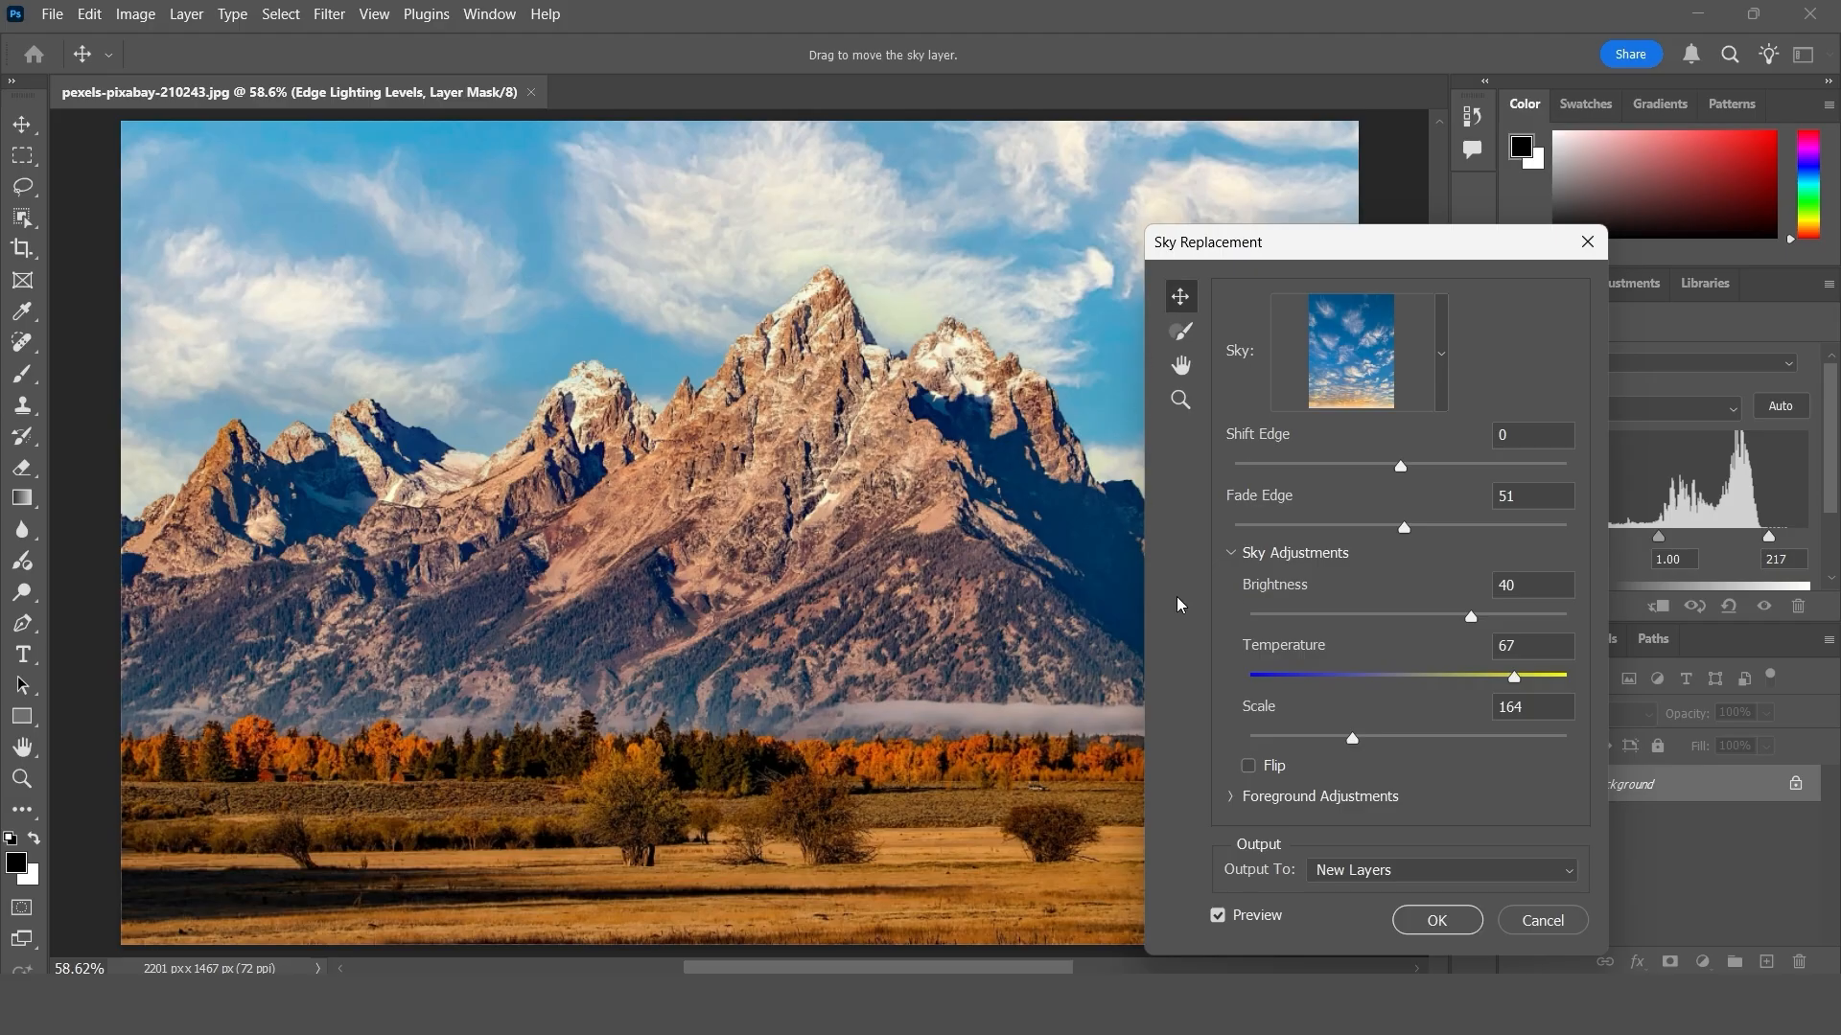
click(1466, 744)
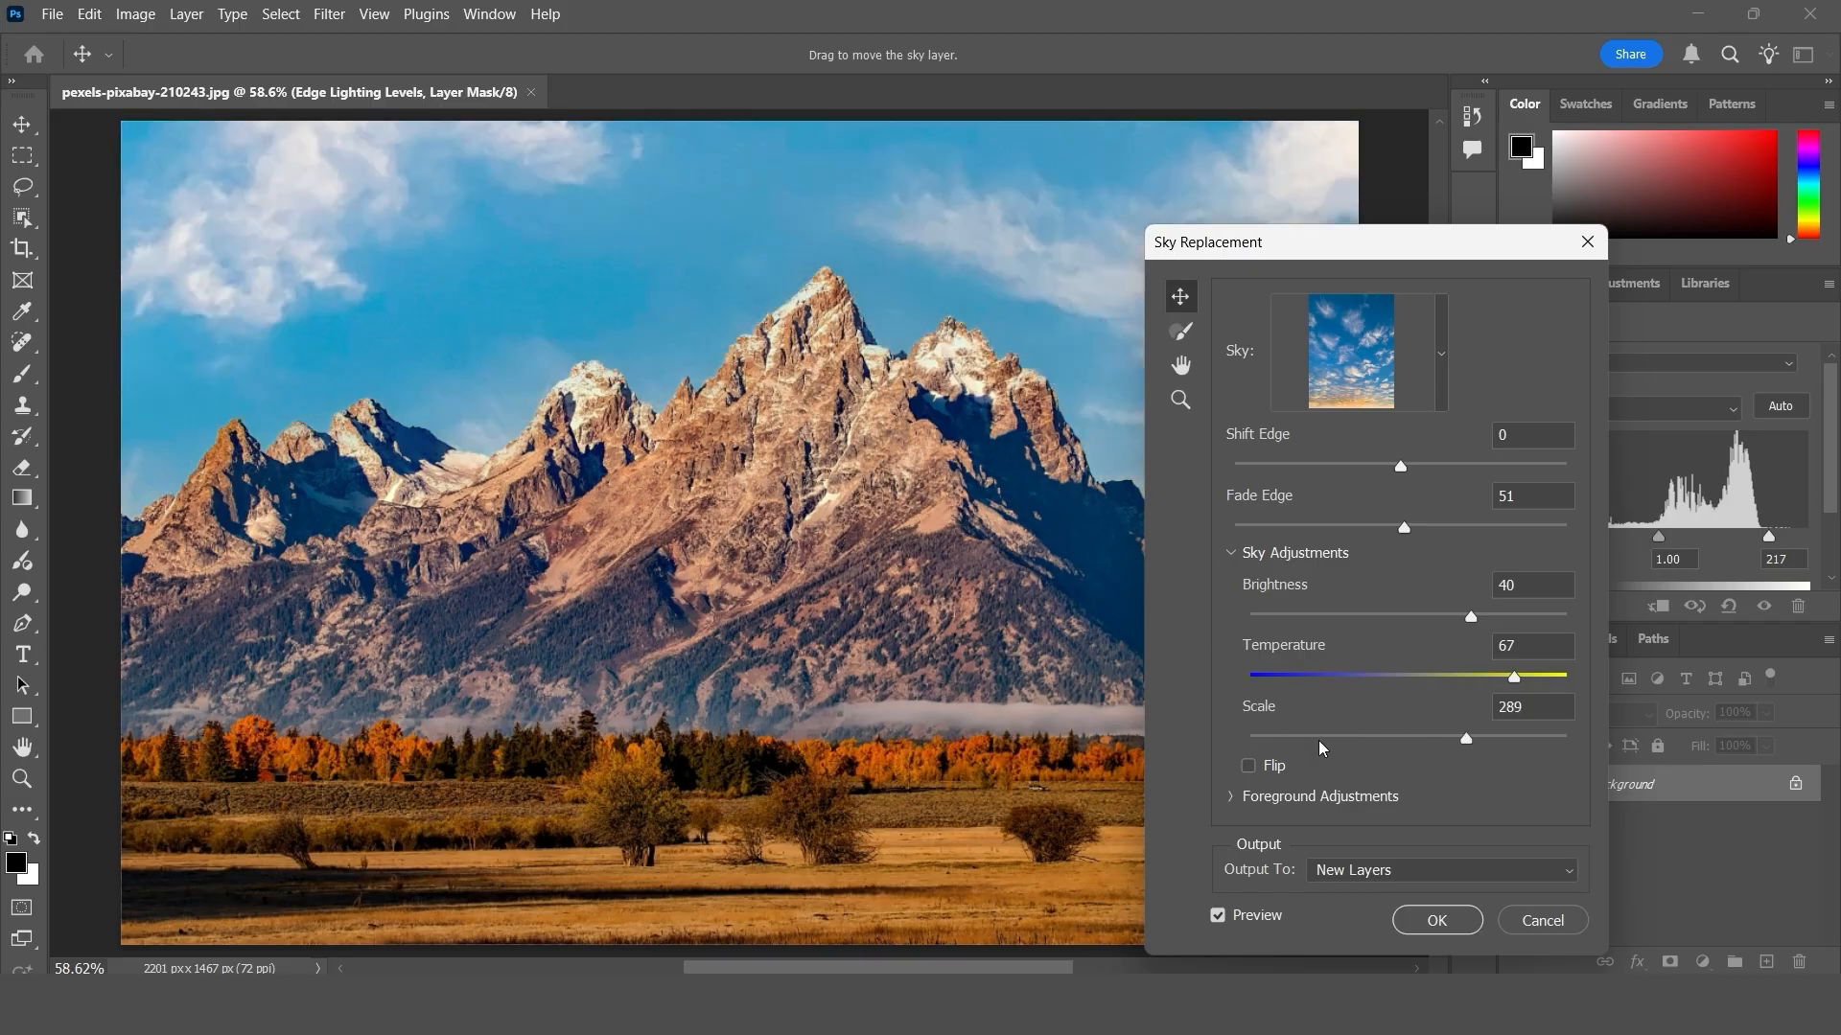
click(1307, 739)
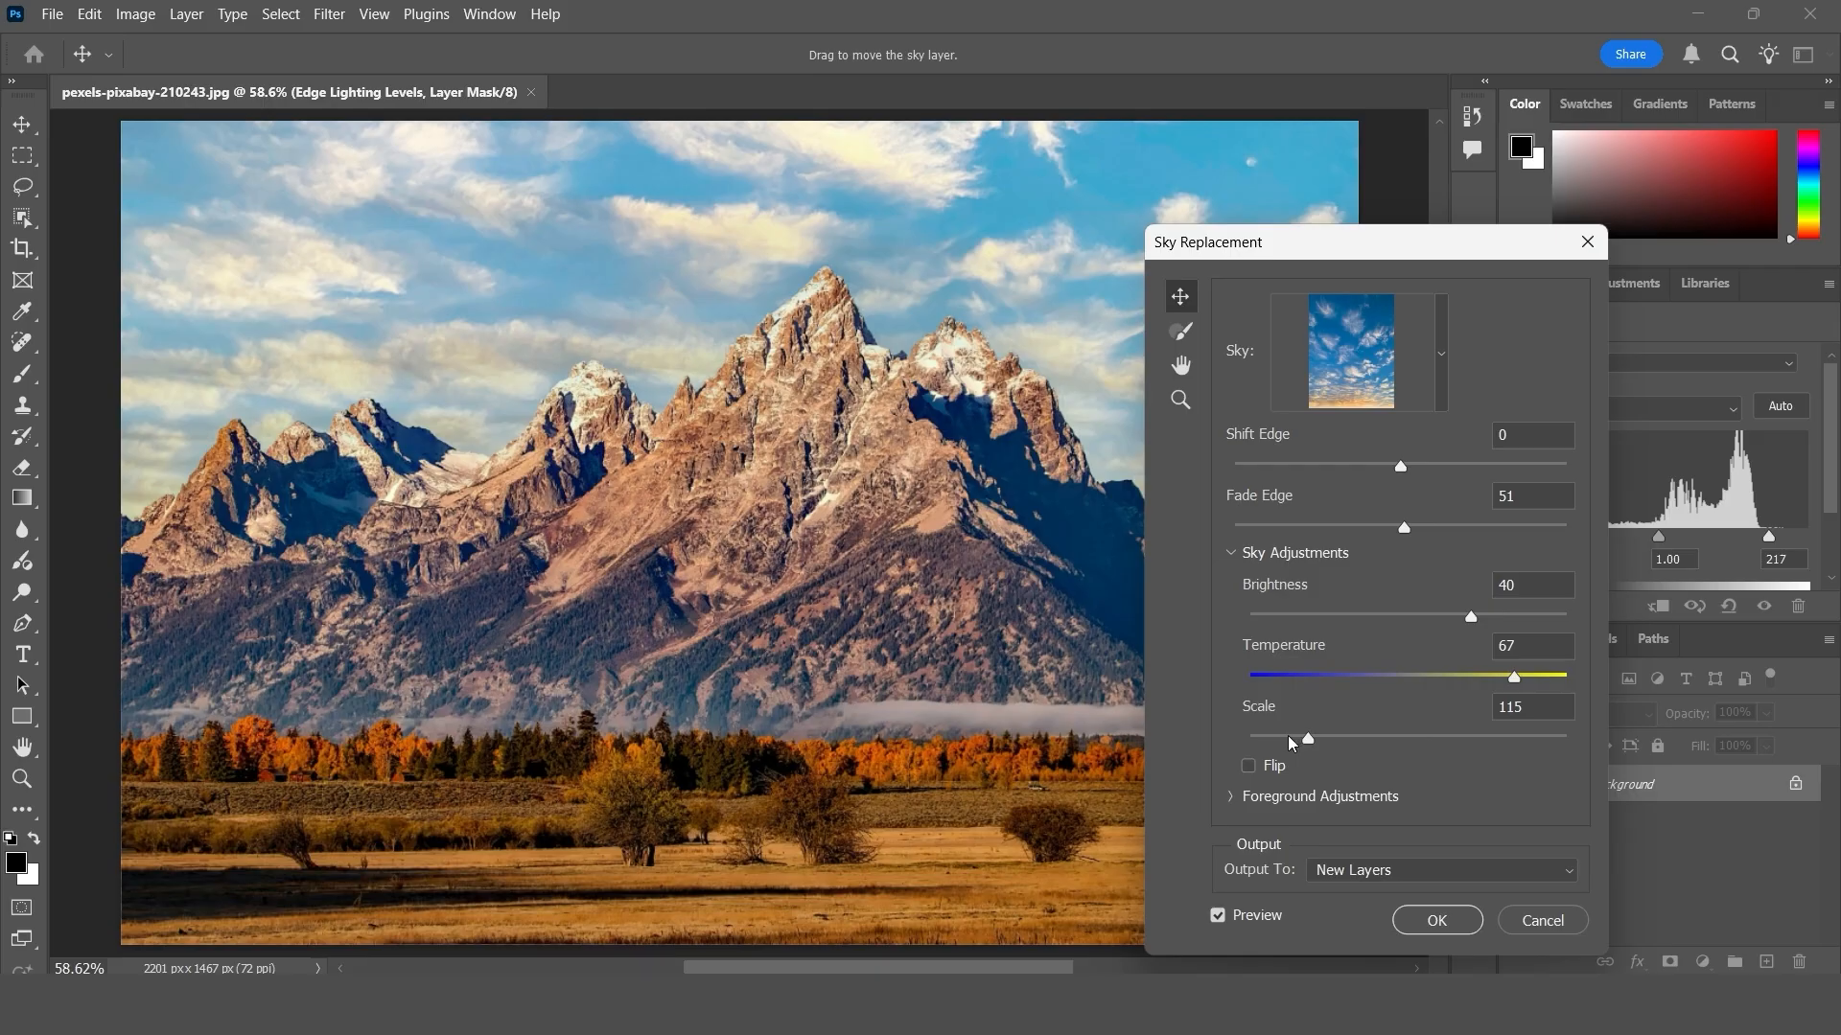
drag(1288, 739, 1255, 737)
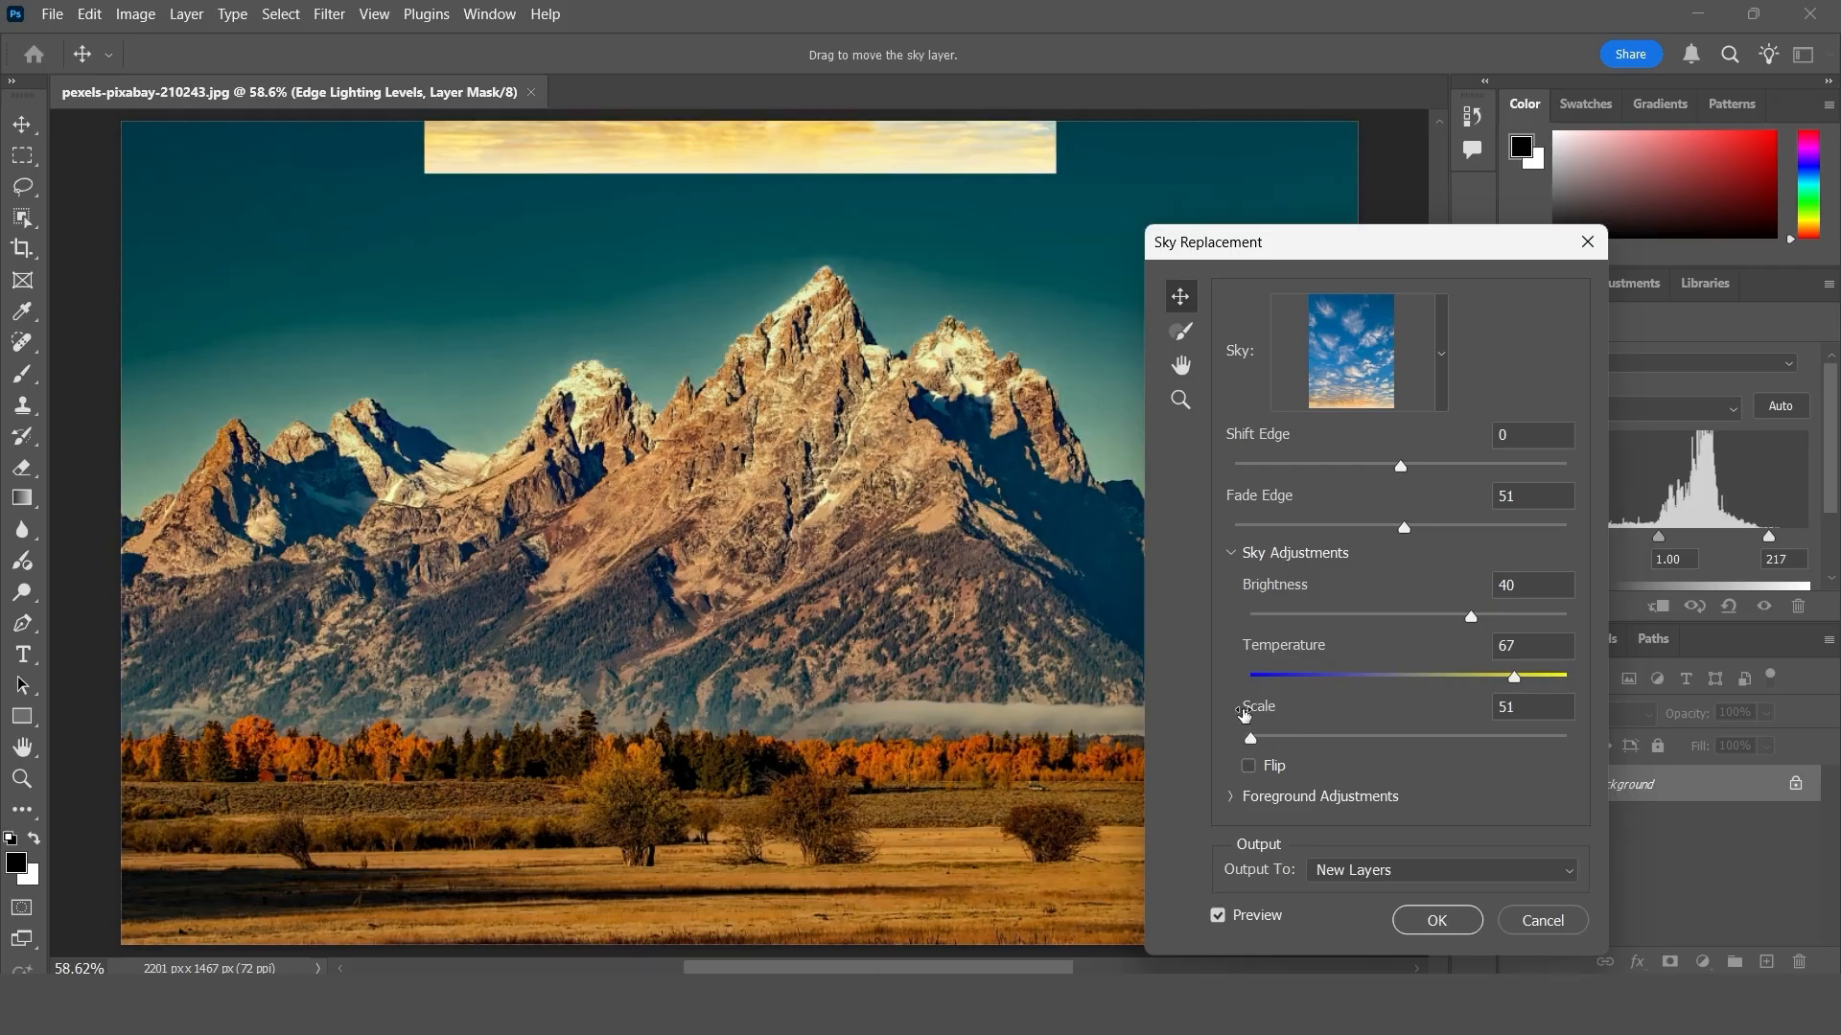
drag(1252, 738, 1265, 737)
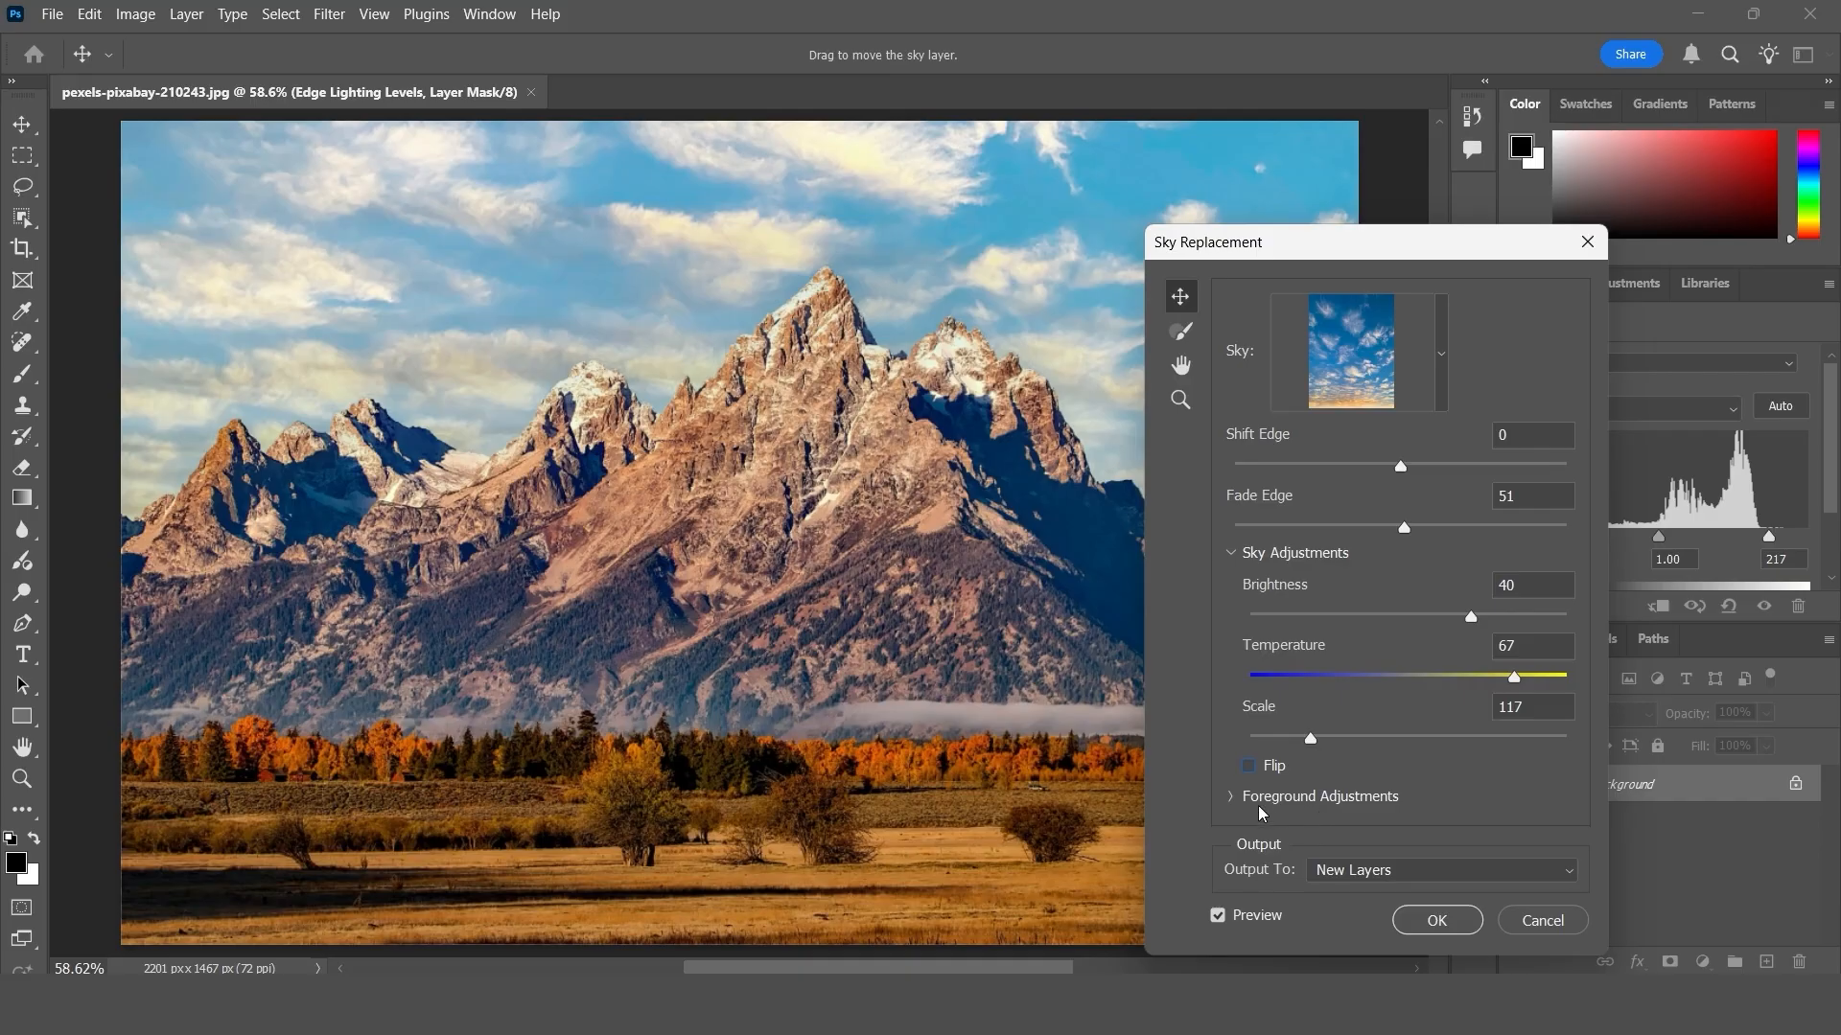
- Try the Screen lighting mode in the foreground adjustments and switch it back to Multiply
click(1234, 801)
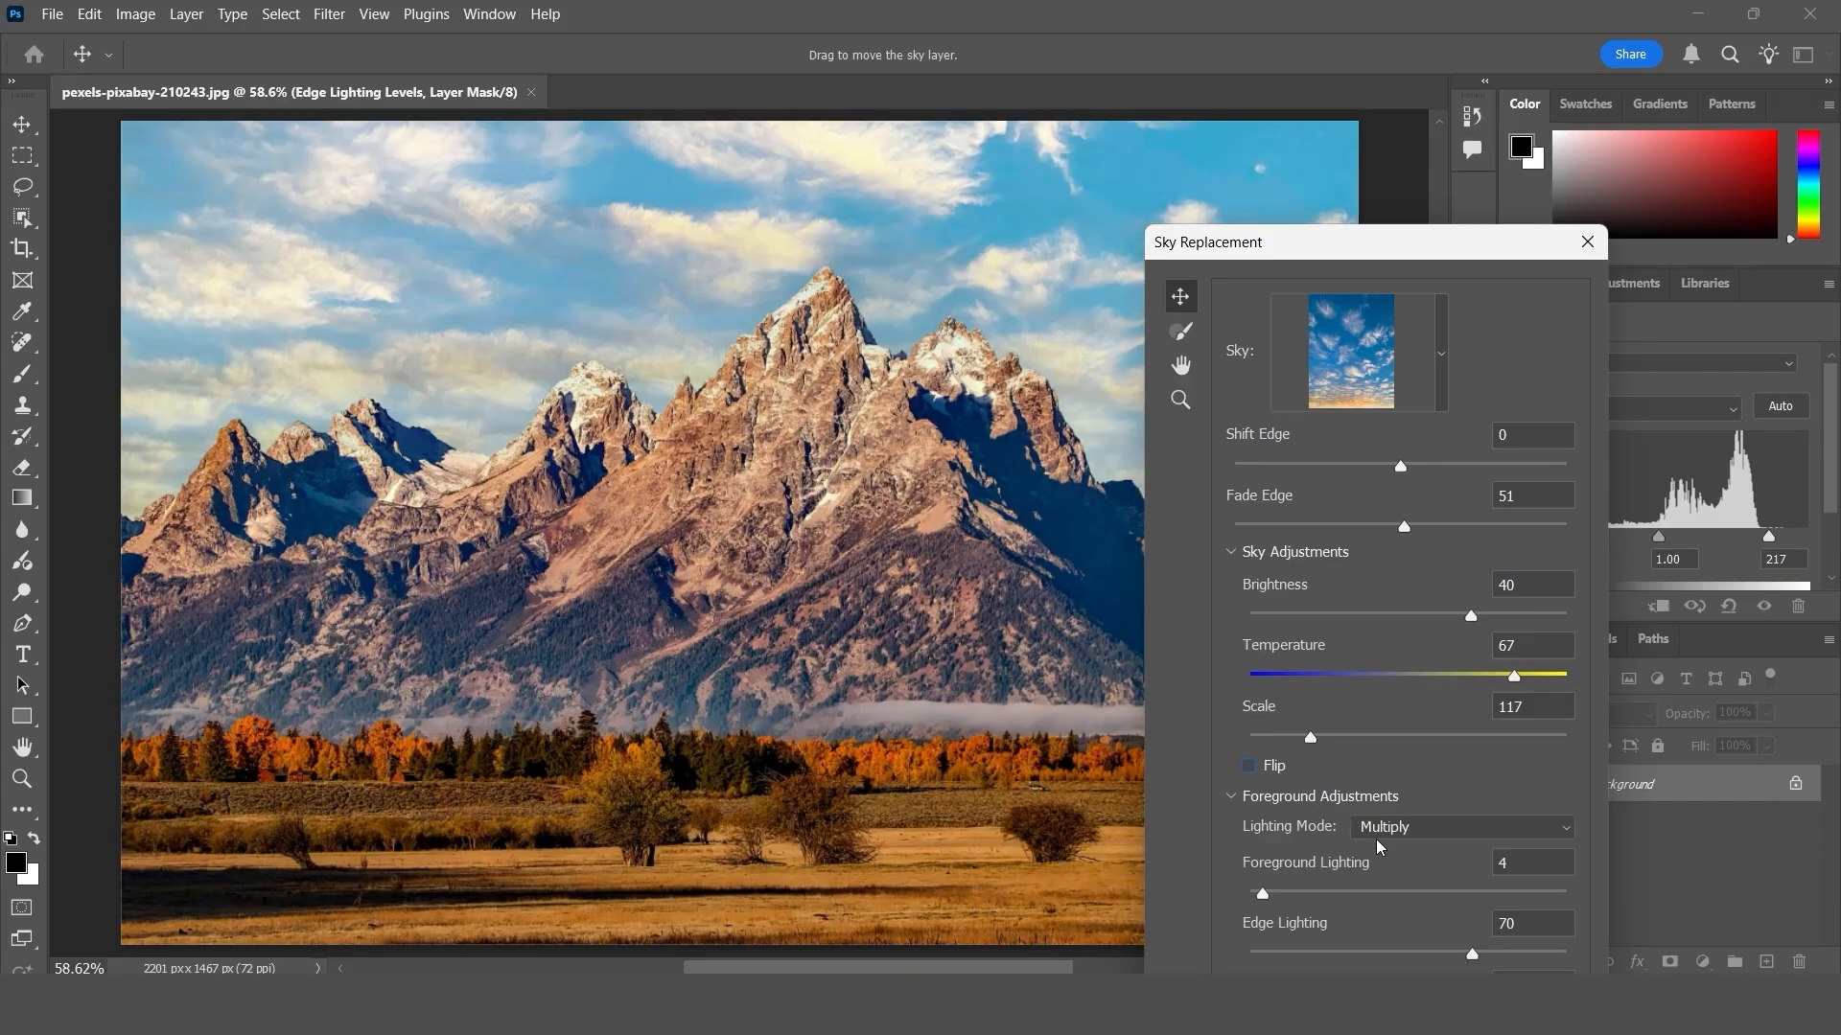
click(1399, 831)
click(1394, 875)
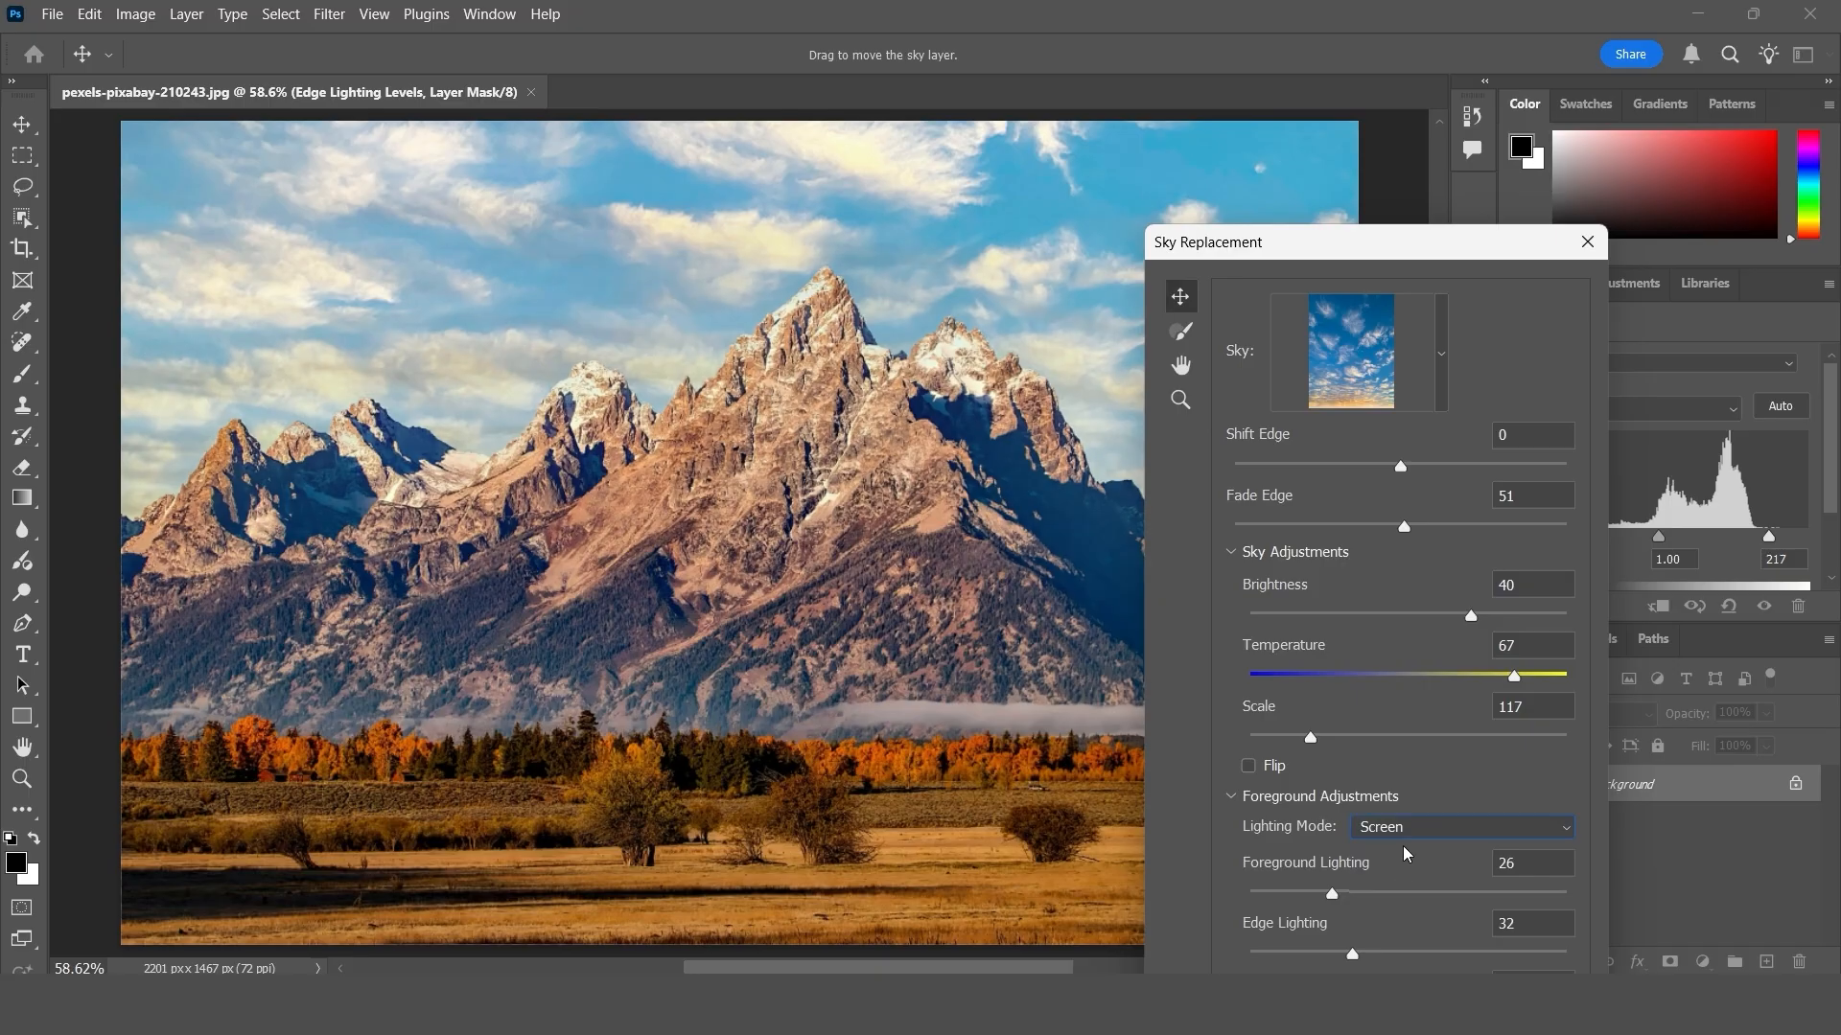
click(1408, 830)
click(1409, 849)
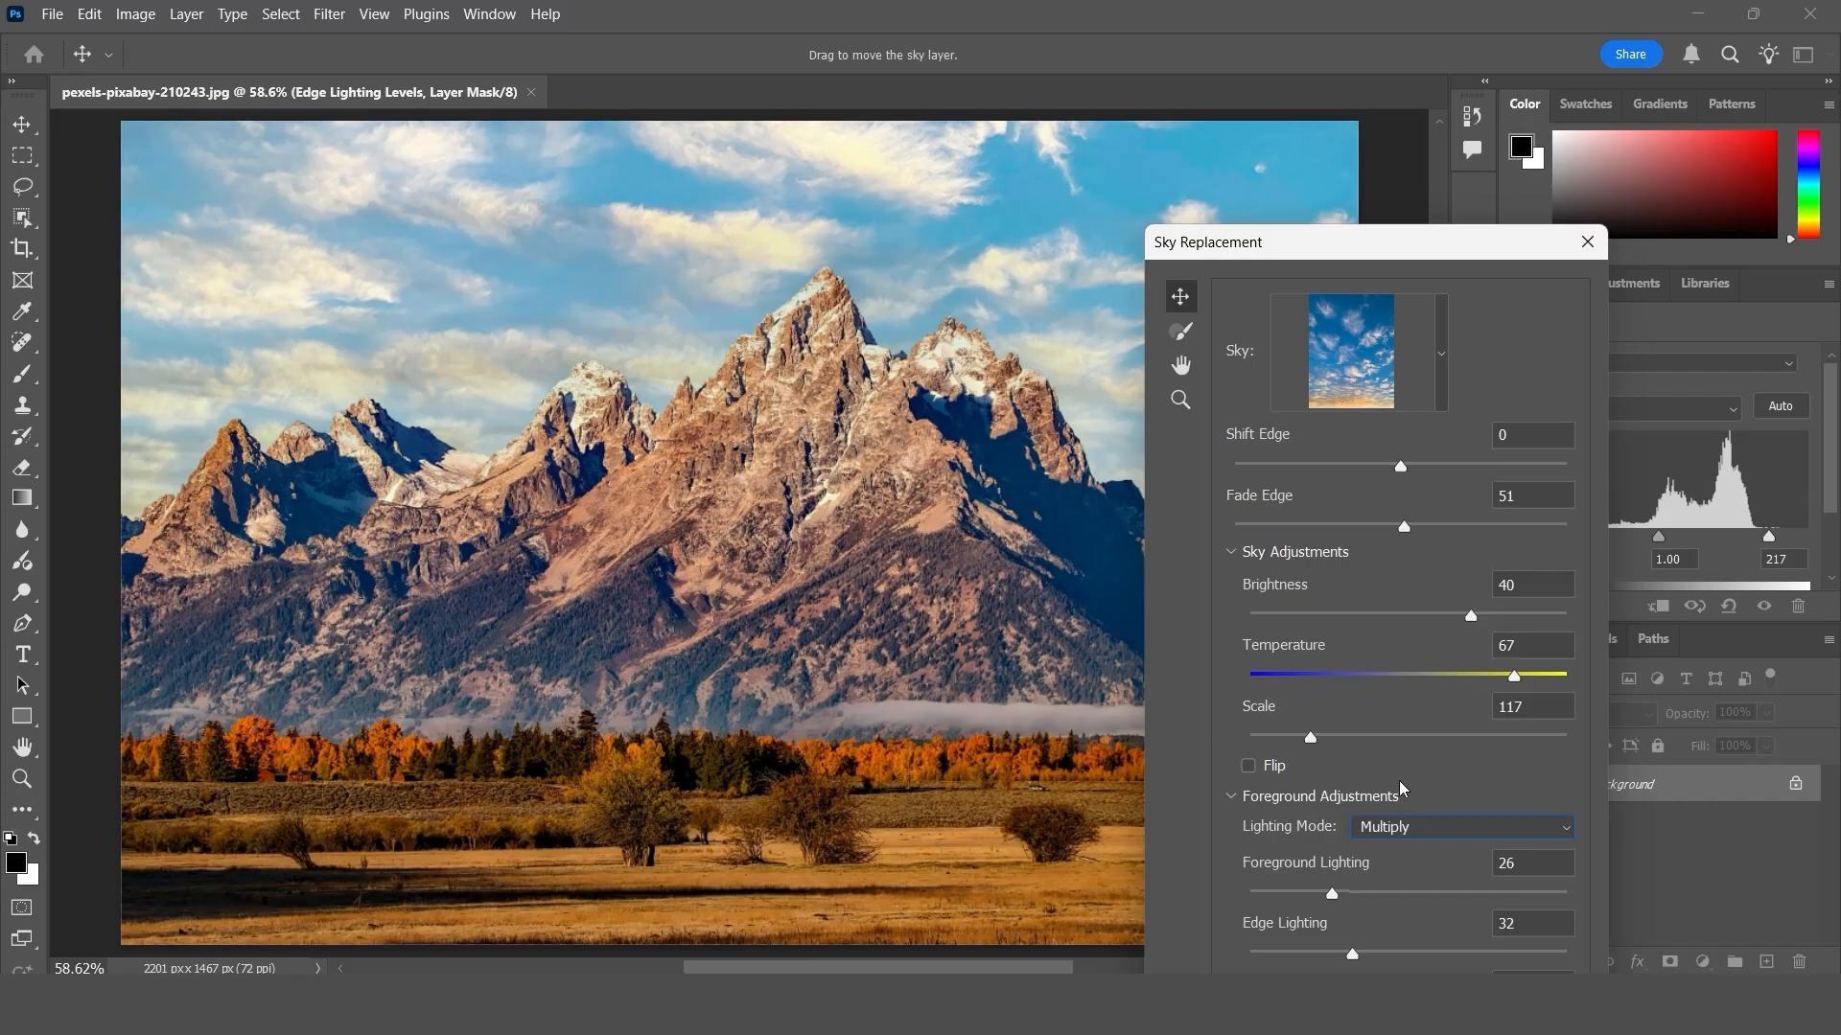
click(1231, 797)
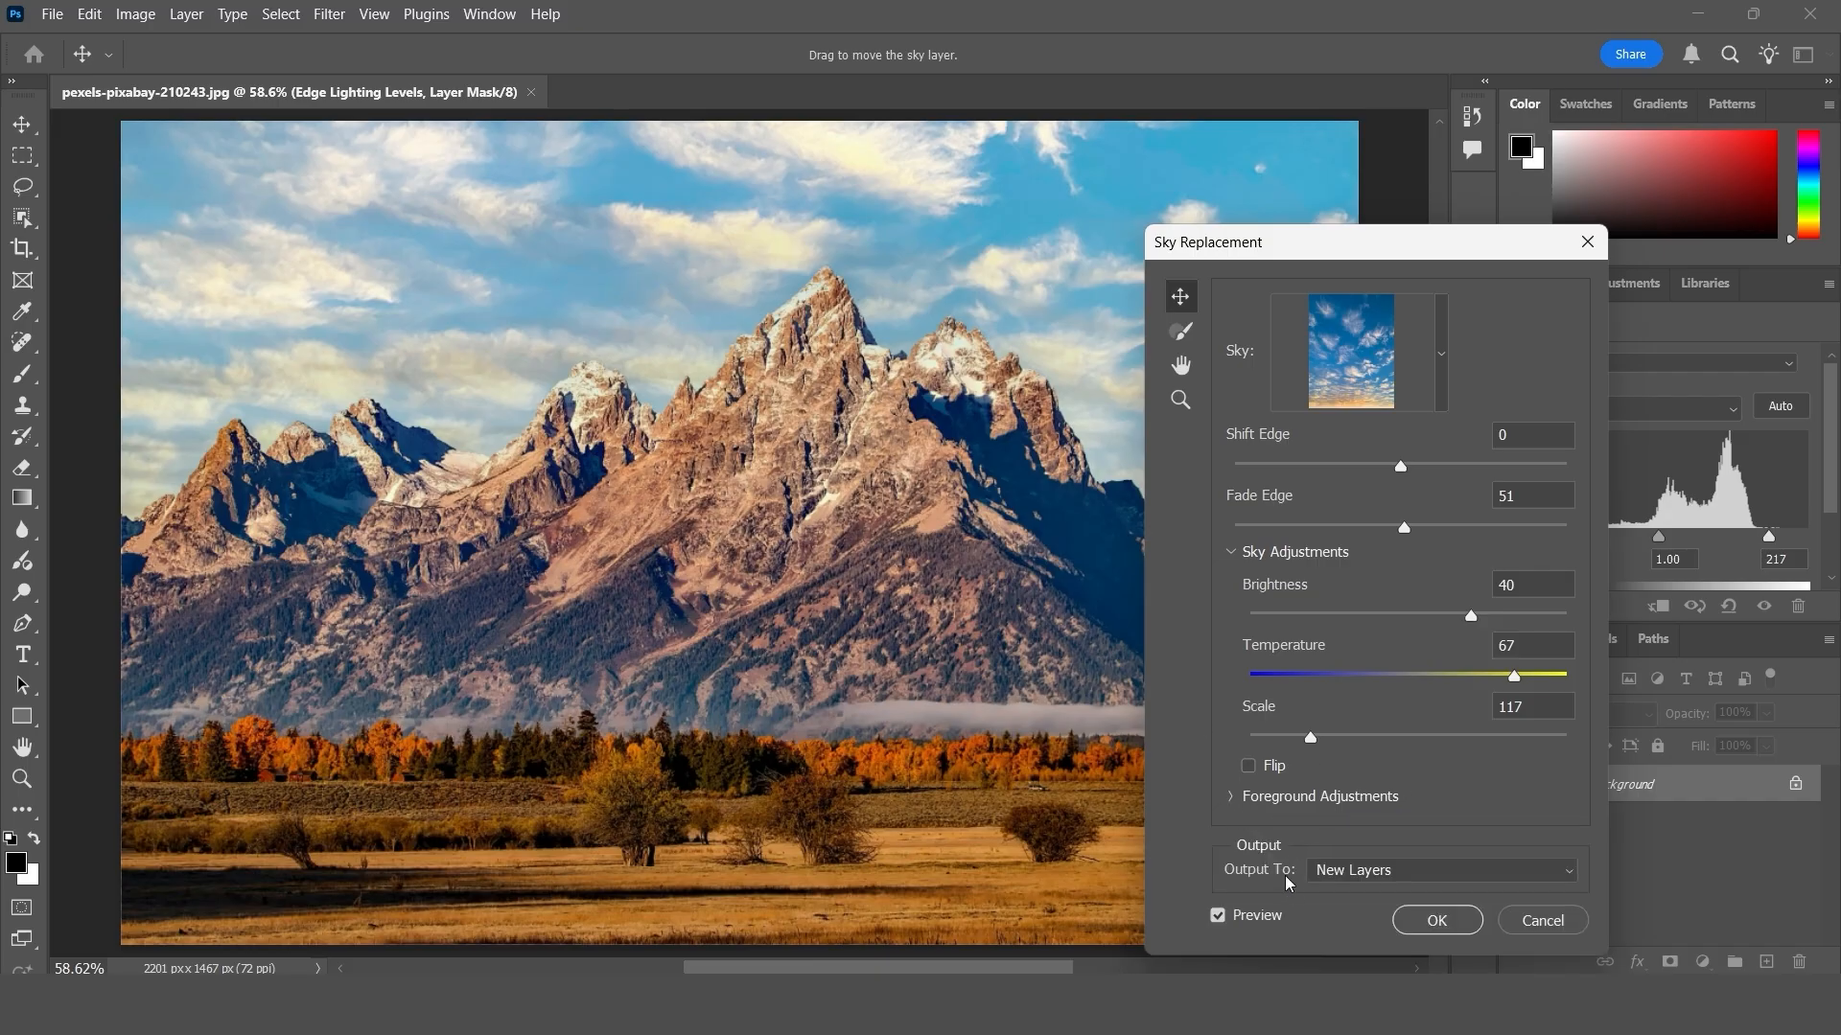
- Keep New Layers as the output and toggle the preview off and on to compare the original and replaced skies
click(1364, 874)
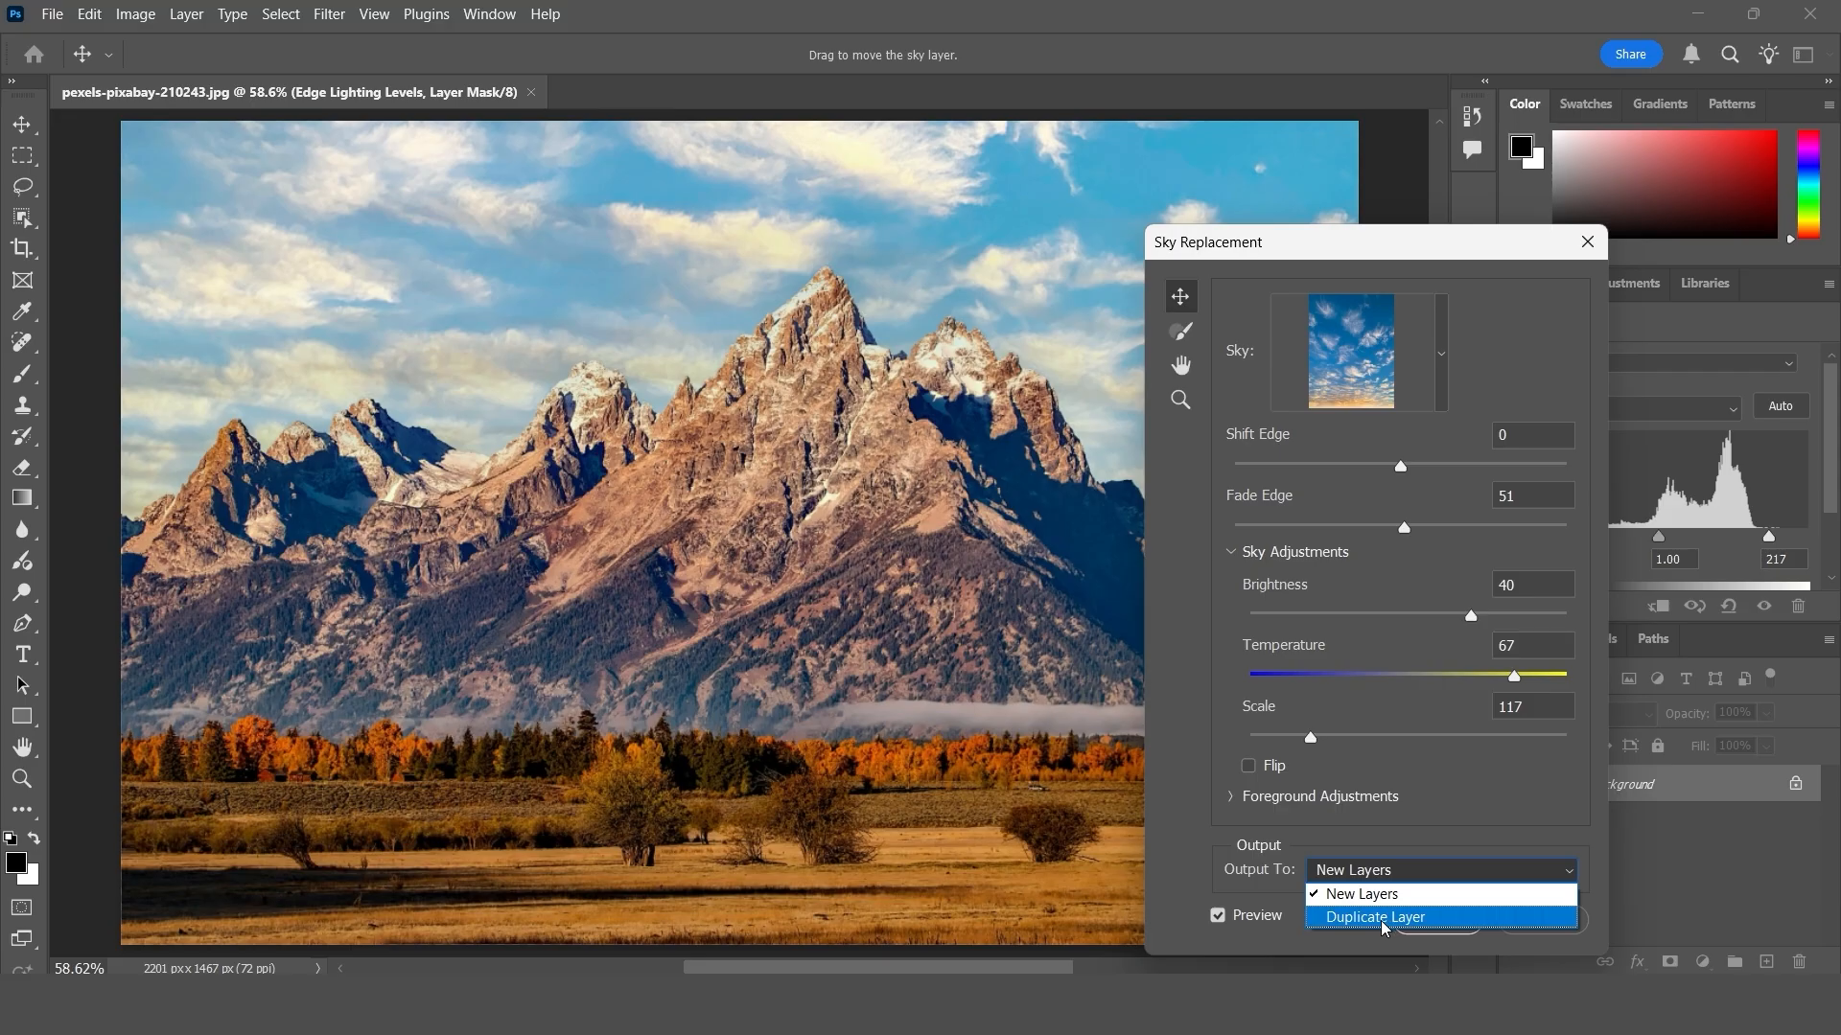
click(1376, 899)
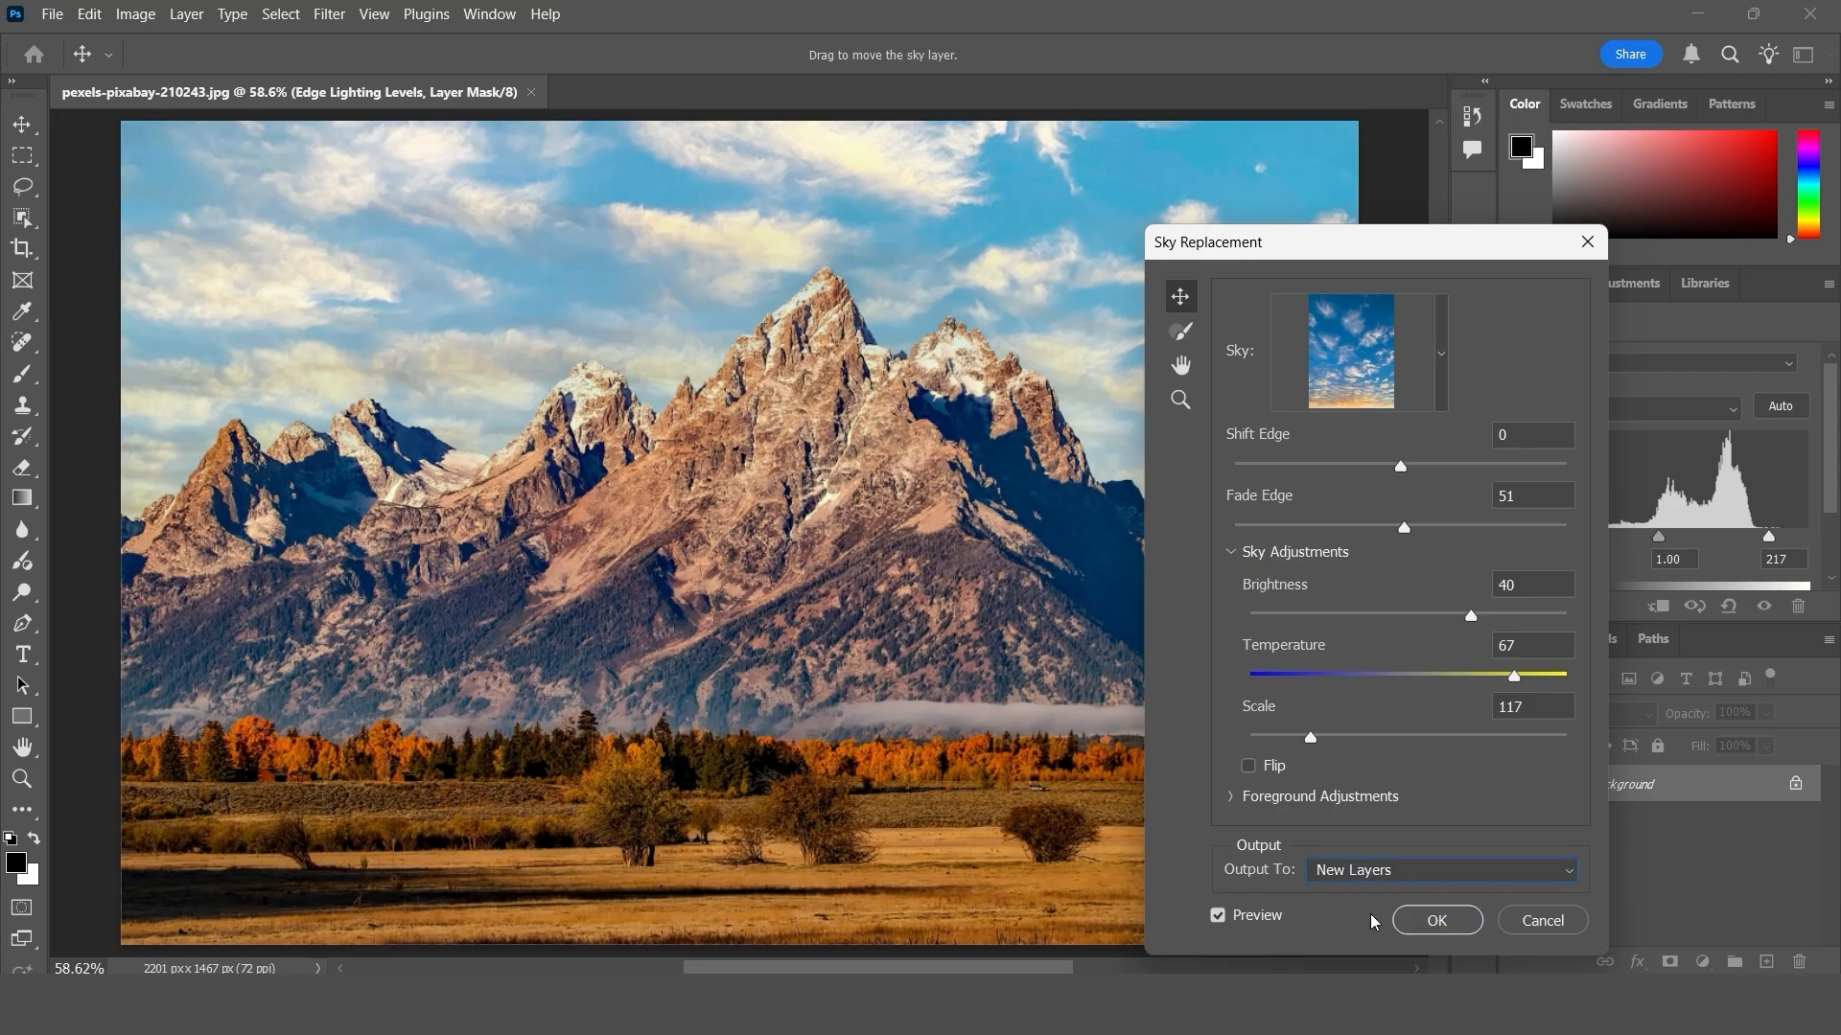
click(1220, 916)
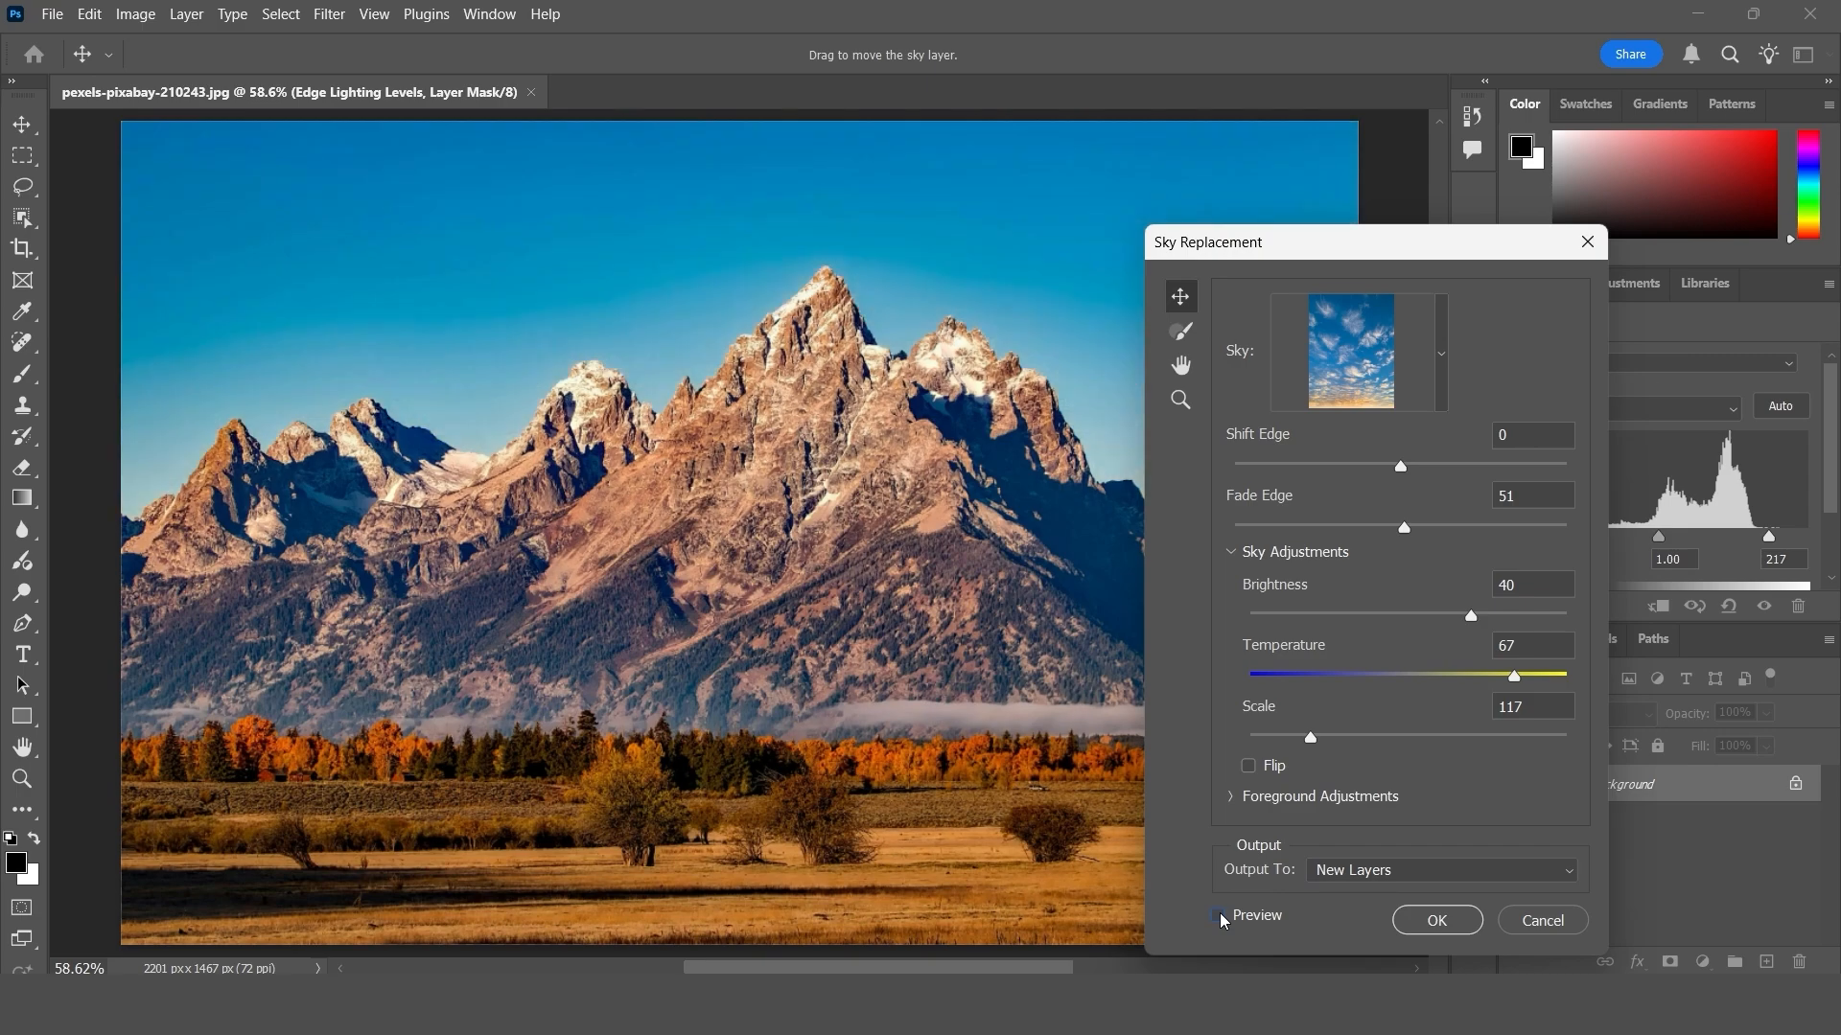
click(1222, 916)
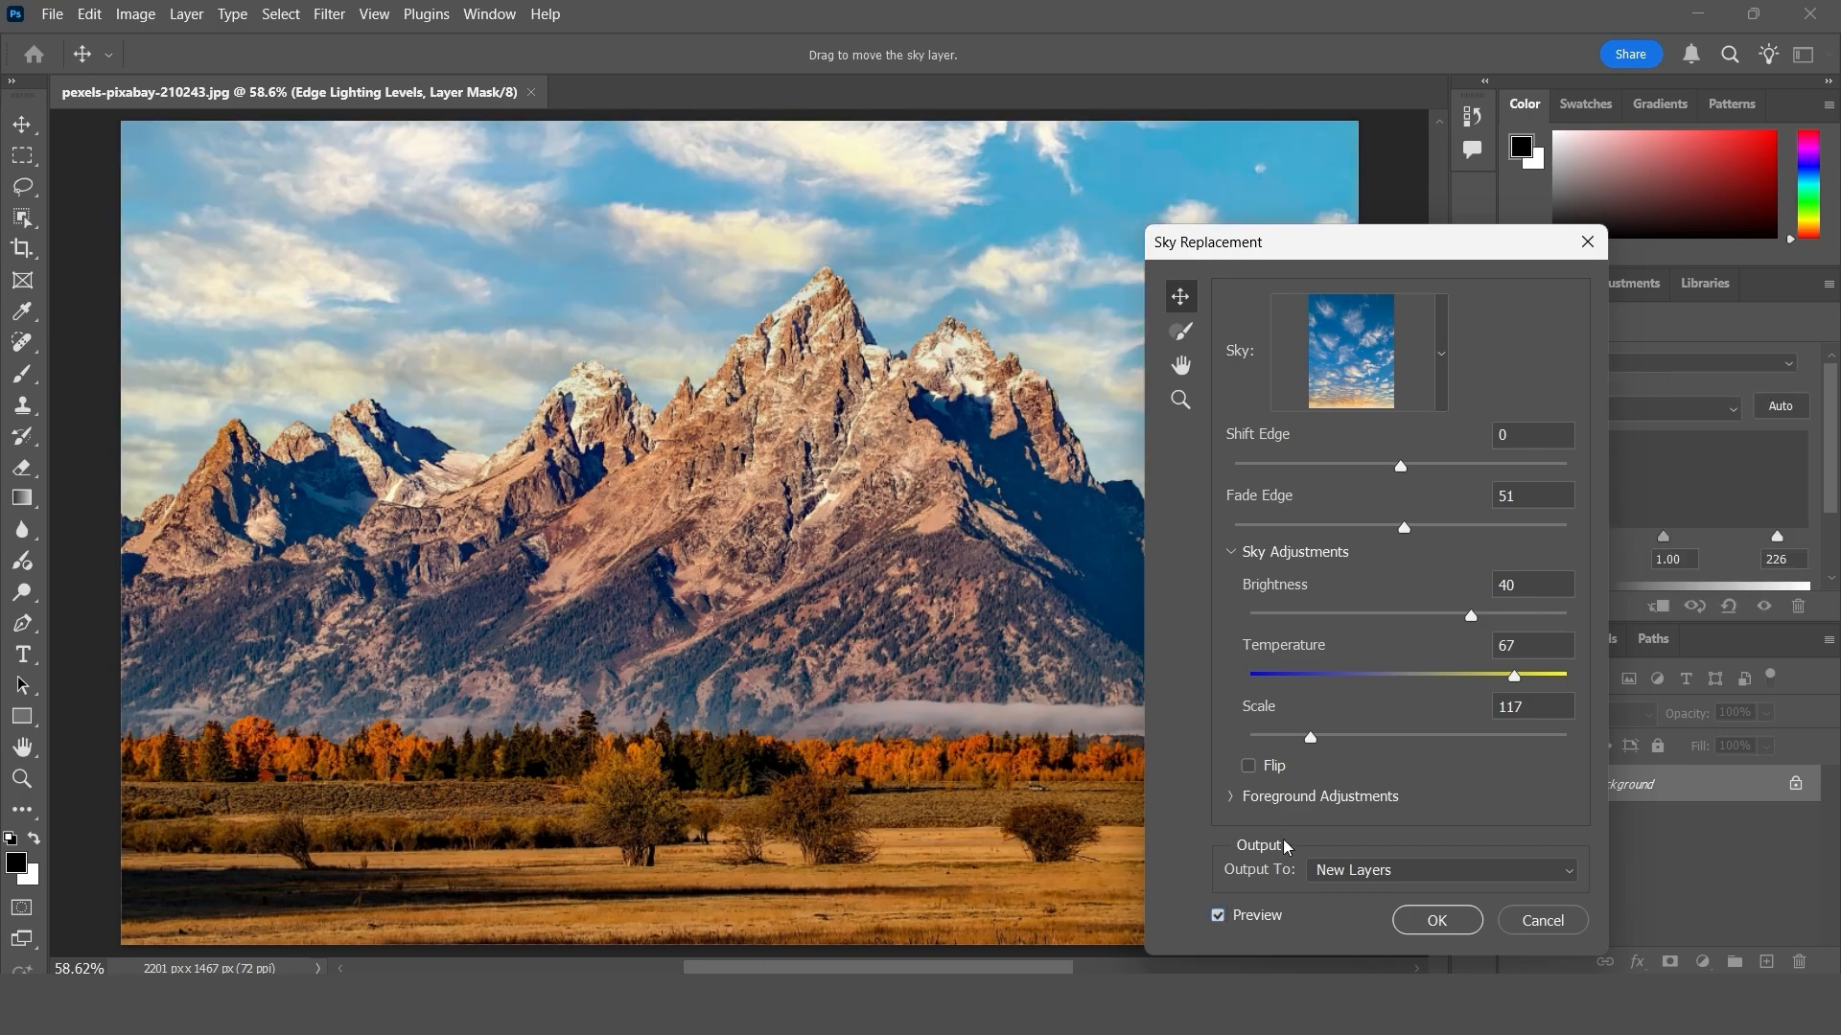
- Apply the sky replacement and toggle the Sky Replacement Group's visibility off and on to compare the skies
click(1435, 918)
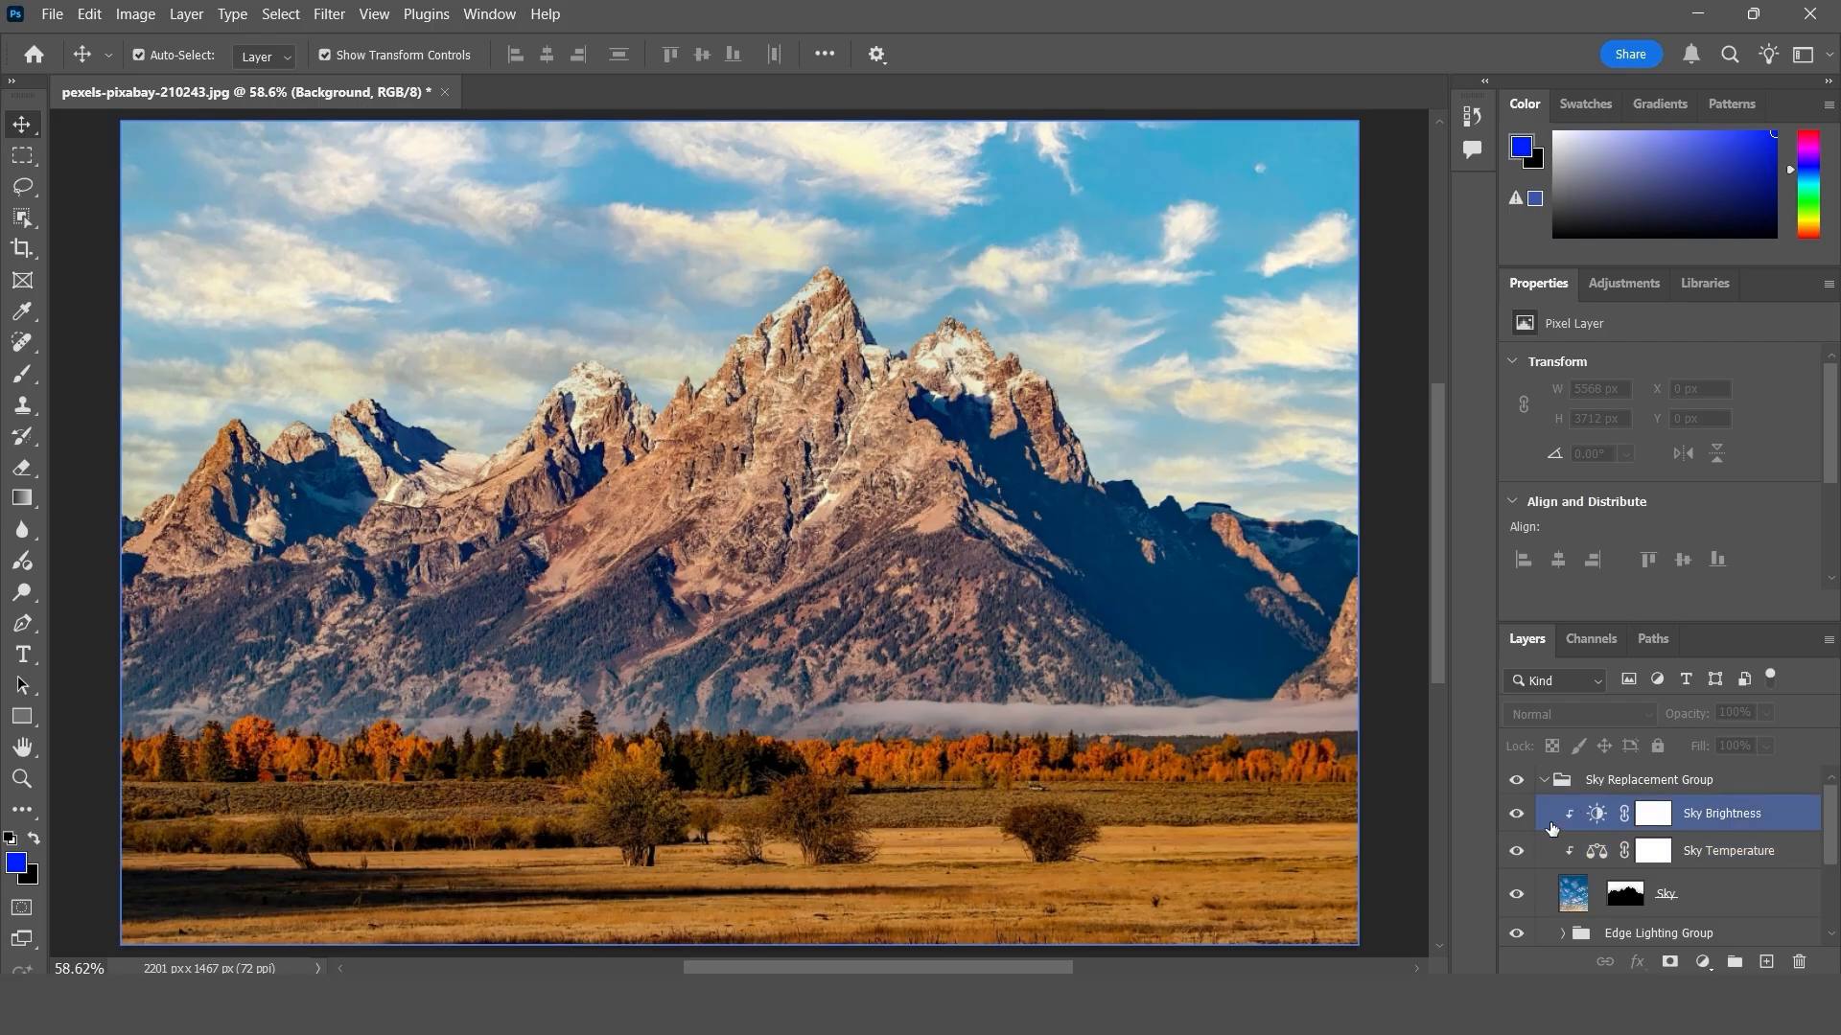
click(1516, 781)
click(1517, 781)
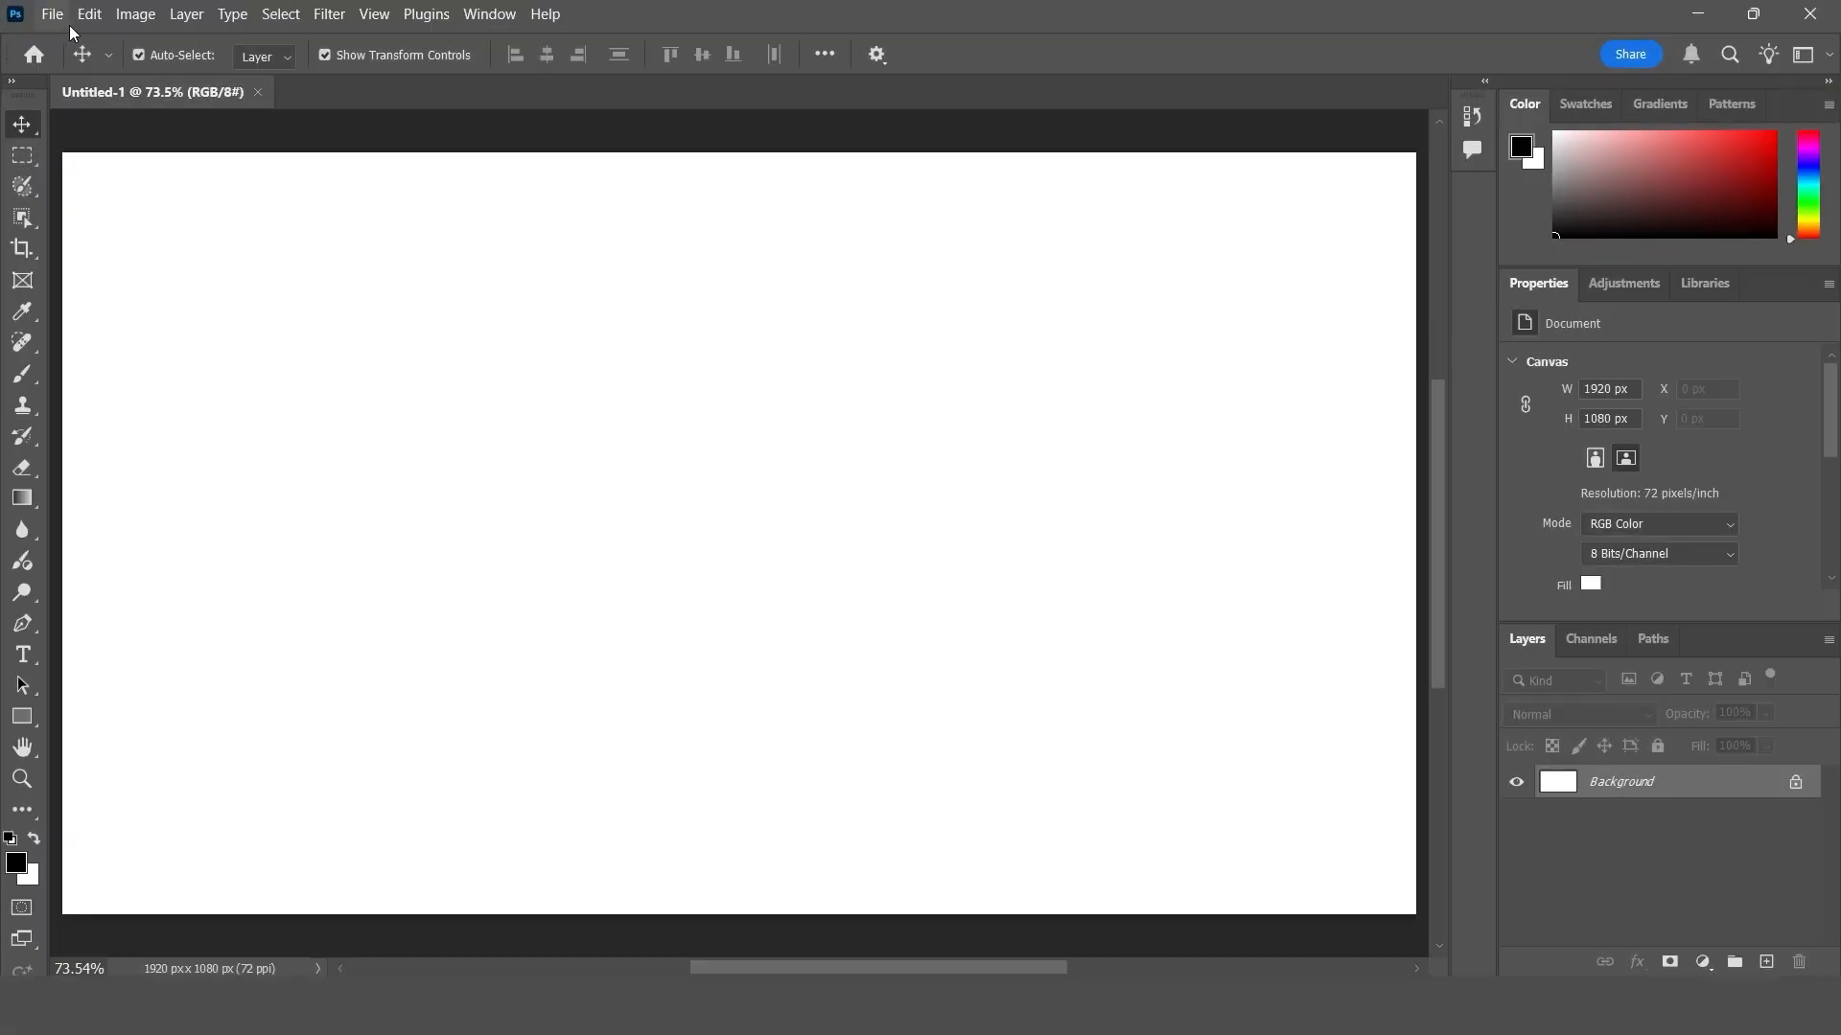
click(88, 19)
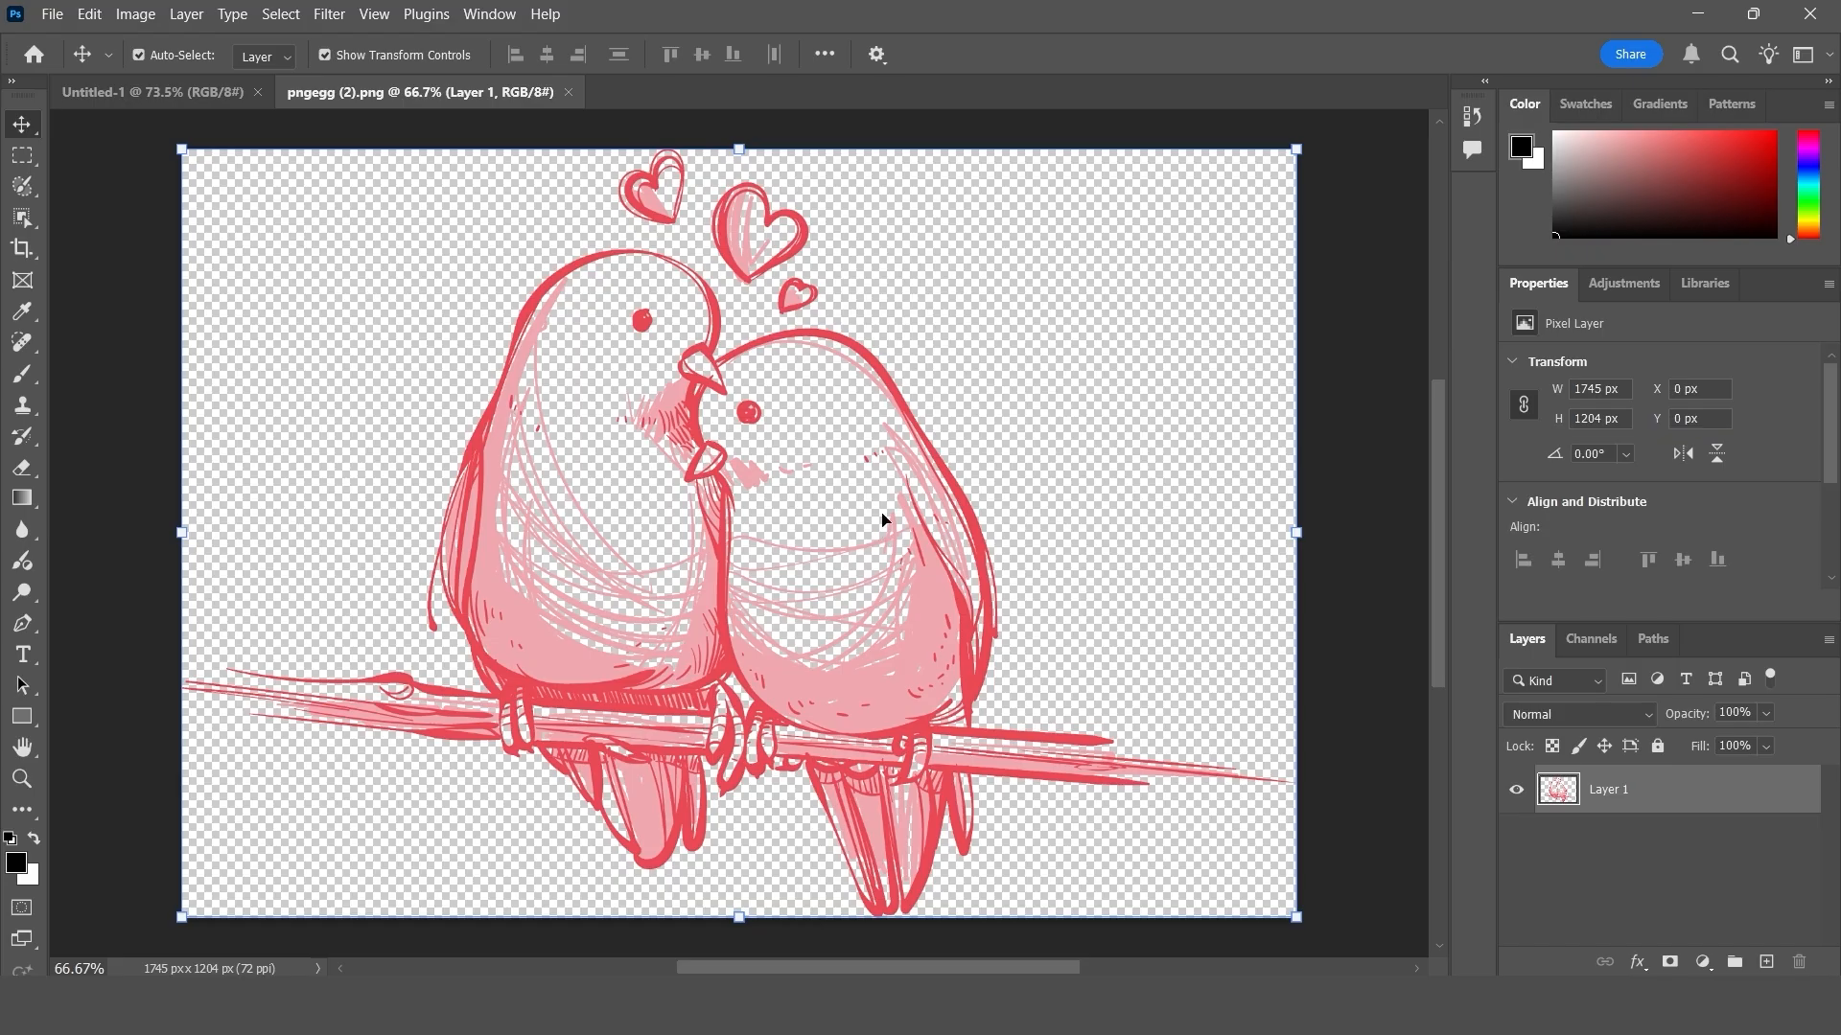
click(88, 15)
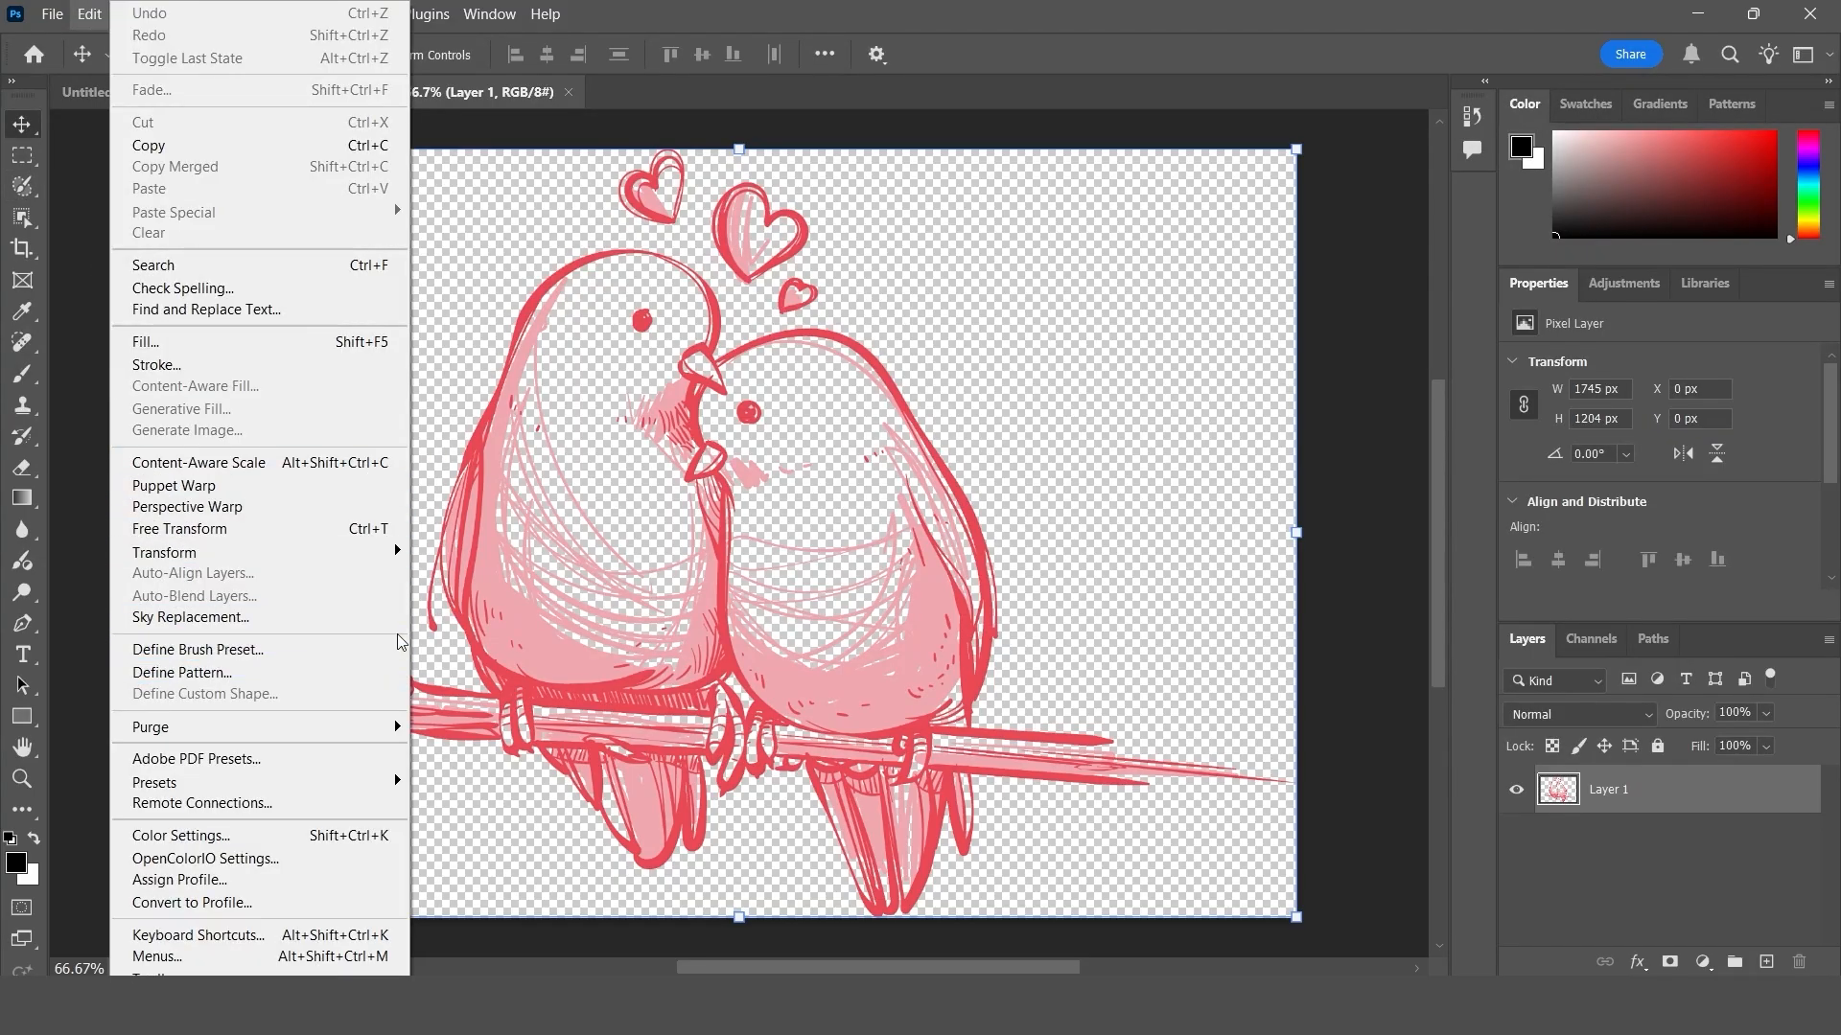
click(717, 547)
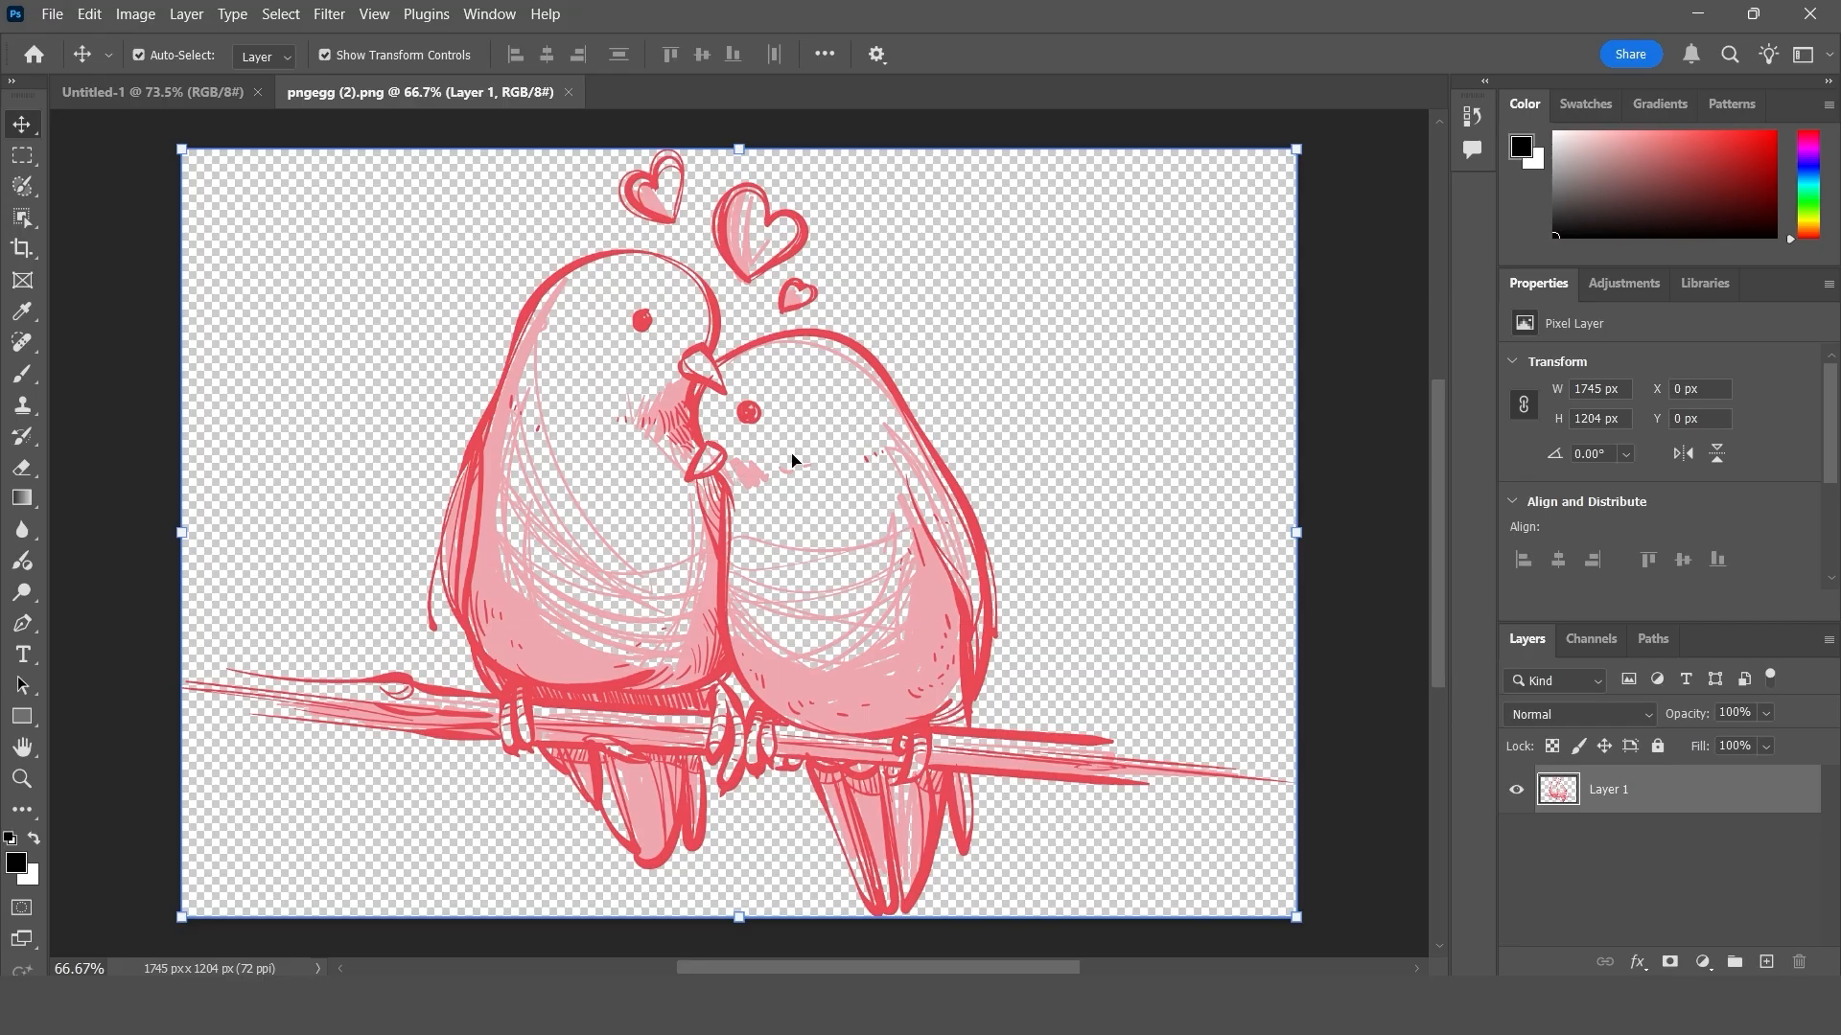
- Scale the lovebird drawing down to about 44% and place it near the middle of the canvas
drag(1261, 186, 812, 482)
drag(597, 607, 855, 440)
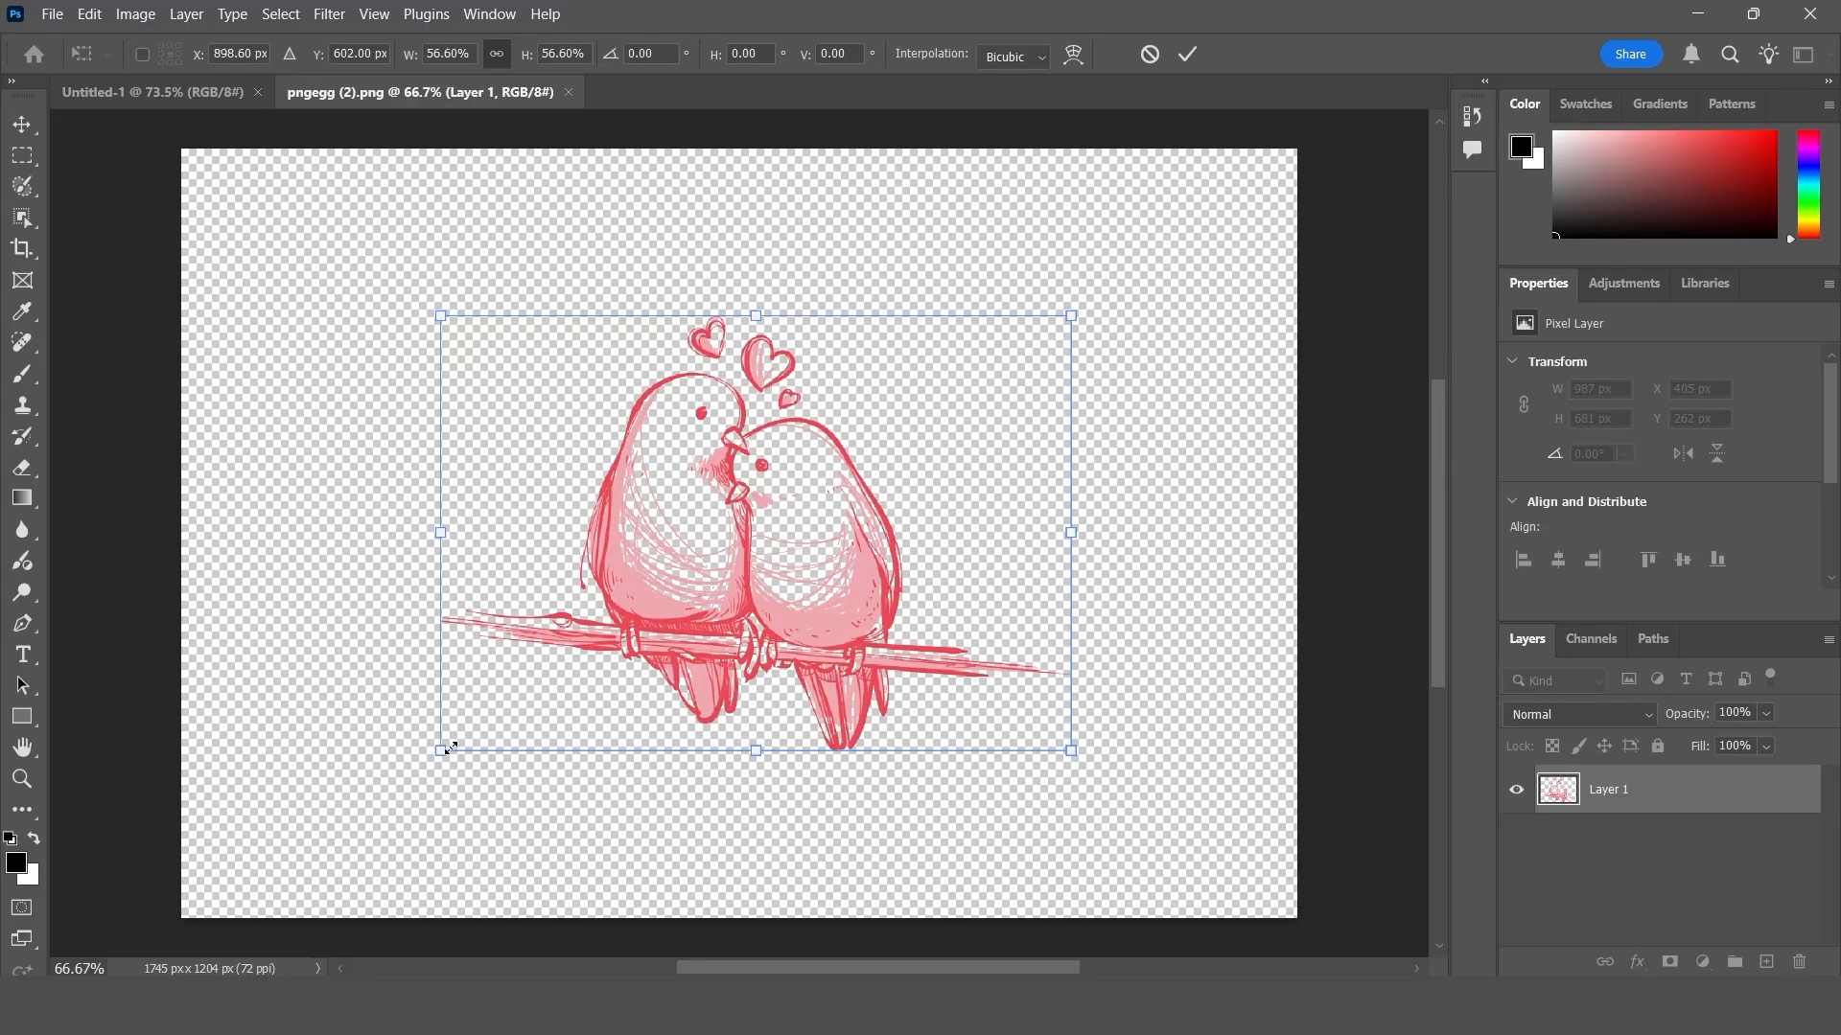
drag(449, 748, 575, 649)
drag(785, 520, 759, 535)
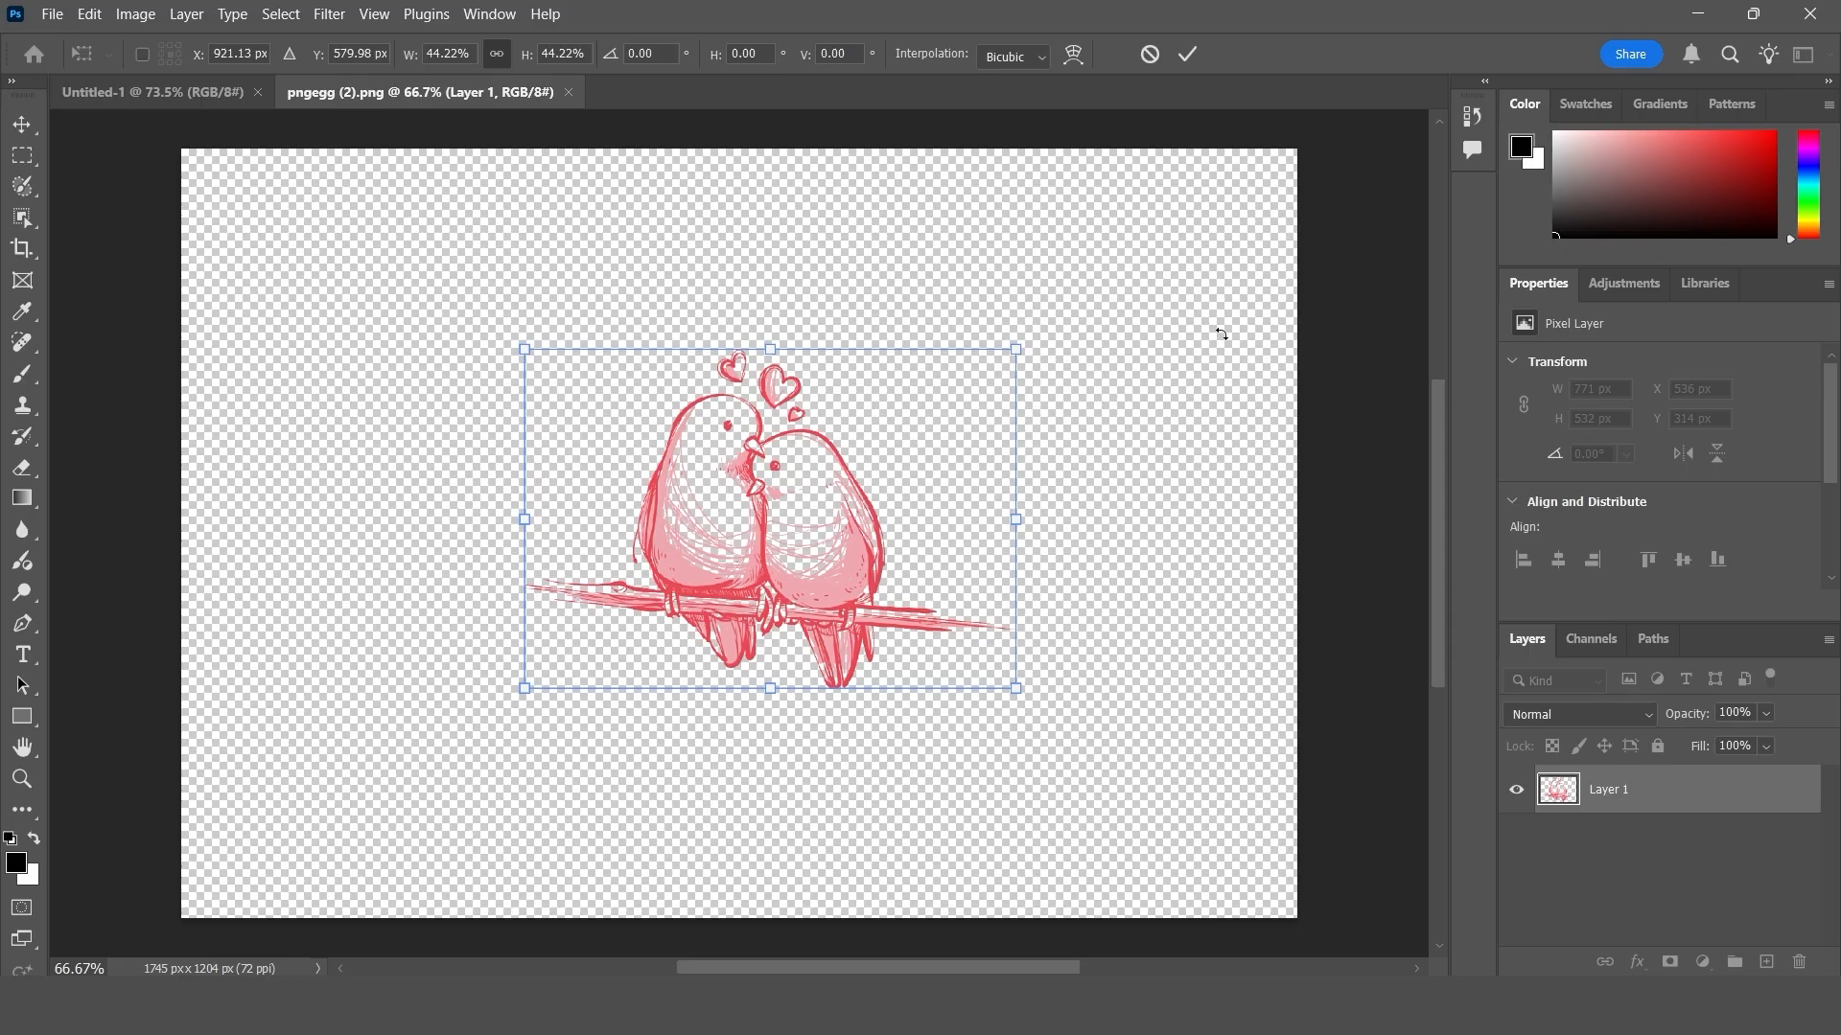
click(1187, 54)
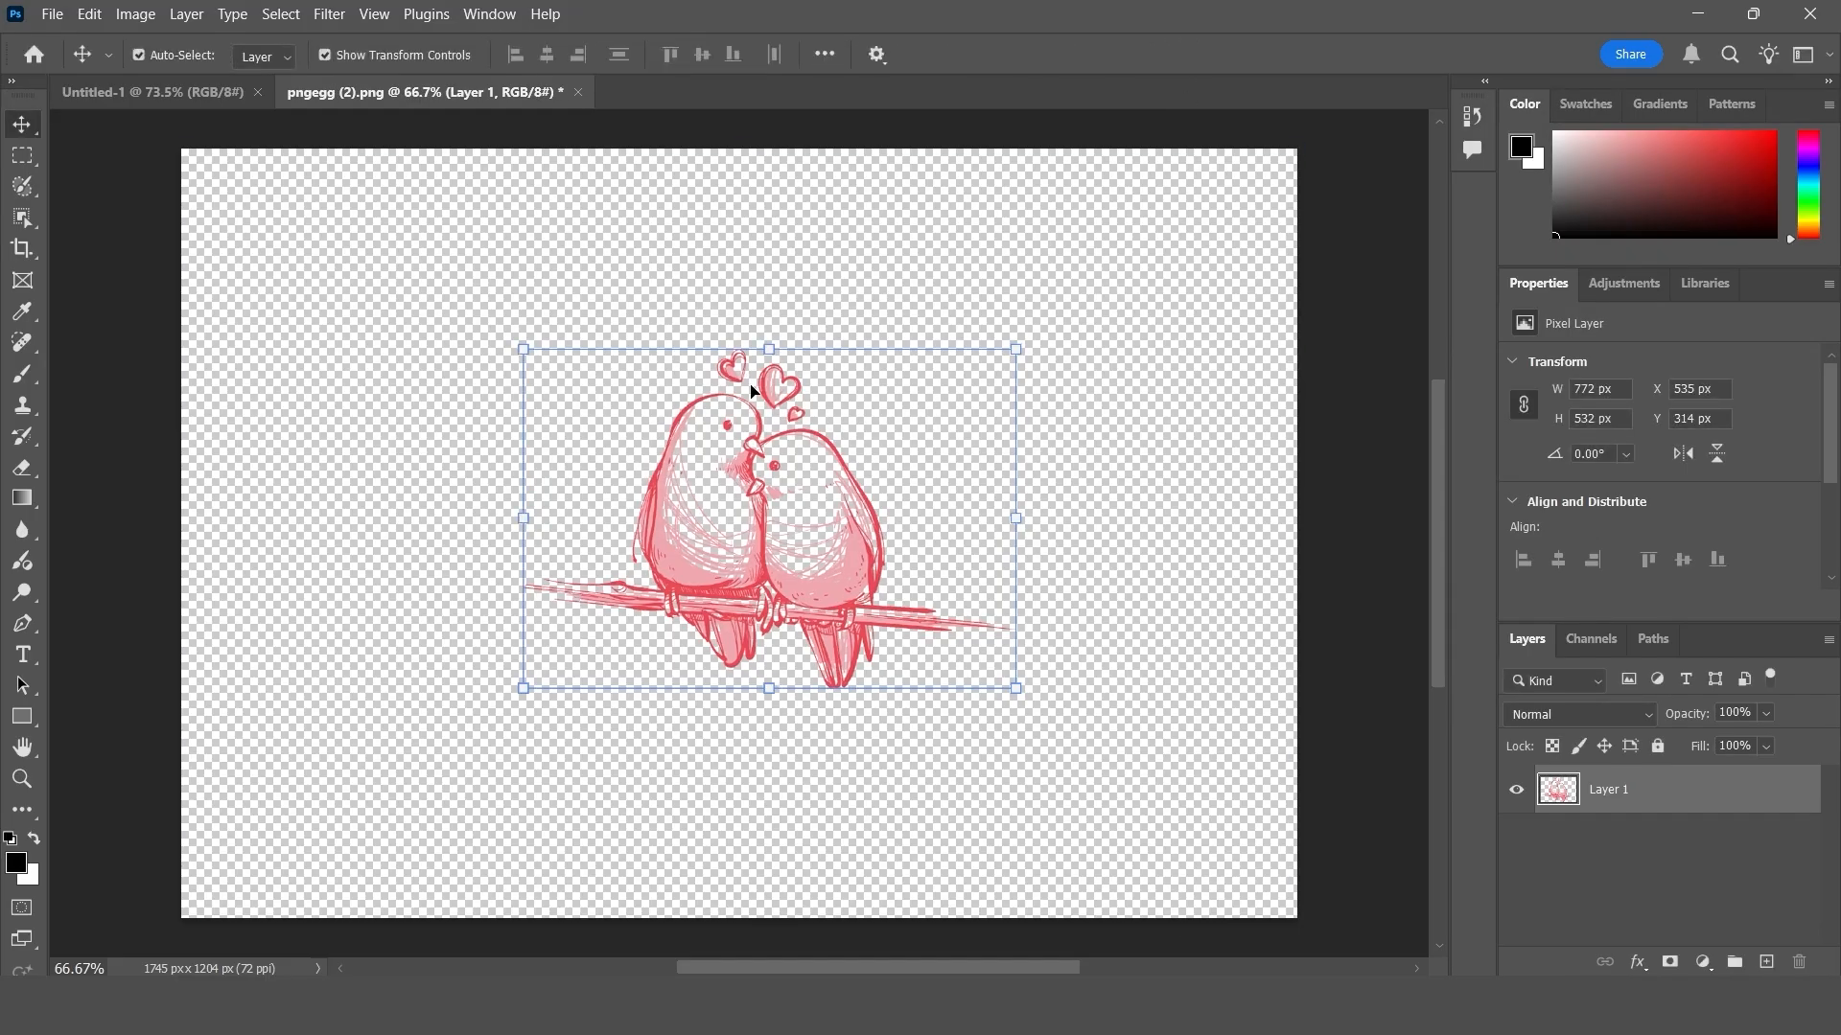
- Crop the canvas around the lovebird drawing to about 772 x 601 px
click(22, 248)
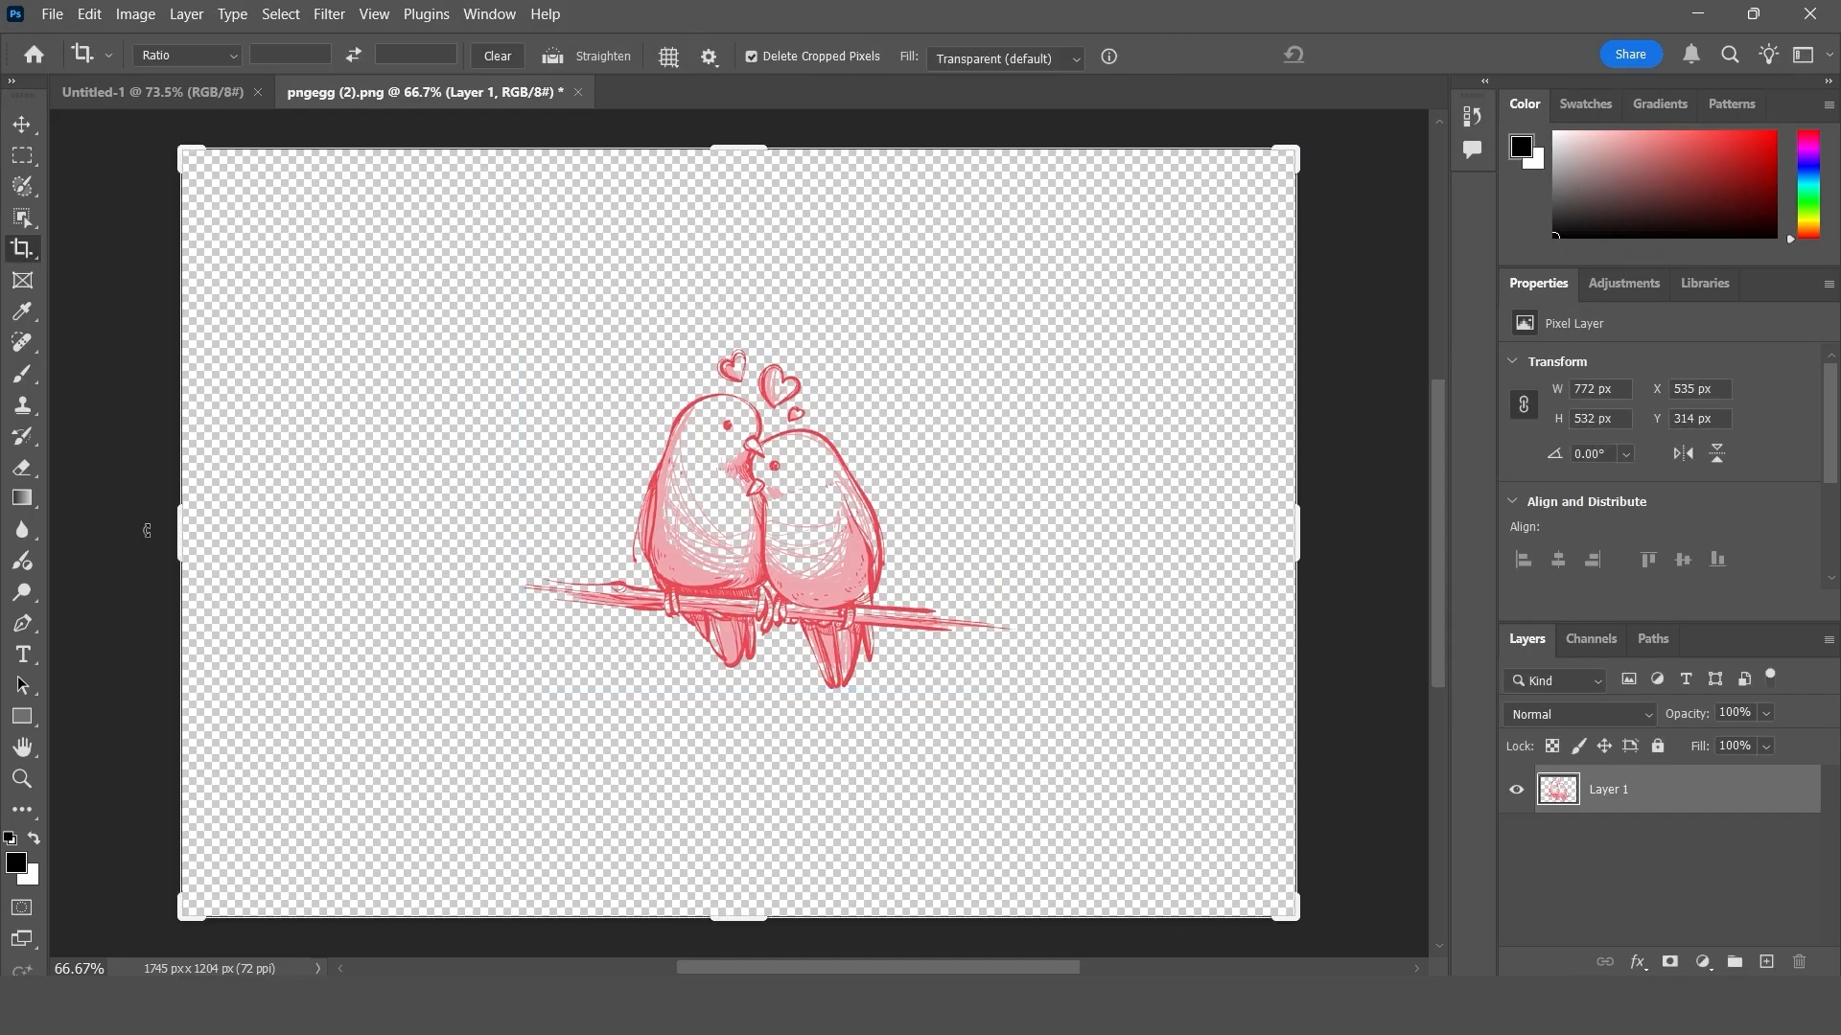
drag(176, 535, 356, 520)
drag(1127, 537, 986, 549)
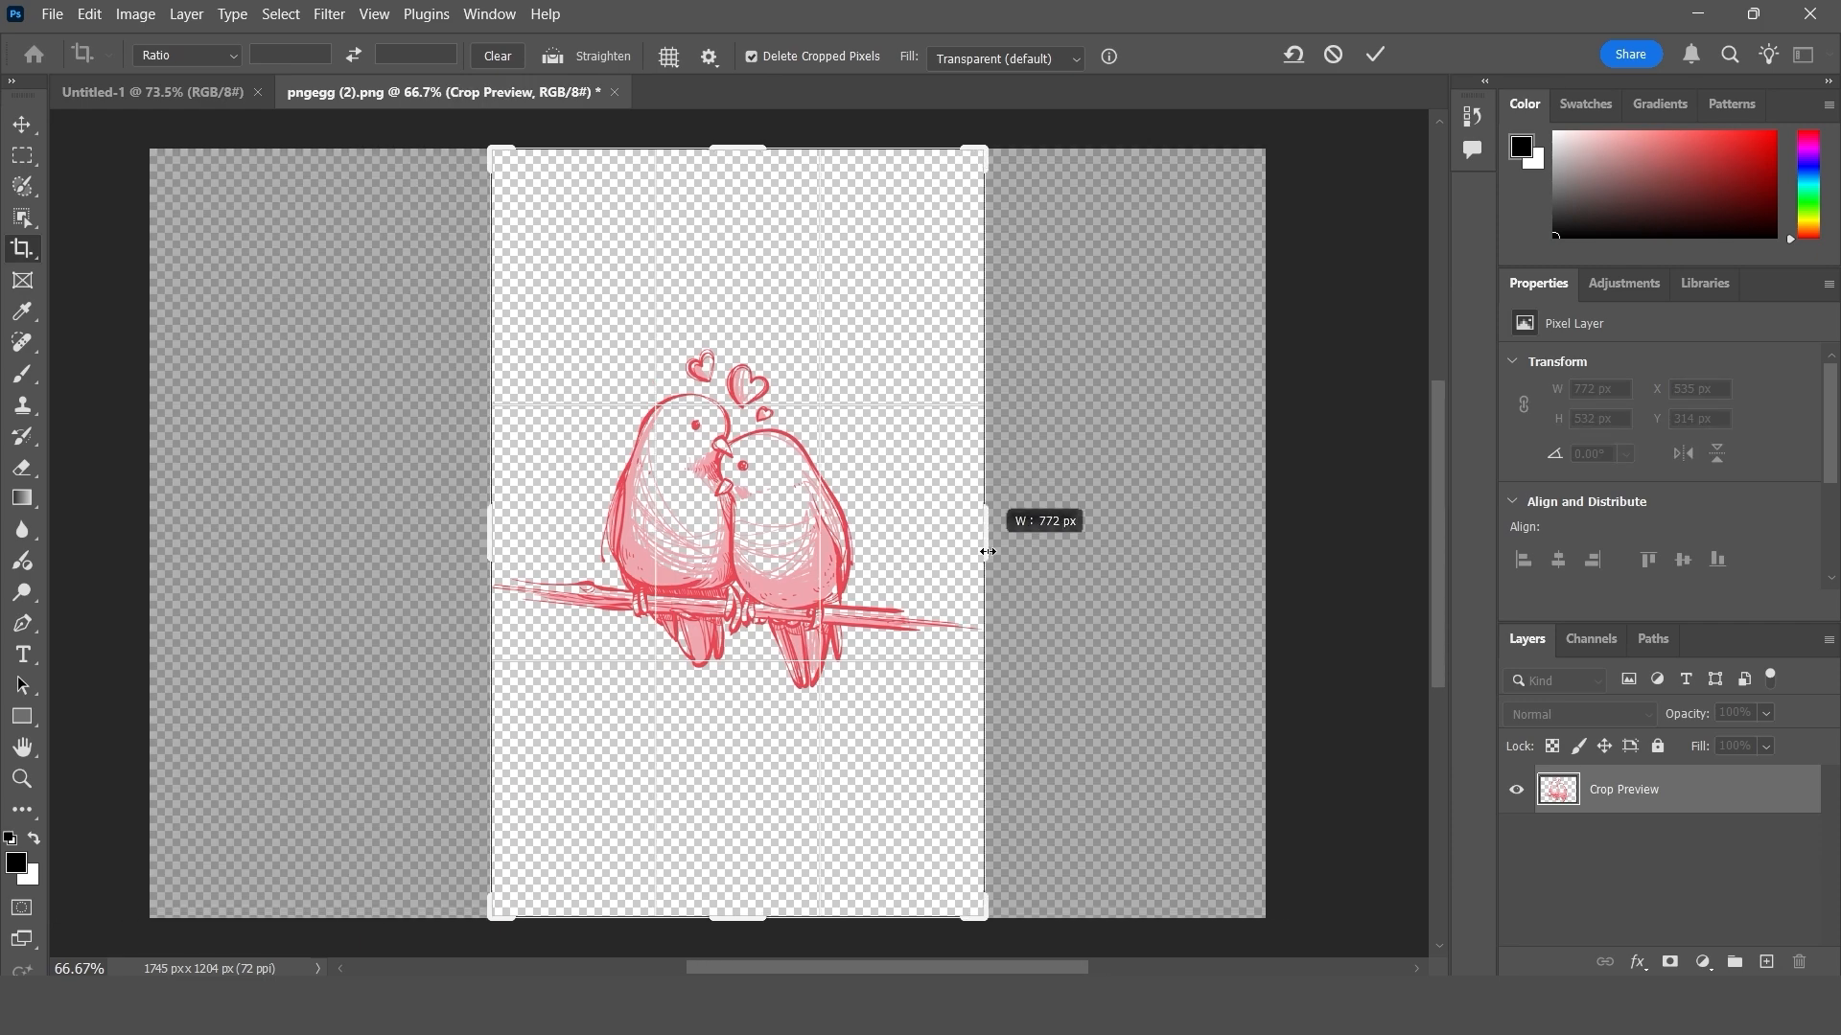
drag(766, 920, 814, 820)
drag(784, 253, 783, 342)
click(1374, 54)
click(22, 124)
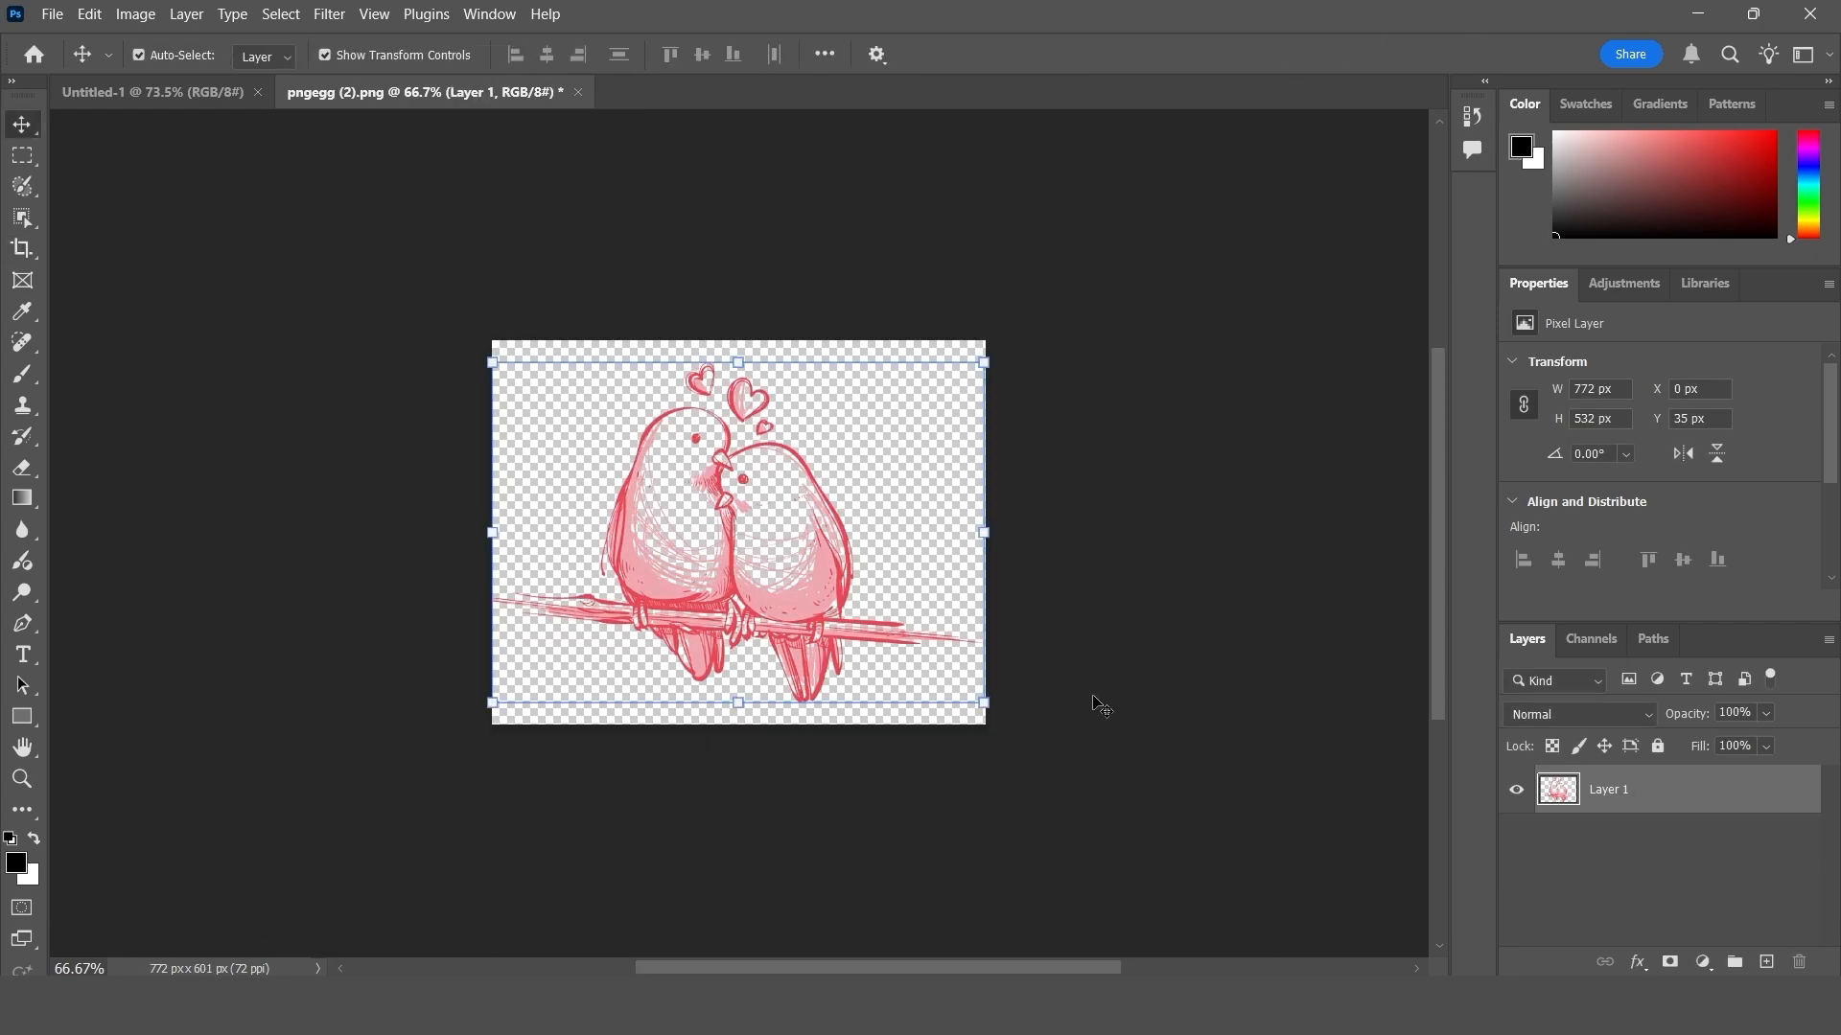
- Add a black (000000) Color Overlay effect to the lovebird layer
click(1637, 963)
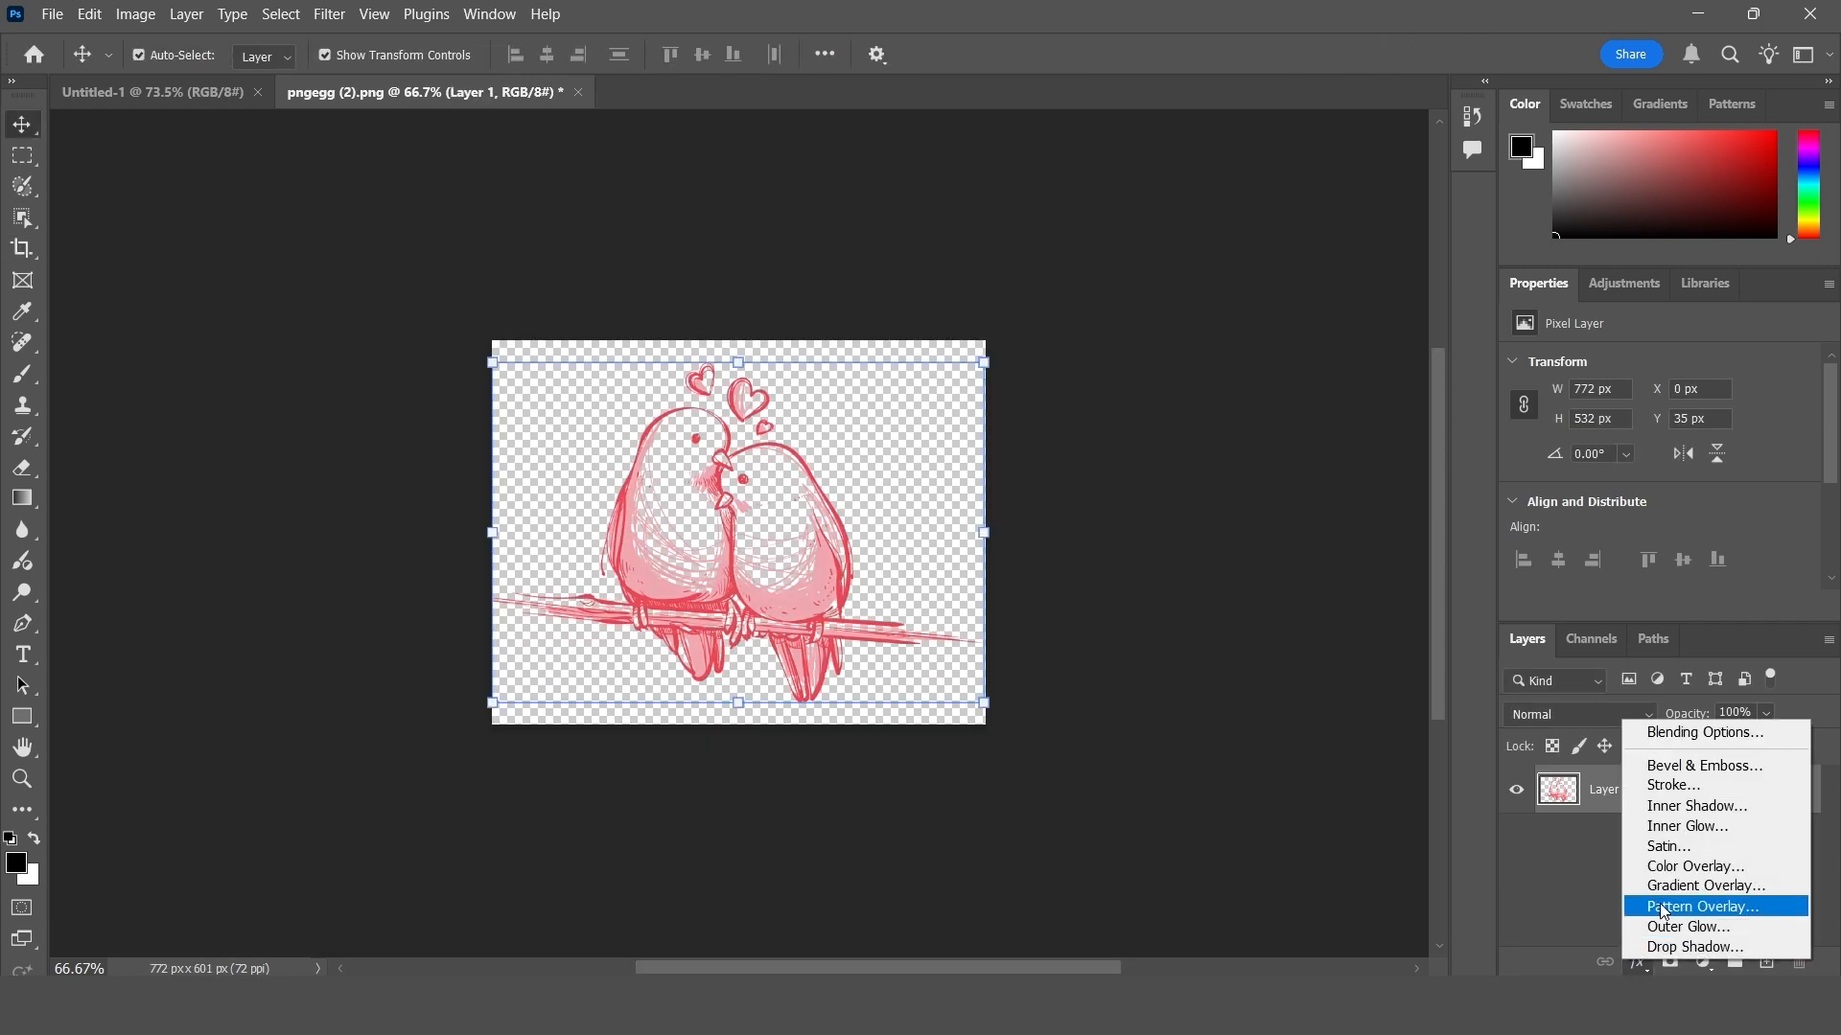
click(1699, 867)
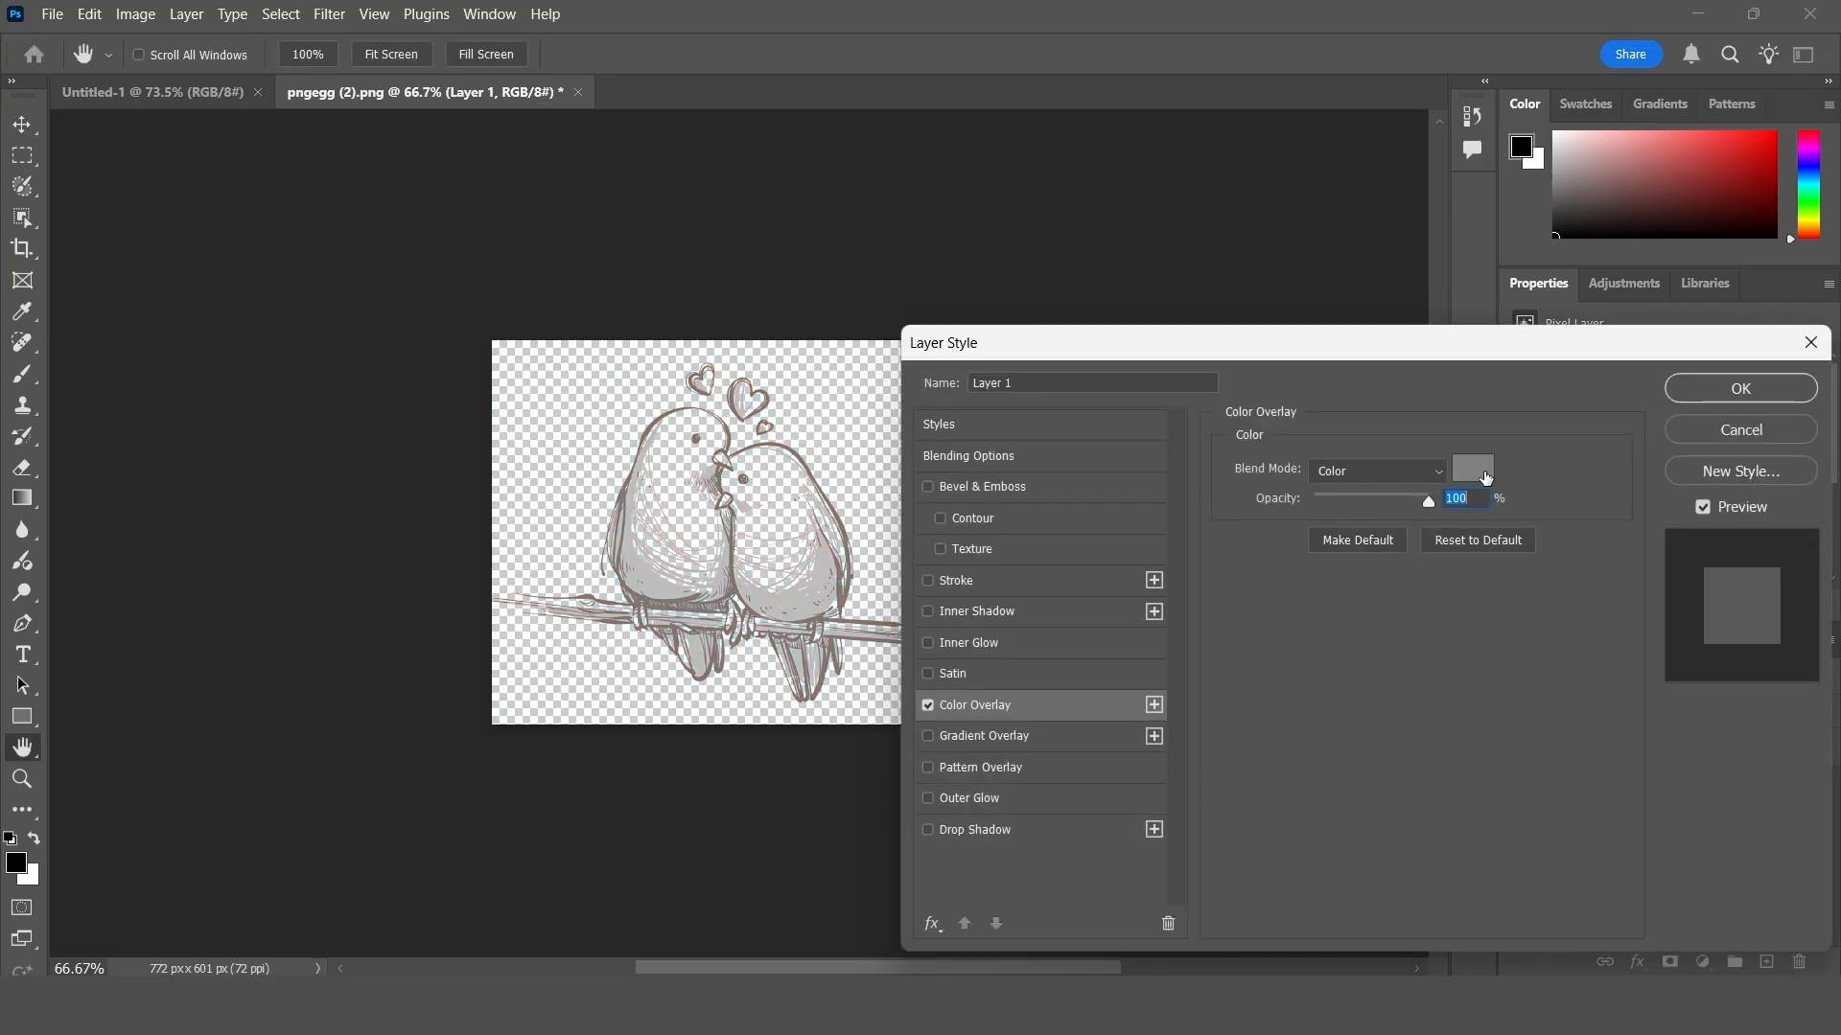
click(1484, 477)
drag(1032, 604, 820, 734)
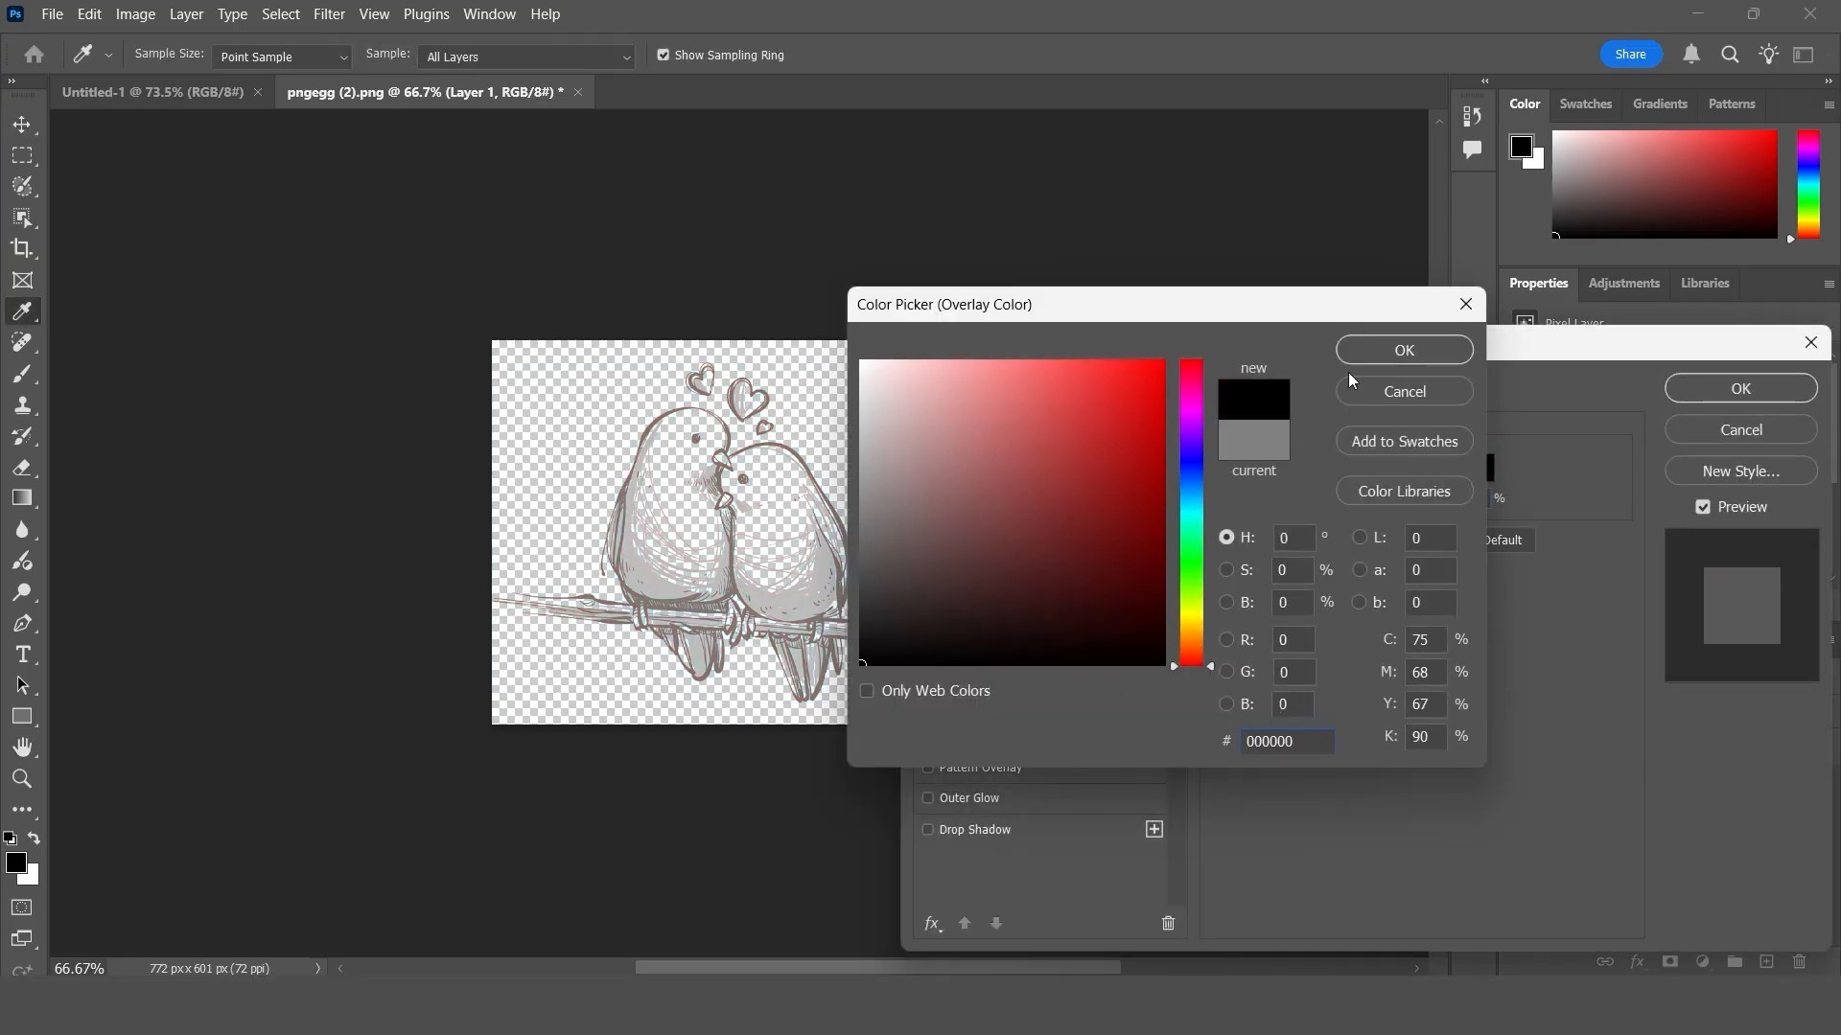
click(1389, 350)
key(Return)
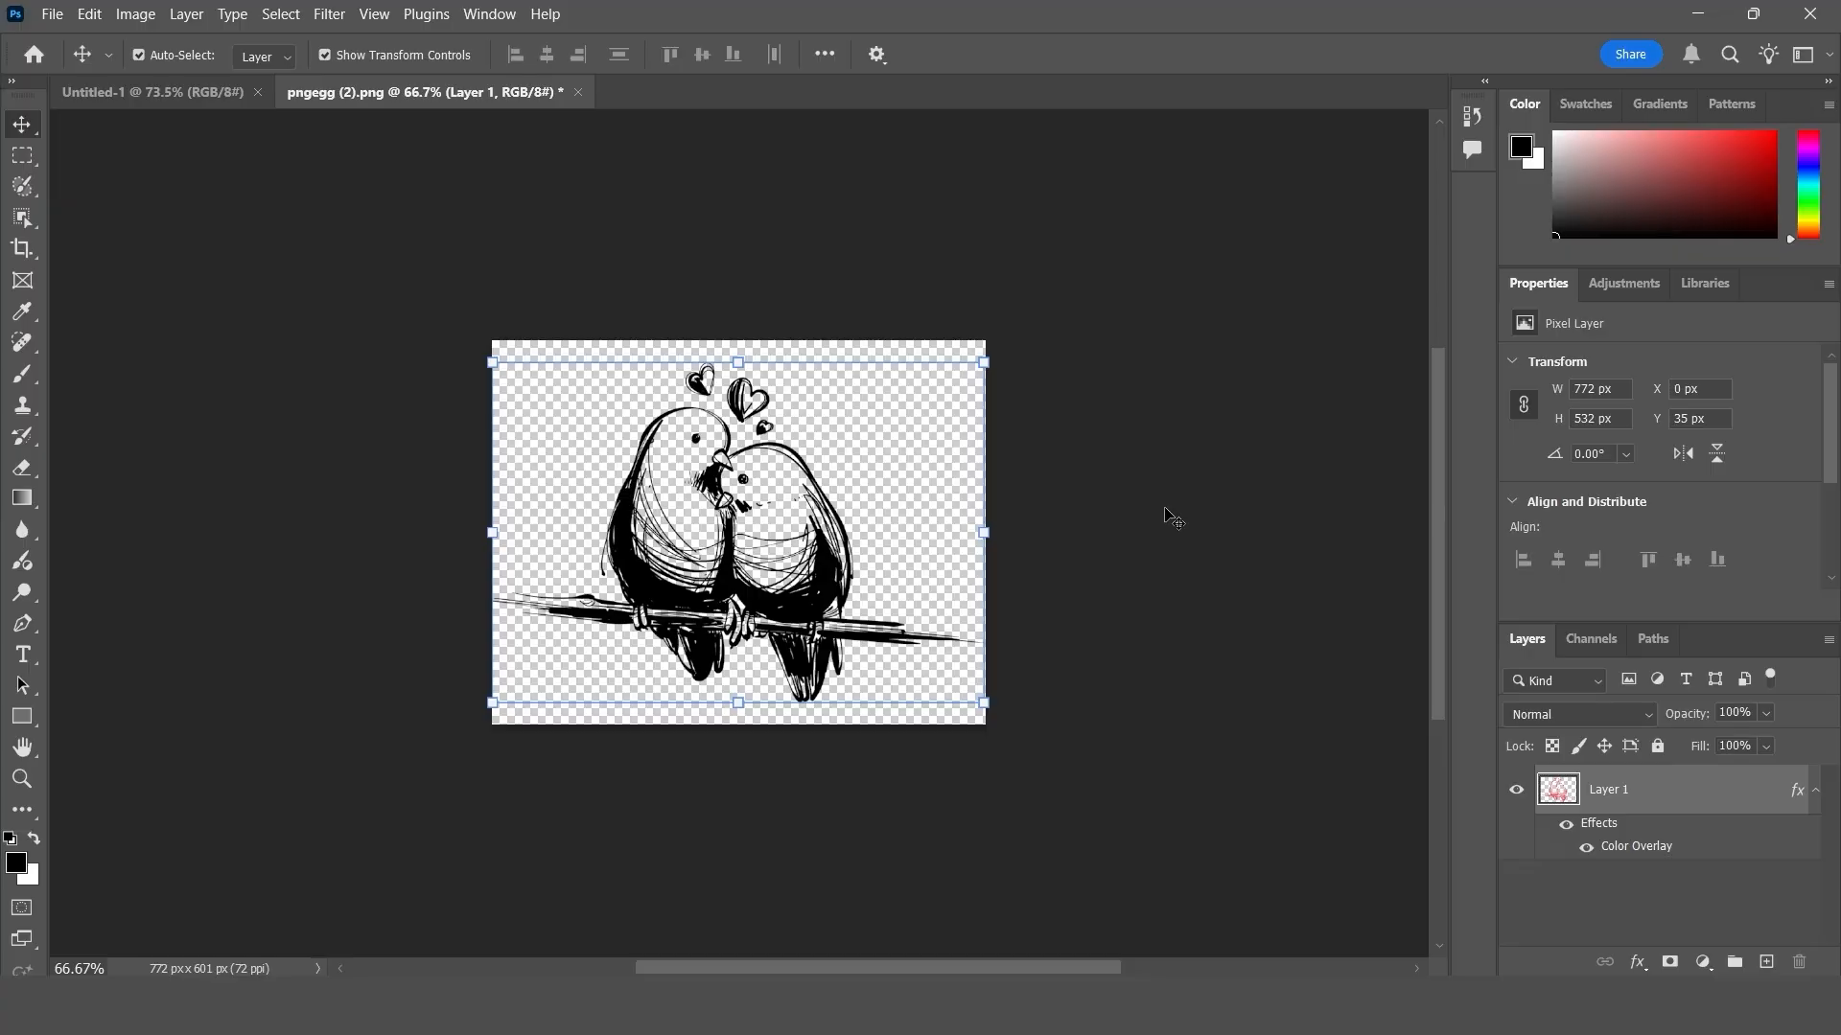
- Define the black lovebird drawing as a brush preset named bb
click(90, 16)
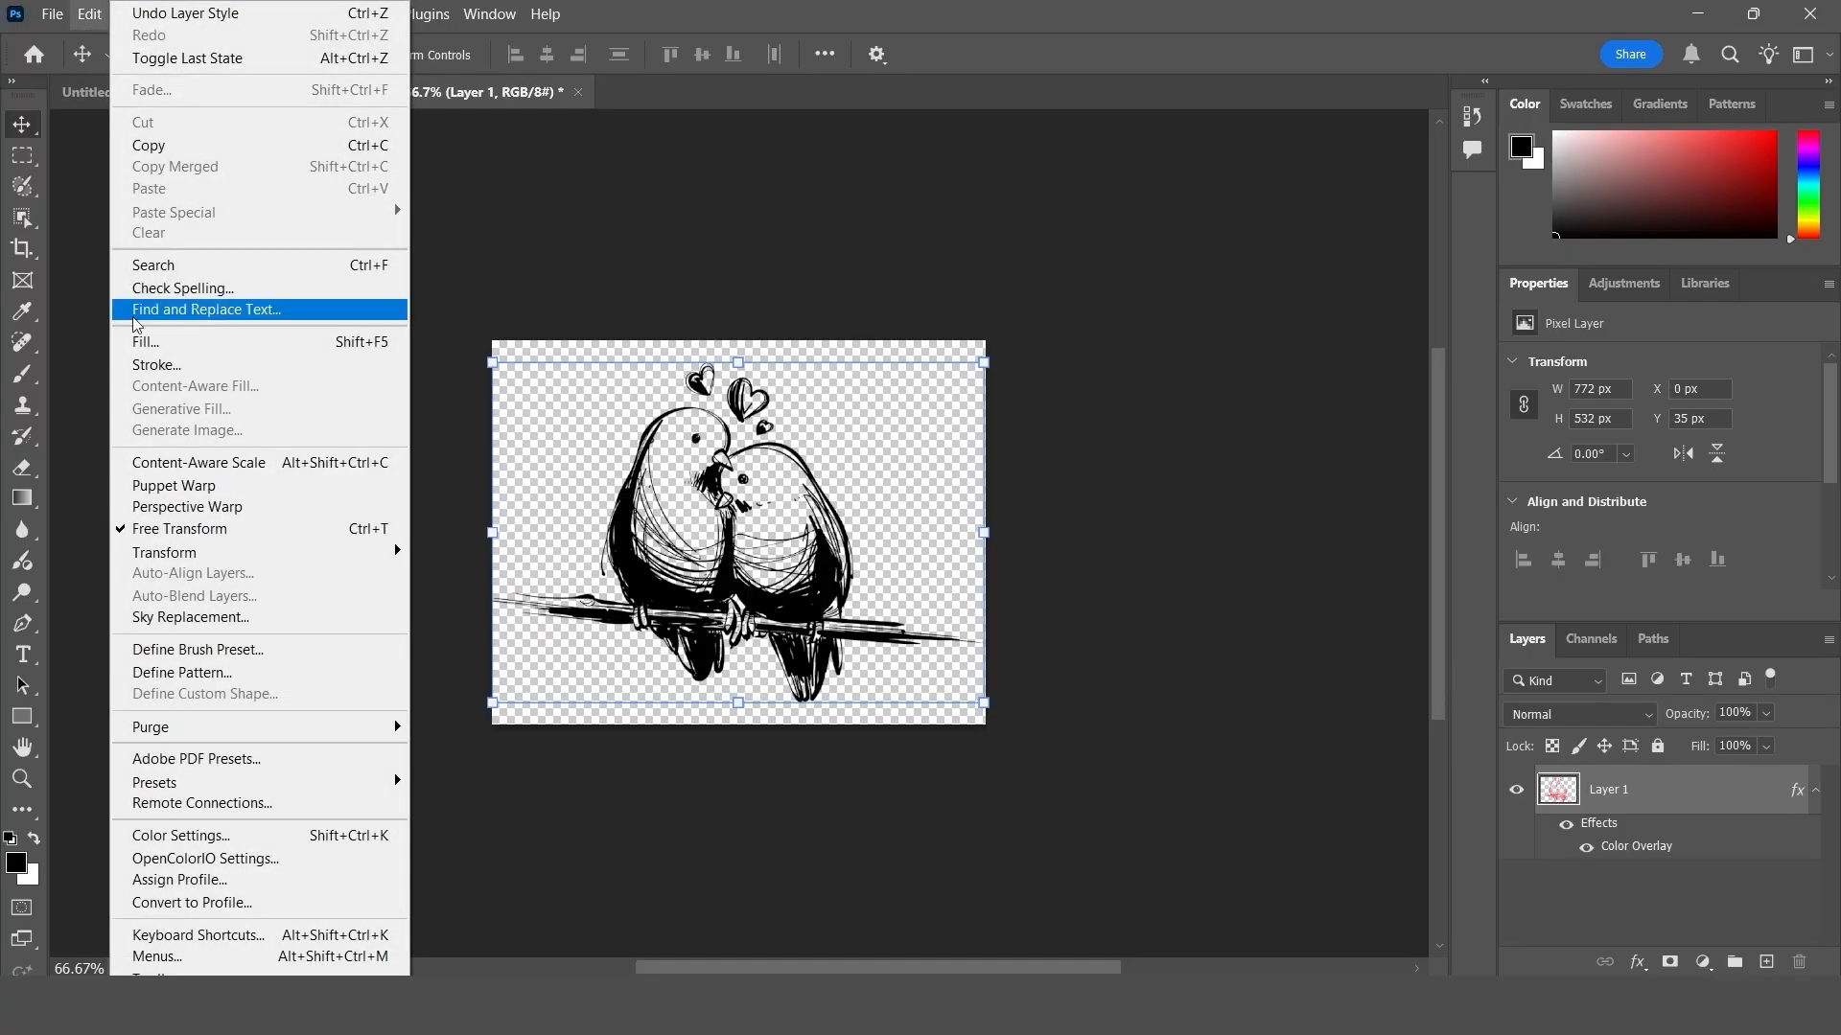
click(205, 649)
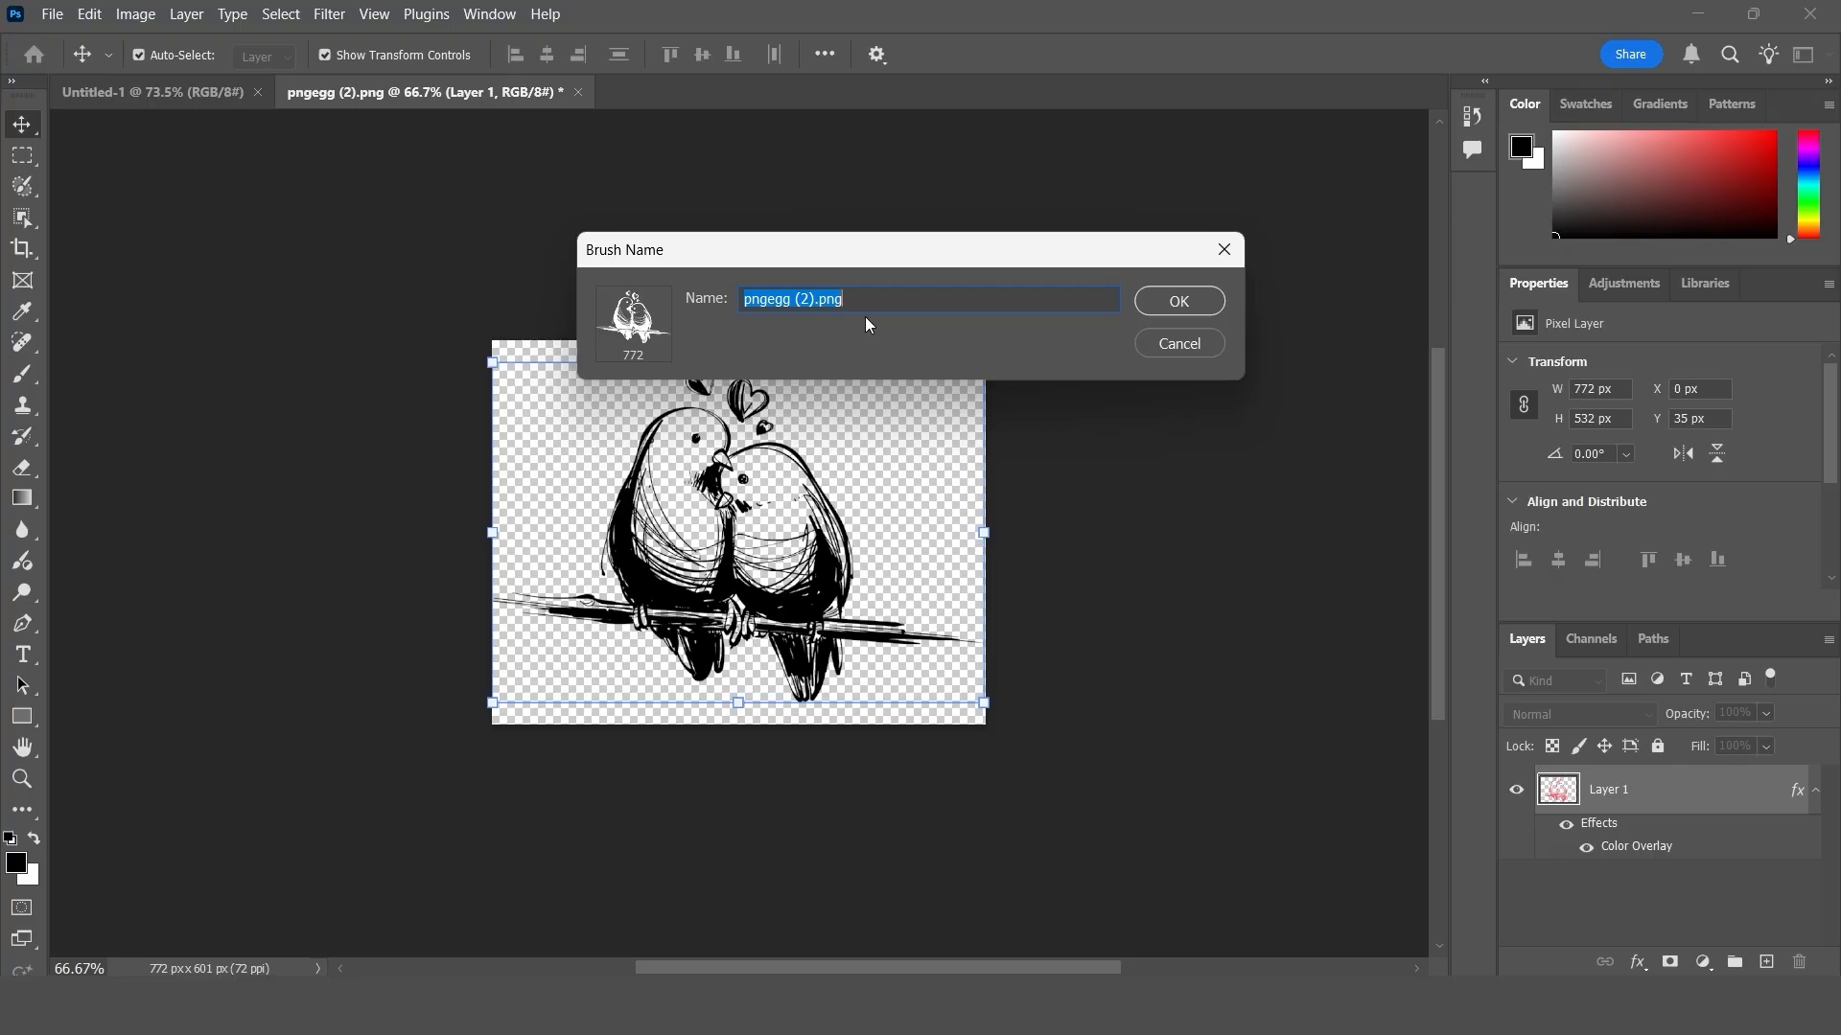
text(bb)
click(1201, 302)
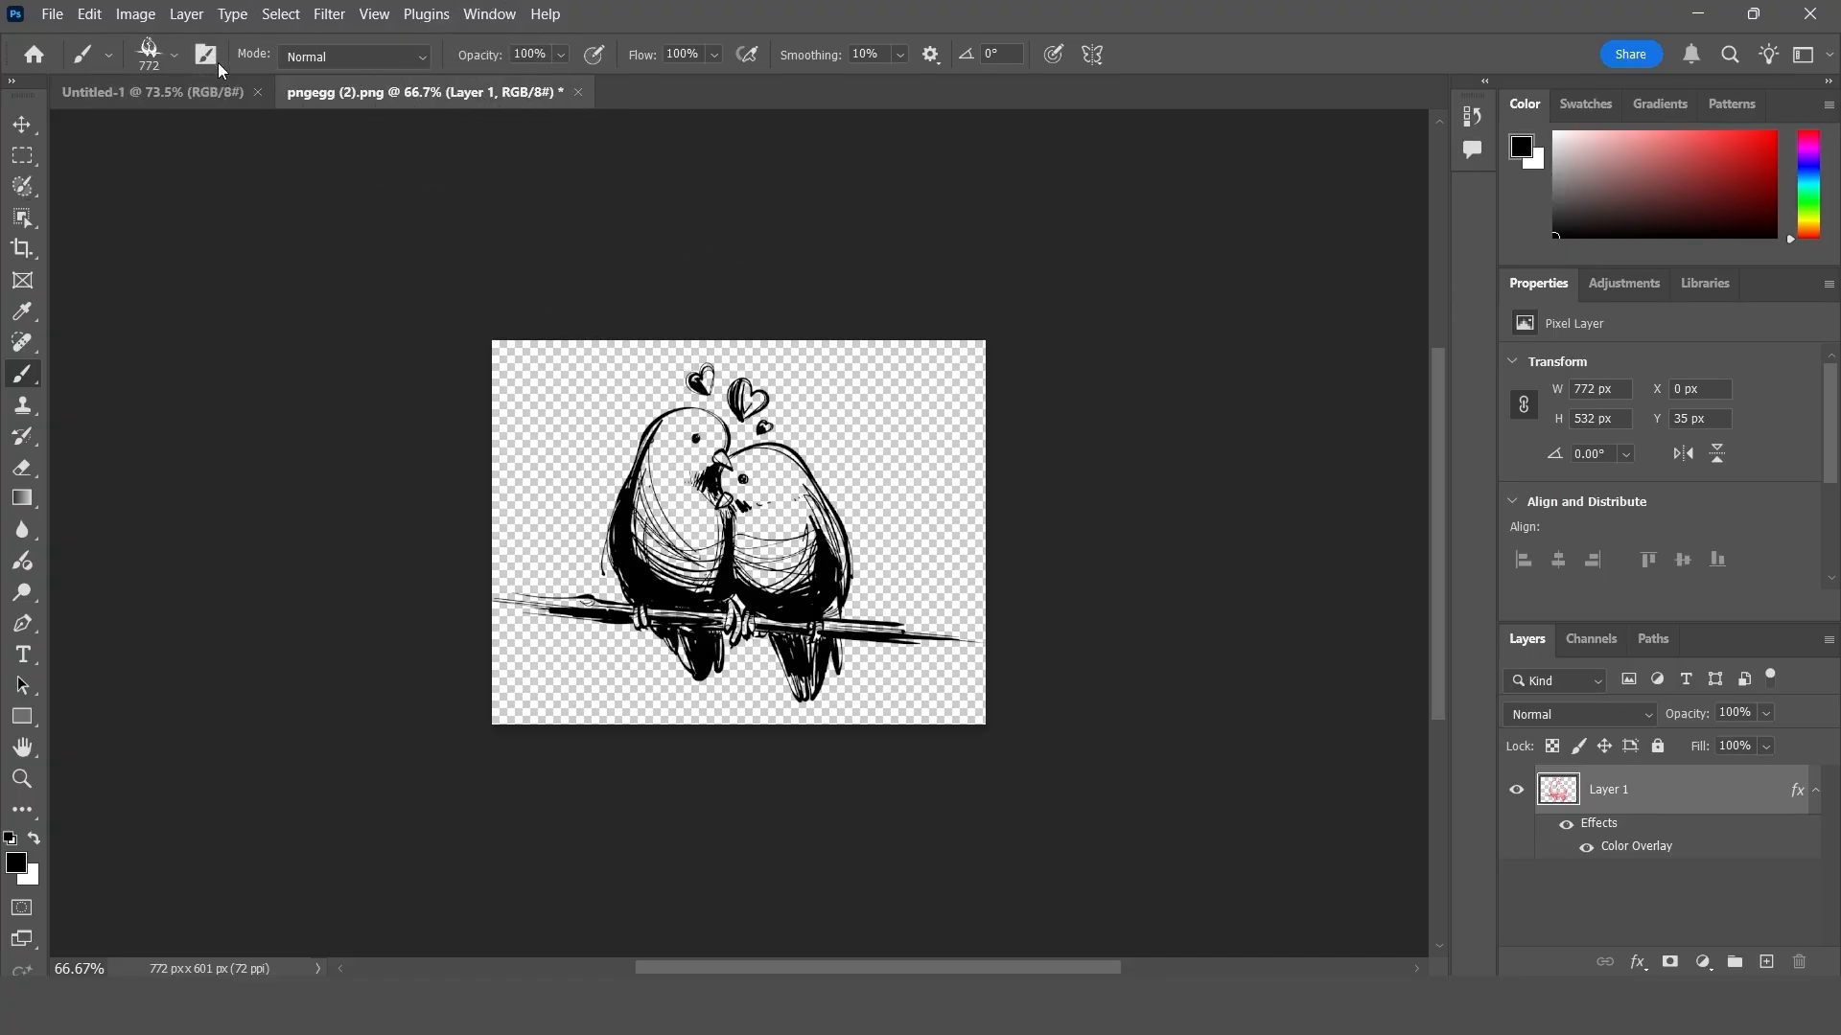
- Add a new layer in Untitled-1 and stamp the 772 px lovebird brush once in black on it
key(ctrl+Tab)
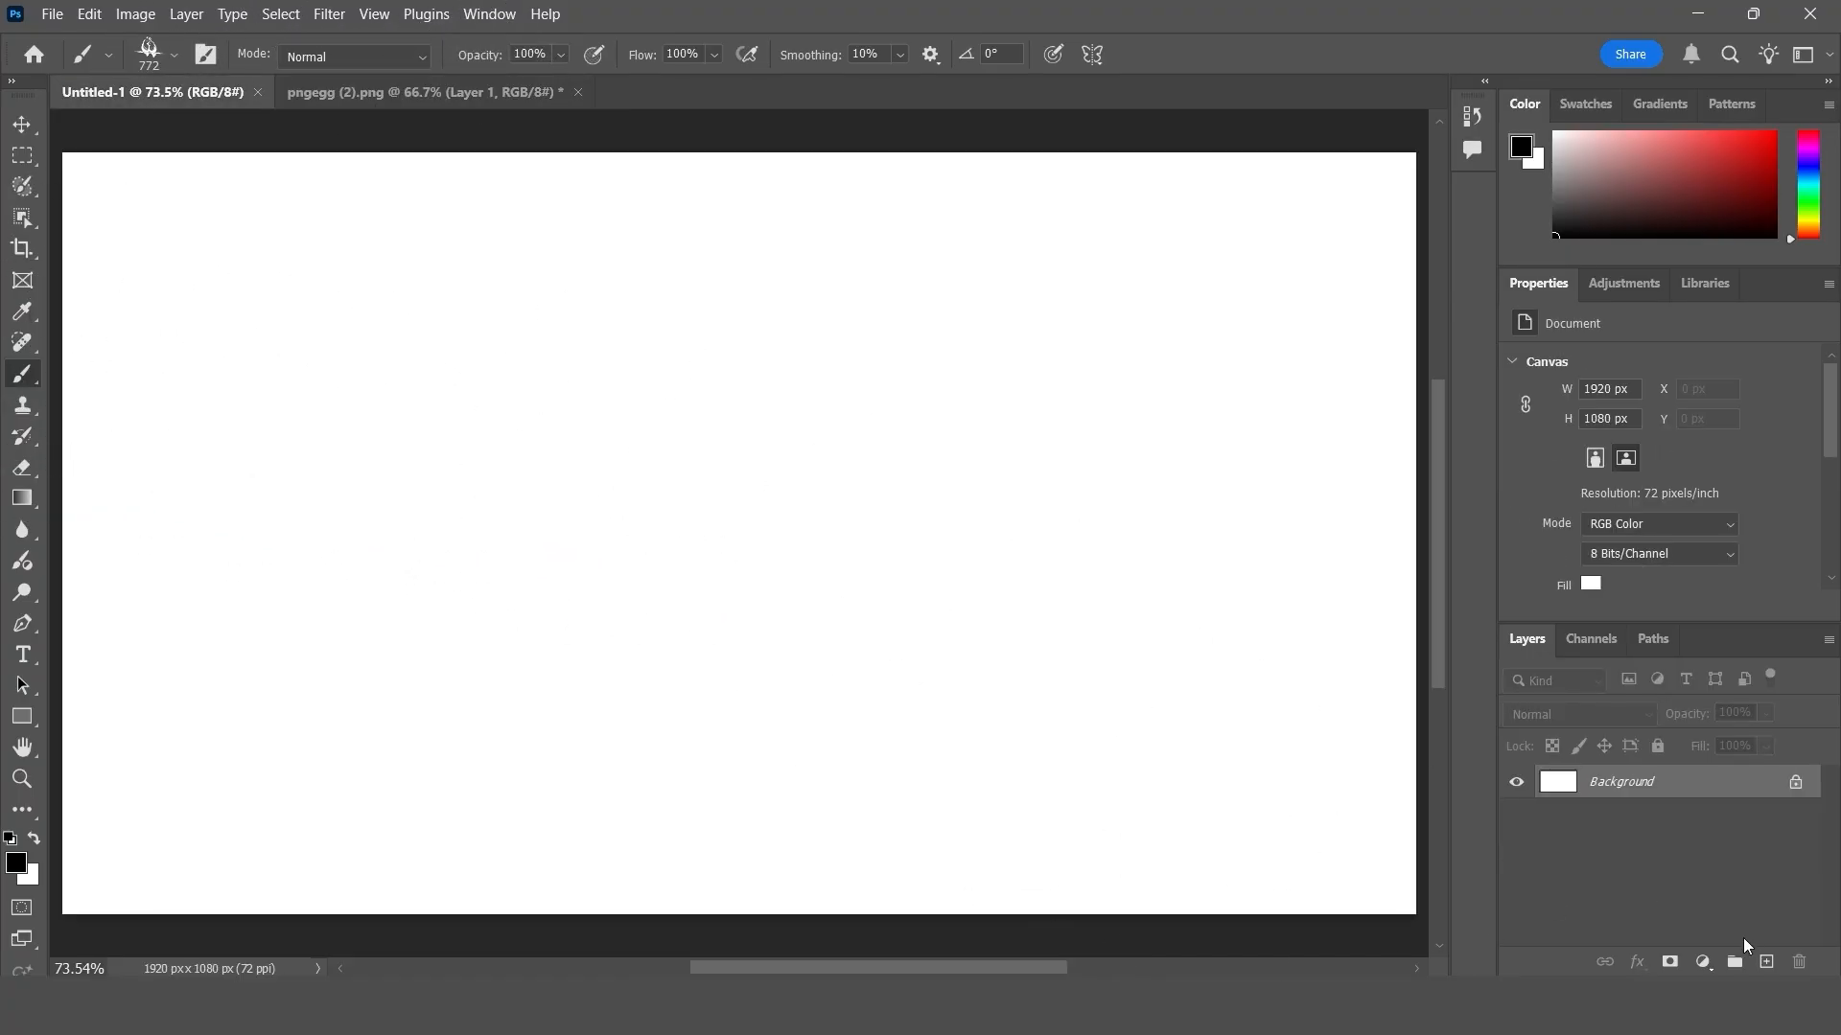
click(1766, 962)
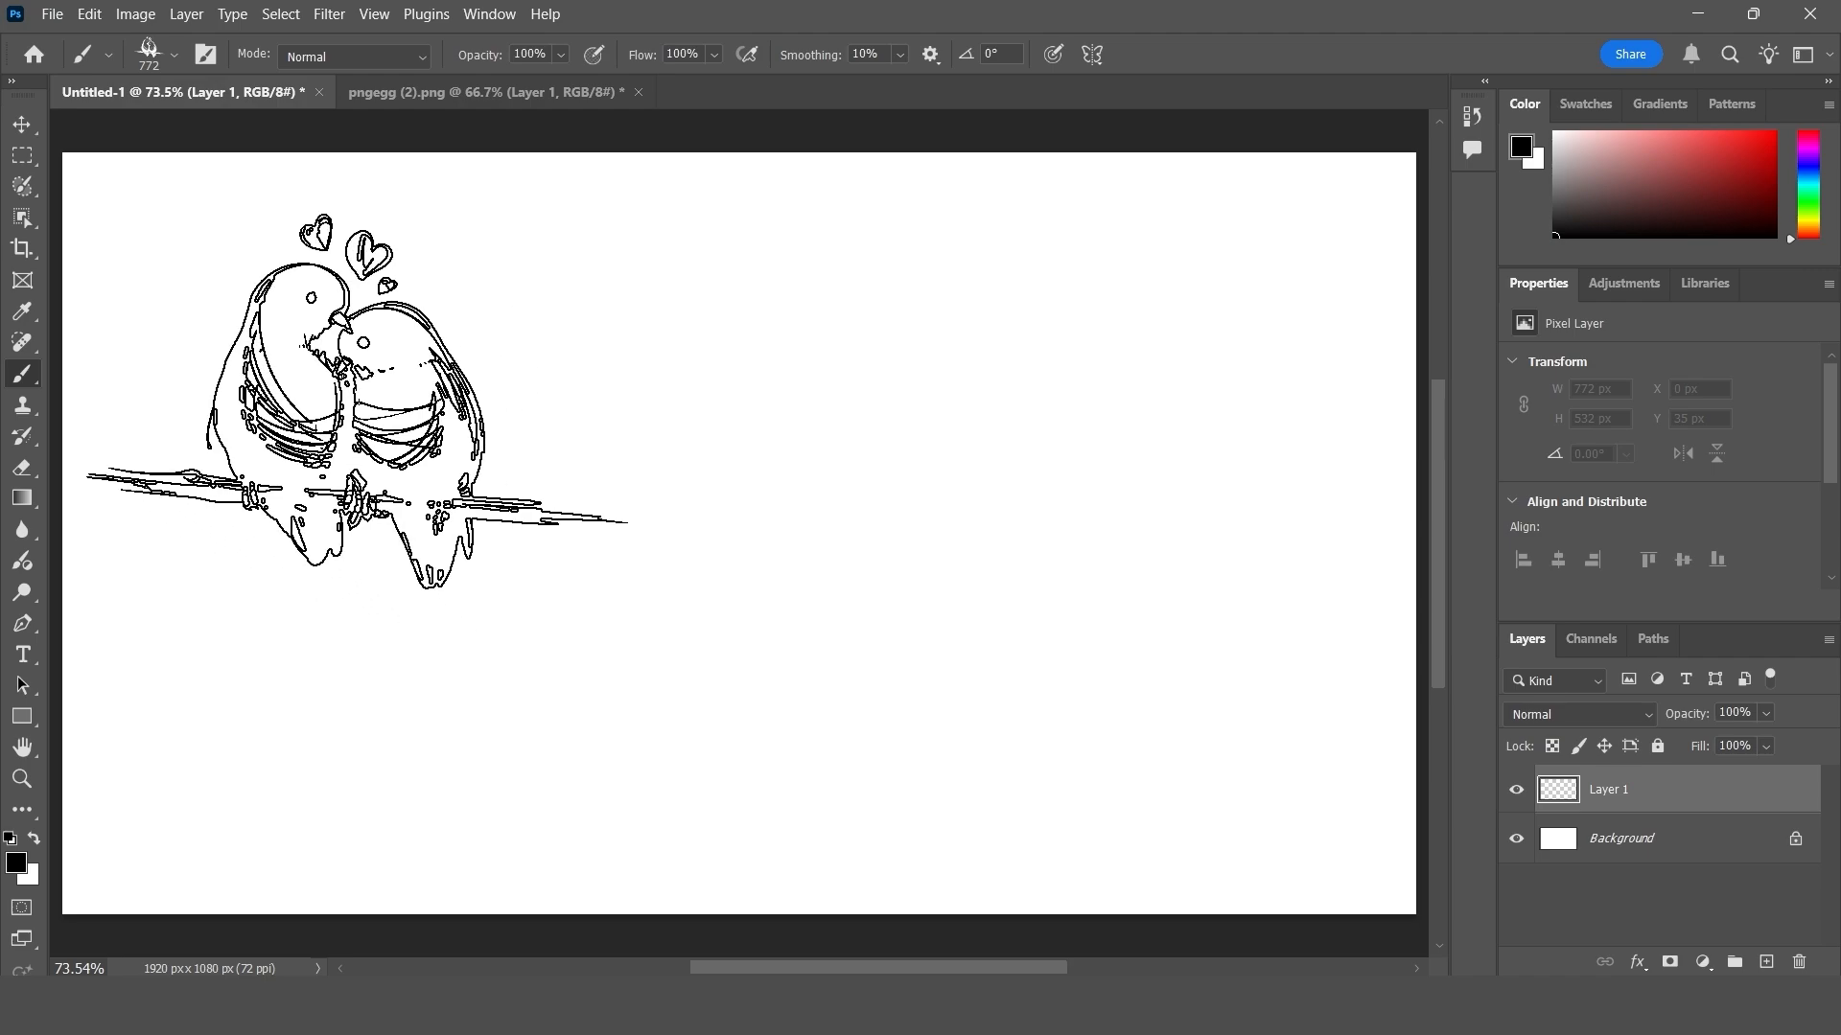
click(357, 401)
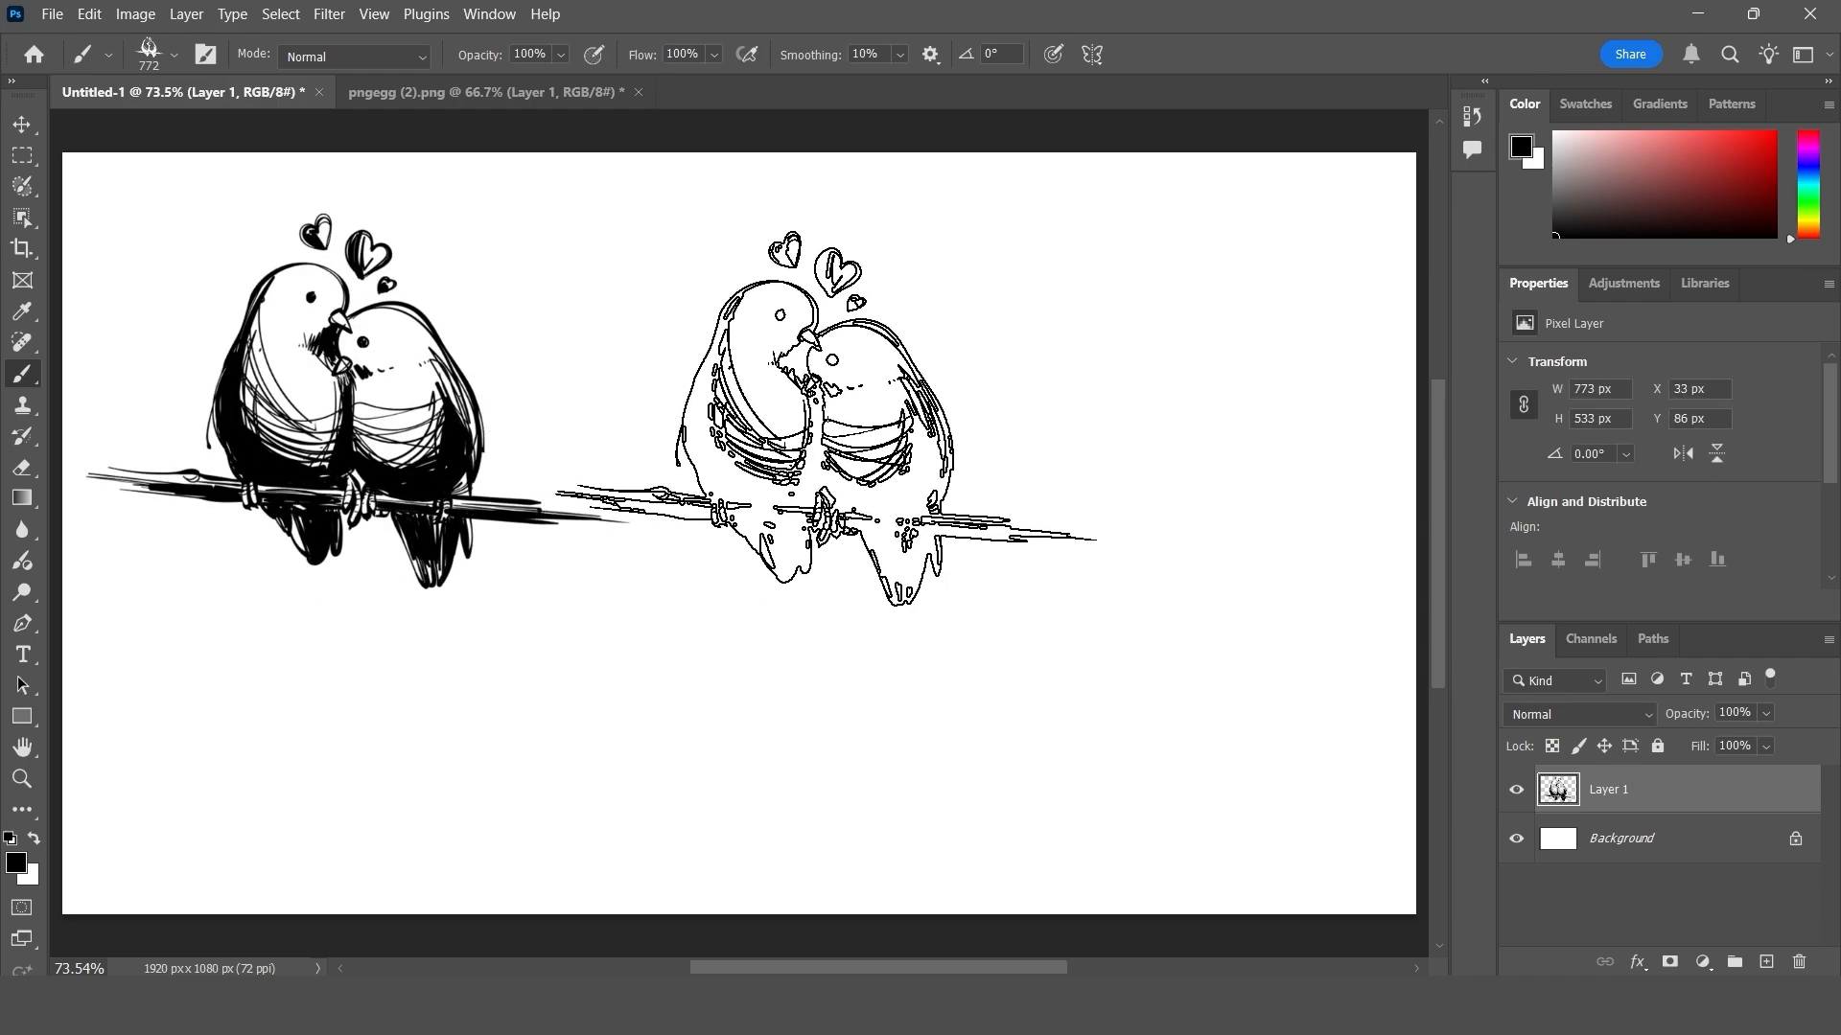
- Return to pngegg (2).png, scale the lovebird drawing down to about 40% and place it near the canvas centre
click(500, 94)
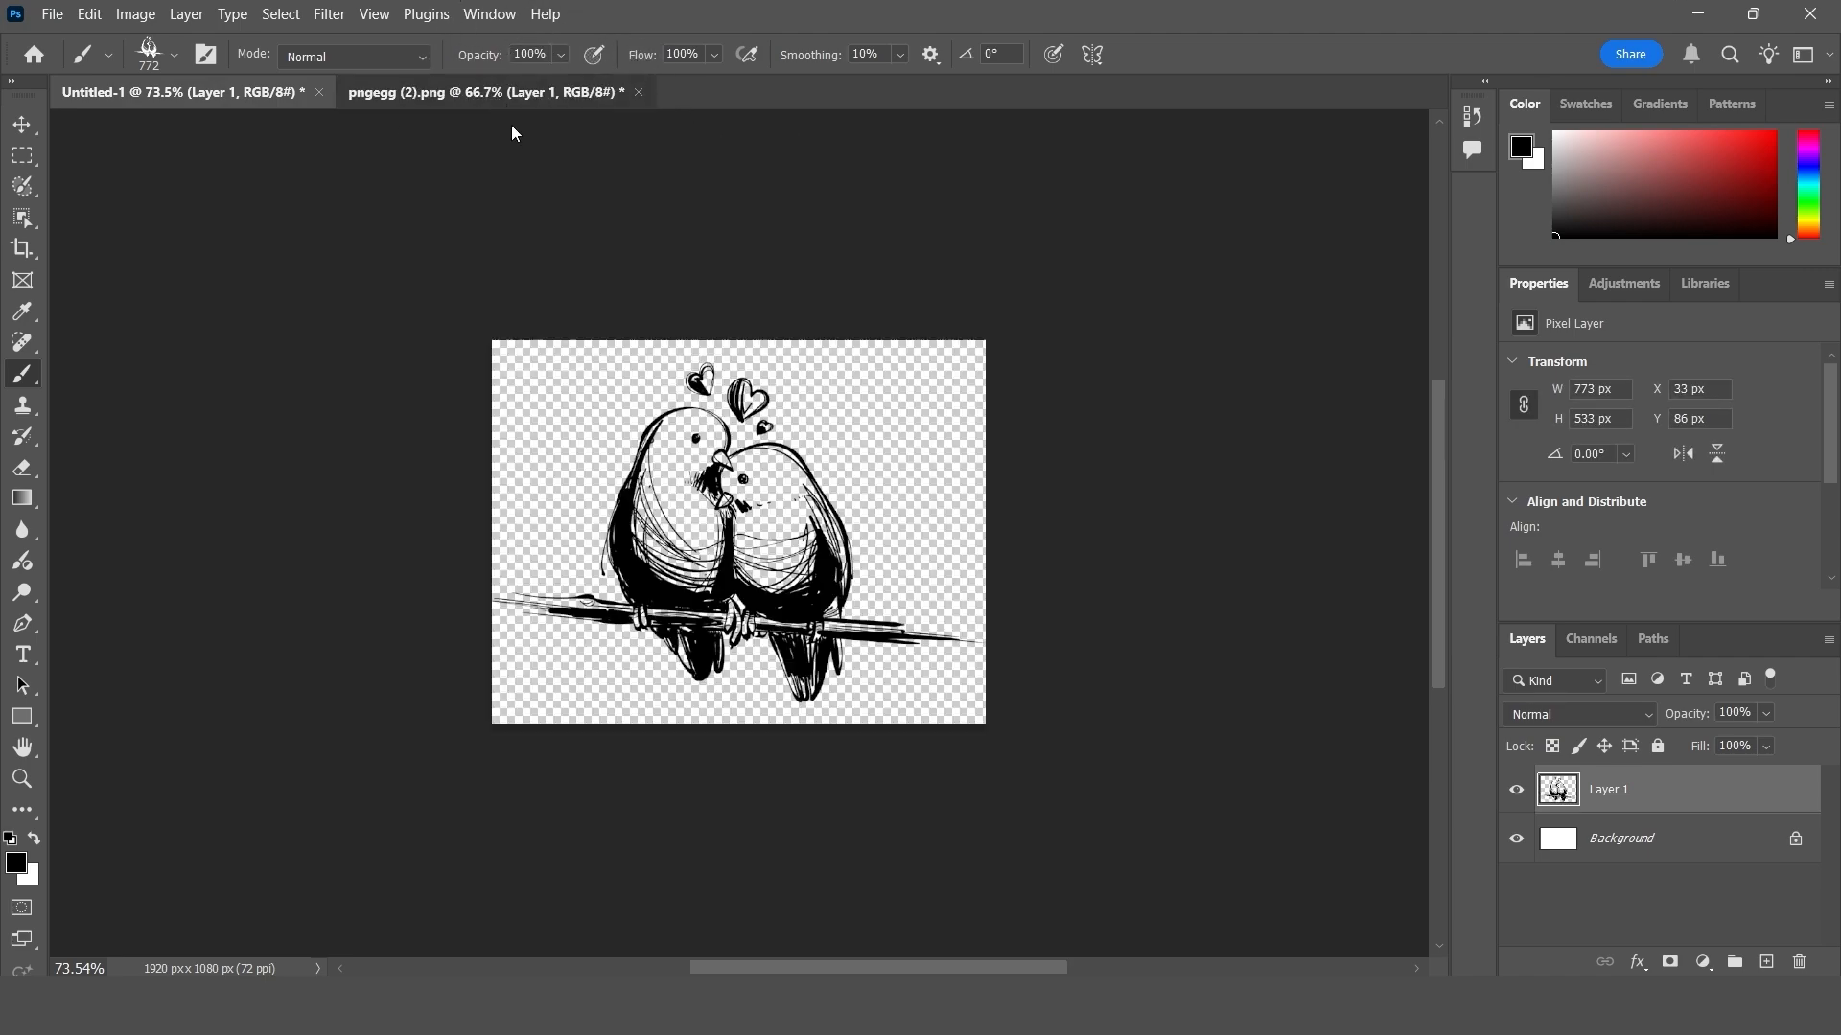
click(23, 126)
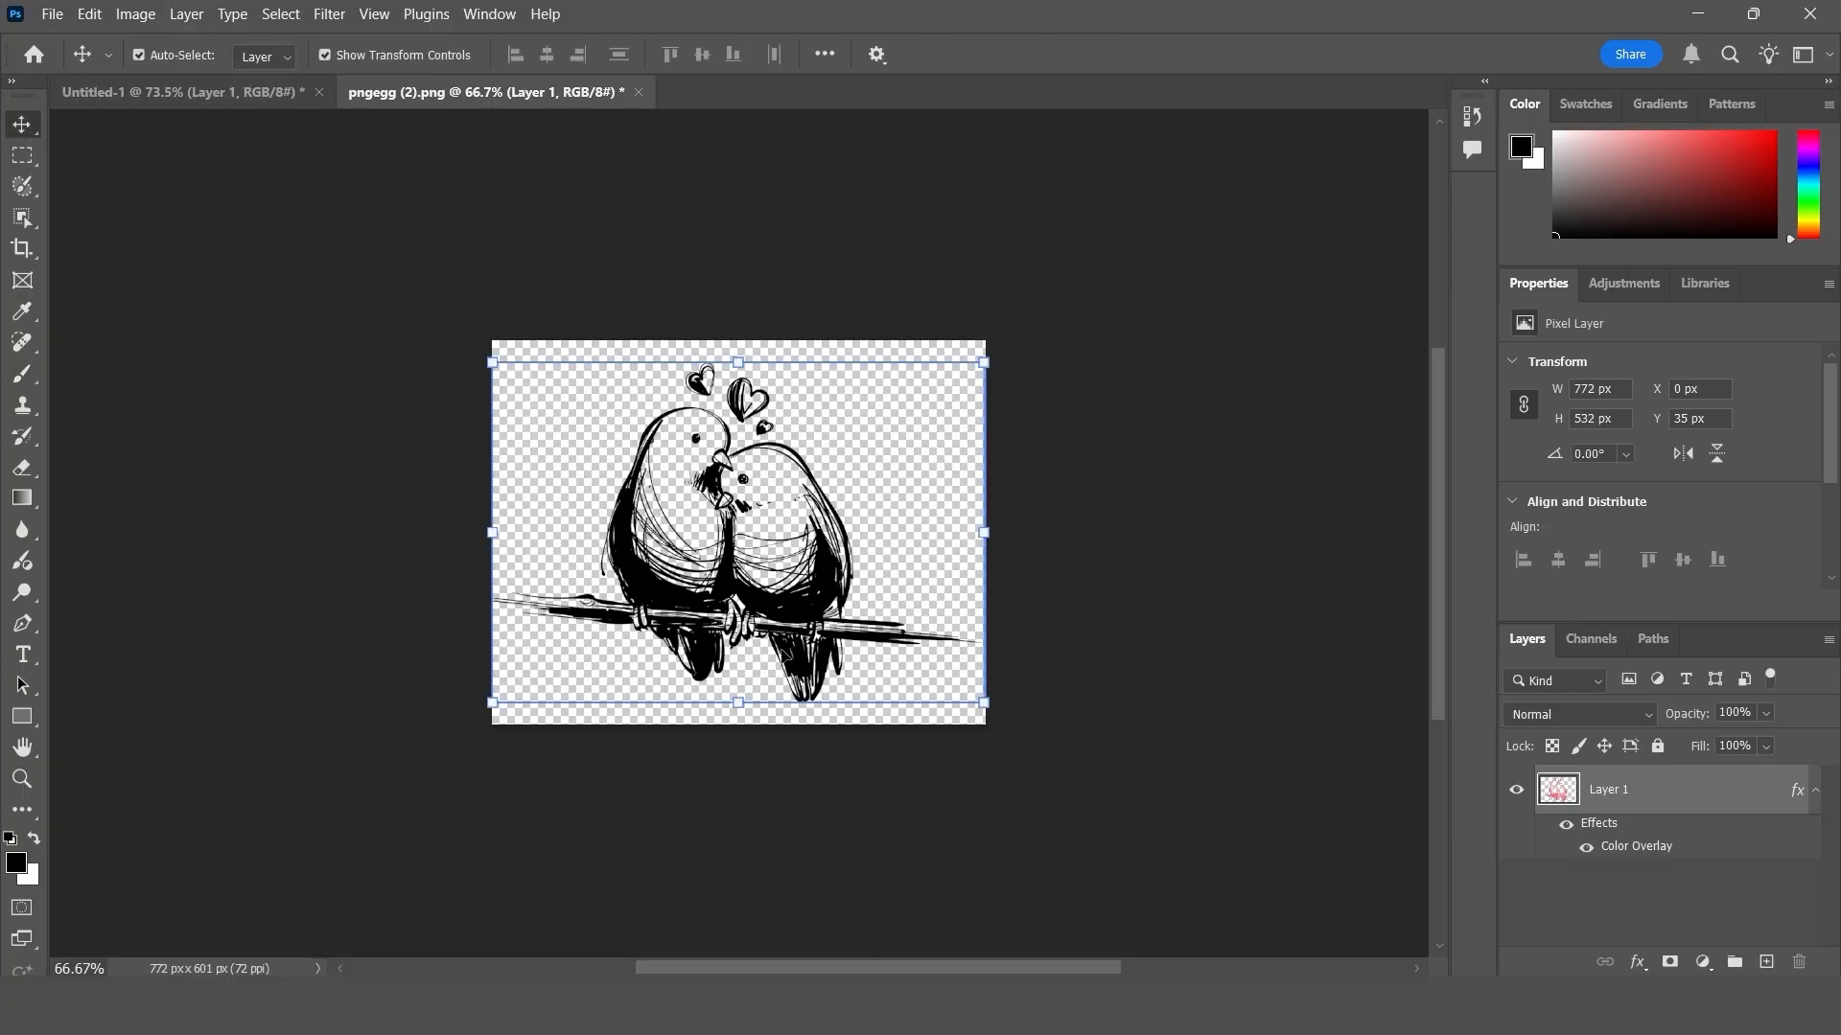
drag(737, 703, 757, 546)
drag(760, 477, 758, 546)
drag(728, 614, 731, 567)
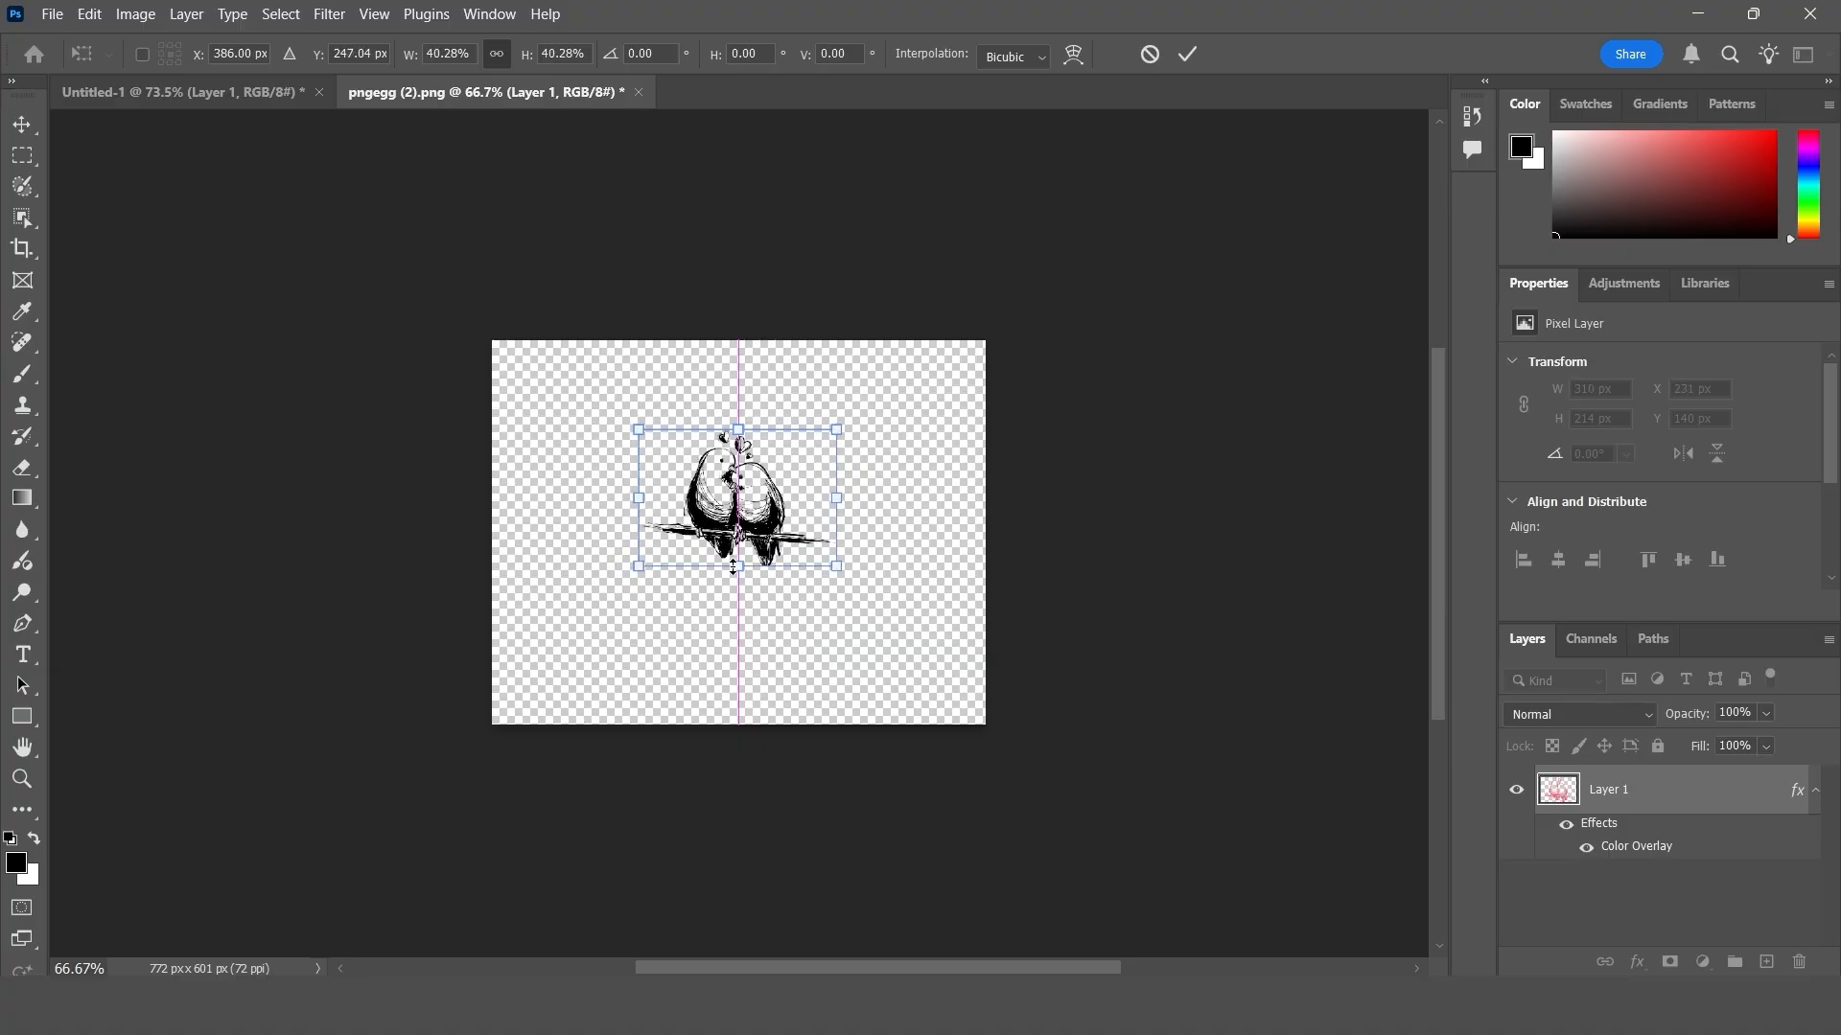
drag(756, 485, 758, 511)
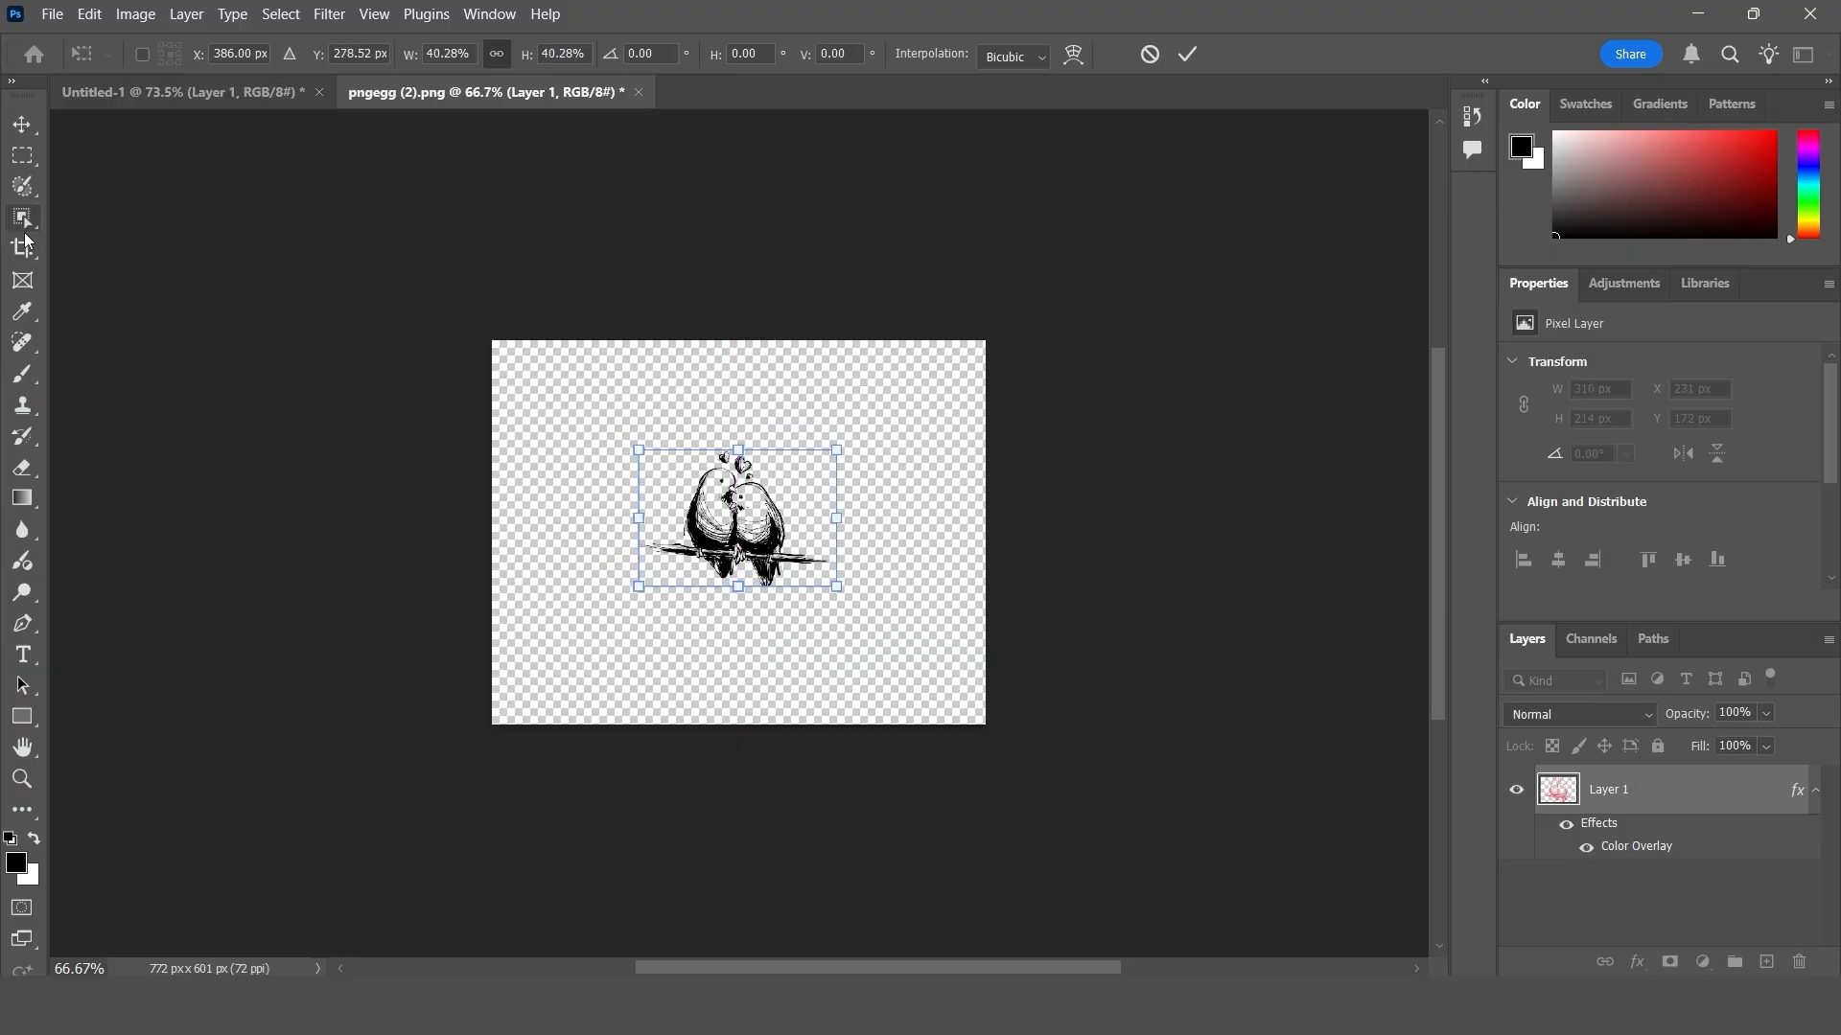
- Crop the canvas tightly around the reduced lovebirds to about 310 x 271 px
click(31, 259)
drag(492, 523, 563, 522)
drag(710, 721, 709, 668)
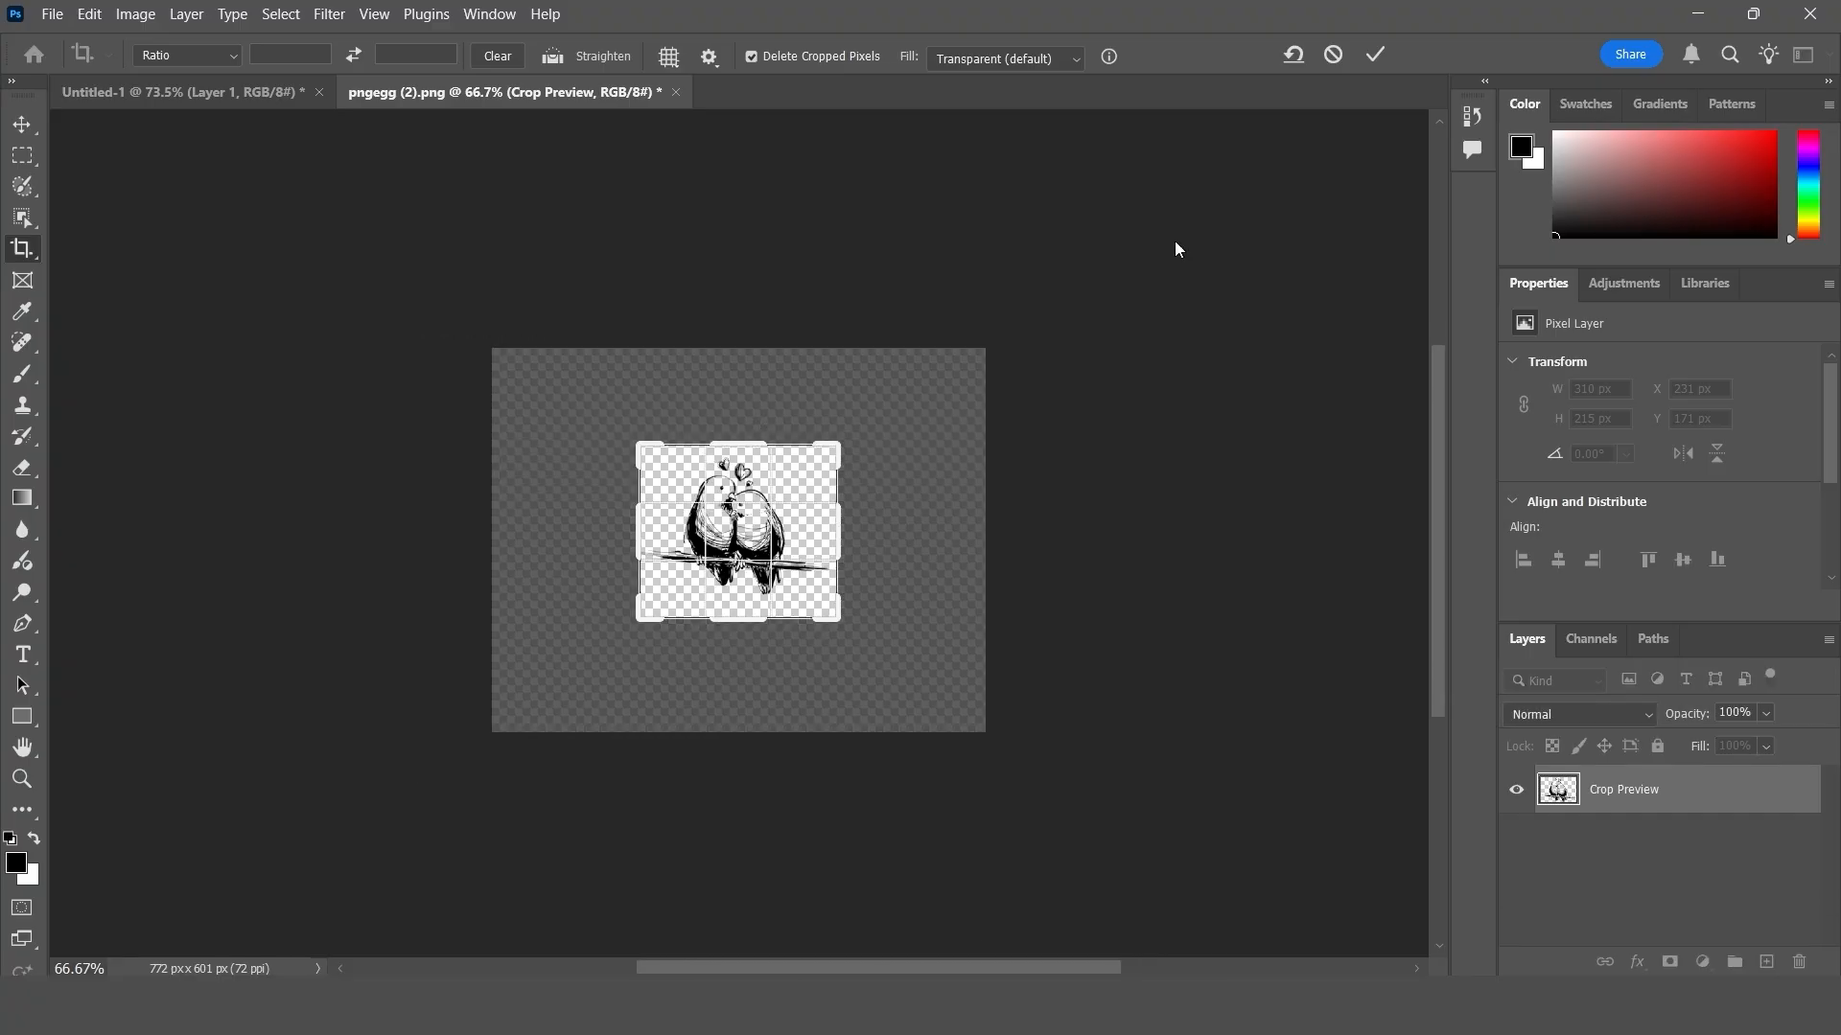
key(Return)
- Define the reduced lovebird drawing as a second brush preset named bb2
click(90, 15)
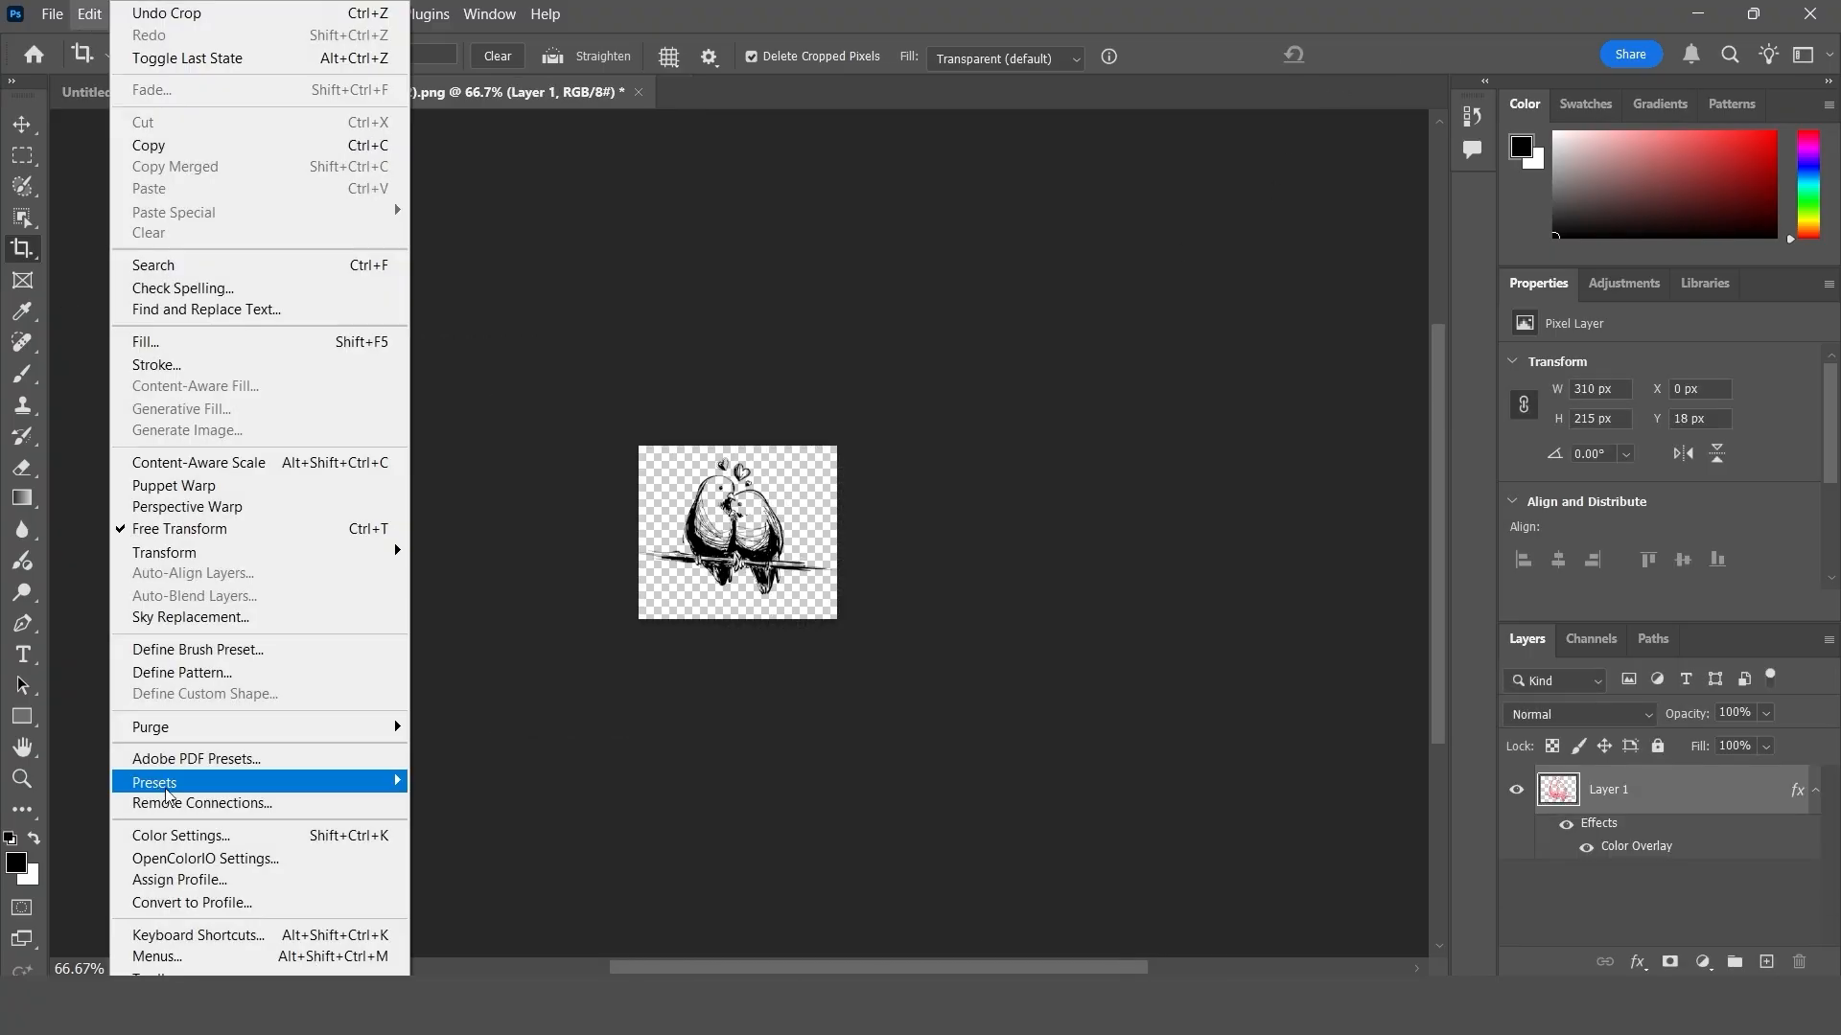
click(198, 649)
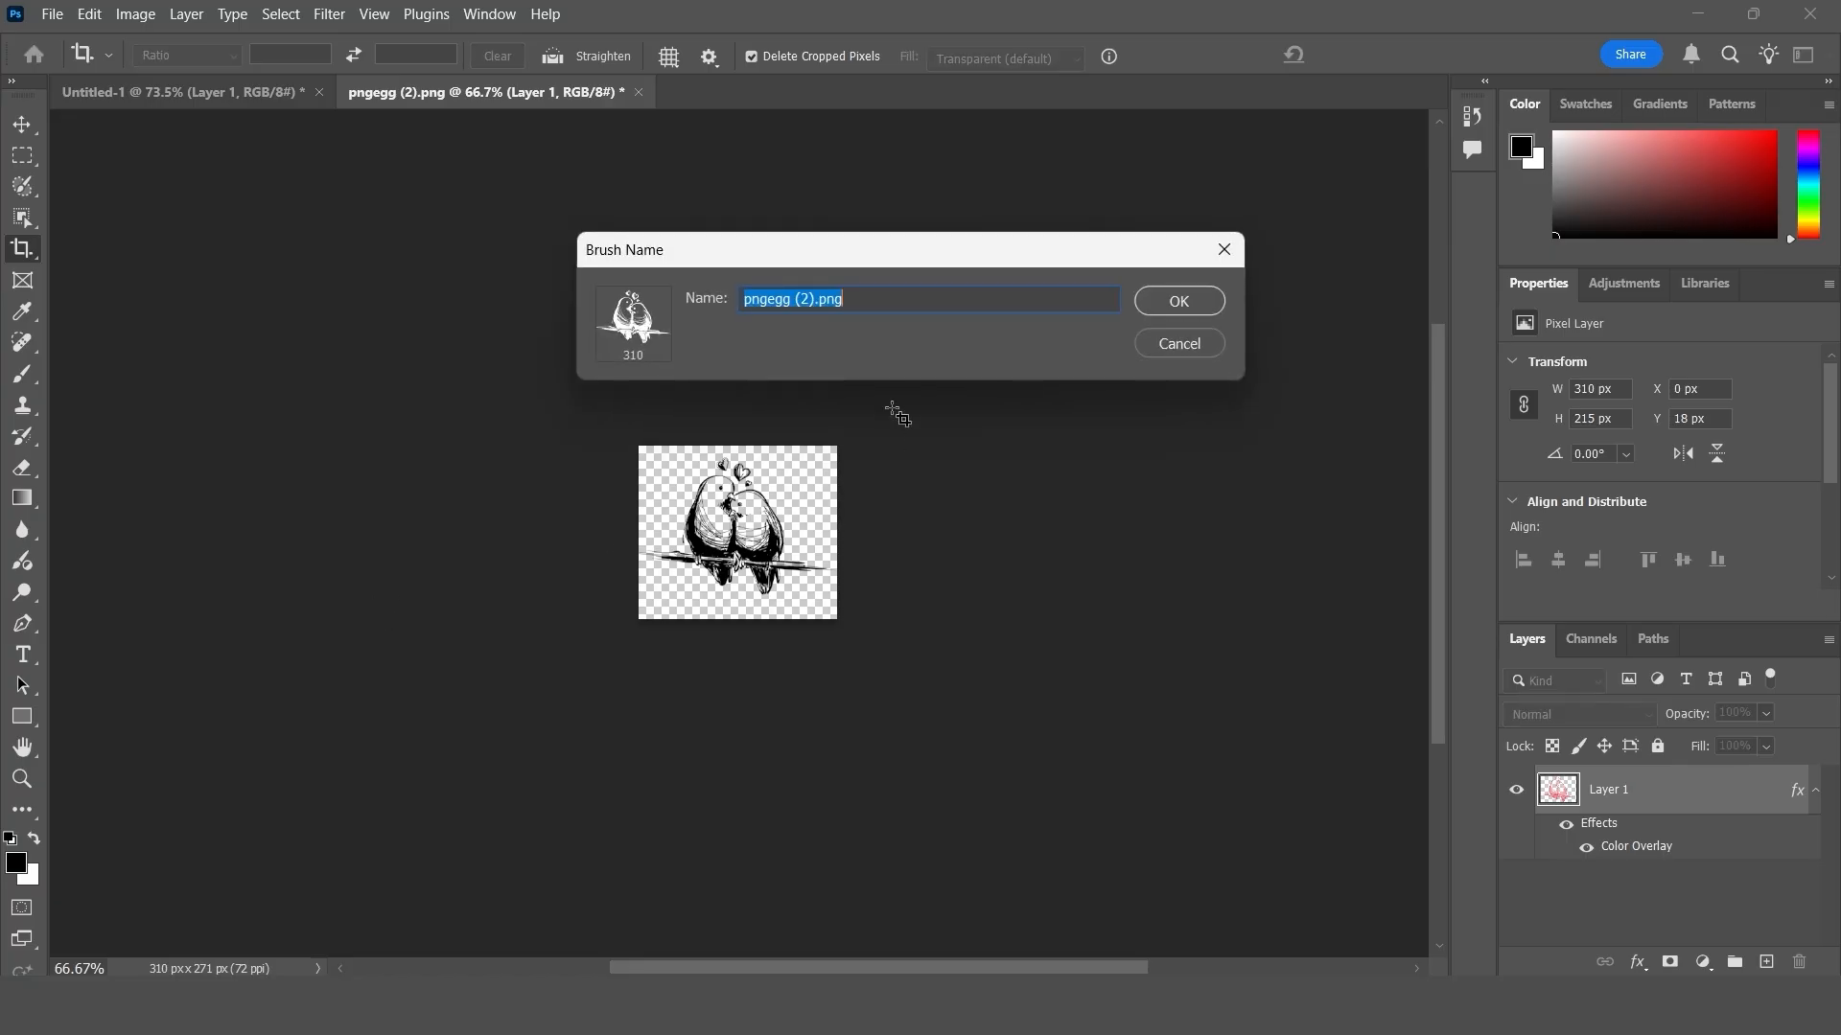
text(bb)
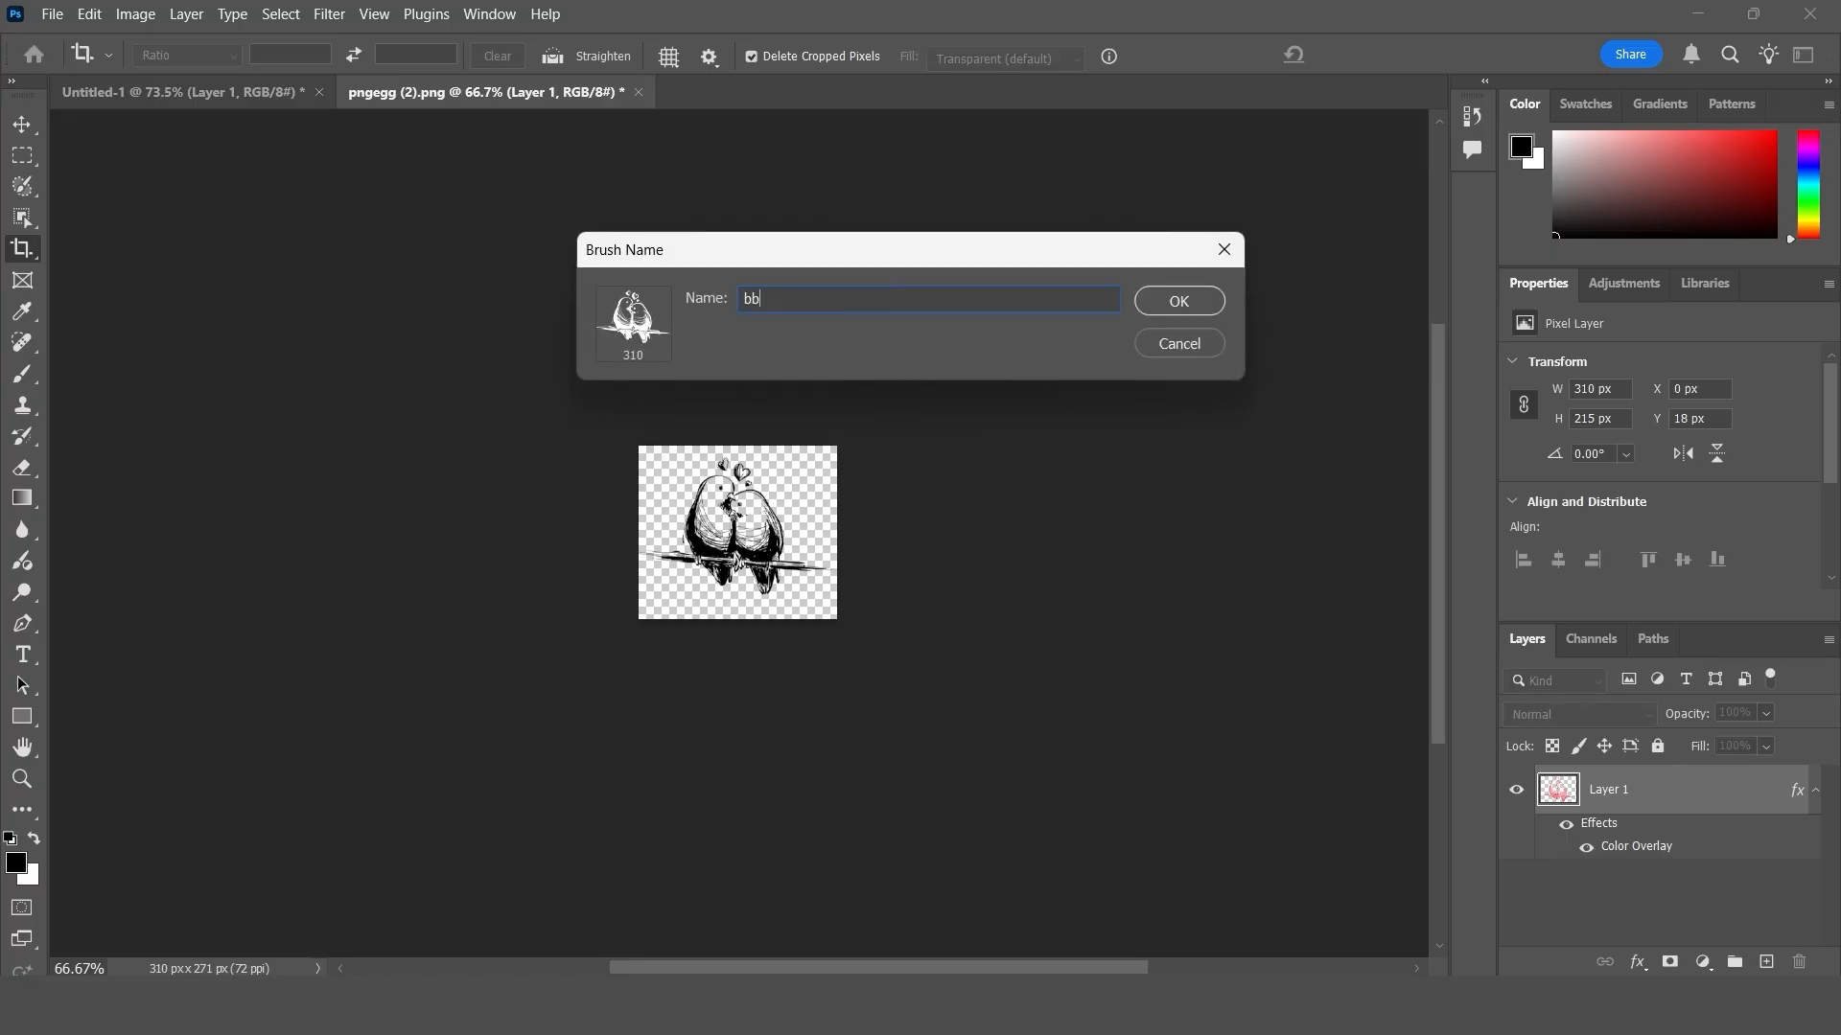
text(2)
key(Return)
- In Untitled-1, stamp the 310 px lovebird brush once in black, then once with the foreground colour set to ff0000
click(182, 92)
click(749, 404)
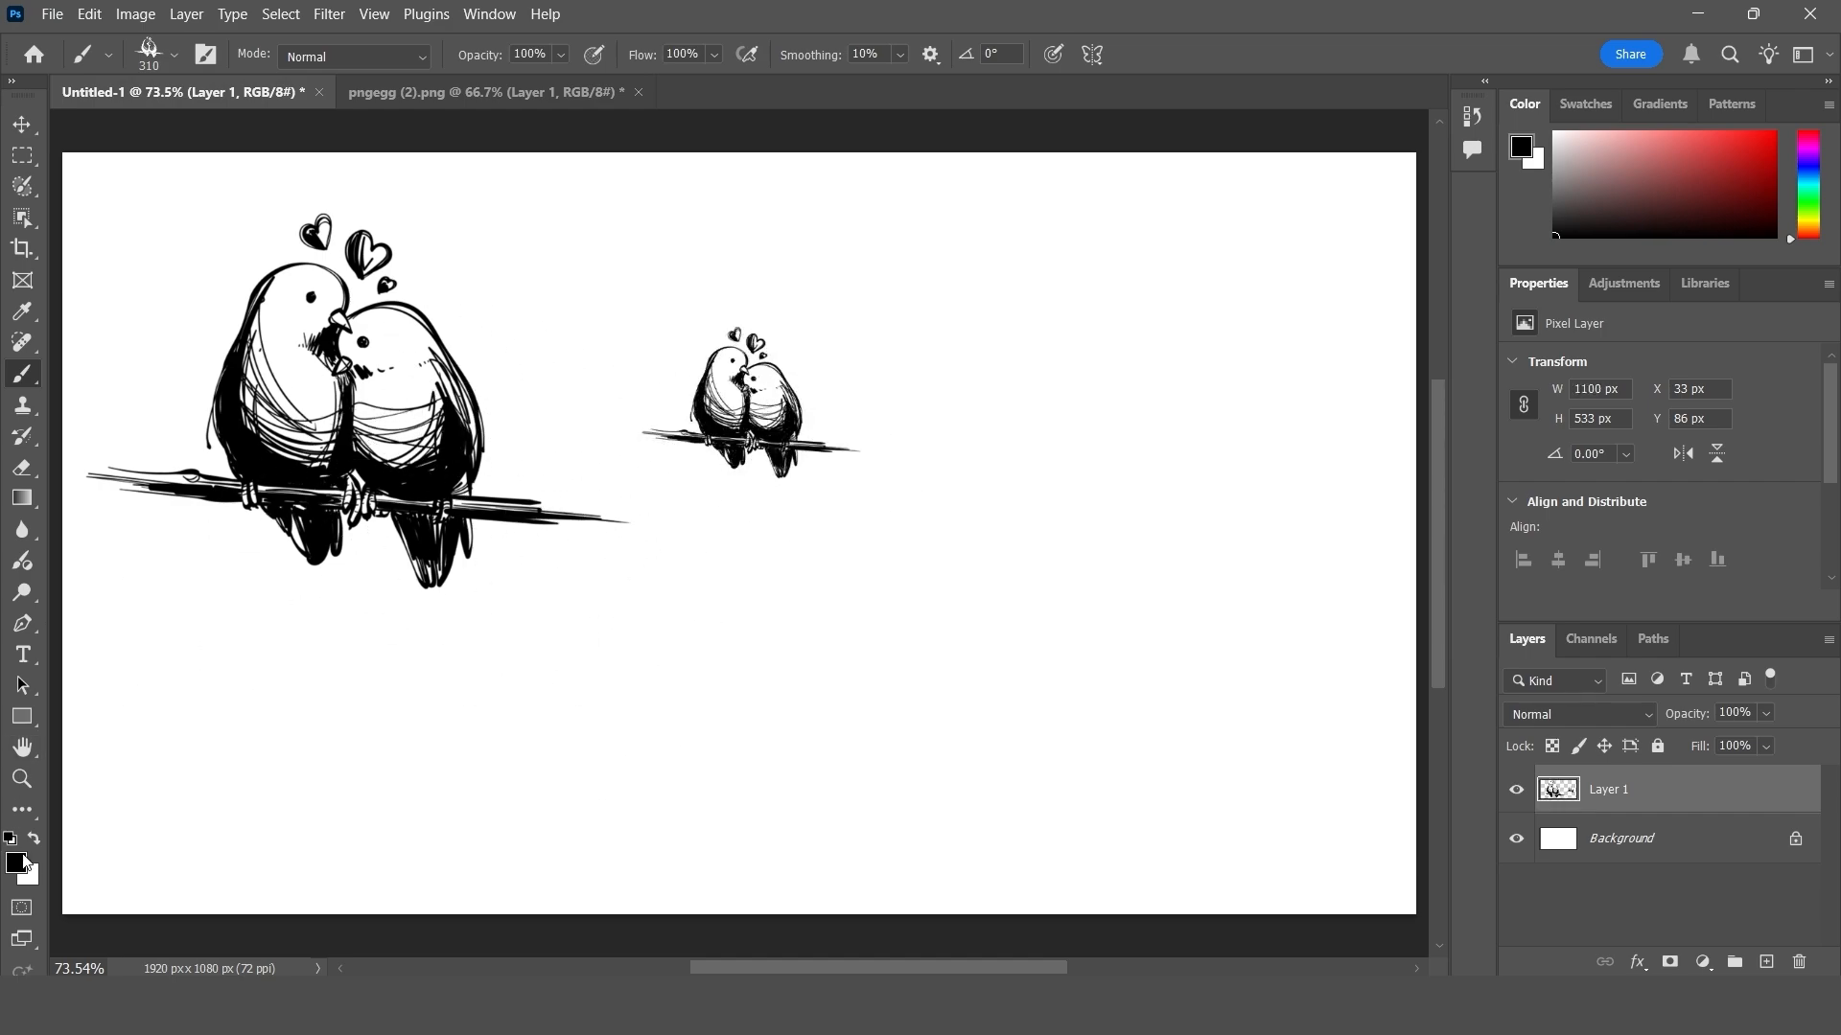
click(16, 863)
text(ff0000)
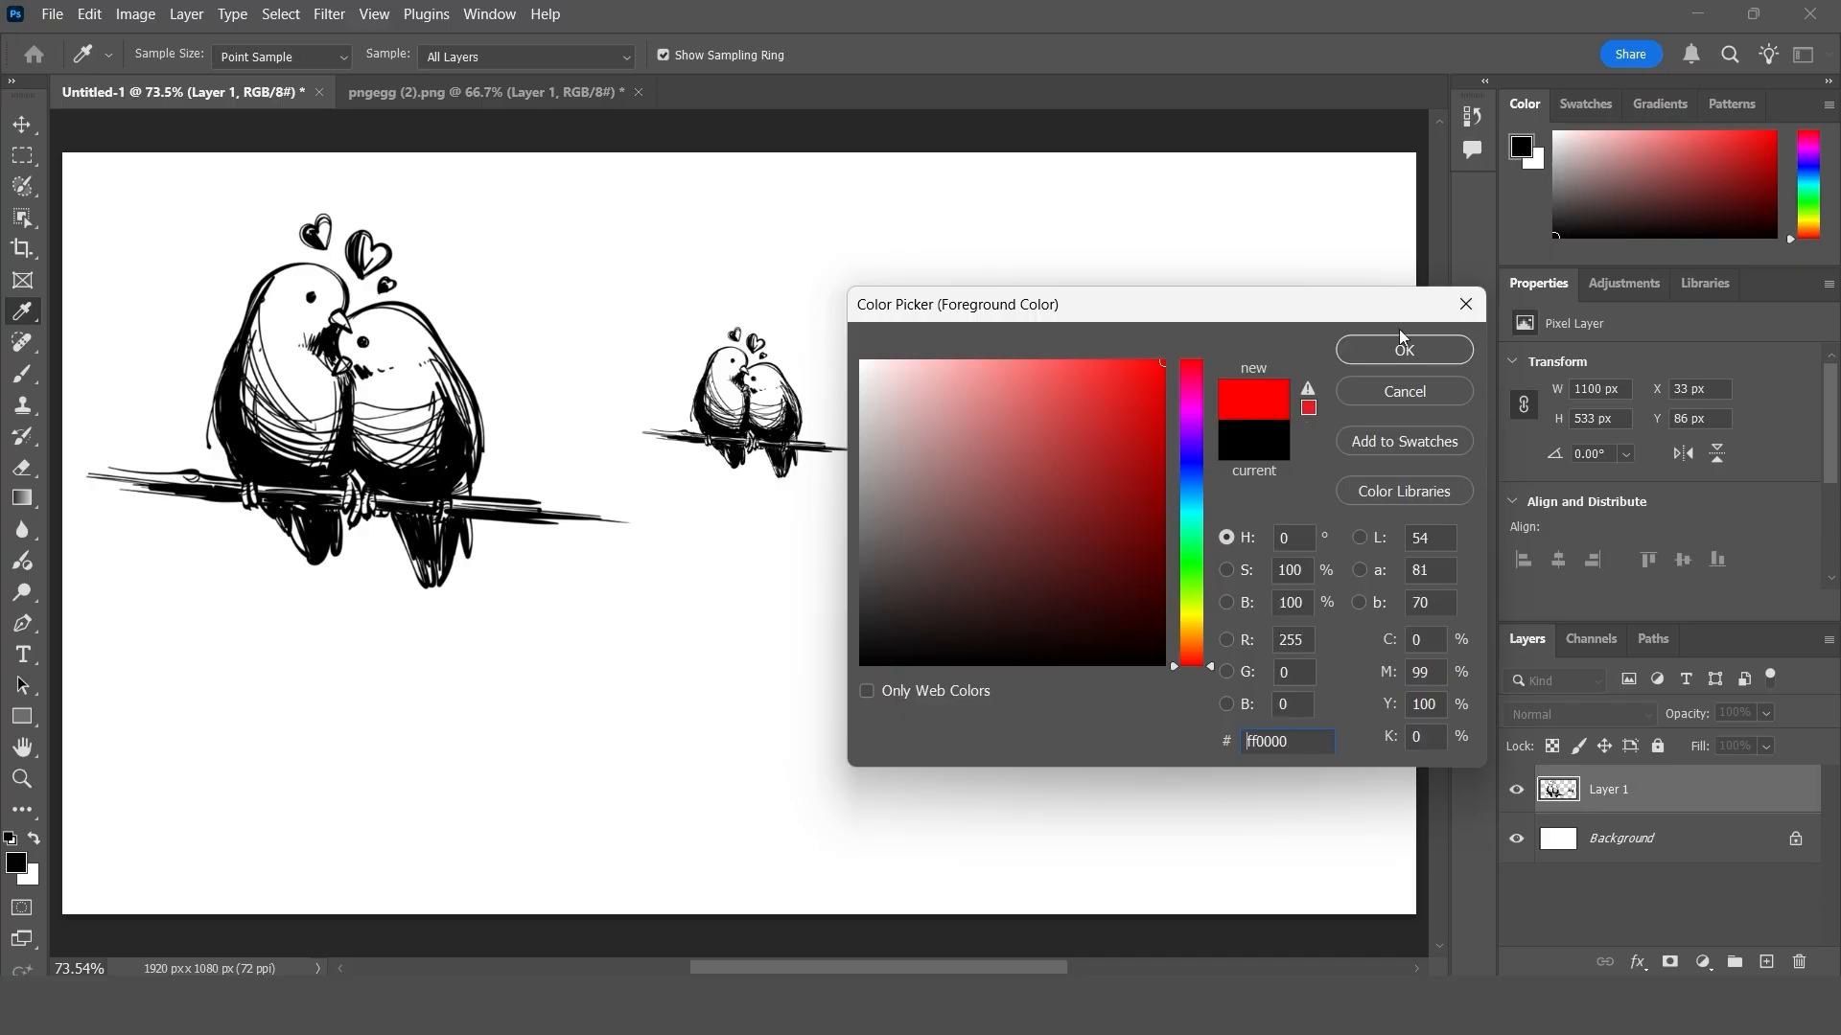
click(1404, 351)
click(1220, 295)
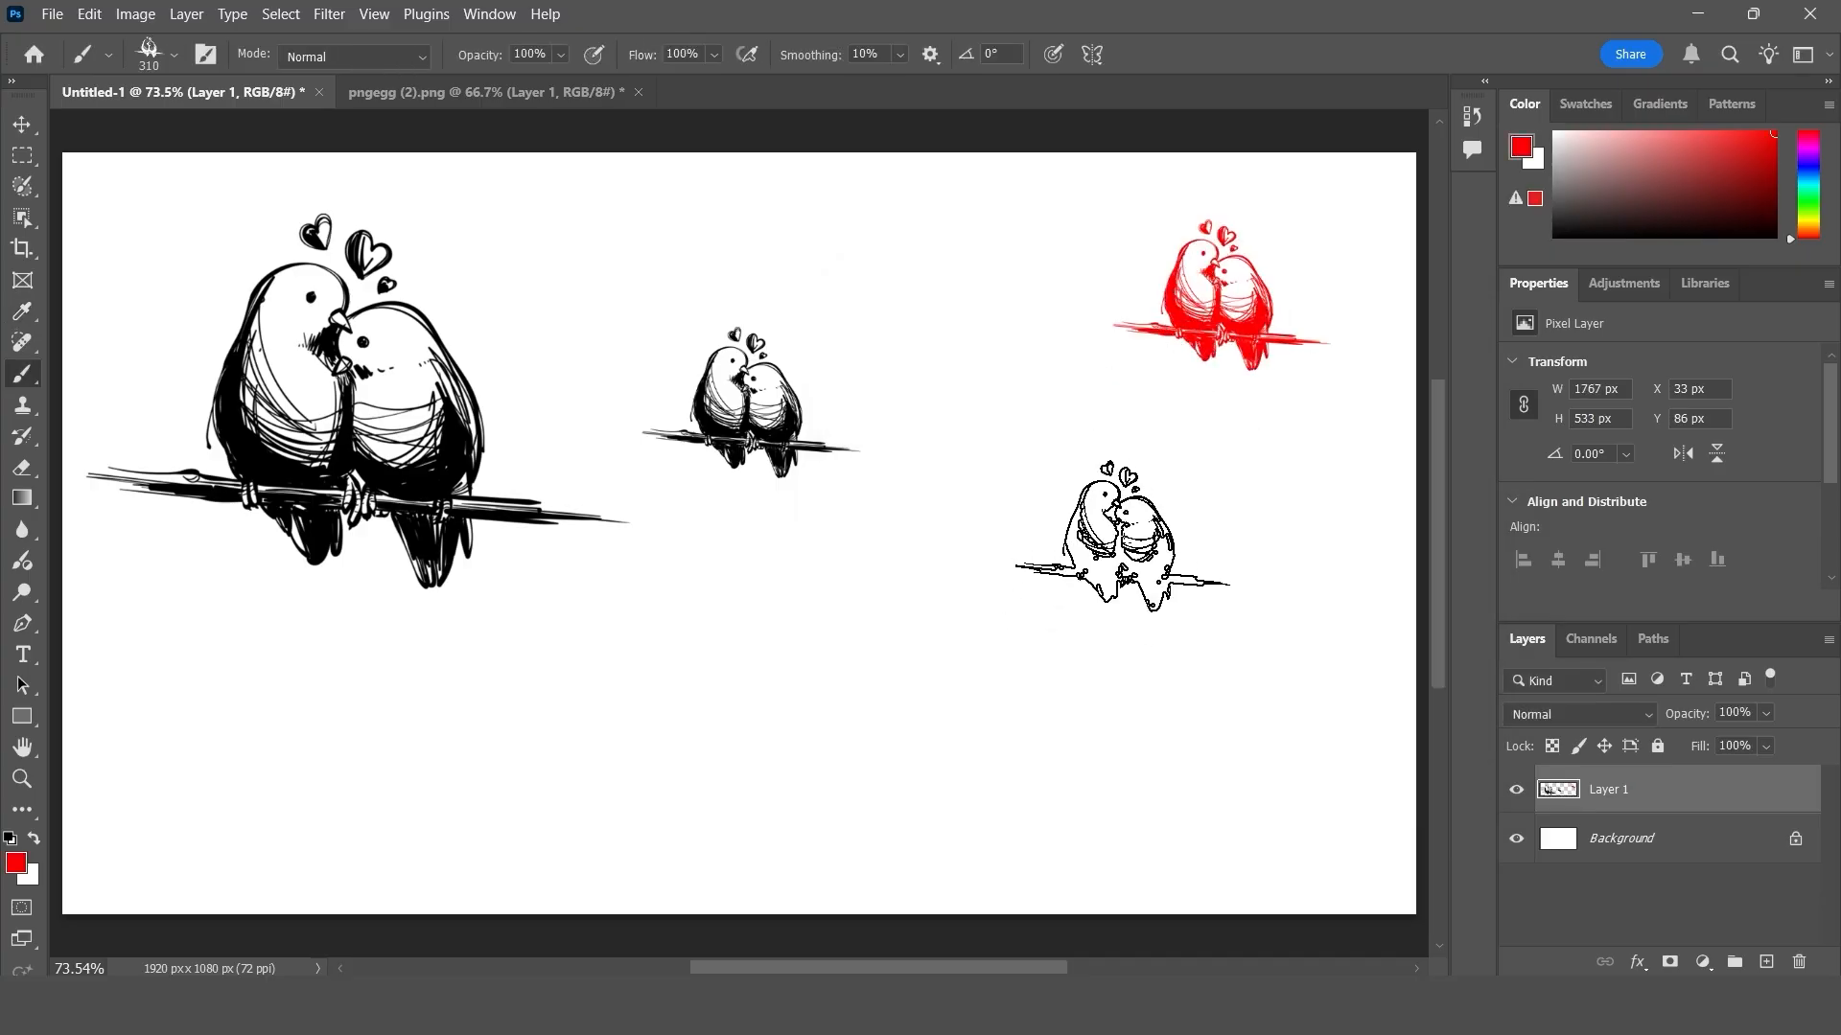
- Paint several short and long red strokes across the canvas with the 310 px lovebird brush
mouse_move(472, 665)
mouse_down()
mouse_move(557, 739)
mouse_move(924, 580)
mouse_move(997, 614)
mouse_up()
drag(952, 382, 1070, 499)
drag(1193, 438, 1204, 467)
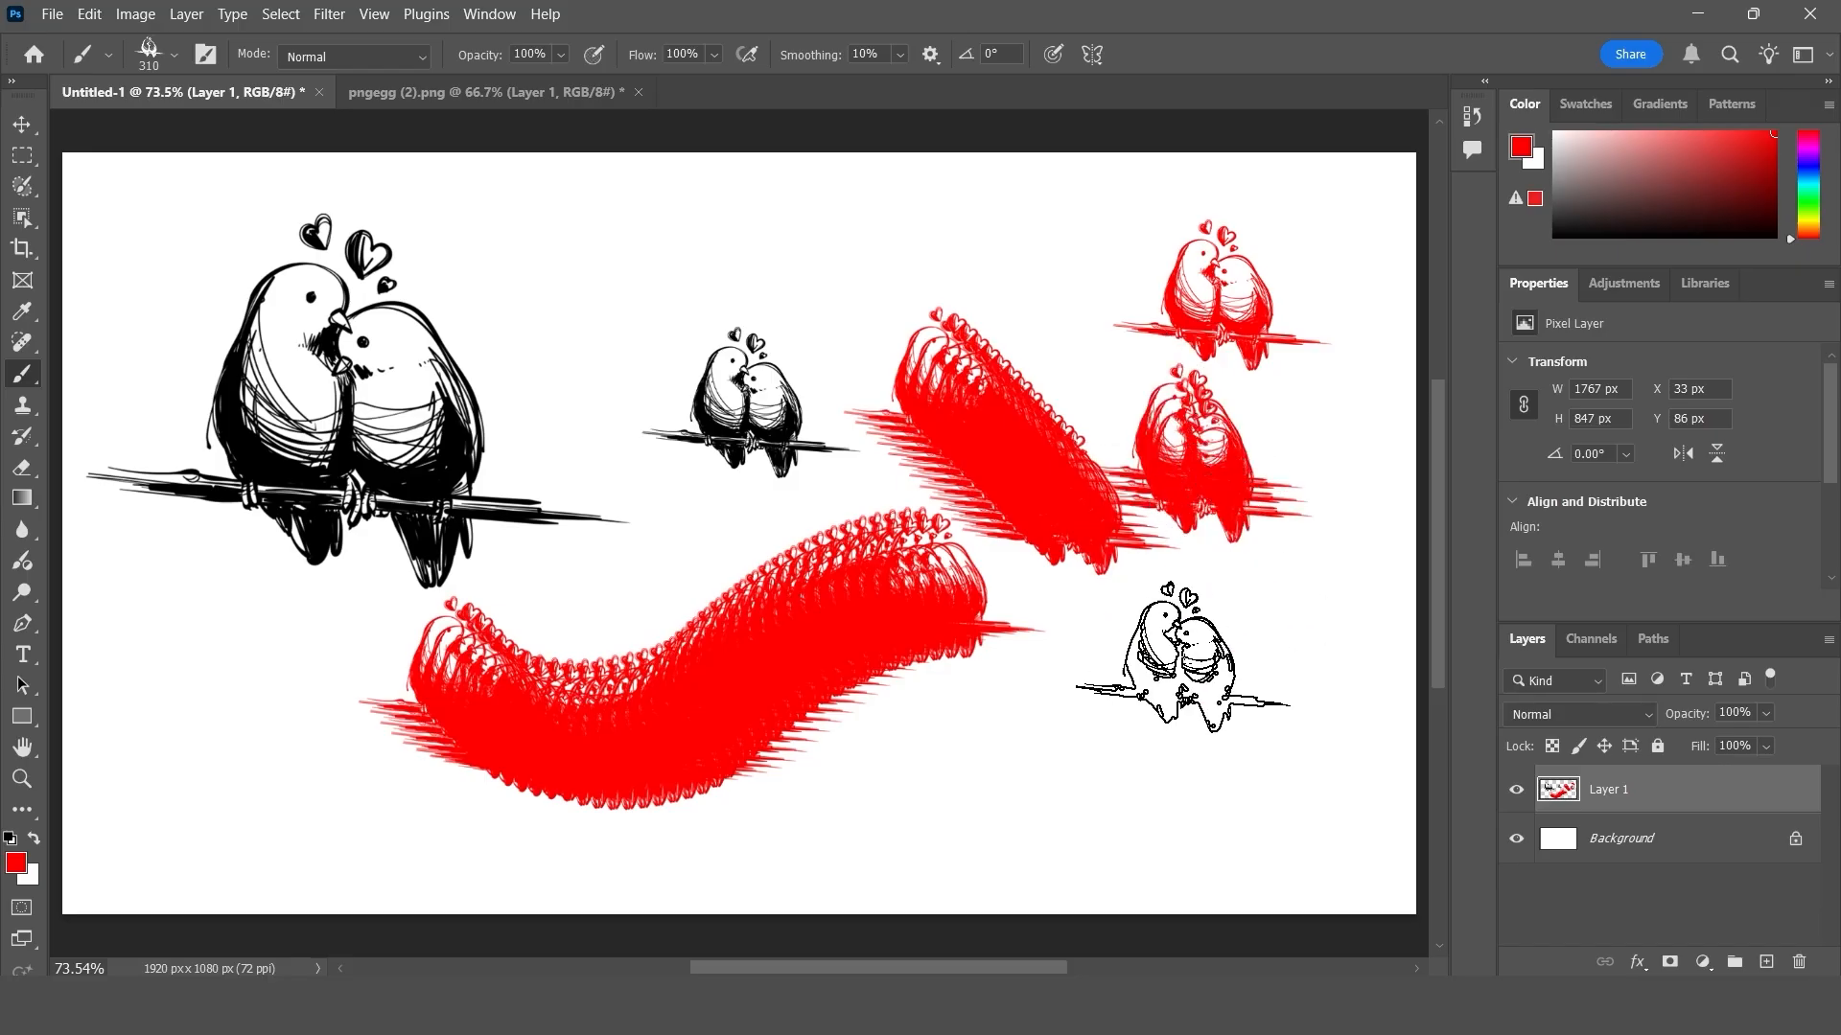
drag(1157, 678, 944, 793)
drag(286, 695, 292, 654)
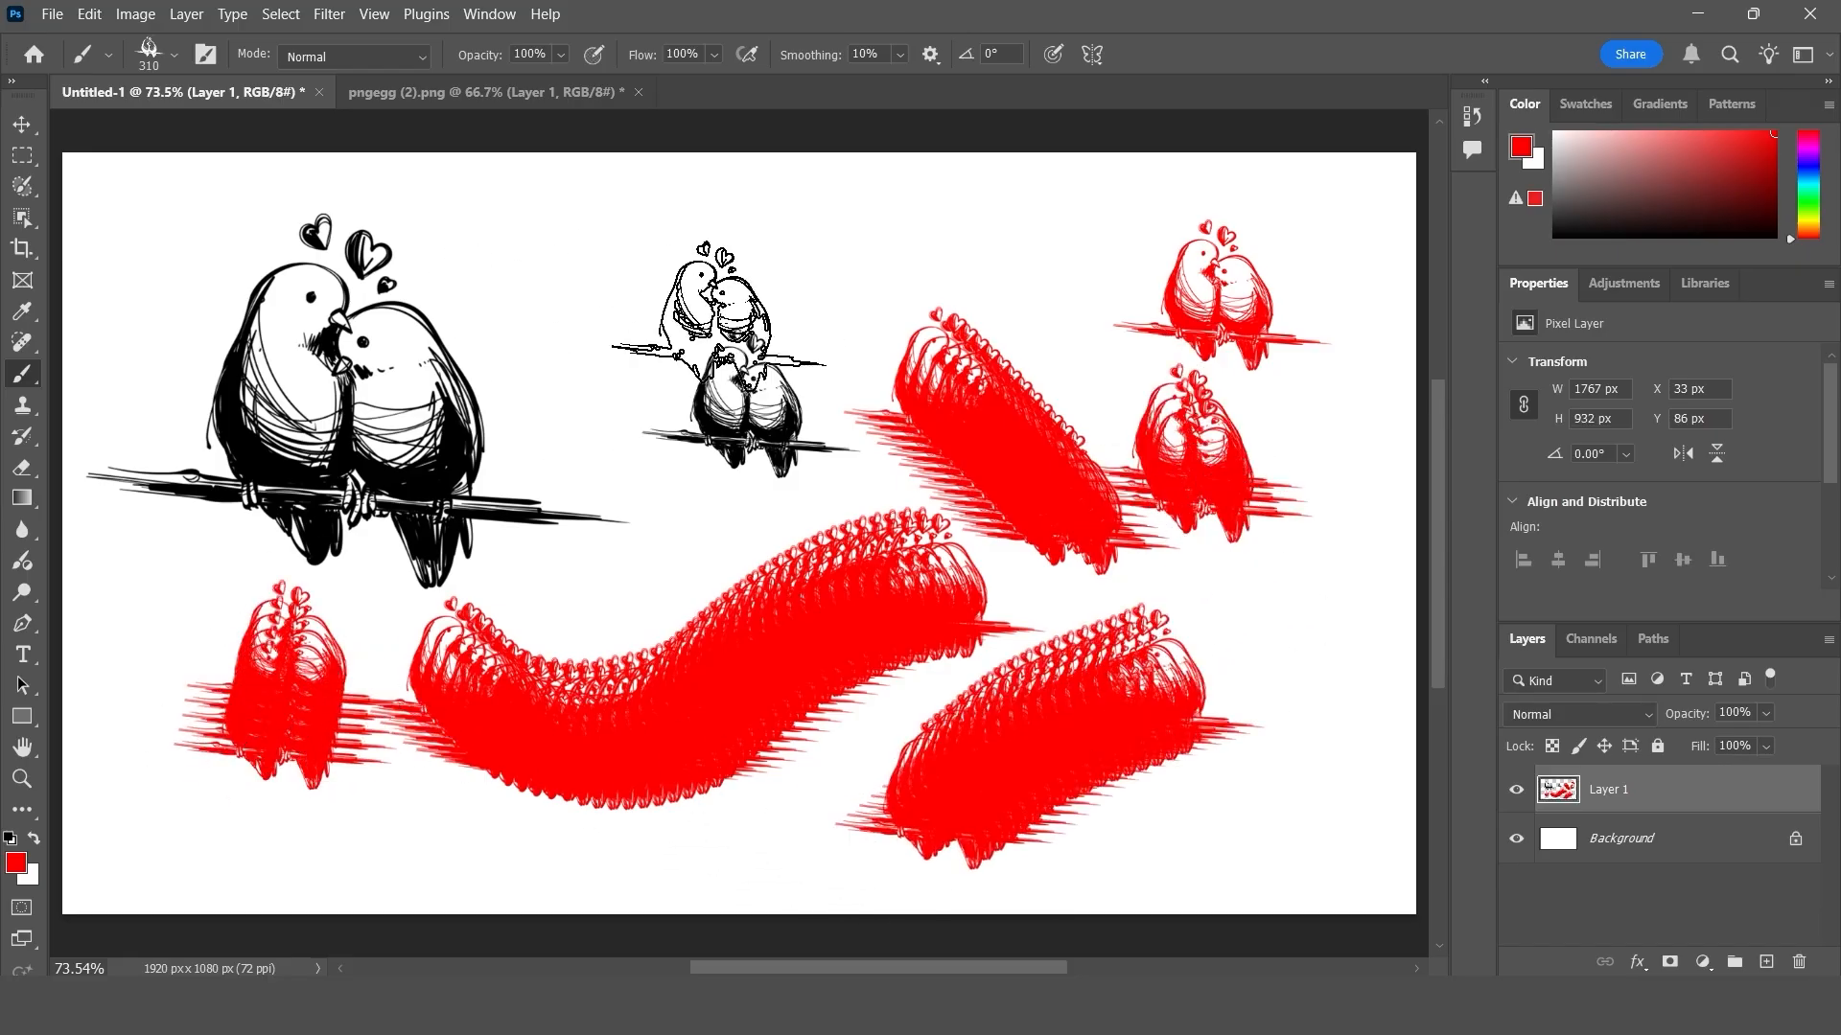
- Define the golden floral image pngegg (3).png as a pattern named gol
click(479, 91)
key(v)
click(89, 14)
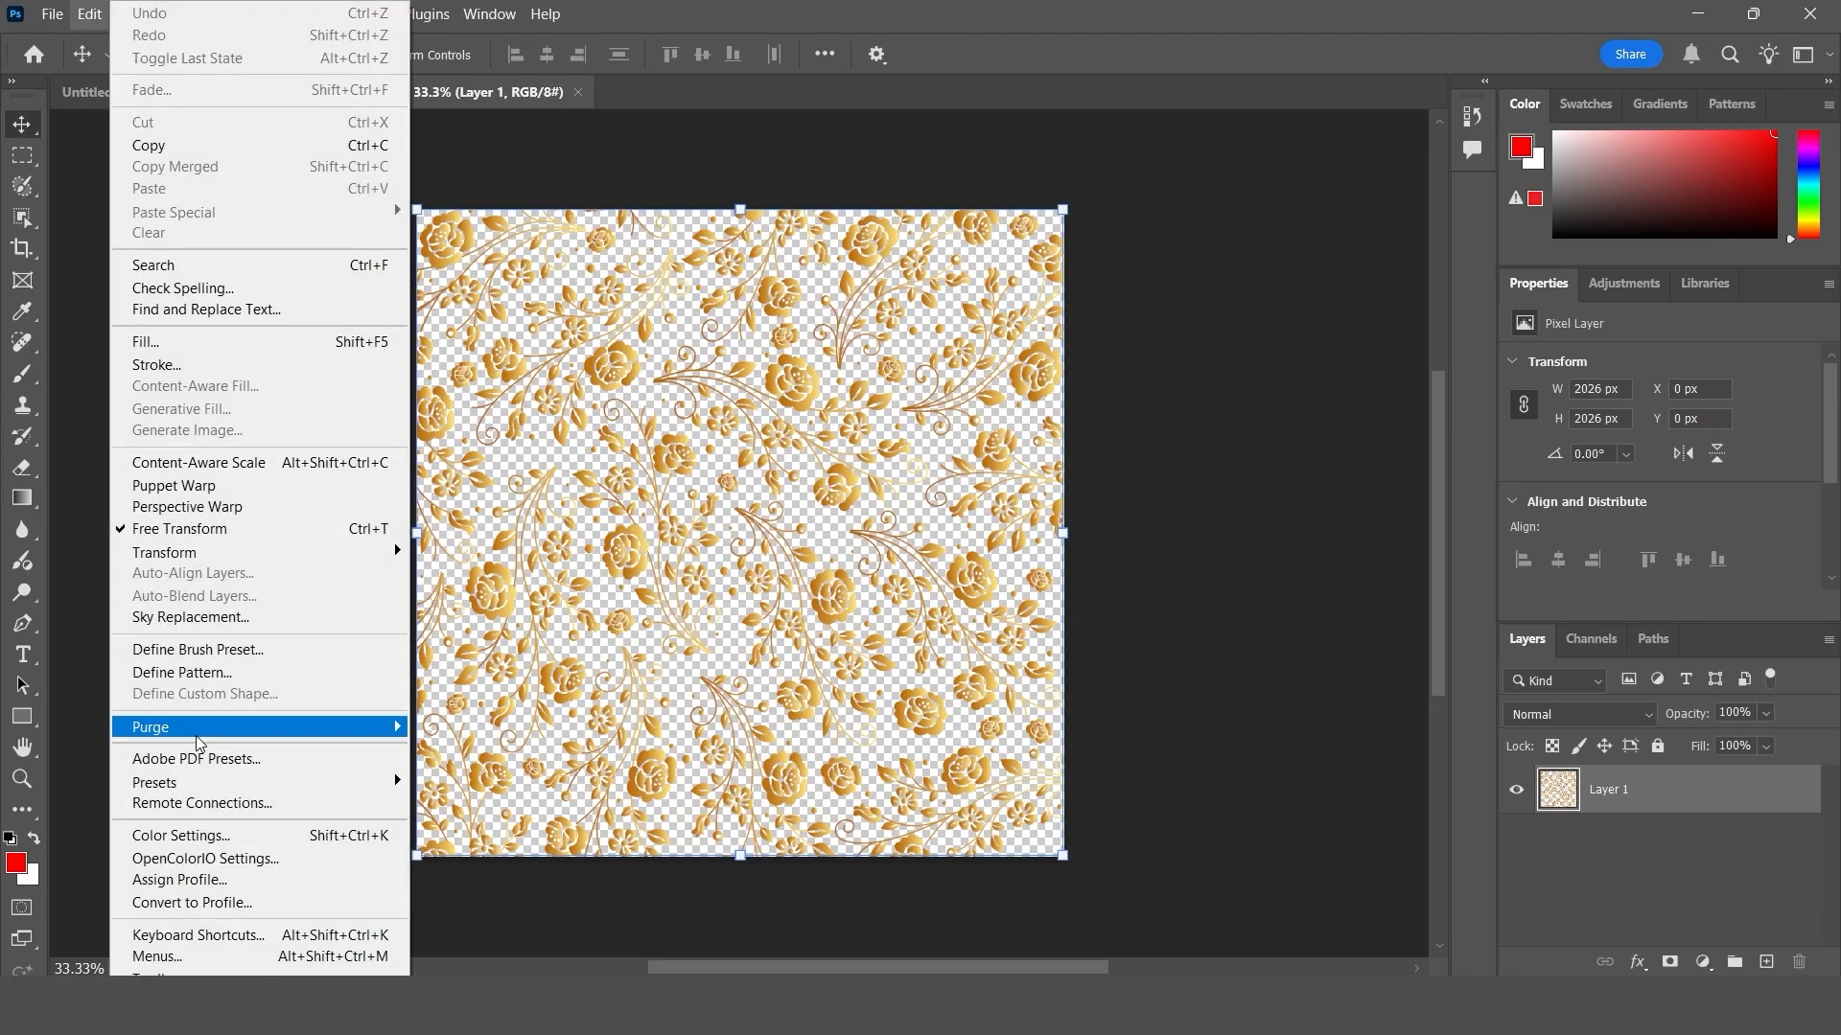
click(564, 612)
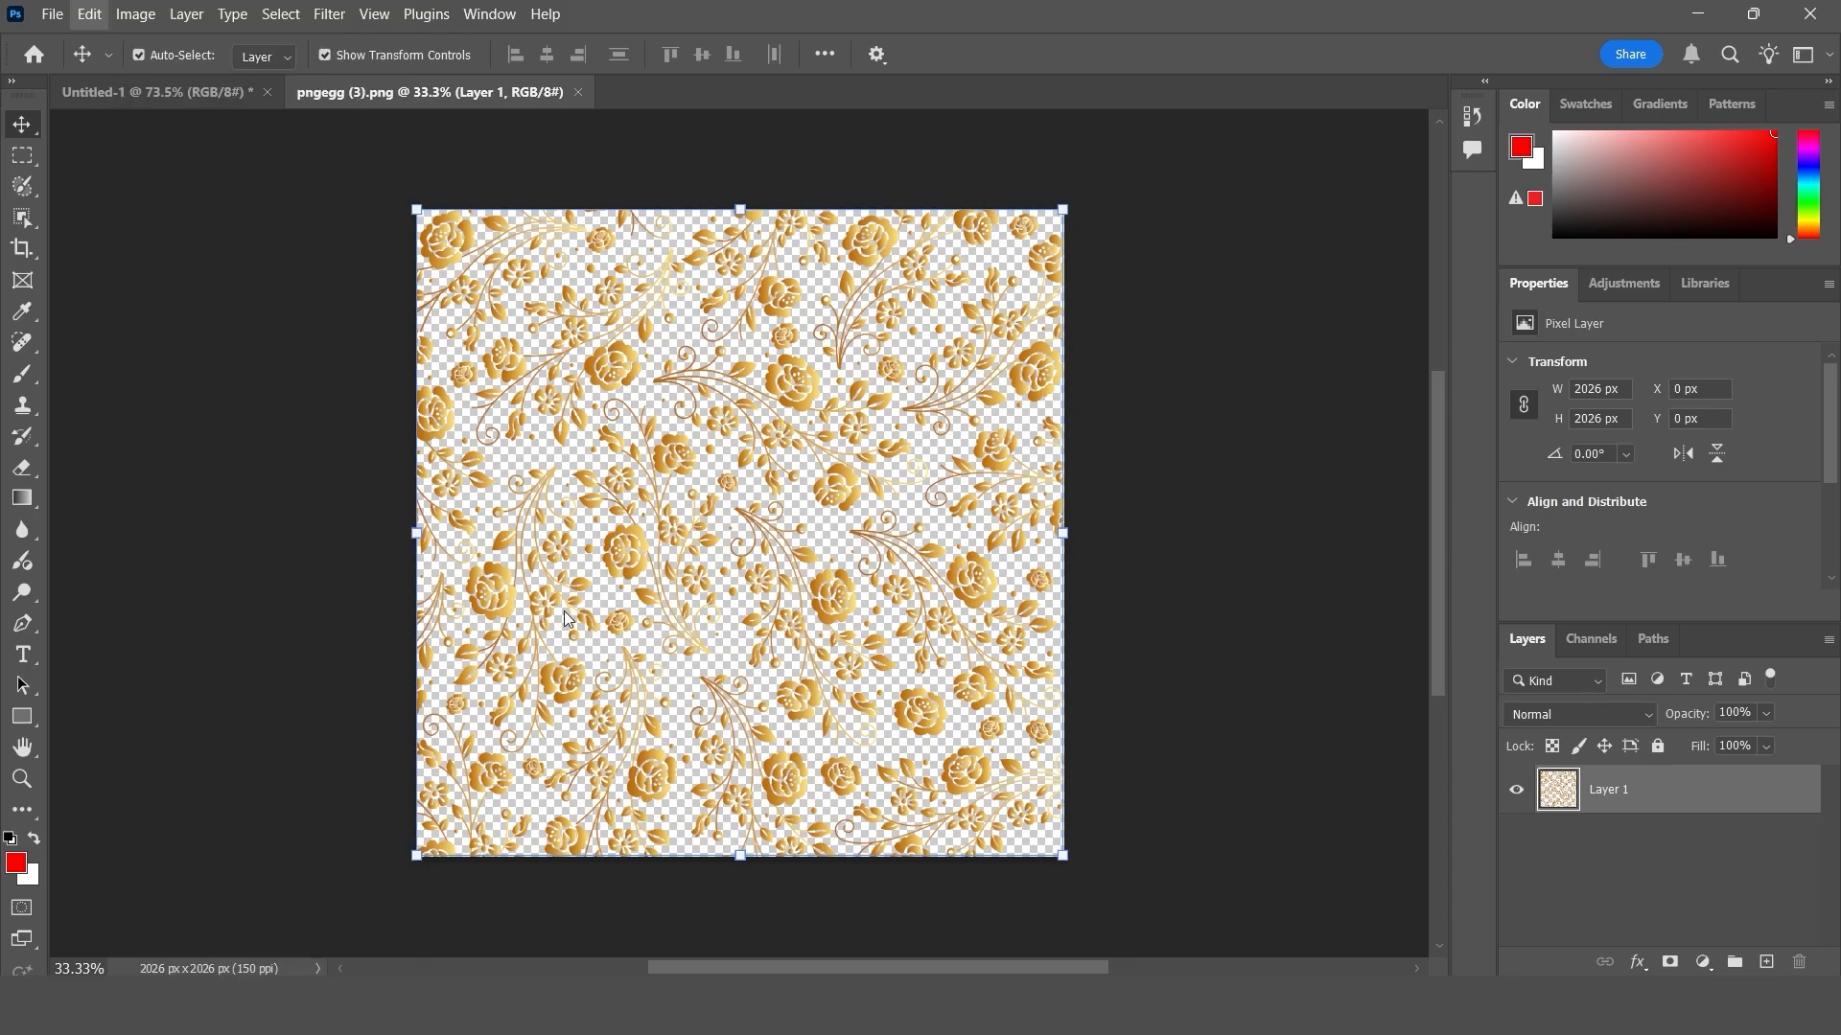
click(101, 13)
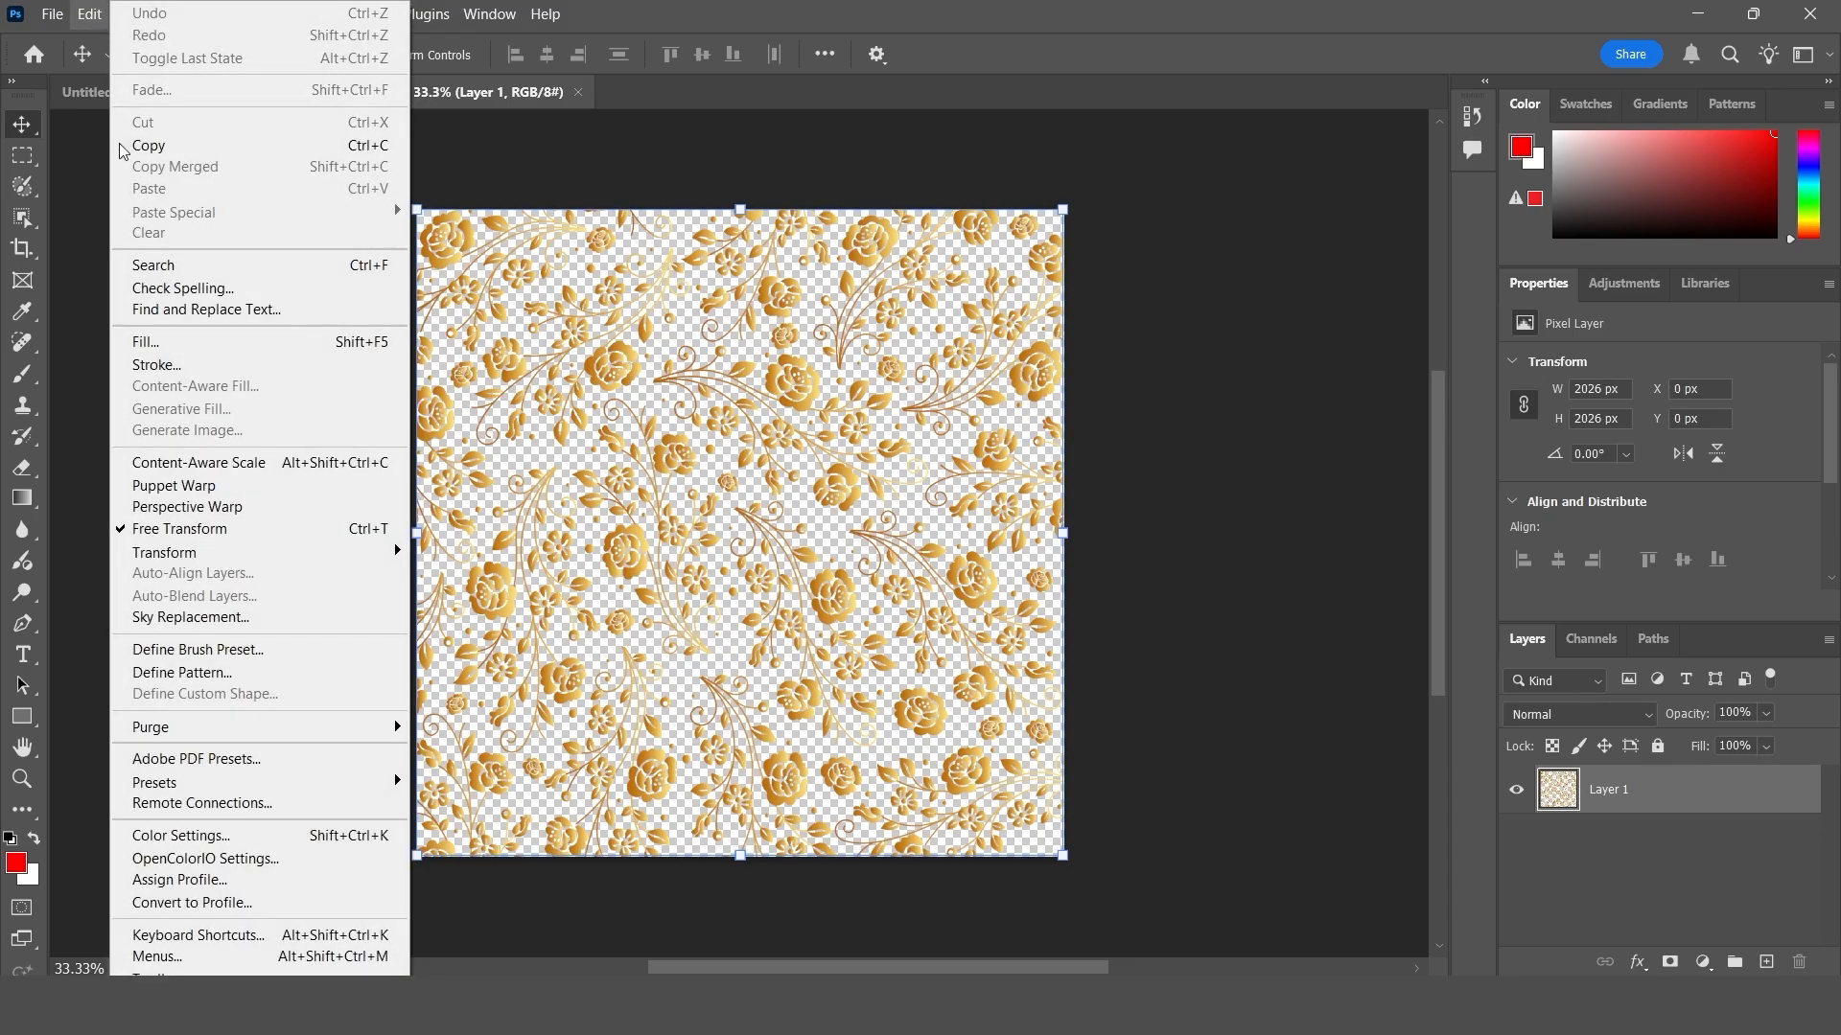
click(213, 671)
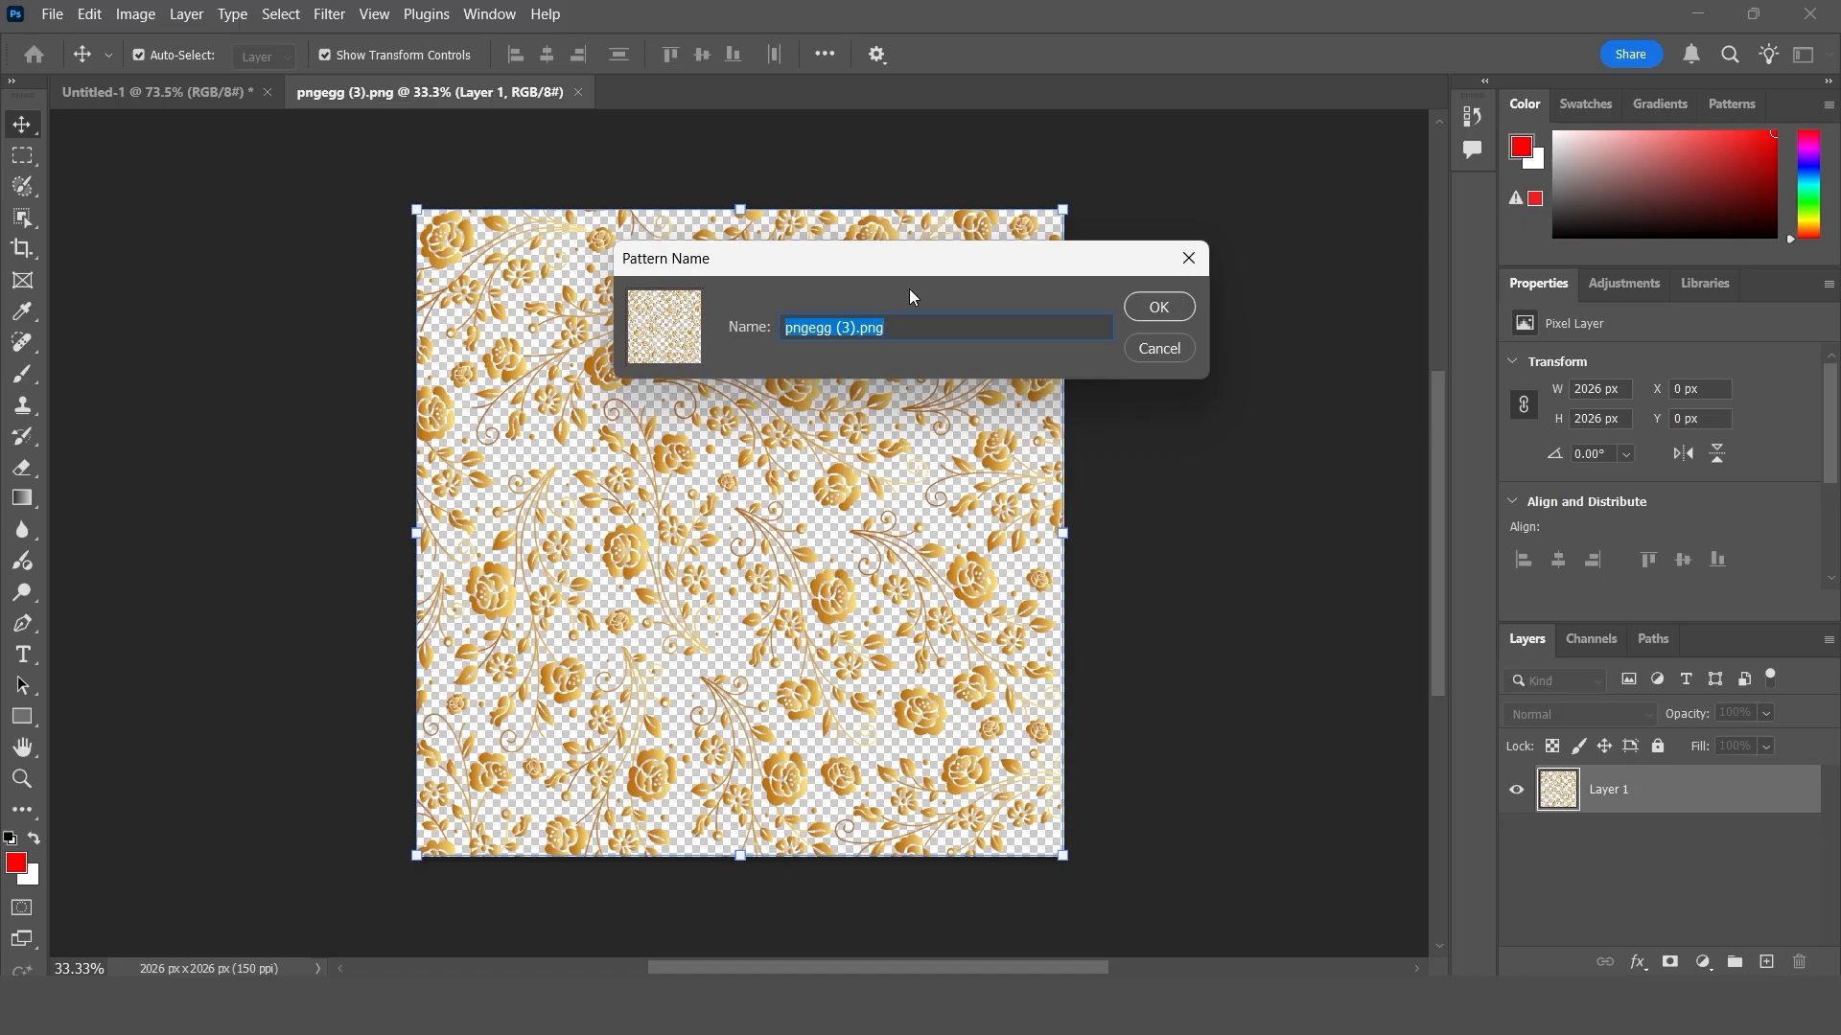
text(gold p)
click(1160, 307)
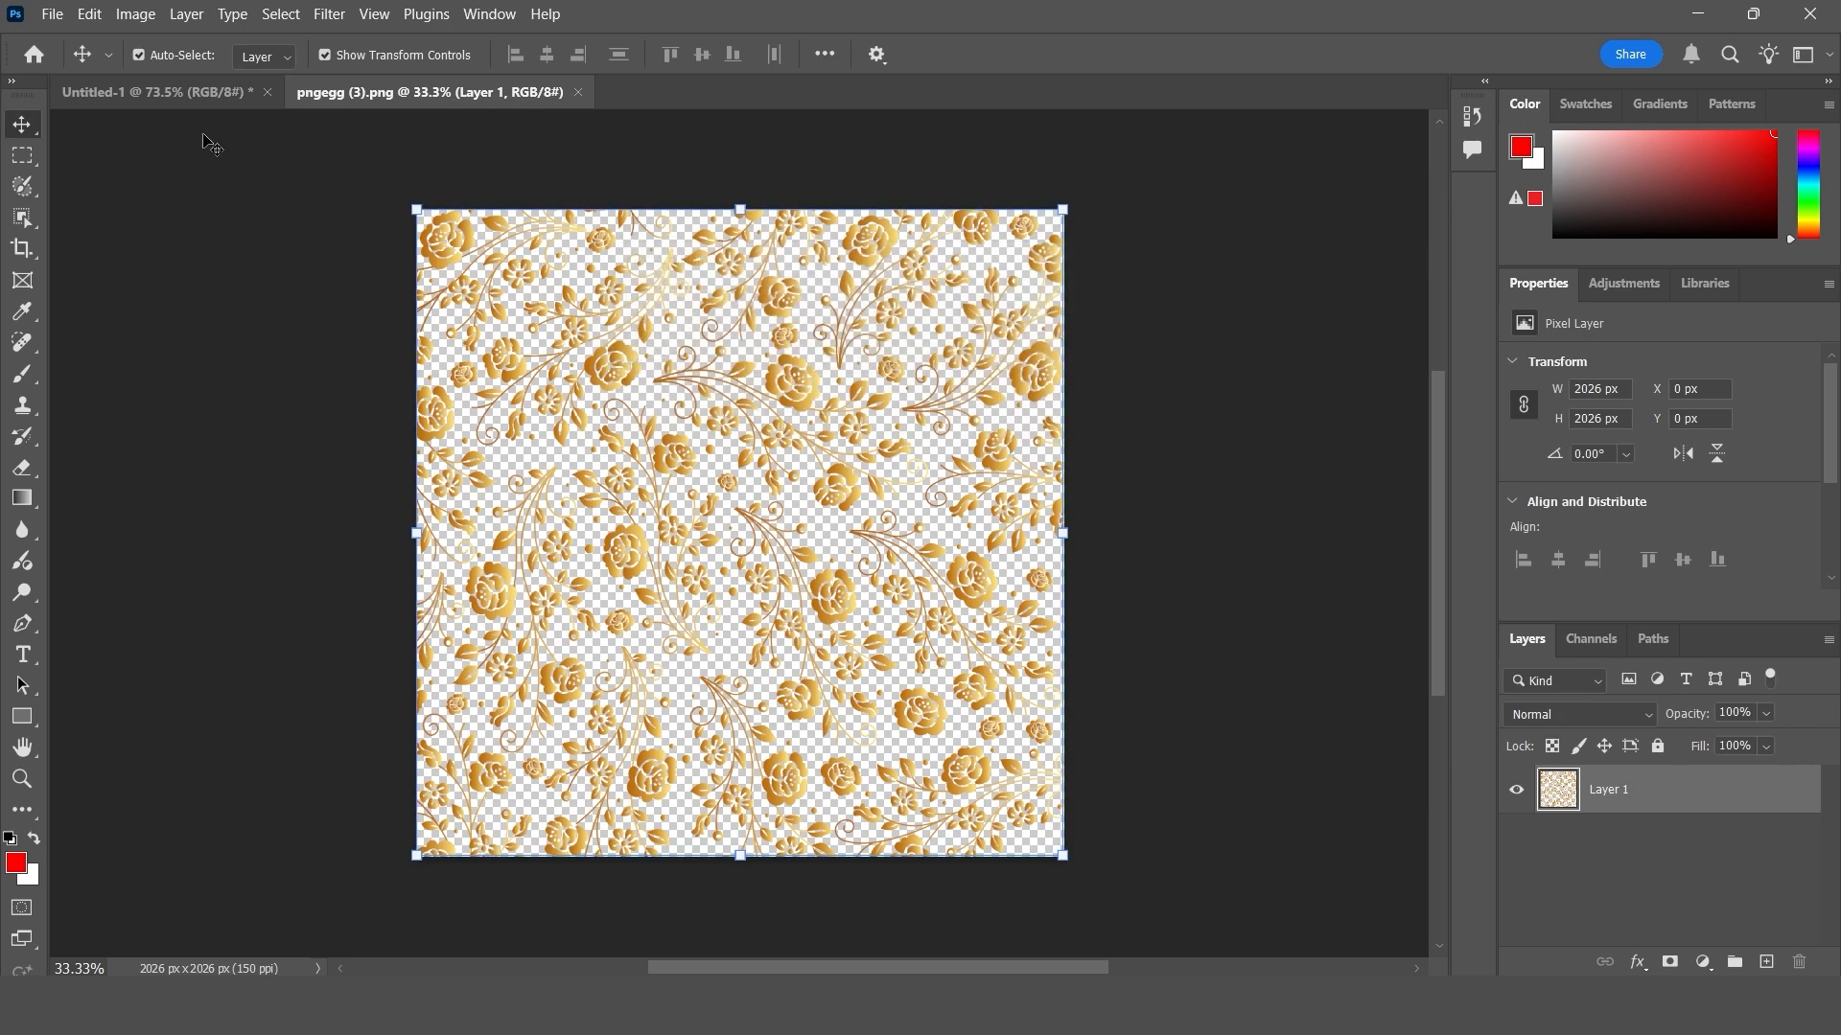
- Add a new layer in Untitled-1 and set the Pattern Stamp tool to the golden floral pattern
click(191, 96)
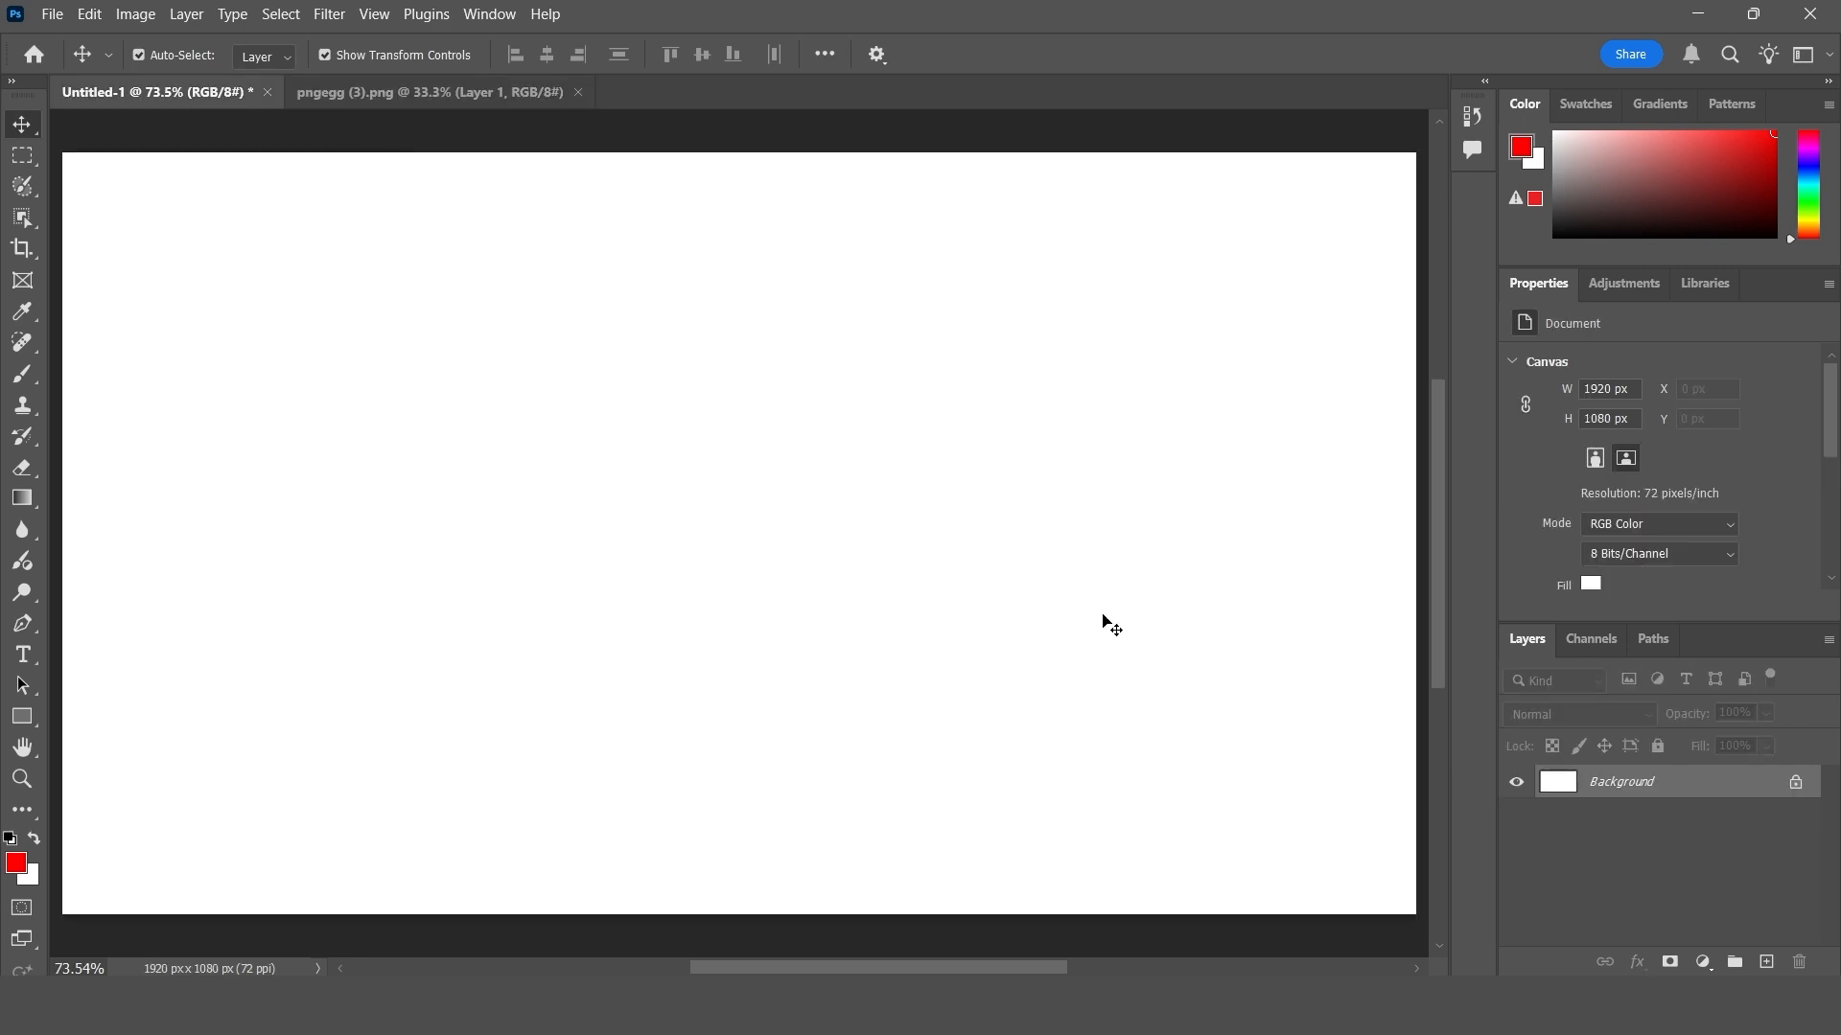
click(1766, 961)
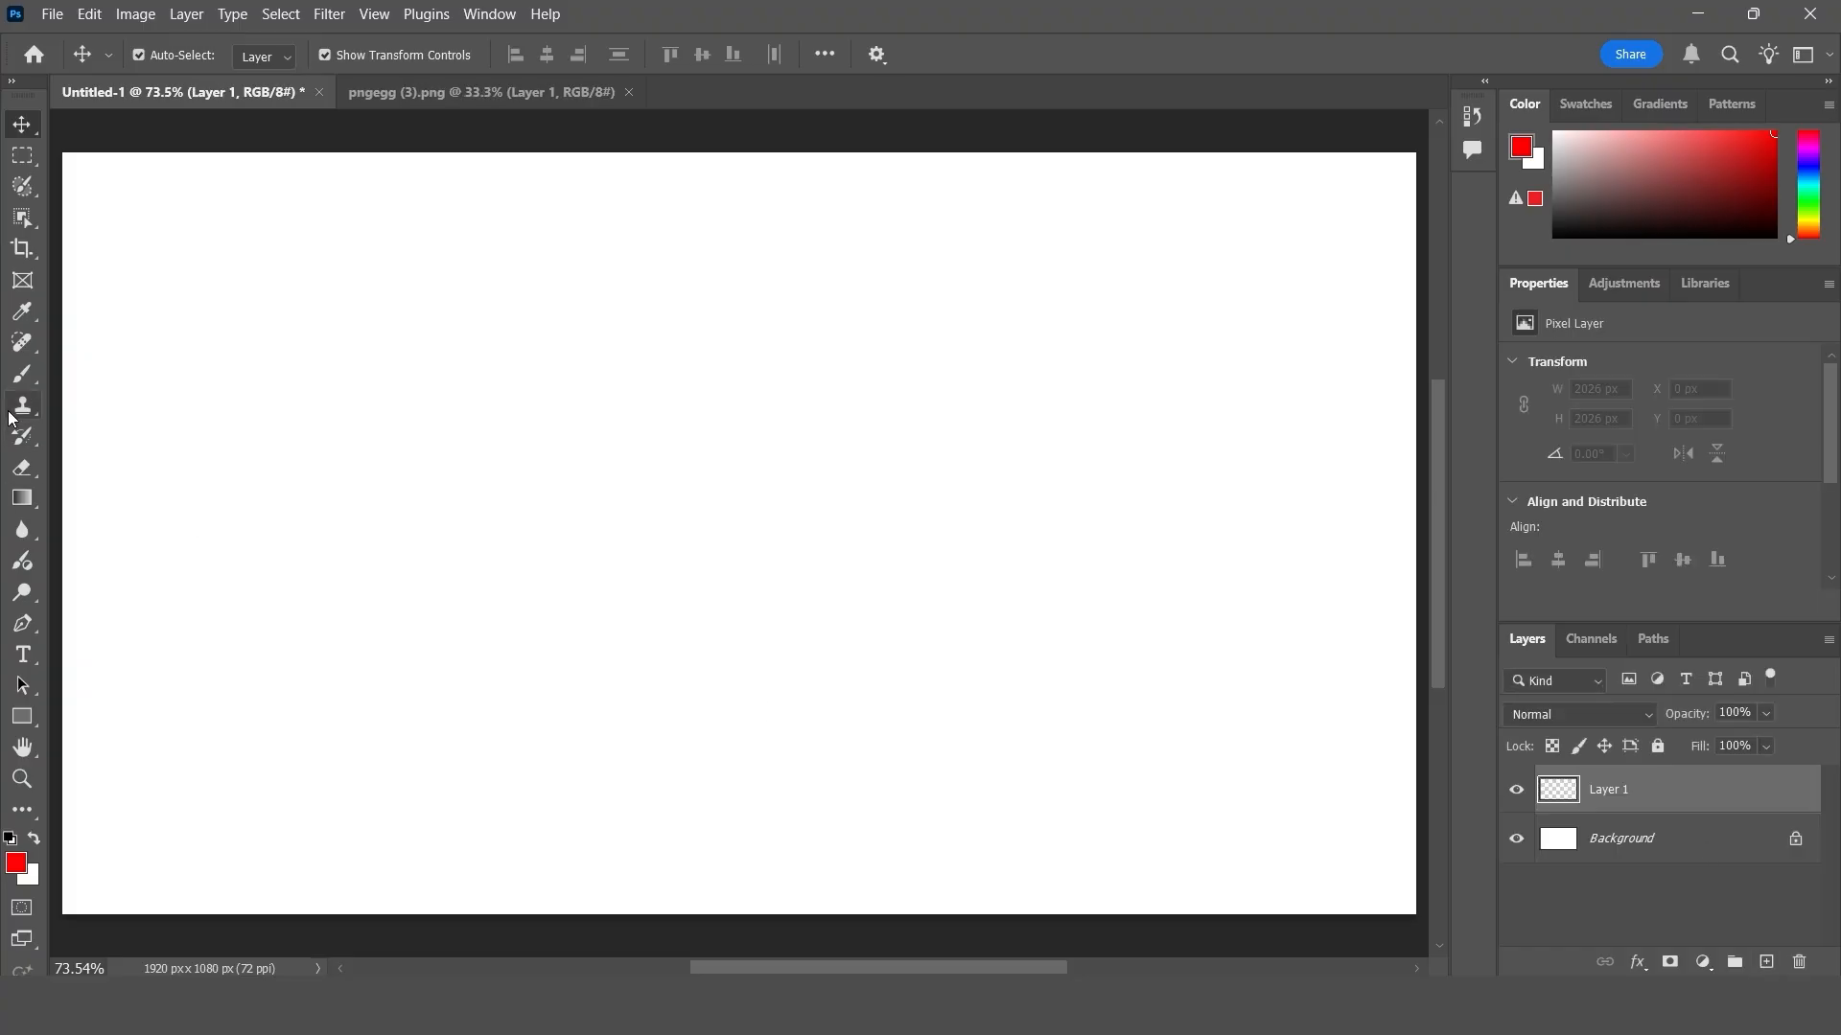
drag(23, 405, 122, 429)
click(147, 426)
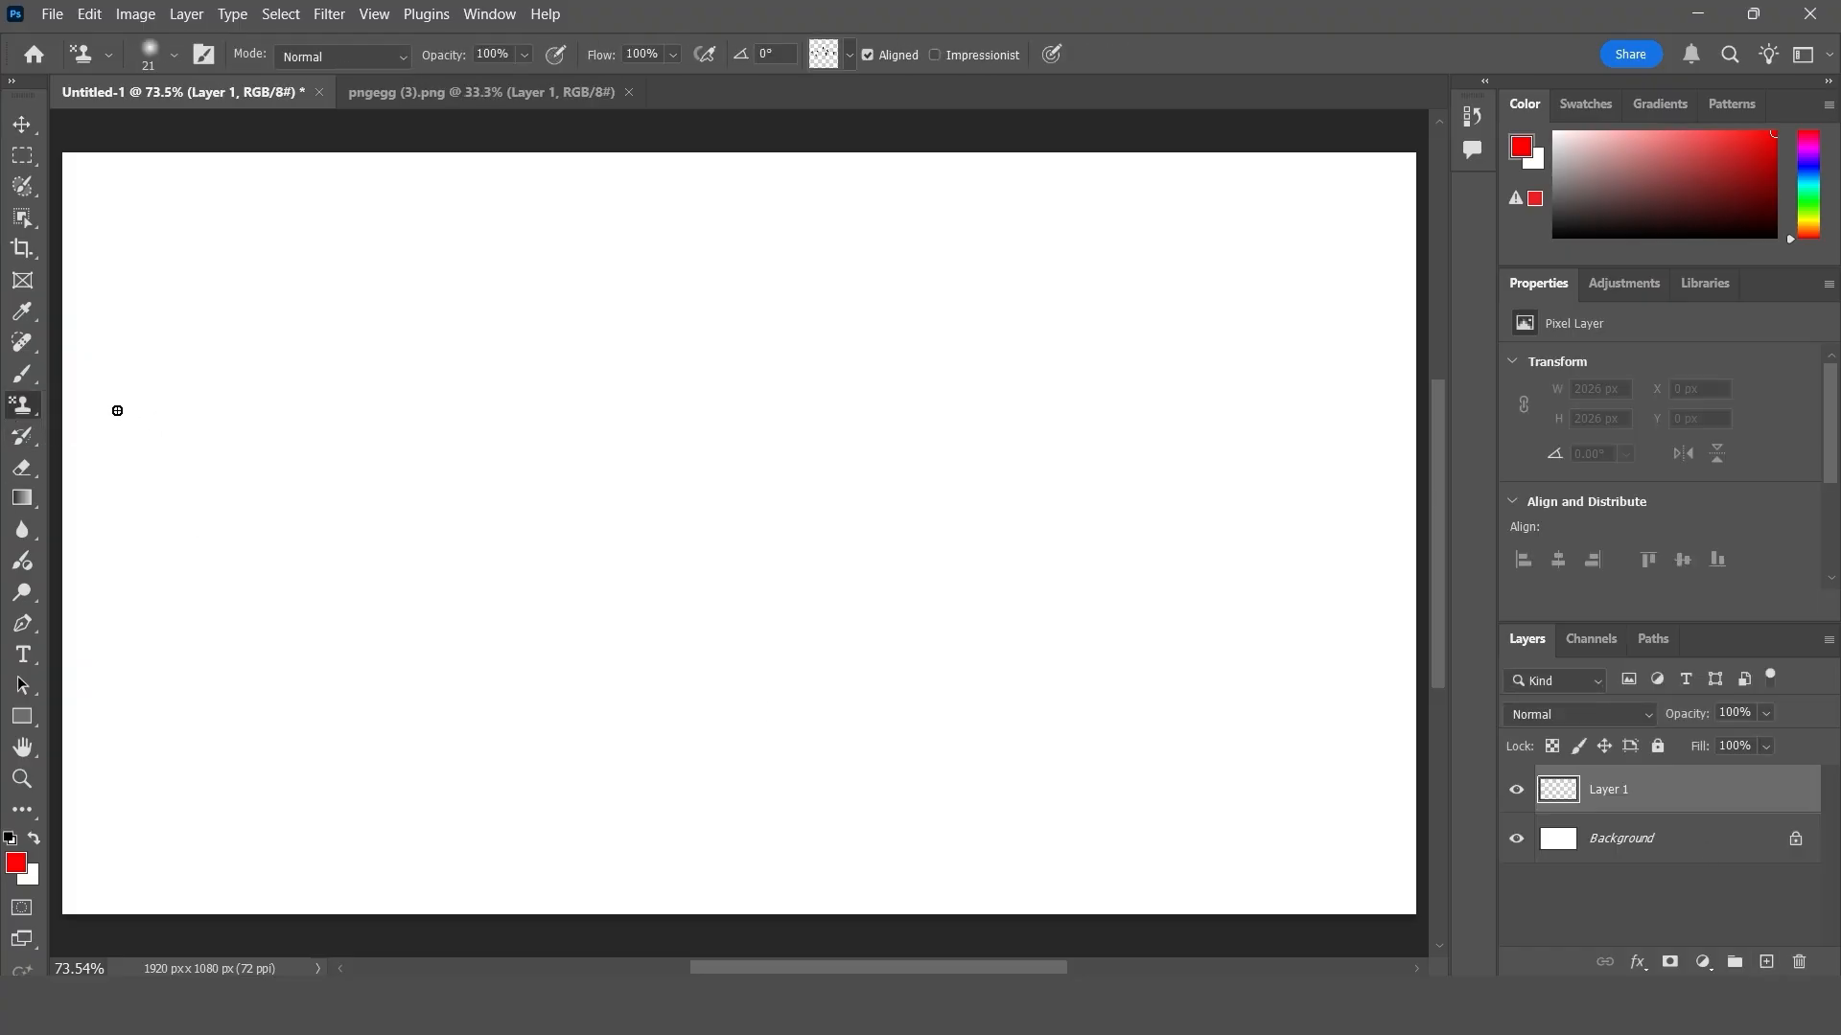
click(850, 55)
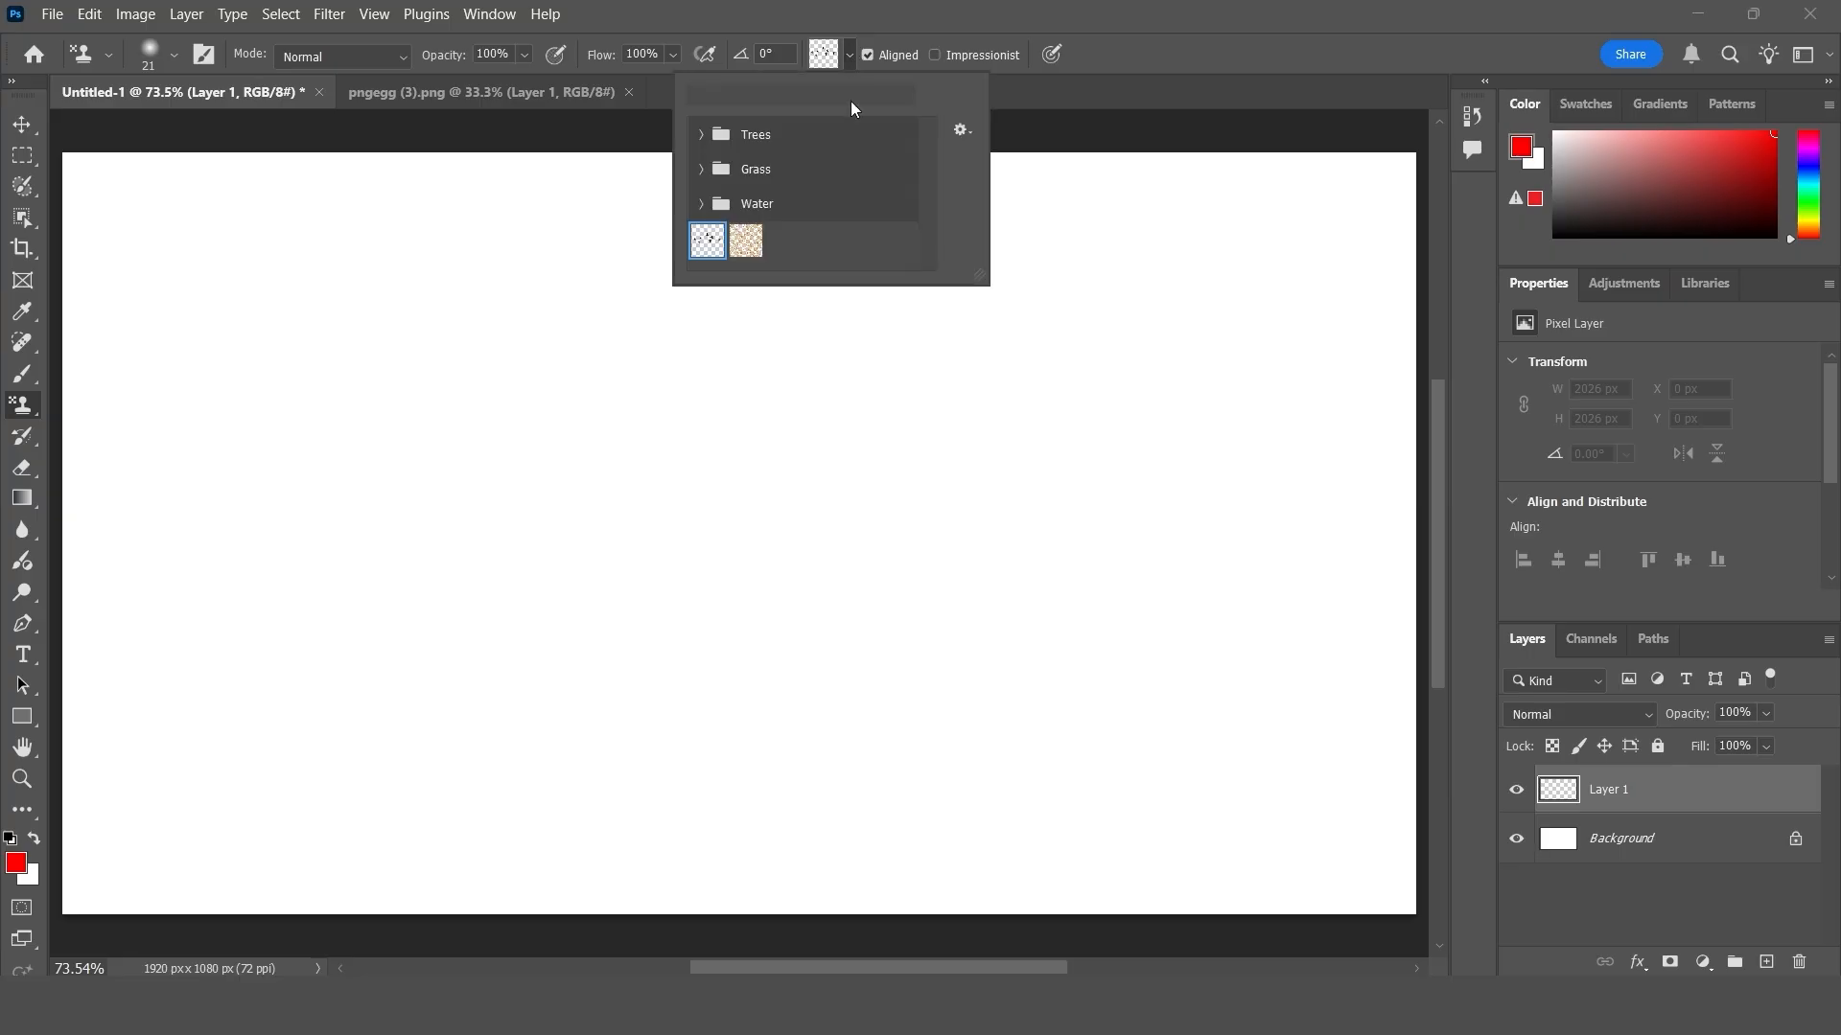
click(746, 239)
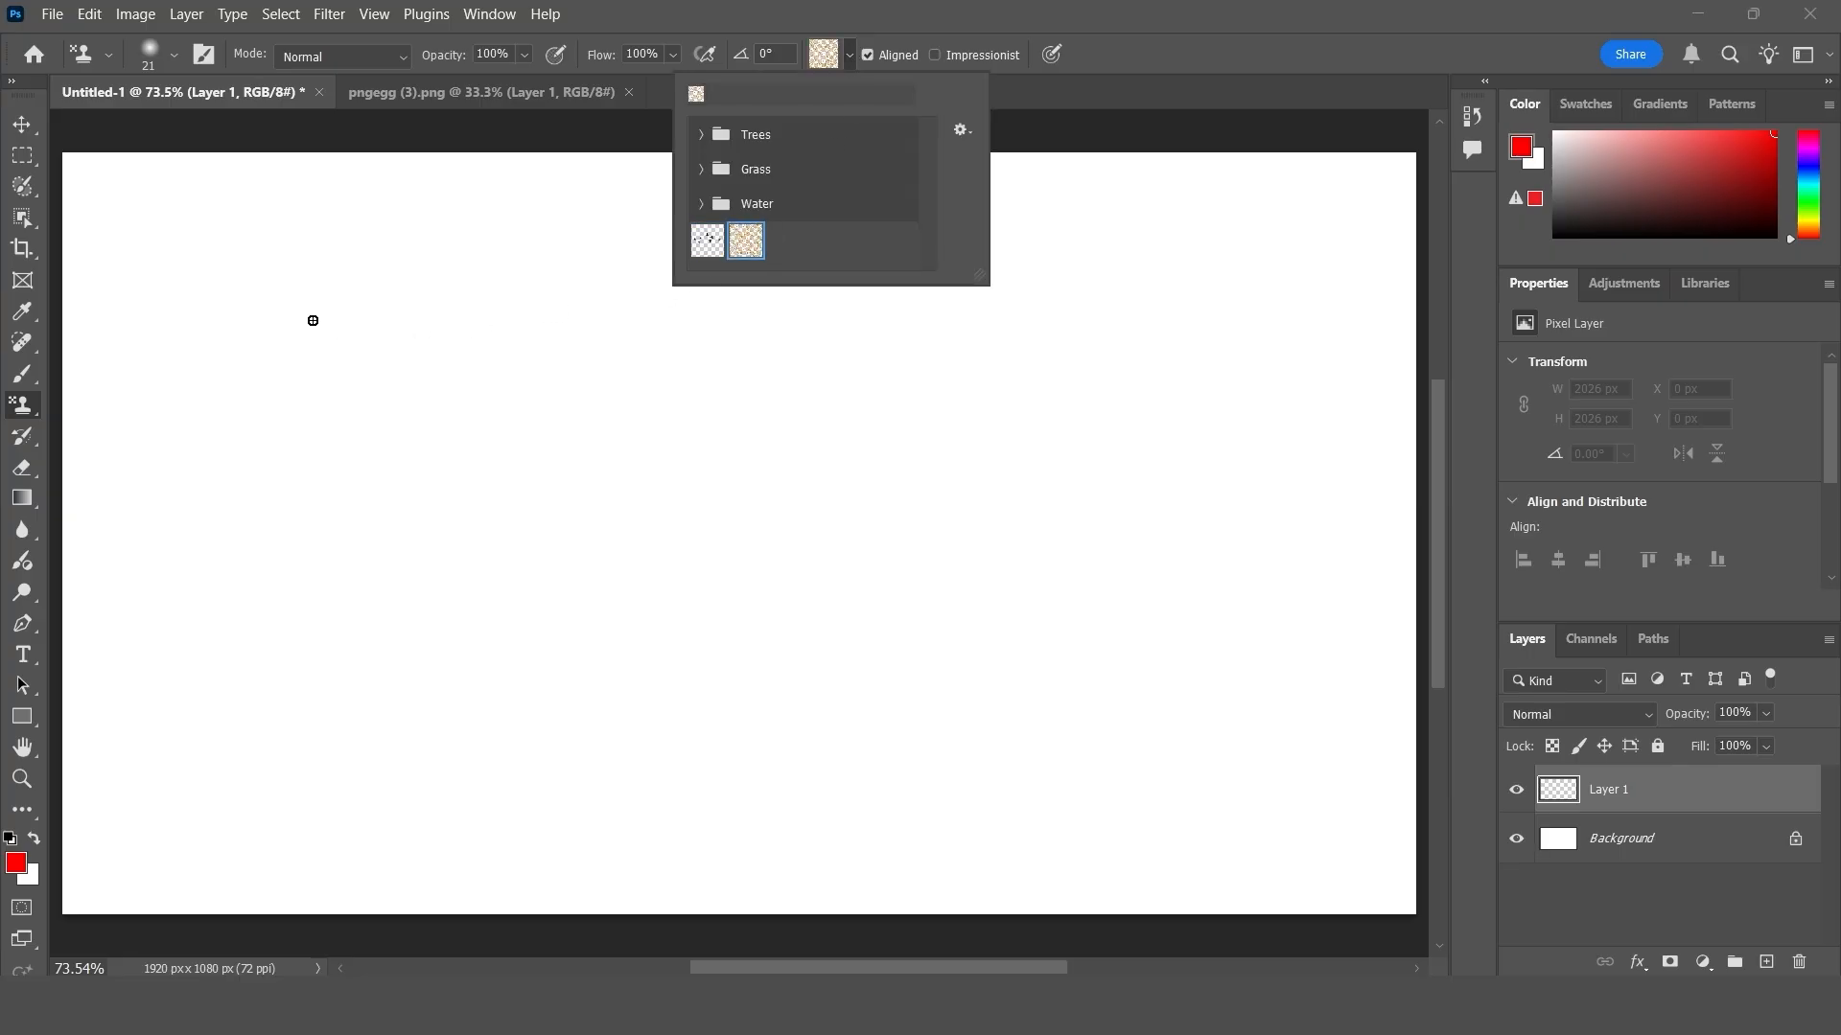
- Paint the floral pattern with the 21 px brush, then enlarge the brush to 600 px and cover the whole canvas
mouse_move(313, 320)
mouse_down()
mouse_move(920, 312)
mouse_move(255, 390)
mouse_move(890, 456)
mouse_move(272, 652)
mouse_move(911, 644)
mouse_up()
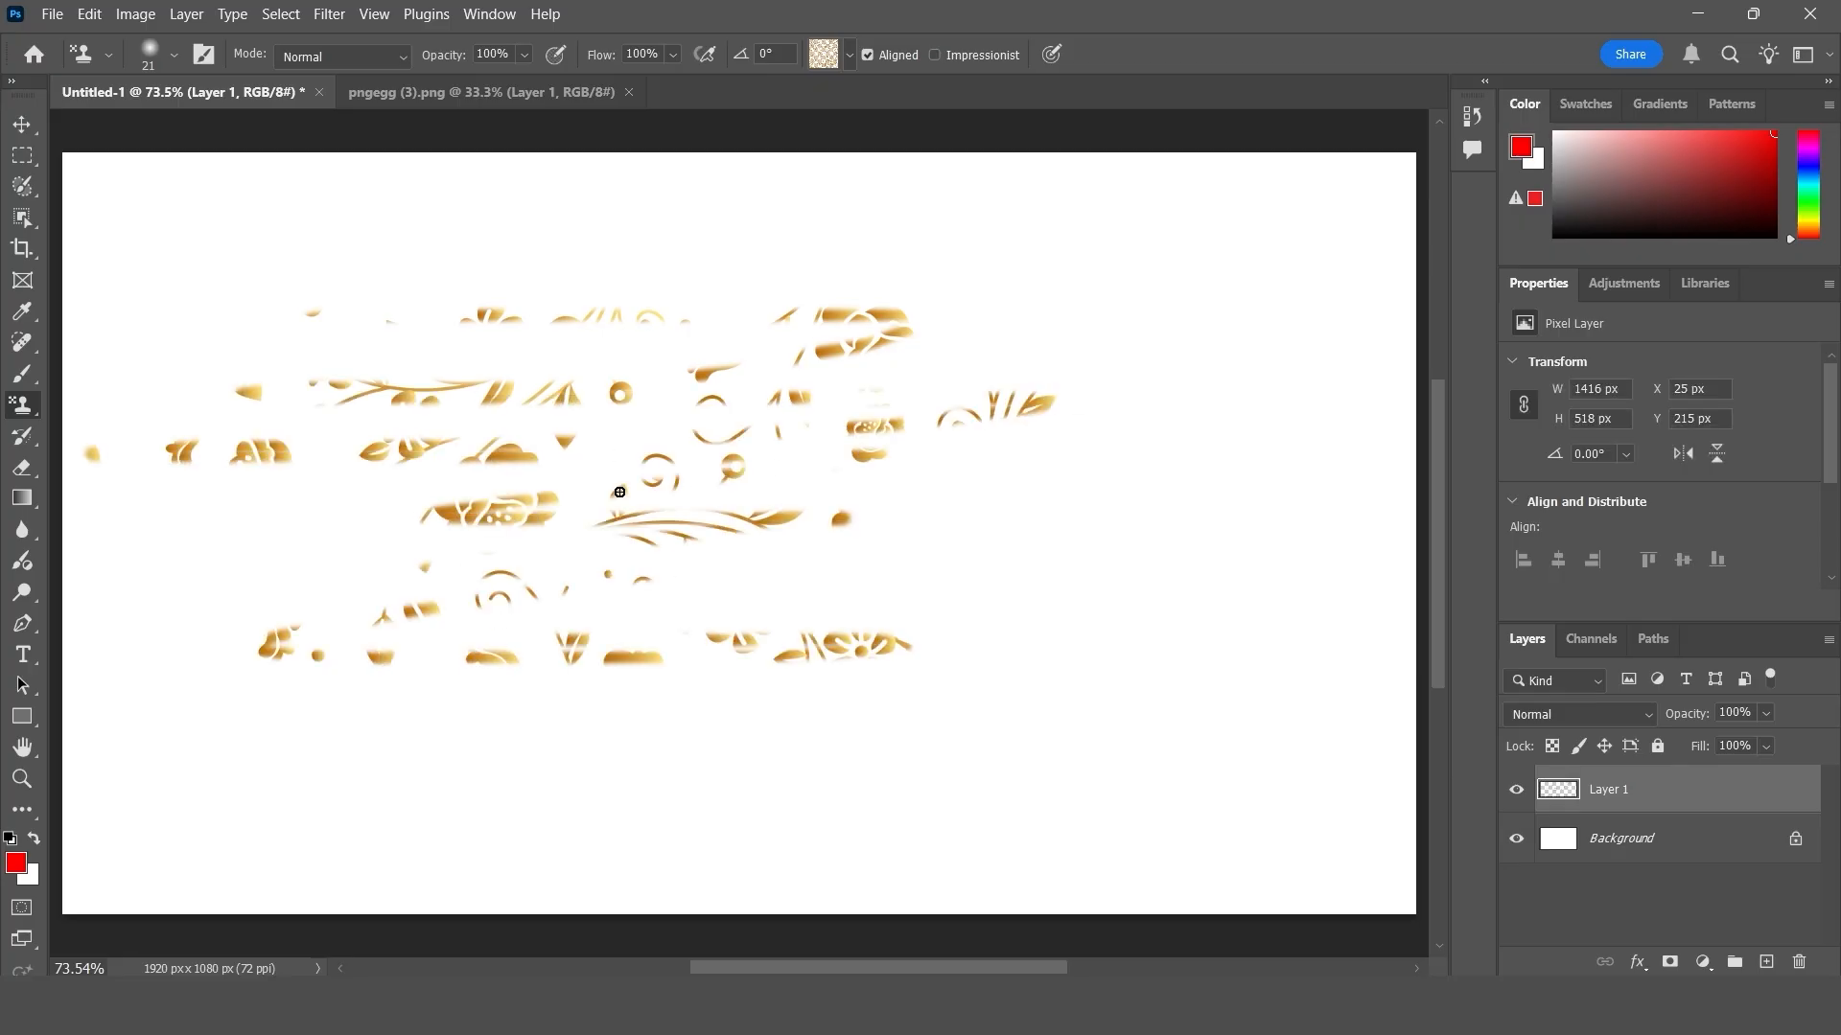
key(bracketright)
key(bracketright)
key(bracketright)
key(bracketright)
key(bracketright)
key(bracketright)
key(bracketright)
key(bracketright)
key(bracketright)
key(bracketright)
key(bracketright)
key(bracketright)
key(bracketright)
key(bracketright)
key(bracketright)
key(bracketright)
key(bracketright)
mouse_move(618, 508)
mouse_down()
mouse_move(1191, 637)
mouse_move(1315, 370)
mouse_move(788, 830)
mouse_move(1446, 843)
mouse_move(124, 185)
mouse_move(345, 581)
mouse_up()
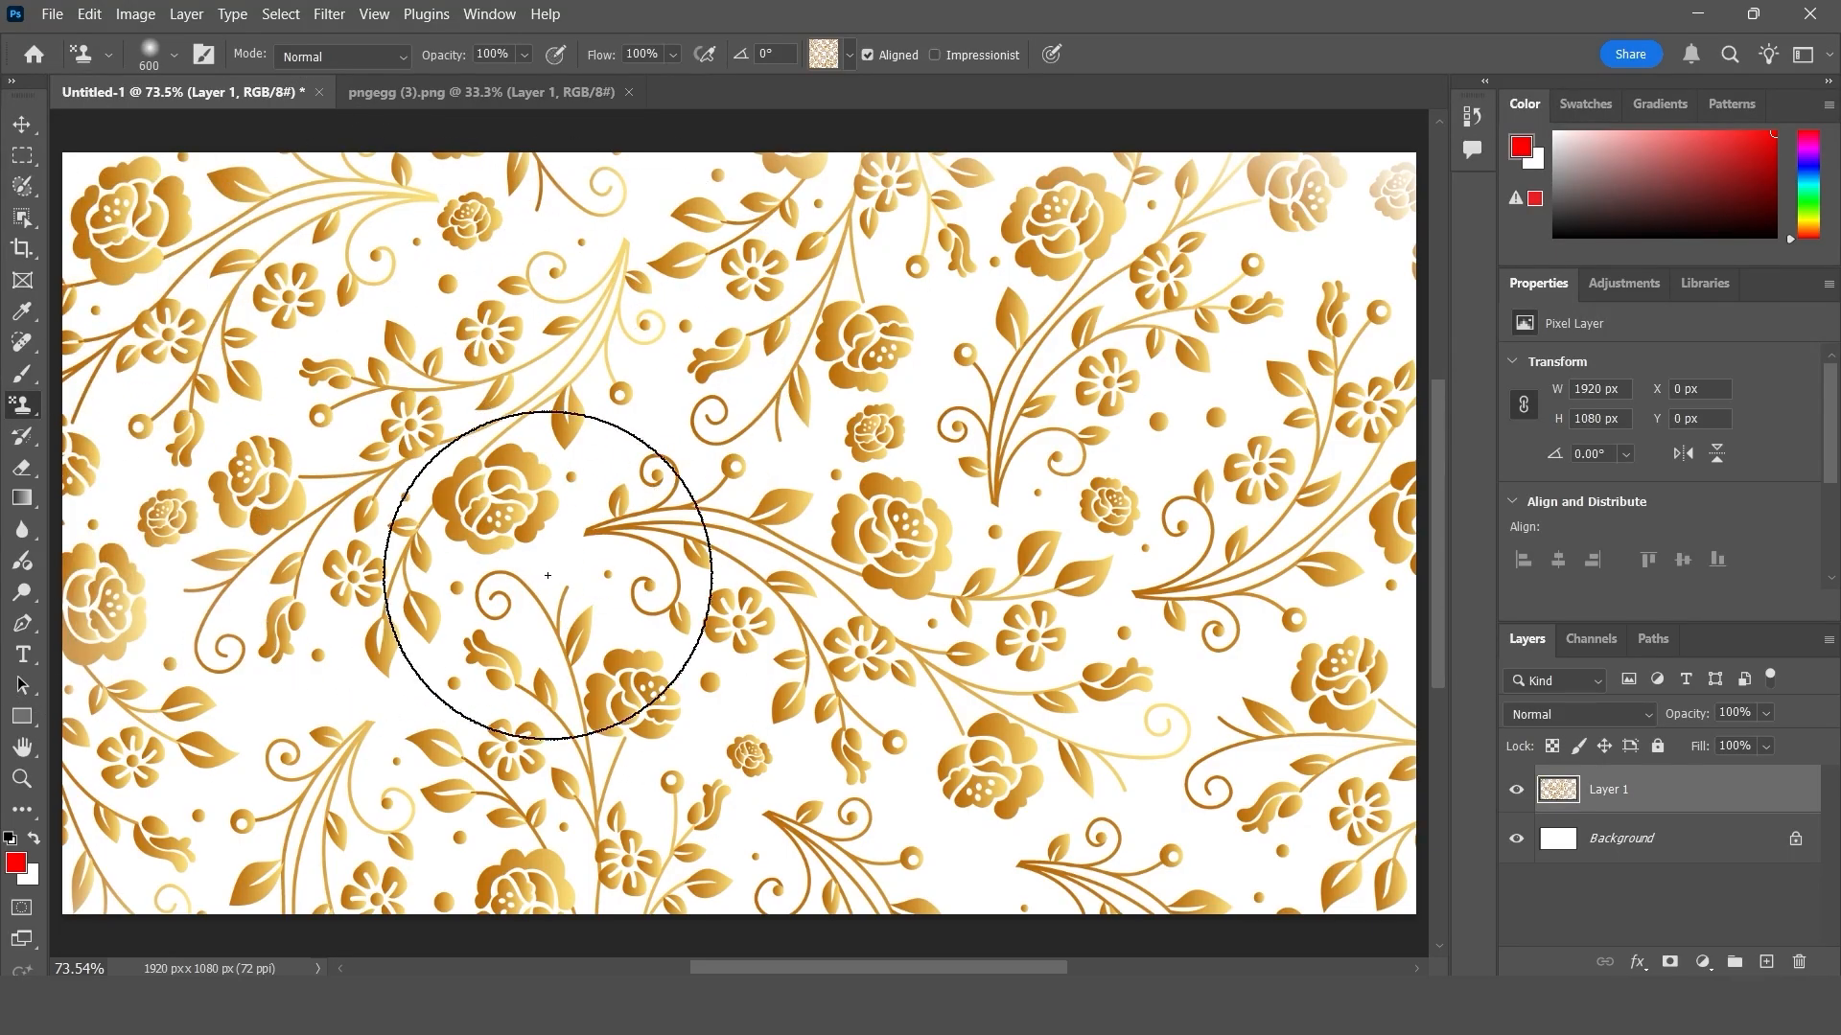
- Check the image size of pngegg (3).png without changing it
click(441, 92)
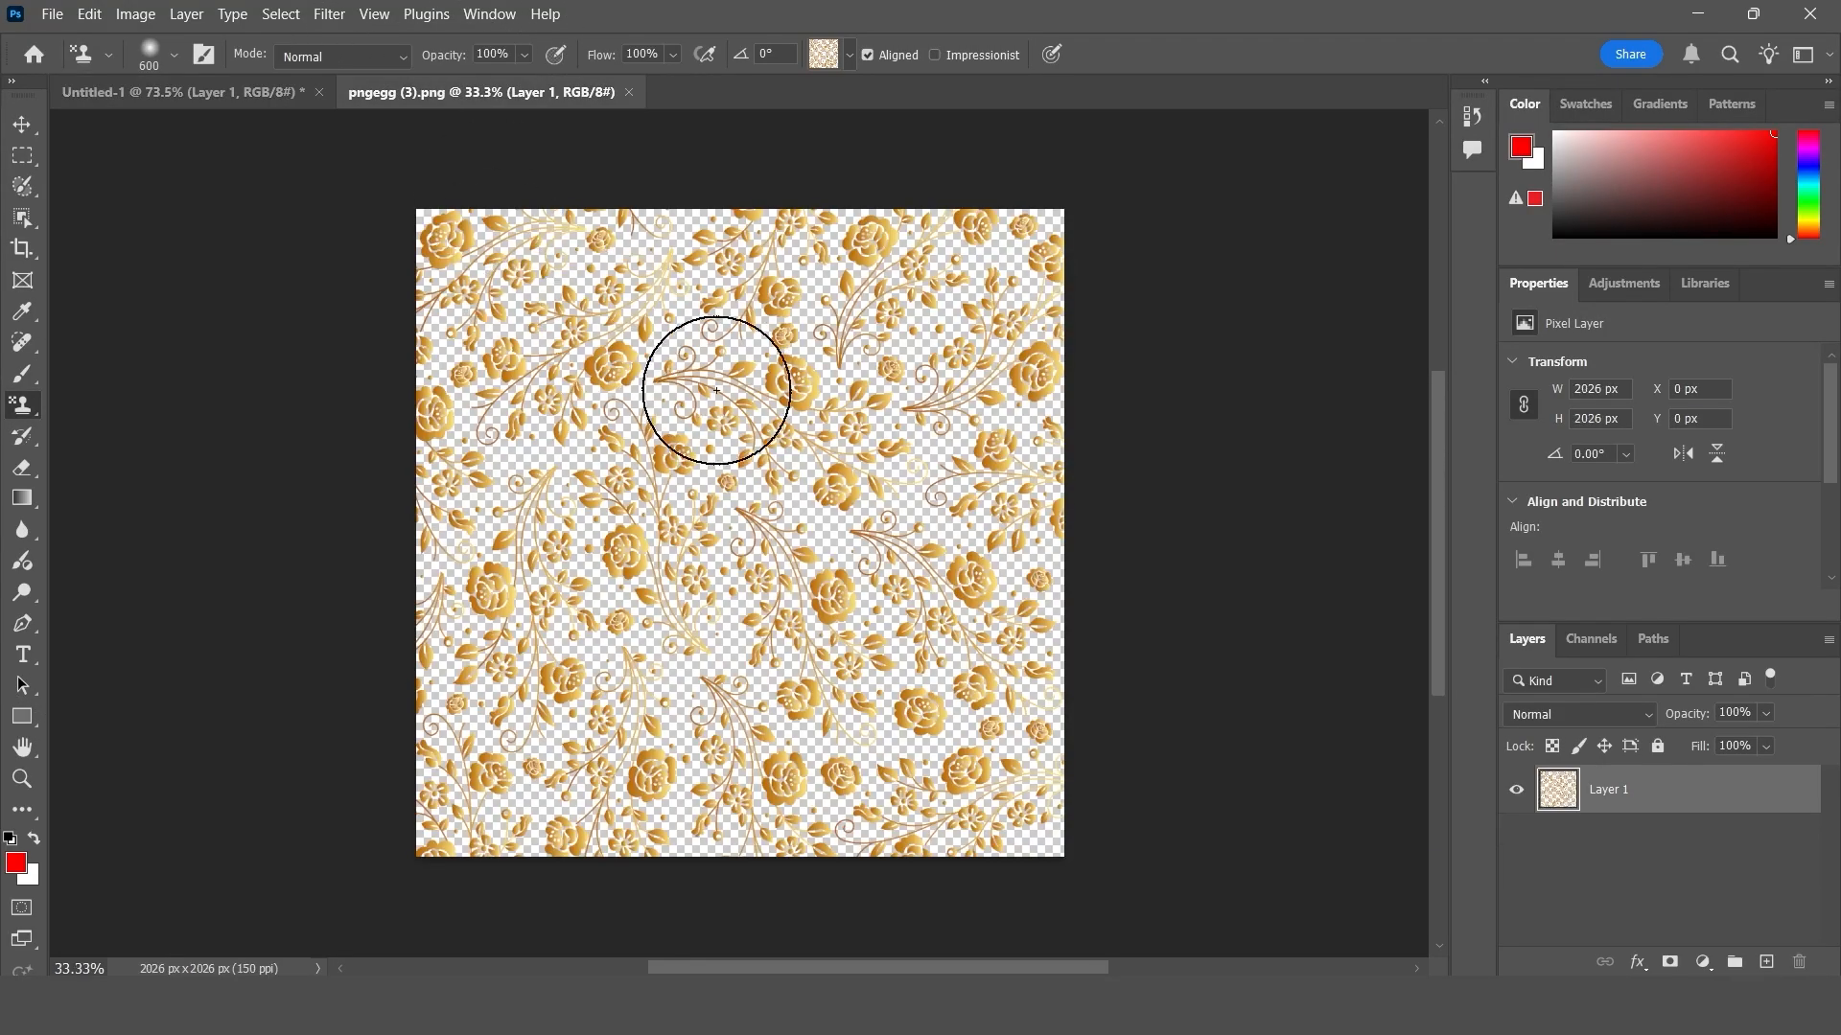
click(29, 125)
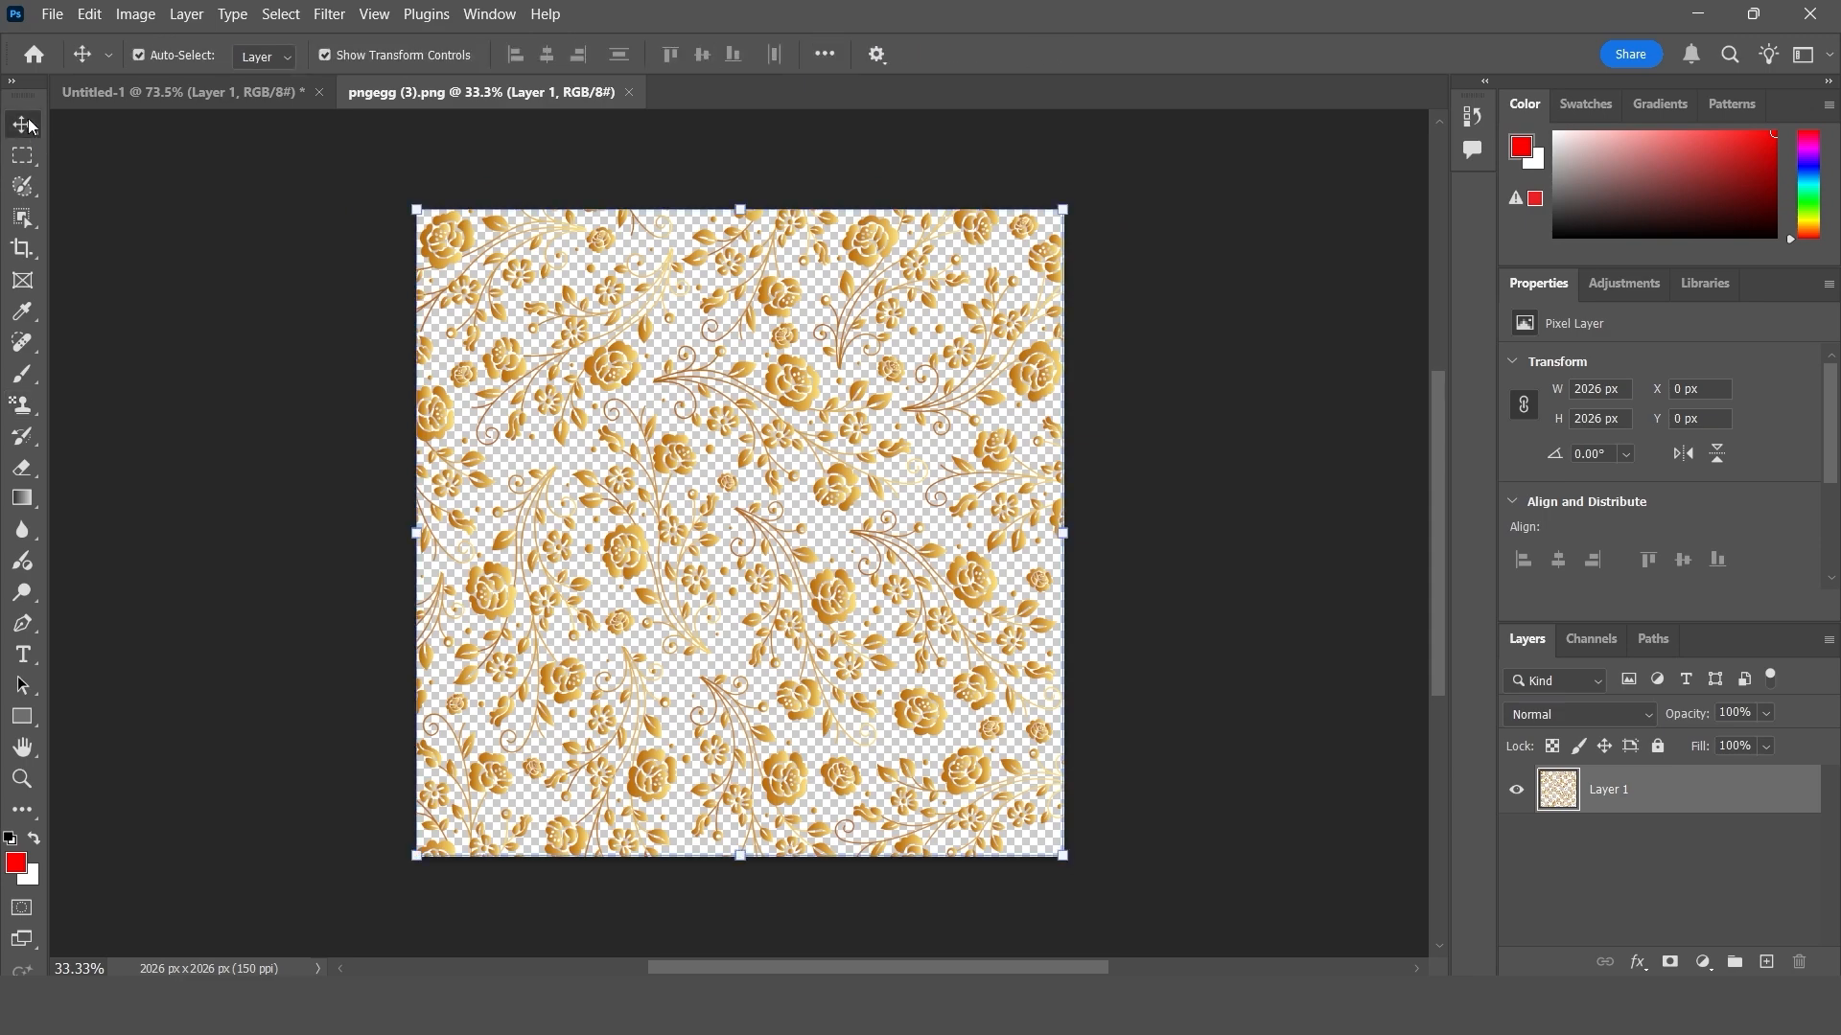
click(135, 13)
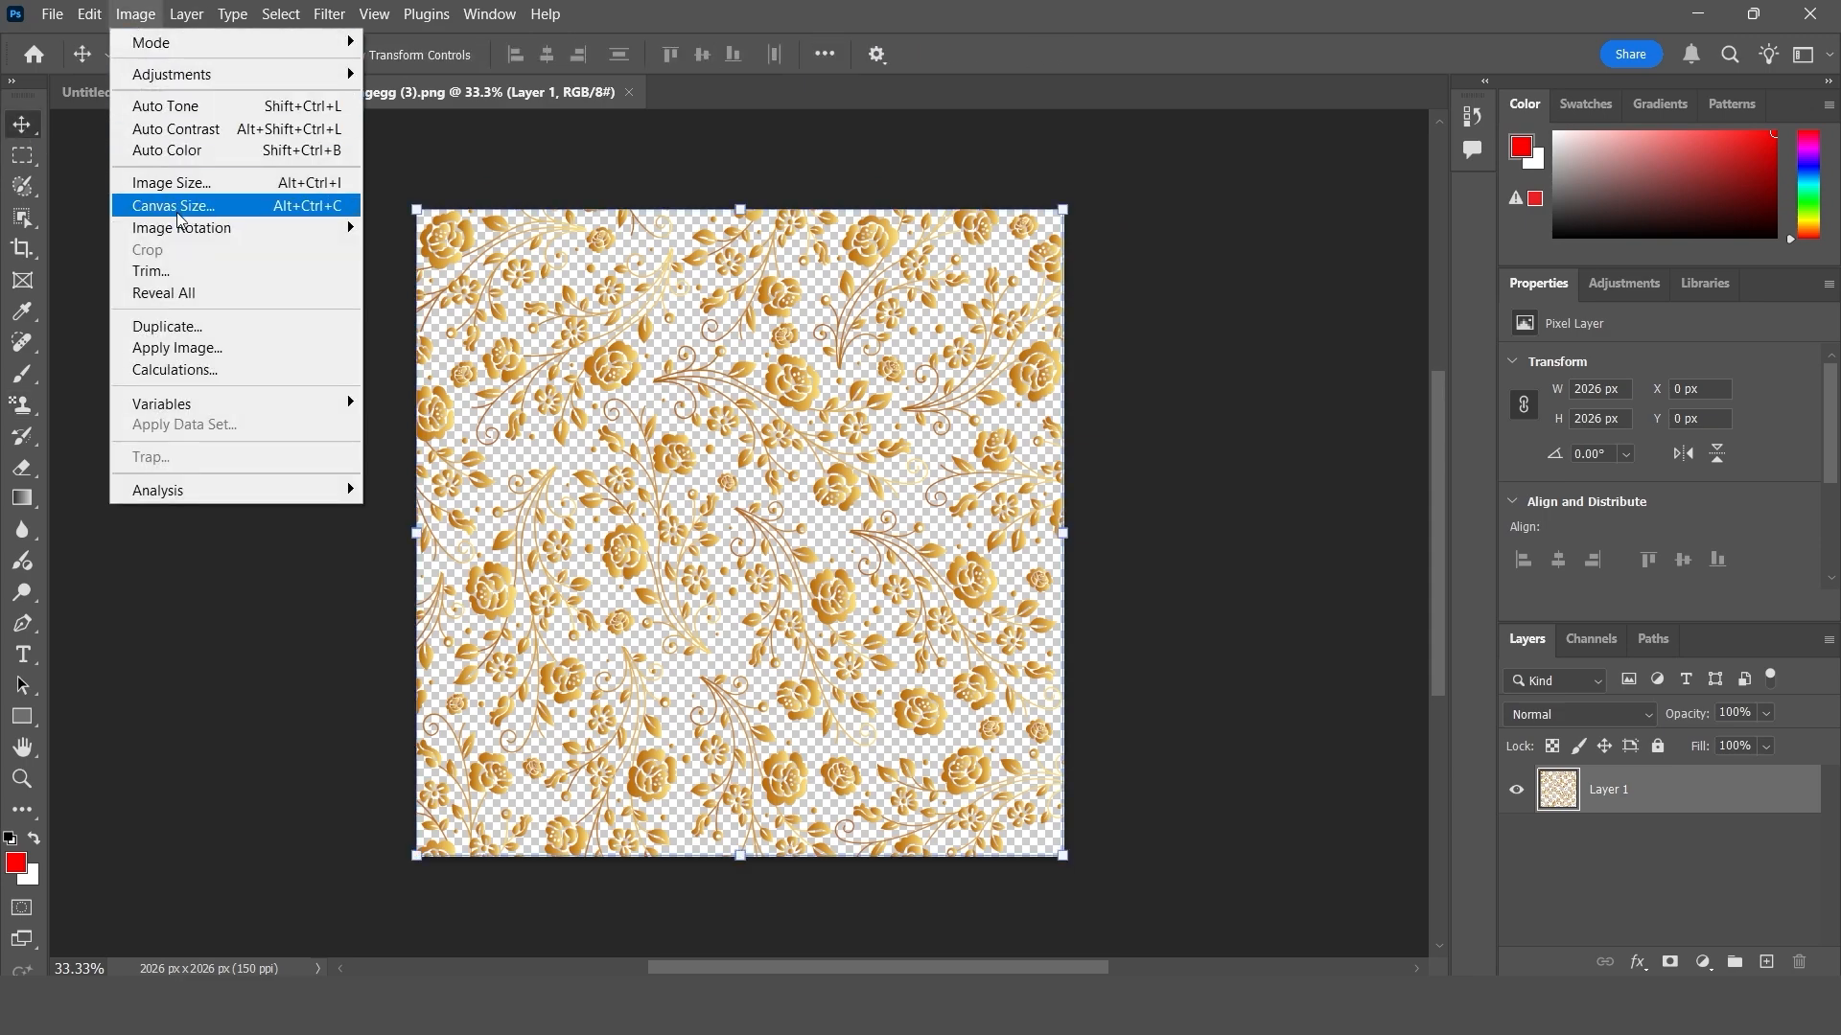
click(193, 182)
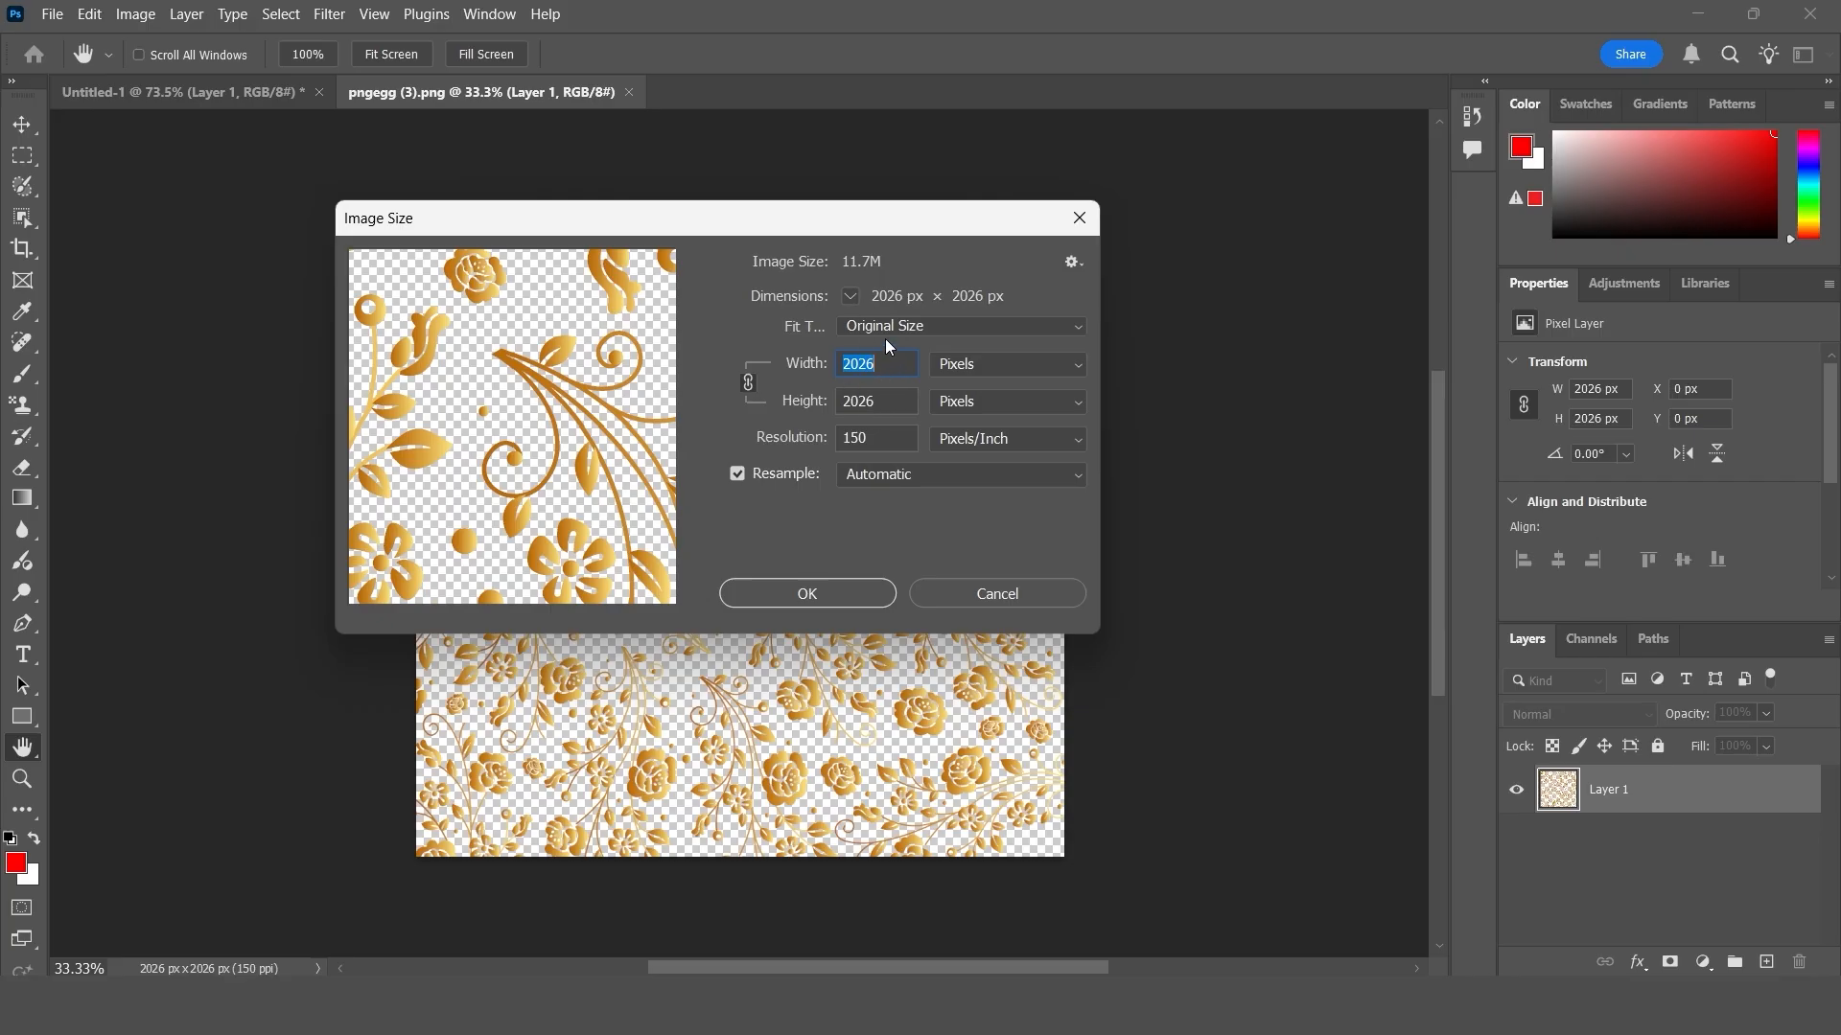
click(1082, 221)
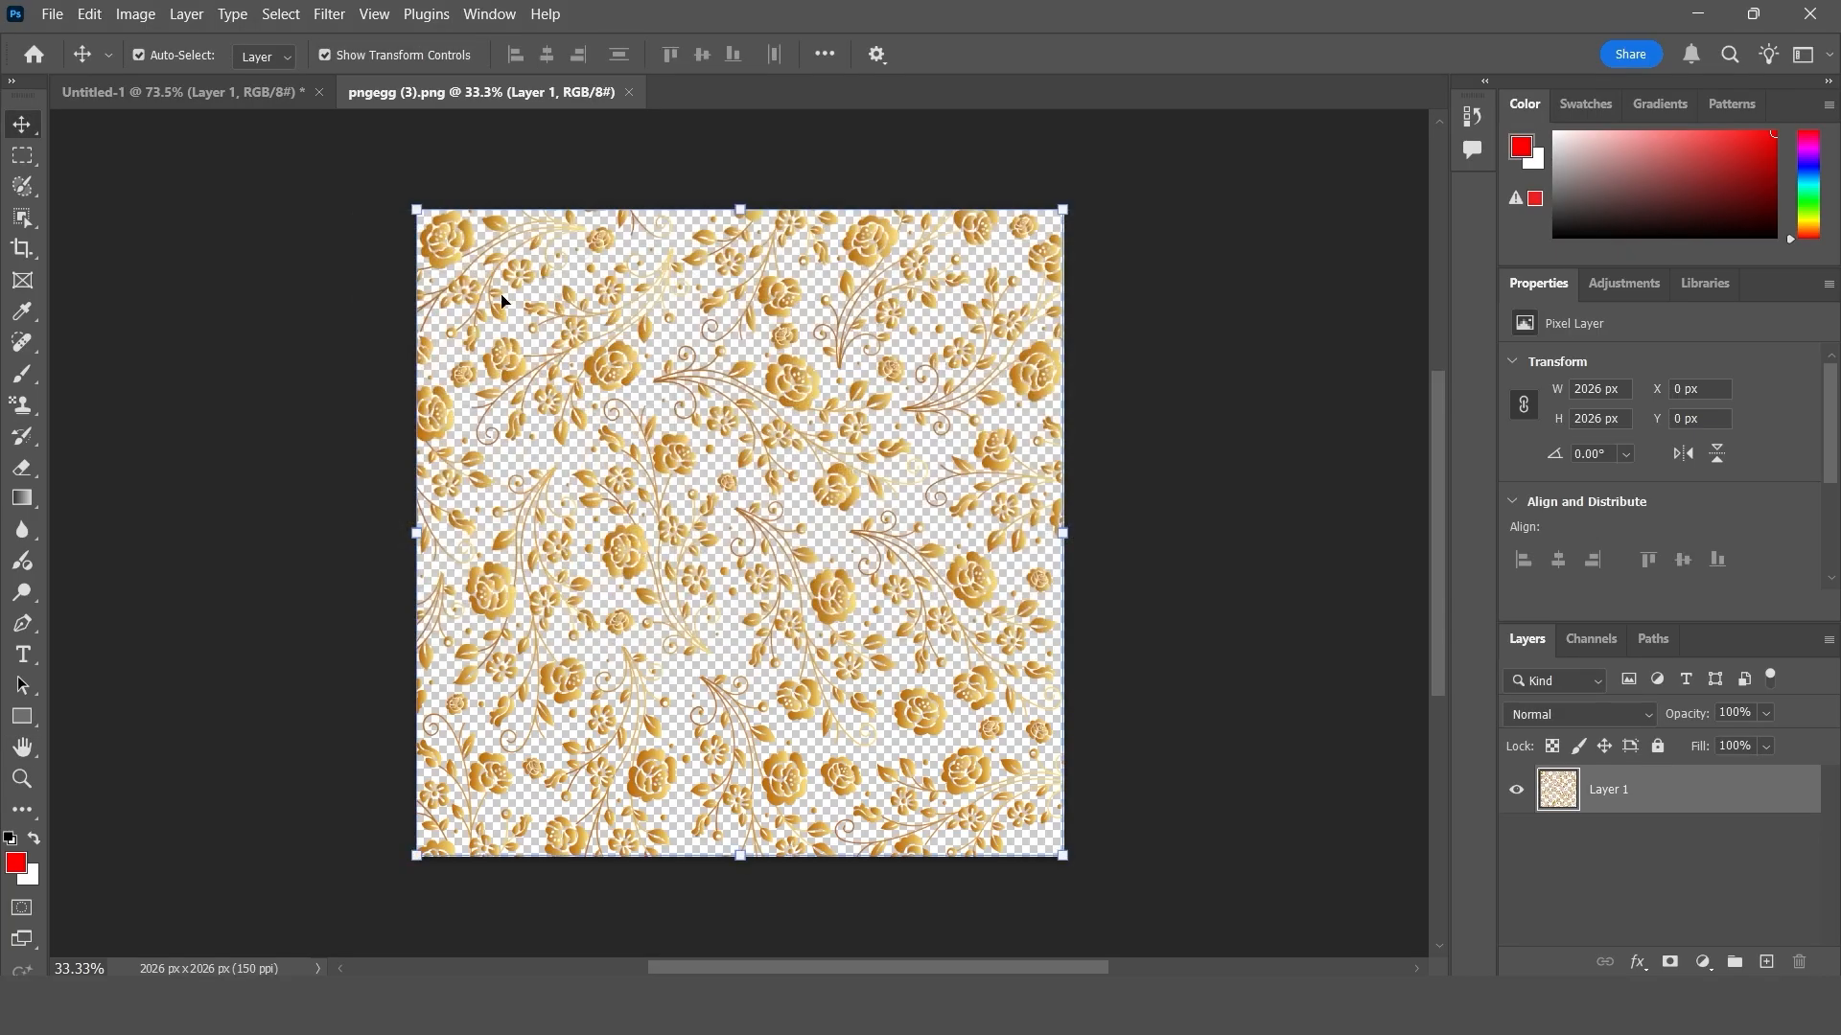
- Check the image size and the canvas size of Untitled-1 for comparison, without changing either
click(206, 95)
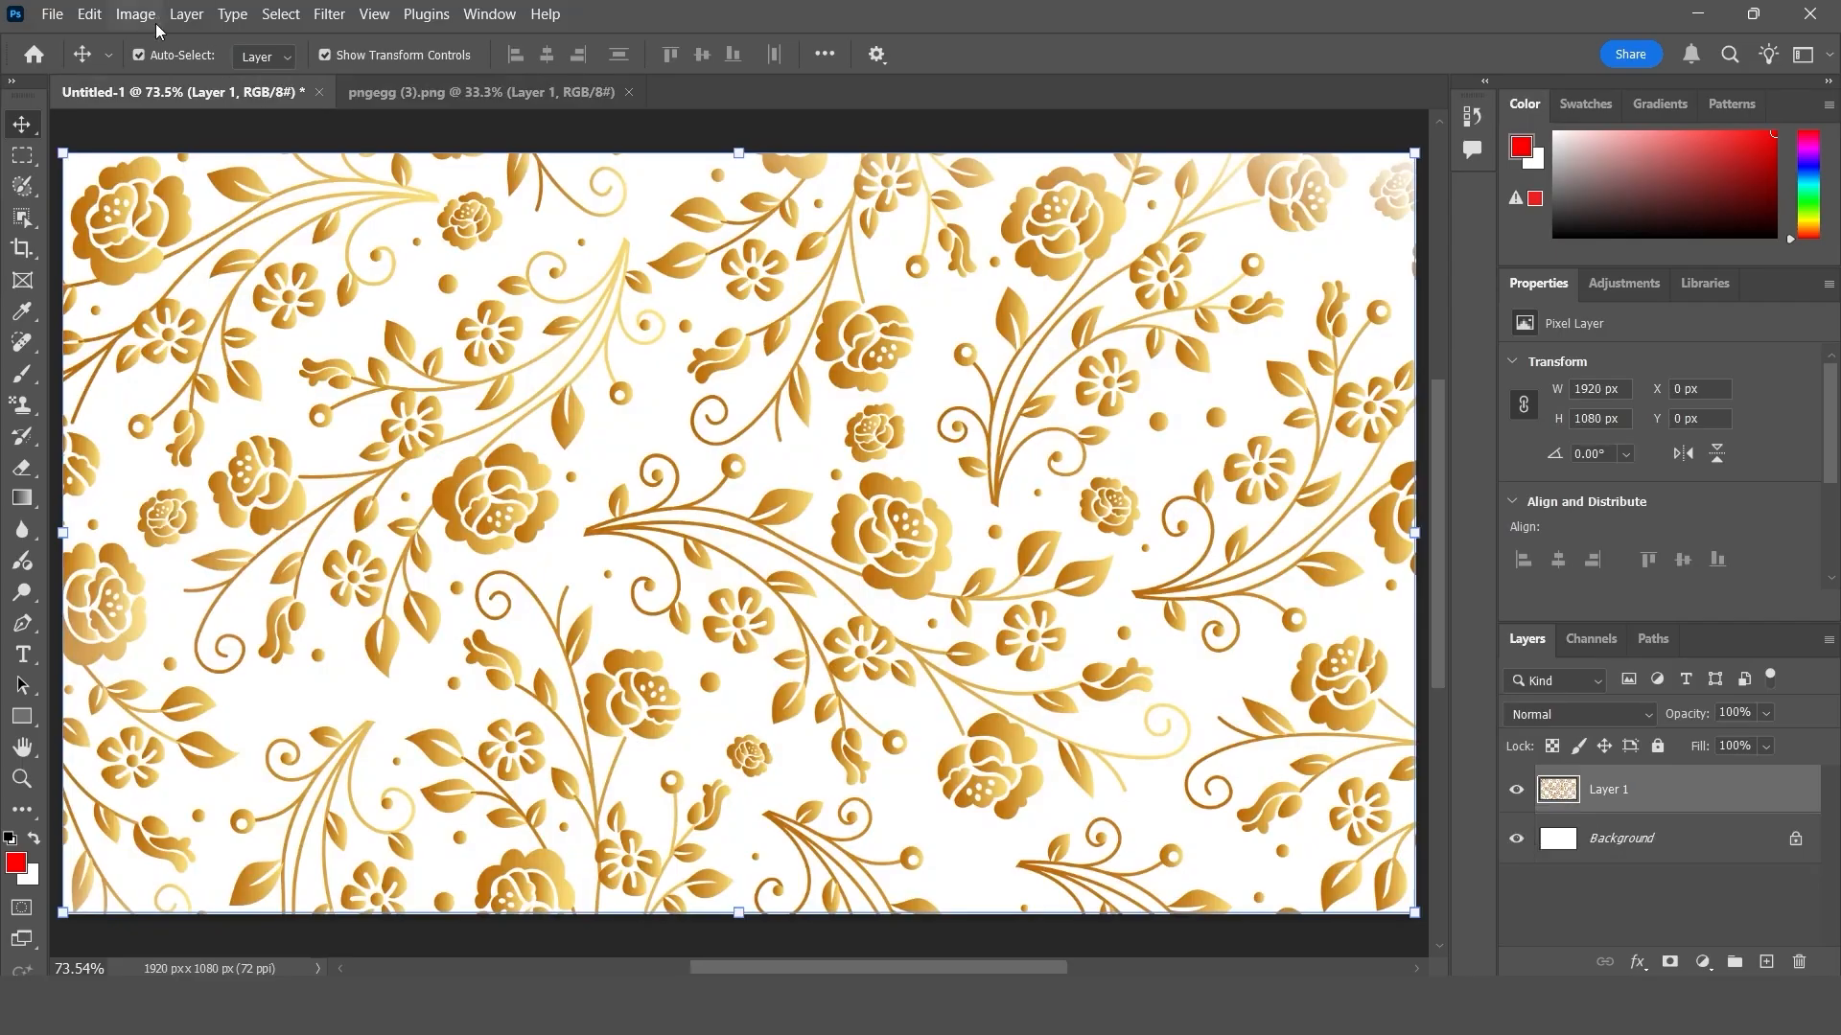
click(131, 16)
click(182, 181)
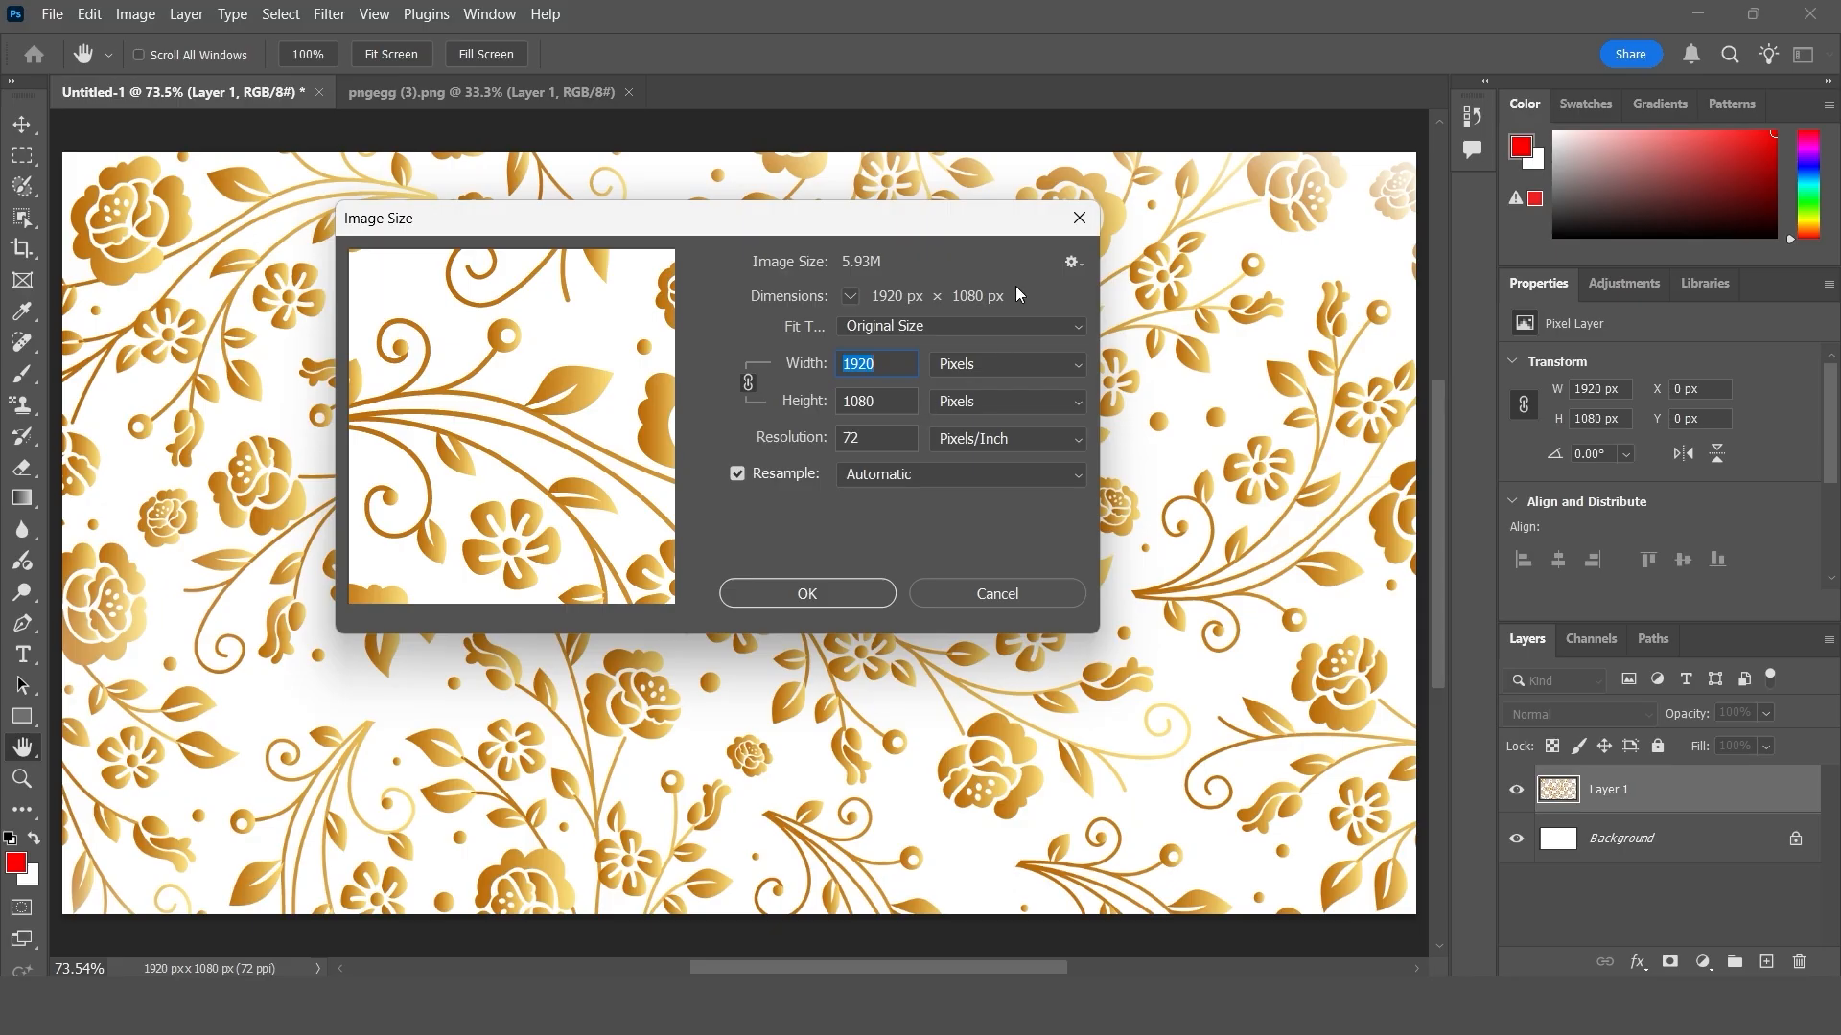
click(1079, 217)
click(135, 15)
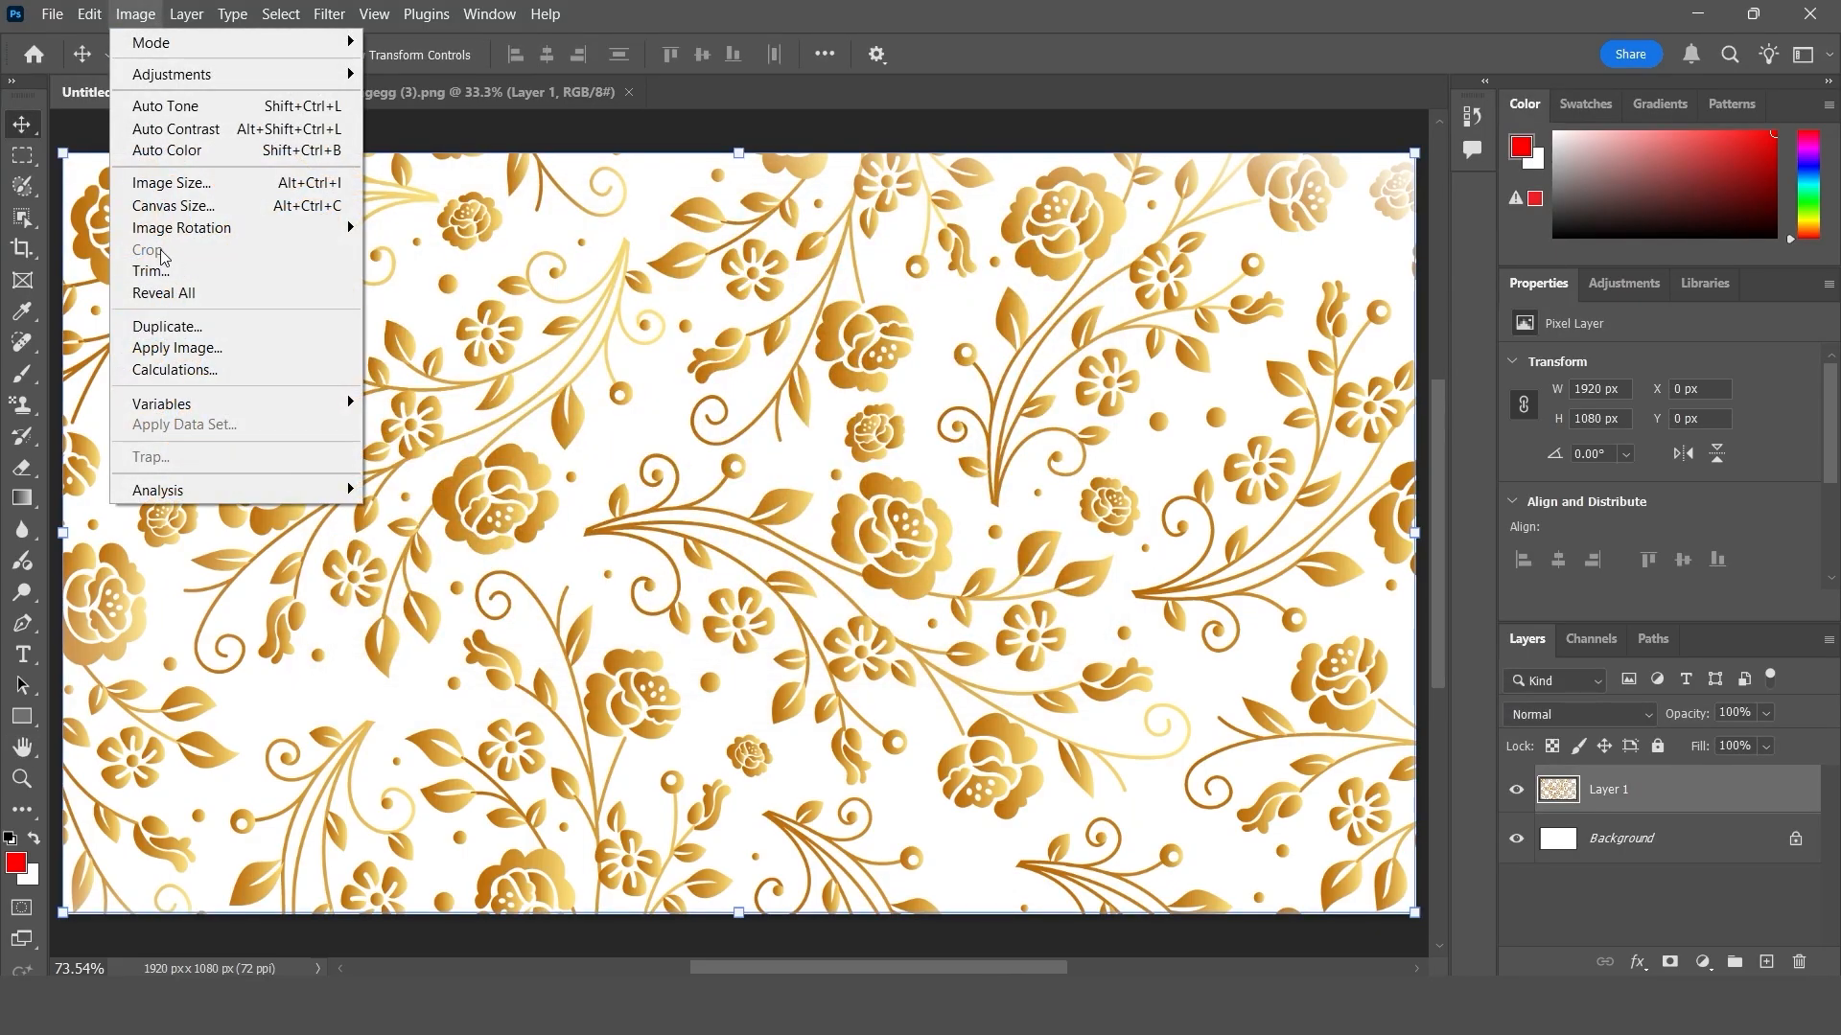
click(270, 212)
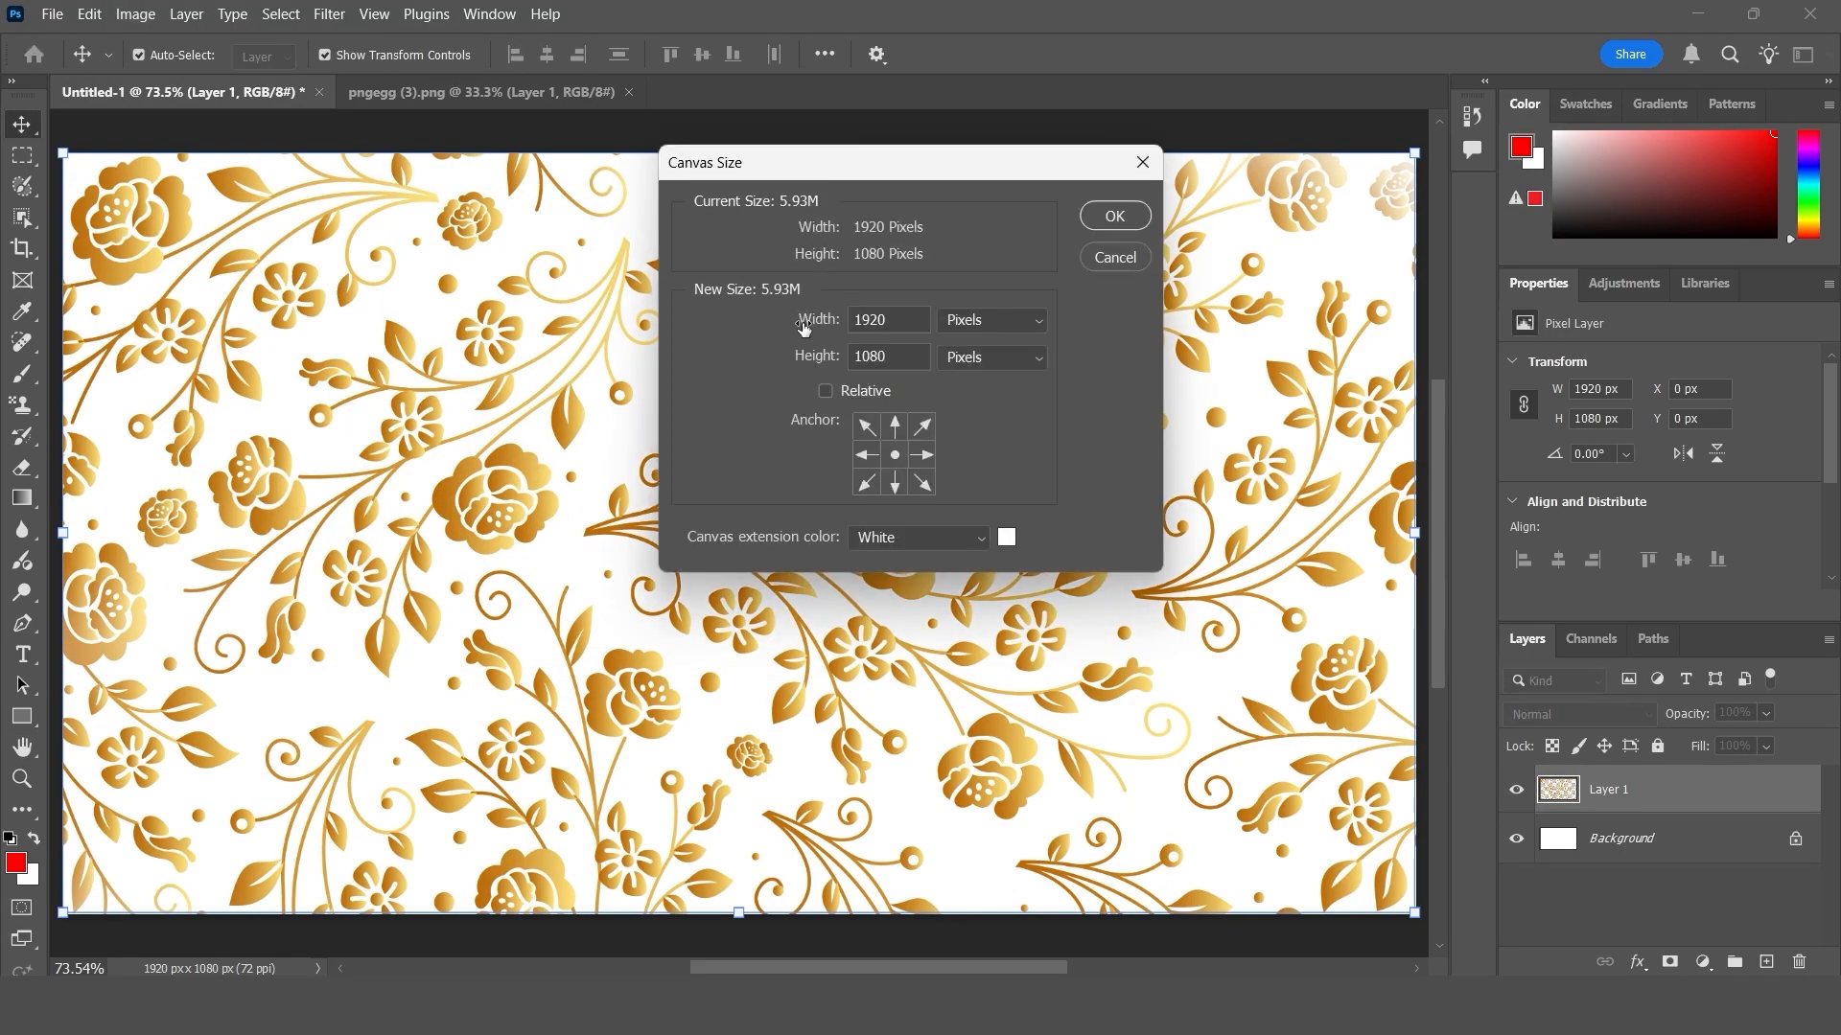
click(1143, 162)
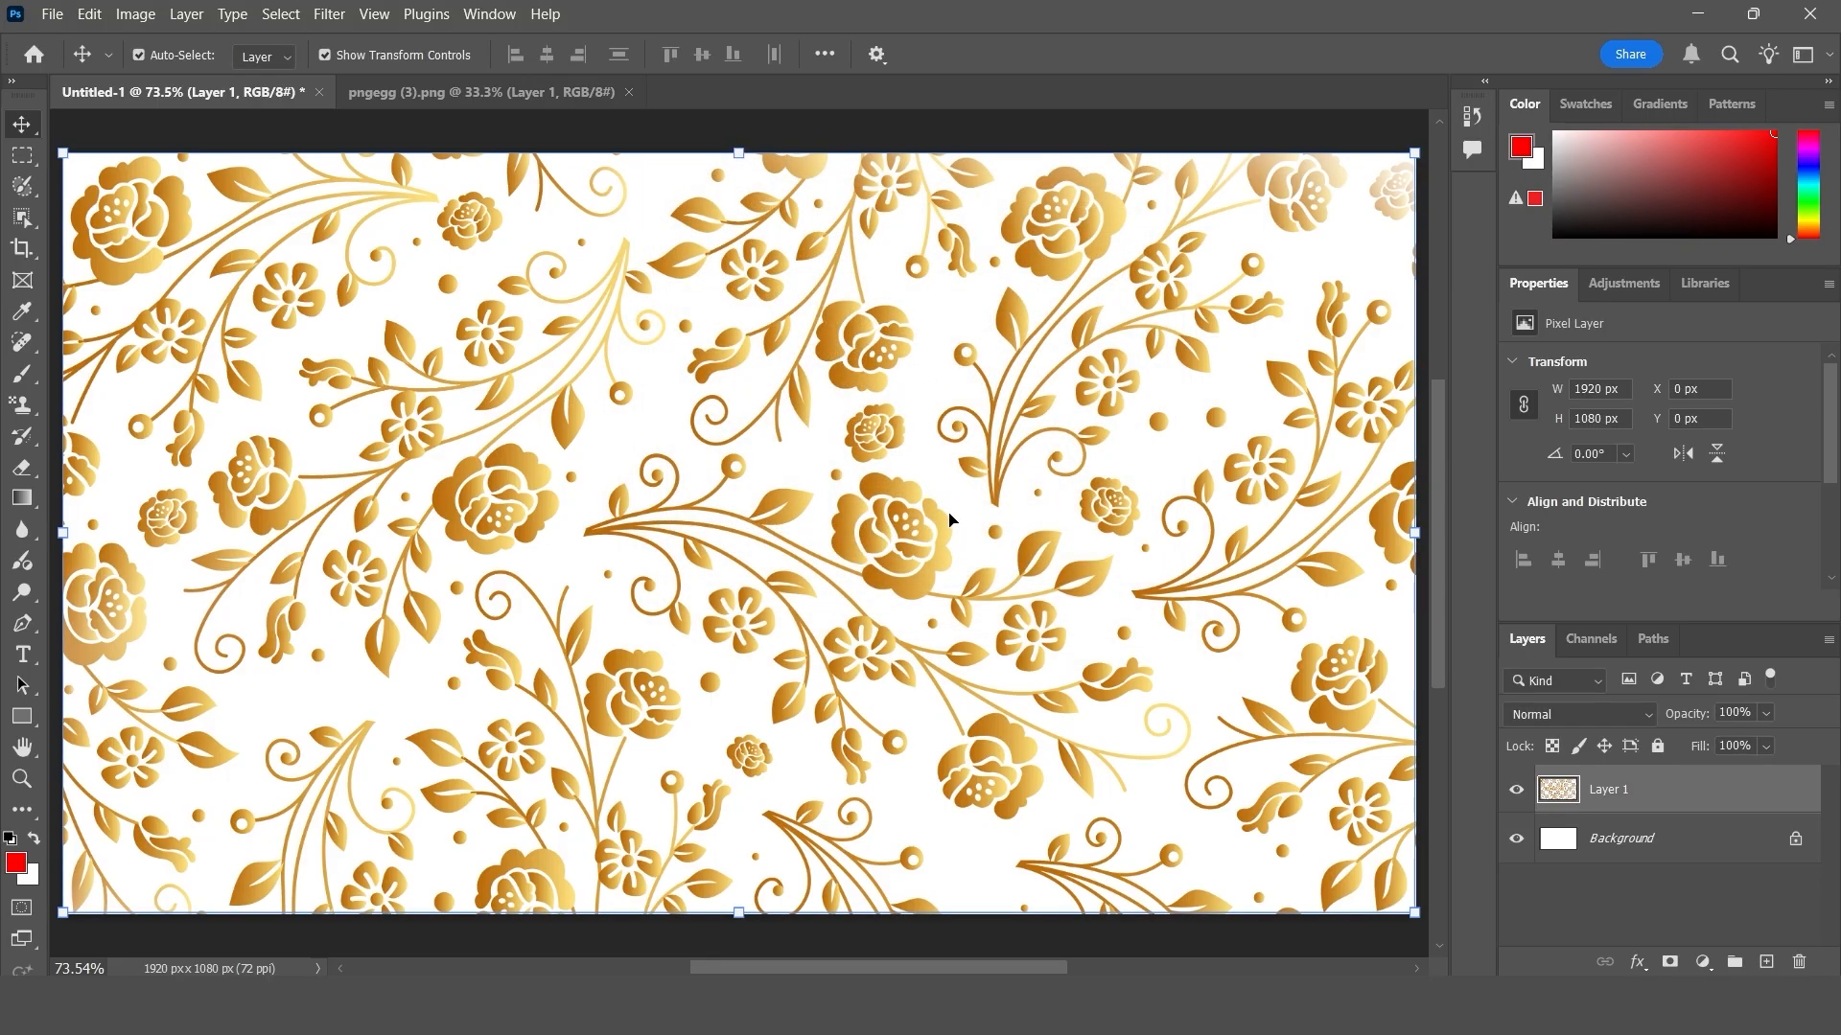
- Delete the painted layer from Untitled-1 and scale the floral layer in pngegg (3).png to 33.28% about its centre
key(Delete)
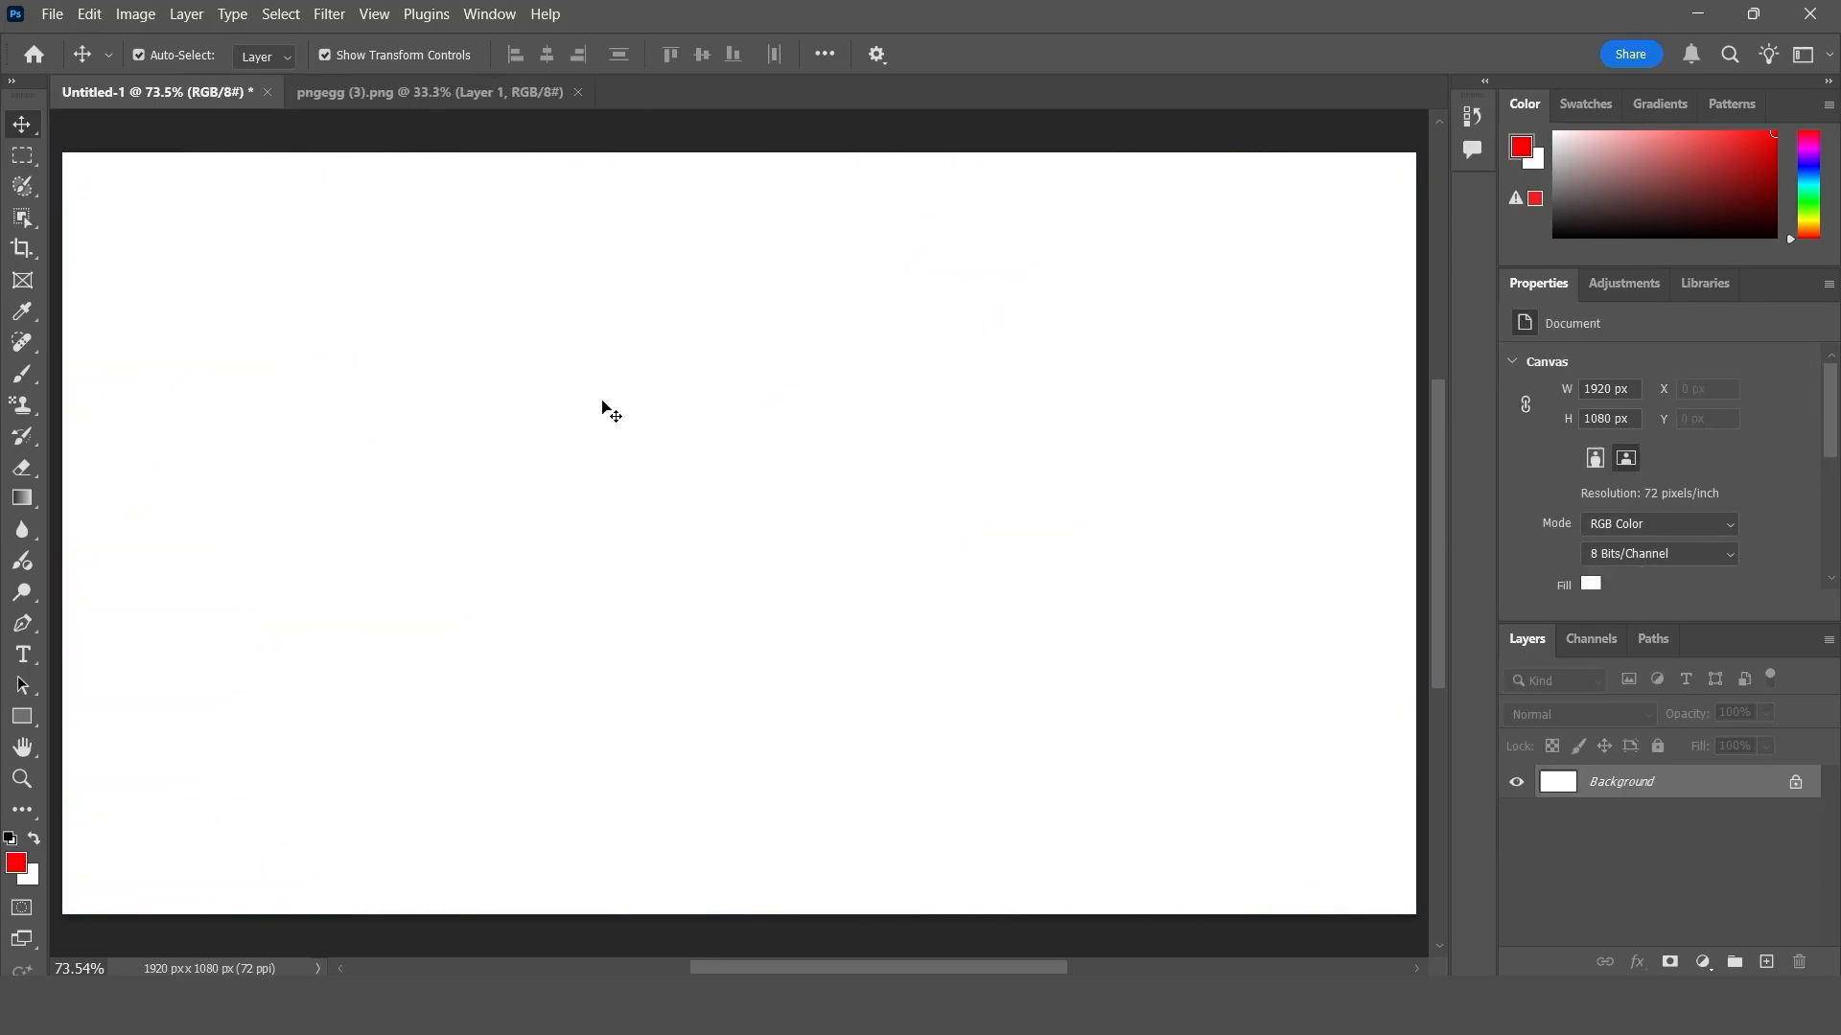
click(497, 90)
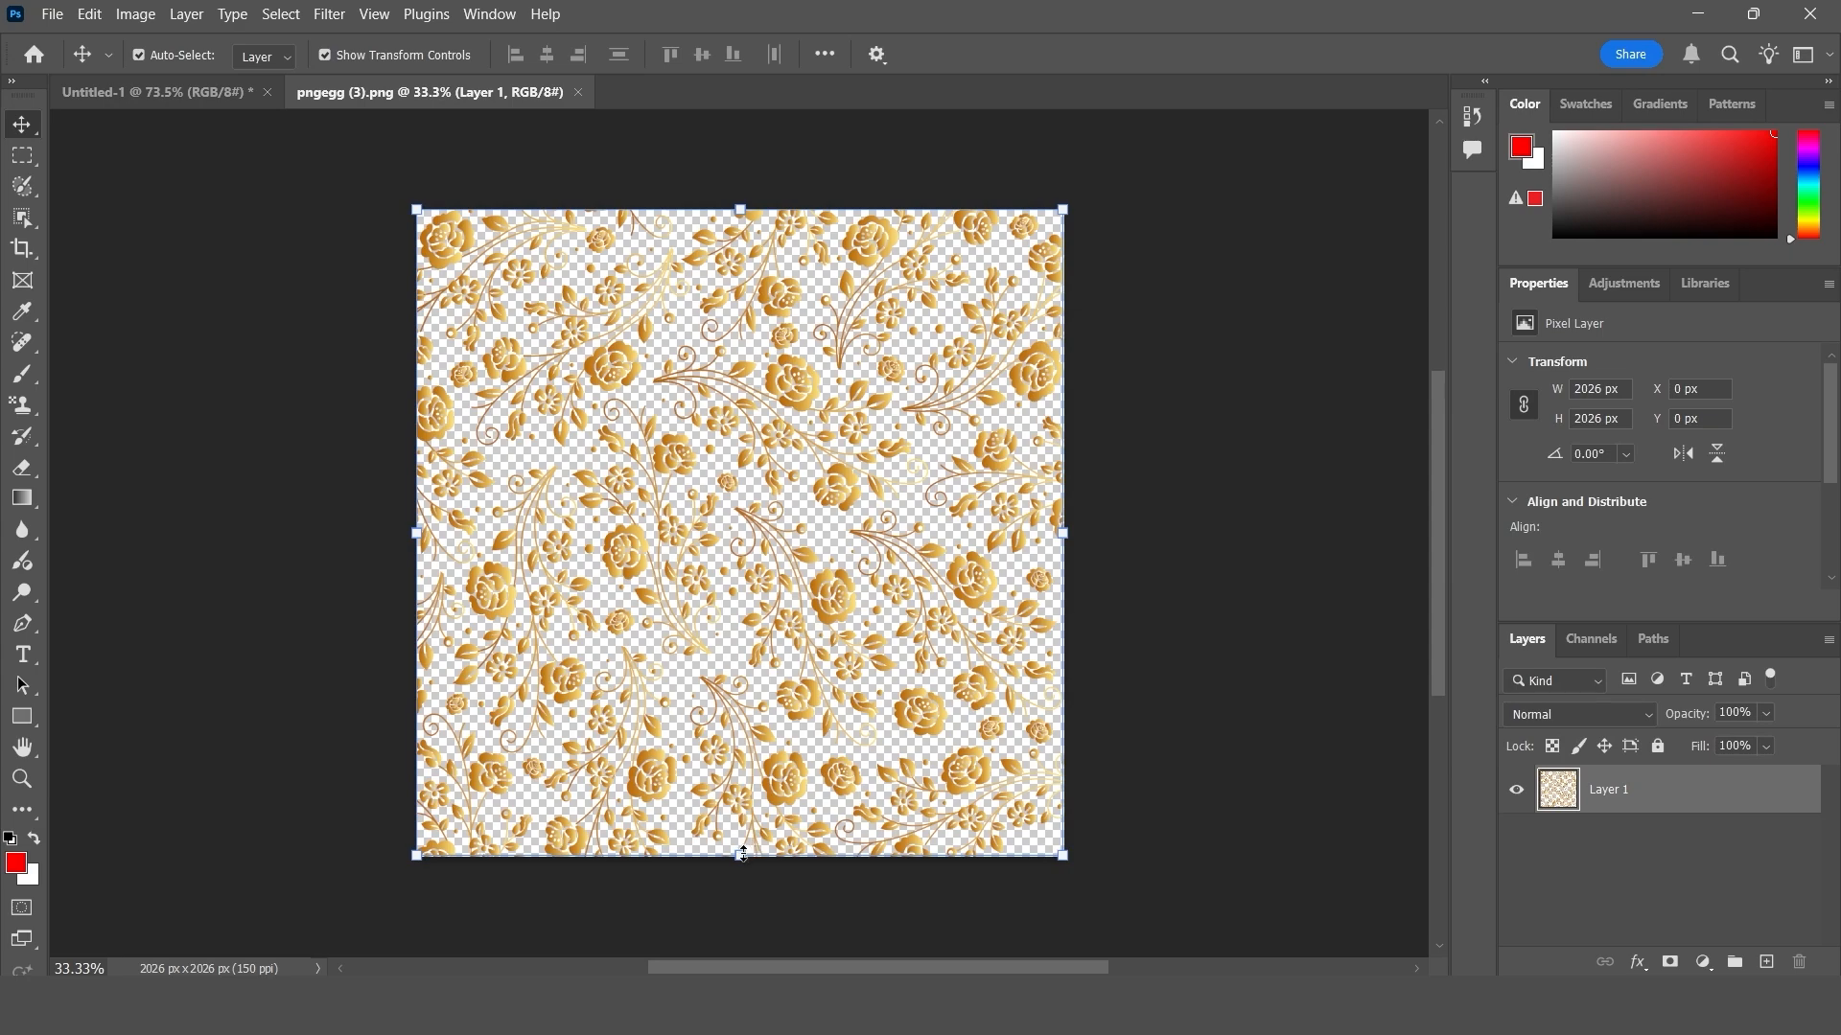
drag(743, 853, 743, 626)
drag(760, 525, 757, 638)
drag(737, 306, 739, 500)
drag(721, 604, 748, 557)
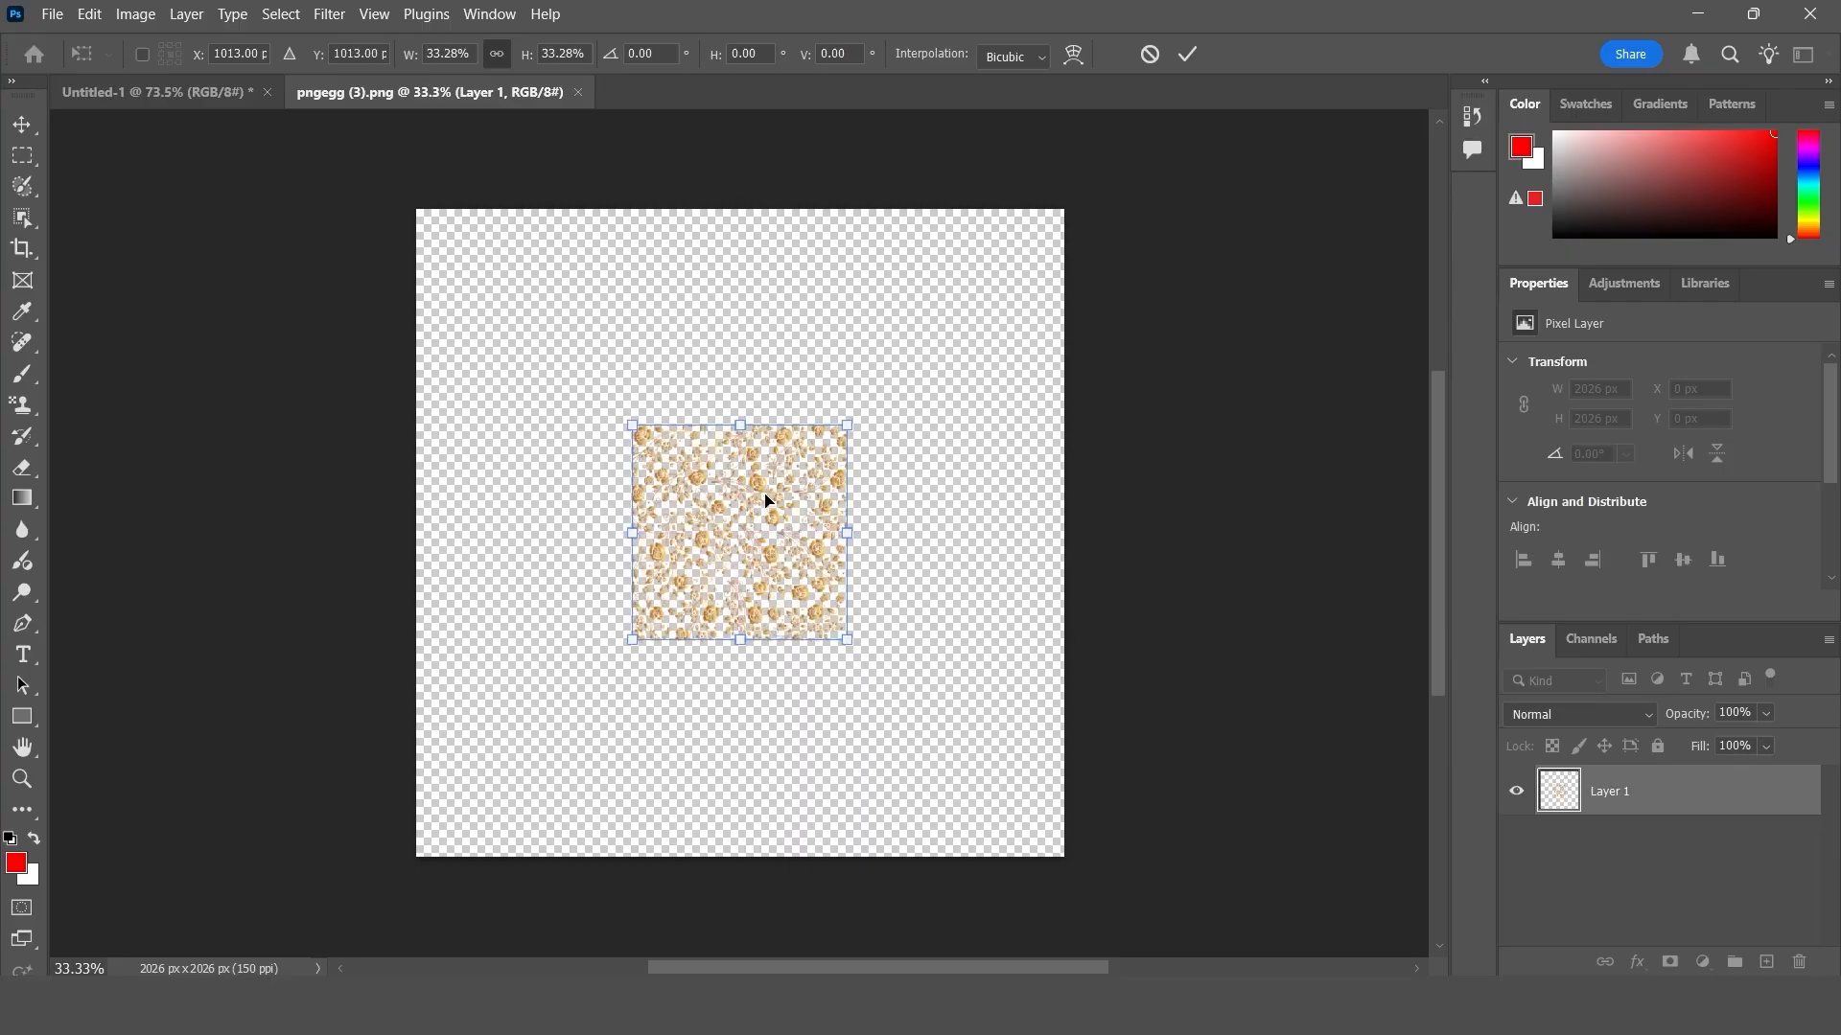
click(1190, 53)
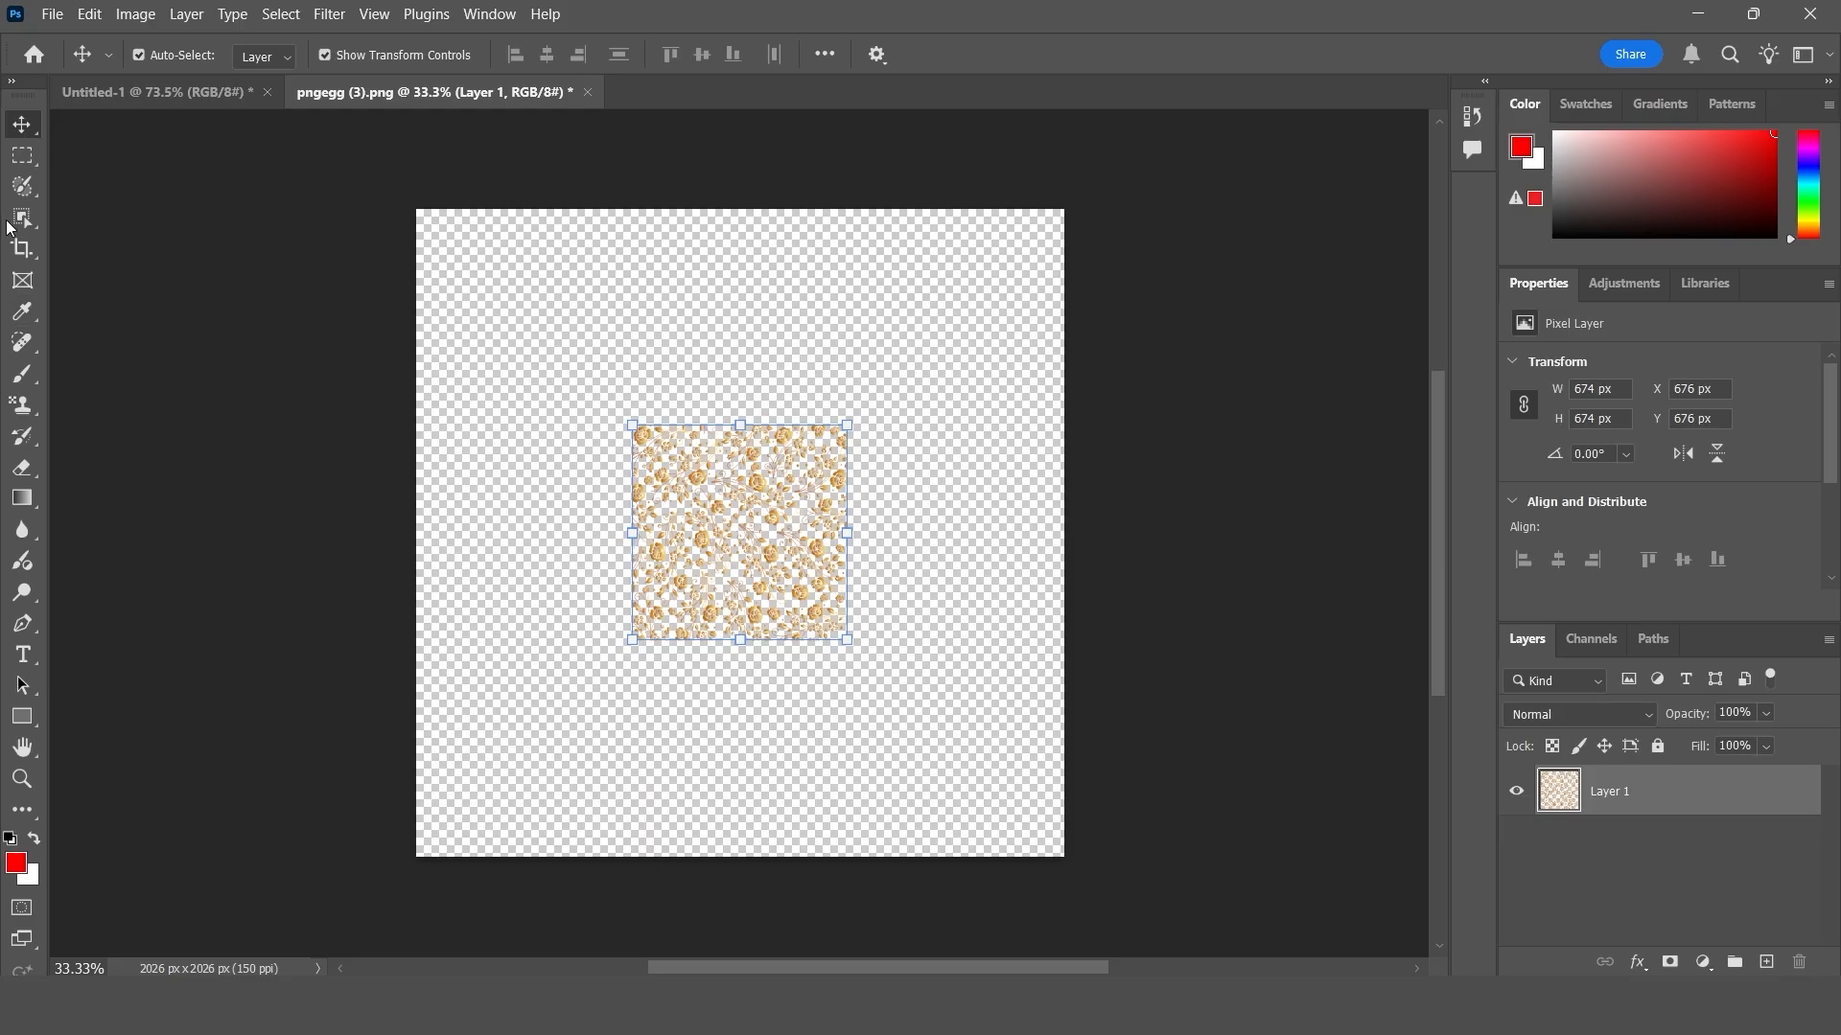
- Crop the canvas around the reduced floral artwork to about 780 x 762 px, leaving a narrow transparent margin
click(27, 249)
drag(416, 528, 525, 526)
drag(738, 210, 738, 313)
drag(743, 755, 743, 663)
drag(956, 530, 860, 530)
drag(743, 664, 743, 654)
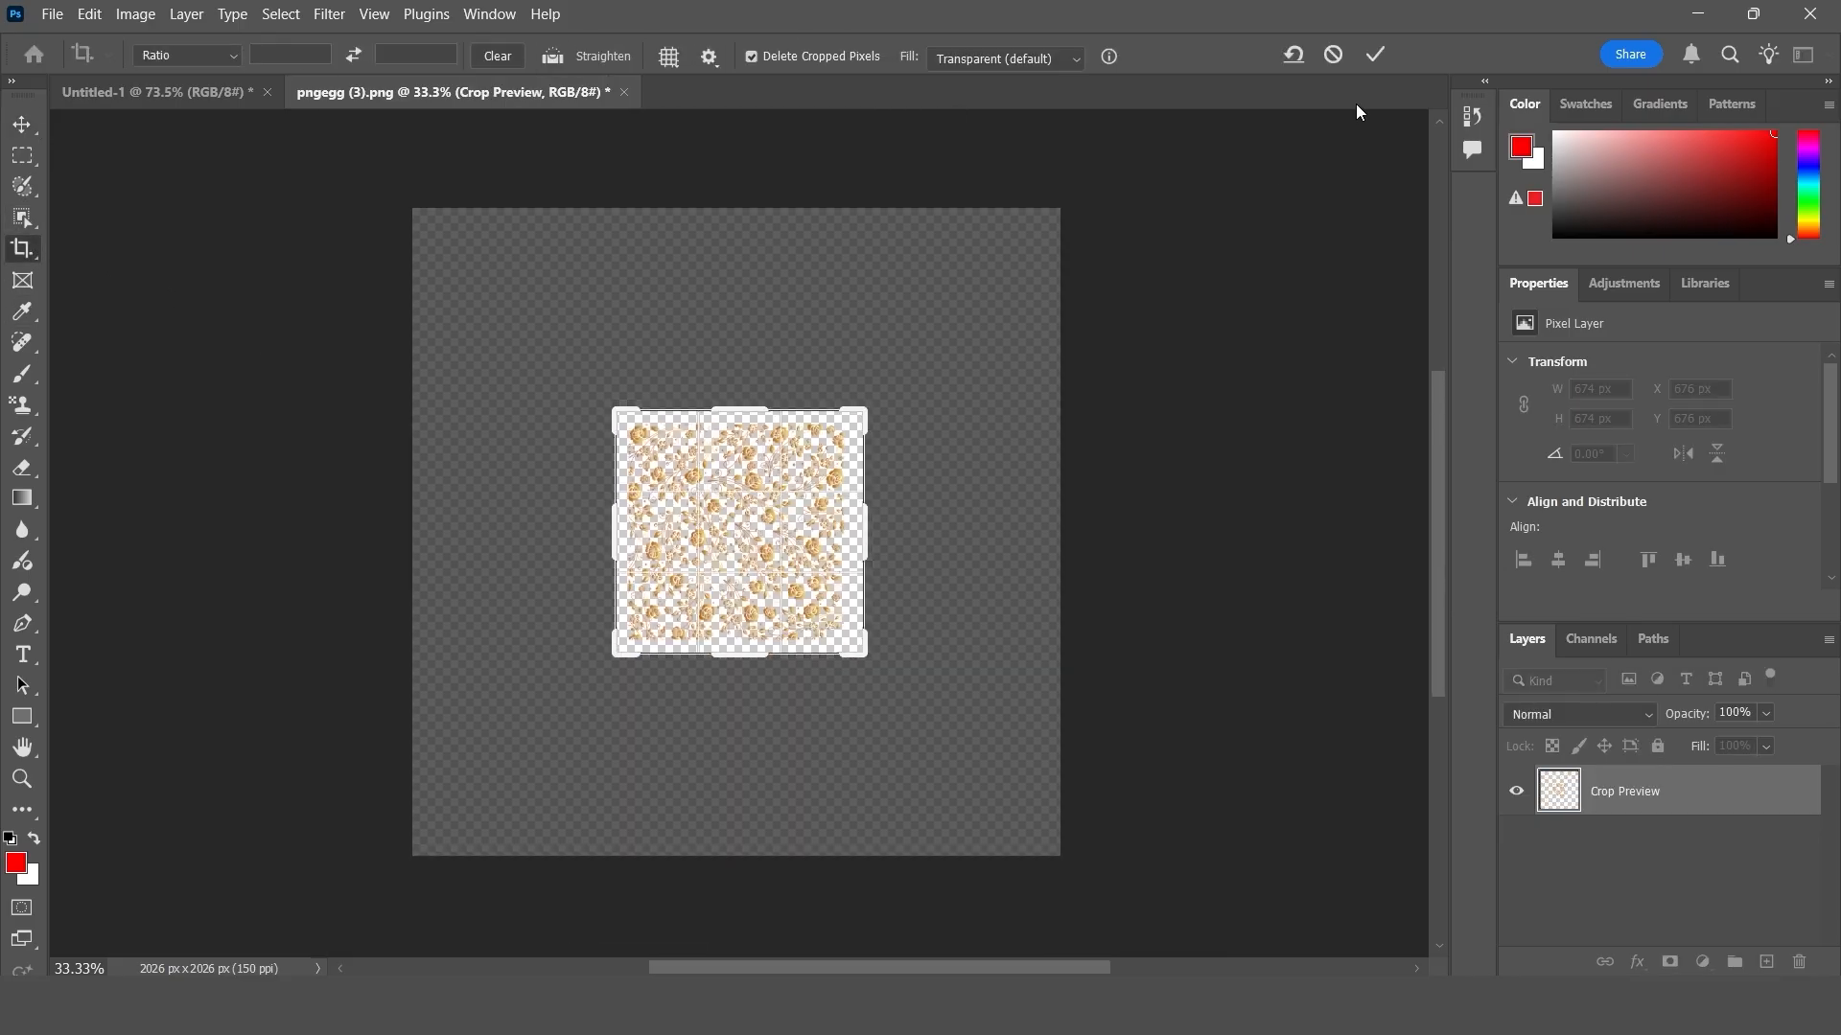
click(1377, 55)
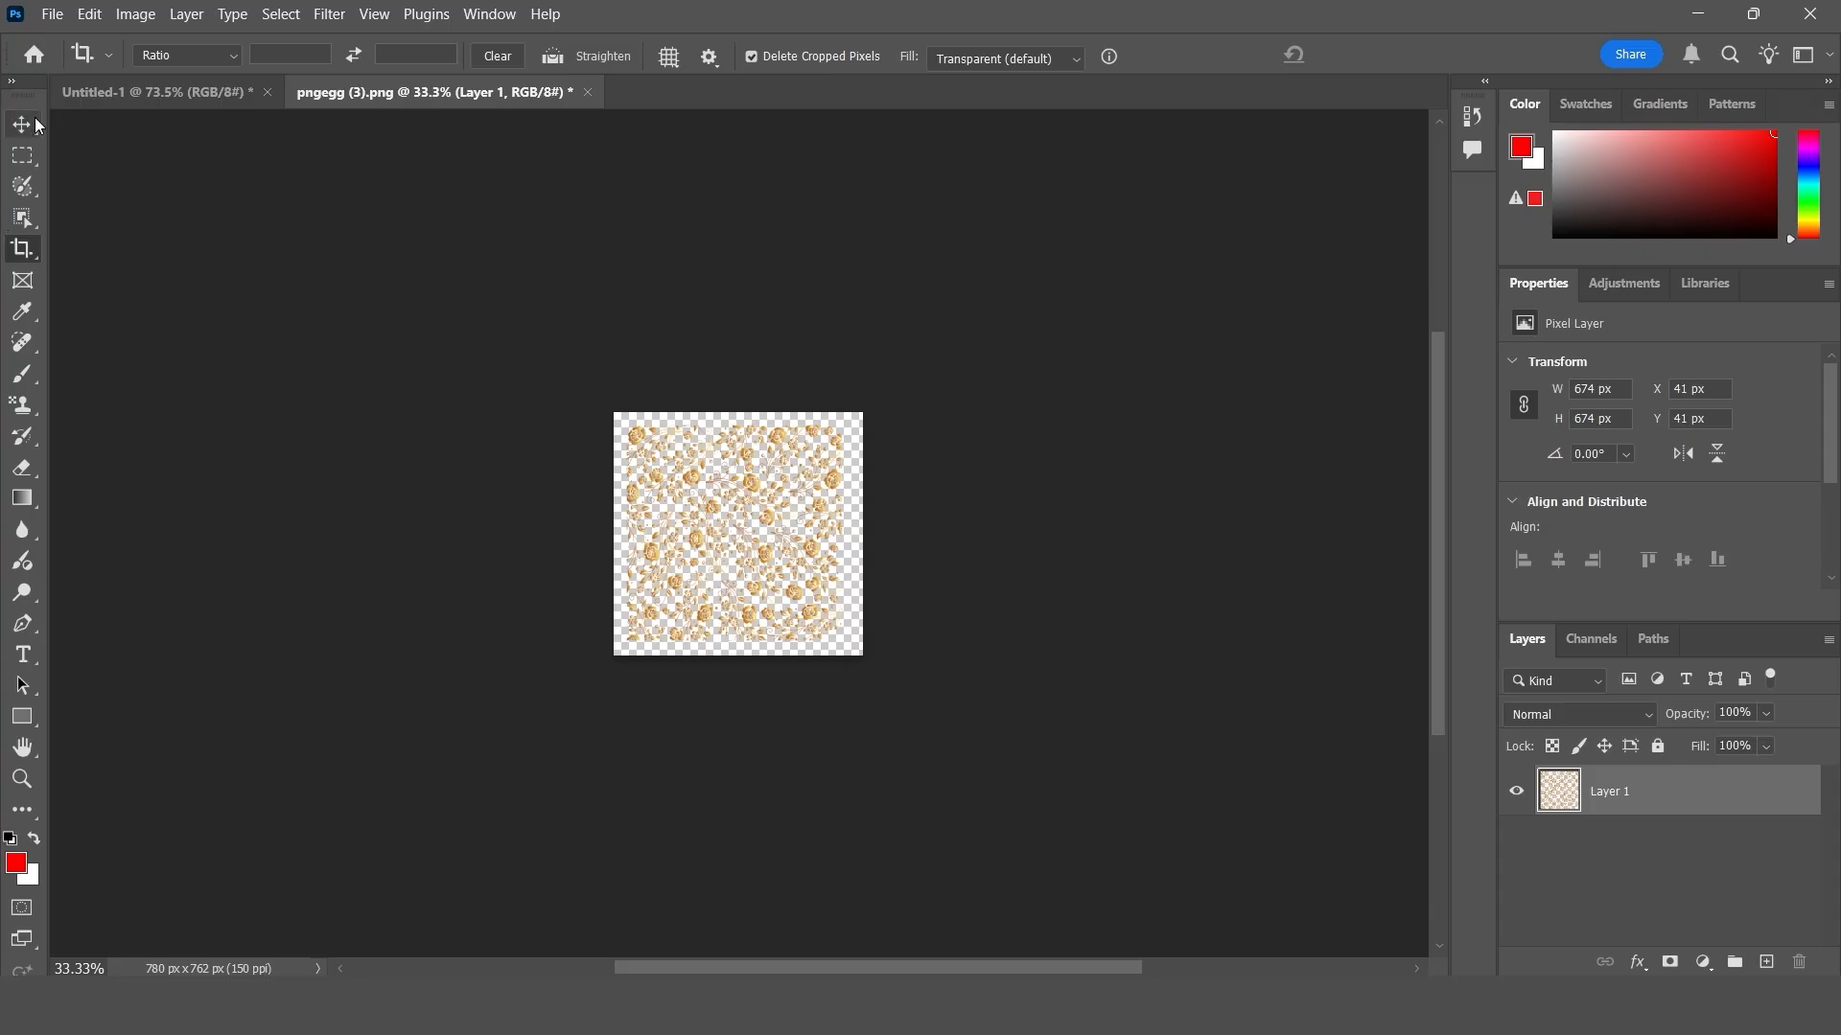
- Define the reduced floral artwork as a second pattern named g
click(22, 125)
click(89, 13)
click(154, 670)
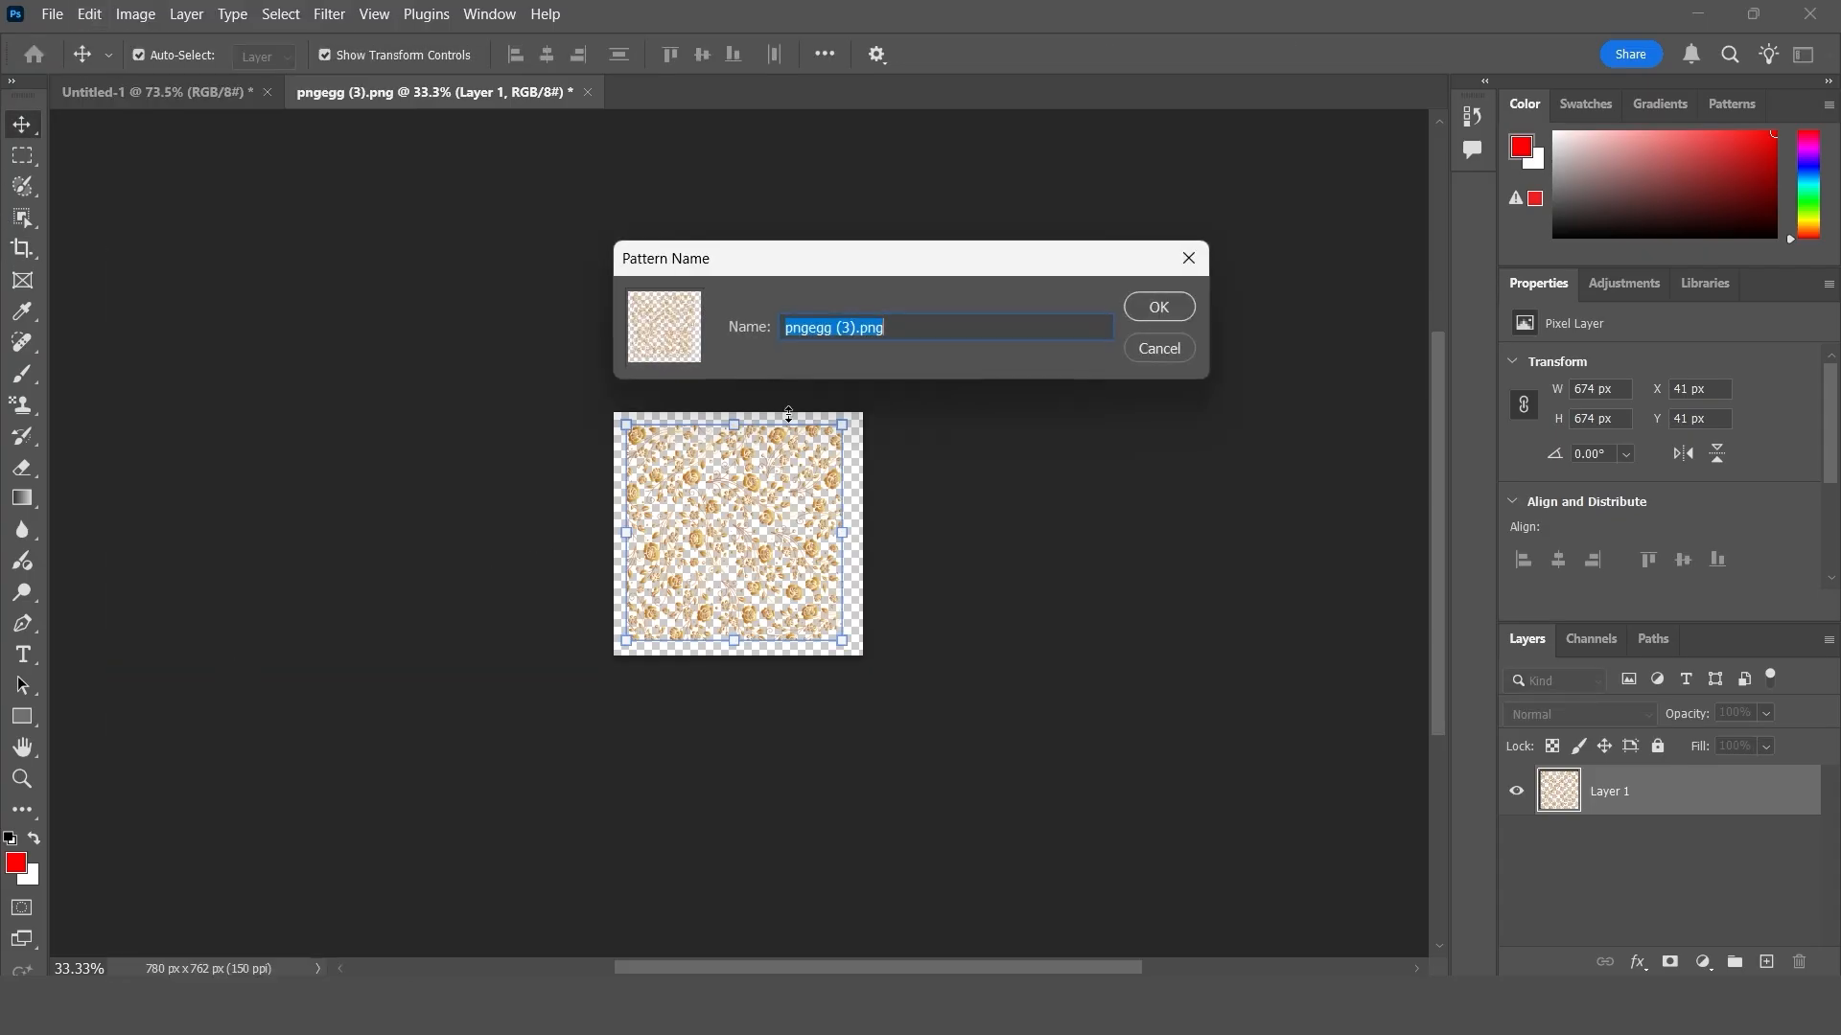
text(g)
click(1158, 307)
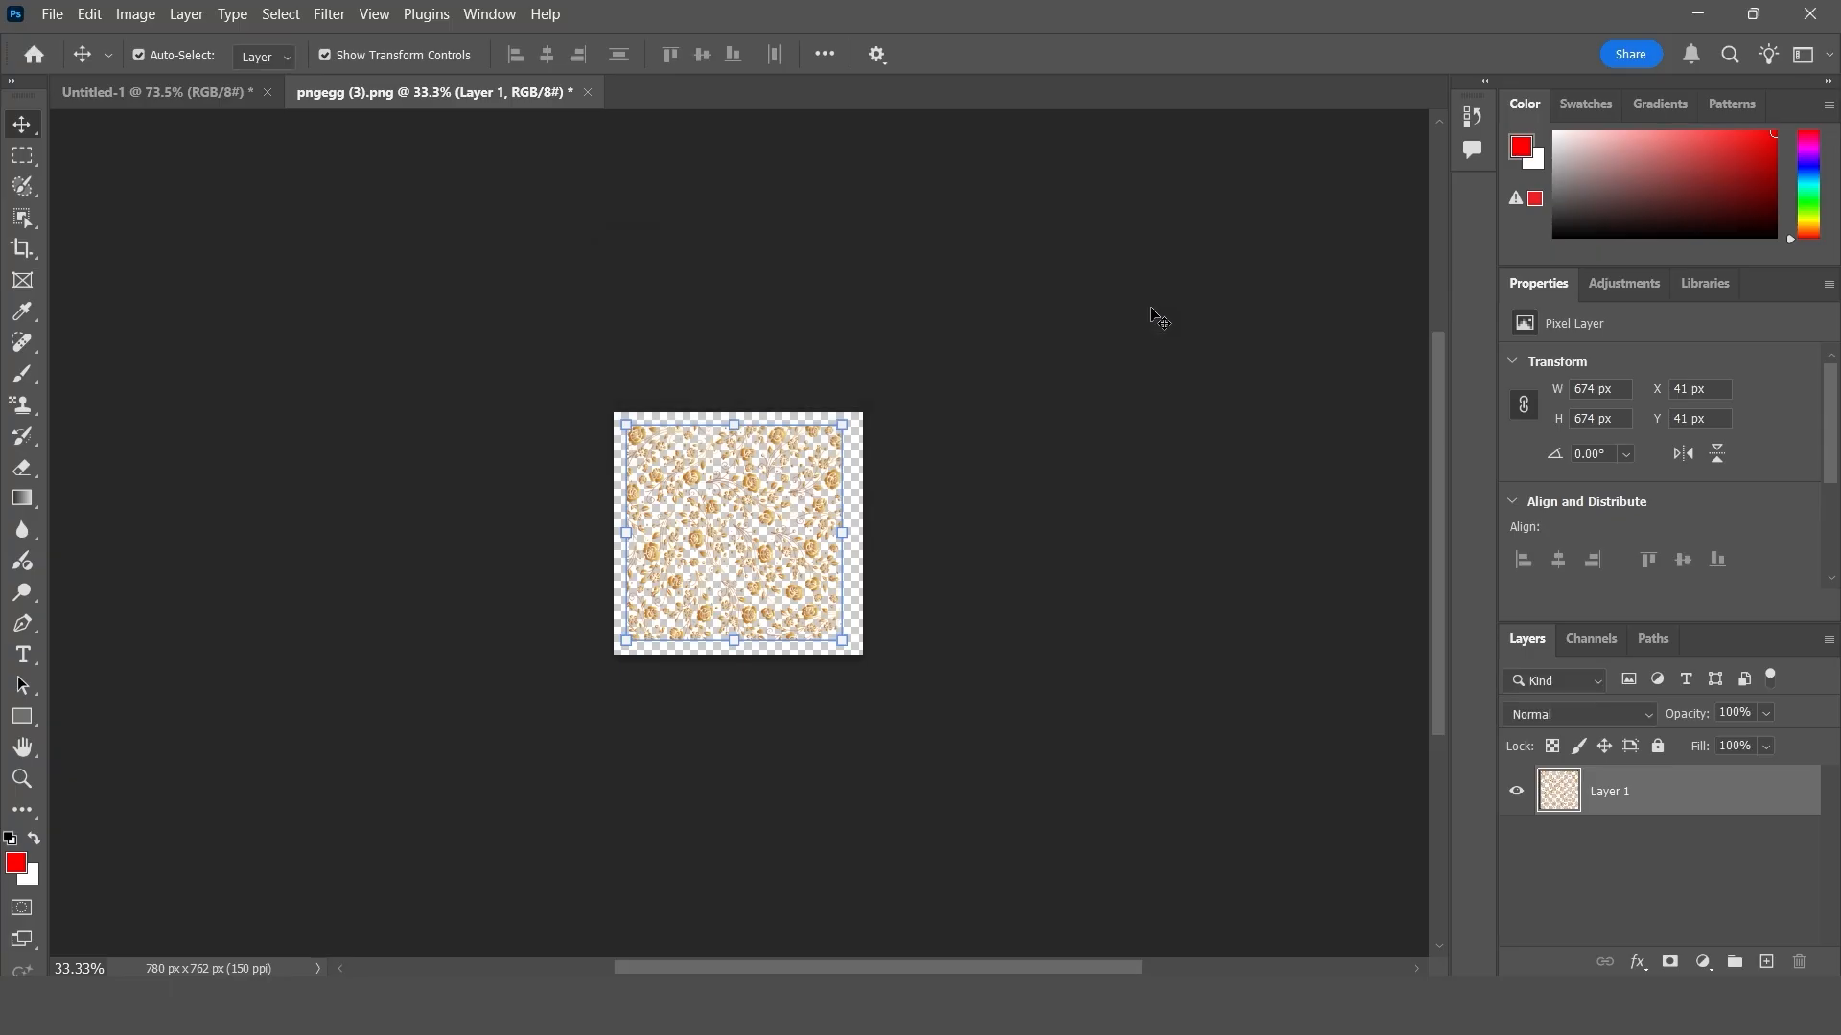
- On a new layer in Untitled-1, paint the reduced floral pattern across the whole canvas with the 600 px Pattern Stamp
click(198, 94)
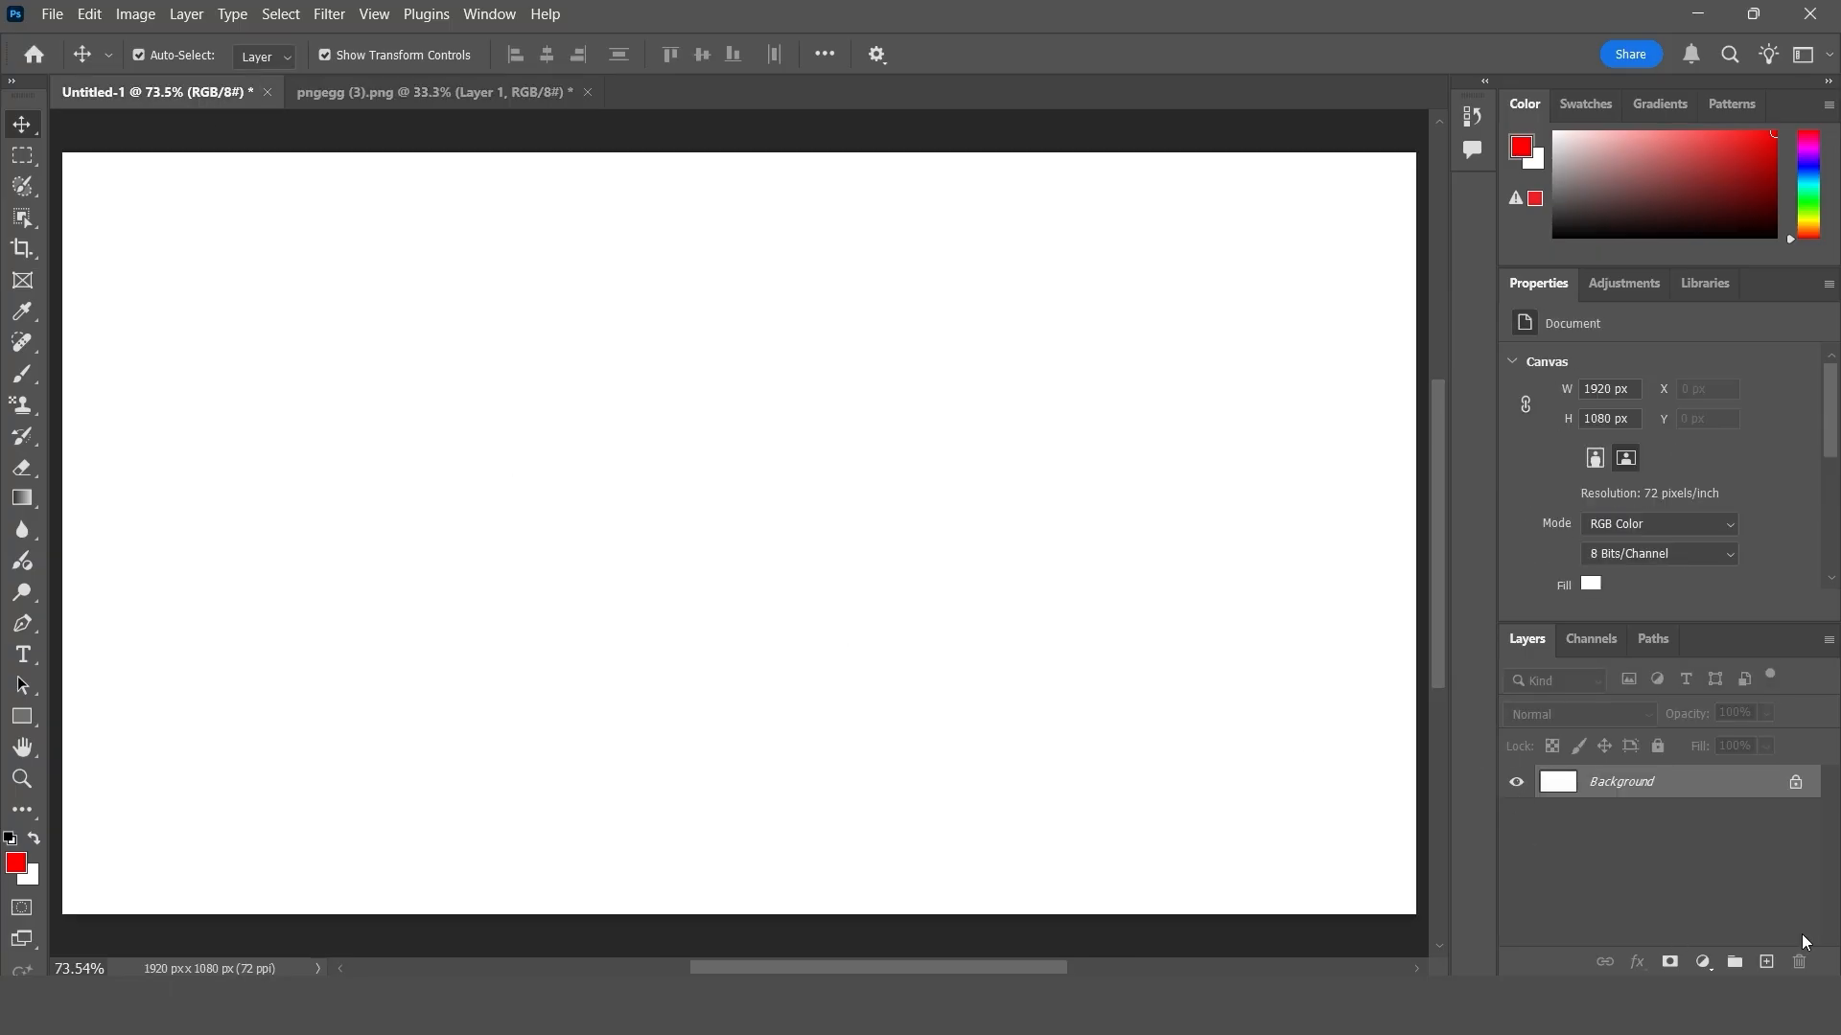
click(1766, 961)
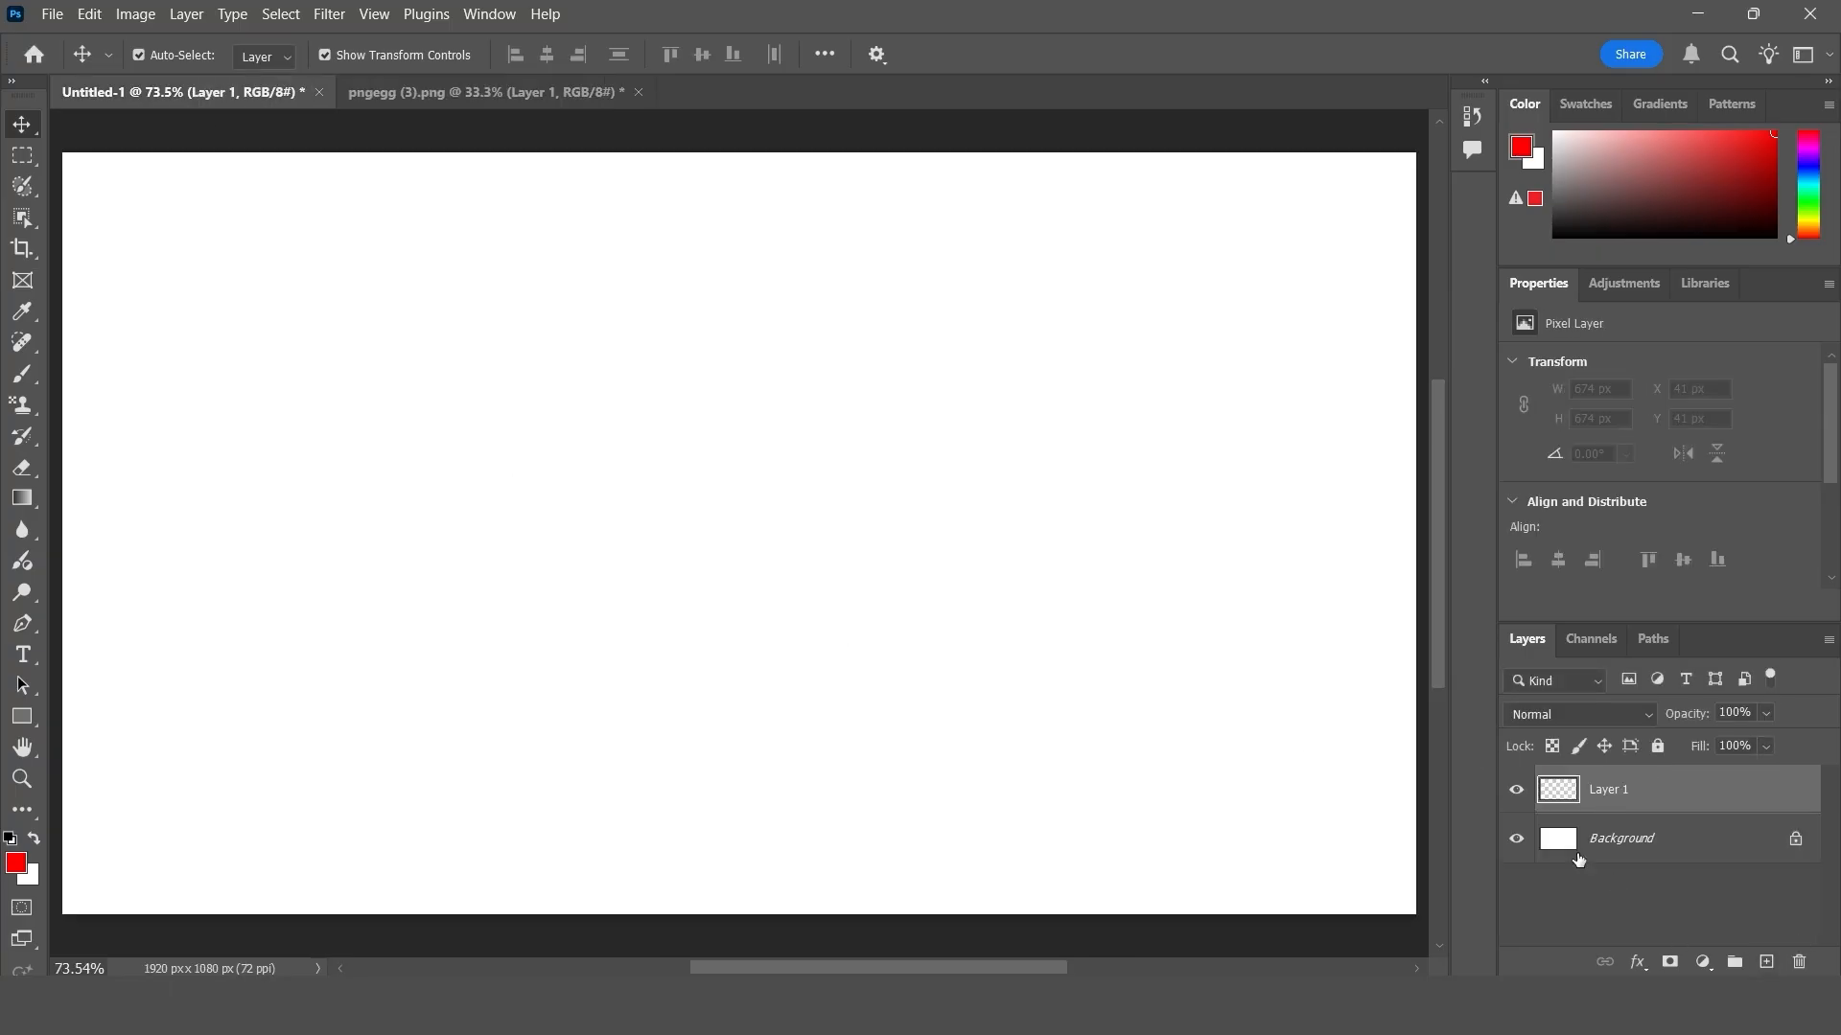
click(22, 405)
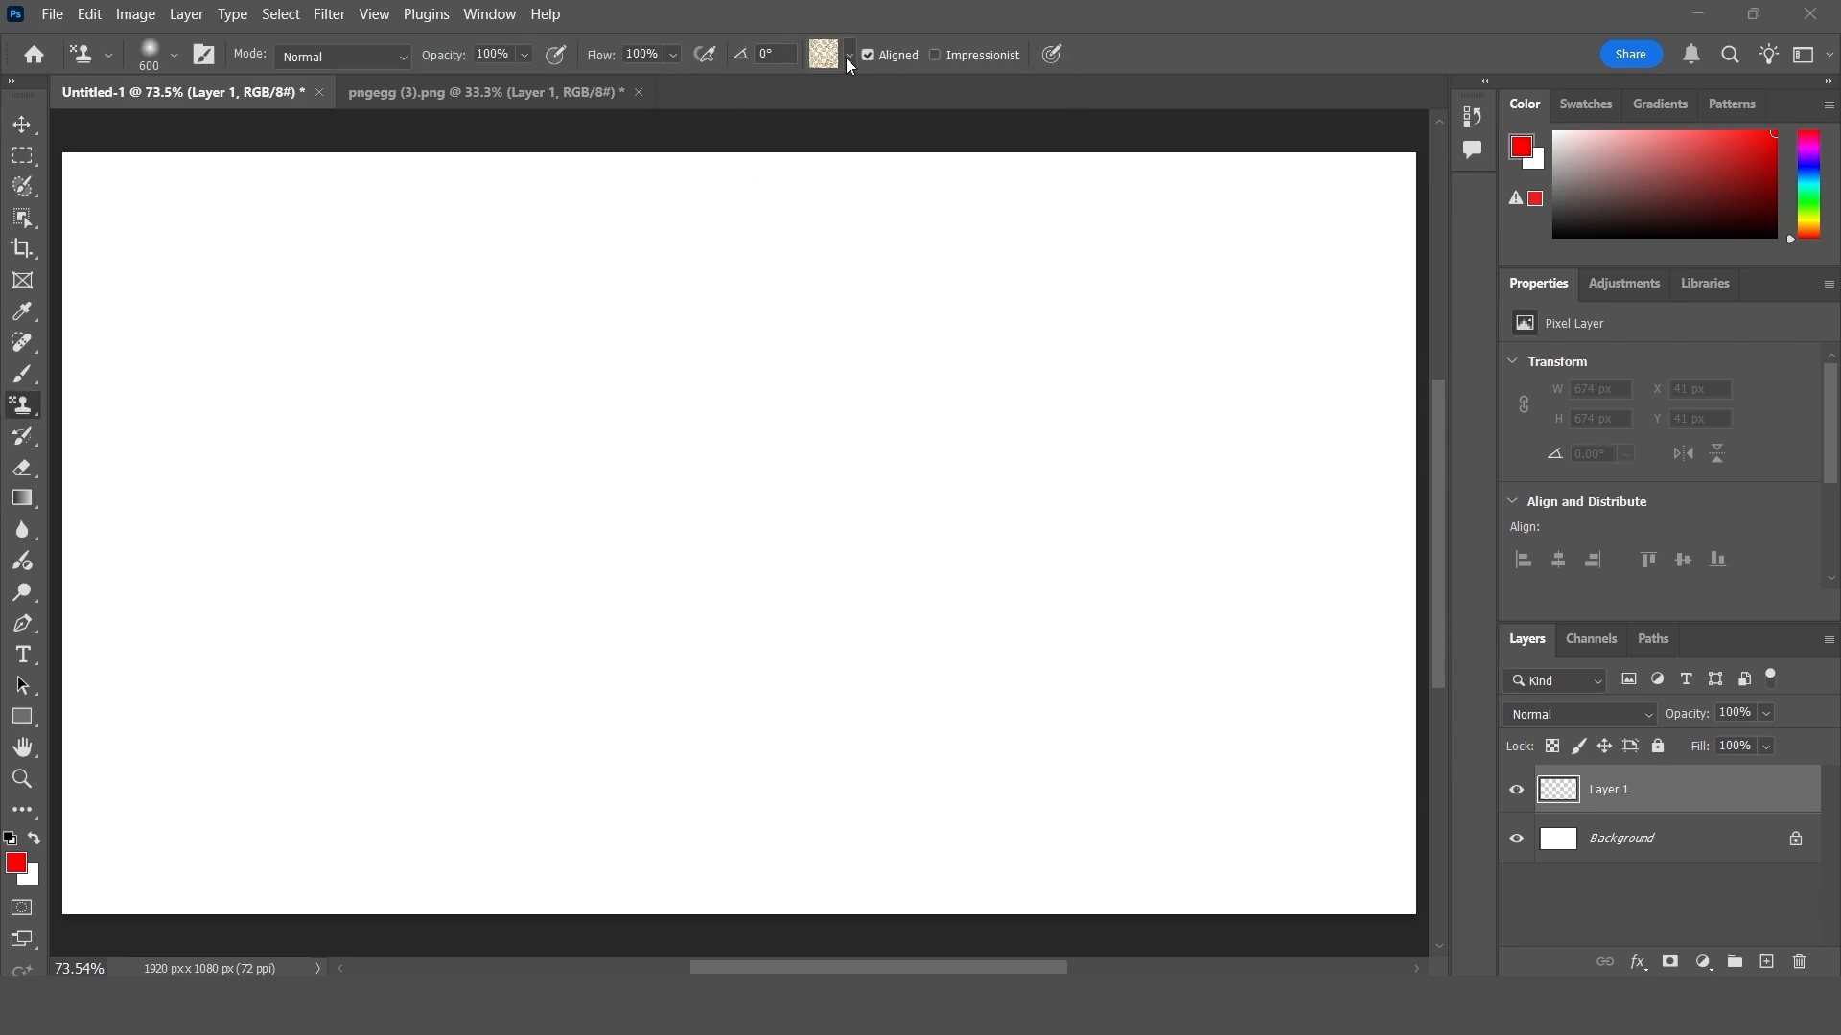
click(847, 55)
click(794, 240)
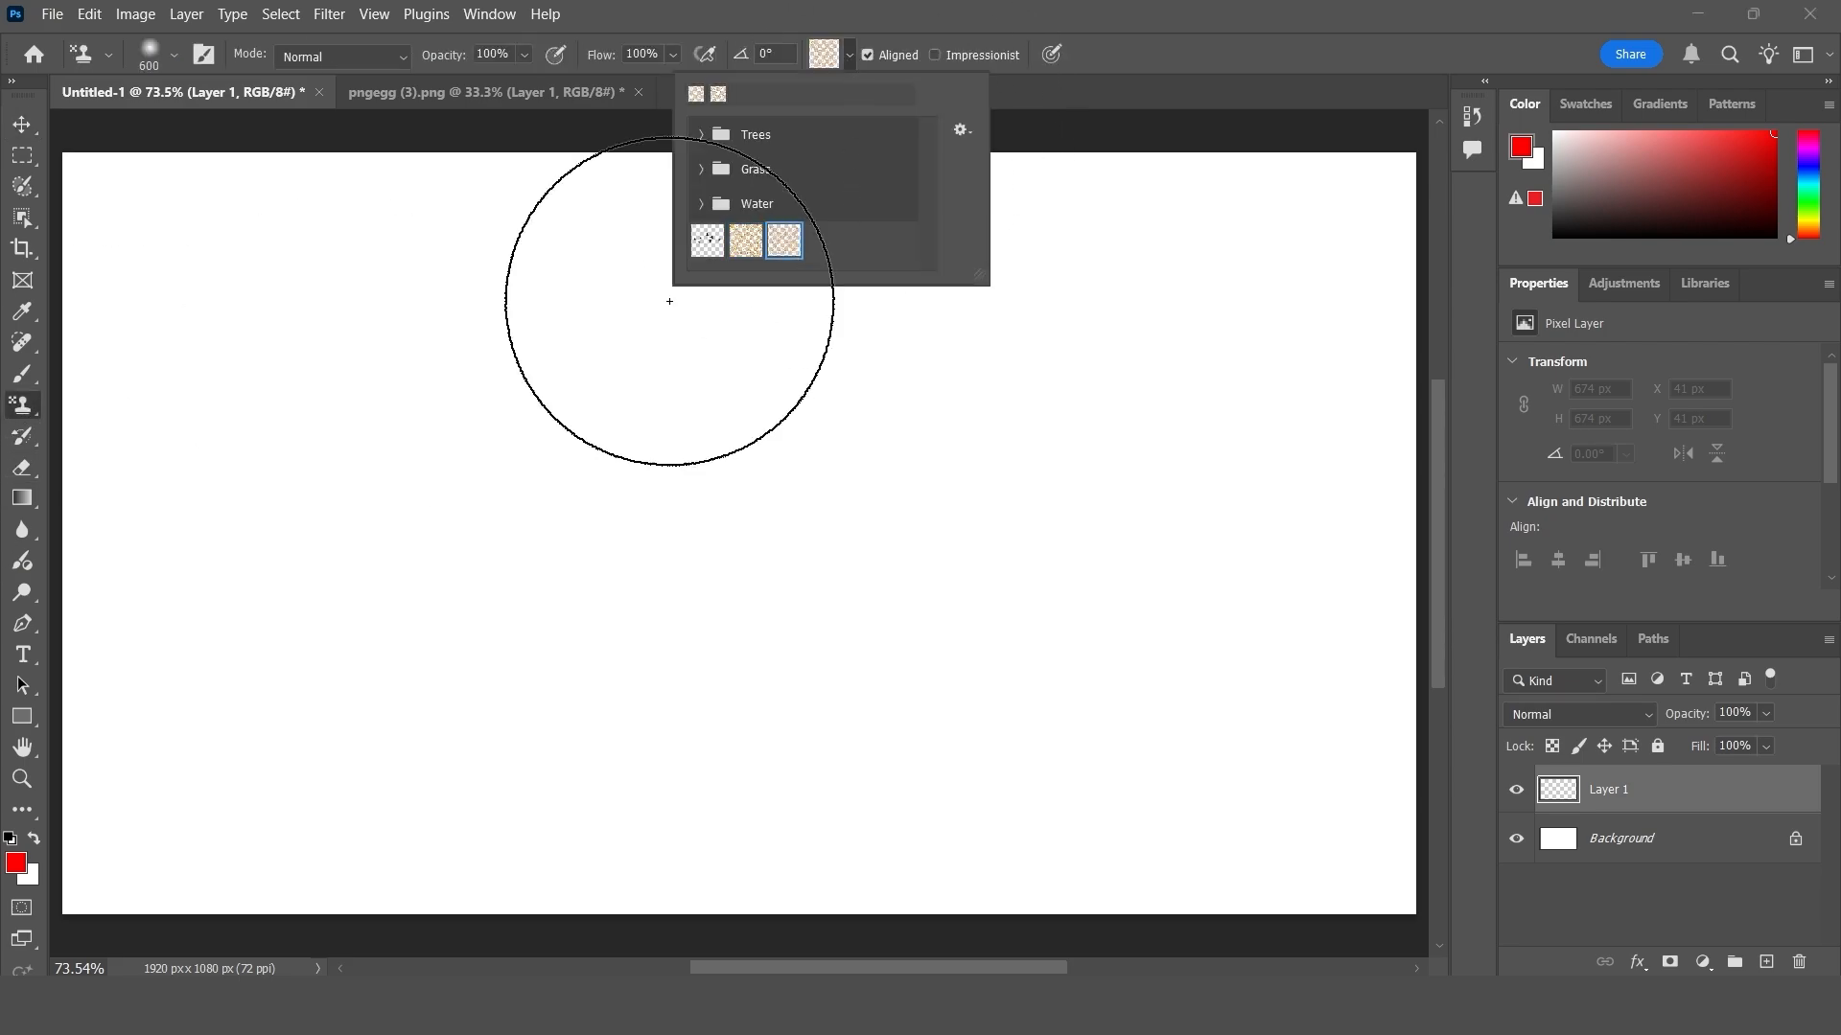
mouse_move(271, 308)
mouse_down()
mouse_move(247, 462)
mouse_move(192, 394)
mouse_move(497, 312)
mouse_move(502, 373)
mouse_move(811, 344)
mouse_move(1019, 276)
mouse_move(789, 342)
mouse_move(250, 661)
mouse_move(591, 720)
mouse_move(1199, 773)
mouse_move(1286, 691)
mouse_move(505, 801)
mouse_move(87, 296)
mouse_move(3, 271)
mouse_move(1353, 802)
mouse_up()
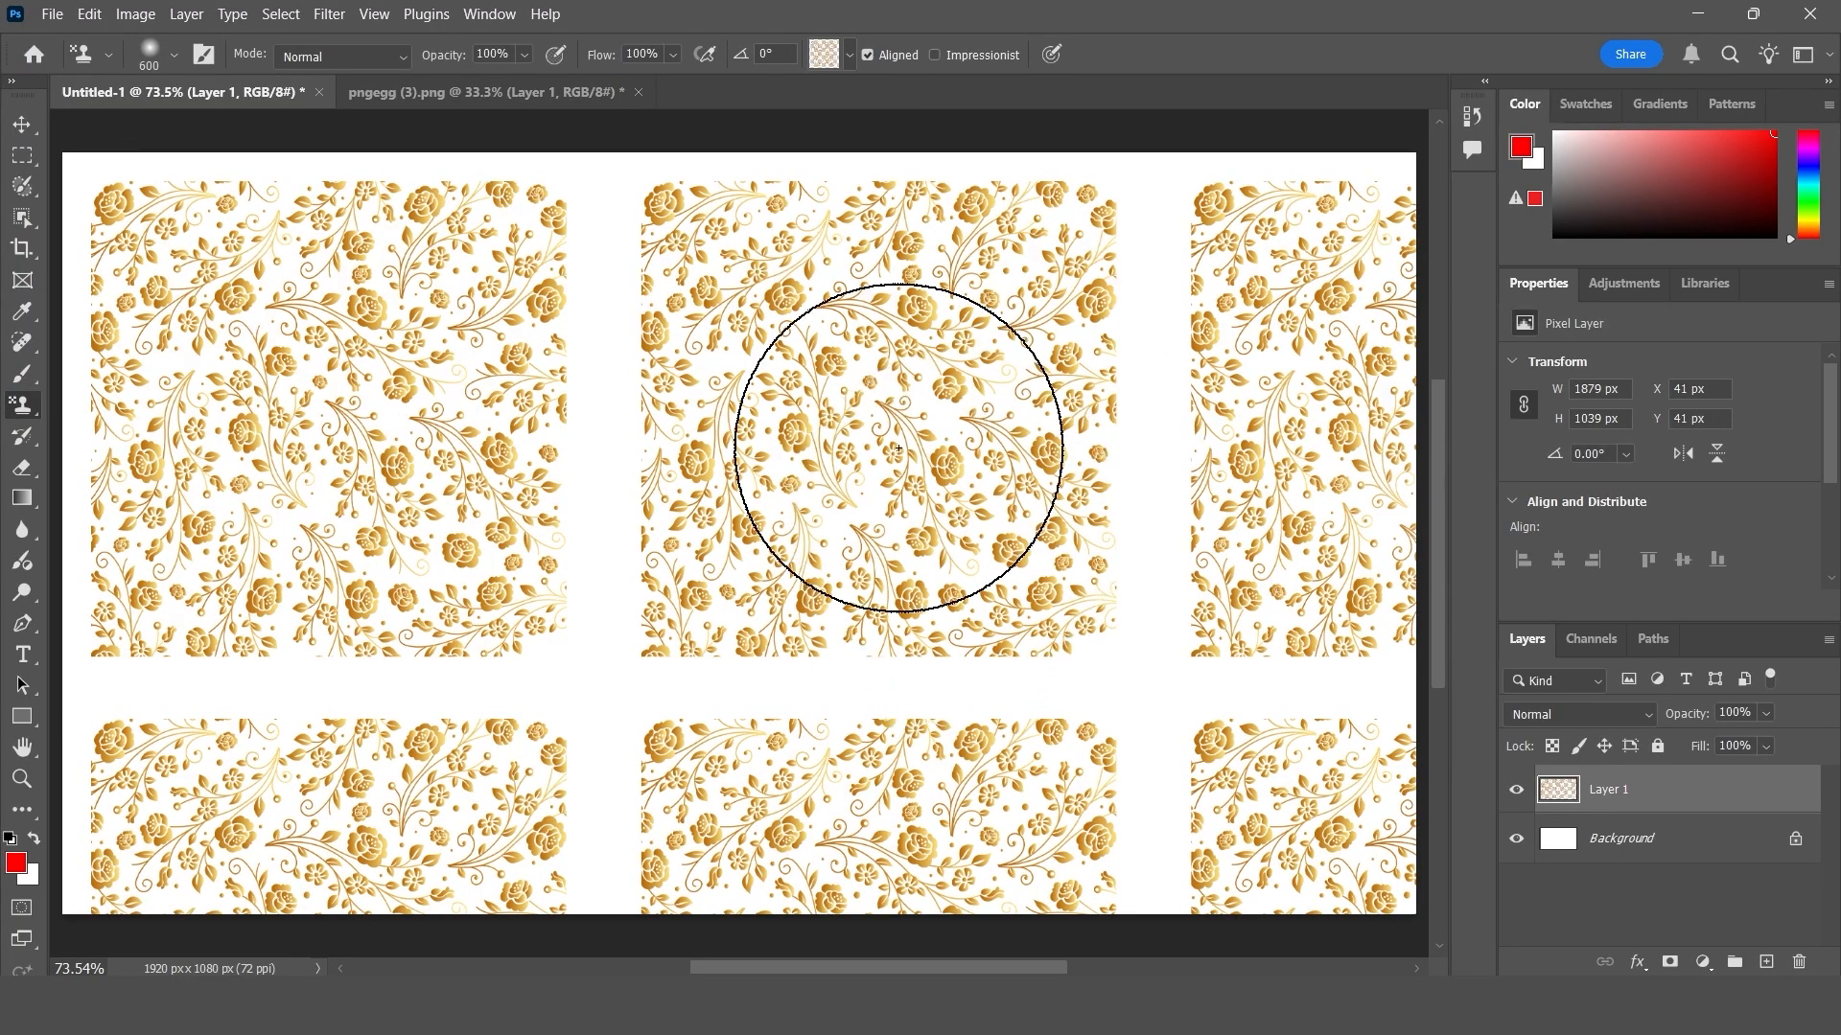
- Move the yellow star in pngegg (4).png to about X 119 px, Y 114 px and lock its layer completely
click(22, 124)
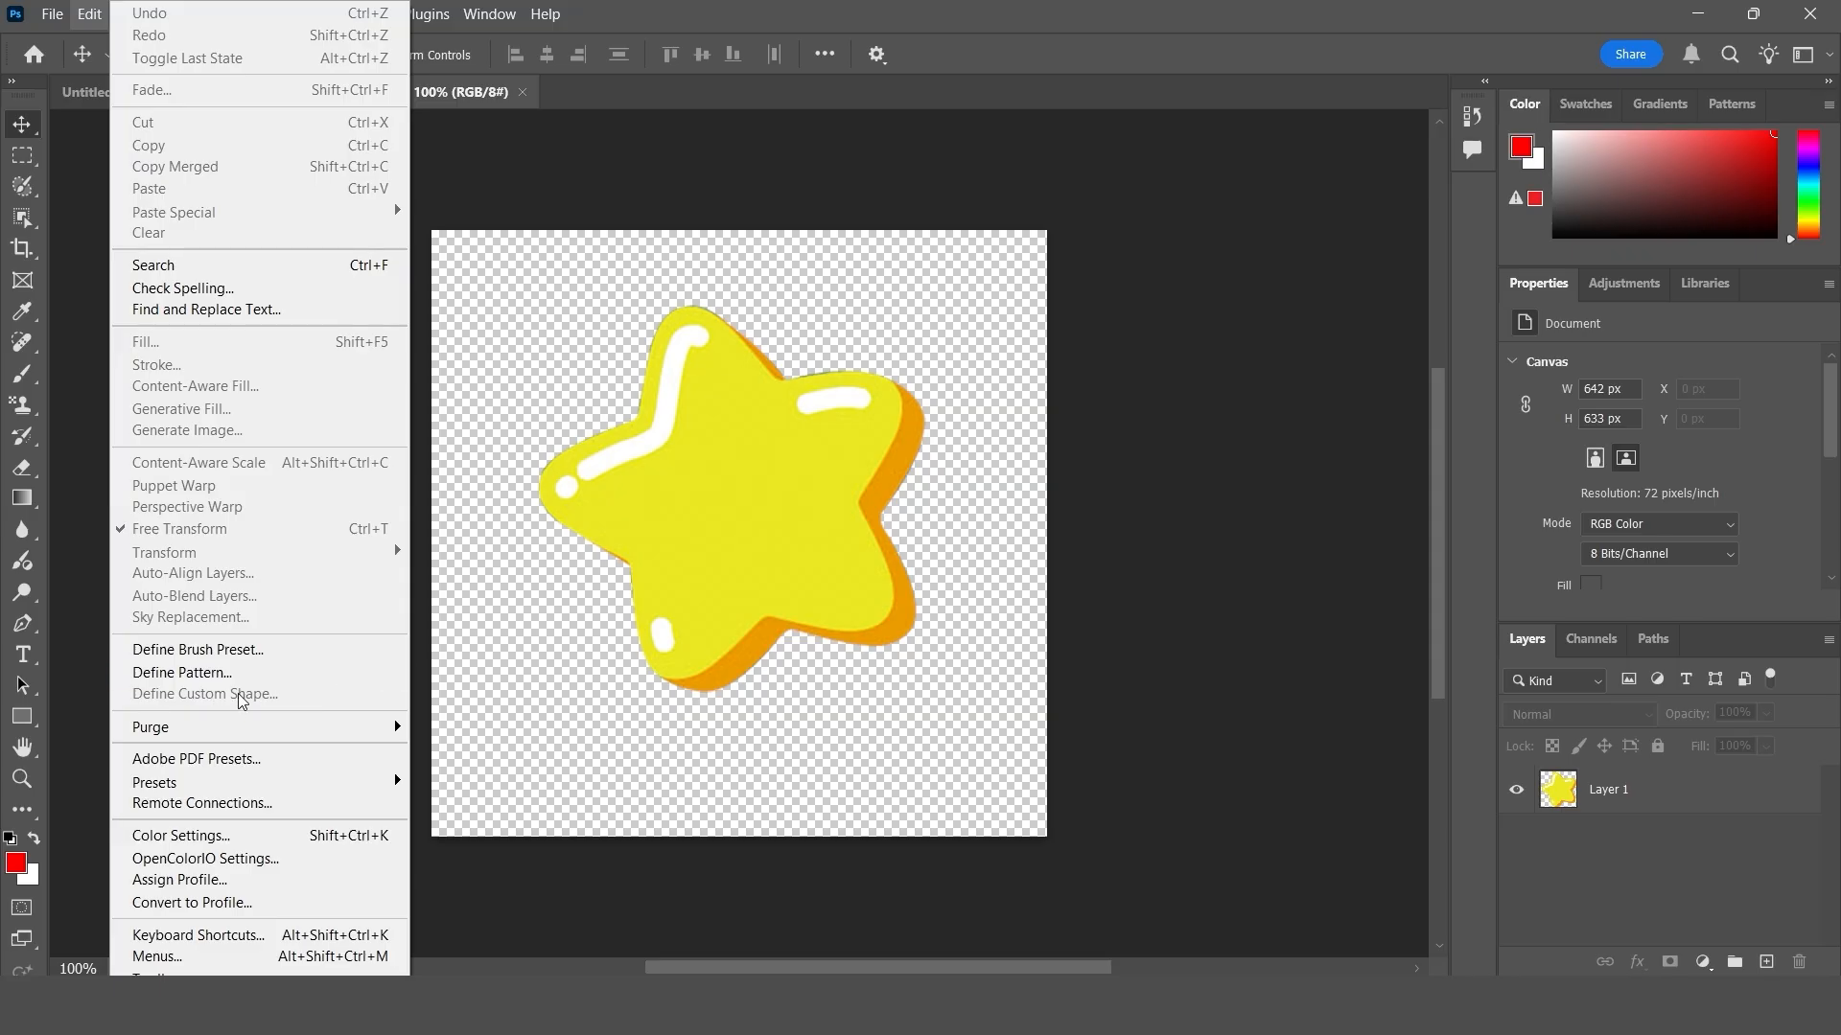
click(722, 537)
drag(753, 522, 745, 532)
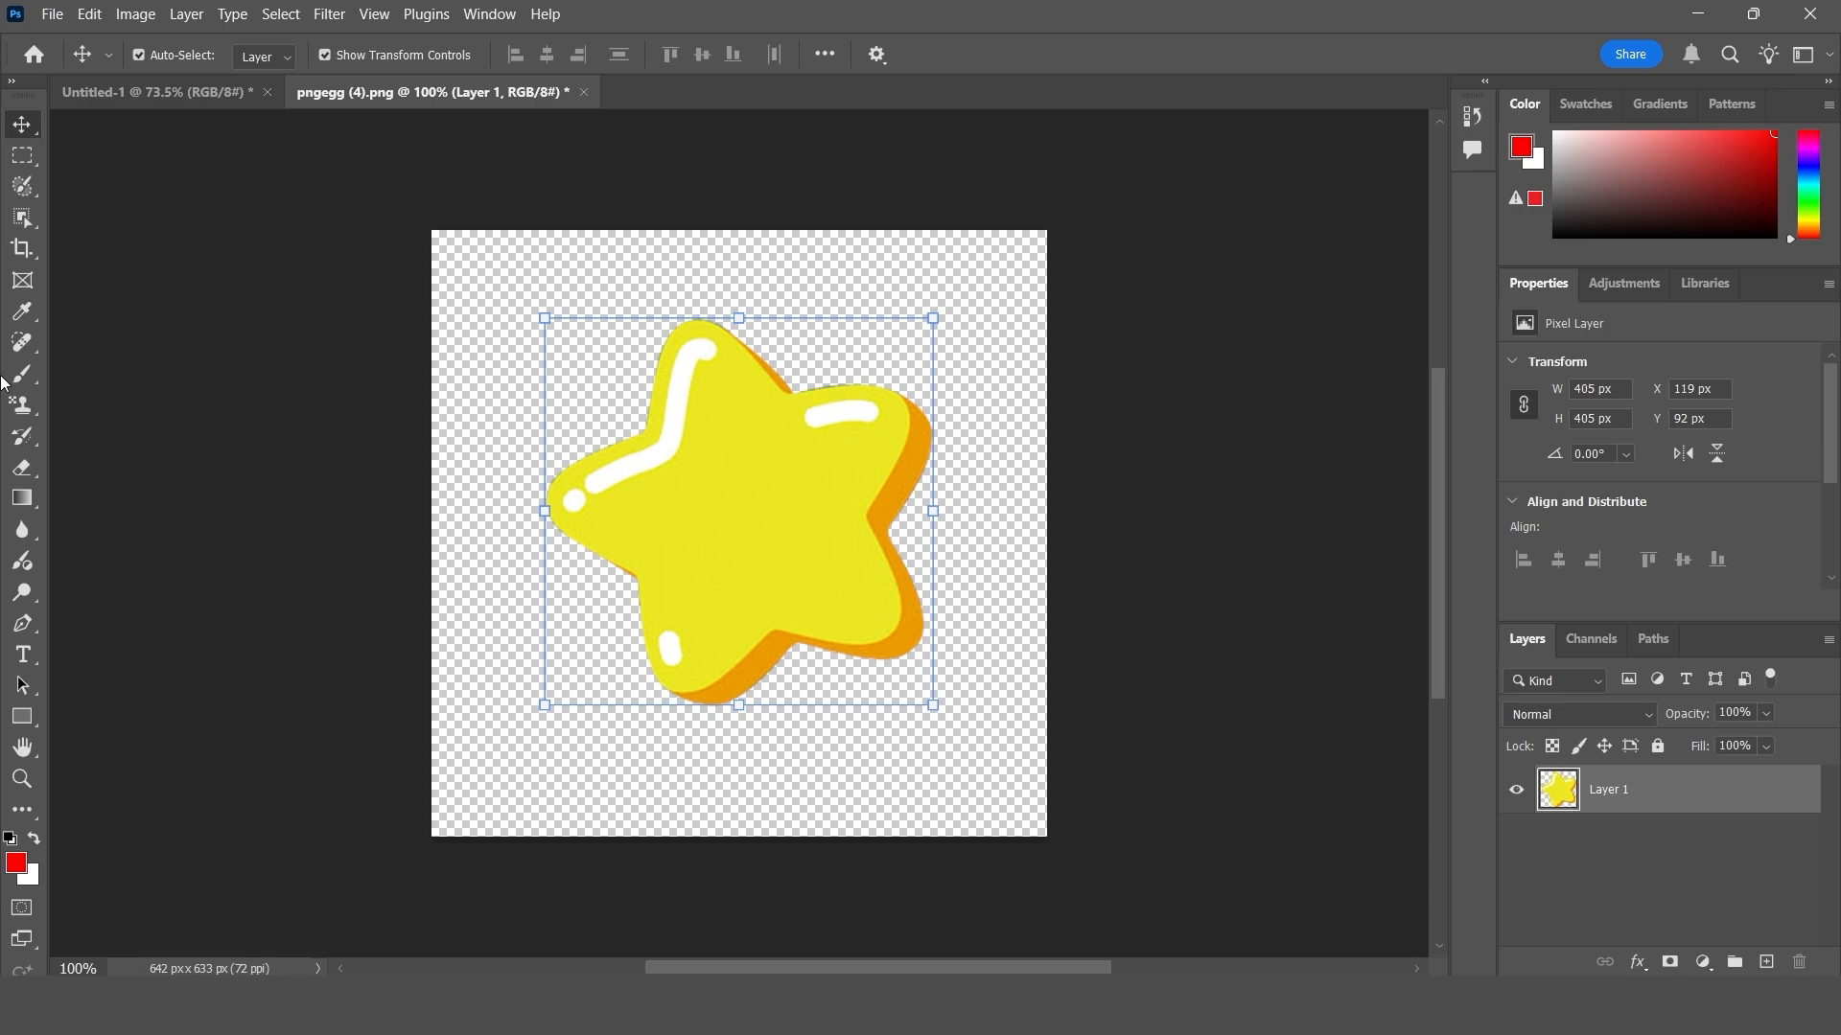
drag(777, 591, 750, 537)
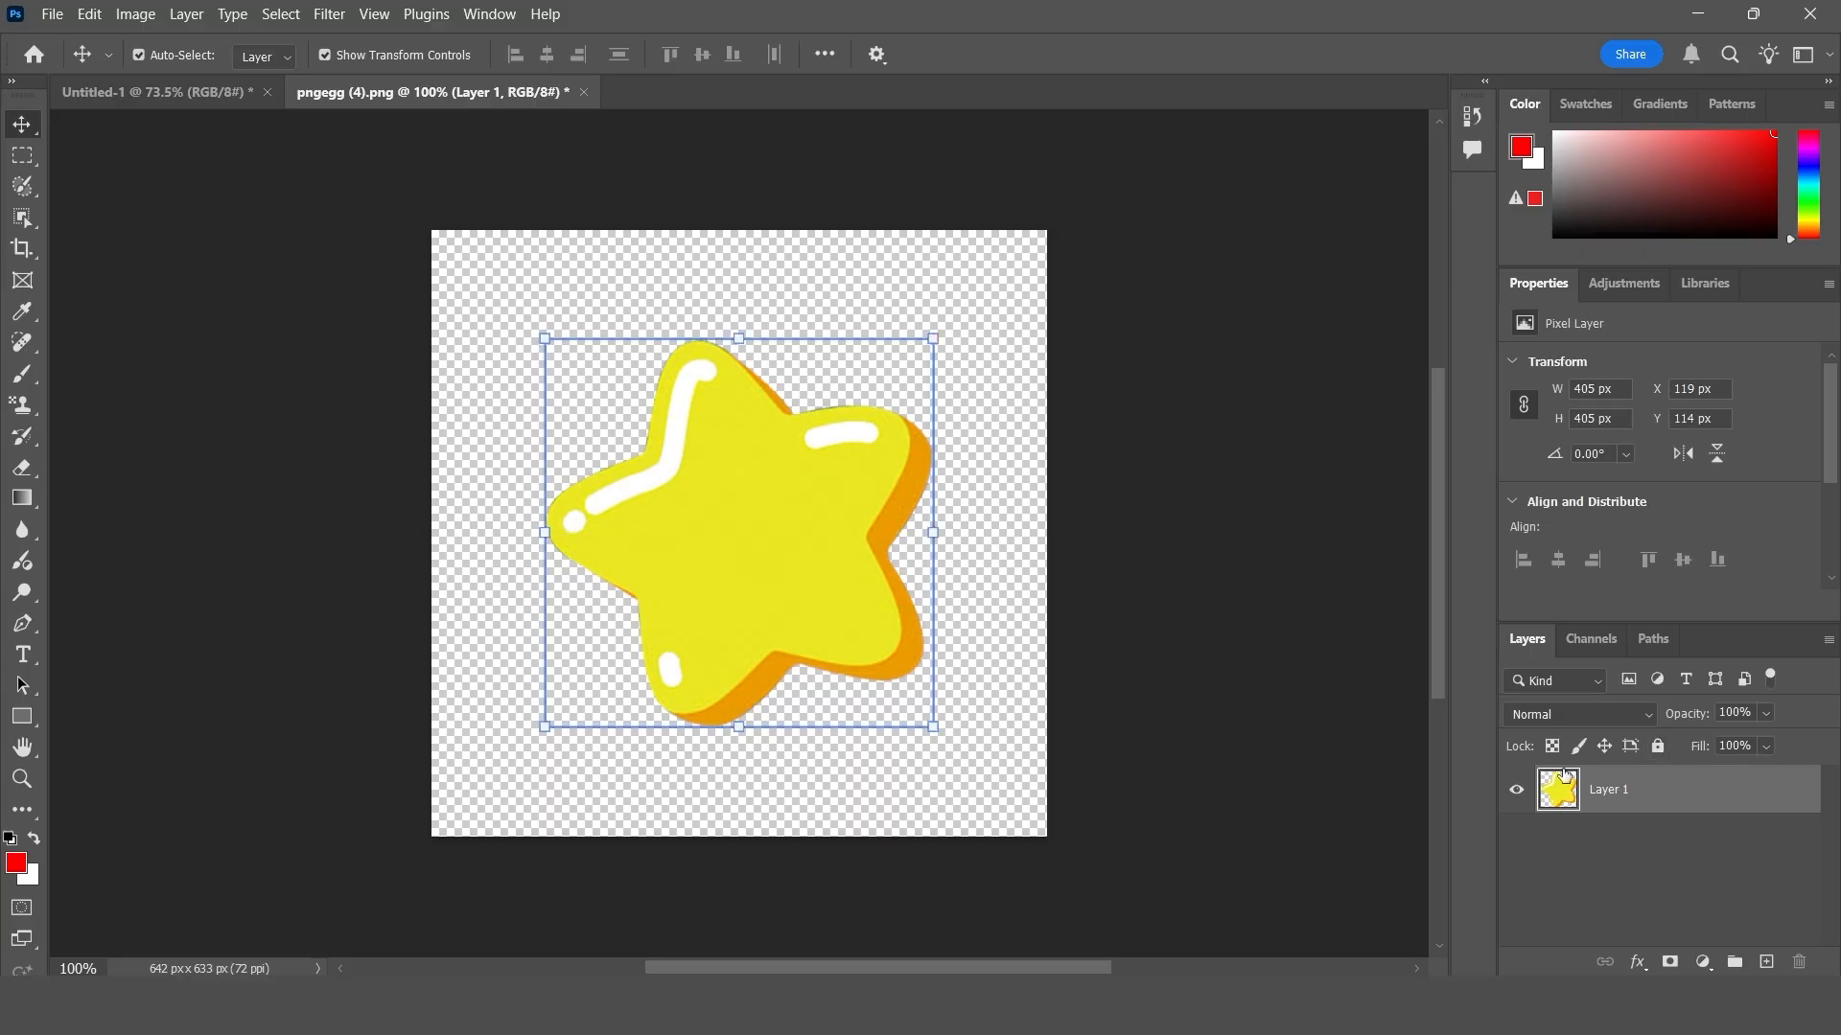
click(1657, 746)
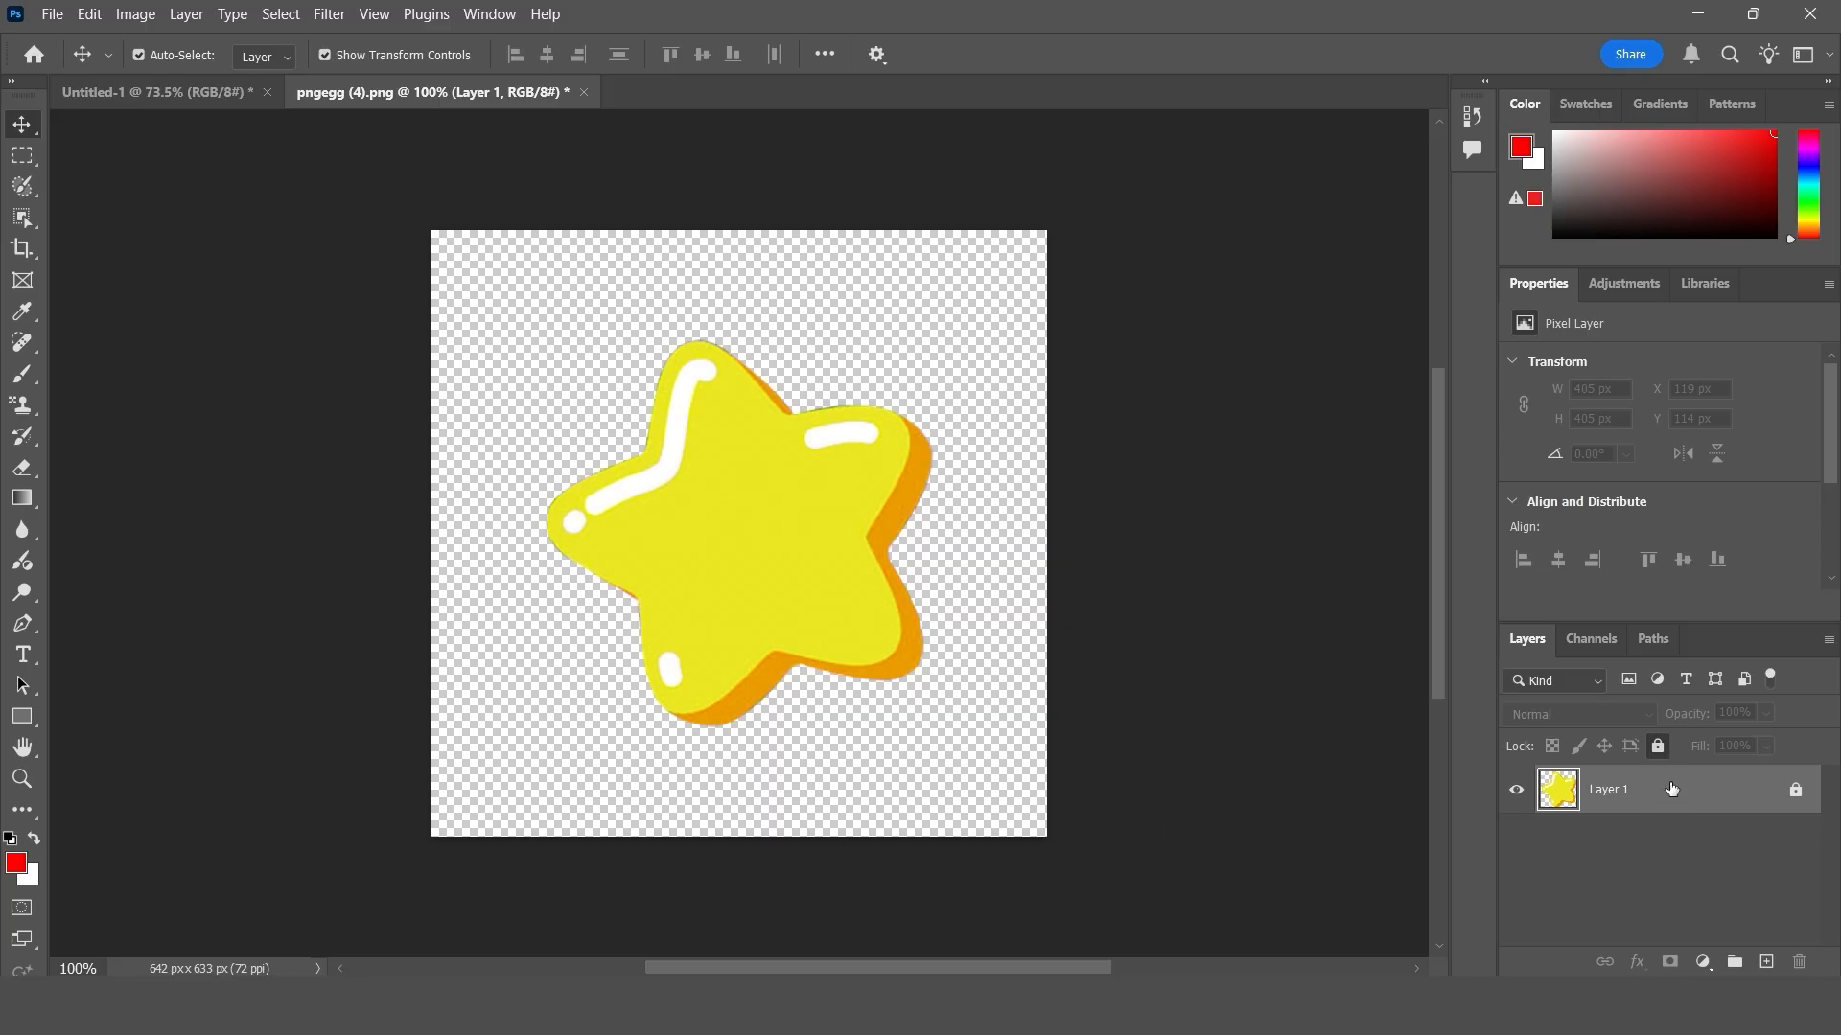
- Trace the yellow star with a closed Curvature Pen path, placing anchor points at its five tips and five inner corners
click(22, 623)
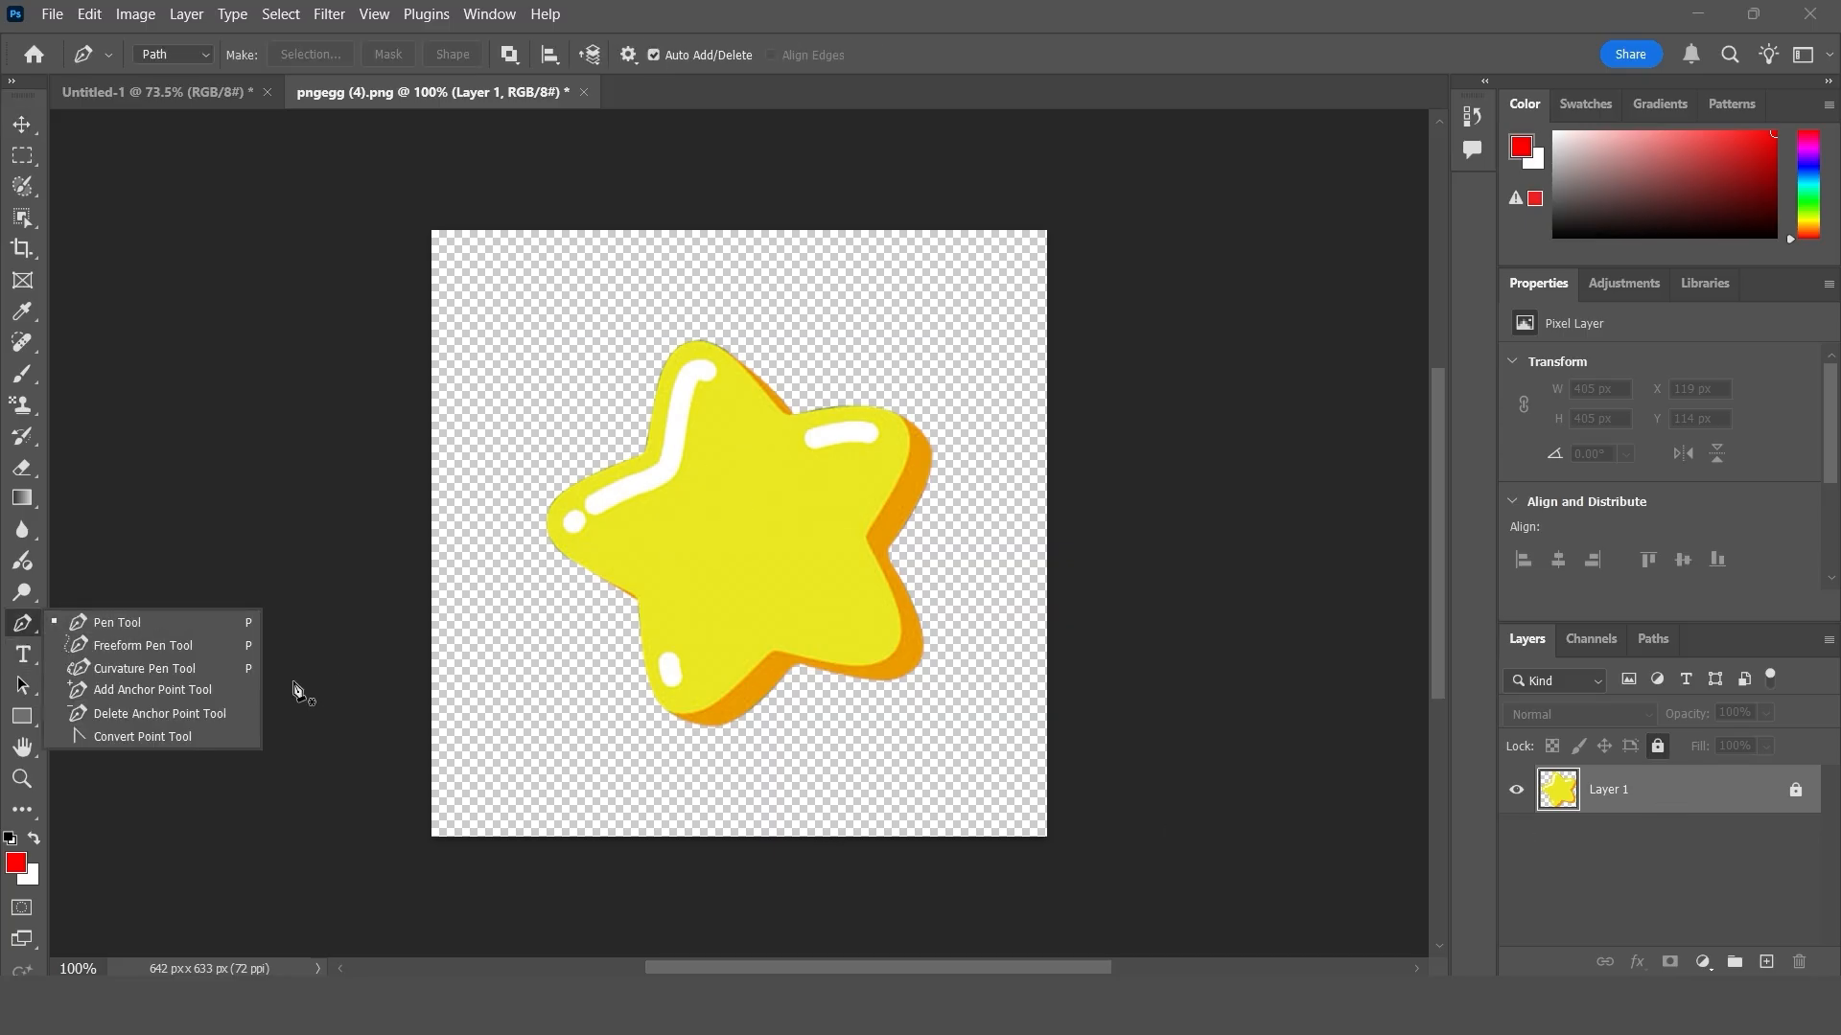
click(168, 669)
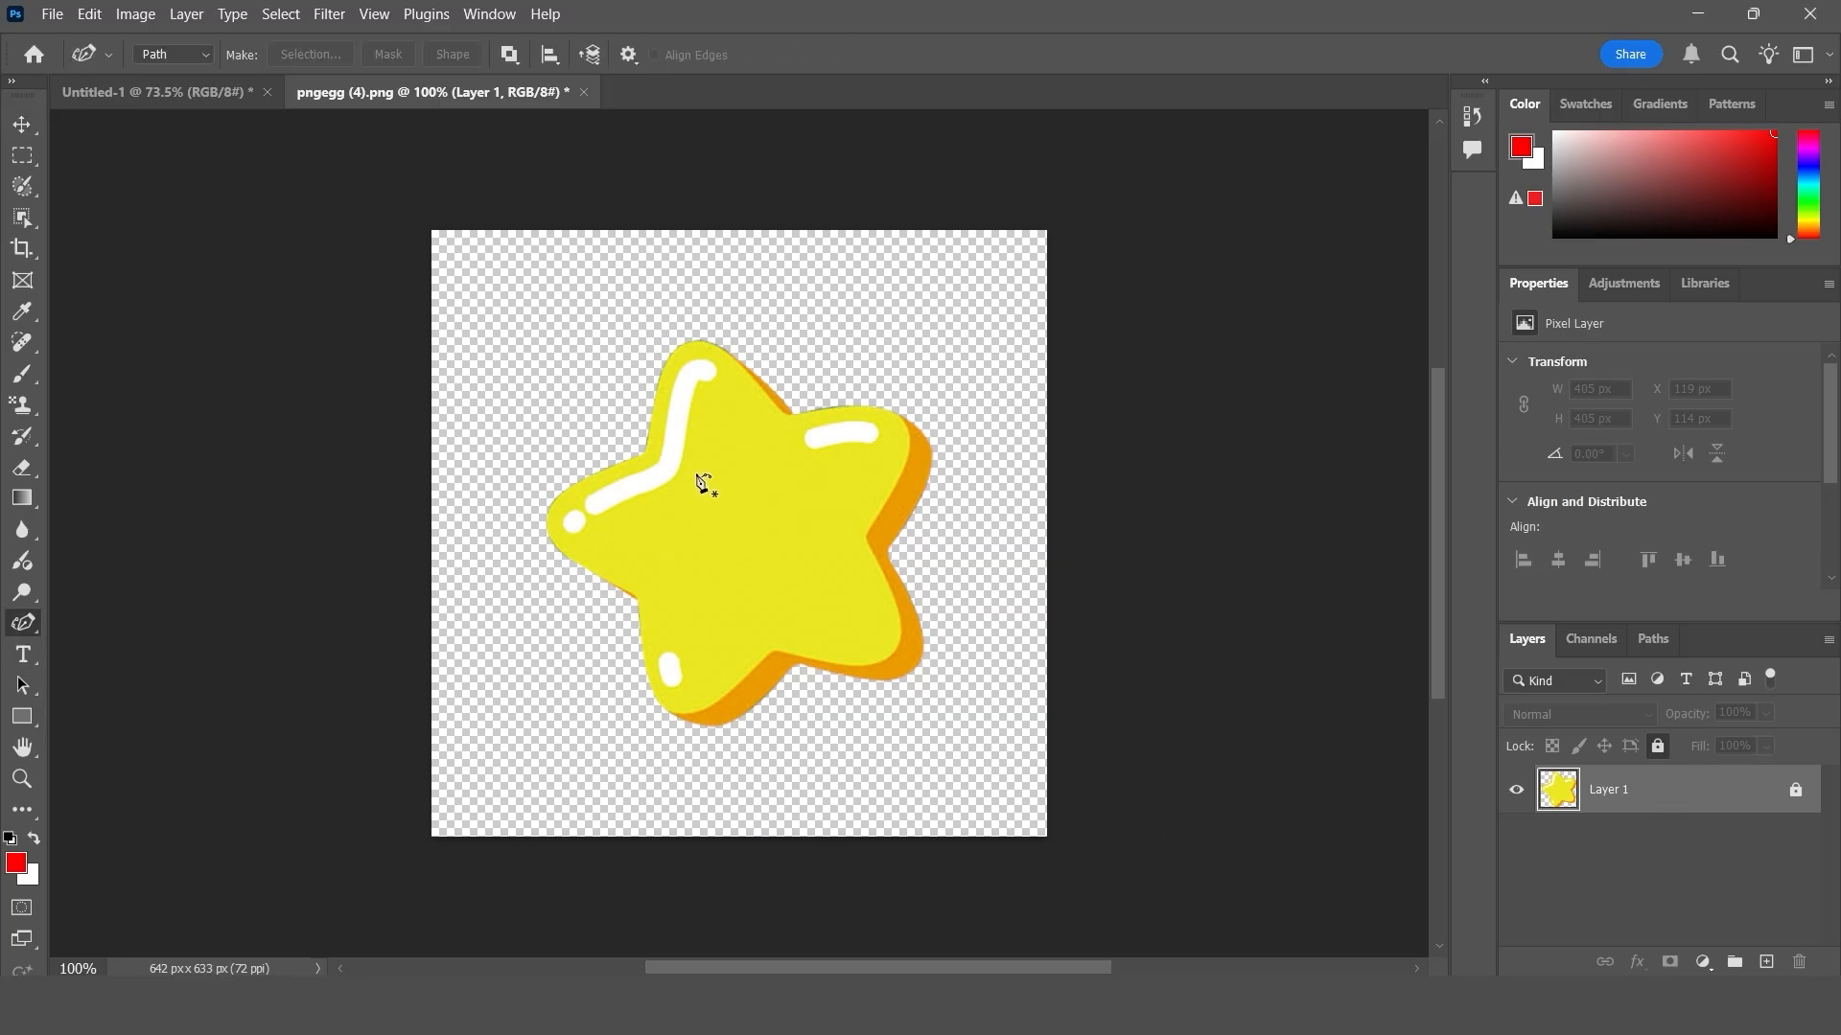
click(646, 452)
click(635, 593)
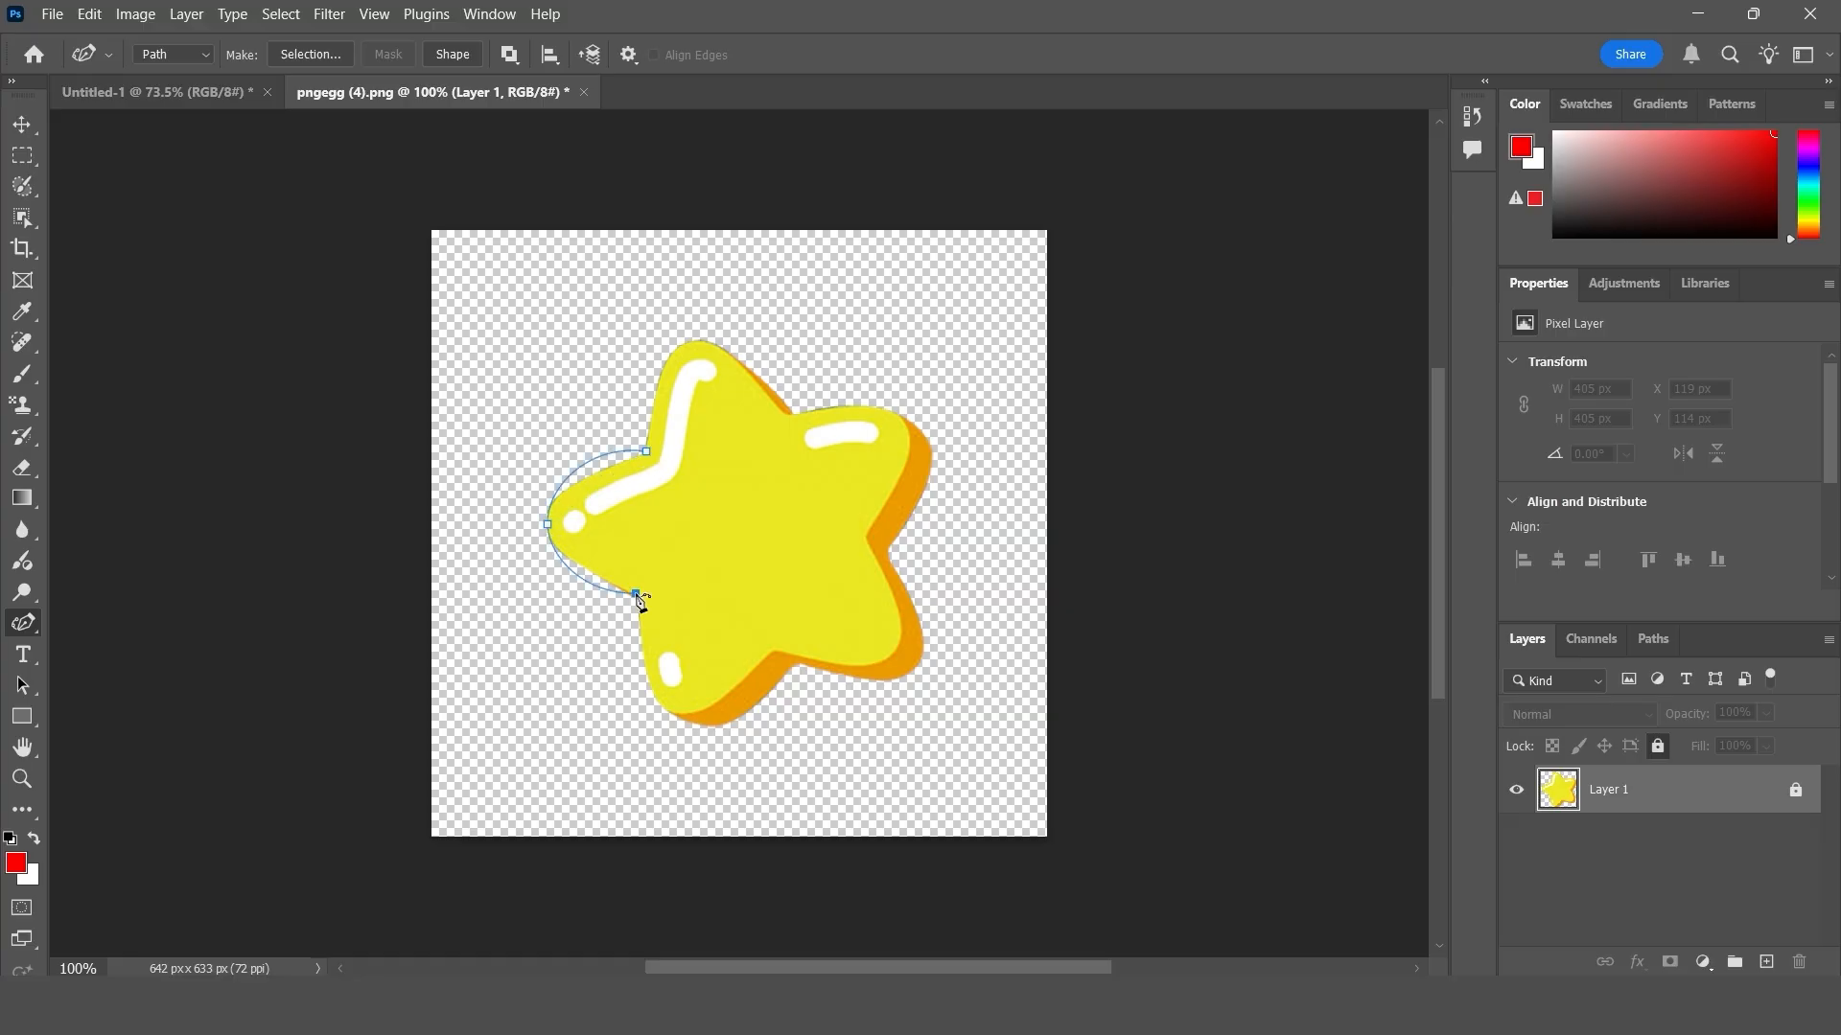
click(670, 707)
click(772, 651)
click(890, 652)
click(867, 530)
click(905, 421)
click(789, 414)
click(686, 339)
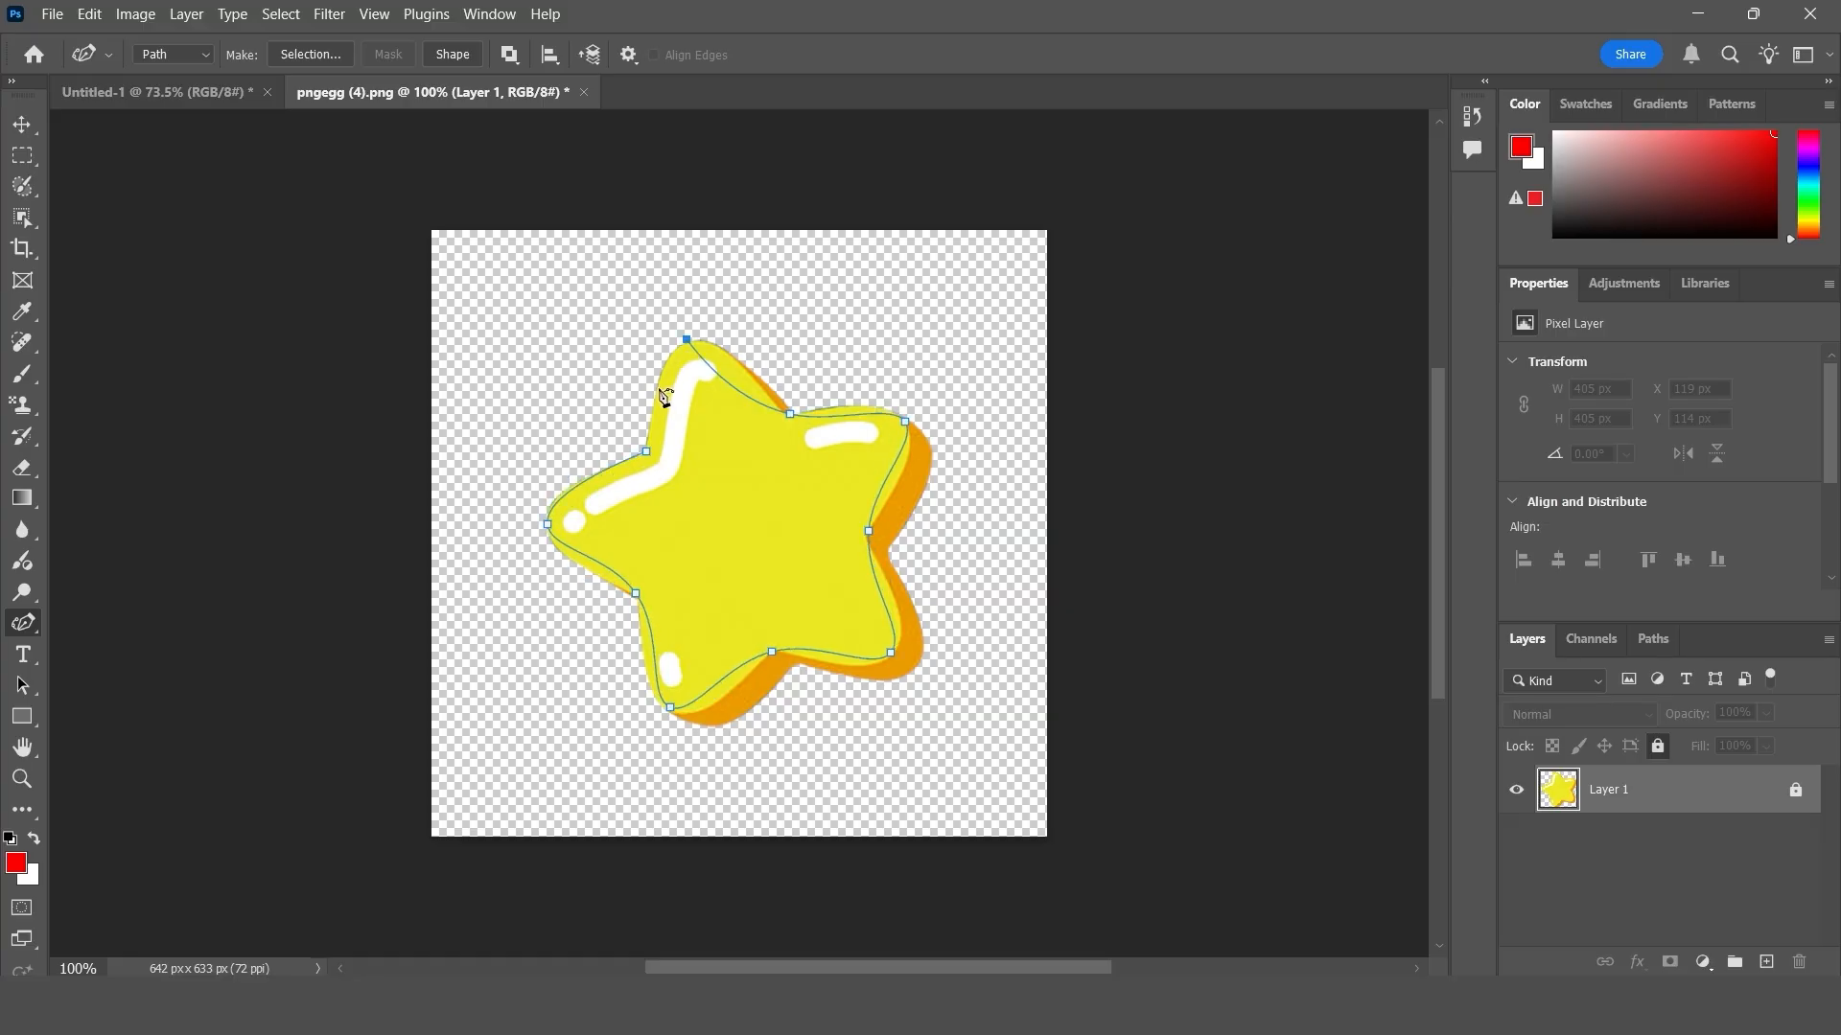
click(646, 453)
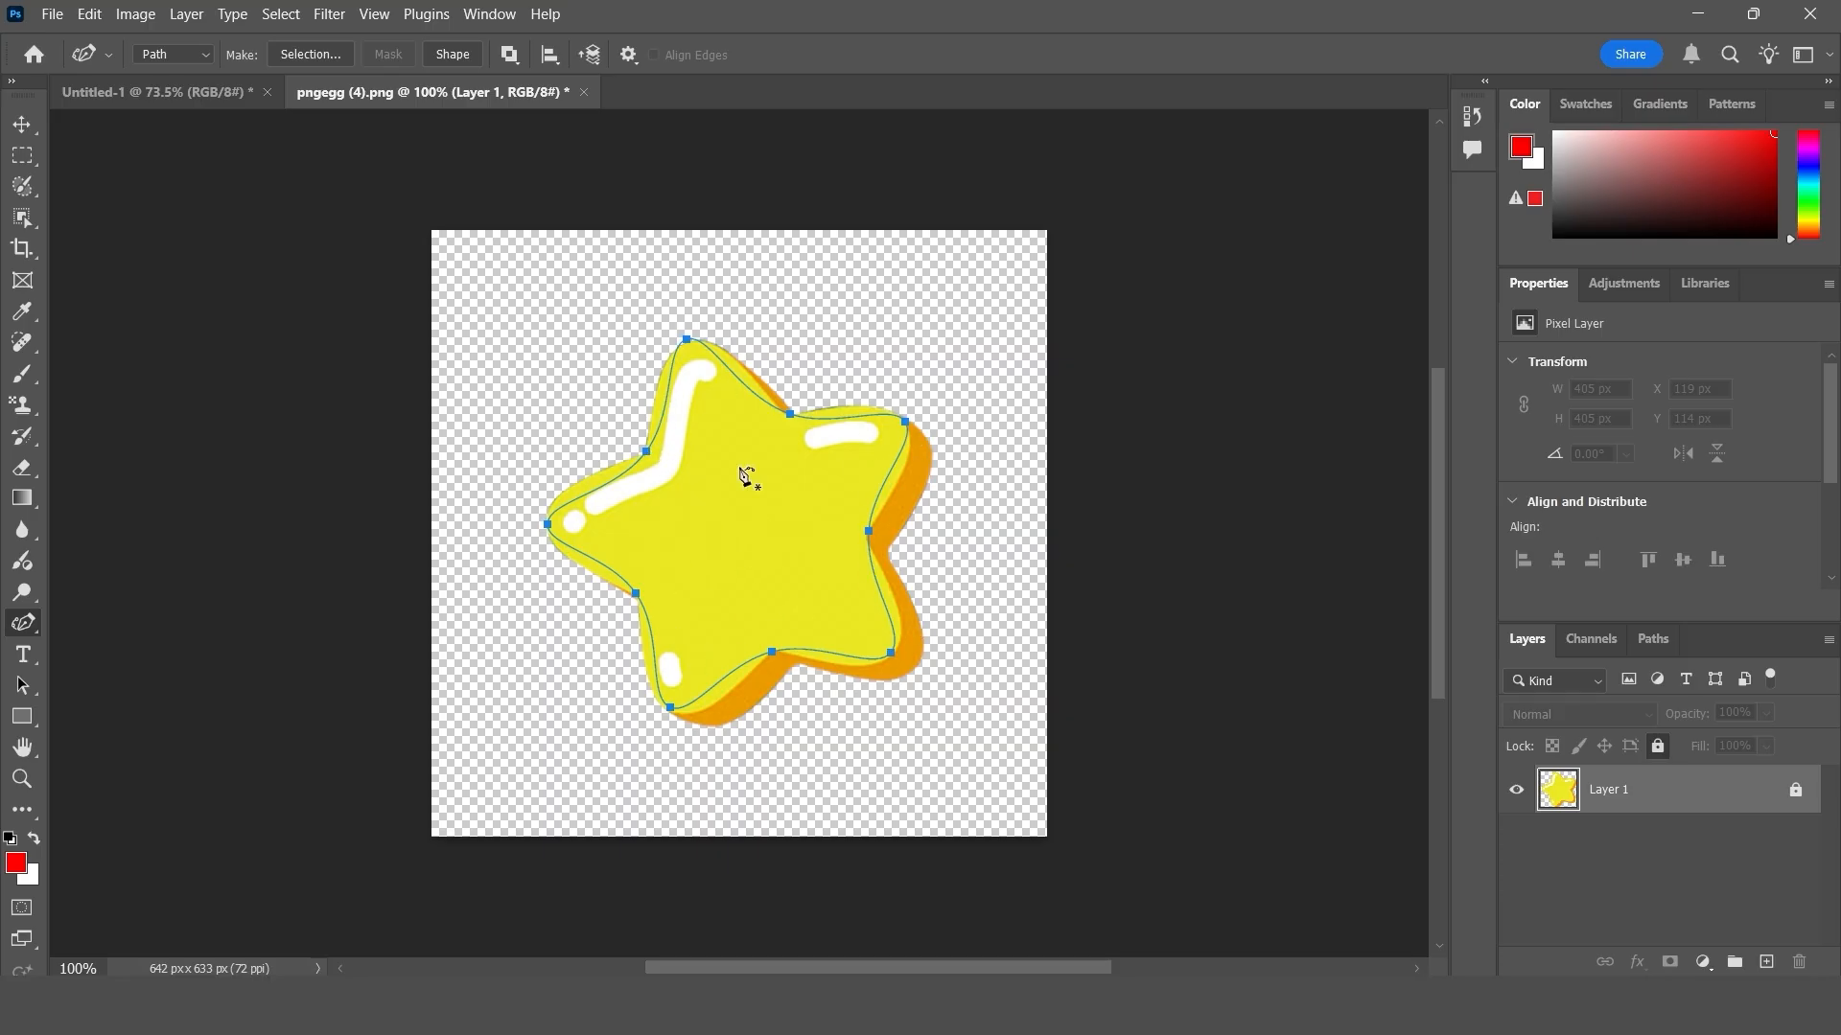
- Define the traced star path as a custom shape named G star
click(23, 124)
click(89, 13)
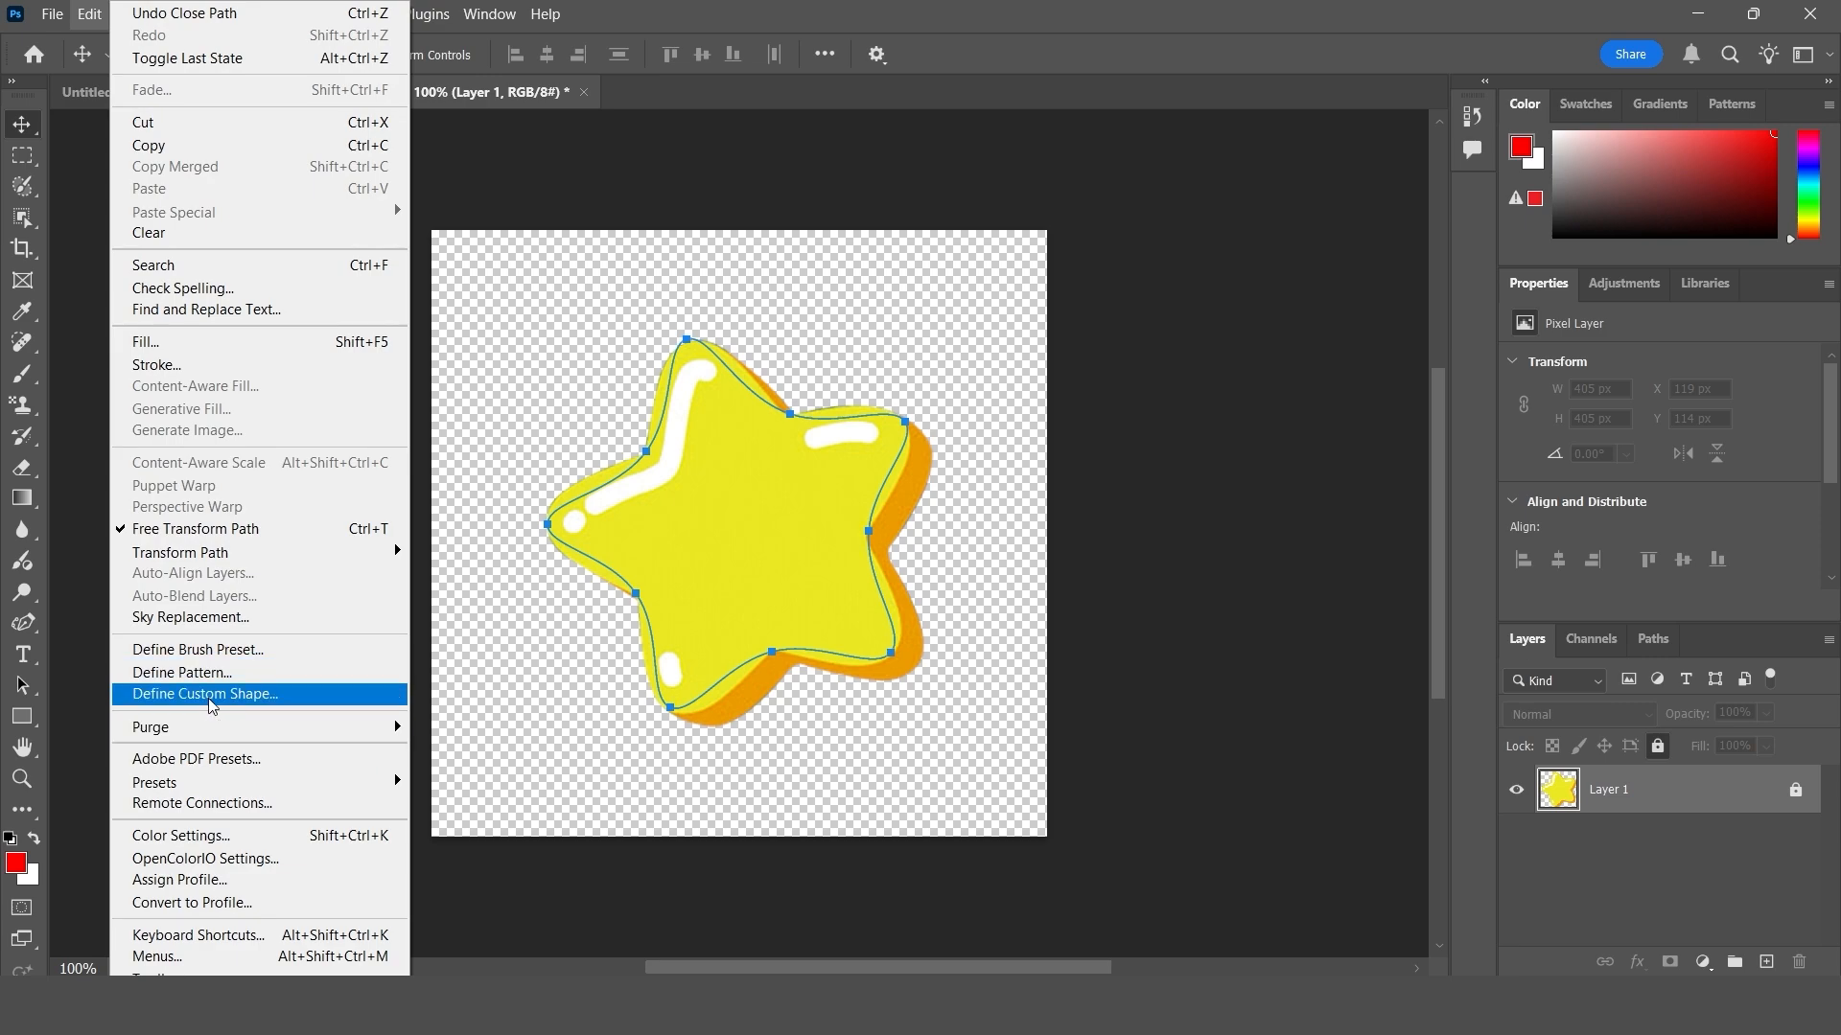
click(290, 698)
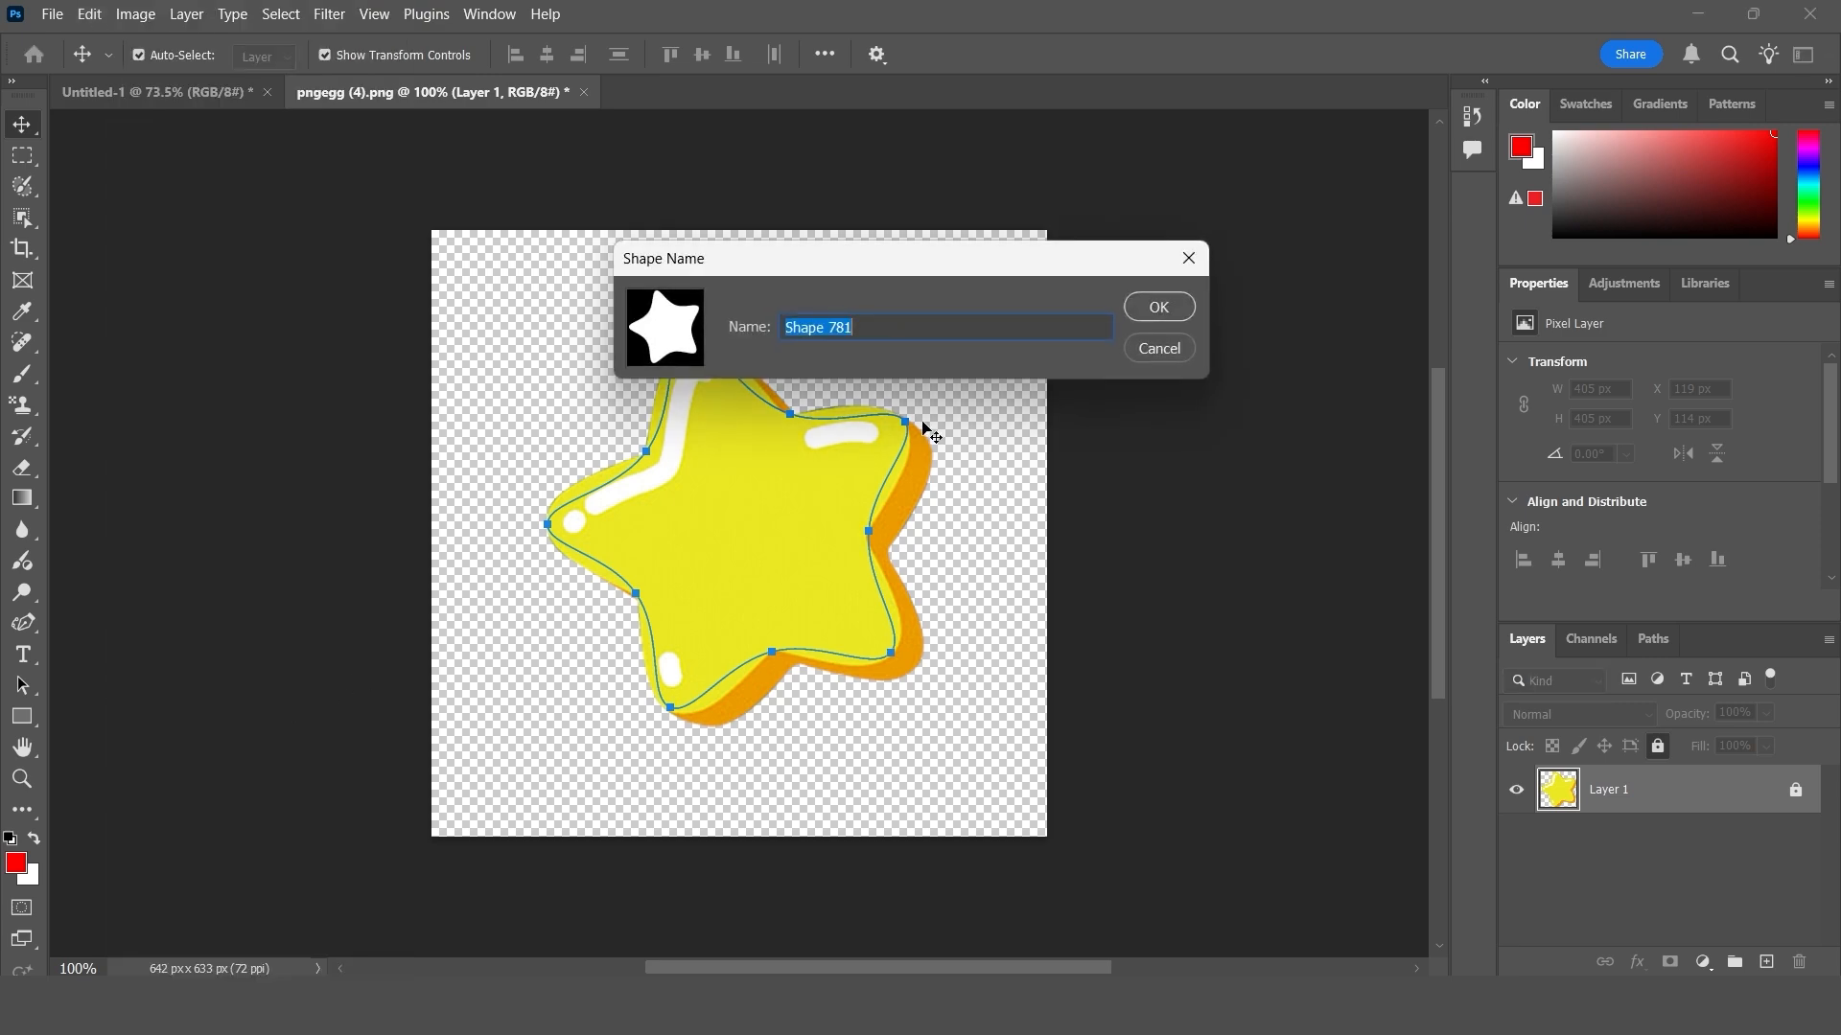
text(G star)
click(1191, 317)
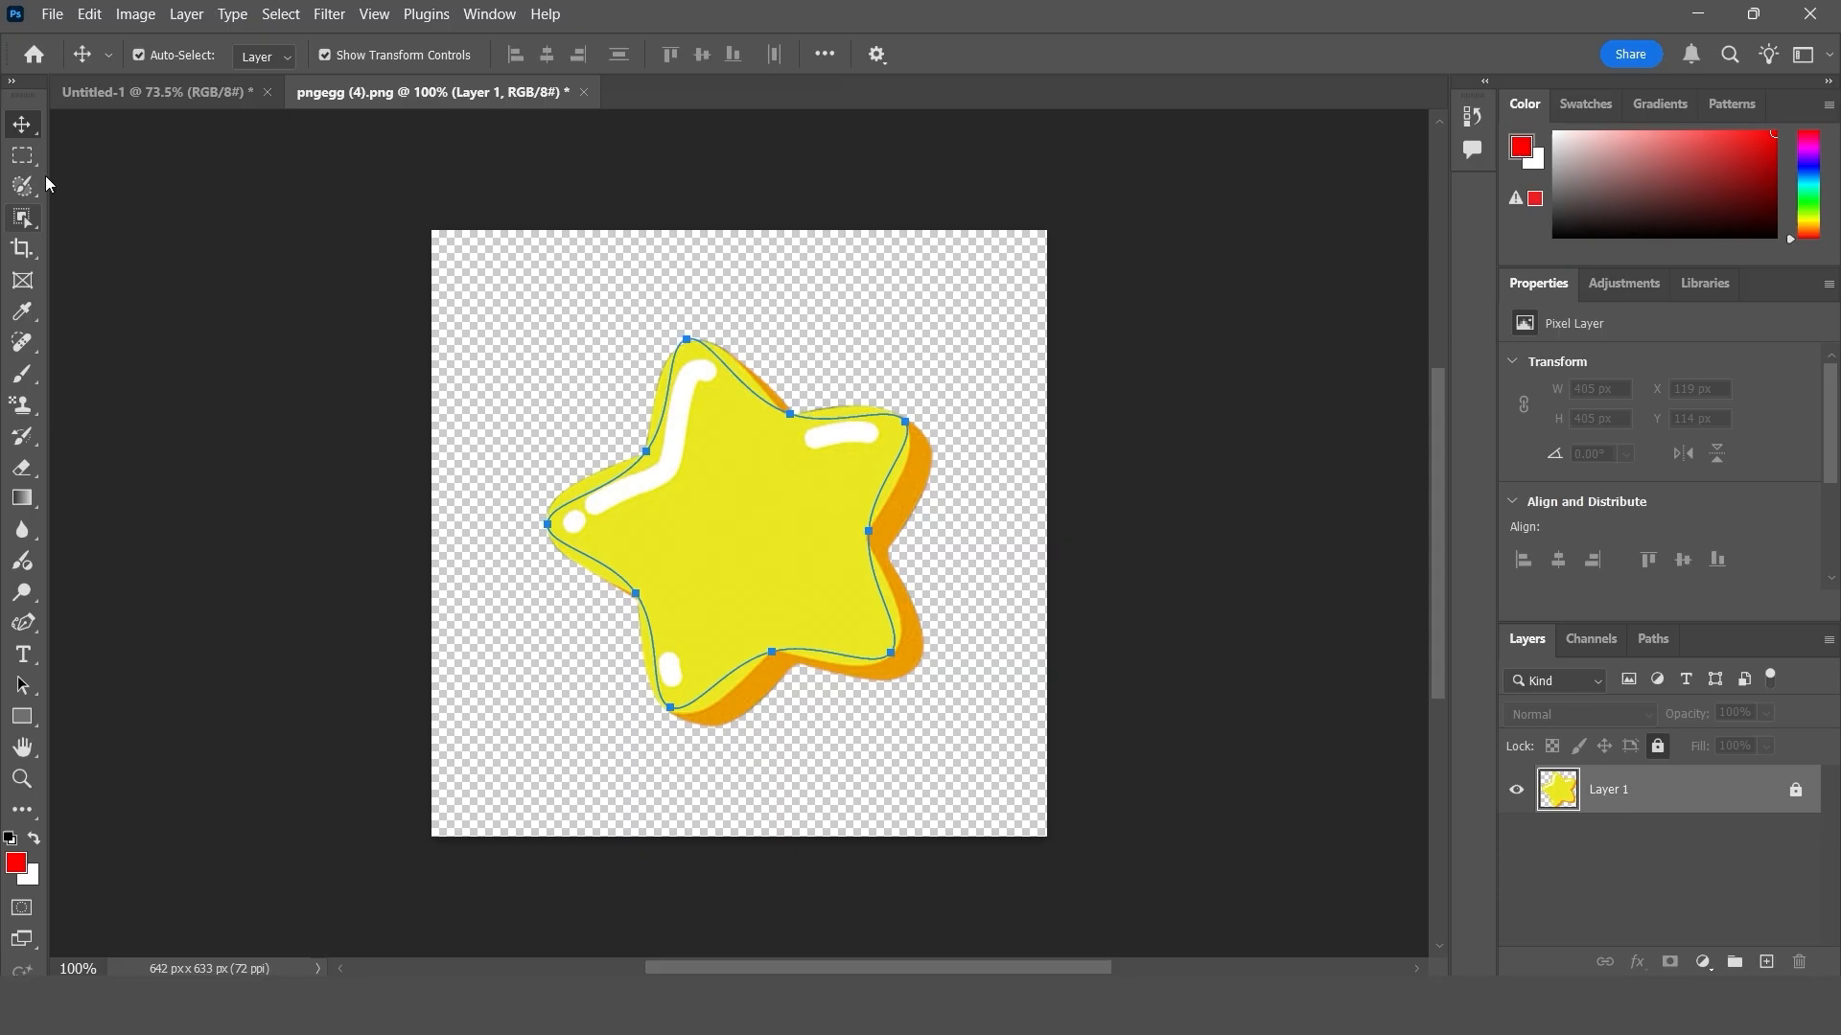
- On a new layer in Untitled-1, draw the G star custom shape about 360 x 370 px in the left half of the canvas
click(145, 94)
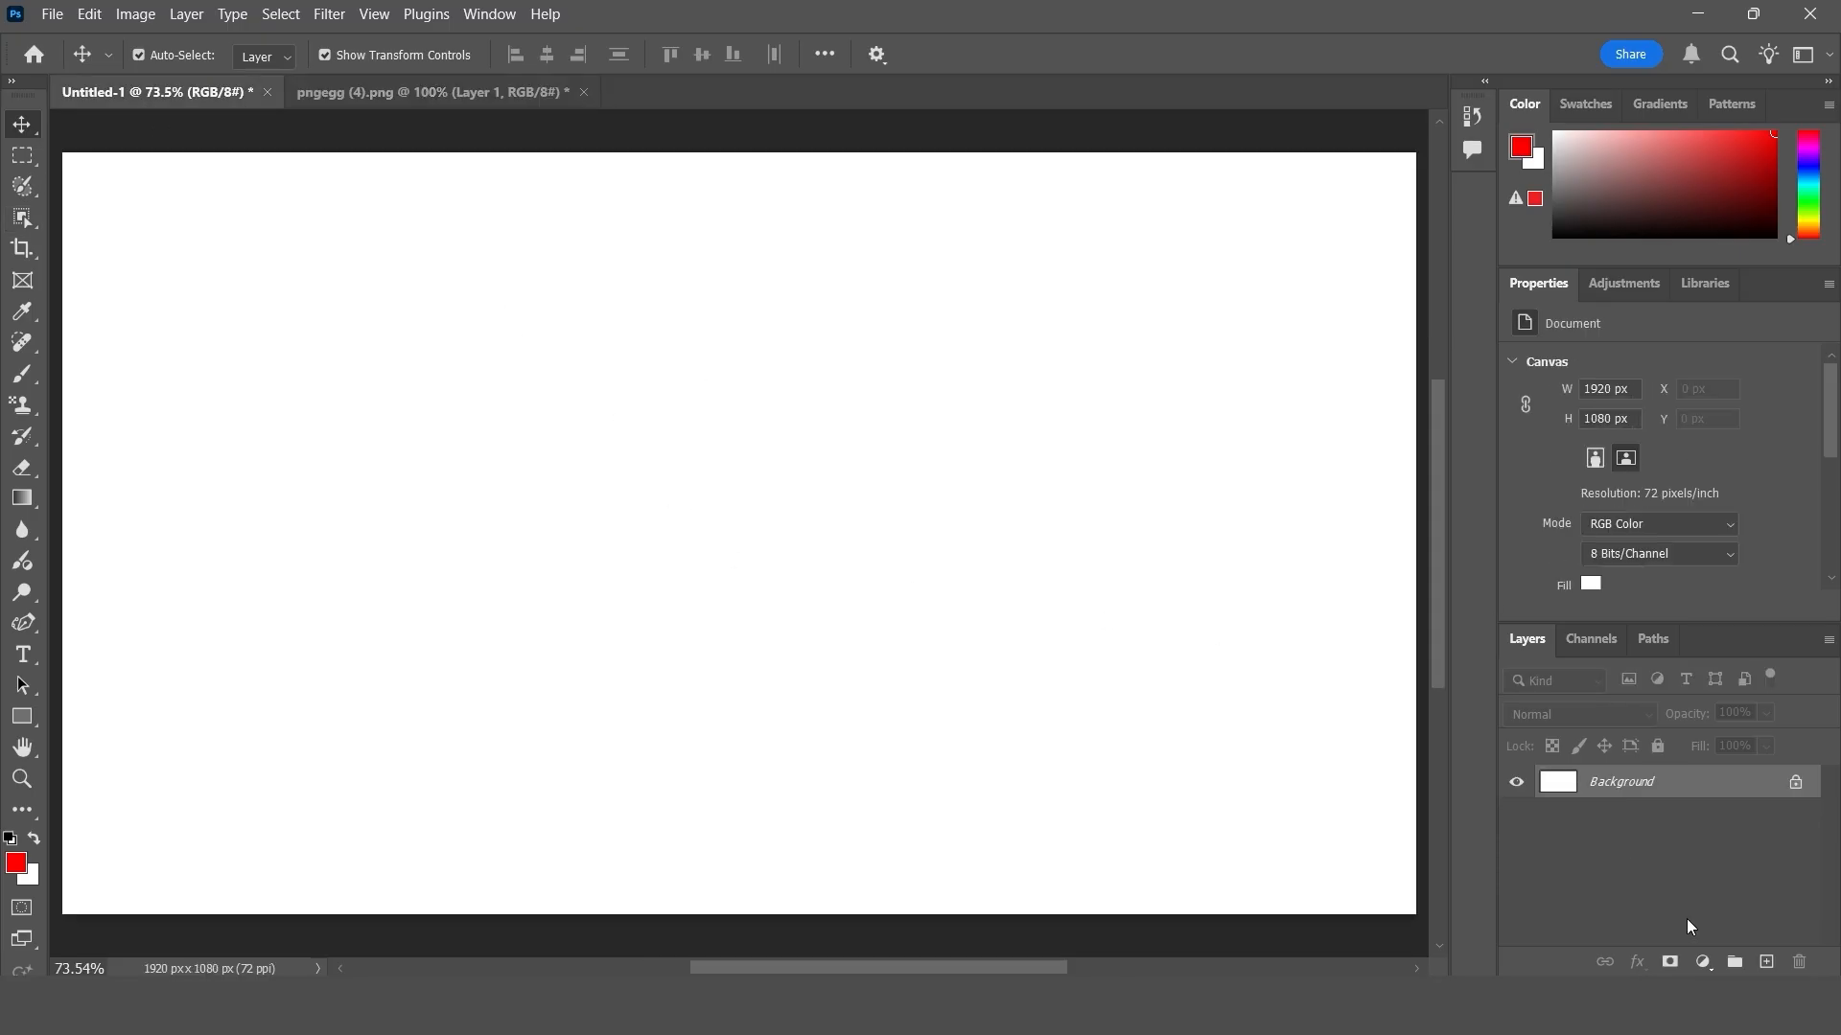
click(1766, 962)
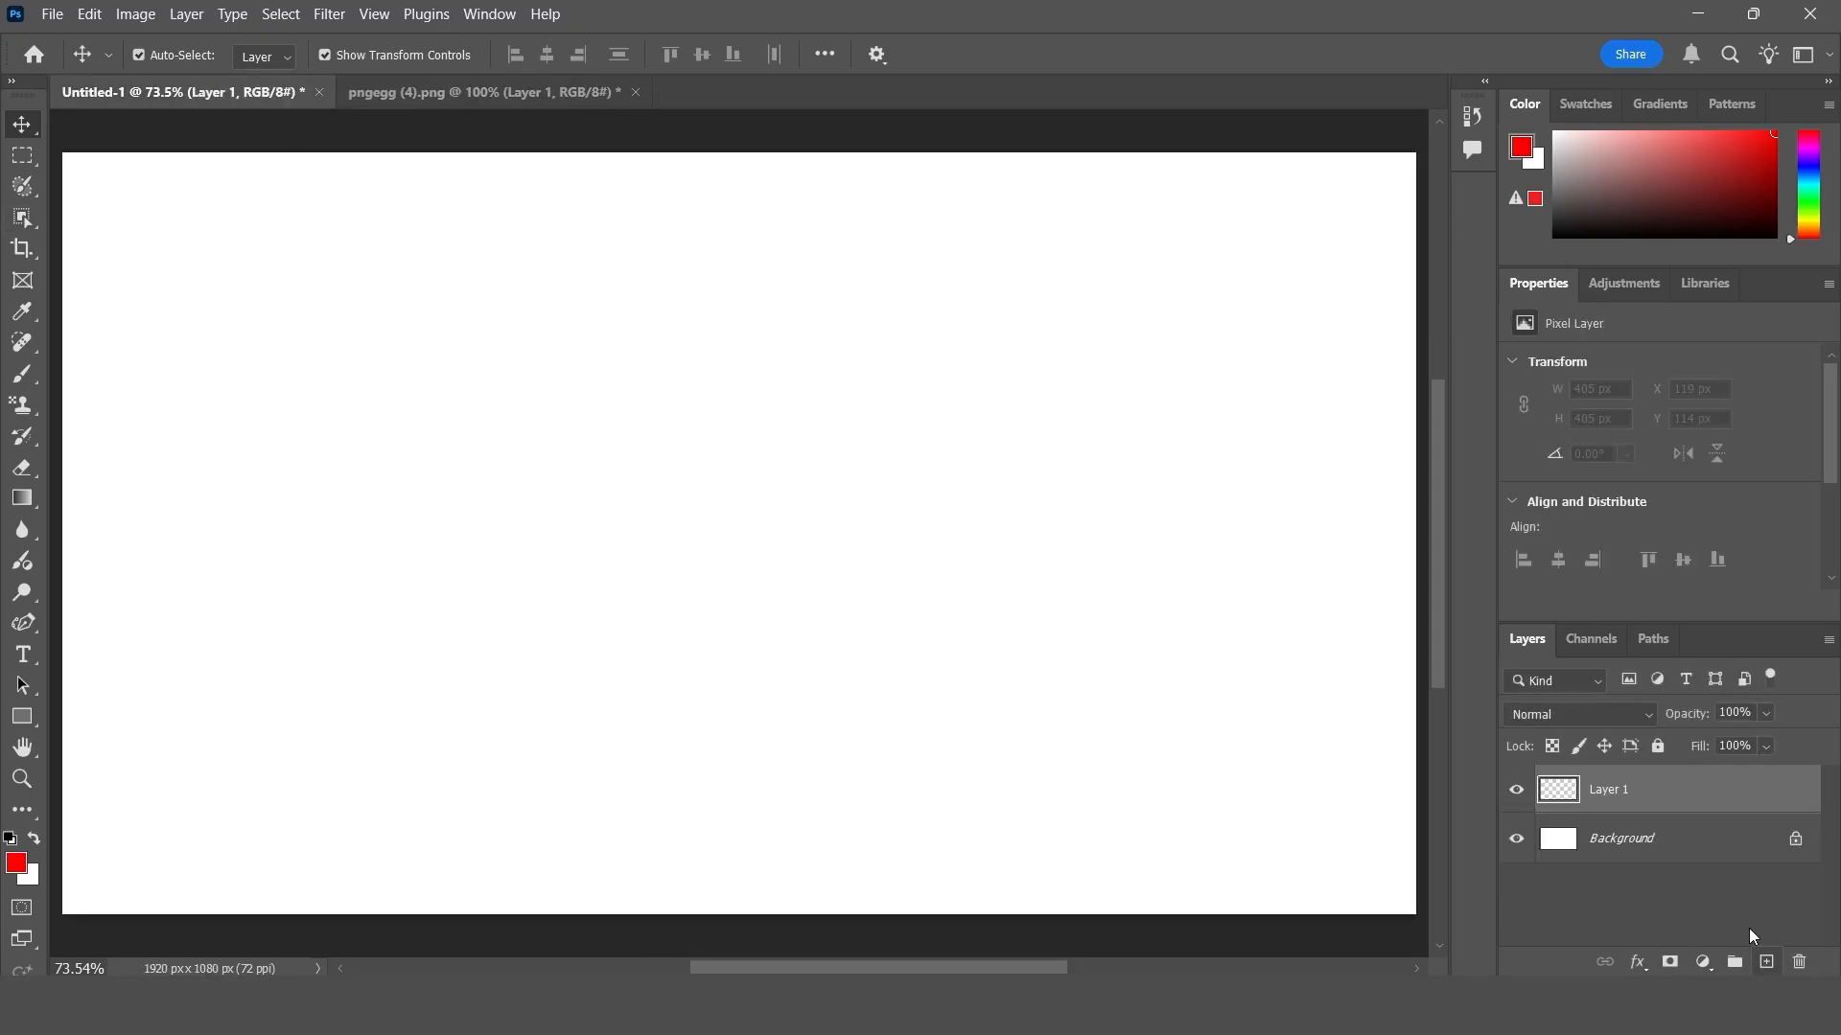
click(22, 716)
right_click(22, 716)
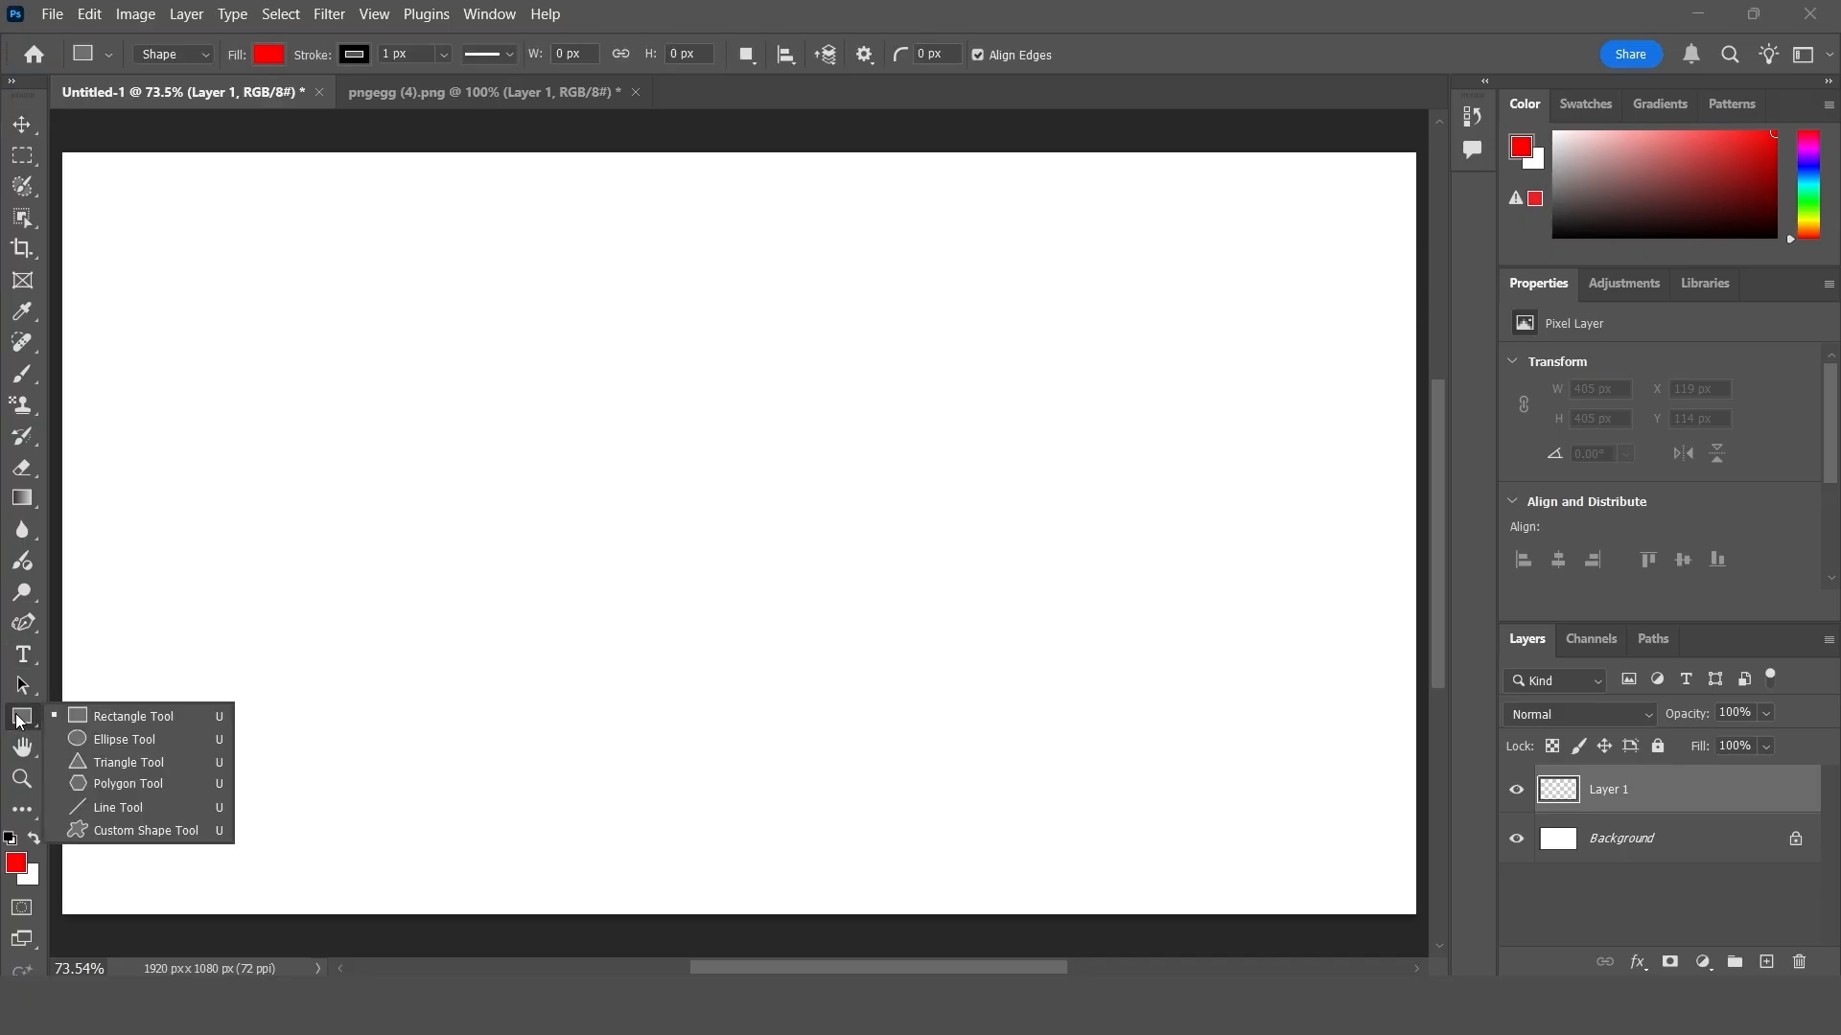
click(131, 831)
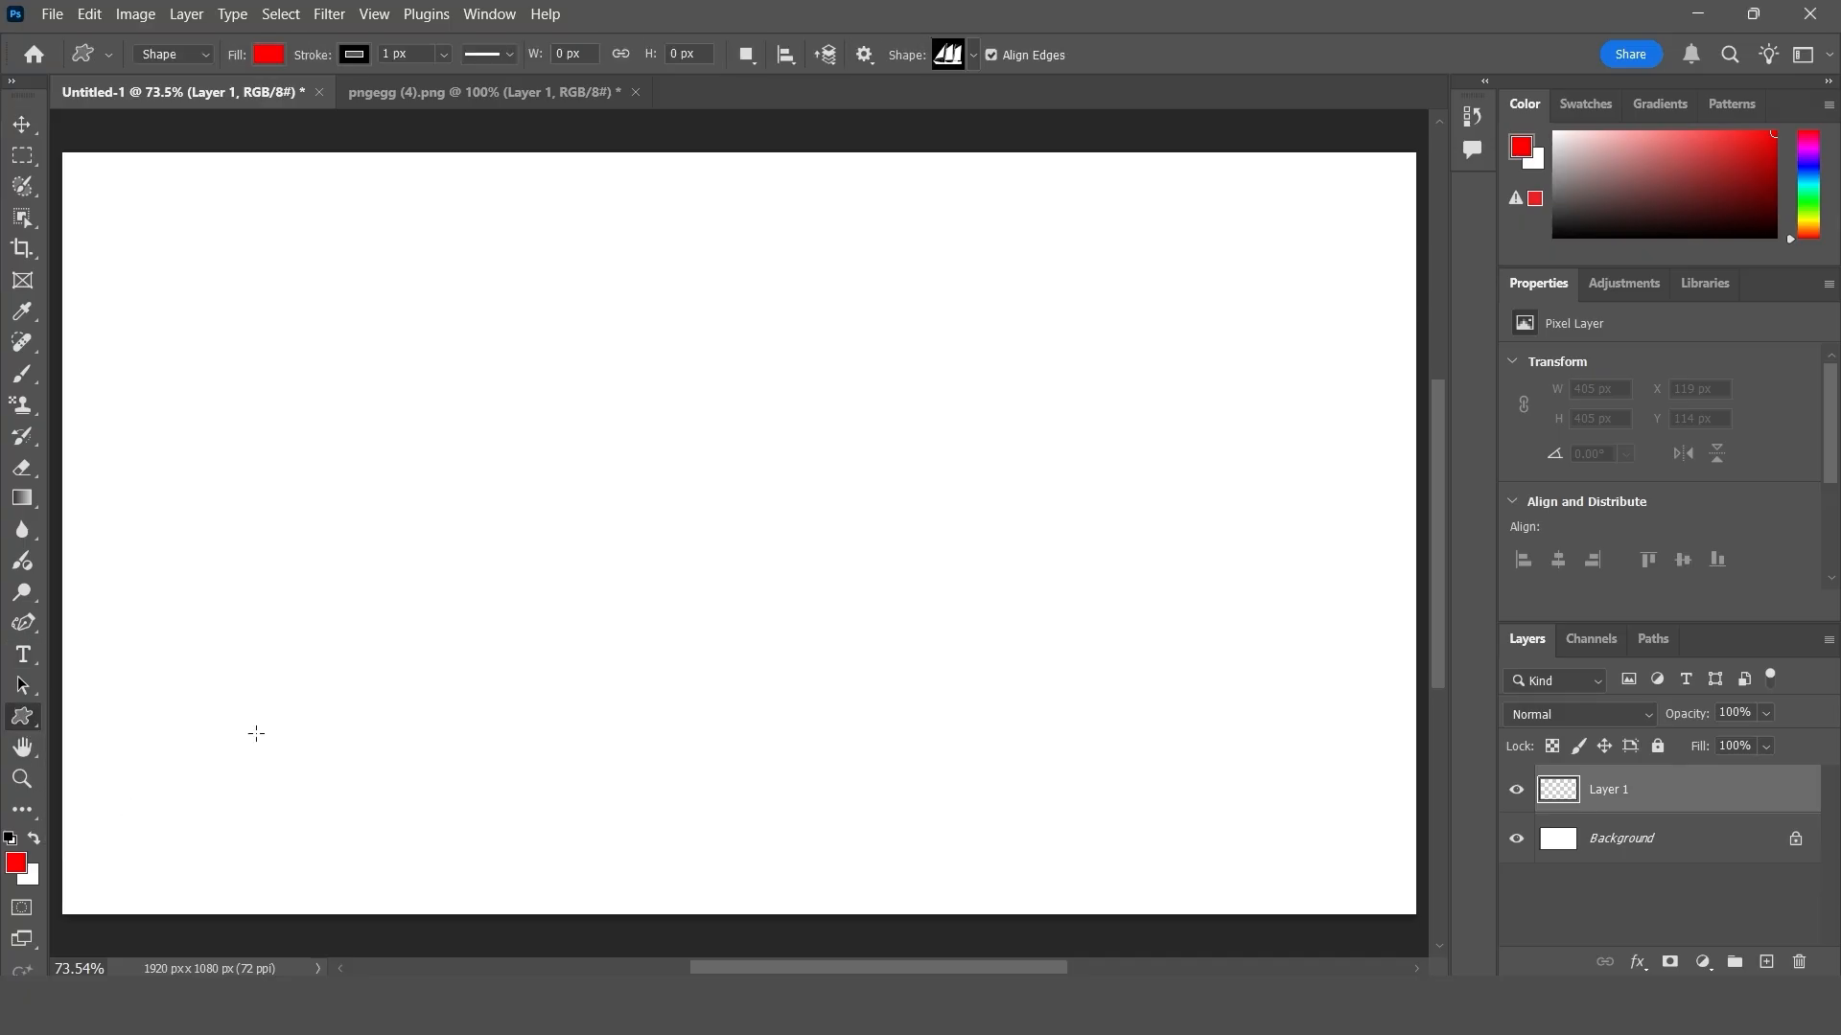
click(974, 56)
scroll(906, 194, down, 3)
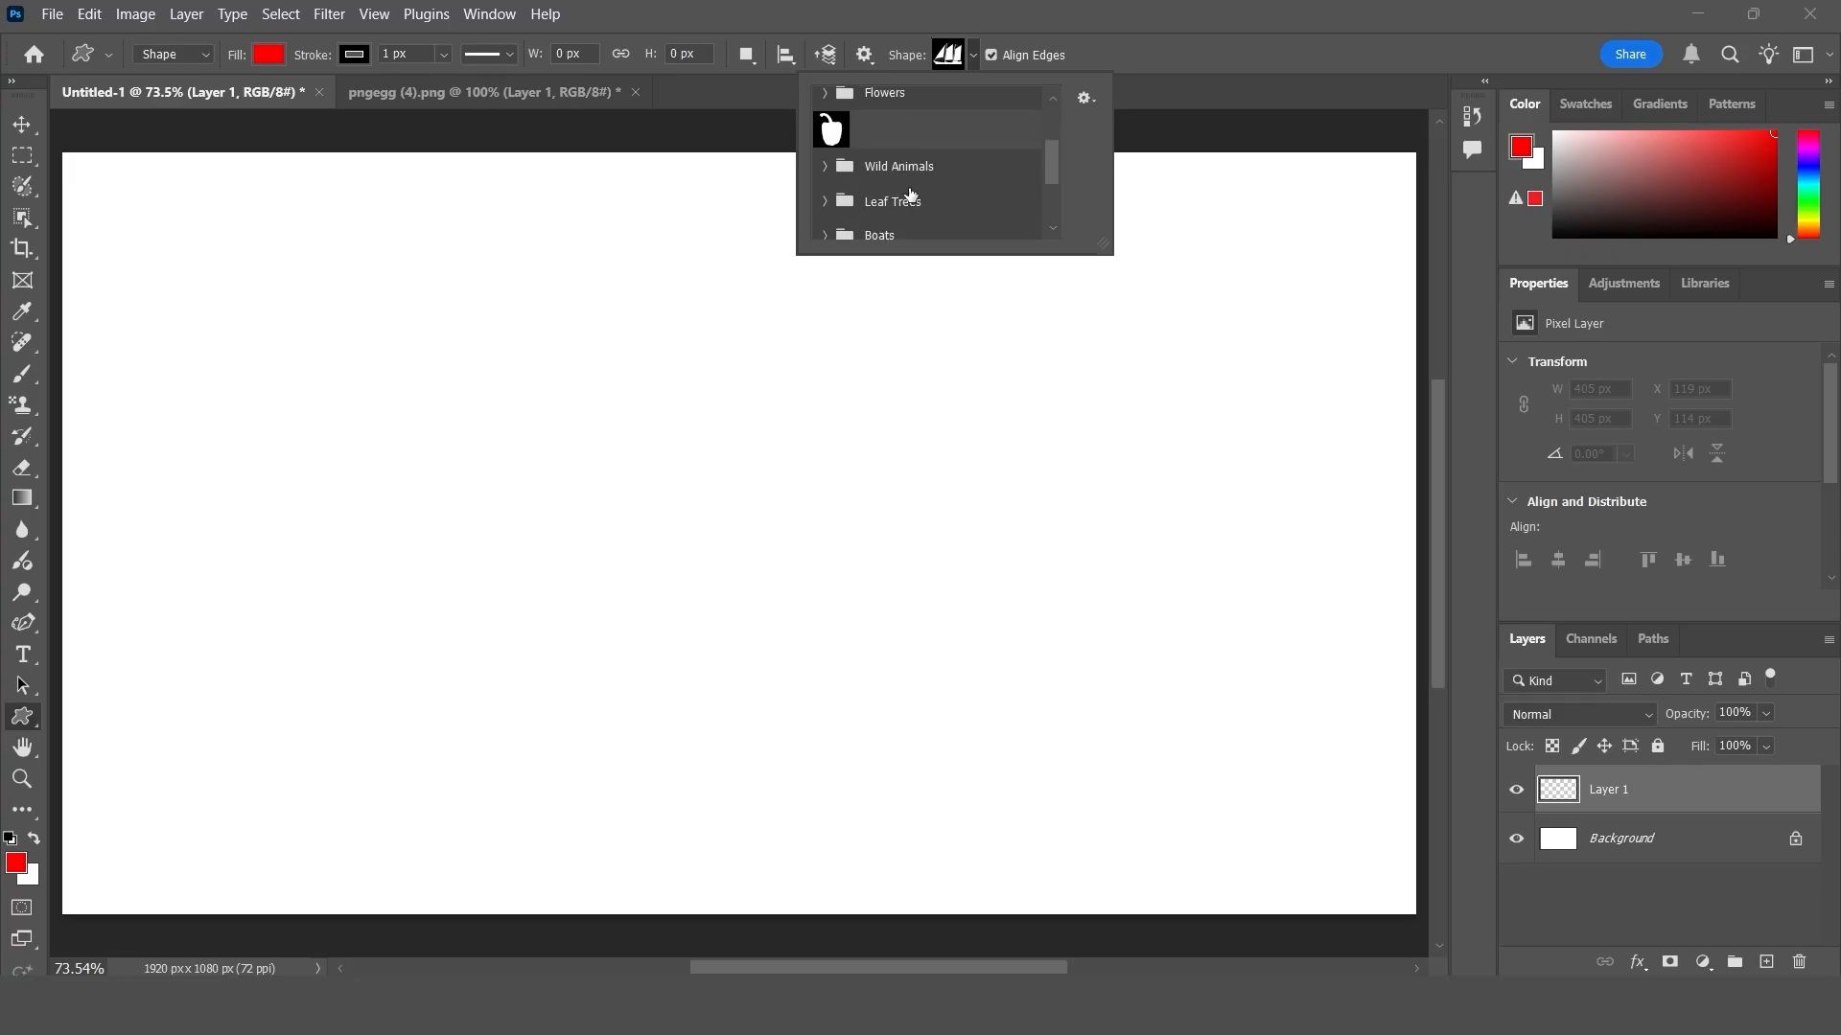
click(841, 227)
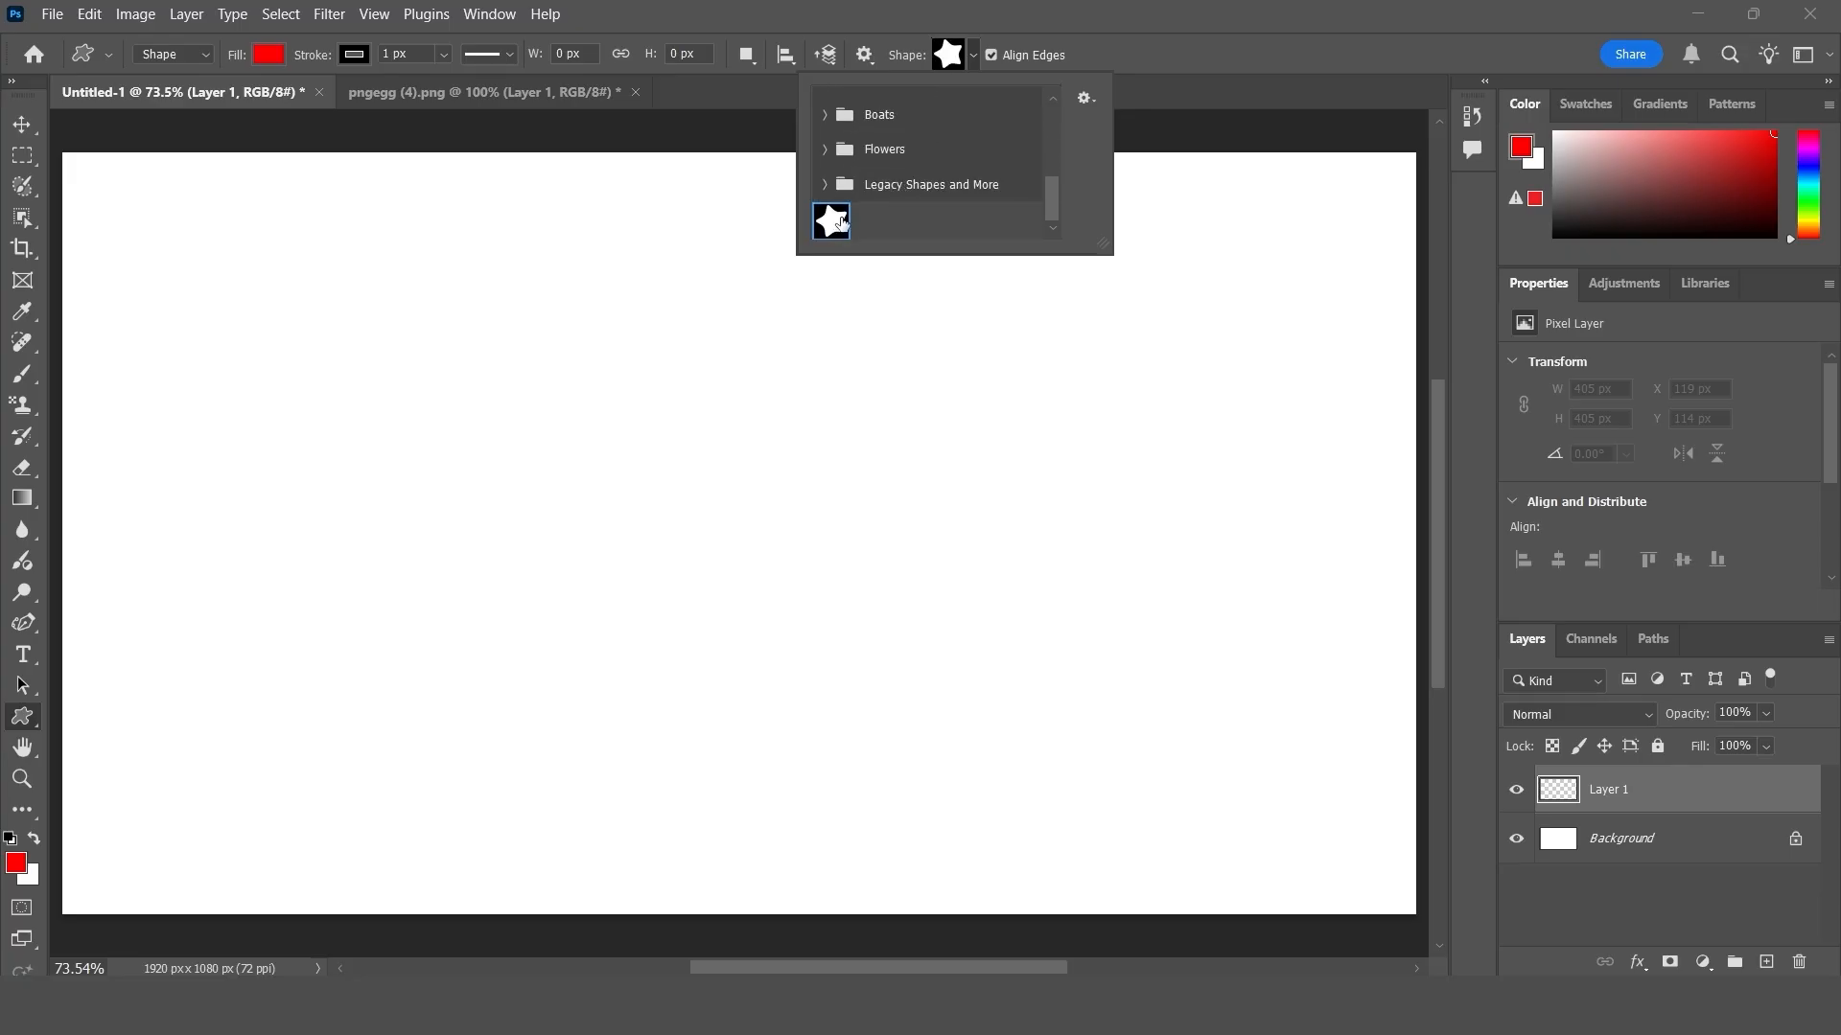
drag(230, 308, 523, 560)
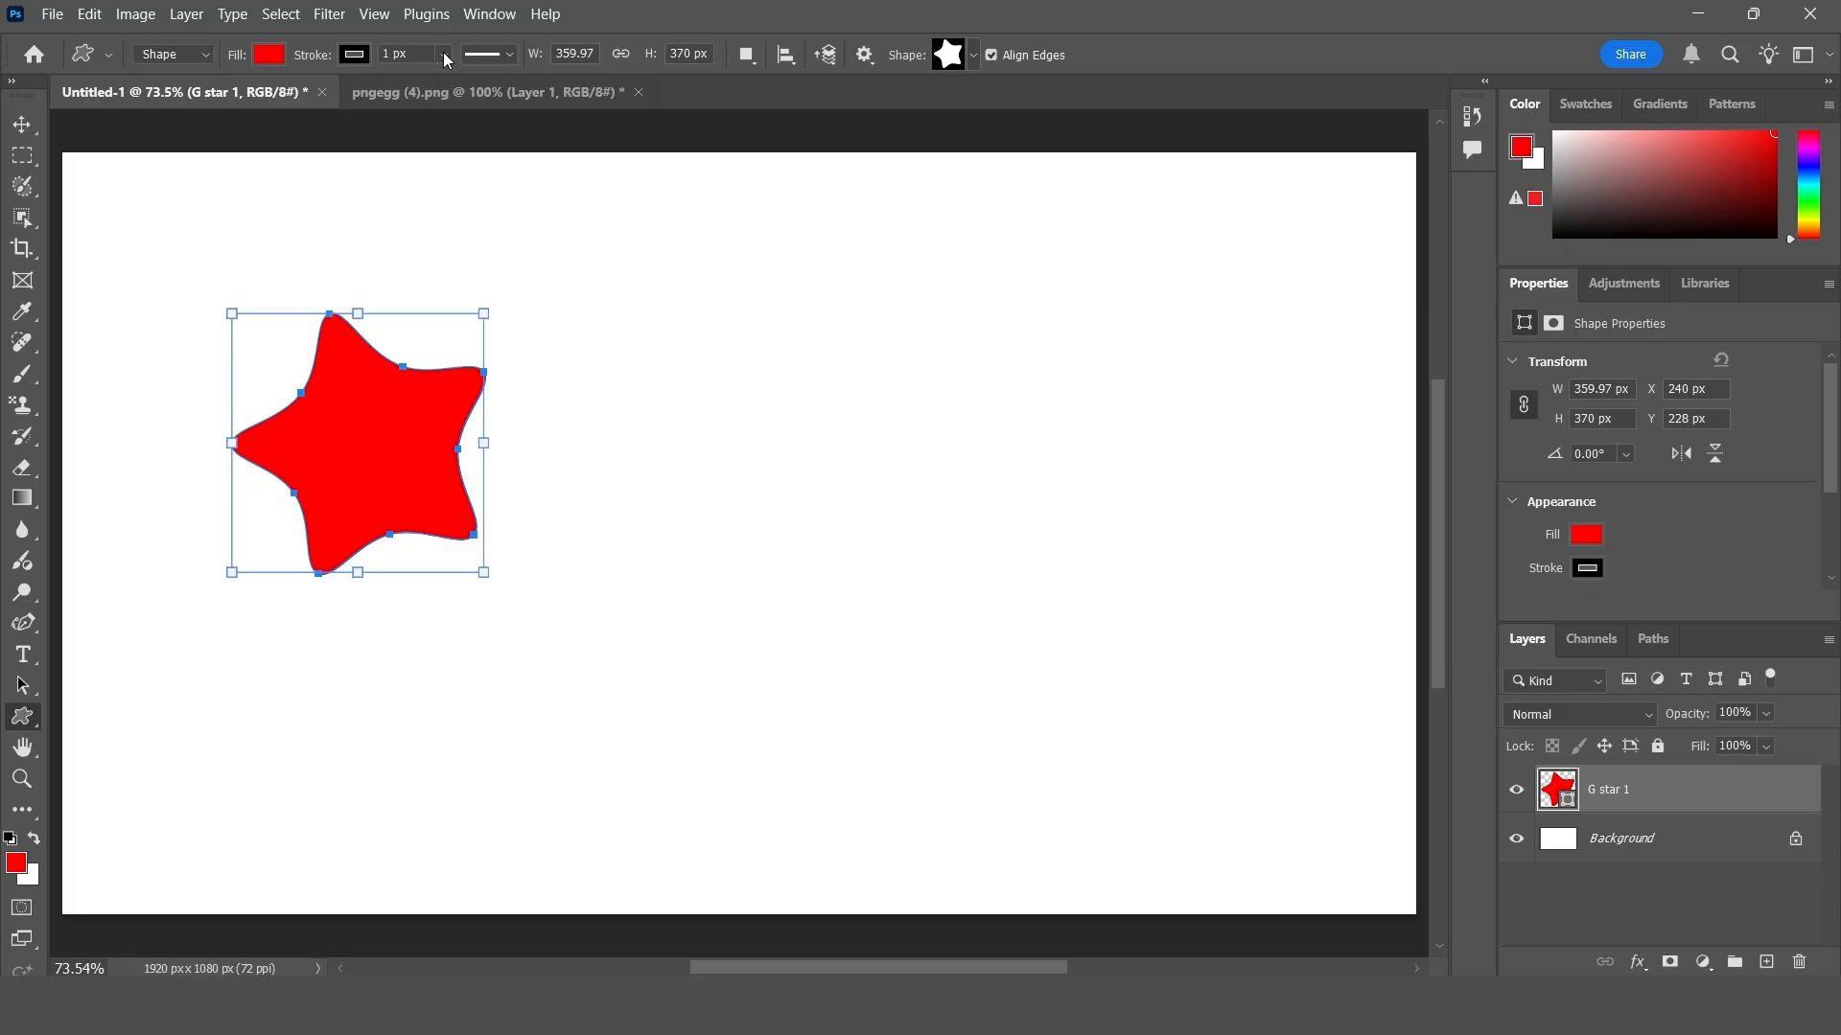
- Set the star's stroke width to 8.92 px, move the star slightly down and deselect it
click(444, 55)
click(464, 83)
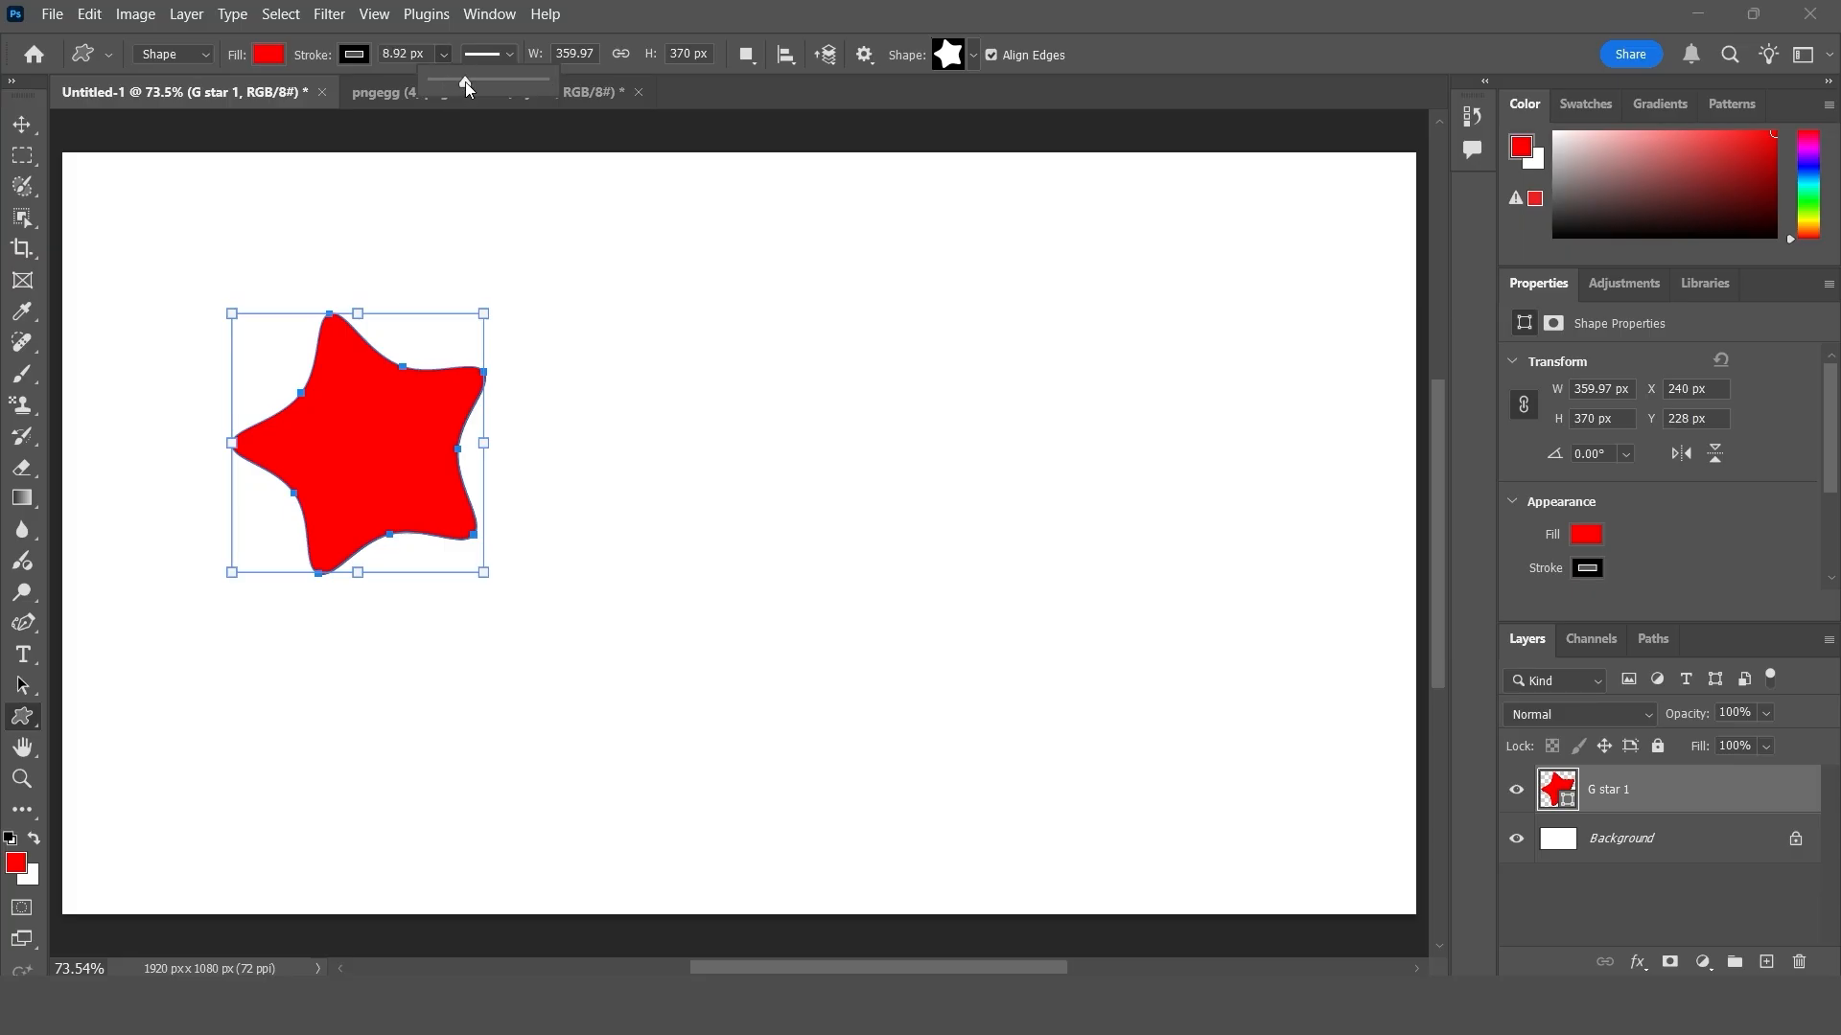
click(23, 127)
drag(406, 443, 414, 480)
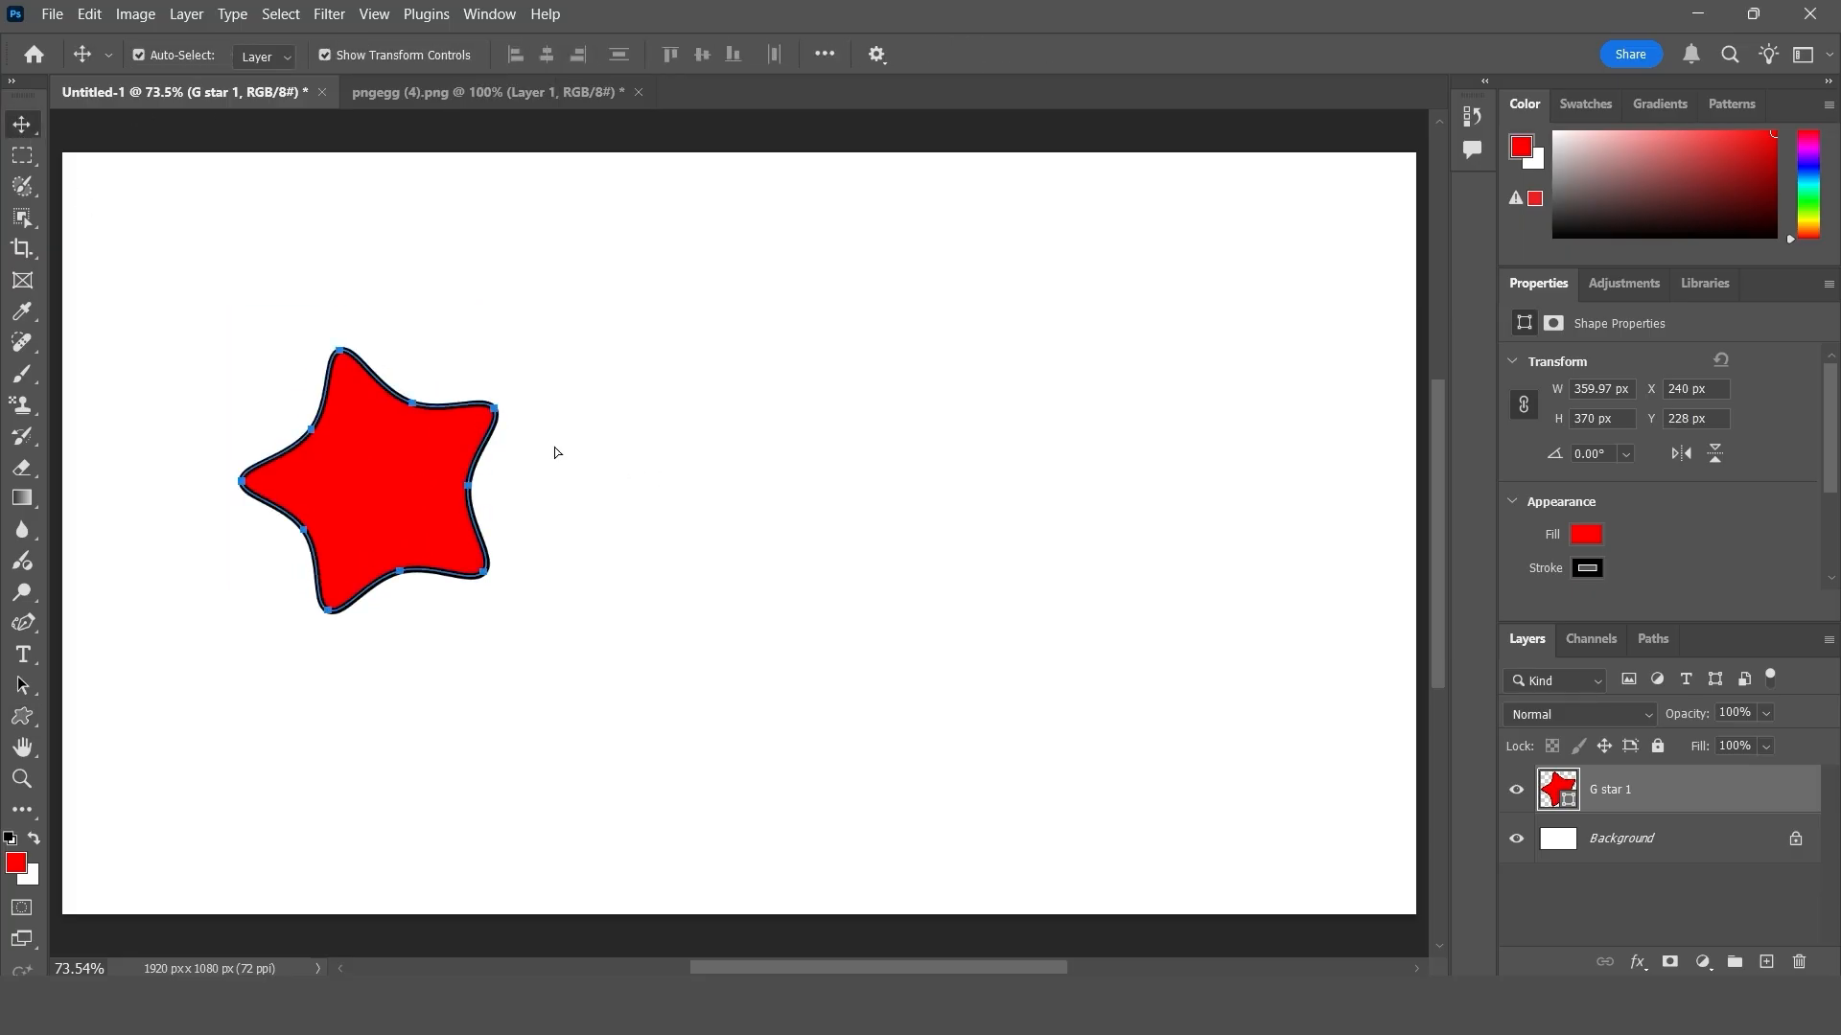
click(755, 458)
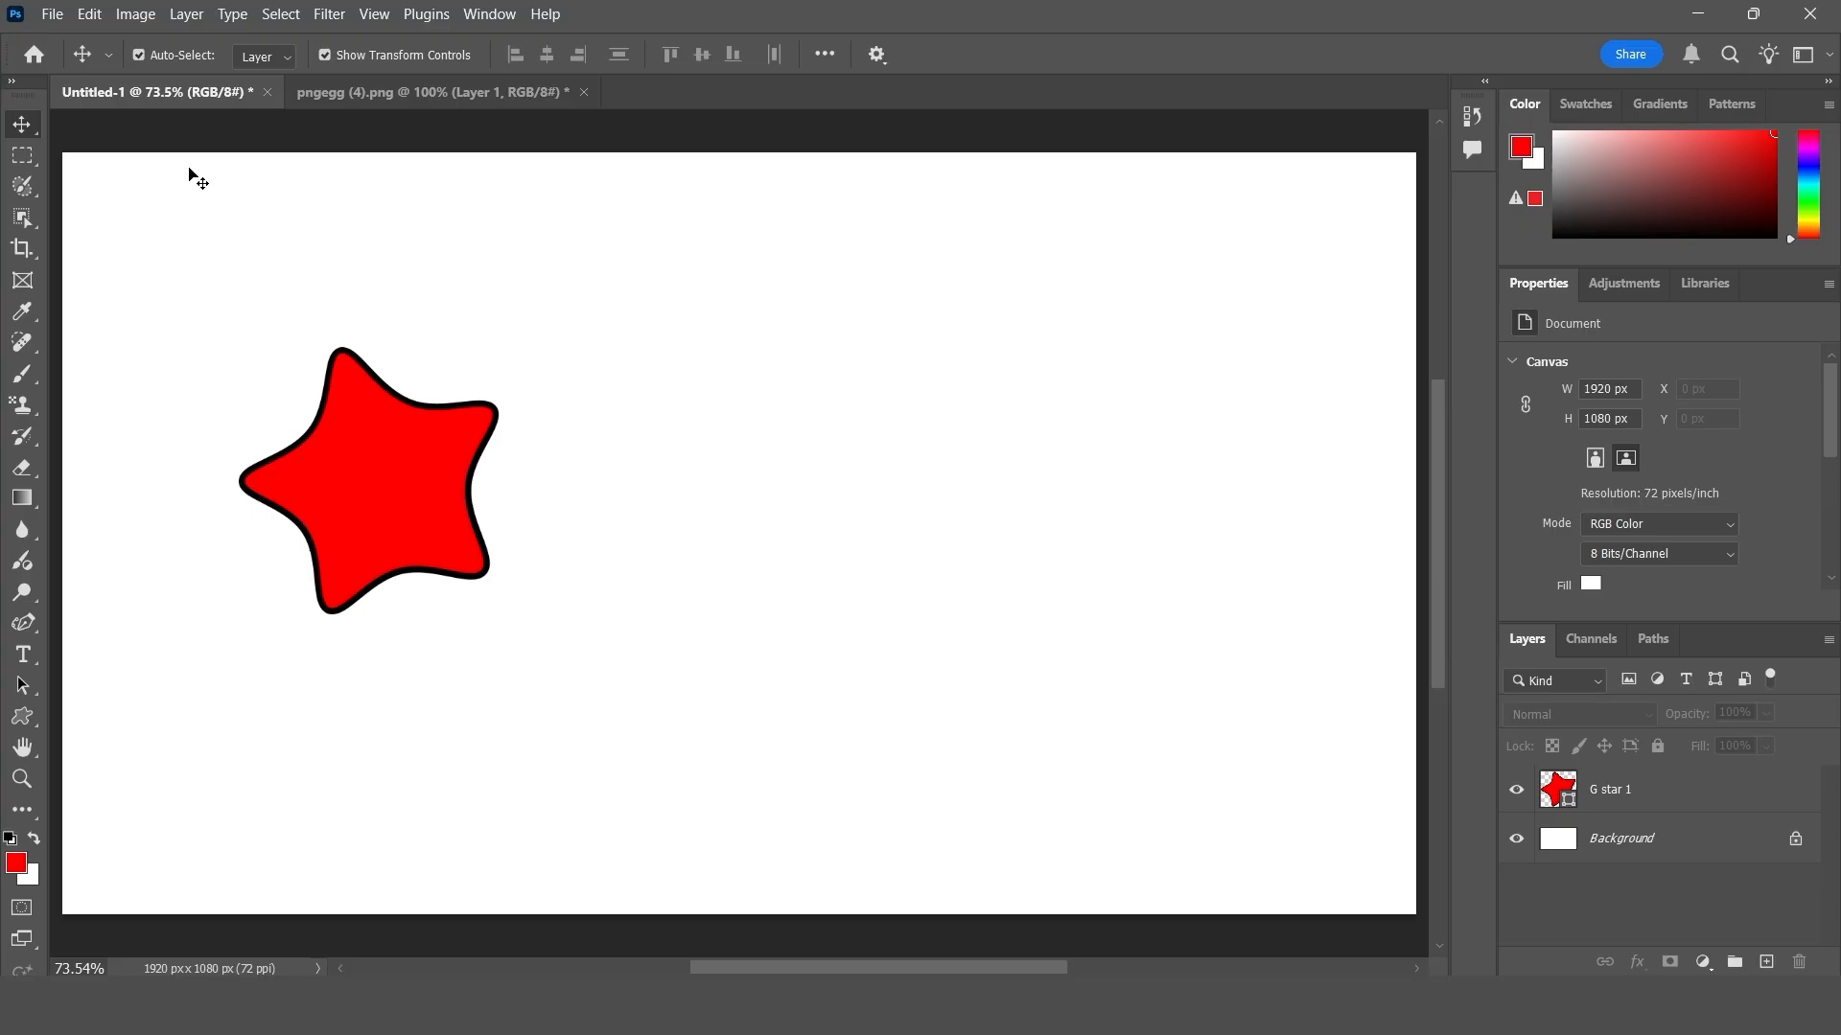
- Draw five smaller G star shapes across the middle of the canvas, the lowest one about 181 x 183 px
click(22, 717)
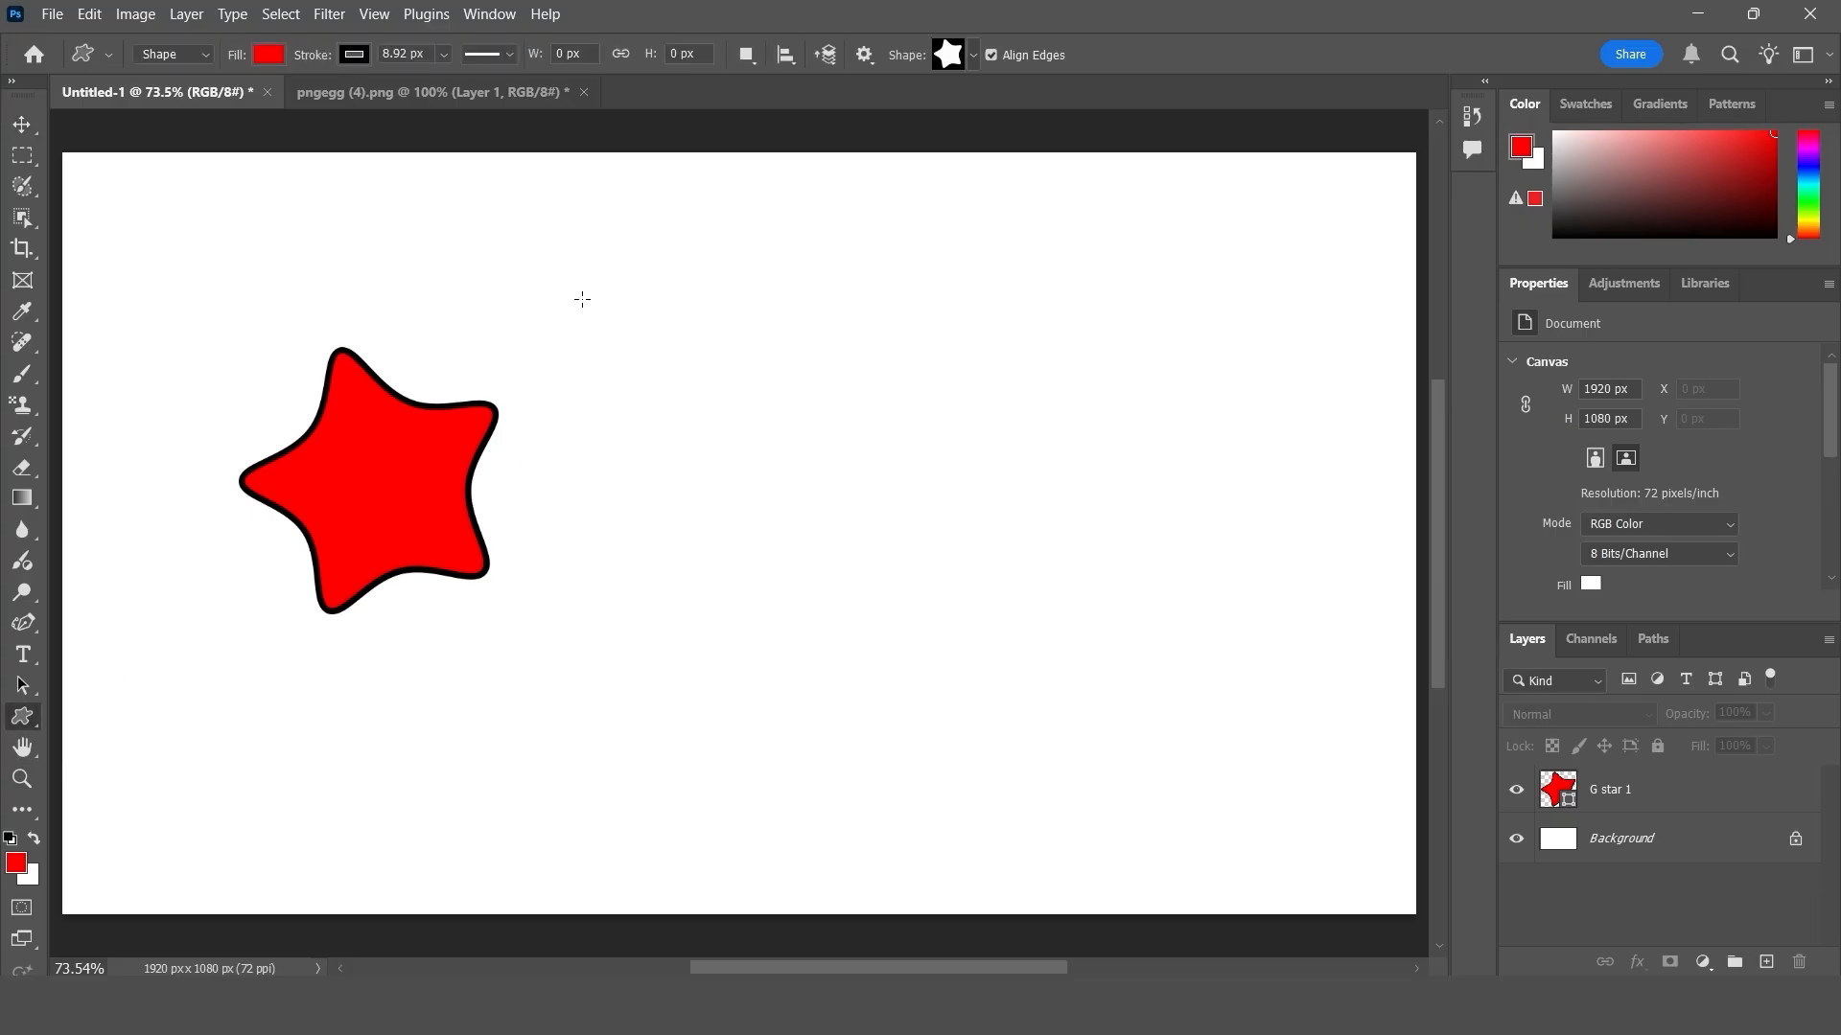
drag(607, 317, 715, 427)
drag(880, 323, 956, 392)
drag(858, 504, 909, 568)
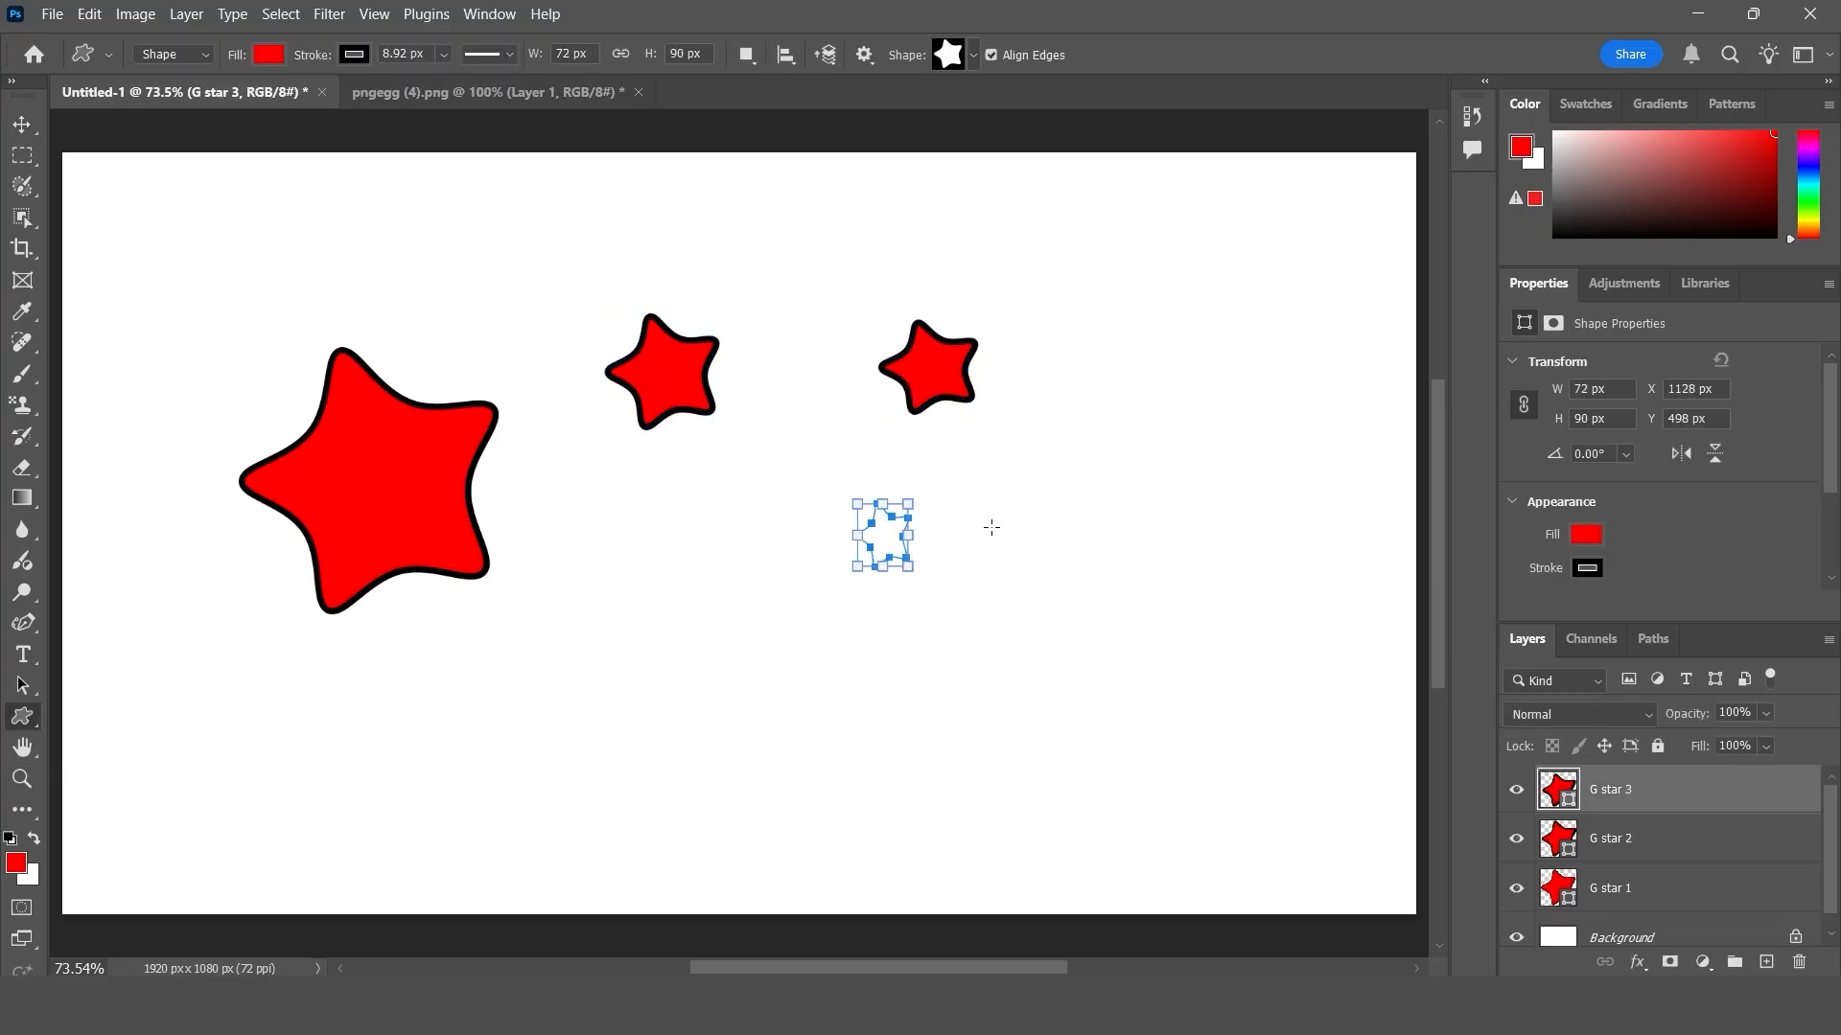
drag(991, 519, 1056, 565)
drag(687, 664, 811, 784)
- Change the fill of the lowest star to dark green and deselect it
click(272, 54)
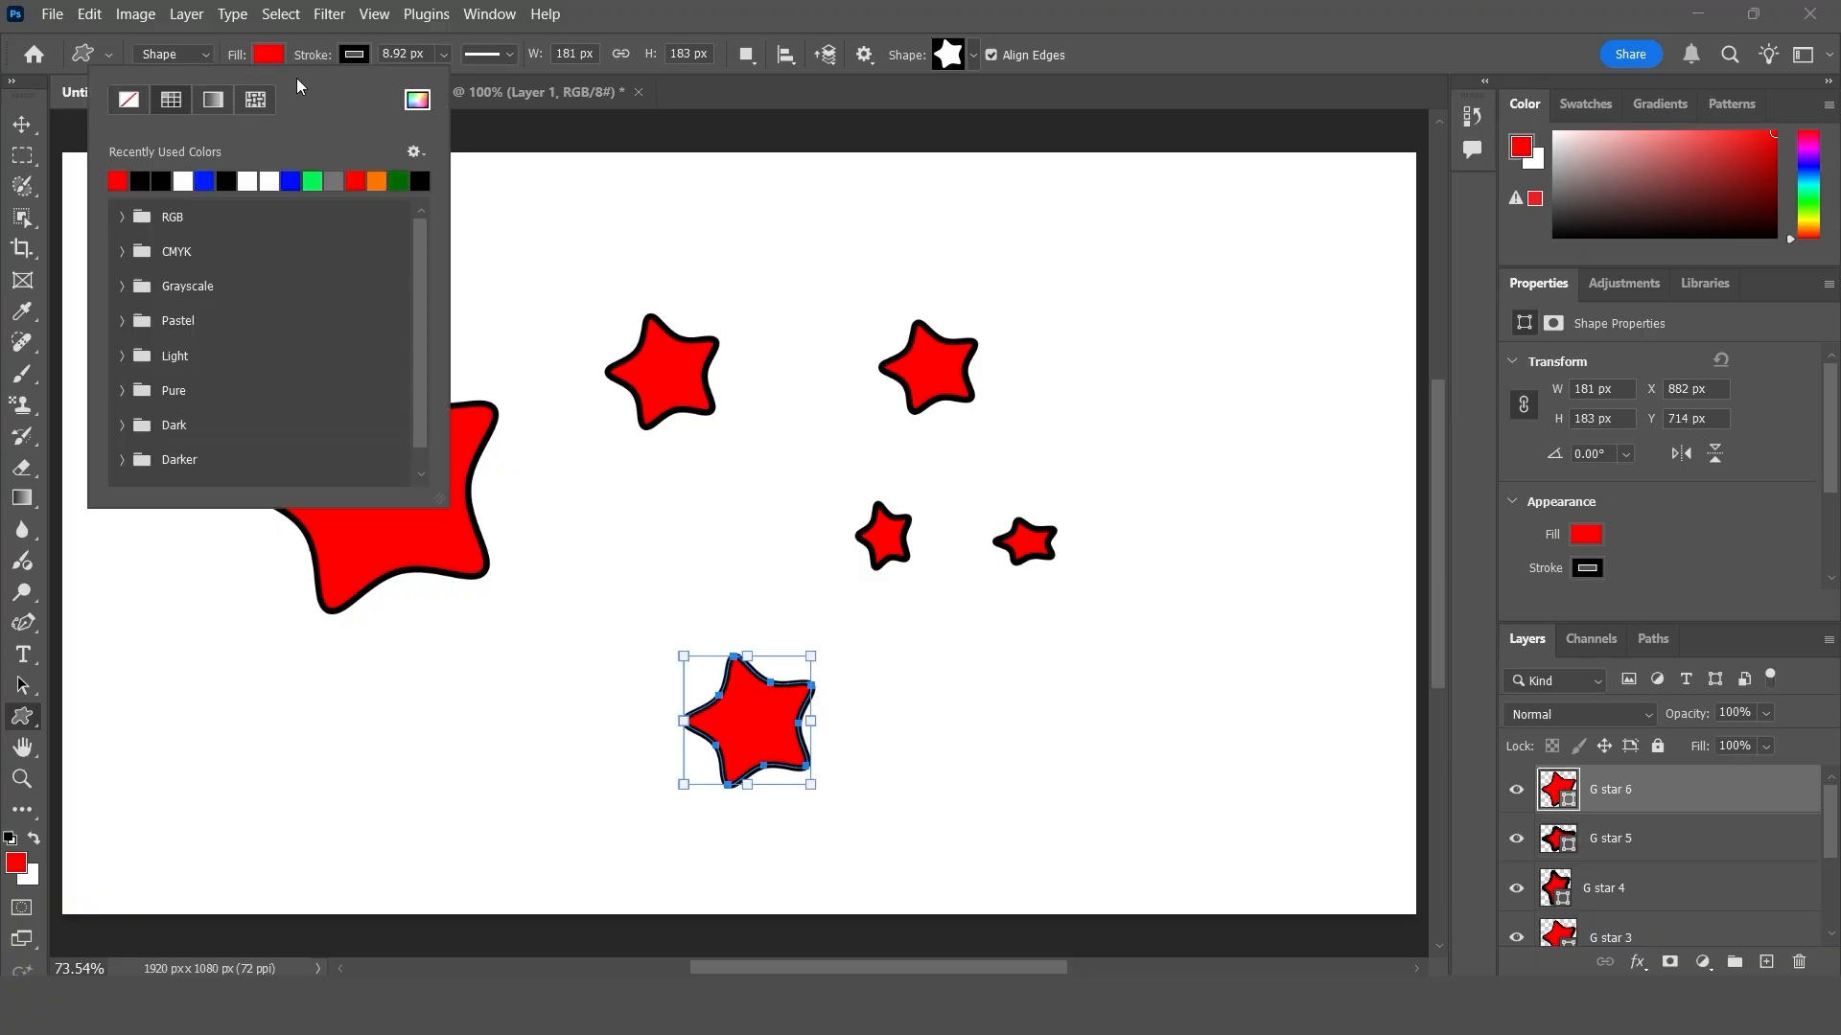
click(398, 181)
key(v)
click(1089, 721)
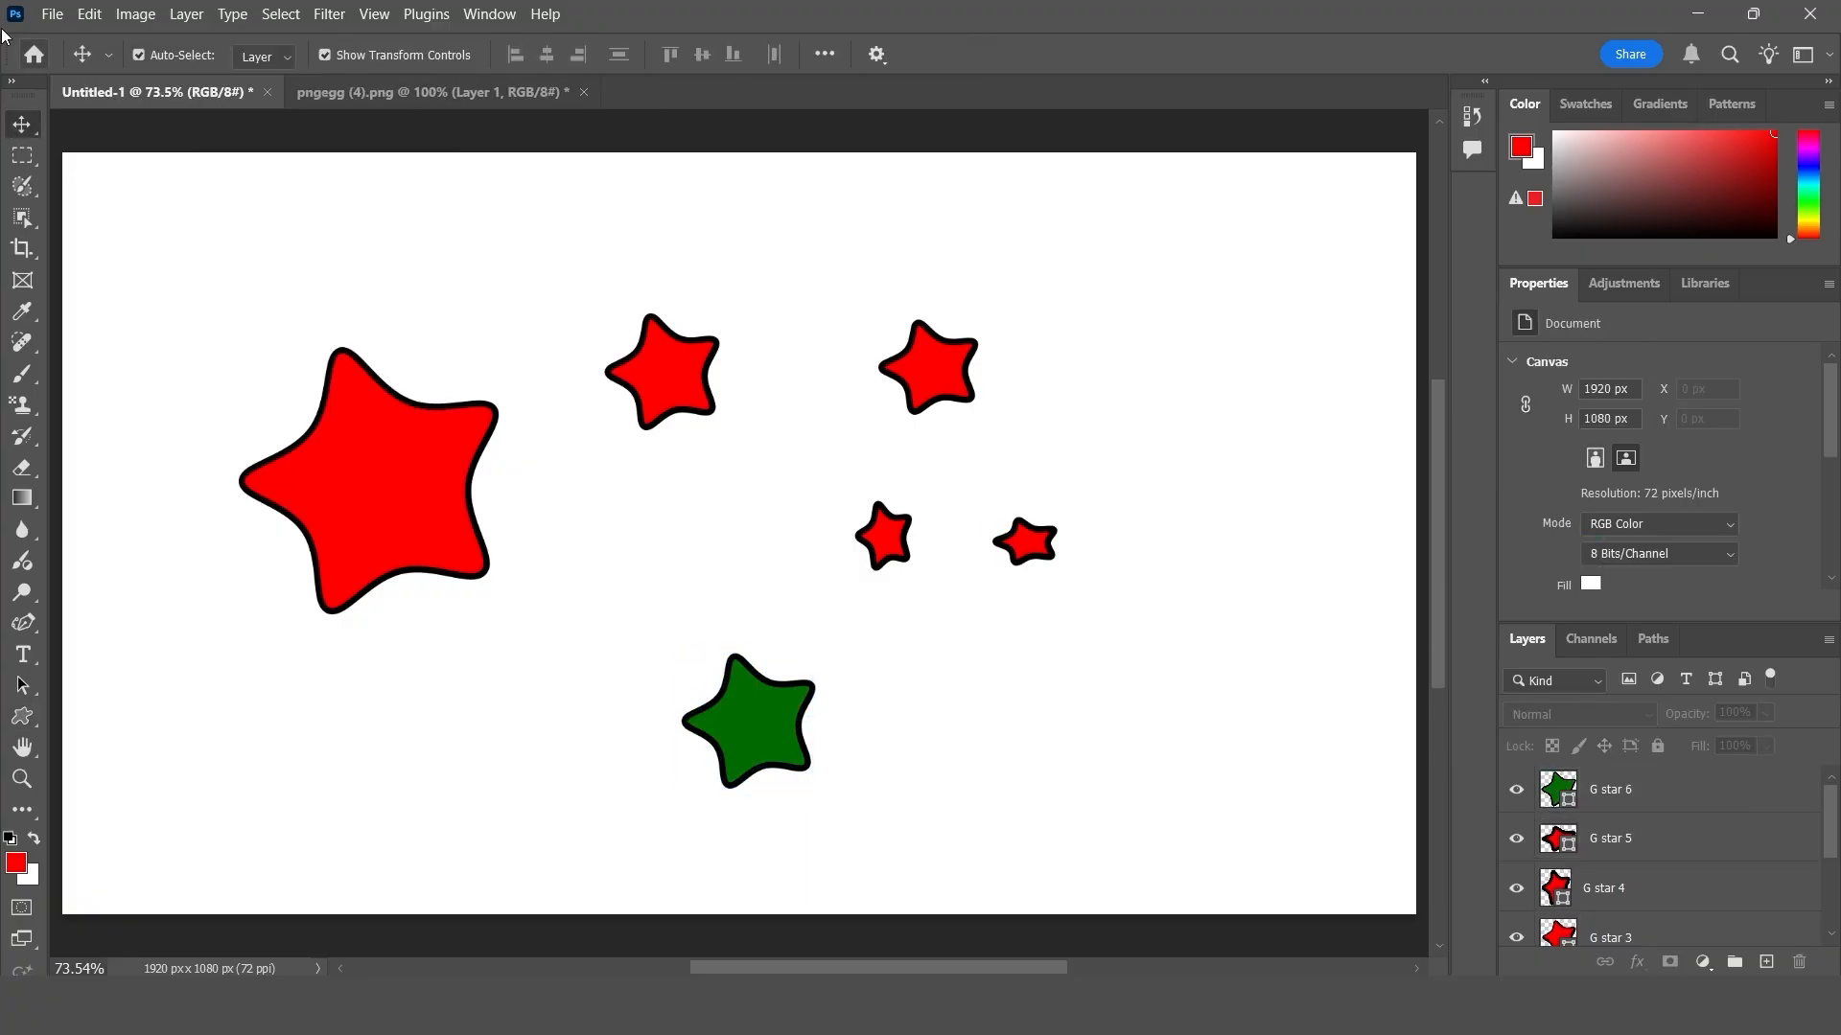
- Show the Purge options for clipboard, histories, all and video cache
click(94, 18)
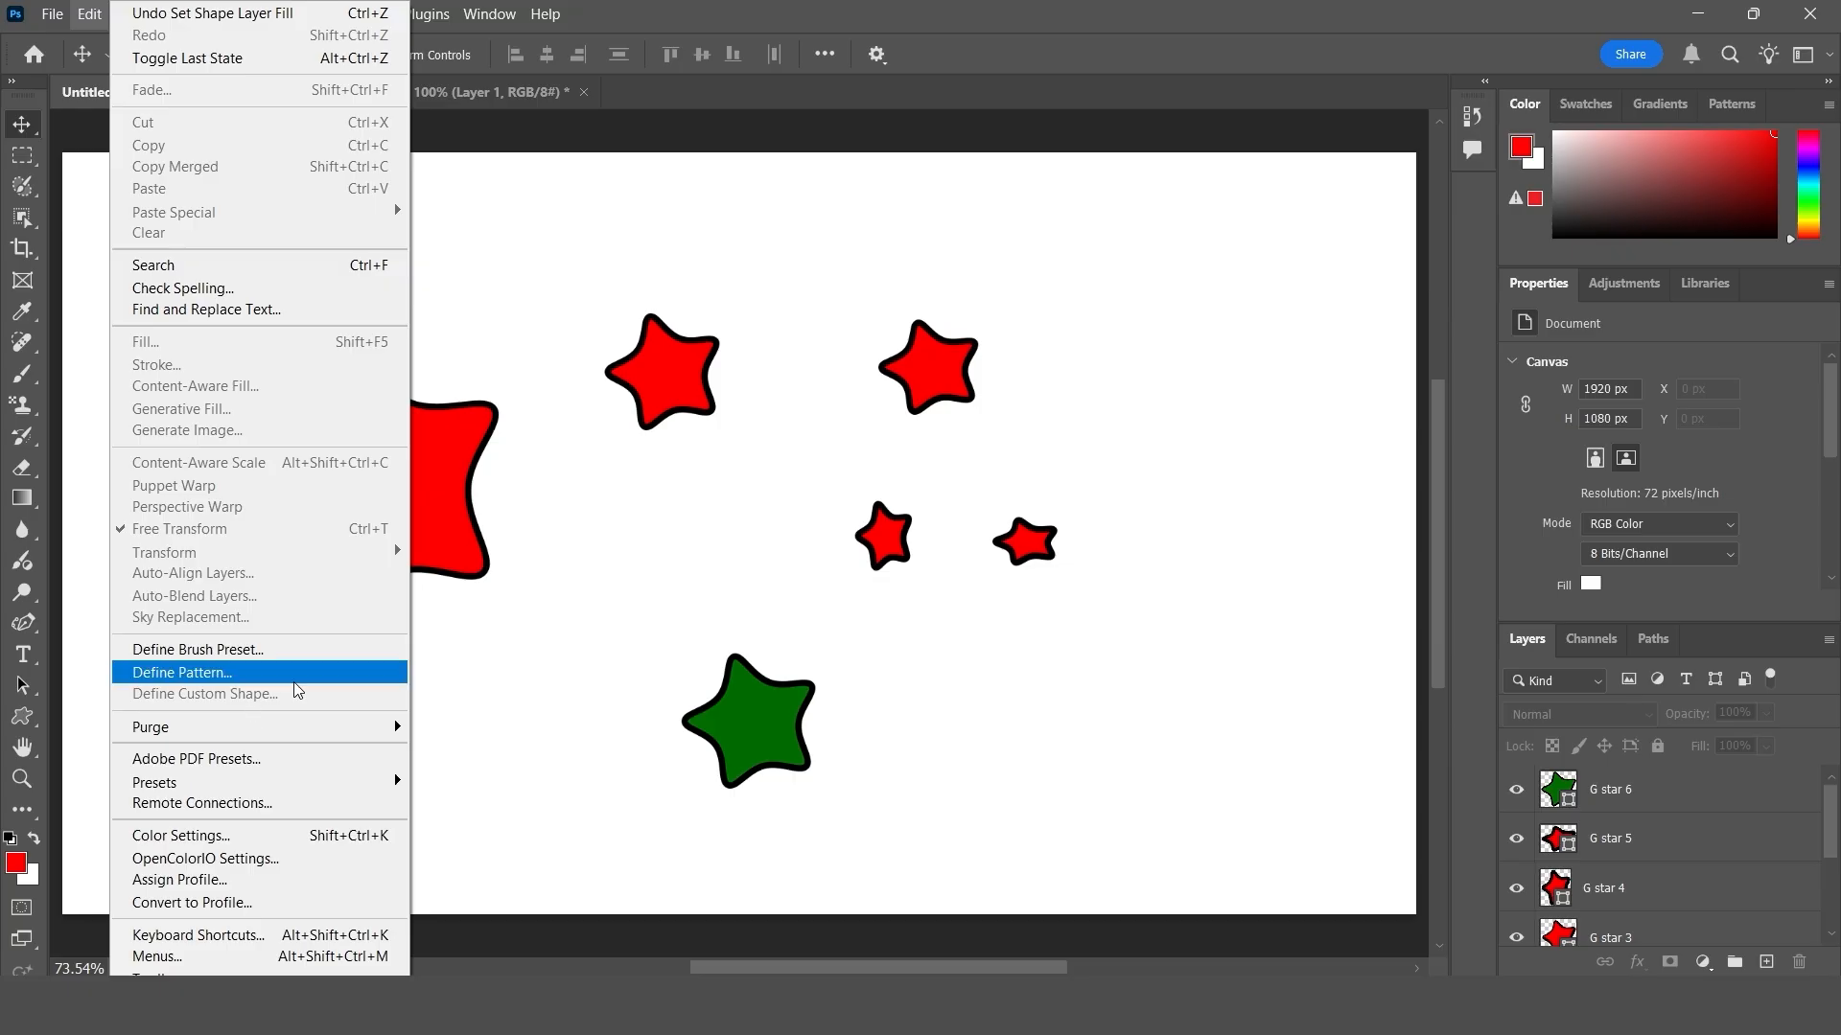
click(595, 621)
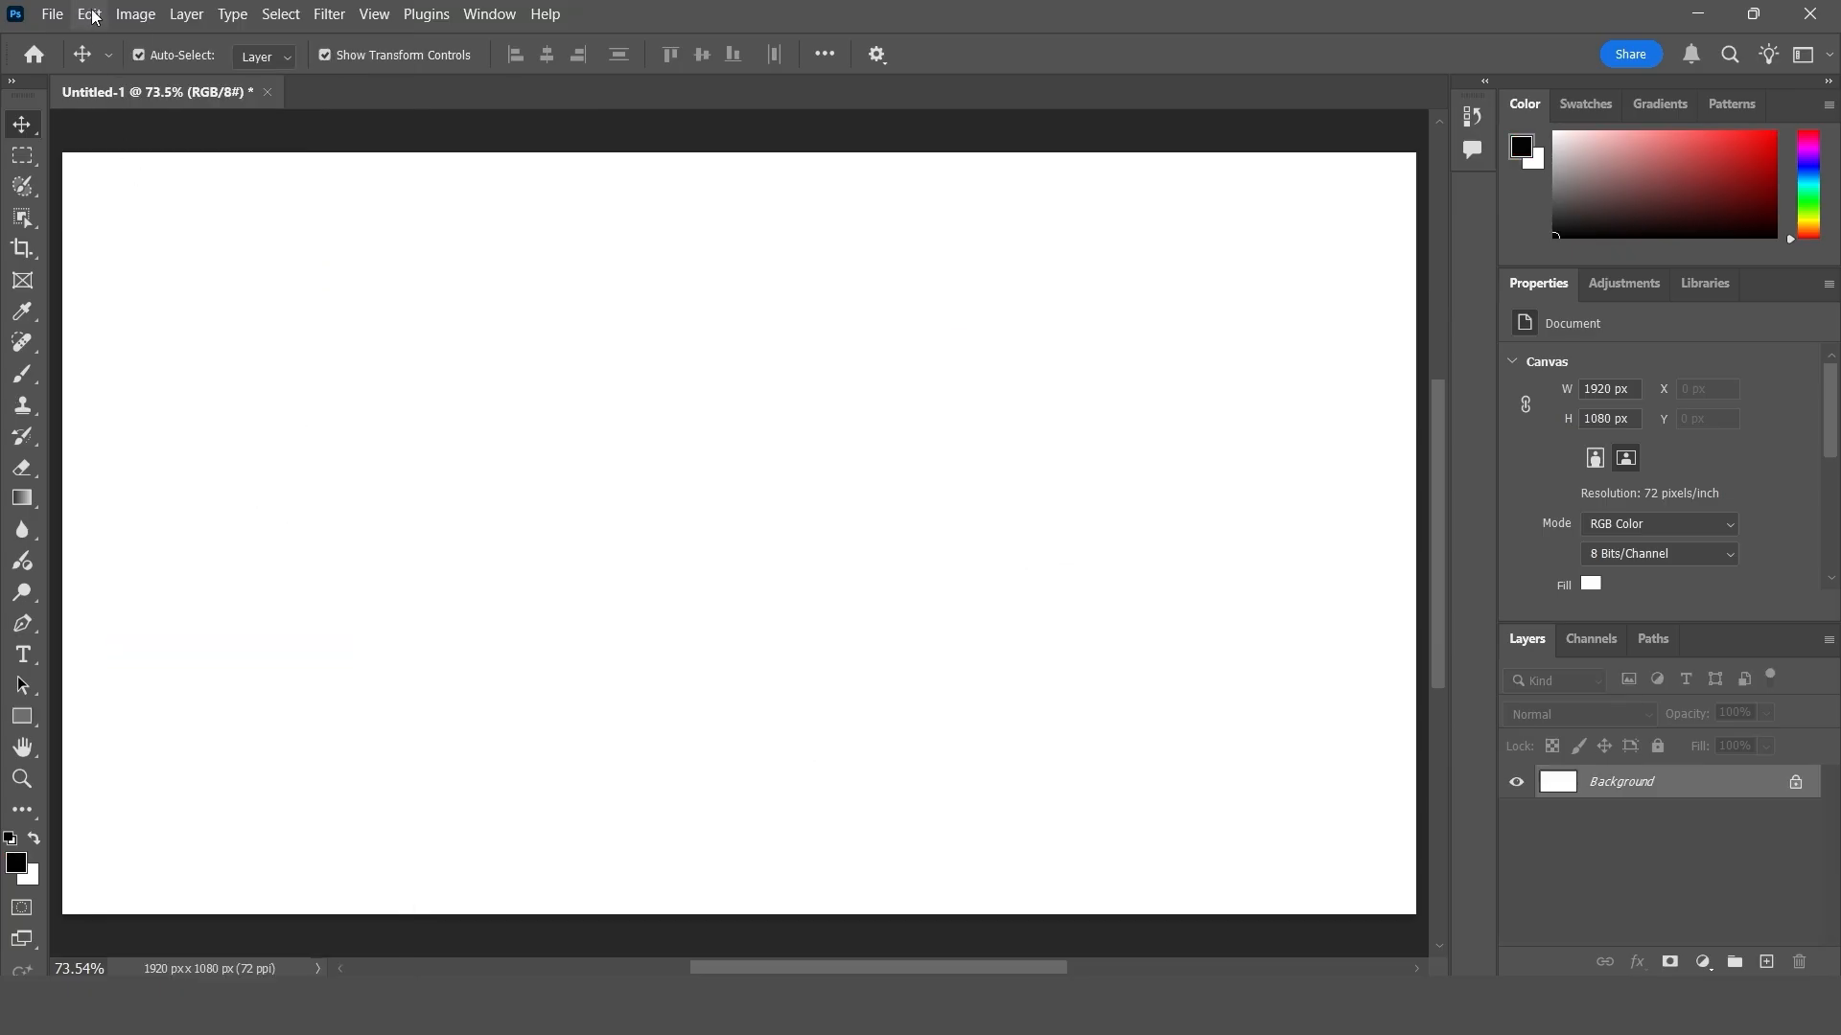
click(90, 14)
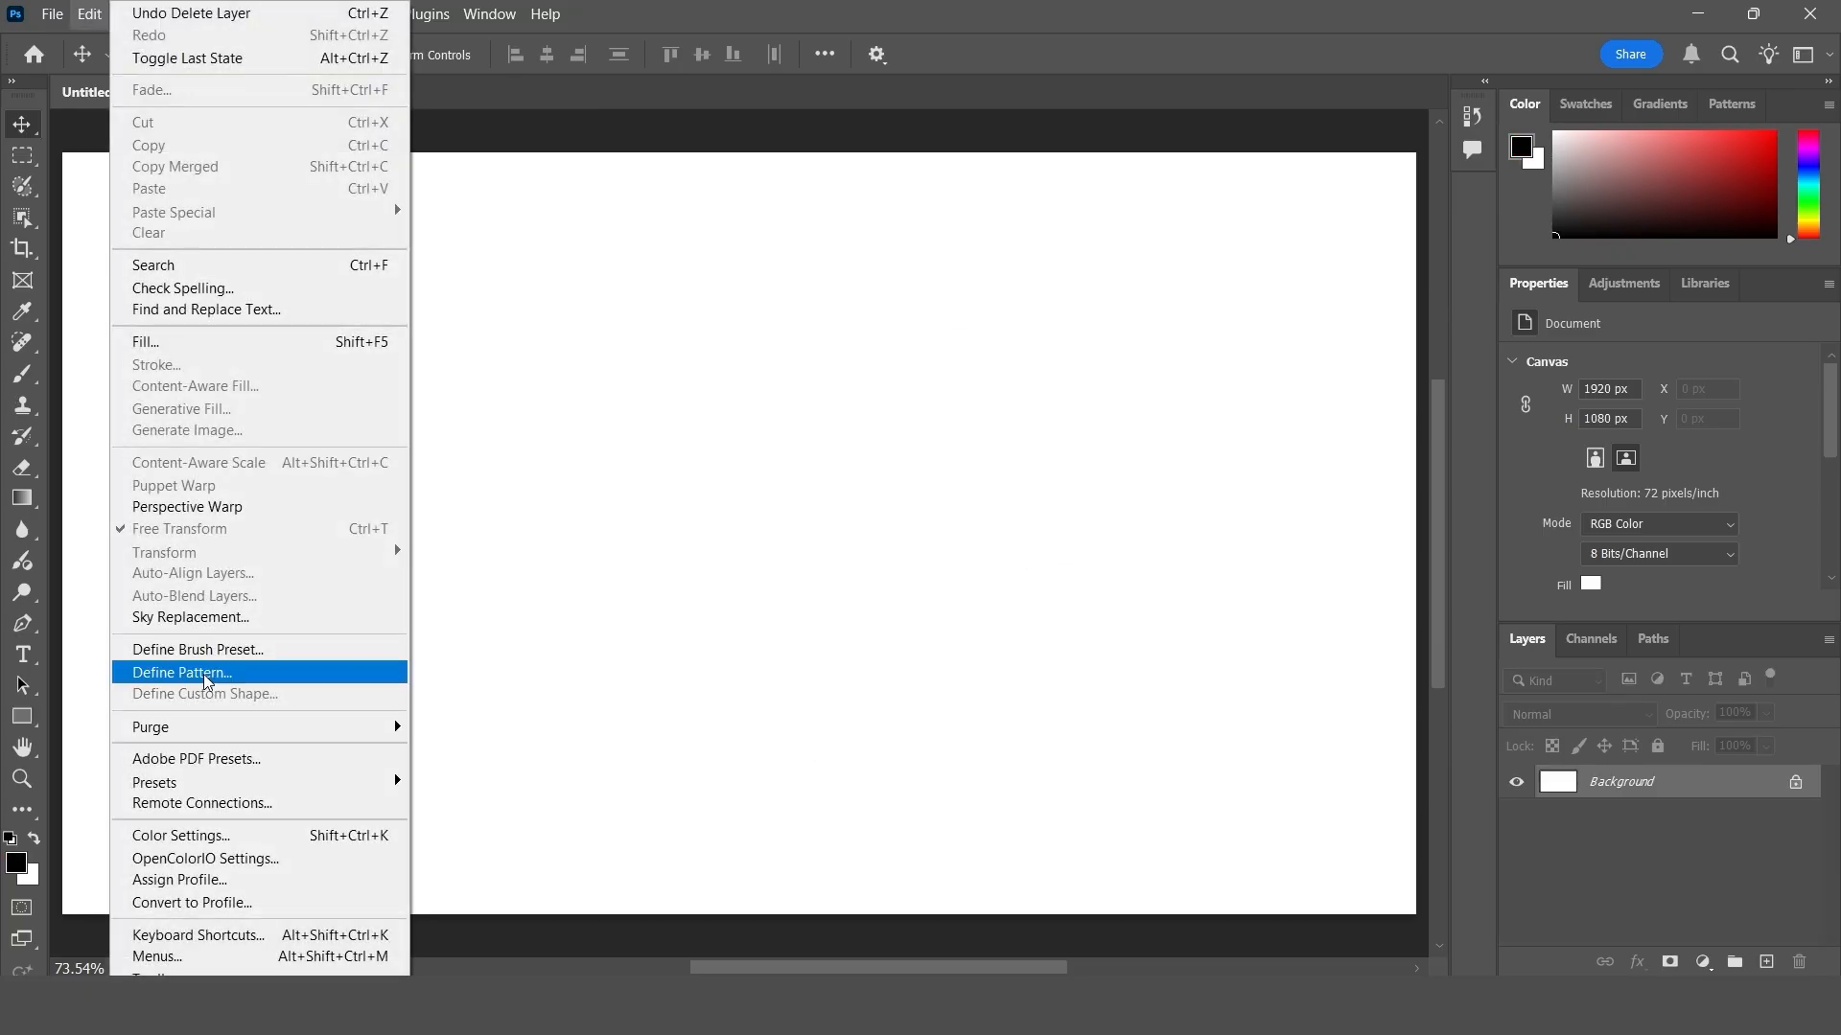
mouse_move(192, 730)
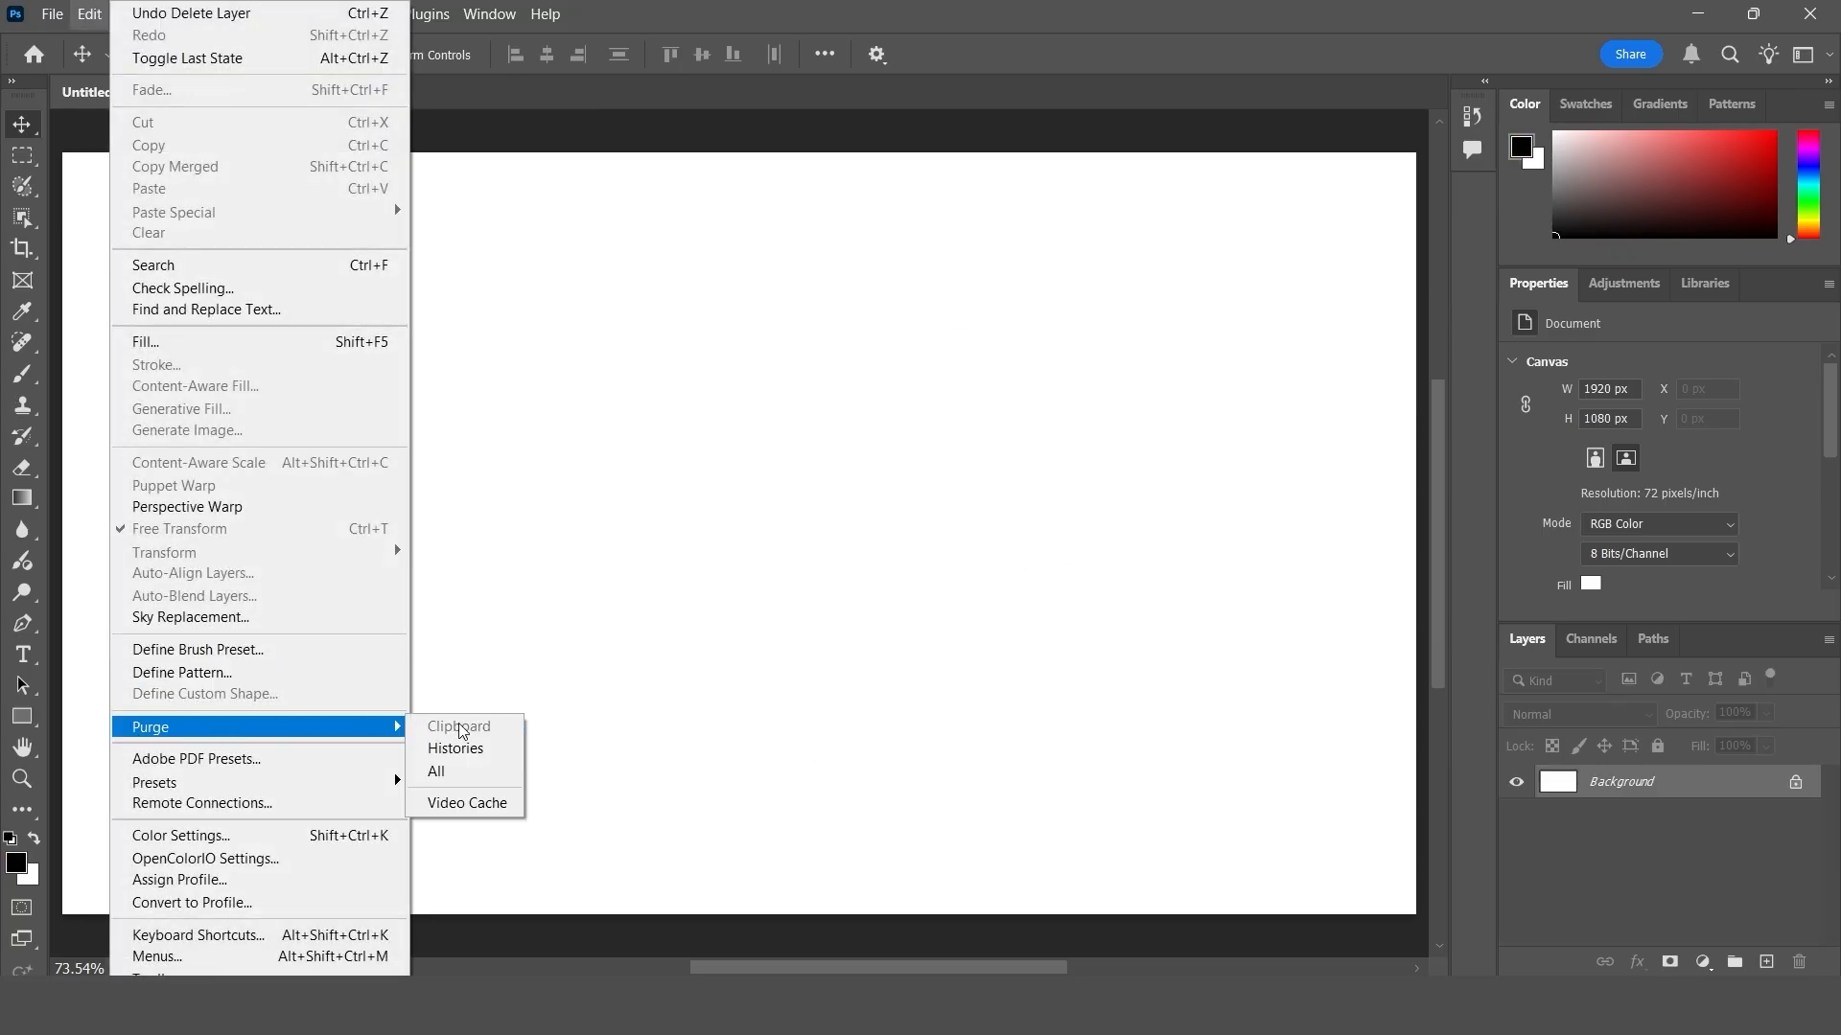
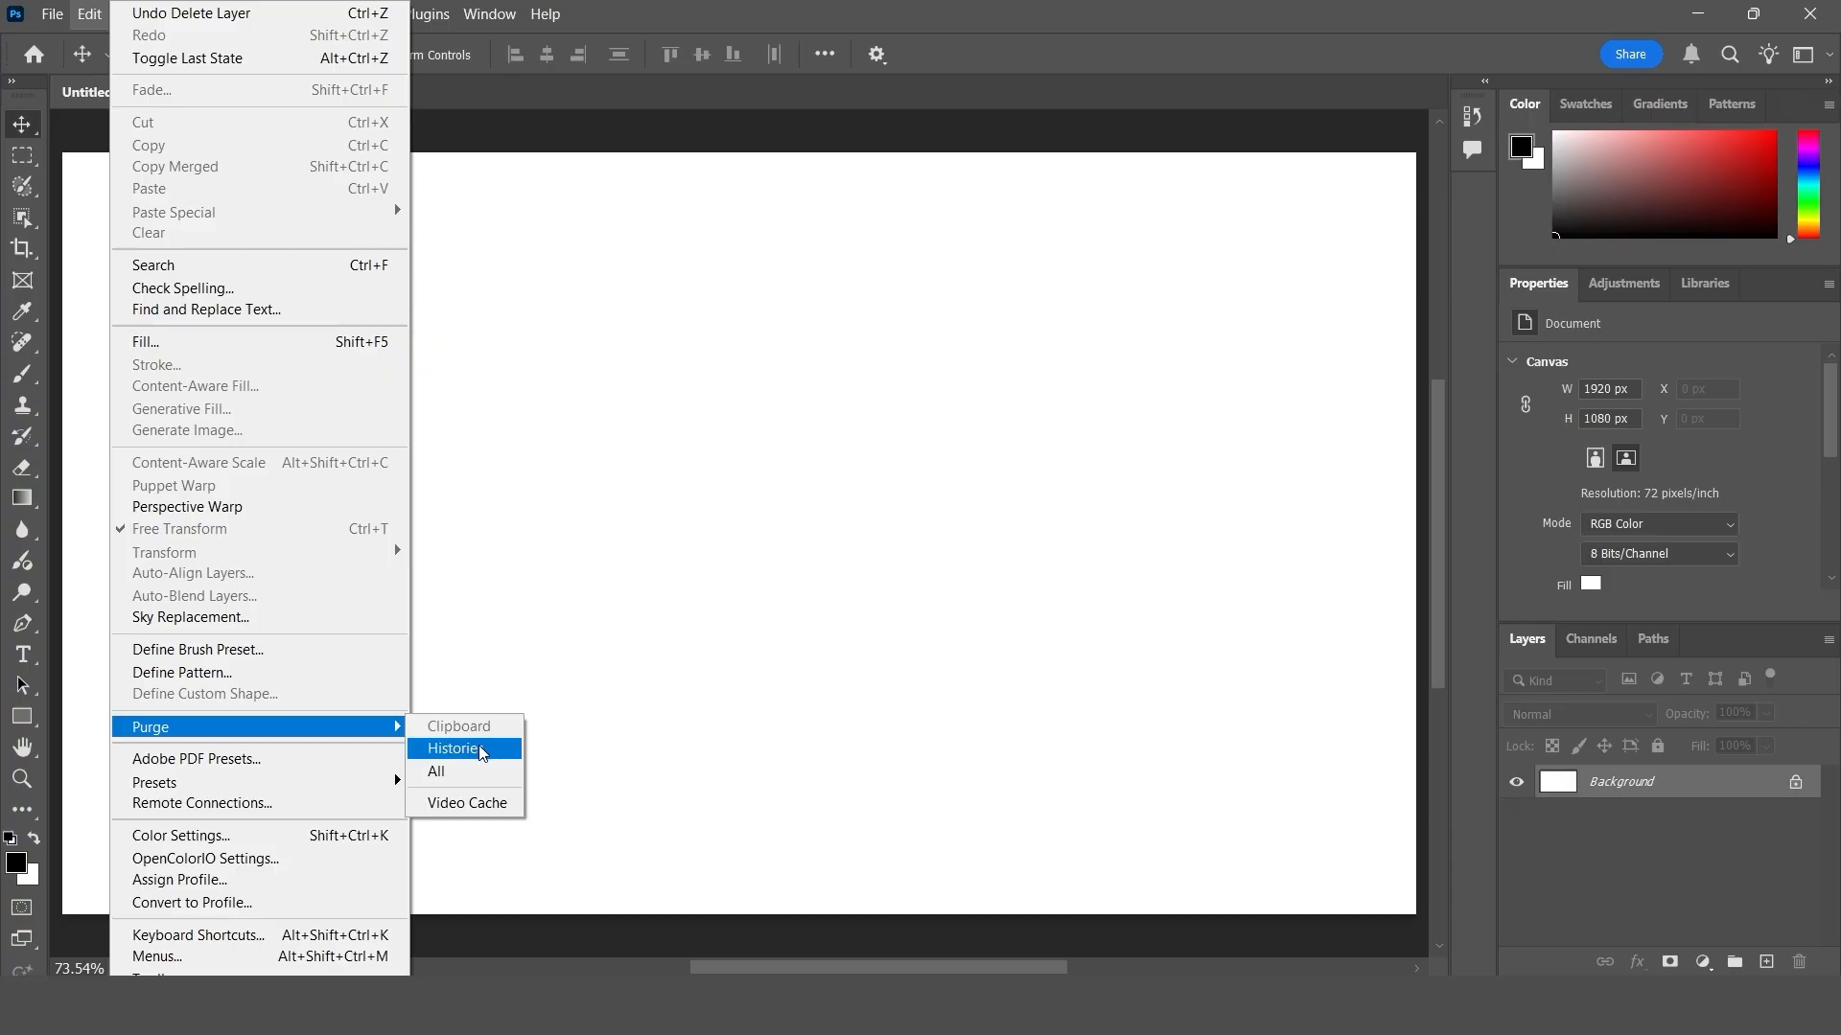
- Purge the document's histories and the video cache
click(481, 755)
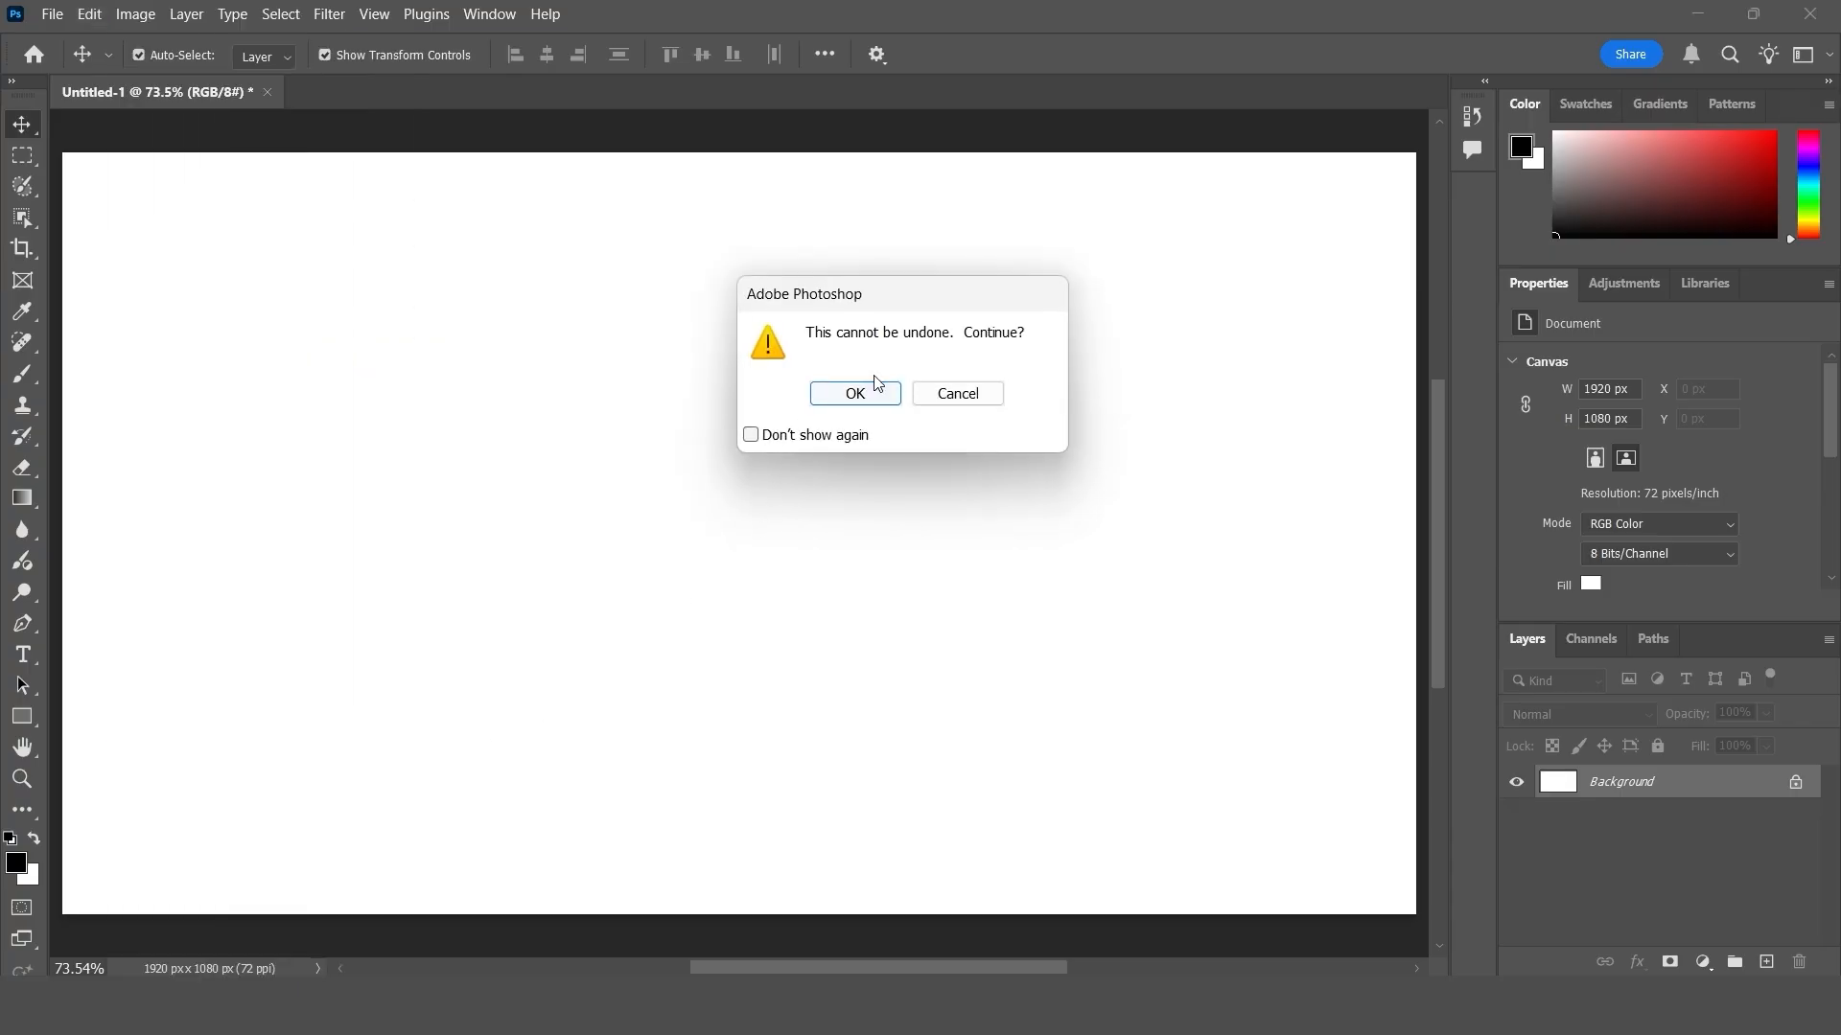
click(887, 397)
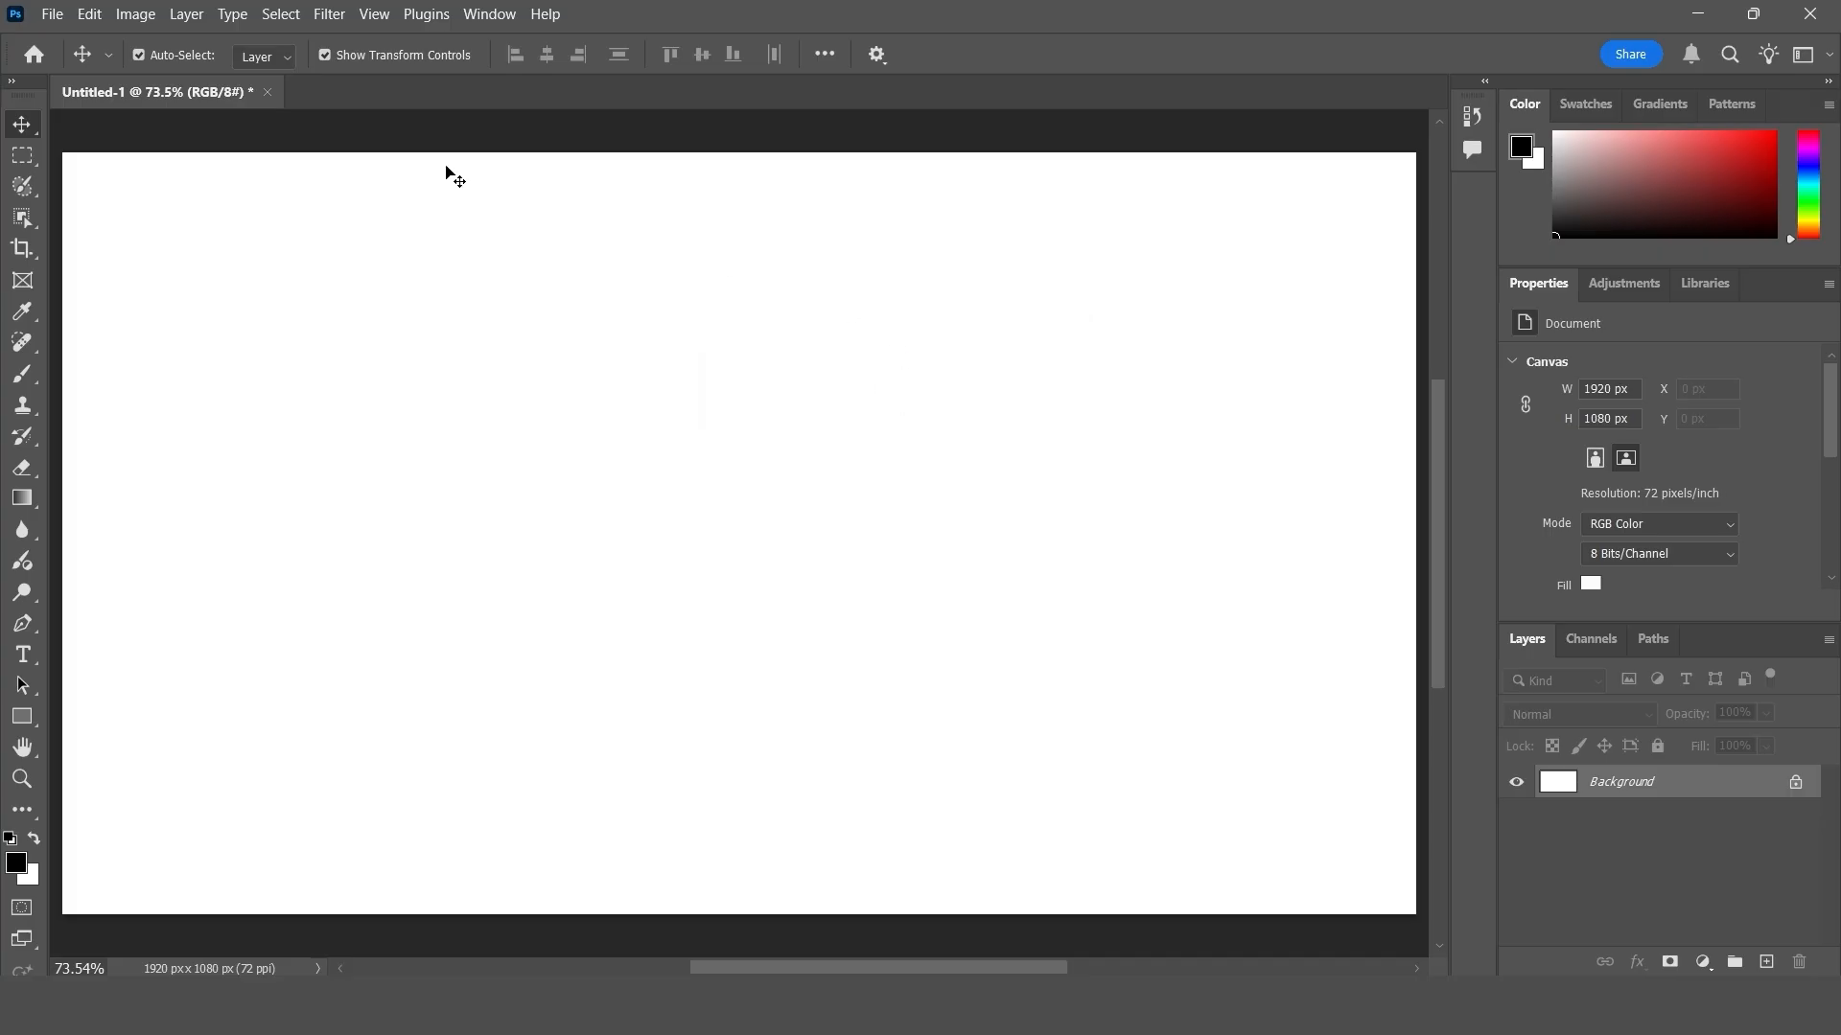
click(90, 13)
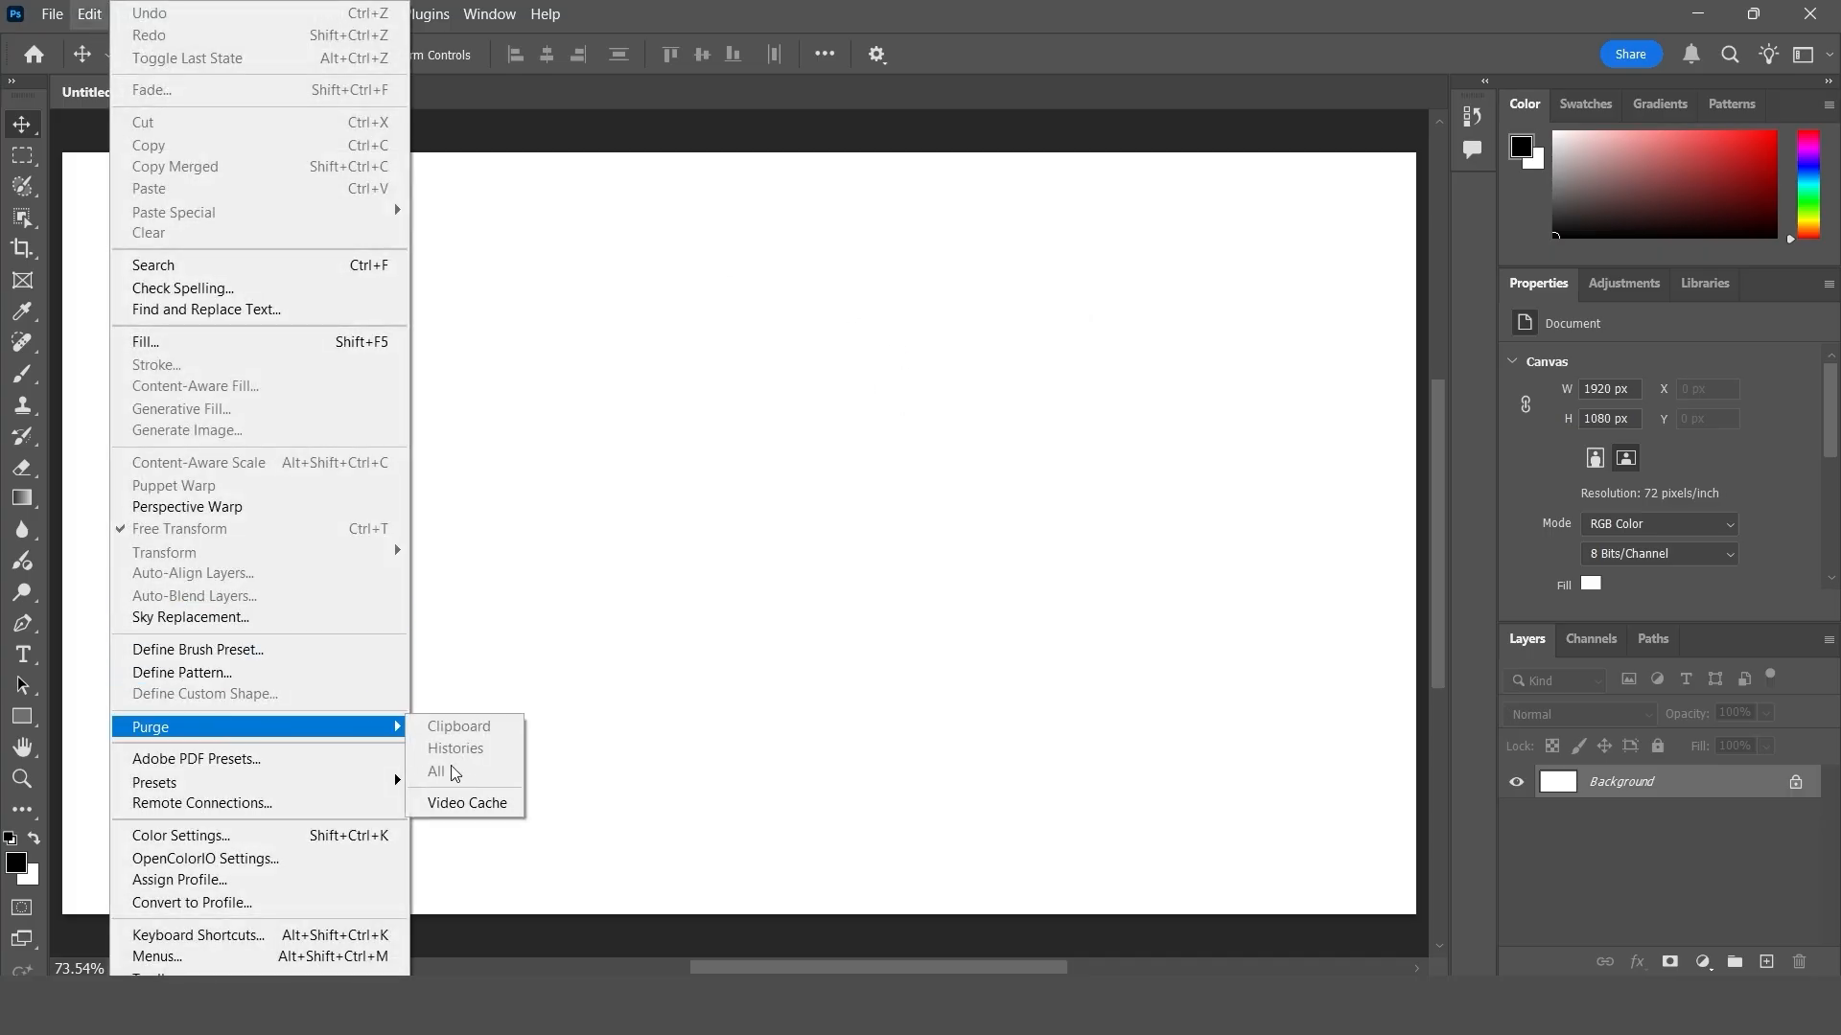
click(490, 810)
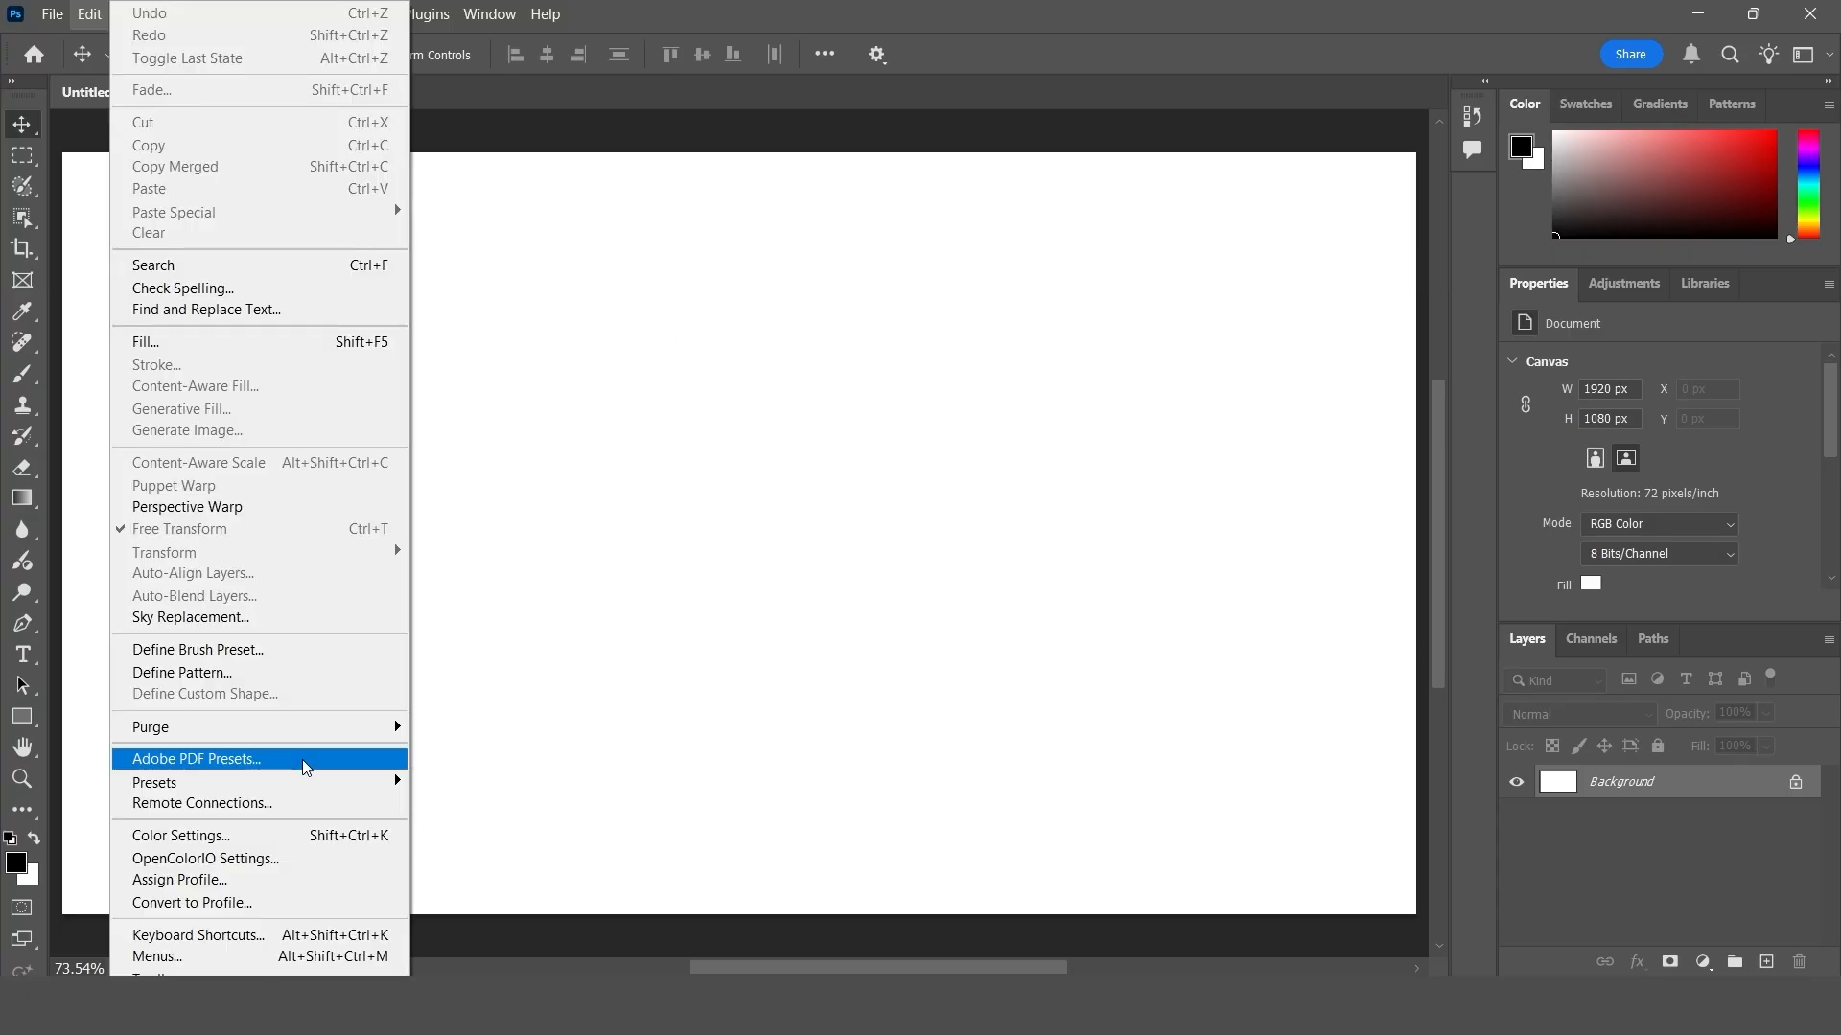
- Examine the available Adobe PDF presets with their descriptions and settings summary, and close the dialog
click(306, 766)
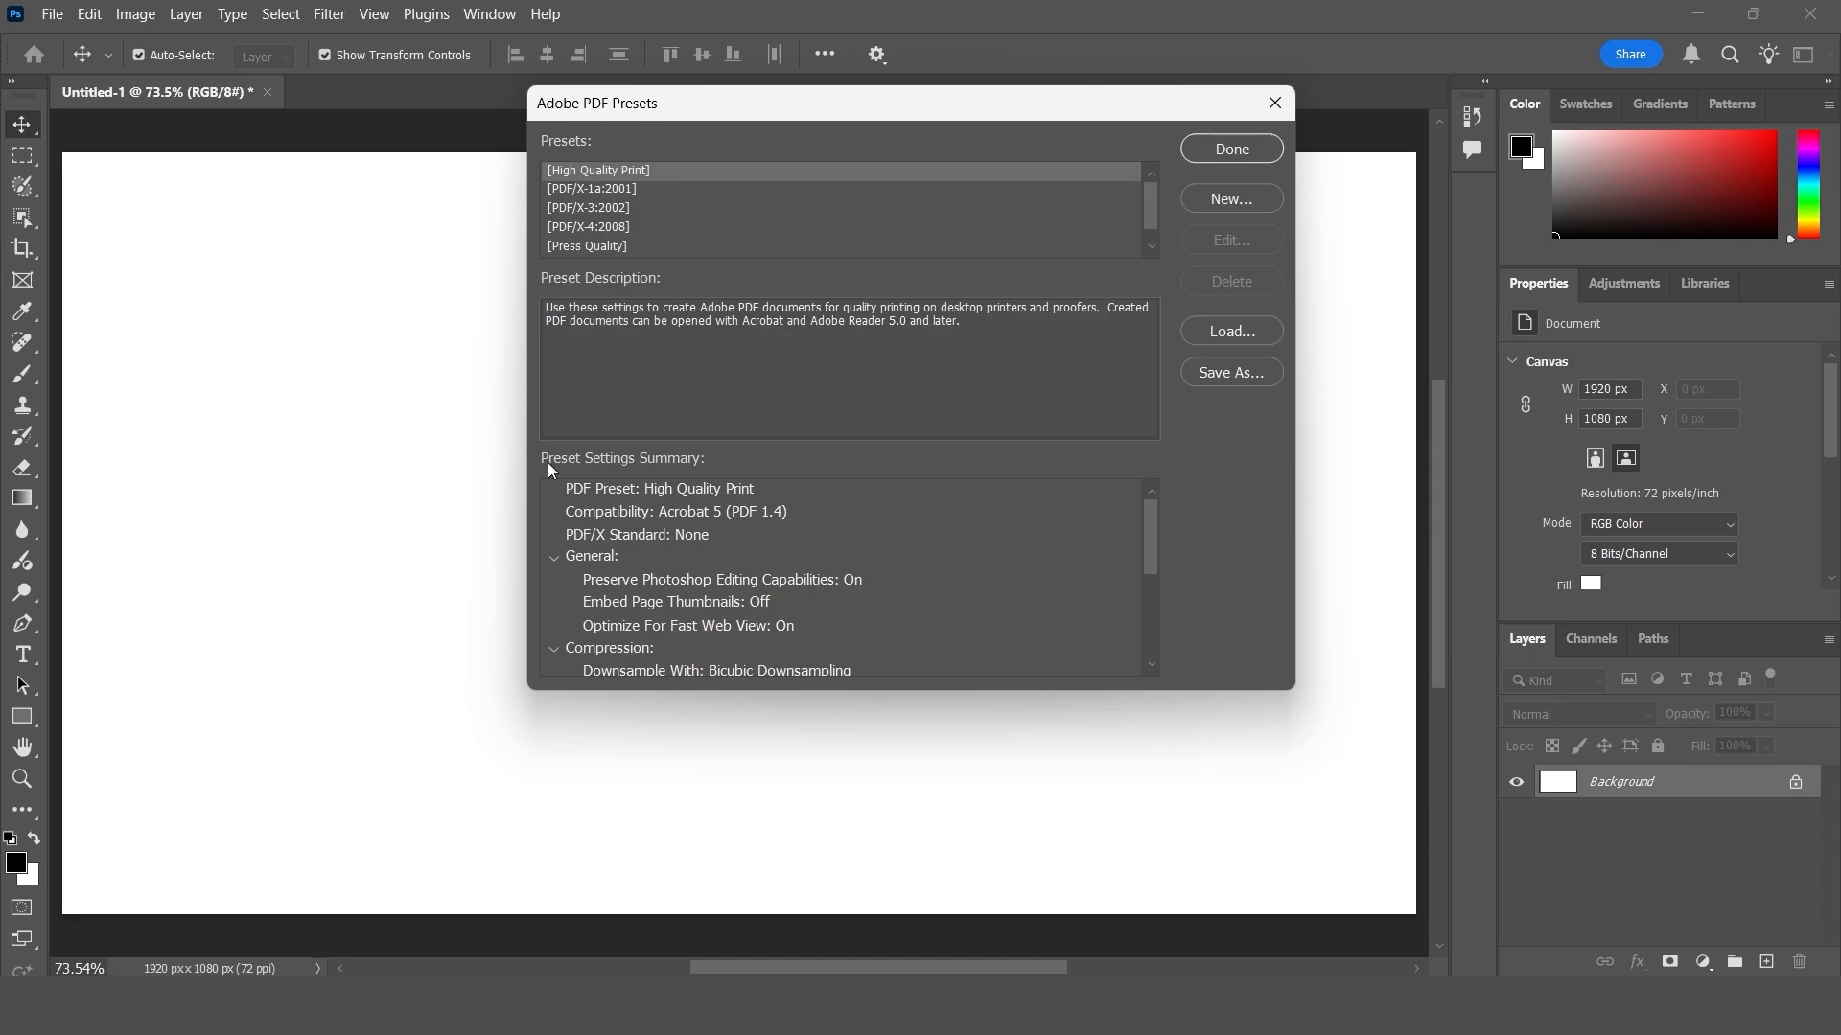
drag(660, 105, 521, 265)
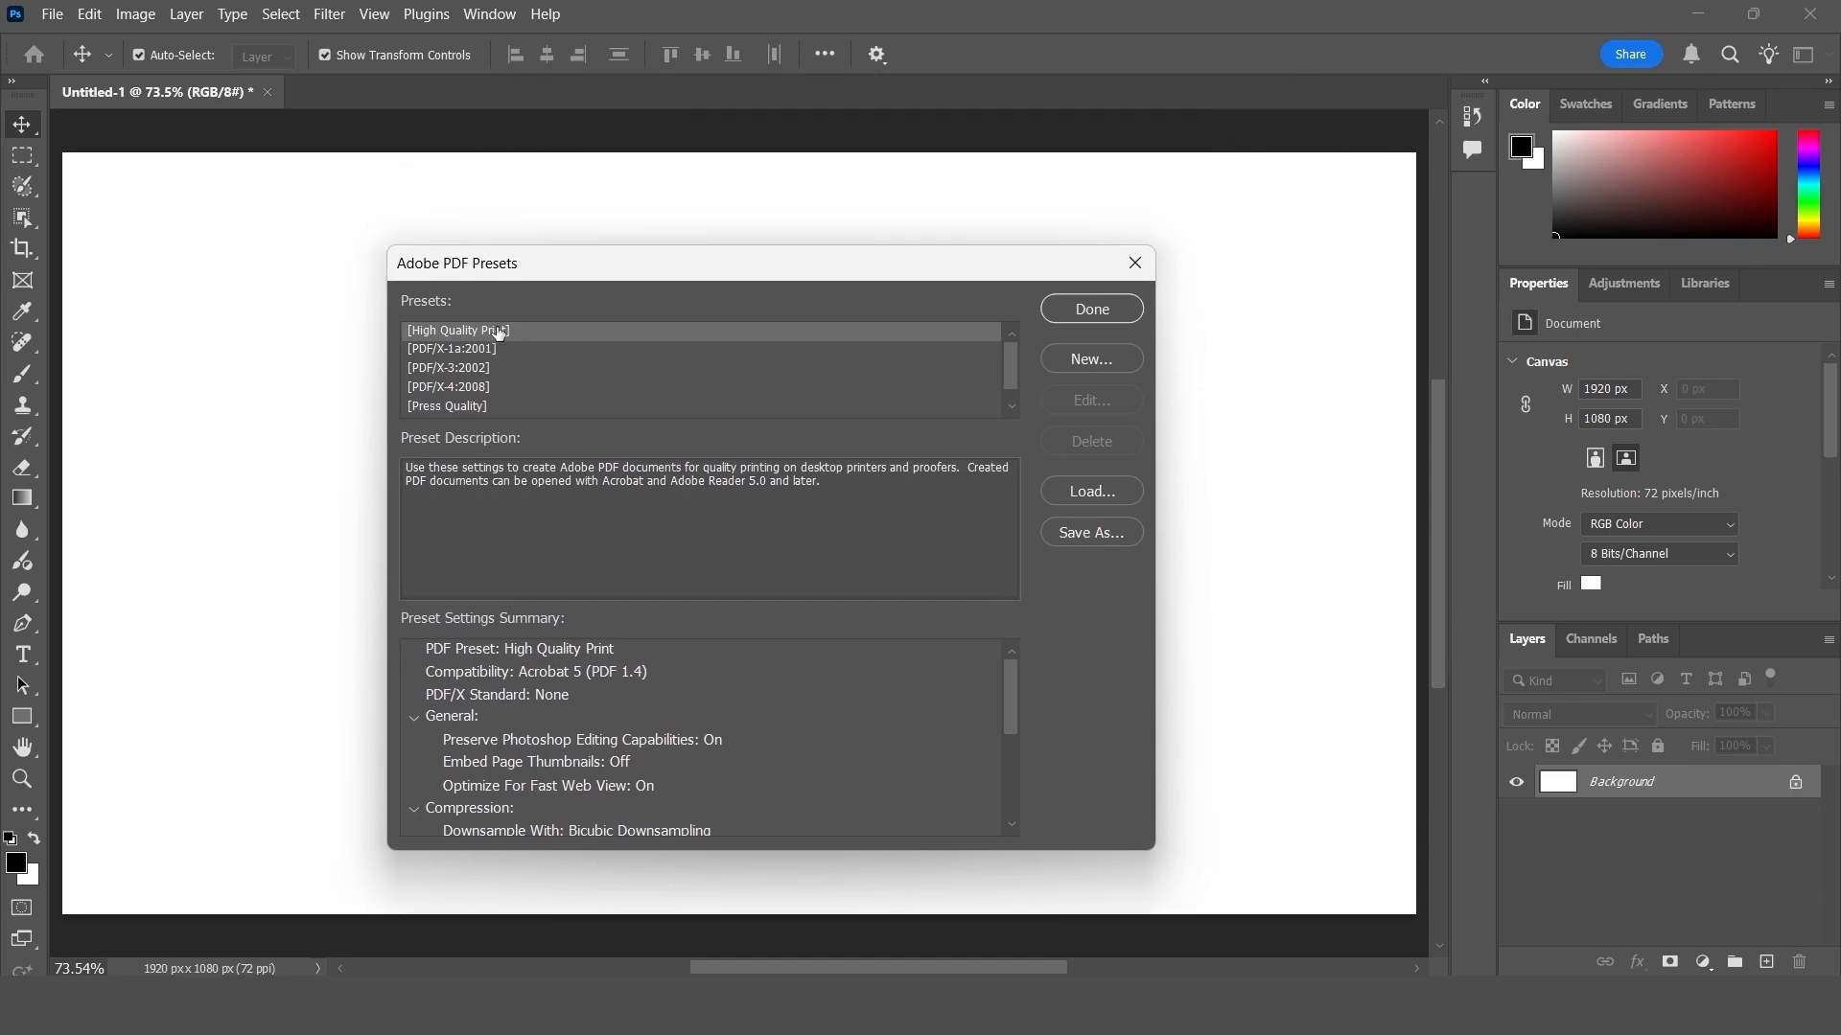
scroll(484, 352, down, 1)
scroll(481, 355, up, 1)
scroll(481, 355, down, 1)
scroll(481, 354, up, 1)
scroll(481, 354, down, 1)
scroll(481, 354, up, 1)
scroll(480, 363, down, 1)
scroll(479, 366, up, 1)
click(1133, 270)
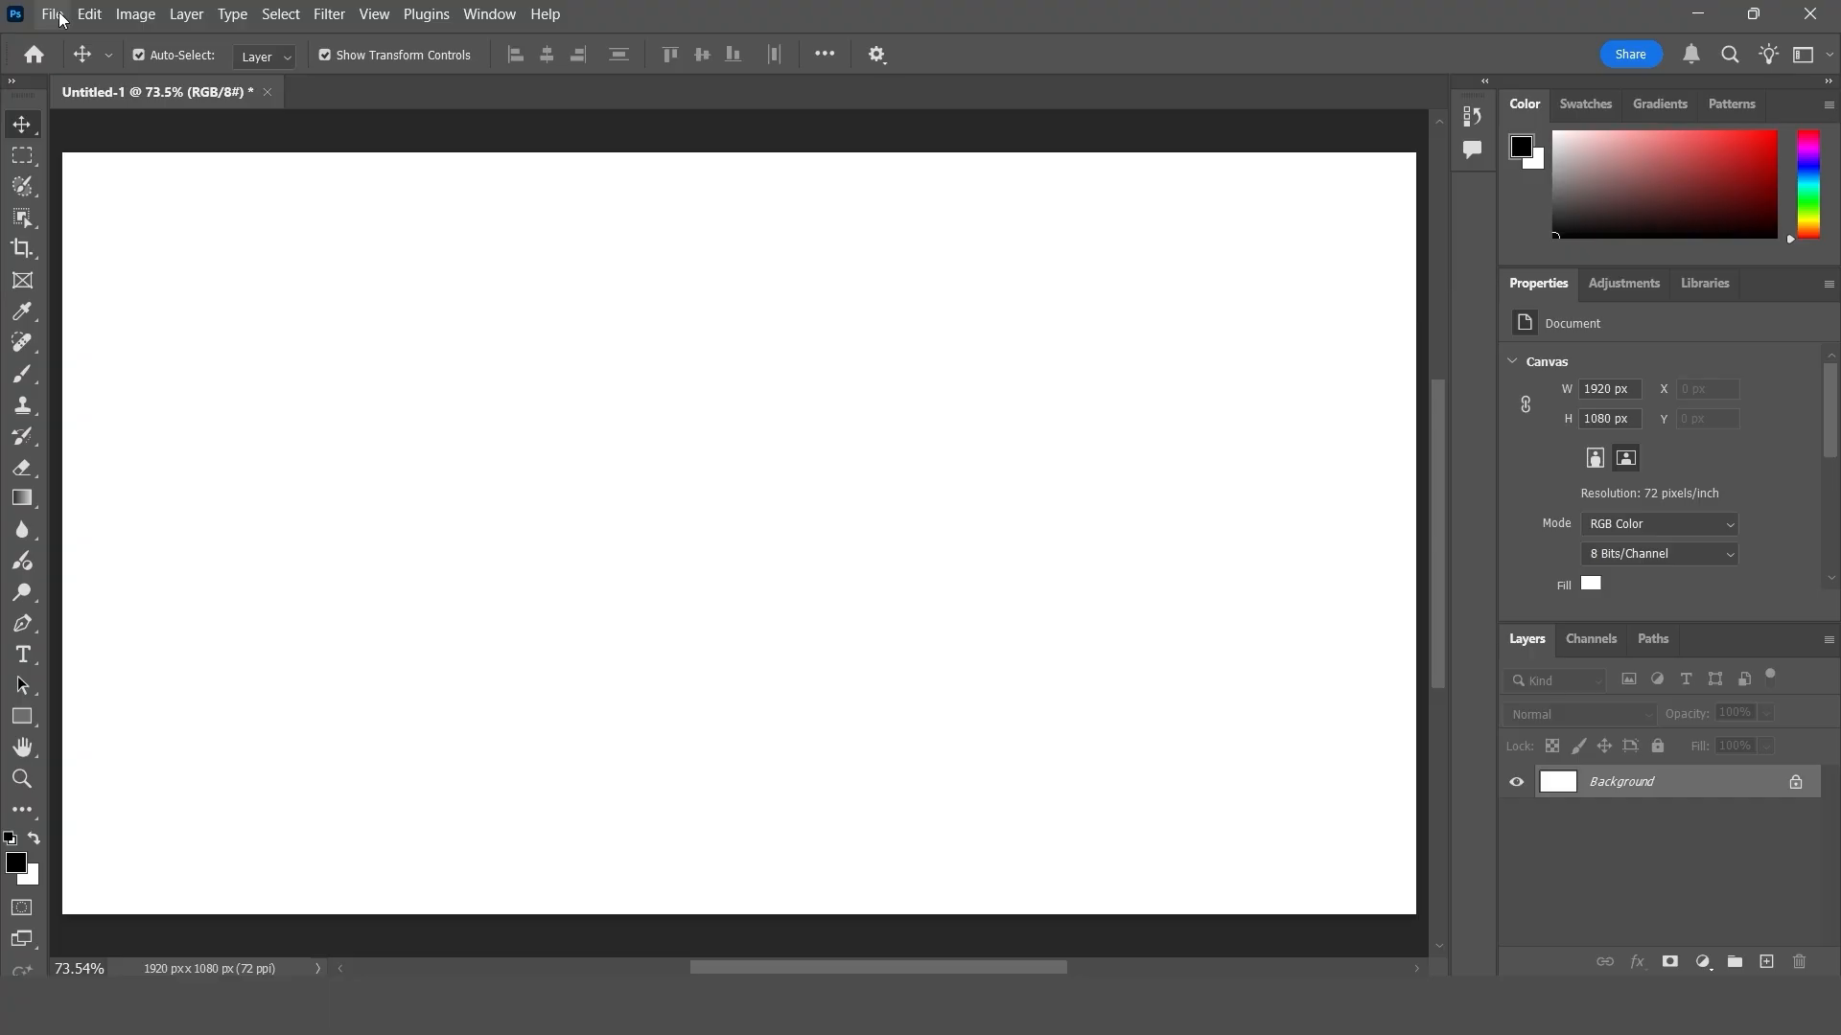
- Start saving the document as a Photoshop PDF named ghhhj and continue to the PDF save settings
click(60, 17)
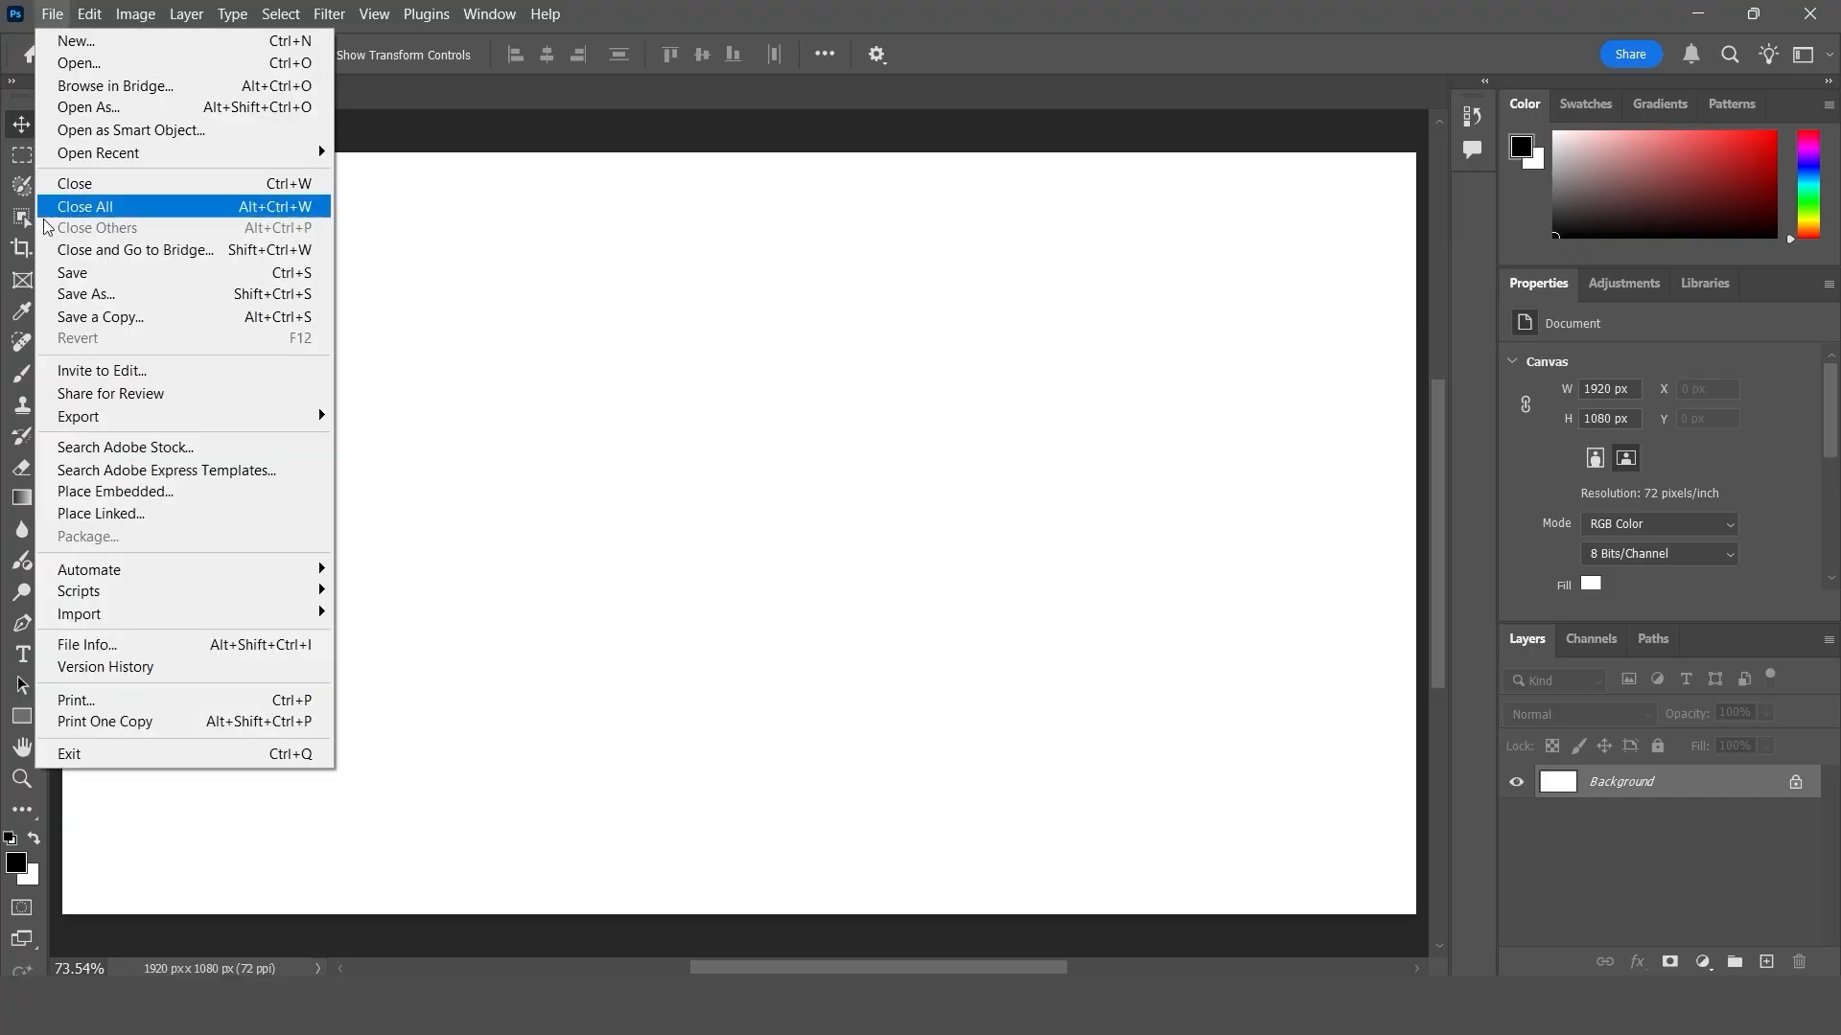
click(120, 303)
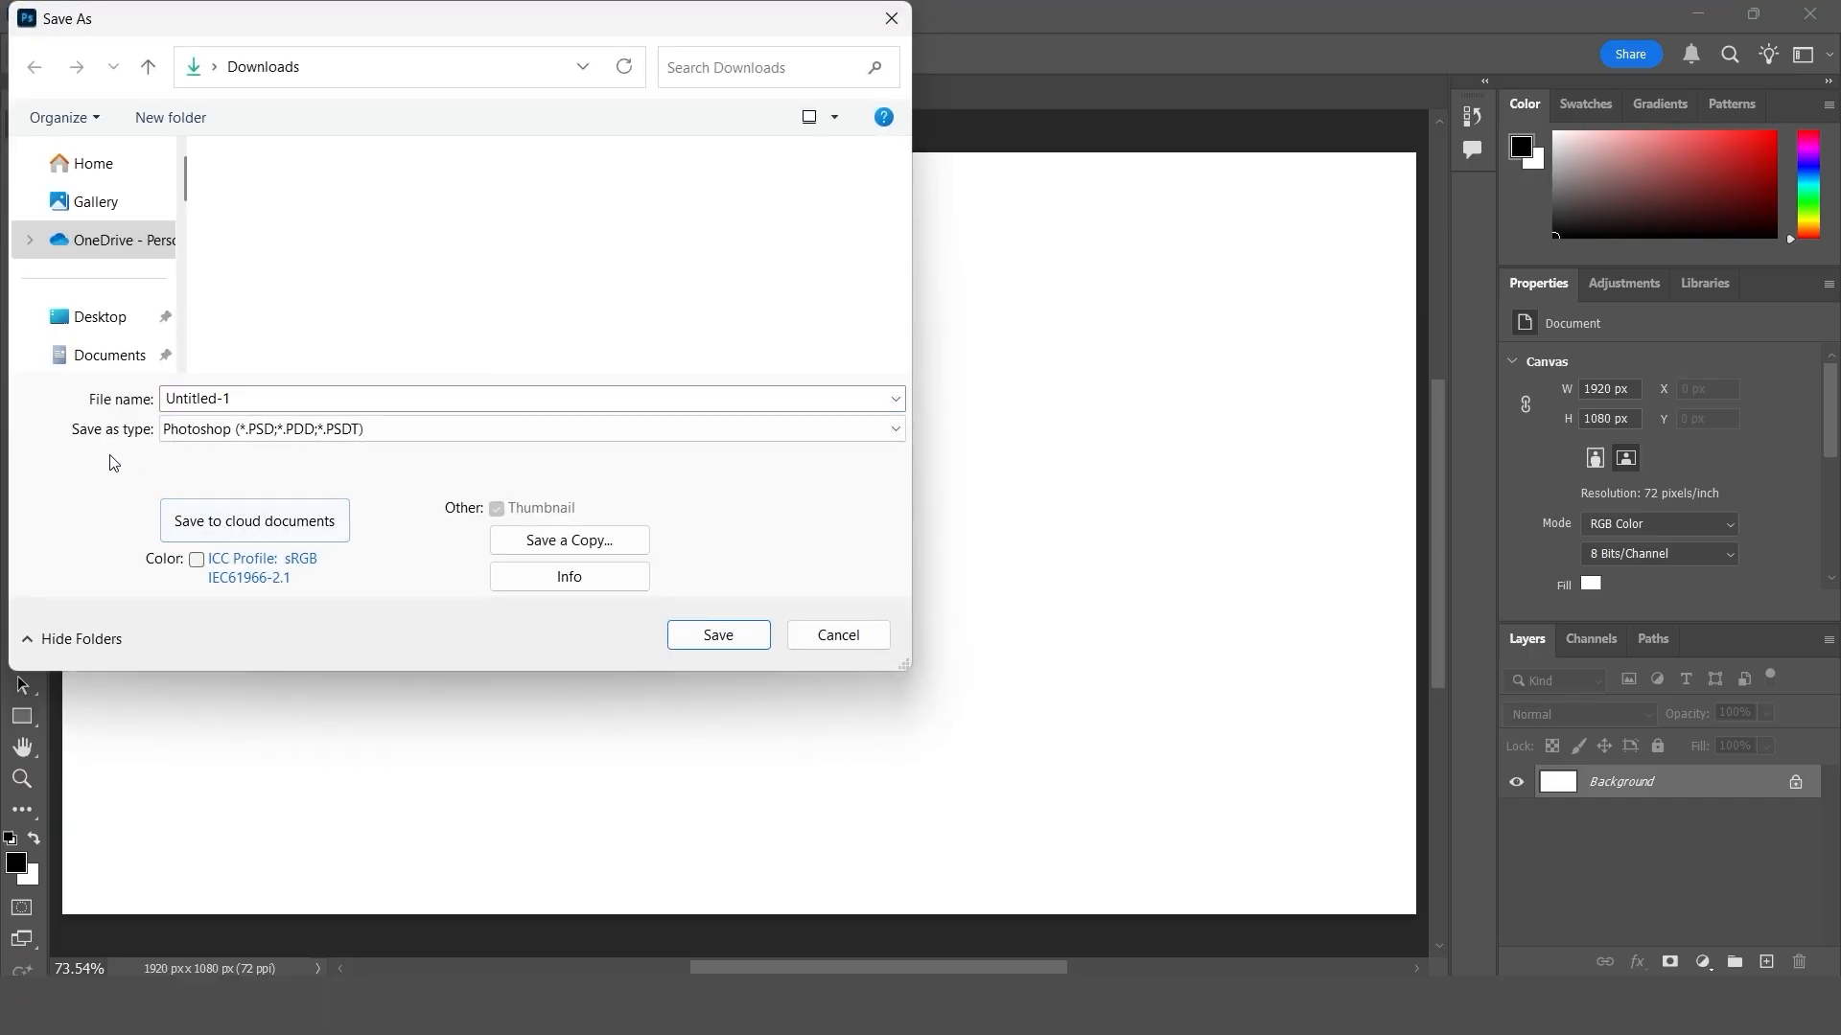
click(235, 433)
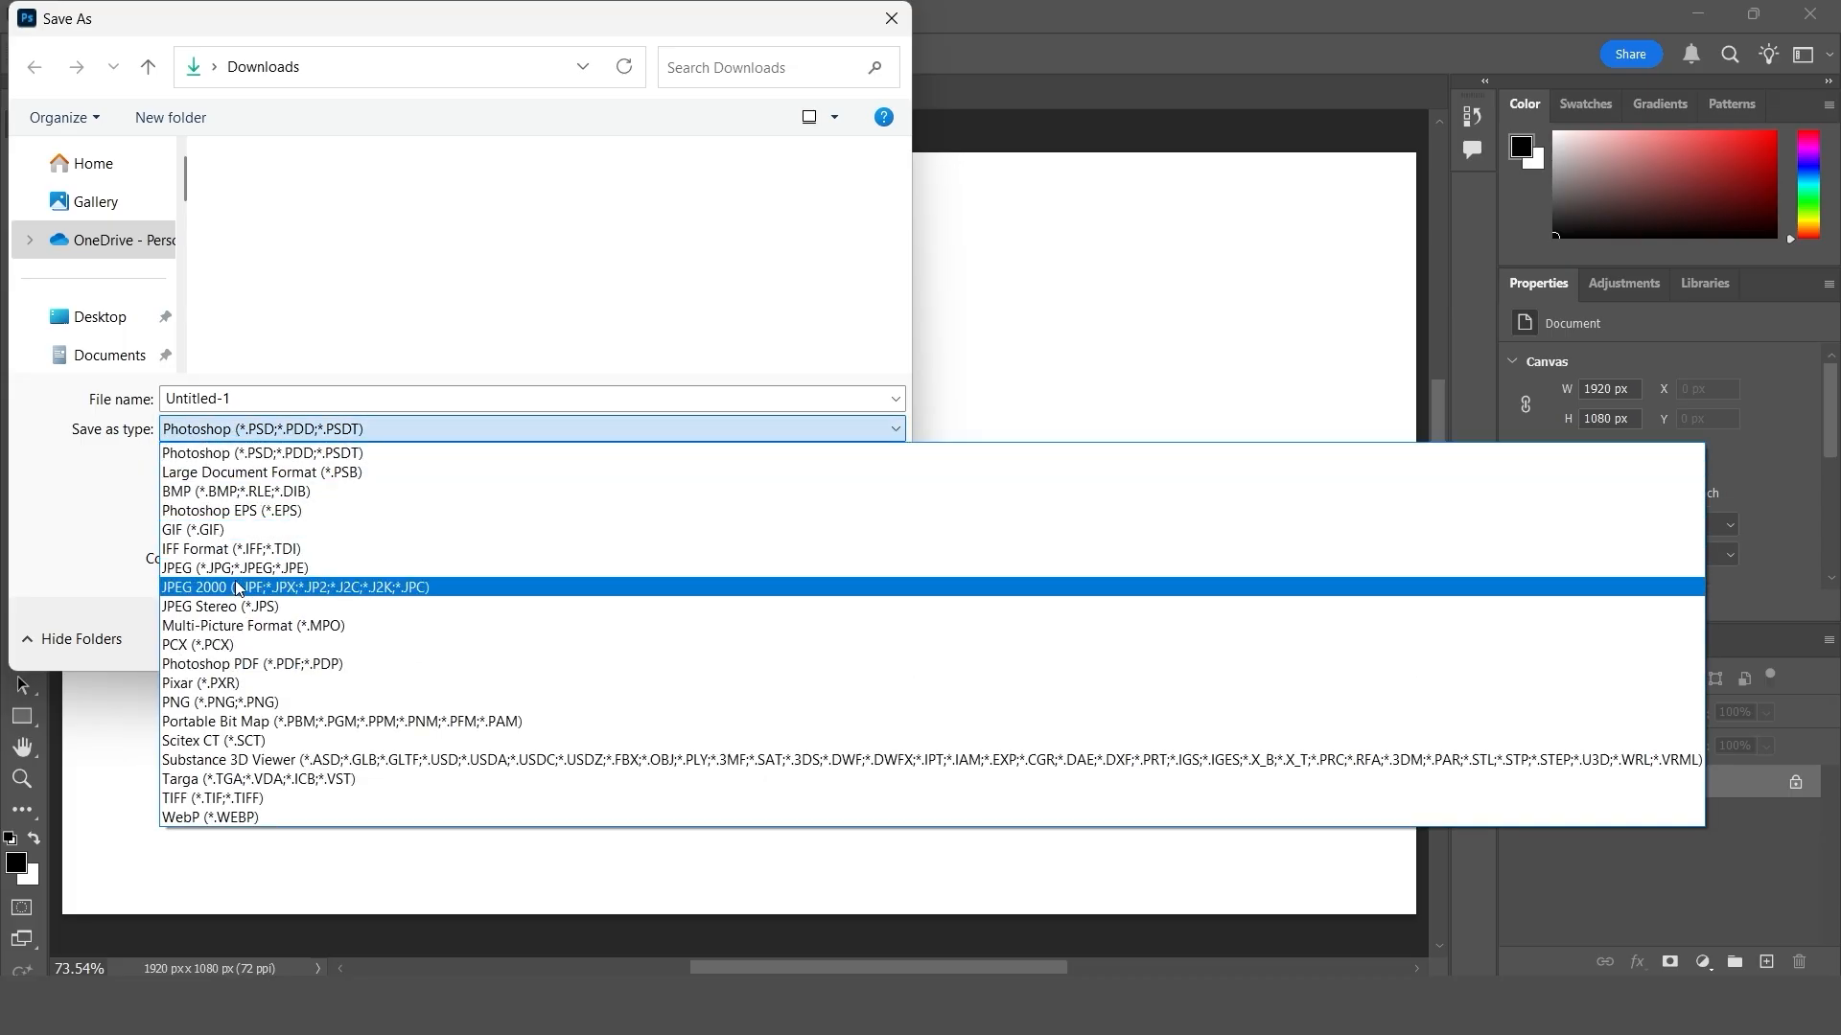
click(319, 671)
click(246, 403)
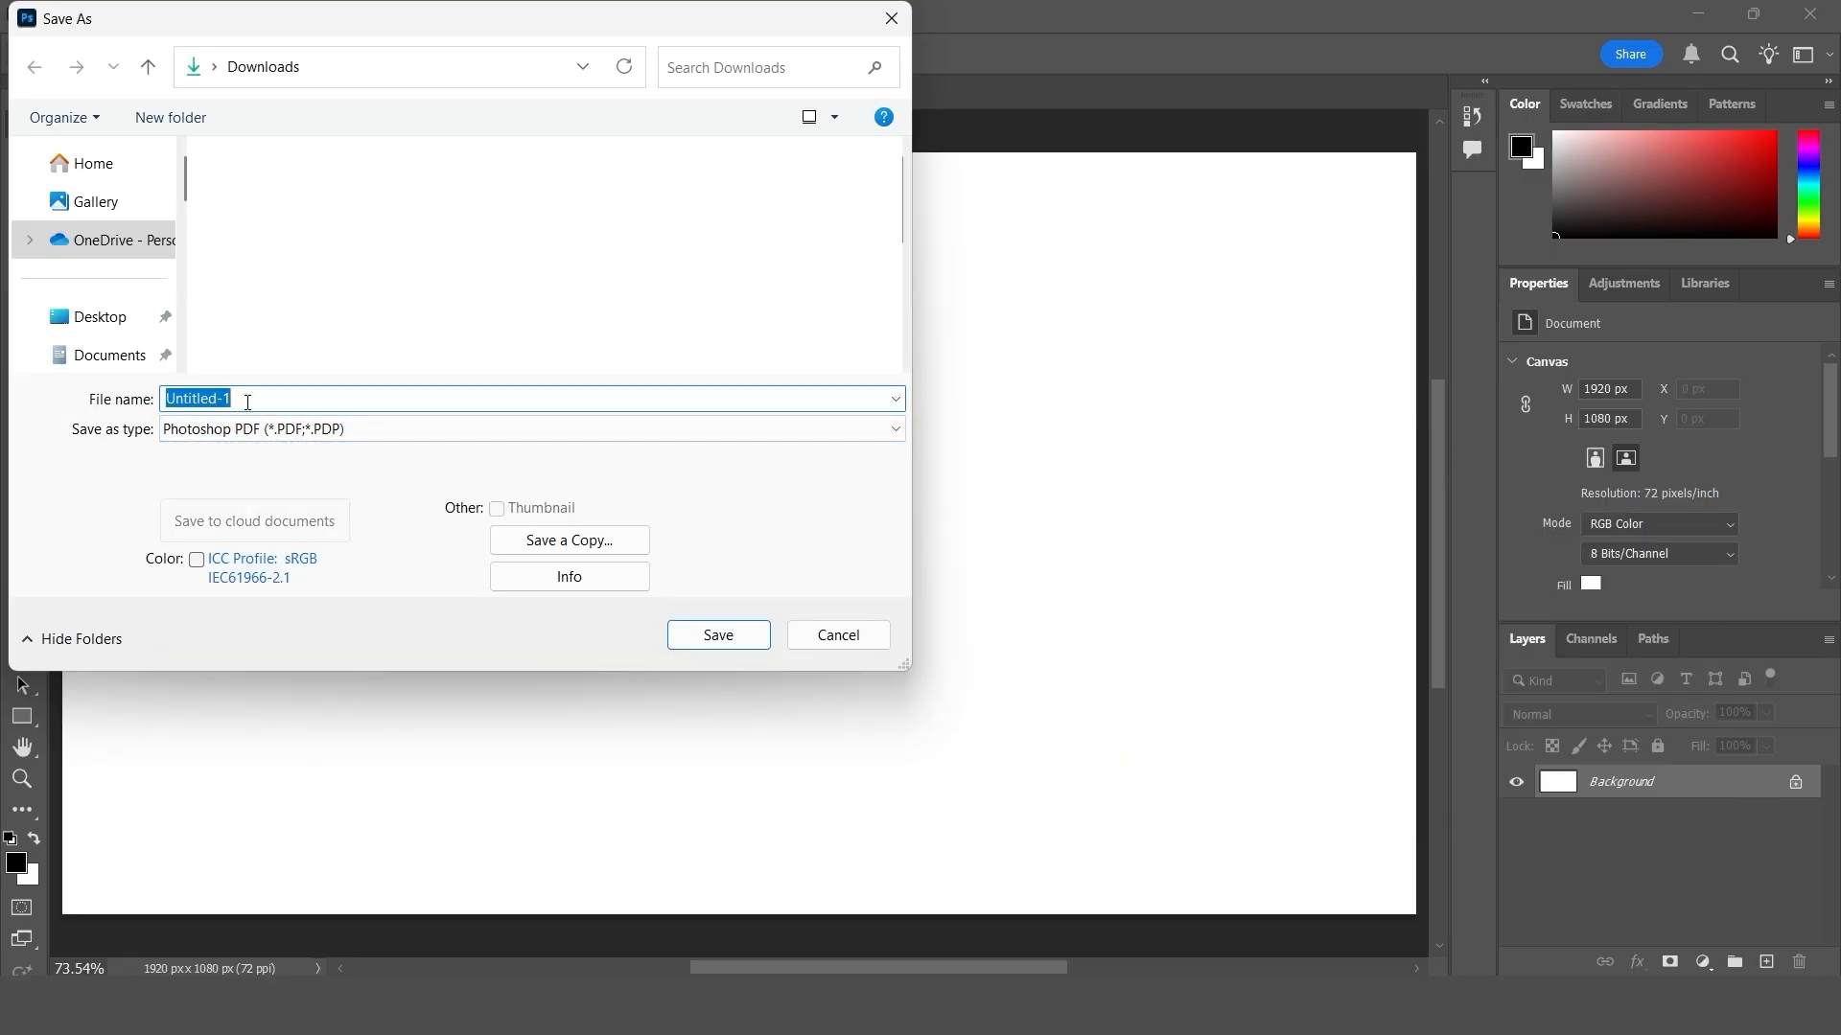
text(ghhhj)
click(734, 635)
click(958, 526)
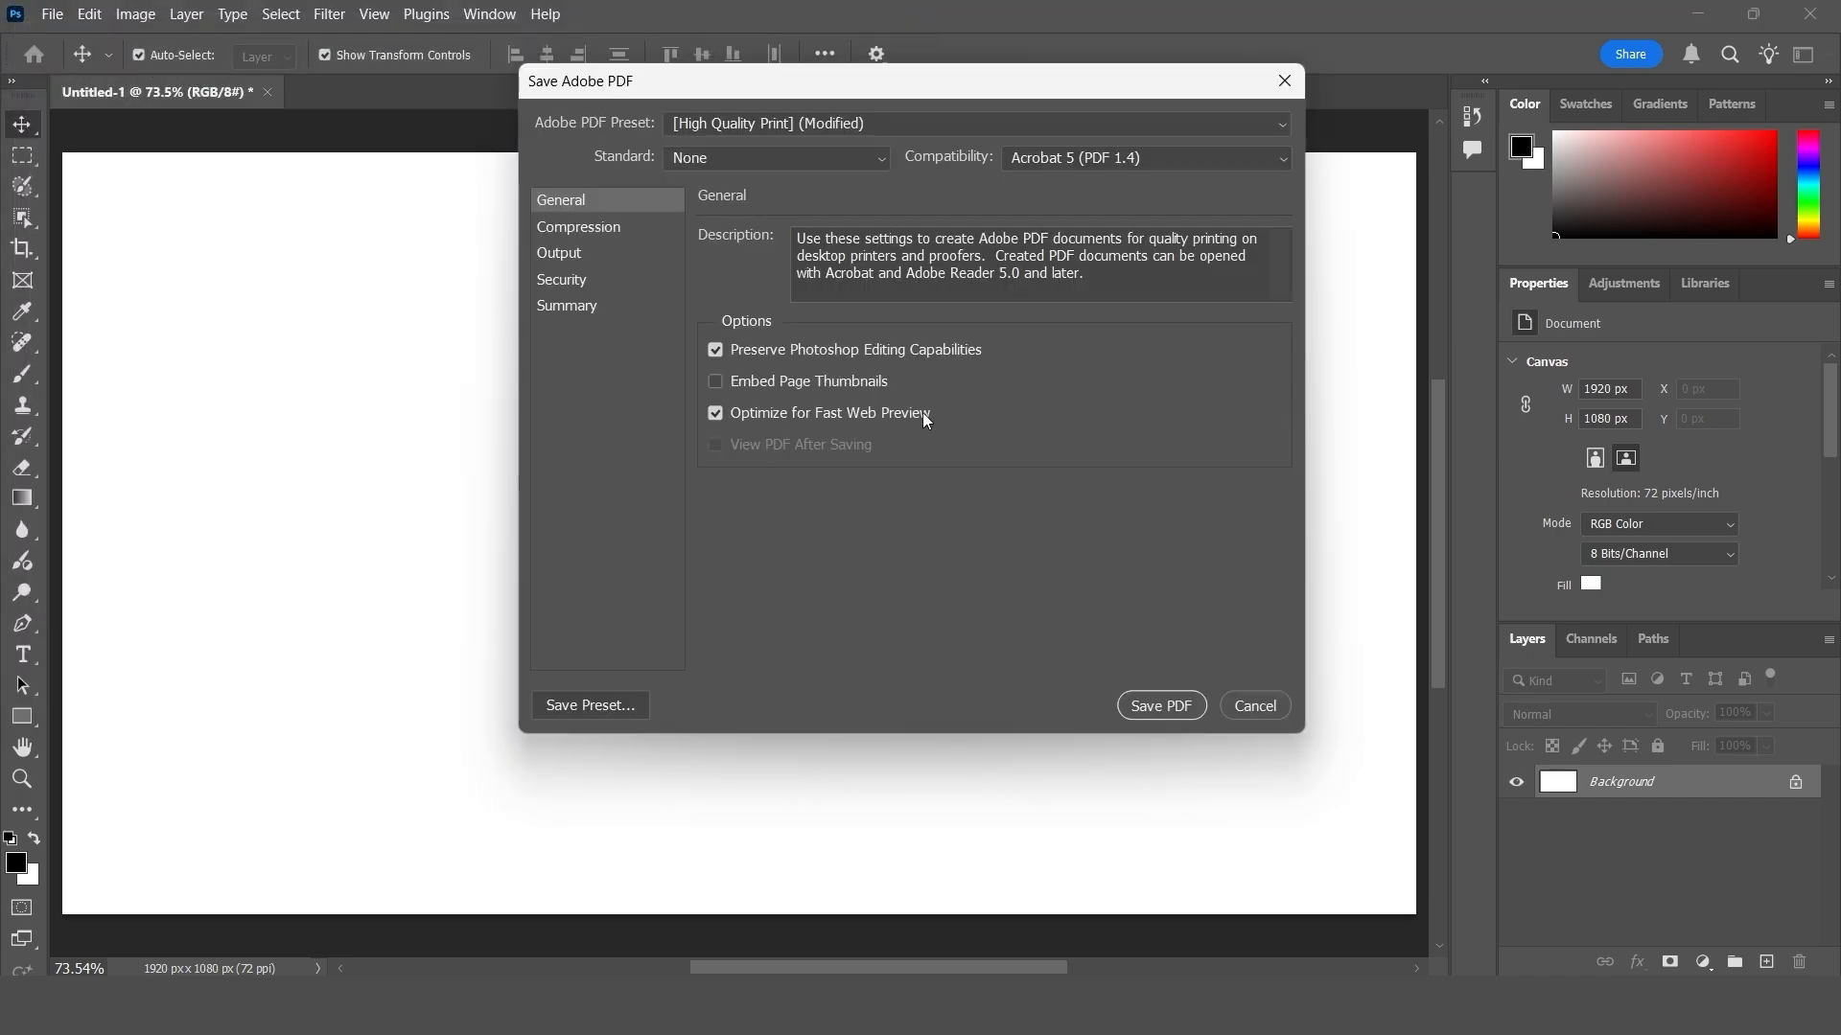
- Review the list of Adobe PDF presets in the save settings and keep High Quality Print (Modified)
drag(698, 78, 606, 180)
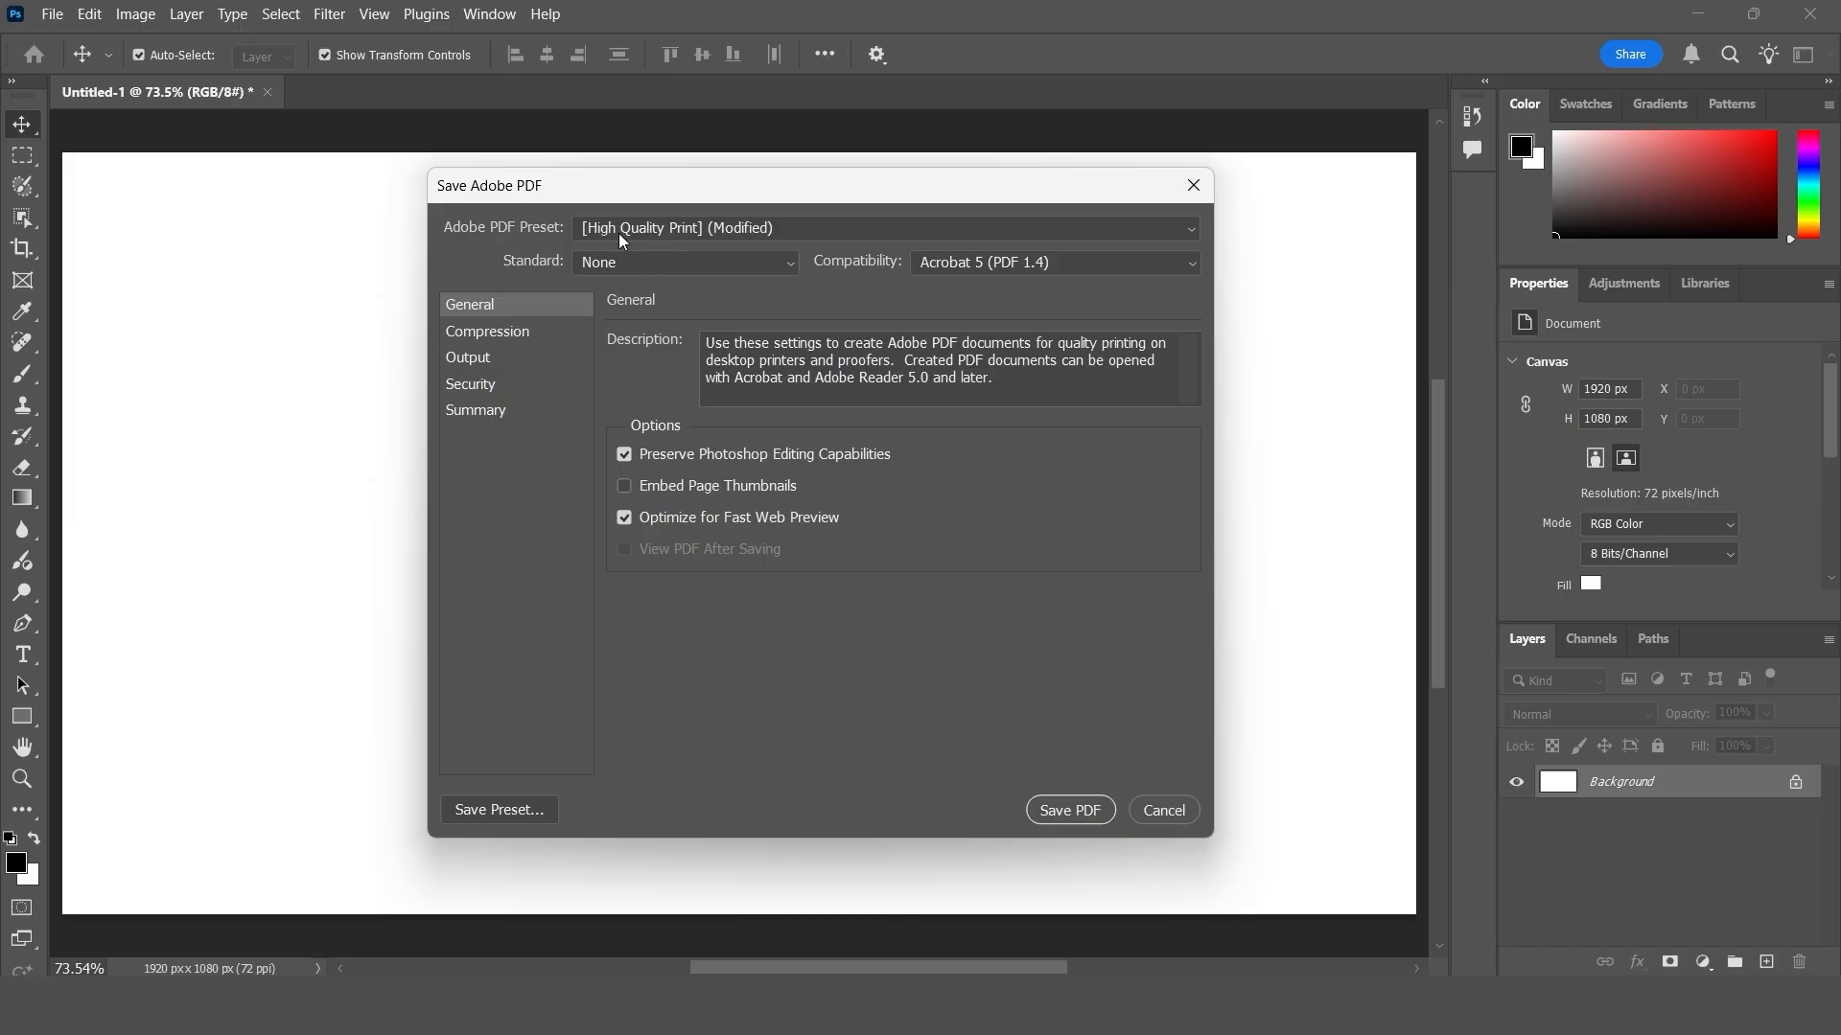
click(742, 223)
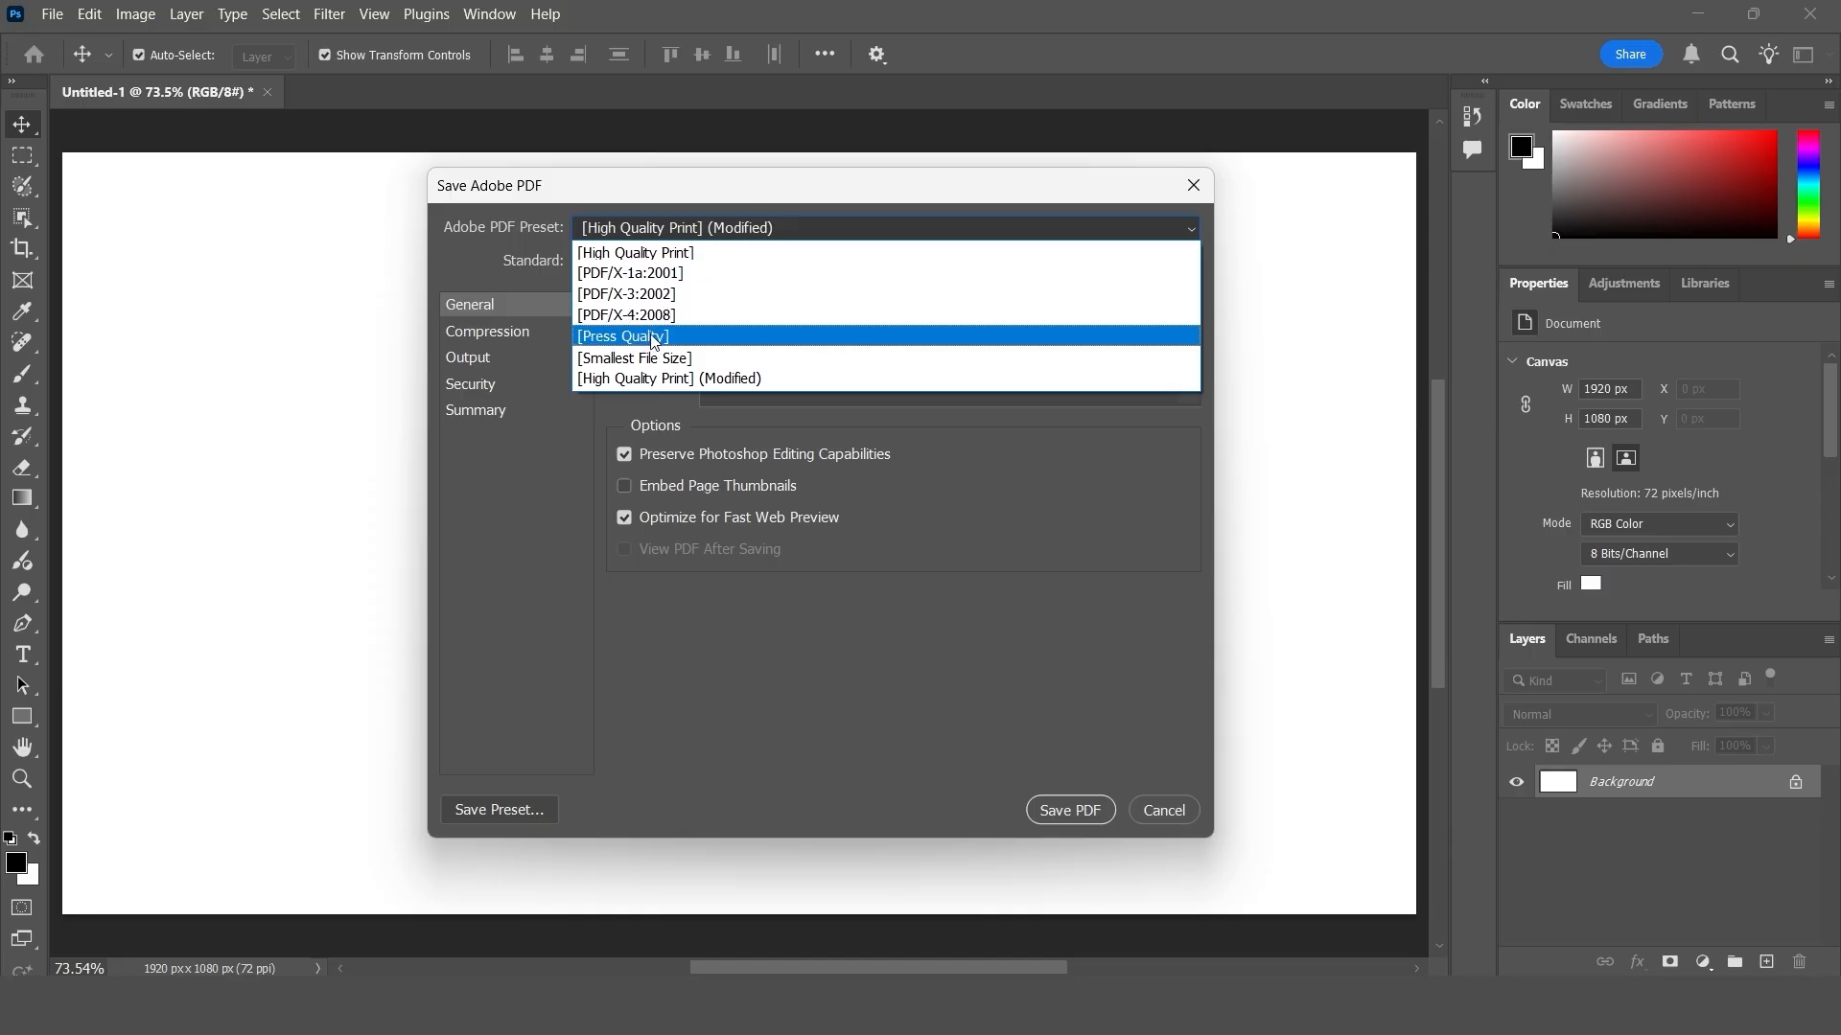
click(779, 188)
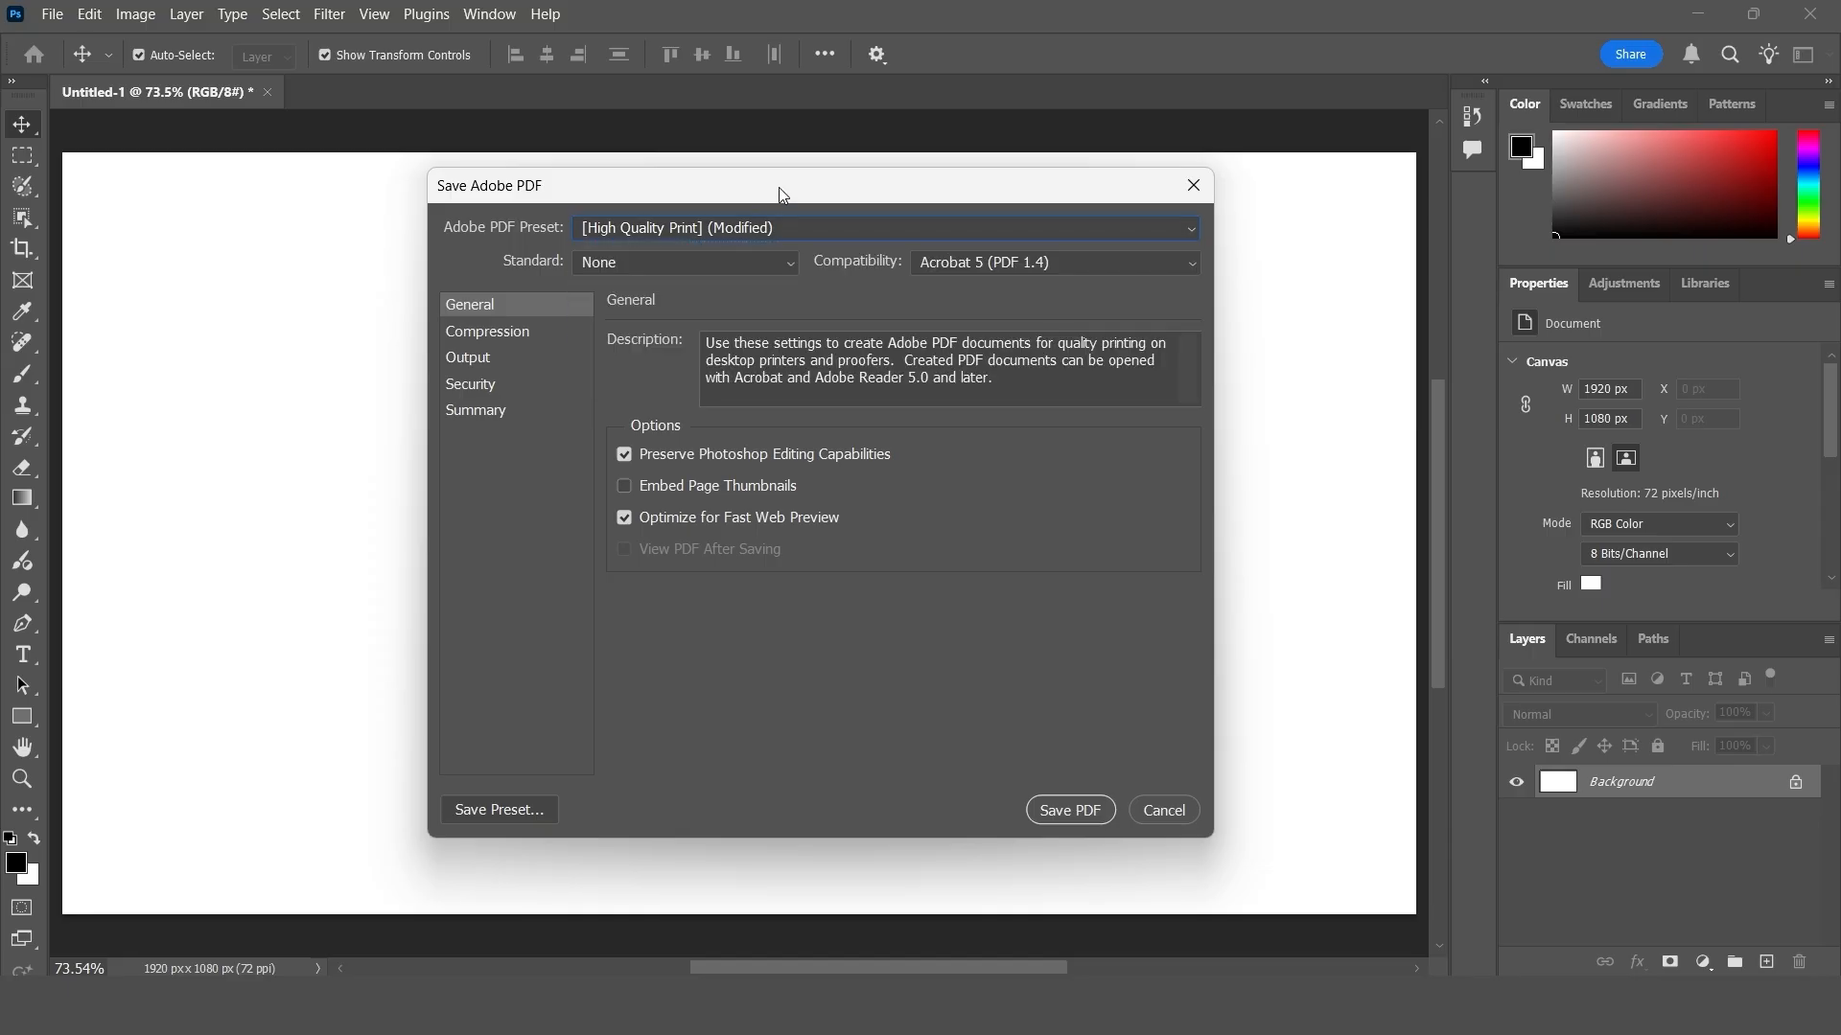
click(614, 230)
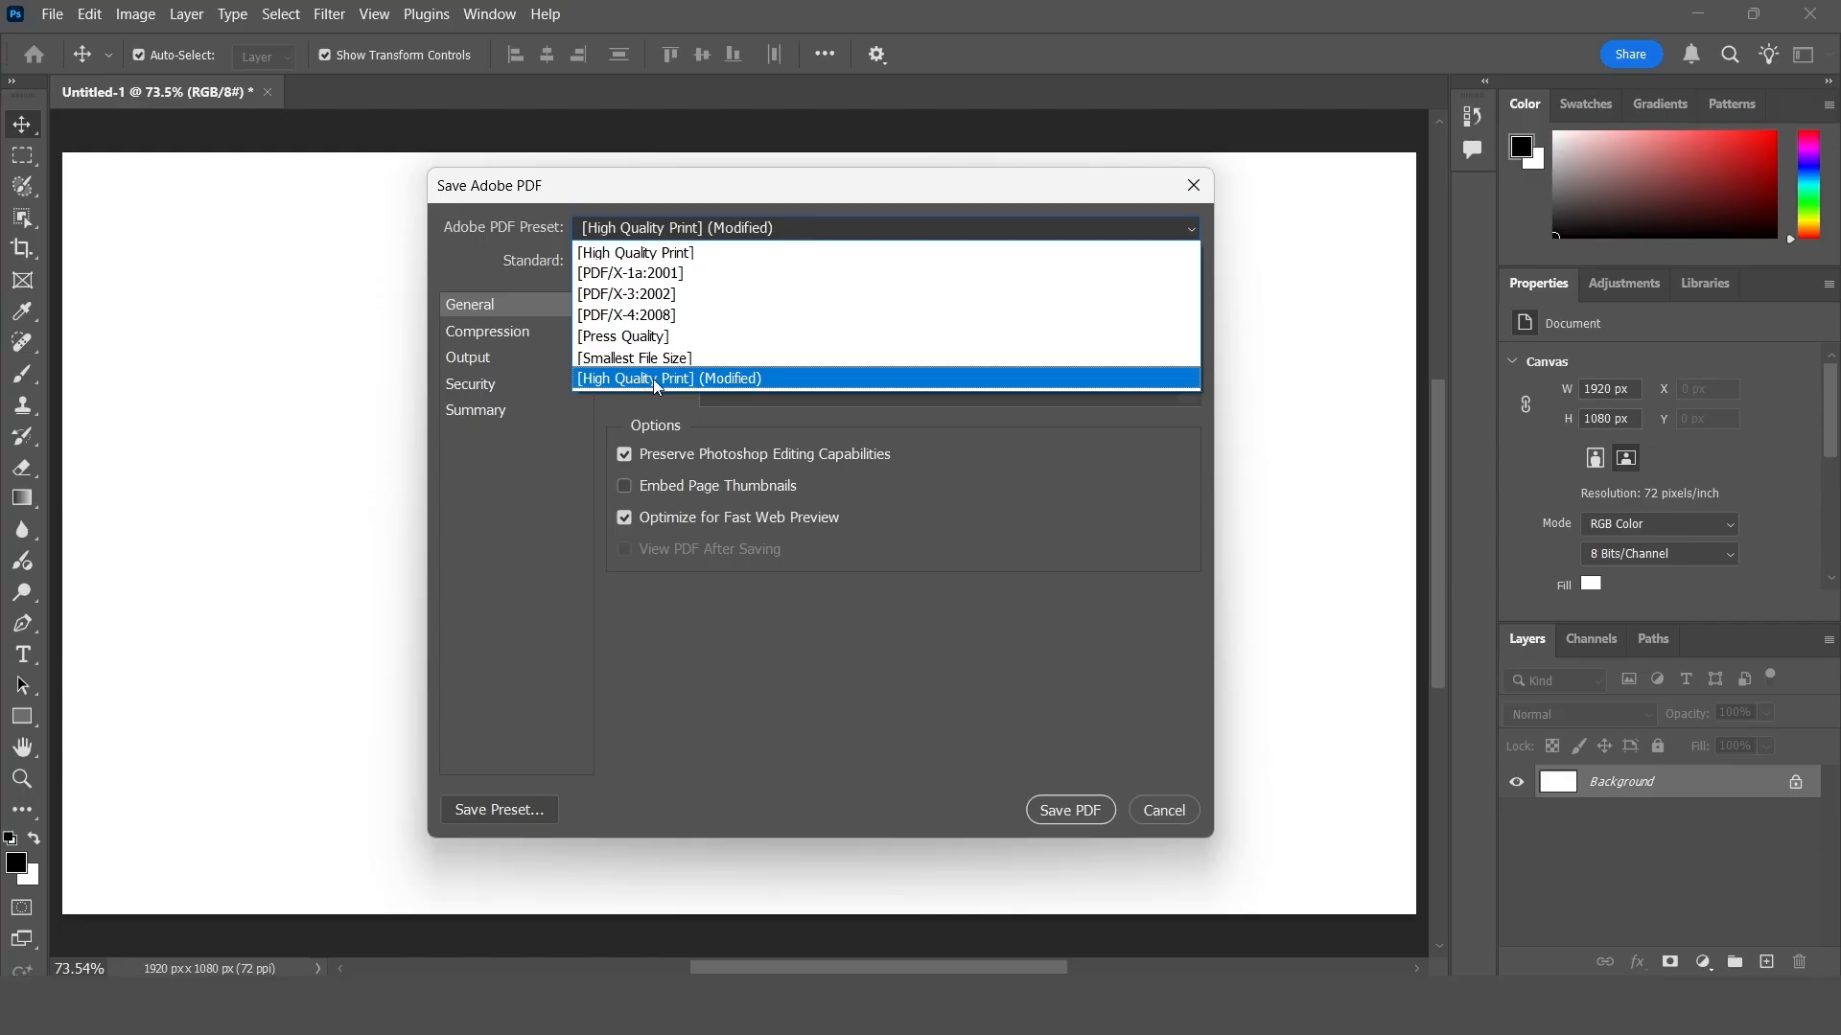
click(670, 377)
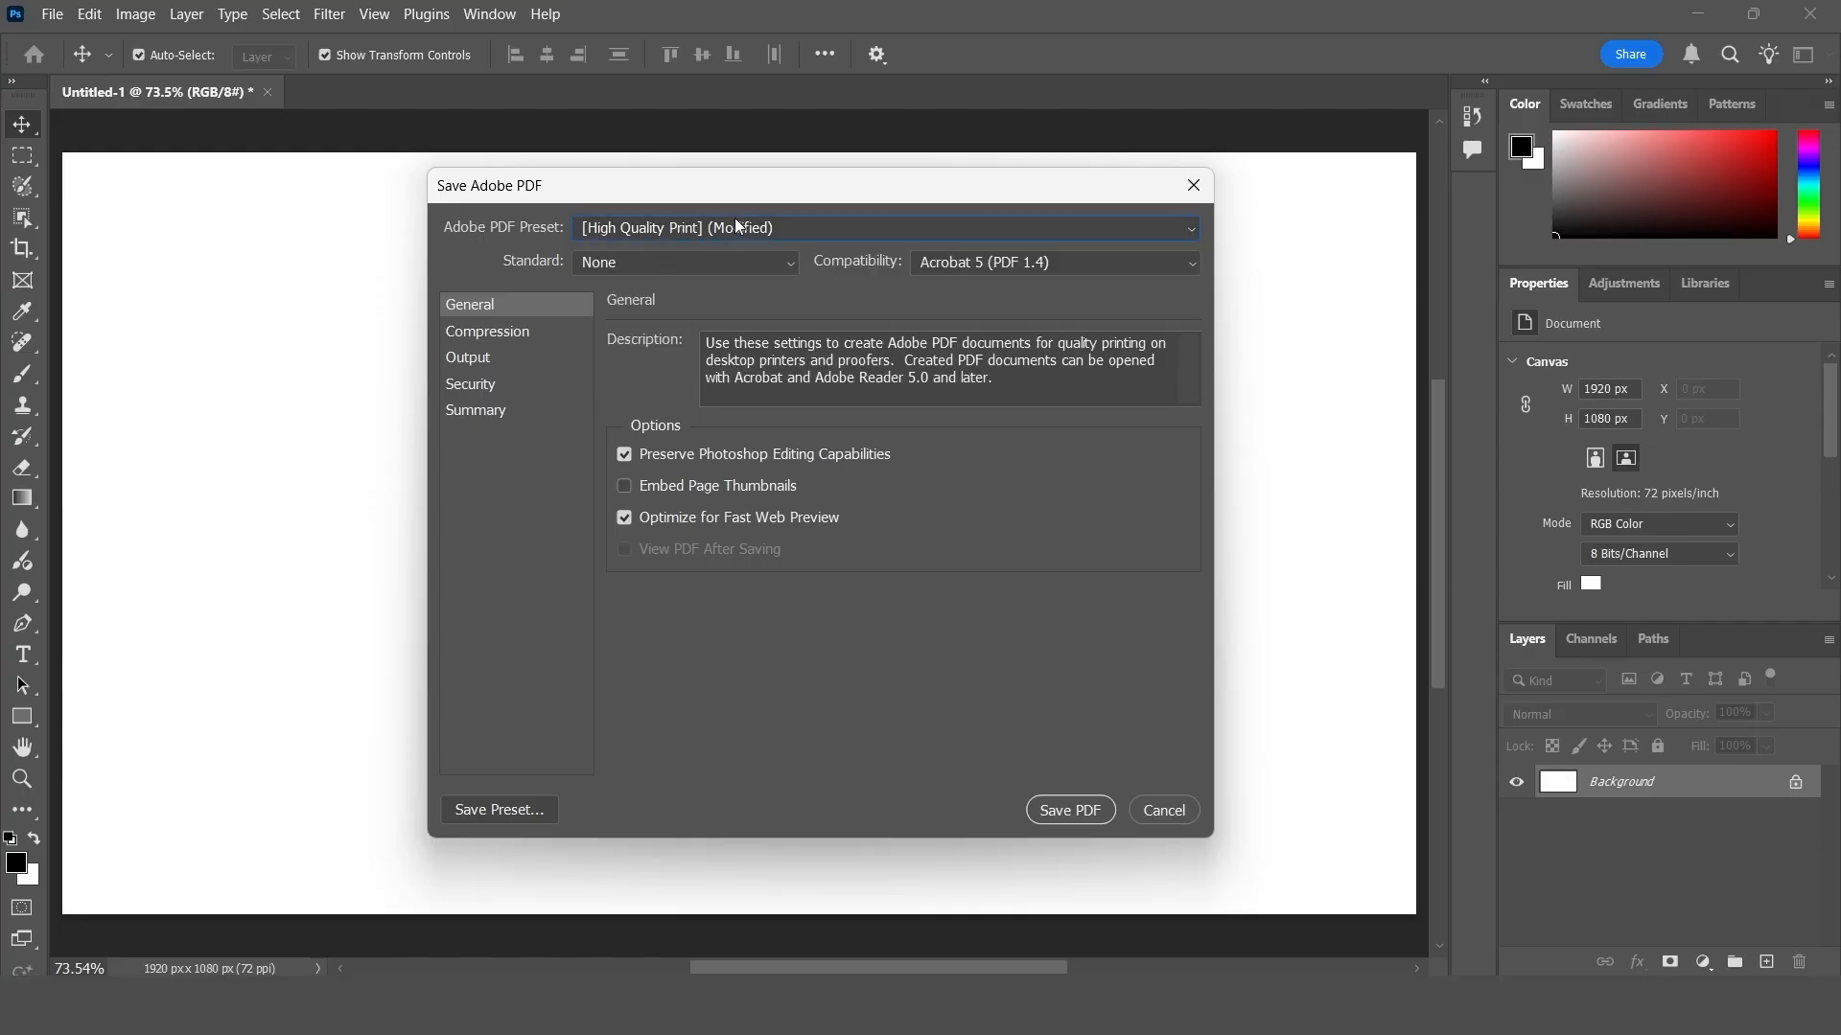
- Keep Bicubic Downsampling To in the PDF compression settings and try a lower image quality
click(510, 332)
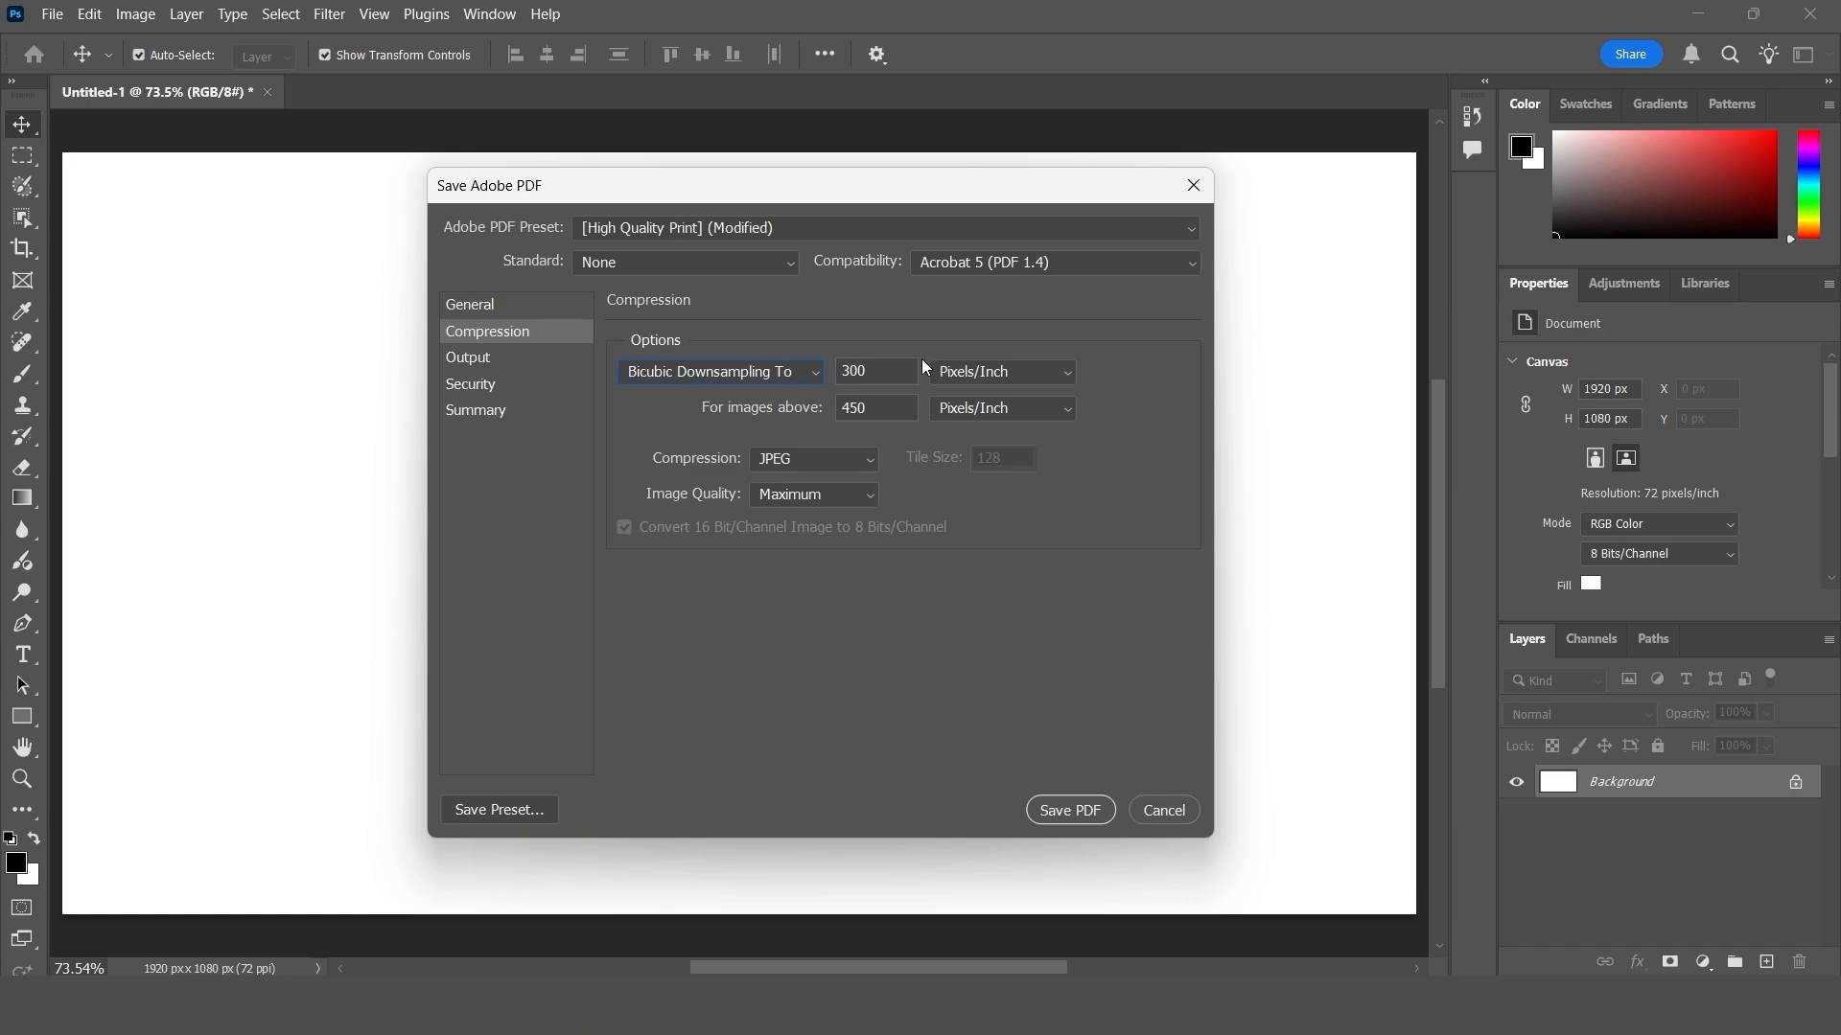
click(820, 375)
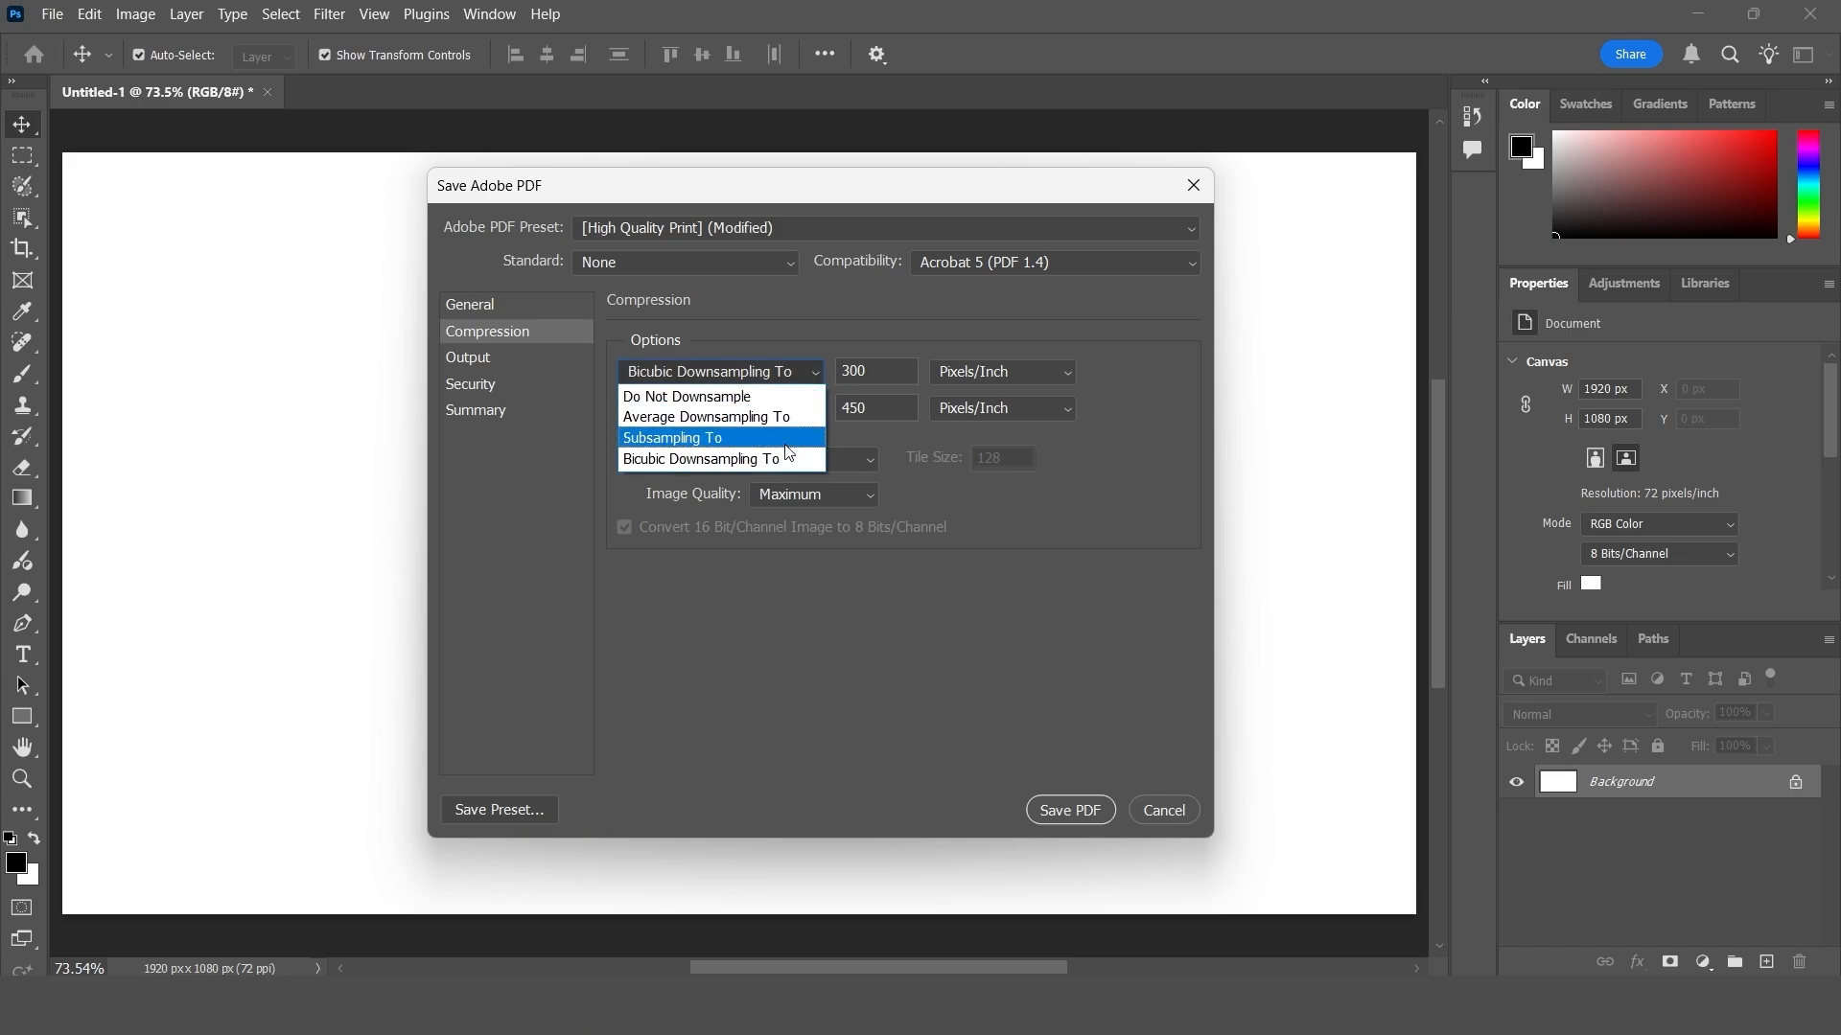
click(786, 460)
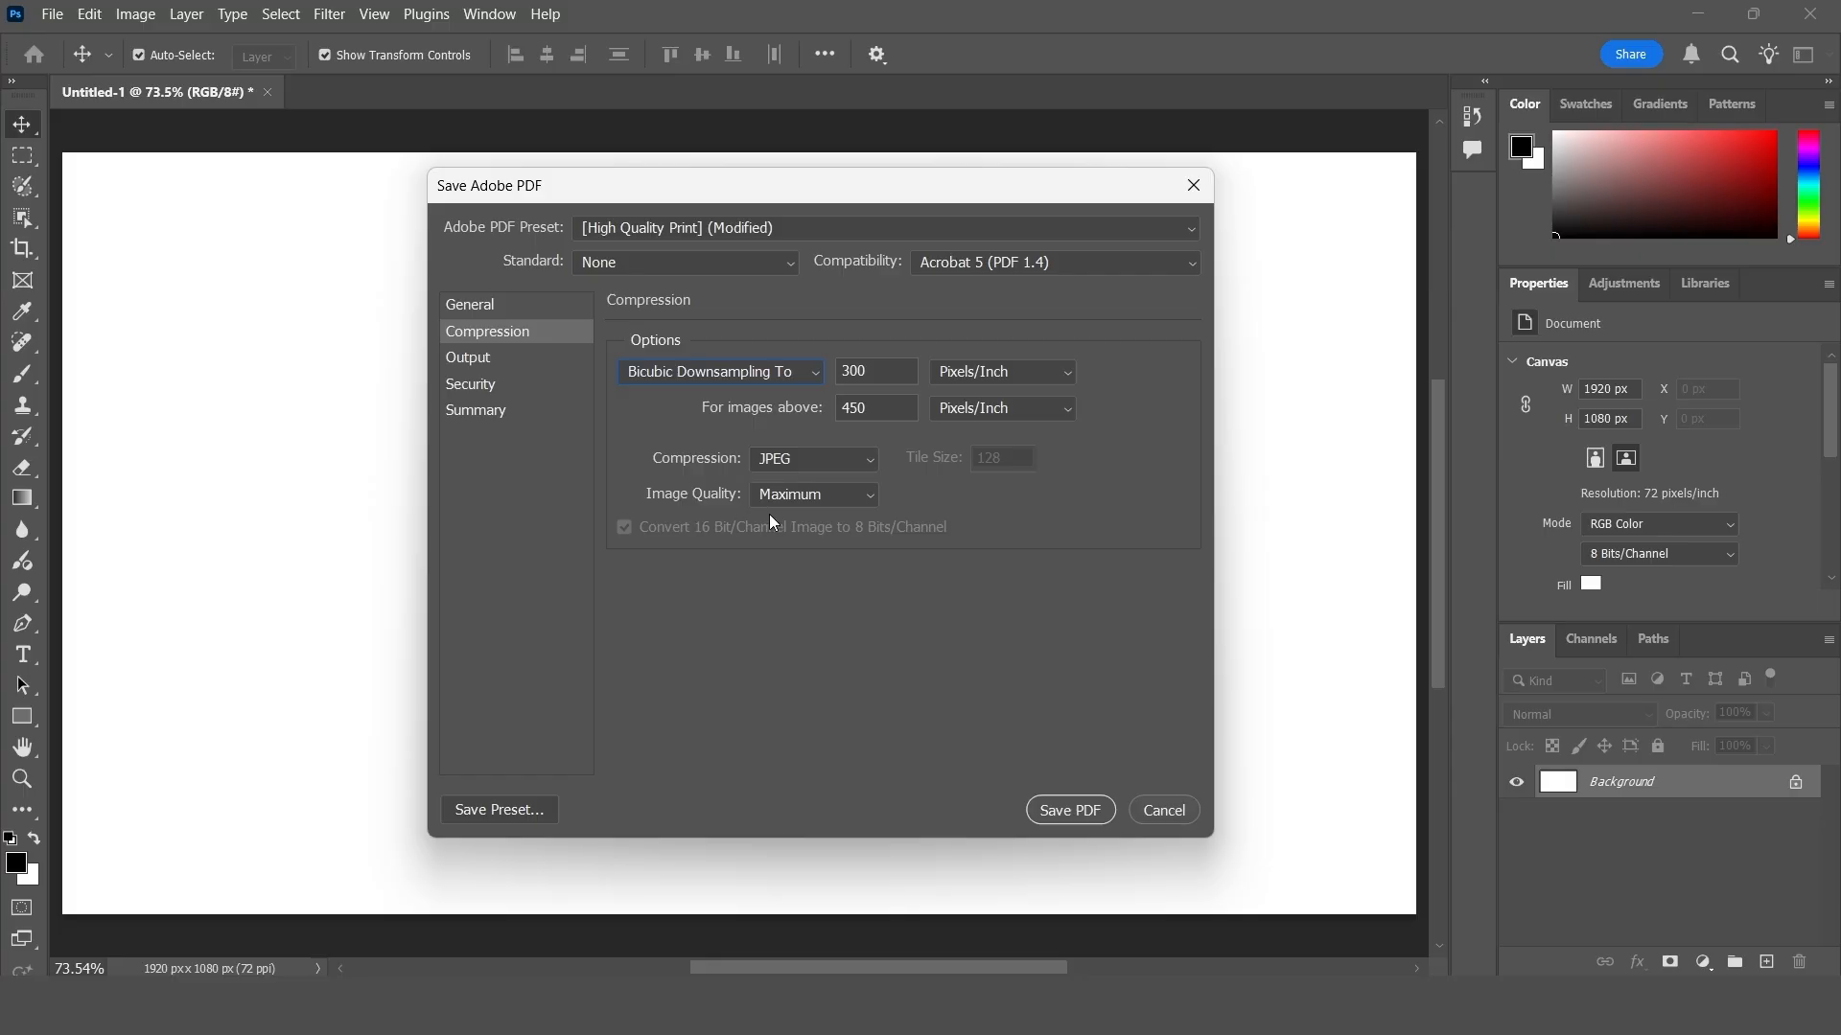
click(820, 499)
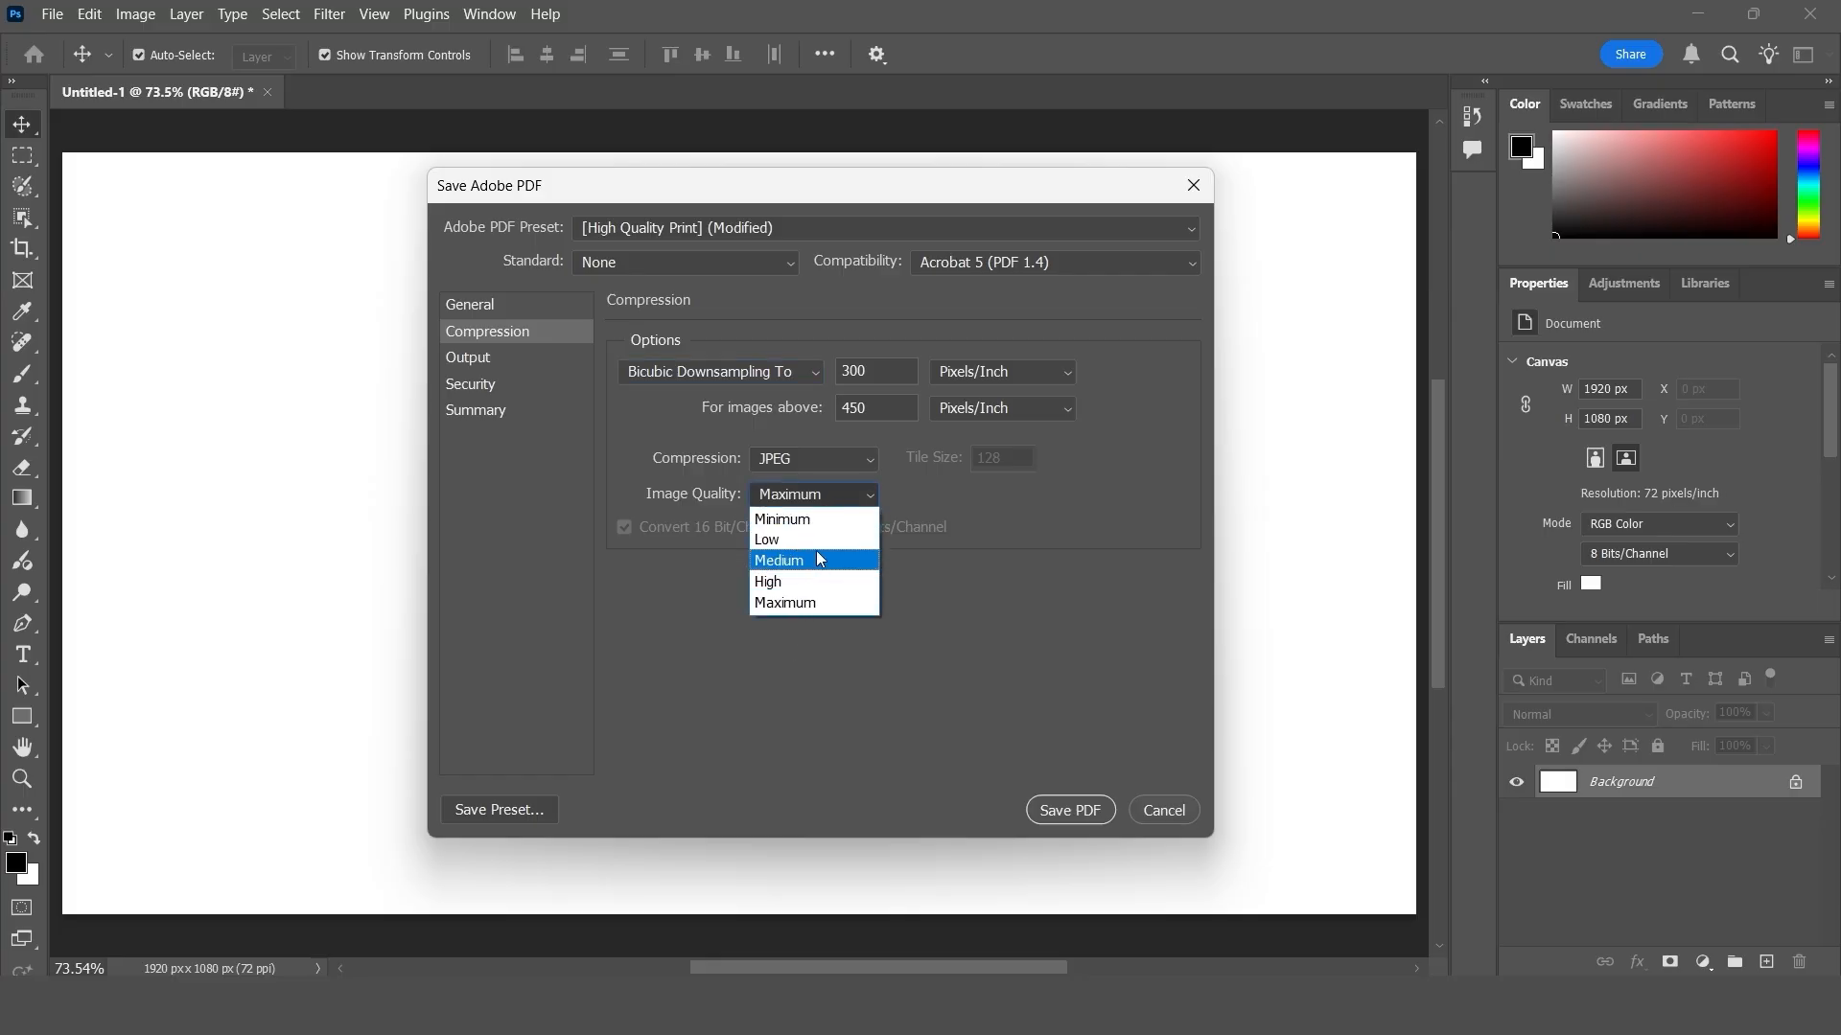
click(815, 551)
- Examine the output, security and summary settings for the PDF and return to the general settings
click(499, 364)
click(480, 387)
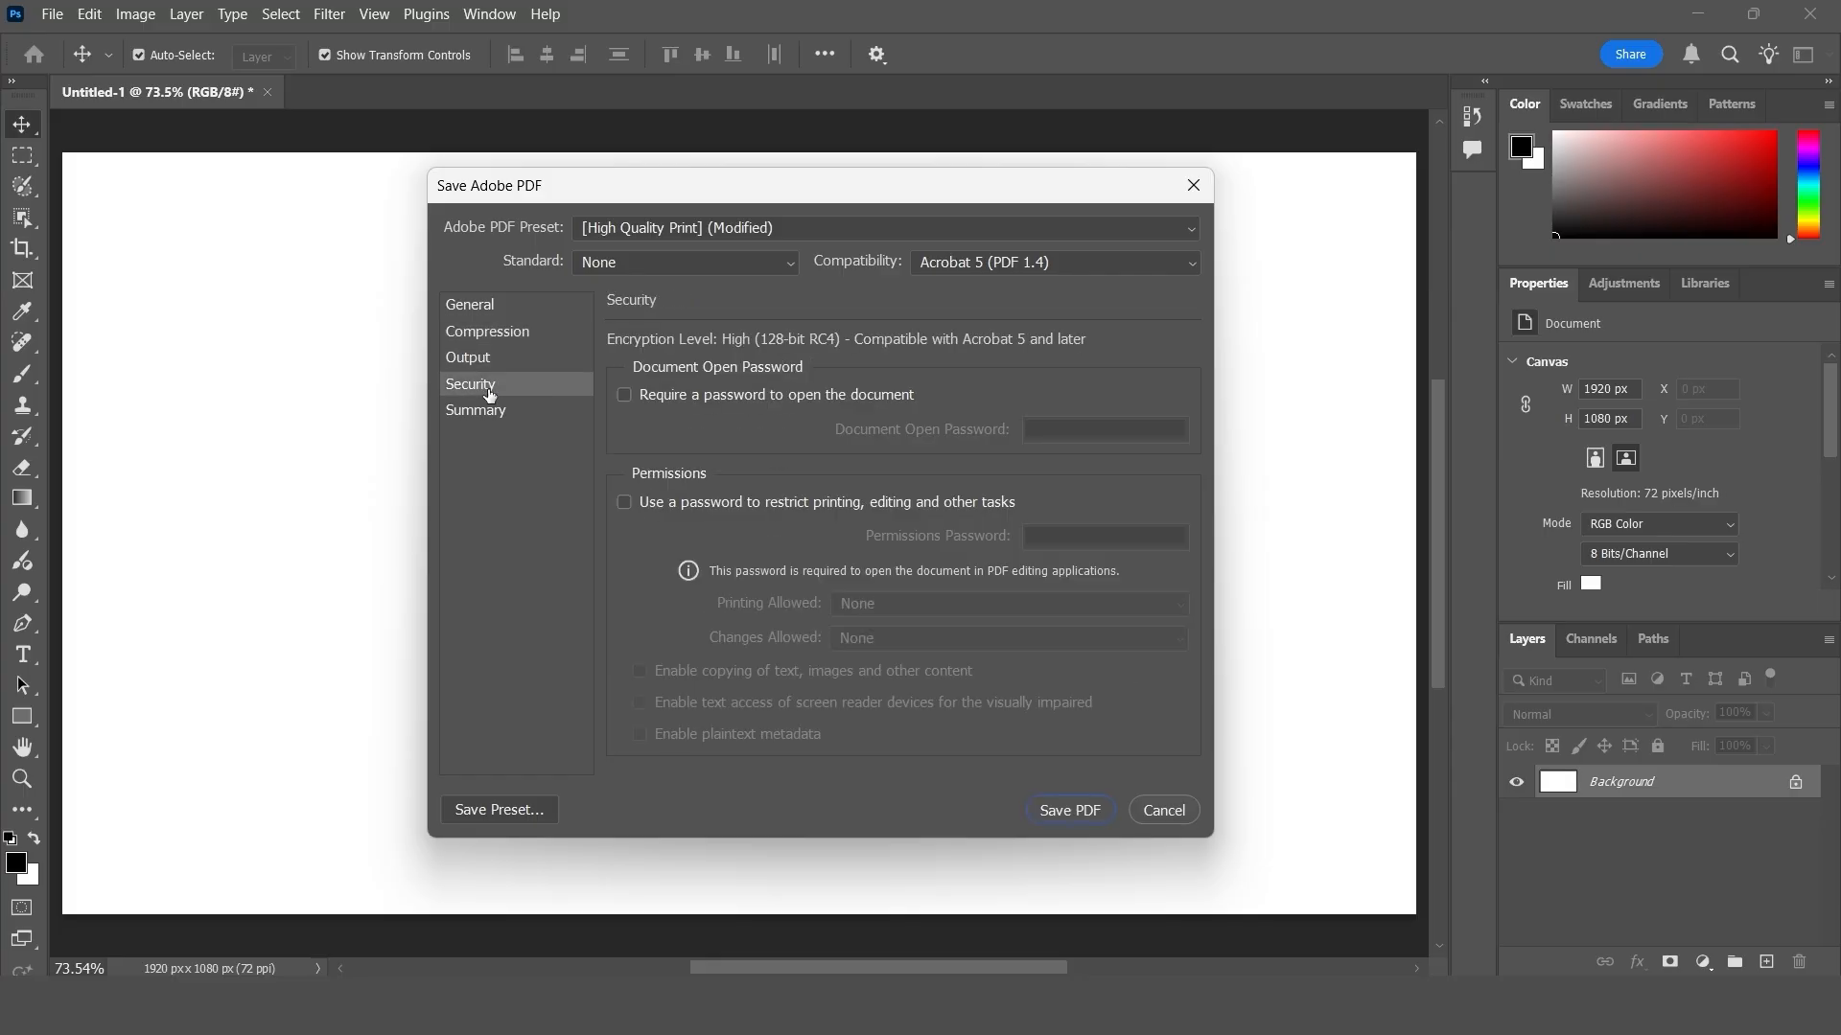
click(500, 418)
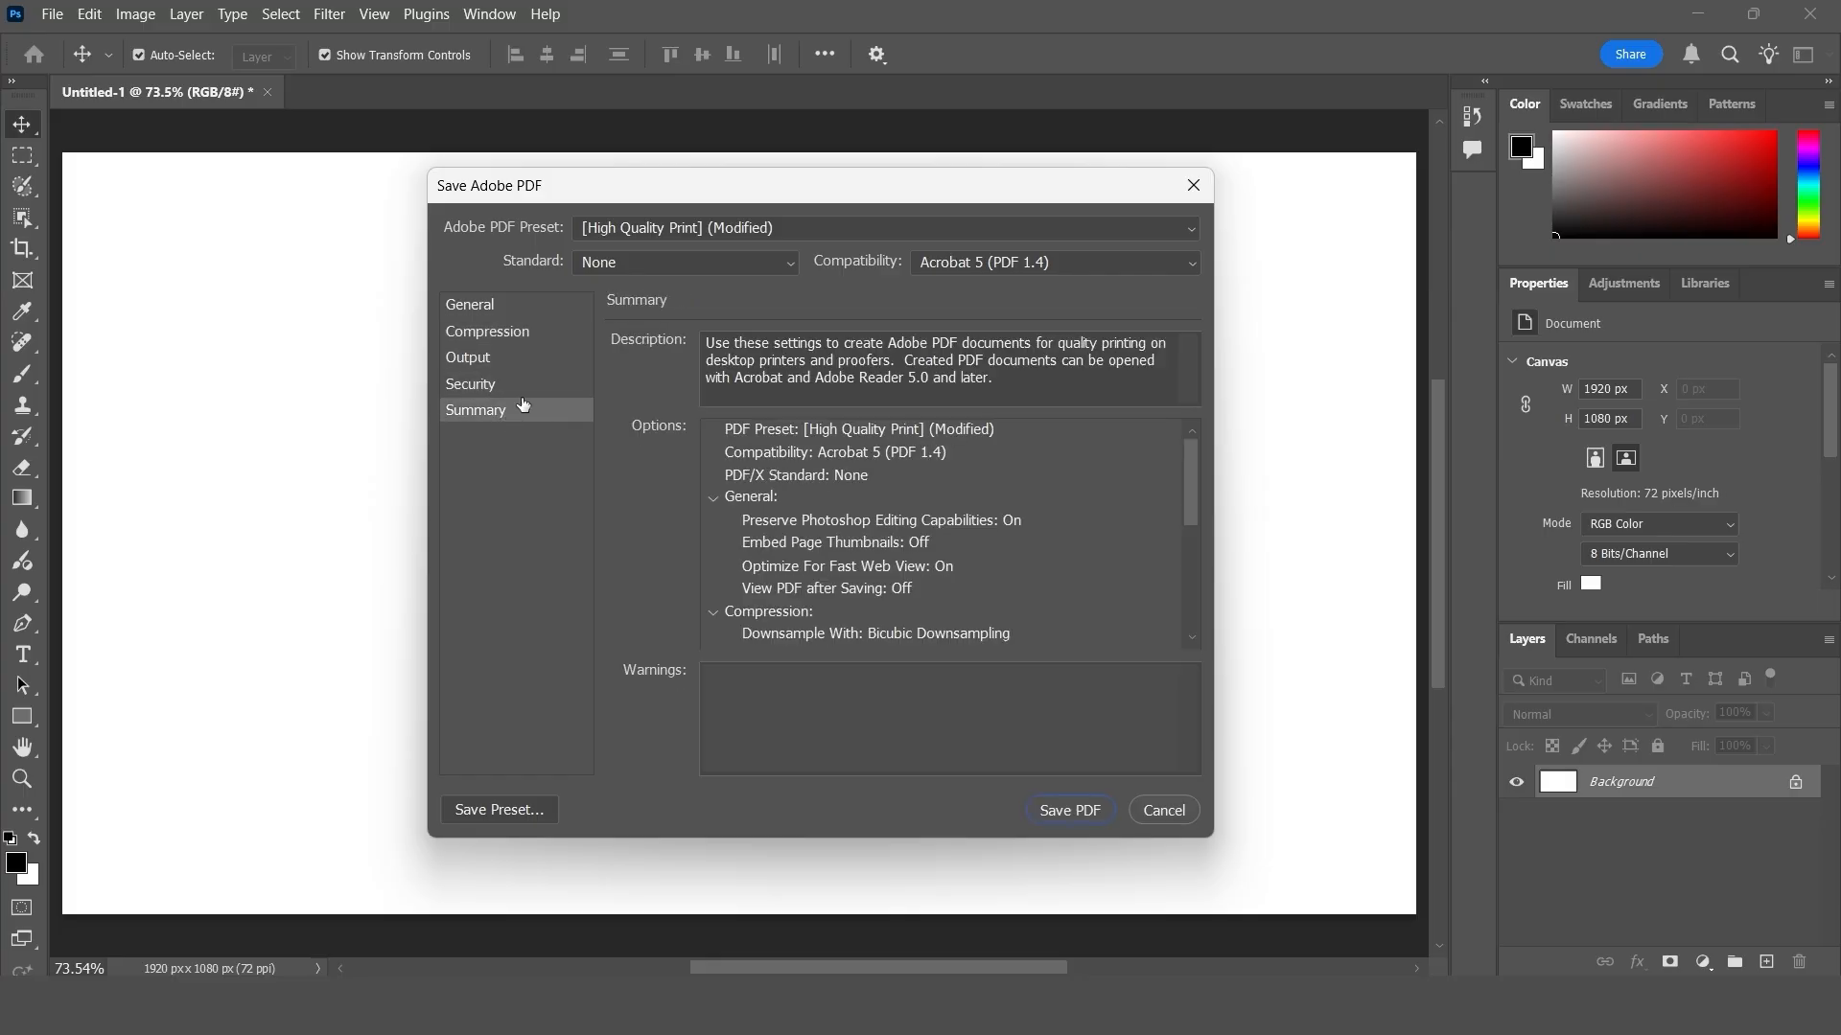
click(505, 309)
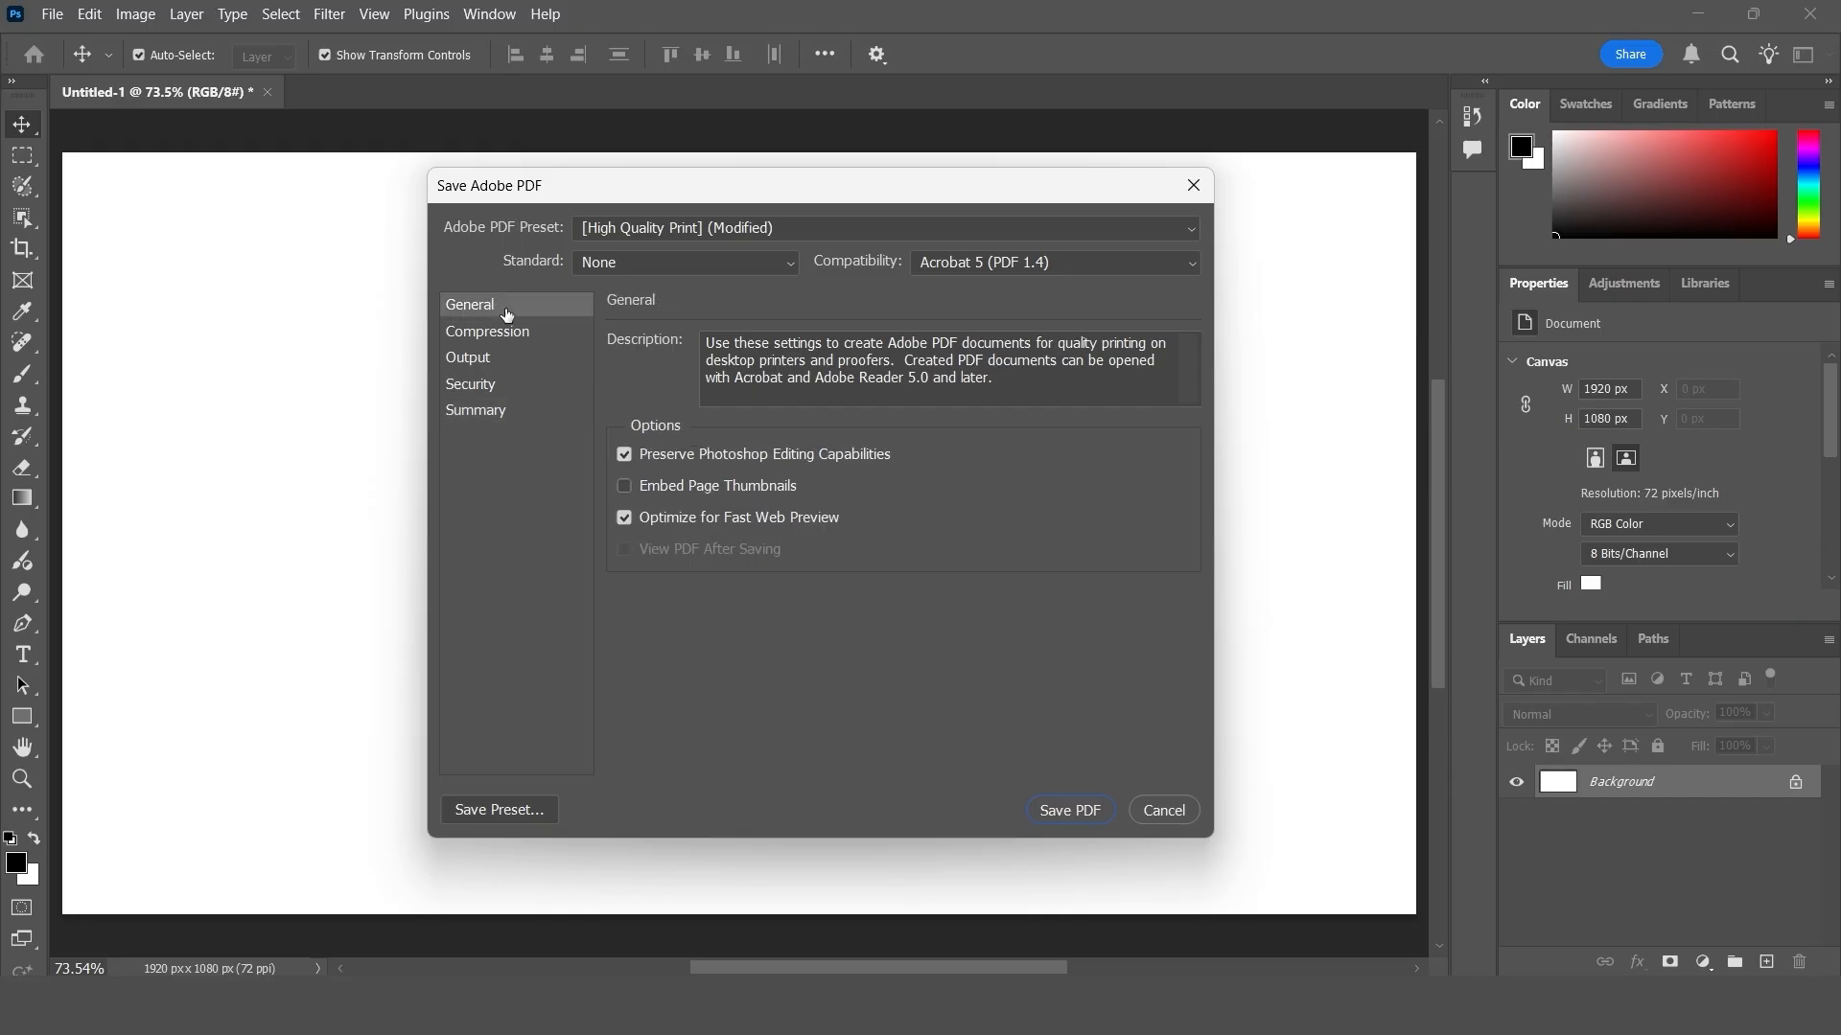
- Choose the High Quality Print preset, look through the Acrobat compatibility versions and cancel the PDF save
click(693, 226)
click(733, 248)
click(1004, 262)
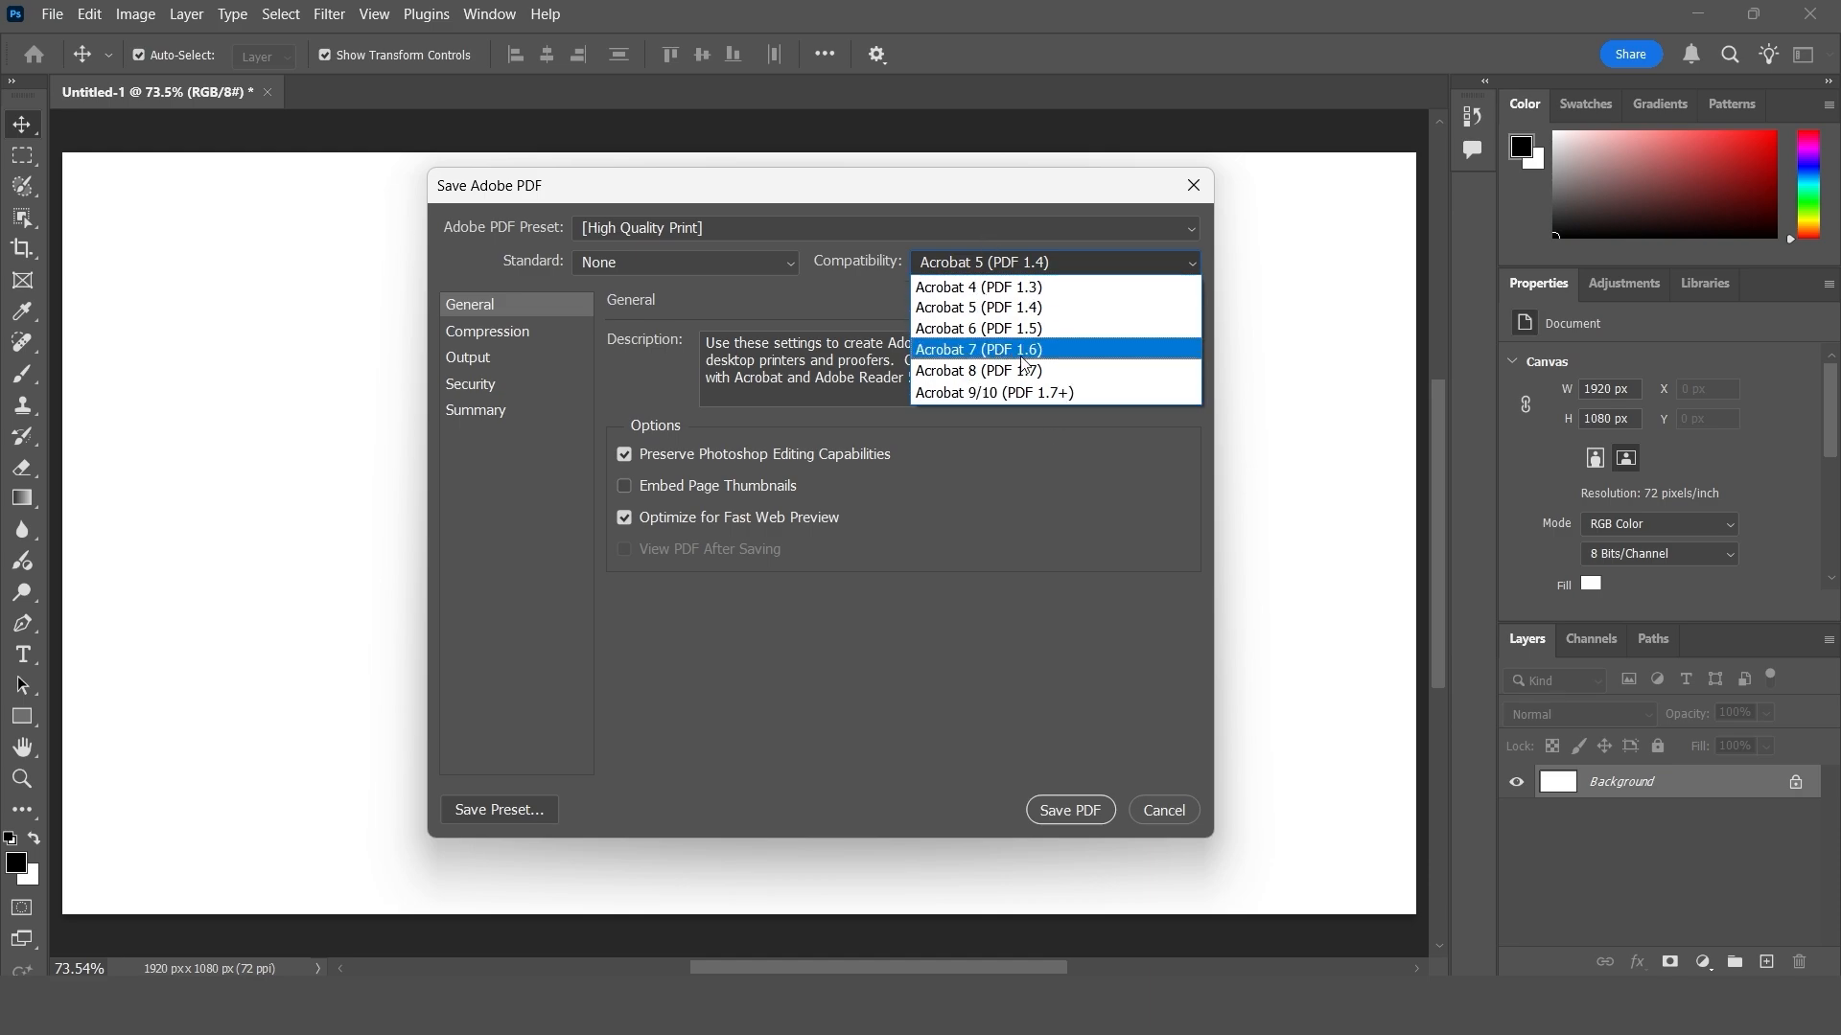
click(1073, 455)
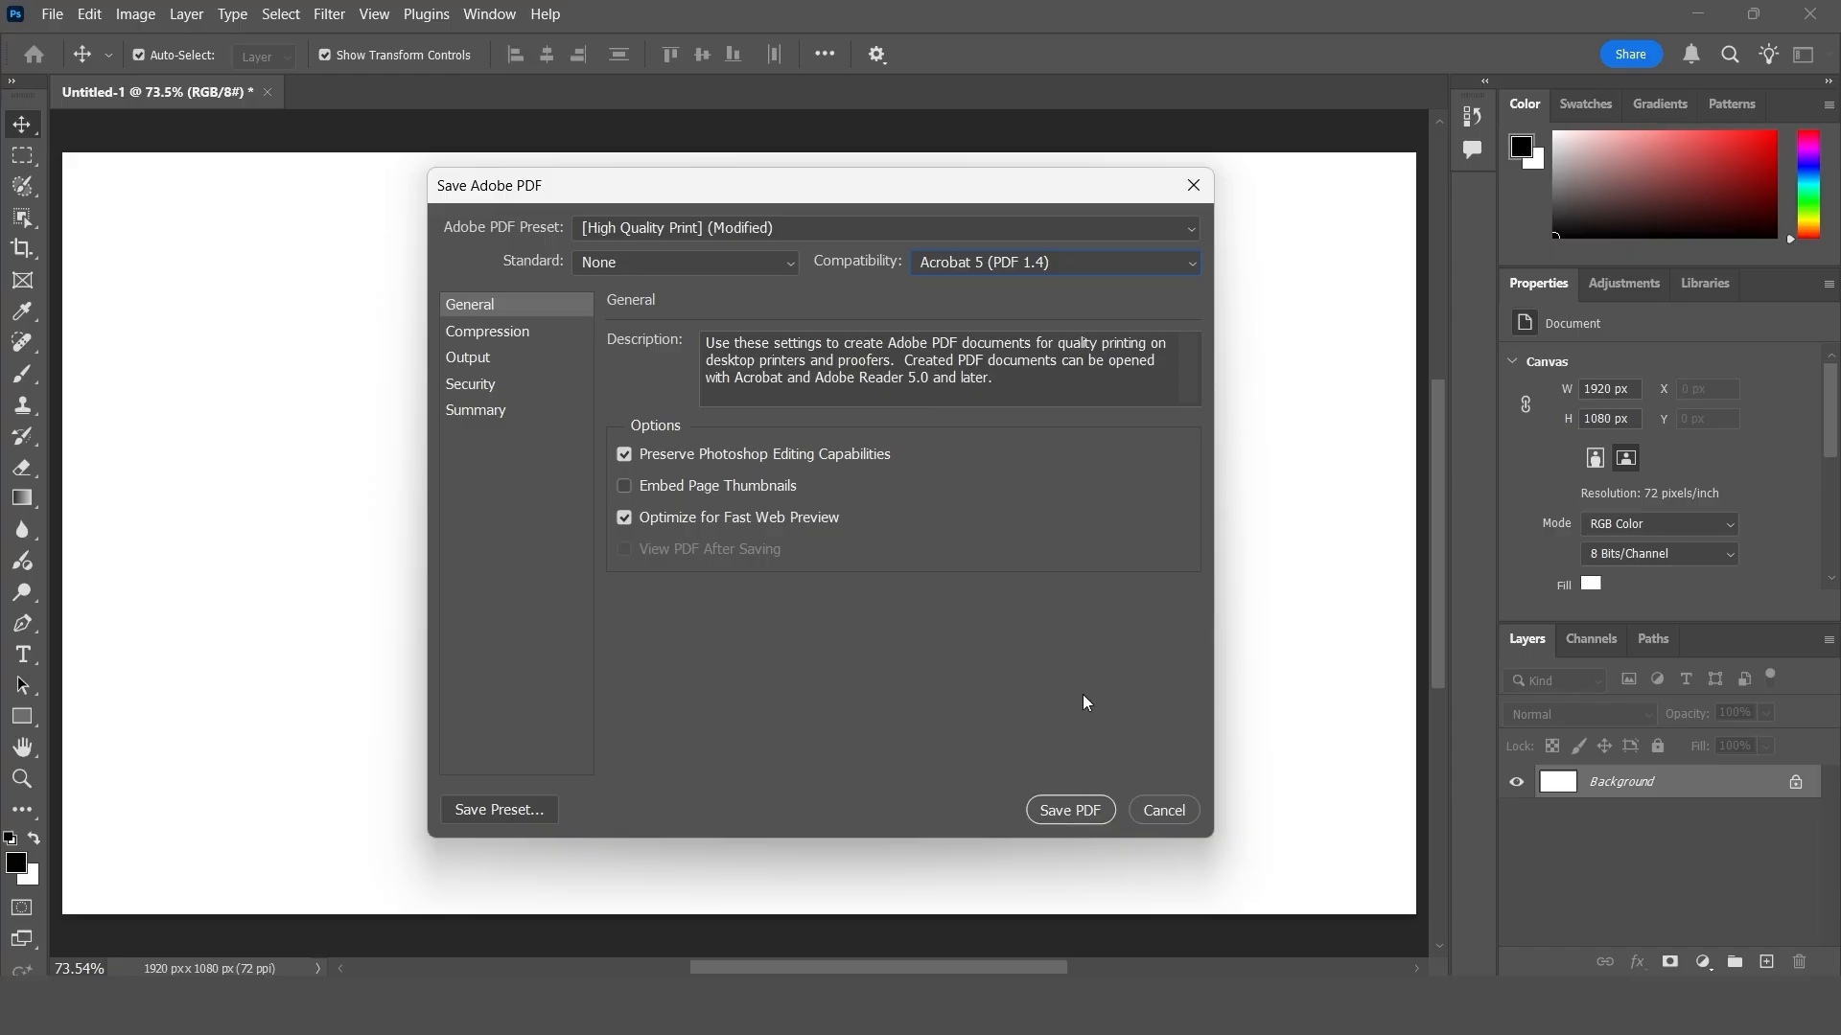
click(1199, 198)
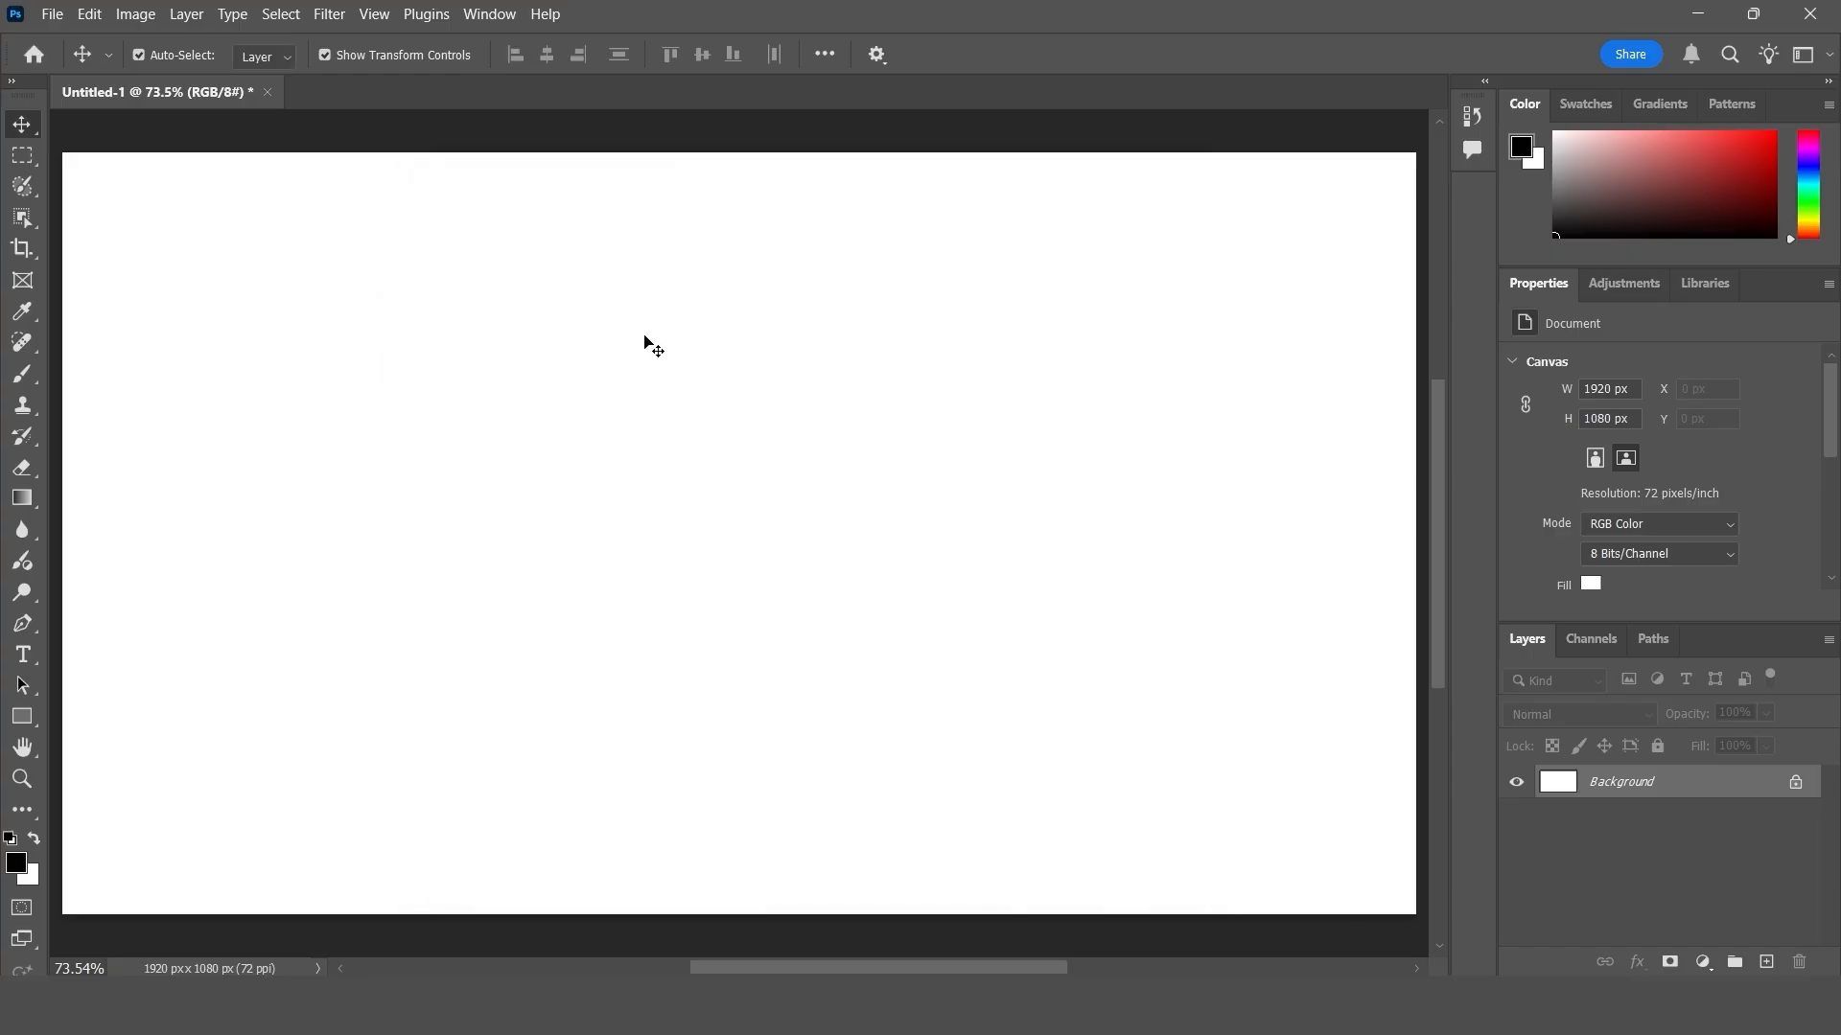
- Start a new Adobe PDF preset named haygriv with compatibility set to Acrobat 8 (PDF 1.7)
click(101, 19)
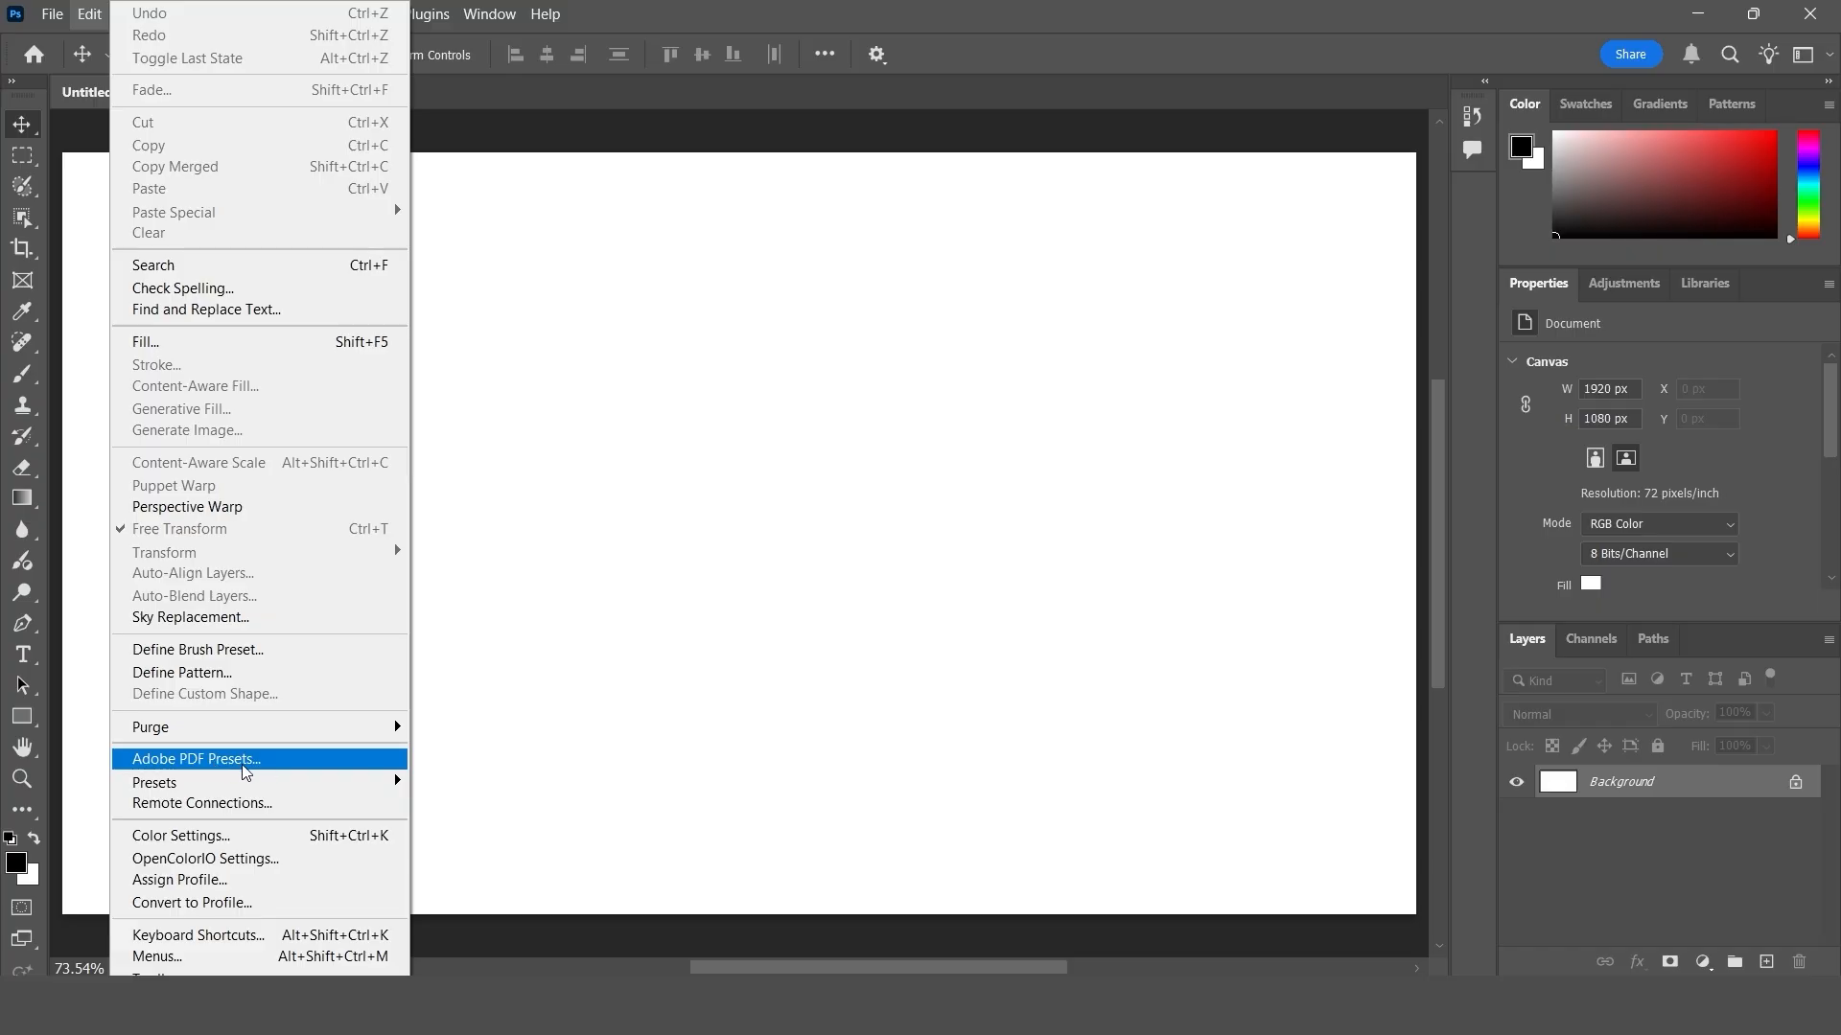
click(288, 769)
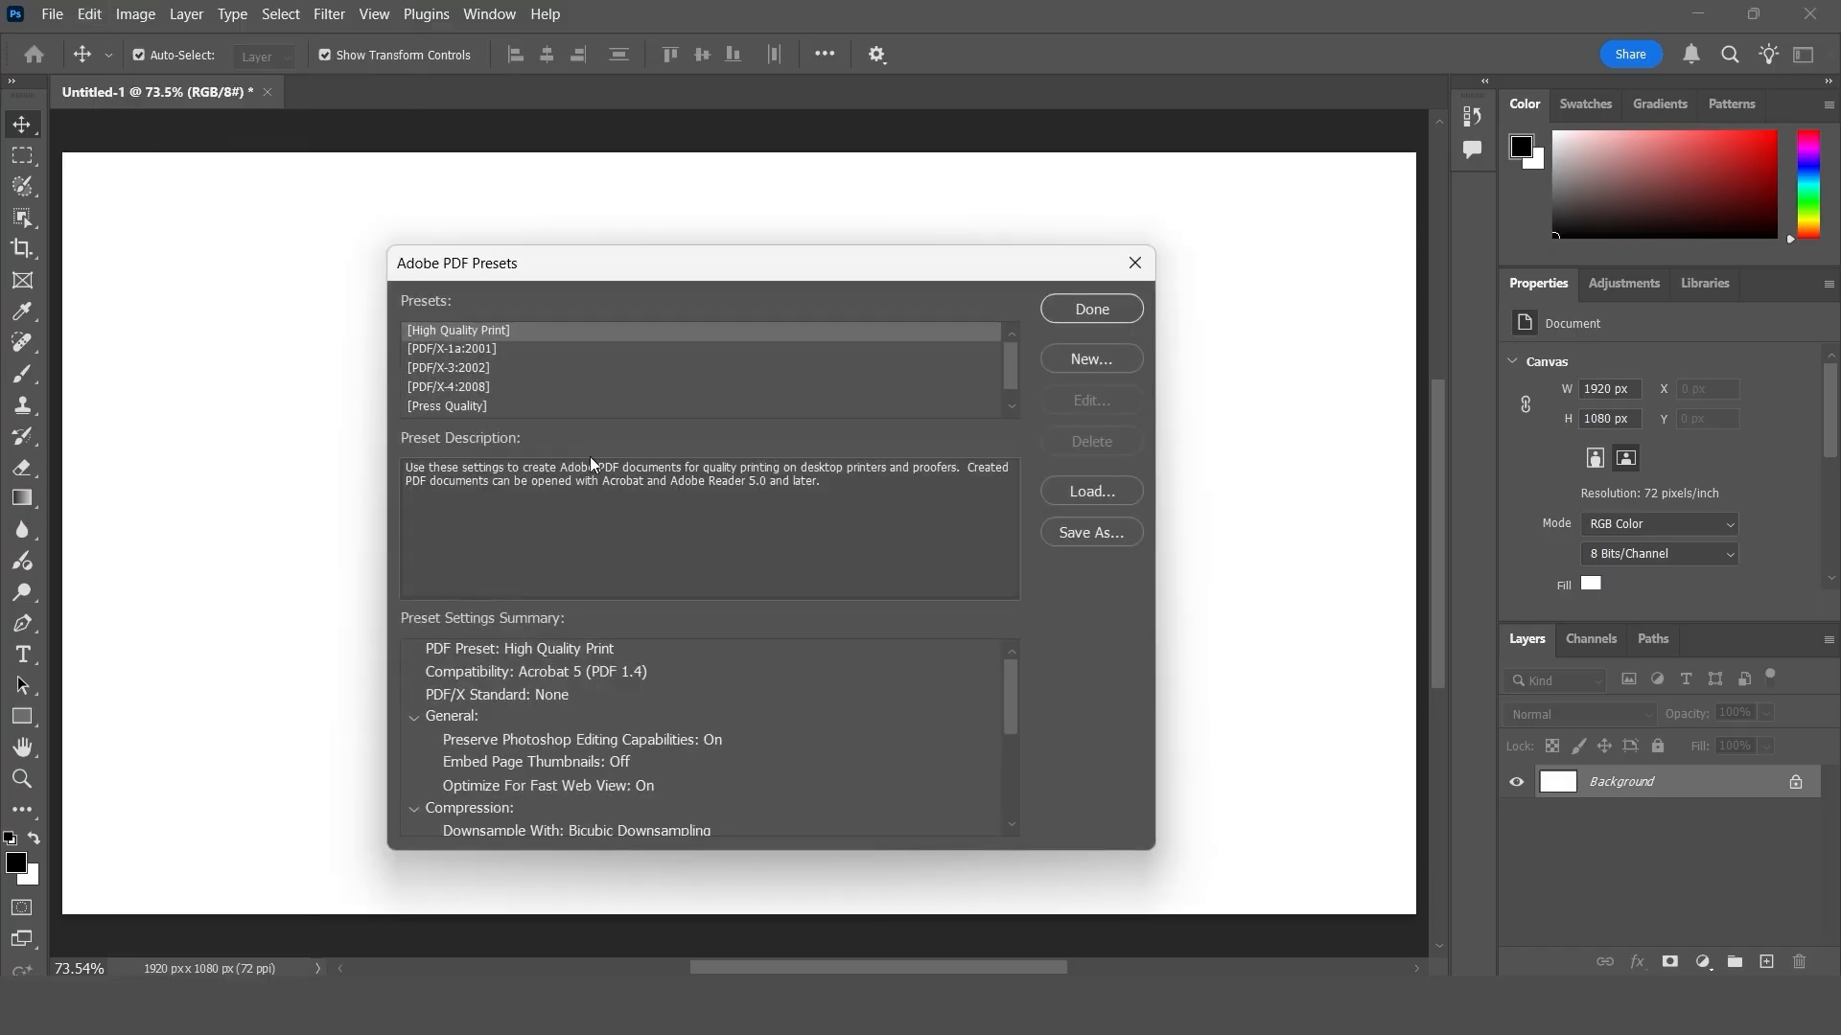
drag(621, 262, 622, 157)
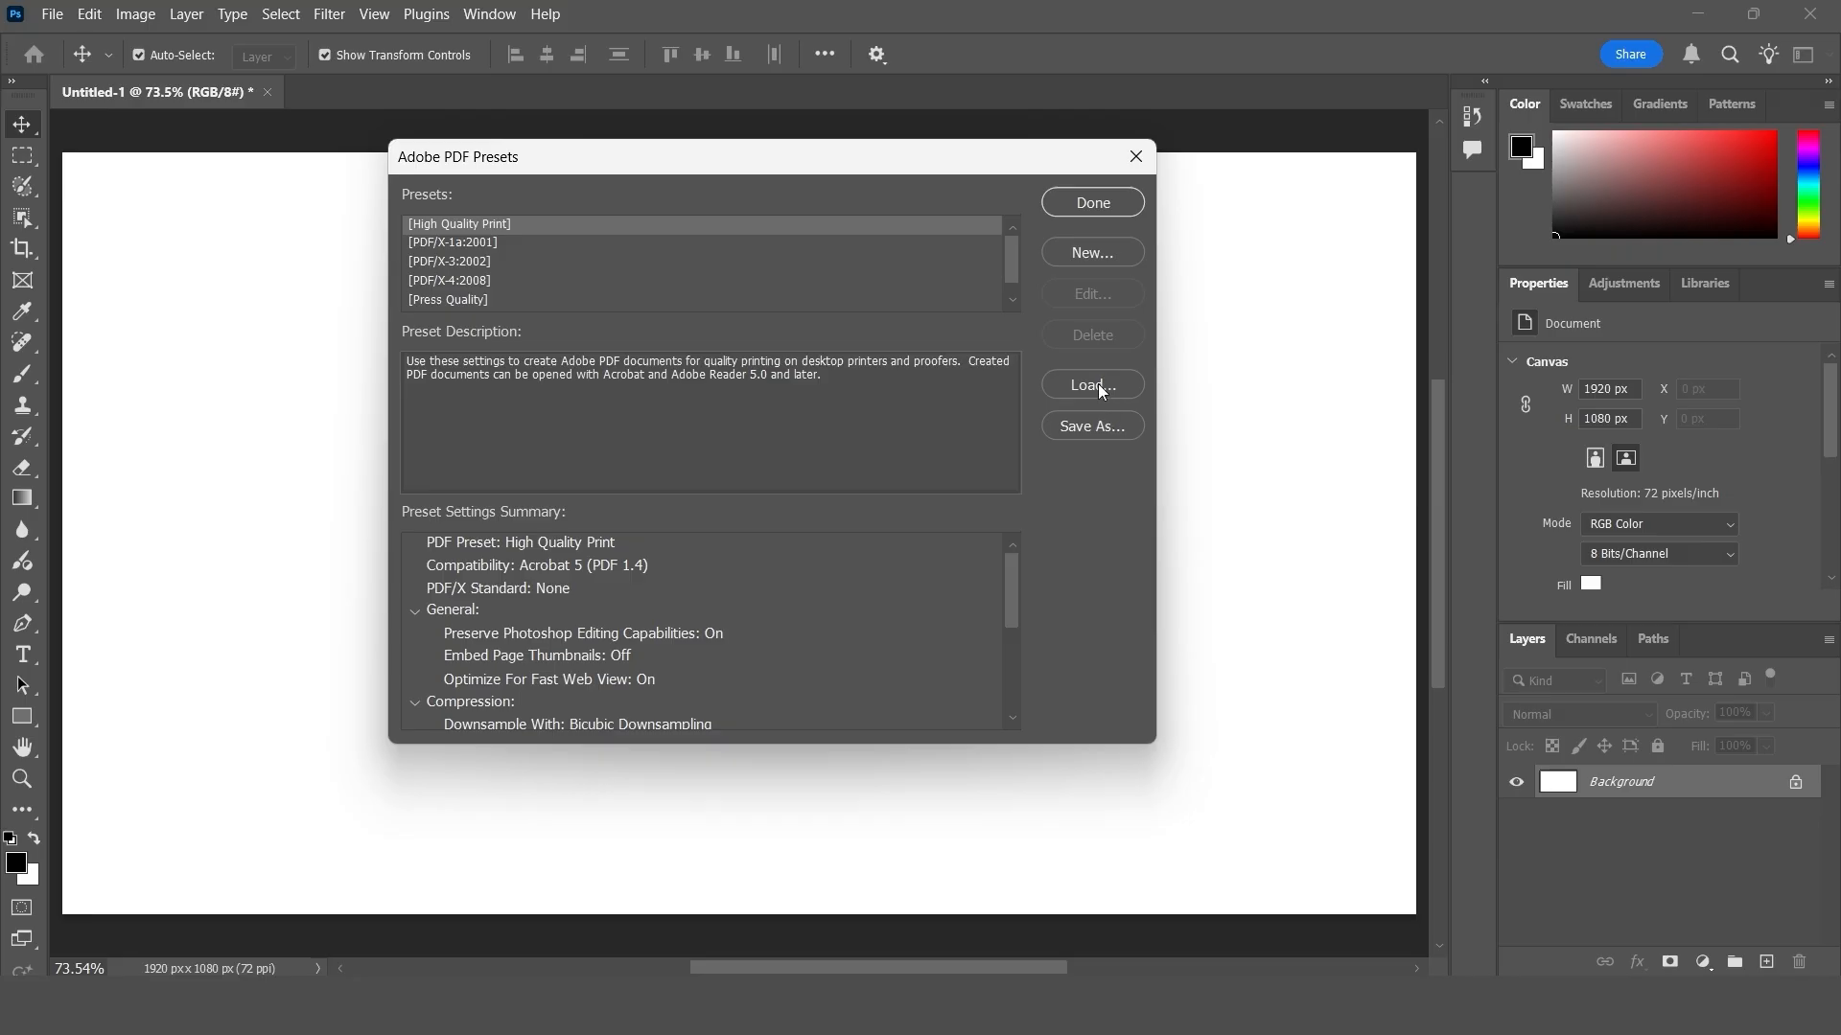
click(1094, 255)
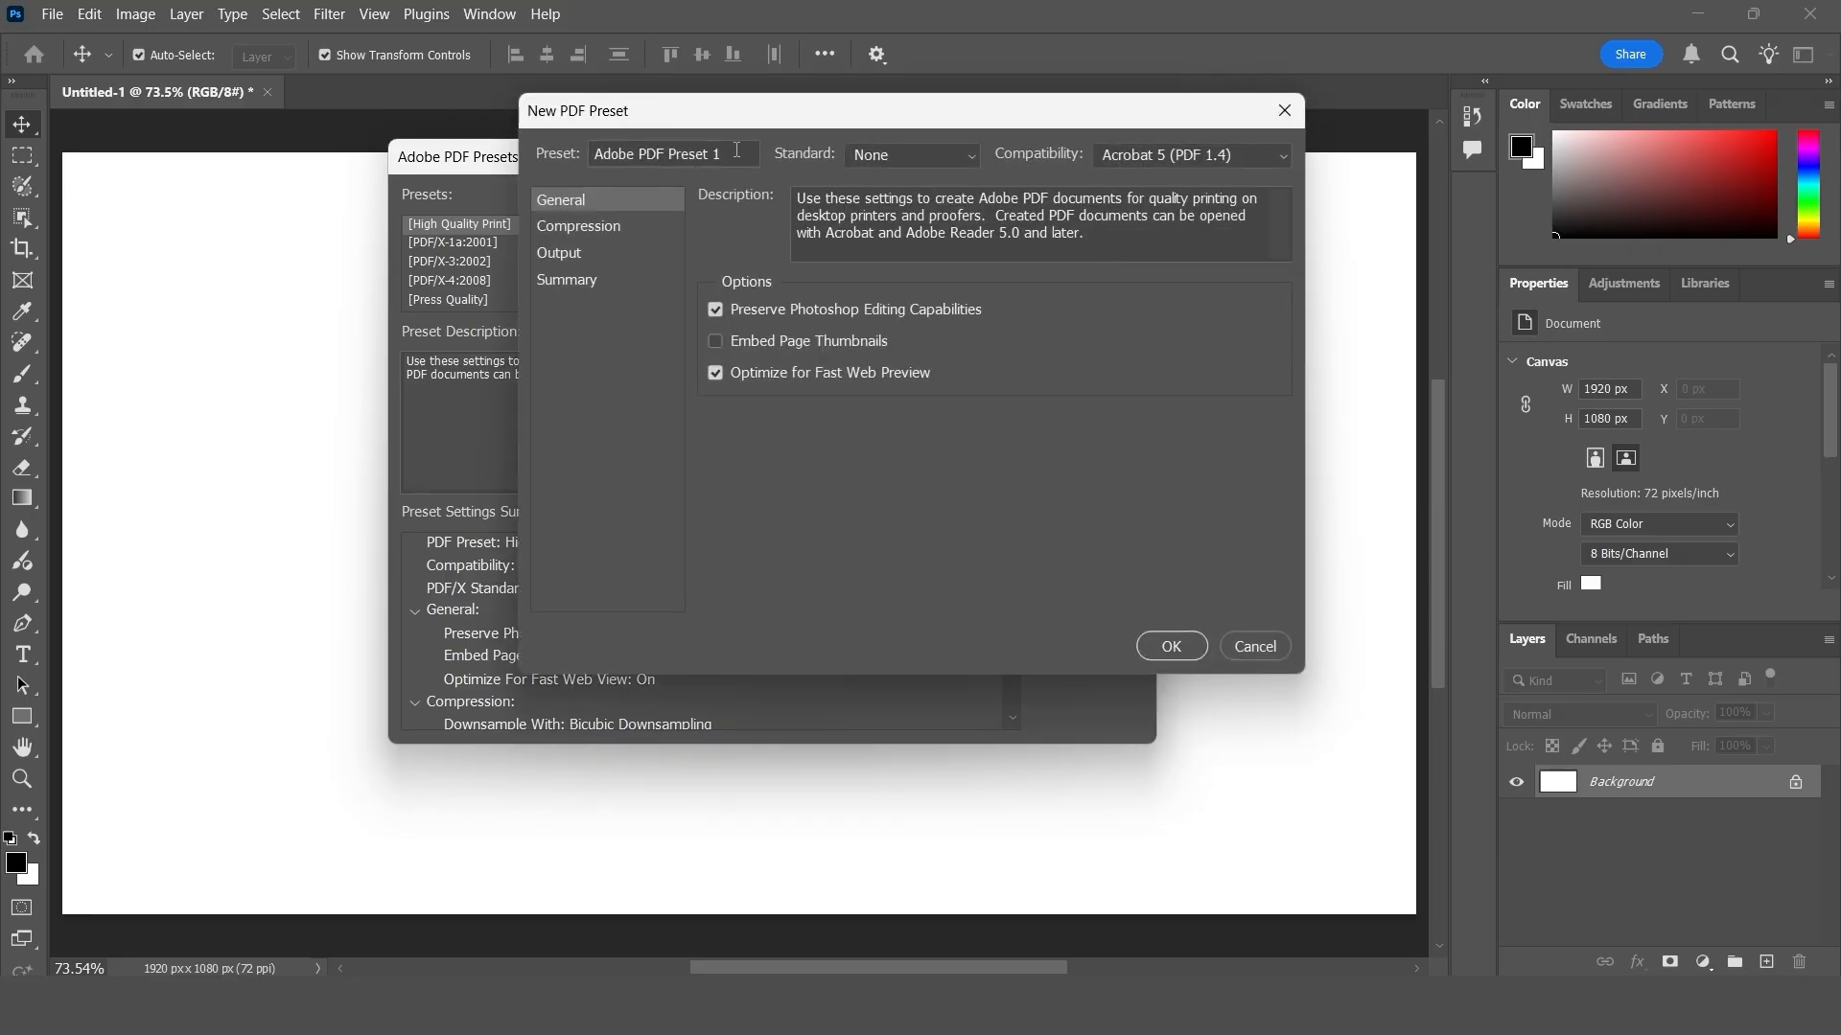
drag(736, 151, 573, 158)
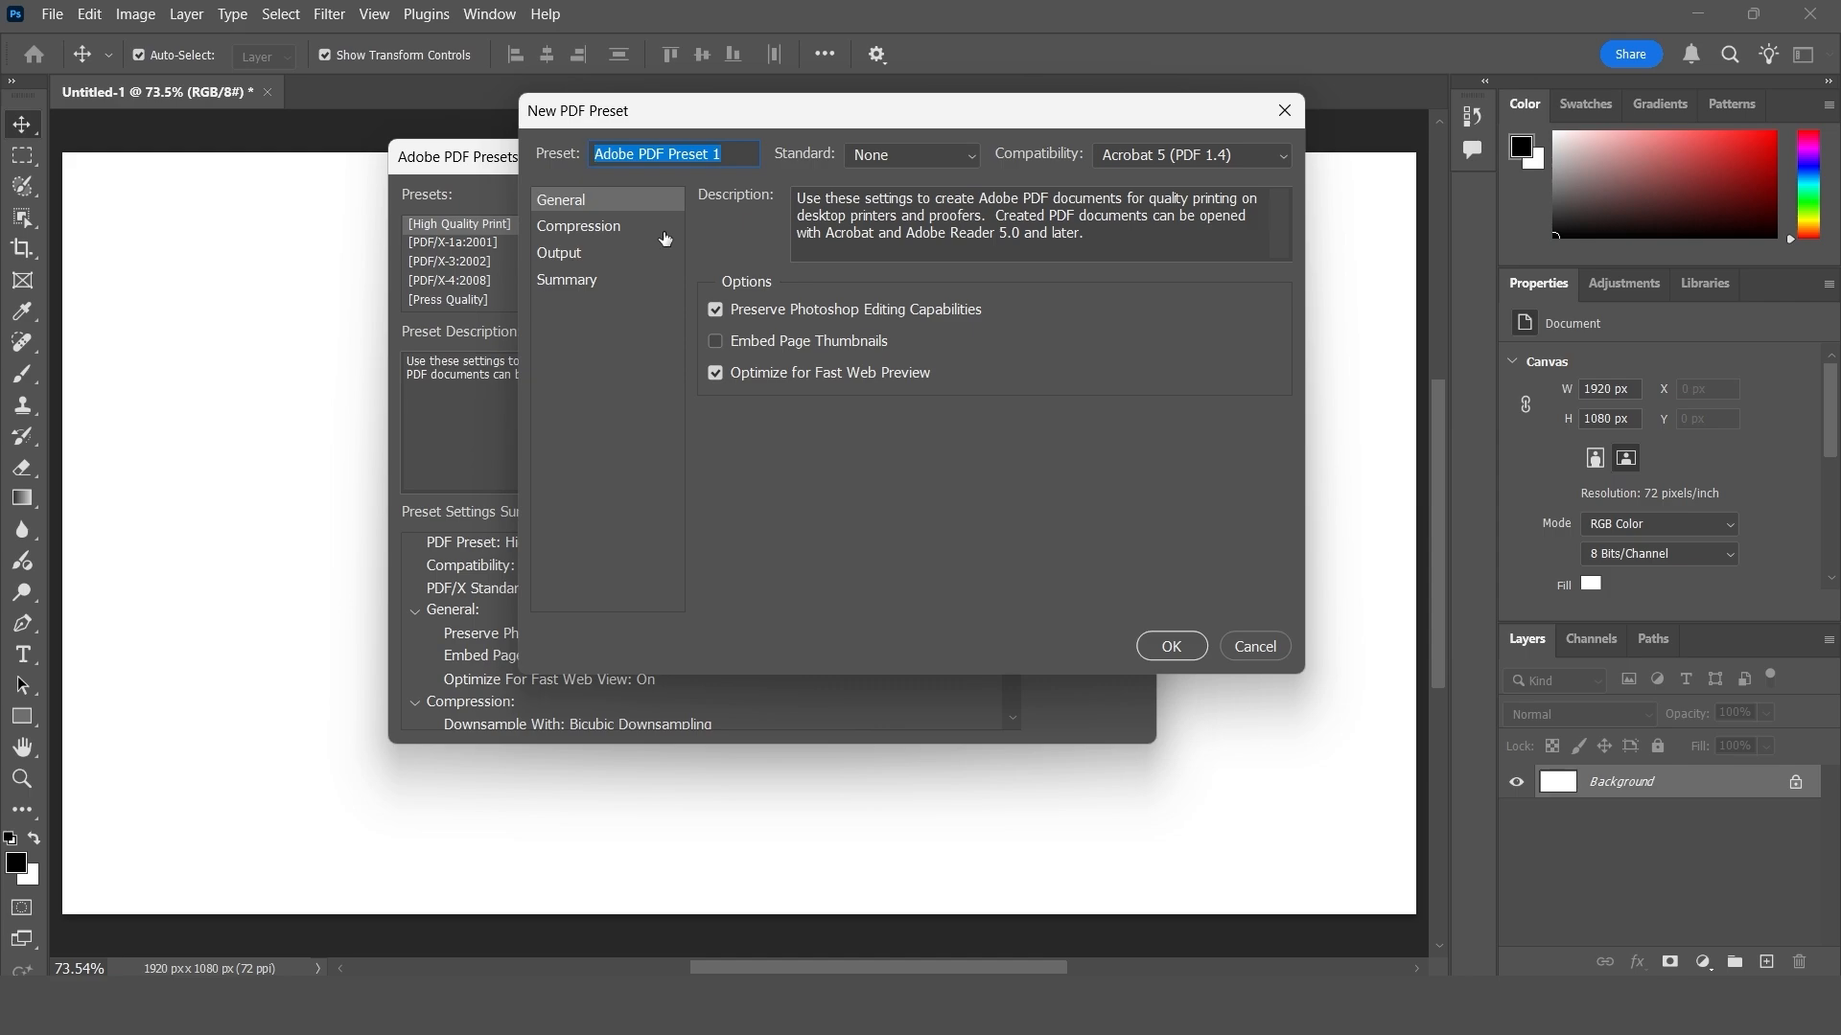
text(h)
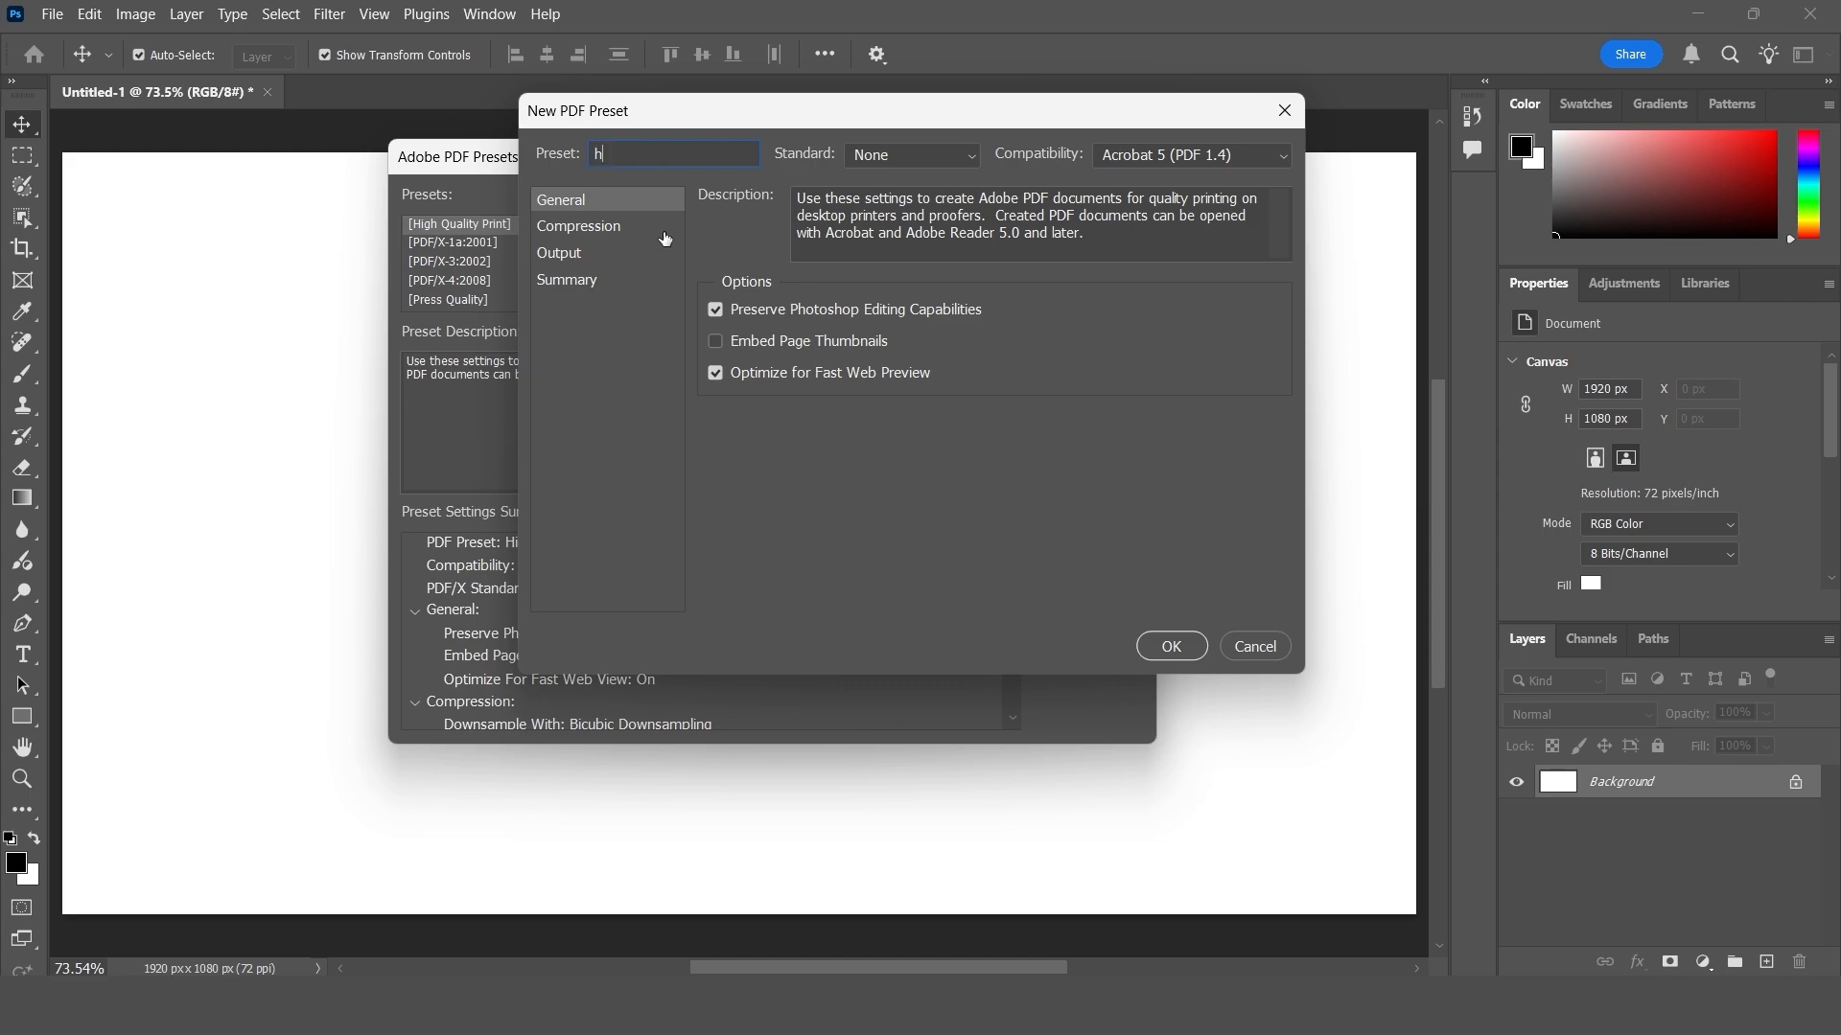
text(aygriv)
click(1157, 159)
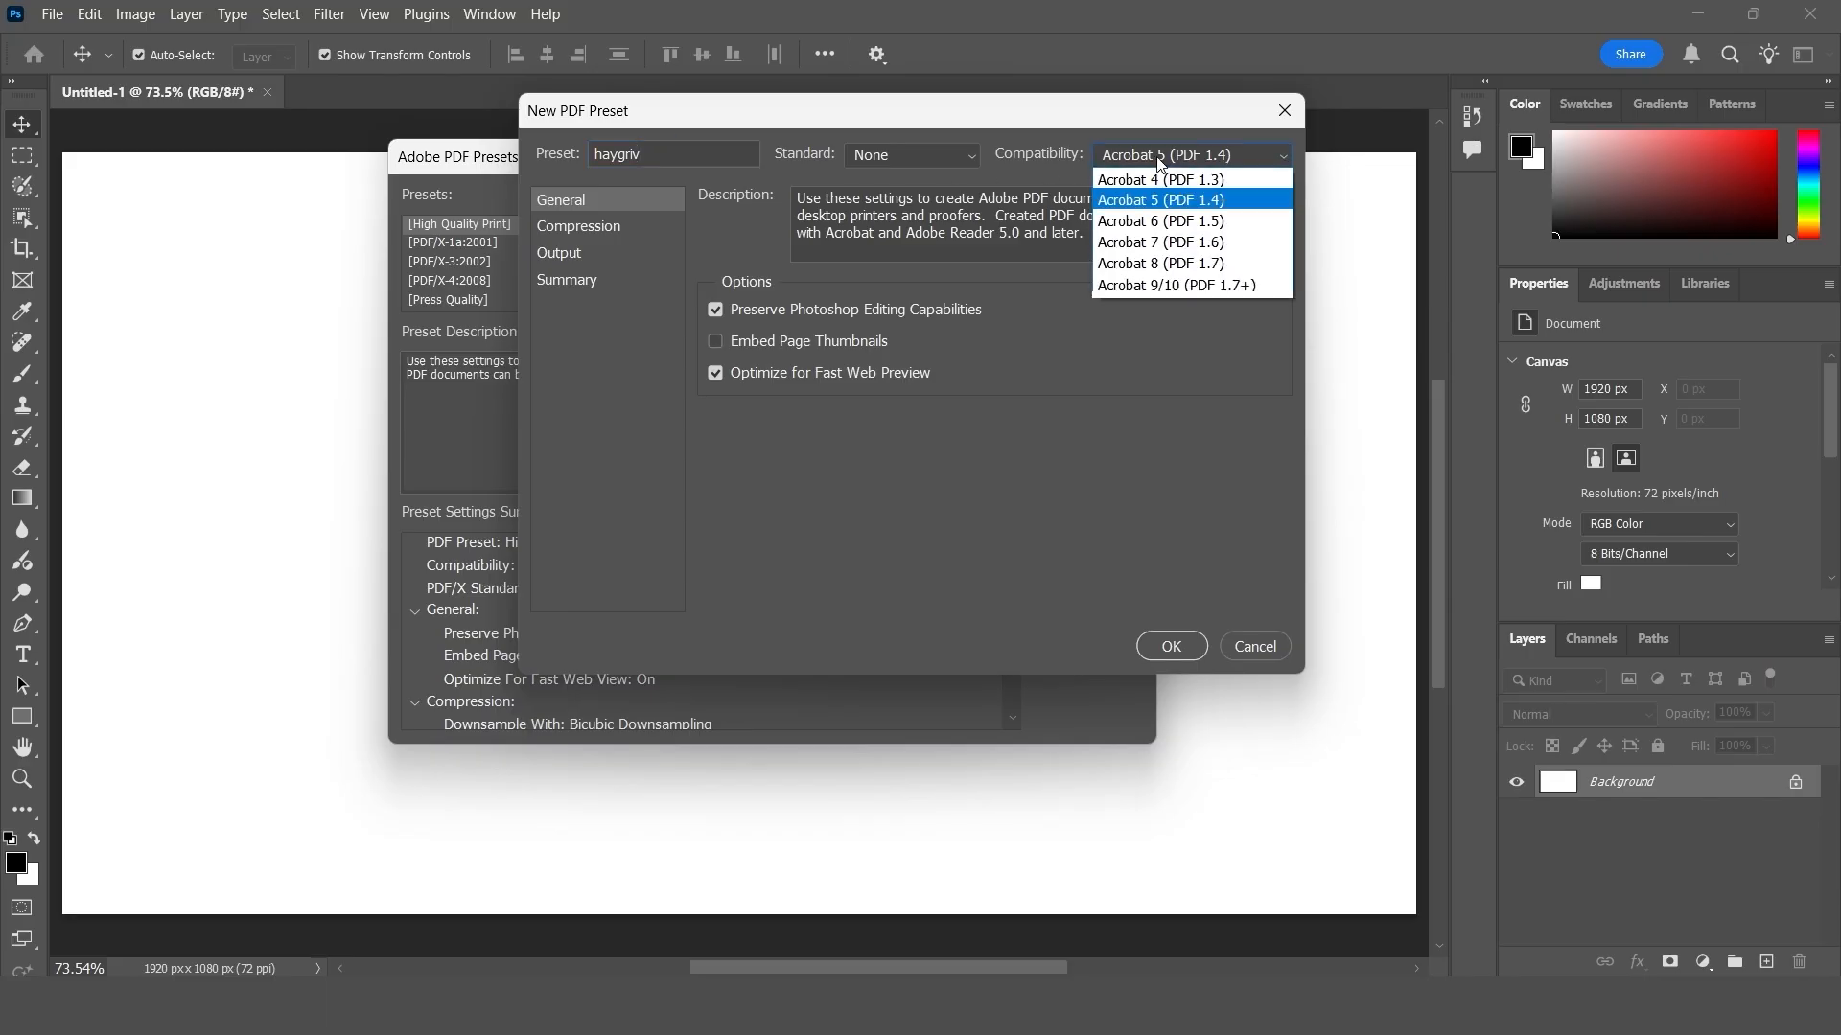
click(1160, 264)
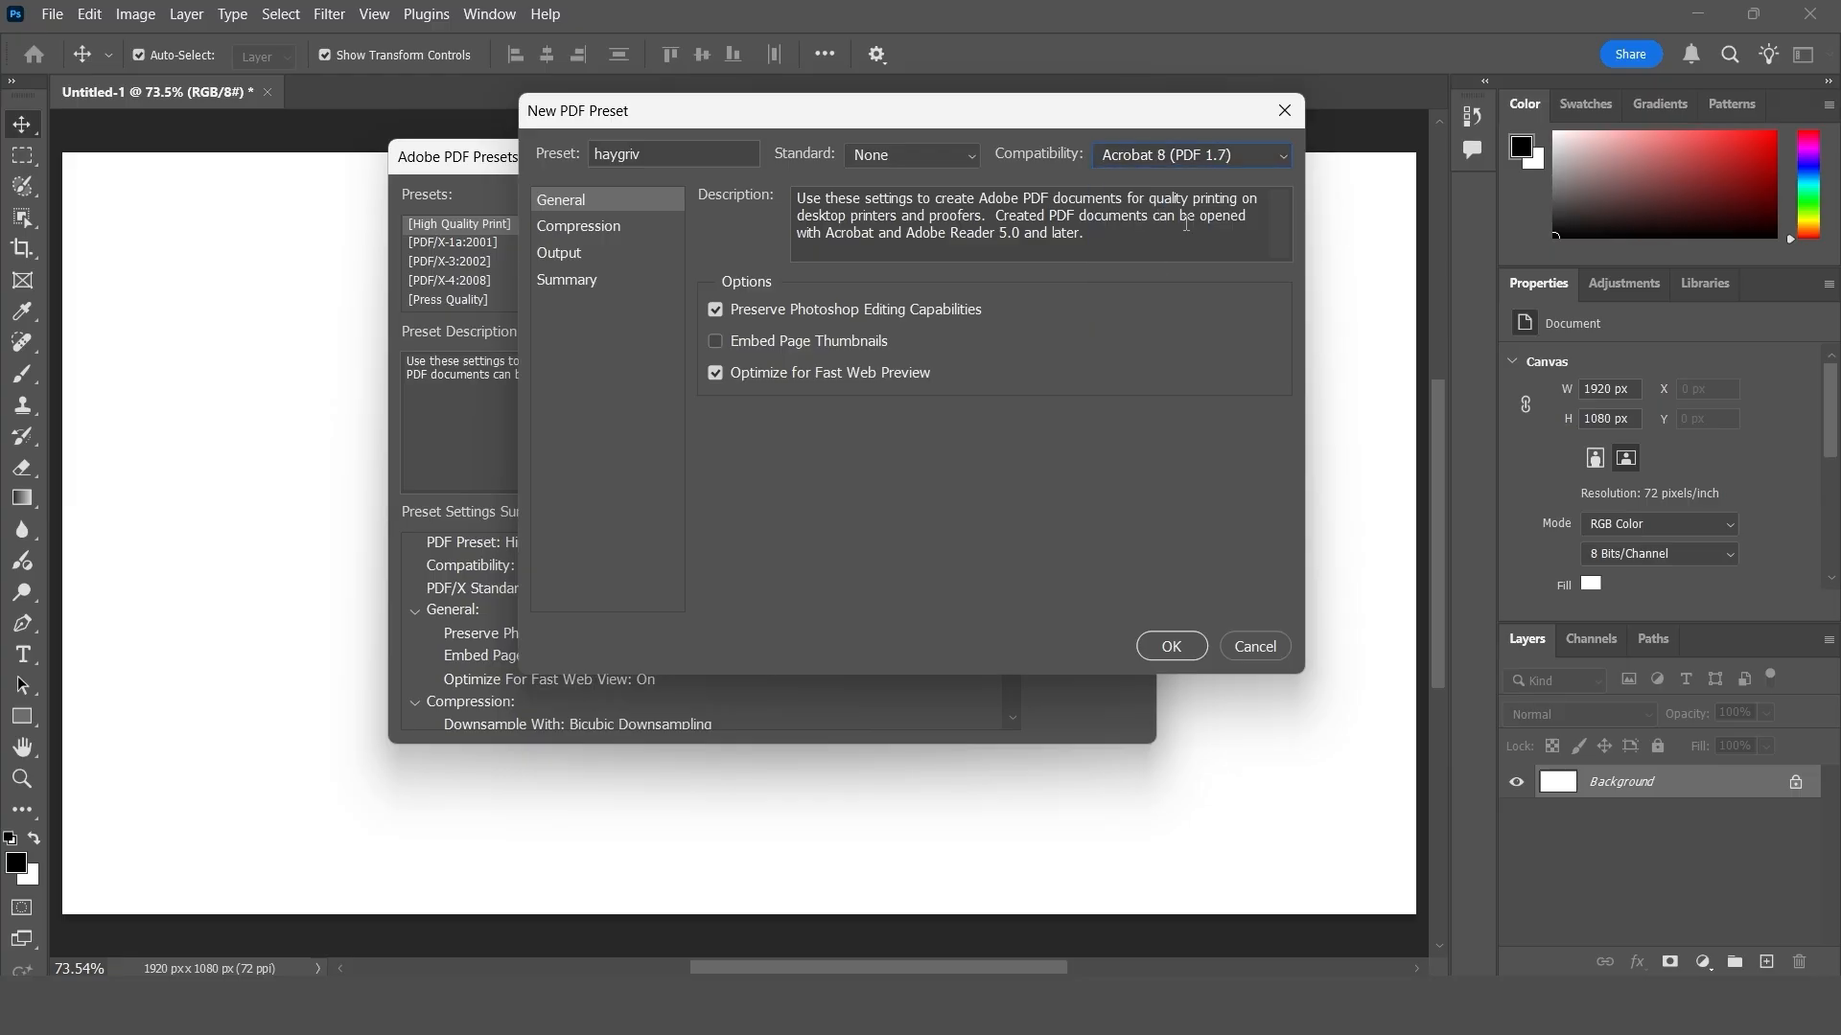
- Set the preset's compression to Do Not Downsample with High image quality
click(578, 226)
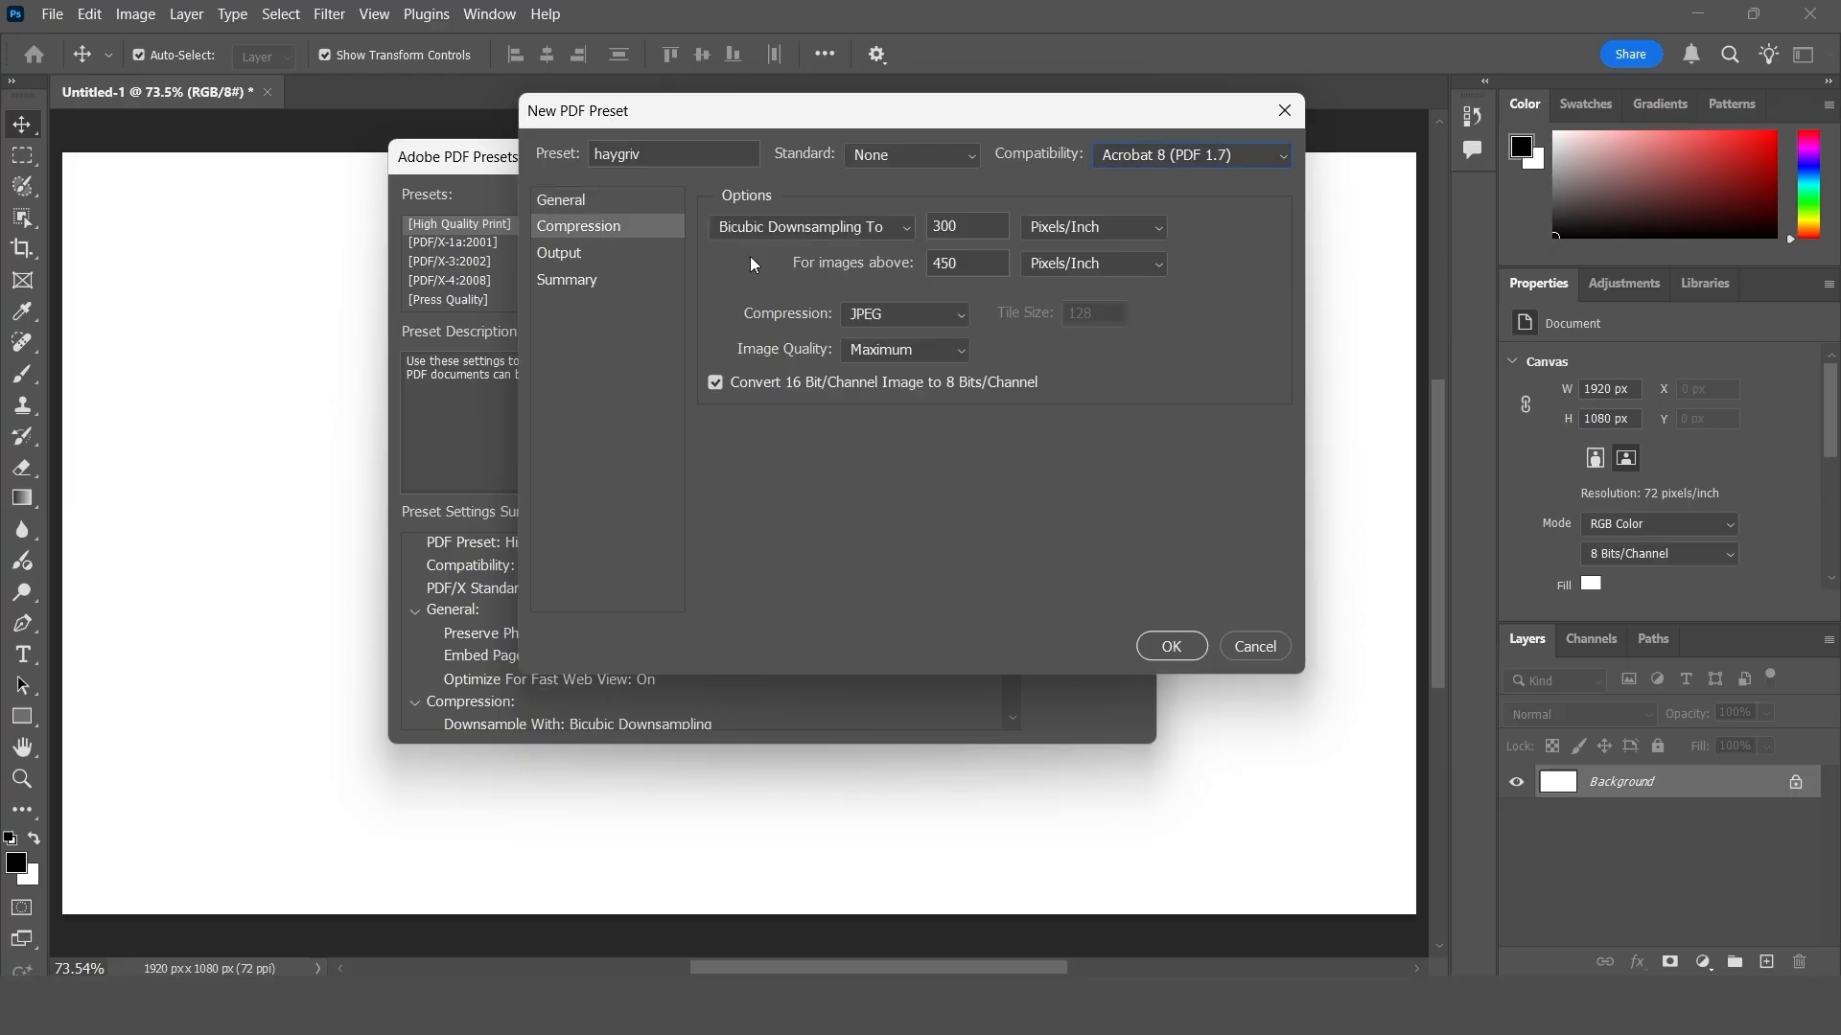
click(848, 228)
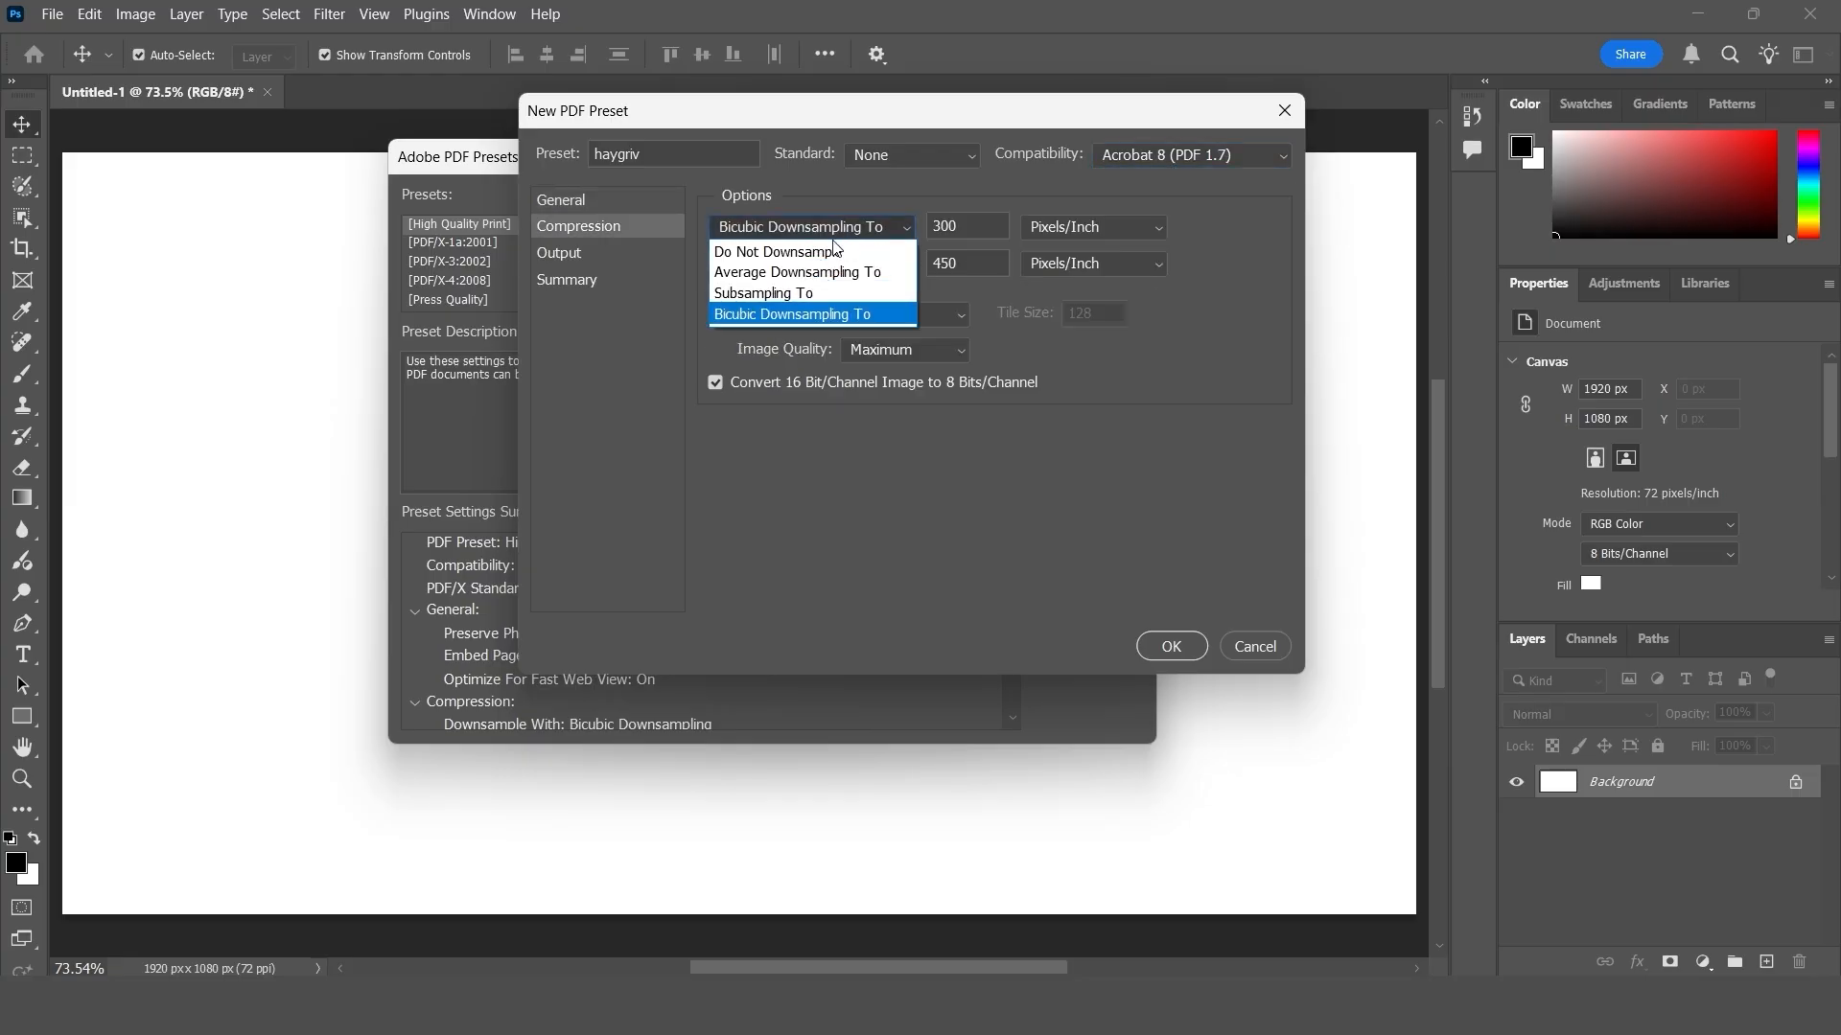
click(794, 253)
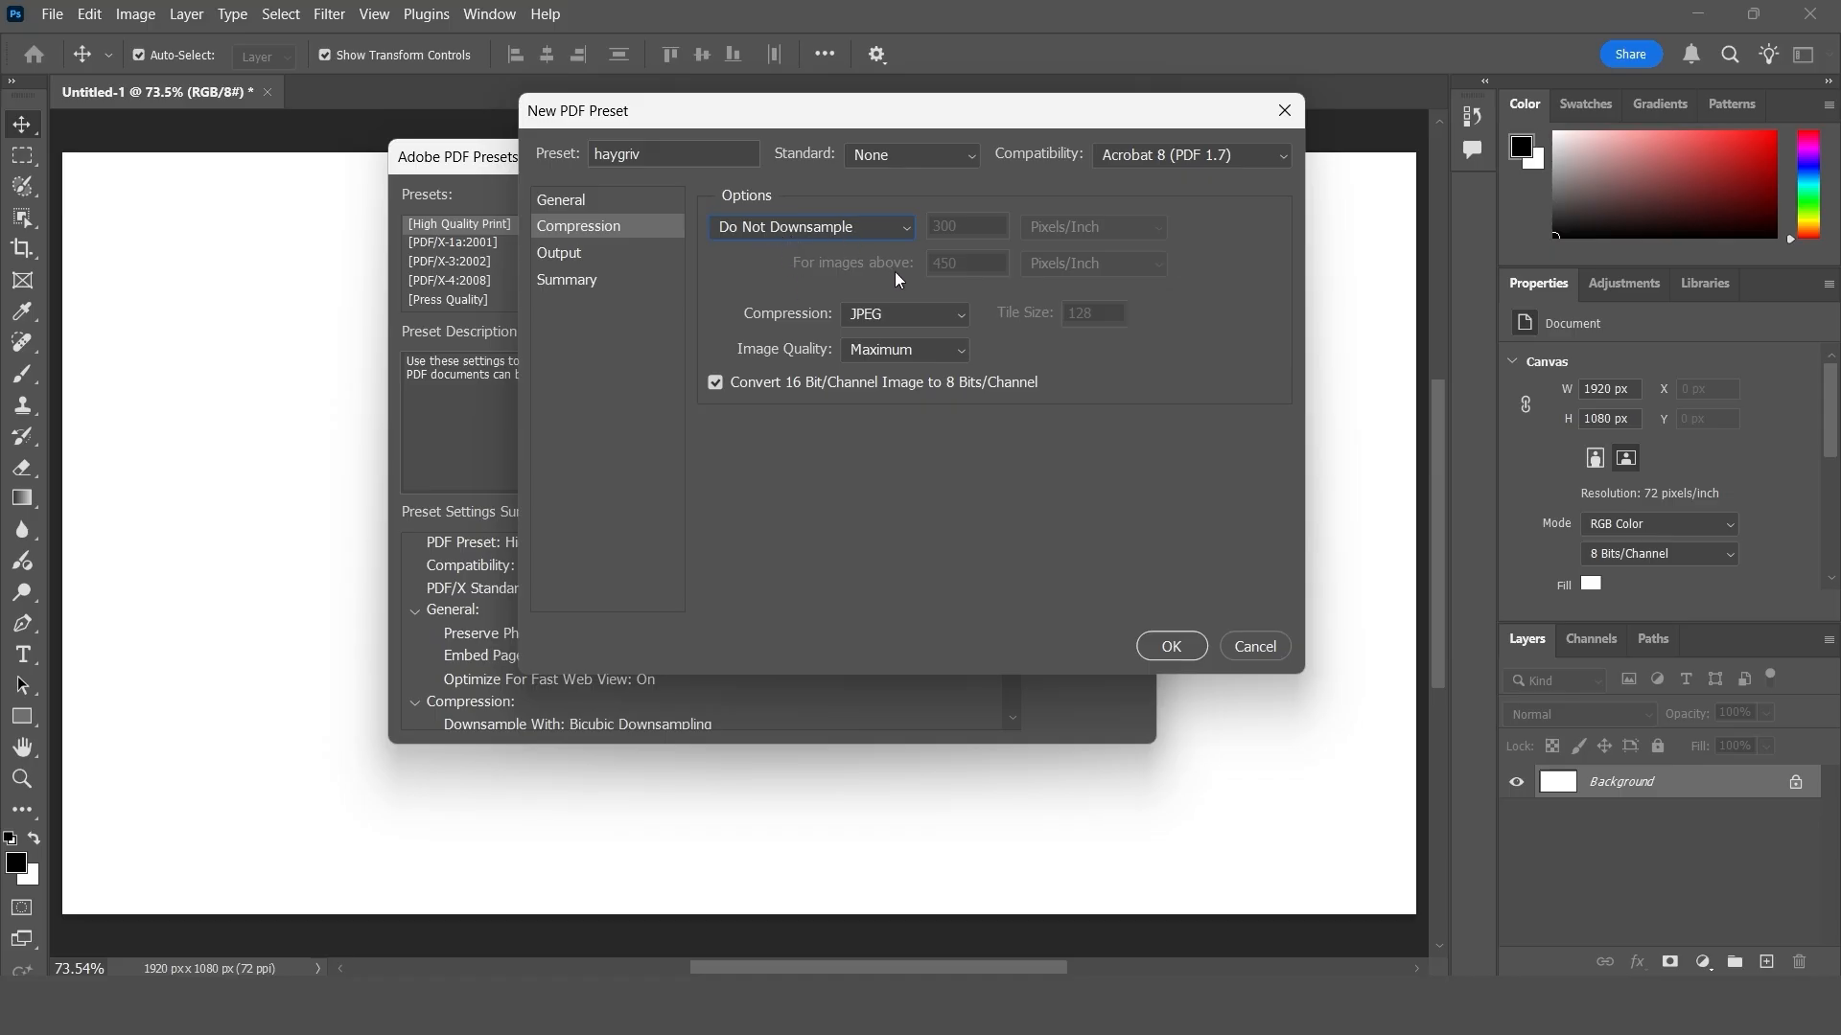
click(869, 349)
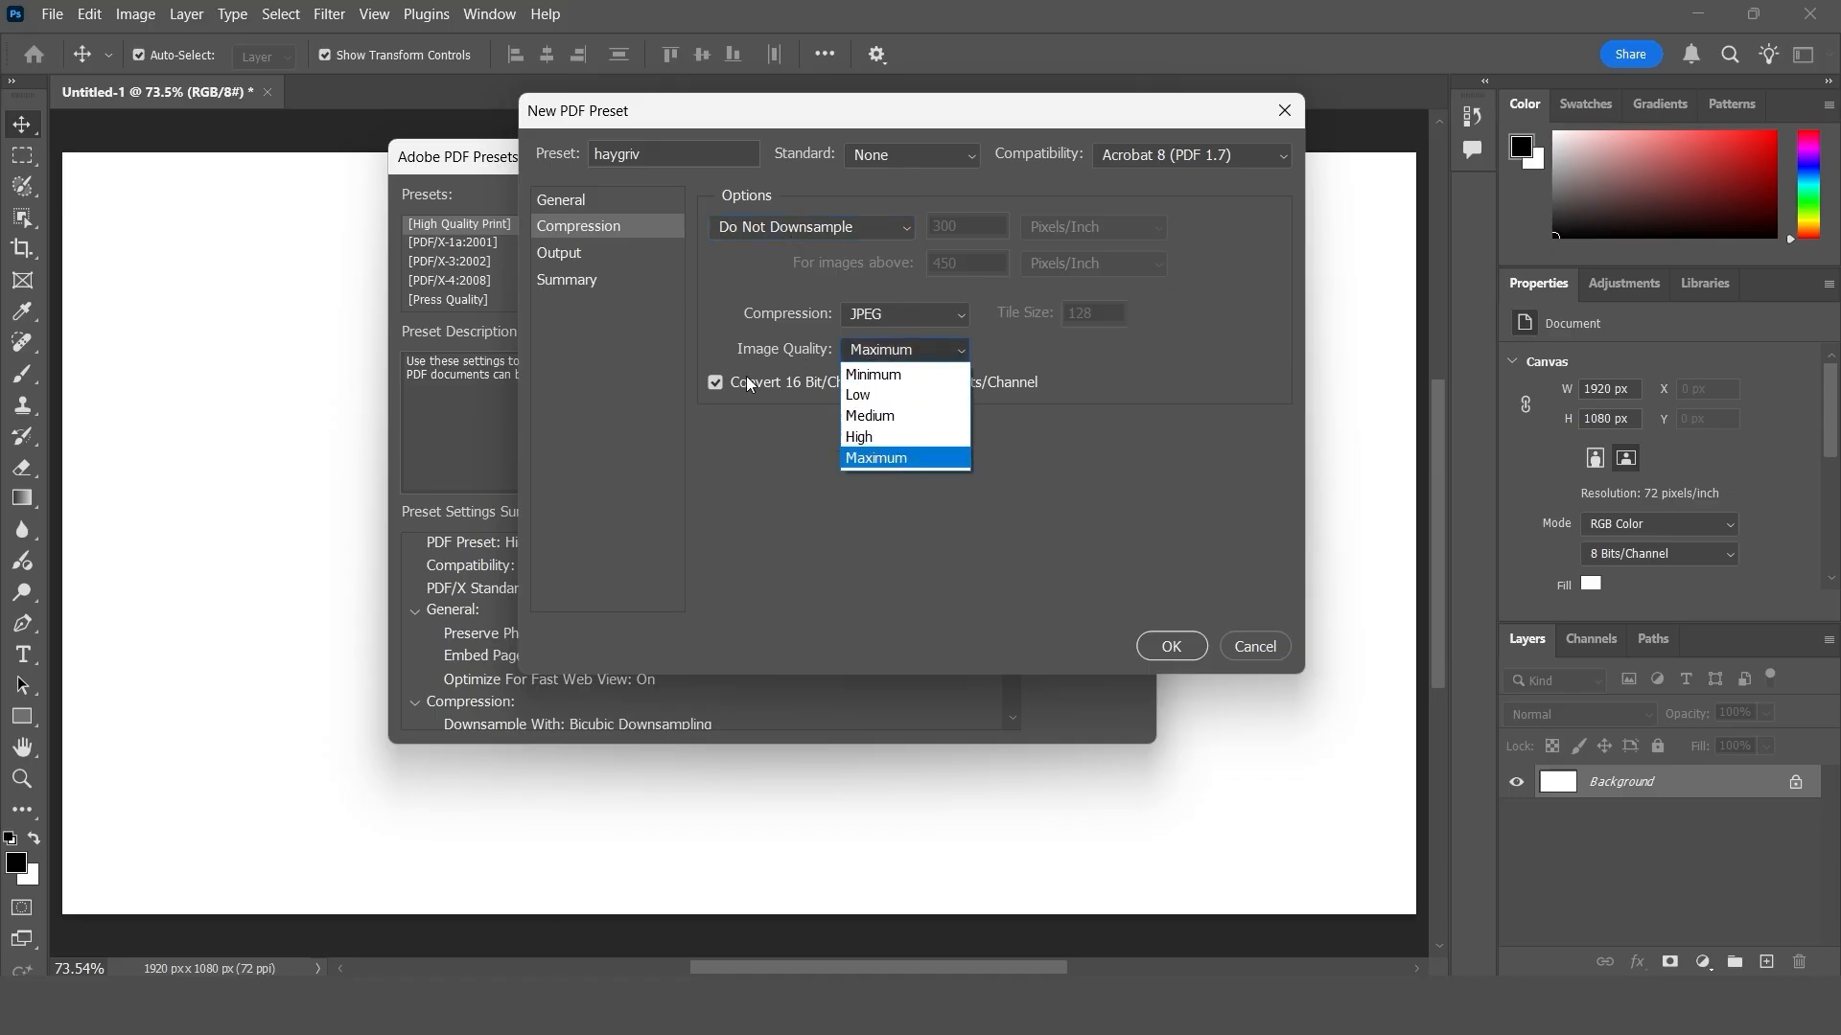
click(875, 439)
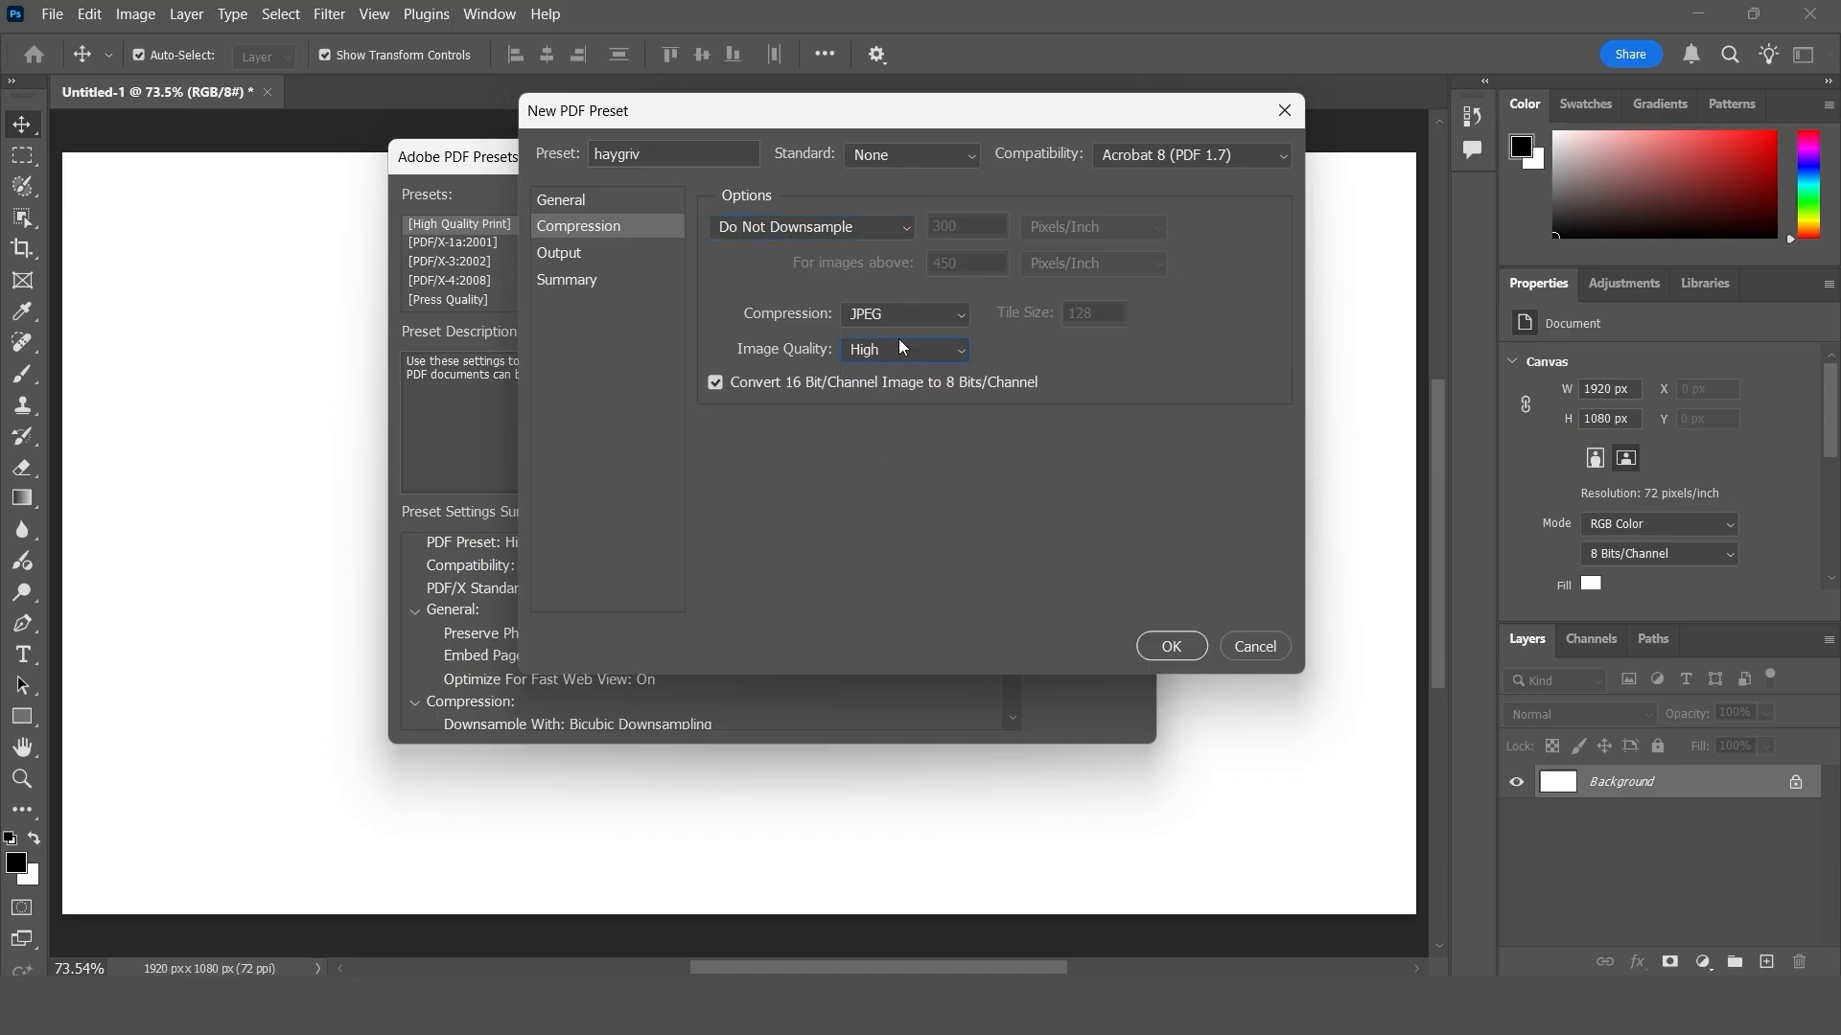
- Review the preset's output and summary settings, save it despite the compatibility notice, and finish managing the PDF presets
click(589, 255)
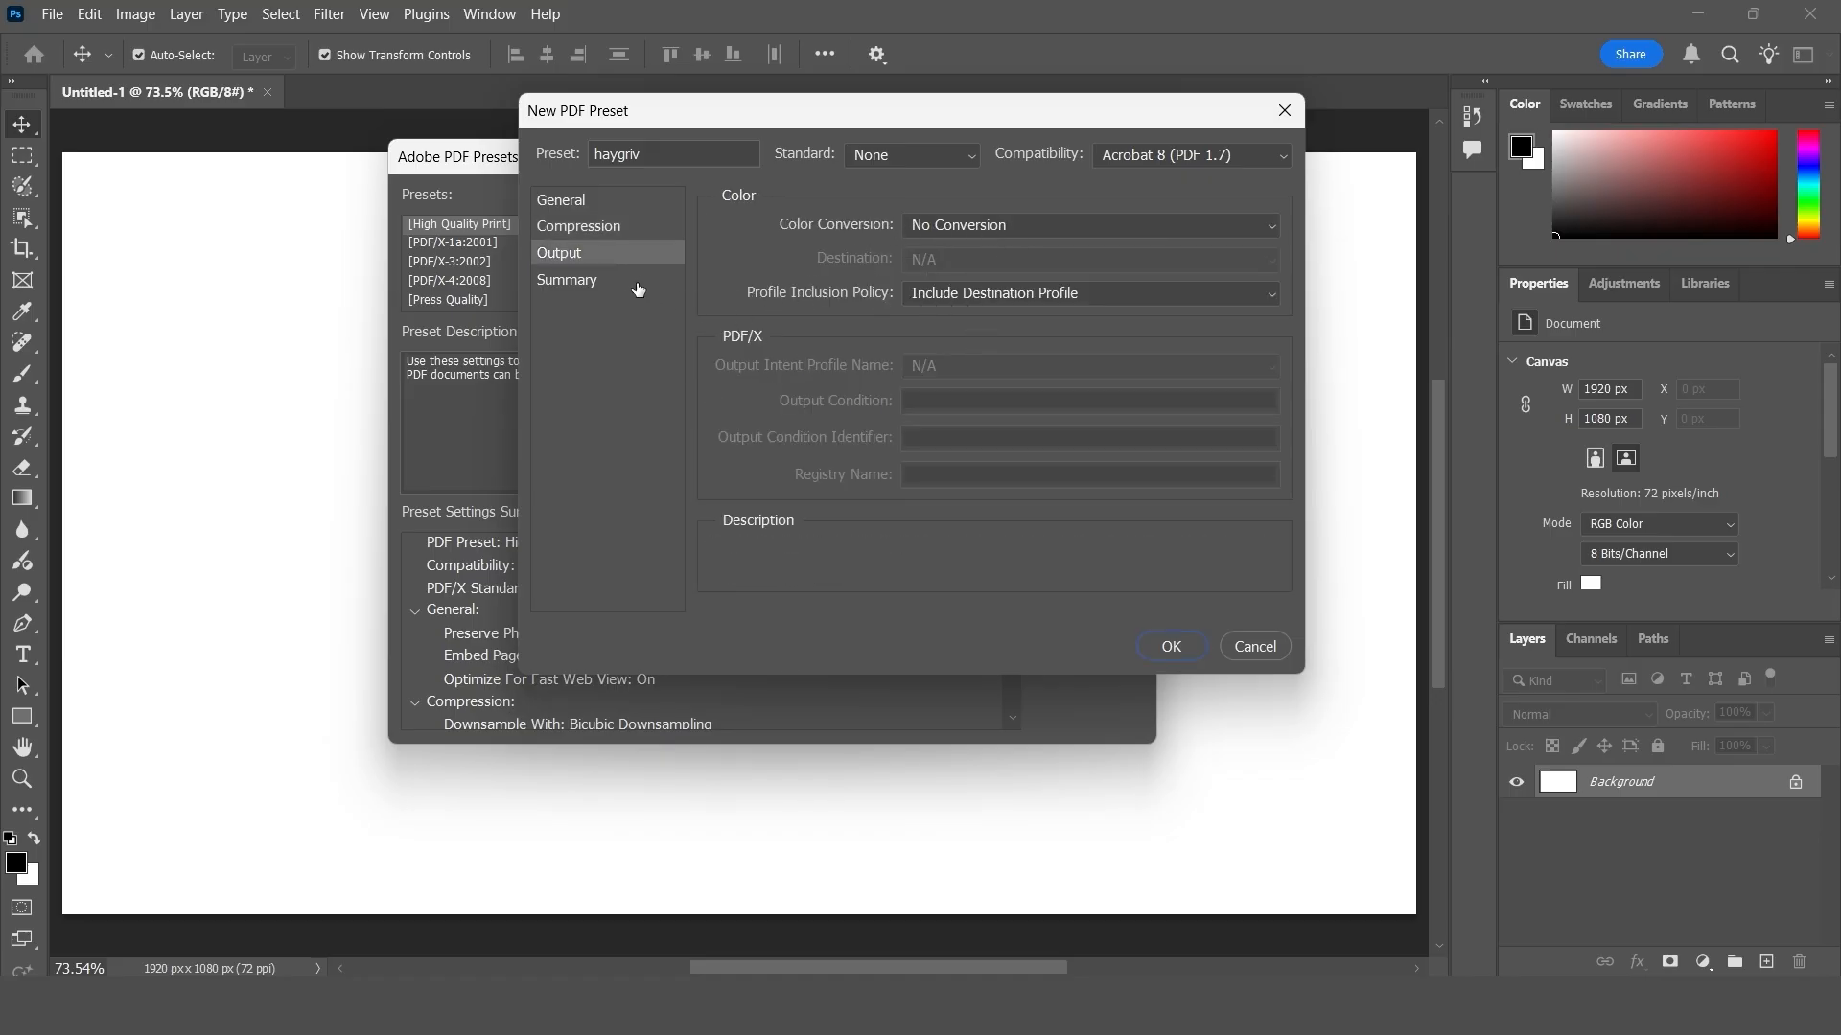
click(579, 282)
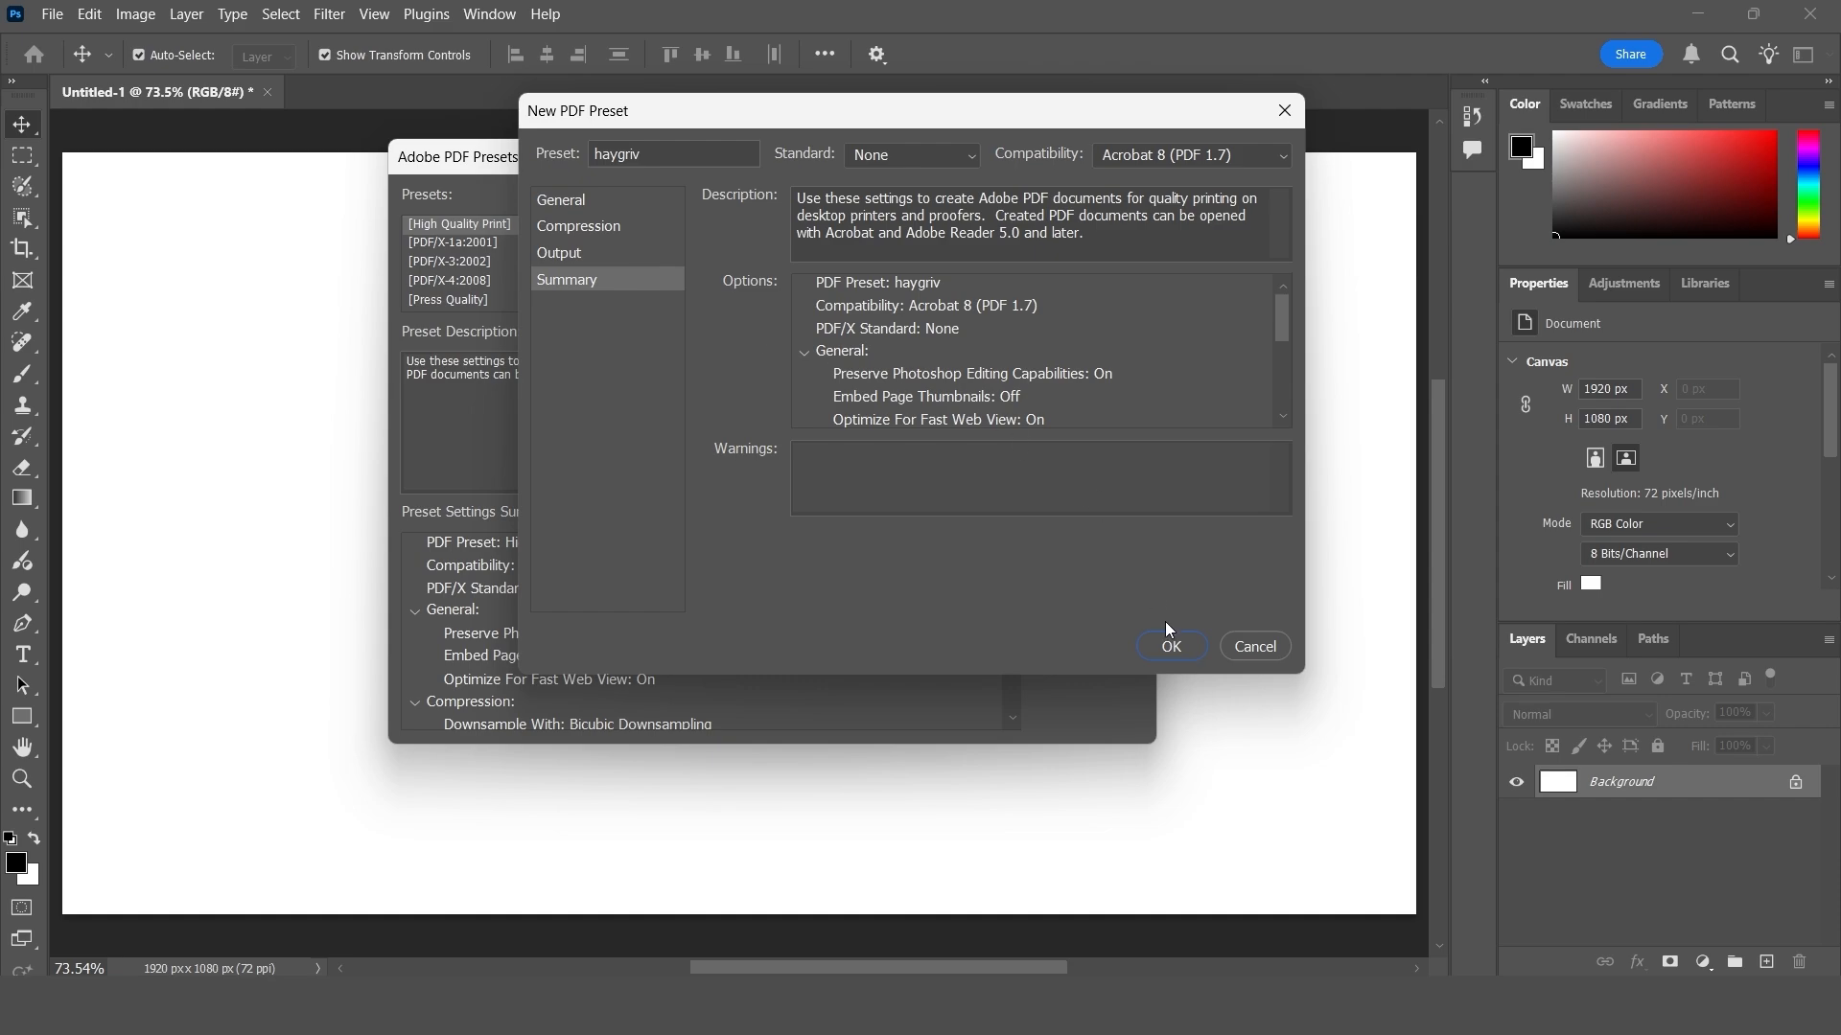
click(1173, 647)
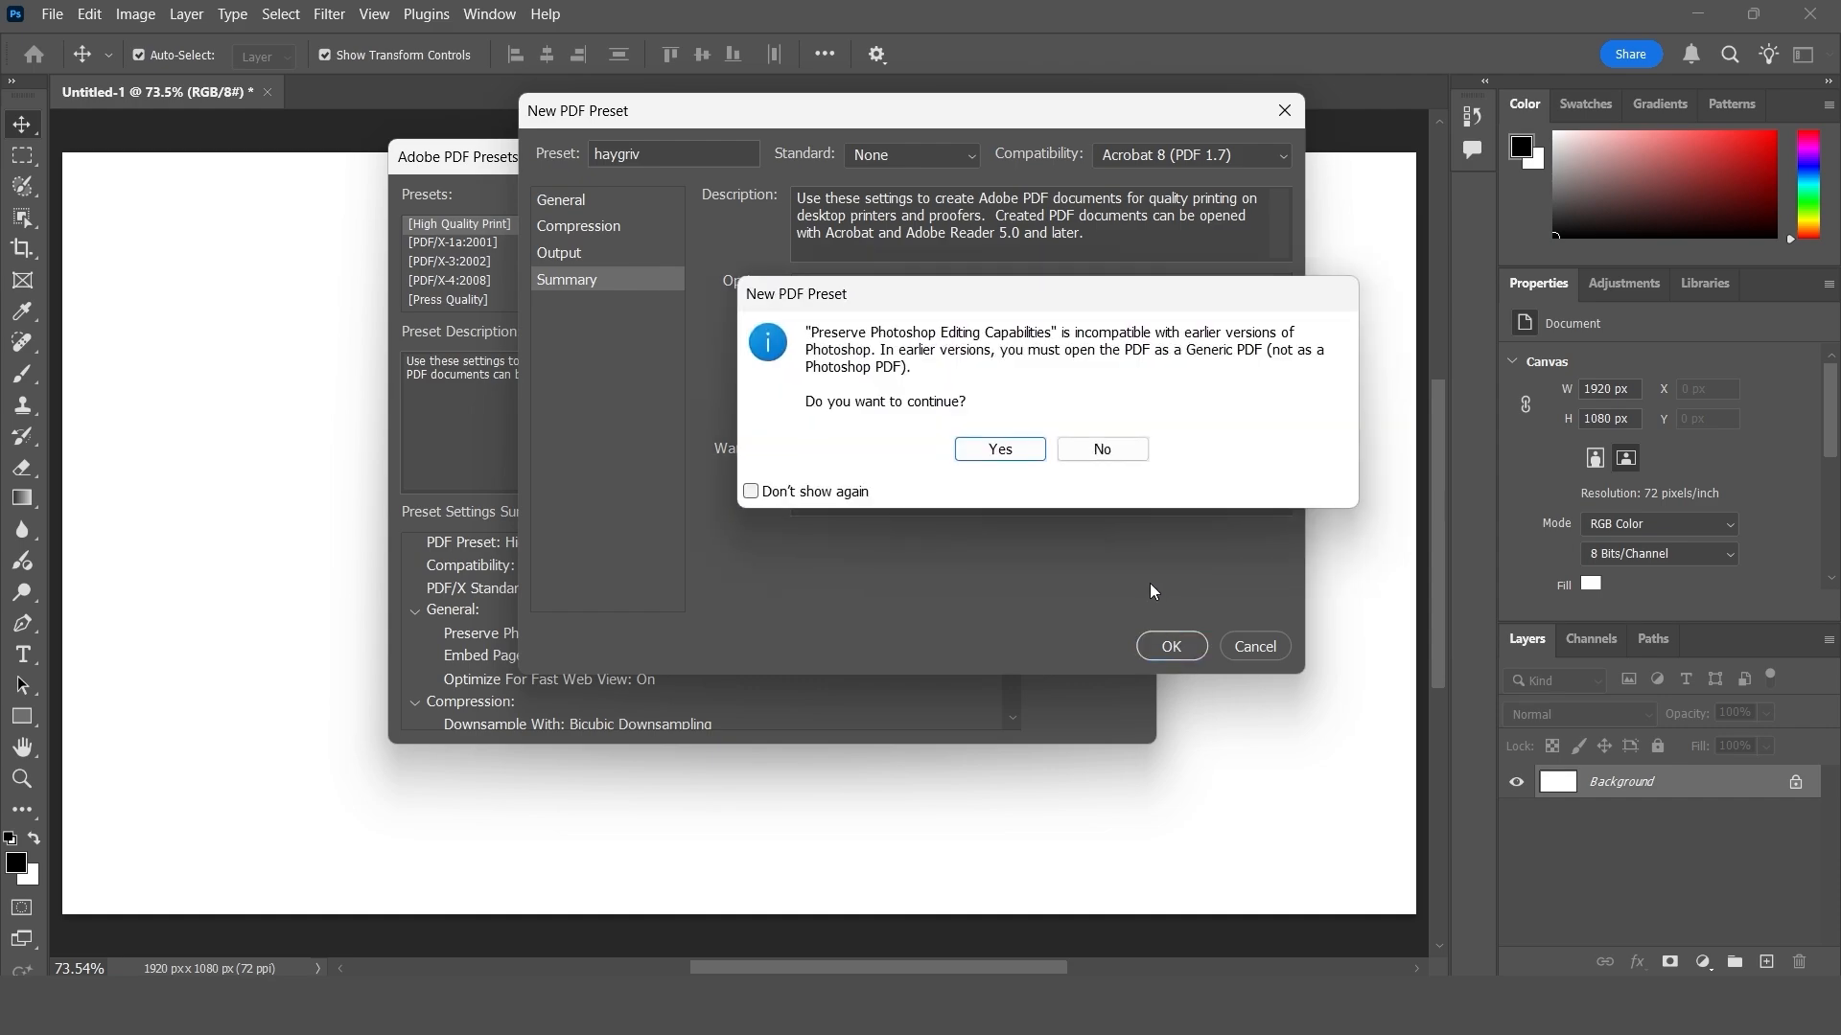
click(1015, 457)
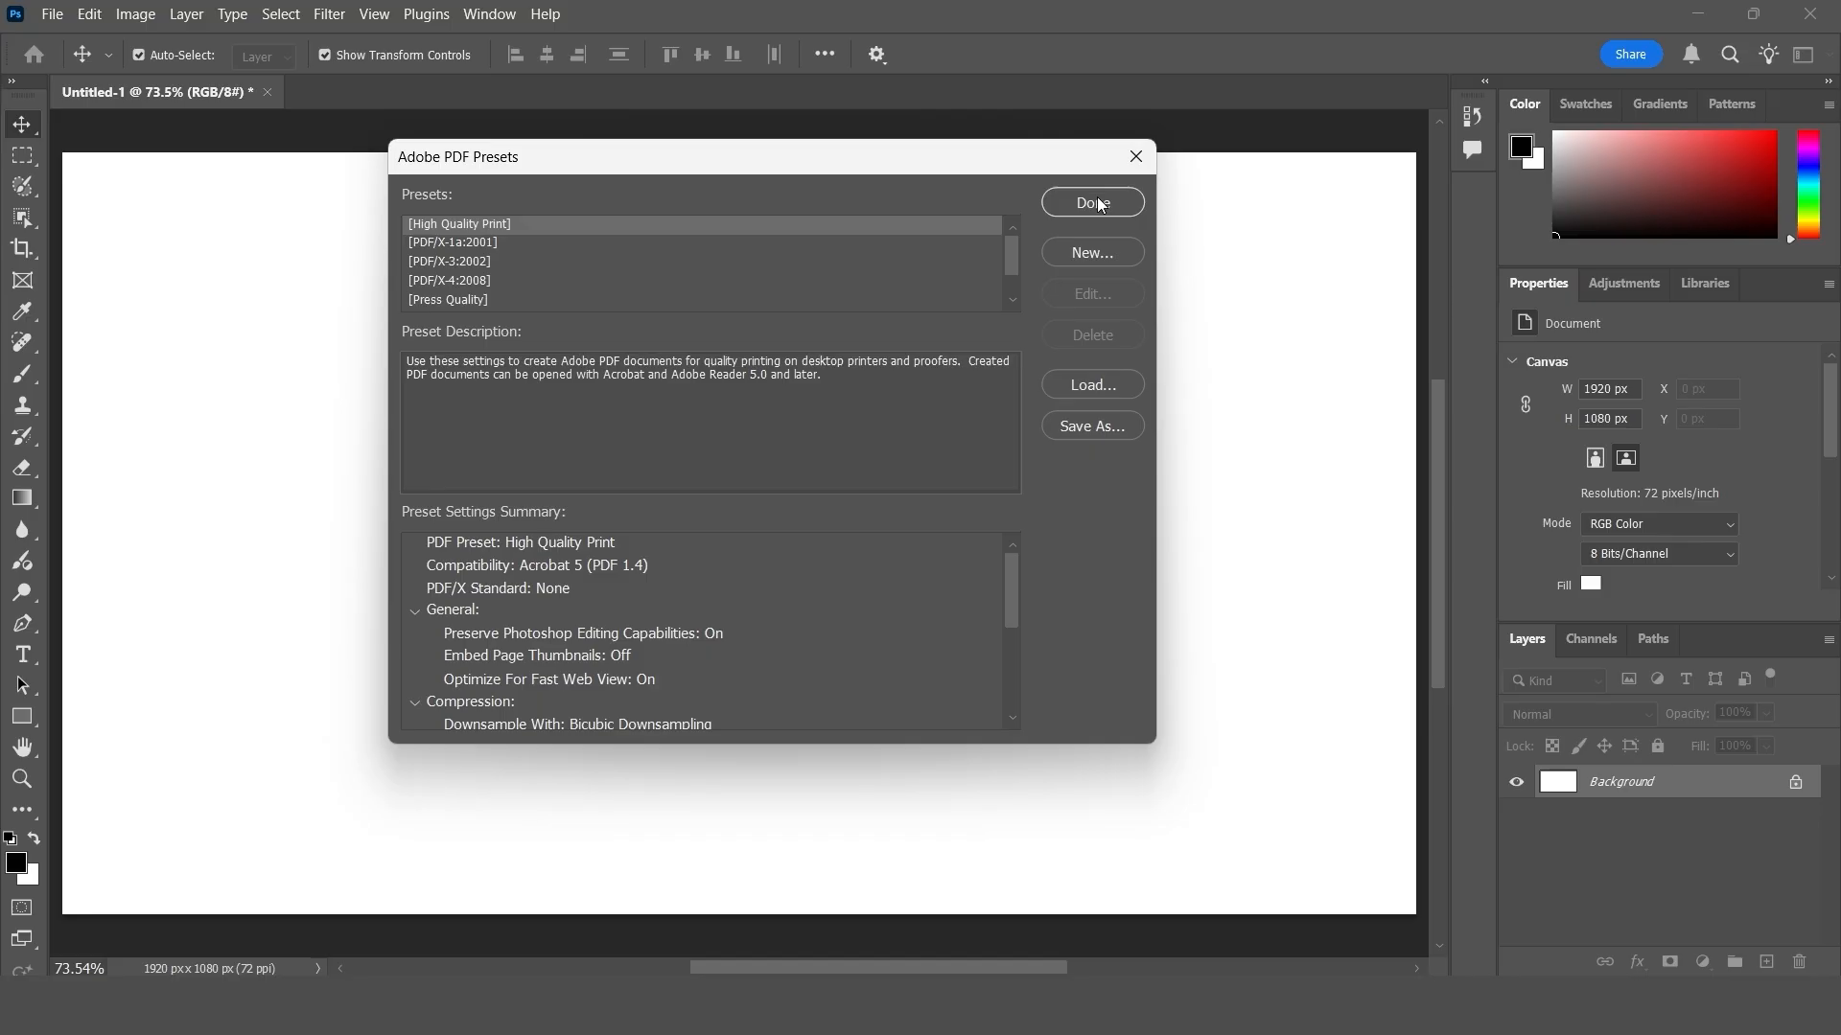
scroll(566, 289, down, 1)
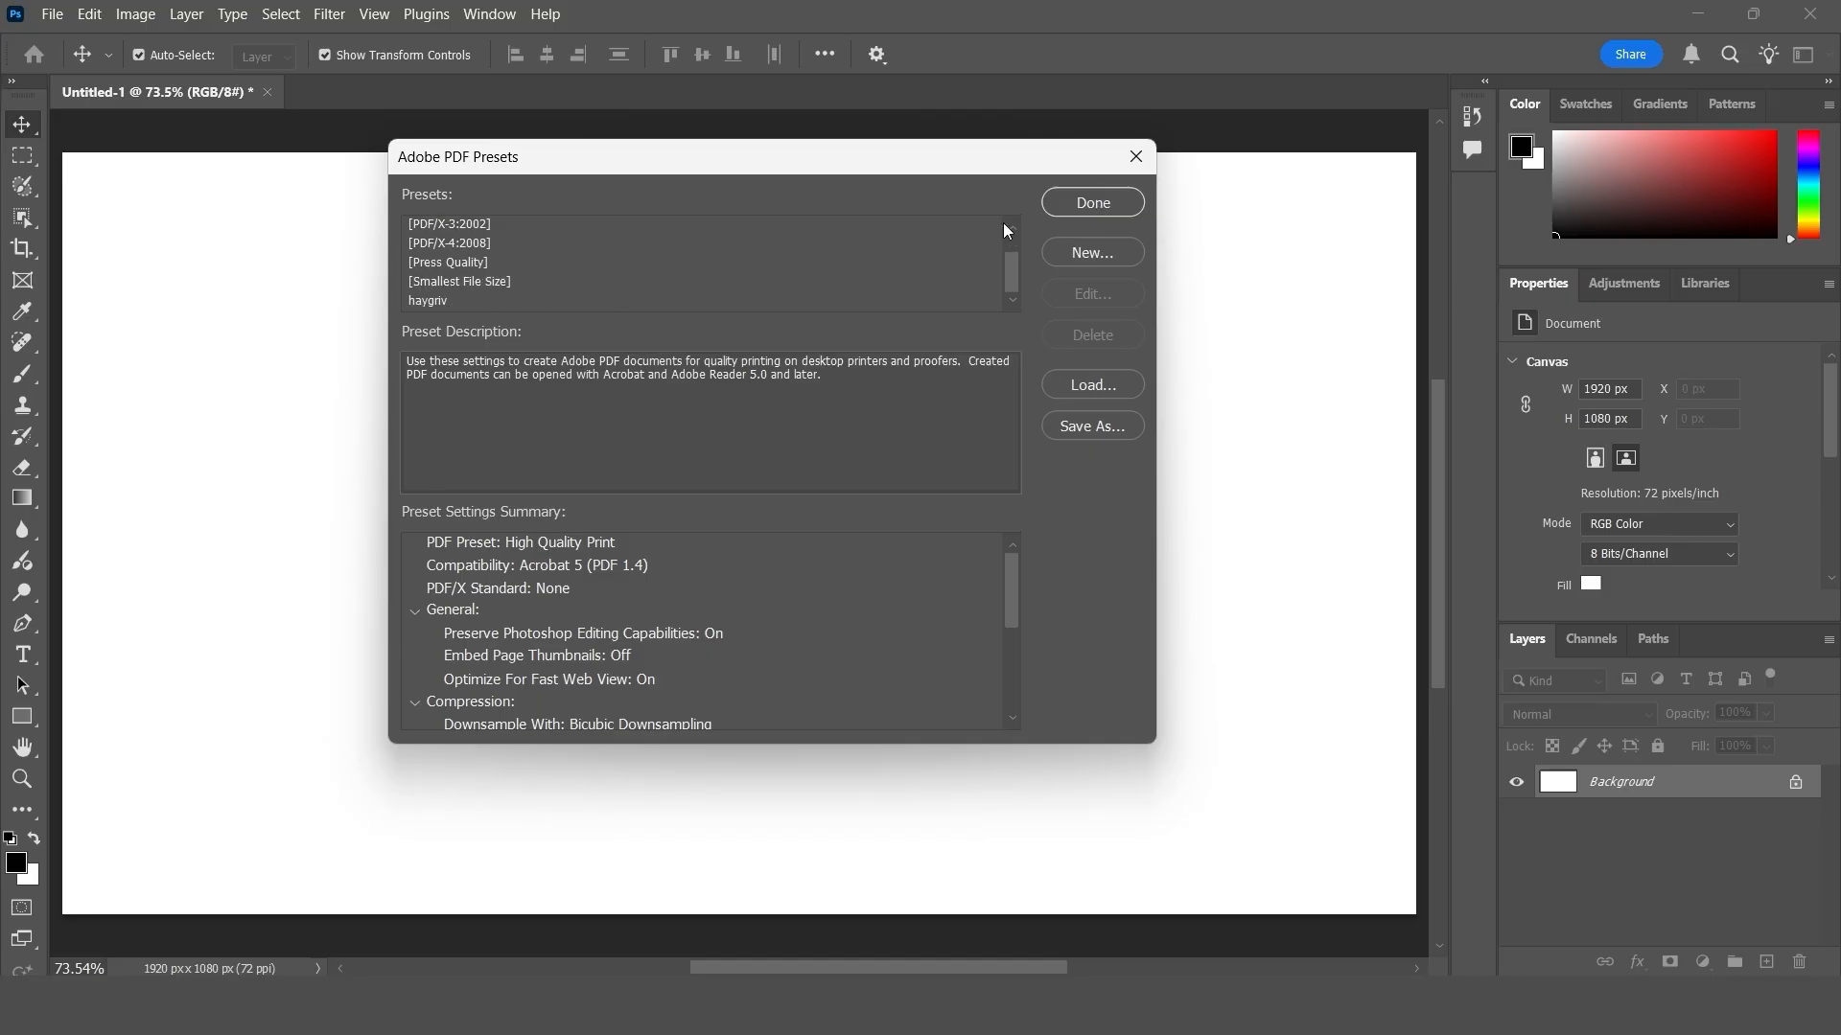
click(1067, 208)
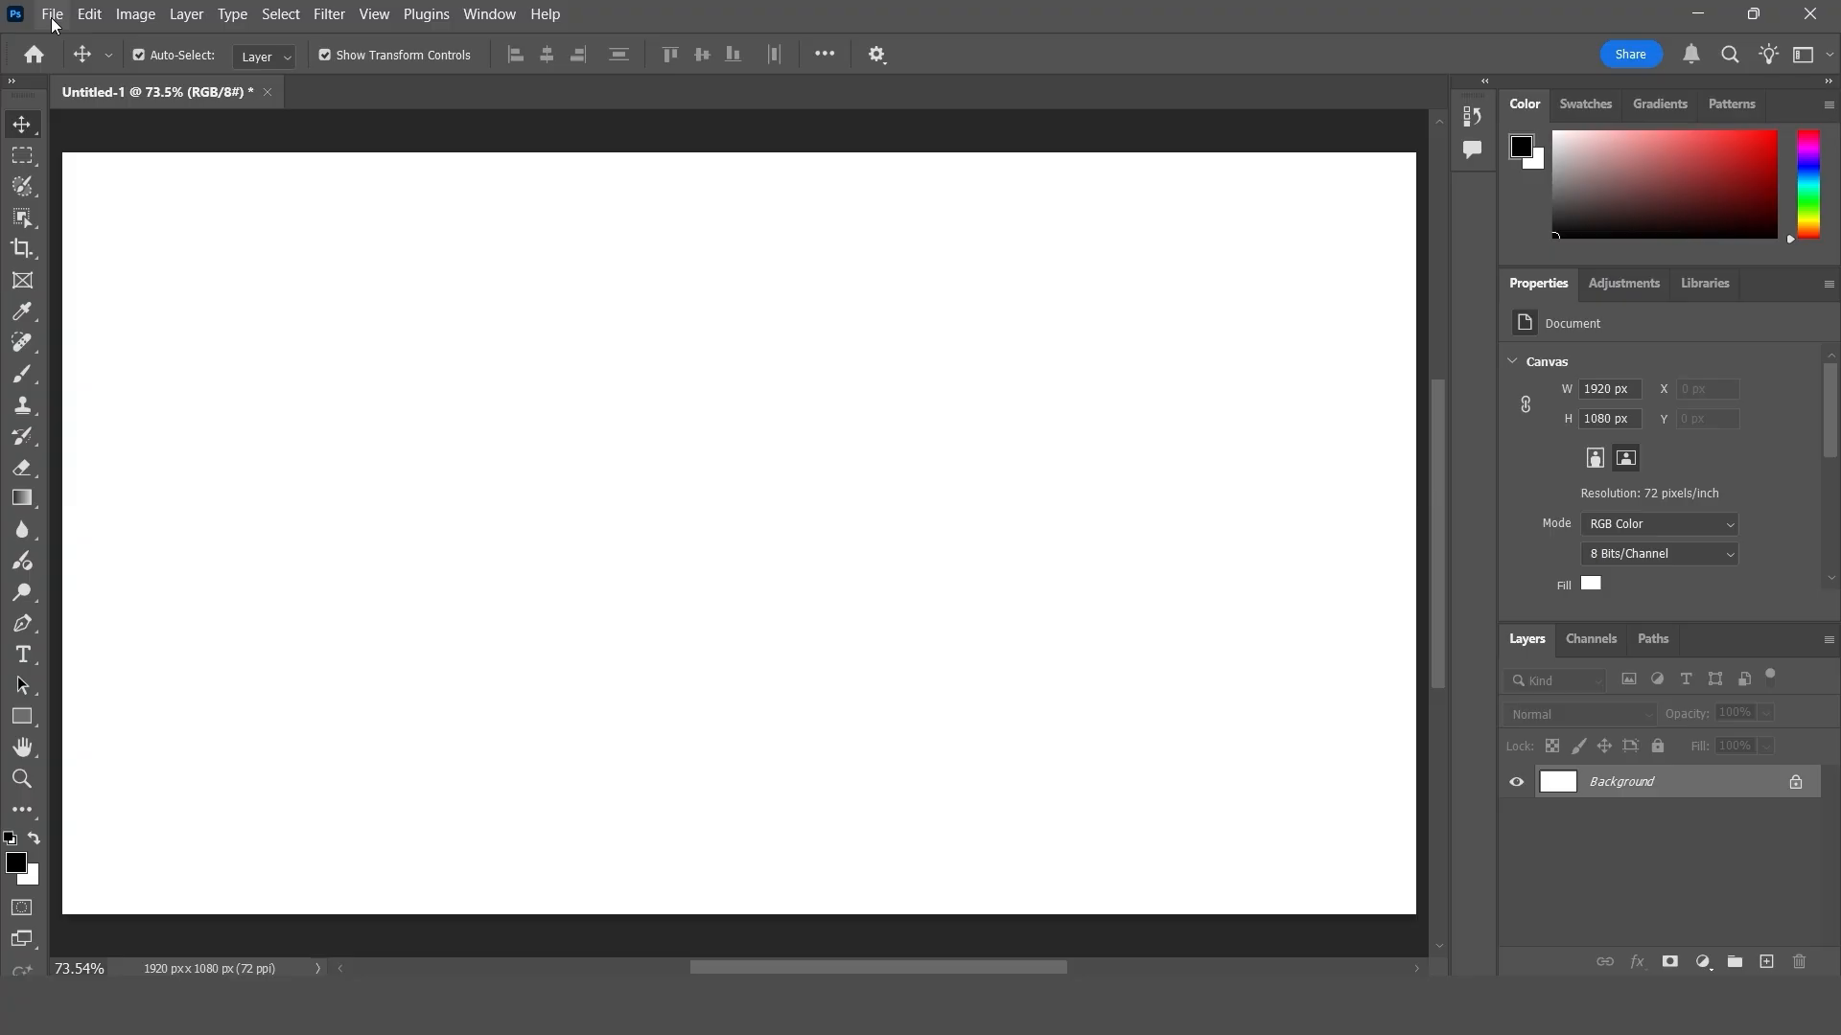
- Start saving the document as a Photoshop PDF named vhjh and continue to the Adobe PDF save settings
click(53, 16)
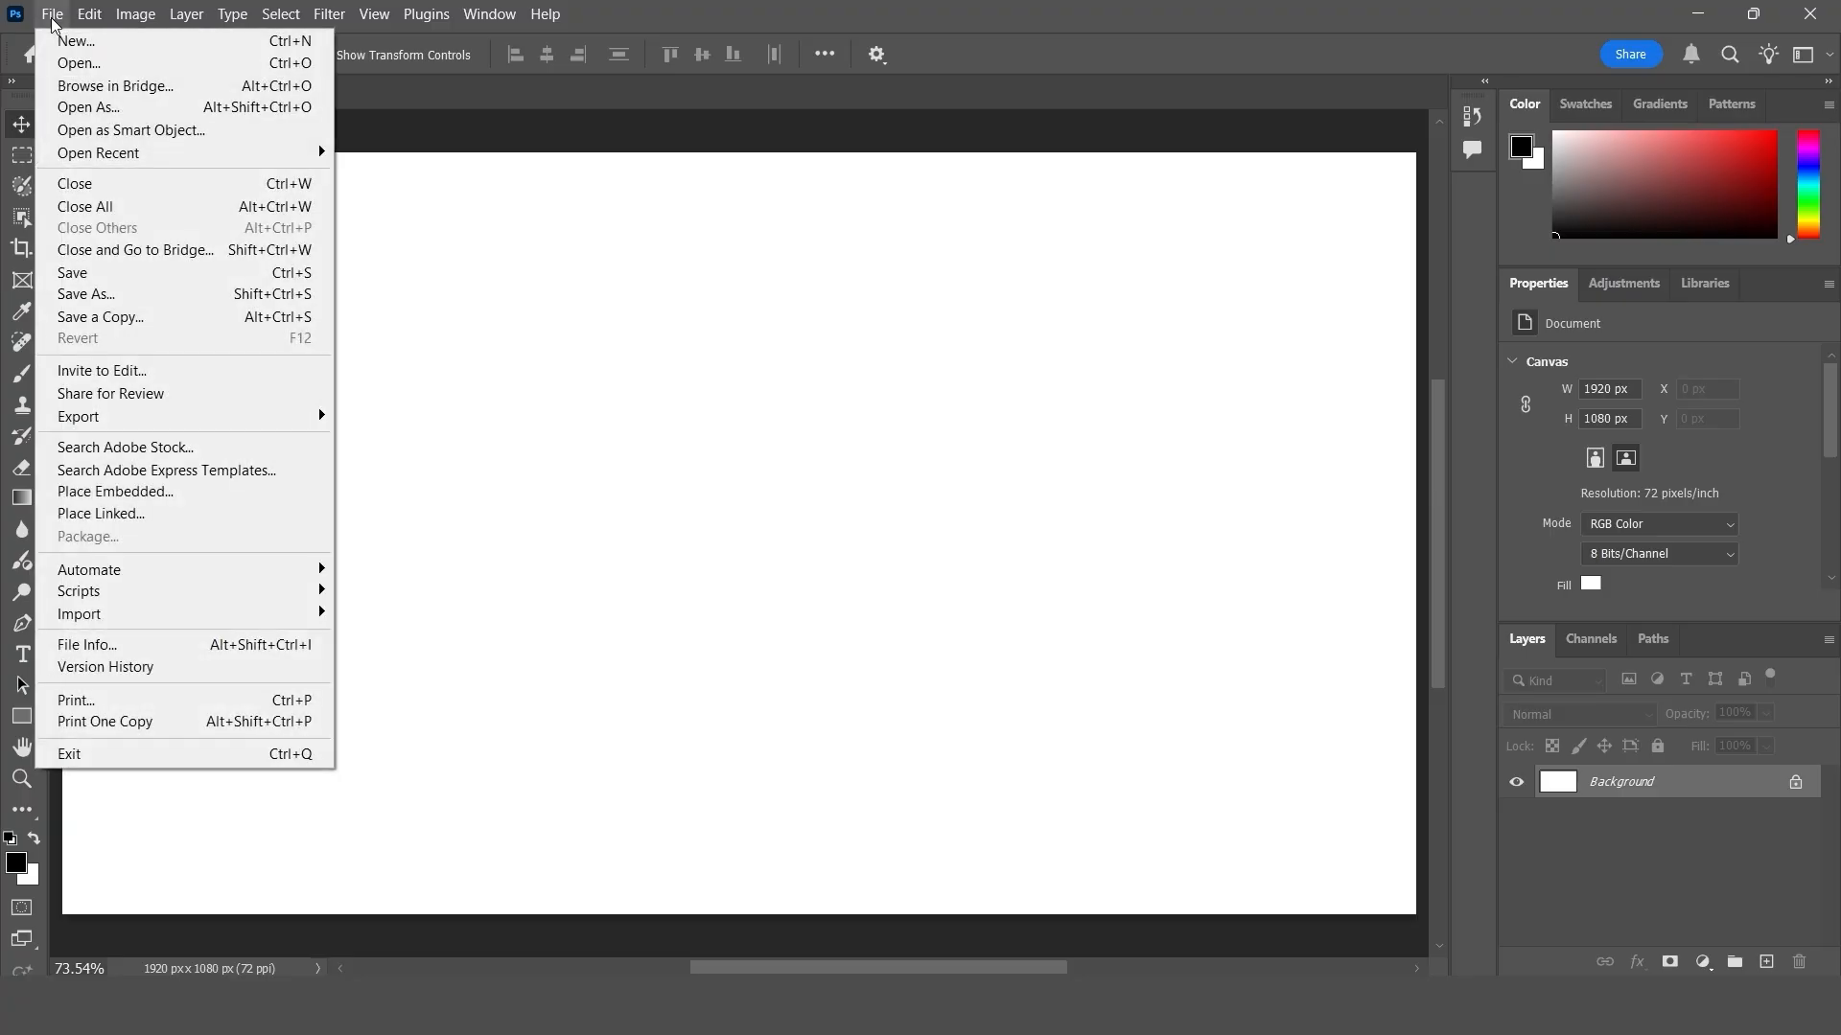
click(133, 297)
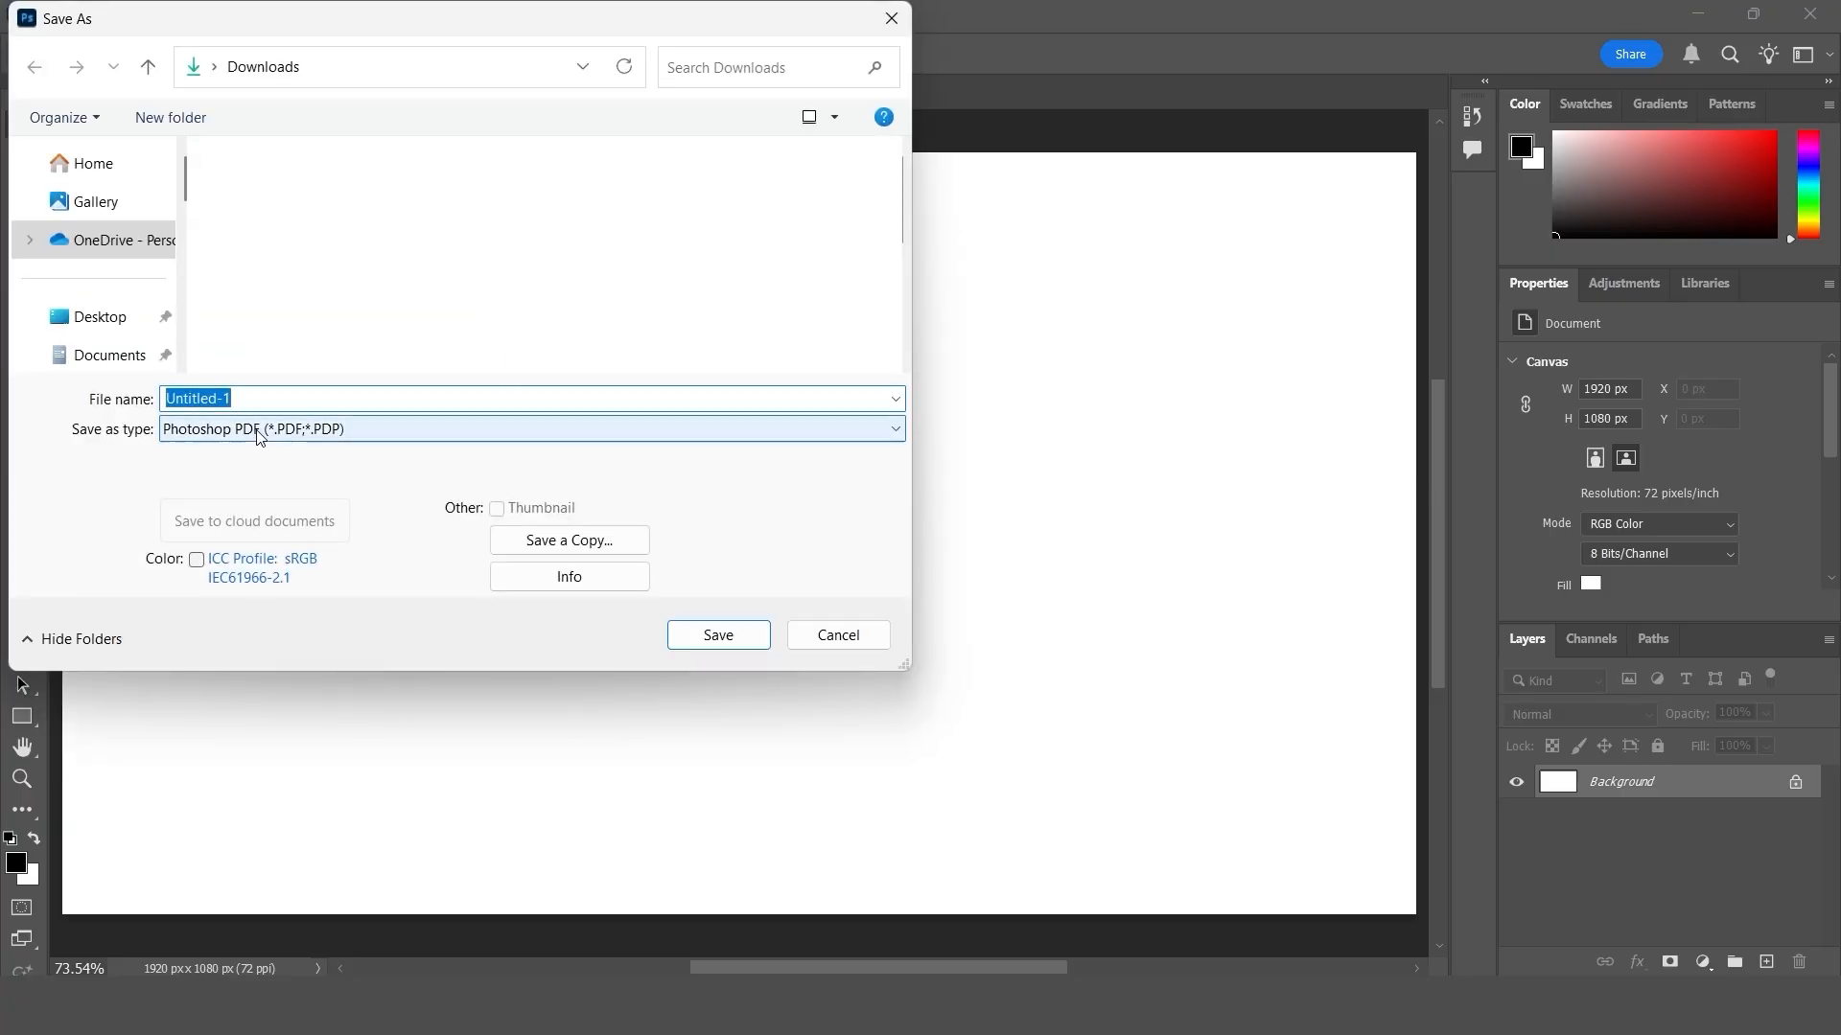
click(259, 432)
click(261, 659)
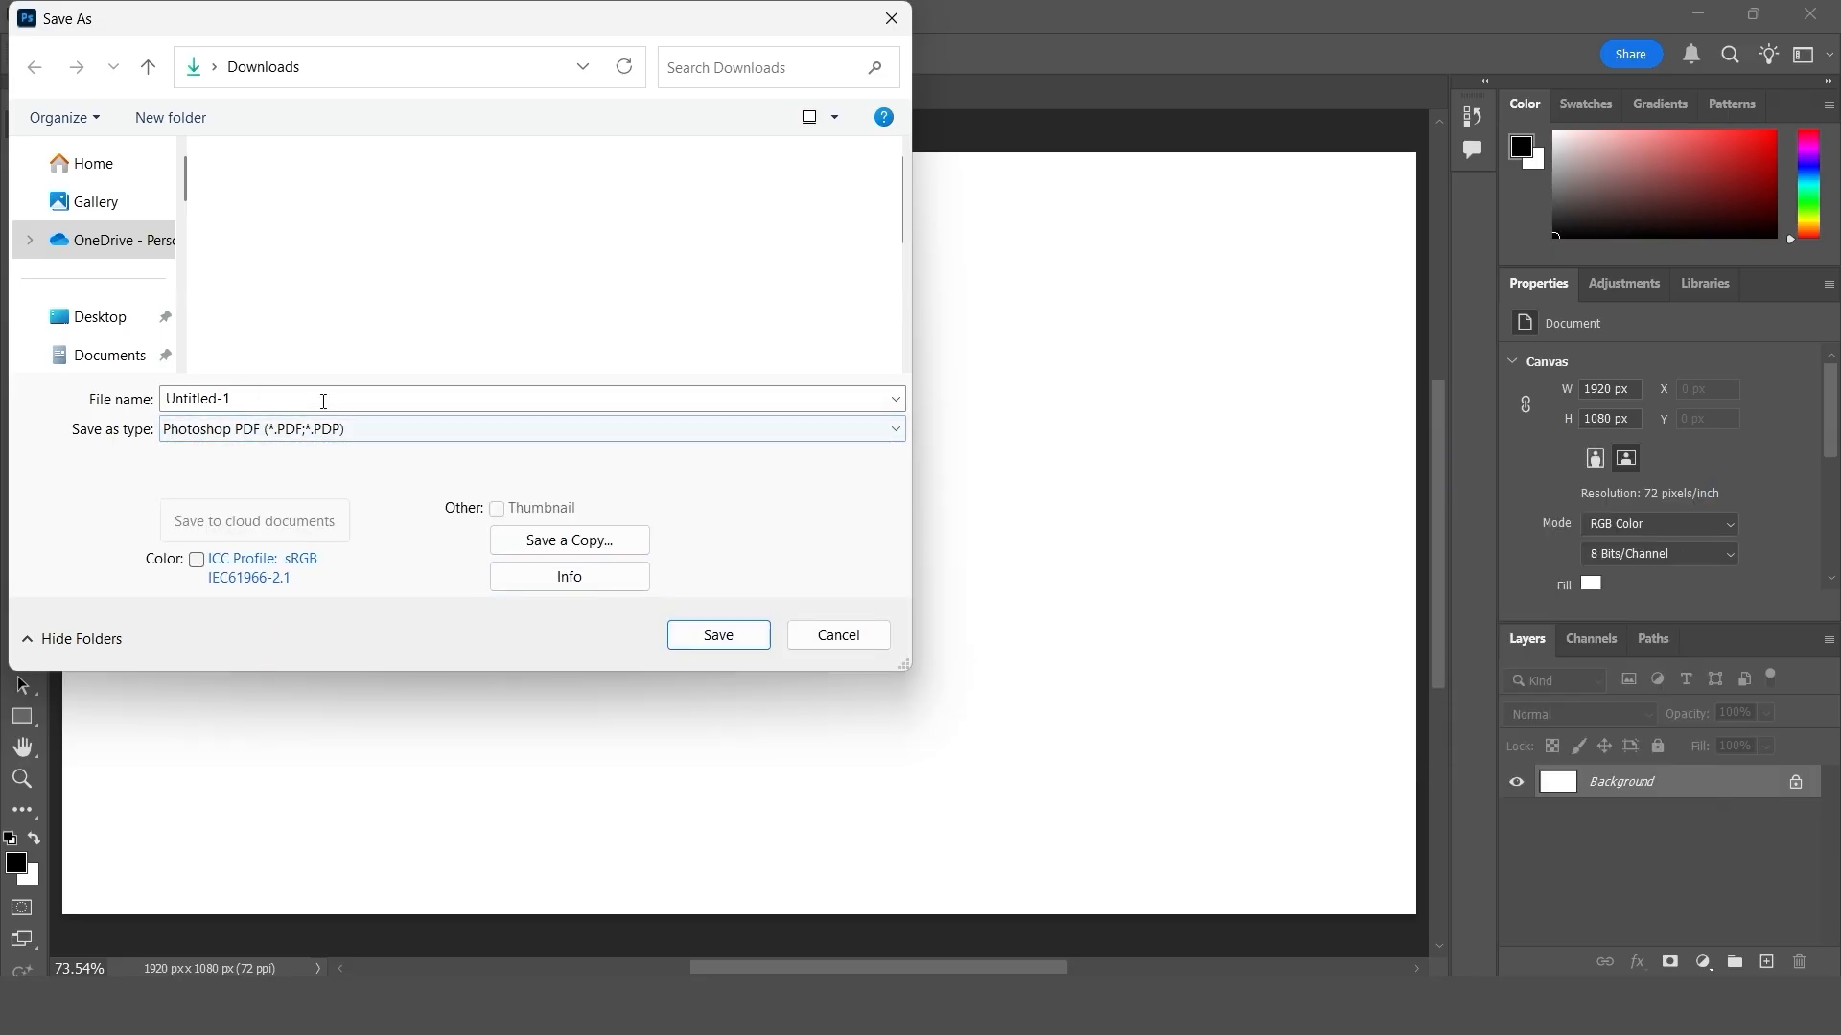
click(258, 398)
text(test)
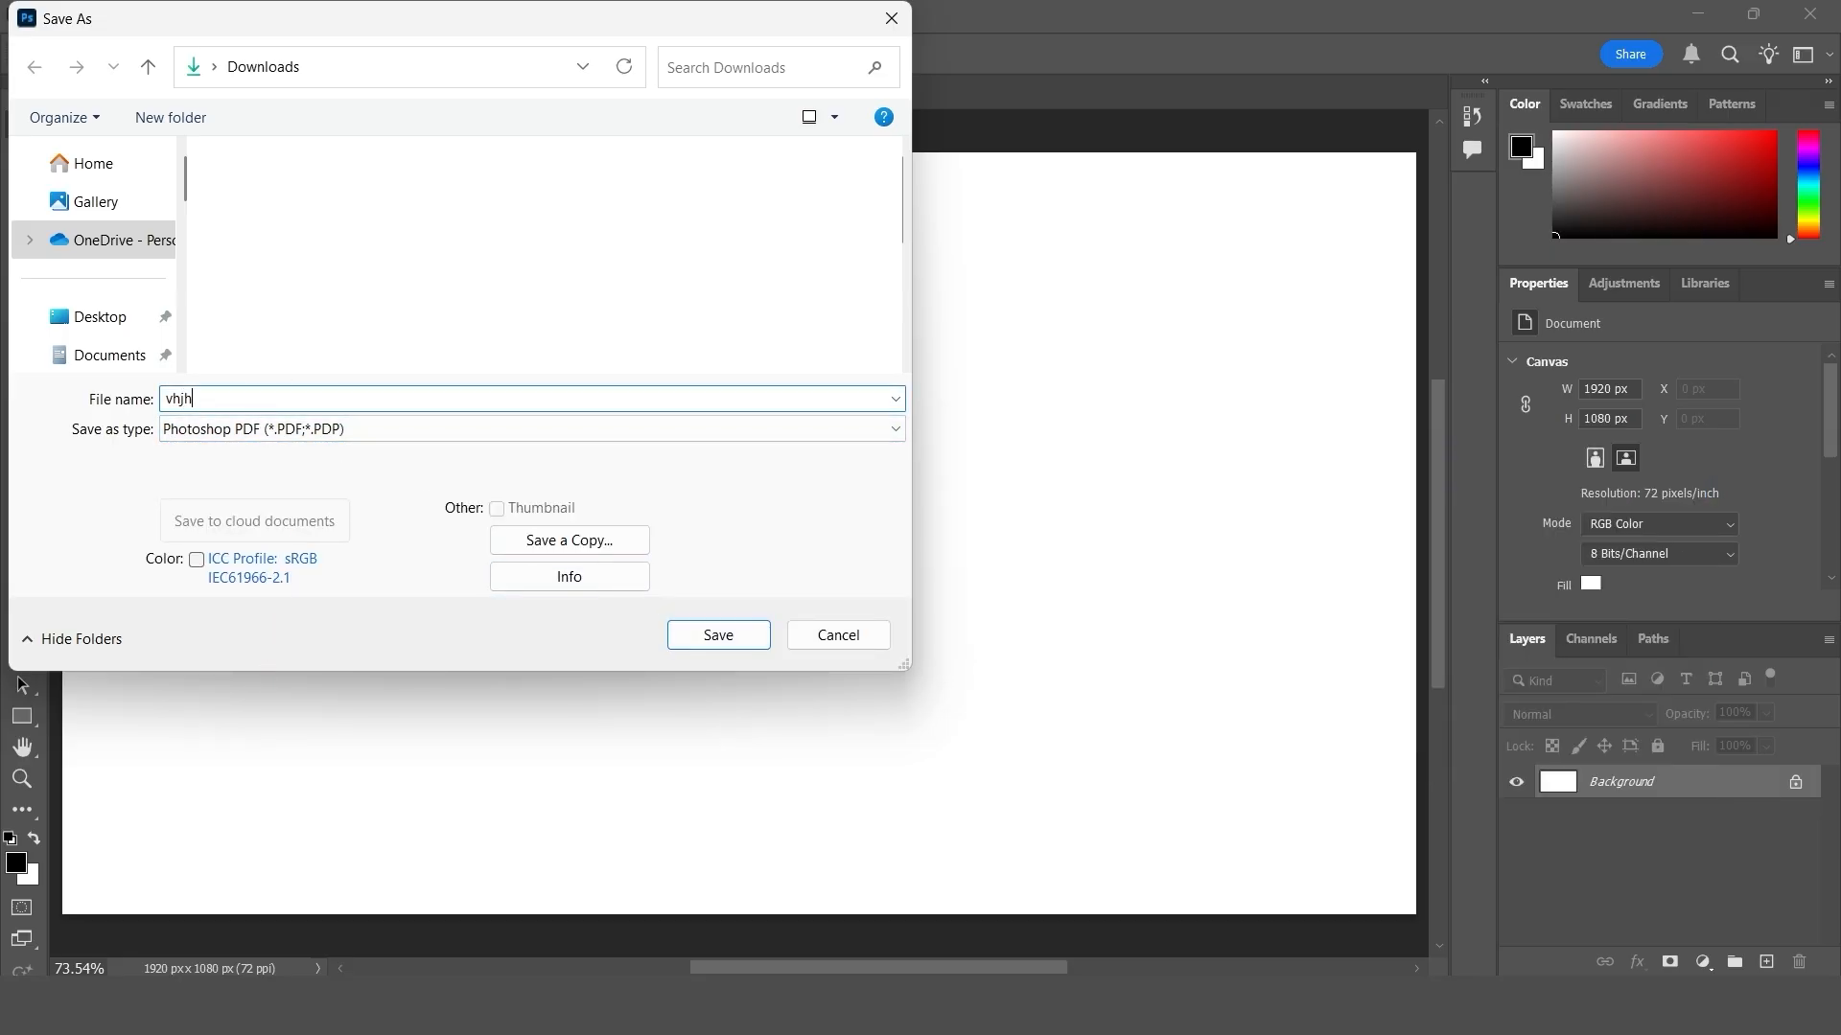
click(704, 634)
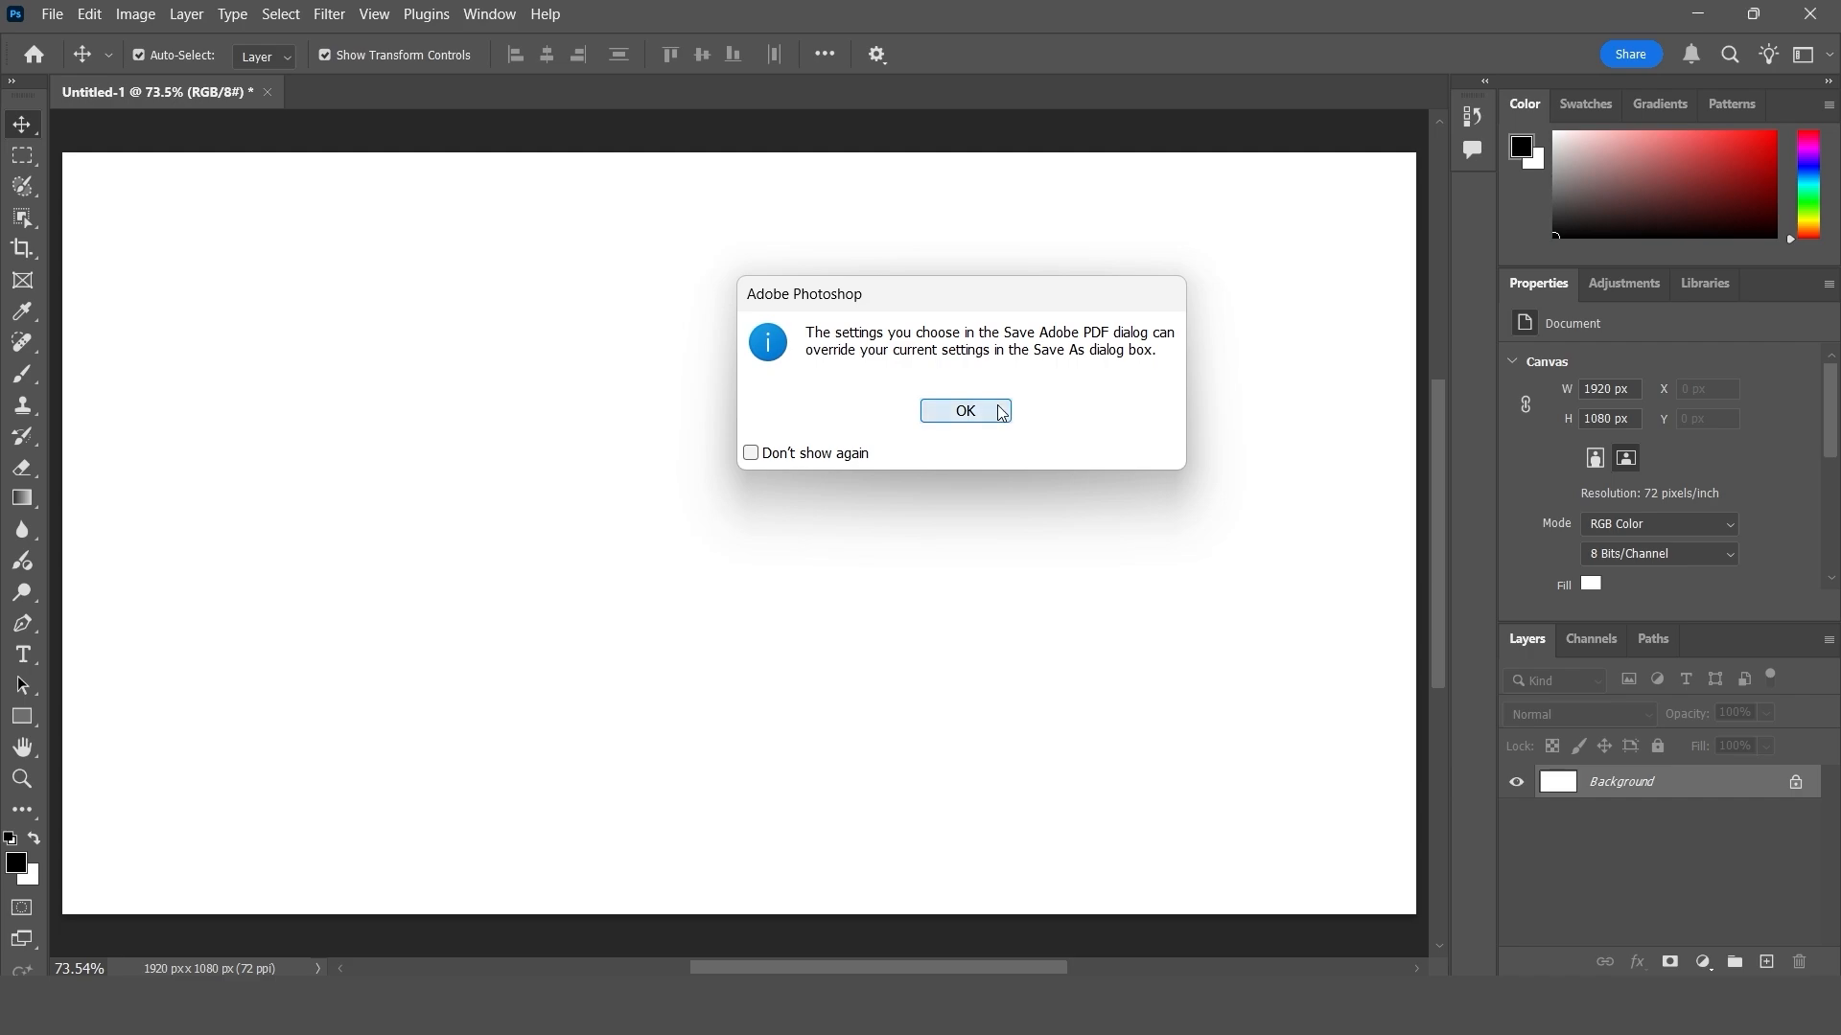
click(966, 410)
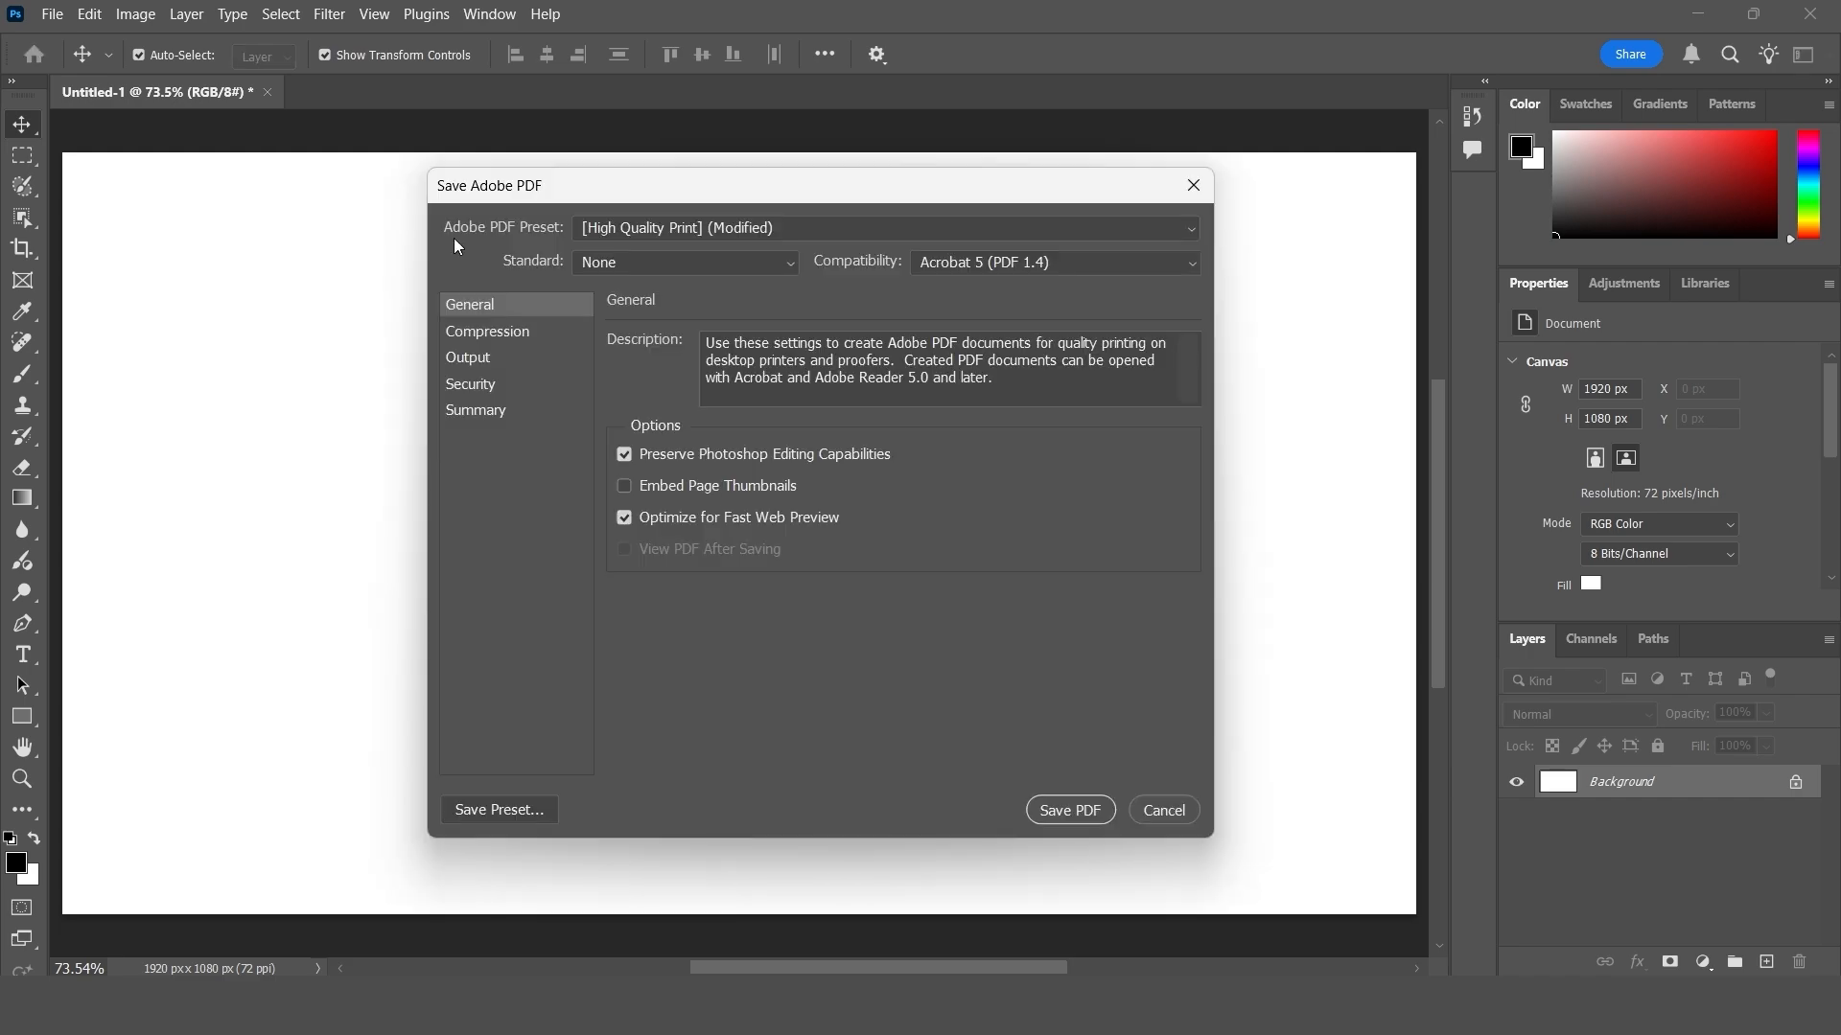
- Choose the haygriv preset for the PDF, check its compression settings and cancel the save
click(659, 228)
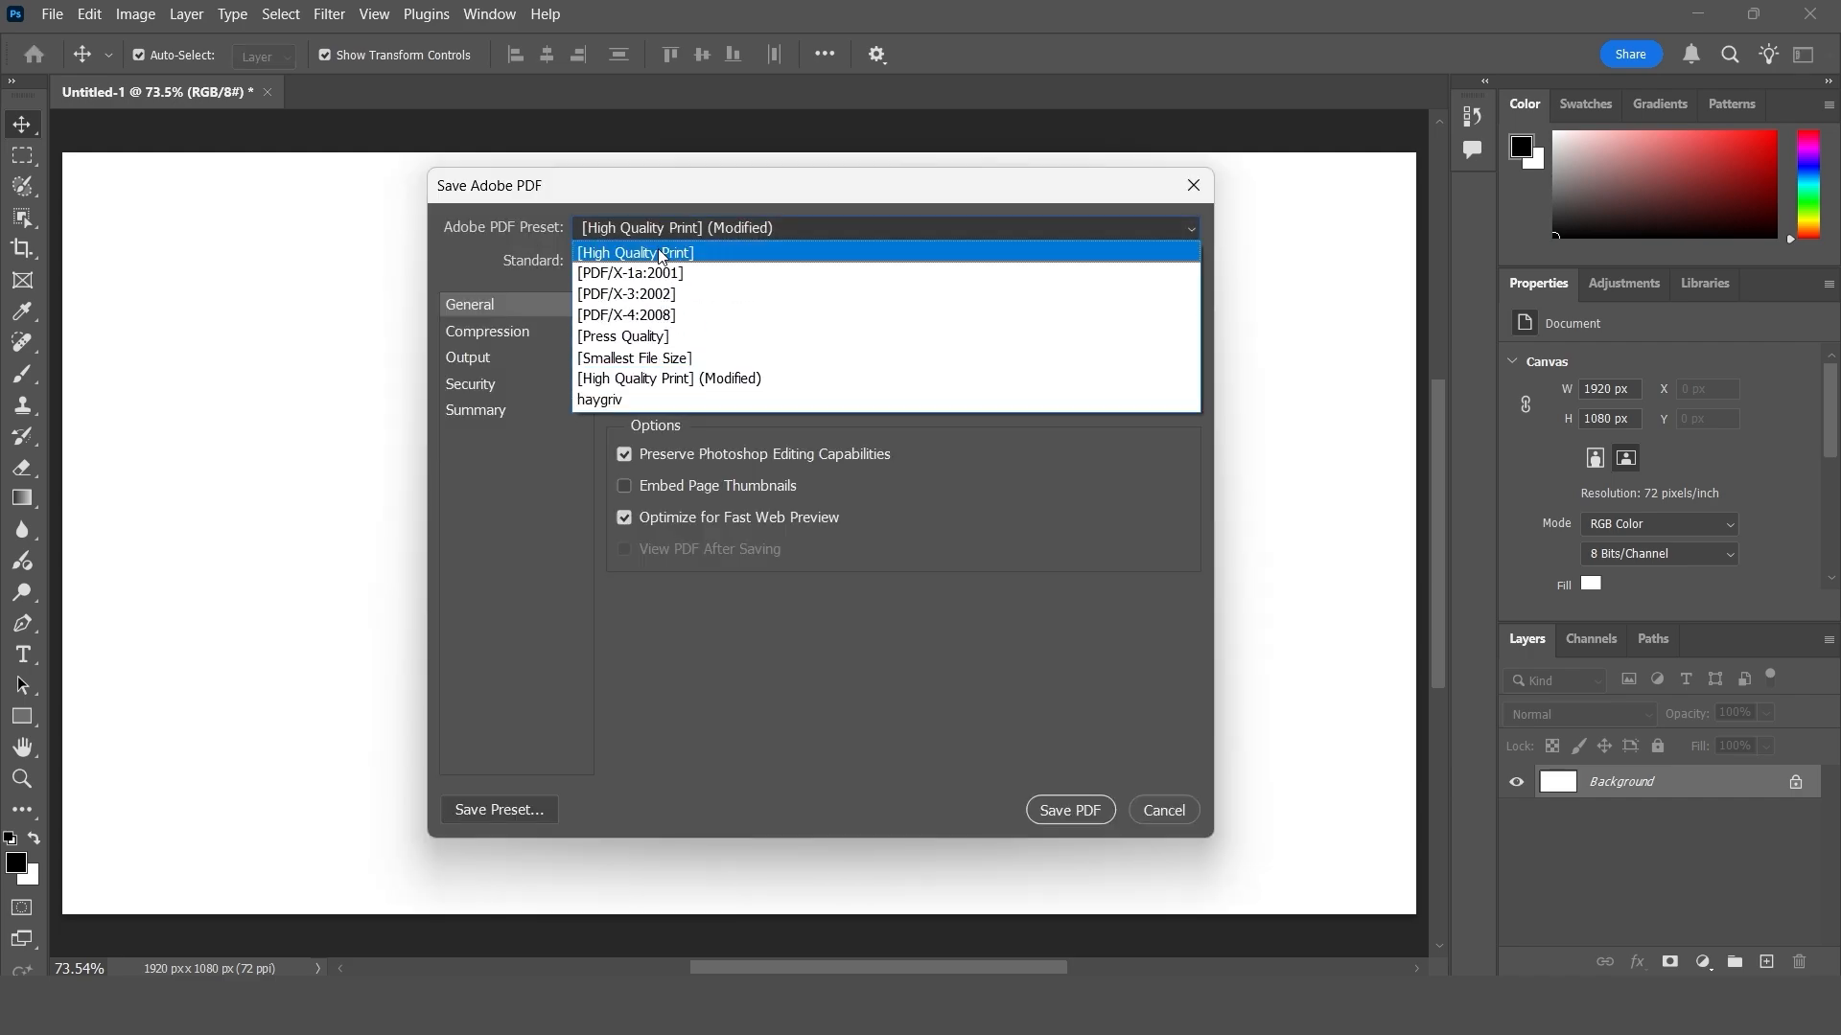
click(614, 401)
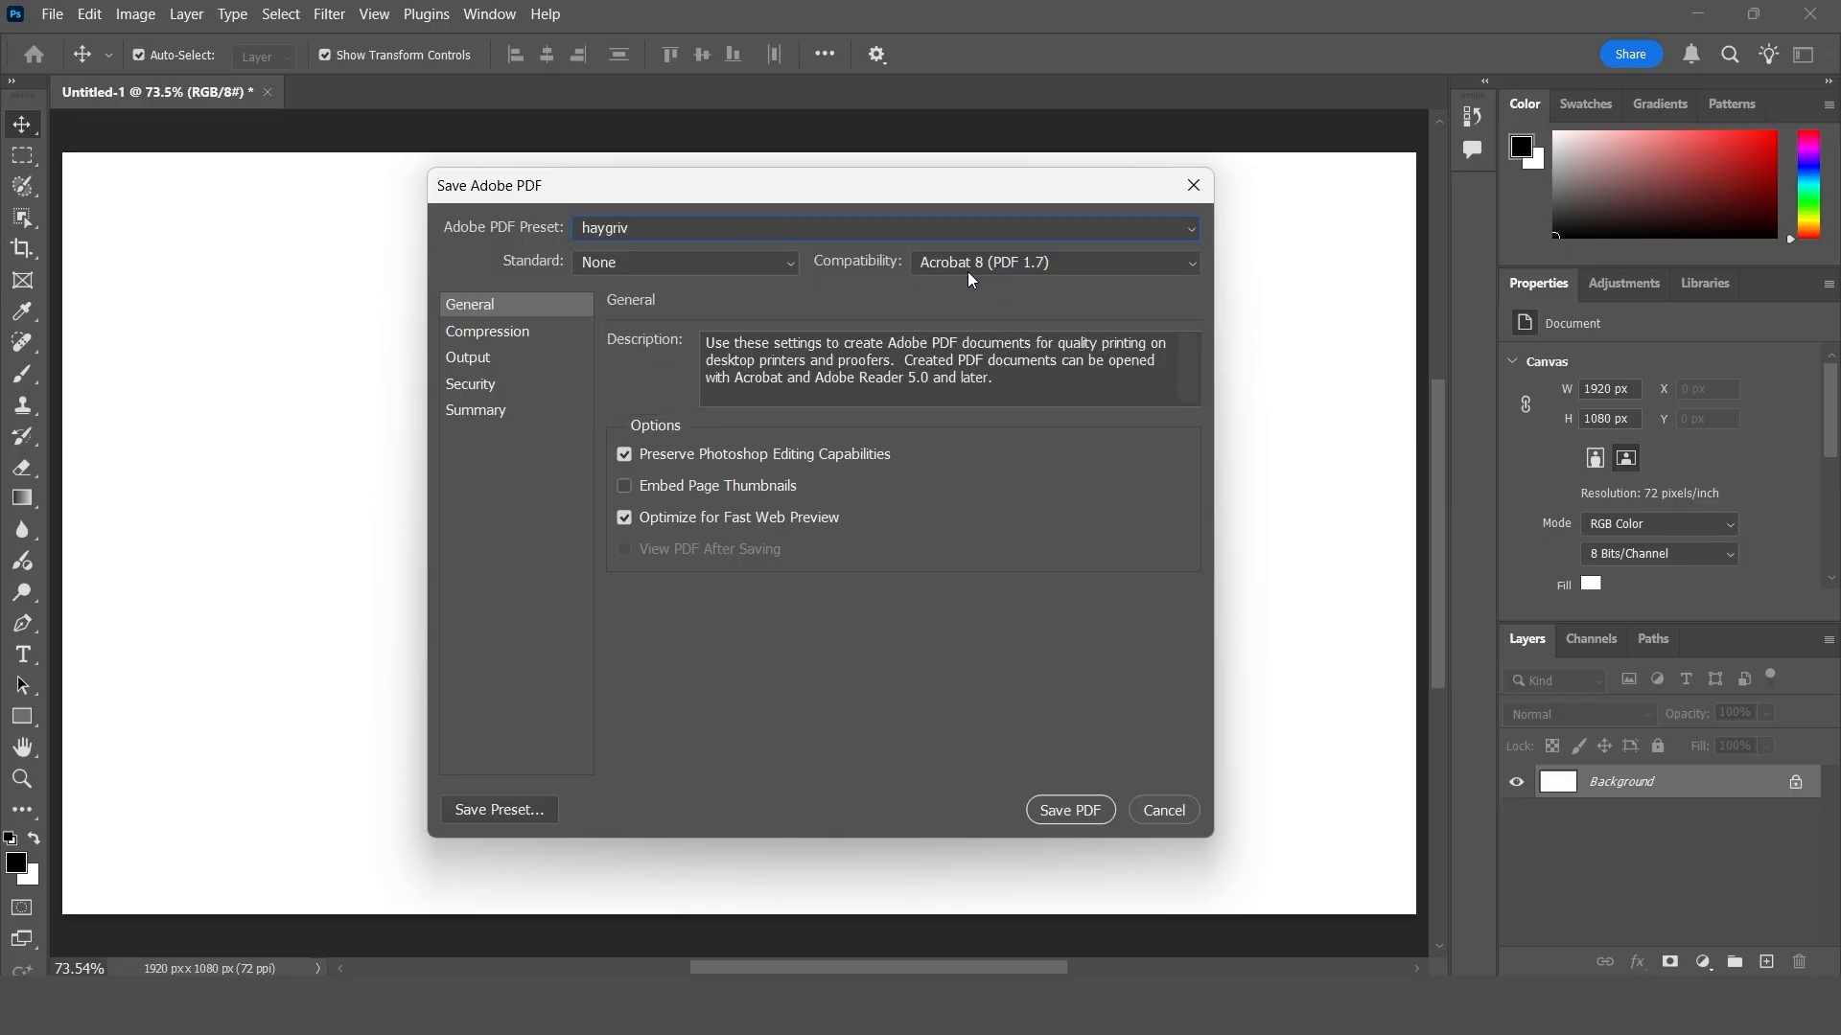
click(516, 333)
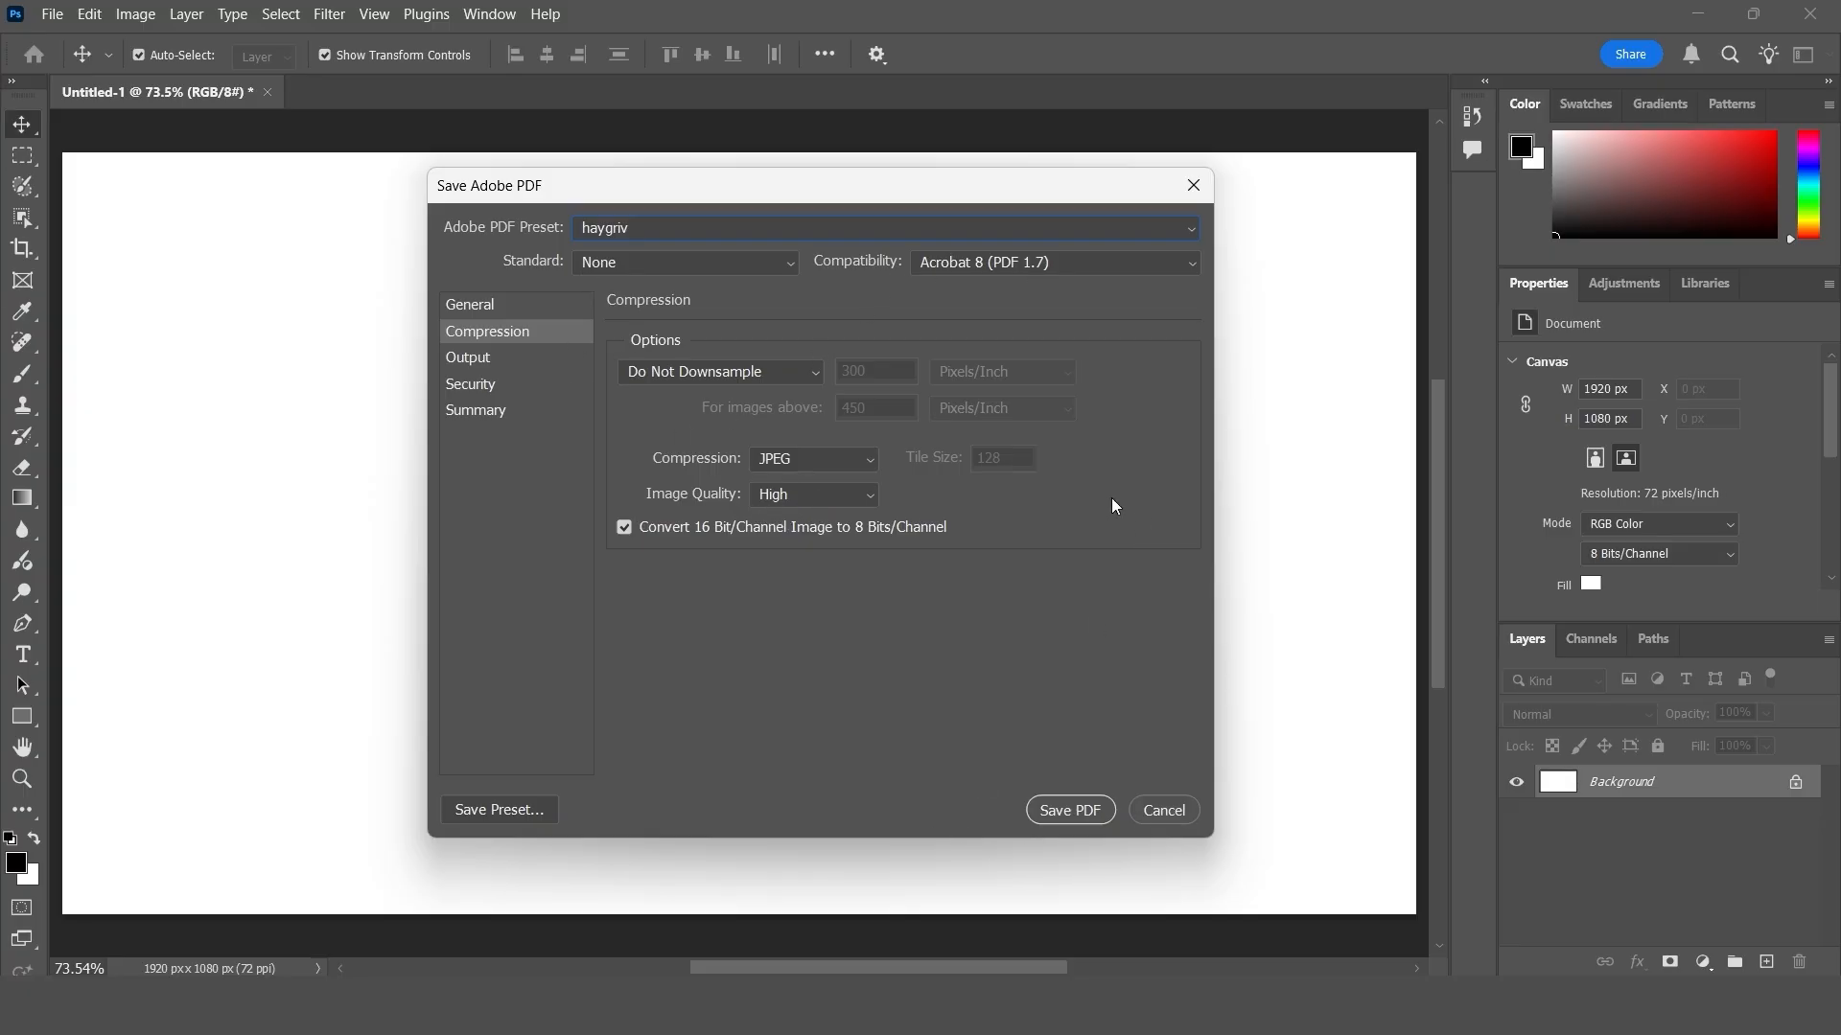
click(1189, 188)
- Examine the contour presets in the Preset Manager and close it
click(90, 15)
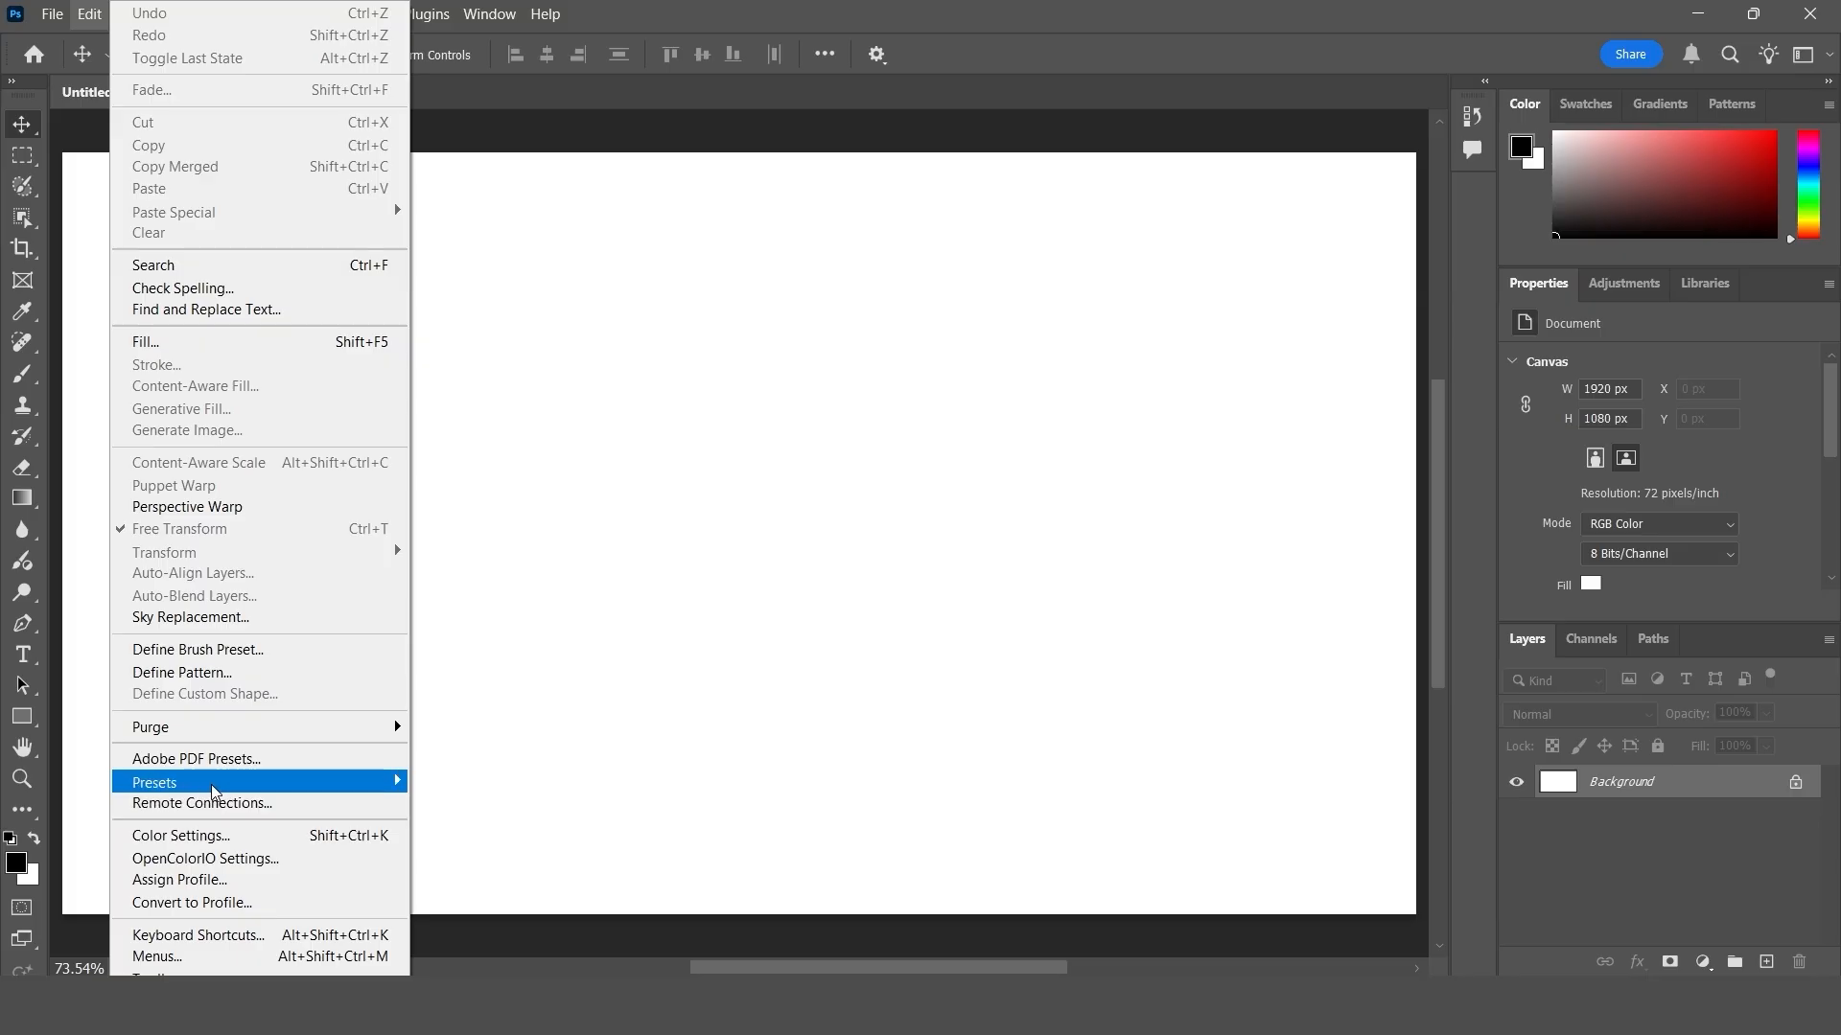
mouse_move(278, 784)
click(475, 782)
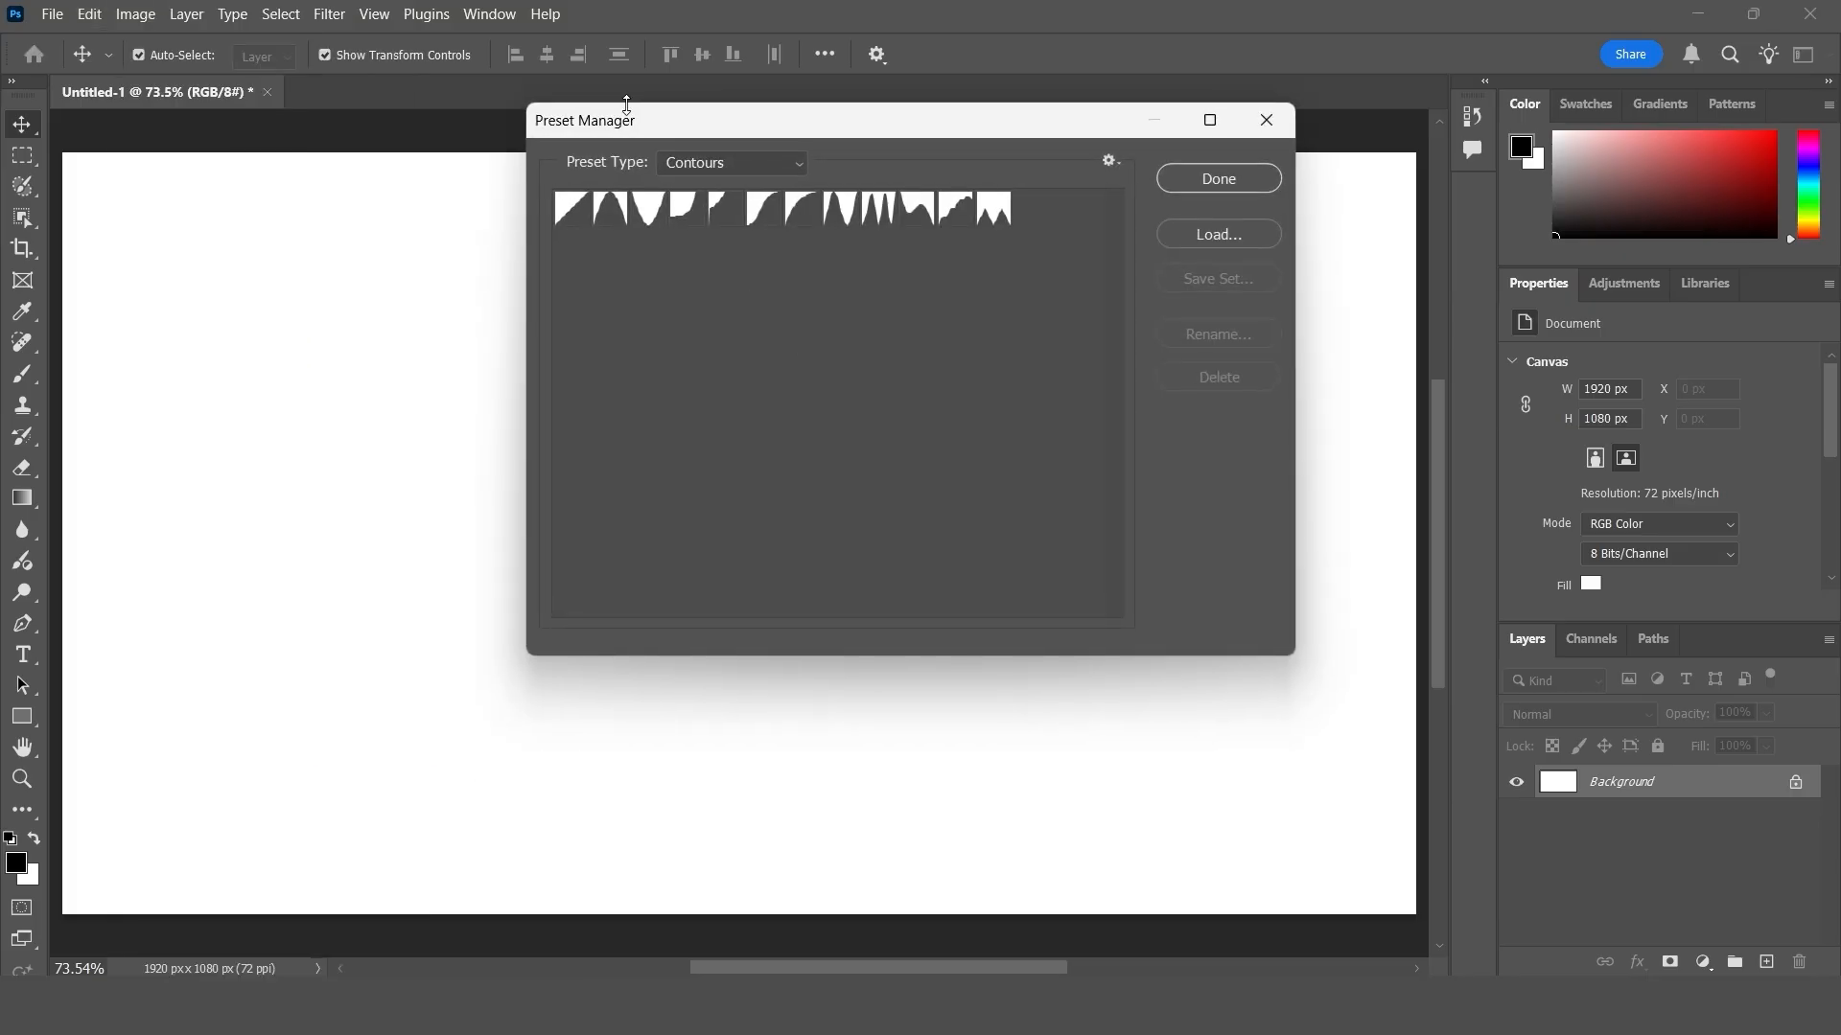
drag(628, 132, 539, 182)
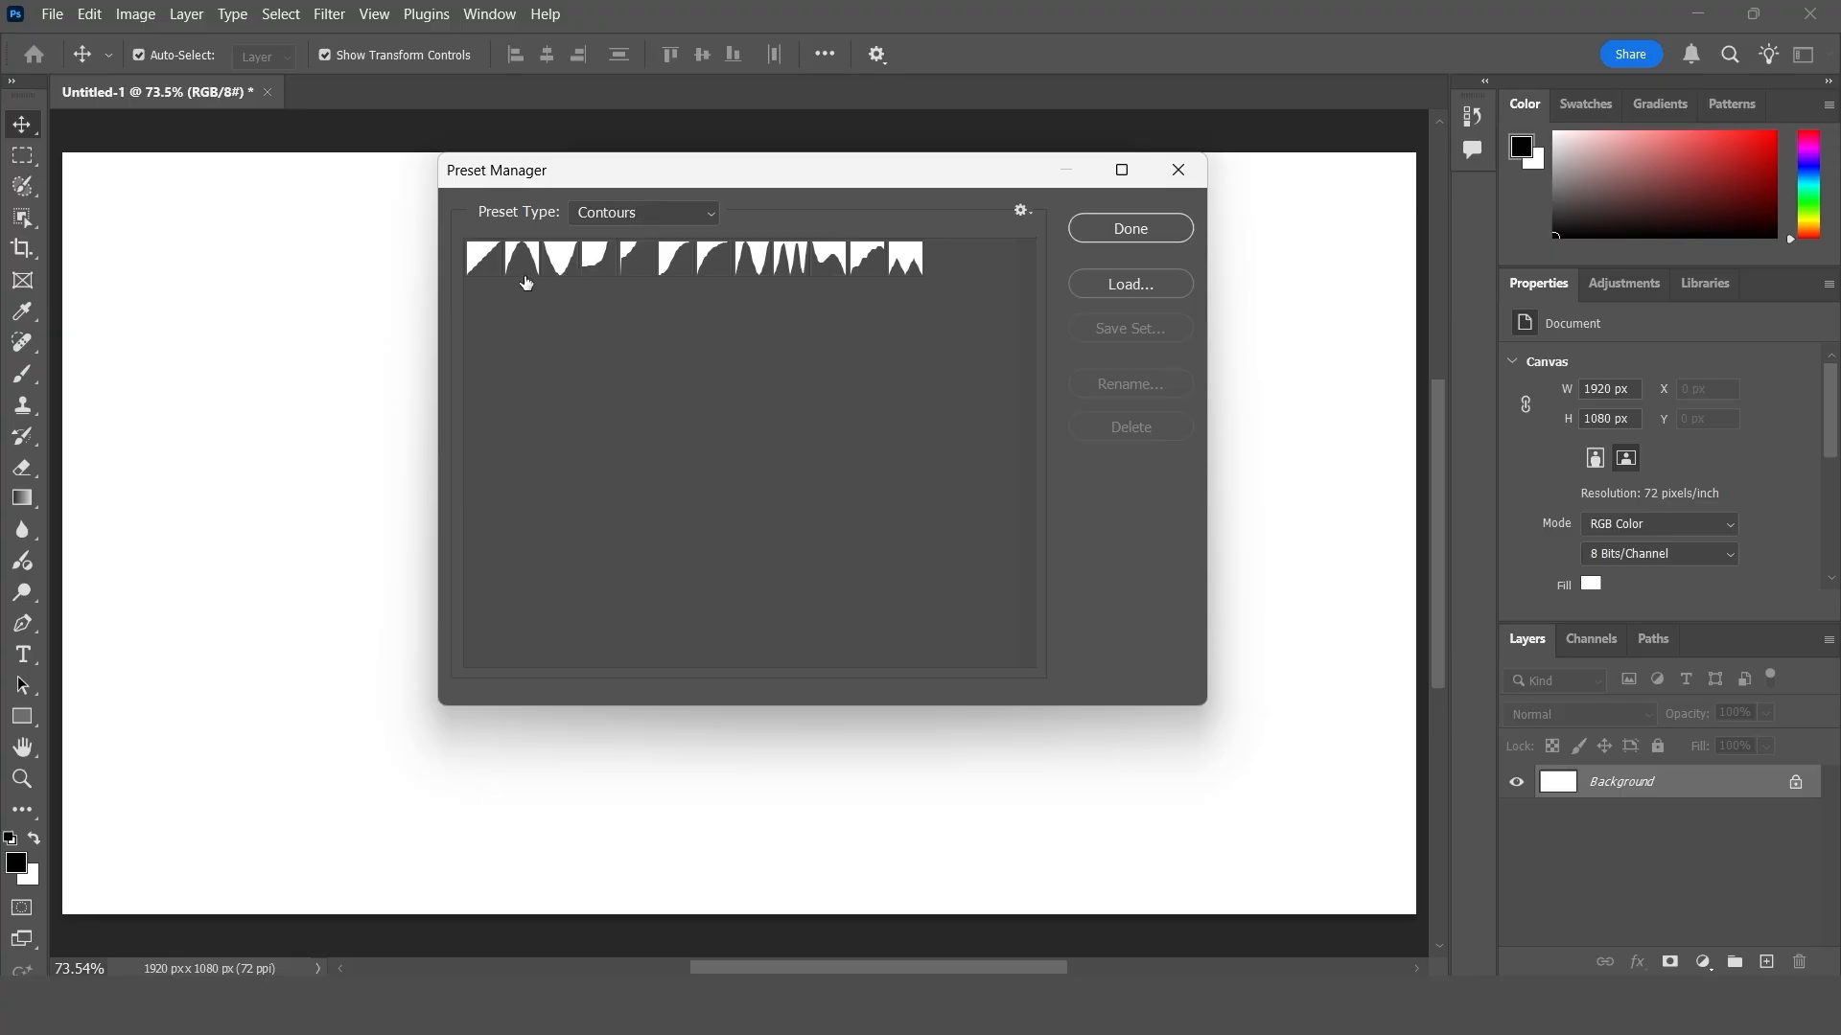
click(1175, 173)
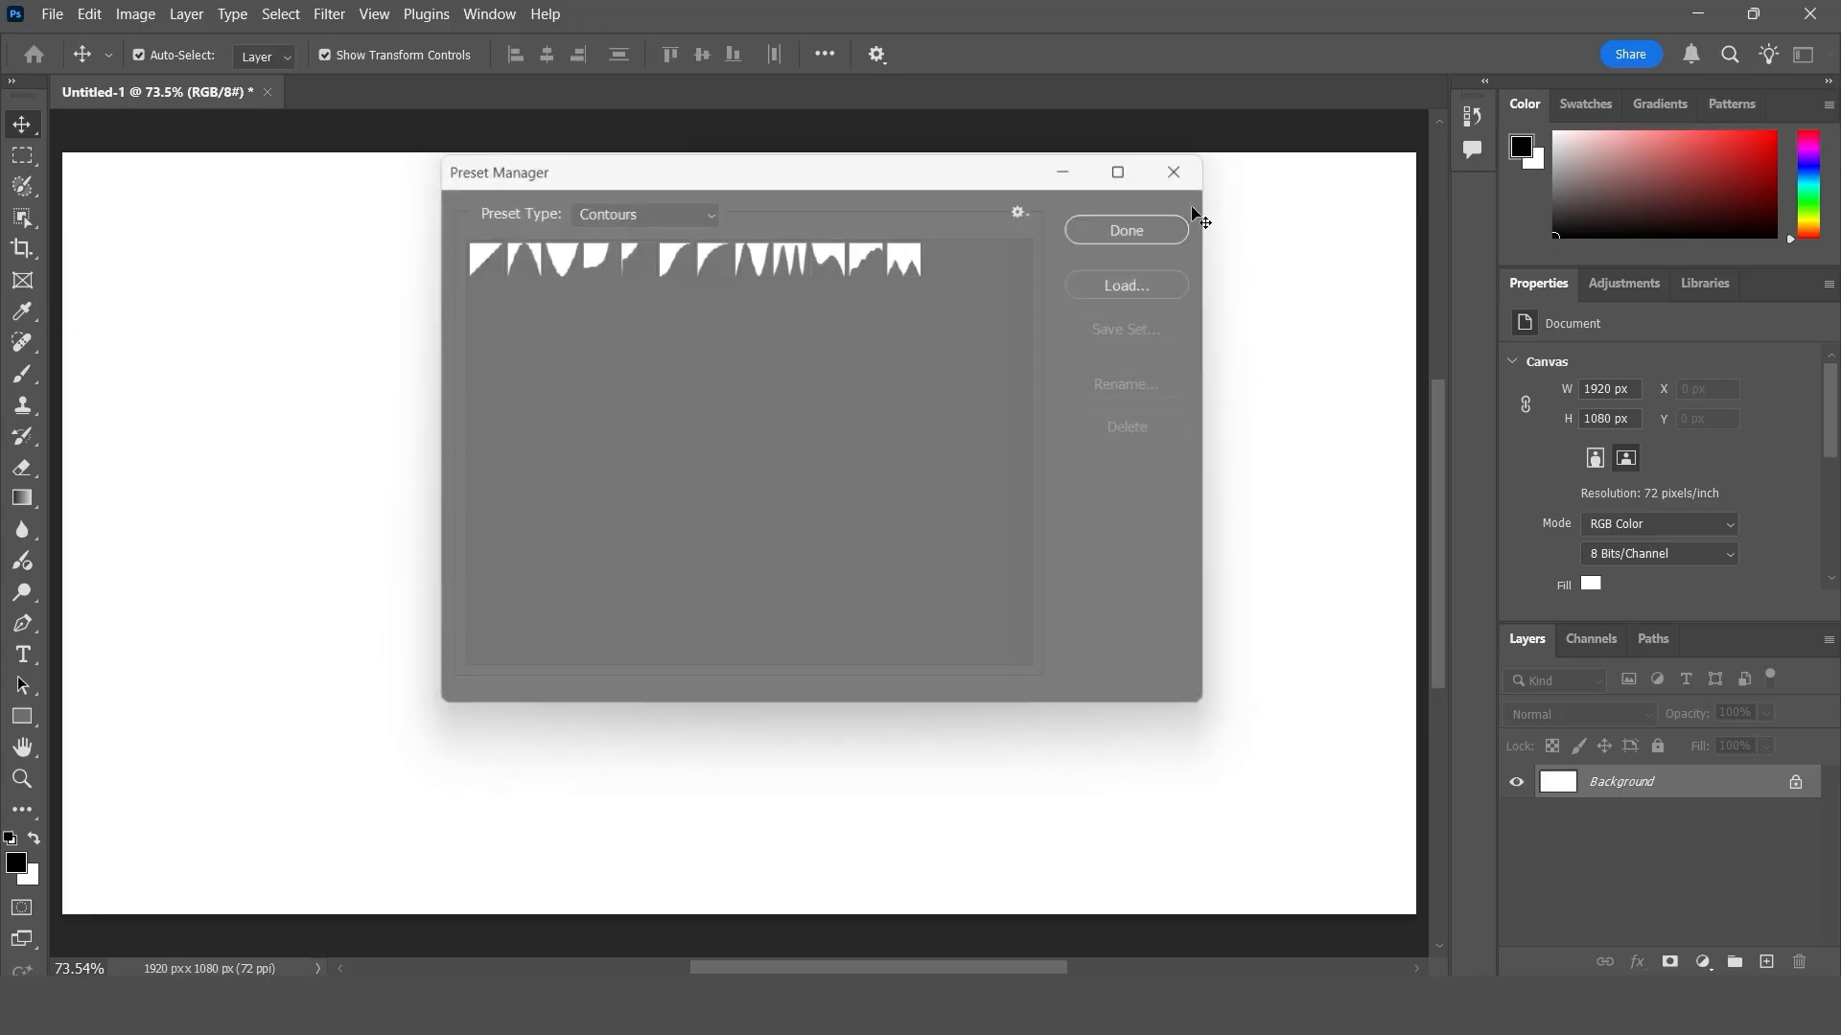
- Add a blank layer, examine the gloss contour presets and their options in its Bevel & Emboss style, and cancel the style
click(1769, 961)
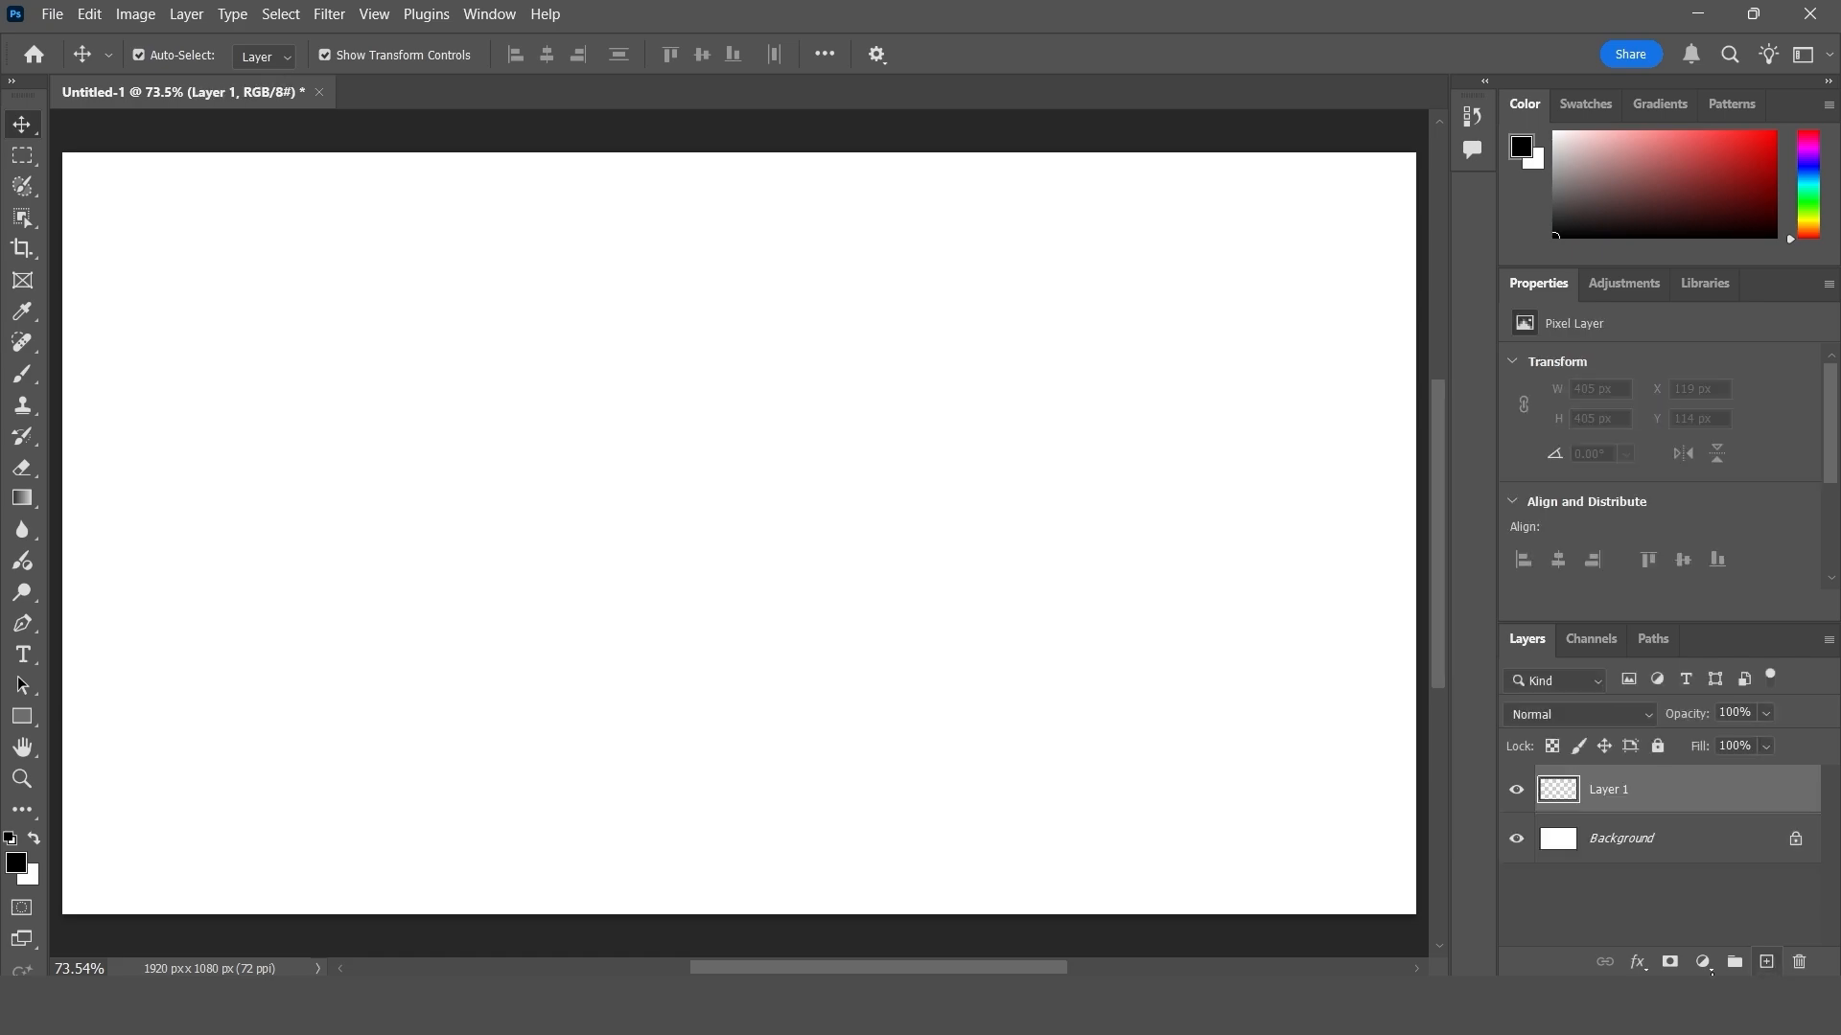
click(1637, 961)
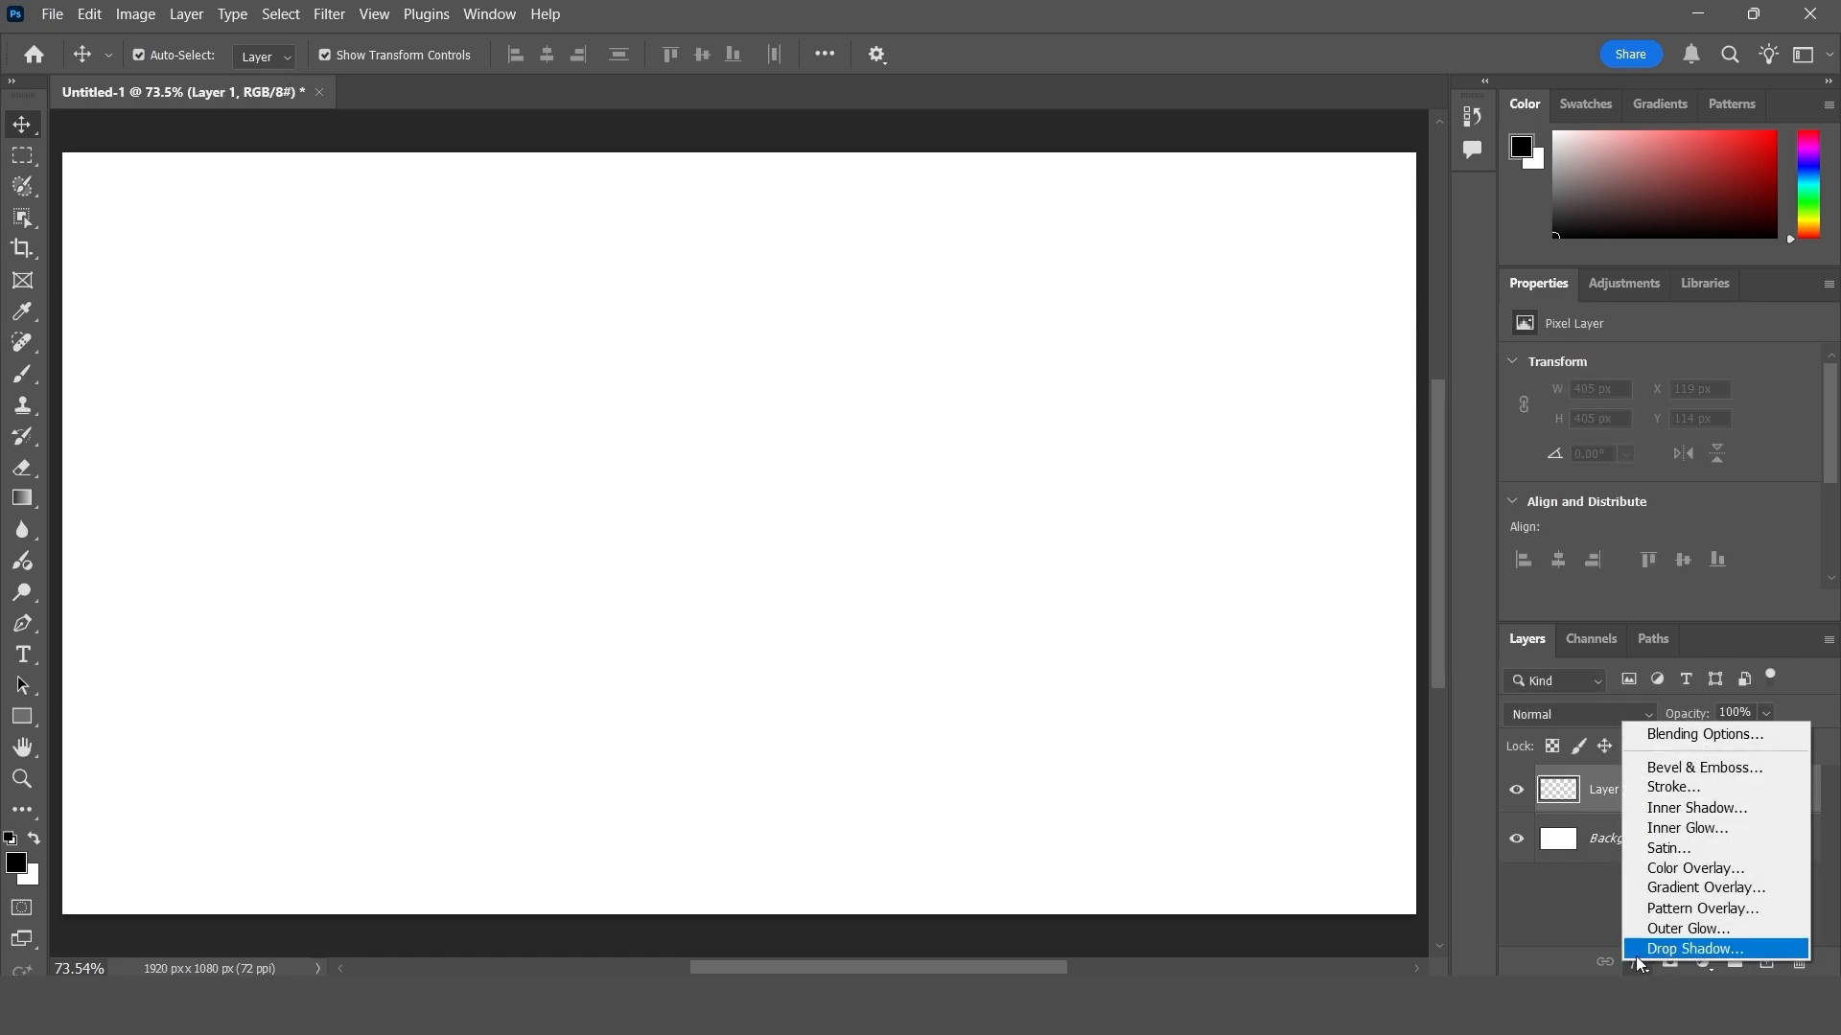
click(1687, 767)
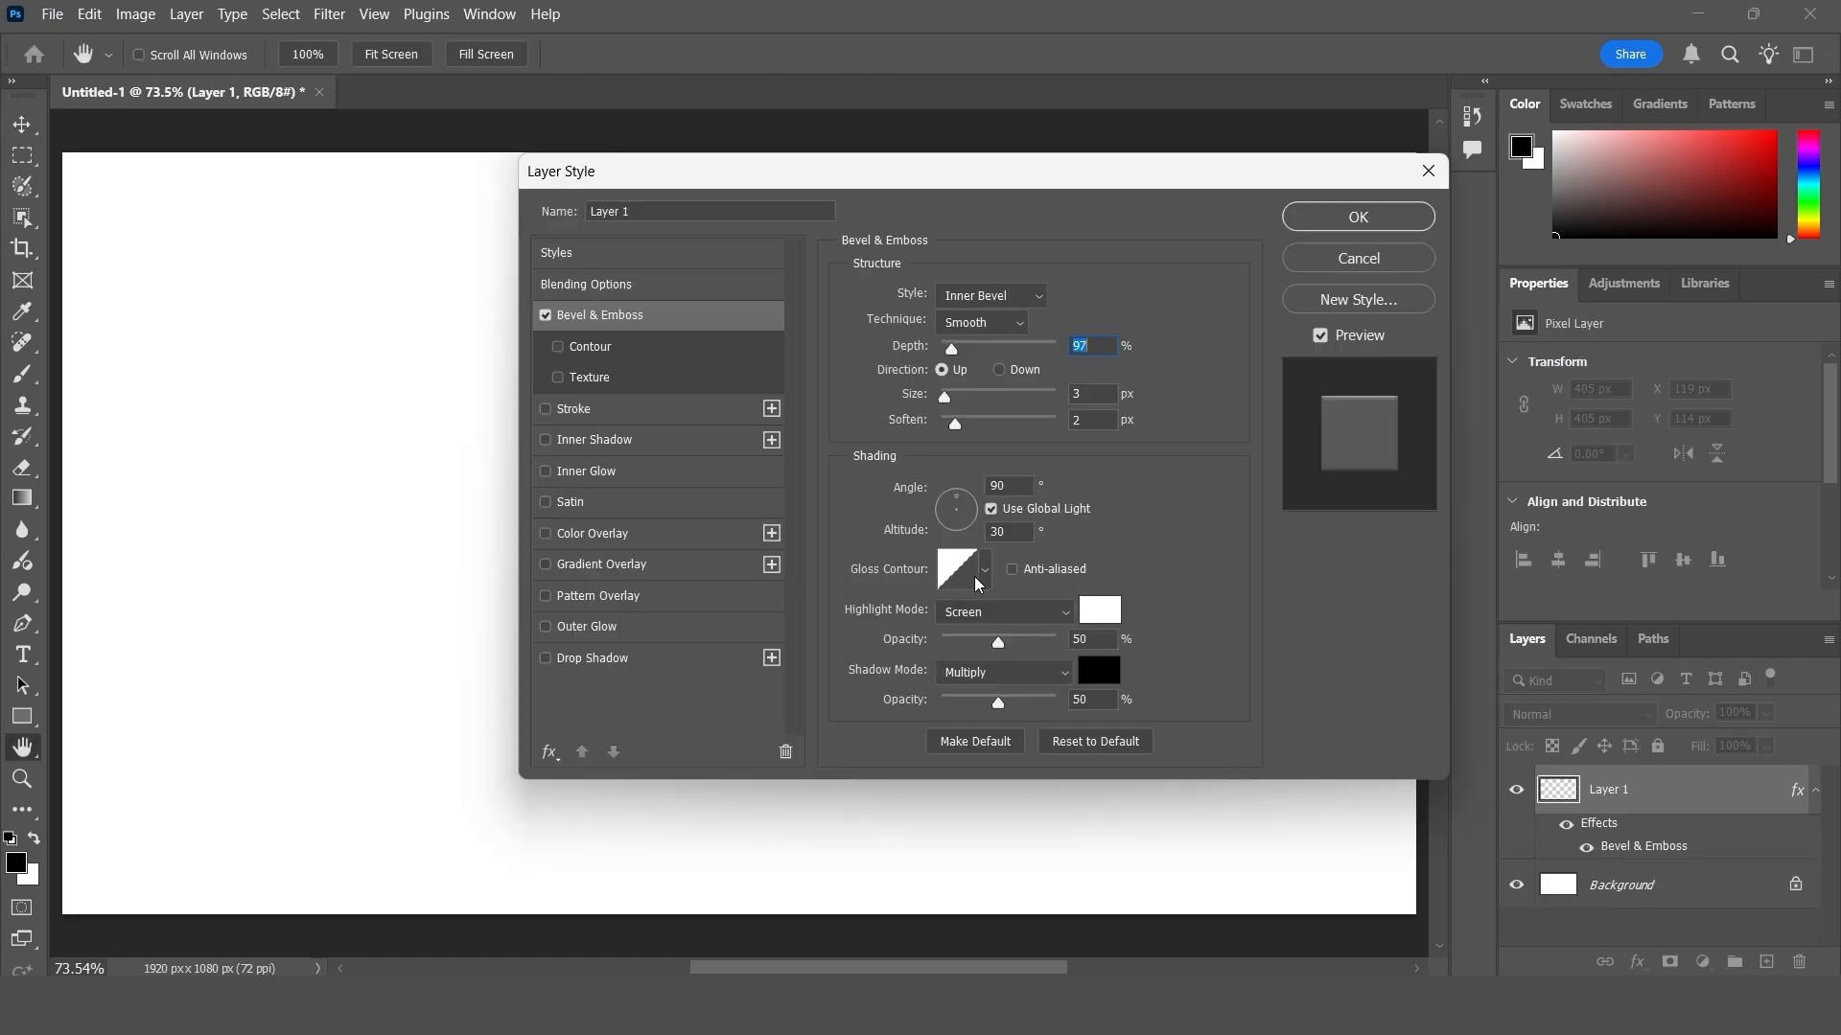
click(984, 572)
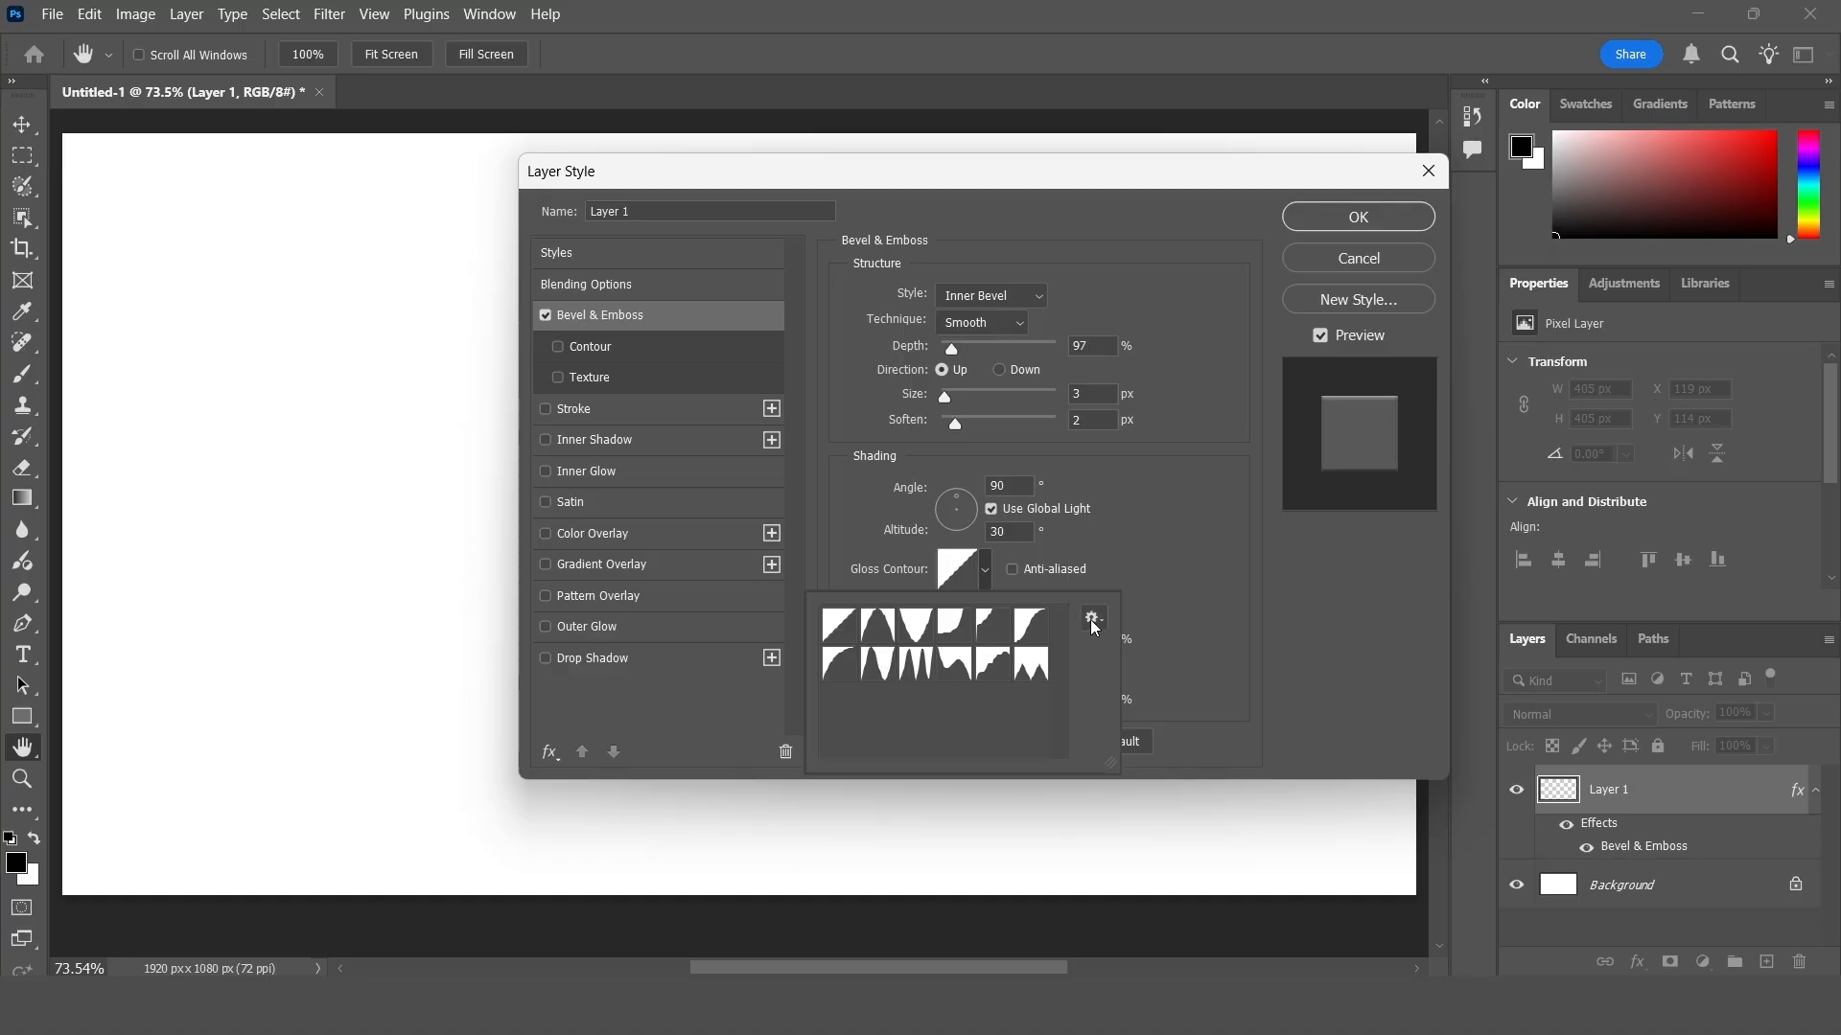
click(1093, 618)
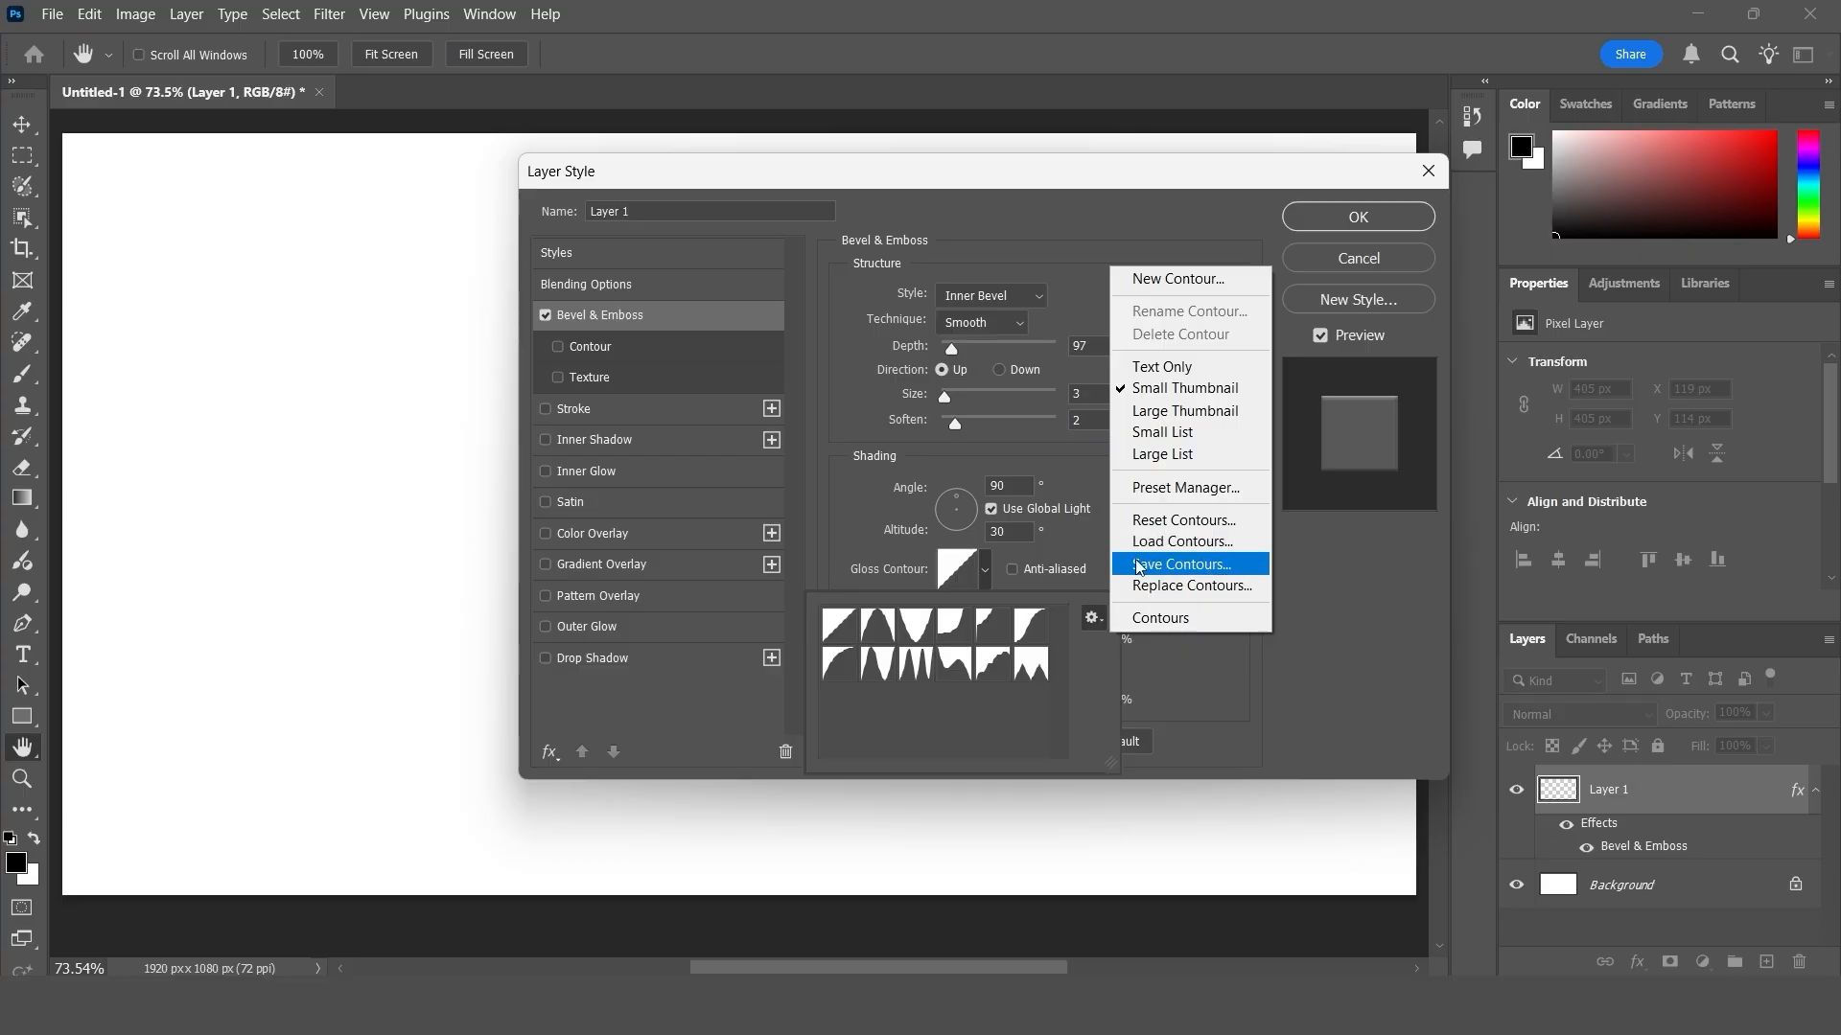
click(1437, 172)
click(1437, 172)
- Examine the tool presets in the Preset Manager and close it
click(90, 17)
mouse_move(240, 782)
click(465, 773)
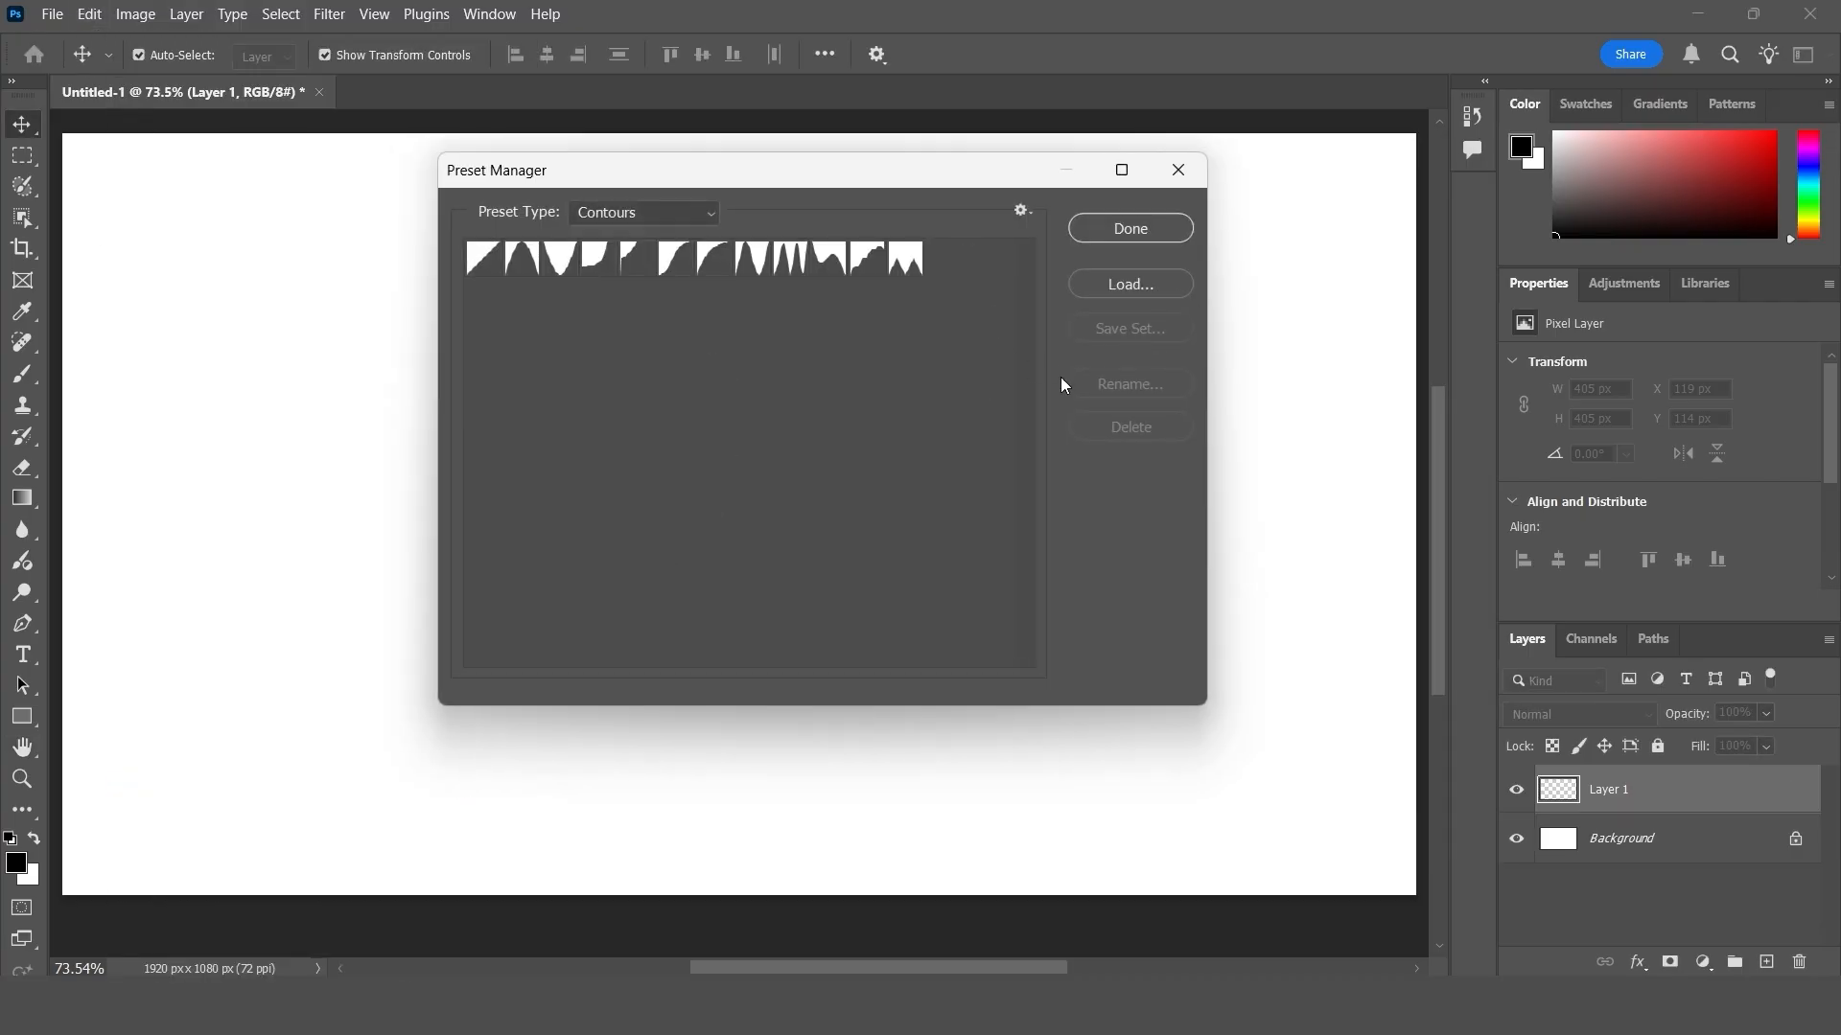
click(631, 216)
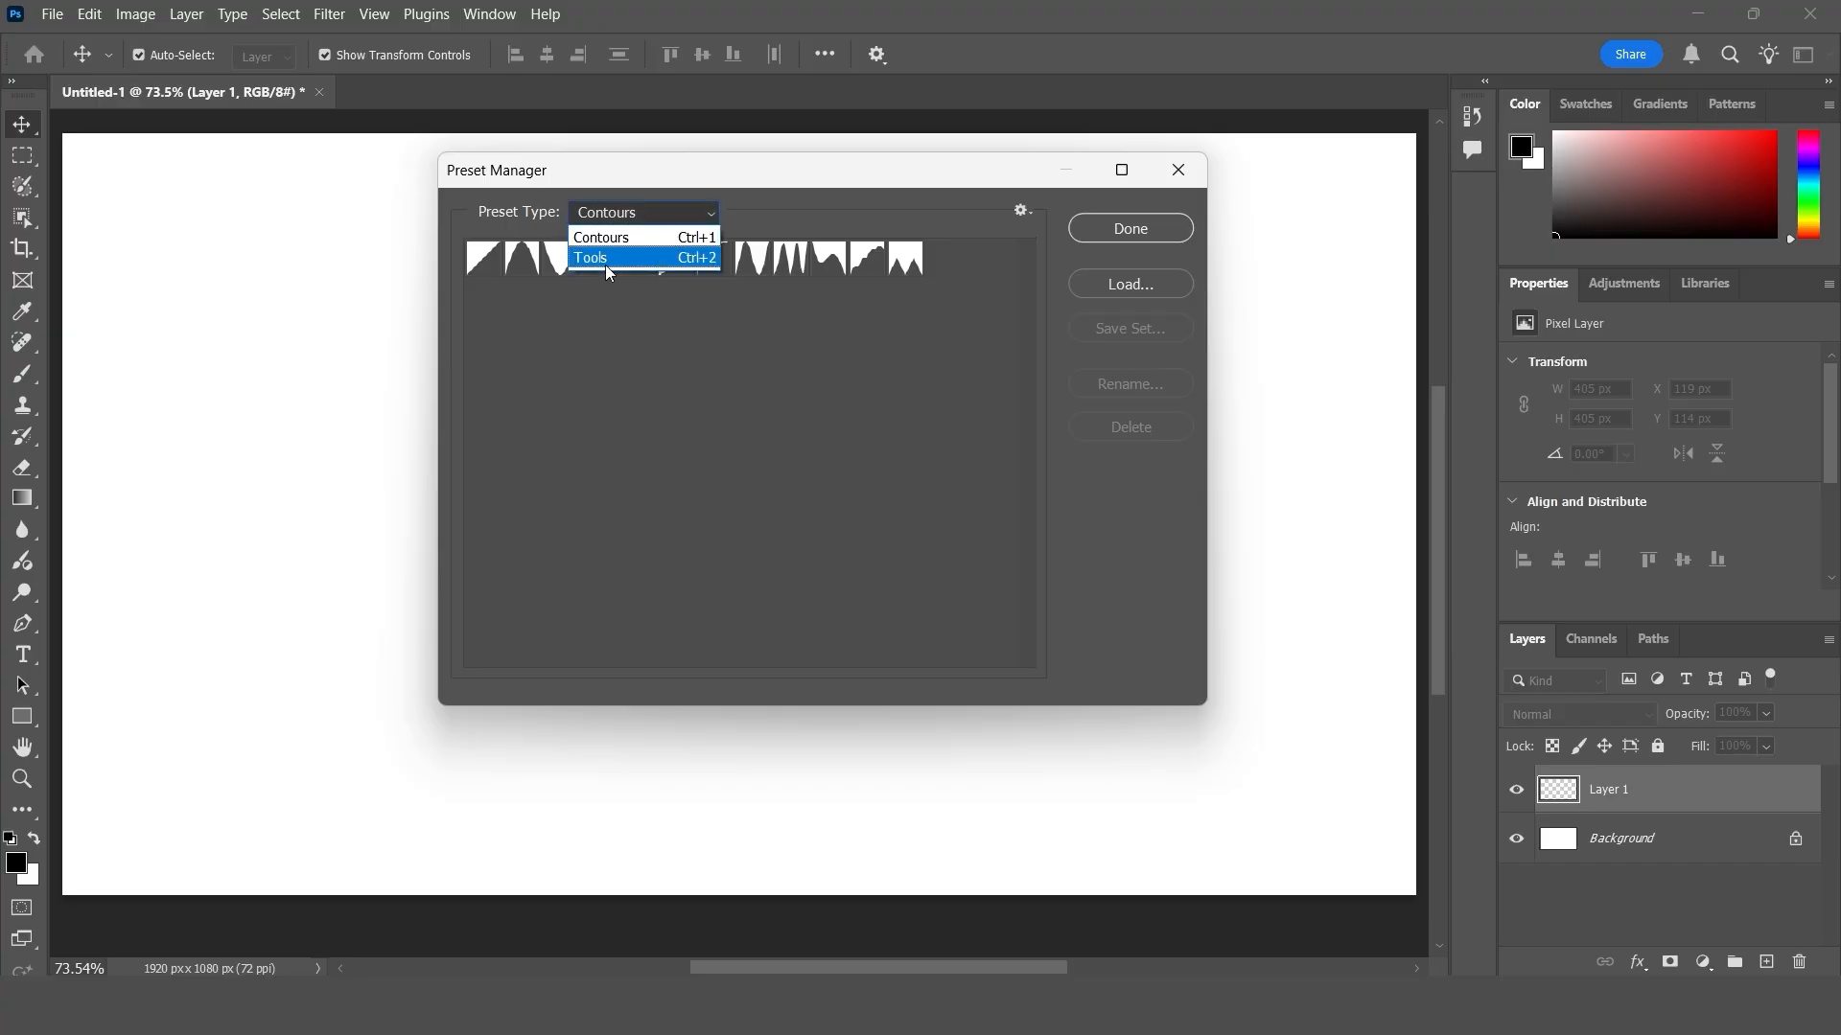
click(623, 259)
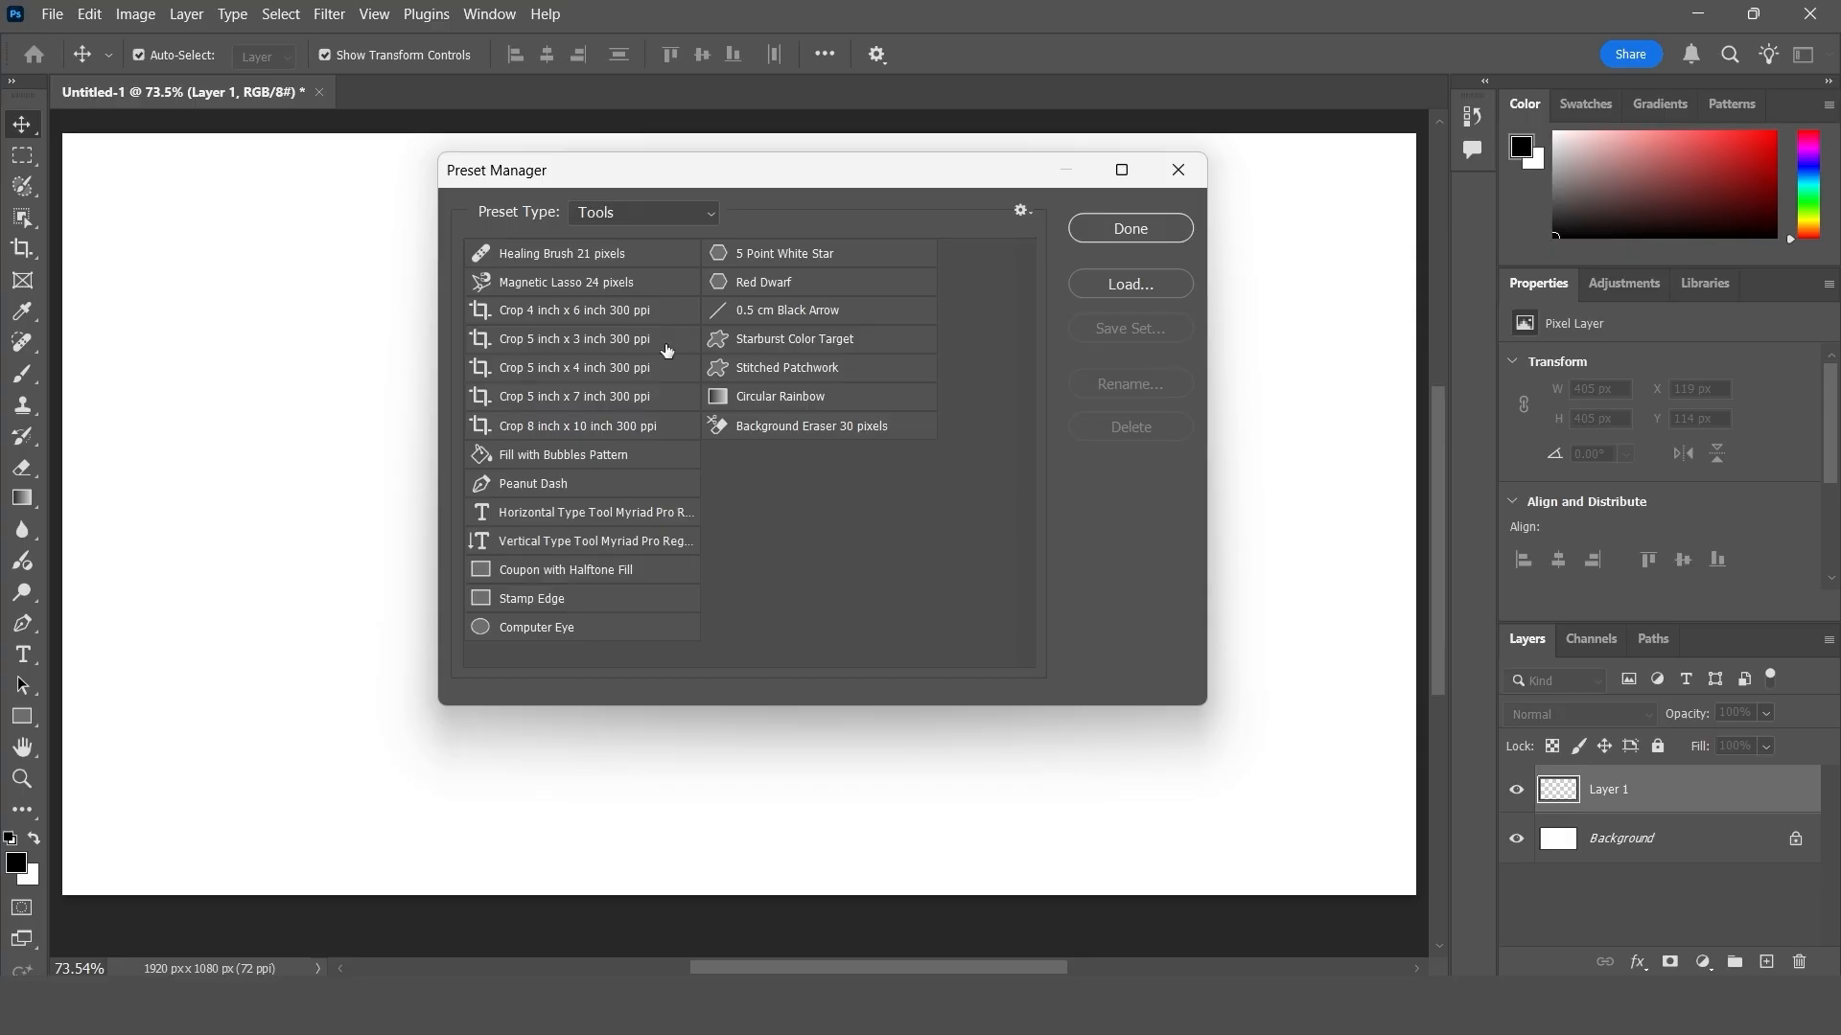
click(1176, 175)
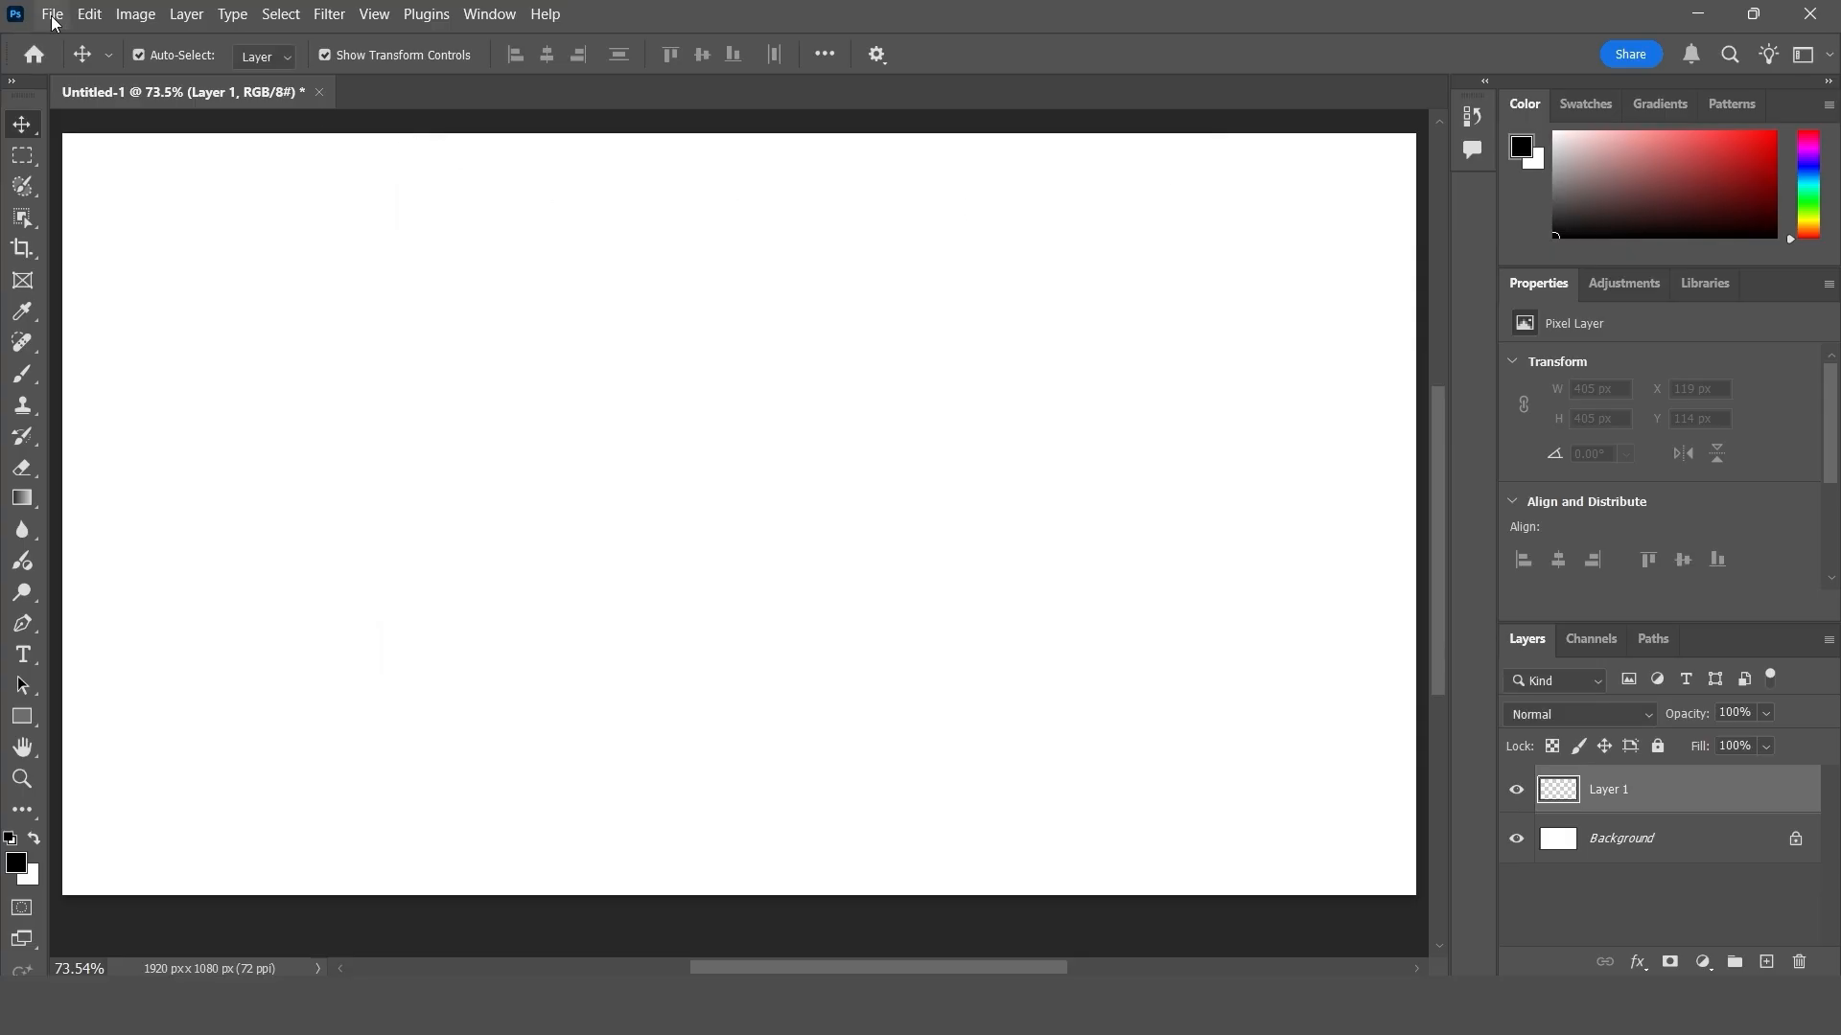
- Try to migrate presets from older Photoshop versions
click(89, 13)
mouse_move(193, 773)
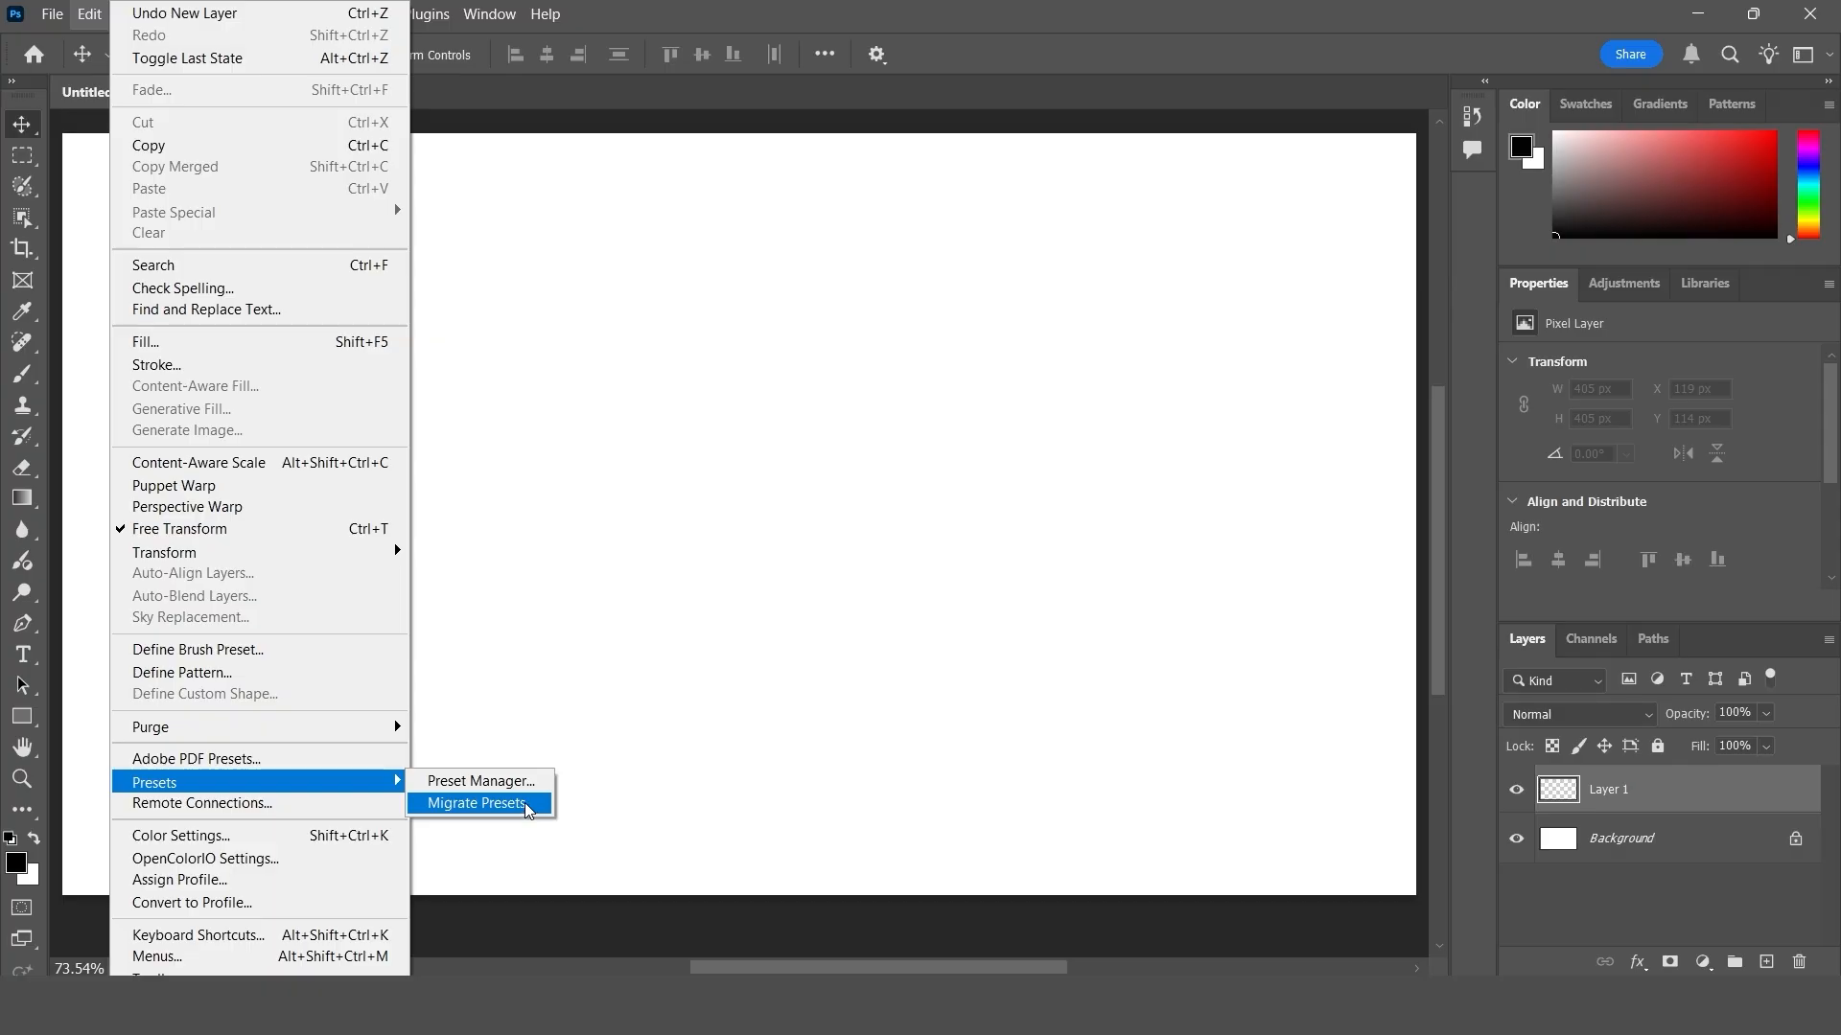
click(526, 802)
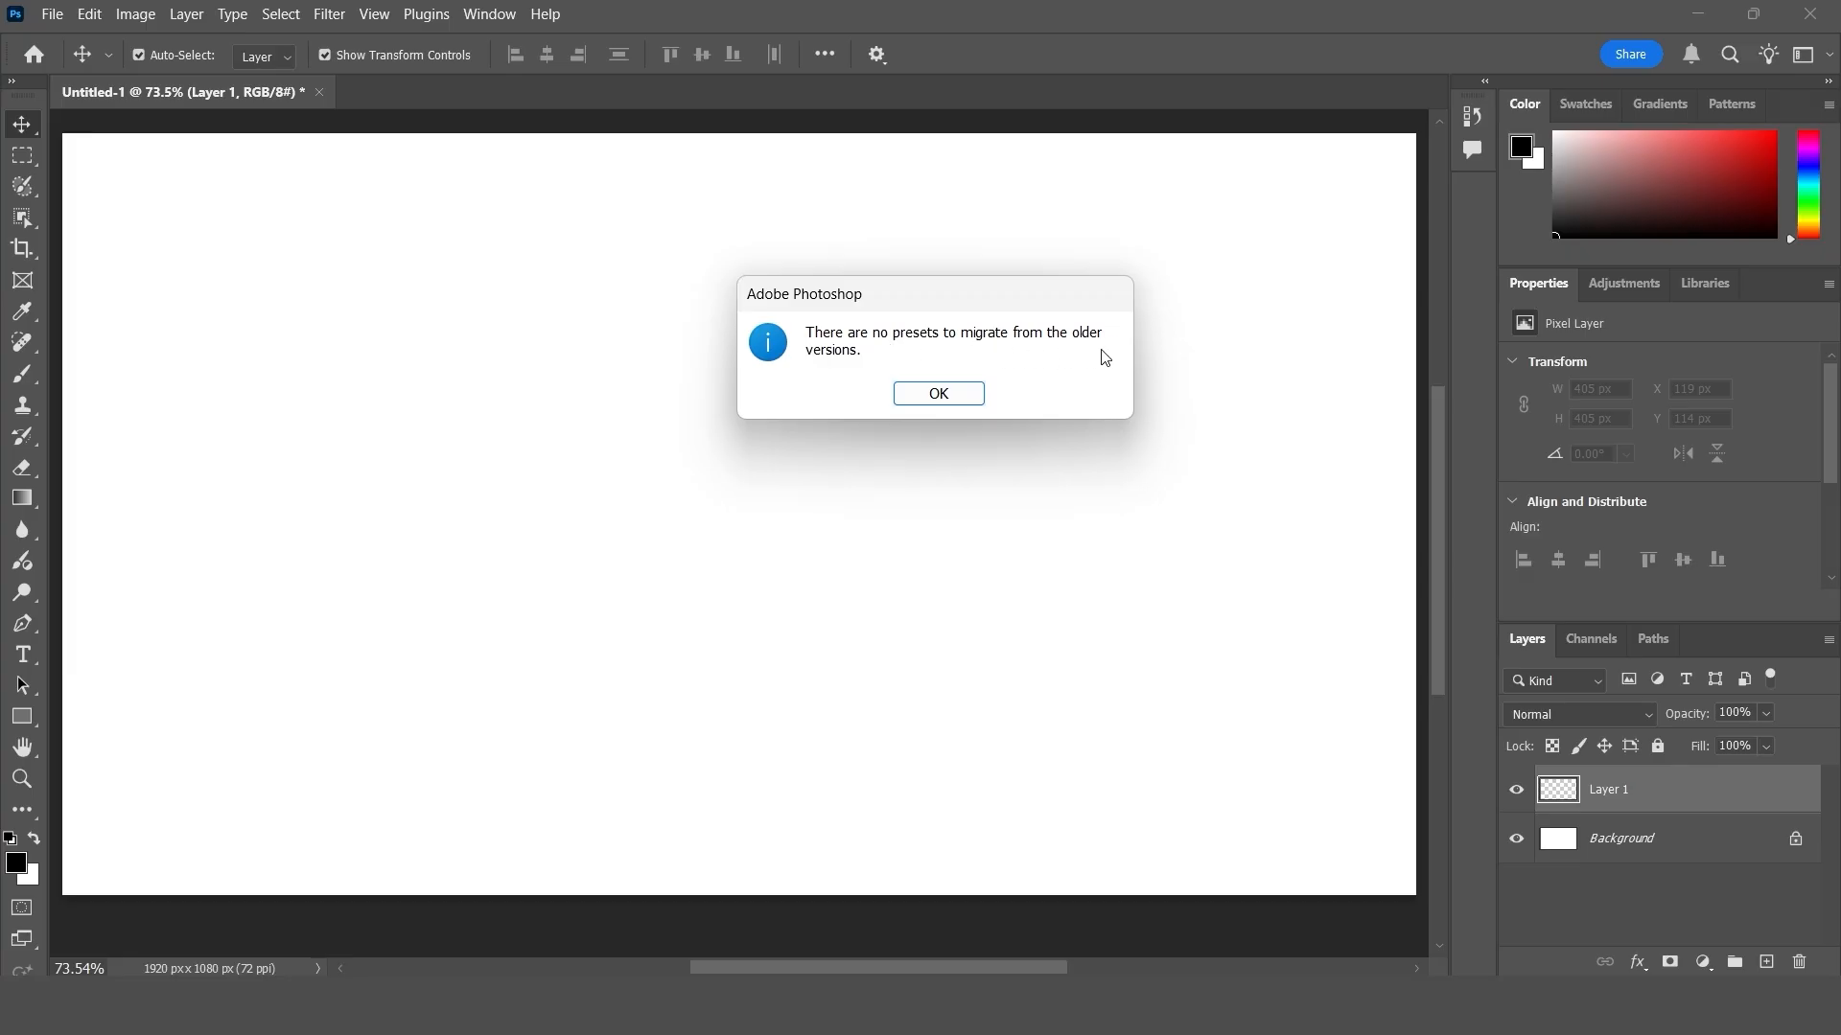
click(938, 394)
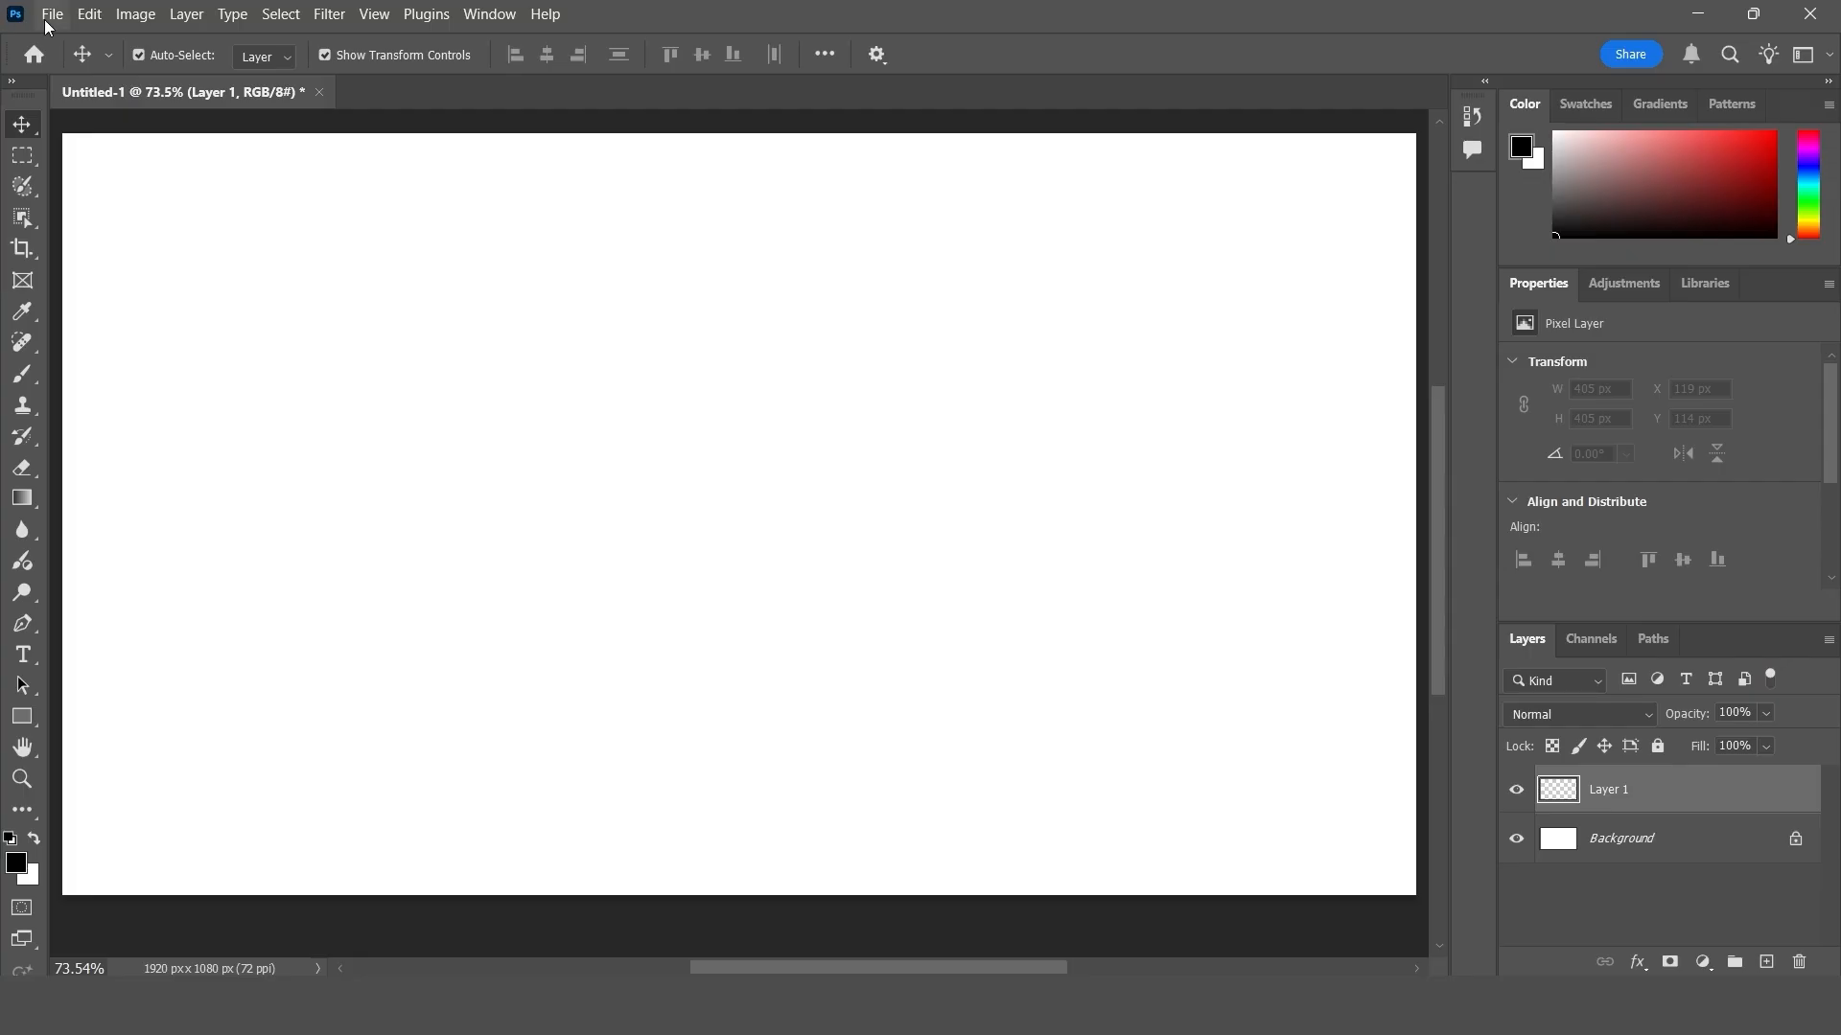
- Review the Remote Connections options in the Plugins preferences and close them without changes
click(88, 26)
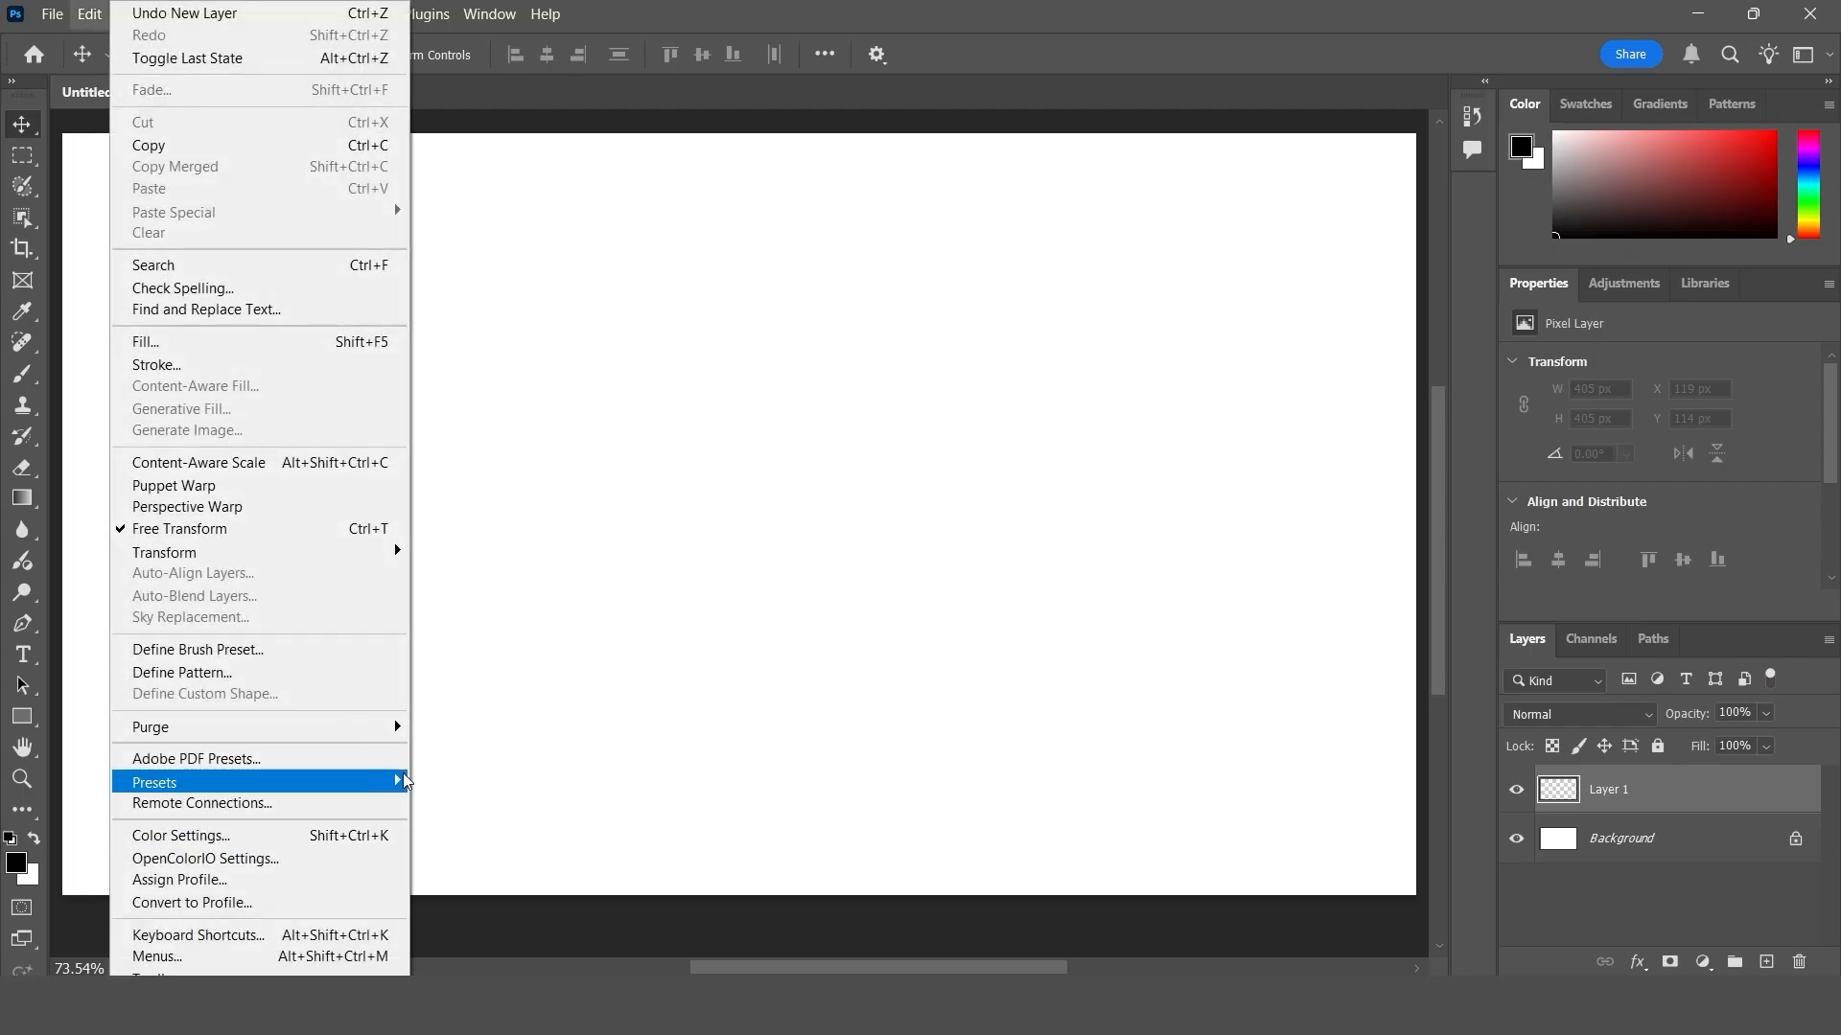
mouse_move(407, 778)
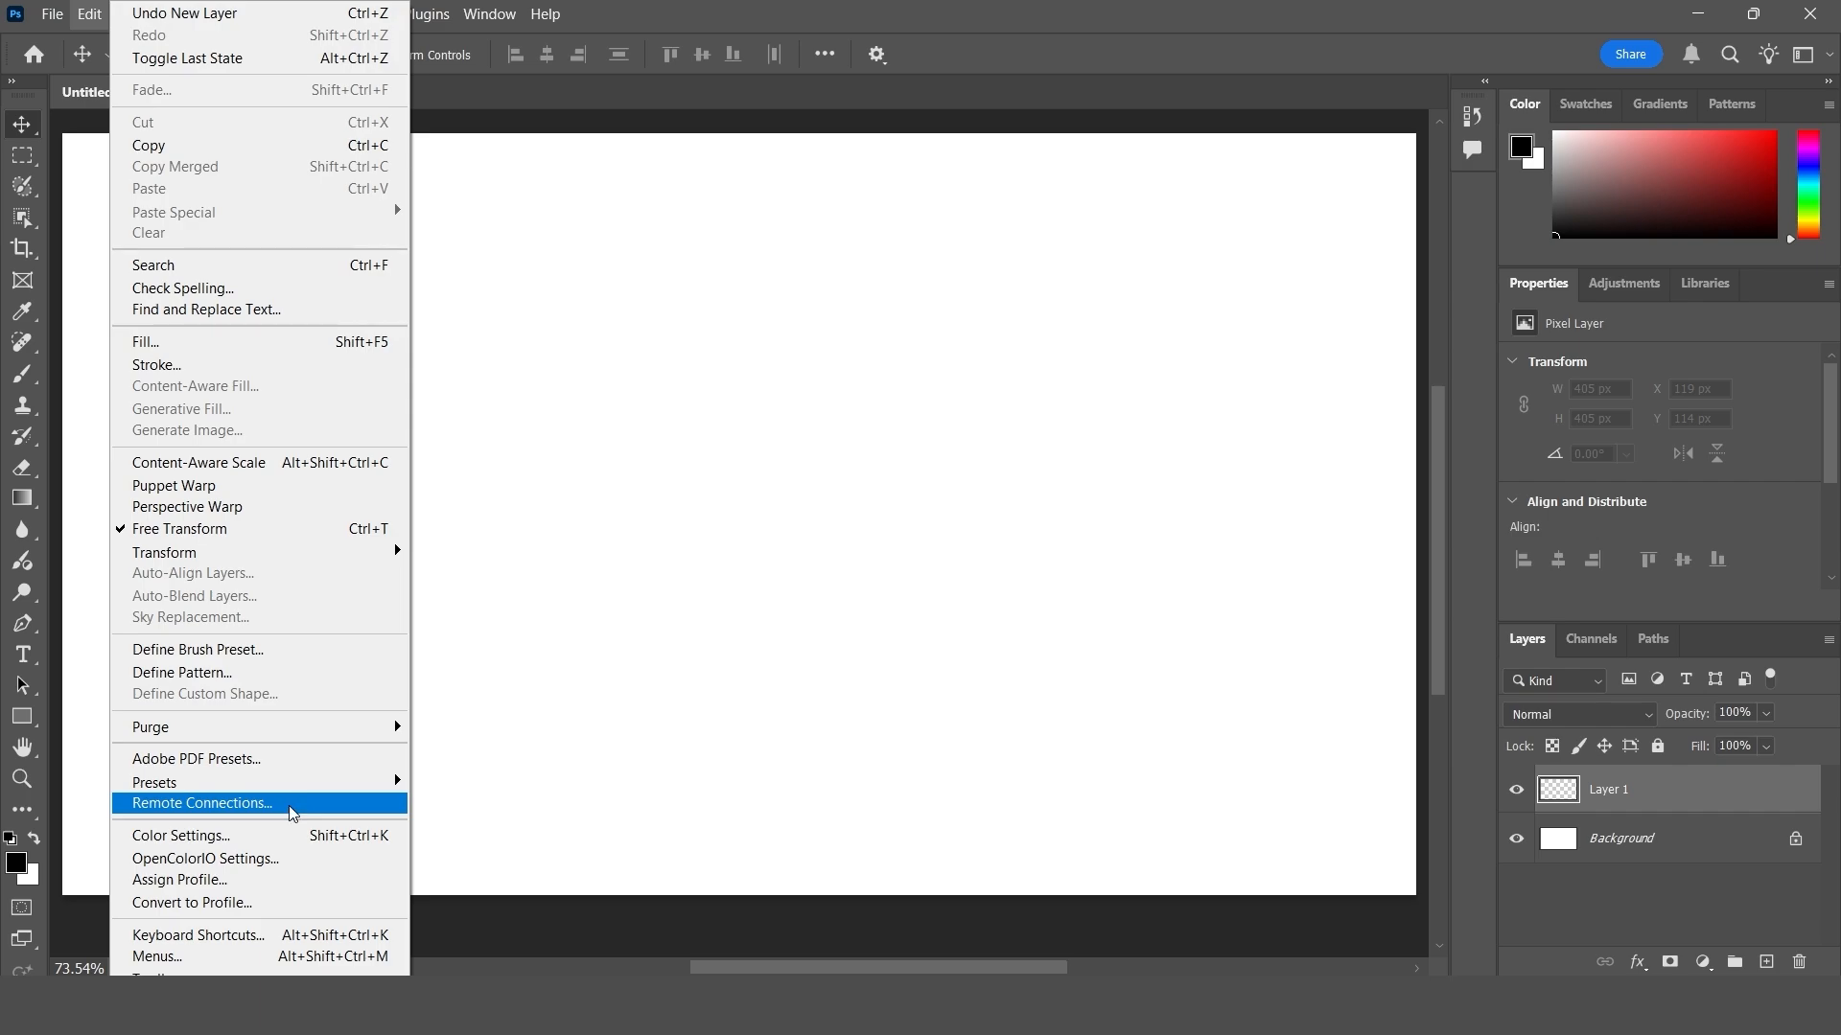
click(342, 807)
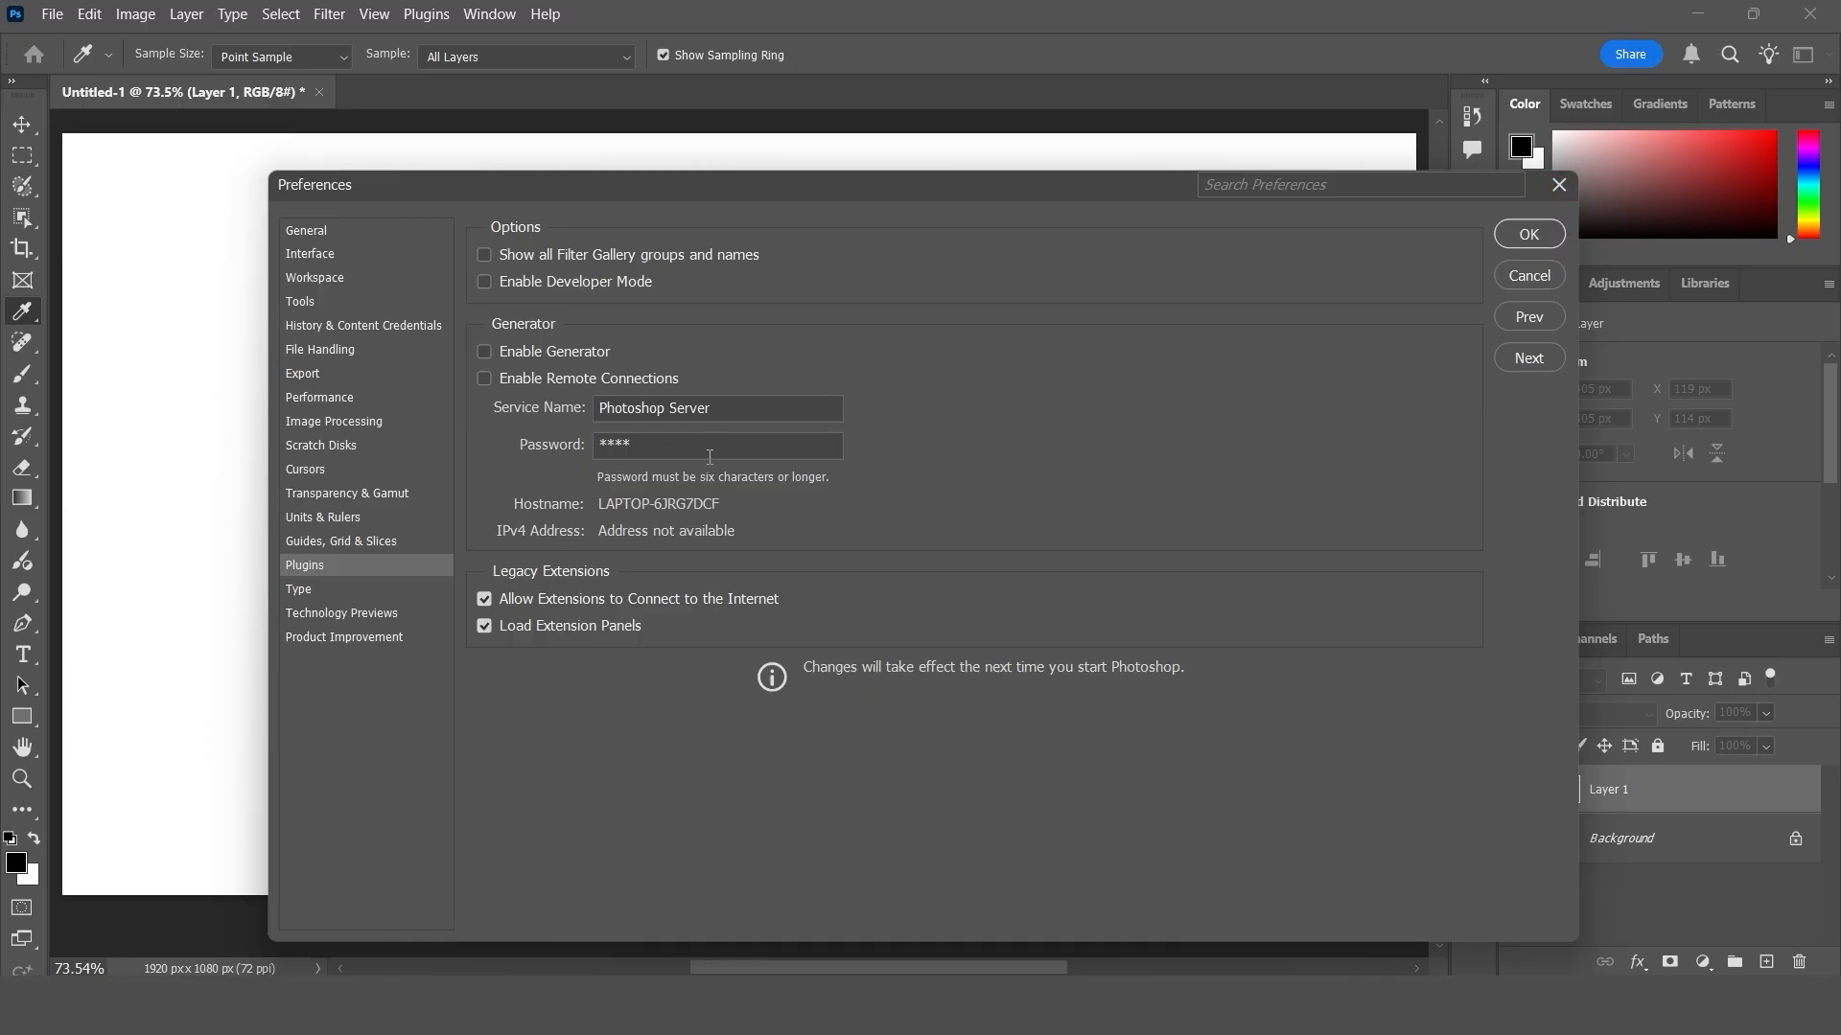
click(1558, 185)
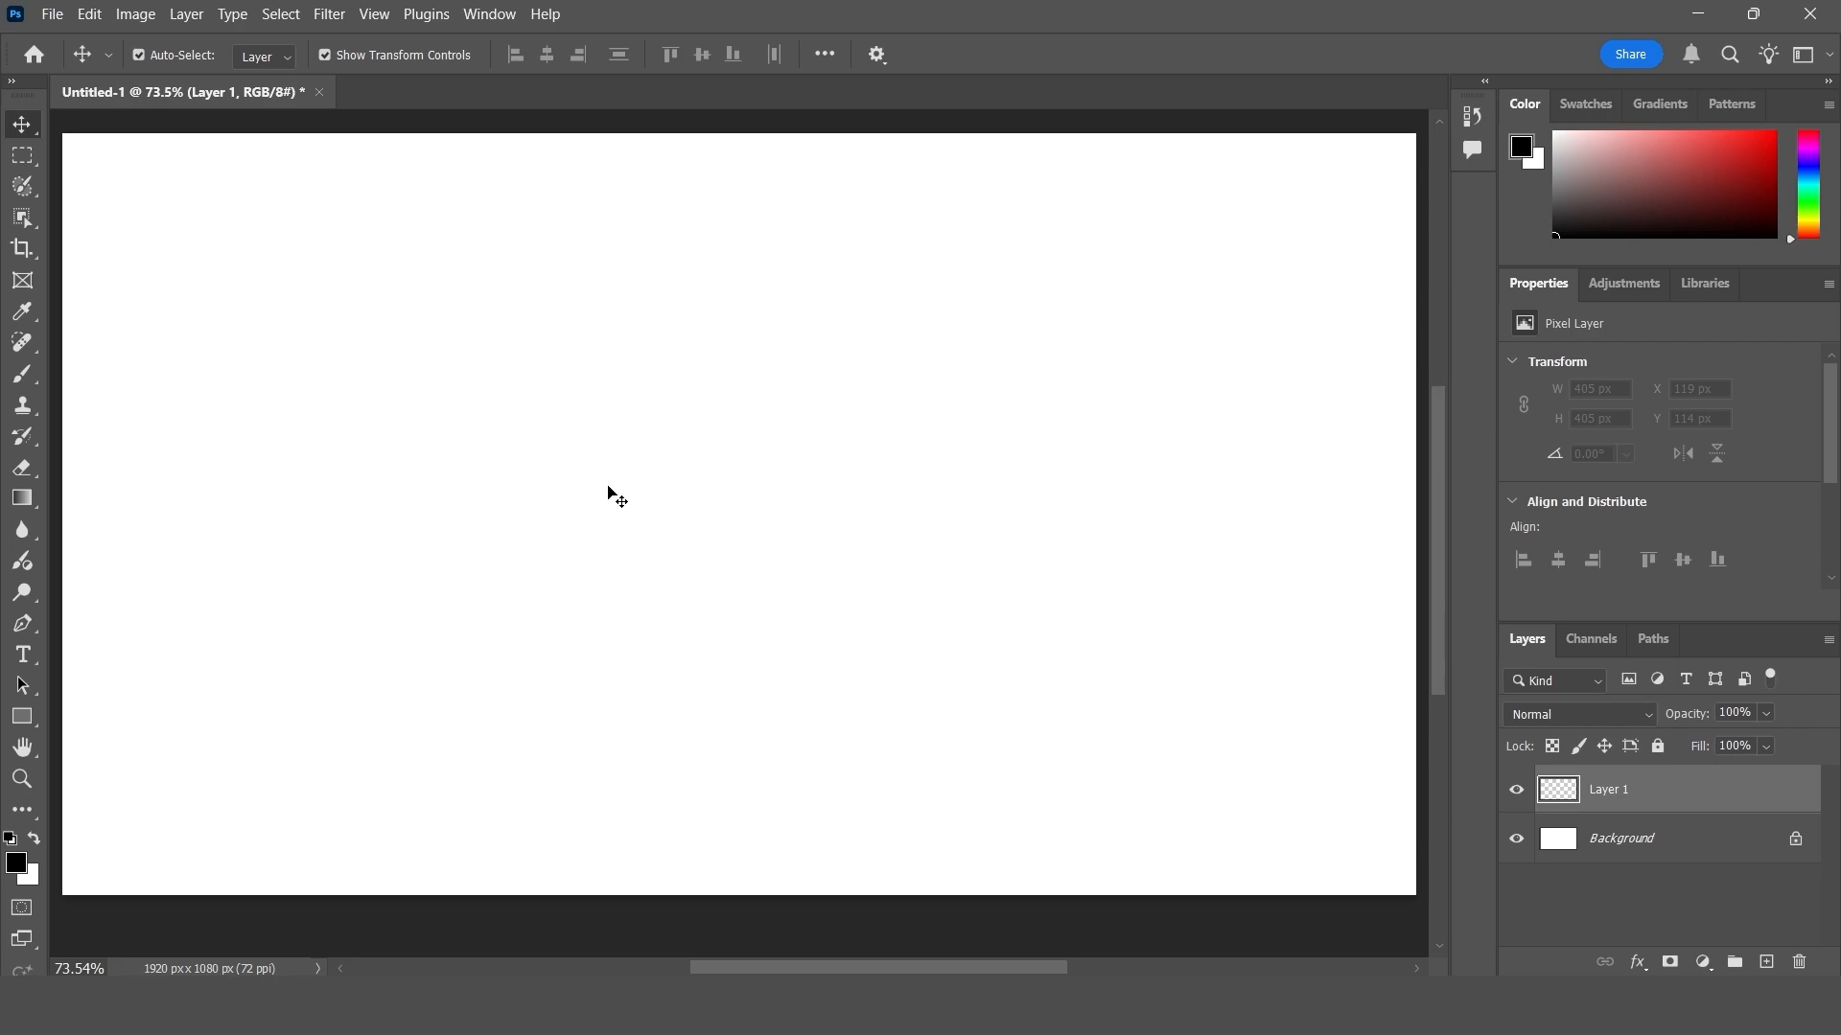
- Try the North America Newspaper preset in the Color Settings
key(alt+e)
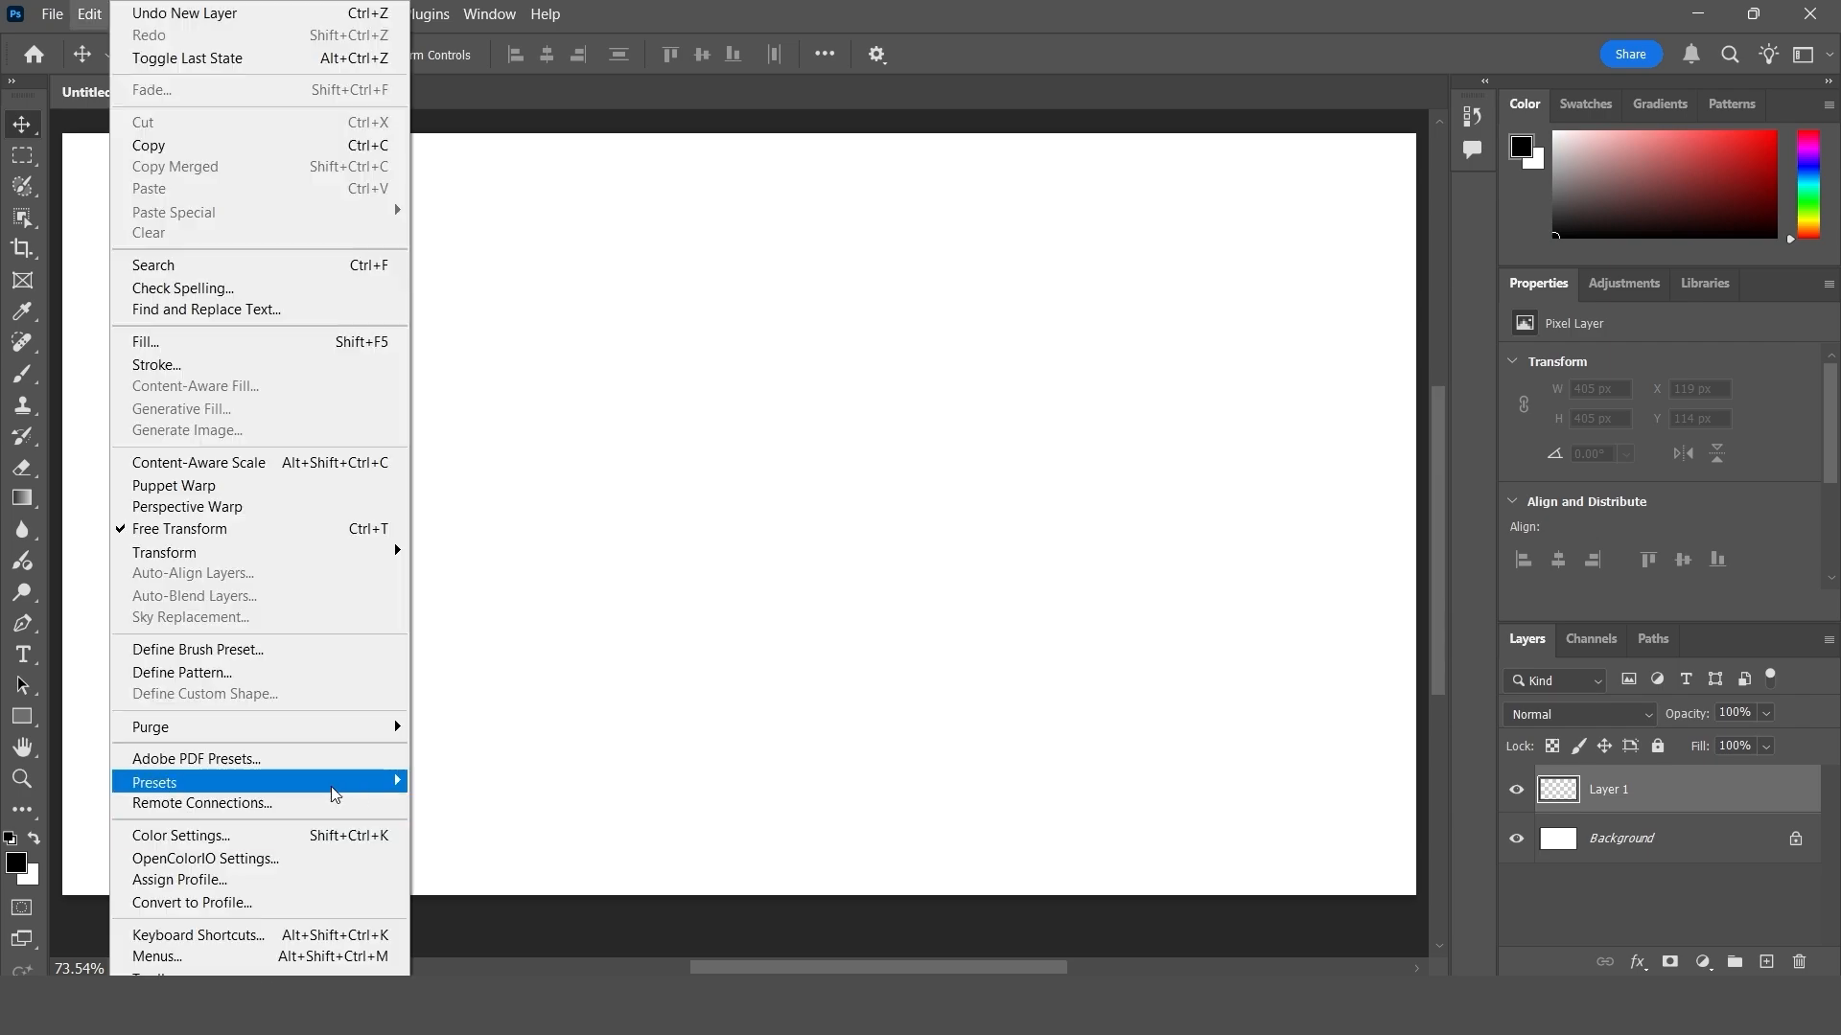
click(298, 844)
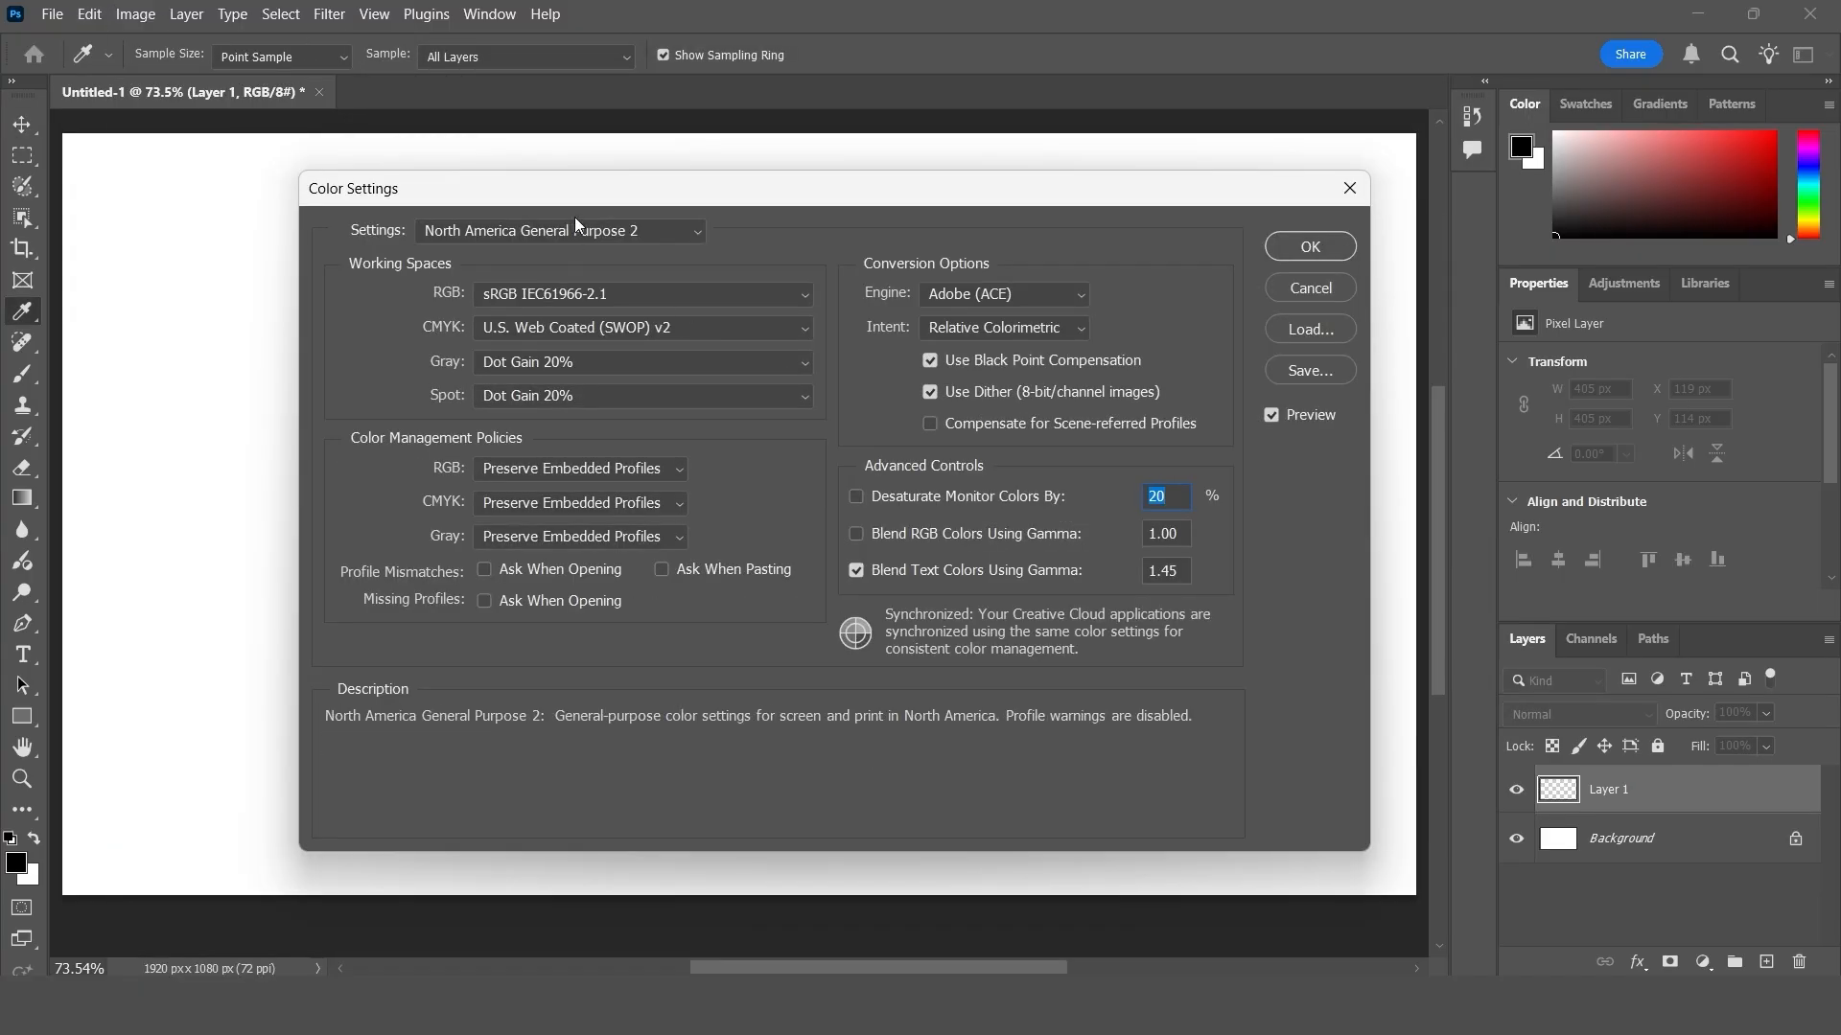
drag(588, 193, 595, 177)
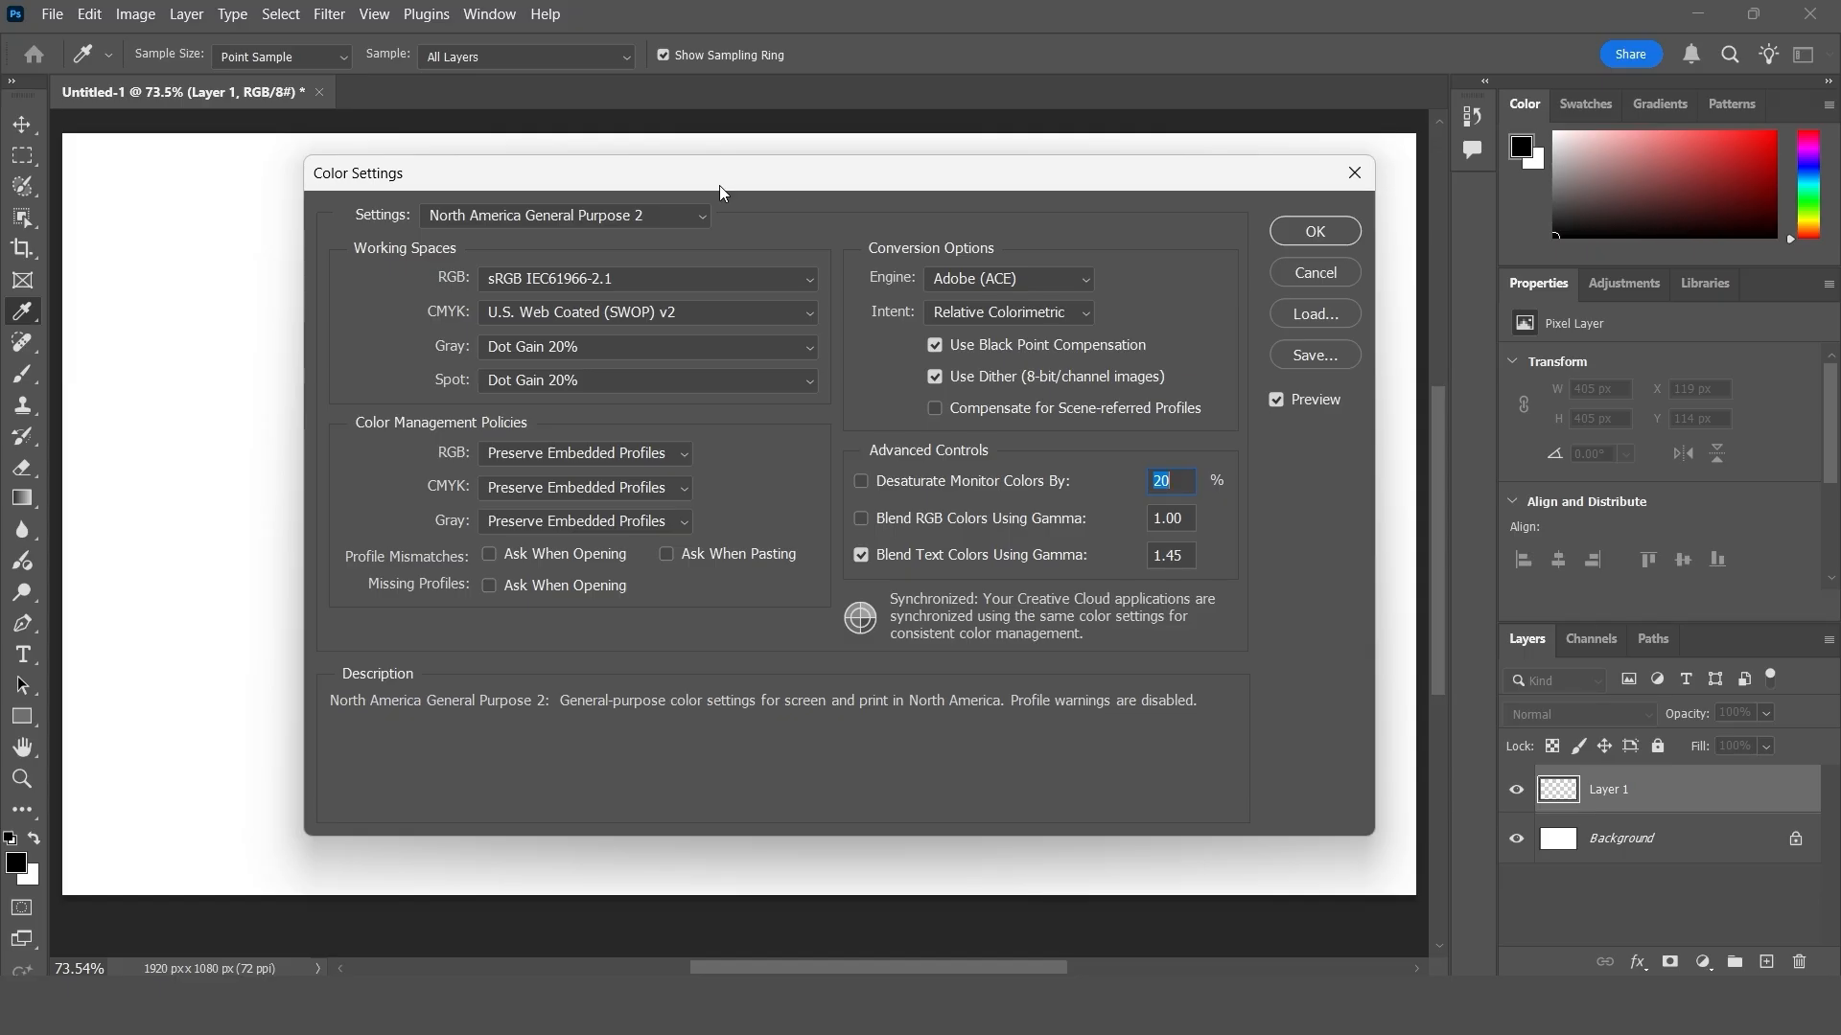
click(631, 220)
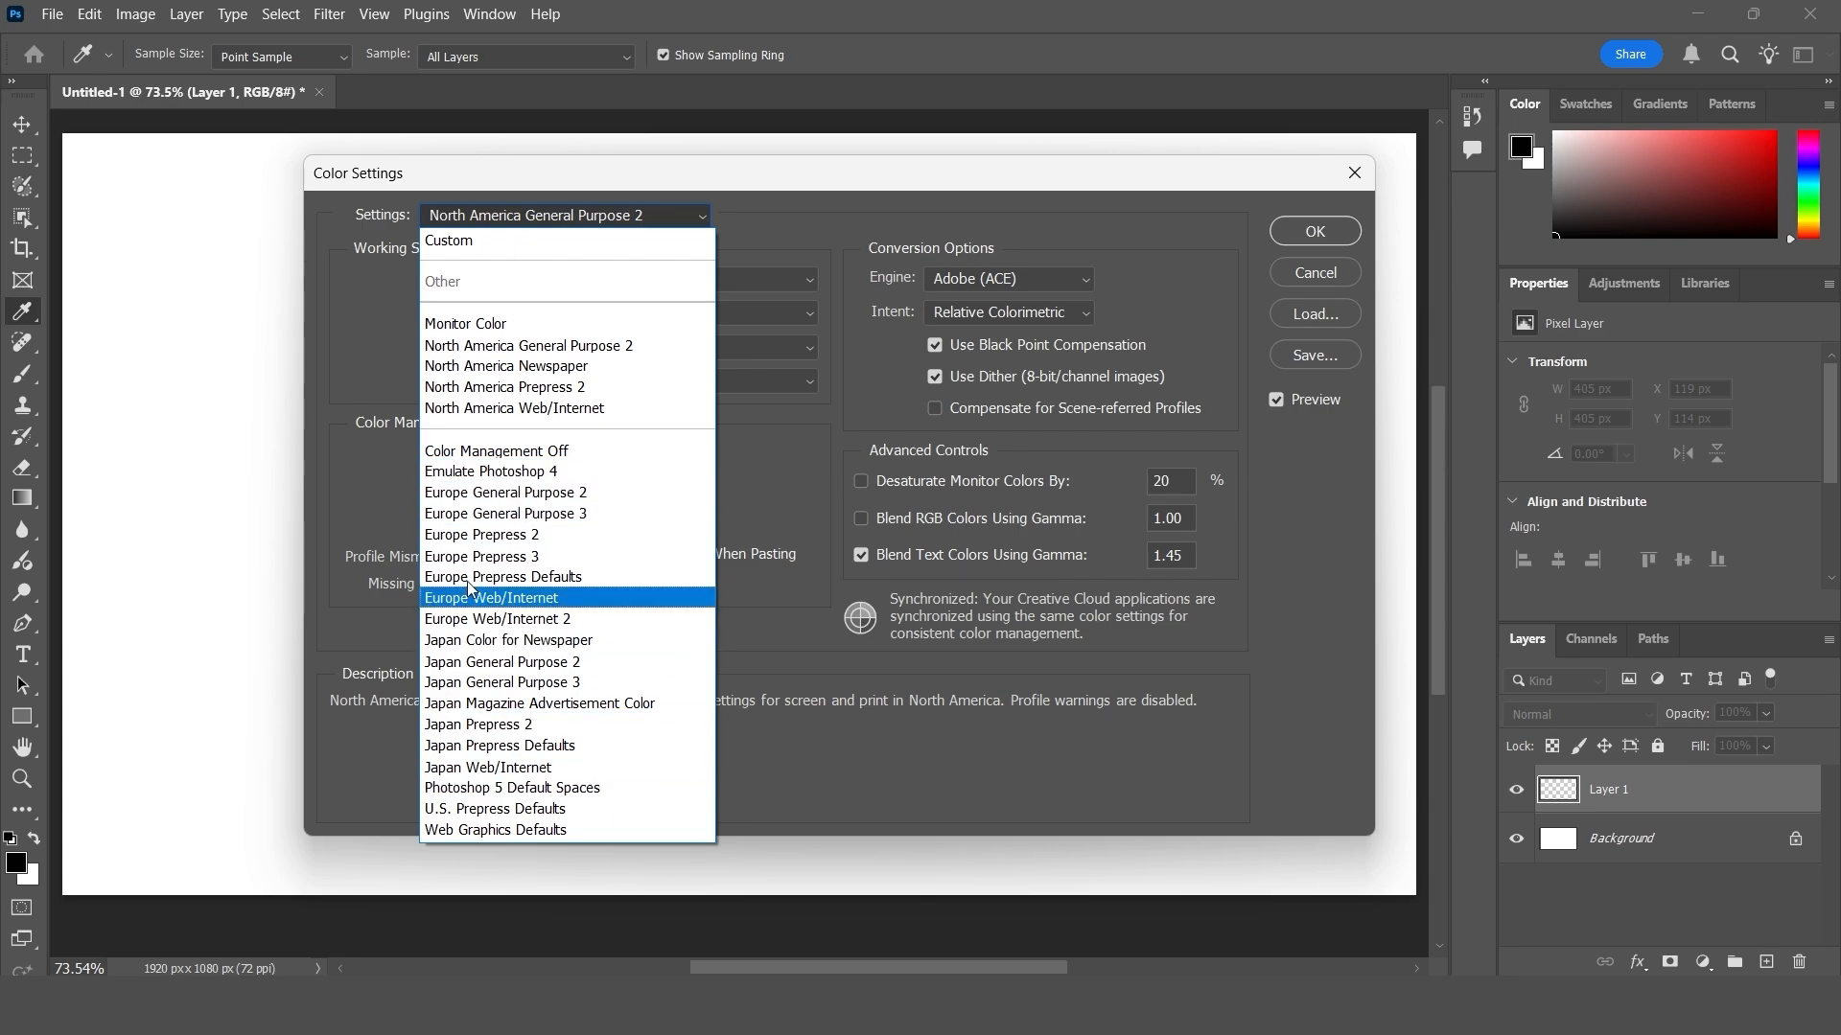
click(562, 368)
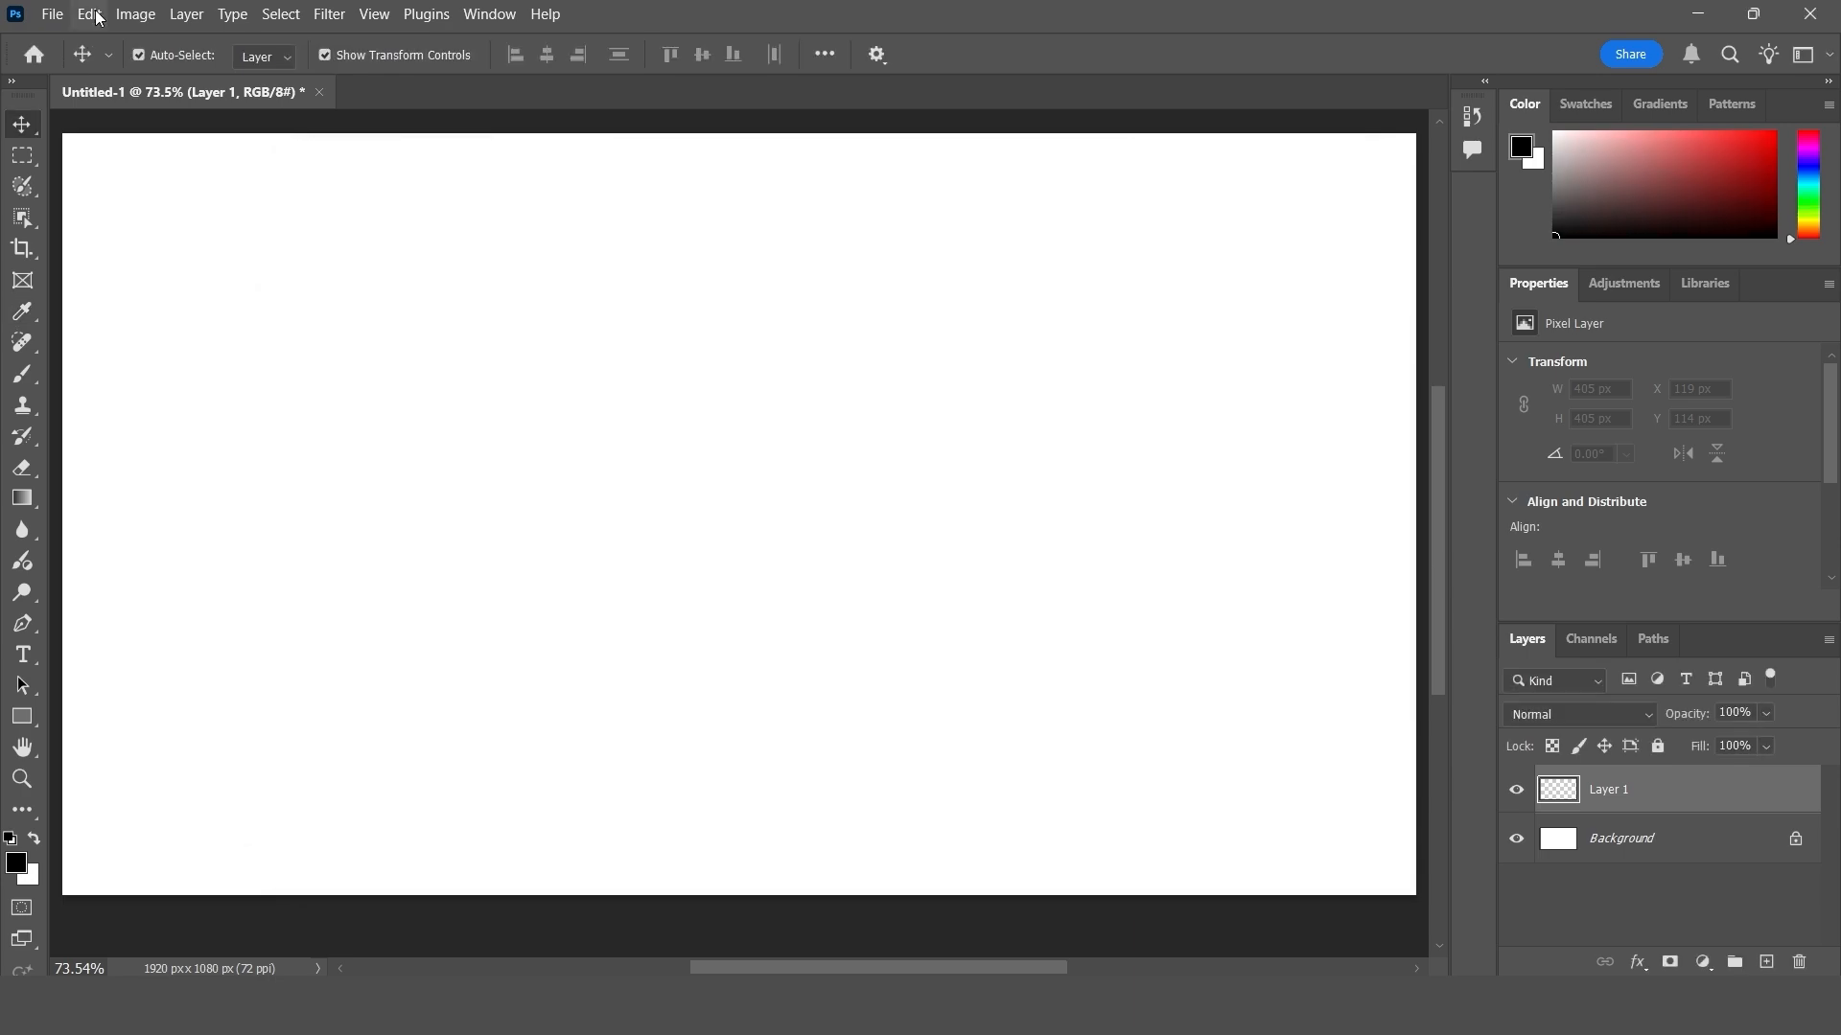
- Look over the OpenColorIO settings and leave them without enabling the features
click(89, 13)
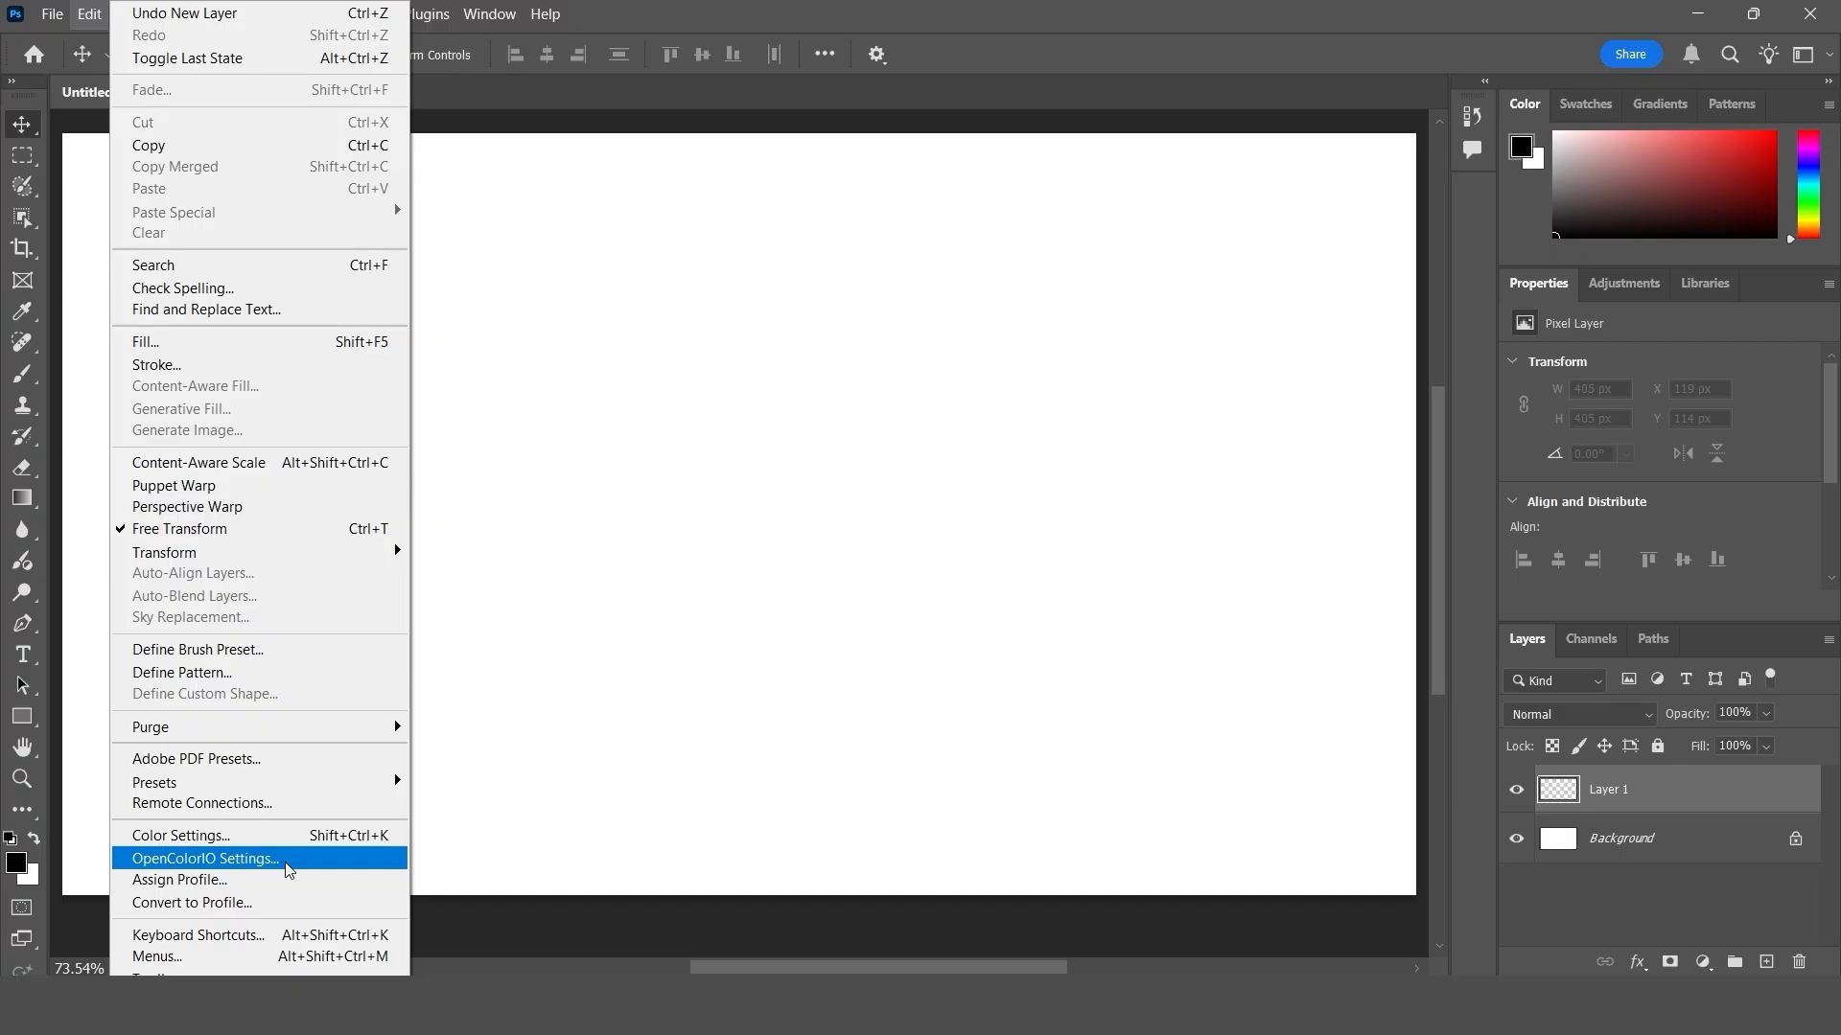
click(279, 857)
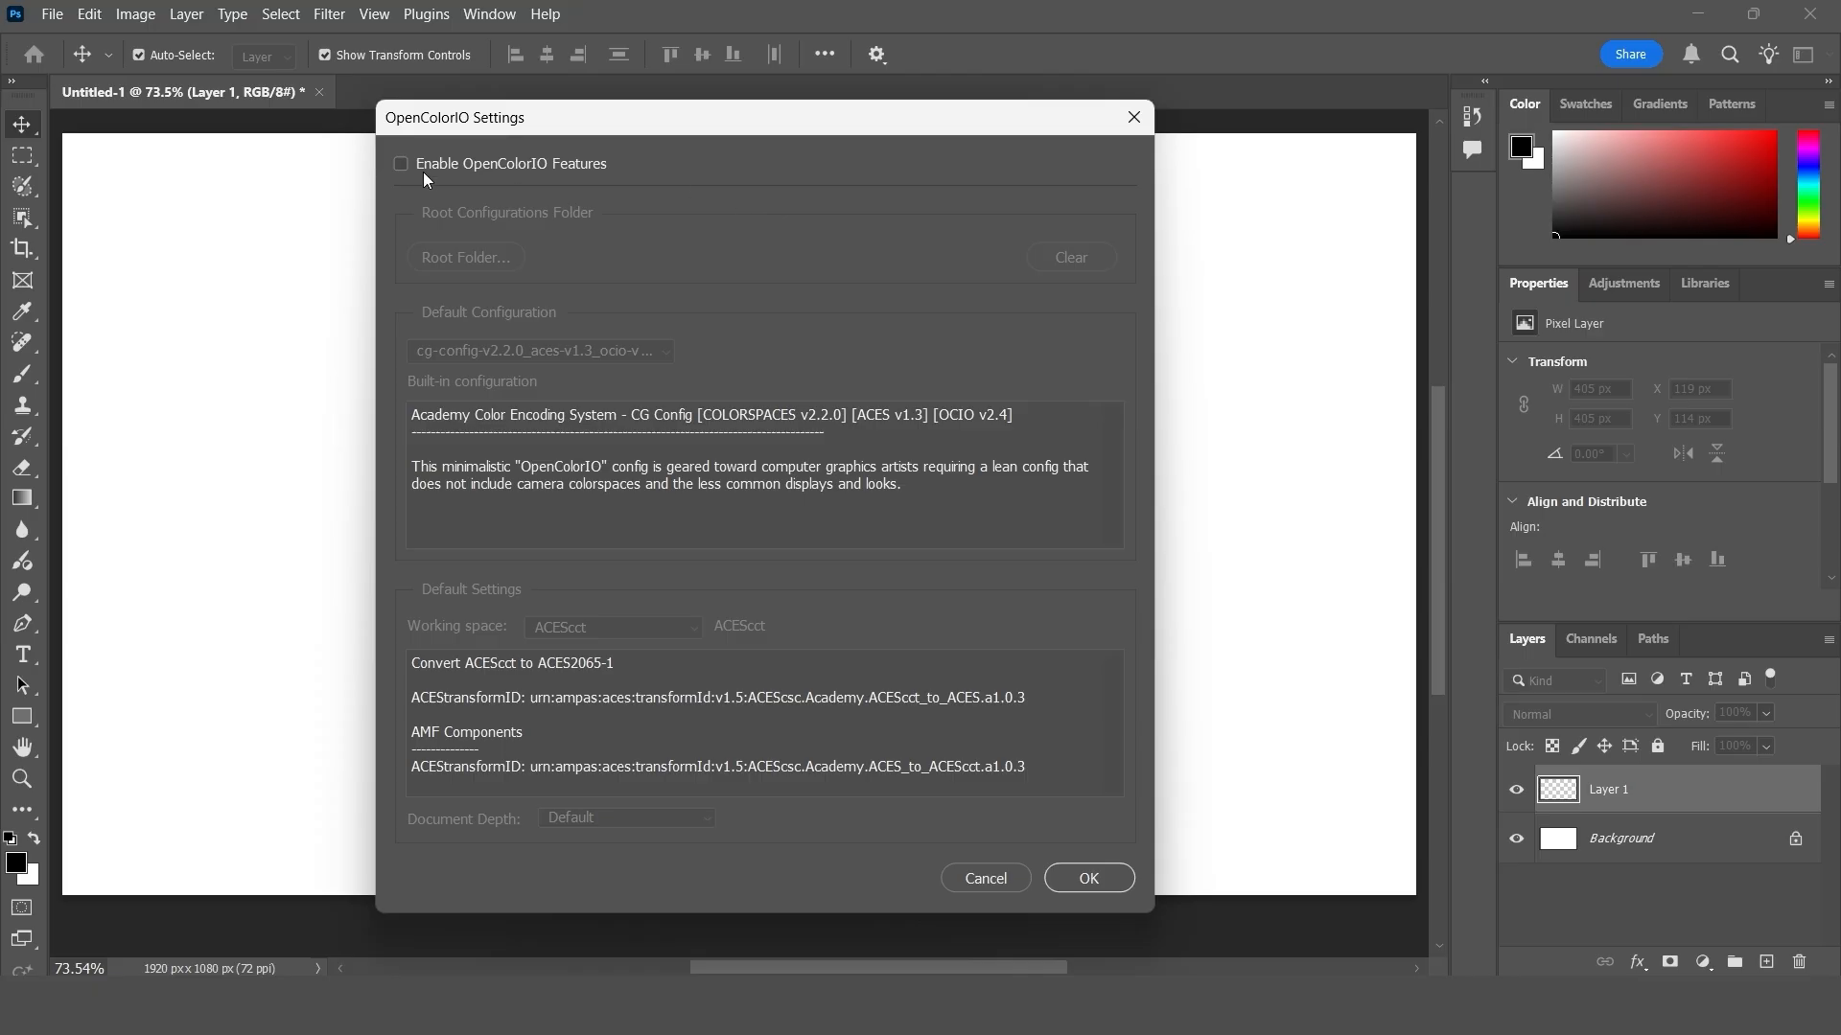
key(Escape)
- Start assigning a color profile to the coastal photo and preview it with Adobe RGB (1998)
click(89, 13)
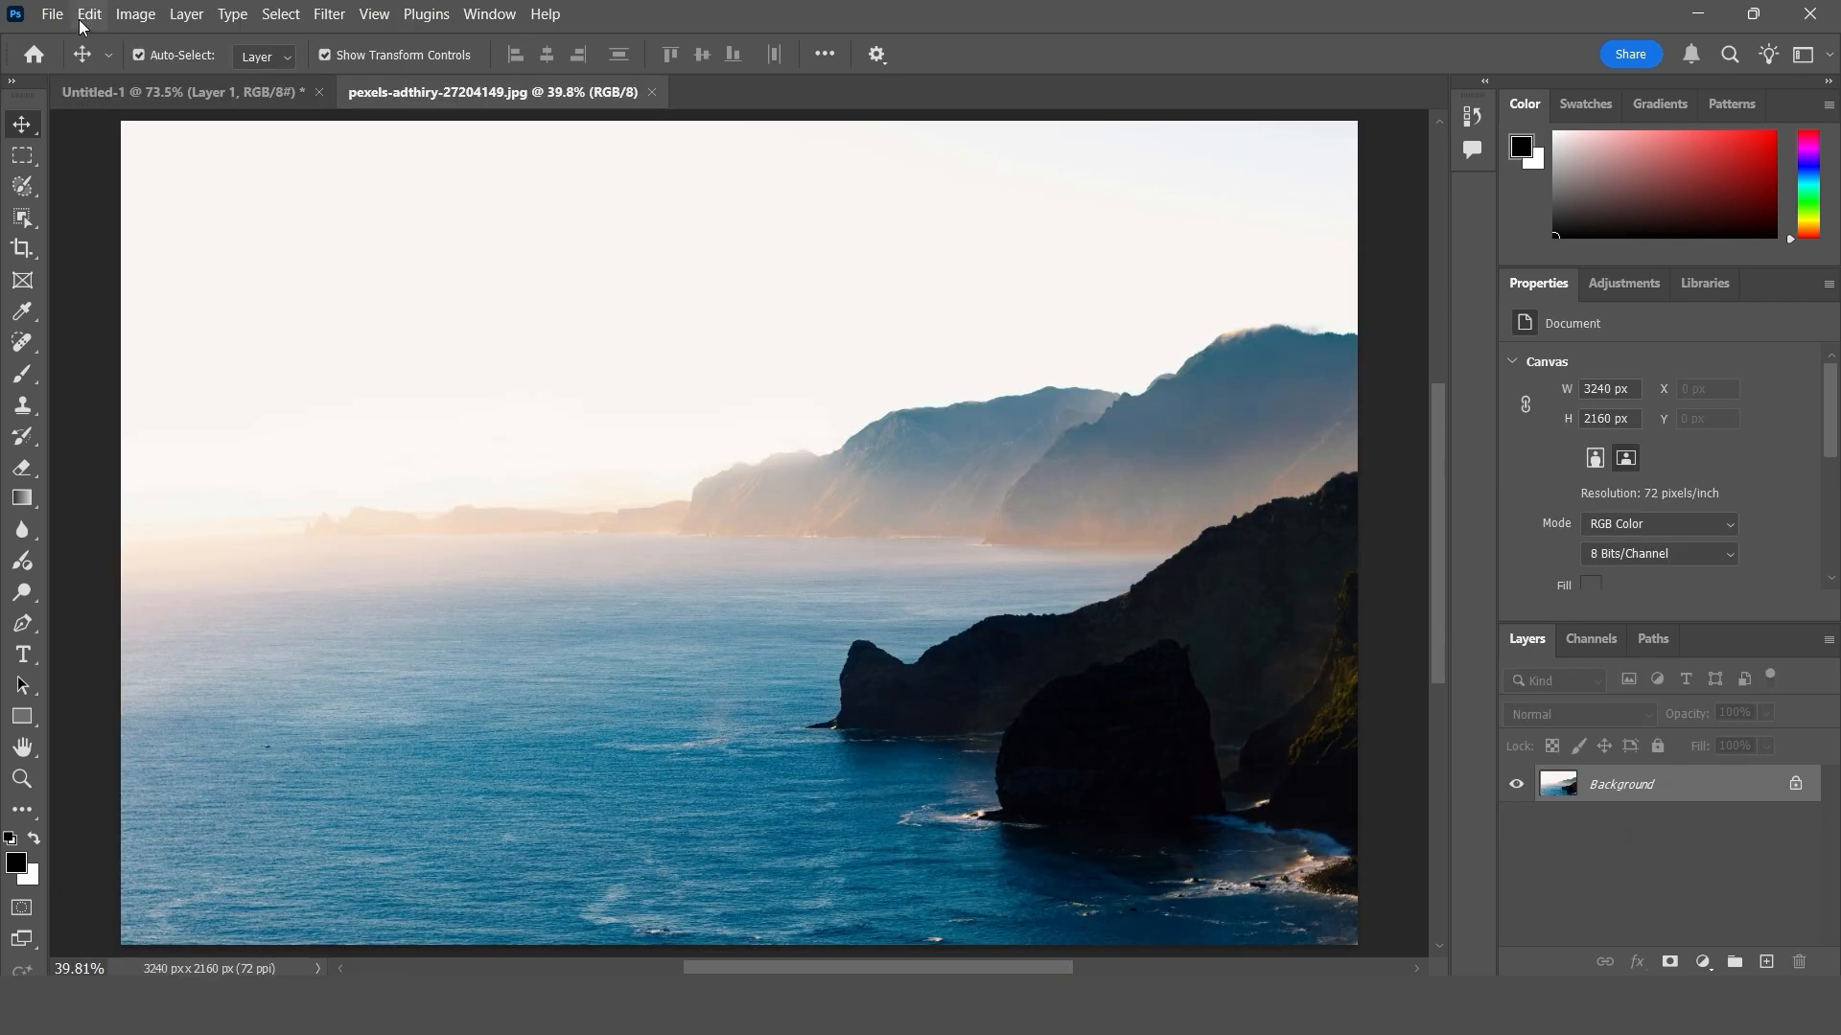
click(89, 14)
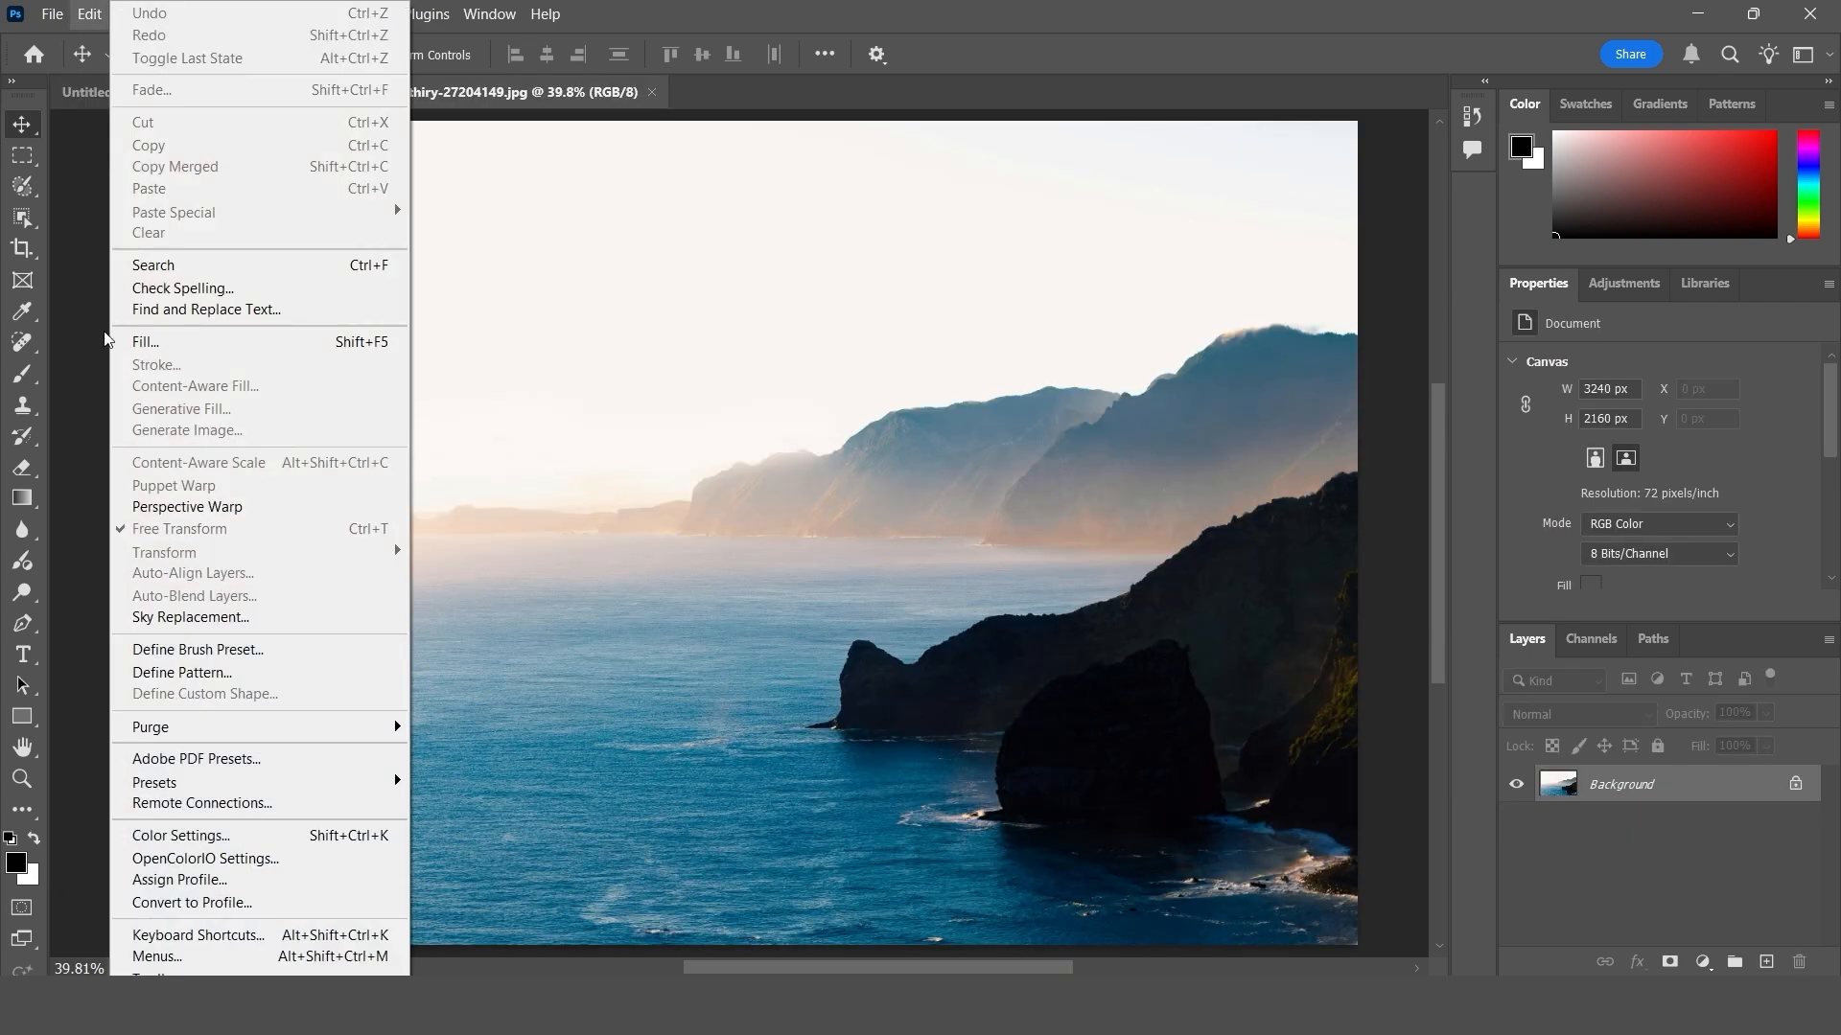
click(269, 887)
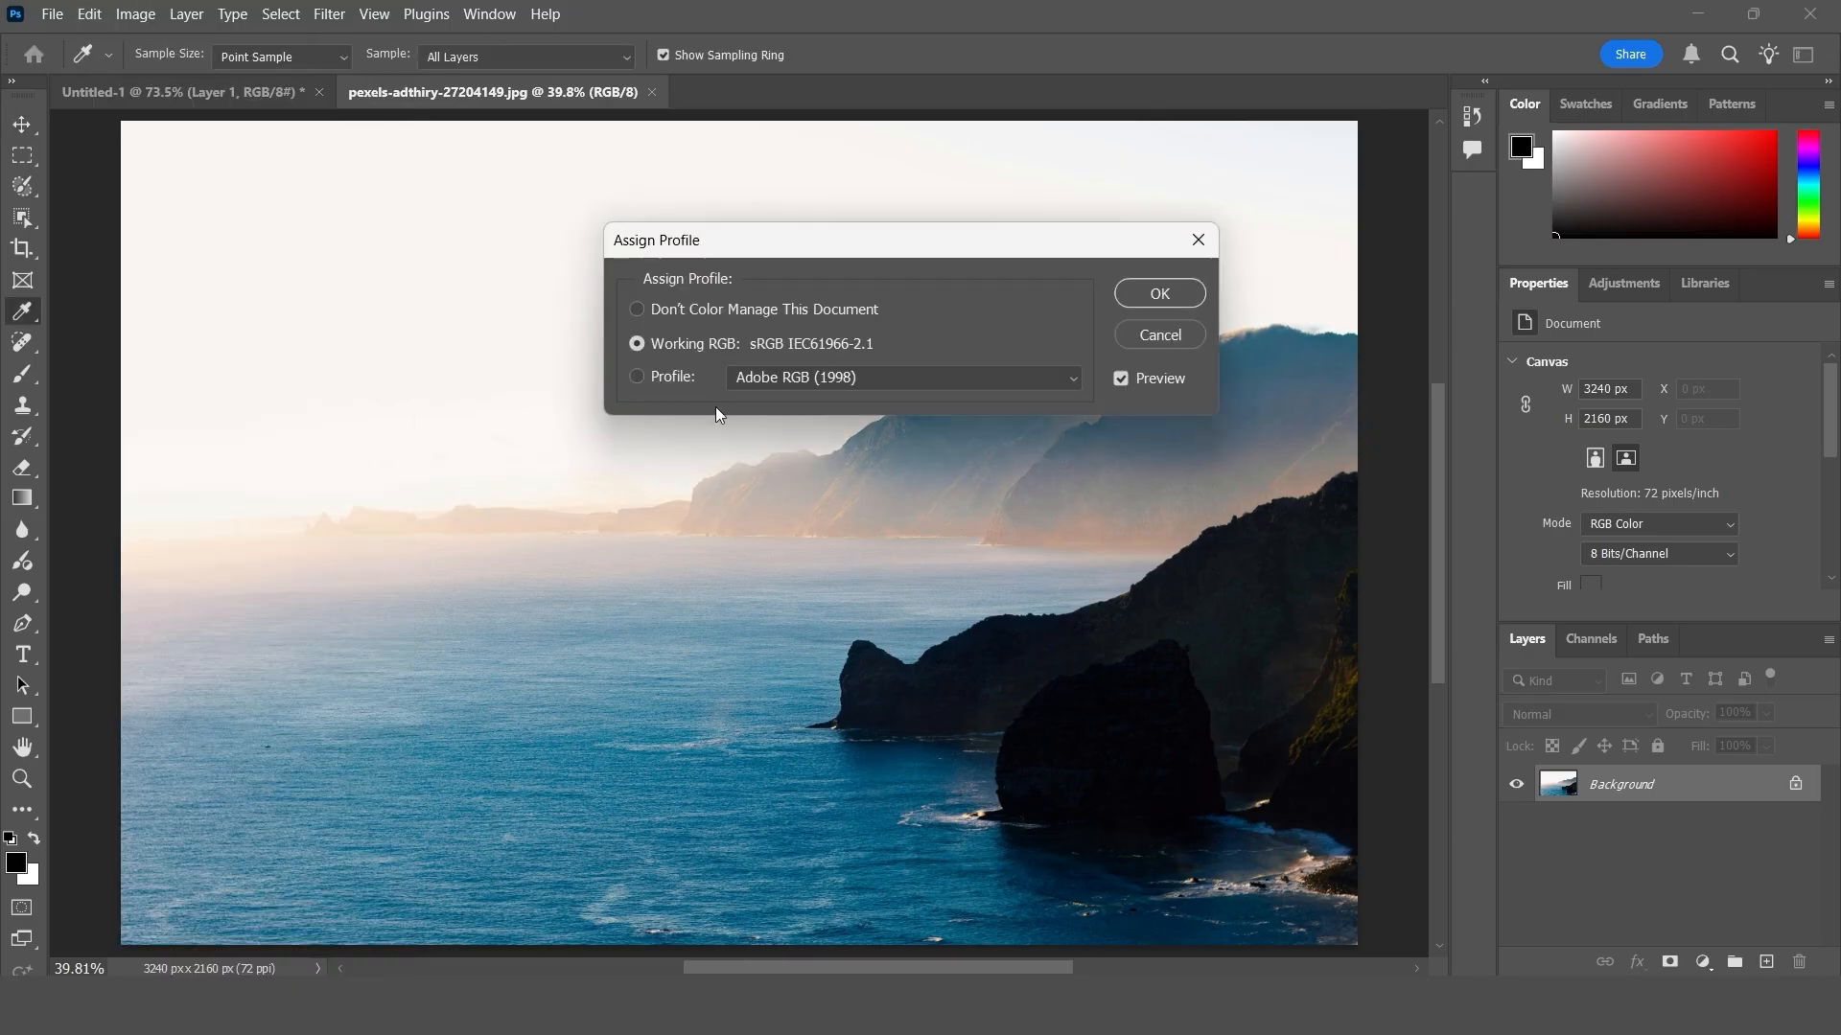
drag(693, 235, 632, 242)
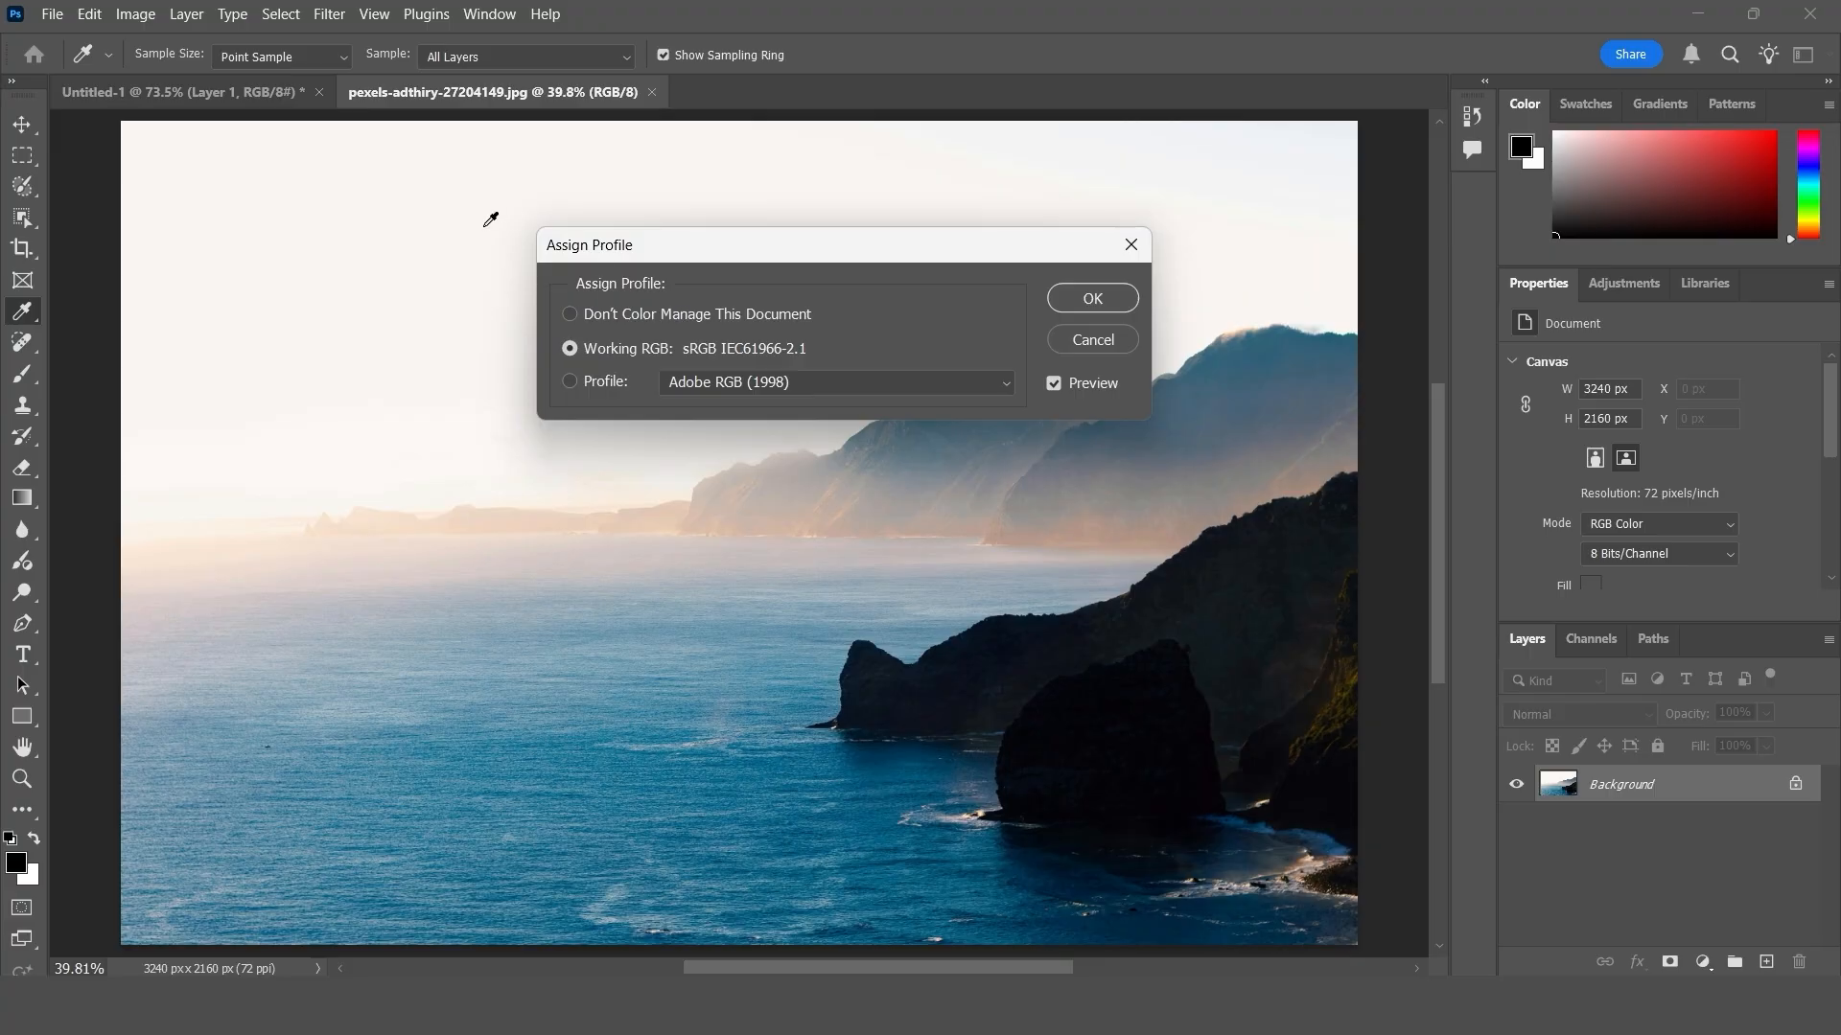
click(570, 383)
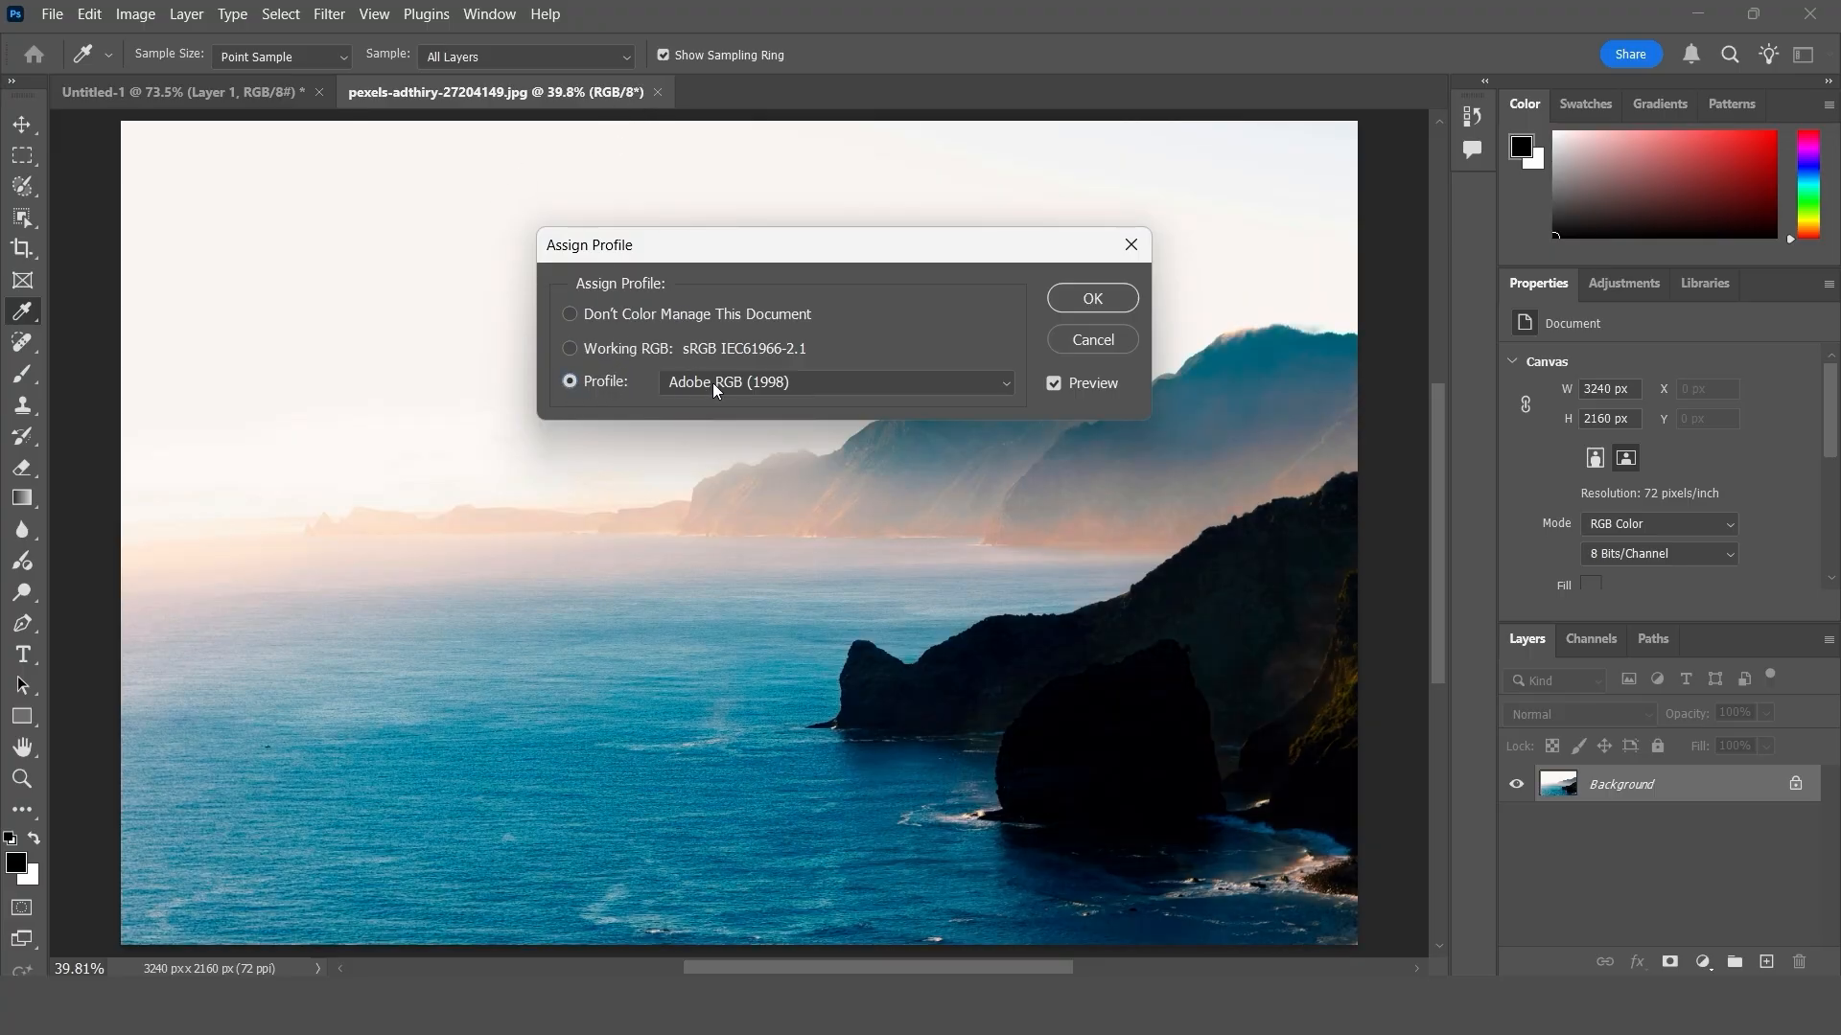
- Preview the photo with the Apple RGB profile and with Canon Cinema CLog3
click(834, 391)
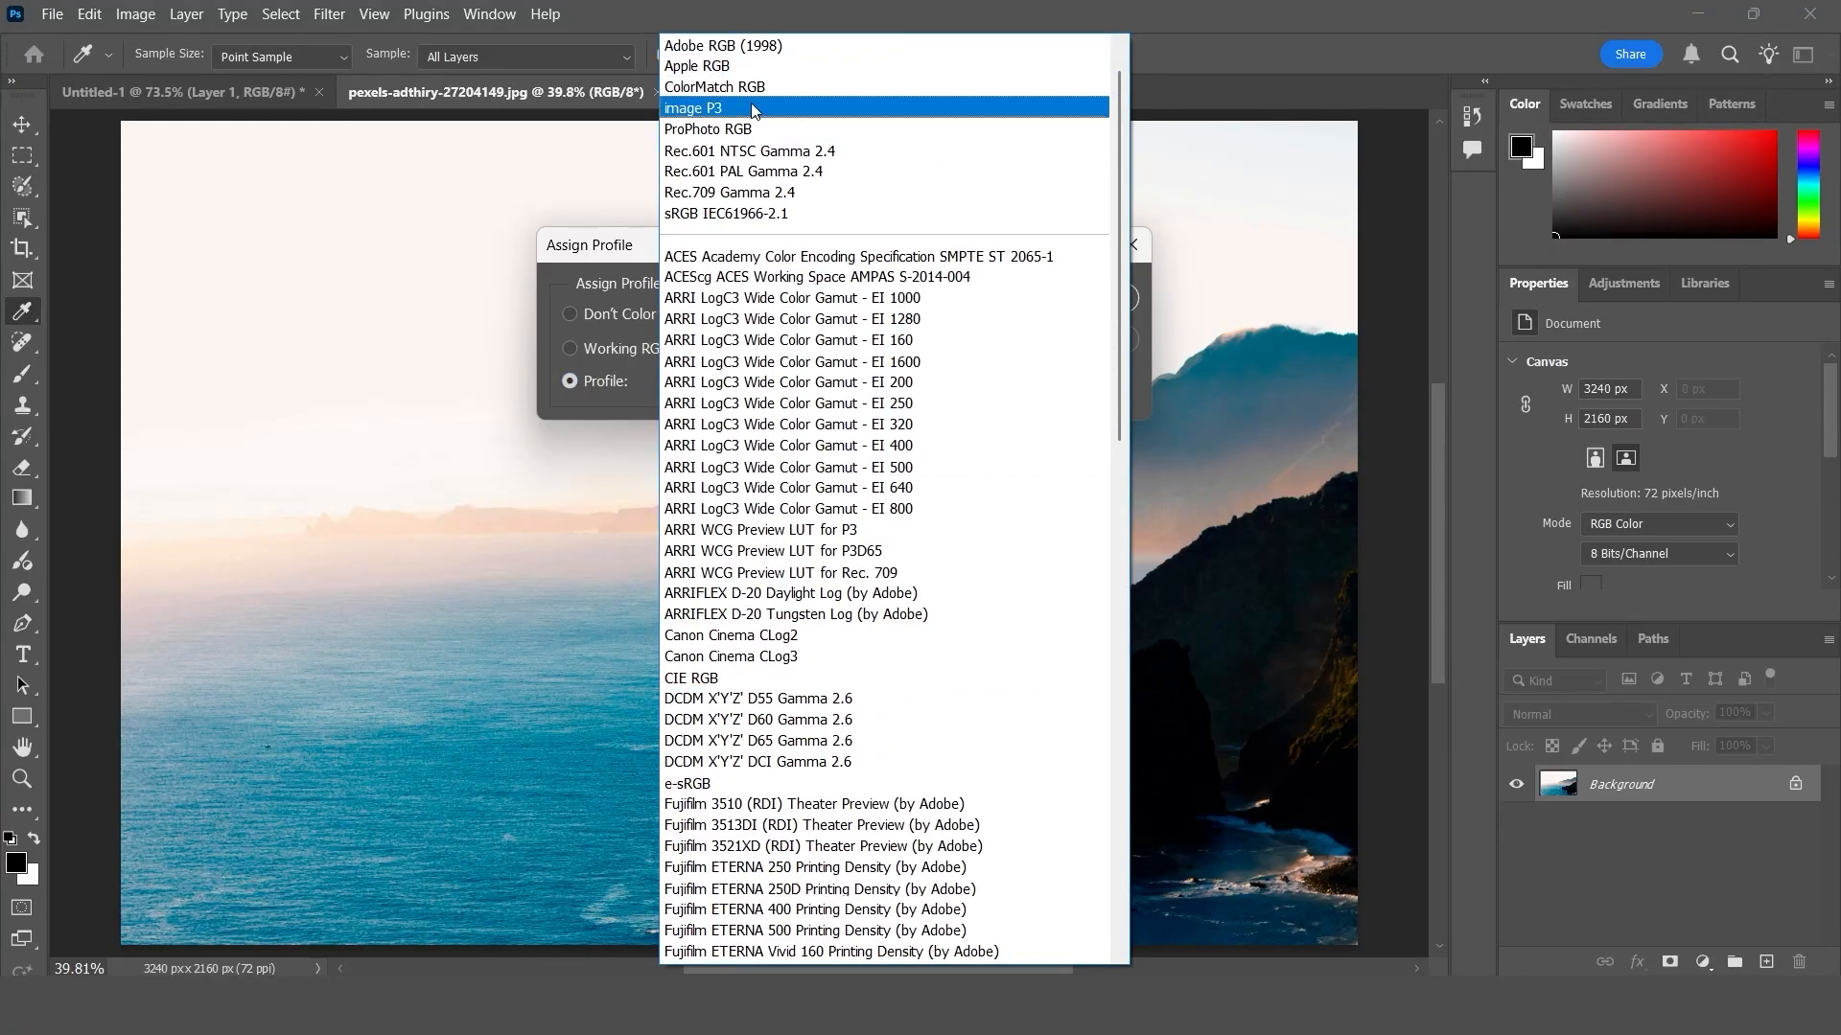
click(726, 66)
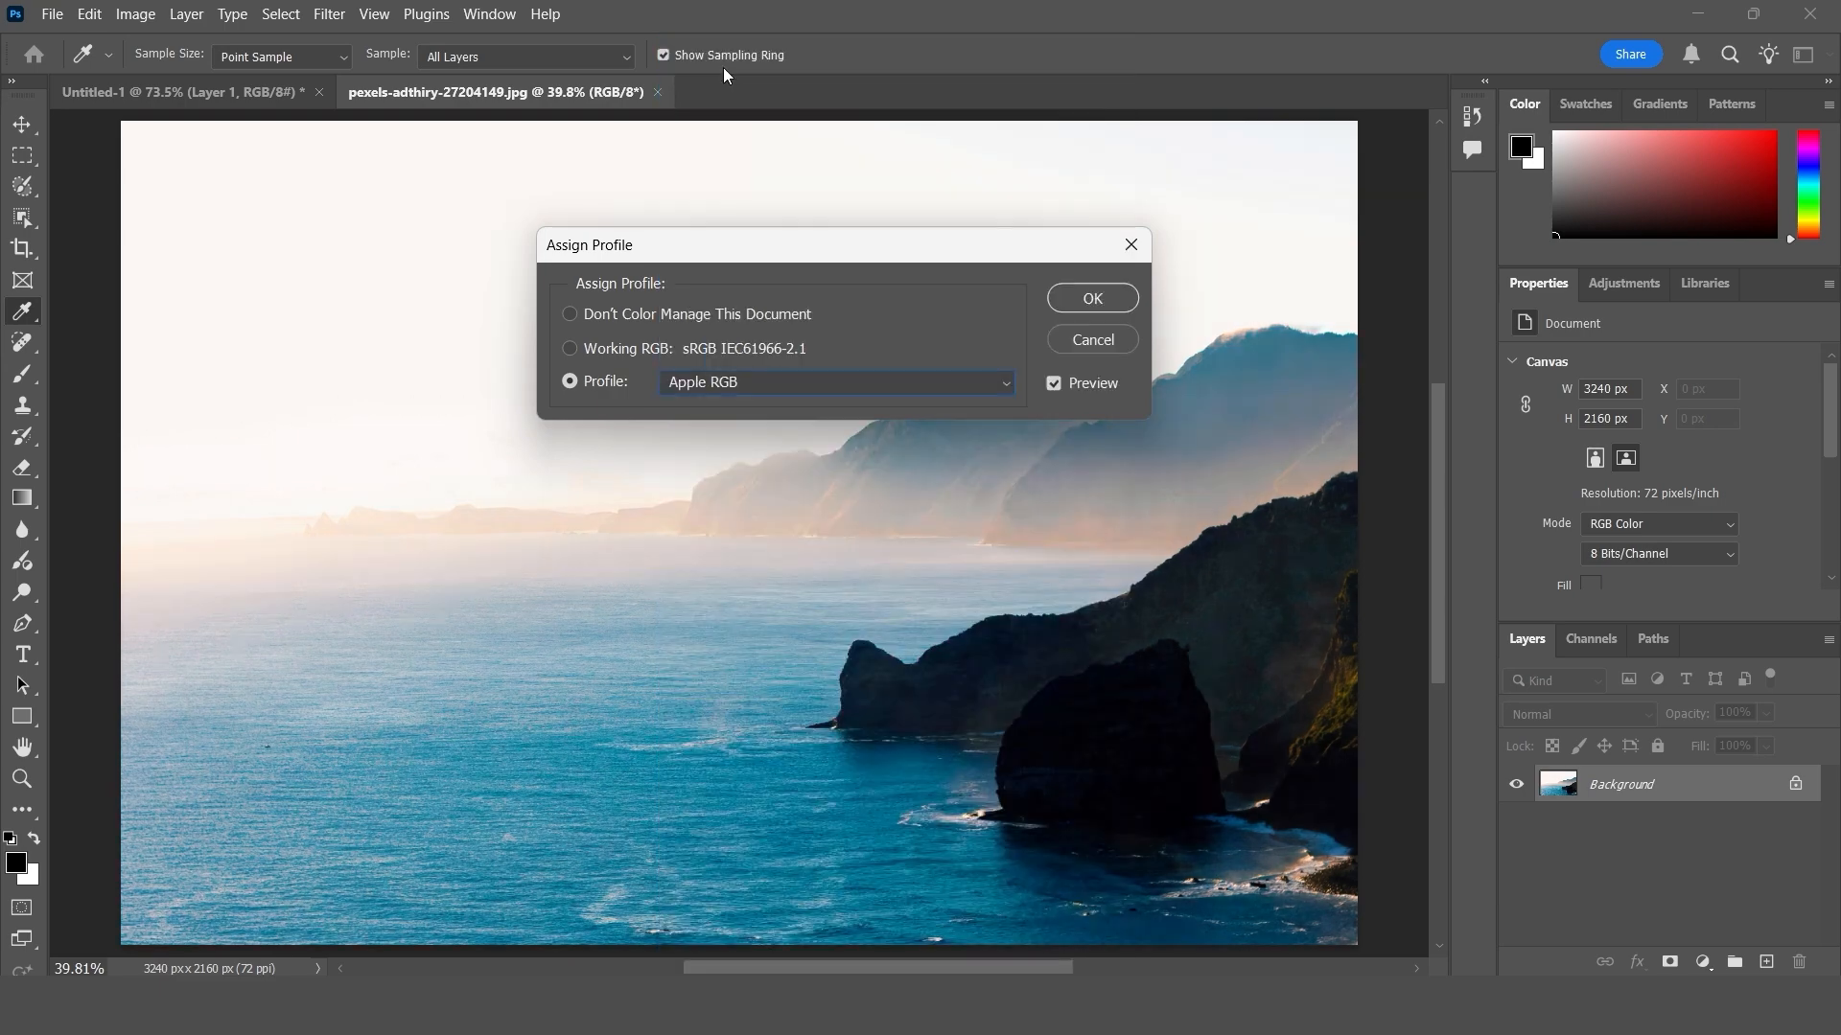
click(786, 385)
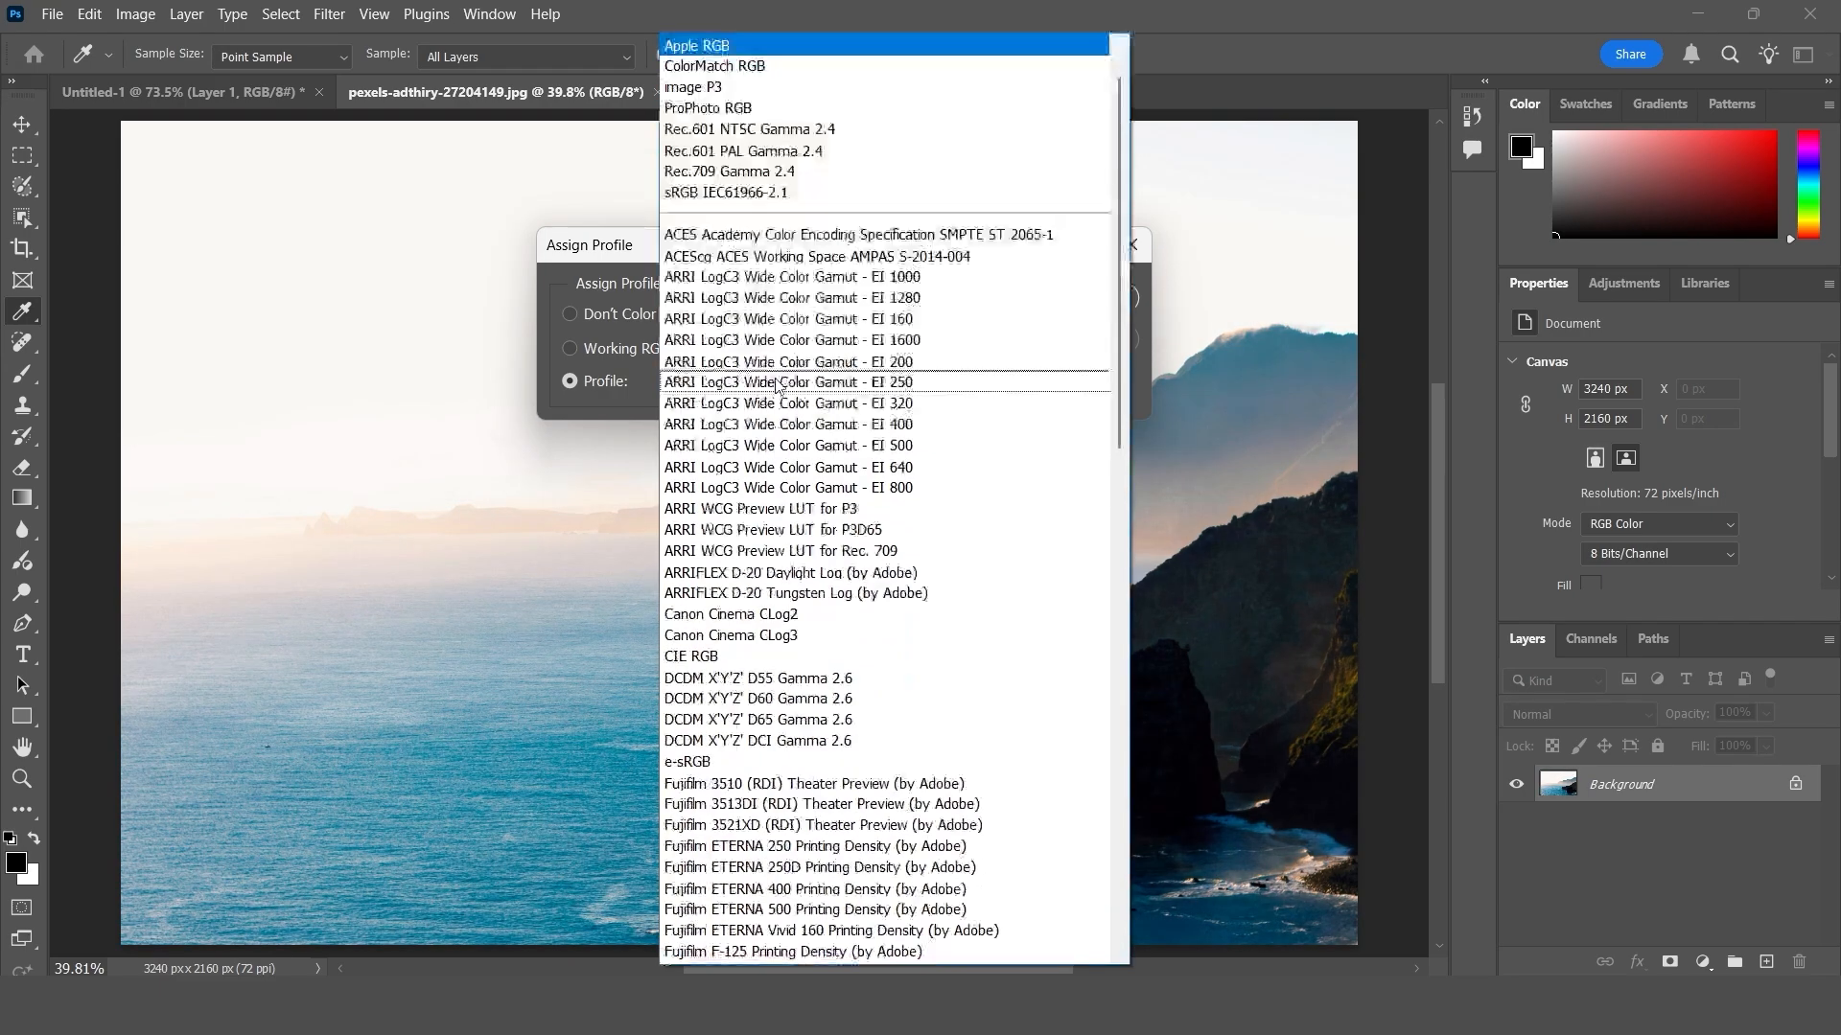
click(731, 636)
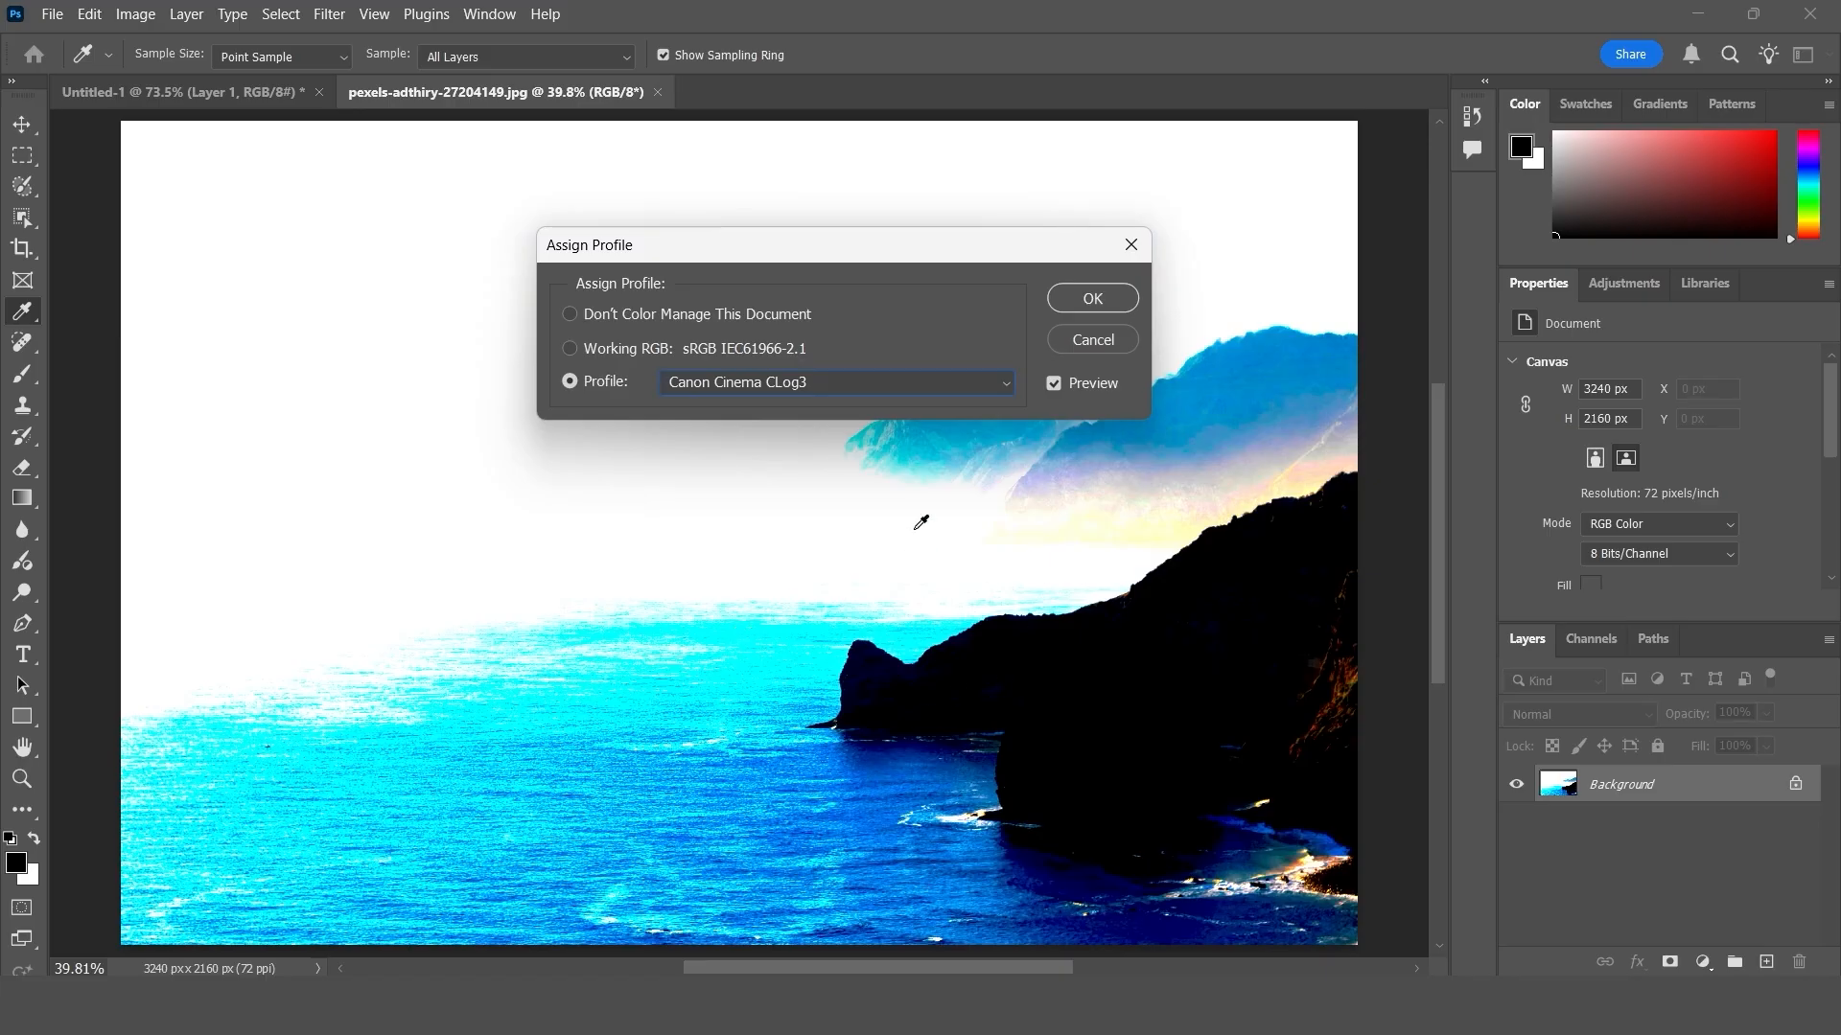
- Look further through the available profiles and preview the photo with SDTV PAL 16-235
click(775, 381)
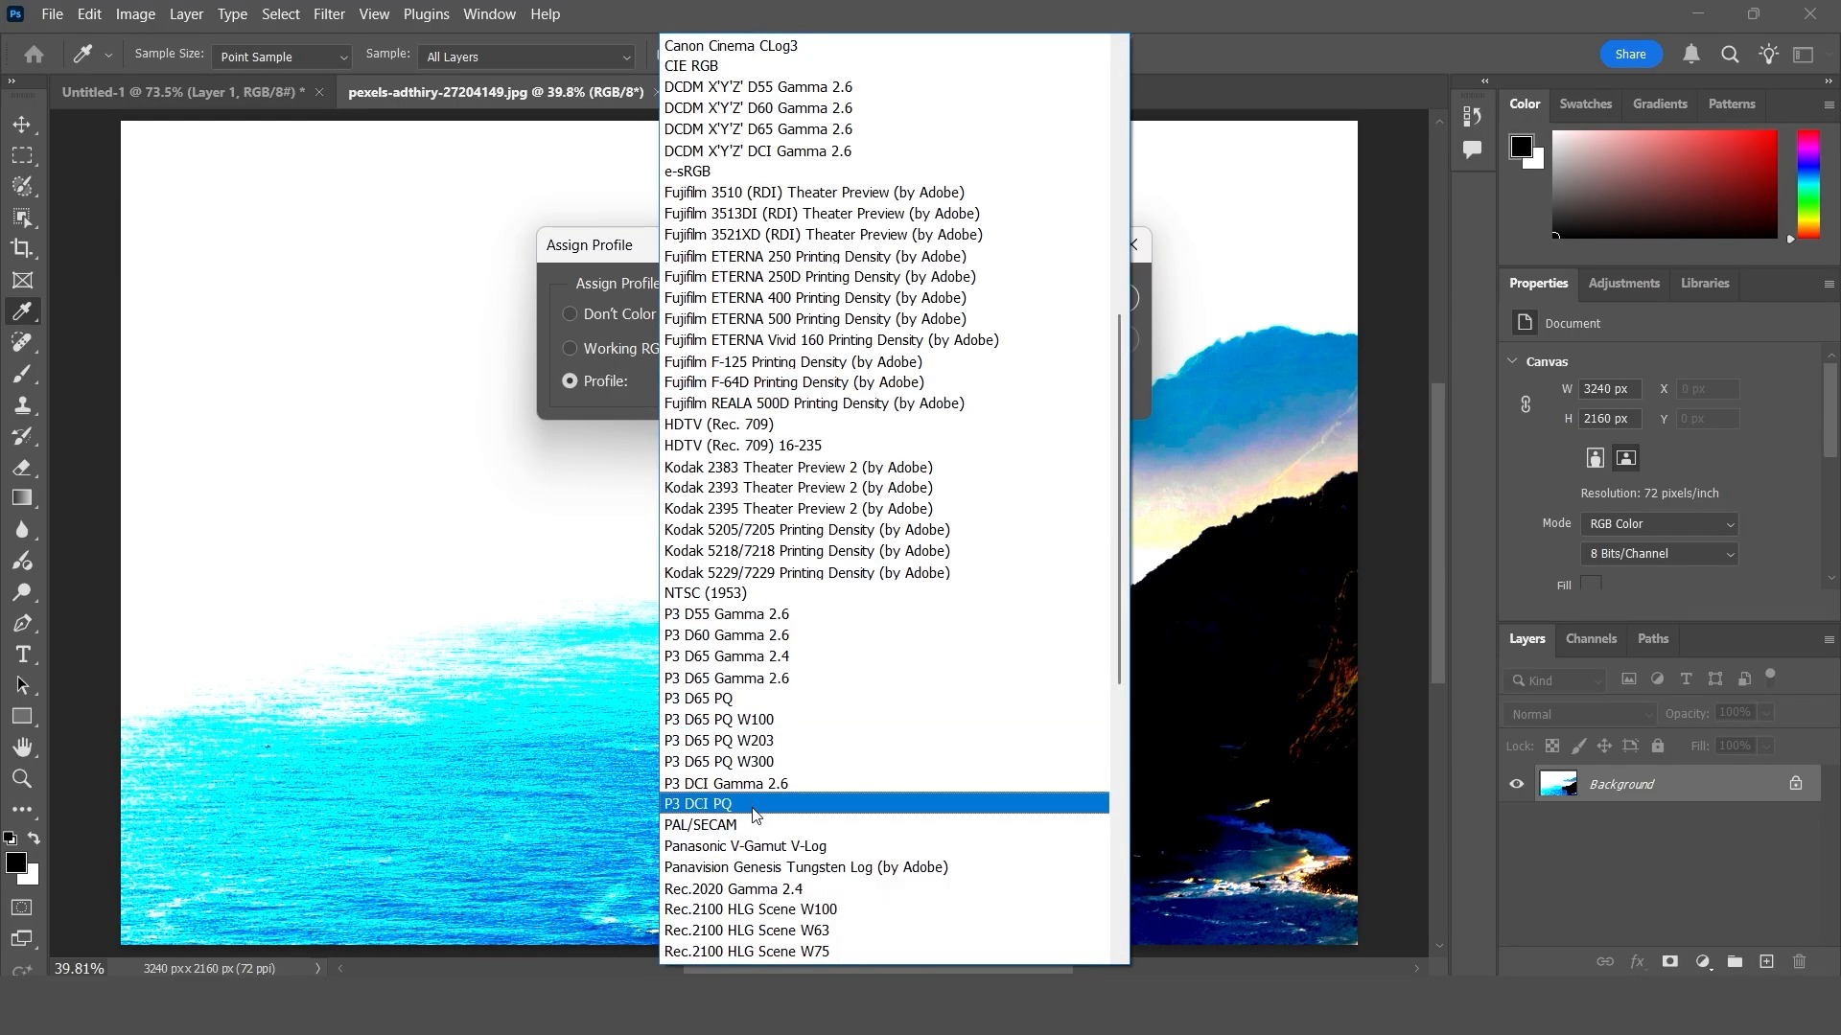
scroll(751, 813, down, 3)
scroll(751, 813, down, 7)
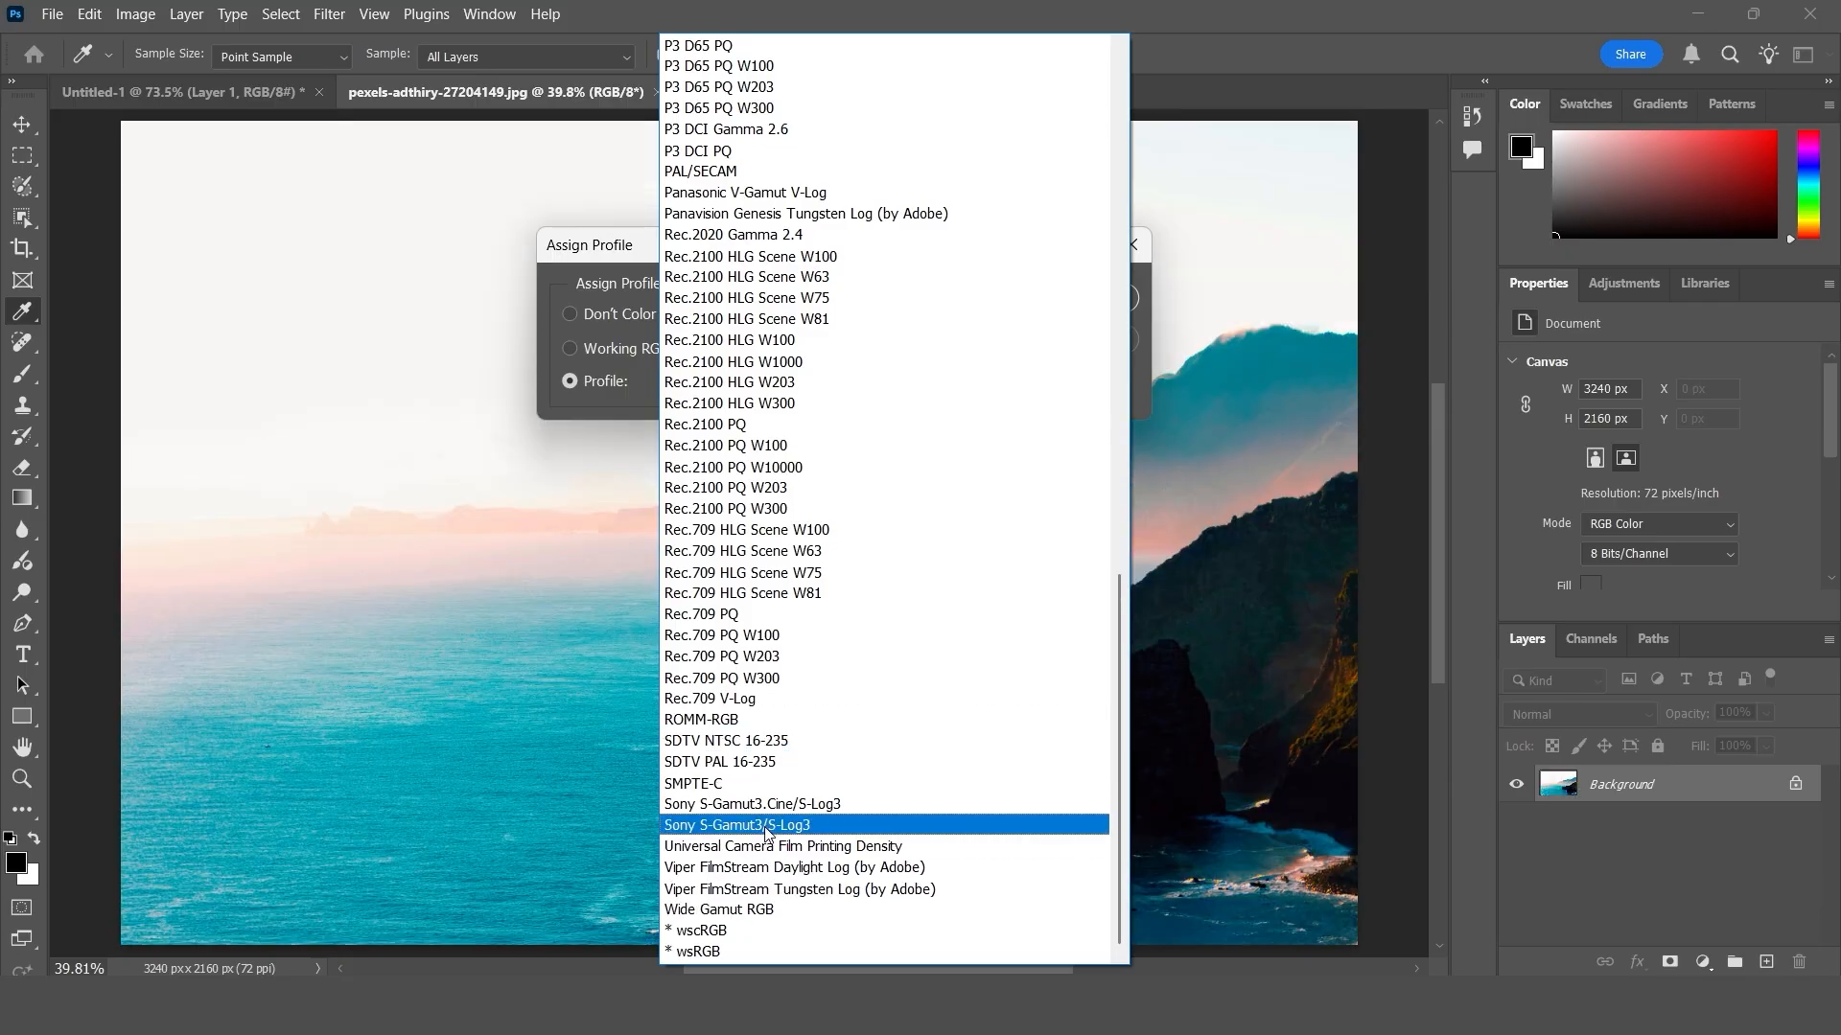
click(739, 755)
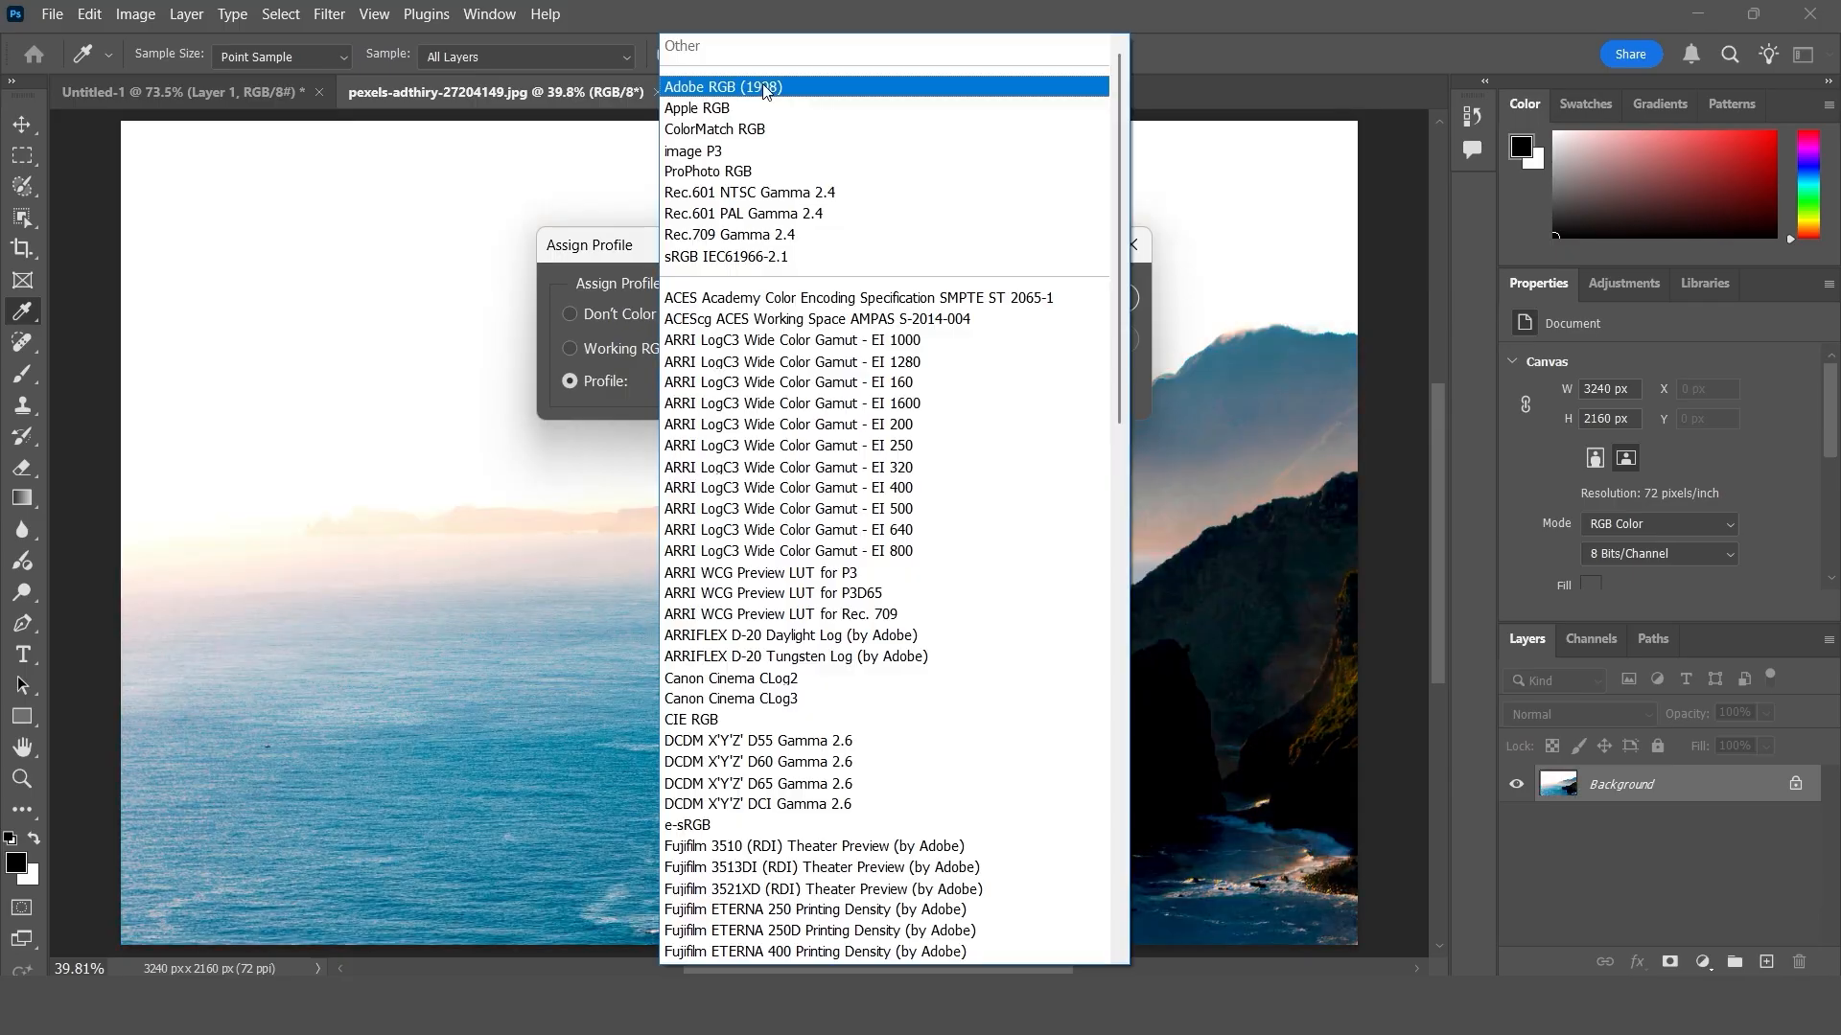
- Preview the photo with the Adobe RGB (1998) profile again and leave the profile assignment without applying it
click(754, 89)
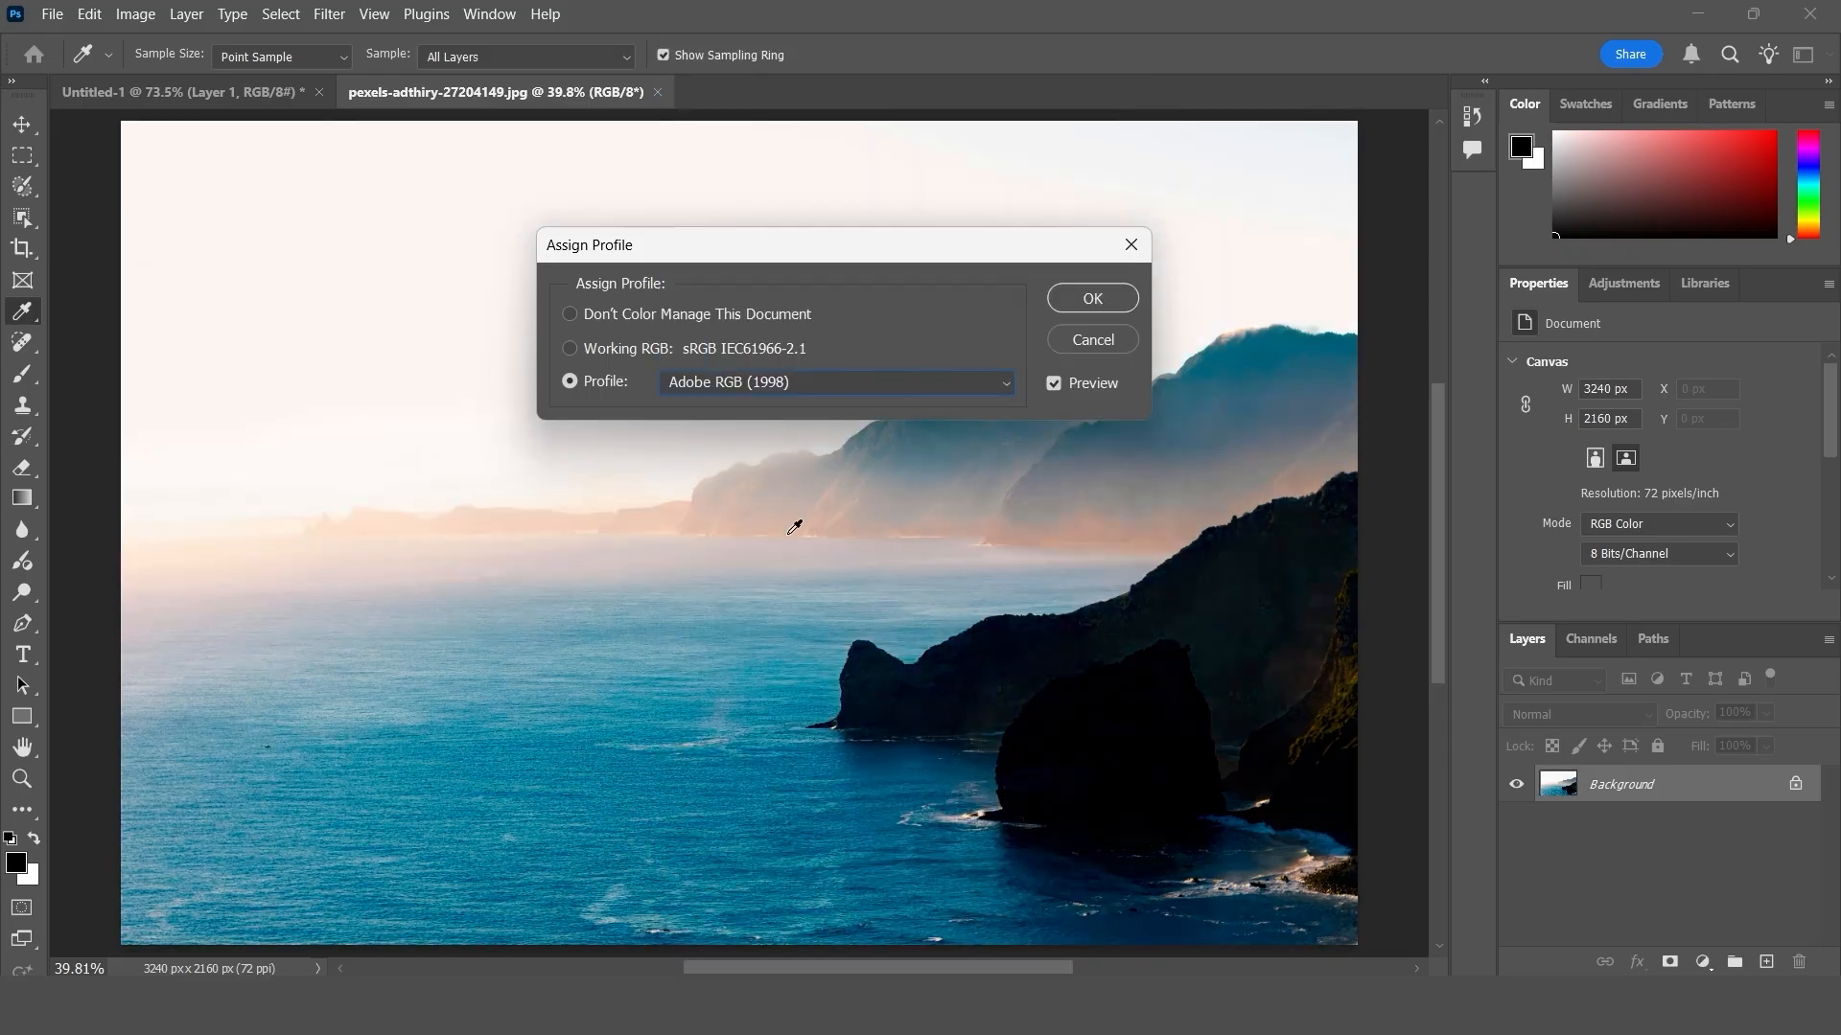
click(1131, 246)
- Start converting the coastal photo to another color profile and preview Apple RGB as the destination space
click(90, 16)
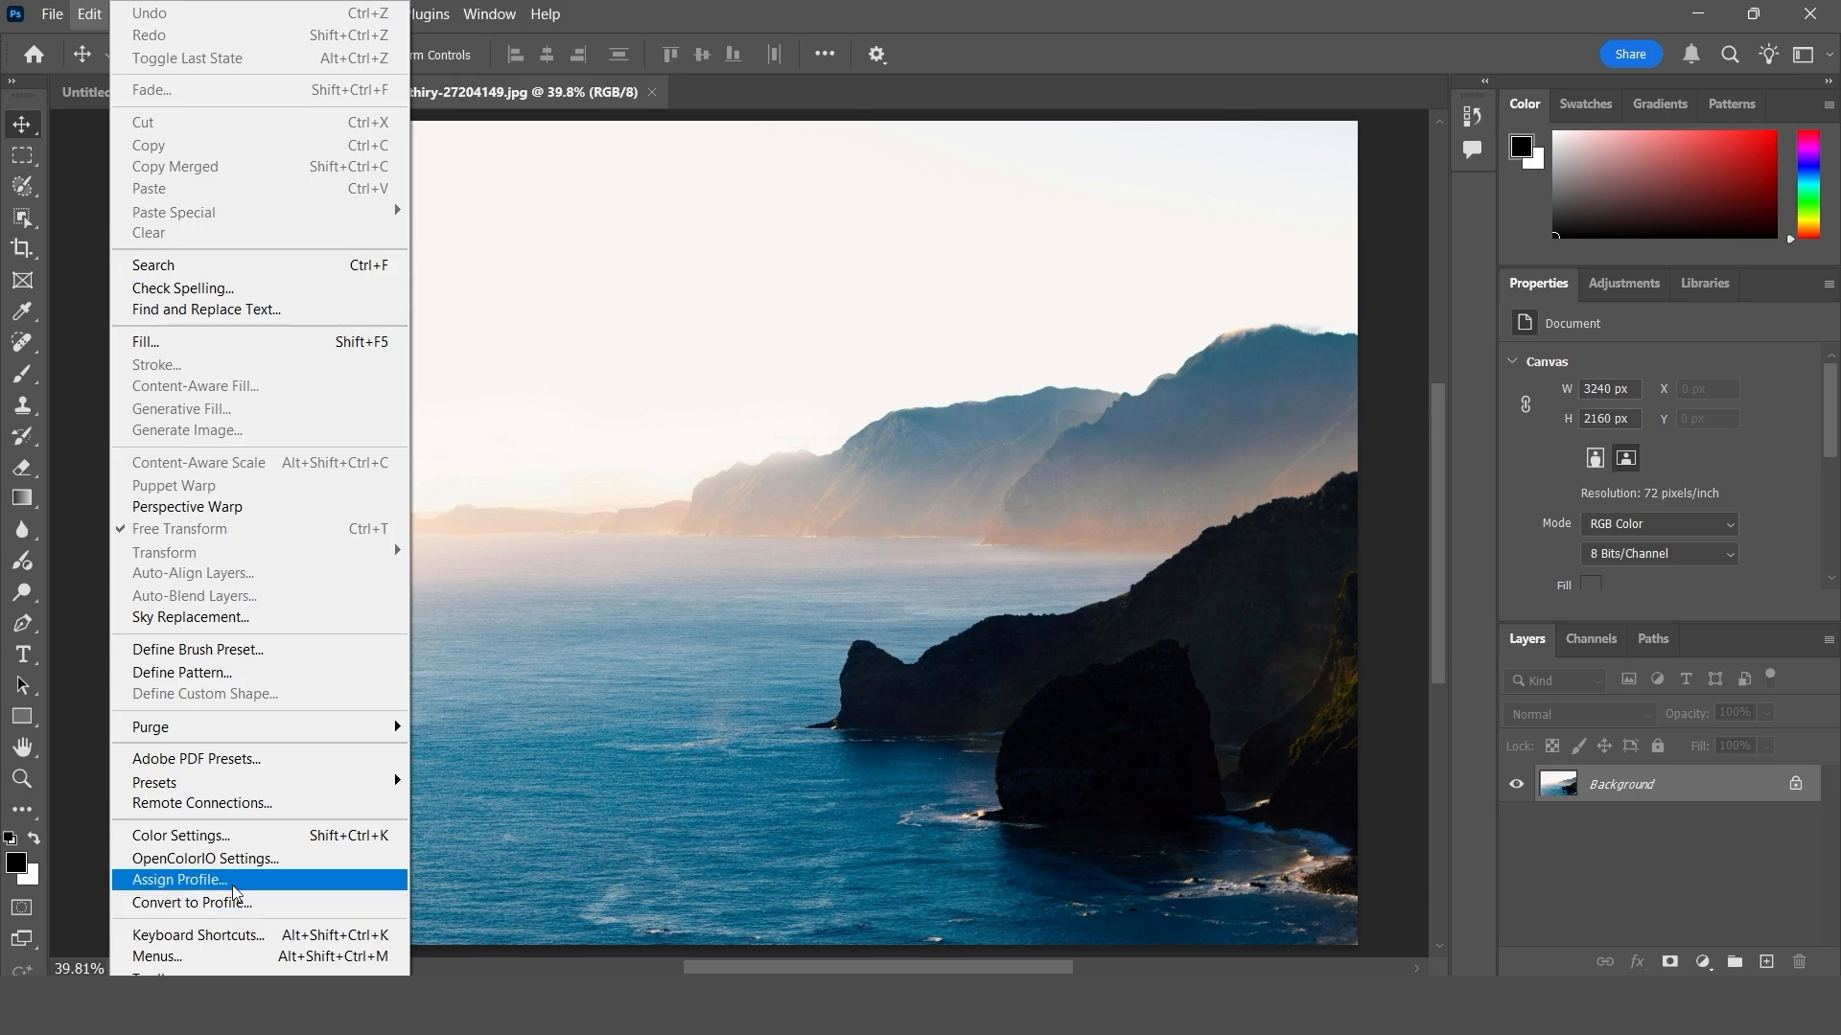
click(261, 911)
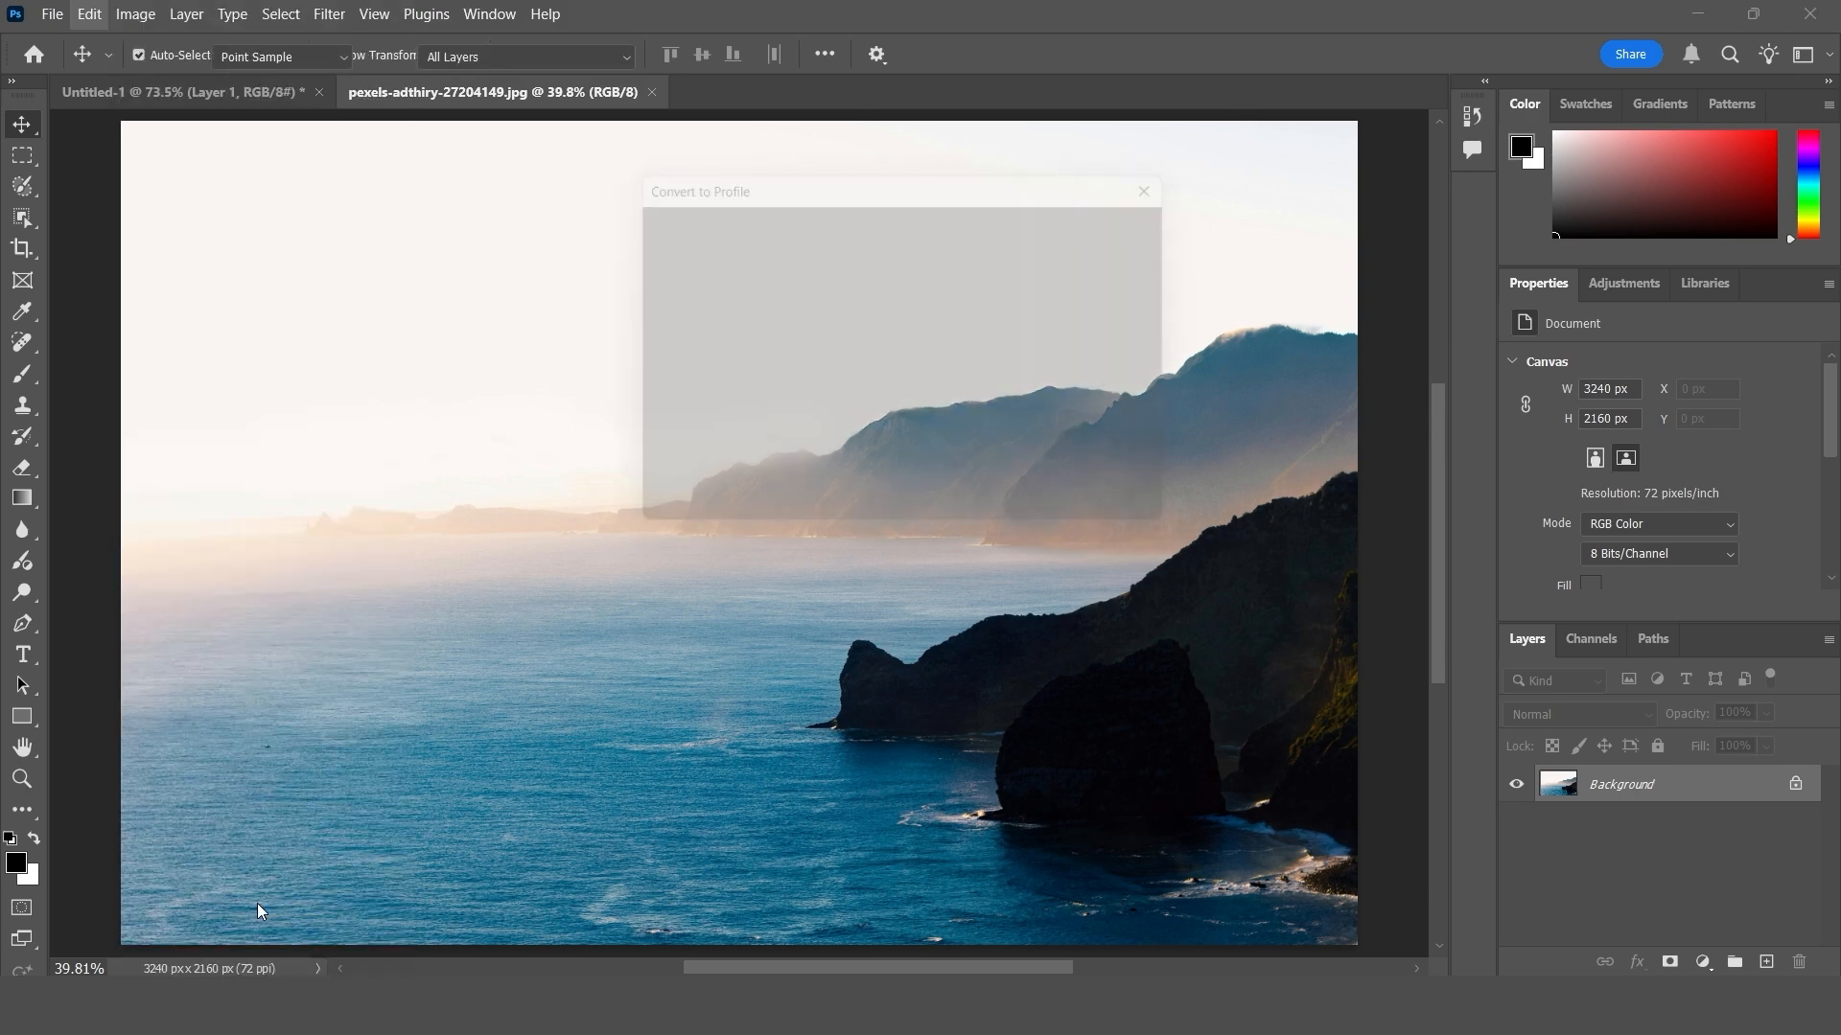
drag(714, 182, 614, 244)
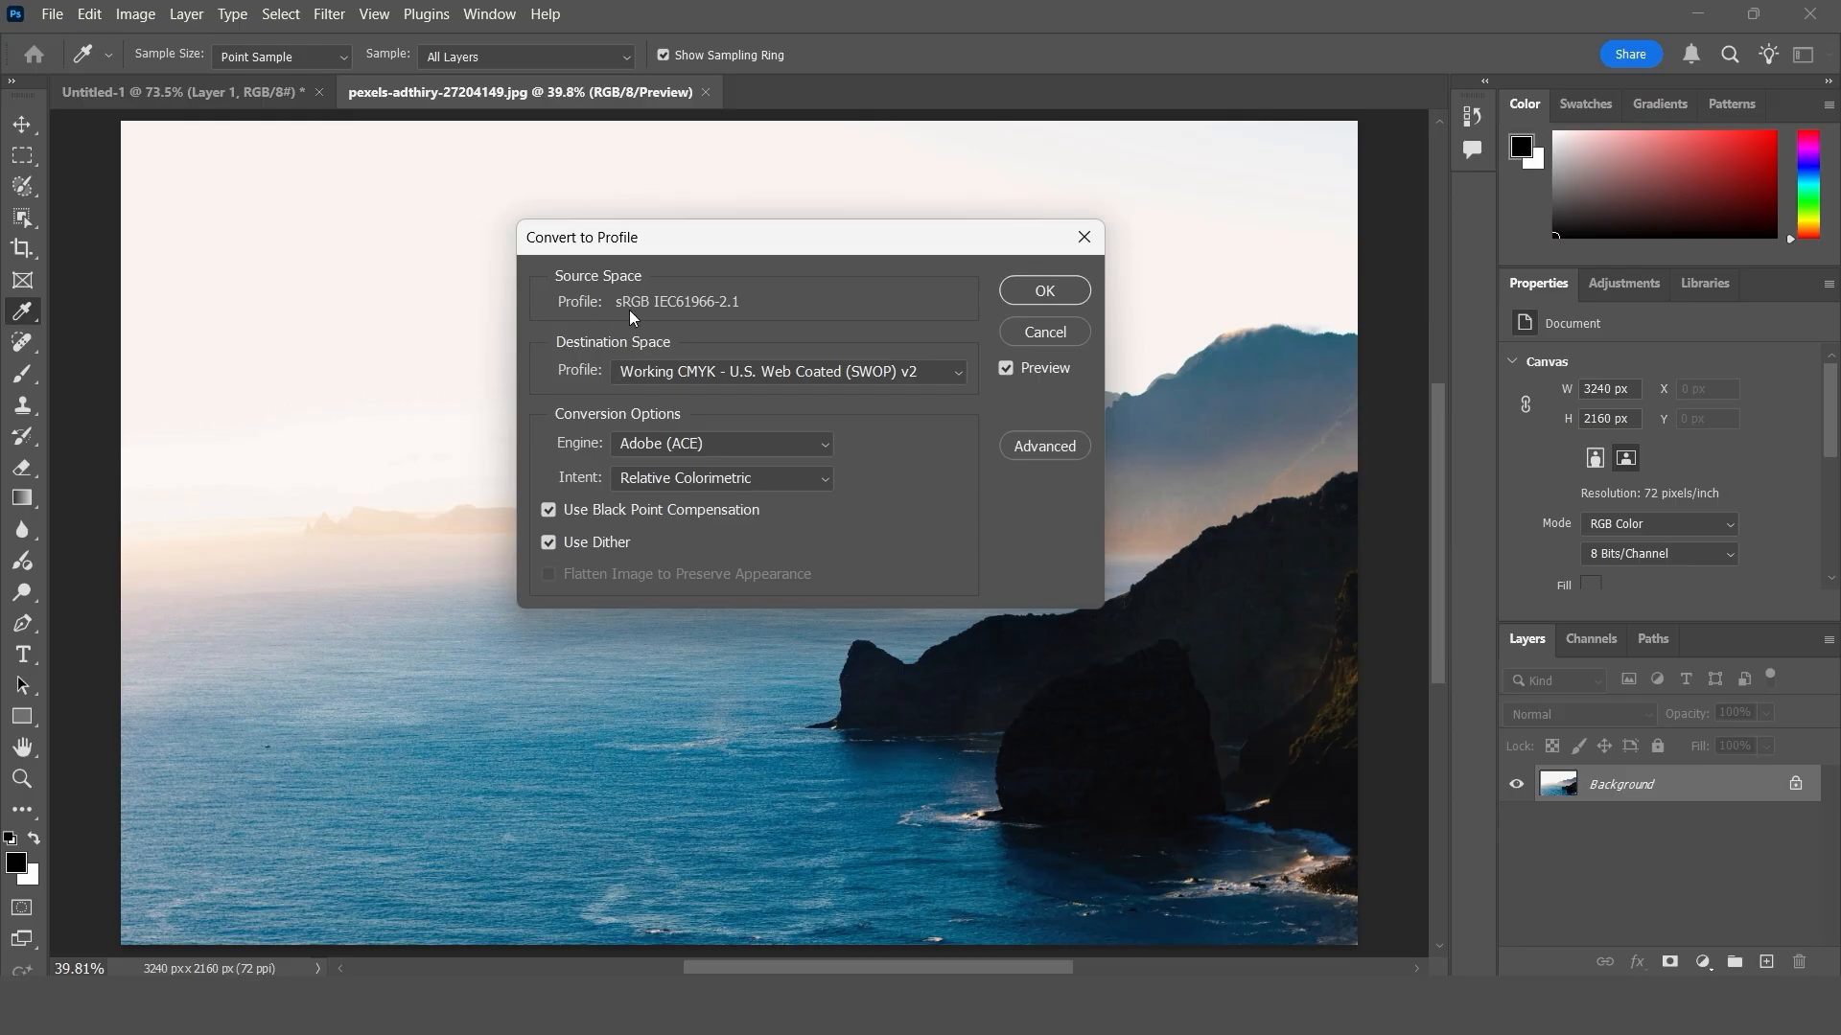
click(623, 382)
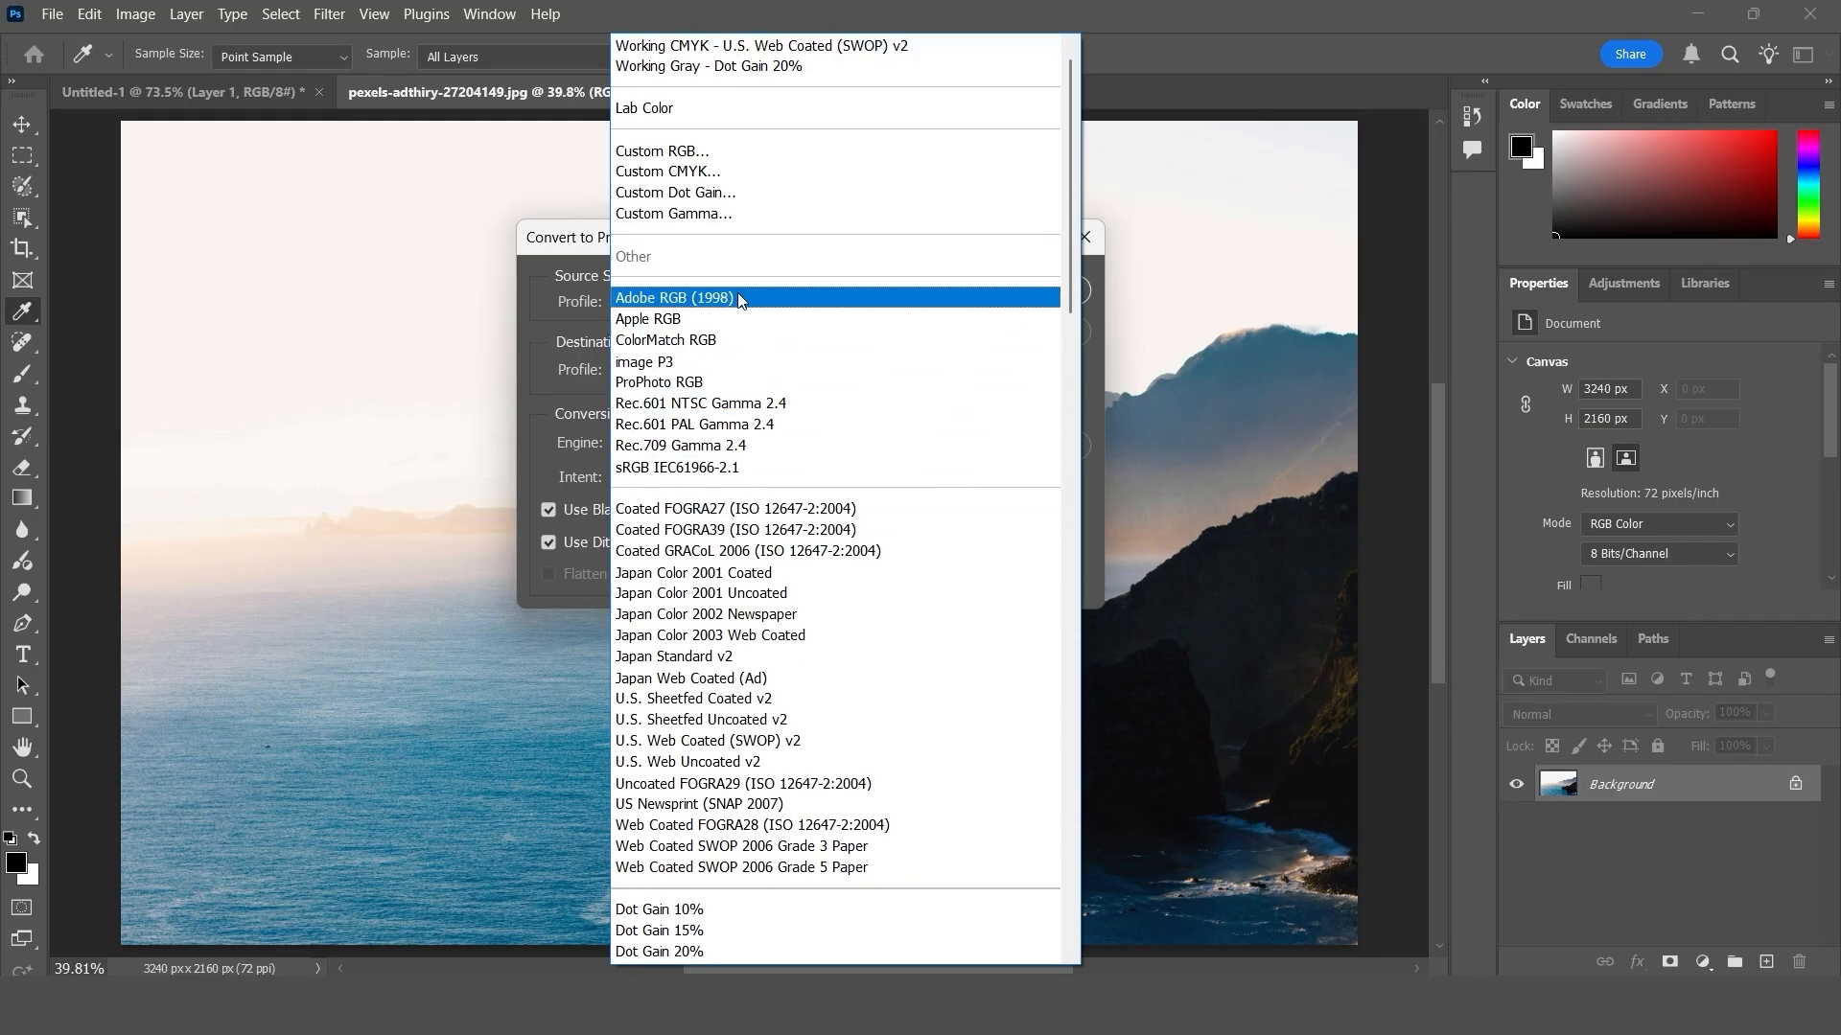
click(697, 326)
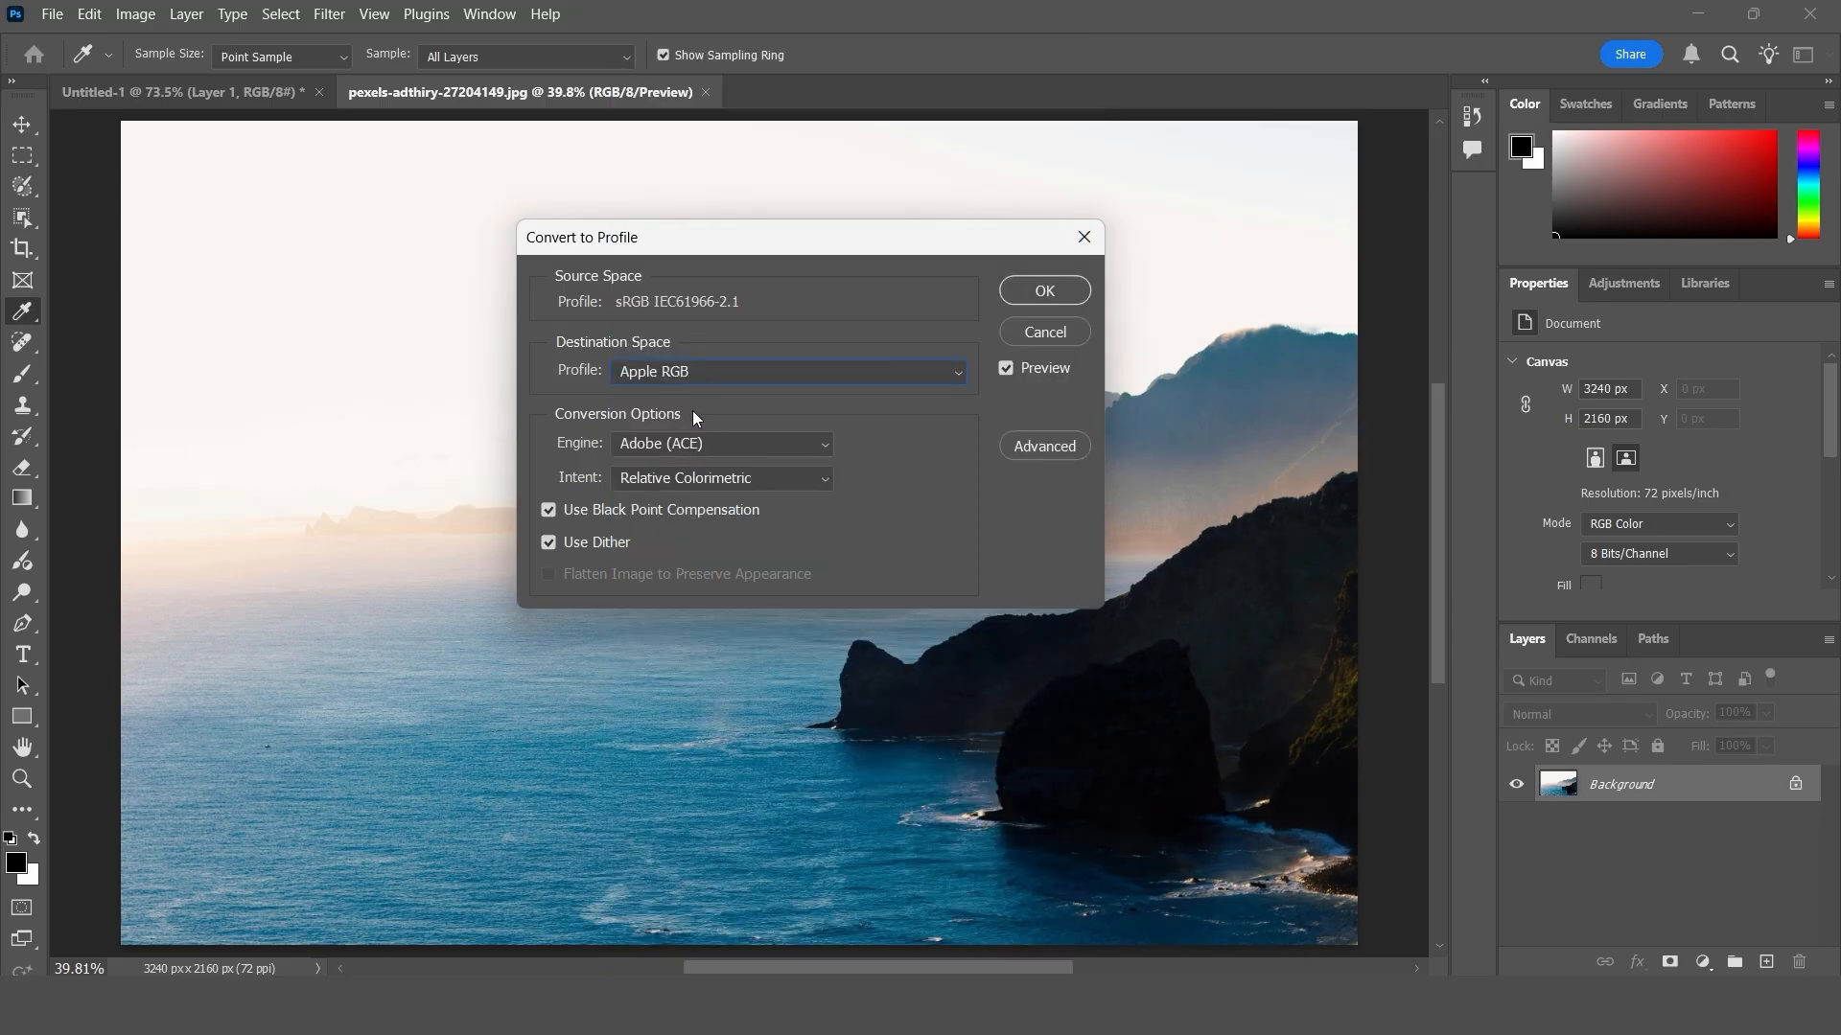
- Preview the conversion with the Black & White destination profile
click(659, 380)
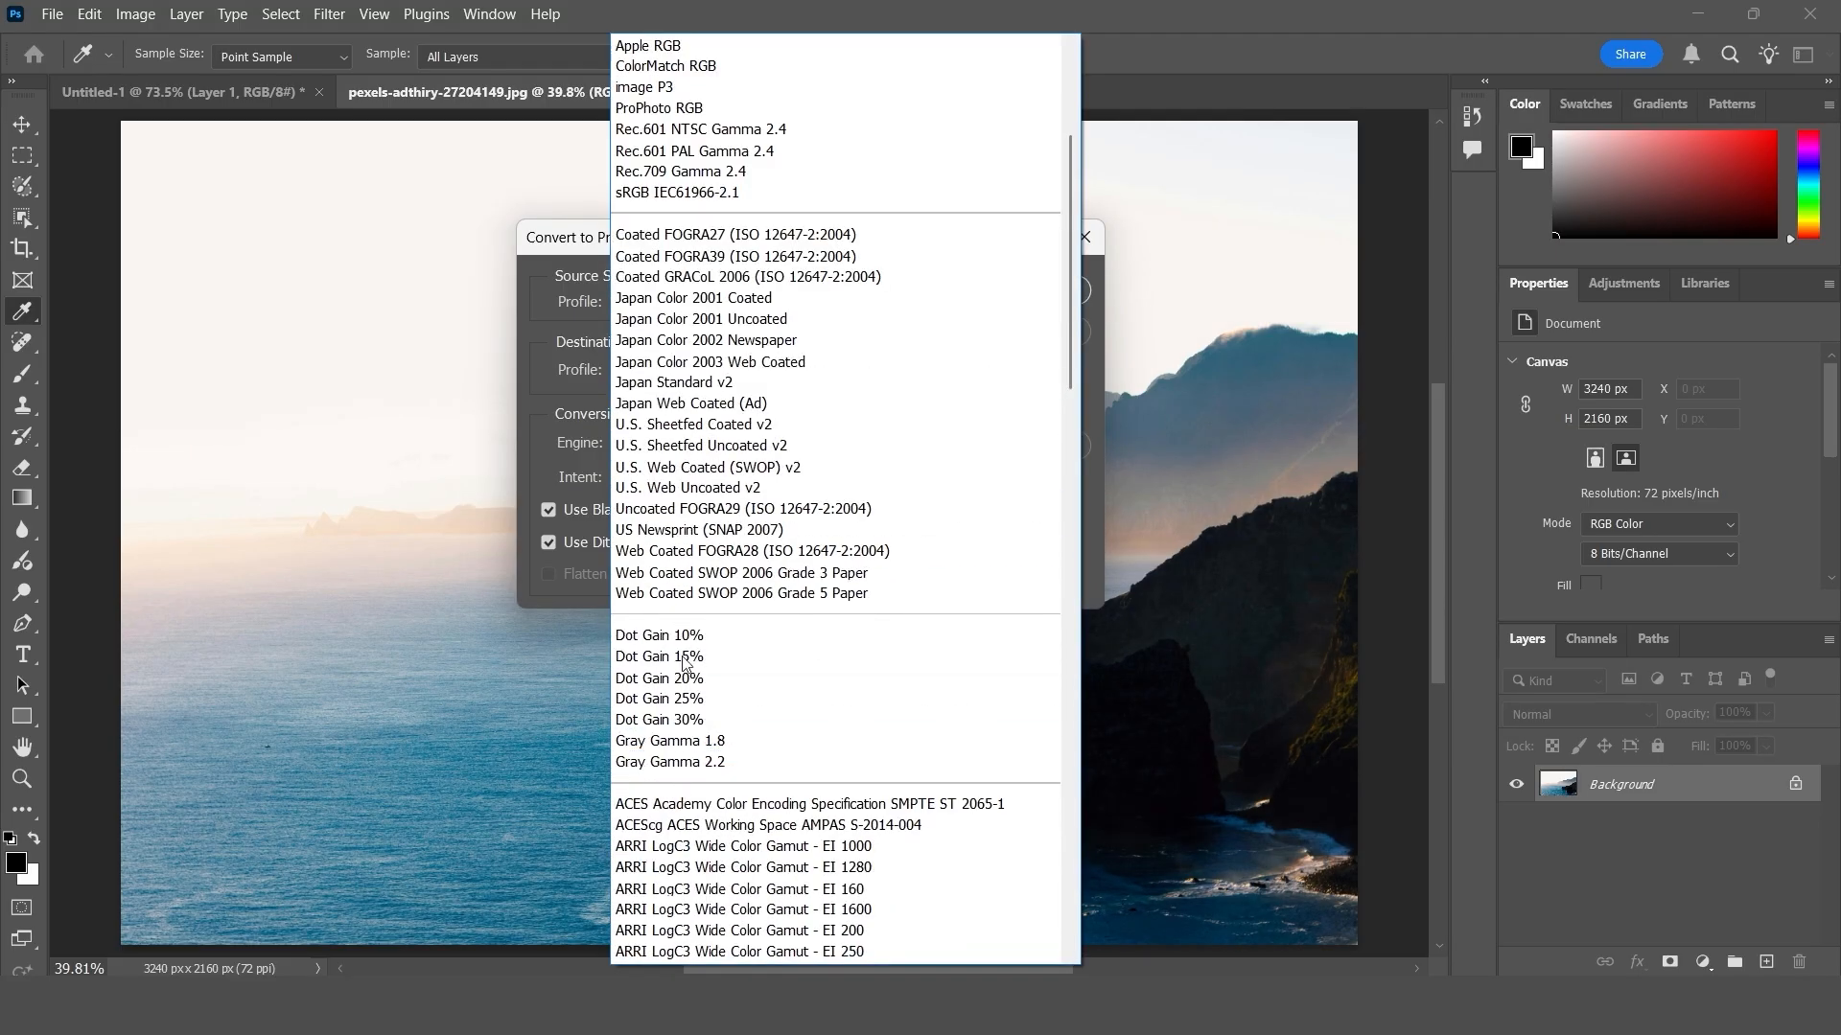
scroll(696, 575, down, 10)
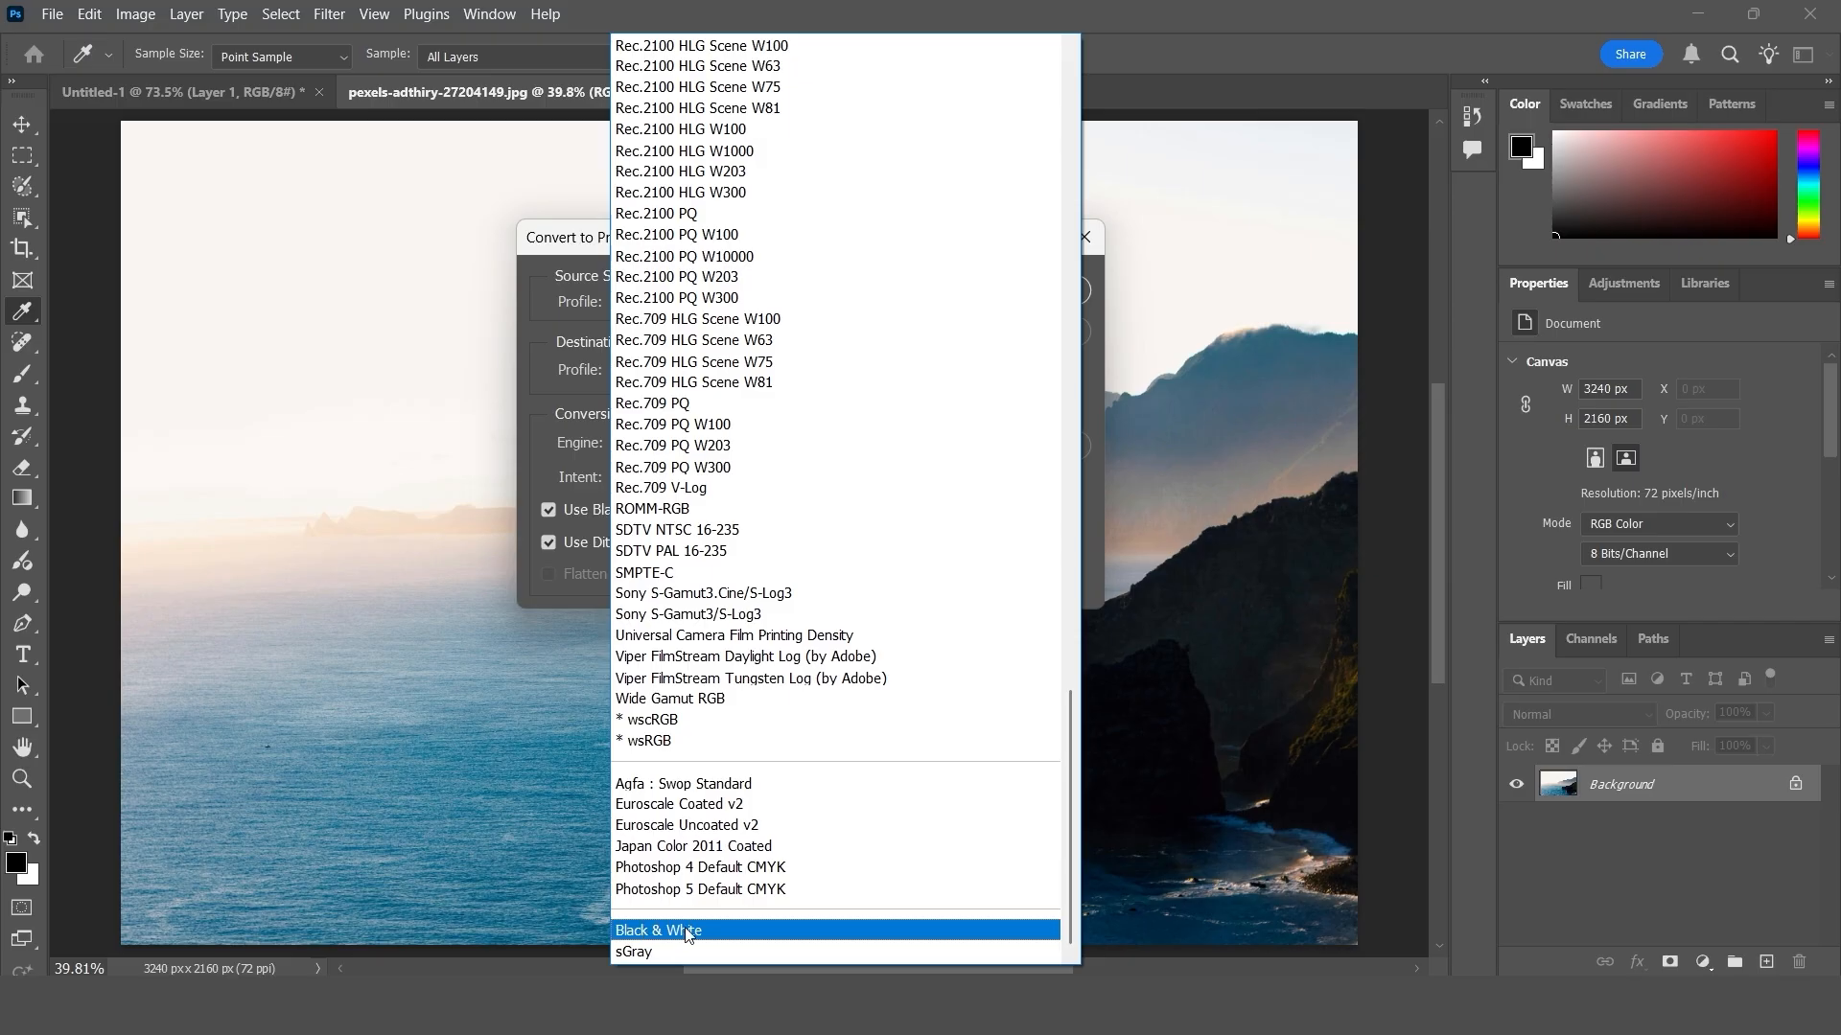
click(694, 922)
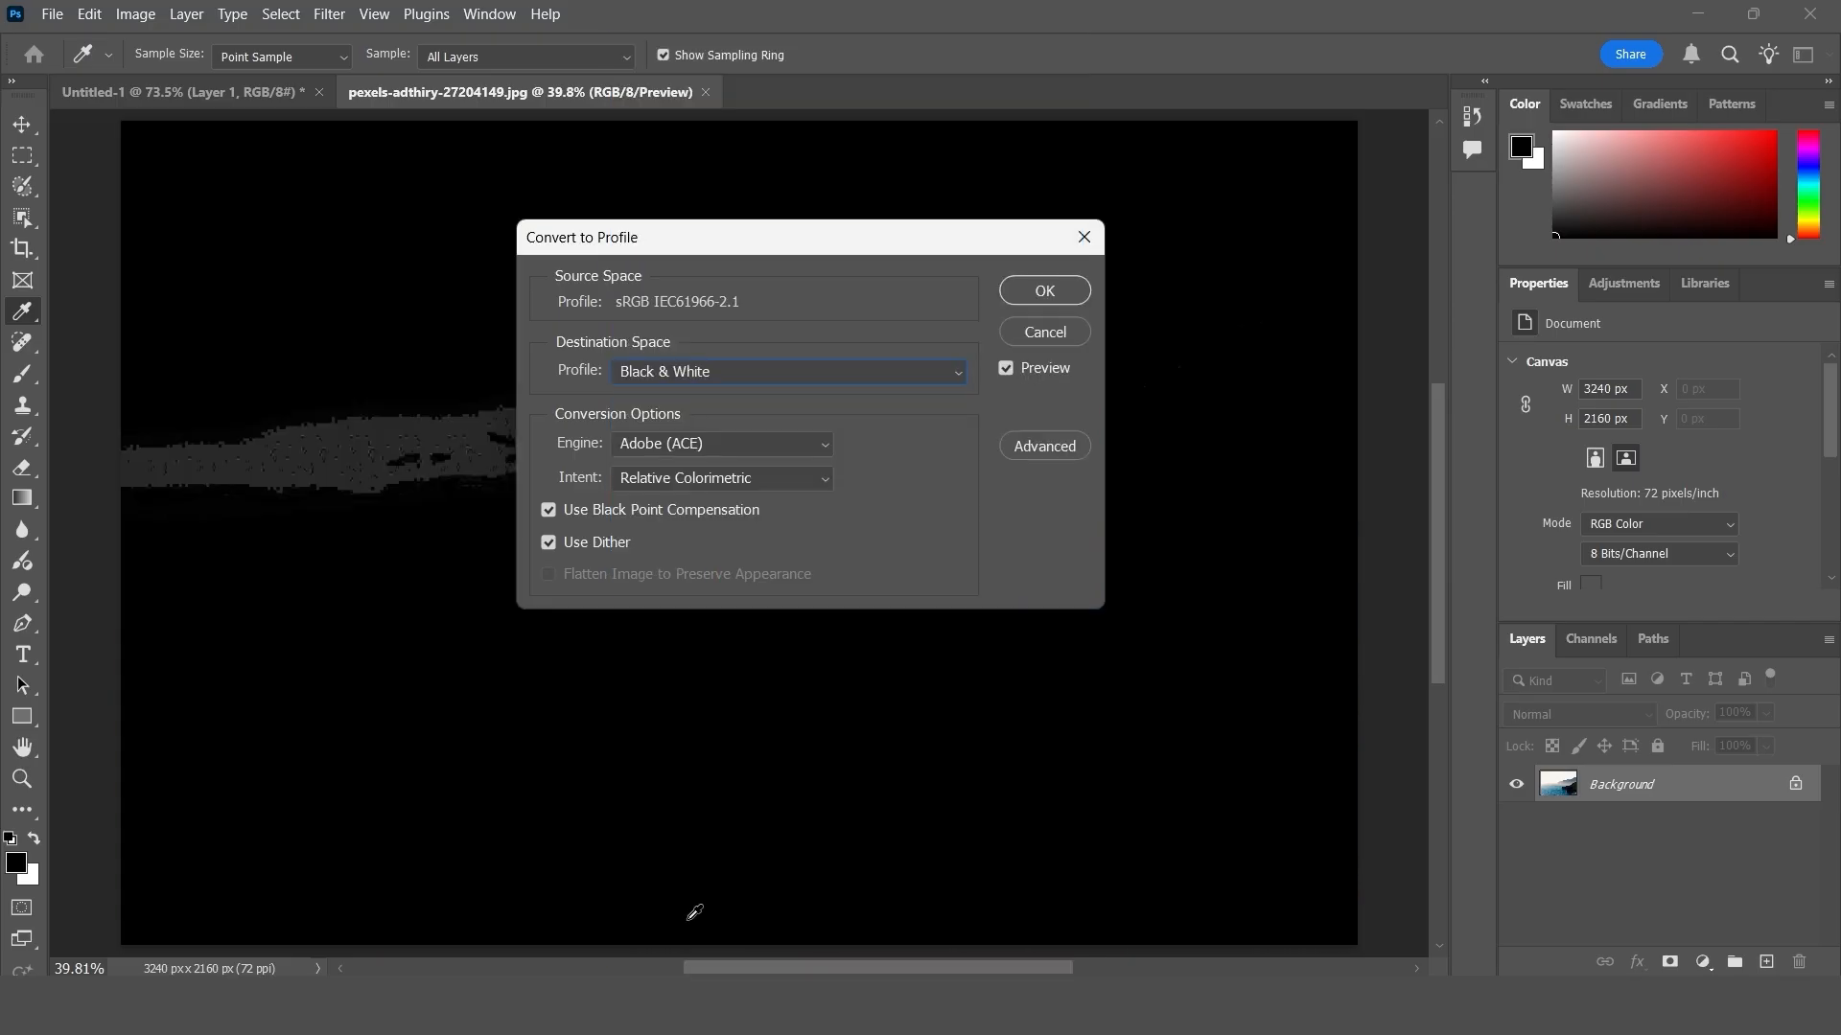
- Preview the conversion with sGray and with Kodak 5229/7229 Printing Density (by Adobe)
click(698, 370)
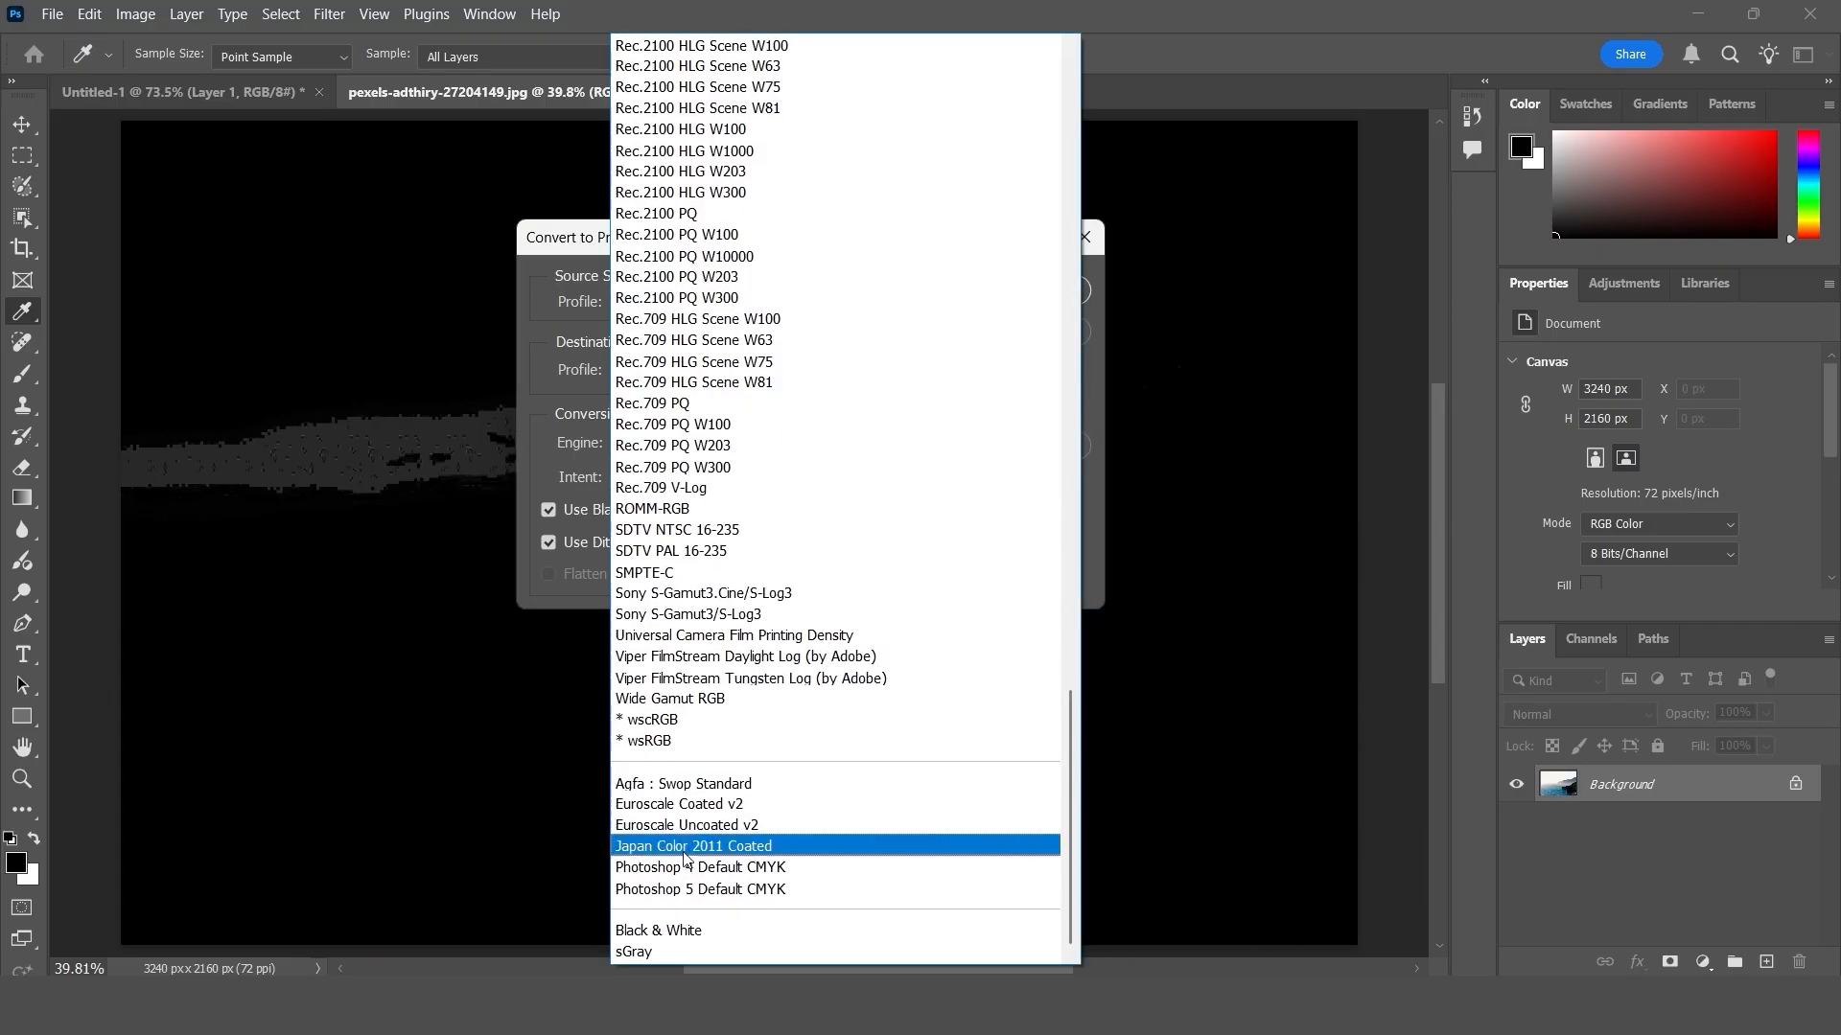
click(661, 951)
click(648, 370)
click(696, 575)
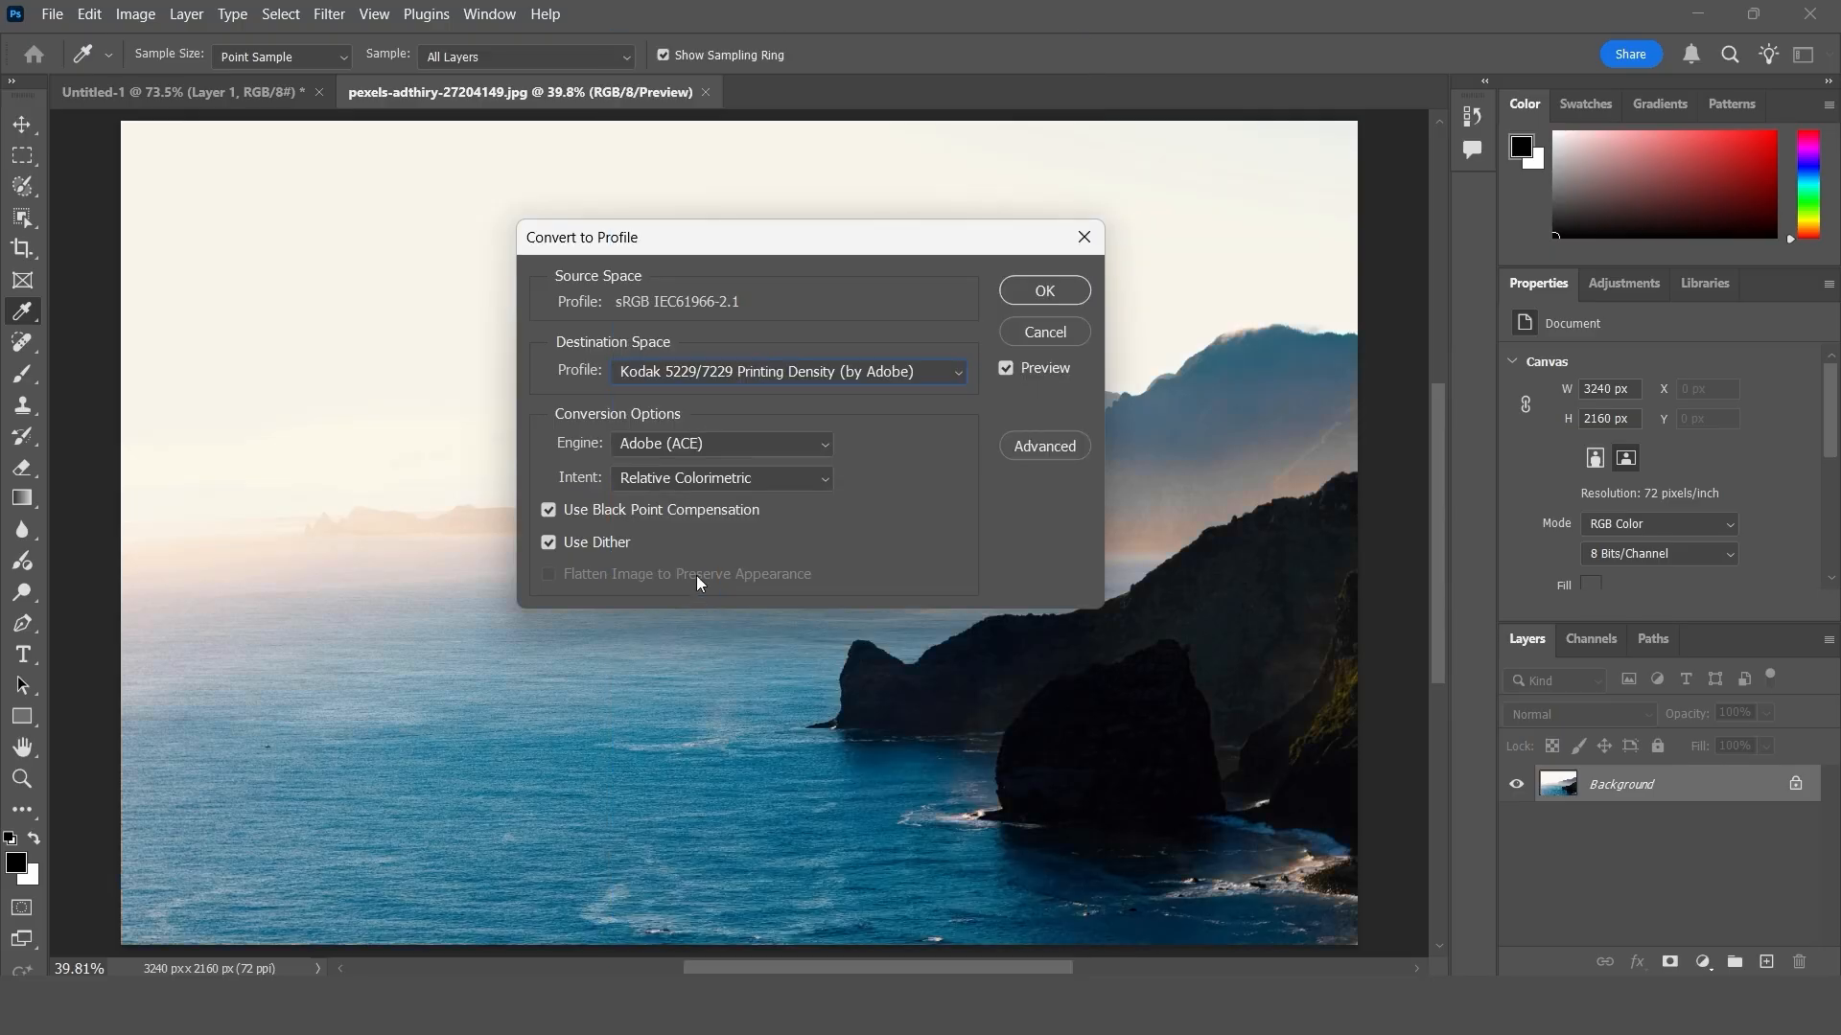
- Look through the remaining destination profiles, leave the conversion unapplied and close the coastal photo
click(700, 362)
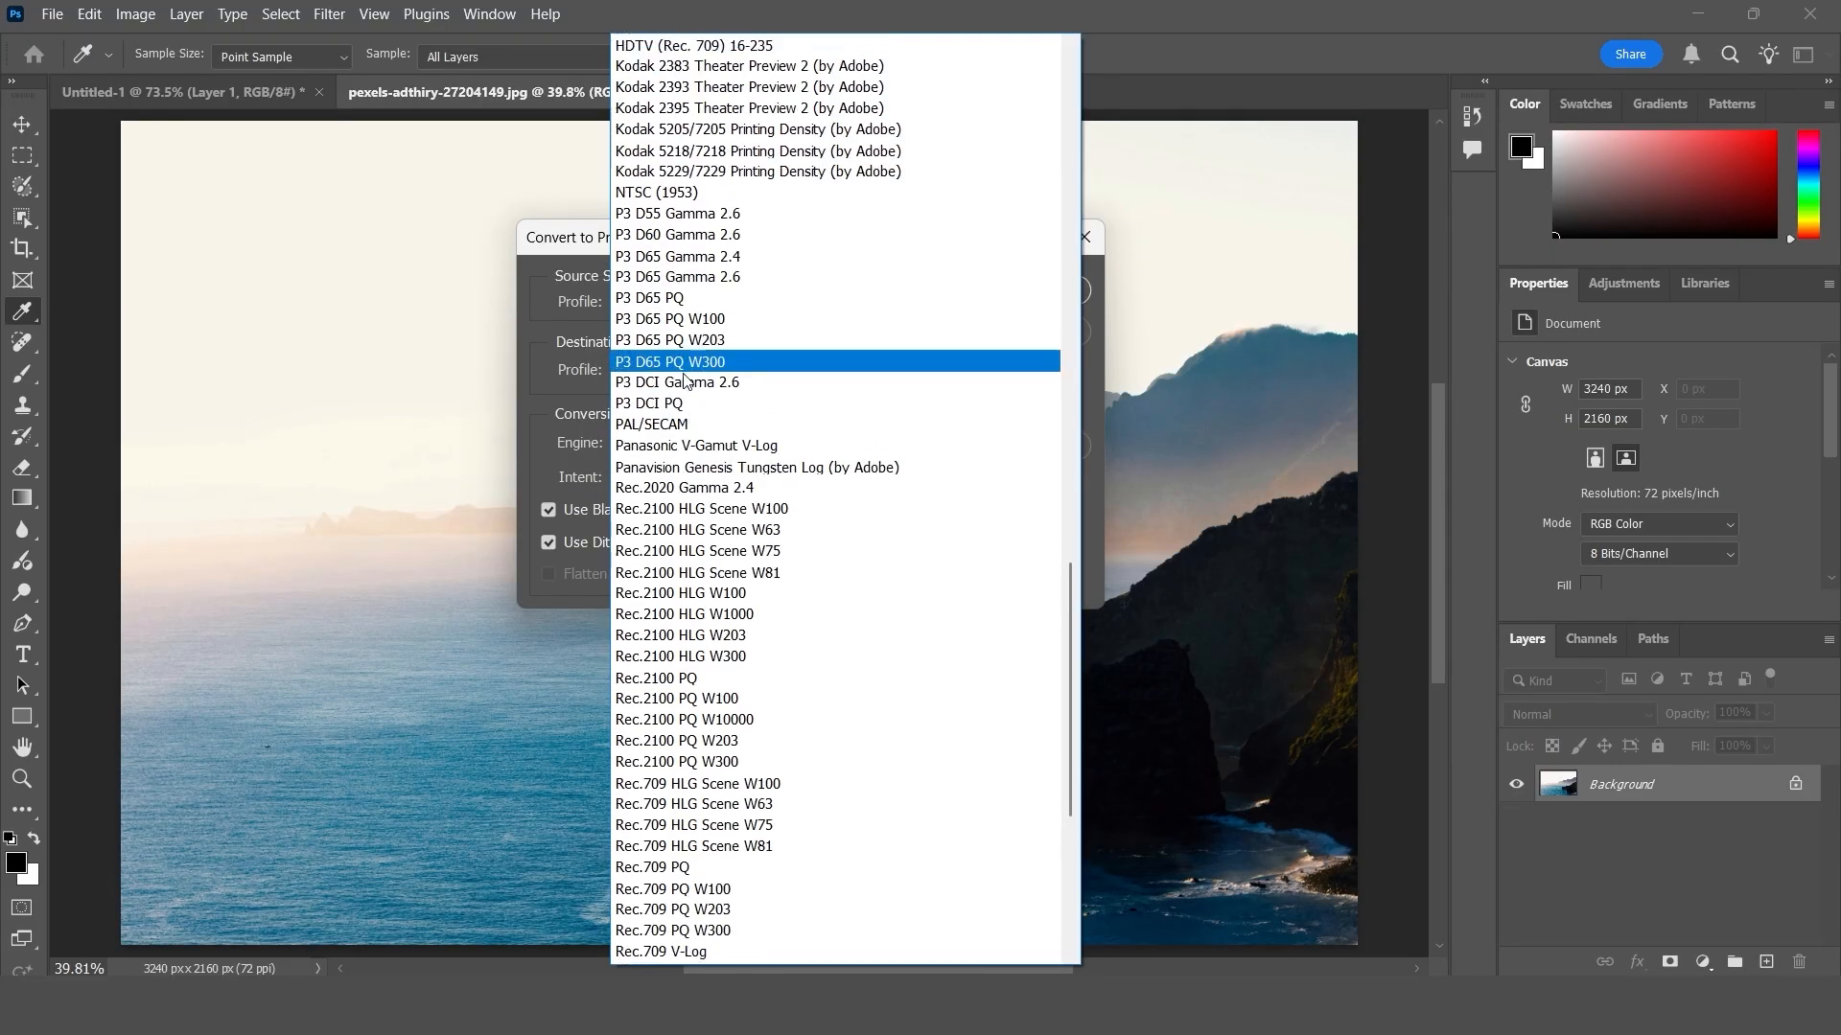
scroll(687, 381, up, 8)
scroll(686, 382, up, 15)
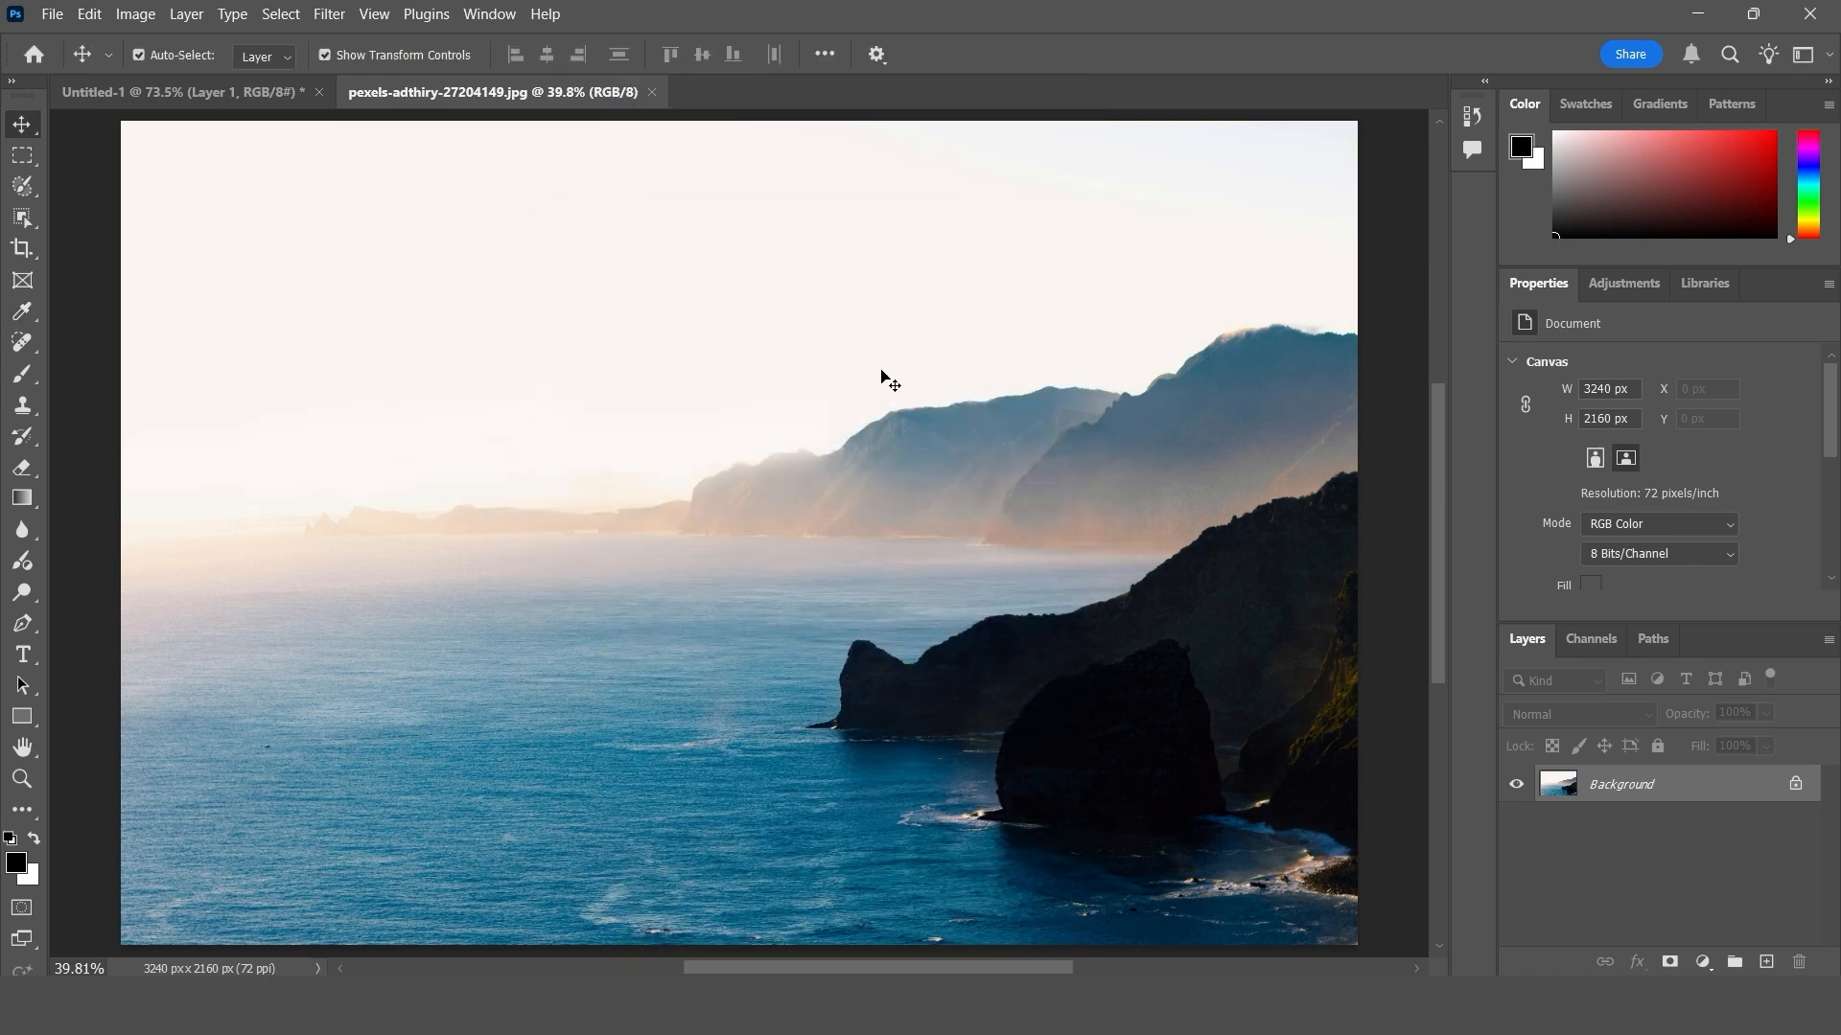
key(ctrl+w)
- Bring up the keyboard shortcut settings and remove the shortcut of the File menu's New command
click(101, 12)
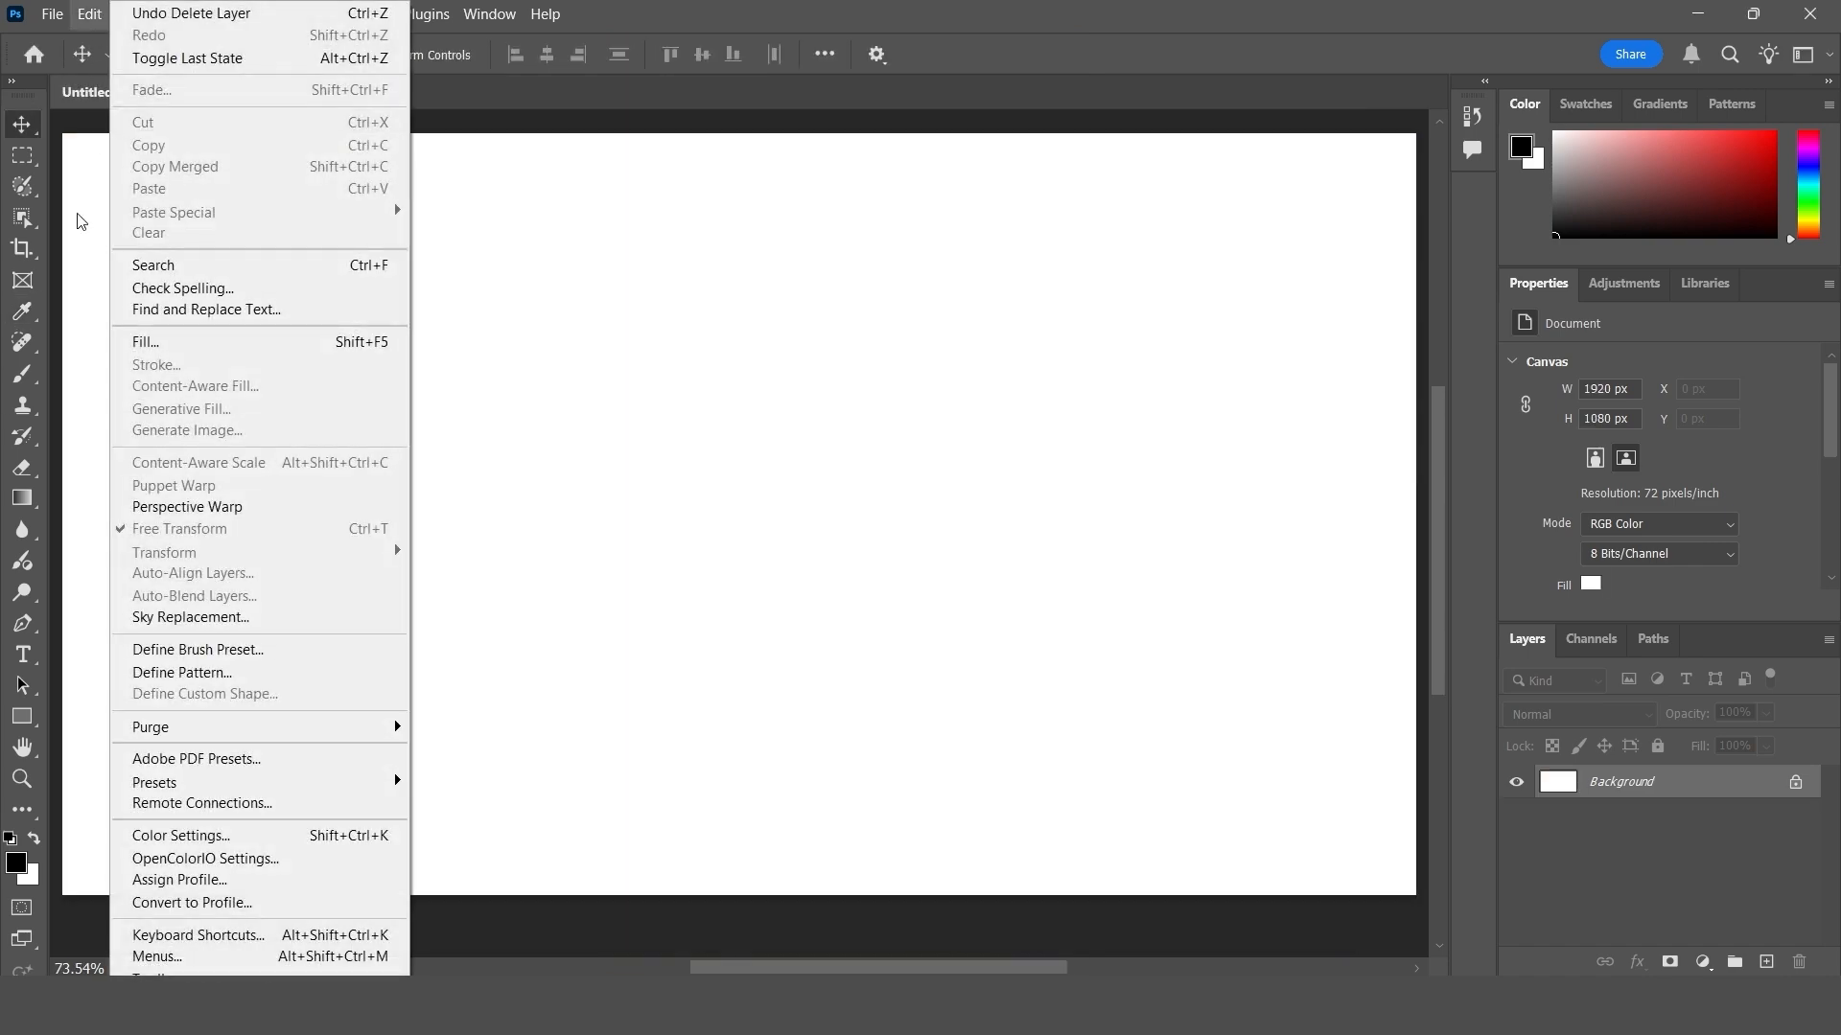
click(273, 937)
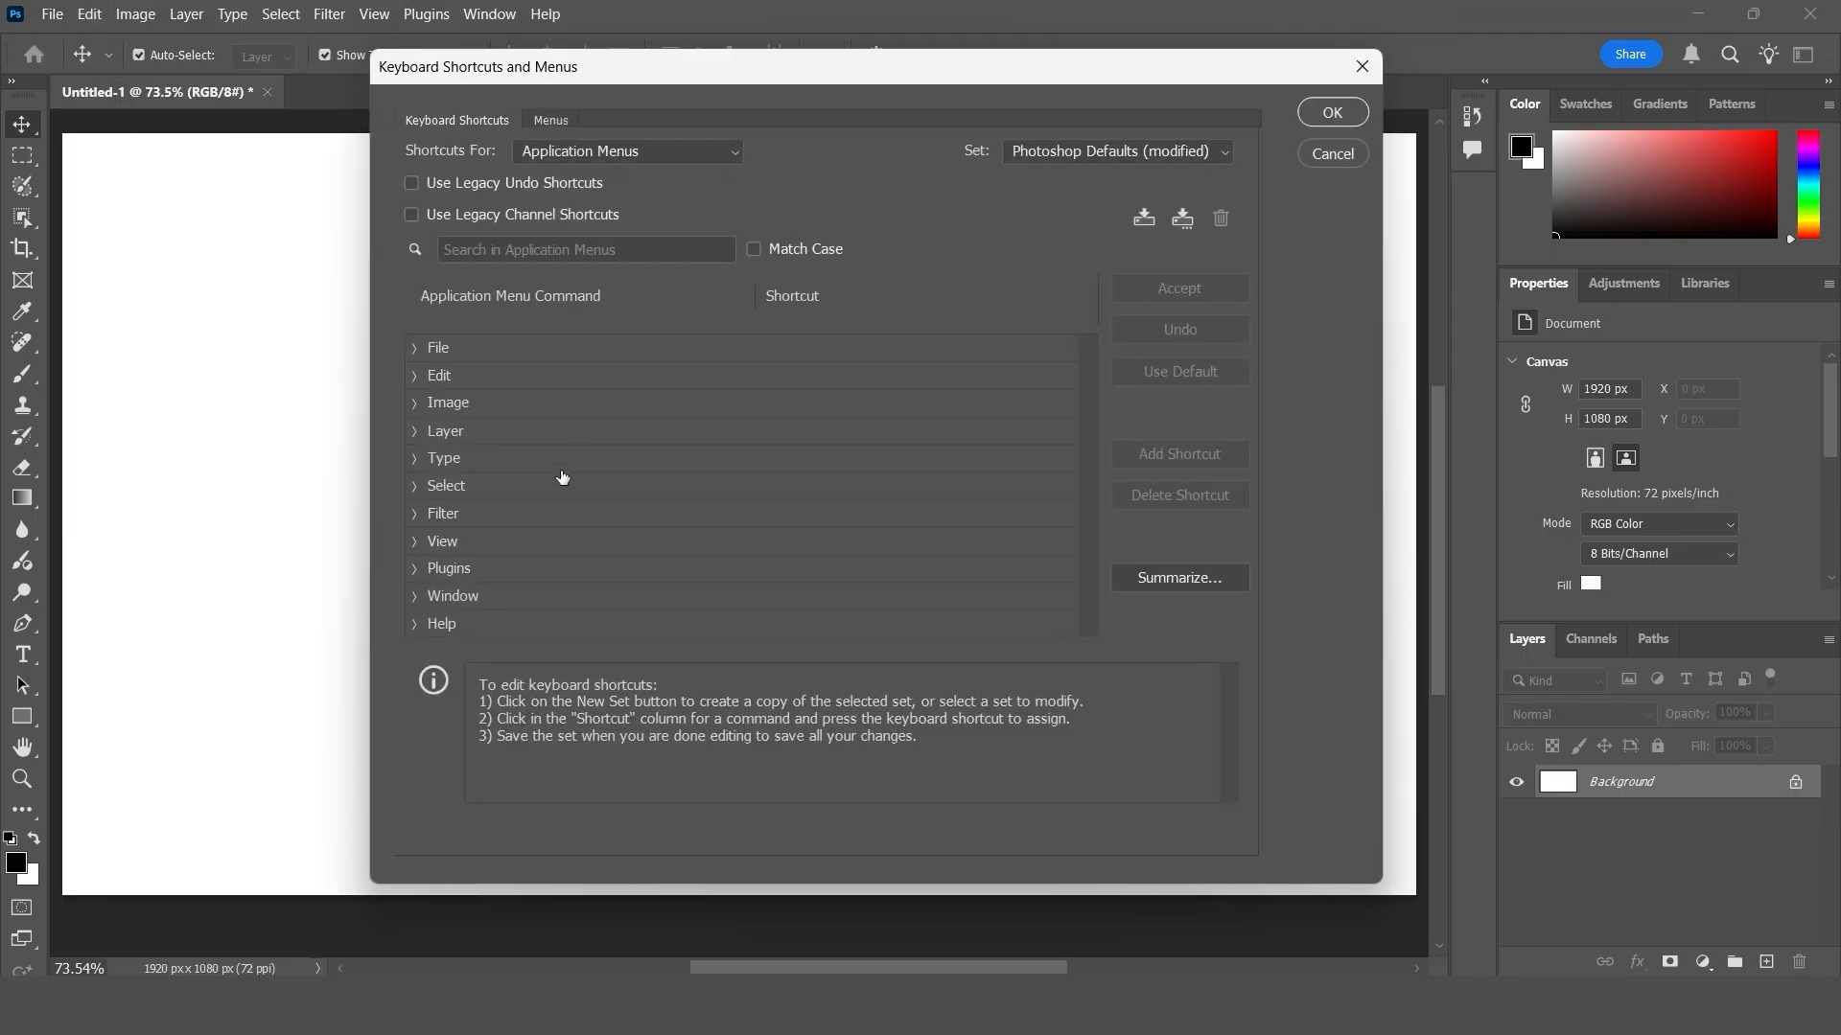
click(415, 350)
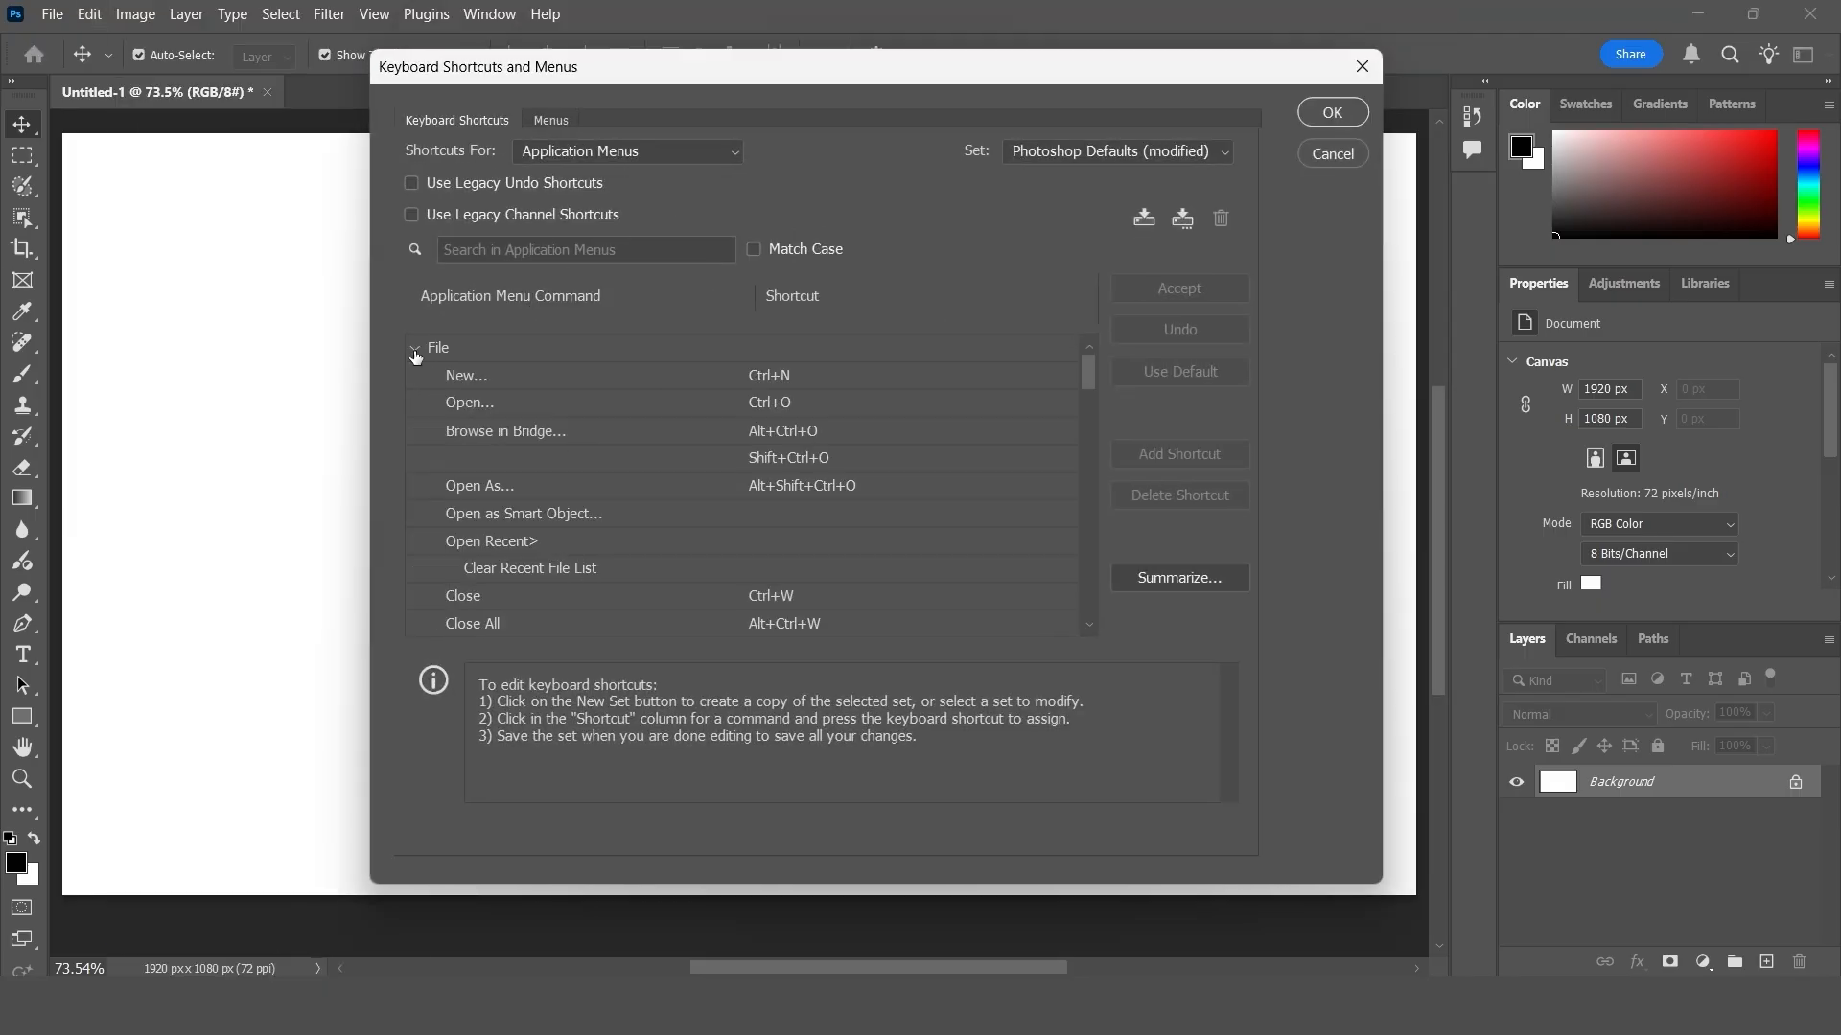
click(782, 376)
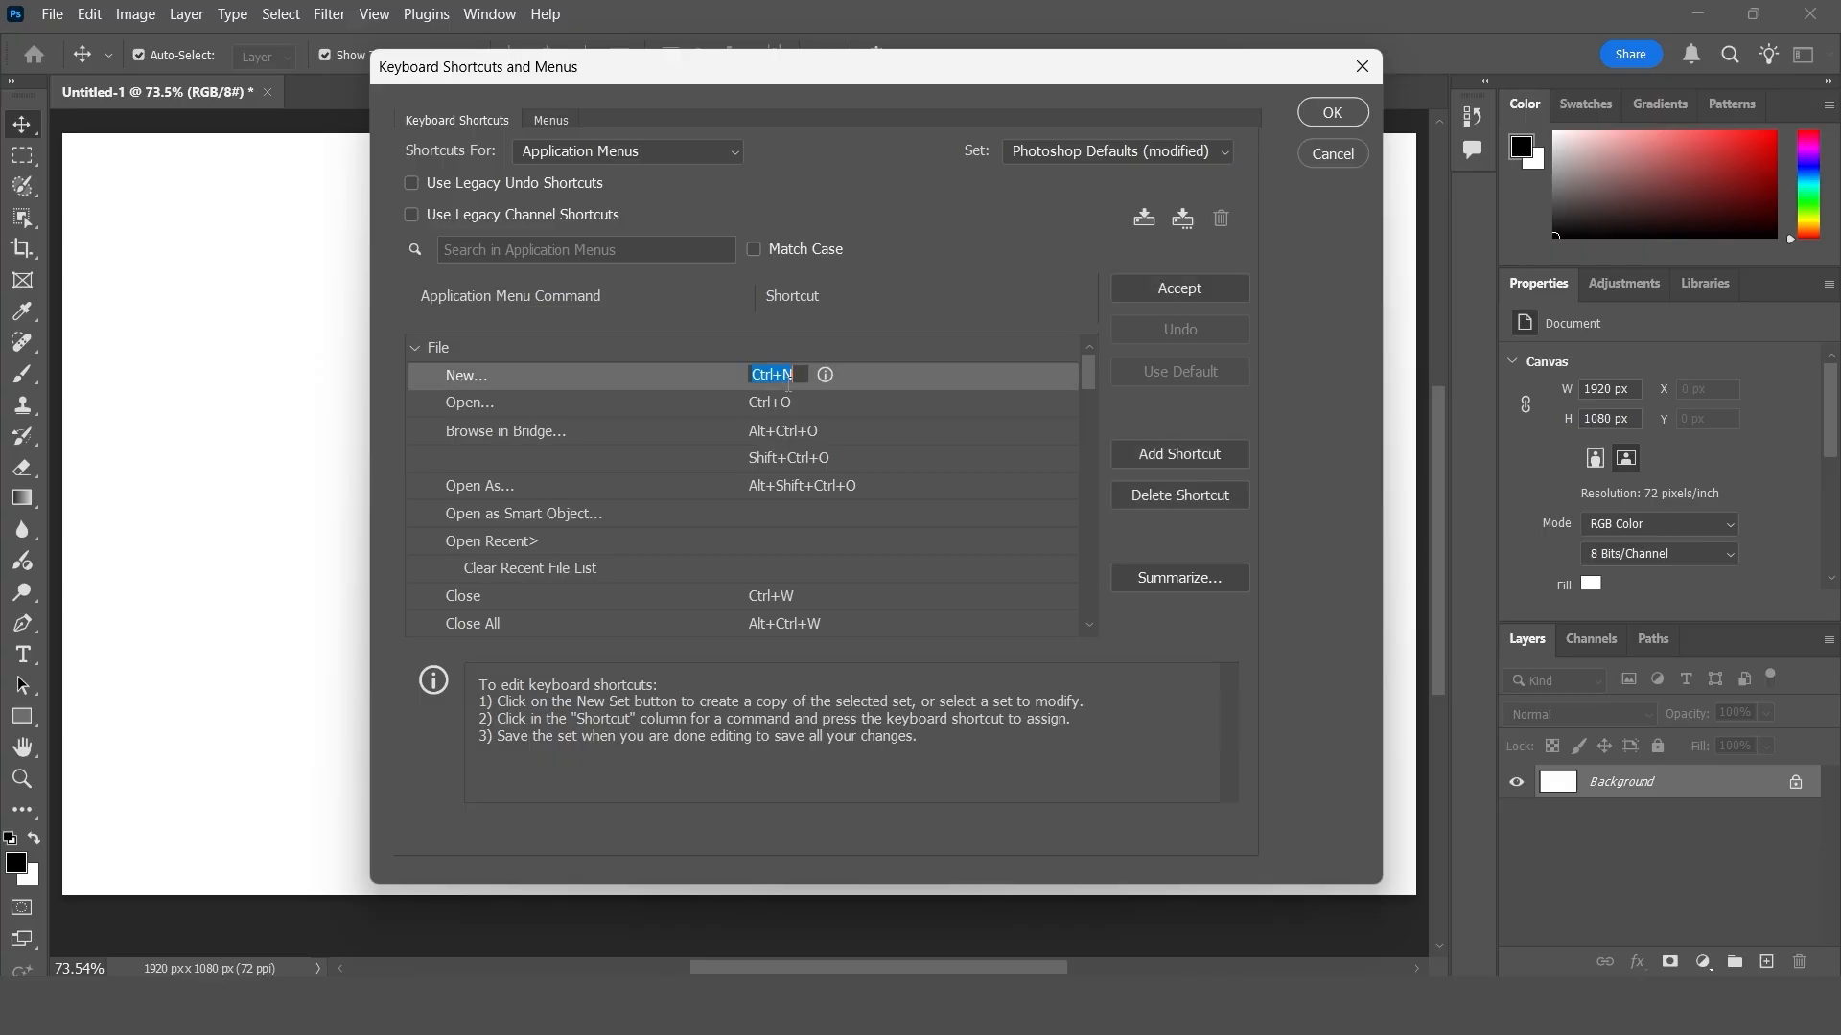
click(796, 376)
key(BackSpace)
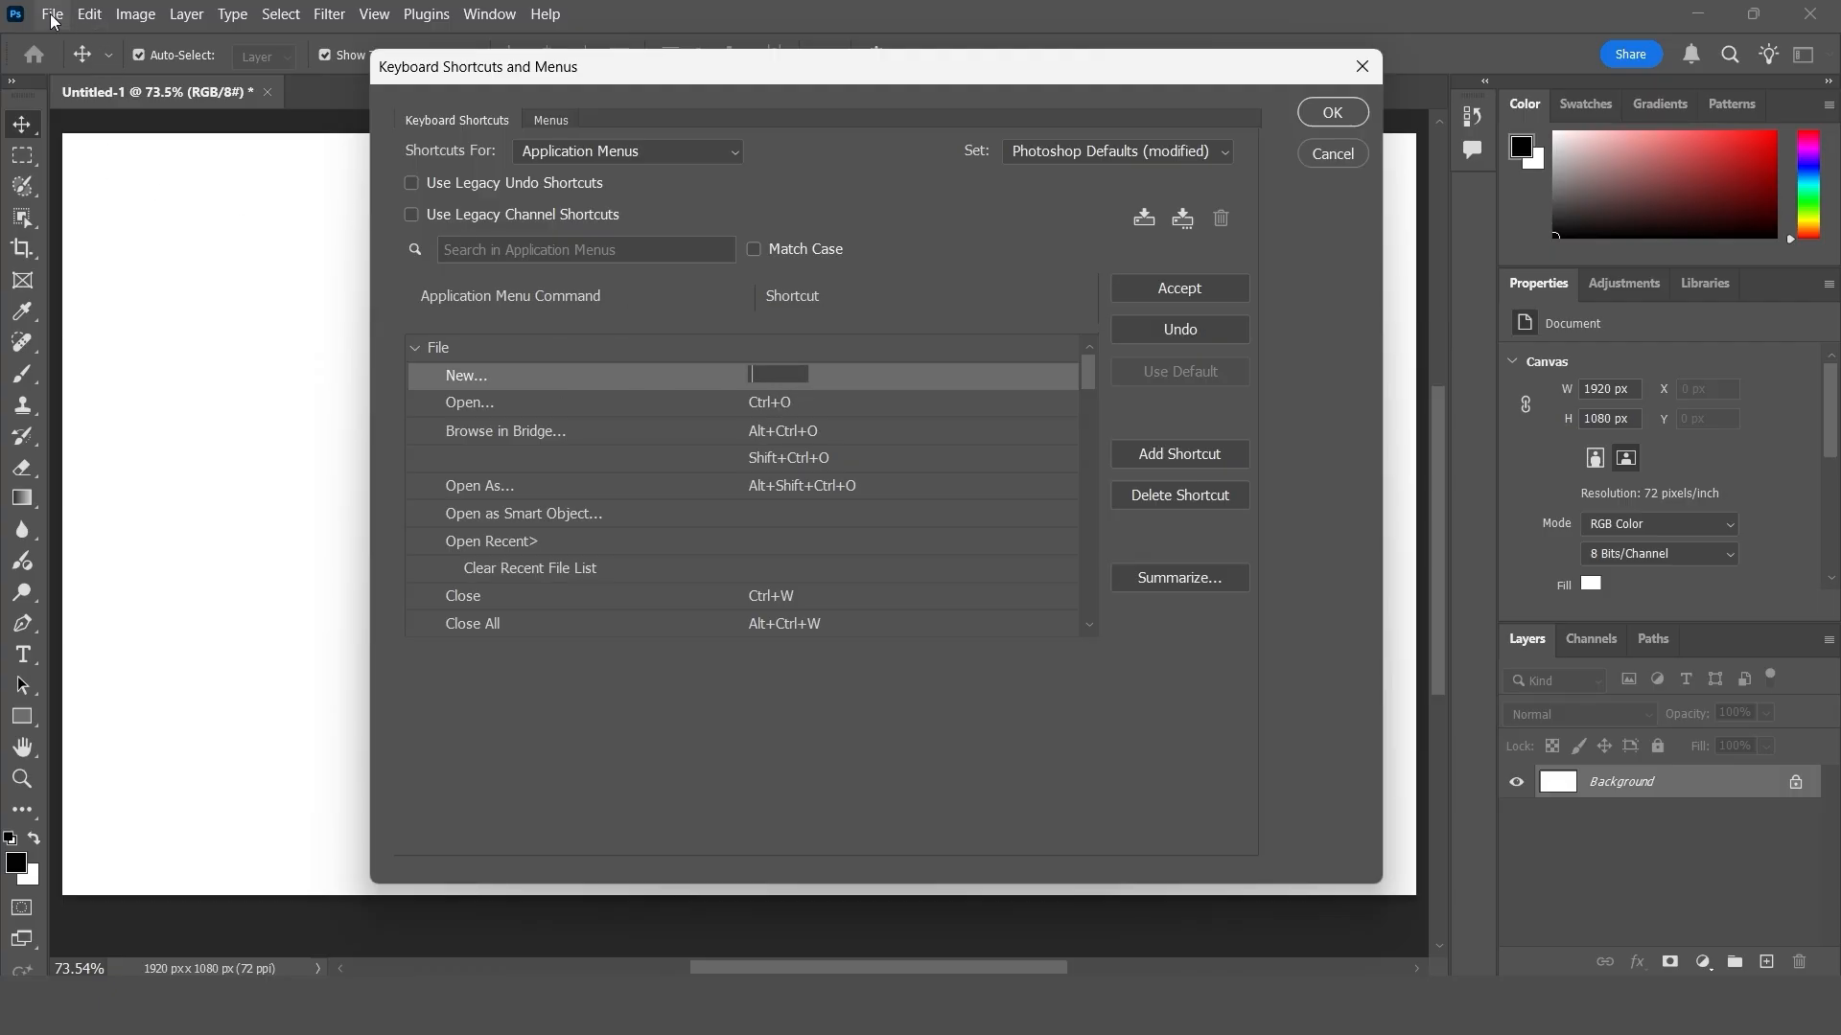
key(Return)
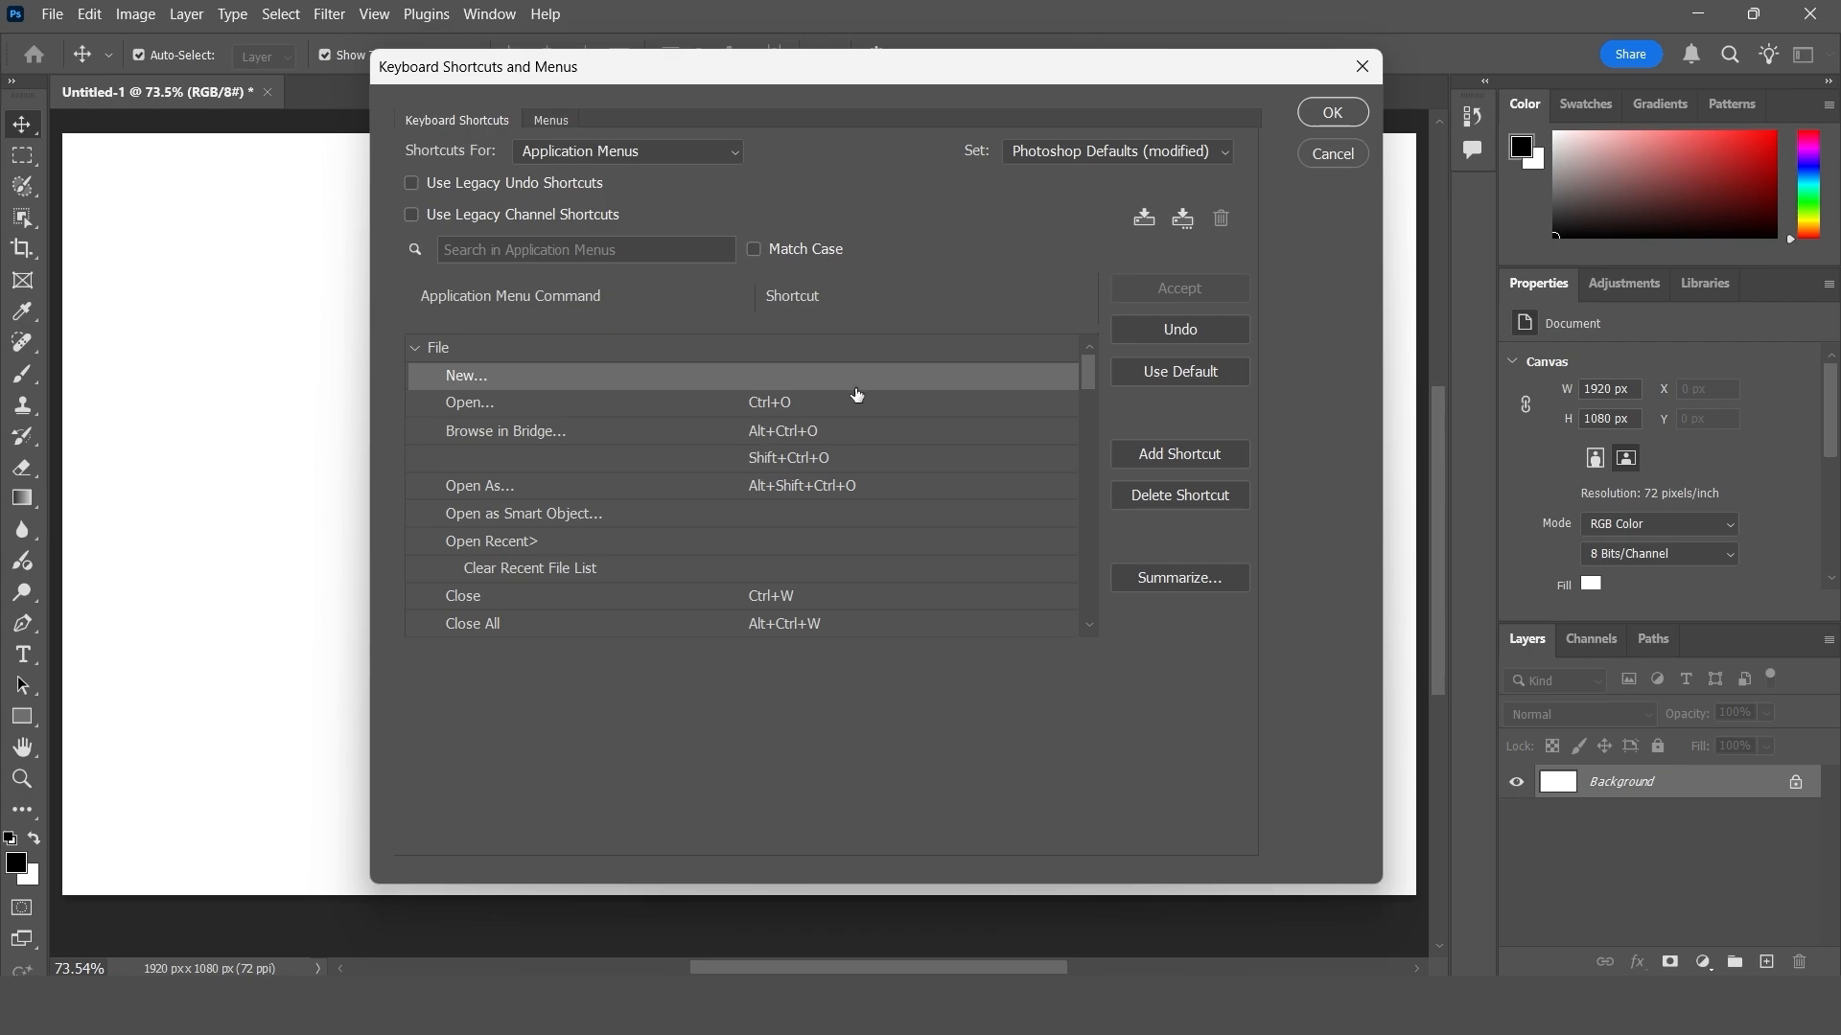
- Restore the default shortcut for the New command, save the shortcut settings and check the File commands
click(778, 375)
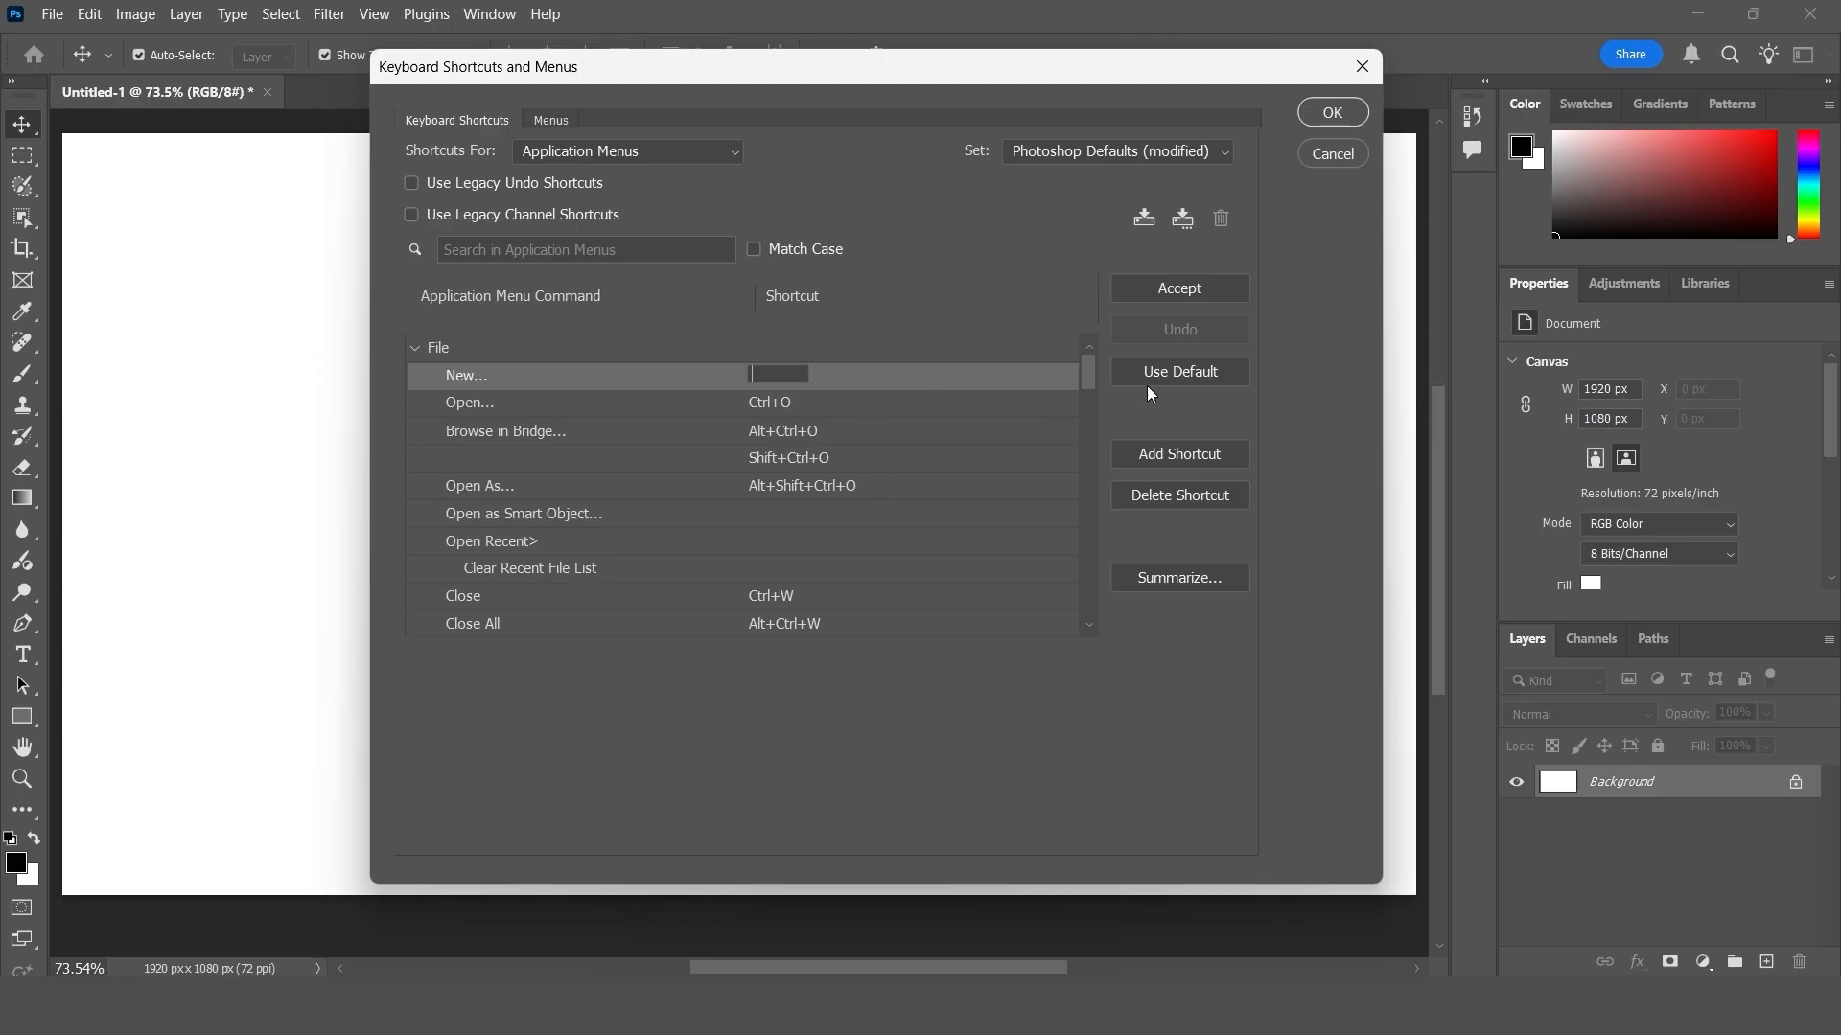
click(1204, 369)
click(1332, 113)
click(51, 13)
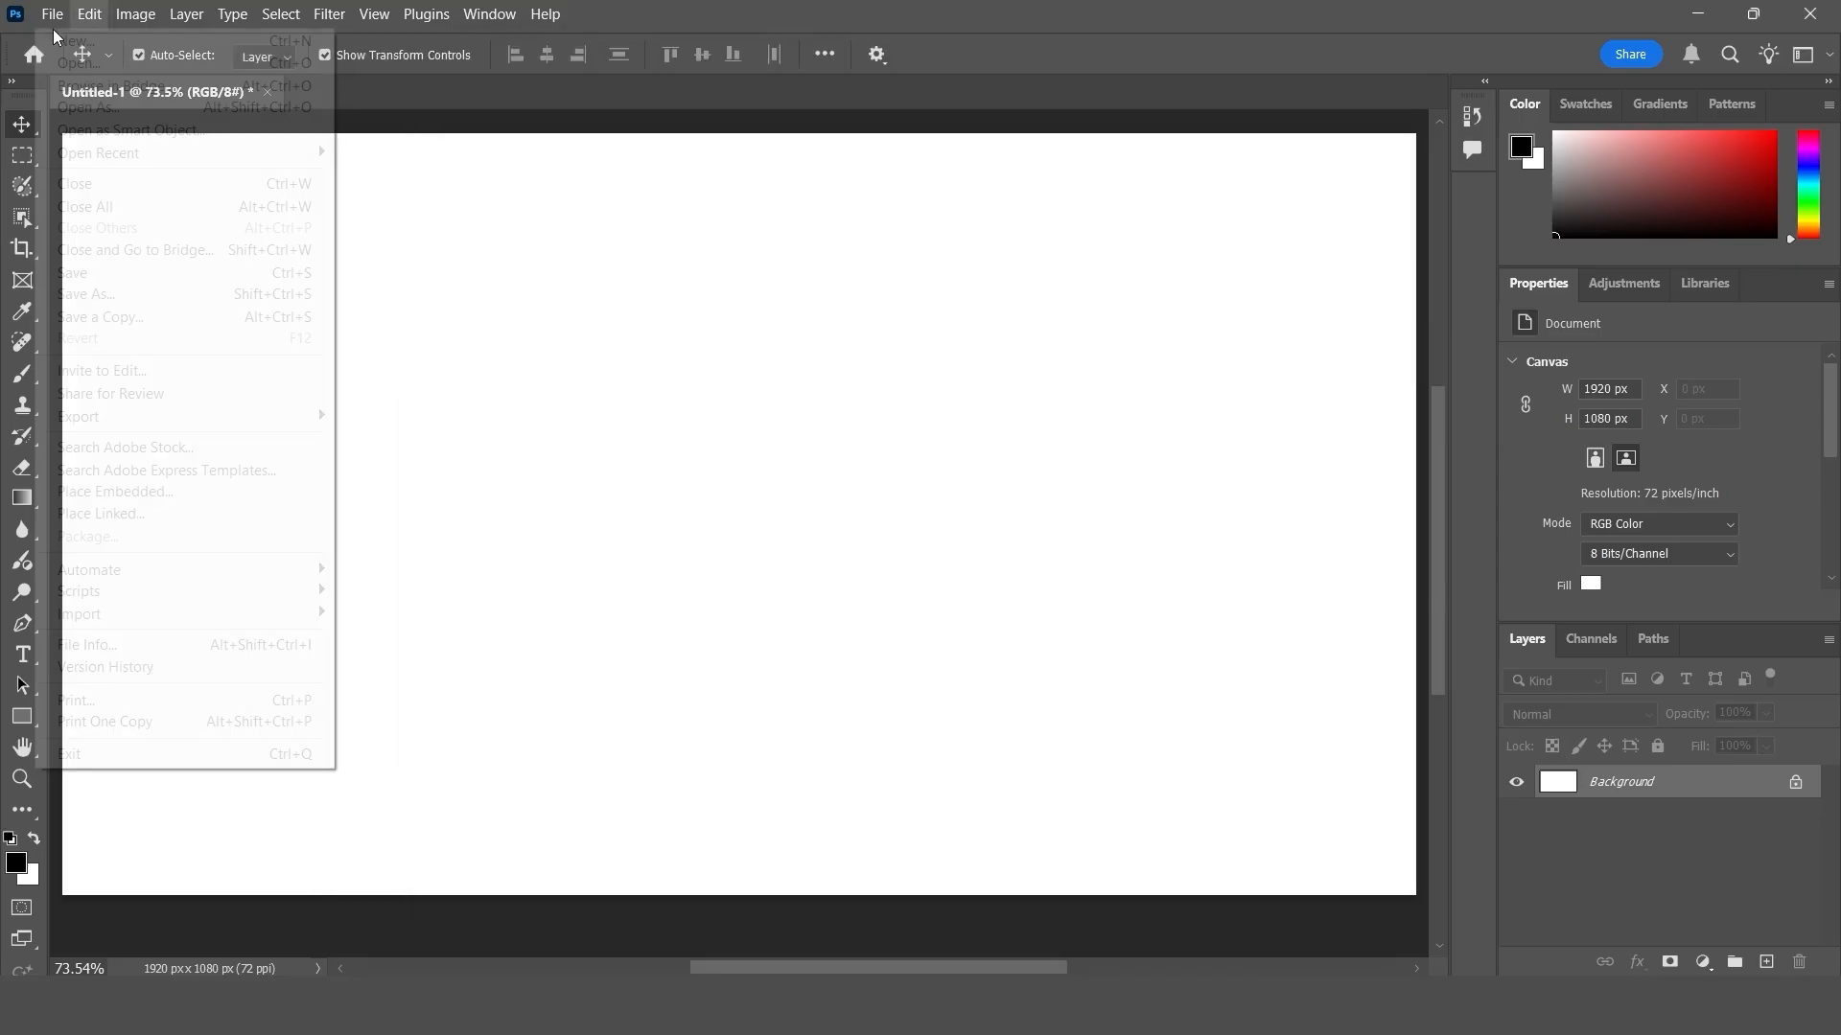
click(538, 232)
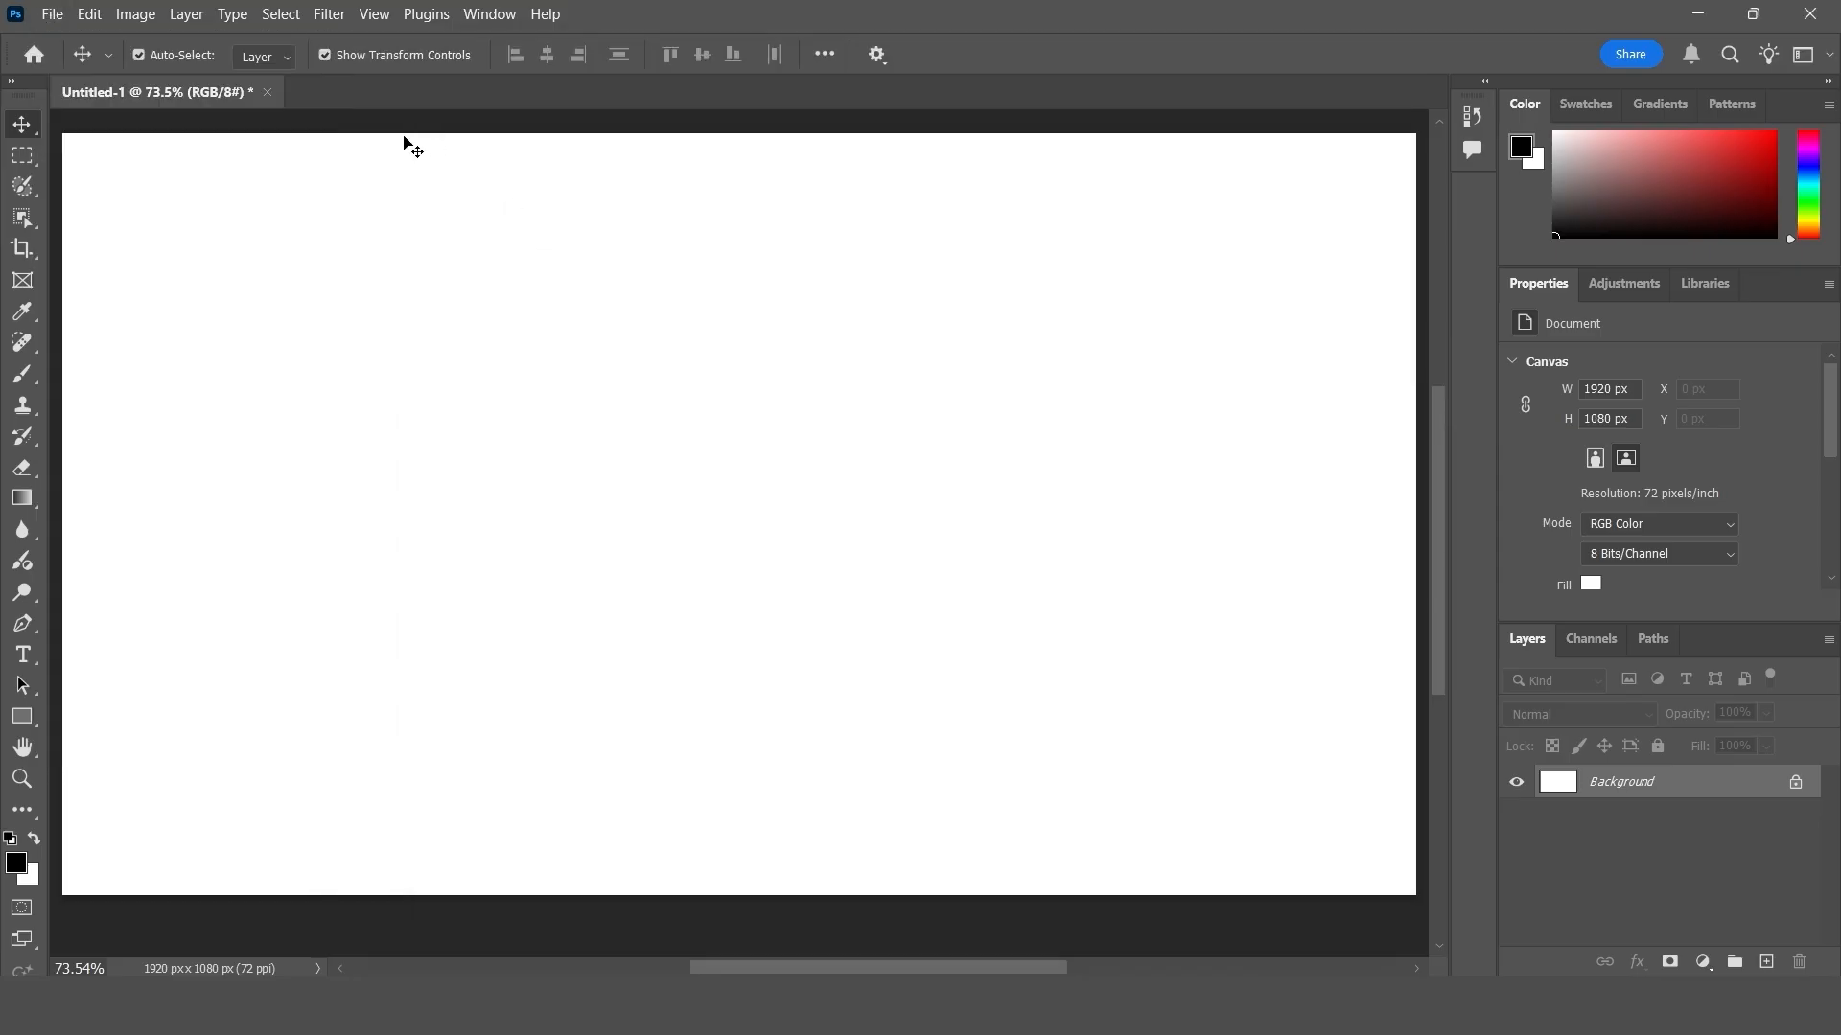
- View the settings for menu visibility and colors and leave them without changes
click(89, 13)
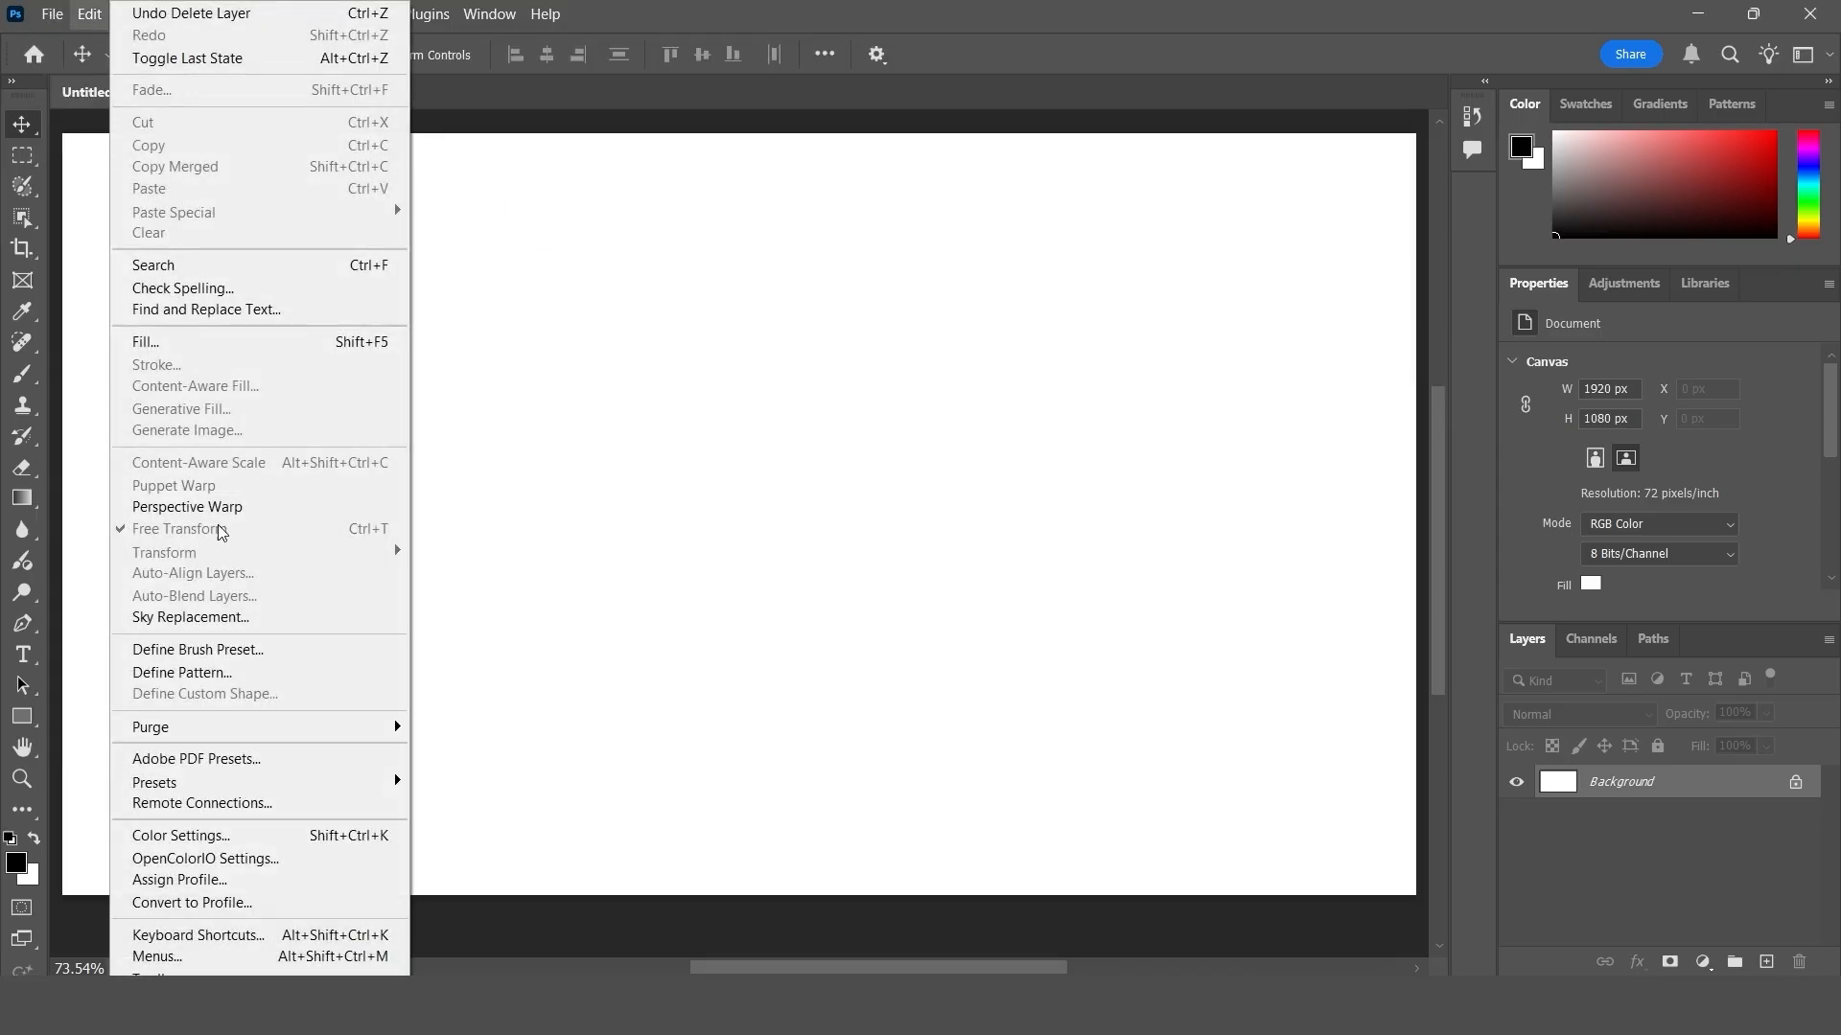
click(262, 953)
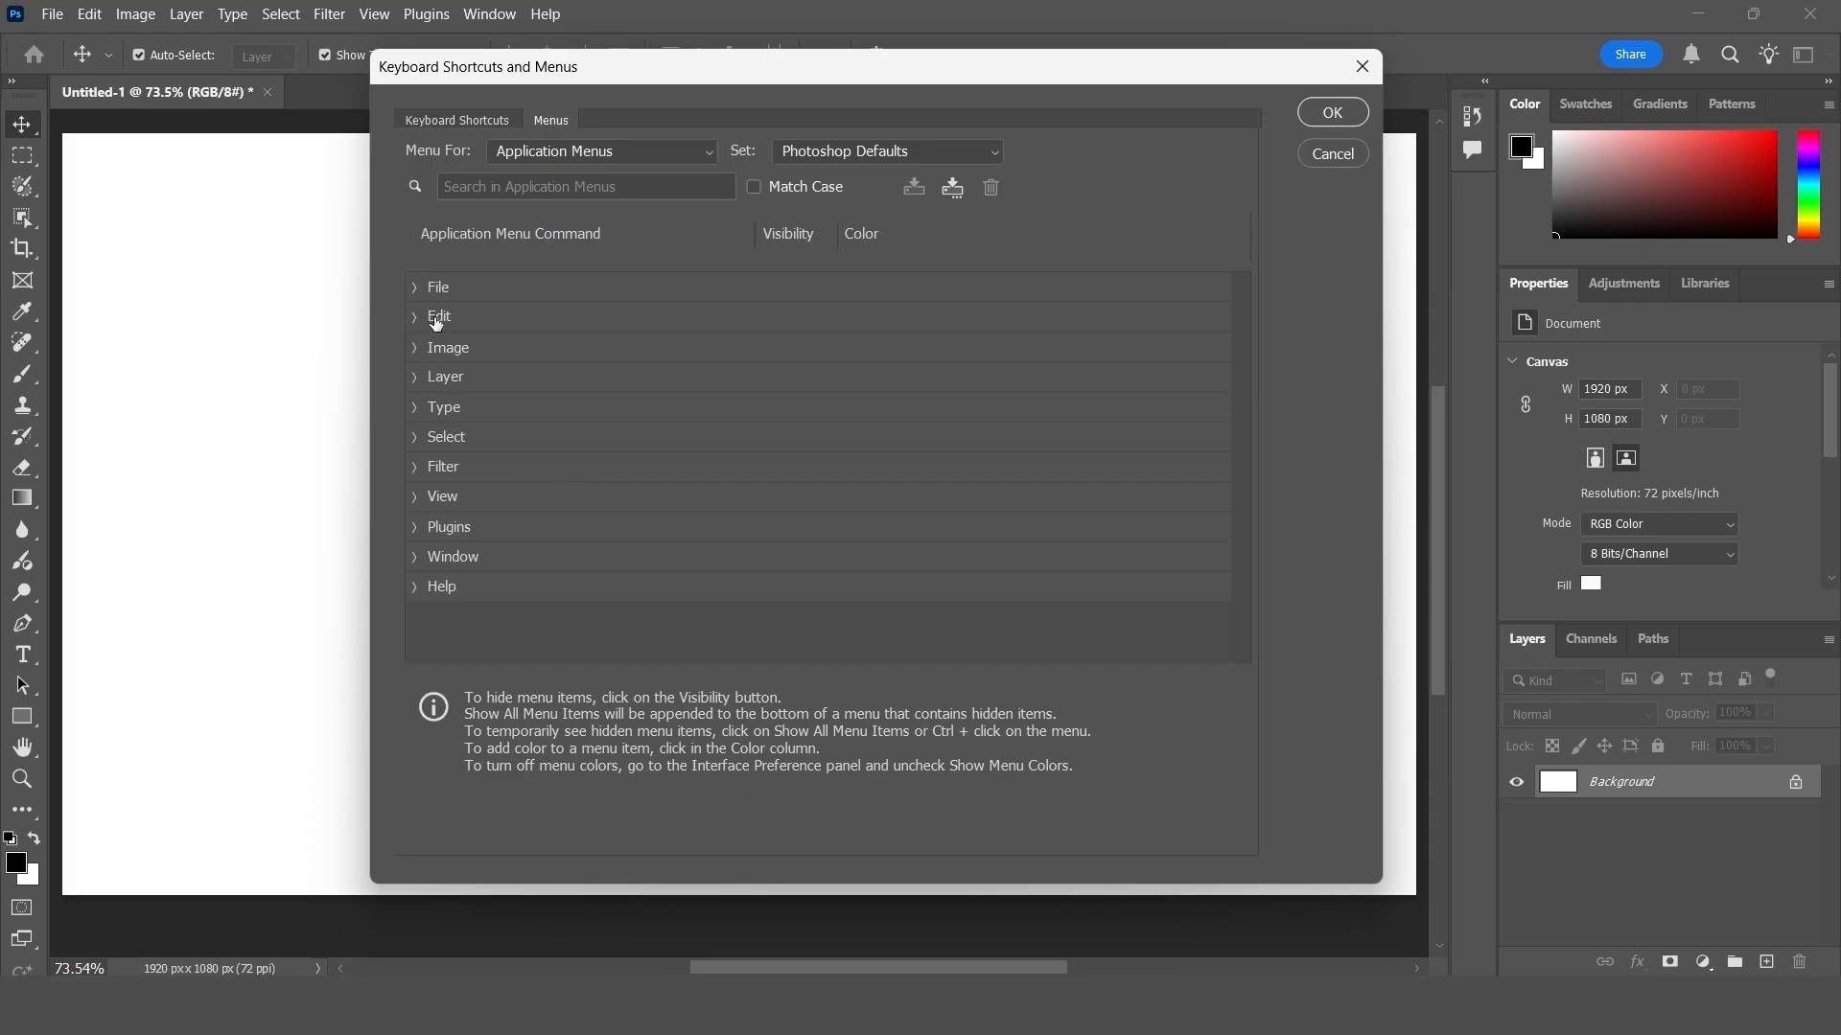
click(1340, 68)
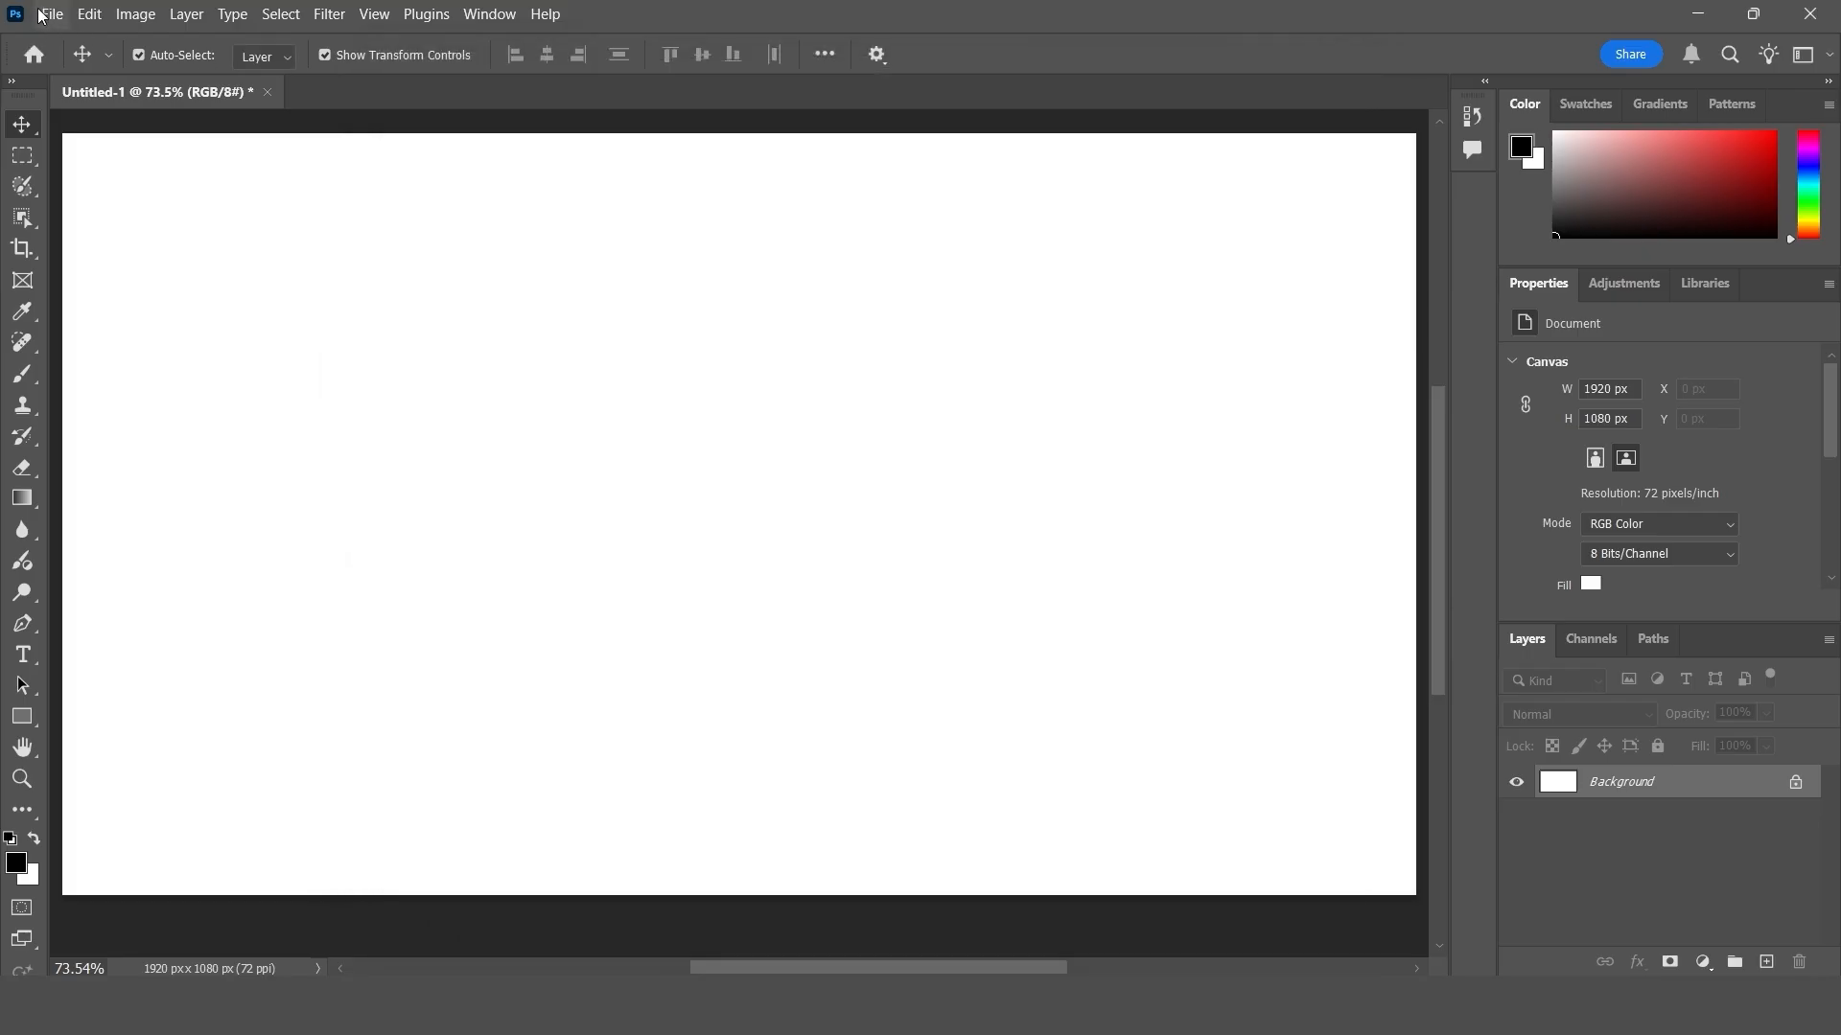
- Try to assign the shortcut N to the Rectangular Marquee Tool in the toolbar customization and close it
click(85, 19)
click(192, 980)
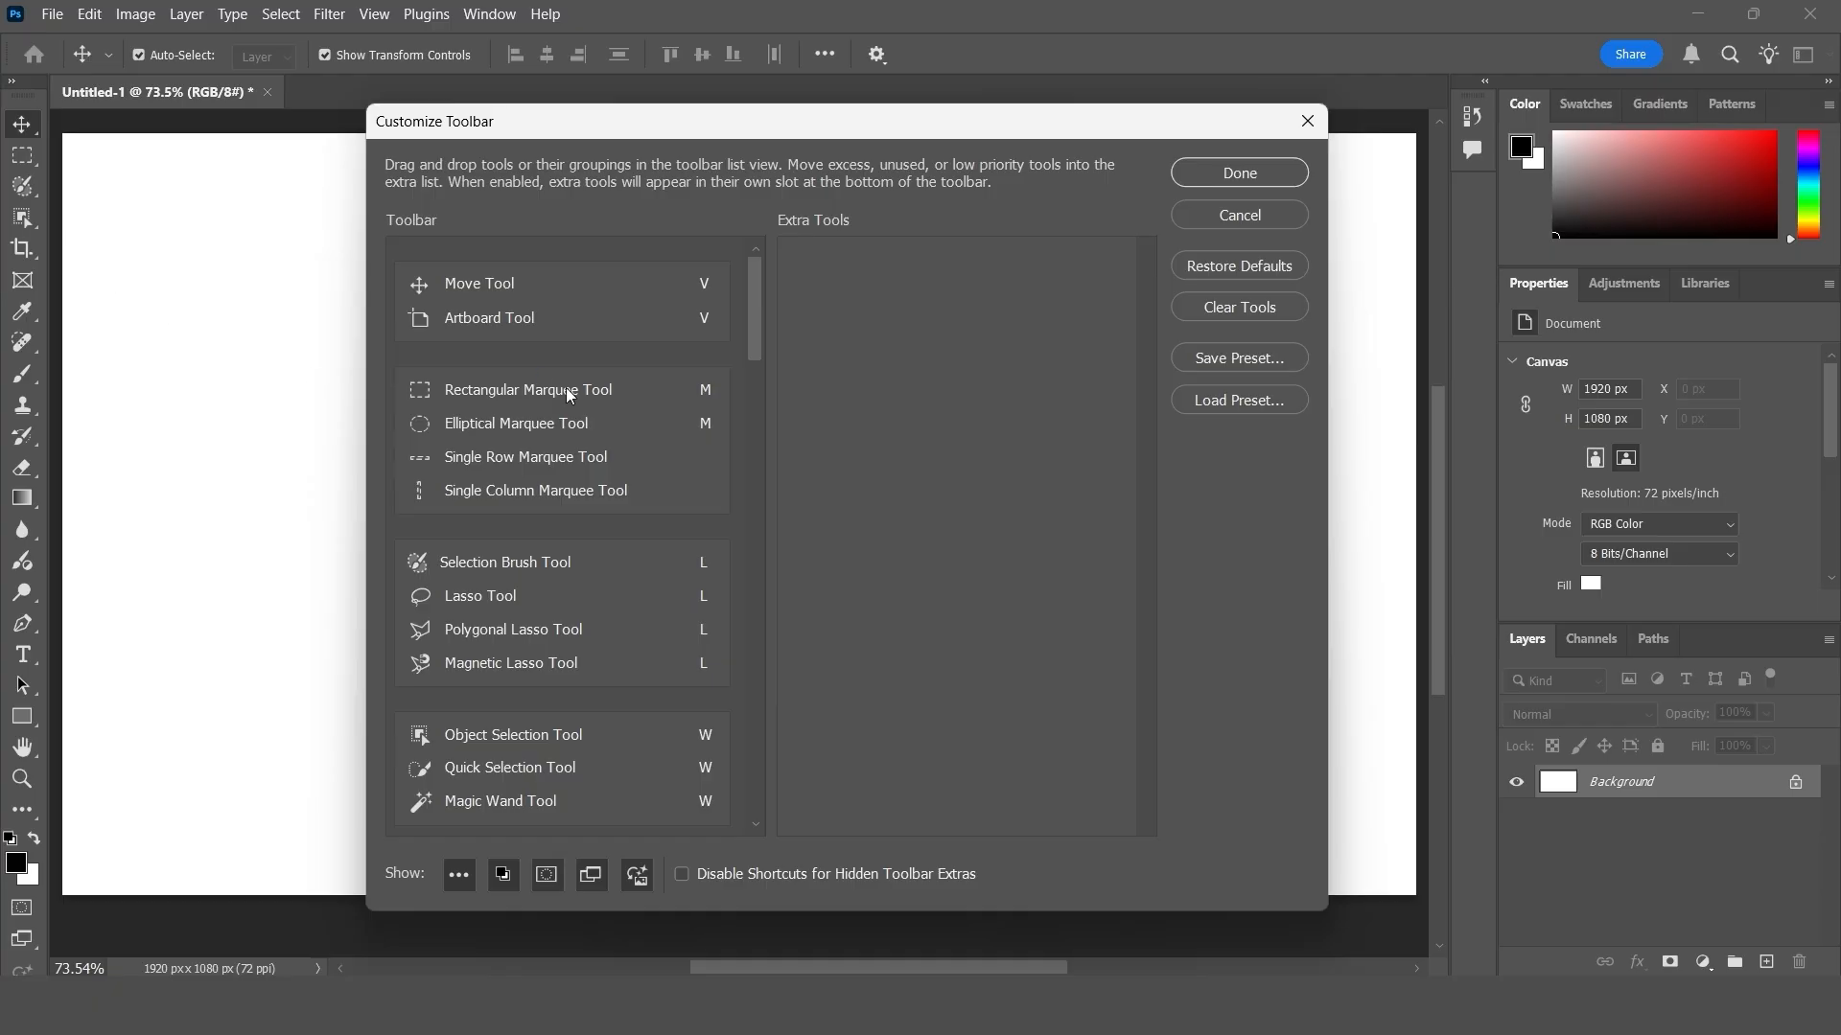
click(711, 391)
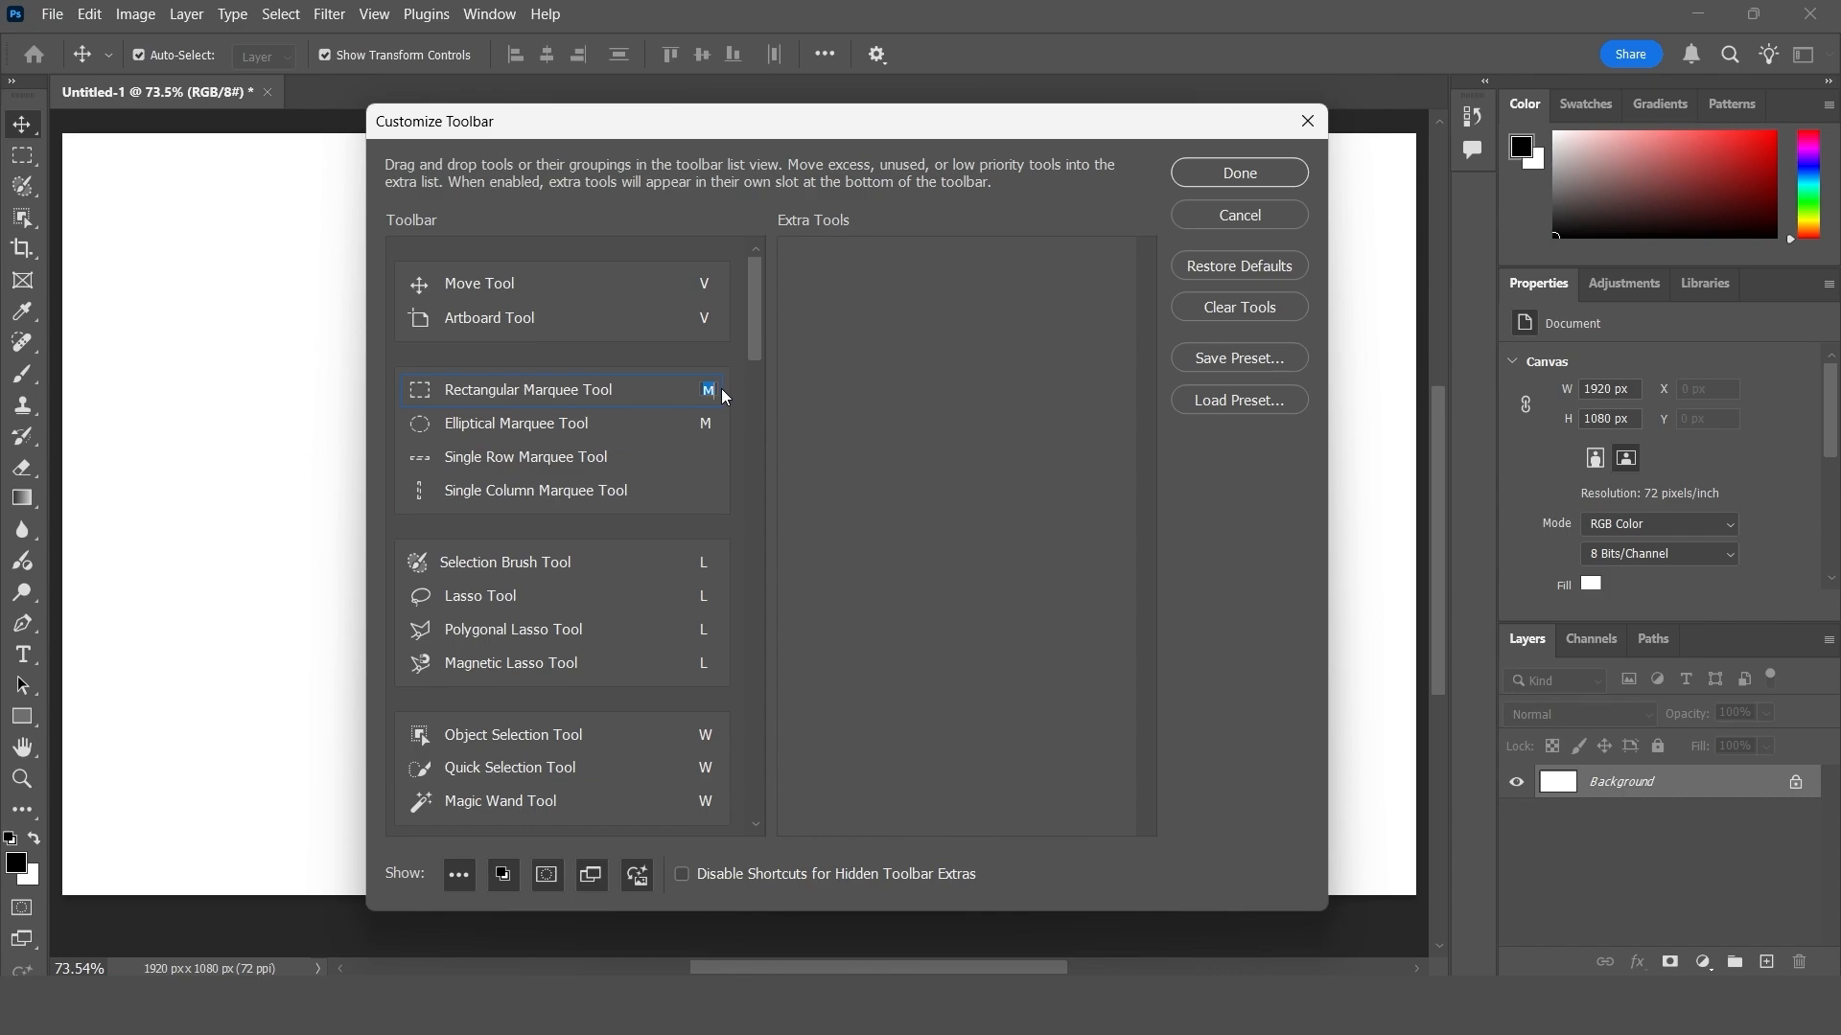
click(865, 403)
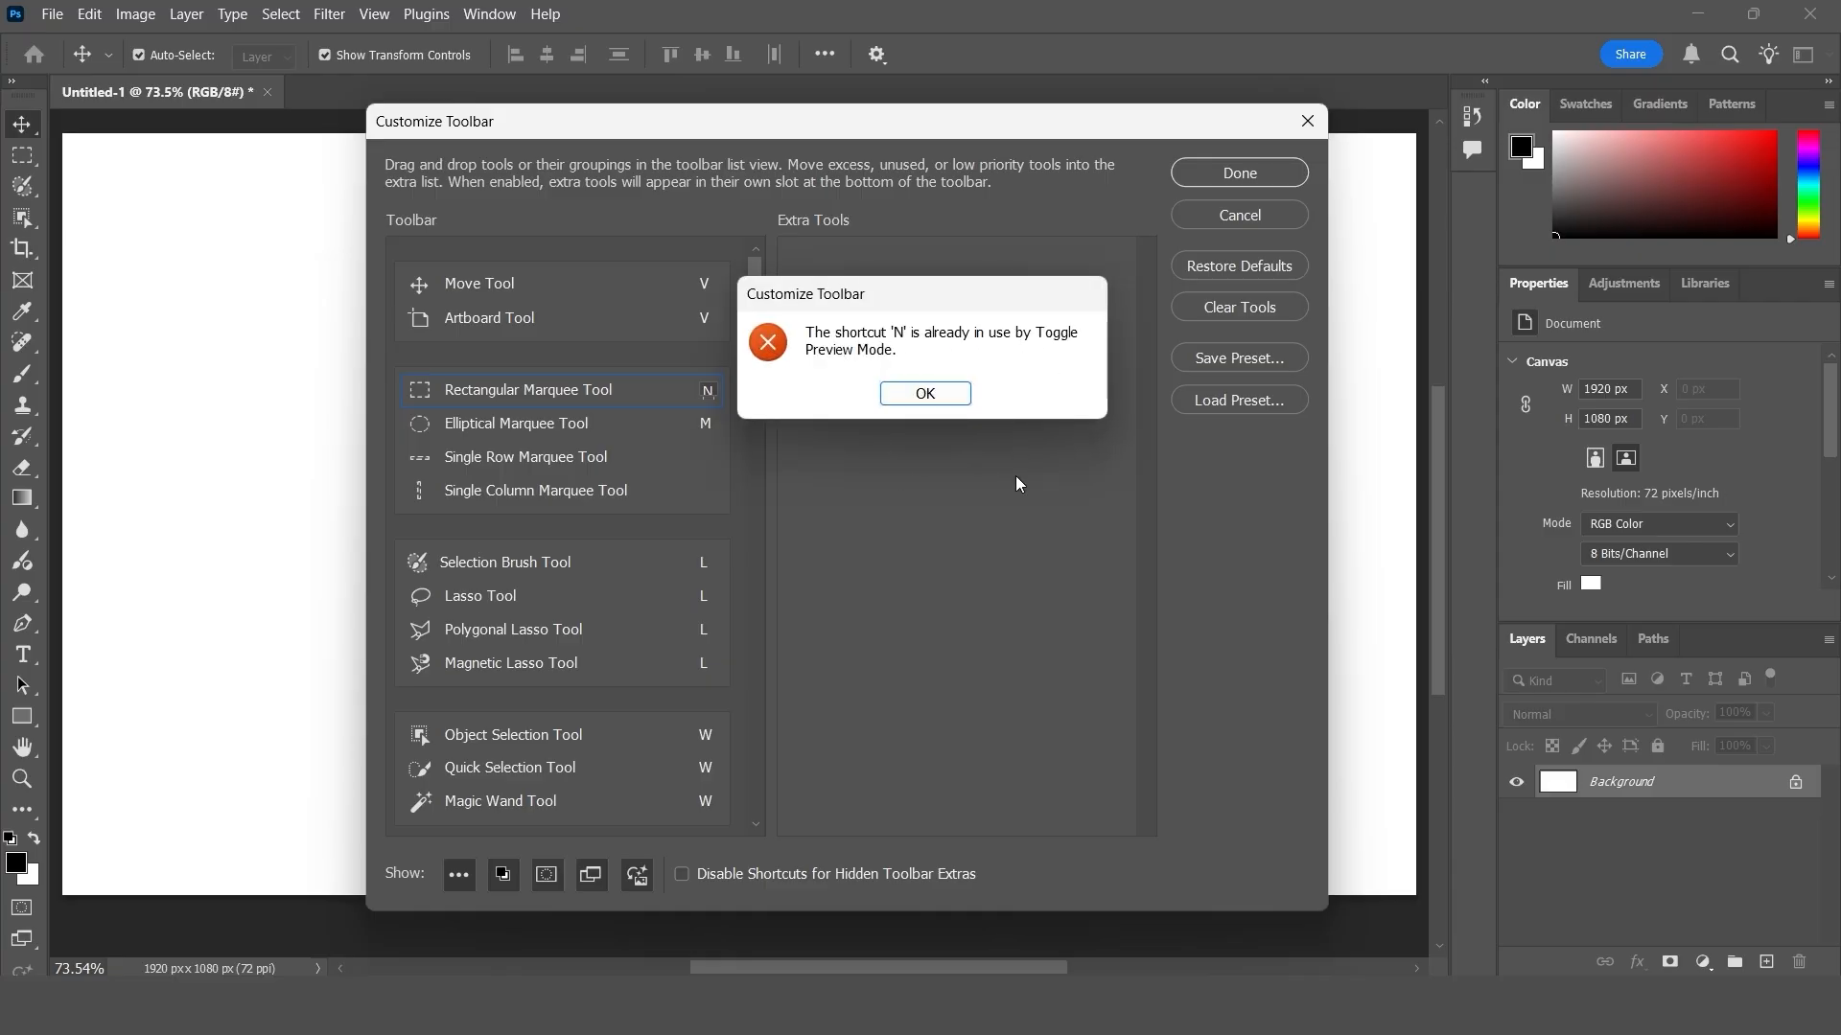
click(955, 405)
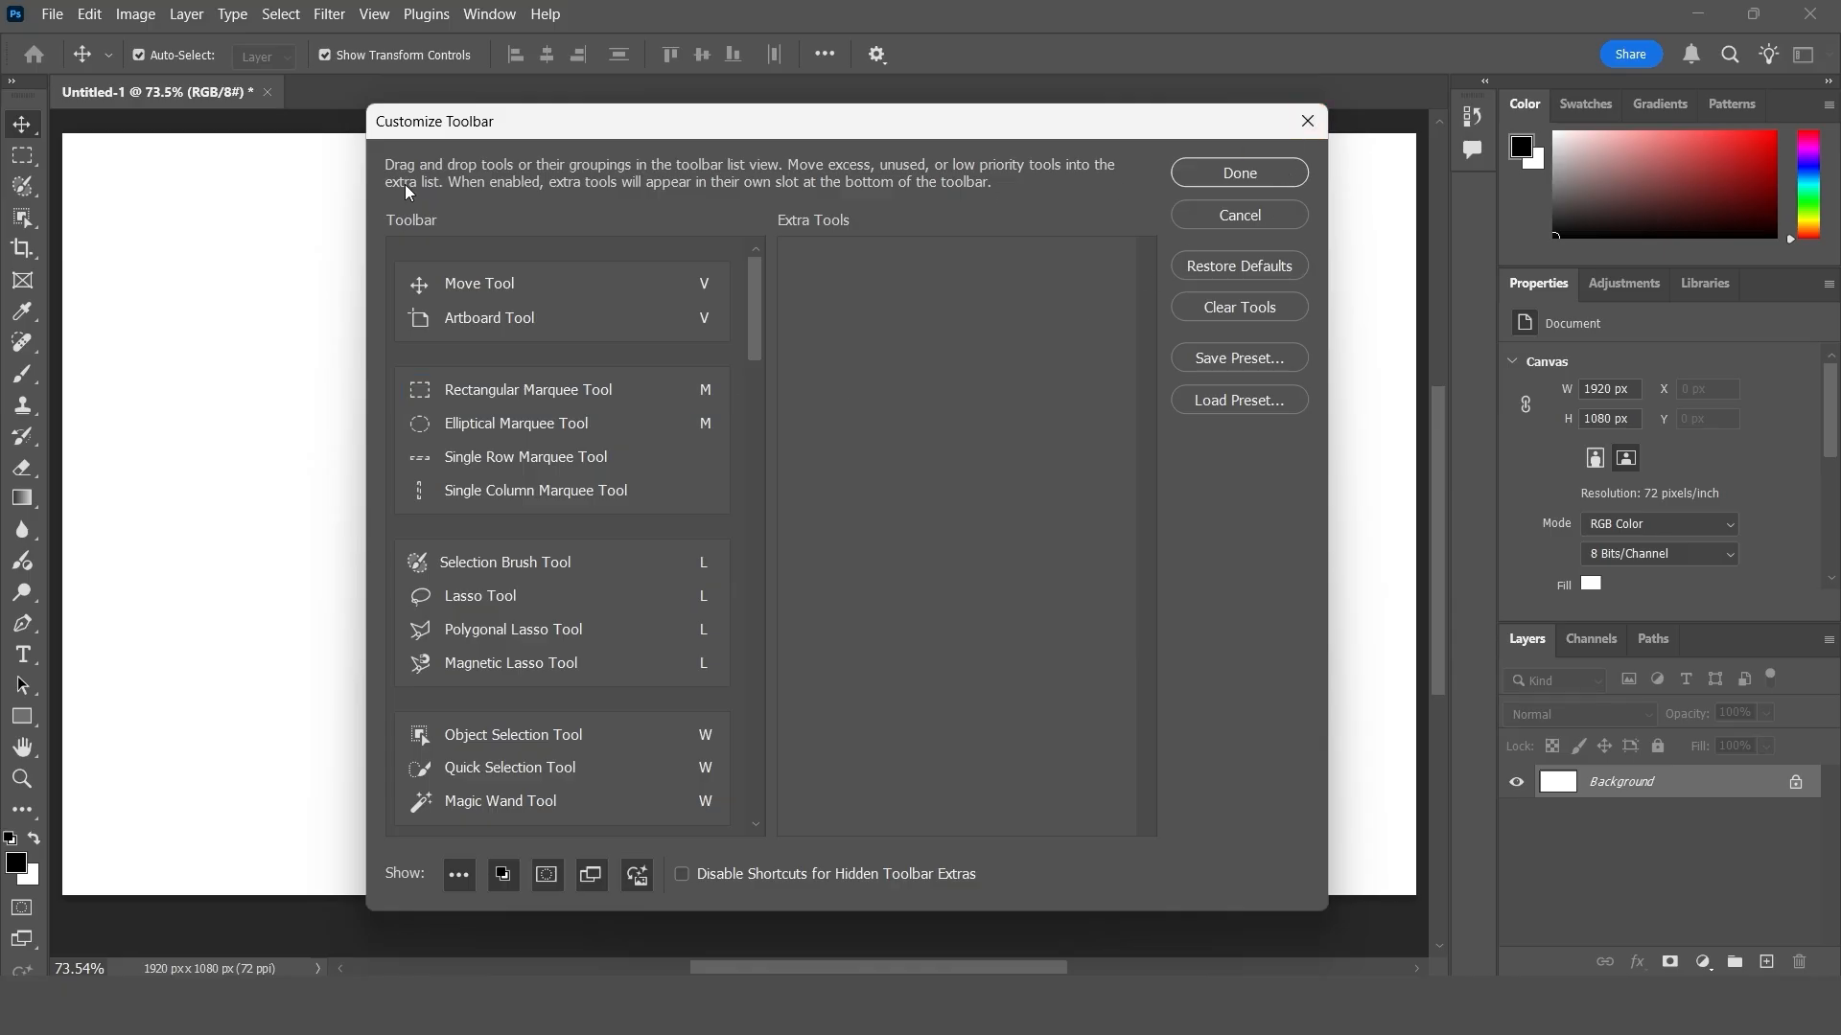
click(1238, 173)
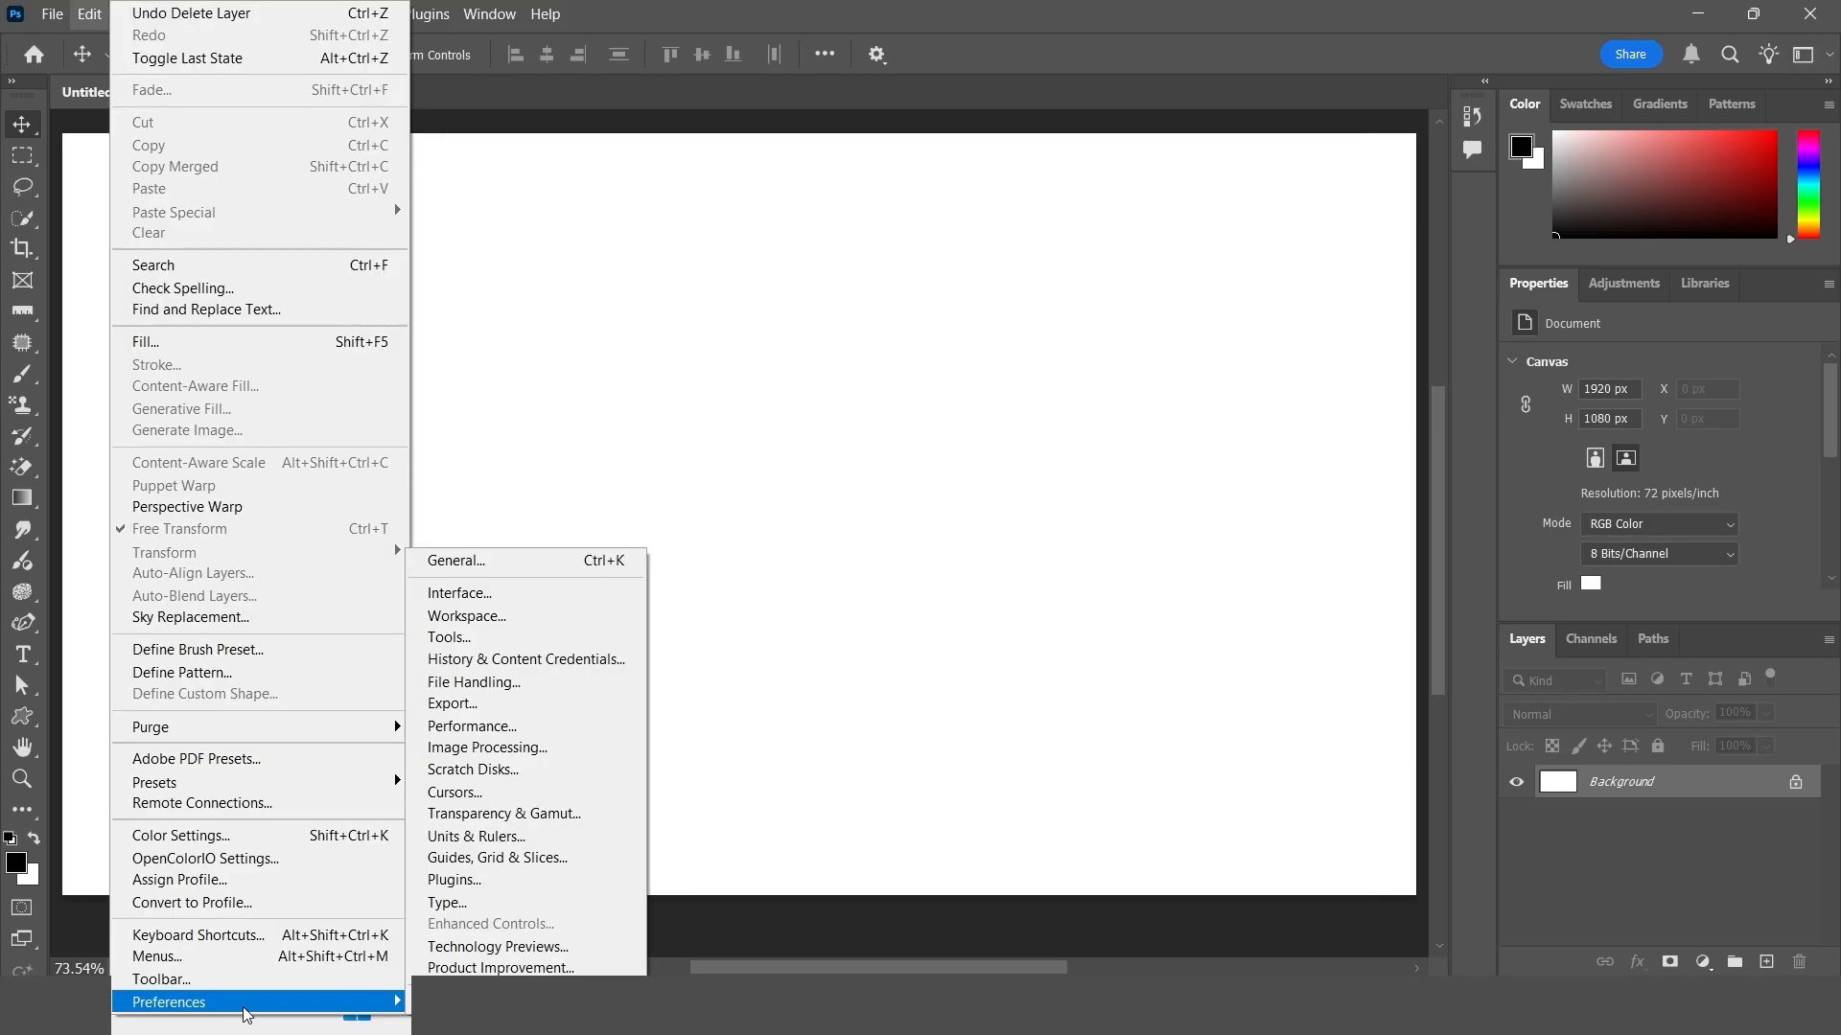
- Enable Zoom with Scroll Wheel in the Tools preferences and apply the change
click(537, 563)
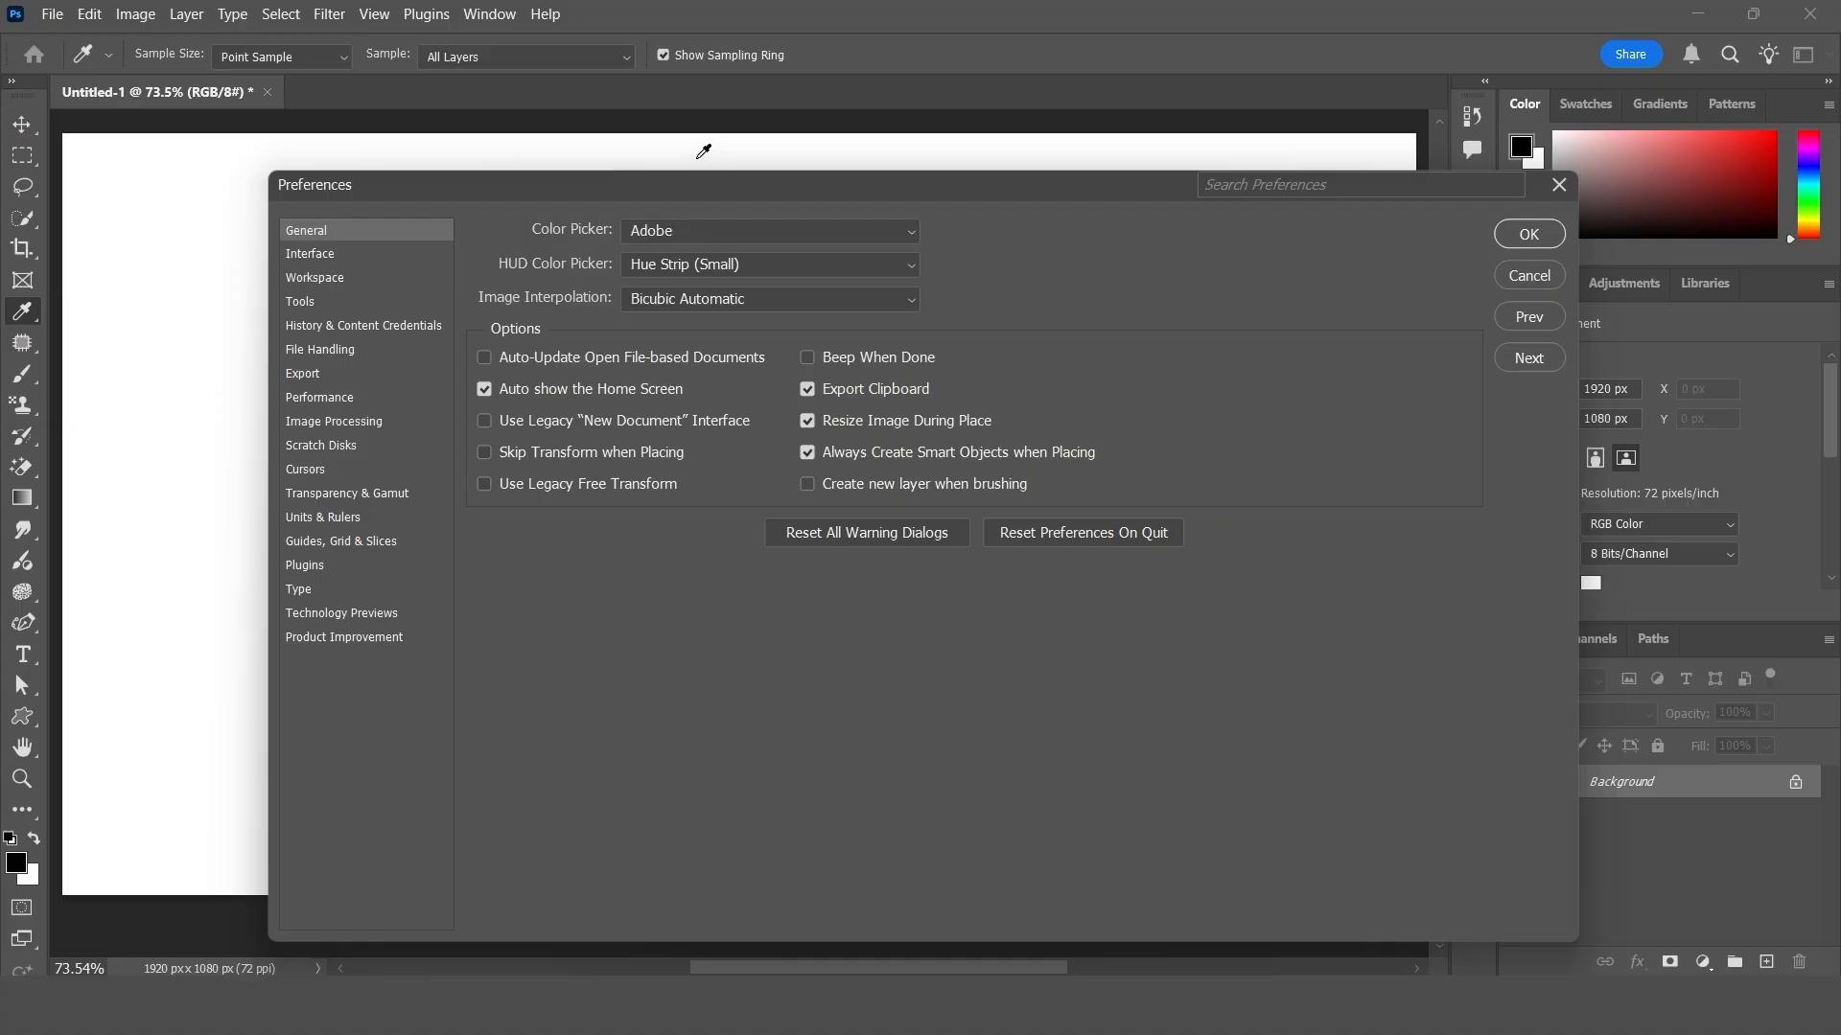
drag(670, 182, 574, 168)
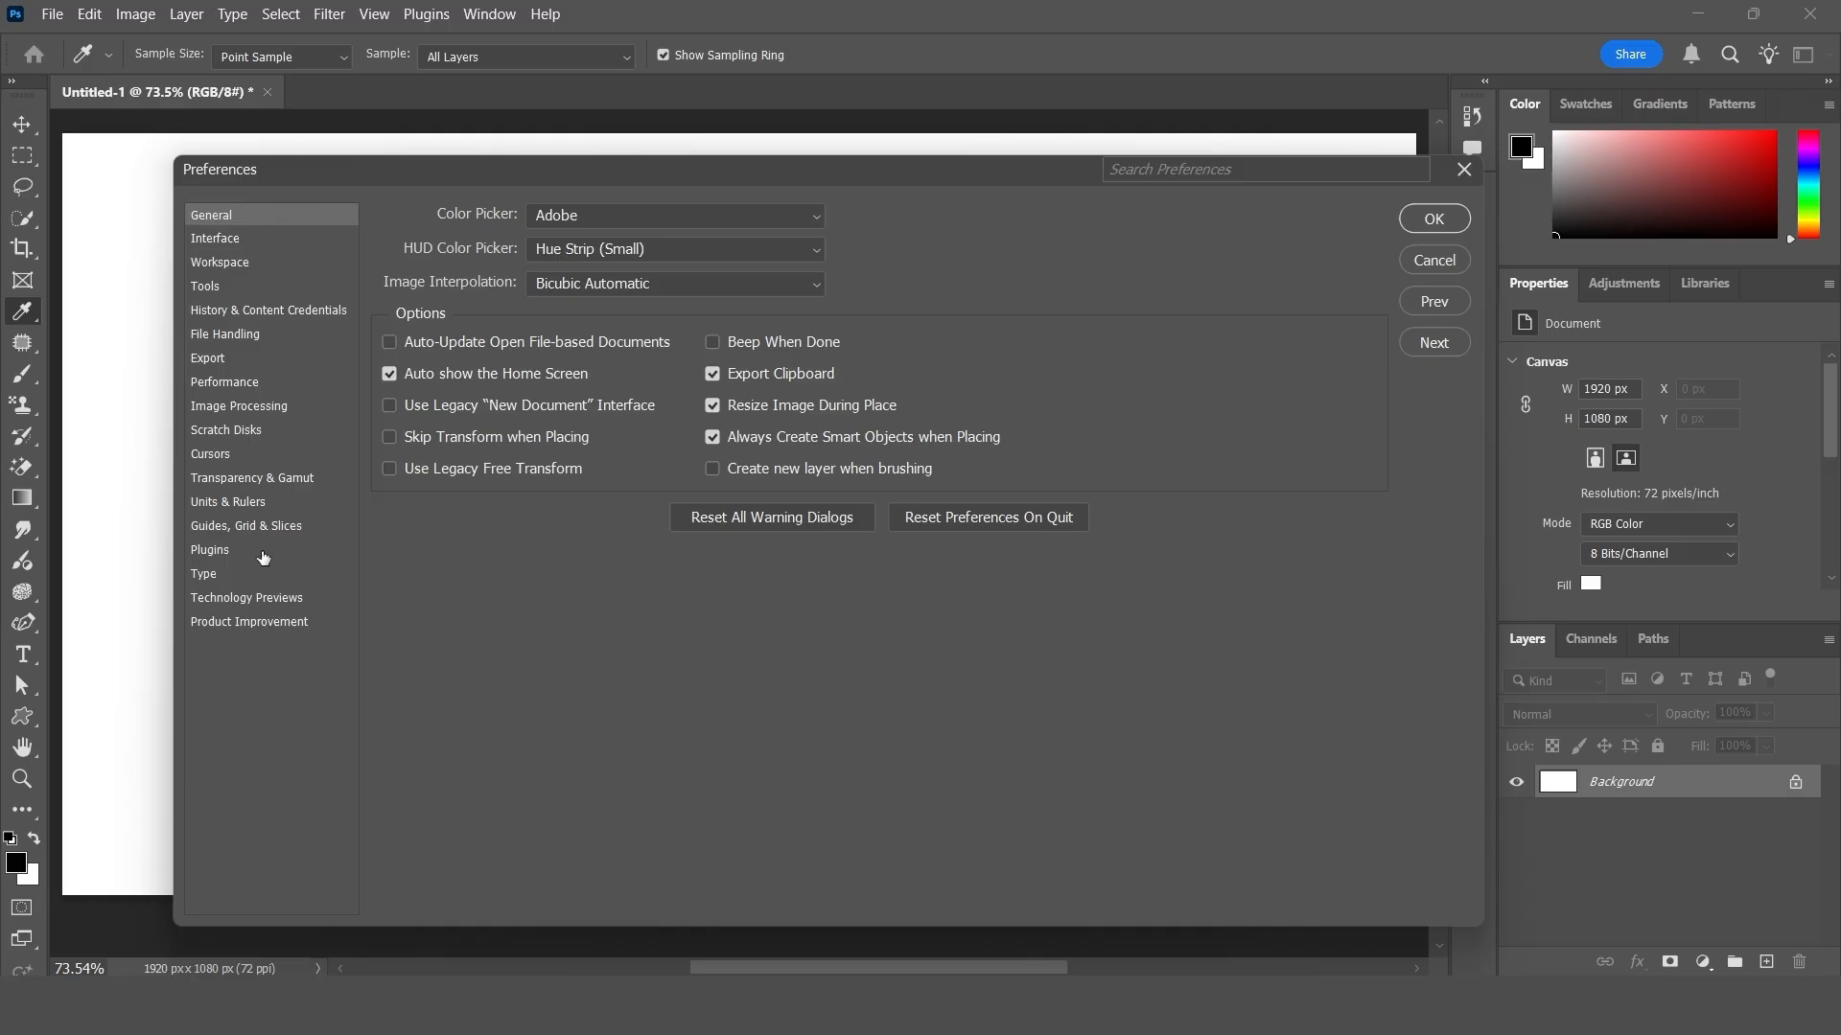
click(223, 290)
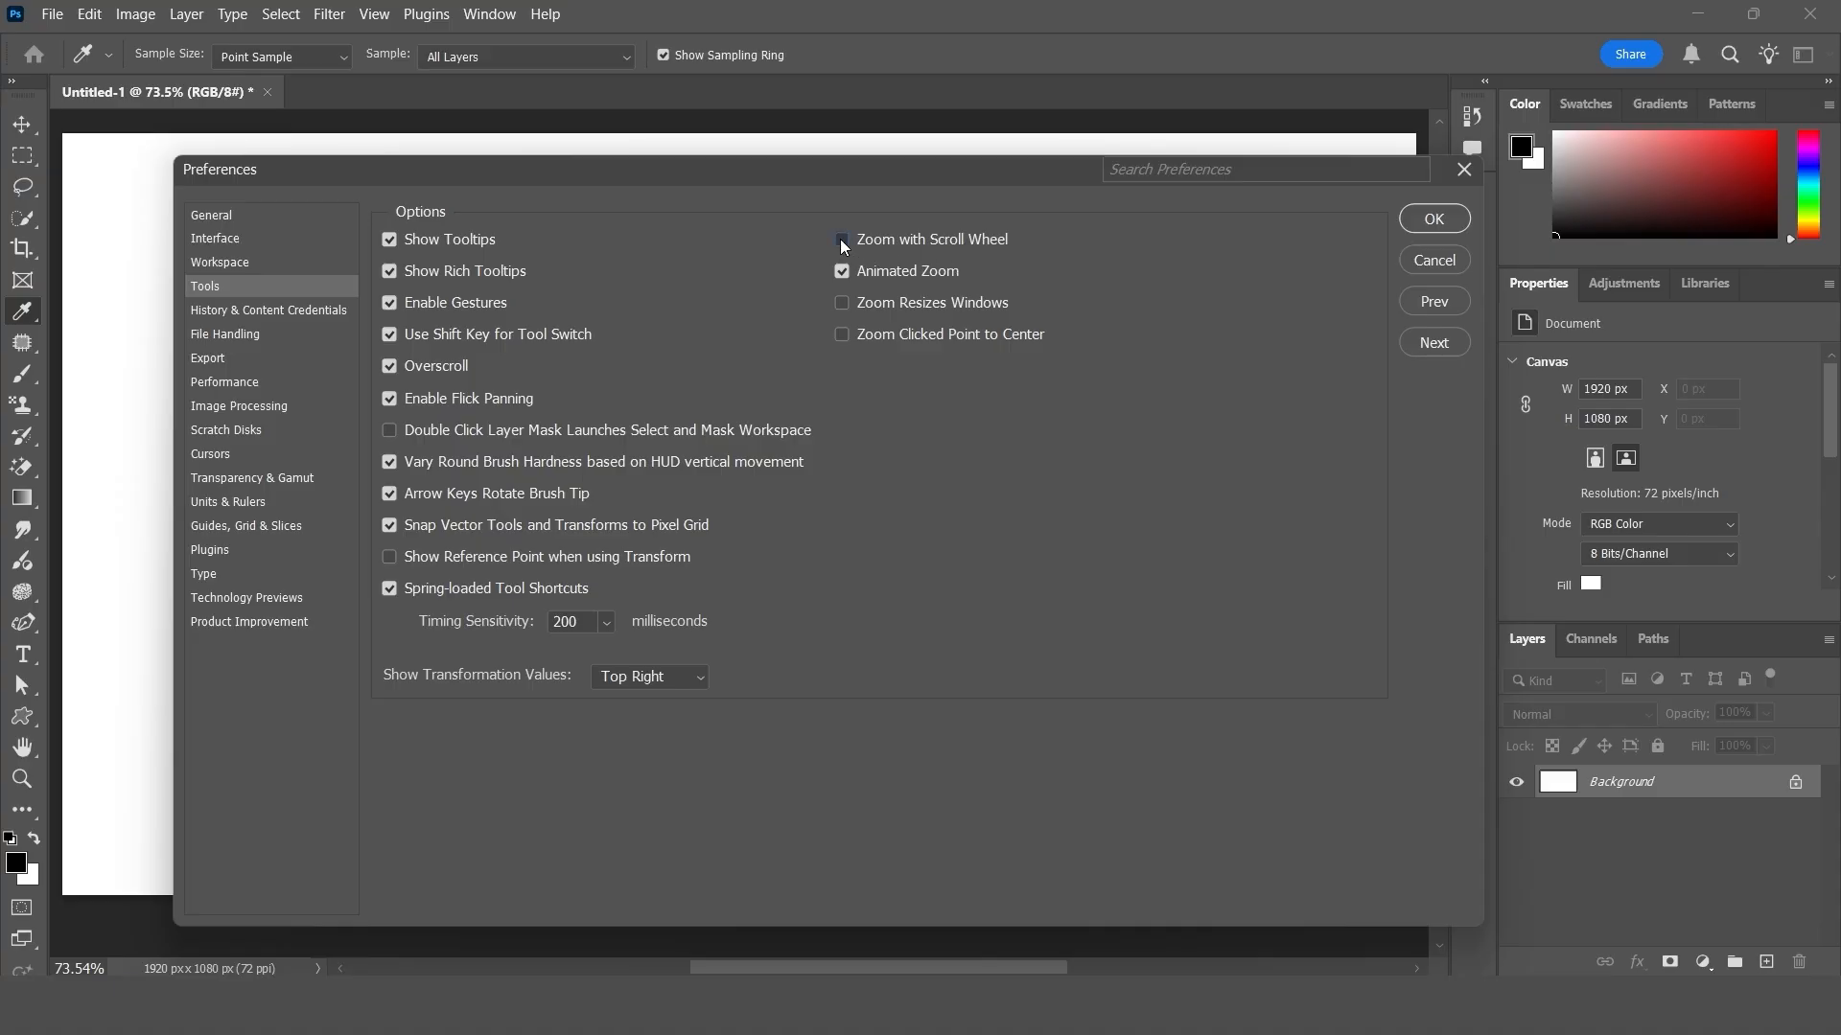
click(1433, 218)
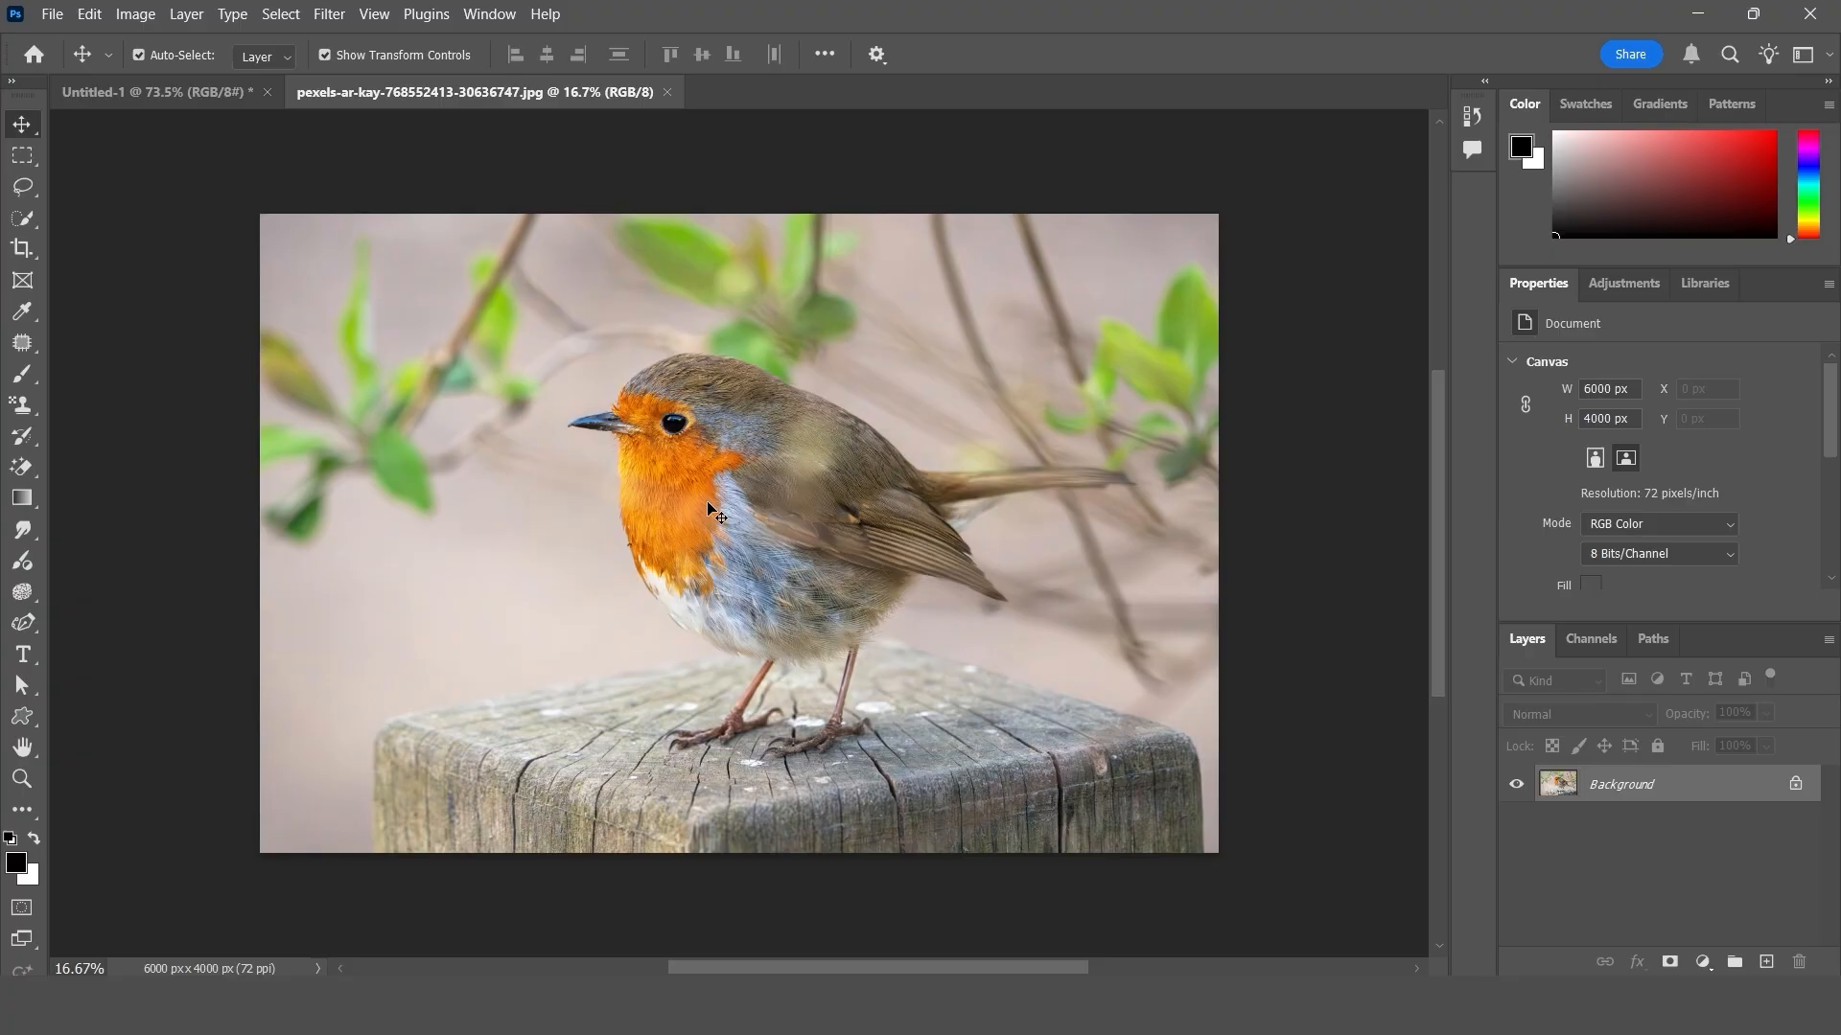
- Zoom in on the robin photo around the bird's eye to about 176%
scroll(717, 513, up, 6)
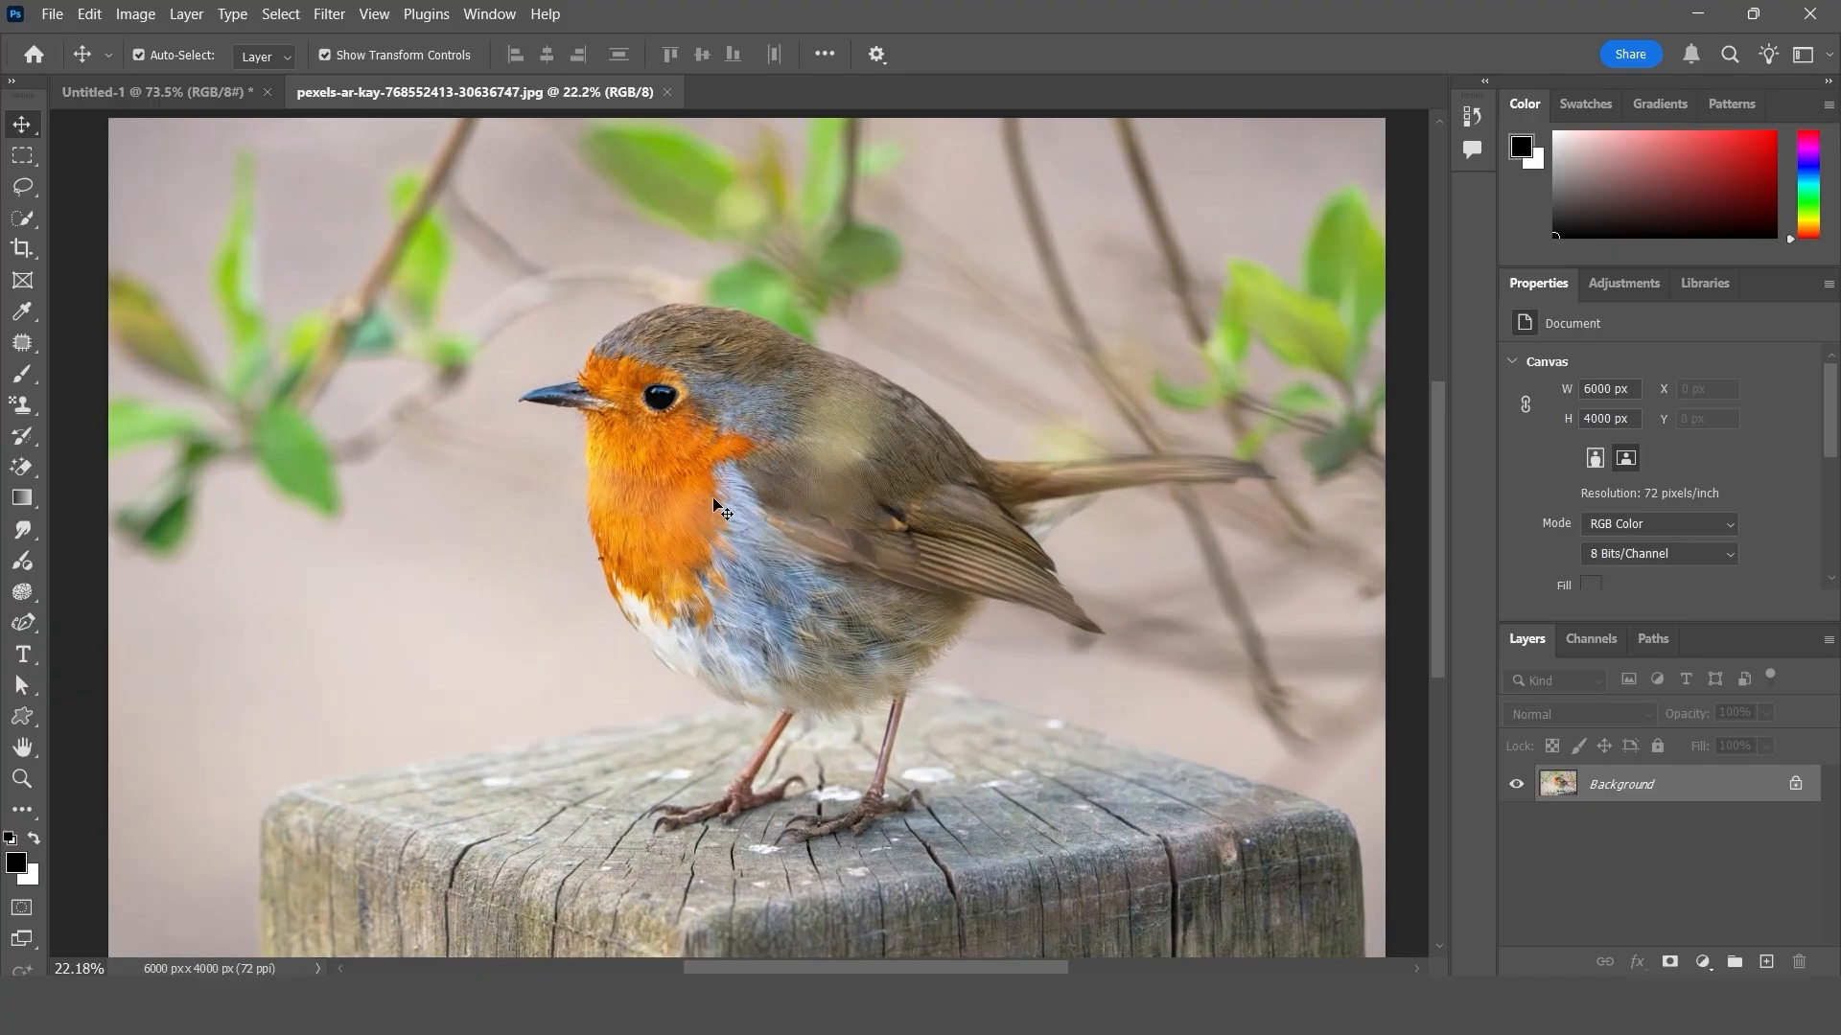
scroll(690, 474, up, 2)
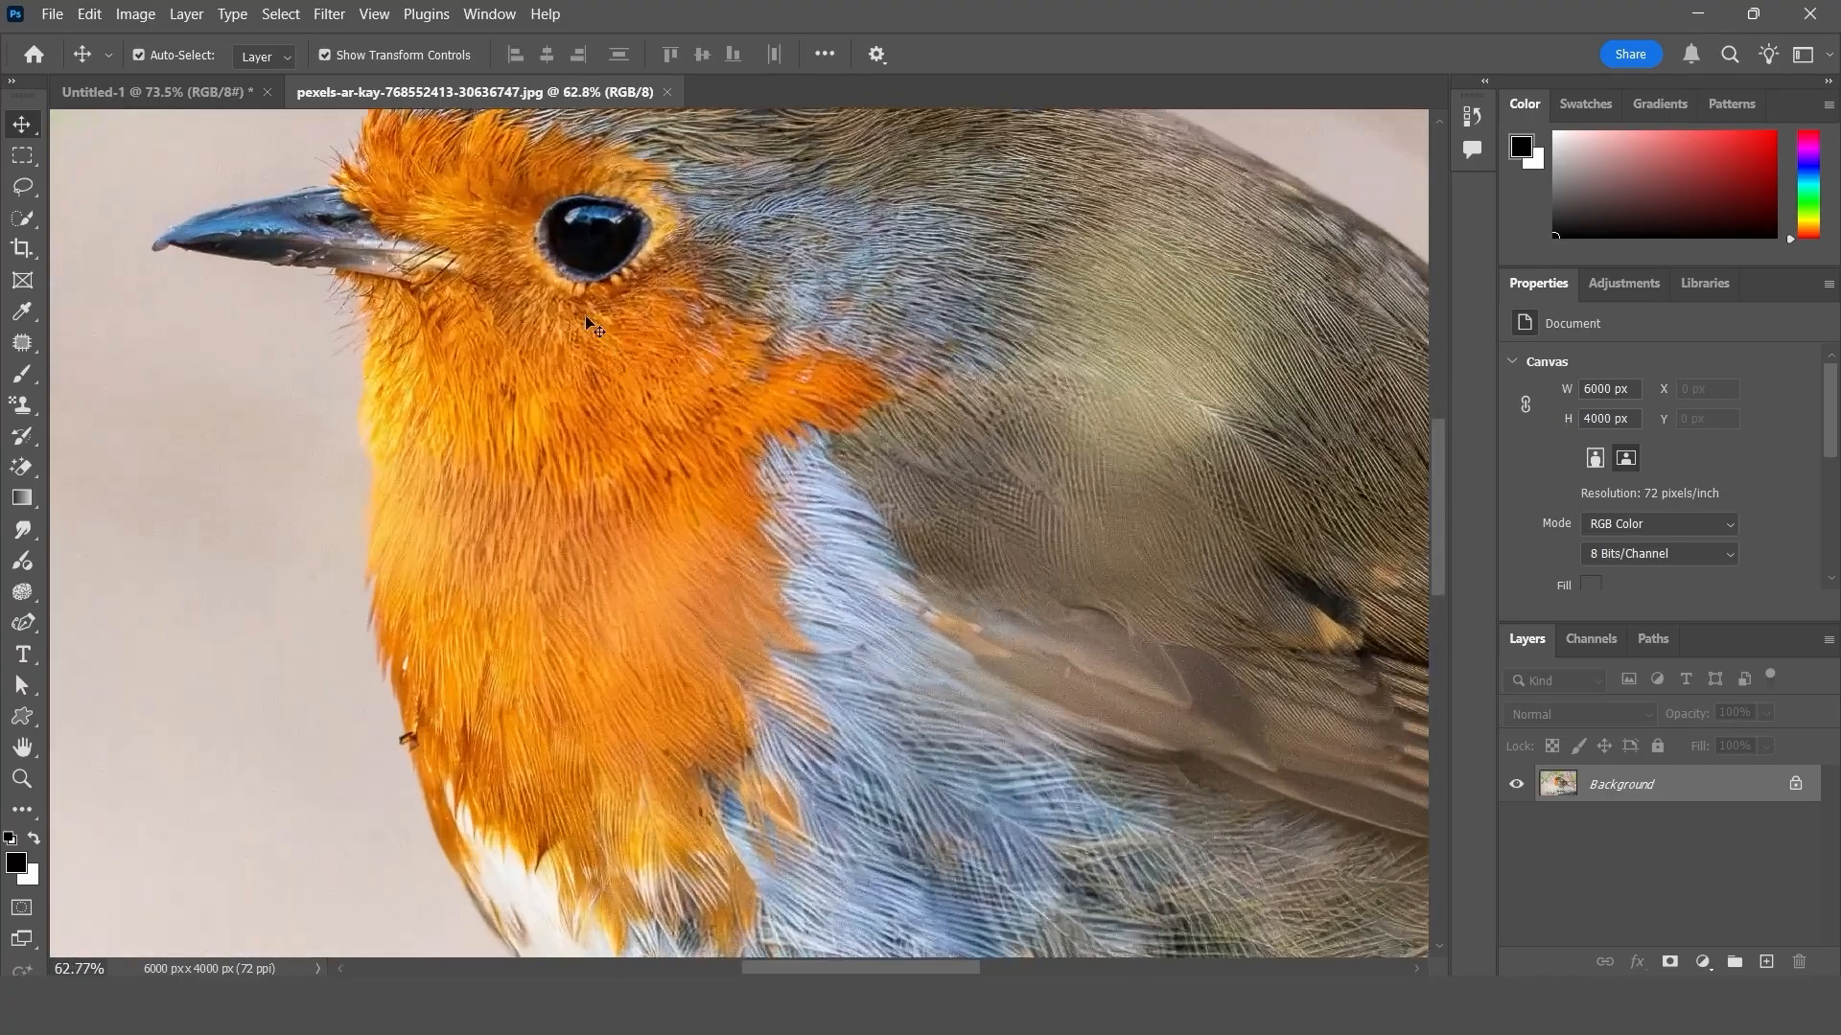
scroll(605, 233, up, 3)
scroll(606, 233, up, 3)
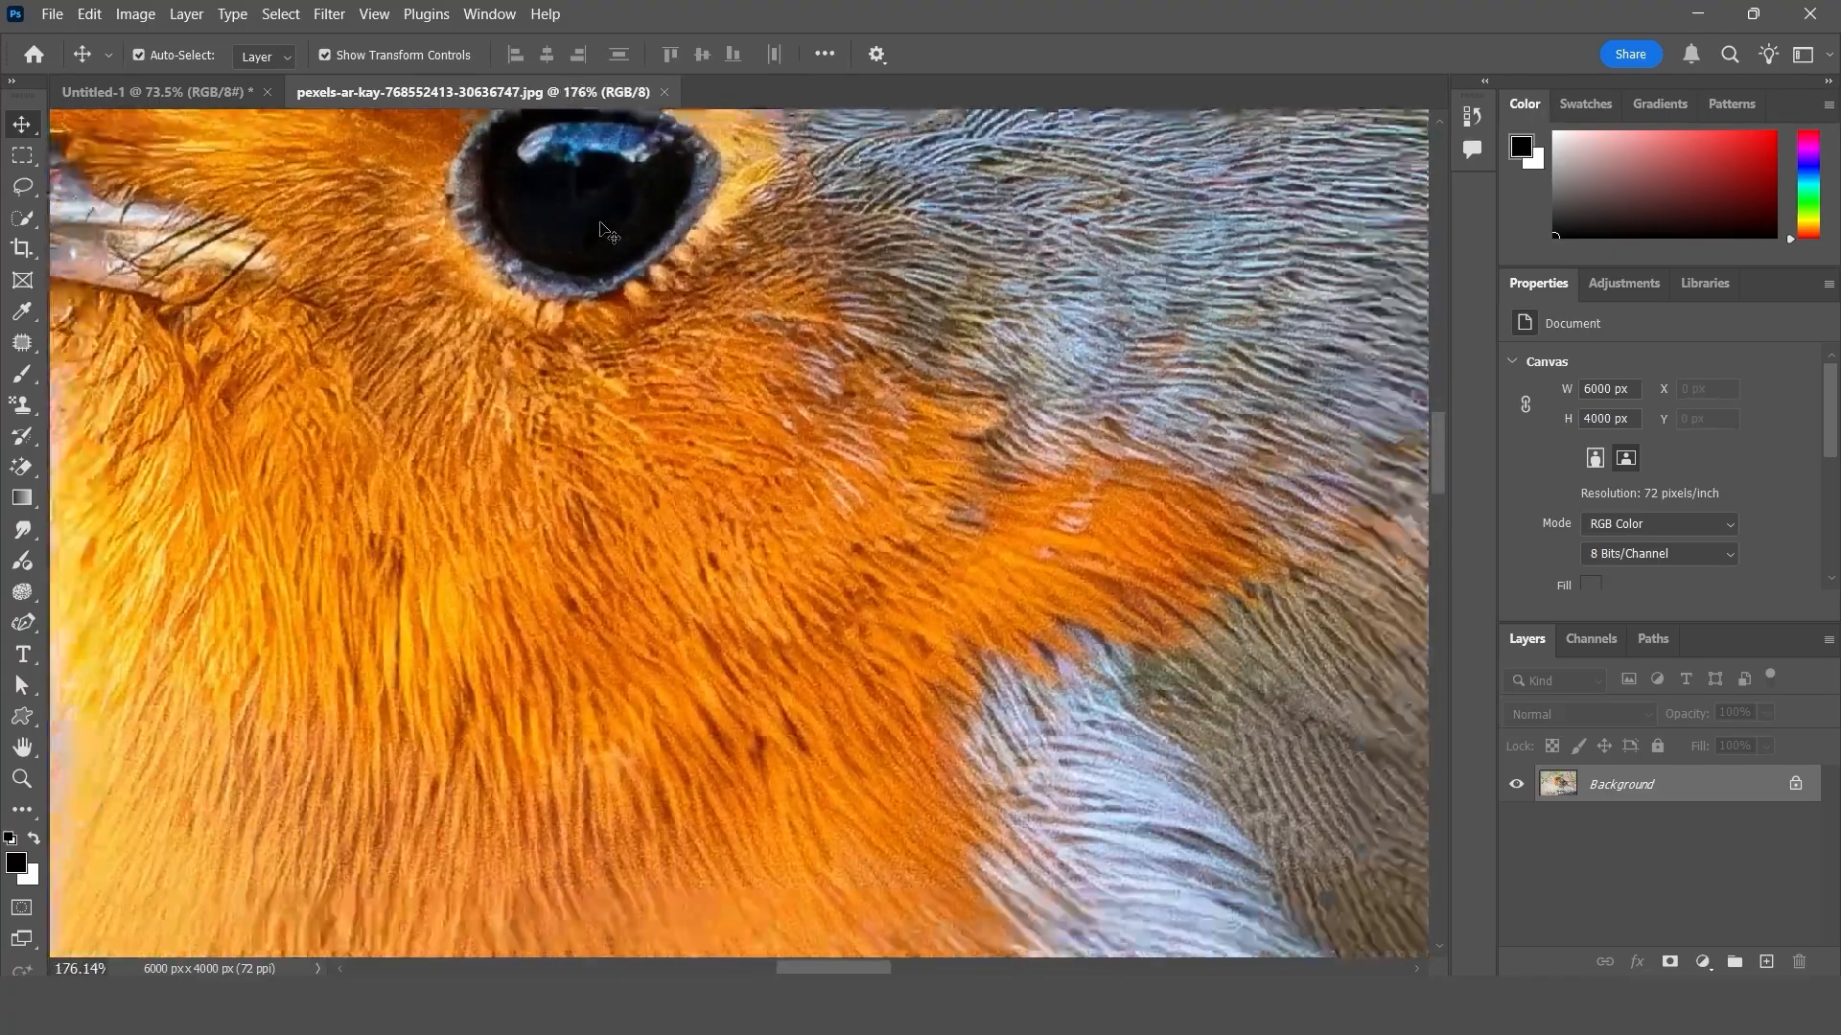
- Test scroll-wheel zooming by zooming the robin photo out and in repeatedly, ending at about 19%
scroll(644, 370, down, 5)
scroll(643, 363, down, 6)
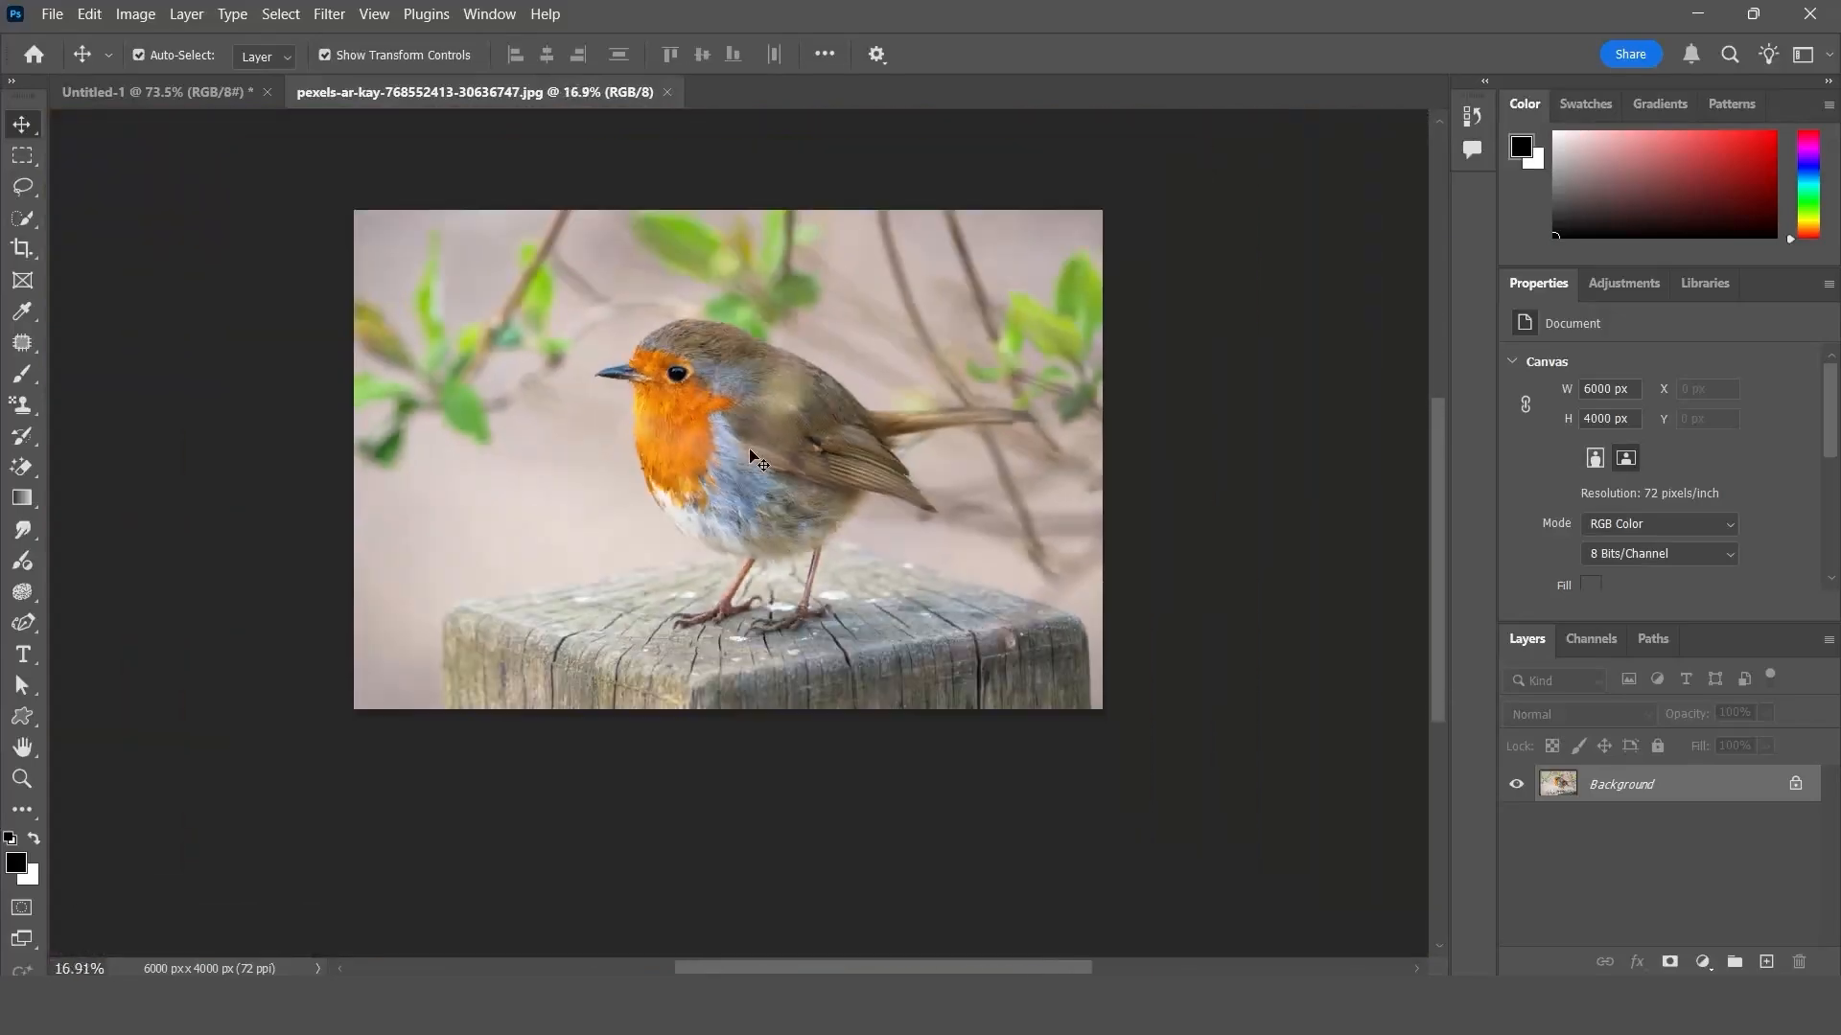
scroll(753, 458, up, 5)
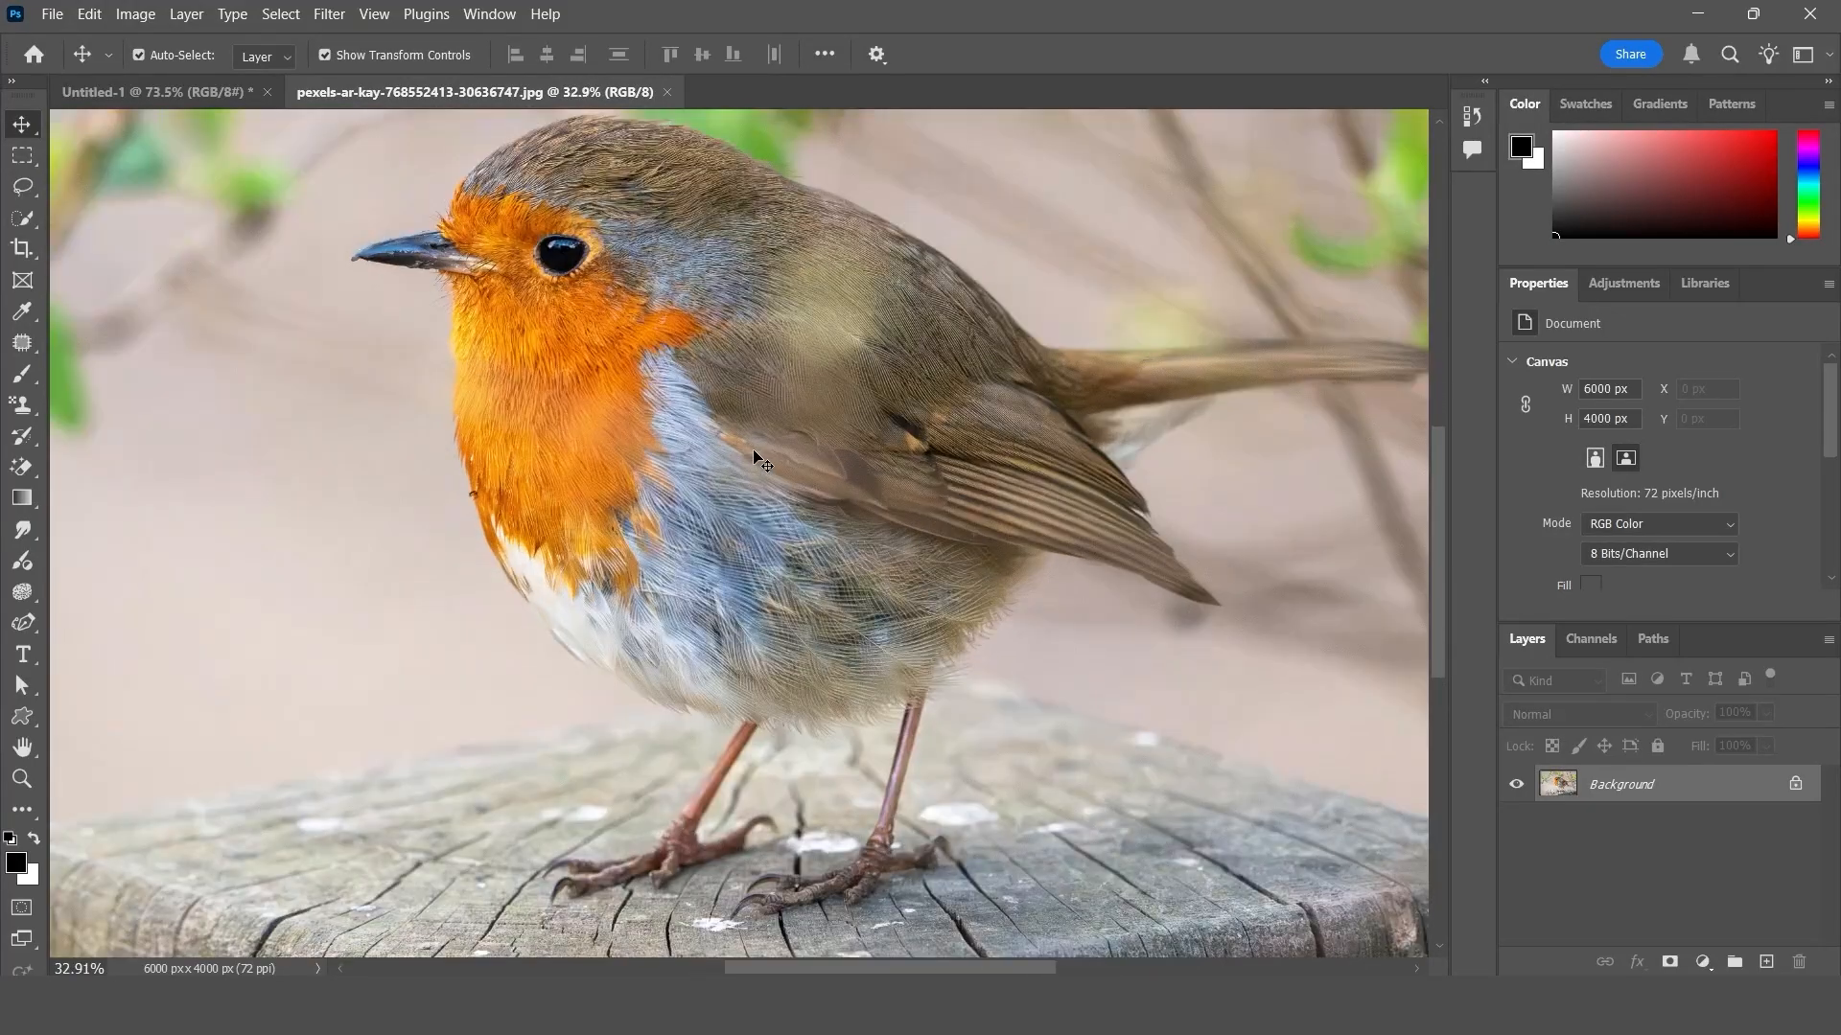
scroll(753, 457, down, 6)
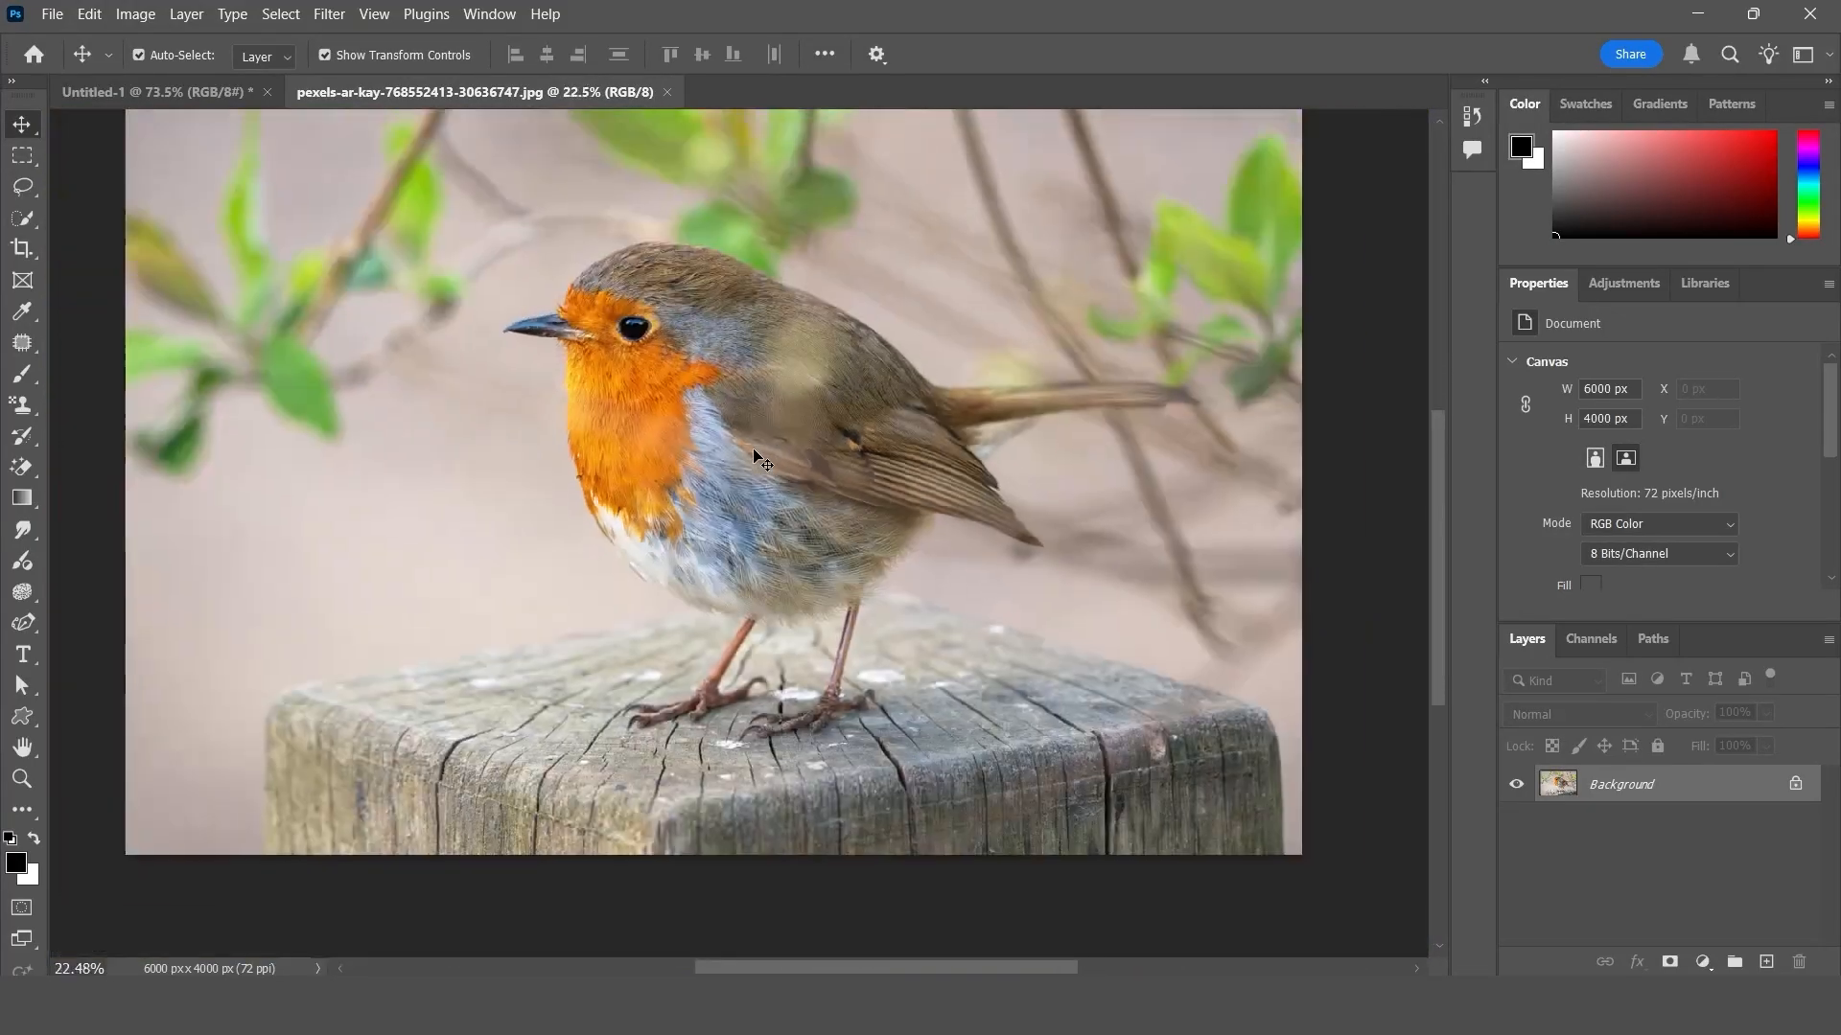
scroll(754, 457, up, 3)
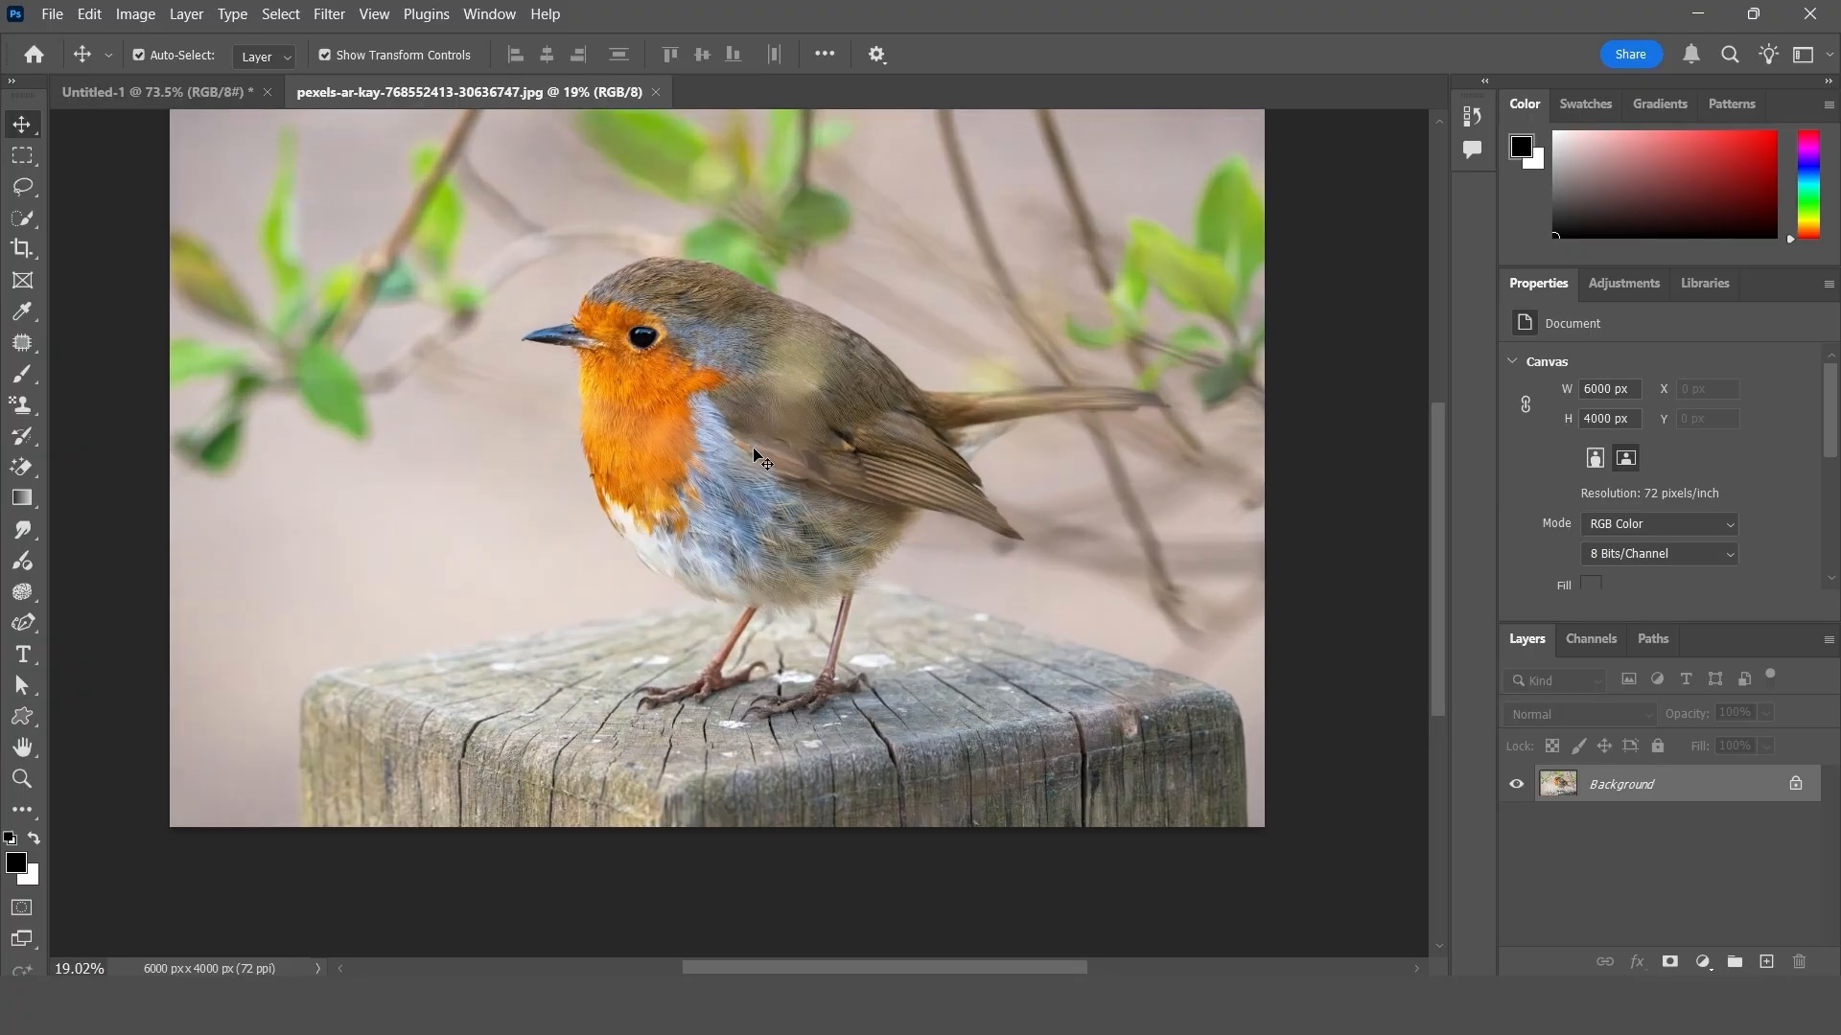
scroll(765, 470, up, 2)
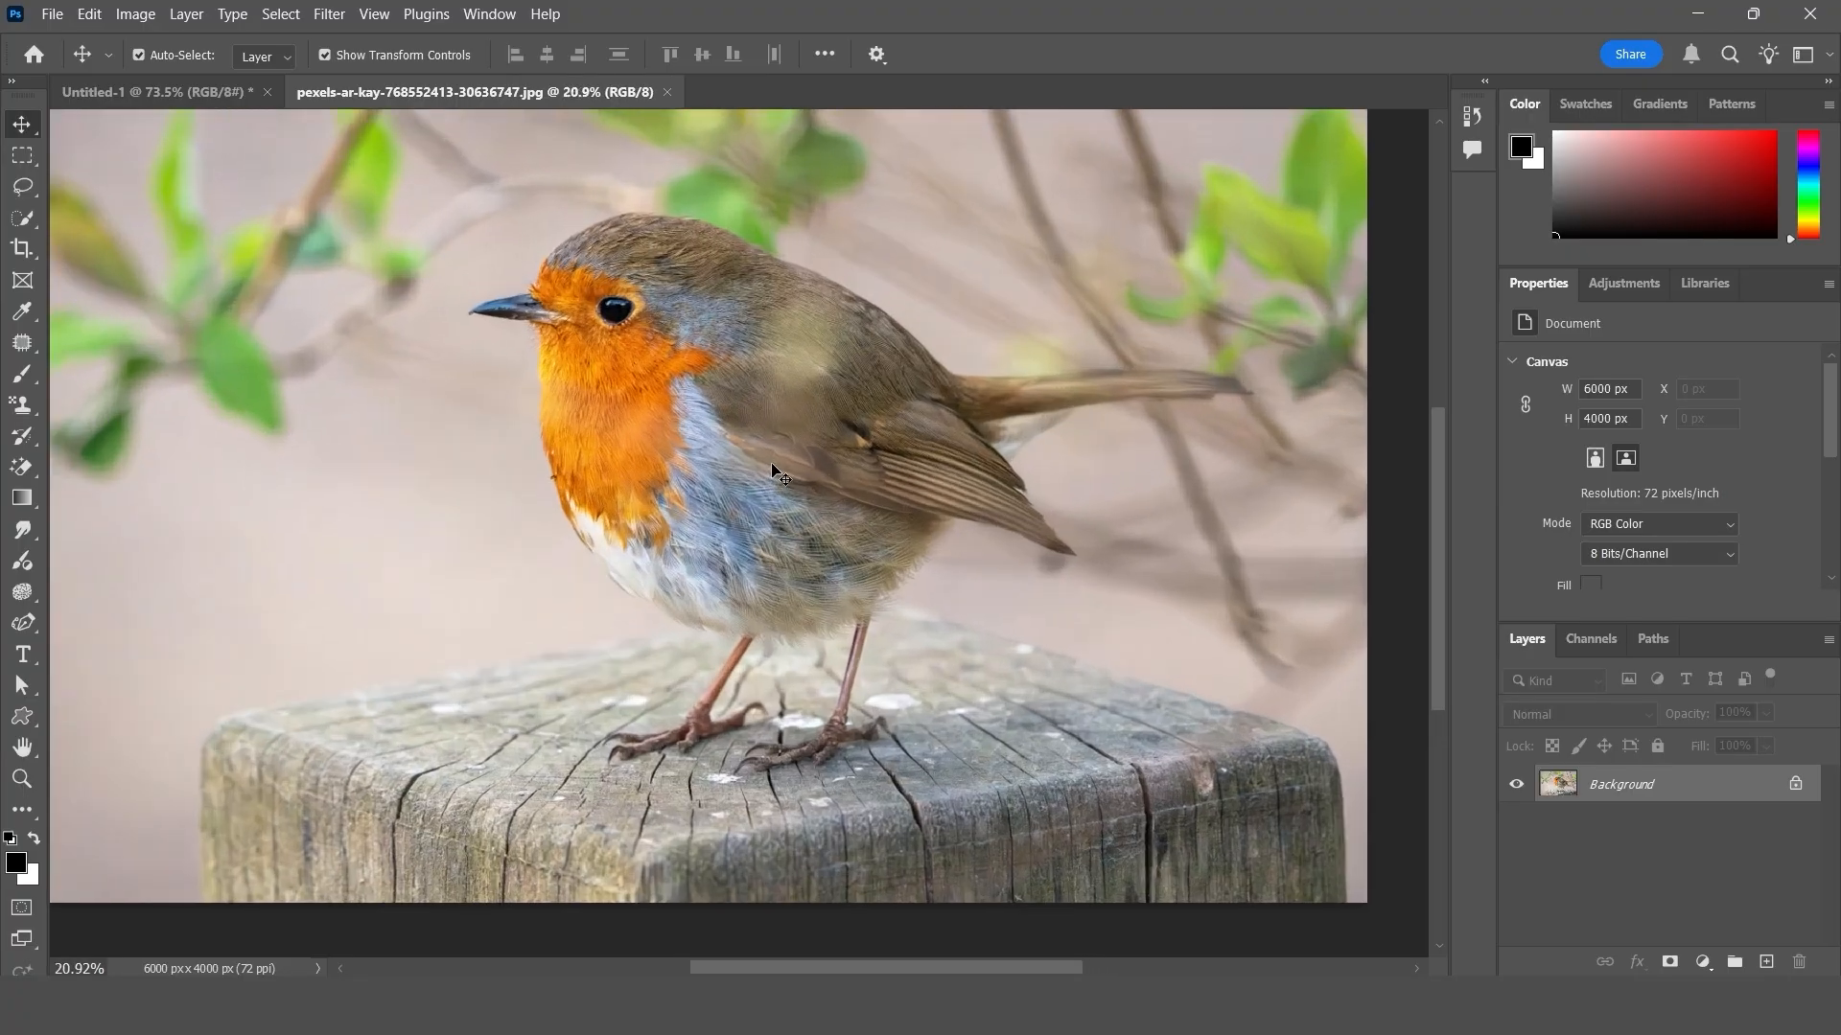
scroll(767, 422, down, 1)
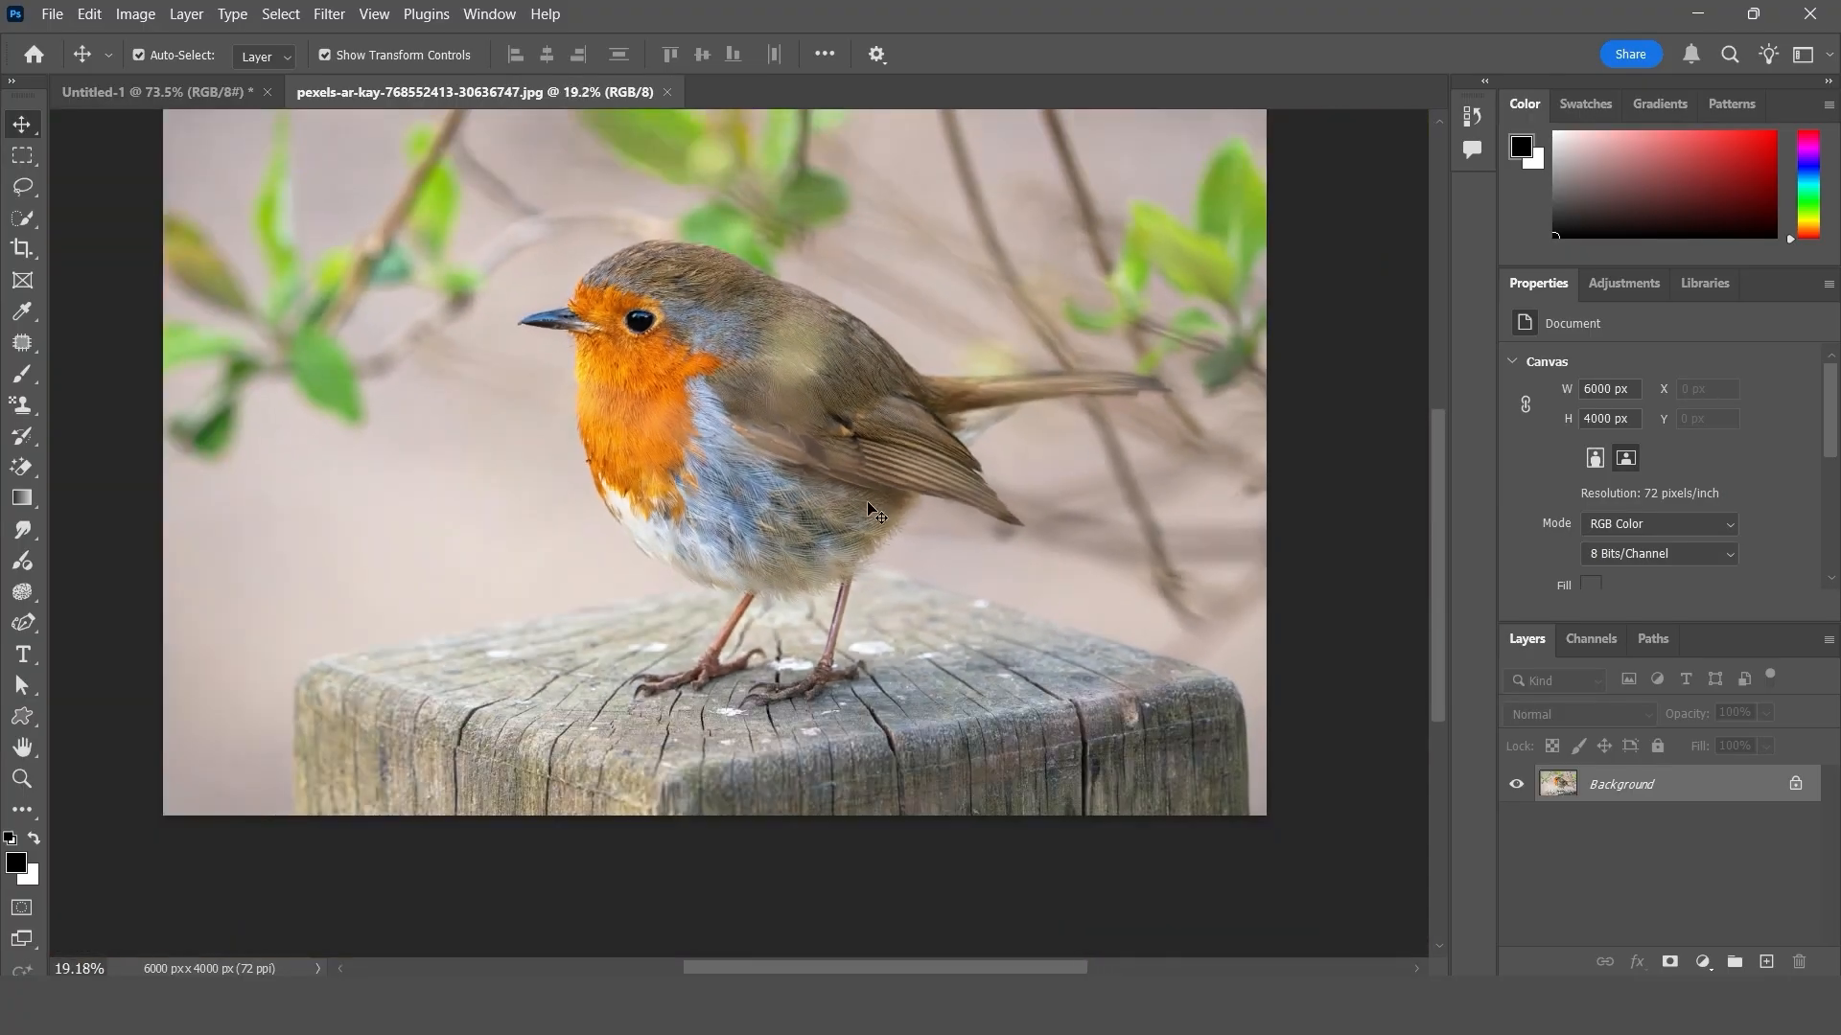
mouse_move(1434, 464)
mouse_down()
mouse_move(1423, 321)
mouse_move(1442, 524)
mouse_move(1425, 525)
mouse_move(1405, 380)
mouse_move(1418, 466)
mouse_up()
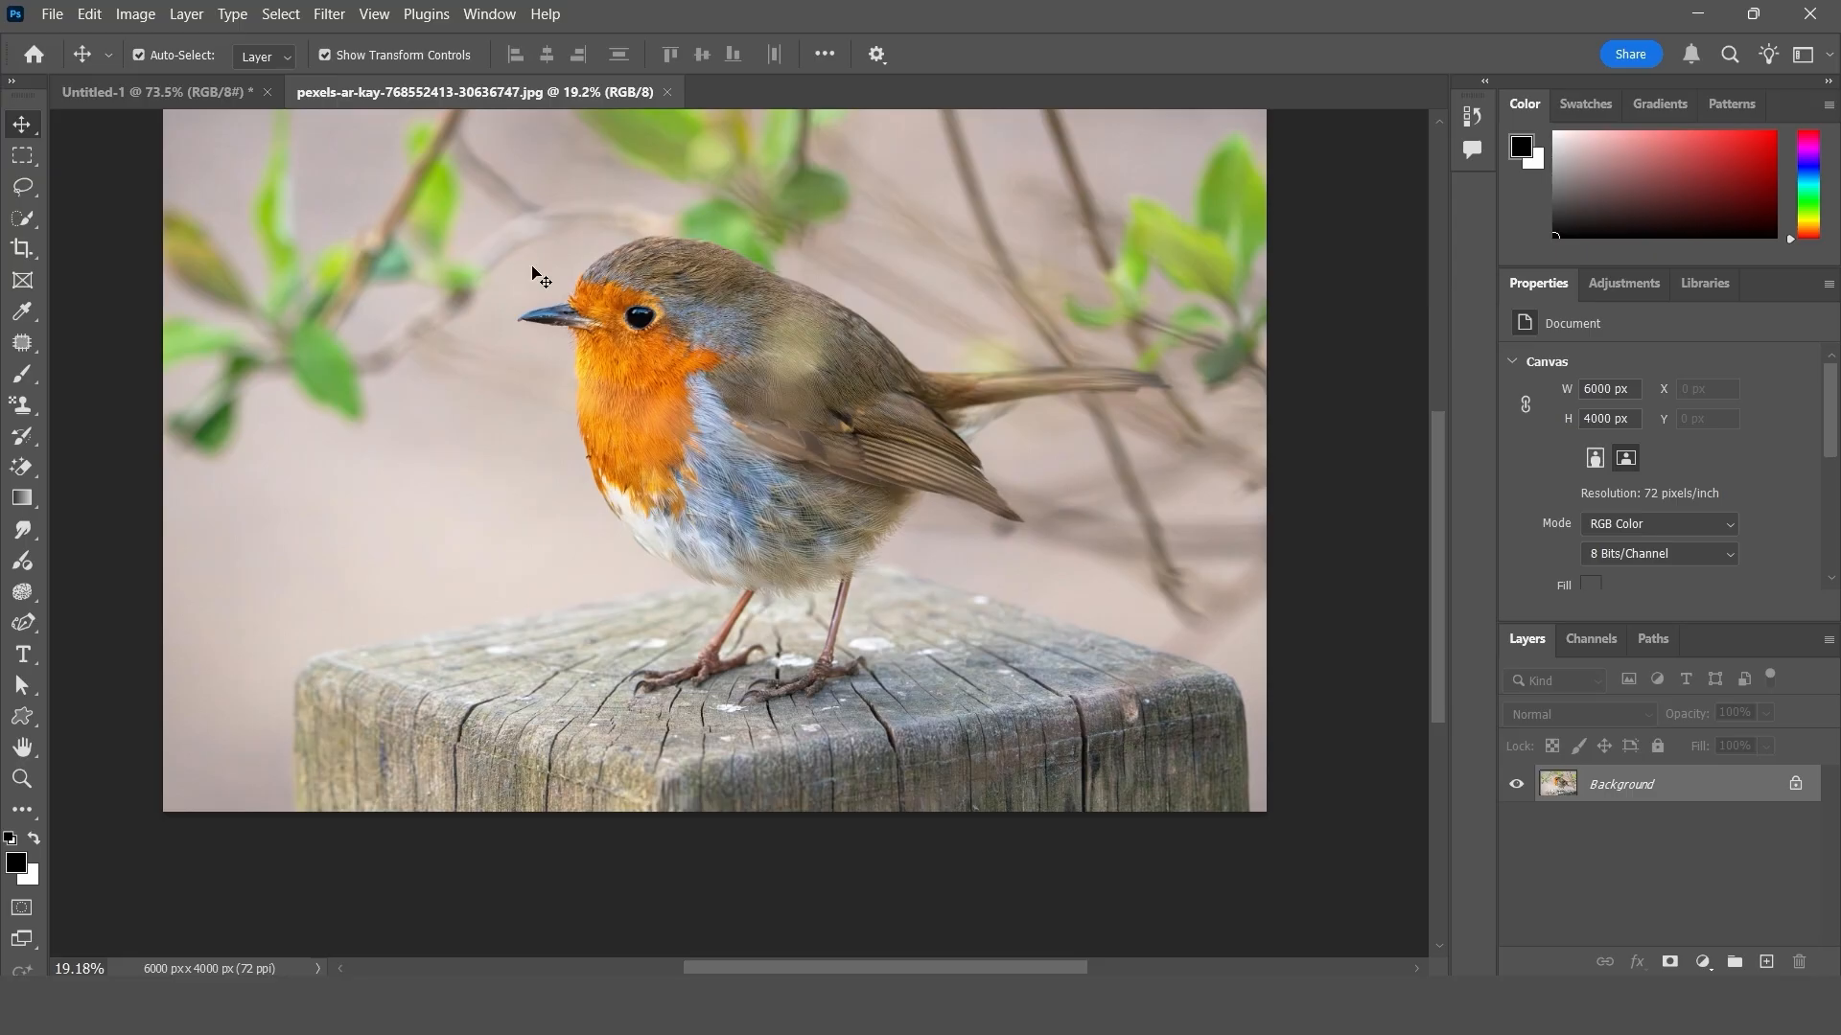
- Disable Zoom with Scroll Wheel in the Tools preferences and apply the change
click(89, 13)
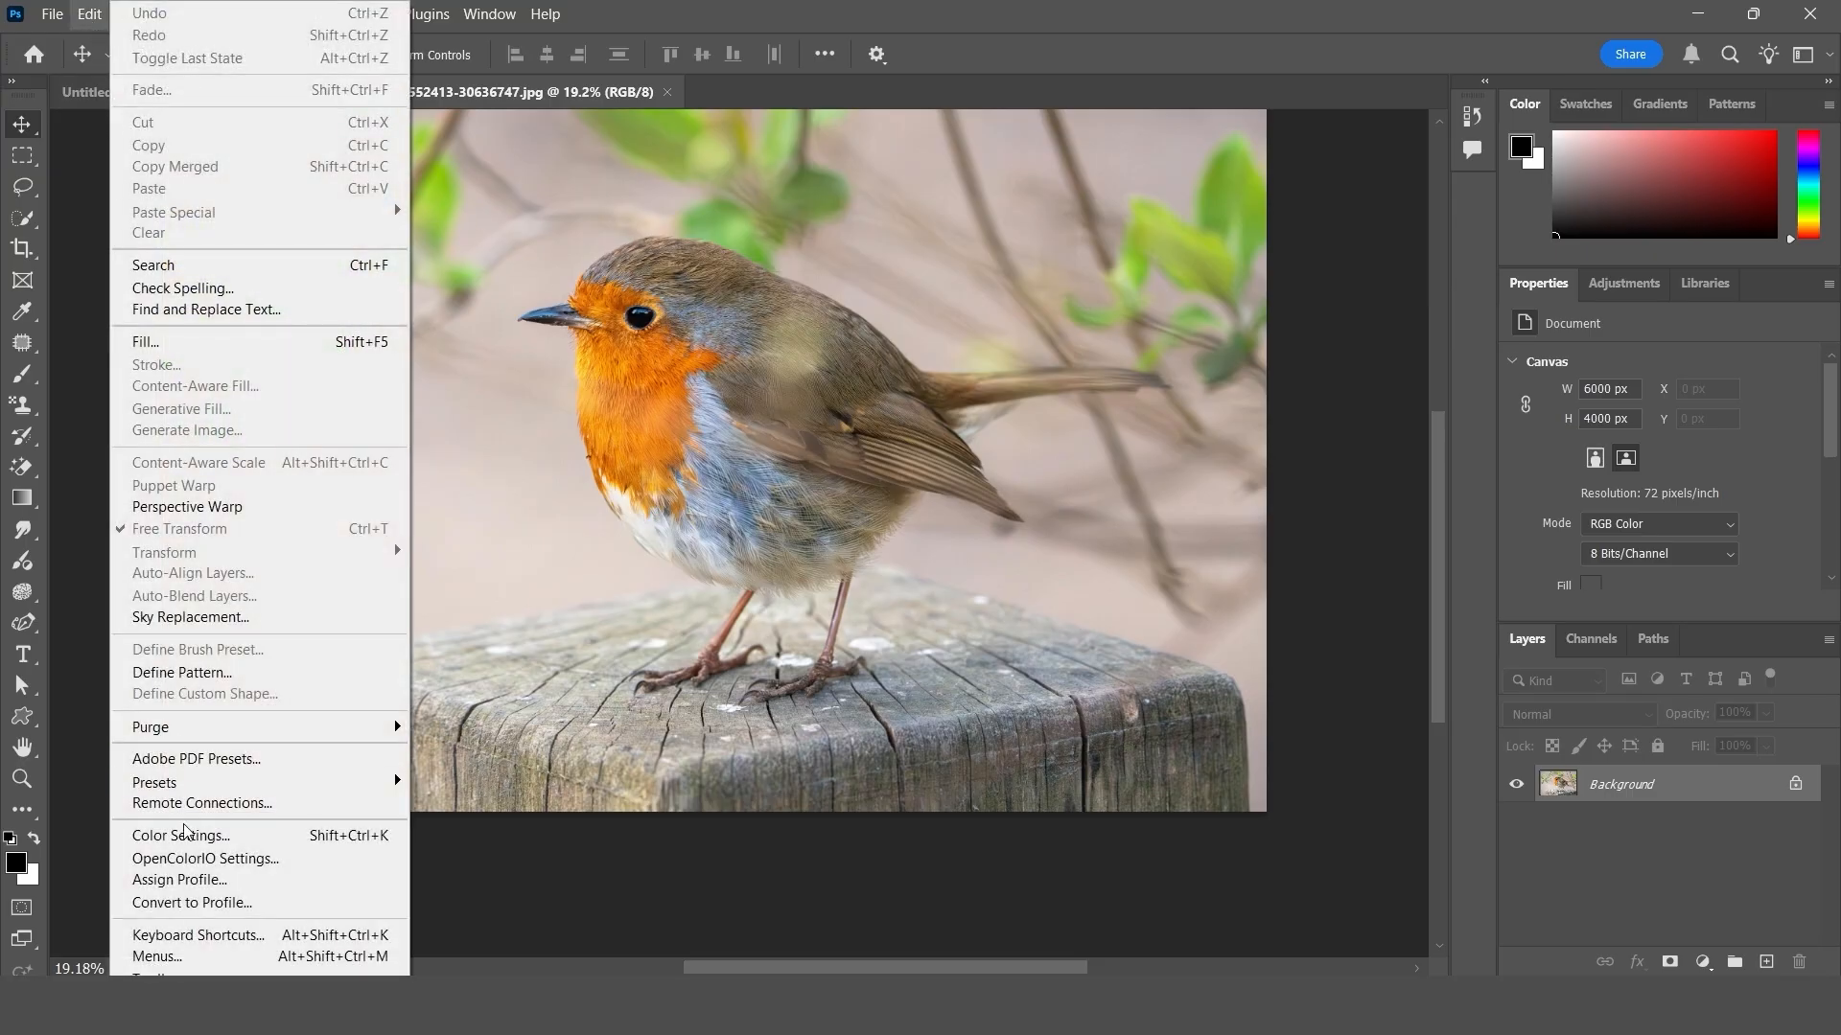
mouse_move(240, 971)
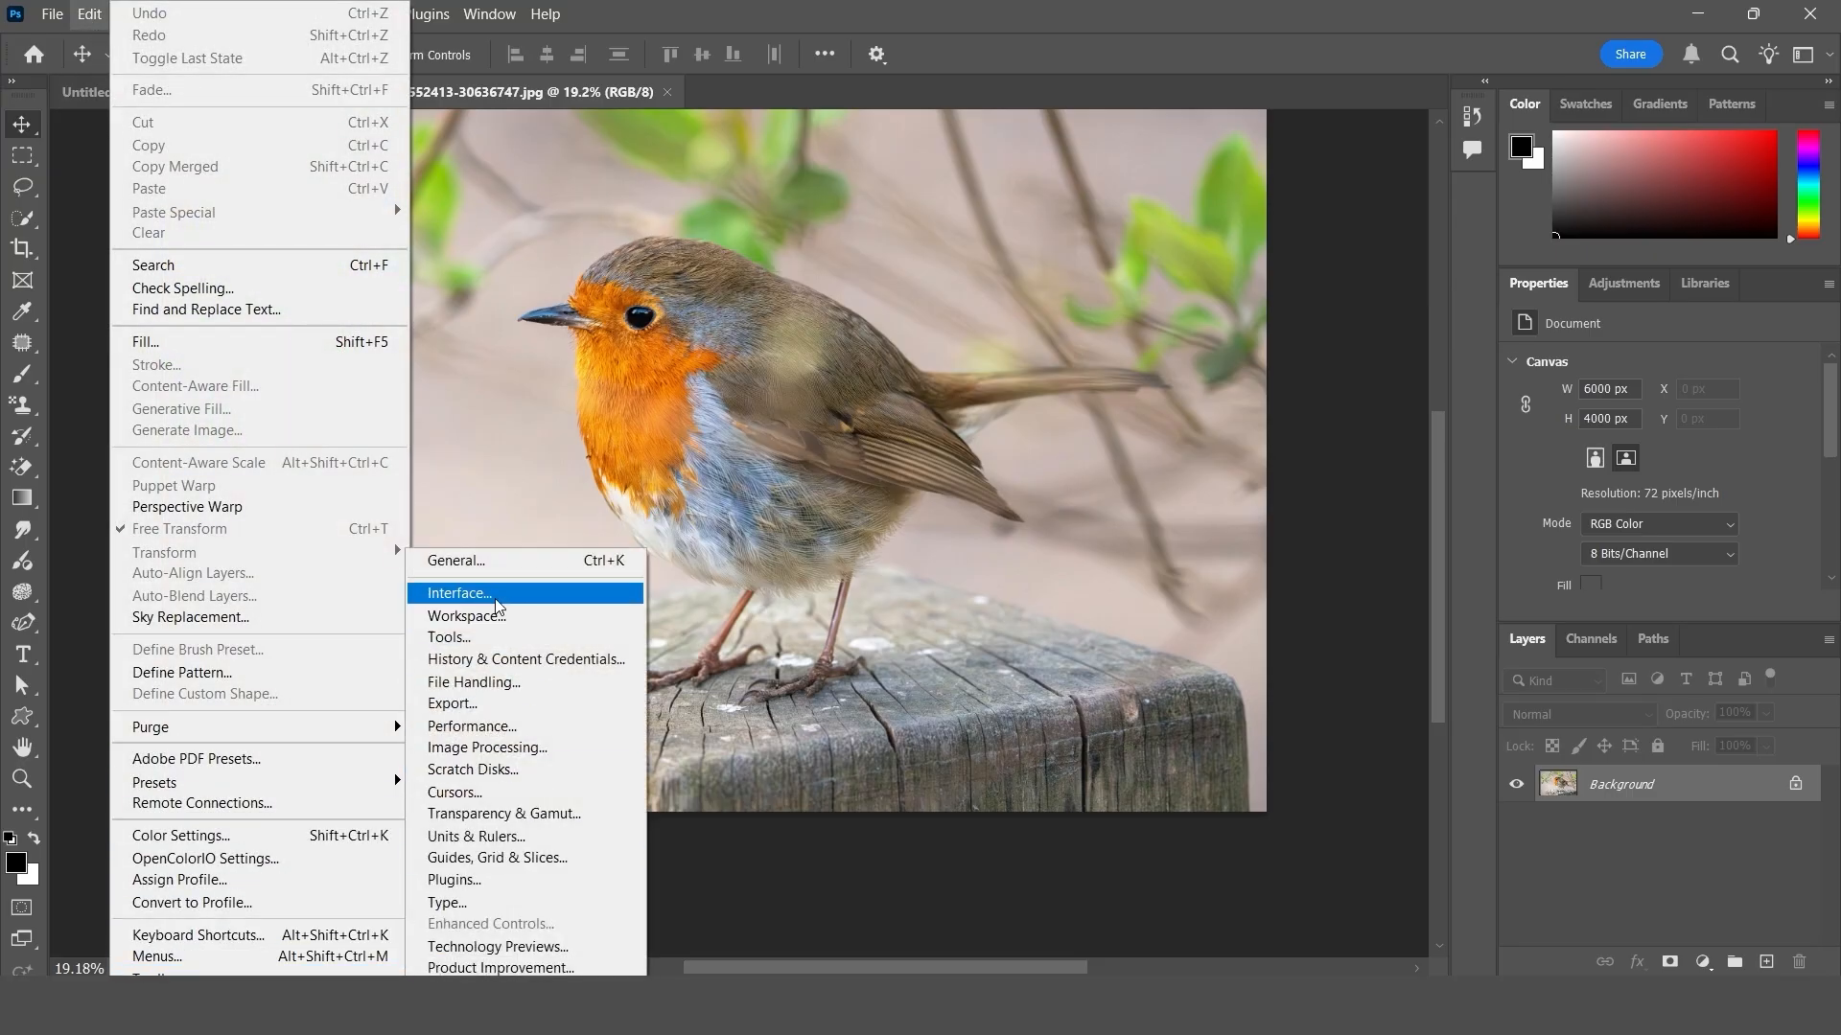
click(468, 640)
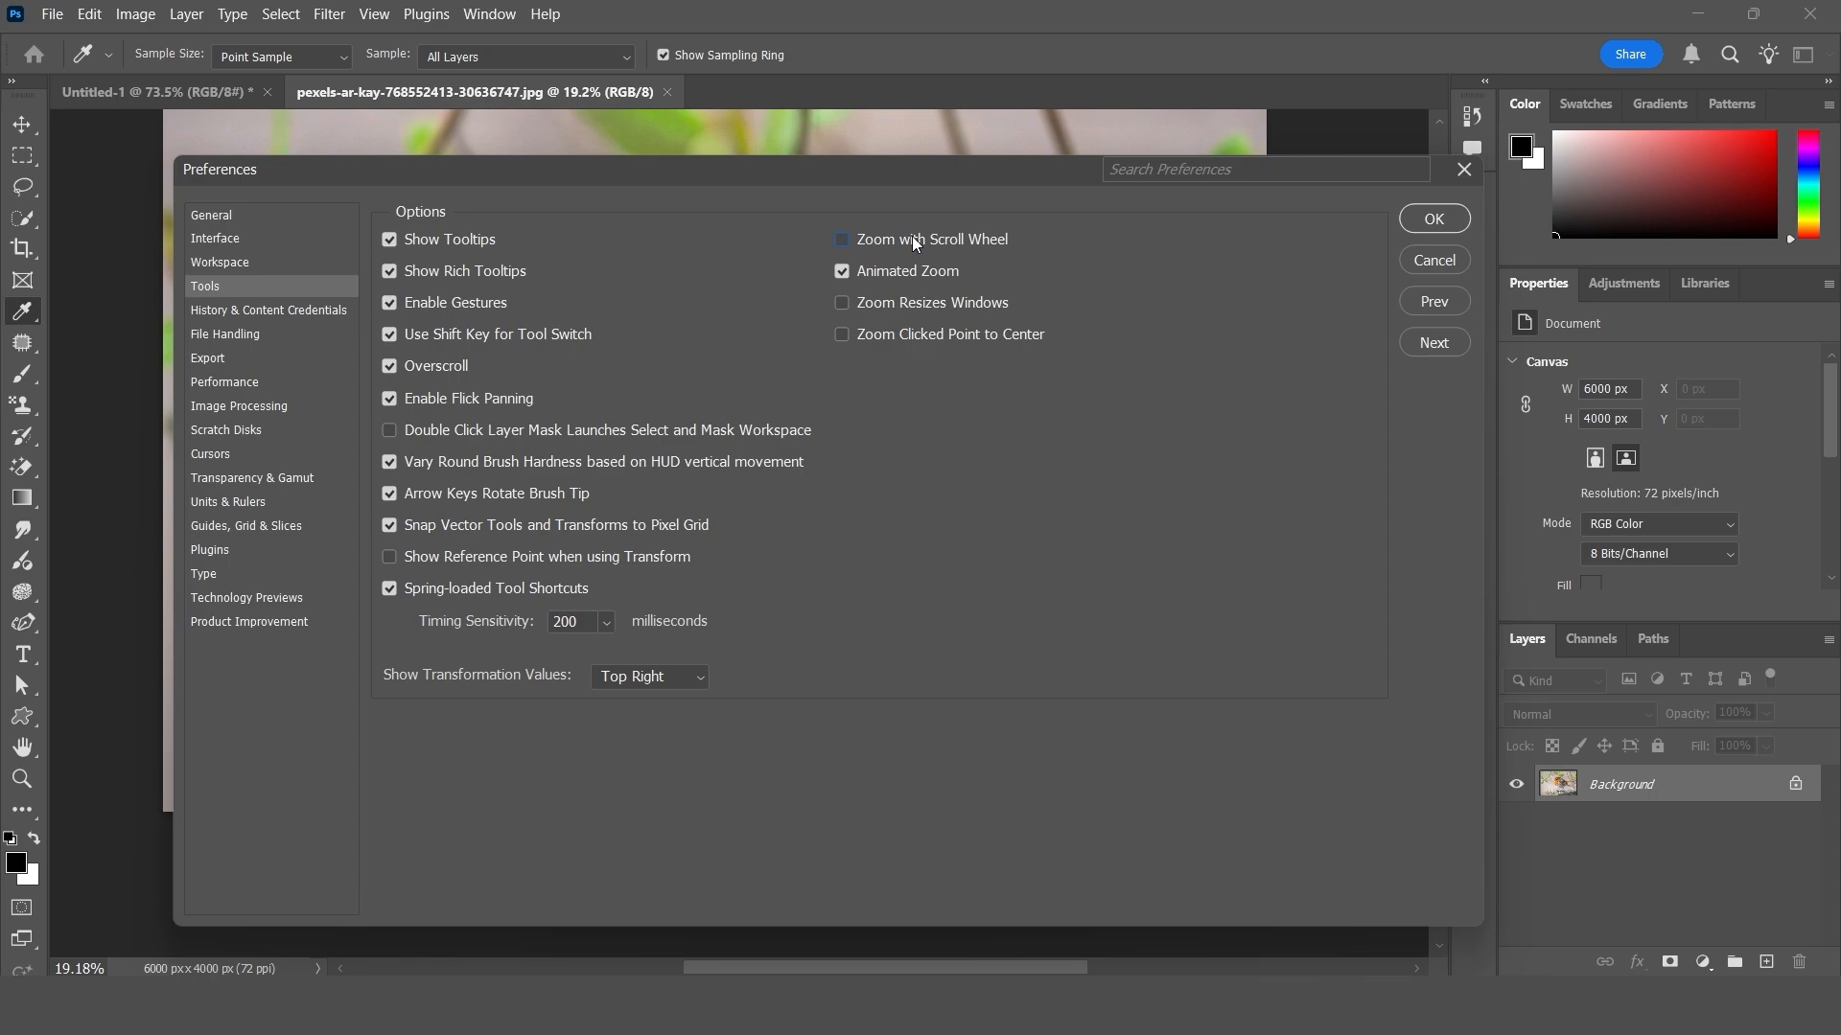
click(1435, 220)
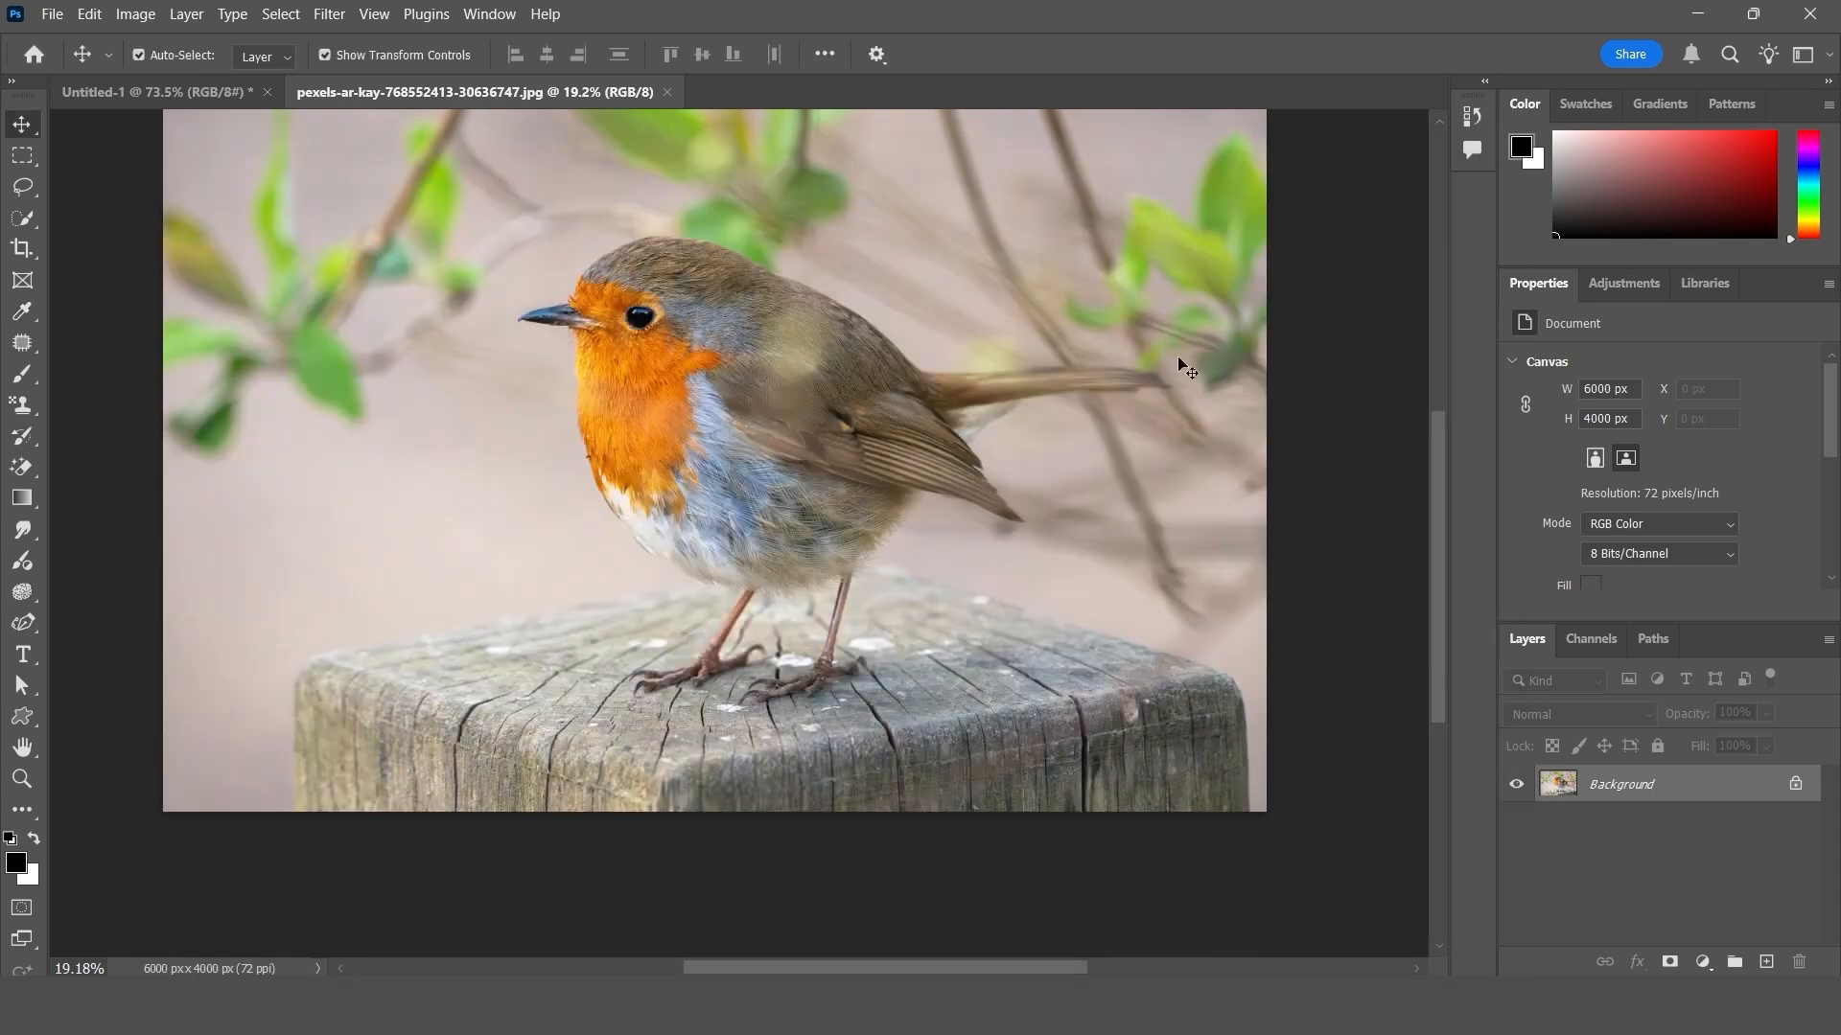
- Test the scroll wheel on the robin photo by moving the view up and down at the same zoom level
scroll(762, 437, up, 2)
scroll(759, 436, up, 4)
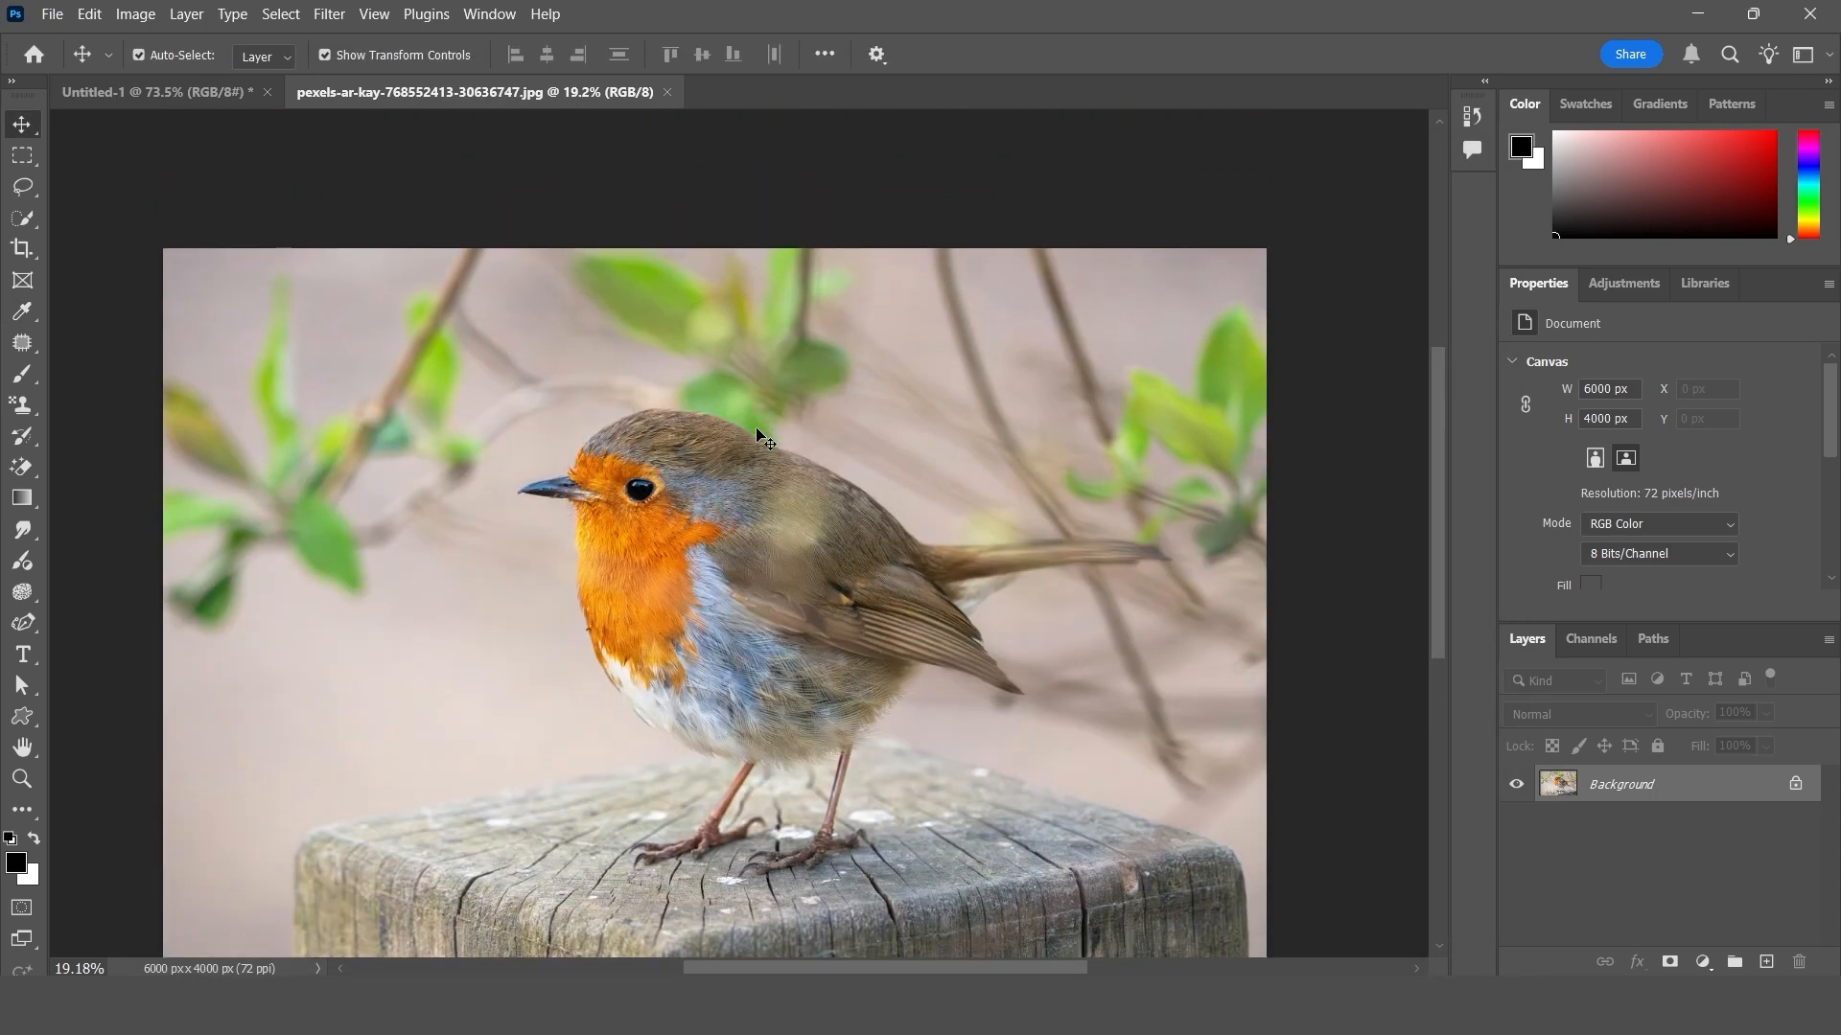
scroll(764, 451, down, 10)
scroll(775, 662, up, 9)
scroll(772, 663, down, 5)
scroll(771, 663, up, 7)
scroll(771, 664, down, 8)
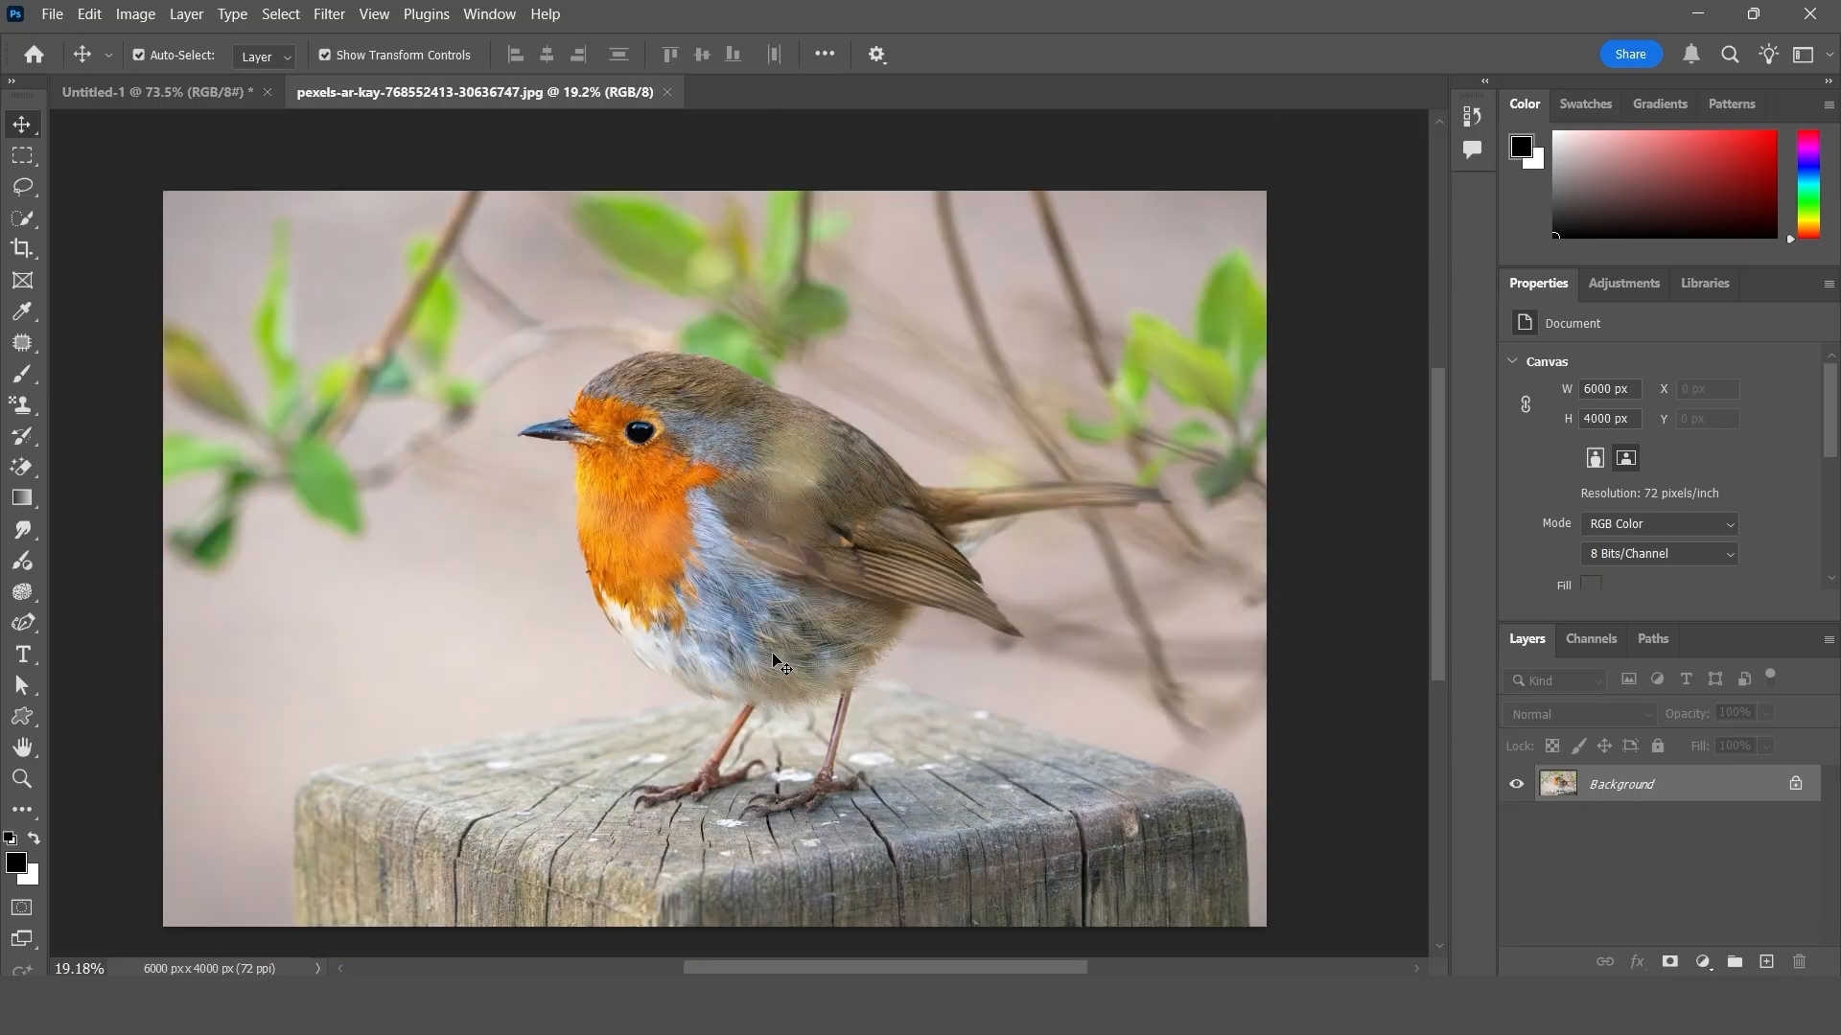
scroll(772, 663, up, 4)
scroll(772, 663, down, 1)
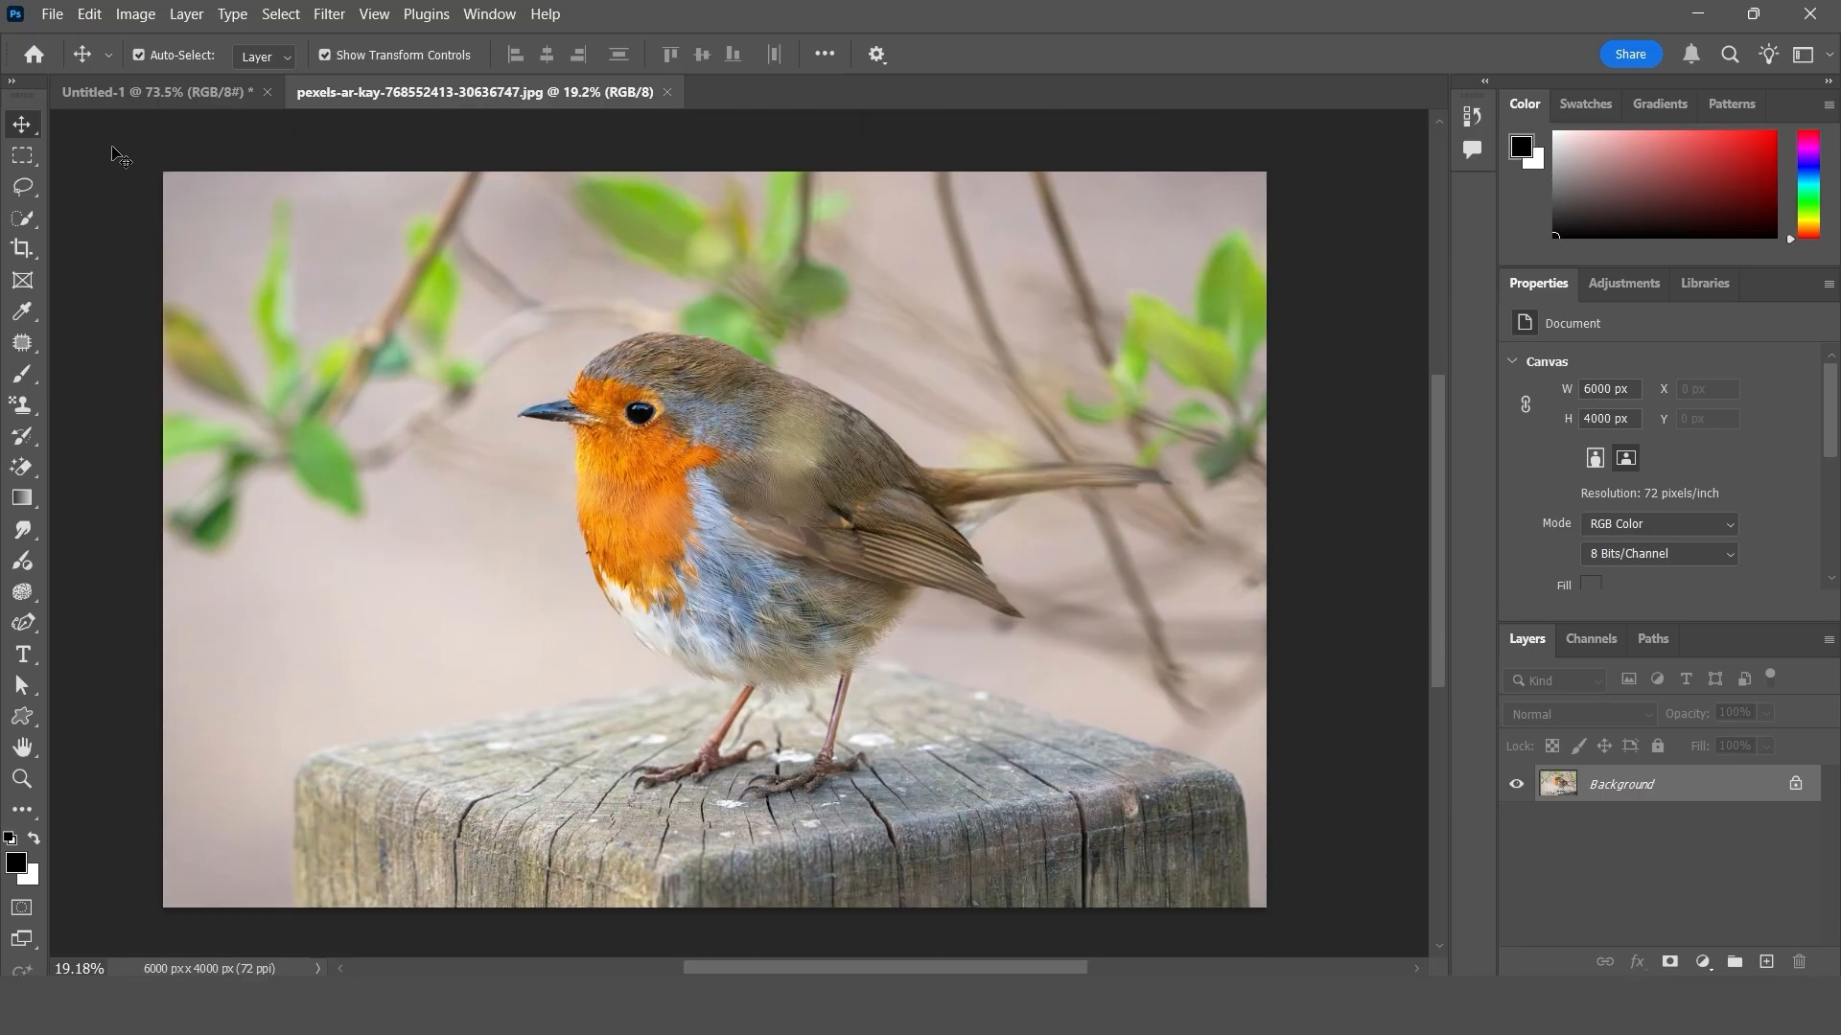
- Open the General preferences and switch to the Interface settings
click(90, 13)
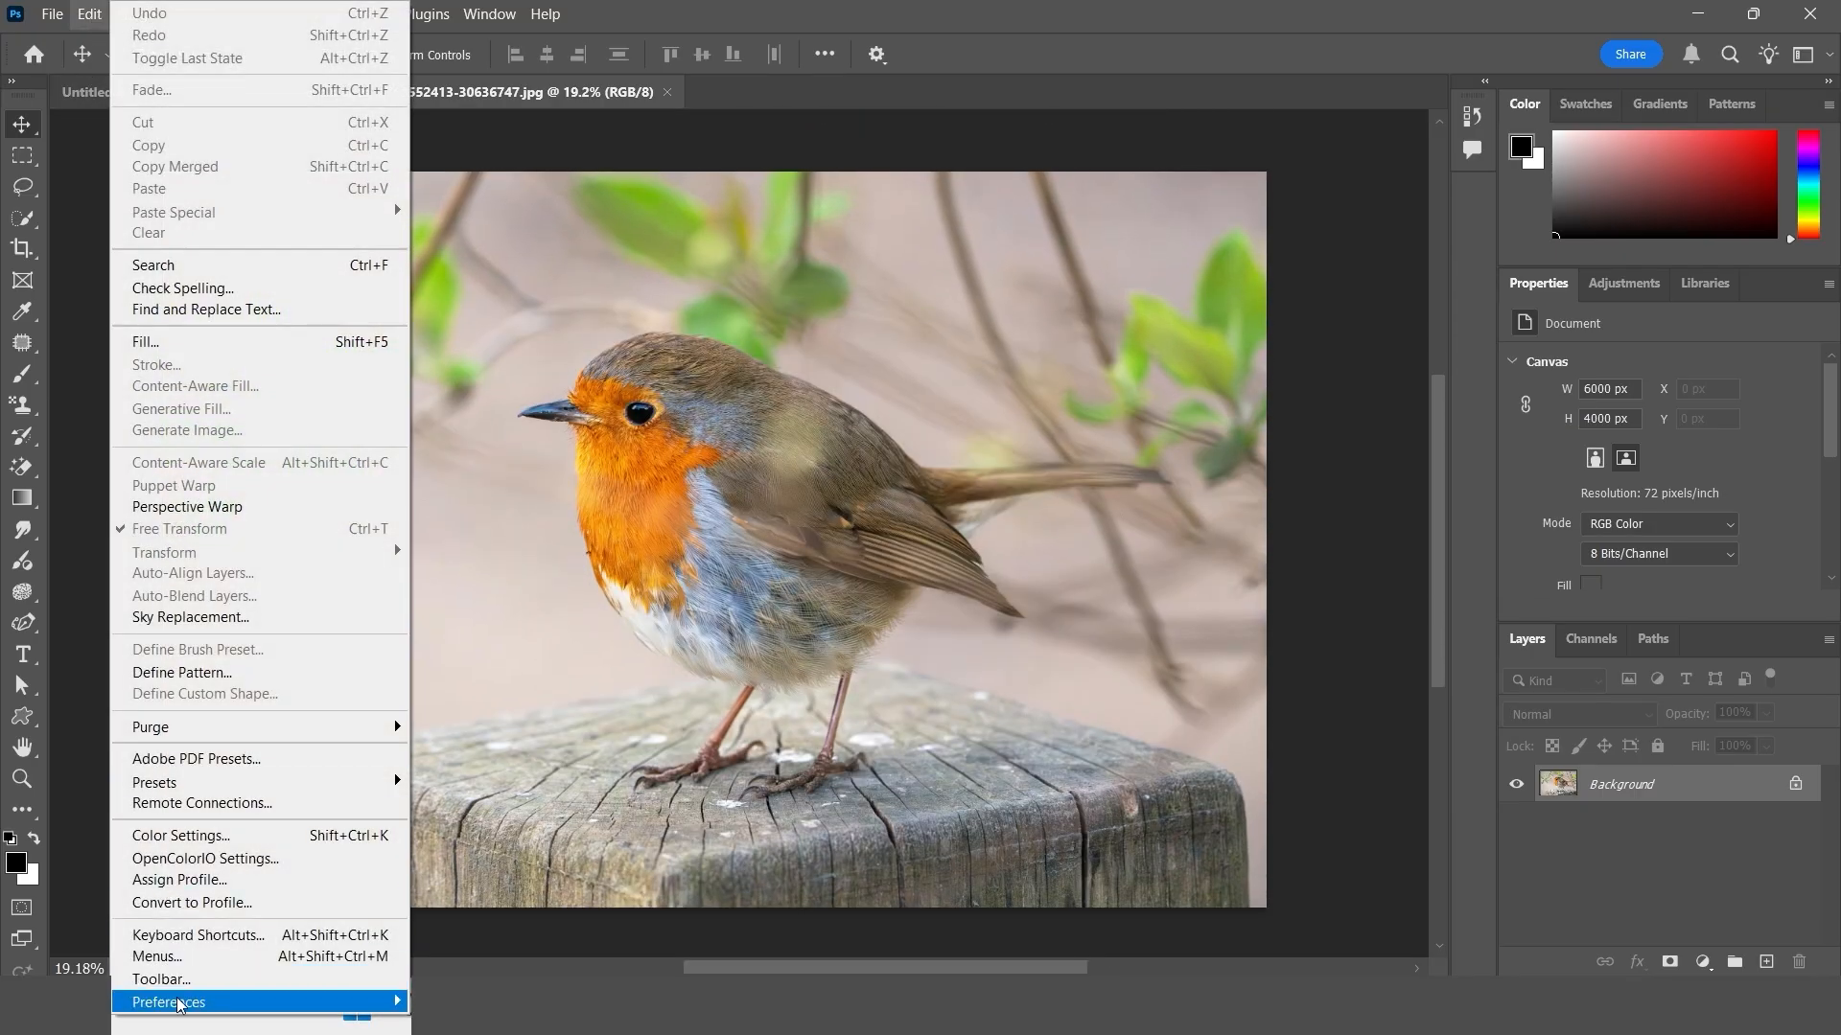
mouse_move(180, 1002)
click(533, 572)
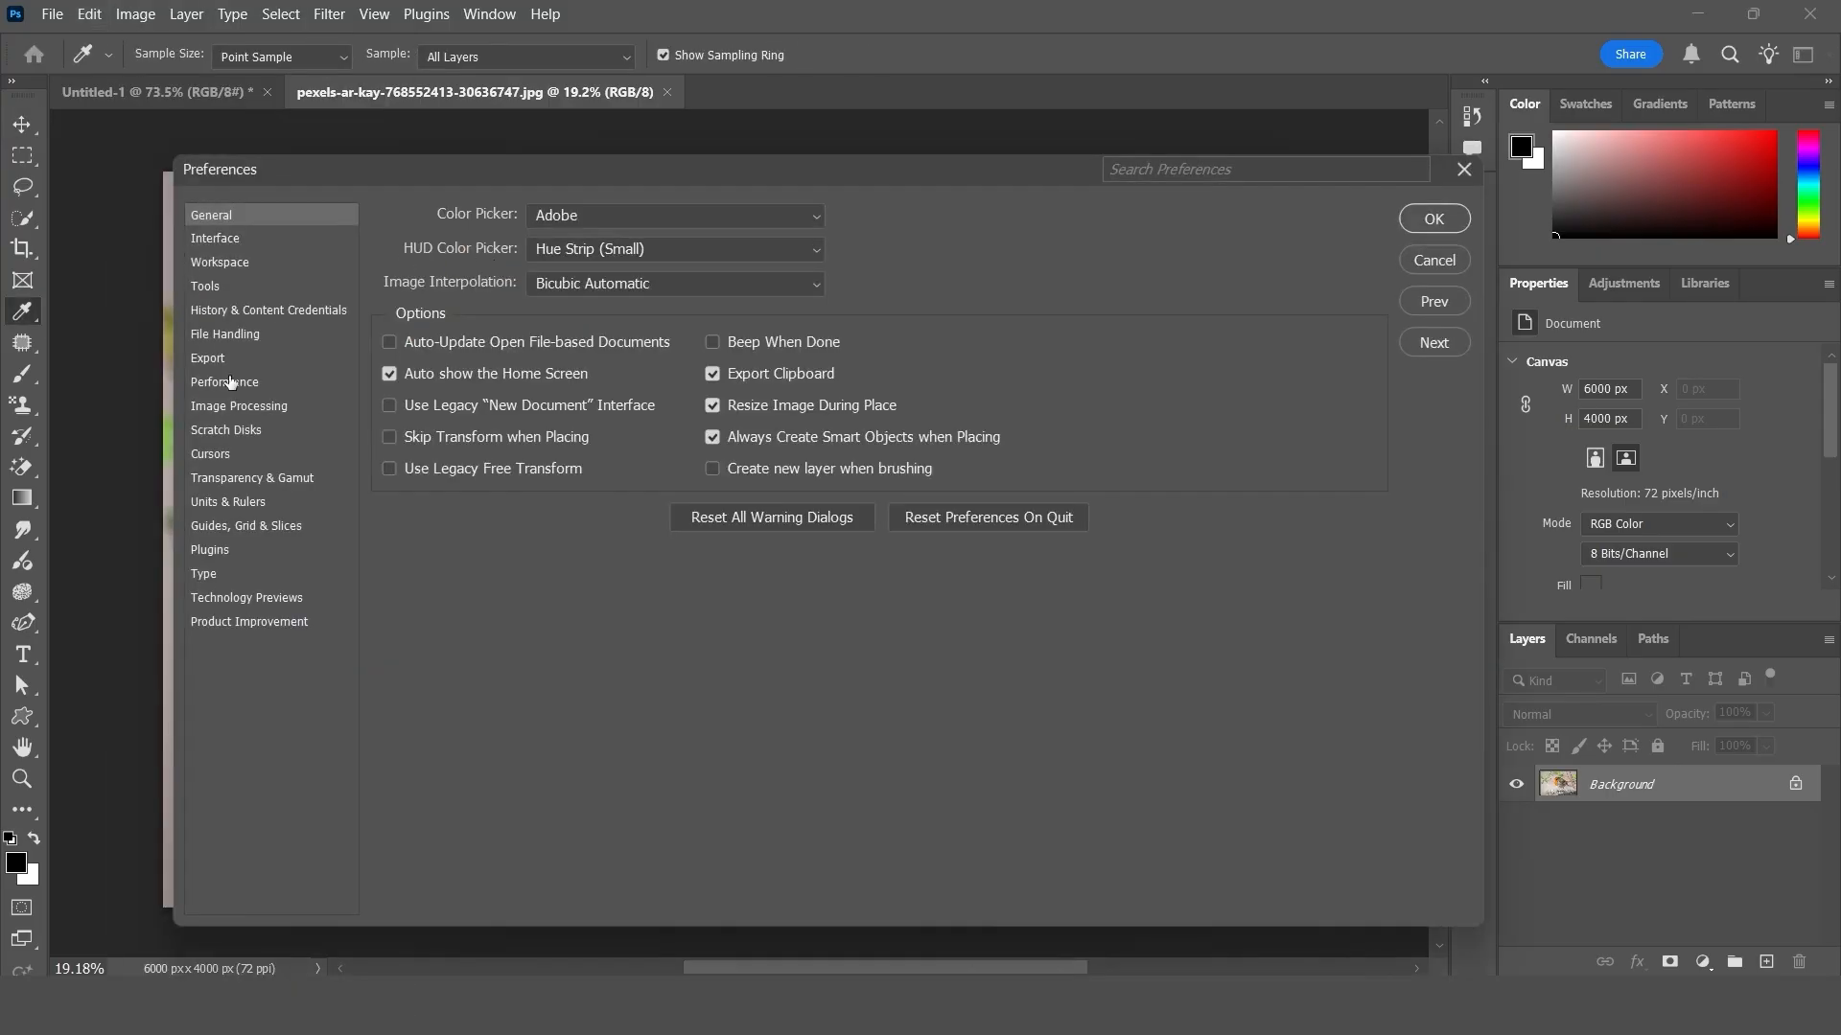
click(229, 244)
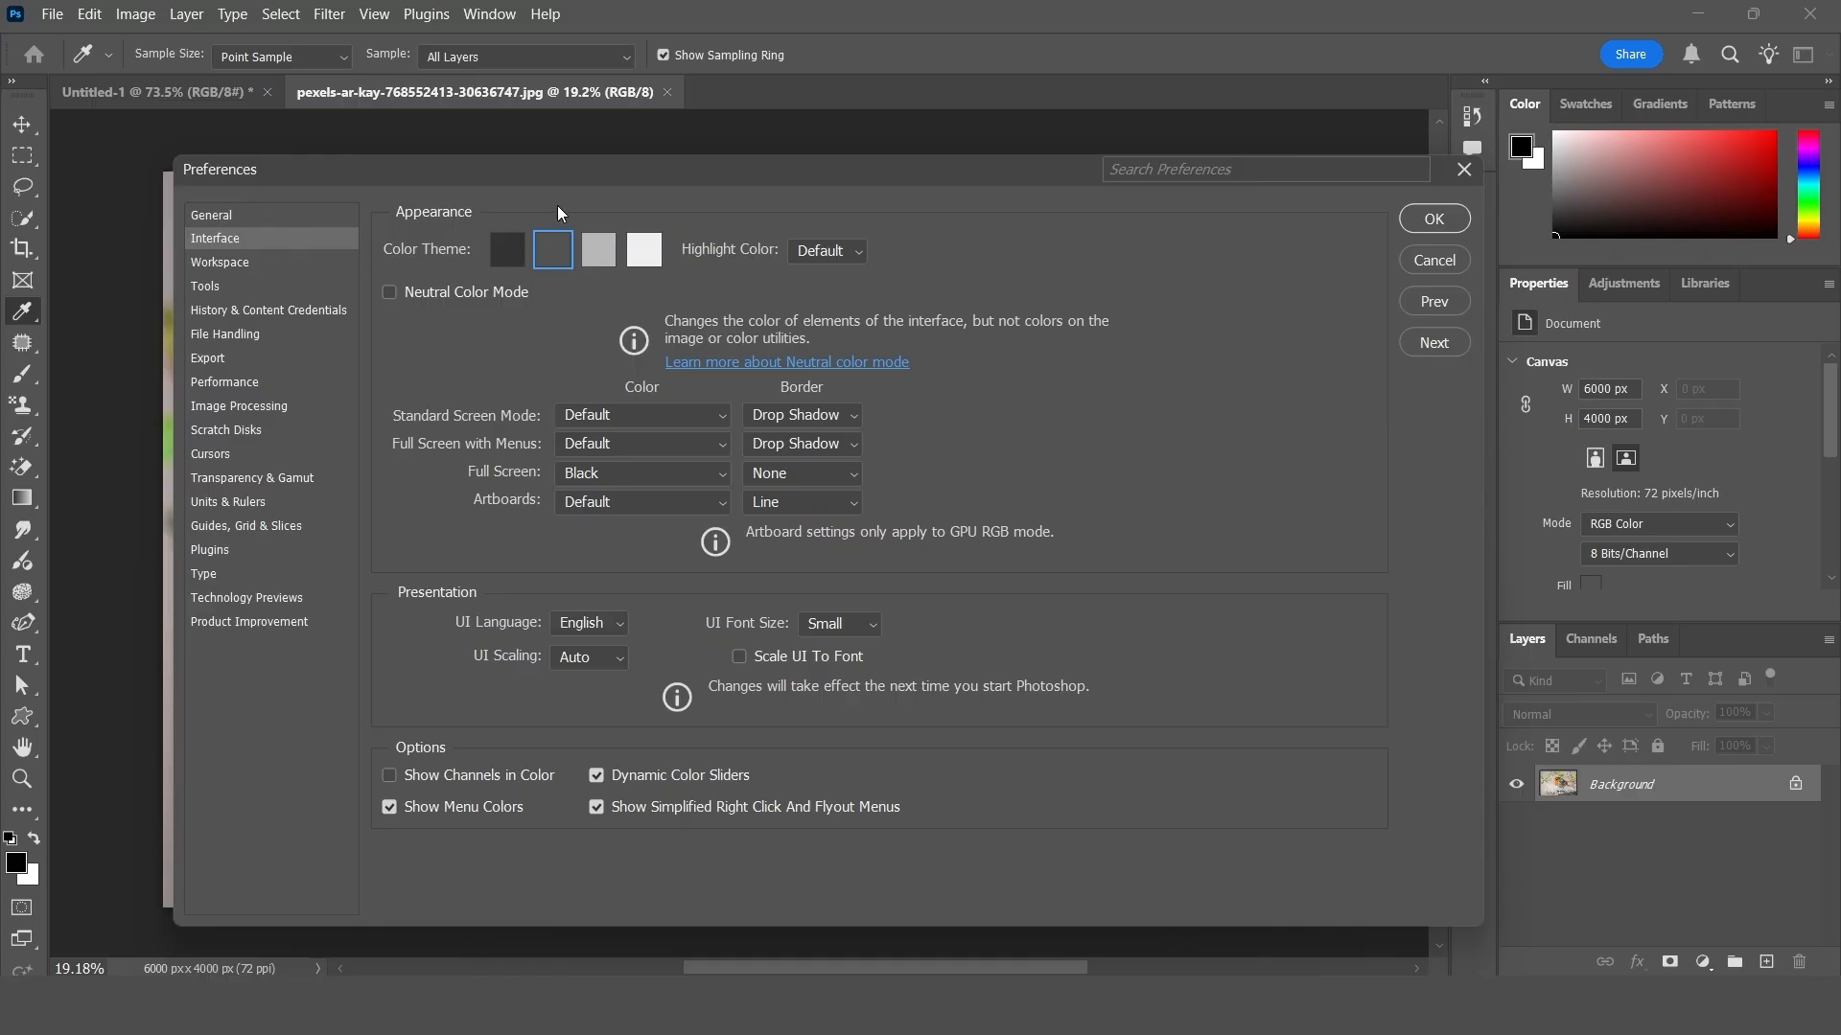
- Preview the darkest, light gray and lightest interface color themes and return to the medium-dark gray theme
drag(560, 170, 576, 224)
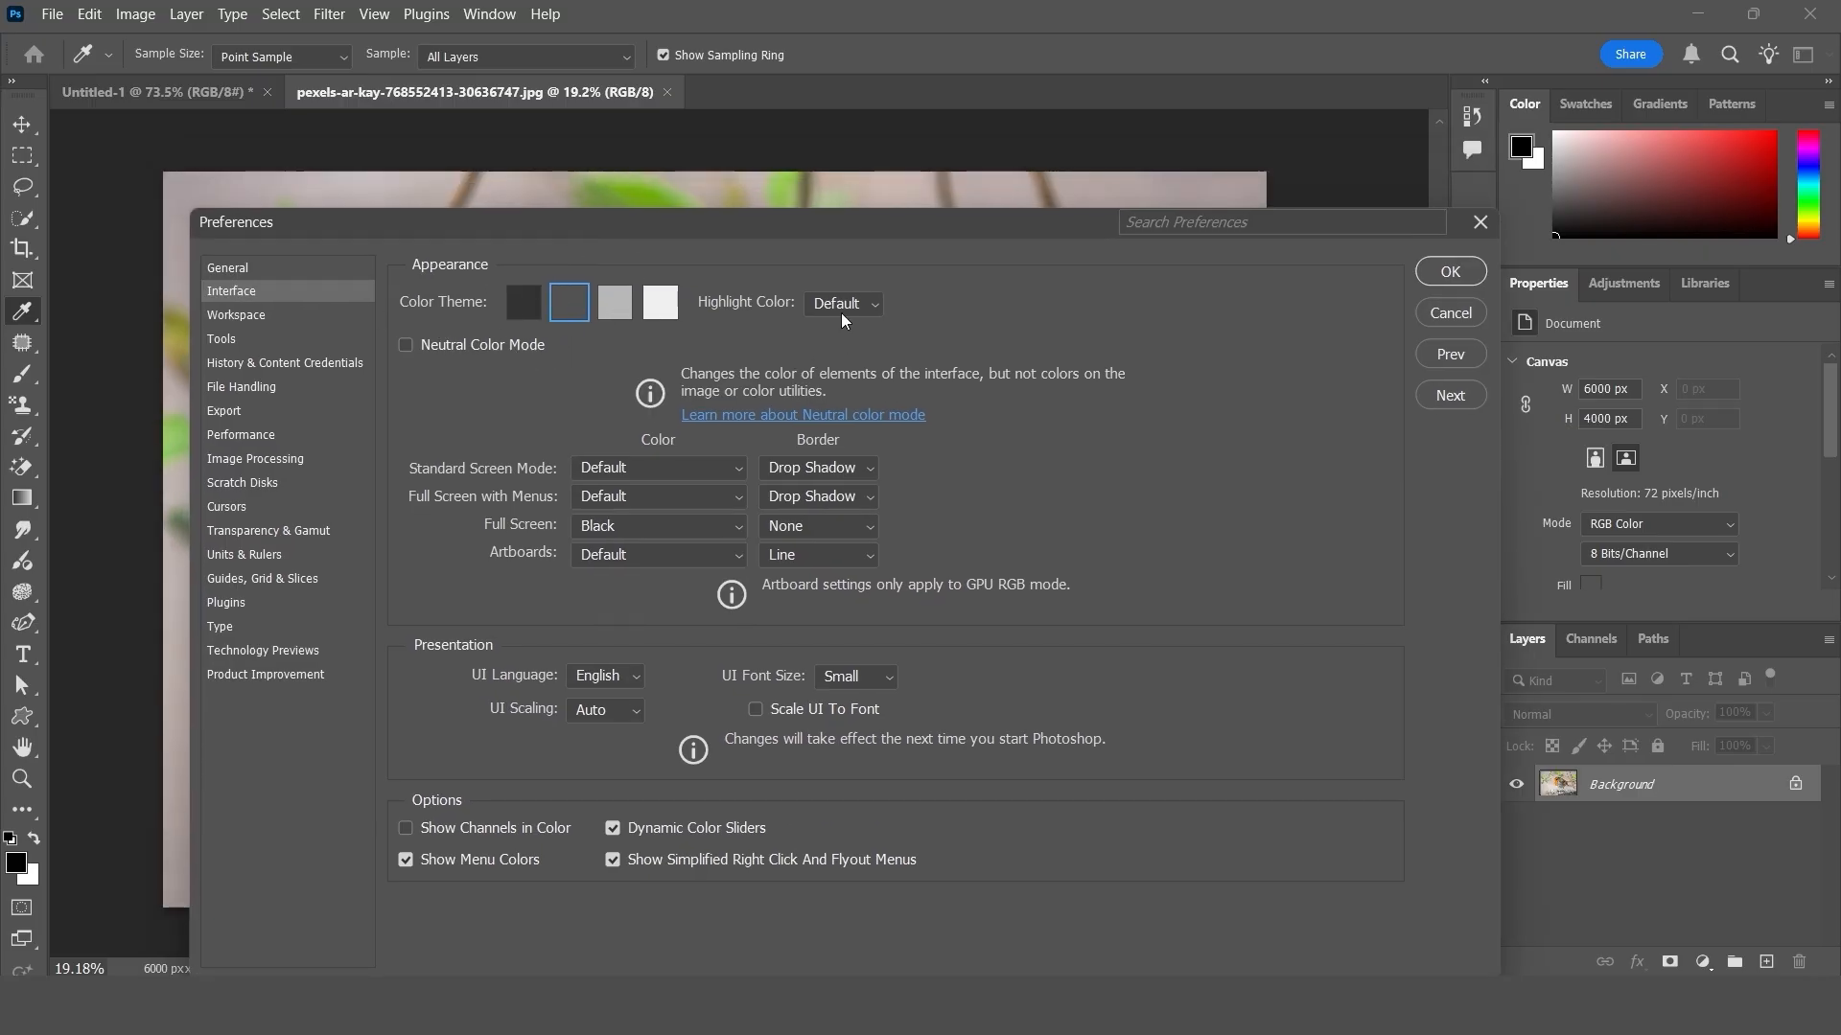
click(514, 305)
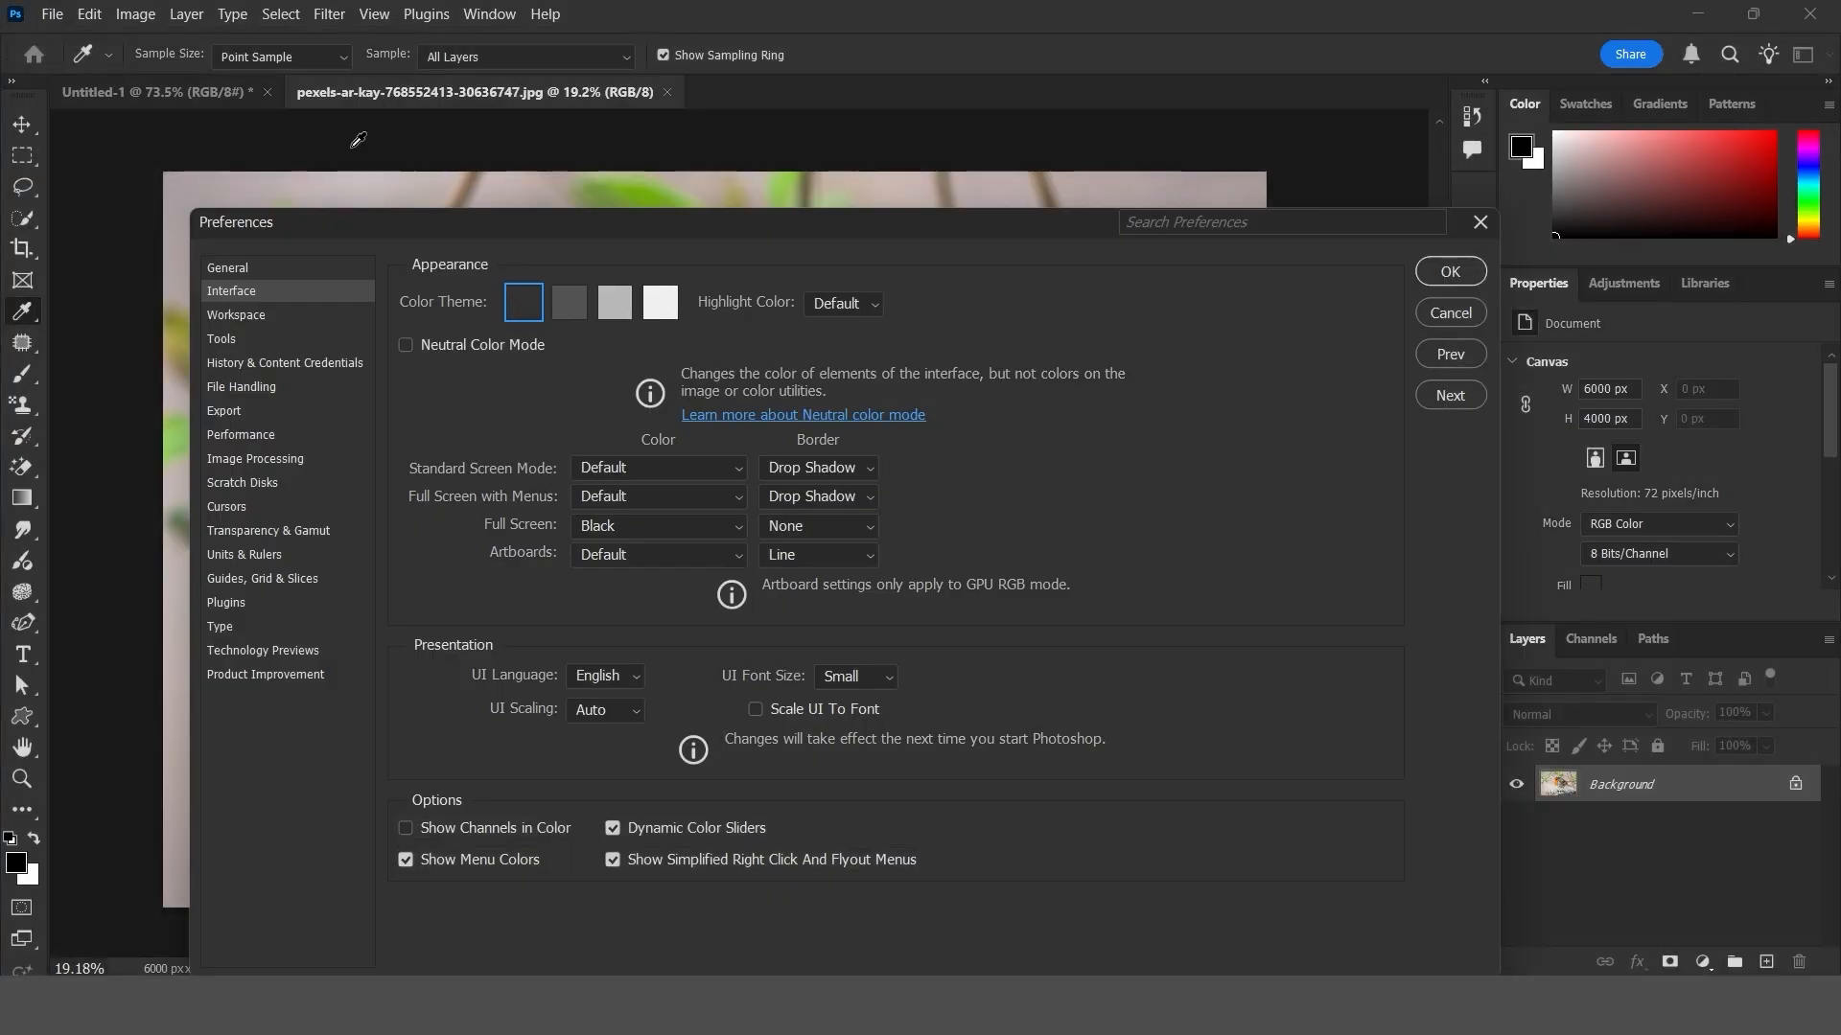
drag(366, 227, 609, 287)
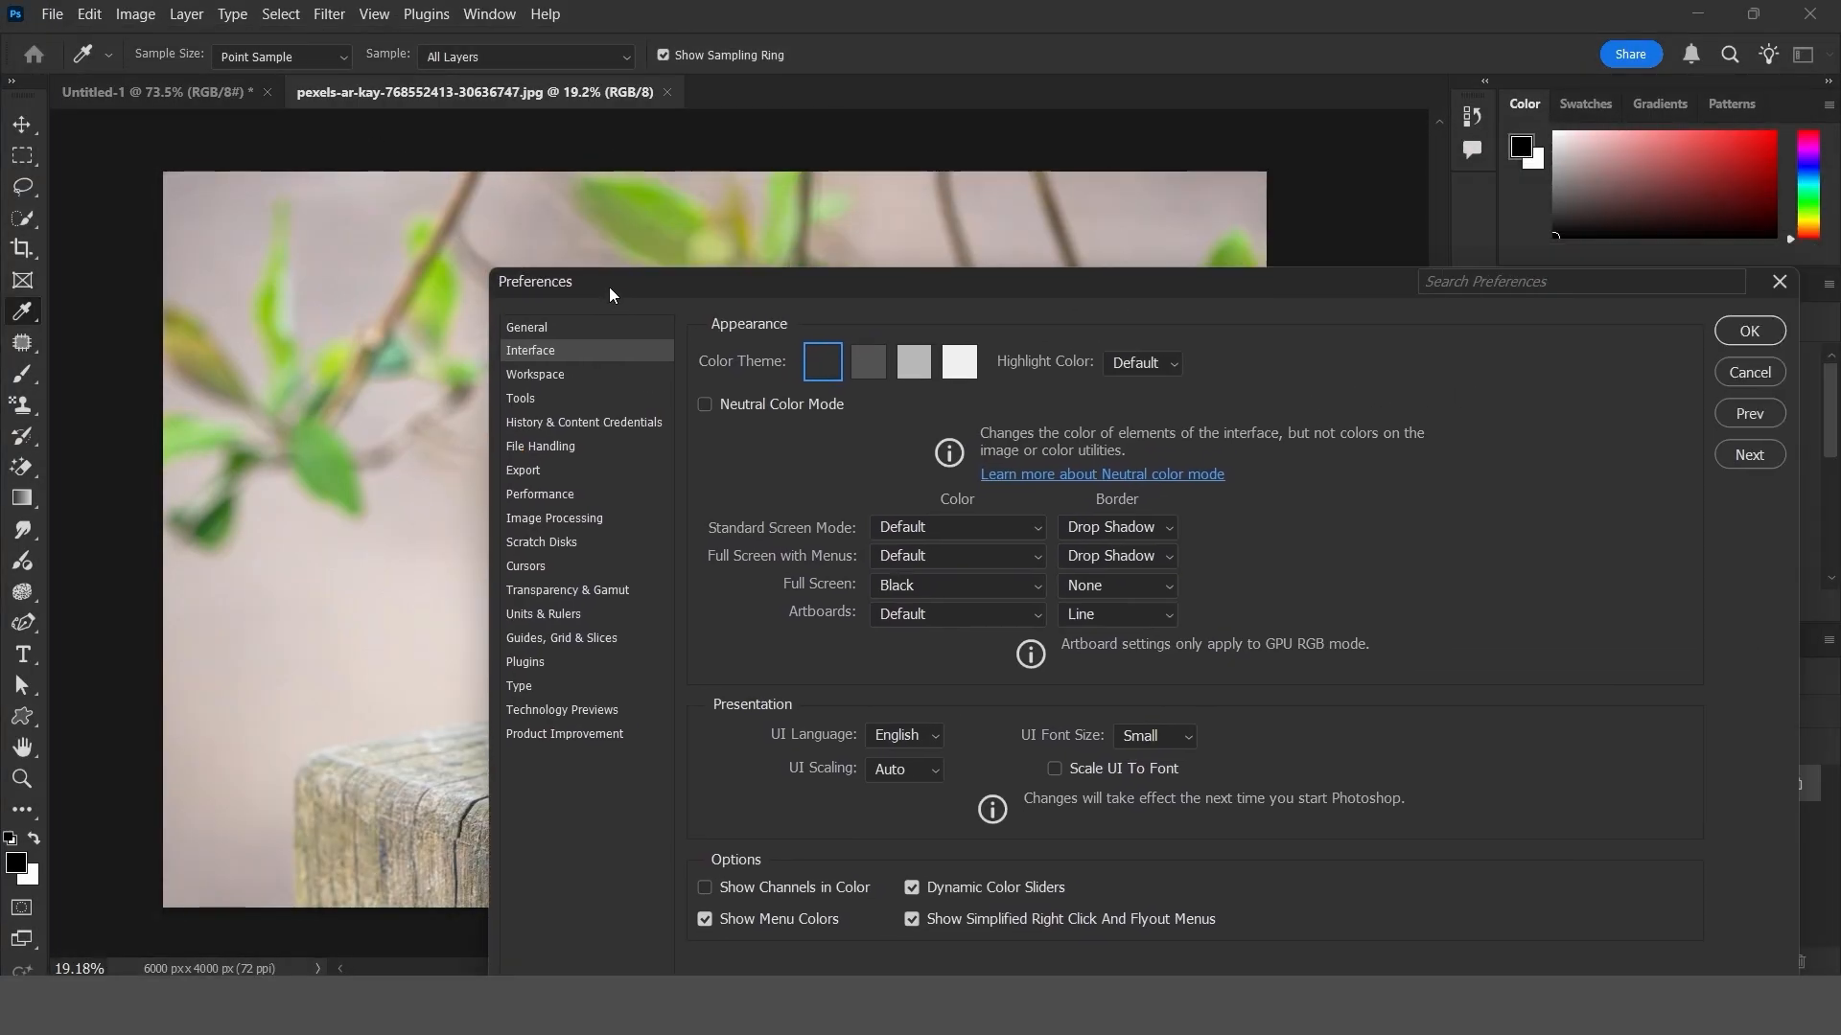
click(923, 366)
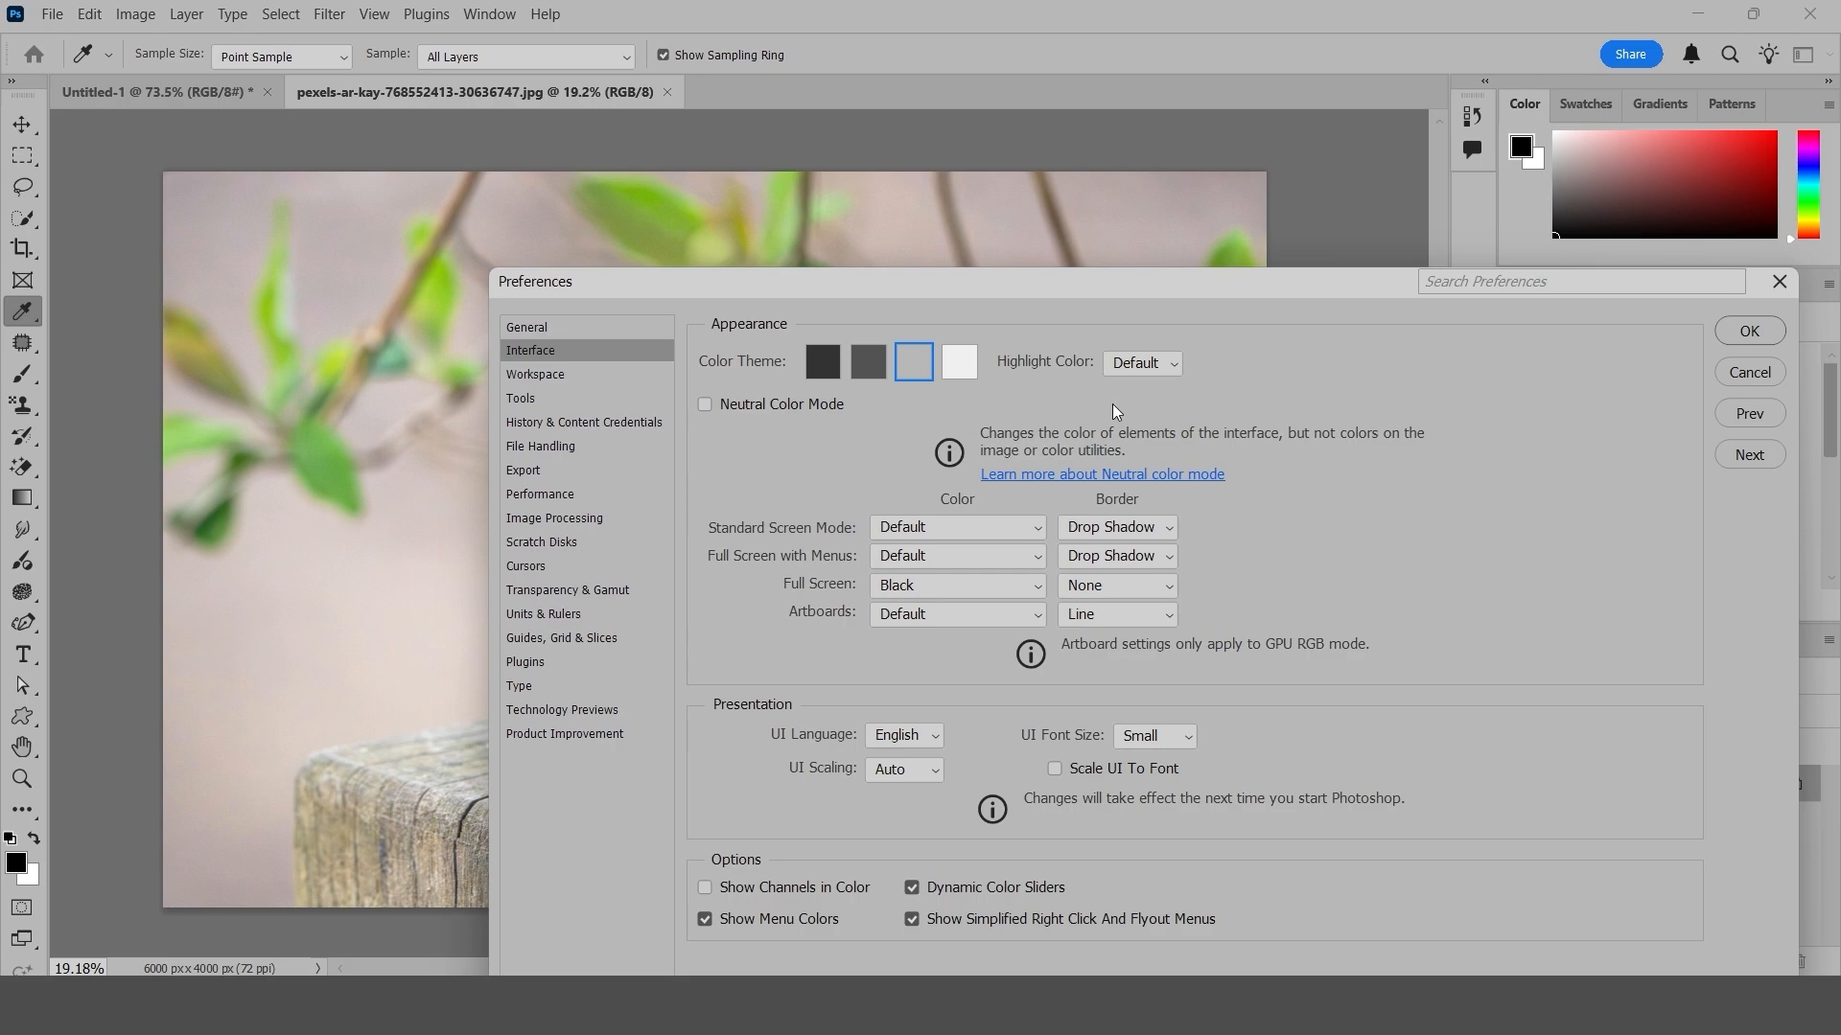
click(958, 364)
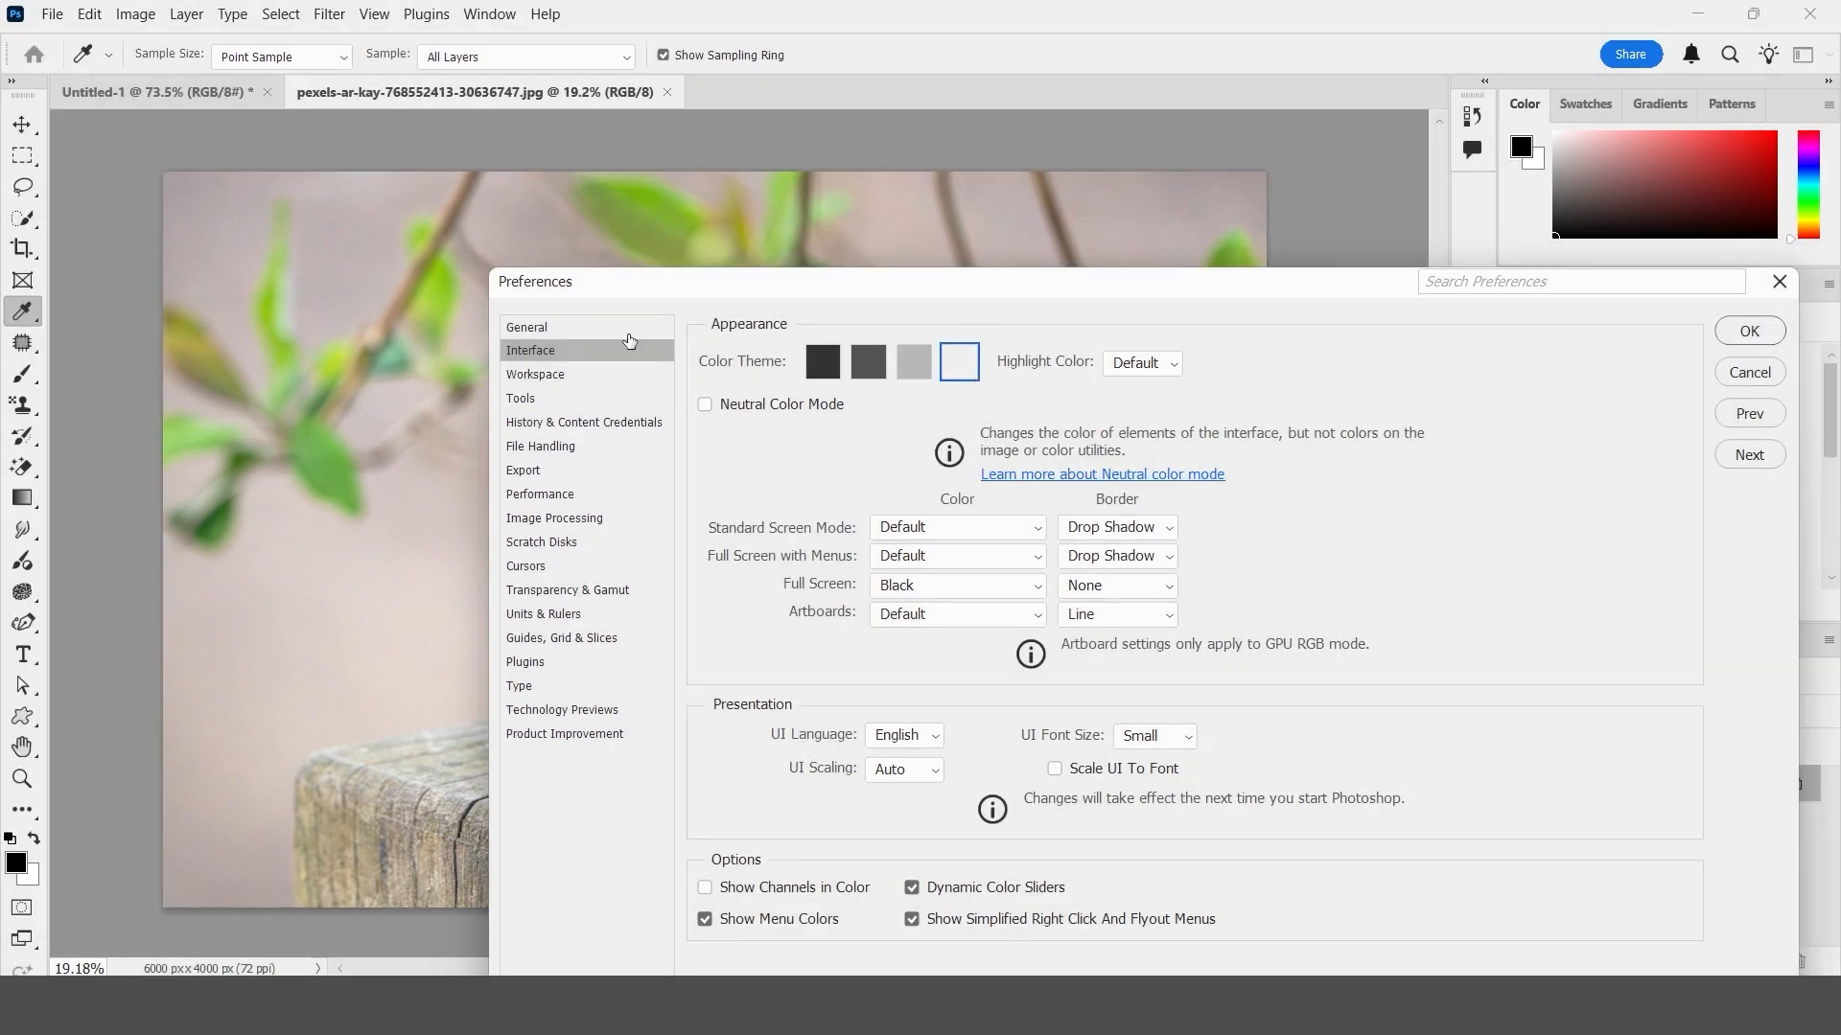
drag(633, 297, 316, 284)
drag(671, 295, 701, 182)
click(625, 255)
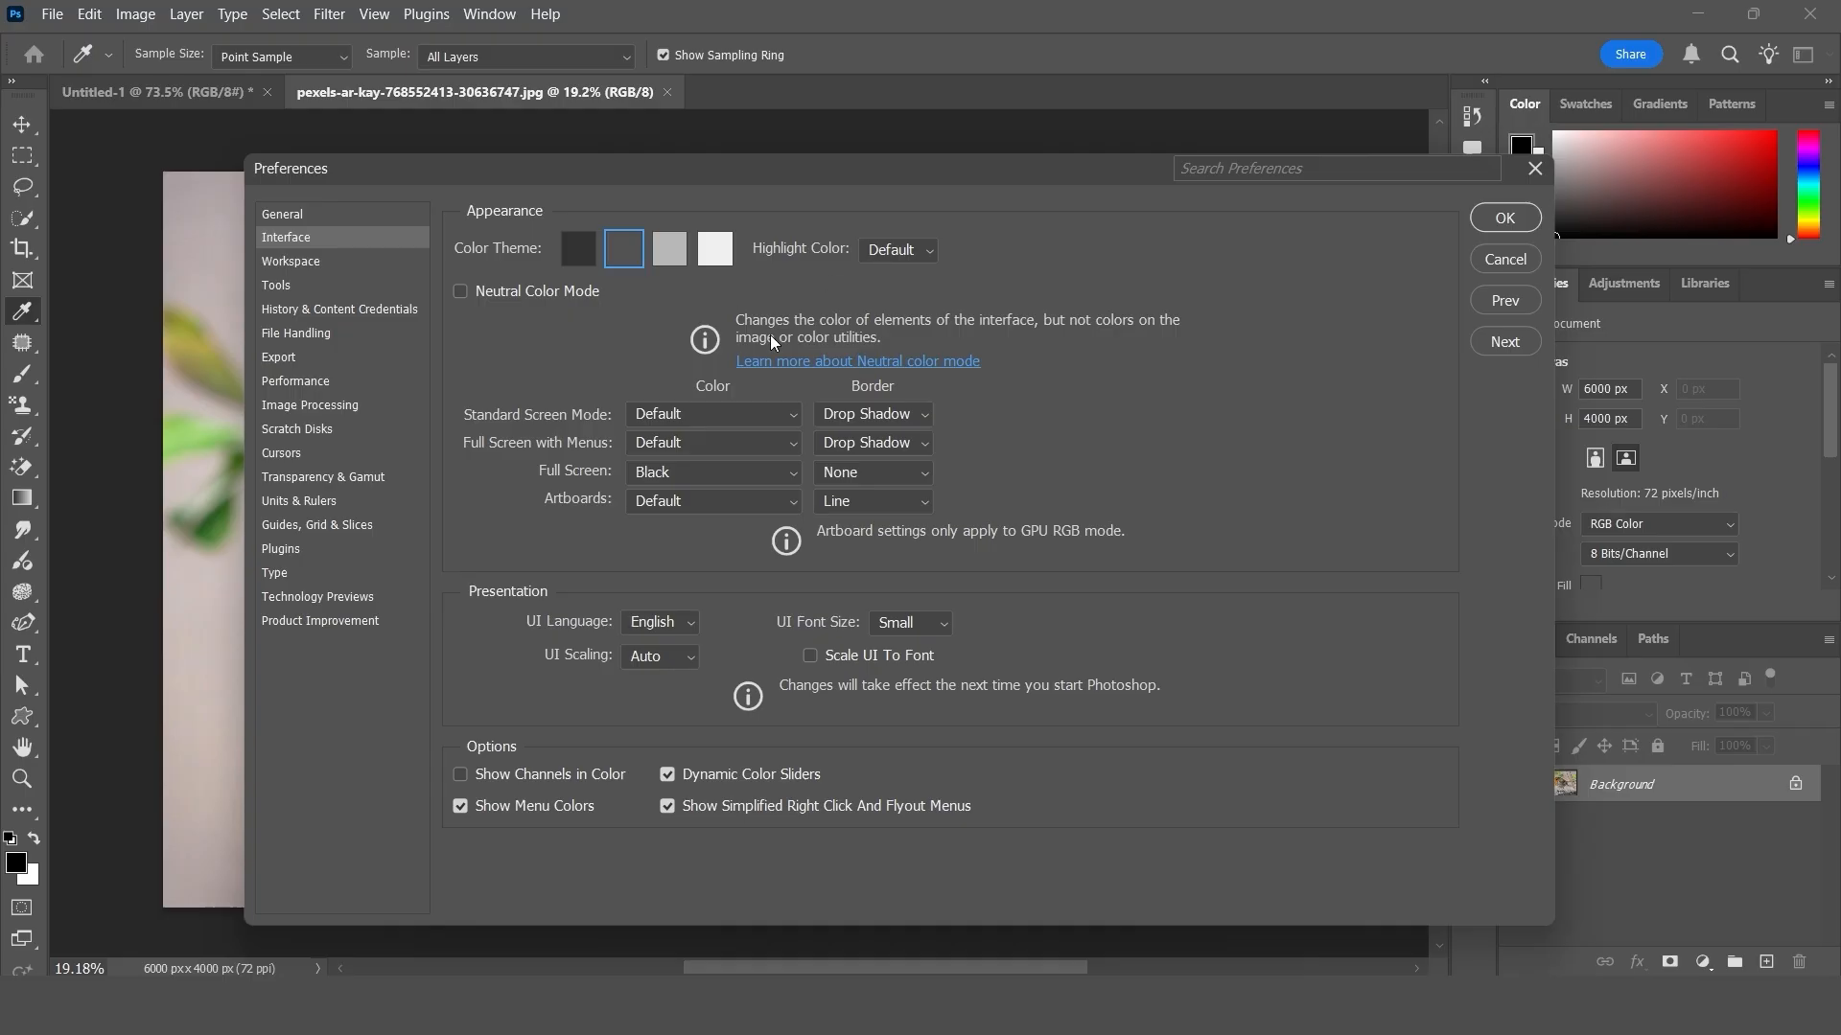
- Review the Workspace, Tools, History & Content Credentials, File Handling, Export, Performance and Image Processing preferences
click(312, 267)
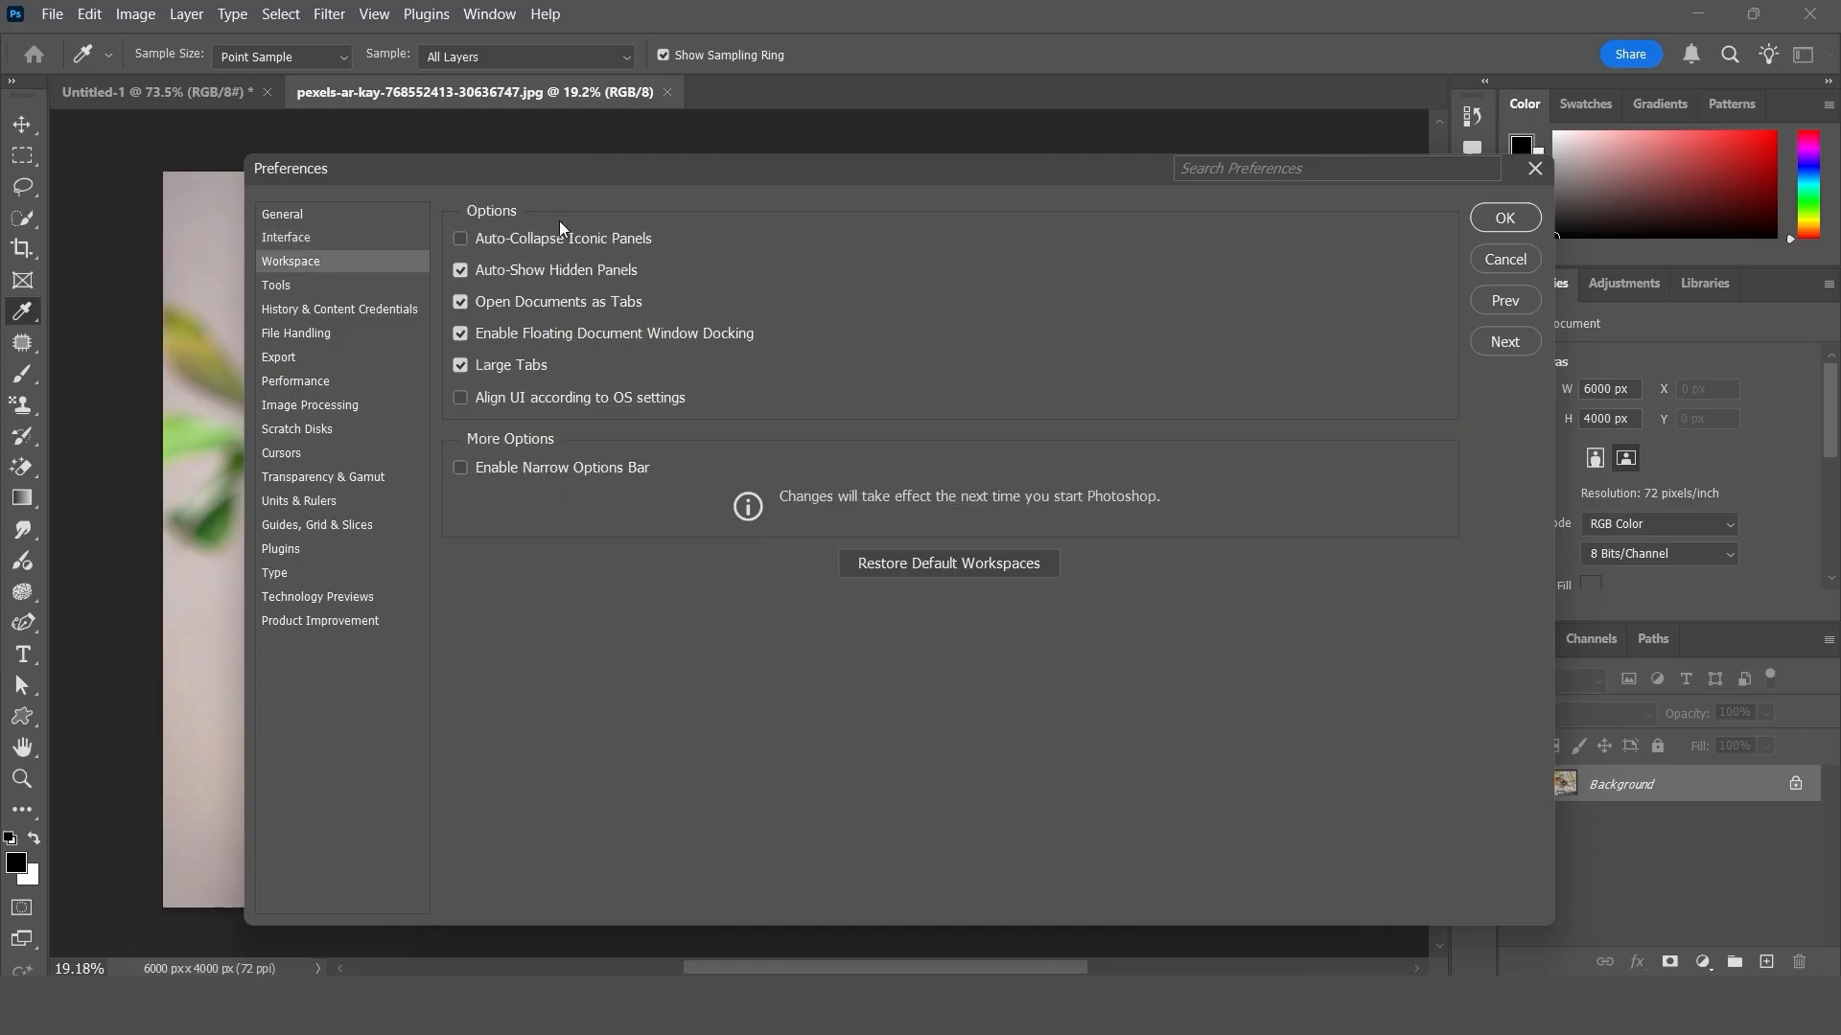
click(312, 287)
click(317, 317)
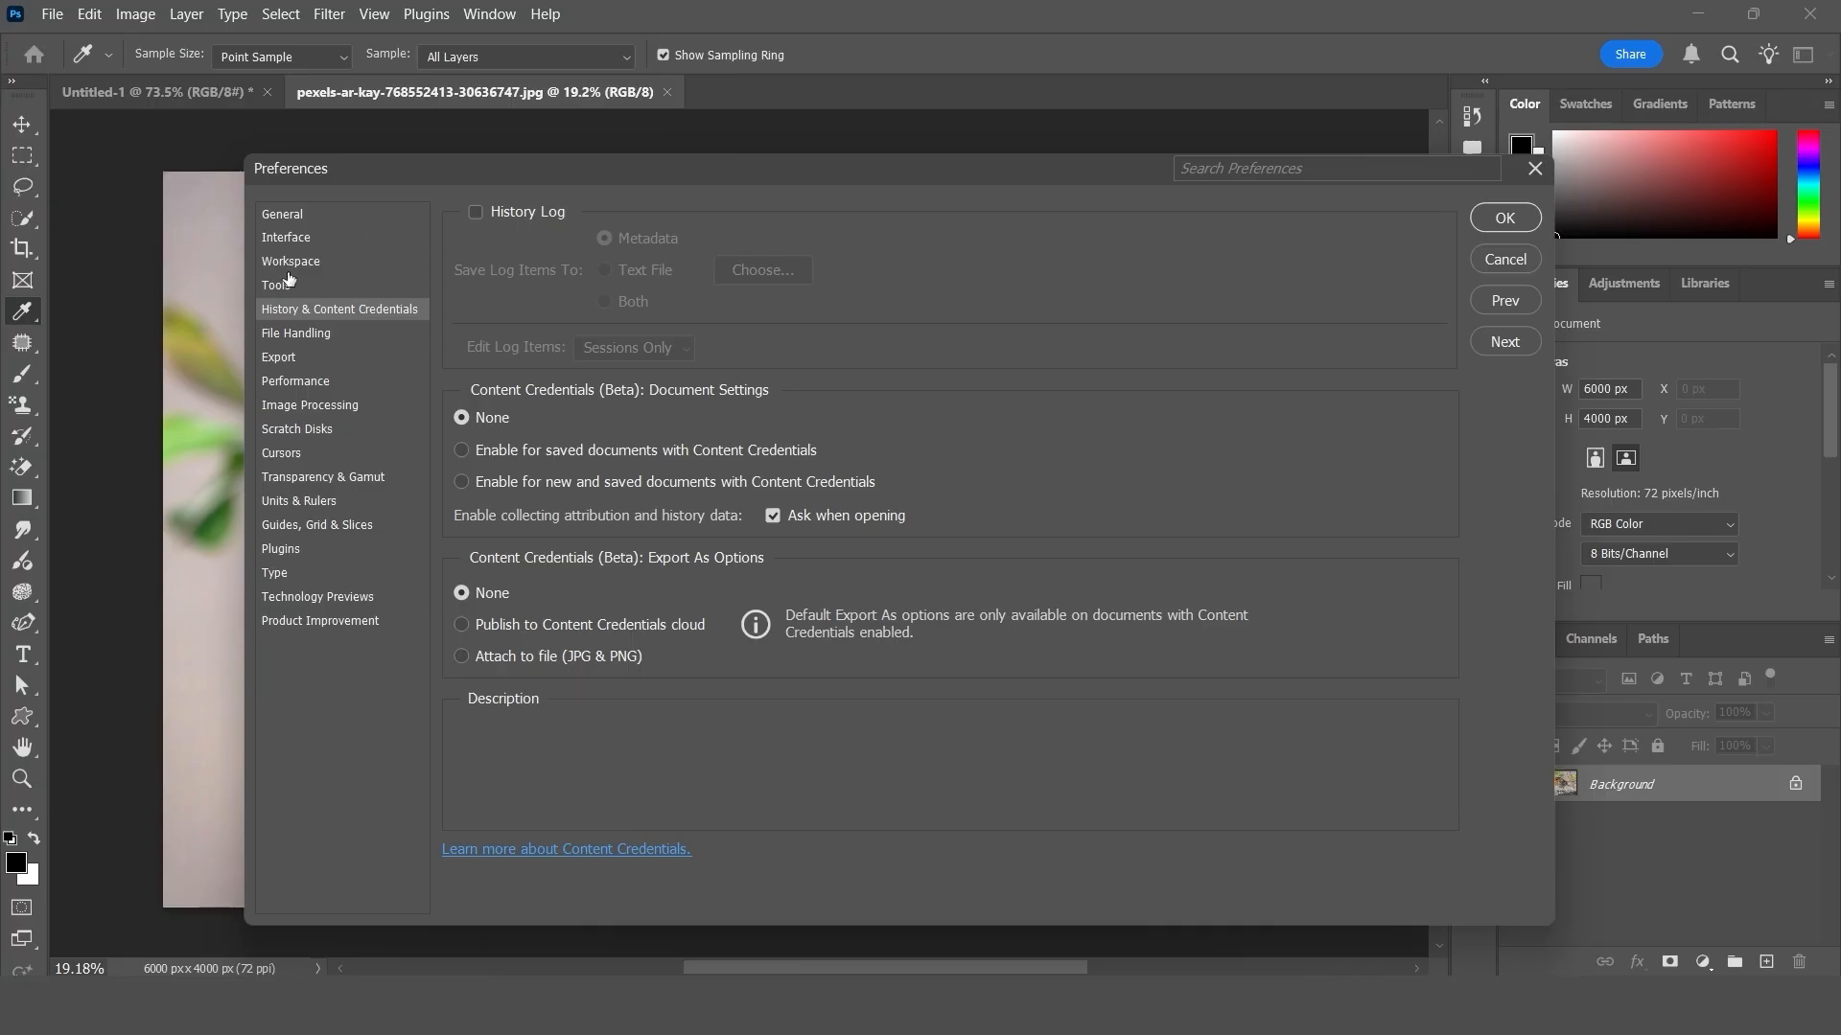
click(340, 281)
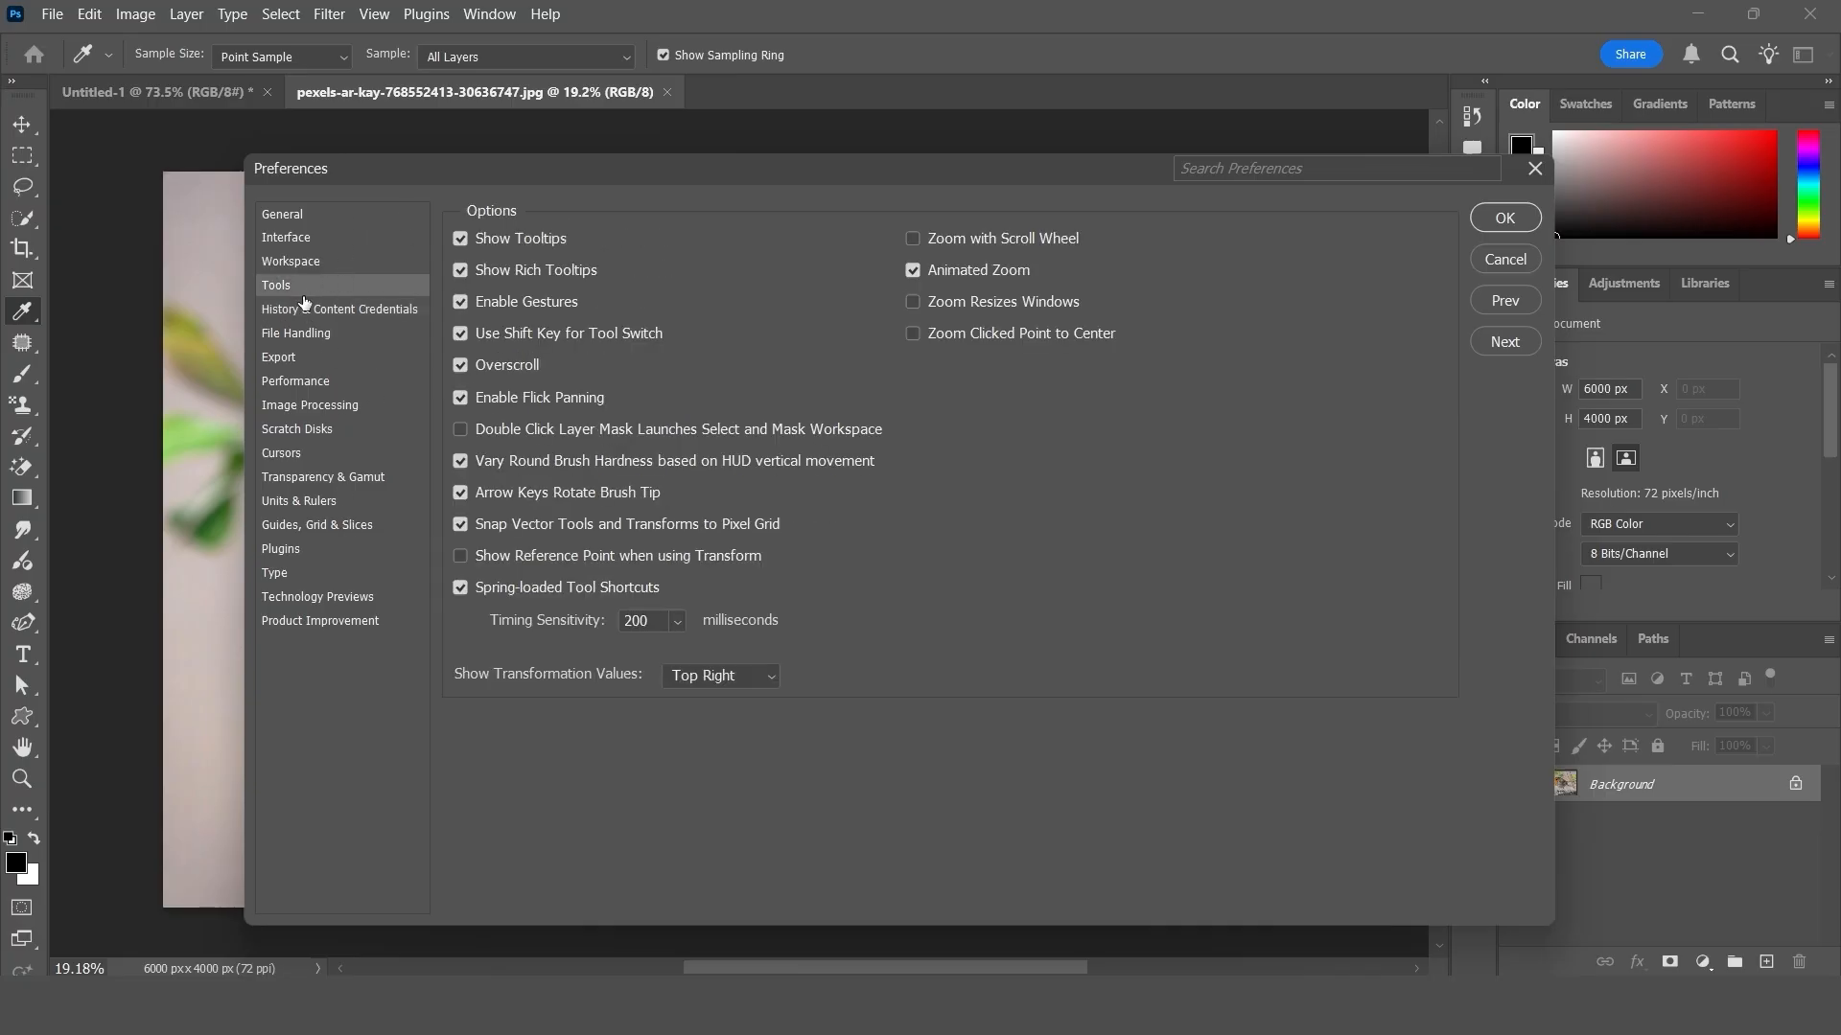
click(326, 310)
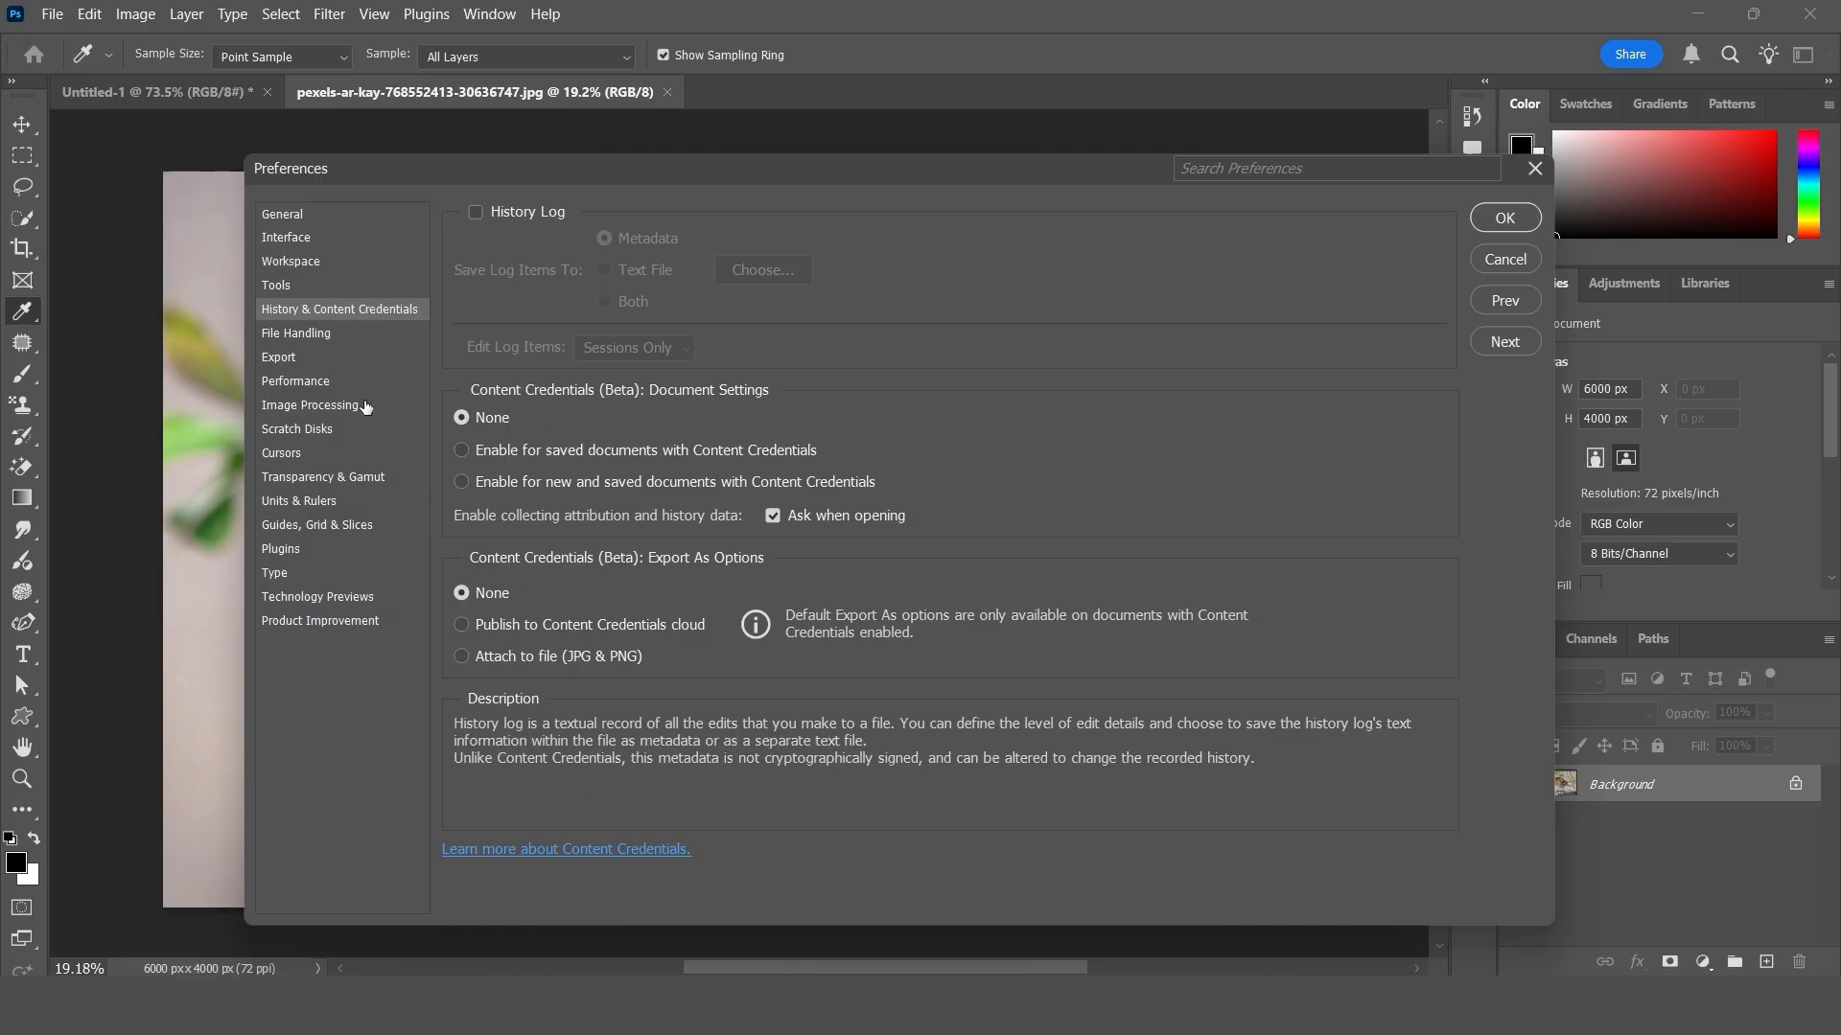
click(345, 343)
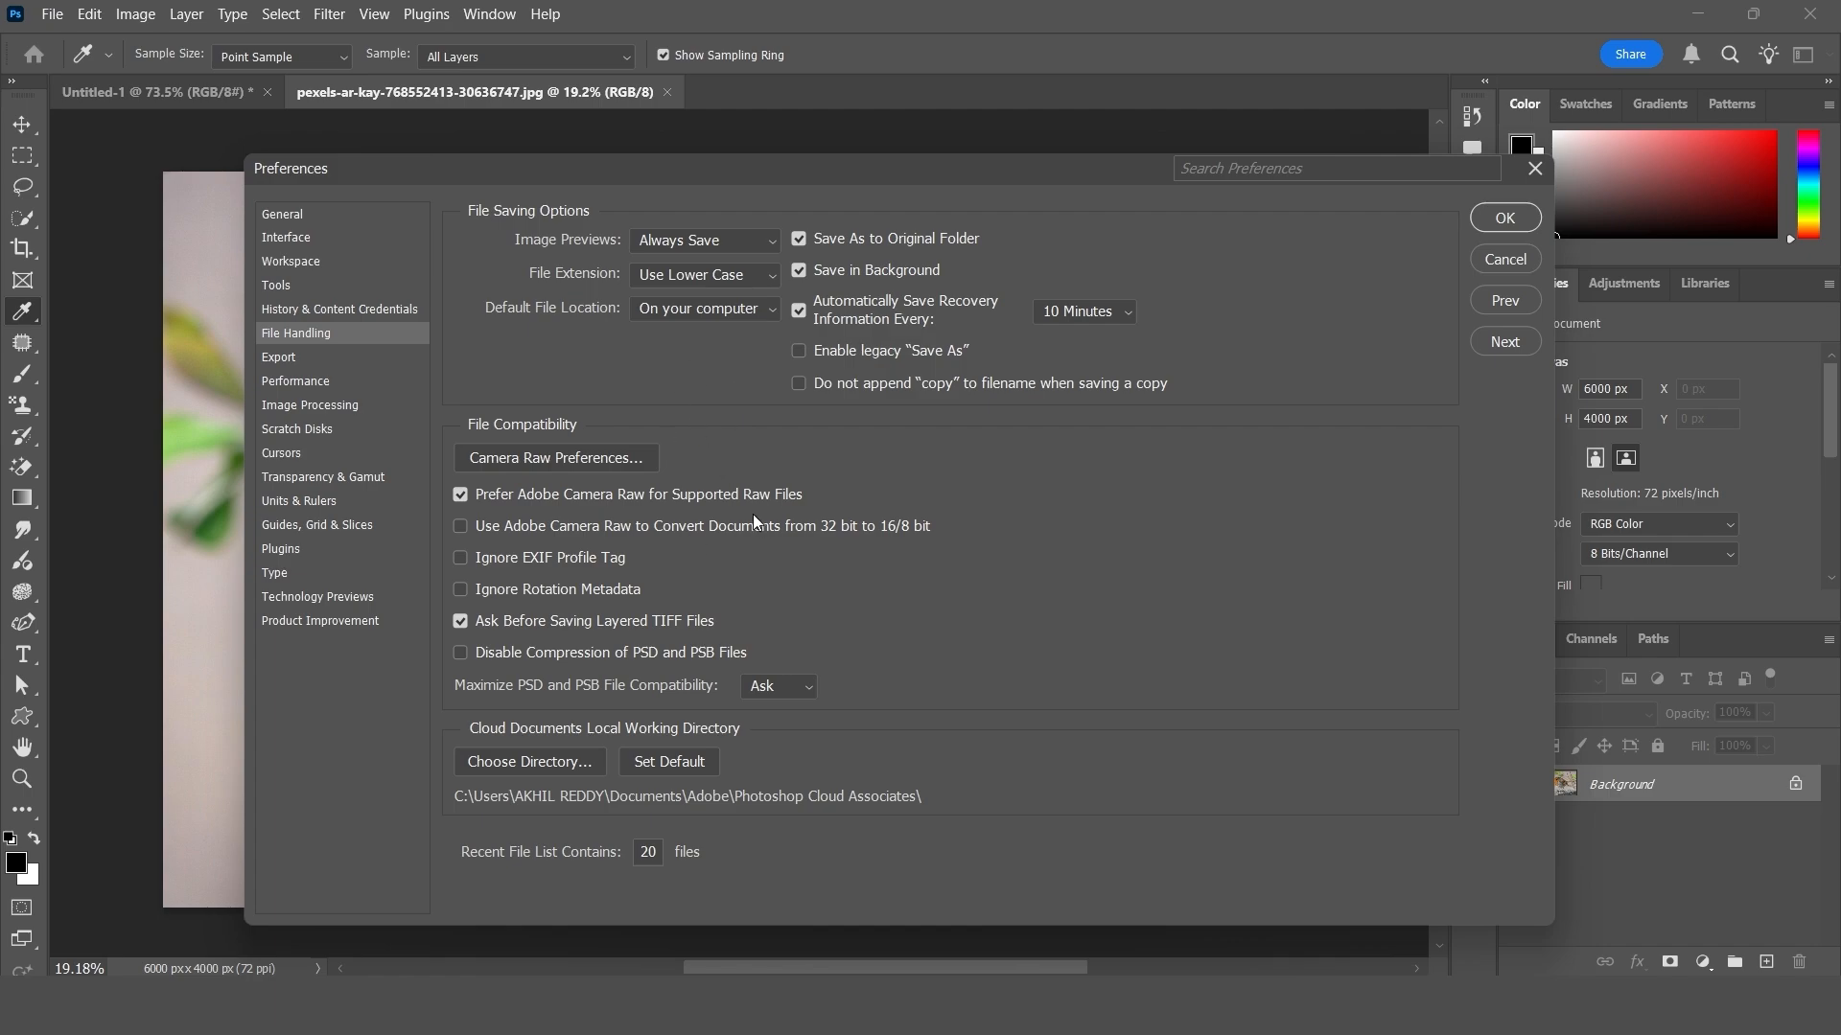
click(313, 363)
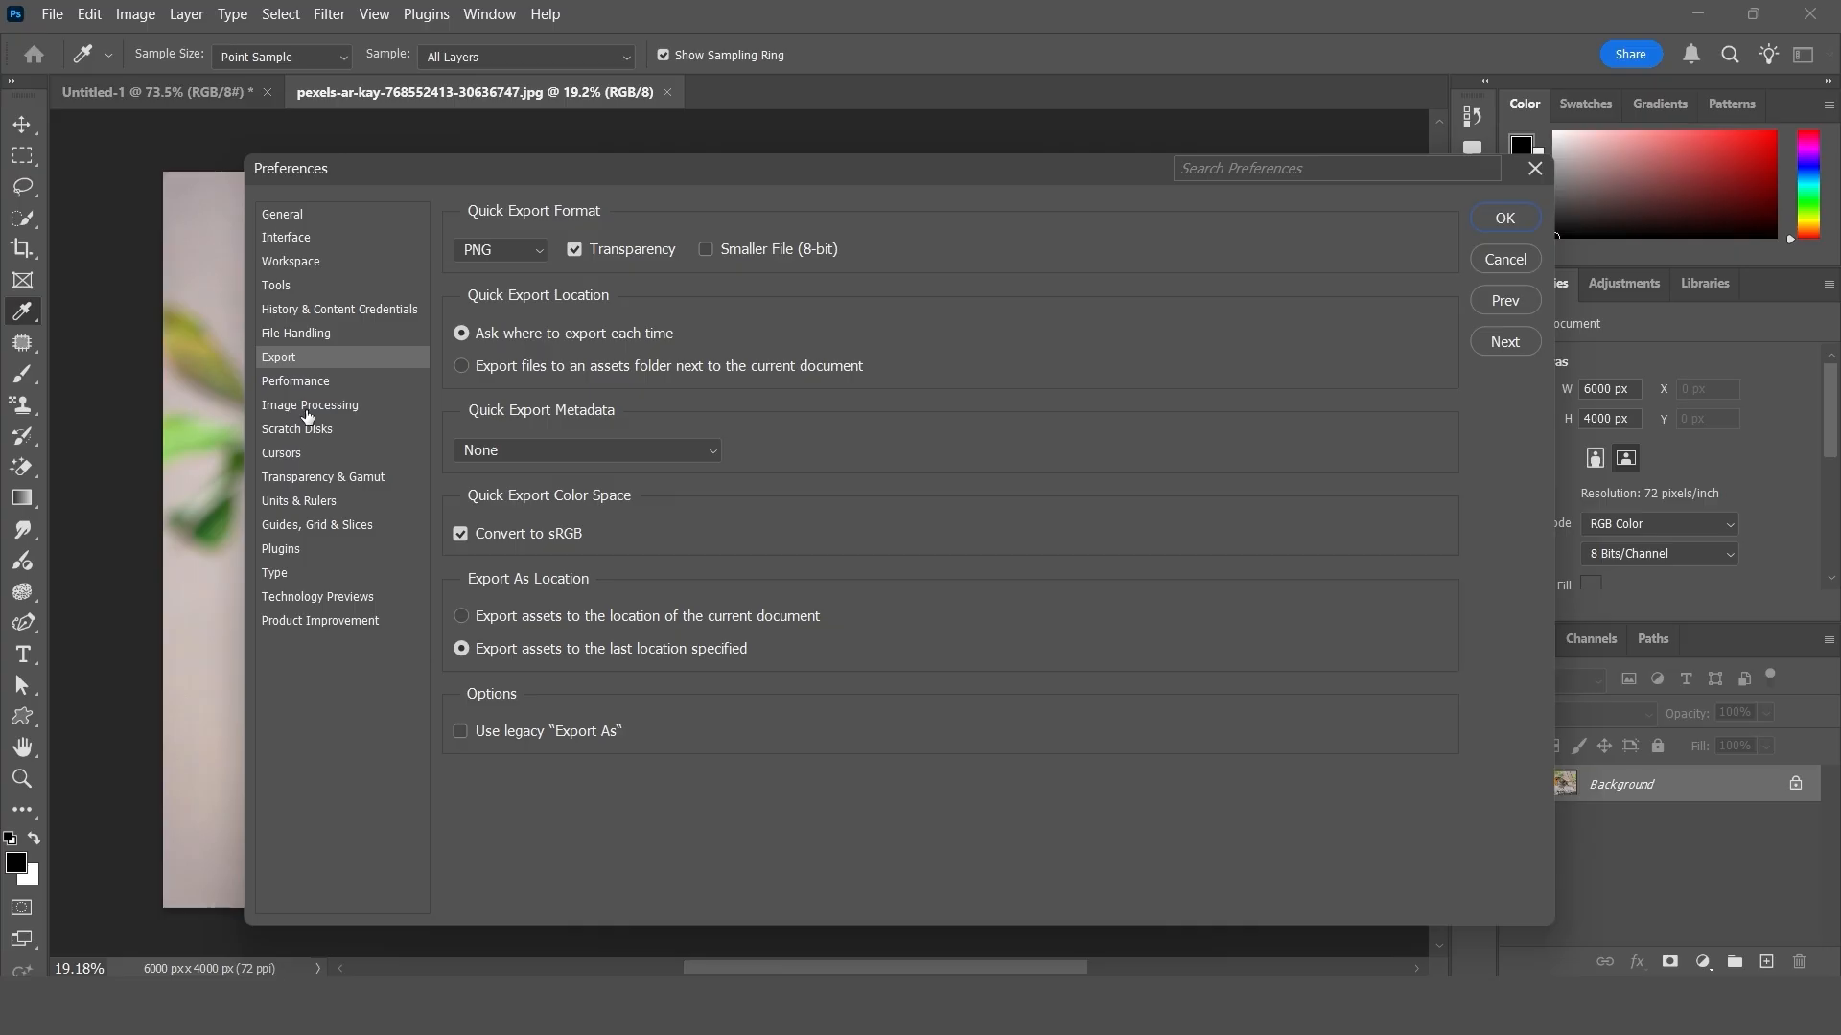
click(317, 387)
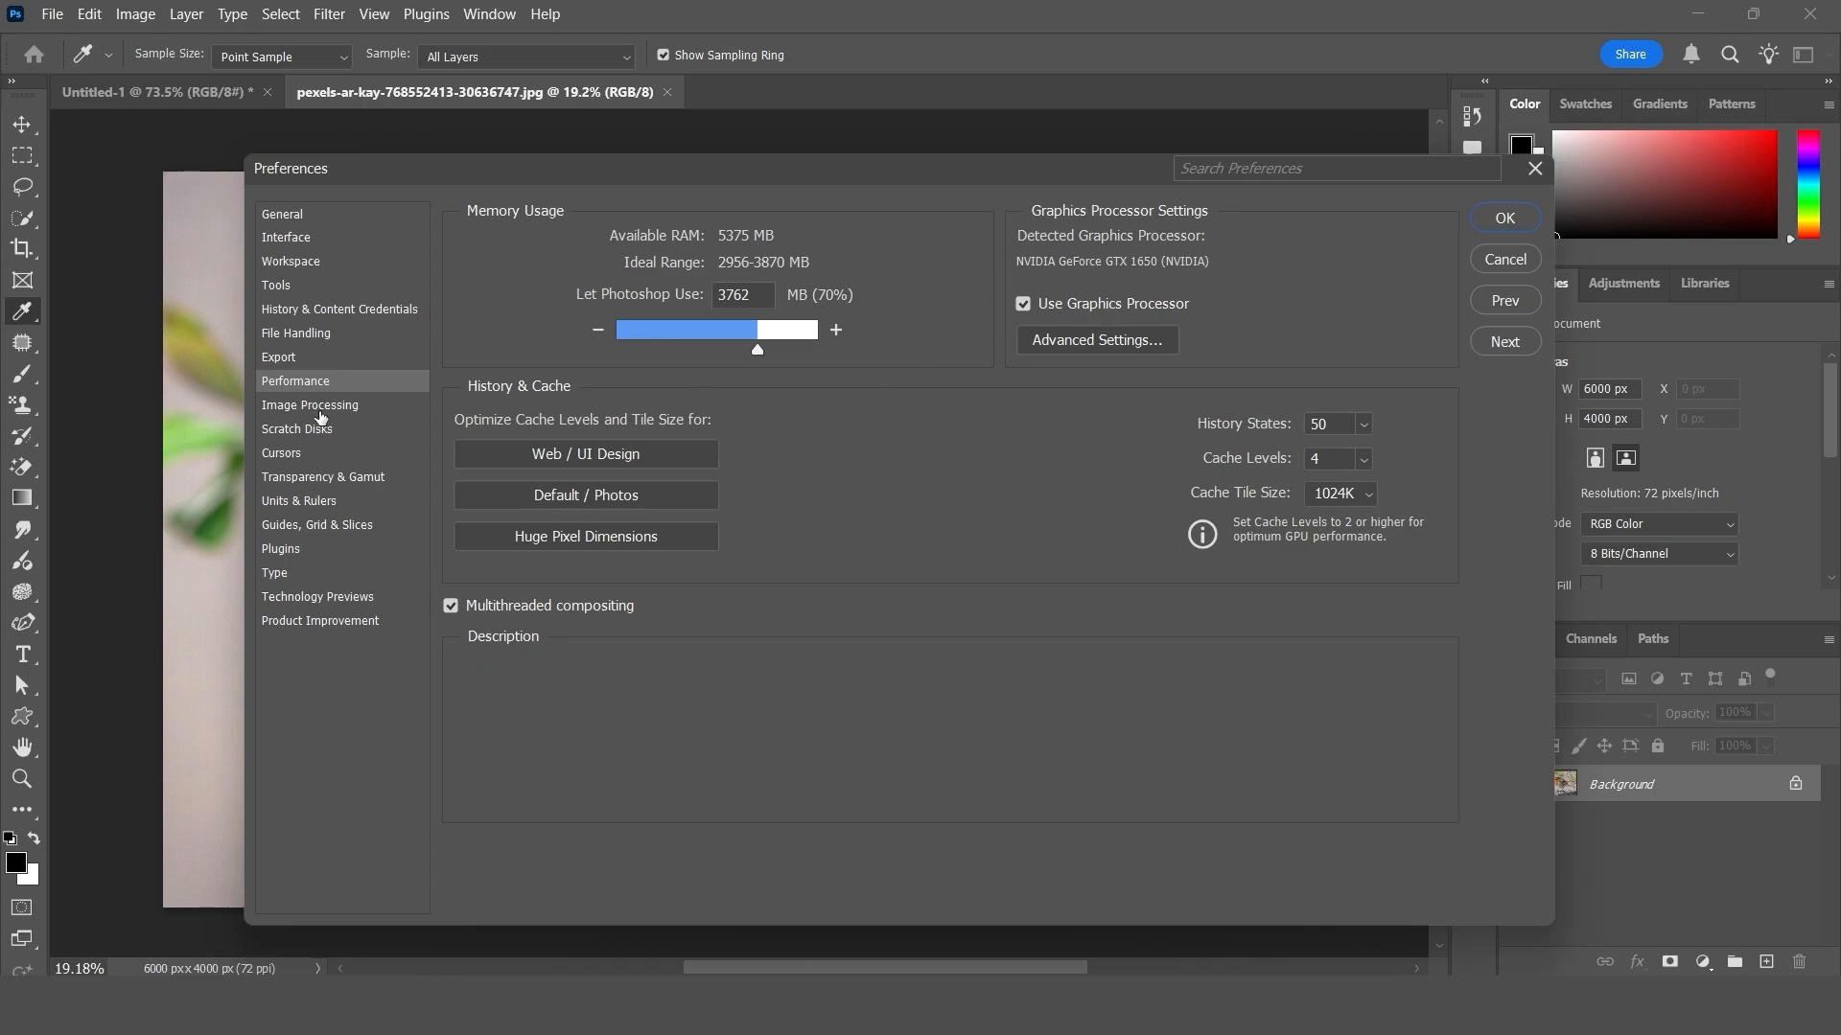
click(321, 410)
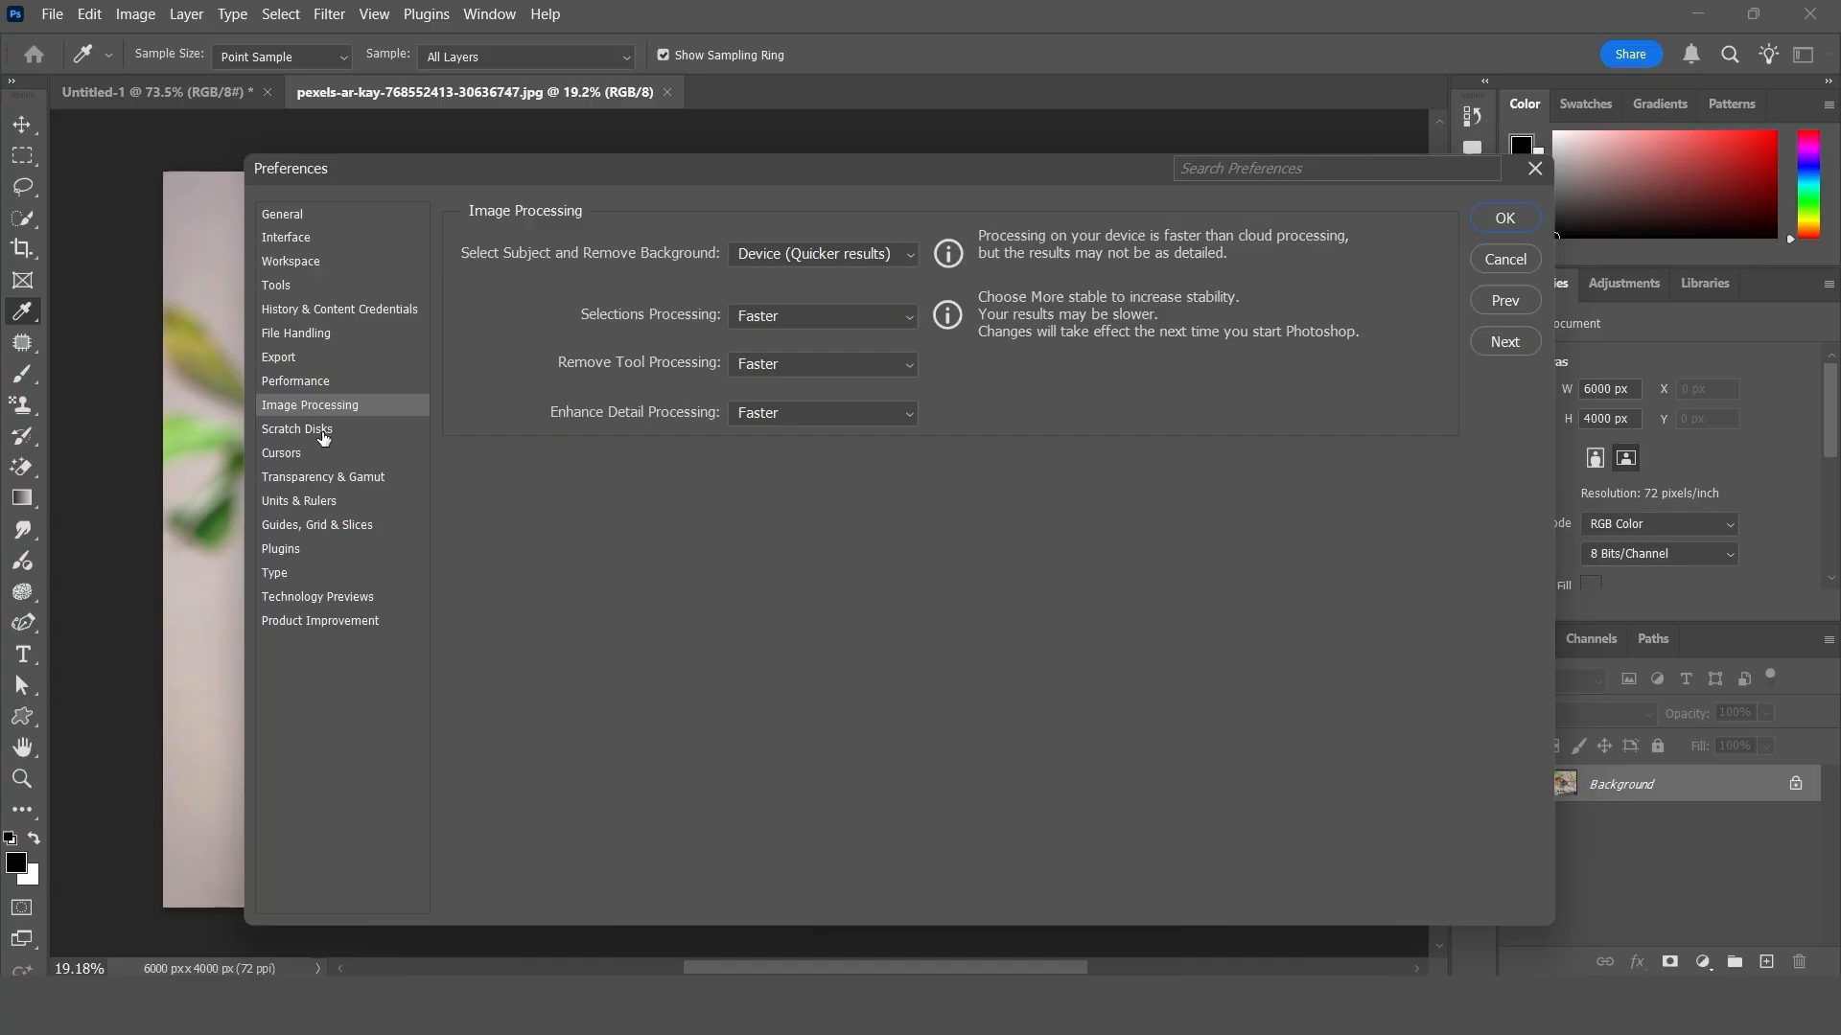
- Switch the D:\ scratch disk off and back on in the Scratch Disks preferences
click(323, 433)
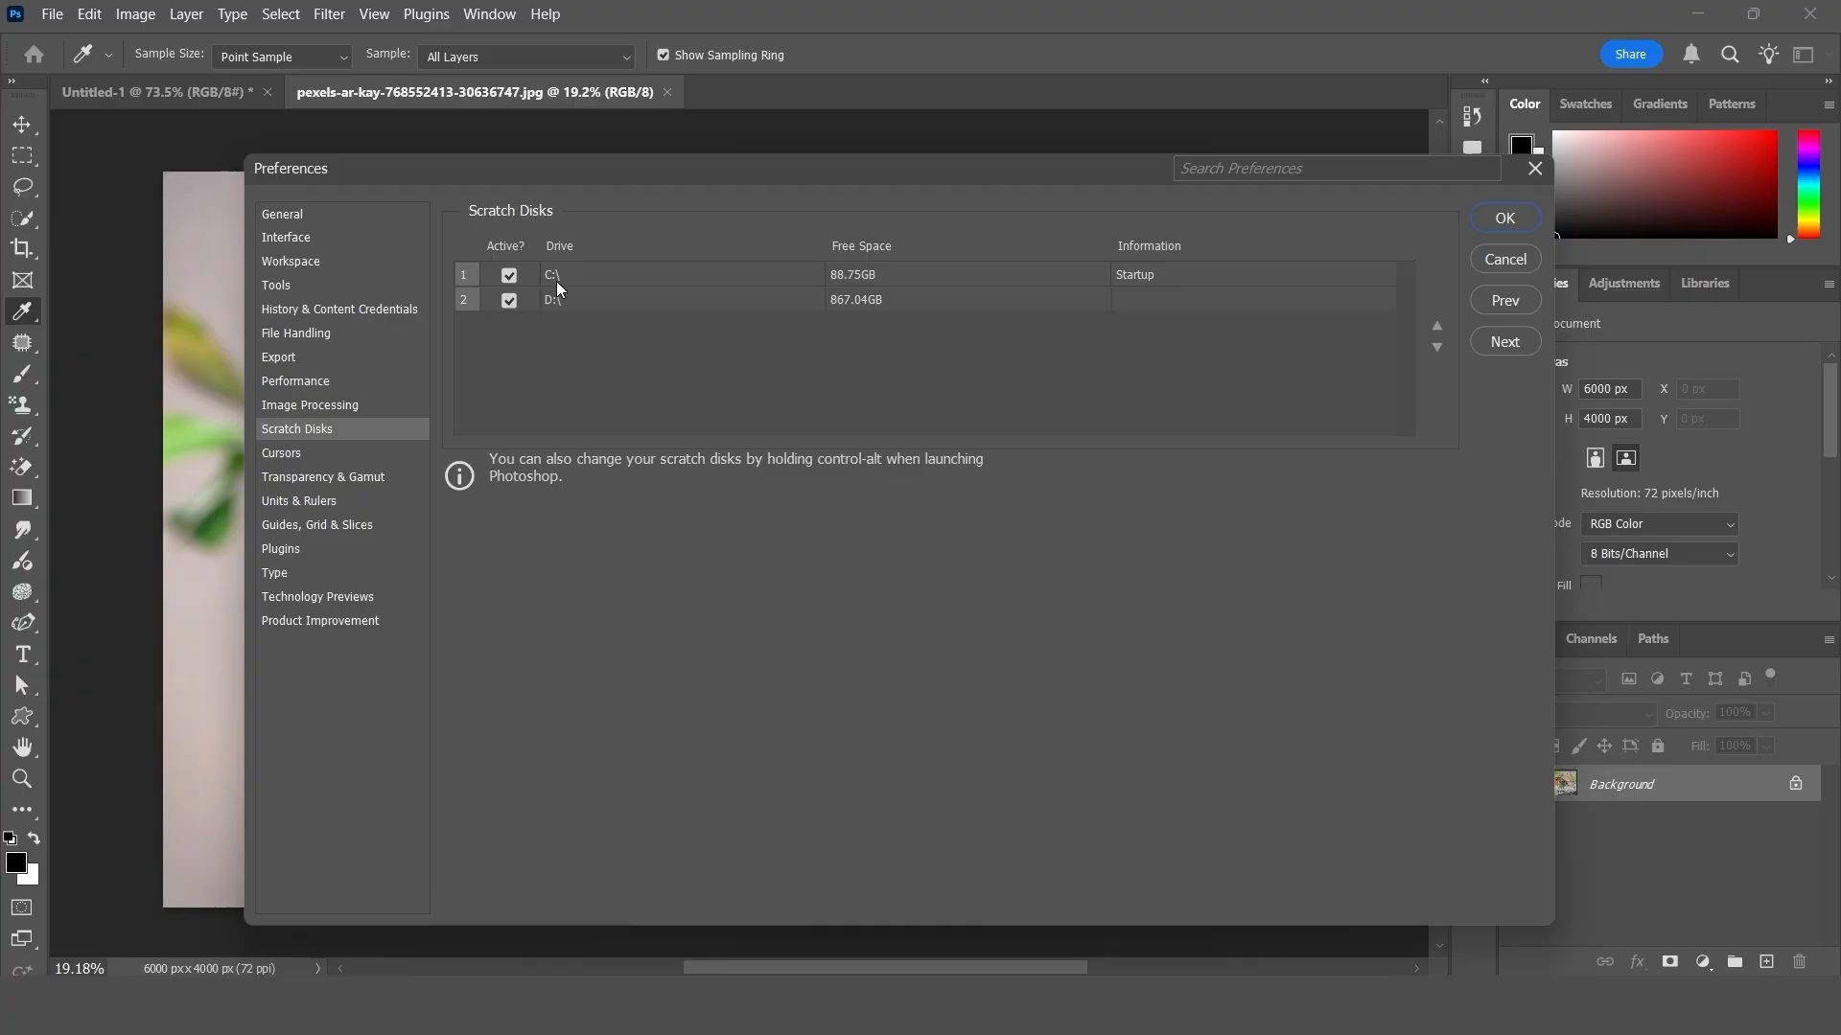
click(509, 301)
click(509, 300)
- Review the Cursors, Transparency & Gamut and Units & Rulers preferences
click(288, 453)
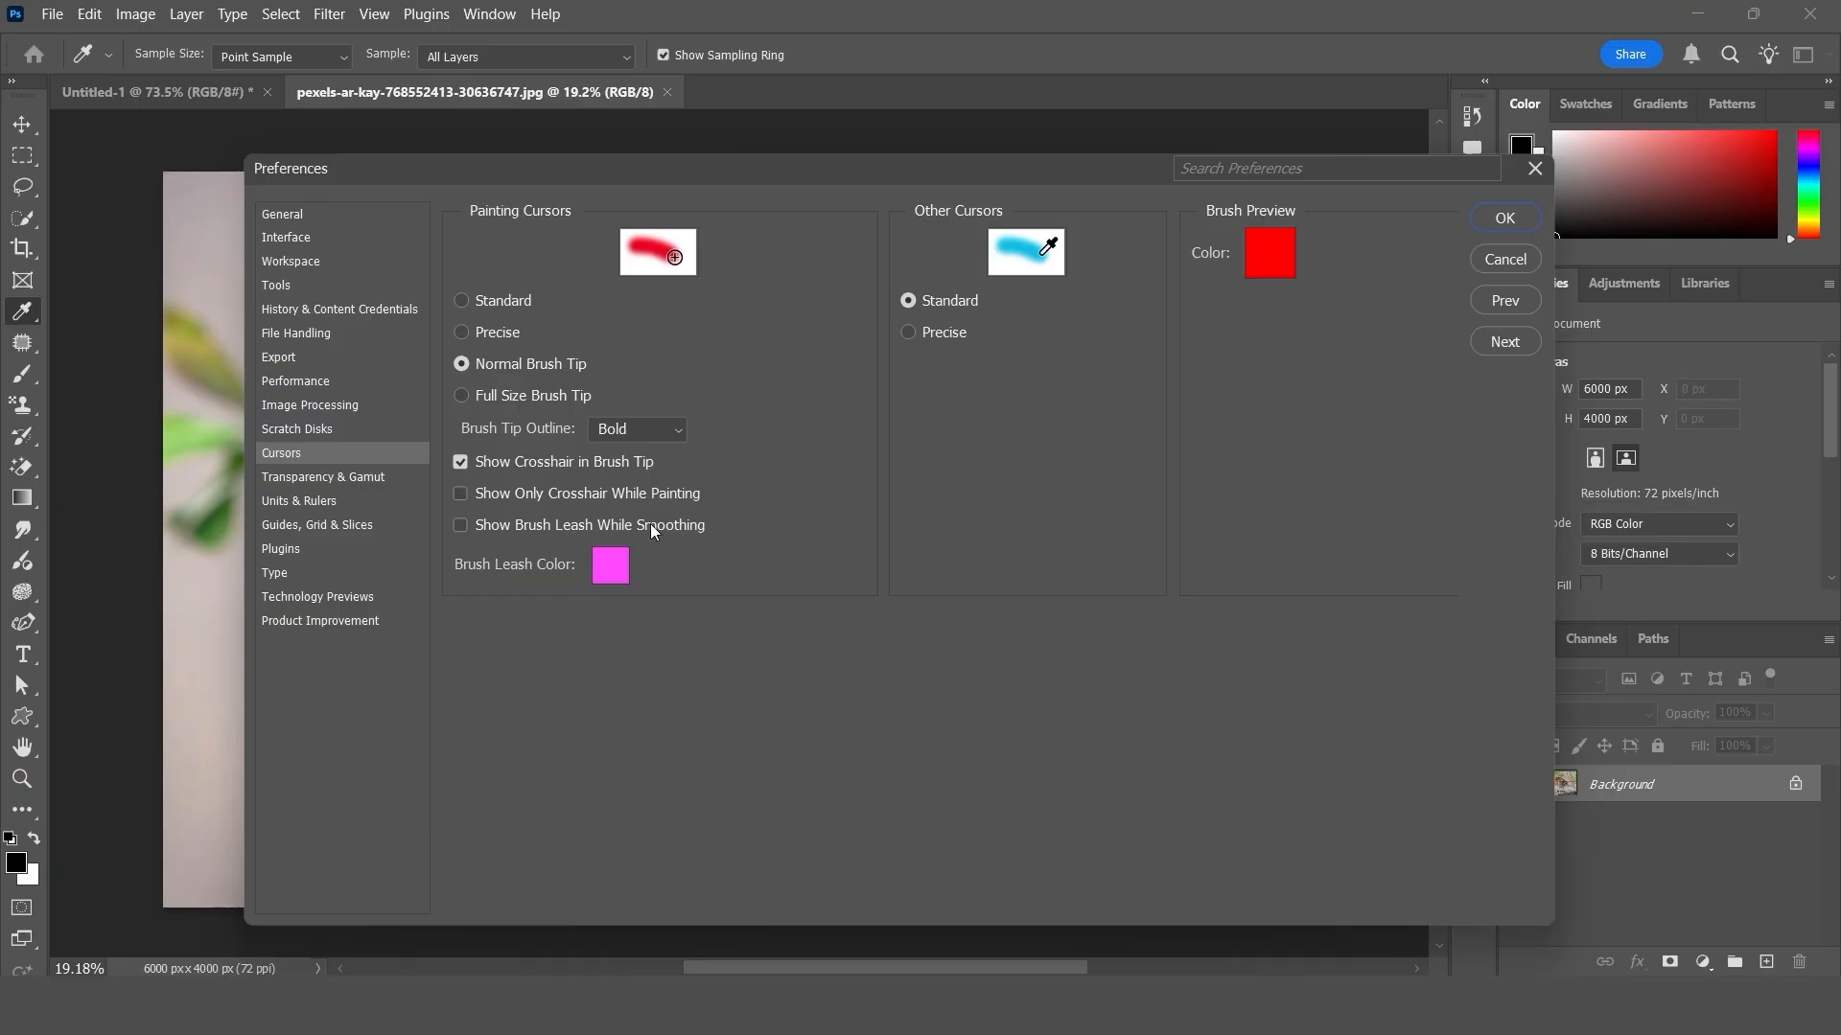
click(313, 478)
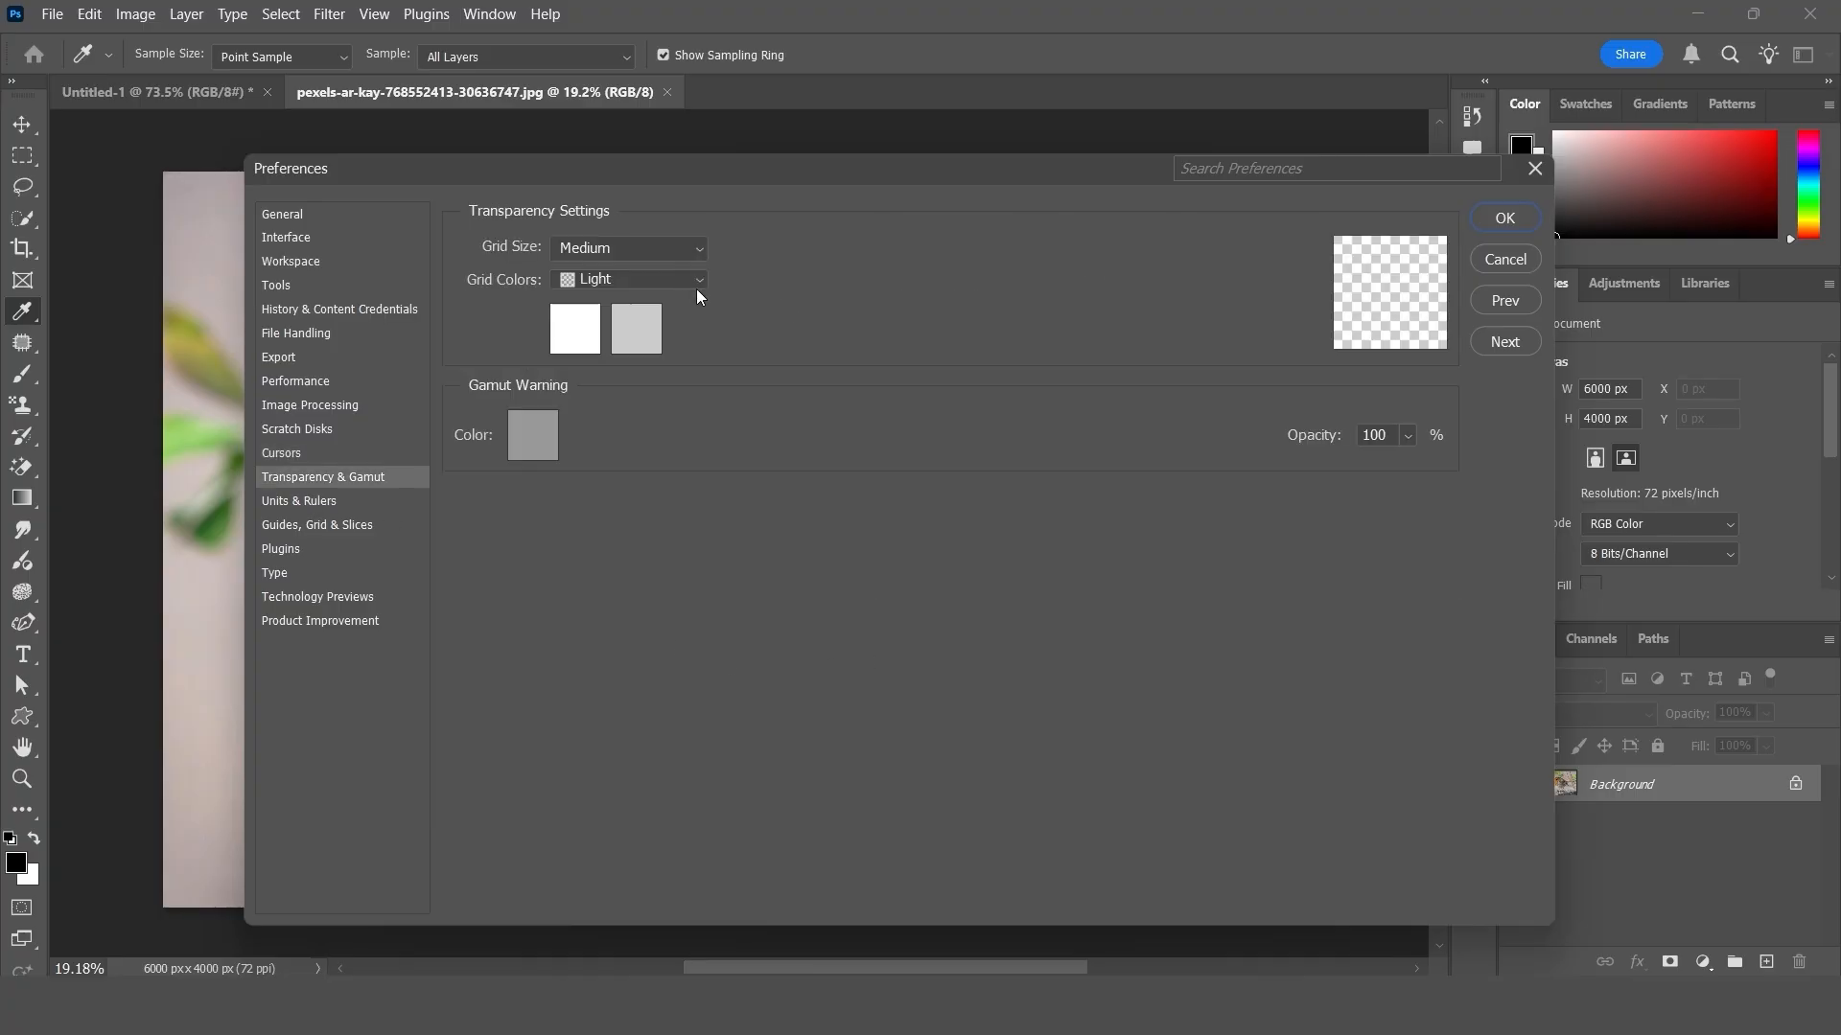
click(321, 503)
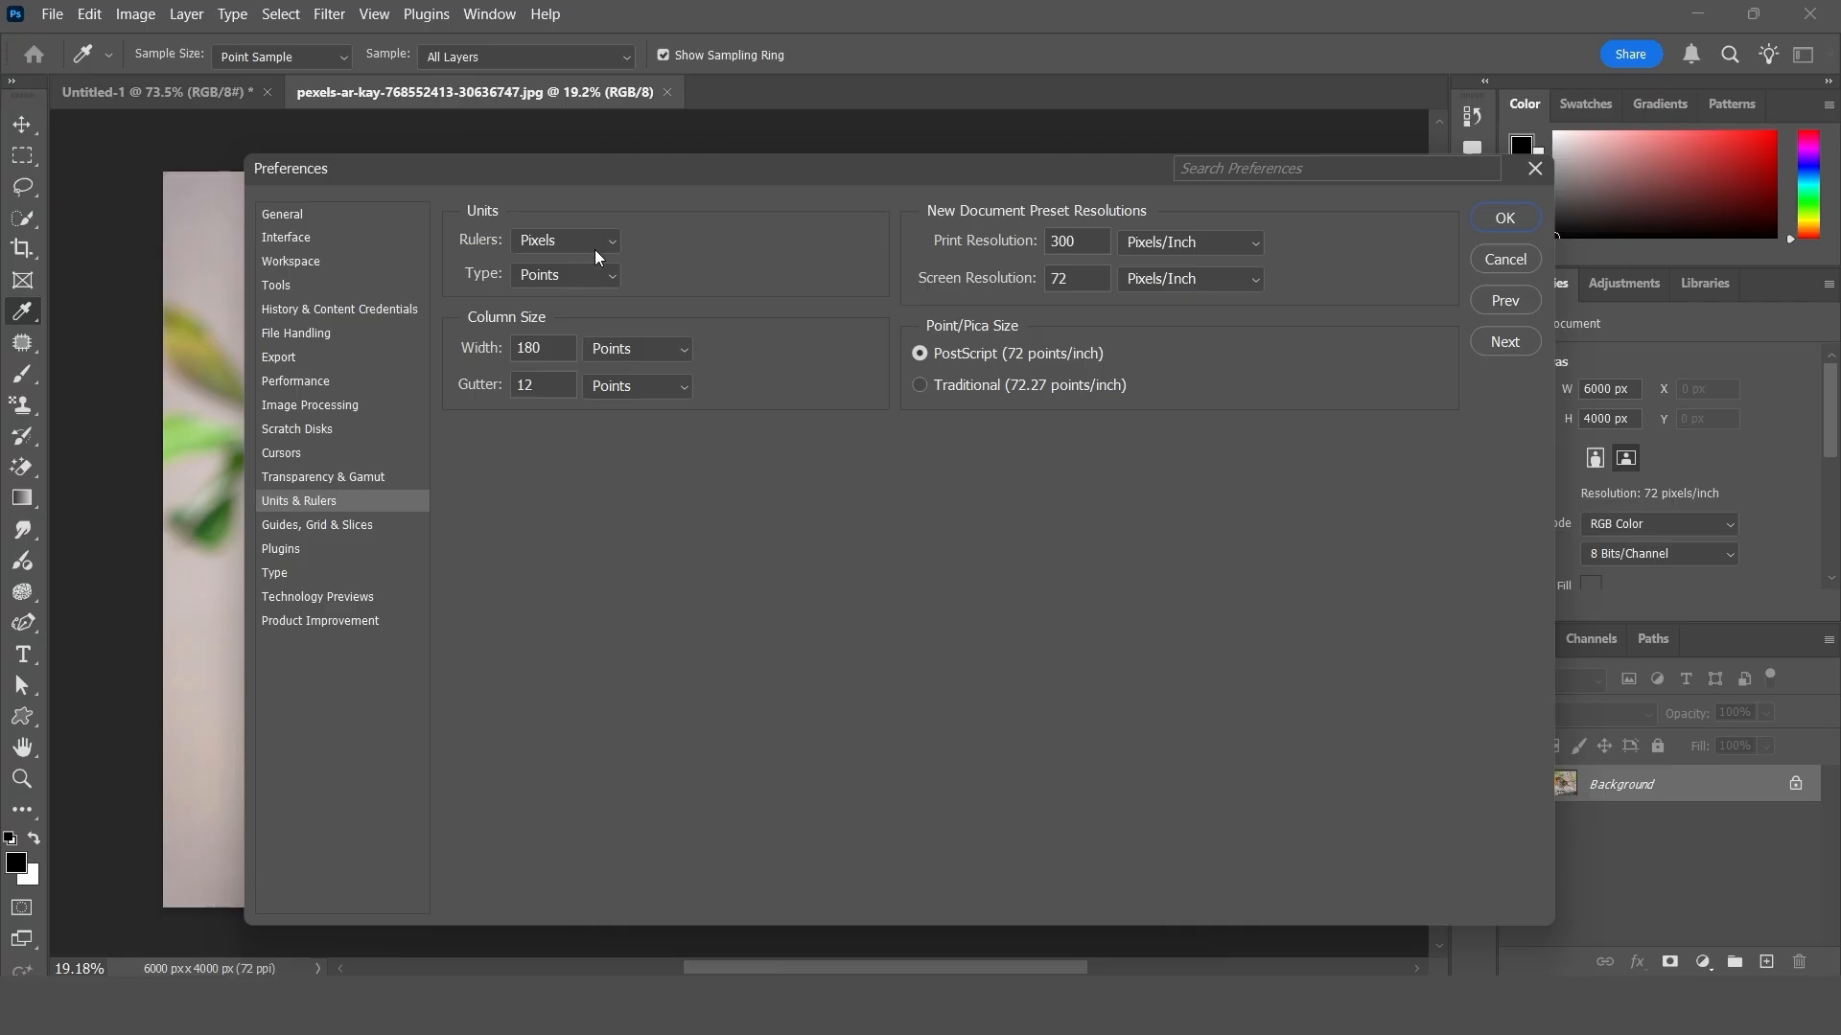
- Review the Guides, Grid & Slices, Plugins, Type, Technology Previews and Product Improvement preferences
click(305, 525)
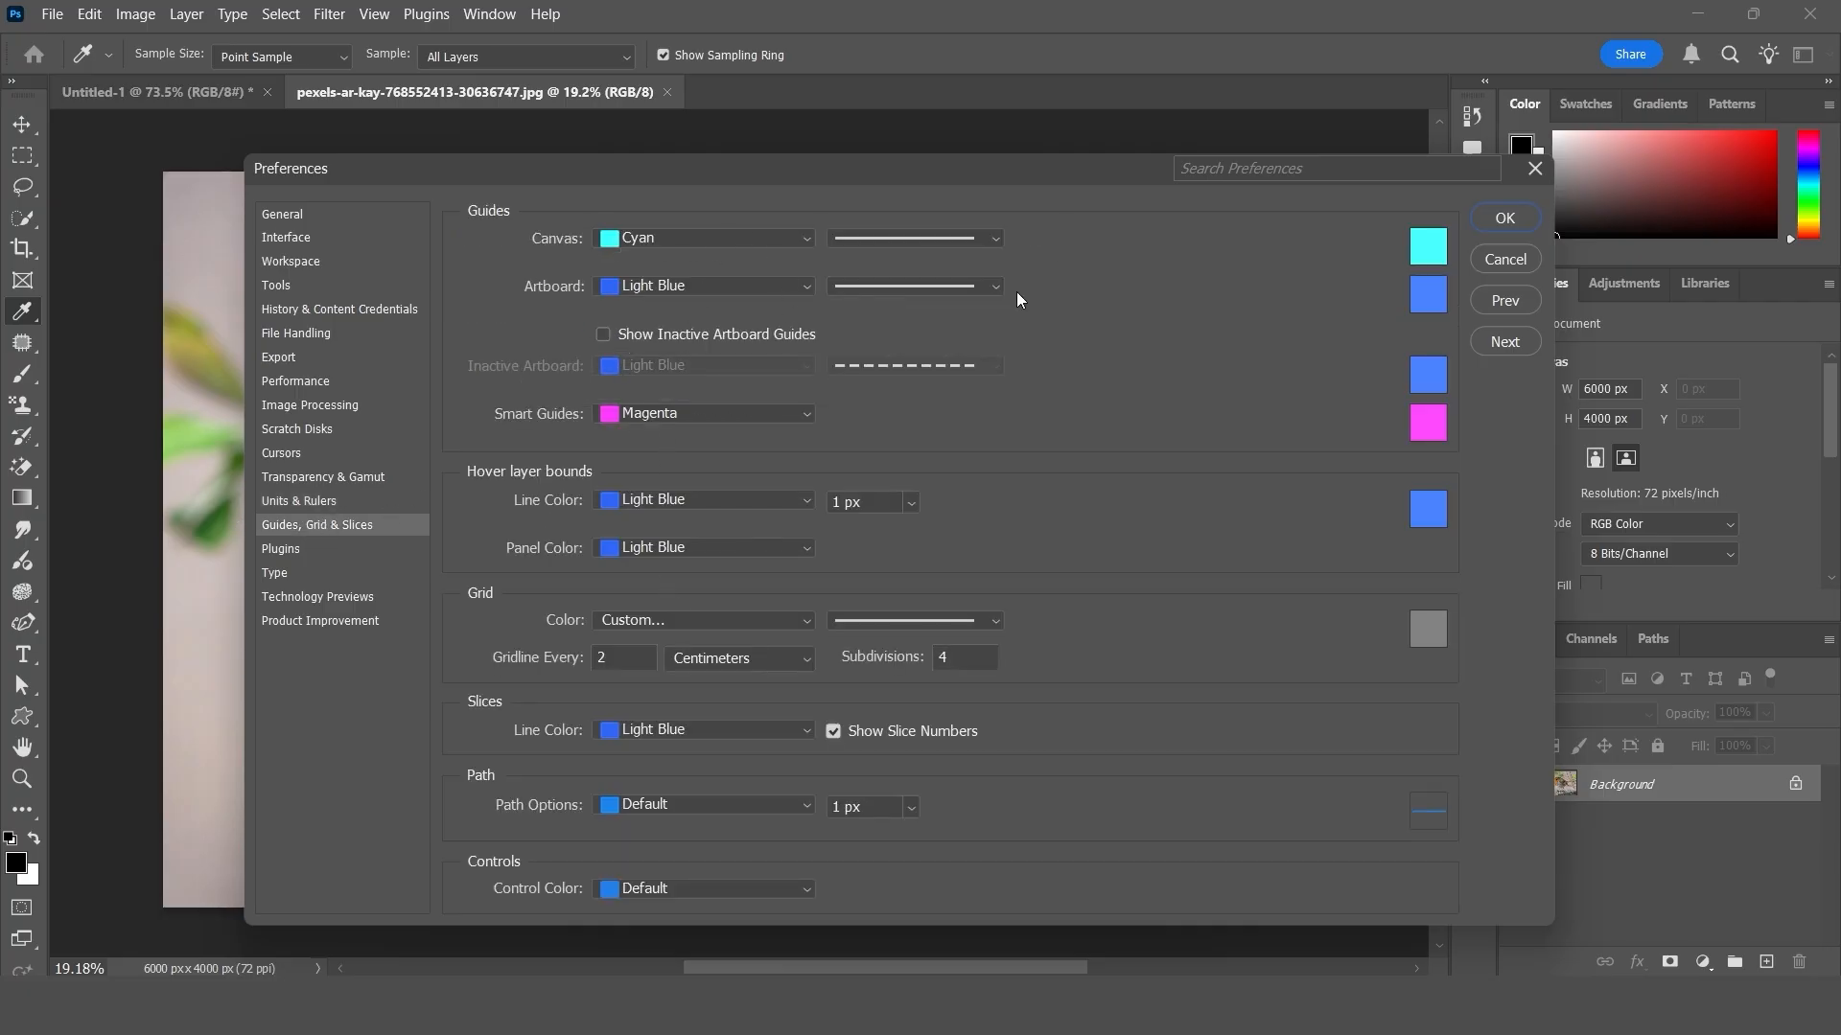
click(280, 549)
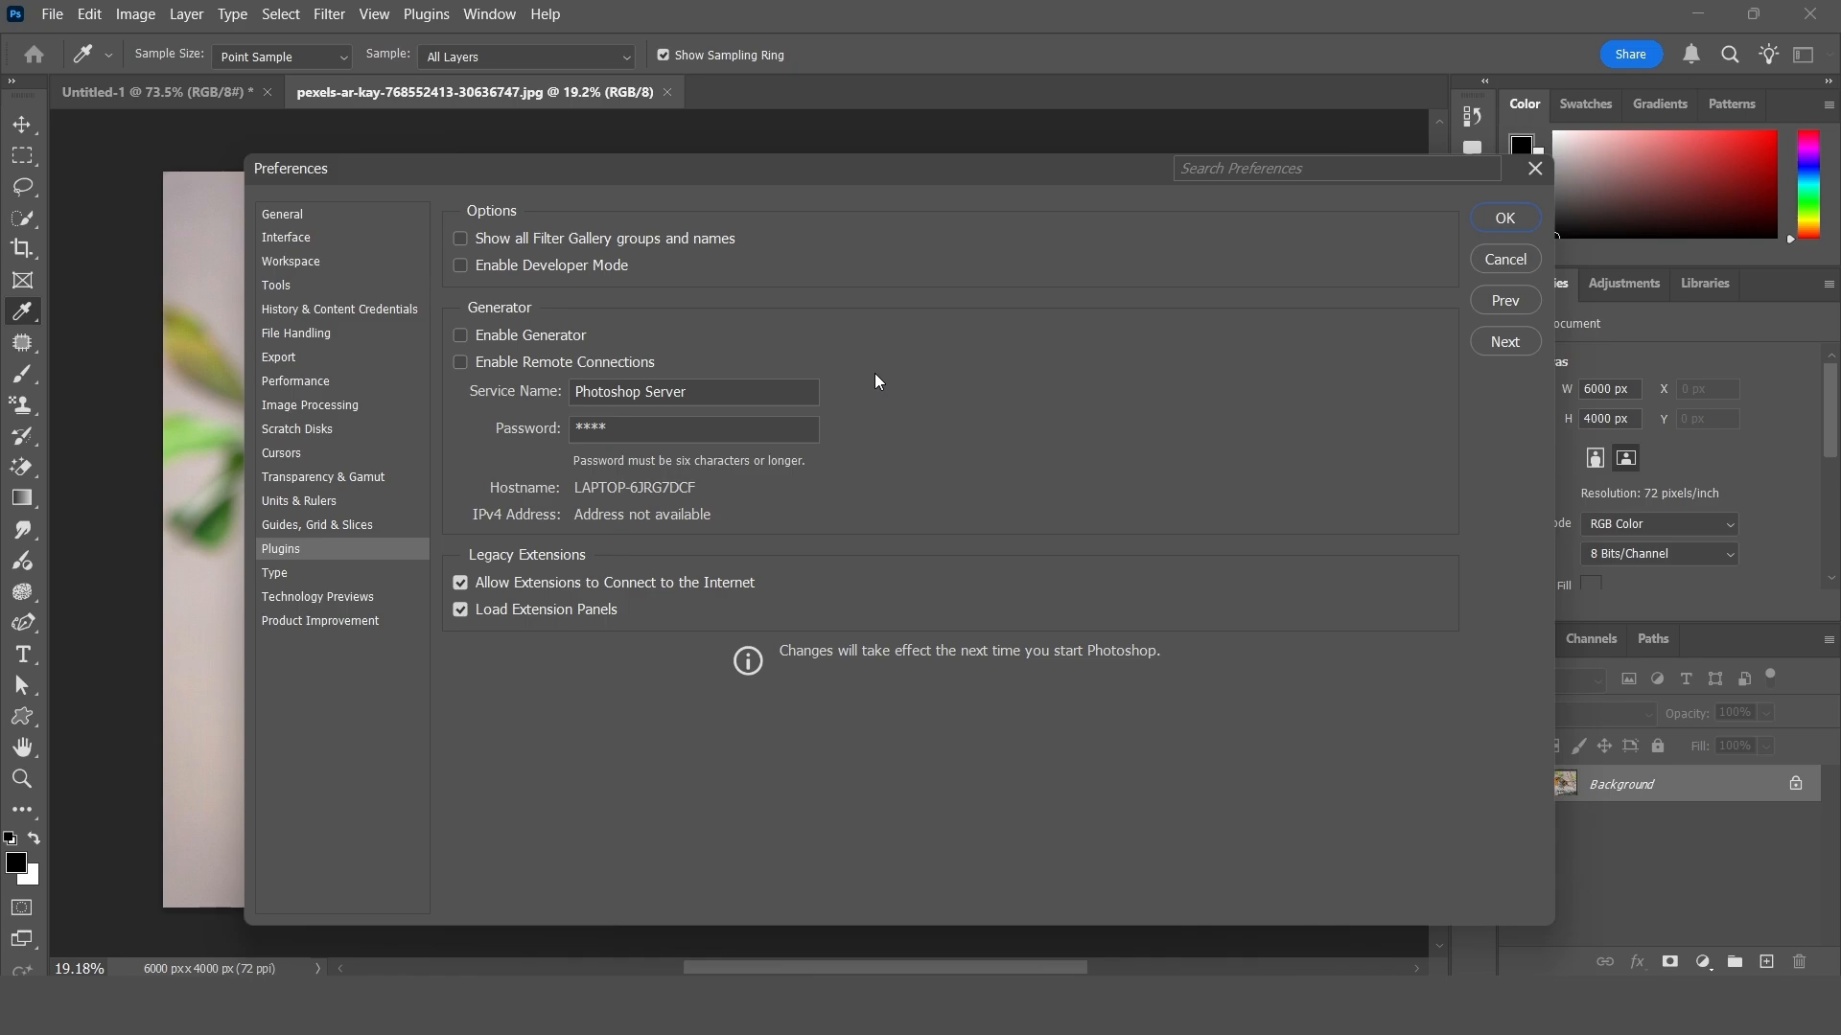
click(275, 574)
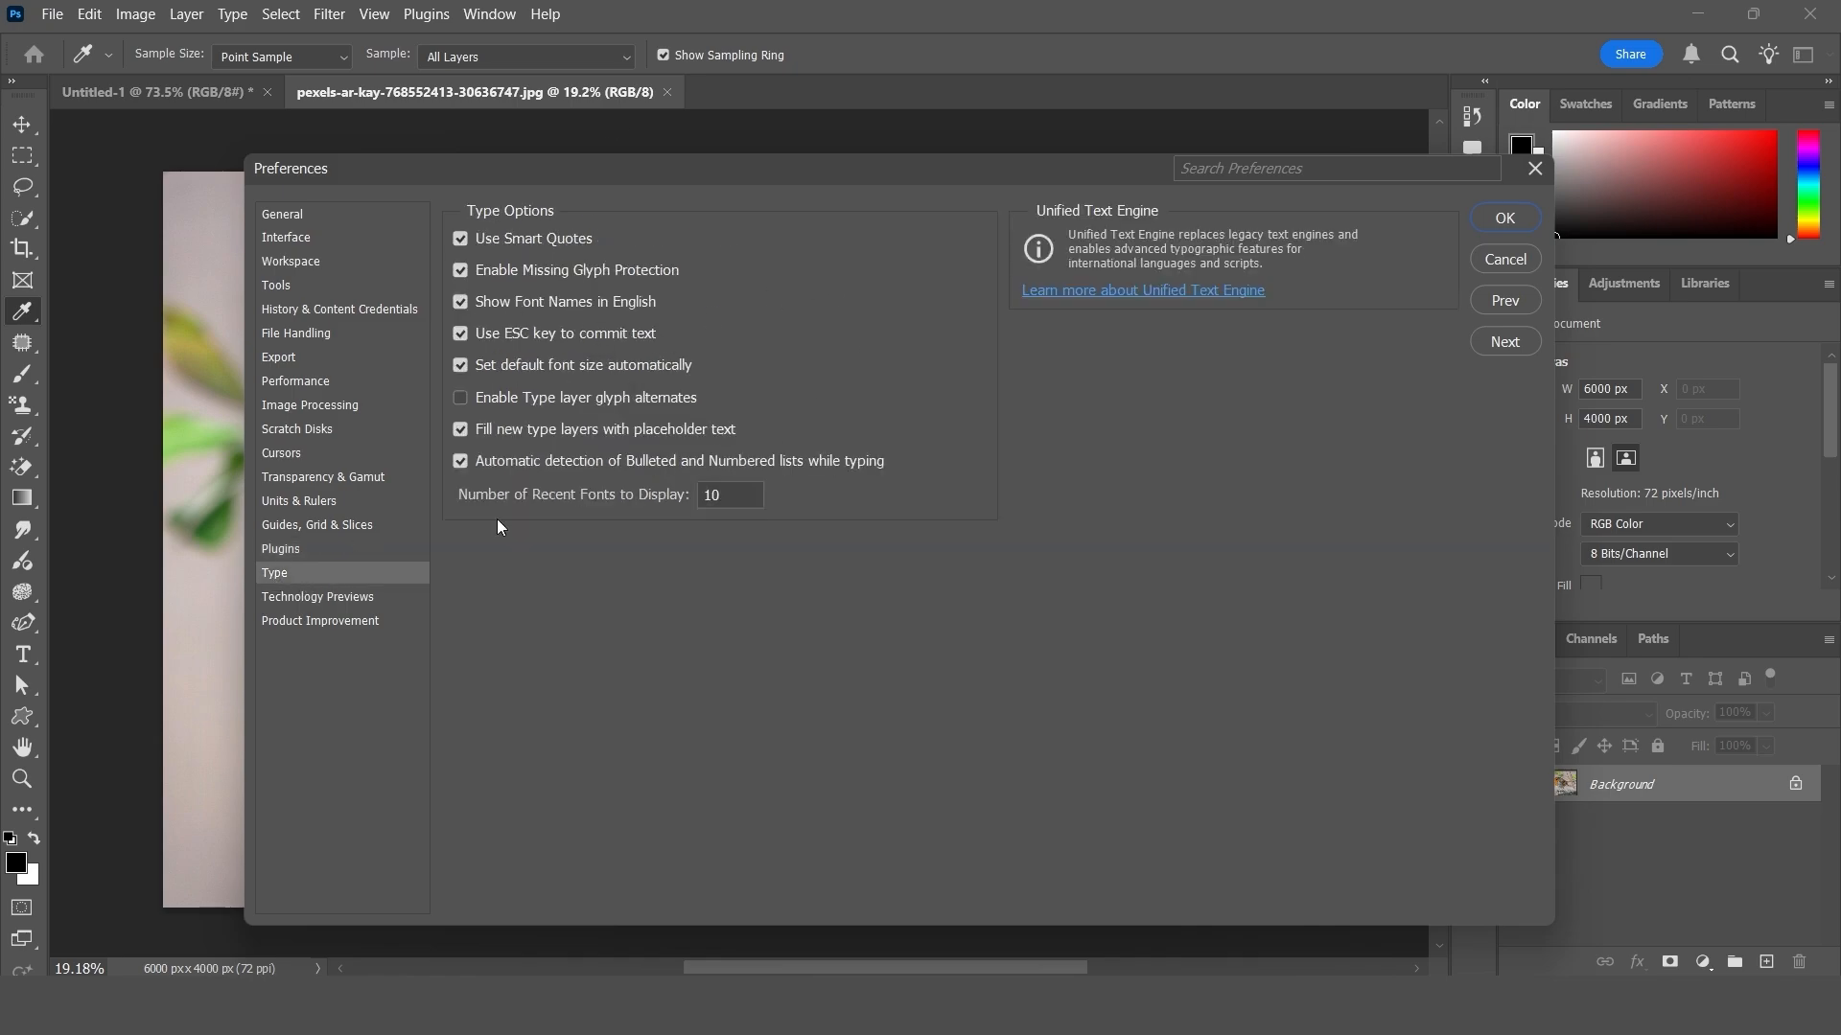
click(338, 598)
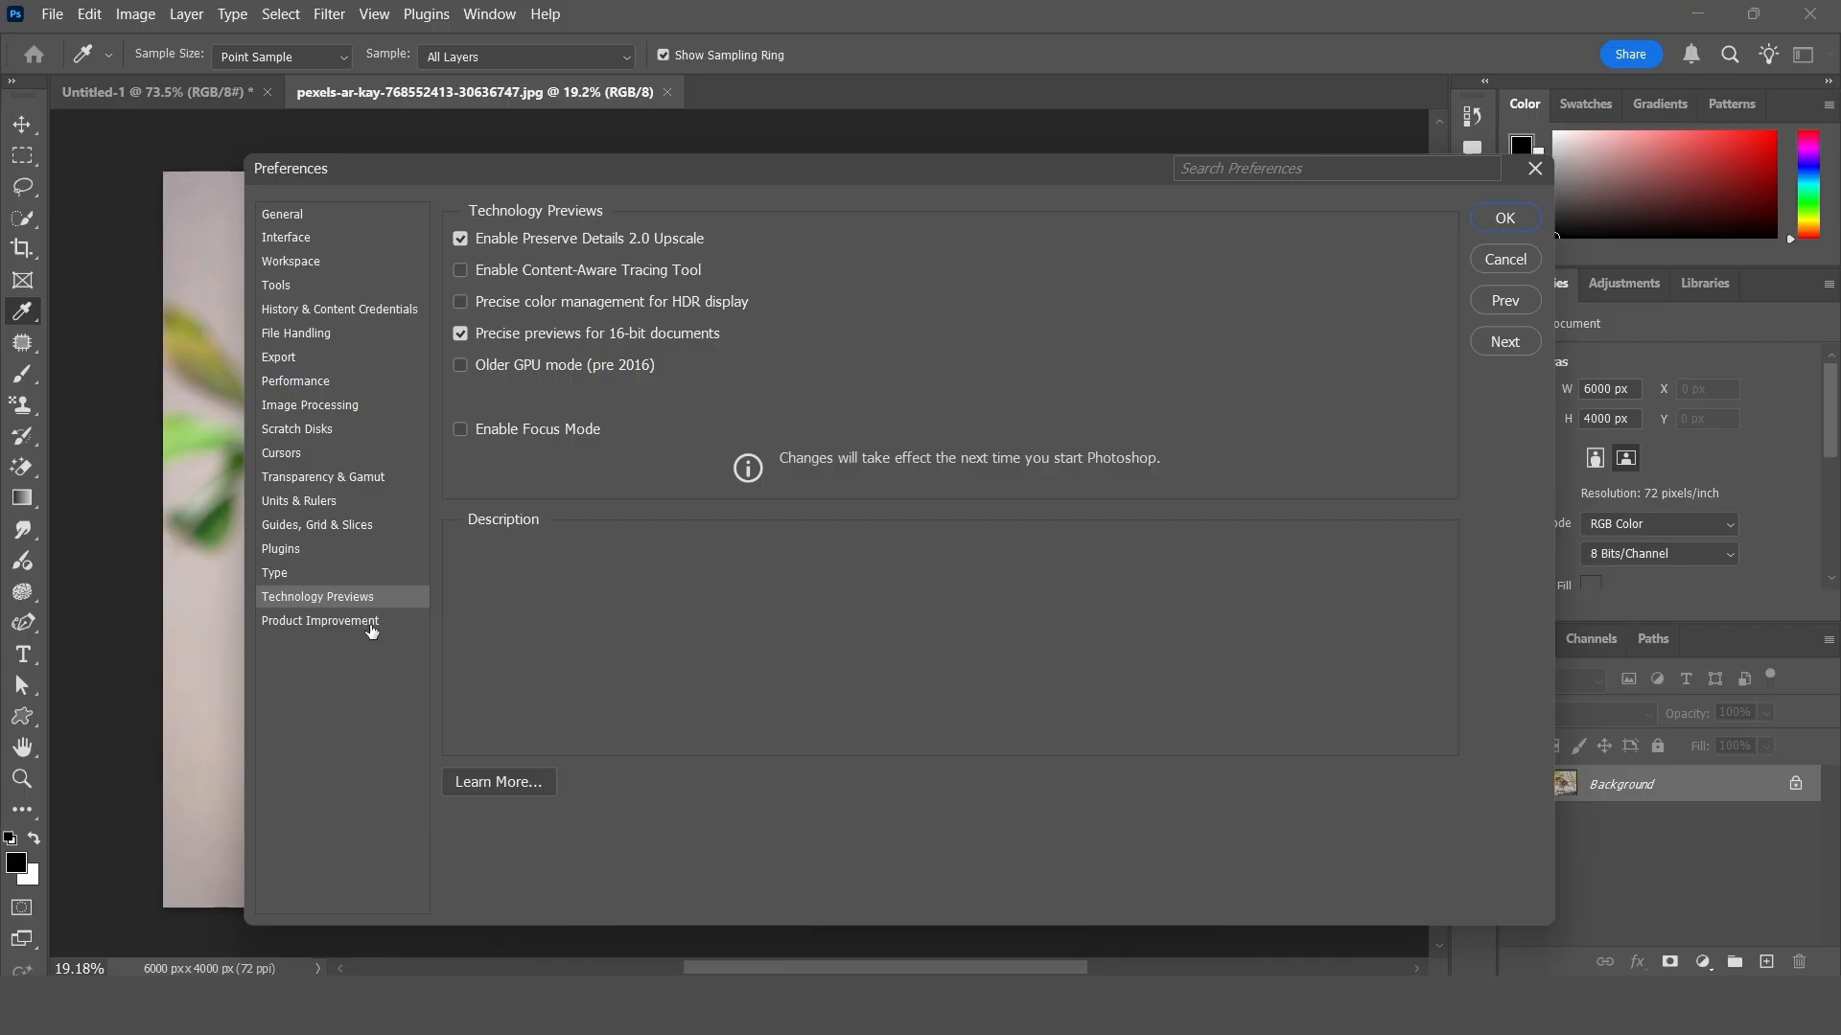
click(373, 623)
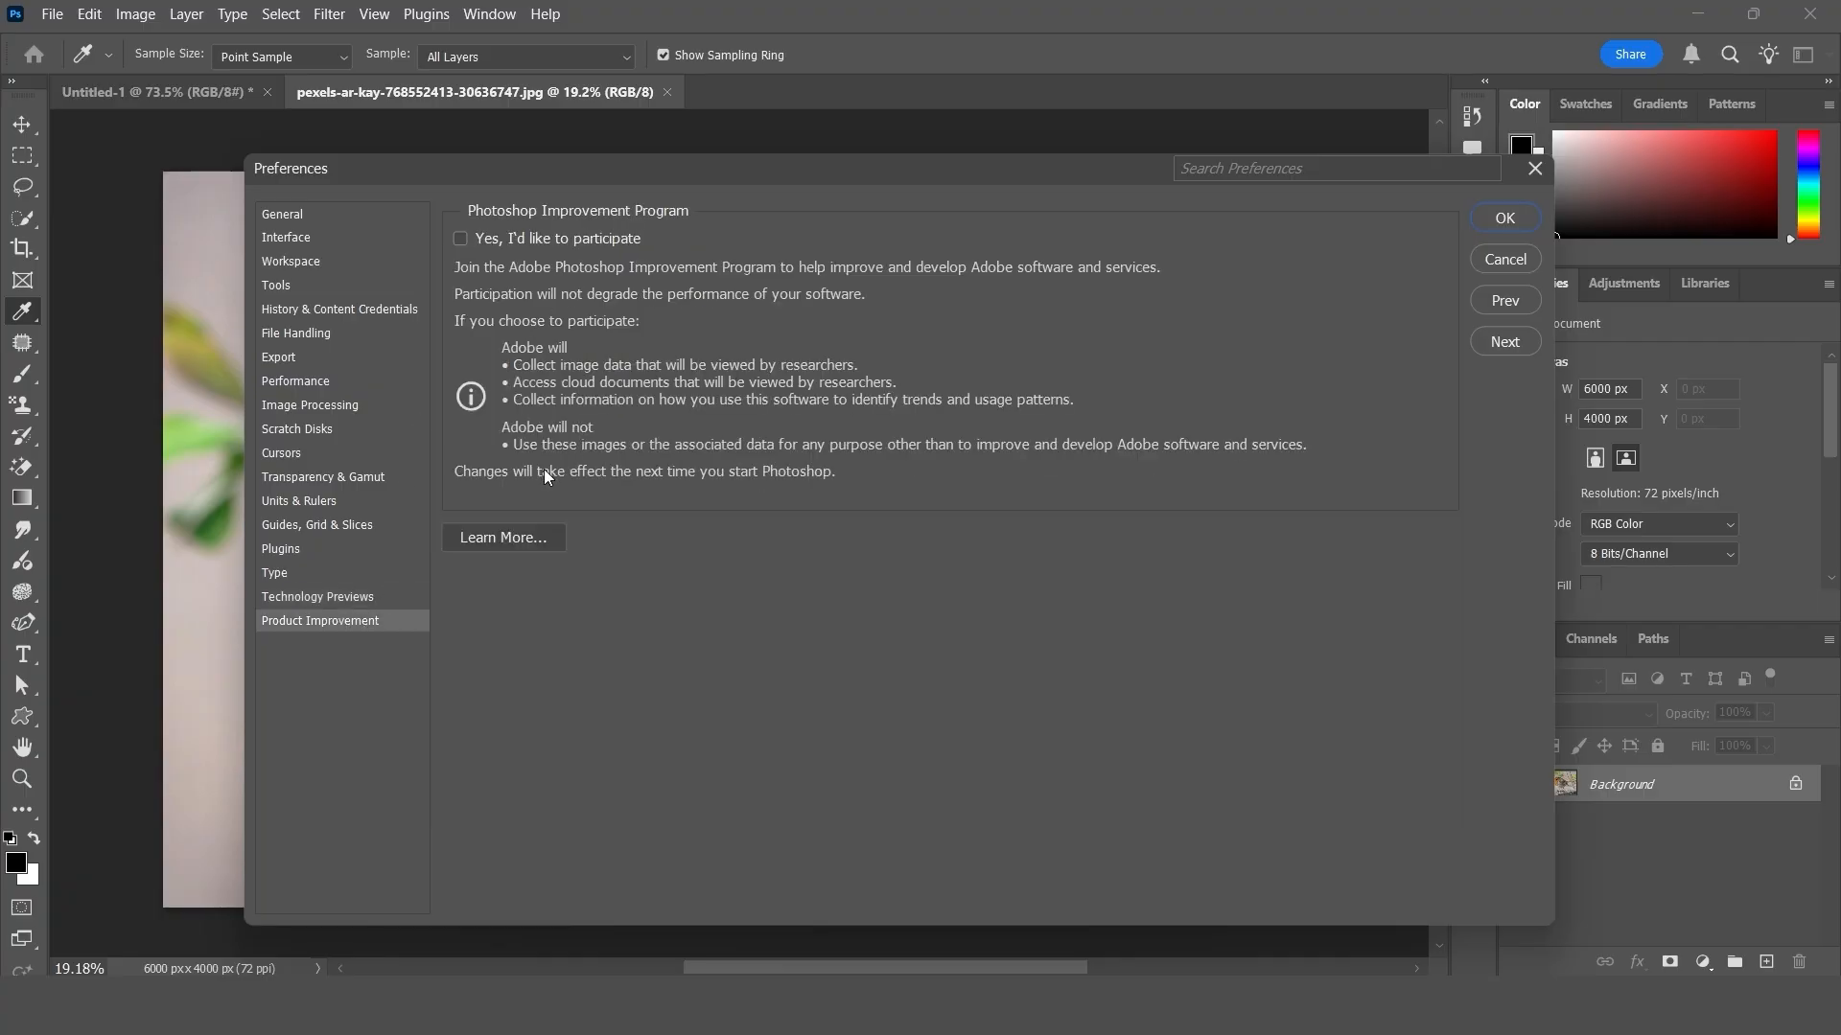
- Reset all warning dialogs in the General preferences and set the preferences to reset on quitting Photoshop
click(321, 217)
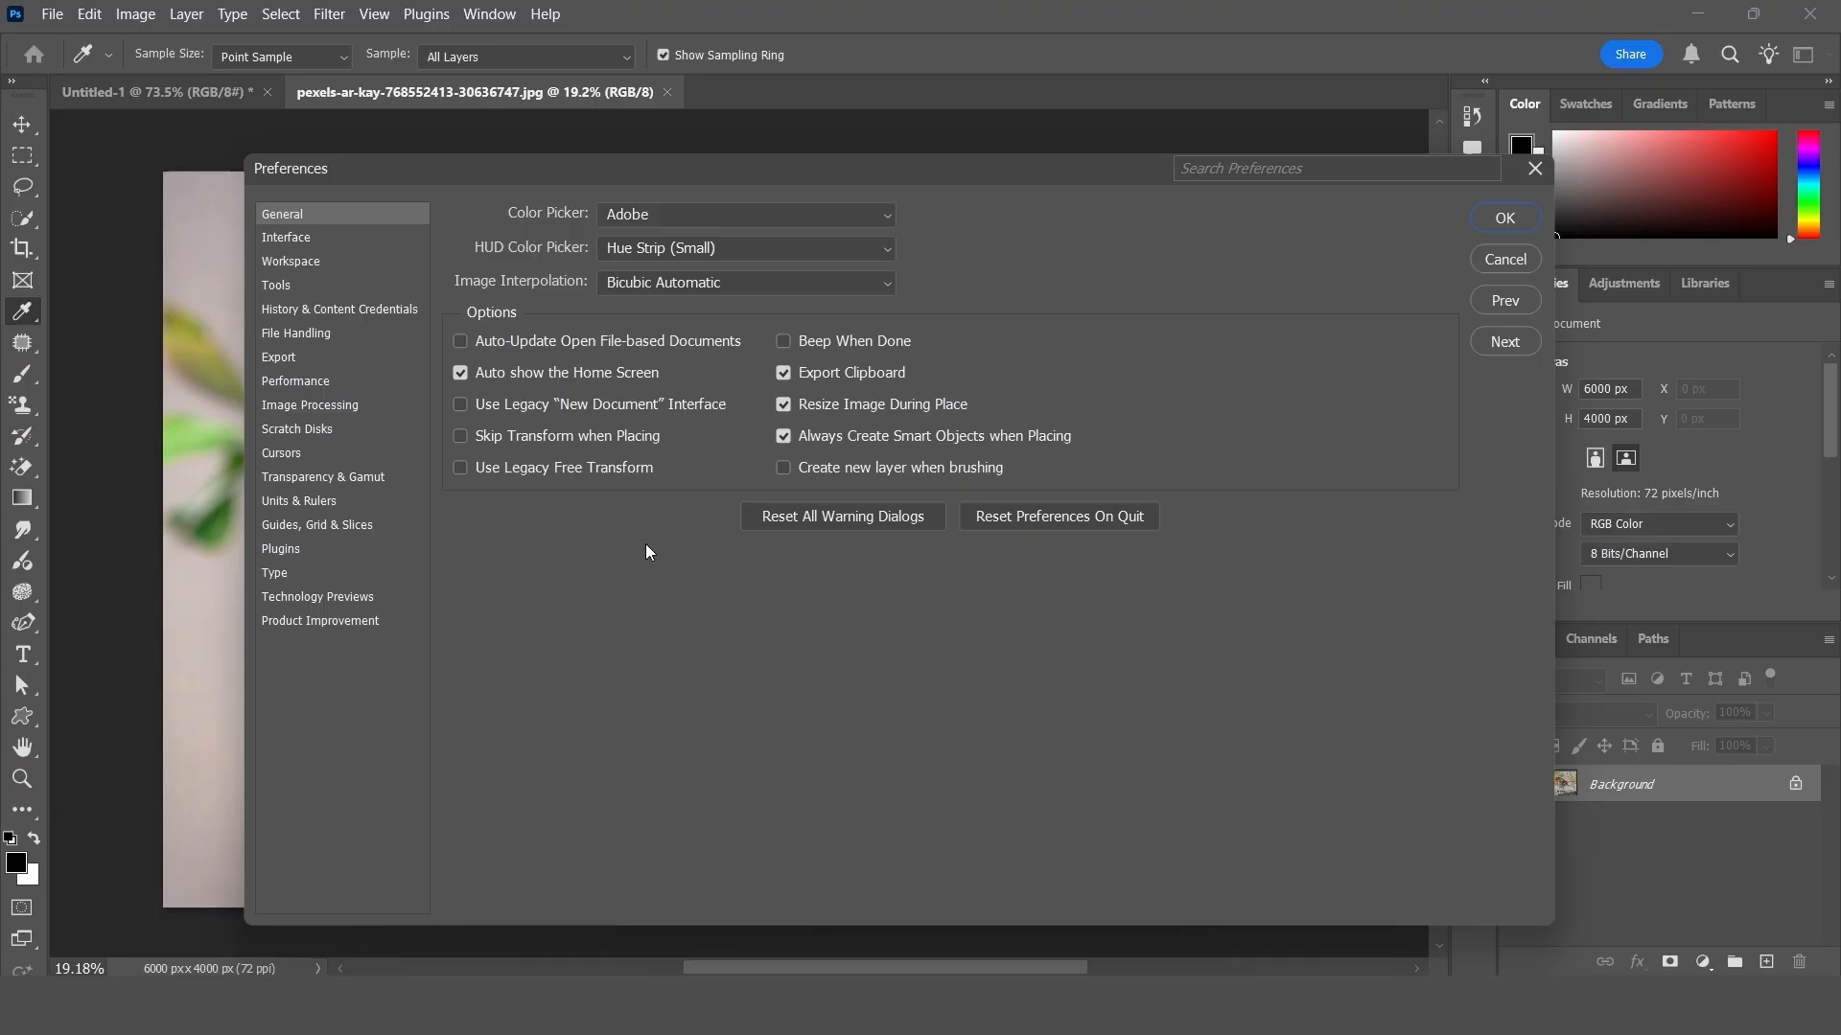
click(841, 518)
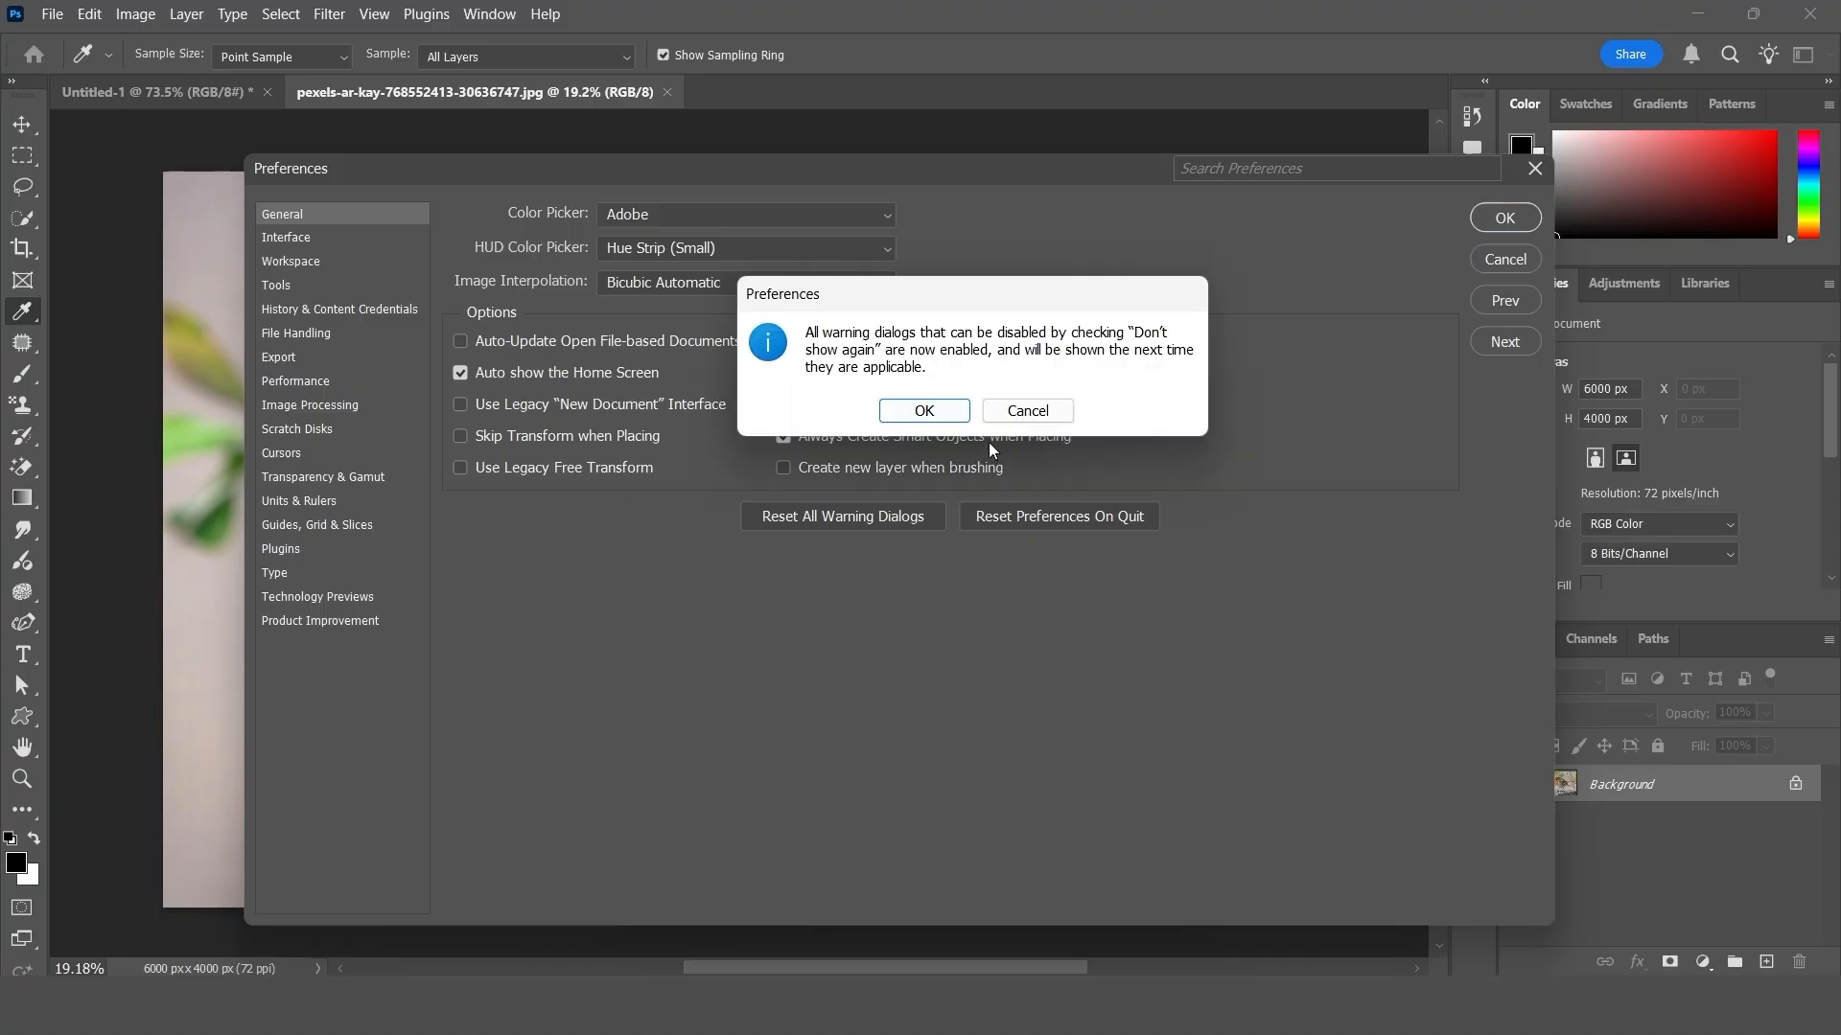
click(946, 411)
click(1016, 518)
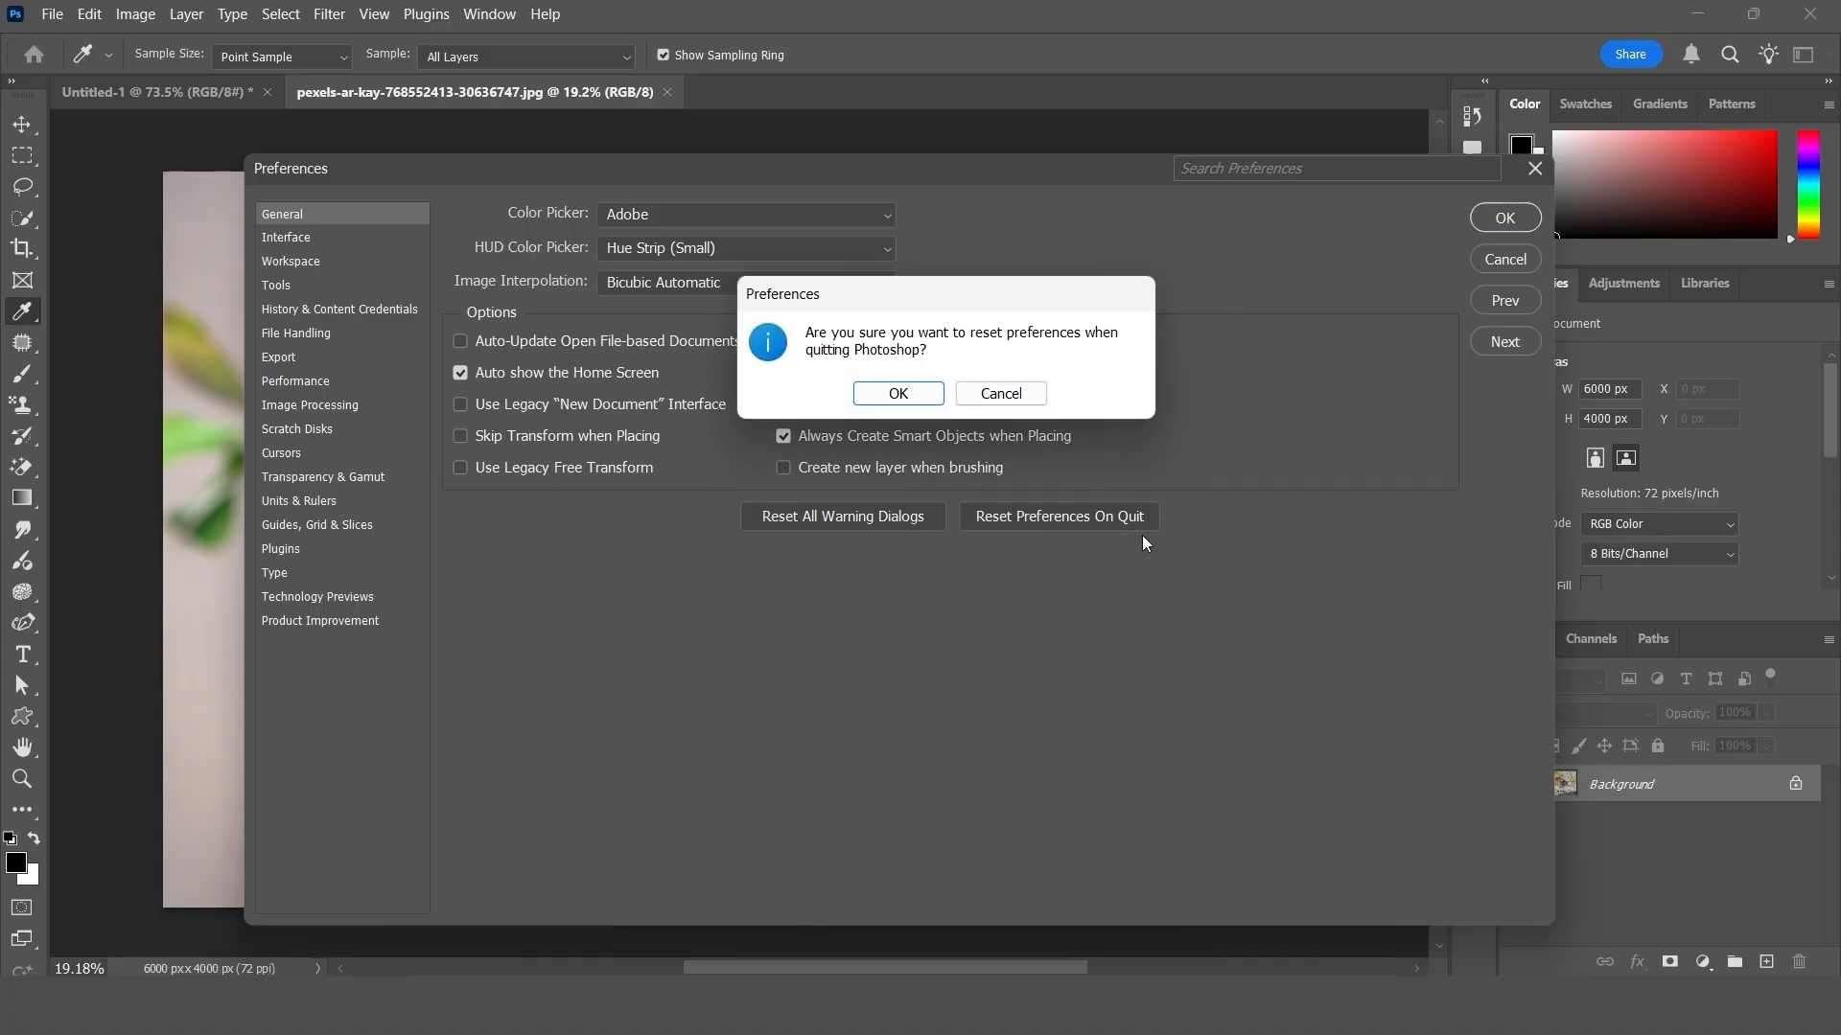
click(897, 394)
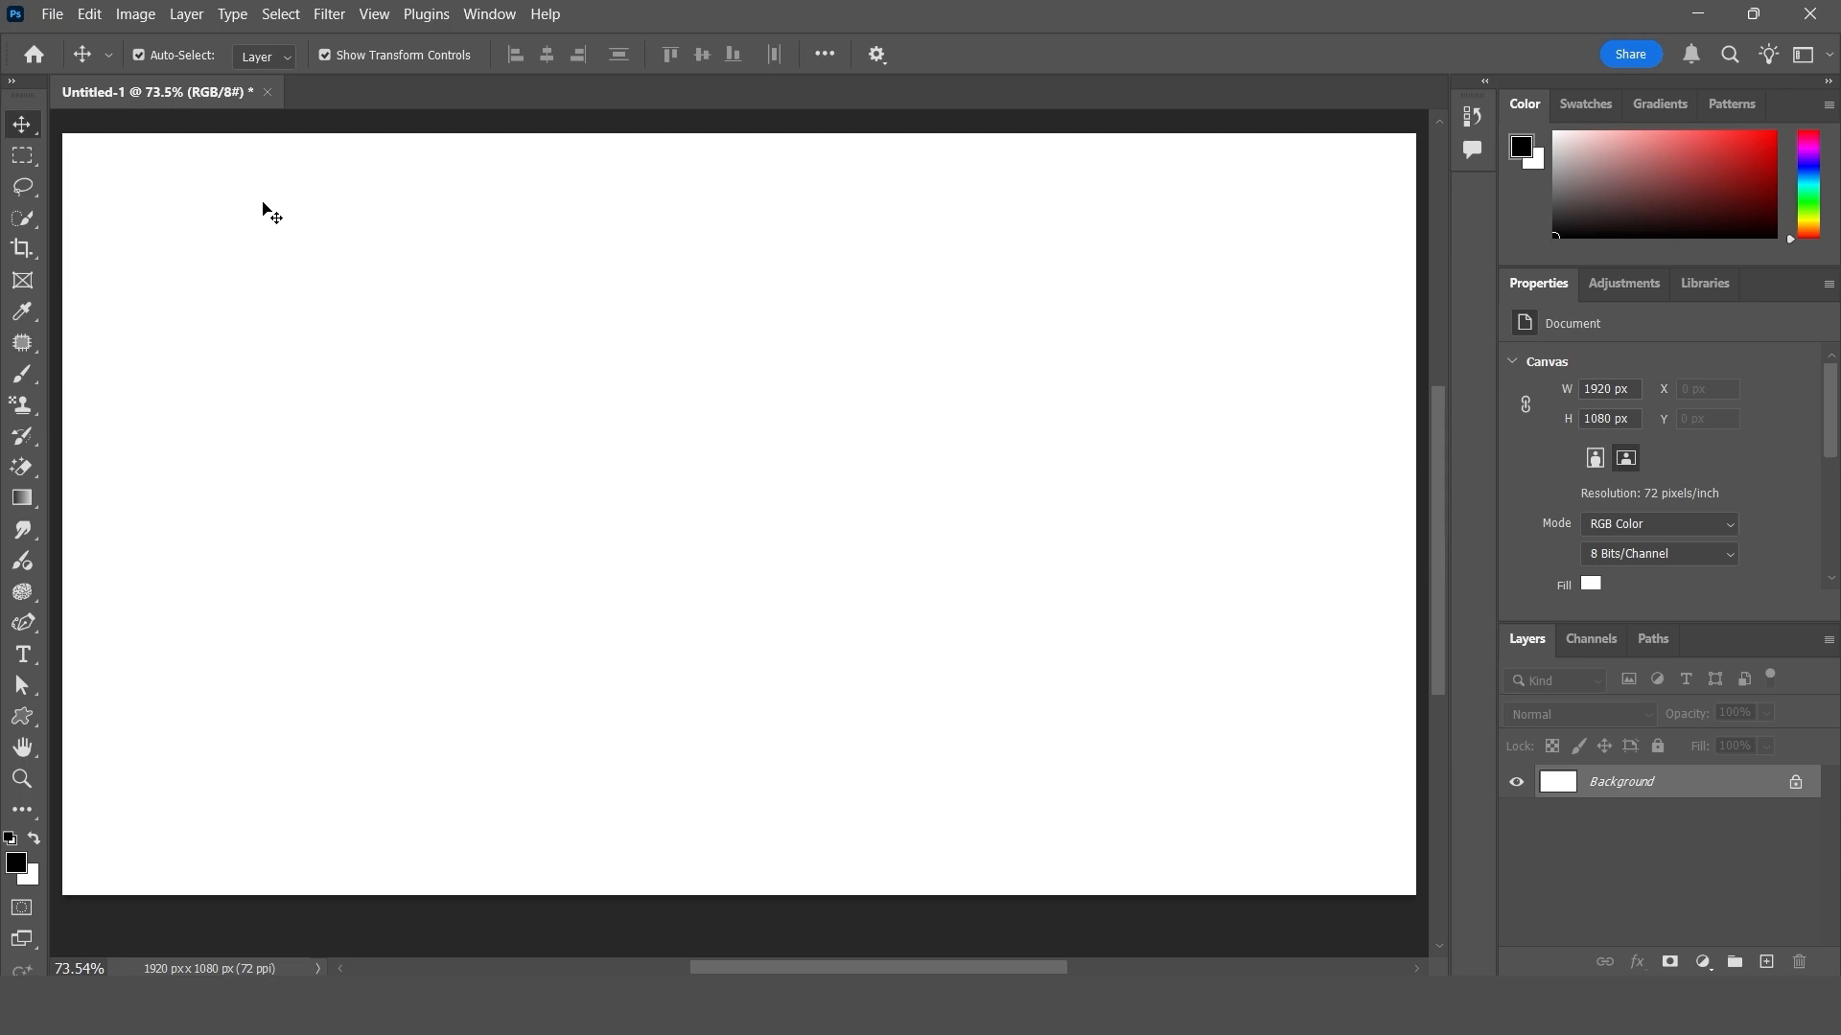
- Show the full list of Edit commands for the blank Untitled-1 document
click(90, 15)
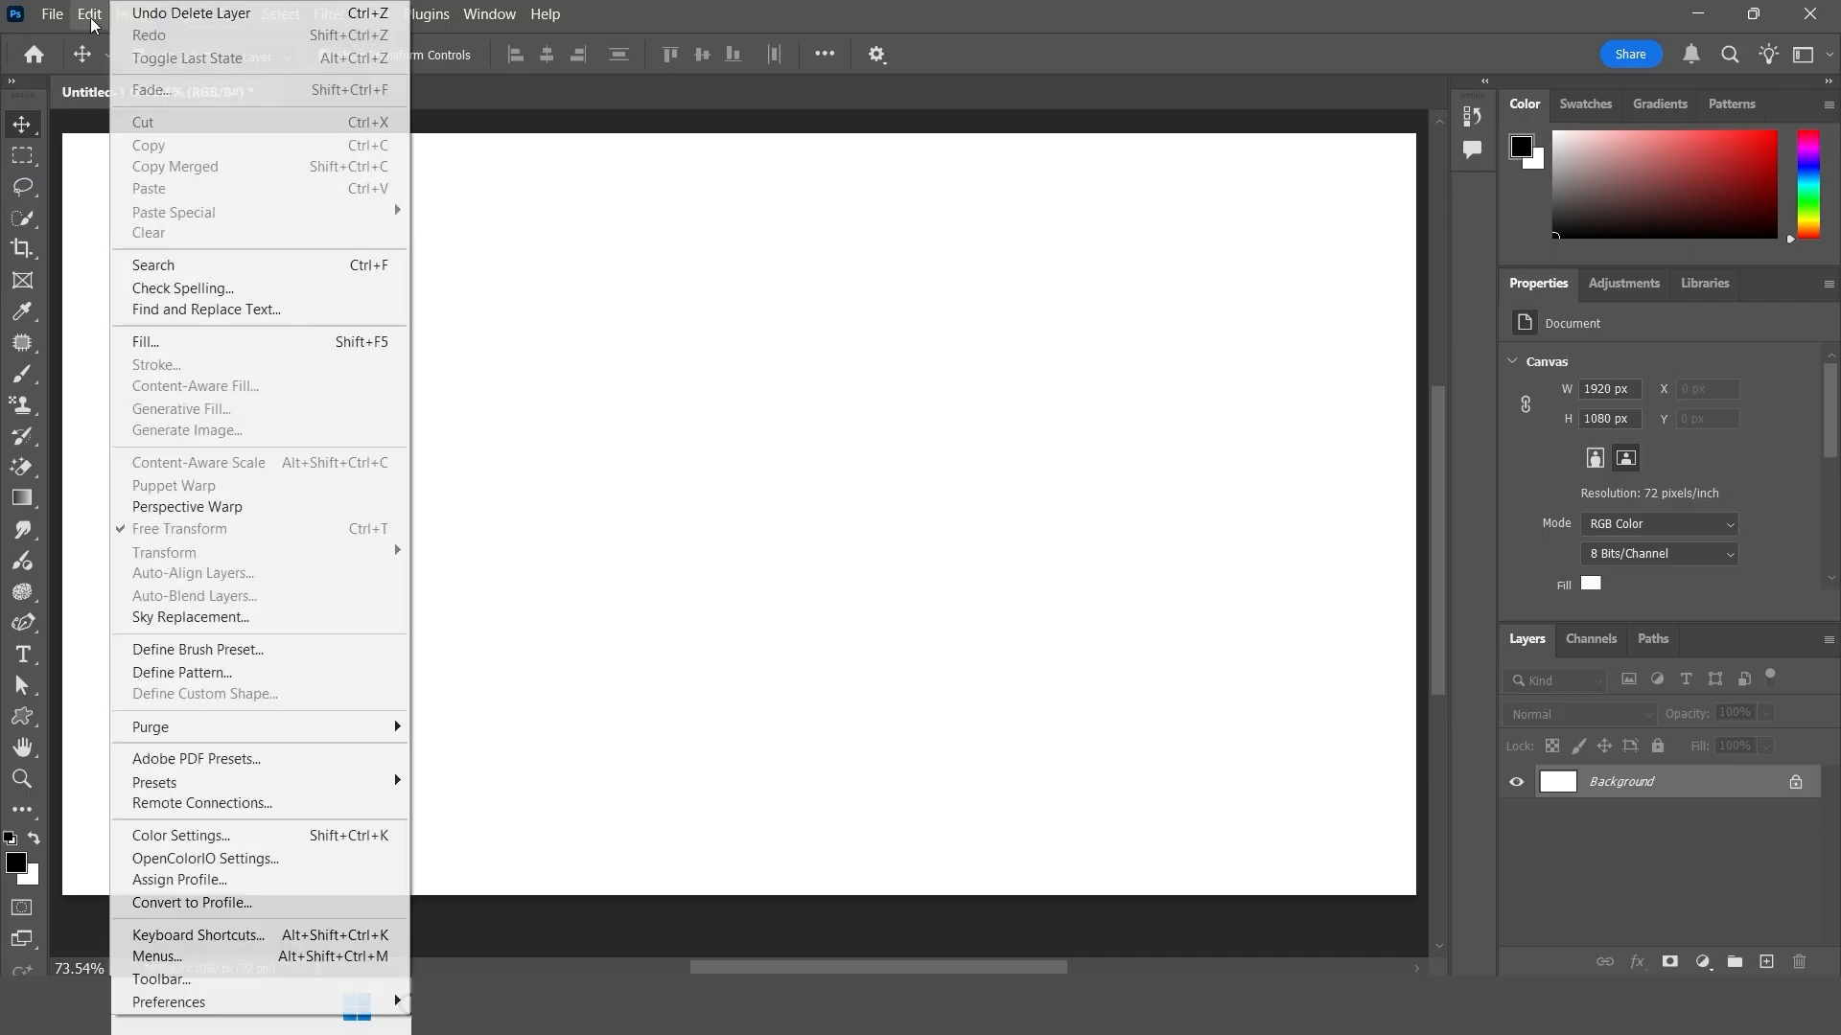